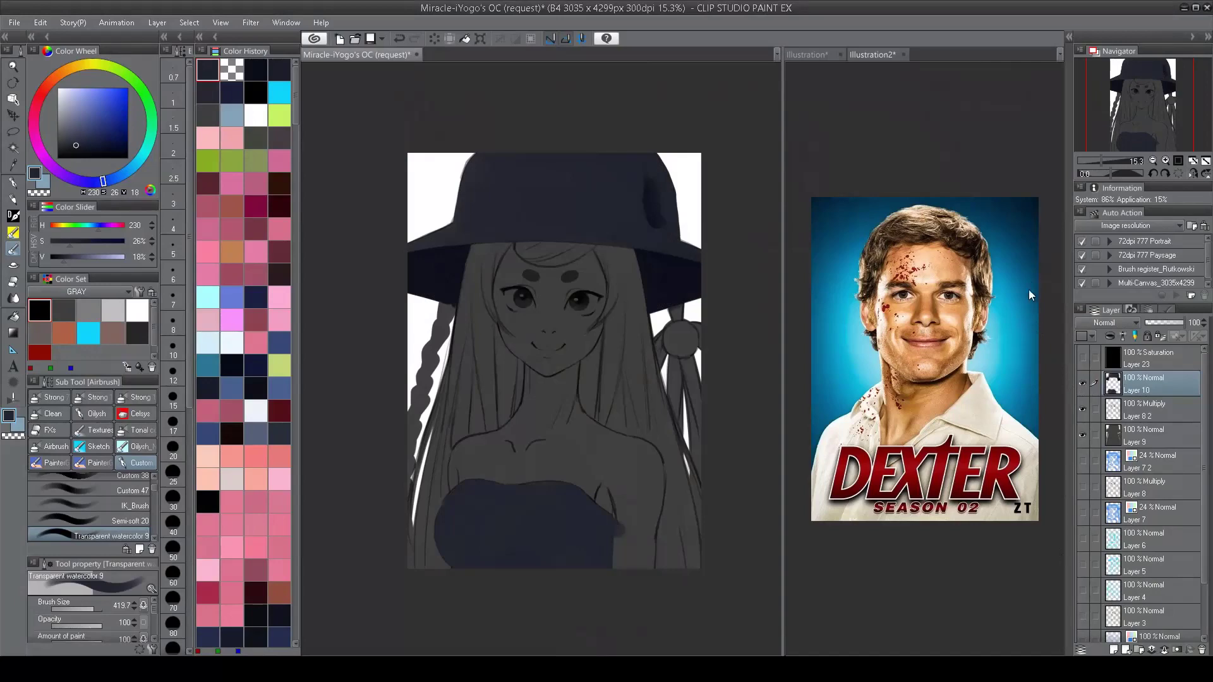
Step: Clean up the edge of the navy strapless top on Layer 10 where it meets the arm
{"action": "scroll", "coordinate": [599, 410], "scroll_direction": "up", "scroll_amount": 2}
{"action": "left_click_drag", "start_coordinate": [601, 413], "coordinate": [597, 405]}
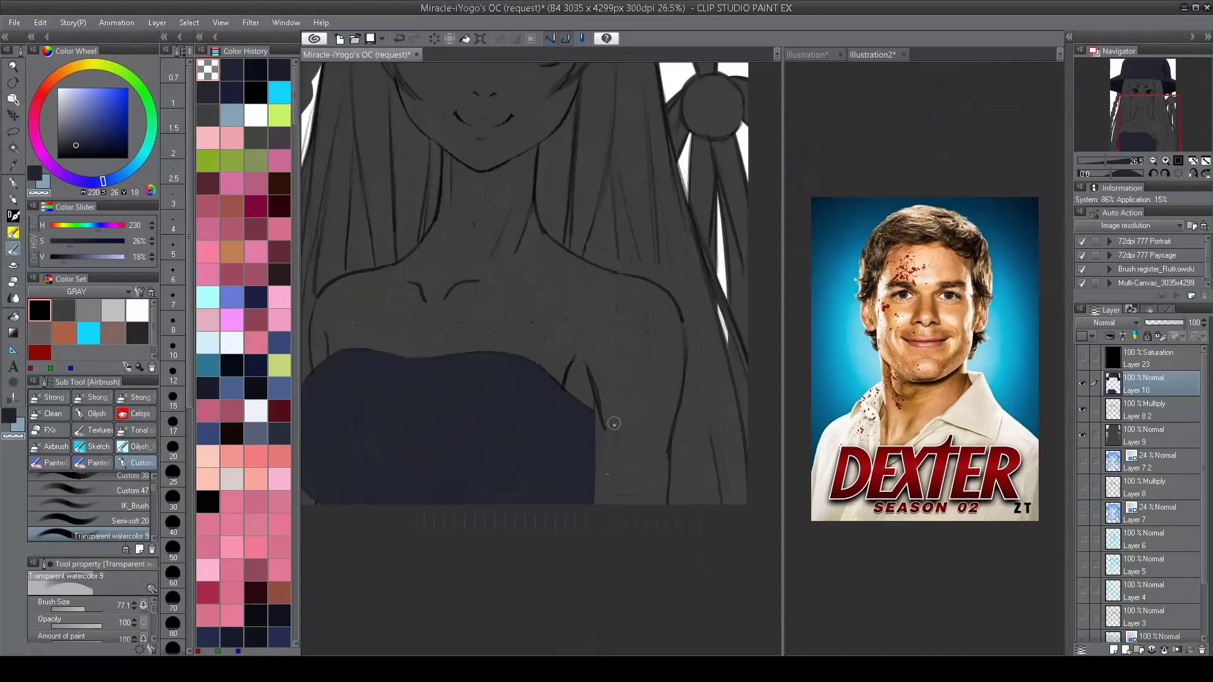
{"action": "scroll", "coordinate": [622, 436], "scroll_direction": "down", "scroll_amount": 2}
{"action": "scroll", "coordinate": [503, 417], "scroll_direction": "up", "scroll_amount": 3}
{"action": "key", "text": "c"}
{"action": "mouse_move", "coordinate": [480, 430]}
{"action": "left_mouse_down"}
{"action": "mouse_move", "coordinate": [437, 430]}
{"action": "mouse_move", "coordinate": [500, 374]}
{"action": "mouse_move", "coordinate": [452, 419]}
{"action": "left_mouse_up"}
{"action": "scroll", "coordinate": [581, 355], "scroll_direction": "down", "scroll_amount": 2}
{"action": "scroll", "coordinate": [541, 425], "scroll_direction": "up", "scroll_amount": 1}
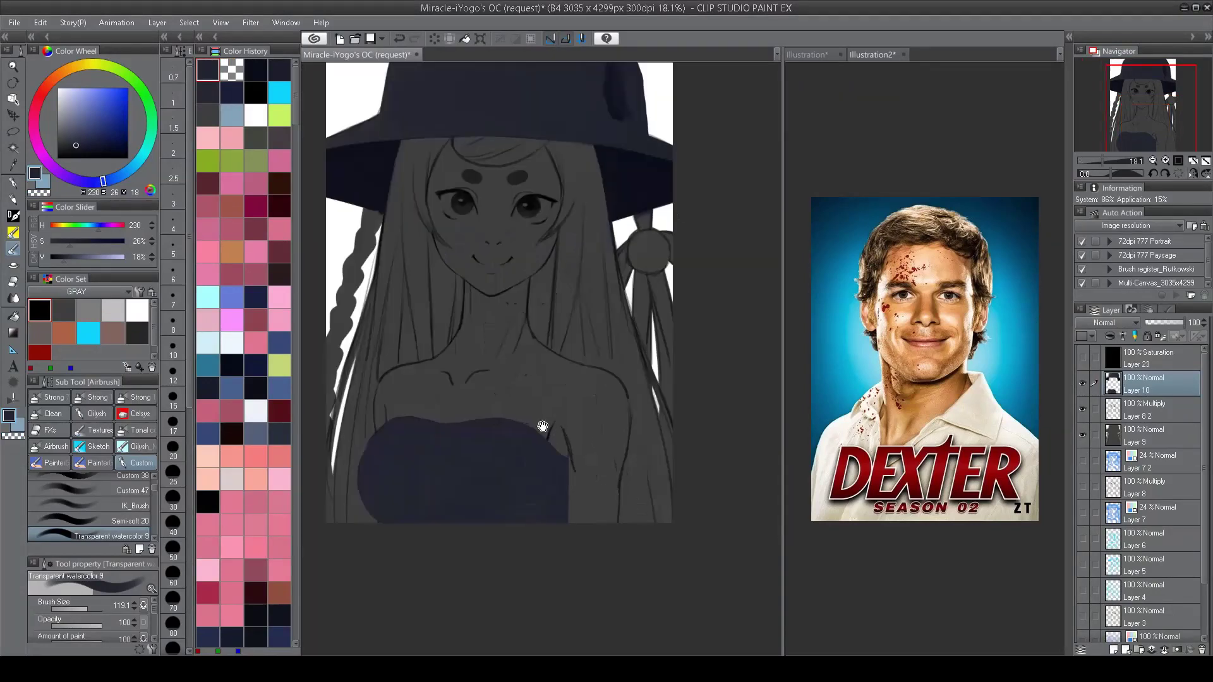
{"action": "scroll", "coordinate": [542, 425], "scroll_direction": "down", "scroll_amount": 1}
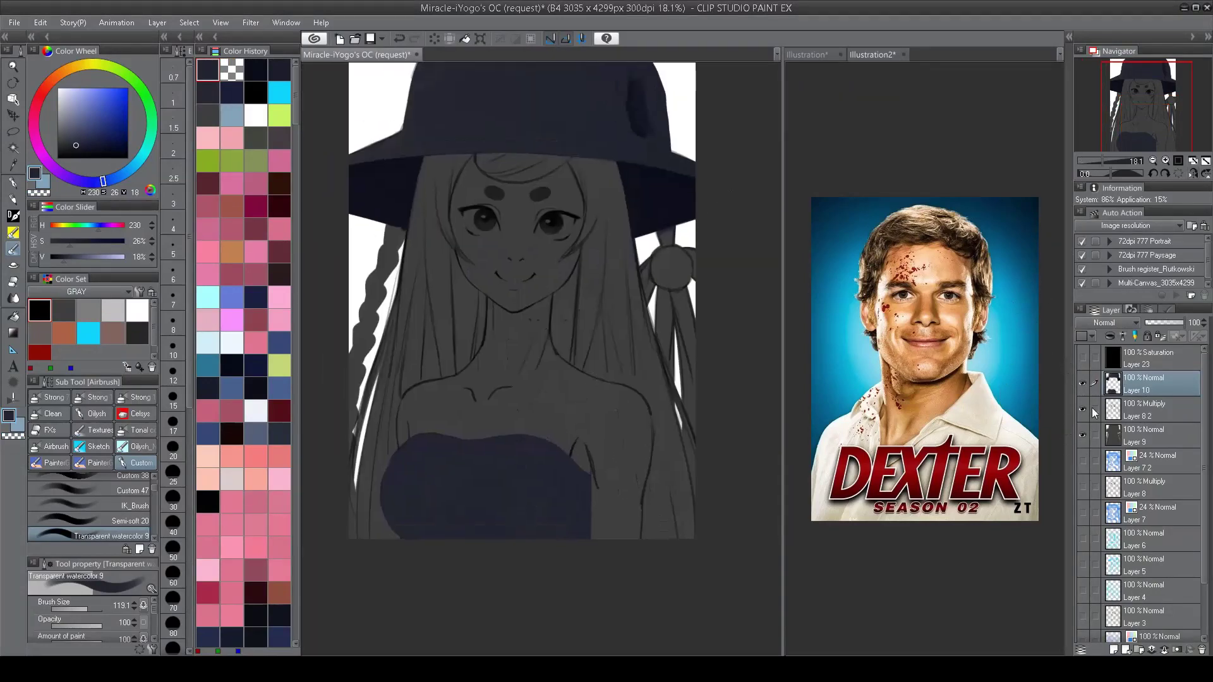
Step: Lasso the upper part of the braid overlapping the hat brim and clear the navy colour from it
{"action": "scroll", "coordinate": [618, 331], "scroll_direction": "up", "scroll_amount": 3}
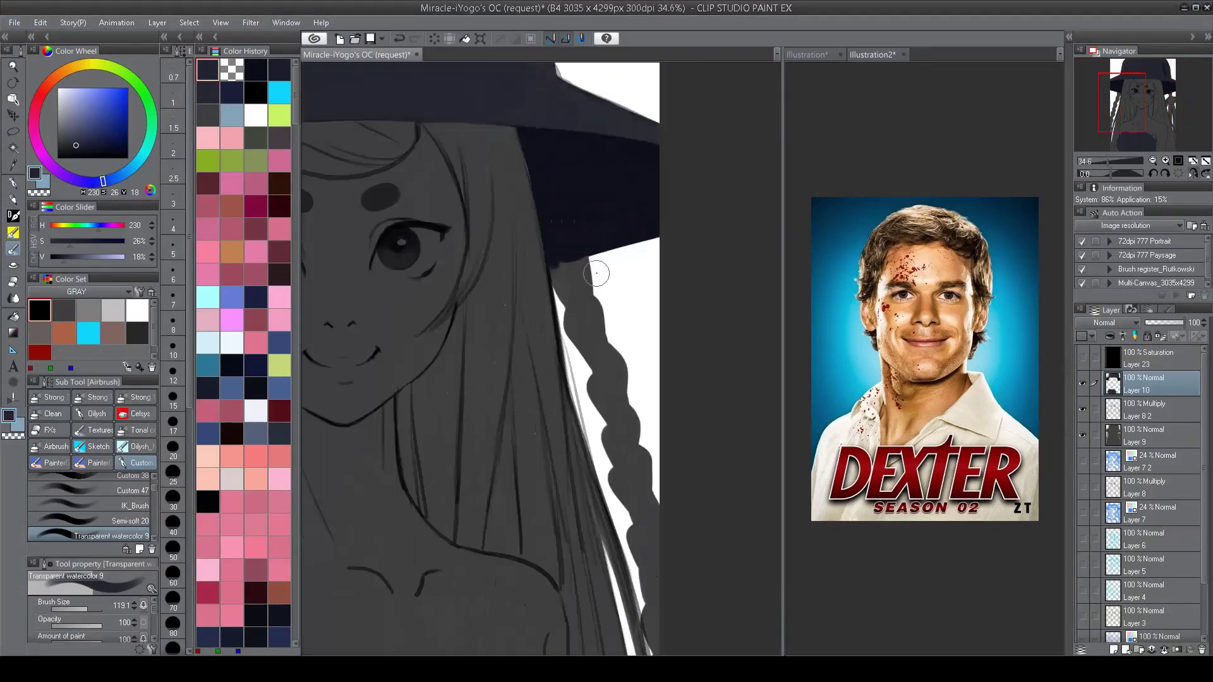
{"action": "key", "text": "c"}
{"action": "scroll", "coordinate": [578, 265], "scroll_direction": "down", "scroll_amount": 2}
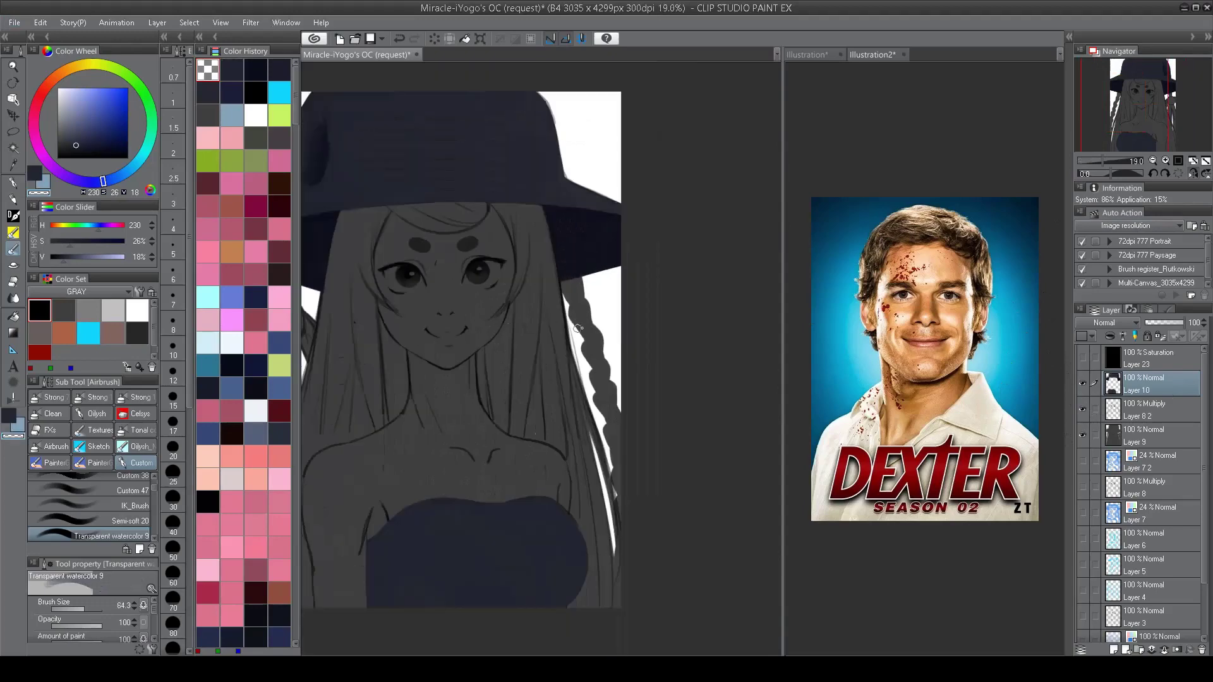
{"action": "left_click_drag", "start_coordinate": [578, 265], "coordinate": [756, 265]}
{"action": "scroll", "coordinate": [598, 387], "scroll_direction": "up", "scroll_amount": 3}
{"action": "key", "text": "m"}
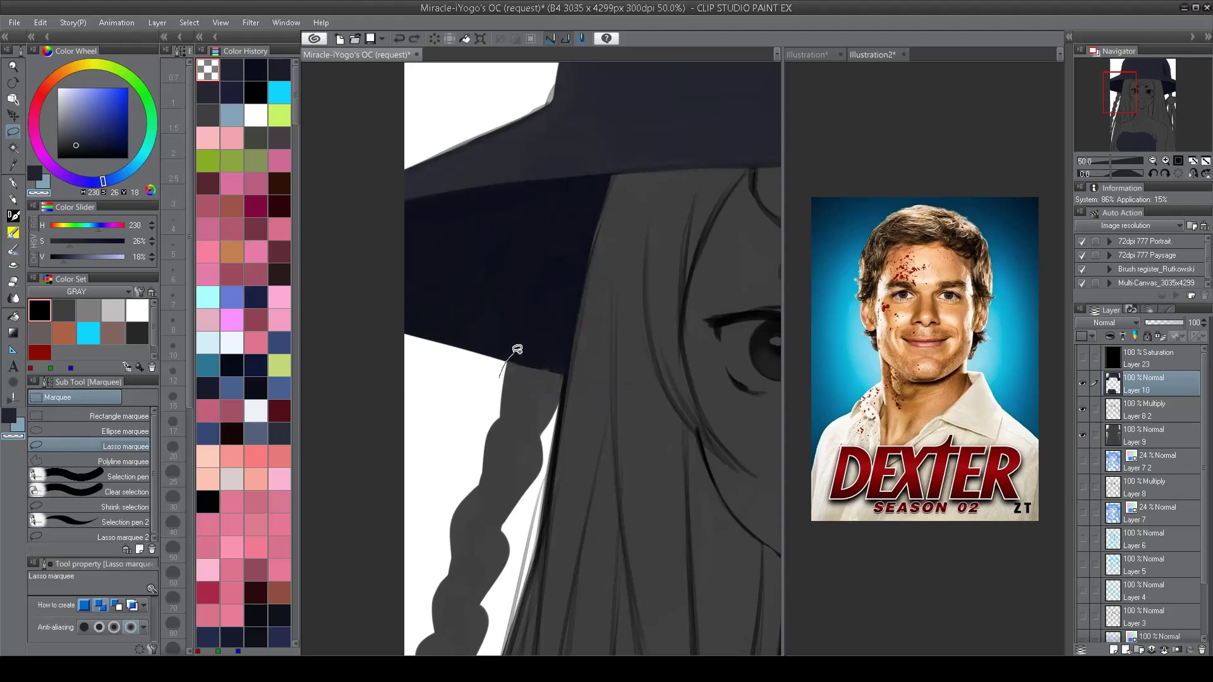
{"action": "left_click_drag", "start_coordinate": [516, 349], "coordinate": [509, 361]}
{"action": "left_click_drag", "start_coordinate": [605, 204], "coordinate": [606, 201]}
{"action": "key", "text": "ctrl+d"}
{"action": "left_click_drag", "start_coordinate": [570, 373], "coordinate": [566, 379]}
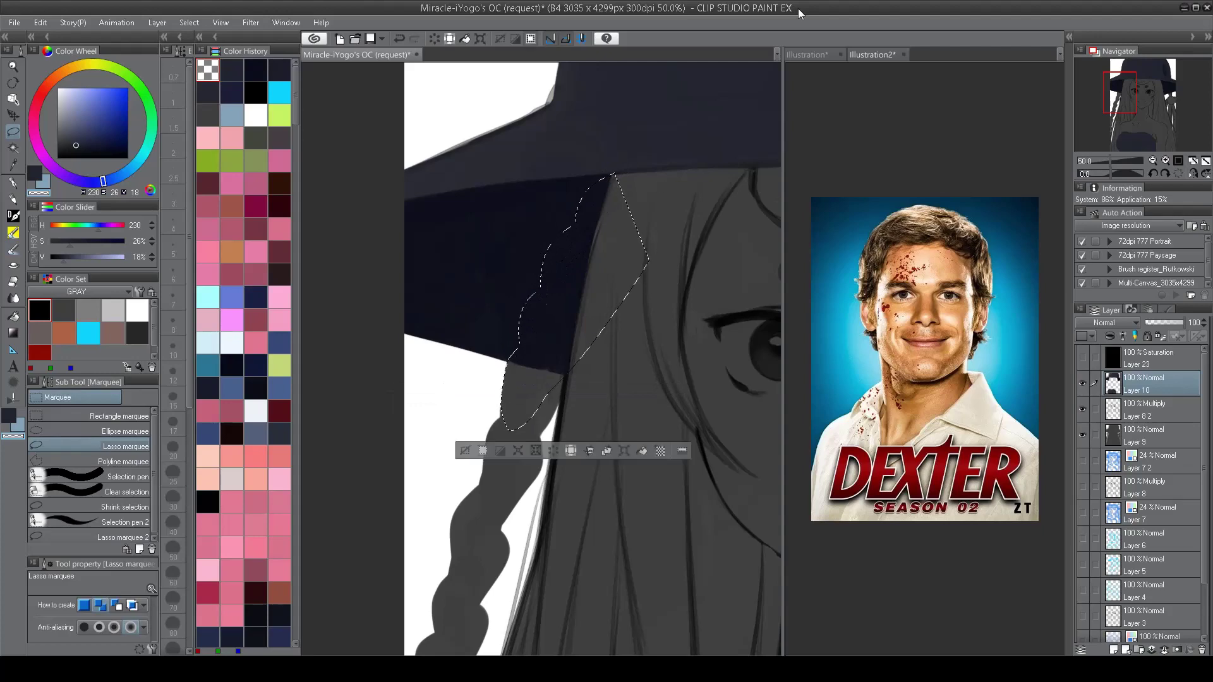
{"action": "key", "text": "ctrl+d"}
Step: Paint the short ribbon between the hat brim and the round ornament navy, keeping the paint inside the figure's silhouette
{"action": "scroll", "coordinate": [588, 355], "scroll_direction": "down", "scroll_amount": 5}
{"action": "scroll", "coordinate": [587, 356], "scroll_direction": "up", "scroll_amount": 5}
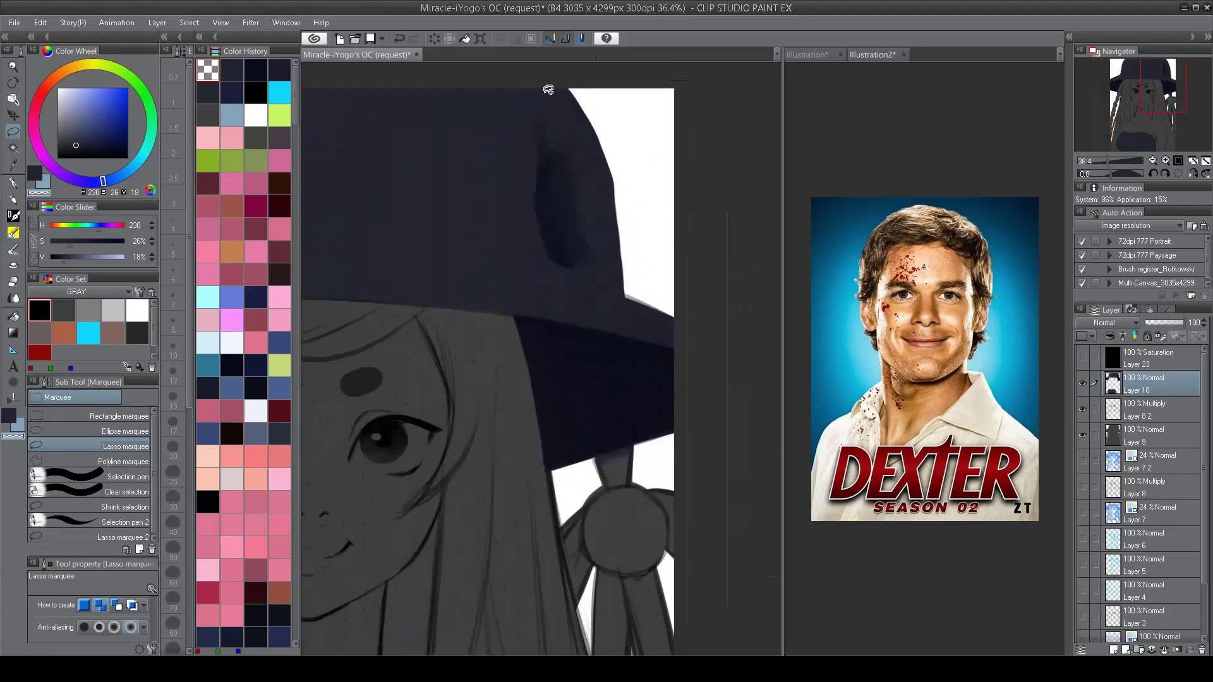
{"action": "key", "text": "b"}
{"action": "left_click", "coordinate": [231, 70]}
{"action": "key", "text": "bracketright"}
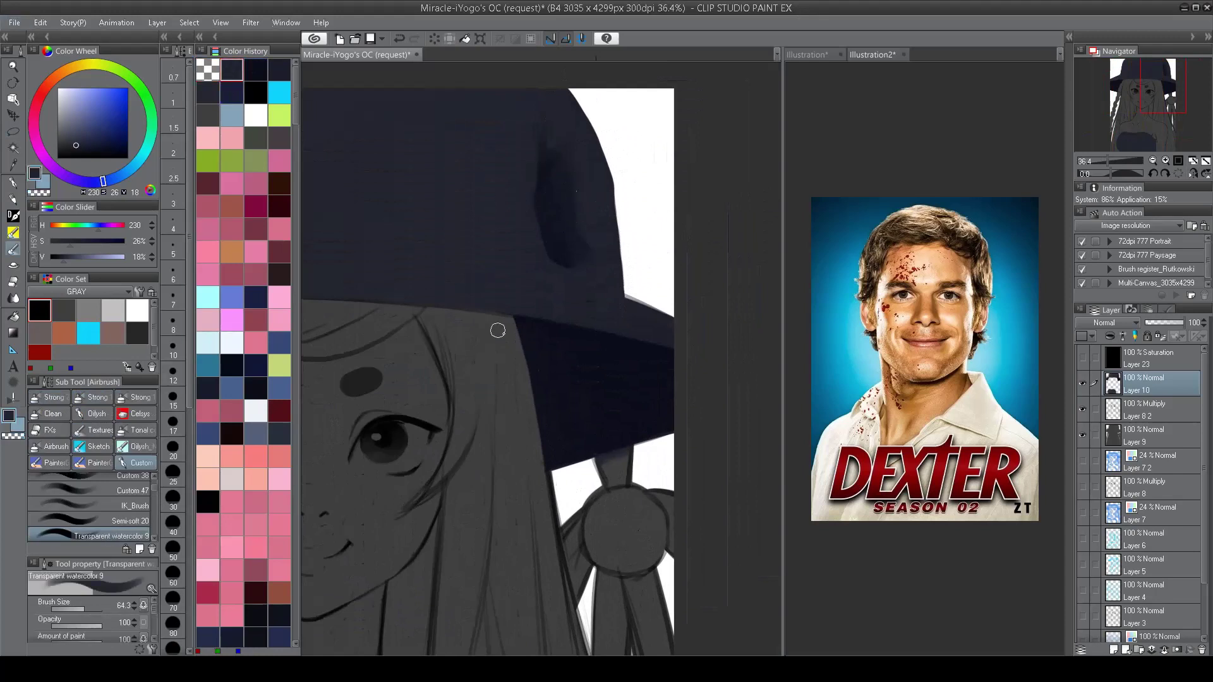
{"action": "scroll", "coordinate": [651, 411], "scroll_direction": "up", "scroll_amount": 1}
{"action": "left_click", "coordinate": [1112, 434], "text": "ctrl"}
{"action": "mouse_move", "coordinate": [638, 407]}
{"action": "left_mouse_down"}
{"action": "mouse_move", "coordinate": [578, 433]}
{"action": "mouse_move", "coordinate": [648, 430]}
{"action": "mouse_move", "coordinate": [578, 444]}
{"action": "left_mouse_up"}
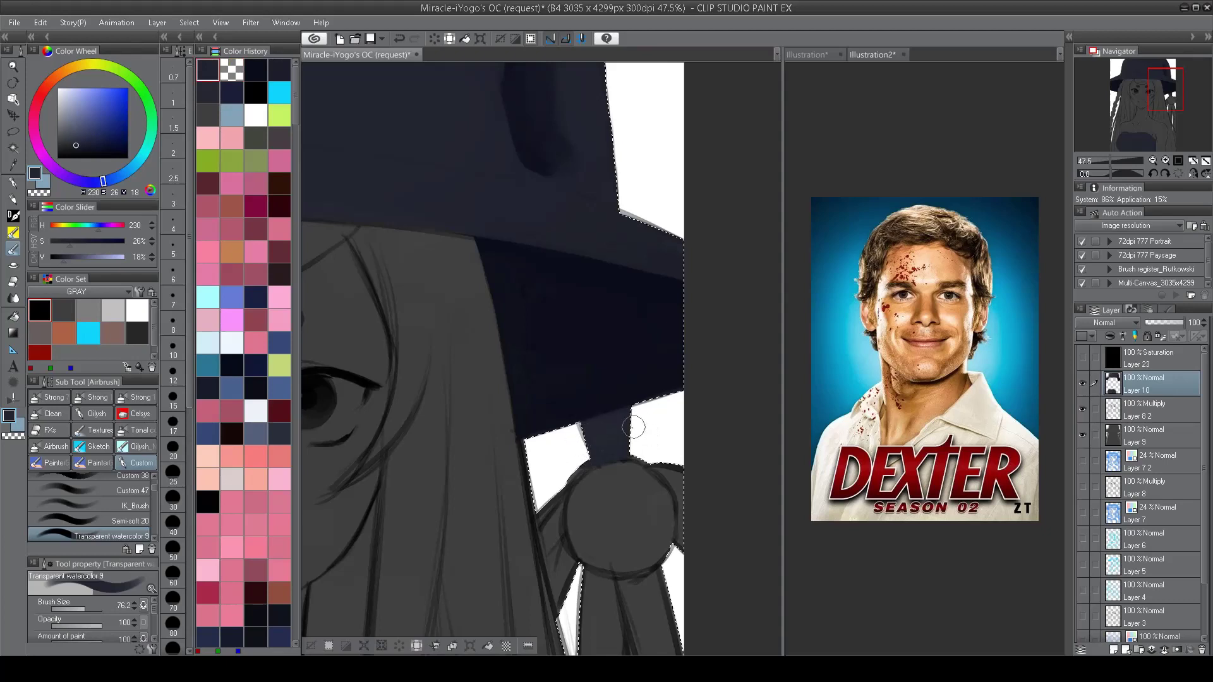
{"action": "key", "text": "ctrl+d"}
{"action": "scroll", "coordinate": [547, 531], "scroll_direction": "down", "scroll_amount": 5}
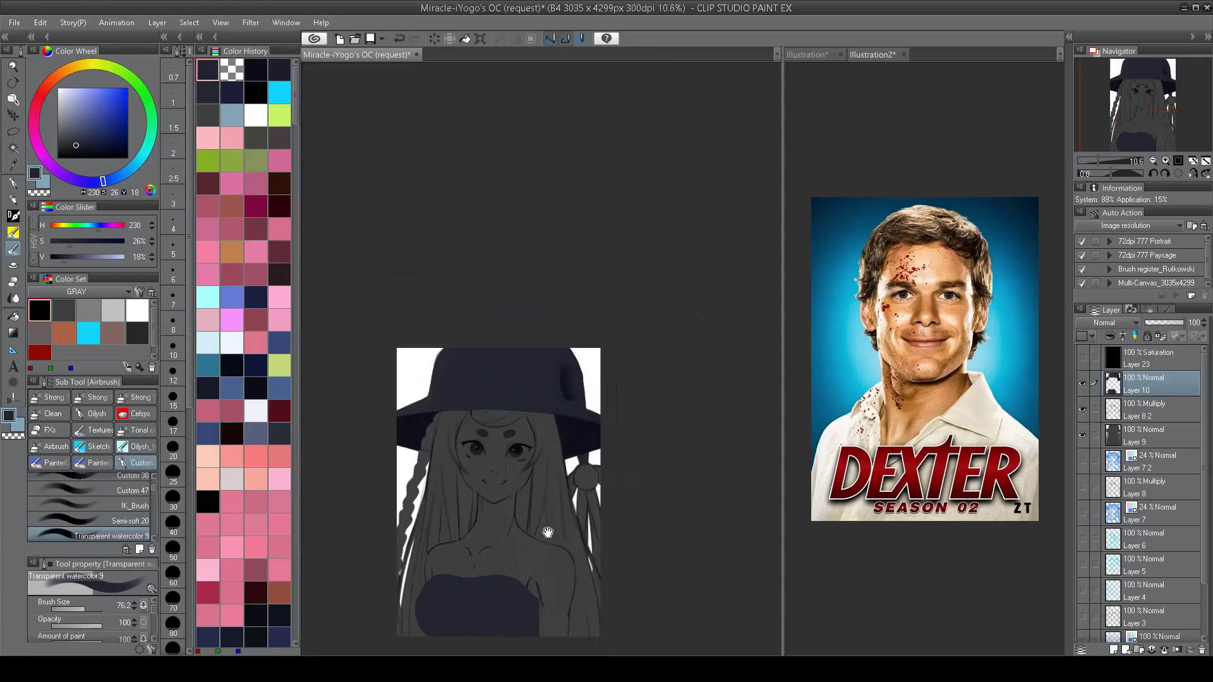
Step: Add a new layer beneath Layer 10 and load the figure's silhouette as a selection
{"action": "scroll", "coordinate": [547, 531], "scroll_direction": "up", "scroll_amount": 2}
{"action": "left_click", "coordinate": [1113, 649]}
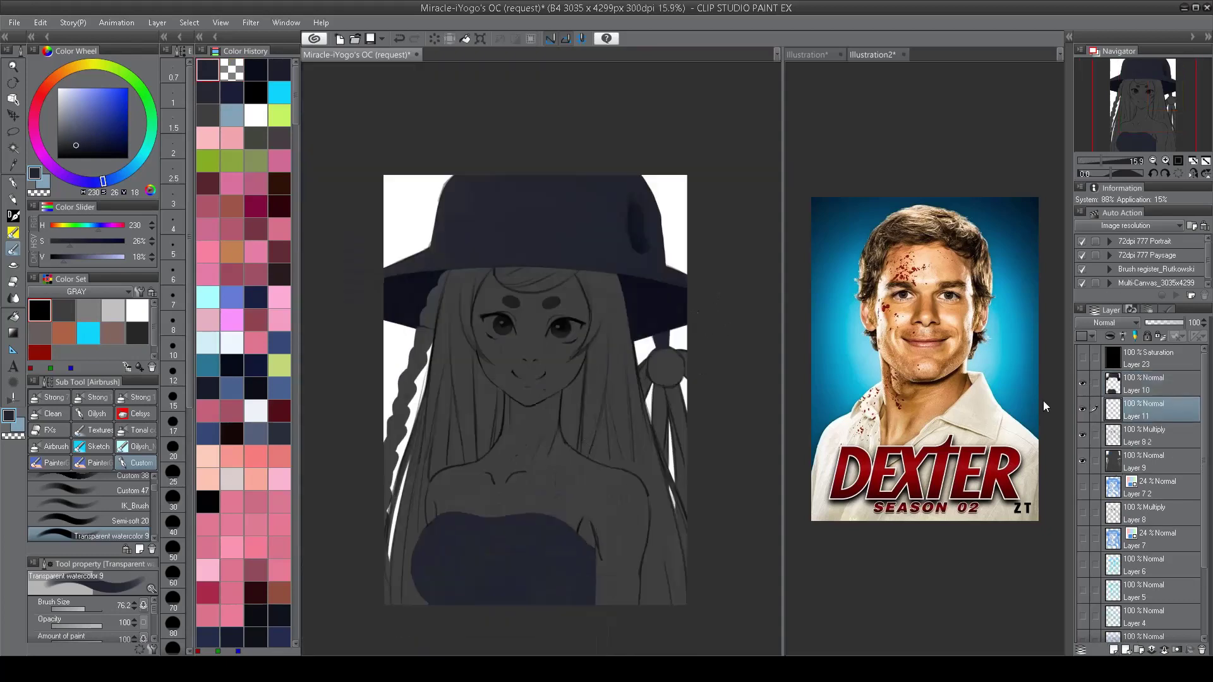
{"action": "left_click", "coordinate": [1112, 435], "text": "ctrl"}
Step: Block in the braid and the long hair on the braid side of the face with pink on the new layer
{"action": "left_click", "coordinate": [278, 160]}
{"action": "scroll", "coordinate": [504, 247], "scroll_direction": "up", "scroll_amount": 1}
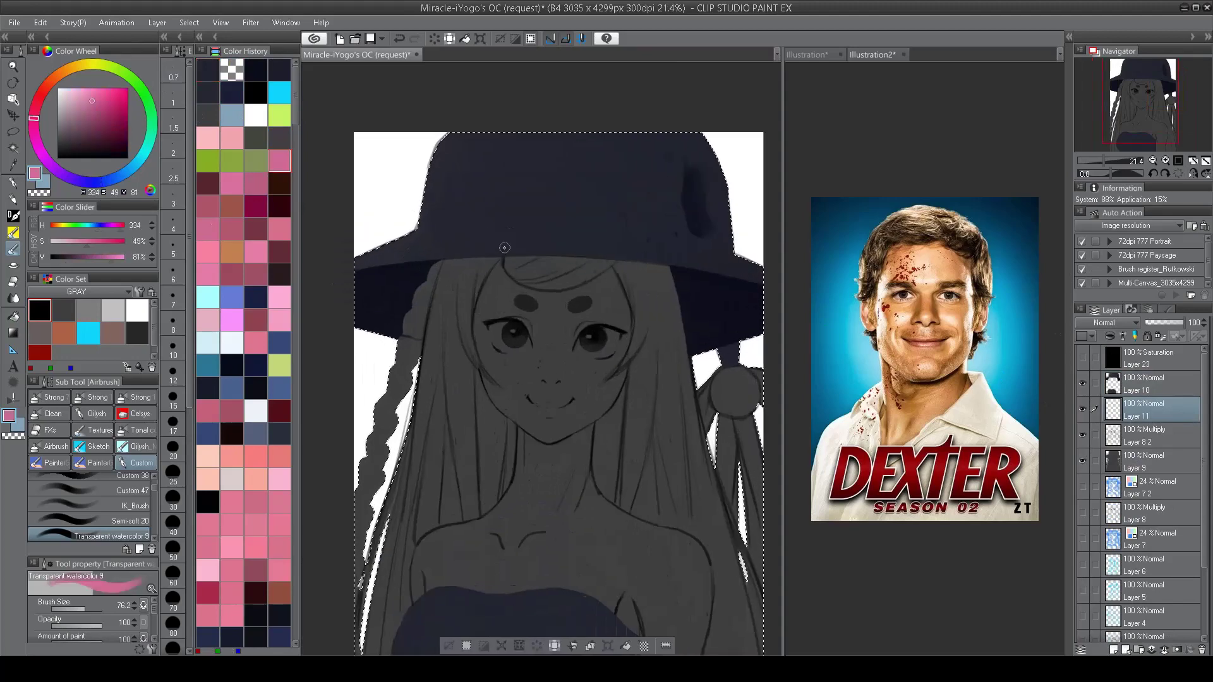
{"action": "mouse_move", "coordinate": [434, 344]}
{"action": "left_mouse_down"}
{"action": "mouse_move", "coordinate": [458, 289]}
{"action": "mouse_move", "coordinate": [461, 390]}
{"action": "mouse_move", "coordinate": [431, 395]}
{"action": "left_mouse_up"}
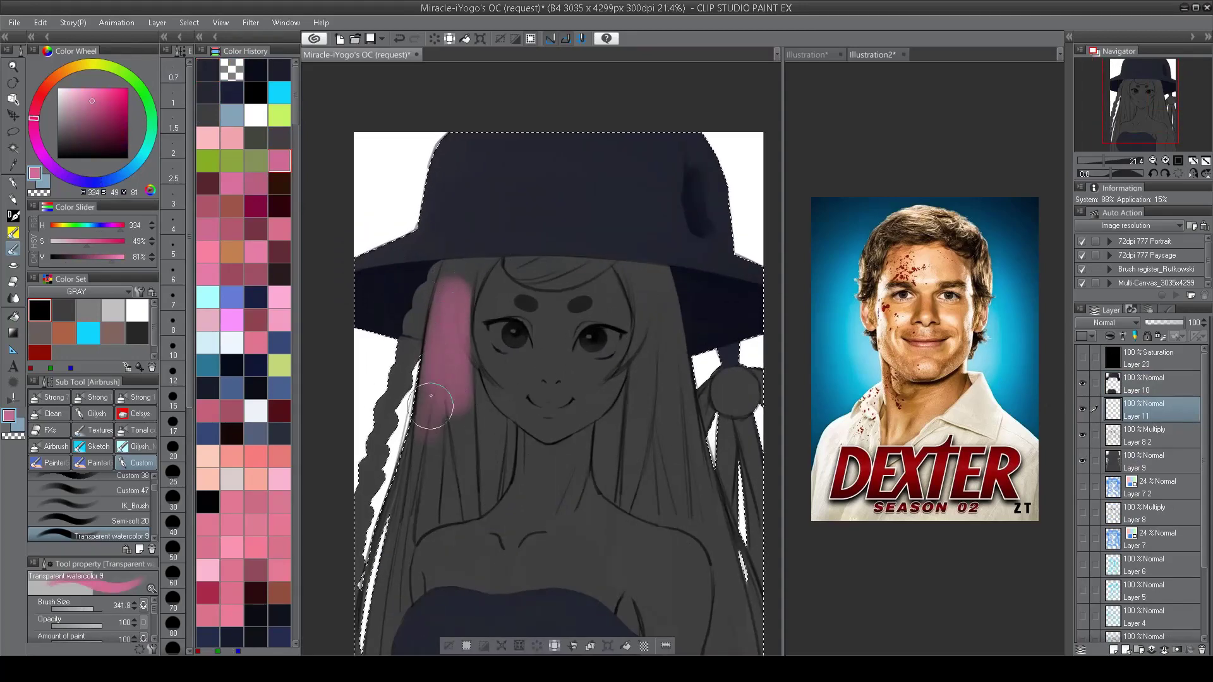
{"action": "mouse_move", "coordinate": [430, 329]}
{"action": "left_mouse_down"}
{"action": "mouse_move", "coordinate": [379, 436]}
{"action": "mouse_move", "coordinate": [360, 540]}
{"action": "mouse_move", "coordinate": [367, 508]}
{"action": "mouse_move", "coordinate": [370, 543]}
{"action": "mouse_move", "coordinate": [410, 408]}
{"action": "mouse_move", "coordinate": [417, 503]}
{"action": "mouse_move", "coordinate": [445, 442]}
{"action": "mouse_move", "coordinate": [467, 316]}
{"action": "mouse_move", "coordinate": [512, 345]}
{"action": "mouse_move", "coordinate": [514, 257]}
{"action": "mouse_move", "coordinate": [471, 354]}
{"action": "mouse_move", "coordinate": [464, 265]}
{"action": "left_mouse_up"}
{"action": "mouse_move", "coordinate": [465, 95]}
{"action": "left_mouse_down"}
{"action": "mouse_move", "coordinate": [447, 234]}
{"action": "mouse_move", "coordinate": [464, 231]}
{"action": "mouse_move", "coordinate": [482, 347]}
{"action": "left_mouse_up"}
Step: Erase the pink spill over the shoulder and arm on the braid side
{"action": "scroll", "coordinate": [555, 312], "scroll_direction": "up", "scroll_amount": 3}
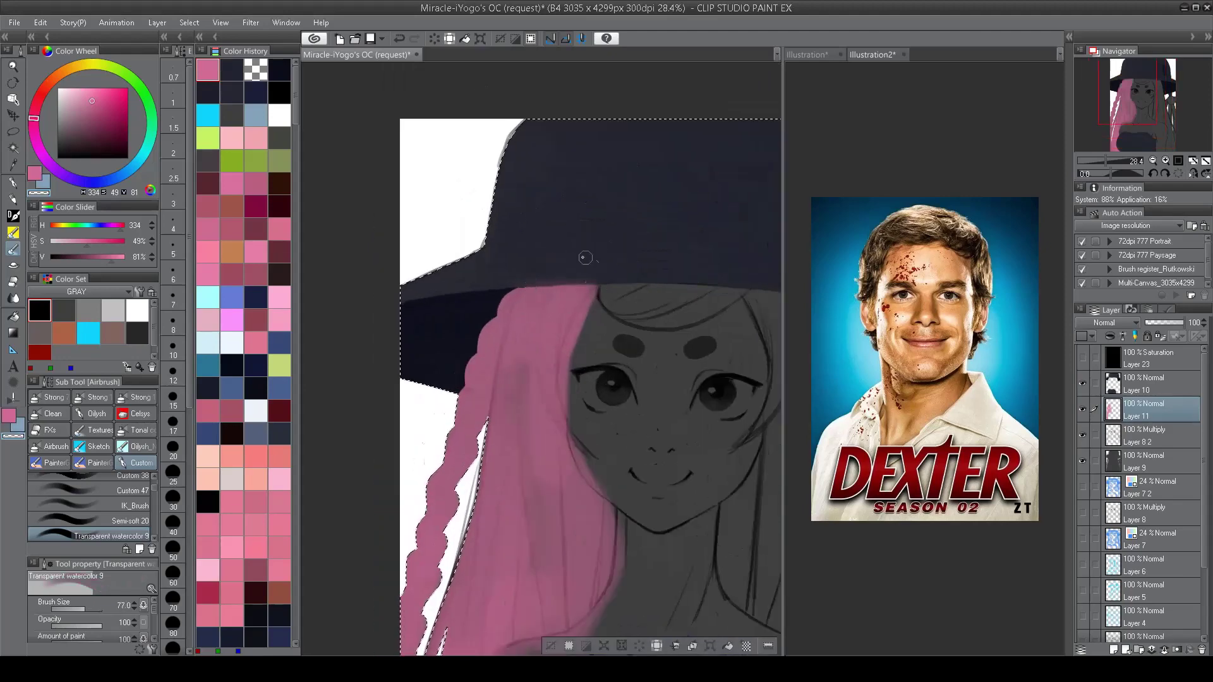
{"action": "left_click_drag", "start_coordinate": [585, 257], "coordinate": [503, 279]}
{"action": "scroll", "coordinate": [516, 275], "scroll_direction": "down", "scroll_amount": 5}
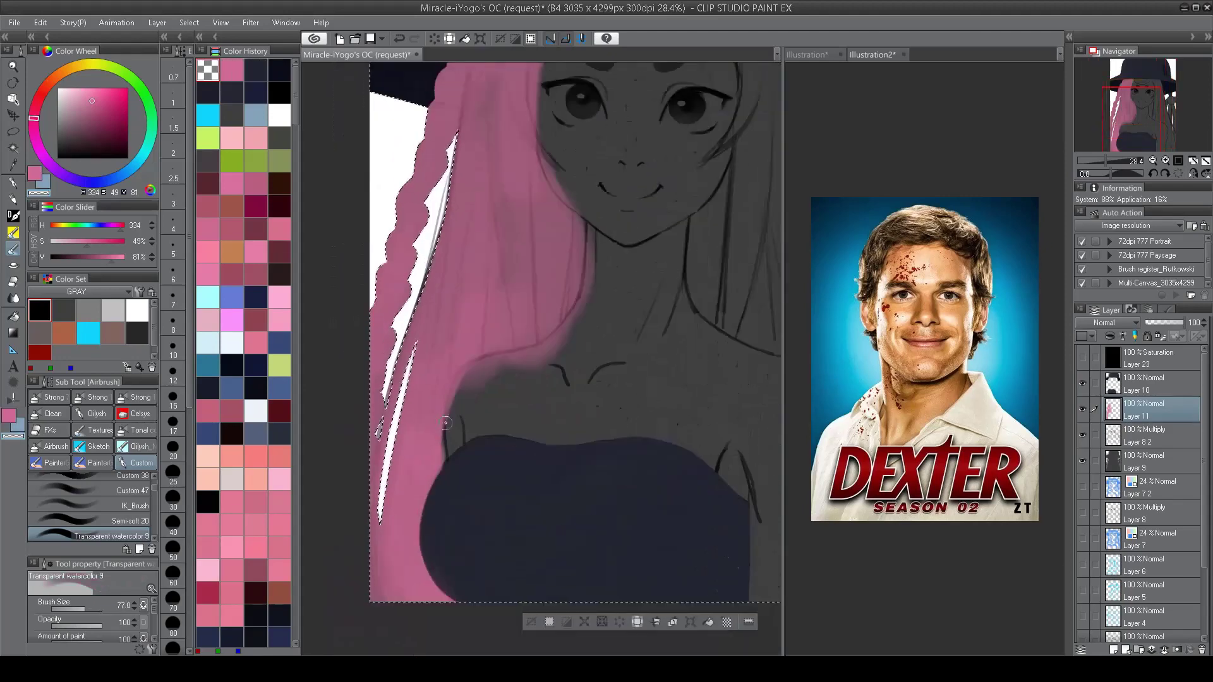
{"action": "mouse_move", "coordinate": [442, 165]}
{"action": "left_mouse_down"}
{"action": "mouse_move", "coordinate": [436, 252]}
{"action": "mouse_move", "coordinate": [465, 291]}
{"action": "left_mouse_up"}
{"action": "key", "text": "bracketleft"}
{"action": "key", "text": "c"}
{"action": "mouse_move", "coordinate": [466, 406]}
{"action": "left_mouse_down"}
{"action": "mouse_move", "coordinate": [474, 371]}
{"action": "mouse_move", "coordinate": [529, 356]}
{"action": "mouse_move", "coordinate": [536, 367]}
{"action": "mouse_move", "coordinate": [514, 357]}
{"action": "mouse_move", "coordinate": [464, 382]}
{"action": "mouse_move", "coordinate": [454, 437]}
{"action": "mouse_move", "coordinate": [477, 368]}
{"action": "mouse_move", "coordinate": [487, 383]}
{"action": "mouse_move", "coordinate": [467, 374]}
{"action": "mouse_move", "coordinate": [452, 440]}
{"action": "mouse_move", "coordinate": [485, 443]}
{"action": "mouse_move", "coordinate": [449, 495]}
{"action": "mouse_move", "coordinate": [434, 554]}
{"action": "mouse_move", "coordinate": [471, 599]}
{"action": "left_mouse_up"}
{"action": "key", "text": "bracketright"}
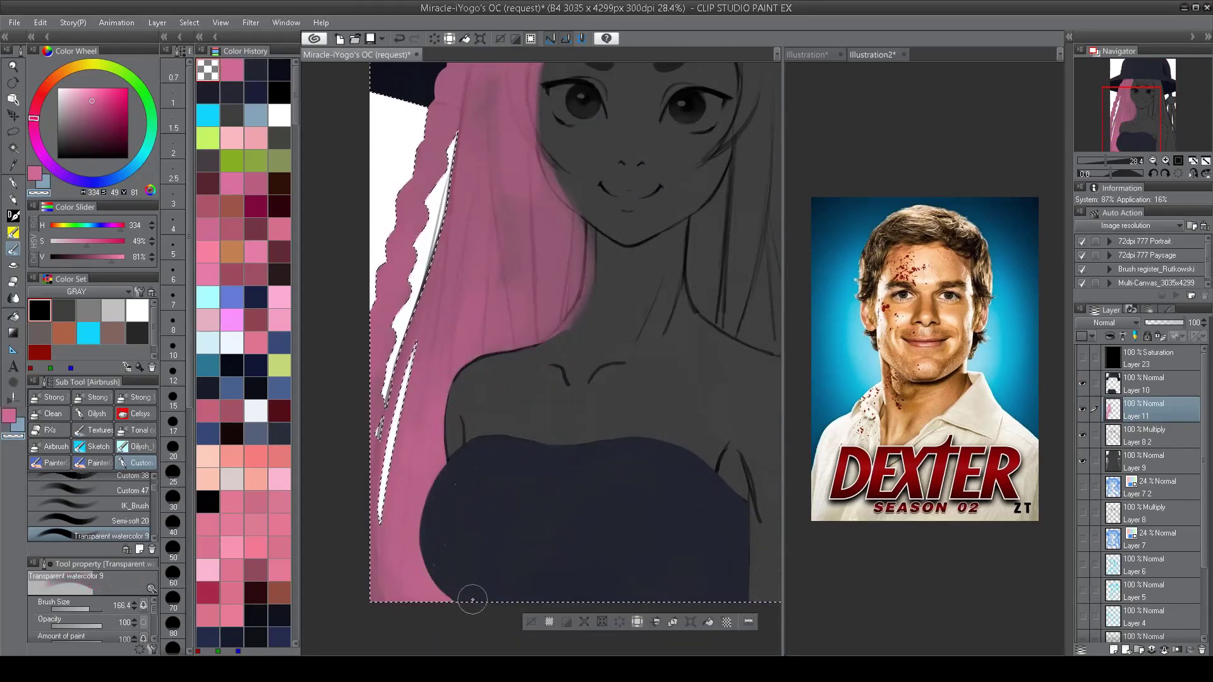
Step: Fill the bangs under the hat brim with the same pink
{"action": "scroll", "coordinate": [459, 563], "scroll_direction": "down", "scroll_amount": 3}
{"action": "scroll", "coordinate": [551, 210], "scroll_direction": "up", "scroll_amount": 4}
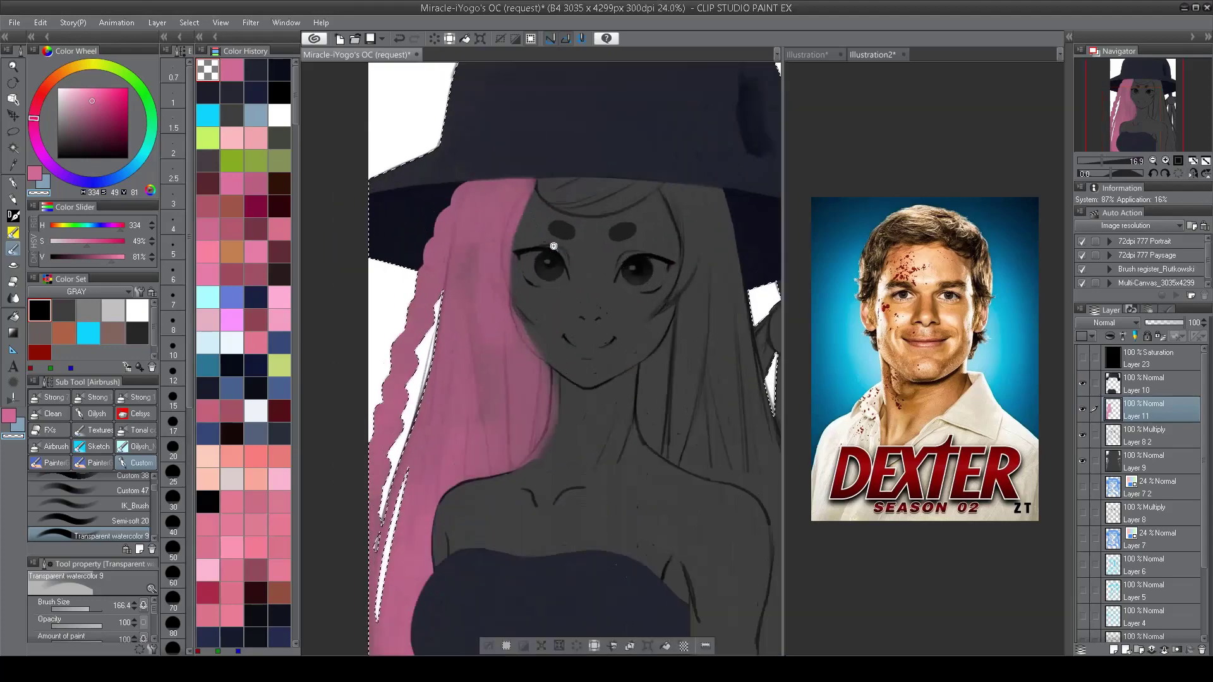
{"action": "key", "text": "c"}
{"action": "key", "text": "bracketleft"}
{"action": "mouse_move", "coordinate": [408, 203]}
{"action": "left_mouse_down"}
{"action": "mouse_move", "coordinate": [534, 192]}
{"action": "mouse_move", "coordinate": [586, 207]}
{"action": "mouse_move", "coordinate": [520, 237]}
{"action": "mouse_move", "coordinate": [442, 209]}
{"action": "mouse_move", "coordinate": [505, 234]}
{"action": "mouse_move", "coordinate": [555, 215]}
{"action": "mouse_move", "coordinate": [452, 206]}
{"action": "mouse_move", "coordinate": [503, 221]}
{"action": "mouse_move", "coordinate": [594, 199]}
{"action": "left_mouse_up"}
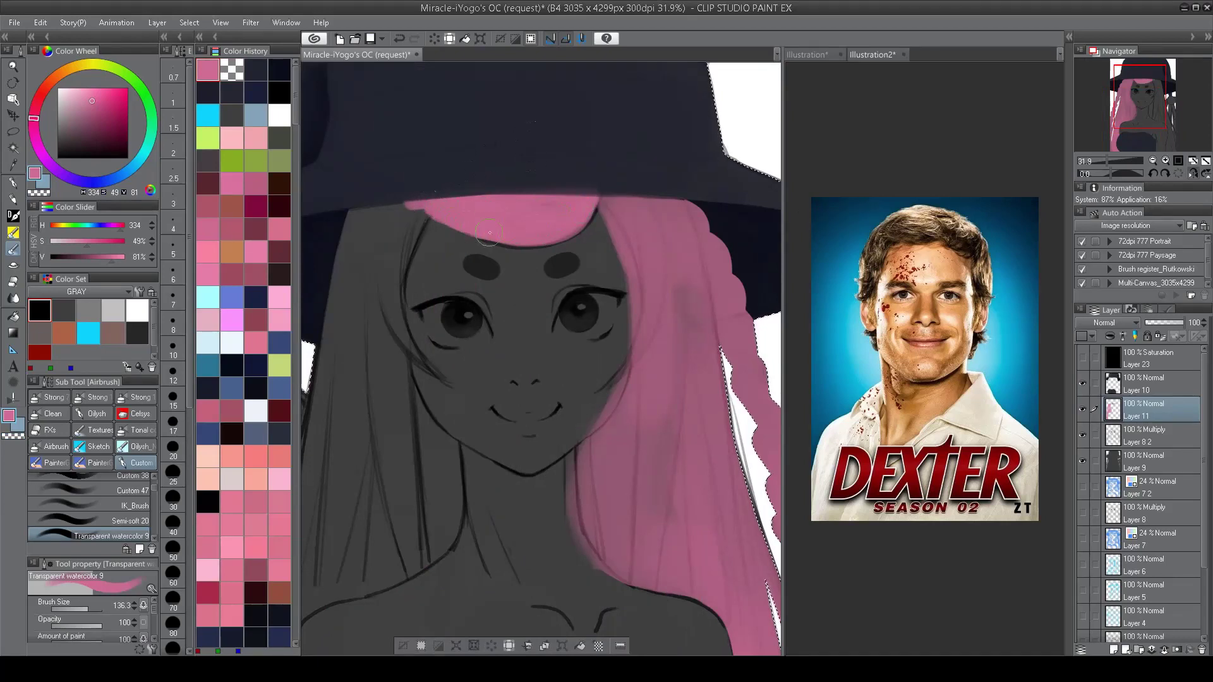
Step: Paint the long hair on the ornament side pink from the hat brim down towards the shoulder
{"action": "key", "text": "bracketright"}
{"action": "left_click_drag", "start_coordinate": [371, 271], "coordinate": [421, 277]}
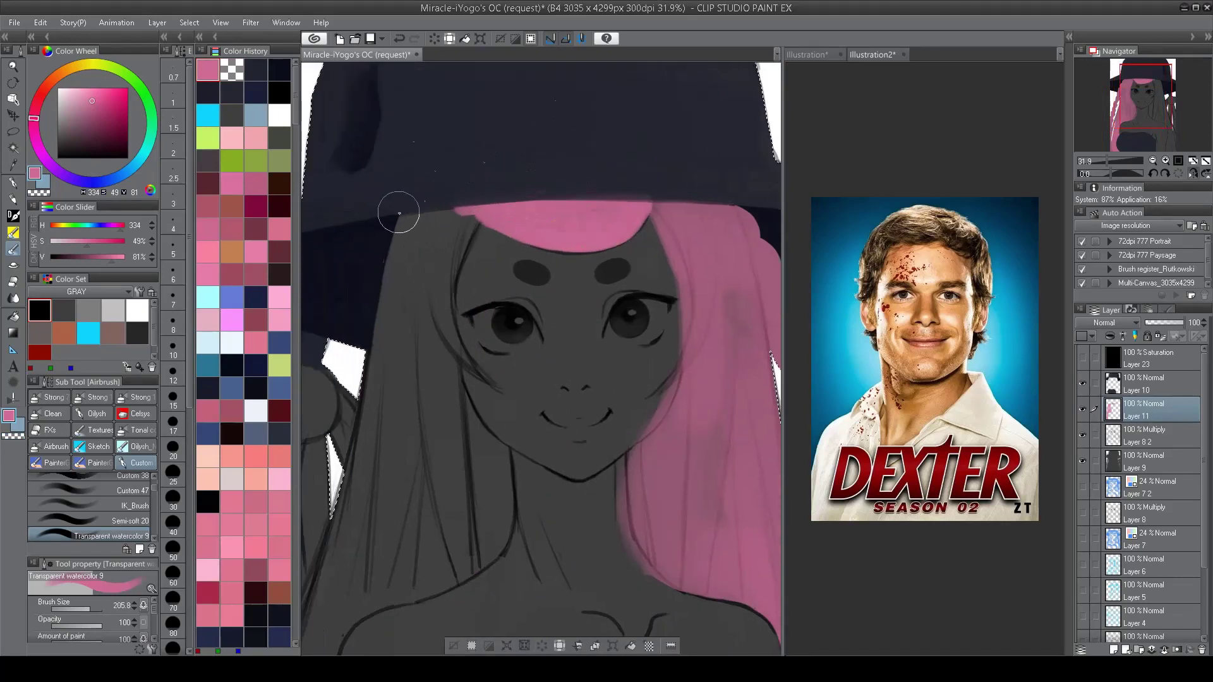
{"action": "mouse_move", "coordinate": [398, 202]}
{"action": "left_mouse_down"}
{"action": "mouse_move", "coordinate": [436, 291]}
{"action": "mouse_move", "coordinate": [419, 176]}
{"action": "mouse_move", "coordinate": [390, 372]}
{"action": "mouse_move", "coordinate": [417, 467]}
{"action": "mouse_move", "coordinate": [401, 501]}
{"action": "mouse_move", "coordinate": [397, 456]}
{"action": "mouse_move", "coordinate": [461, 346]}
{"action": "mouse_move", "coordinate": [423, 467]}
{"action": "mouse_move", "coordinate": [464, 430]}
{"action": "left_mouse_up"}
{"action": "key", "text": "bracketright"}
{"action": "key", "text": "bracketright"}
{"action": "key", "text": "bracketright"}
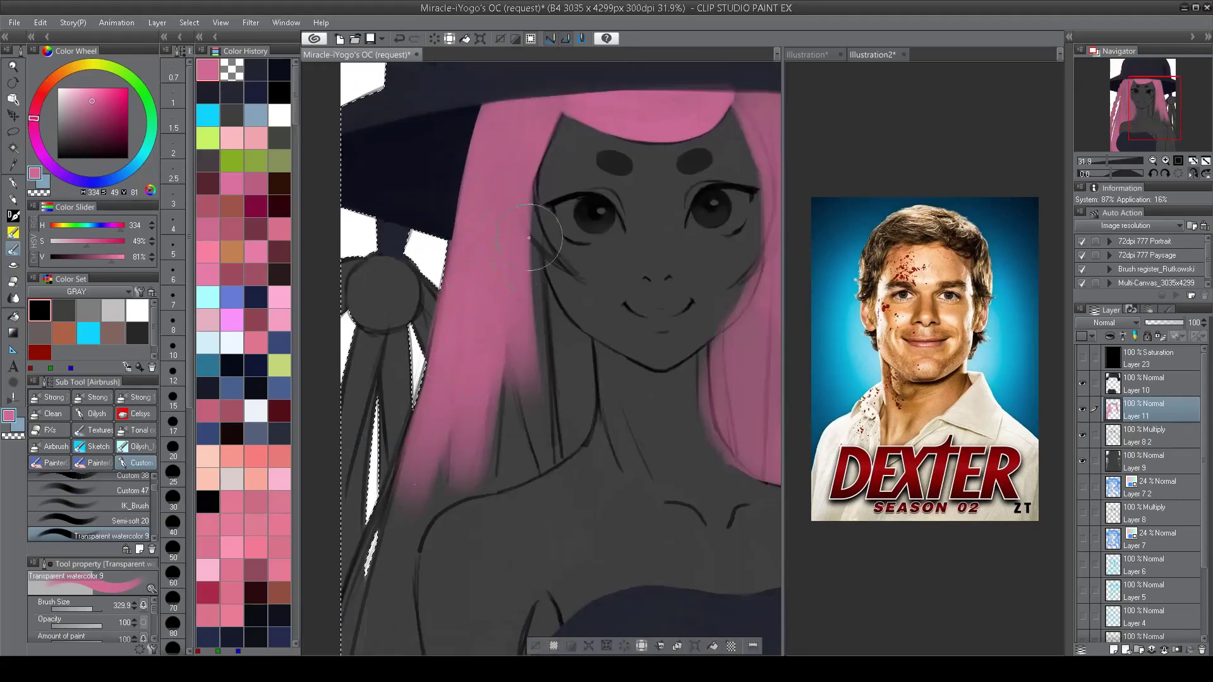
Step: Erase the pink spill along the forehead and cheek to sharpen the face edge on the braid side
{"action": "mouse_move", "coordinate": [742, 163]}
{"action": "left_mouse_down"}
{"action": "mouse_move", "coordinate": [666, 210]}
{"action": "mouse_move", "coordinate": [594, 206]}
{"action": "left_mouse_up"}
{"action": "key", "text": "bracketleft"}
{"action": "key", "text": "bracketleft"}
{"action": "key", "text": "bracketleft"}
{"action": "key", "text": "bracketleft"}
{"action": "key", "text": "bracketleft"}
{"action": "key", "text": "c"}
{"action": "left_click_drag", "start_coordinate": [410, 306], "coordinate": [417, 347]}
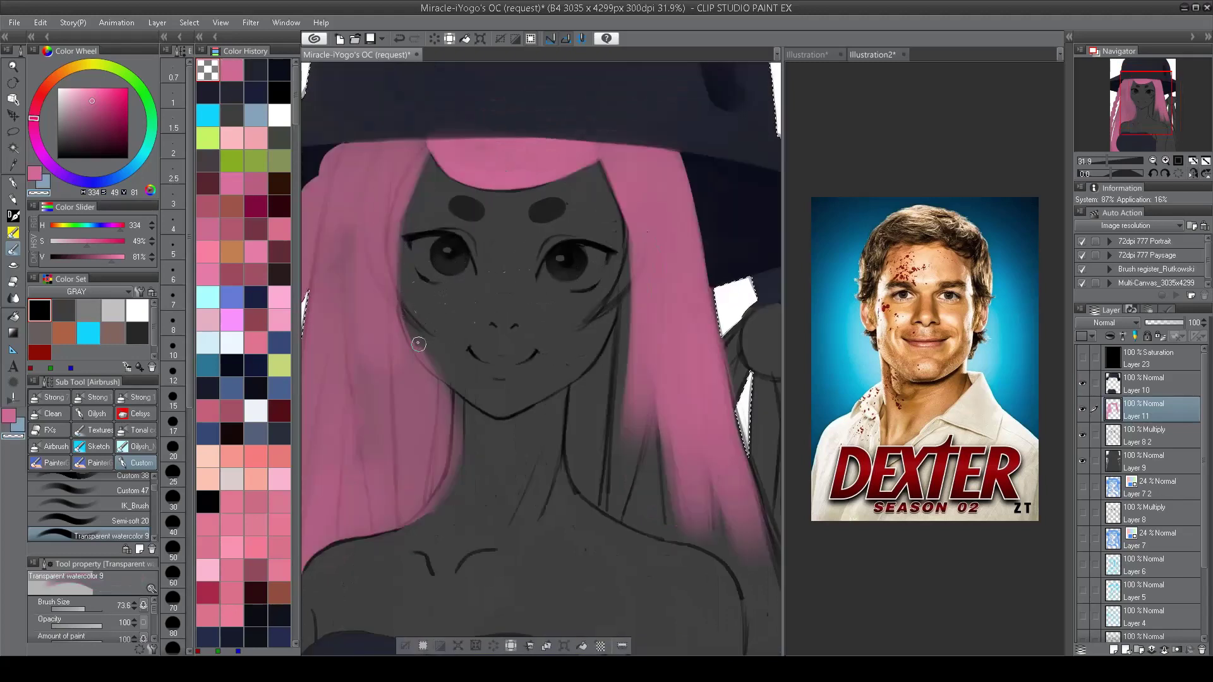
{"action": "mouse_move", "coordinate": [409, 272]}
{"action": "left_mouse_down"}
{"action": "mouse_move", "coordinate": [397, 259]}
{"action": "mouse_move", "coordinate": [404, 183]}
{"action": "mouse_move", "coordinate": [408, 204]}
{"action": "left_mouse_up"}
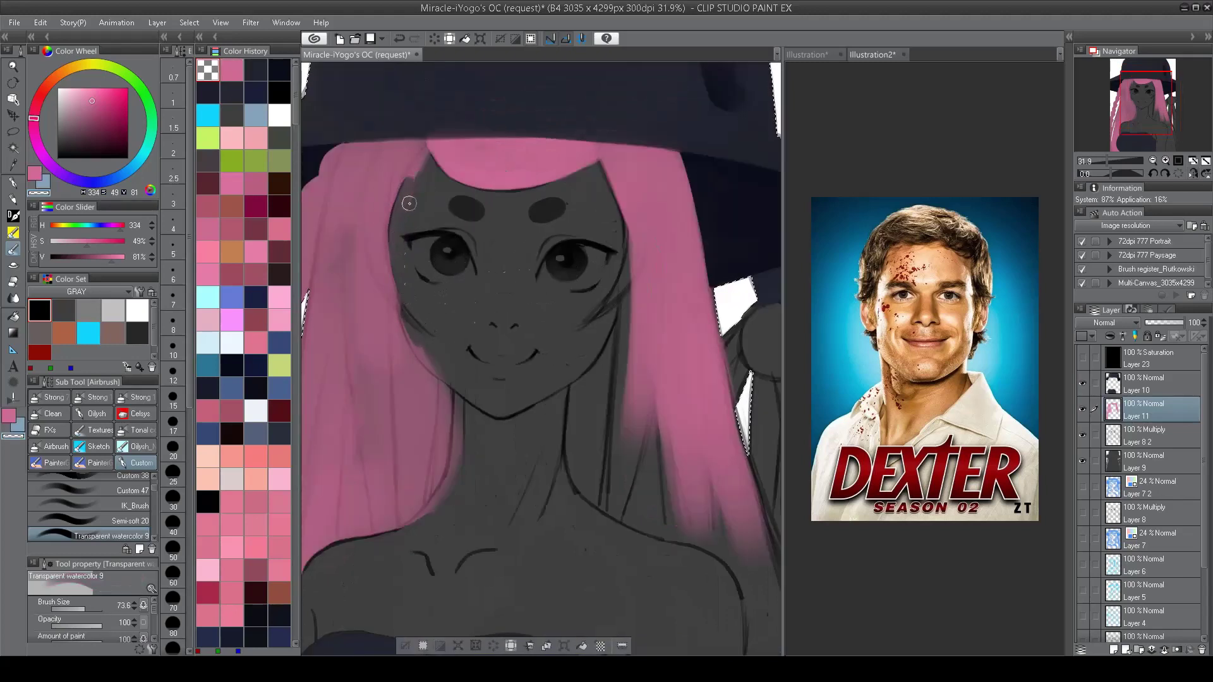
{"action": "mouse_move", "coordinate": [402, 280]}
{"action": "left_mouse_down"}
{"action": "mouse_move", "coordinate": [425, 313]}
{"action": "mouse_move", "coordinate": [407, 319]}
{"action": "mouse_move", "coordinate": [416, 350]}
{"action": "left_mouse_up"}
{"action": "scroll", "coordinate": [440, 308], "scroll_direction": "up", "scroll_amount": 2}
{"action": "key", "text": "bracketright"}
{"action": "key", "text": "bracketright"}
{"action": "key", "text": "bracketright"}
{"action": "scroll", "coordinate": [492, 204], "scroll_direction": "up", "scroll_amount": 1}
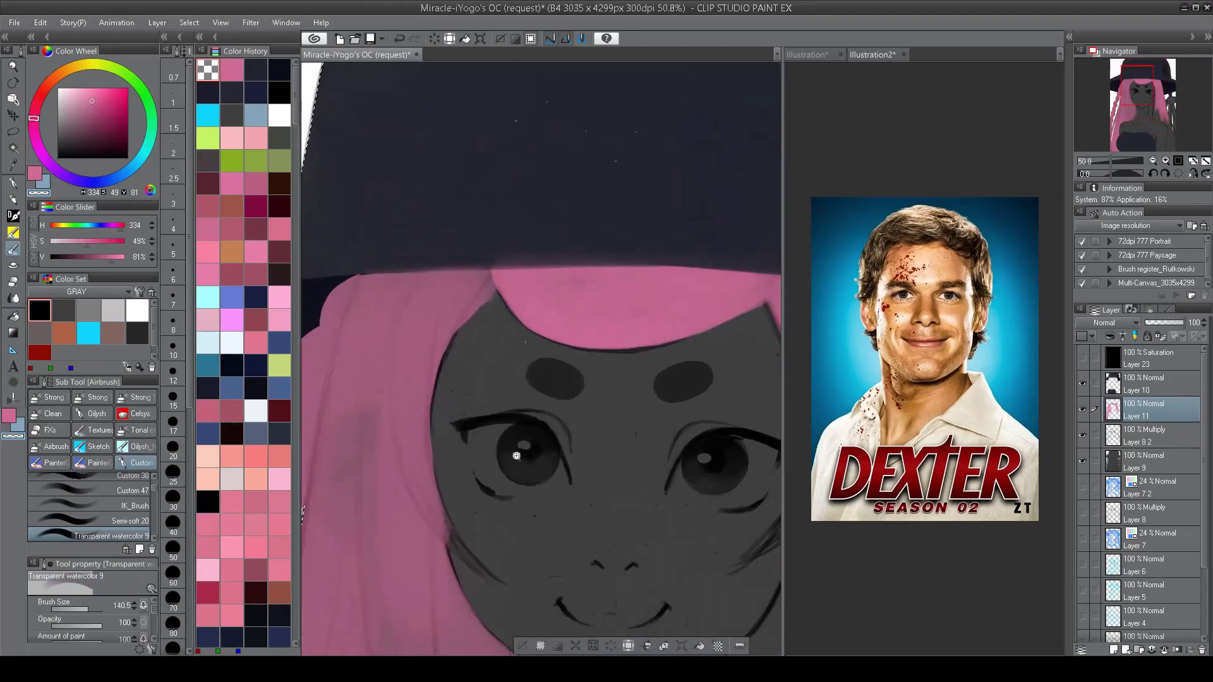
{"action": "scroll", "coordinate": [487, 183], "scroll_direction": "down", "scroll_amount": 3}
Step: Paint the ornament-side hair pink along the cheek and neck, filling it down to the shoulder
{"action": "key", "text": "c"}
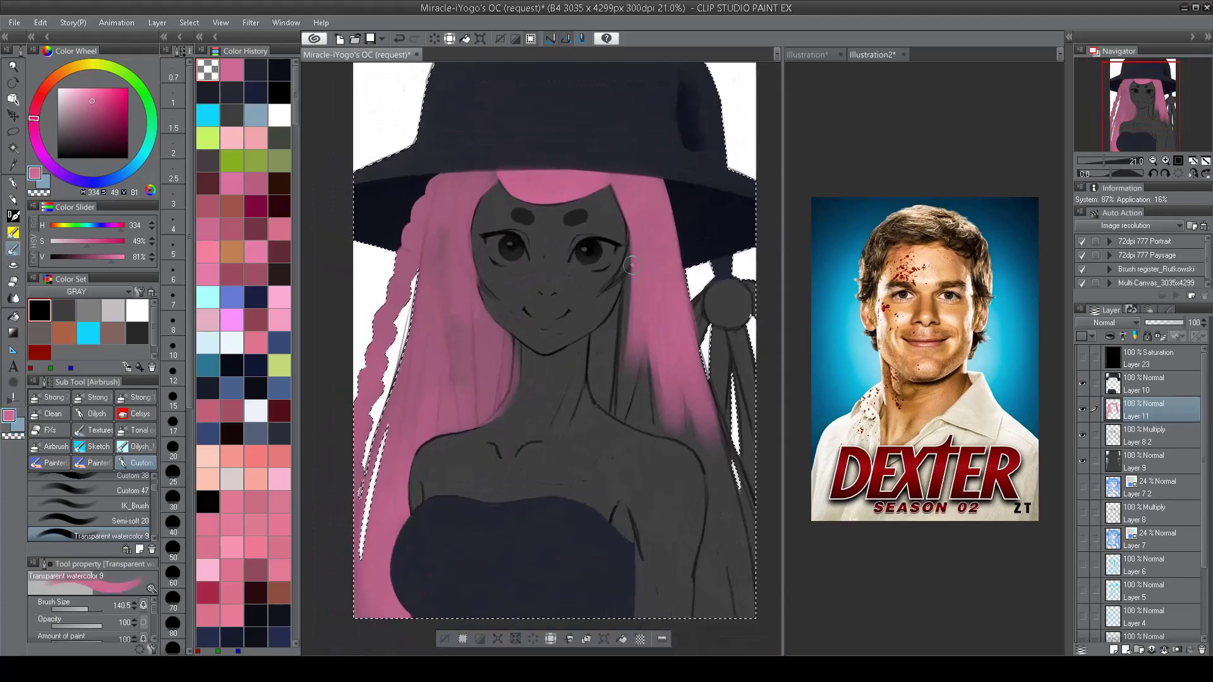
{"action": "mouse_move", "coordinate": [626, 218]}
{"action": "left_mouse_down"}
{"action": "mouse_move", "coordinate": [629, 329]}
{"action": "mouse_move", "coordinate": [591, 370]}
{"action": "left_mouse_up"}
{"action": "key", "text": "bracketright"}
{"action": "scroll", "coordinate": [628, 302], "scroll_direction": "up", "scroll_amount": 1}
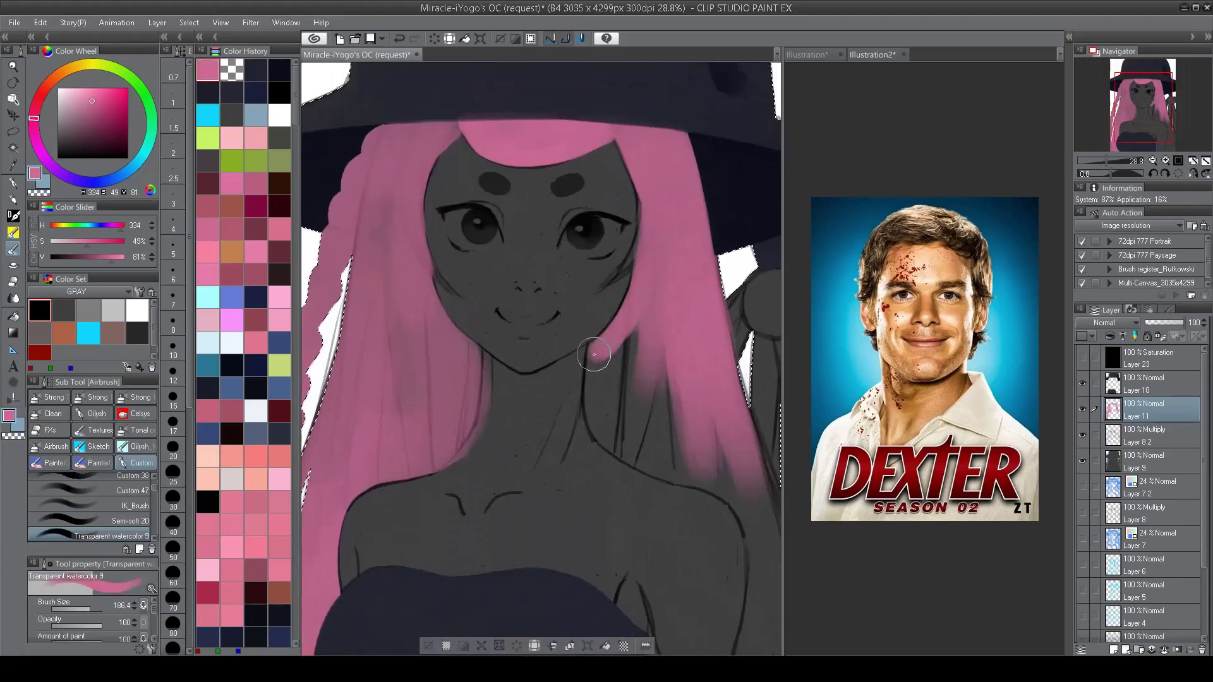
{"action": "mouse_move", "coordinate": [631, 272]}
{"action": "left_mouse_down"}
{"action": "mouse_move", "coordinate": [599, 355]}
{"action": "mouse_move", "coordinate": [600, 426]}
{"action": "left_mouse_up"}
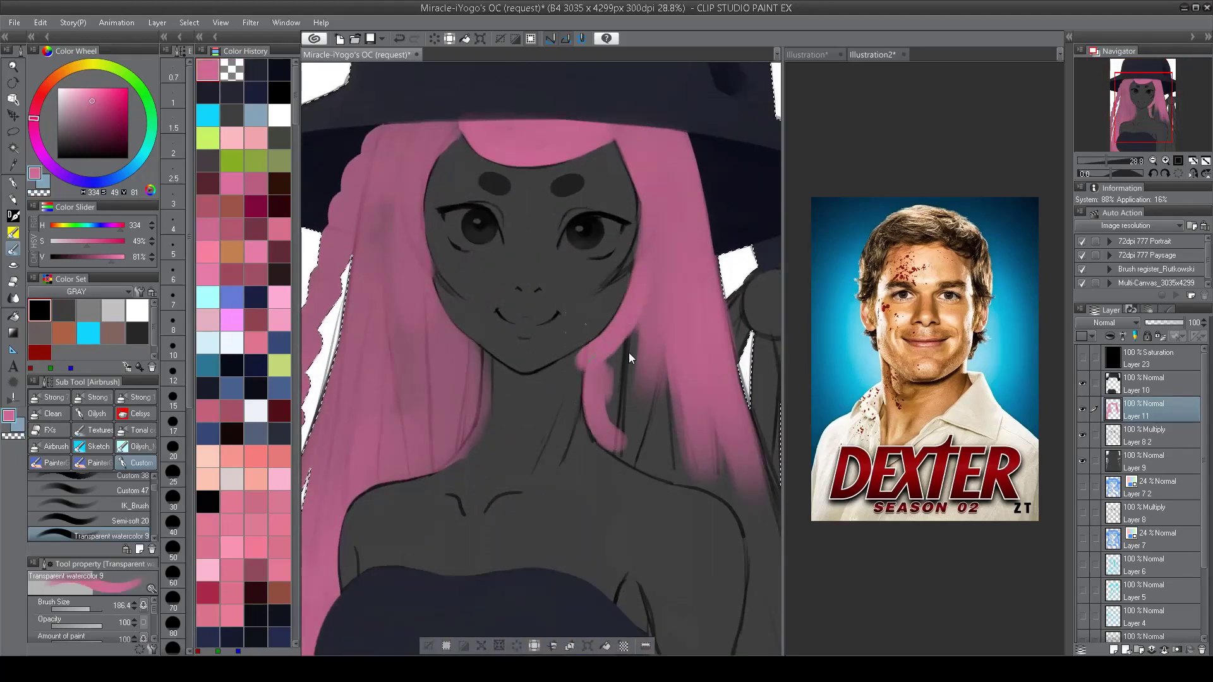
{"action": "key", "text": "bracketright"}
{"action": "key", "text": "bracketright"}
{"action": "key", "text": "bracketright"}
{"action": "key", "text": "h"}
{"action": "key", "text": "bracketleft"}
{"action": "key", "text": "bracketleft"}
{"action": "key", "text": "bracketleft"}
{"action": "key", "text": "bracketleft"}
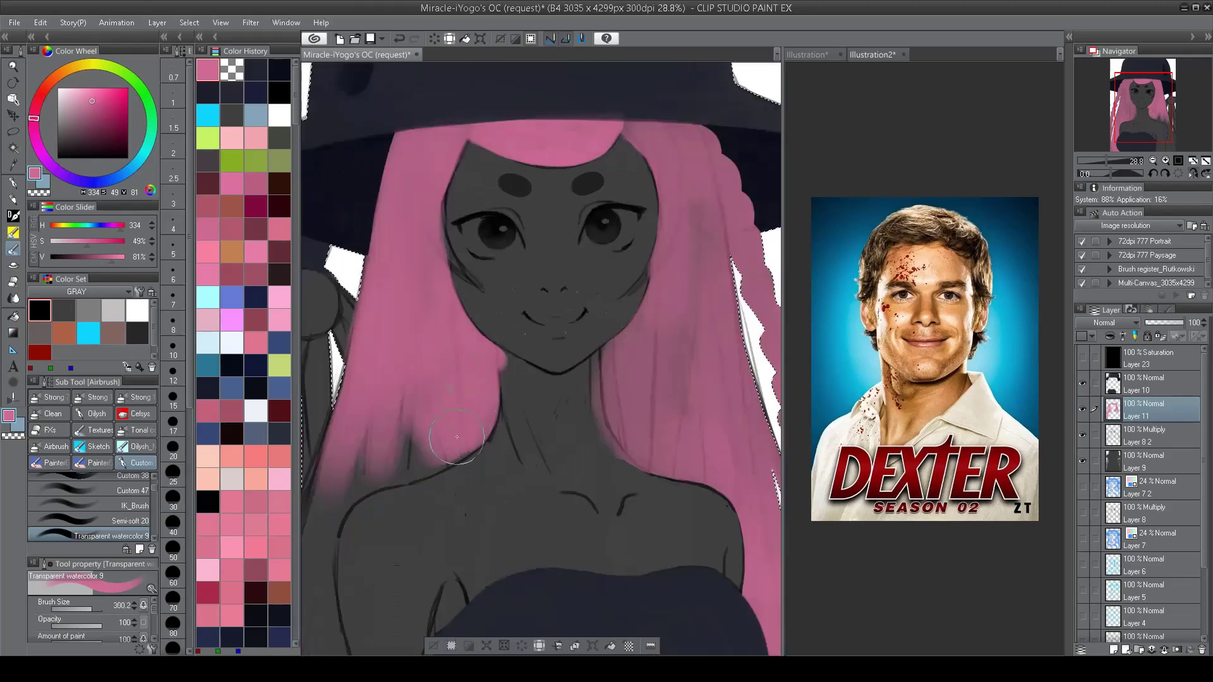
Step: Fill the remaining gray hair above the ornament-side shoulder and extend the pink down along the outside of the arm
{"action": "scroll", "coordinate": [480, 435], "scroll_direction": "up", "scroll_amount": 2}
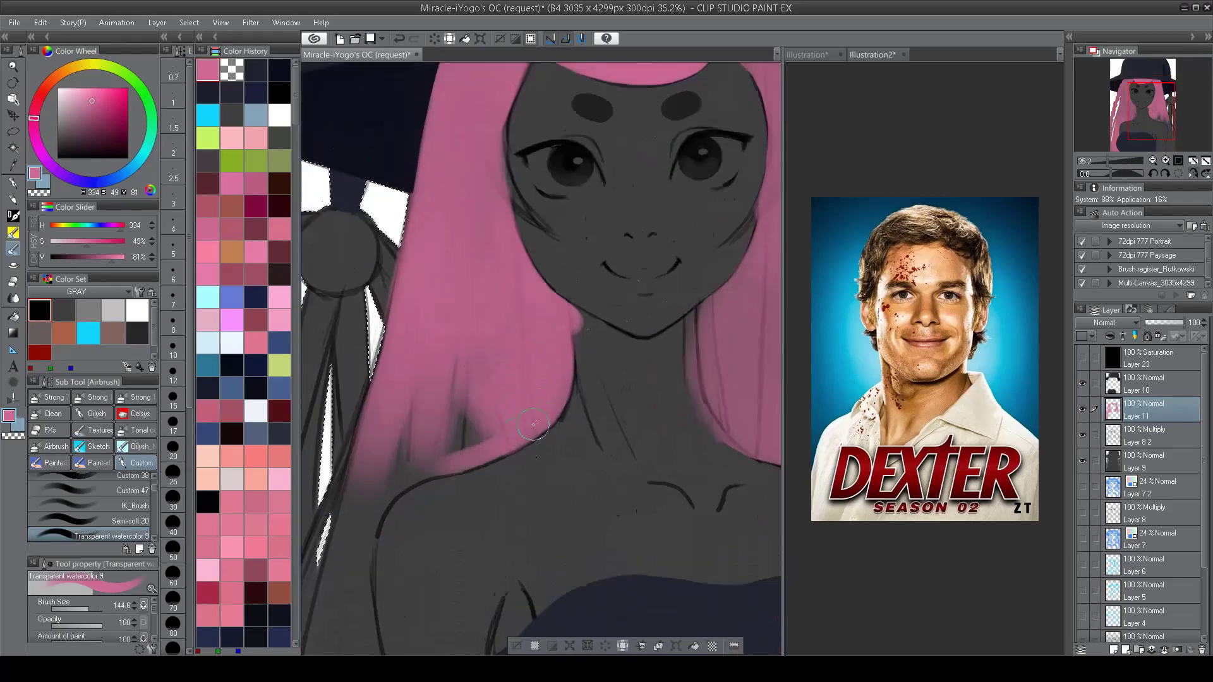
{"action": "key", "text": "bracketright"}
{"action": "key", "text": "bracketright"}
{"action": "key", "text": "bracketright"}
{"action": "mouse_move", "coordinate": [470, 436]}
{"action": "left_mouse_down"}
{"action": "mouse_move", "coordinate": [474, 392]}
{"action": "mouse_move", "coordinate": [373, 518]}
{"action": "mouse_move", "coordinate": [380, 440]}
{"action": "mouse_move", "coordinate": [357, 505]}
{"action": "mouse_move", "coordinate": [365, 600]}
{"action": "left_mouse_up"}
{"action": "key", "text": "bracketleft"}
{"action": "key", "text": "bracketleft"}
{"action": "key", "text": "ctrl+z"}
{"action": "key", "text": "bracketleft"}
{"action": "key", "text": "bracketleft"}
{"action": "key", "text": "bracketleft"}
{"action": "mouse_move", "coordinate": [391, 505]}
{"action": "left_mouse_down"}
{"action": "mouse_move", "coordinate": [397, 436]}
{"action": "mouse_move", "coordinate": [413, 492]}
{"action": "mouse_move", "coordinate": [379, 531]}
{"action": "left_mouse_up"}
{"action": "scroll", "coordinate": [379, 531], "scroll_direction": "down", "scroll_amount": 3}
Step: Even out the patchy pink on the braid-side hair with a larger brush
{"action": "key", "text": "bracketright"}
{"action": "key", "text": "bracketright"}
{"action": "key", "text": "bracketright"}
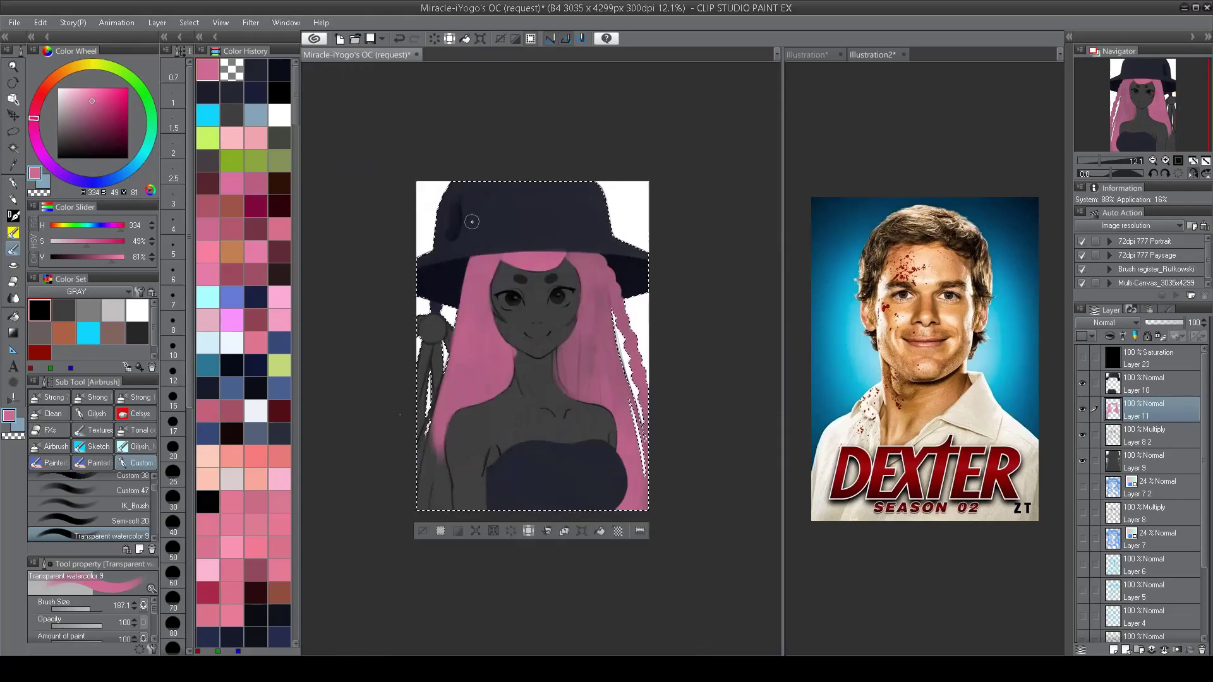
{"action": "key", "text": "h"}
{"action": "scroll", "coordinate": [472, 221], "scroll_direction": "up", "scroll_amount": 3}
{"action": "key", "text": "bracketright"}
{"action": "key", "text": "bracketright"}
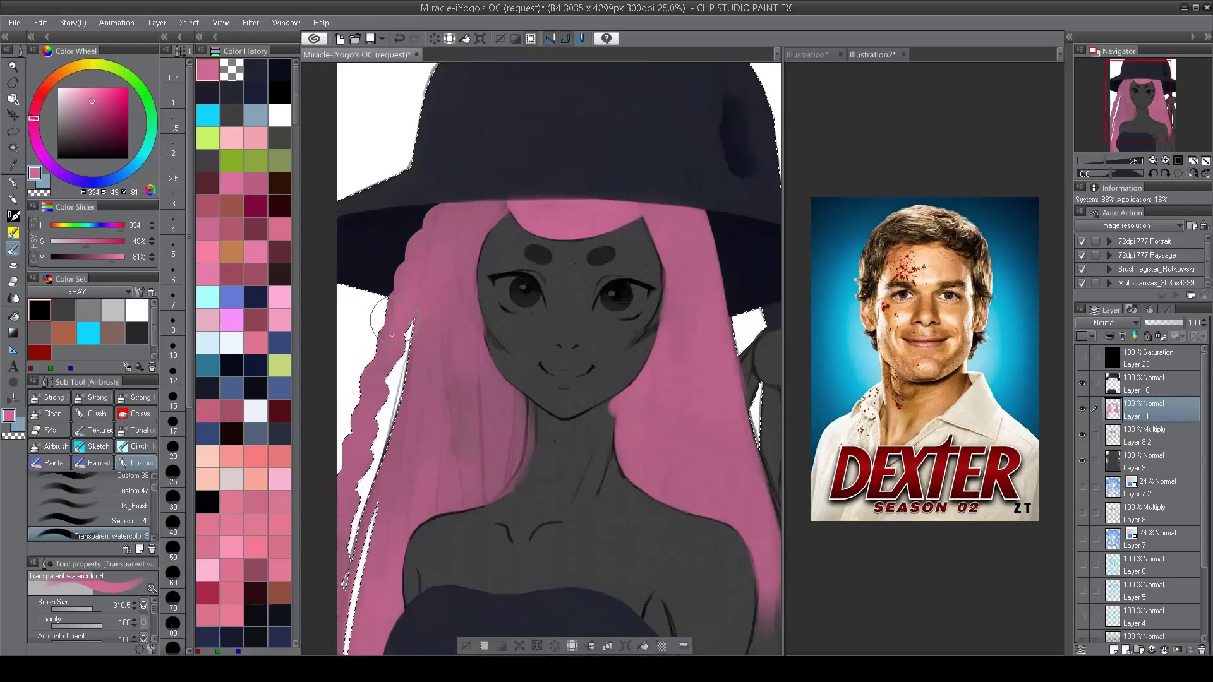
{"action": "key", "text": "bracketright"}
Step: Paint the thin pointed hair strands that curve over both cheeks pink with a small brush
{"action": "scroll", "coordinate": [419, 184], "scroll_direction": "up", "scroll_amount": 3}
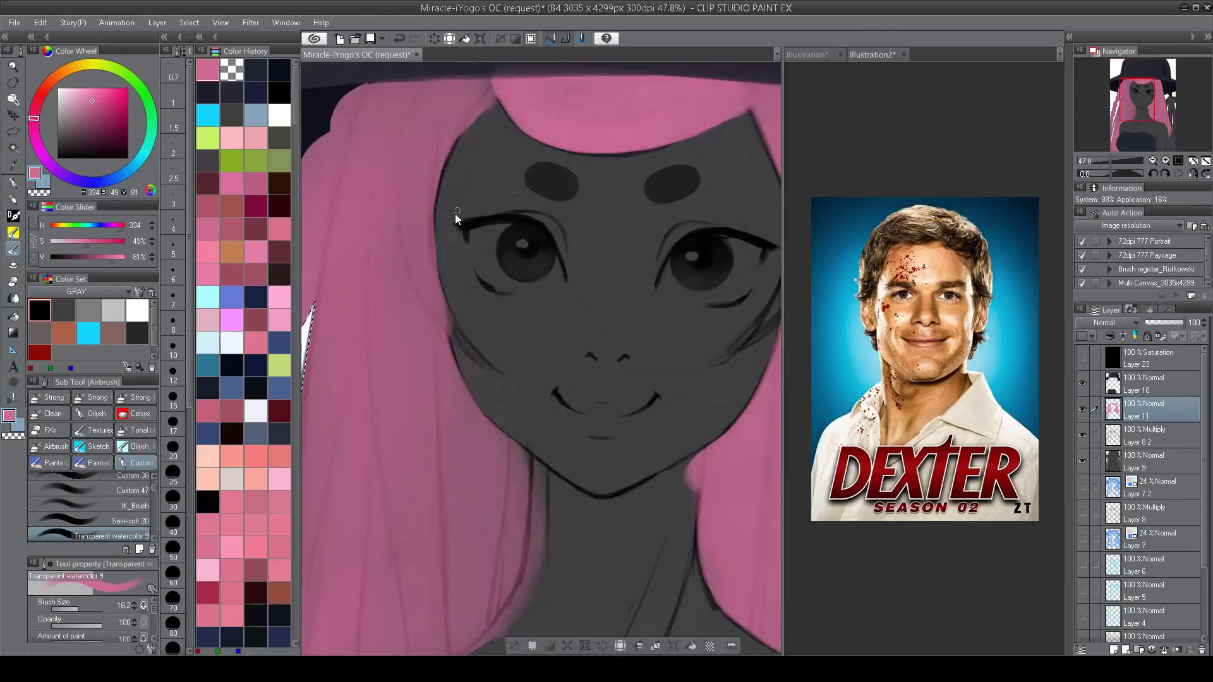
{"action": "key", "text": "bracketleft"}
{"action": "key", "text": "bracketleft"}
{"action": "key", "text": "bracketleft"}
{"action": "key", "text": "bracketleft"}
{"action": "key", "text": "bracketleft"}
{"action": "key", "text": "bracketleft"}
{"action": "key", "text": "bracketleft"}
{"action": "key", "text": "bracketleft"}
{"action": "scroll", "coordinate": [474, 173], "scroll_direction": "up", "scroll_amount": 2}
{"action": "mouse_move", "coordinate": [455, 229]}
{"action": "left_mouse_down"}
{"action": "mouse_move", "coordinate": [440, 371]}
{"action": "mouse_move", "coordinate": [433, 262]}
{"action": "mouse_move", "coordinate": [451, 209]}
{"action": "mouse_move", "coordinate": [415, 259]}
{"action": "mouse_move", "coordinate": [418, 370]}
{"action": "mouse_move", "coordinate": [394, 280]}
{"action": "mouse_move", "coordinate": [427, 365]}
{"action": "mouse_move", "coordinate": [495, 448]}
{"action": "left_mouse_up"}
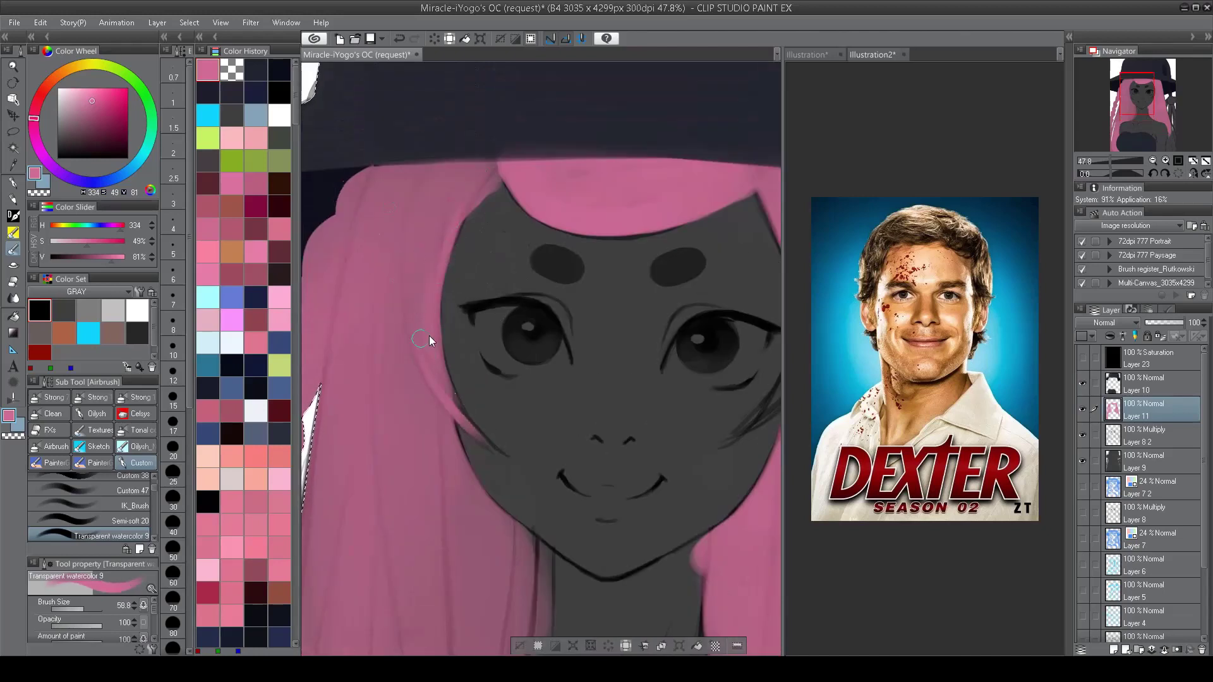
{"action": "left_click_drag", "start_coordinate": [444, 382], "coordinate": [468, 413]}
{"action": "mouse_move", "coordinate": [525, 461]}
{"action": "left_mouse_down"}
{"action": "mouse_move", "coordinate": [449, 340]}
{"action": "mouse_move", "coordinate": [430, 230]}
{"action": "mouse_move", "coordinate": [447, 249]}
{"action": "mouse_move", "coordinate": [470, 351]}
{"action": "mouse_move", "coordinate": [444, 320]}
{"action": "mouse_move", "coordinate": [421, 261]}
{"action": "mouse_move", "coordinate": [498, 383]}
{"action": "left_mouse_up"}
{"action": "key", "text": "bracketleft"}
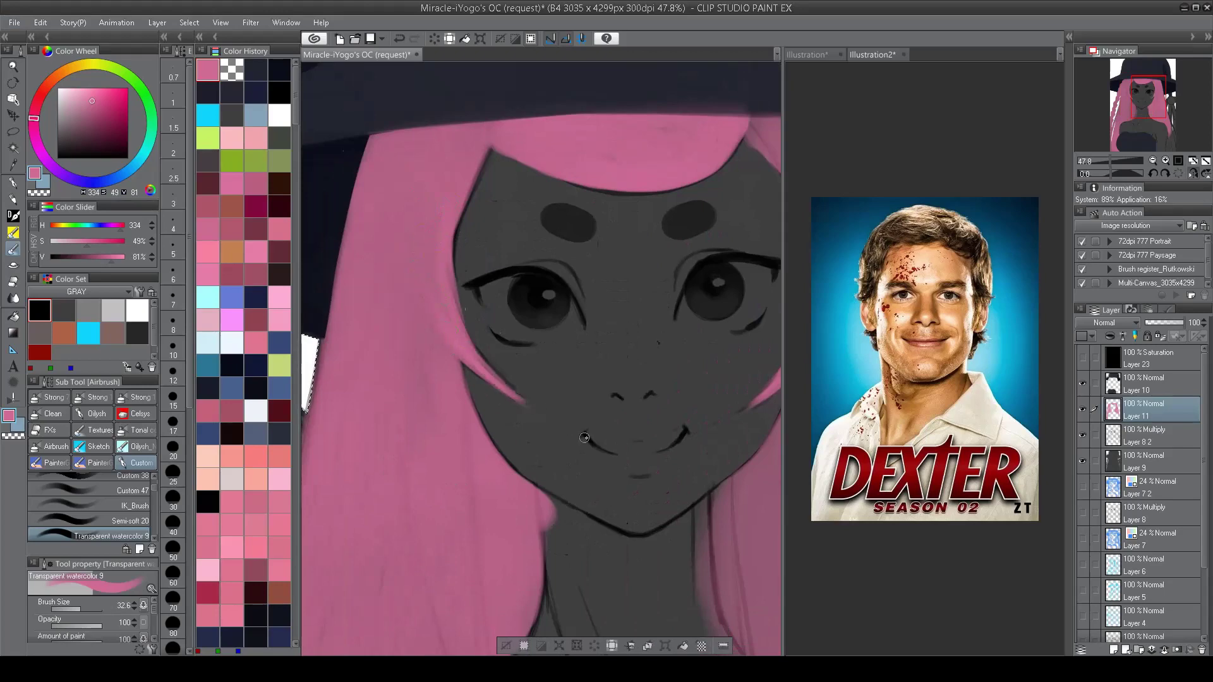
{"action": "key", "text": "c"}
{"action": "scroll", "coordinate": [504, 372], "scroll_direction": "down", "scroll_amount": 3}
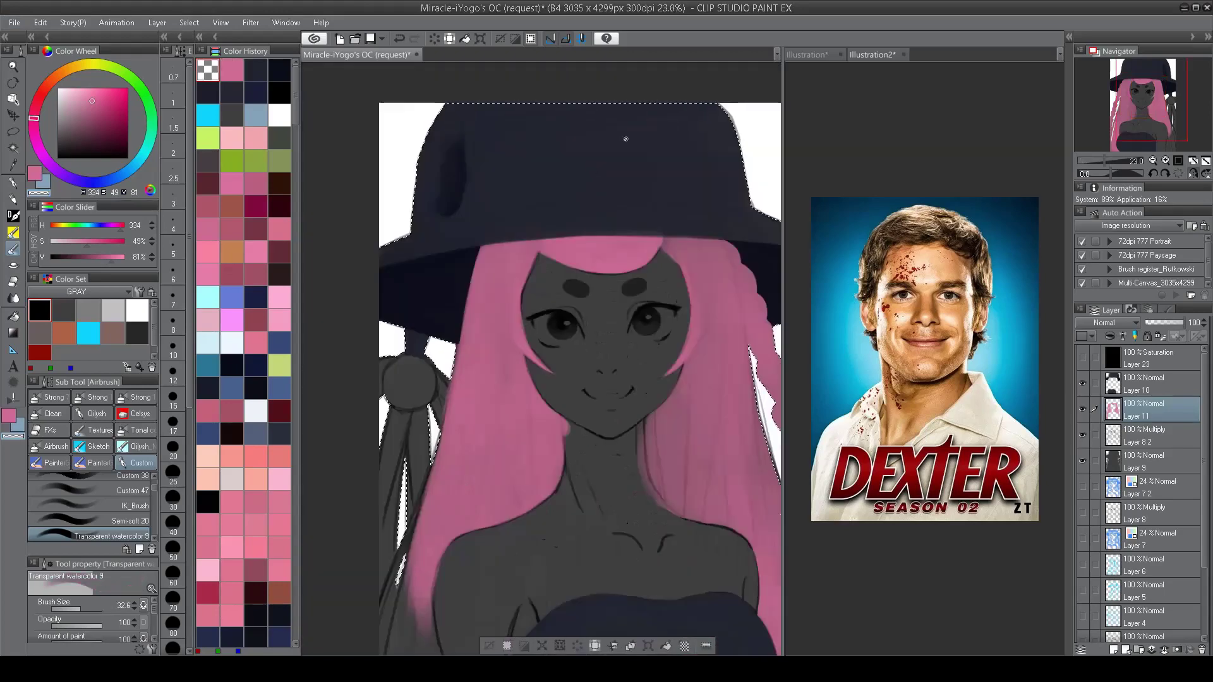
Step: Lasso the forehead corner beside the fringe, clear the stray pink inside it, and remove the selection
{"action": "scroll", "coordinate": [529, 164], "scroll_direction": "up", "scroll_amount": 4}
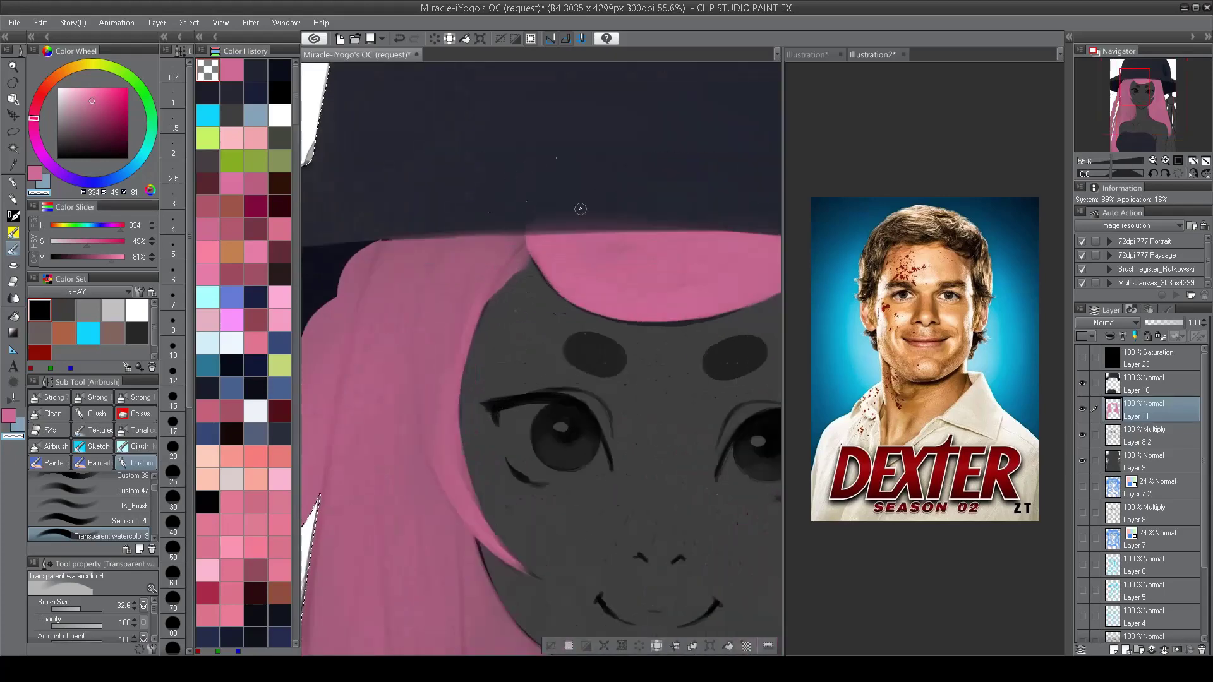
{"action": "key", "text": "m"}
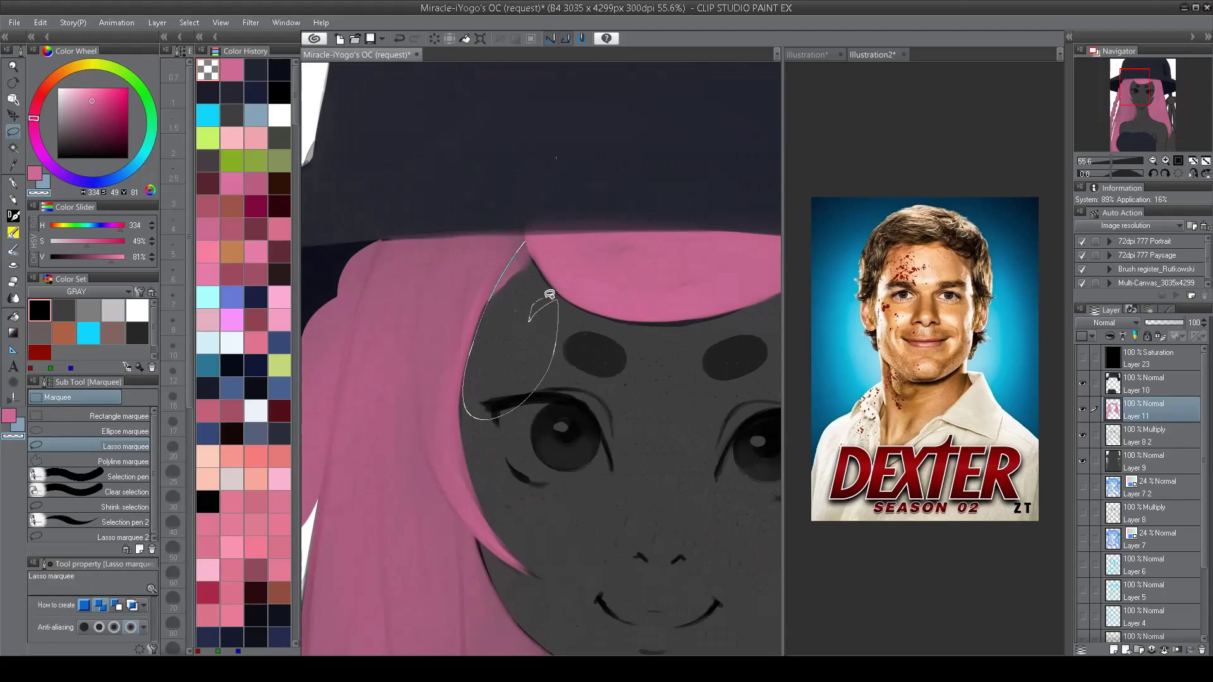
{"action": "left_click_drag", "start_coordinate": [540, 266], "coordinate": [528, 238]}
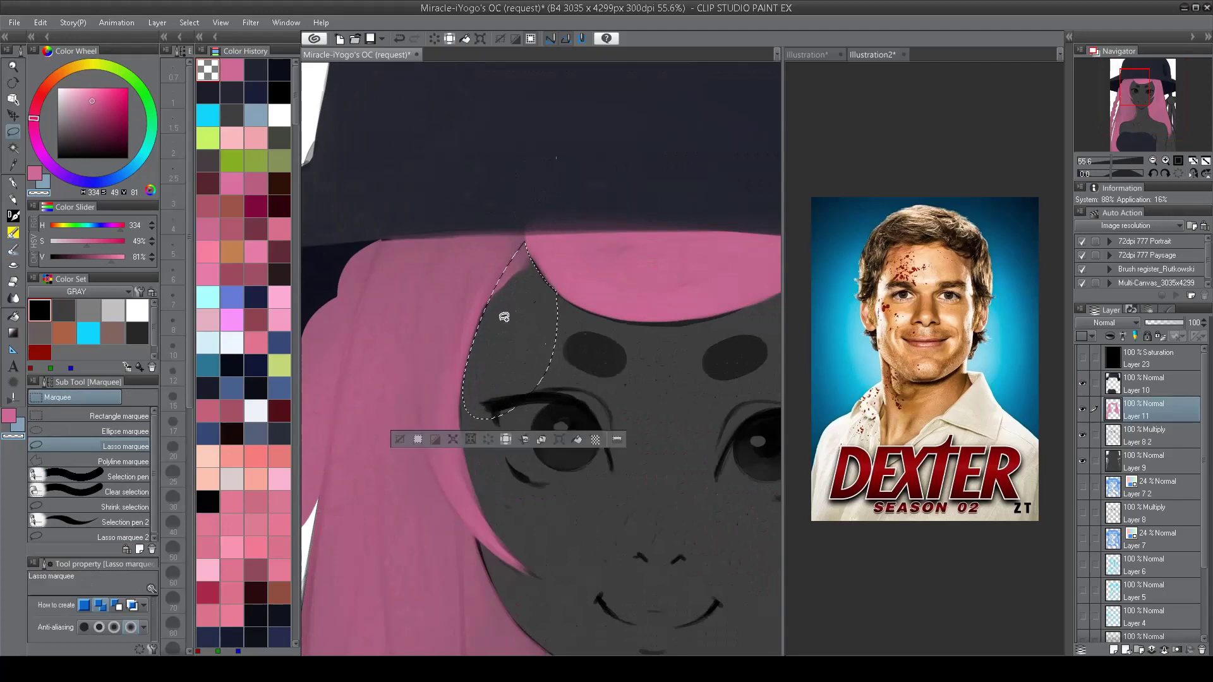
{"action": "key", "text": "ctrl+d"}
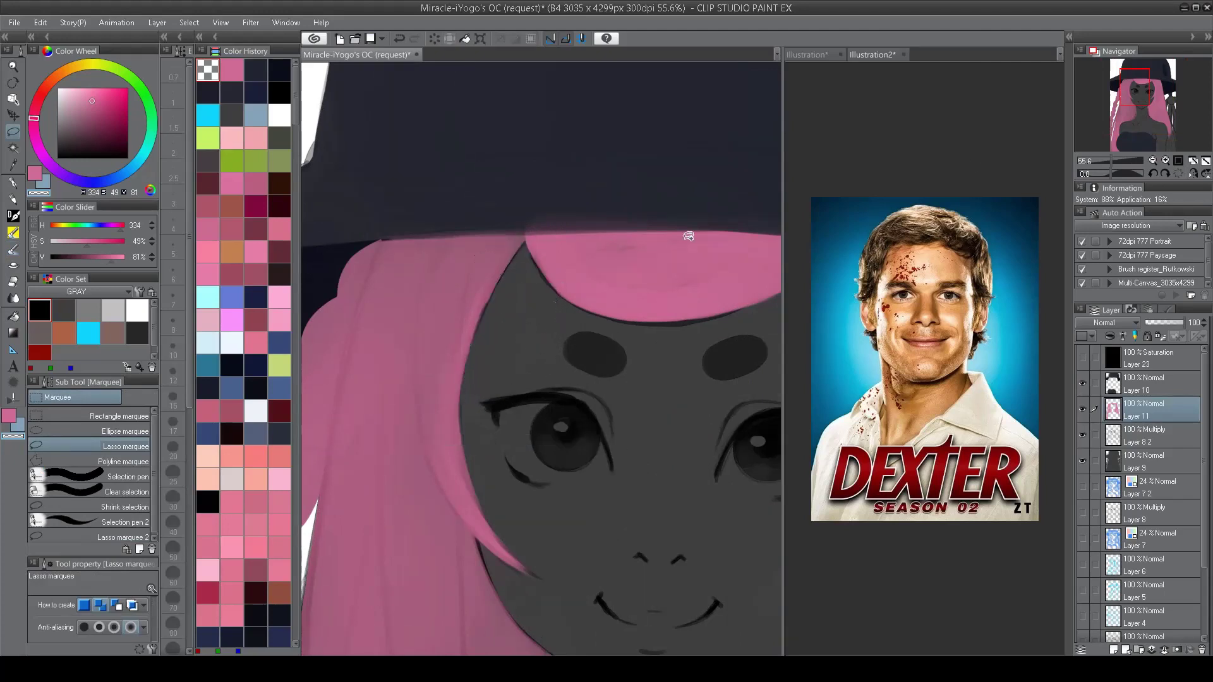
Step: Touch up the pink fringe along its lower edge and the corners where it meets the side hair
{"action": "scroll", "coordinate": [676, 349], "scroll_direction": "down", "scroll_amount": 2}
{"action": "scroll", "coordinate": [676, 350], "scroll_direction": "up", "scroll_amount": 2}
{"action": "key", "text": "b"}
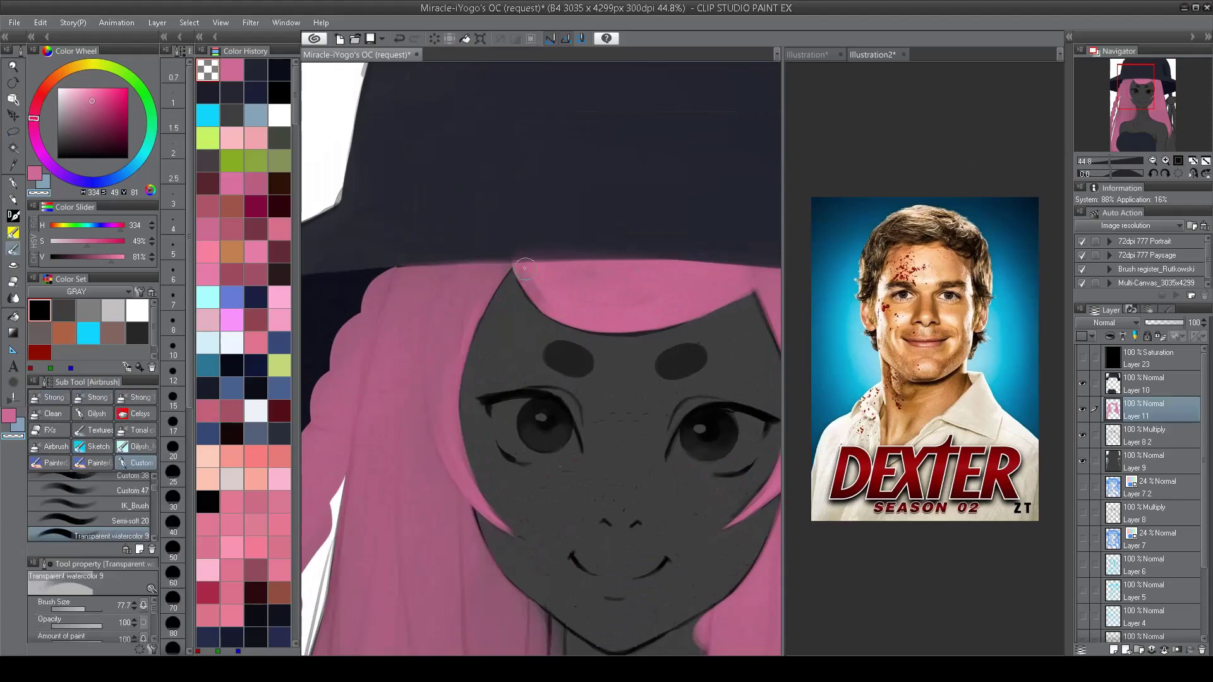
{"action": "key", "text": "c"}
{"action": "left_click_drag", "start_coordinate": [541, 284], "coordinate": [527, 287]}
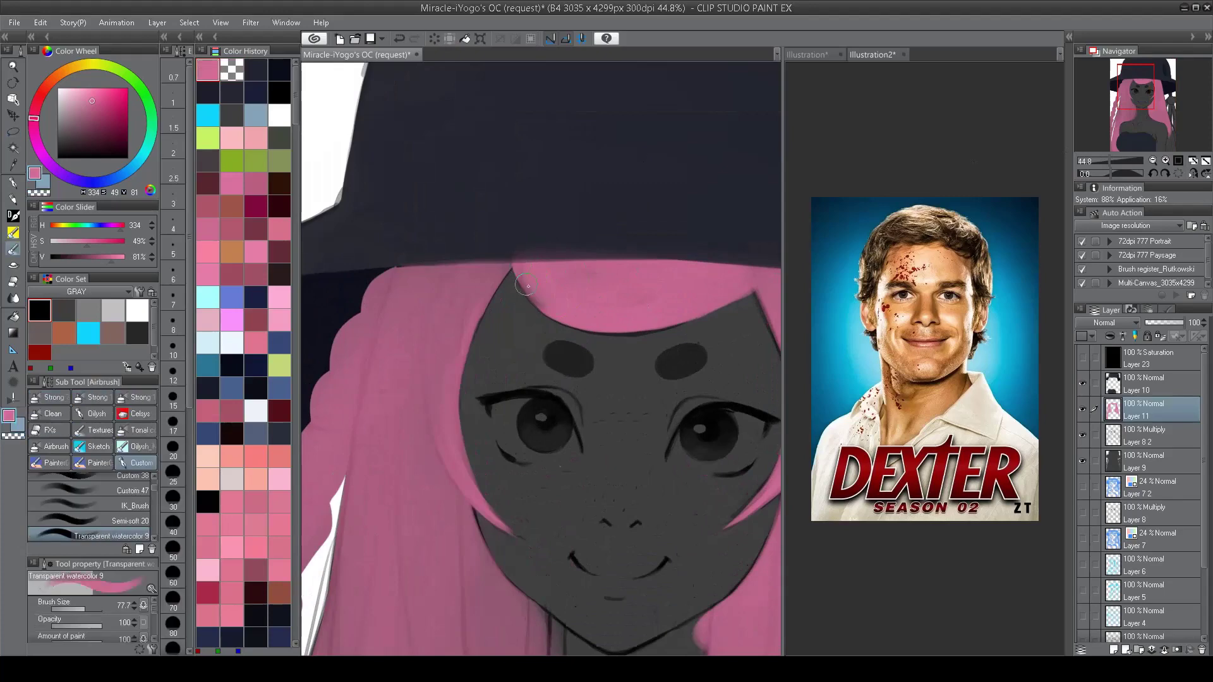
{"action": "key", "text": "h"}
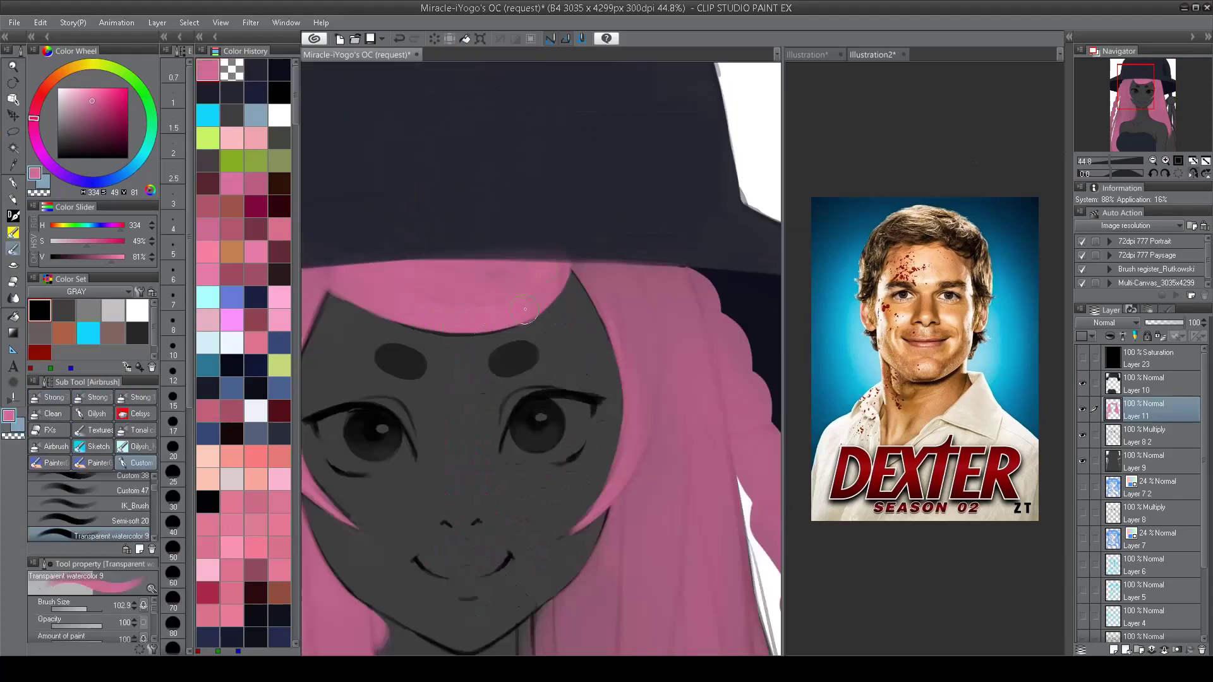
{"action": "scroll", "coordinate": [498, 319], "scroll_direction": "down", "scroll_amount": 4}
{"action": "scroll", "coordinate": [451, 256], "scroll_direction": "up", "scroll_amount": 4}
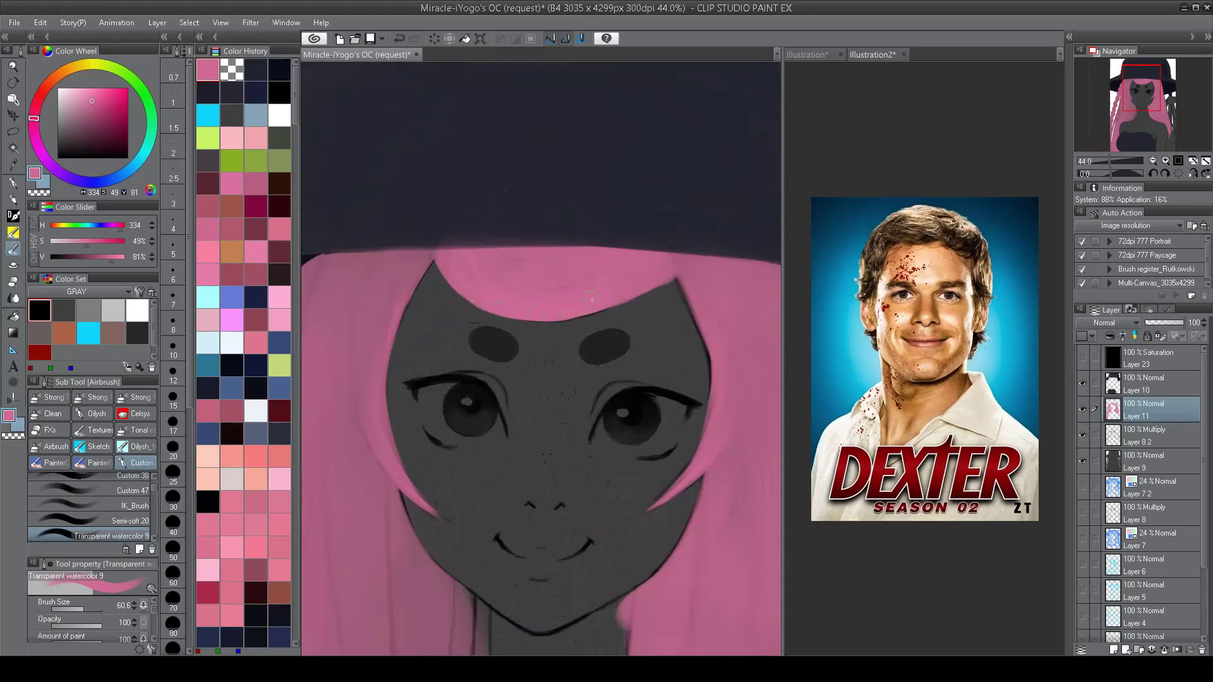
Step: Even out the pink on the hair beside the face and at the top of the braid with a large brush
{"action": "scroll", "coordinate": [432, 288], "scroll_direction": "down", "scroll_amount": 4}
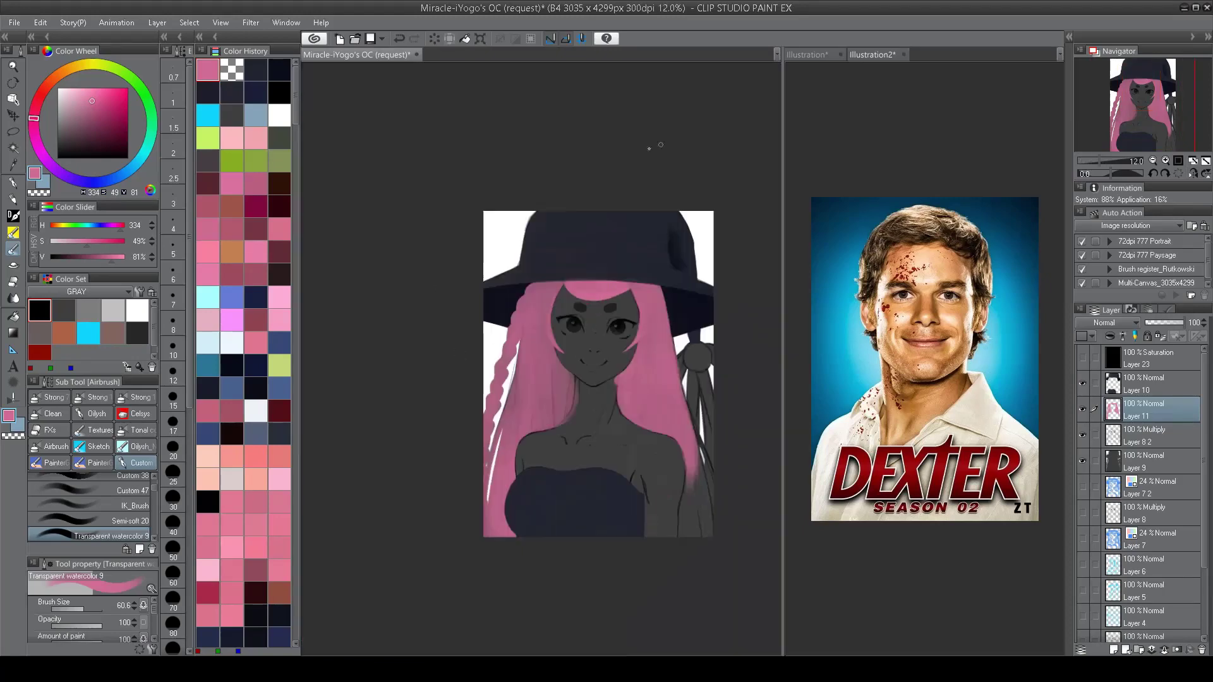
{"action": "scroll", "coordinate": [638, 298], "scroll_direction": "up", "scroll_amount": 4}
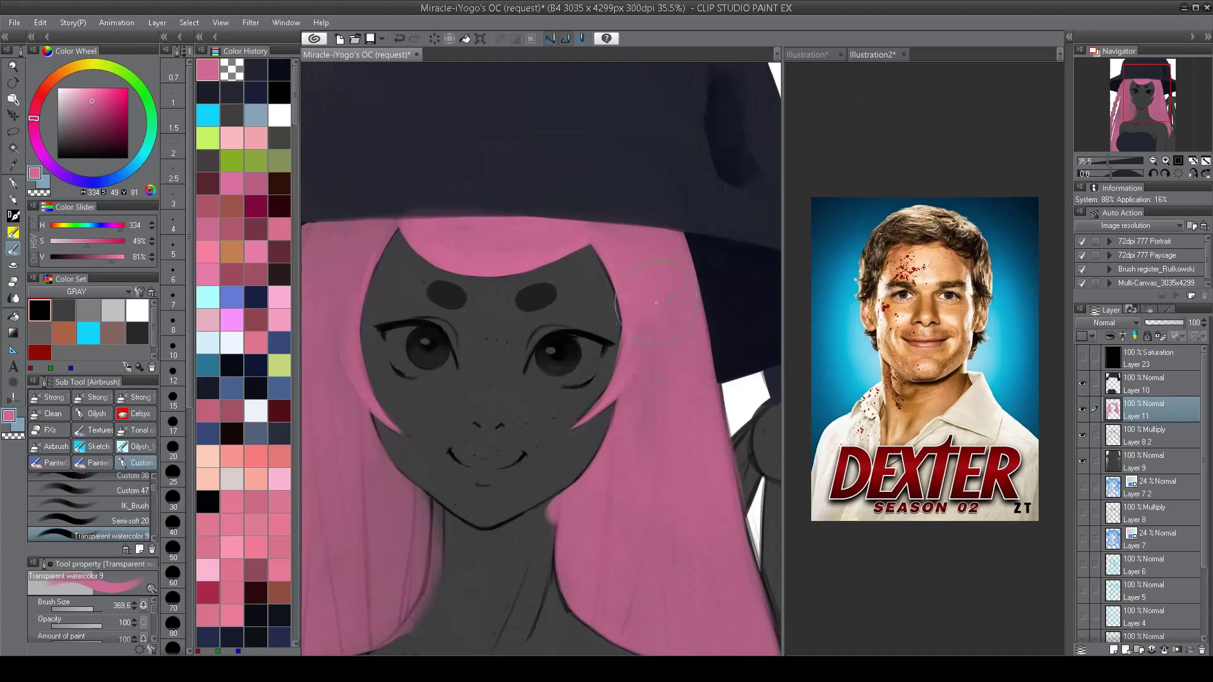
{"action": "scroll", "coordinate": [630, 464], "scroll_direction": "down", "scroll_amount": 4}
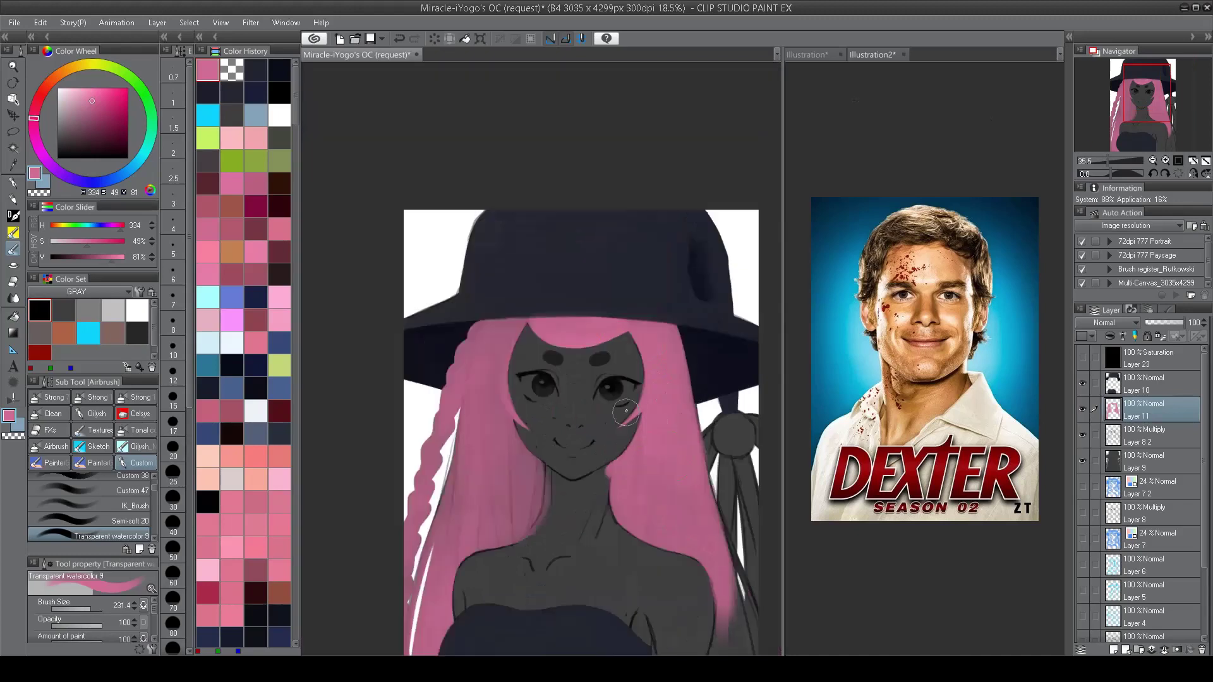
{"action": "scroll", "coordinate": [466, 312], "scroll_direction": "up", "scroll_amount": 4}
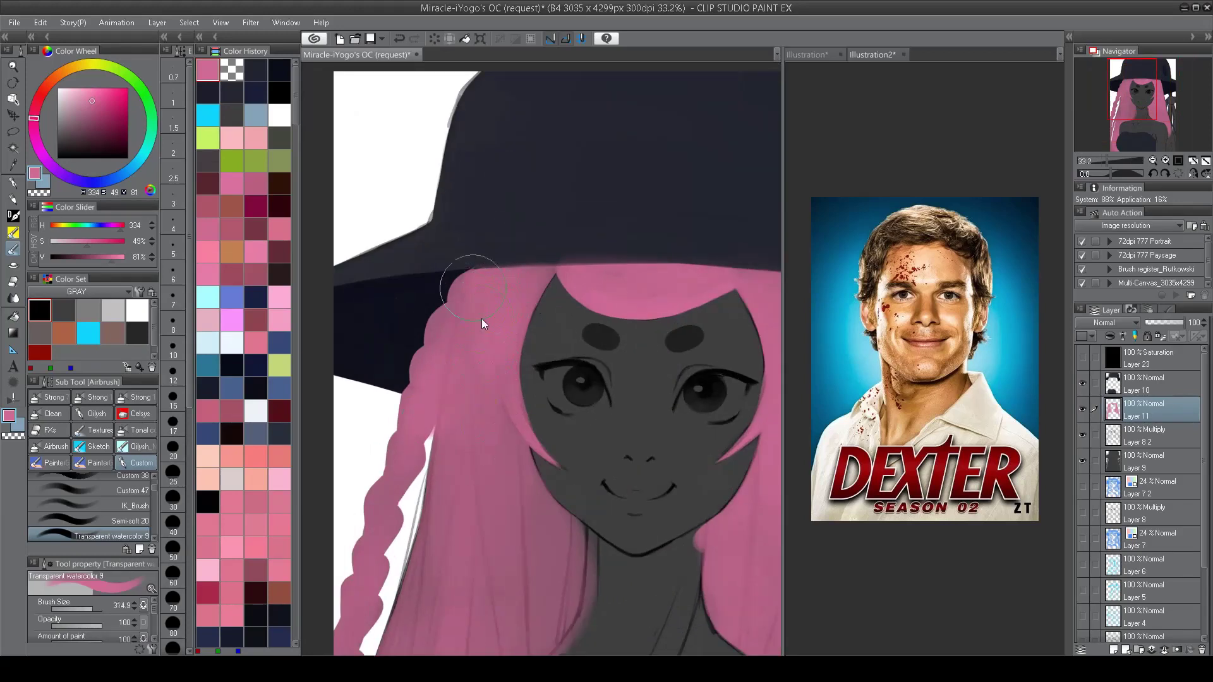
{"action": "left_click_drag", "start_coordinate": [454, 326], "coordinate": [445, 321]}
{"action": "scroll", "coordinate": [499, 357], "scroll_direction": "down", "scroll_amount": 2}
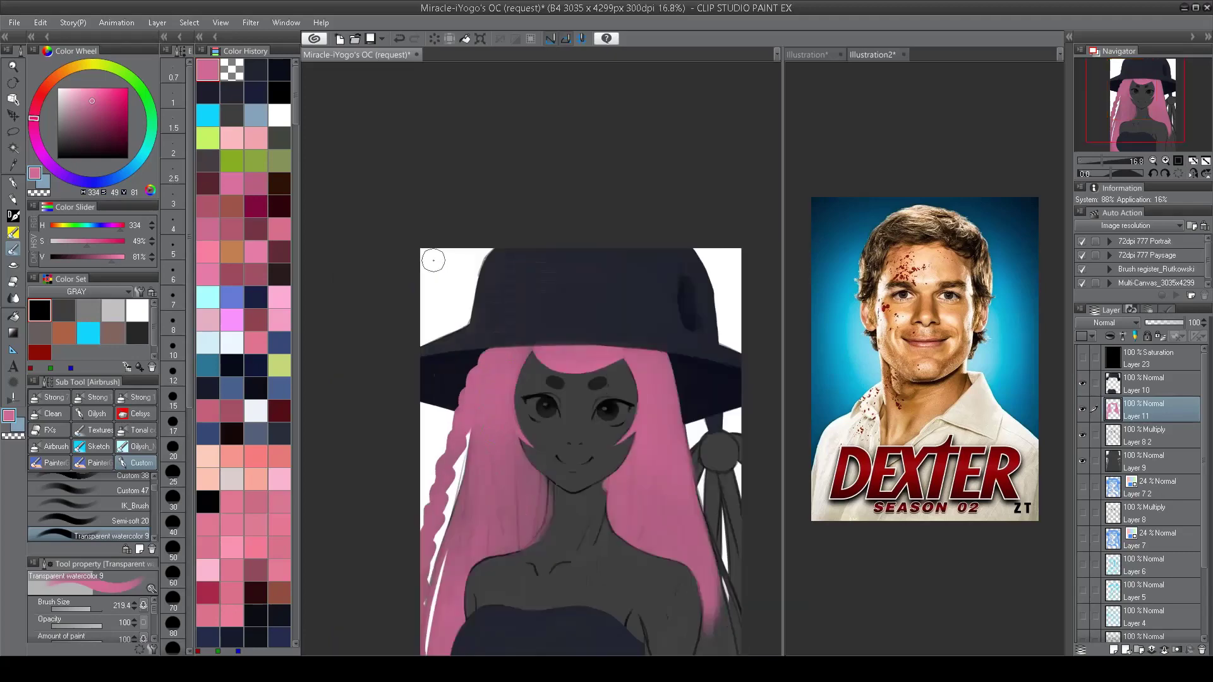
Step: Erase the pink overspill along the jaw and both sides of the neck with transparent colour
{"action": "scroll", "coordinate": [618, 485], "scroll_direction": "up", "scroll_amount": 3}
{"action": "left_click_drag", "start_coordinate": [617, 271], "coordinate": [590, 325]}
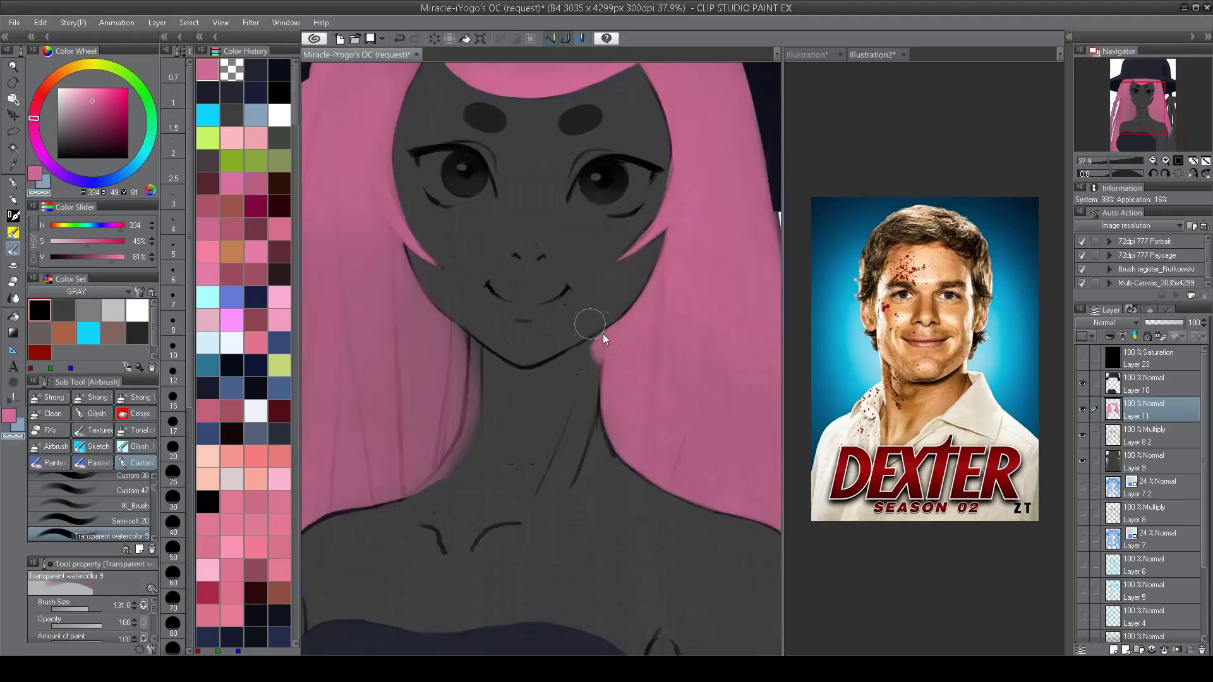
{"action": "left_click_drag", "start_coordinate": [478, 354], "coordinate": [475, 423]}
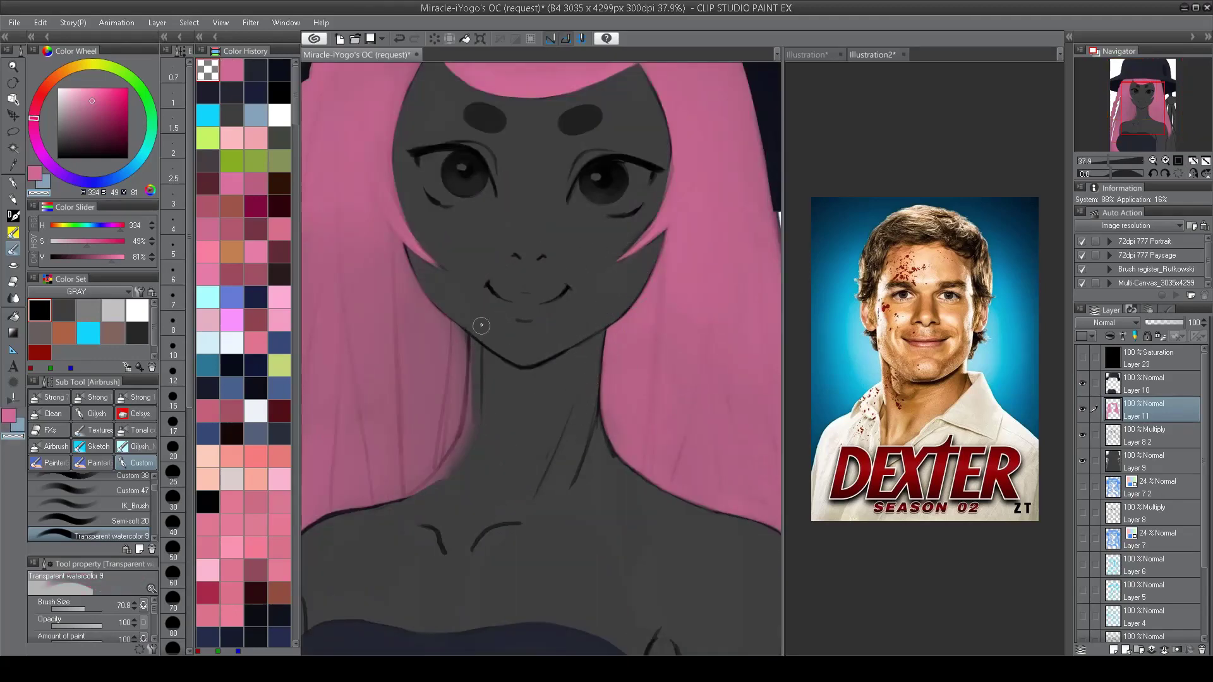
{"action": "key", "text": "h"}
{"action": "mouse_move", "coordinate": [589, 349]}
{"action": "left_mouse_down"}
{"action": "mouse_move", "coordinate": [616, 446]}
{"action": "mouse_move", "coordinate": [660, 491]}
{"action": "left_mouse_up"}
{"action": "scroll", "coordinate": [529, 355], "scroll_direction": "down", "scroll_amount": 3}
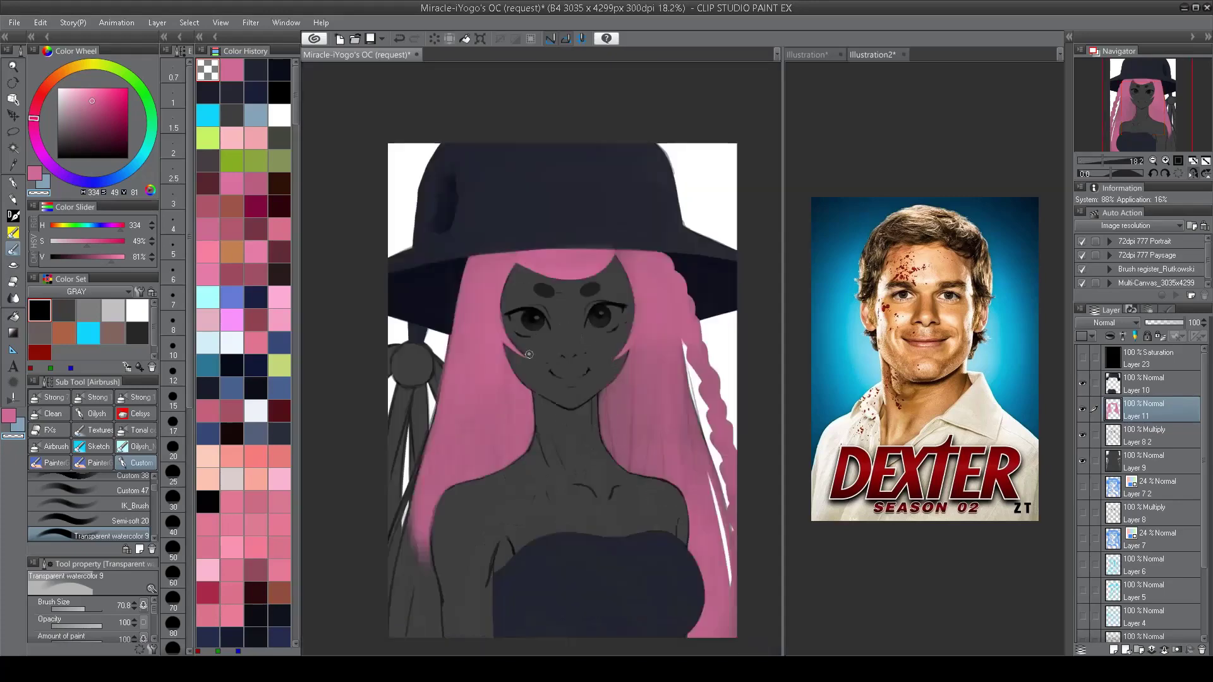
Step: Clean the hair edge over the ornament-side shoulder and paint a thin pink strand sweeping outward below it
{"action": "scroll", "coordinate": [460, 385], "scroll_direction": "up", "scroll_amount": 4}
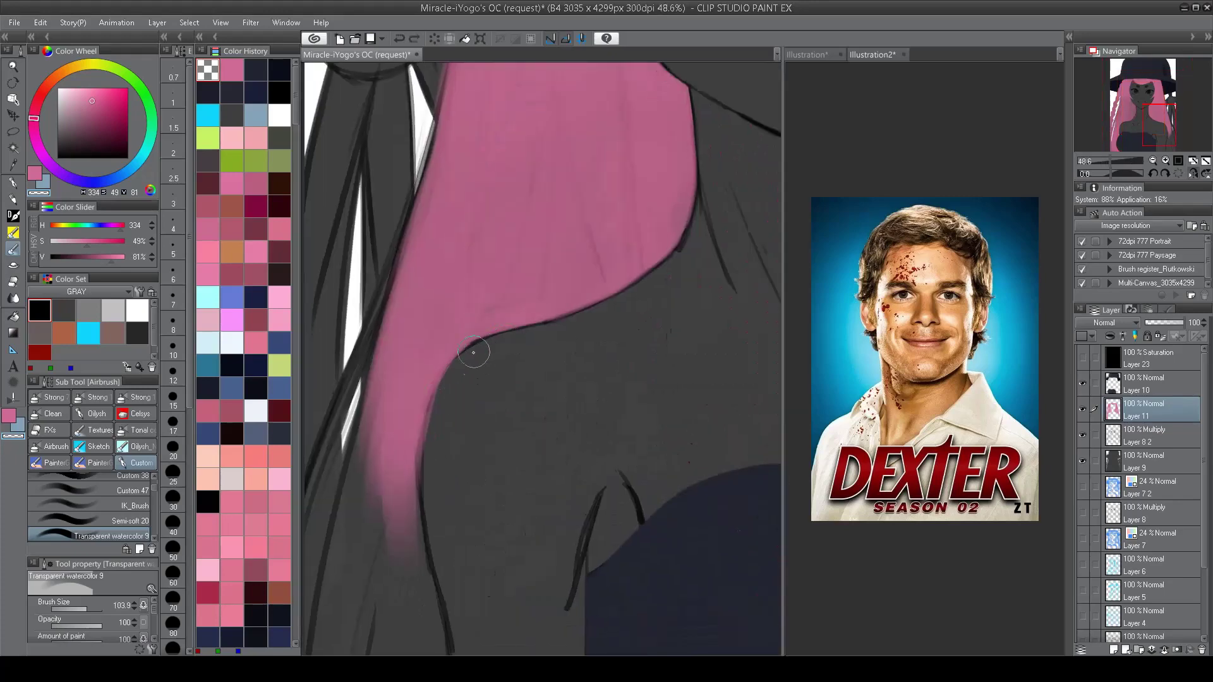
{"action": "mouse_move", "coordinate": [473, 352]}
{"action": "left_mouse_down"}
{"action": "mouse_move", "coordinate": [433, 419]}
{"action": "mouse_move", "coordinate": [433, 544]}
{"action": "left_mouse_up"}
{"action": "scroll", "coordinate": [461, 392], "scroll_direction": "down", "scroll_amount": 2}
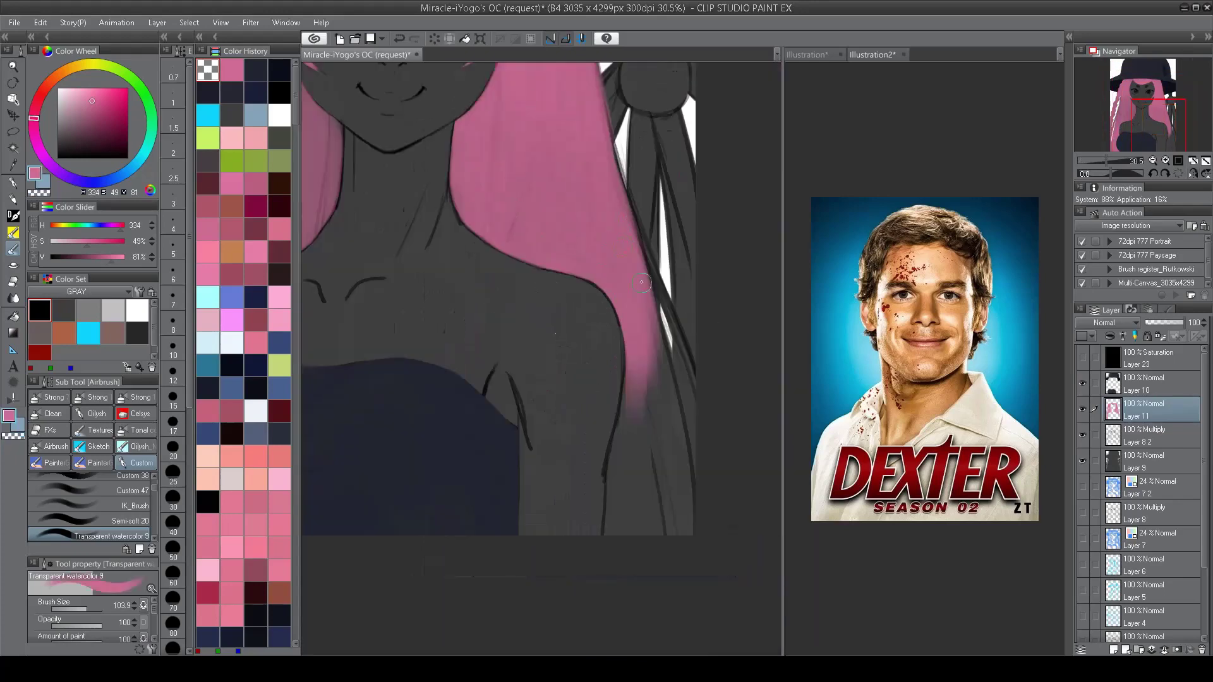
{"action": "left_click_drag", "start_coordinate": [597, 115], "coordinate": [638, 229]}
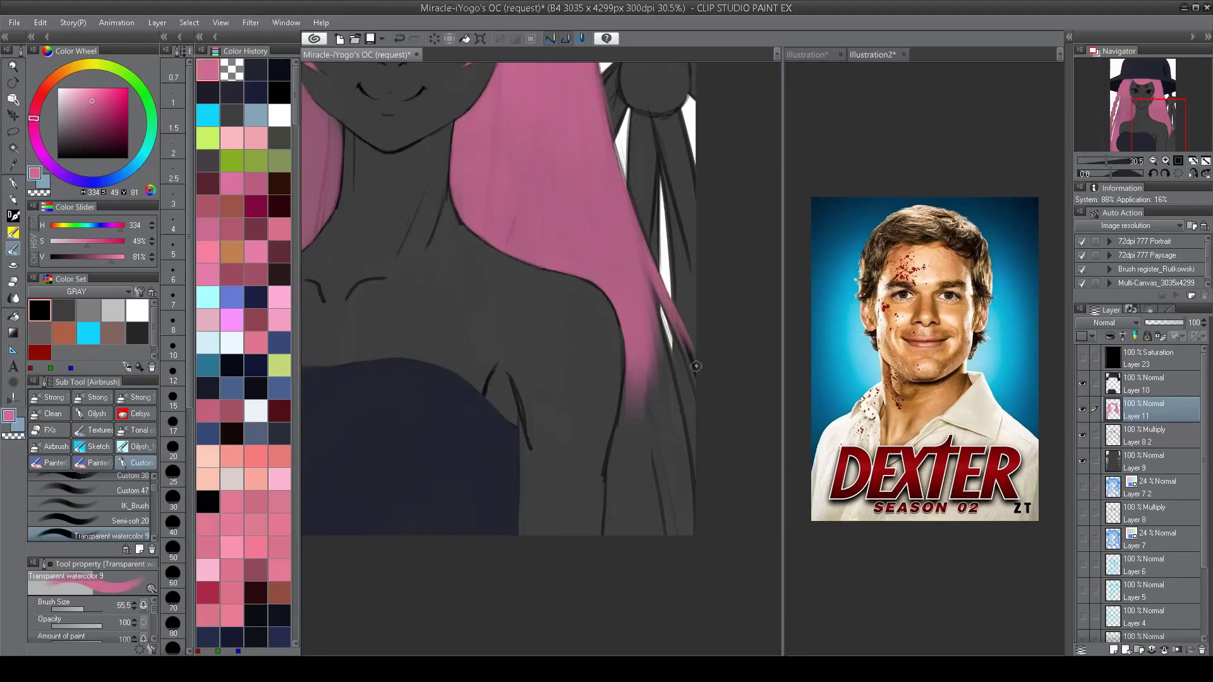
Step: Fill the remaining gray hair outside the ornament-side arm with pink down to the canvas edge
{"action": "key", "text": "h"}
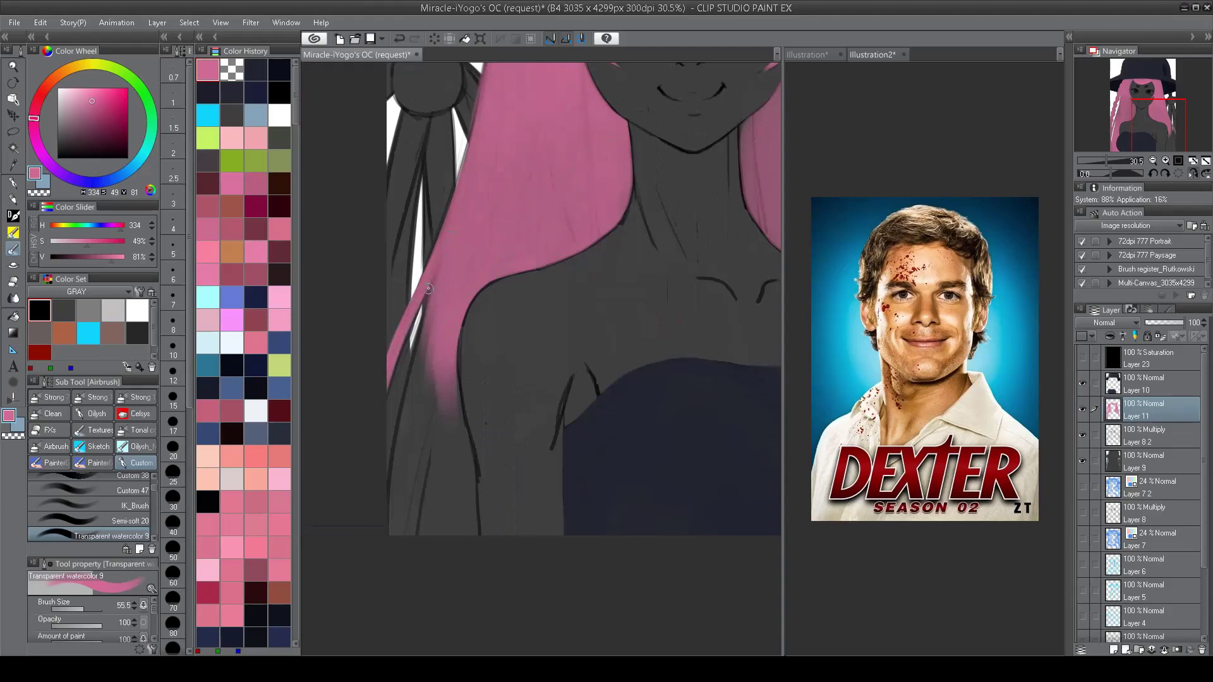
{"action": "left_click_drag", "start_coordinate": [428, 289], "coordinate": [398, 531]}
{"action": "left_click_drag", "start_coordinate": [422, 414], "coordinate": [404, 530]}
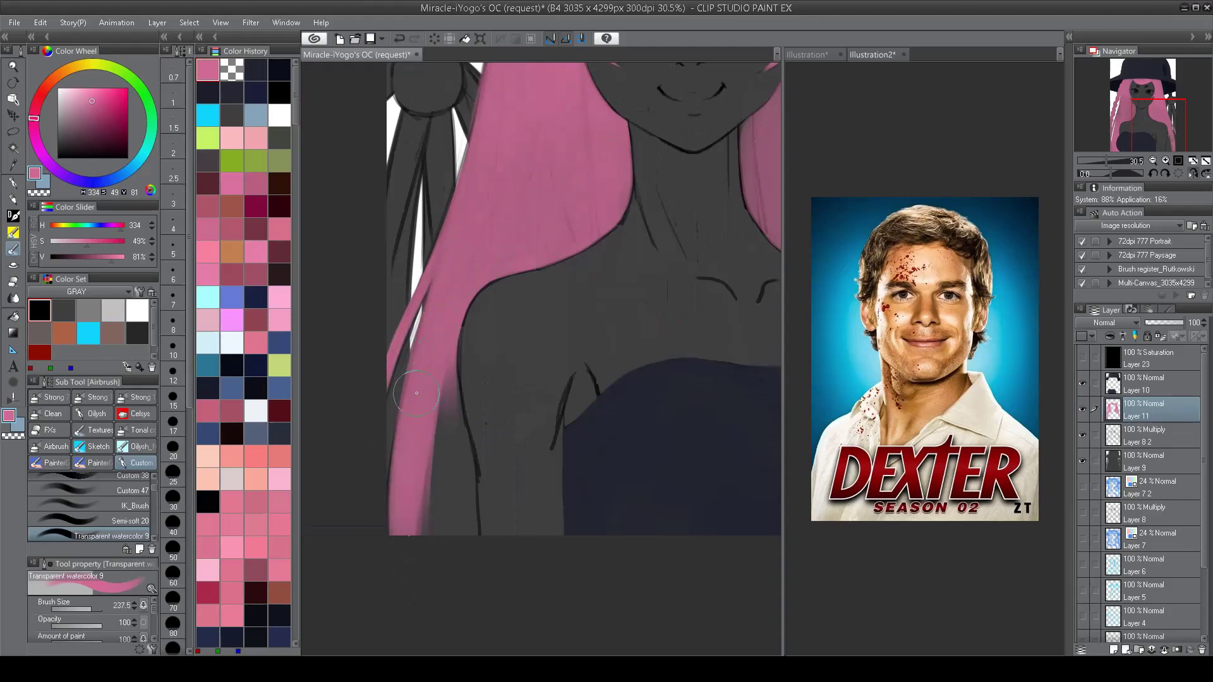
{"action": "scroll", "coordinate": [411, 452], "scroll_direction": "down", "scroll_amount": 5}
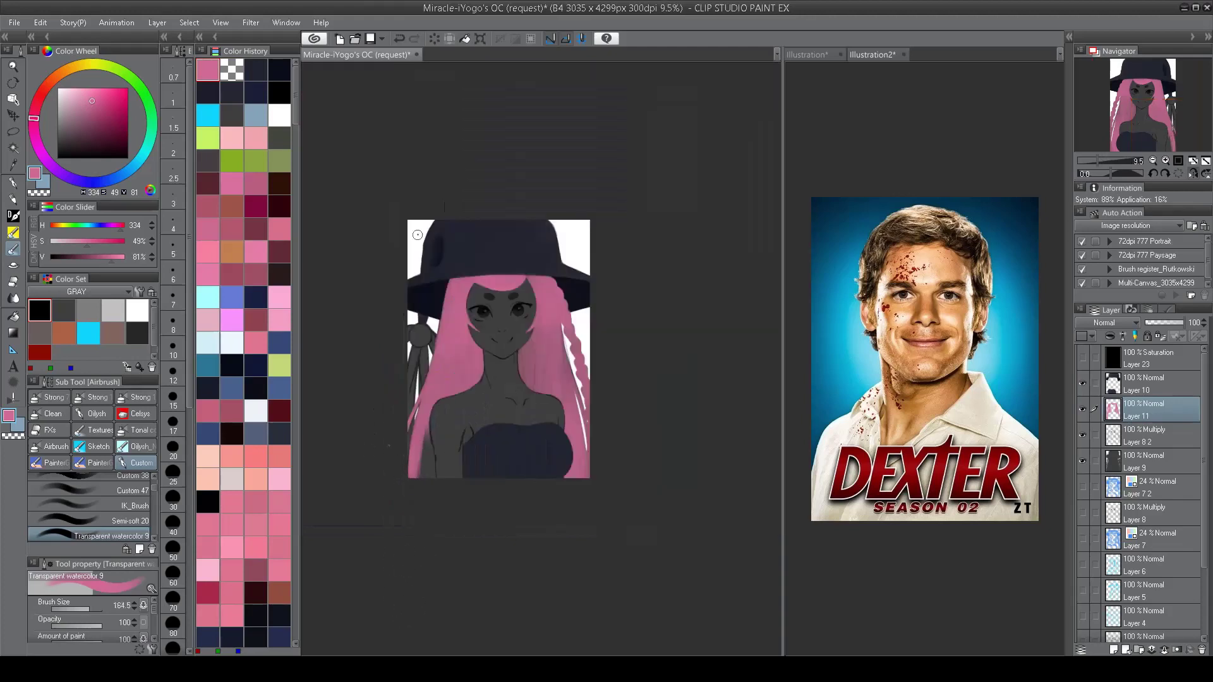
{"action": "scroll", "coordinate": [451, 471], "scroll_direction": "up", "scroll_amount": 5}
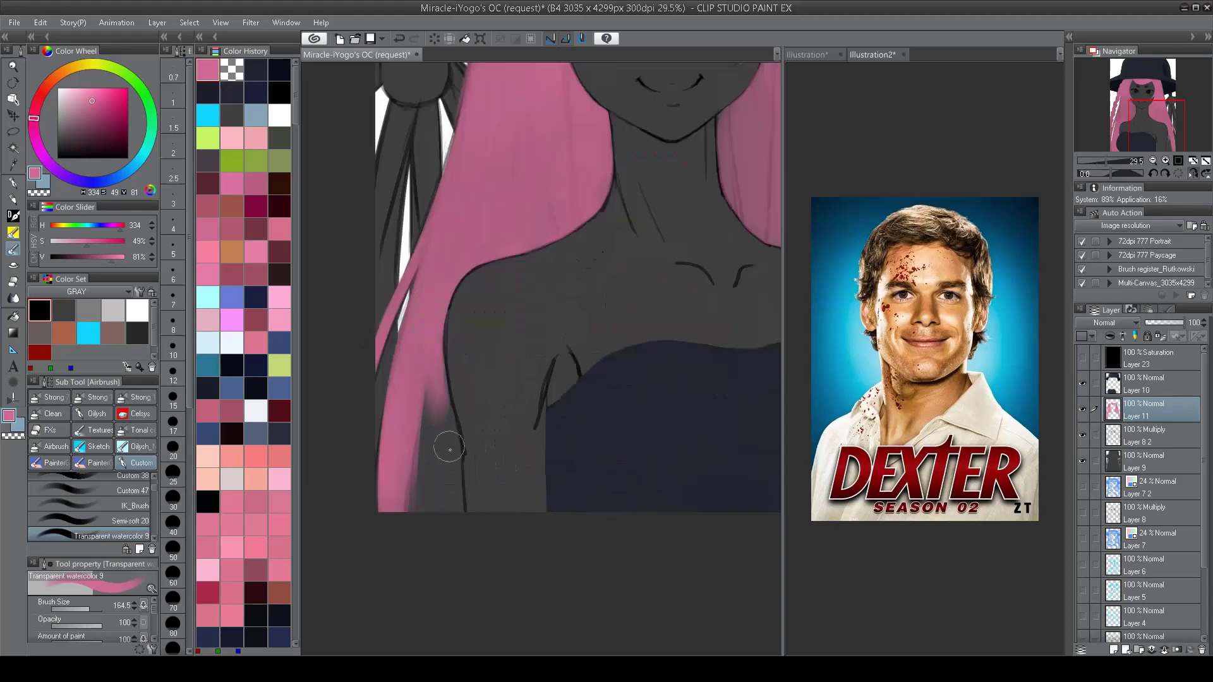
{"action": "mouse_move", "coordinate": [432, 316]}
{"action": "left_mouse_down"}
{"action": "mouse_move", "coordinate": [455, 506]}
{"action": "mouse_move", "coordinate": [426, 392]}
{"action": "mouse_move", "coordinate": [428, 416]}
{"action": "left_mouse_up"}
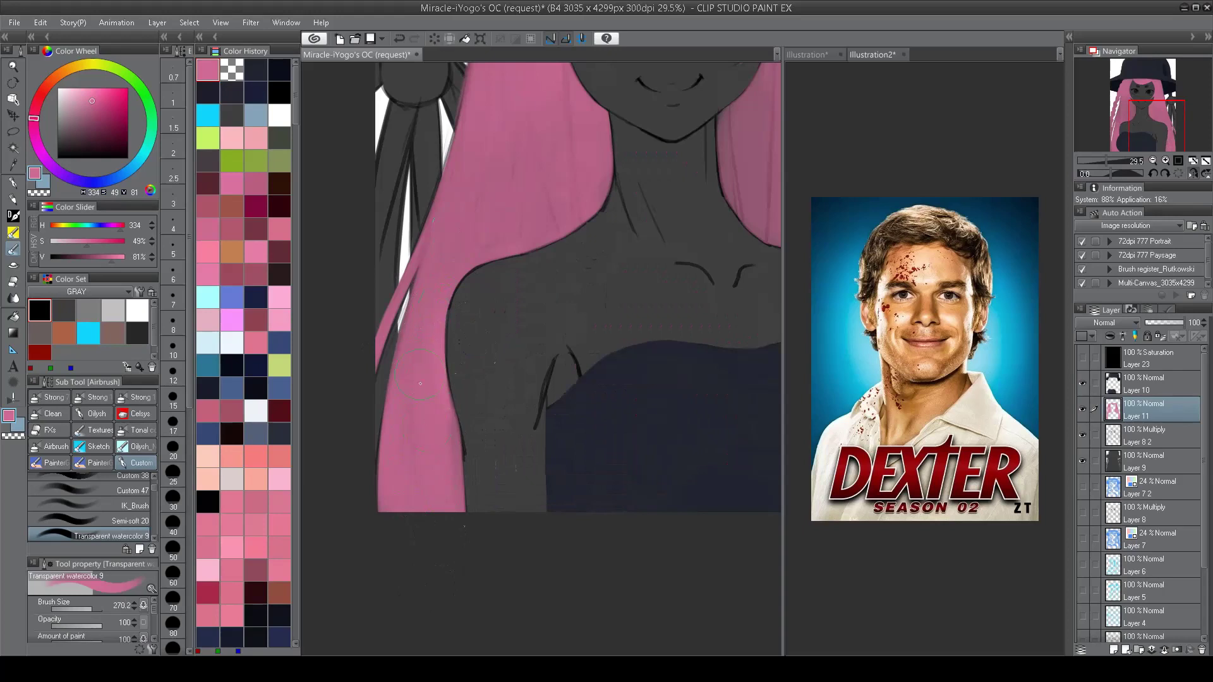
{"action": "scroll", "coordinate": [449, 415], "scroll_direction": "down", "scroll_amount": 2}
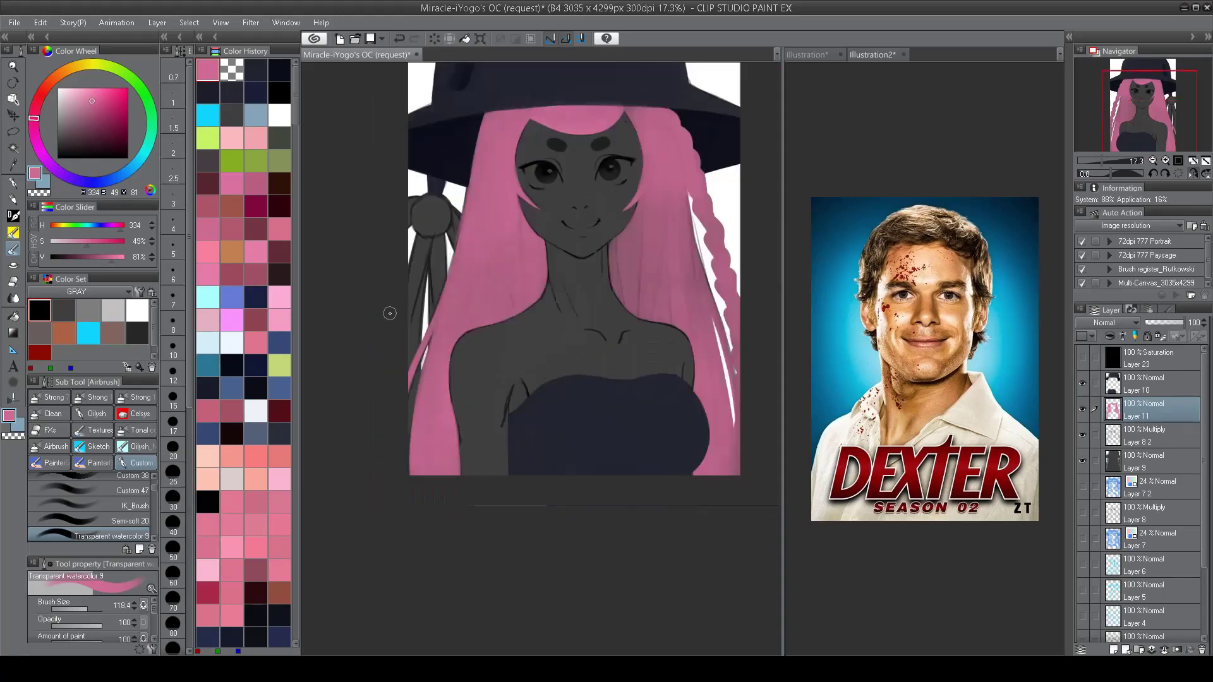
Step: On Layer 10, extend the top's ornament-side edge under the armpit with dark navy
{"action": "left_click_drag", "start_coordinate": [389, 314], "coordinate": [326, 313]}
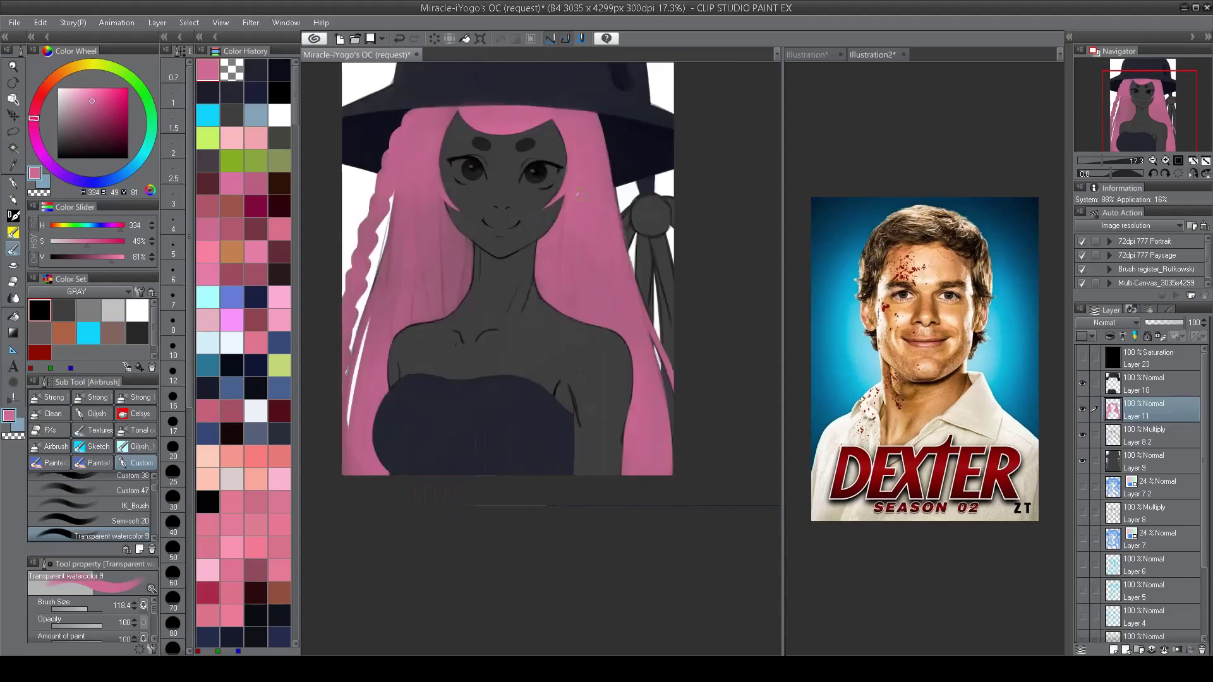
{"action": "scroll", "coordinate": [607, 397], "scroll_direction": "up", "scroll_amount": 2}
{"action": "left_click", "coordinate": [1144, 383]}
{"action": "left_click", "coordinate": [279, 70]}
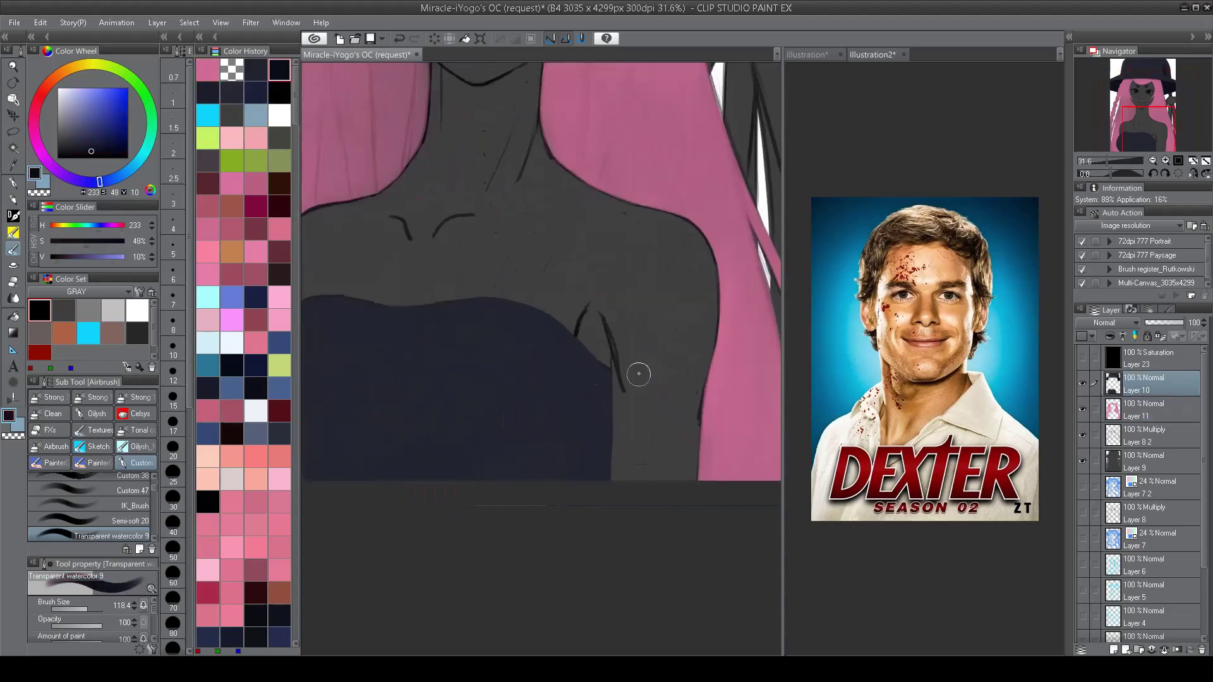
{"action": "key", "text": "h"}
{"action": "left_click", "coordinate": [474, 377]}
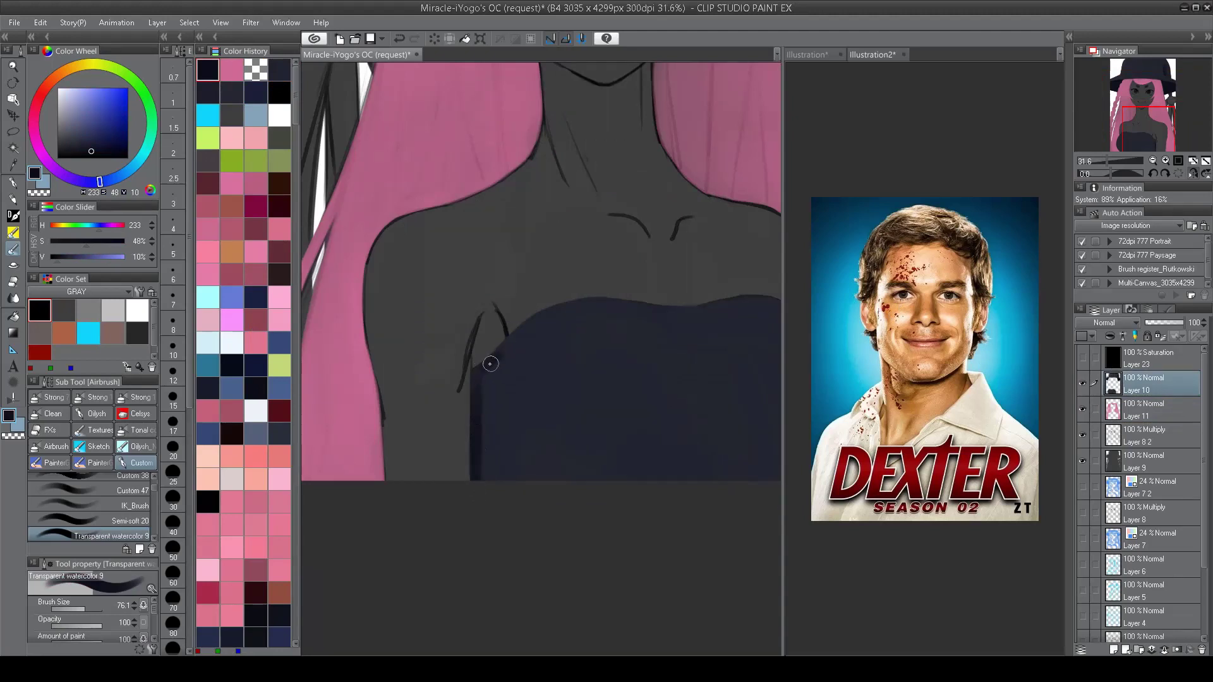
{"action": "left_click_drag", "start_coordinate": [482, 426], "coordinate": [492, 408]}
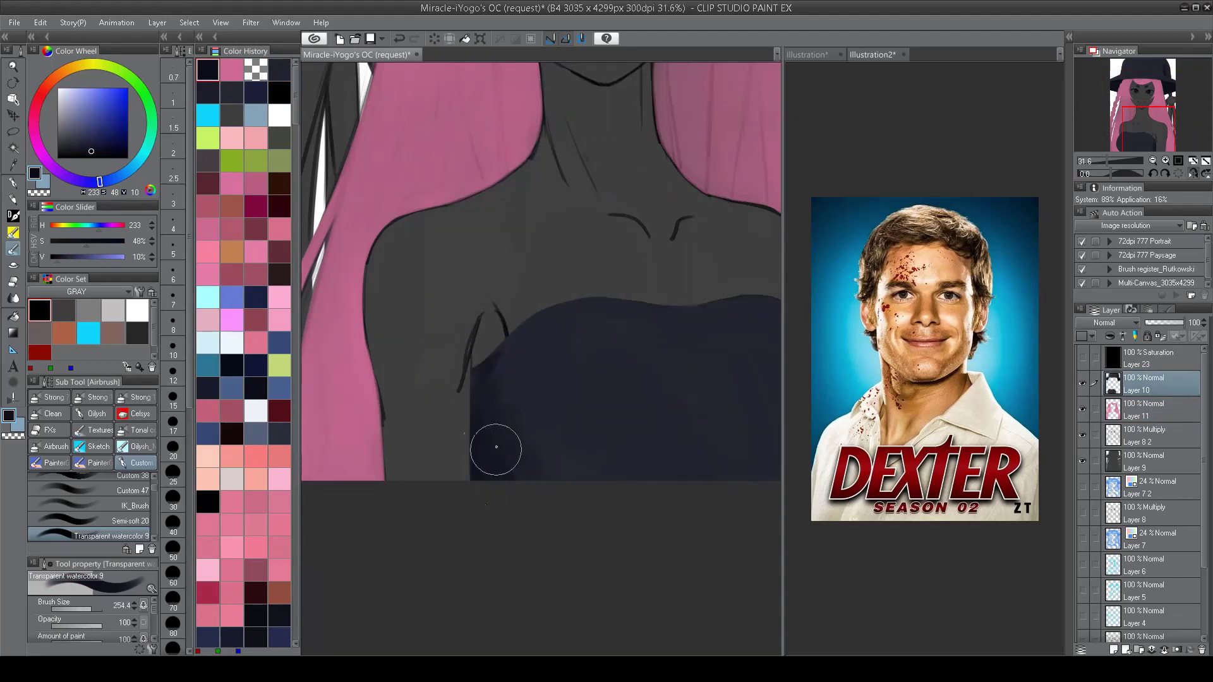
{"action": "key", "text": "ctrl+minus"}
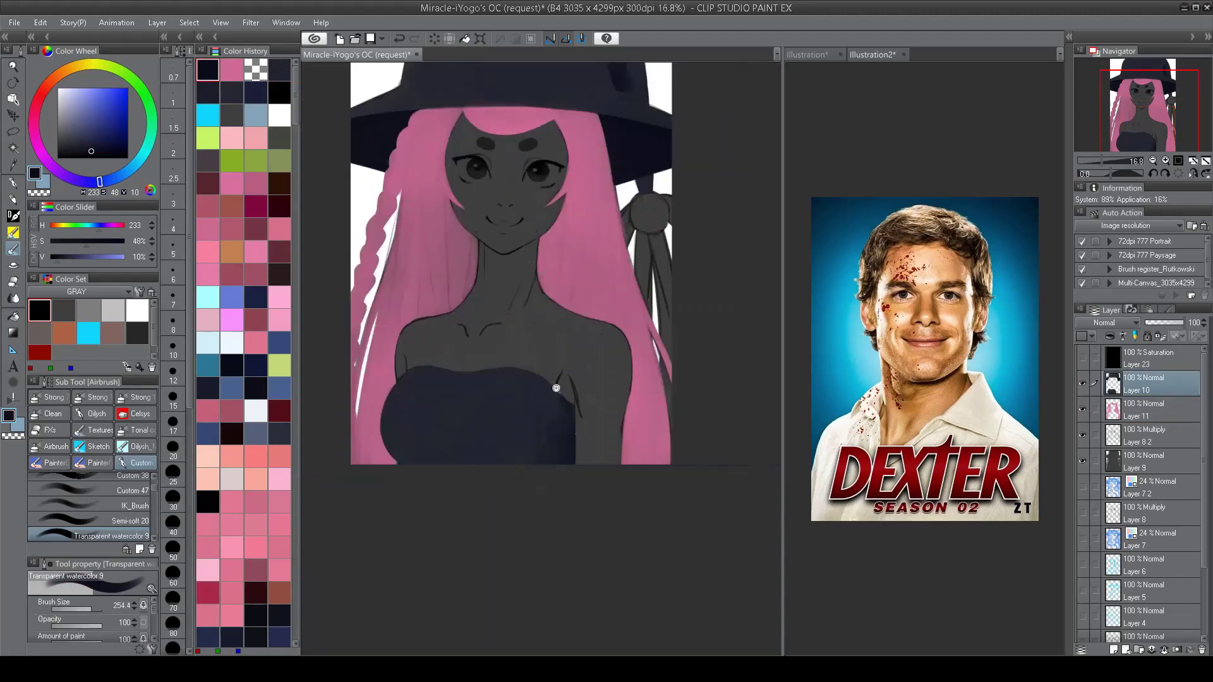
Step: Shade the lower part of the top dark navy and blend it across with a larger brush
{"action": "scroll", "coordinate": [555, 387], "scroll_direction": "up", "scroll_amount": 3}
{"action": "left_click_drag", "start_coordinate": [568, 398], "coordinate": [601, 501]}
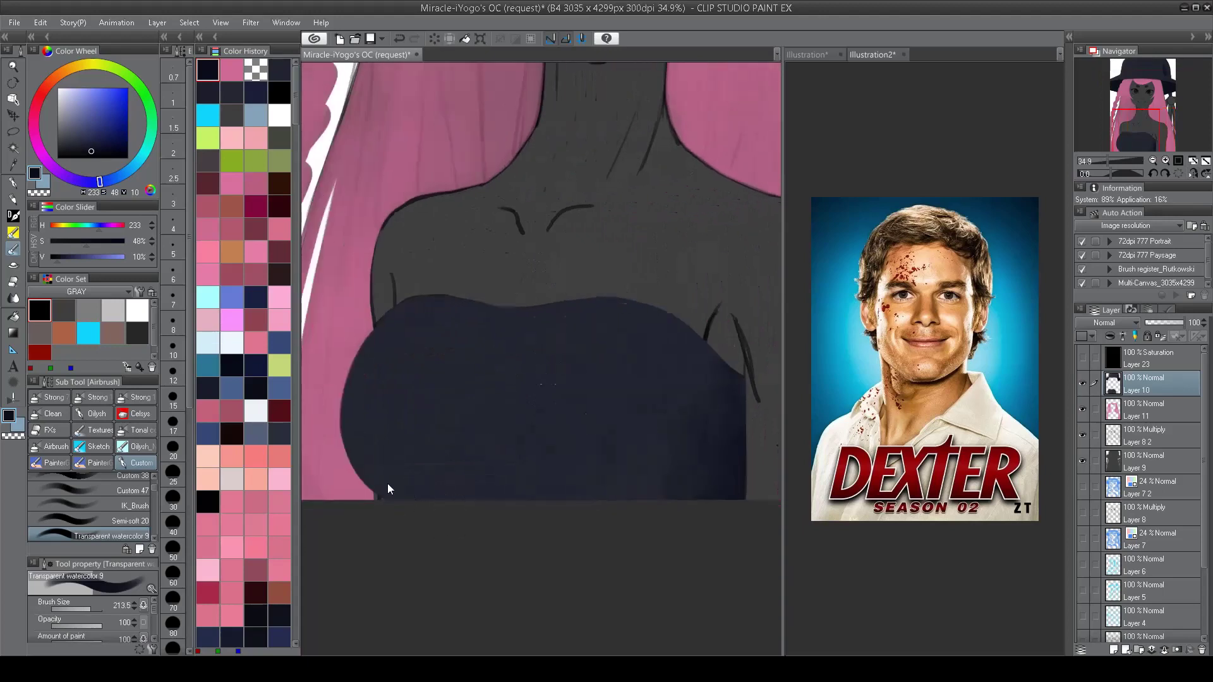
{"action": "mouse_move", "coordinate": [455, 504]}
{"action": "left_mouse_down"}
{"action": "mouse_move", "coordinate": [398, 481]}
{"action": "mouse_move", "coordinate": [498, 486]}
{"action": "left_mouse_up"}
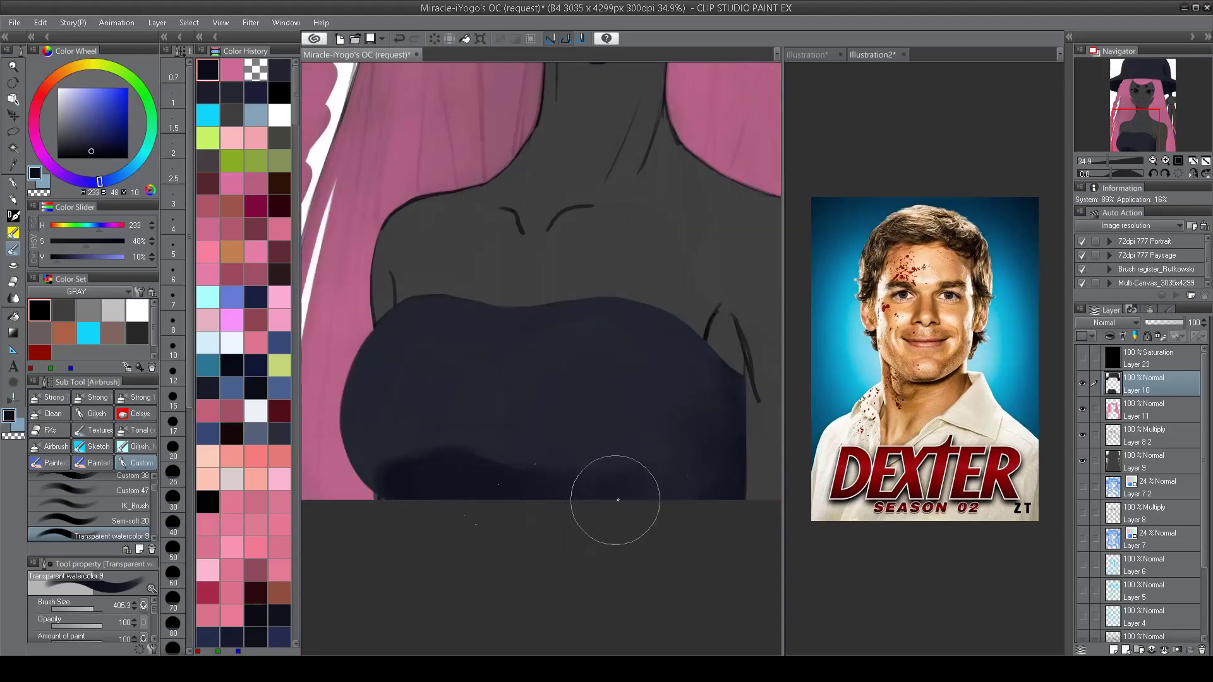
{"action": "mouse_move", "coordinate": [400, 442]}
{"action": "left_mouse_down"}
{"action": "mouse_move", "coordinate": [387, 474]}
{"action": "mouse_move", "coordinate": [465, 447]}
{"action": "mouse_move", "coordinate": [523, 453]}
{"action": "mouse_move", "coordinate": [488, 453]}
{"action": "left_mouse_up"}
{"action": "scroll", "coordinate": [464, 447], "scroll_direction": "down", "scroll_amount": 2}
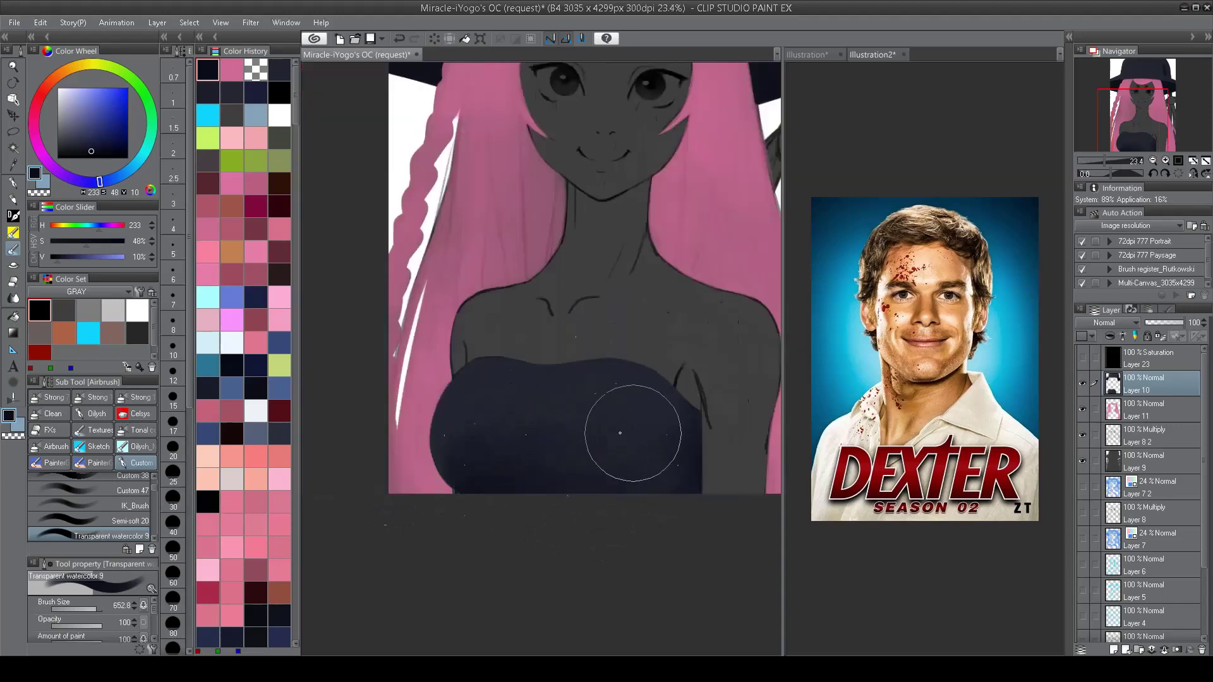
{"action": "scroll", "coordinate": [623, 434], "scroll_direction": "down", "scroll_amount": 3}
{"action": "scroll", "coordinate": [642, 278], "scroll_direction": "up", "scroll_amount": 3}
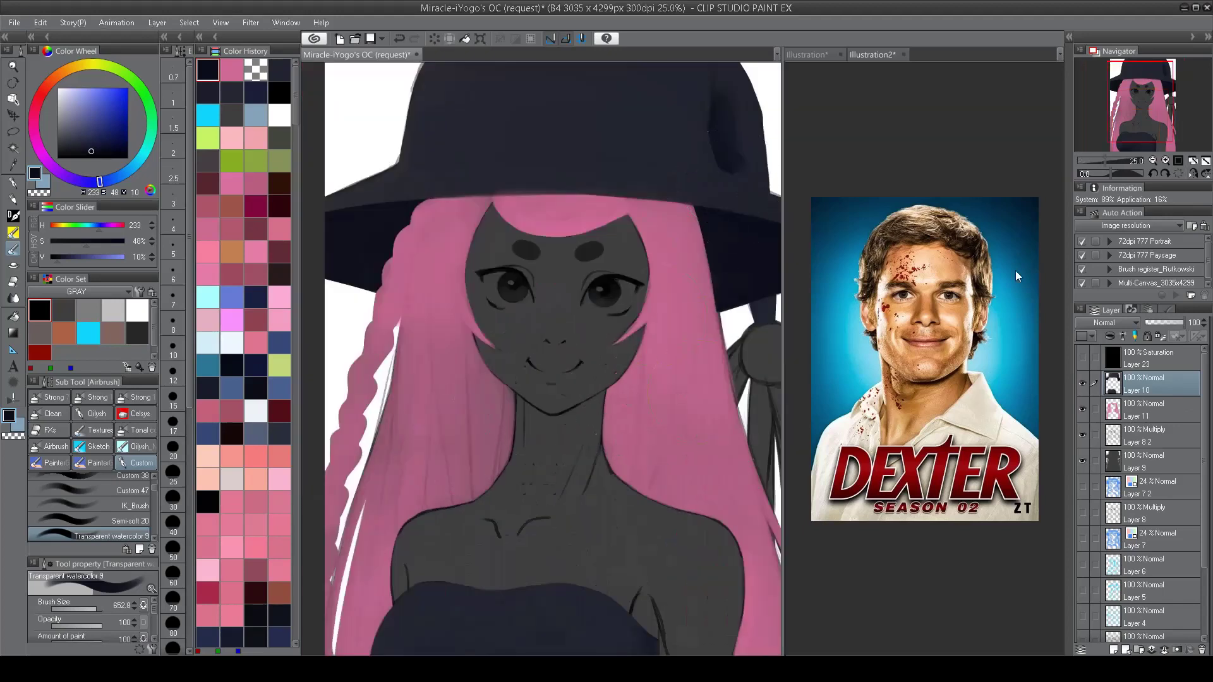
Step: On Layer 11, retouch the pink hair edge beside the braid-side jaw, painting with pink and trimming with transparent colour
{"action": "left_click", "coordinate": [1137, 410]}
{"action": "left_click", "coordinate": [231, 69]}
{"action": "scroll", "coordinate": [574, 372], "scroll_direction": "up", "scroll_amount": 2}
{"action": "mouse_move", "coordinate": [574, 372]}
{"action": "left_mouse_down"}
{"action": "mouse_move", "coordinate": [567, 380]}
{"action": "mouse_move", "coordinate": [571, 365]}
{"action": "left_mouse_up"}
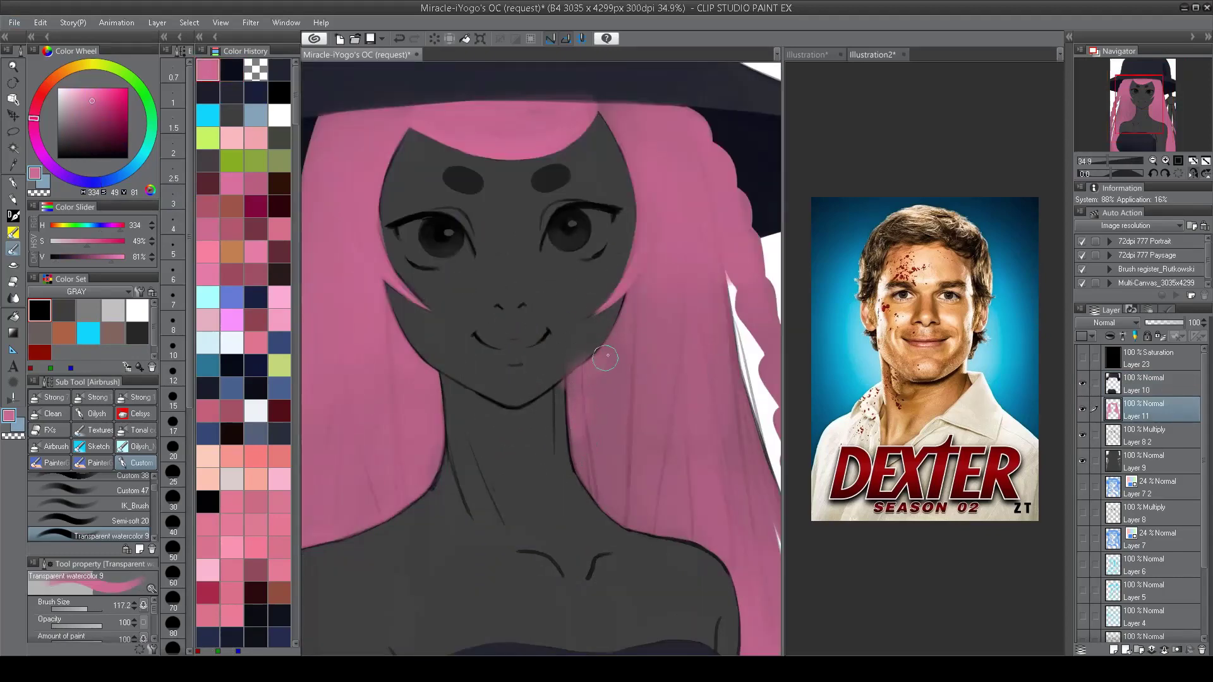
{"action": "key", "text": "bracketleft"}
{"action": "key", "text": "bracketleft"}
{"action": "key", "text": "bracketleft"}
{"action": "key", "text": "c"}
{"action": "left_click_drag", "start_coordinate": [576, 360], "coordinate": [587, 352]}
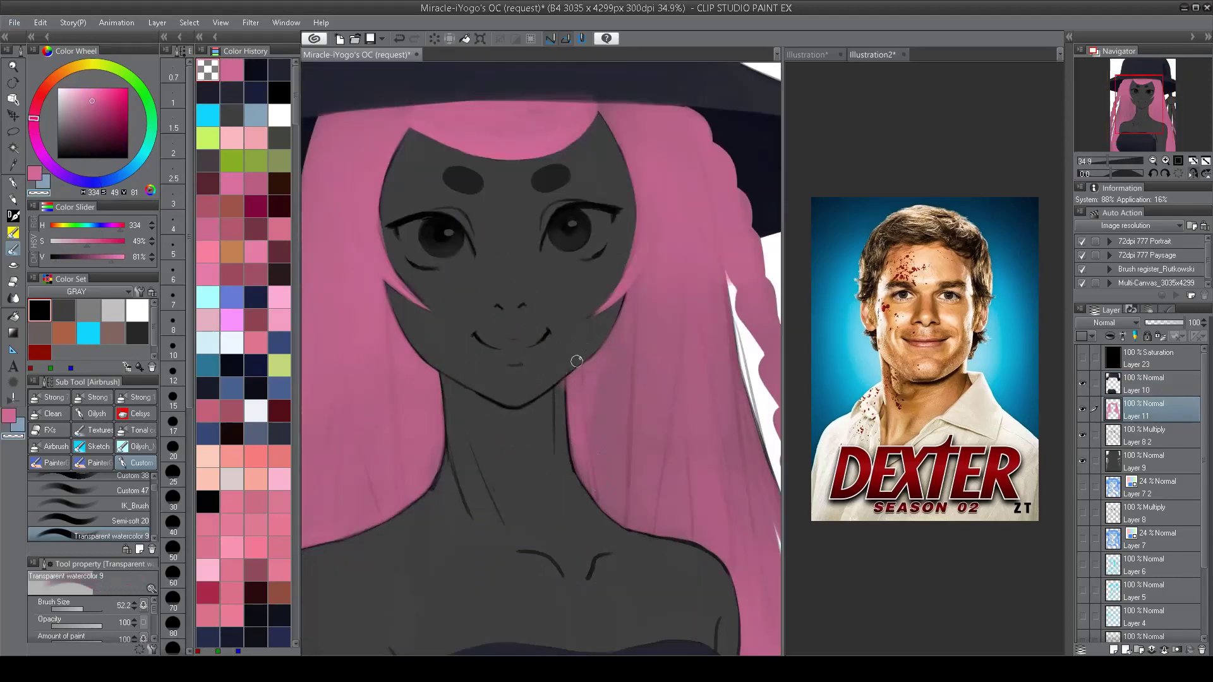
Step: Strengthen the pink of the braid-side hair along the face and neck, enlarging the brush for the wider area
{"action": "scroll", "coordinate": [544, 417], "scroll_direction": "down", "scroll_amount": 4}
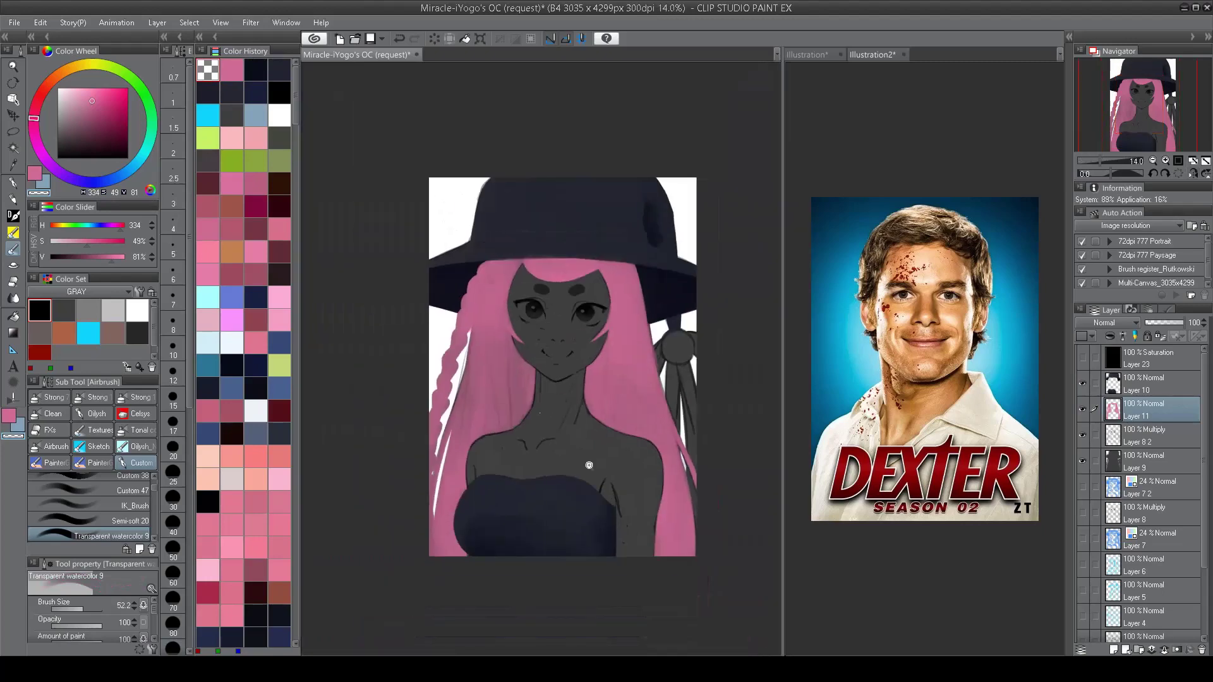
{"action": "scroll", "coordinate": [458, 244], "scroll_direction": "up", "scroll_amount": 3}
{"action": "scroll", "coordinate": [459, 244], "scroll_direction": "up", "scroll_amount": 3}
{"action": "key", "text": "c"}
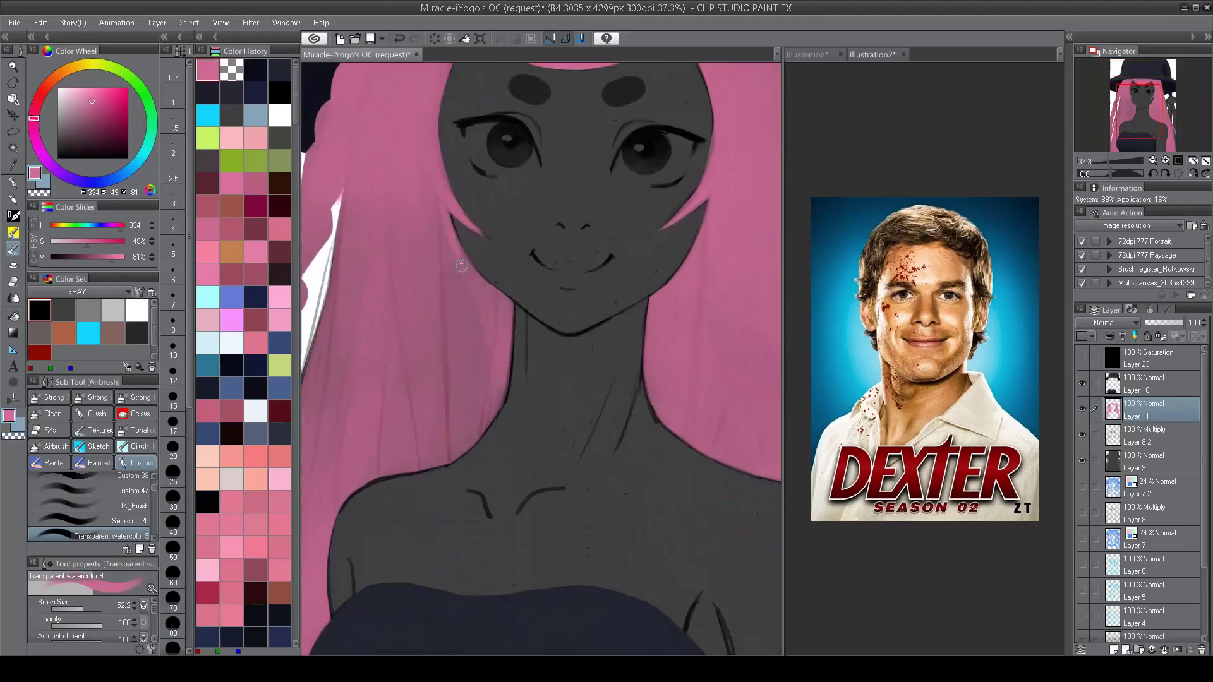
{"action": "mouse_move", "coordinate": [451, 234]}
{"action": "left_mouse_down"}
{"action": "mouse_move", "coordinate": [496, 295]}
{"action": "mouse_move", "coordinate": [437, 200]}
{"action": "mouse_move", "coordinate": [457, 279]}
{"action": "mouse_move", "coordinate": [431, 215]}
{"action": "mouse_move", "coordinate": [476, 315]}
{"action": "left_mouse_up"}
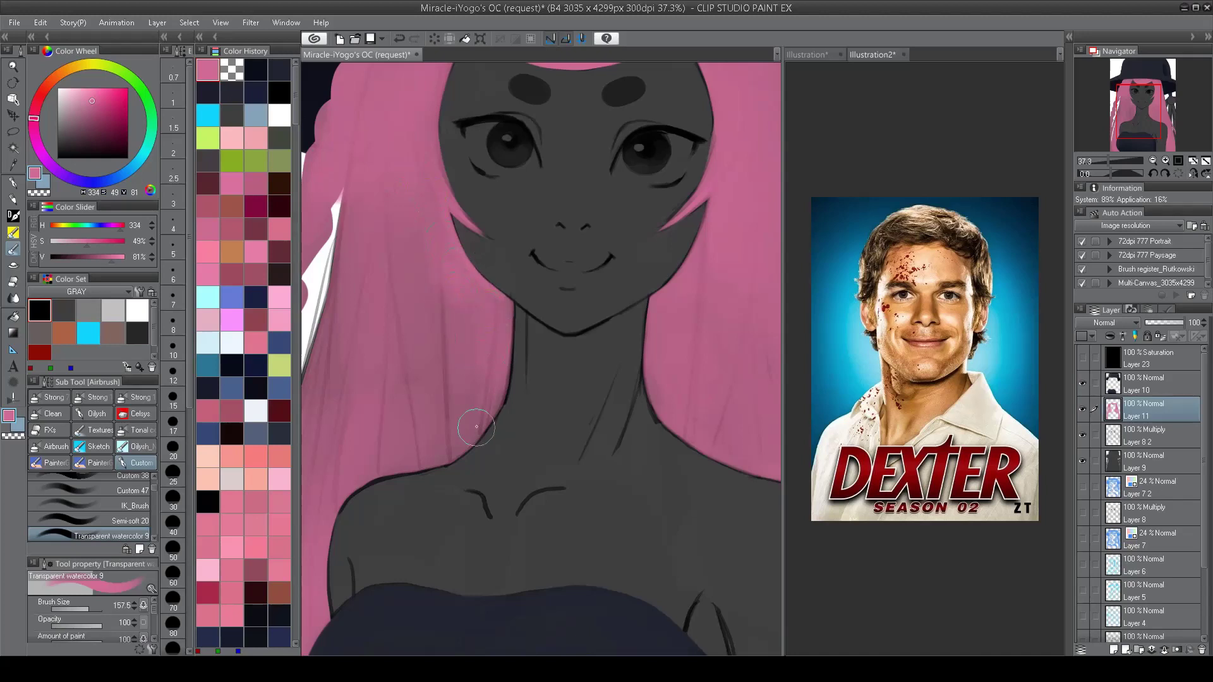
{"action": "left_click_drag", "start_coordinate": [446, 152], "coordinate": [435, 354]}
{"action": "key", "text": "bracketright"}
{"action": "key", "text": "bracketright"}
{"action": "key", "text": "bracketright"}
{"action": "scroll", "coordinate": [379, 211], "scroll_direction": "down", "scroll_amount": 3}
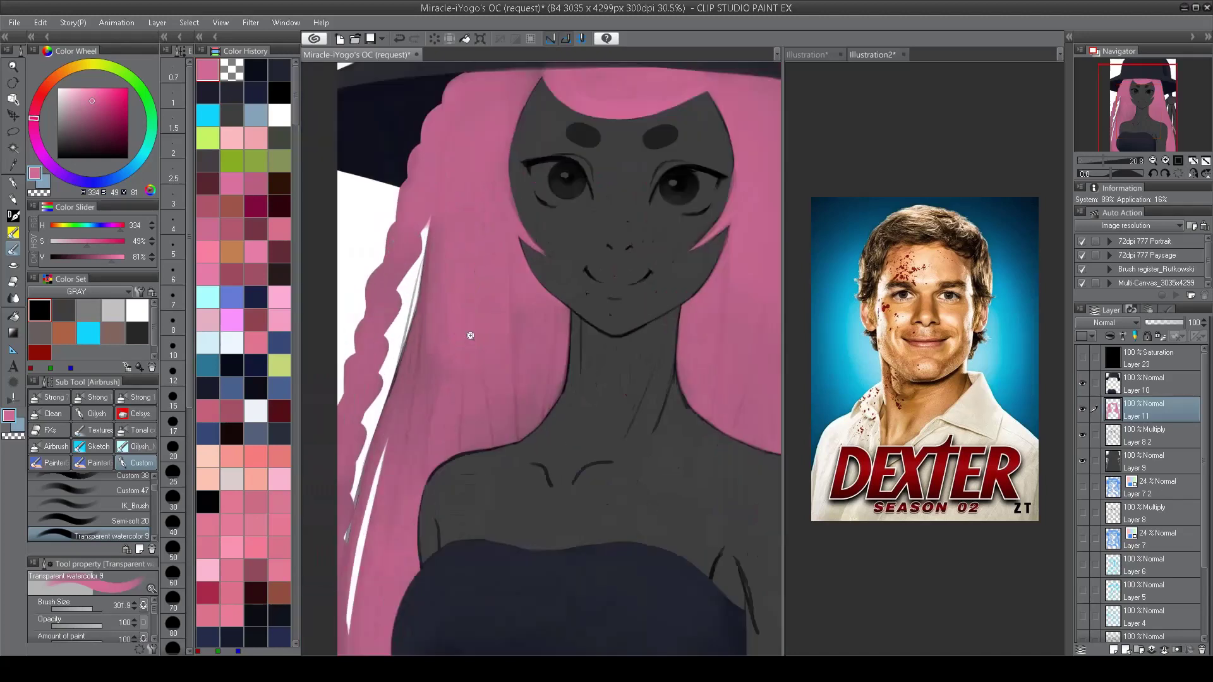
{"action": "key", "text": "bracketleft"}
{"action": "key", "text": "bracketleft"}
{"action": "scroll", "coordinate": [399, 133], "scroll_direction": "down", "scroll_amount": 2}
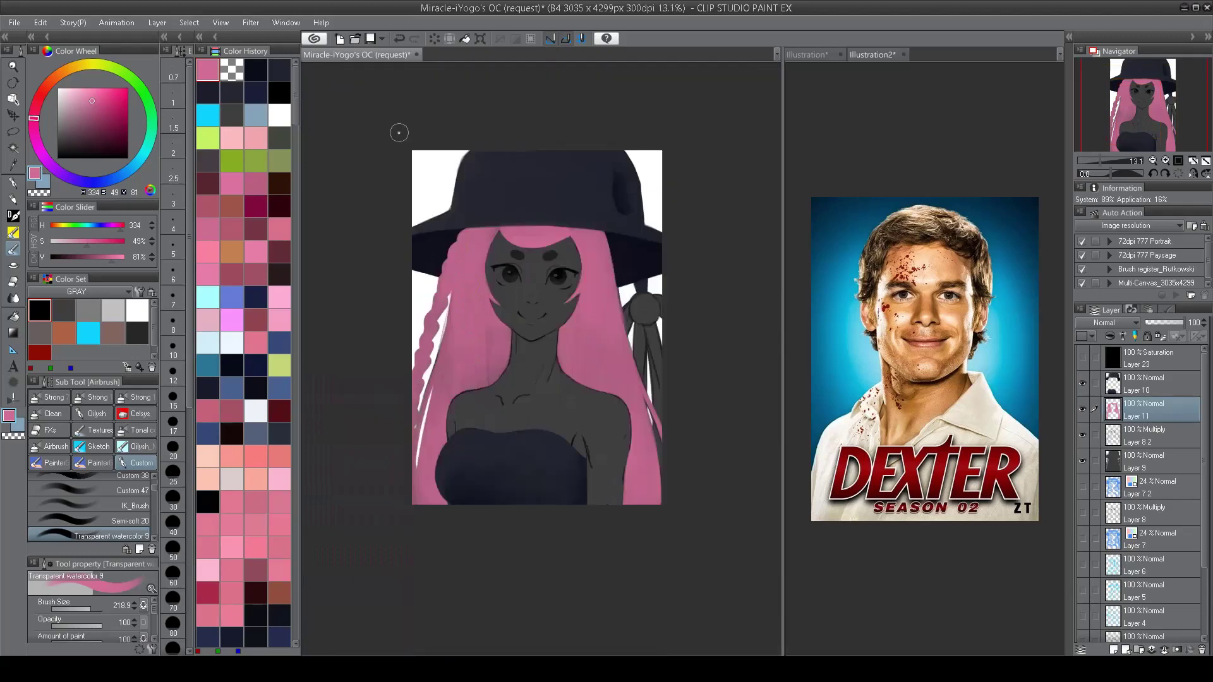
Step: Create a new layer between Layer 8 2 and the hair layer and choose a pale peach skin colour
{"action": "left_click", "coordinate": [1133, 436]}
{"action": "key", "text": "ctrl+shift+n"}
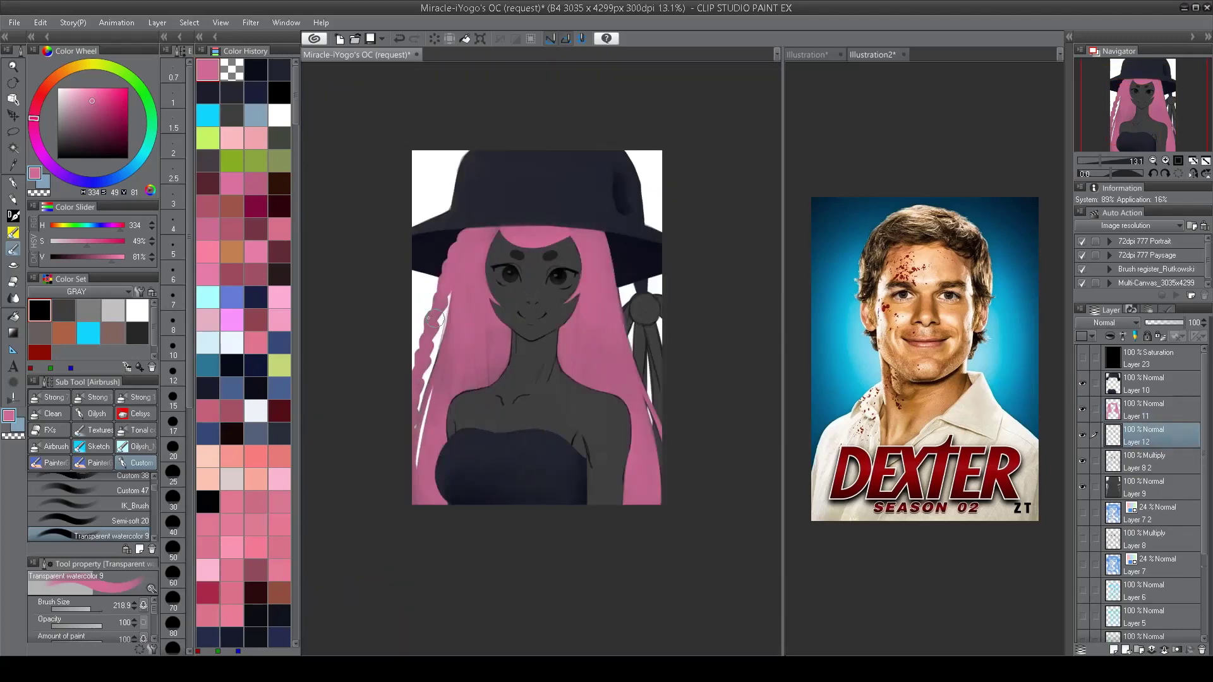
{"action": "left_click", "coordinate": [255, 478]}
{"action": "left_click", "coordinate": [79, 96]}
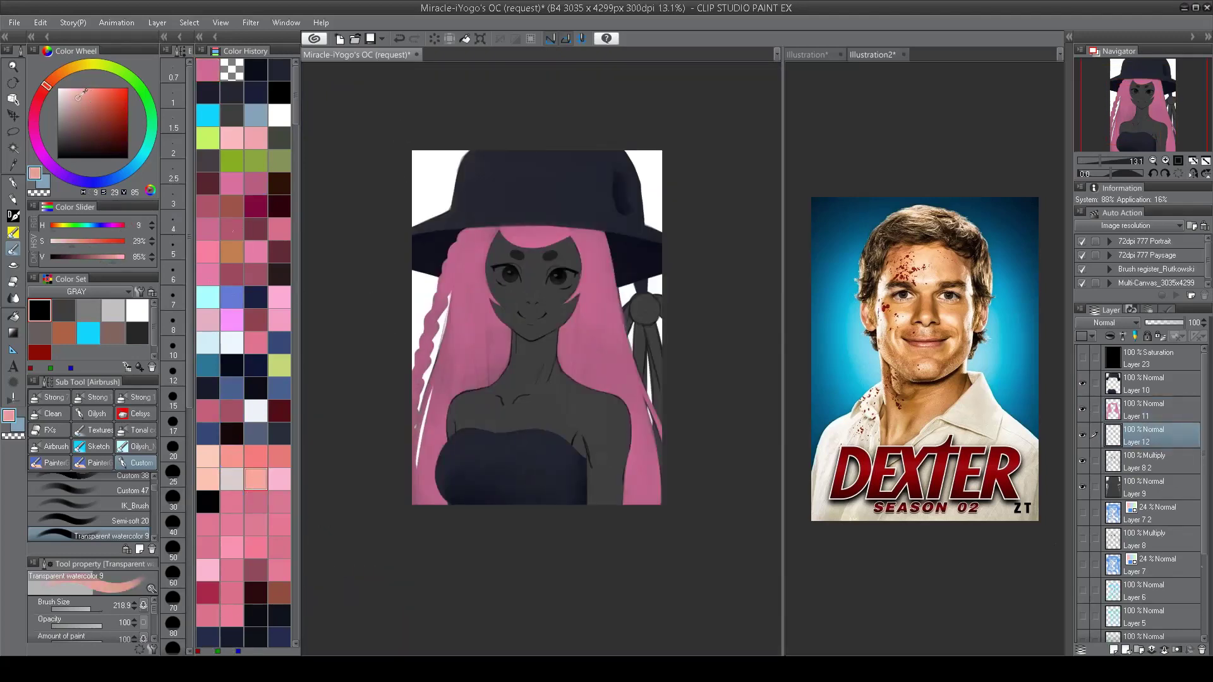
Step: Paint the neck with the skin tone from the chin down to the collarbones and trim its edges with transparent colour
{"action": "scroll", "coordinate": [527, 391], "scroll_direction": "up", "scroll_amount": 3}
{"action": "left_click_drag", "start_coordinate": [518, 252], "coordinate": [509, 379]}
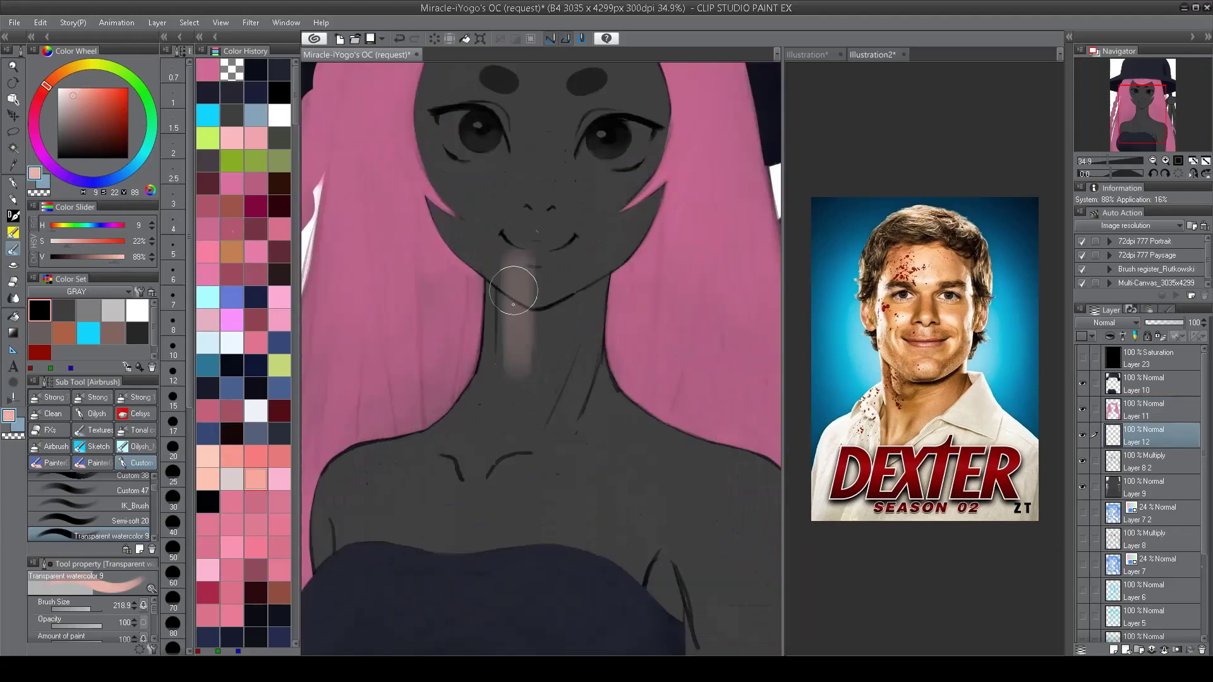
{"action": "mouse_move", "coordinate": [501, 244]}
{"action": "left_mouse_down"}
{"action": "mouse_move", "coordinate": [582, 289]}
{"action": "mouse_move", "coordinate": [597, 354]}
{"action": "mouse_move", "coordinate": [594, 265]}
{"action": "mouse_move", "coordinate": [568, 404]}
{"action": "left_mouse_up"}
{"action": "mouse_move", "coordinate": [537, 443]}
{"action": "left_mouse_down"}
{"action": "mouse_move", "coordinate": [496, 298]}
{"action": "mouse_move", "coordinate": [470, 436]}
{"action": "mouse_move", "coordinate": [501, 420]}
{"action": "mouse_move", "coordinate": [575, 442]}
{"action": "mouse_move", "coordinate": [582, 313]}
{"action": "mouse_move", "coordinate": [582, 393]}
{"action": "mouse_move", "coordinate": [617, 425]}
{"action": "left_mouse_up"}
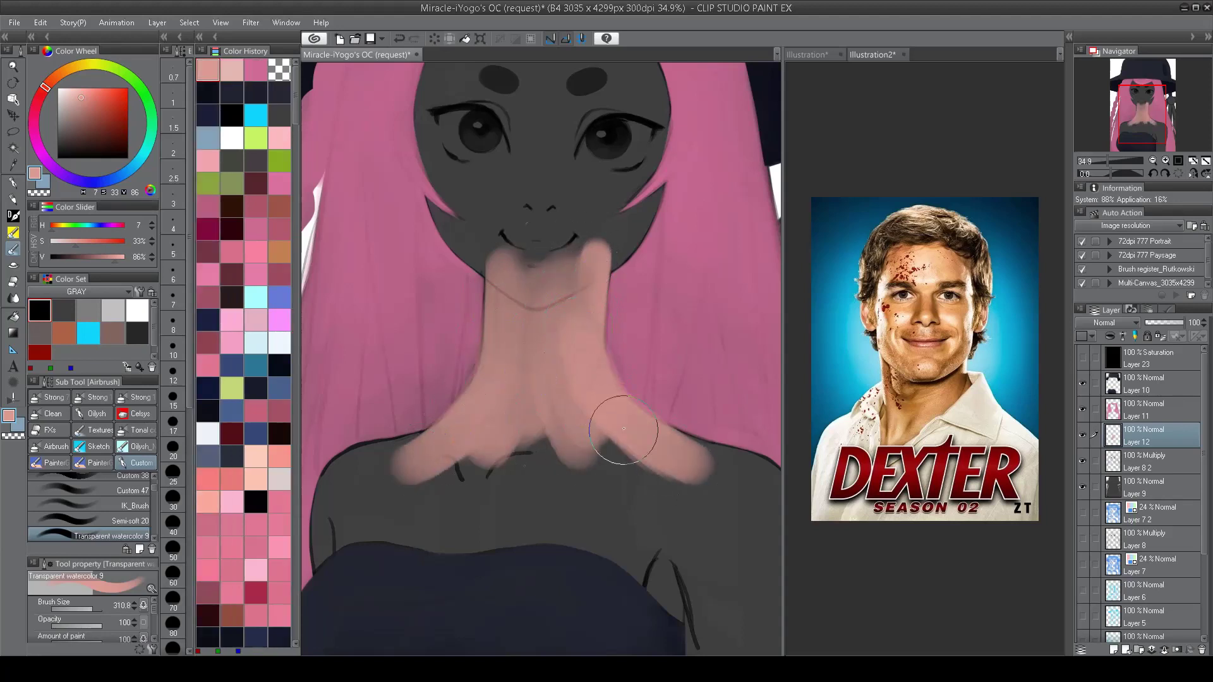
{"action": "key", "text": "c"}
{"action": "left_click_drag", "start_coordinate": [630, 332], "coordinate": [613, 354]}
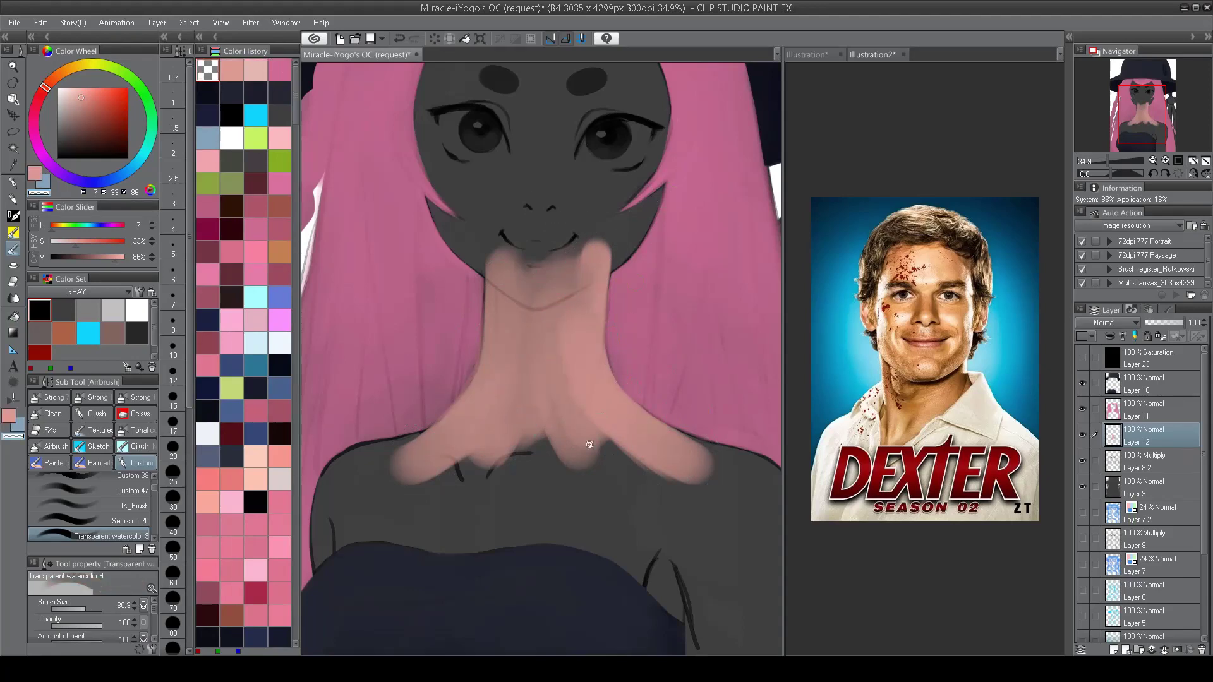
{"action": "left_click_drag", "start_coordinate": [589, 444], "coordinate": [676, 401]}
Step: Fill the chest, shoulders and ornament-side arm with the skin tone
{"action": "key", "text": "c"}
{"action": "mouse_move", "coordinate": [422, 506]}
{"action": "left_mouse_down"}
{"action": "mouse_move", "coordinate": [427, 451]}
{"action": "mouse_move", "coordinate": [499, 398]}
{"action": "mouse_move", "coordinate": [442, 420]}
{"action": "mouse_move", "coordinate": [484, 443]}
{"action": "mouse_move", "coordinate": [582, 406]}
{"action": "mouse_move", "coordinate": [460, 465]}
{"action": "mouse_move", "coordinate": [590, 465]}
{"action": "mouse_move", "coordinate": [666, 415]}
{"action": "mouse_move", "coordinate": [638, 372]}
{"action": "left_mouse_up"}
{"action": "key", "text": "ctrl+z"}
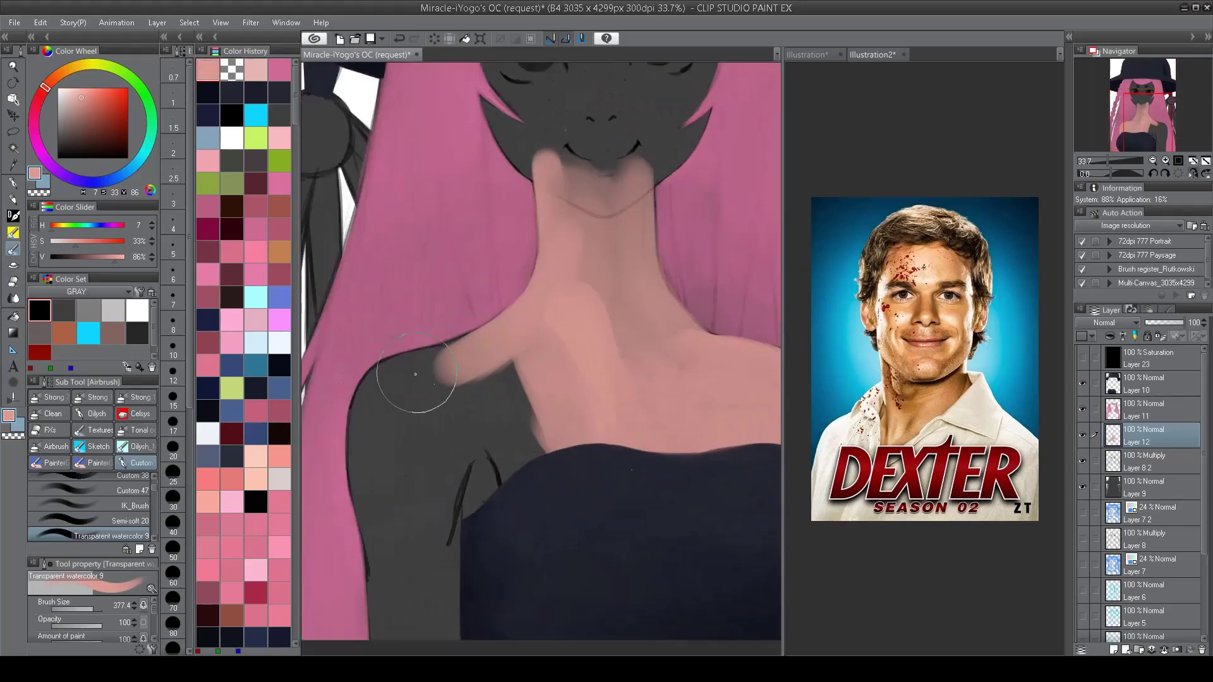
{"action": "mouse_move", "coordinate": [406, 379]}
{"action": "left_mouse_down"}
{"action": "mouse_move", "coordinate": [380, 513]}
{"action": "mouse_move", "coordinate": [368, 412]}
{"action": "mouse_move", "coordinate": [398, 375]}
{"action": "mouse_move", "coordinate": [487, 353]}
{"action": "mouse_move", "coordinate": [377, 387]}
{"action": "mouse_move", "coordinate": [380, 533]}
{"action": "mouse_move", "coordinate": [472, 375]}
{"action": "mouse_move", "coordinate": [406, 395]}
{"action": "mouse_move", "coordinate": [489, 451]}
{"action": "mouse_move", "coordinate": [490, 496]}
{"action": "mouse_move", "coordinate": [534, 367]}
{"action": "mouse_move", "coordinate": [429, 396]}
{"action": "mouse_move", "coordinate": [413, 422]}
{"action": "mouse_move", "coordinate": [388, 417]}
{"action": "mouse_move", "coordinate": [403, 488]}
{"action": "mouse_move", "coordinate": [407, 469]}
{"action": "mouse_move", "coordinate": [391, 426]}
{"action": "mouse_move", "coordinate": [406, 553]}
{"action": "mouse_move", "coordinate": [389, 421]}
{"action": "mouse_move", "coordinate": [405, 559]}
{"action": "mouse_move", "coordinate": [424, 512]}
{"action": "mouse_move", "coordinate": [457, 490]}
{"action": "mouse_move", "coordinate": [459, 427]}
{"action": "mouse_move", "coordinate": [465, 501]}
{"action": "left_mouse_up"}
{"action": "key", "text": "ctrl+minus"}
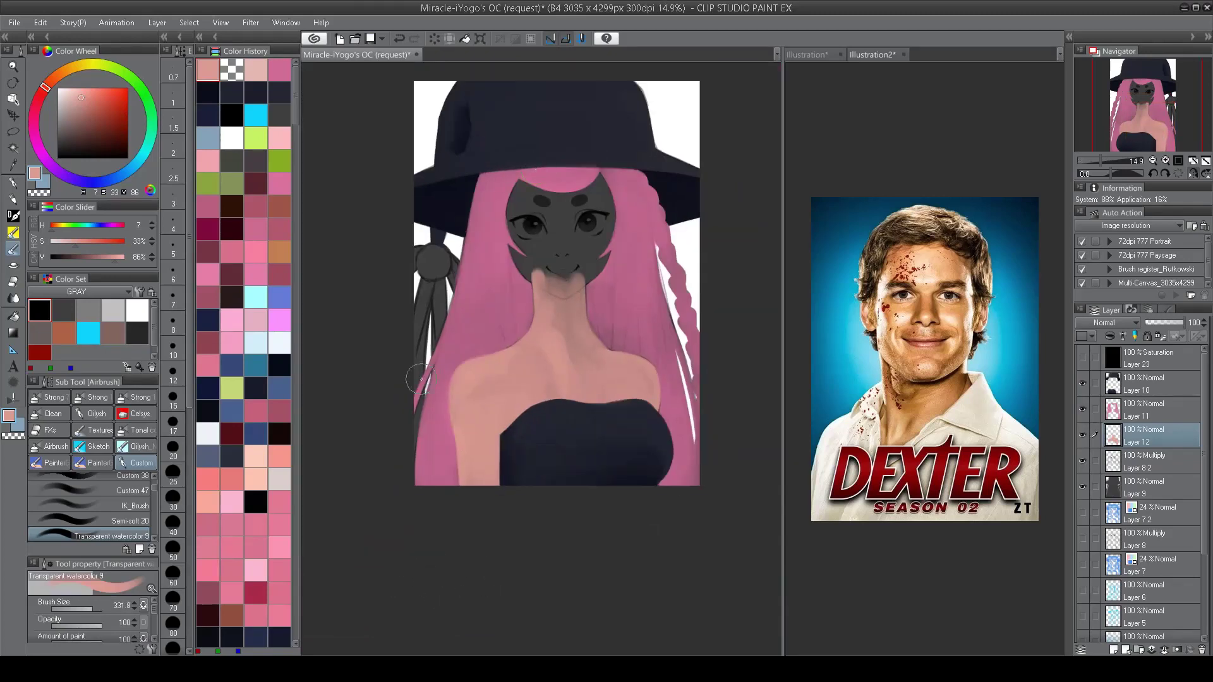
Step: Even out the skin tone across the upper chest and neck, alternating larger and smaller brush sizes
{"action": "scroll", "coordinate": [613, 377], "scroll_direction": "up", "scroll_amount": 1}
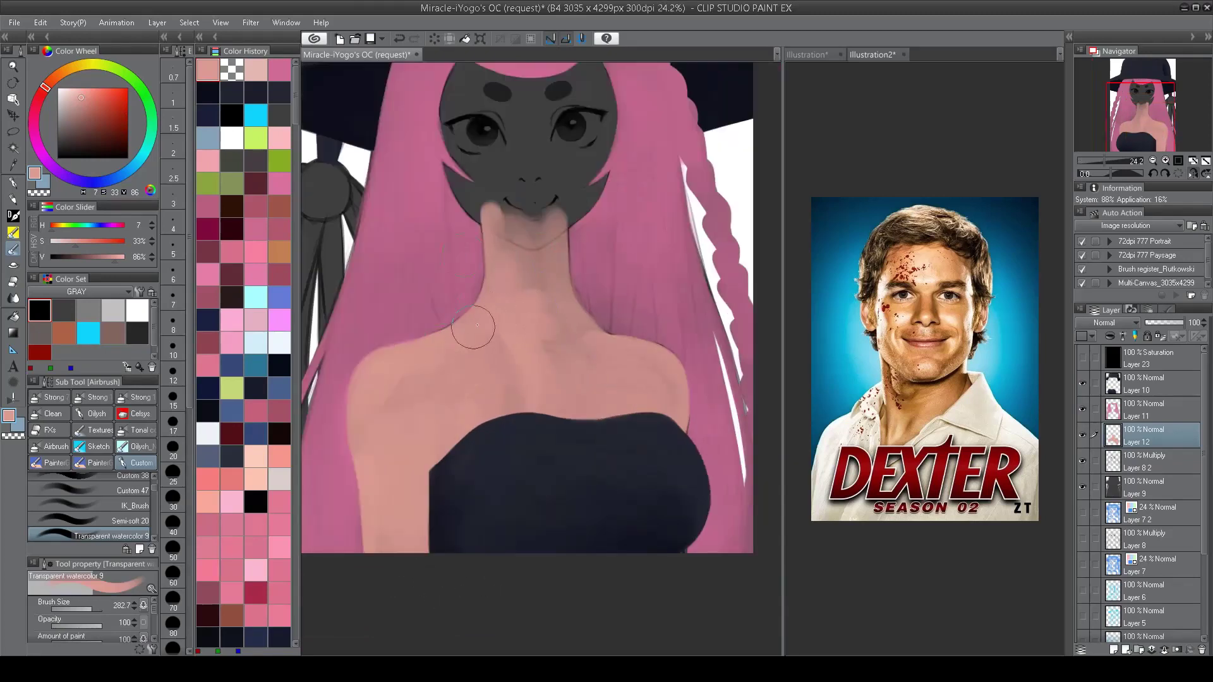
{"action": "key", "text": "bracketright"}
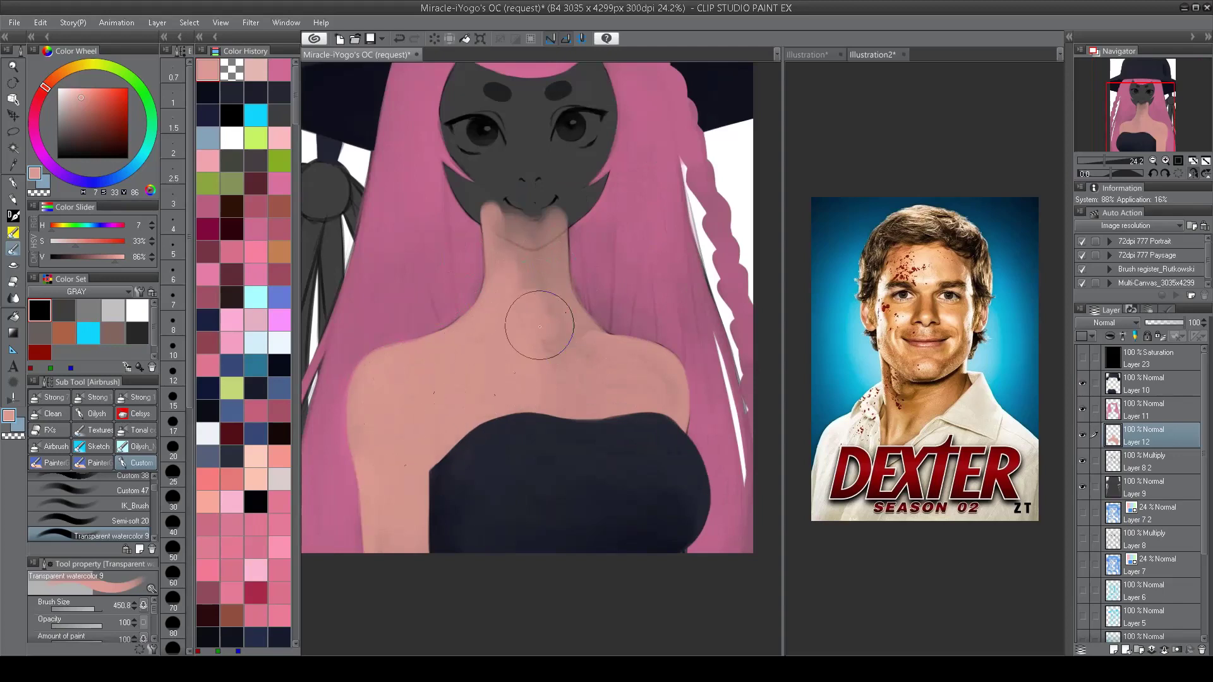
{"action": "key", "text": "bracketleft"}
{"action": "key", "text": "bracketleft"}
{"action": "key", "text": "bracketleft"}
{"action": "mouse_move", "coordinate": [497, 244]}
{"action": "left_mouse_down"}
{"action": "mouse_move", "coordinate": [554, 283]}
{"action": "mouse_move", "coordinate": [545, 221]}
{"action": "mouse_move", "coordinate": [561, 273]}
{"action": "mouse_move", "coordinate": [562, 245]}
{"action": "mouse_move", "coordinate": [554, 319]}
{"action": "mouse_move", "coordinate": [514, 257]}
{"action": "left_mouse_up"}
{"action": "key", "text": "bracketright"}
{"action": "key", "text": "bracketright"}
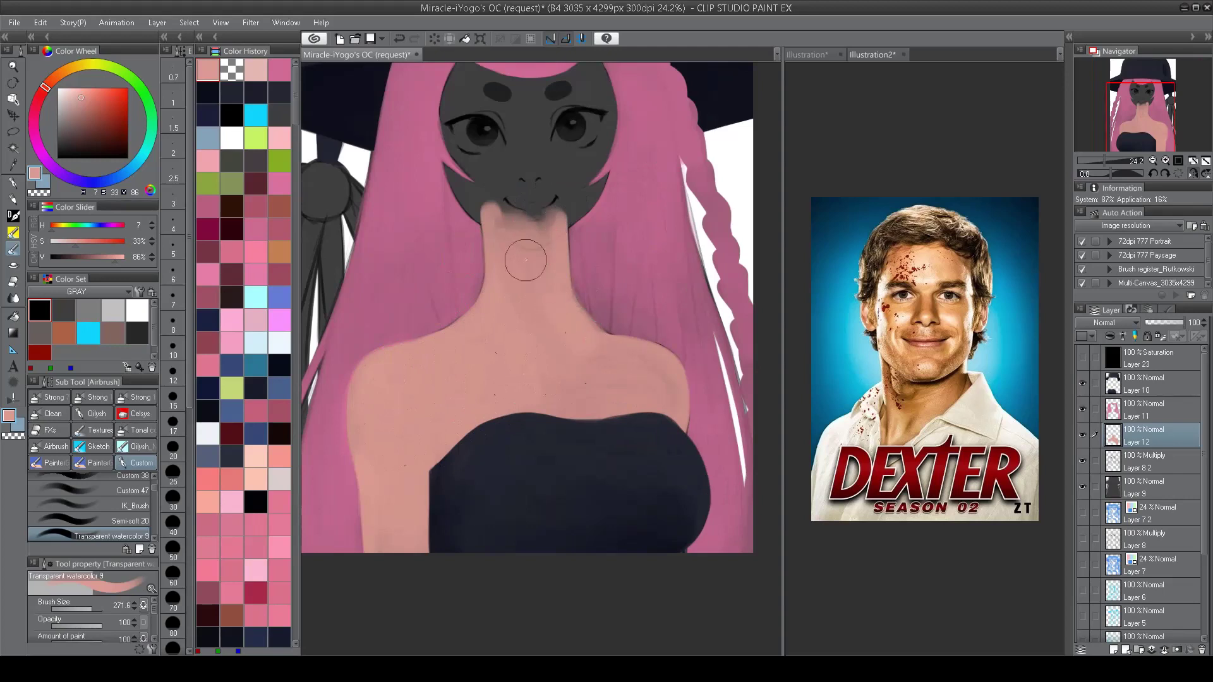
Step: Refine the skin along the curve from neck to braid-side shoulder and blend the chest with a larger brush
{"action": "key", "text": "bracketleft"}
{"action": "key", "text": "bracketleft"}
{"action": "key", "text": "bracketleft"}
{"action": "mouse_move", "coordinate": [562, 291]}
{"action": "left_mouse_down"}
{"action": "mouse_move", "coordinate": [611, 340]}
{"action": "mouse_move", "coordinate": [551, 262]}
{"action": "mouse_move", "coordinate": [604, 334]}
{"action": "left_mouse_up"}
{"action": "key", "text": "h"}
{"action": "key", "text": "bracketright"}
{"action": "key", "text": "bracketright"}
{"action": "key", "text": "bracketright"}
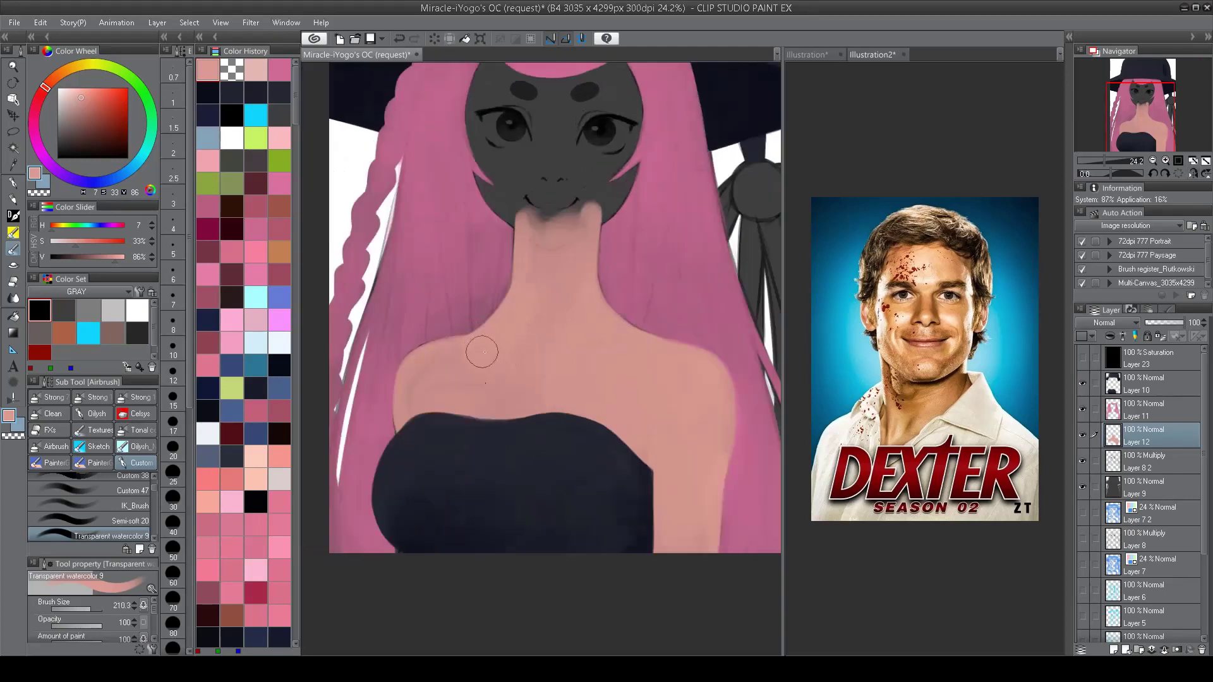
{"action": "key", "text": "bracketright"}
{"action": "key", "text": "bracketright"}
{"action": "key", "text": "bracketright"}
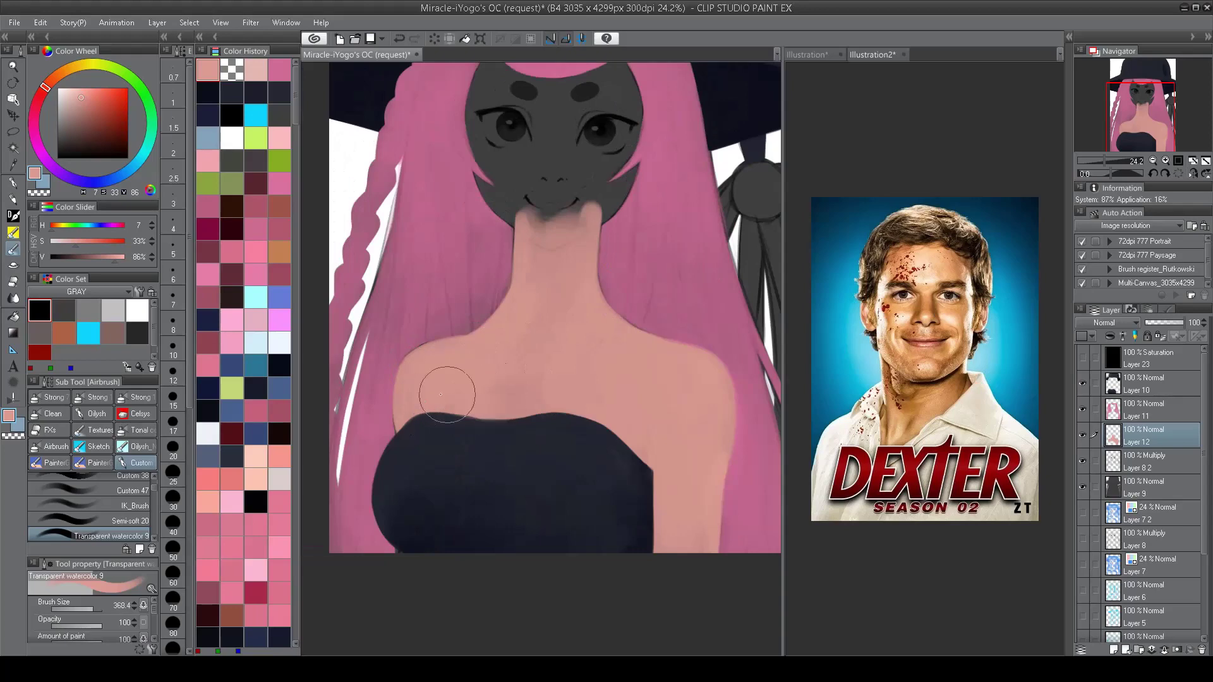
Step: Fill the whole face with the skin tone, from the hairline down to the chin
{"action": "scroll", "coordinate": [406, 182], "scroll_direction": "up", "scroll_amount": 2}
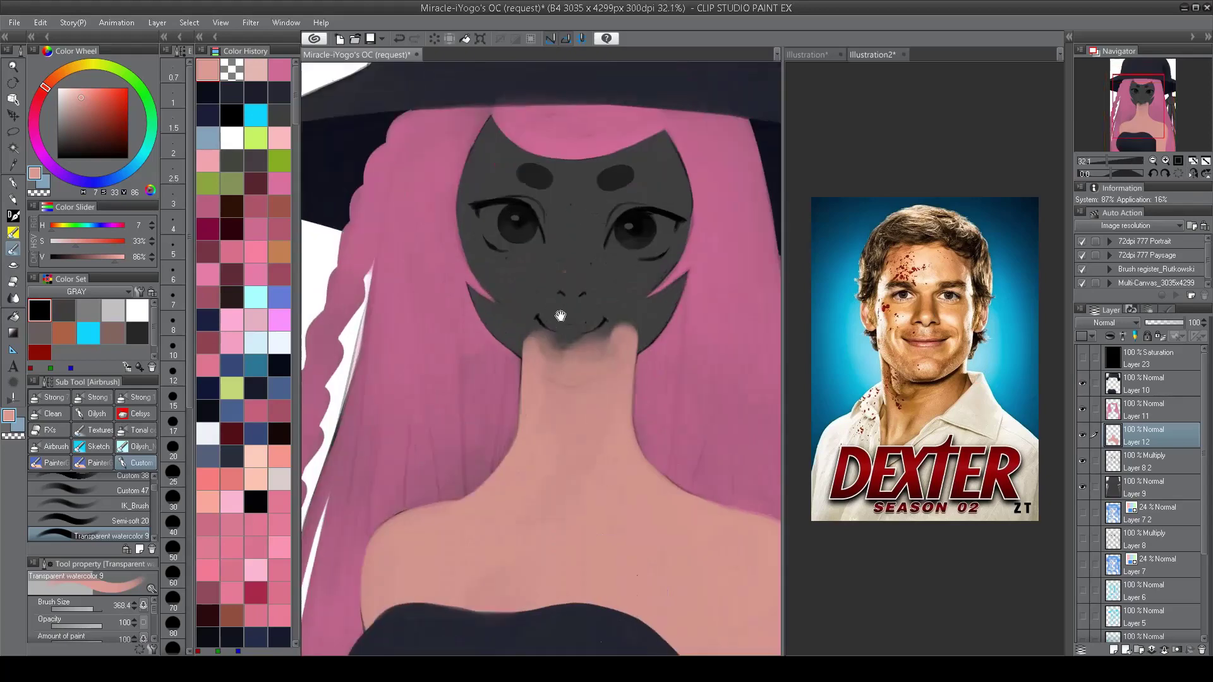
{"action": "key", "text": "bracketleft"}
{"action": "key", "text": "bracketleft"}
{"action": "key", "text": "bracketleft"}
{"action": "mouse_move", "coordinate": [499, 174]}
{"action": "left_mouse_down"}
{"action": "mouse_move", "coordinate": [479, 209]}
{"action": "mouse_move", "coordinate": [513, 225]}
{"action": "mouse_move", "coordinate": [564, 195]}
{"action": "mouse_move", "coordinate": [595, 200]}
{"action": "mouse_move", "coordinate": [676, 307]}
{"action": "mouse_move", "coordinate": [542, 255]}
{"action": "mouse_move", "coordinate": [473, 263]}
{"action": "mouse_move", "coordinate": [522, 280]}
{"action": "mouse_move", "coordinate": [490, 351]}
{"action": "mouse_move", "coordinate": [564, 414]}
{"action": "mouse_move", "coordinate": [540, 315]}
{"action": "mouse_move", "coordinate": [578, 403]}
{"action": "mouse_move", "coordinate": [655, 295]}
{"action": "mouse_move", "coordinate": [654, 371]}
{"action": "mouse_move", "coordinate": [595, 248]}
{"action": "mouse_move", "coordinate": [648, 204]}
{"action": "mouse_move", "coordinate": [512, 203]}
{"action": "mouse_move", "coordinate": [660, 192]}
{"action": "mouse_move", "coordinate": [635, 223]}
{"action": "mouse_move", "coordinate": [624, 207]}
{"action": "mouse_move", "coordinate": [523, 350]}
{"action": "mouse_move", "coordinate": [575, 419]}
{"action": "left_mouse_up"}
{"action": "key", "text": "bracketright"}
{"action": "key", "text": "bracketright"}
{"action": "key", "text": "bracketright"}
{"action": "key", "text": "bracketright"}
{"action": "key", "text": "bracketright"}
{"action": "key", "text": "bracketleft"}
{"action": "key", "text": "bracketleft"}
{"action": "key", "text": "bracketleft"}
{"action": "key", "text": "bracketleft"}
{"action": "key", "text": "bracketleft"}
{"action": "key", "text": "bracketleft"}
{"action": "key", "text": "bracketleft"}
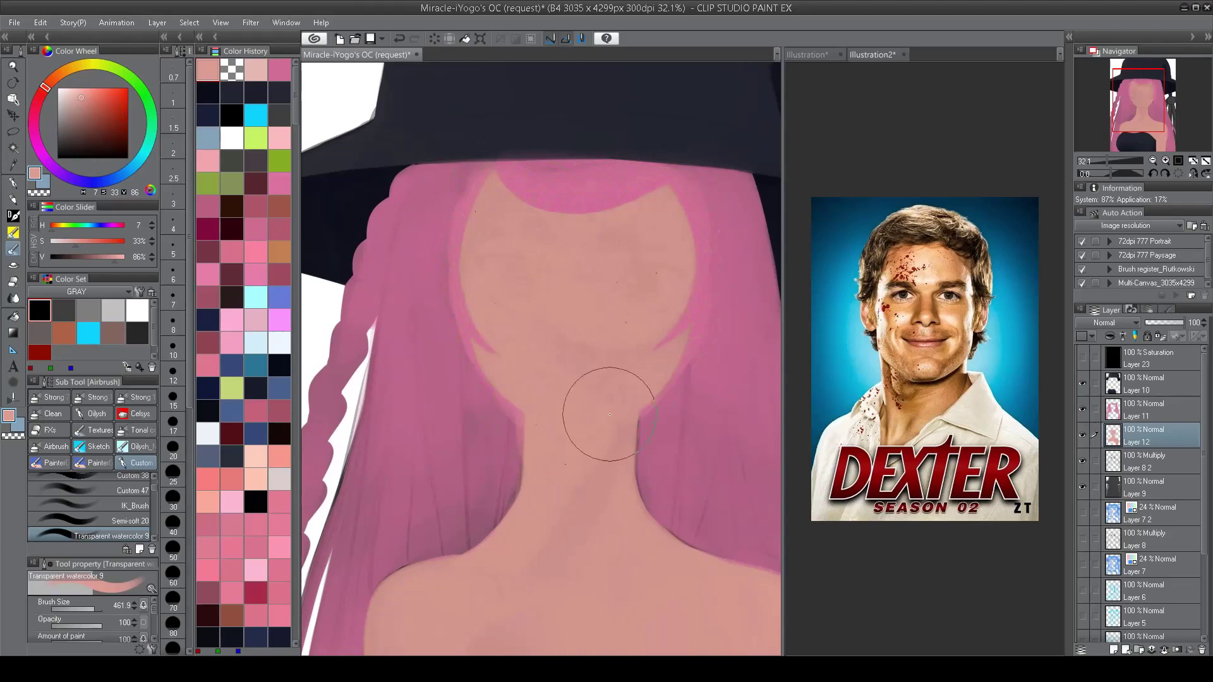
Step: Erase the skin-tone spill from the hair around the face using transparent colour
{"action": "key", "text": "c"}
{"action": "mouse_move", "coordinate": [472, 177]}
{"action": "left_mouse_down"}
{"action": "mouse_move", "coordinate": [447, 228]}
{"action": "mouse_move", "coordinate": [443, 276]}
{"action": "left_mouse_up"}
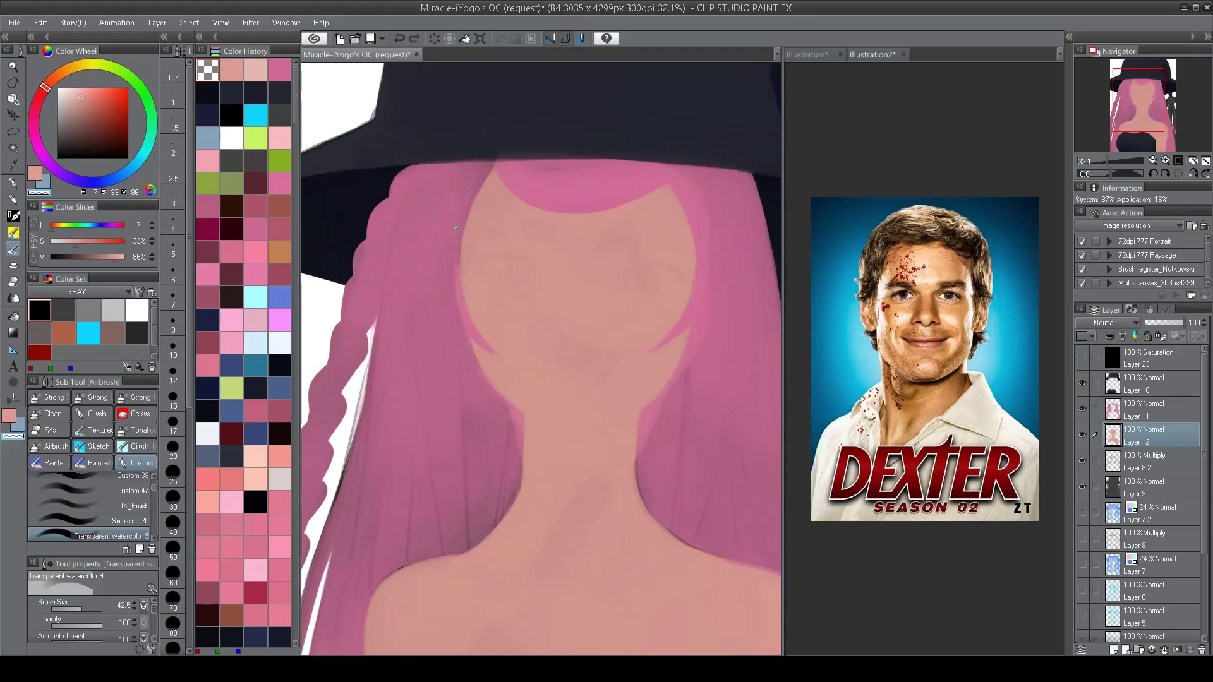
{"action": "key", "text": "bracketright"}
{"action": "key", "text": "h"}
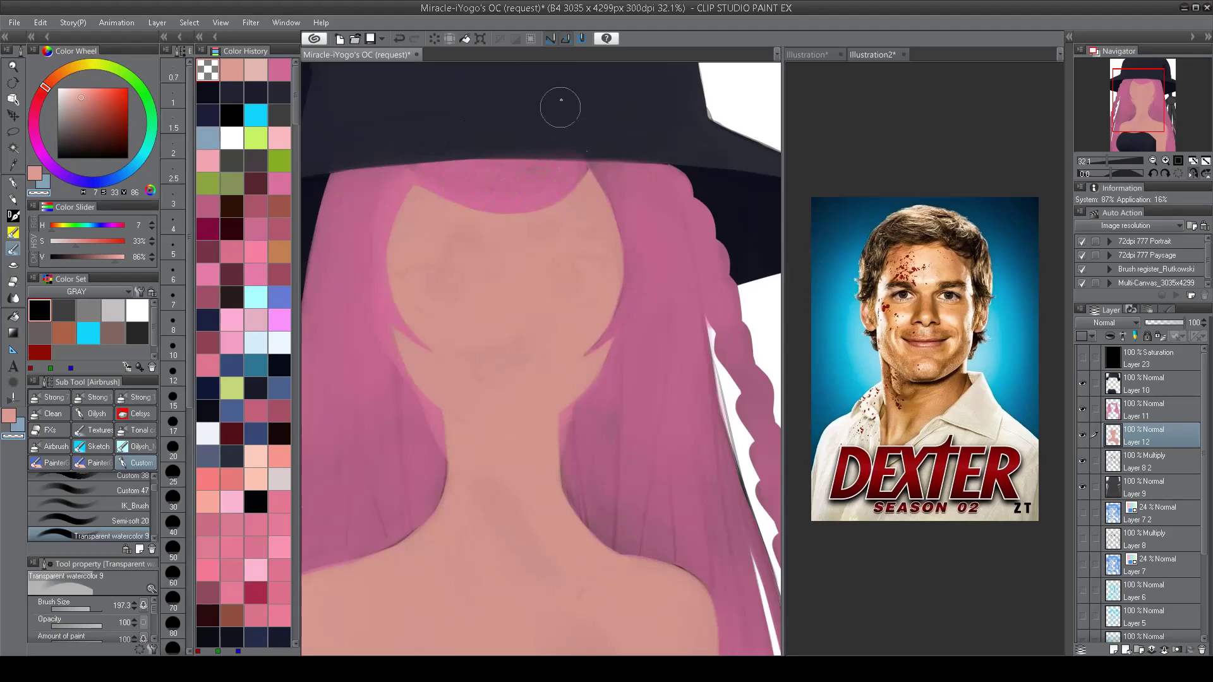
{"action": "key", "text": "h"}
{"action": "key", "text": "ctrl+z"}
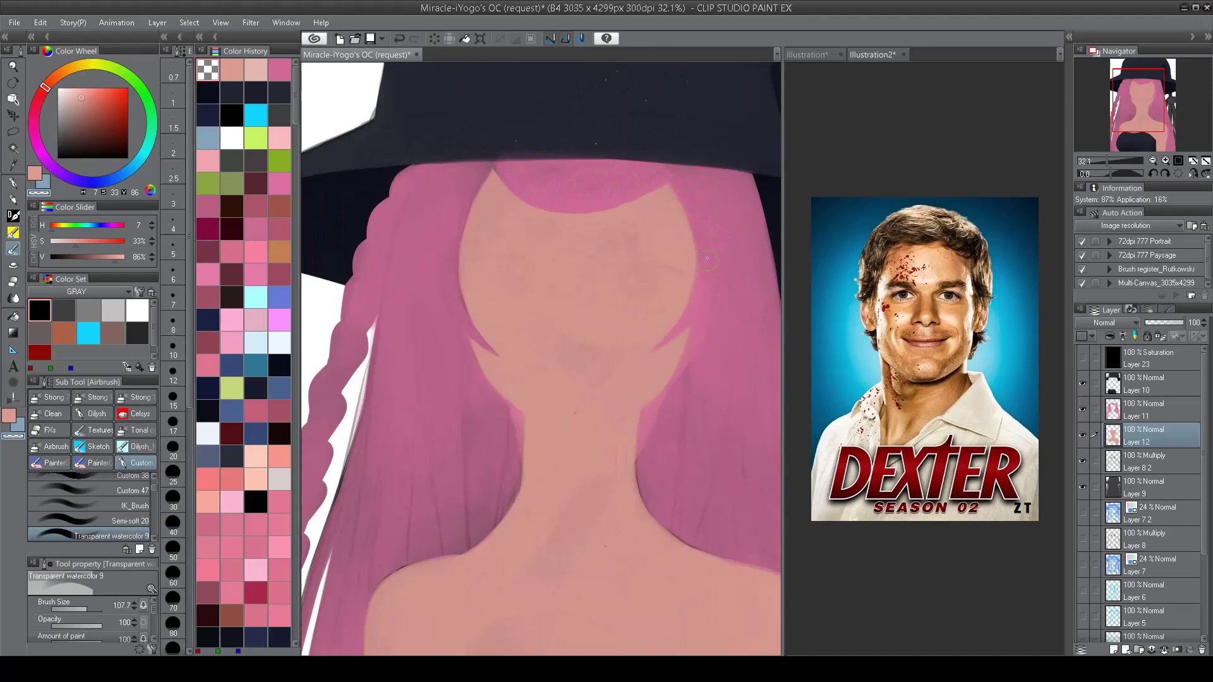
Step: Clean the skin edges below the jaw and along both sides of the neck with a small brush
{"action": "key", "text": "h"}
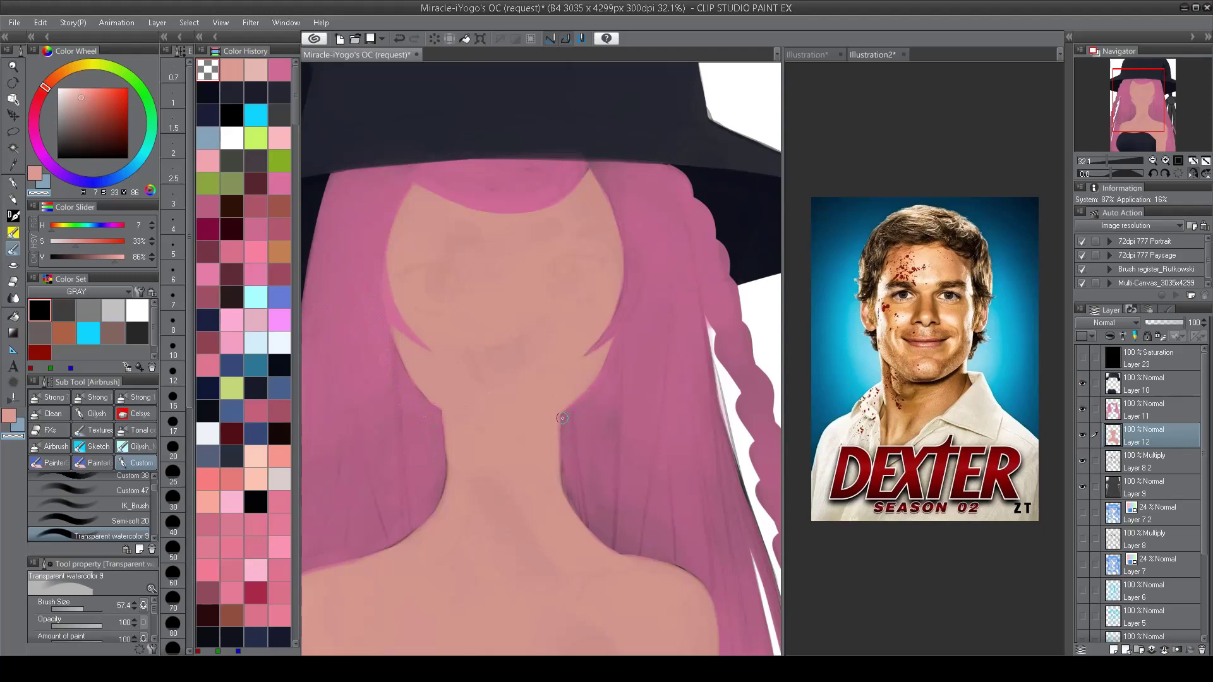
{"action": "mouse_move", "coordinate": [549, 446]}
{"action": "left_mouse_down"}
{"action": "mouse_move", "coordinate": [563, 515]}
{"action": "mouse_move", "coordinate": [532, 408]}
{"action": "mouse_move", "coordinate": [551, 427]}
{"action": "mouse_move", "coordinate": [555, 466]}
{"action": "left_mouse_up"}
{"action": "scroll", "coordinate": [527, 512], "scroll_direction": "down", "scroll_amount": 2}
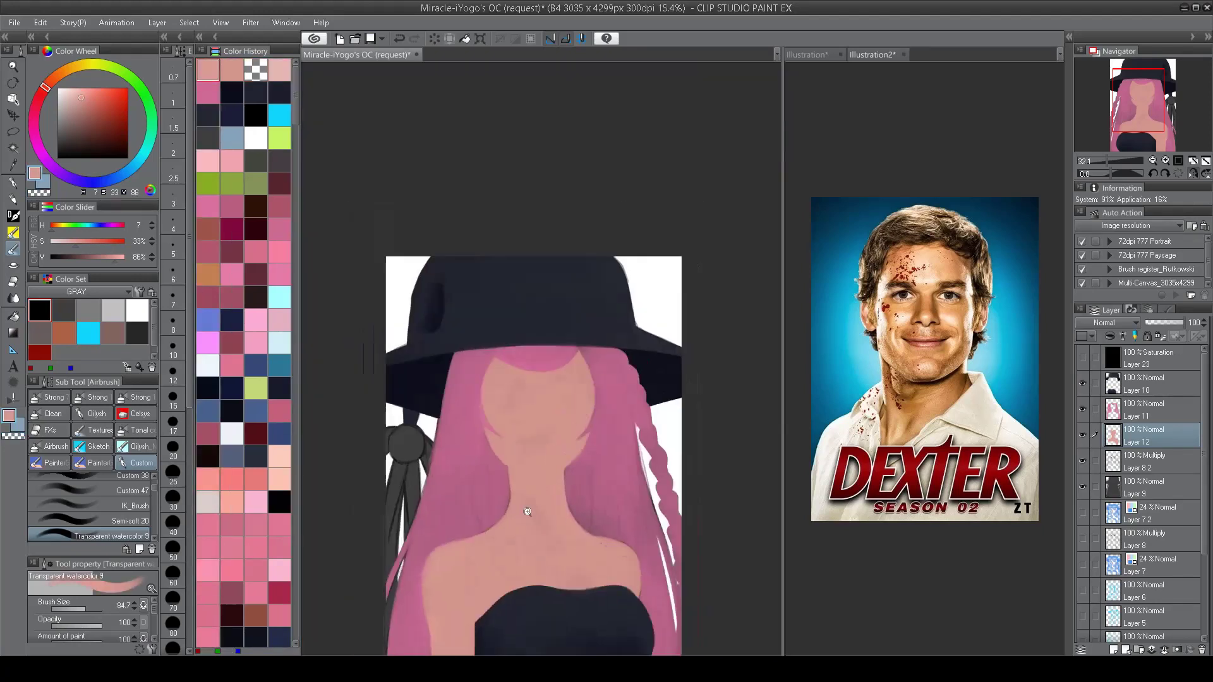
{"action": "scroll", "coordinate": [491, 493], "scroll_direction": "up", "scroll_amount": 3}
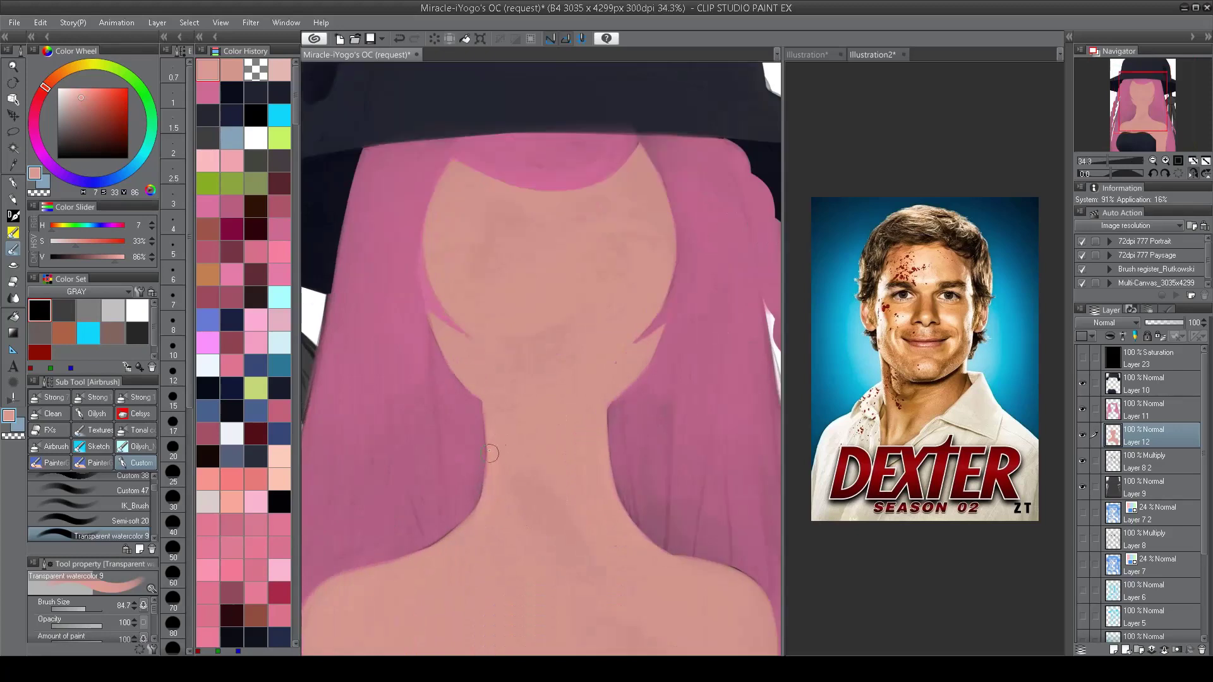
{"action": "key", "text": "h"}
{"action": "key", "text": "bracketleft"}
{"action": "key", "text": "bracketleft"}
{"action": "key", "text": "bracketleft"}
{"action": "key", "text": "bracketleft"}
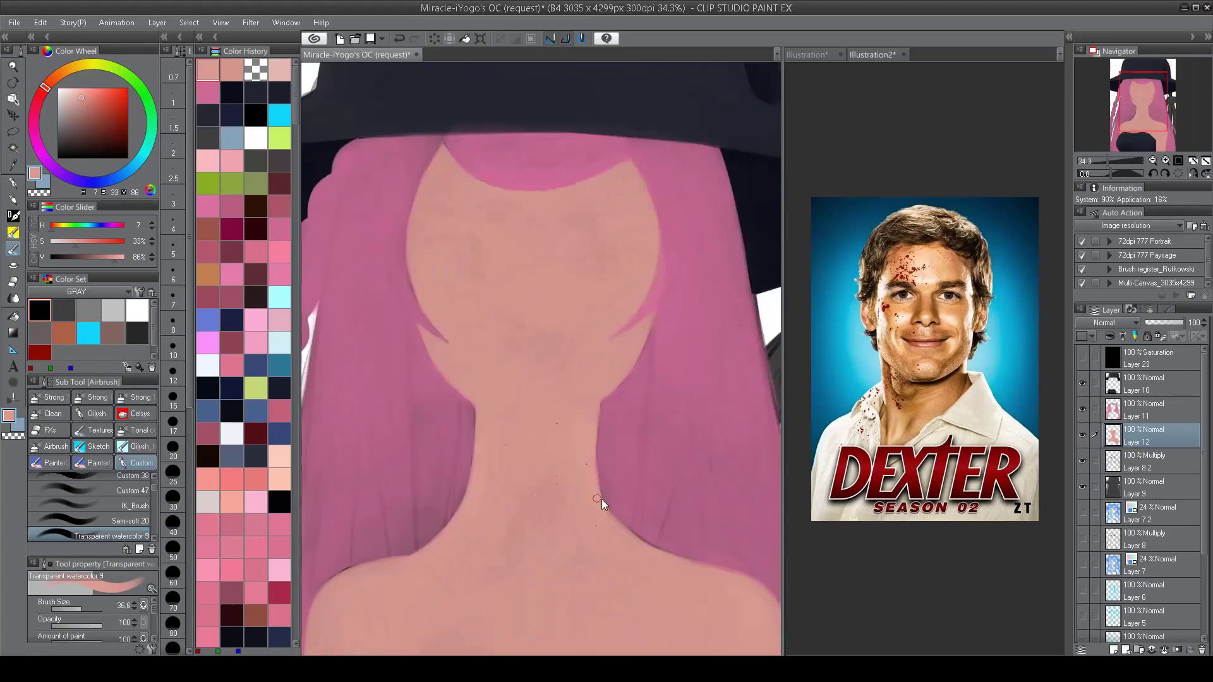
{"action": "scroll", "coordinate": [617, 493], "scroll_direction": "down", "scroll_amount": 2}
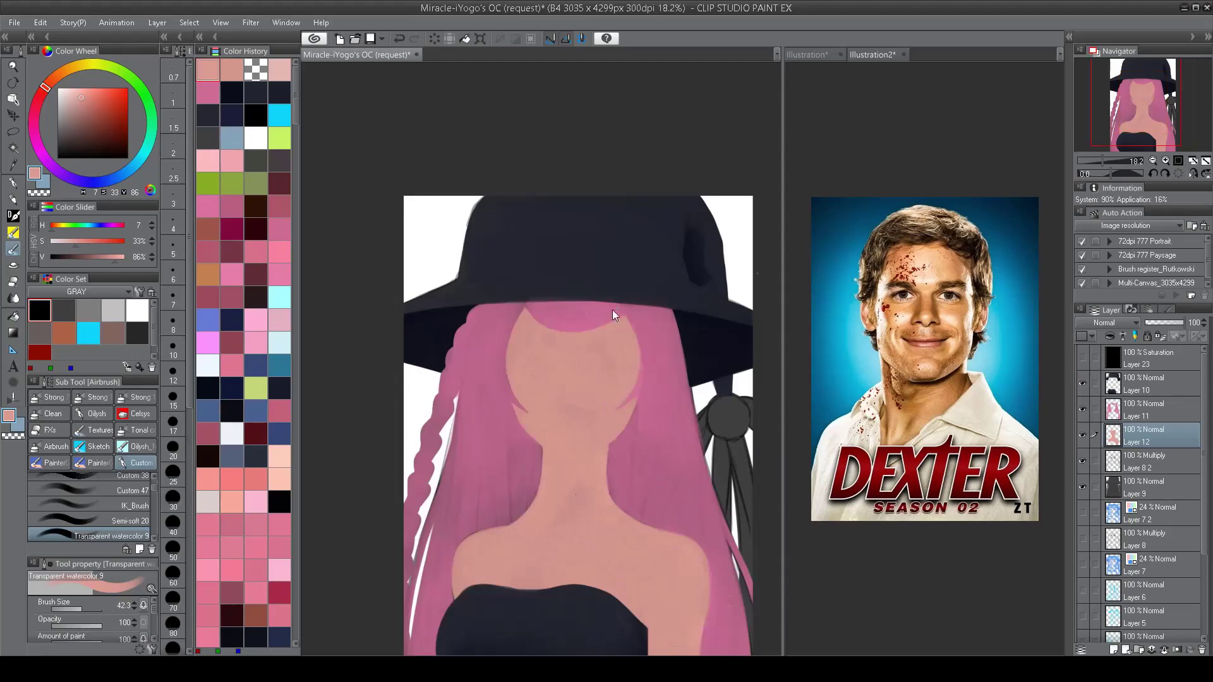
Step: Even out the skin tone on the ornament-side shoulder and upper arm with a larger brush
{"action": "key", "text": "h"}
{"action": "scroll", "coordinate": [503, 387], "scroll_direction": "up", "scroll_amount": 2}
{"action": "key", "text": "bracketright"}
{"action": "key", "text": "bracketright"}
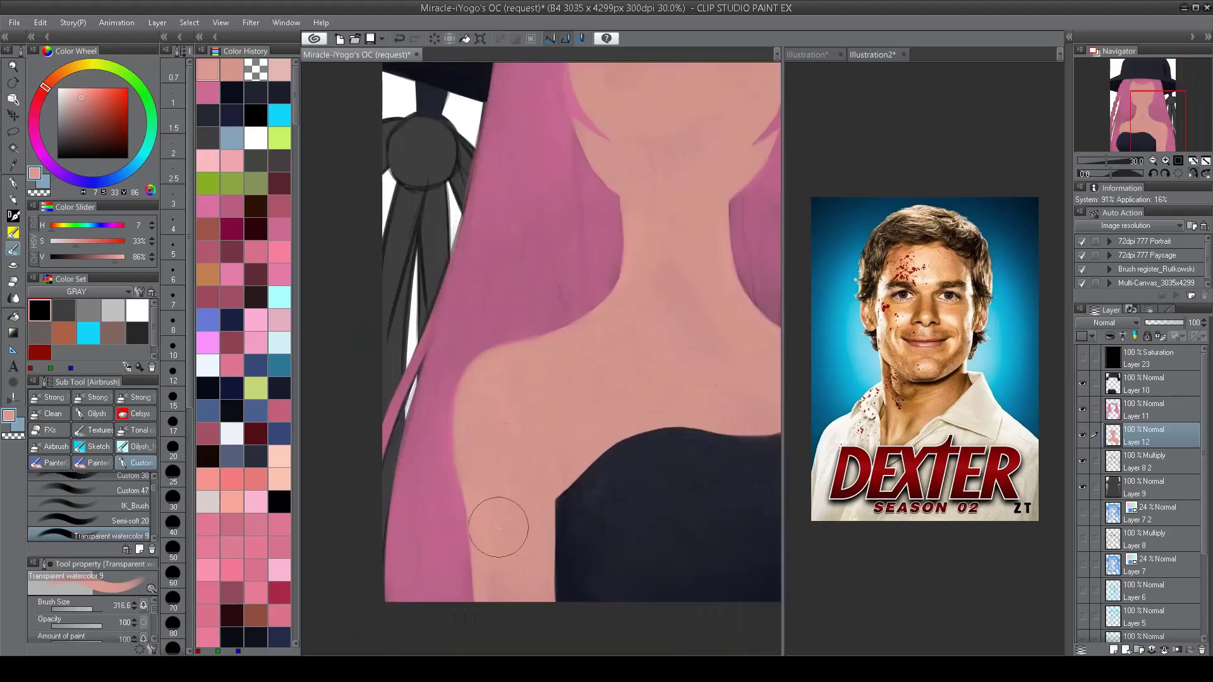
{"action": "scroll", "coordinate": [579, 488], "scroll_direction": "down", "scroll_amount": 2}
{"action": "scroll", "coordinate": [579, 487], "scroll_direction": "up", "scroll_amount": 3}
Step: Erase stray skin tone around the braid-side edge of the navy top with transparent colour
{"action": "key", "text": "bracketleft"}
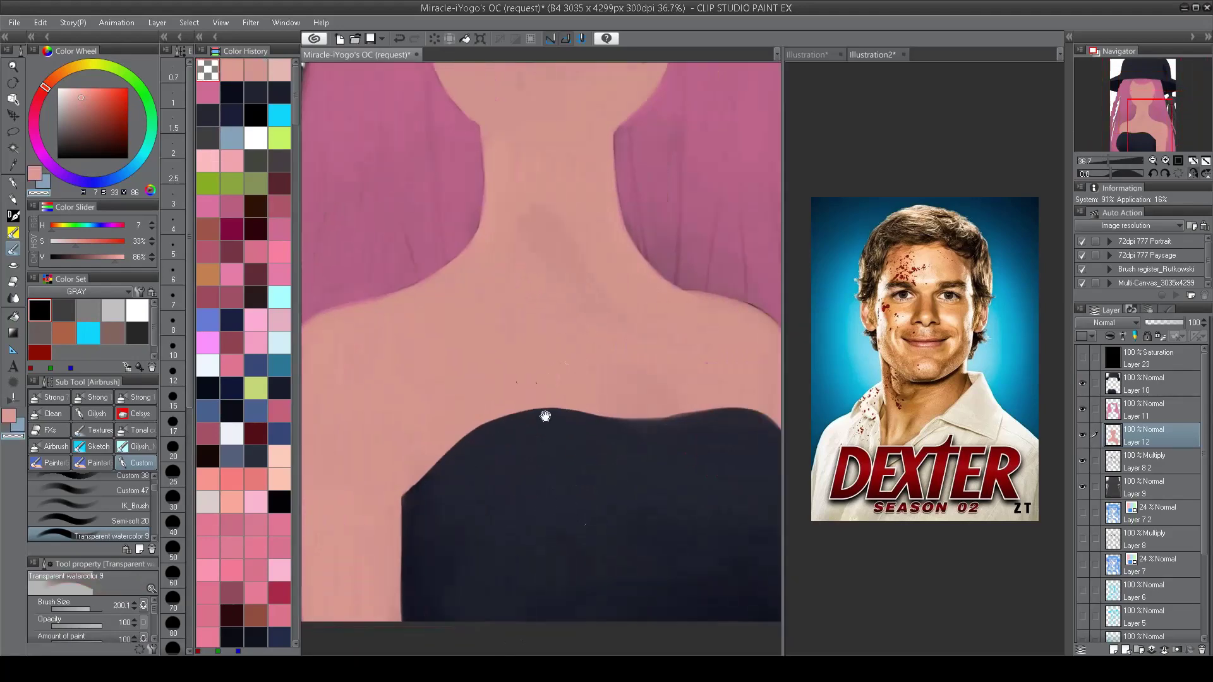
{"action": "key", "text": "h"}
{"action": "key", "text": "bracketleft"}
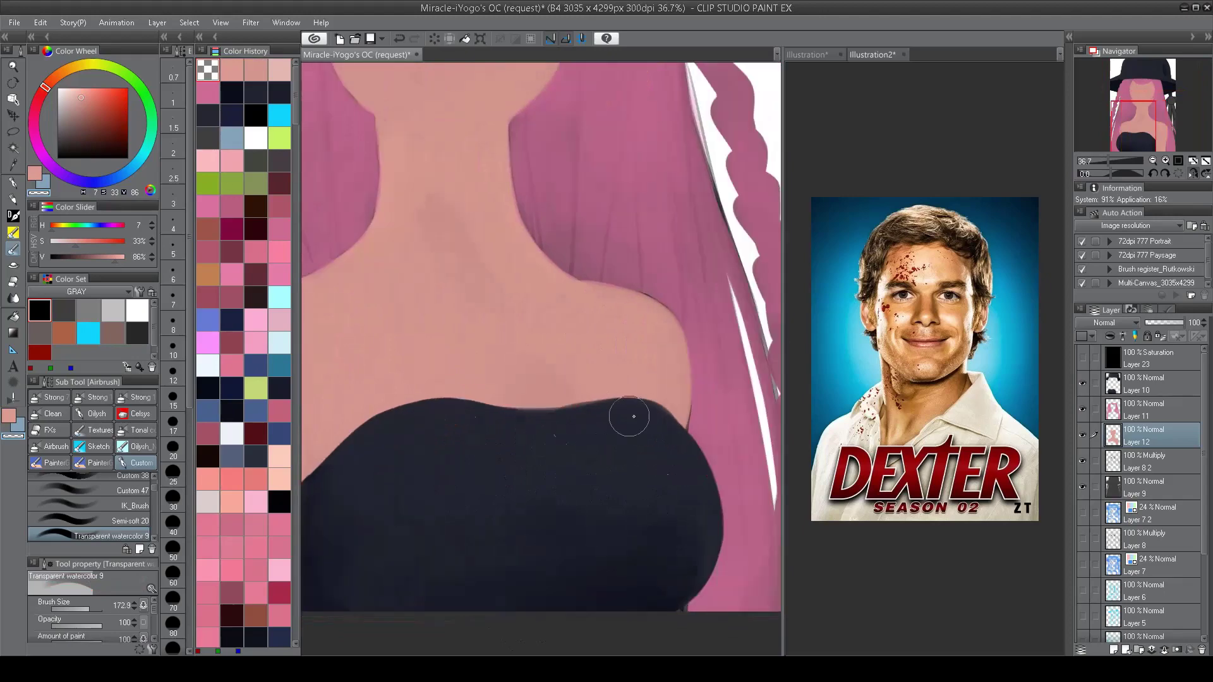
{"action": "scroll", "coordinate": [669, 553], "scroll_direction": "down", "scroll_amount": 2}
{"action": "scroll", "coordinate": [640, 504], "scroll_direction": "up", "scroll_amount": 1}
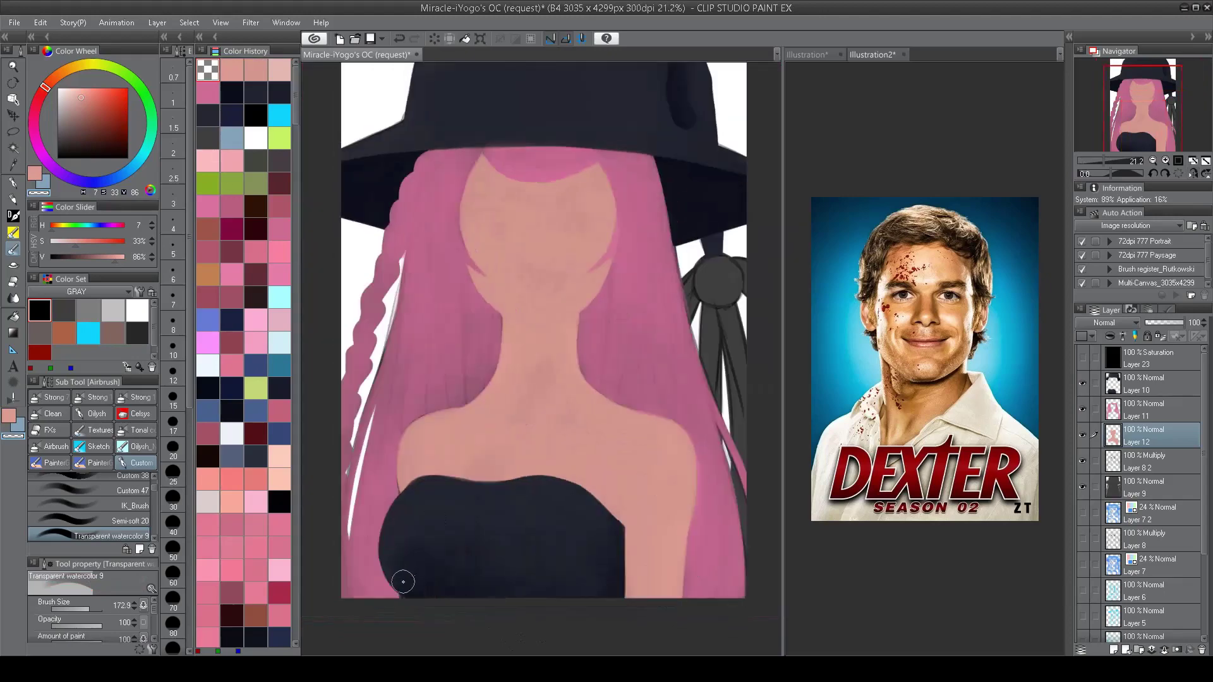
{"action": "scroll", "coordinate": [401, 578], "scroll_direction": "down", "scroll_amount": 1}
{"action": "scroll", "coordinate": [498, 466], "scroll_direction": "up", "scroll_amount": 2}
Step: Return to the skin colour and smooth the face and neck base with a brush of about 458
{"action": "key", "text": "c"}
{"action": "key", "text": "bracketright"}
{"action": "key", "text": "bracketright"}
{"action": "key", "text": "bracketright"}
{"action": "key", "text": "bracketright"}
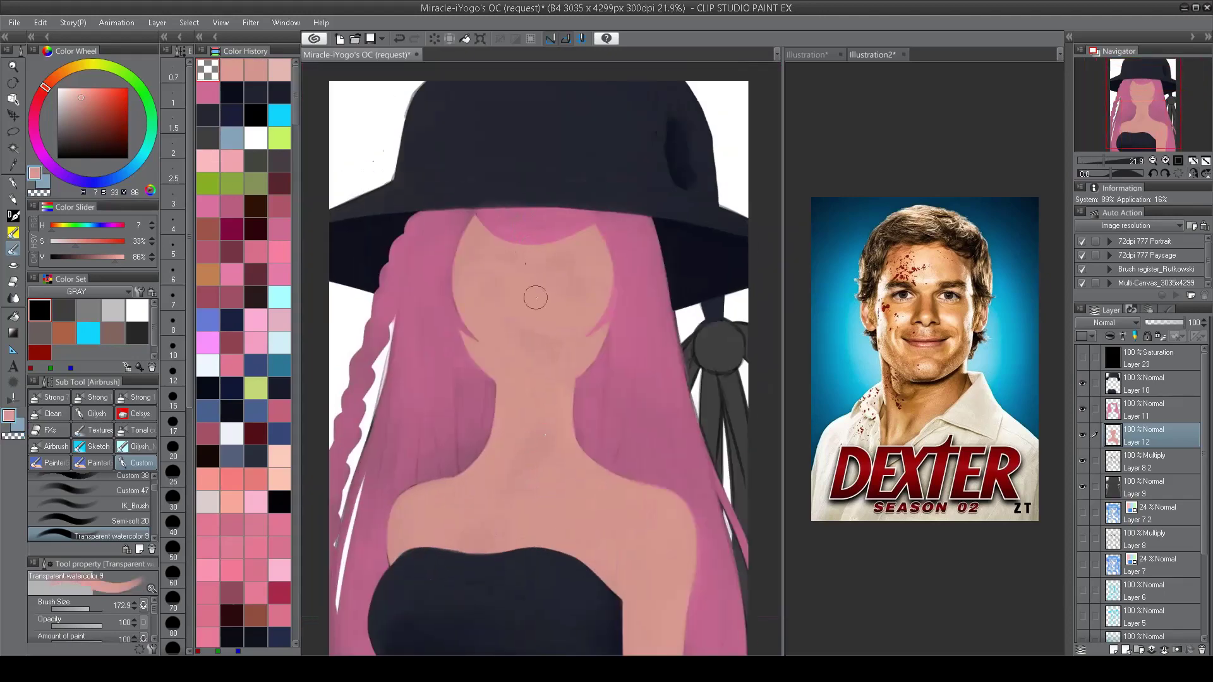
{"action": "scroll", "coordinate": [552, 346], "scroll_direction": "down", "scroll_amount": 2}
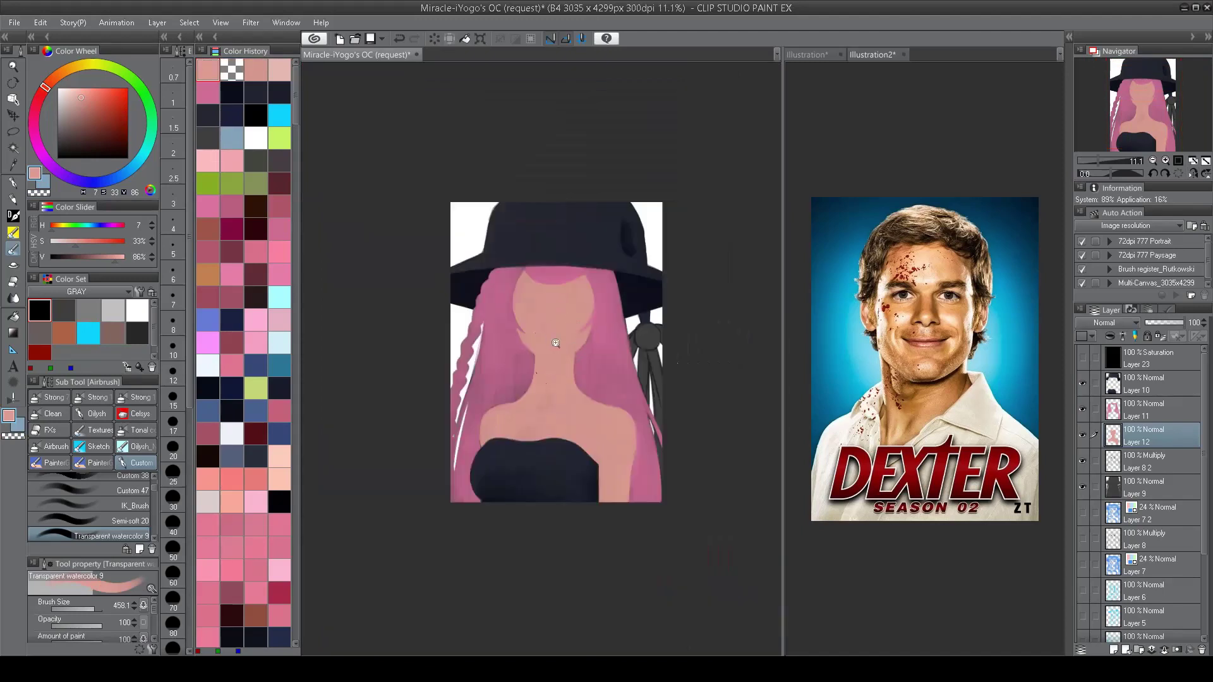
Step: Paint the round hat ornament ochre gold (H 34, S 59, V 75) on Layer 10 with a brush of about 210
{"action": "scroll", "coordinate": [571, 125], "scroll_direction": "up", "scroll_amount": 1}
{"action": "scroll", "coordinate": [550, 353], "scroll_direction": "up", "scroll_amount": 2}
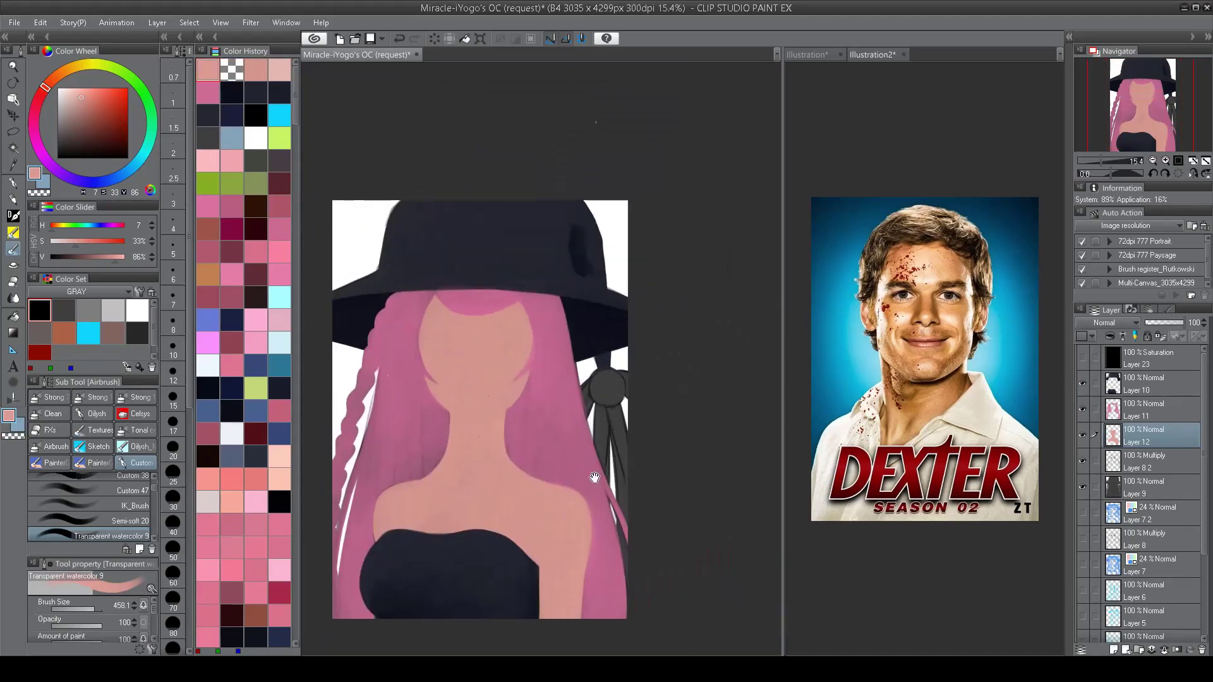
{"action": "left_click", "coordinate": [62, 71]}
{"action": "left_click", "coordinate": [98, 103]}
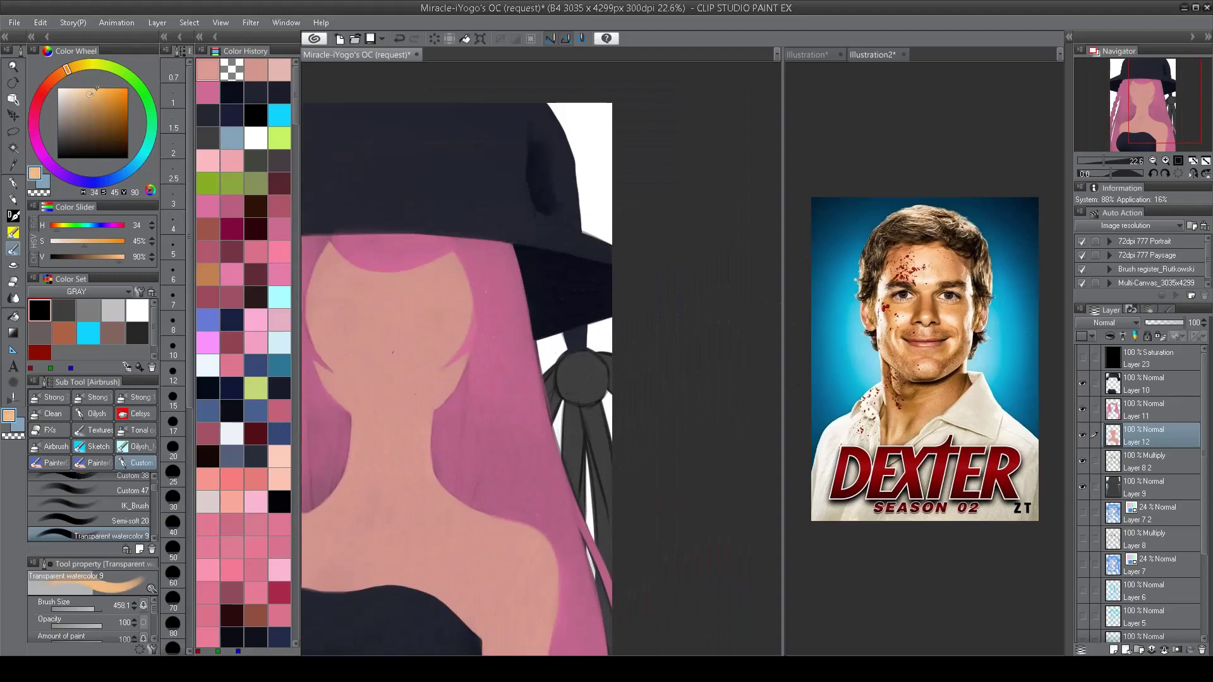
{"action": "scroll", "coordinate": [600, 415], "scroll_direction": "up", "scroll_amount": 2}
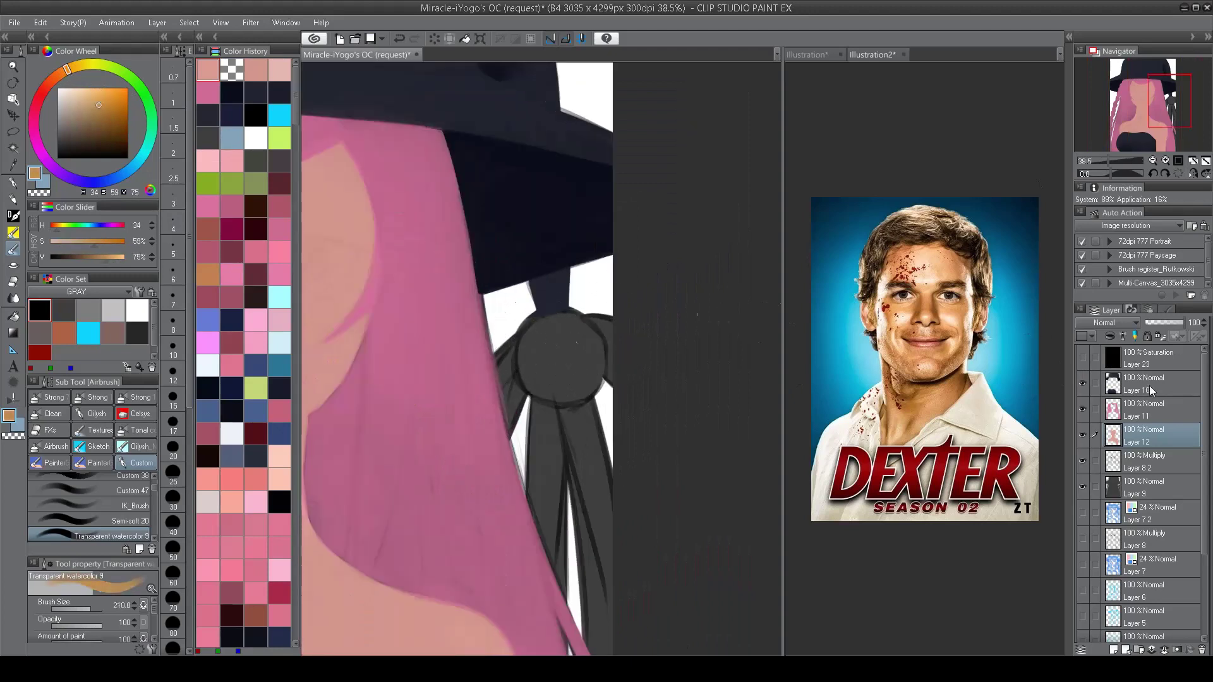
{"action": "mouse_move", "coordinate": [566, 373]}
{"action": "left_mouse_down"}
{"action": "mouse_move", "coordinate": [562, 329]}
{"action": "mouse_move", "coordinate": [556, 367]}
{"action": "mouse_move", "coordinate": [572, 357]}
{"action": "mouse_move", "coordinate": [556, 354]}
{"action": "mouse_move", "coordinate": [548, 329]}
{"action": "mouse_move", "coordinate": [569, 367]}
{"action": "mouse_move", "coordinate": [559, 379]}
{"action": "left_mouse_up"}
{"action": "scroll", "coordinate": [560, 392], "scroll_direction": "down", "scroll_amount": 3}
{"action": "scroll", "coordinate": [561, 391], "scroll_direction": "up", "scroll_amount": 3}
{"action": "left_click", "coordinate": [574, 353], "text": "ctrl+shift"}
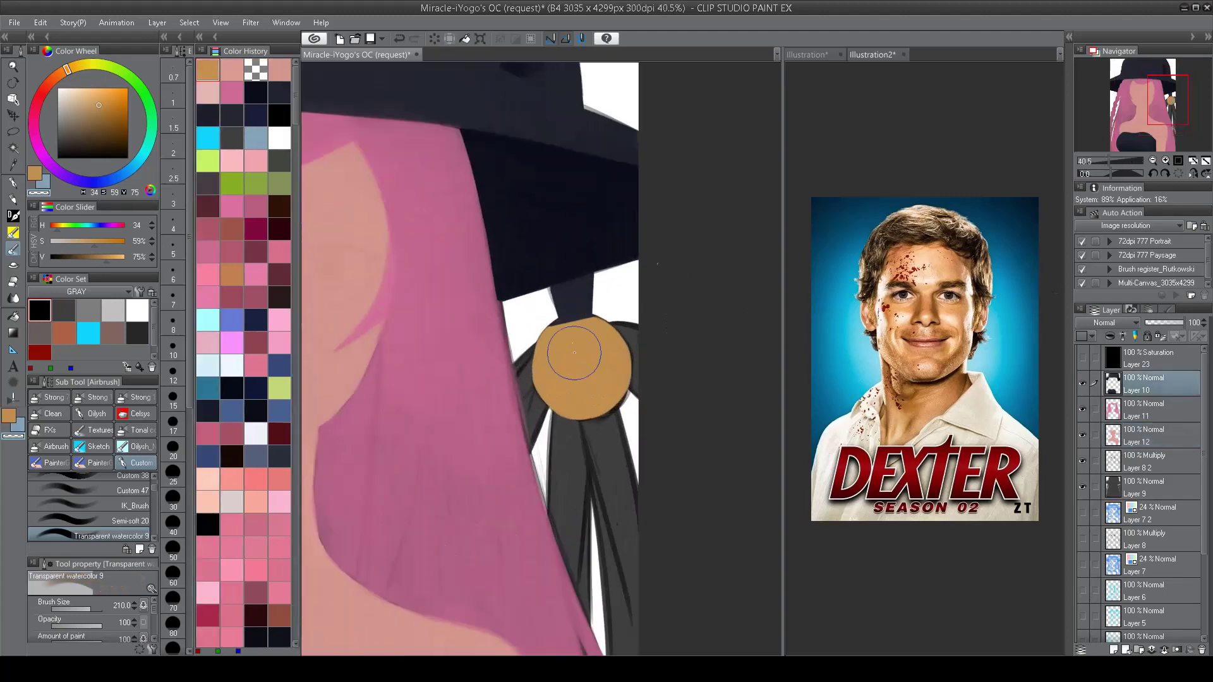
{"action": "scroll", "coordinate": [590, 320], "scroll_direction": "down", "scroll_amount": 3}
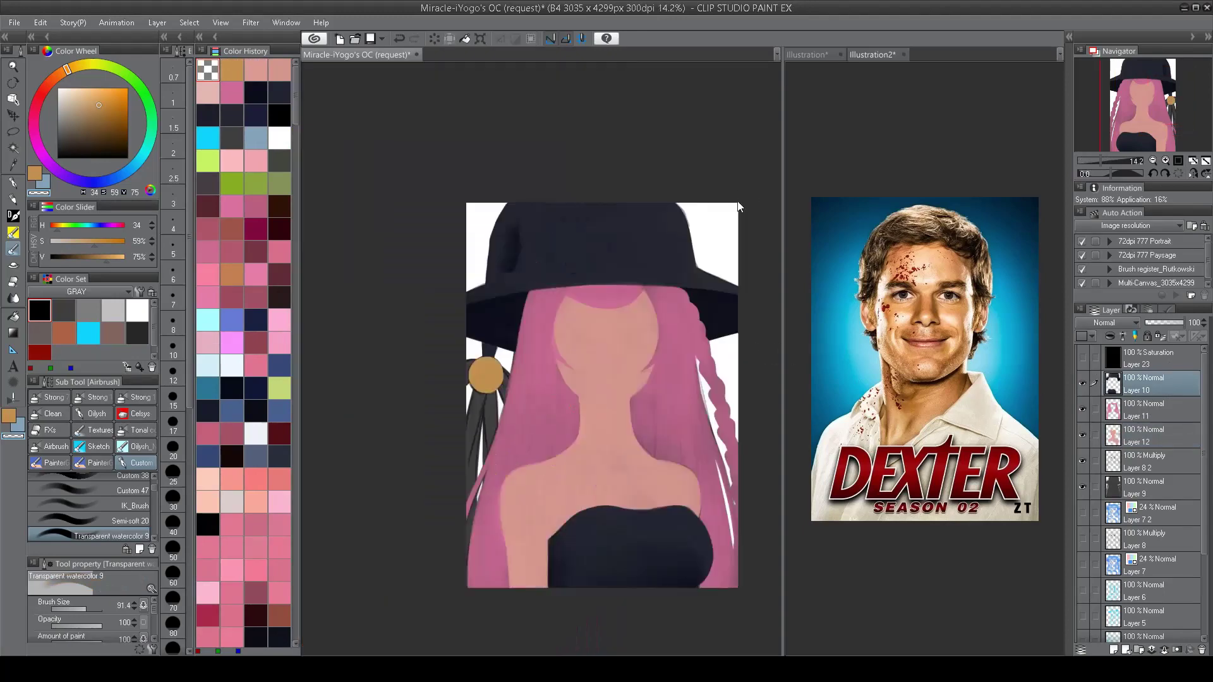
{"action": "scroll", "coordinate": [590, 320], "scroll_direction": "up", "scroll_amount": 2}
{"action": "scroll", "coordinate": [590, 385], "scroll_direction": "down", "scroll_amount": 2}
{"action": "scroll", "coordinate": [657, 259], "scroll_direction": "up", "scroll_amount": 1}
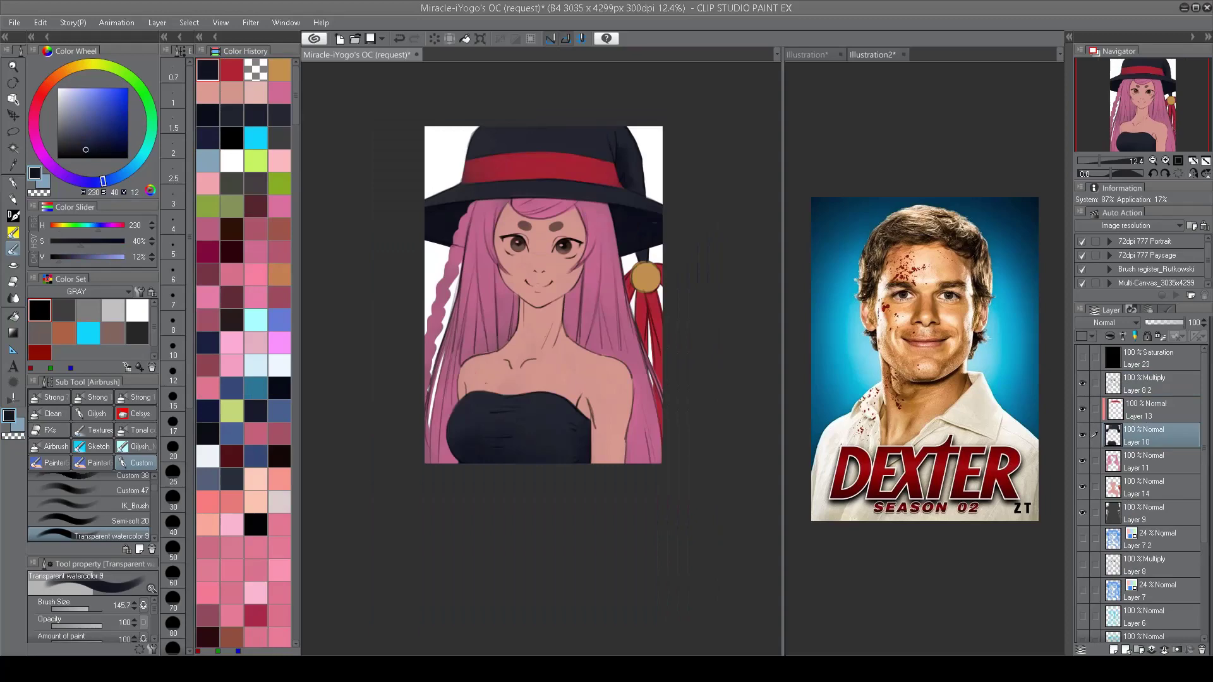
Step: Sample the hair pink and, on Layer 11, fill in the hair around the fringe and beside the face
{"action": "scroll", "coordinate": [606, 297], "scroll_direction": "up", "scroll_amount": 4}
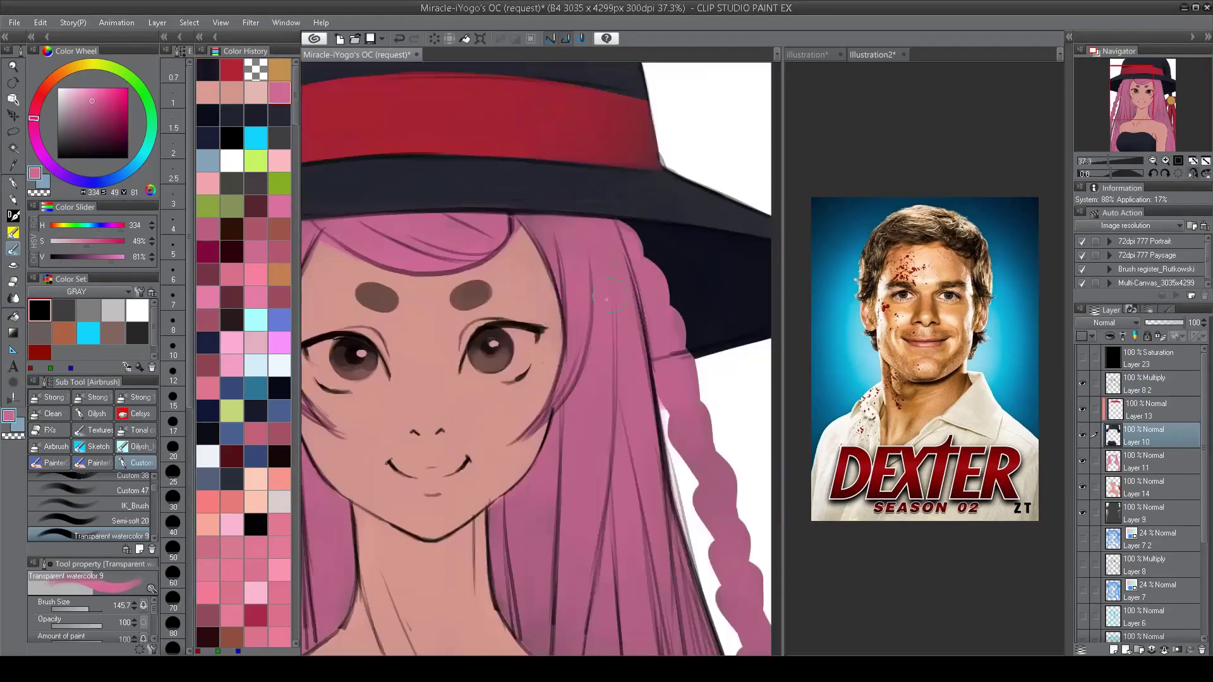
{"action": "left_click_drag", "start_coordinate": [607, 296], "coordinate": [783, 325]}
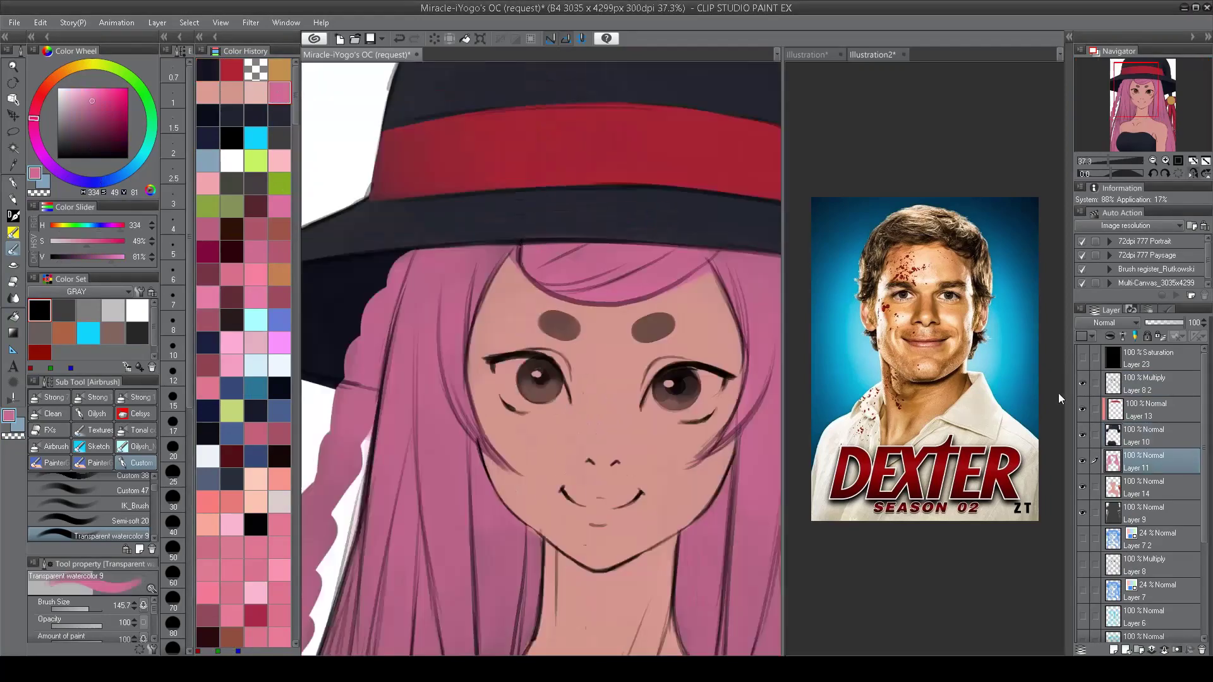
{"action": "left_click", "coordinate": [482, 258], "text": "ctrl"}
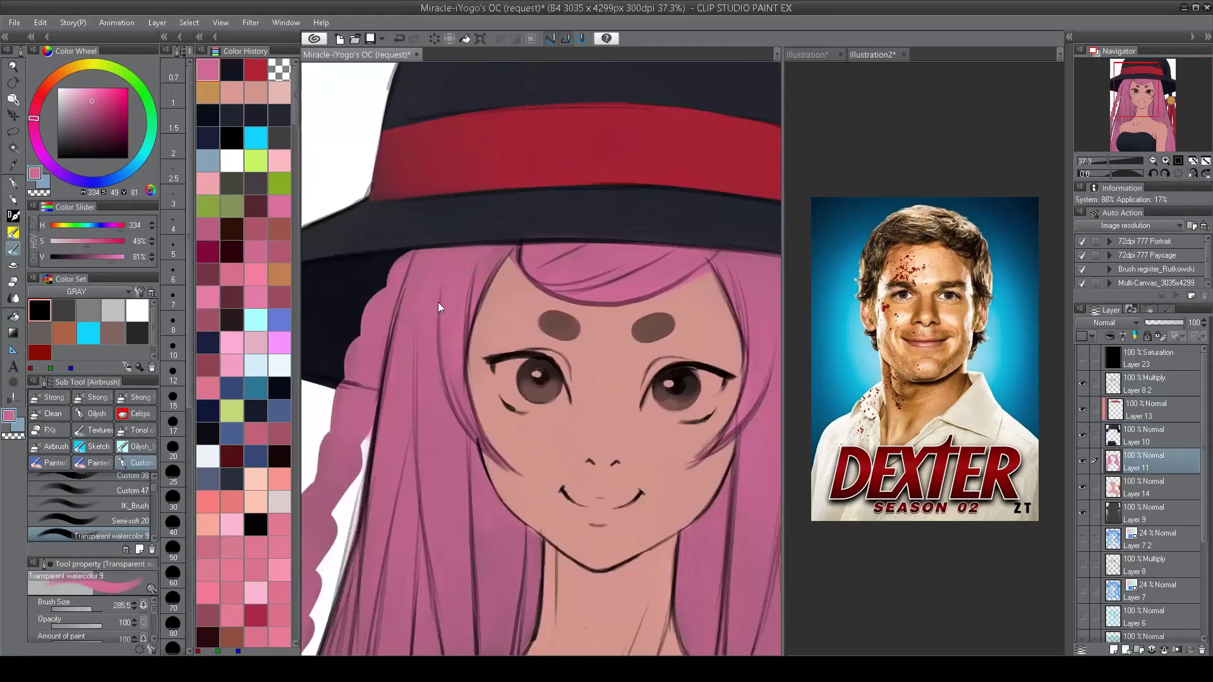
{"action": "key", "text": "bracketright"}
{"action": "key", "text": "h"}
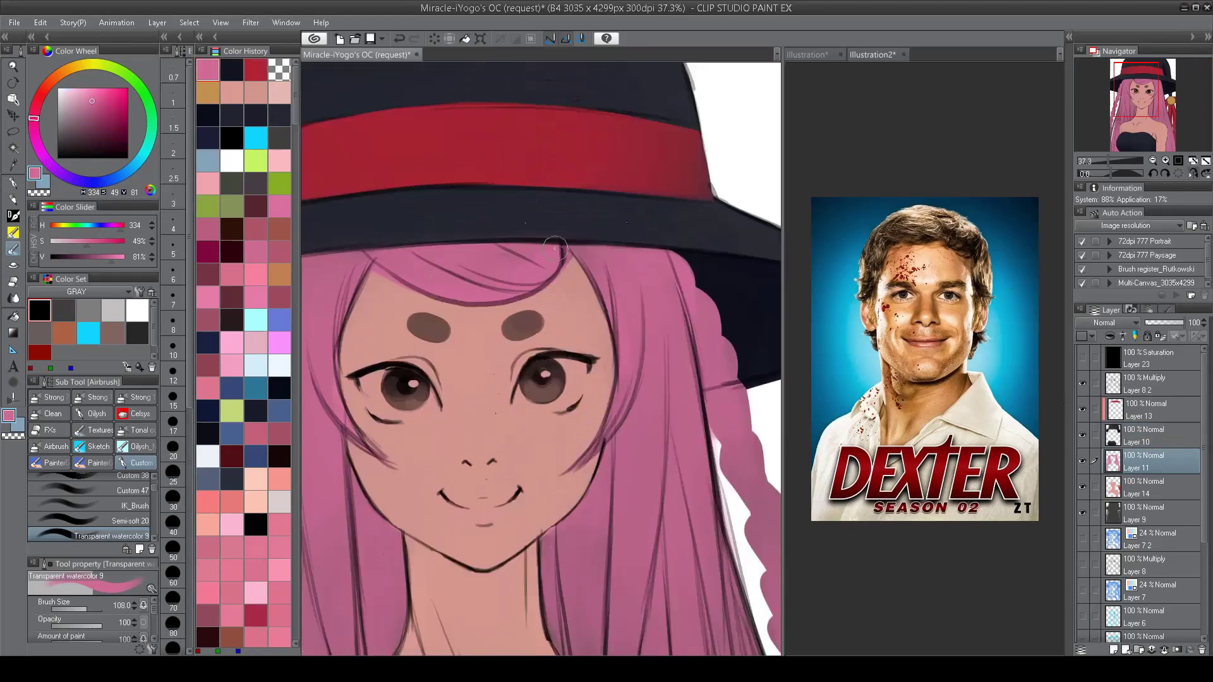
{"action": "key", "text": "h"}
{"action": "scroll", "coordinate": [582, 335], "scroll_direction": "down", "scroll_amount": 5}
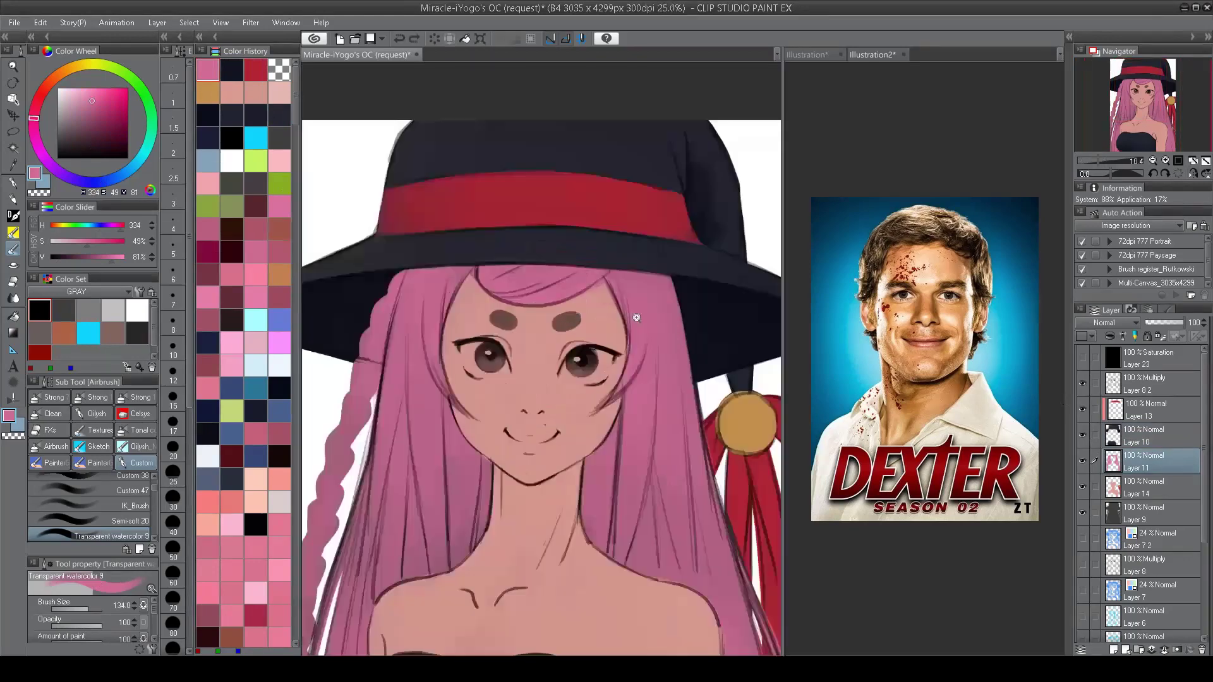
Step: Paint the whites of both eyes pale pinkish grey (H 6, S 10, V 81) on Layer 14 with a small brush
{"action": "scroll", "coordinate": [582, 335], "scroll_direction": "up", "scroll_amount": 6}
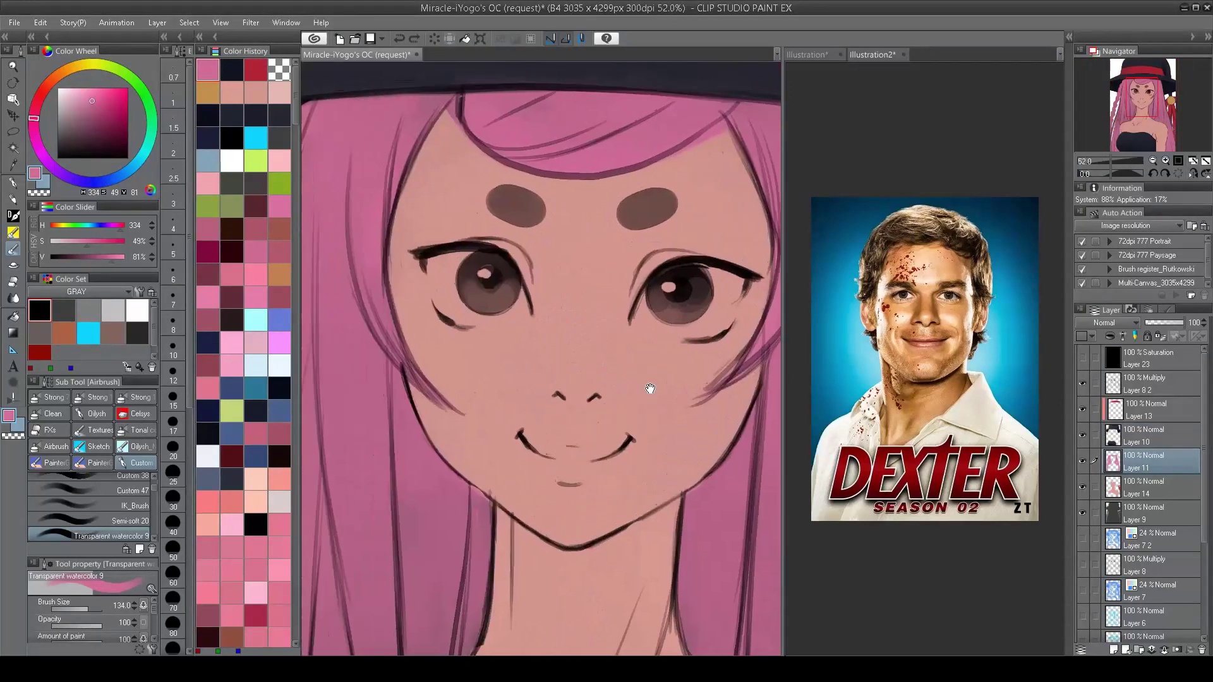
{"action": "left_click", "coordinate": [457, 272], "text": "alt"}
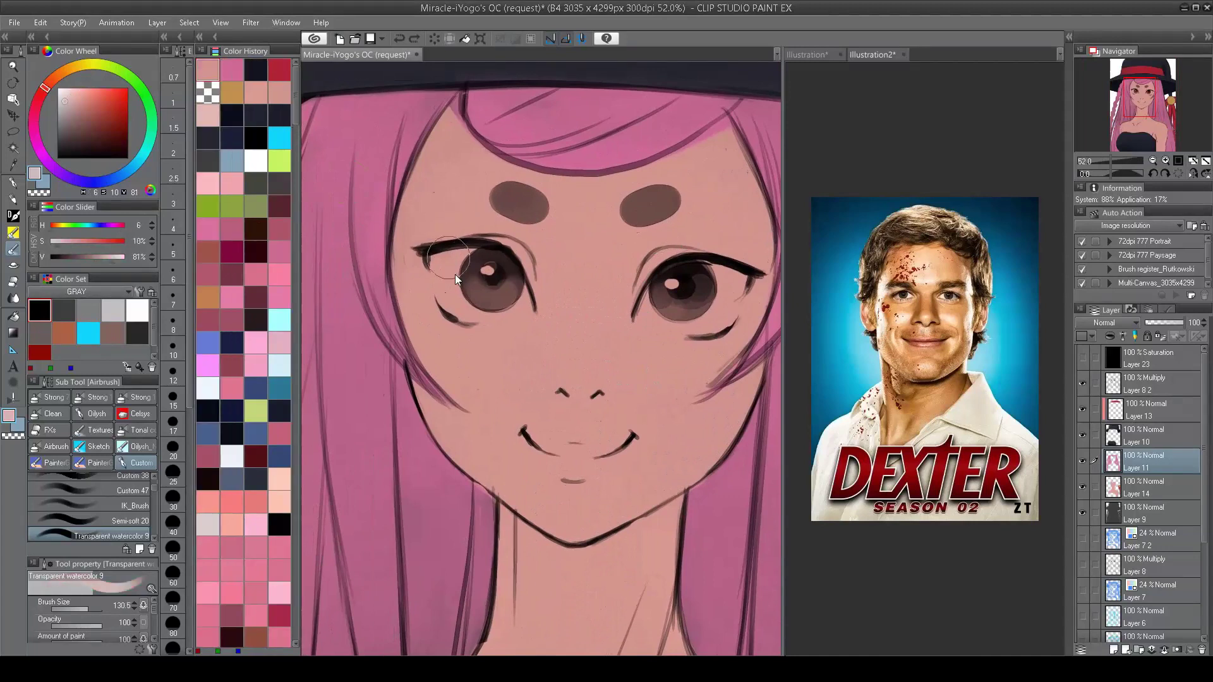
{"action": "key", "text": "alt+bracketleft"}
{"action": "mouse_move", "coordinate": [455, 259]}
{"action": "left_mouse_down"}
{"action": "mouse_move", "coordinate": [446, 301]}
{"action": "mouse_move", "coordinate": [440, 259]}
{"action": "mouse_move", "coordinate": [451, 307]}
{"action": "mouse_move", "coordinate": [449, 252]}
{"action": "mouse_move", "coordinate": [438, 251]}
{"action": "mouse_move", "coordinate": [447, 282]}
{"action": "mouse_move", "coordinate": [469, 248]}
{"action": "mouse_move", "coordinate": [461, 306]}
{"action": "mouse_move", "coordinate": [514, 313]}
{"action": "mouse_move", "coordinate": [540, 267]}
{"action": "left_mouse_up"}
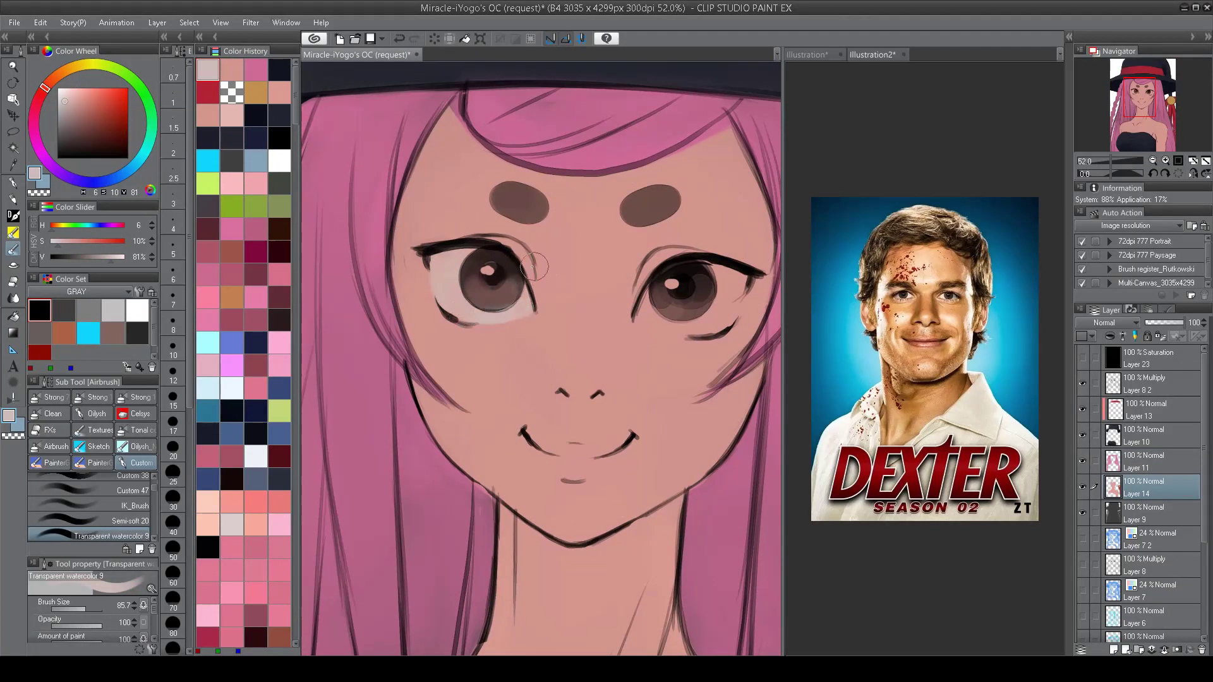
{"action": "mouse_move", "coordinate": [649, 322]}
{"action": "left_mouse_down"}
{"action": "mouse_move", "coordinate": [680, 326]}
{"action": "mouse_move", "coordinate": [733, 301]}
{"action": "mouse_move", "coordinate": [712, 324]}
{"action": "mouse_move", "coordinate": [710, 269]}
{"action": "mouse_move", "coordinate": [687, 316]}
{"action": "mouse_move", "coordinate": [713, 322]}
{"action": "left_mouse_up"}
{"action": "scroll", "coordinate": [707, 322], "scroll_direction": "down", "scroll_amount": 3}
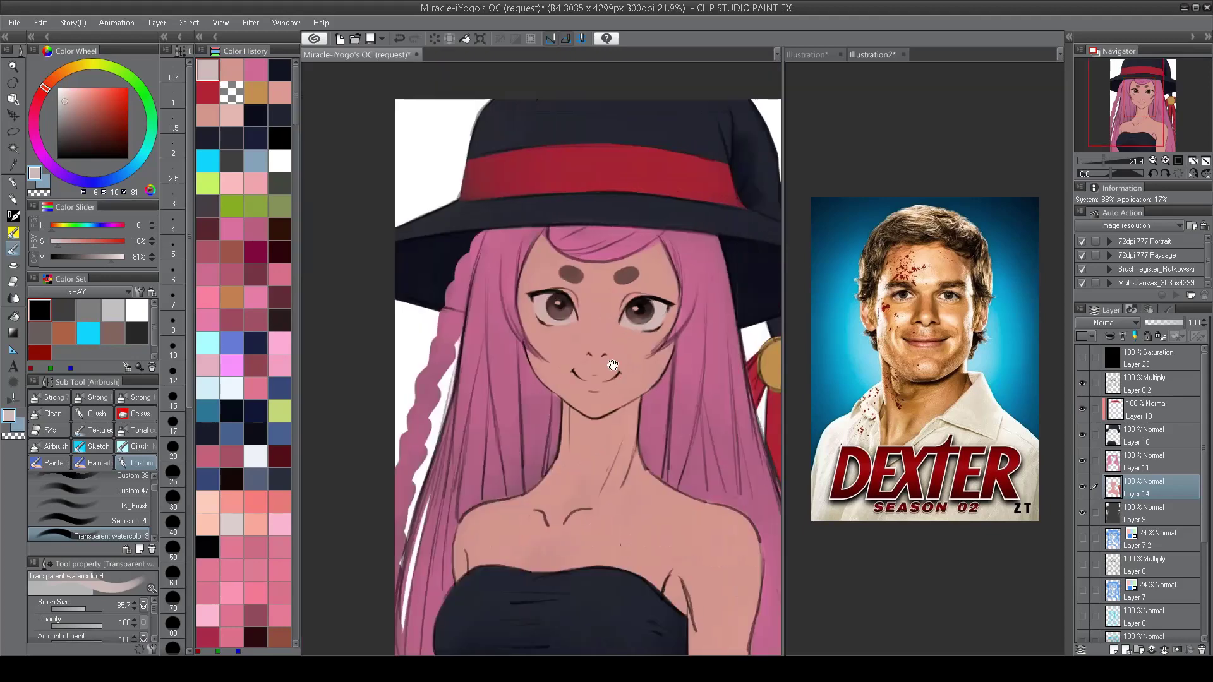
Step: Colour both irises green (H 102, S 54, V 53) on the skin layer
{"action": "scroll", "coordinate": [707, 322], "scroll_direction": "up", "scroll_amount": 3}
{"action": "left_click", "coordinate": [232, 206]}
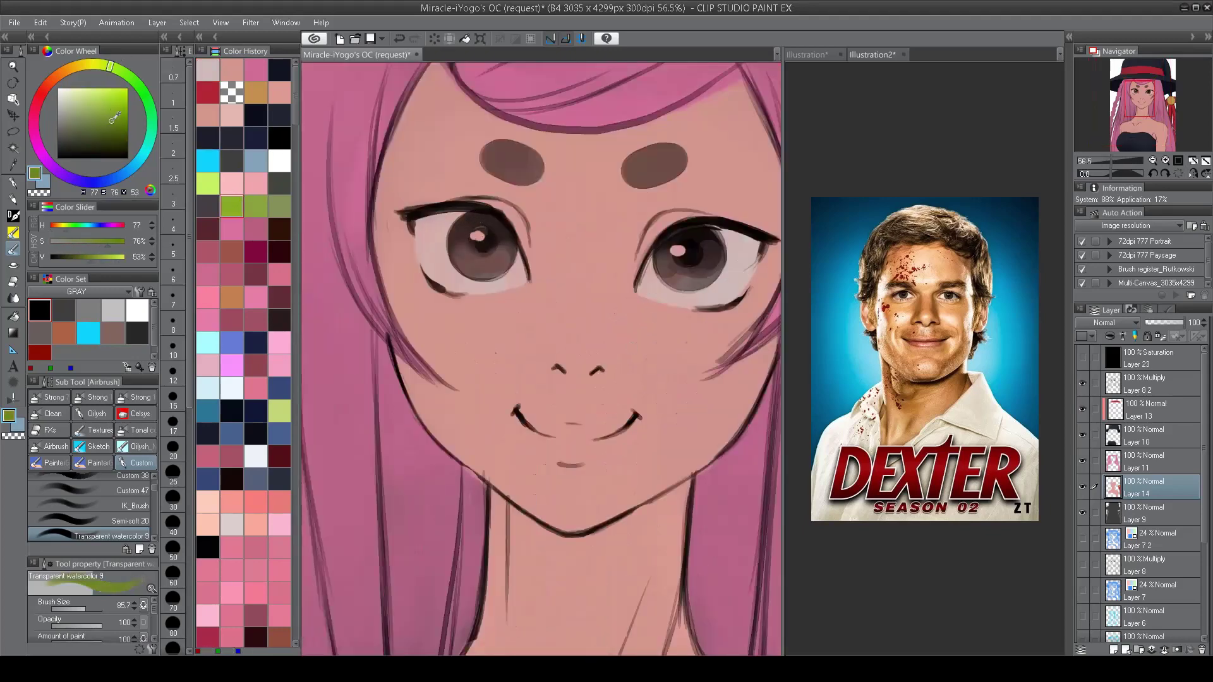
{"action": "left_click", "coordinate": [132, 82]}
{"action": "mouse_move", "coordinate": [461, 253]}
{"action": "left_mouse_down"}
{"action": "mouse_move", "coordinate": [486, 248]}
{"action": "mouse_move", "coordinate": [492, 265]}
{"action": "left_mouse_up"}
{"action": "key", "text": "ctrl+z"}
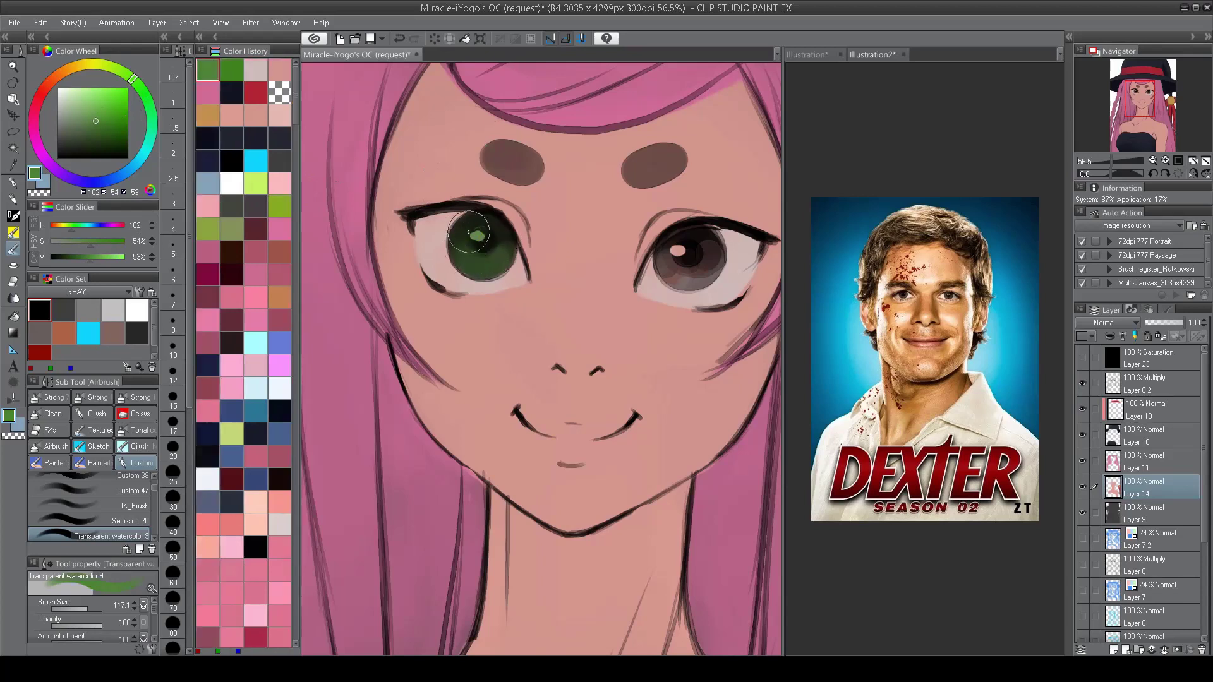
{"action": "mouse_move", "coordinate": [474, 209]}
{"action": "left_mouse_down"}
{"action": "mouse_move", "coordinate": [451, 278]}
{"action": "mouse_move", "coordinate": [499, 259]}
{"action": "mouse_move", "coordinate": [411, 297]}
{"action": "left_mouse_up"}
{"action": "mouse_move", "coordinate": [587, 278]}
{"action": "left_mouse_down"}
{"action": "mouse_move", "coordinate": [615, 307]}
{"action": "mouse_move", "coordinate": [634, 272]}
{"action": "mouse_move", "coordinate": [597, 274]}
{"action": "mouse_move", "coordinate": [615, 294]}
{"action": "mouse_move", "coordinate": [630, 267]}
{"action": "mouse_move", "coordinate": [620, 303]}
{"action": "mouse_move", "coordinate": [597, 268]}
{"action": "left_mouse_up"}
{"action": "scroll", "coordinate": [597, 268], "scroll_direction": "down", "scroll_amount": 5}
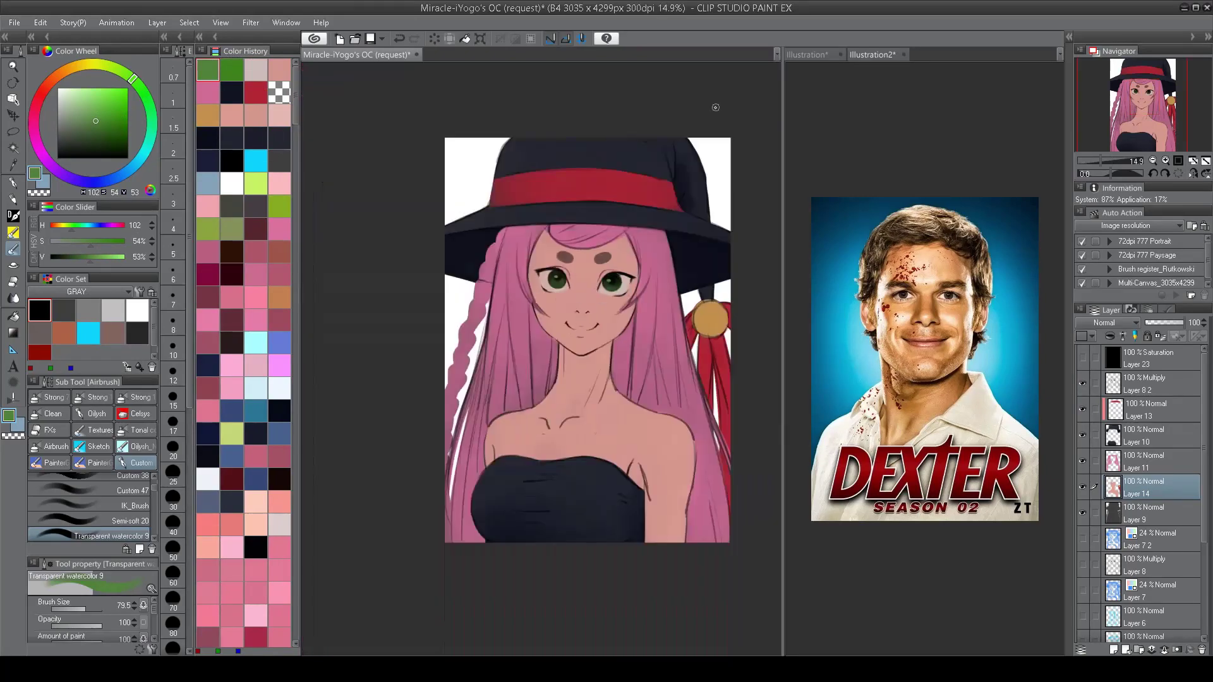
Step: Sample a pink from the hair (H 335, S 48, V 78) and tint both eyebrows with it
{"action": "scroll", "coordinate": [578, 276], "scroll_direction": "up", "scroll_amount": 4}
{"action": "left_click", "coordinate": [657, 284], "text": "alt"}
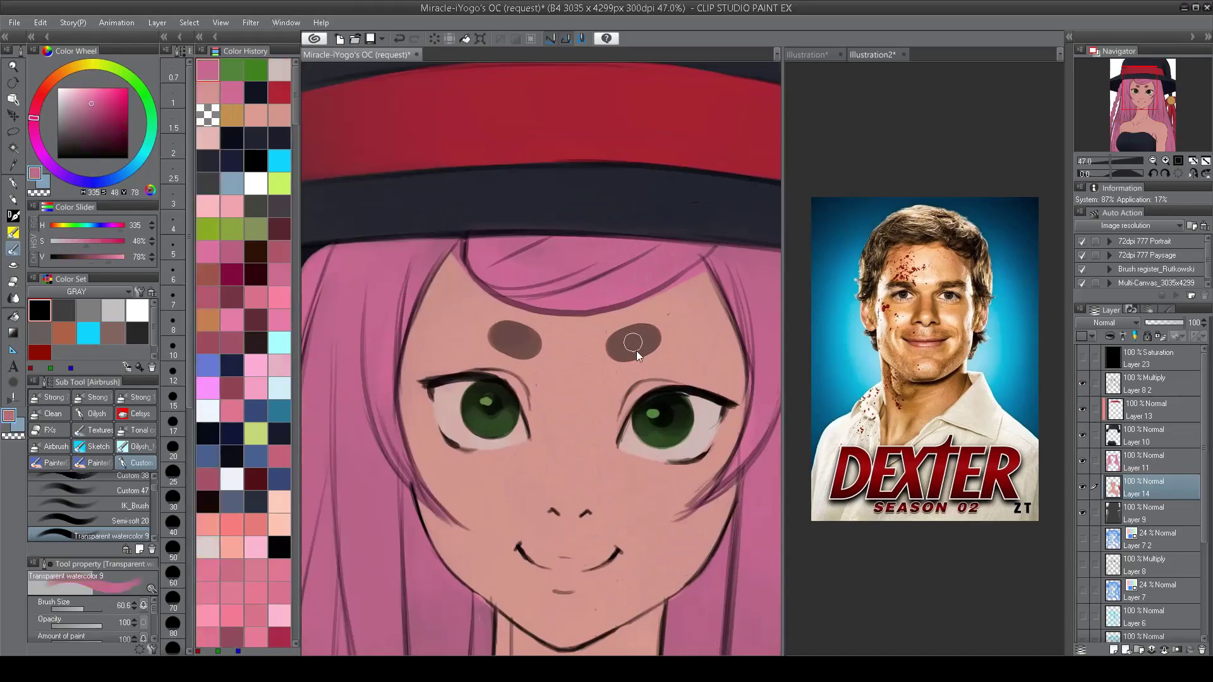
{"action": "mouse_move", "coordinate": [632, 343]}
{"action": "left_mouse_down"}
{"action": "mouse_move", "coordinate": [616, 346]}
{"action": "mouse_move", "coordinate": [622, 334]}
{"action": "mouse_move", "coordinate": [642, 349]}
{"action": "mouse_move", "coordinate": [565, 341]}
{"action": "mouse_move", "coordinate": [574, 332]}
{"action": "left_mouse_up"}
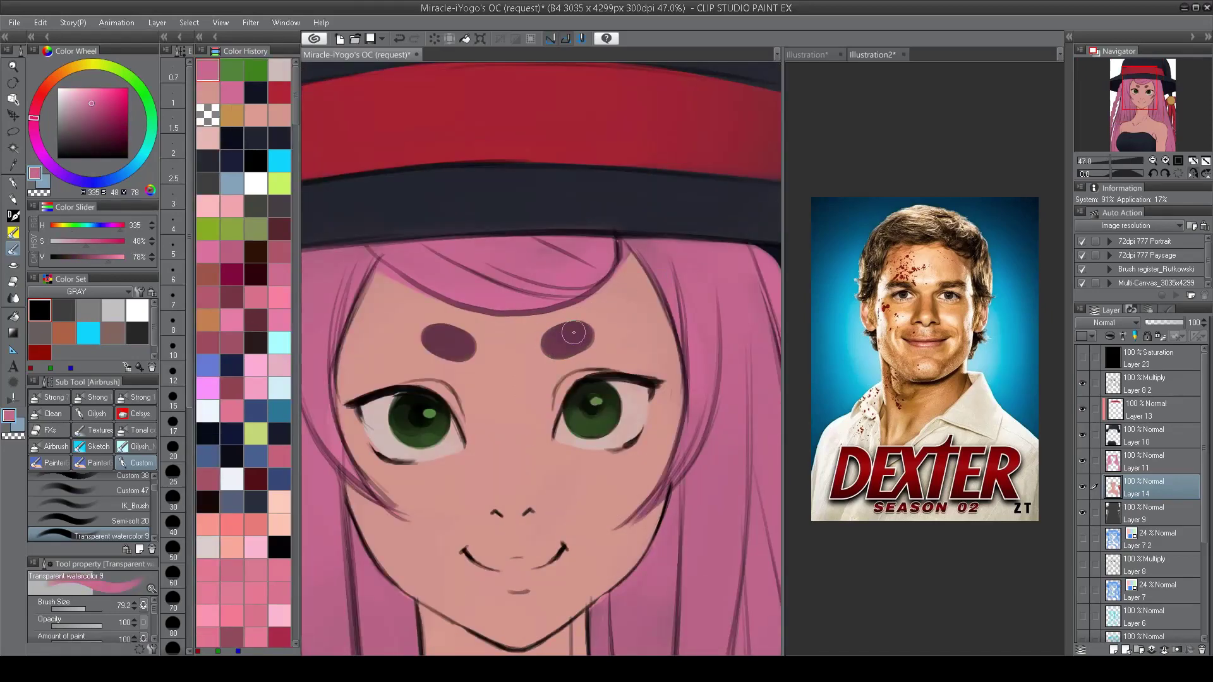
{"action": "scroll", "coordinate": [574, 333], "scroll_direction": "down", "scroll_amount": 3}
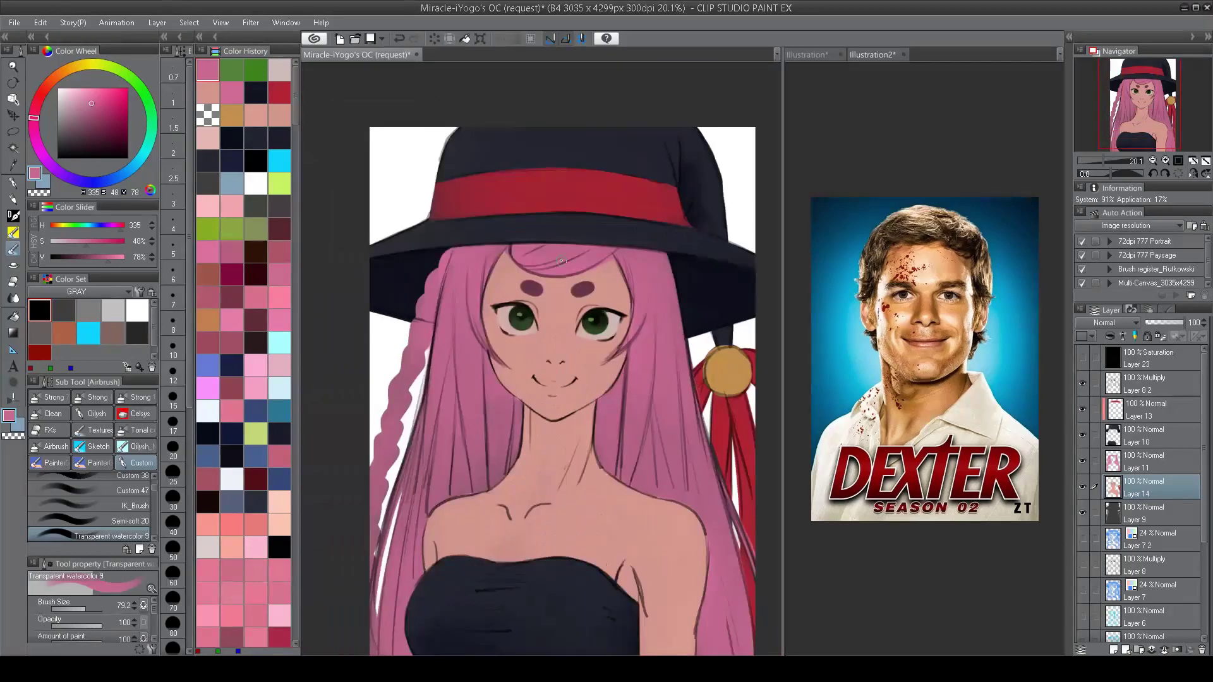
Step: Even out the pink hair on both sides of the neck on Layer 11, using the sampled hair pink and progressively larger brushes
{"action": "left_click", "coordinate": [561, 259], "text": "alt"}
{"action": "scroll", "coordinate": [532, 487], "scroll_direction": "up", "scroll_amount": 2}
{"action": "left_click", "coordinate": [507, 351], "text": "ctrl+shift"}
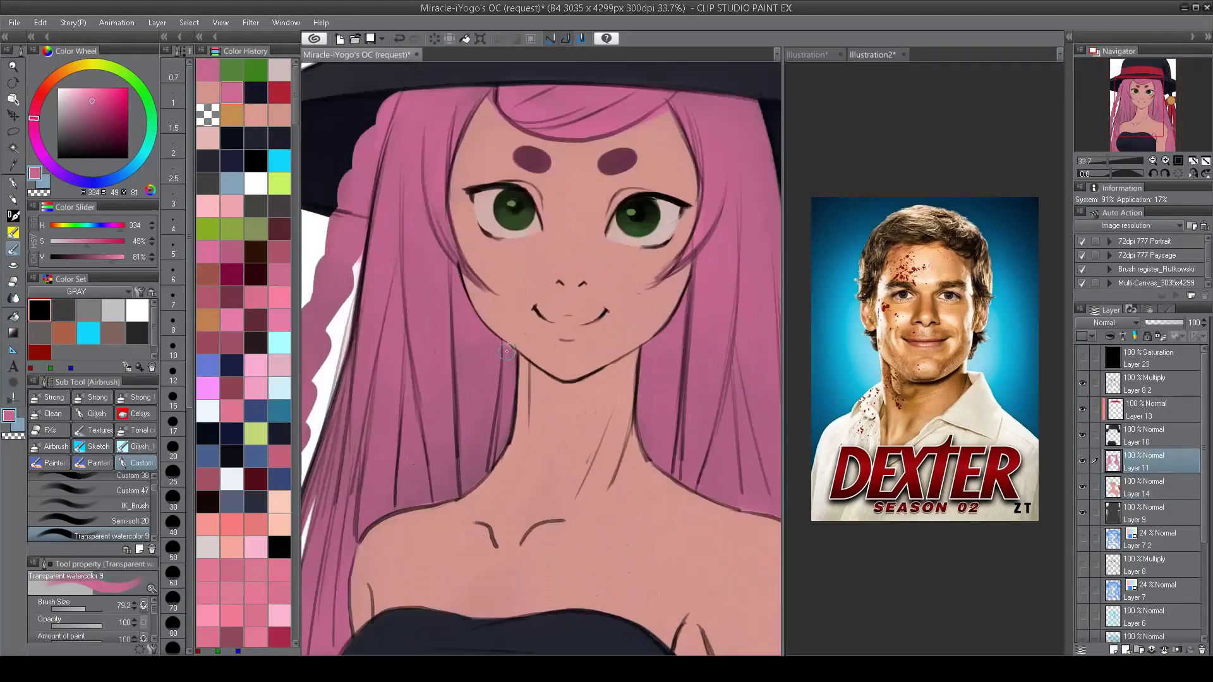
{"action": "scroll", "coordinate": [507, 351], "scroll_direction": "up", "scroll_amount": 2}
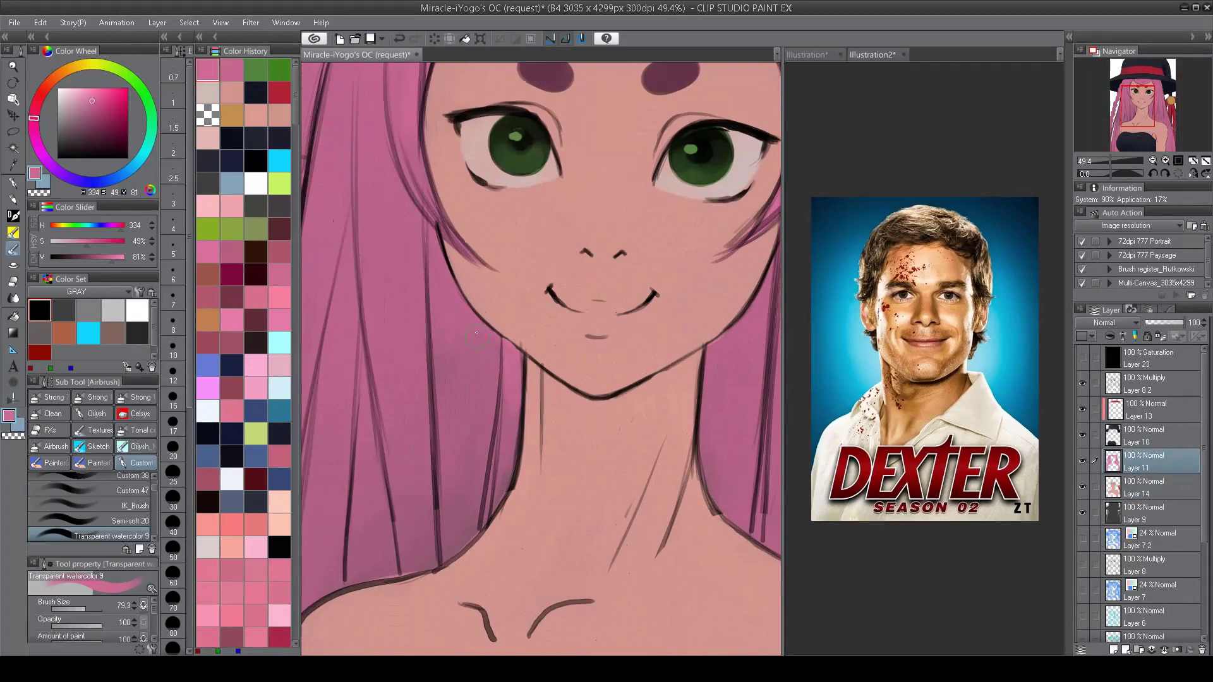
{"action": "mouse_move", "coordinate": [479, 341]}
{"action": "left_mouse_down"}
{"action": "mouse_move", "coordinate": [434, 355]}
{"action": "mouse_move", "coordinate": [471, 410]}
{"action": "left_mouse_up"}
{"action": "key", "text": "bracketleft"}
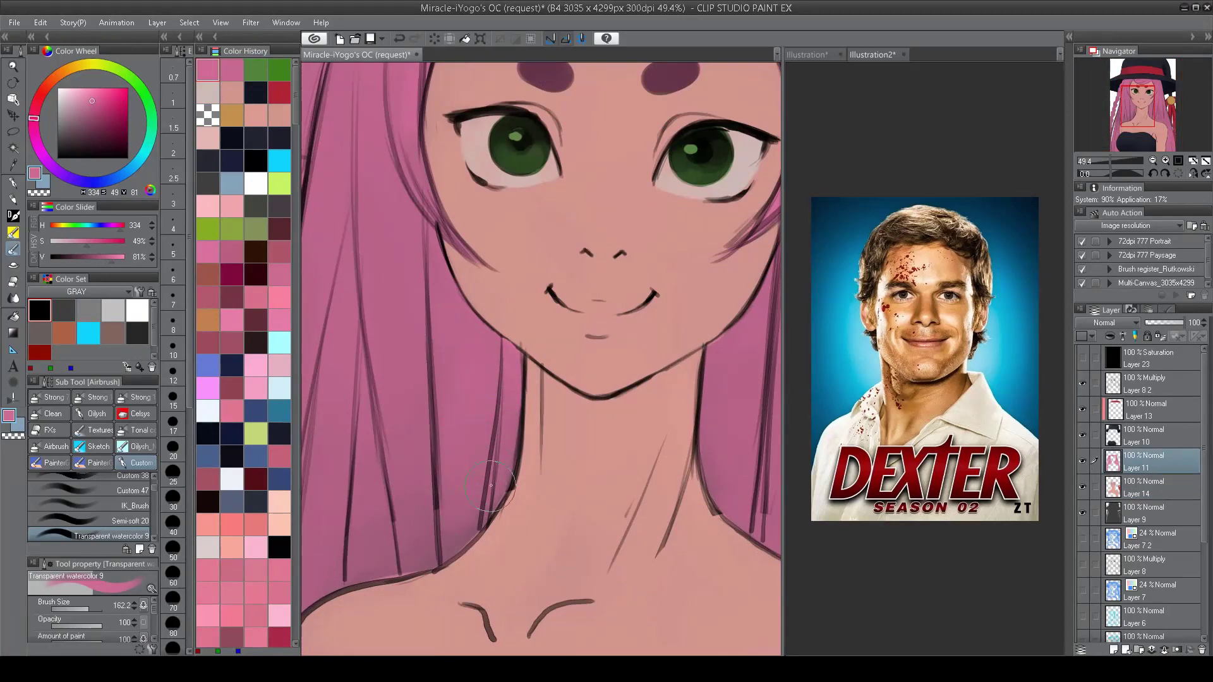
{"action": "mouse_move", "coordinate": [747, 496]}
{"action": "left_mouse_down"}
{"action": "mouse_move", "coordinate": [638, 486]}
{"action": "mouse_move", "coordinate": [488, 426]}
{"action": "left_mouse_up"}
{"action": "key", "text": "bracketleft"}
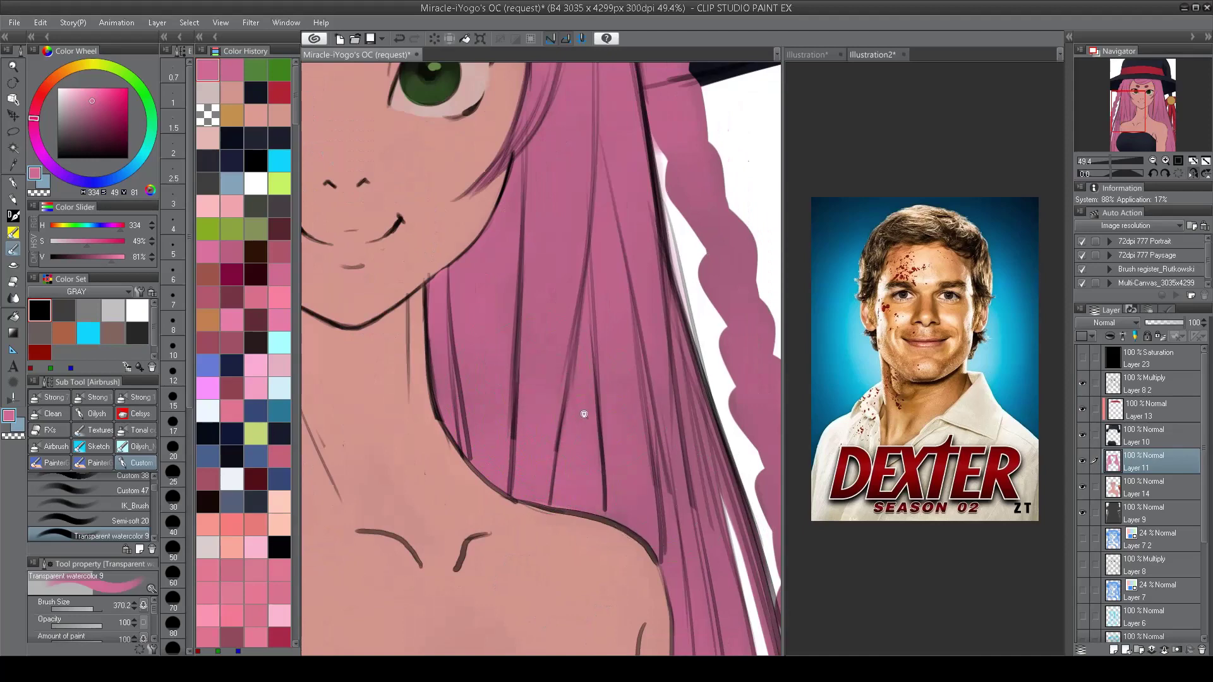
{"action": "scroll", "coordinate": [516, 470], "scroll_direction": "down", "scroll_amount": 5}
{"action": "scroll", "coordinate": [516, 470], "scroll_direction": "up", "scroll_amount": 1}
Step: Try a dark reddish-brown paper colour (HEX 4E1503) behind the character
{"action": "scroll", "coordinate": [1137, 505], "scroll_direction": "down", "scroll_amount": 5}
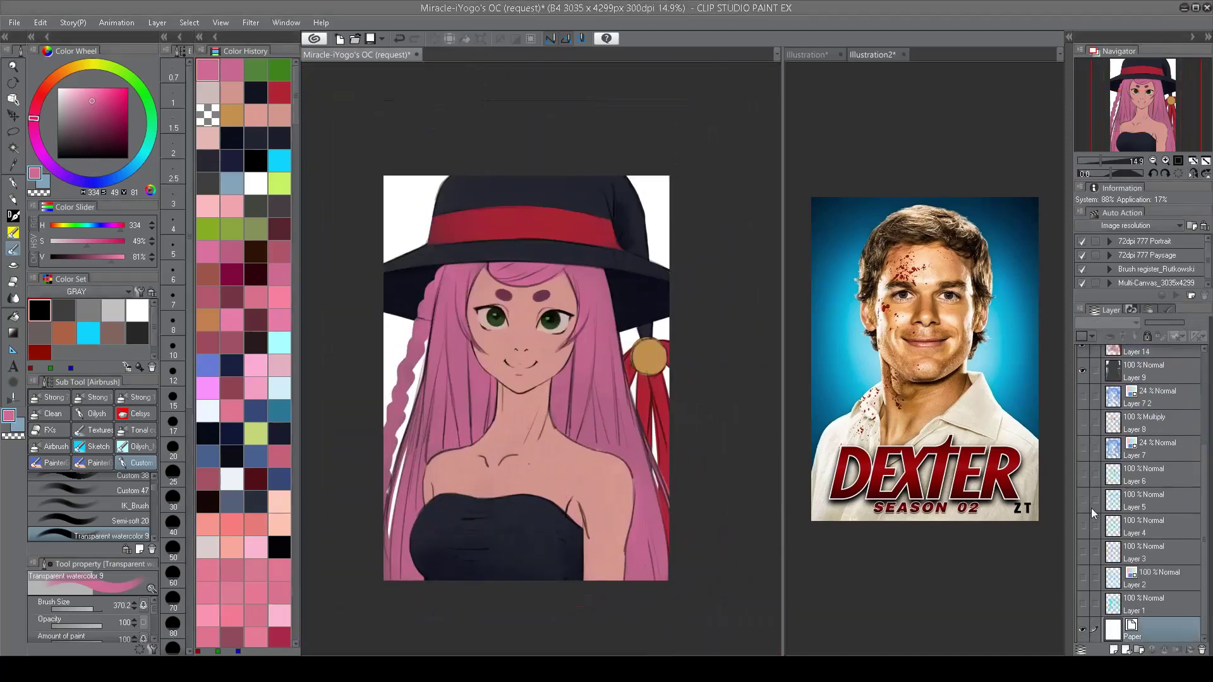
{"action": "double_click", "coordinate": [1113, 629]}
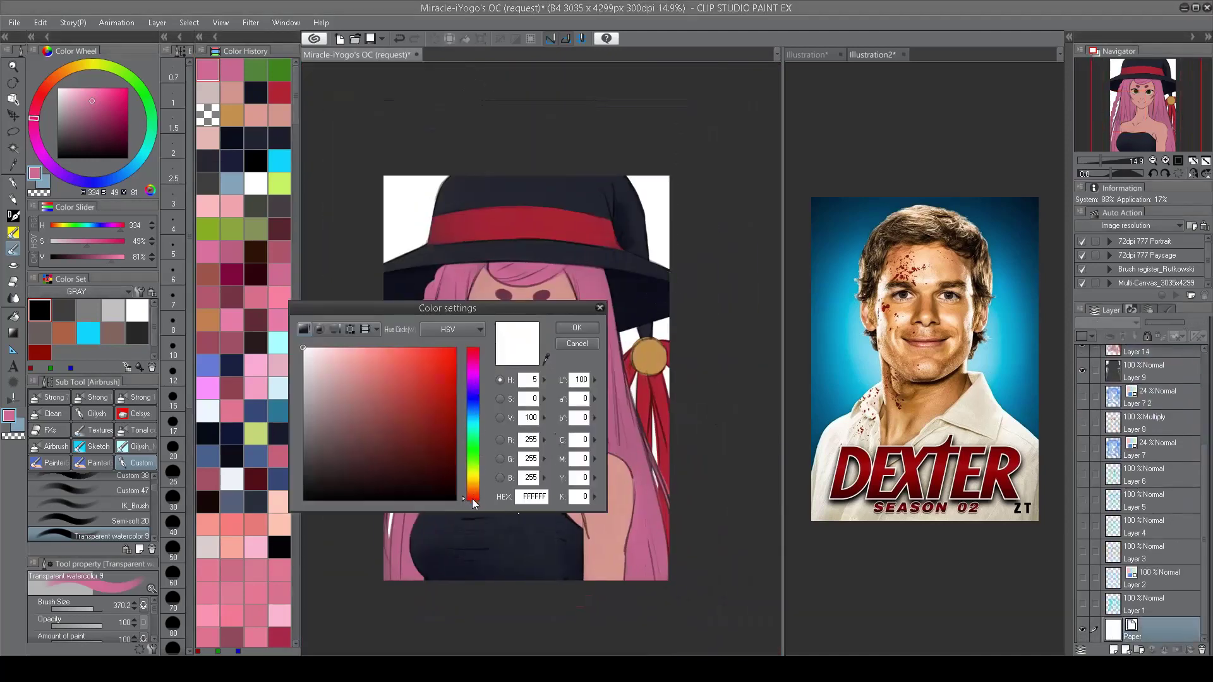
{"action": "left_click_drag", "start_coordinate": [475, 499], "coordinate": [475, 496]}
{"action": "left_click_drag", "start_coordinate": [449, 415], "coordinate": [452, 450]}
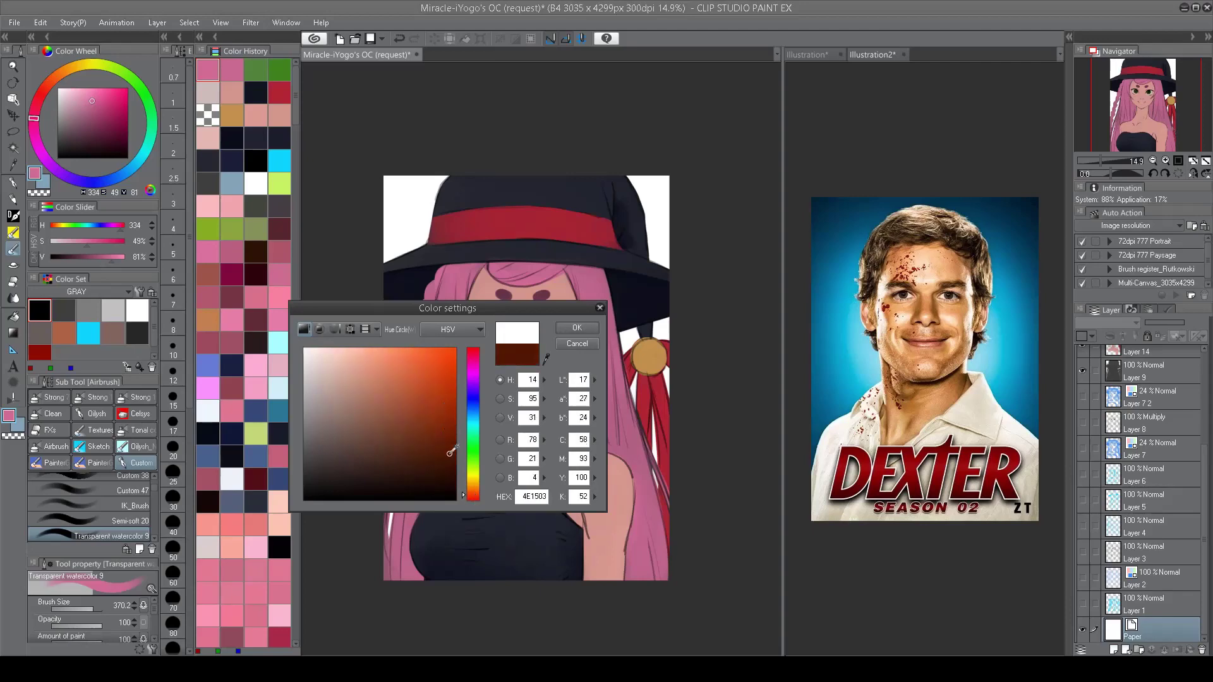
{"action": "left_click", "coordinate": [576, 328]}
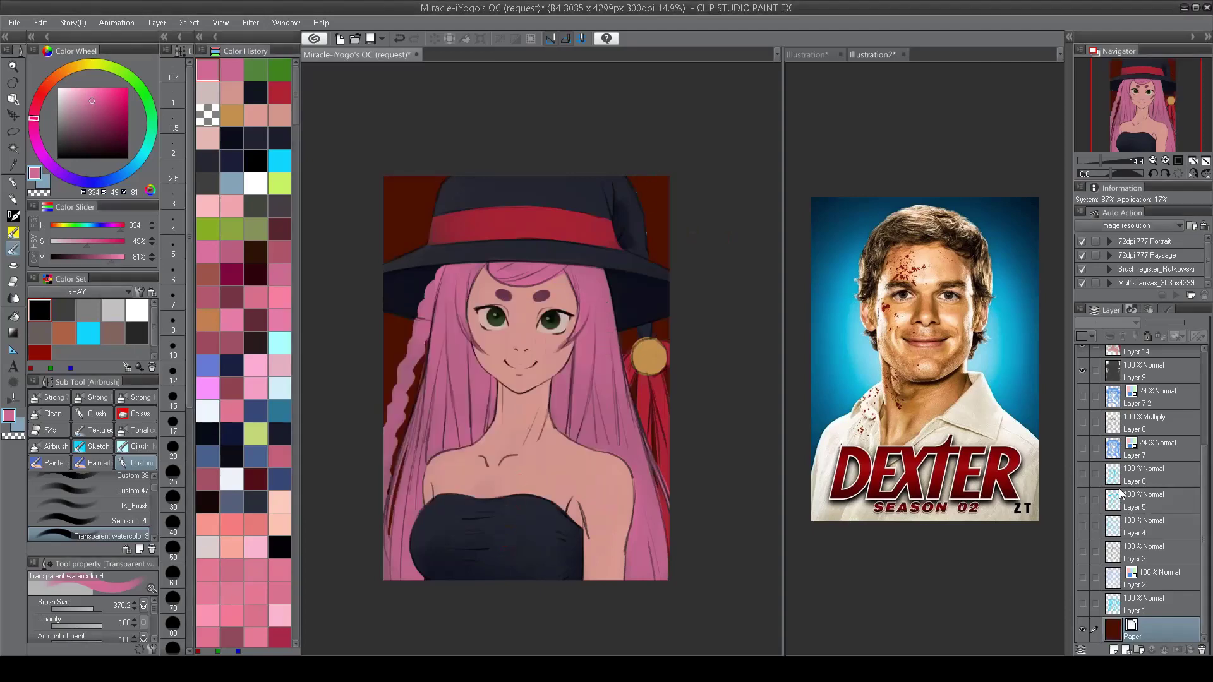
{"action": "key", "text": "ctrl+z"}
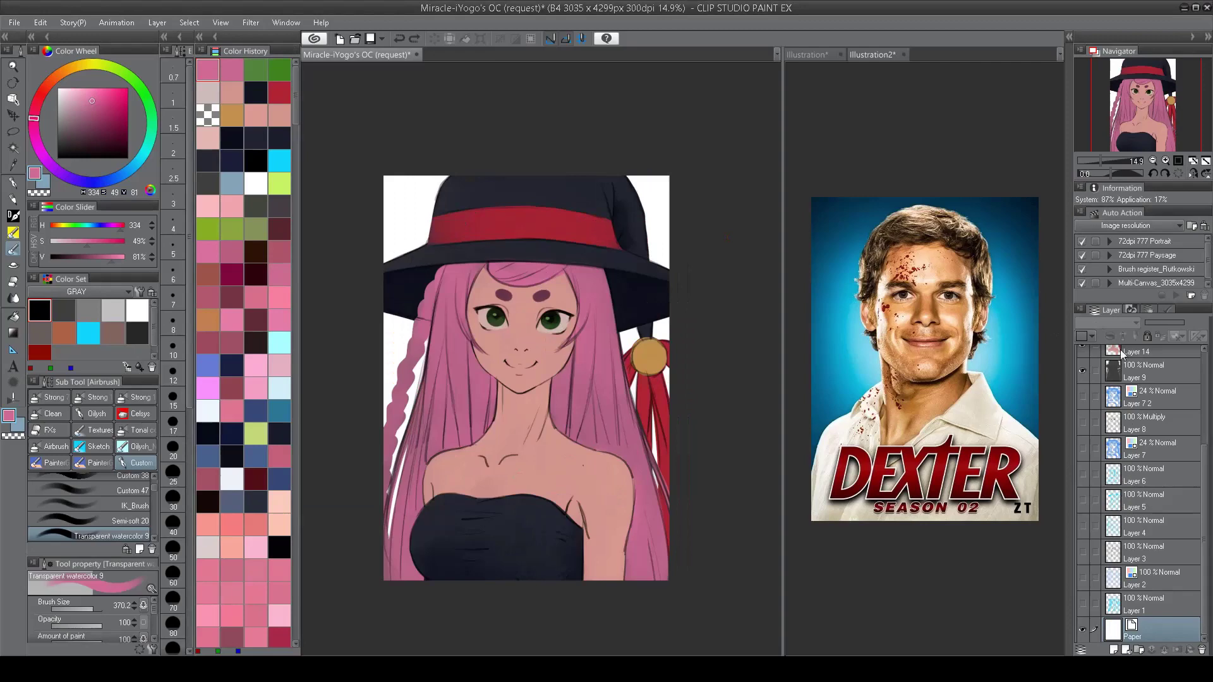
Step: Set the paper colour to a very pale blue with a hue of 186
{"action": "double_click", "coordinate": [1122, 629]}
{"action": "left_click_drag", "start_coordinate": [463, 501], "coordinate": [470, 422]}
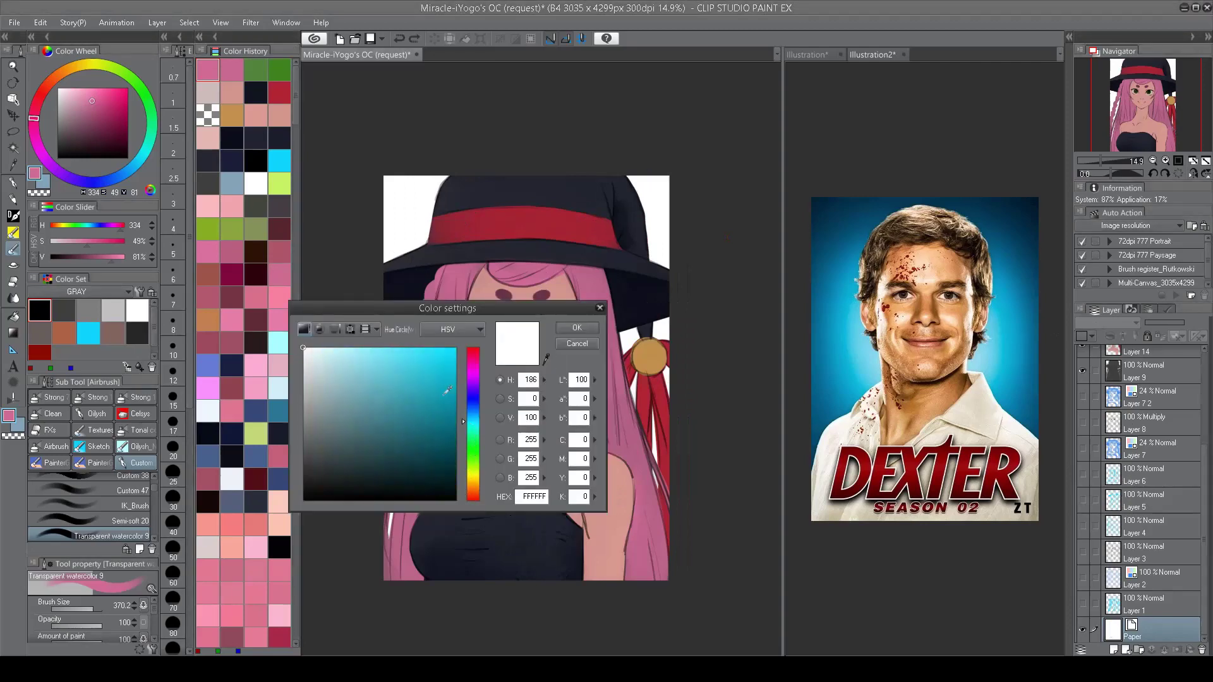
{"action": "left_click", "coordinate": [314, 349]}
{"action": "left_click", "coordinate": [577, 328]}
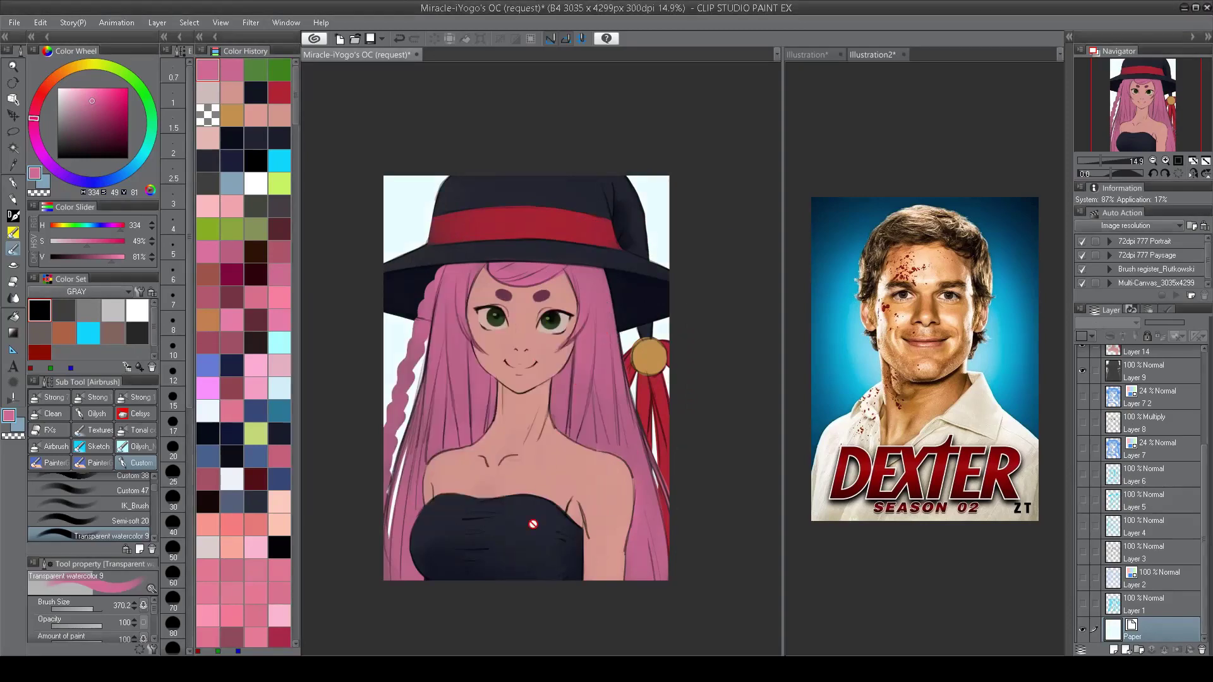
{"action": "scroll", "coordinate": [549, 404], "scroll_direction": "up", "scroll_amount": 1}
{"action": "scroll", "coordinate": [549, 405], "scroll_direction": "down", "scroll_amount": 1}
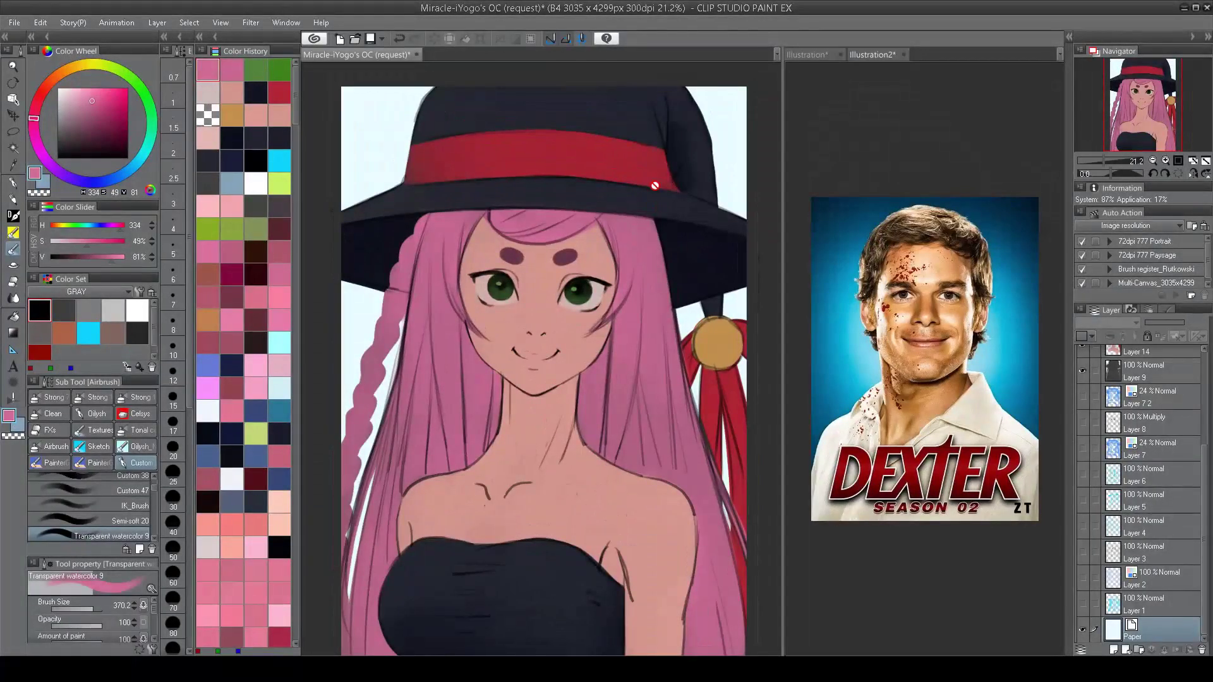
Step: Paint a ruffled trim along the dress's upper edge on Layer 10 with the dark navy sampled from the dress (H 229, S 24, V 18)
{"action": "scroll", "coordinate": [573, 382], "scroll_direction": "up", "scroll_amount": 1}
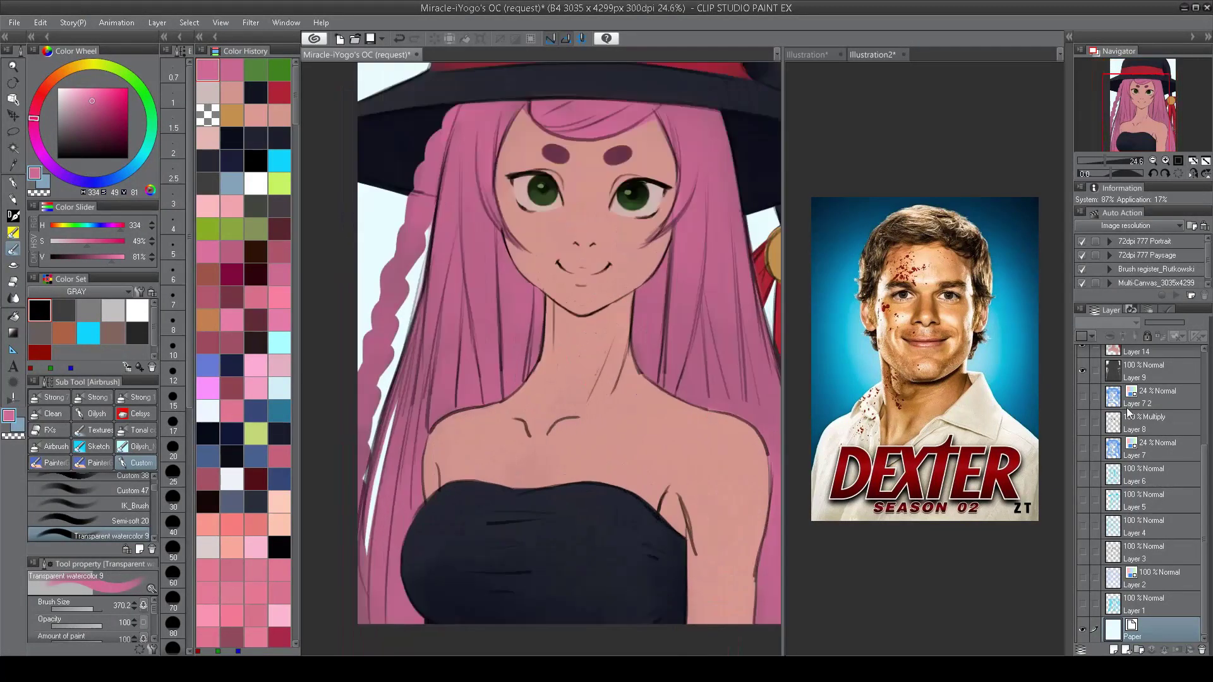
{"action": "scroll", "coordinate": [1202, 469], "scroll_direction": "up", "scroll_amount": 3}
{"action": "left_click", "coordinate": [1150, 436]}
{"action": "left_click", "coordinate": [452, 483], "text": "alt"}
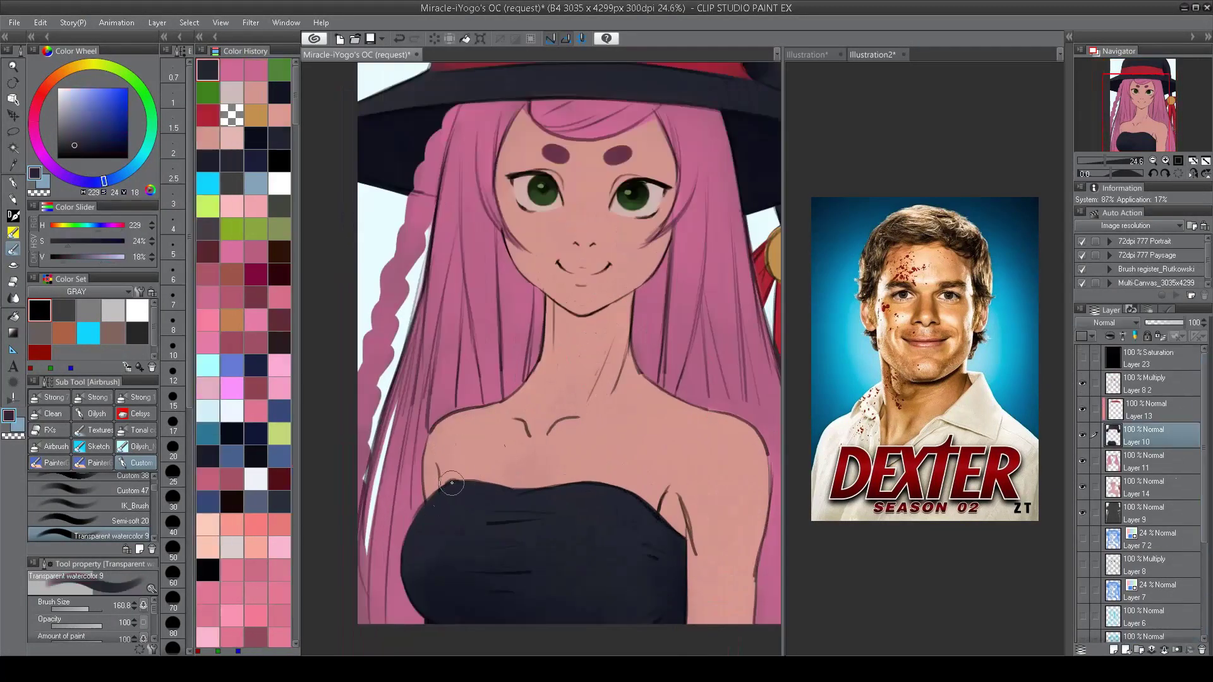
{"action": "mouse_move", "coordinate": [447, 496]}
{"action": "left_mouse_down"}
{"action": "mouse_move", "coordinate": [480, 468]}
{"action": "mouse_move", "coordinate": [503, 491]}
{"action": "mouse_move", "coordinate": [627, 482]}
{"action": "mouse_move", "coordinate": [624, 499]}
{"action": "mouse_move", "coordinate": [663, 524]}
{"action": "left_mouse_up"}
{"action": "scroll", "coordinate": [663, 524], "scroll_direction": "down", "scroll_amount": 2}
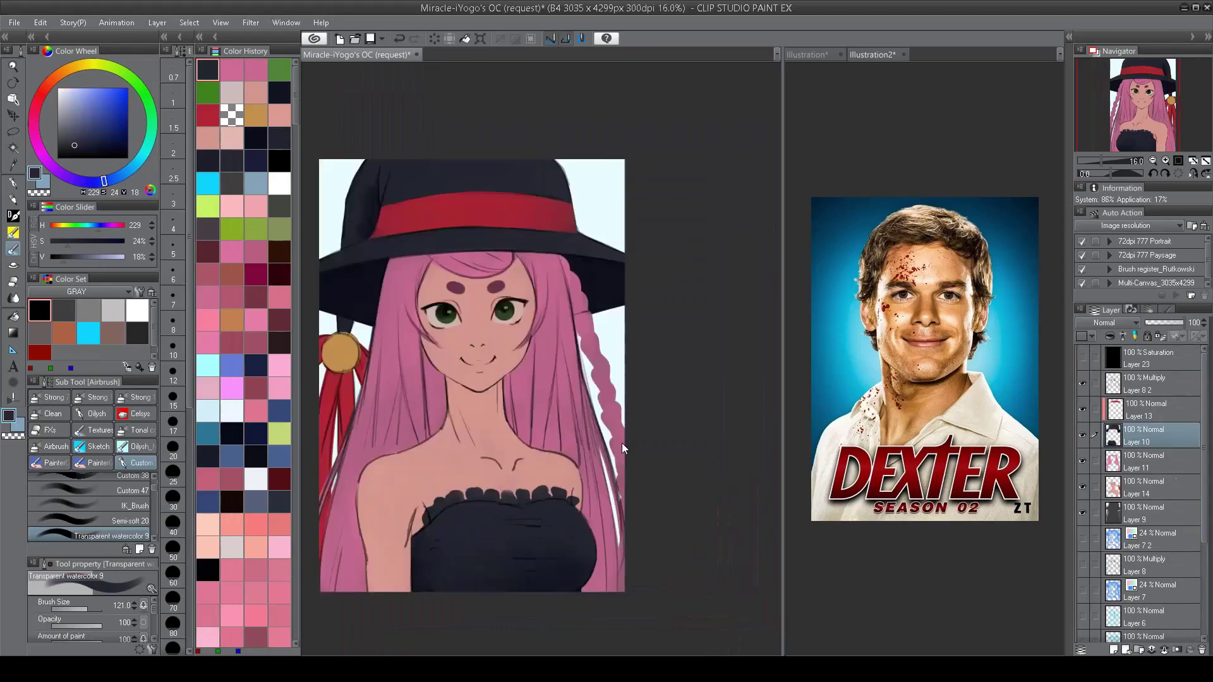
{"action": "scroll", "coordinate": [624, 524], "scroll_direction": "up", "scroll_amount": 3}
{"action": "scroll", "coordinate": [532, 555], "scroll_direction": "down", "scroll_amount": 1}
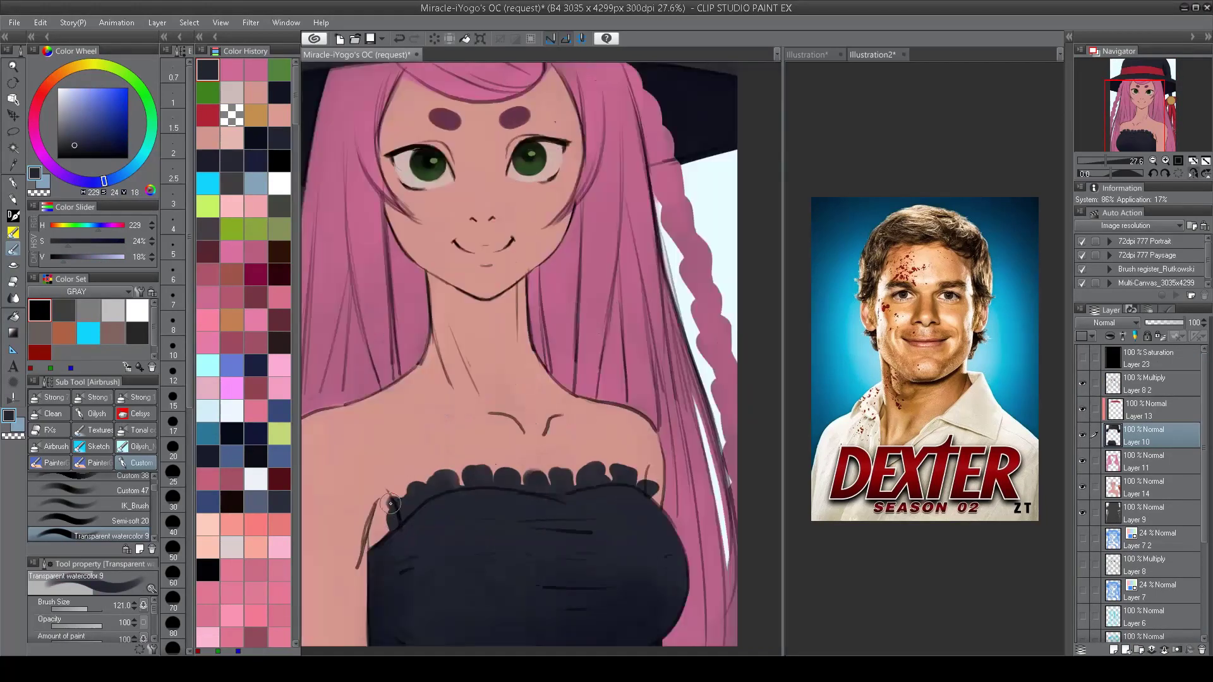
{"action": "scroll", "coordinate": [412, 532], "scroll_direction": "down", "scroll_amount": 1}
{"action": "scroll", "coordinate": [412, 533], "scroll_direction": "up", "scroll_amount": 1}
{"action": "key", "text": "h"}
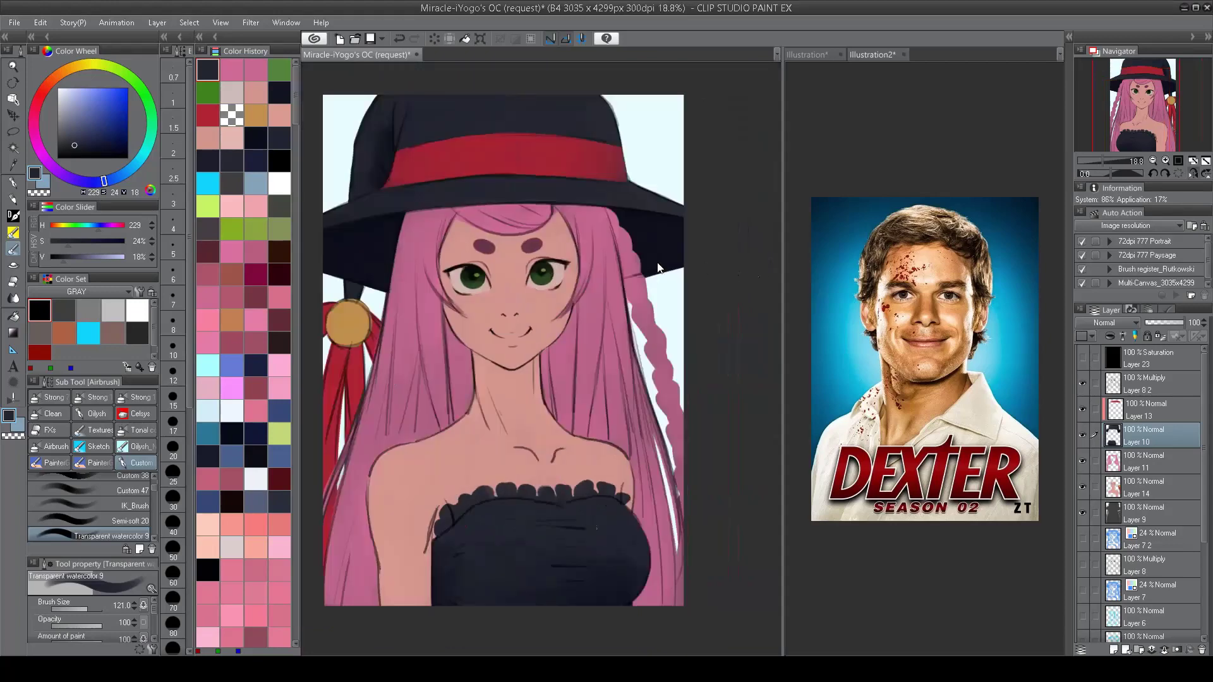
{"action": "scroll", "coordinate": [657, 262], "scroll_direction": "up", "scroll_amount": 2}
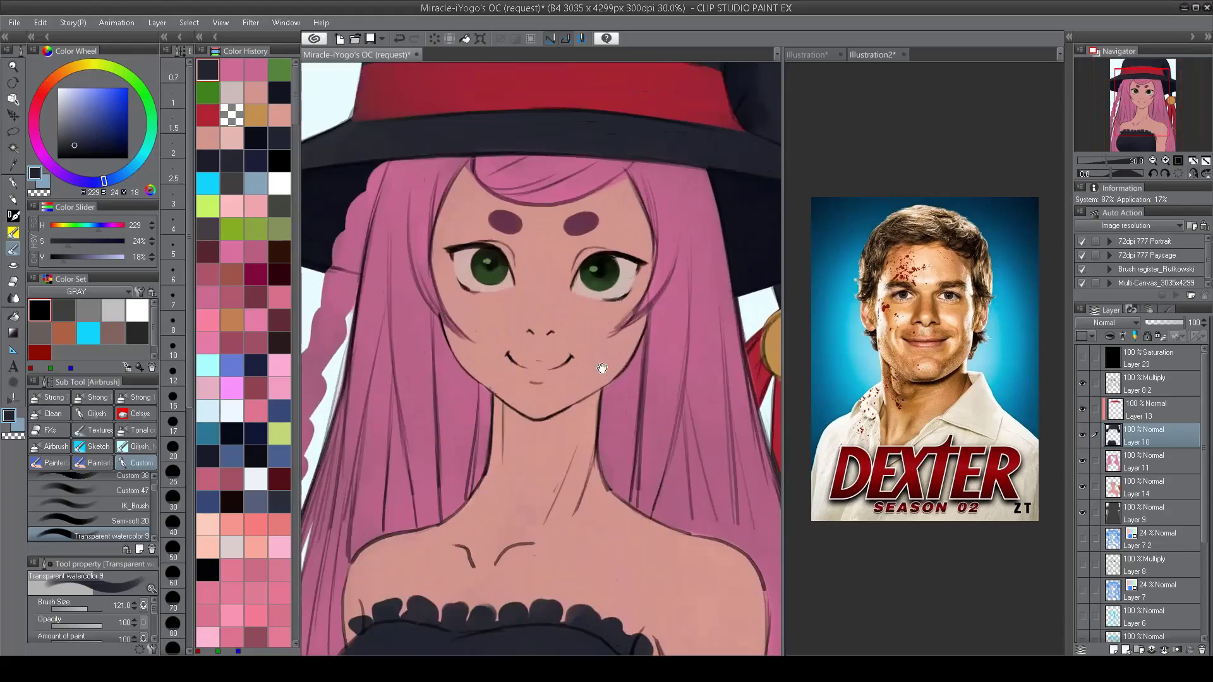
Step: Lower the opacity of the Multiply line-art layer, Layer 8 2, to 13%
{"action": "scroll", "coordinate": [657, 262], "scroll_direction": "down", "scroll_amount": 3}
{"action": "left_click", "coordinate": [1083, 383]}
{"action": "left_click", "coordinate": [1083, 382]}
{"action": "scroll", "coordinate": [557, 288], "scroll_direction": "up", "scroll_amount": 5}
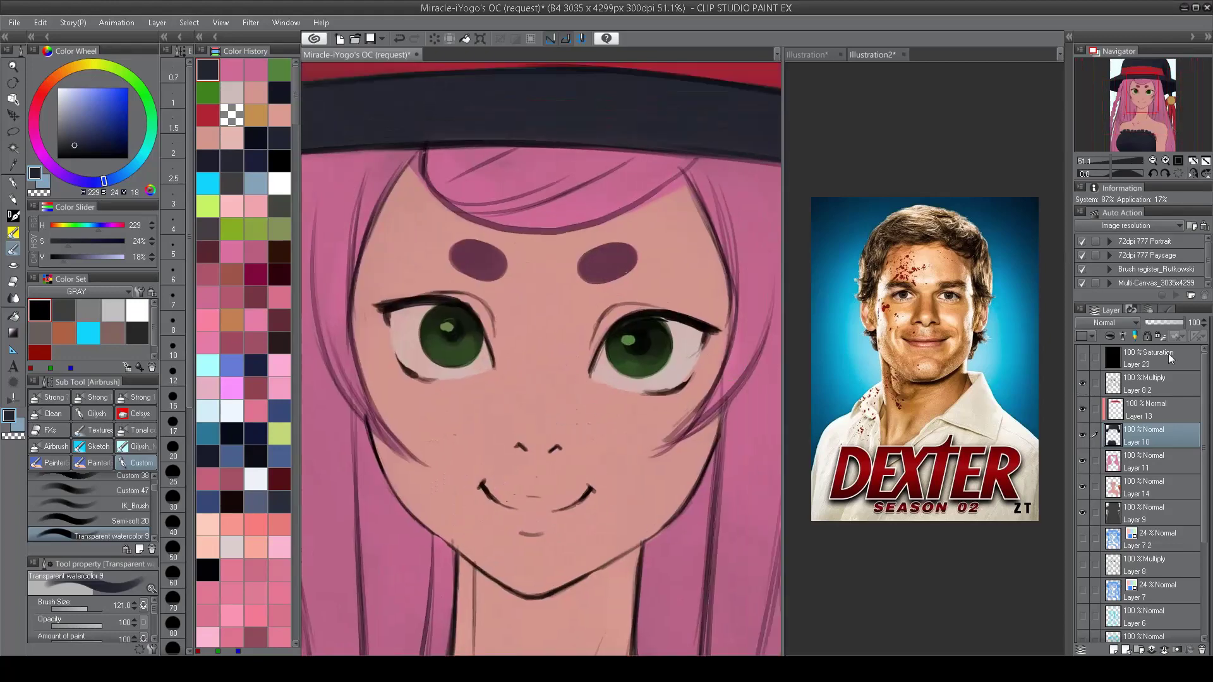
{"action": "left_click", "coordinate": [1155, 382]}
{"action": "left_click", "coordinate": [1153, 321]}
{"action": "left_click_drag", "start_coordinate": [645, 401], "coordinate": [623, 438]}
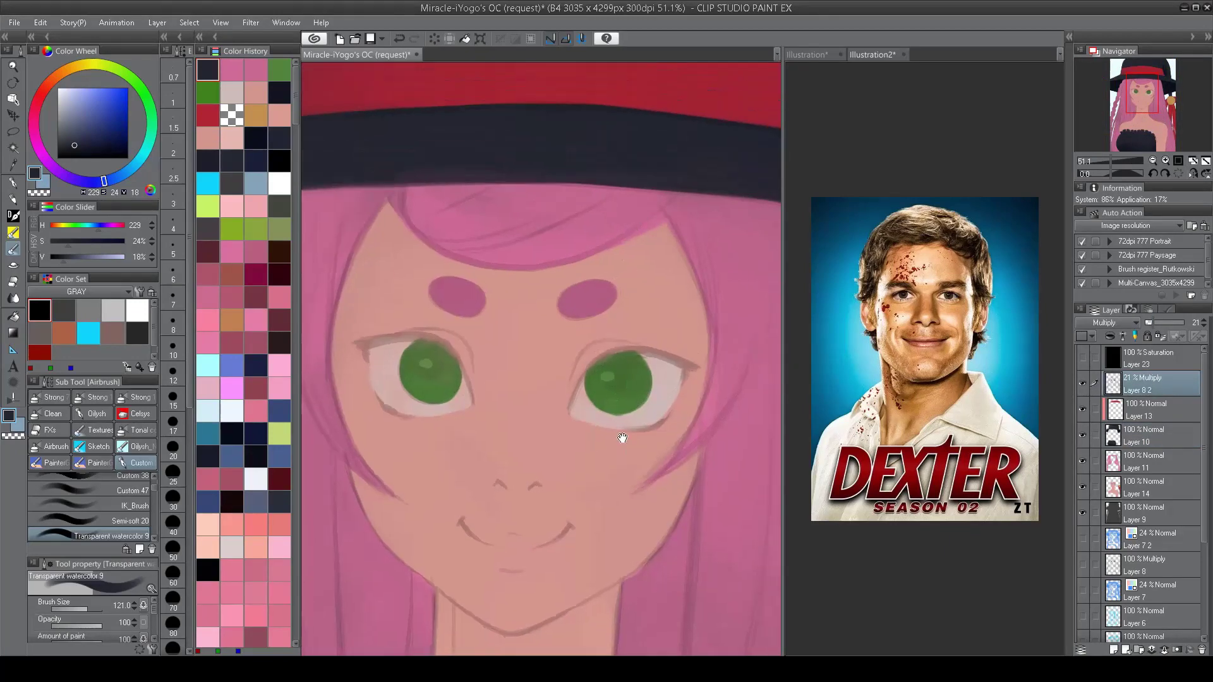
{"action": "left_click", "coordinate": [624, 437], "text": "alt"}
{"action": "mouse_move", "coordinate": [1153, 323]}
{"action": "left_mouse_down"}
{"action": "mouse_move", "coordinate": [1178, 322]}
{"action": "mouse_move", "coordinate": [1152, 324]}
{"action": "left_mouse_up"}
Step: Sample a dark brown from the reference photo (H 9, S 33, V 15) and paint the left eye's upper lash line on Layer 14 with IK 1
{"action": "left_click", "coordinate": [872, 317], "text": "alt"}
{"action": "scroll", "coordinate": [562, 357], "scroll_direction": "up", "scroll_amount": 2}
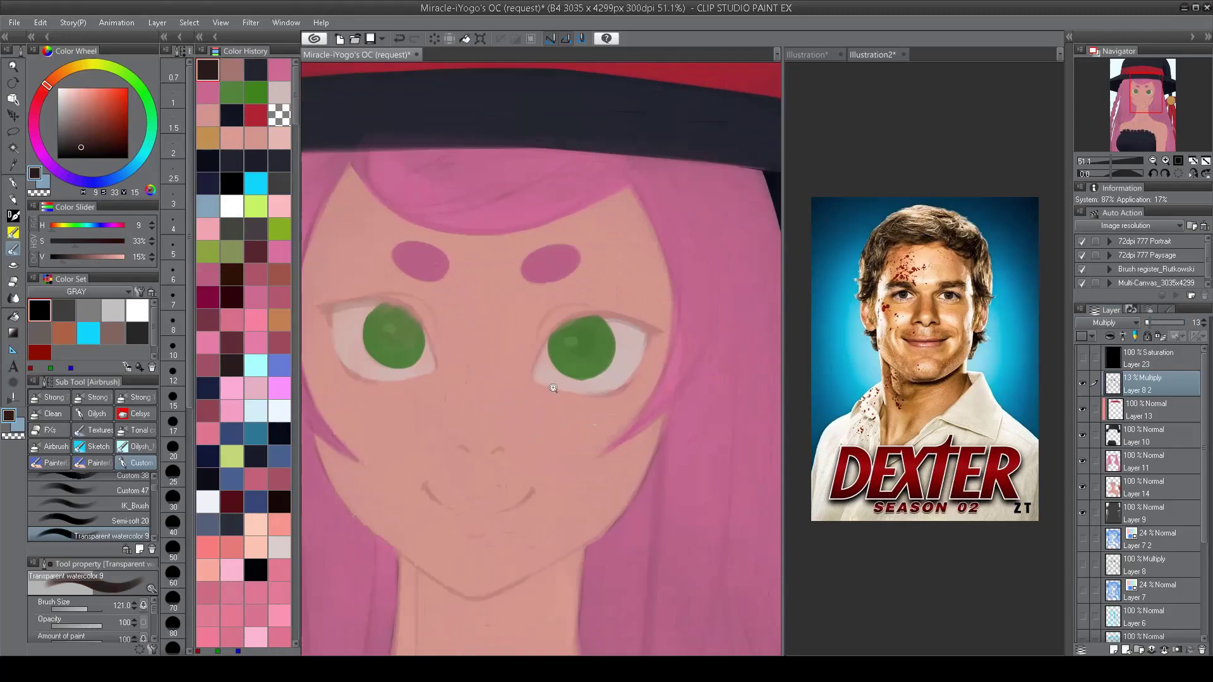
{"action": "left_click", "coordinate": [172, 522]}
{"action": "left_click", "coordinate": [139, 446]}
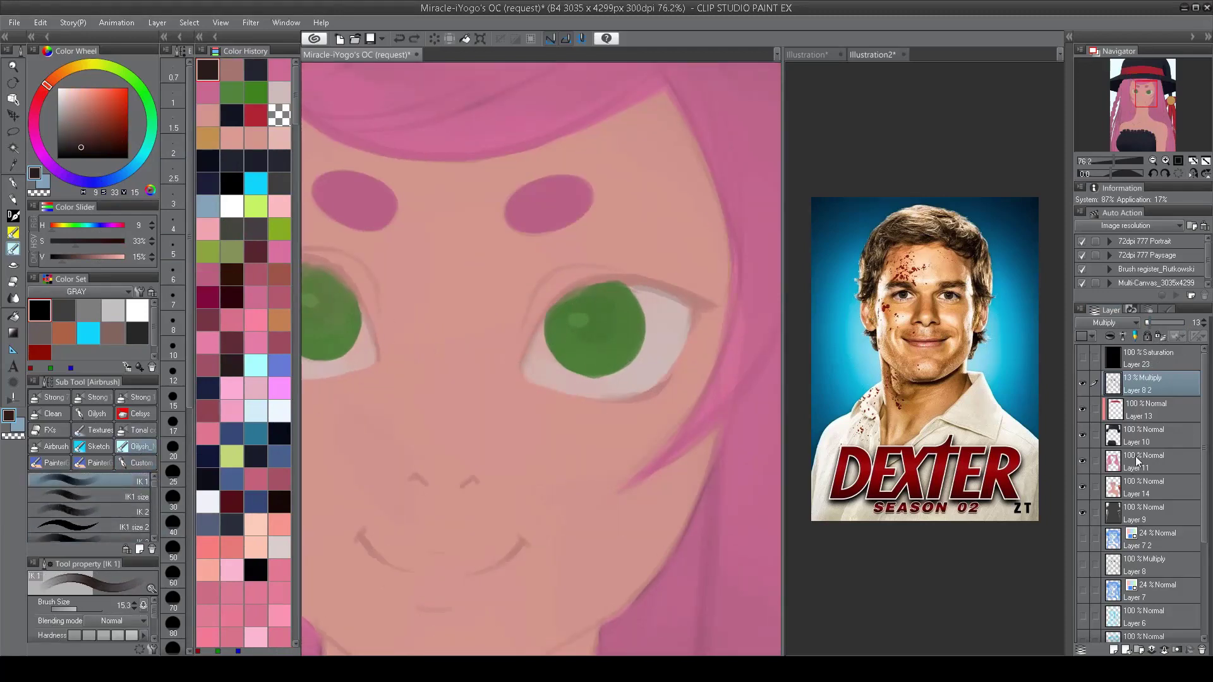
{"action": "left_click", "coordinate": [548, 309], "text": "ctrl+shift"}
{"action": "left_click_drag", "start_coordinate": [556, 302], "coordinate": [799, 327]}
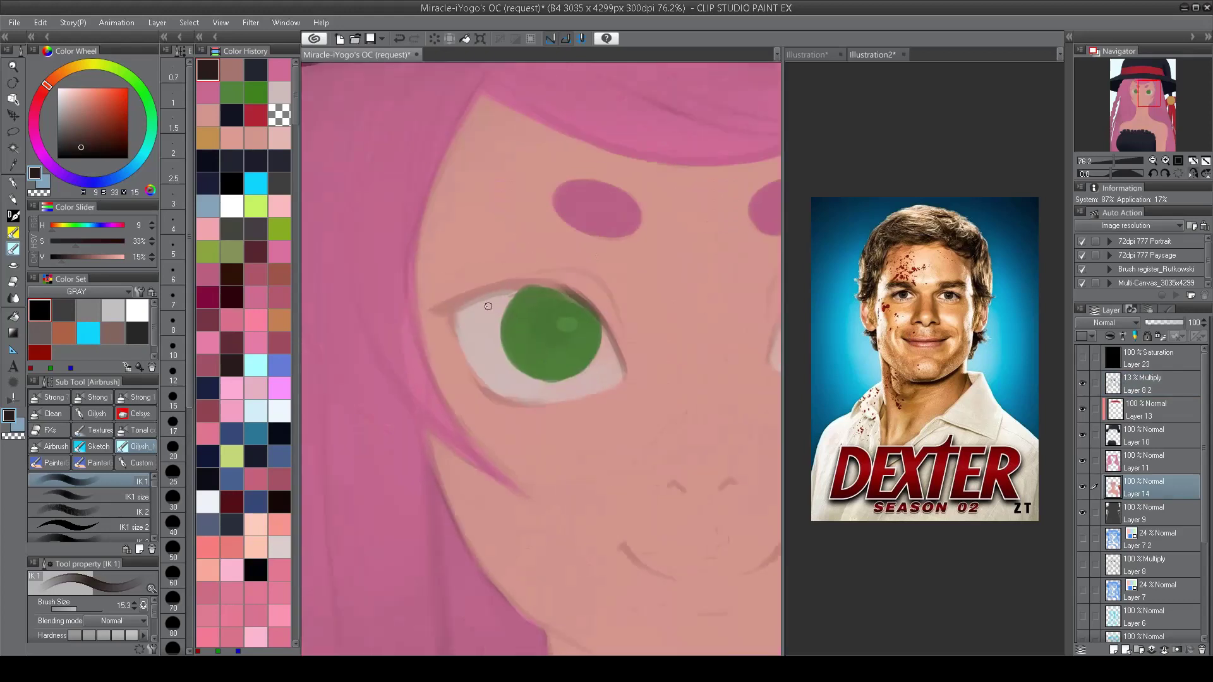
{"action": "mouse_move", "coordinate": [442, 310]}
{"action": "left_mouse_down"}
{"action": "mouse_move", "coordinate": [552, 287]}
{"action": "mouse_move", "coordinate": [454, 304]}
{"action": "left_mouse_up"}
{"action": "left_click_drag", "start_coordinate": [529, 297], "coordinate": [572, 292]}
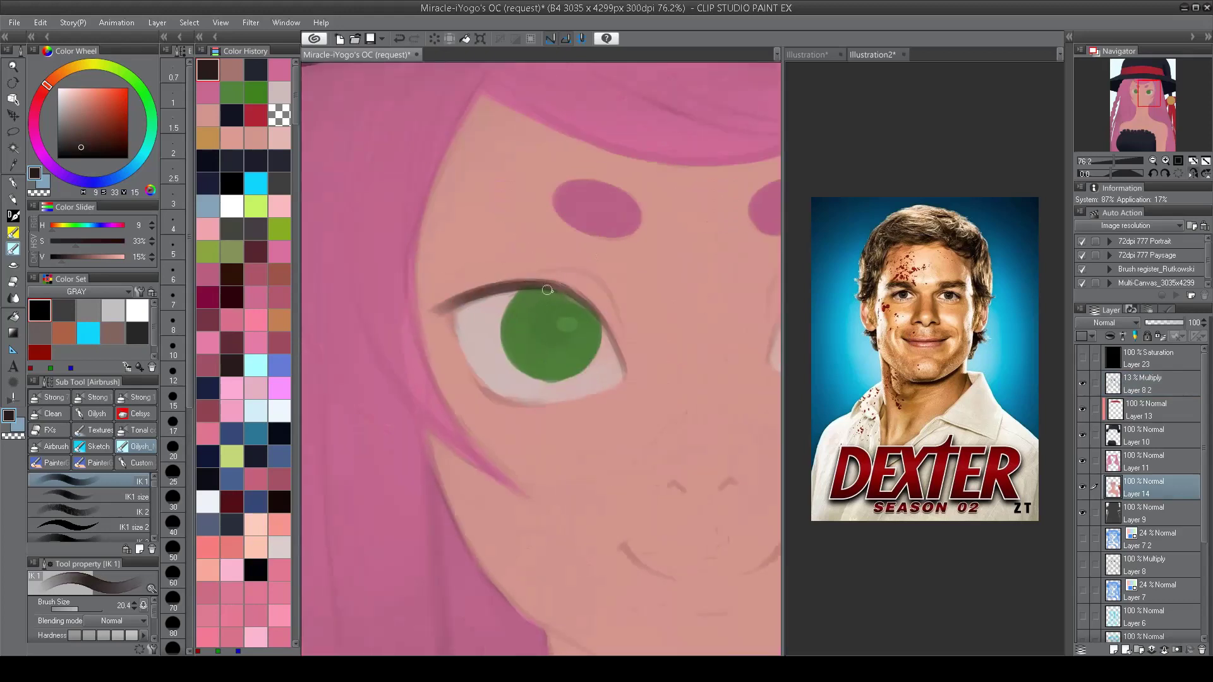
{"action": "left_click_drag", "start_coordinate": [442, 315], "coordinate": [519, 287]}
Step: Refine the left eye's lash line and paint the right eye's upper lash line in the same dark brown, reducing the brush to 12.4
{"action": "scroll", "coordinate": [595, 415], "scroll_direction": "down", "scroll_amount": 3}
{"action": "scroll", "coordinate": [595, 415], "scroll_direction": "up", "scroll_amount": 3}
{"action": "mouse_move", "coordinate": [407, 304]}
{"action": "left_mouse_down"}
{"action": "mouse_move", "coordinate": [461, 292]}
{"action": "mouse_move", "coordinate": [416, 308]}
{"action": "mouse_move", "coordinate": [486, 293]}
{"action": "mouse_move", "coordinate": [535, 306]}
{"action": "mouse_move", "coordinate": [429, 300]}
{"action": "left_mouse_up"}
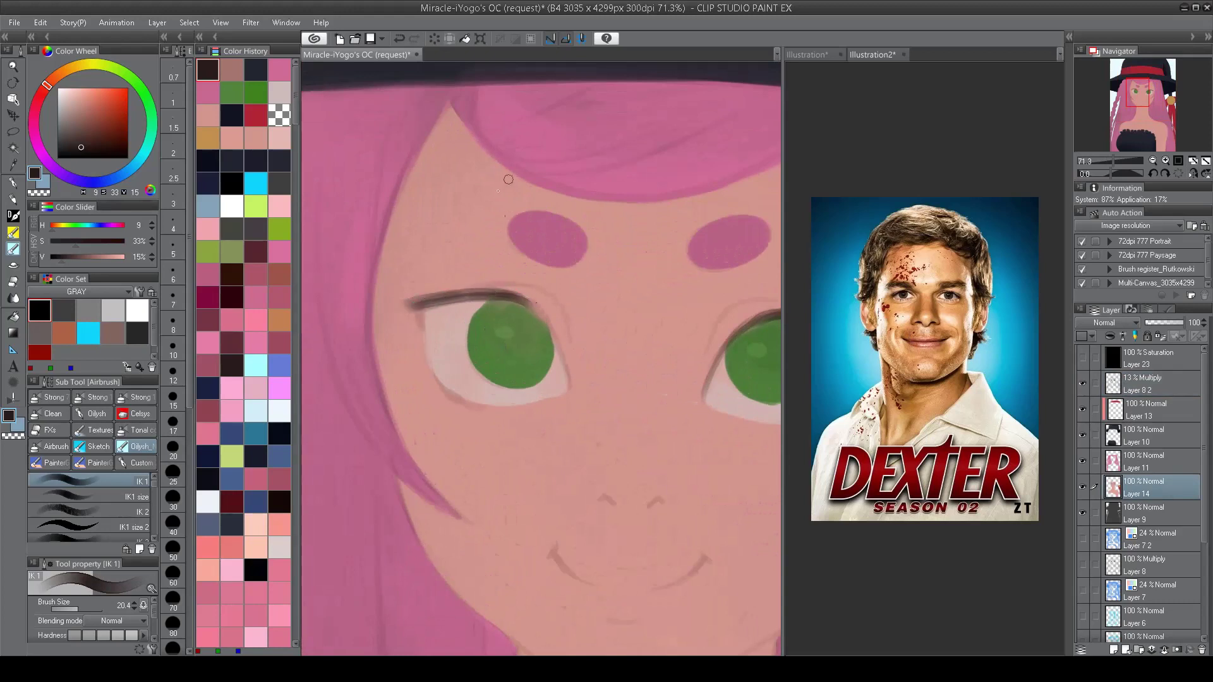
{"action": "mouse_move", "coordinate": [739, 317]}
{"action": "left_mouse_down"}
{"action": "mouse_move", "coordinate": [547, 310]}
{"action": "mouse_move", "coordinate": [516, 383]}
{"action": "left_mouse_up"}
{"action": "key", "text": "bracketleft"}
{"action": "key", "text": "bracketleft"}
{"action": "key", "text": "bracketleft"}
{"action": "key", "text": "bracketleft"}
{"action": "scroll", "coordinate": [568, 354], "scroll_direction": "down", "scroll_amount": 4}
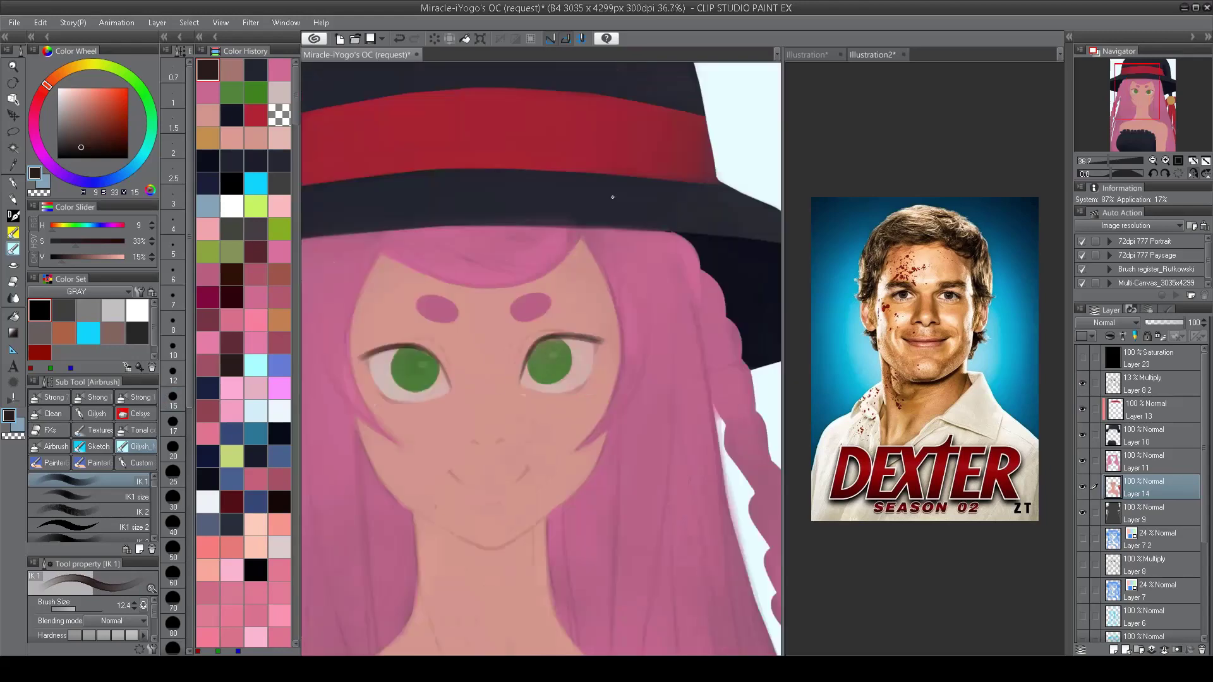
{"action": "scroll", "coordinate": [632, 379], "scroll_direction": "up", "scroll_amount": 2}
{"action": "left_click", "coordinate": [1083, 382]}
{"action": "left_click", "coordinate": [1082, 382]}
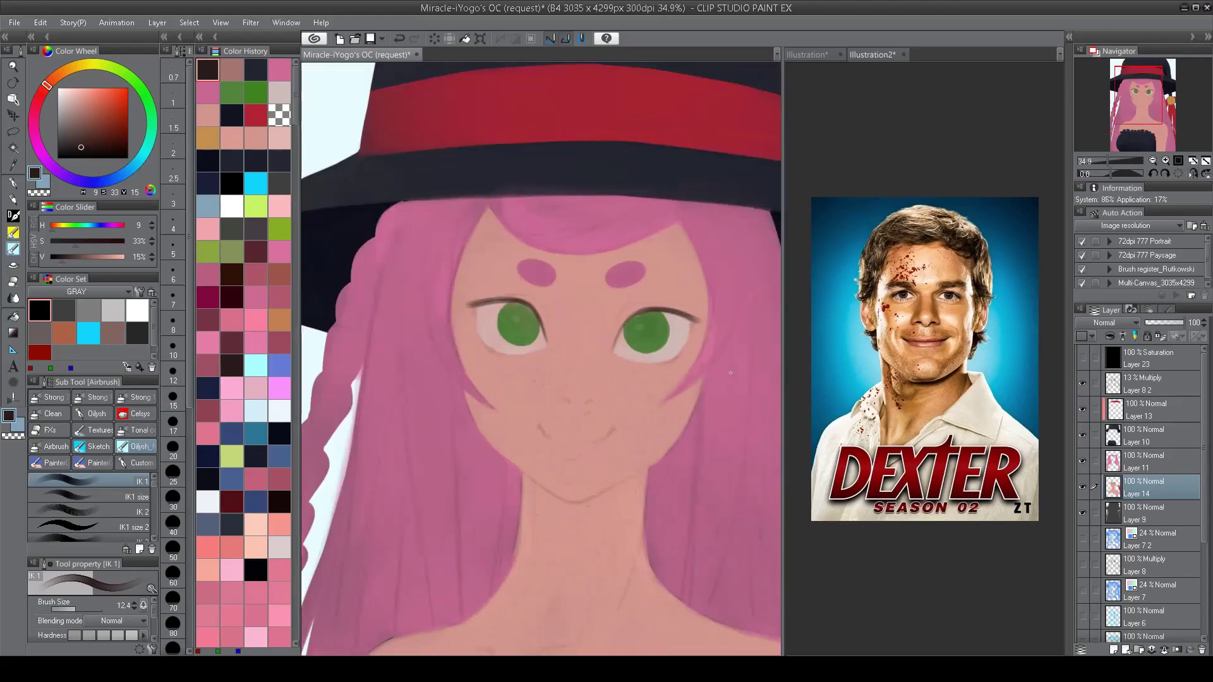
Step: Choose a muted dark red (H 1, S 68, V 48) and paint both nostrils on Layer 14
{"action": "scroll", "coordinate": [587, 411], "scroll_direction": "up", "scroll_amount": 5}
{"action": "scroll", "coordinate": [503, 334], "scroll_direction": "up", "scroll_amount": 2}
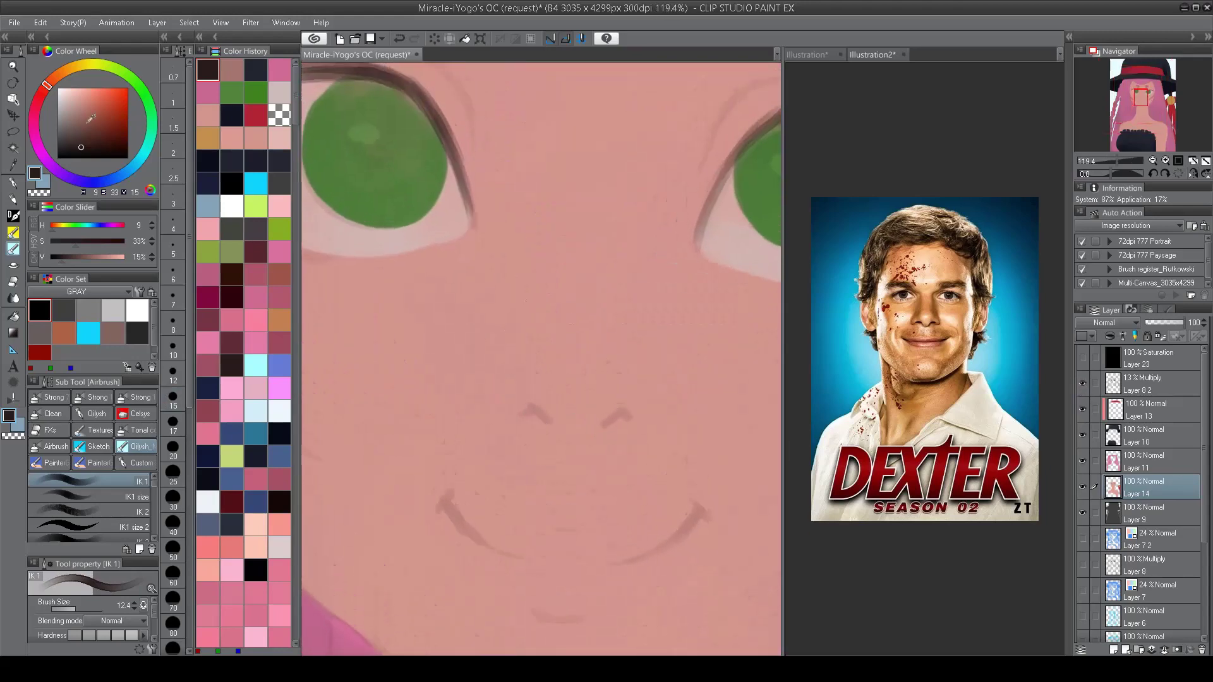
{"action": "left_click", "coordinate": [103, 122]}
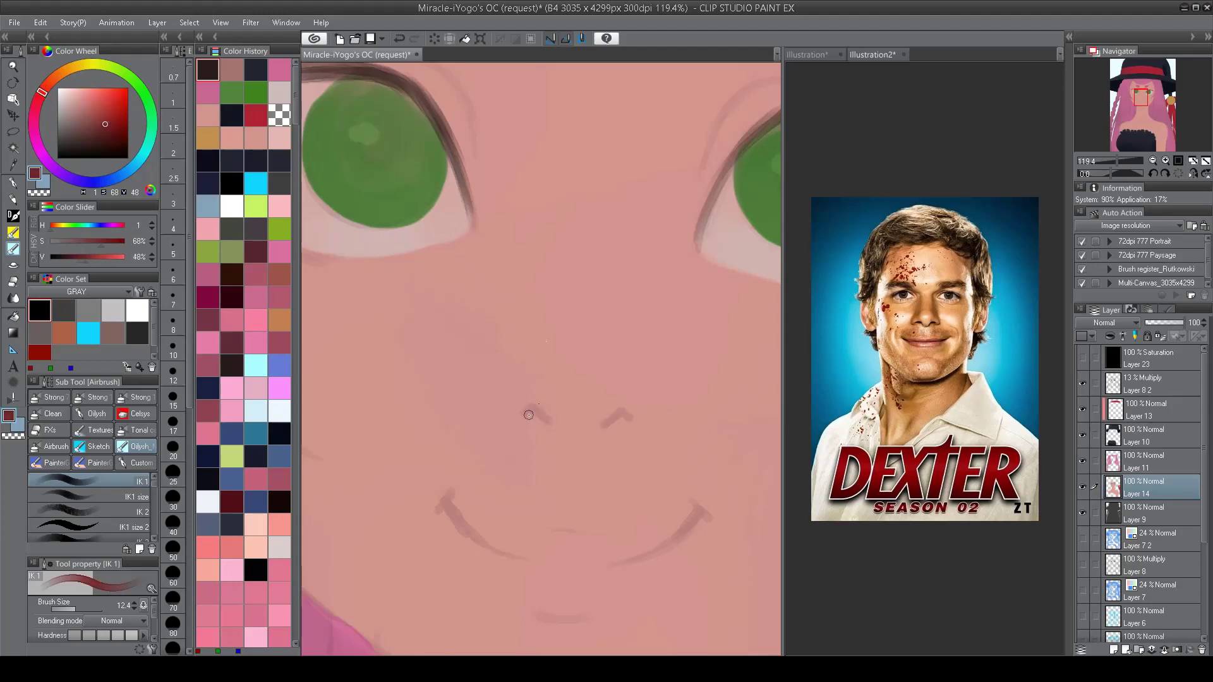
{"action": "mouse_move", "coordinate": [527, 414]}
{"action": "left_mouse_down"}
{"action": "mouse_move", "coordinate": [621, 417]}
{"action": "mouse_move", "coordinate": [543, 418]}
{"action": "left_mouse_up"}
{"action": "scroll", "coordinate": [664, 259], "scroll_direction": "down", "scroll_amount": 5}
{"action": "key", "text": "h"}
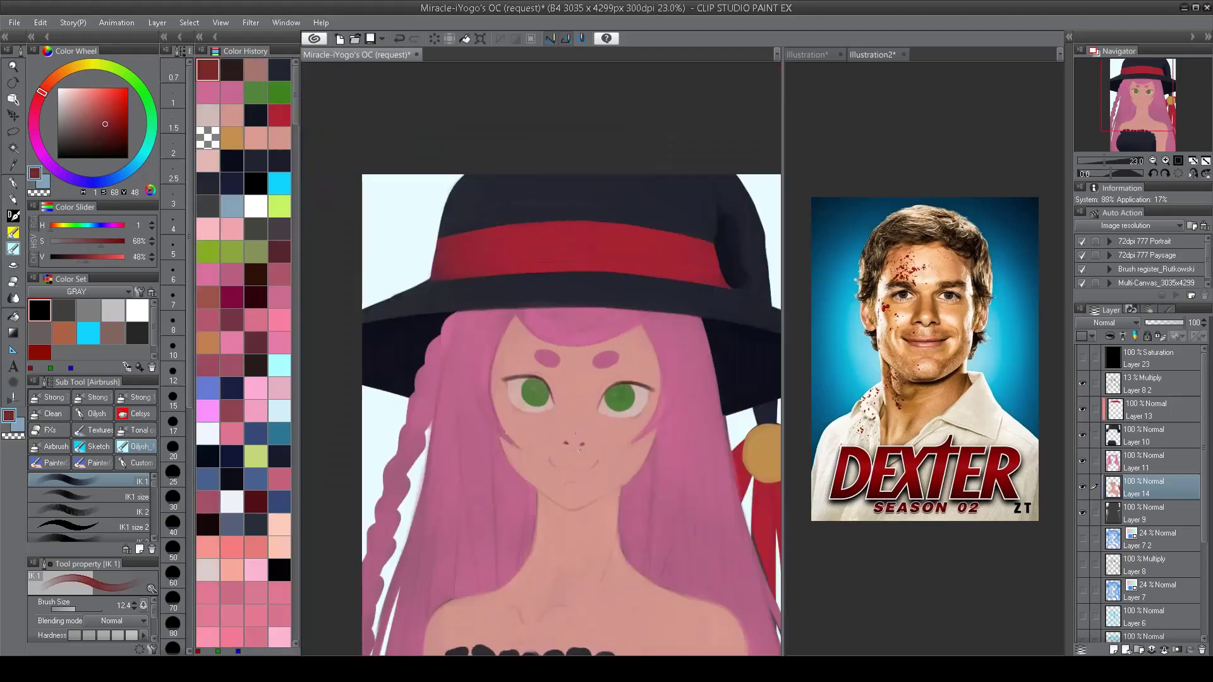
Step: Paint the curved mouth line with darker corners in the dark red, using the IK1 size brush at 41
{"action": "left_click_drag", "start_coordinate": [494, 653], "coordinate": [502, 622]}
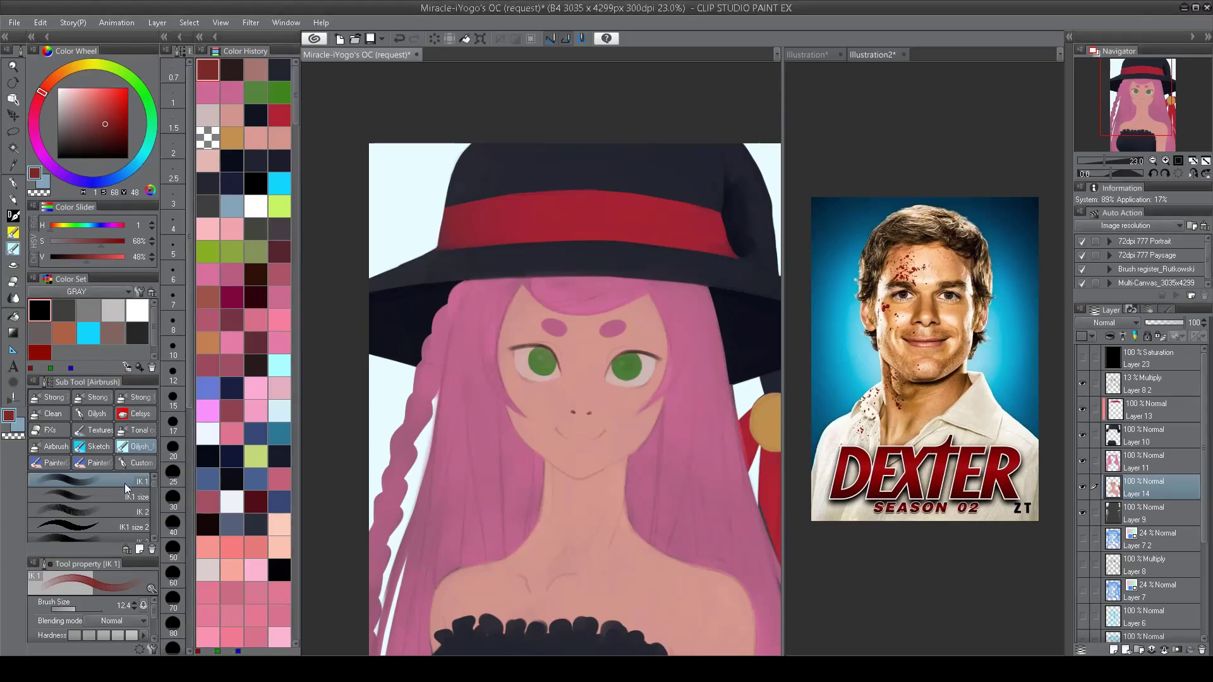
{"action": "left_click", "coordinate": [88, 496]}
{"action": "scroll", "coordinate": [529, 396], "scroll_direction": "up", "scroll_amount": 3}
{"action": "mouse_move", "coordinate": [529, 396]}
{"action": "left_mouse_down"}
{"action": "mouse_move", "coordinate": [602, 426]}
{"action": "mouse_move", "coordinate": [659, 400]}
{"action": "left_mouse_up"}
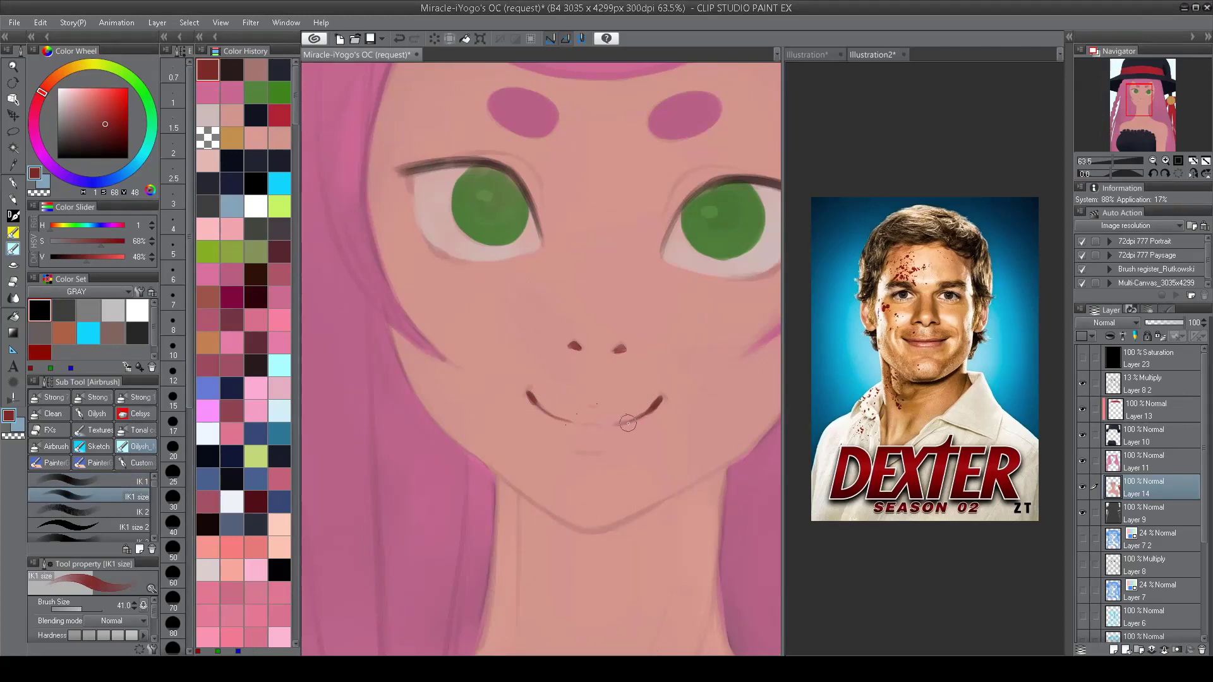
{"action": "left_click_drag", "start_coordinate": [532, 400], "coordinate": [569, 420]}
{"action": "scroll", "coordinate": [568, 420], "scroll_direction": "down", "scroll_amount": 3}
{"action": "scroll", "coordinate": [569, 404], "scroll_direction": "up", "scroll_amount": 4}
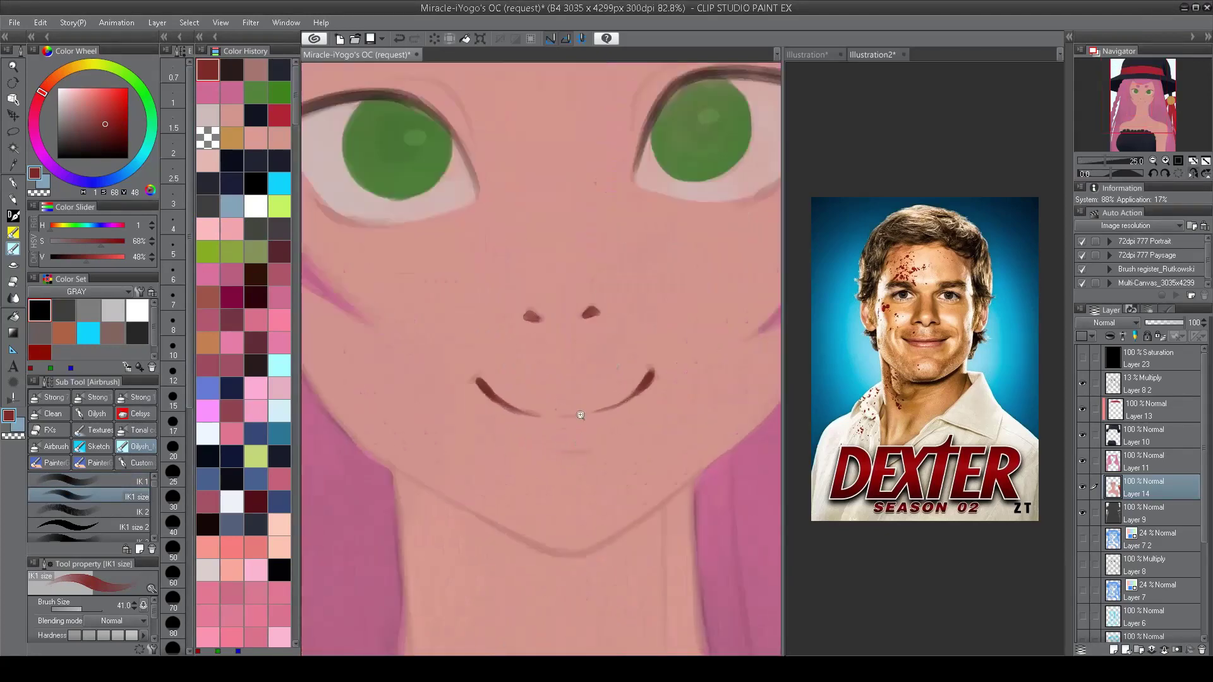
Step: Shade the upper lip with a soft layer of the dark red, using the IK 1 brush at 20.7
{"action": "left_click", "coordinate": [89, 482]}
{"action": "key", "text": "bracketright"}
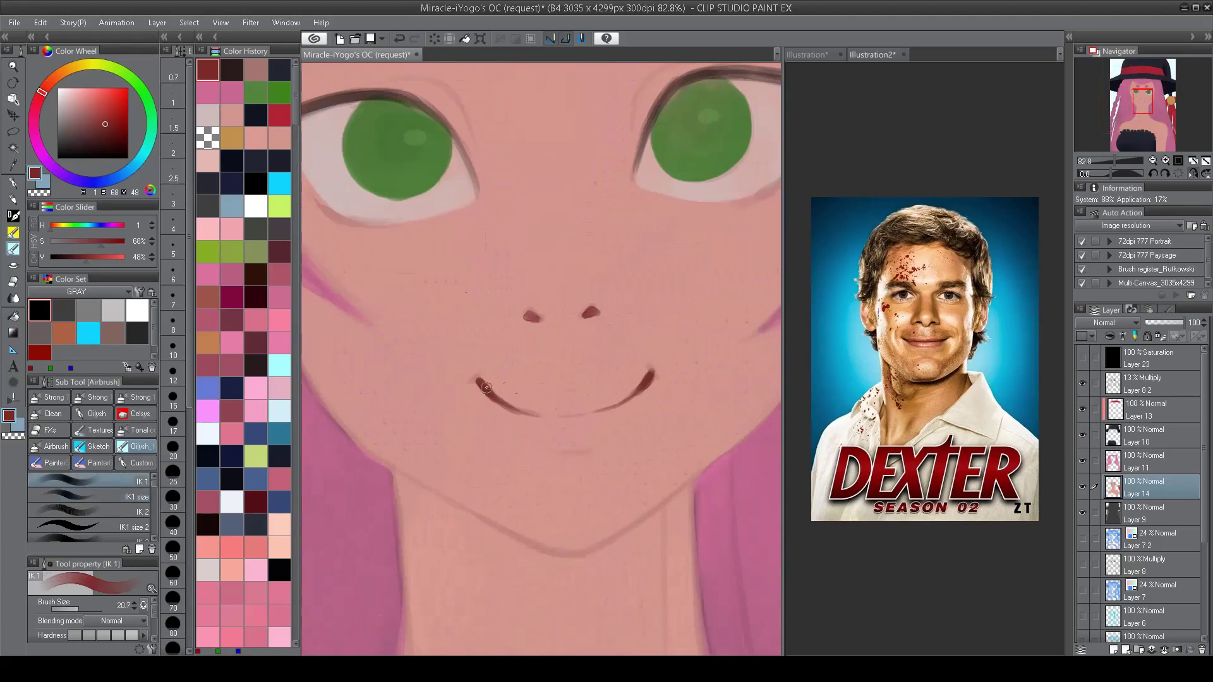
{"action": "mouse_move", "coordinate": [603, 393]}
{"action": "left_mouse_down"}
{"action": "mouse_move", "coordinate": [640, 383]}
{"action": "mouse_move", "coordinate": [542, 409]}
{"action": "mouse_move", "coordinate": [622, 394]}
{"action": "left_mouse_up"}
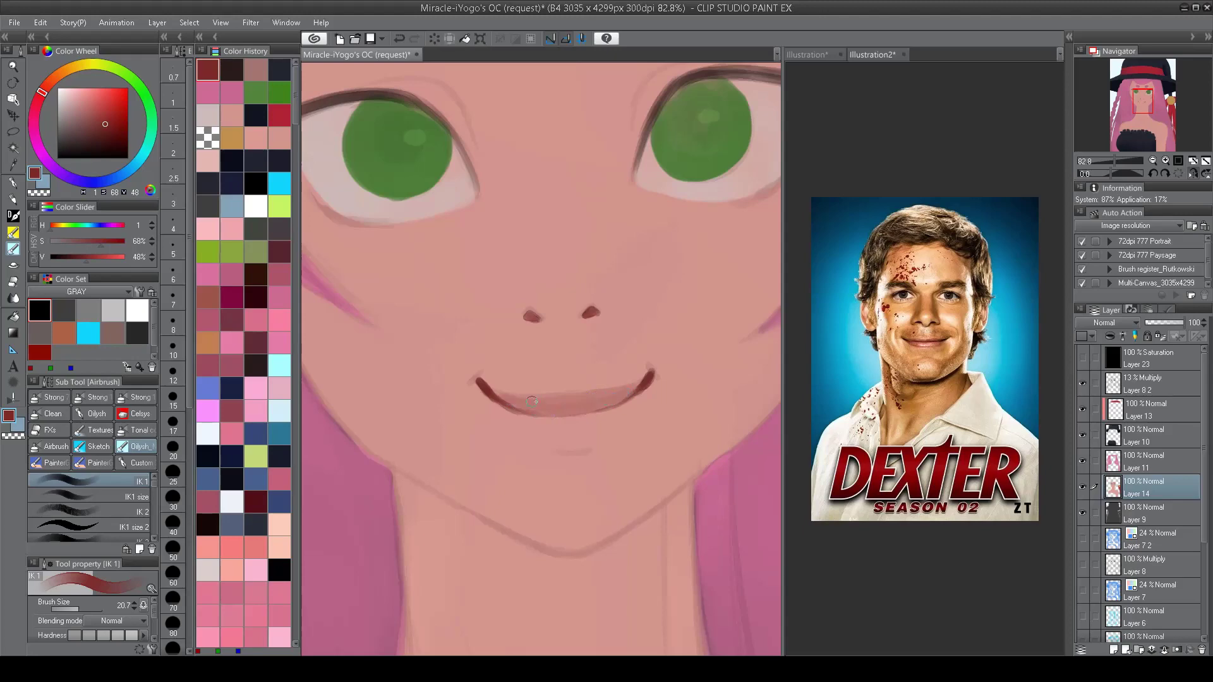
{"action": "scroll", "coordinate": [608, 377], "scroll_direction": "down", "scroll_amount": 5}
{"action": "scroll", "coordinate": [480, 377], "scroll_direction": "up", "scroll_amount": 4}
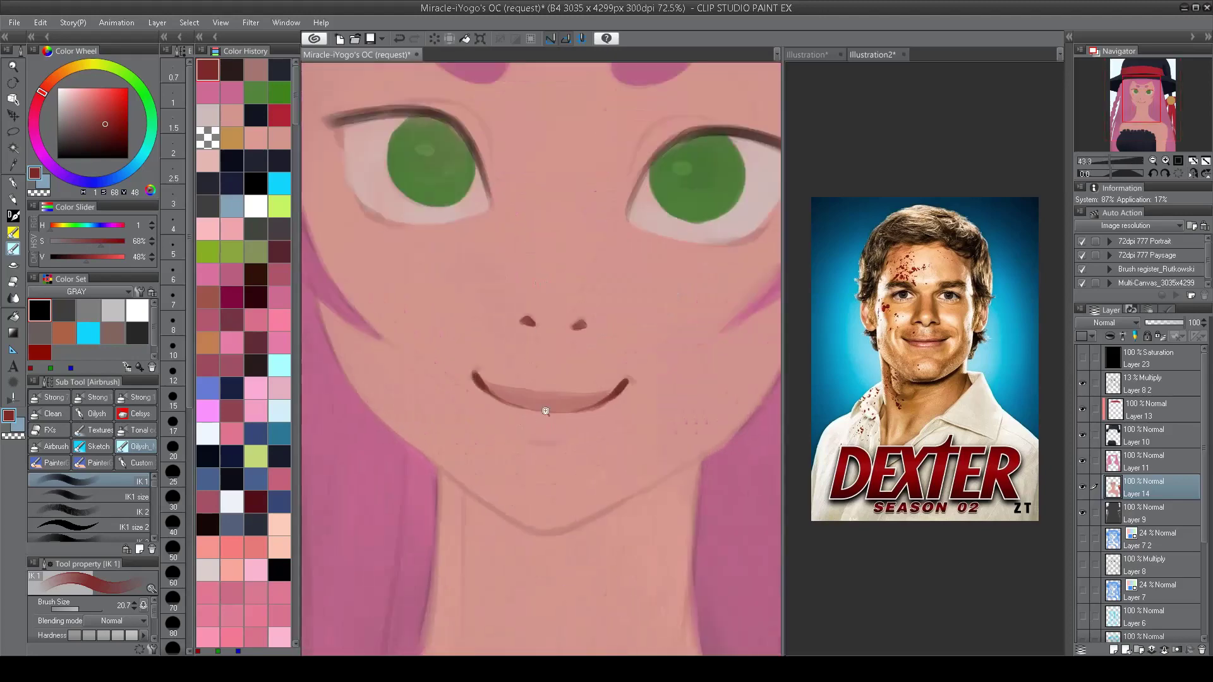
{"action": "key", "text": "bracketleft"}
{"action": "scroll", "coordinate": [493, 396], "scroll_direction": "down", "scroll_amount": 3}
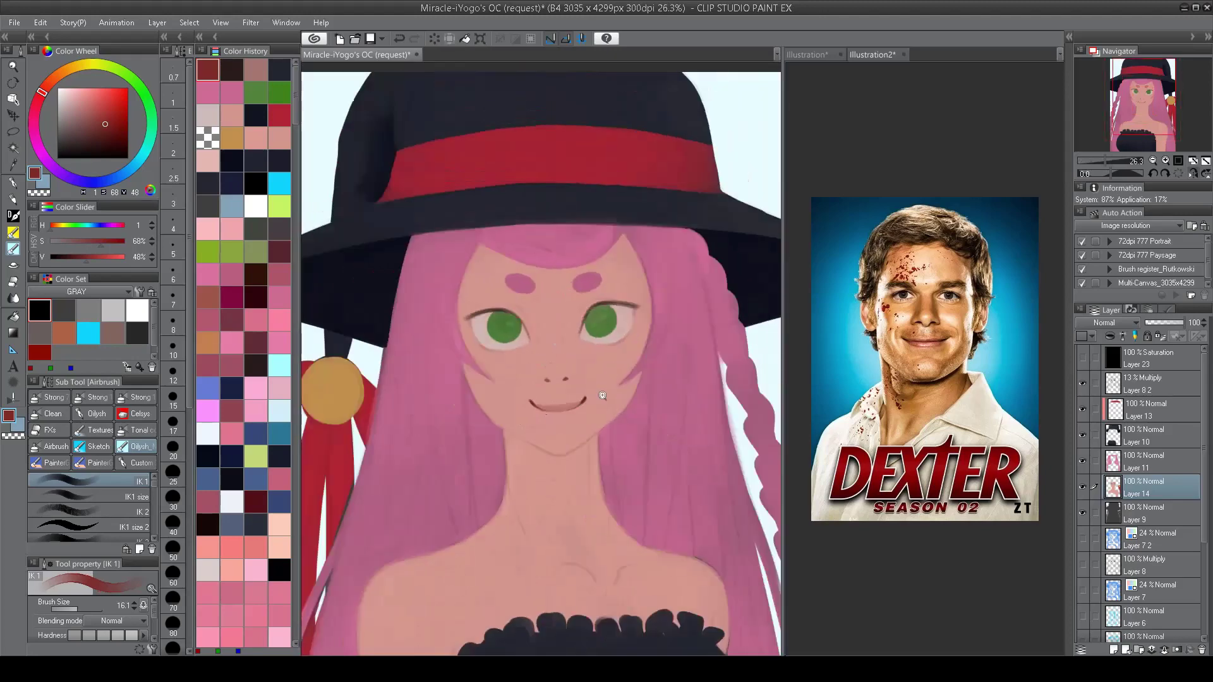
Step: Paint a full lower lip beneath the mouth line with a larger IK 1 brush, undoing the last two strokes
{"action": "scroll", "coordinate": [490, 404], "scroll_direction": "up", "scroll_amount": 3}
{"action": "key", "text": "bracketright"}
{"action": "mouse_move", "coordinate": [458, 391]}
{"action": "left_mouse_down"}
{"action": "mouse_move", "coordinate": [485, 420]}
{"action": "mouse_move", "coordinate": [524, 426]}
{"action": "mouse_move", "coordinate": [481, 404]}
{"action": "left_mouse_up"}
{"action": "scroll", "coordinate": [554, 395], "scroll_direction": "down", "scroll_amount": 5}
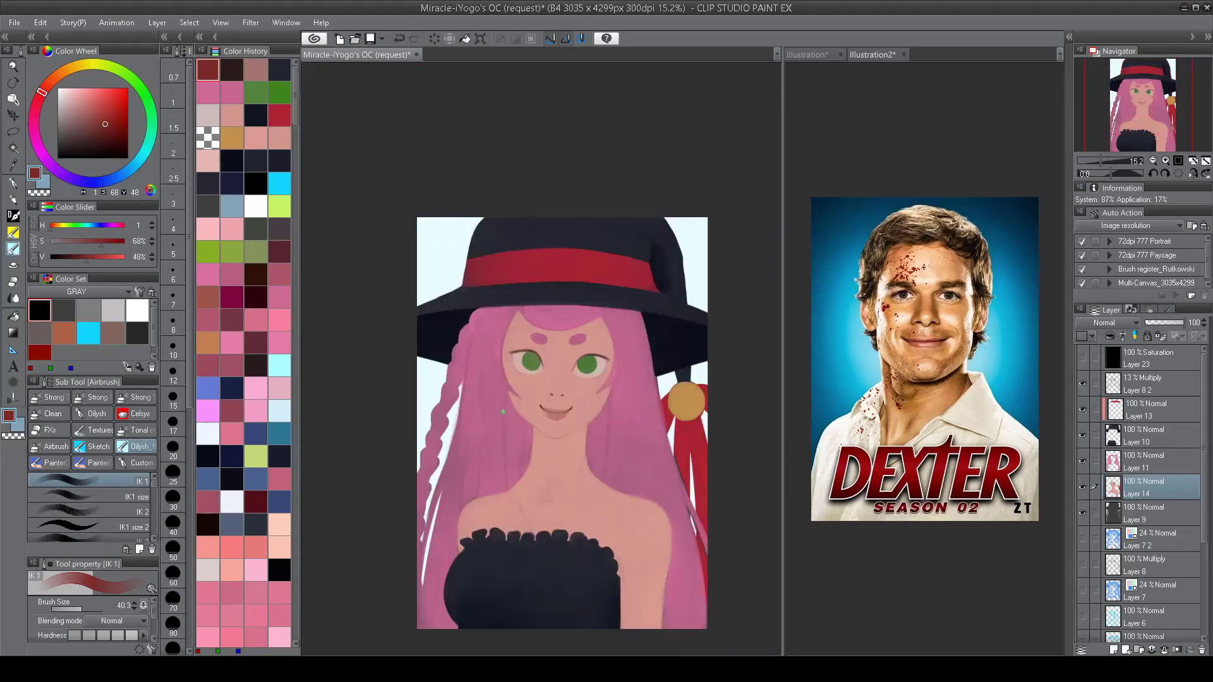
{"action": "scroll", "coordinate": [503, 412], "scroll_direction": "up", "scroll_amount": 5}
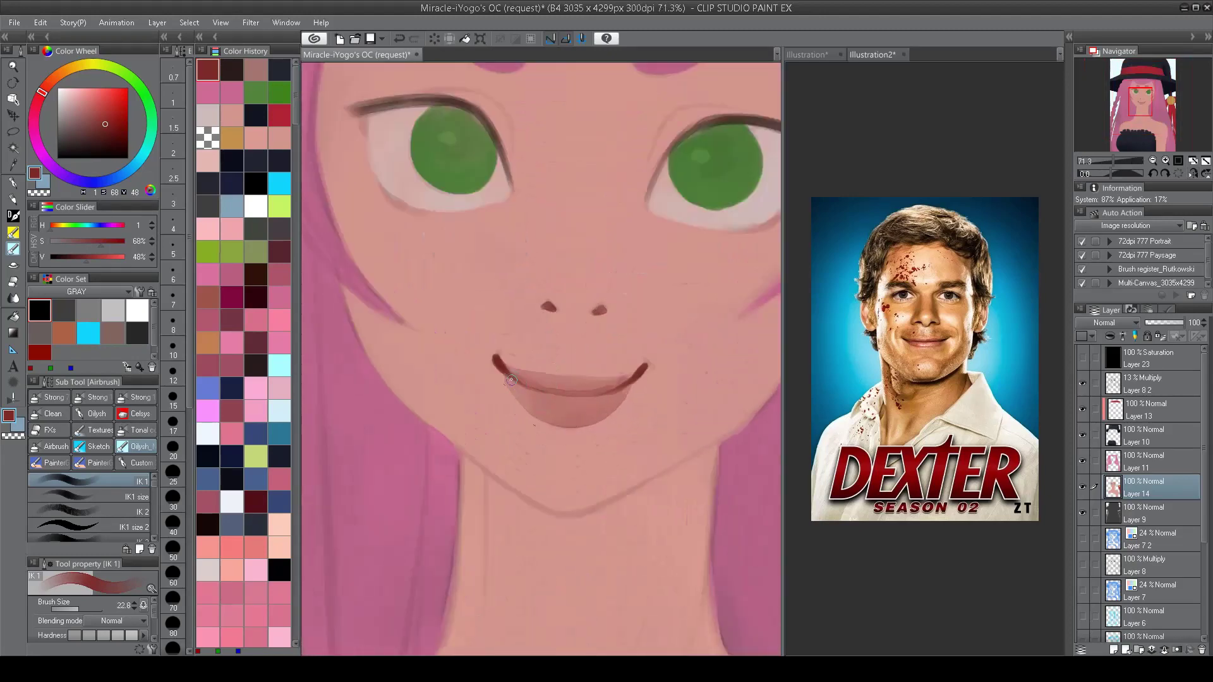
{"action": "key", "text": "ctrl+z"}
{"action": "key", "text": "ctrl+z"}
{"action": "scroll", "coordinate": [554, 405], "scroll_direction": "down", "scroll_amount": 5}
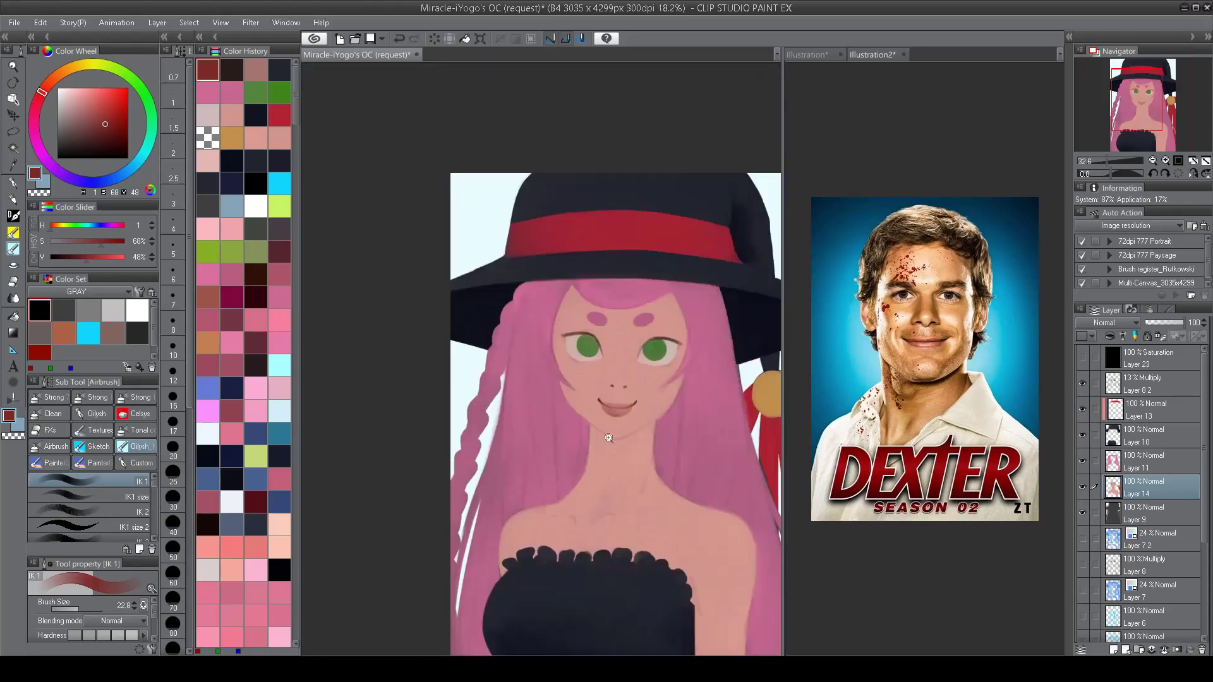
{"action": "scroll", "coordinate": [609, 435], "scroll_direction": "up", "scroll_amount": 4}
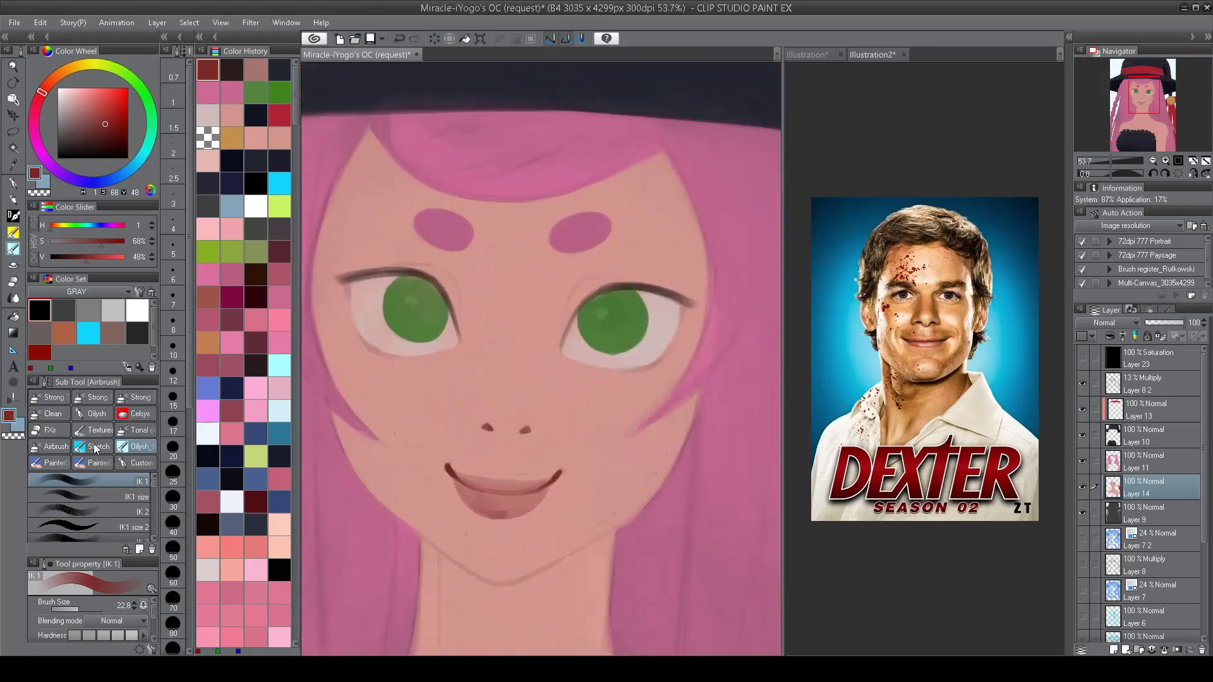
Step: Paint the eyelid creases above both eyes in the dark red with the IK1 size brush at 25.6
{"action": "left_click", "coordinate": [95, 496]}
{"action": "key", "text": "bracketleft"}
{"action": "mouse_move", "coordinate": [576, 305]}
{"action": "left_mouse_down"}
{"action": "mouse_move", "coordinate": [571, 332]}
{"action": "mouse_move", "coordinate": [679, 283]}
{"action": "left_mouse_up"}
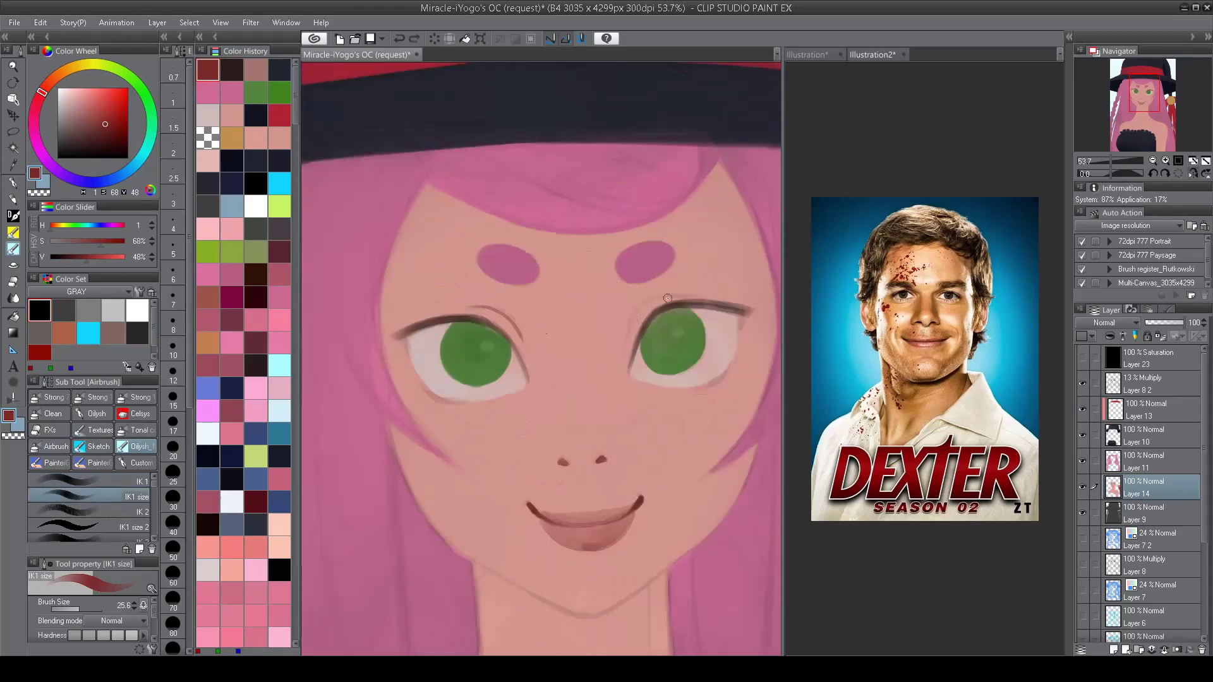
{"action": "scroll", "coordinate": [668, 298], "scroll_direction": "down", "scroll_amount": 5}
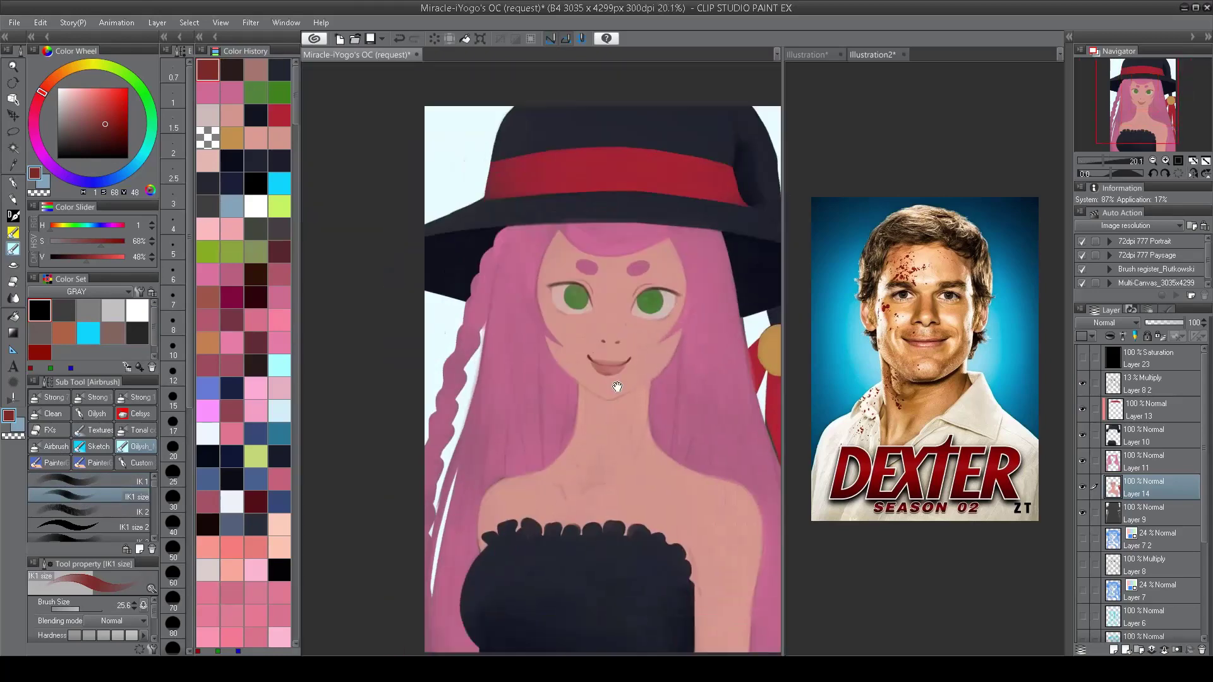
{"action": "scroll", "coordinate": [617, 386], "scroll_direction": "up", "scroll_amount": 1}
{"action": "scroll", "coordinate": [643, 275], "scroll_direction": "down", "scroll_amount": 1}
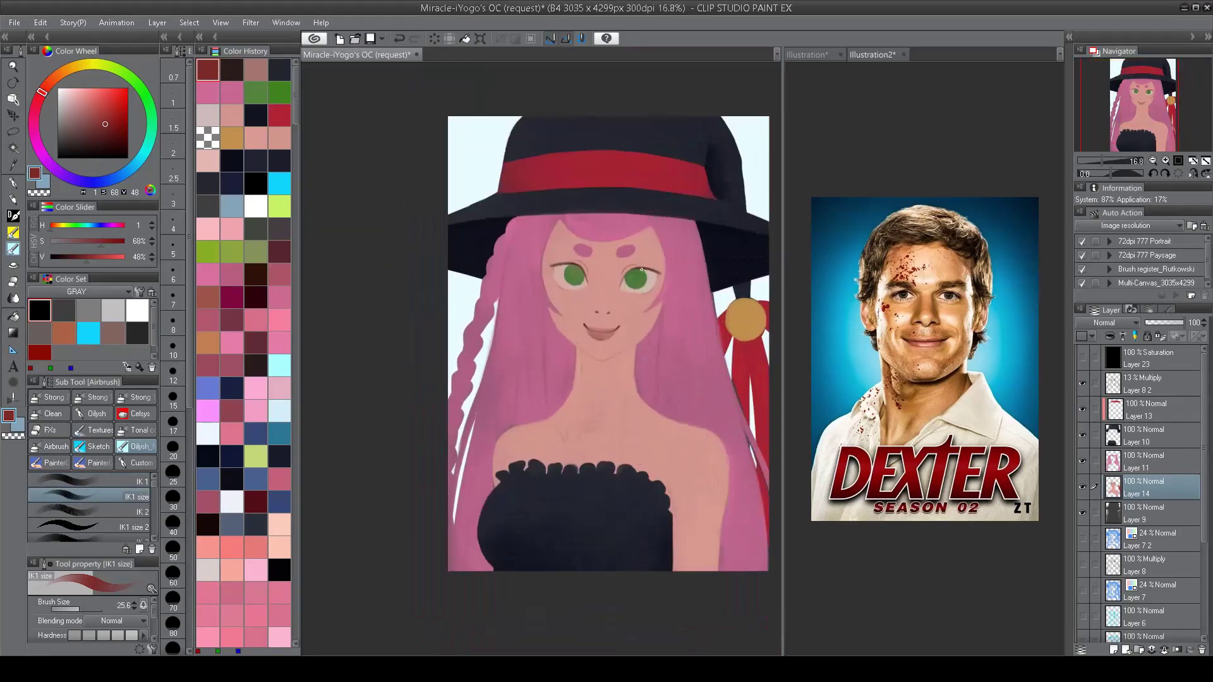
Step: Restore the line-art layer, Layer 8 2, to 100% opacity
{"action": "left_click", "coordinate": [1148, 386]}
{"action": "left_click_drag", "start_coordinate": [1167, 323], "coordinate": [1195, 328]}
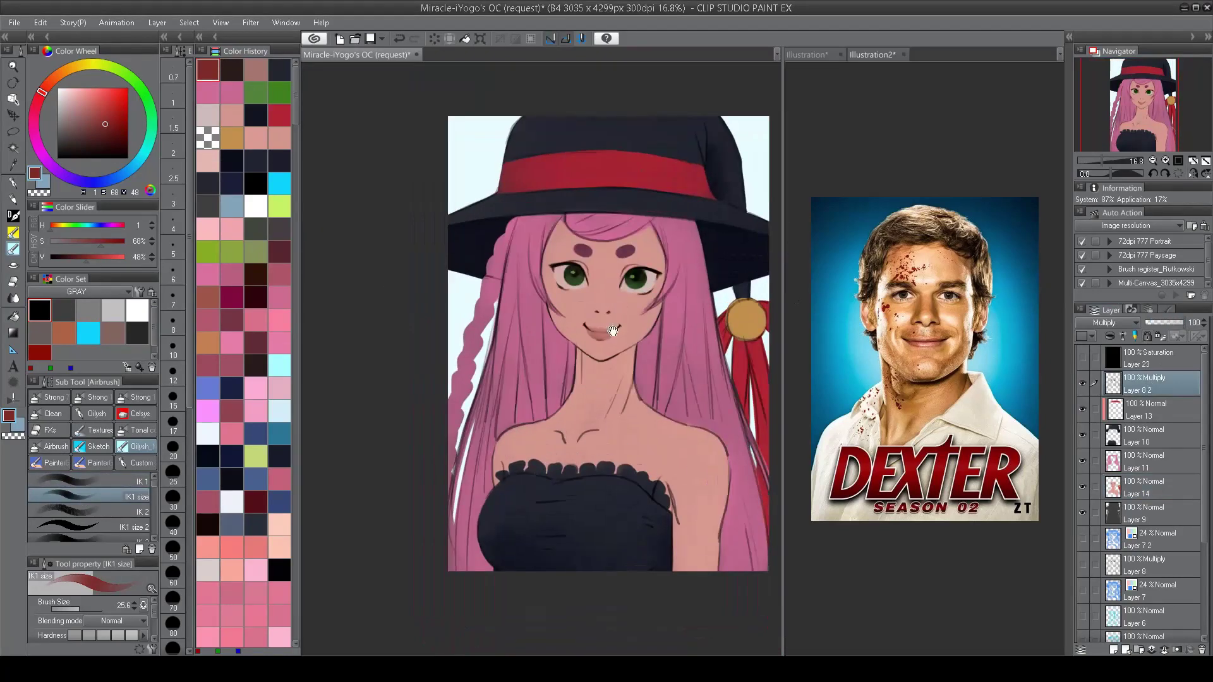
{"action": "scroll", "coordinate": [612, 331], "scroll_direction": "down", "scroll_amount": 1}
{"action": "scroll", "coordinate": [597, 270], "scroll_direction": "up", "scroll_amount": 2}
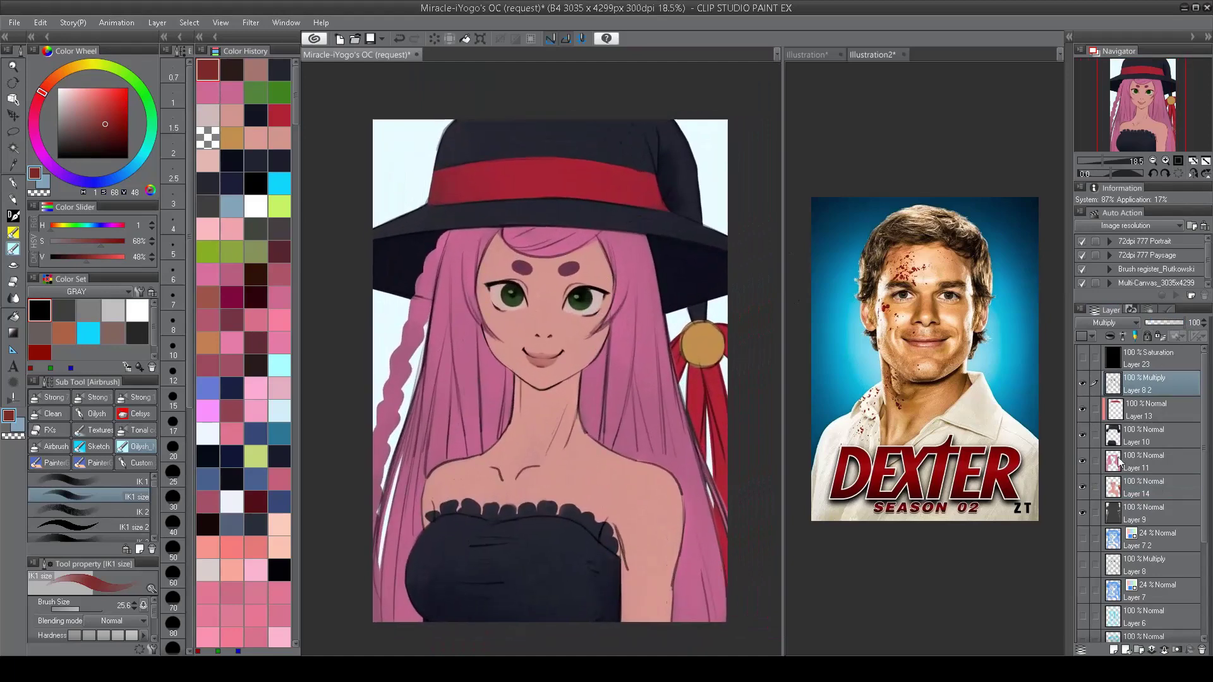
Step: Set the background layer, Layer 12, to Overlay and choose a dark teal, about H 195, S 41, V 32
{"action": "scroll", "coordinate": [1119, 464], "scroll_direction": "down", "scroll_amount": 3}
{"action": "left_click", "coordinate": [1121, 625]}
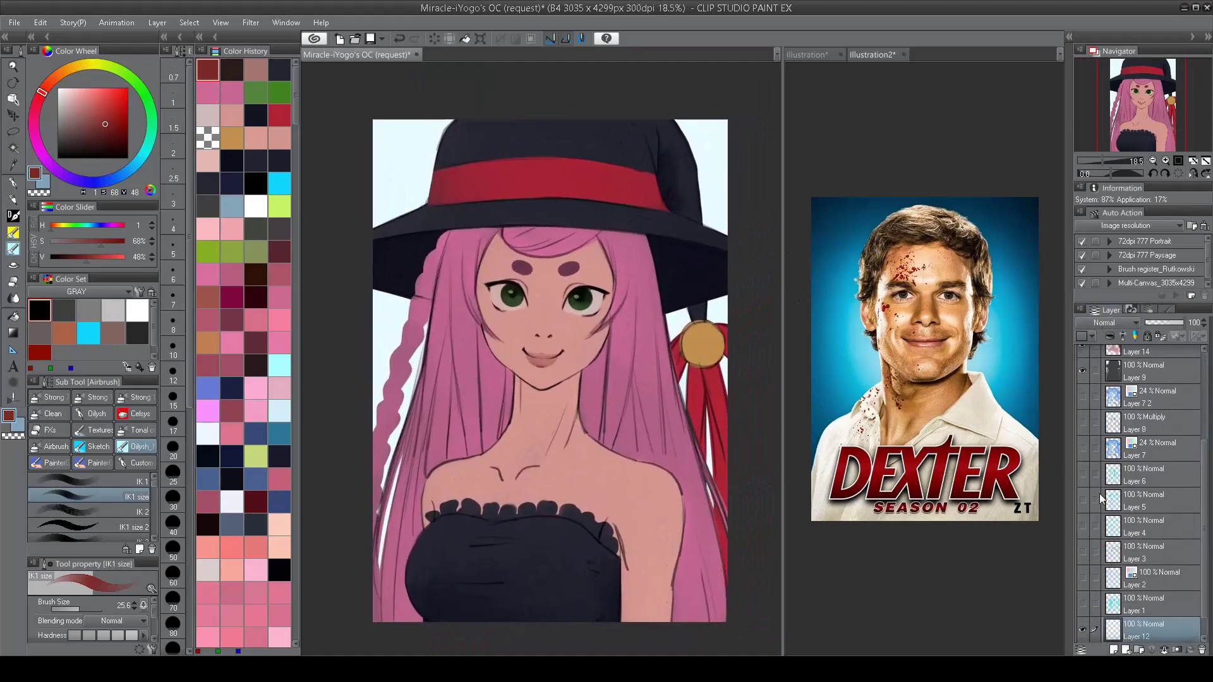
{"action": "key", "text": "alt"}
{"action": "left_click", "coordinate": [89, 133]}
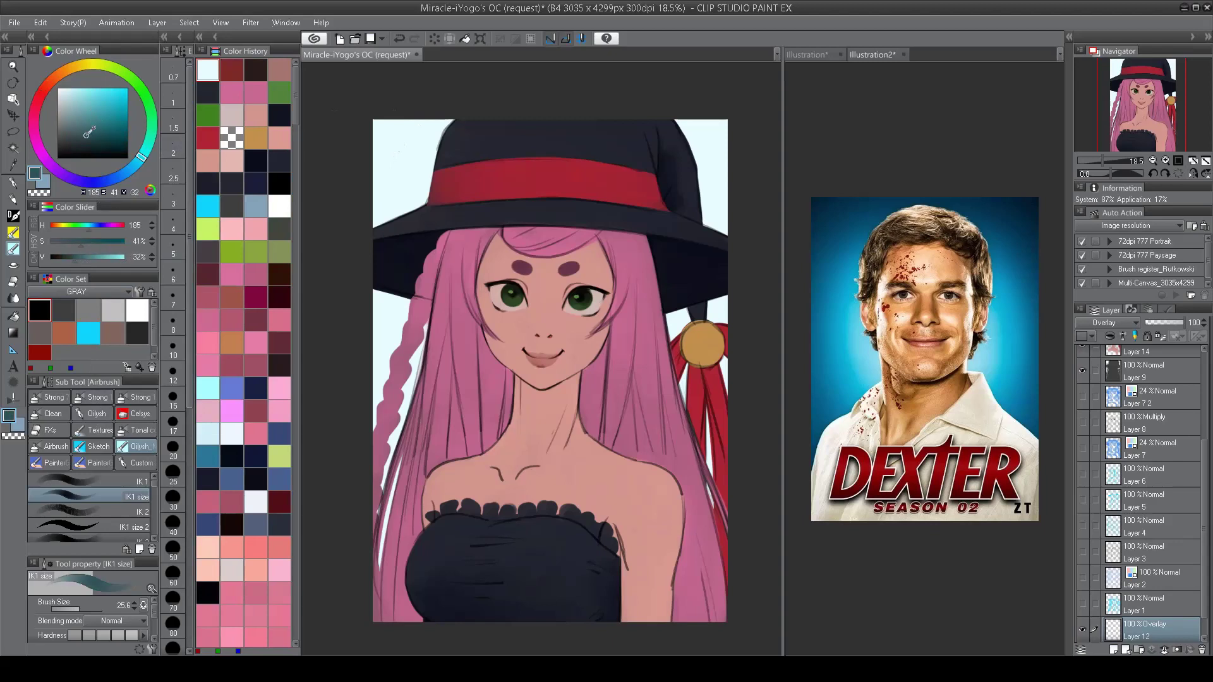
Step: Start painting the background texture in dark teal with a large DAUB Stroke 03 brush
{"action": "left_click", "coordinate": [14, 216]}
{"action": "scroll", "coordinate": [112, 552], "scroll_direction": "down", "scroll_amount": 2}
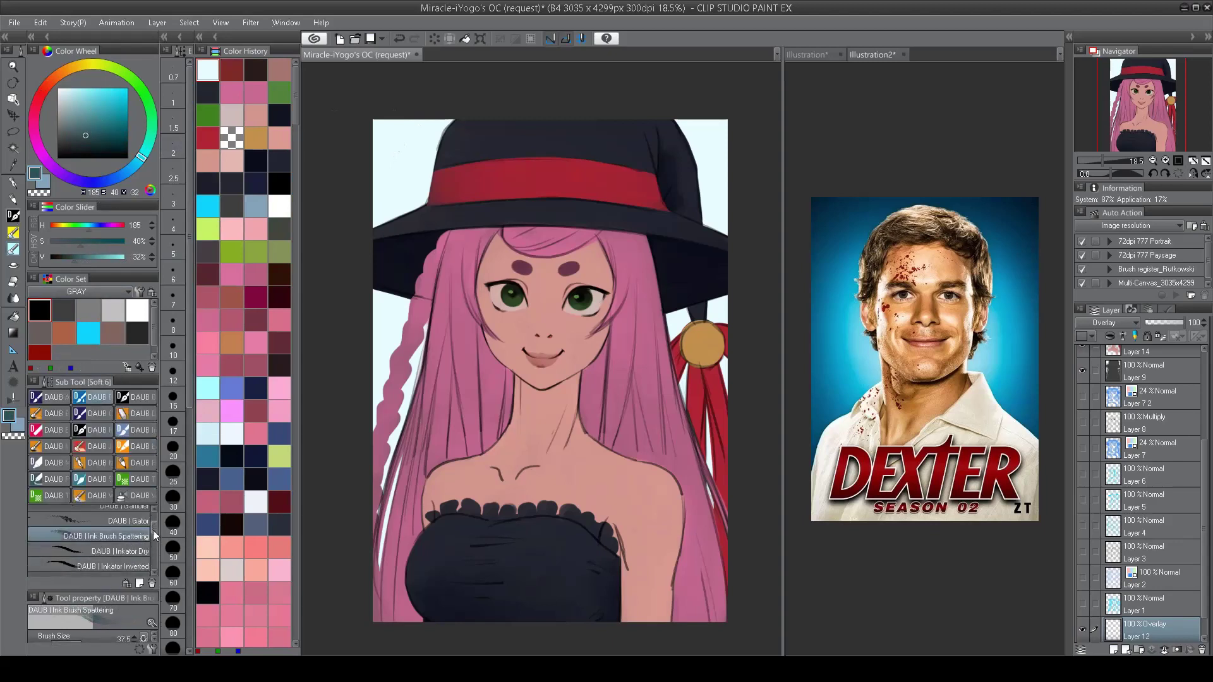
{"action": "left_click_drag", "start_coordinate": [153, 529], "coordinate": [154, 569]}
{"action": "left_click", "coordinate": [113, 545]}
{"action": "left_click", "coordinate": [391, 151]}
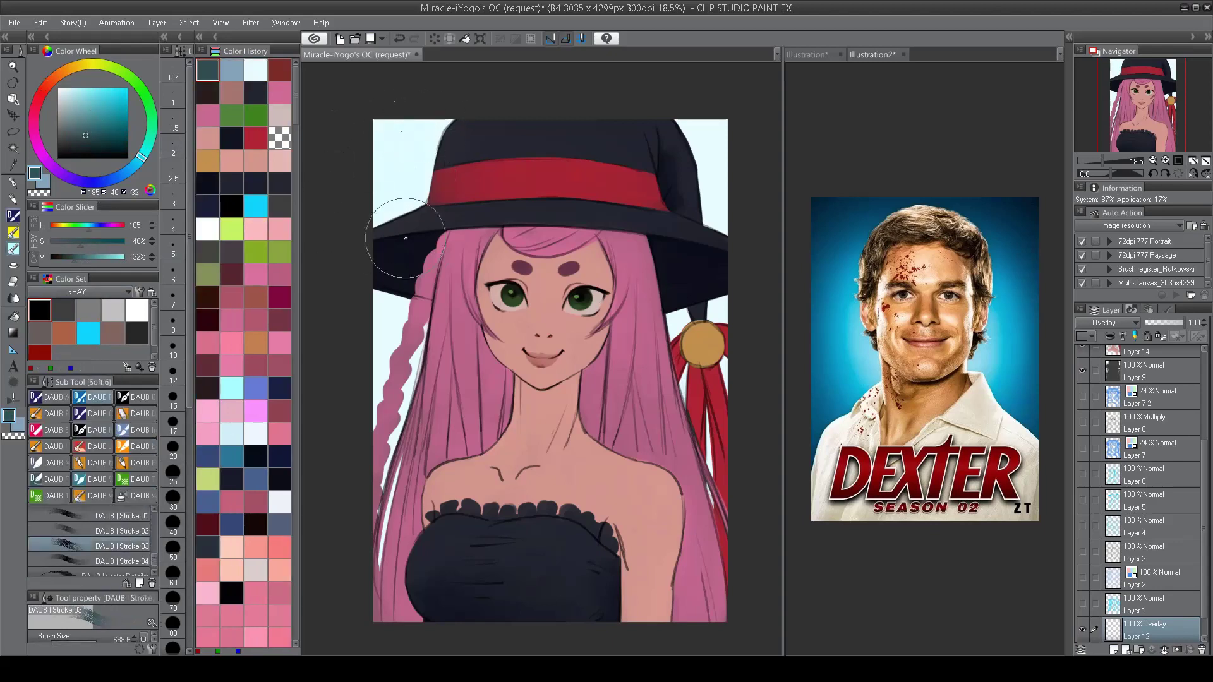
Step: Deepen the background with DAUB Stroke 04 and DAUB Water Detailer in a darker teal, H 195, S 59, V 22
{"action": "key", "text": "."}
{"action": "left_click", "coordinate": [373, 206], "text": "alt"}
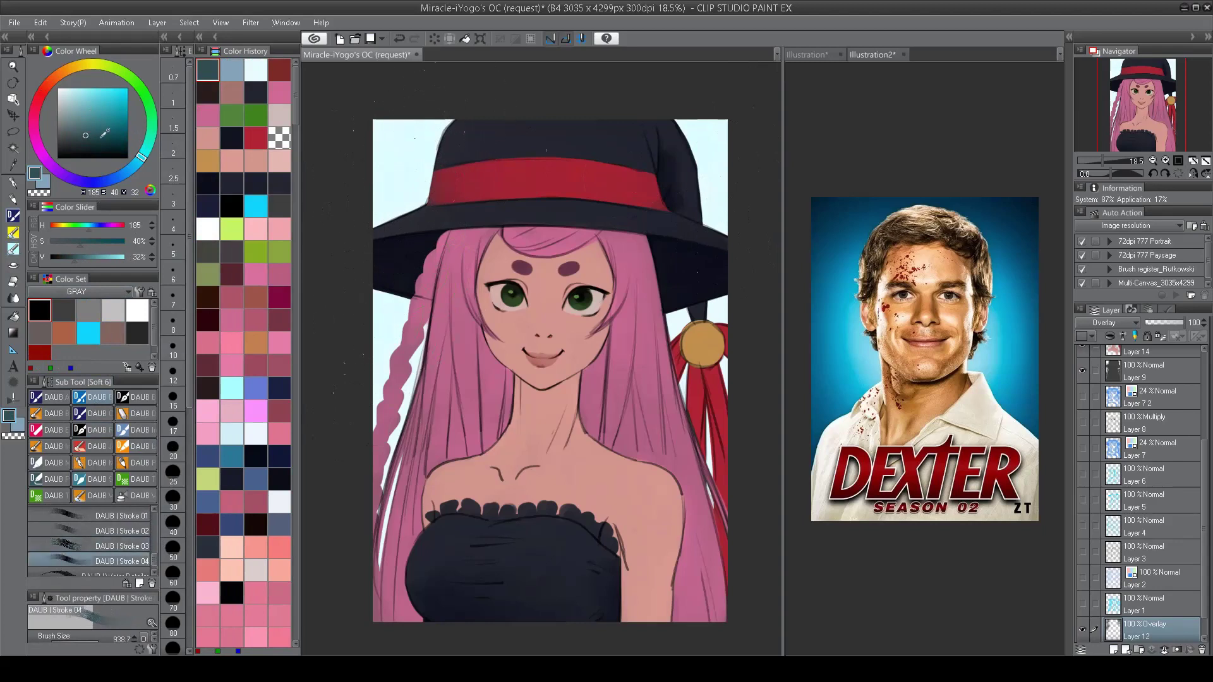
{"action": "key", "text": "."}
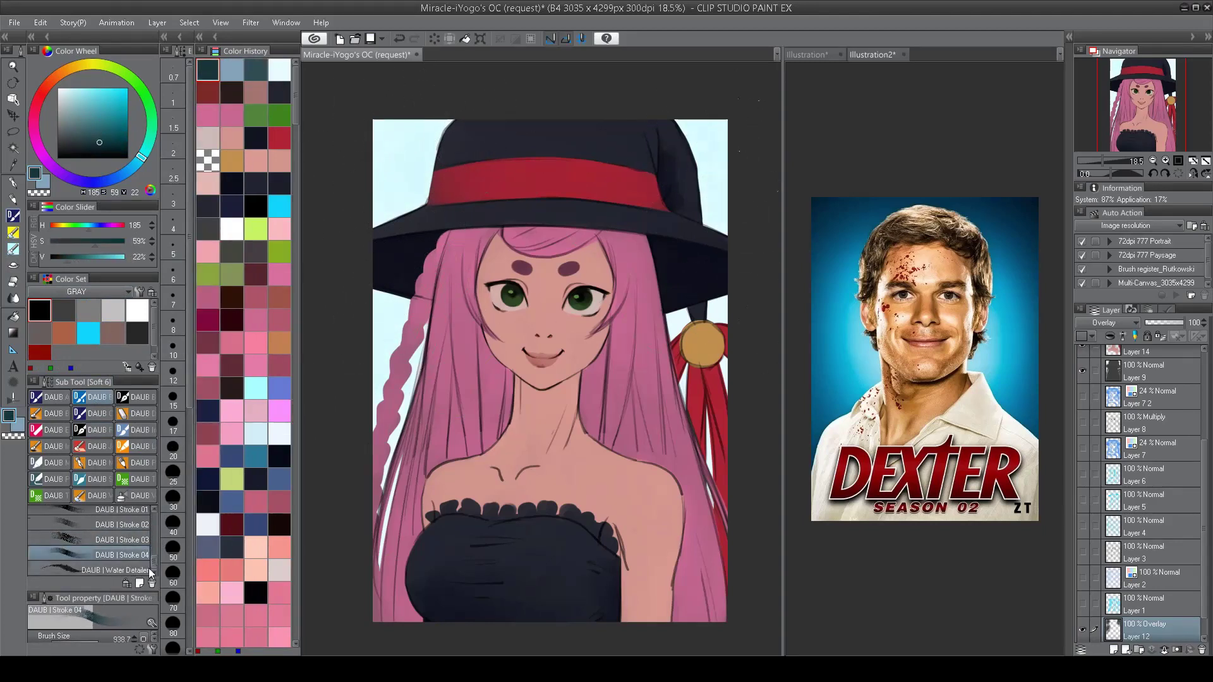
{"action": "left_click_drag", "start_coordinate": [424, 198], "coordinate": [466, 195]}
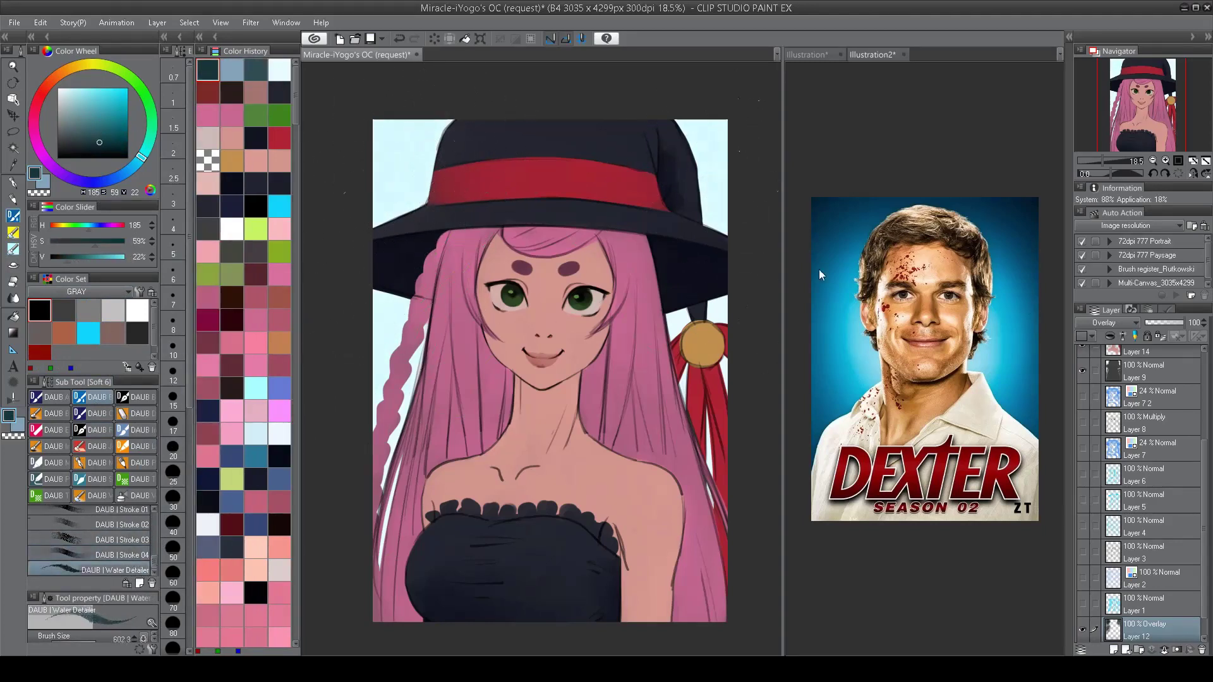
Step: Try the Multiply blending mode on Layer 12
{"action": "scroll", "coordinate": [1172, 495], "scroll_direction": "down", "scroll_amount": 1}
{"action": "left_click", "coordinate": [1105, 323]}
{"action": "left_click", "coordinate": [1104, 355]}
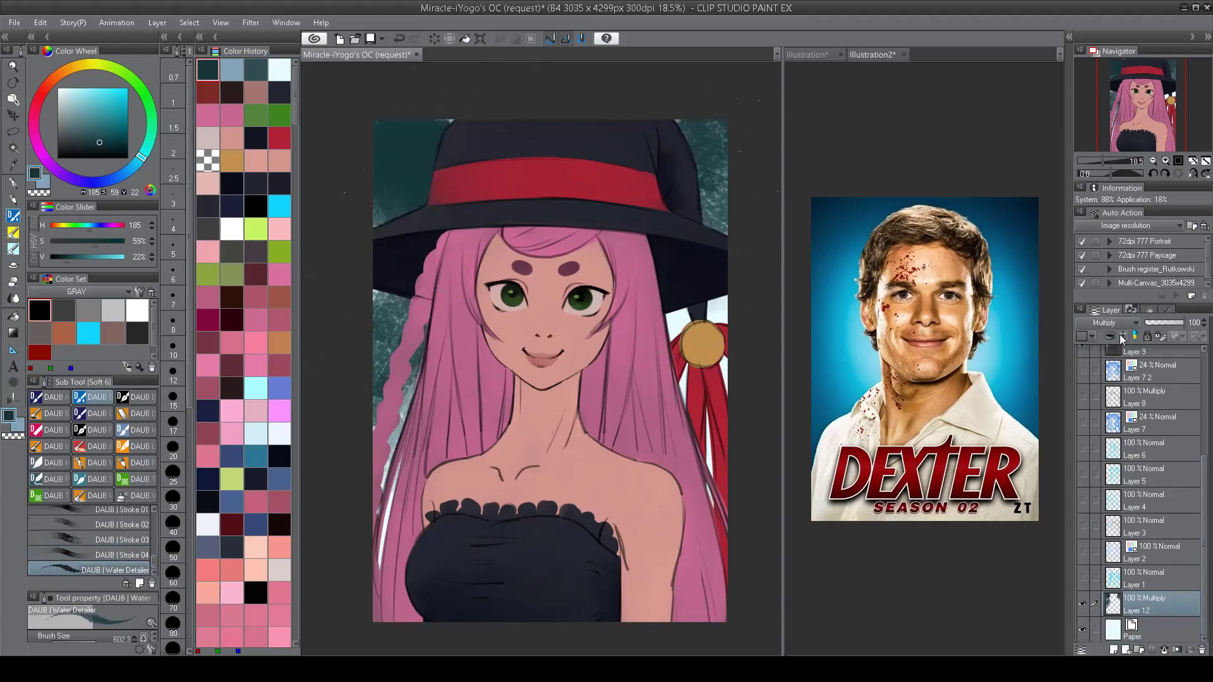
{"action": "key", "text": "ctrl+z"}
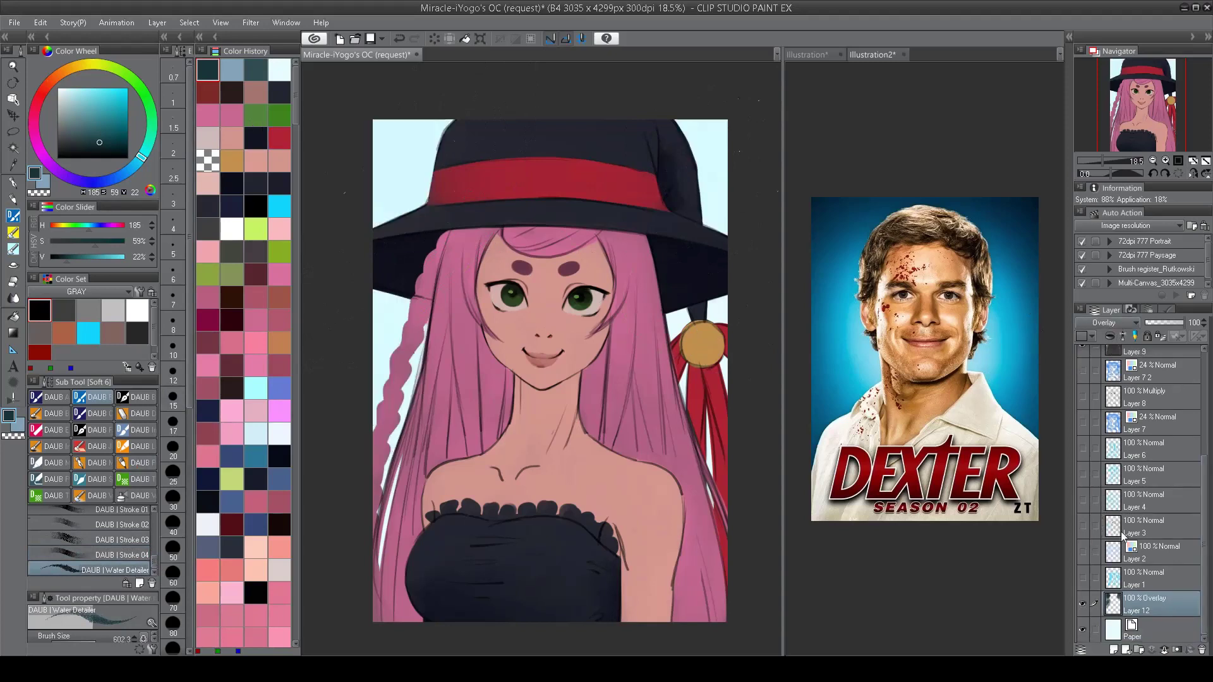
Step: Recolour the Paper layer a slightly deeper light blue and return to Layer 12
{"action": "double_click", "coordinate": [1113, 630]}
{"action": "key", "text": "Return"}
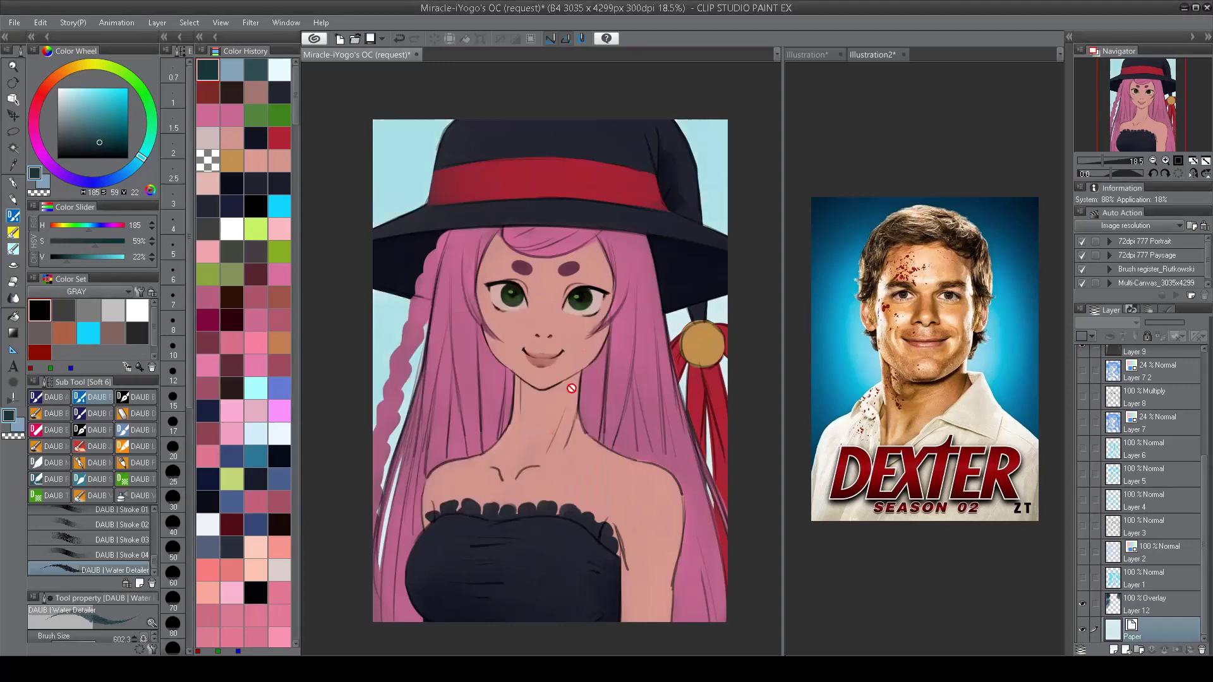
{"action": "left_click", "coordinate": [1148, 604]}
Step: Break the background colour into cloudy patches around the hat and hair with transparent DAUB Water Detailer strokes at 719.7
{"action": "mouse_move", "coordinate": [426, 187]}
{"action": "left_mouse_down"}
{"action": "mouse_move", "coordinate": [387, 310]}
{"action": "mouse_move", "coordinate": [389, 394]}
{"action": "left_mouse_up"}
{"action": "left_click_drag", "start_coordinate": [417, 126], "coordinate": [443, 164]}
{"action": "left_click_drag", "start_coordinate": [695, 126], "coordinate": [716, 216]}
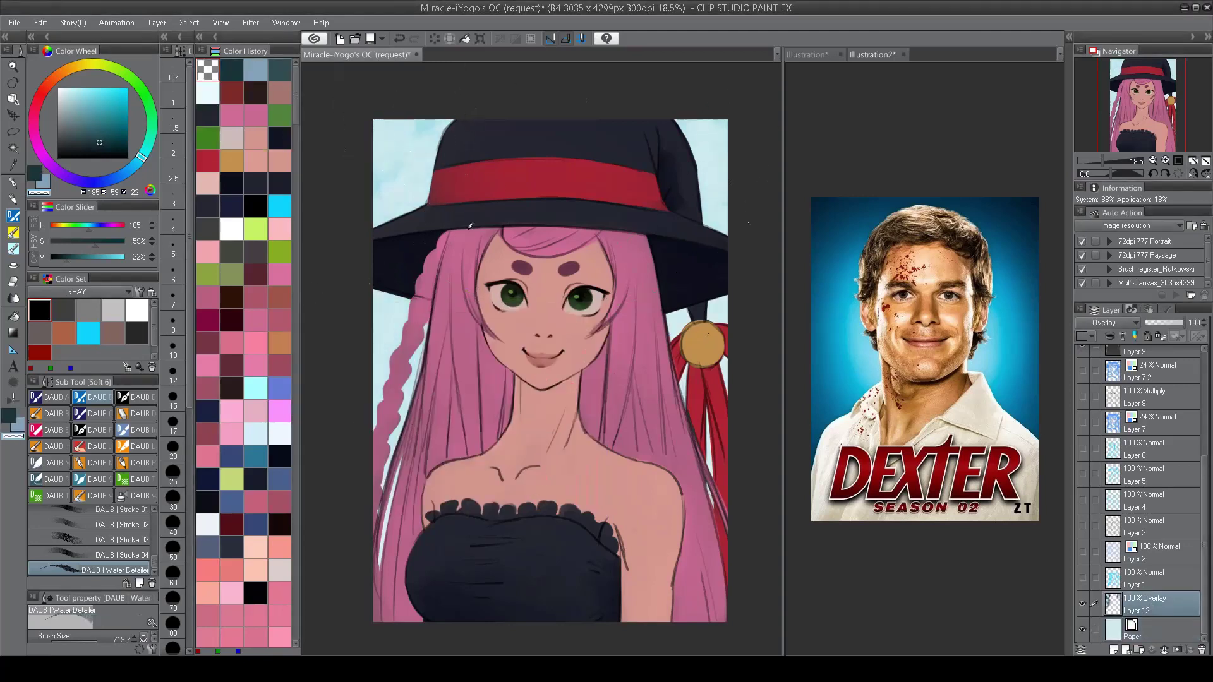
{"action": "left_click_drag", "start_coordinate": [404, 190], "coordinate": [378, 221]}
{"action": "left_click_drag", "start_coordinate": [391, 290], "coordinate": [386, 423]}
{"action": "scroll", "coordinate": [375, 218], "scroll_direction": "up", "scroll_amount": 5}
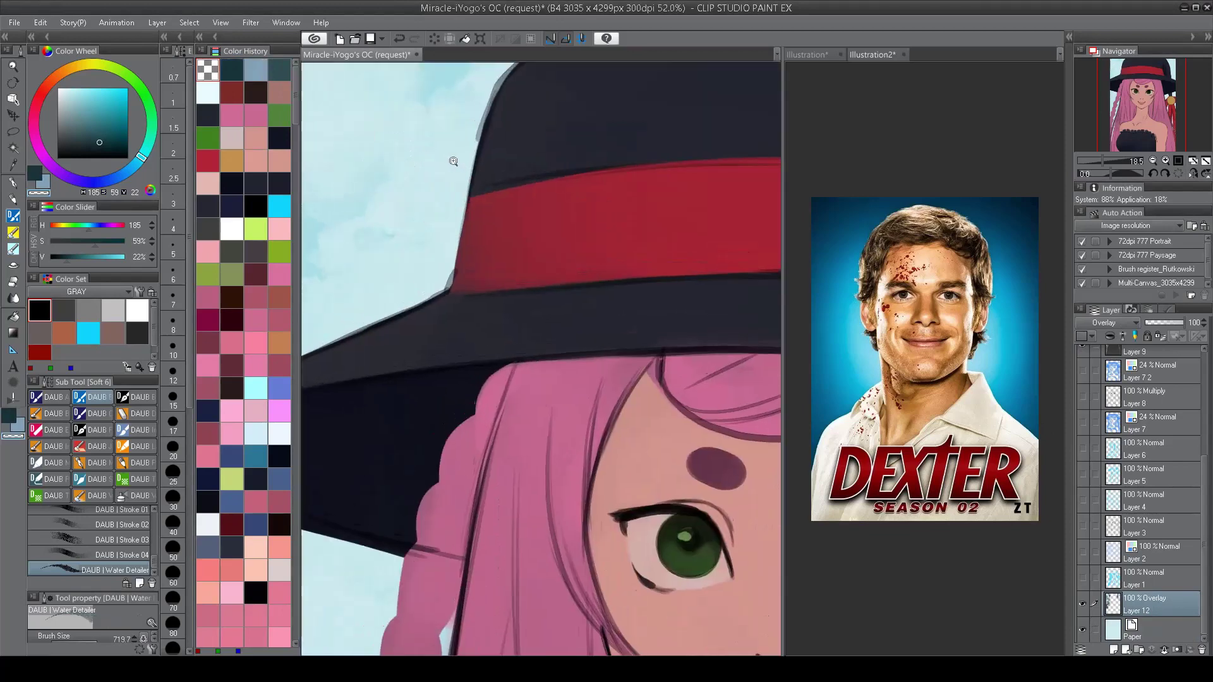
{"action": "scroll", "coordinate": [442, 253], "scroll_direction": "down", "scroll_amount": 6}
{"action": "scroll", "coordinate": [603, 168], "scroll_direction": "up", "scroll_amount": 3}
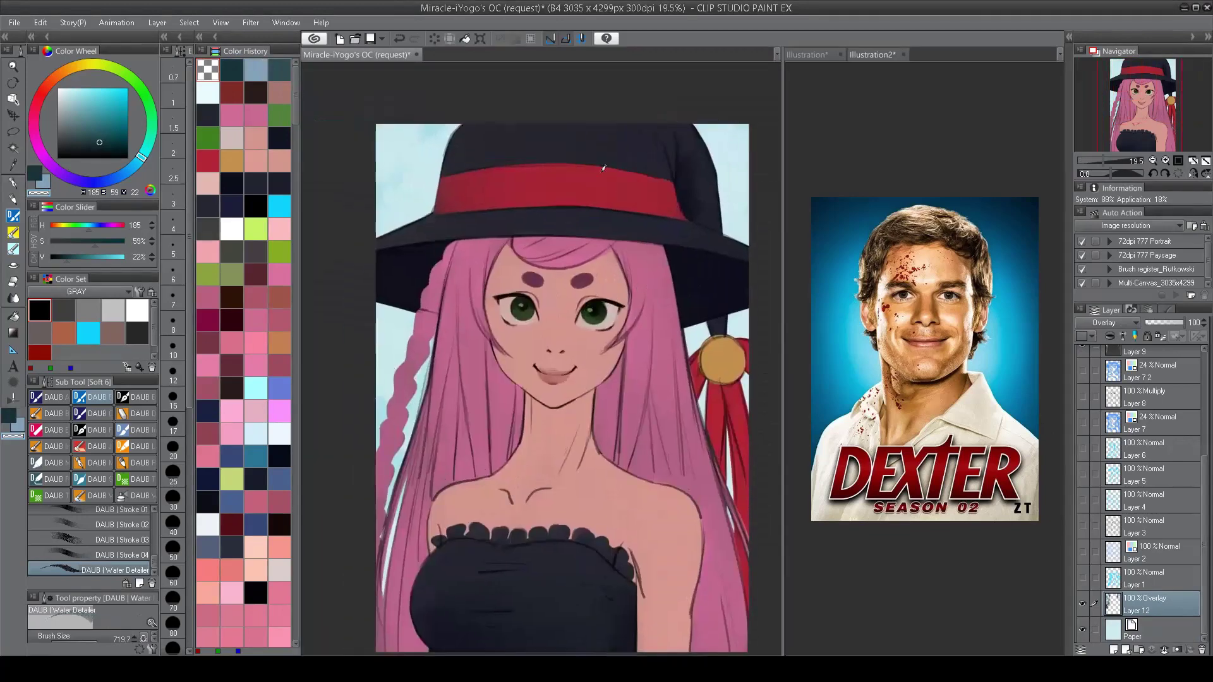
Step: Set Layer 12 to Multiply and fade its dark cloud patches with larger transparent DAUB Water Detailer strokes, undoing the last one
{"action": "left_click", "coordinate": [1108, 322]}
{"action": "left_click", "coordinate": [1097, 347]}
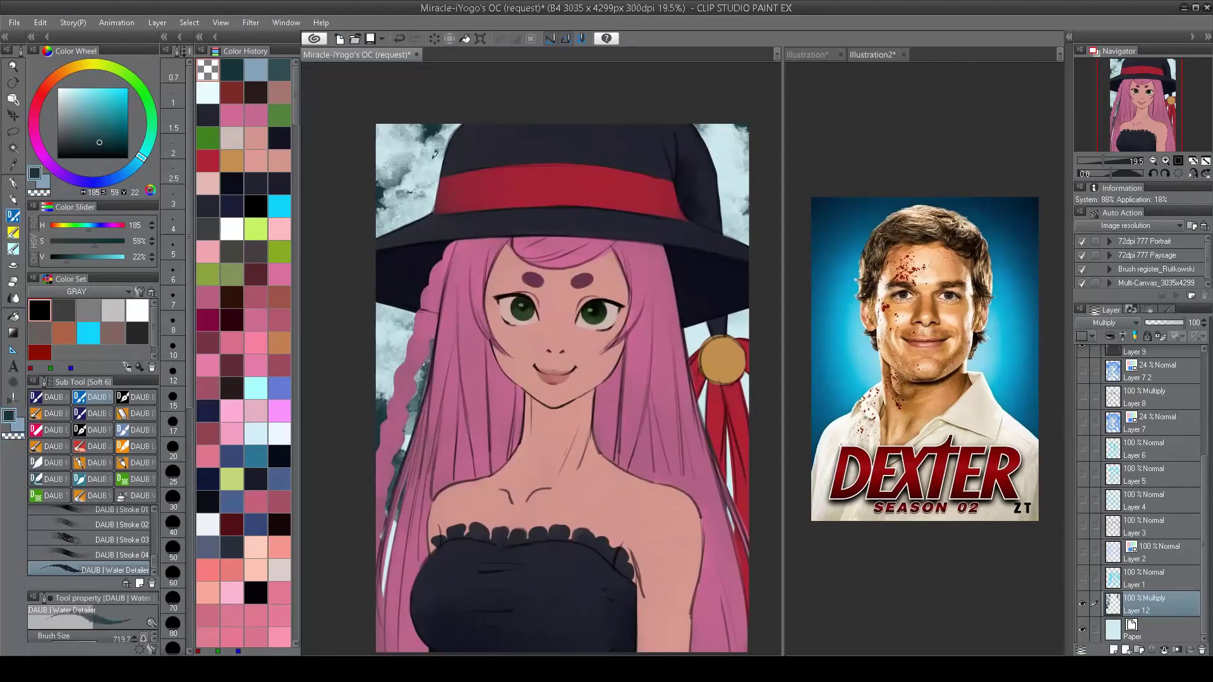
{"action": "mouse_move", "coordinate": [455, 136]}
{"action": "left_mouse_down"}
{"action": "mouse_move", "coordinate": [427, 114]}
{"action": "mouse_move", "coordinate": [392, 234]}
{"action": "mouse_move", "coordinate": [464, 218]}
{"action": "mouse_move", "coordinate": [380, 428]}
{"action": "left_mouse_up"}
{"action": "key", "text": "ctrl+z"}
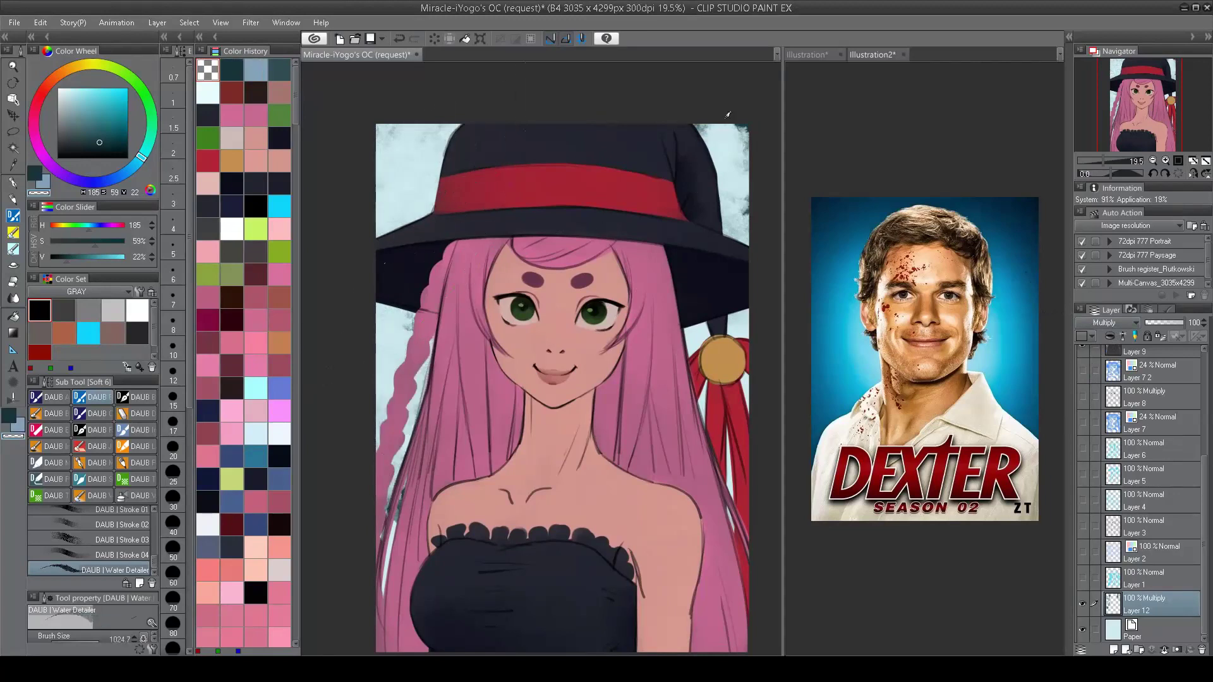
Step: Sample a pale blue from the background and paint soft clouds around the hat with DAUB Water Detailer at 1358.1
{"action": "left_click", "coordinate": [395, 142], "text": "alt"}
{"action": "mouse_move", "coordinate": [436, 169]}
{"action": "left_mouse_down"}
{"action": "mouse_move", "coordinate": [521, 248]}
{"action": "mouse_move", "coordinate": [461, 212]}
{"action": "mouse_move", "coordinate": [389, 223]}
{"action": "mouse_move", "coordinate": [384, 445]}
{"action": "mouse_move", "coordinate": [426, 318]}
{"action": "mouse_move", "coordinate": [744, 130]}
{"action": "mouse_move", "coordinate": [738, 231]}
{"action": "left_mouse_up"}
{"action": "scroll", "coordinate": [738, 231], "scroll_direction": "down", "scroll_amount": 3}
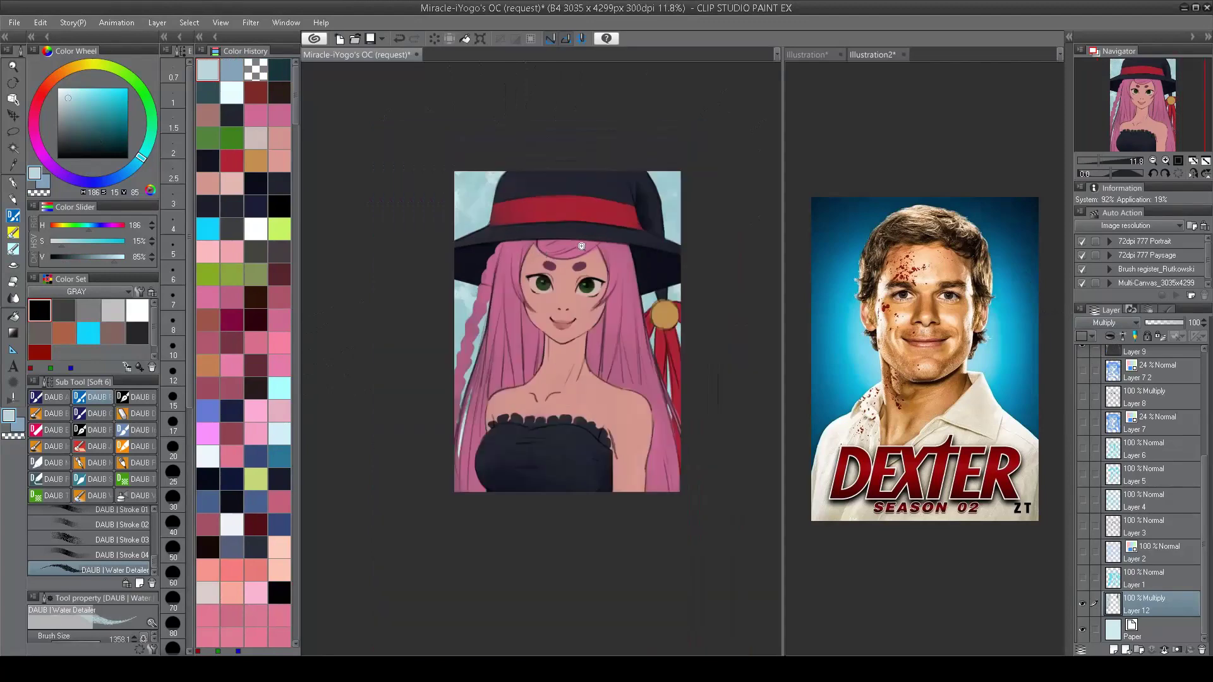
{"action": "scroll", "coordinate": [542, 344], "scroll_direction": "up", "scroll_amount": 2}
Step: Add a Glow dodge layer above Layer 12 and draw a circular foreground-to-transparent teal gradient outward from the figure's centre
{"action": "left_click", "coordinate": [1113, 649]}
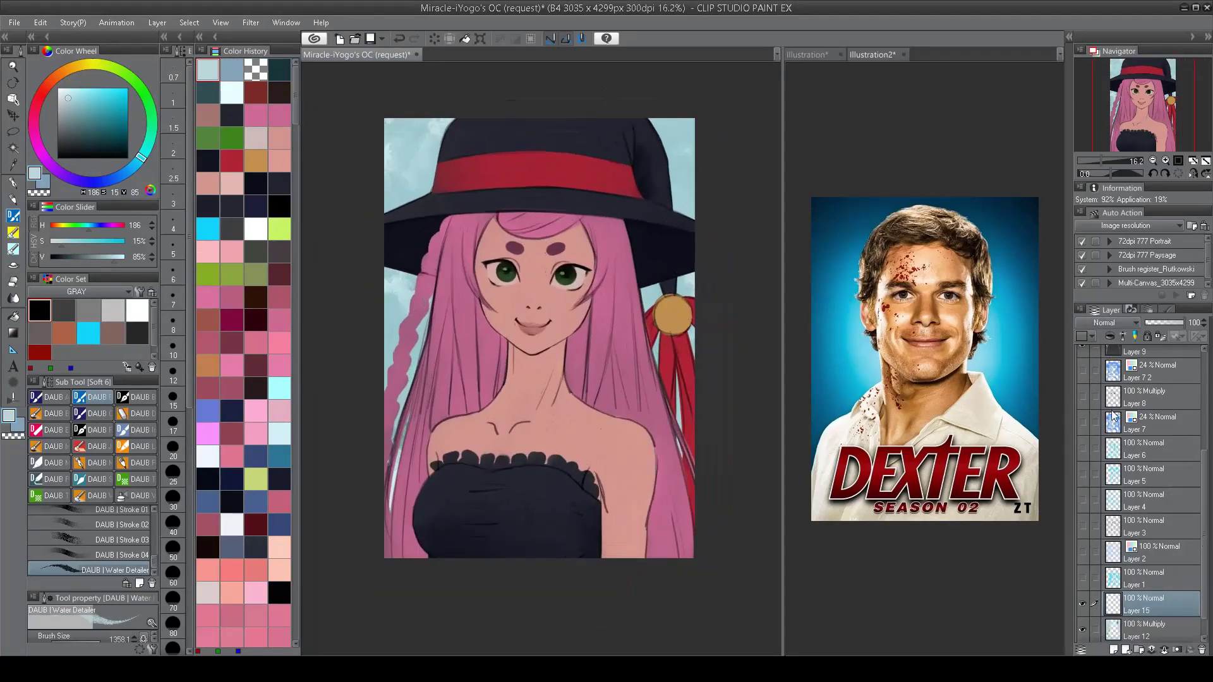
{"action": "left_click", "coordinate": [12, 333]}
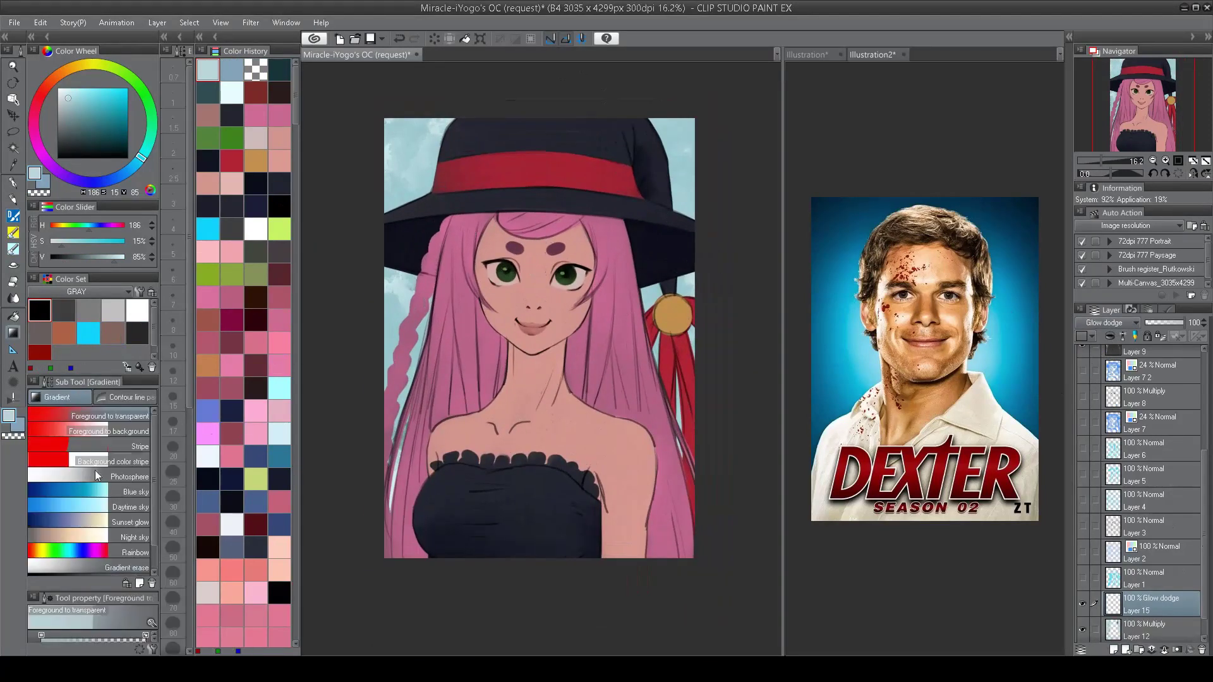
{"action": "left_click_drag", "start_coordinate": [117, 544], "coordinate": [116, 535]}
{"action": "scroll", "coordinate": [588, 363], "scroll_direction": "down", "scroll_amount": 2}
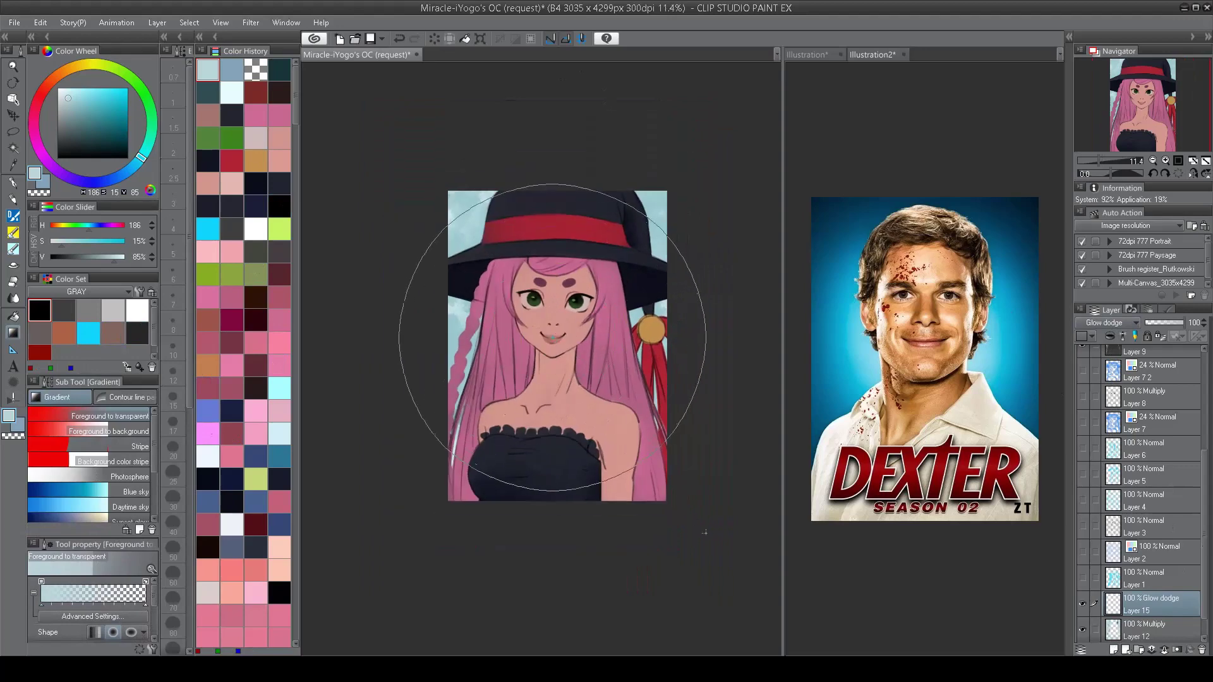
{"action": "scroll", "coordinate": [581, 325], "scroll_direction": "up", "scroll_amount": 1}
{"action": "left_click", "coordinate": [93, 110]}
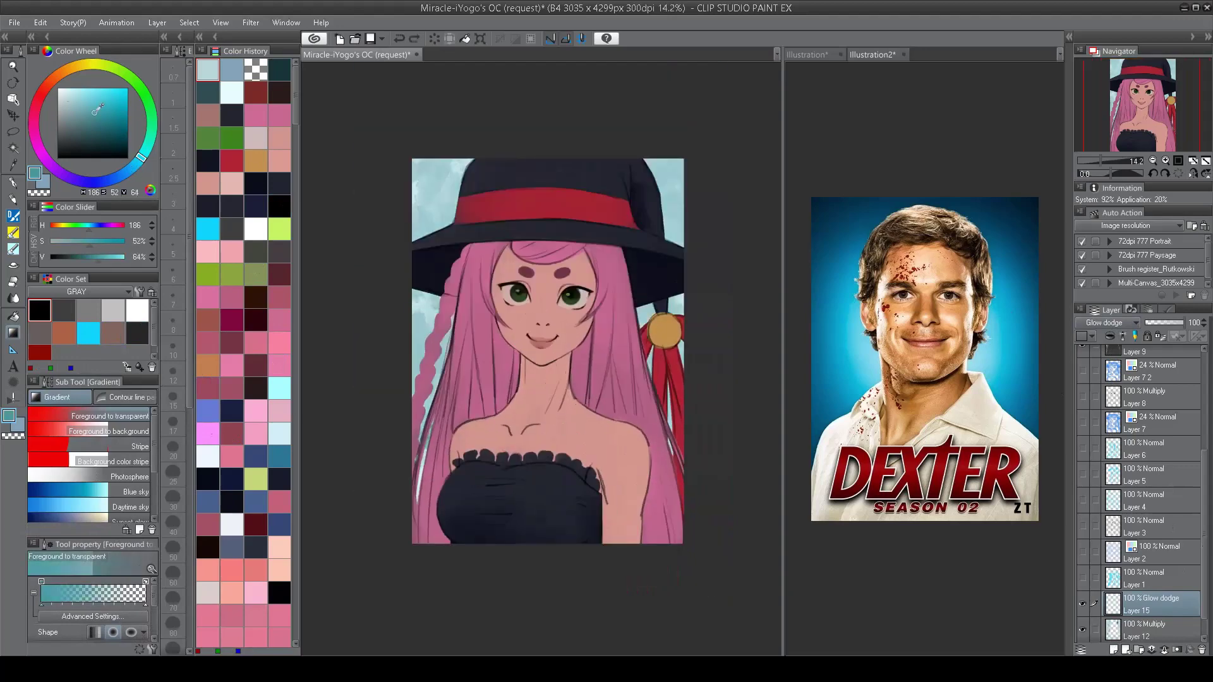
{"action": "mouse_move", "coordinate": [542, 340]}
{"action": "left_mouse_down"}
{"action": "mouse_move", "coordinate": [541, 234]}
{"action": "mouse_move", "coordinate": [545, 364]}
{"action": "left_mouse_up"}
Step: Switch the gradient layer to Add (Glow) and toggle its visibility to compare the background with and without it
{"action": "scroll", "coordinate": [1105, 323], "scroll_direction": "down", "scroll_amount": 2}
{"action": "left_click", "coordinate": [1082, 604]}
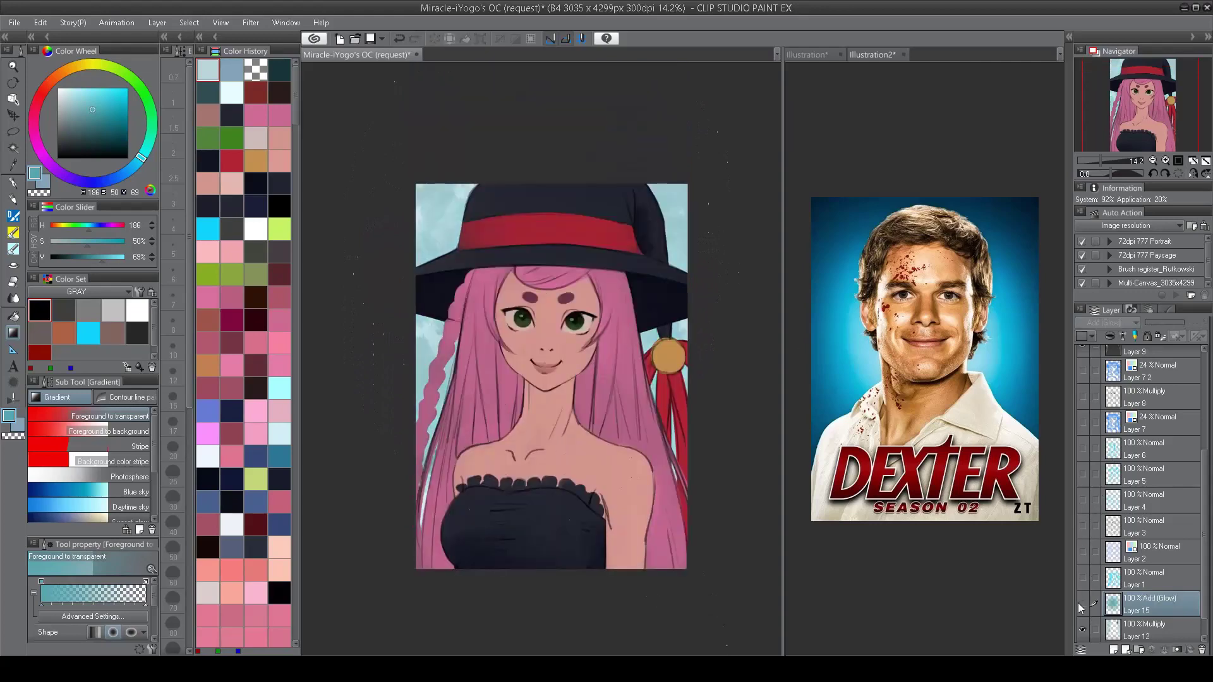
{"action": "left_click", "coordinate": [1082, 604]}
{"action": "scroll", "coordinate": [655, 435], "scroll_direction": "up", "scroll_amount": 2}
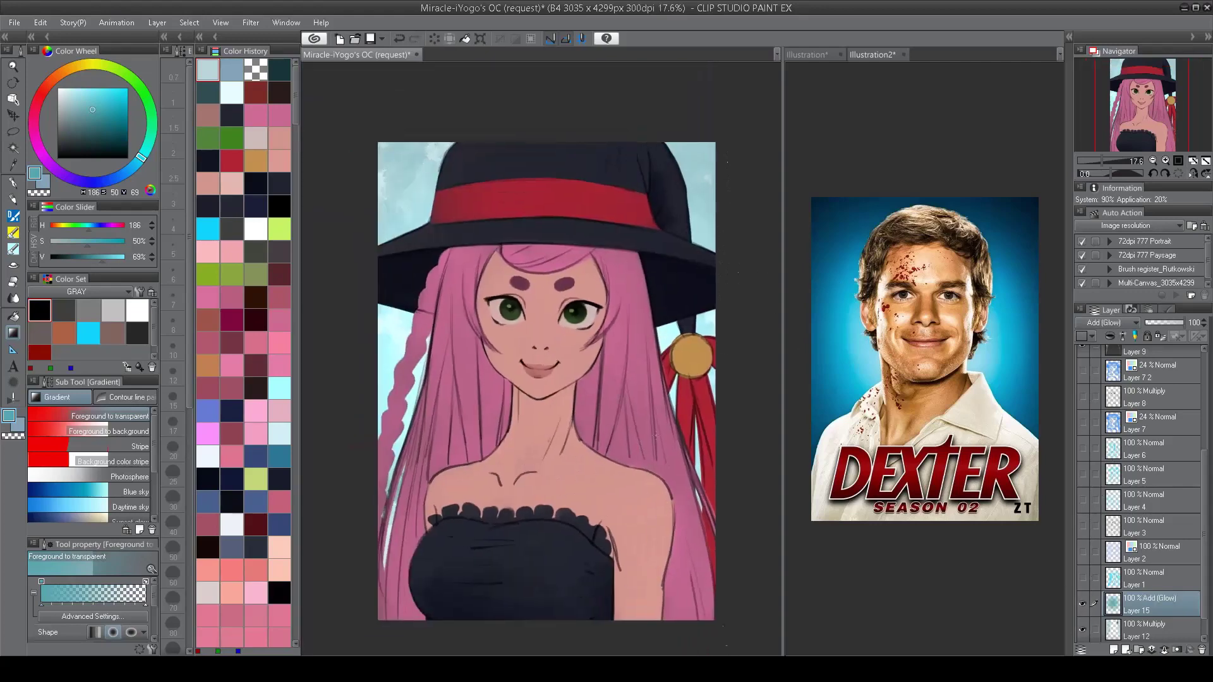
Step: Adjust the gradient layer's luminosity with Hue/Saturation/Luminosity, and check the picture with the canvas flipped
{"action": "key", "text": "ctrl+u"}
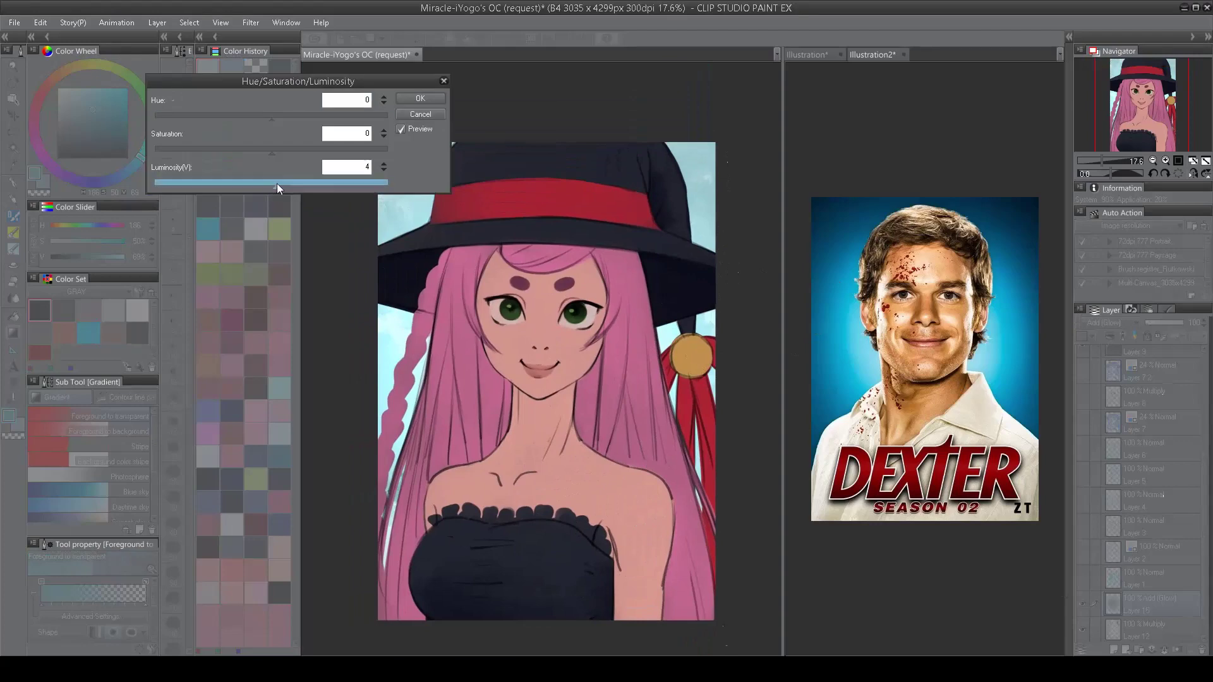
{"action": "left_click", "coordinate": [421, 101]}
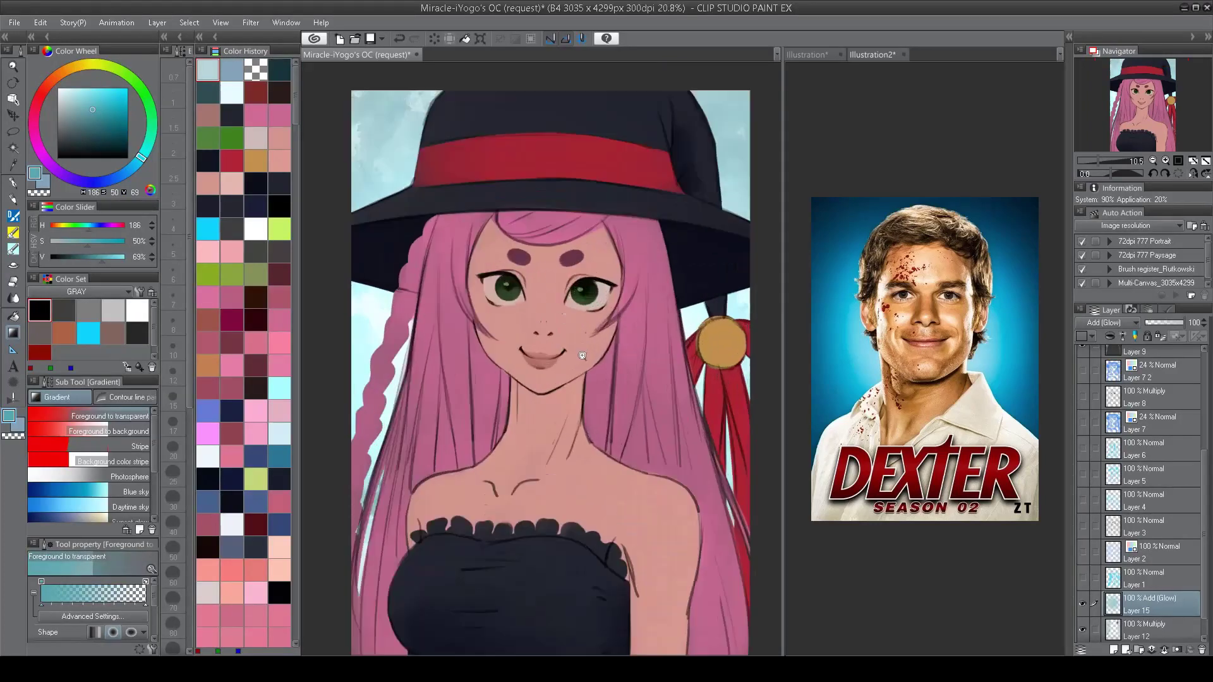
{"action": "key", "text": "h"}
{"action": "key", "text": "h"}
{"action": "scroll", "coordinate": [541, 312], "scroll_direction": "up", "scroll_amount": 1}
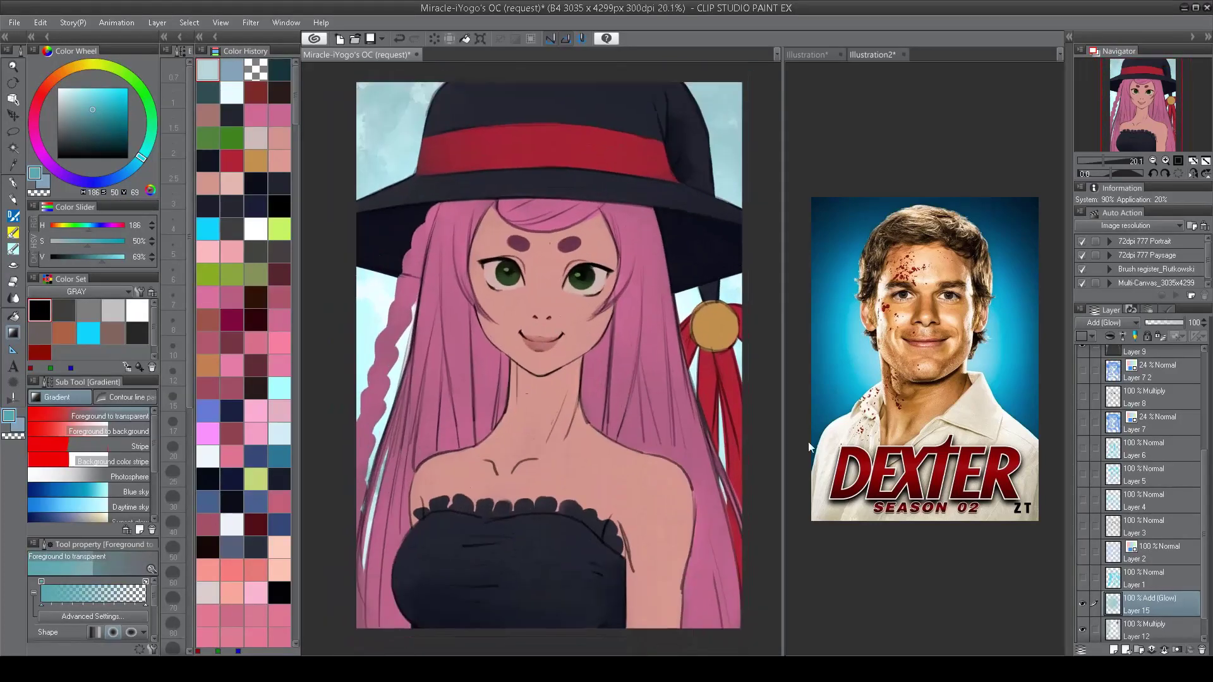
Step: Soften the glow layer around the hat with transparent DAUB Water Detailer strokes
{"action": "left_click_drag", "start_coordinate": [405, 127], "coordinate": [444, 224]}
{"action": "scroll", "coordinate": [436, 184], "scroll_direction": "up", "scroll_amount": 5}
{"action": "scroll", "coordinate": [466, 180], "scroll_direction": "down", "scroll_amount": 6}
{"action": "scroll", "coordinate": [450, 208], "scroll_direction": "up", "scroll_amount": 2}
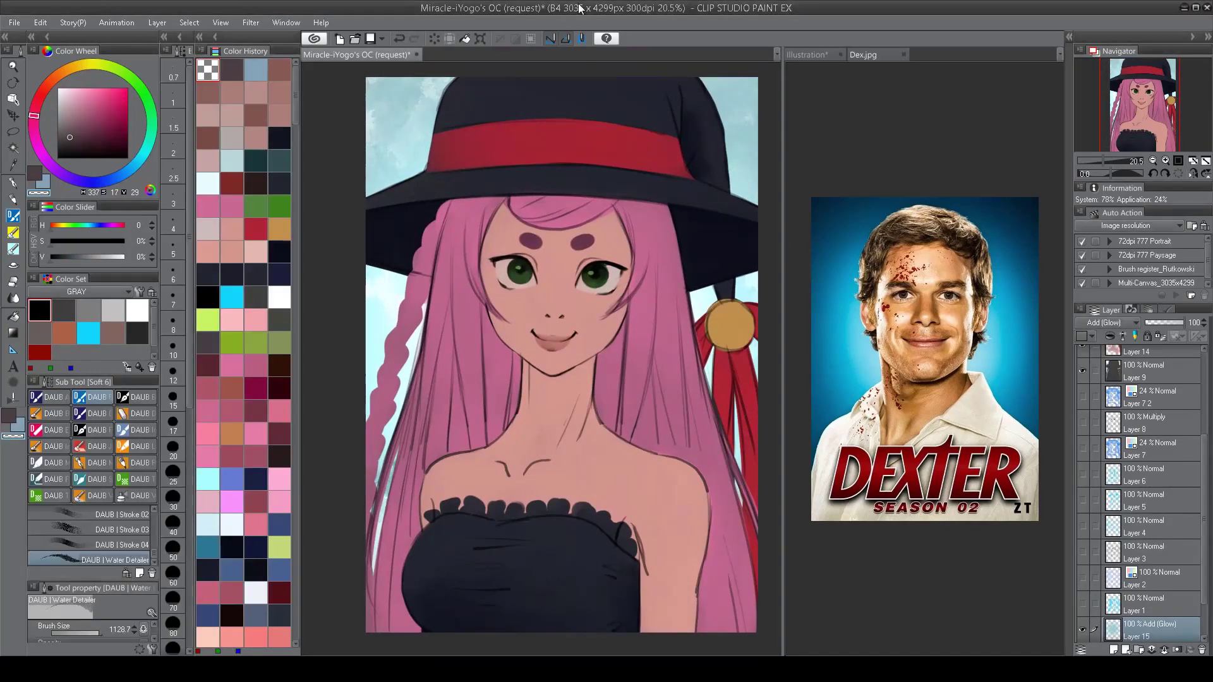
Step: Try a lower opacity on the line-art layer, Layer 8 2, and return it to 100%
{"action": "scroll", "coordinate": [1151, 442], "scroll_direction": "up", "scroll_amount": 3}
{"action": "left_click", "coordinate": [1151, 382]}
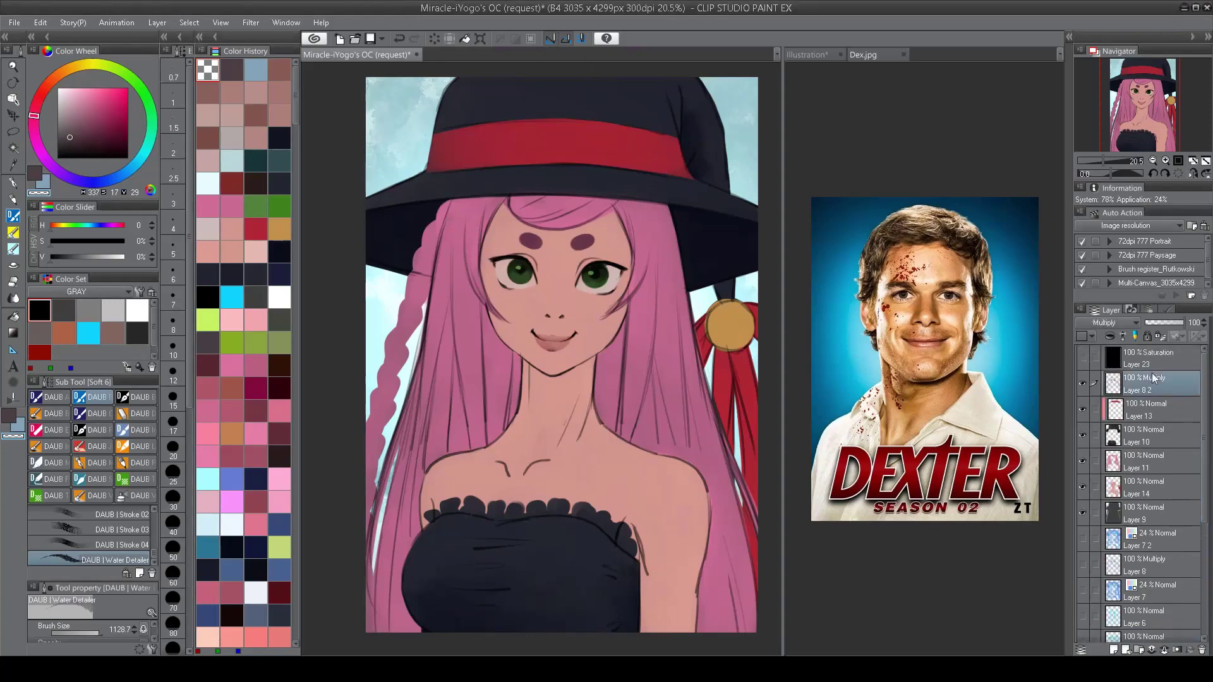
{"action": "left_click", "coordinate": [1151, 324]}
{"action": "left_click_drag", "start_coordinate": [1150, 325], "coordinate": [1191, 325]}
Step: Select the skin layer, Layer 14, and choose the Shadow 2 airbrush from the Tonal brush group
{"action": "left_click", "coordinate": [1147, 487]}
{"action": "scroll", "coordinate": [582, 347], "scroll_direction": "up", "scroll_amount": 1}
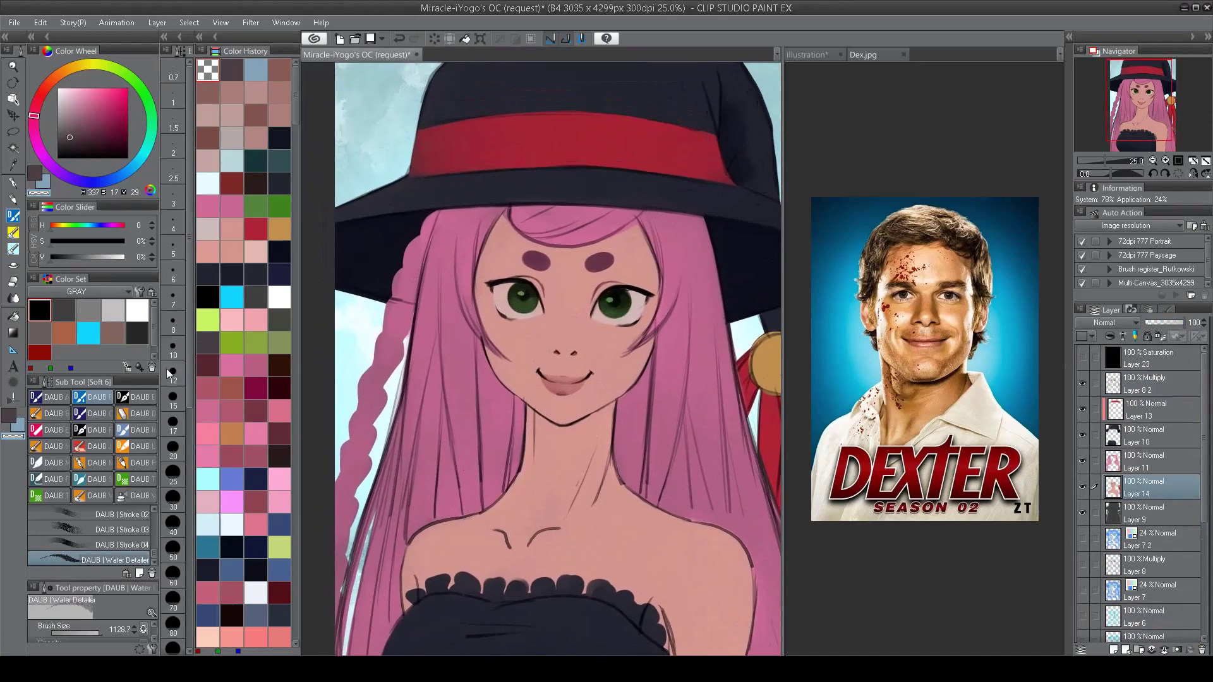
{"action": "key", "text": "b"}
{"action": "key", "text": "b"}
{"action": "left_click", "coordinate": [135, 429]}
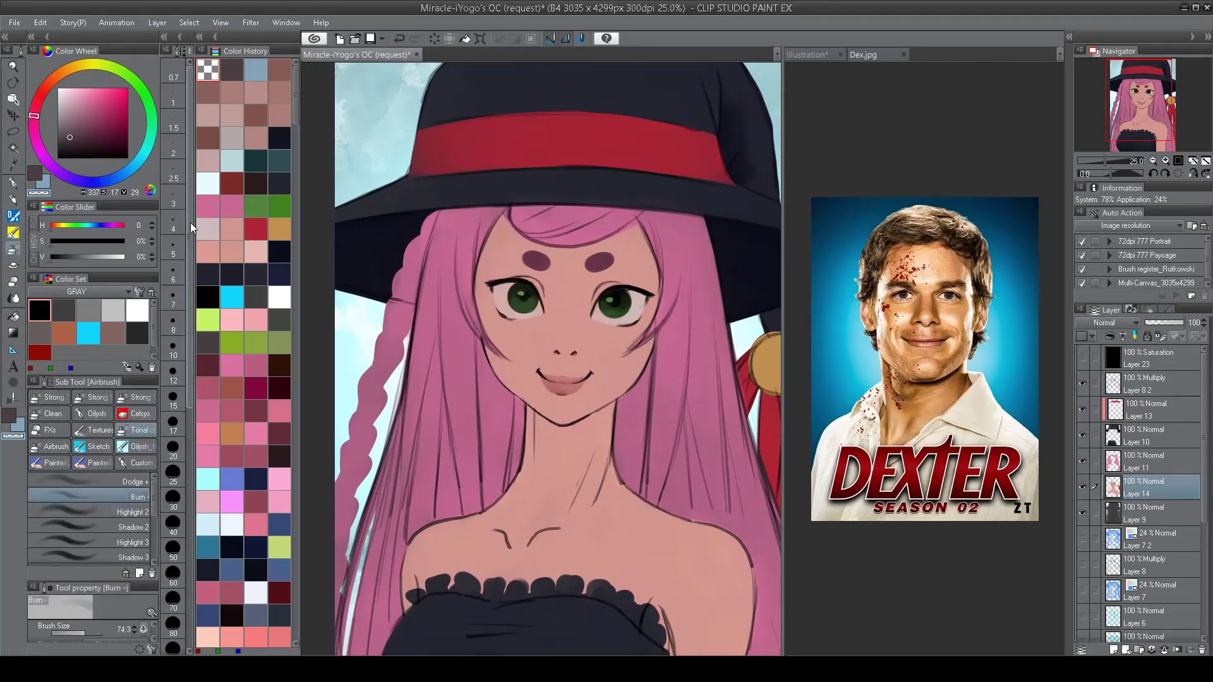
{"action": "left_click", "coordinate": [133, 526]}
Step: Shade the forehead beneath the fringe in a redder skin tone, H 359, S 43, V 77, with the Shadow 2 airbrush
{"action": "left_click", "coordinate": [543, 272], "text": "alt"}
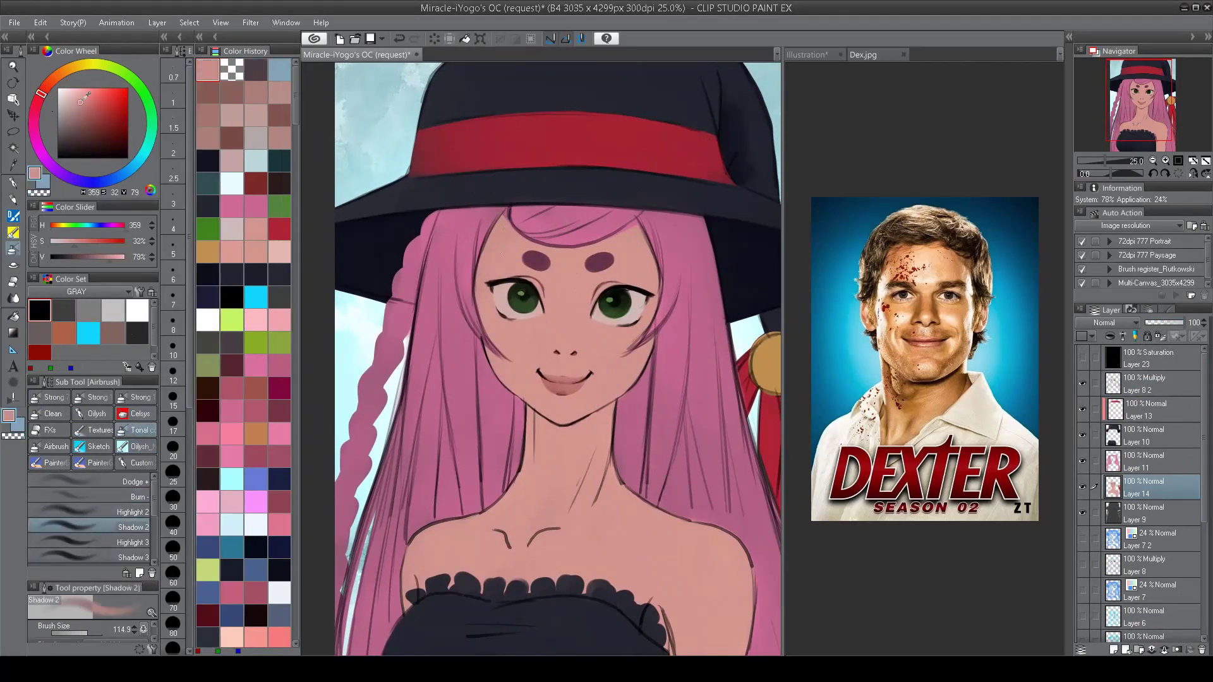
{"action": "left_click", "coordinate": [499, 224], "text": "alt"}
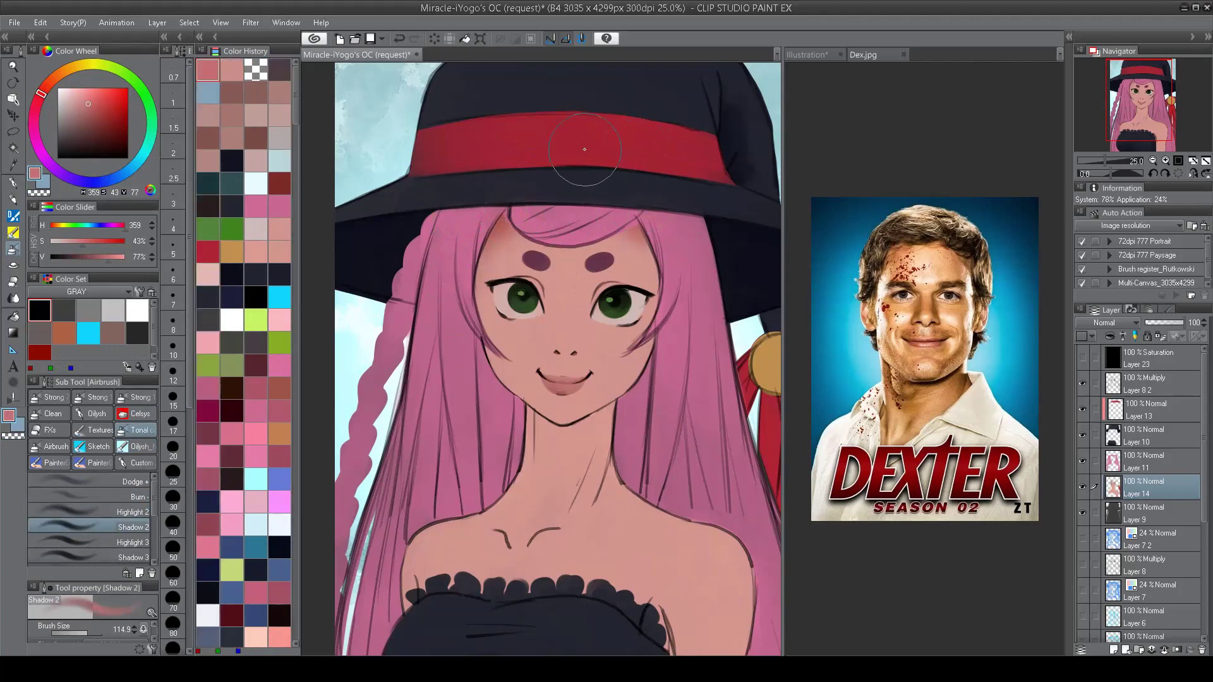
{"action": "left_click_drag", "start_coordinate": [523, 218], "coordinate": [529, 249]}
{"action": "left_click_drag", "start_coordinate": [650, 177], "coordinate": [638, 209]}
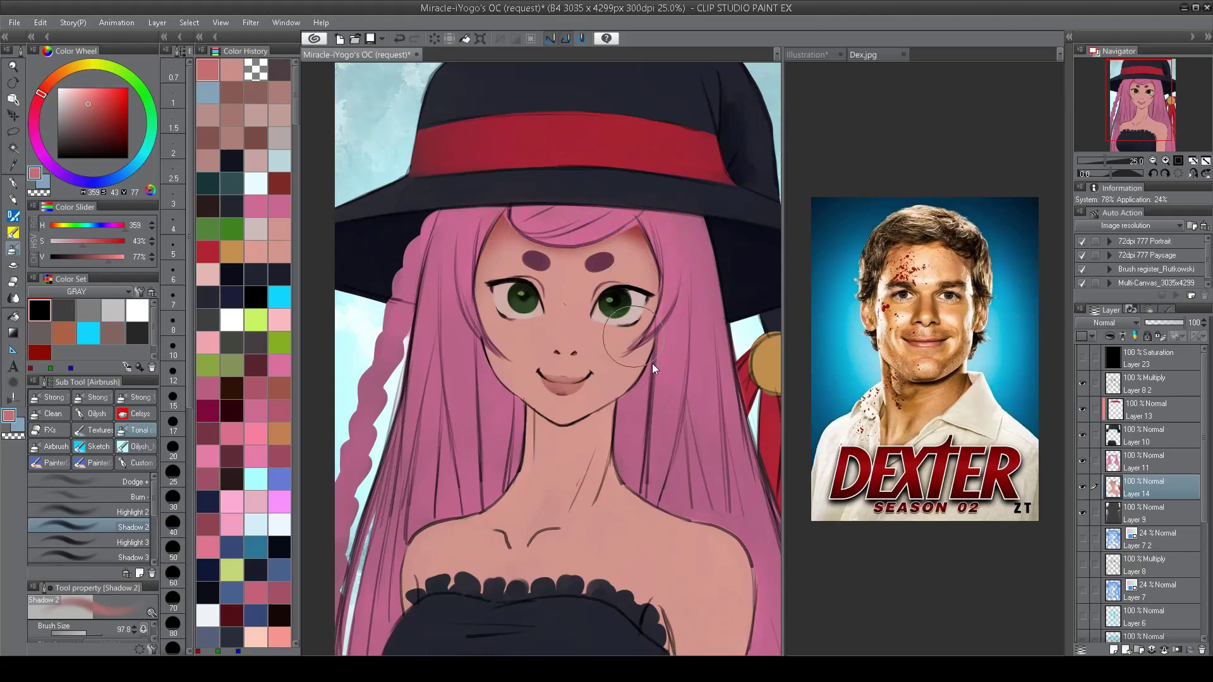
Step: Airbrush soft red shading along both sides of the face and the jaw with Shadow 2
{"action": "left_click_drag", "start_coordinate": [652, 362], "coordinate": [650, 348]}
{"action": "left_click_drag", "start_coordinate": [506, 370], "coordinate": [459, 306]}
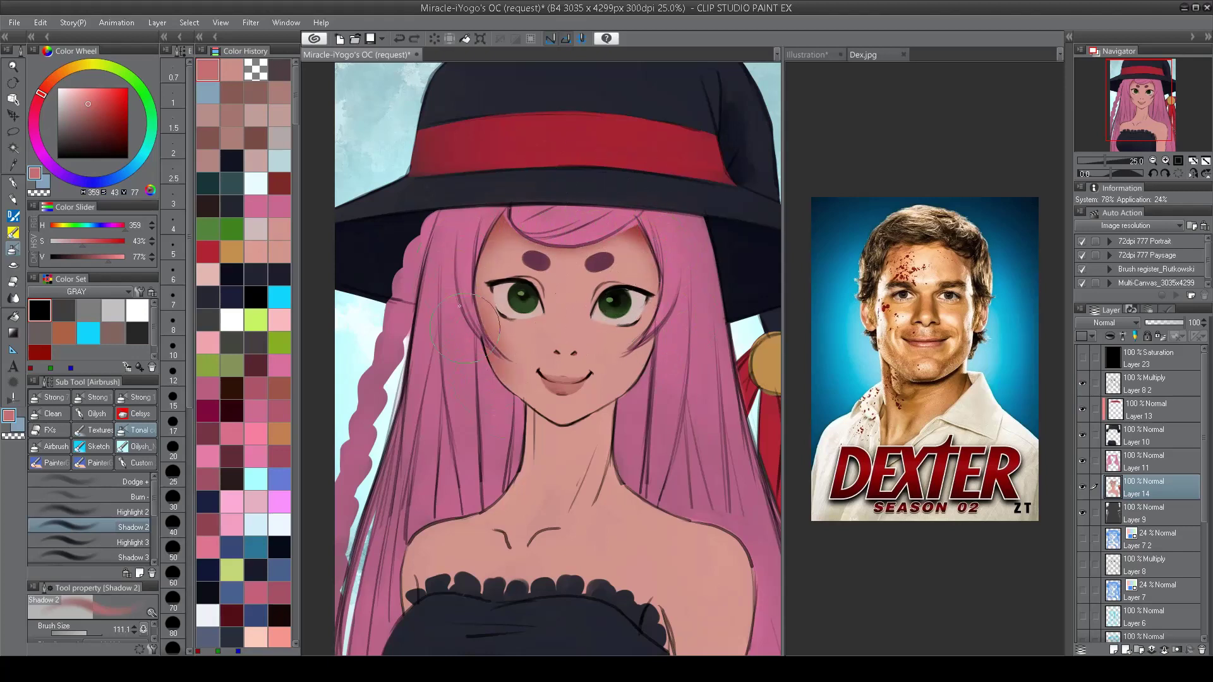
{"action": "left_click_drag", "start_coordinate": [656, 387], "coordinate": [631, 379]}
{"action": "mouse_move", "coordinate": [548, 387]}
{"action": "left_mouse_down"}
{"action": "mouse_move", "coordinate": [535, 422]}
{"action": "mouse_move", "coordinate": [510, 404]}
{"action": "mouse_move", "coordinate": [529, 420]}
{"action": "mouse_move", "coordinate": [548, 423]}
{"action": "mouse_move", "coordinate": [519, 399]}
{"action": "mouse_move", "coordinate": [604, 419]}
{"action": "mouse_move", "coordinate": [541, 426]}
{"action": "mouse_move", "coordinate": [666, 357]}
{"action": "left_mouse_up"}
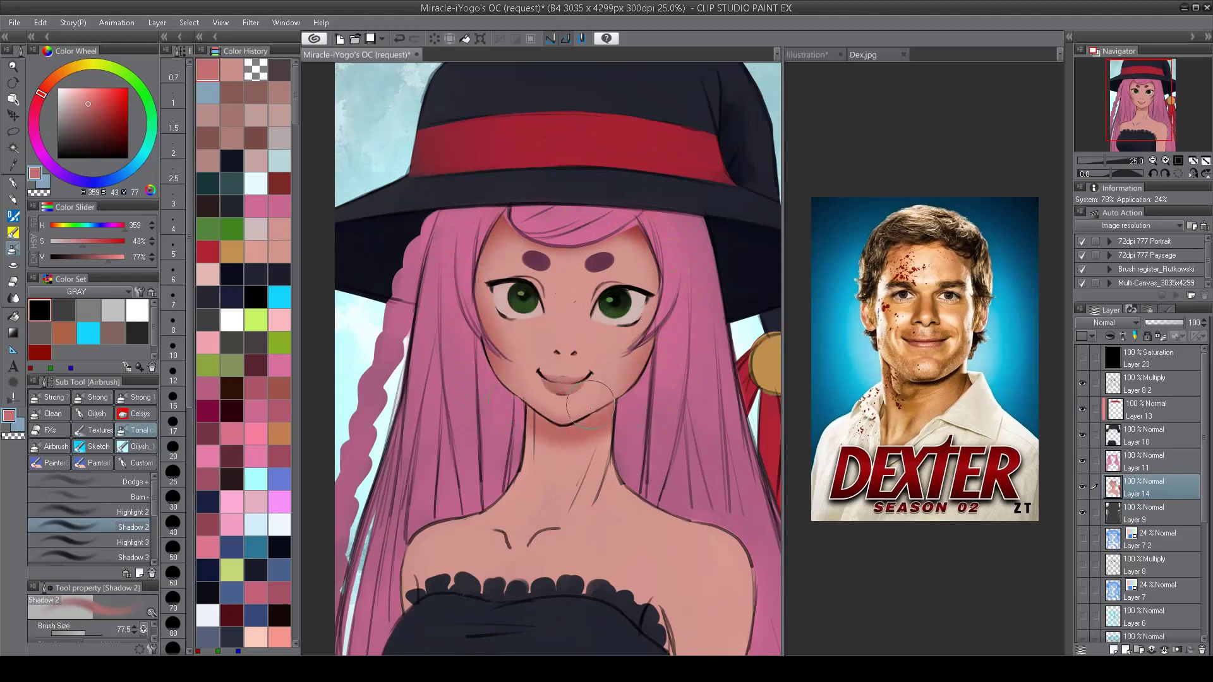
Step: Build up the cast shadow on the neck under the chin with a smaller Shadow 2 airbrush, undoing the last stroke
{"action": "left_click_drag", "start_coordinate": [591, 407], "coordinate": [615, 405]}
{"action": "left_click_drag", "start_coordinate": [530, 442], "coordinate": [608, 433]}
{"action": "mouse_move", "coordinate": [527, 410]}
{"action": "left_mouse_down"}
{"action": "mouse_move", "coordinate": [668, 333]}
{"action": "mouse_move", "coordinate": [664, 290]}
{"action": "mouse_move", "coordinate": [624, 325]}
{"action": "mouse_move", "coordinate": [610, 407]}
{"action": "mouse_move", "coordinate": [573, 430]}
{"action": "mouse_move", "coordinate": [524, 406]}
{"action": "mouse_move", "coordinate": [601, 413]}
{"action": "mouse_move", "coordinate": [526, 408]}
{"action": "mouse_move", "coordinate": [544, 425]}
{"action": "mouse_move", "coordinate": [532, 412]}
{"action": "mouse_move", "coordinate": [594, 417]}
{"action": "mouse_move", "coordinate": [543, 405]}
{"action": "left_mouse_up"}
{"action": "key", "text": "ctrl+z"}
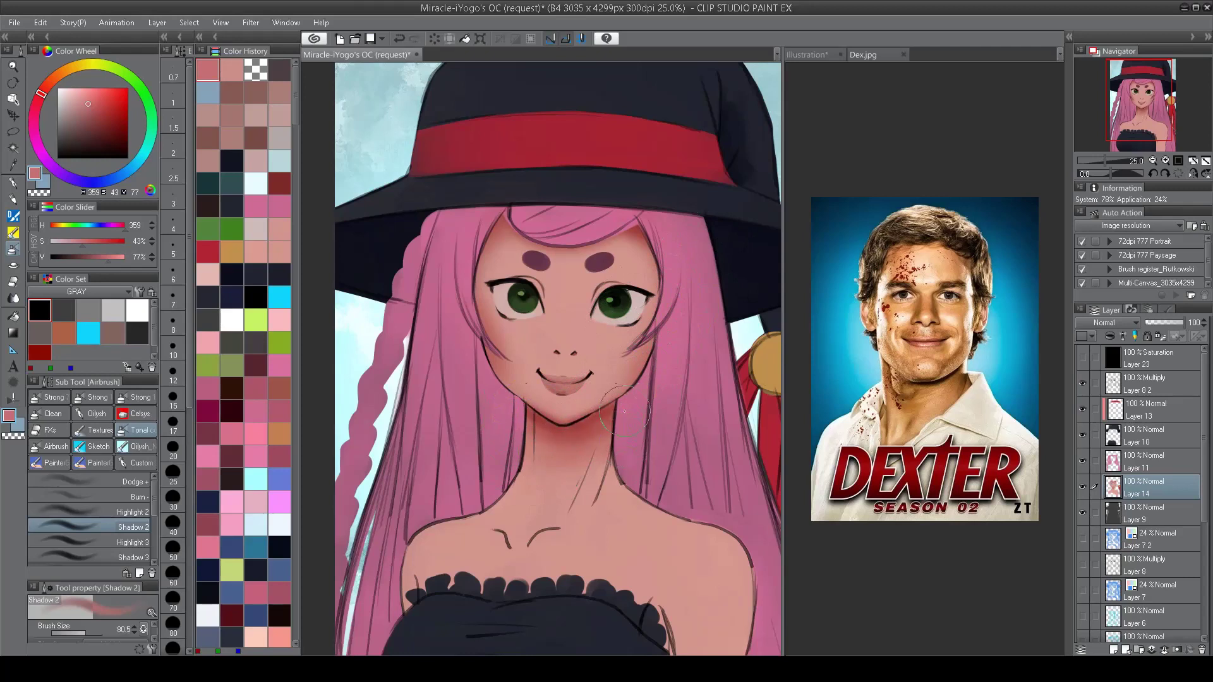
Step: Shade the tip of the nose and the upper eyelids in soft red with a smaller Shadow 2 airbrush
{"action": "key", "text": "bracketright"}
{"action": "key", "text": "bracketleft"}
{"action": "key", "text": "bracketleft"}
{"action": "key", "text": "bracketleft"}
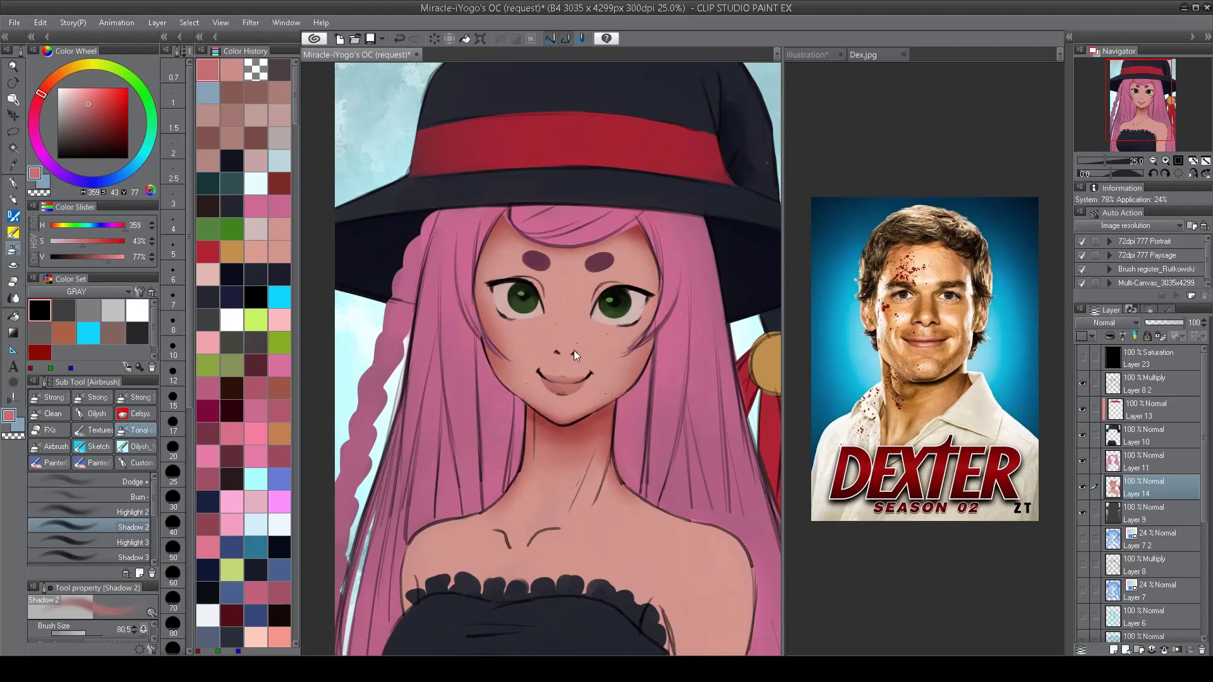
{"action": "mouse_move", "coordinate": [562, 338]}
{"action": "left_mouse_down"}
{"action": "mouse_move", "coordinate": [561, 370]}
{"action": "mouse_move", "coordinate": [601, 290]}
{"action": "mouse_move", "coordinate": [595, 300]}
{"action": "mouse_move", "coordinate": [615, 316]}
{"action": "left_mouse_up"}
{"action": "key", "text": "bracketleft"}
{"action": "mouse_move", "coordinate": [542, 310]}
{"action": "left_mouse_down"}
{"action": "mouse_move", "coordinate": [527, 278]}
{"action": "mouse_move", "coordinate": [496, 282]}
{"action": "mouse_move", "coordinate": [547, 297]}
{"action": "left_mouse_up"}
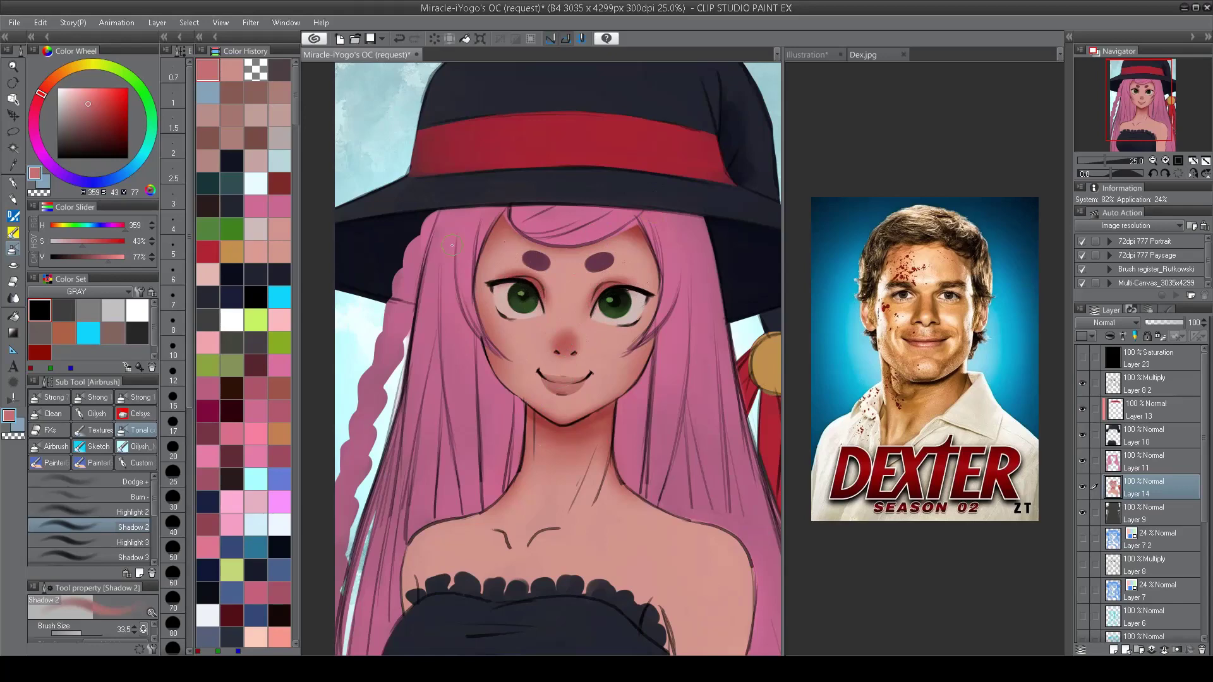
Step: Airbrush red shading over the shoulder, upper arm and armpit beside the dress, reducing the Shadow 2 brush for the tighter areas
{"action": "scroll", "coordinate": [561, 462], "scroll_direction": "down", "scroll_amount": 2}
{"action": "key", "text": "bracketright"}
{"action": "key", "text": "bracketright"}
{"action": "key", "text": "bracketright"}
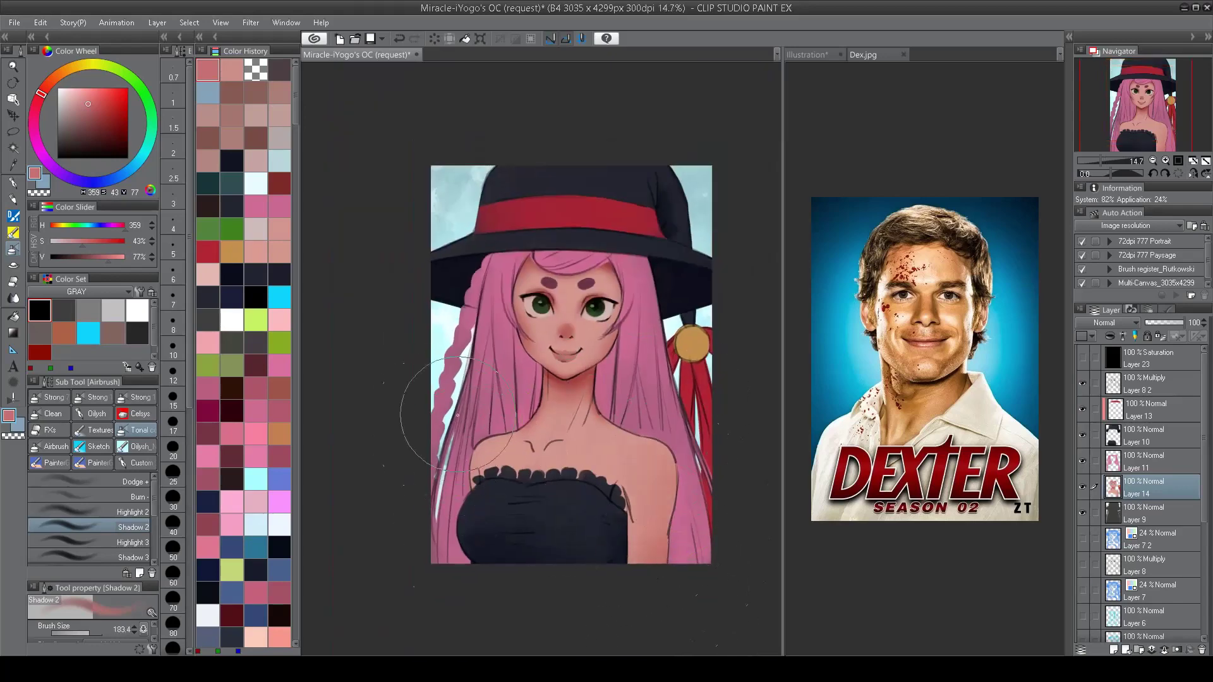
{"action": "left_click_drag", "start_coordinate": [692, 448], "coordinate": [628, 470]}
{"action": "key", "text": "bracketleft"}
{"action": "key", "text": "bracketleft"}
{"action": "key", "text": "bracketleft"}
{"action": "mouse_move", "coordinate": [587, 509]}
{"action": "left_mouse_down"}
{"action": "mouse_move", "coordinate": [626, 514]}
{"action": "mouse_move", "coordinate": [619, 486]}
{"action": "left_mouse_up"}
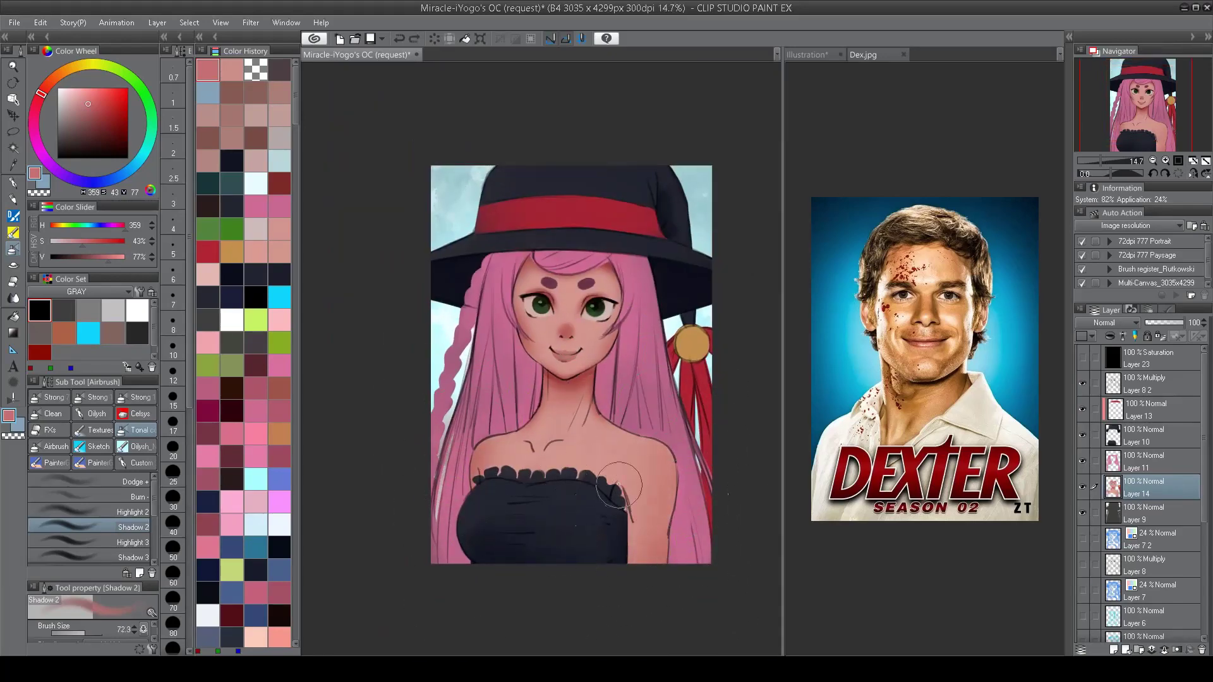
{"action": "key", "text": "bracketleft"}
Step: Try the Lighten airbrush, sample a skin tone of H 7, S 33, V 83, and return to the Shadow 2 airbrush
{"action": "scroll", "coordinate": [540, 449], "scroll_direction": "up", "scroll_amount": 2}
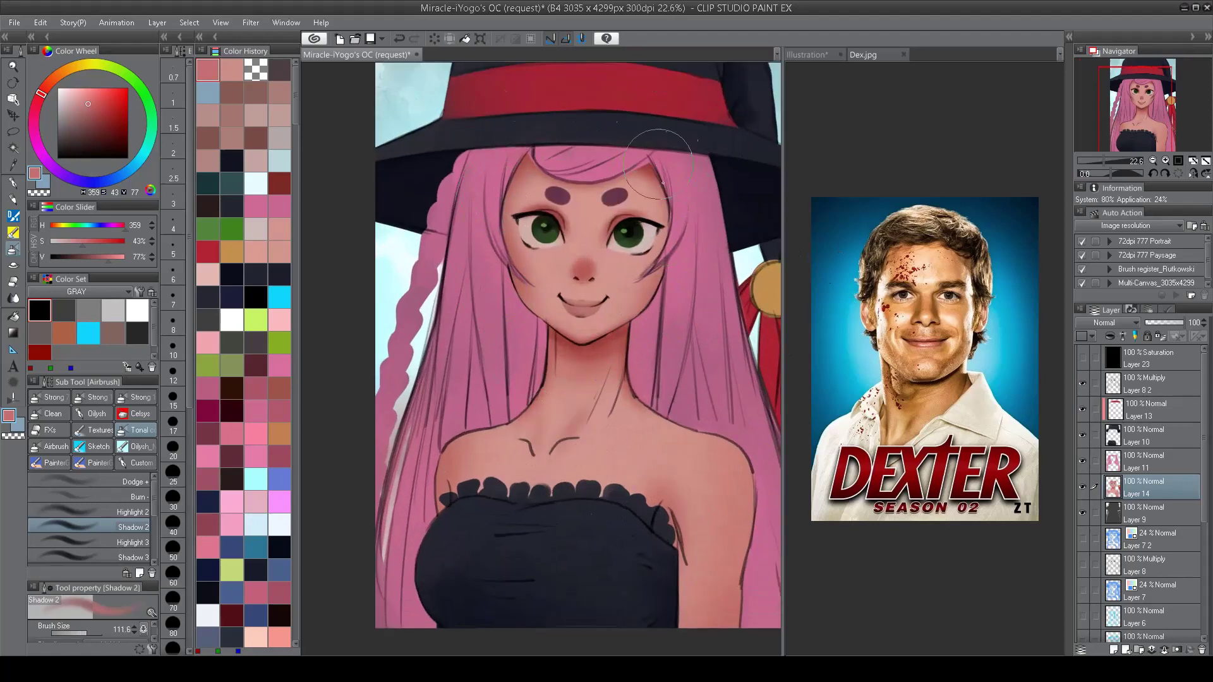
{"action": "scroll", "coordinate": [154, 524], "scroll_direction": "down", "scroll_amount": 3}
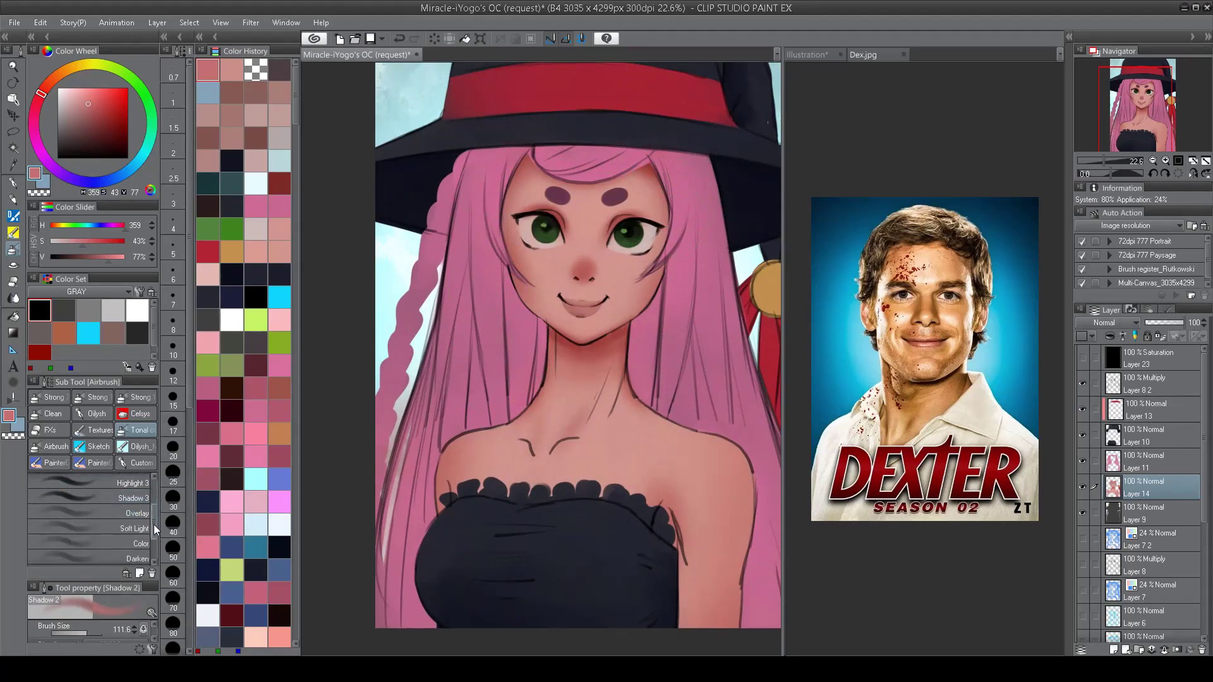
{"action": "left_click", "coordinate": [134, 558]}
{"action": "left_click", "coordinate": [590, 221], "text": "alt"}
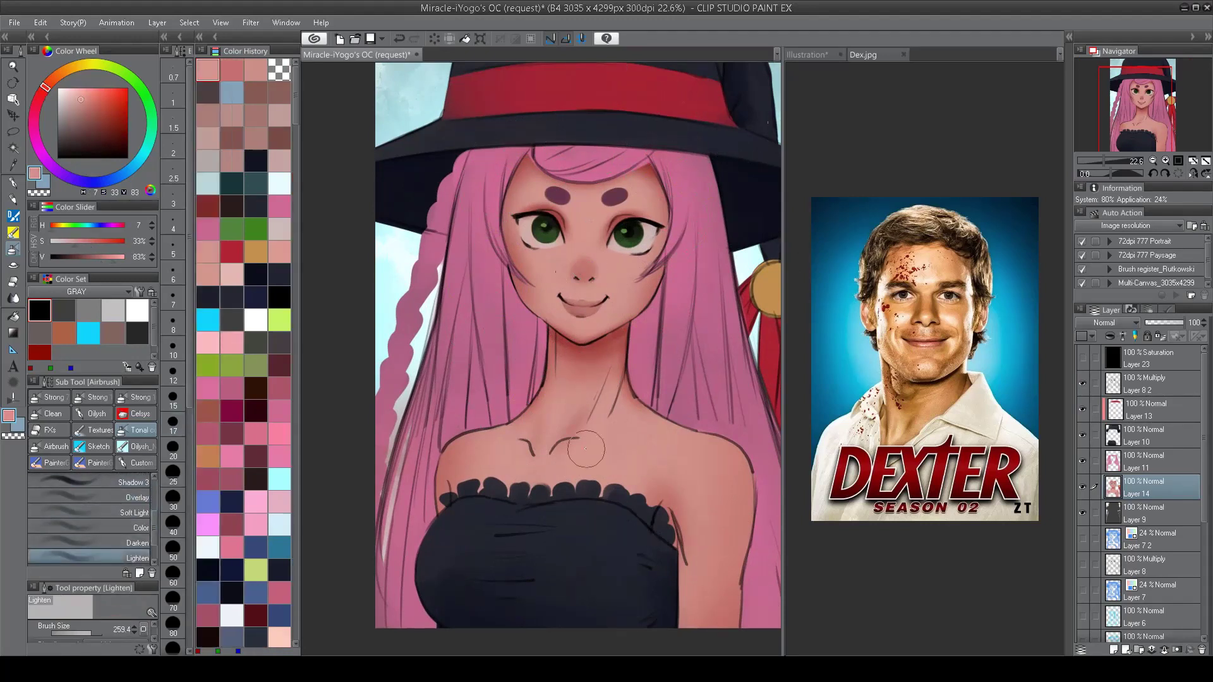
{"action": "scroll", "coordinate": [145, 496], "scroll_direction": "up", "scroll_amount": 2}
{"action": "left_click", "coordinate": [130, 515]}
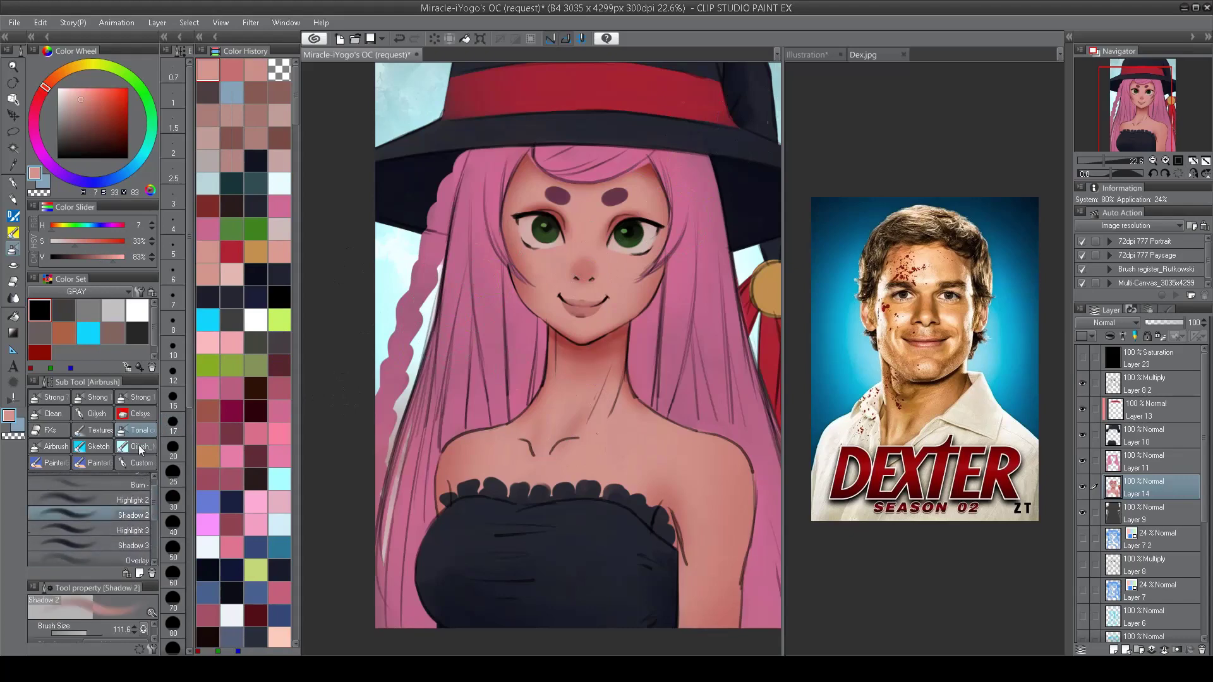
Step: Add soft shading around the mouth and lips with a small Shadow 2 airbrush
{"action": "scroll", "coordinate": [607, 298], "scroll_direction": "up", "scroll_amount": 2}
{"action": "left_click_drag", "start_coordinate": [548, 297], "coordinate": [558, 305]}
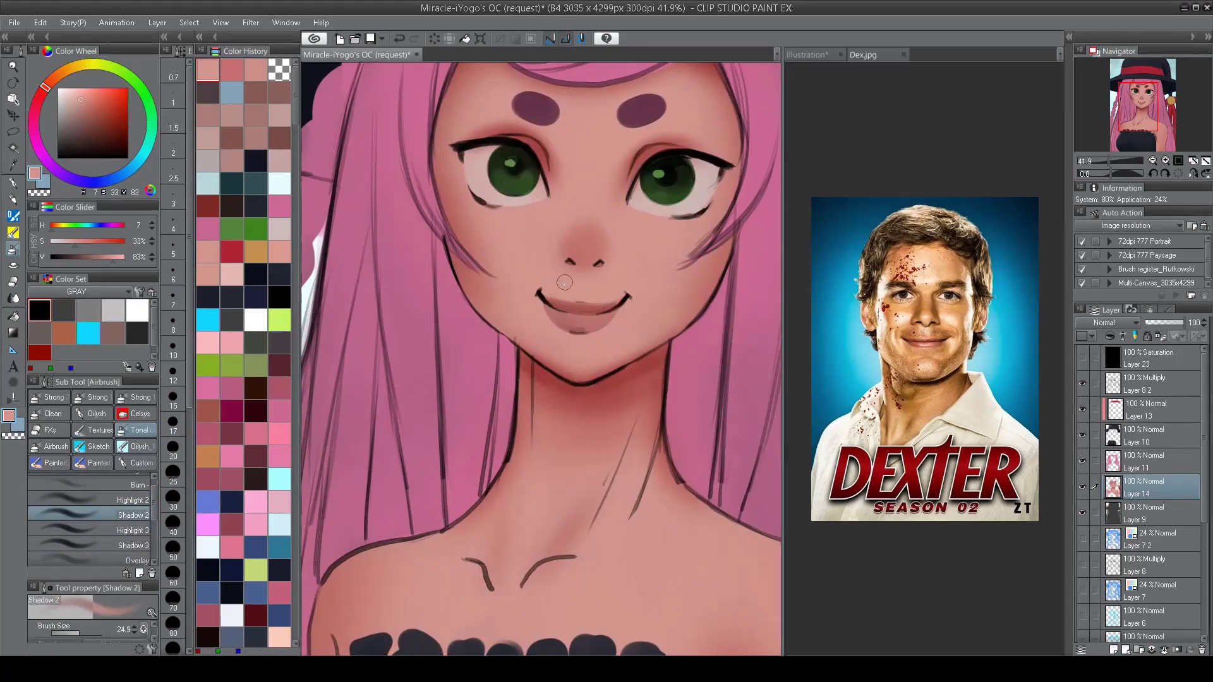
{"action": "key", "text": "bracketleft"}
{"action": "key", "text": "bracketleft"}
{"action": "scroll", "coordinate": [597, 285], "scroll_direction": "up", "scroll_amount": 2}
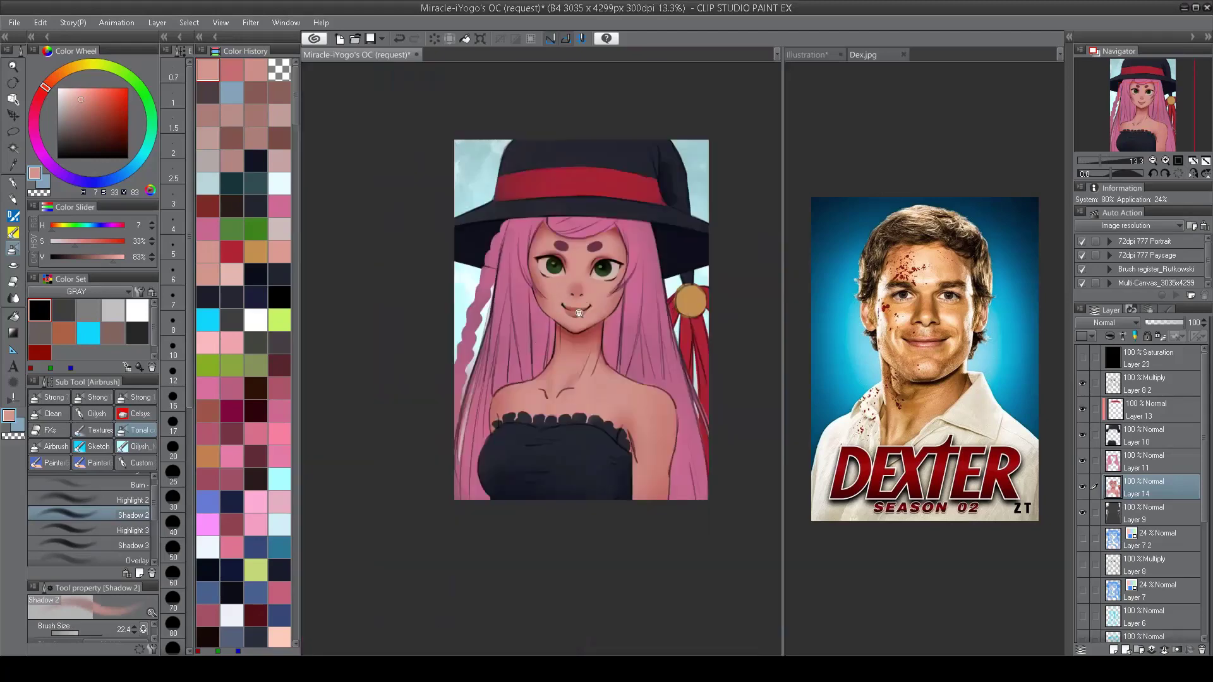
{"action": "key", "text": "bracketleft"}
{"action": "key", "text": "bracketleft"}
{"action": "scroll", "coordinate": [581, 279], "scroll_direction": "down", "scroll_amount": 1}
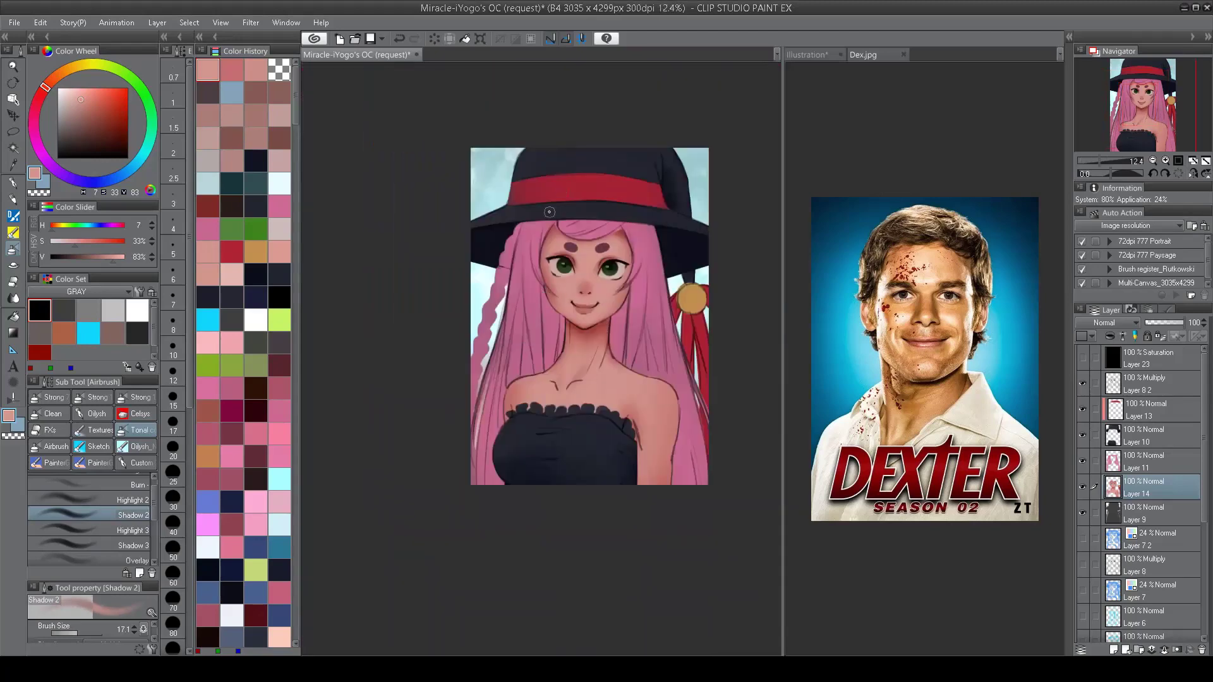
Step: Shade the whites of both eyes beneath the upper lashes in mid grey, H 0, S 0, V 50
{"action": "key", "text": "period"}
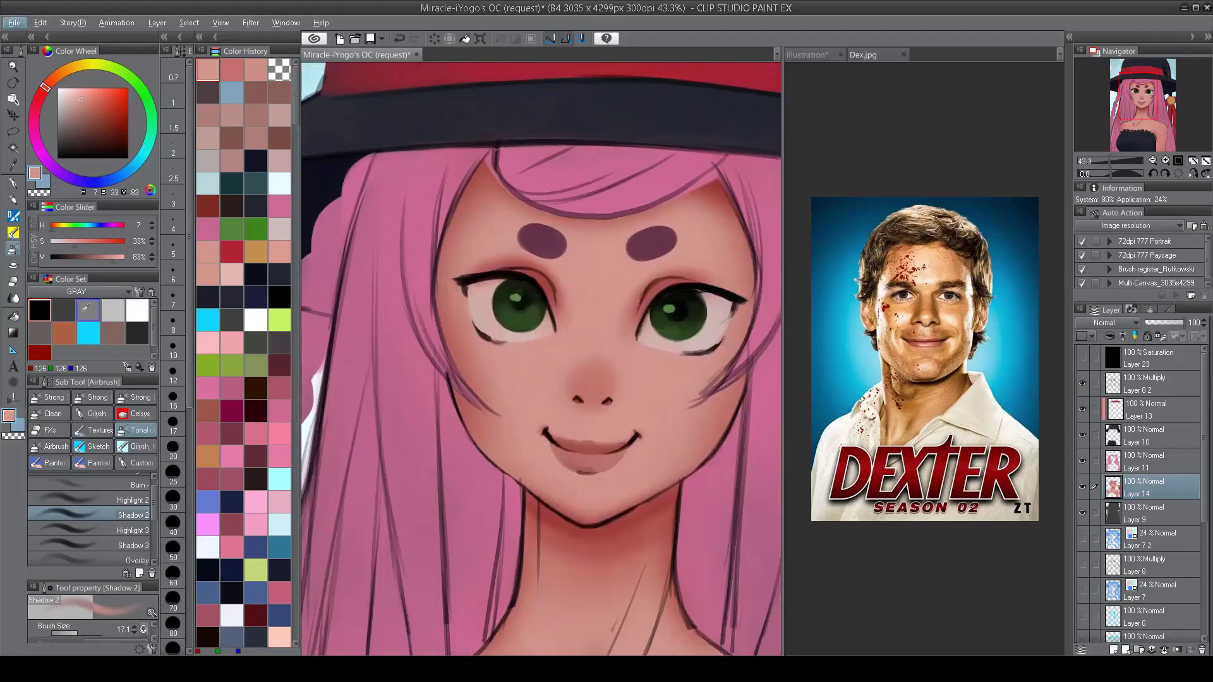
{"action": "left_click_drag", "start_coordinate": [497, 278], "coordinate": [478, 252]}
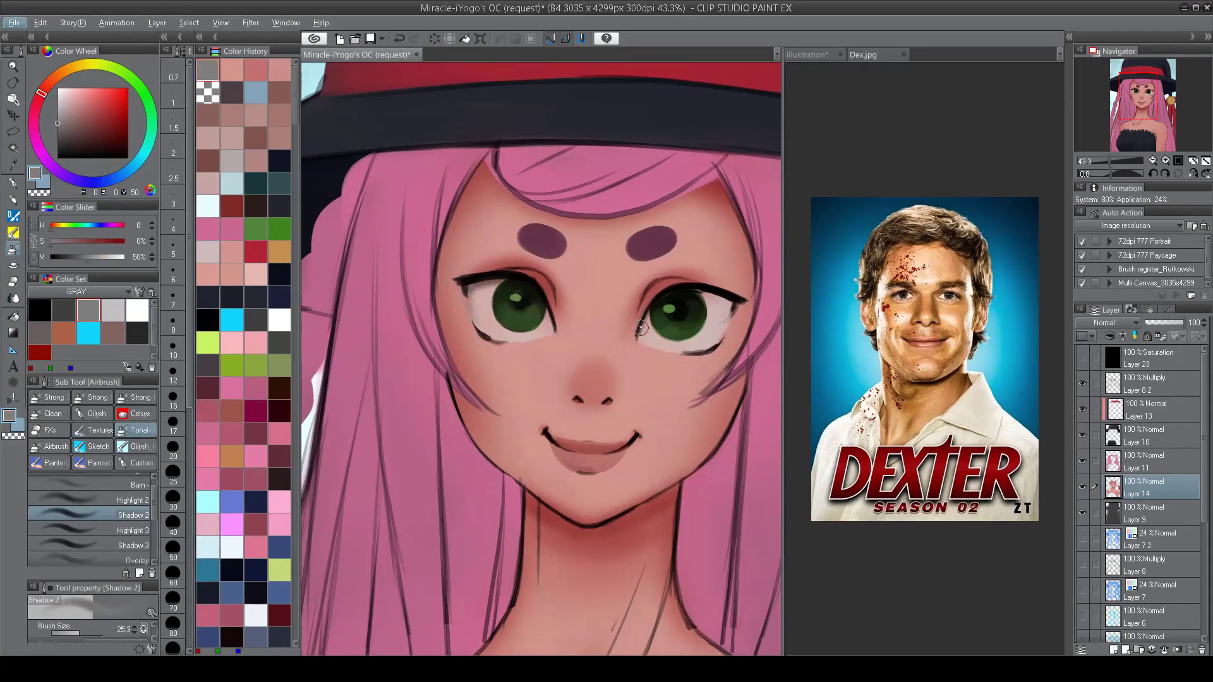
{"action": "left_click_drag", "start_coordinate": [704, 295], "coordinate": [728, 307]}
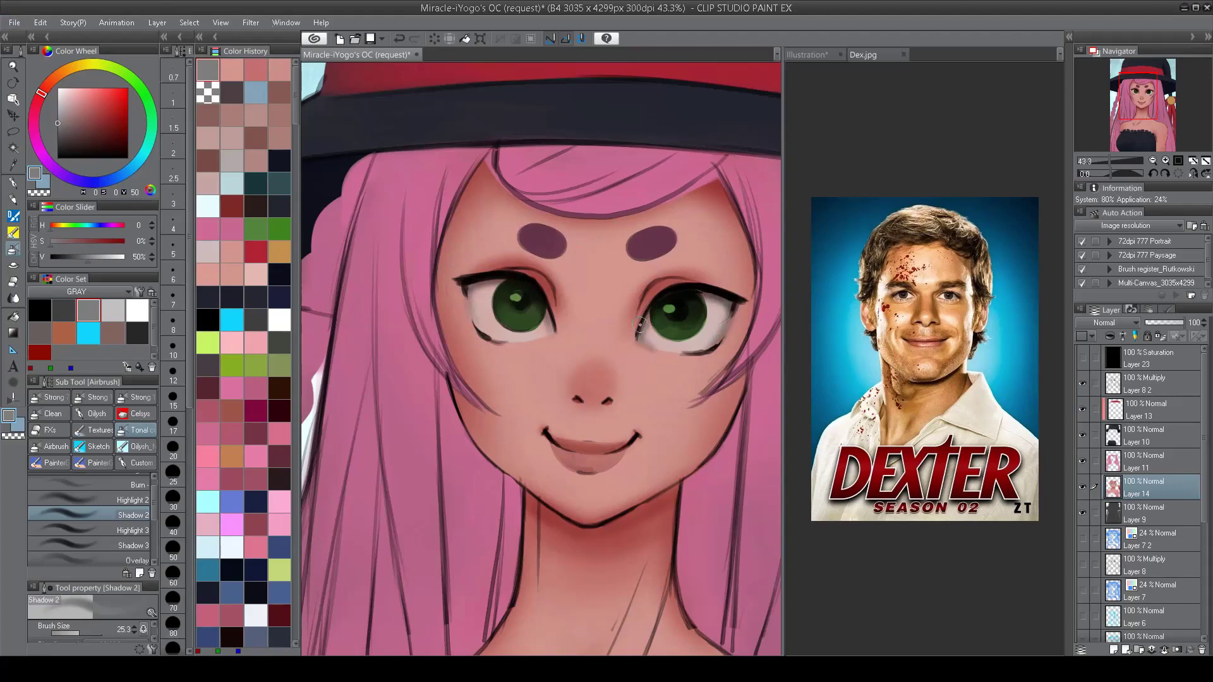
{"action": "scroll", "coordinate": [506, 306], "scroll_direction": "down", "scroll_amount": 5}
{"action": "scroll", "coordinate": [506, 280], "scroll_direction": "up", "scroll_amount": 4}
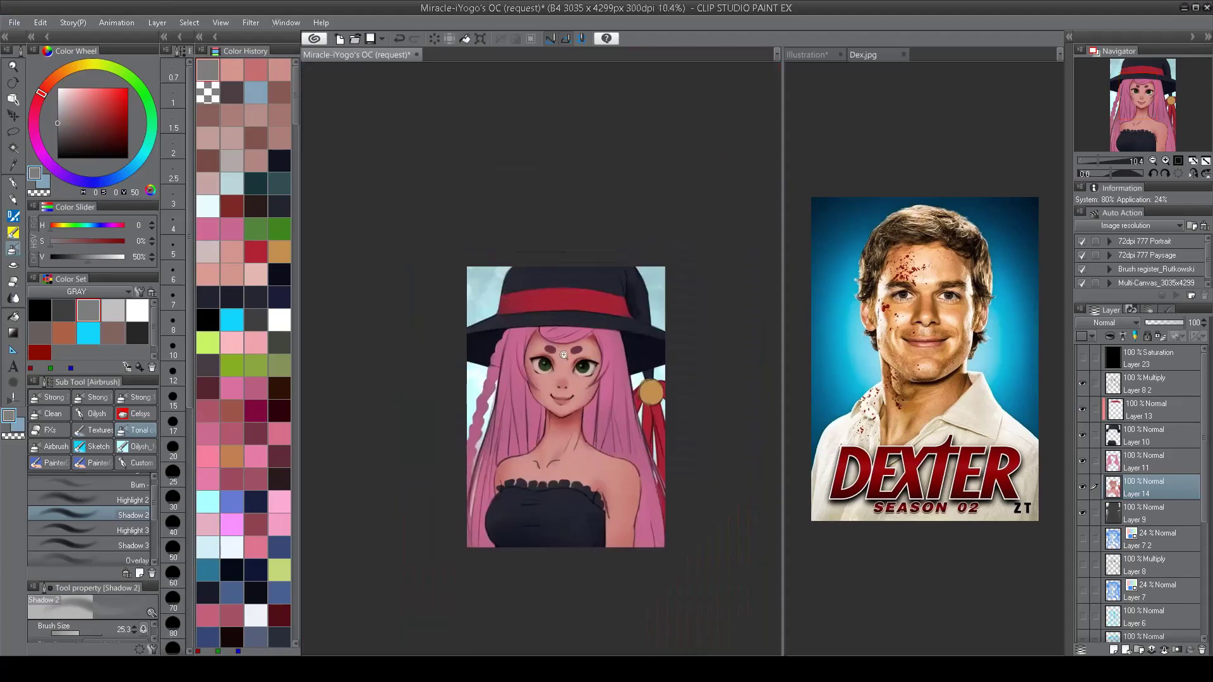
Step: Select the hair layer, Layer 11, and airbrush the hair under the hat brim in darker pink, H 326, S 52, V 61
{"action": "left_click", "coordinate": [1150, 461]}
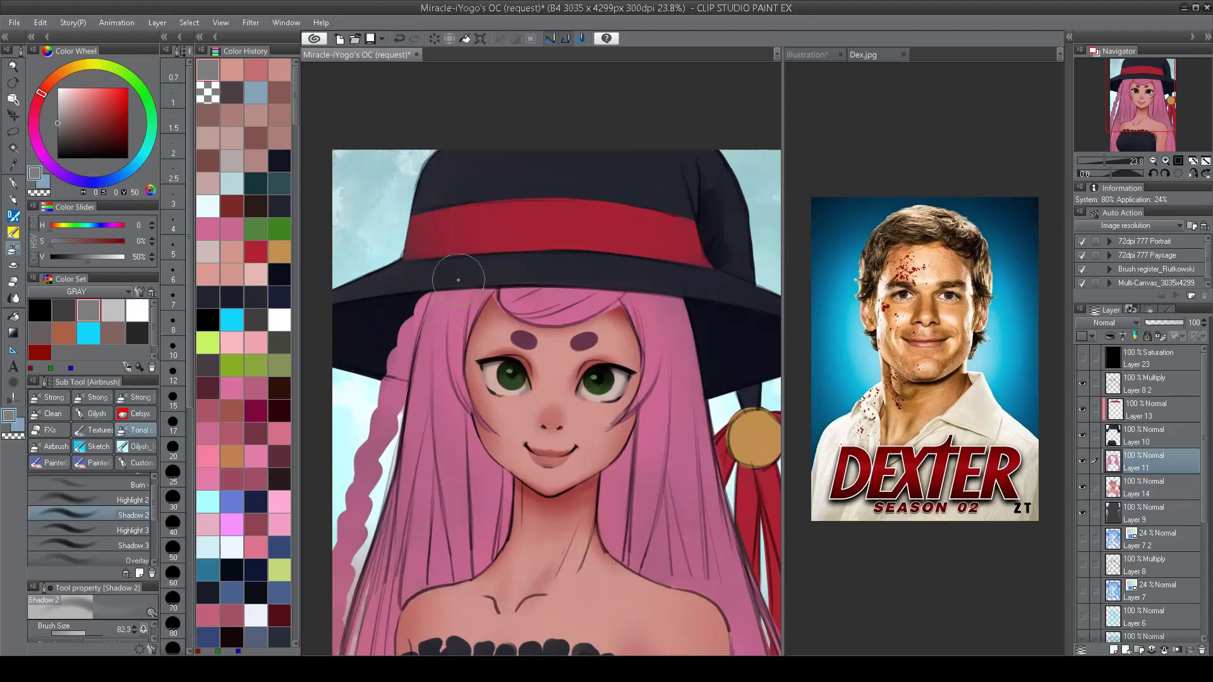
{"action": "left_click", "coordinate": [442, 303], "text": "alt"}
{"action": "left_click", "coordinate": [94, 115]}
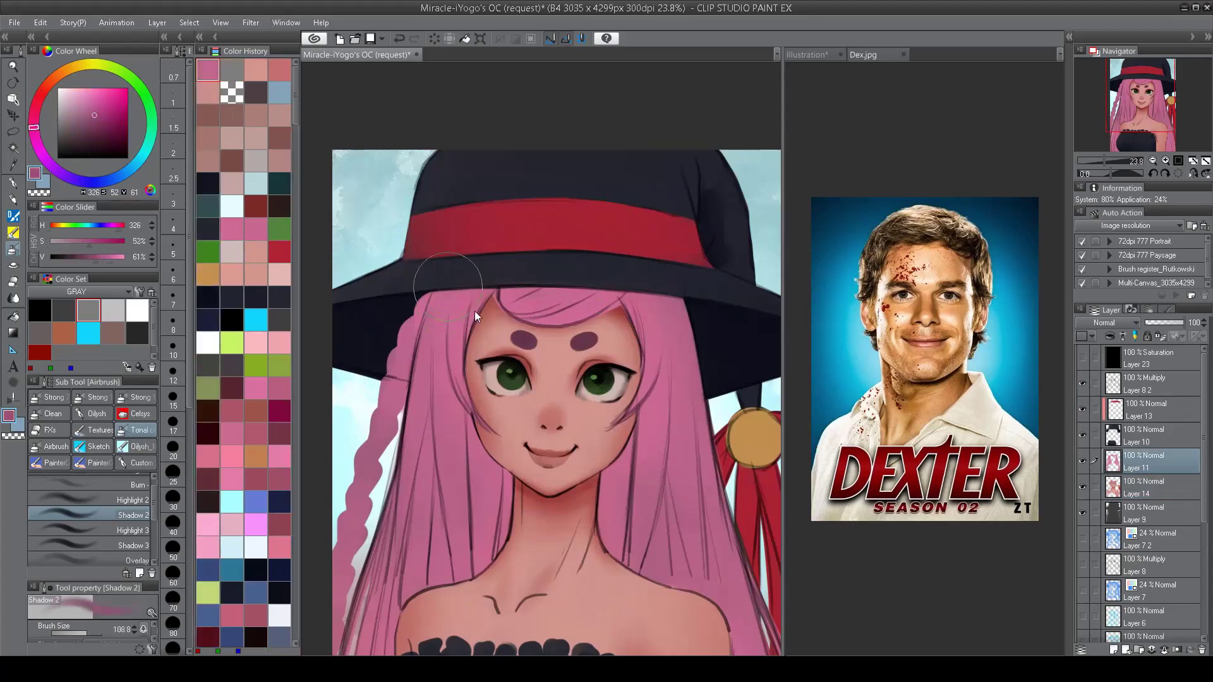
{"action": "mouse_move", "coordinate": [476, 314]}
{"action": "left_mouse_down"}
{"action": "mouse_move", "coordinate": [579, 267]}
{"action": "mouse_move", "coordinate": [444, 269]}
{"action": "mouse_move", "coordinate": [379, 289]}
{"action": "mouse_move", "coordinate": [699, 277]}
{"action": "left_mouse_up"}
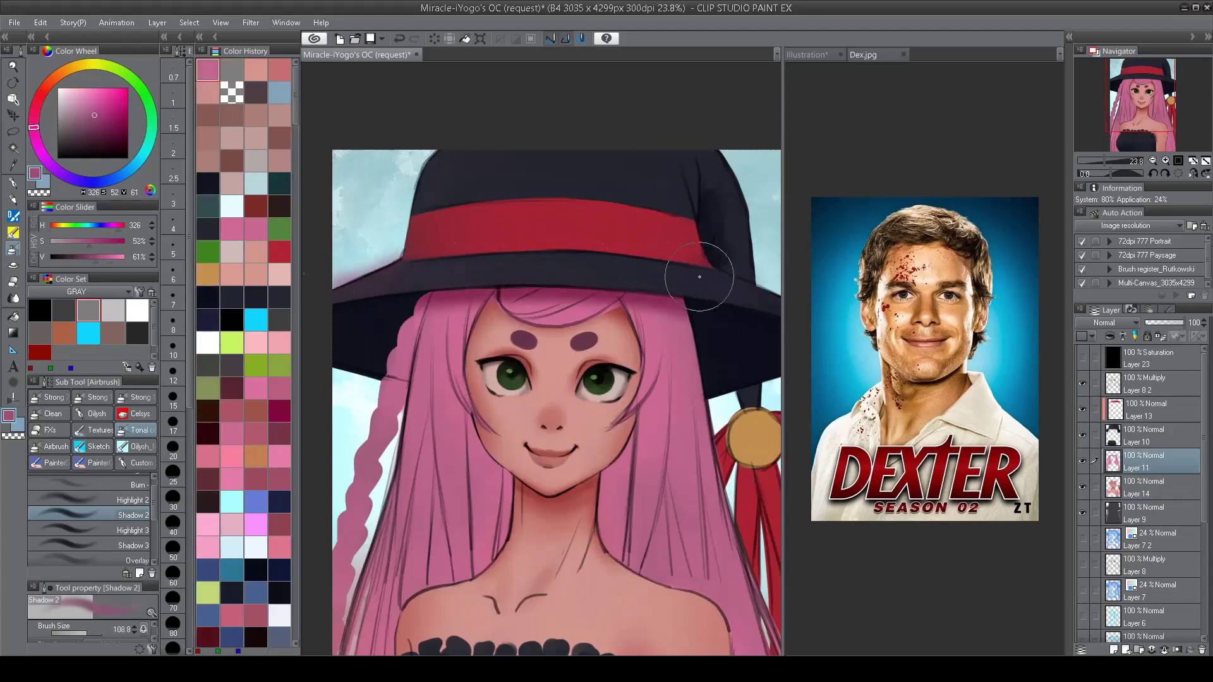
Step: Erase the pink overspray around the hat brim with transparent colour and lock the hair layer's transparent pixels
{"action": "mouse_move", "coordinate": [379, 259]}
{"action": "left_mouse_down"}
{"action": "mouse_move", "coordinate": [440, 273]}
{"action": "mouse_move", "coordinate": [436, 259]}
{"action": "left_mouse_up"}
{"action": "left_click_drag", "start_coordinate": [581, 263], "coordinate": [439, 263]}
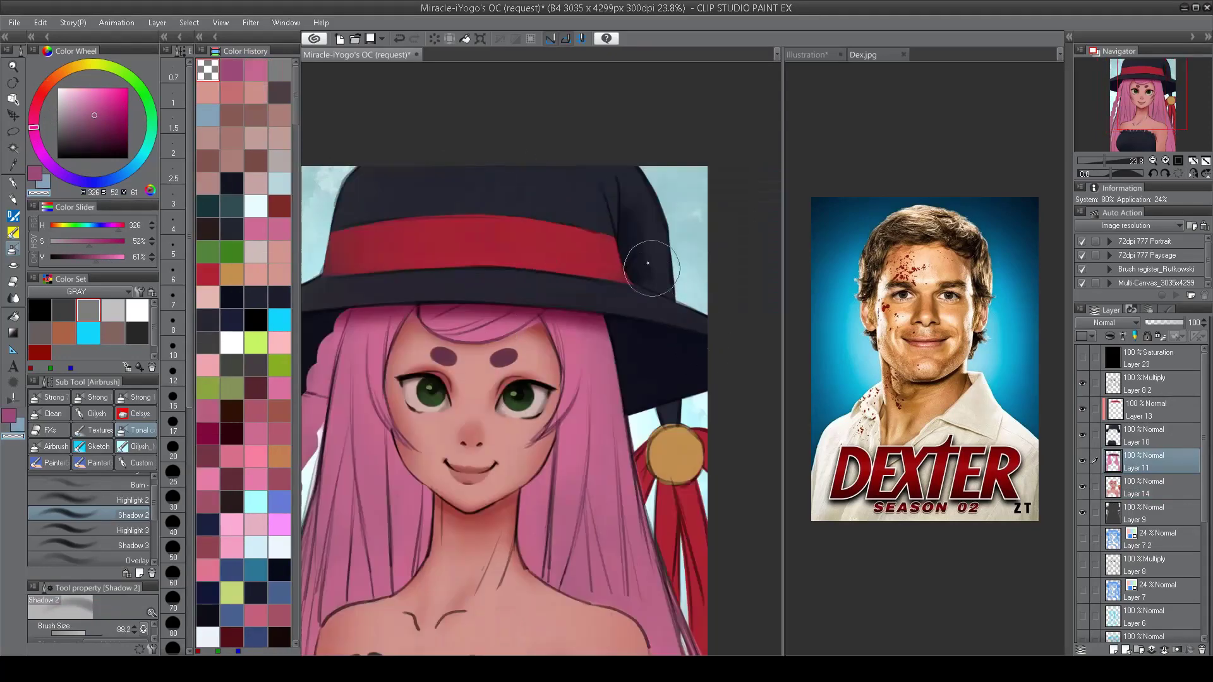
{"action": "scroll", "coordinate": [648, 263], "scroll_direction": "down", "scroll_amount": 1}
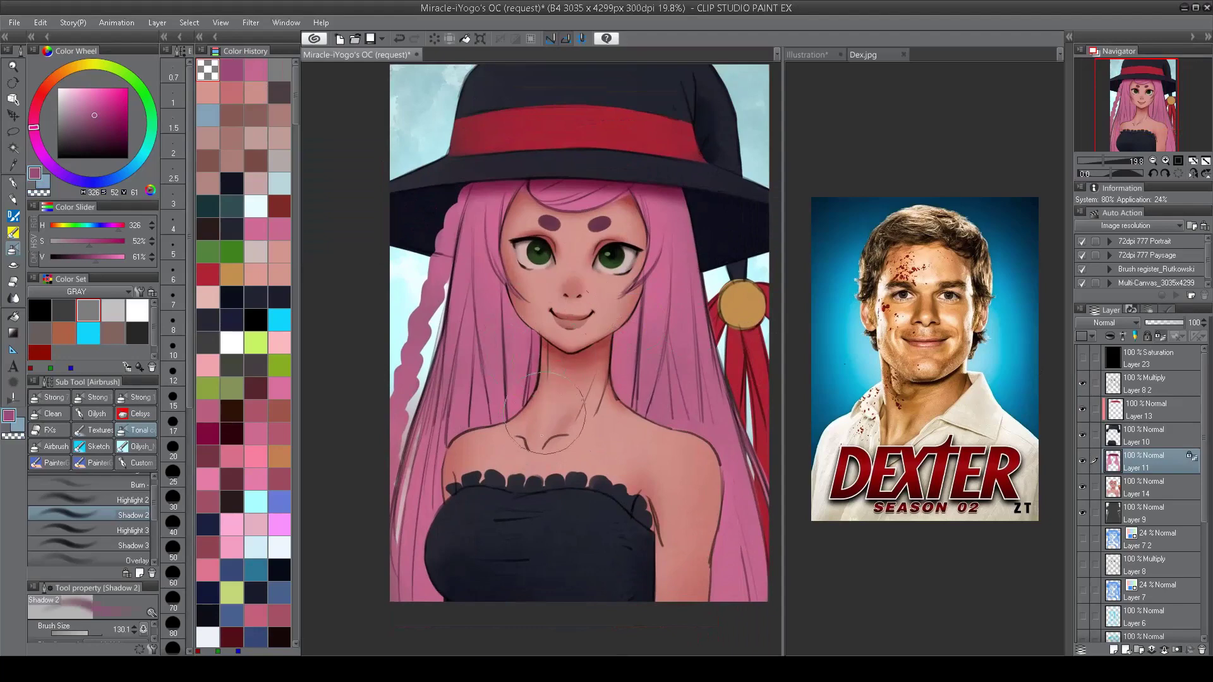
Step: Darken the hair behind the neck, then build up shadow along the lower hair lengths with a larger Shadow 2 airbrush
{"action": "mouse_move", "coordinate": [541, 436]}
{"action": "left_mouse_down"}
{"action": "mouse_move", "coordinate": [539, 275]}
{"action": "mouse_move", "coordinate": [517, 269]}
{"action": "mouse_move", "coordinate": [548, 503]}
{"action": "mouse_move", "coordinate": [612, 318]}
{"action": "mouse_move", "coordinate": [607, 430]}
{"action": "mouse_move", "coordinate": [622, 354]}
{"action": "left_mouse_up"}
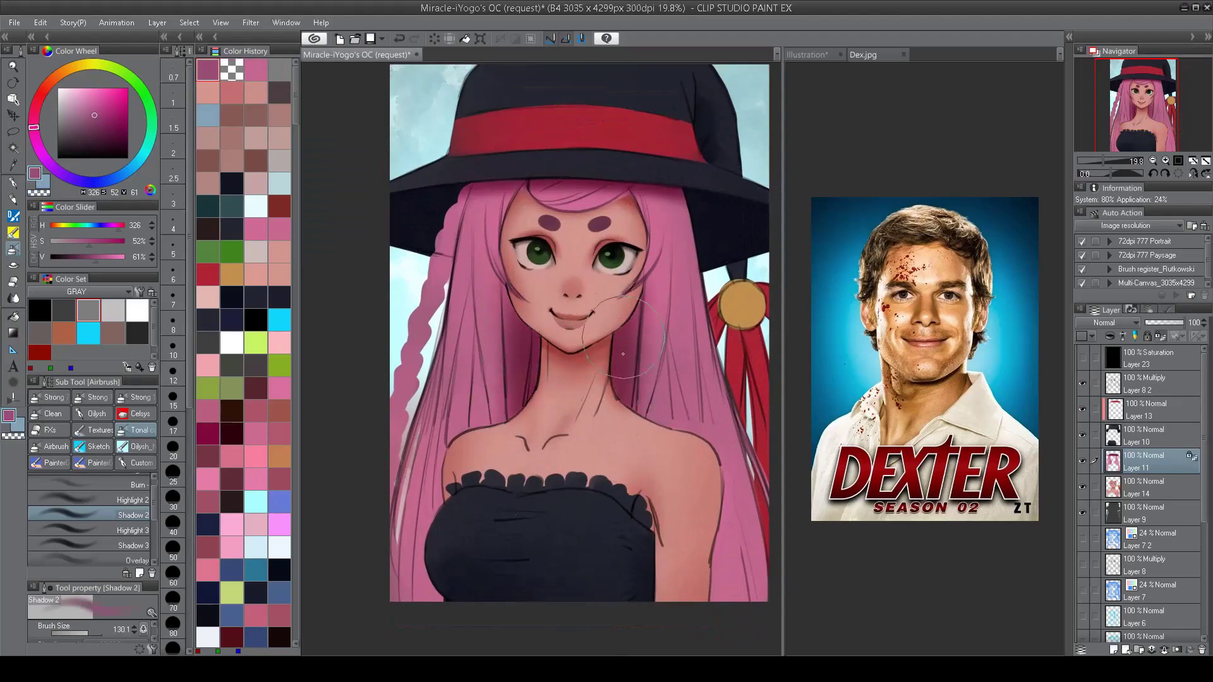
{"action": "scroll", "coordinate": [645, 379], "scroll_direction": "down", "scroll_amount": 1}
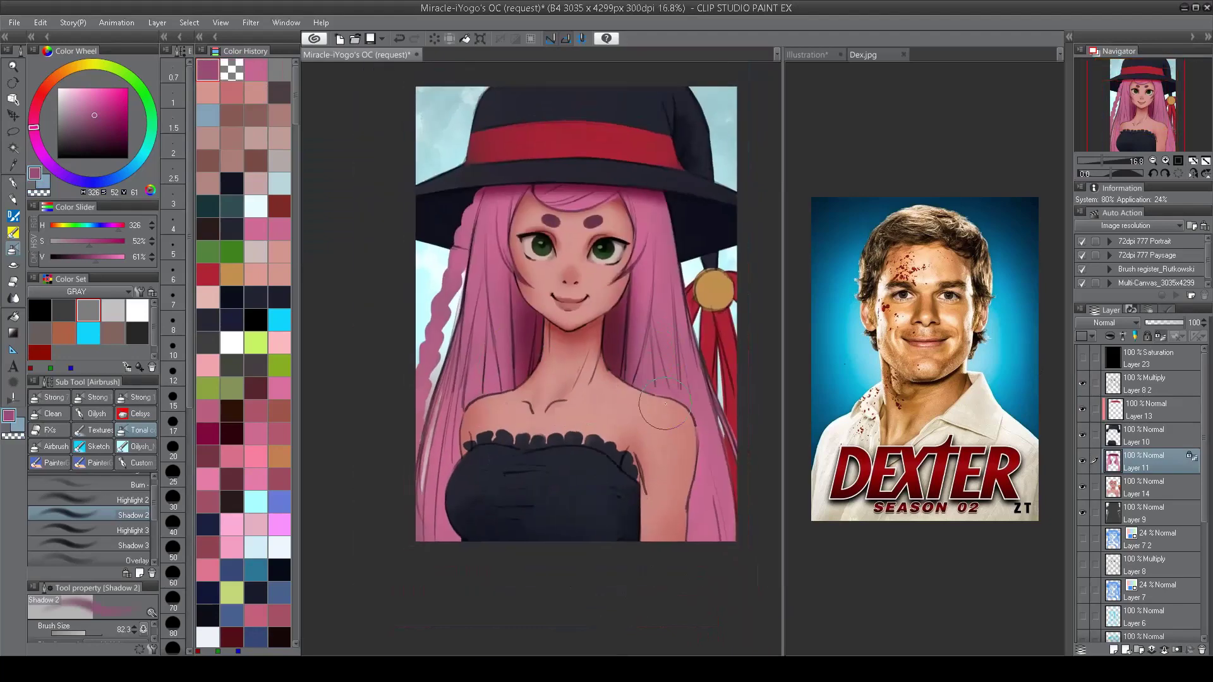
{"action": "key", "text": "bracketright"}
{"action": "key", "text": "bracketright"}
{"action": "key", "text": "bracketright"}
{"action": "key", "text": "bracketright"}
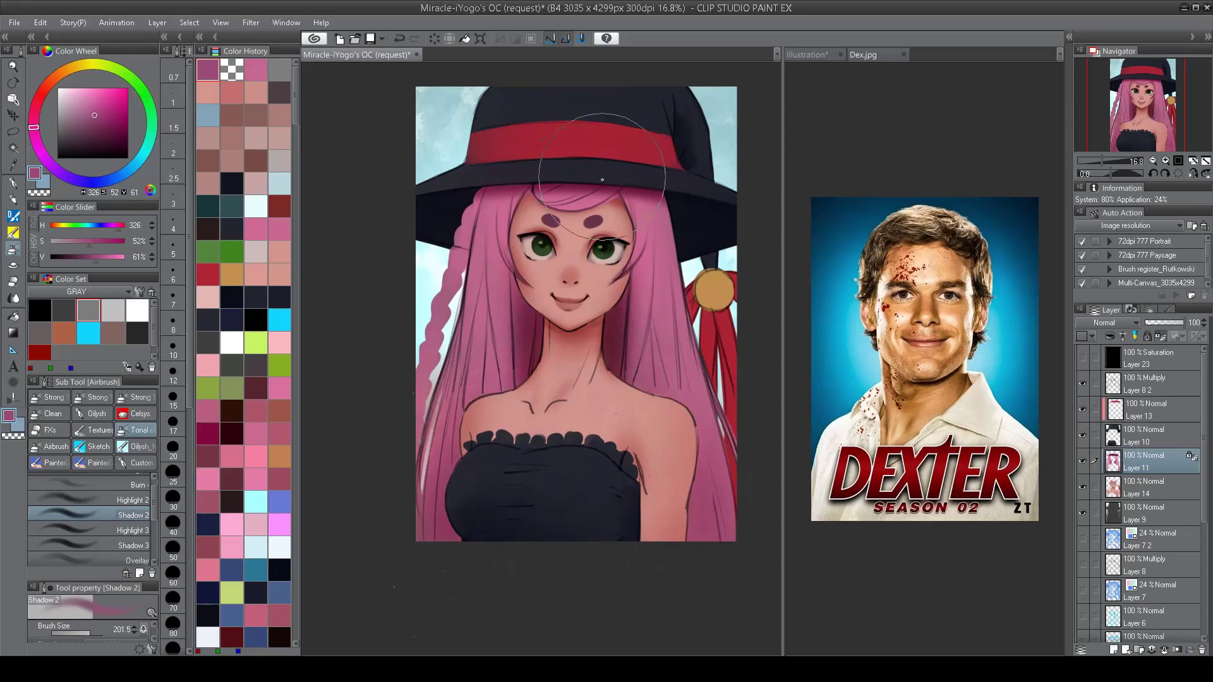
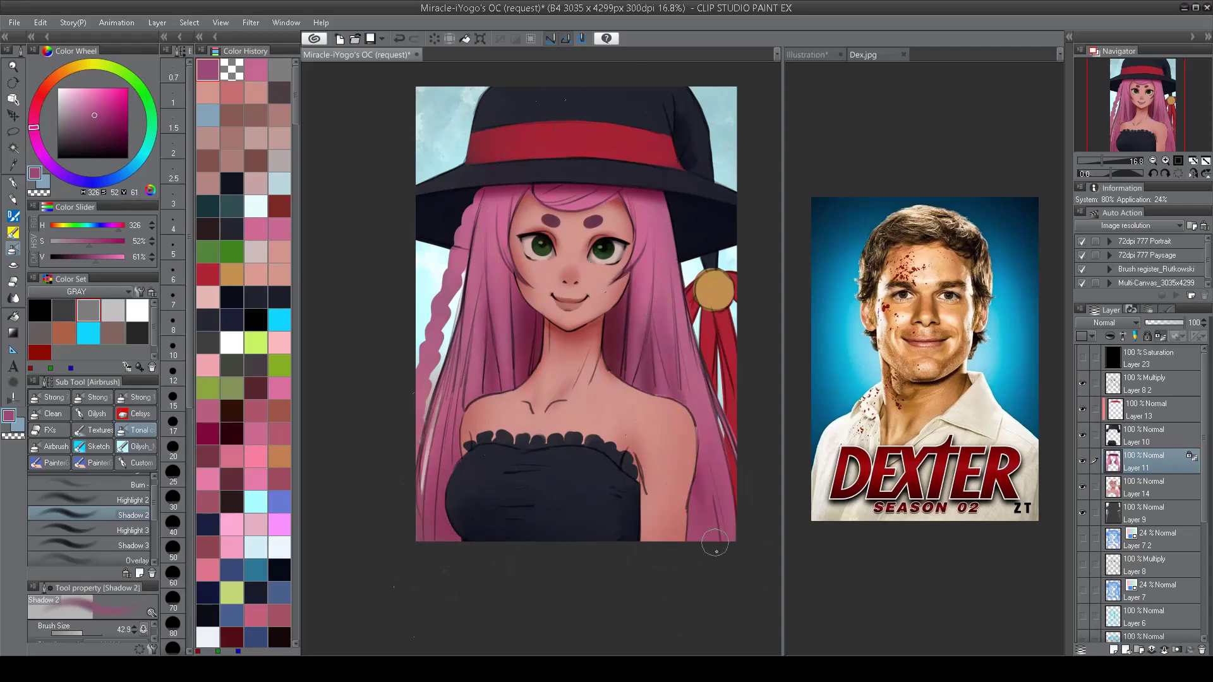
{"action": "key", "text": "ctrl+minus"}
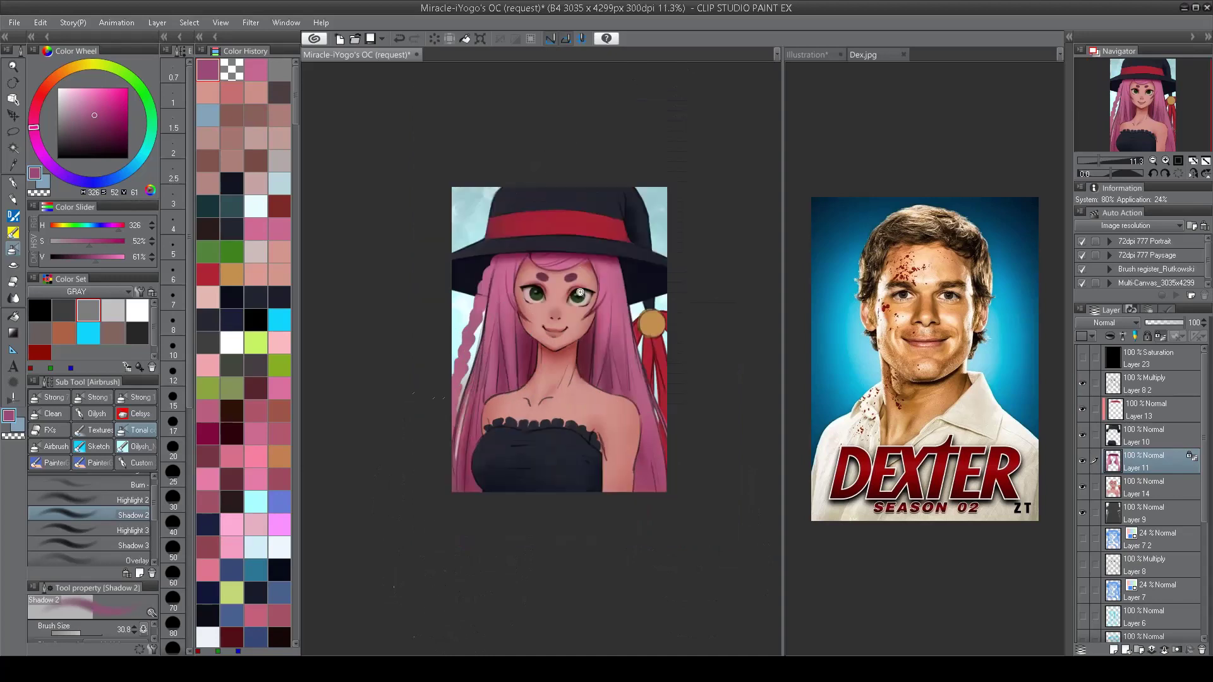
{"action": "scroll", "coordinate": [580, 292], "scroll_direction": "up", "scroll_amount": 2}
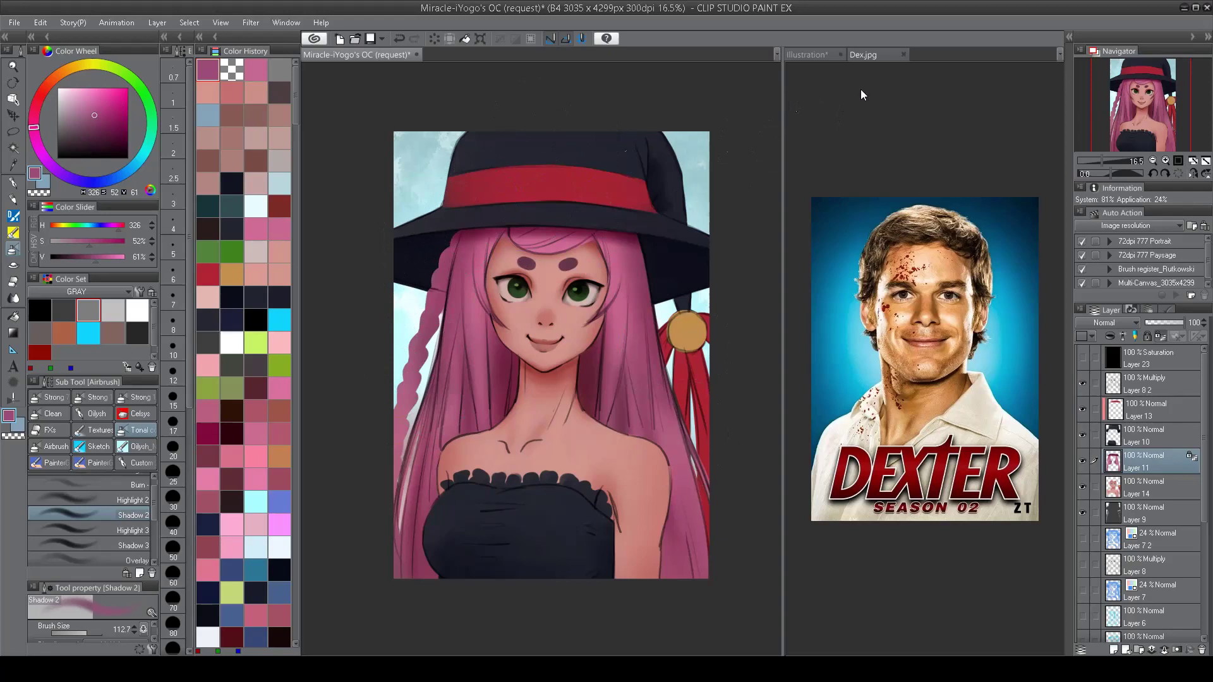
Step: Select Layer 10, lock its transparent pixels, and shade the dress in dark blue, H 235, S 38, V 14
{"action": "left_click_drag", "start_coordinate": [551, 524], "coordinate": [568, 510]}
{"action": "left_click", "coordinate": [1144, 436]}
{"action": "left_click", "coordinate": [568, 510], "text": "alt"}
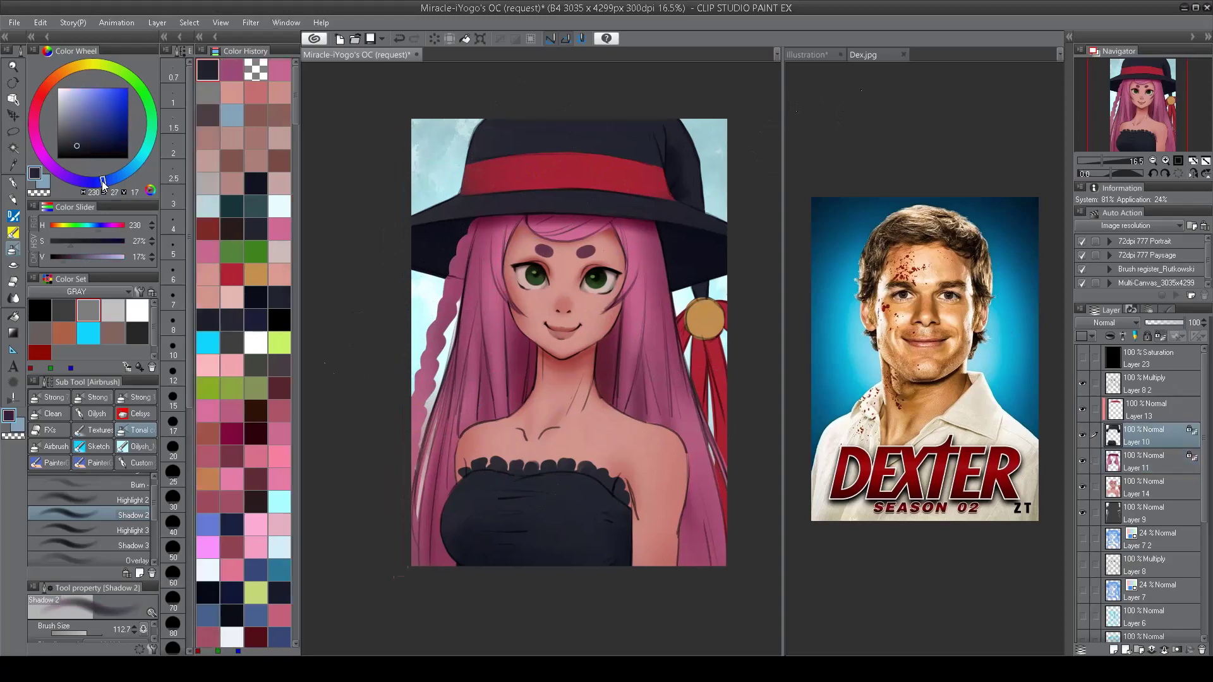
{"action": "left_click", "coordinate": [84, 147]}
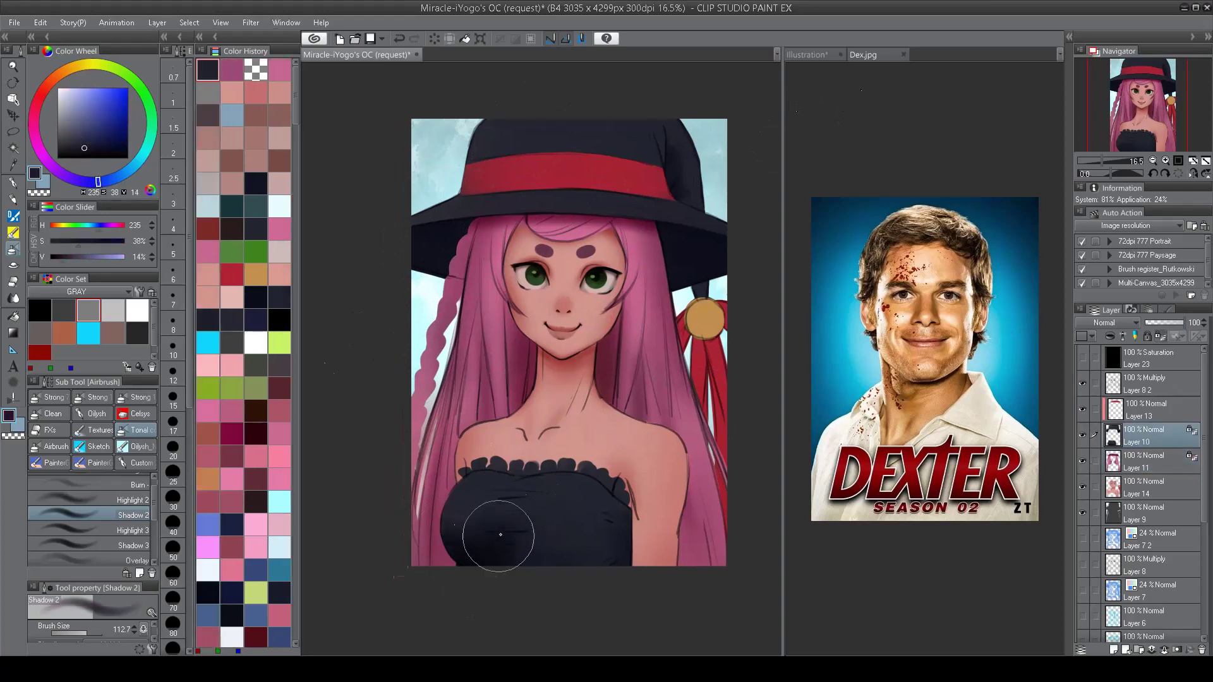
{"action": "mouse_move", "coordinate": [601, 577]}
{"action": "left_mouse_down"}
{"action": "mouse_move", "coordinate": [643, 530]}
{"action": "mouse_move", "coordinate": [609, 557]}
{"action": "mouse_move", "coordinate": [607, 480]}
{"action": "left_mouse_up"}
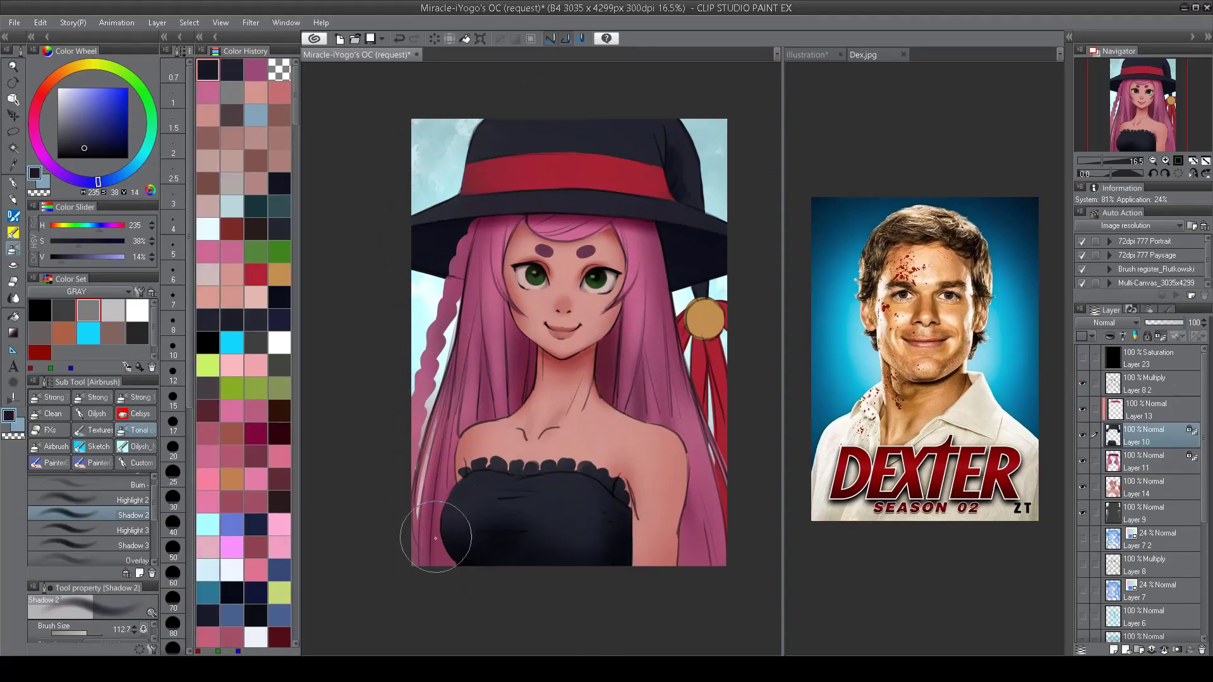
{"action": "left_click", "coordinate": [527, 549]}
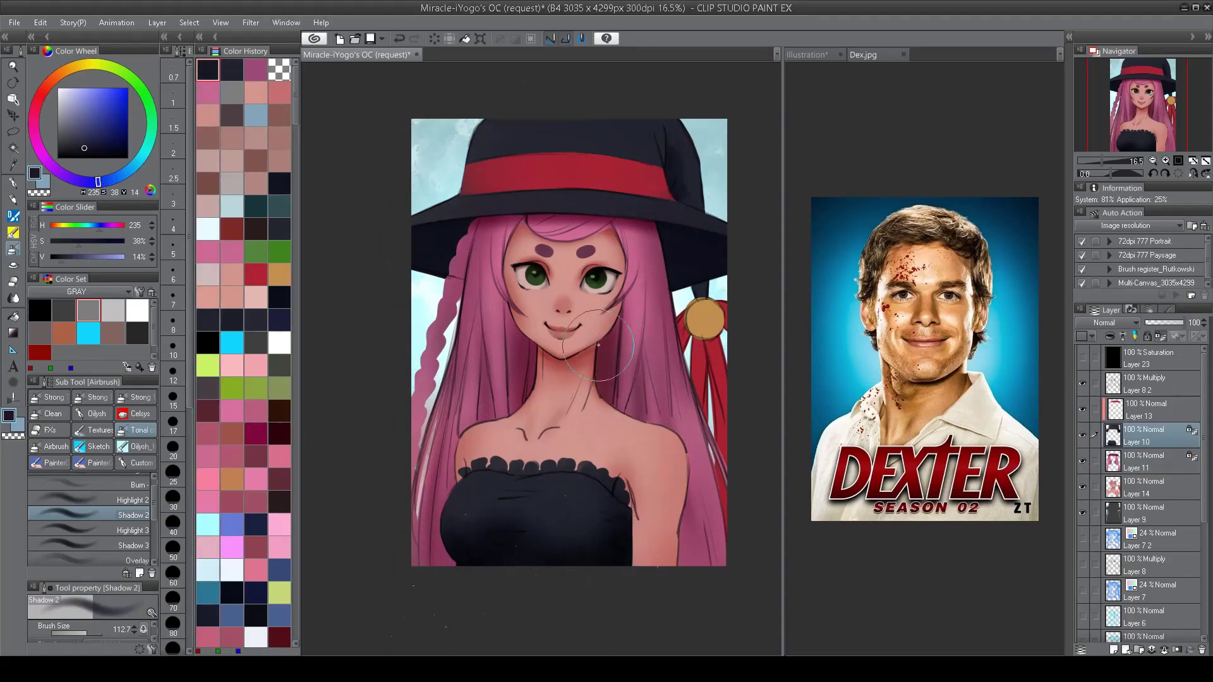
Step: Airbrush dark blue shading onto the hat's crown and the underside of its brim with a smaller Shadow 2 brush
{"action": "left_click_drag", "start_coordinate": [598, 345], "coordinate": [590, 404]}
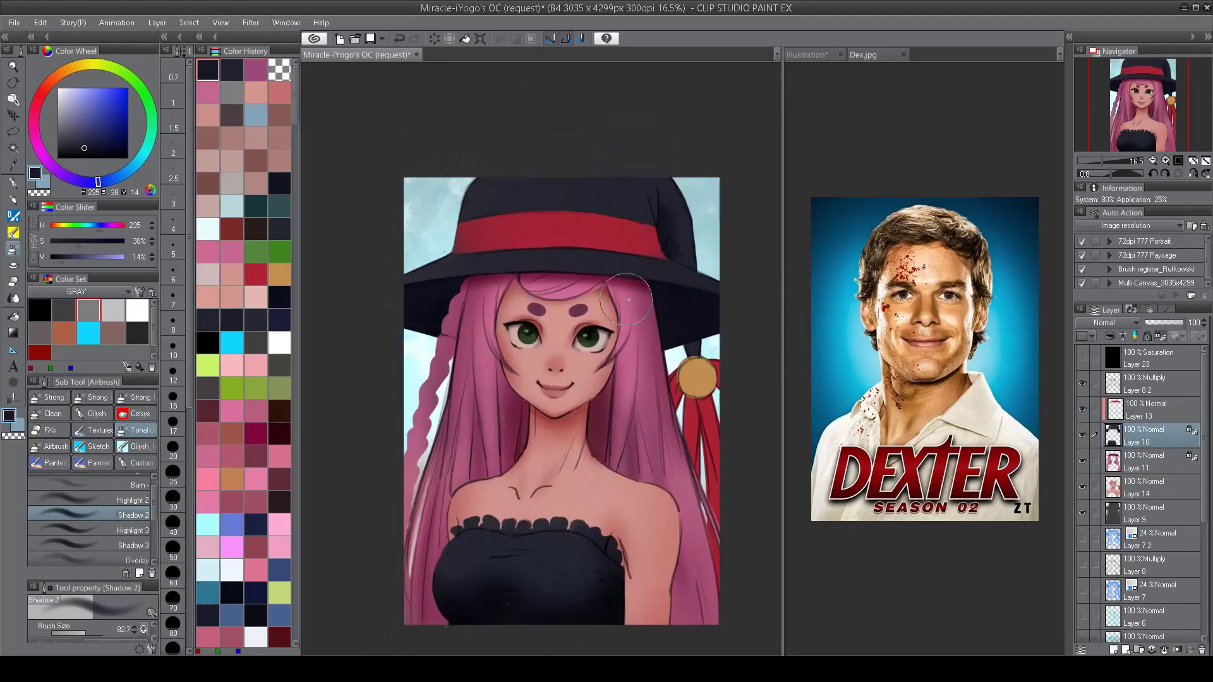
{"action": "left_click_drag", "start_coordinate": [471, 189], "coordinate": [511, 190]}
{"action": "left_click_drag", "start_coordinate": [651, 190], "coordinate": [629, 184]}
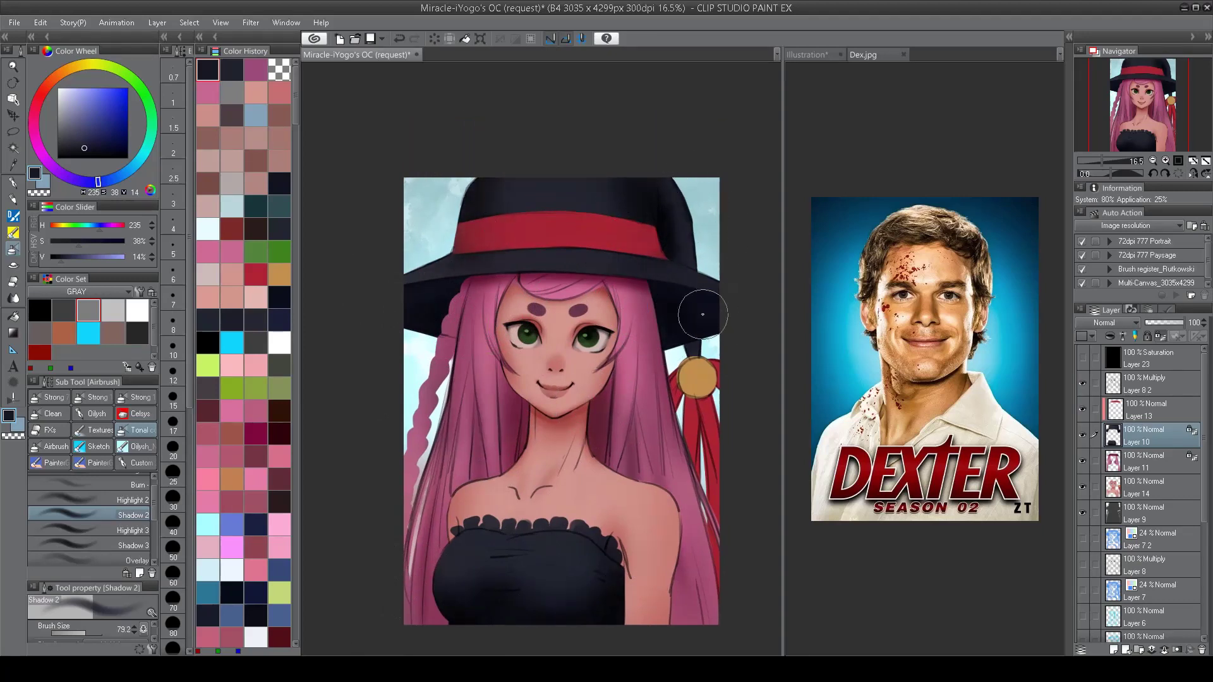
{"action": "left_click_drag", "start_coordinate": [703, 315], "coordinate": [311, 308]}
{"action": "left_click_drag", "start_coordinate": [593, 275], "coordinate": [591, 290]}
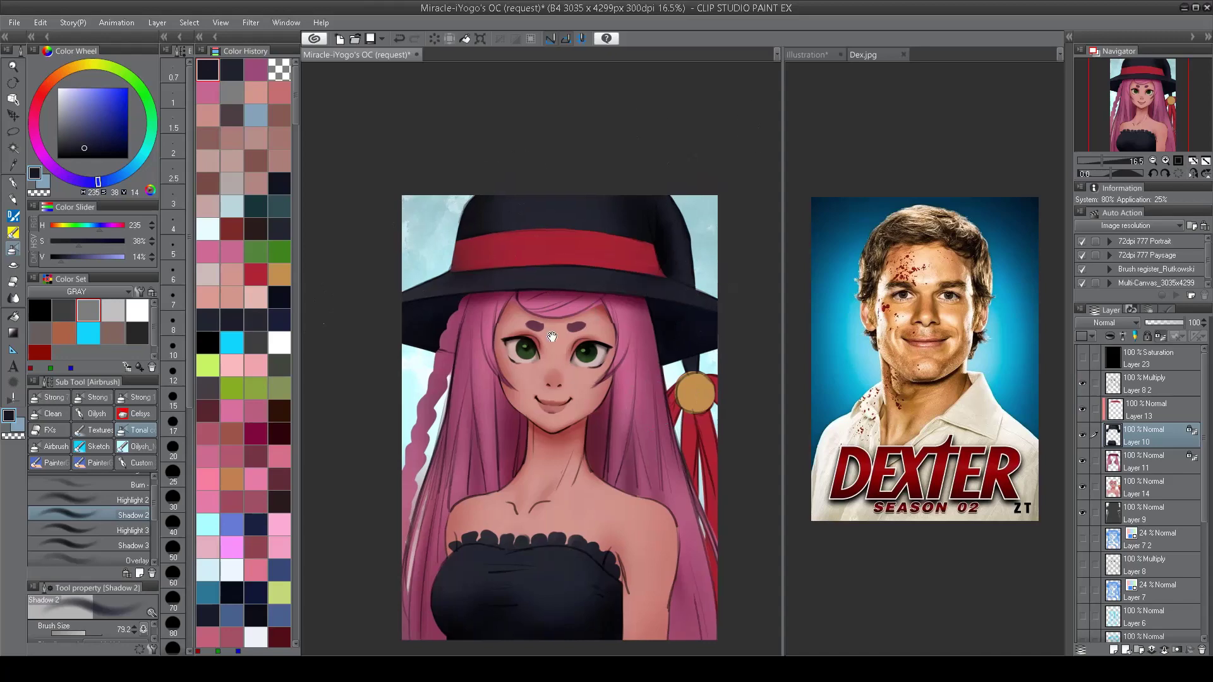
{"action": "scroll", "coordinate": [590, 290], "scroll_direction": "down", "scroll_amount": 2}
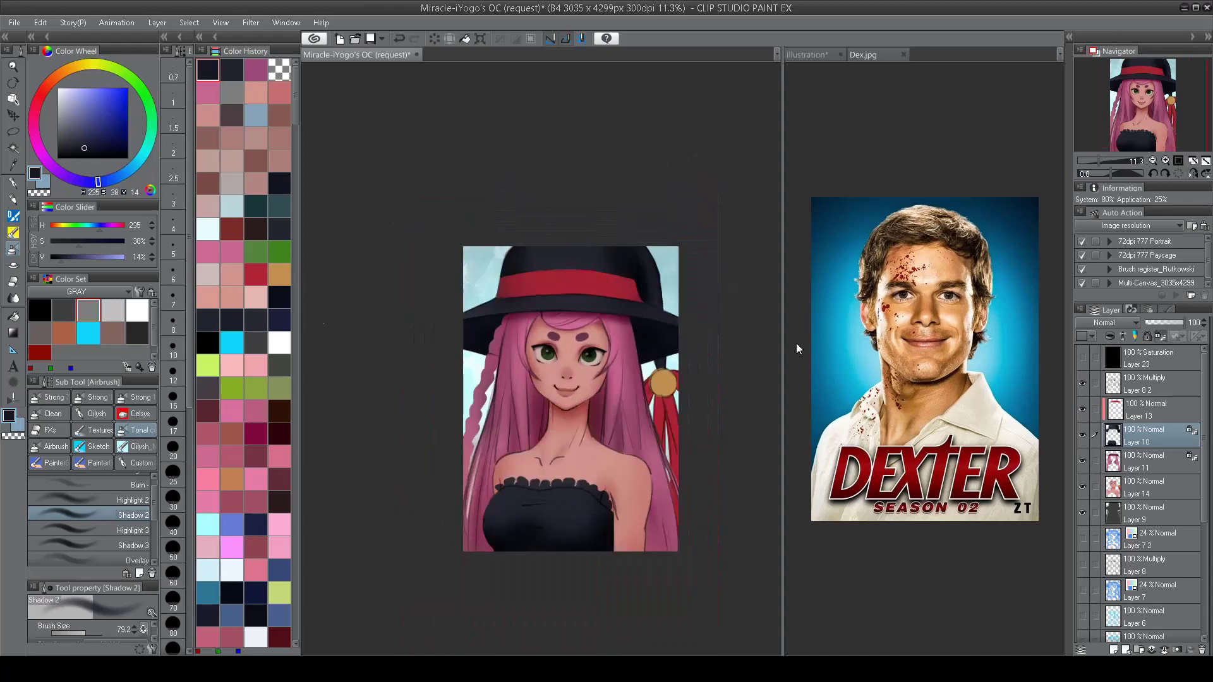
{"action": "scroll", "coordinate": [568, 454], "scroll_direction": "up", "scroll_amount": 3}
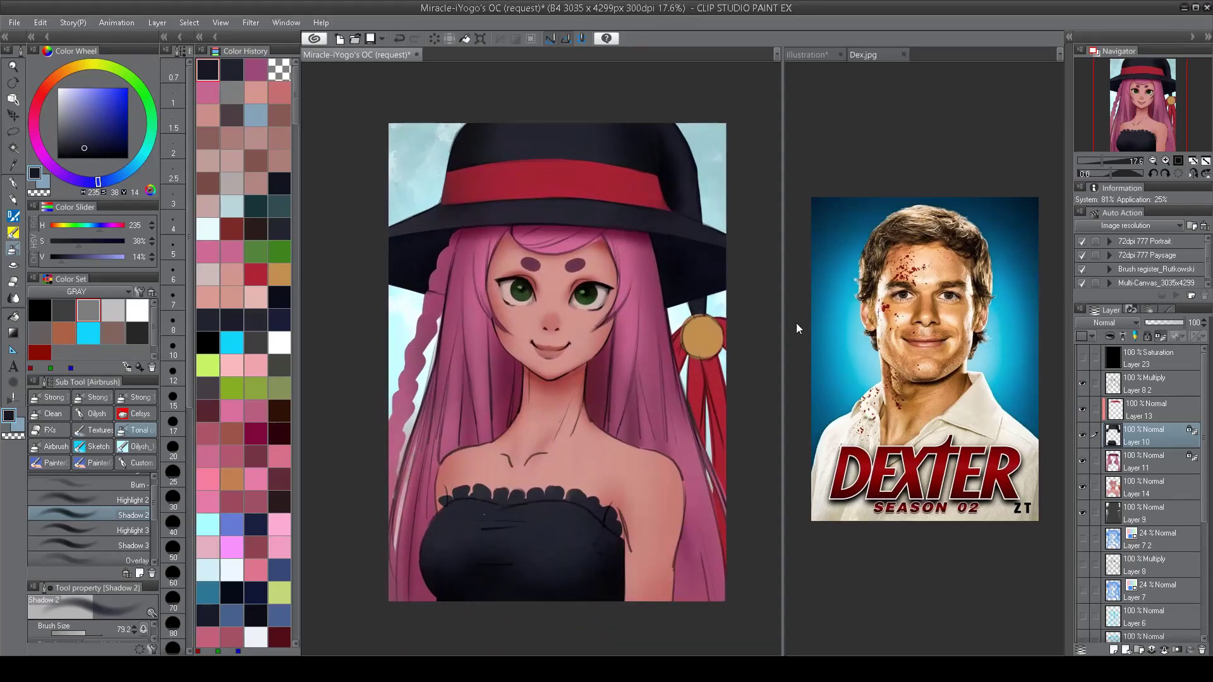
Step: Create a layer folder named Steps directly above the Paper layer
{"action": "left_click", "coordinate": [1137, 513]}
{"action": "scroll", "coordinate": [1177, 597], "scroll_direction": "down", "scroll_amount": 5}
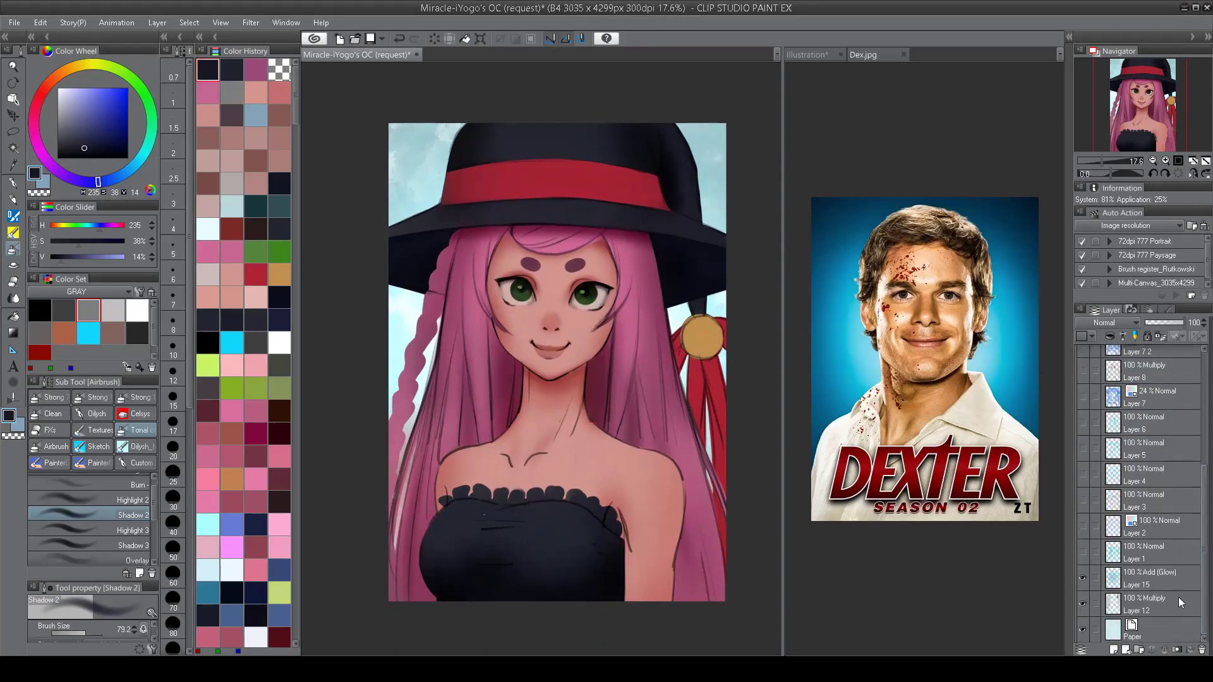
{"action": "left_click", "coordinate": [1145, 625]}
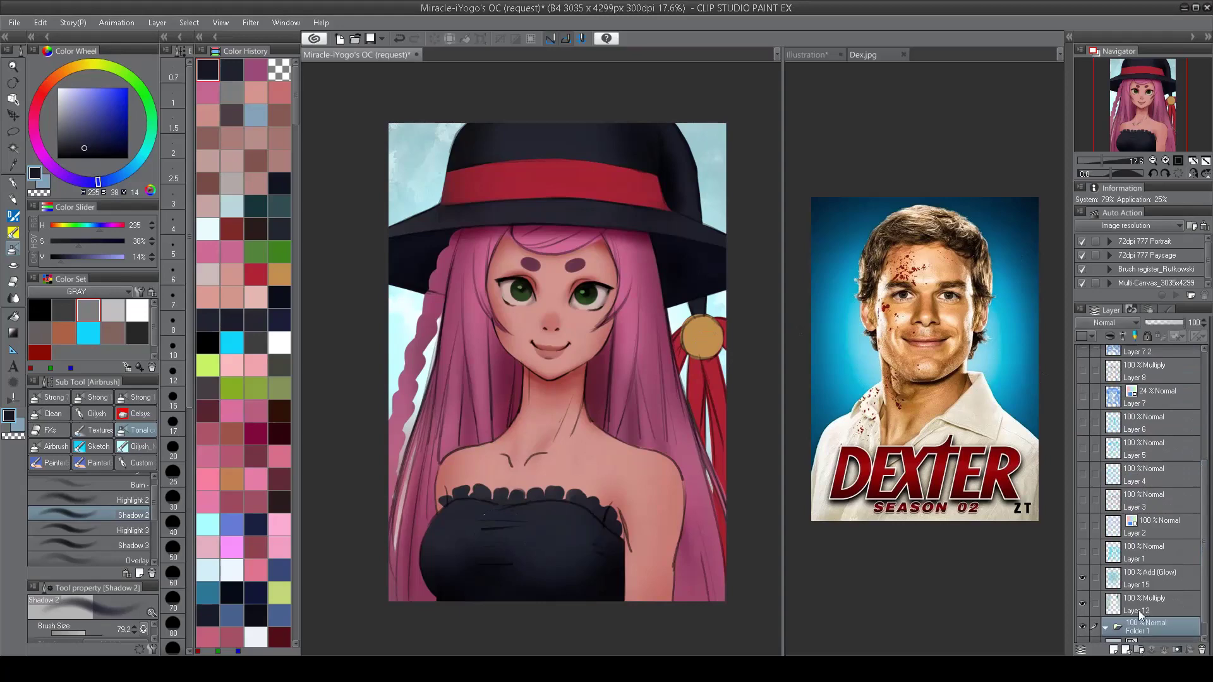
Step: Hide the colour and background layers, then store a merged copy of the line art over the paper in the Steps folder
{"action": "scroll", "coordinate": [1138, 569], "scroll_direction": "up", "scroll_amount": 5}
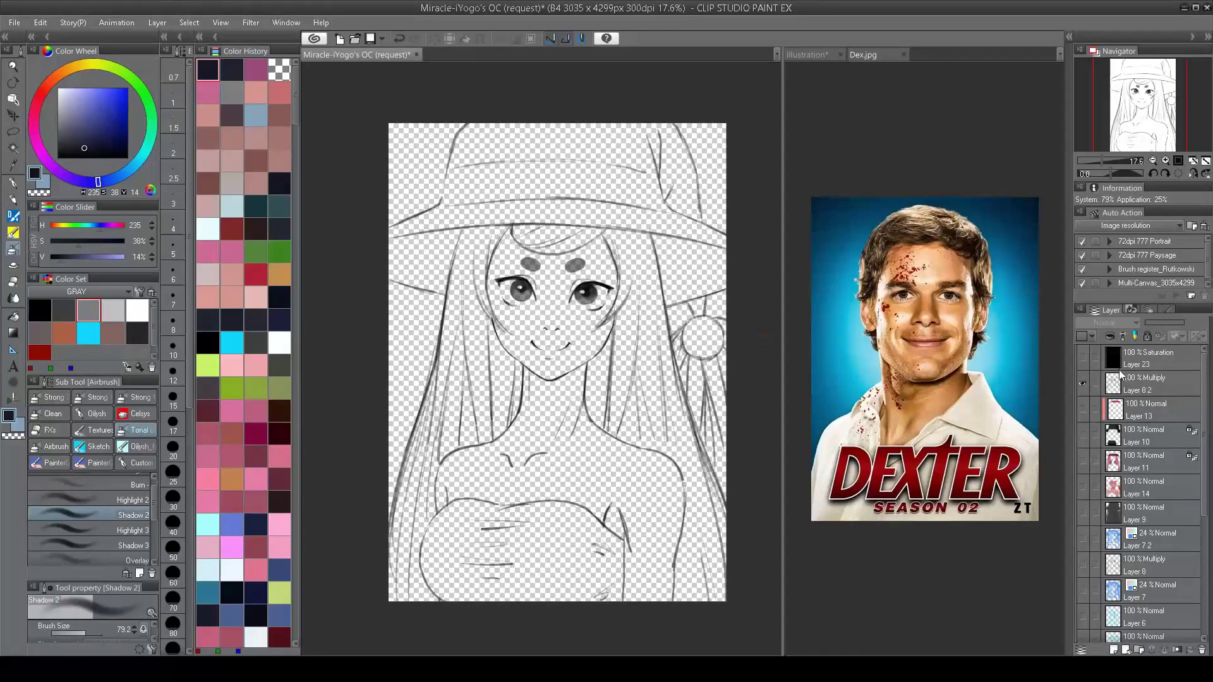
{"action": "scroll", "coordinate": [1116, 374], "scroll_direction": "down", "scroll_amount": 5}
{"action": "left_click", "coordinate": [1082, 630]}
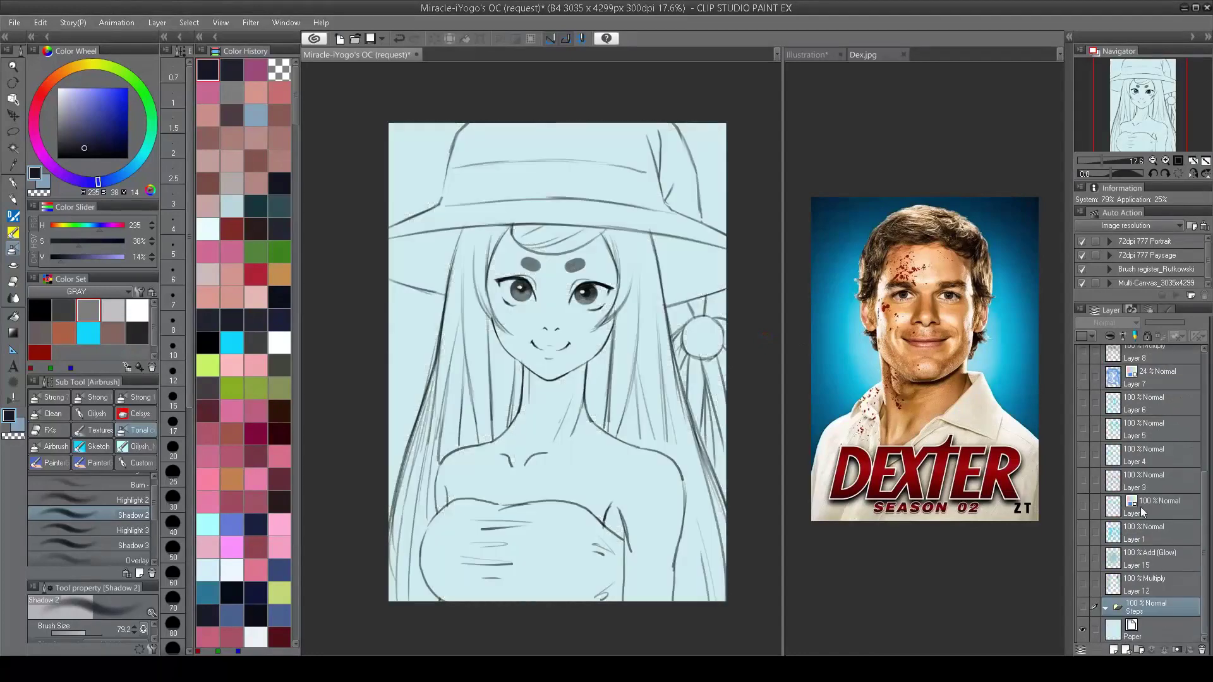
{"action": "left_click", "coordinate": [1151, 631]}
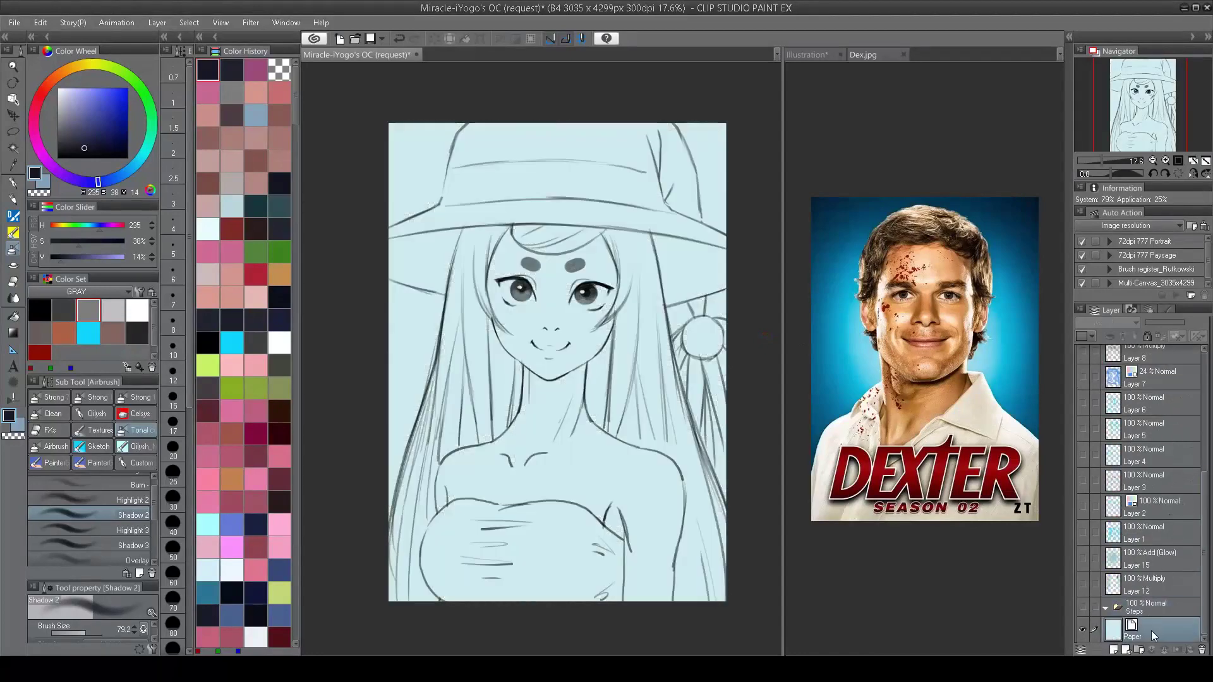
{"action": "key", "text": "ctrl+j"}
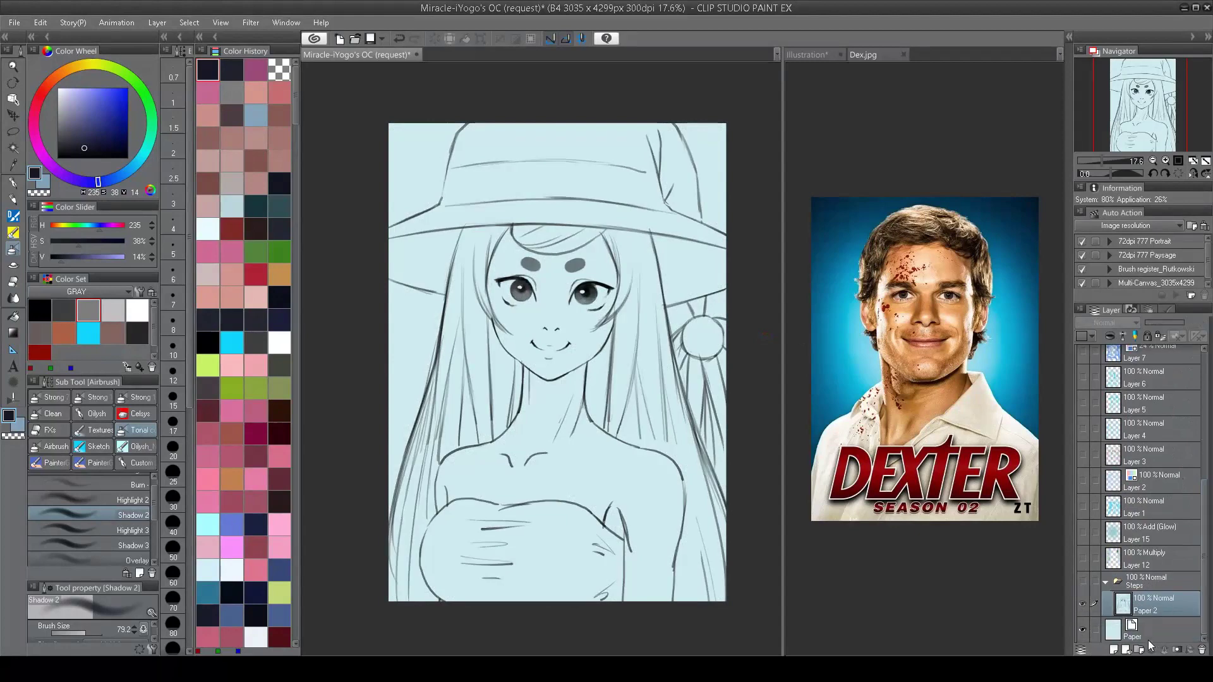
Step: Show the grey silhouette on Layer 9 and store a merged copy of that stage in the Steps folder
{"action": "scroll", "coordinate": [1111, 506], "scroll_direction": "up", "scroll_amount": 5}
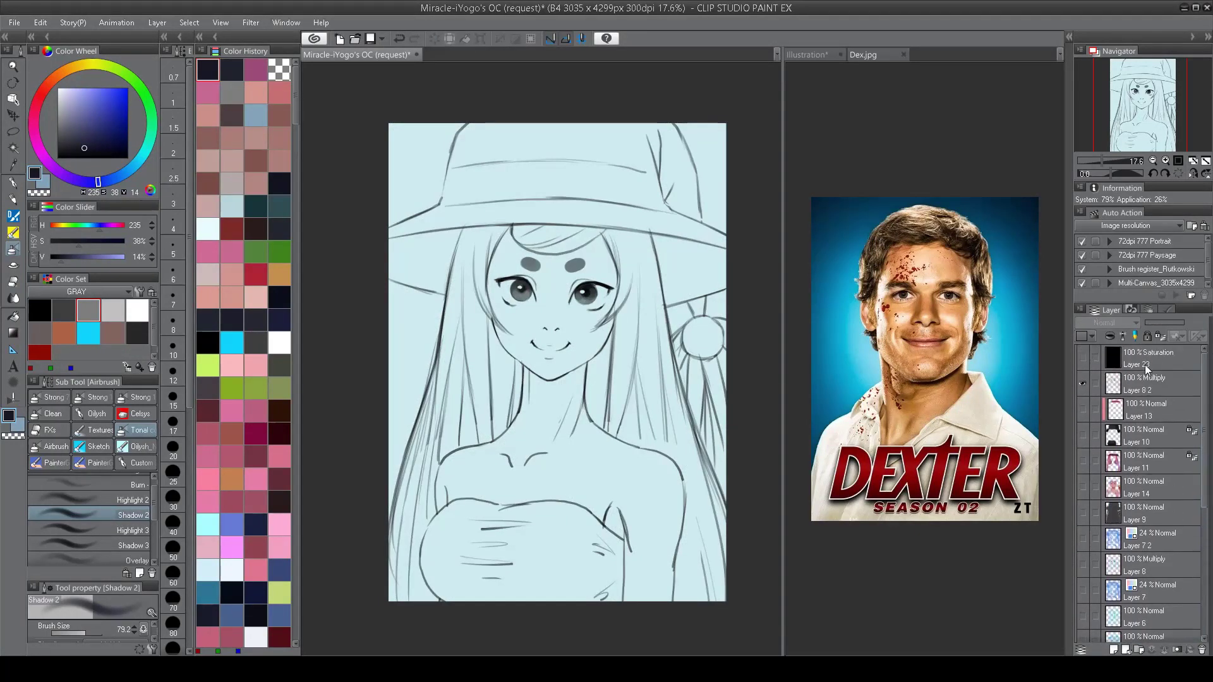
{"action": "left_click", "coordinate": [1082, 513]}
{"action": "scroll", "coordinate": [1141, 605], "scroll_direction": "down", "scroll_amount": 5}
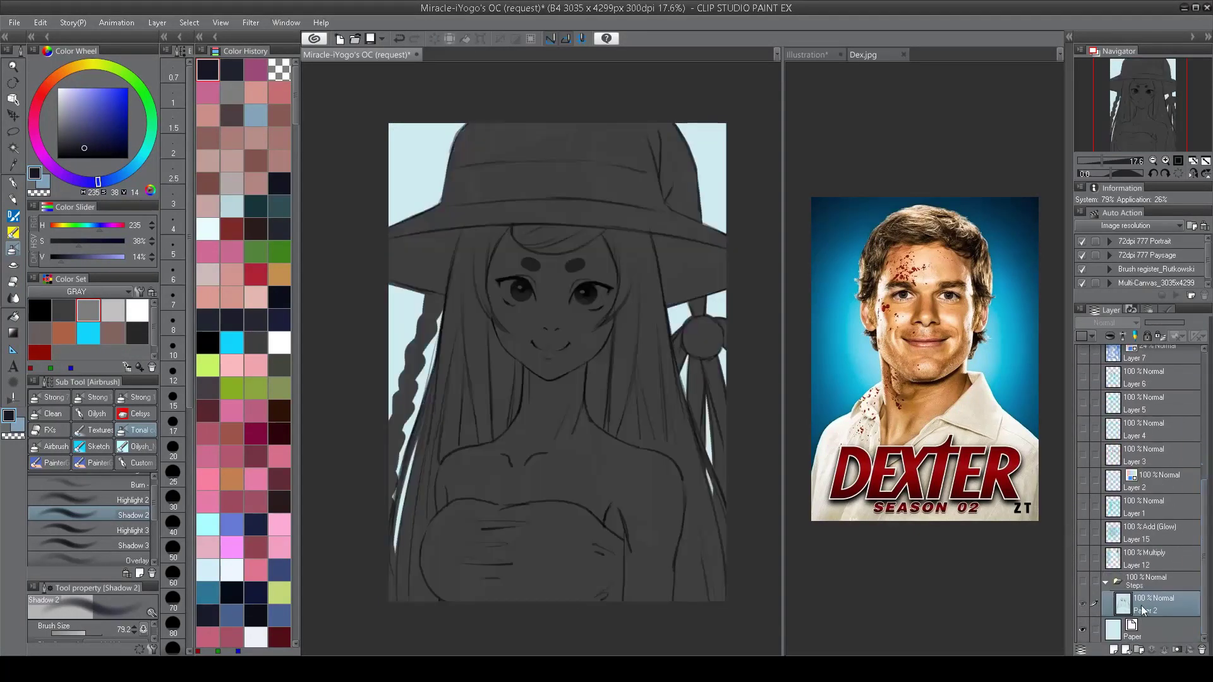
{"action": "left_click", "coordinate": [1149, 631]}
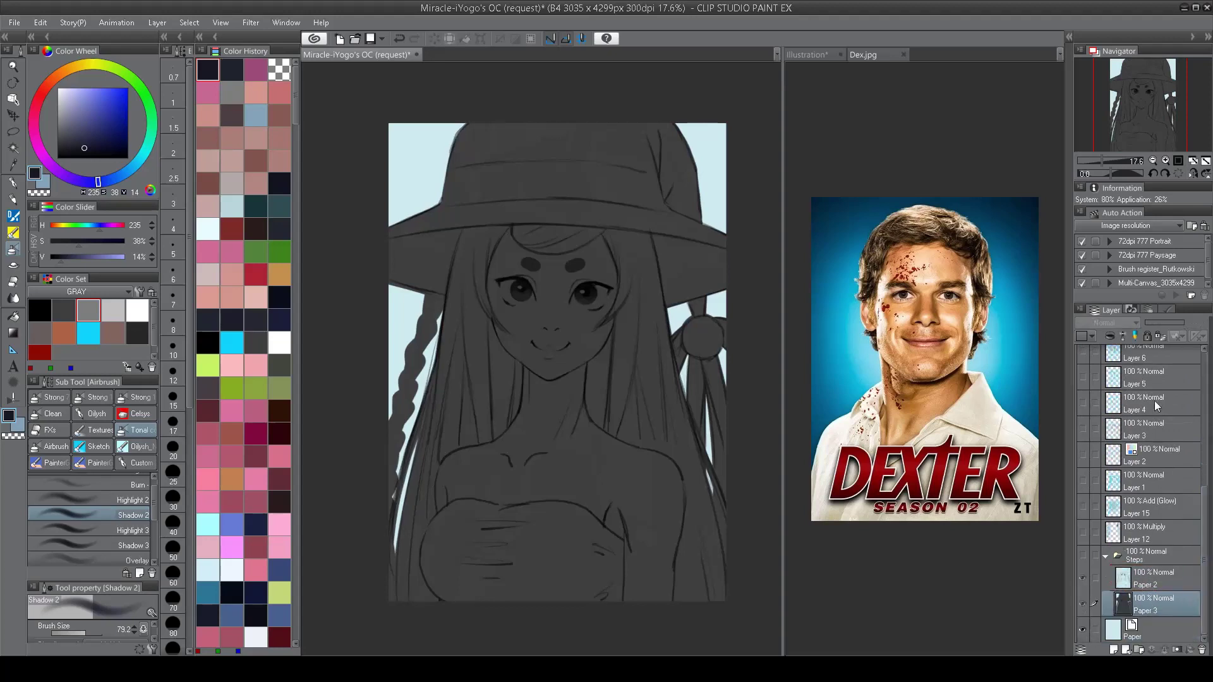
Step: Turn the colour layers 10, 11, 13 and 14 back on, along with the background layers 12 and 15
{"action": "scroll", "coordinate": [1154, 401], "scroll_direction": "up", "scroll_amount": 5}
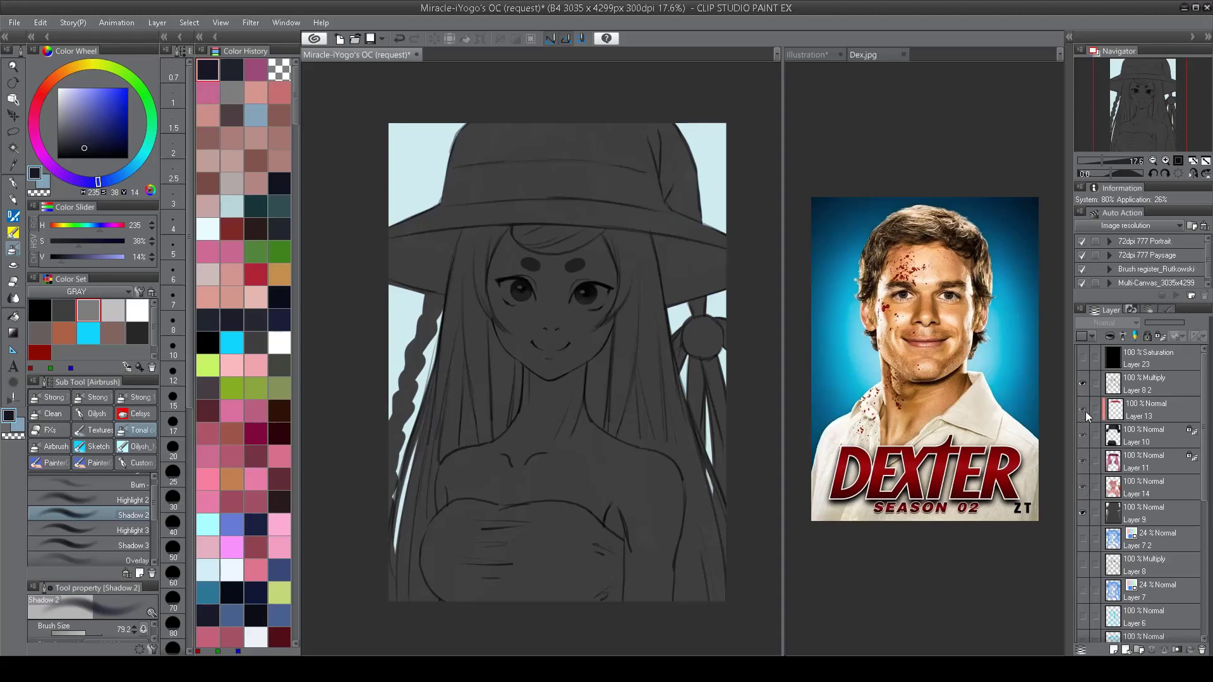
{"action": "left_click", "coordinate": [1084, 411]}
{"action": "scroll", "coordinate": [1196, 593], "scroll_direction": "down", "scroll_amount": 5}
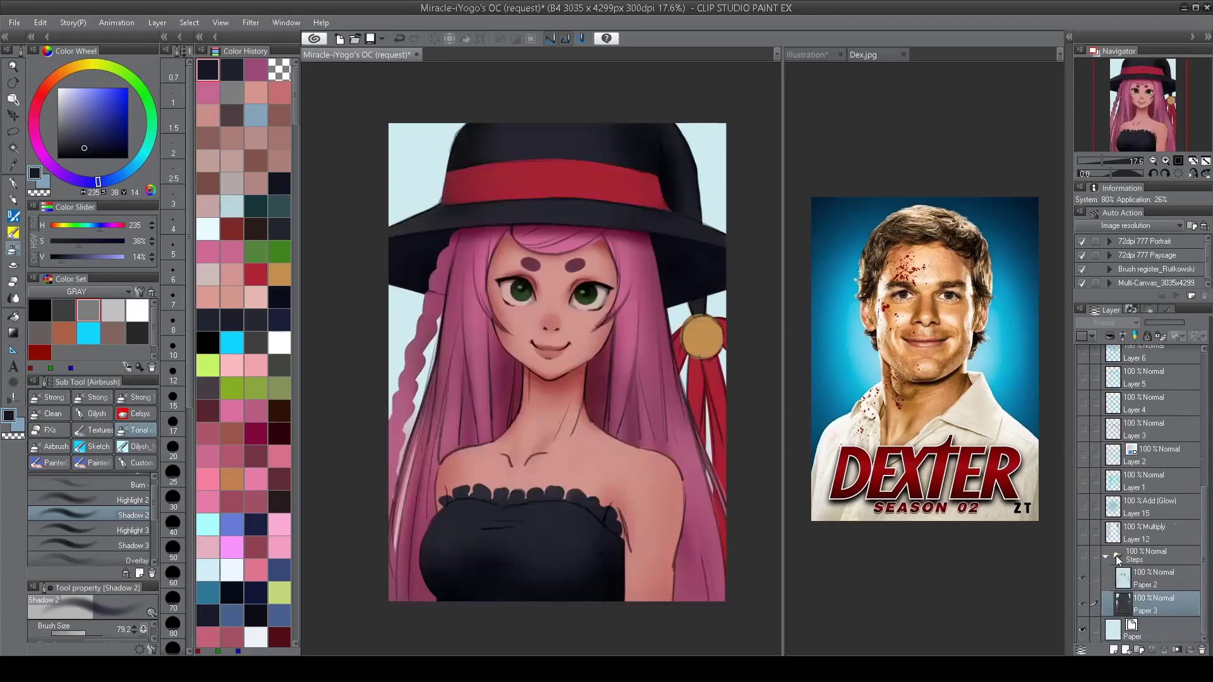
{"action": "left_click_drag", "start_coordinate": [1080, 515], "coordinate": [1076, 542]}
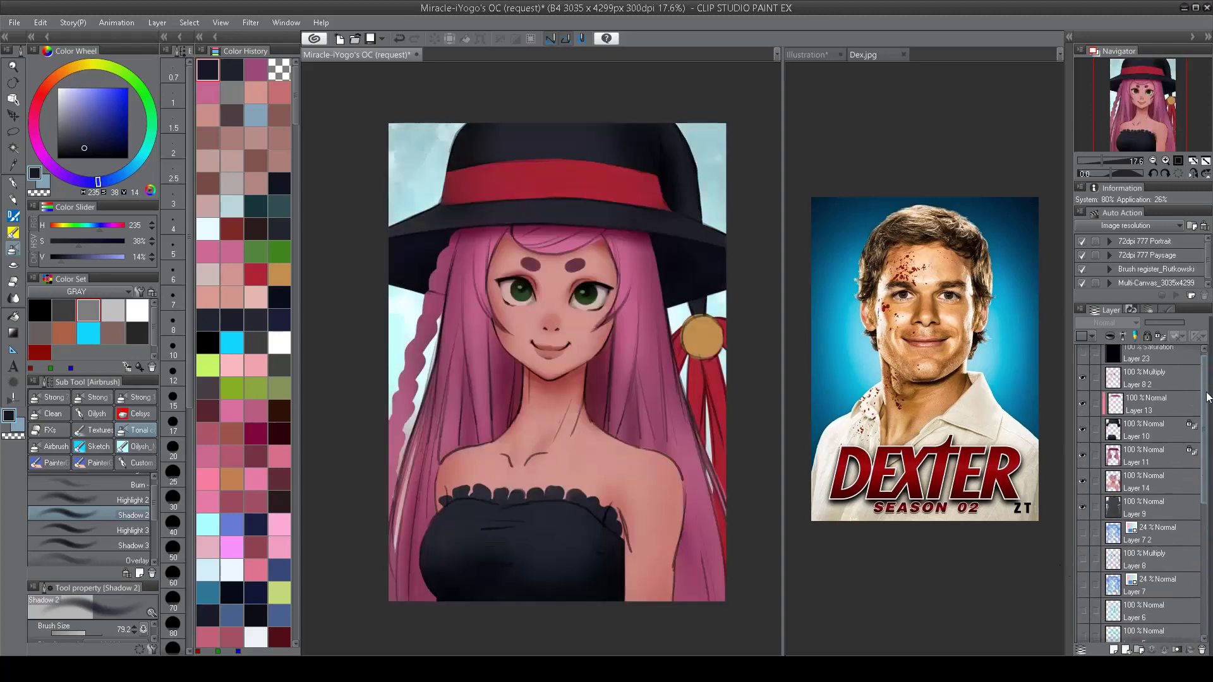
Step: On Layer 14, airbrush dark gold shading, H 45, S 62, V 57, onto the round ornament beside the hair
{"action": "scroll", "coordinate": [1195, 534], "scroll_direction": "up", "scroll_amount": 5}
{"action": "left_click", "coordinate": [1144, 461]}
{"action": "left_click", "coordinate": [1143, 487]}
{"action": "scroll", "coordinate": [674, 409], "scroll_direction": "up", "scroll_amount": 3}
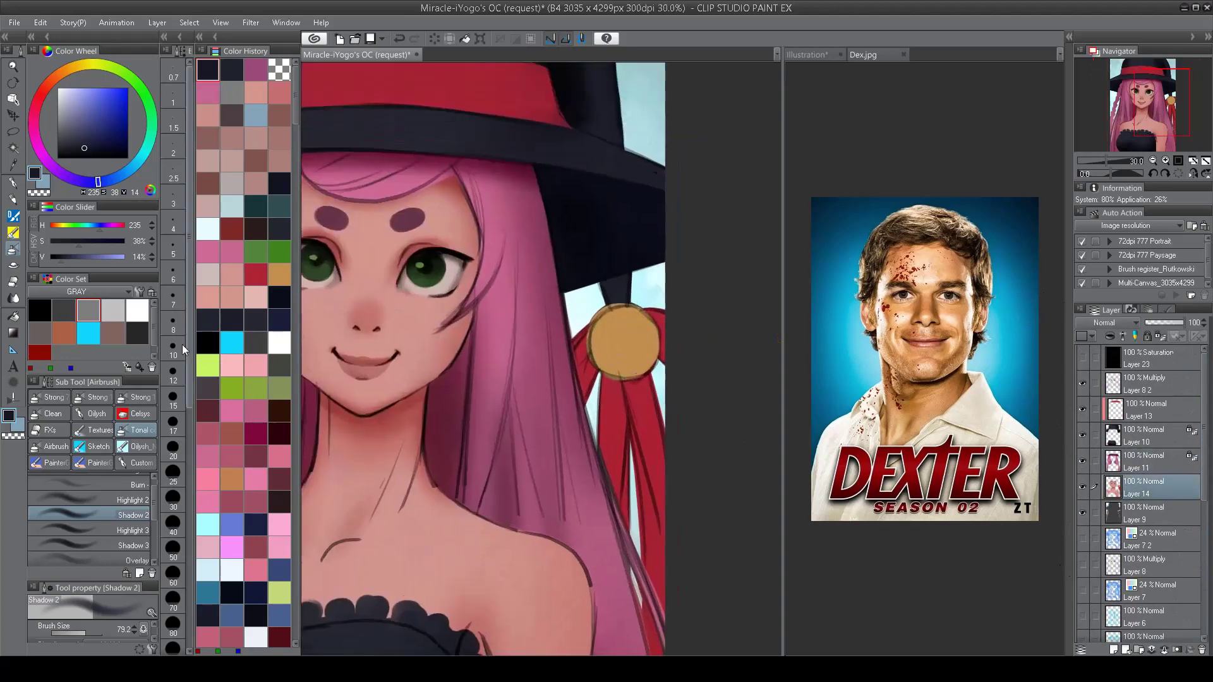
{"action": "left_click", "coordinate": [625, 342], "text": "alt"}
{"action": "left_click_drag", "start_coordinate": [66, 74], "coordinate": [72, 70]}
{"action": "left_click", "coordinate": [101, 118]}
{"action": "left_click_drag", "start_coordinate": [628, 356], "coordinate": [654, 379]}
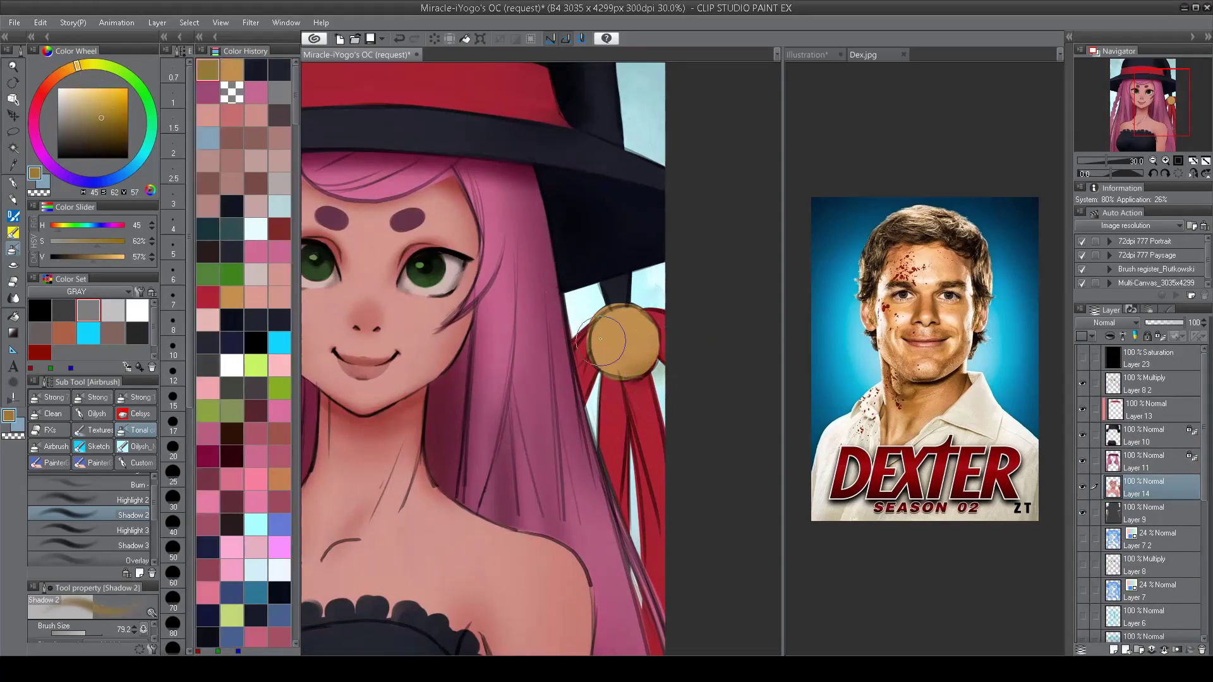
{"action": "mouse_move", "coordinate": [603, 325]}
{"action": "left_mouse_down"}
{"action": "mouse_move", "coordinate": [638, 341]}
{"action": "mouse_move", "coordinate": [612, 350]}
{"action": "mouse_move", "coordinate": [619, 338]}
{"action": "mouse_move", "coordinate": [650, 369]}
{"action": "mouse_move", "coordinate": [654, 360]}
{"action": "mouse_move", "coordinate": [616, 341]}
{"action": "mouse_move", "coordinate": [600, 353]}
{"action": "left_mouse_up"}
Step: Refine the gold ornament's shading with a resized Shadow 2 brush and lock Layer 14's transparent pixels
{"action": "left_click", "coordinate": [612, 349], "text": "alt"}
{"action": "key", "text": "bracketleft"}
{"action": "key", "text": "bracketleft"}
{"action": "key", "text": "bracketleft"}
{"action": "key", "text": "bracketright"}
{"action": "key", "text": "bracketright"}
{"action": "key", "text": "bracketright"}
{"action": "scroll", "coordinate": [600, 285], "scroll_direction": "down", "scroll_amount": 4}
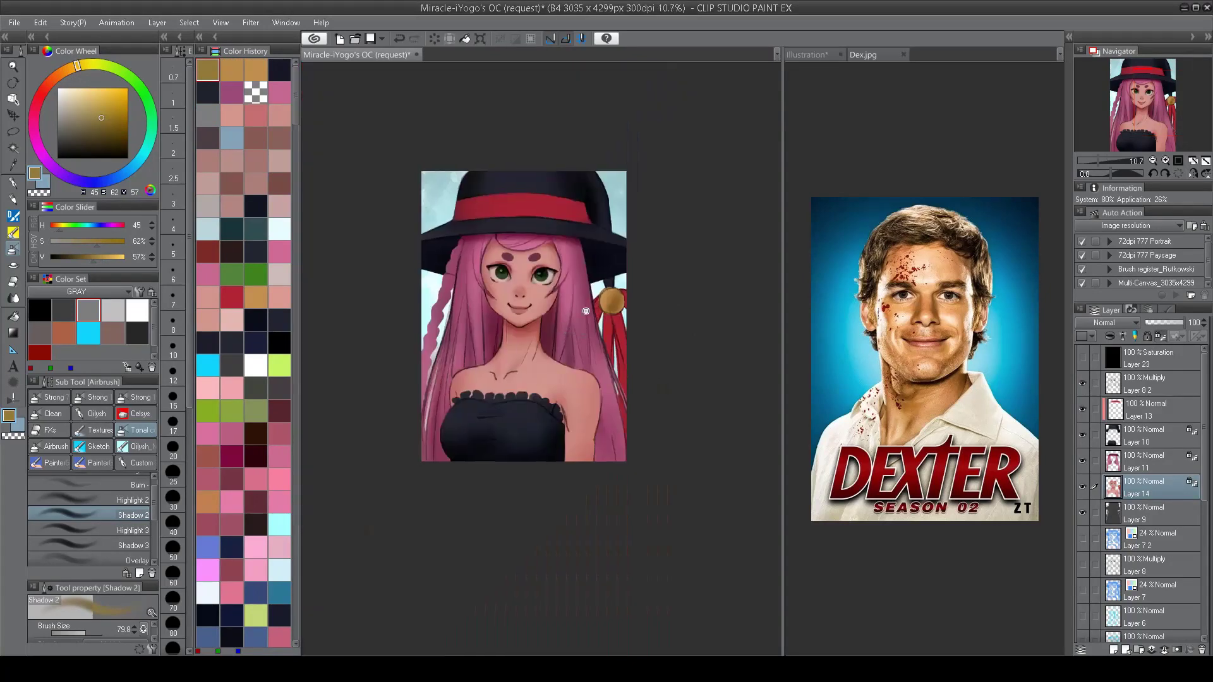
Step: Airbrush dark red shadows, H 345, S 85, V 59, onto the ribbons around the gold ornament with a smaller Shadow 2 brush
{"action": "scroll", "coordinate": [585, 311], "scroll_direction": "up", "scroll_amount": 4}
{"action": "left_click", "coordinate": [543, 117], "text": "alt"}
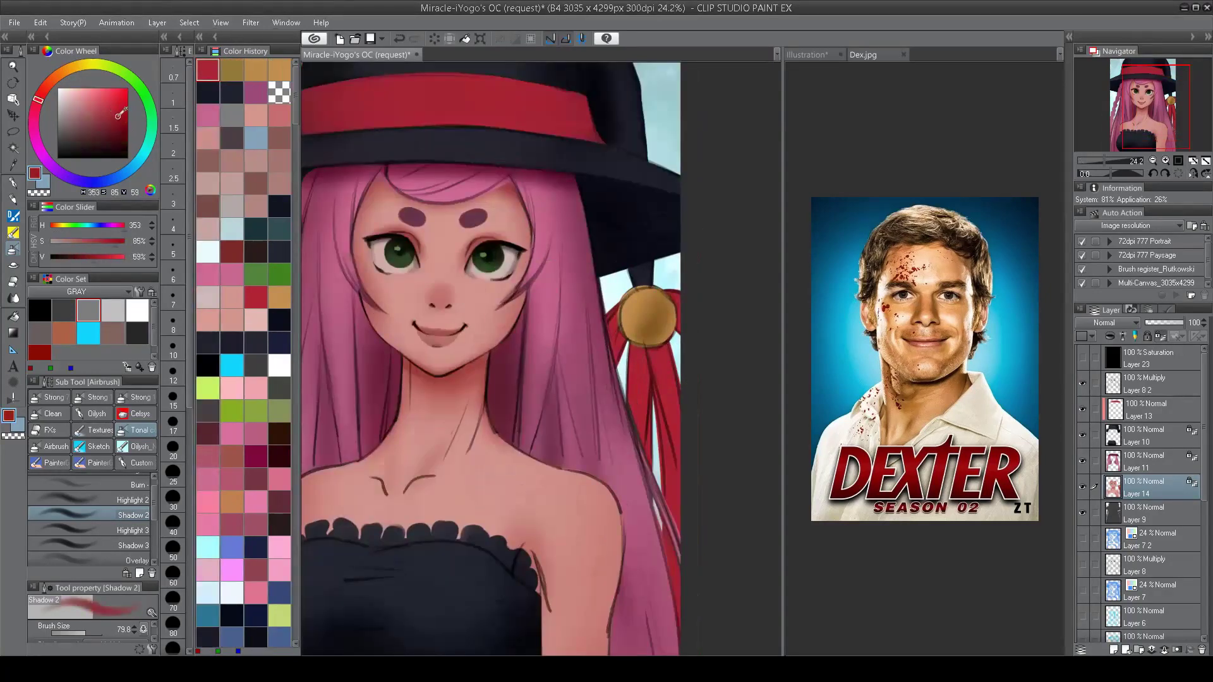
{"action": "key", "text": "bracketleft"}
{"action": "key", "text": "bracketleft"}
{"action": "mouse_move", "coordinate": [654, 360]}
{"action": "left_mouse_down"}
{"action": "mouse_move", "coordinate": [669, 492]}
{"action": "mouse_move", "coordinate": [644, 442]}
{"action": "left_mouse_up"}
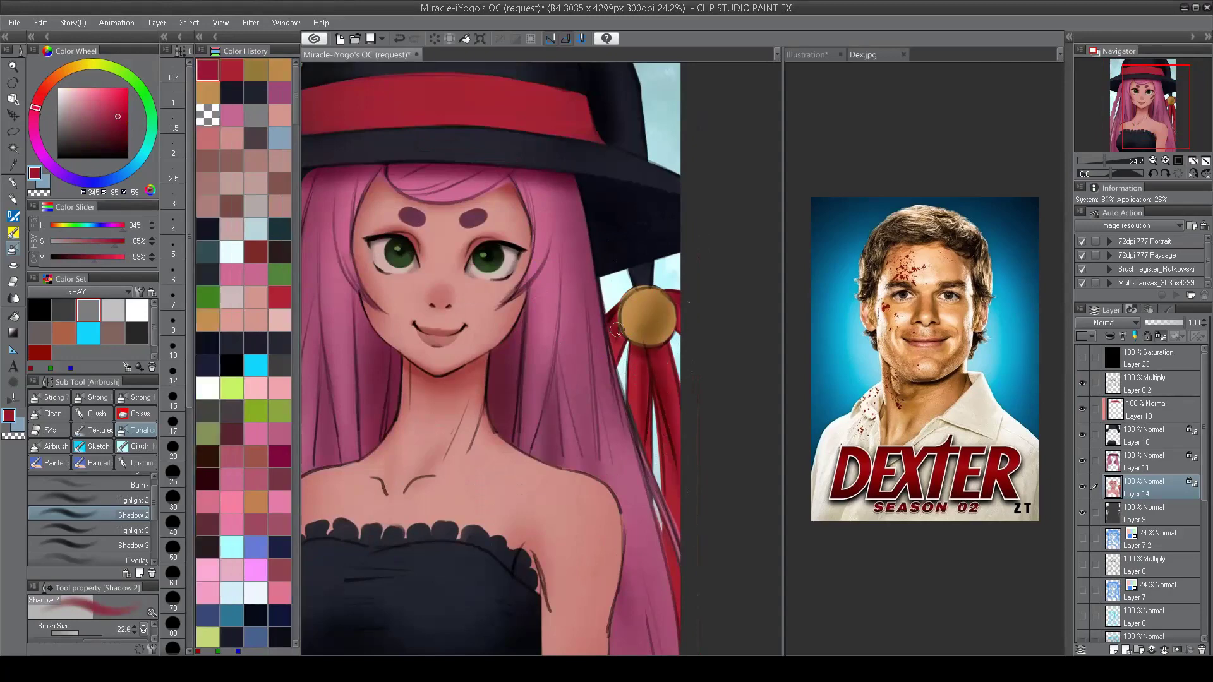
{"action": "scroll", "coordinate": [616, 328], "scroll_direction": "down", "scroll_amount": 4}
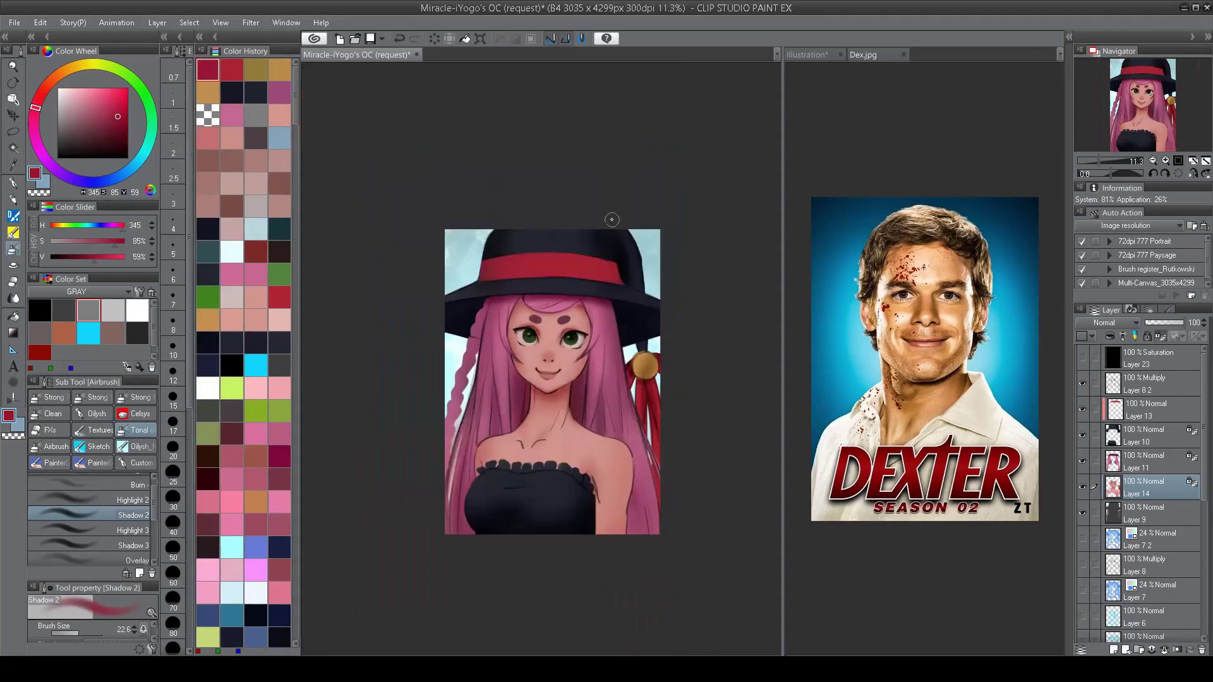
Step: Shade the arm and shoulder skin in soft red, H 359, S 43, V 77, reducing the Shadow 2 brush for the edges
{"action": "scroll", "coordinate": [612, 547], "scroll_direction": "up", "scroll_amount": 4}
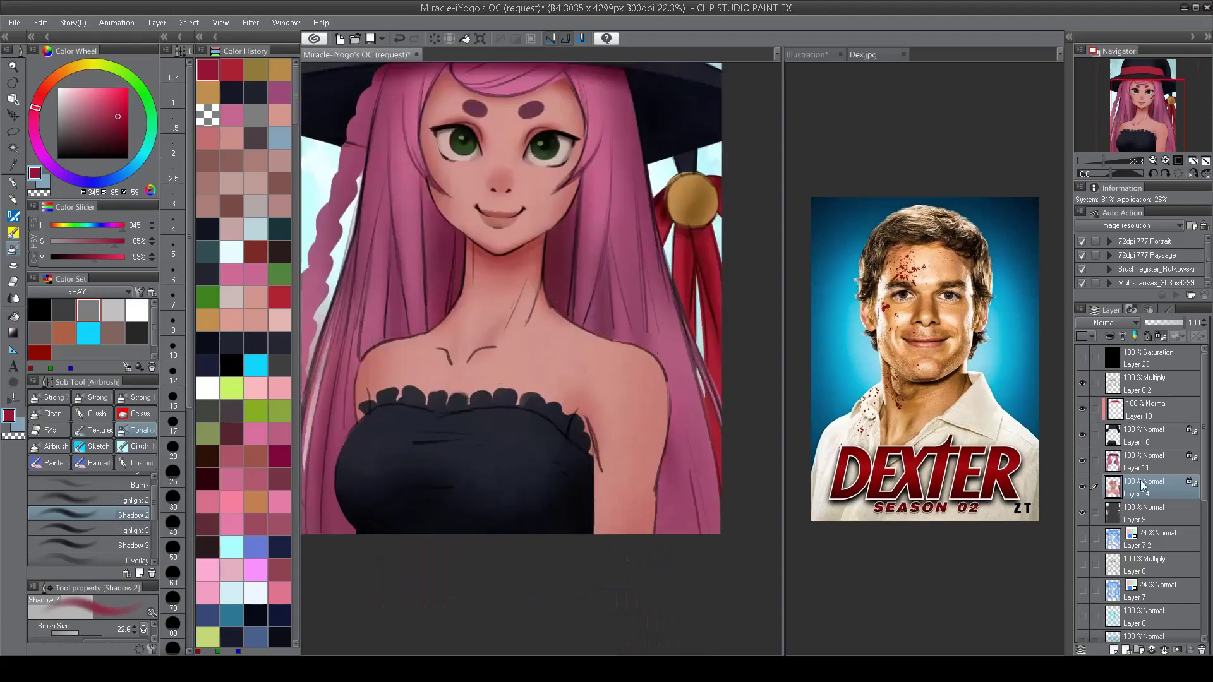
{"action": "left_click", "coordinate": [212, 136]}
{"action": "left_click_drag", "start_coordinate": [592, 456], "coordinate": [609, 606]}
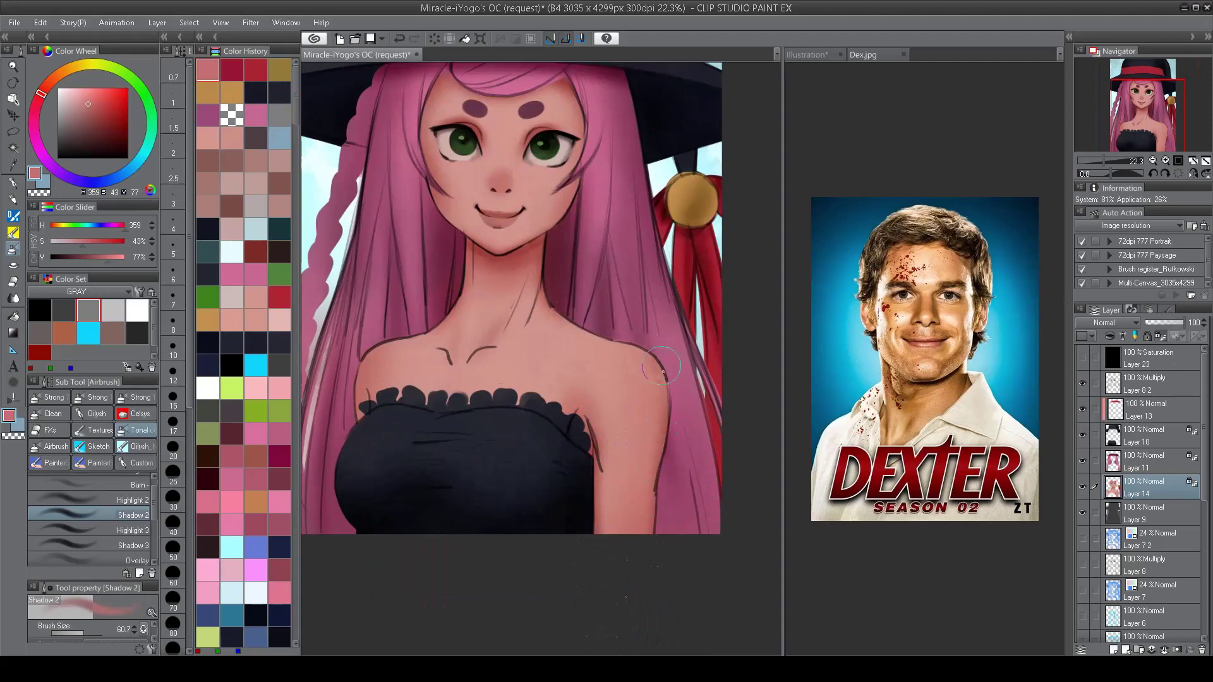
{"action": "key", "text": "bracketleft"}
{"action": "key", "text": "bracketleft"}
{"action": "key", "text": "bracketleft"}
{"action": "key", "text": "bracketleft"}
{"action": "key", "text": "bracketleft"}
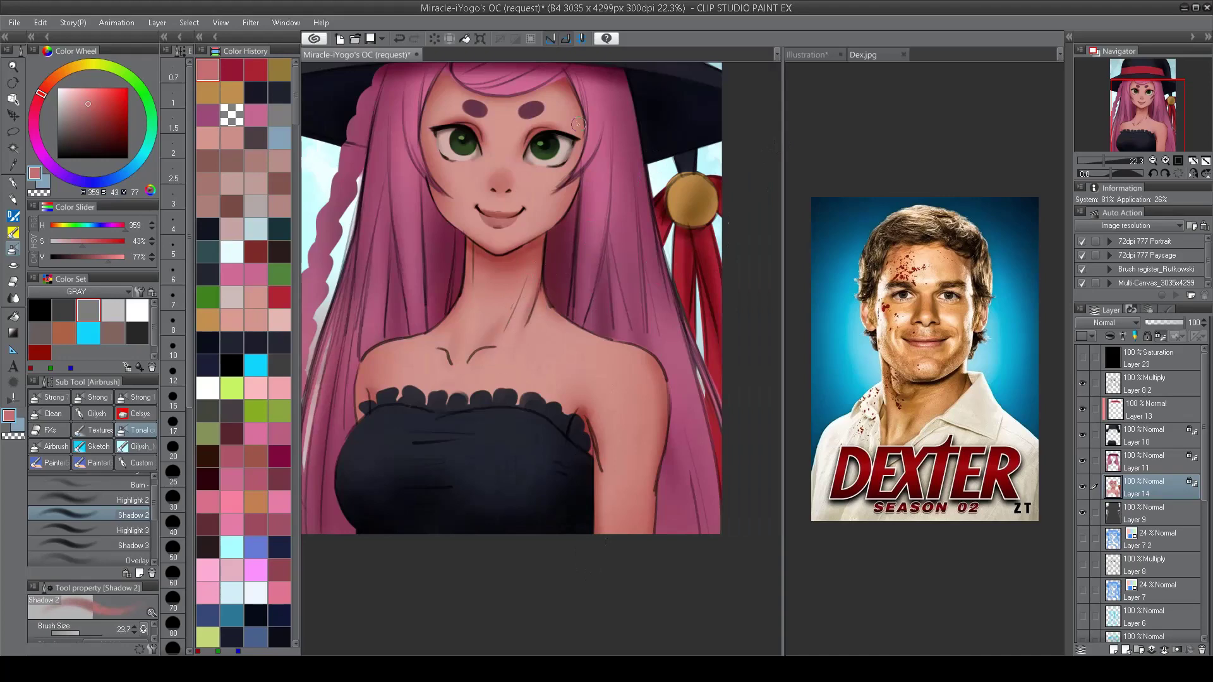
{"action": "left_click", "coordinate": [1083, 384]}
{"action": "left_click", "coordinate": [1081, 380]}
{"action": "scroll", "coordinate": [635, 165], "scroll_direction": "down", "scroll_amount": 2}
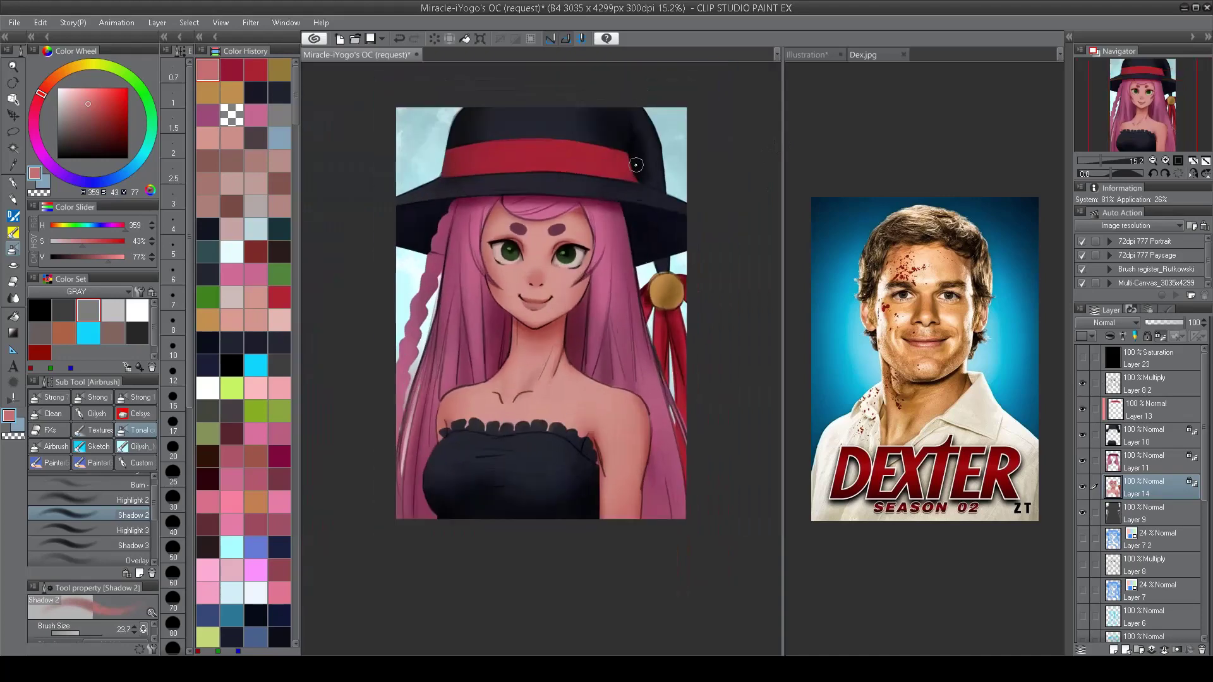
Step: Airbrush soft red shadow onto the face's edge beside the hair, from the forehead down to the eye
{"action": "scroll", "coordinate": [532, 202], "scroll_direction": "up", "scroll_amount": 3}
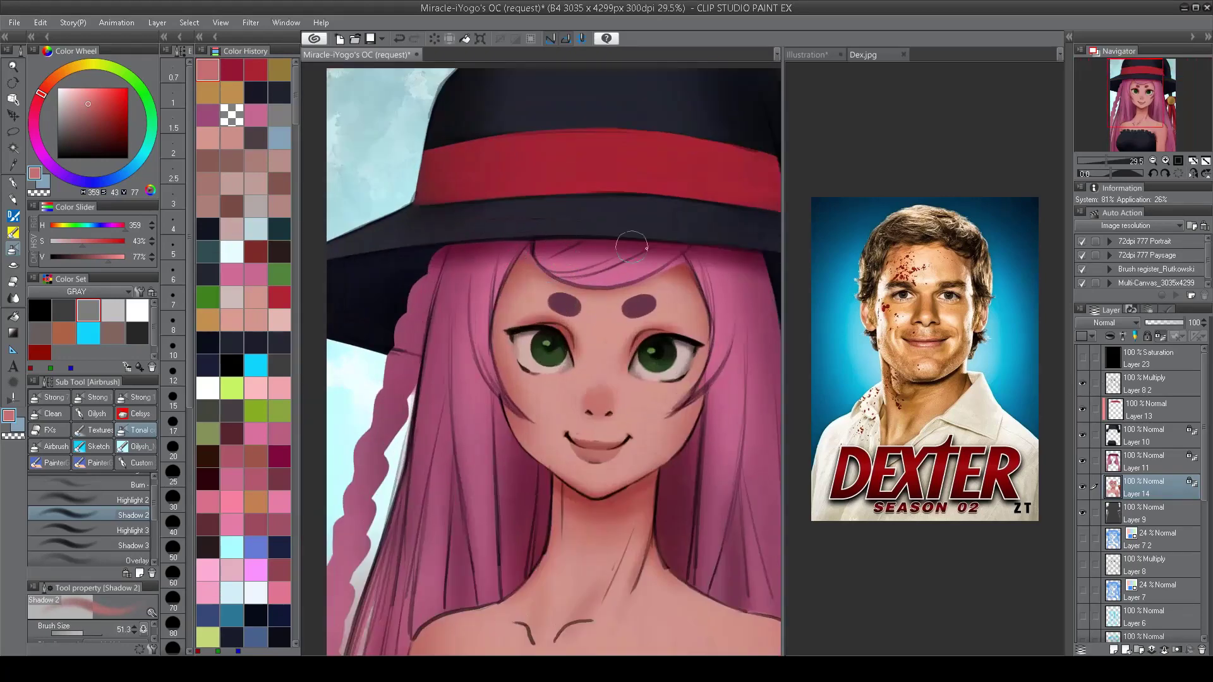
{"action": "key", "text": "bracketright"}
{"action": "key", "text": "bracketright"}
{"action": "key", "text": "bracketright"}
{"action": "left_click_drag", "start_coordinate": [697, 277], "coordinate": [706, 341]}
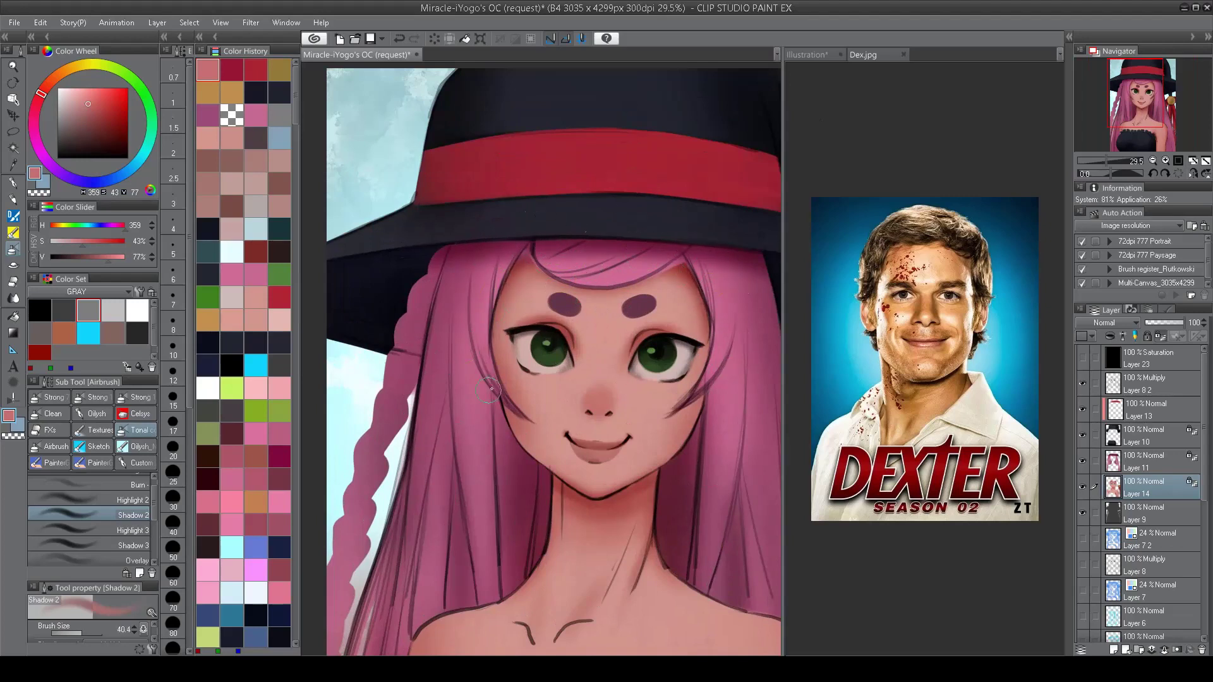
Step: Deepen the skin shadow around the hairline and under the bangs with Shadow 2 at brush size 30.5
{"action": "key", "text": "bracketright"}
{"action": "key", "text": "bracketright"}
{"action": "key", "text": "bracketright"}
{"action": "key", "text": "bracketright"}
{"action": "key", "text": "bracketright"}
{"action": "scroll", "coordinate": [481, 391], "scroll_direction": "down", "scroll_amount": 5}
{"action": "scroll", "coordinate": [576, 303], "scroll_direction": "up", "scroll_amount": 5}
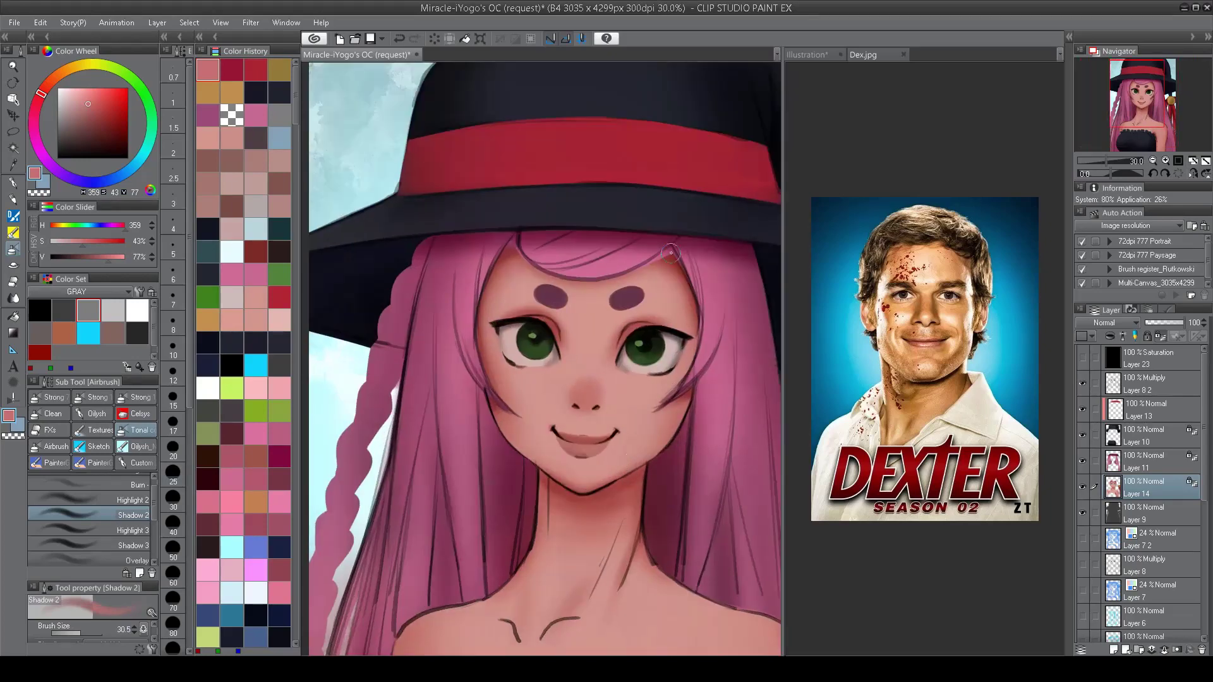
{"action": "scroll", "coordinate": [574, 221], "scroll_direction": "down", "scroll_amount": 5}
{"action": "scroll", "coordinate": [554, 310], "scroll_direction": "up", "scroll_amount": 3}
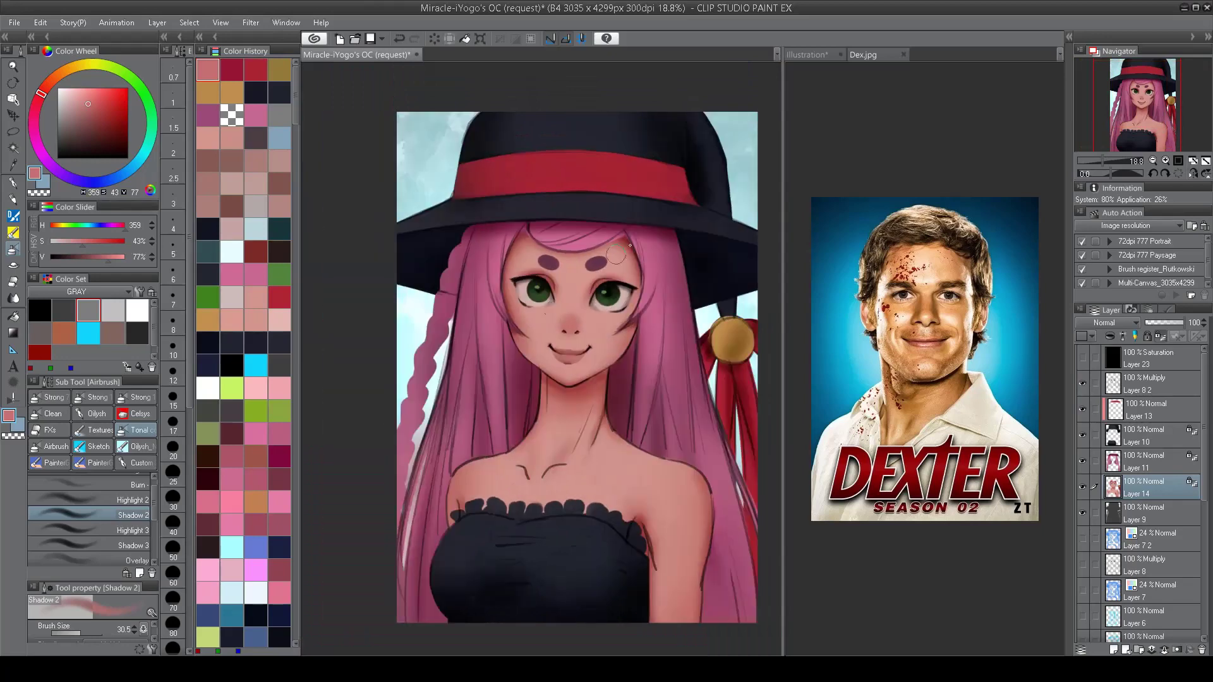
Step: On Layer 11, shade the braid's segments in dark pink, H 326, S 52, V 61, with the Shadow 3 airbrush
{"action": "scroll", "coordinate": [455, 344], "scroll_direction": "up", "scroll_amount": 2}
{"action": "key", "text": "alt+bracketright"}
{"action": "left_click", "coordinate": [405, 307], "text": "alt"}
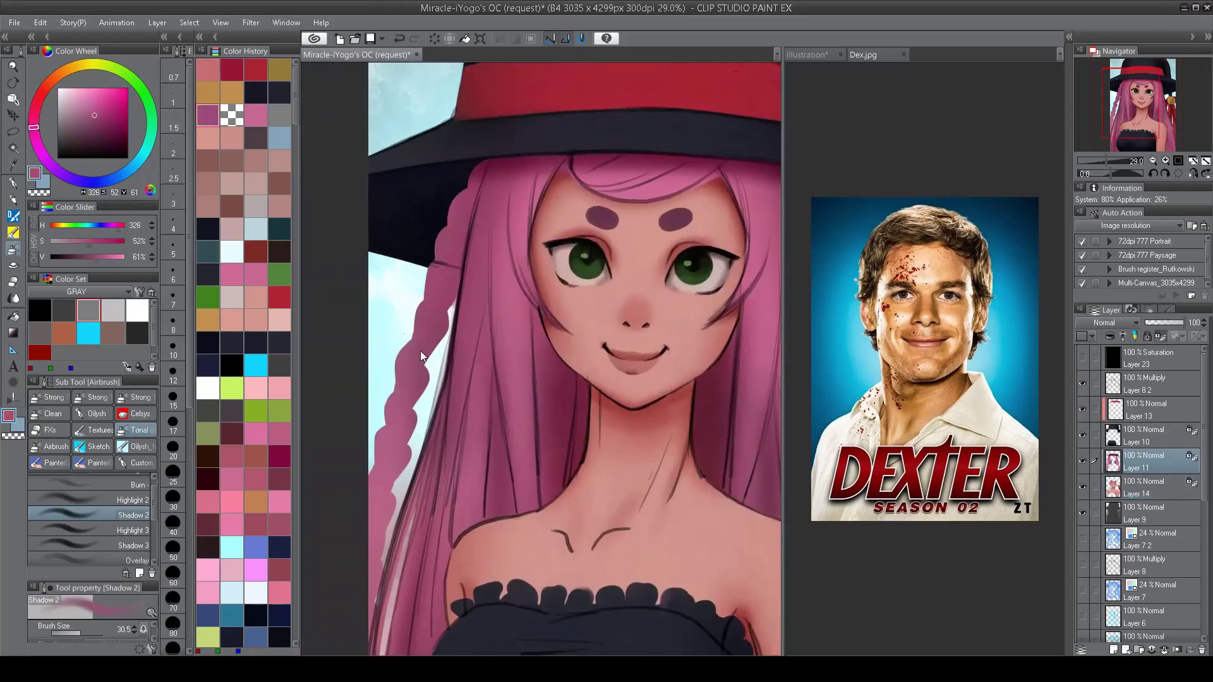
{"action": "left_click", "coordinate": [95, 545]}
{"action": "left_click", "coordinate": [414, 330]}
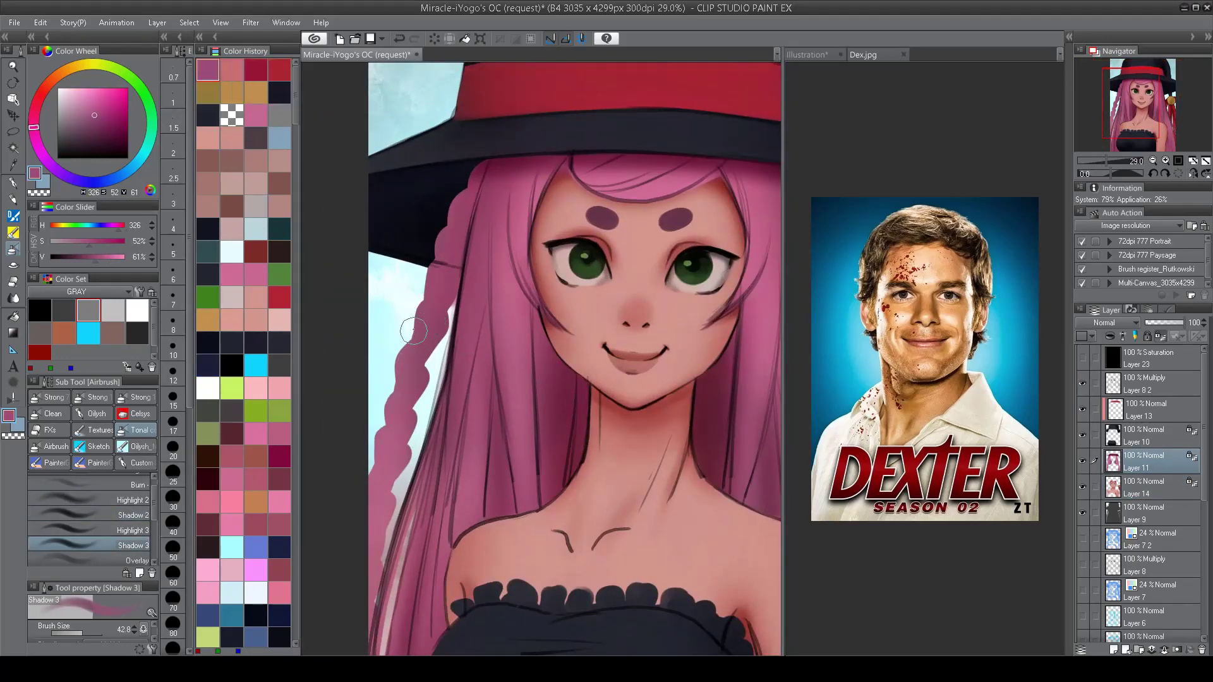
{"action": "mouse_move", "coordinate": [414, 330]}
{"action": "left_mouse_down"}
{"action": "mouse_move", "coordinate": [397, 433]}
{"action": "mouse_move", "coordinate": [355, 517]}
{"action": "mouse_move", "coordinate": [364, 559]}
{"action": "left_mouse_up"}
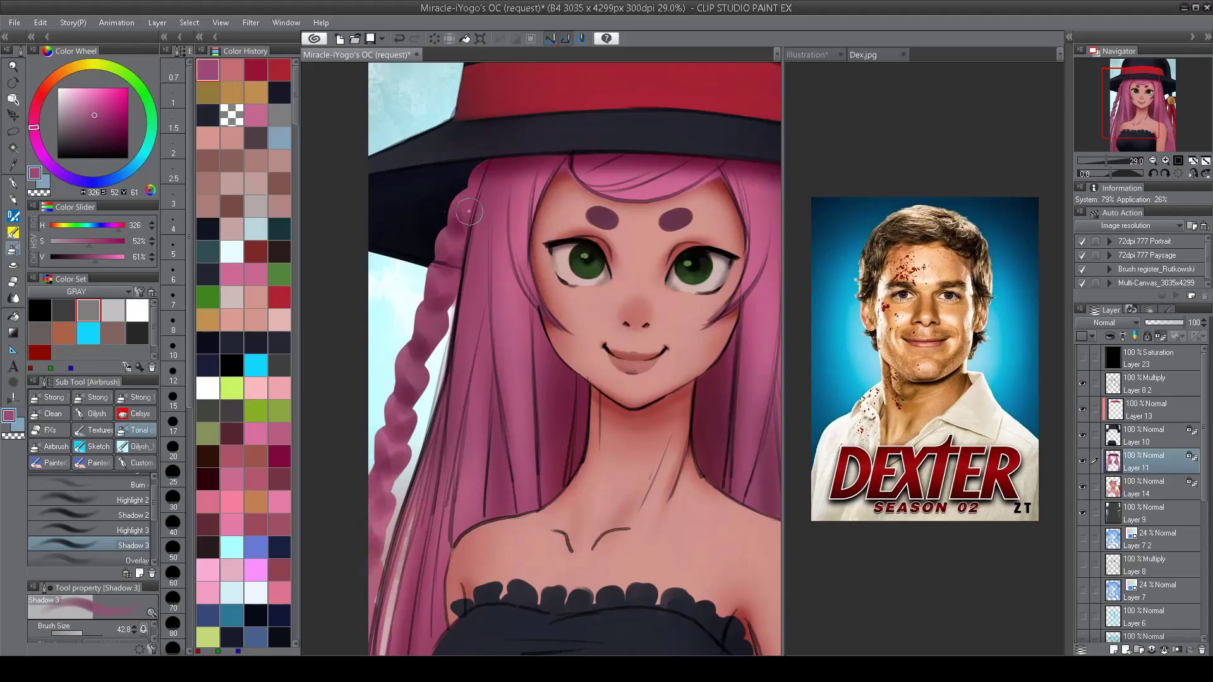
{"action": "key", "text": "ctrl+0"}
{"action": "key", "text": "h"}
{"action": "key", "text": "h"}
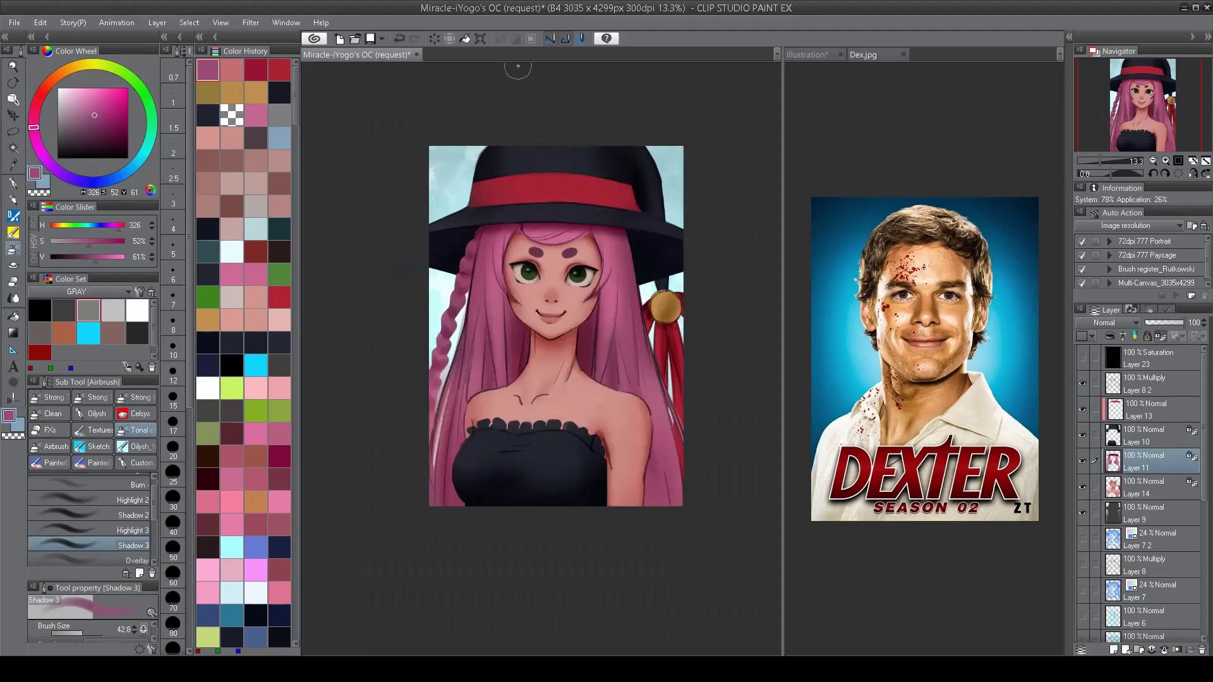
Step: On Layer 14, dab a white highlight onto the iris of each eye with the IK1 size 2 brush
{"action": "scroll", "coordinate": [567, 190], "scroll_direction": "up", "scroll_amount": 2}
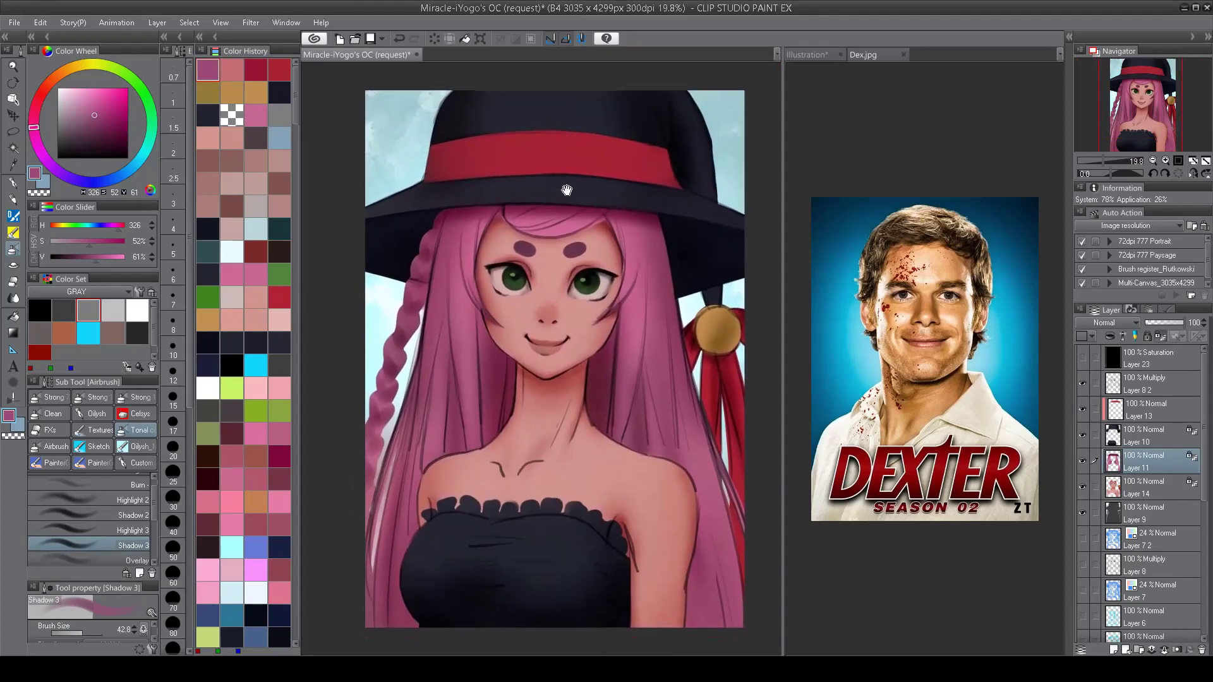
{"action": "left_click_drag", "start_coordinate": [566, 190], "coordinate": [564, 185]}
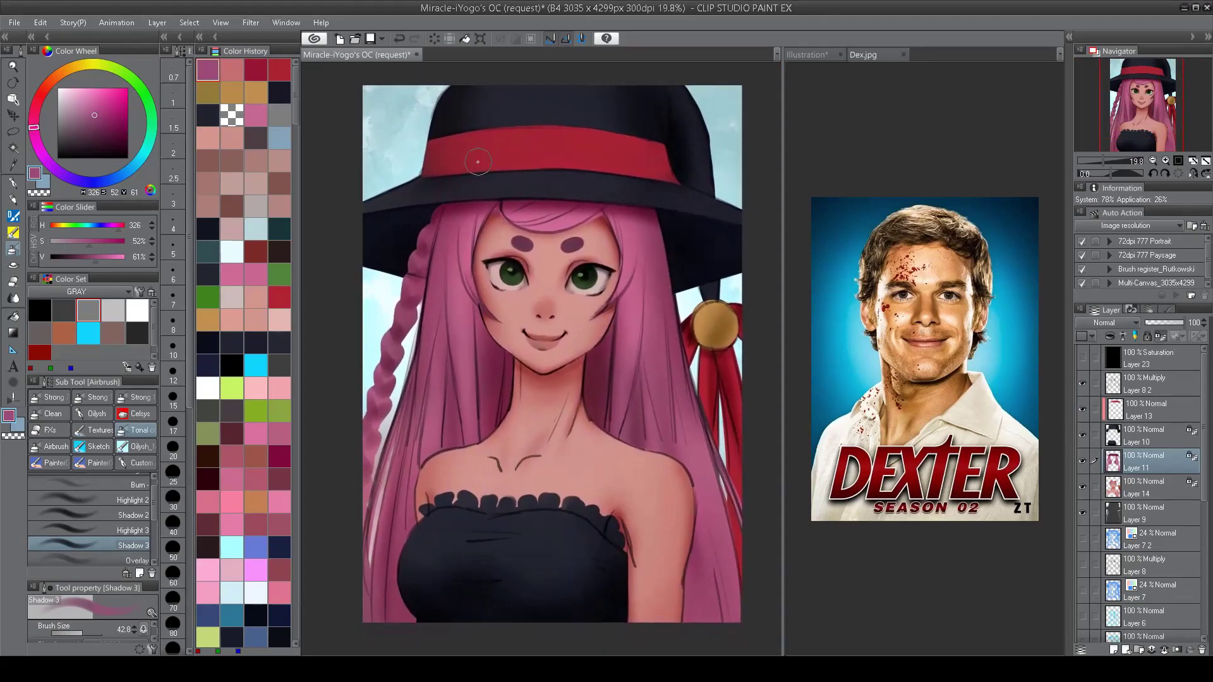
{"action": "left_click", "coordinate": [1140, 487]}
{"action": "left_click", "coordinate": [137, 310]}
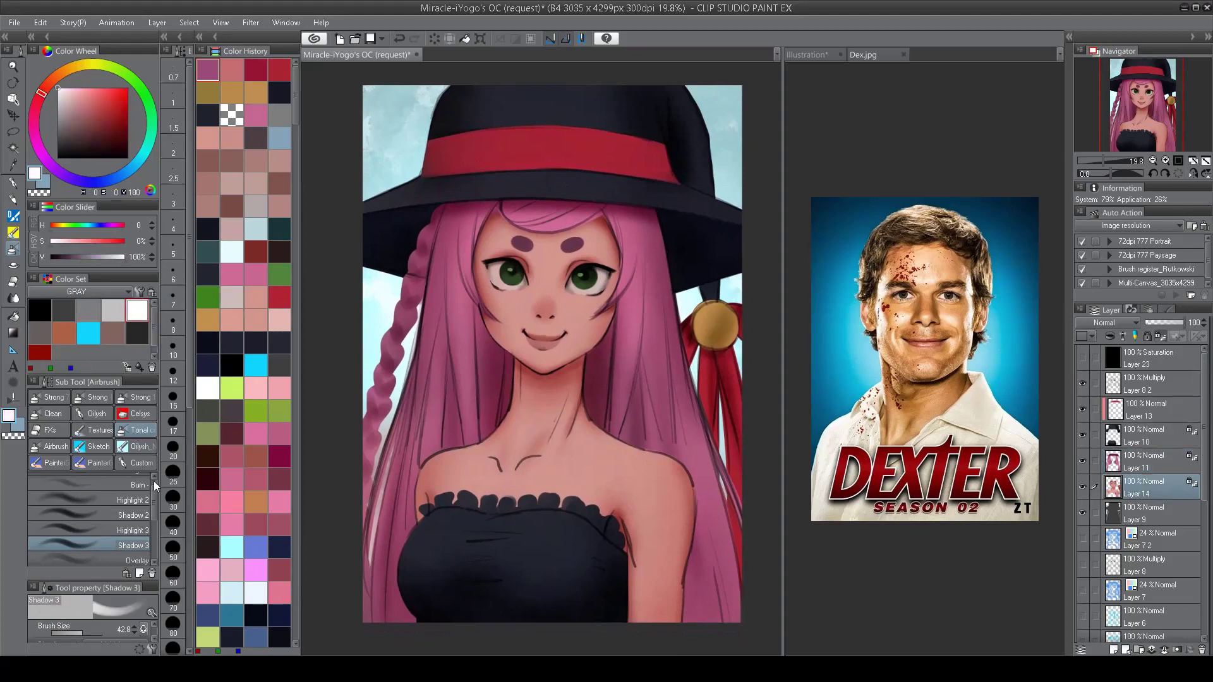
{"action": "left_click", "coordinate": [136, 448]}
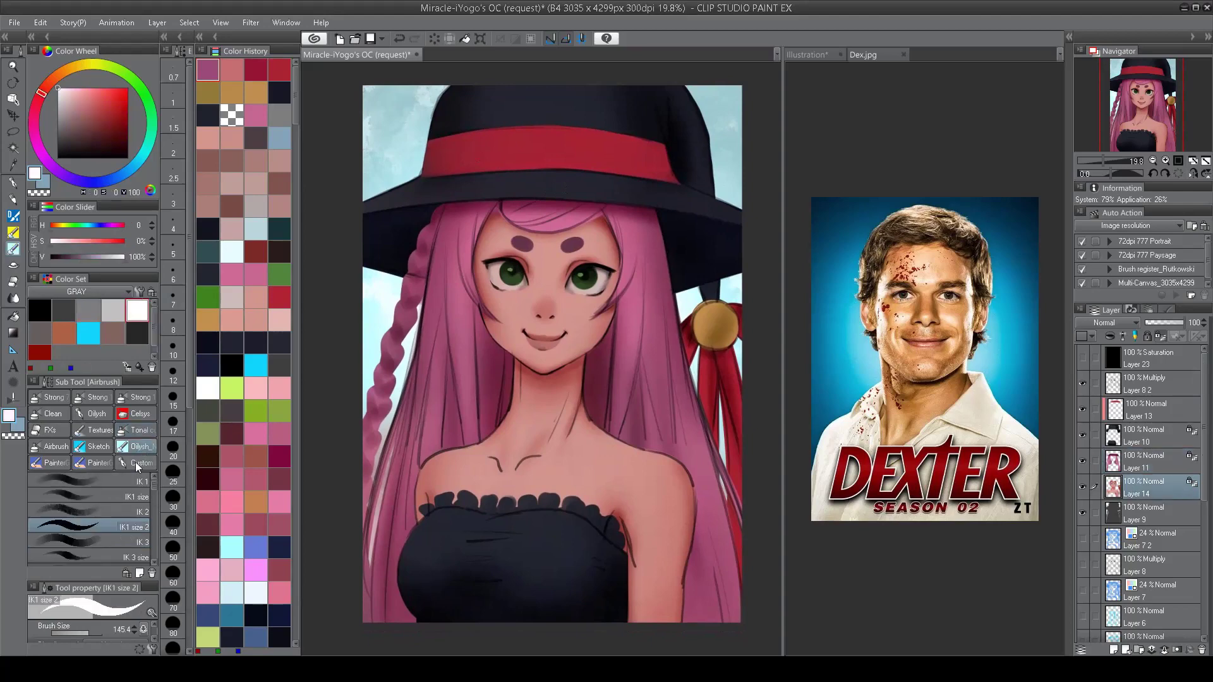
{"action": "left_click", "coordinate": [134, 555]}
{"action": "left_click", "coordinate": [142, 530]}
{"action": "scroll", "coordinate": [543, 284], "scroll_direction": "up", "scroll_amount": 3}
{"action": "left_click_drag", "start_coordinate": [483, 265], "coordinate": [499, 281]}
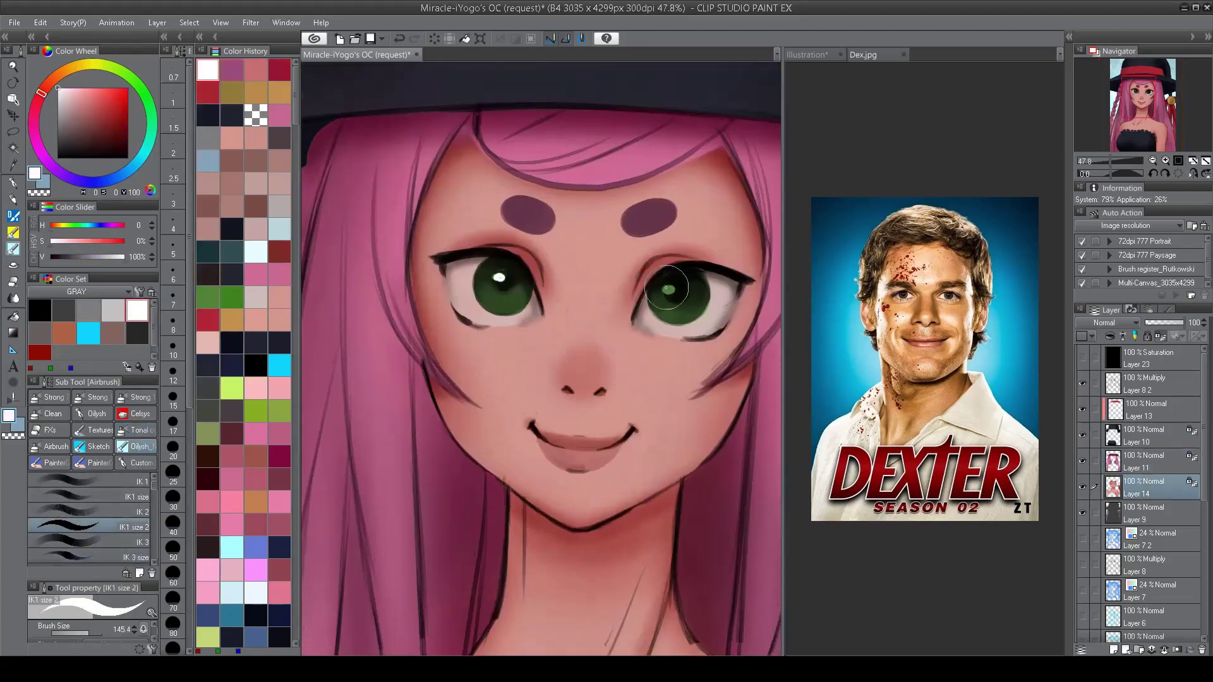
{"action": "left_click_drag", "start_coordinate": [657, 277], "coordinate": [676, 297]}
{"action": "scroll", "coordinate": [657, 291], "scroll_direction": "down", "scroll_amount": 4}
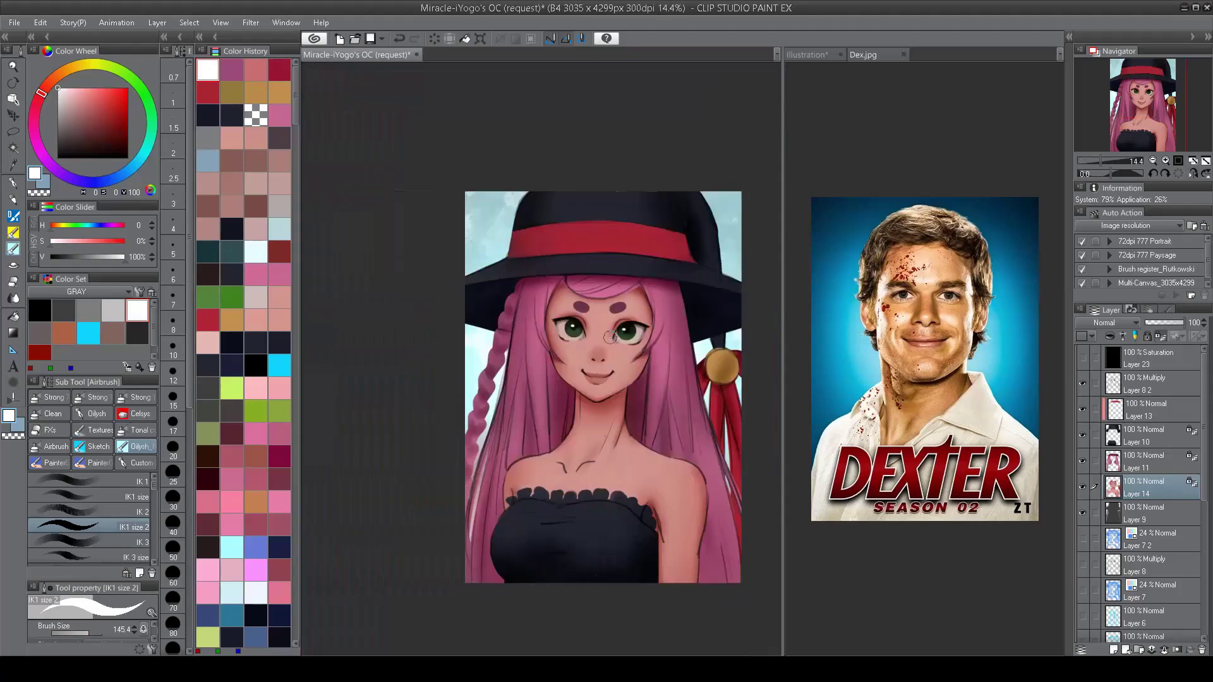
Step: Add a new layer clipped above the hair's Layer 11 and set its blending mode to Multiply
{"action": "left_click", "coordinate": [1082, 383]}
{"action": "left_click", "coordinate": [1082, 383]}
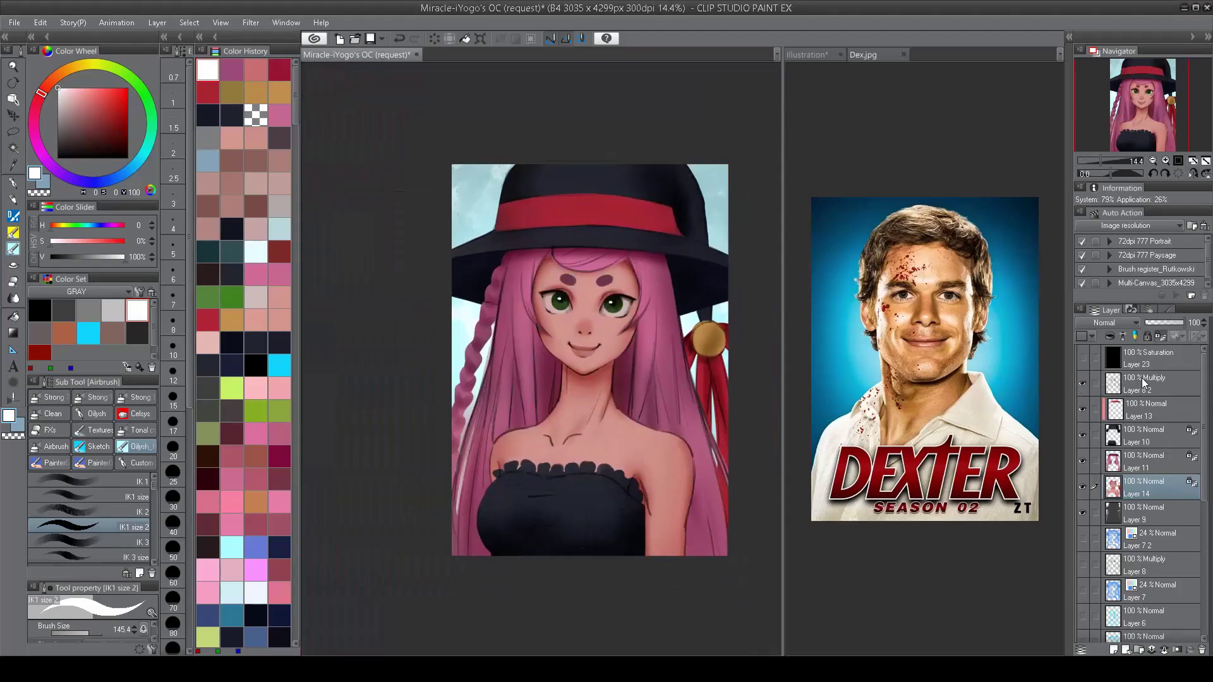
{"action": "scroll", "coordinate": [581, 347], "scroll_direction": "up", "scroll_amount": 2}
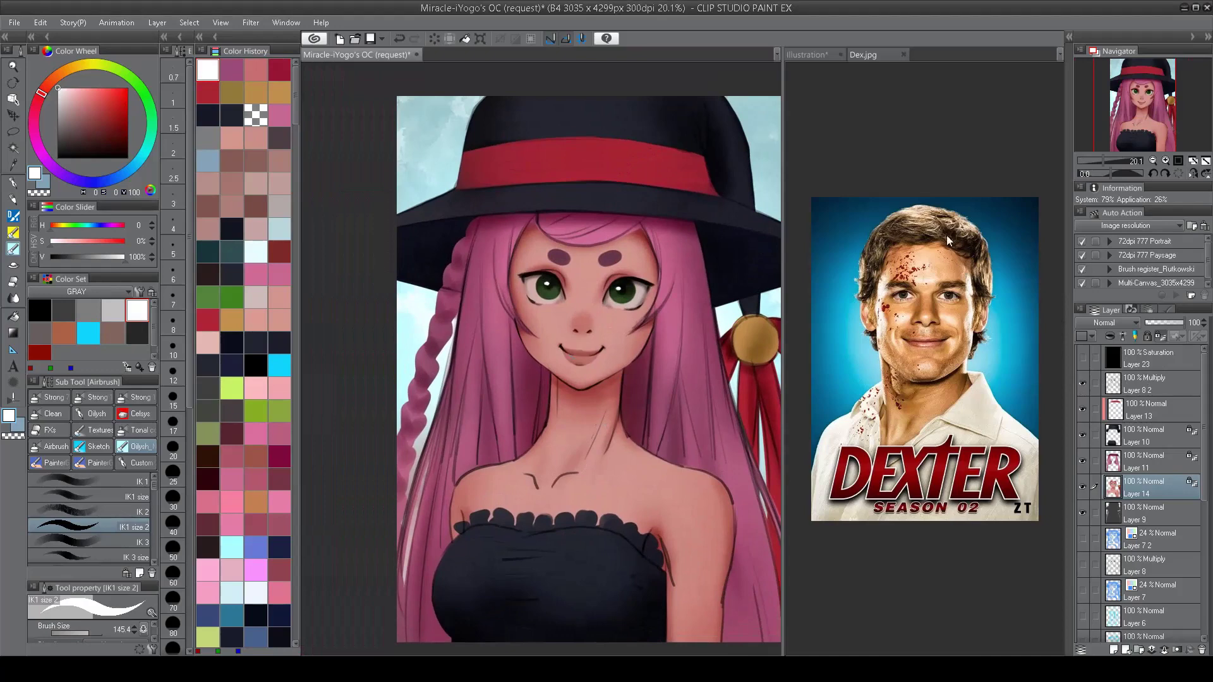
{"action": "left_click", "coordinate": [1148, 461]}
{"action": "left_click", "coordinate": [1113, 649]}
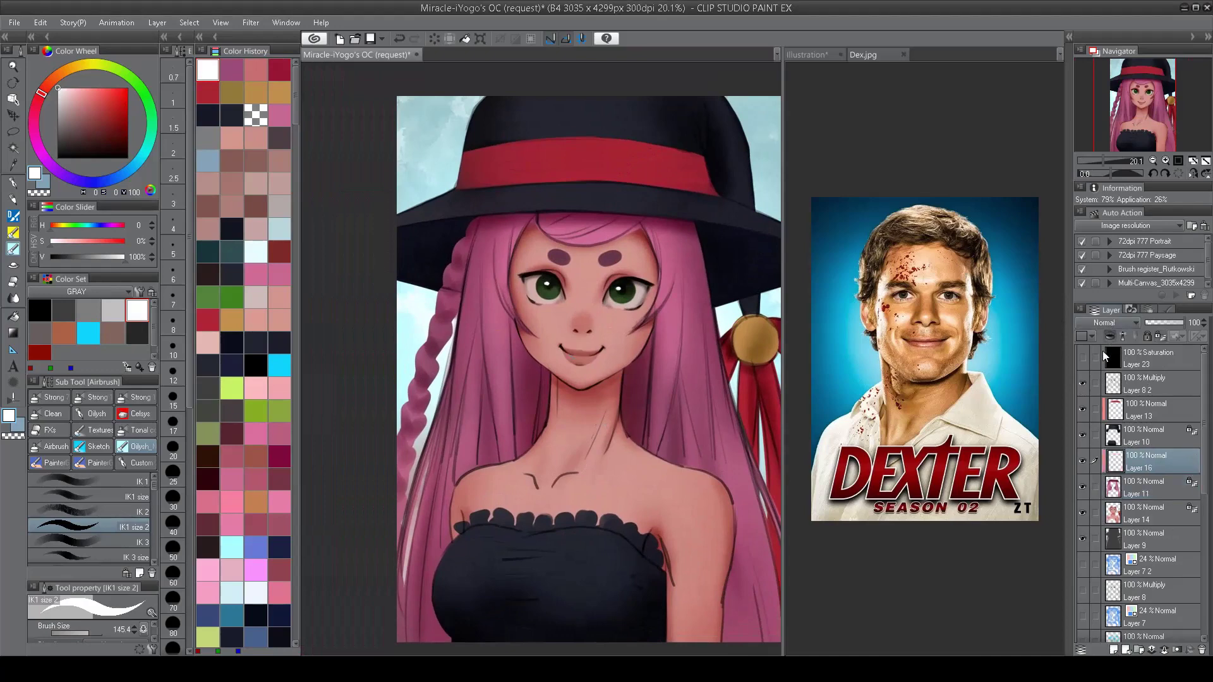
{"action": "scroll", "coordinate": [605, 470], "scroll_direction": "up", "scroll_amount": 1}
Step: On Layer 16, begin shading the hair near the braid in dark pink, H 326, S 52, V 61, with the IK1 size brush
{"action": "left_click", "coordinate": [114, 481]}
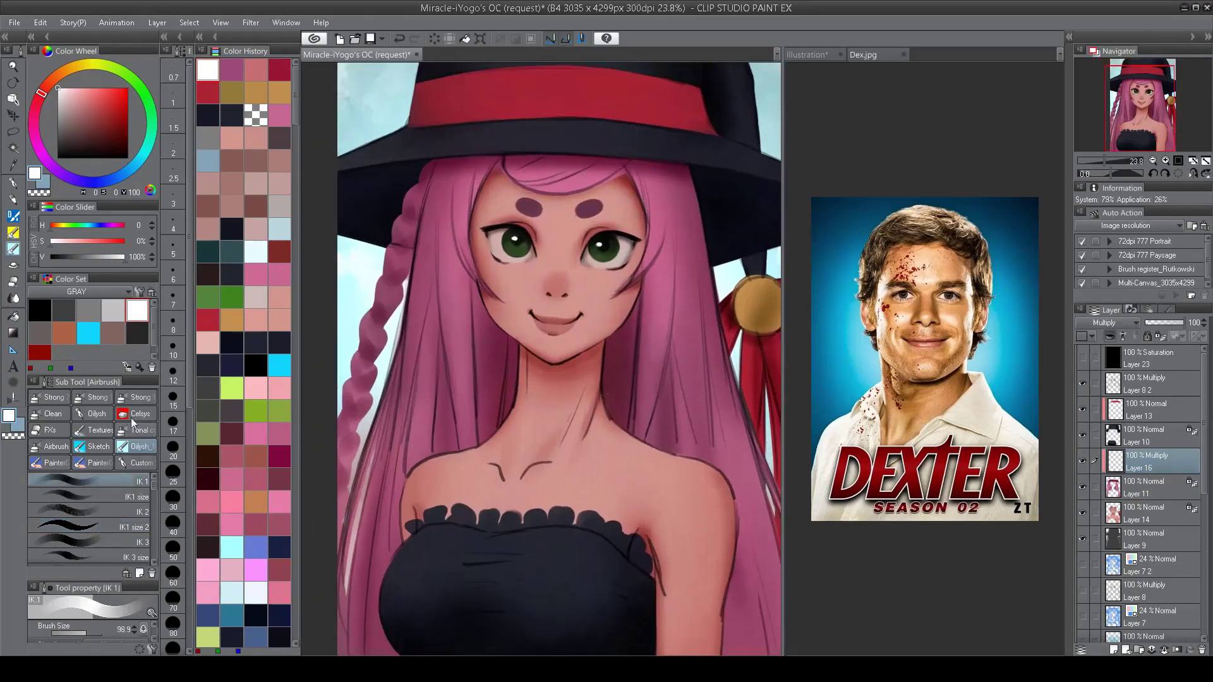
{"action": "left_click", "coordinate": [243, 66]}
{"action": "left_click", "coordinate": [126, 497]}
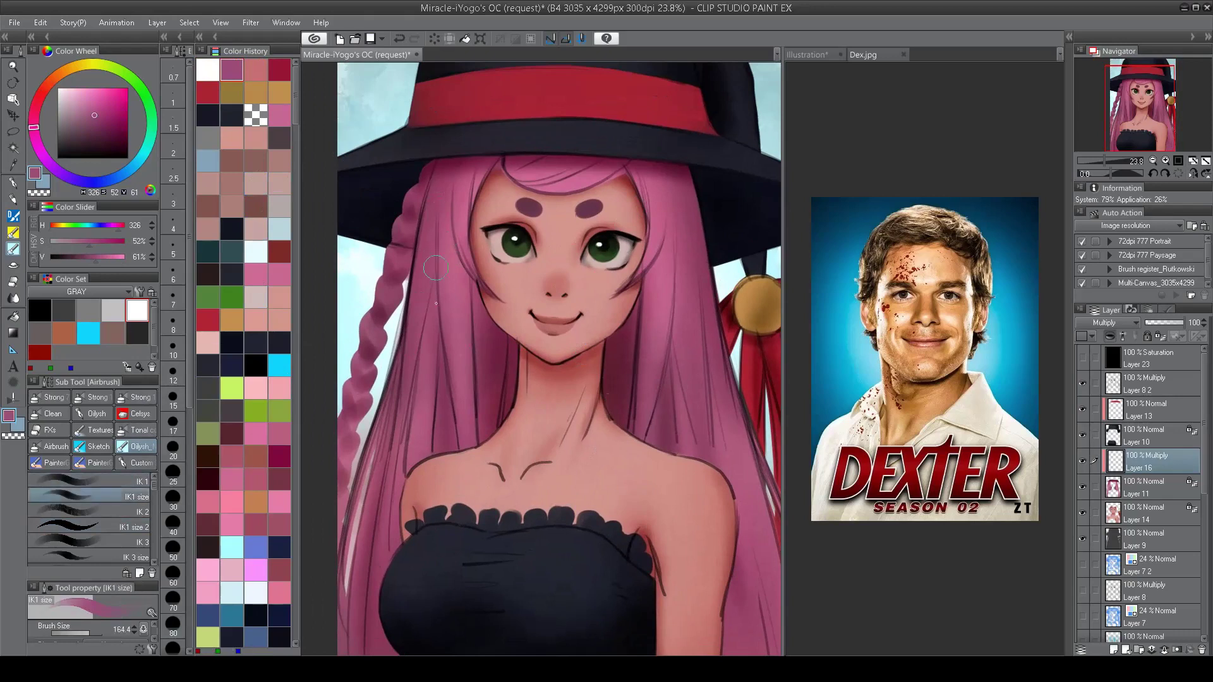
{"action": "left_click_drag", "start_coordinate": [435, 268], "coordinate": [437, 189]}
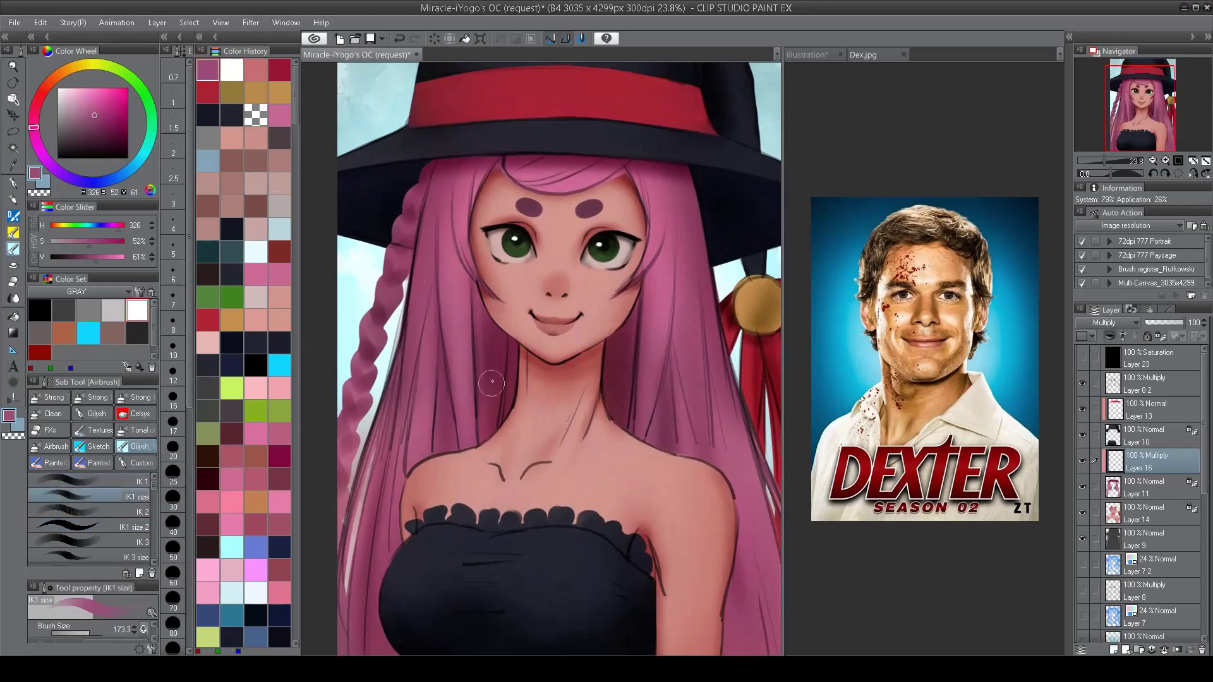
Step: Lower the opacity of the Multiply layer Layer 8 2 to 49%, and return to Layer 16
{"action": "left_click", "coordinate": [1150, 384]}
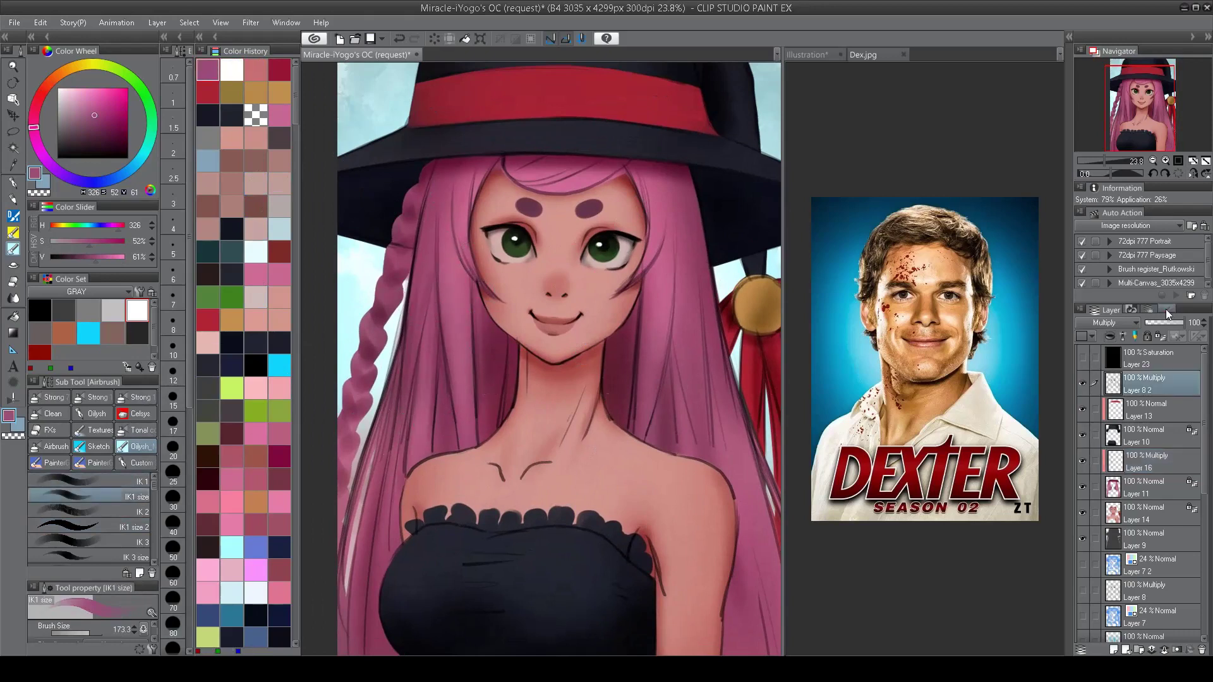
{"action": "left_click_drag", "start_coordinate": [1182, 322], "coordinate": [1163, 322]}
{"action": "left_click", "coordinate": [1150, 461]}
Step: Shade the upper hair strands below the hat brim on both sides of the face with the IK1 size brush at 173.3
{"action": "key", "text": "h"}
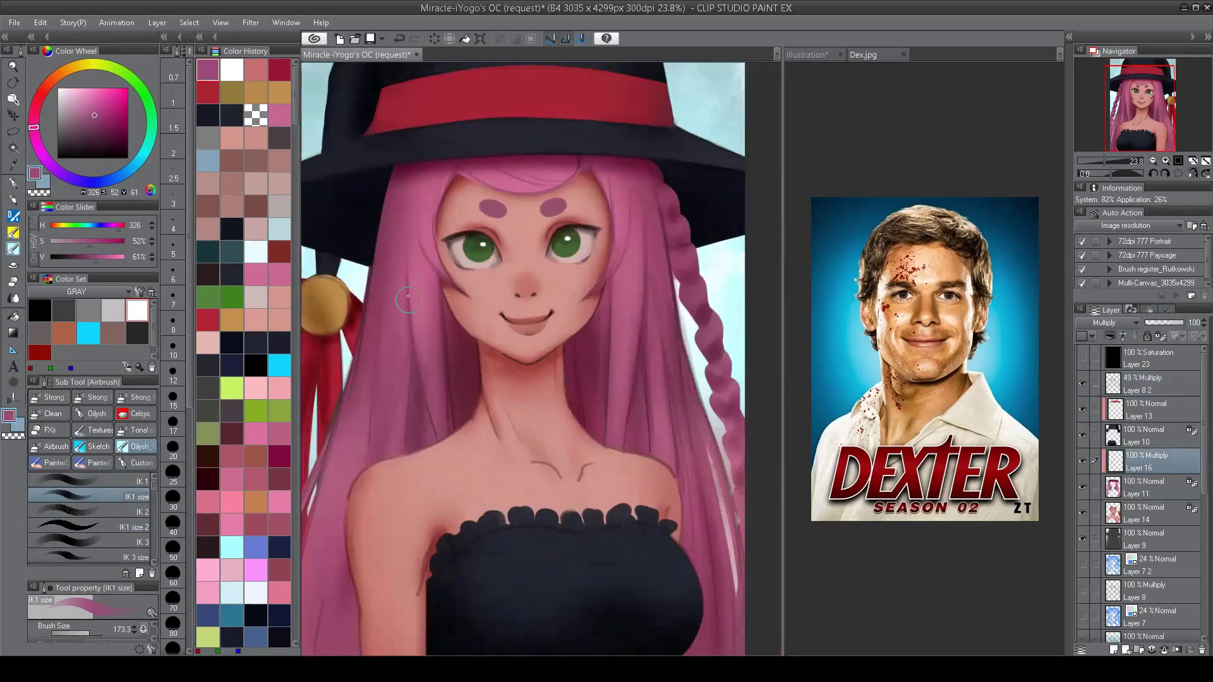
{"action": "mouse_move", "coordinate": [409, 195]}
{"action": "left_mouse_down"}
{"action": "mouse_move", "coordinate": [421, 265]}
{"action": "mouse_move", "coordinate": [417, 200]}
{"action": "left_mouse_up"}
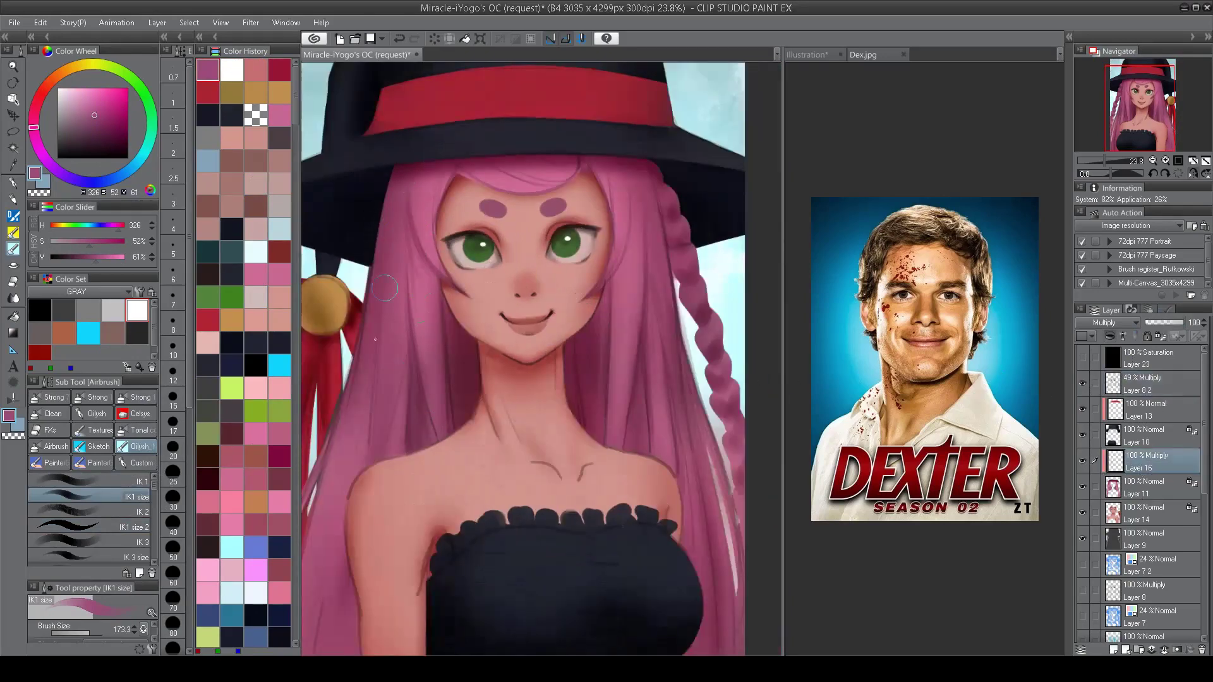
{"action": "key", "text": "h"}
{"action": "mouse_move", "coordinate": [454, 250]}
{"action": "left_mouse_down"}
{"action": "mouse_move", "coordinate": [454, 199]}
{"action": "mouse_move", "coordinate": [462, 288]}
{"action": "left_mouse_up"}
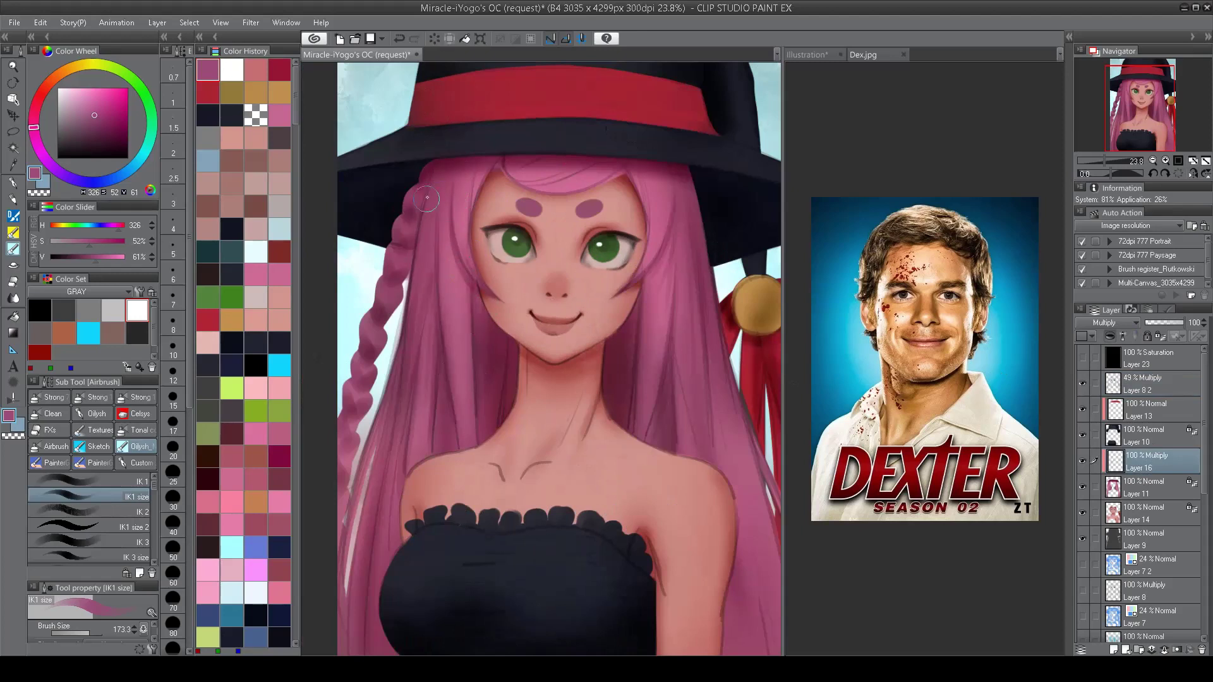
{"action": "left_click_drag", "start_coordinate": [427, 197], "coordinate": [432, 263]}
Step: Shade the long lower hair on the ornament side down past the shoulder with the brush enlarged to 190.6
{"action": "scroll", "coordinate": [401, 441], "scroll_direction": "down", "scroll_amount": 1}
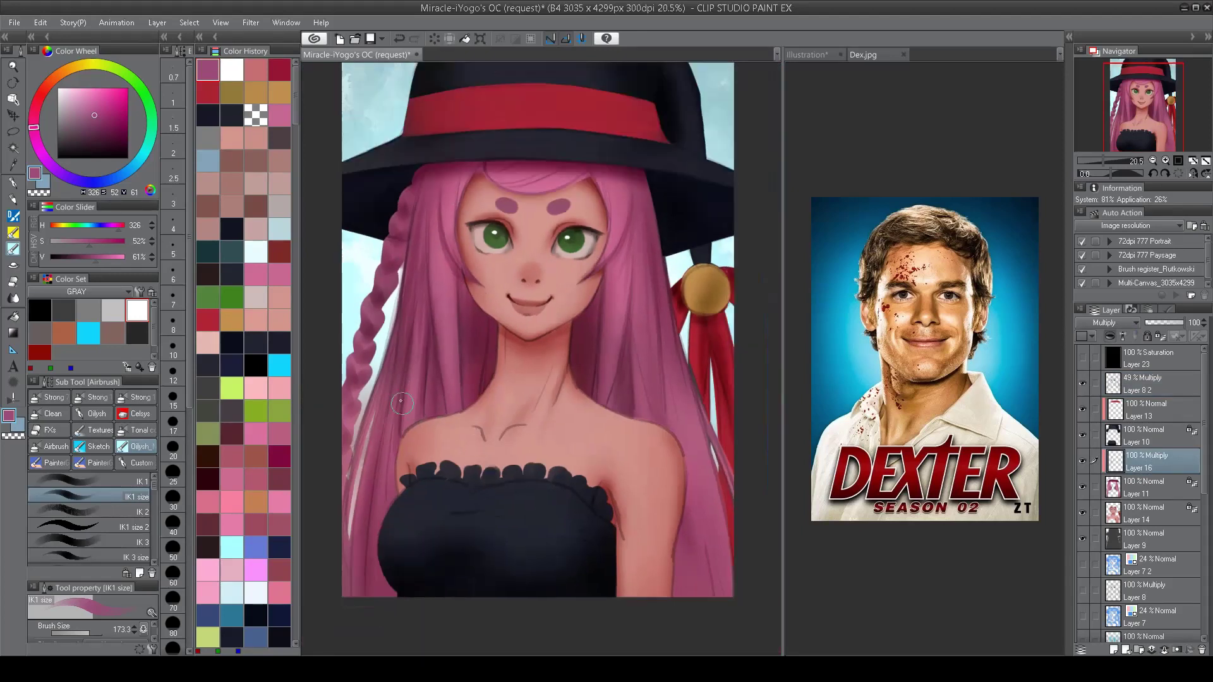
{"action": "key", "text": "bracketright"}
{"action": "key", "text": "h"}
{"action": "left_click_drag", "start_coordinate": [411, 325], "coordinate": [412, 447]}
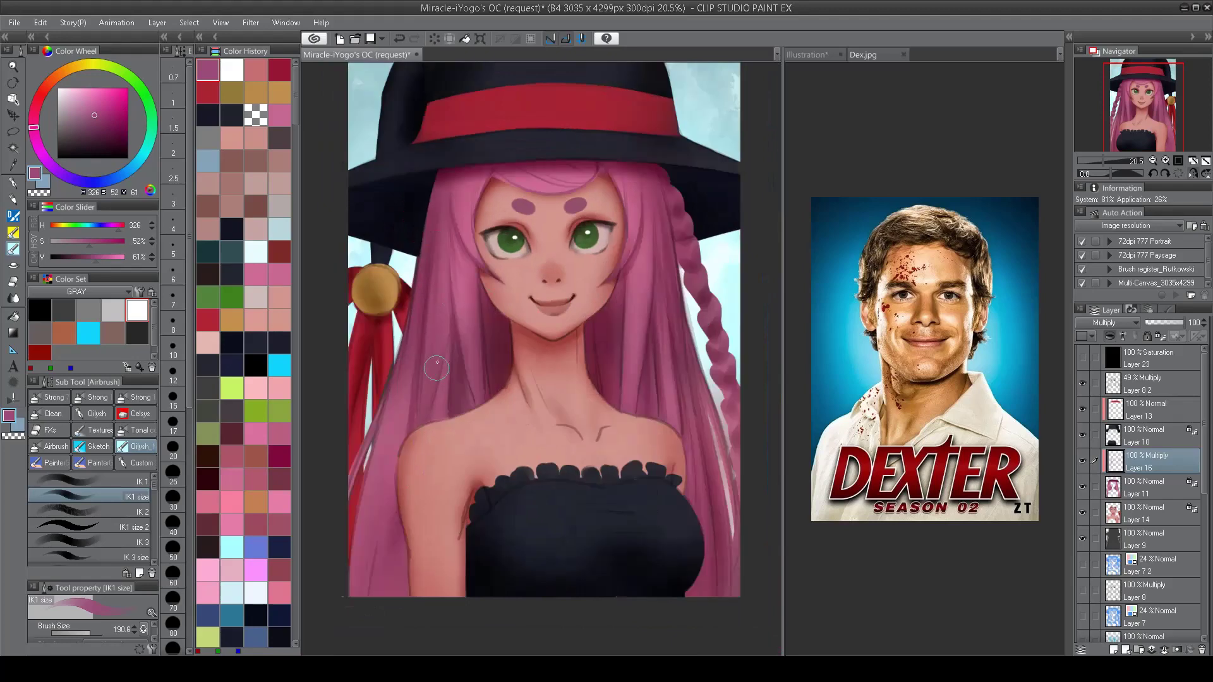
{"action": "mouse_move", "coordinate": [439, 351]}
{"action": "left_mouse_down"}
{"action": "mouse_move", "coordinate": [436, 417]}
{"action": "mouse_move", "coordinate": [379, 594]}
{"action": "left_mouse_up"}
{"action": "key", "text": "h"}
Step: Shade the bangs and refine the hair framing the face, using IK1 size at 101.2 and IK 1 at 57.1
{"action": "scroll", "coordinate": [578, 288], "scroll_direction": "up", "scroll_amount": 2}
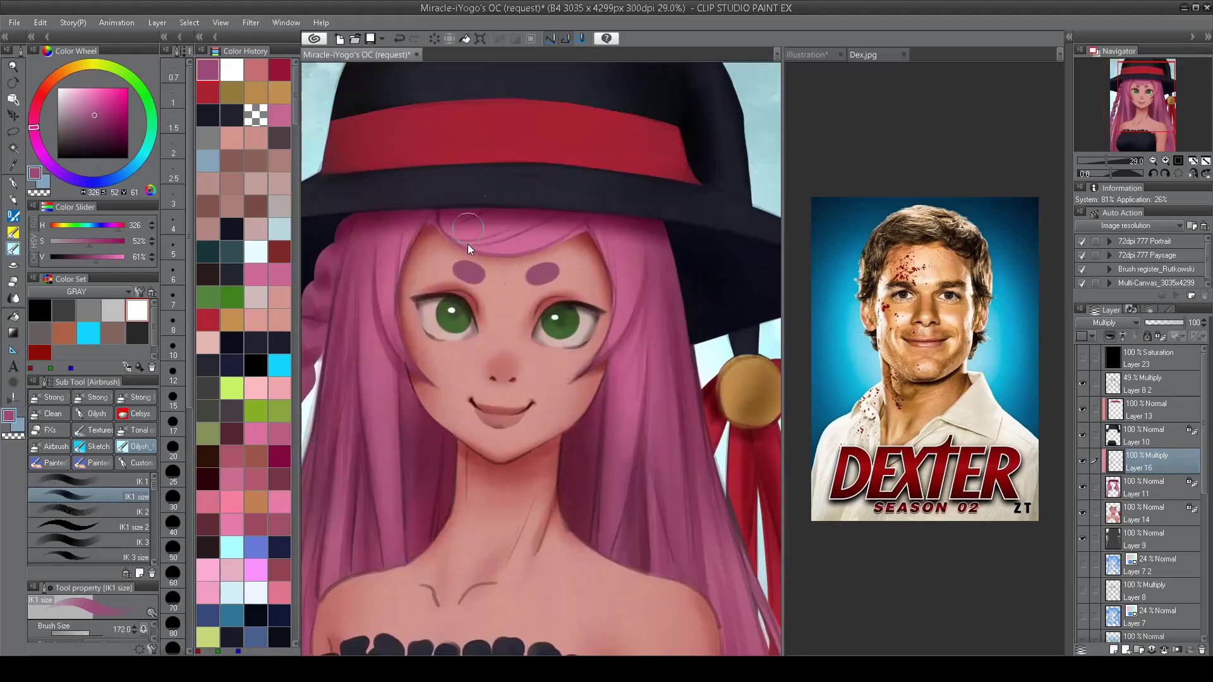
{"action": "left_click_drag", "start_coordinate": [464, 239], "coordinate": [611, 207]}
{"action": "key", "text": "bracketleft"}
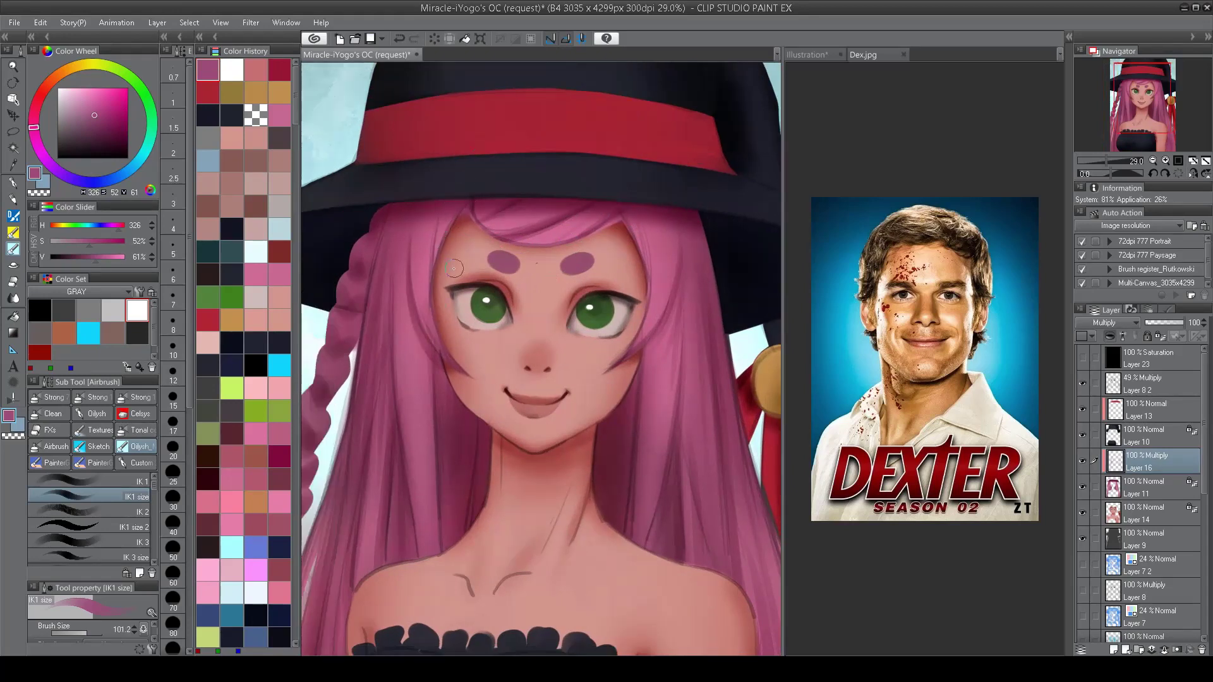
{"action": "key", "text": "comma"}
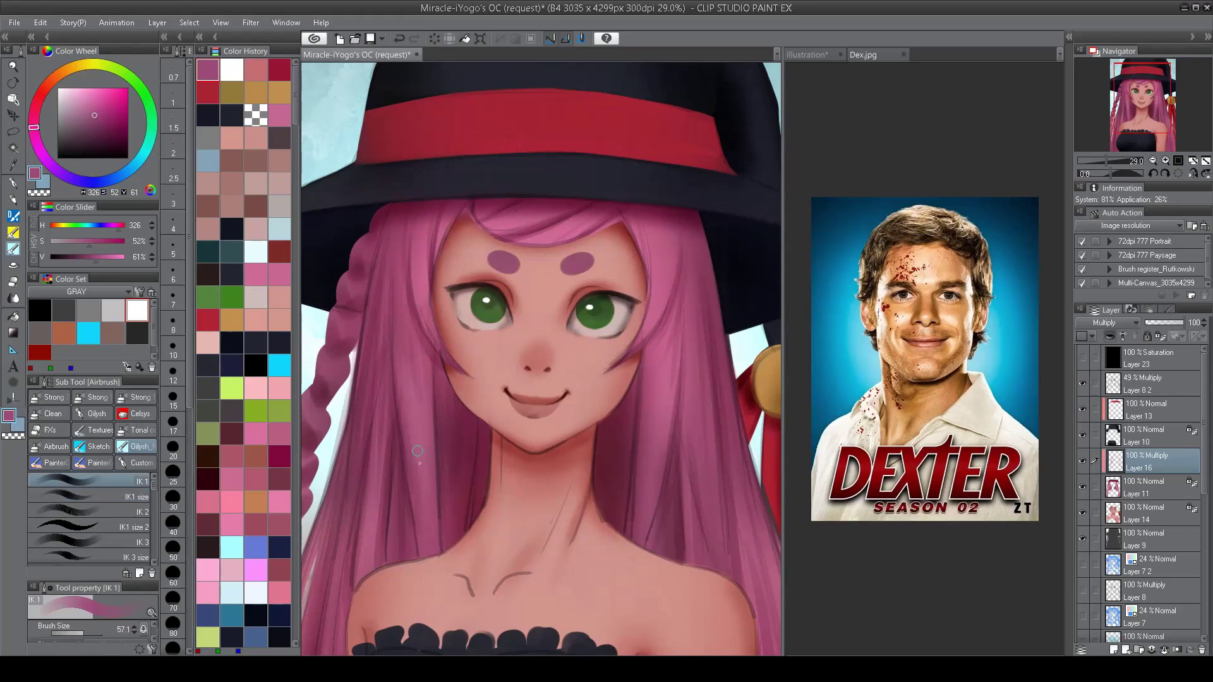
{"action": "scroll", "coordinate": [667, 353], "scroll_direction": "down", "scroll_amount": 1}
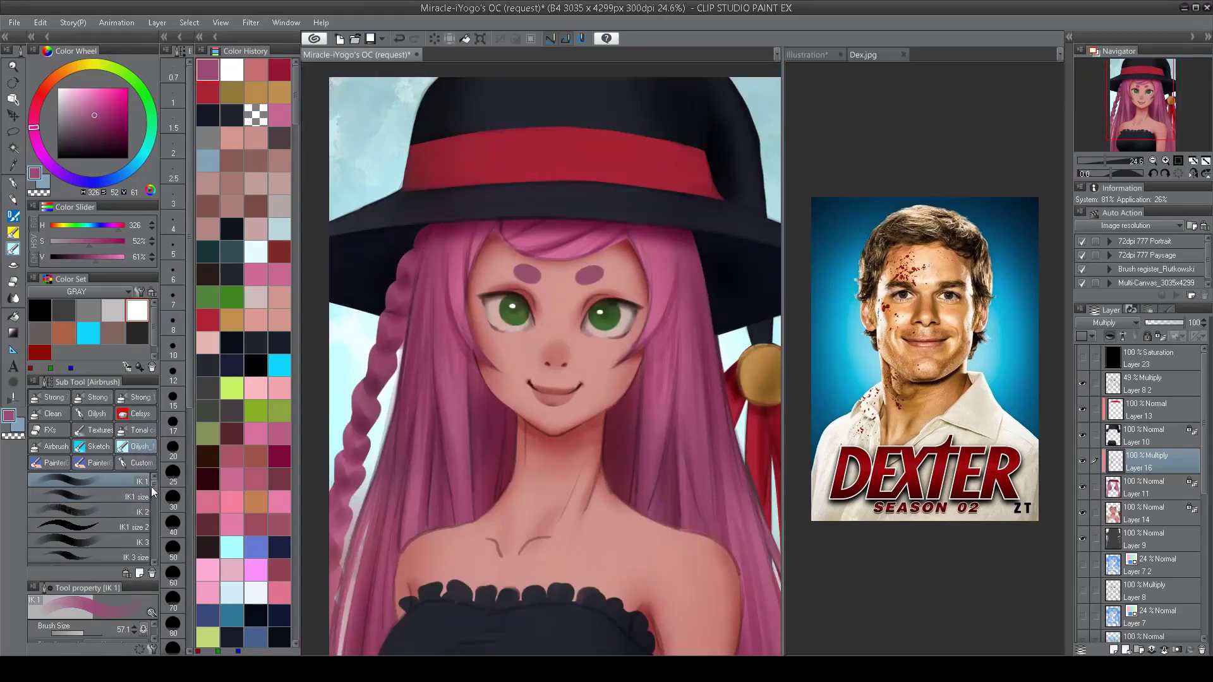
Step: Paint and soften textured dark pink shadow strands around the face with the Oilysh_05b 2 brush at size 249.9
{"action": "left_click_drag", "start_coordinate": [151, 486], "coordinate": [161, 521]}
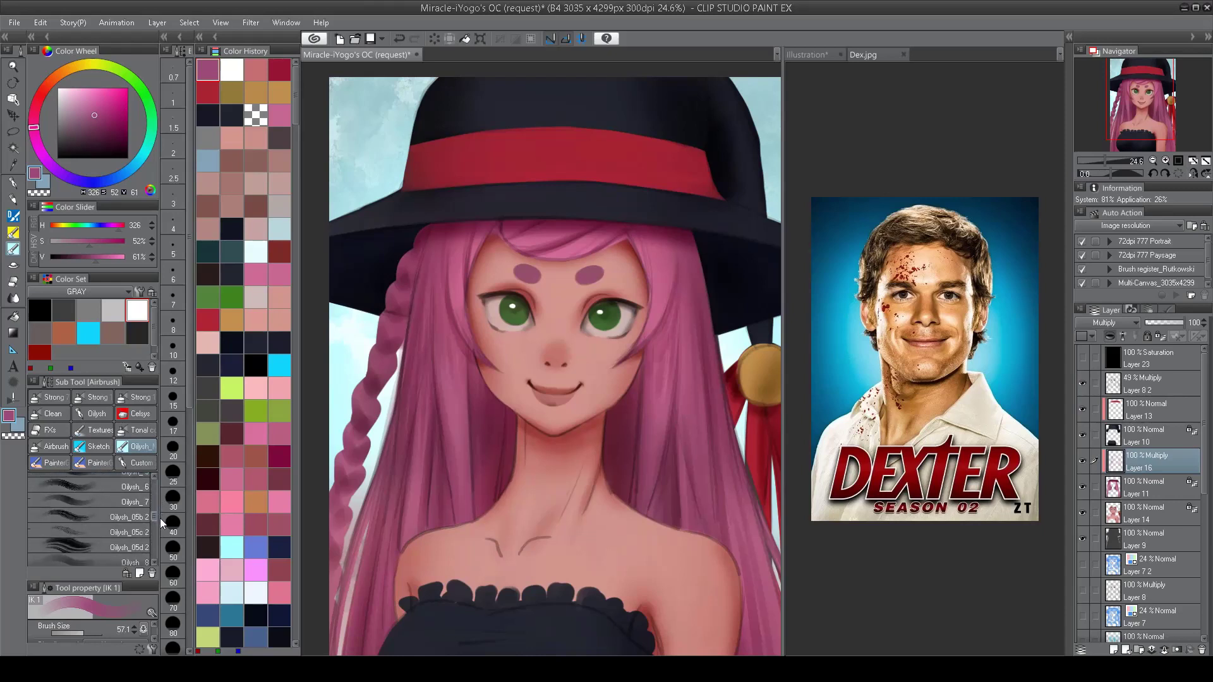
{"action": "left_click", "coordinate": [130, 517]}
{"action": "mouse_move", "coordinate": [442, 335]}
{"action": "left_mouse_down"}
{"action": "mouse_move", "coordinate": [450, 433]}
{"action": "mouse_move", "coordinate": [453, 379]}
{"action": "mouse_move", "coordinate": [465, 429]}
{"action": "left_mouse_up"}
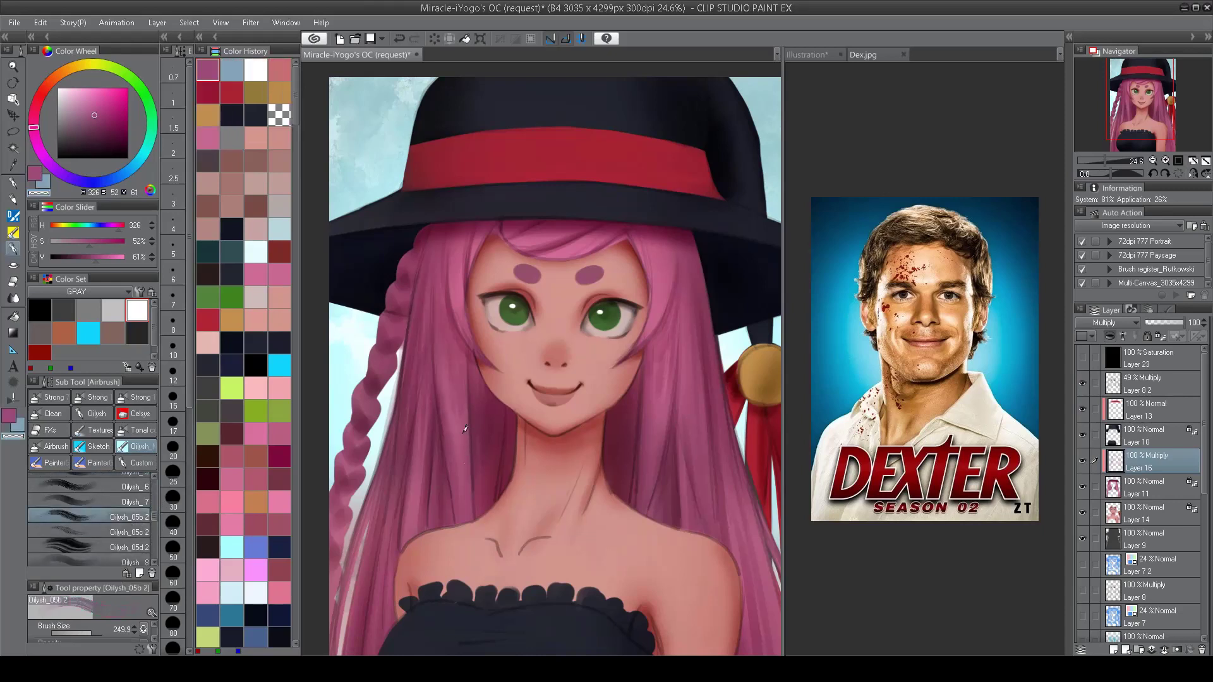
{"action": "left_click", "coordinate": [1082, 382]}
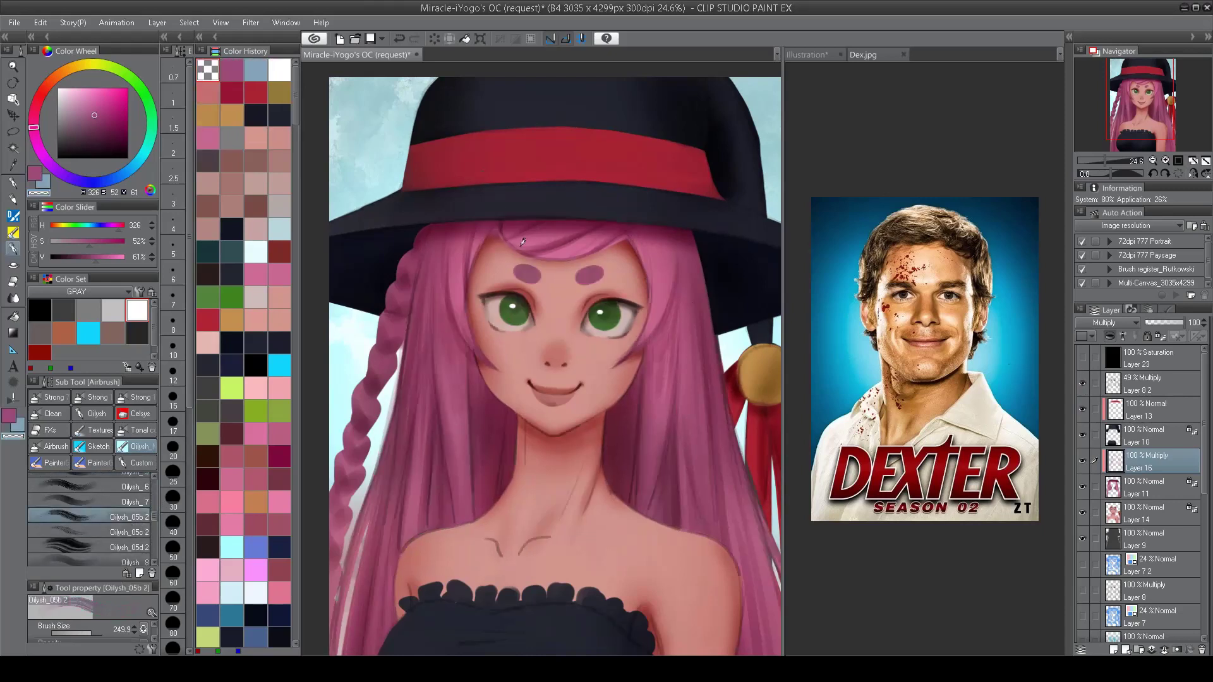
{"action": "key", "text": "c"}
{"action": "scroll", "coordinate": [456, 266], "scroll_direction": "up", "scroll_amount": 2}
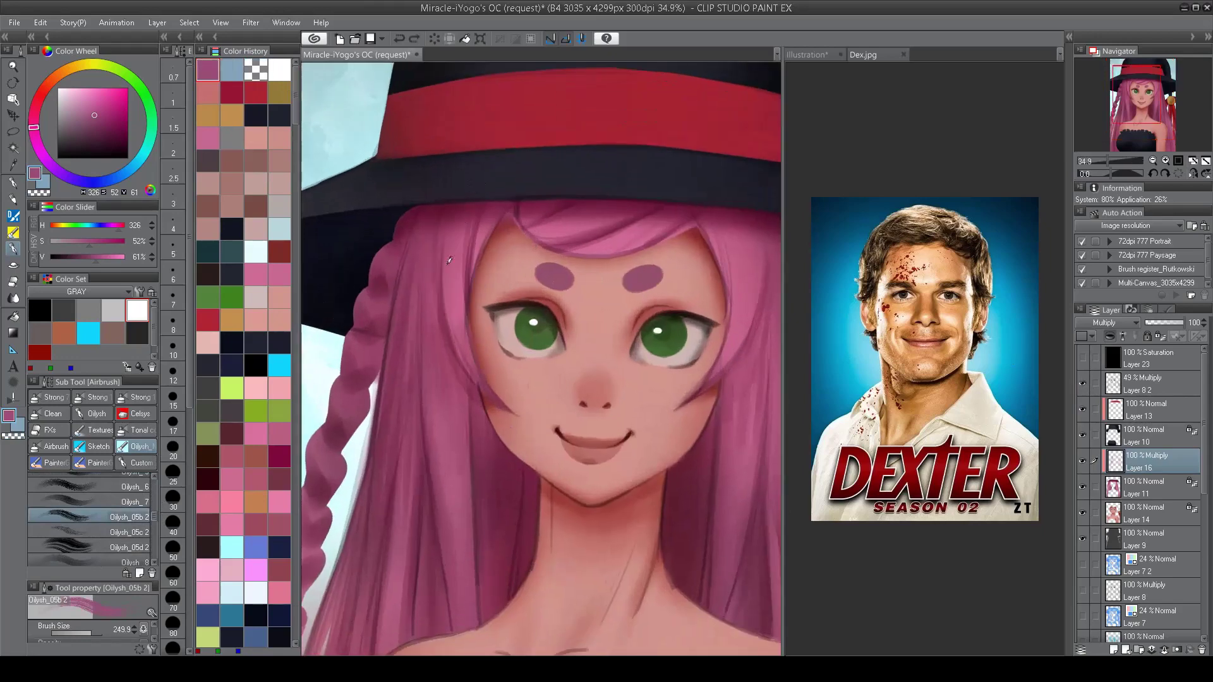
{"action": "key", "text": "c"}
{"action": "mouse_move", "coordinate": [455, 234]}
{"action": "left_mouse_down"}
{"action": "mouse_move", "coordinate": [465, 348]}
{"action": "mouse_move", "coordinate": [407, 341]}
{"action": "left_mouse_up"}
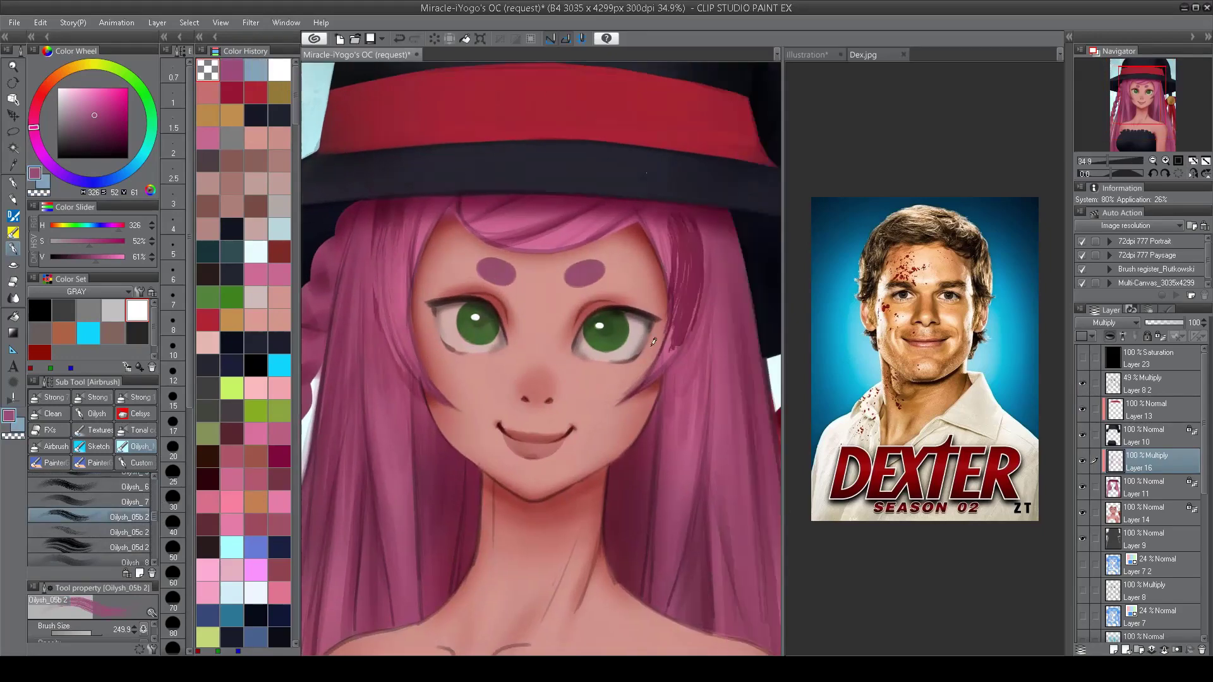
Step: Work the upper hair shadow into textured strands by alternating dark pink and transparent colour, checking the drawing mirrored
{"action": "scroll", "coordinate": [609, 229], "scroll_direction": "down", "scroll_amount": 4}
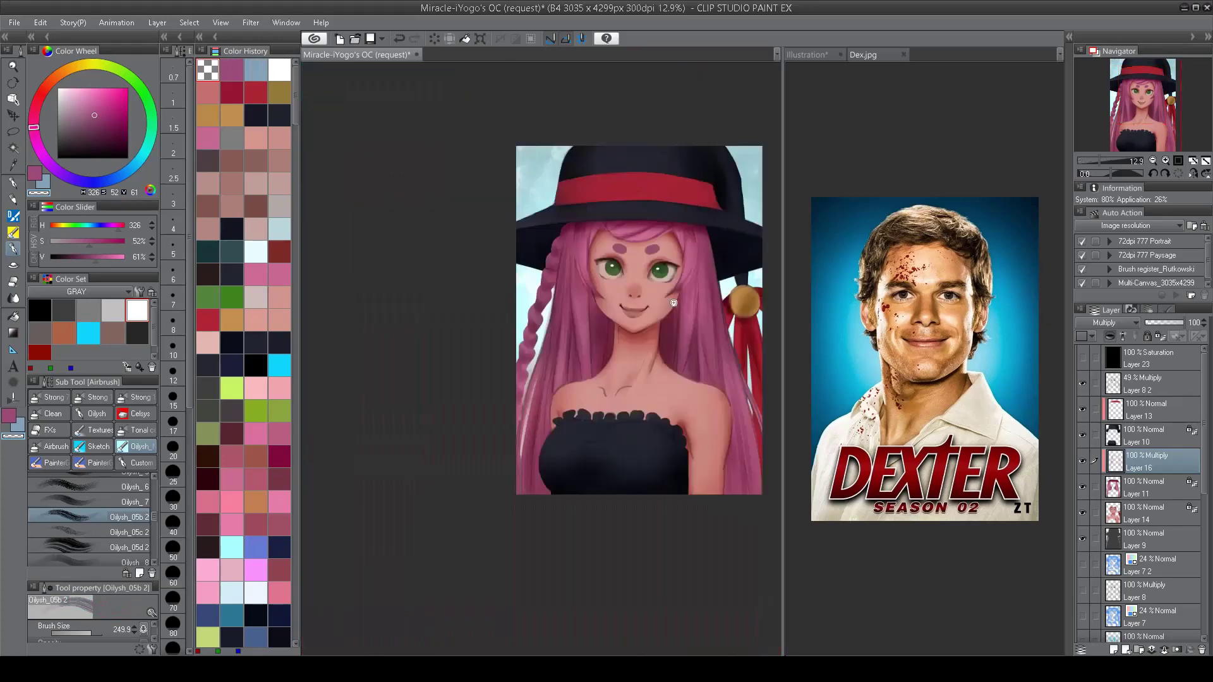
{"action": "scroll", "coordinate": [510, 270], "scroll_direction": "up", "scroll_amount": 4}
{"action": "key", "text": "c"}
{"action": "mouse_move", "coordinate": [518, 183]}
{"action": "left_mouse_down"}
{"action": "mouse_move", "coordinate": [485, 381]}
{"action": "mouse_move", "coordinate": [500, 251]}
{"action": "mouse_move", "coordinate": [571, 262]}
{"action": "left_mouse_up"}
{"action": "key", "text": "c"}
{"action": "key", "text": "h"}
{"action": "key", "text": "h"}
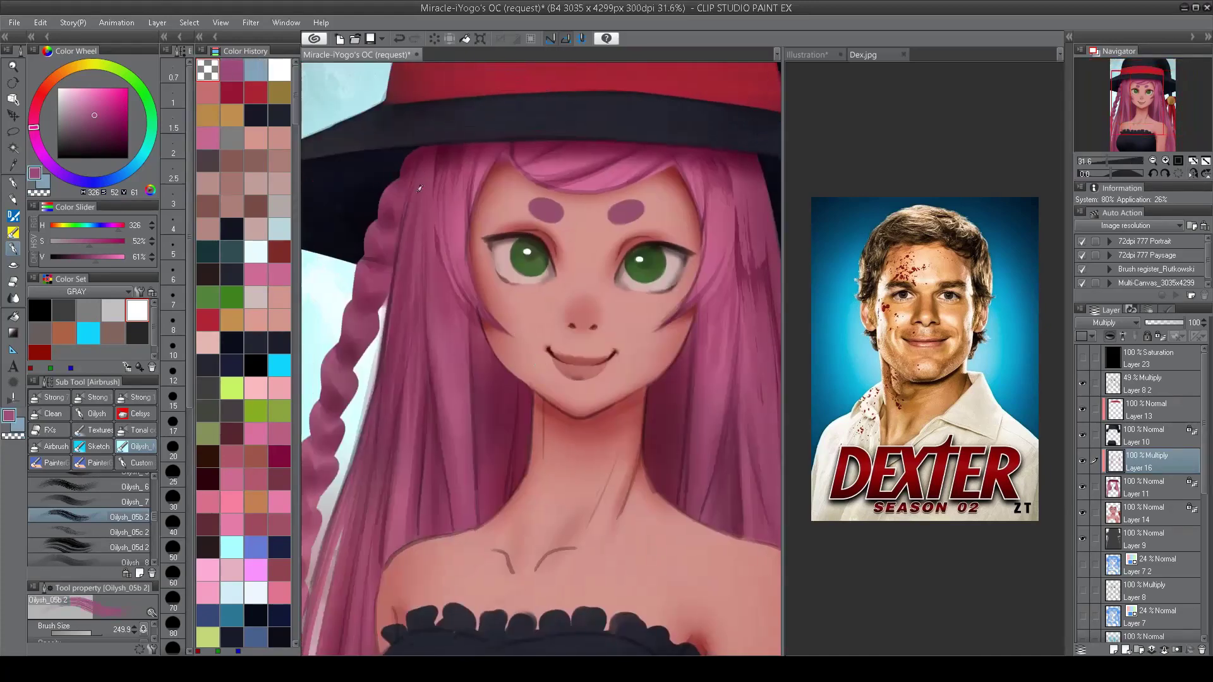
Step: Paint a dark pink shadow down the hair beside the braid and thin it into strands with transparent colour
{"action": "key", "text": "c"}
{"action": "left_click_drag", "start_coordinate": [436, 152], "coordinate": [398, 316]}
{"action": "left_click_drag", "start_coordinate": [423, 234], "coordinate": [405, 378]}
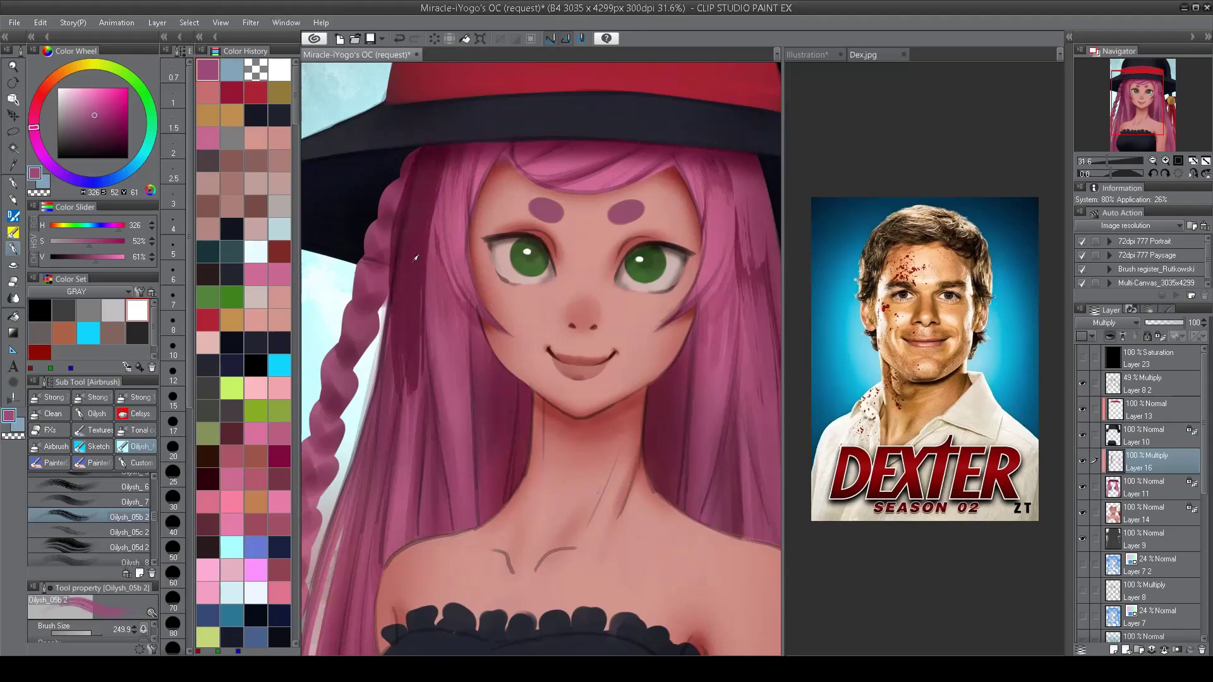
{"action": "key", "text": "c"}
{"action": "mouse_move", "coordinate": [426, 190]}
{"action": "left_mouse_down"}
{"action": "mouse_move", "coordinate": [398, 379]}
{"action": "mouse_move", "coordinate": [391, 328]}
{"action": "left_mouse_up"}
{"action": "left_click_drag", "start_coordinate": [392, 417], "coordinate": [421, 174]}
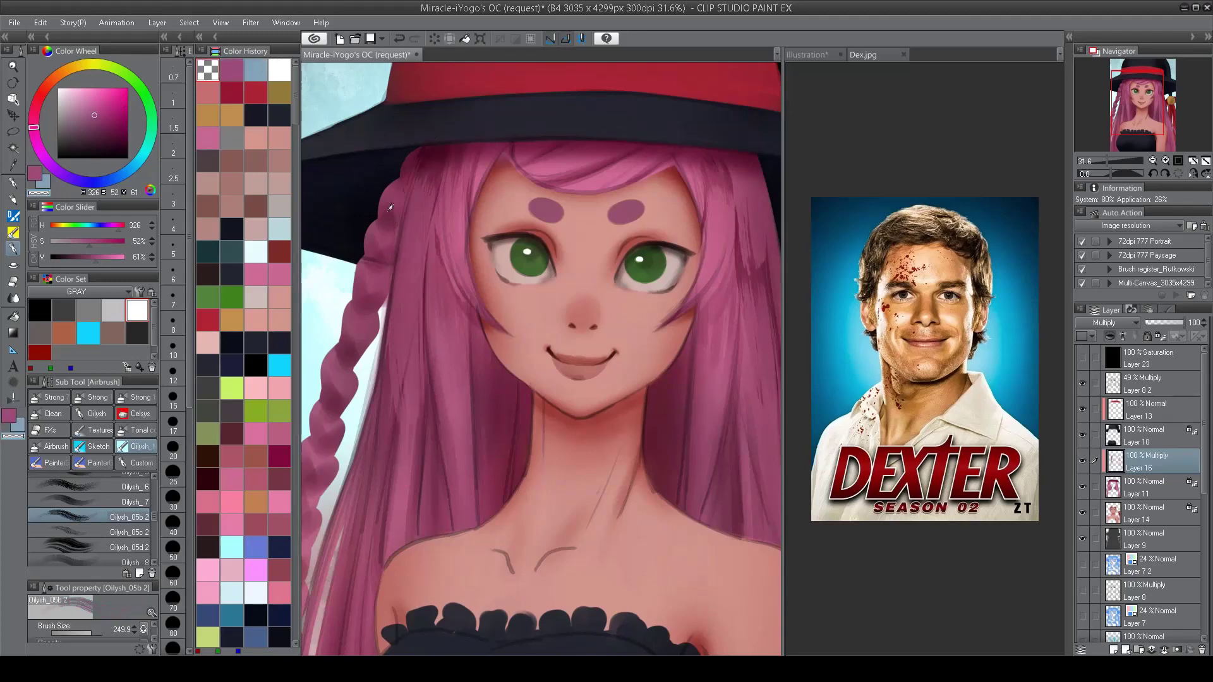
Step: Add strand shadows to the braid-side hair above the shoulder with Oilysh_05d 2, carving them back with transparent colour
{"action": "scroll", "coordinate": [420, 173], "scroll_direction": "down", "scroll_amount": 3}
{"action": "left_click", "coordinate": [89, 547]}
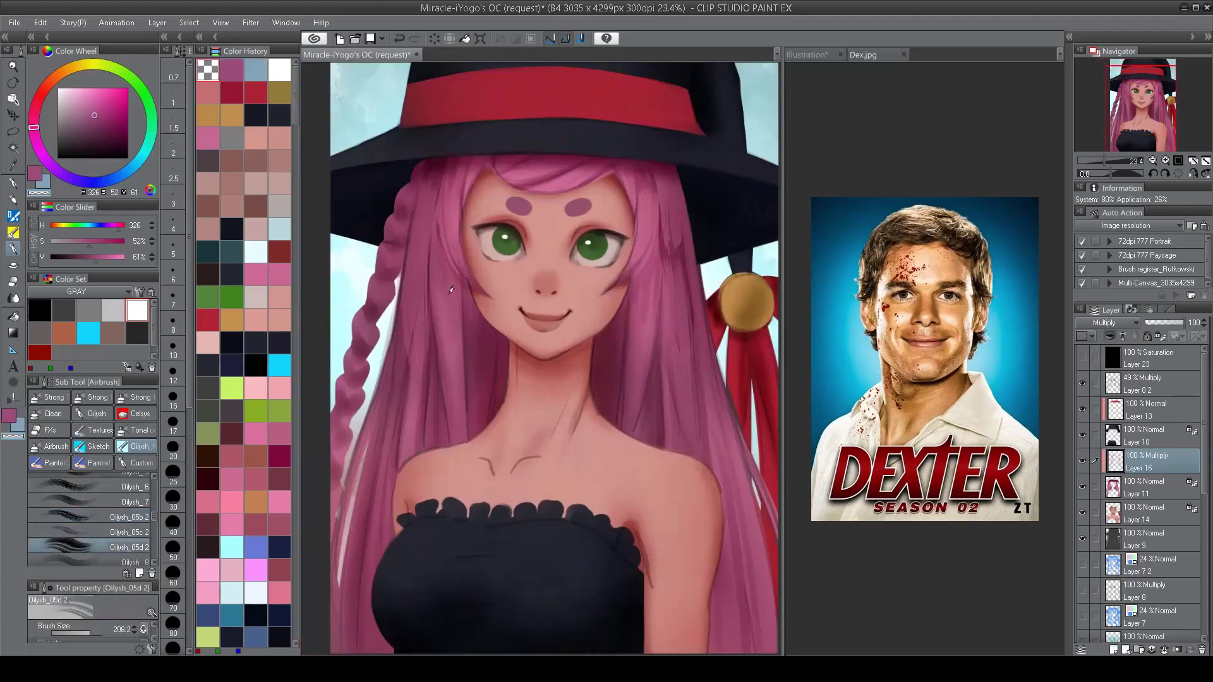
{"action": "key", "text": "c"}
{"action": "left_click_drag", "start_coordinate": [465, 259], "coordinate": [420, 407]}
{"action": "key", "text": "c"}
{"action": "left_click_drag", "start_coordinate": [435, 291], "coordinate": [458, 401]}
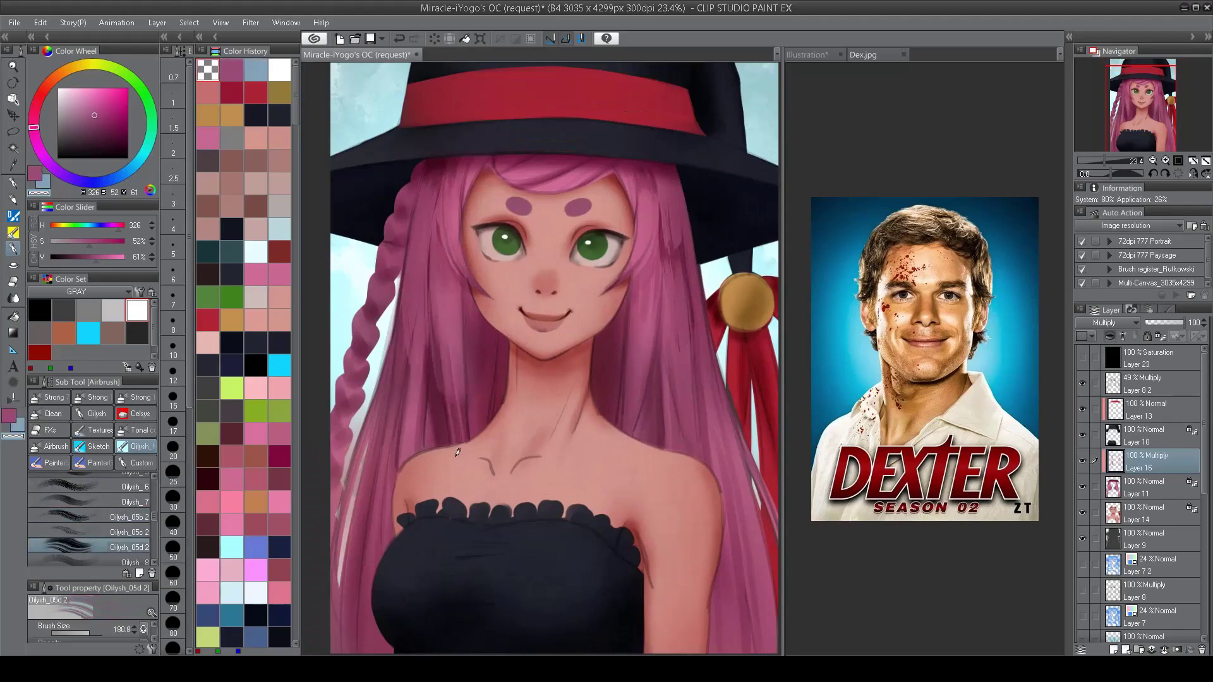
Step: Shade the hair beside the neck on the ornament side with Oilysh_05d 2 at size 151.4, and erase it into strands
{"action": "key", "text": "c"}
{"action": "key", "text": "bracketleft"}
{"action": "left_click_drag", "start_coordinate": [610, 329], "coordinate": [651, 436]}
{"action": "key", "text": "c"}
{"action": "left_click_drag", "start_coordinate": [632, 391], "coordinate": [643, 323]}
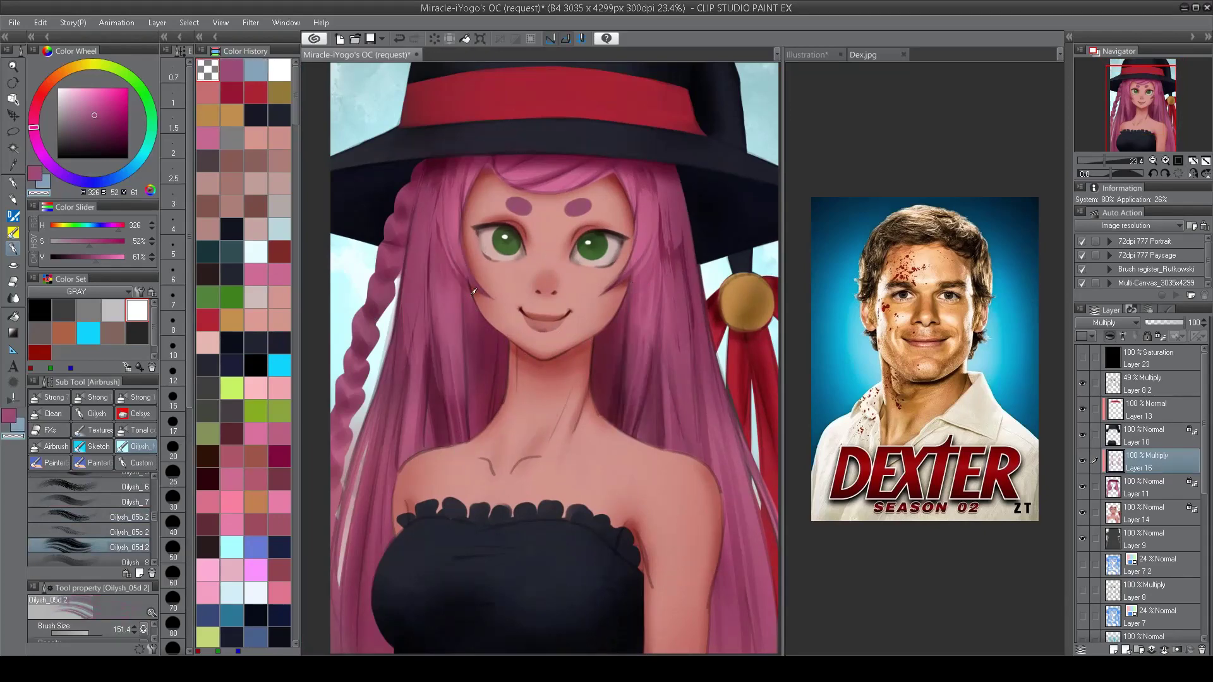
Step: Add finer dark pink strands to the braid-side hair beside the neck with Oilysh_05d 2 at size 107.4
{"action": "key", "text": "bracketleft"}
{"action": "key", "text": "bracketleft"}
{"action": "scroll", "coordinate": [473, 417], "scroll_direction": "down", "scroll_amount": 2}
{"action": "key", "text": "c"}
{"action": "left_click_drag", "start_coordinate": [464, 413], "coordinate": [453, 334]}
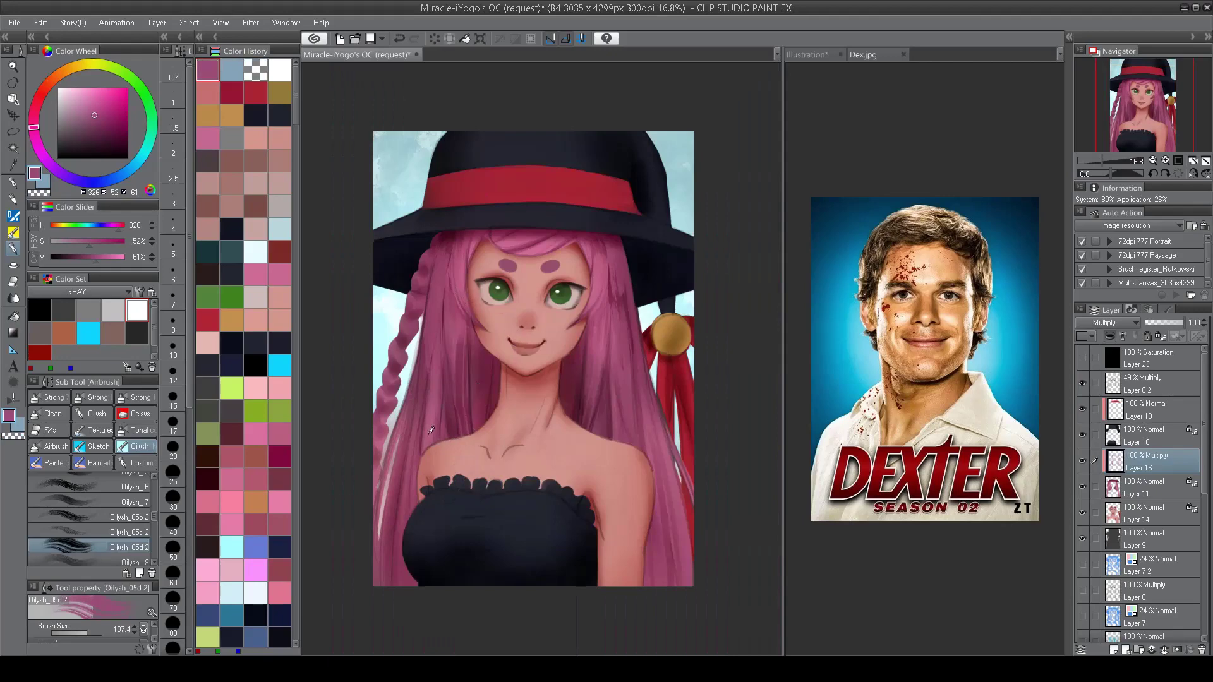
Step: Shade the lower hair ends on both sides with Oilysh_05d 2, then thin the ornament-side shadow with transparent colour
{"action": "scroll", "coordinate": [420, 480], "scroll_direction": "down", "scroll_amount": 1}
{"action": "left_click_drag", "start_coordinate": [417, 530], "coordinate": [407, 480]}
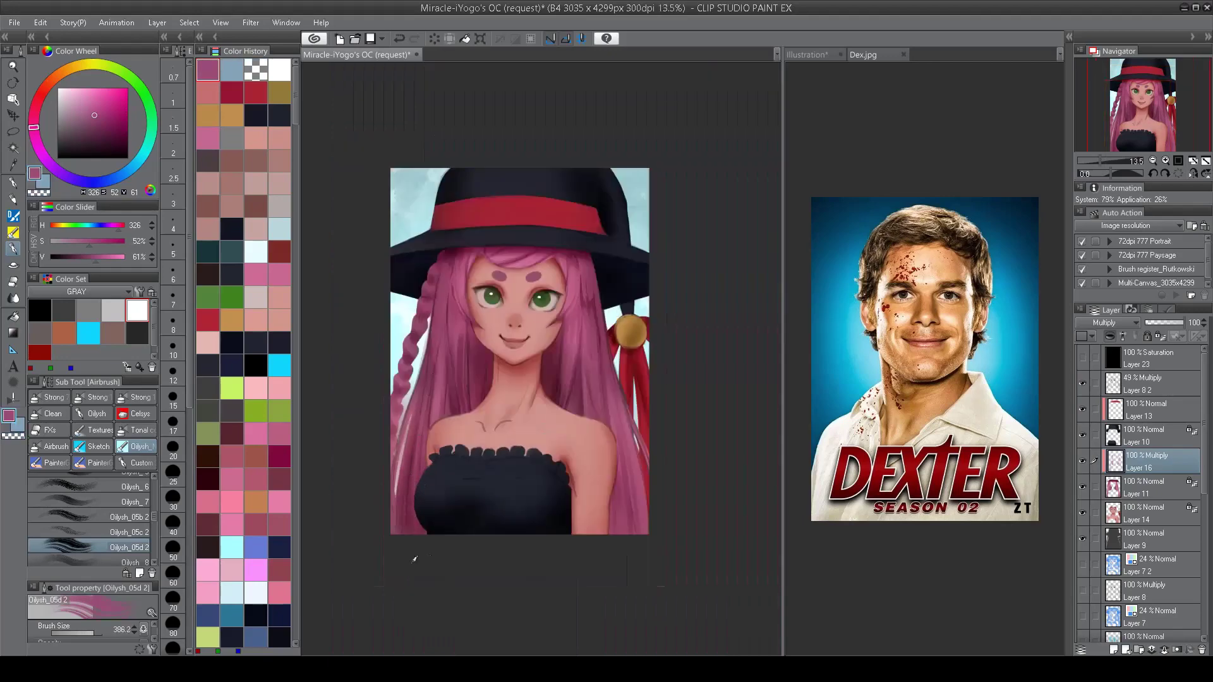
{"action": "left_click_drag", "start_coordinate": [420, 531], "coordinate": [398, 487]}
{"action": "left_click_drag", "start_coordinate": [637, 530], "coordinate": [606, 418]}
{"action": "key", "text": "bracketleft"}
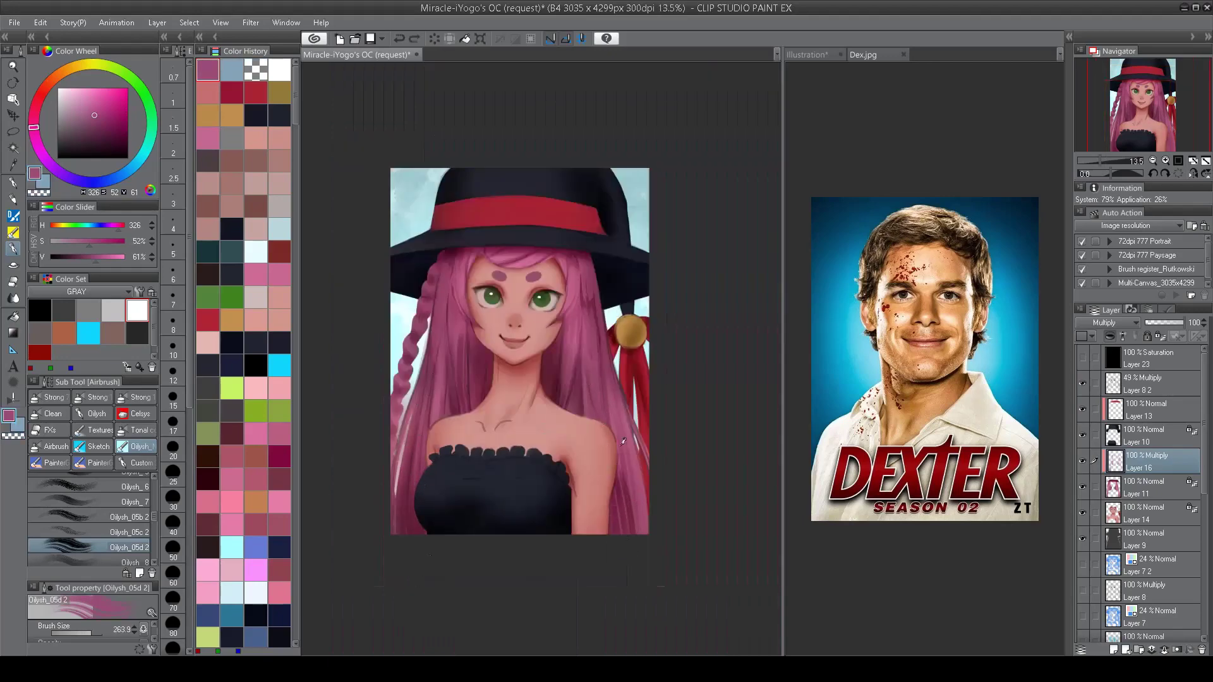
{"action": "left_click_drag", "start_coordinate": [627, 541], "coordinate": [611, 428]}
{"action": "key", "text": "c"}
{"action": "left_click_drag", "start_coordinate": [629, 524], "coordinate": [628, 440]}
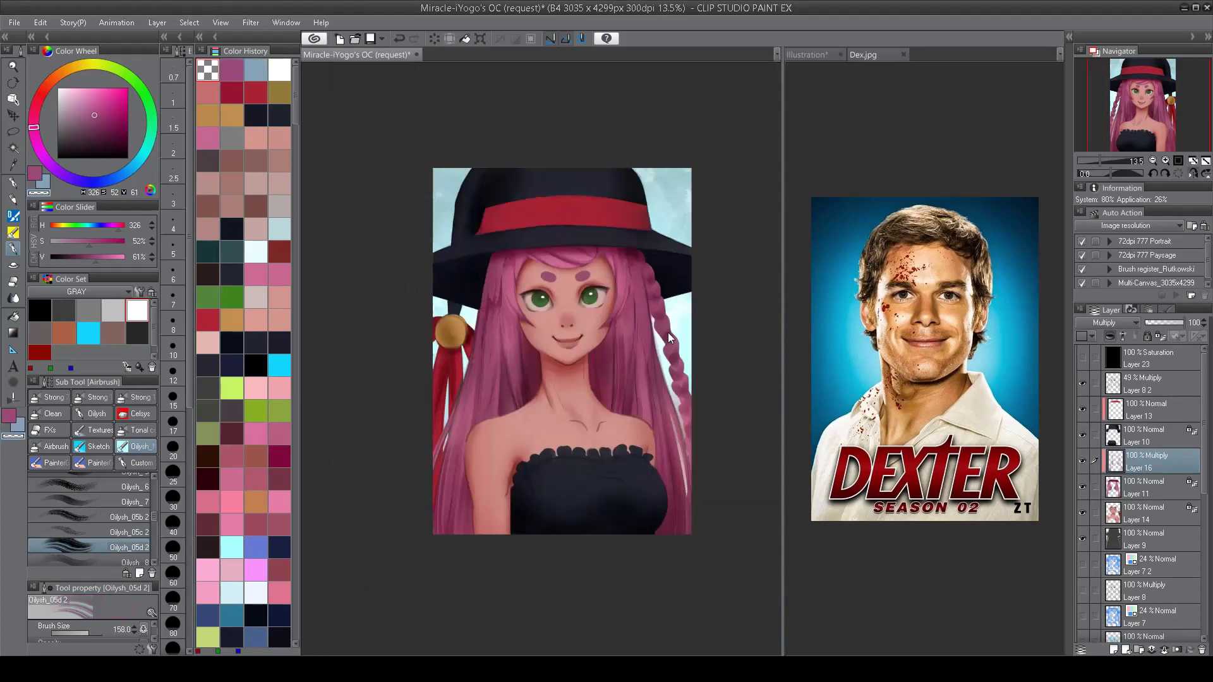
Step: Shade the braid and the hair beside it in dark pink with the DAUB Basiliscus 05 brush
{"action": "scroll", "coordinate": [542, 329], "scroll_direction": "up", "scroll_amount": 1}
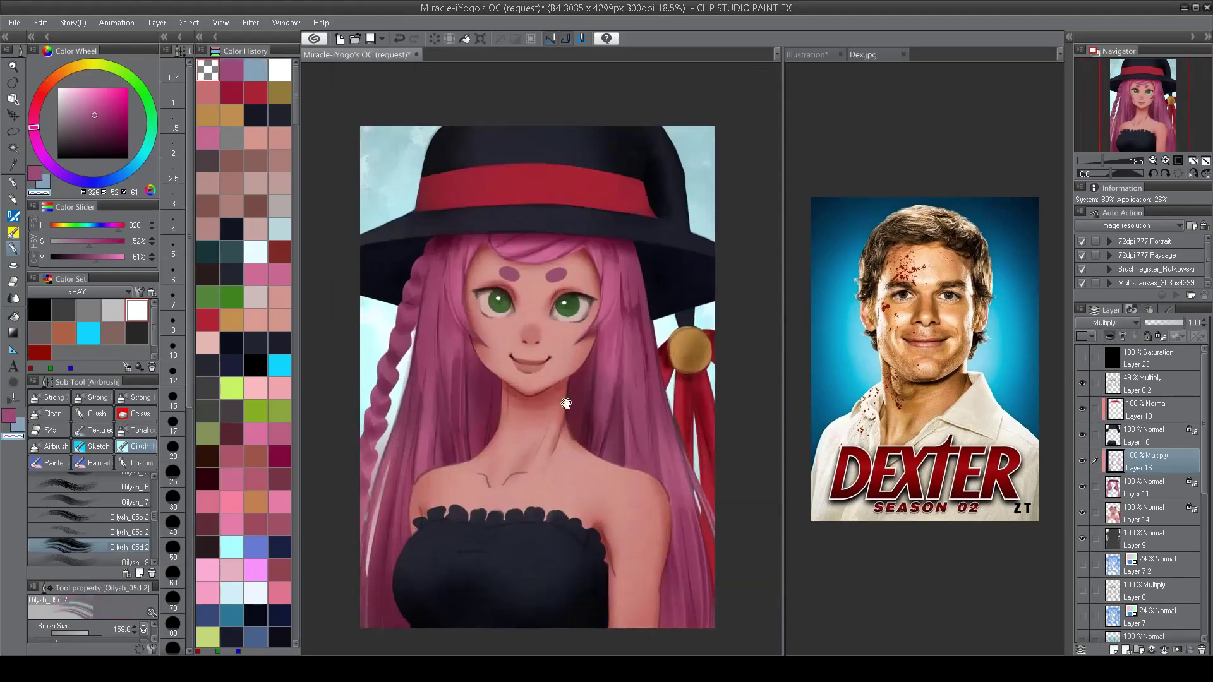
{"action": "key", "text": "ctrl+minus"}
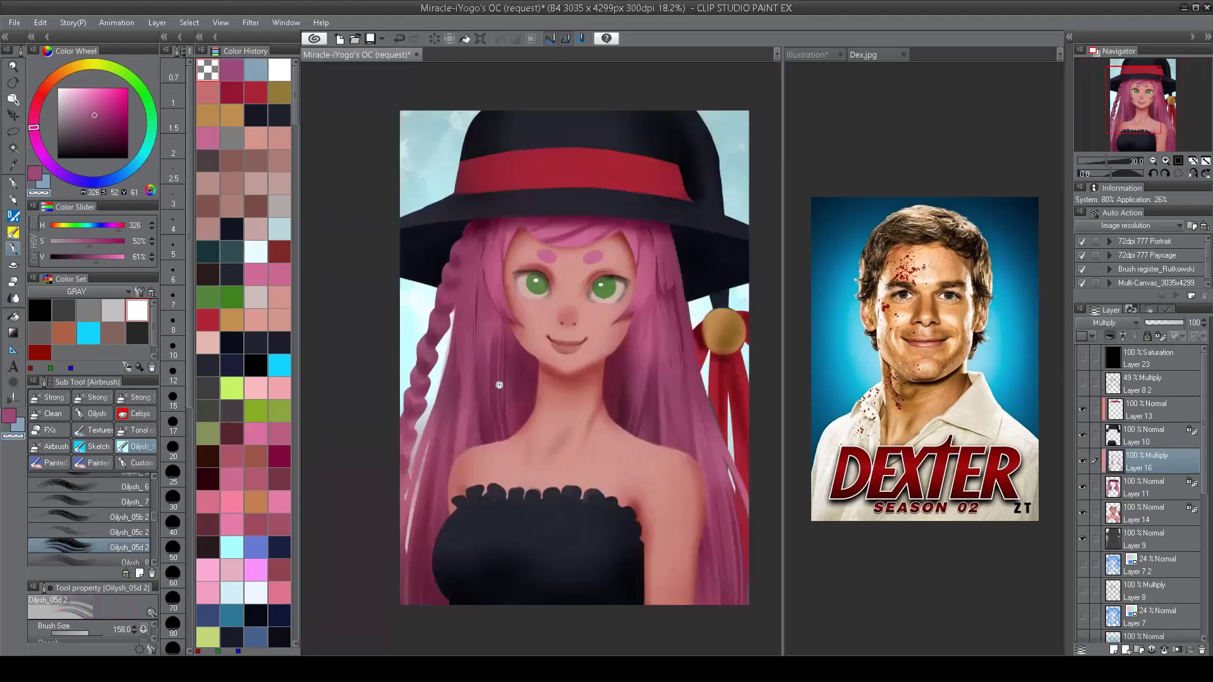
{"action": "left_click", "coordinate": [1082, 384]}
{"action": "left_click_drag", "start_coordinate": [595, 409], "coordinate": [603, 407]}
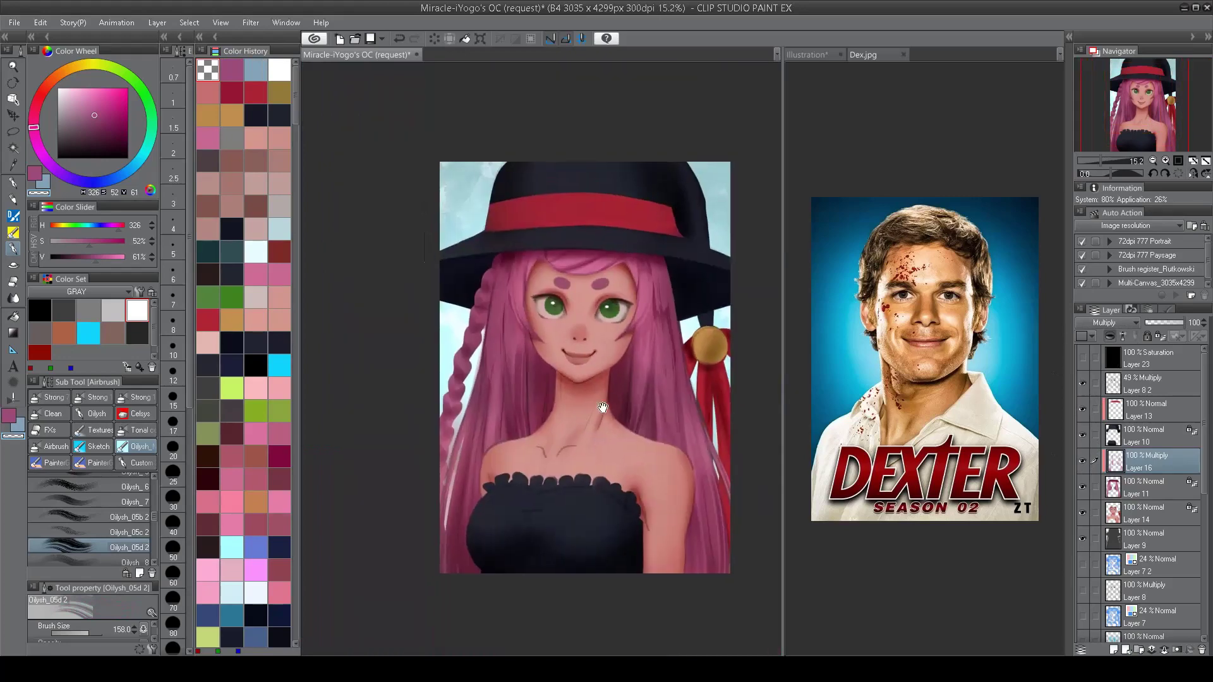
{"action": "scroll", "coordinate": [478, 314], "scroll_direction": "up", "scroll_amount": 1}
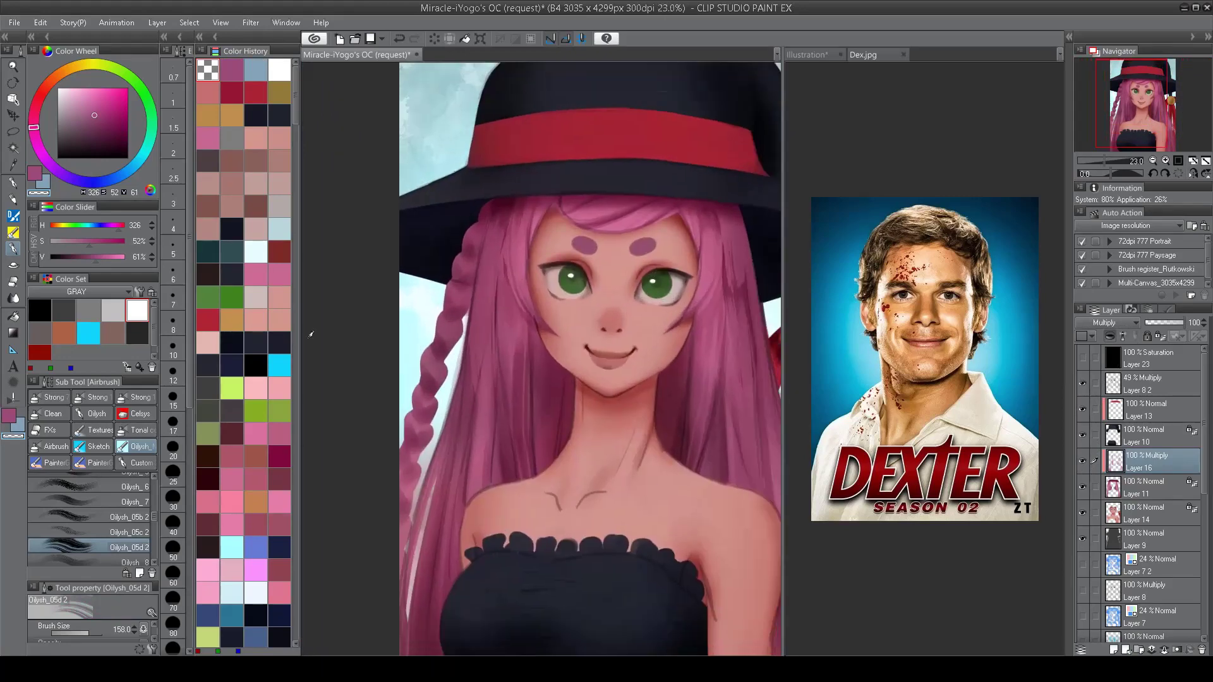
{"action": "key", "text": "b"}
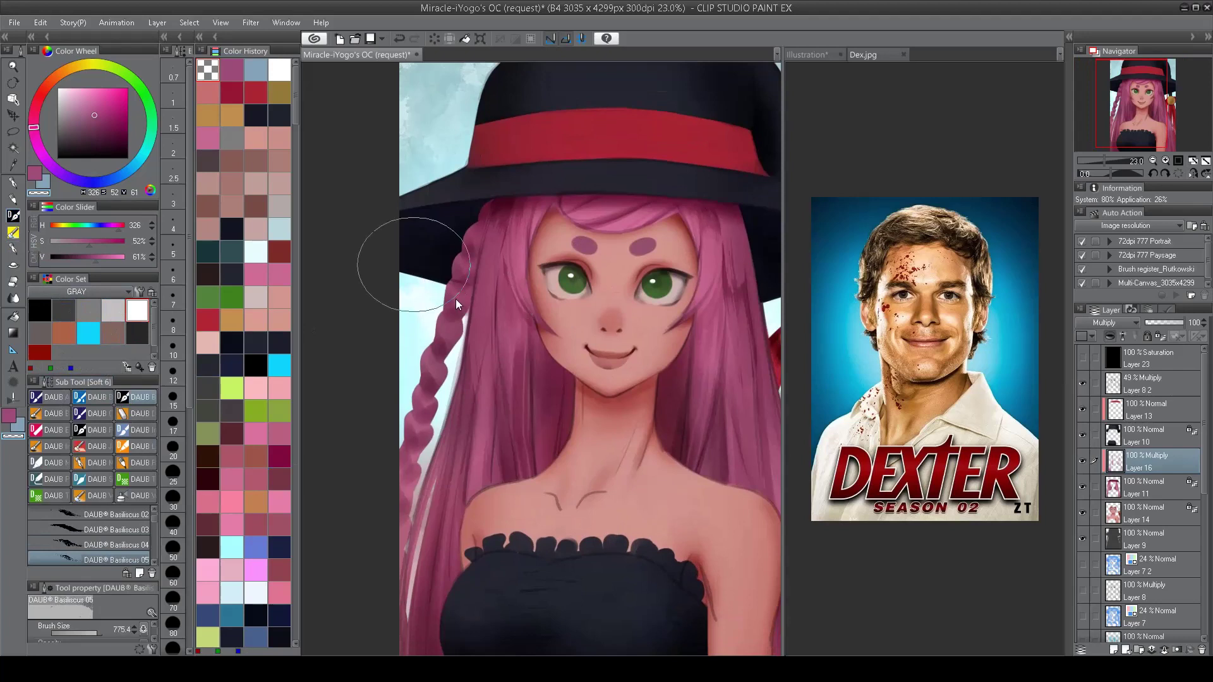
{"action": "mouse_move", "coordinate": [468, 303]}
{"action": "left_mouse_down"}
{"action": "mouse_move", "coordinate": [450, 282]}
{"action": "mouse_move", "coordinate": [463, 305]}
{"action": "mouse_move", "coordinate": [444, 340]}
{"action": "mouse_move", "coordinate": [427, 345]}
{"action": "mouse_move", "coordinate": [413, 445]}
{"action": "left_mouse_up"}
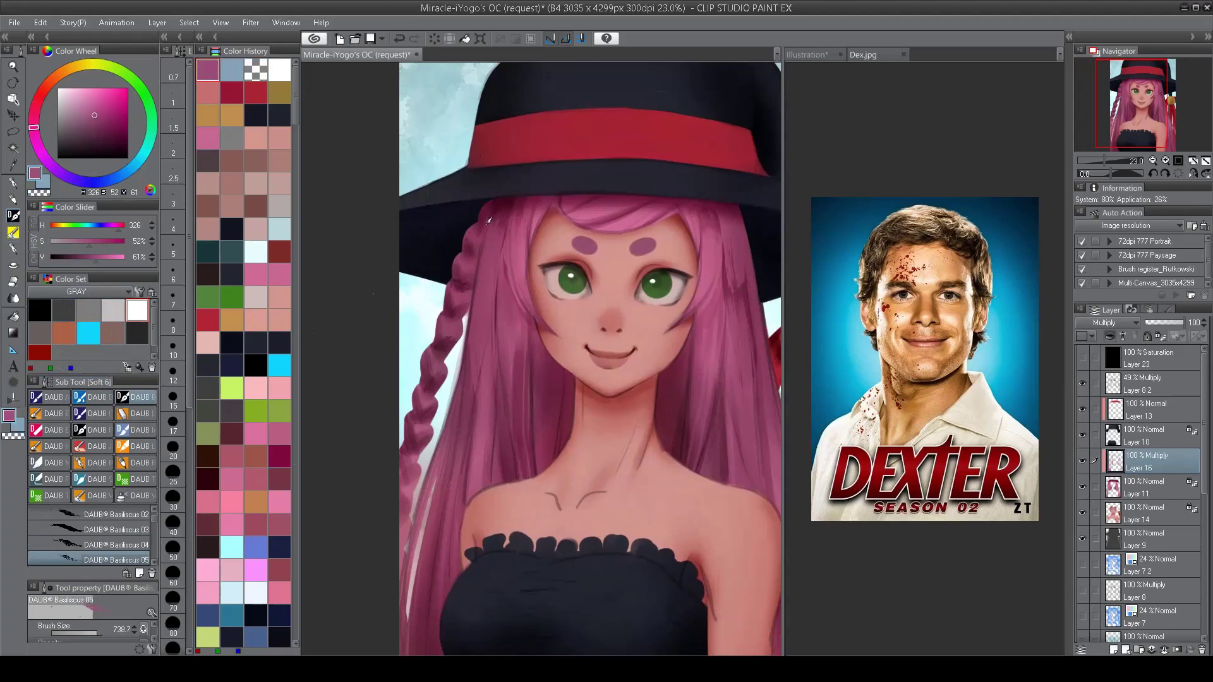
{"action": "left_click_drag", "start_coordinate": [503, 346], "coordinate": [500, 488]}
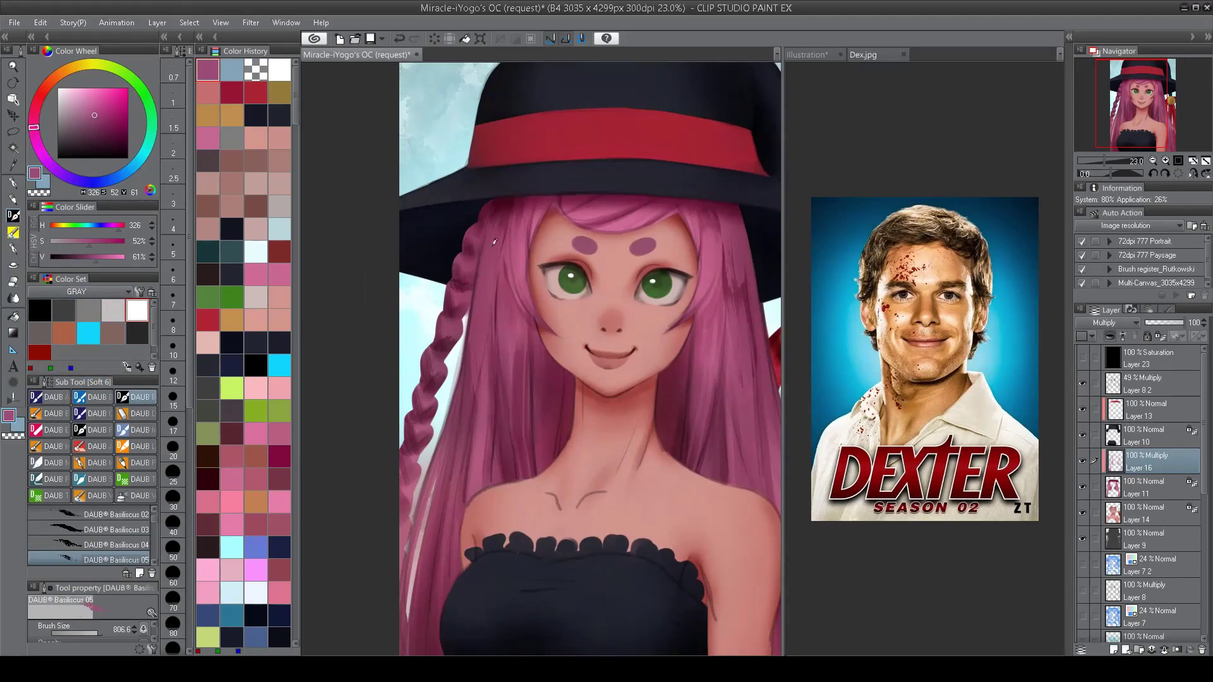
{"action": "left_click_drag", "start_coordinate": [494, 242], "coordinate": [414, 256]}
Step: Shade the outer hair below the gold ornament with DAUB Basiliscus 05 at size 806.6, and soften it with transparent colour
{"action": "key", "text": "h"}
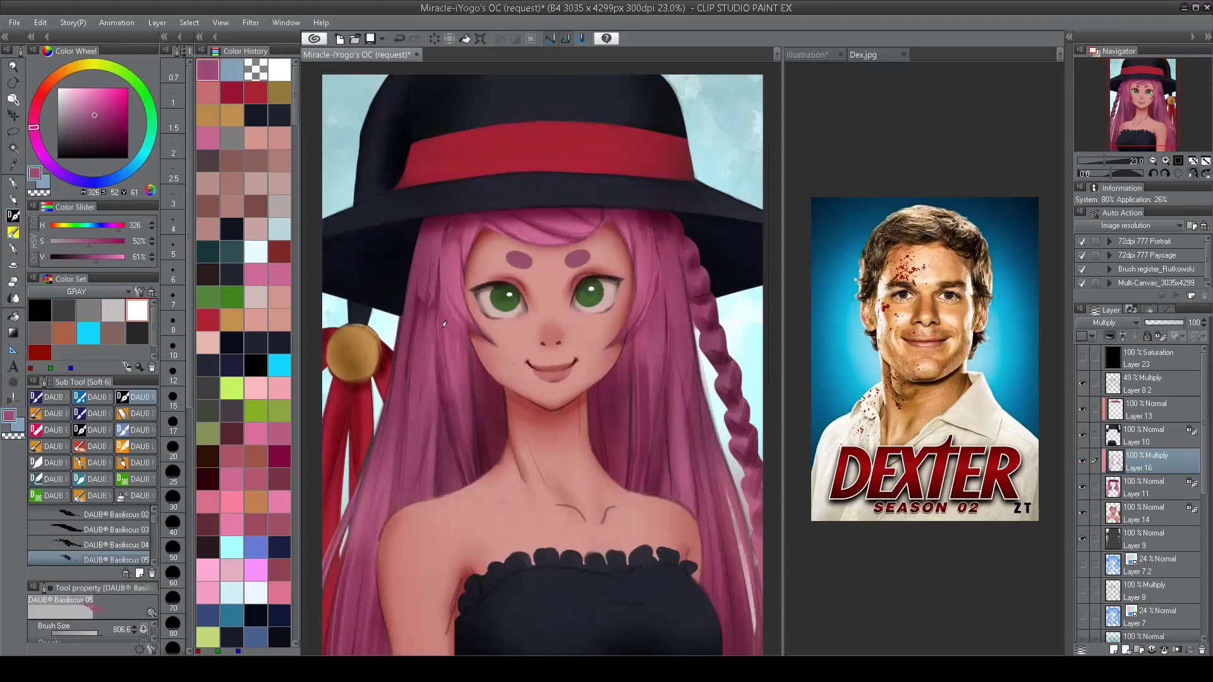
{"action": "key", "text": "h"}
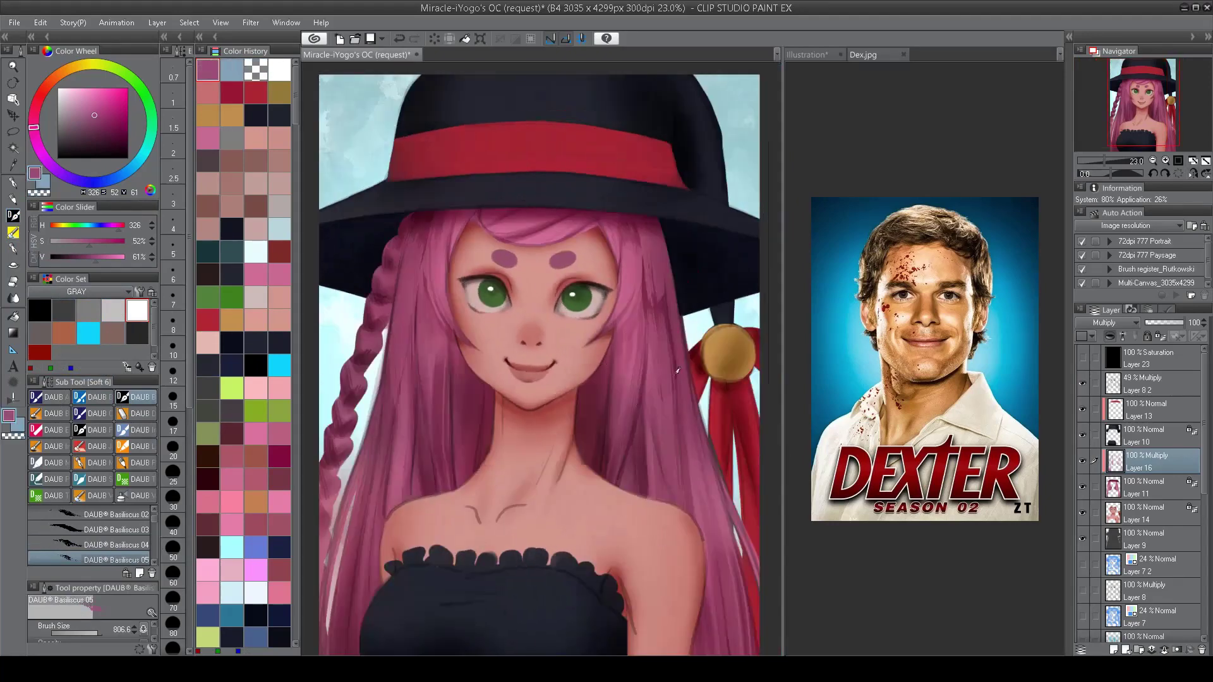
{"action": "left_click_drag", "start_coordinate": [677, 372], "coordinate": [685, 515]}
{"action": "key", "text": "c"}
{"action": "mouse_move", "coordinate": [688, 422]}
{"action": "left_mouse_down"}
{"action": "mouse_move", "coordinate": [720, 568]}
{"action": "mouse_move", "coordinate": [714, 600]}
{"action": "left_mouse_up"}
{"action": "key", "text": "c"}
Step: Add dark pink shading down the braid-side hair with DAUB Basiliscus 05, and lift parts of it with transparent colour
{"action": "scroll", "coordinate": [697, 517], "scroll_direction": "down", "scroll_amount": 1}
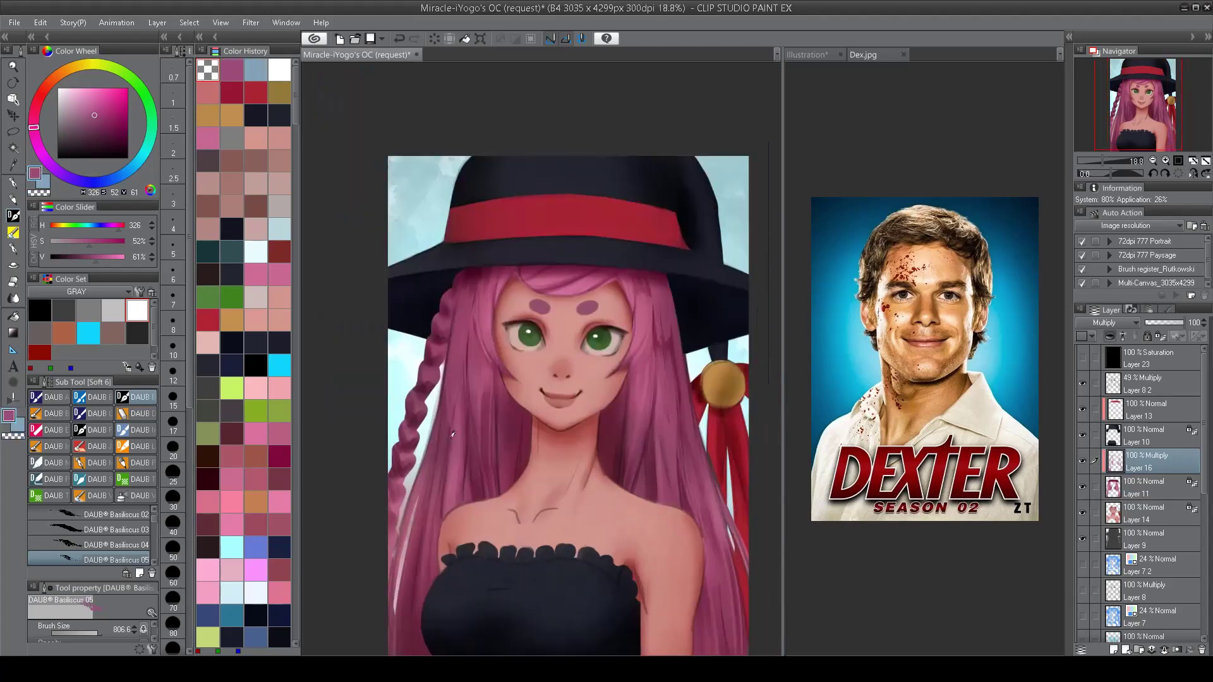
{"action": "left_click_drag", "start_coordinate": [439, 462], "coordinate": [420, 603]}
{"action": "key", "text": "c"}
{"action": "left_click_drag", "start_coordinate": [422, 517], "coordinate": [404, 600]}
{"action": "scroll", "coordinate": [450, 344], "scroll_direction": "up", "scroll_amount": 1}
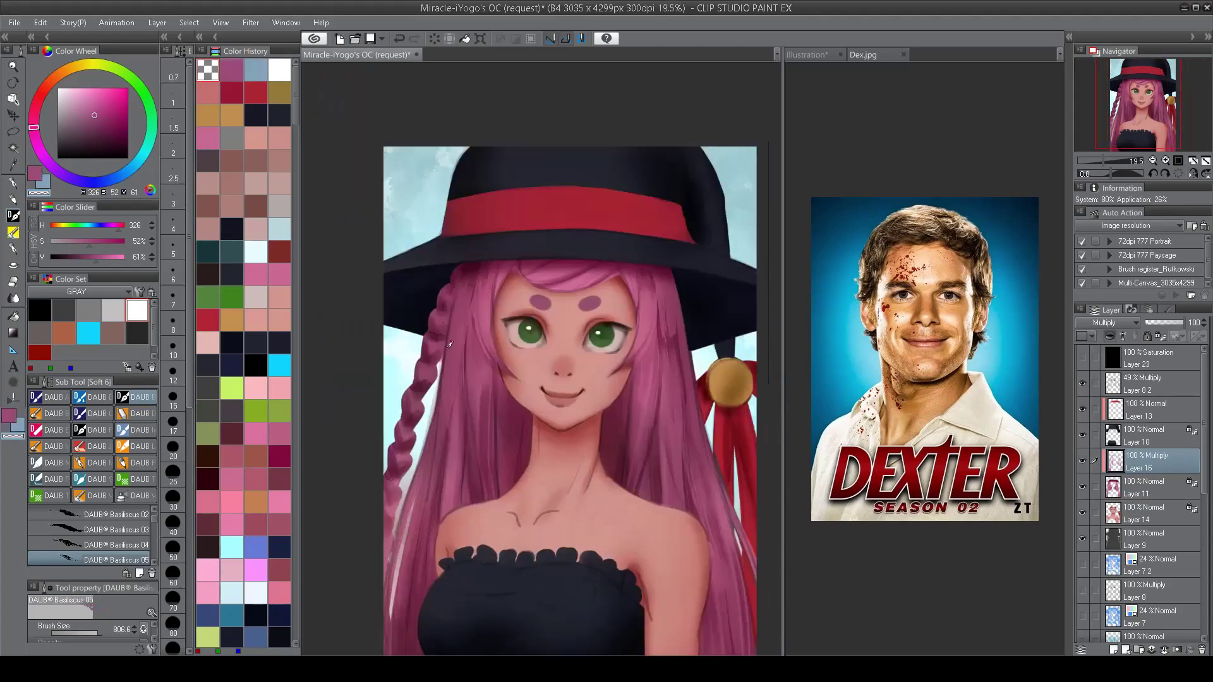
{"action": "key", "text": "c"}
{"action": "left_click_drag", "start_coordinate": [450, 344], "coordinate": [467, 440]}
{"action": "key", "text": "c"}
{"action": "left_click_drag", "start_coordinate": [489, 354], "coordinate": [478, 491]}
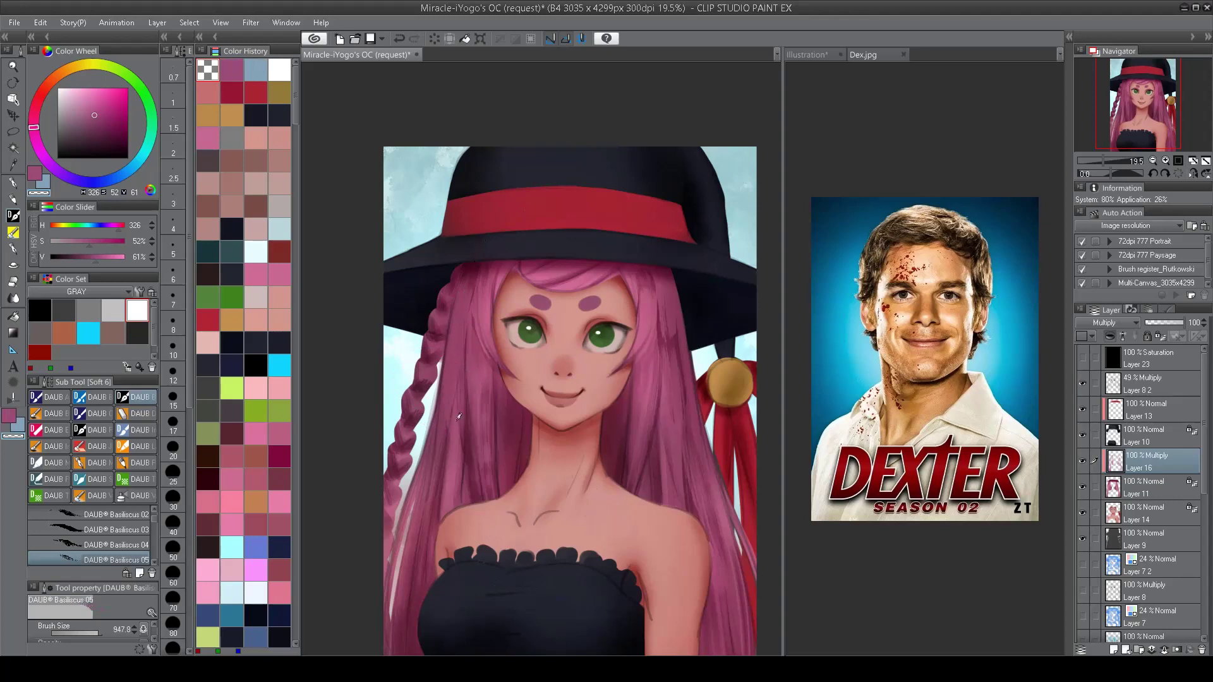
Step: Blend broad hair shadows beneath the hat brim and around the face using a large IK 3b brush and transparent colour
{"action": "left_click", "coordinate": [1083, 383]}
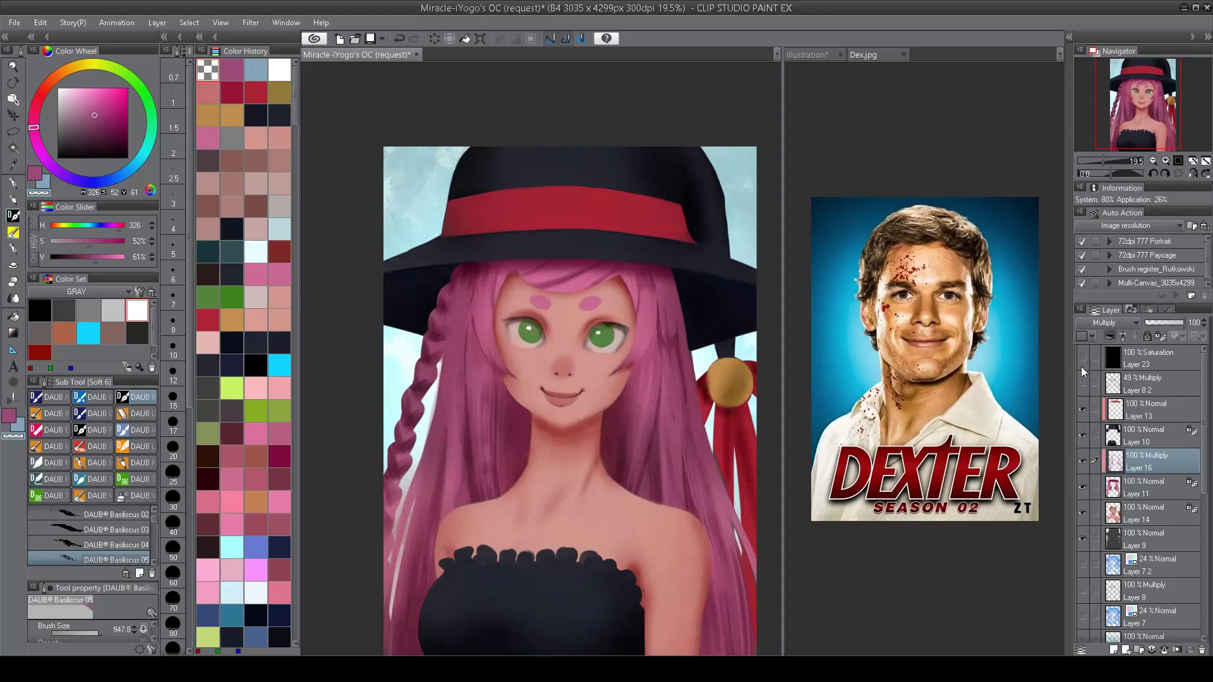
{"action": "left_click", "coordinate": [1083, 383]}
{"action": "key", "text": "b"}
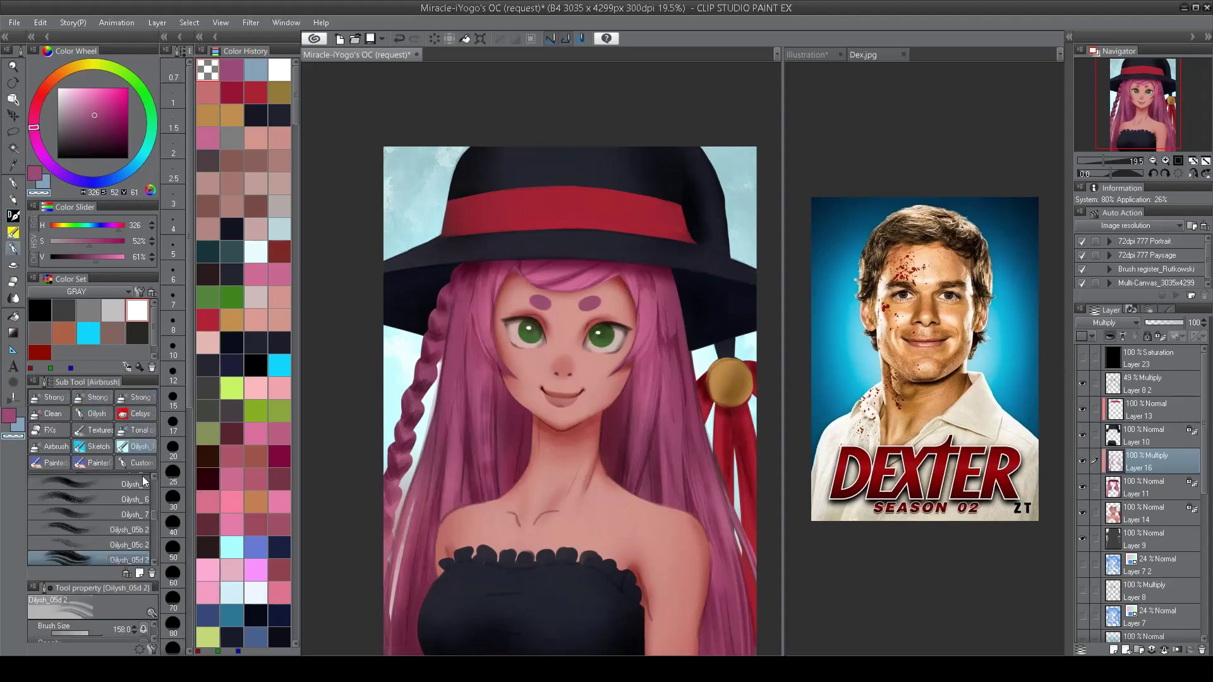
{"action": "left_click", "coordinate": [149, 497]}
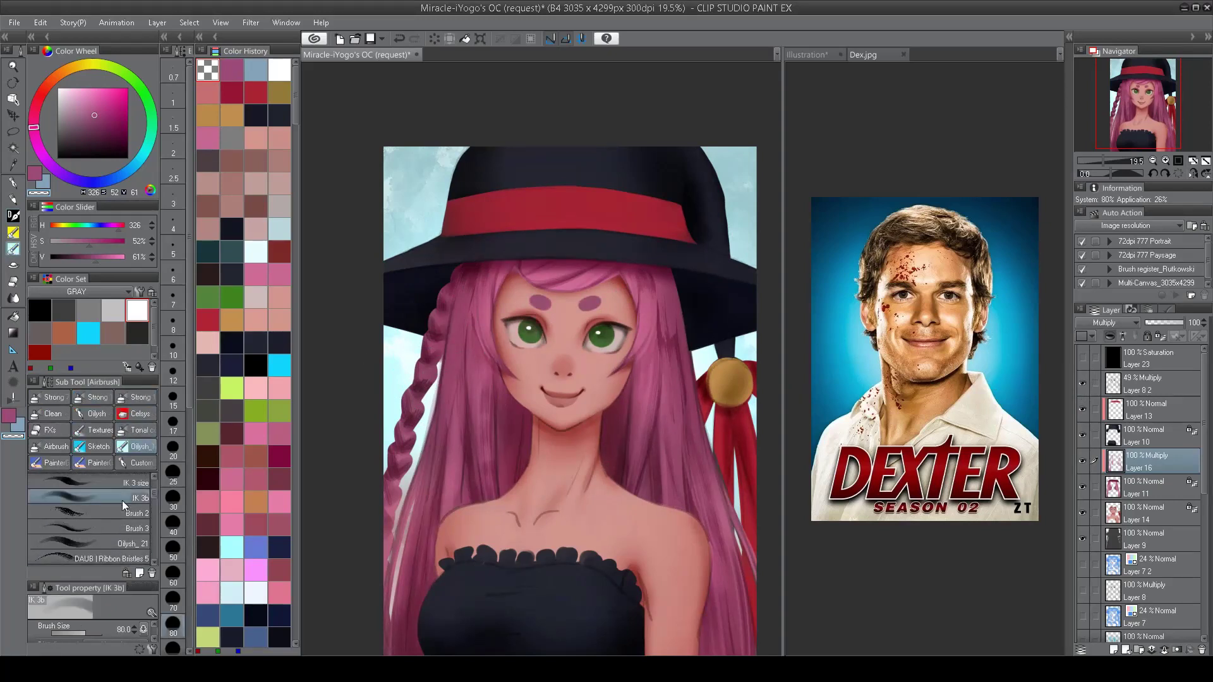
{"action": "left_click_drag", "start_coordinate": [455, 300], "coordinate": [480, 354]}
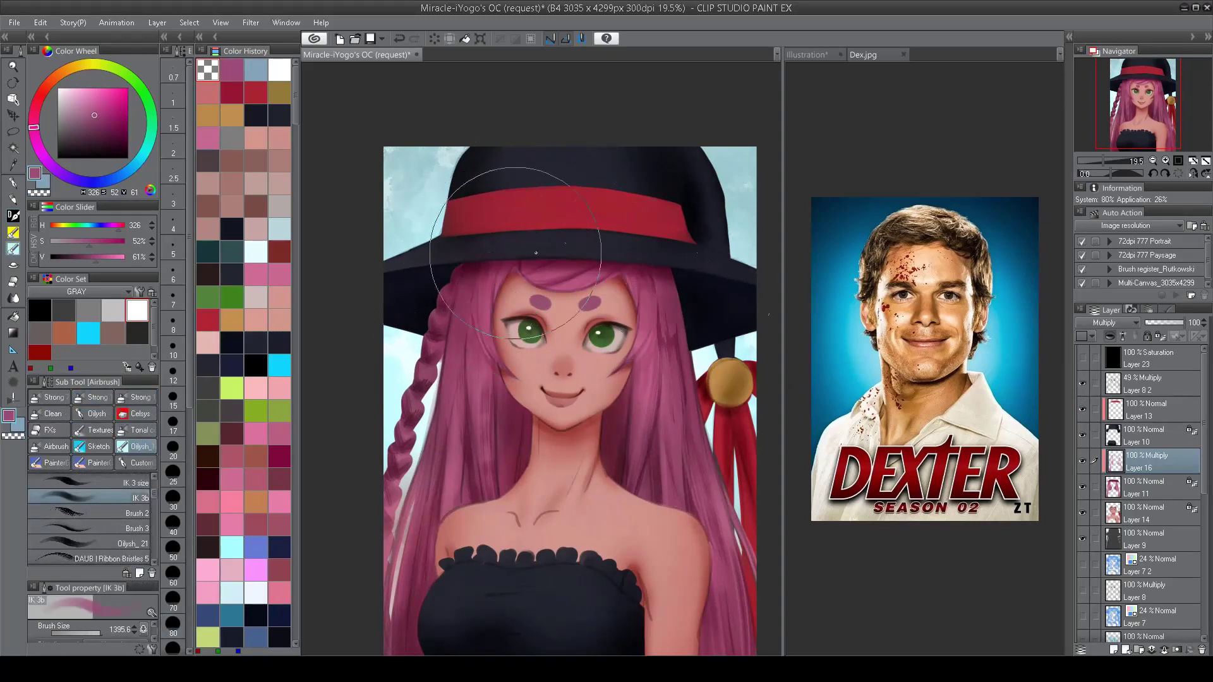
{"action": "key", "text": "bracketleft"}
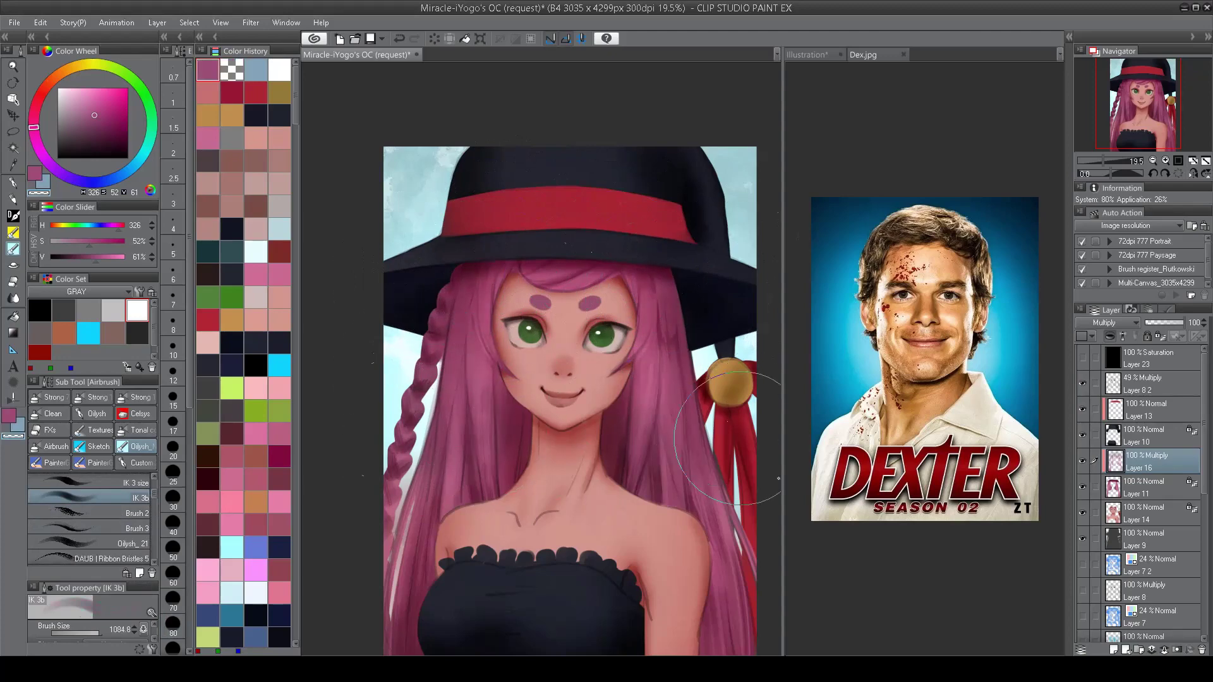
{"action": "left_click", "coordinate": [1082, 384]}
{"action": "left_click", "coordinate": [1082, 383]}
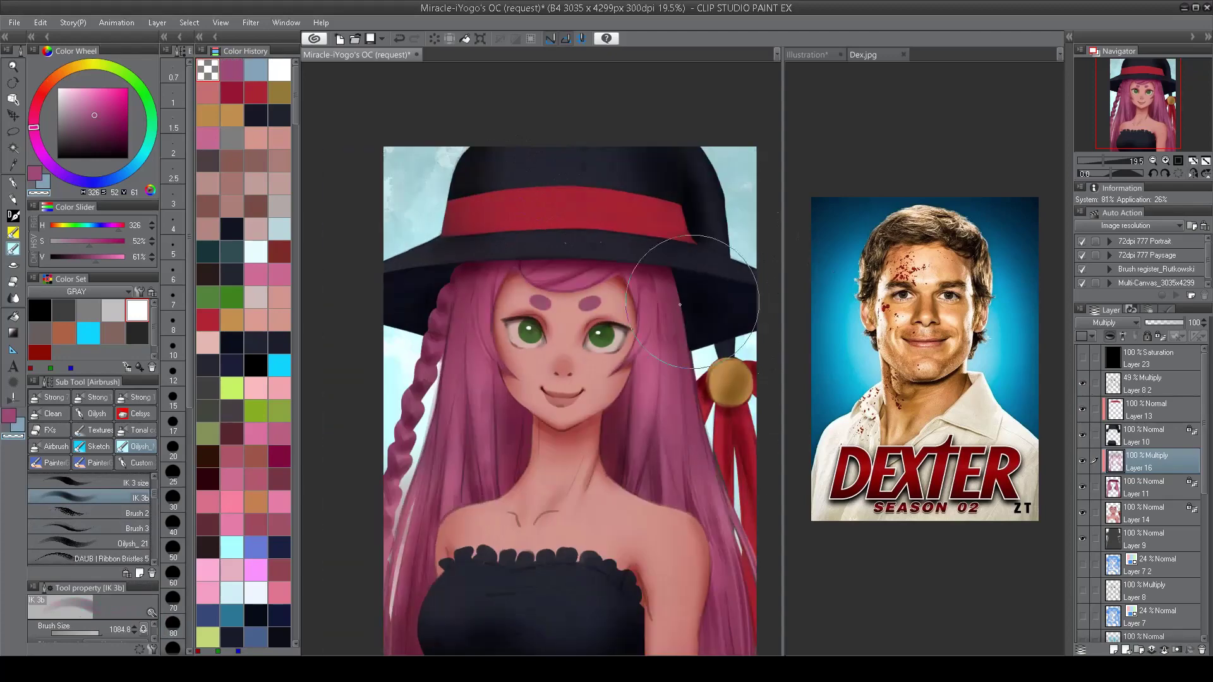
Step: Paint long strand shadows and lighter gaps in the hair on both sides of the face with the Oilysh_21 brush
{"action": "scroll", "coordinate": [154, 498], "scroll_direction": "up", "scroll_amount": 10}
{"action": "scroll", "coordinate": [151, 502], "scroll_direction": "up", "scroll_amount": 3}
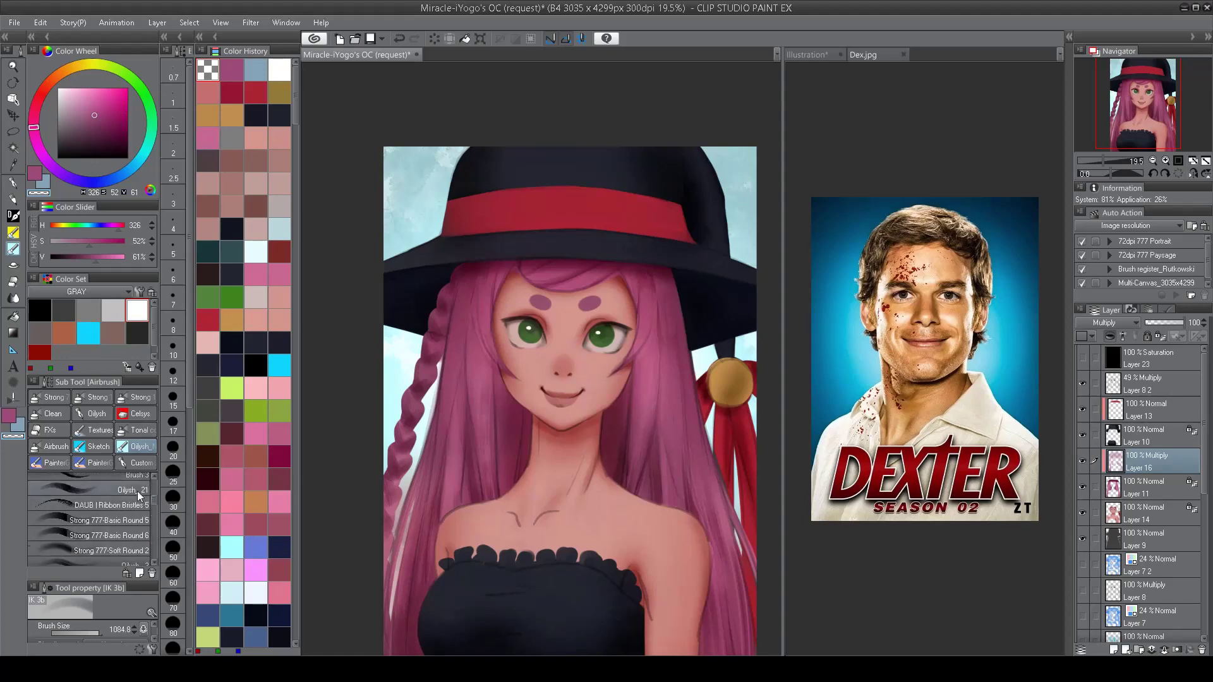
{"action": "left_click", "coordinate": [134, 491]}
{"action": "scroll", "coordinate": [452, 408], "scroll_direction": "up", "scroll_amount": 1}
{"action": "mouse_move", "coordinate": [471, 451]}
{"action": "left_mouse_down"}
{"action": "mouse_move", "coordinate": [475, 334]}
{"action": "mouse_move", "coordinate": [474, 492]}
{"action": "left_mouse_up"}
{"action": "key", "text": "ctrl+z"}
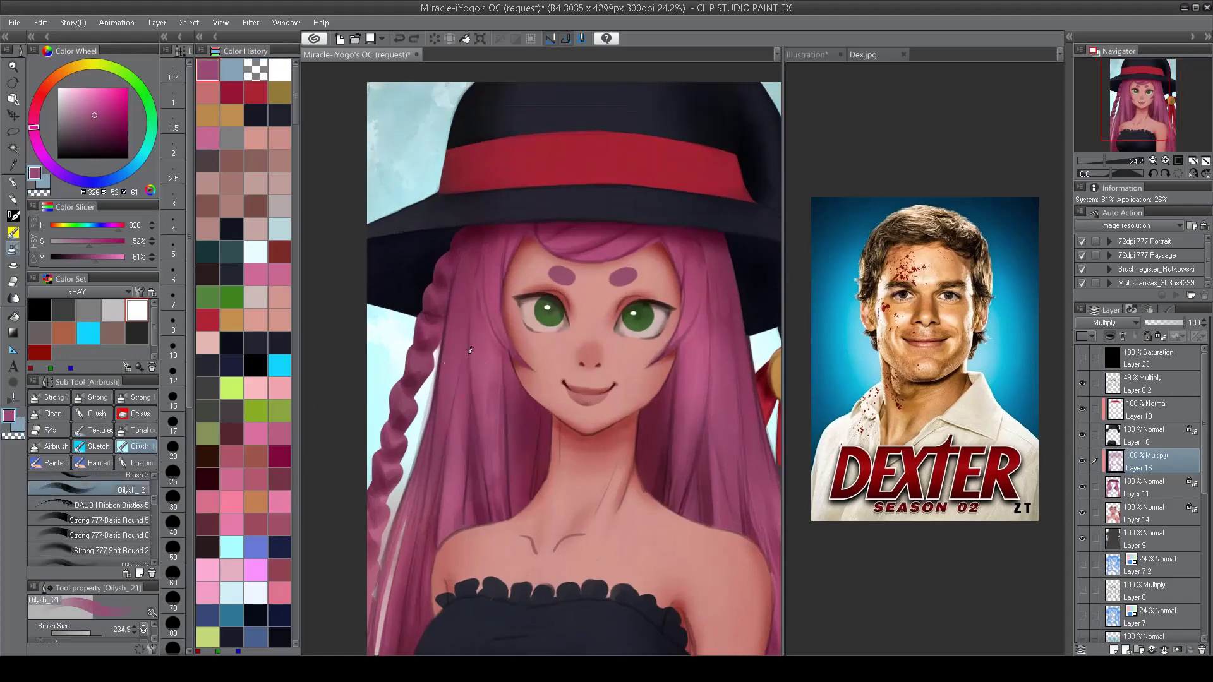
{"action": "left_click_drag", "start_coordinate": [476, 328], "coordinate": [475, 506]}
{"action": "left_click_drag", "start_coordinate": [467, 423], "coordinate": [468, 319]}
{"action": "mouse_move", "coordinate": [717, 388]}
{"action": "left_mouse_down"}
{"action": "mouse_move", "coordinate": [721, 521]}
{"action": "mouse_move", "coordinate": [611, 386]}
{"action": "mouse_move", "coordinate": [629, 537]}
{"action": "left_mouse_up"}
{"action": "left_click_drag", "start_coordinate": [608, 386], "coordinate": [616, 467]}
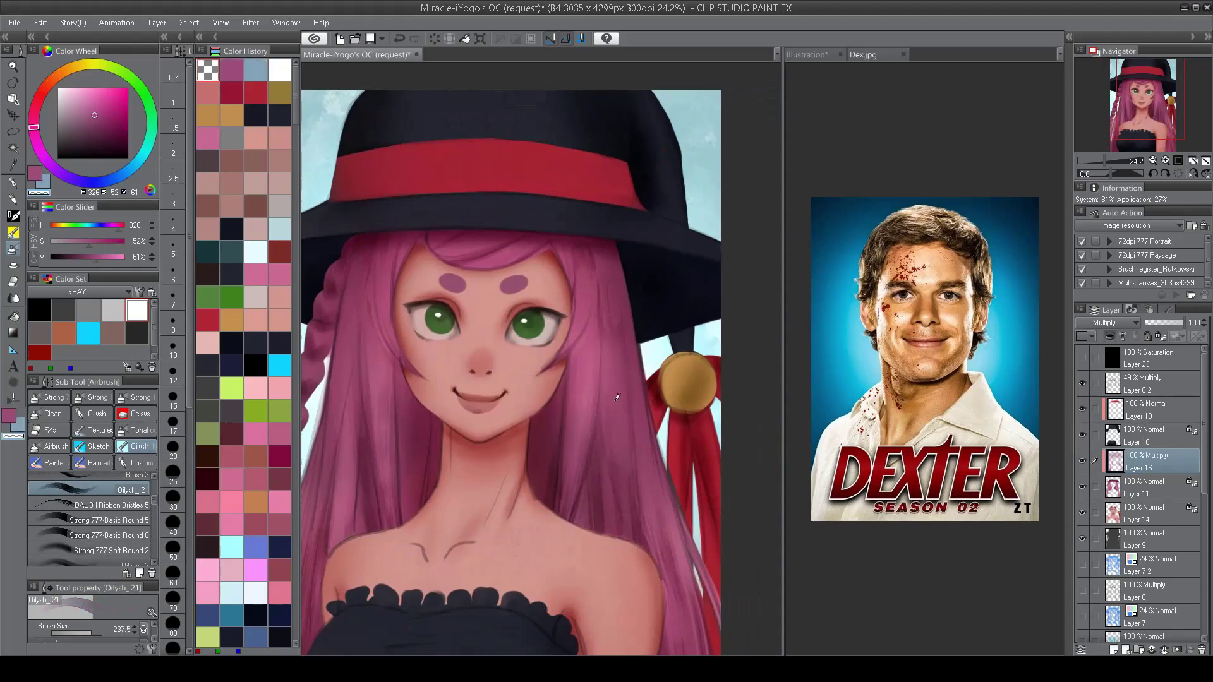
Step: Paint deeper shadows into the hair on both sides of the neck with Oilysh_21 in dark red-pink (H 340, S 70, V 36)
{"action": "scroll", "coordinate": [616, 468], "scroll_direction": "up", "scroll_amount": 4}
{"action": "scroll", "coordinate": [618, 477], "scroll_direction": "down", "scroll_amount": 3}
{"action": "scroll", "coordinate": [512, 454], "scroll_direction": "up", "scroll_amount": 2}
{"action": "scroll", "coordinate": [511, 454], "scroll_direction": "down", "scroll_amount": 3}
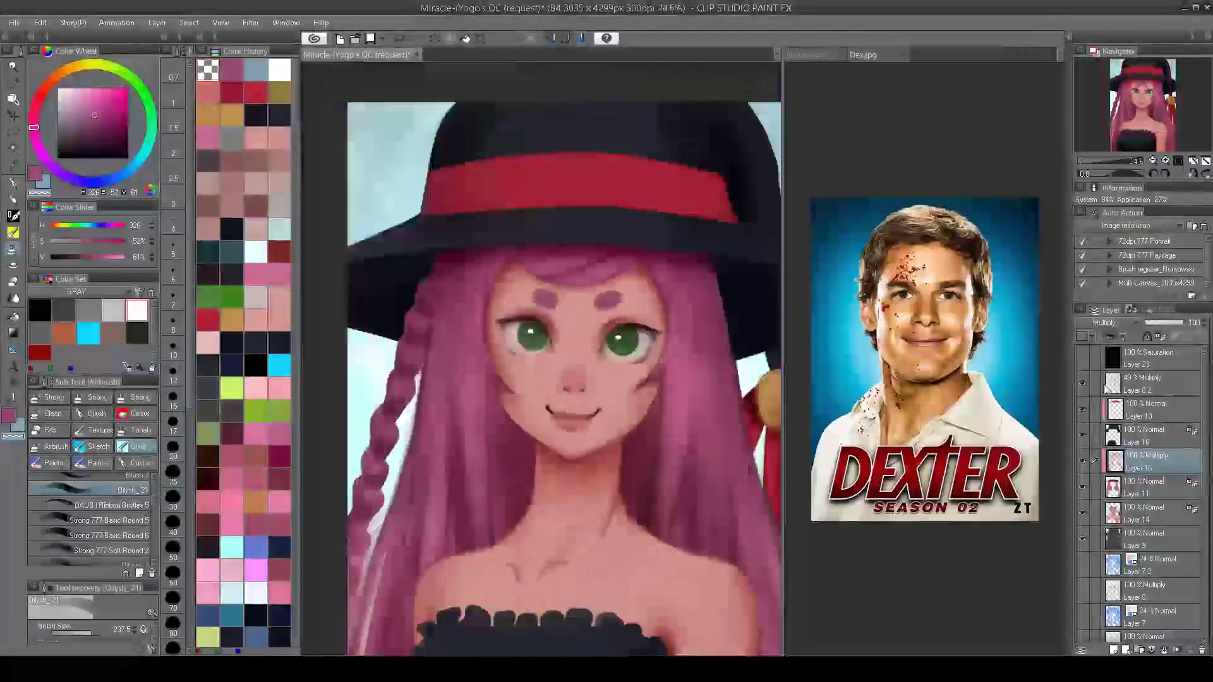
{"action": "scroll", "coordinate": [584, 477], "scroll_direction": "up", "scroll_amount": 2}
{"action": "left_click", "coordinate": [509, 368], "text": "alt"}
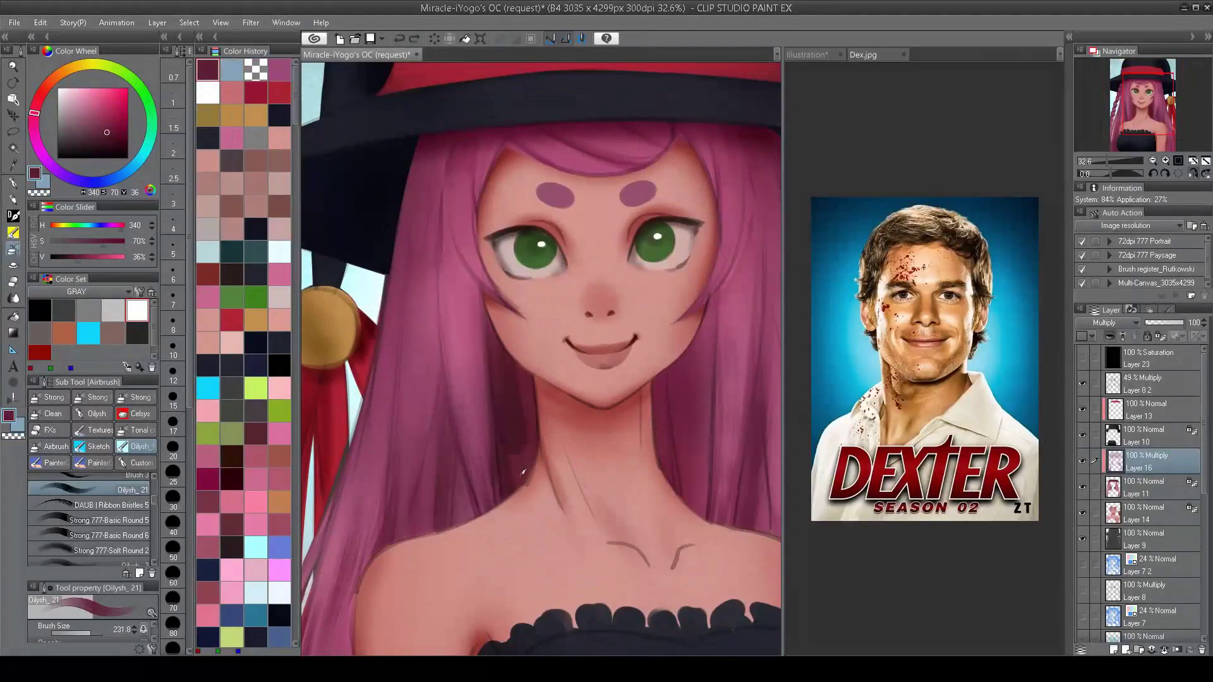
{"action": "left_click_drag", "start_coordinate": [505, 367], "coordinate": [431, 360]}
{"action": "left_click_drag", "start_coordinate": [616, 487], "coordinate": [629, 337]}
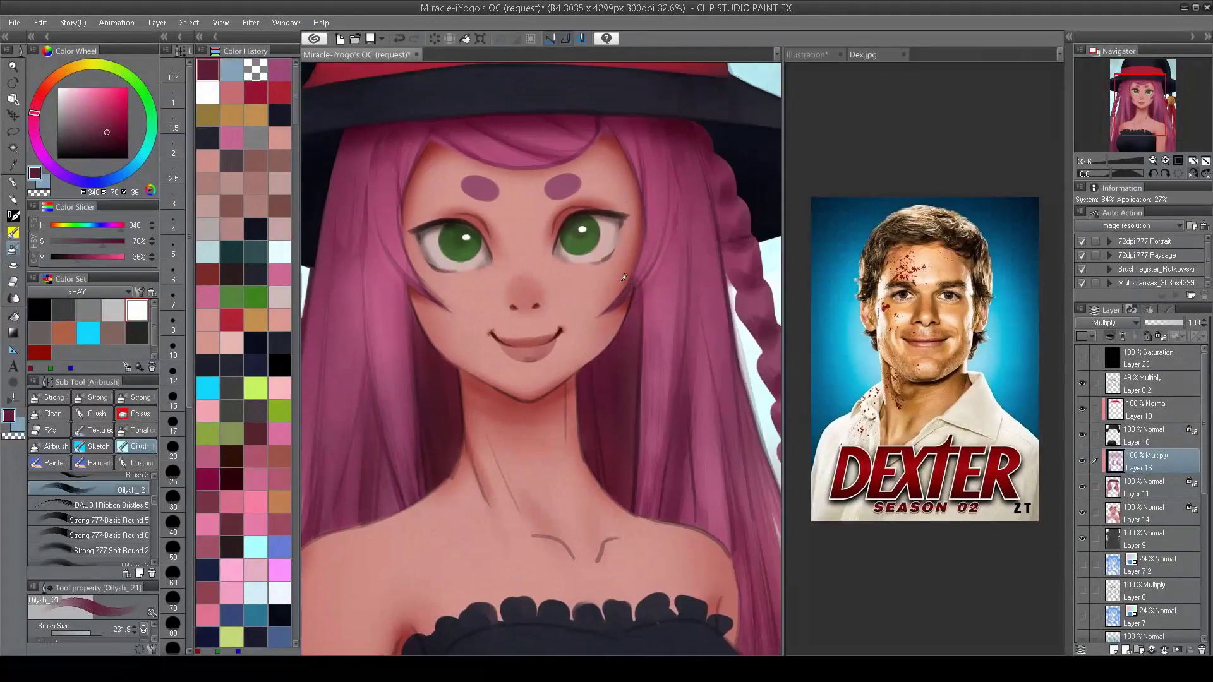
Step: Refine the edges of the dark hair shadows beside the neck with Oilysh_21 at size 51.4, alternating with transparent colour
{"action": "key", "text": "c"}
{"action": "scroll", "coordinate": [608, 346], "scroll_direction": "down", "scroll_amount": 3}
{"action": "scroll", "coordinate": [608, 345], "scroll_direction": "up", "scroll_amount": 2}
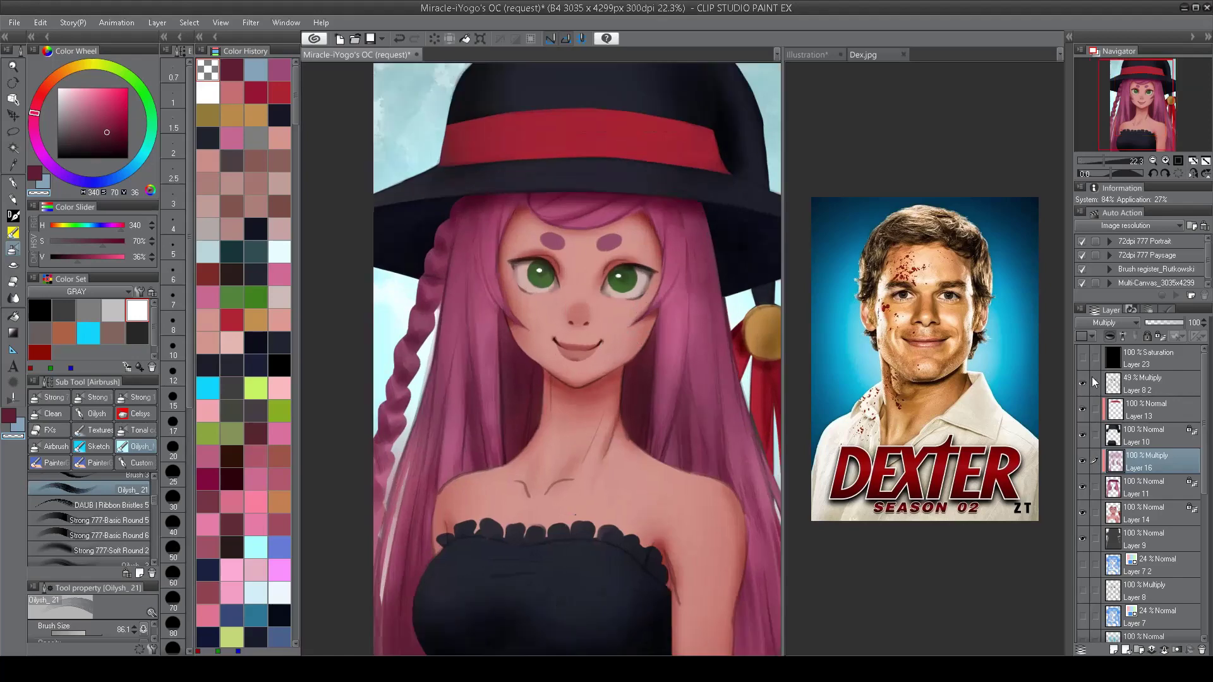
{"action": "key", "text": "c"}
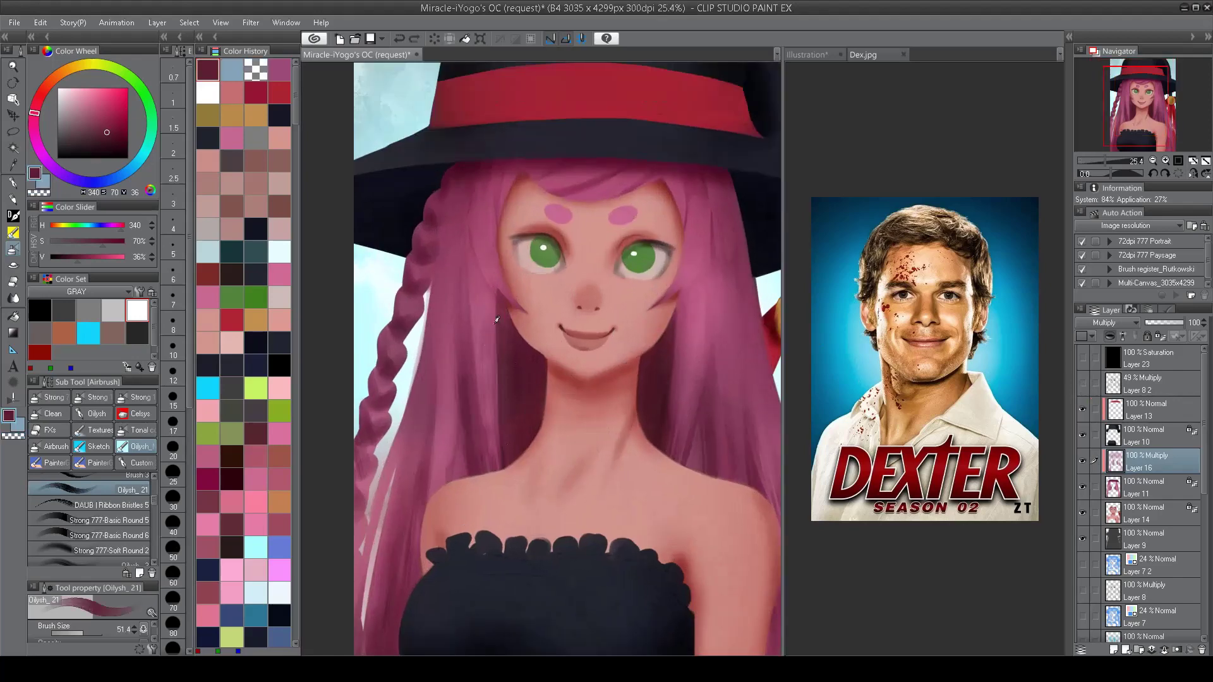
{"action": "key", "text": "c"}
{"action": "key", "text": "h"}
{"action": "key", "text": "h"}
{"action": "scroll", "coordinate": [420, 422], "scroll_direction": "down", "scroll_amount": 2}
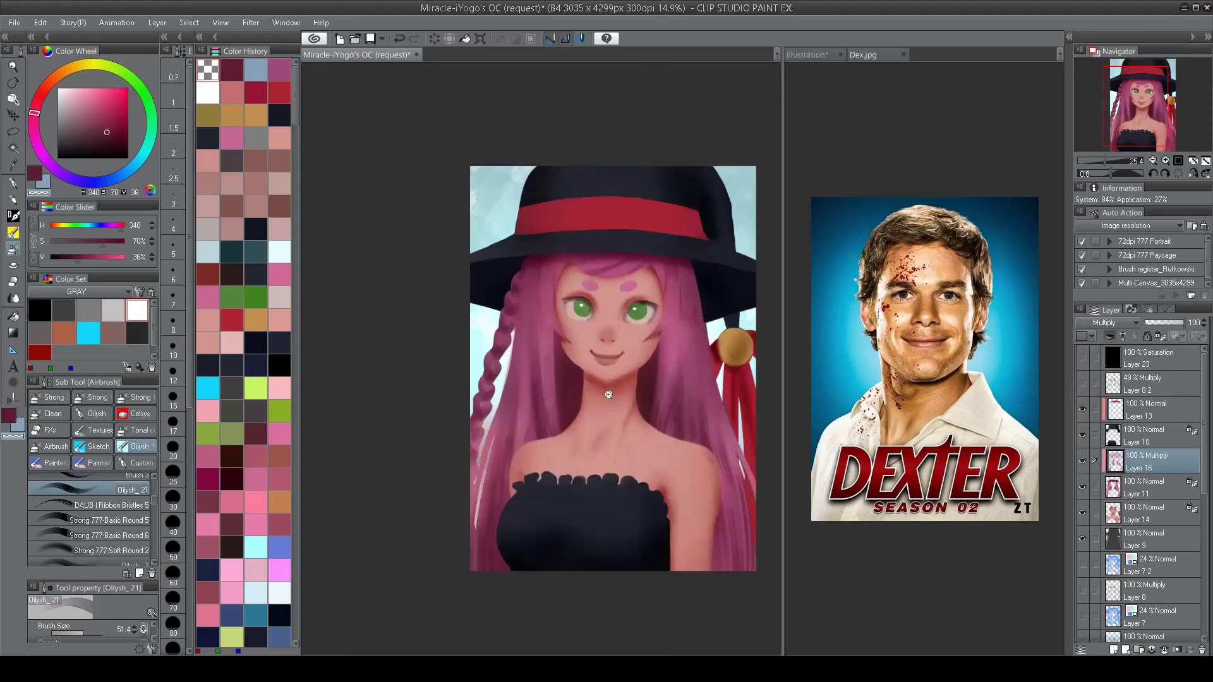
{"action": "scroll", "coordinate": [607, 346], "scroll_direction": "up", "scroll_amount": 2}
{"action": "left_click", "coordinate": [1082, 383]}
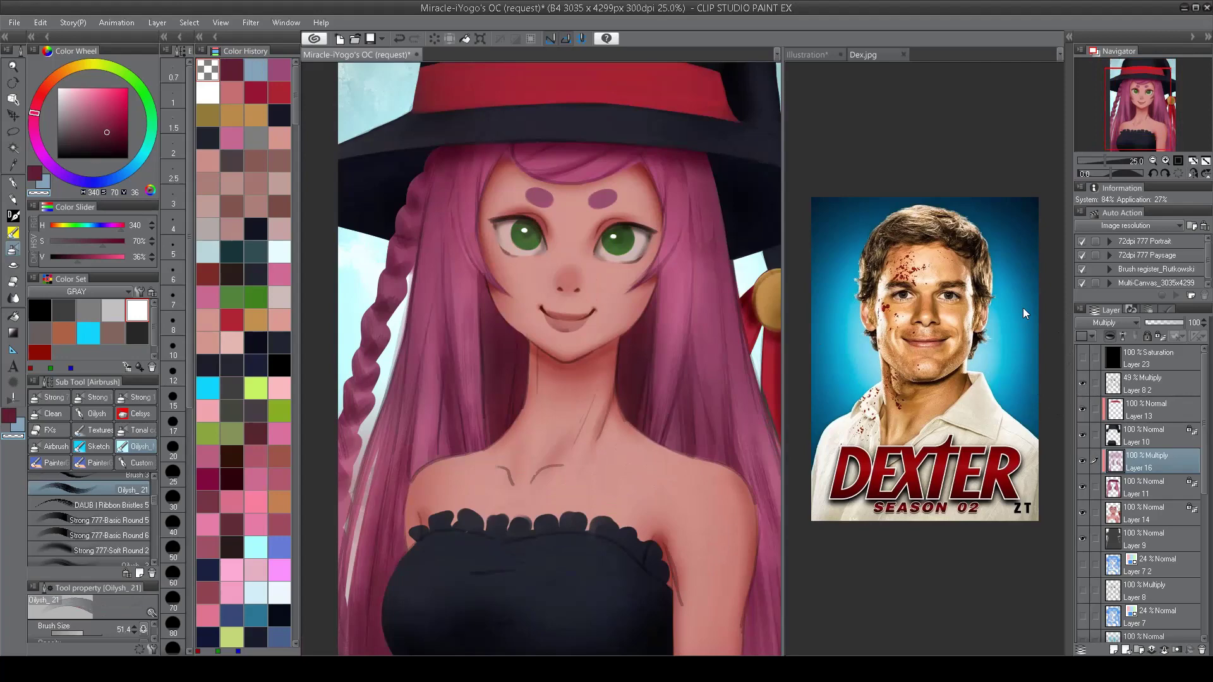
Step: Create a new layer clipped to Layer 14 and set its blending mode to Multiply
{"action": "left_click", "coordinate": [1133, 513]}
{"action": "left_click", "coordinate": [1113, 649]}
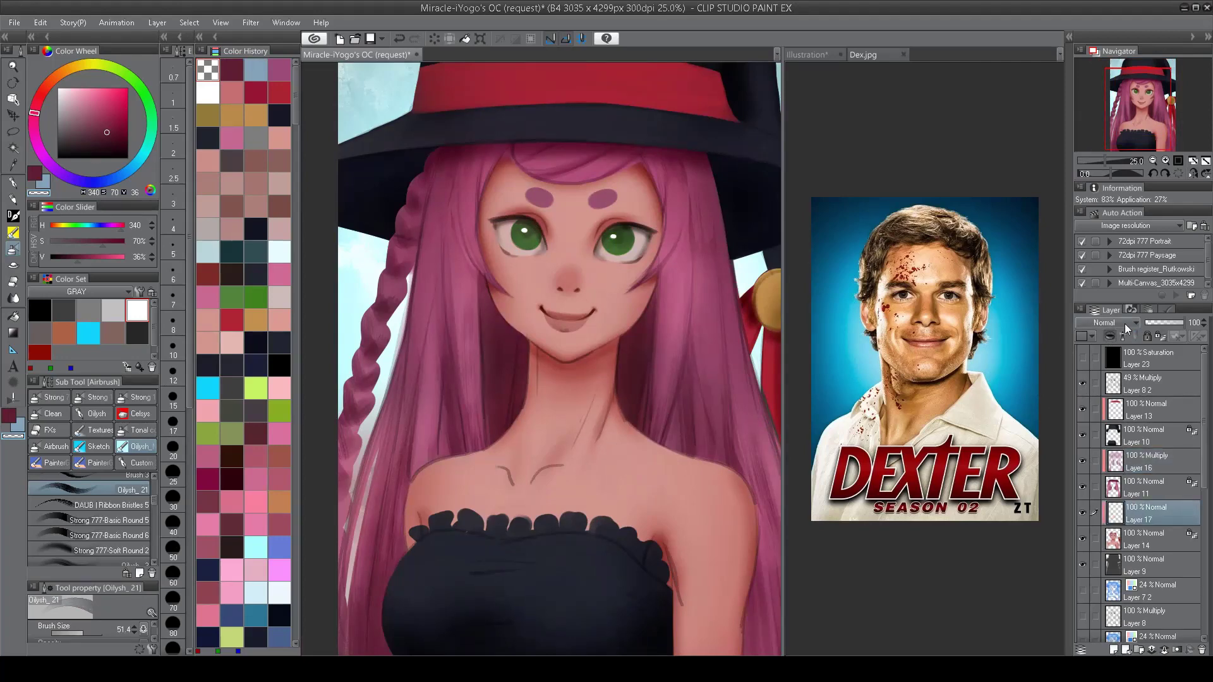
{"action": "scroll", "coordinate": [671, 175], "scroll_direction": "up", "scroll_amount": 3}
Step: Darken the upper part of both green irises on Layer 17 with Oilysh_21 in dark green (H 107, S 53, V 28)
{"action": "left_click", "coordinate": [418, 302], "text": "alt"}
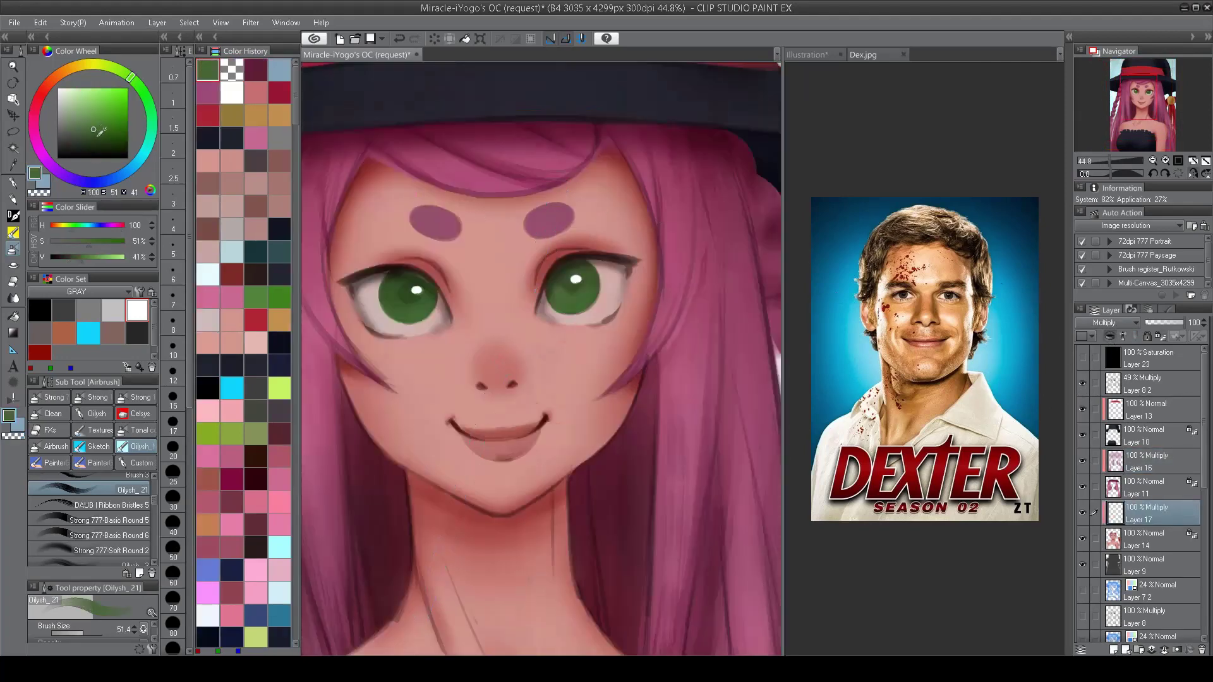
{"action": "left_click_drag", "start_coordinate": [94, 130], "coordinate": [95, 138]}
{"action": "left_click_drag", "start_coordinate": [130, 78], "coordinate": [135, 82]}
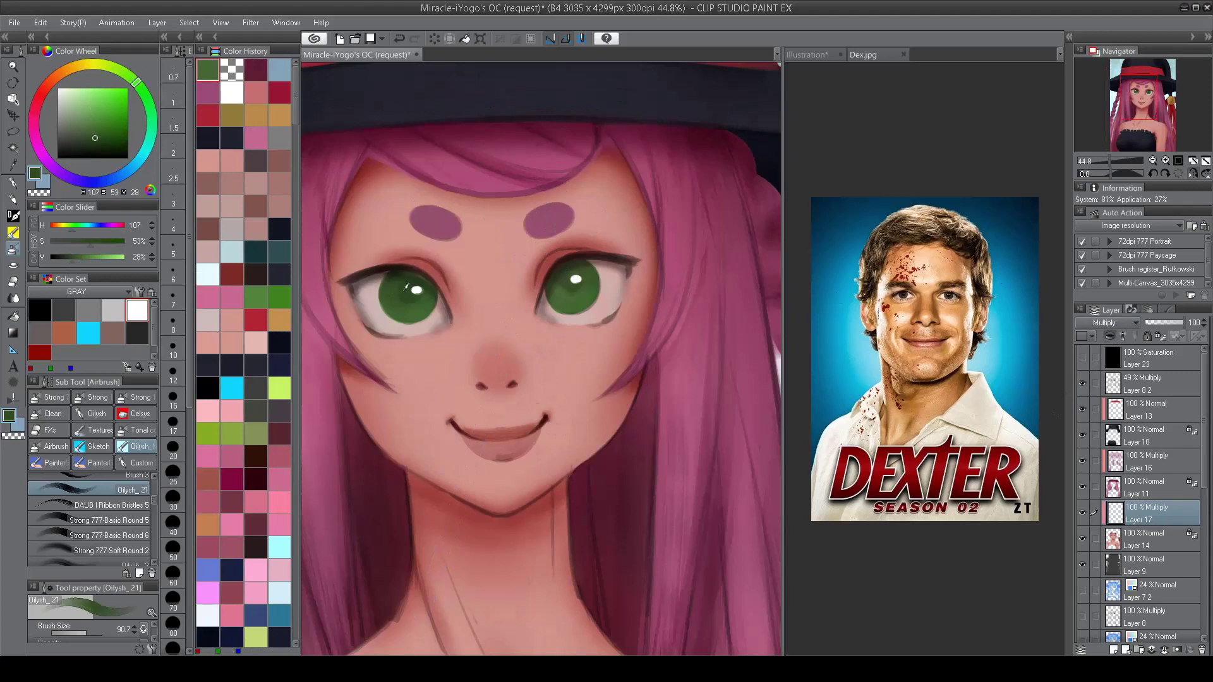
{"action": "mouse_move", "coordinate": [387, 287]}
{"action": "left_mouse_down"}
{"action": "mouse_move", "coordinate": [420, 272]}
{"action": "mouse_move", "coordinate": [409, 290]}
{"action": "left_mouse_up"}
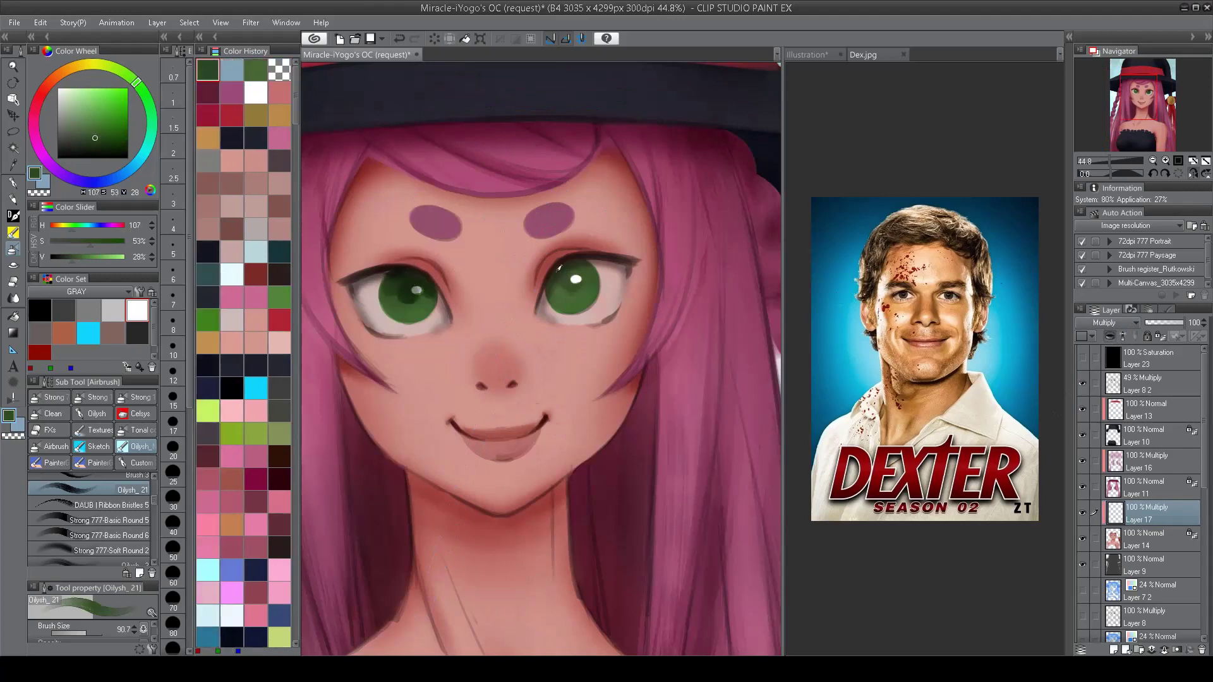
{"action": "scroll", "coordinate": [572, 276], "scroll_direction": "down", "scroll_amount": 5}
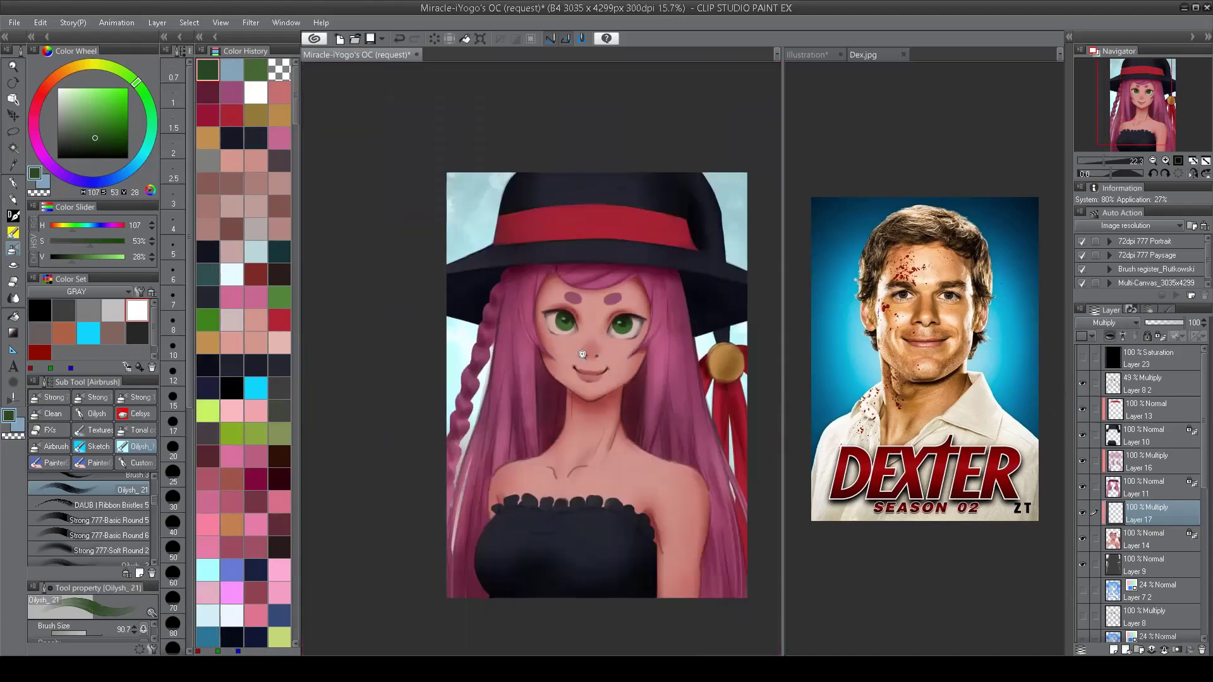
{"action": "scroll", "coordinate": [491, 295], "scroll_direction": "up", "scroll_amount": 5}
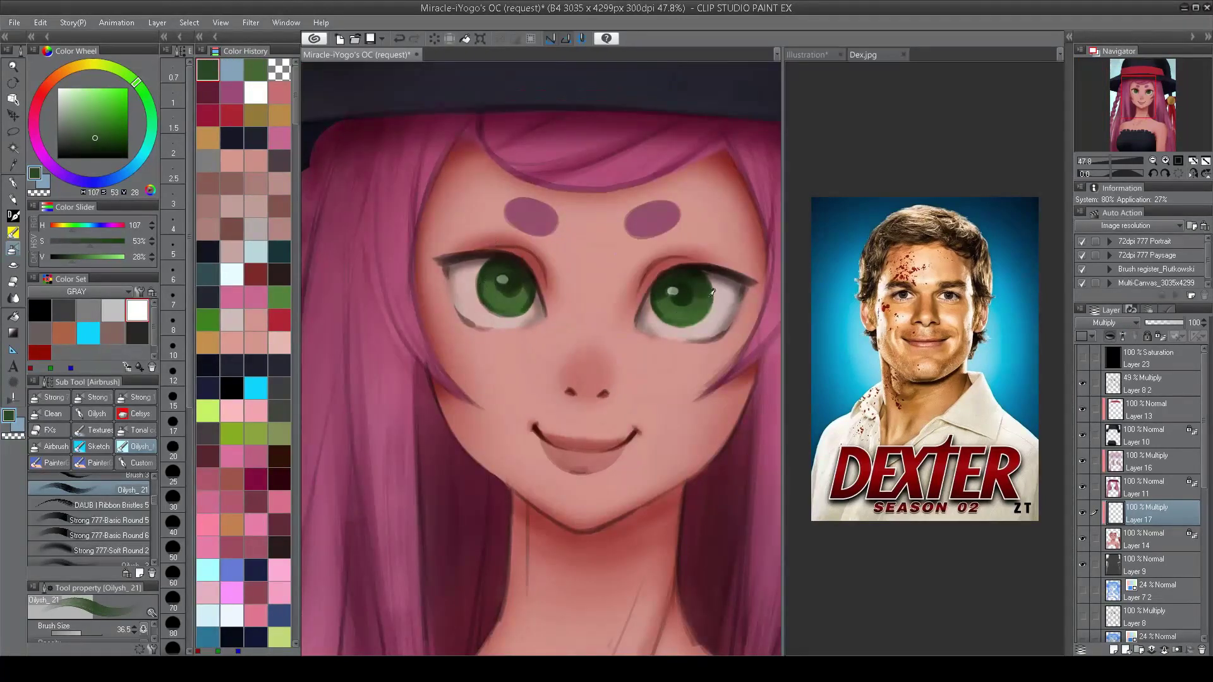
{"action": "scroll", "coordinate": [692, 342], "scroll_direction": "down", "scroll_amount": 4}
{"action": "scroll", "coordinate": [579, 345], "scroll_direction": "up", "scroll_amount": 3}
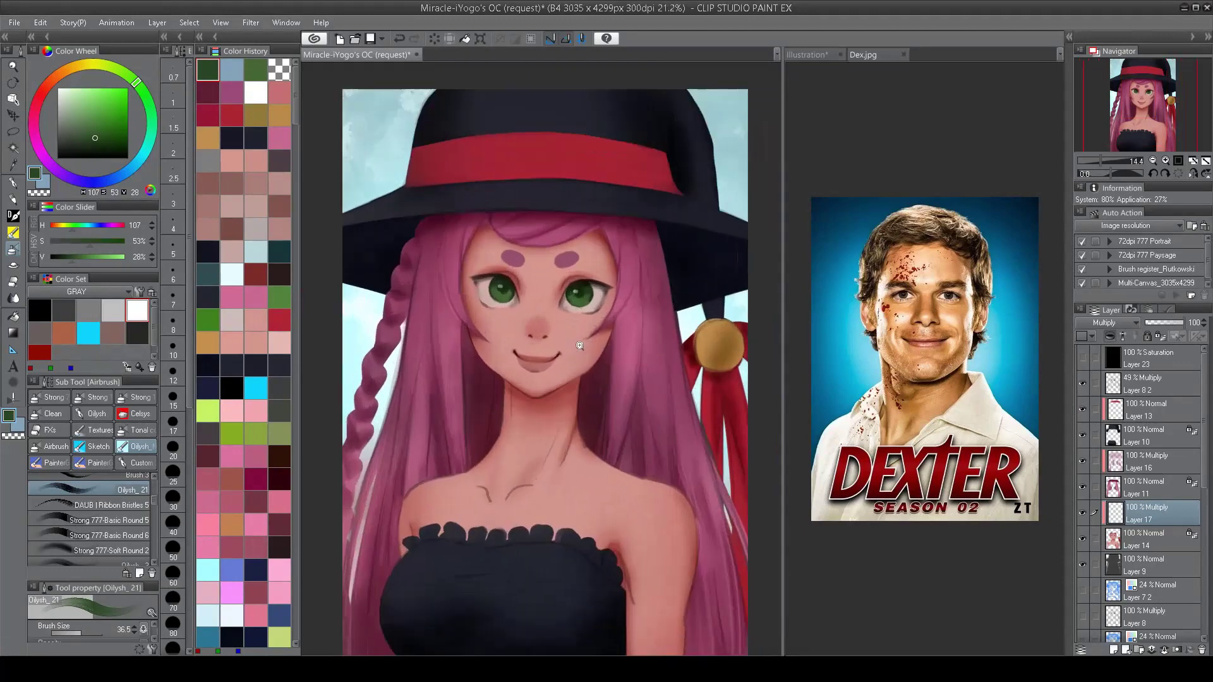
Step: Merge Layer 13 into Layer 10 and set up a new clipped Multiply layer above it
{"action": "left_click", "coordinate": [1144, 436]}
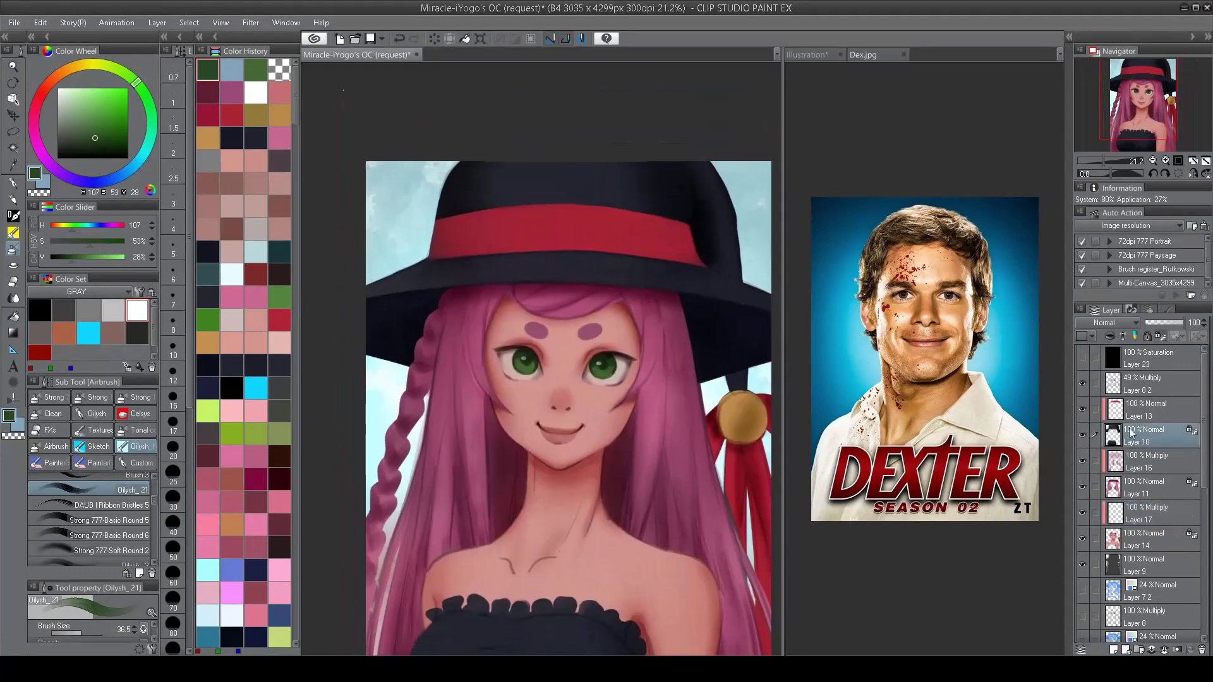
{"action": "left_click", "coordinate": [1144, 409]}
{"action": "key", "text": "ctrl+e"}
{"action": "key", "text": "ctrl+z"}
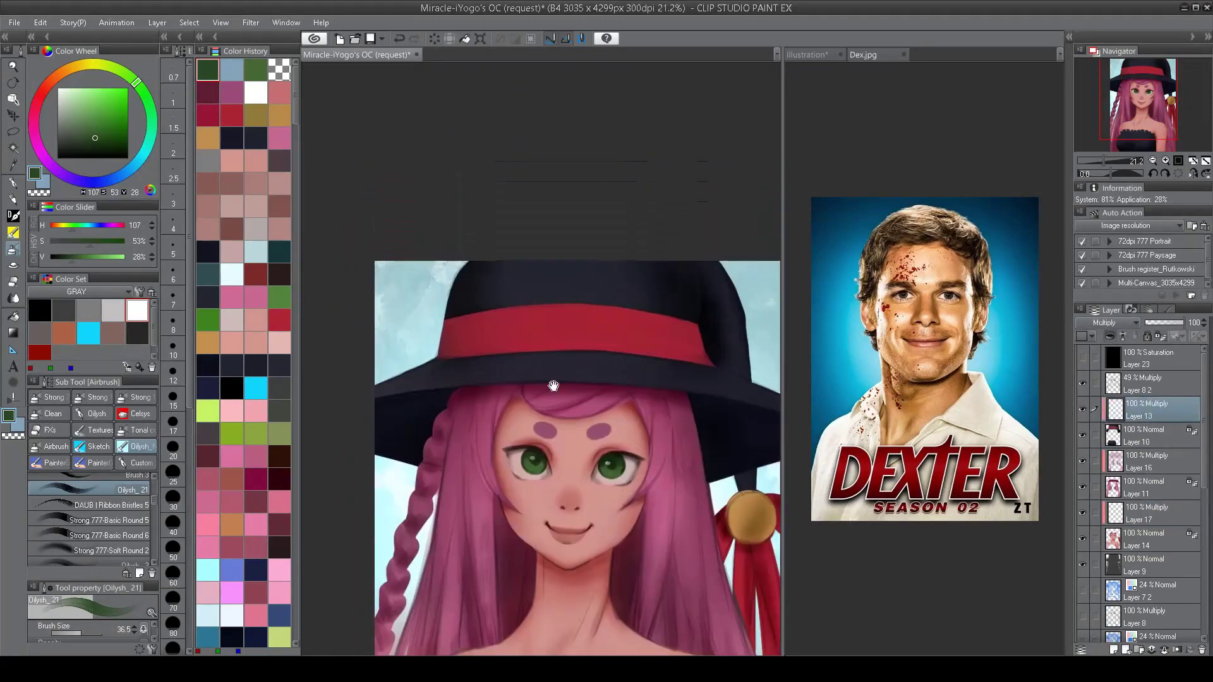
Step: Paint dark navy shadows (H 237, S 32, V 16) over the hat crown and red band with Oilysh_21 at size 612.1
{"action": "left_click", "coordinate": [95, 182]}
{"action": "scroll", "coordinate": [512, 319], "scroll_direction": "up", "scroll_amount": 1}
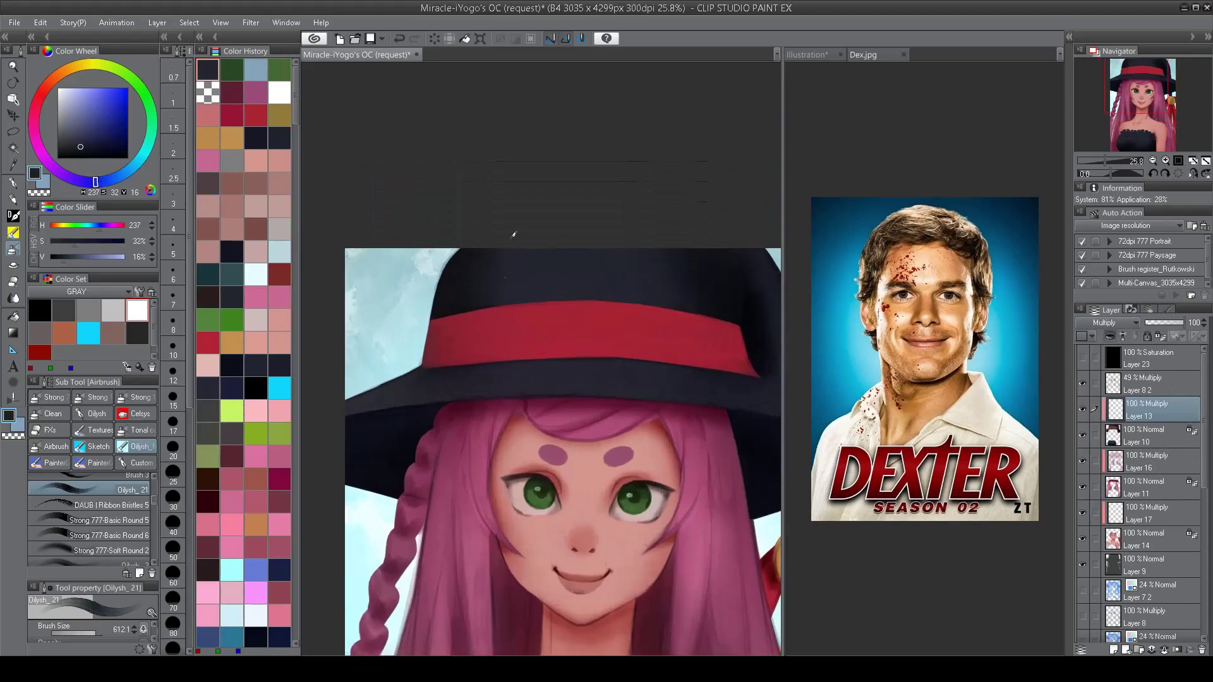
{"action": "left_click_drag", "start_coordinate": [499, 255], "coordinate": [541, 276]}
{"action": "left_click_drag", "start_coordinate": [518, 315], "coordinate": [537, 319]}
{"action": "left_click_drag", "start_coordinate": [657, 265], "coordinate": [726, 328]}
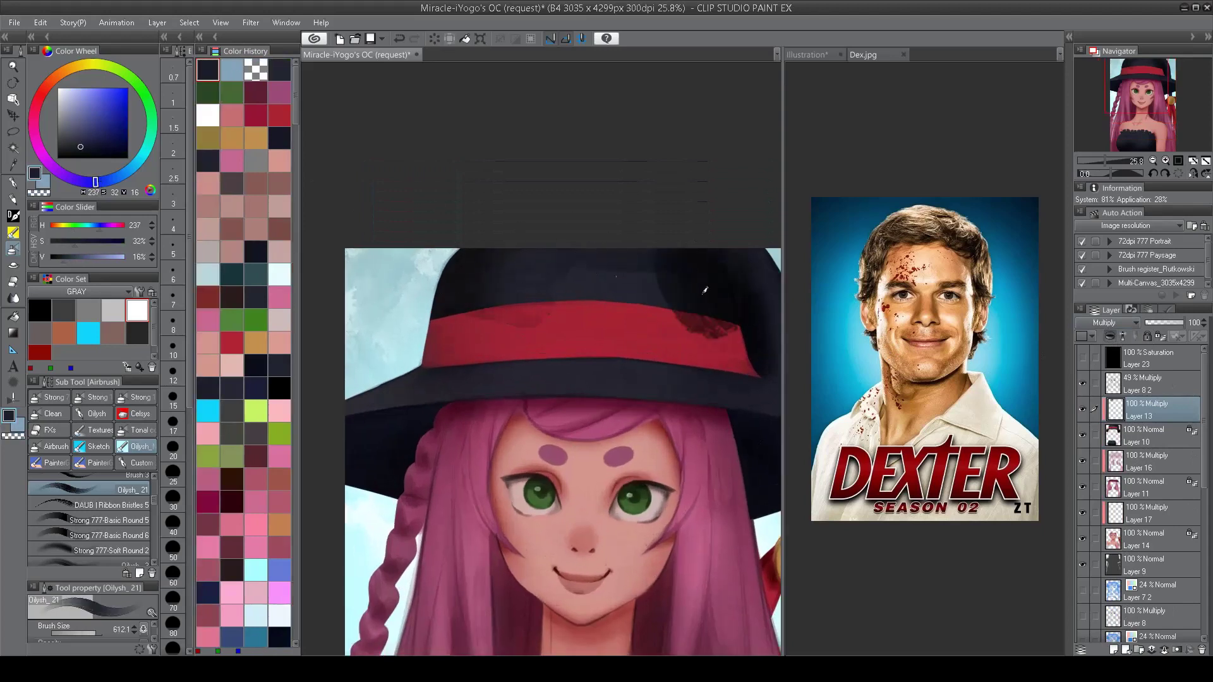
{"action": "left_click_drag", "start_coordinate": [670, 259], "coordinate": [671, 265]}
{"action": "scroll", "coordinate": [671, 266], "scroll_direction": "down", "scroll_amount": 1}
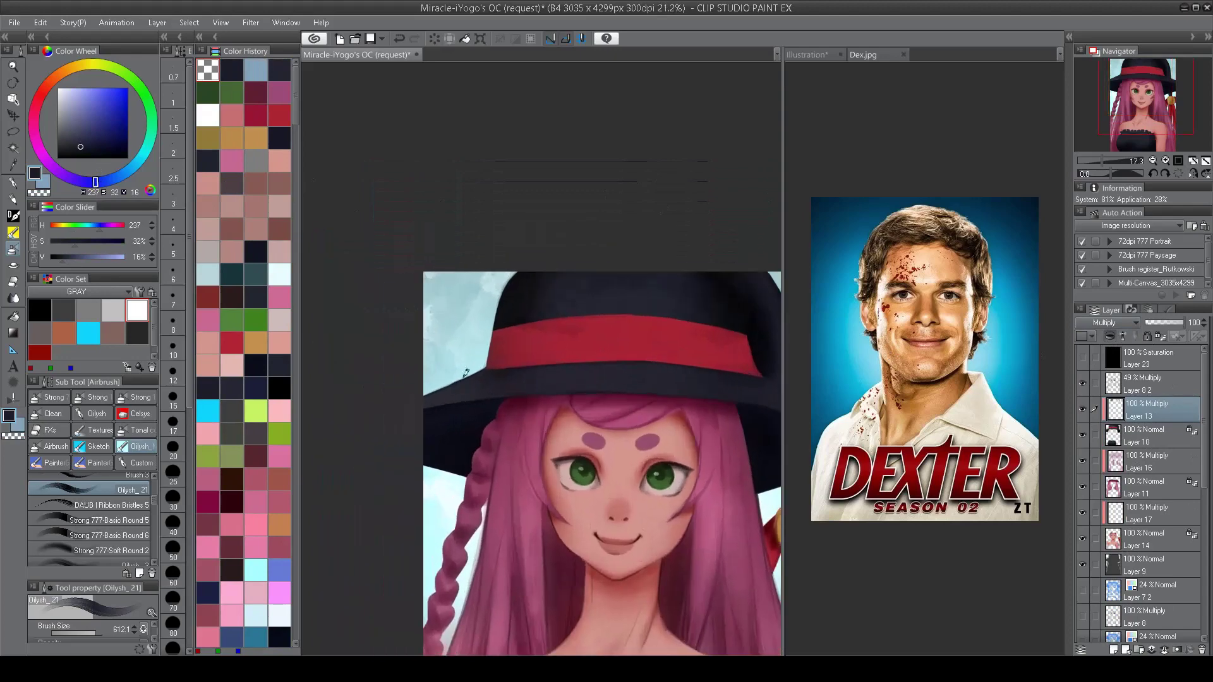
Step: Refine the shading on the hat band and brim with Oilysh_21 at size 445.2, and check the image with Layer 8 2 hidden
{"action": "mouse_move", "coordinate": [556, 379]}
{"action": "left_mouse_down"}
{"action": "mouse_move", "coordinate": [589, 350]}
{"action": "mouse_move", "coordinate": [500, 351]}
{"action": "left_mouse_up"}
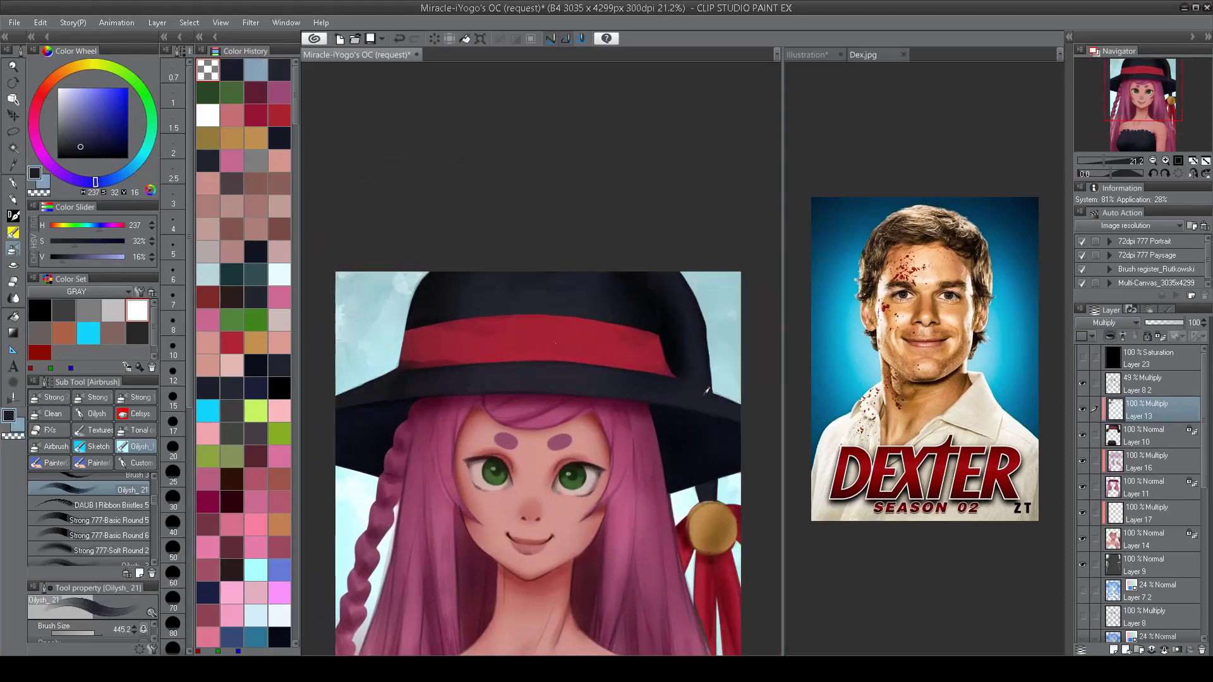
{"action": "left_click_drag", "start_coordinate": [733, 417], "coordinate": [636, 366]}
{"action": "scroll", "coordinate": [758, 214], "scroll_direction": "down", "scroll_amount": 1}
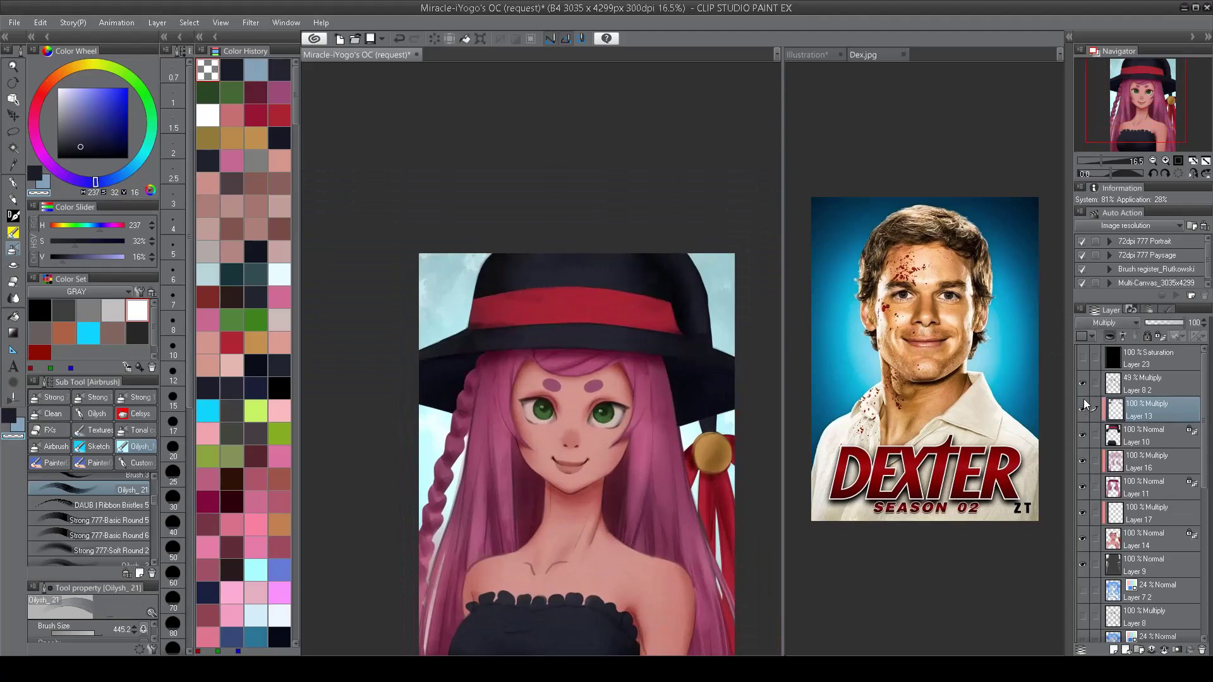
{"action": "left_click", "coordinate": [1083, 383]}
{"action": "left_click", "coordinate": [1082, 383]}
{"action": "scroll", "coordinate": [611, 228], "scroll_direction": "down", "scroll_amount": 2}
{"action": "scroll", "coordinate": [612, 228], "scroll_direction": "up", "scroll_amount": 2}
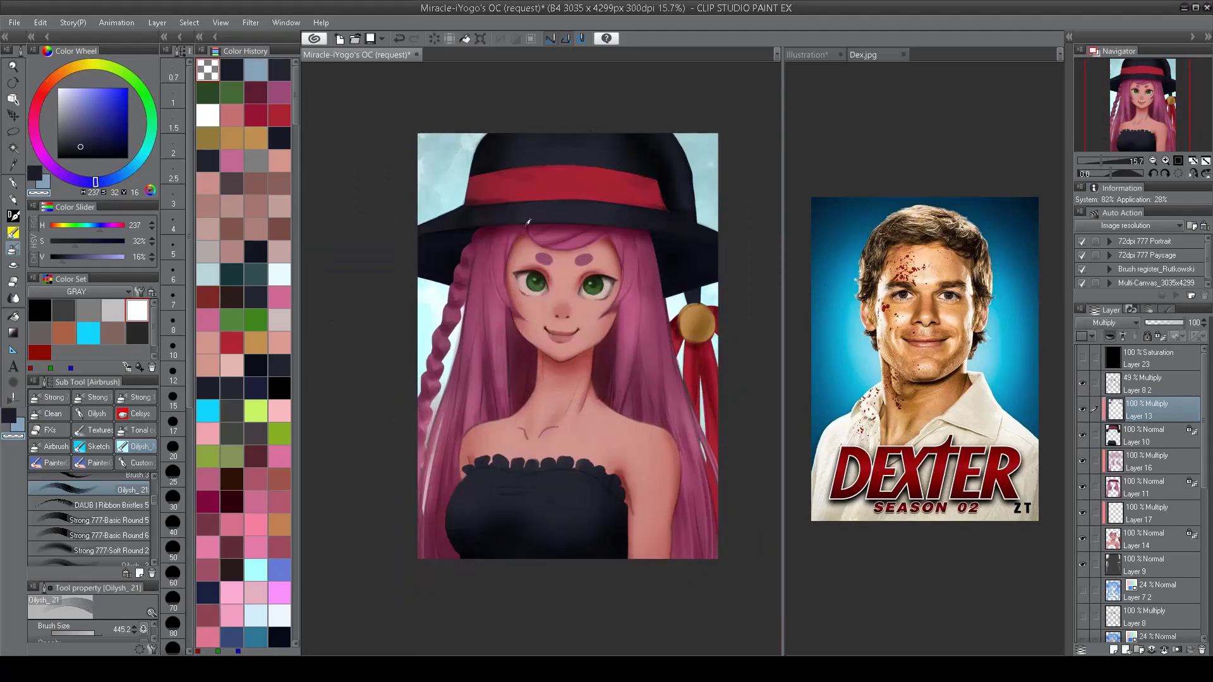
Step: Paint soft reddish skin shadows (H 359, S 43, V 77) under both eyes on Layer 17 with Oilysh_21
{"action": "scroll", "coordinate": [528, 222], "scroll_direction": "up", "scroll_amount": 3}
{"action": "key", "text": "alt+bracketleft"}
{"action": "key", "text": "alt+bracketleft"}
{"action": "key", "text": "alt+bracketleft"}
{"action": "key", "text": "alt+bracketleft"}
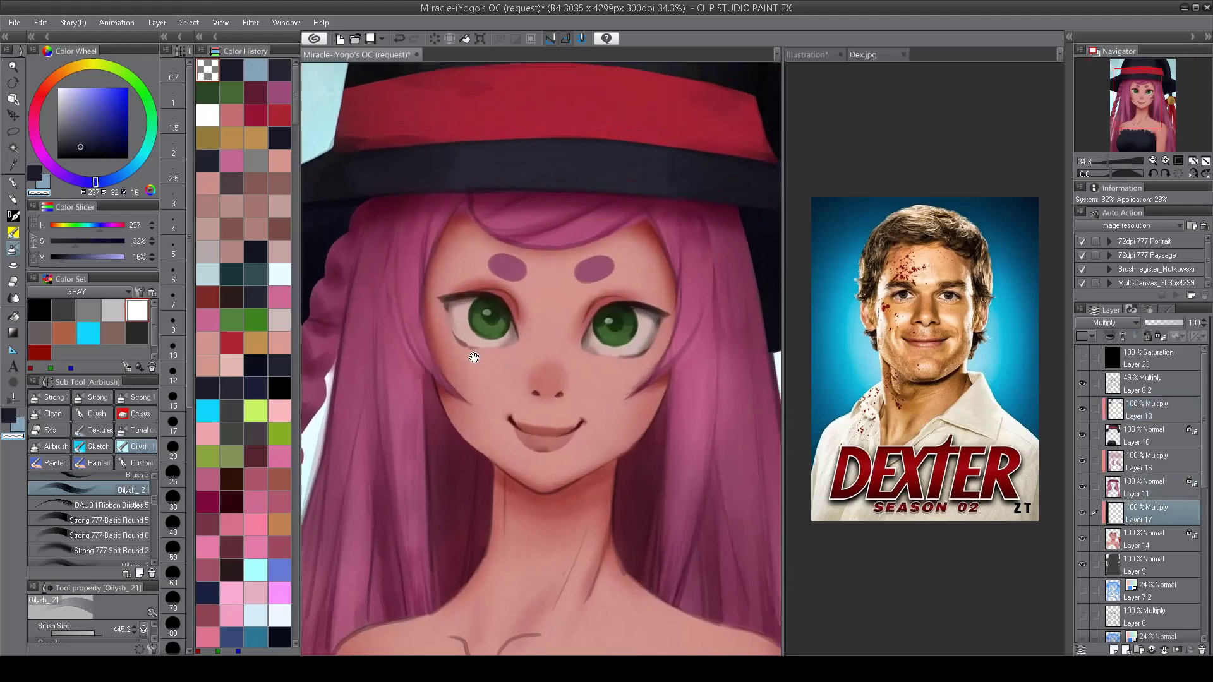
{"action": "left_click", "coordinate": [474, 358], "text": "alt"}
{"action": "scroll", "coordinate": [452, 304], "scroll_direction": "up", "scroll_amount": 1}
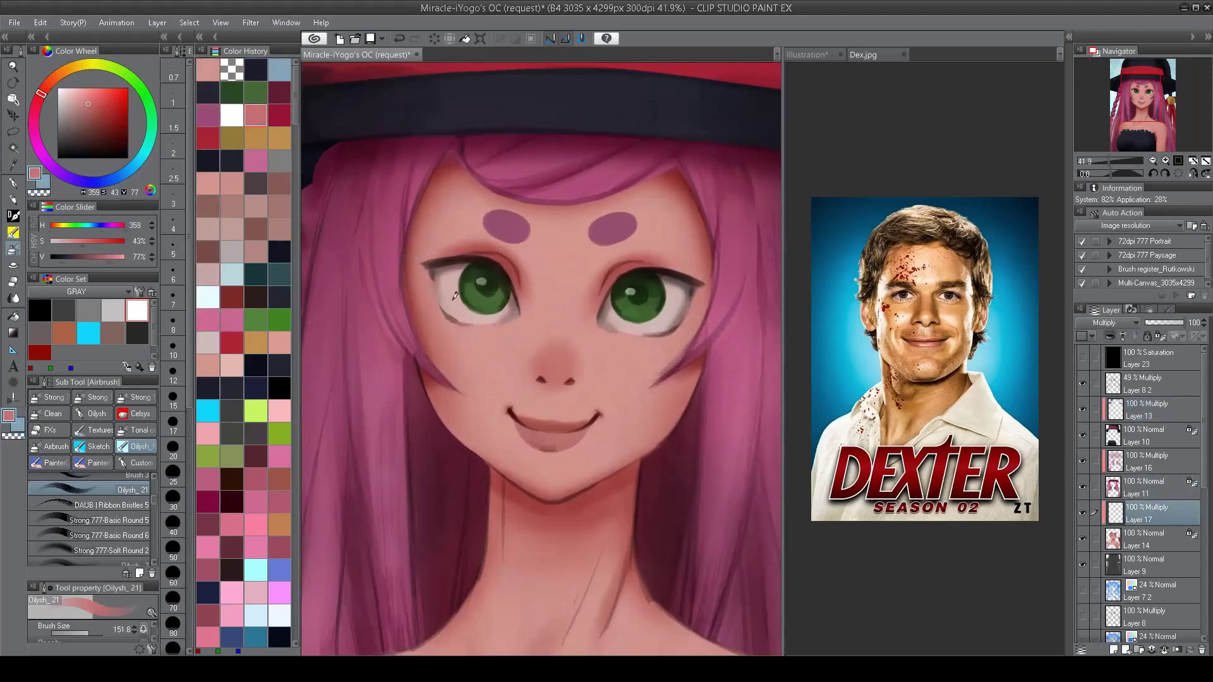
{"action": "left_click", "coordinate": [436, 286]}
{"action": "key", "text": "ctrl+z"}
{"action": "left_click_drag", "start_coordinate": [451, 317], "coordinate": [474, 325]}
{"action": "left_click_drag", "start_coordinate": [458, 321], "coordinate": [483, 322]}
{"action": "key", "text": "ctrl+z"}
{"action": "mouse_move", "coordinate": [616, 325]}
{"action": "left_mouse_down"}
{"action": "mouse_move", "coordinate": [671, 333]}
{"action": "mouse_move", "coordinate": [670, 323]}
{"action": "mouse_move", "coordinate": [665, 334]}
{"action": "mouse_move", "coordinate": [688, 310]}
{"action": "mouse_move", "coordinate": [679, 329]}
{"action": "mouse_move", "coordinate": [629, 345]}
{"action": "left_mouse_up"}
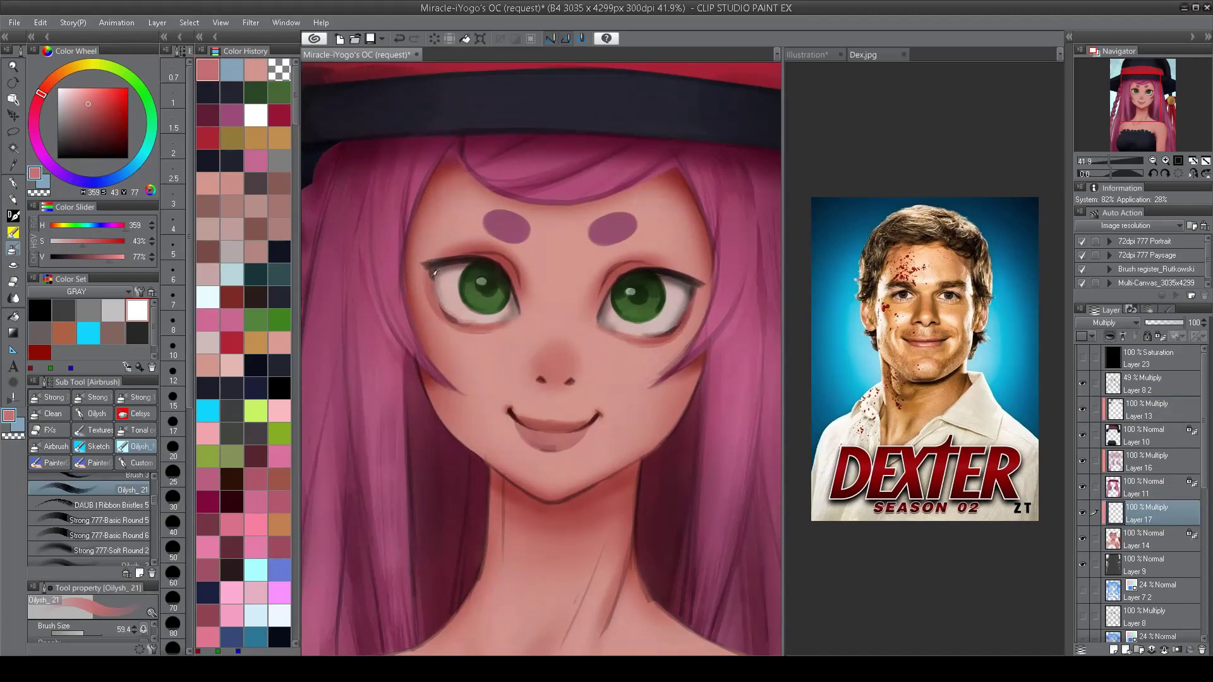
Step: Refine the shadows around the eyelids and eye corners with Oilysh_21, alternating between the reddish tone and transparent colour
{"action": "key", "text": "c"}
{"action": "left_click_drag", "start_coordinate": [503, 312], "coordinate": [490, 331]}
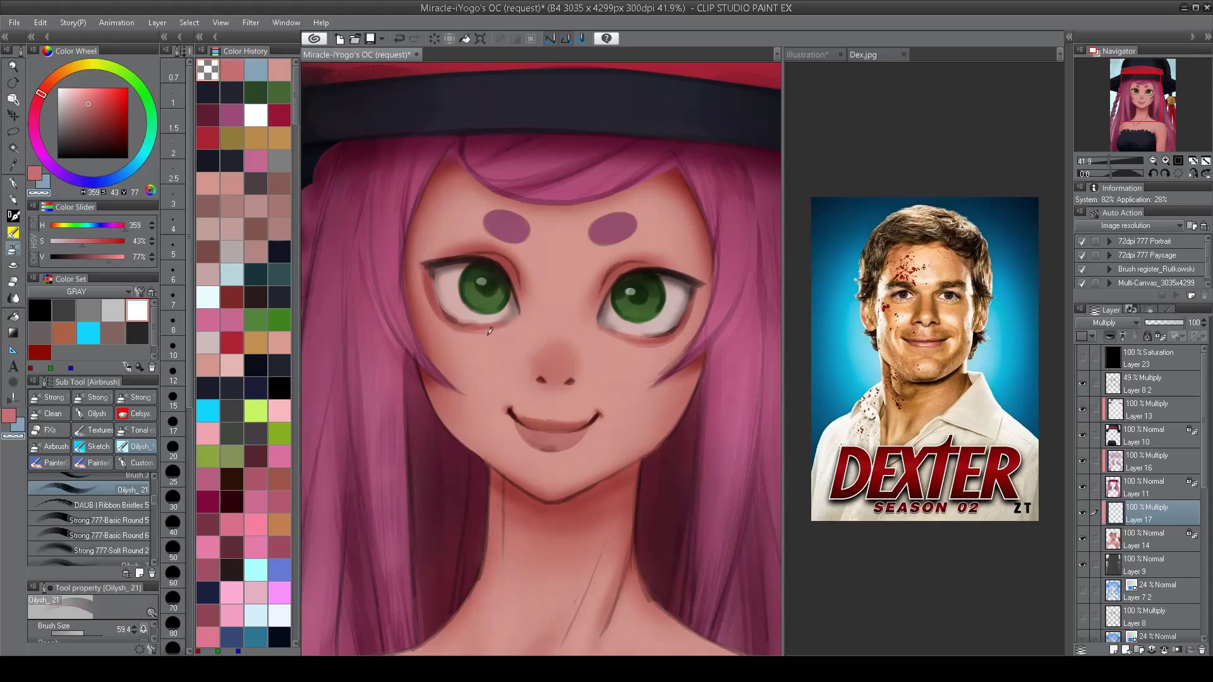
{"action": "scroll", "coordinate": [609, 364], "scroll_direction": "down", "scroll_amount": 3}
{"action": "scroll", "coordinate": [480, 298], "scroll_direction": "up", "scroll_amount": 4}
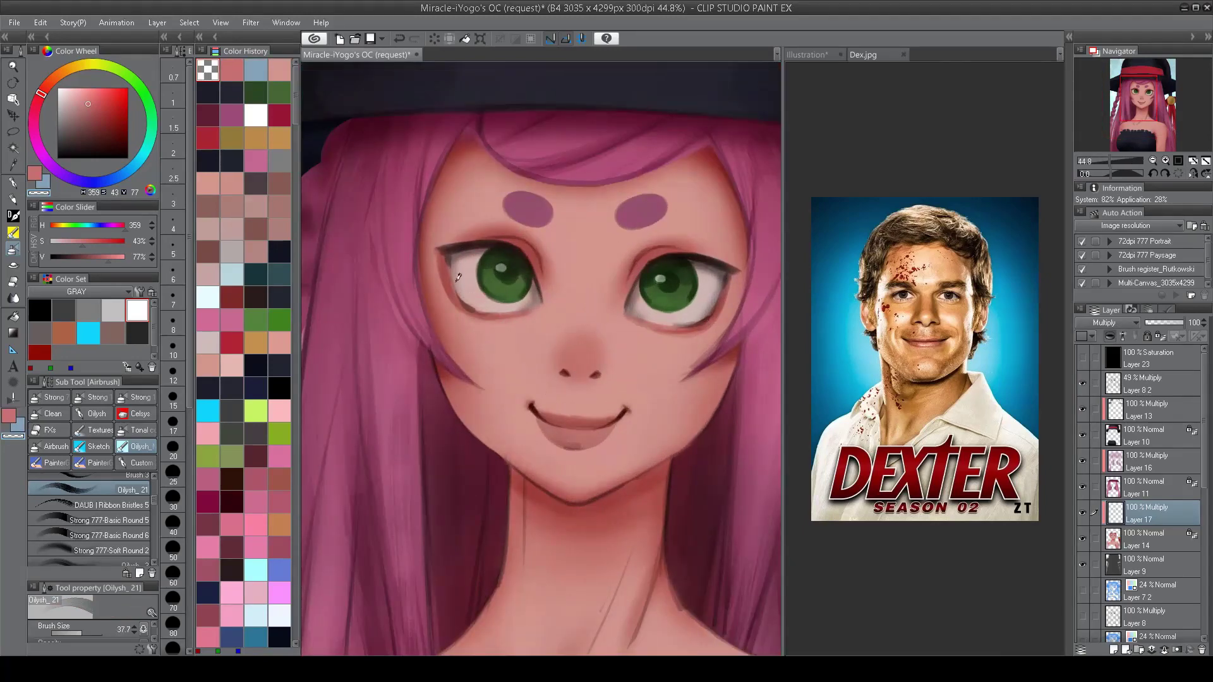
{"action": "scroll", "coordinate": [721, 281], "scroll_direction": "down", "scroll_amount": 3}
{"action": "scroll", "coordinate": [449, 284], "scroll_direction": "up", "scroll_amount": 3}
{"action": "key", "text": "c"}
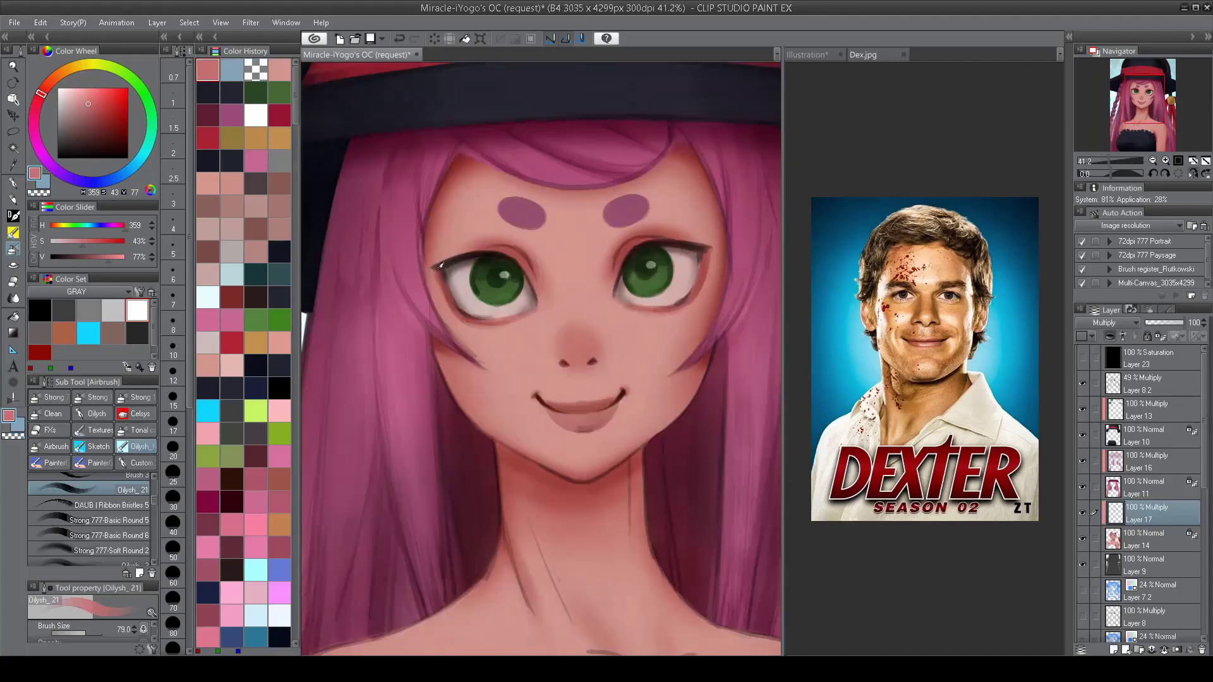
{"action": "key", "text": "c"}
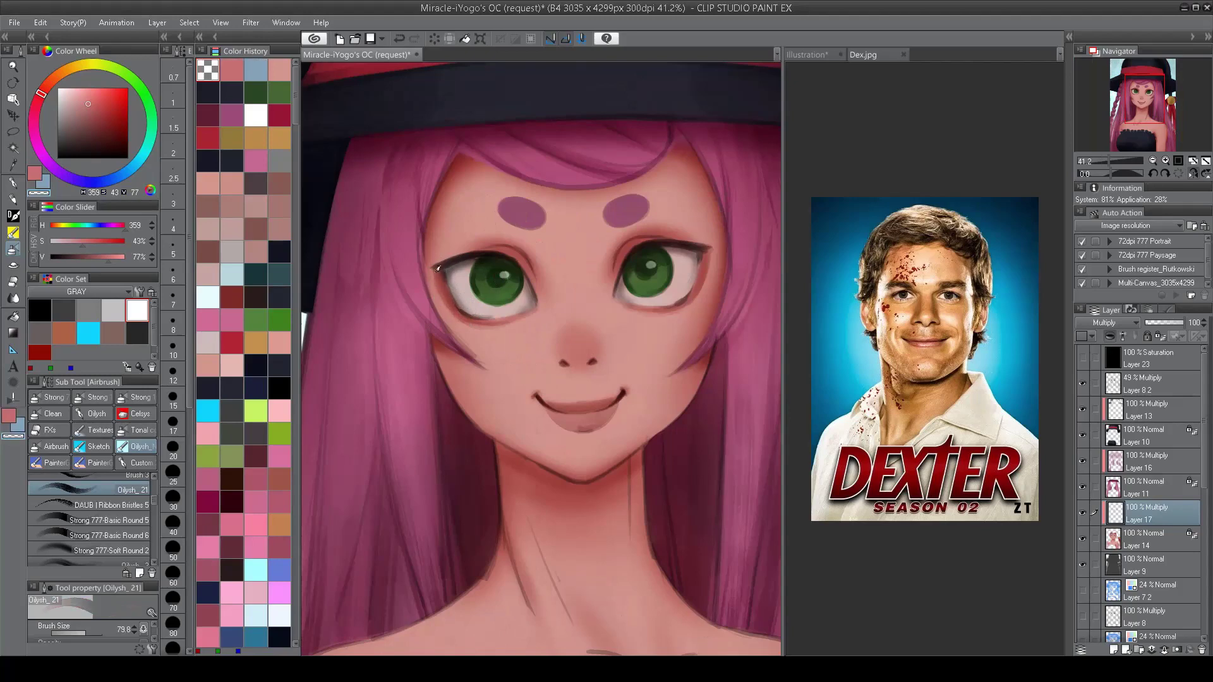
{"action": "scroll", "coordinate": [617, 294], "scroll_direction": "down", "scroll_amount": 3}
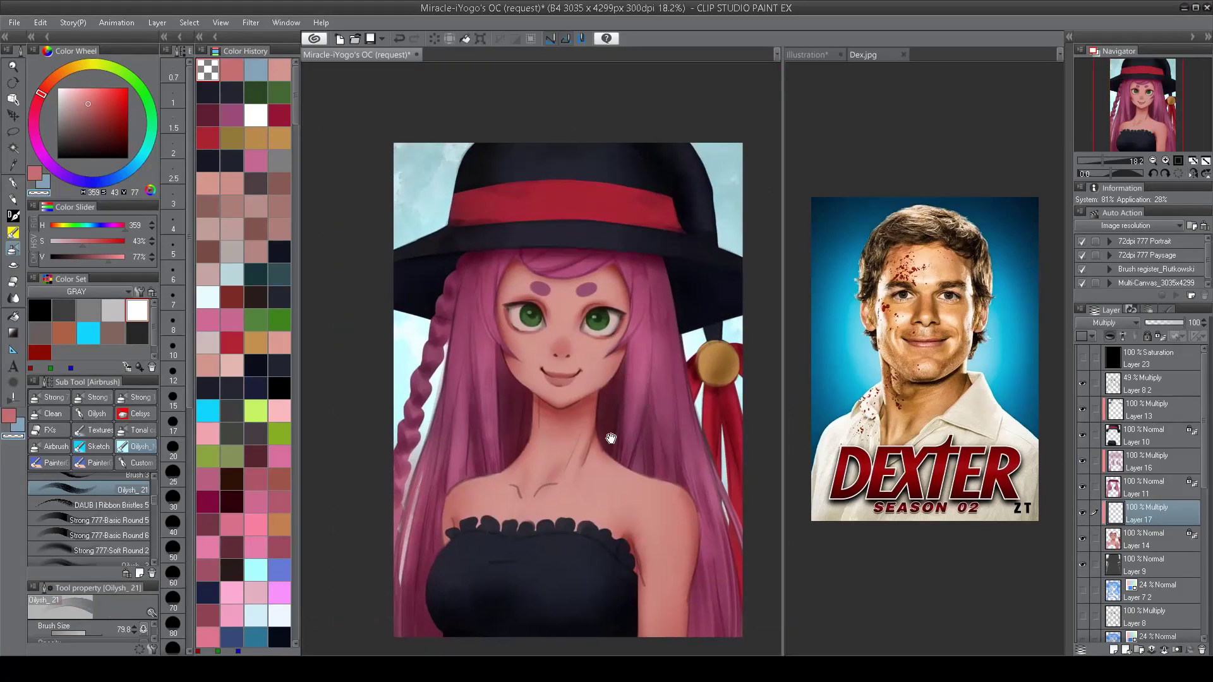
{"action": "left_click_drag", "start_coordinate": [611, 438], "coordinate": [589, 404]}
{"action": "left_click", "coordinate": [1082, 384]}
{"action": "scroll", "coordinate": [624, 280], "scroll_direction": "up", "scroll_amount": 2}
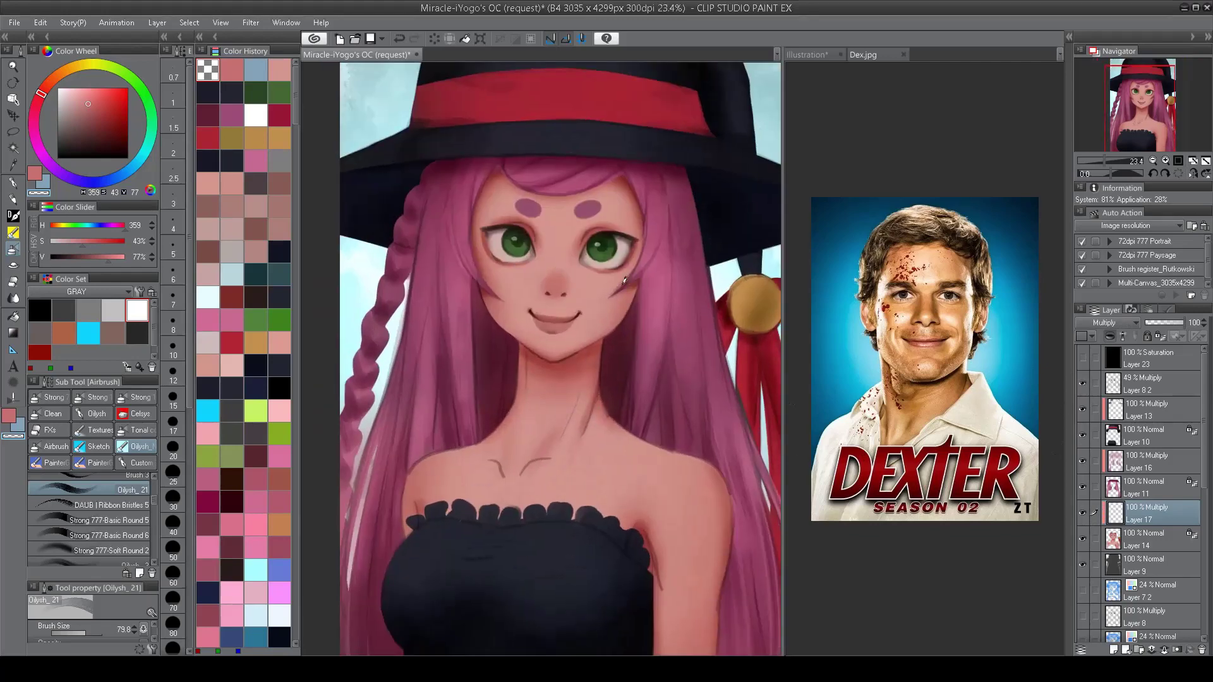
Step: Paint dark navy shadows (H 237, S 33, V 16) across the dress bodice on Layer 13 with Oilysh_21
{"action": "left_click", "coordinate": [1143, 410]}
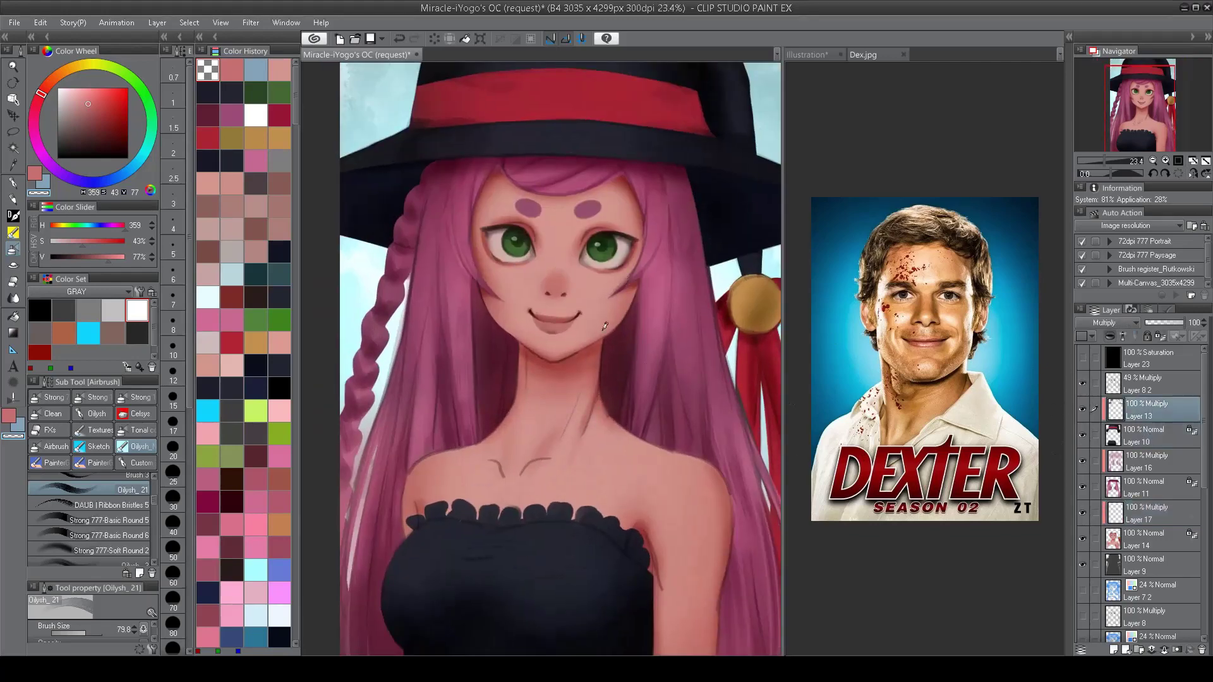
{"action": "left_click", "coordinate": [232, 92]}
{"action": "left_click_drag", "start_coordinate": [493, 542], "coordinate": [510, 440]}
{"action": "left_click", "coordinate": [206, 85]}
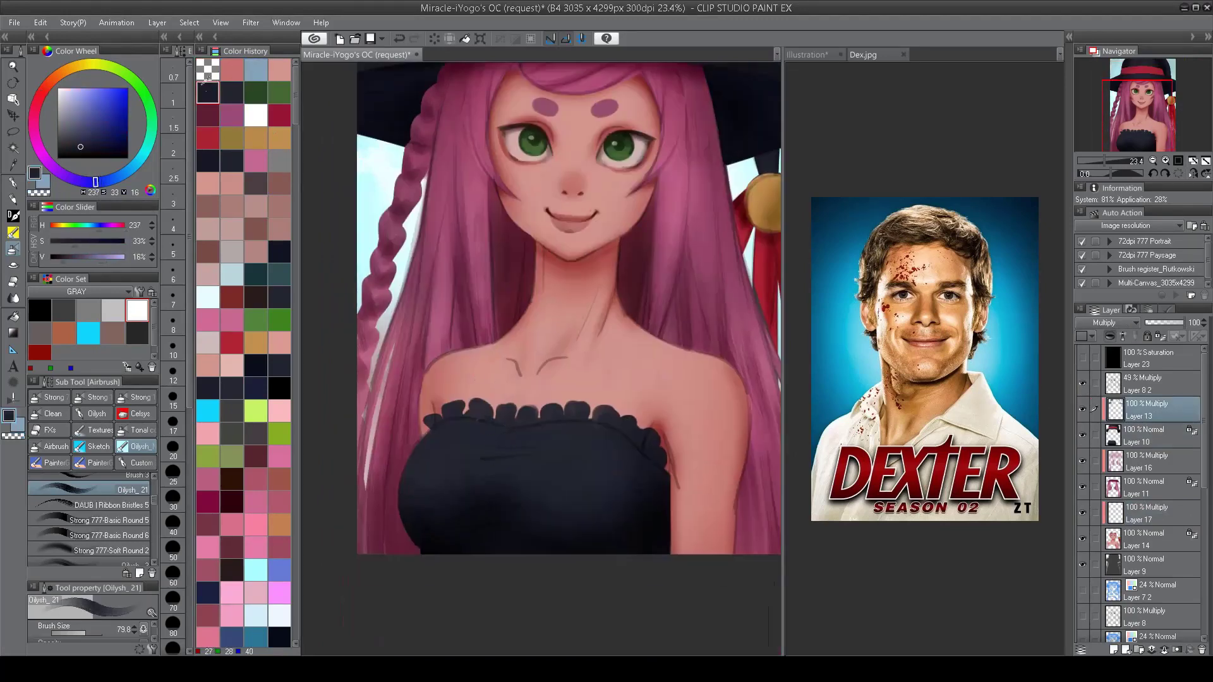
{"action": "left_click_drag", "start_coordinate": [460, 511], "coordinate": [498, 485]}
{"action": "left_click_drag", "start_coordinate": [453, 427], "coordinate": [648, 462]}
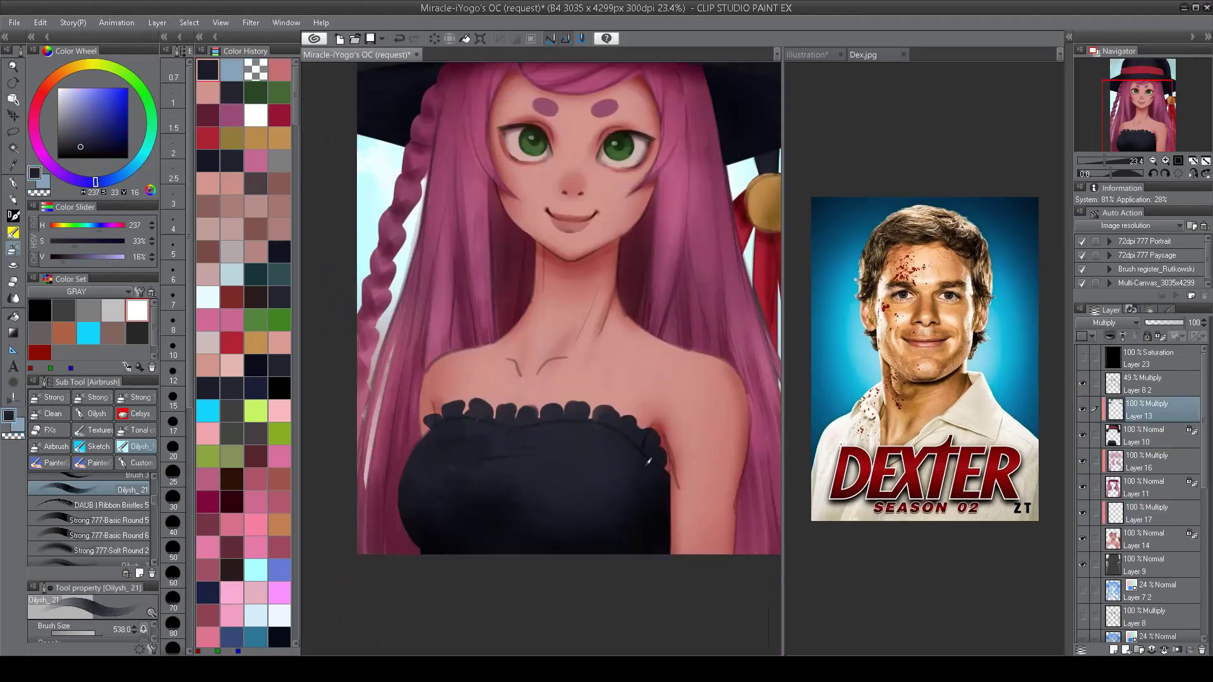
{"action": "mouse_move", "coordinate": [589, 425]}
{"action": "left_mouse_down"}
{"action": "mouse_move", "coordinate": [483, 427]}
{"action": "mouse_move", "coordinate": [473, 456]}
{"action": "left_mouse_up"}
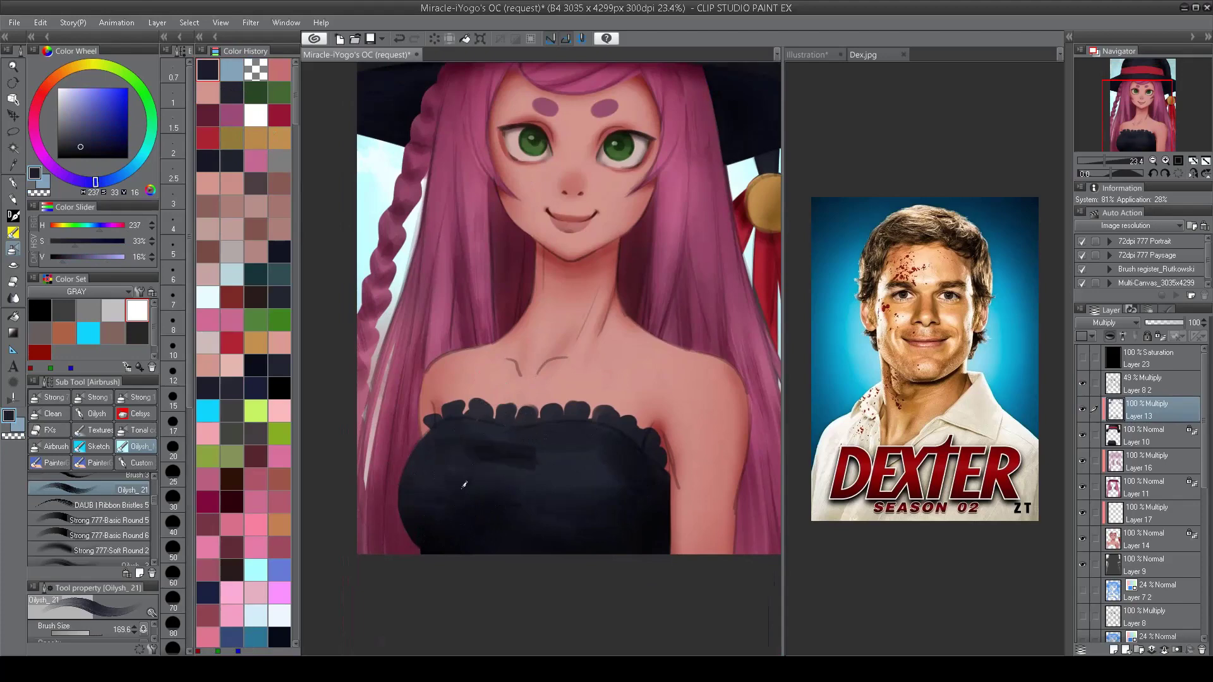
Step: Soften the bodice shading in a mirrored view with Oilysh_21 in transparent colour at size 262.0
{"action": "key", "text": "h"}
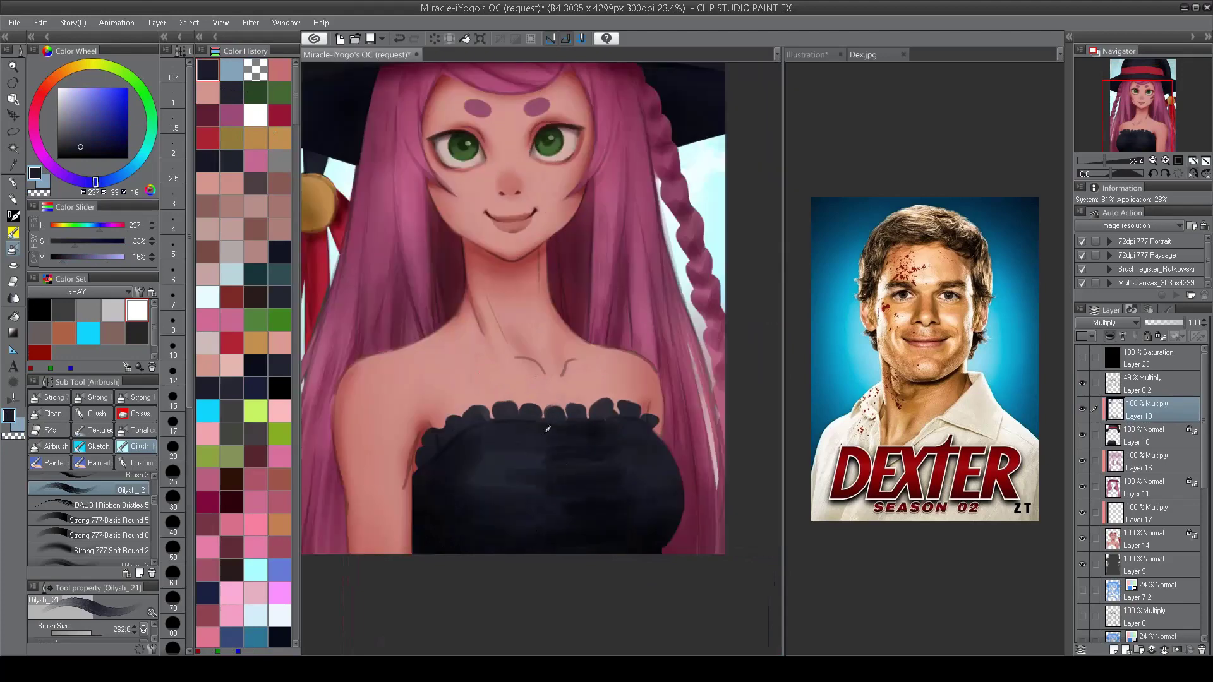
{"action": "key", "text": "c"}
{"action": "left_click_drag", "start_coordinate": [594, 445], "coordinate": [487, 475]}
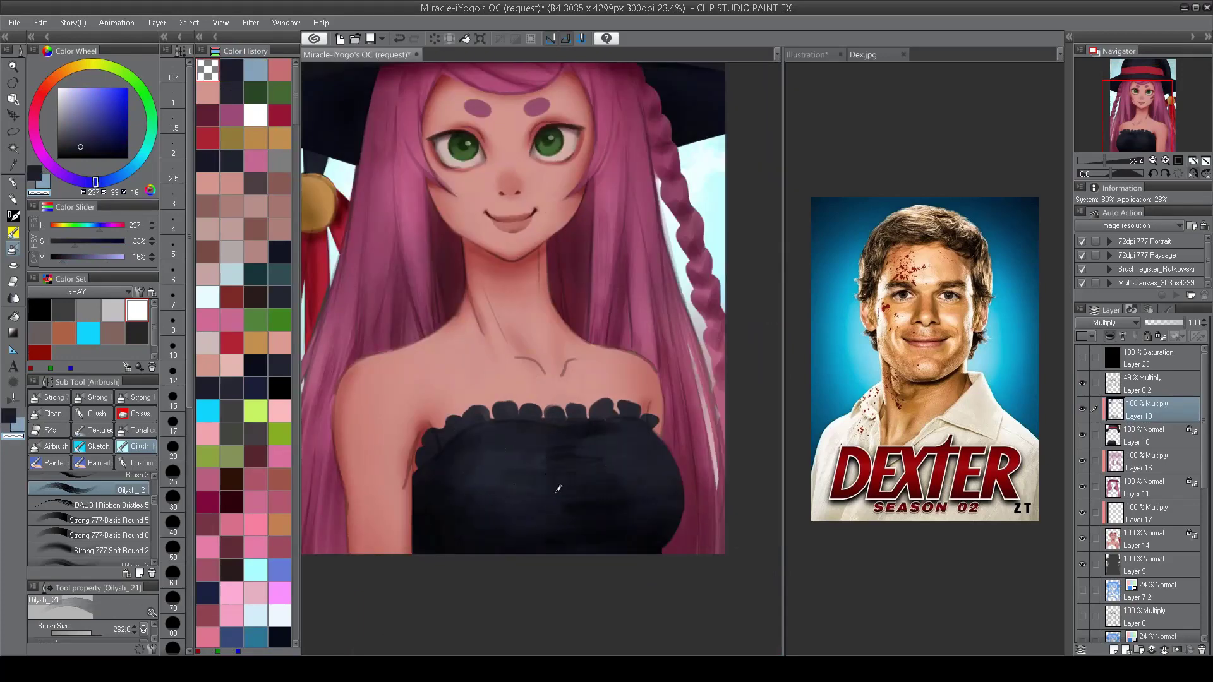
{"action": "key", "text": "h"}
Step: Deepen the shadows along the bodice's upper edge and lower side with large Oilysh_21 strokes, alternating navy with transparent colour
{"action": "key", "text": "c"}
{"action": "left_click_drag", "start_coordinate": [449, 430], "coordinate": [434, 456]}
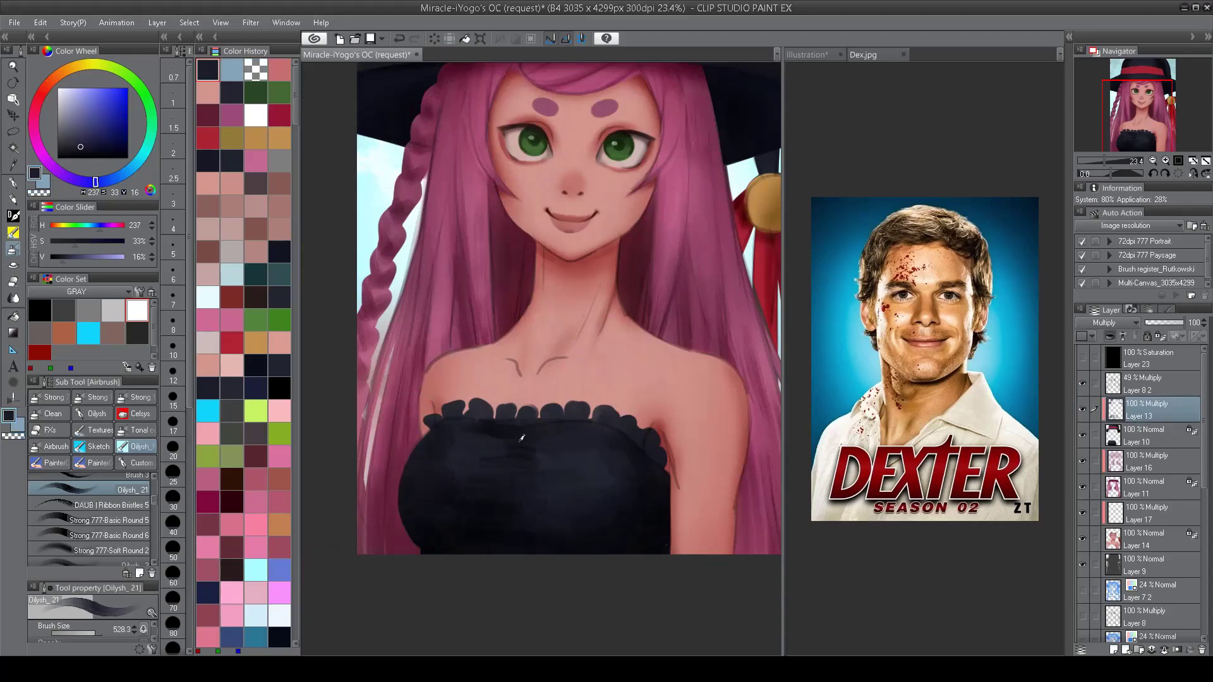
{"action": "key", "text": "c"}
{"action": "left_click_drag", "start_coordinate": [581, 487], "coordinate": [623, 522]}
{"action": "key", "text": "c"}
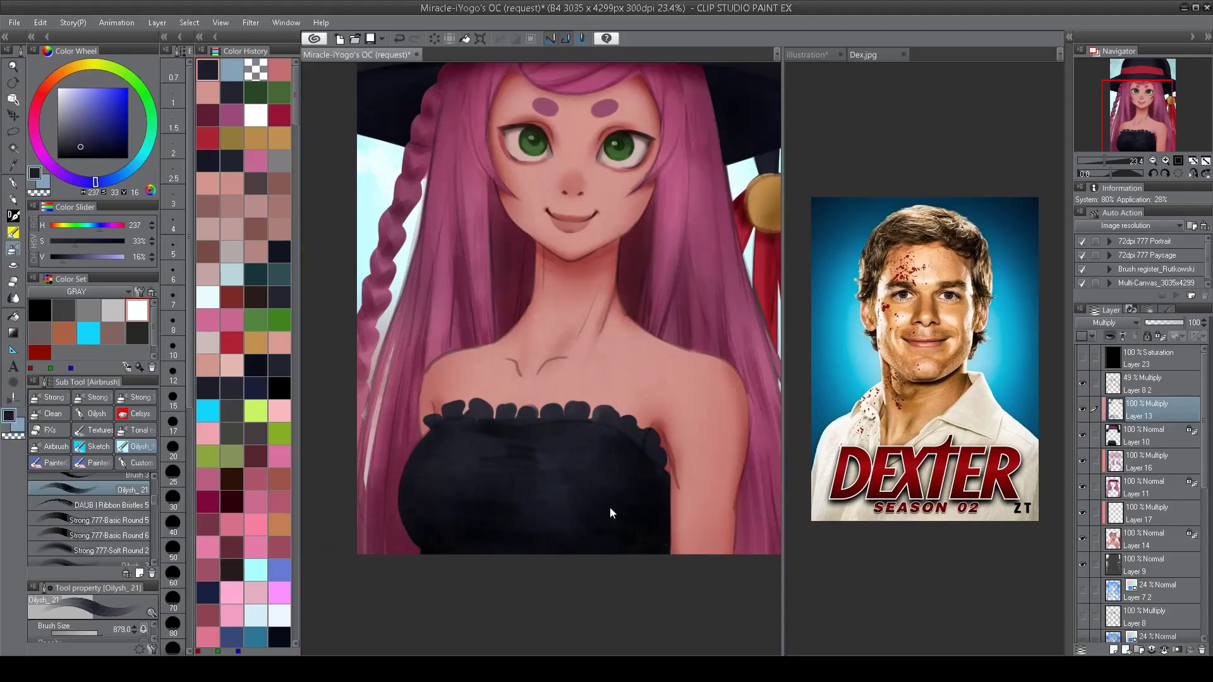
Step: Lighten the middle of the bodice with transparent colour and check the shading in a mirrored view
{"action": "key", "text": "h"}
{"action": "mouse_move", "coordinate": [469, 521]}
{"action": "left_mouse_down"}
{"action": "mouse_move", "coordinate": [483, 451]}
{"action": "mouse_move", "coordinate": [509, 506]}
{"action": "mouse_move", "coordinate": [538, 497]}
{"action": "mouse_move", "coordinate": [524, 477]}
{"action": "left_mouse_up"}
{"action": "key", "text": "c"}
{"action": "key", "text": "h"}
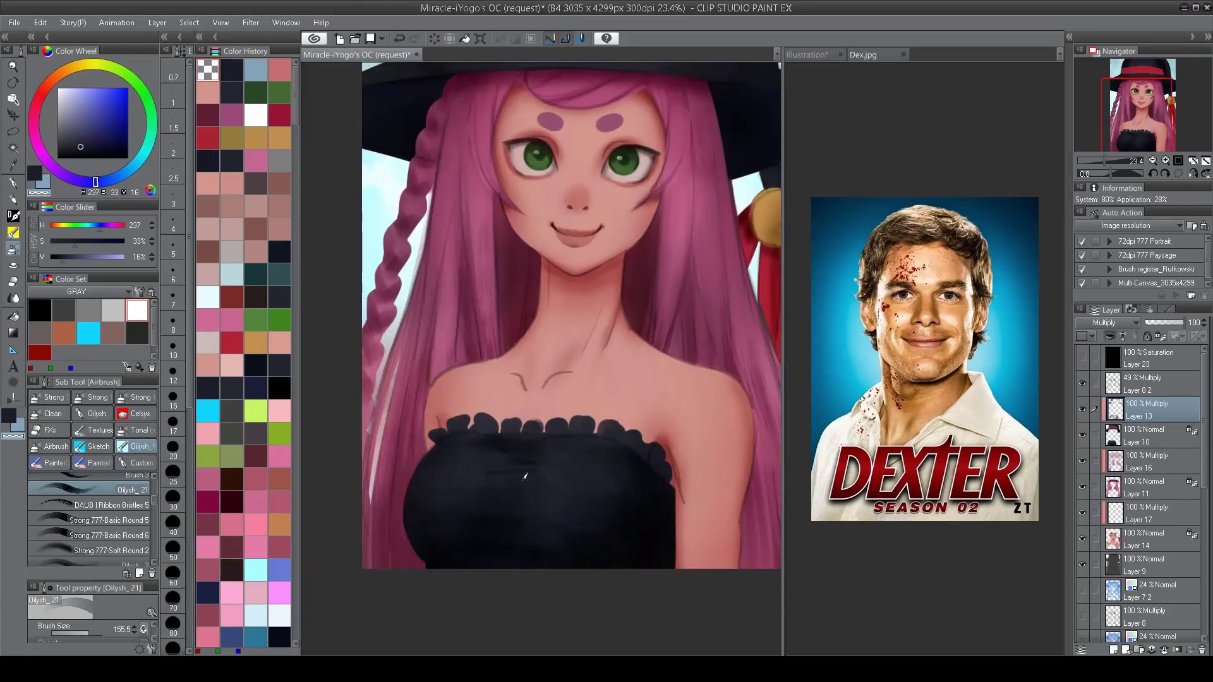
{"action": "scroll", "coordinate": [477, 496], "scroll_direction": "down", "scroll_amount": 2}
{"action": "scroll", "coordinate": [485, 368], "scroll_direction": "up", "scroll_amount": 3}
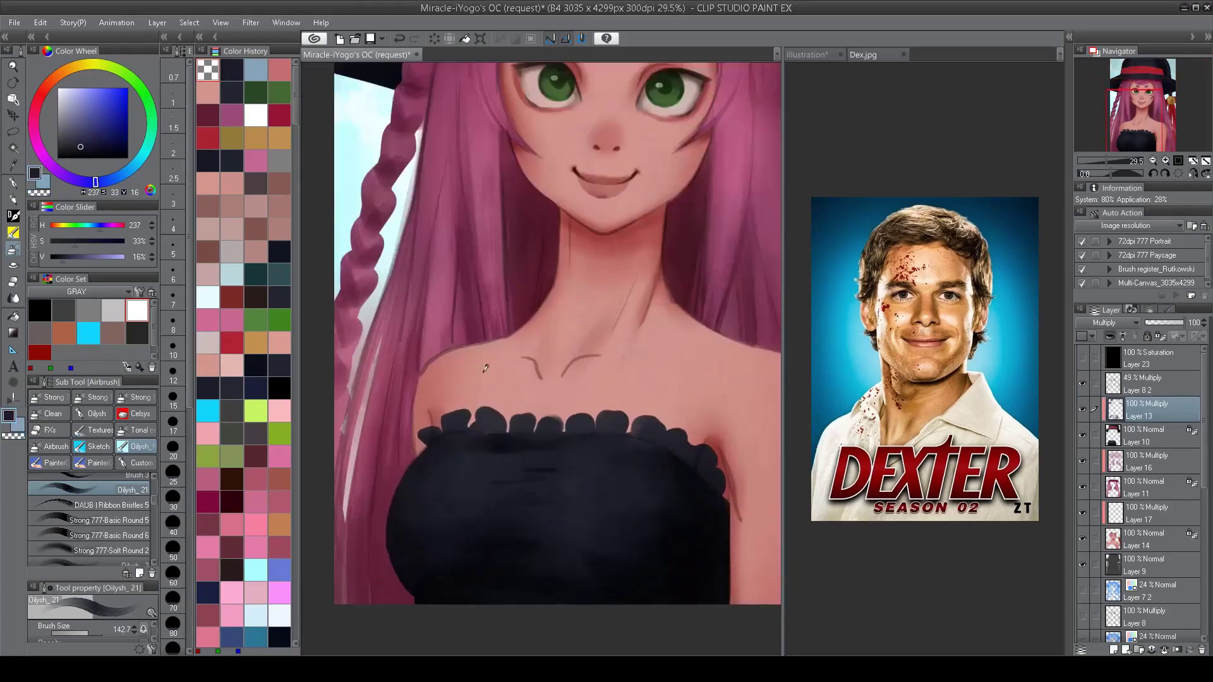
Step: Shade the ruffle trim along the dress neckline and add fold shadows to the bodice with Oilysh_21 in dark navy
{"action": "mouse_move", "coordinate": [440, 410]}
{"action": "left_mouse_down"}
{"action": "mouse_move", "coordinate": [467, 430]}
{"action": "mouse_move", "coordinate": [644, 406]}
{"action": "mouse_move", "coordinate": [672, 438]}
{"action": "mouse_move", "coordinate": [522, 434]}
{"action": "left_mouse_up"}
{"action": "key", "text": "h"}
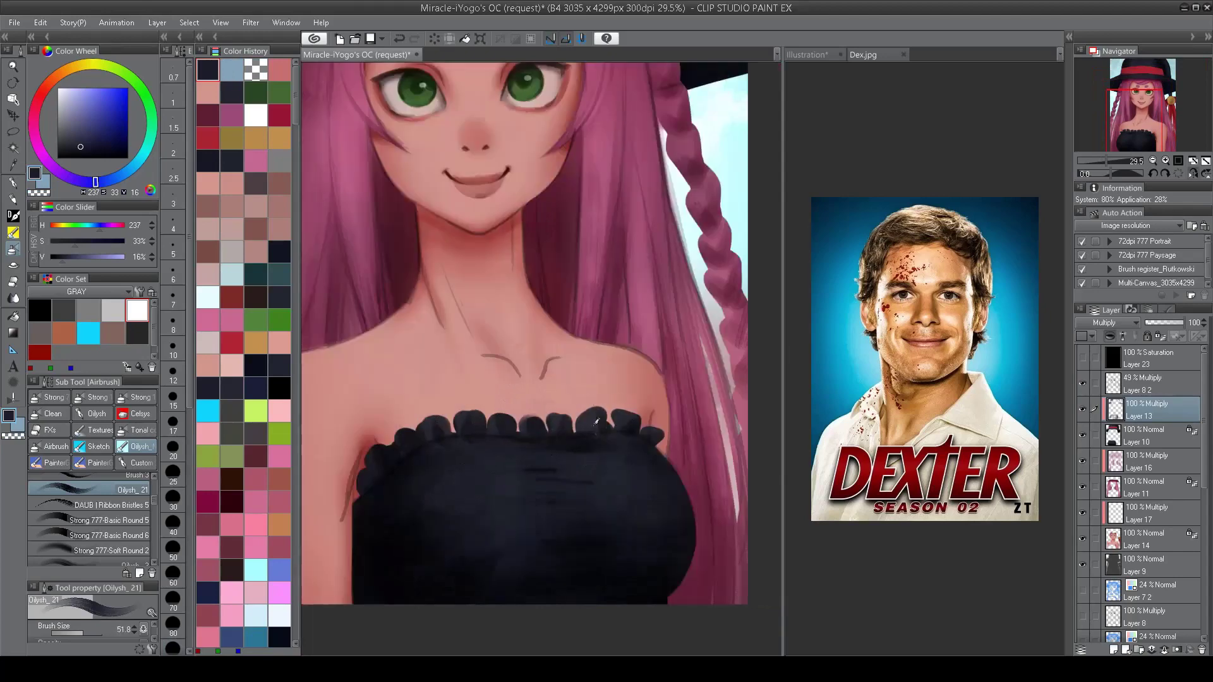
{"action": "key", "text": "h"}
{"action": "mouse_move", "coordinate": [529, 534]}
{"action": "left_mouse_down"}
{"action": "mouse_move", "coordinate": [568, 506]}
{"action": "mouse_move", "coordinate": [510, 501]}
{"action": "mouse_move", "coordinate": [584, 478]}
{"action": "mouse_move", "coordinate": [607, 446]}
{"action": "left_mouse_up"}
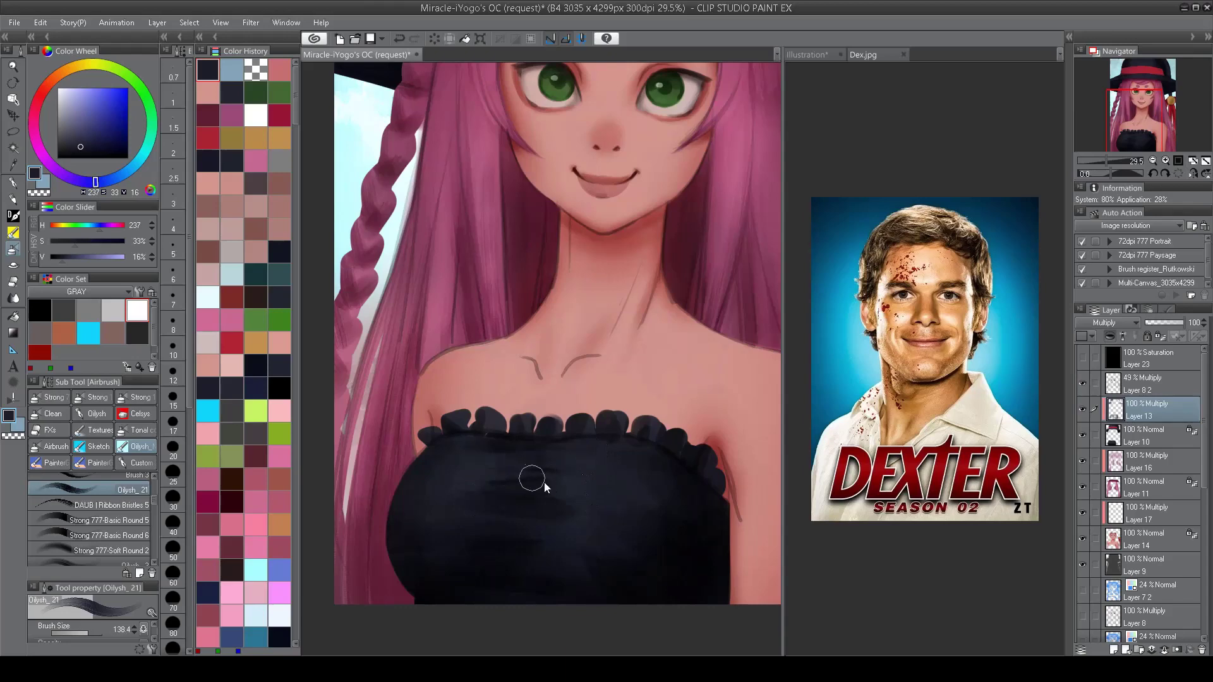
Step: Check the dress and figure shading with the Layer 8 2 line art hidden, comparing the hair with Layer 16 on and off
{"action": "scroll", "coordinate": [549, 537], "scroll_direction": "down", "scroll_amount": 3}
{"action": "scroll", "coordinate": [715, 361], "scroll_direction": "down", "scroll_amount": 1}
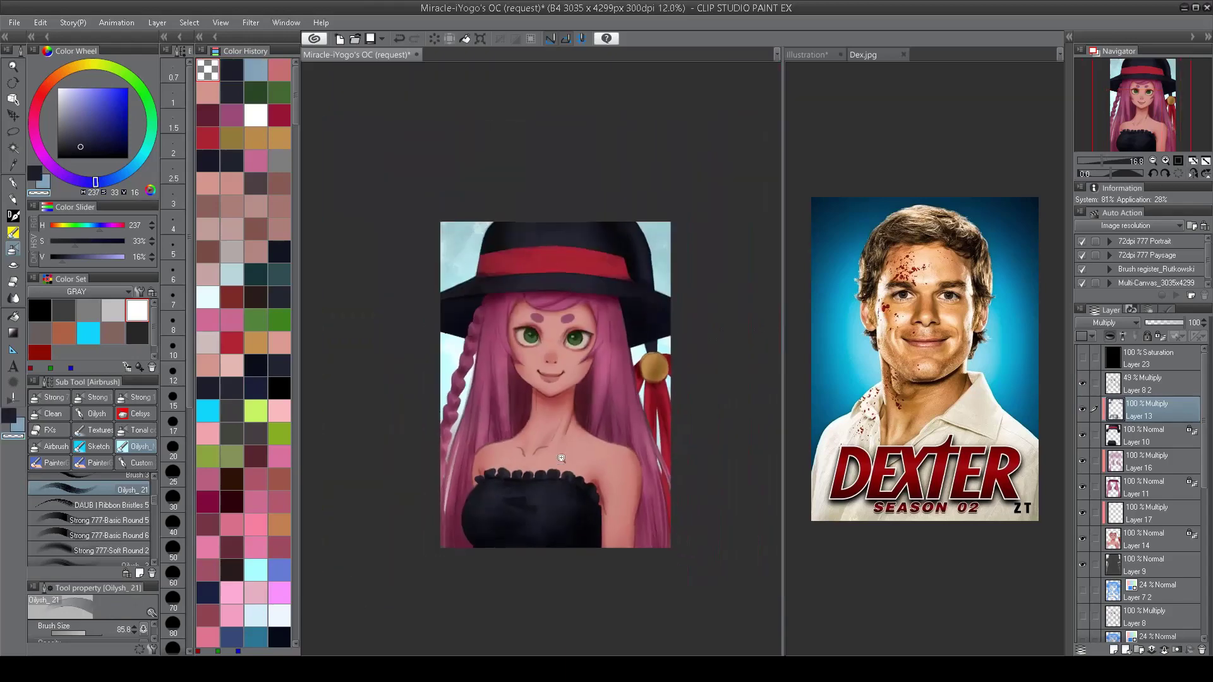
{"action": "left_click", "coordinate": [1082, 383]}
{"action": "scroll", "coordinate": [550, 566], "scroll_direction": "up", "scroll_amount": 5}
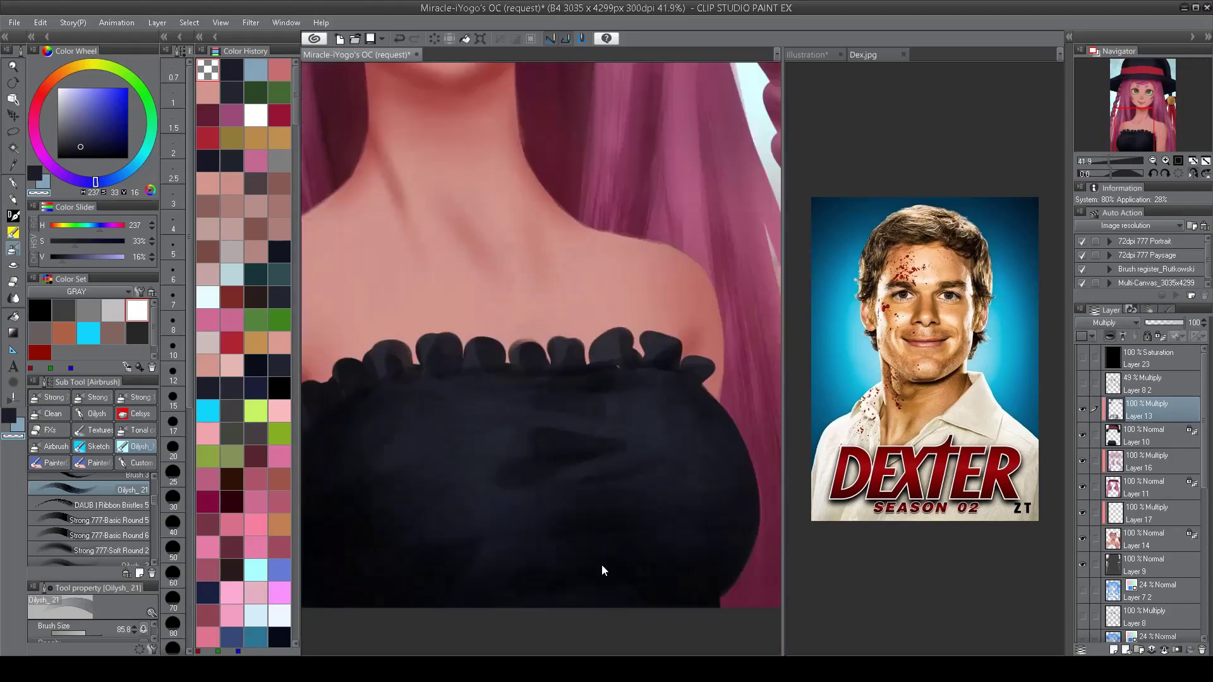
{"action": "scroll", "coordinate": [602, 564], "scroll_direction": "down", "scroll_amount": 4}
{"action": "scroll", "coordinate": [685, 272], "scroll_direction": "up", "scroll_amount": 1}
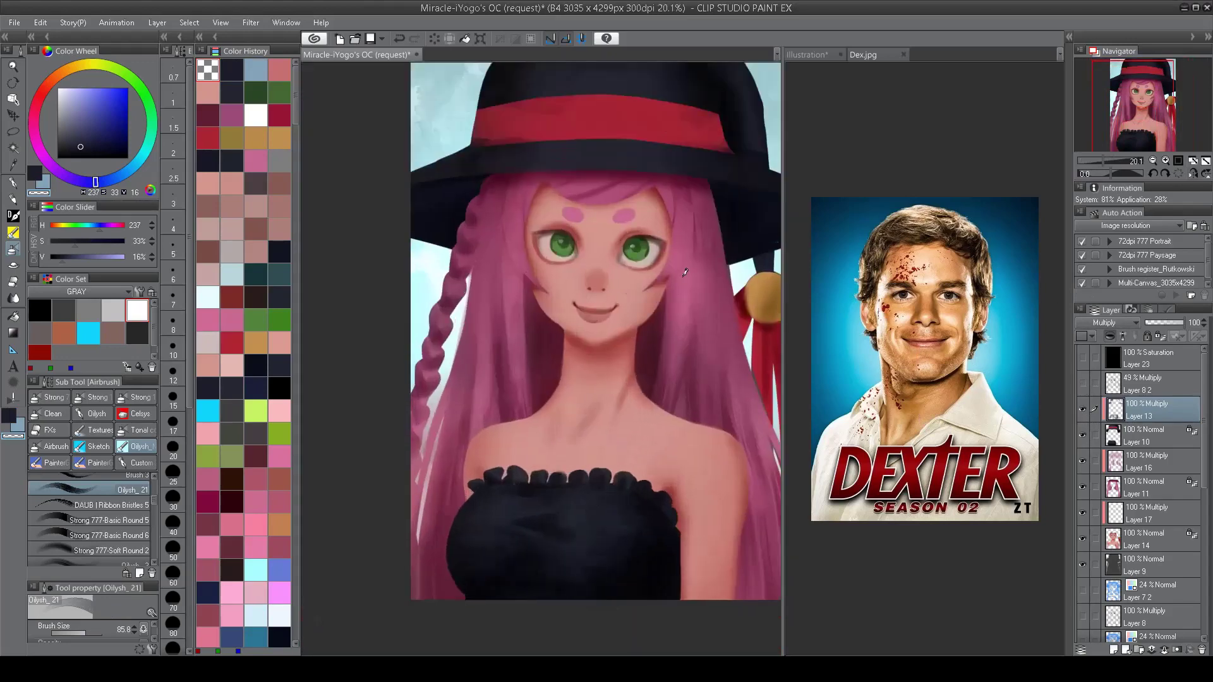
{"action": "left_click", "coordinate": [1082, 460]}
{"action": "left_click", "coordinate": [1081, 460]}
{"action": "left_click", "coordinate": [1081, 459]}
{"action": "left_click", "coordinate": [1081, 460]}
{"action": "left_click", "coordinate": [1082, 384]}
{"action": "scroll", "coordinate": [650, 491], "scroll_direction": "down", "scroll_amount": 2}
{"action": "scroll", "coordinate": [650, 491], "scroll_direction": "up", "scroll_amount": 1}
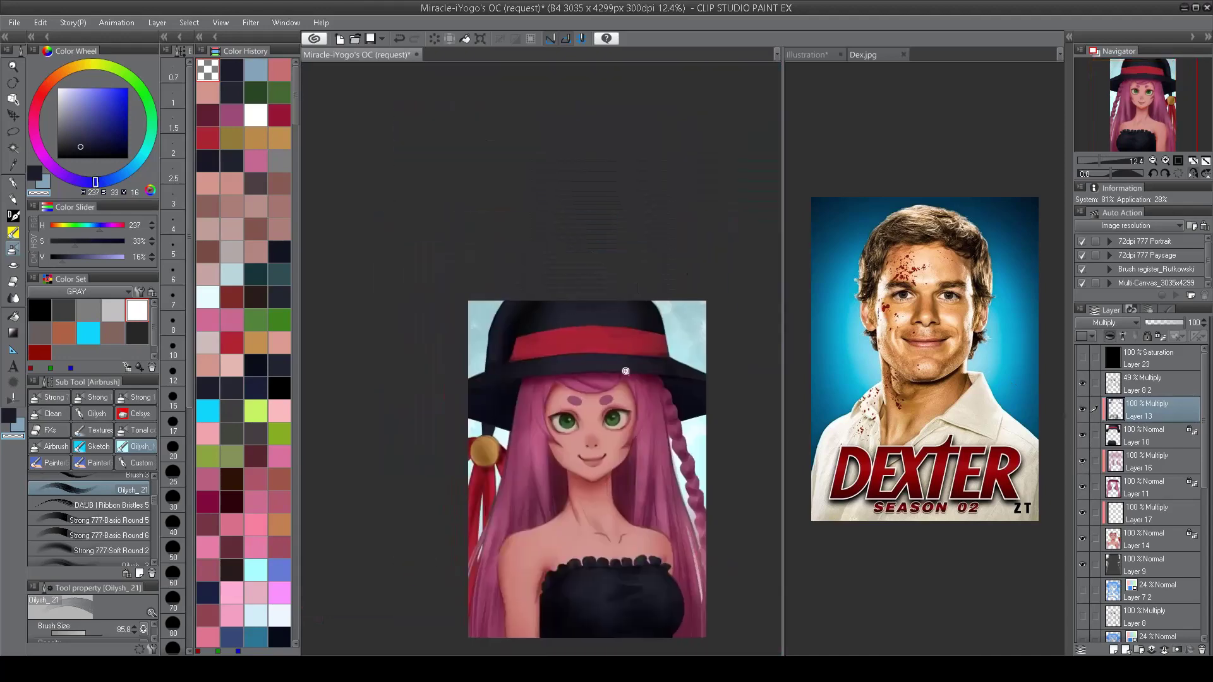
Step: Shade the hat's red band on Layer 13 with Oilysh_21 in dark crimson, blending with transparent colour and checking in a mirrored view
{"action": "scroll", "coordinate": [549, 379], "scroll_direction": "up", "scroll_amount": 4}
{"action": "left_click", "coordinate": [1123, 443]}
{"action": "left_click", "coordinate": [1137, 409]}
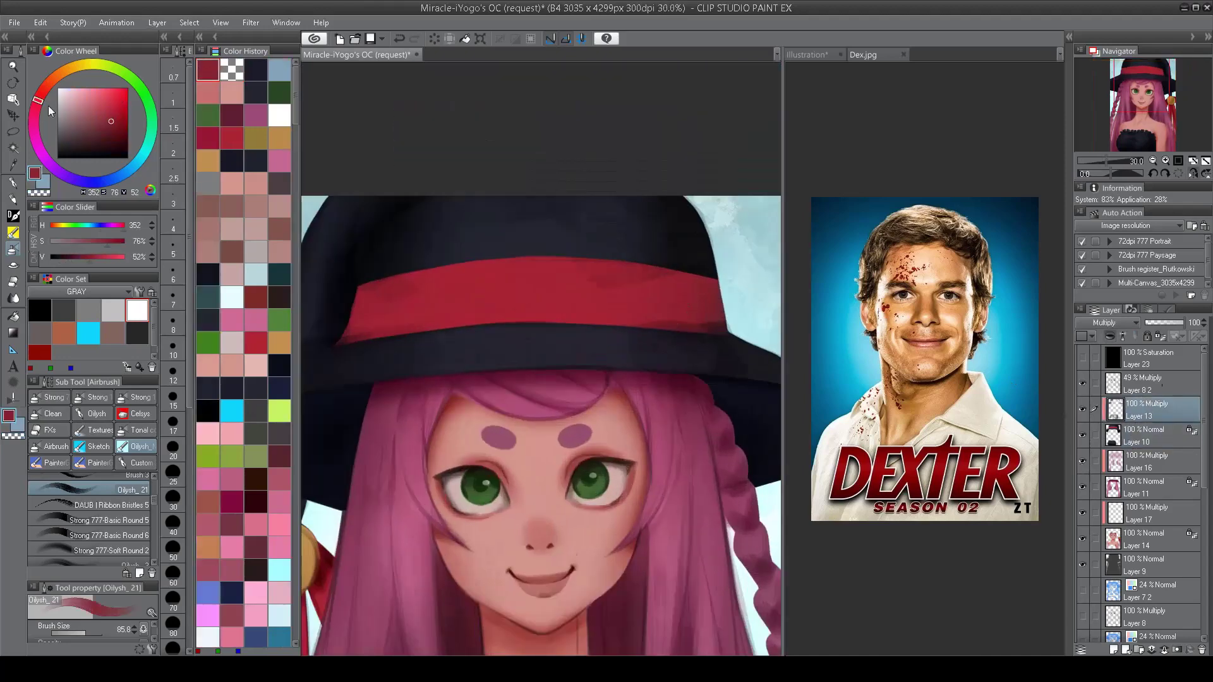
{"action": "left_click", "coordinate": [118, 124]}
{"action": "key", "text": "h"}
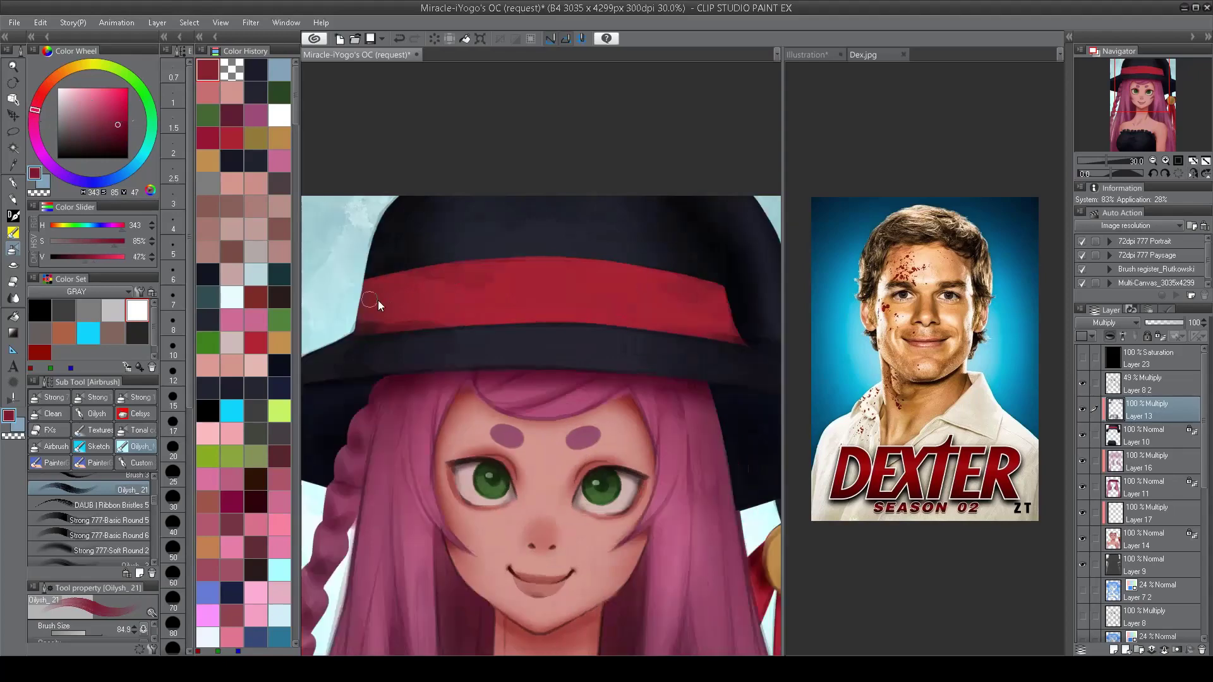
{"action": "mouse_move", "coordinate": [341, 297]}
{"action": "left_mouse_down"}
{"action": "mouse_move", "coordinate": [454, 297]}
{"action": "mouse_move", "coordinate": [442, 316]}
{"action": "mouse_move", "coordinate": [465, 319]}
{"action": "mouse_move", "coordinate": [499, 303]}
{"action": "mouse_move", "coordinate": [465, 287]}
{"action": "left_mouse_up"}
{"action": "key", "text": "c"}
{"action": "key", "text": "h"}
{"action": "key", "text": "c"}
{"action": "key", "text": "c"}
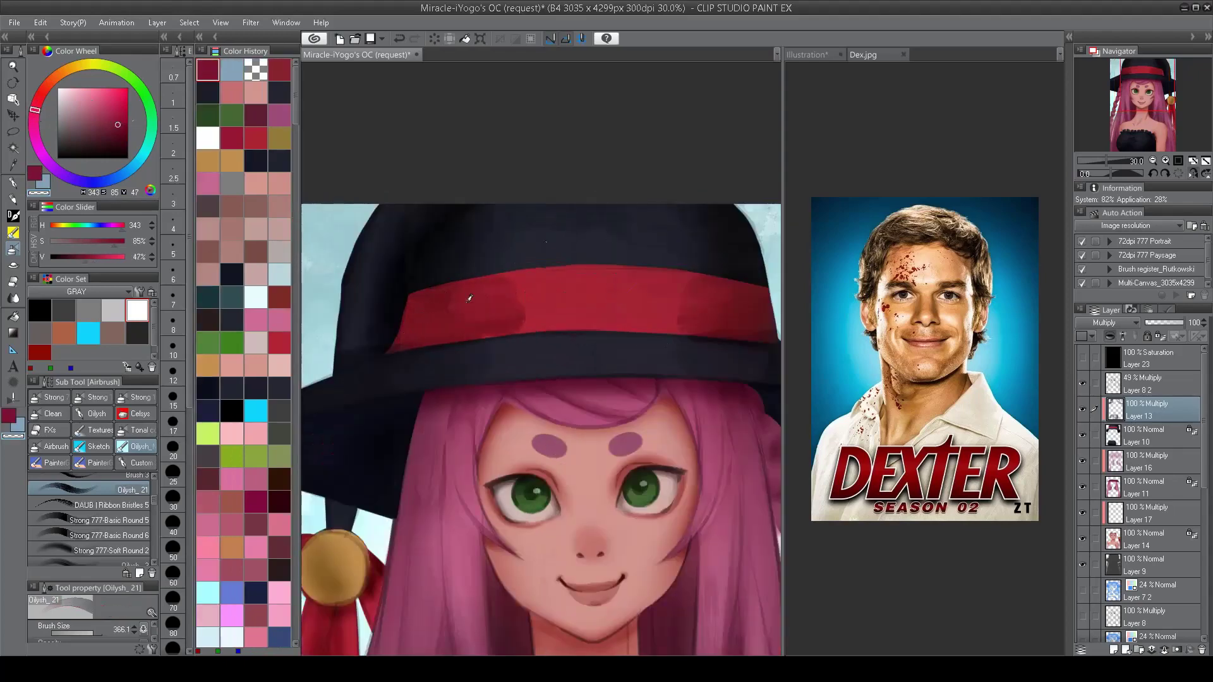
Step: Examine the whole figure at several zooms and mirrored, comparing it with the Layer 8 2 line art shown and hidden
{"action": "scroll", "coordinate": [582, 262], "scroll_direction": "down", "scroll_amount": 3}
{"action": "scroll", "coordinate": [582, 262], "scroll_direction": "up", "scroll_amount": 6}
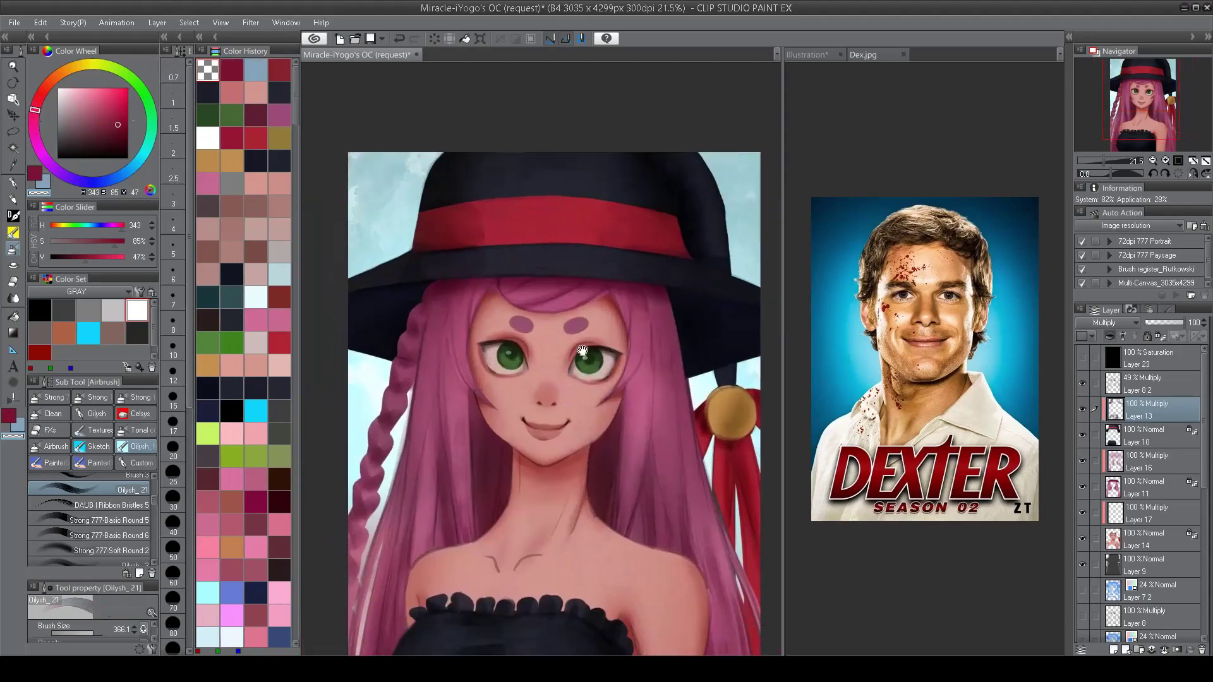
{"action": "scroll", "coordinate": [507, 329], "scroll_direction": "down", "scroll_amount": 5}
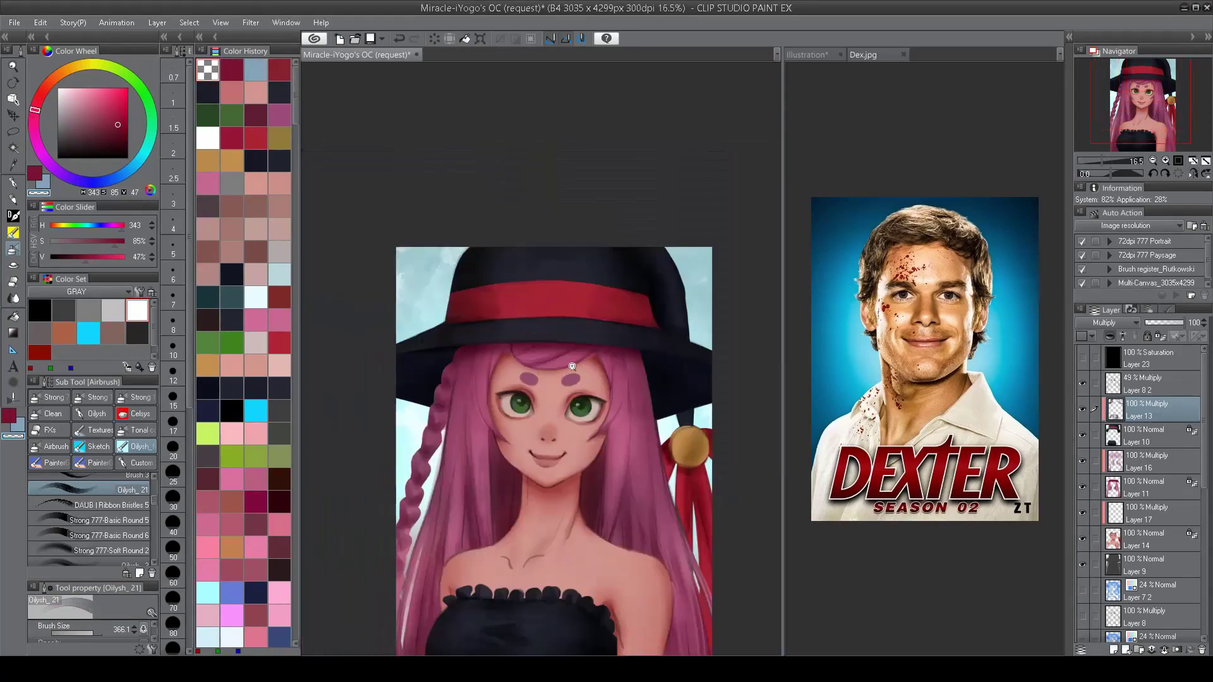
{"action": "scroll", "coordinate": [567, 500], "scroll_direction": "up", "scroll_amount": 4}
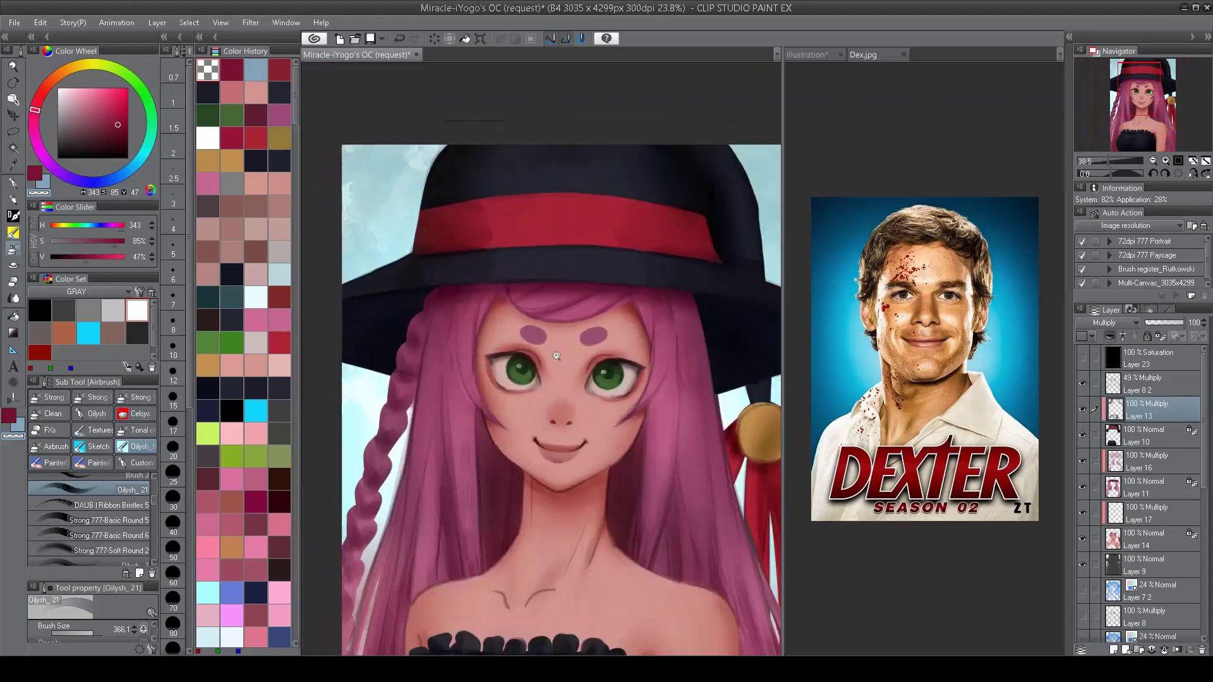
{"action": "scroll", "coordinate": [567, 442], "scroll_direction": "down", "scroll_amount": 4}
{"action": "scroll", "coordinate": [632, 253], "scroll_direction": "up", "scroll_amount": 2}
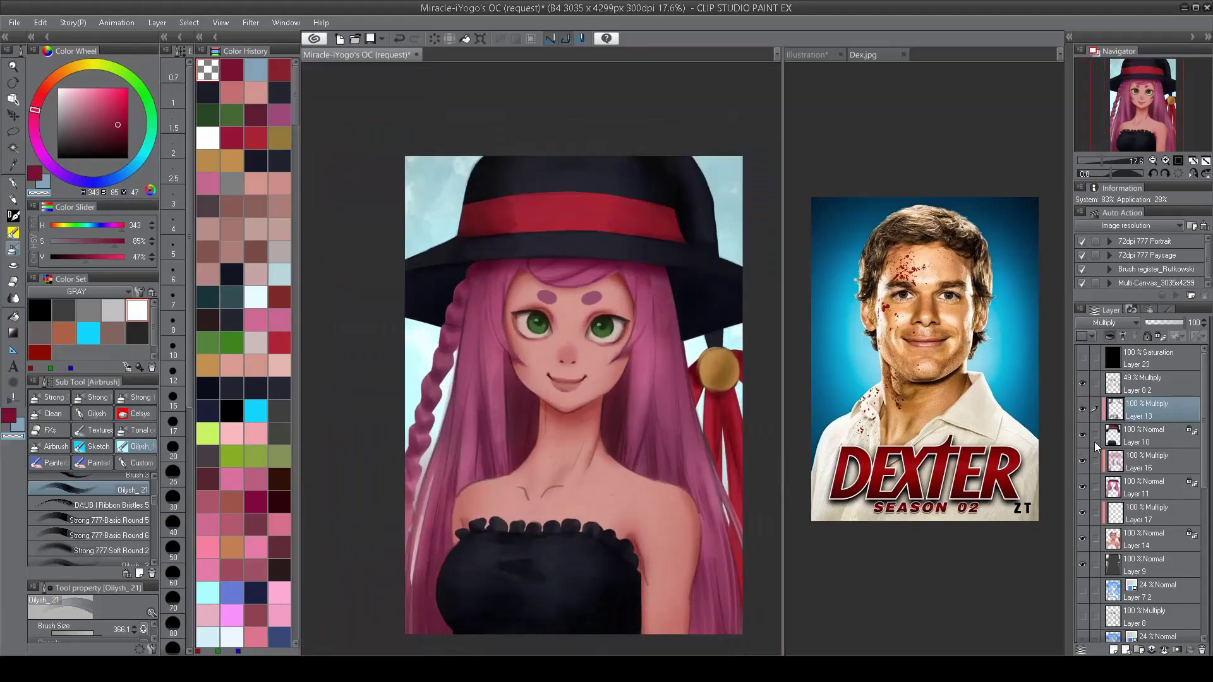
{"action": "left_click", "coordinate": [1082, 384]}
{"action": "left_click", "coordinate": [1082, 384]}
{"action": "left_click", "coordinate": [1082, 384]}
{"action": "left_click", "coordinate": [1082, 384]}
{"action": "key", "text": "h"}
{"action": "key", "text": "h"}
{"action": "mouse_move", "coordinate": [603, 569]}
{"action": "left_mouse_down"}
{"action": "mouse_move", "coordinate": [607, 559]}
{"action": "mouse_move", "coordinate": [584, 559]}
{"action": "left_mouse_up"}
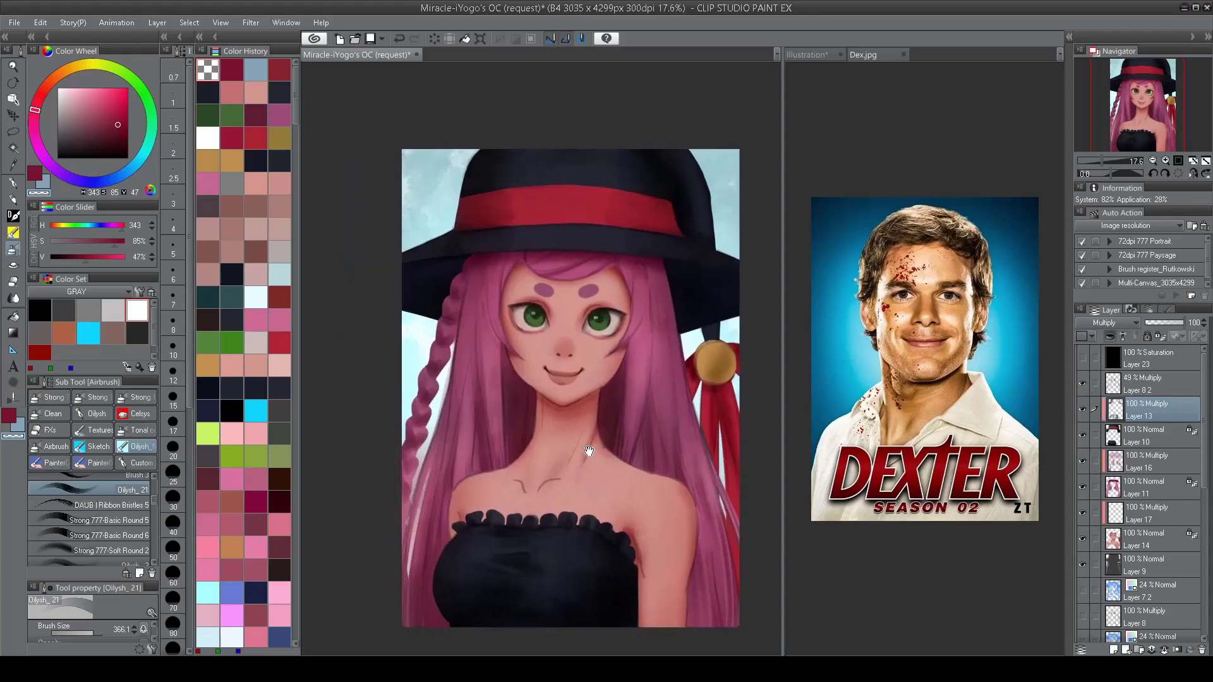
Step: Lasso the collarbone lines on Layer 8 2 and reposition them slightly with Transform
{"action": "scroll", "coordinate": [541, 455], "scroll_direction": "up", "scroll_amount": 3}
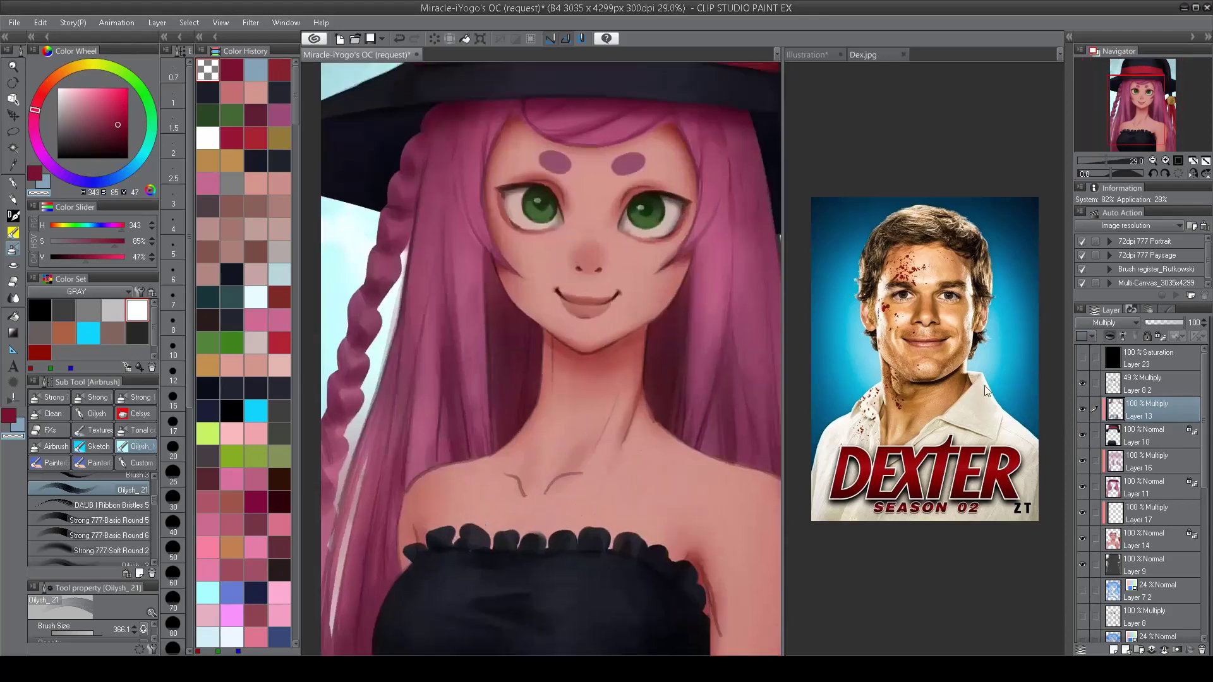
{"action": "key", "text": "alt+bracketright"}
{"action": "key", "text": "m"}
{"action": "left_click_drag", "start_coordinate": [571, 448], "coordinate": [570, 450]}
{"action": "key", "text": "ctrl+t"}
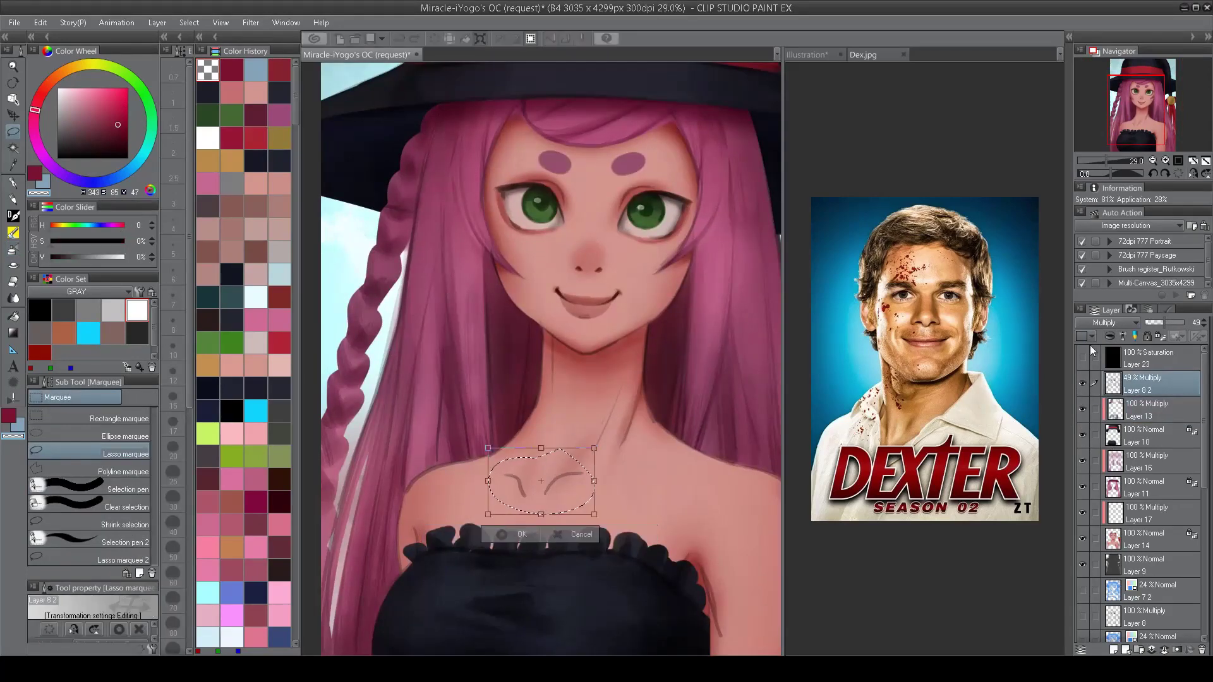
Step: Review the adjusted collarbone against the whole figure and save the illustration
{"action": "scroll", "coordinate": [584, 427], "scroll_direction": "down", "scroll_amount": 3}
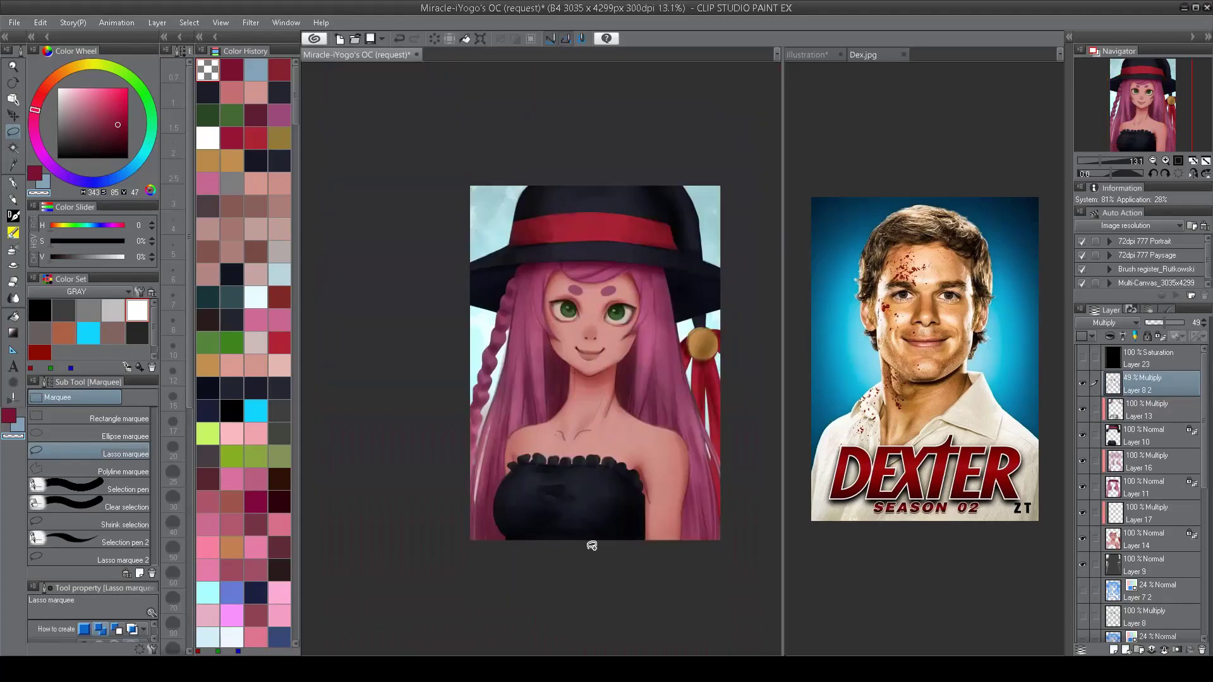
{"action": "scroll", "coordinate": [639, 514], "scroll_direction": "up", "scroll_amount": 2}
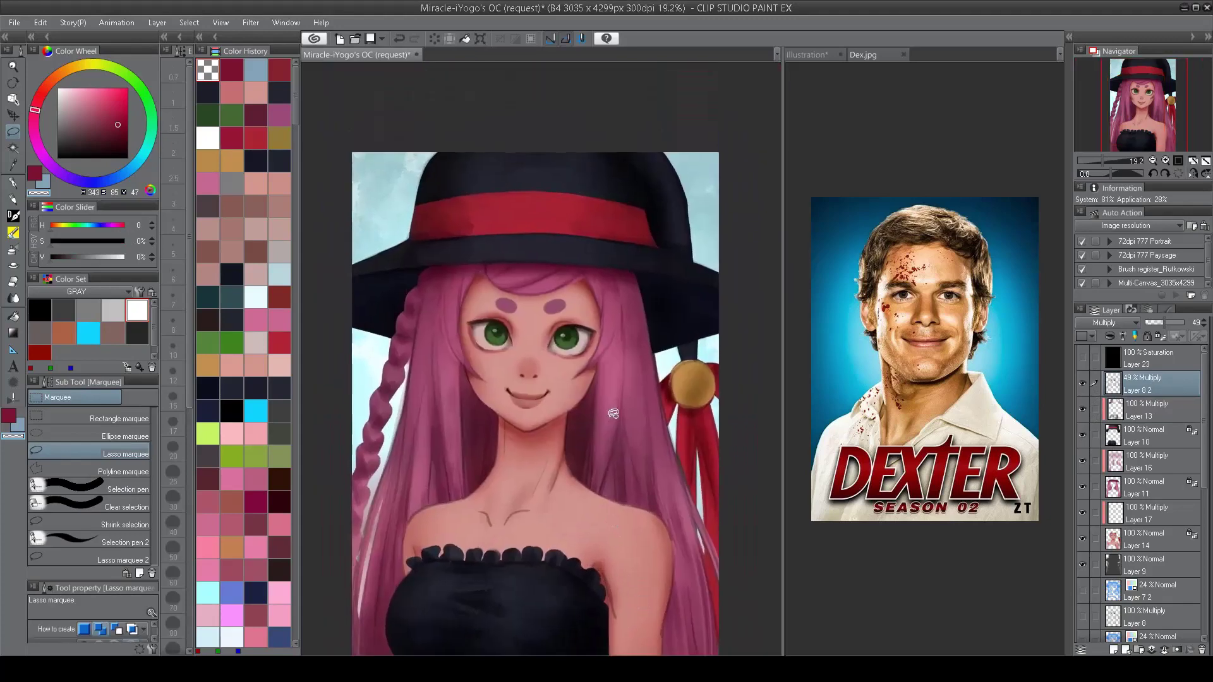
{"action": "scroll", "coordinate": [498, 211], "scroll_direction": "up", "scroll_amount": 3}
{"action": "scroll", "coordinate": [505, 262], "scroll_direction": "down", "scroll_amount": 3}
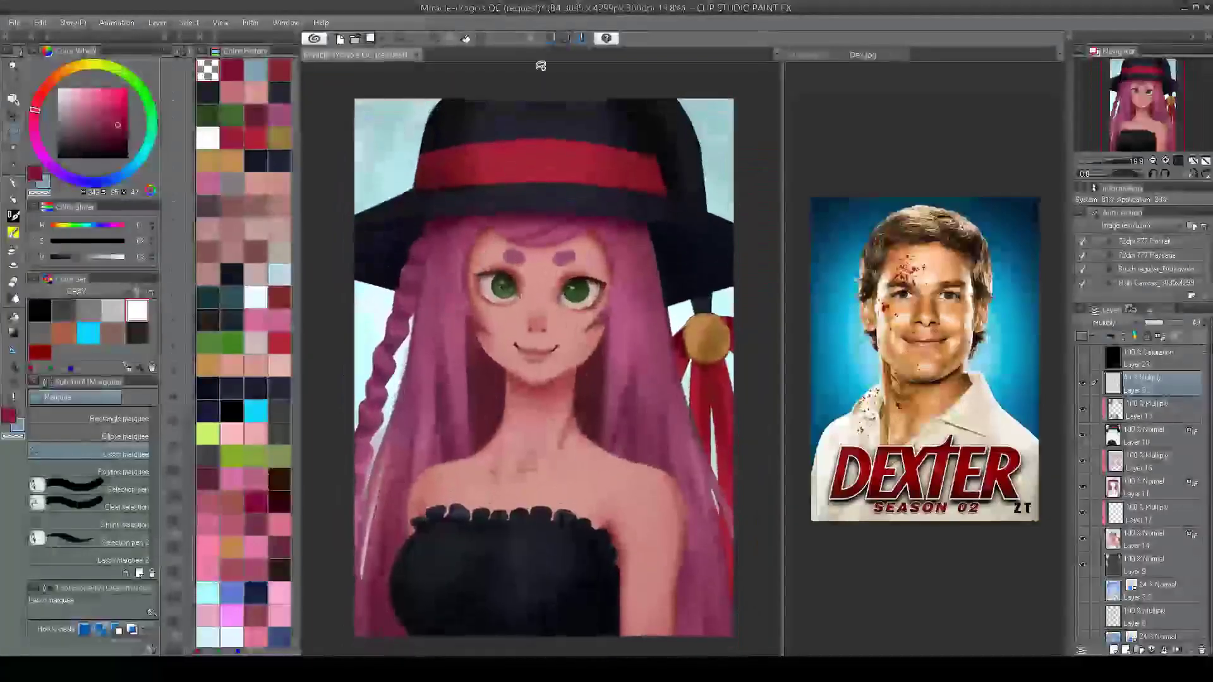
{"action": "scroll", "coordinate": [505, 262], "scroll_direction": "up", "scroll_amount": 1}
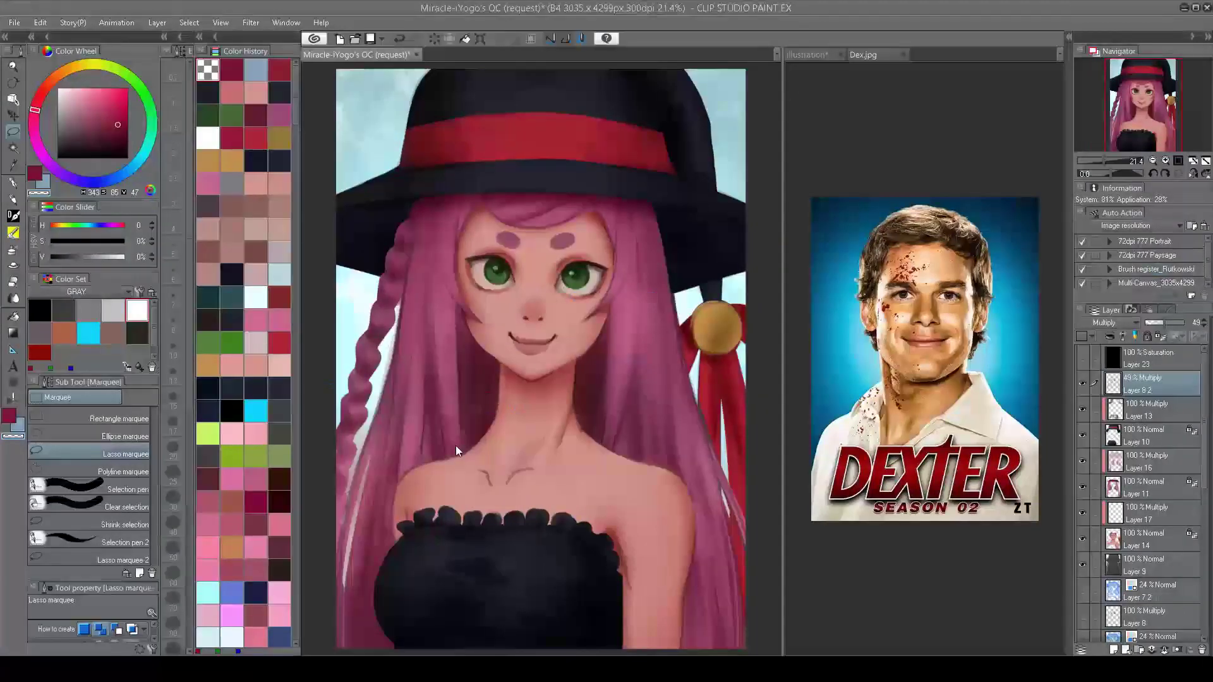
{"action": "key", "text": "ctrl+s"}
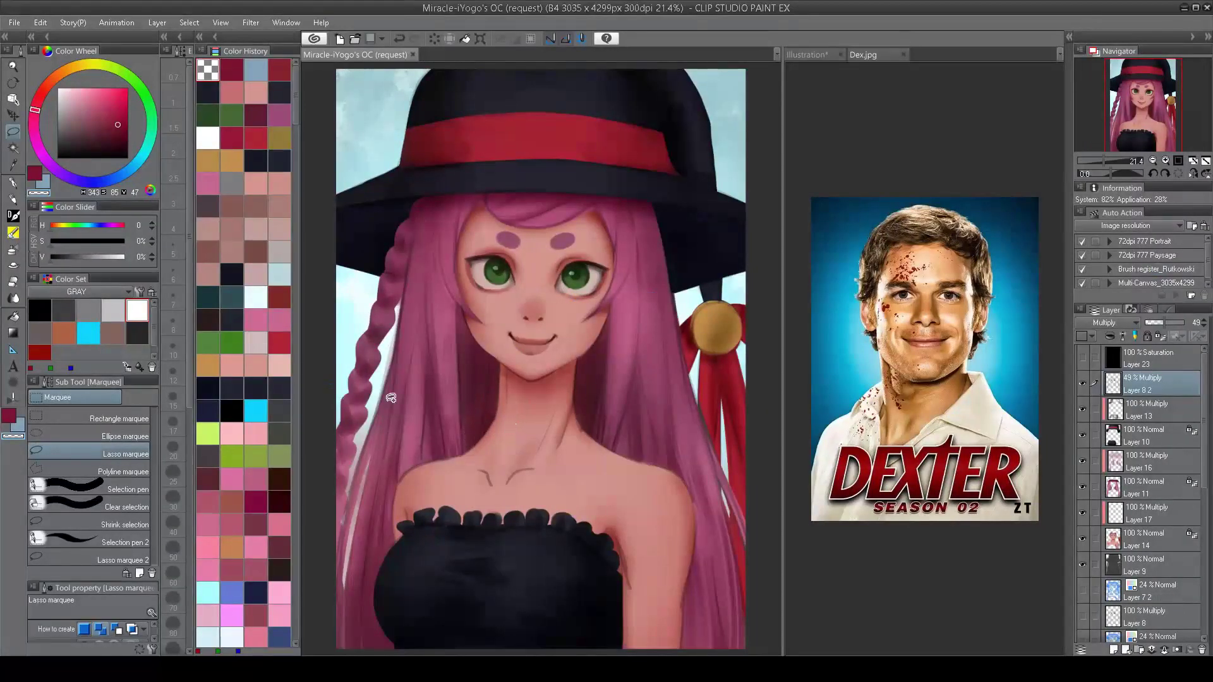
Step: Raise Layer 8 2 to full opacity and create a merged copy of the visible artwork above it
{"action": "scroll", "coordinate": [490, 495], "scroll_direction": "down", "scroll_amount": 2}
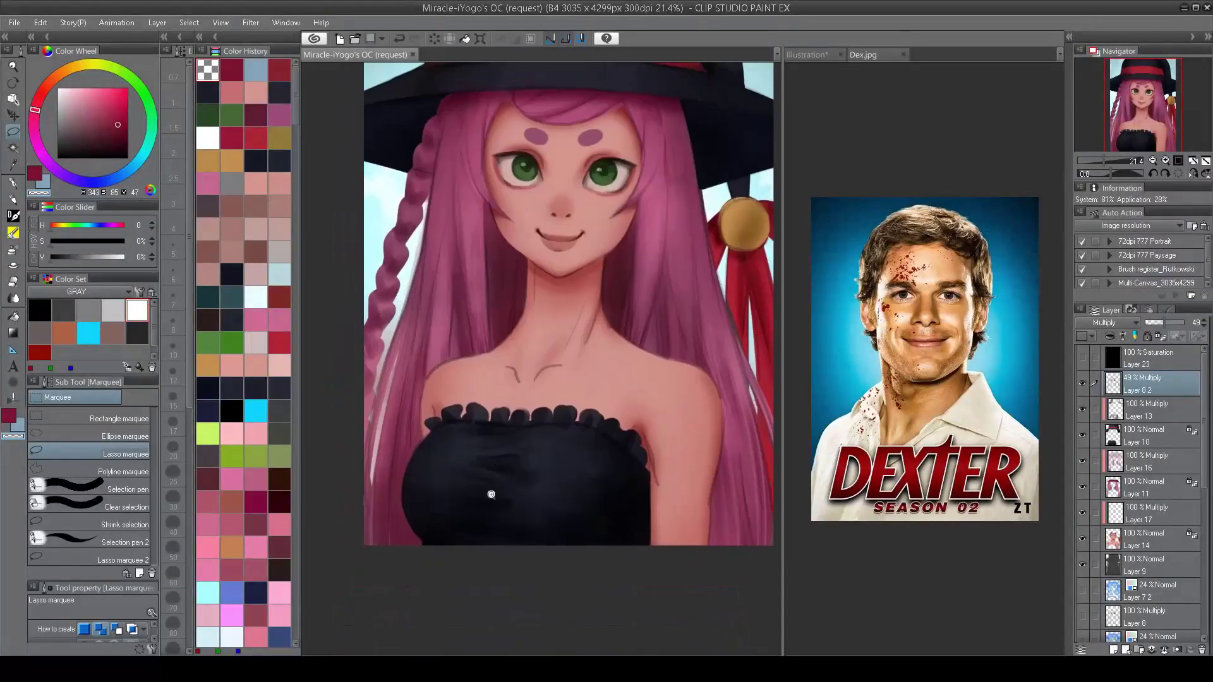
{"action": "scroll", "coordinate": [561, 352], "scroll_direction": "up", "scroll_amount": 1}
{"action": "scroll", "coordinate": [602, 208], "scroll_direction": "down", "scroll_amount": 2}
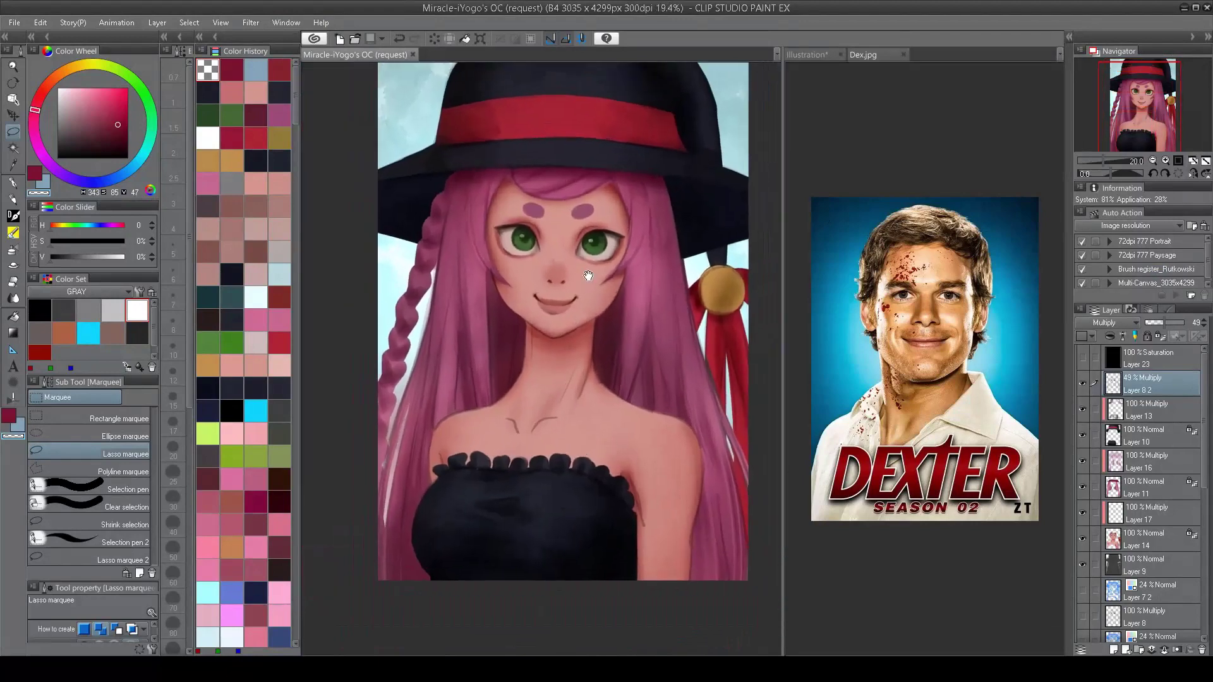
{"action": "scroll", "coordinate": [1165, 556], "scroll_direction": "down", "scroll_amount": 5}
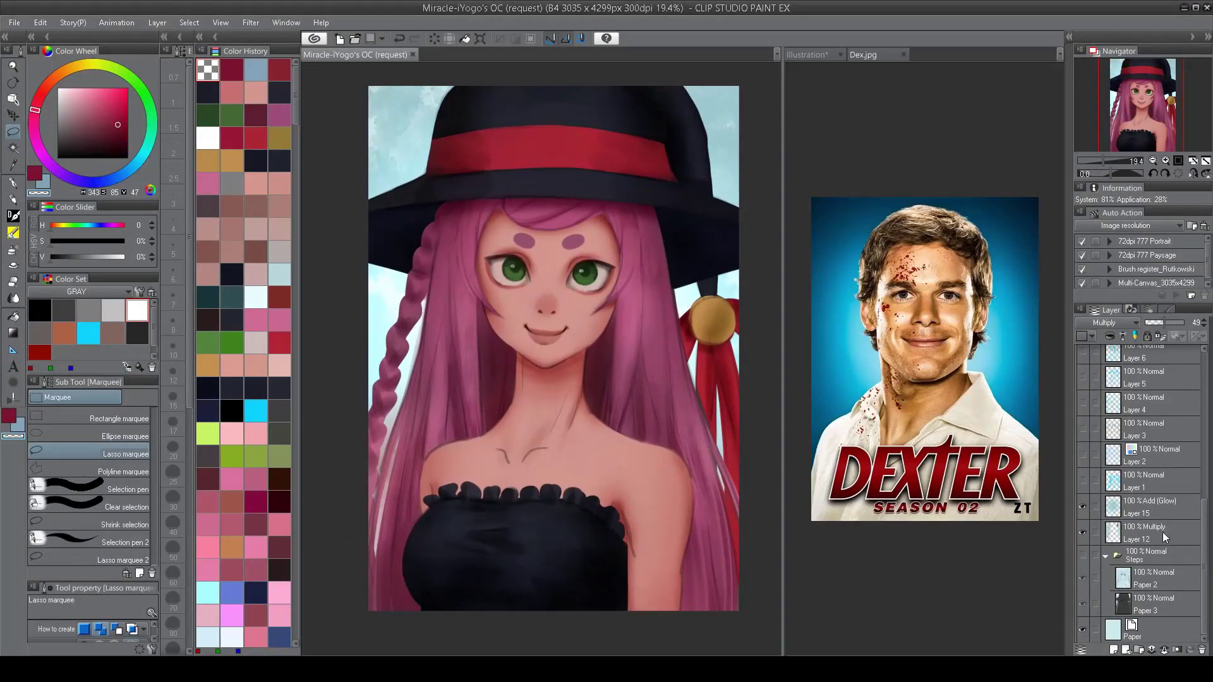
{"action": "left_click", "coordinate": [1106, 606]}
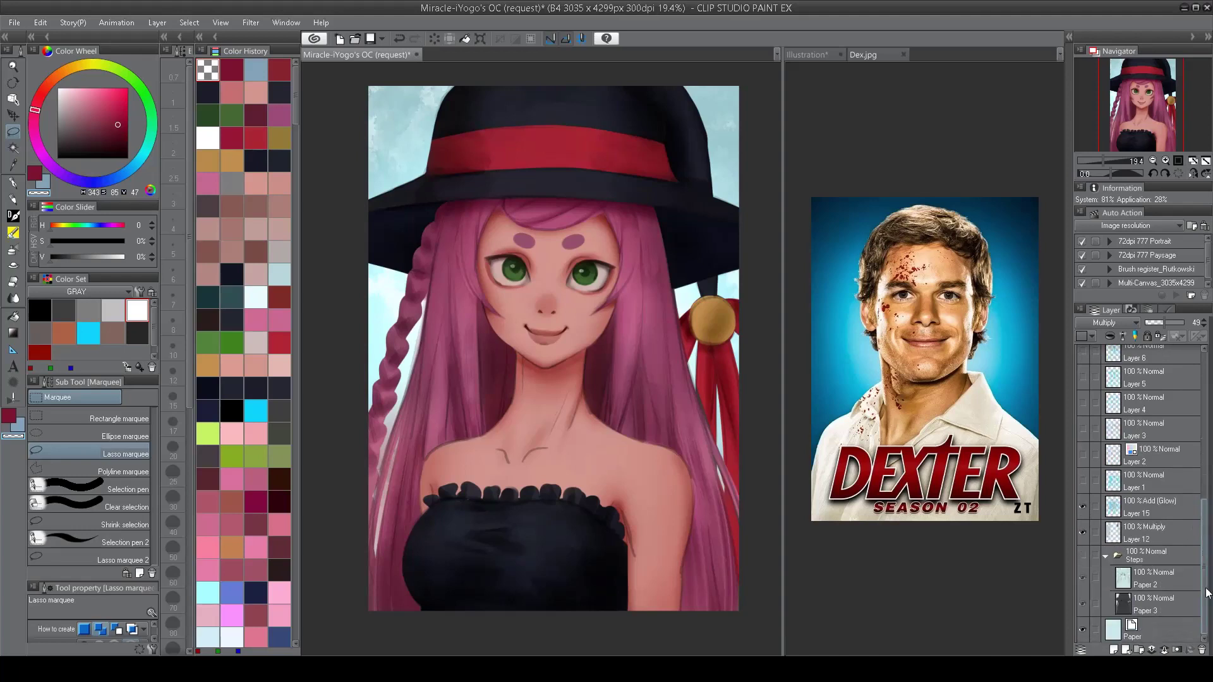
{"action": "scroll", "coordinate": [1167, 568], "scroll_direction": "up", "scroll_amount": 10}
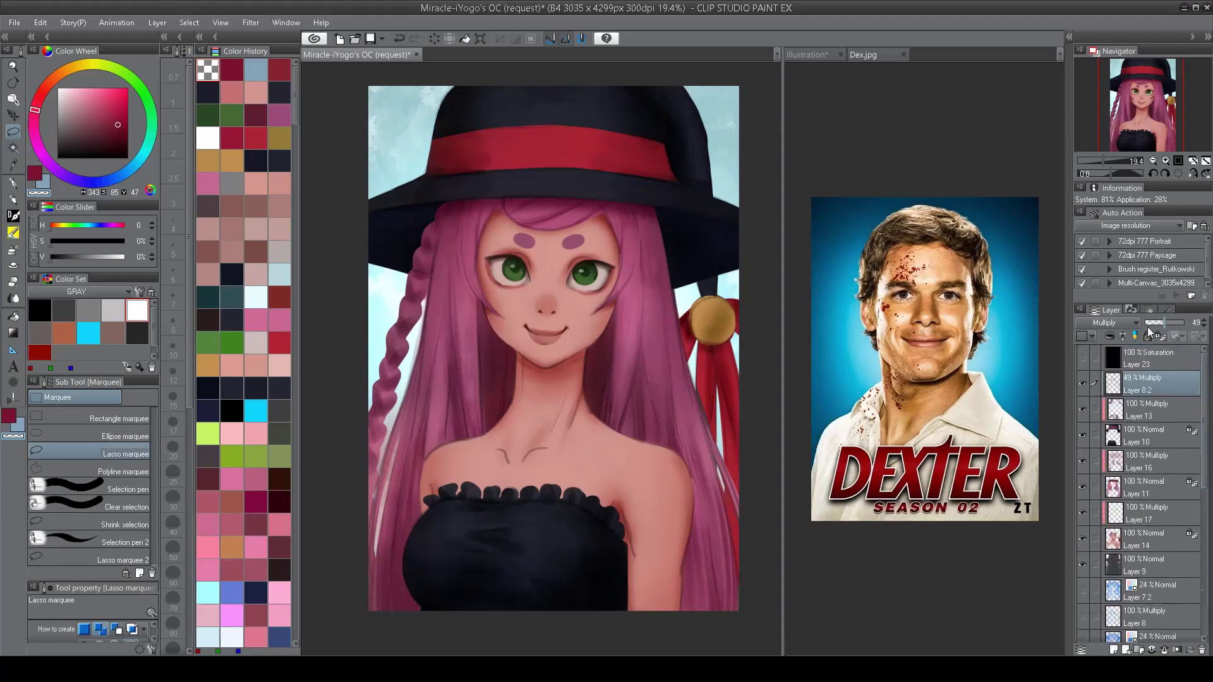
{"action": "left_click", "coordinate": [1165, 383]}
{"action": "left_click", "coordinate": [1168, 430]}
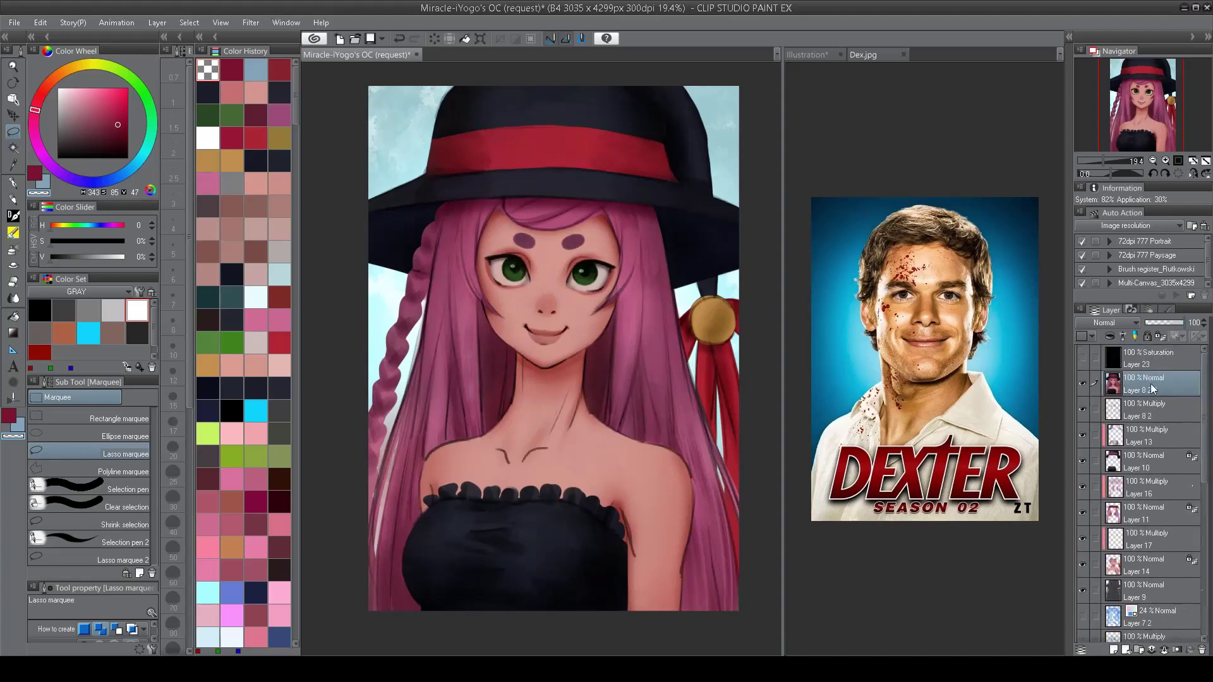
Step: File the merged copy in the Steps folder and move the Paper layer directly above that folder
{"action": "scroll", "coordinate": [1152, 568], "scroll_direction": "down", "scroll_amount": 5}
{"action": "scroll", "coordinate": [1144, 638], "scroll_direction": "down", "scroll_amount": 2}
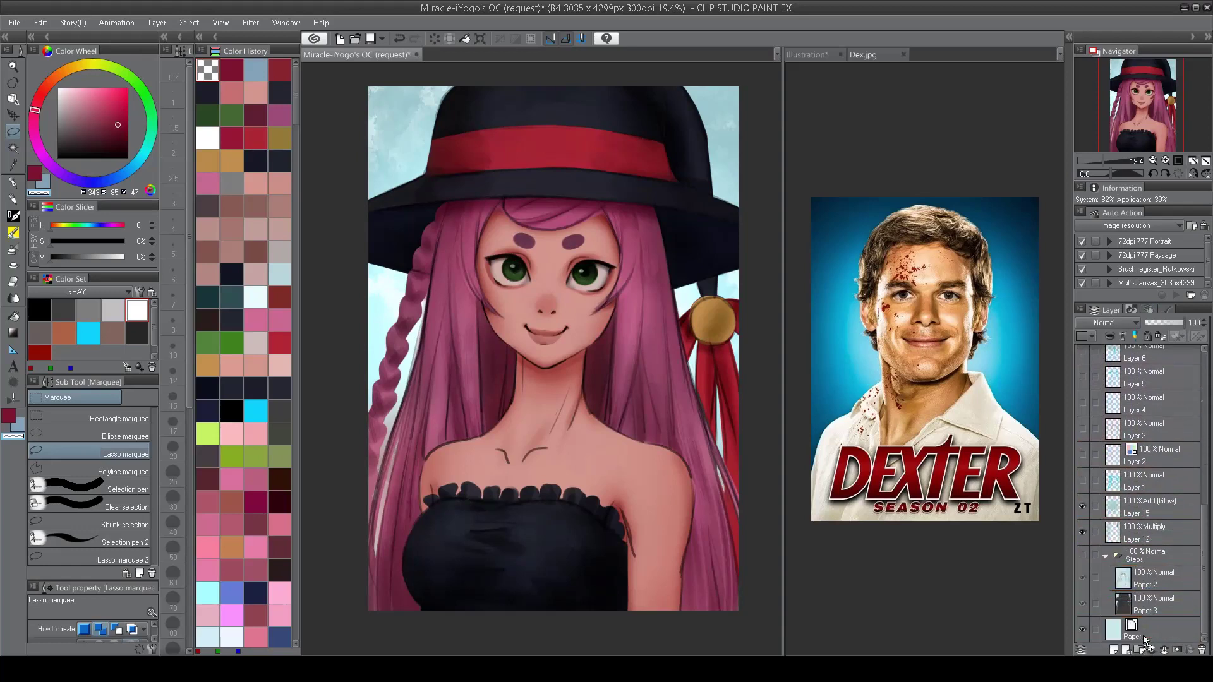
{"action": "left_click", "coordinate": [1147, 607]}
{"action": "scroll", "coordinate": [1199, 352], "scroll_direction": "up", "scroll_amount": 10}
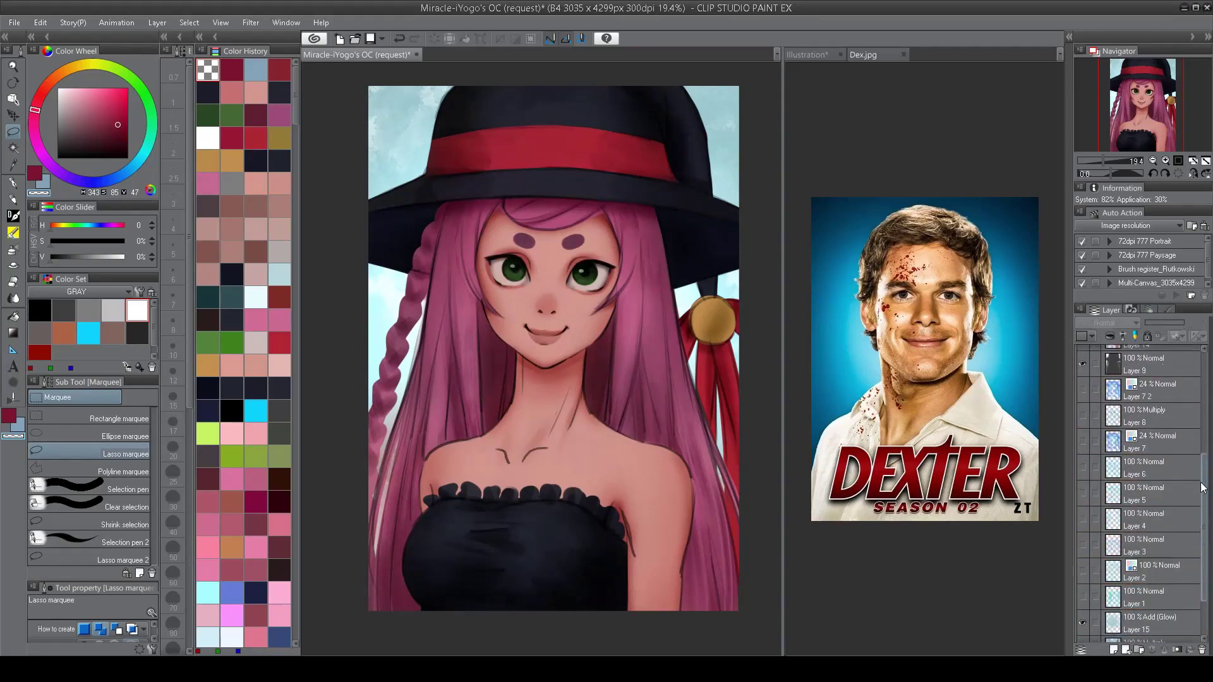
{"action": "scroll", "coordinate": [1115, 625], "scroll_direction": "down", "scroll_amount": 10}
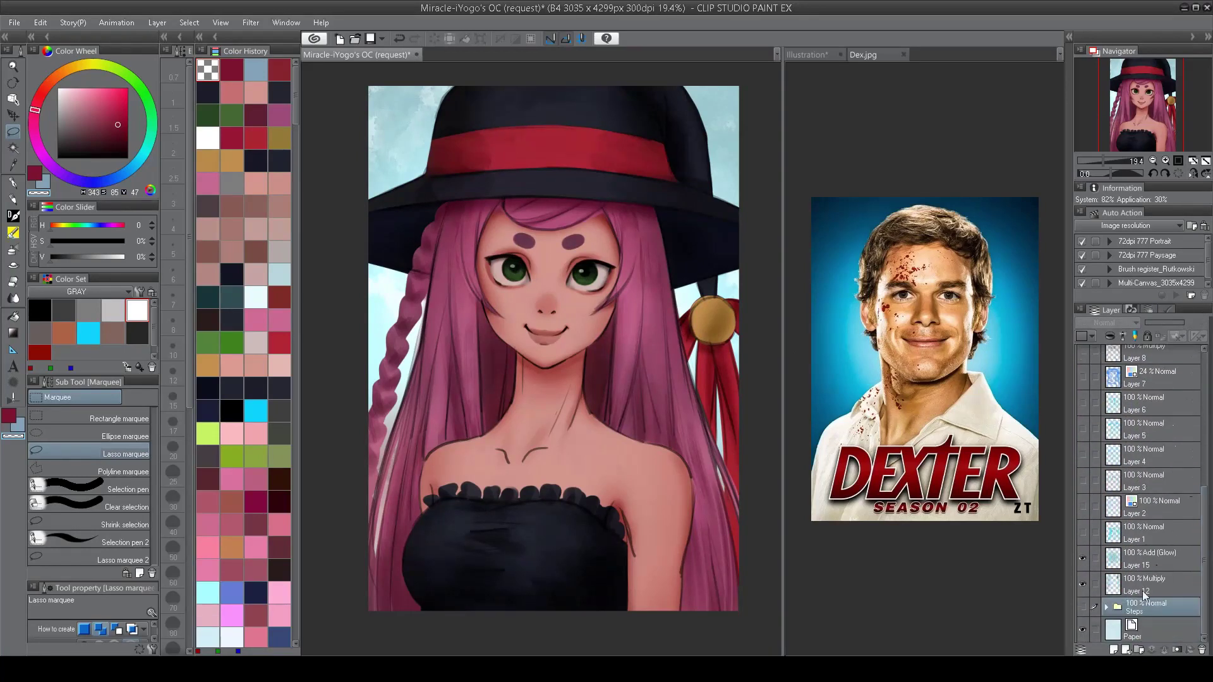
{"action": "left_click", "coordinate": [1146, 632]}
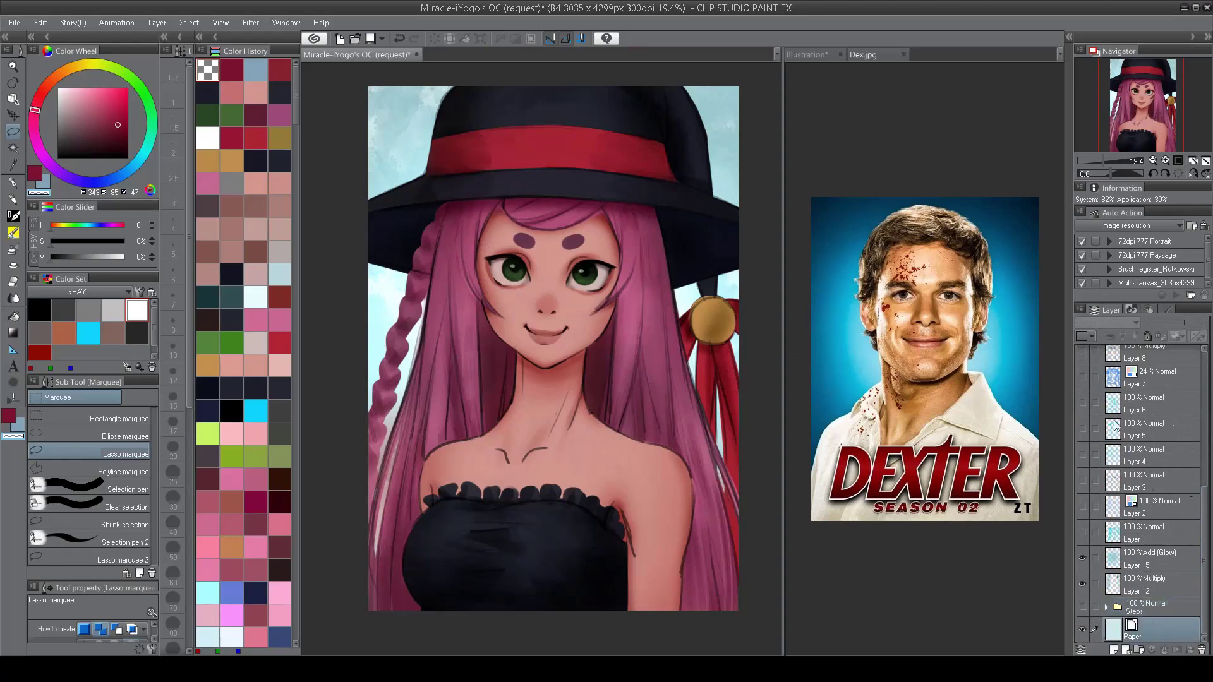
{"action": "left_click_drag", "start_coordinate": [1137, 629], "coordinate": [1091, 594]}
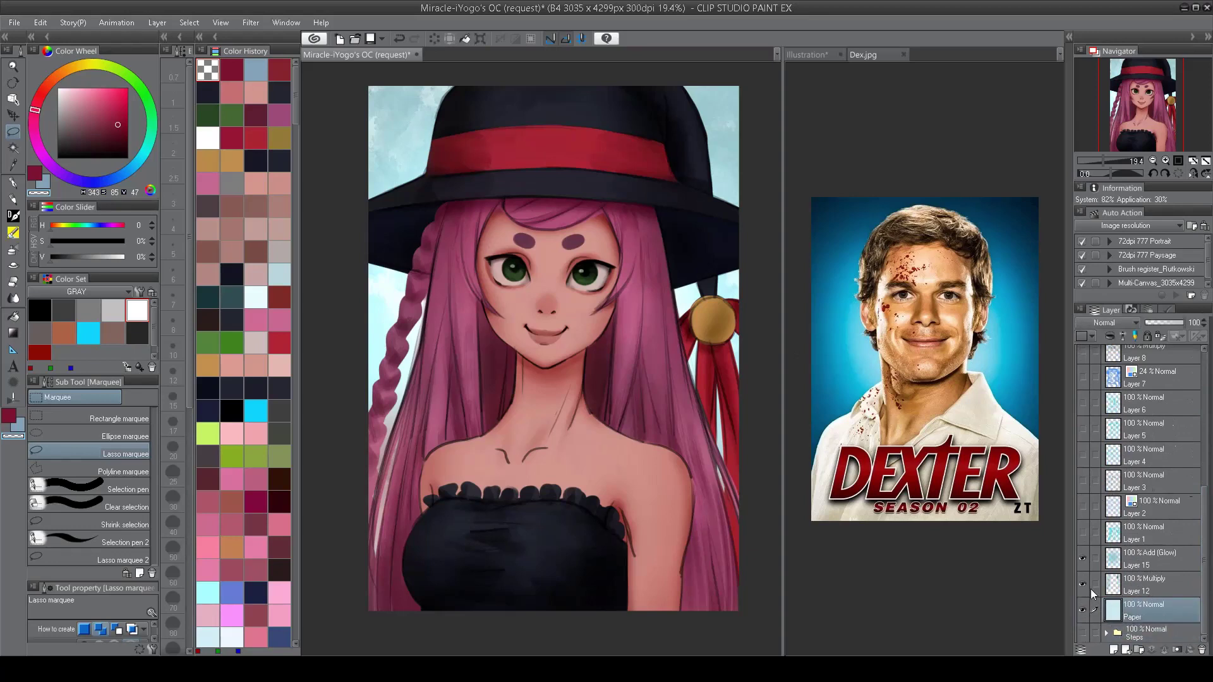
Step: Darken Layer 12 with a Tone Curve by pulling the highlight part of the RGB curve down
{"action": "left_click", "coordinate": [1145, 586]}
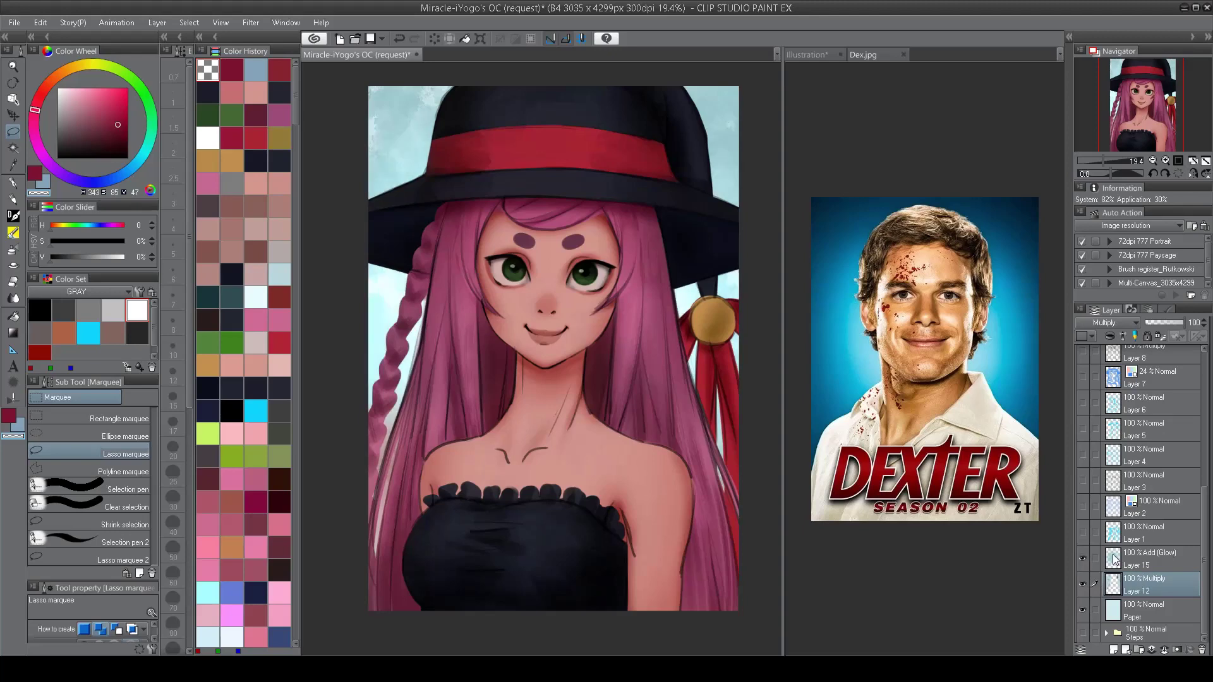
{"action": "key", "text": "ctrl+m"}
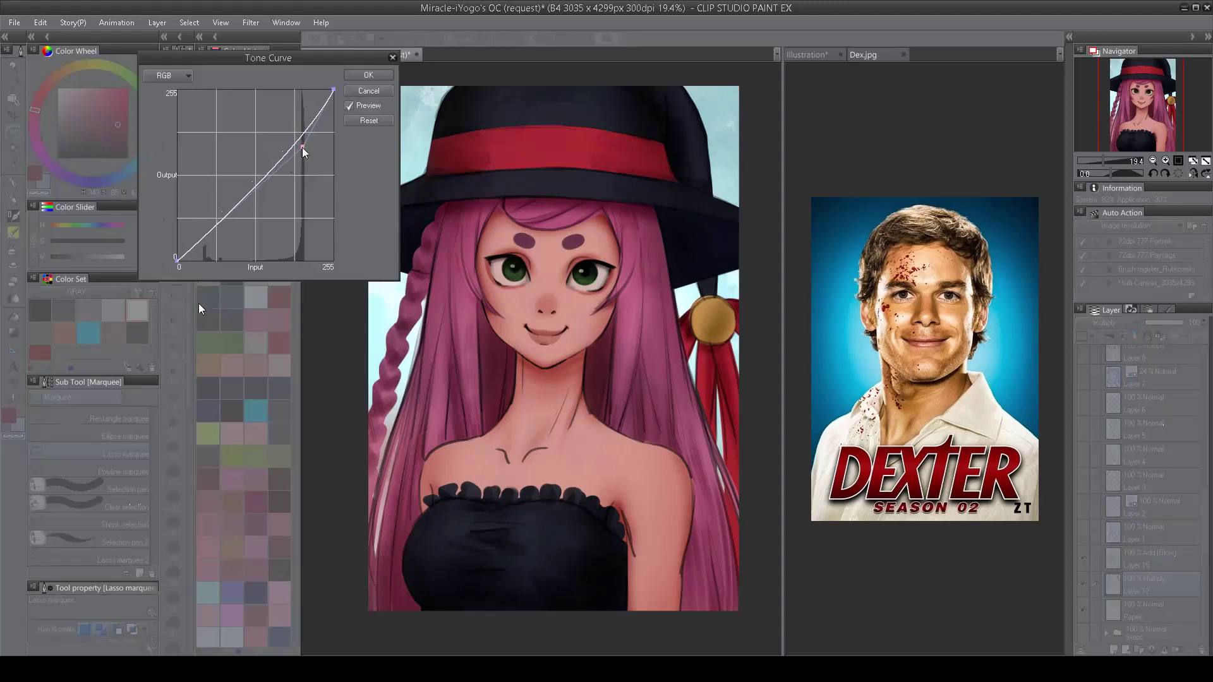
{"action": "left_click_drag", "start_coordinate": [305, 124], "coordinate": [303, 167]}
{"action": "left_click", "coordinate": [368, 74]}
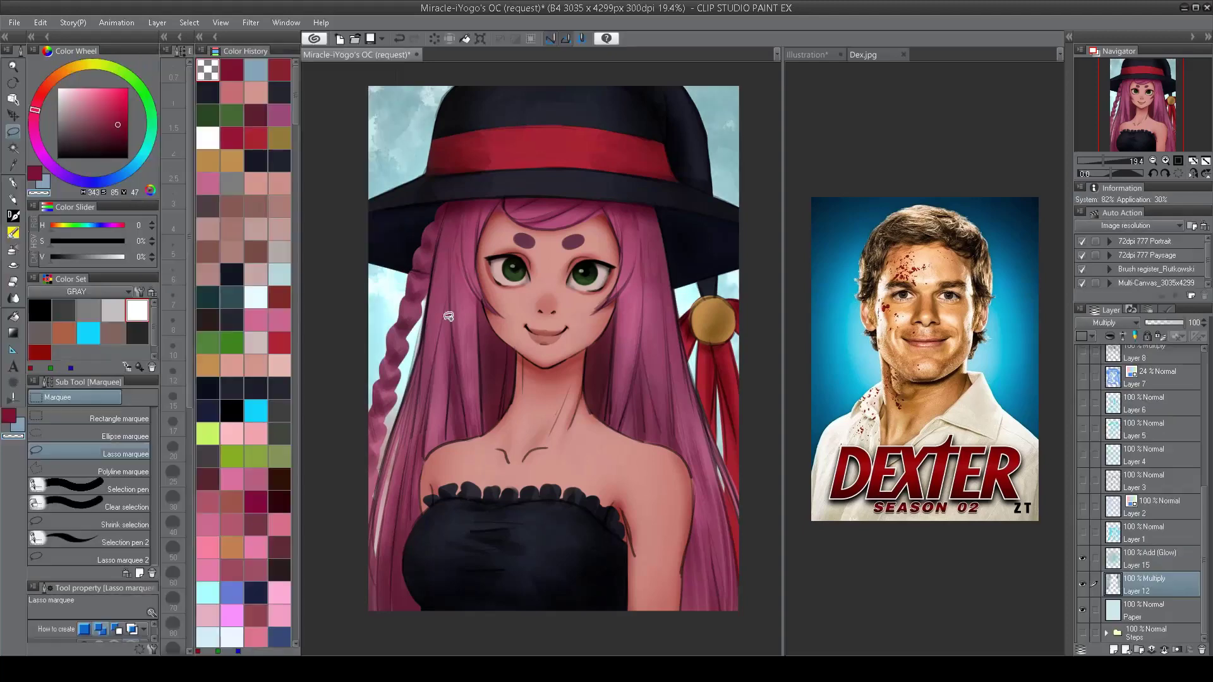
Step: Add a Multiply layer above Layer 12 filled with medium blue (H 229, S 50, V 50)
{"action": "left_click", "coordinate": [256, 593]}
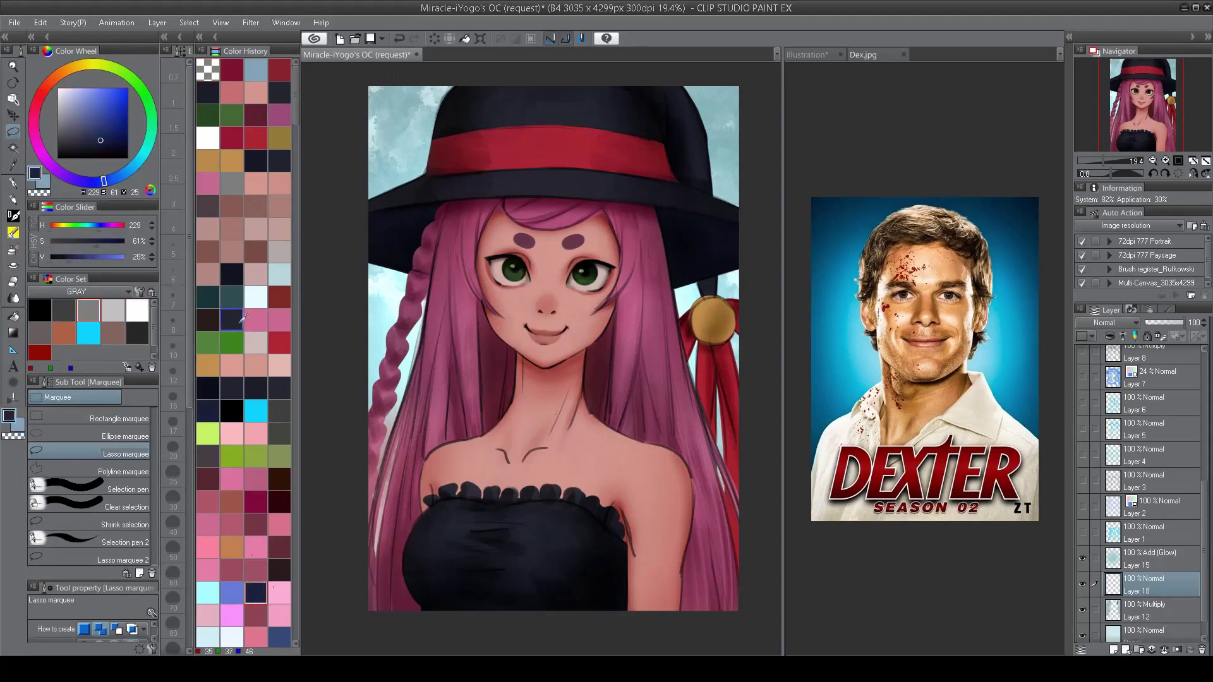
{"action": "key", "text": "alt+BackSpace"}
{"action": "scroll", "coordinate": [1110, 324], "scroll_direction": "down", "scroll_amount": 2}
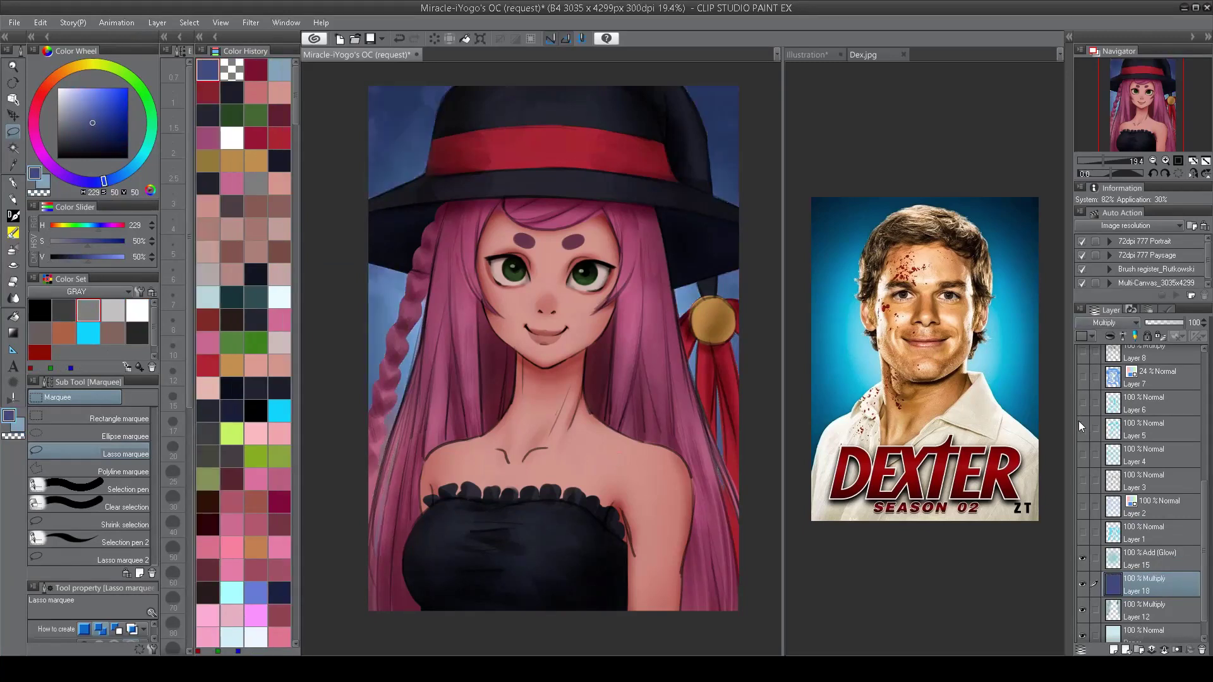
{"action": "scroll", "coordinate": [1173, 556], "scroll_direction": "down", "scroll_amount": 1}
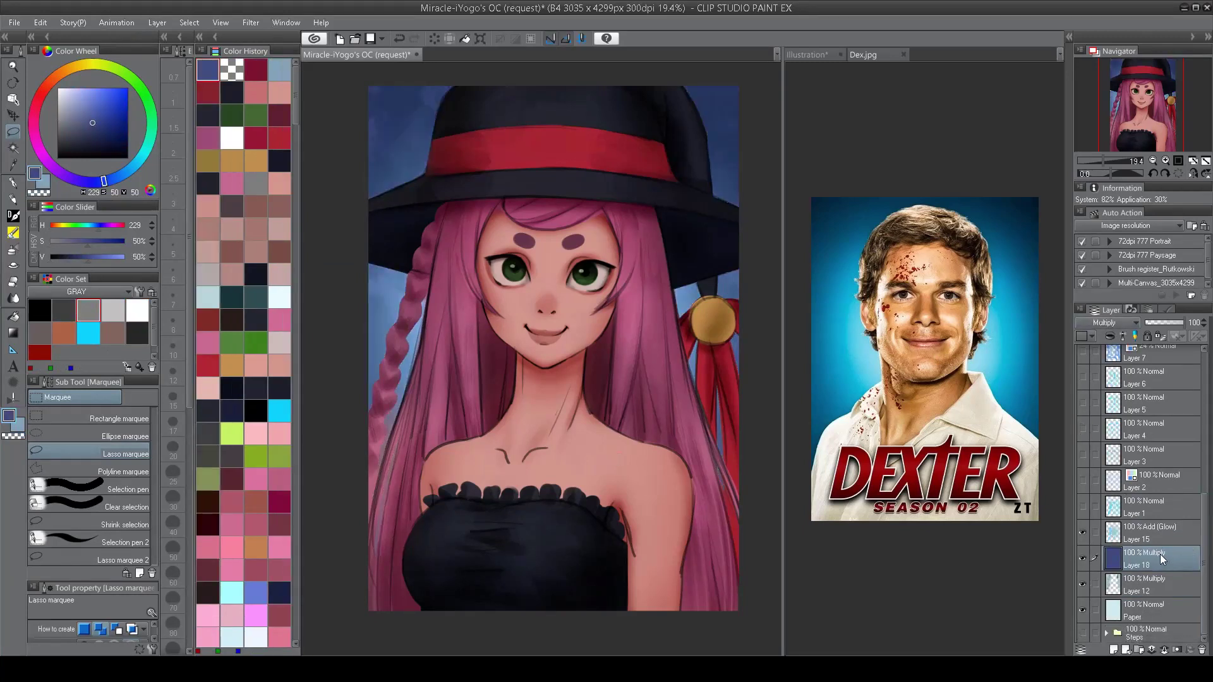
Step: Refill the blue Multiply layer with dark navy (H 229, S 67, V 28) and move it above Layer 15
{"action": "left_click_drag", "start_coordinate": [116, 105], "coordinate": [105, 139]}
{"action": "key", "text": "alt+BackSpace"}
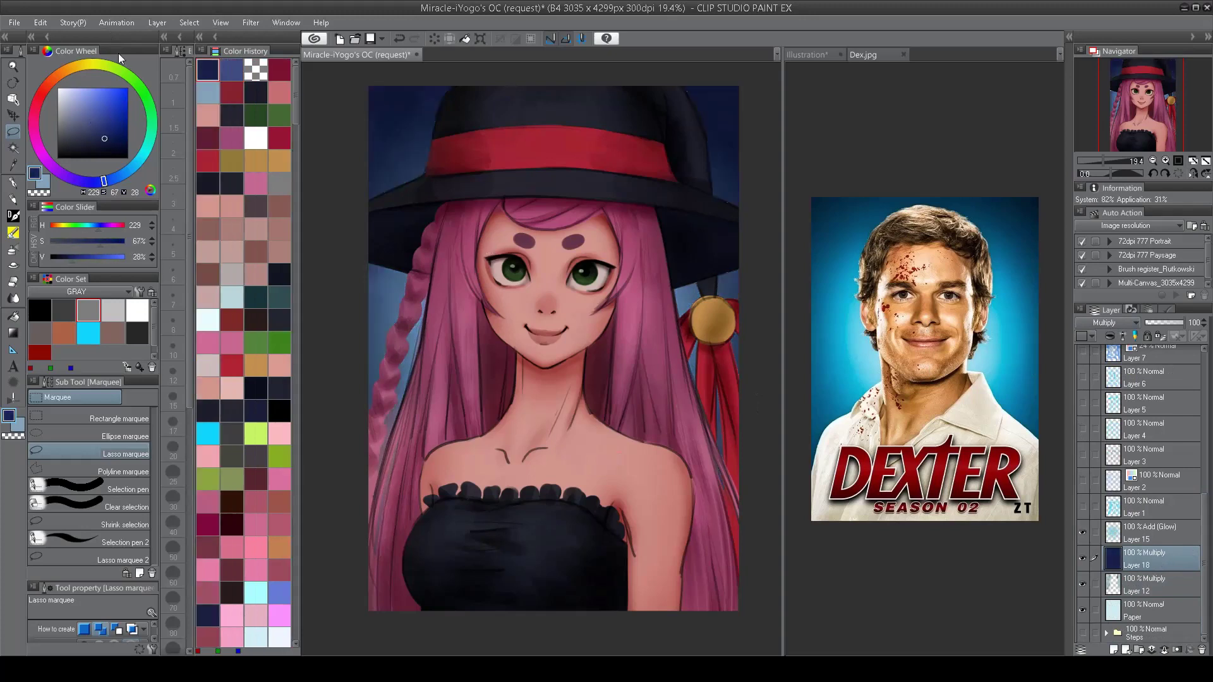
{"action": "left_click_drag", "start_coordinate": [1138, 547], "coordinate": [1139, 529]}
Step: Clear the centre of the navy layer with elliptical Gradient erase passes outward from the figure, leaving dark edges
{"action": "key", "text": "g"}
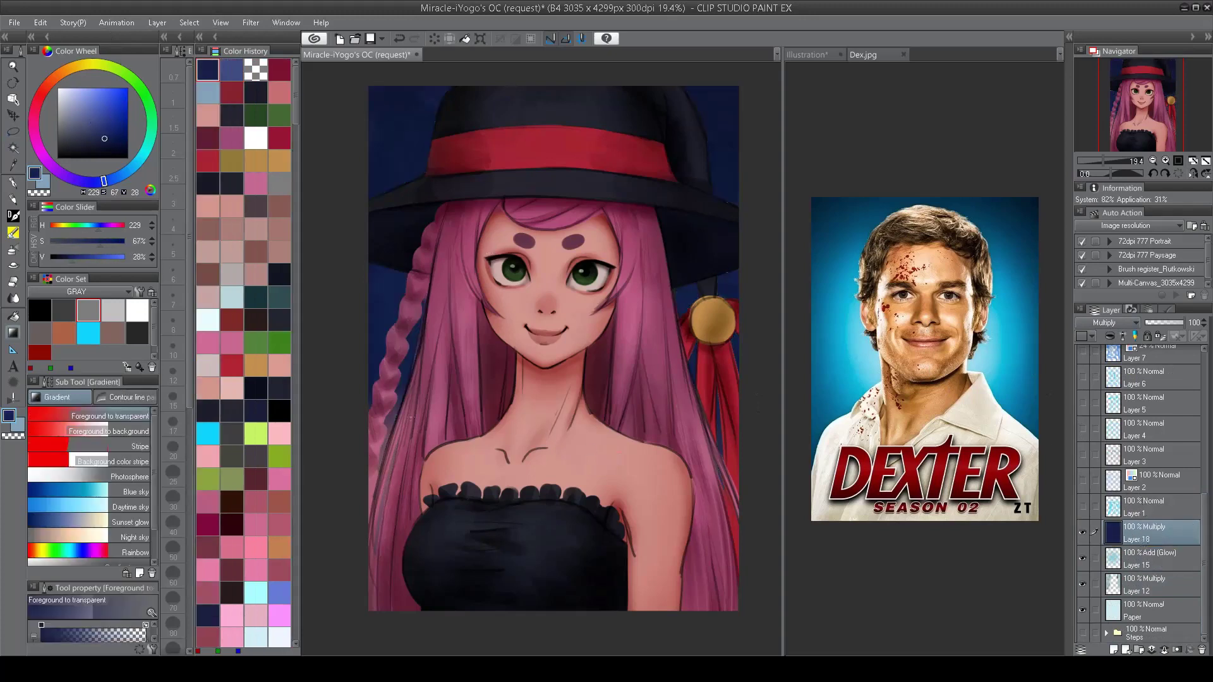
{"action": "scroll", "coordinate": [158, 481], "scroll_direction": "down", "scroll_amount": 2}
{"action": "left_click", "coordinate": [122, 534]}
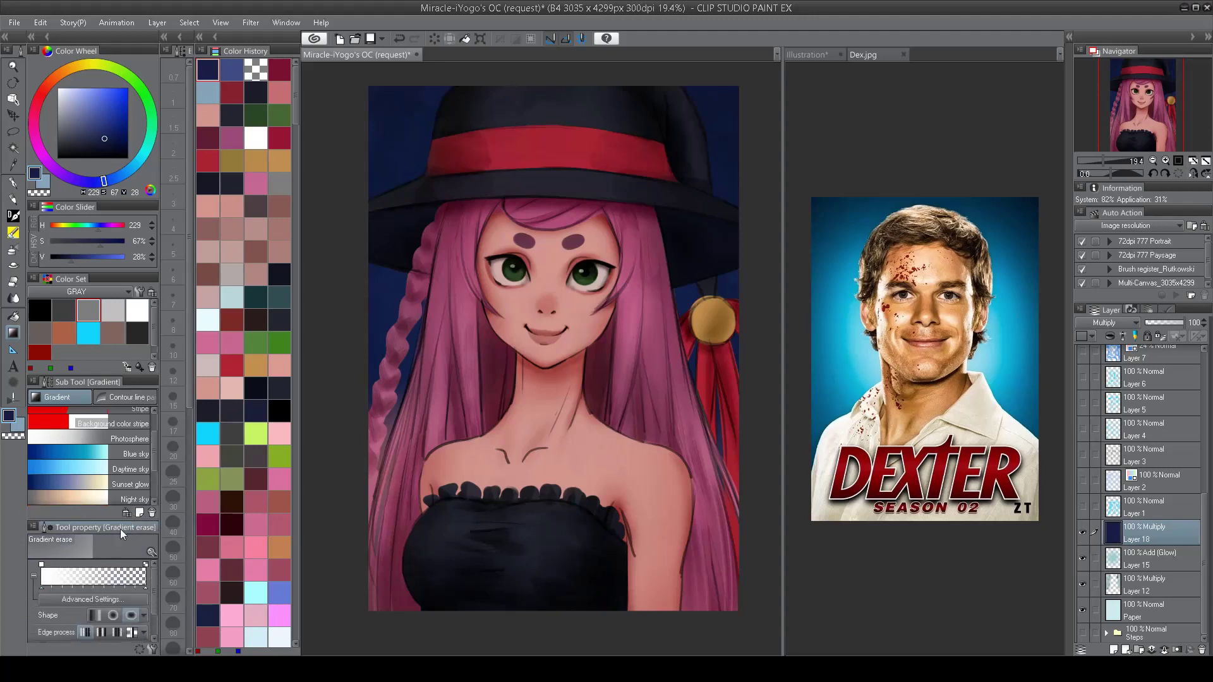
{"action": "scroll", "coordinate": [531, 371], "scroll_direction": "down", "scroll_amount": 2}
{"action": "mouse_move", "coordinate": [531, 371]}
{"action": "left_mouse_down"}
{"action": "mouse_move", "coordinate": [556, 523]}
{"action": "mouse_move", "coordinate": [624, 529]}
{"action": "mouse_move", "coordinate": [669, 568]}
{"action": "mouse_move", "coordinate": [669, 540]}
{"action": "left_mouse_up"}
{"action": "mouse_move", "coordinate": [531, 370]}
{"action": "left_mouse_down"}
{"action": "mouse_move", "coordinate": [541, 473]}
{"action": "mouse_move", "coordinate": [609, 528]}
{"action": "mouse_move", "coordinate": [640, 583]}
{"action": "left_mouse_up"}
{"action": "mouse_move", "coordinate": [534, 370]}
{"action": "left_mouse_down"}
{"action": "mouse_move", "coordinate": [609, 486]}
{"action": "mouse_move", "coordinate": [701, 575]}
{"action": "mouse_move", "coordinate": [725, 619]}
{"action": "left_mouse_up"}
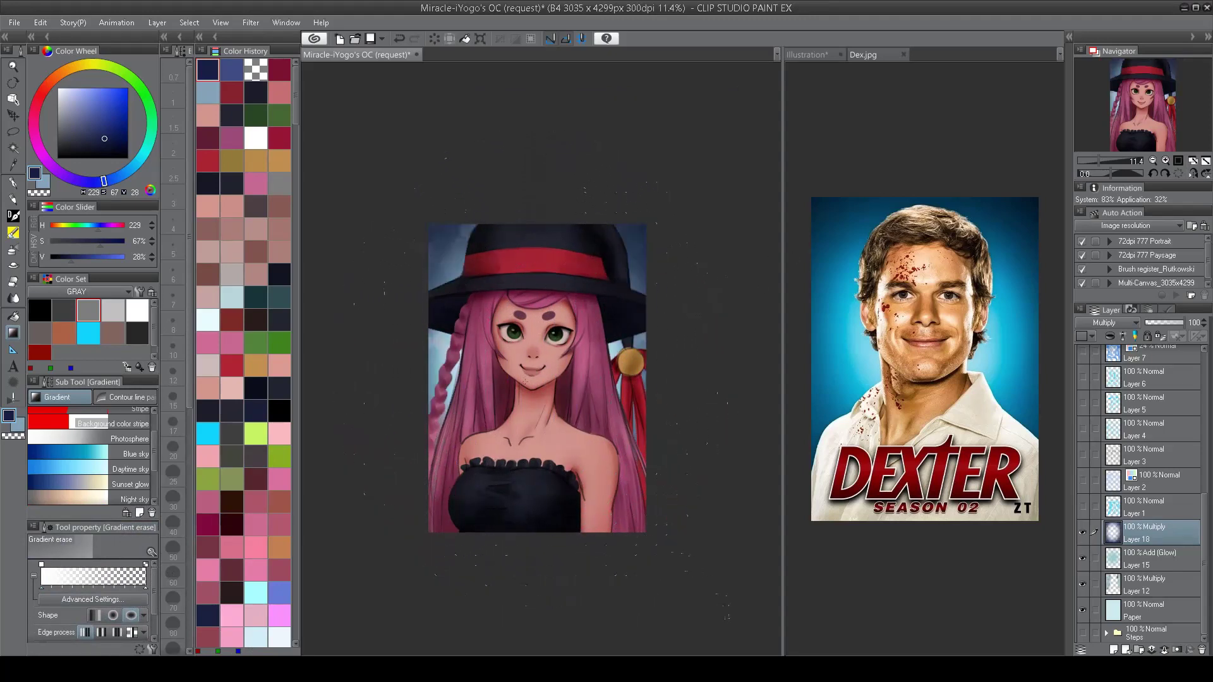
Step: Change the navy vignette layer's blending mode to Color burn
{"action": "left_click", "coordinate": [1105, 323]}
{"action": "left_click", "coordinate": [1097, 370]}
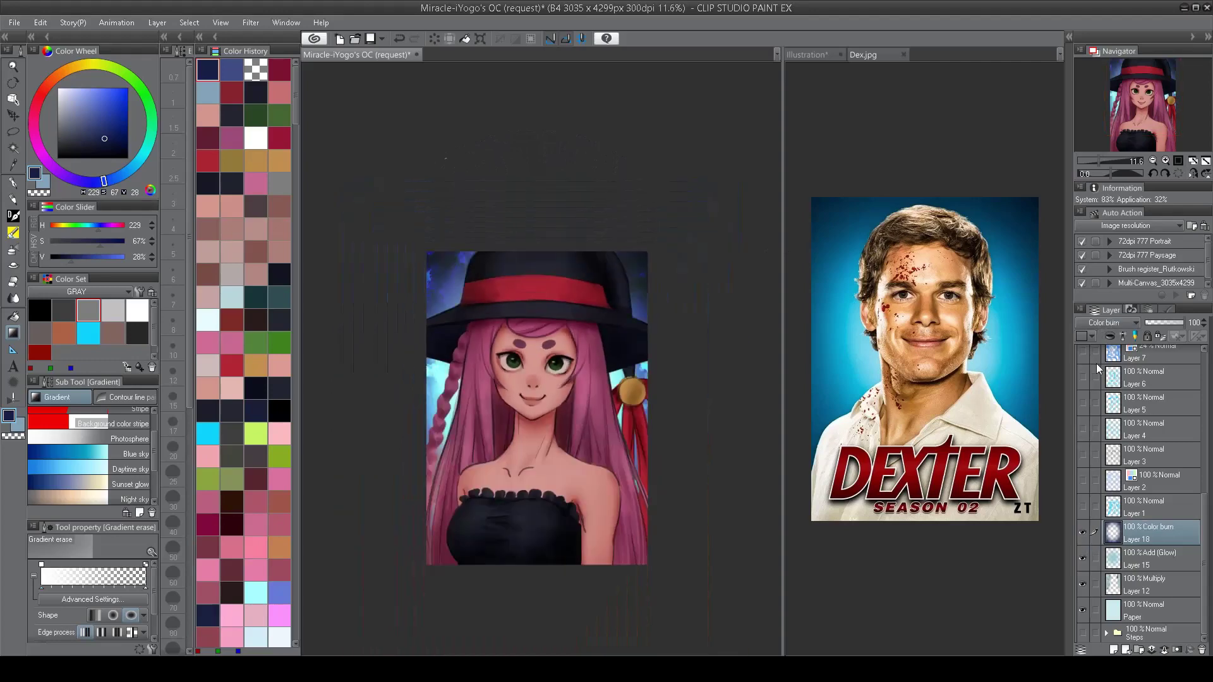
{"action": "scroll", "coordinate": [664, 385], "scroll_direction": "up", "scroll_amount": 2}
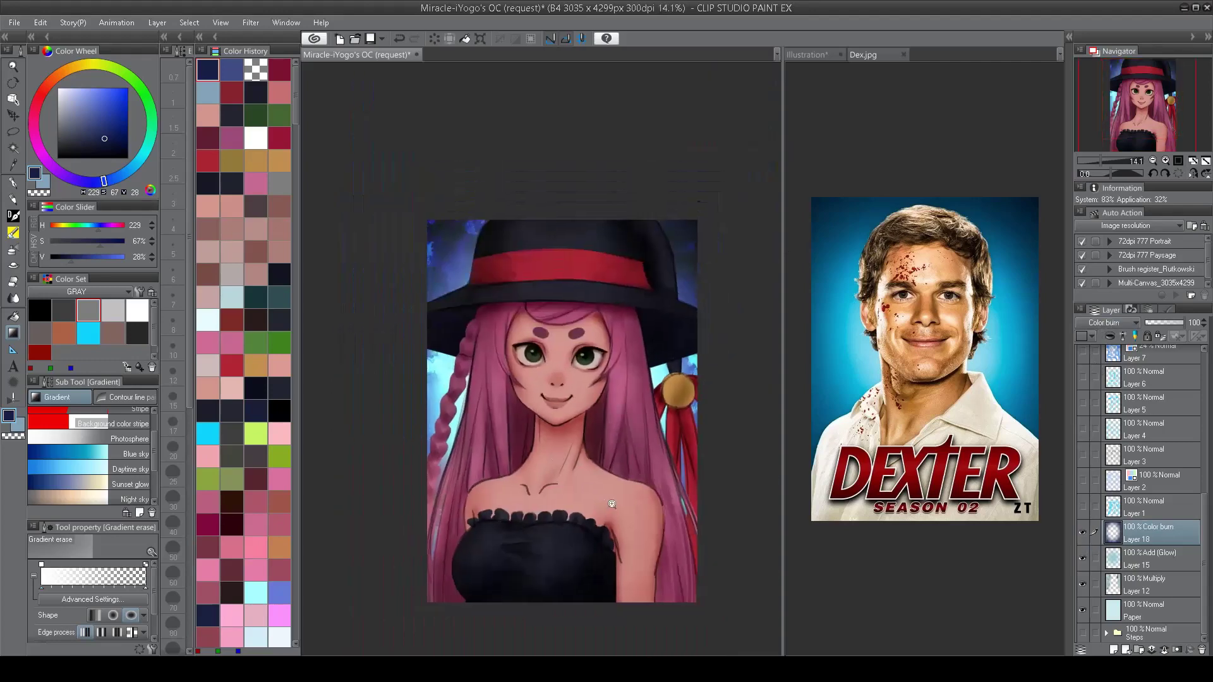
Step: Compare the painting with and without the Layer 8 2 line art, in both normal and mirrored views
{"action": "scroll", "coordinate": [1112, 411], "scroll_direction": "up", "scroll_amount": 5}
{"action": "left_click", "coordinate": [1084, 384]}
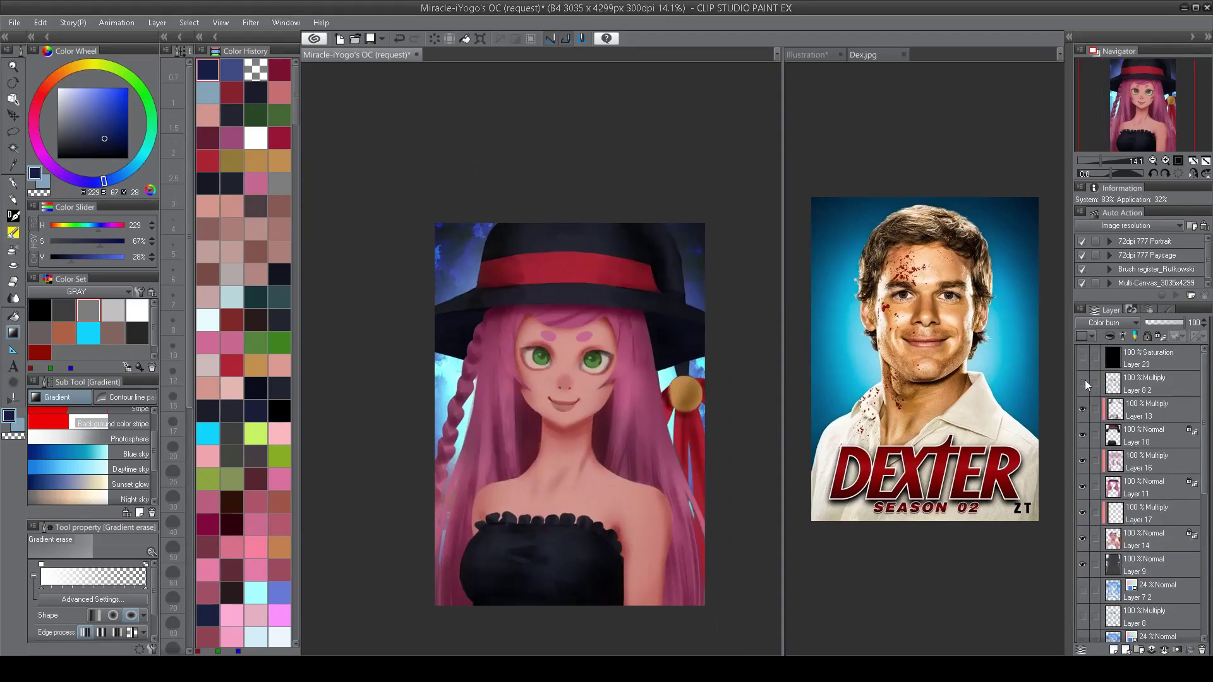
{"action": "left_click", "coordinate": [1084, 384]}
{"action": "key", "text": "h"}
{"action": "scroll", "coordinate": [634, 449], "scroll_direction": "up", "scroll_amount": 1}
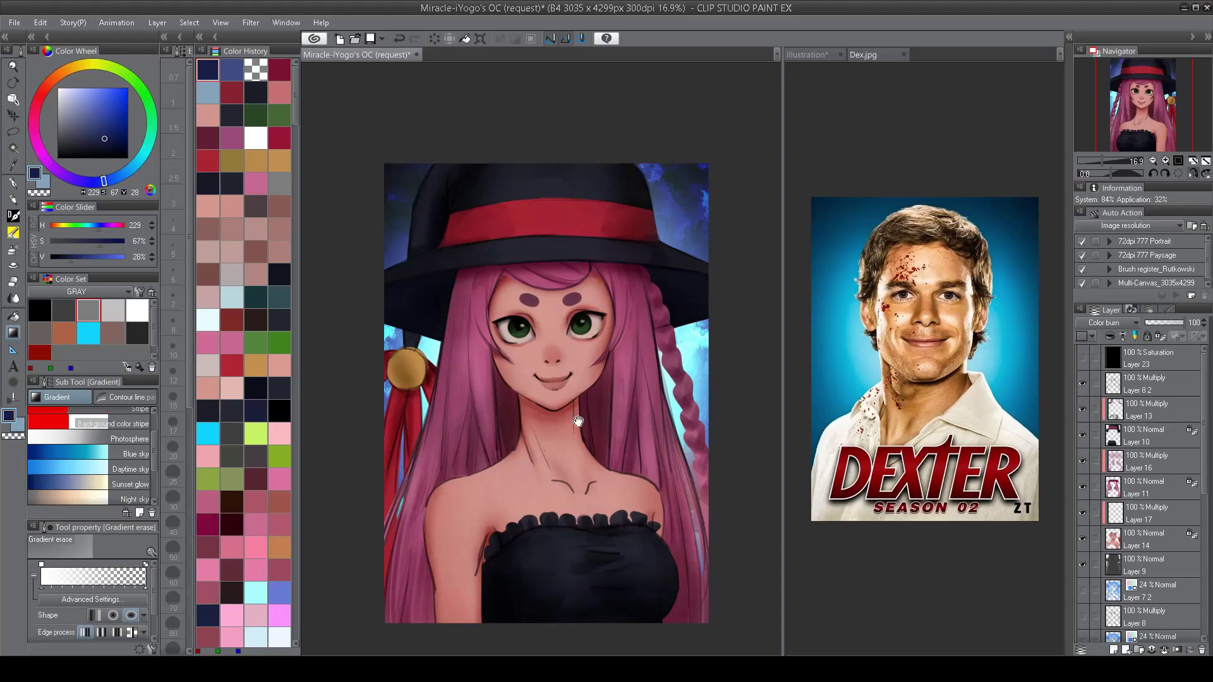
{"action": "scroll", "coordinate": [533, 367], "scroll_direction": "up", "scroll_amount": 1}
{"action": "left_click", "coordinate": [1079, 382]}
{"action": "left_click", "coordinate": [1077, 382]}
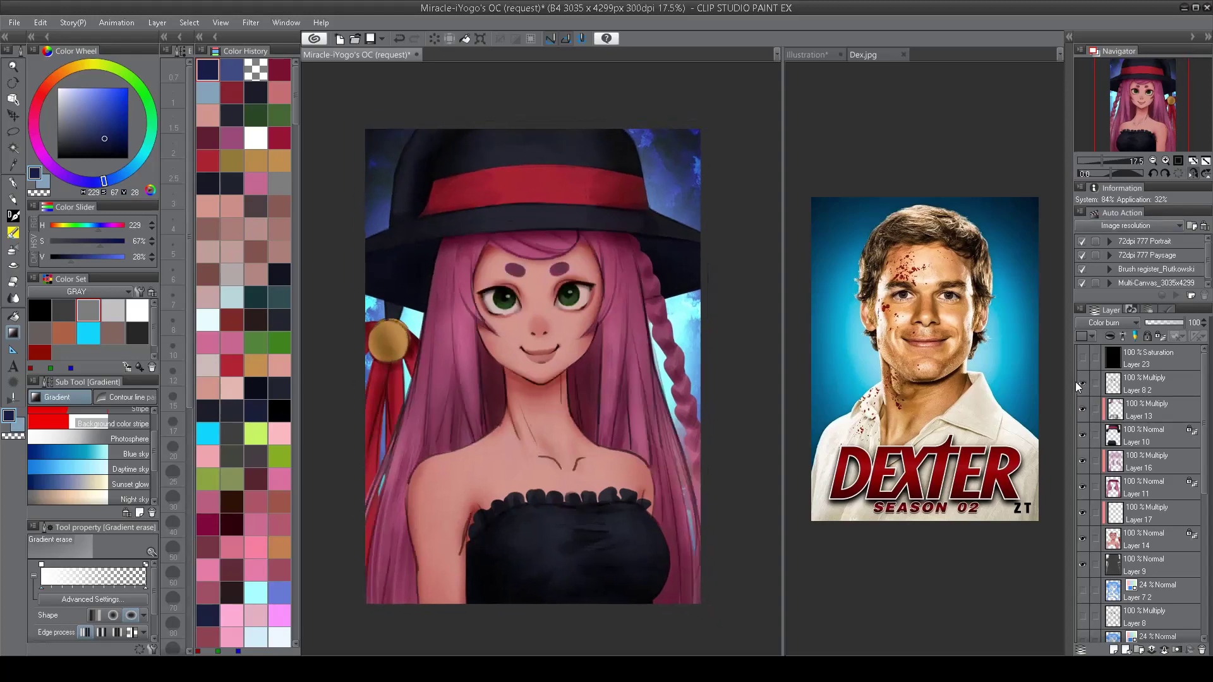
{"action": "key", "text": "h"}
{"action": "scroll", "coordinate": [582, 350], "scroll_direction": "up", "scroll_amount": 2}
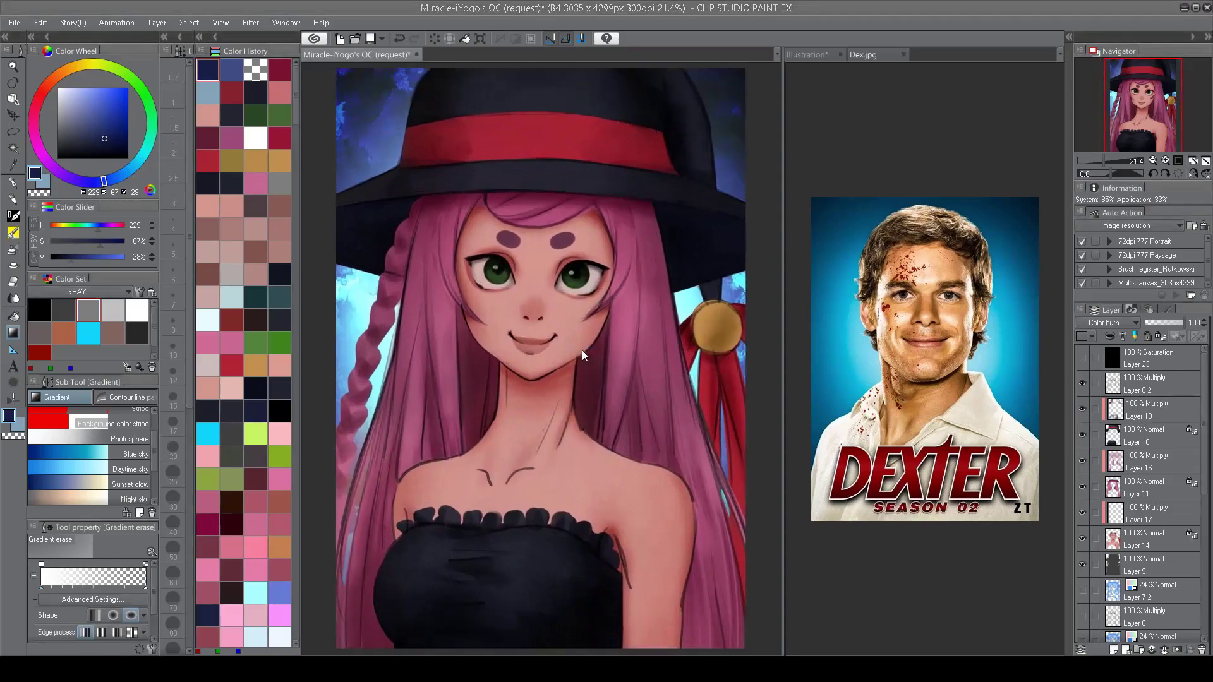
Step: Save the document, compare the line art on and off, and reduce Layer 8 2's opacity to 33%
{"action": "key", "text": "ctrl+s"}
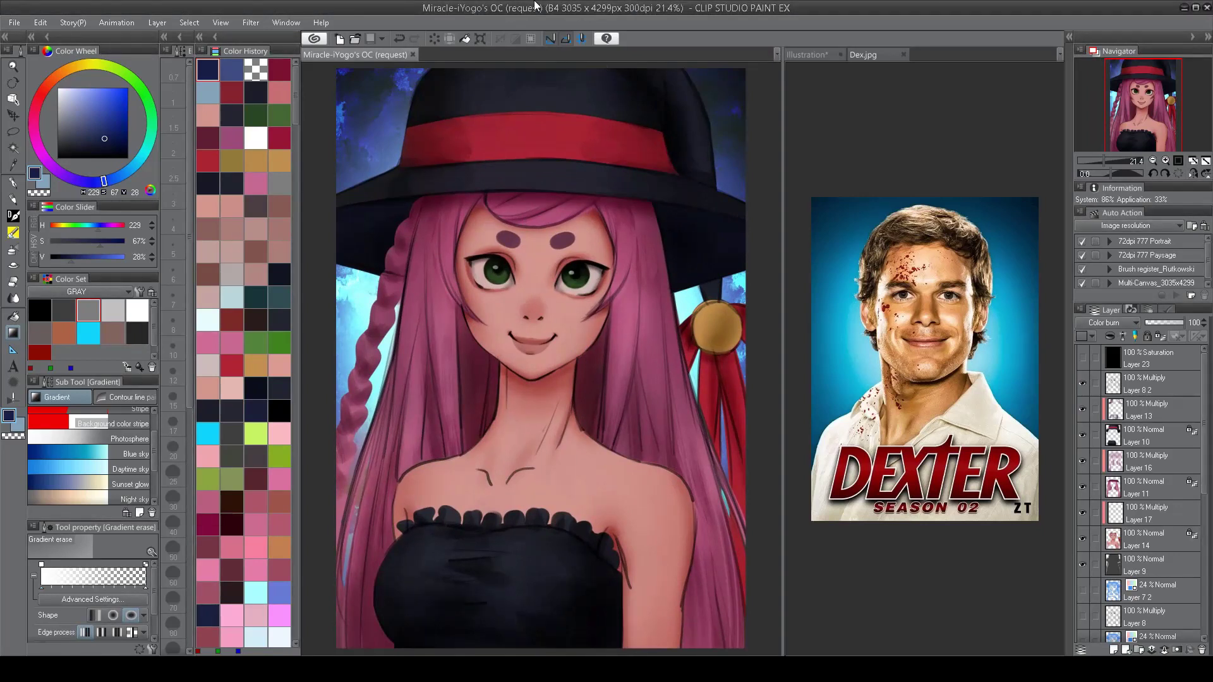
{"action": "left_click", "coordinate": [1081, 383]}
{"action": "left_click", "coordinate": [1081, 383]}
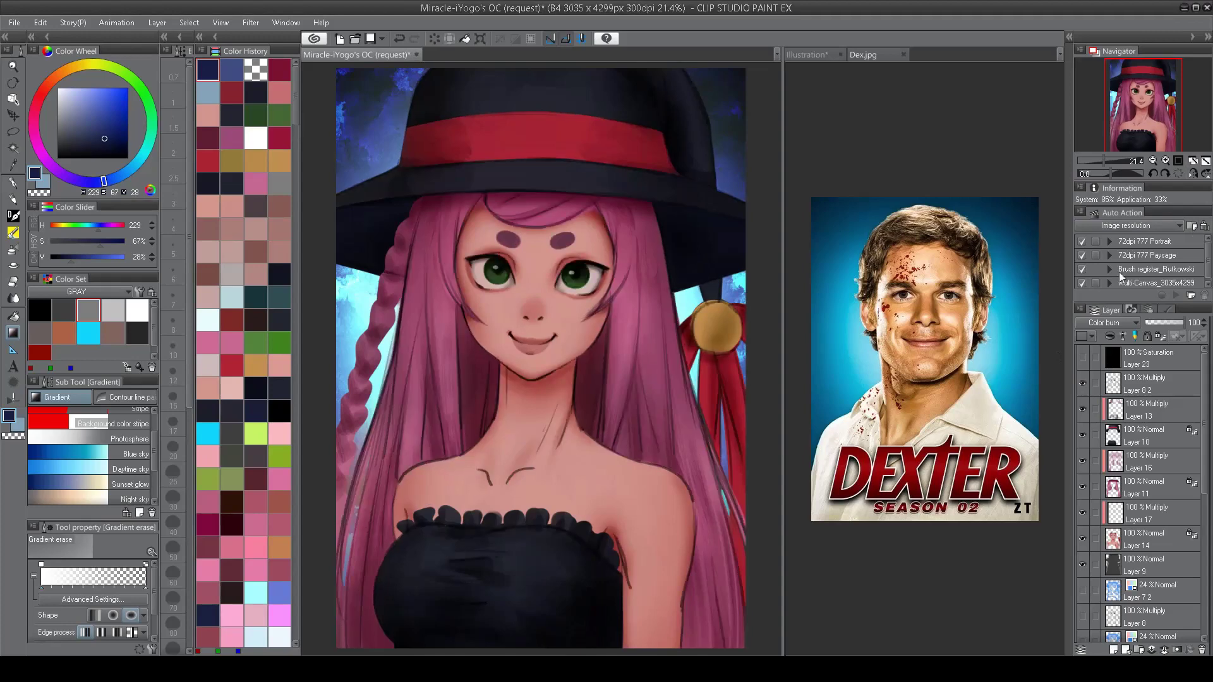
{"action": "left_click", "coordinate": [1141, 386]}
{"action": "left_click", "coordinate": [1158, 322]}
{"action": "left_click_drag", "start_coordinate": [538, 303], "coordinate": [566, 342]}
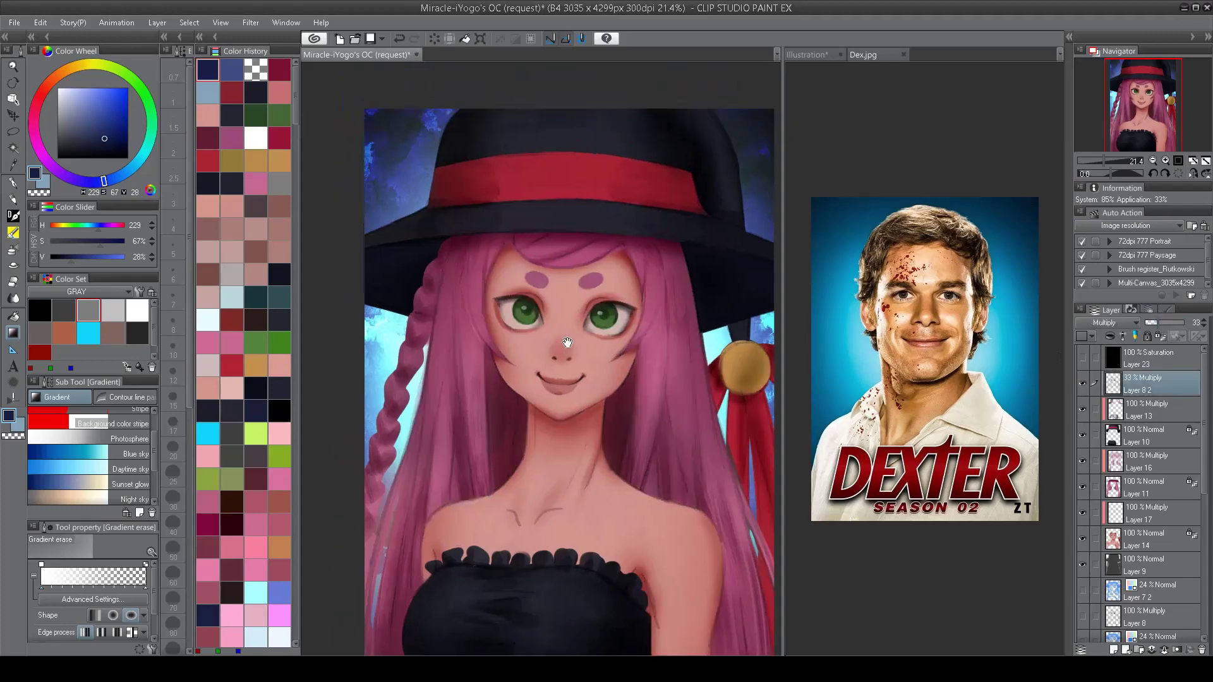
Step: Choose the IK 3b brush for detailing the face, sample a dark lash colour, and reduce the brush size to about 65
{"action": "scroll", "coordinate": [566, 342], "scroll_direction": "up", "scroll_amount": 3}
{"action": "key", "text": "b"}
{"action": "left_click_drag", "start_coordinate": [145, 520], "coordinate": [146, 571]}
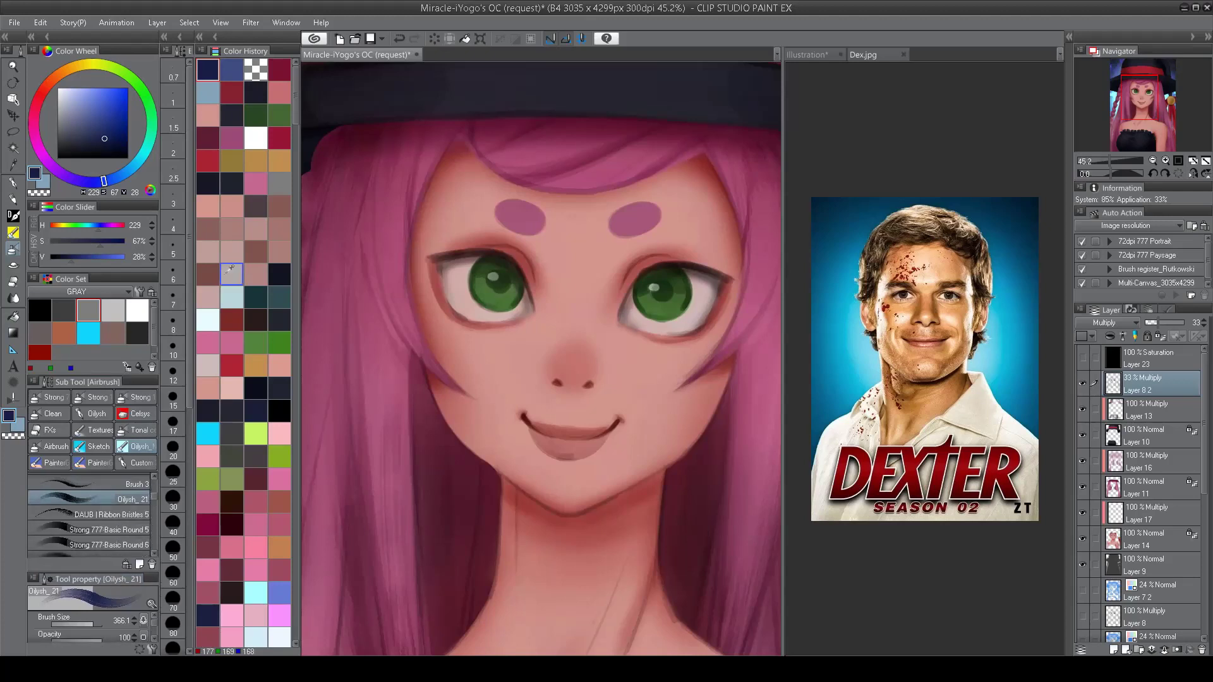
{"action": "scroll", "coordinate": [151, 484], "scroll_direction": "up", "scroll_amount": 2}
{"action": "left_click", "coordinate": [114, 483]}
{"action": "left_click", "coordinate": [471, 259], "text": "alt"}
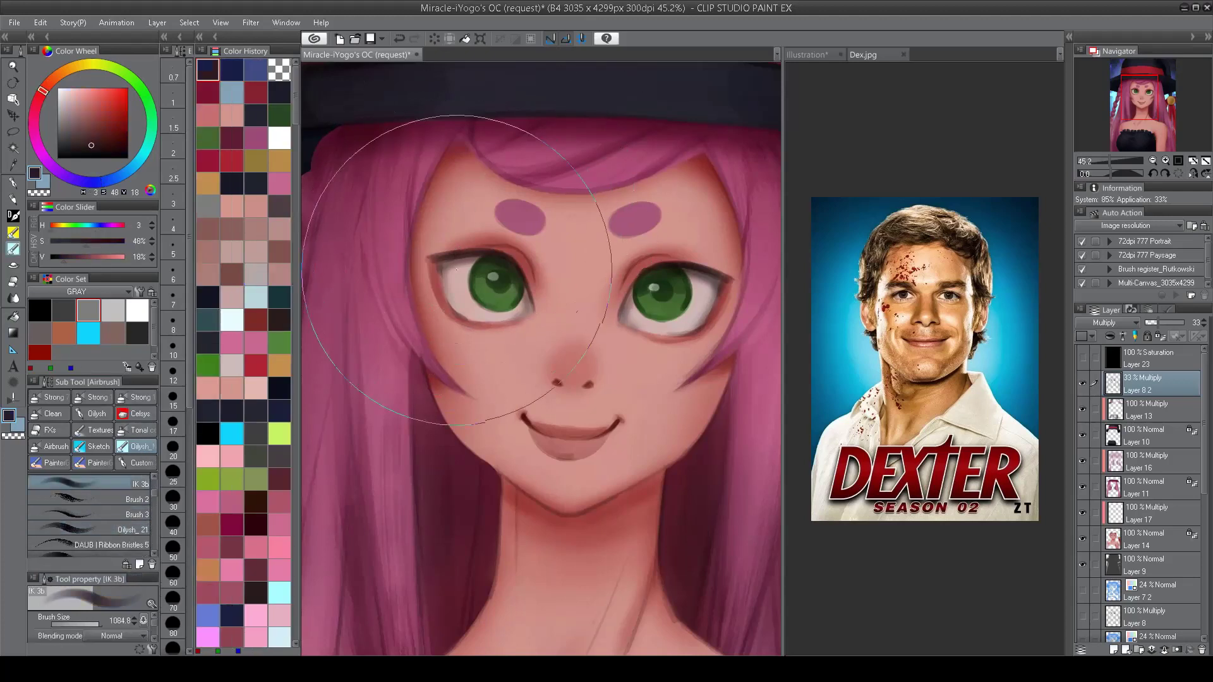
{"action": "left_click_drag", "start_coordinate": [489, 252], "coordinate": [470, 253]}
Step: On Layer 17, darken the upper lash line of the eye beside the braid with sampled reddish brown (H 4, S 53, V 36)
{"action": "left_click", "coordinate": [1162, 410]}
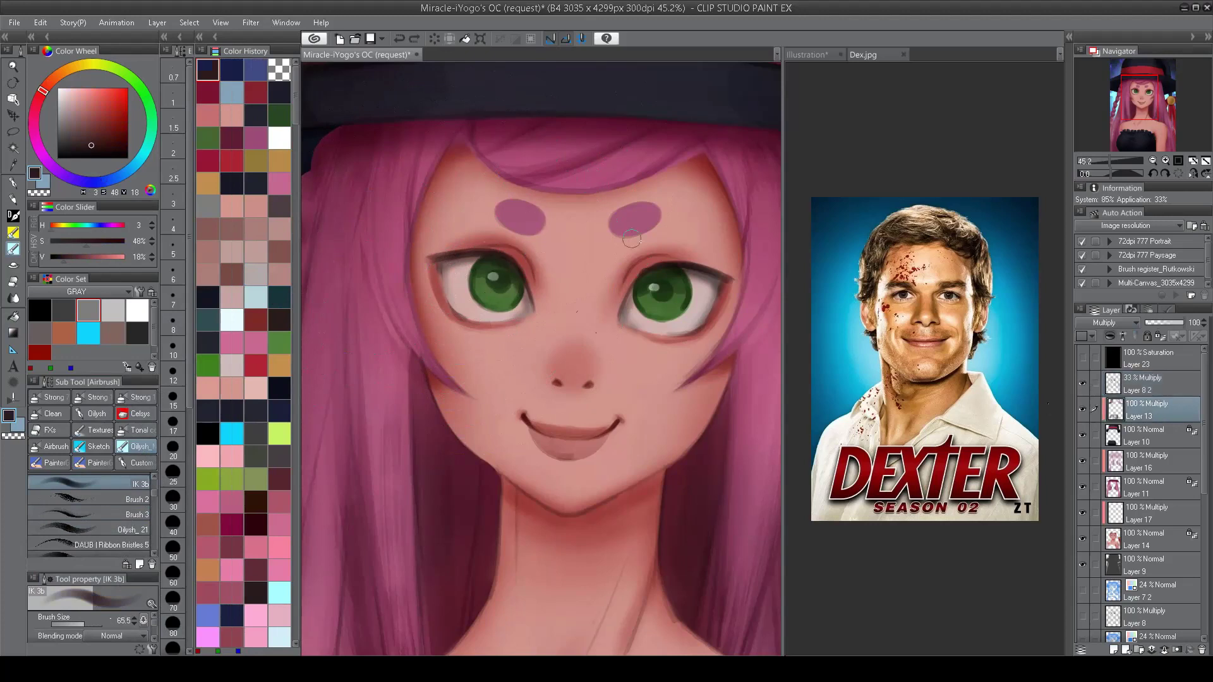
{"action": "left_click", "coordinate": [1140, 519]}
{"action": "left_click", "coordinate": [466, 246], "text": "alt"}
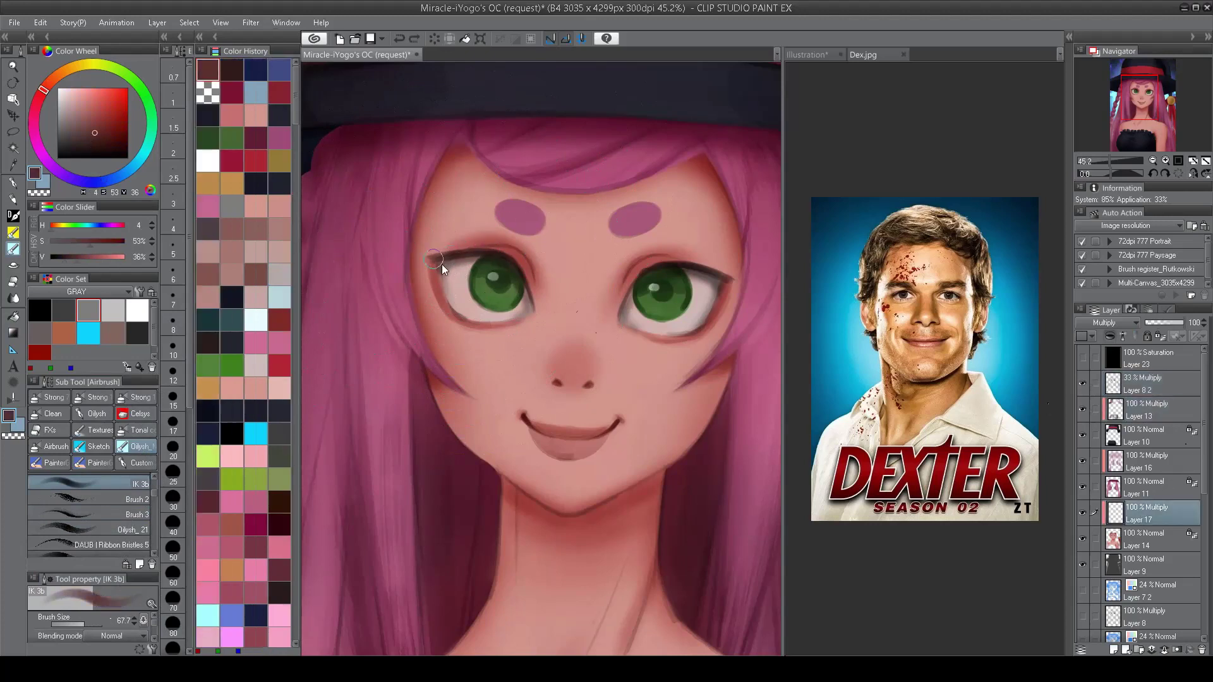
{"action": "left_click_drag", "start_coordinate": [442, 262], "coordinate": [518, 253]}
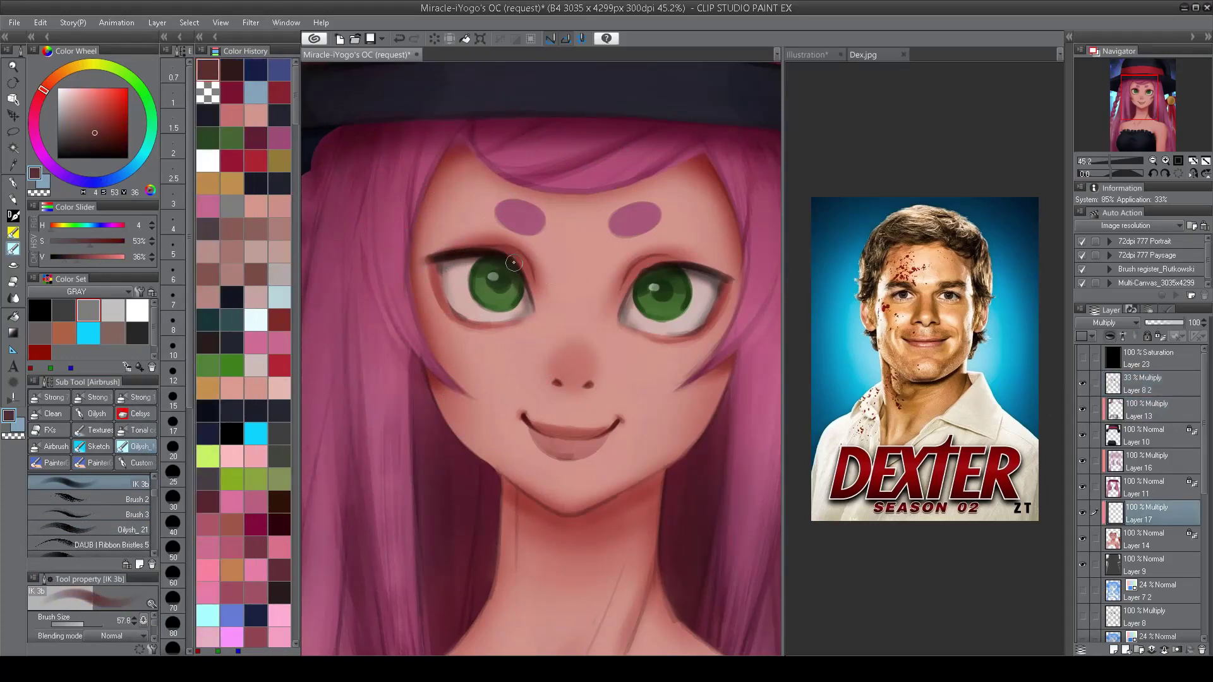
Step: On Layer 17, darken the upper and lower lash lines of the eye opposite the braid, softening the lower edge with transparent colour
{"action": "key", "text": "bracketleft"}
{"action": "mouse_move", "coordinate": [644, 276]}
{"action": "left_mouse_down"}
{"action": "mouse_move", "coordinate": [713, 270]}
{"action": "mouse_move", "coordinate": [685, 265]}
{"action": "mouse_move", "coordinate": [727, 279]}
{"action": "left_mouse_up"}
{"action": "key", "text": "bracketleft"}
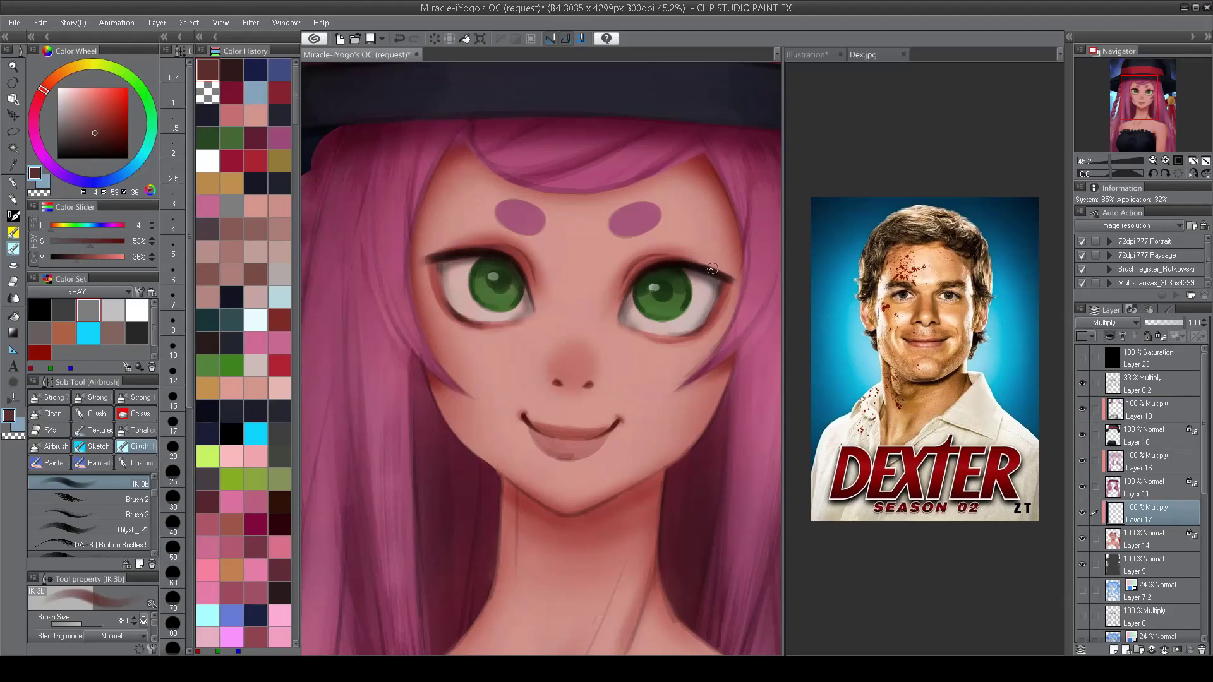
{"action": "mouse_move", "coordinate": [657, 335]}
{"action": "left_mouse_down"}
{"action": "mouse_move", "coordinate": [701, 327]}
{"action": "mouse_move", "coordinate": [676, 332]}
{"action": "left_mouse_up"}
{"action": "key", "text": "c"}
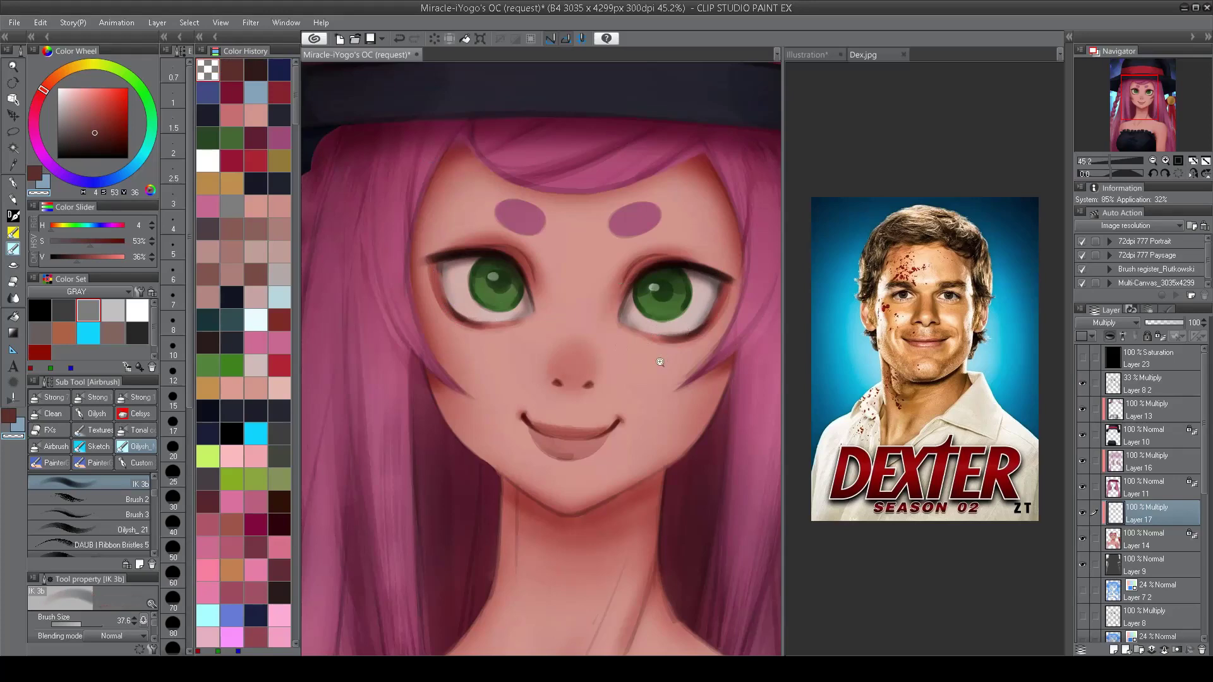
{"action": "key", "text": "ctrl+0"}
{"action": "scroll", "coordinate": [543, 354], "scroll_direction": "up", "scroll_amount": 3}
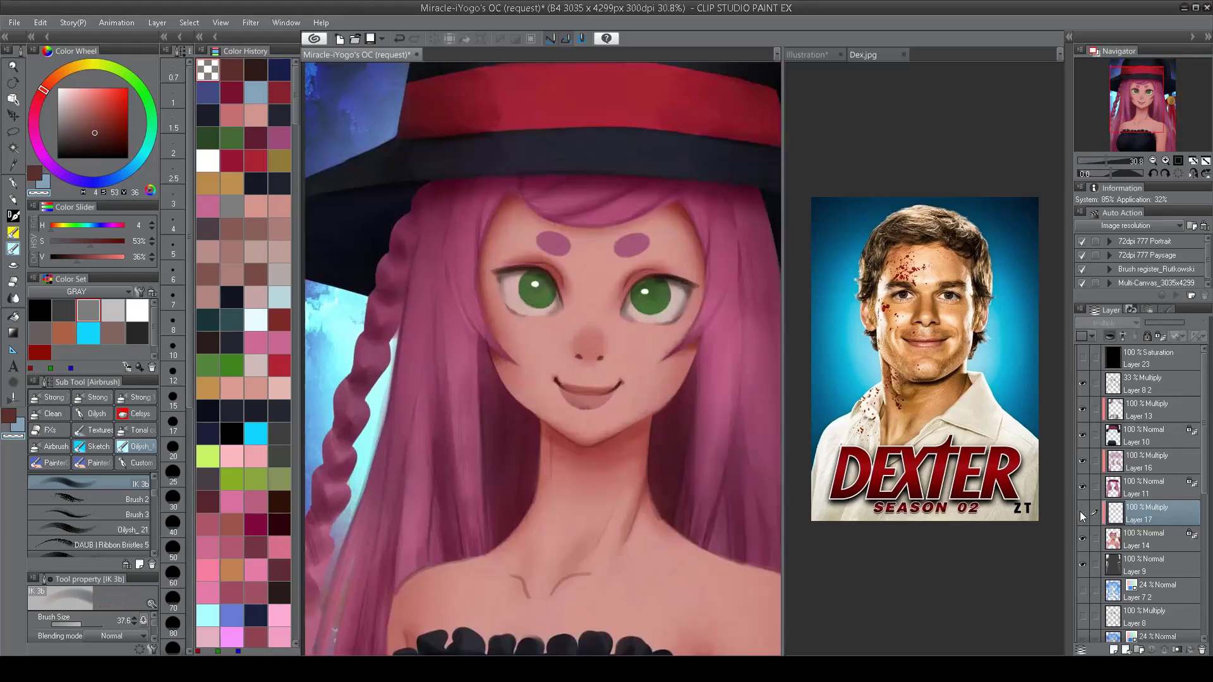
Step: Compare the face with and without the Layer 8 2 line art and leave that layer hidden
{"action": "left_click", "coordinate": [1080, 512]}
{"action": "left_click", "coordinate": [1082, 382]}
{"action": "left_click", "coordinate": [1082, 381]}
{"action": "left_click", "coordinate": [1082, 382]}
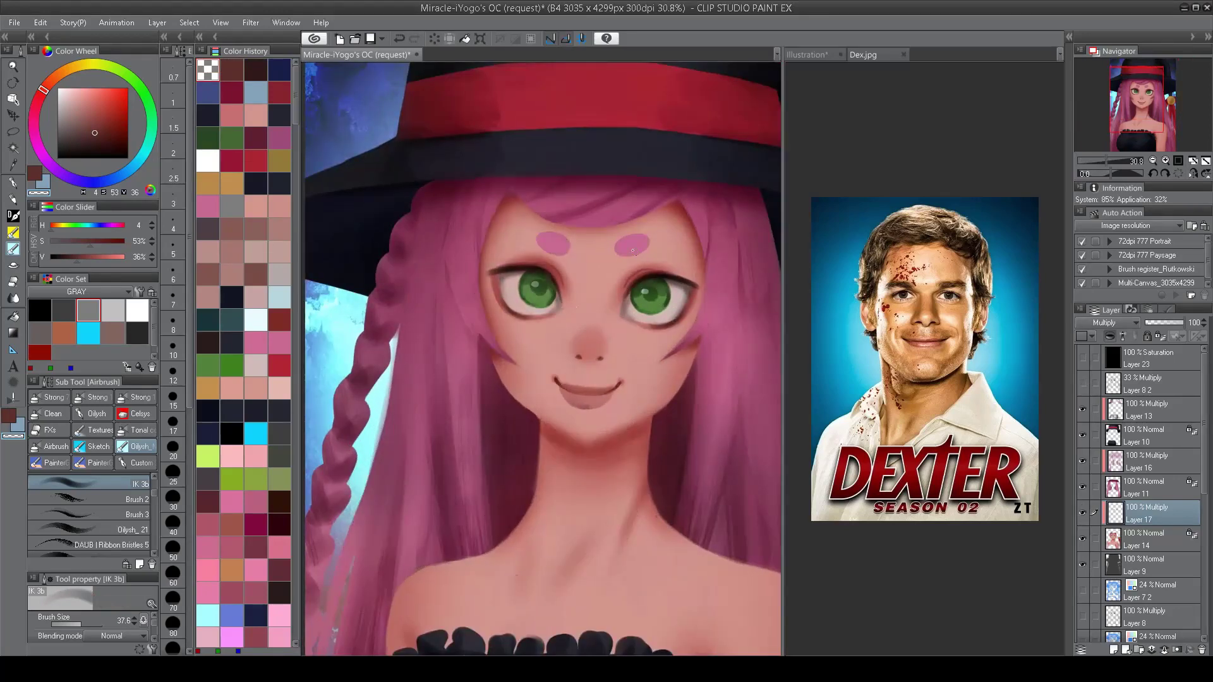
Step: Shade the upper part of the green irises with a sampled dark olive (H 60, S 40, V 22)
{"action": "left_click_drag", "start_coordinate": [544, 281], "coordinate": [566, 281]}
{"action": "left_click", "coordinate": [546, 280], "text": "alt"}
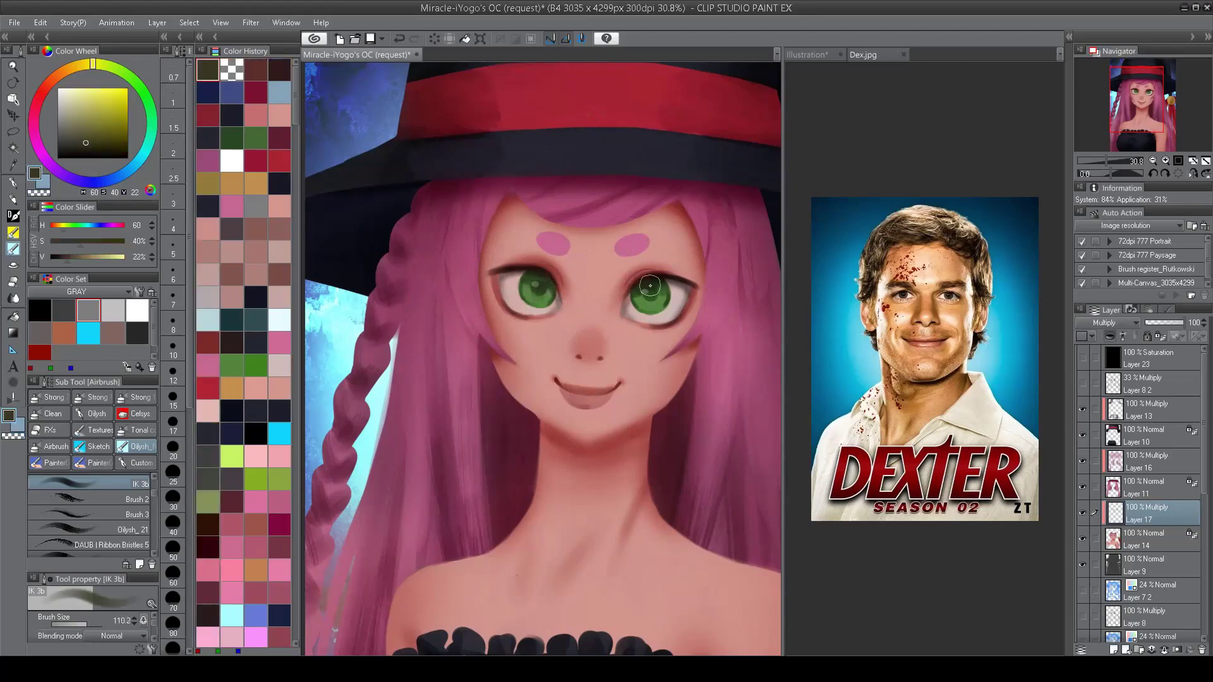
{"action": "scroll", "coordinate": [657, 291], "scroll_direction": "down", "scroll_amount": 2}
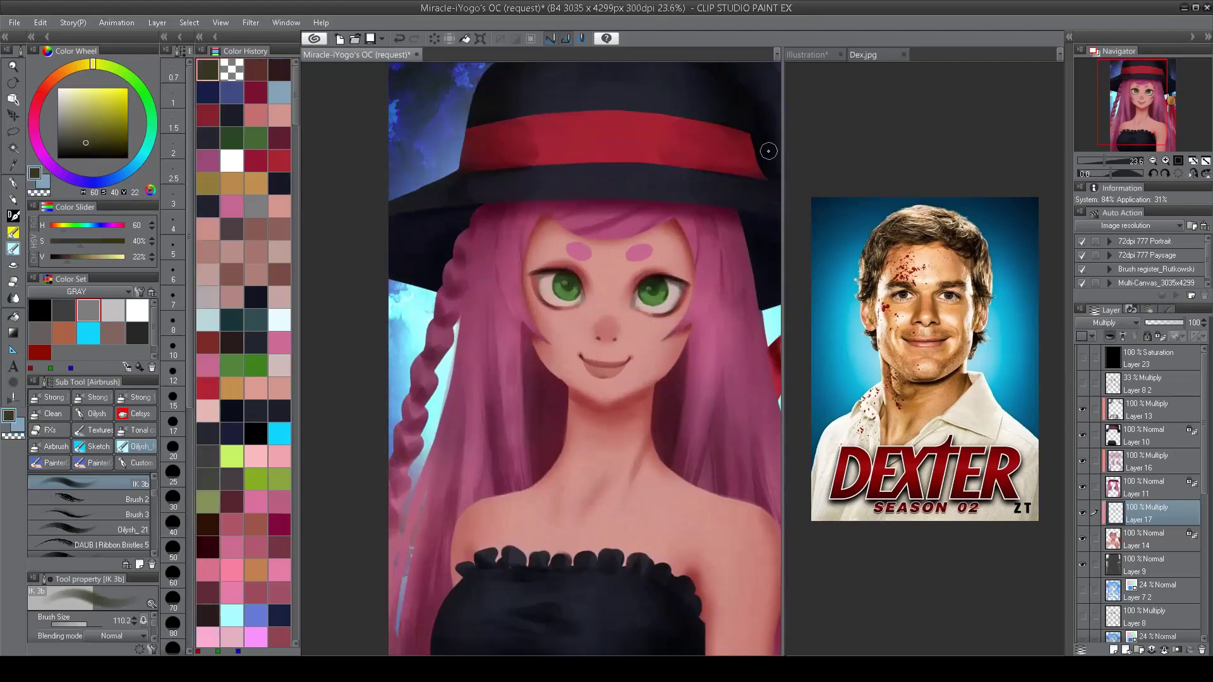
{"action": "scroll", "coordinate": [631, 420], "scroll_direction": "up", "scroll_amount": 1}
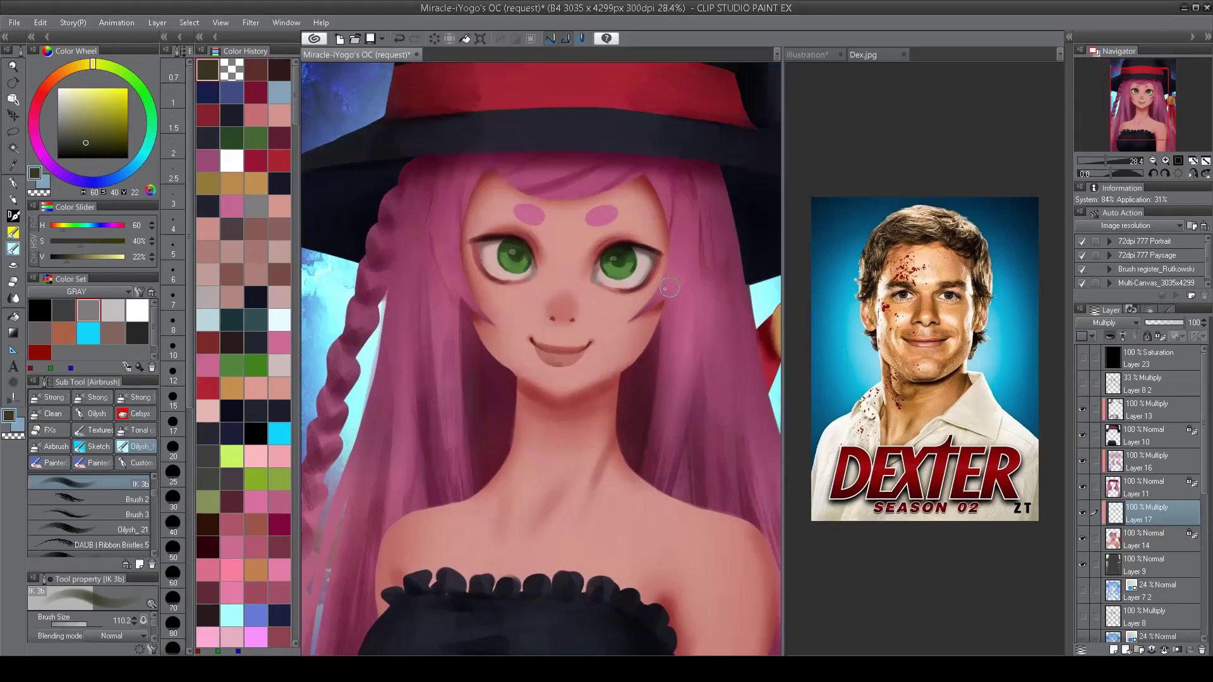
{"action": "scroll", "coordinate": [557, 419], "scroll_direction": "up", "scroll_amount": 1}
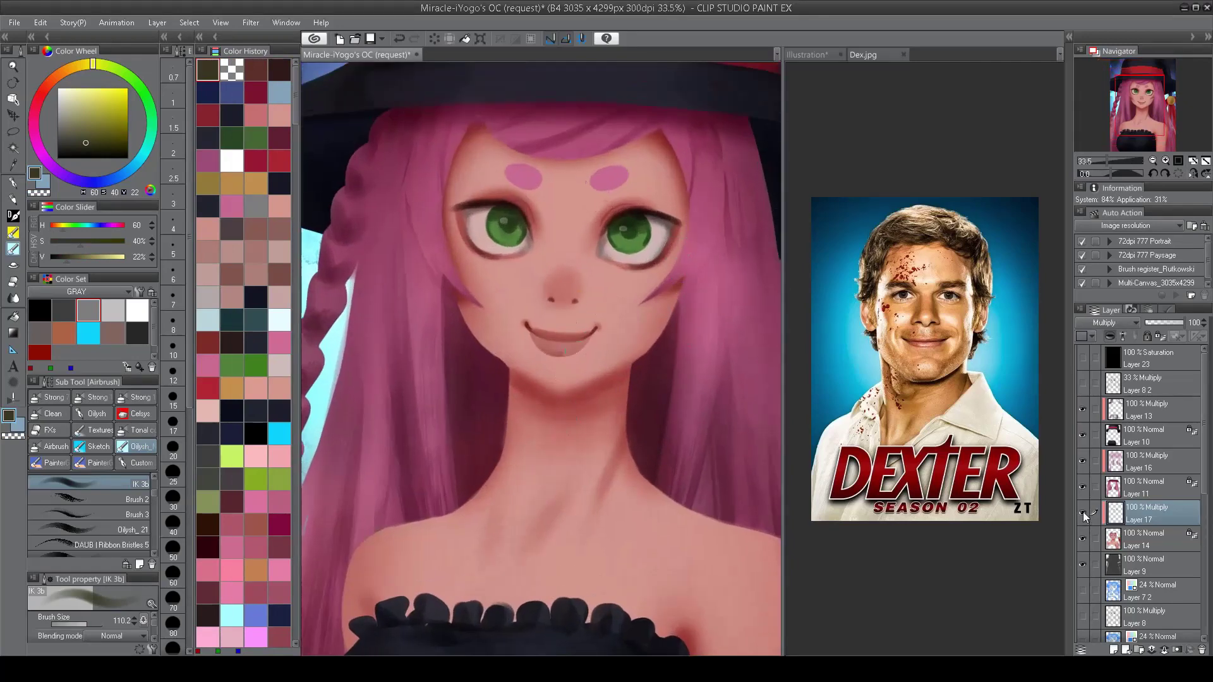
Step: Deepen the shadow under the chin with sampled red (H 1, S 62, V 62) and clean the jaw edge with transparent colour
{"action": "left_click", "coordinate": [1082, 382]}
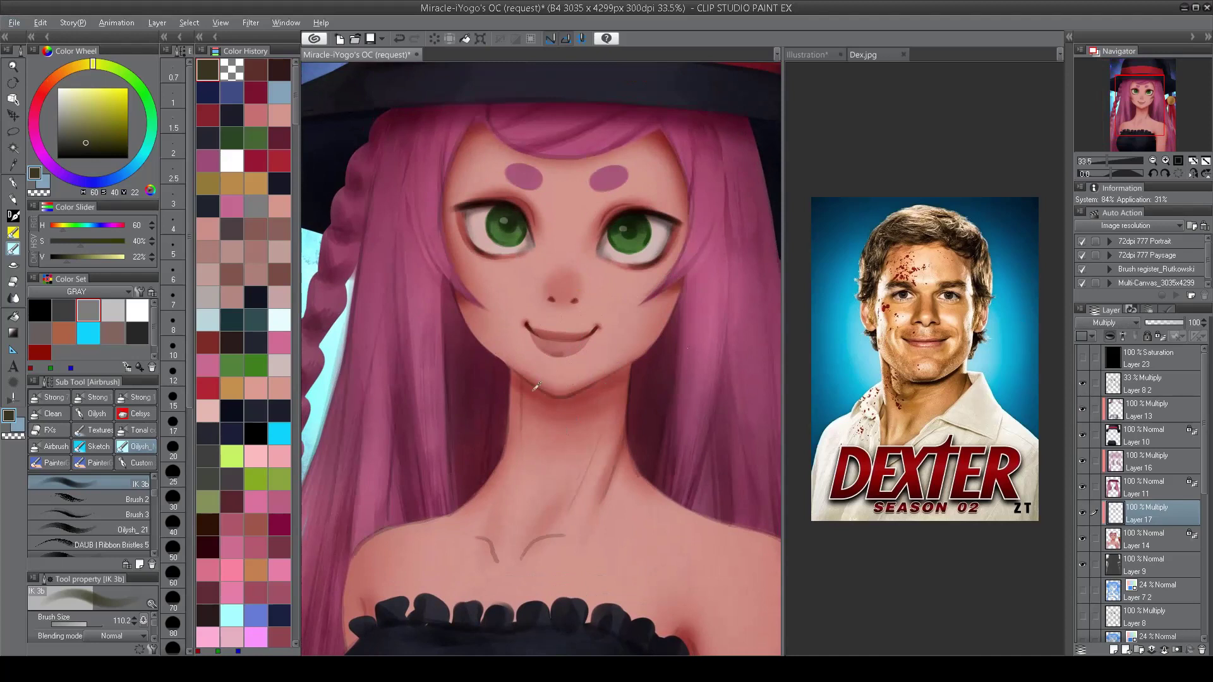
{"action": "left_click", "coordinate": [552, 400], "text": "alt"}
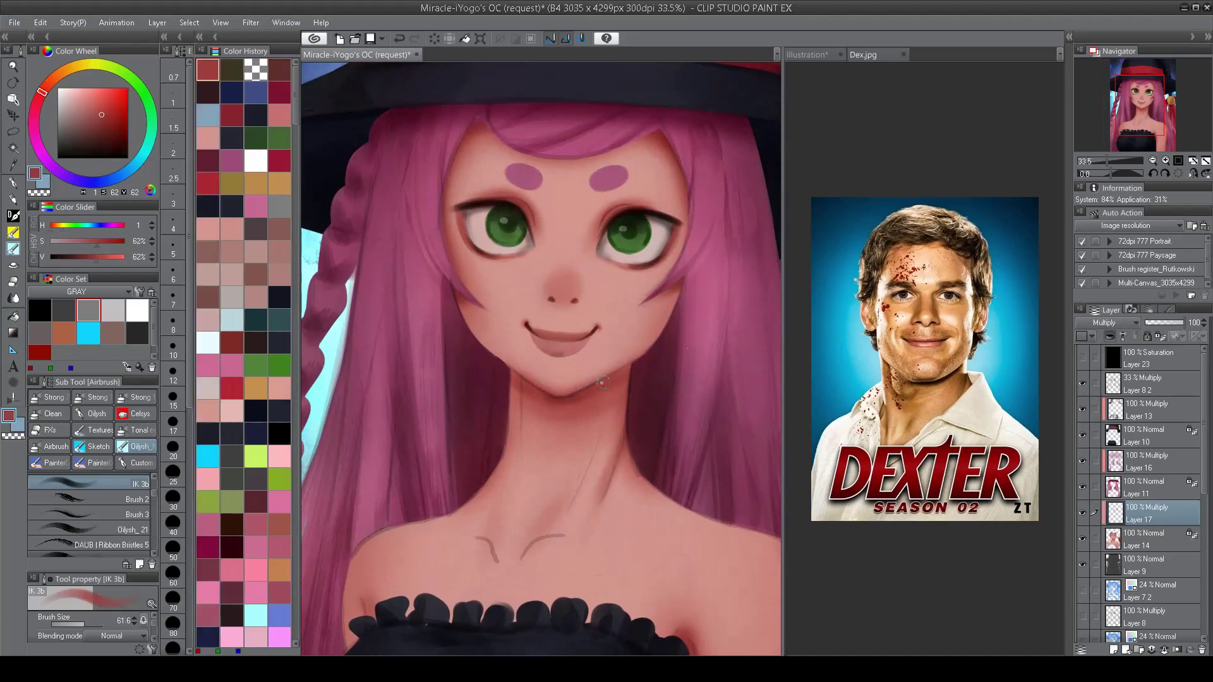
{"action": "left_click", "coordinate": [1082, 383]}
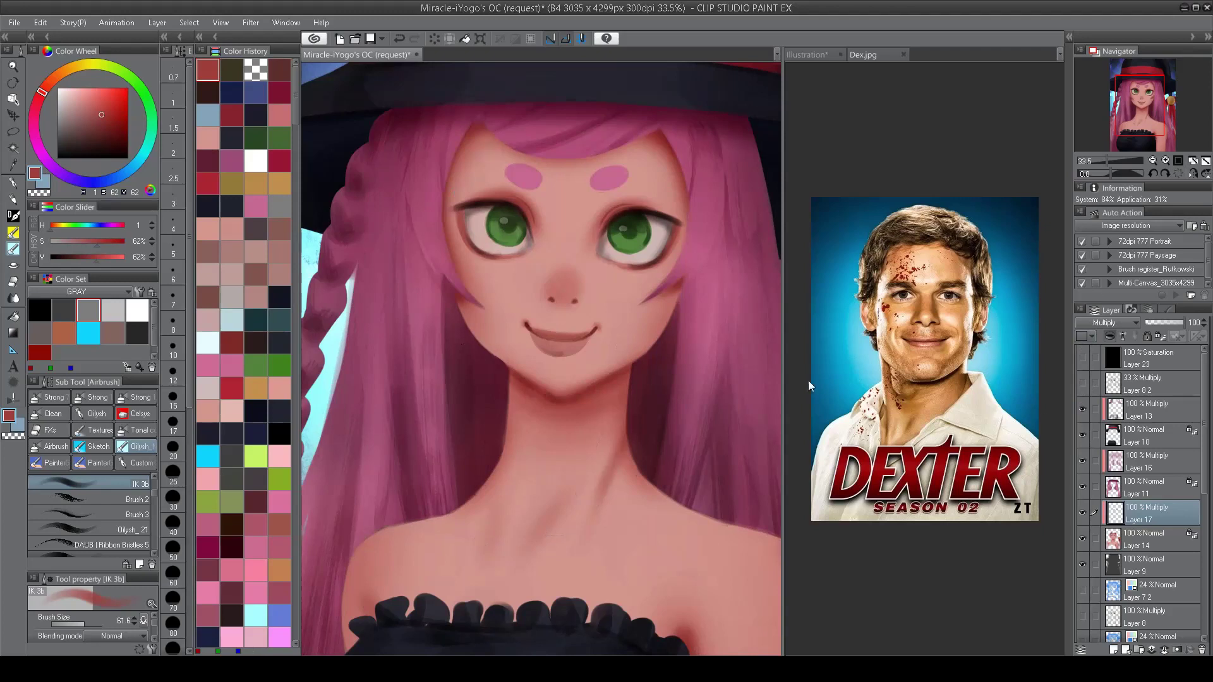
{"action": "key", "text": "c"}
{"action": "left_click", "coordinate": [510, 373]}
{"action": "key", "text": "c"}
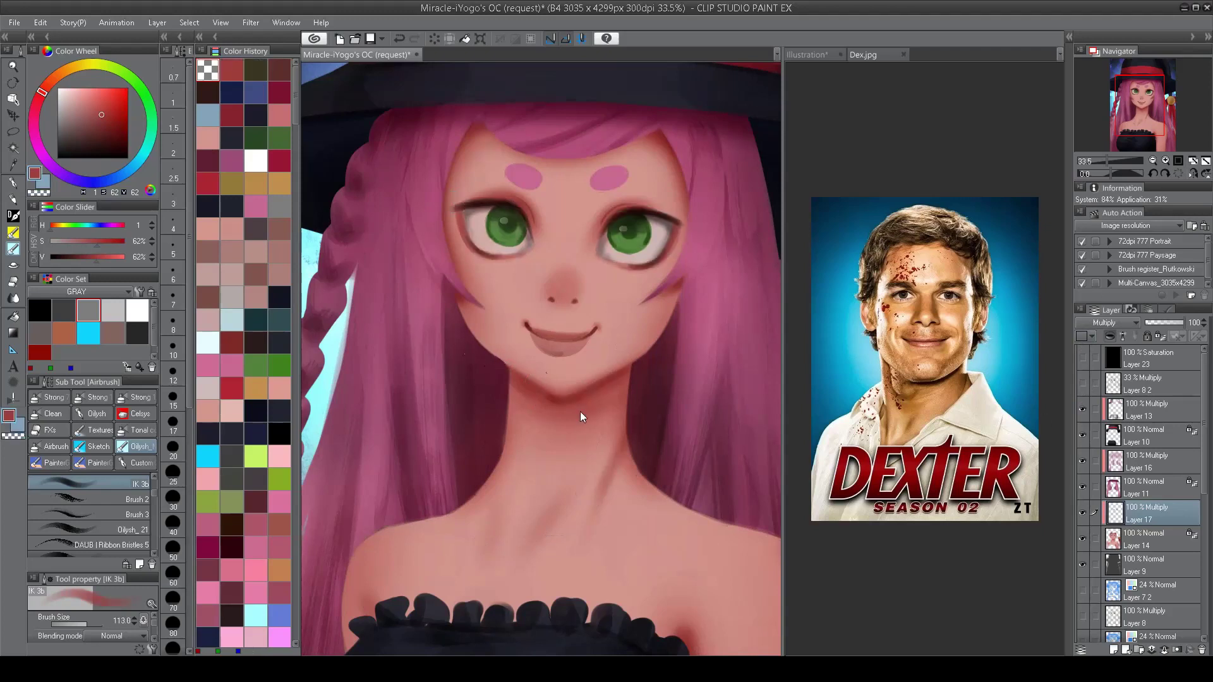
{"action": "left_click_drag", "start_coordinate": [553, 398], "coordinate": [631, 366]}
{"action": "key", "text": "["}
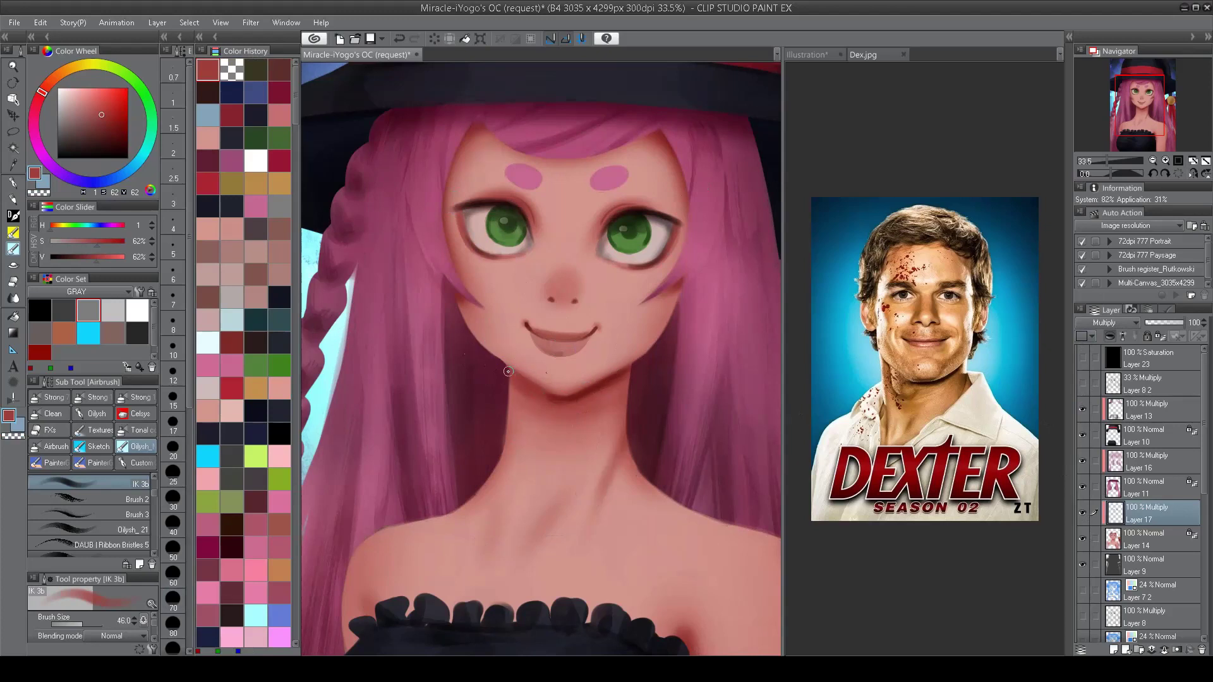
{"action": "key", "text": "c"}
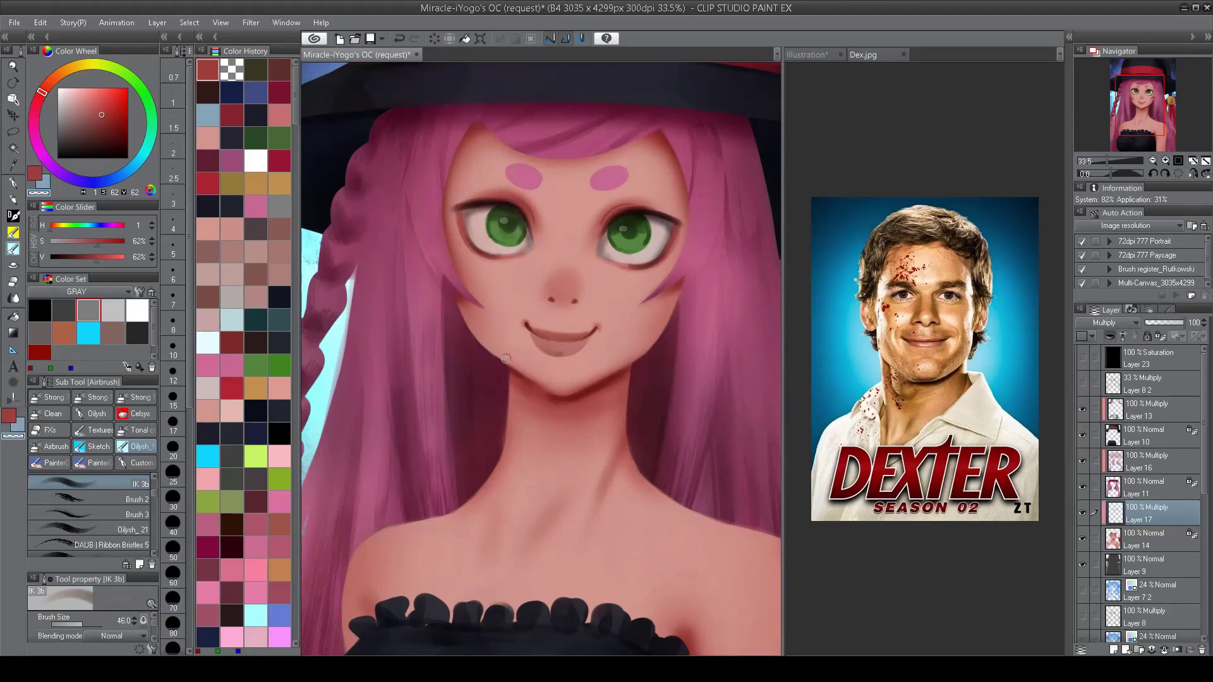
{"action": "scroll", "coordinate": [415, 171], "scroll_direction": "down", "scroll_amount": 1}
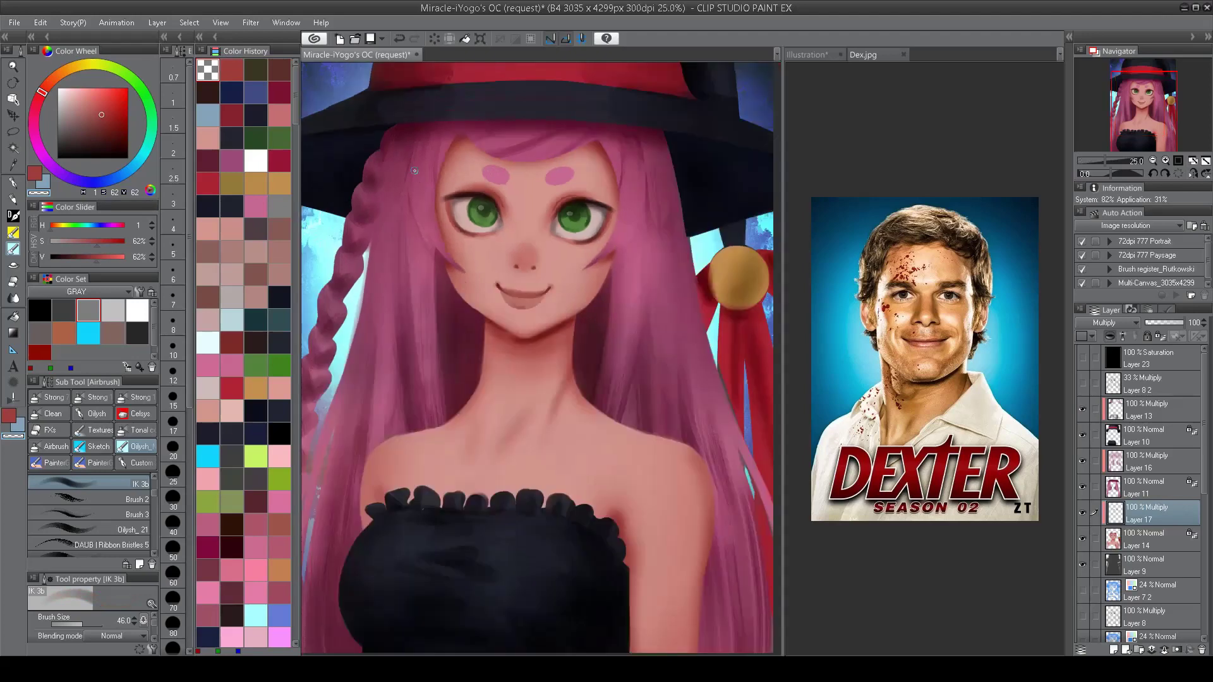
Step: Shade around the nose with a sampled reddish skin tone, soften it with transparent colour, and check the face in mirrored view
{"action": "left_click_drag", "start_coordinate": [539, 228], "coordinate": [550, 295]}
{"action": "key", "text": "bracketright"}
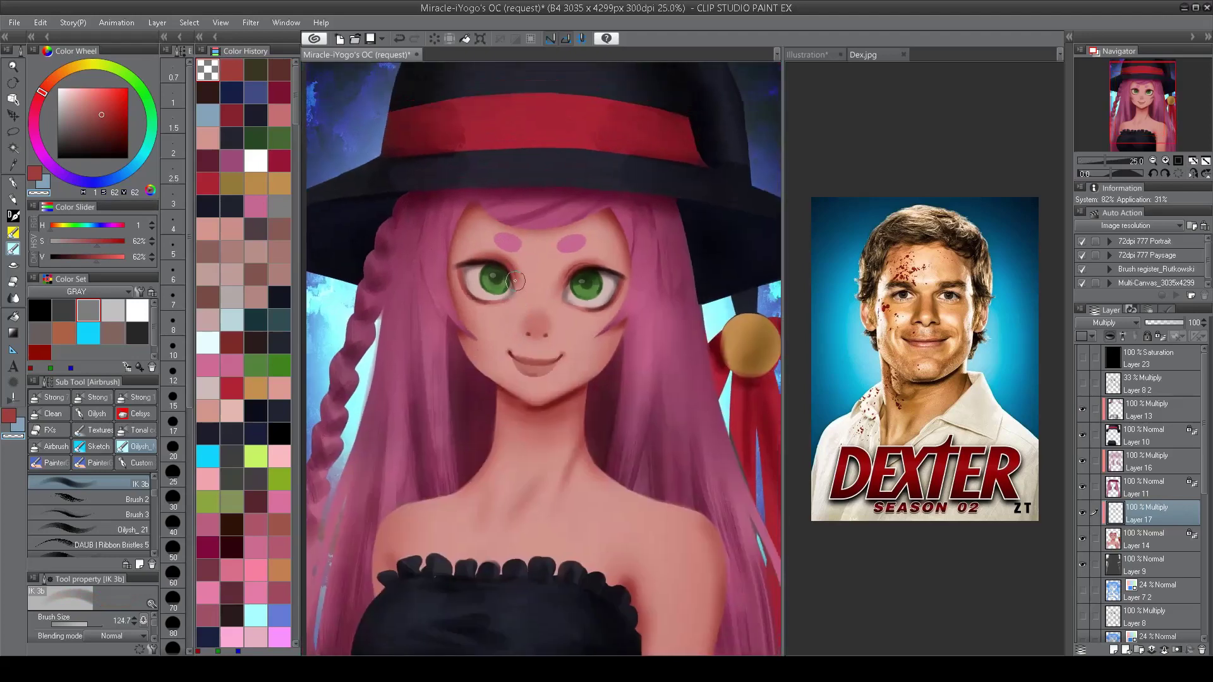
{"action": "left_click", "coordinate": [517, 280], "text": "alt"}
{"action": "key", "text": "bracketright"}
{"action": "key", "text": "bracketright"}
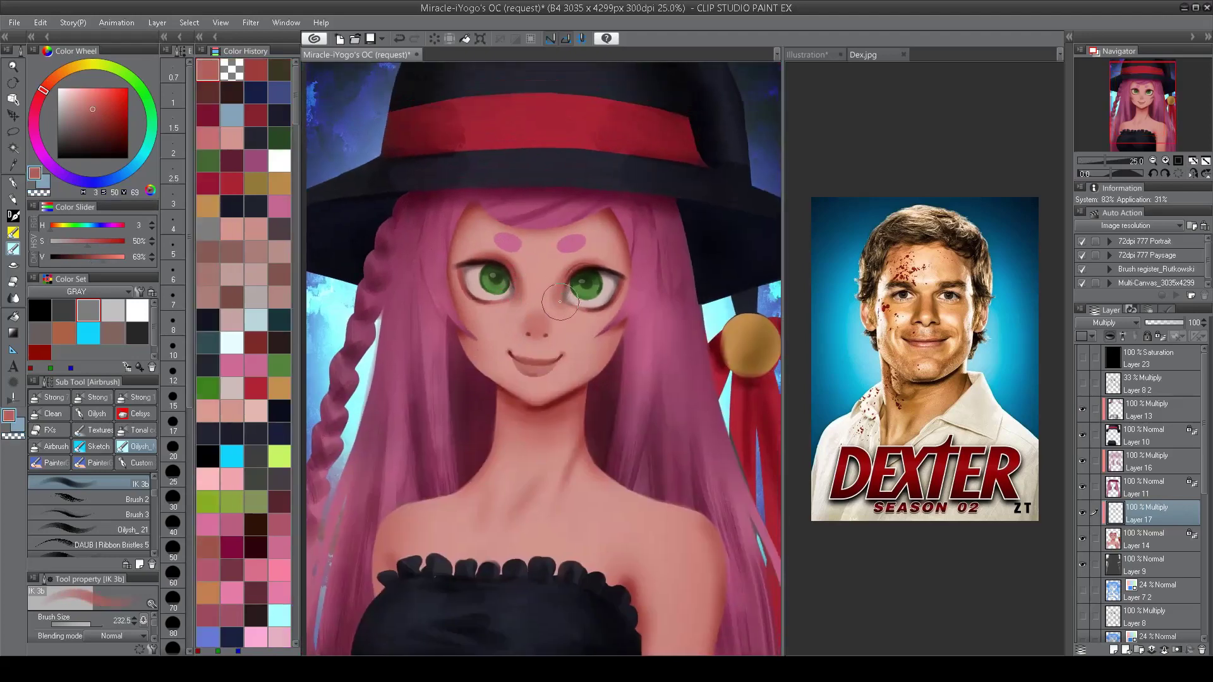
{"action": "key", "text": "c"}
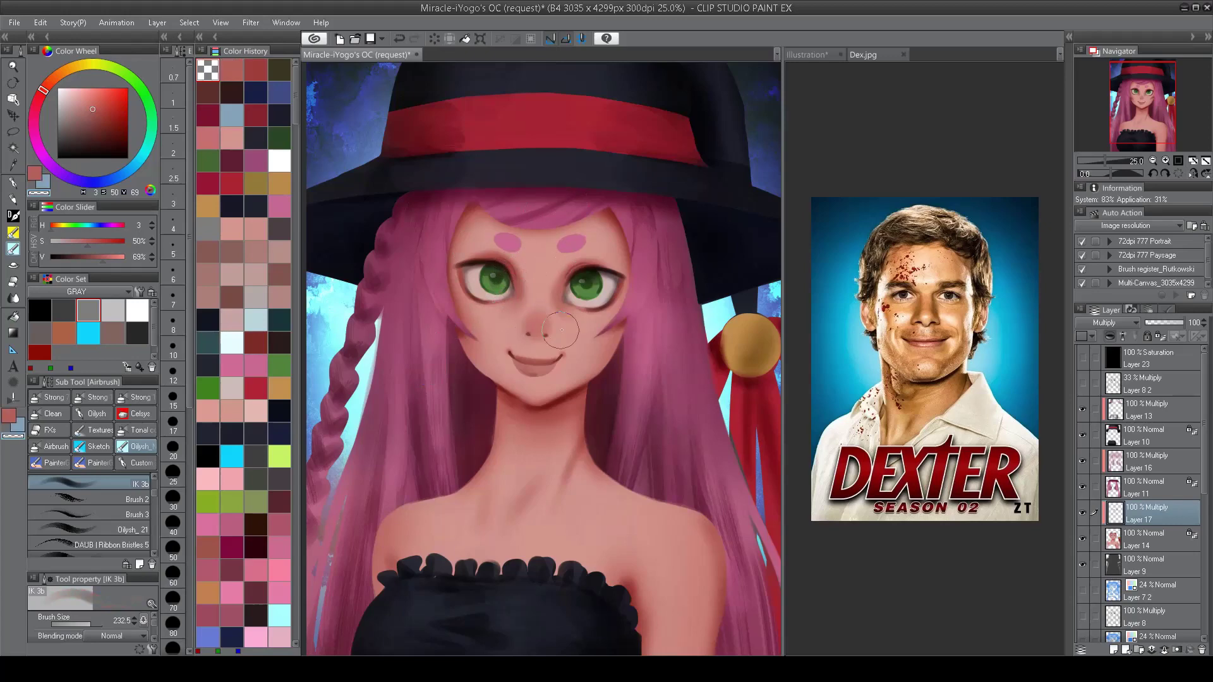
{"action": "mouse_move", "coordinate": [546, 314]}
{"action": "left_mouse_down"}
{"action": "mouse_move", "coordinate": [538, 287]}
{"action": "mouse_move", "coordinate": [528, 309]}
{"action": "mouse_move", "coordinate": [561, 318]}
{"action": "left_mouse_up"}
{"action": "key", "text": "bracketleft"}
{"action": "key", "text": "h"}
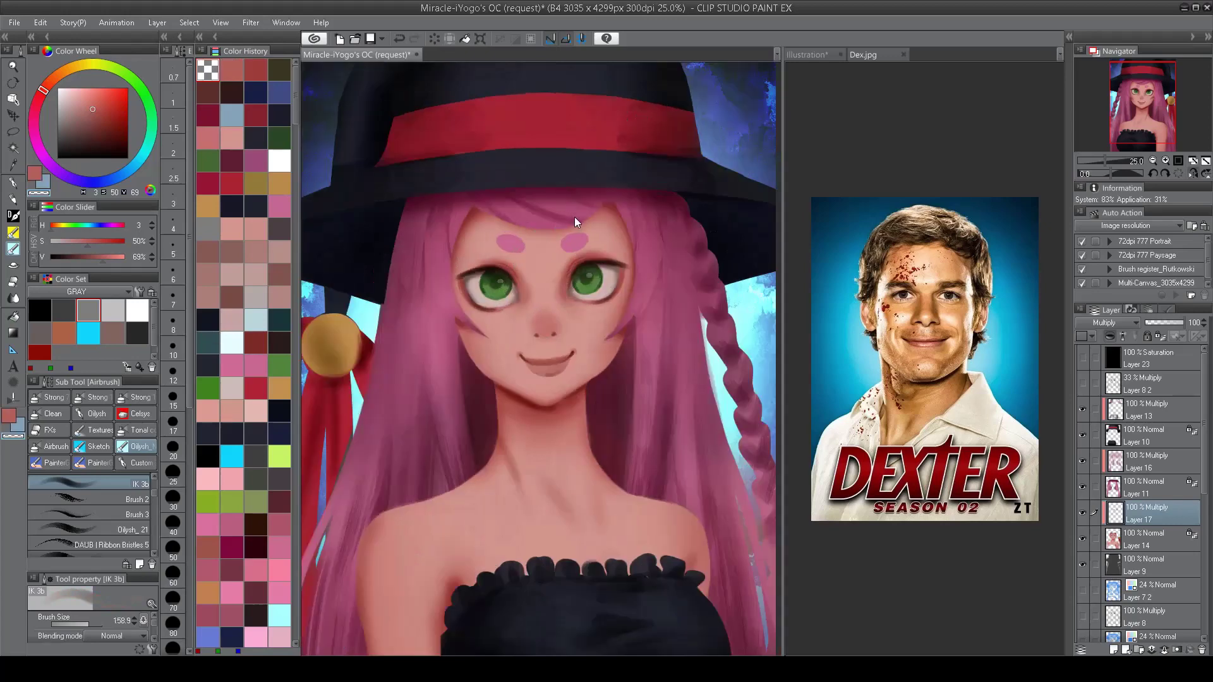
{"action": "key", "text": "h"}
Step: Tint the sides of the face with the brush enlarged to about 426, and compare the Layer 8 2 line art on and off
{"action": "key", "text": "c"}
{"action": "key", "text": "bracketright"}
{"action": "key", "text": "bracketright"}
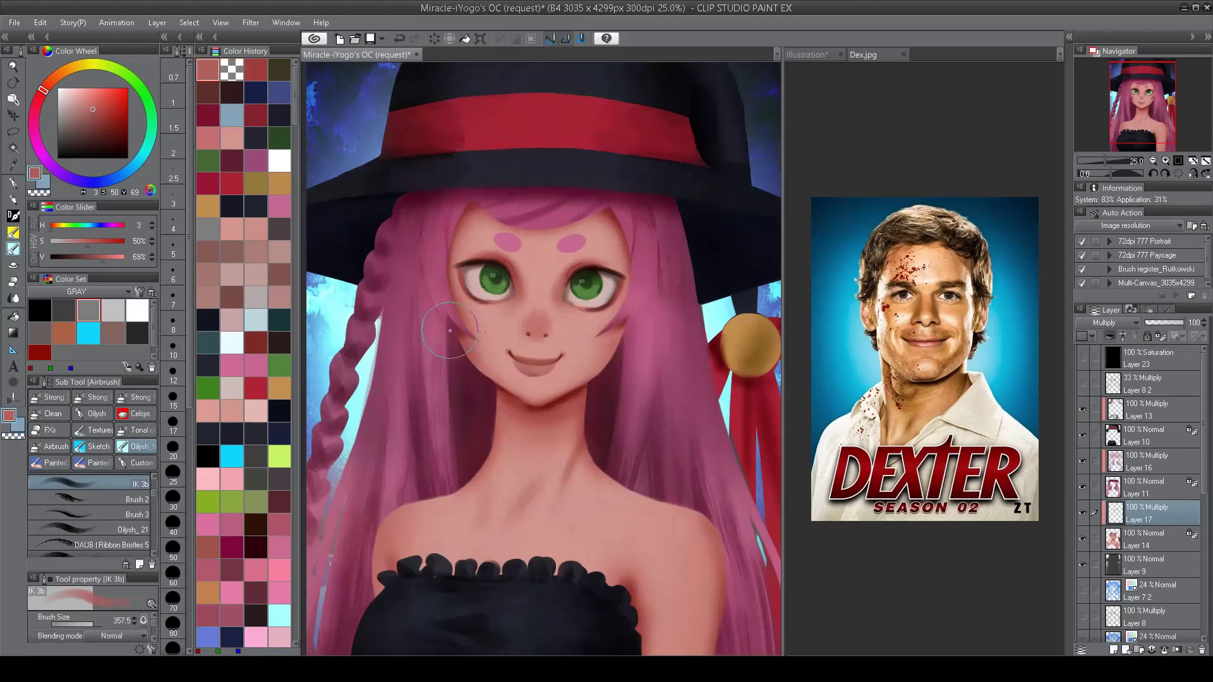
{"action": "scroll", "coordinate": [713, 313], "scroll_direction": "down", "scroll_amount": 1}
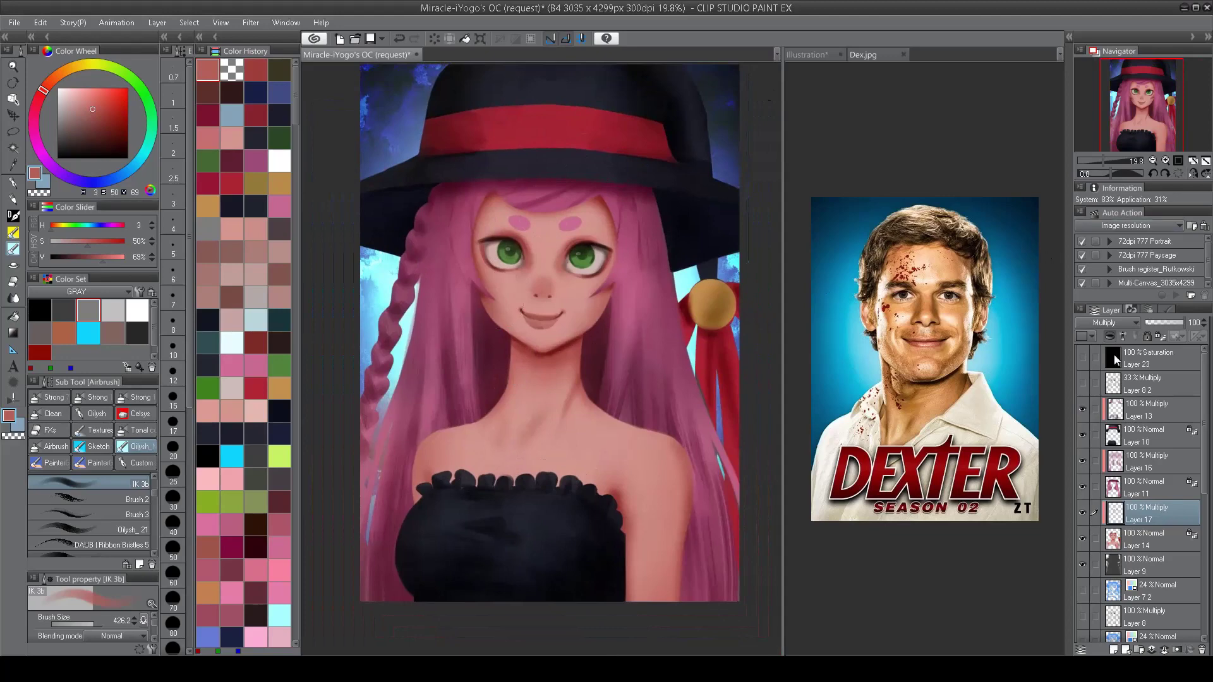
{"action": "left_click", "coordinate": [1082, 383]}
{"action": "left_click", "coordinate": [1082, 382]}
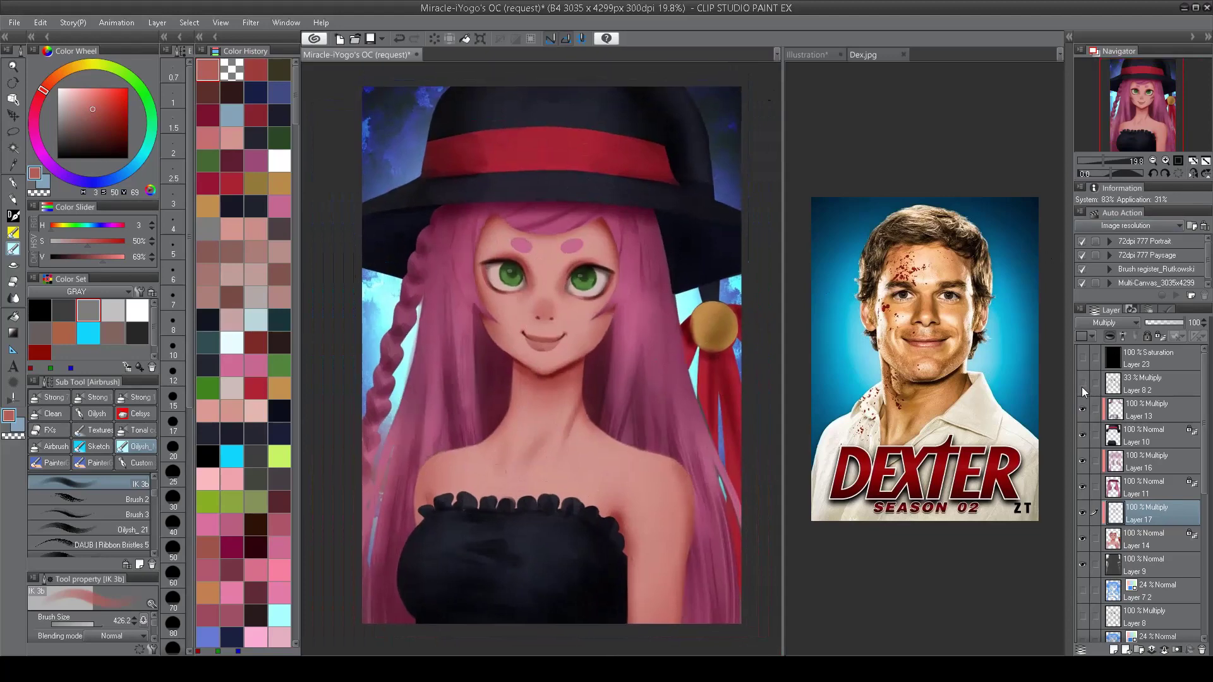
{"action": "scroll", "coordinate": [555, 369], "scroll_direction": "up", "scroll_amount": 3}
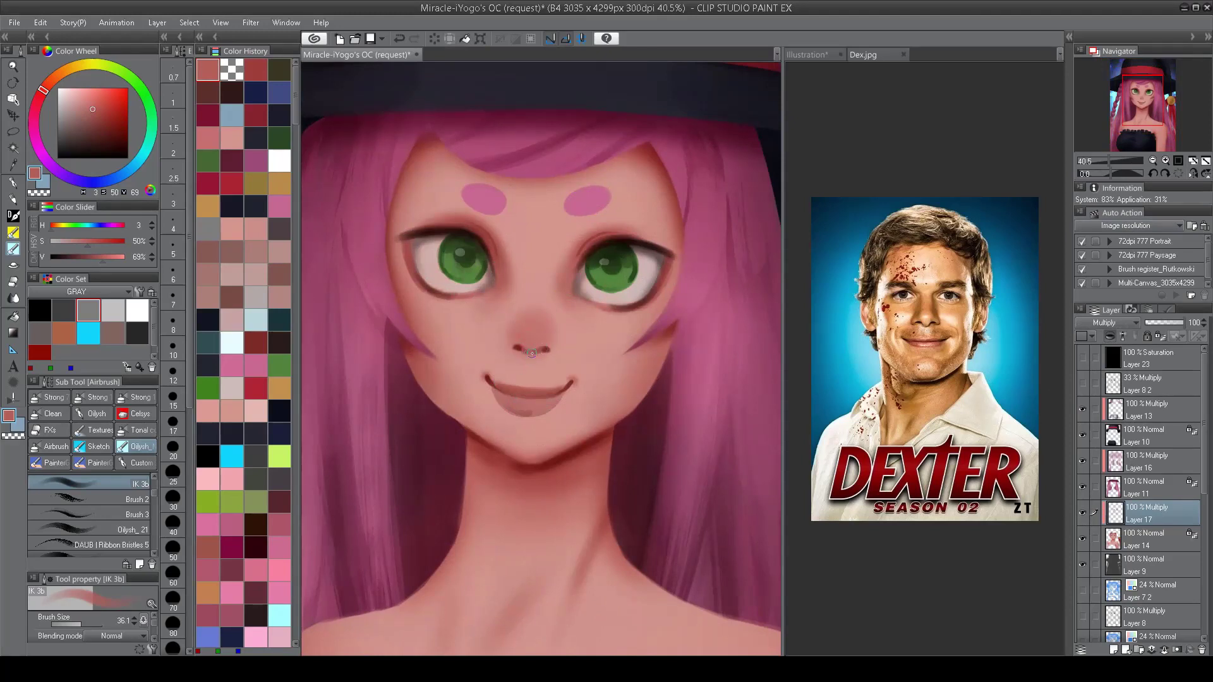
Step: Darken the base of the nose between the nostrils and blend the nose tip with transparent colour
{"action": "key", "text": "c"}
{"action": "left_click_drag", "start_coordinate": [537, 348], "coordinate": [529, 346]}
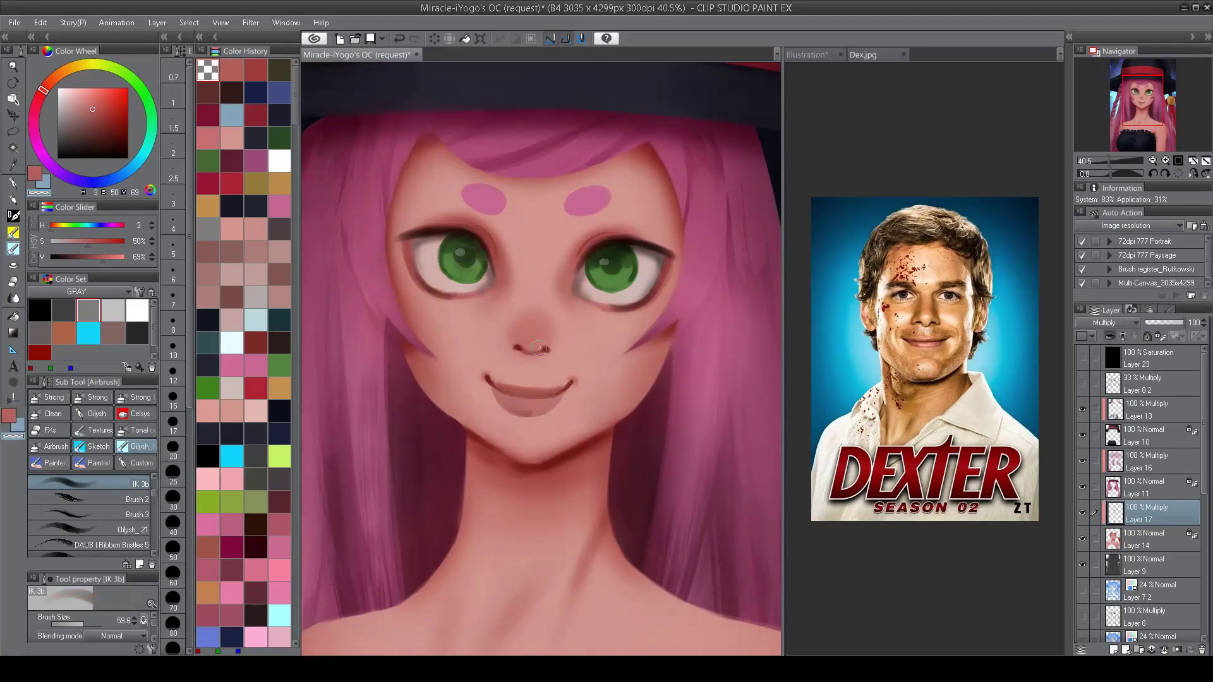
{"action": "key", "text": "ctrl+0"}
{"action": "scroll", "coordinate": [512, 331], "scroll_direction": "up", "scroll_amount": 5}
{"action": "key", "text": "c"}
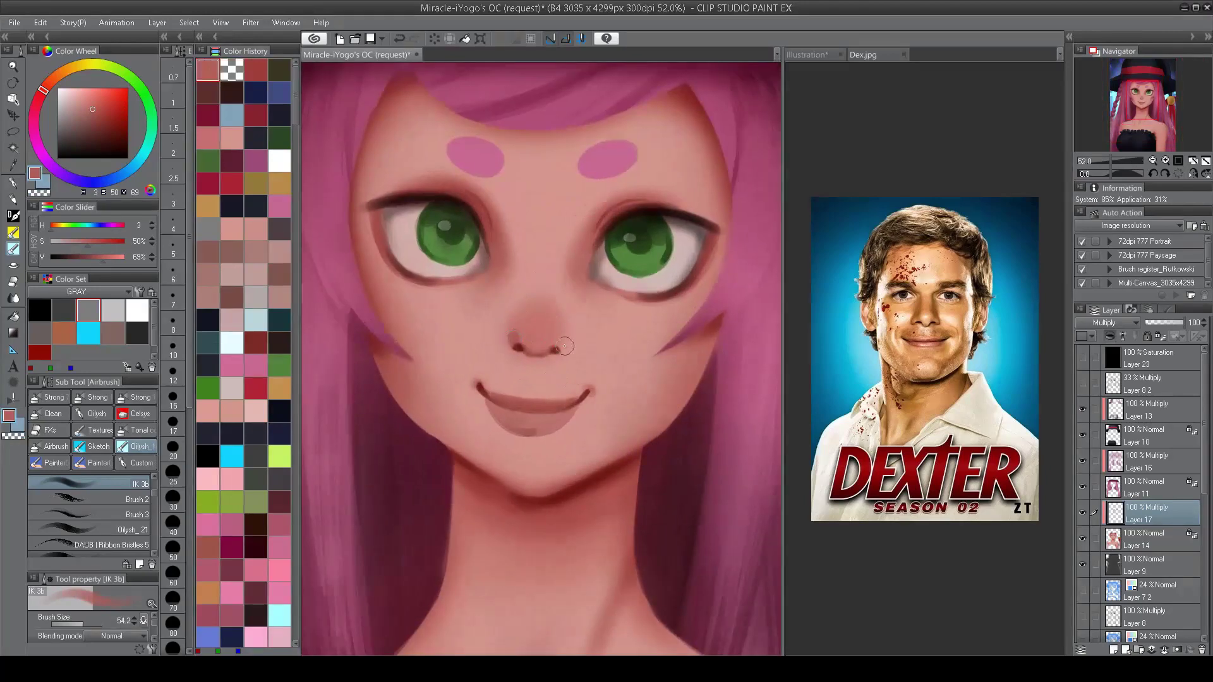
{"action": "mouse_move", "coordinate": [556, 347]}
{"action": "left_mouse_down"}
{"action": "mouse_move", "coordinate": [519, 338]}
{"action": "mouse_move", "coordinate": [554, 312]}
{"action": "mouse_move", "coordinate": [525, 327]}
{"action": "left_mouse_up"}
{"action": "key", "text": "c"}
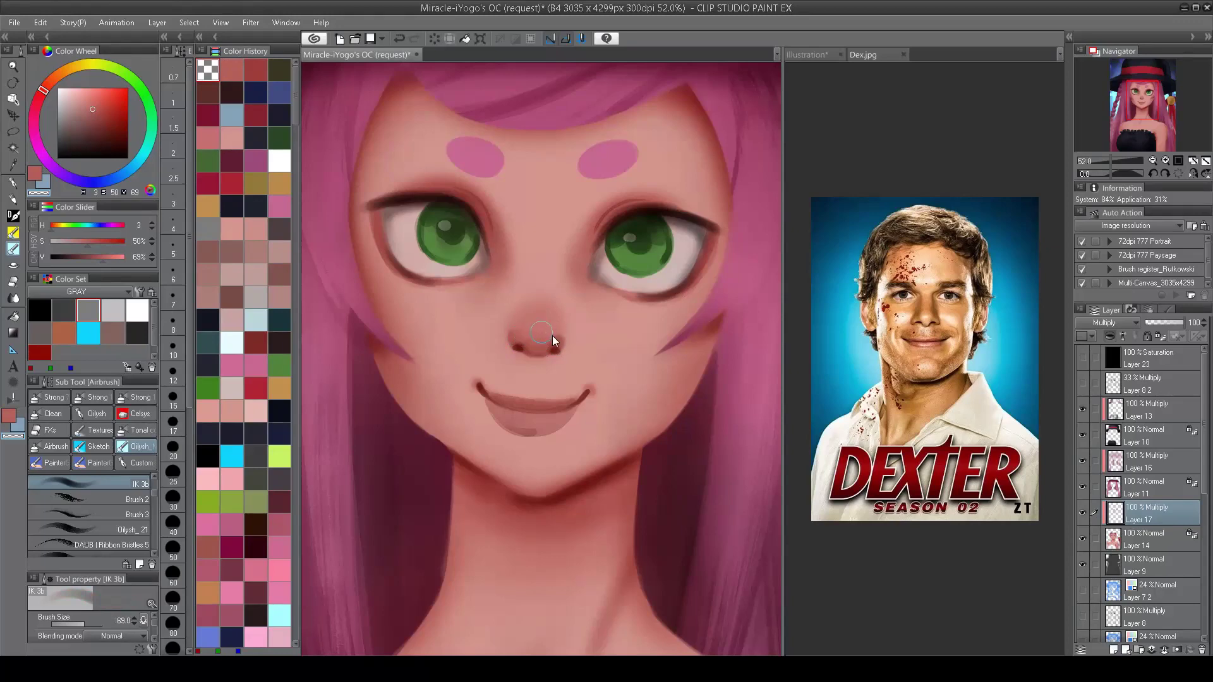
Step: Refine the nostril on the braid side and round the nose tip, alternating the reddish skin tone with transparent colour
{"action": "key", "text": "ctrl+0"}
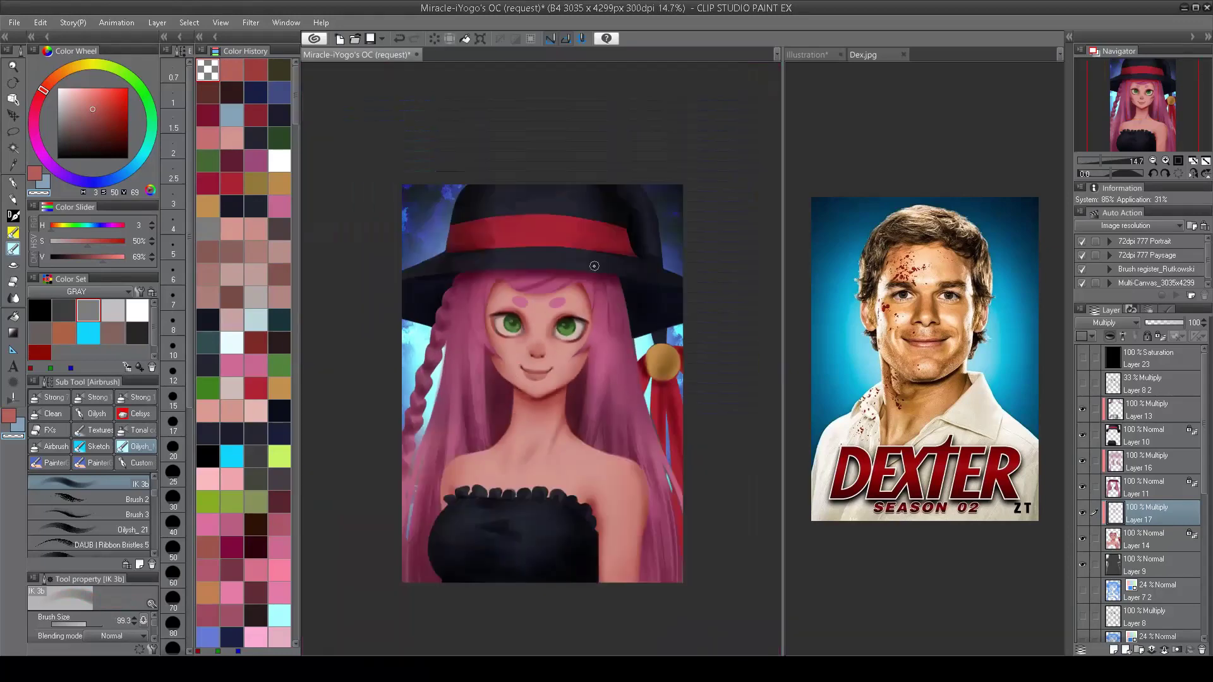
{"action": "scroll", "coordinate": [541, 350], "scroll_direction": "up", "scroll_amount": 4}
{"action": "scroll", "coordinate": [535, 344], "scroll_direction": "up", "scroll_amount": 1}
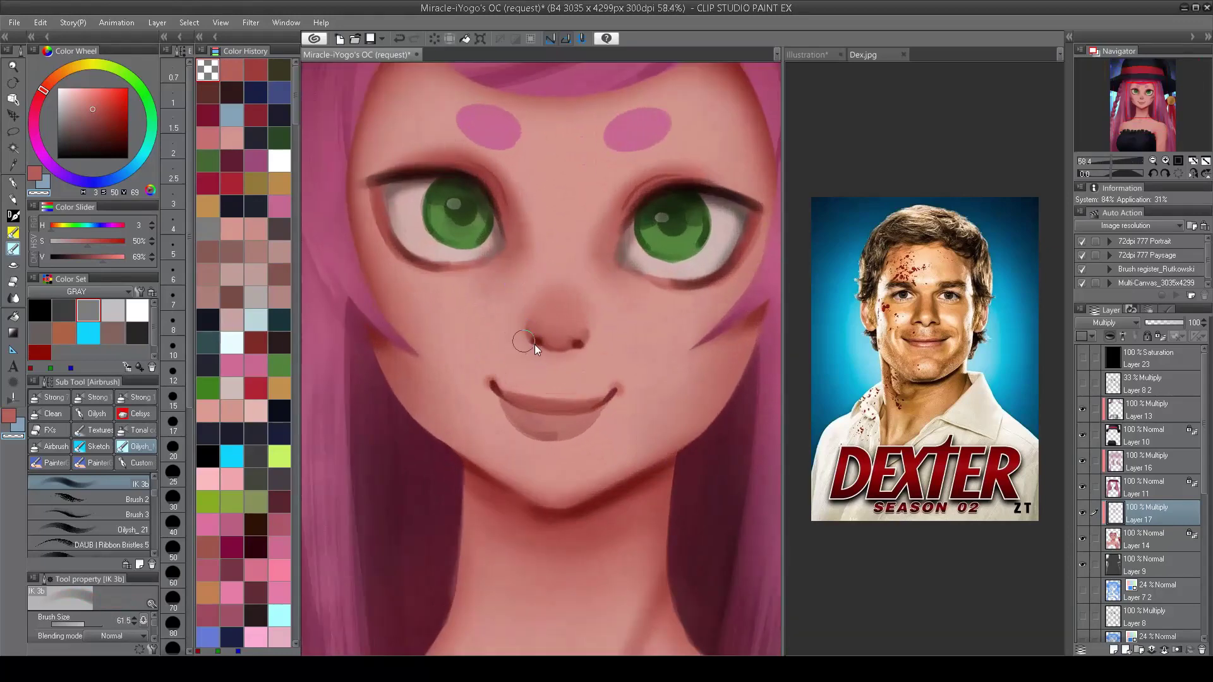
{"action": "key", "text": "c"}
{"action": "mouse_move", "coordinate": [534, 342]}
{"action": "left_mouse_down"}
{"action": "mouse_move", "coordinate": [531, 368]}
{"action": "mouse_move", "coordinate": [584, 333]}
{"action": "mouse_move", "coordinate": [561, 368]}
{"action": "mouse_move", "coordinate": [574, 332]}
{"action": "mouse_move", "coordinate": [596, 322]}
{"action": "mouse_move", "coordinate": [561, 326]}
{"action": "left_mouse_up"}
{"action": "scroll", "coordinate": [567, 344], "scroll_direction": "down", "scroll_amount": 3}
{"action": "scroll", "coordinate": [566, 344], "scroll_direction": "up", "scroll_amount": 3}
{"action": "key", "text": "c"}
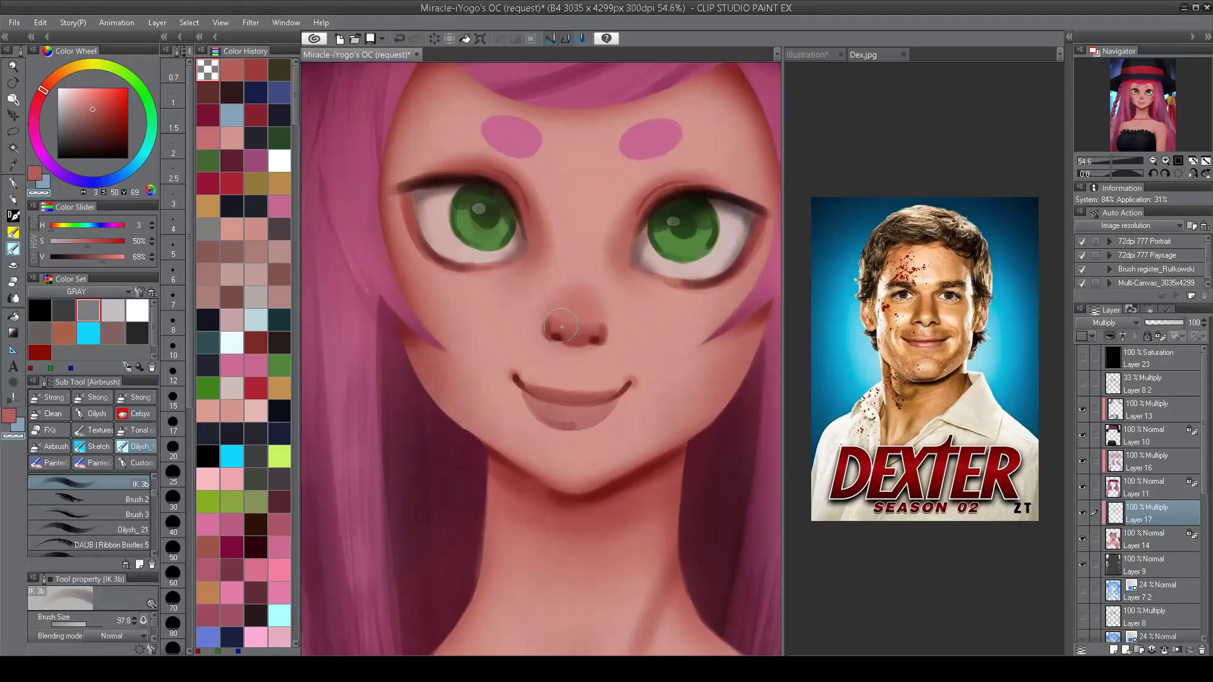
Step: Shade the bridge of the nose with a sampled skin pink (H 4, S 43, V 76) using a brush size of about 191
{"action": "scroll", "coordinate": [585, 321], "scroll_direction": "down", "scroll_amount": 5}
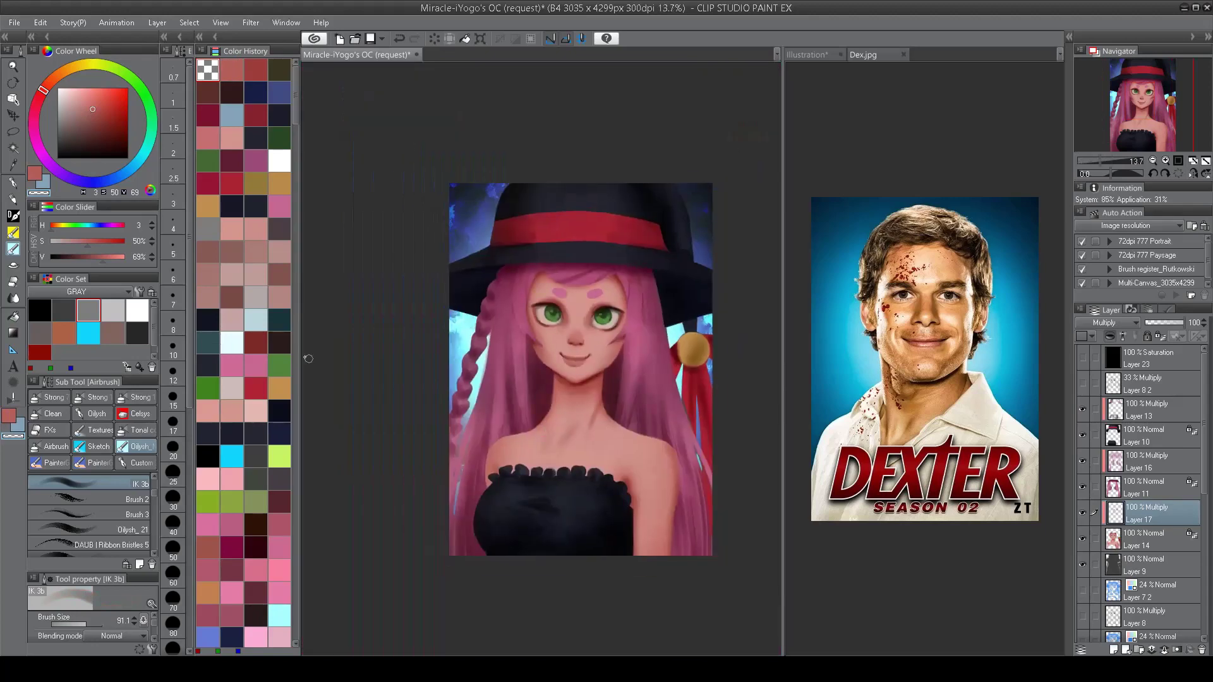
{"action": "scroll", "coordinate": [572, 329], "scroll_direction": "up", "scroll_amount": 4}
{"action": "key", "text": "c"}
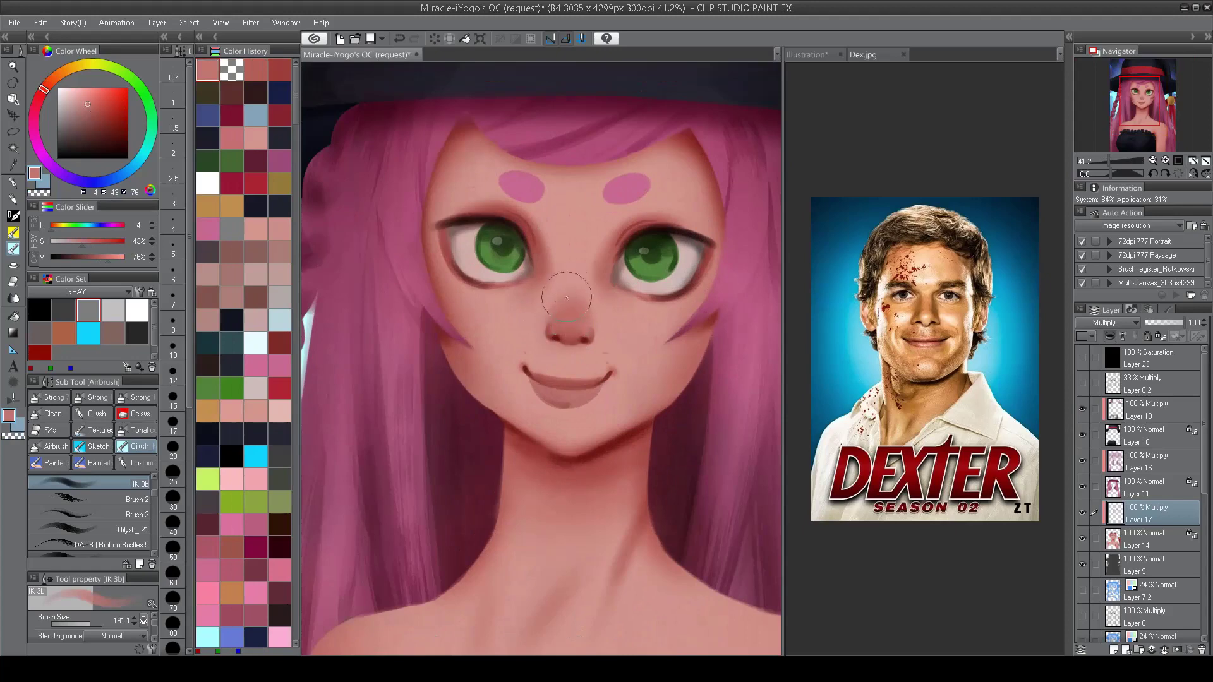
Step: Darken the upper lip with the brush reduced to about 35, and refine the lip shape with transparent colour
{"action": "scroll", "coordinate": [566, 297], "scroll_direction": "up", "scroll_amount": 1}
{"action": "key", "text": "bracketleft"}
{"action": "key", "text": "bracketleft"}
{"action": "key", "text": "bracketleft"}
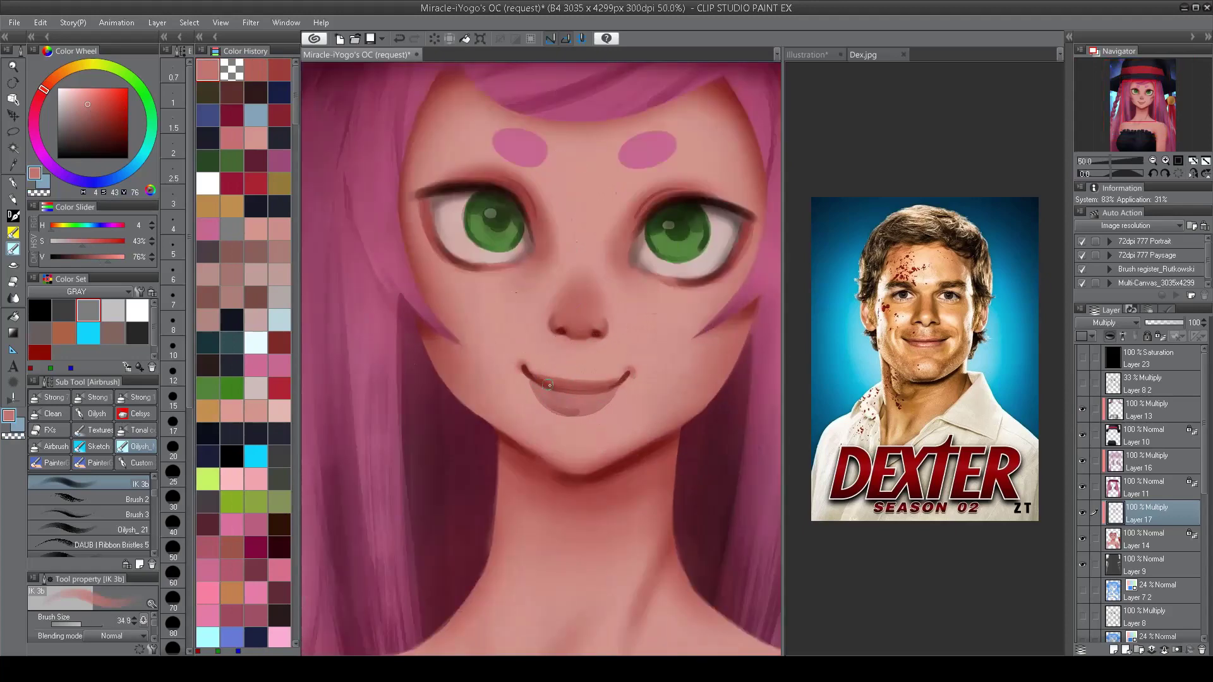
{"action": "left_click_drag", "start_coordinate": [578, 393], "coordinate": [606, 392]}
{"action": "scroll", "coordinate": [545, 462], "scroll_direction": "down", "scroll_amount": 4}
{"action": "scroll", "coordinate": [570, 424], "scroll_direction": "up", "scroll_amount": 4}
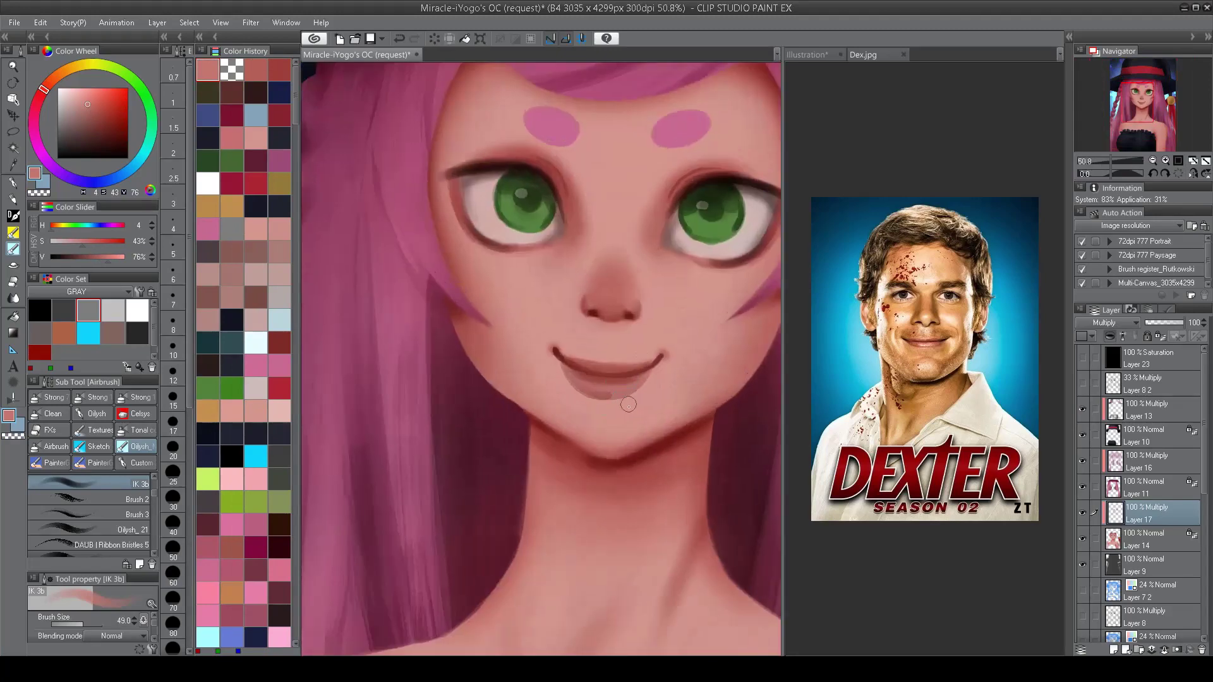
{"action": "key", "text": "c"}
{"action": "scroll", "coordinate": [689, 435], "scroll_direction": "down", "scroll_amount": 4}
{"action": "scroll", "coordinate": [688, 435], "scroll_direction": "up", "scroll_amount": 4}
Step: Refine the lower lip's edge on Layer 14 with sampled skin tones, using H 7, S 34, V 82 and a brush size of about 36
{"action": "key", "text": "alt+bracketleft"}
{"action": "left_click", "coordinate": [577, 399], "text": "alt"}
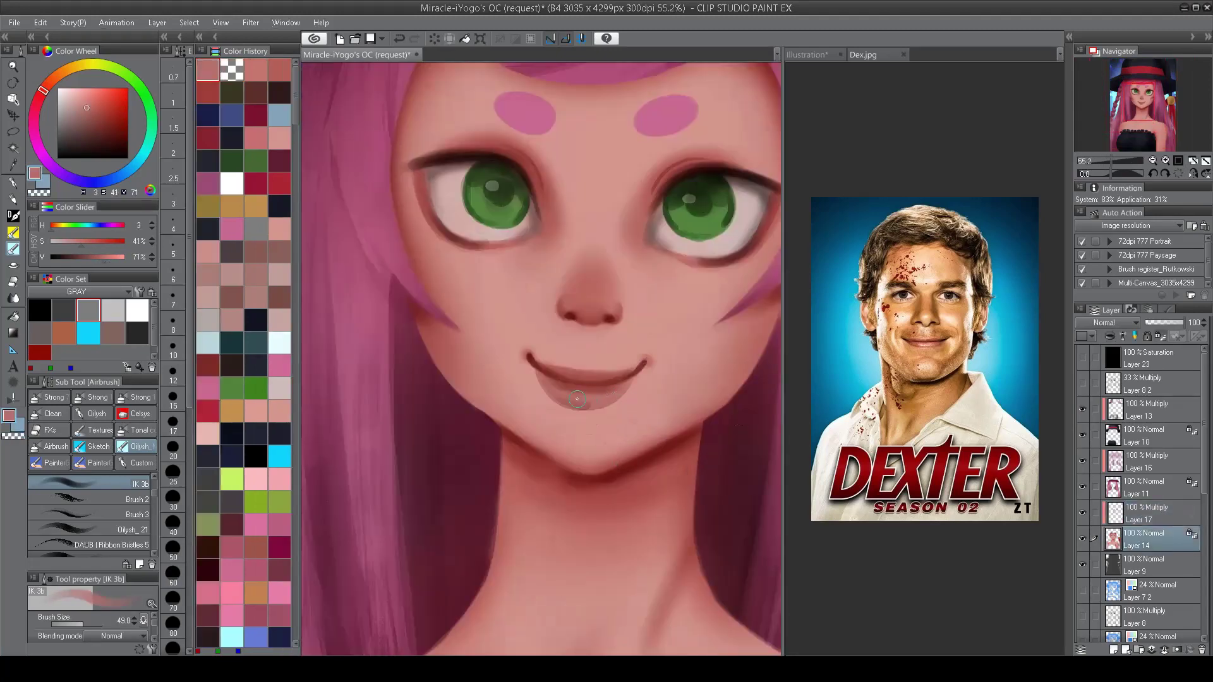
{"action": "left_click", "coordinate": [559, 407], "text": "alt"}
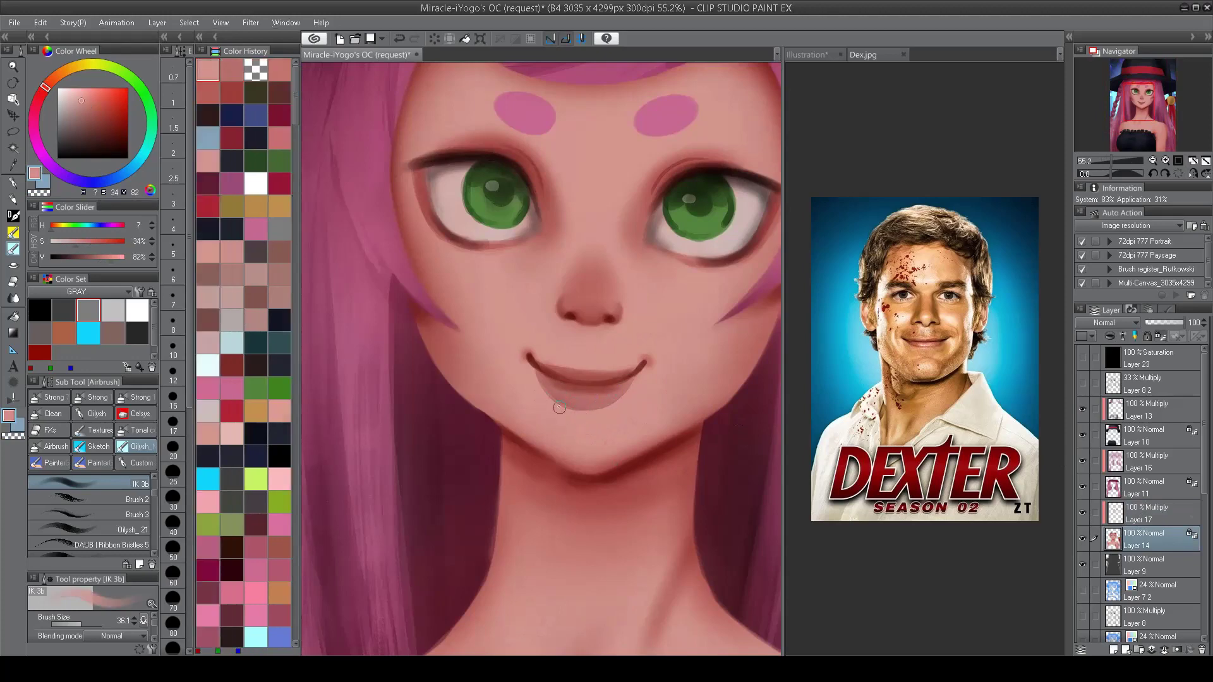
{"action": "scroll", "coordinate": [578, 411], "scroll_direction": "down", "scroll_amount": 3}
{"action": "scroll", "coordinate": [525, 240], "scroll_direction": "up", "scroll_amount": 2}
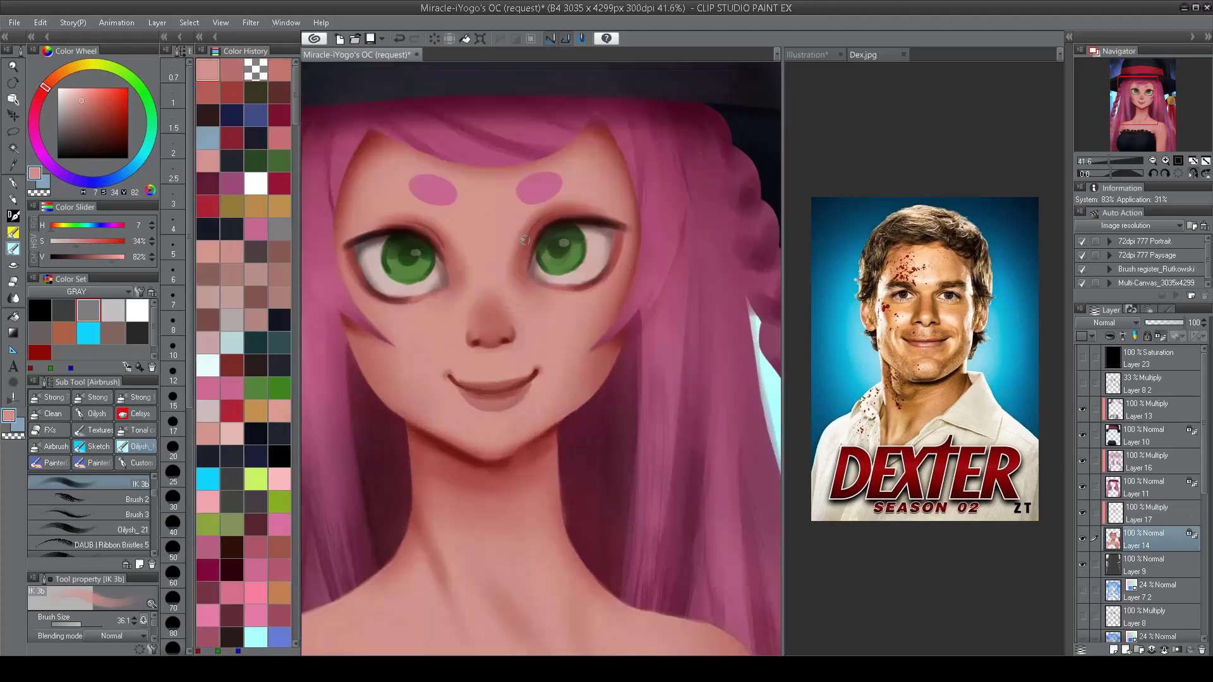
Step: Mirror the canvas view, lasso the mouth, chin and upper neck, and duplicate that area of Layer 14 onto a separate layer
{"action": "left_click", "coordinate": [1082, 381]}
{"action": "left_click", "coordinate": [1082, 382]}
{"action": "key", "text": "h"}
{"action": "key", "text": "m"}
{"action": "left_click_drag", "start_coordinate": [630, 363], "coordinate": [447, 384]}
{"action": "left_click_drag", "start_coordinate": [699, 421], "coordinate": [698, 416]}
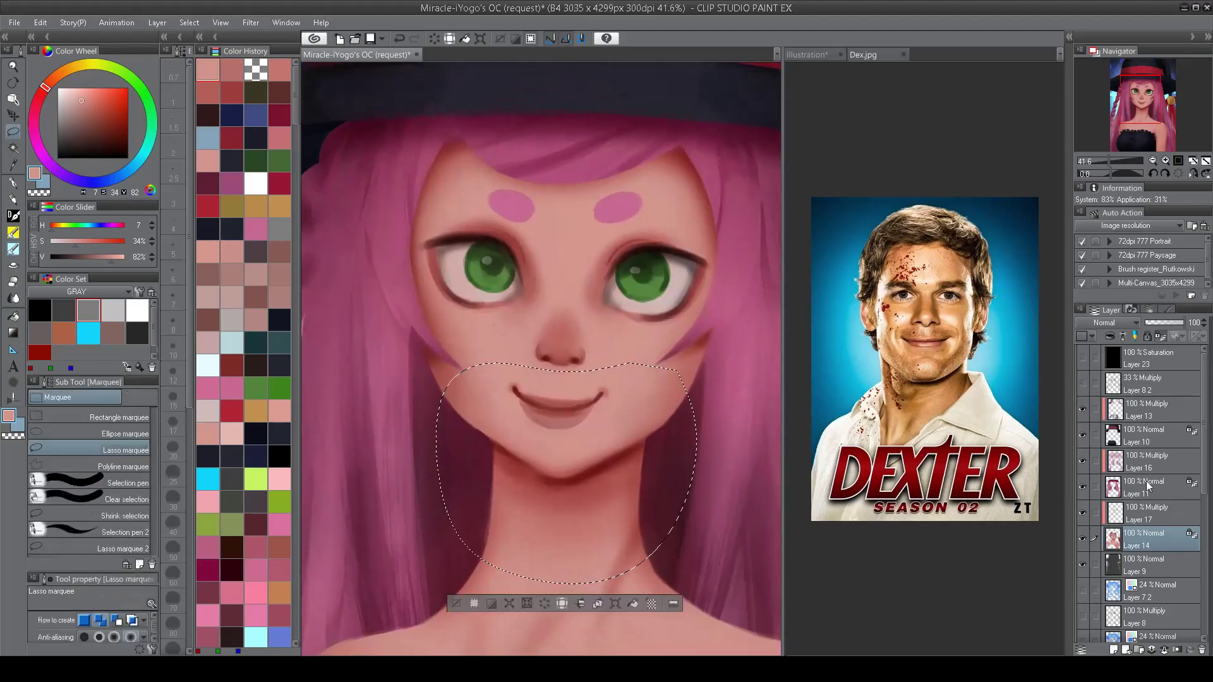
{"action": "key", "text": "ctrl+c"}
{"action": "key", "text": "ctrl+v"}
{"action": "left_click", "coordinate": [1131, 547]}
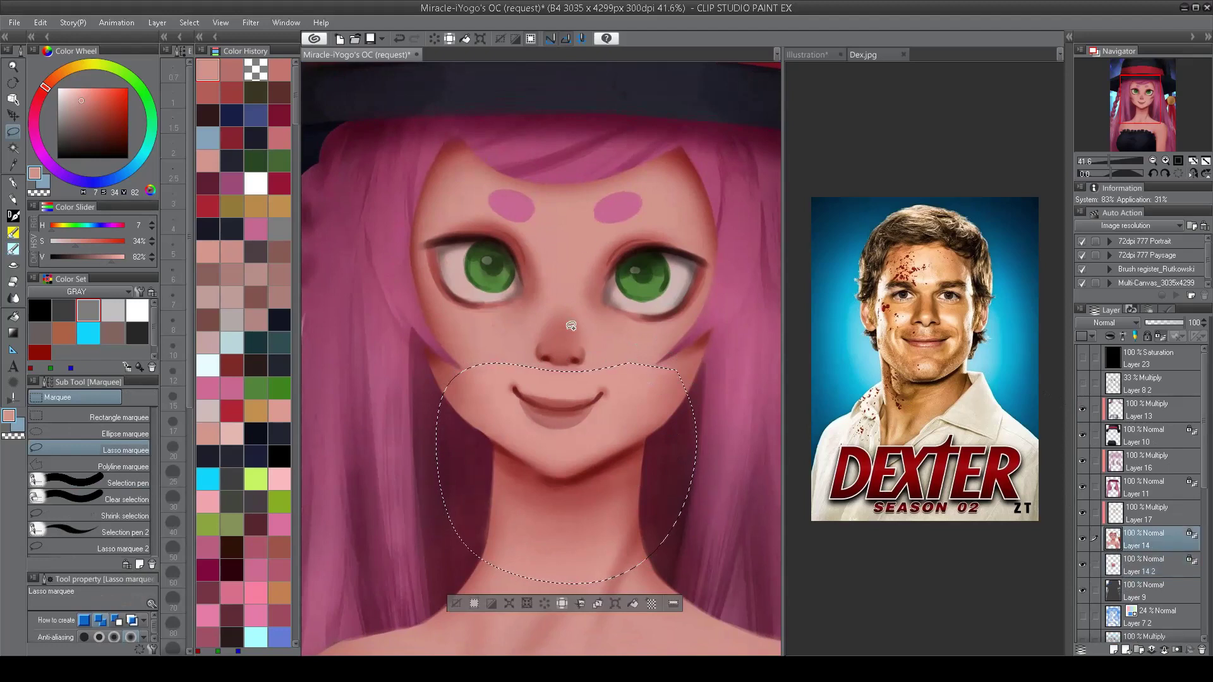
Step: Warp the selected chin area on Layer 14 with a 7 by 7 mesh transformation
{"action": "key", "text": "ctrl+t"}
{"action": "left_click_drag", "start_coordinate": [127, 568], "coordinate": [127, 502]}
{"action": "left_click_drag", "start_coordinate": [57, 620], "coordinate": [93, 639]}
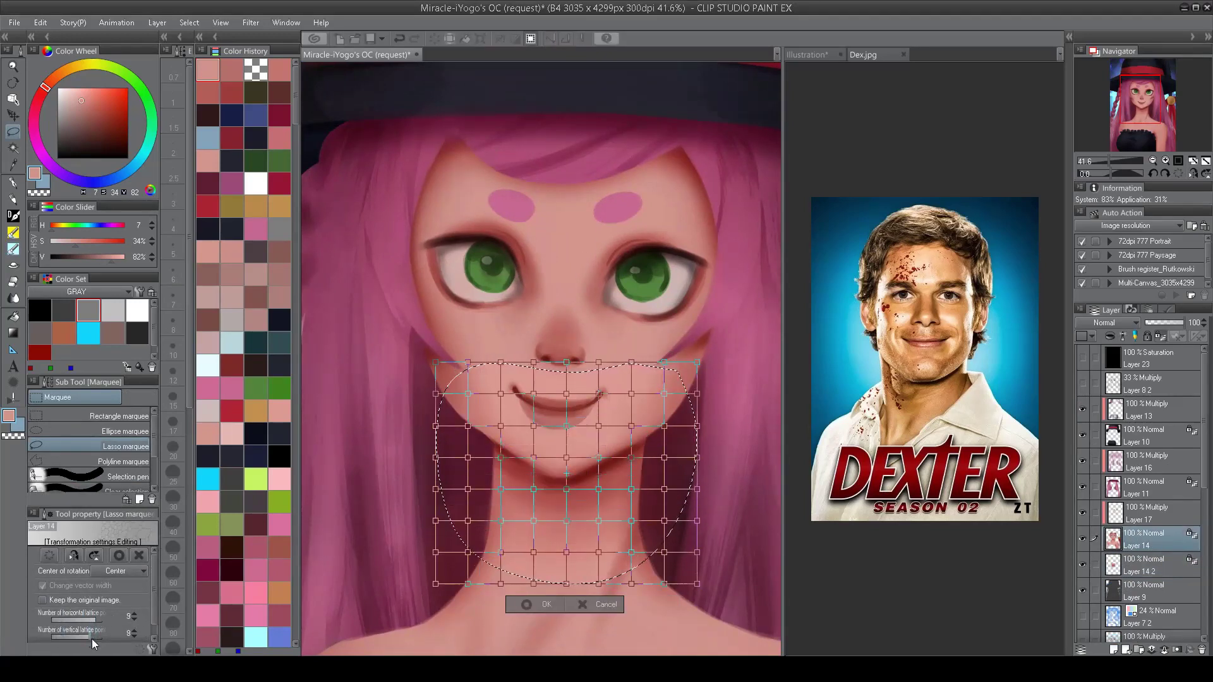
{"action": "left_click_drag", "start_coordinate": [567, 473], "coordinate": [562, 437]}
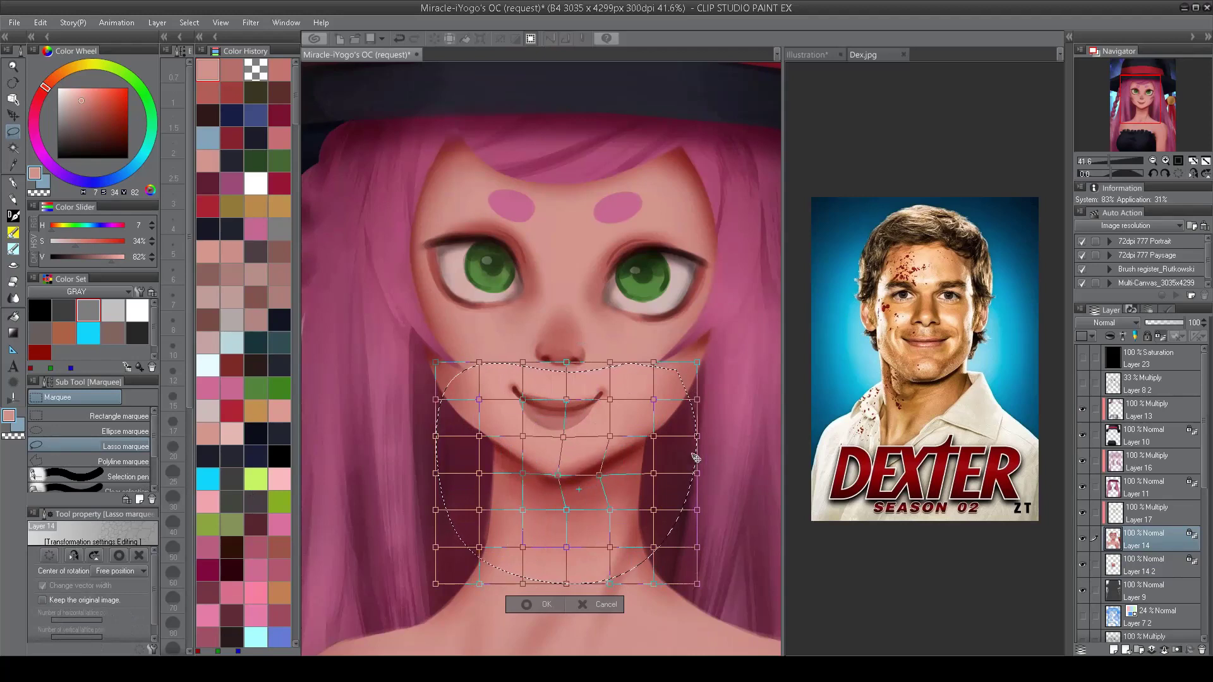
{"action": "key", "text": "Return"}
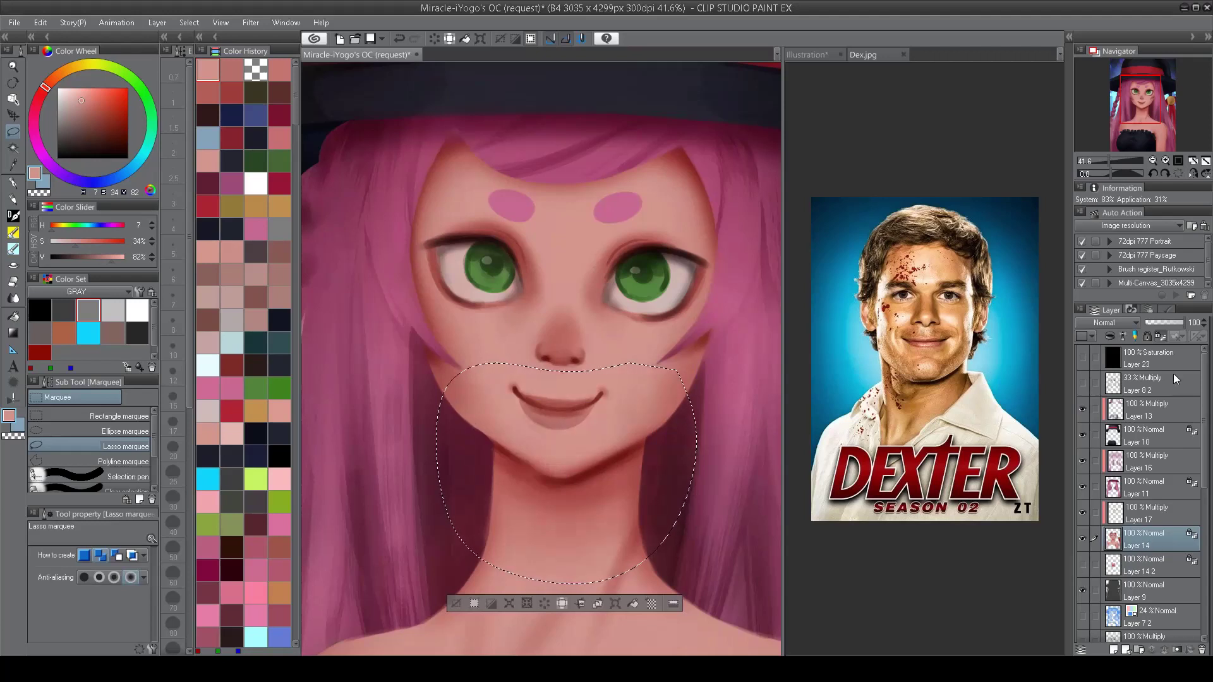
Step: Hide the duplicated Layer 14 2 and warp the chin on Layer 14 with an 8 by 8 mesh
{"action": "left_click", "coordinate": [1082, 564]}
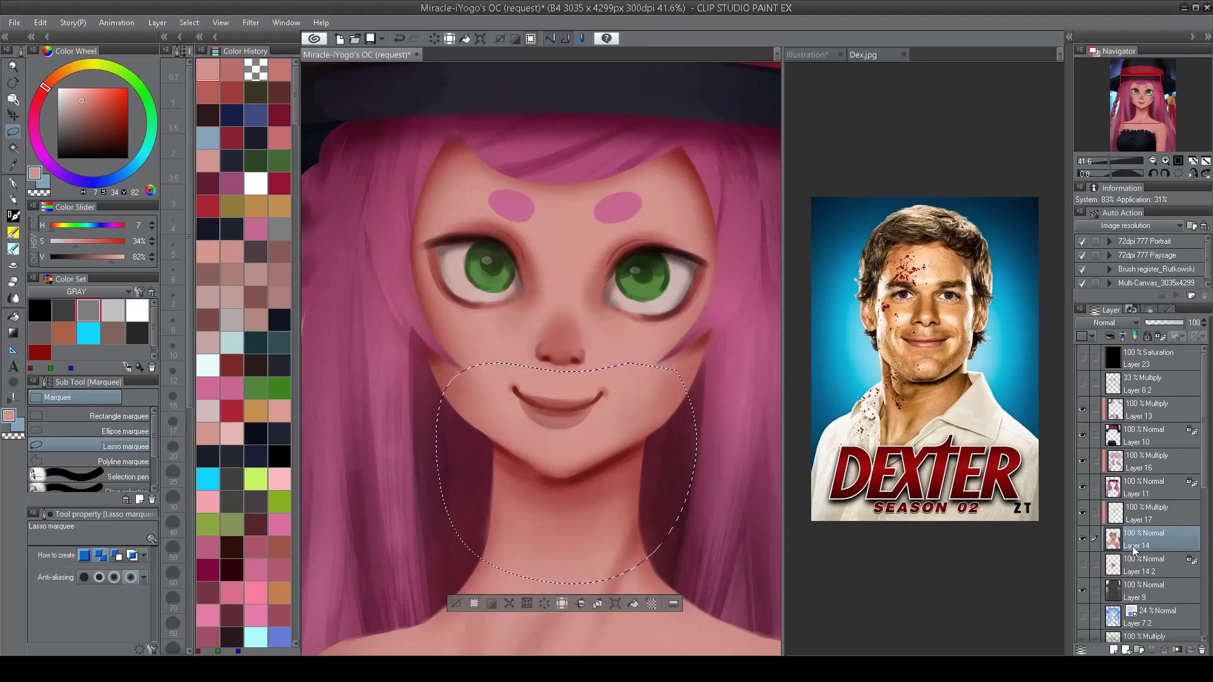
{"action": "key", "text": "ctrl+shift+t"}
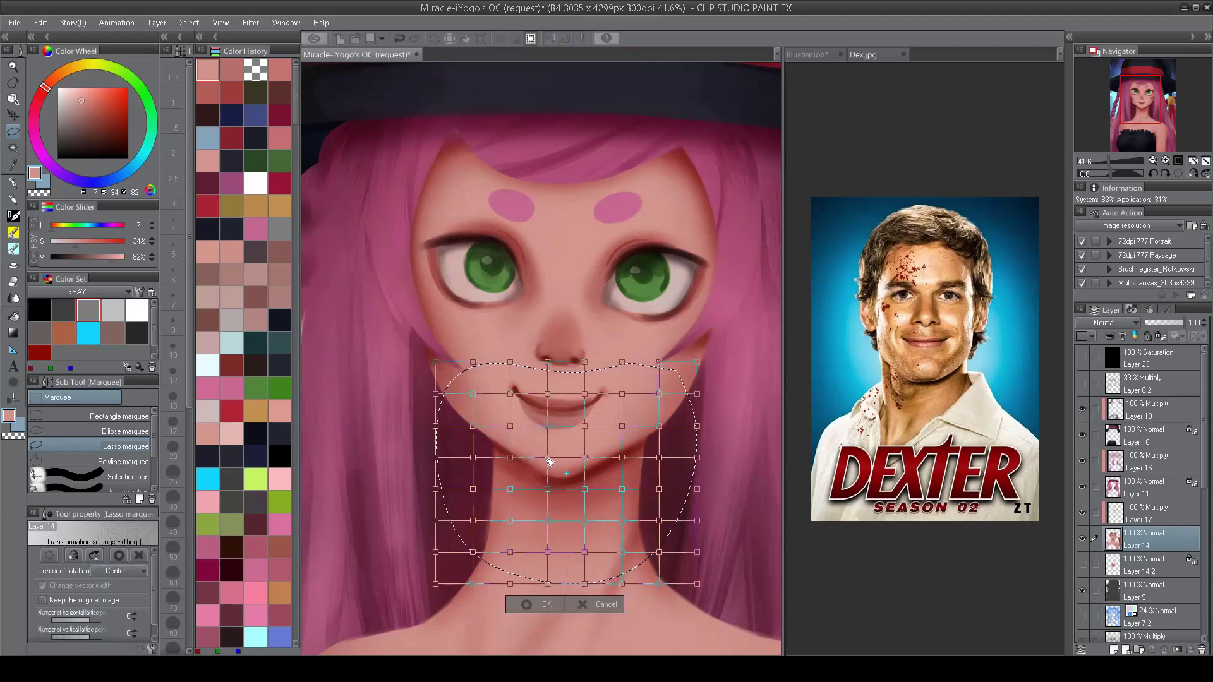
{"action": "left_click_drag", "start_coordinate": [548, 462], "coordinate": [553, 492]}
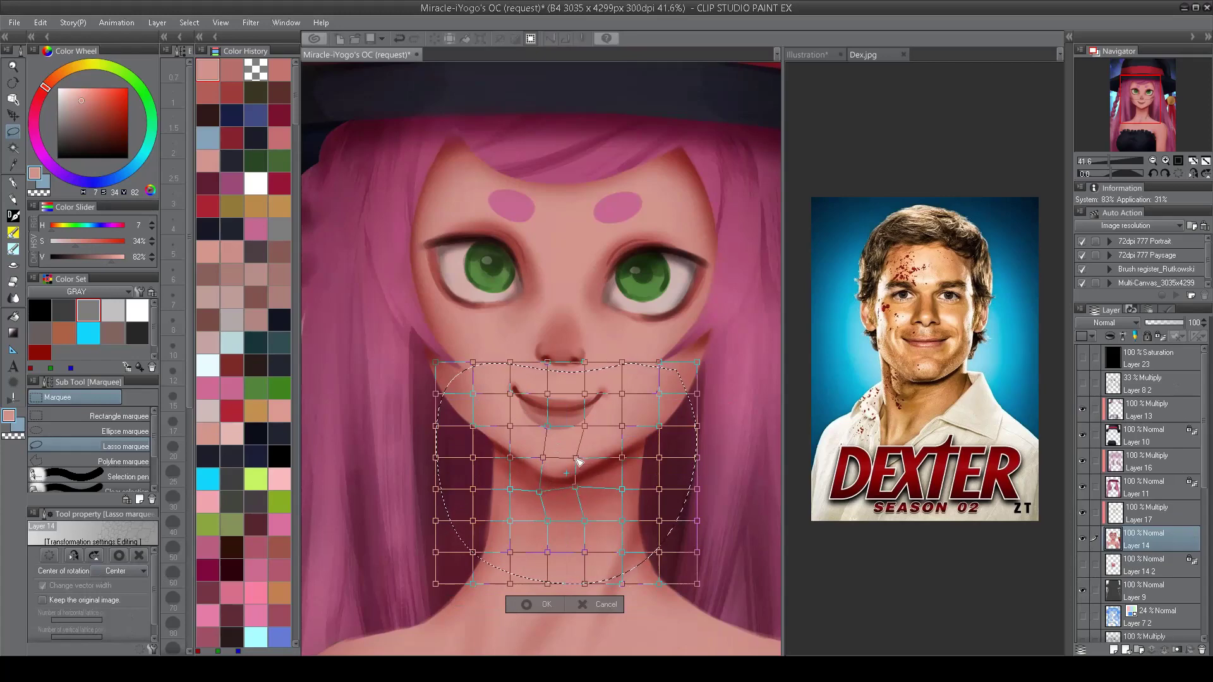
{"action": "key", "text": "Return"}
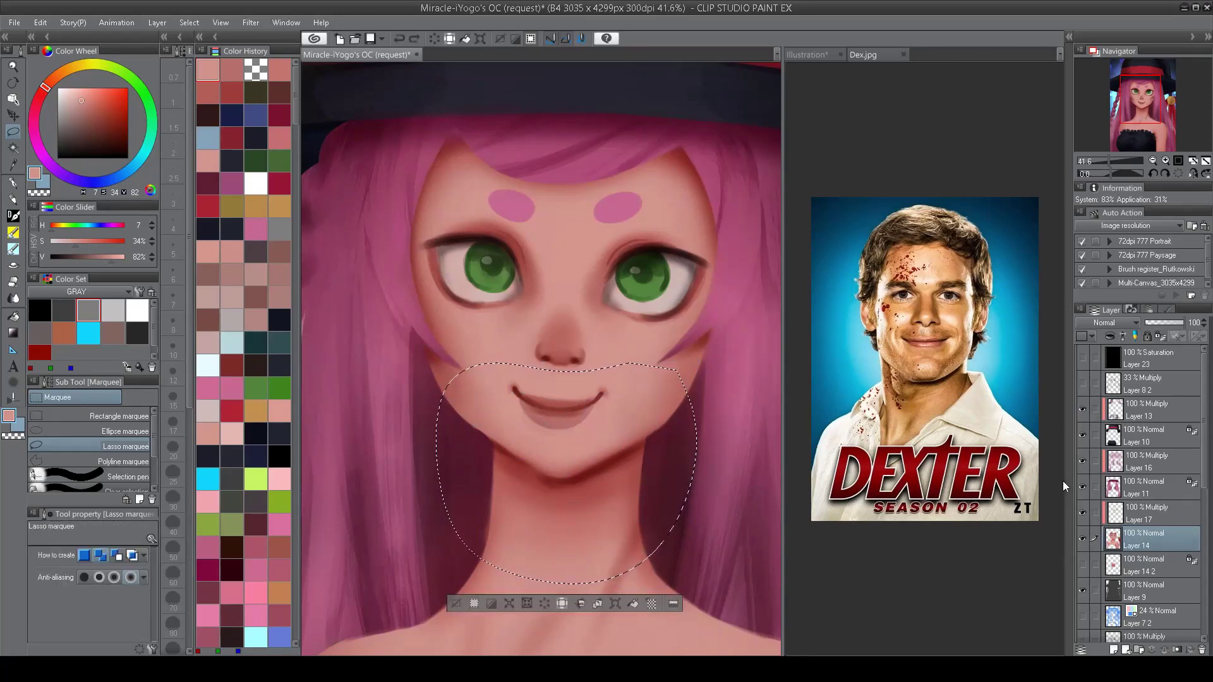
Step: Reshape the chin and jaw on Layer 14 and Layer 17 together, using a mesh transformation with 7 by 7 lattice points
{"action": "left_click", "coordinate": [1144, 513], "text": "ctrl"}
{"action": "key", "text": "ctrl+shift+t"}
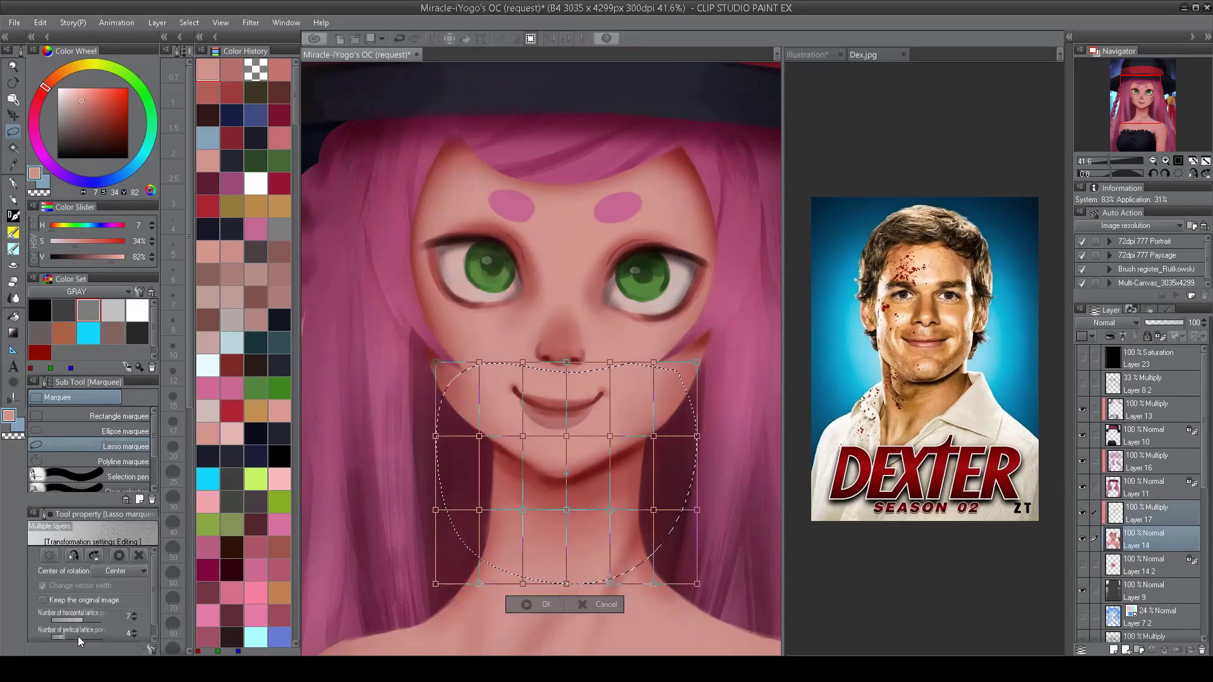
{"action": "left_click_drag", "start_coordinate": [78, 635], "coordinate": [89, 636]}
{"action": "left_click_drag", "start_coordinate": [566, 473], "coordinate": [563, 434]}
{"action": "left_click_drag", "start_coordinate": [522, 473], "coordinate": [516, 474]}
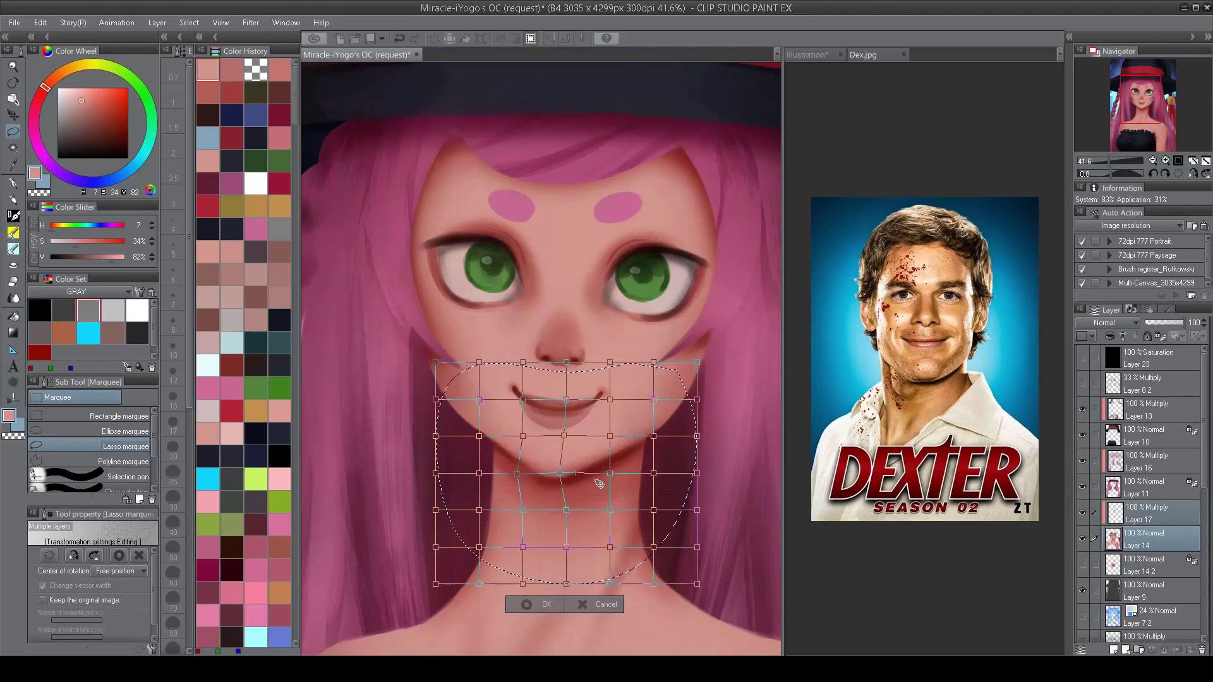
{"action": "scroll", "coordinate": [600, 474], "scroll_direction": "right", "scroll_amount": 2}
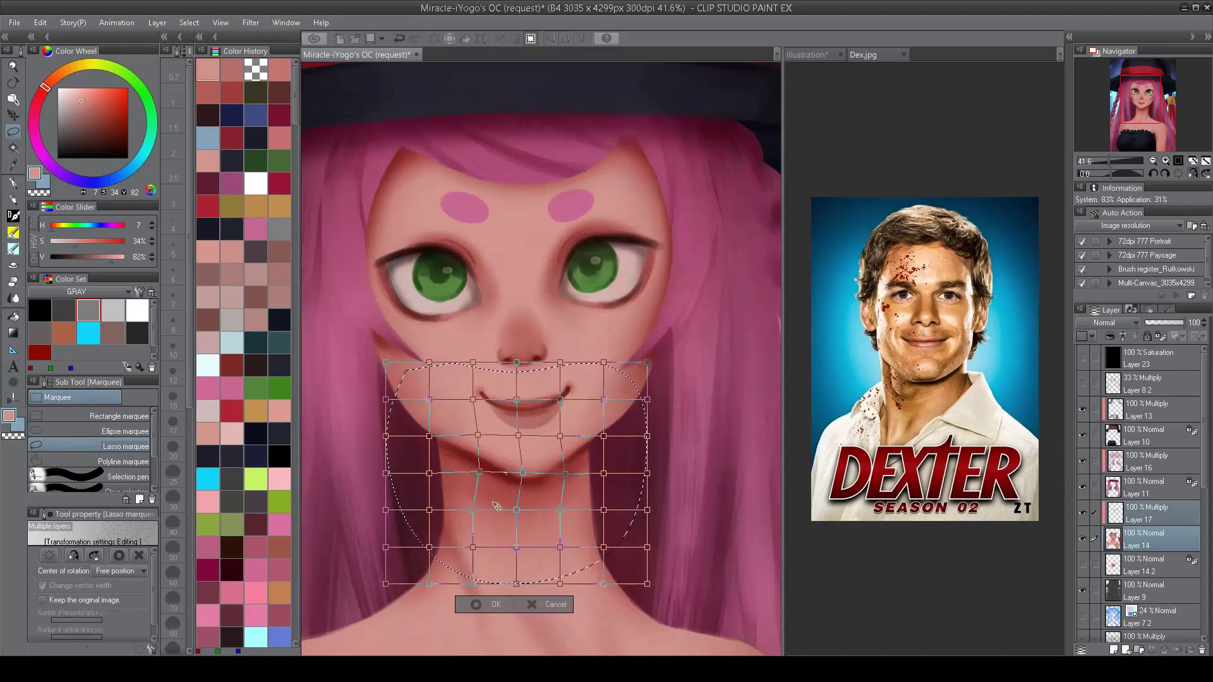
{"action": "left_click_drag", "start_coordinate": [522, 473], "coordinate": [478, 477]}
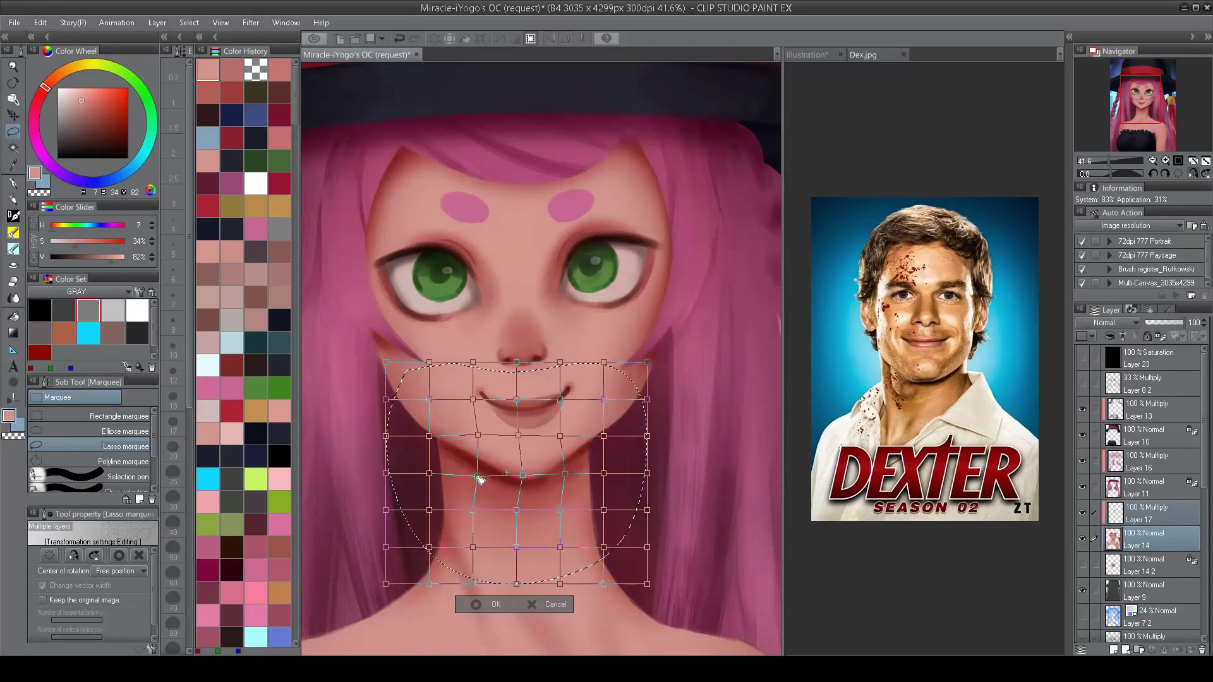
{"action": "left_click_drag", "start_coordinate": [603, 436], "coordinate": [611, 439]}
{"action": "key", "text": "Return"}
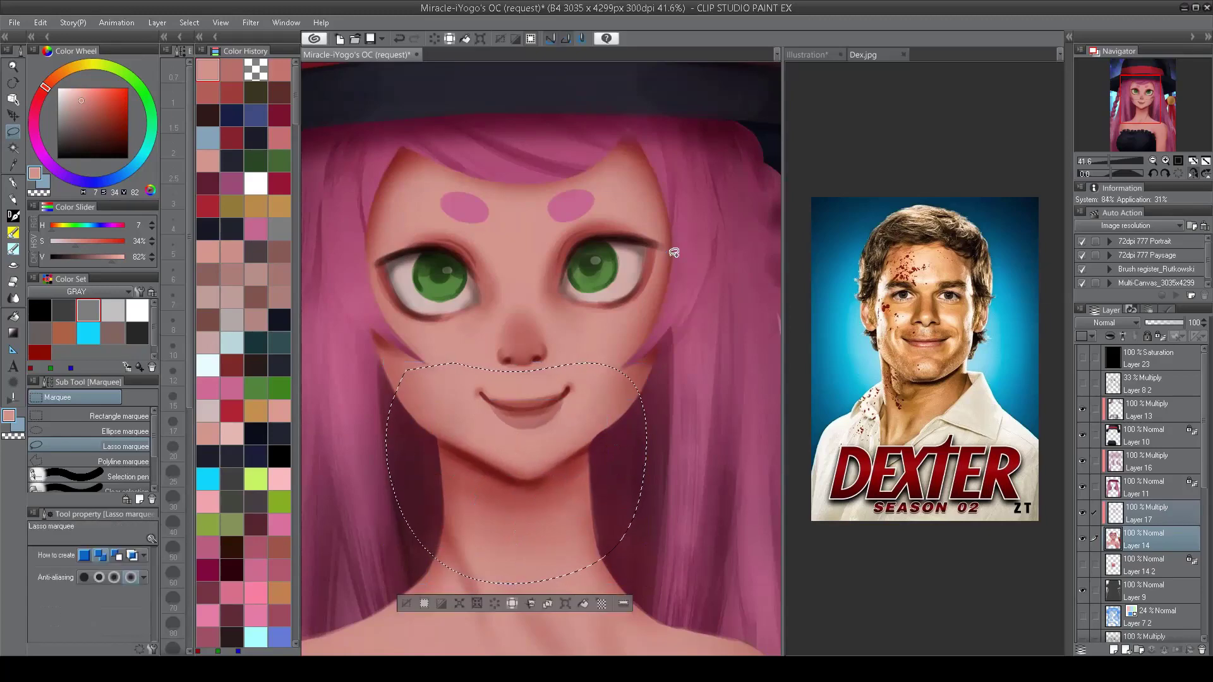
Step: Clear the selection and erase beside the hair strand over the cheek on Layer 11 with an eraser size of about 135
{"action": "left_click", "coordinate": [474, 400], "text": "ctrl+shift"}
{"action": "key", "text": "ctrl+d"}
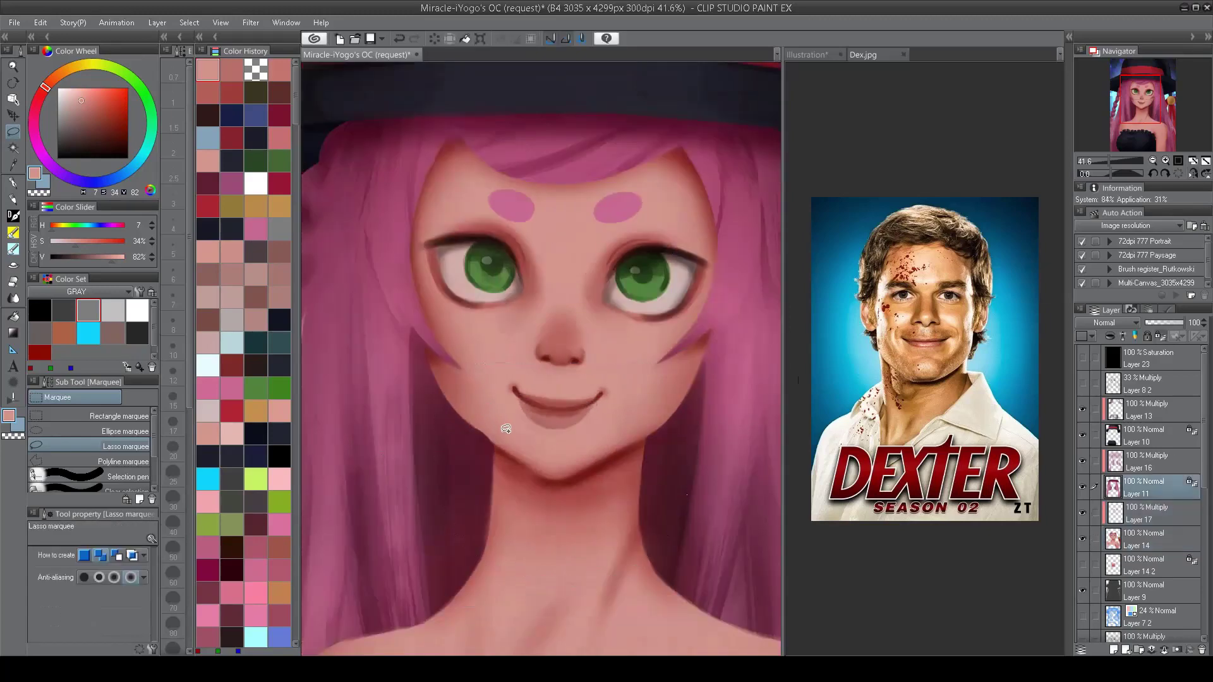
{"action": "key", "text": "e"}
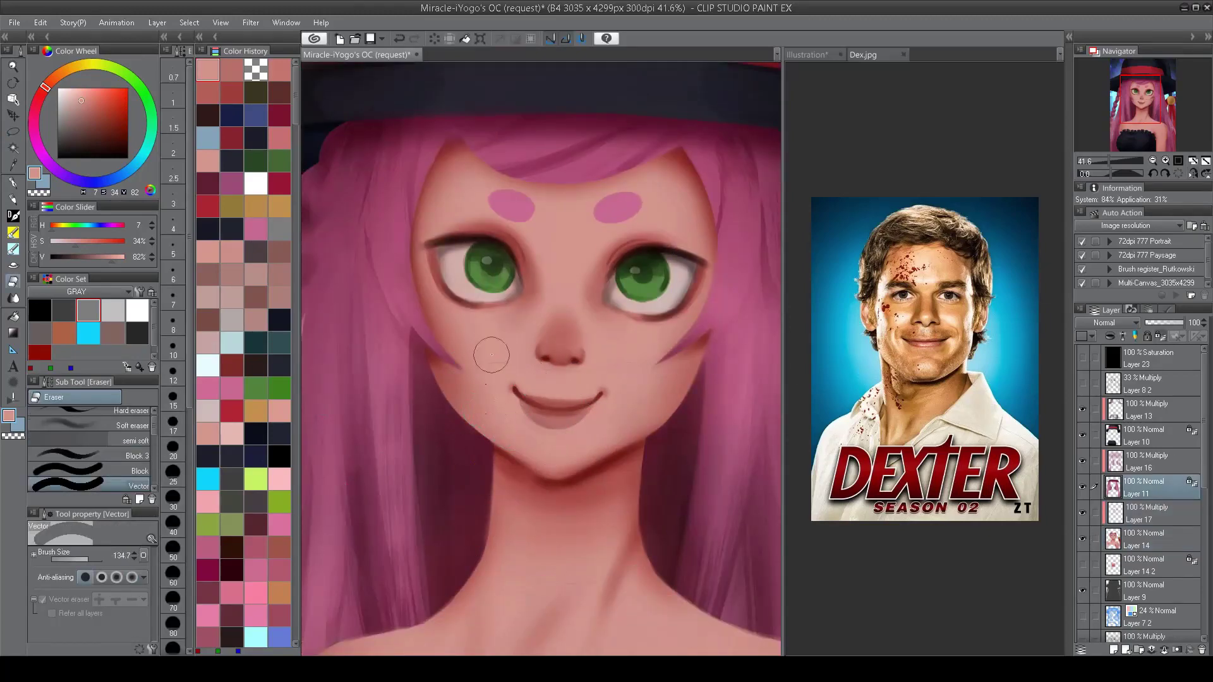
{"action": "left_click_drag", "start_coordinate": [490, 352], "coordinate": [497, 363]}
Step: Delete the duplicated chin layer, Layer 14 2
{"action": "left_click", "coordinate": [1131, 572]}
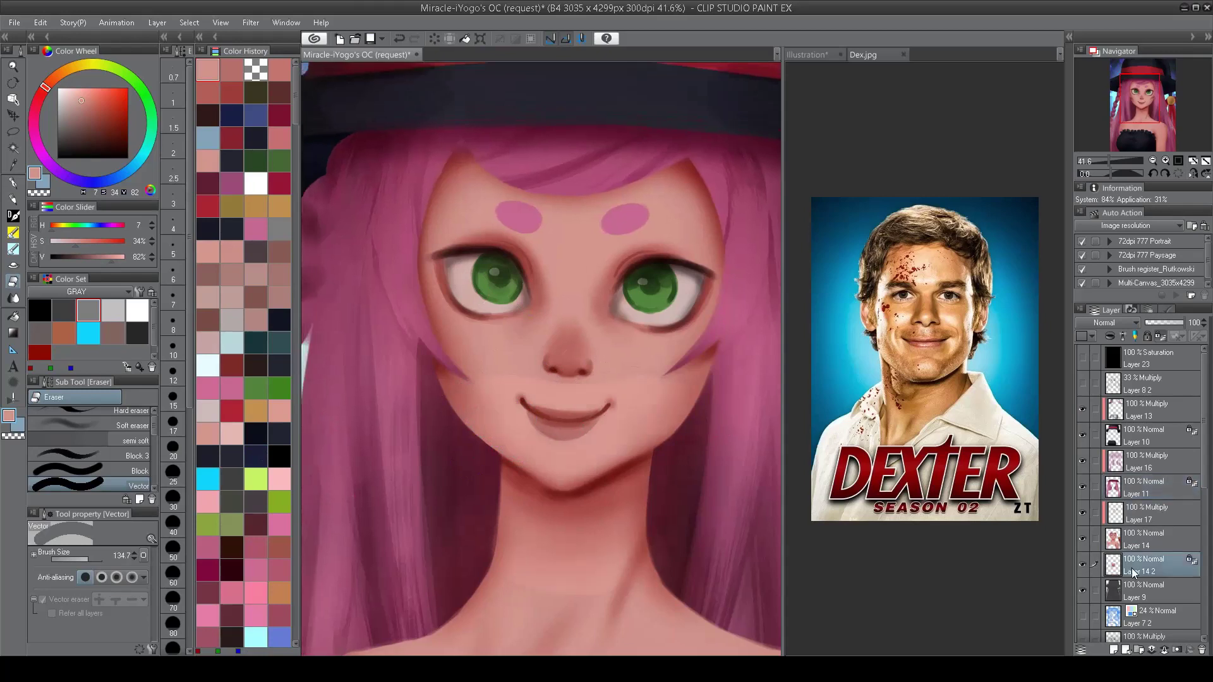
{"action": "scroll", "coordinate": [1164, 568], "scroll_direction": "down", "scroll_amount": 1}
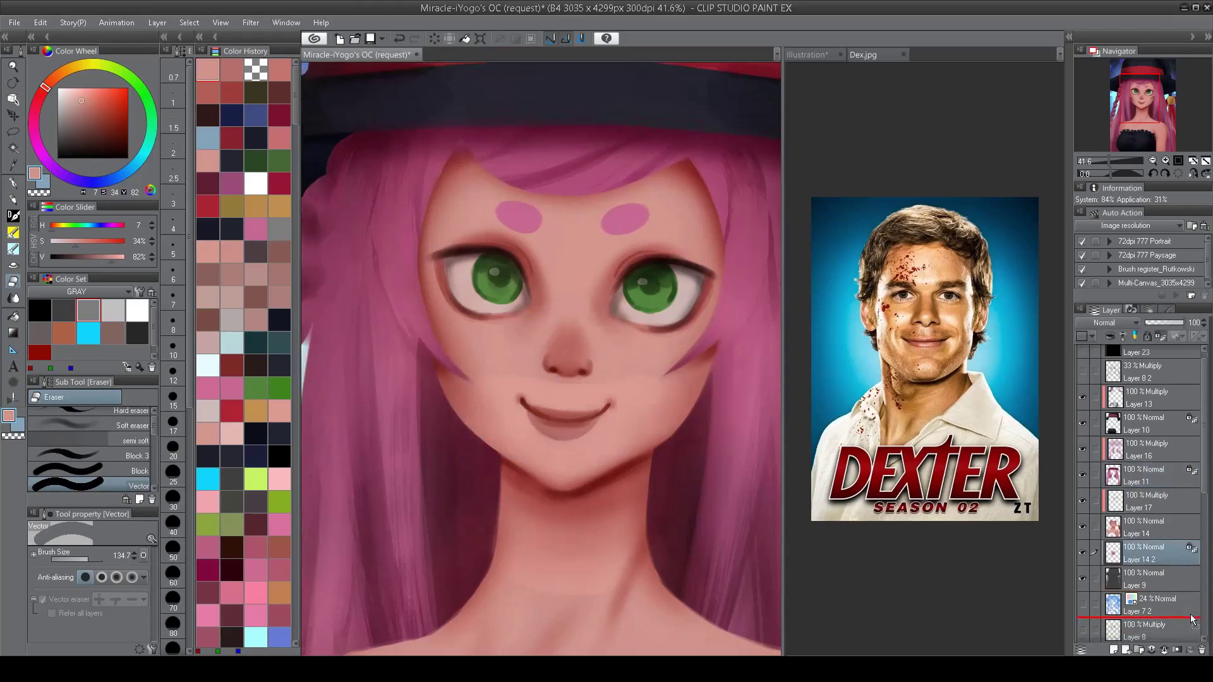
{"action": "left_click_drag", "start_coordinate": [1192, 620], "coordinate": [1200, 642]}
{"action": "left_click", "coordinate": [1202, 650]}
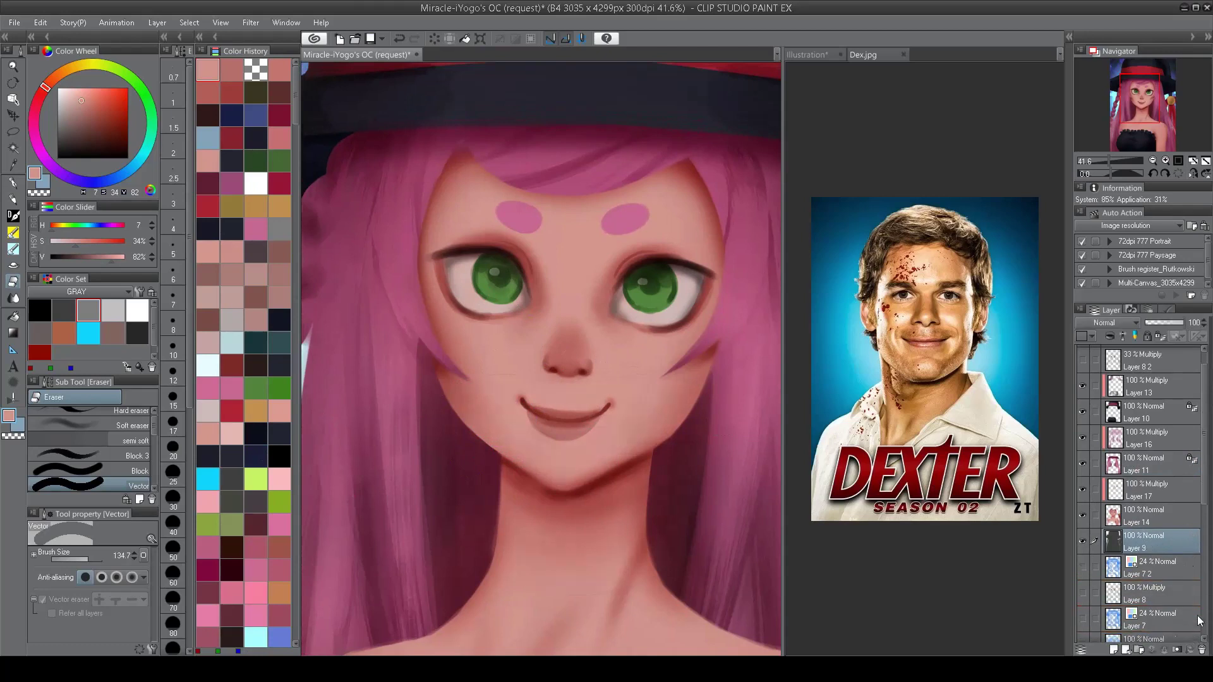
Step: Smooth the skin along the cheeks on Layer 14 with the Blend tool at brush size 91
{"action": "key", "text": "j"}
{"action": "left_click_drag", "start_coordinate": [536, 300], "coordinate": [498, 422]}
{"action": "scroll", "coordinate": [497, 422], "scroll_direction": "up", "scroll_amount": 1}
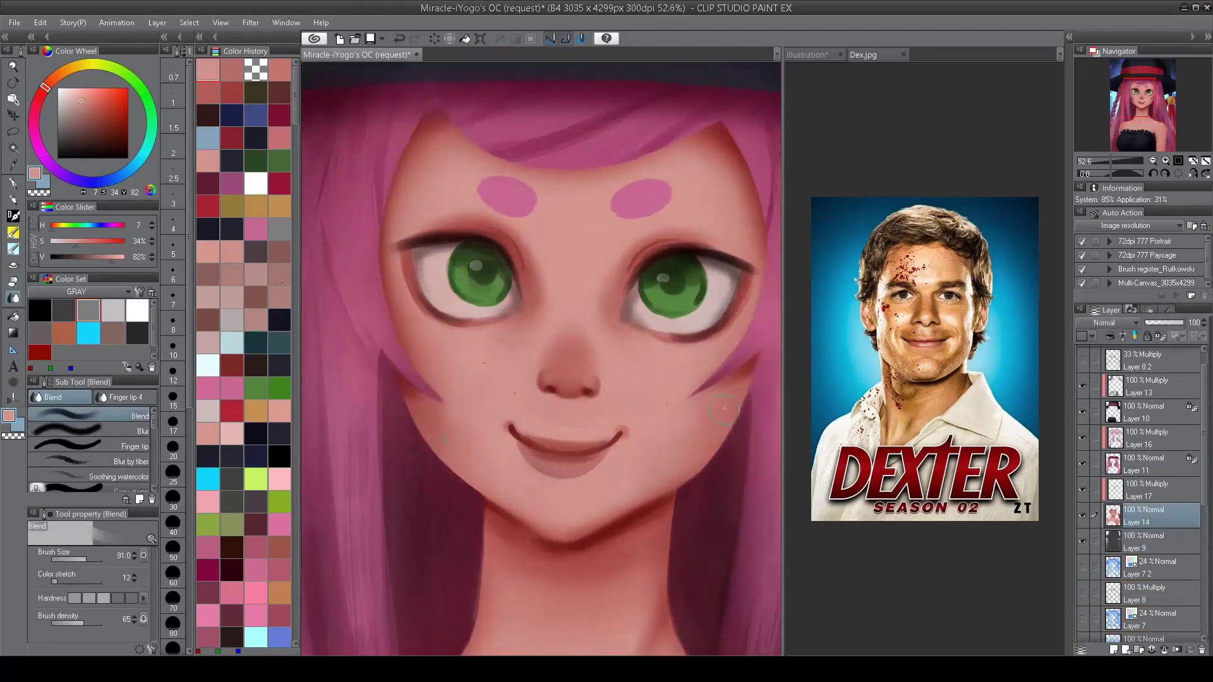
{"action": "left_click_drag", "start_coordinate": [448, 441], "coordinate": [429, 405]}
{"action": "scroll", "coordinate": [418, 394], "scroll_direction": "down", "scroll_amount": 3}
{"action": "scroll", "coordinate": [579, 367], "scroll_direction": "up", "scroll_amount": 3}
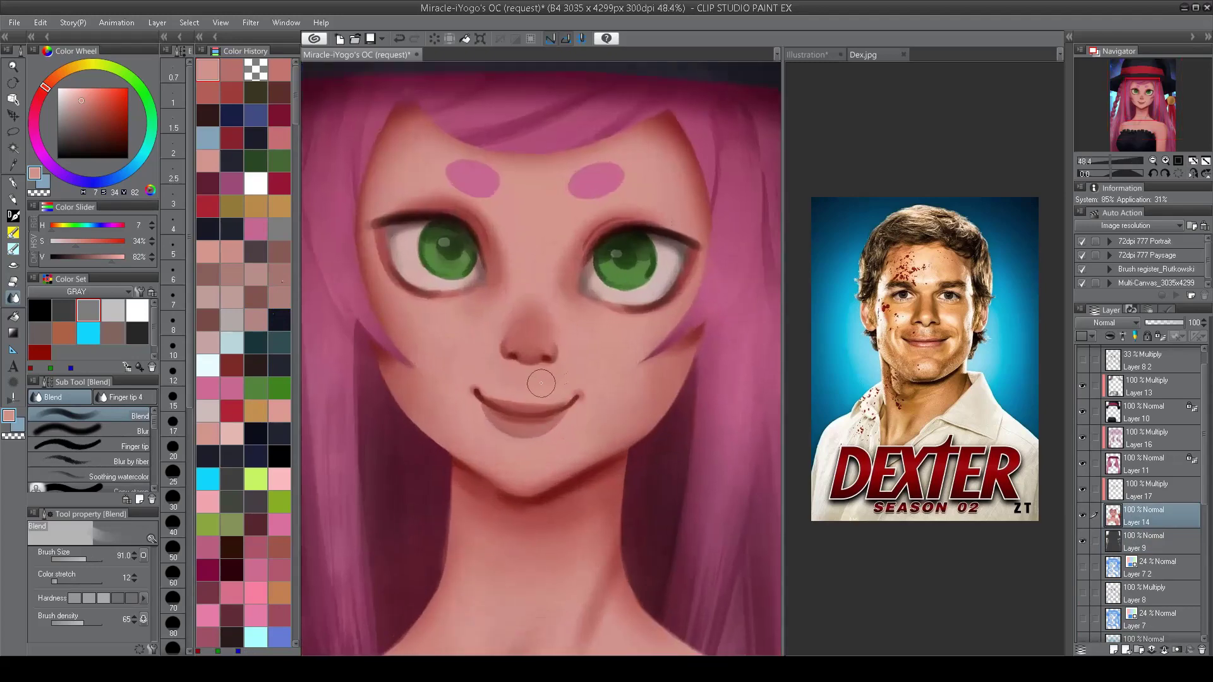
Step: Lasso the mouth, put a copy of it on its own layer directly above Layer 14, and mirror the canvas view
{"action": "key", "text": "m"}
{"action": "mouse_move", "coordinate": [584, 372]}
{"action": "left_mouse_down"}
{"action": "mouse_move", "coordinate": [551, 456]}
{"action": "mouse_move", "coordinate": [601, 378]}
{"action": "left_mouse_up"}
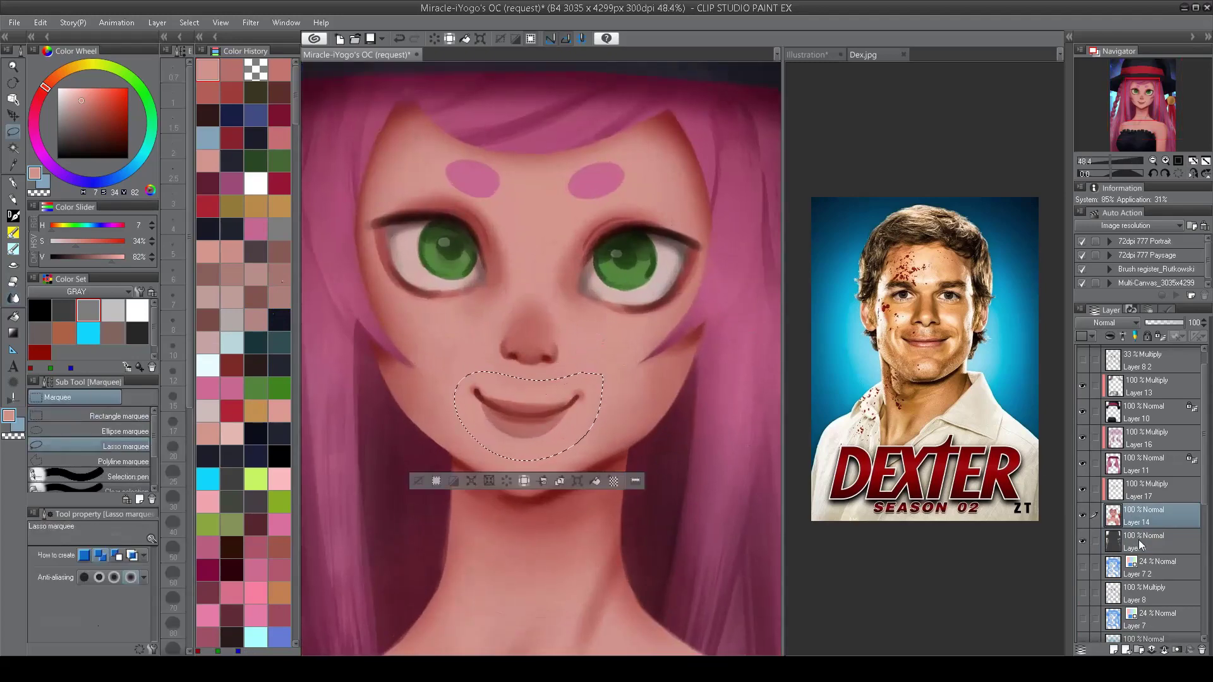
{"action": "key", "text": "ctrl+e"}
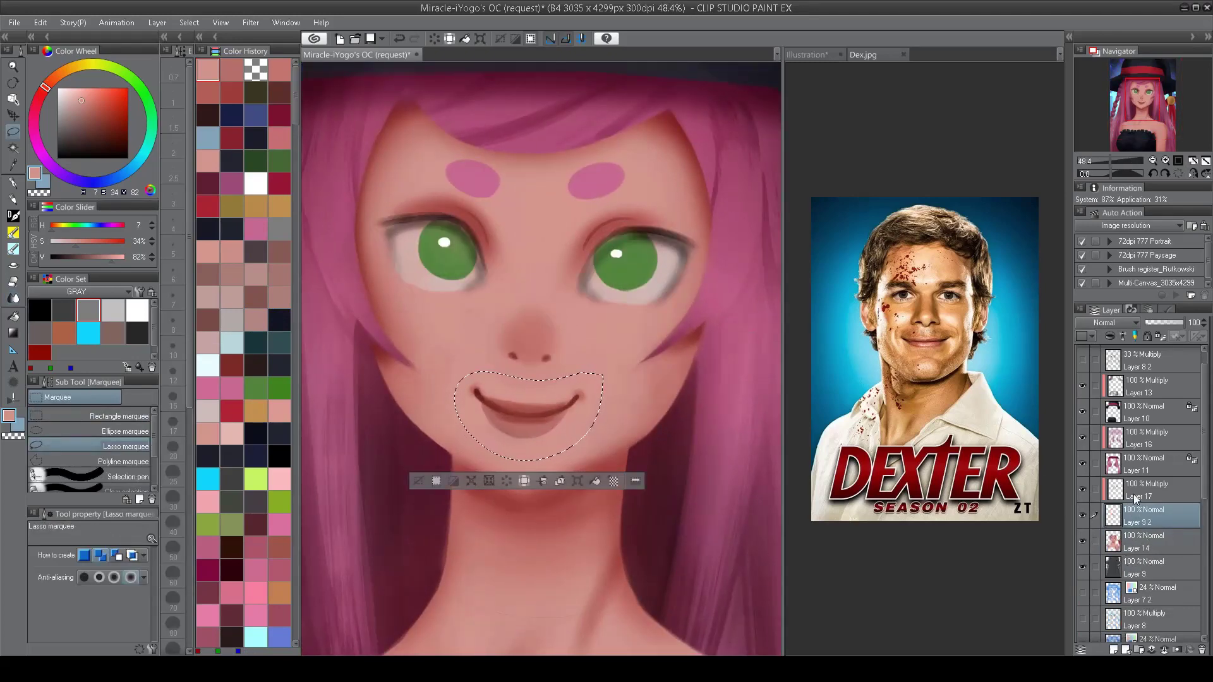
{"action": "left_click_drag", "start_coordinate": [1132, 528], "coordinate": [1135, 550]}
{"action": "key", "text": "h"}
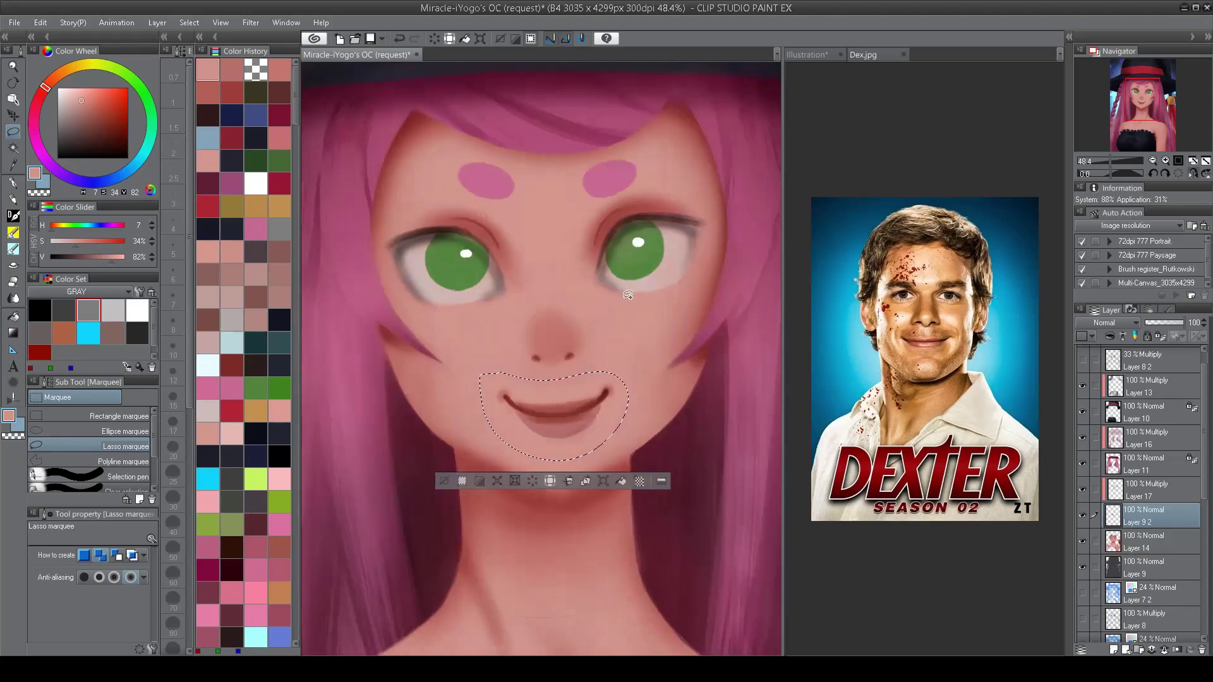
Step: Transform the copied mouth, clear the selection and merge the mouth layer into Layer 14
{"action": "key", "text": "ctrl+t"}
{"action": "left_click_drag", "start_coordinate": [479, 401], "coordinate": [530, 436]}
{"action": "key", "text": "Return"}
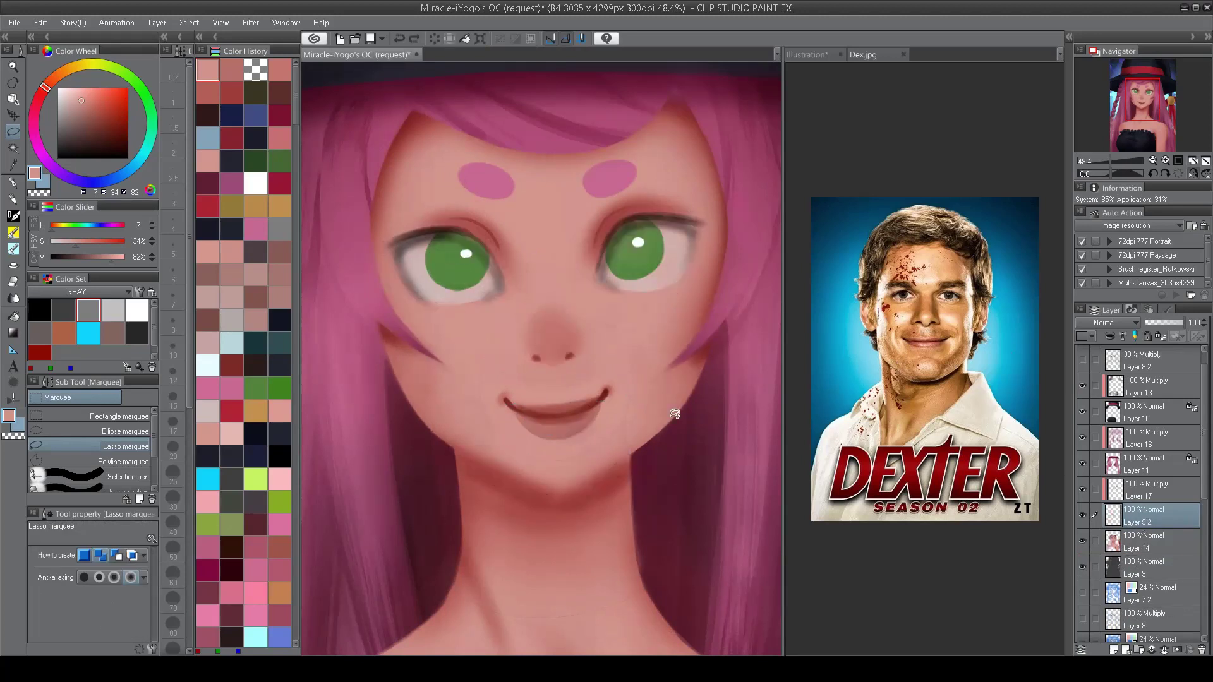
{"action": "key", "text": "e"}
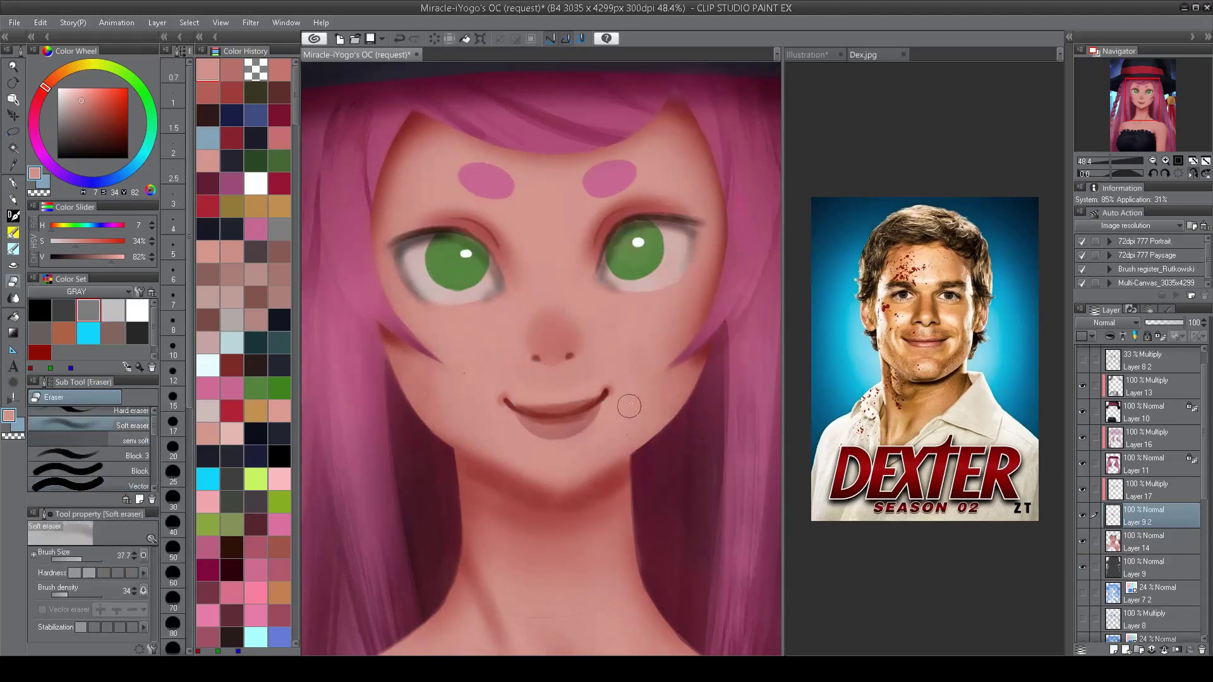
{"action": "key", "text": "ctrl+e"}
{"action": "scroll", "coordinate": [600, 436], "scroll_direction": "down", "scroll_amount": 3}
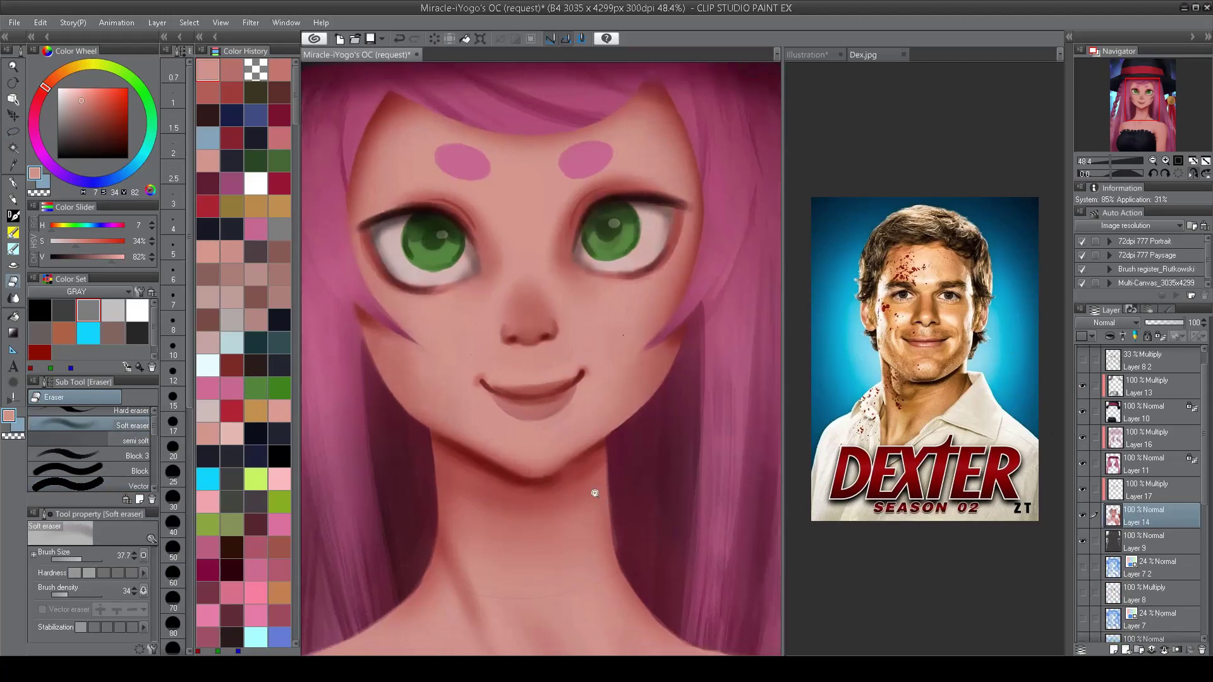
Step: Check the face at different zooms and against Layer 8 2, and undo merging the mouth layer into Layer 14
{"action": "scroll", "coordinate": [600, 436], "scroll_direction": "up", "scroll_amount": 3}
{"action": "scroll", "coordinate": [621, 522], "scroll_direction": "down", "scroll_amount": 4}
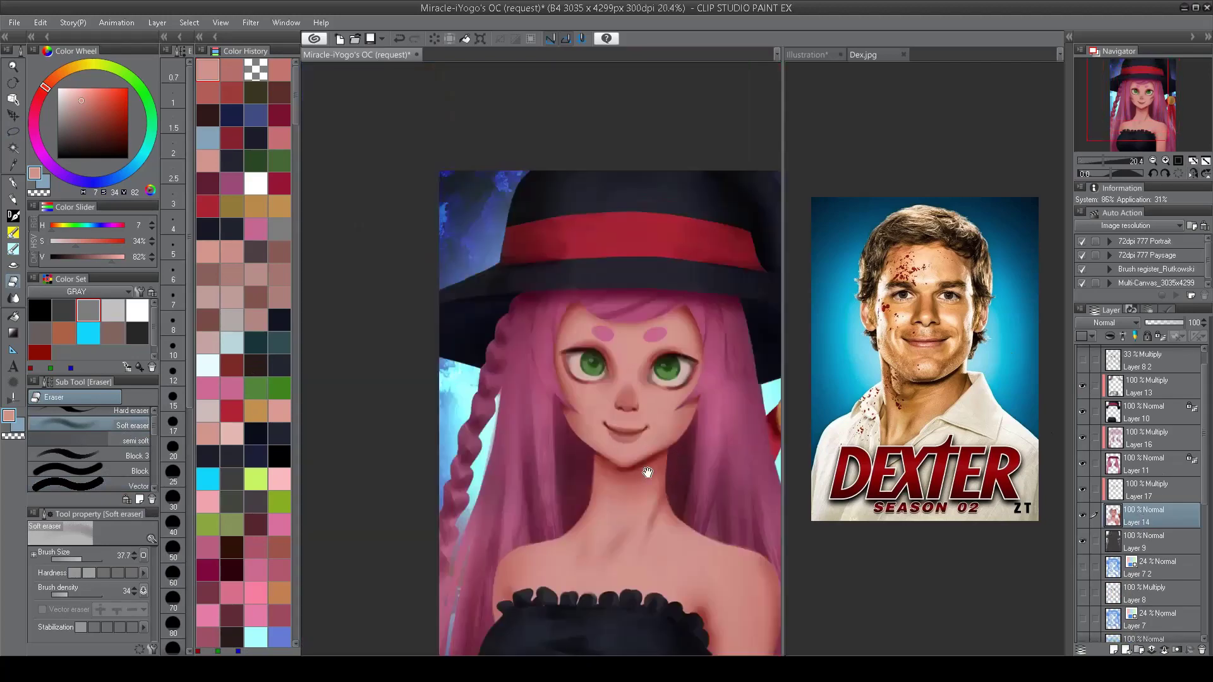
{"action": "scroll", "coordinate": [644, 482], "scroll_direction": "up", "scroll_amount": 4}
{"action": "left_click", "coordinate": [1085, 362]}
{"action": "left_click", "coordinate": [1085, 362]}
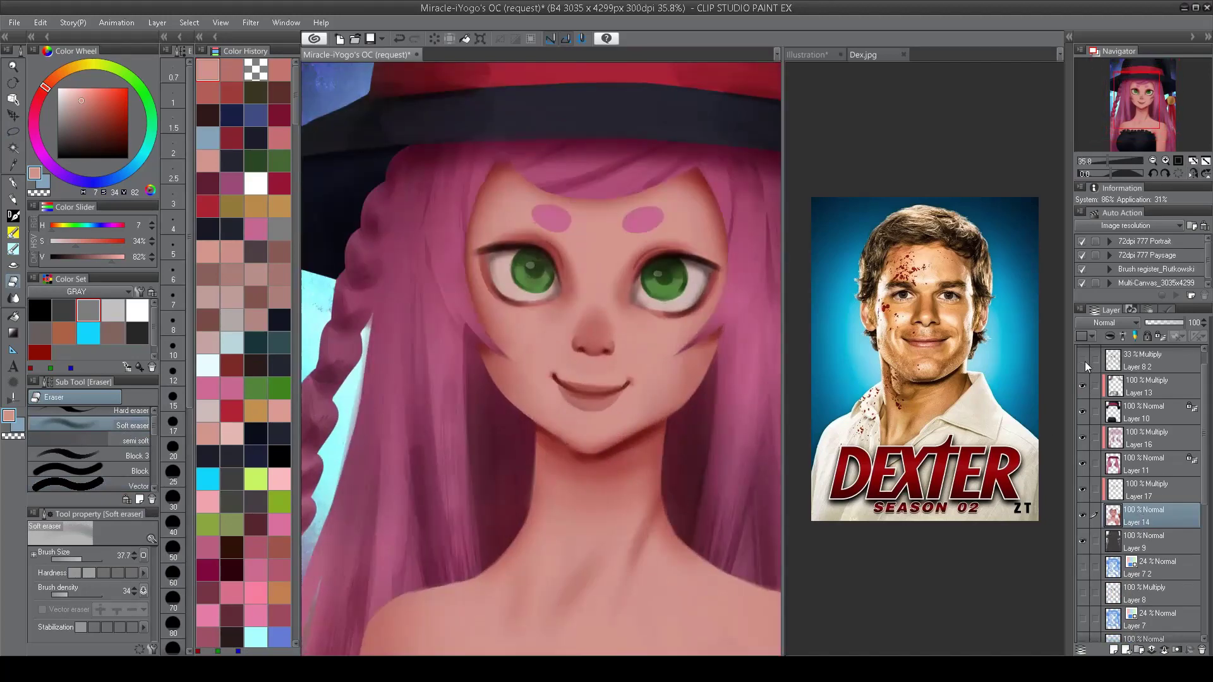
{"action": "scroll", "coordinate": [584, 442], "scroll_direction": "up", "scroll_amount": 2}
{"action": "key", "text": "ctrl+z"}
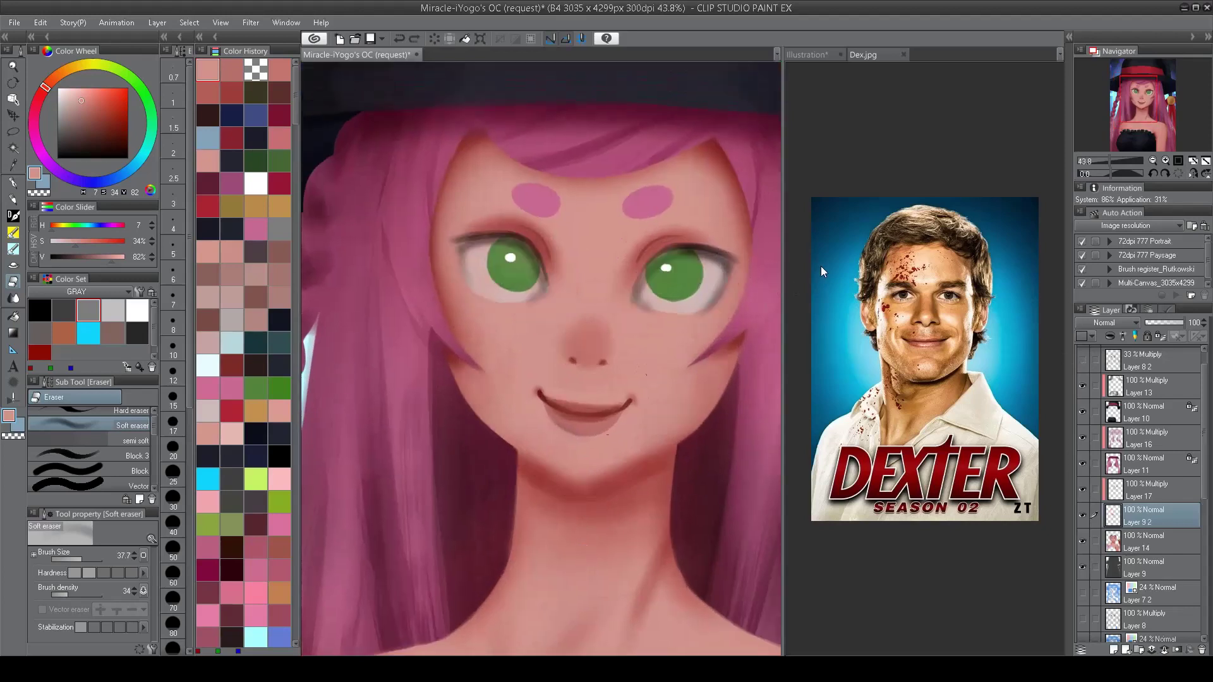
{"action": "key", "text": "ctrl+y"}
{"action": "key", "text": "ctrl+z"}
Step: Warp the separated mouth with a mesh transformation, pulling its centre upward, and merge it into Layer 14
{"action": "scroll", "coordinate": [610, 417], "scroll_direction": "up", "scroll_amount": 1}
{"action": "key", "text": "ctrl+shift+t"}
{"action": "left_click_drag", "start_coordinate": [615, 431], "coordinate": [612, 396]}
{"action": "key", "text": "Return"}
{"action": "key", "text": "ctrl+e"}
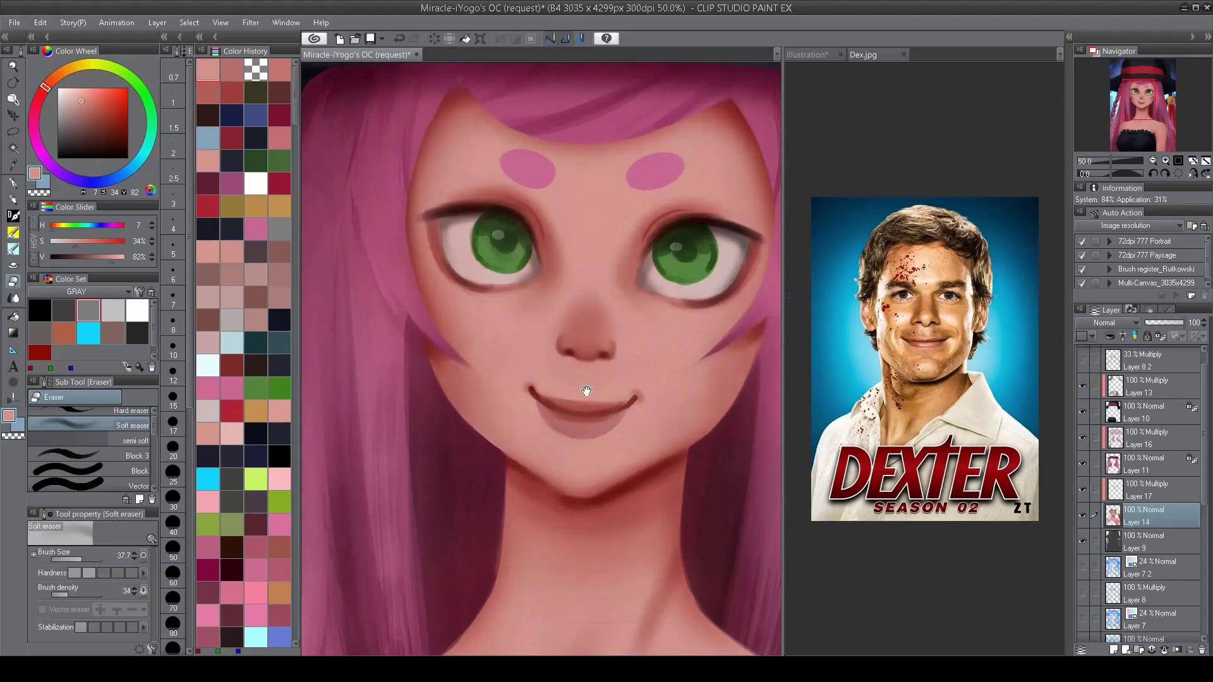
{"action": "scroll", "coordinate": [581, 478], "scroll_direction": "down", "scroll_amount": 3}
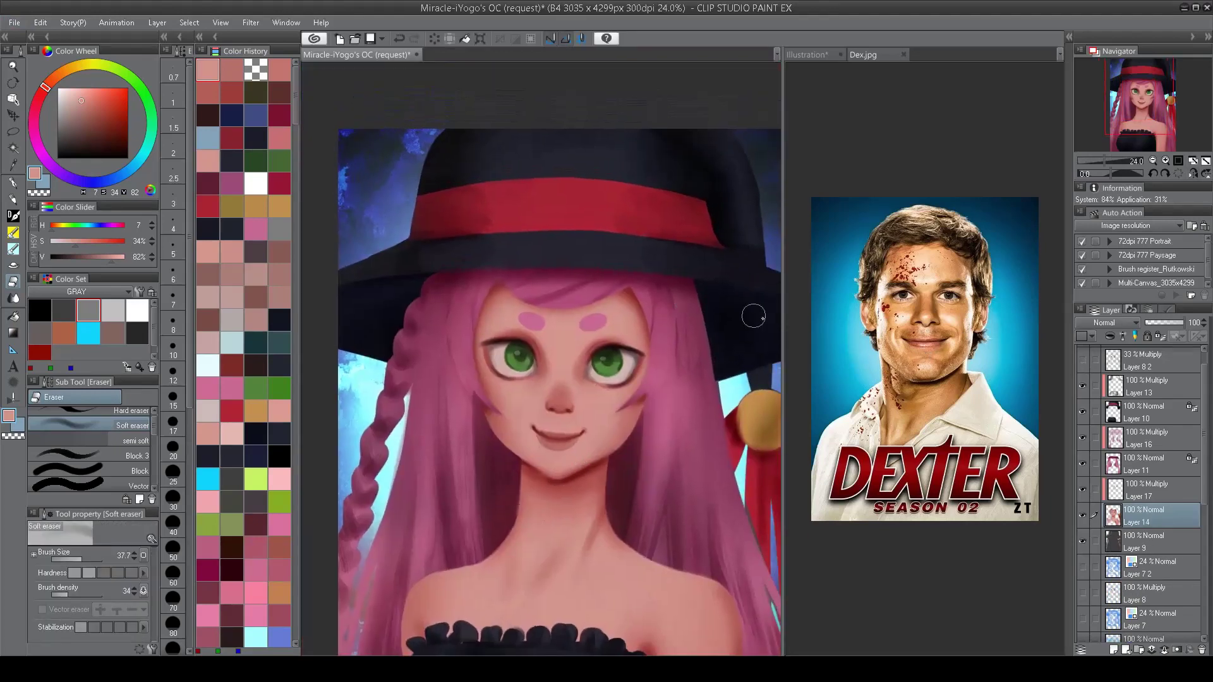
Step: Merge Layer 17 into Layer 14, Layer 16 into Layer 11 and Layer 13 into Layer 10
{"action": "scroll", "coordinate": [569, 476], "scroll_direction": "down", "scroll_amount": 1}
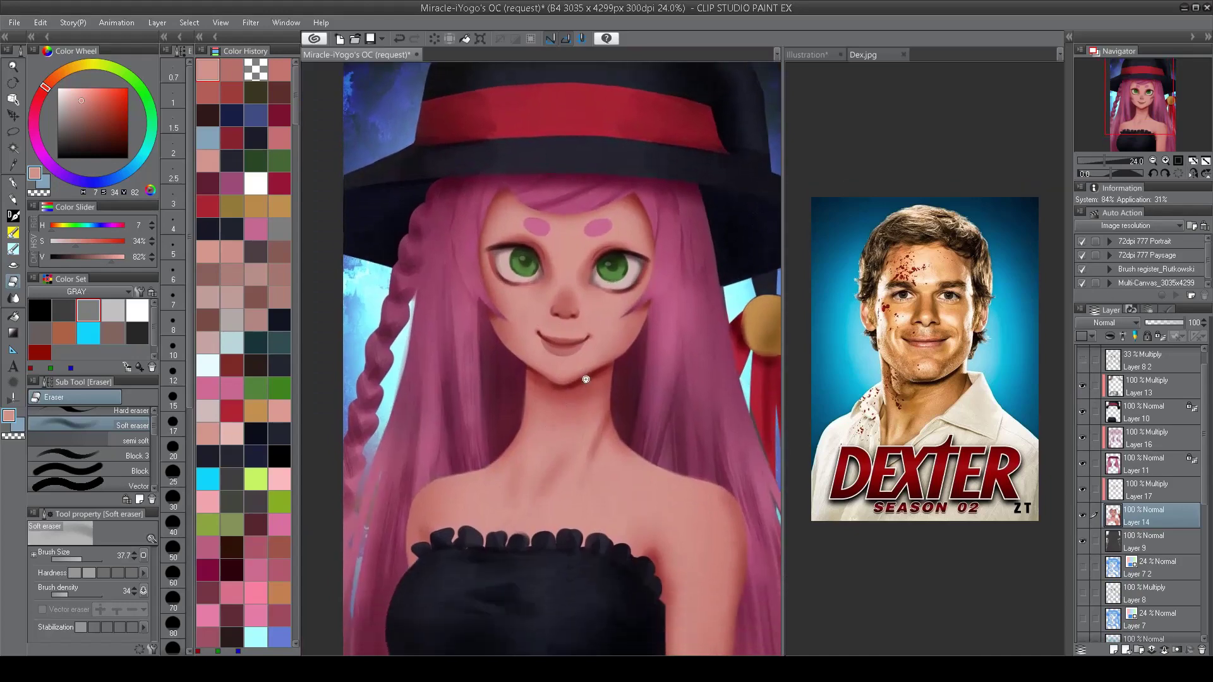
{"action": "left_click_drag", "start_coordinate": [570, 476], "coordinate": [561, 430]}
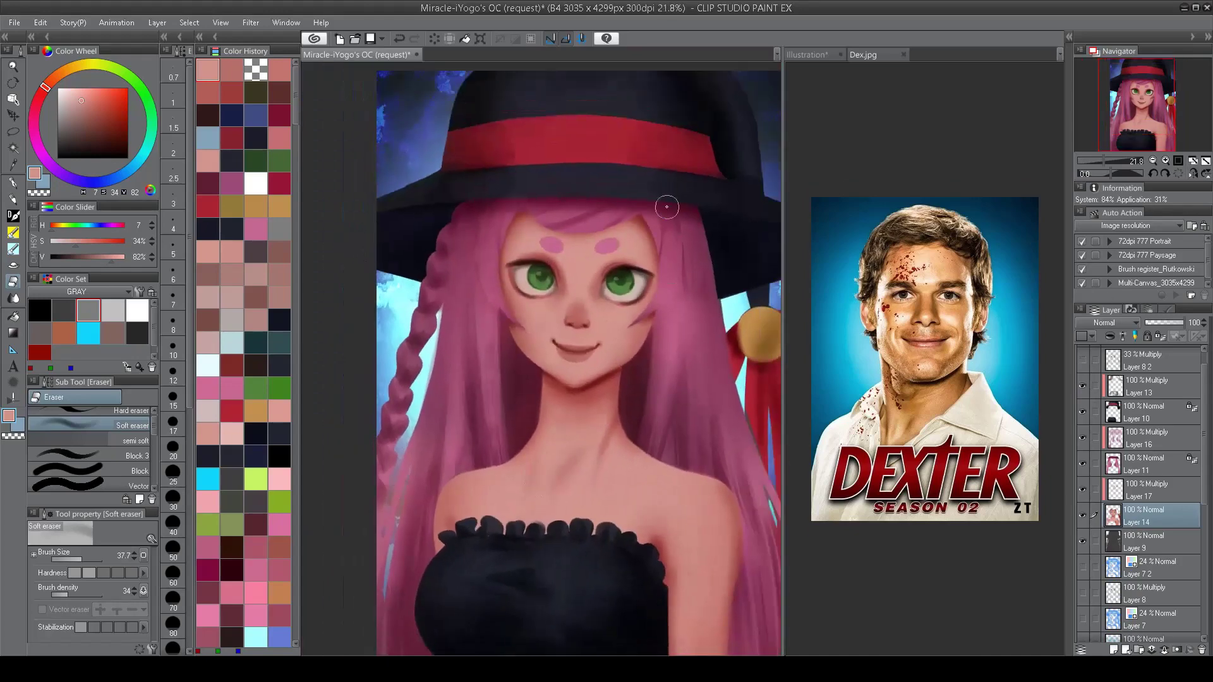
{"action": "left_click", "coordinate": [1131, 490]}
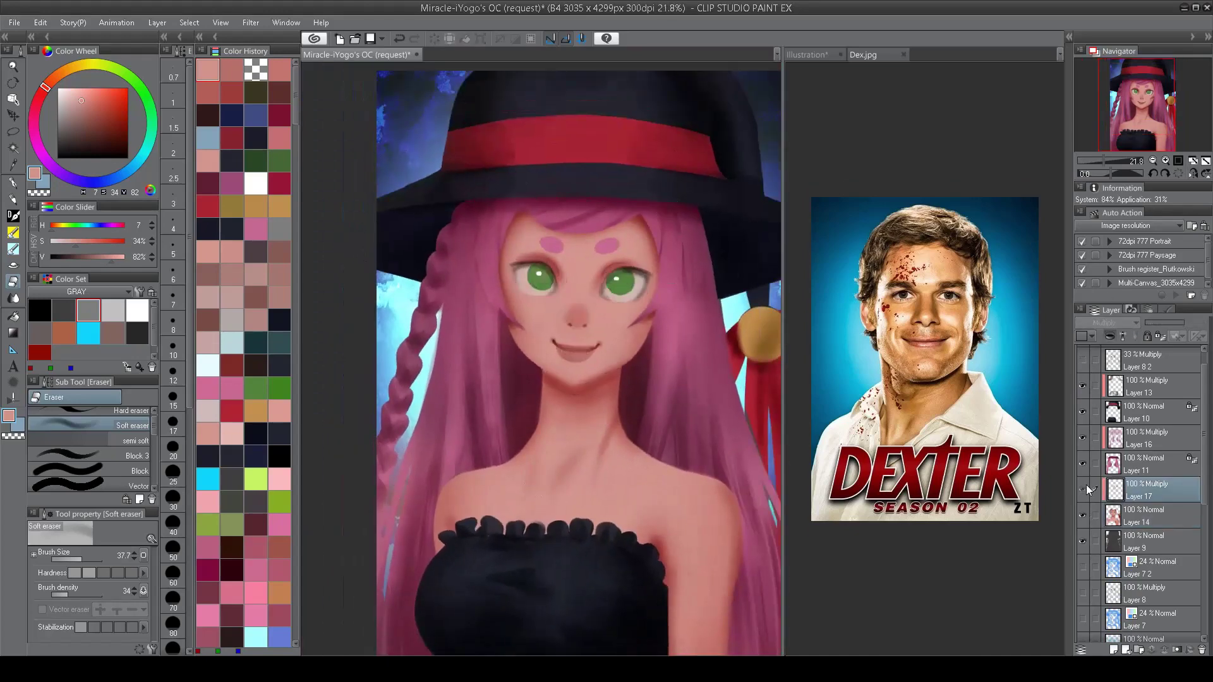
{"action": "key", "text": "Delete"}
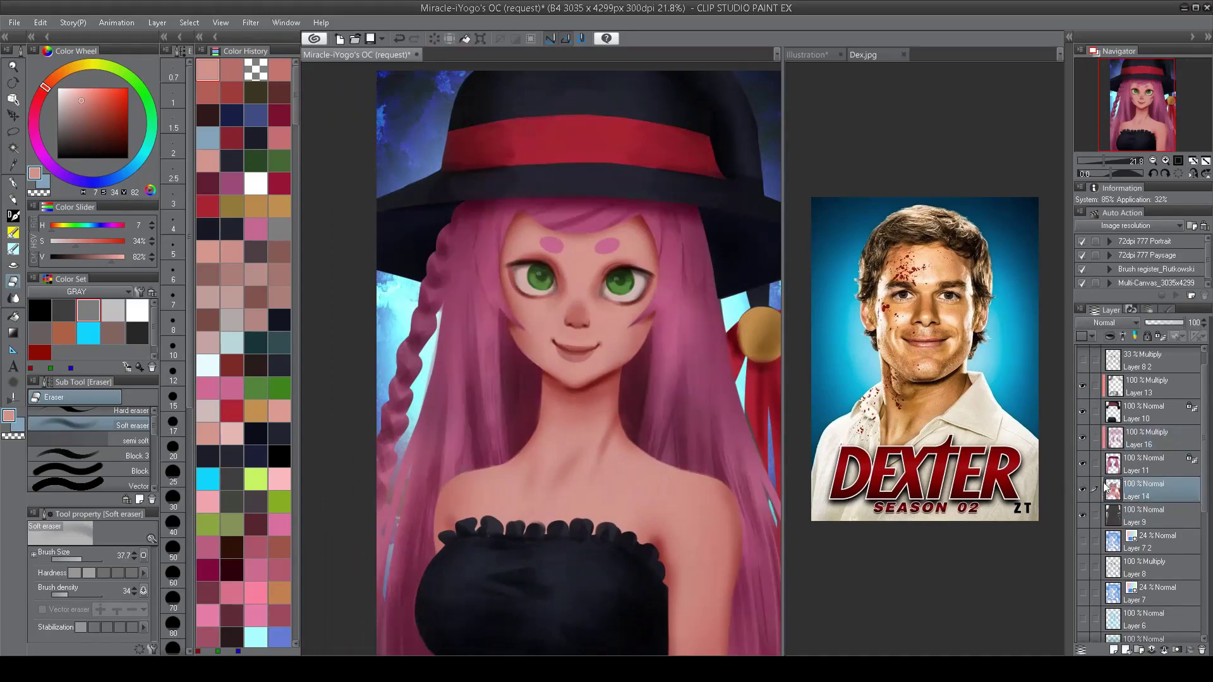
{"action": "key", "text": "Delete"}
{"action": "key", "text": "Delete"}
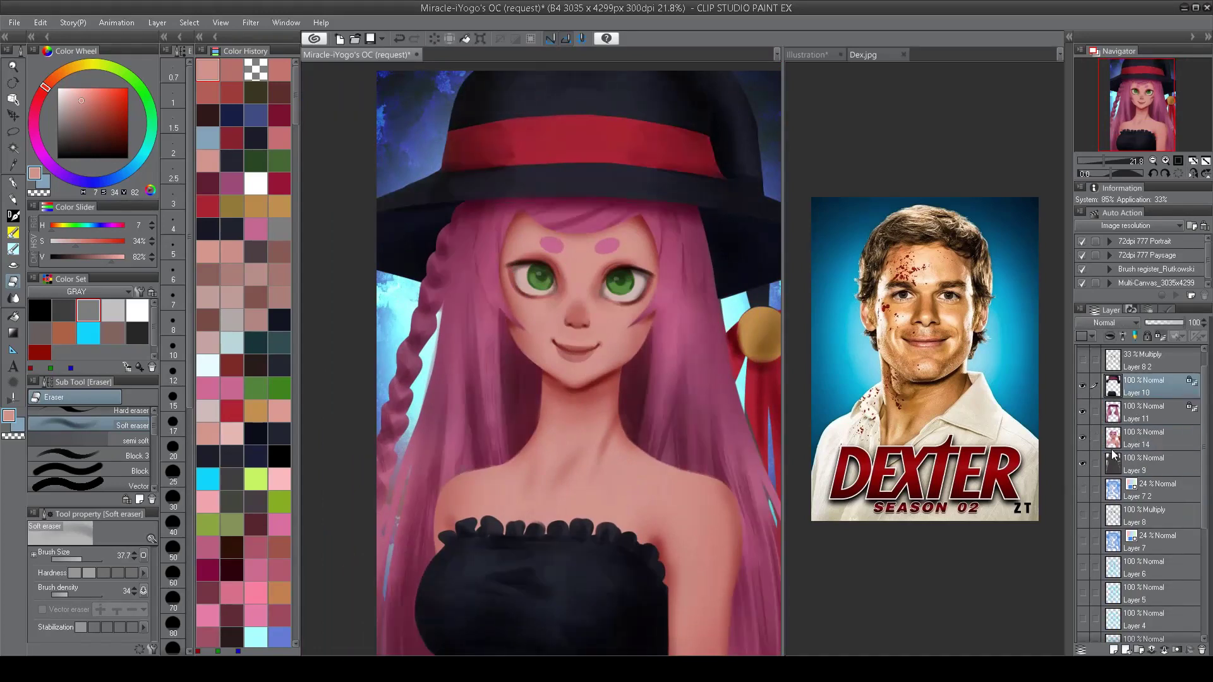
Step: Show the 33% Multiply layer, Layer 8 2, and add a new normal layer directly above it
{"action": "scroll", "coordinate": [568, 428], "scroll_direction": "down", "scroll_amount": 2}
{"action": "scroll", "coordinate": [568, 428], "scroll_direction": "up", "scroll_amount": 5}
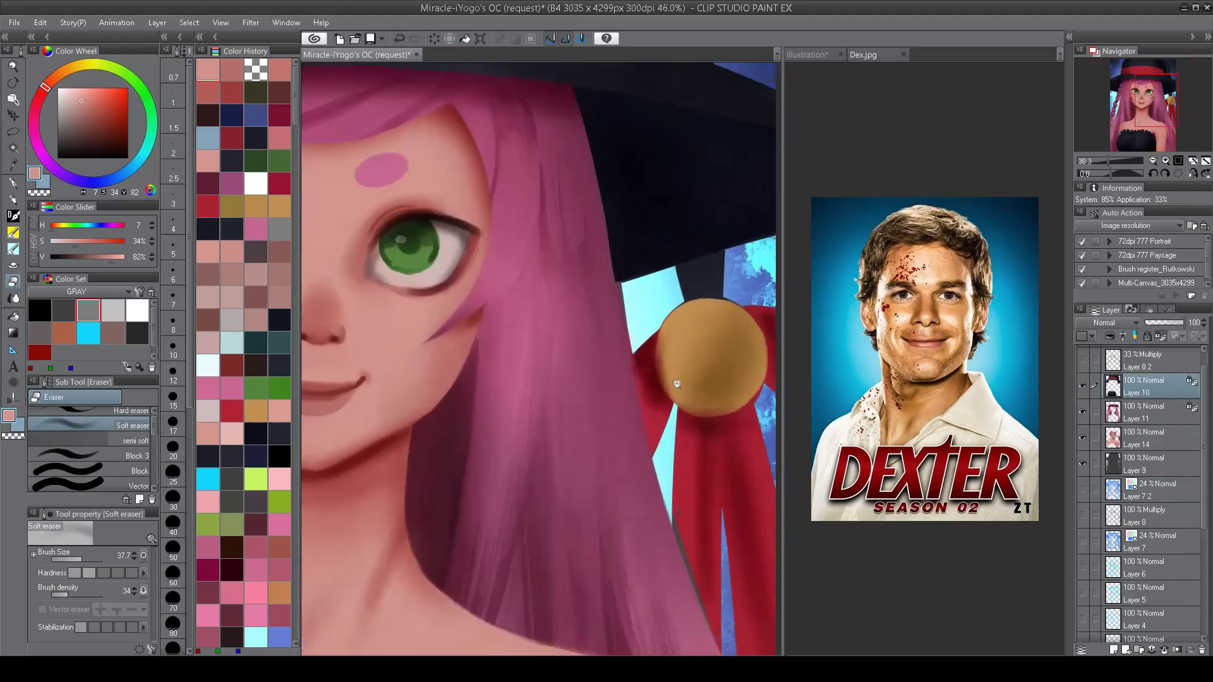
{"action": "scroll", "coordinate": [568, 428], "scroll_direction": "down", "scroll_amount": 4}
{"action": "scroll", "coordinate": [568, 428], "scroll_direction": "up", "scroll_amount": 1}
{"action": "left_click", "coordinate": [1082, 360]}
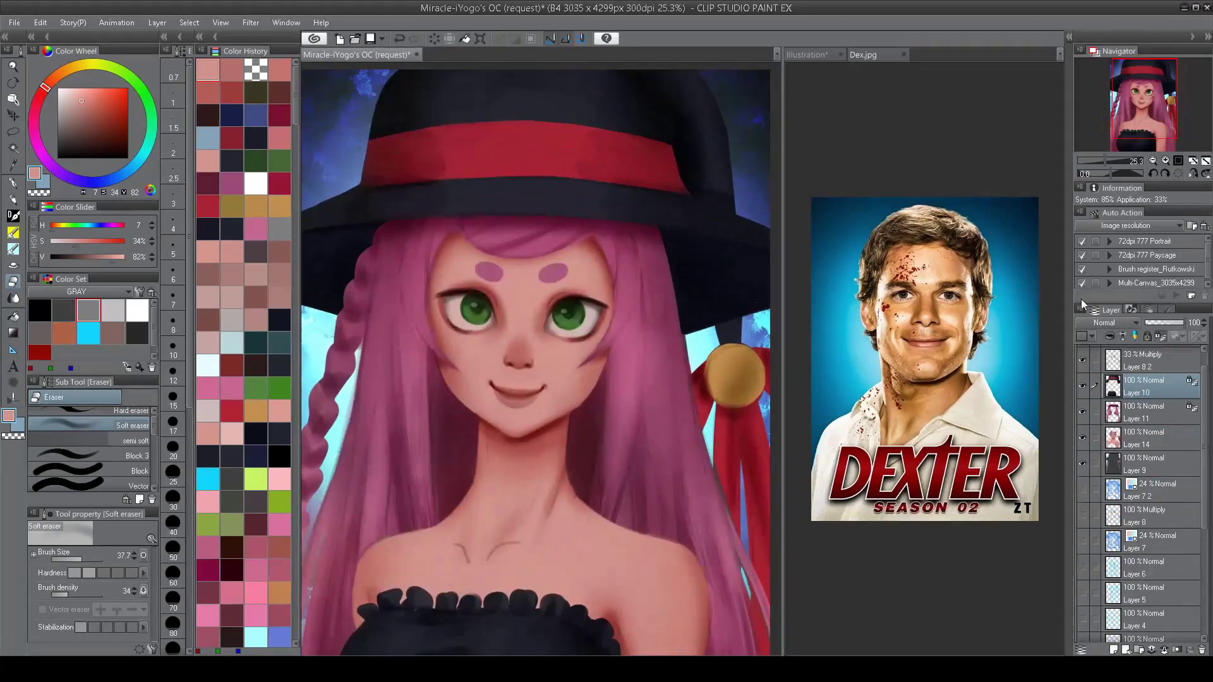
{"action": "scroll", "coordinate": [485, 328], "scroll_direction": "up", "scroll_amount": 1}
{"action": "key", "text": "ctrl+z"}
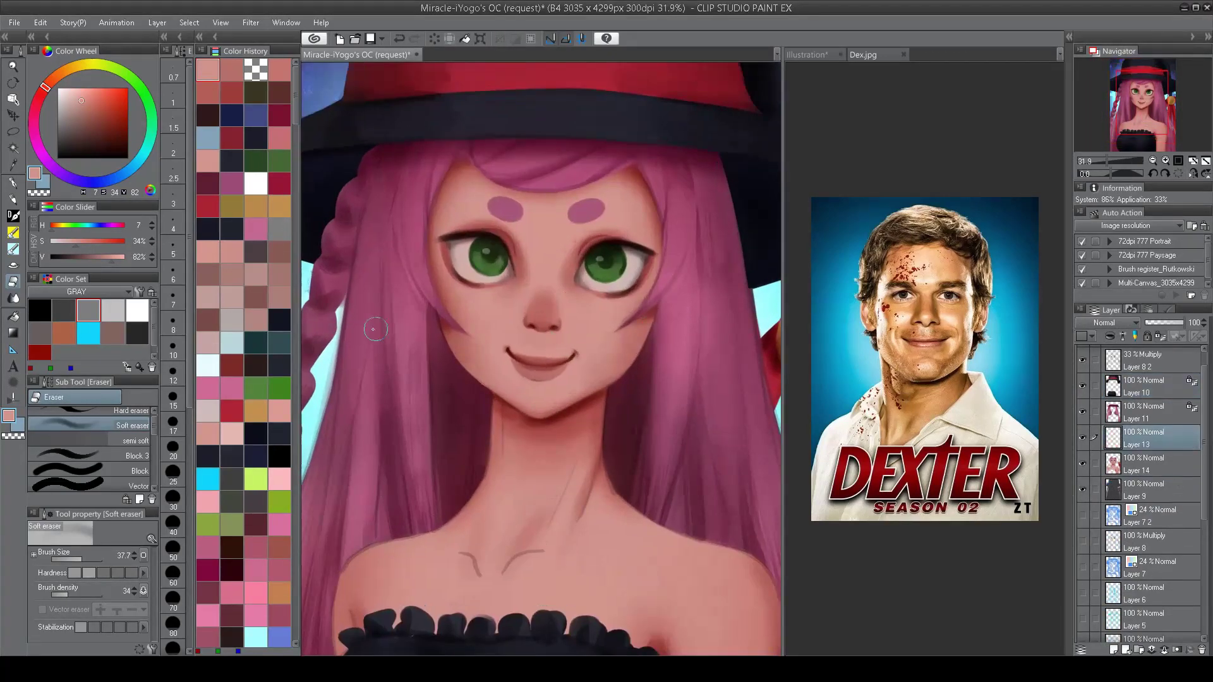
{"action": "key", "text": "ctrl+y"}
{"action": "left_click", "coordinate": [1145, 388]}
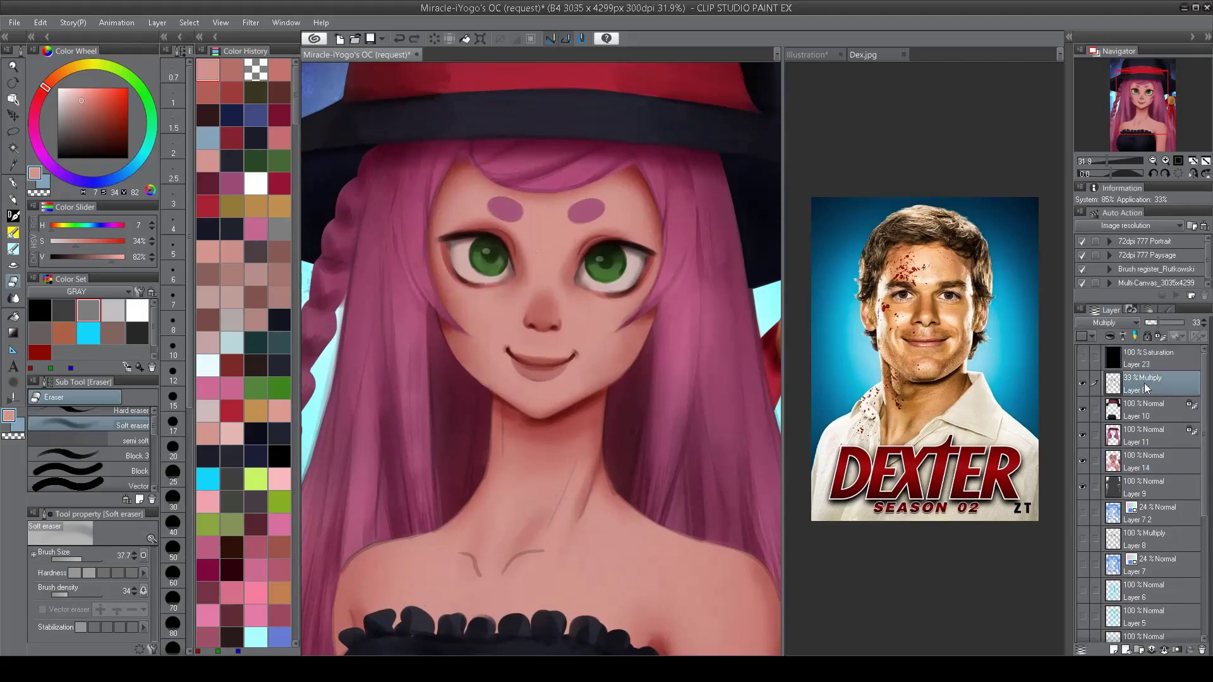
{"action": "left_click", "coordinate": [1113, 648]}
{"action": "scroll", "coordinate": [553, 367], "scroll_direction": "up", "scroll_amount": 1}
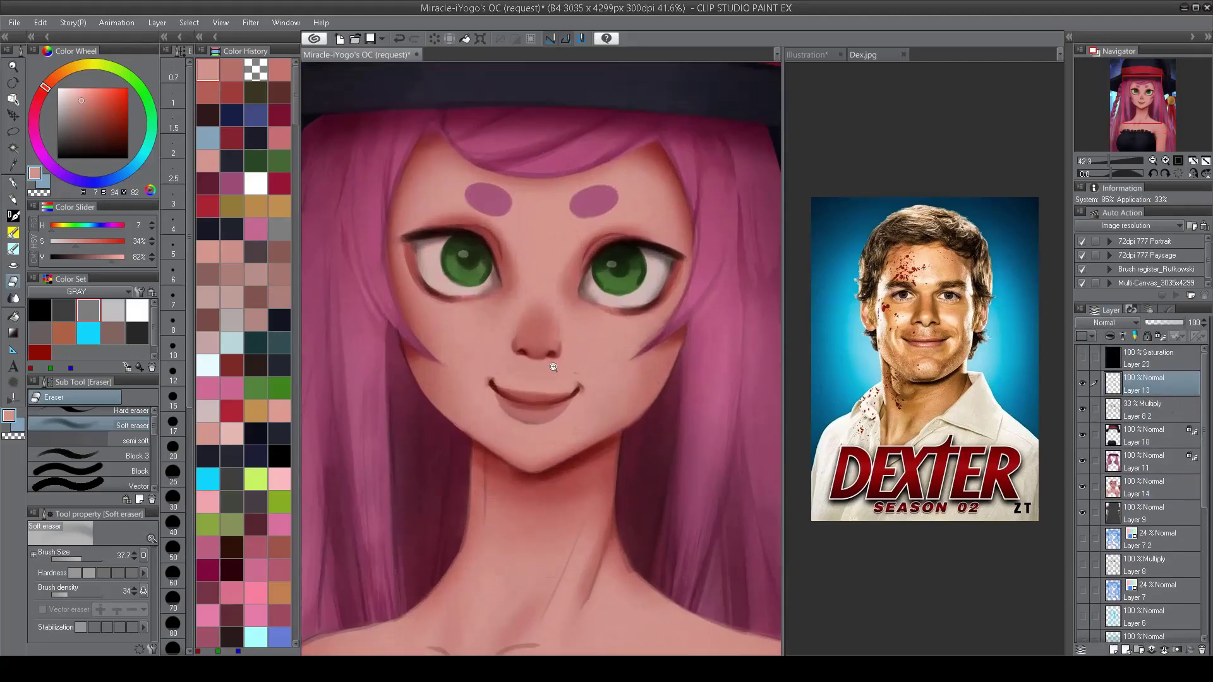
Step: Choose the IK 3b brush from the Oilysh airbrush group
{"action": "key", "text": "b"}
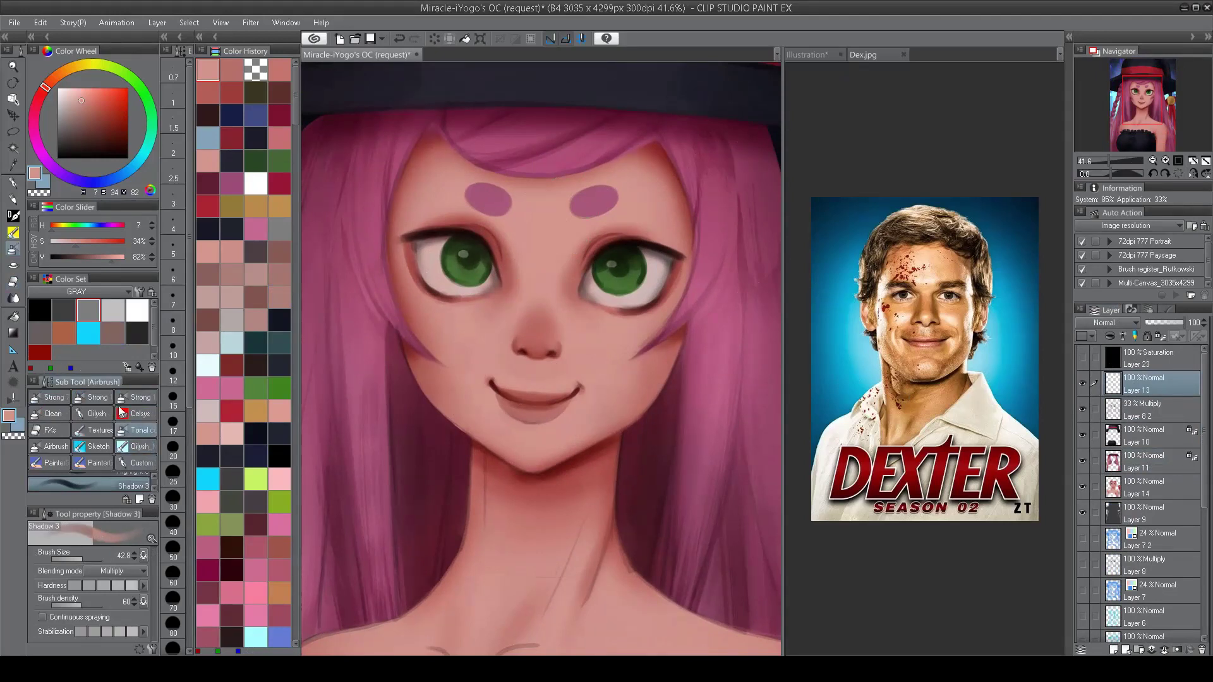
{"action": "left_click", "coordinate": [135, 446]}
{"action": "left_click_drag", "start_coordinate": [122, 500], "coordinate": [122, 585]}
{"action": "scroll", "coordinate": [152, 492], "scroll_direction": "up", "scroll_amount": 3}
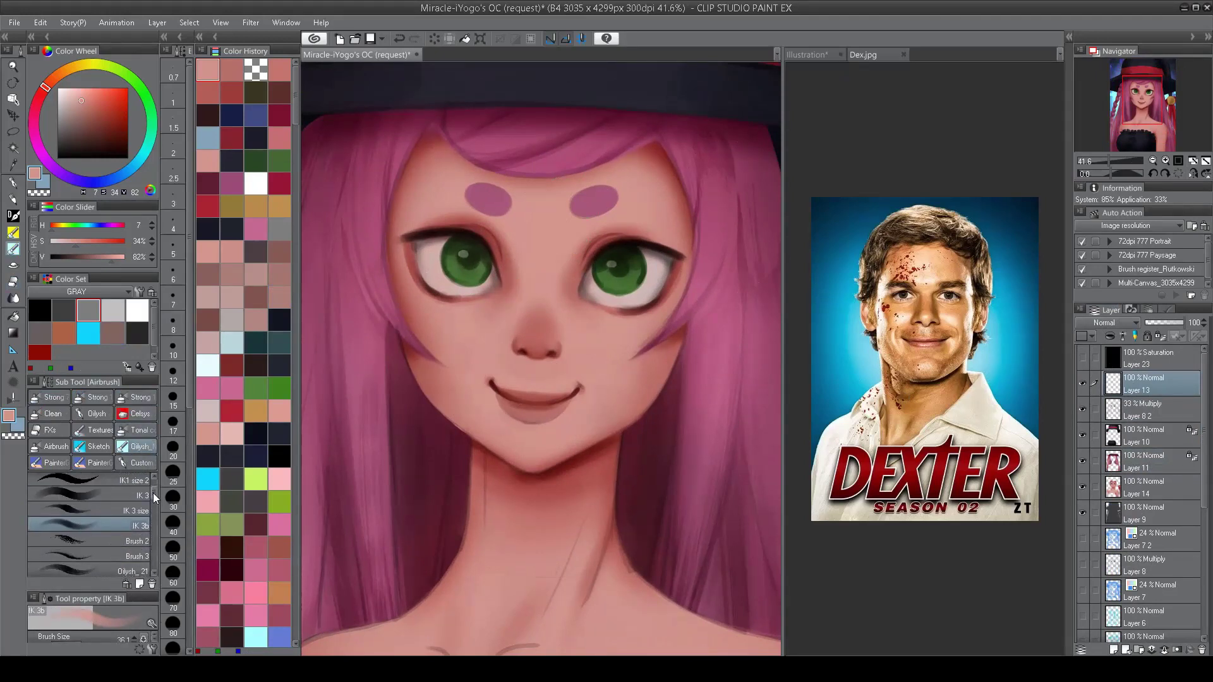
{"action": "left_click", "coordinate": [149, 483]}
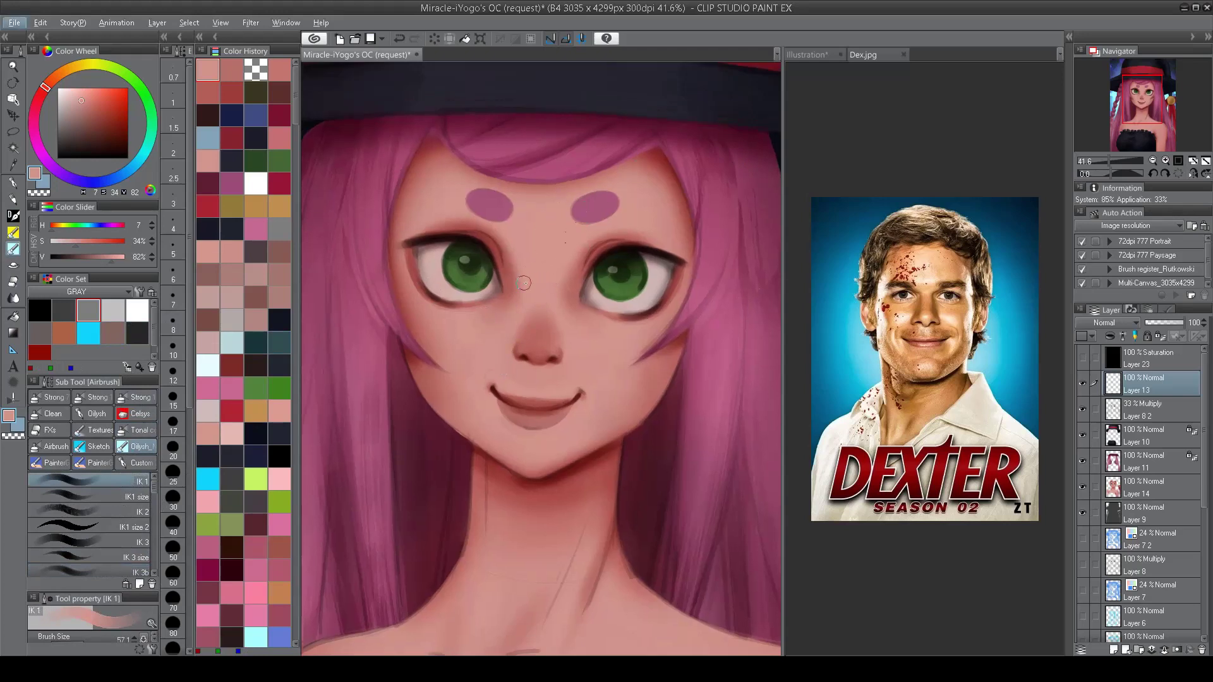
{"action": "left_click", "coordinate": [126, 570]}
Step: Sample skin tones from the face and paint over the nose bridge and nose on the new layer
{"action": "left_click", "coordinate": [527, 271], "text": "alt"}
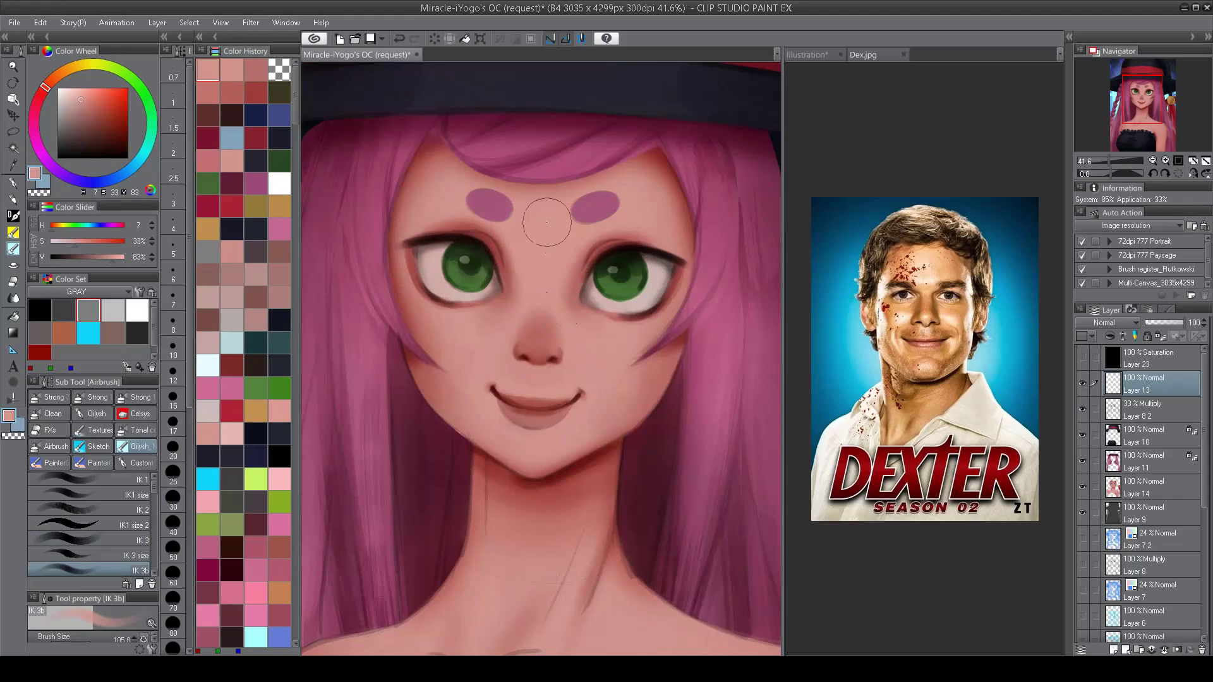
{"action": "key", "text": "bracketleft"}
{"action": "key", "text": "bracketleft"}
{"action": "key", "text": "bracketleft"}
{"action": "left_click", "coordinate": [535, 346], "text": "alt"}
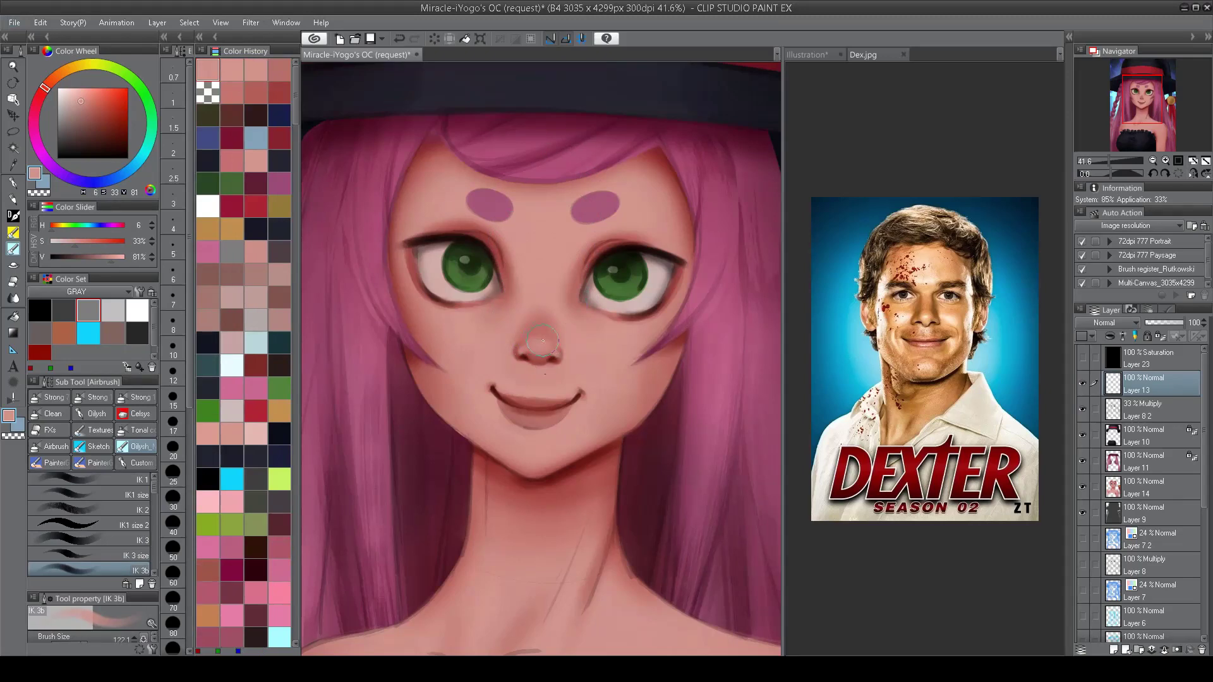
{"action": "scroll", "coordinate": [543, 341], "scroll_direction": "down", "scroll_amount": 3}
{"action": "scroll", "coordinate": [567, 317], "scroll_direction": "up", "scroll_amount": 4}
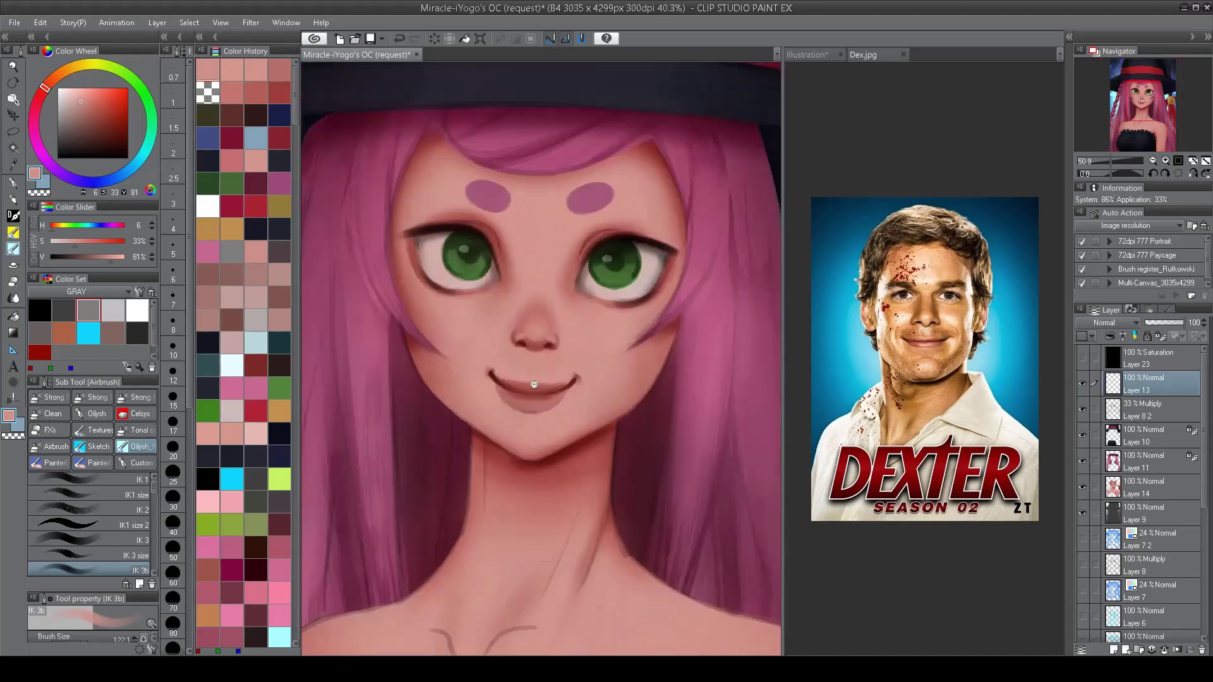
Step: Retouch the mouth with a much smaller brush, using the reddish lip tone sampled from it
{"action": "key", "text": "bracketleft"}
{"action": "key", "text": "bracketleft"}
{"action": "key", "text": "bracketleft"}
{"action": "key", "text": "bracketleft"}
{"action": "key", "text": "bracketleft"}
{"action": "key", "text": "bracketleft"}
{"action": "key", "text": "bracketleft"}
{"action": "key", "text": "bracketleft"}
{"action": "left_click", "coordinate": [527, 394], "text": "alt"}
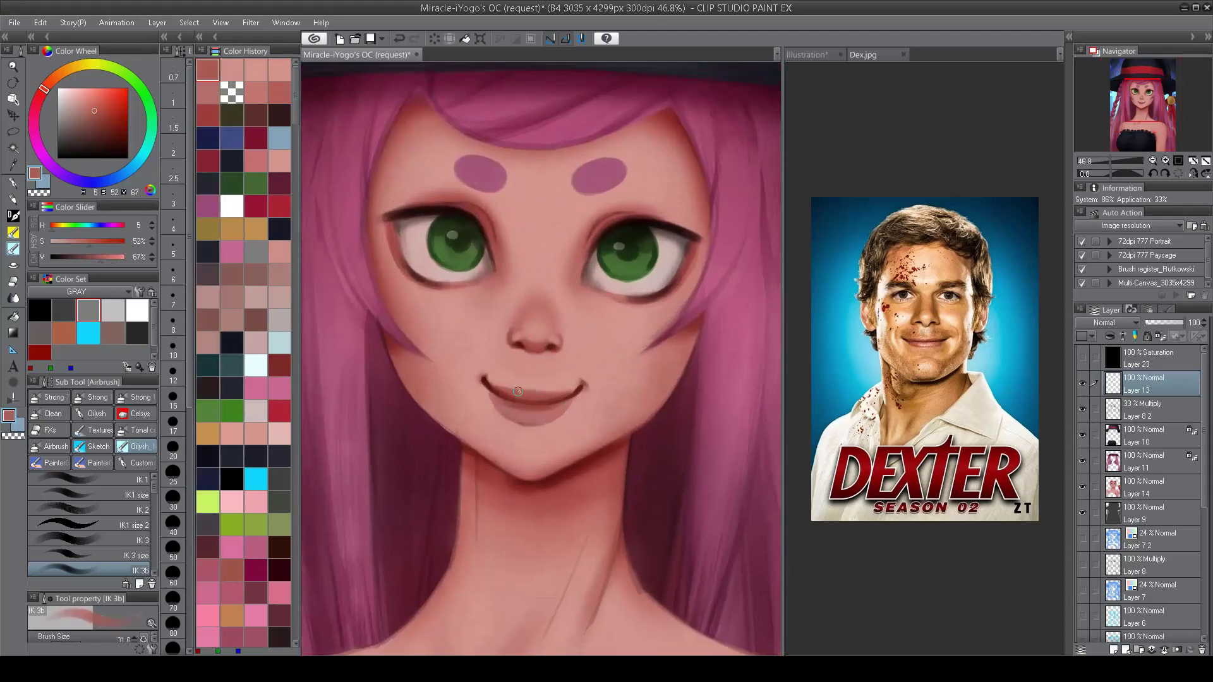
{"action": "scroll", "coordinate": [530, 393], "scroll_direction": "down", "scroll_amount": 3}
{"action": "scroll", "coordinate": [524, 354], "scroll_direction": "up", "scroll_amount": 2}
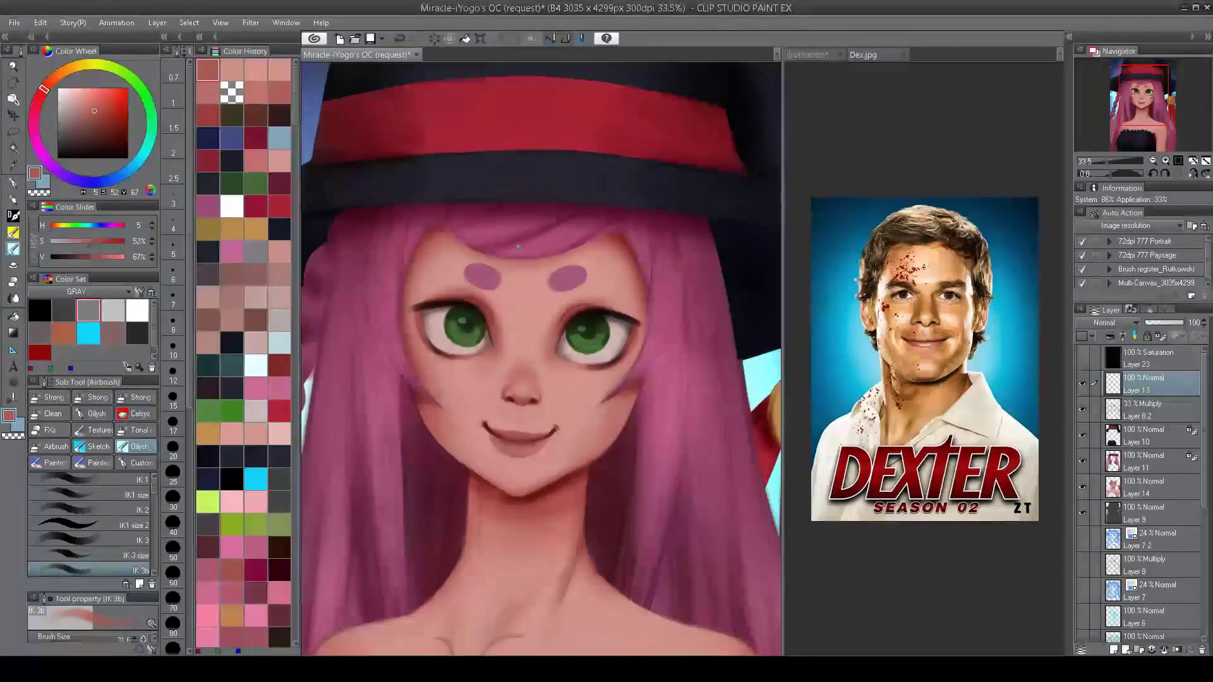
{"action": "left_click_drag", "start_coordinate": [502, 319], "coordinate": [559, 320]}
{"action": "scroll", "coordinate": [520, 302], "scroll_direction": "down", "scroll_amount": 3}
{"action": "scroll", "coordinate": [549, 306], "scroll_direction": "up", "scroll_amount": 2}
{"action": "scroll", "coordinate": [559, 320], "scroll_direction": "up", "scroll_amount": 1}
Step: Paint a blue-grey highlight along the hat brim with the Oilysh_21 brush and blend it with a sampled dark tone
{"action": "left_click", "coordinate": [577, 254], "text": "alt"}
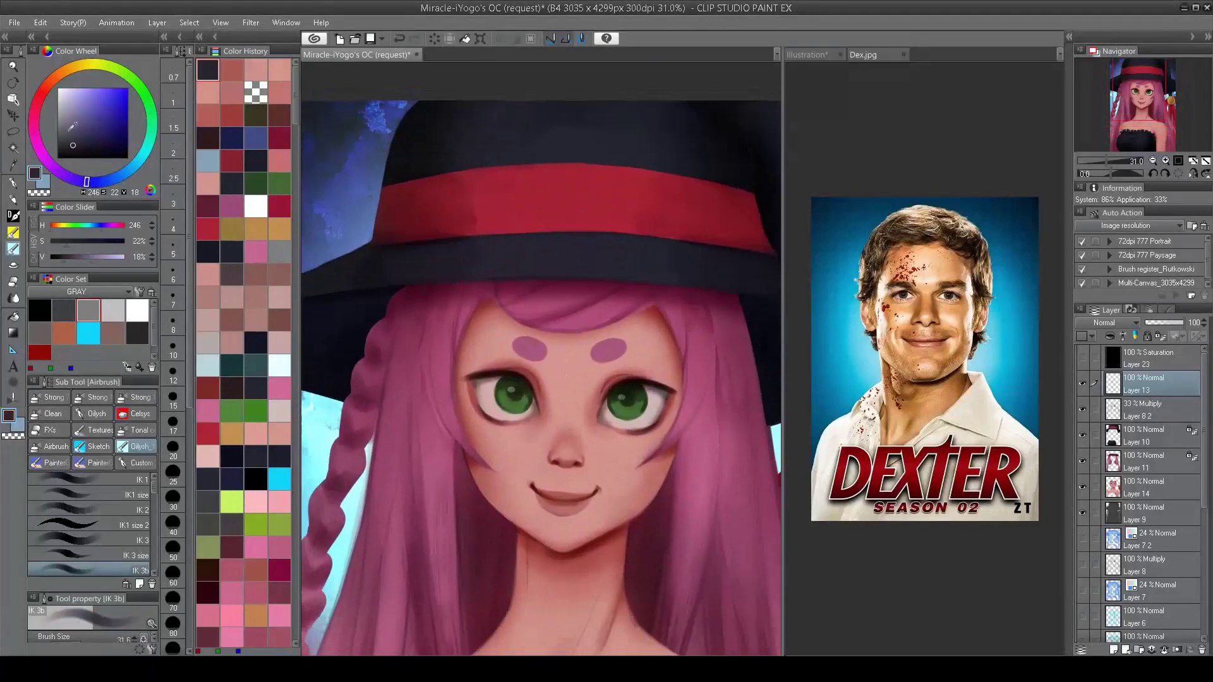
{"action": "scroll", "coordinate": [143, 498], "scroll_direction": "down", "scroll_amount": 5}
{"action": "left_click", "coordinate": [120, 528]}
{"action": "left_click_drag", "start_coordinate": [572, 260], "coordinate": [625, 254]}
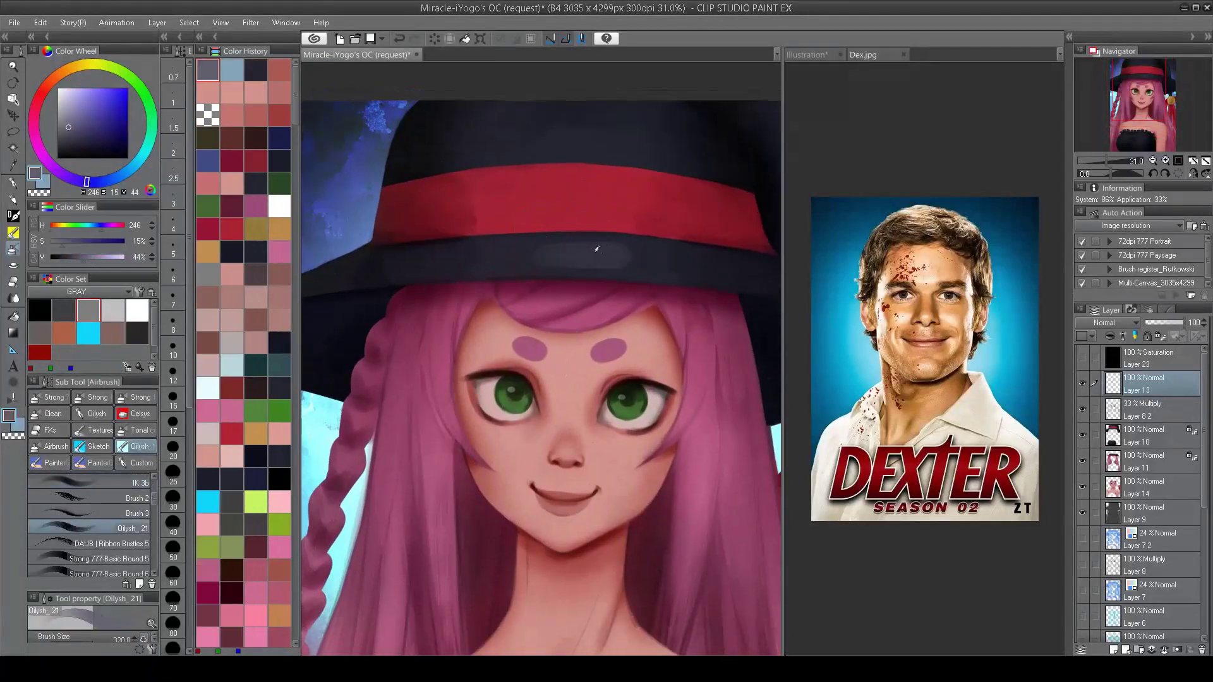
{"action": "left_click_drag", "start_coordinate": [626, 133], "coordinate": [604, 140]}
{"action": "left_click_drag", "start_coordinate": [499, 255], "coordinate": [615, 252]}
{"action": "left_click_drag", "start_coordinate": [480, 278], "coordinate": [619, 262]}
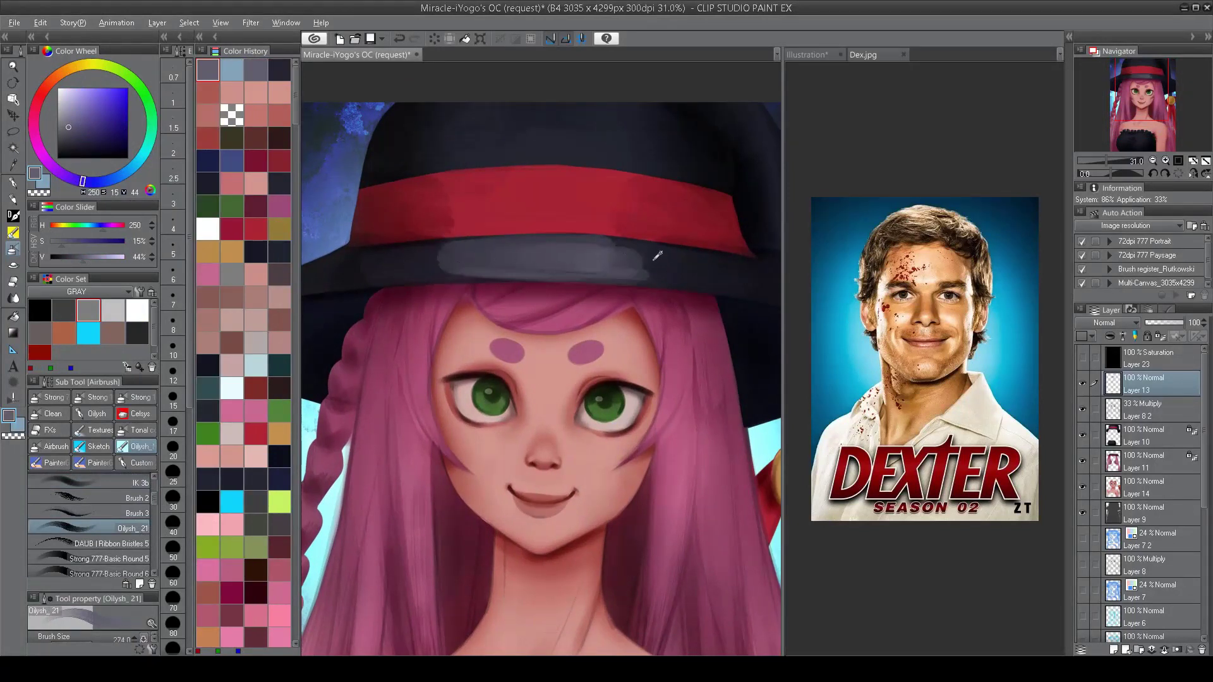
{"action": "left_click", "coordinate": [412, 249], "text": "alt"}
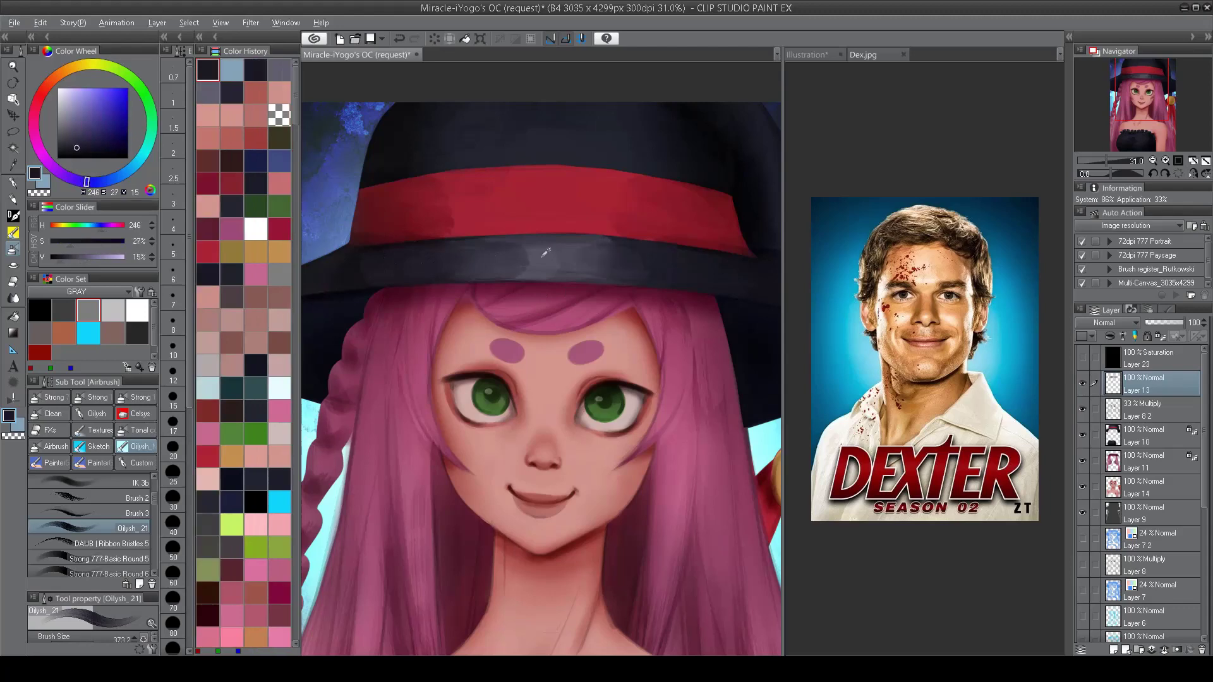
Step: Sample the hat band's red, make it brighter and paint a lighter area across the middle of the band
{"action": "left_click", "coordinate": [568, 208], "text": "alt"}
{"action": "left_click_drag", "start_coordinate": [552, 279], "coordinate": [568, 329]}
{"action": "left_click", "coordinate": [556, 240], "text": "alt"}
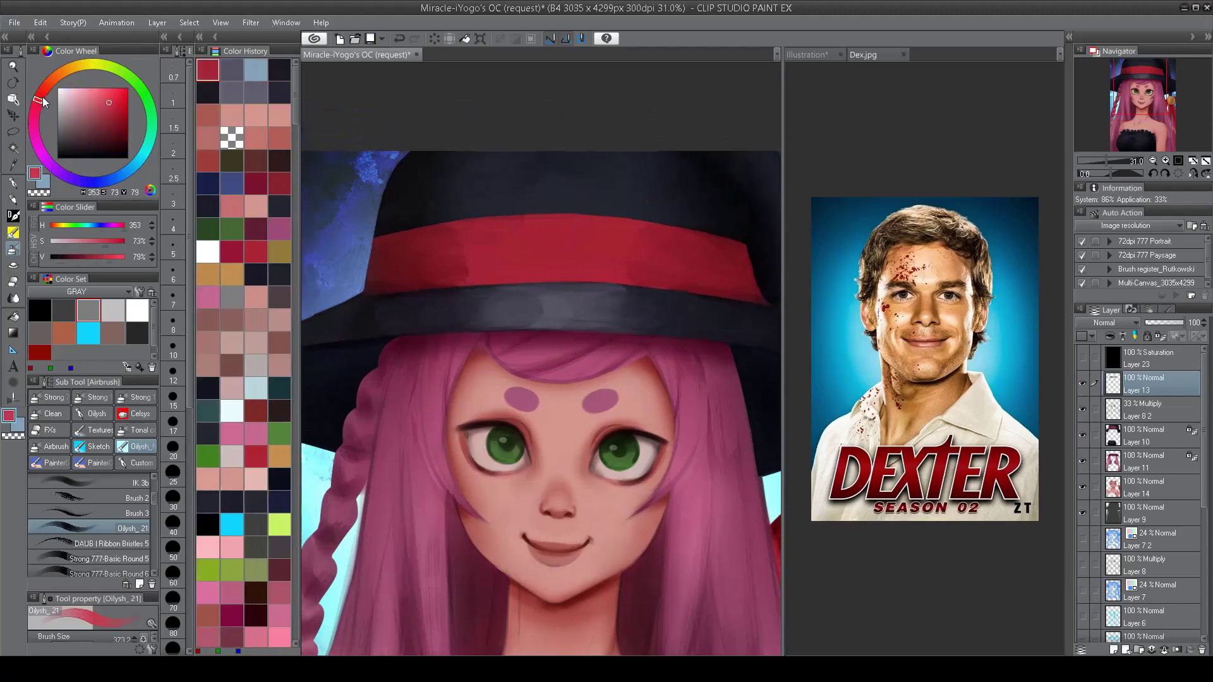
{"action": "mouse_move", "coordinate": [544, 244]}
{"action": "left_mouse_down"}
{"action": "mouse_move", "coordinate": [588, 245]}
{"action": "mouse_move", "coordinate": [626, 273]}
{"action": "left_mouse_up"}
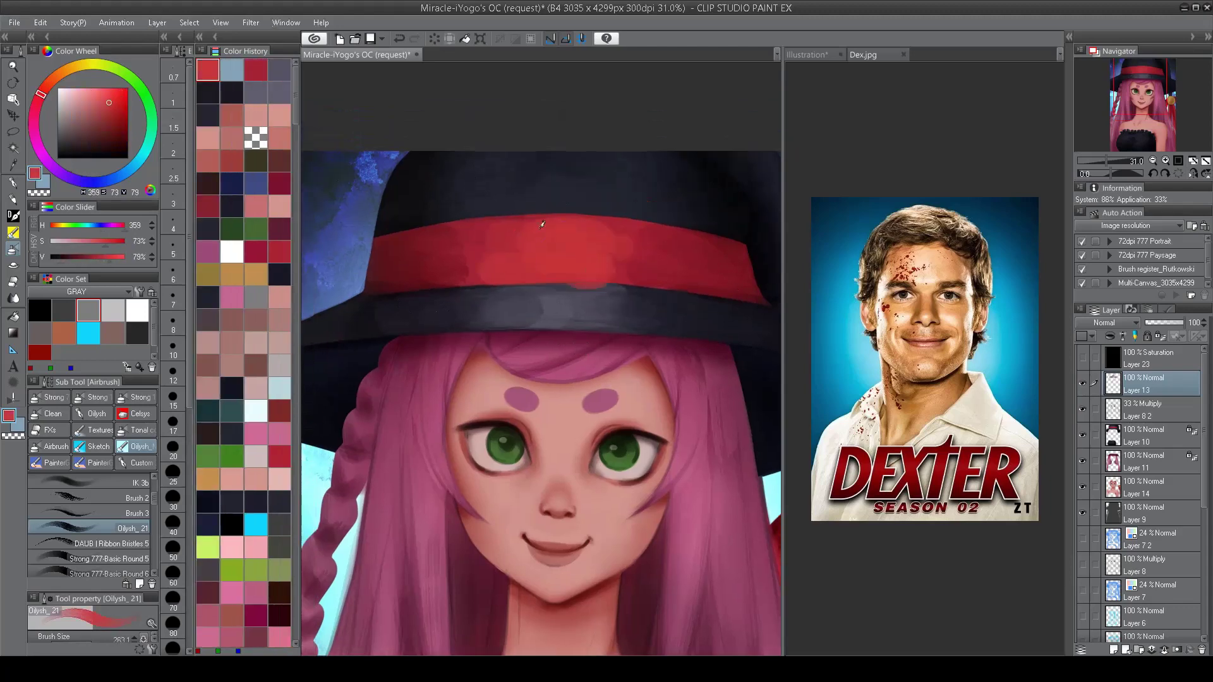
{"action": "scroll", "coordinate": [587, 271], "scroll_direction": "down", "scroll_amount": 3}
{"action": "scroll", "coordinate": [587, 271], "scroll_direction": "up", "scroll_amount": 3}
Step: Touch up the brim's edge below the red band with a blue-grey sampled from the brim highlight
{"action": "left_click", "coordinate": [588, 270], "text": "alt"}
{"action": "left_click", "coordinate": [589, 271]}
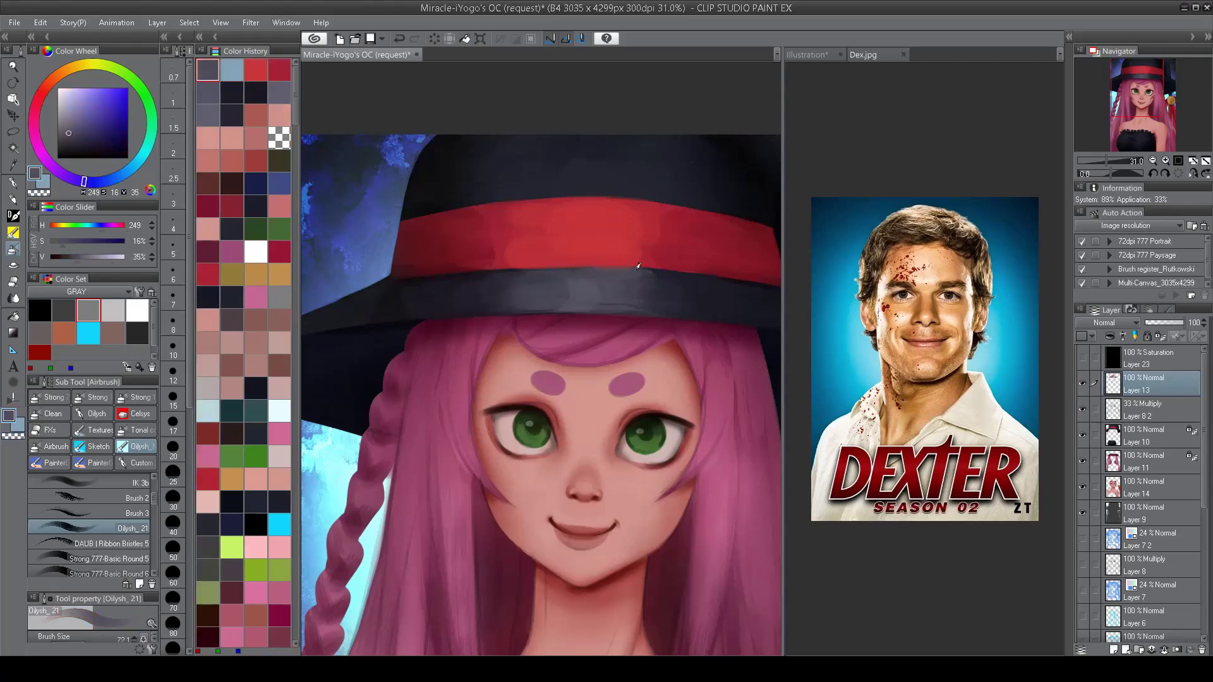
{"action": "scroll", "coordinate": [588, 270], "scroll_direction": "down", "scroll_amount": 3}
{"action": "scroll", "coordinate": [594, 187], "scroll_direction": "up", "scroll_amount": 2}
Step: Paint light blue-grey highlights and a dark rounded fold on the hat's crown above the band, sampling tones while varying the brush size
{"action": "left_click", "coordinate": [594, 187], "text": "alt"}
{"action": "mouse_move", "coordinate": [594, 187]}
{"action": "left_mouse_down"}
{"action": "mouse_move", "coordinate": [616, 192]}
{"action": "mouse_move", "coordinate": [553, 208]}
{"action": "mouse_move", "coordinate": [623, 185]}
{"action": "left_mouse_up"}
{"action": "left_click", "coordinate": [588, 184], "text": "alt"}
{"action": "mouse_move", "coordinate": [543, 167]}
{"action": "left_mouse_down"}
{"action": "mouse_move", "coordinate": [644, 202]}
{"action": "mouse_move", "coordinate": [614, 182]}
{"action": "mouse_move", "coordinate": [556, 189]}
{"action": "mouse_move", "coordinate": [568, 177]}
{"action": "mouse_move", "coordinate": [575, 231]}
{"action": "left_mouse_up"}
{"action": "left_click", "coordinate": [600, 177], "text": "alt"}
{"action": "key", "text": "bracketright"}
{"action": "left_click", "coordinate": [562, 186], "text": "alt"}
{"action": "key", "text": "bracketleft"}
{"action": "scroll", "coordinate": [631, 190], "scroll_direction": "down", "scroll_amount": 3}
{"action": "scroll", "coordinate": [660, 216], "scroll_direction": "up", "scroll_amount": 2}
{"action": "key", "text": "bracketright"}
{"action": "scroll", "coordinate": [562, 208], "scroll_direction": "up", "scroll_amount": 2}
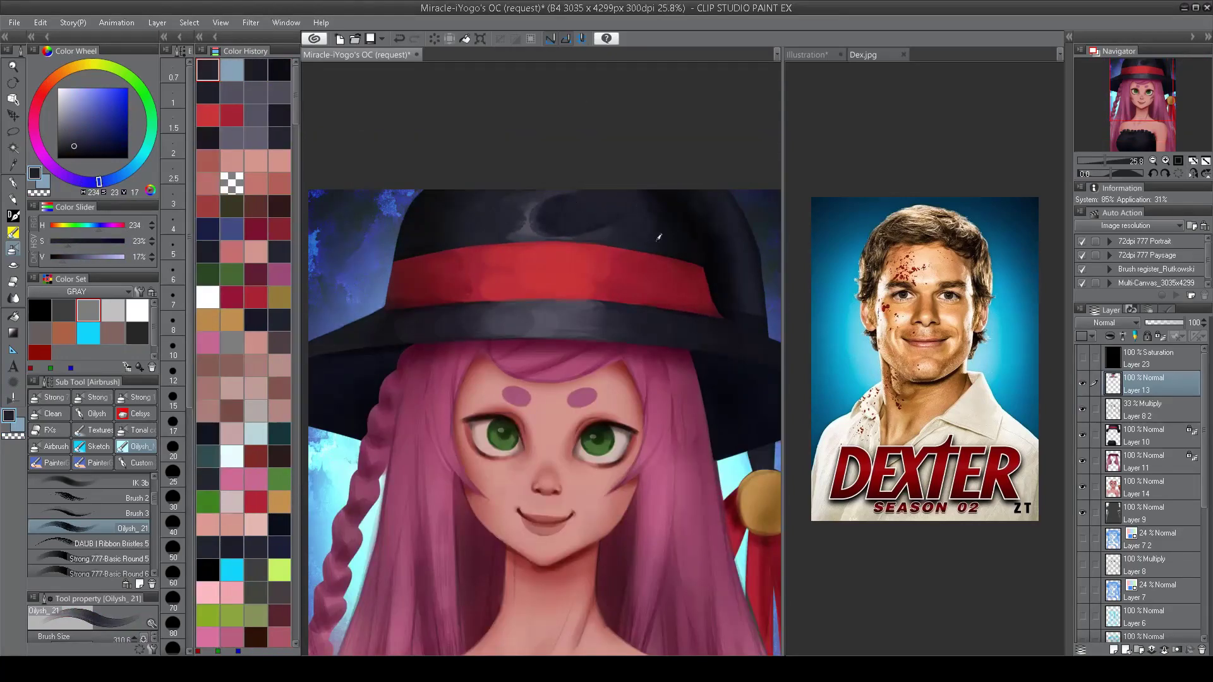
Step: Shade the hat's crown around the highlights with sampled dark navy tones, undoing one stroke
{"action": "left_click_drag", "start_coordinate": [659, 237], "coordinate": [492, 208]}
{"action": "key", "text": "bracketleft"}
{"action": "scroll", "coordinate": [489, 230], "scroll_direction": "down", "scroll_amount": 1}
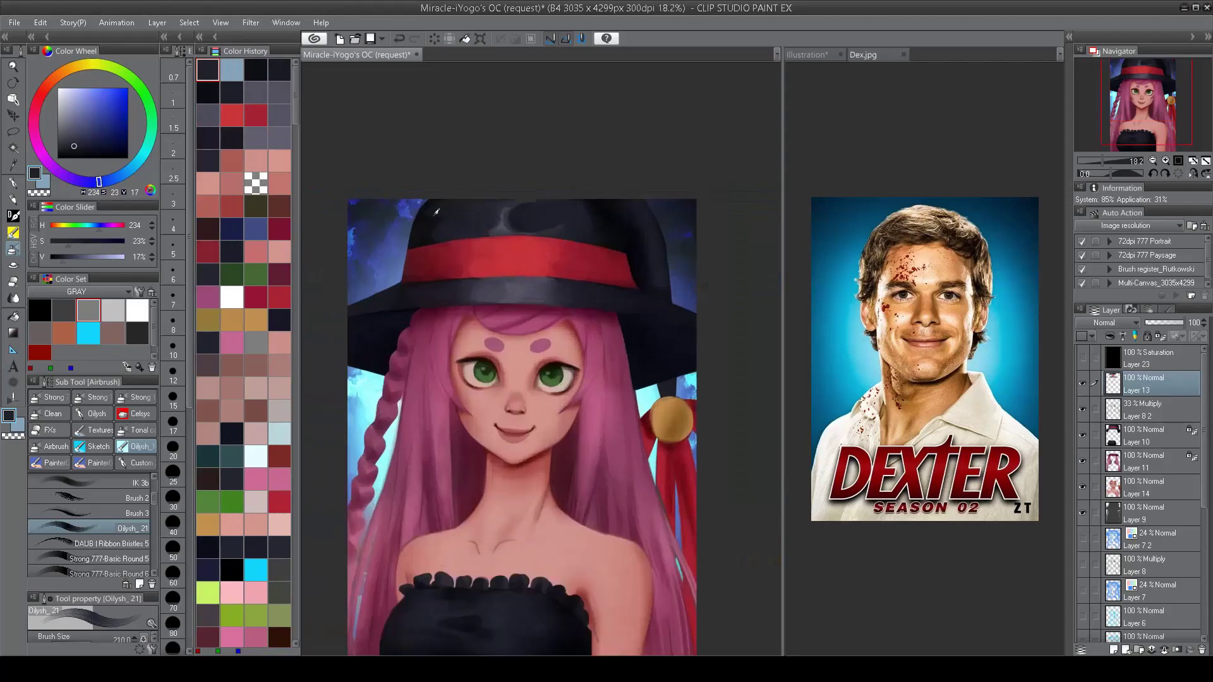
{"action": "left_click", "coordinate": [418, 239], "text": "alt"}
{"action": "key", "text": "ctrl+z"}
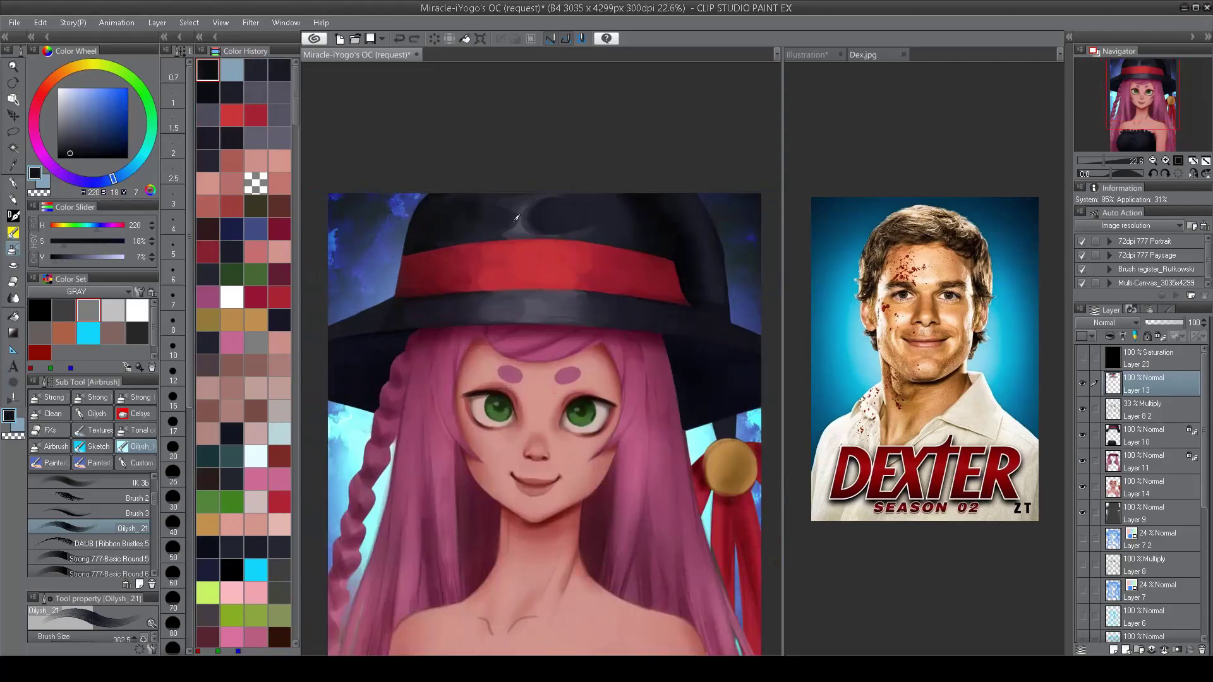
{"action": "left_click", "coordinate": [564, 204], "text": "alt"}
{"action": "left_click", "coordinate": [461, 200], "text": "alt"}
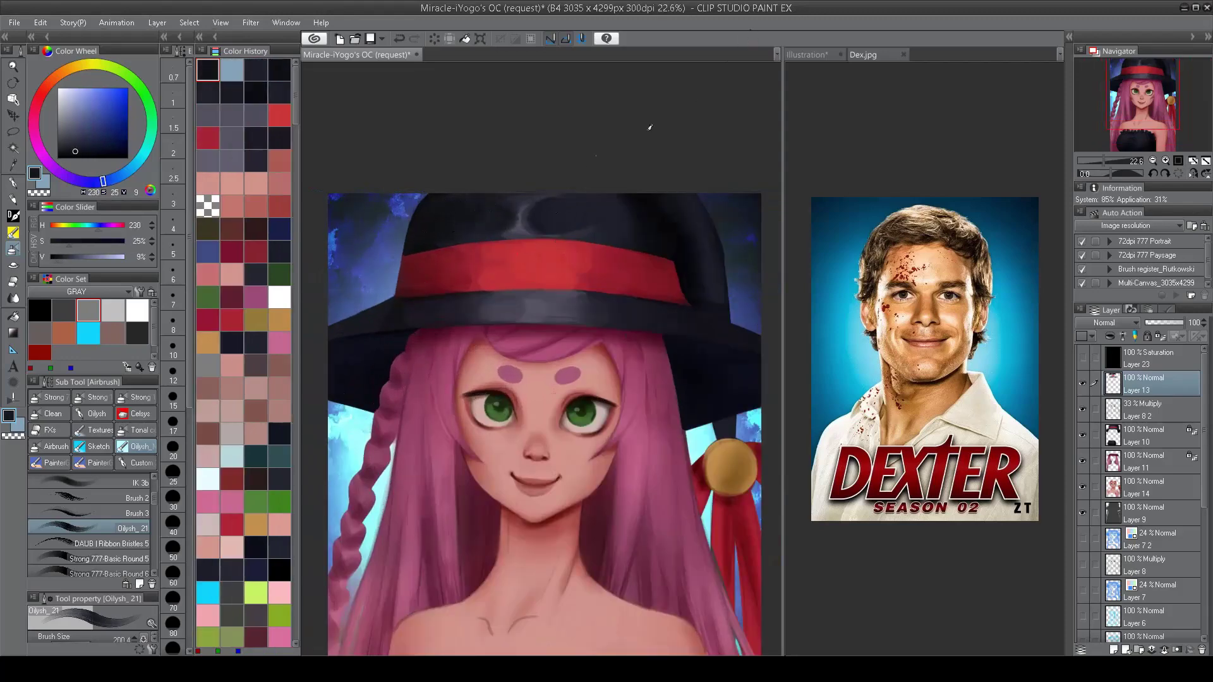
{"action": "left_click", "coordinate": [622, 205], "text": "alt"}
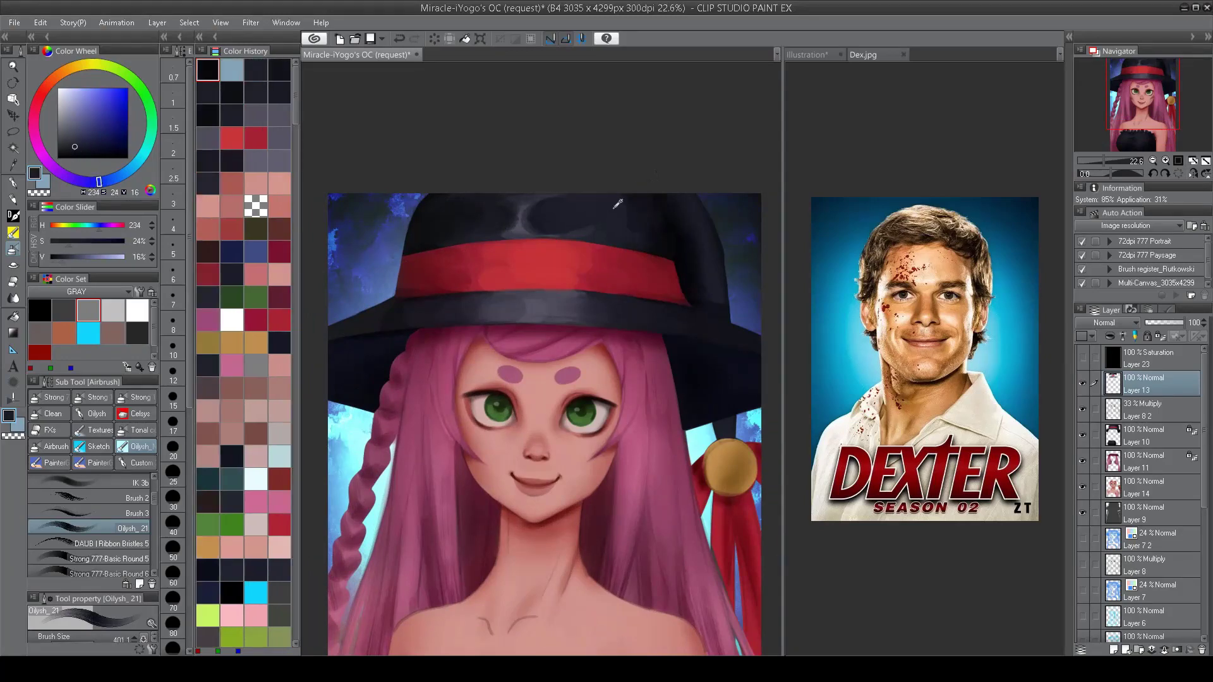
Step: Mirror the canvas view, shade the hat's outer bent side with sampled dark tones, and restore the normal view
{"action": "key", "text": "h"}
{"action": "left_click", "coordinate": [404, 205], "text": "alt"}
{"action": "left_click", "coordinate": [372, 270], "text": "alt"}
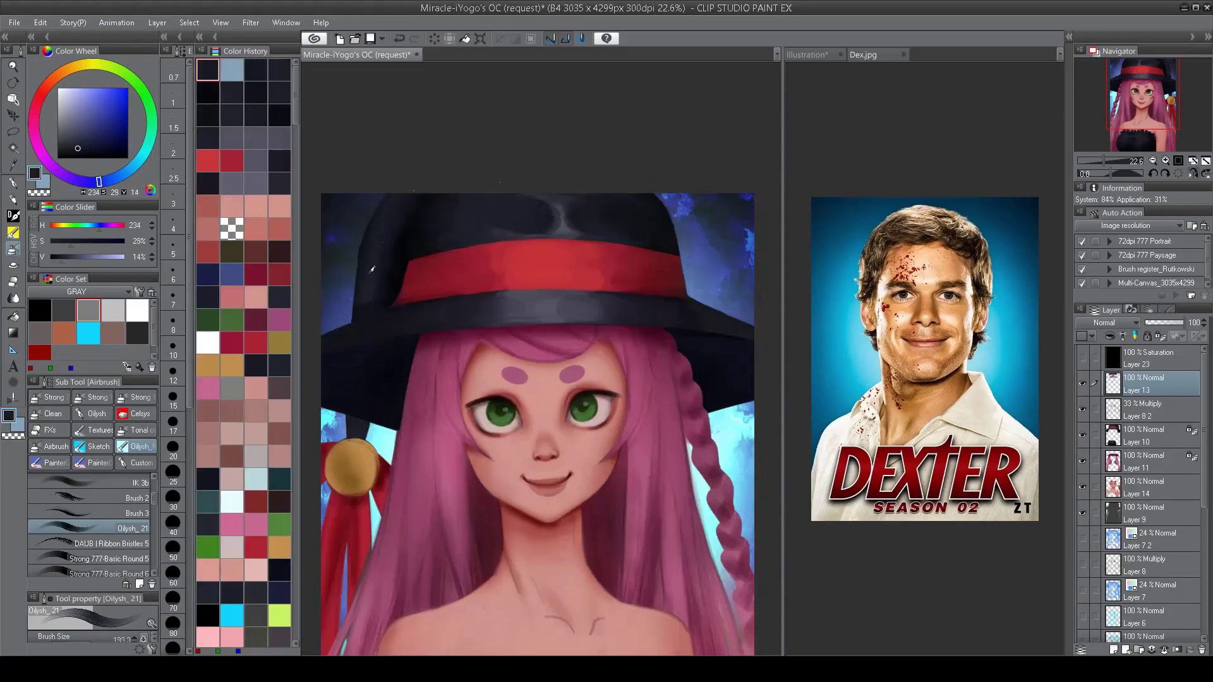
{"action": "key", "text": "h"}
Step: Refine the hat's drooping side where it meets the brim with a sampled dark navy tone
{"action": "scroll", "coordinate": [487, 119], "scroll_direction": "up", "scroll_amount": 3}
{"action": "left_click", "coordinate": [641, 269], "text": "alt"}
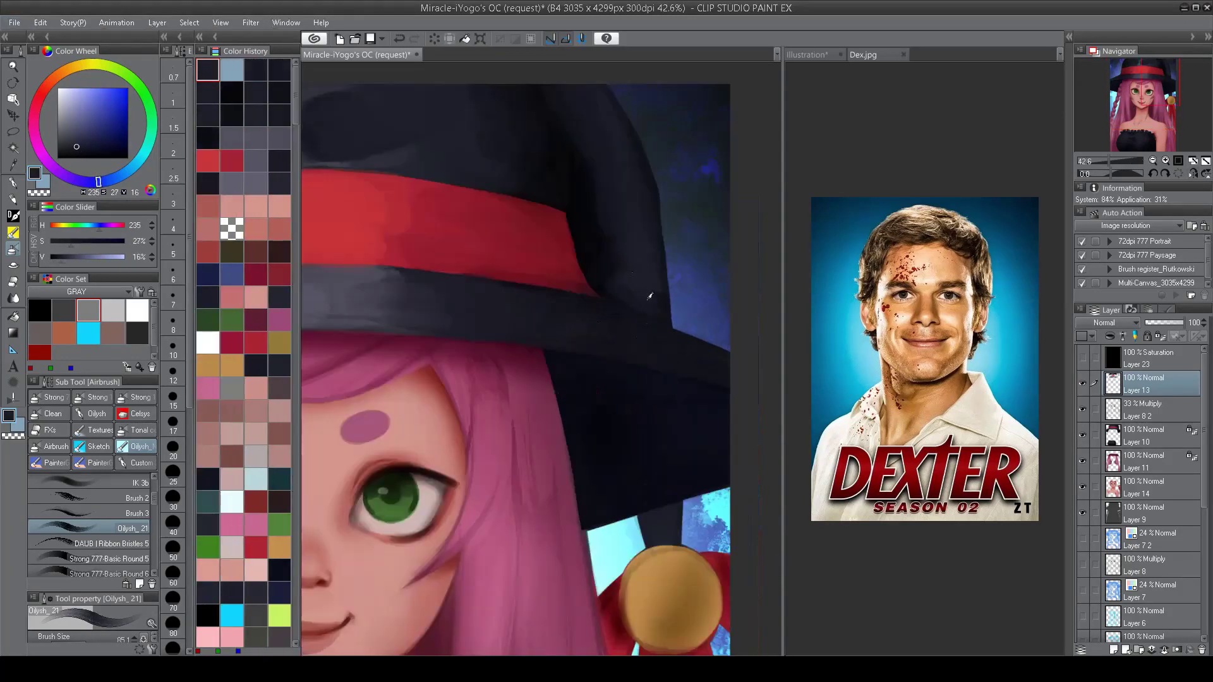
{"action": "scroll", "coordinate": [665, 314], "scroll_direction": "down", "scroll_amount": 3}
{"action": "scroll", "coordinate": [627, 287], "scroll_direction": "up", "scroll_amount": 3}
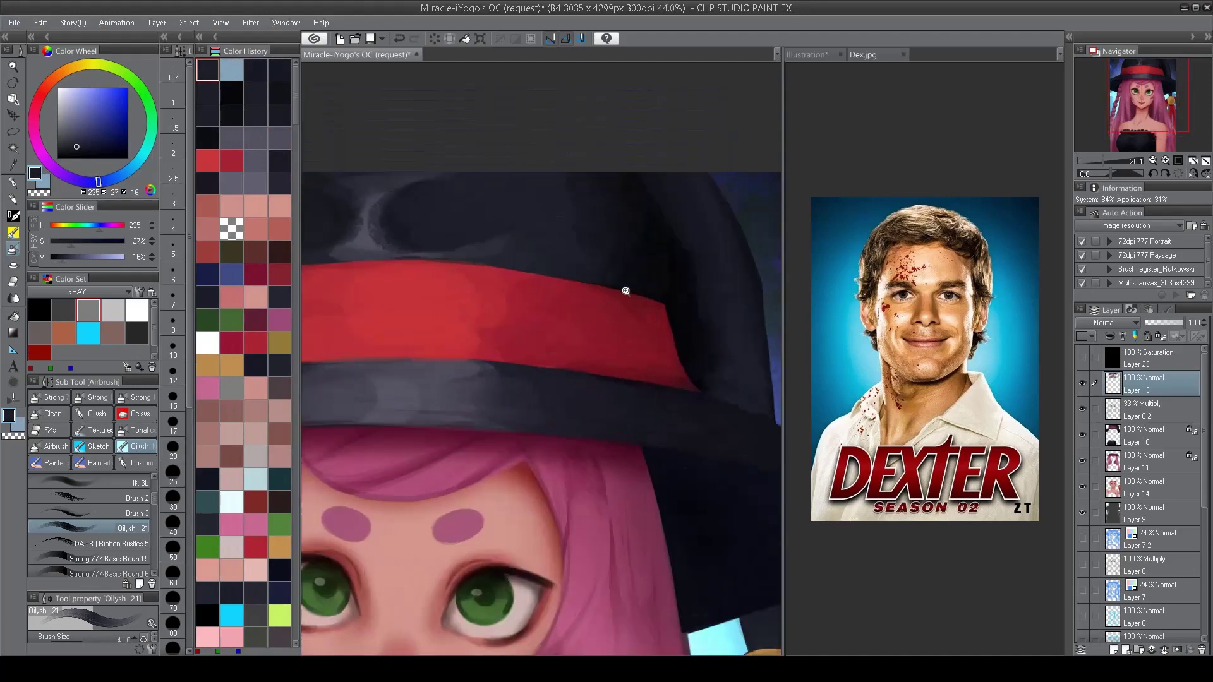
{"action": "scroll", "coordinate": [569, 281], "scroll_direction": "down", "scroll_amount": 2}
{"action": "scroll", "coordinate": [628, 248], "scroll_direction": "up", "scroll_amount": 1}
Step: Blend the hat crown's shadows above the red band with sampled near-black and navy tones
{"action": "left_click", "coordinate": [628, 248], "text": "alt"}
{"action": "left_click", "coordinate": [616, 262], "text": "alt"}
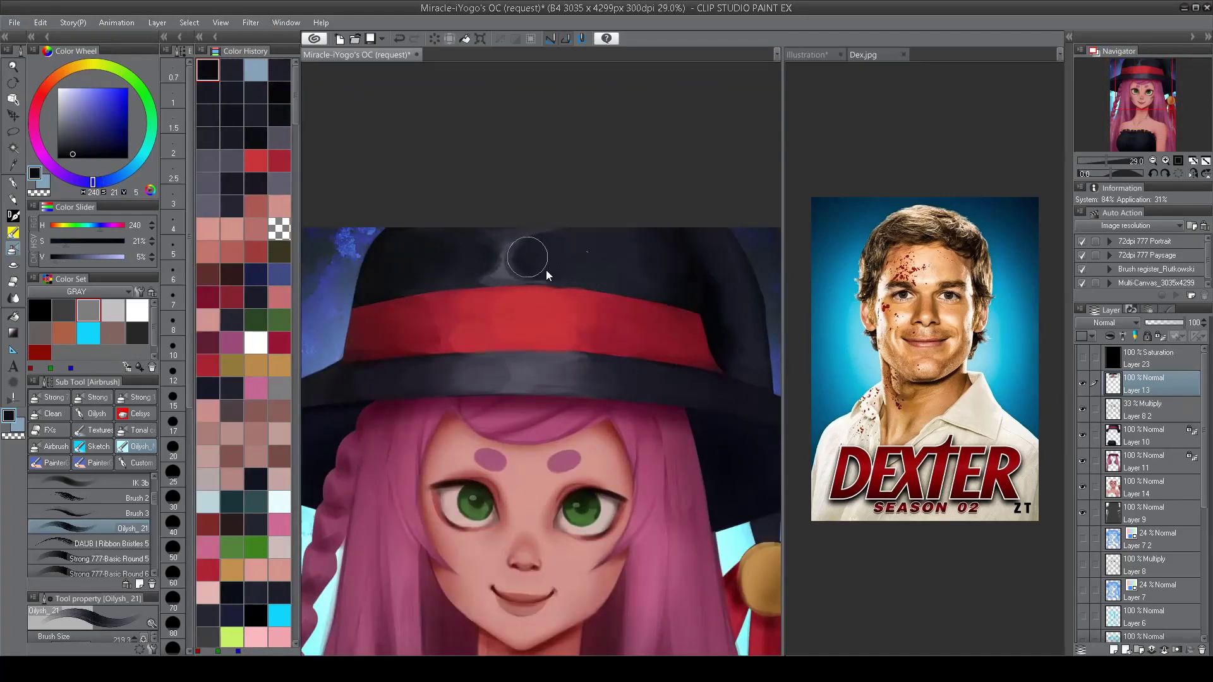
{"action": "left_click", "coordinate": [609, 270], "text": "alt"}
{"action": "scroll", "coordinate": [554, 343], "scroll_direction": "down", "scroll_amount": 3}
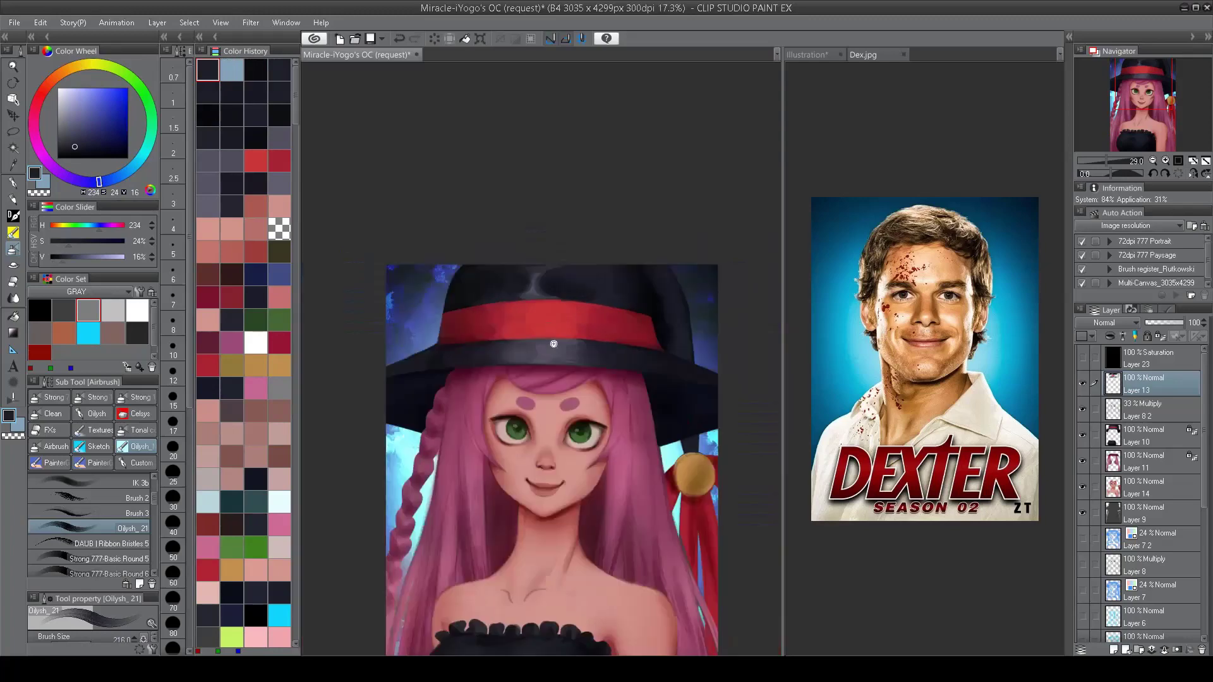
Step: Deepen the hat's shadows along the brim edge and beside the red band with sampled near-black tones, mirroring and restoring the view
{"action": "scroll", "coordinate": [575, 305], "scroll_direction": "up", "scroll_amount": 2}
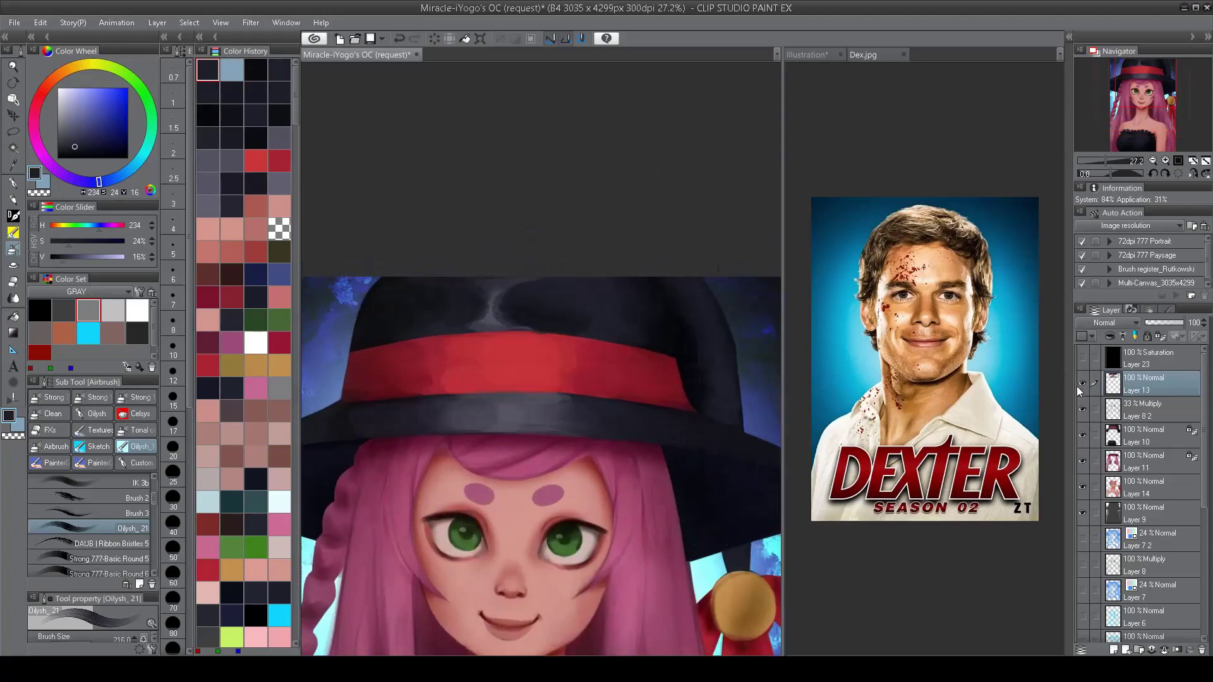
{"action": "left_click_drag", "start_coordinate": [313, 453], "coordinate": [406, 354]}
{"action": "left_click", "coordinate": [405, 354], "text": "alt"}
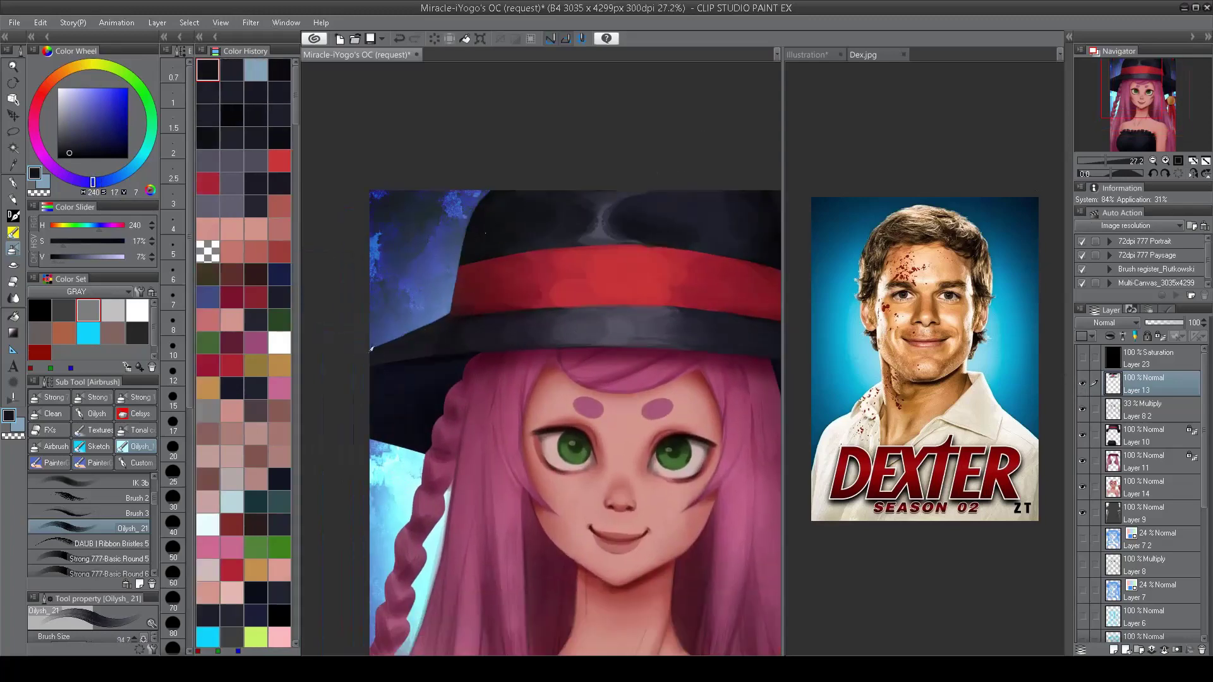
{"action": "key", "text": "h"}
{"action": "left_click", "coordinate": [413, 279], "text": "alt"}
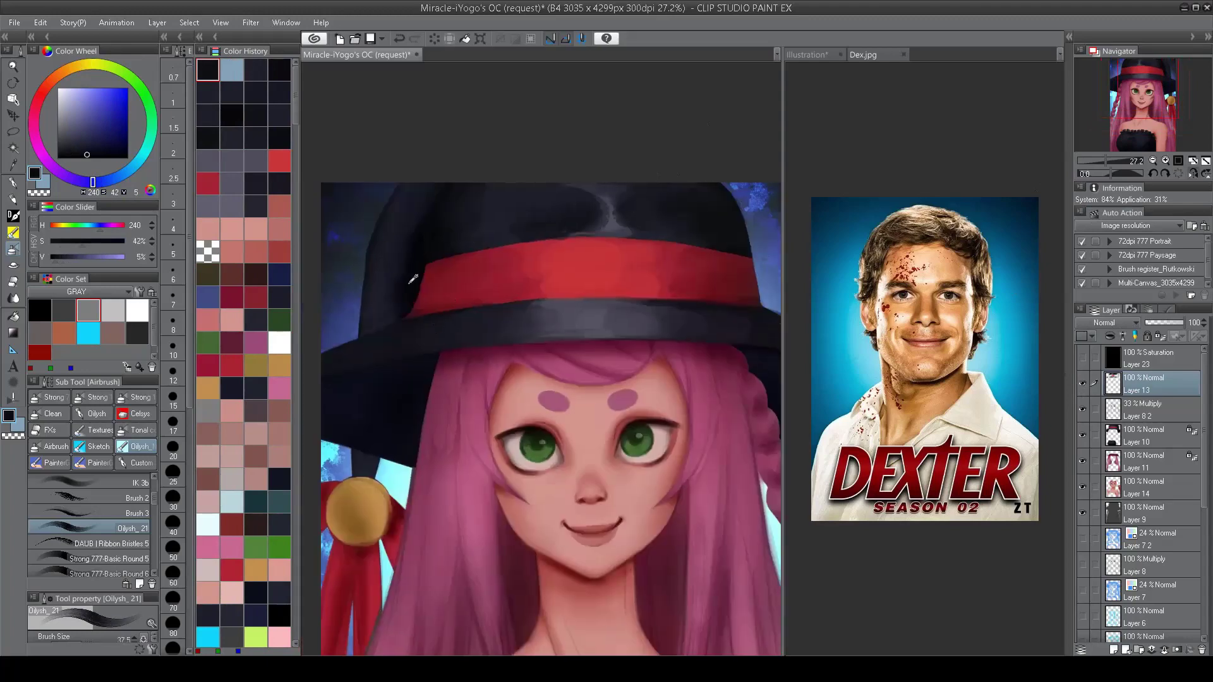
{"action": "key", "text": "h"}
{"action": "scroll", "coordinate": [398, 309], "scroll_direction": "down", "scroll_amount": 2}
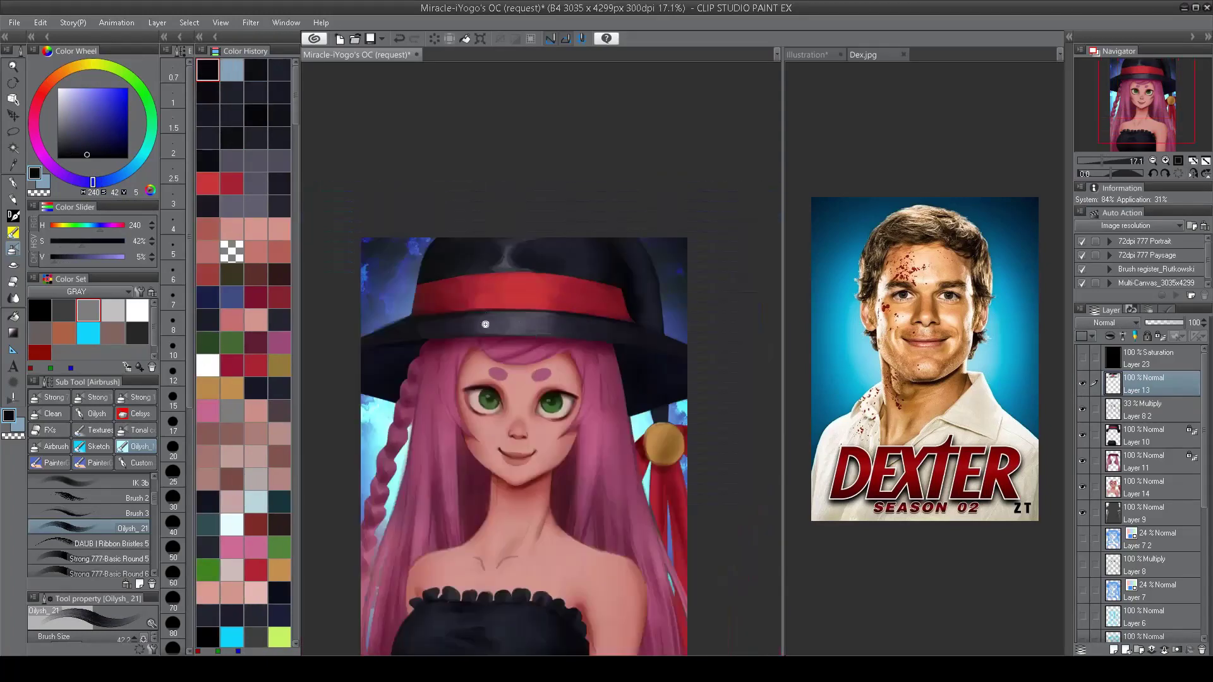
Step: Shade the end of the hat's red band with a sampled dark red
{"action": "scroll", "coordinate": [398, 309], "scroll_direction": "up", "scroll_amount": 3}
{"action": "left_click", "coordinate": [398, 309], "text": "alt"}
{"action": "left_click", "coordinate": [366, 306], "text": "alt"}
{"action": "scroll", "coordinate": [365, 306], "scroll_direction": "down", "scroll_amount": 3}
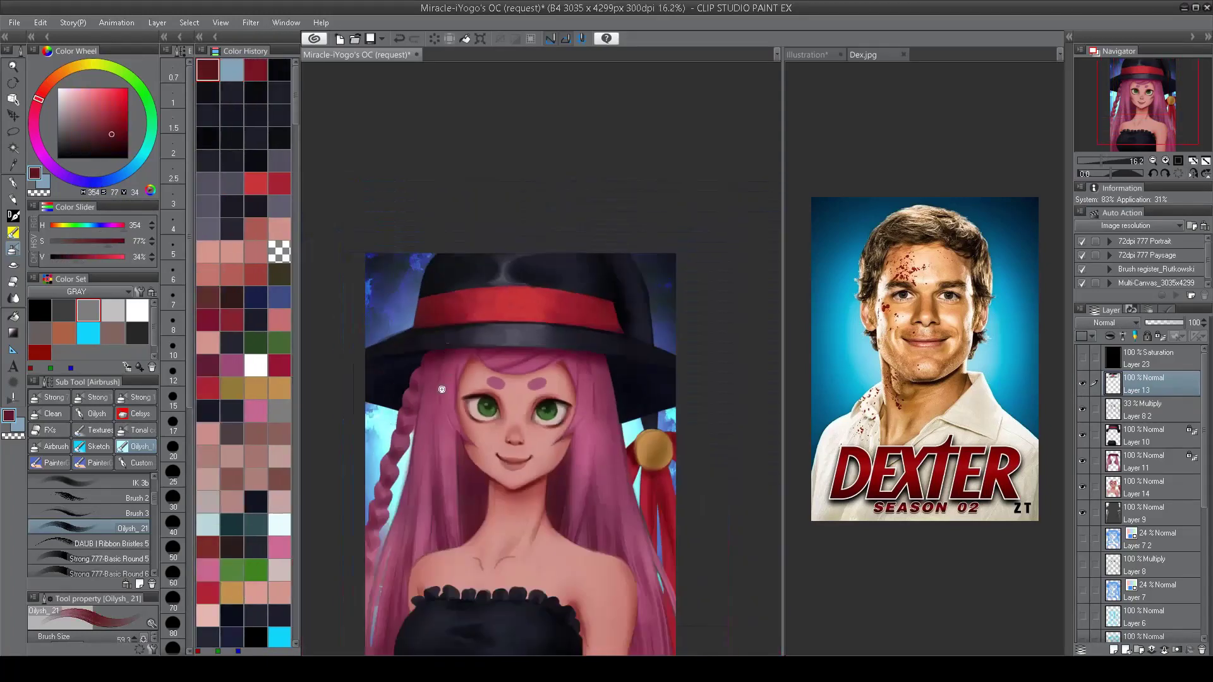
Step: Tidy the hat brim's outer edge above the braid using a sampled near-black and the transparent colour
{"action": "scroll", "coordinate": [462, 303], "scroll_direction": "up", "scroll_amount": 3}
{"action": "left_click", "coordinate": [436, 306], "text": "alt"}
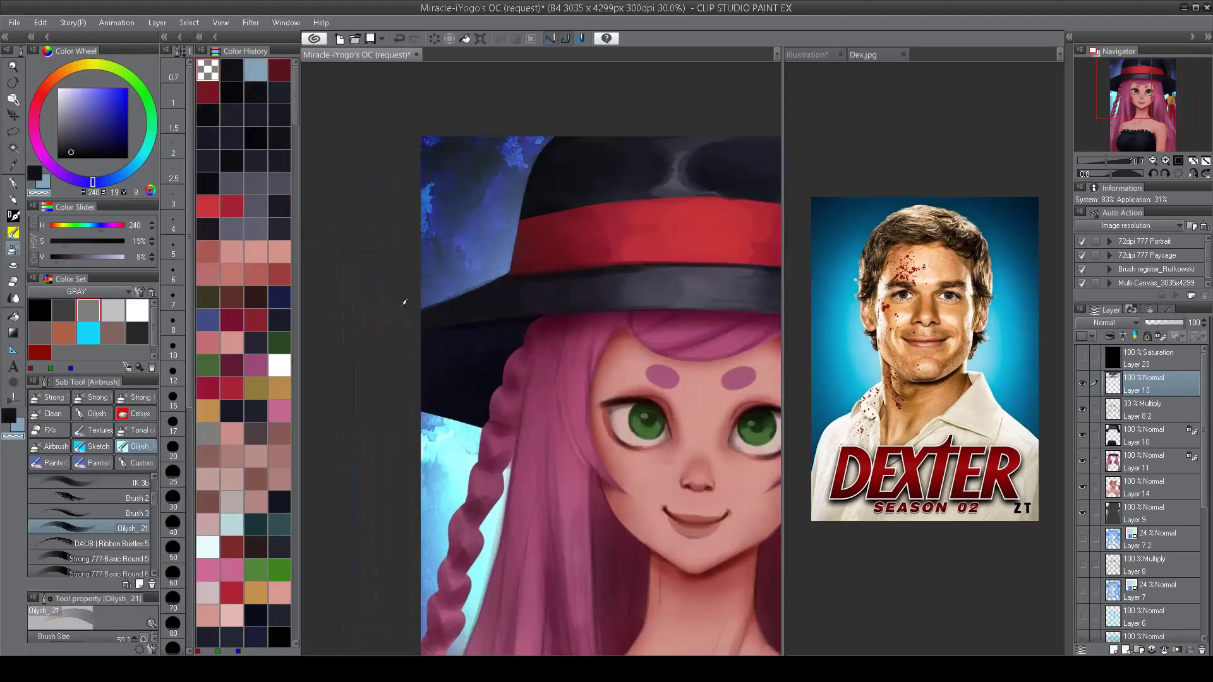
{"action": "scroll", "coordinate": [518, 466], "scroll_direction": "down", "scroll_amount": 3}
{"action": "left_click_drag", "start_coordinate": [518, 465], "coordinate": [505, 456]}
{"action": "scroll", "coordinate": [505, 456], "scroll_direction": "up", "scroll_amount": 2}
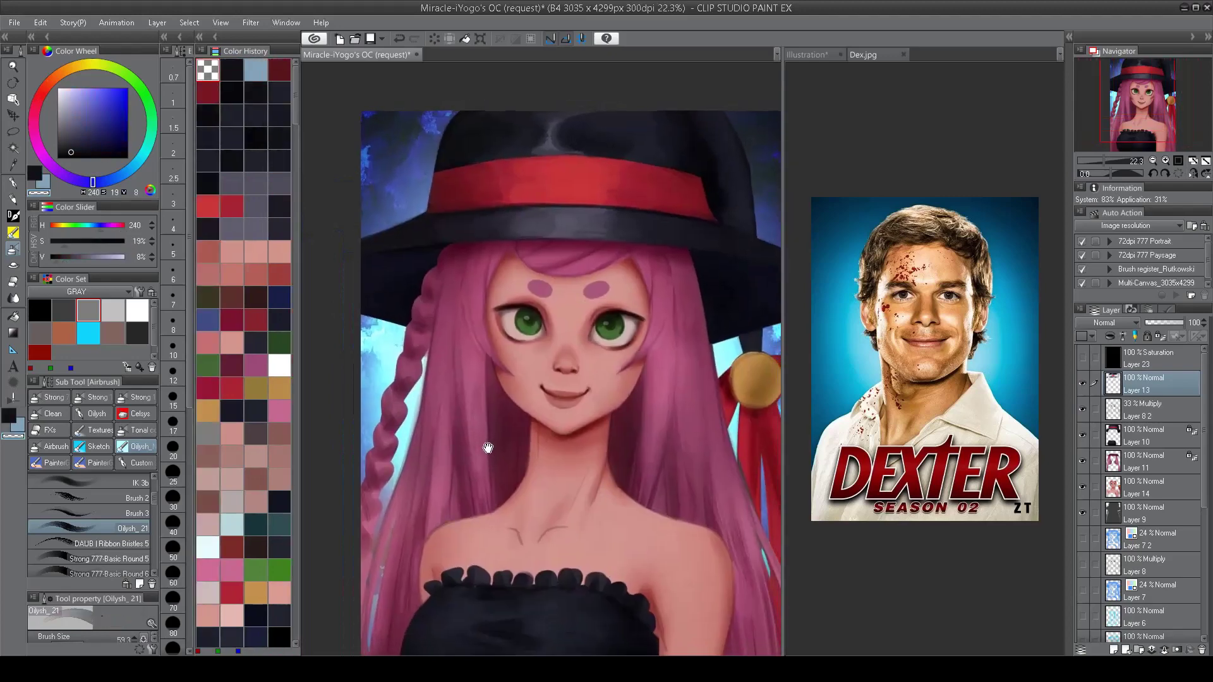
Step: Create an Add (Glow) layer above the 33% Multiply layer, sample a skin tone, and select the IK 3b brush
{"action": "scroll", "coordinate": [541, 359], "scroll_direction": "up", "scroll_amount": 2}
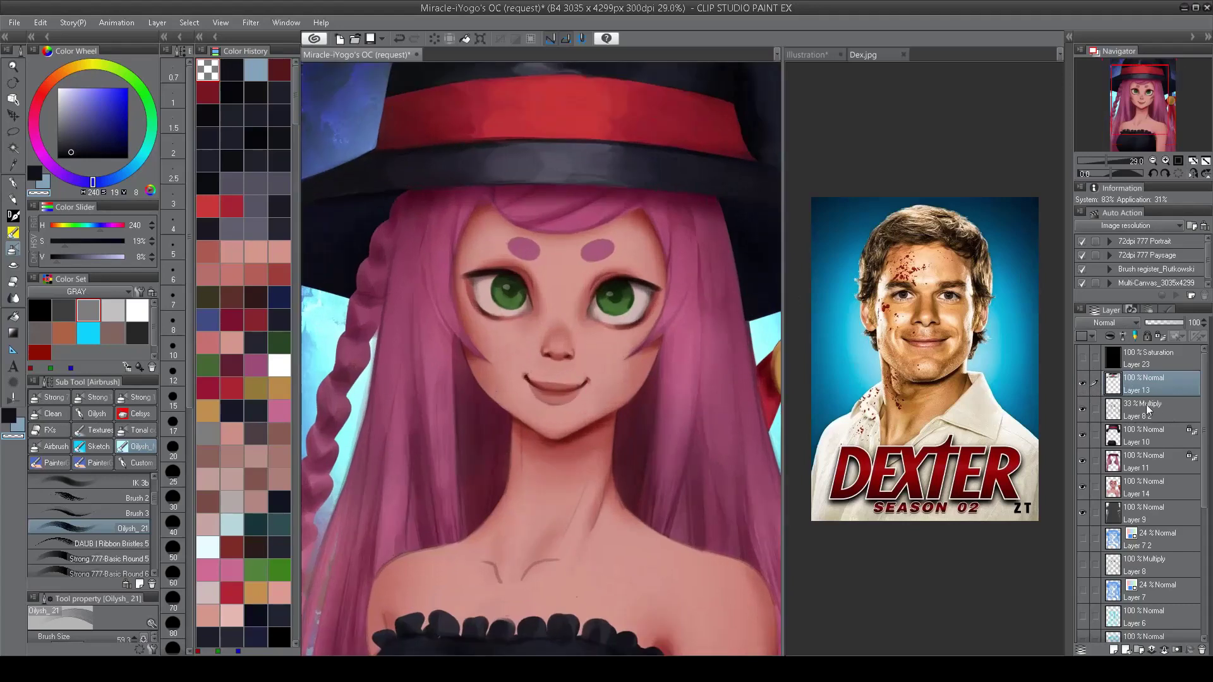
{"action": "key", "text": "ctrl+shift+n"}
{"action": "left_click", "coordinate": [499, 272], "text": "alt"}
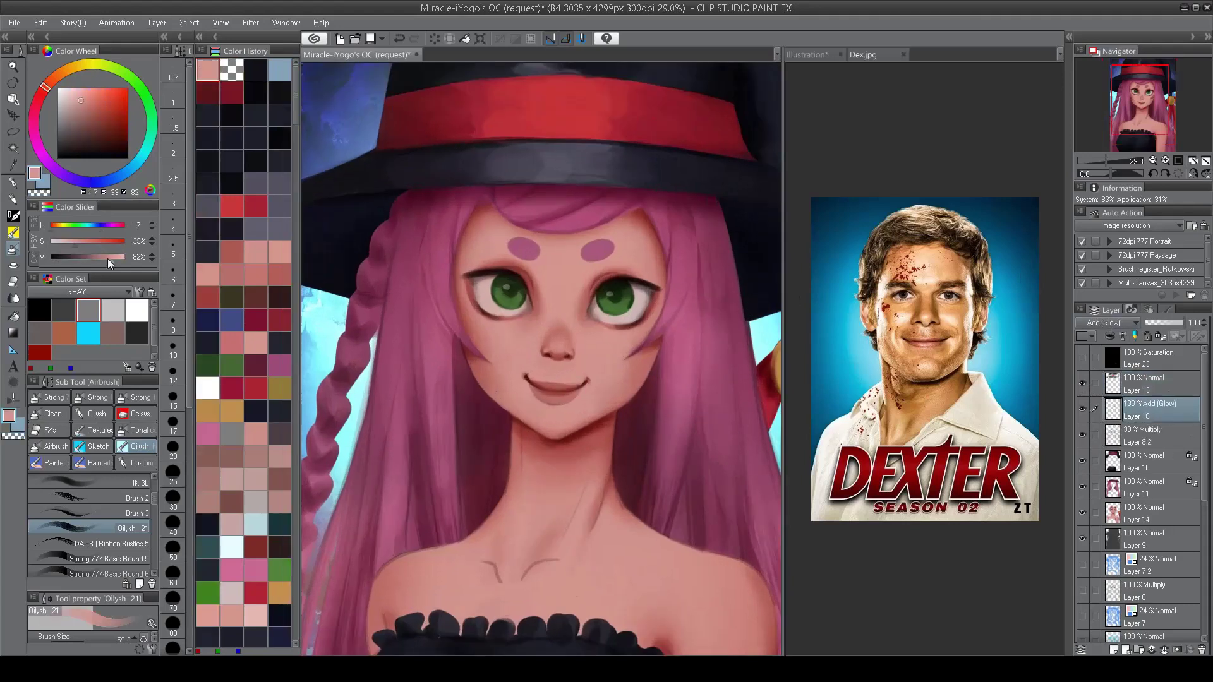
{"action": "scroll", "coordinate": [151, 498], "scroll_direction": "up", "scroll_amount": 5}
{"action": "left_click", "coordinate": [135, 538]}
{"action": "left_click", "coordinate": [135, 554]}
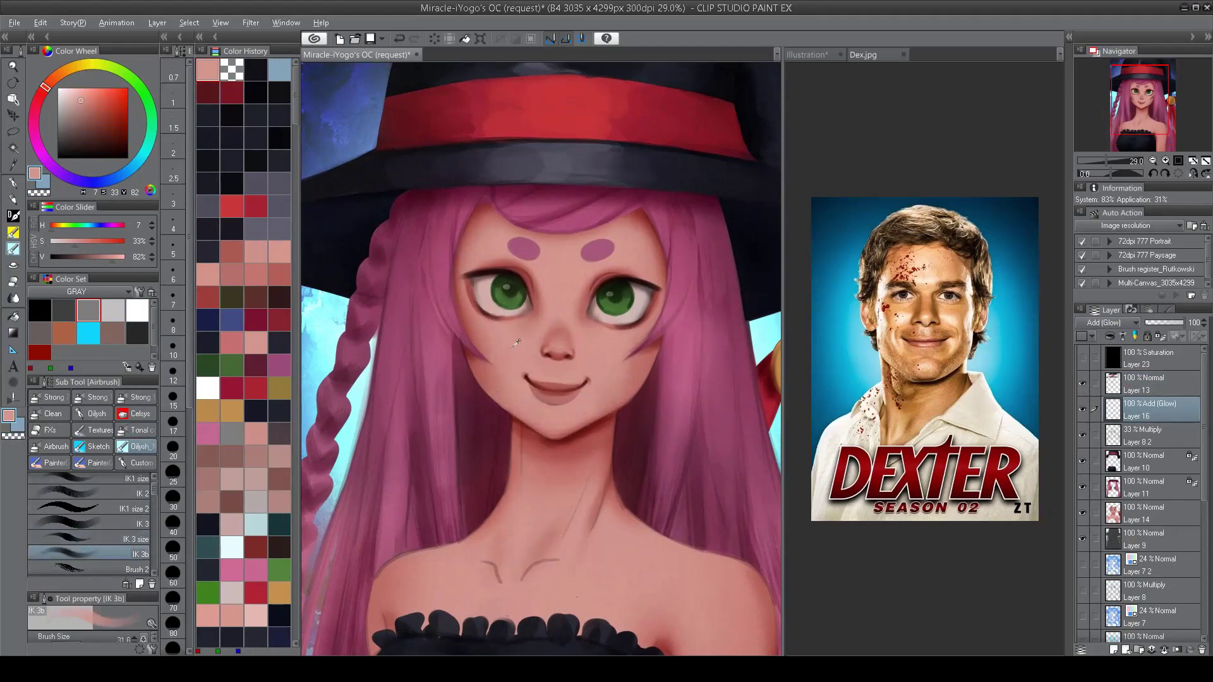
Step: Try a glow highlight on the cheek beneath the eye with a sampled skin tone
{"action": "left_click", "coordinate": [508, 341], "text": "alt"}
{"action": "mouse_move", "coordinate": [521, 349]}
{"action": "left_mouse_down"}
{"action": "mouse_move", "coordinate": [500, 331]}
{"action": "mouse_move", "coordinate": [597, 343]}
{"action": "mouse_move", "coordinate": [514, 352]}
{"action": "left_mouse_up"}
{"action": "key", "text": "ctrl+z"}
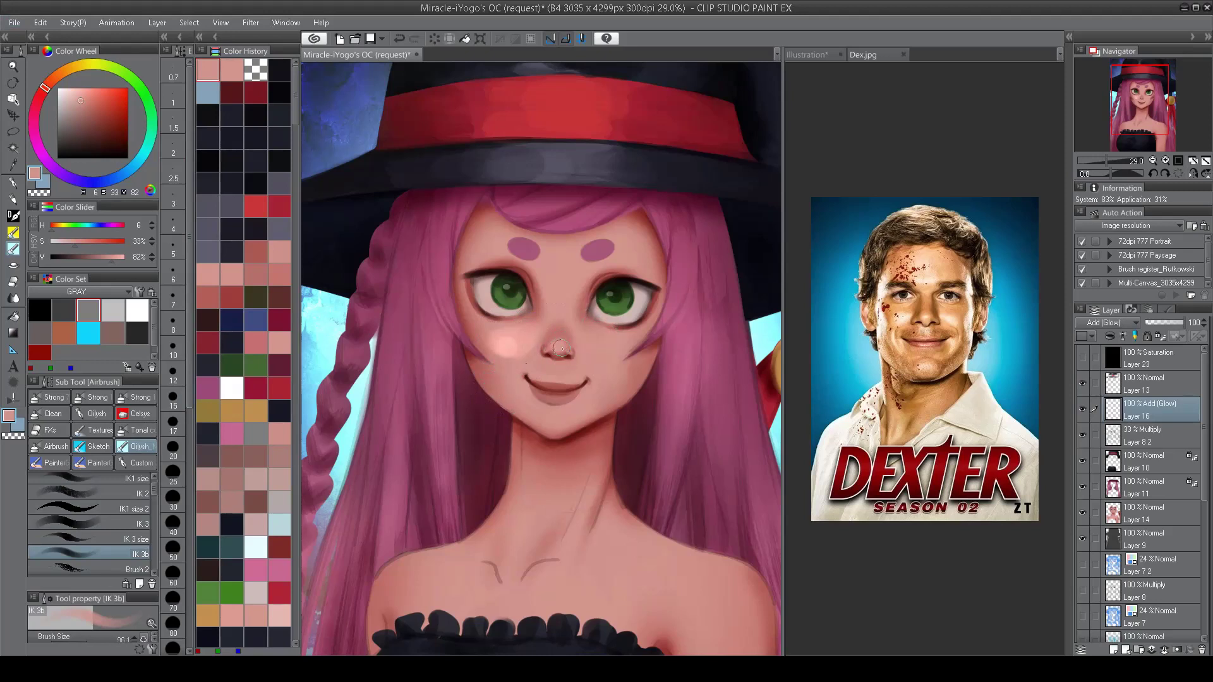
Step: Erase the nose highlights on Layer 13 and sample a darker skin tone near the jaw
{"action": "left_click", "coordinate": [1143, 384]}
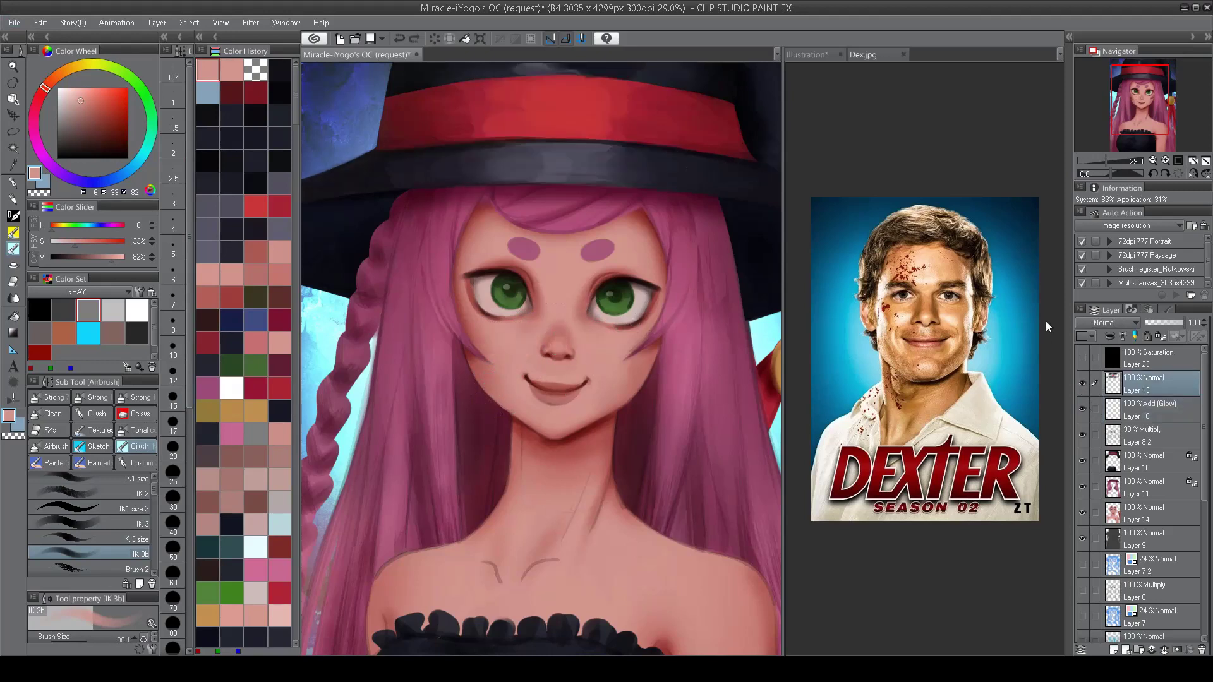
{"action": "key", "text": "e"}
{"action": "key", "text": "b"}
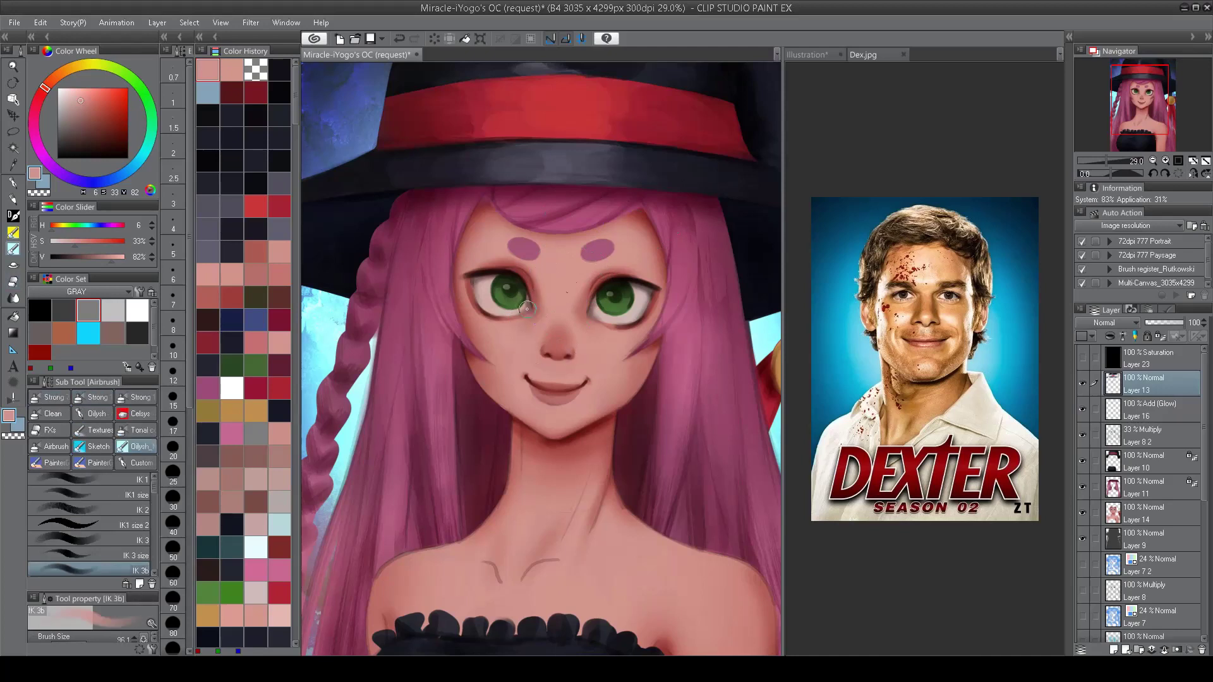
{"action": "left_click", "coordinate": [482, 382], "text": "alt"}
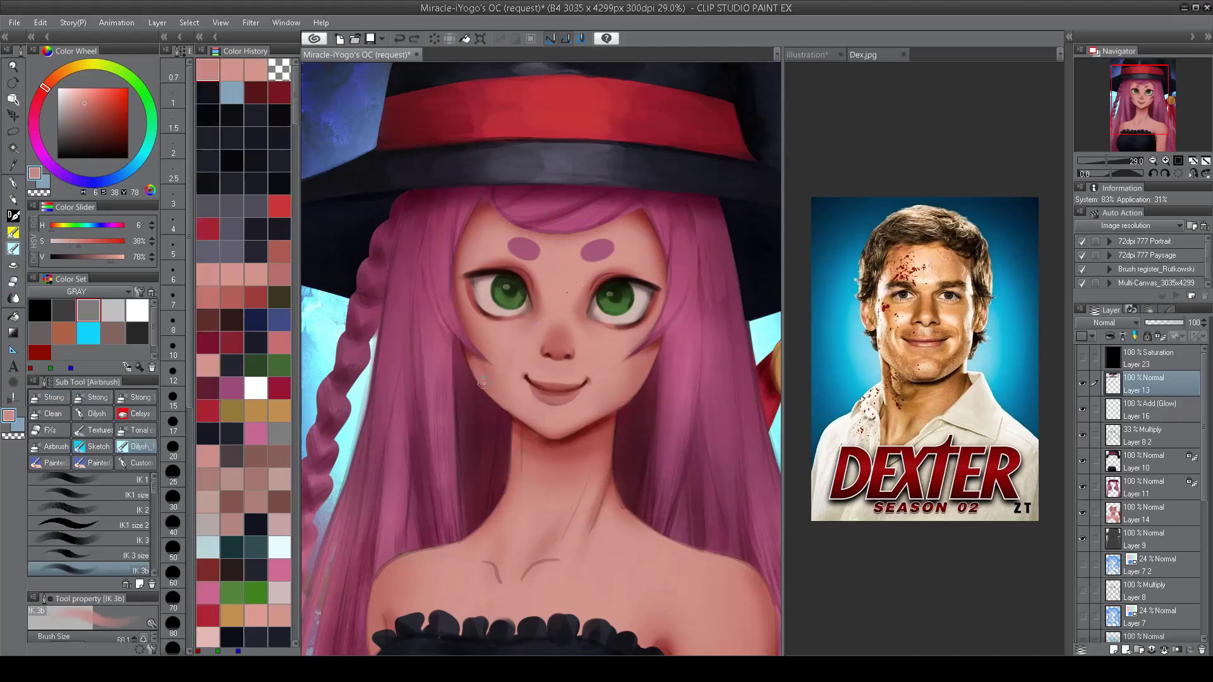
Step: Paint glowing highlights along both cheeks and the jawline on the Add (Glow) layer
{"action": "left_click", "coordinate": [1145, 411]}
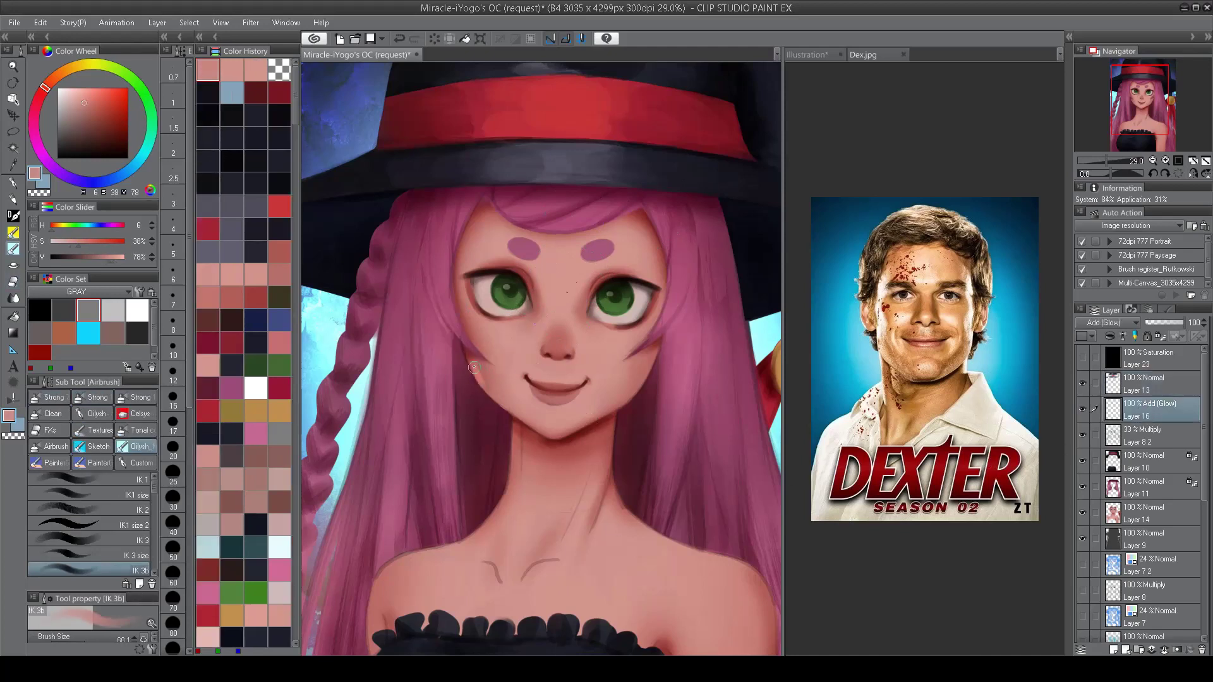
{"action": "left_click_drag", "start_coordinate": [474, 367], "coordinate": [511, 407]}
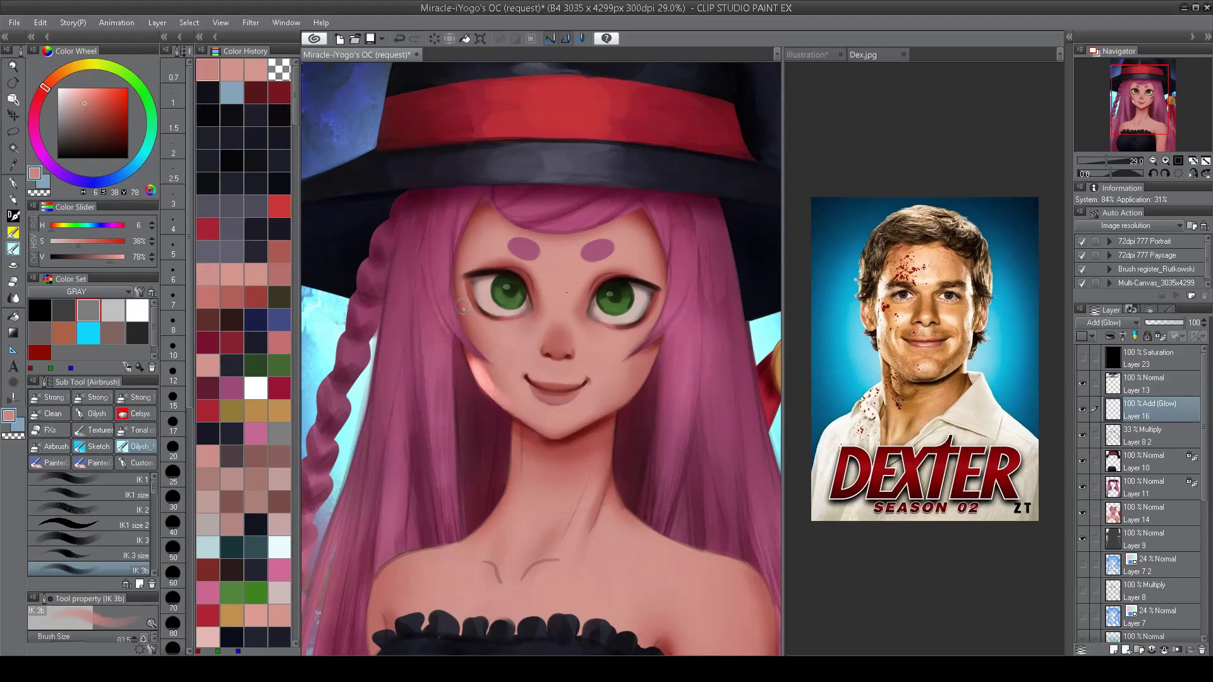
{"action": "left_click_drag", "start_coordinate": [461, 306], "coordinate": [490, 347]}
{"action": "mouse_move", "coordinate": [662, 305]}
{"action": "left_mouse_down"}
{"action": "mouse_move", "coordinate": [623, 349]}
{"action": "mouse_move", "coordinate": [642, 364]}
{"action": "mouse_move", "coordinate": [622, 397]}
{"action": "left_mouse_up"}
{"action": "scroll", "coordinate": [622, 396], "scroll_direction": "down", "scroll_amount": 3}
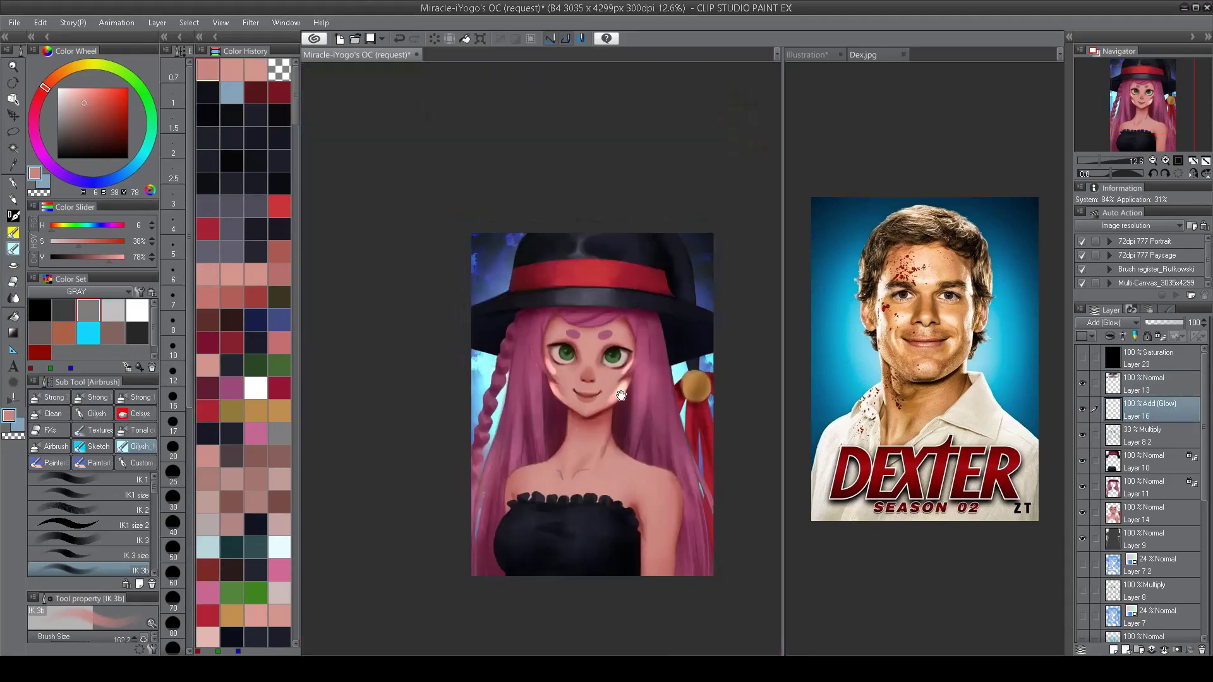
Step: Add glow highlights to the forehead, nose and under-eye areas of the face, undoing one stroke
{"action": "scroll", "coordinate": [558, 272], "scroll_direction": "up", "scroll_amount": 3}
{"action": "mouse_move", "coordinate": [558, 278]}
{"action": "left_mouse_down"}
{"action": "mouse_move", "coordinate": [534, 282]}
{"action": "mouse_move", "coordinate": [586, 269]}
{"action": "left_mouse_up"}
{"action": "key", "text": "ctrl+z"}
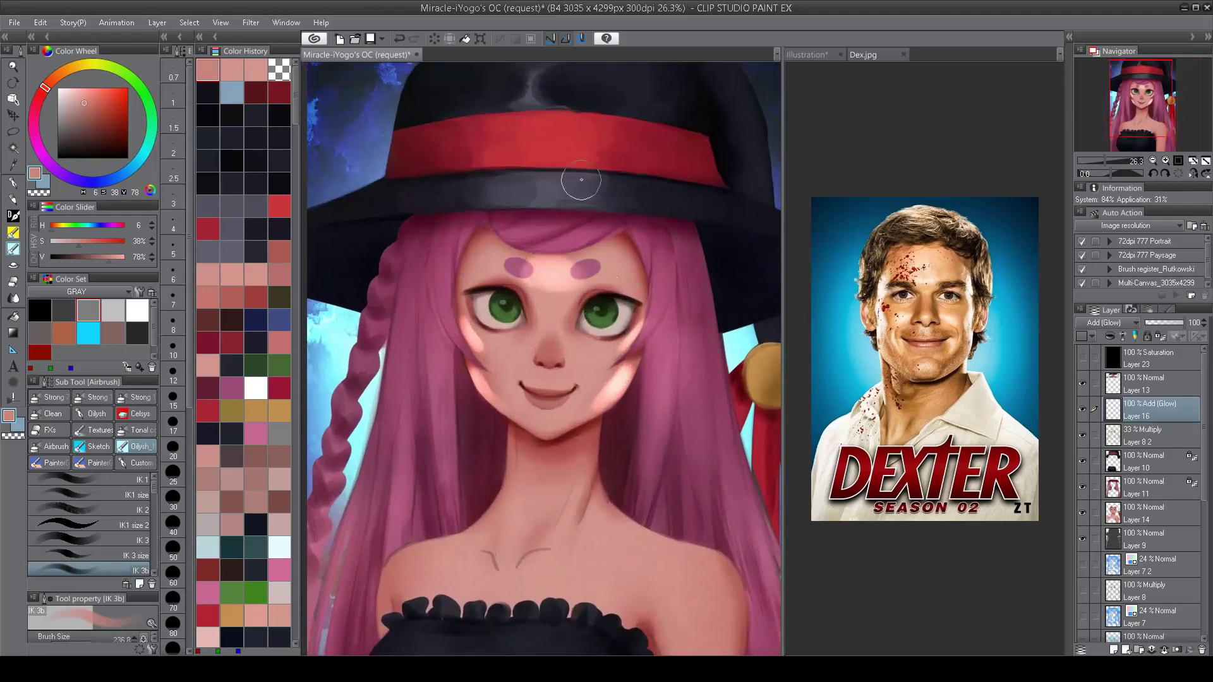
{"action": "scroll", "coordinate": [559, 343], "scroll_direction": "up", "scroll_amount": 1}
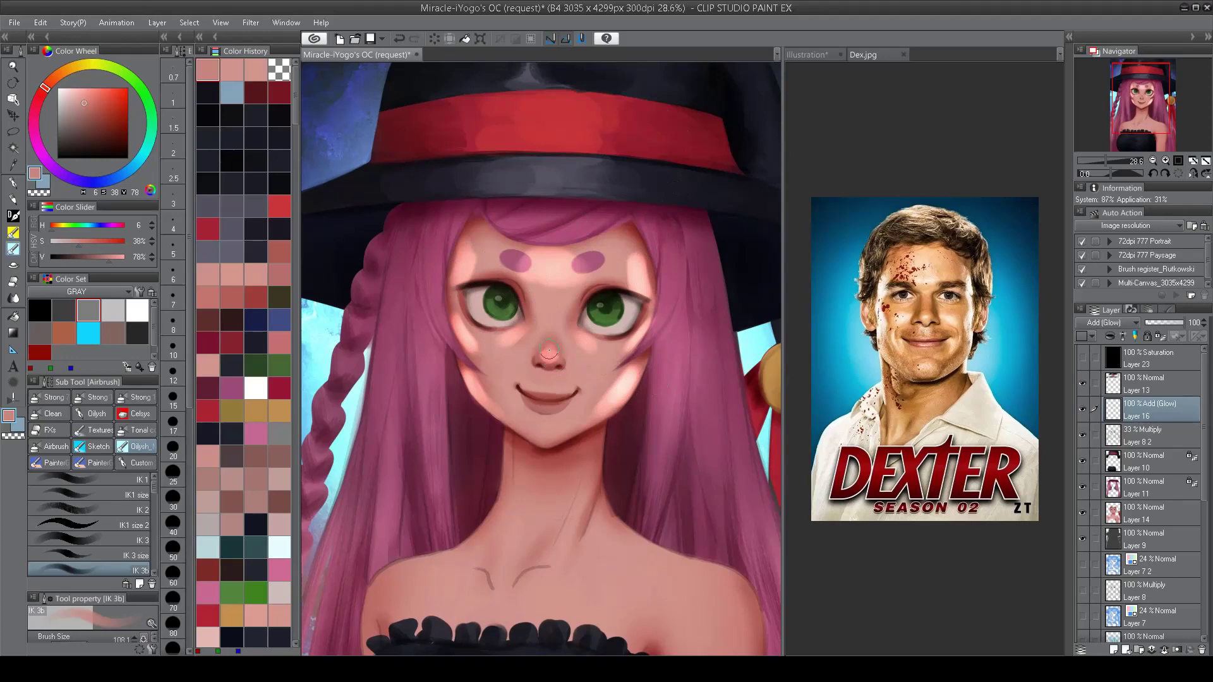
{"action": "scroll", "coordinate": [549, 351], "scroll_direction": "down", "scroll_amount": 4}
{"action": "scroll", "coordinate": [551, 379], "scroll_direction": "up", "scroll_amount": 2}
{"action": "scroll", "coordinate": [554, 429], "scroll_direction": "down", "scroll_amount": 2}
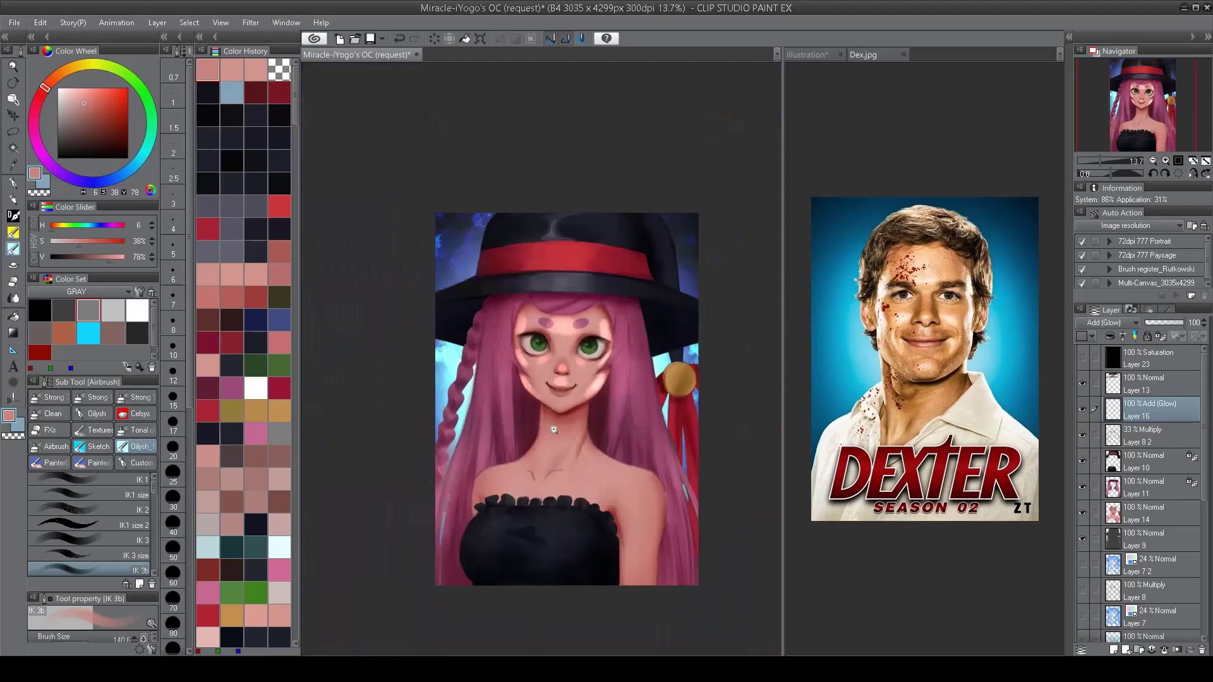
Step: Extend the glow highlights to the chin, the side of the neck and the collarbone hollow
{"action": "scroll", "coordinate": [549, 428], "scroll_direction": "up", "scroll_amount": 2}
{"action": "scroll", "coordinate": [540, 425], "scroll_direction": "down", "scroll_amount": 2}
{"action": "scroll", "coordinate": [576, 412], "scroll_direction": "up", "scroll_amount": 3}
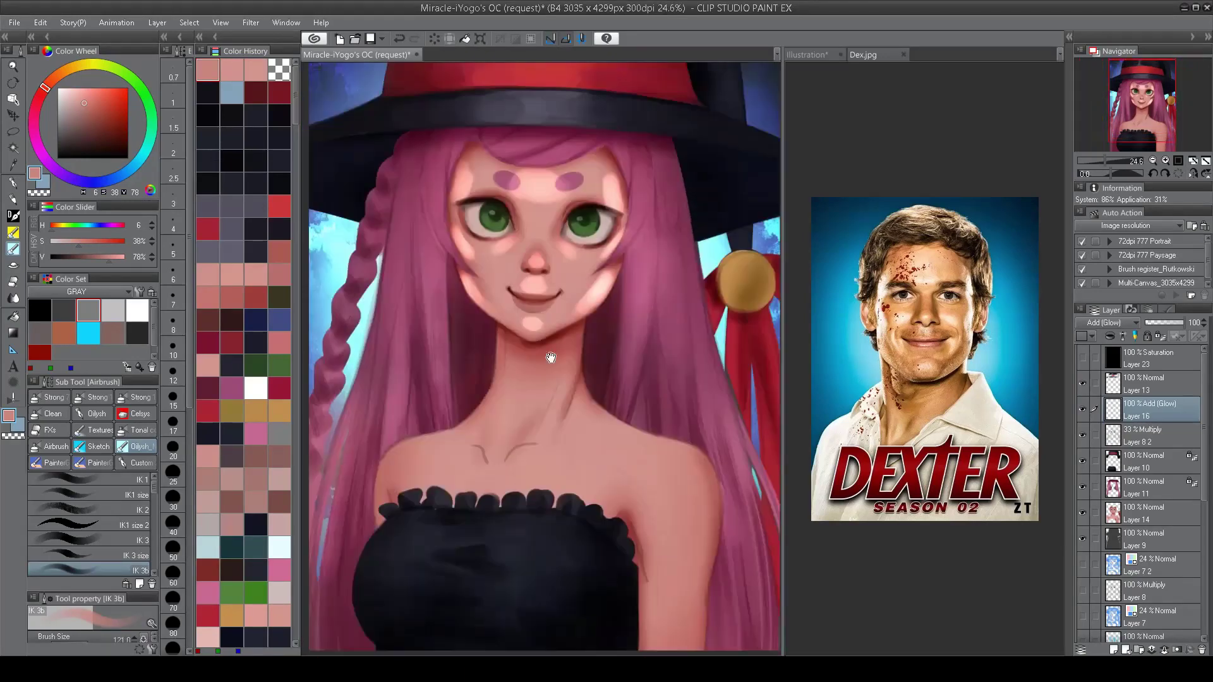
{"action": "left_click_drag", "start_coordinate": [498, 340], "coordinate": [491, 401]}
{"action": "left_click_drag", "start_coordinate": [500, 452], "coordinate": [515, 414]}
{"action": "scroll", "coordinate": [515, 414], "scroll_direction": "down", "scroll_amount": 3}
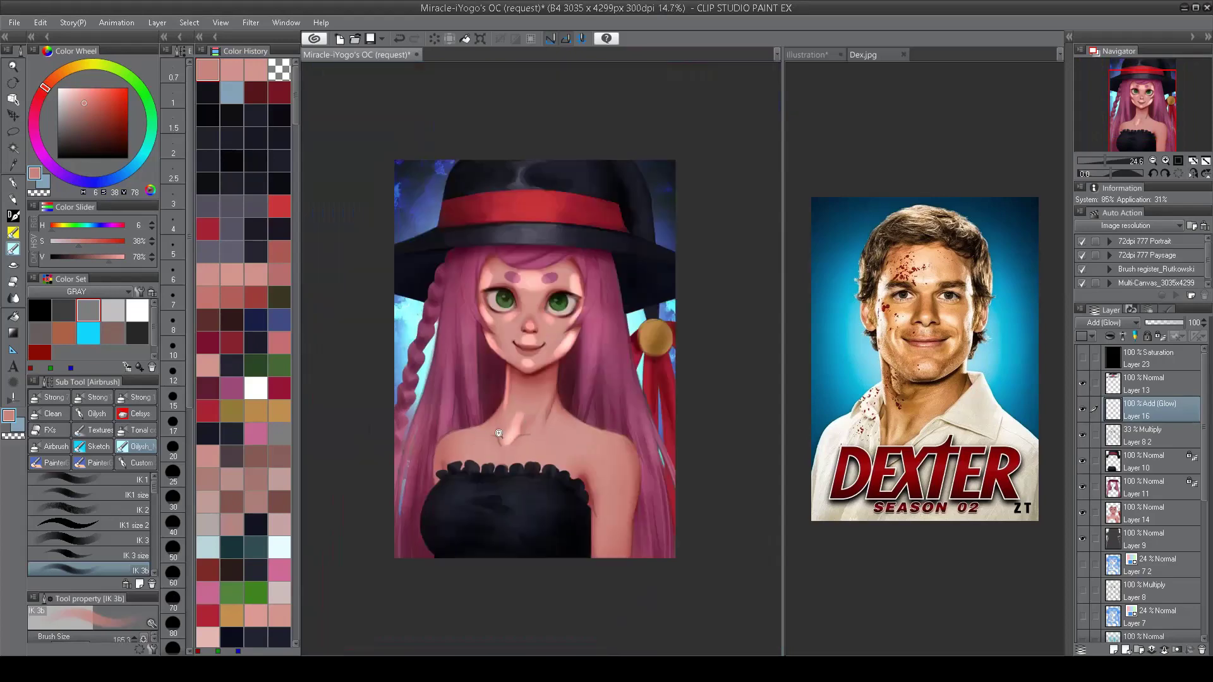
{"action": "scroll", "coordinate": [603, 123], "scroll_direction": "up", "scroll_amount": 3}
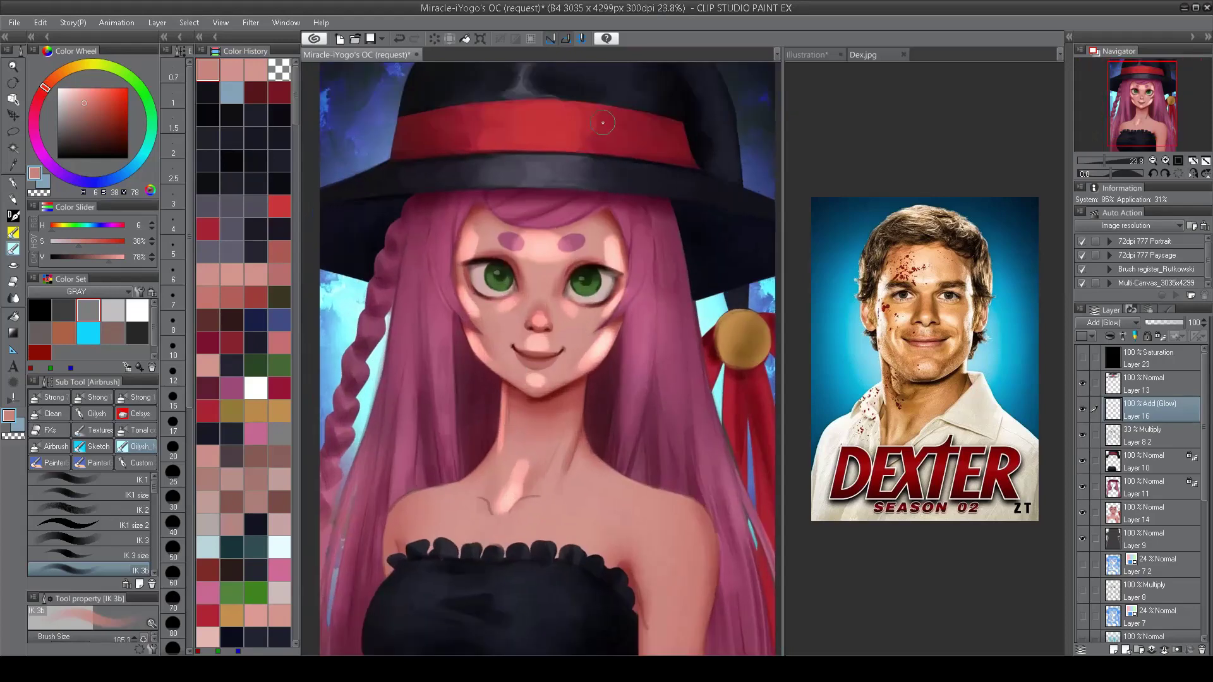
Step: Paint light highlights down the nose bridge on Layer 13 with a sampled pale skin tone
{"action": "left_click", "coordinate": [1104, 392]}
{"action": "scroll", "coordinate": [554, 364], "scroll_direction": "up", "scroll_amount": 1}
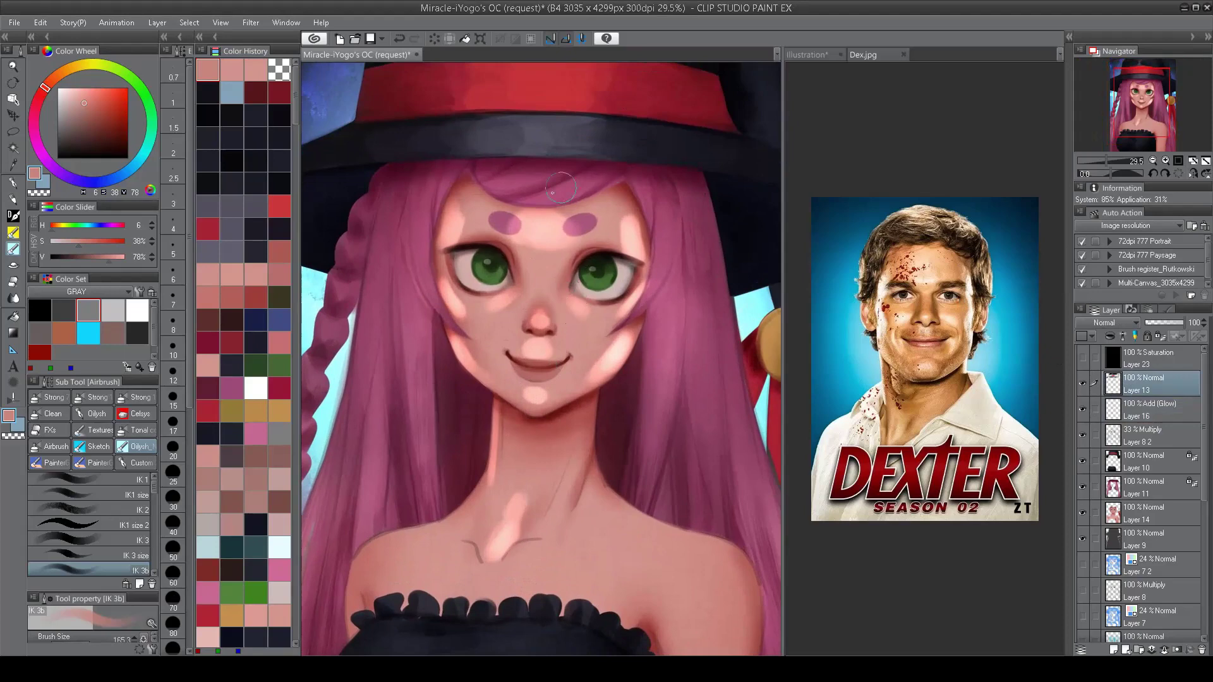
{"action": "left_click", "coordinate": [540, 223], "text": "alt"}
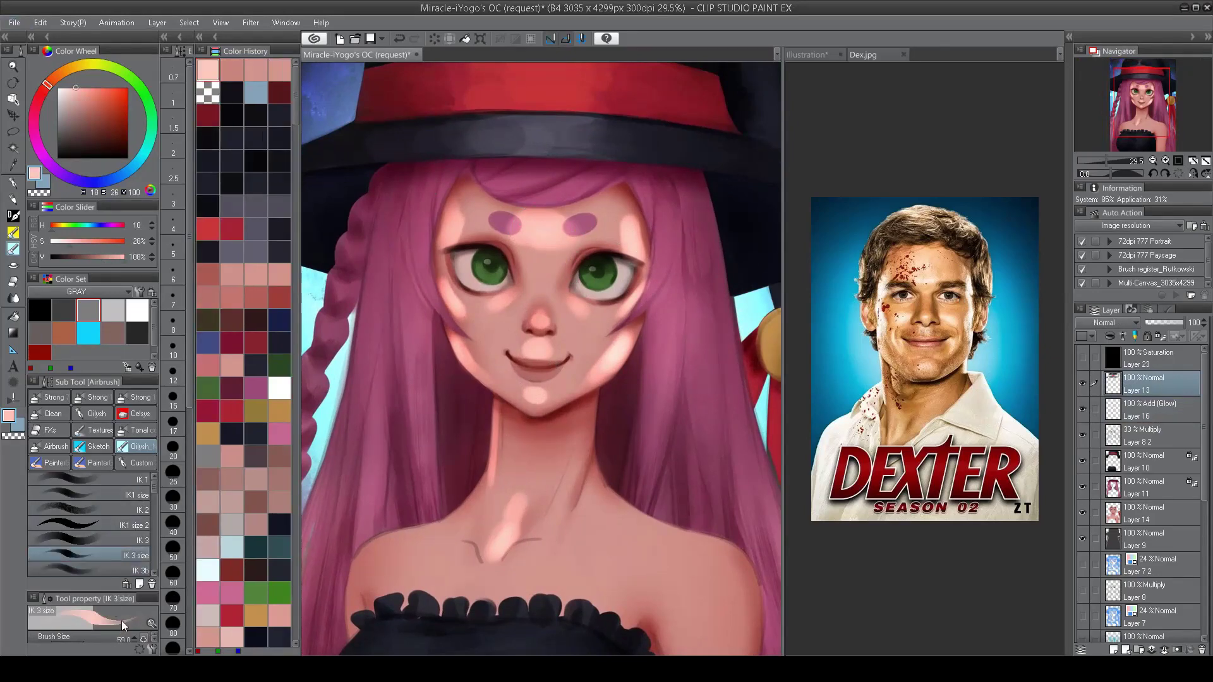
{"action": "scroll", "coordinate": [540, 330], "scroll_direction": "up", "scroll_amount": 1}
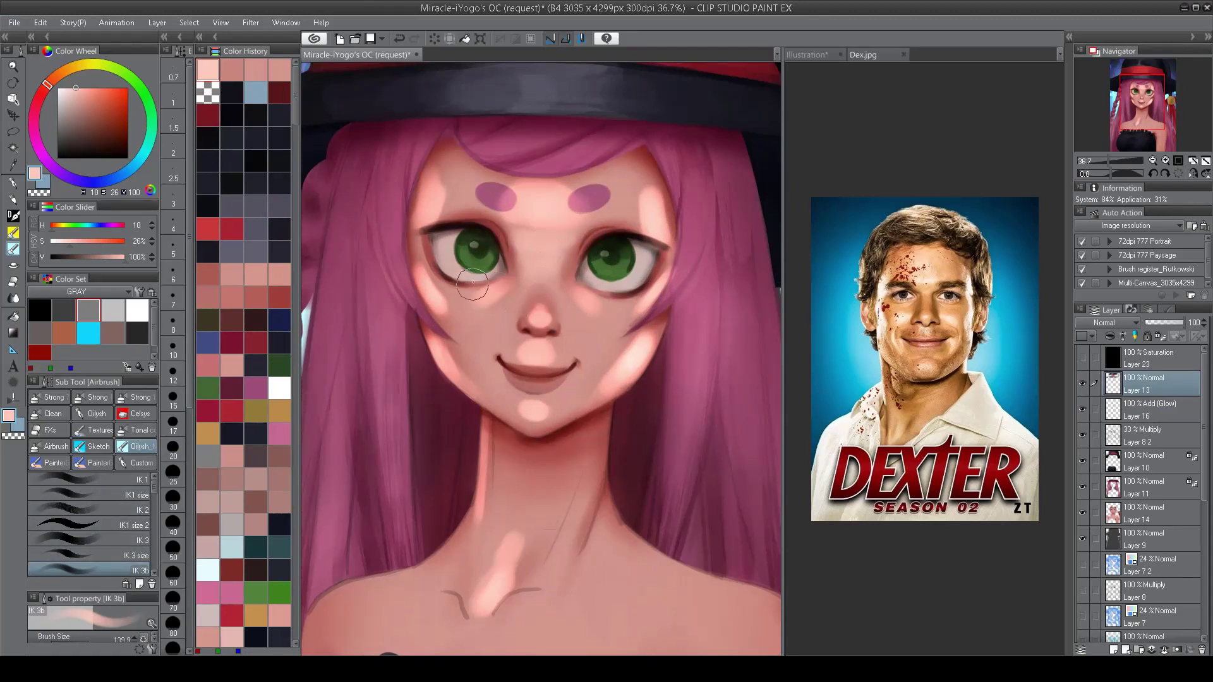
Step: Dab pale pink glow on both cheeks on the Add (Glow) layer, and clear that layer
{"action": "left_click", "coordinate": [512, 235], "text": "alt"}
{"action": "key", "text": "alt+bracketleft"}
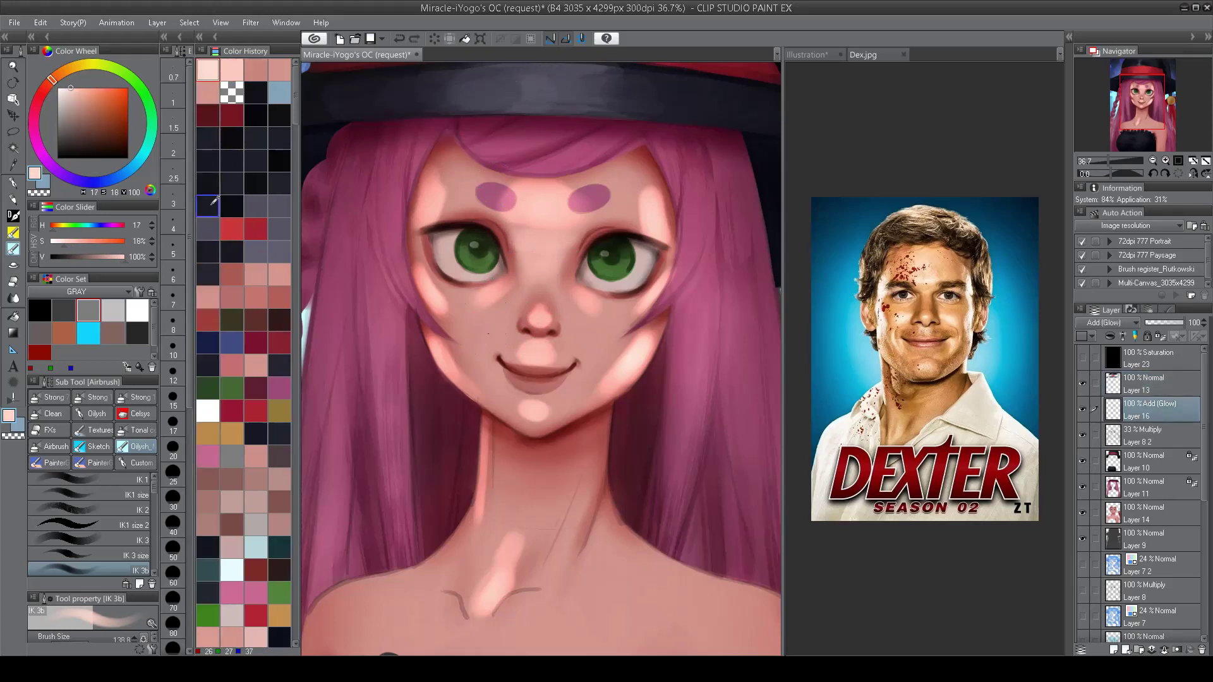
{"action": "left_click", "coordinate": [232, 69]}
{"action": "left_click", "coordinate": [485, 320]}
{"action": "left_click", "coordinate": [475, 327]}
{"action": "left_click", "coordinate": [594, 334]}
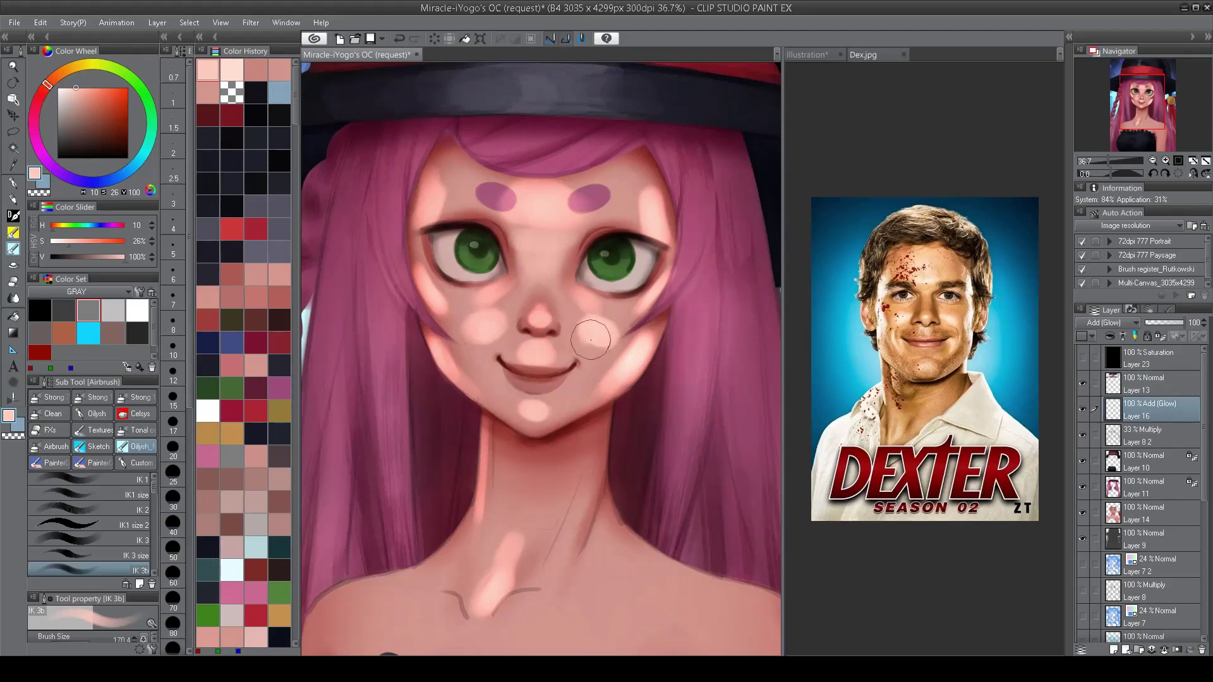
{"action": "key", "text": "Delete"}
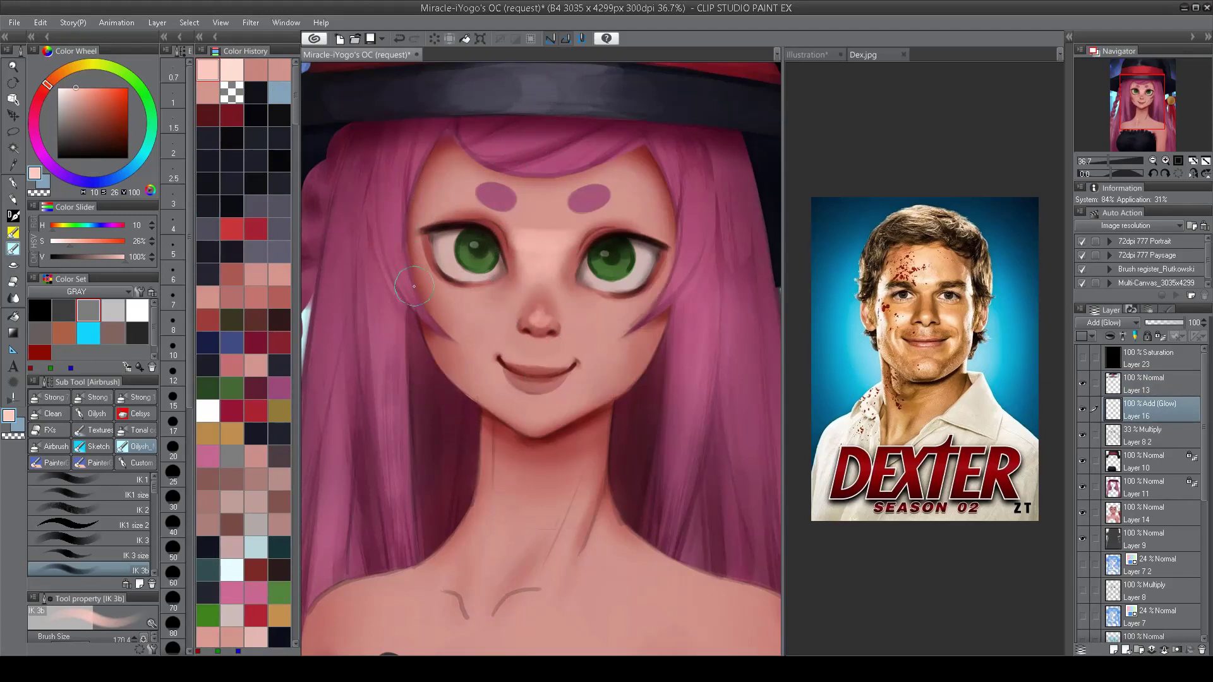
Step: Try pale pink glow strokes along both cheeks and the jawline, and undo them
{"action": "left_click_drag", "start_coordinate": [414, 286], "coordinate": [435, 325]}
{"action": "left_click_drag", "start_coordinate": [407, 269], "coordinate": [446, 351]}
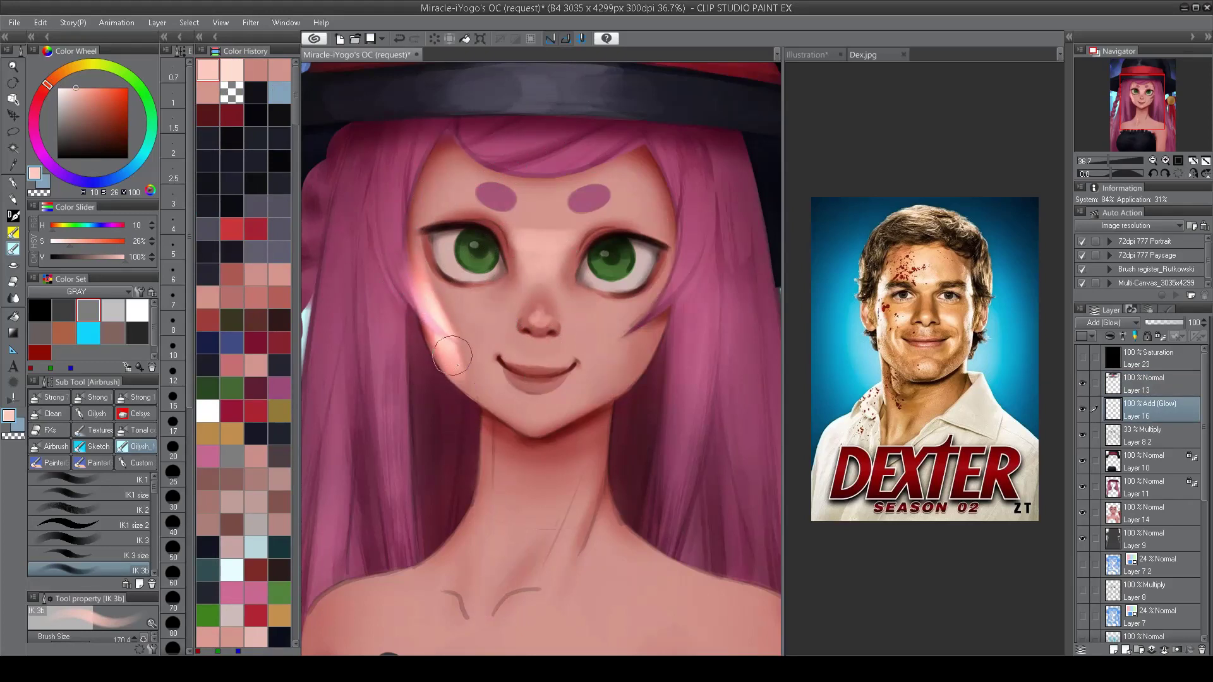
{"action": "mouse_move", "coordinate": [635, 296]}
{"action": "left_mouse_down"}
{"action": "mouse_move", "coordinate": [638, 353]}
{"action": "mouse_move", "coordinate": [615, 378]}
{"action": "left_mouse_up"}
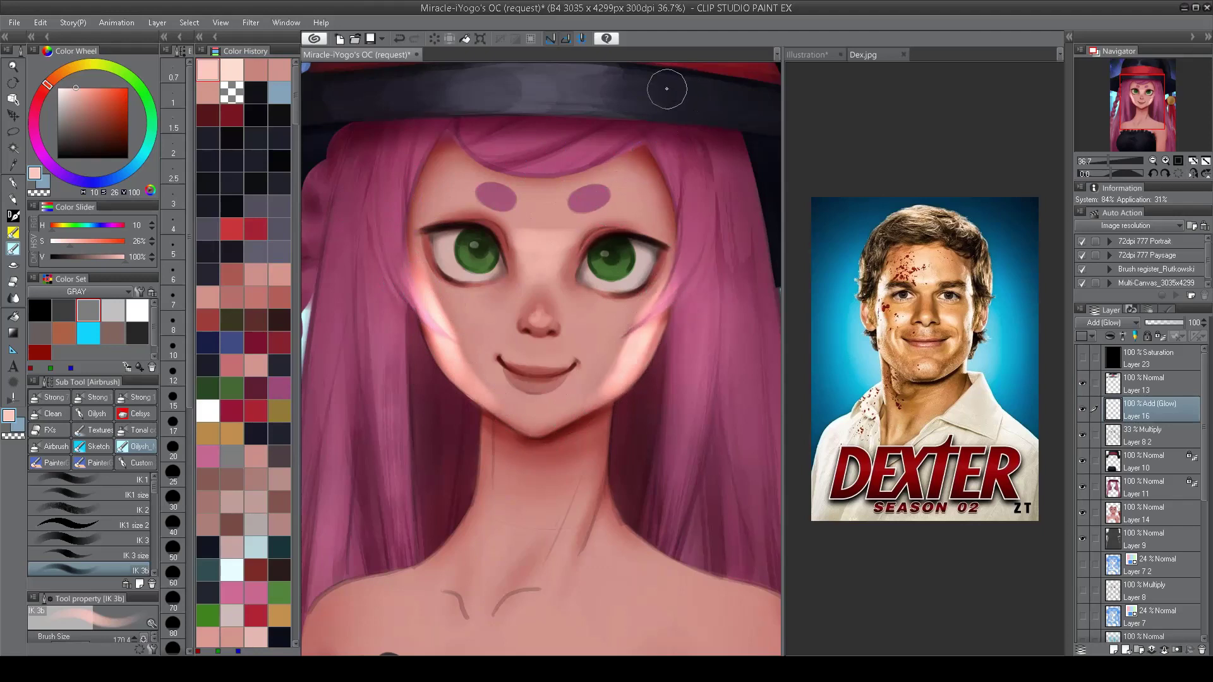
{"action": "key", "text": "ctrl+z"}
{"action": "key", "text": "ctrl+z"}
{"action": "key", "text": "ctrl+z"}
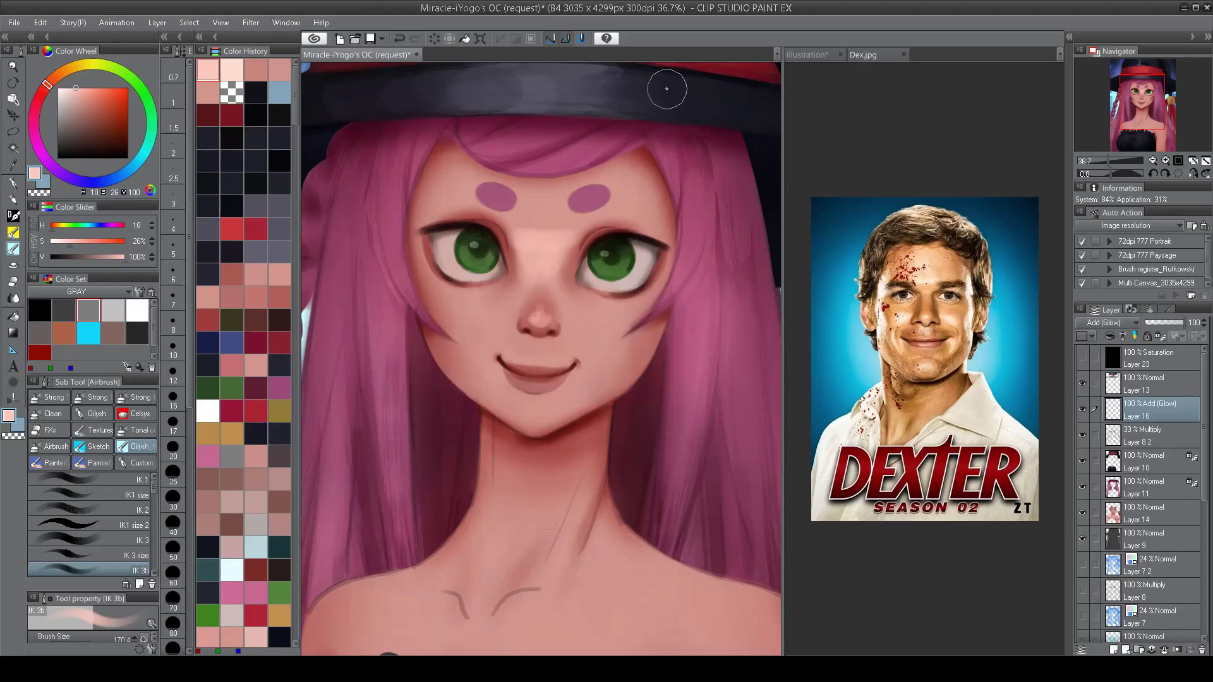
Step: Erase the nose highlights on Layer 13 with the soft eraser, and brush a soft glow between the brows on the Add (Glow) layer
{"action": "left_click", "coordinate": [1145, 387]}
{"action": "key", "text": "e"}
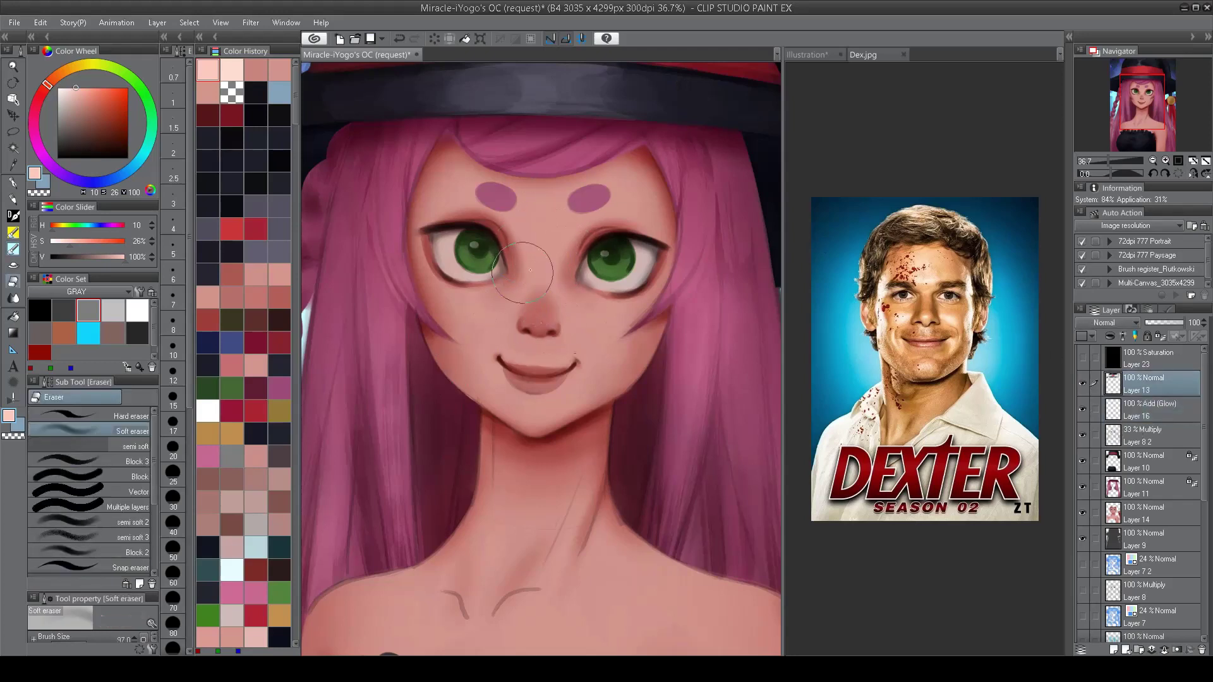
{"action": "left_click", "coordinate": [1145, 409]}
{"action": "key", "text": "b"}
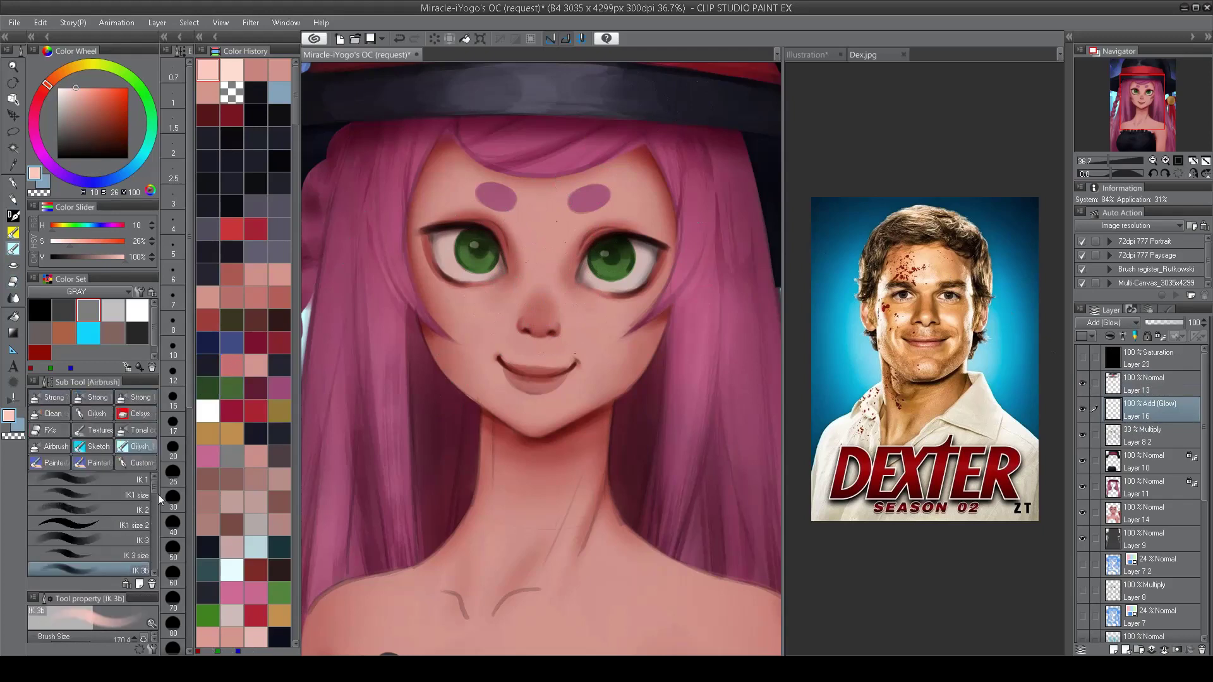
{"action": "mouse_move", "coordinate": [503, 203]}
{"action": "left_mouse_down"}
{"action": "mouse_move", "coordinate": [556, 213]}
{"action": "mouse_move", "coordinate": [538, 251]}
{"action": "left_mouse_up"}
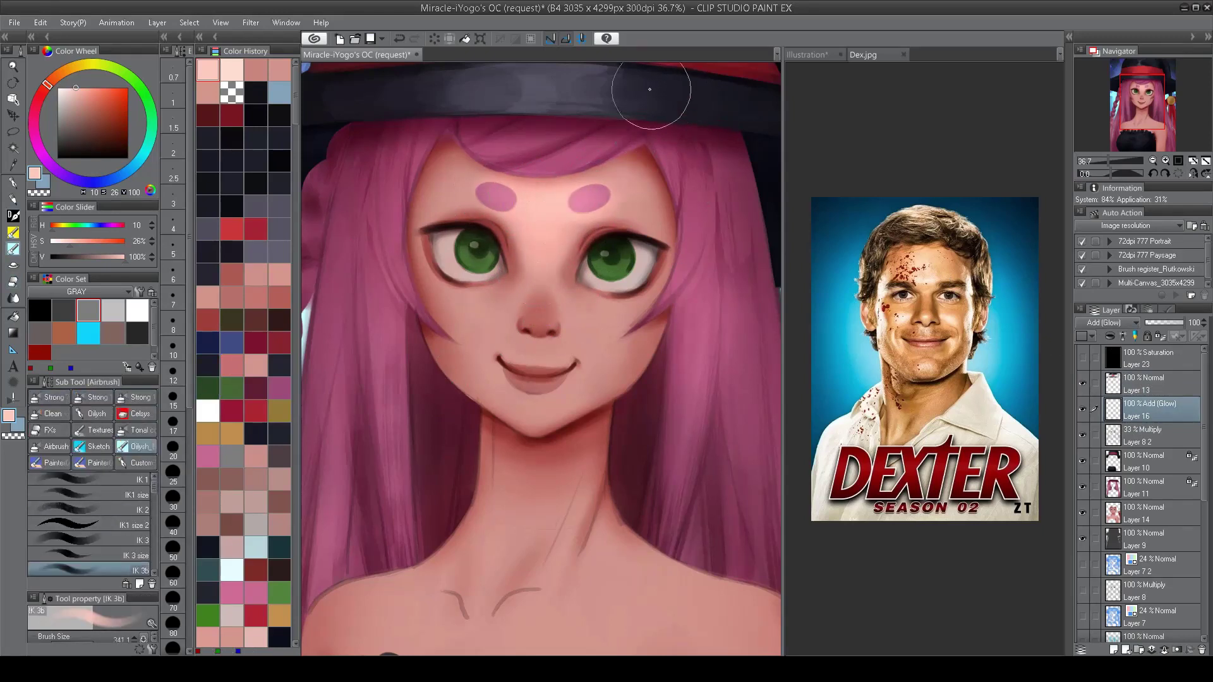
Step: Brush a soft pale pink glow over both cheeks and the area above the upper lip on the Add (Glow) layer
{"action": "key", "text": "bracketright"}
{"action": "key", "text": "bracketleft"}
{"action": "key", "text": "bracketleft"}
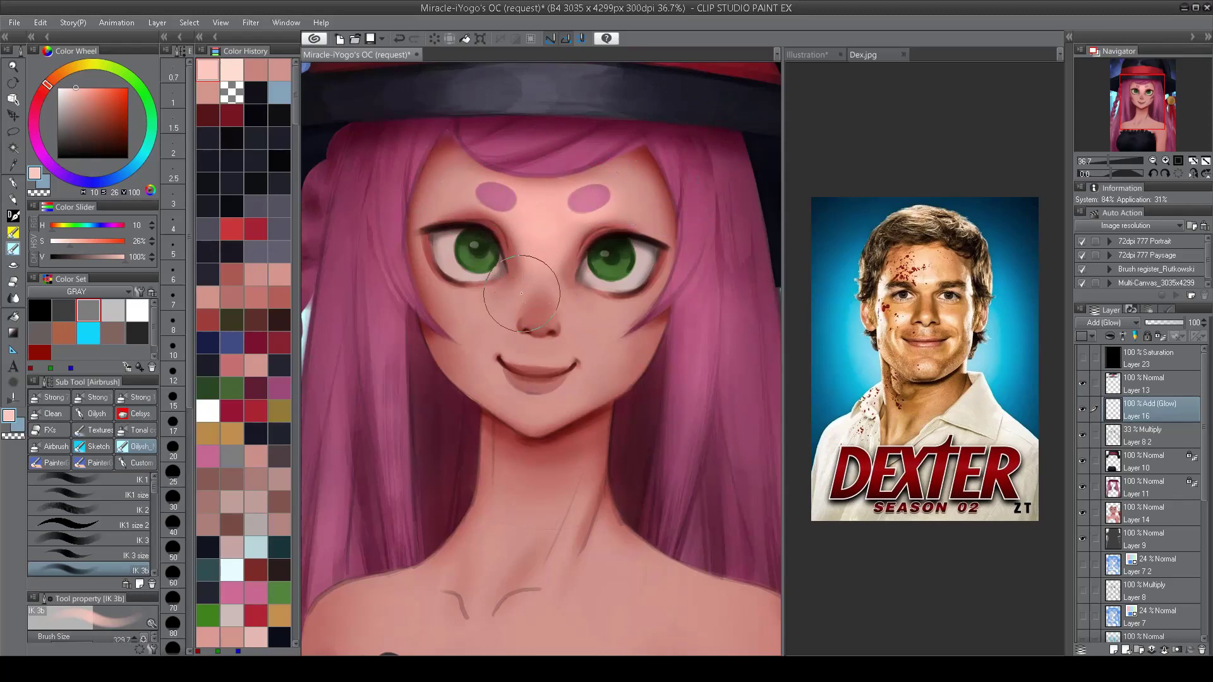
{"action": "key", "text": "bracketleft"}
{"action": "mouse_move", "coordinate": [487, 303]}
{"action": "left_mouse_down"}
{"action": "mouse_move", "coordinate": [457, 297]}
{"action": "mouse_move", "coordinate": [514, 286]}
{"action": "mouse_move", "coordinate": [491, 306]}
{"action": "mouse_move", "coordinate": [550, 354]}
{"action": "mouse_move", "coordinate": [600, 317]}
{"action": "mouse_move", "coordinate": [604, 328]}
{"action": "mouse_move", "coordinate": [544, 353]}
{"action": "mouse_move", "coordinate": [576, 344]}
{"action": "left_mouse_up"}
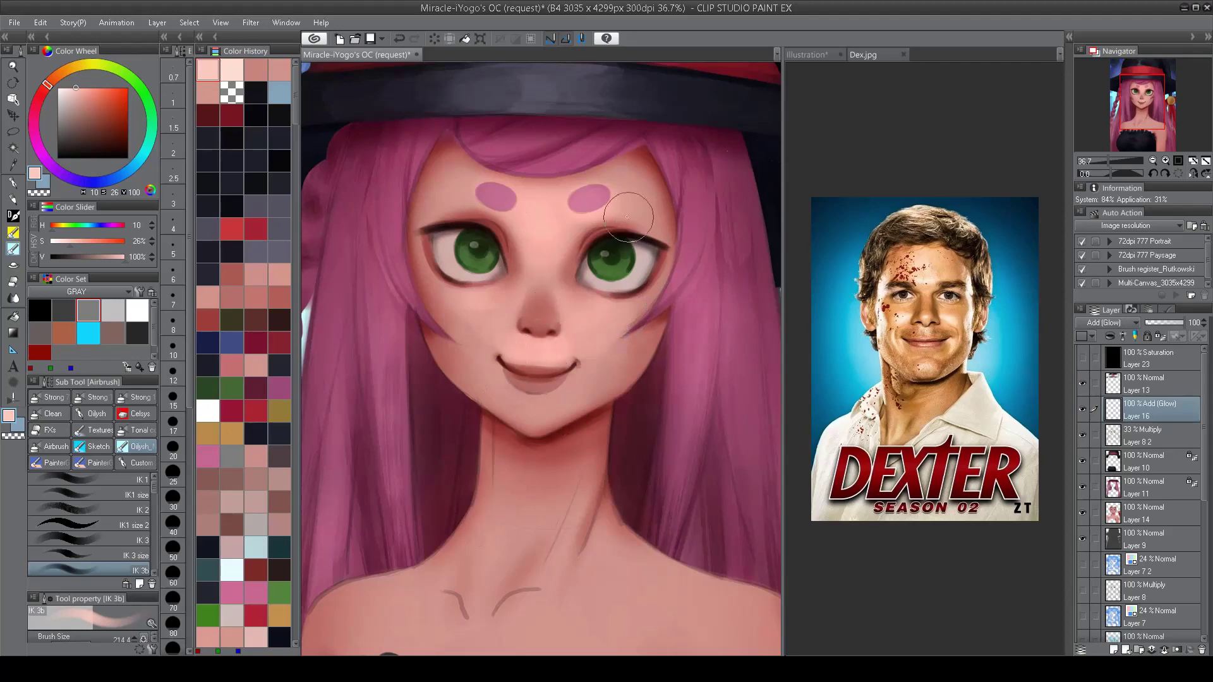
Step: Dab a small soft glow onto the tip of the nose using a smaller brush
{"action": "key", "text": "bracketleft"}
{"action": "key", "text": "bracketleft"}
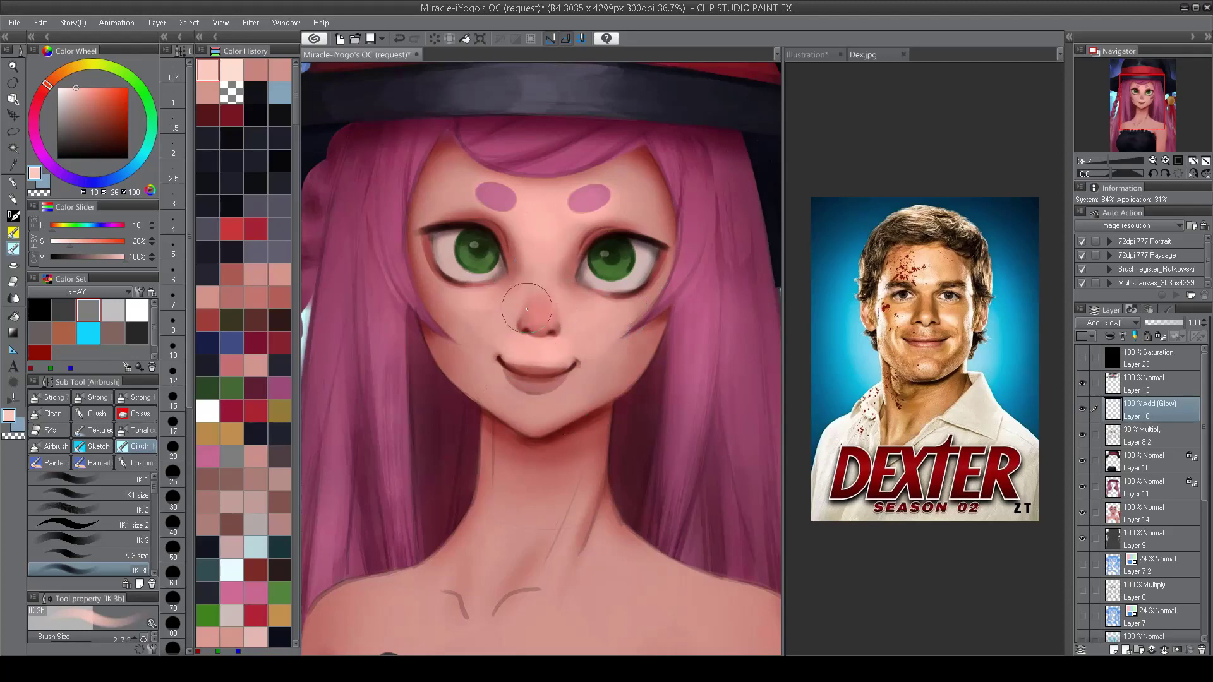
{"action": "left_click_drag", "start_coordinate": [534, 319], "coordinate": [536, 323]}
{"action": "scroll", "coordinate": [535, 322], "scroll_direction": "down", "scroll_amount": 3}
{"action": "scroll", "coordinate": [521, 361], "scroll_direction": "up", "scroll_amount": 3}
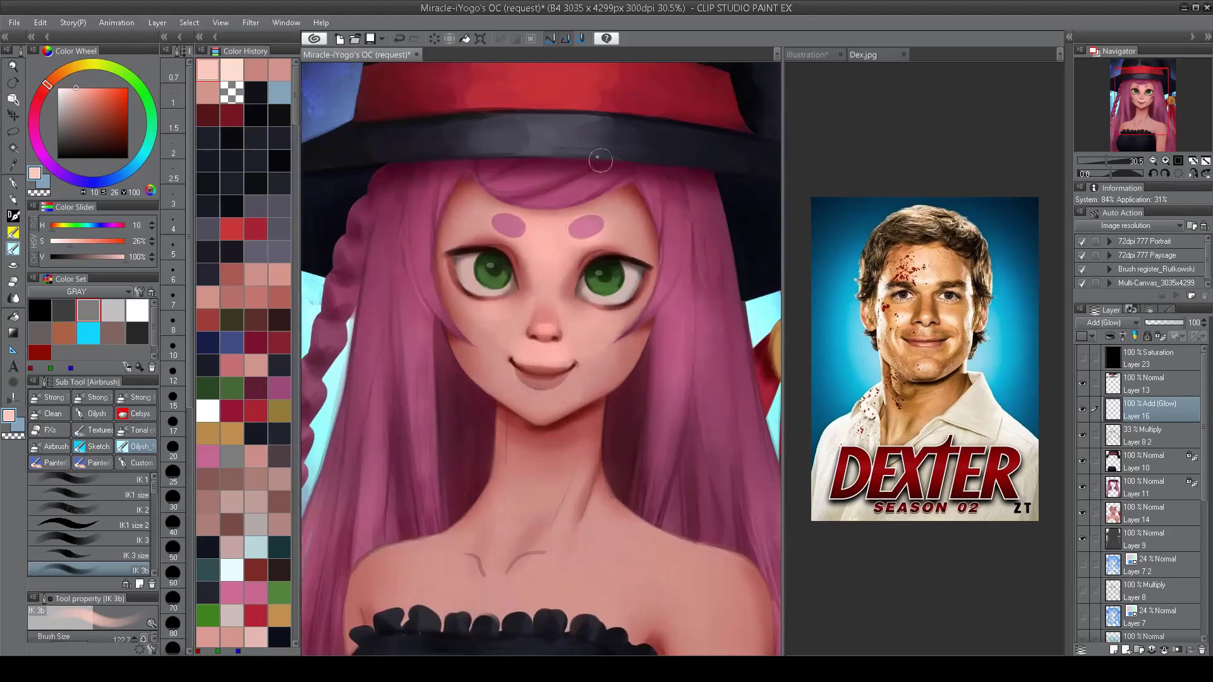
Step: Brush additional soft glow under the eyes, across the cheeks and onto the chin with an enlarged brush
{"action": "key", "text": "bracketright"}
{"action": "key", "text": "bracketright"}
{"action": "mouse_move", "coordinate": [485, 295]}
{"action": "left_mouse_down"}
{"action": "mouse_move", "coordinate": [469, 341]}
{"action": "mouse_move", "coordinate": [484, 326]}
{"action": "left_mouse_up"}
{"action": "mouse_move", "coordinate": [594, 332]}
{"action": "left_mouse_down"}
{"action": "mouse_move", "coordinate": [636, 314]}
{"action": "mouse_move", "coordinate": [589, 367]}
{"action": "mouse_move", "coordinate": [615, 362]}
{"action": "mouse_move", "coordinate": [578, 392]}
{"action": "mouse_move", "coordinate": [495, 364]}
{"action": "mouse_move", "coordinate": [538, 408]}
{"action": "left_mouse_up"}
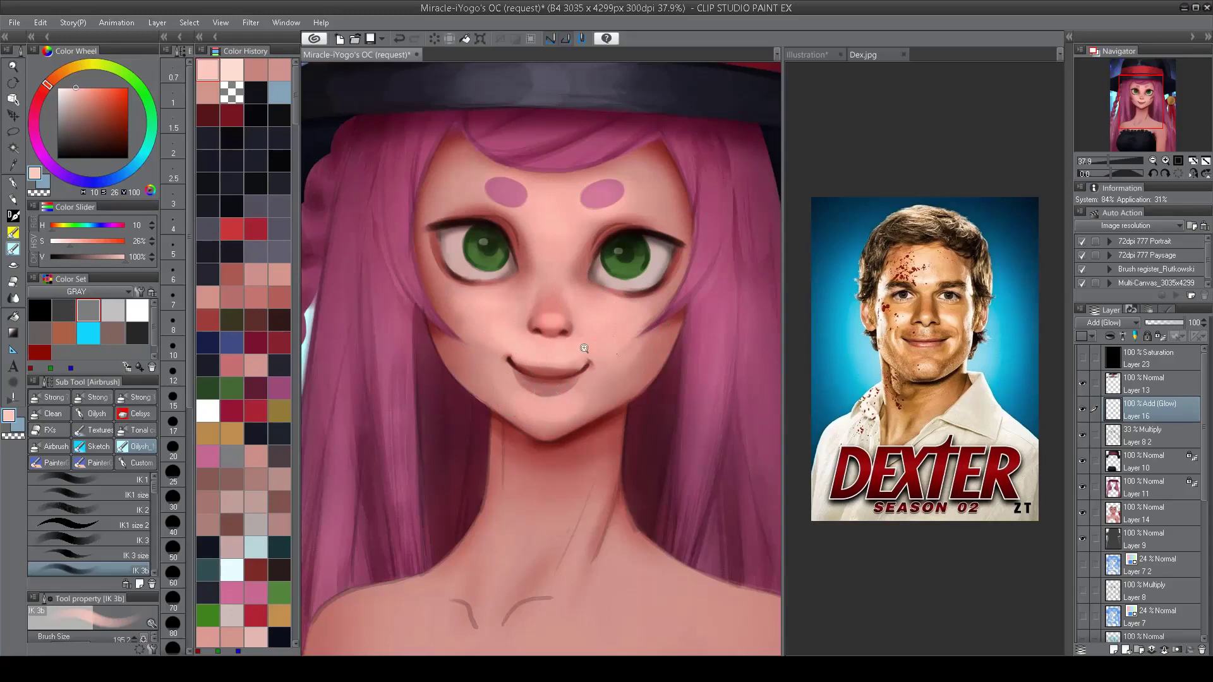
{"action": "scroll", "coordinate": [541, 359], "scroll_direction": "down", "scroll_amount": 3}
{"action": "scroll", "coordinate": [541, 359], "scroll_direction": "up", "scroll_amount": 3}
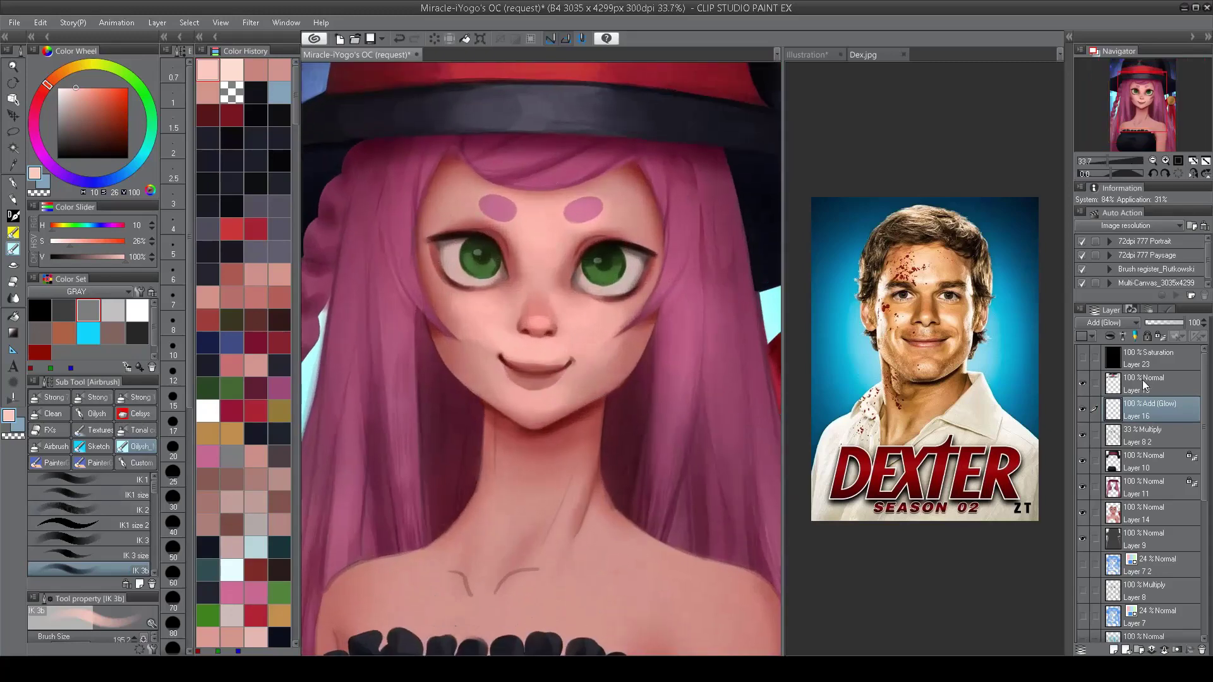
Step: Compare the portrait with and without the Add (Glow) layer, and examine the whole figure
{"action": "left_click", "coordinate": [1082, 409]}
{"action": "left_click", "coordinate": [1082, 410]}
{"action": "key", "text": "j"}
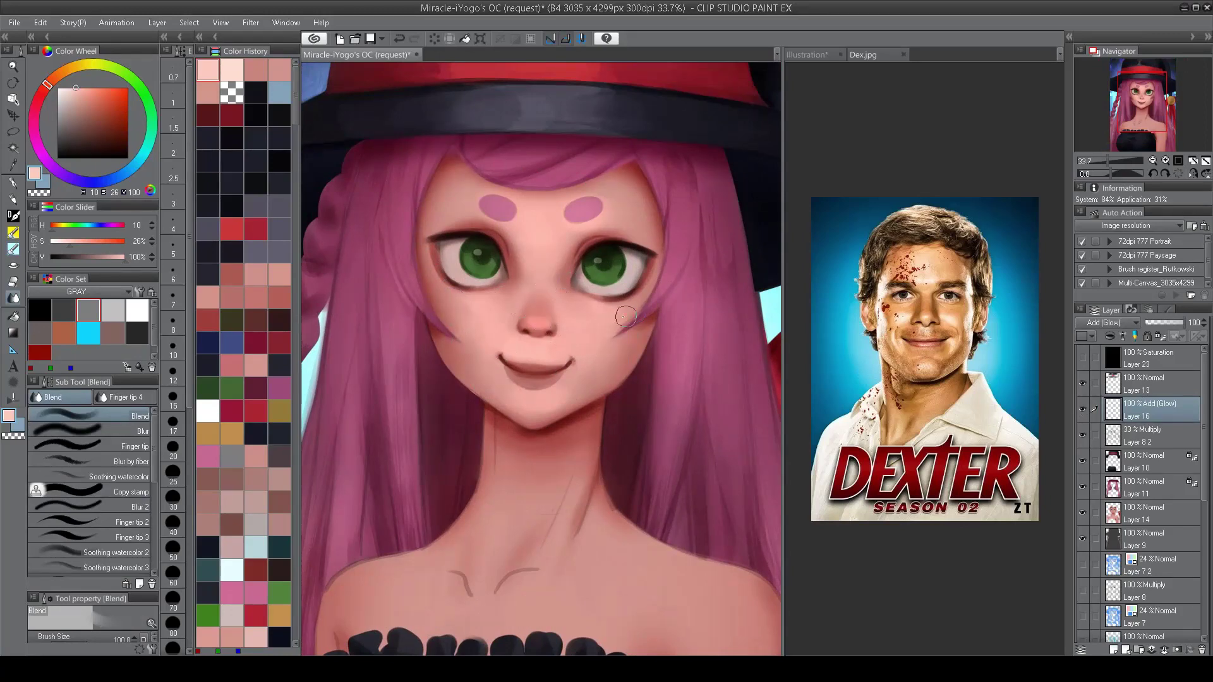
{"action": "scroll", "coordinate": [479, 312], "scroll_direction": "down", "scroll_amount": 2}
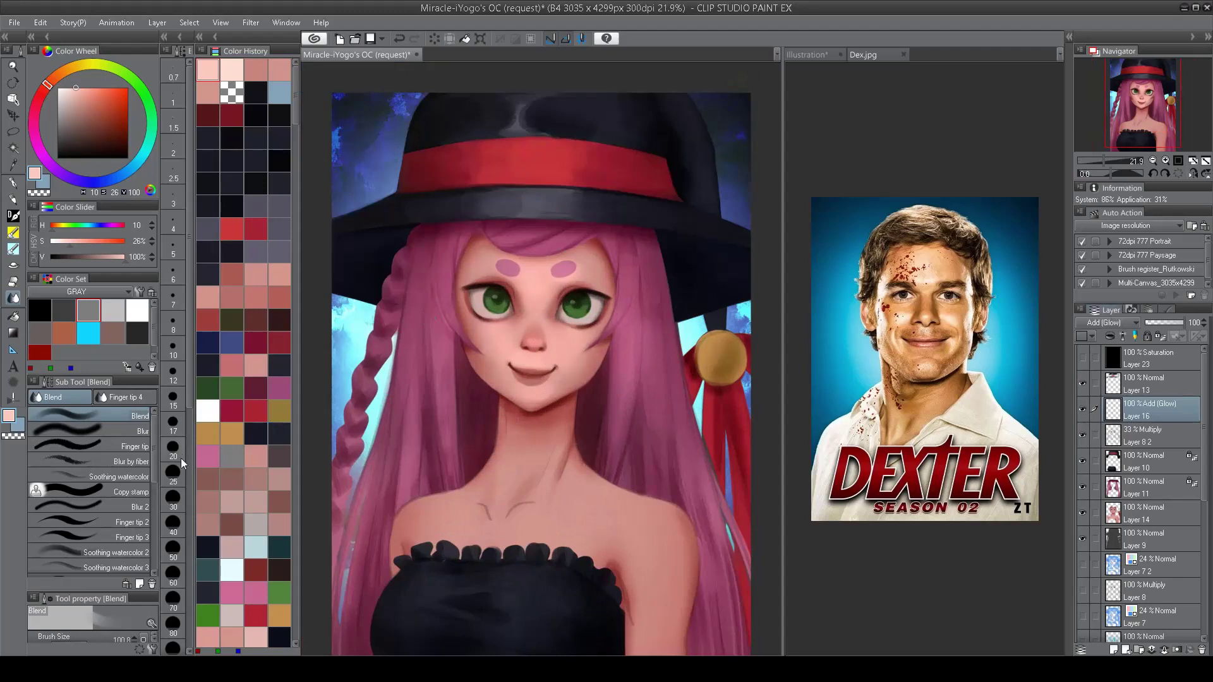
Step: Brush soft glow over the neck, collarbones, upper chest and shoulders with the airbrush, checking the figure in a mirrored view
{"action": "key", "text": "b"}
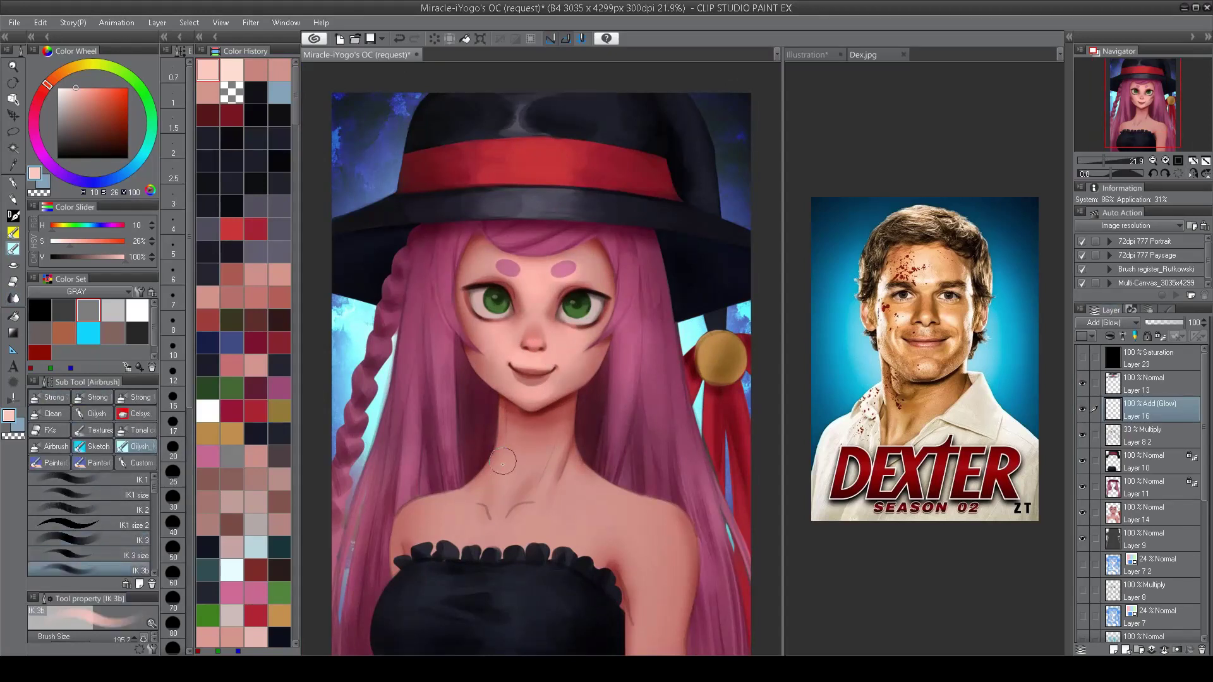
{"action": "mouse_move", "coordinate": [557, 442]}
{"action": "left_mouse_down"}
{"action": "mouse_move", "coordinate": [538, 473]}
{"action": "mouse_move", "coordinate": [558, 444]}
{"action": "left_mouse_up"}
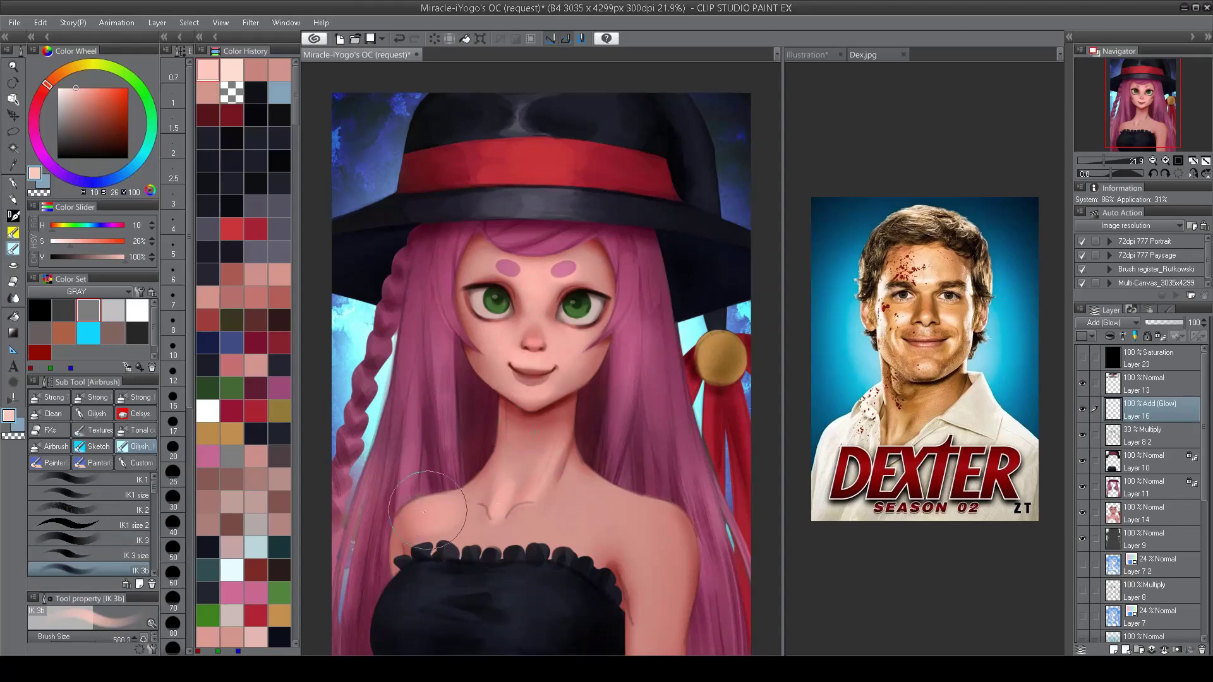
{"action": "left_click_drag", "start_coordinate": [459, 559], "coordinate": [535, 525]}
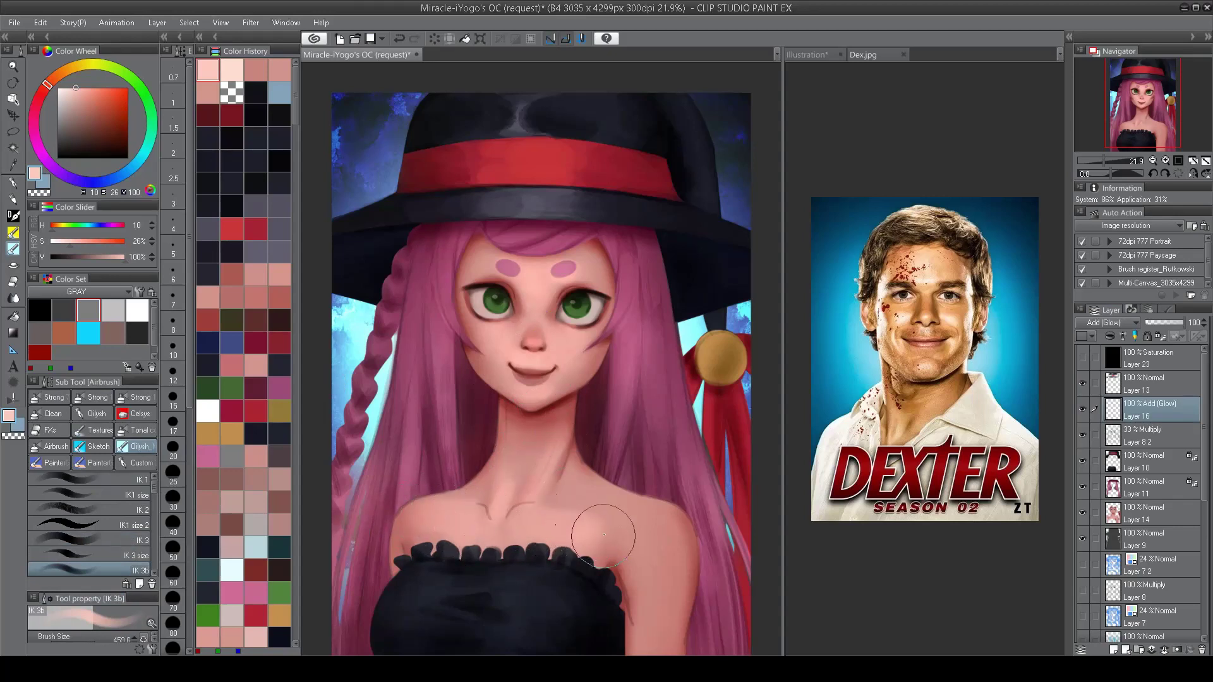
{"action": "key", "text": "h"}
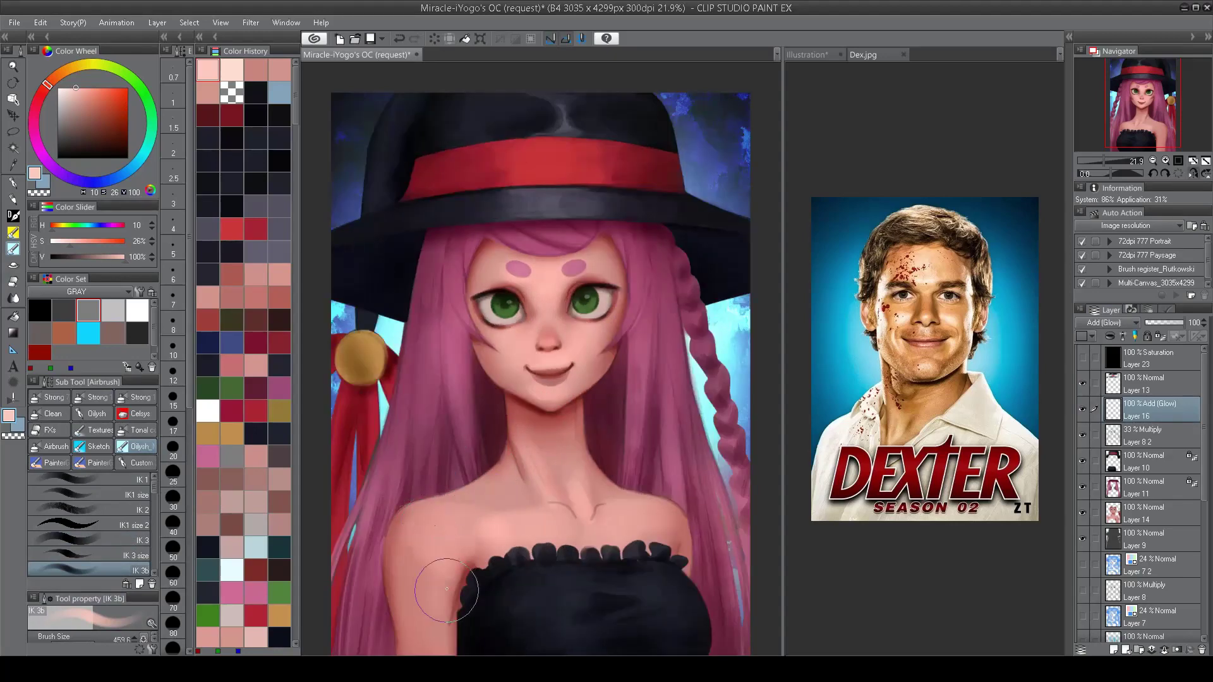
{"action": "key", "text": "h"}
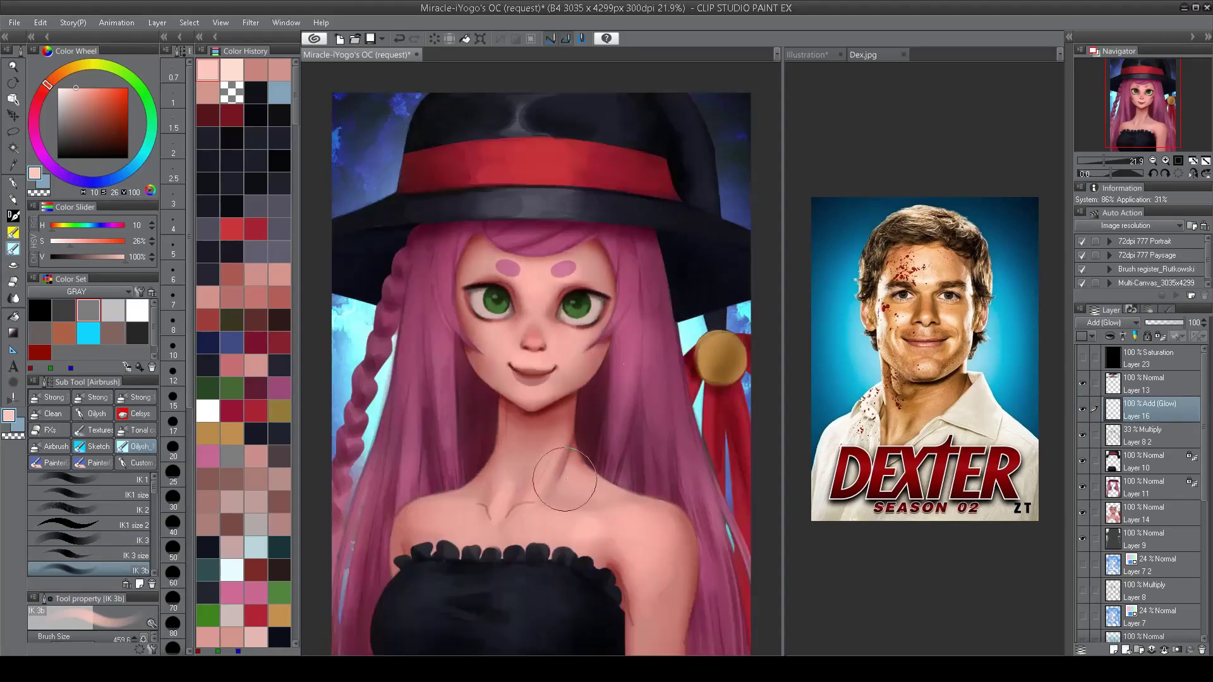
{"action": "scroll", "coordinate": [537, 460], "scroll_direction": "down", "scroll_amount": 3}
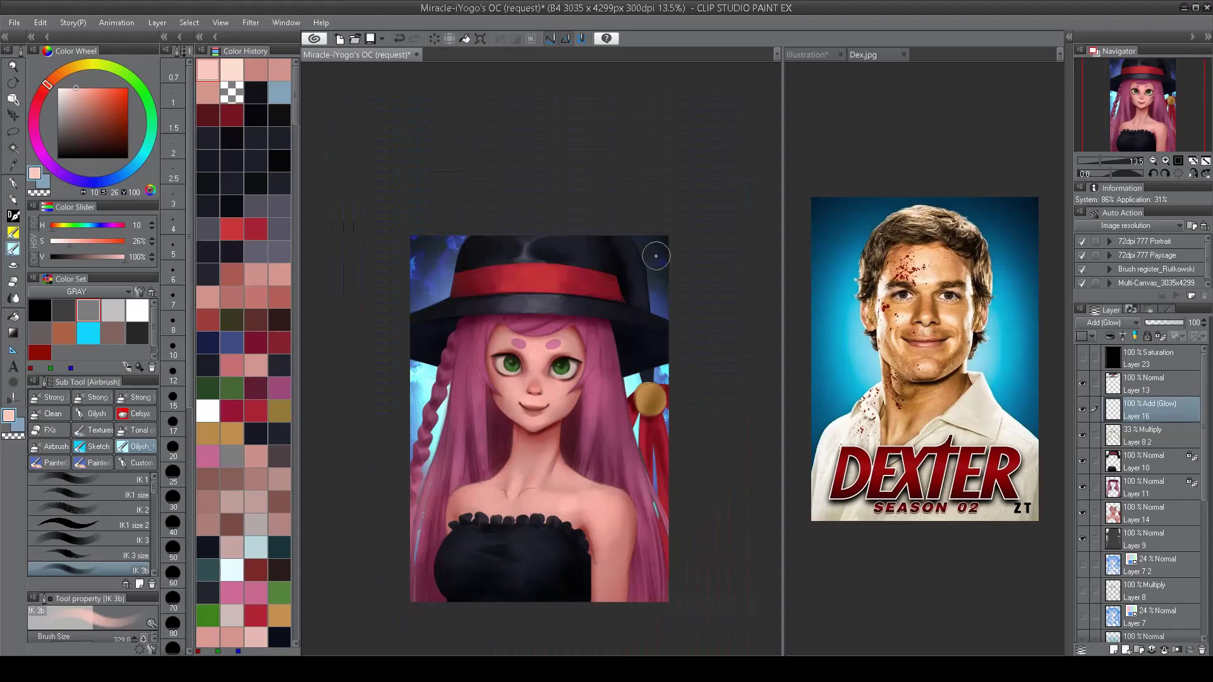
{"action": "scroll", "coordinate": [562, 505], "scroll_direction": "up", "scroll_amount": 3}
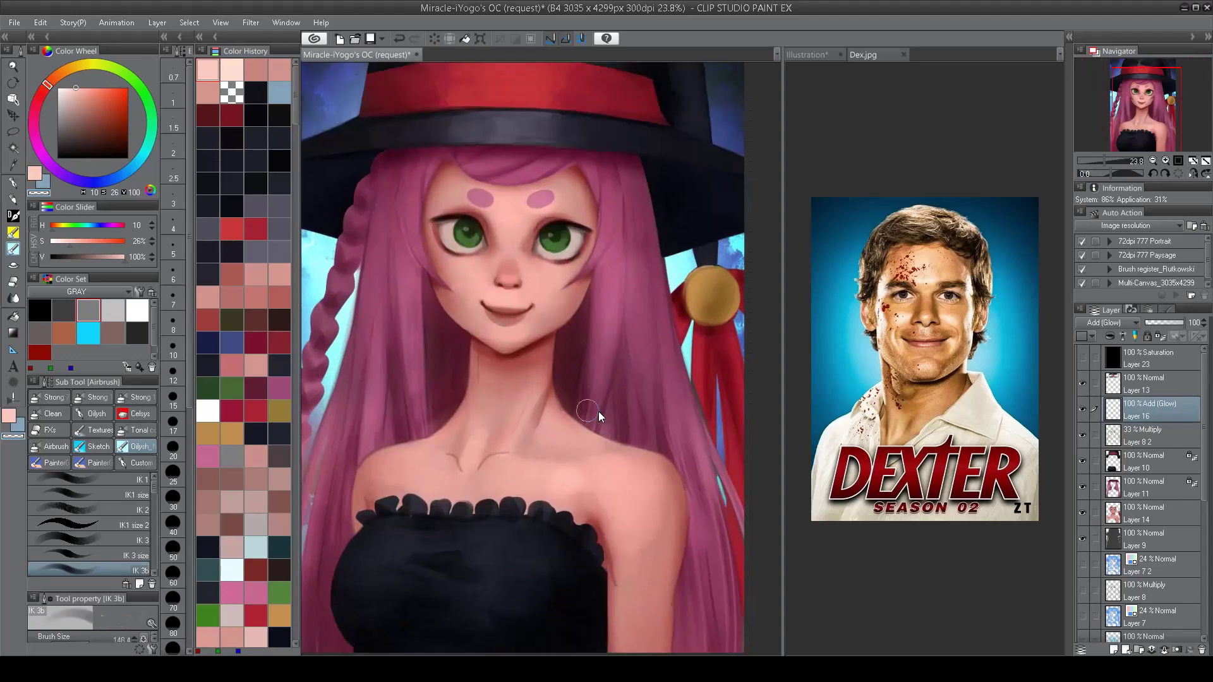
{"action": "scroll", "coordinate": [447, 412], "scroll_direction": "down", "scroll_amount": 3}
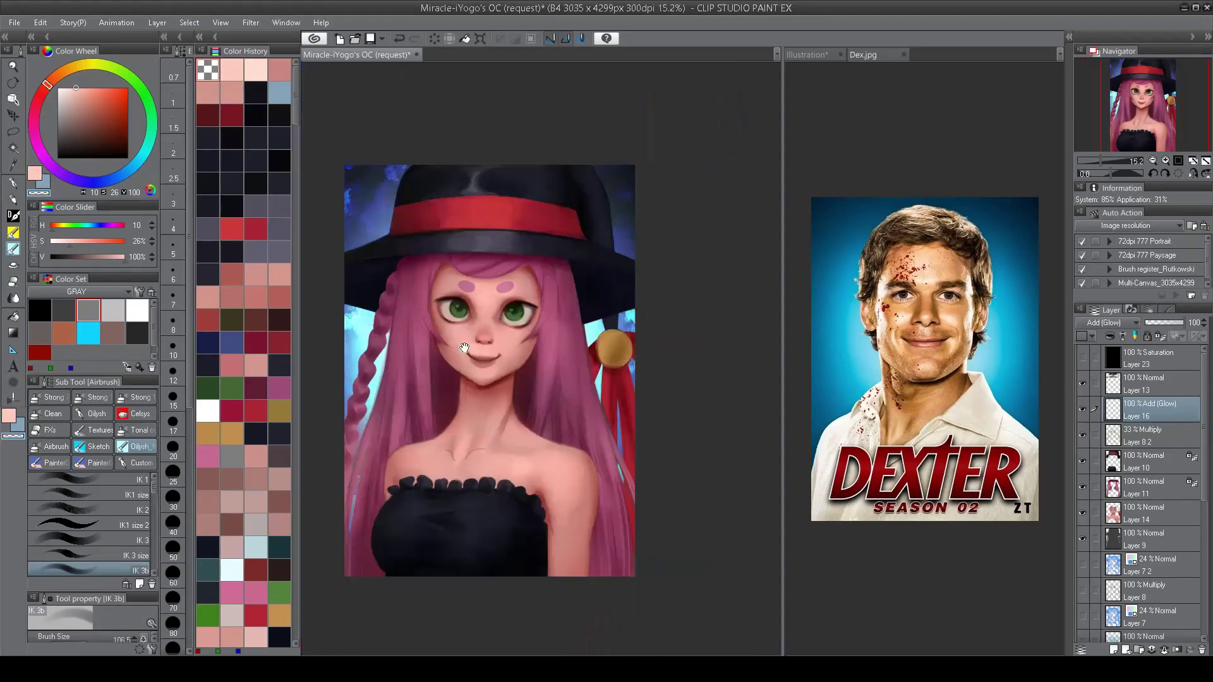
Step: Paint small pale pink glow highlights on the lips on the Add (Glow) layer
{"action": "scroll", "coordinate": [519, 401], "scroll_direction": "up", "scroll_amount": 5}
{"action": "left_click_drag", "start_coordinate": [519, 401], "coordinate": [515, 385]}
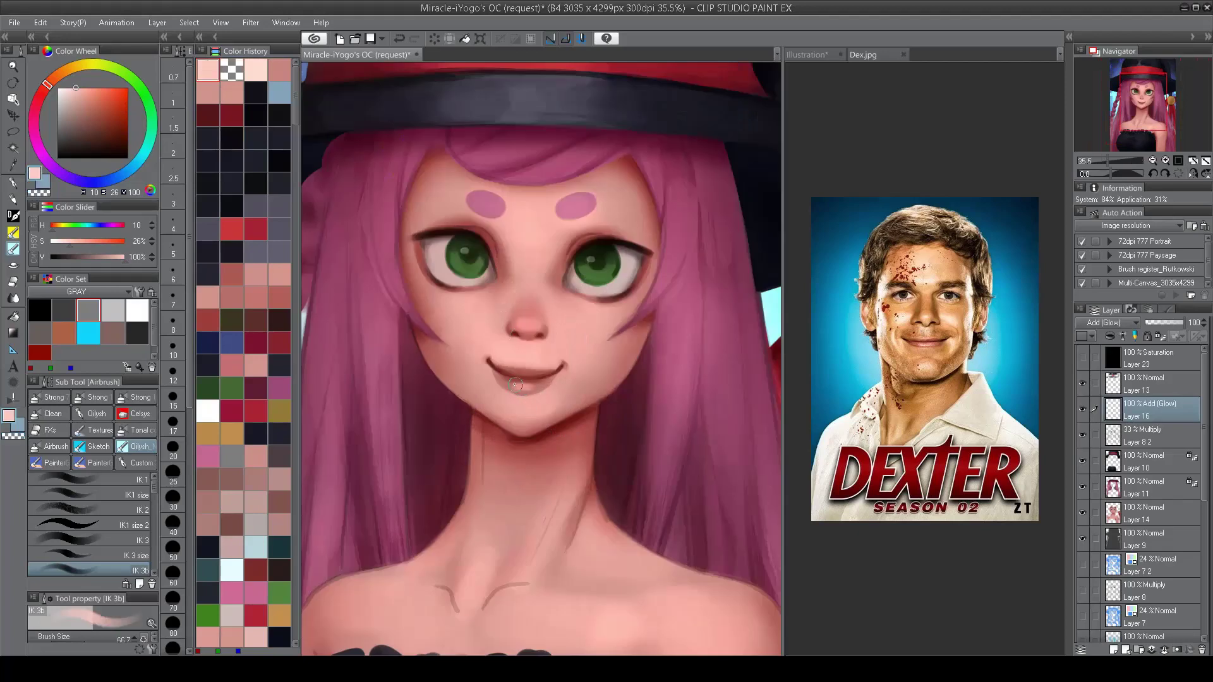
{"action": "scroll", "coordinate": [551, 395], "scroll_direction": "down", "scroll_amount": 3}
{"action": "scroll", "coordinate": [498, 362], "scroll_direction": "up", "scroll_amount": 4}
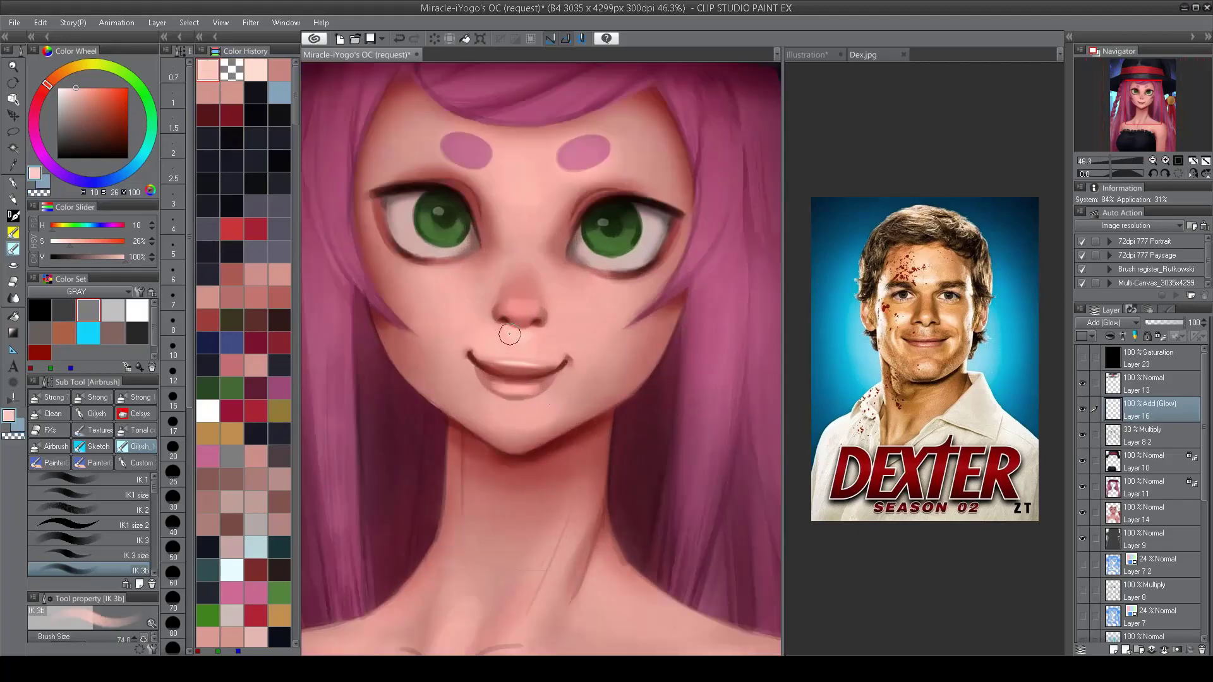
Step: Examine the lip and face highlights both close up and against the whole figure
{"action": "scroll", "coordinate": [509, 333], "scroll_direction": "down", "scroll_amount": 3}
{"action": "scroll", "coordinate": [525, 343], "scroll_direction": "up", "scroll_amount": 3}
{"action": "scroll", "coordinate": [526, 348], "scroll_direction": "down", "scroll_amount": 3}
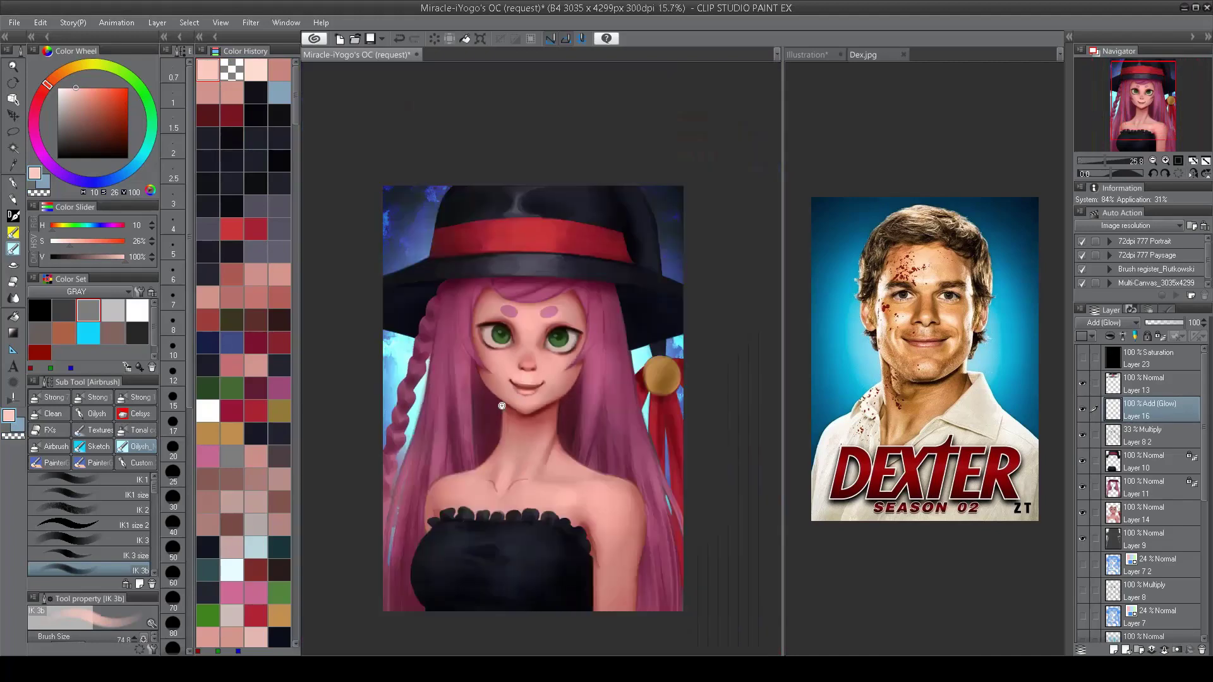
{"action": "scroll", "coordinate": [524, 353], "scroll_direction": "up", "scroll_amount": 3}
{"action": "scroll", "coordinate": [522, 371], "scroll_direction": "down", "scroll_amount": 3}
{"action": "scroll", "coordinate": [523, 371], "scroll_direction": "up", "scroll_amount": 2}
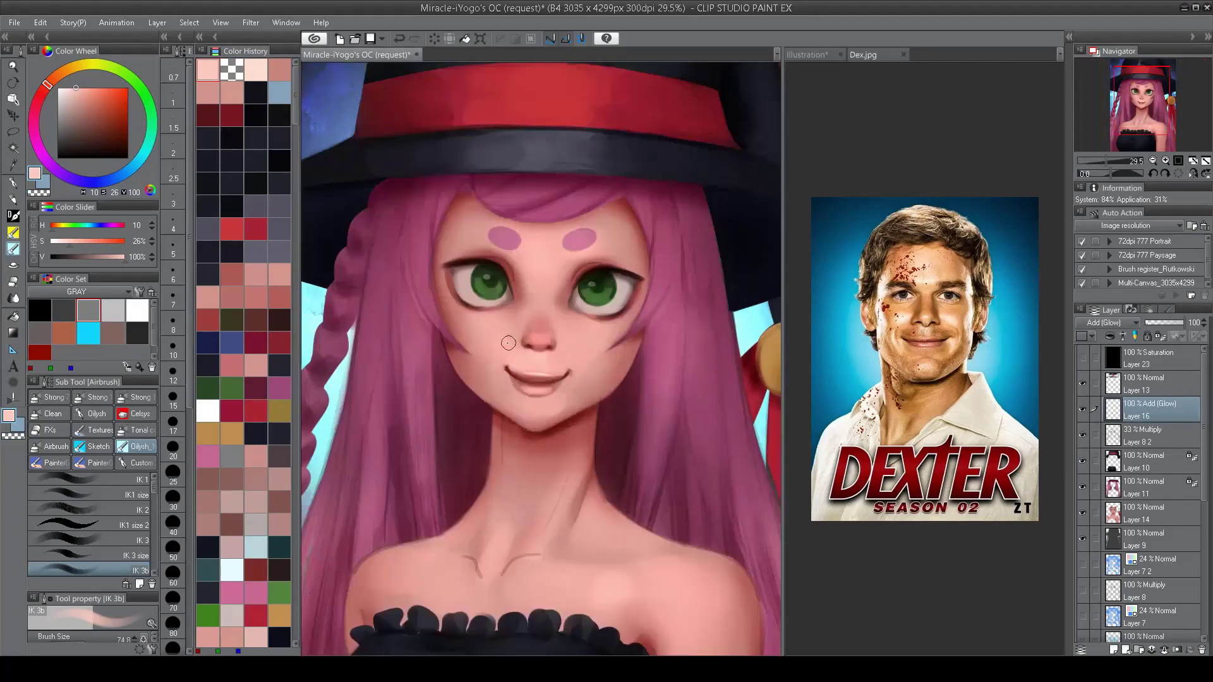
{"action": "scroll", "coordinate": [569, 376], "scroll_direction": "down", "scroll_amount": 3}
{"action": "scroll", "coordinate": [465, 314], "scroll_direction": "up", "scroll_amount": 3}
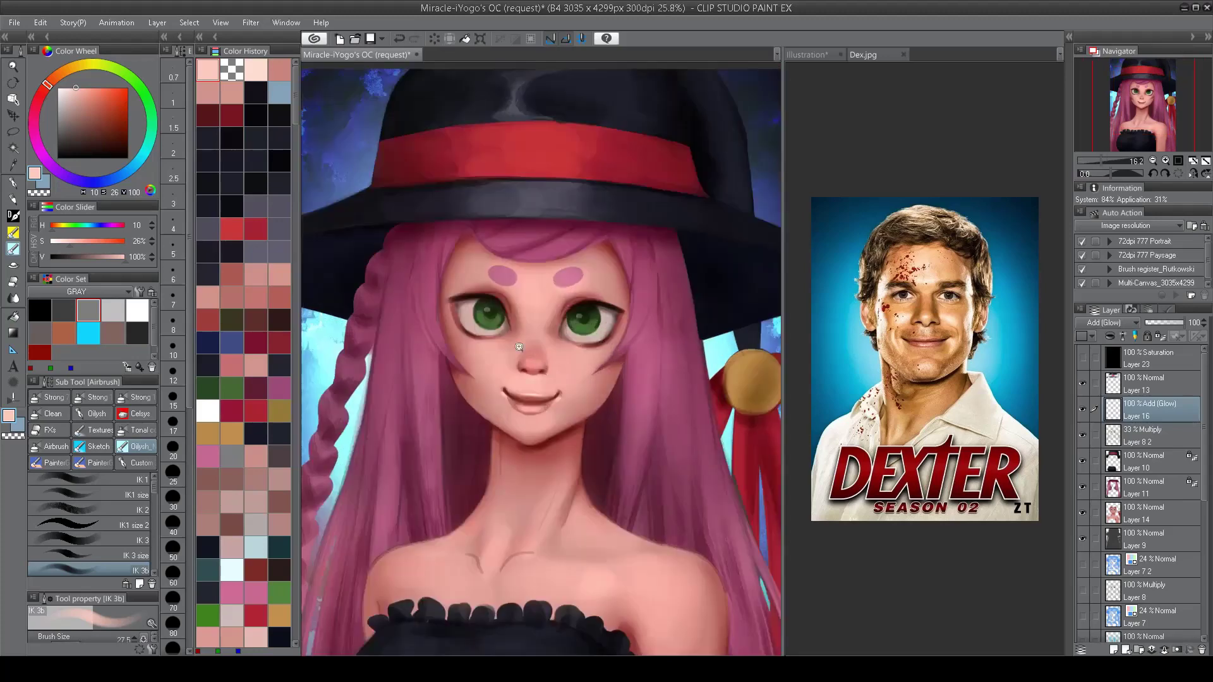
Step: Sample a muted skin pink for glow touches along the lower eyelids
{"action": "left_click", "coordinate": [461, 308], "text": "alt"}
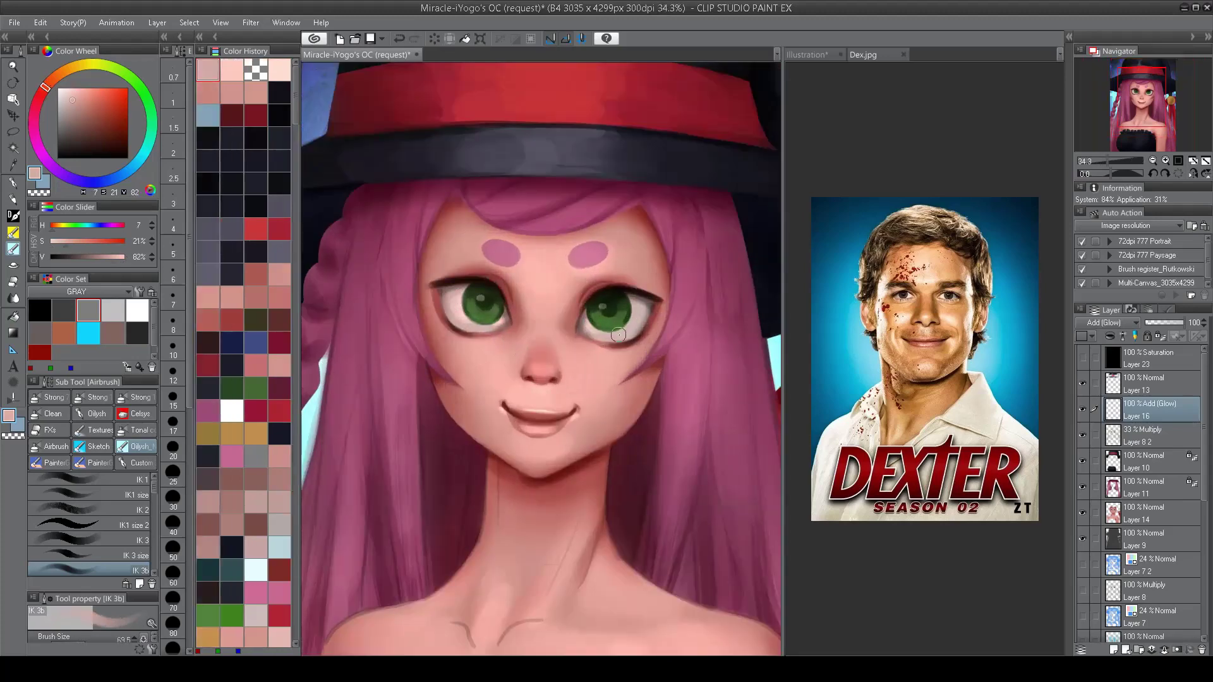
{"action": "scroll", "coordinate": [628, 322], "scroll_direction": "down", "scroll_amount": 4}
{"action": "scroll", "coordinate": [587, 243], "scroll_direction": "up", "scroll_amount": 3}
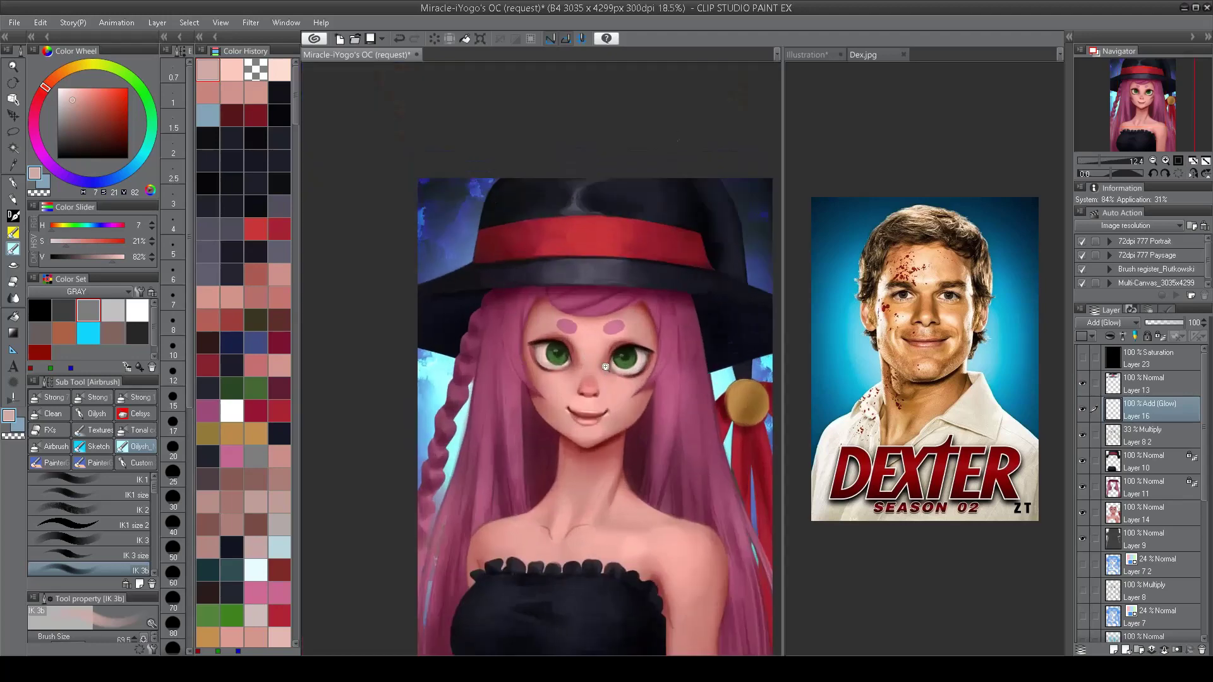
Step: Darken both eyebrows on Layer 14 using the Shadow 3 brush and a dark plum of H 336, S 78%, V 38%
{"action": "left_click", "coordinate": [587, 244], "text": "alt"}
{"action": "left_click", "coordinate": [586, 243], "text": "ctrl+shift"}
{"action": "scroll", "coordinate": [626, 300], "scroll_direction": "up", "scroll_amount": 2}
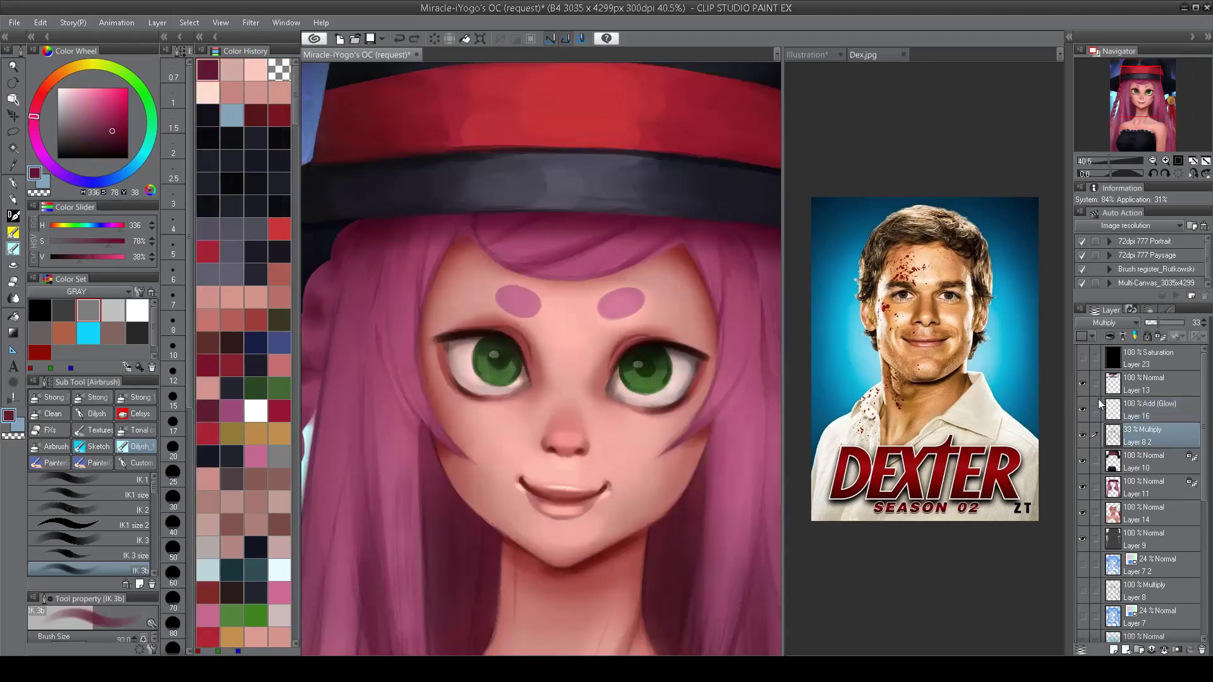
{"action": "left_click", "coordinate": [1133, 513]}
{"action": "left_click", "coordinate": [135, 429]}
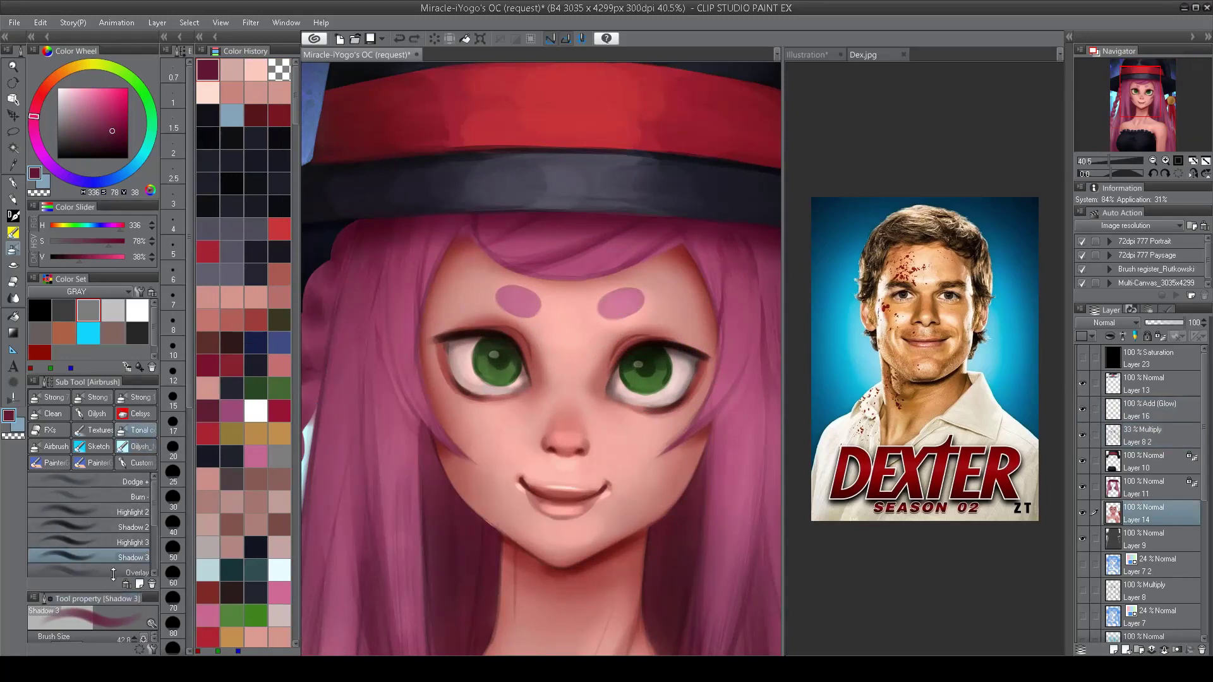
{"action": "left_click_drag", "start_coordinate": [114, 597], "coordinate": [113, 561]}
{"action": "left_click_drag", "start_coordinate": [622, 304], "coordinate": [600, 310]}
{"action": "left_click_drag", "start_coordinate": [518, 302], "coordinate": [502, 303]}
{"action": "scroll", "coordinate": [501, 303], "scroll_direction": "down", "scroll_amount": 3}
{"action": "scroll", "coordinate": [528, 391], "scroll_direction": "up", "scroll_amount": 4}
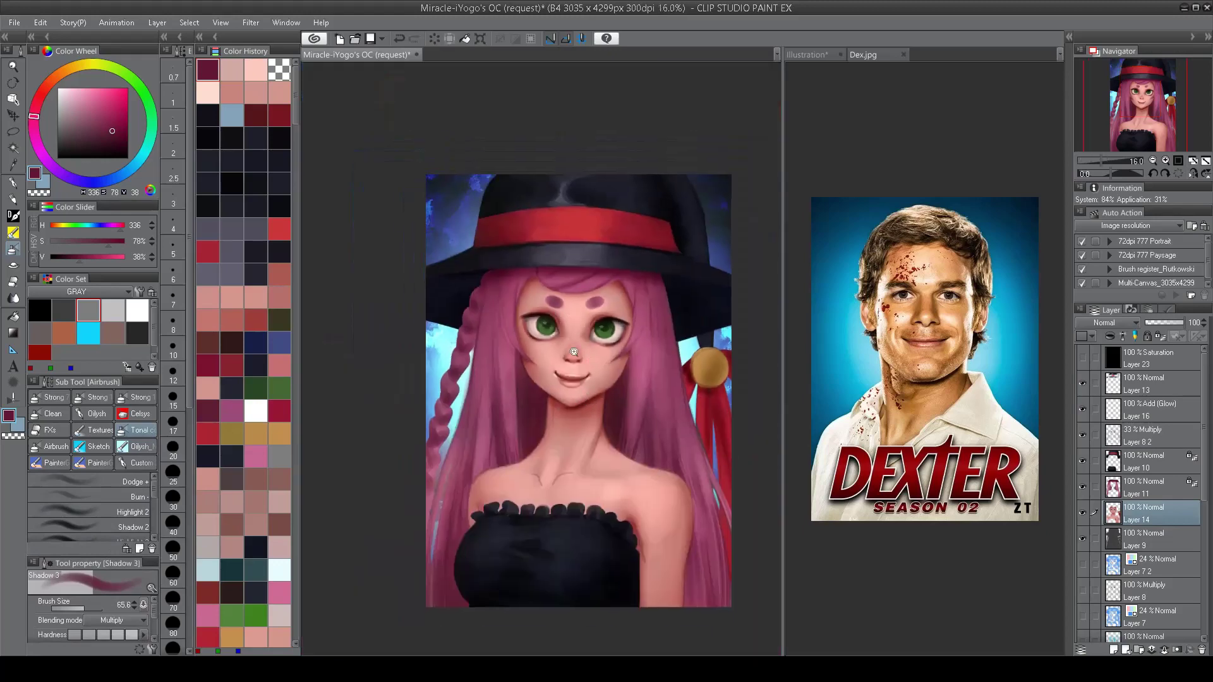
{"action": "scroll", "coordinate": [528, 391], "scroll_direction": "down", "scroll_amount": 3}
{"action": "scroll", "coordinate": [527, 391], "scroll_direction": "up", "scroll_amount": 2}
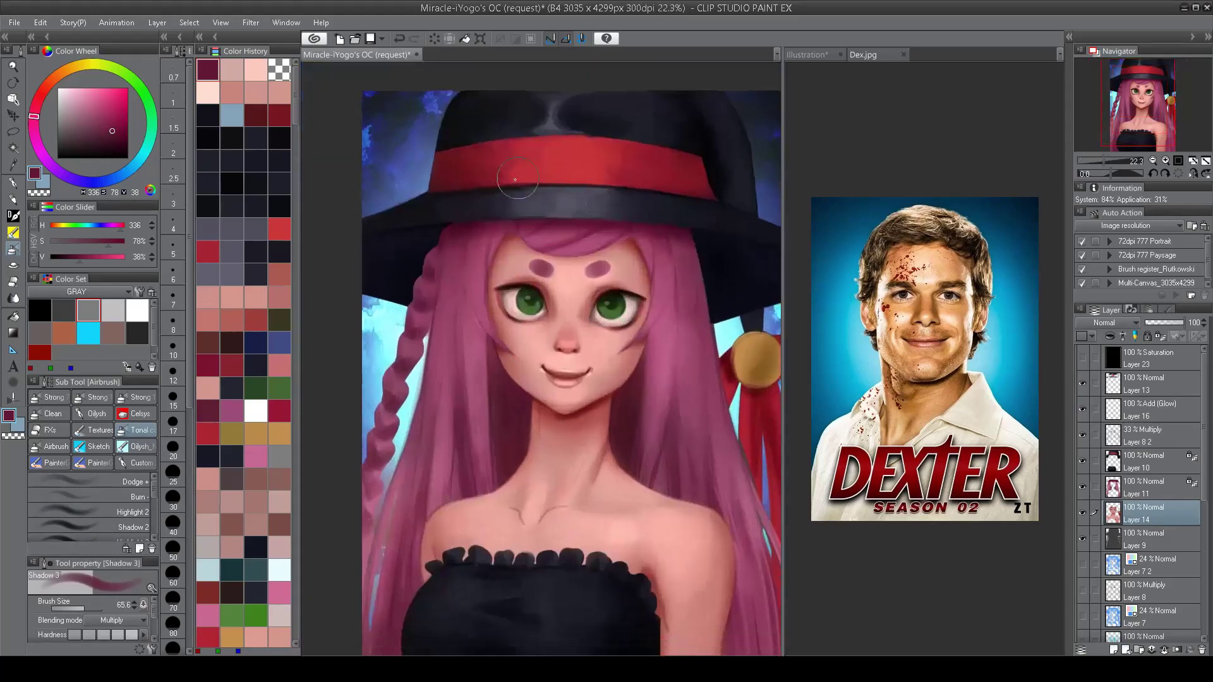
Step: Begin highlighting the hair beside the face on Layer 11 using the Highlight 3 brush and a muted pink of H 343, S 46%, V 59%
{"action": "key", "text": "alt+bracketright"}
{"action": "scroll", "coordinate": [158, 504], "scroll_direction": "down", "scroll_amount": 1}
{"action": "left_click", "coordinate": [126, 505]}
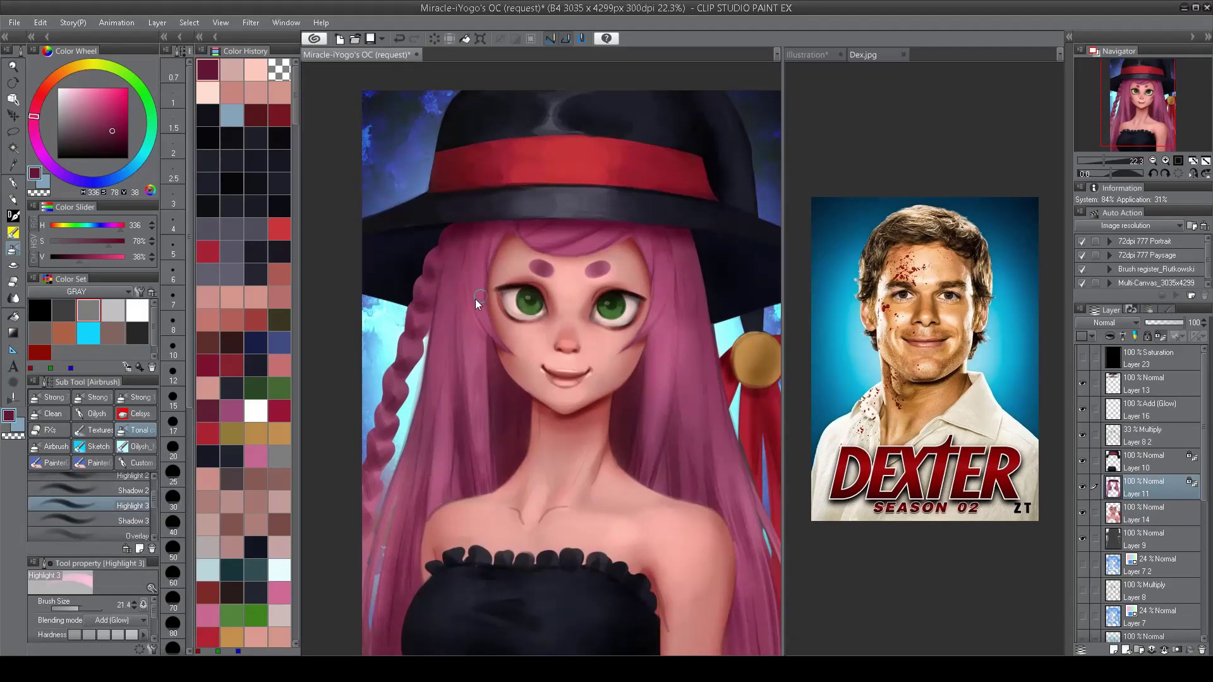
{"action": "left_click", "coordinate": [90, 116]}
{"action": "mouse_move", "coordinate": [472, 278]}
{"action": "left_mouse_down"}
{"action": "mouse_move", "coordinate": [449, 252]}
{"action": "mouse_move", "coordinate": [464, 416]}
{"action": "mouse_move", "coordinate": [446, 253]}
{"action": "mouse_move", "coordinate": [476, 367]}
{"action": "mouse_move", "coordinate": [475, 253]}
{"action": "left_mouse_up"}
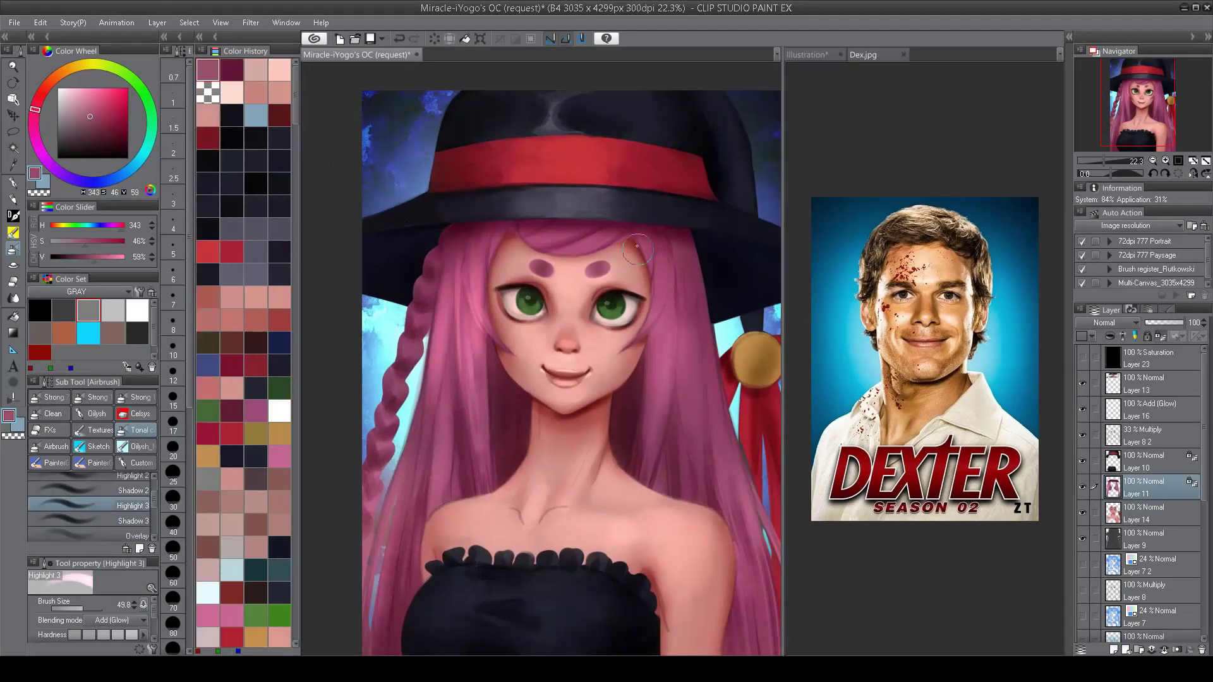
Step: Paint long highlight strokes down the hair on both sides of the face, and undo the last two
{"action": "mouse_move", "coordinate": [650, 250]}
{"action": "left_mouse_down"}
{"action": "mouse_move", "coordinate": [660, 306]}
{"action": "mouse_move", "coordinate": [660, 348]}
{"action": "left_mouse_up"}
{"action": "left_click_drag", "start_coordinate": [682, 271], "coordinate": [702, 379]}
{"action": "left_click_drag", "start_coordinate": [657, 303], "coordinate": [651, 433]}
{"action": "left_click_drag", "start_coordinate": [476, 301], "coordinate": [480, 496]}
{"action": "mouse_move", "coordinate": [638, 344]}
{"action": "left_mouse_down"}
{"action": "mouse_move", "coordinate": [657, 487]}
{"action": "mouse_move", "coordinate": [648, 343]}
{"action": "left_mouse_up"}
{"action": "key", "text": "ctrl+z"}
{"action": "key", "text": "ctrl+z"}
Step: Brush broad highlights down both sides of the hair and the braid, and add a finer strand highlight at brush size 25
{"action": "mouse_move", "coordinate": [464, 306]}
{"action": "left_mouse_down"}
{"action": "mouse_move", "coordinate": [445, 217]}
{"action": "mouse_move", "coordinate": [467, 420]}
{"action": "left_mouse_up"}
{"action": "left_click_drag", "start_coordinate": [695, 385], "coordinate": [688, 266]}
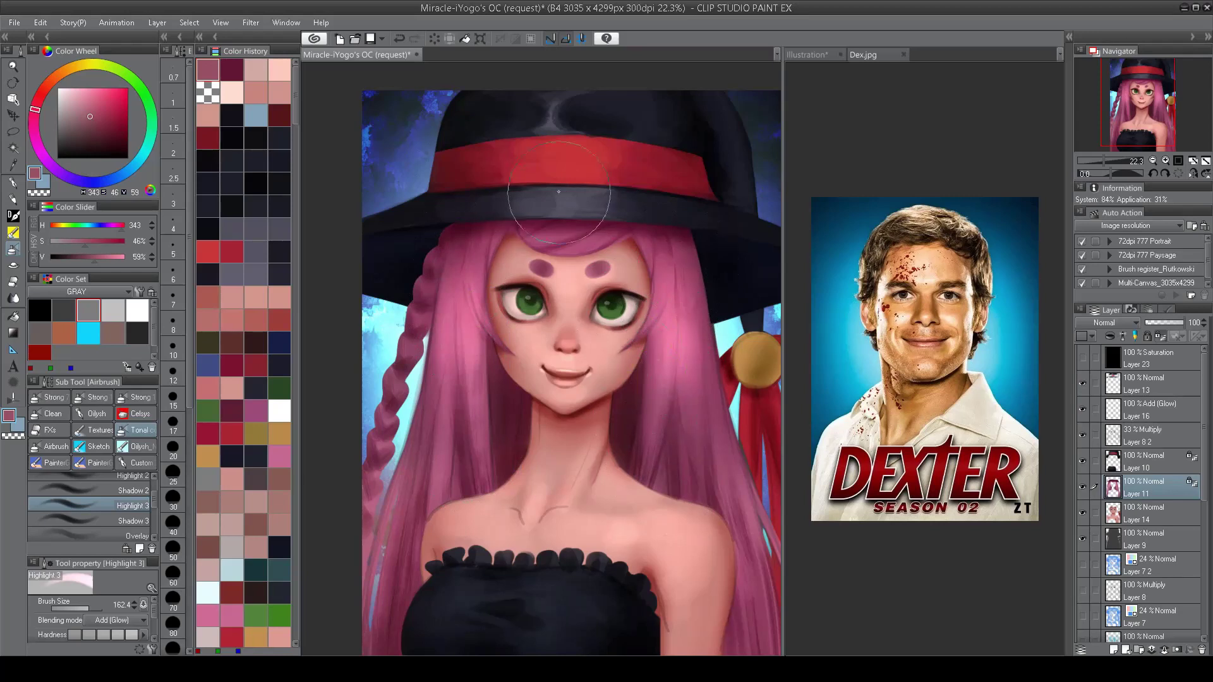
{"action": "key", "text": "bracketleft"}
{"action": "mouse_move", "coordinate": [442, 262]}
{"action": "left_mouse_down"}
{"action": "mouse_move", "coordinate": [420, 334]}
{"action": "mouse_move", "coordinate": [406, 334]}
{"action": "mouse_move", "coordinate": [382, 435]}
{"action": "left_mouse_up"}
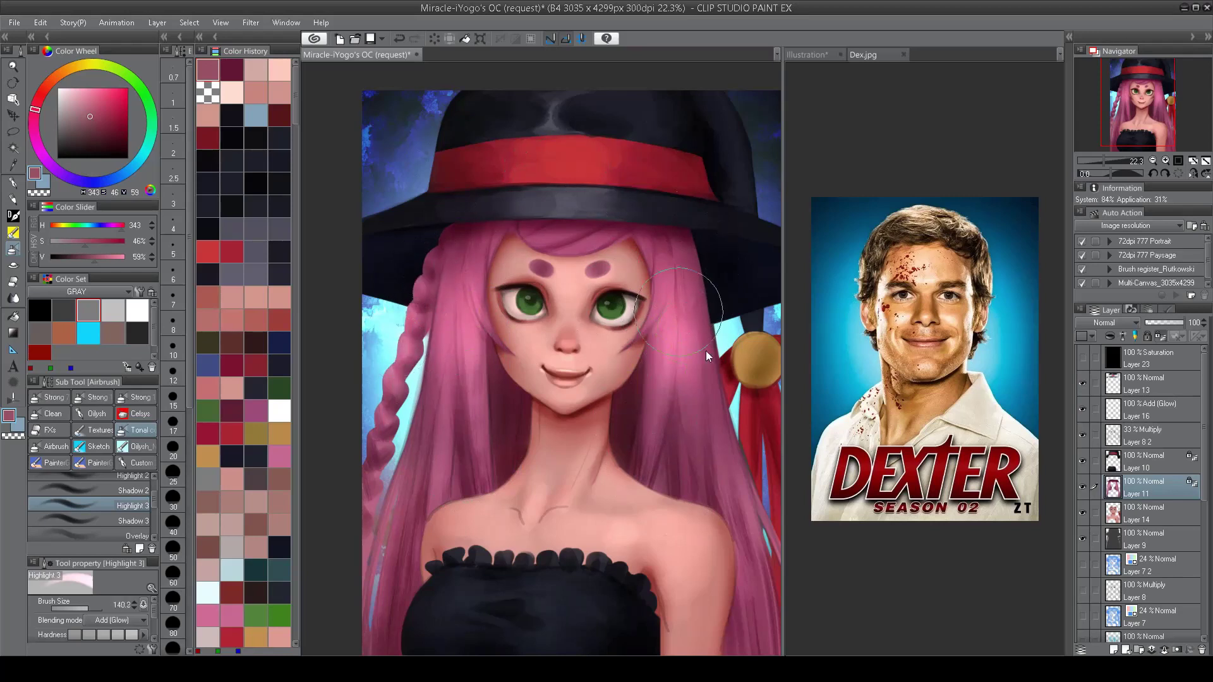
{"action": "left_click_drag", "start_coordinate": [711, 272], "coordinate": [733, 420]}
{"action": "left_click", "coordinate": [172, 473]}
{"action": "left_click_drag", "start_coordinate": [434, 284], "coordinate": [430, 397]}
{"action": "scroll", "coordinate": [451, 375], "scroll_direction": "down", "scroll_amount": 3}
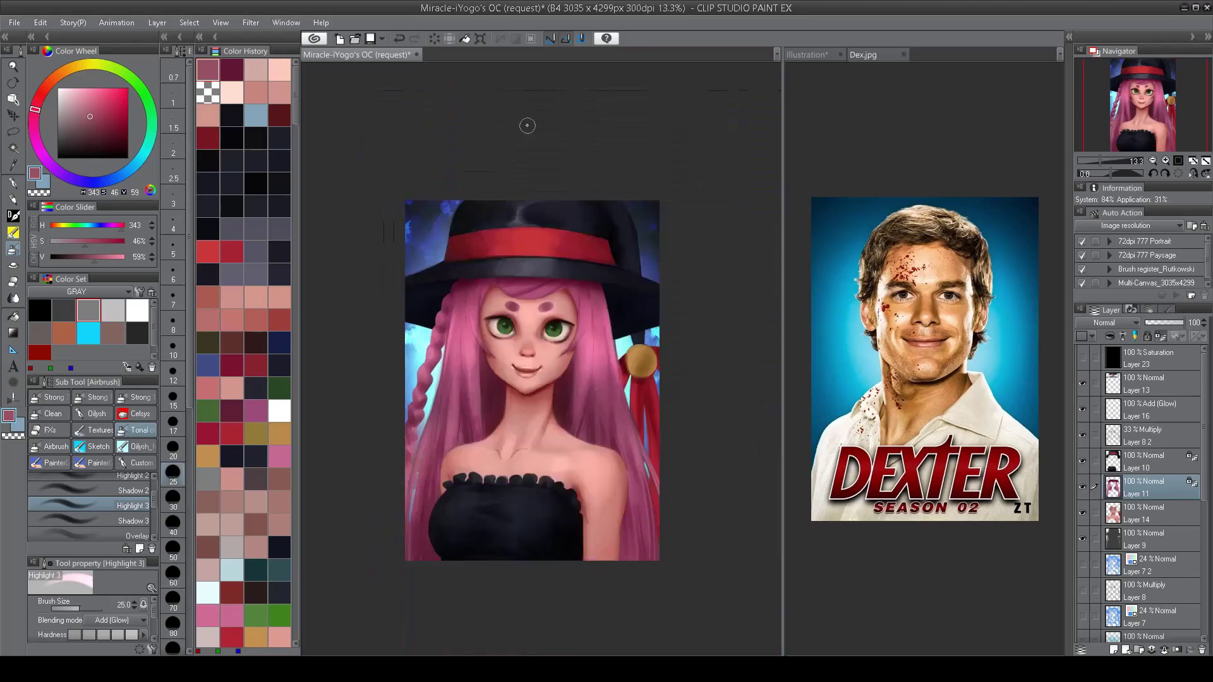
Step: Compare the portrait with and without the Multiply Layer 8 2, and inspect the face close up
{"action": "left_click", "coordinate": [1084, 435]}
{"action": "left_click", "coordinate": [1085, 435]}
{"action": "left_click", "coordinate": [1085, 435]}
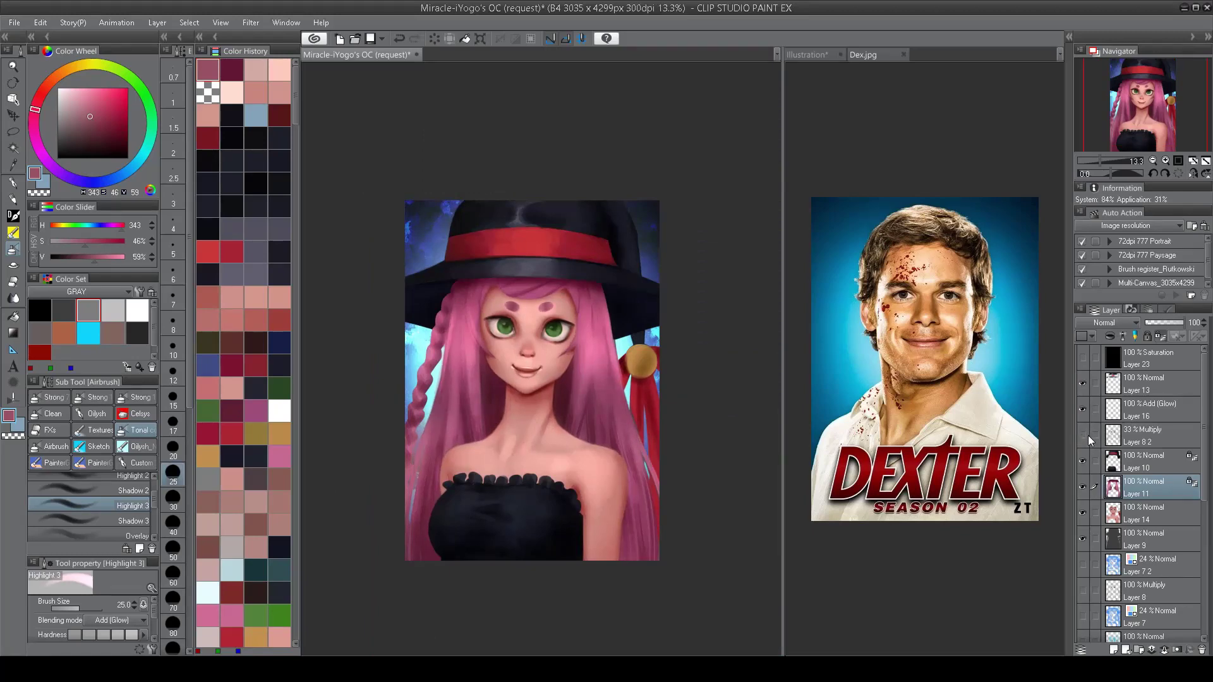
{"action": "scroll", "coordinate": [519, 364], "scroll_direction": "up", "scroll_amount": 7}
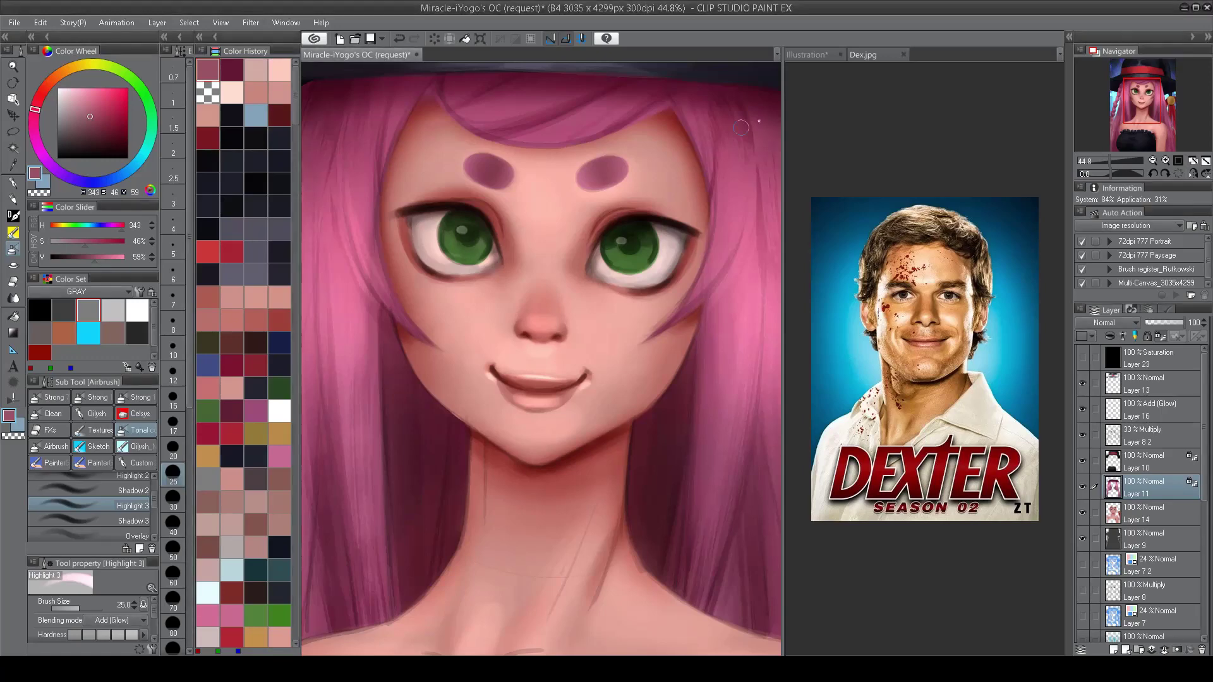
{"action": "scroll", "coordinate": [620, 239], "scroll_direction": "down", "scroll_amount": 2}
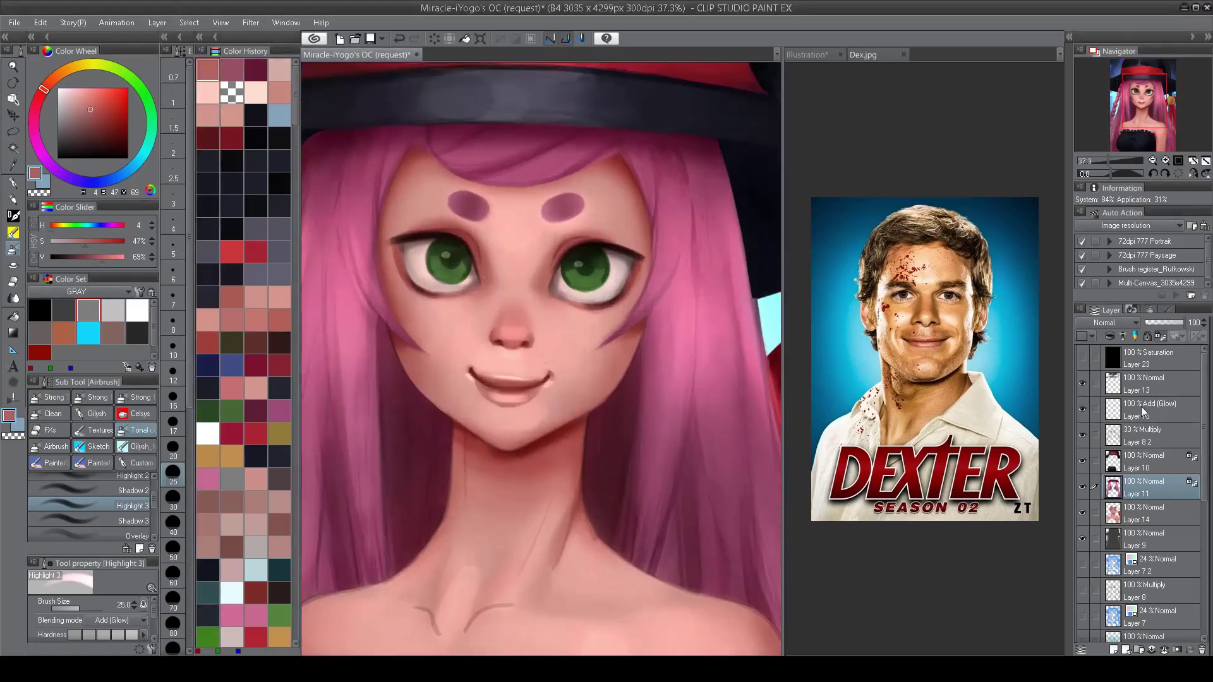
Step: Shade the nose bridge between the eyes on Layer 14 with a large IK 3b brush in muted red (H 4, S 47%)
{"action": "left_click", "coordinate": [1149, 510]}
{"action": "left_click", "coordinate": [126, 447]}
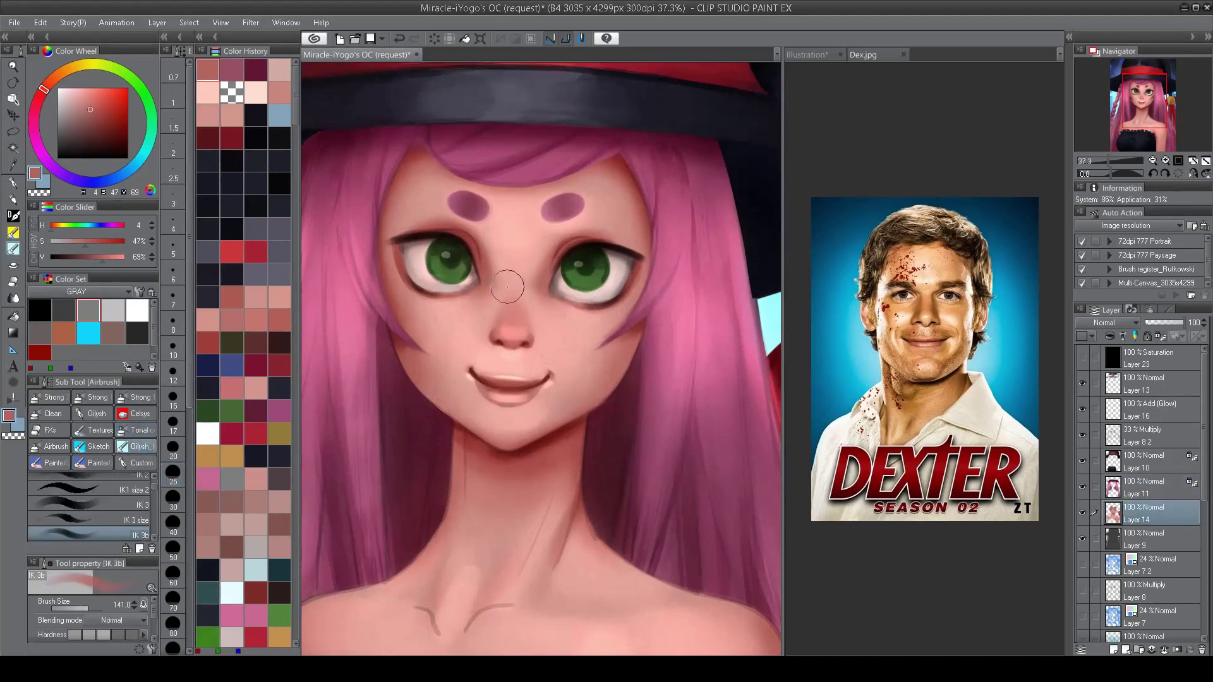
{"action": "left_click_drag", "start_coordinate": [524, 293], "coordinate": [531, 297]}
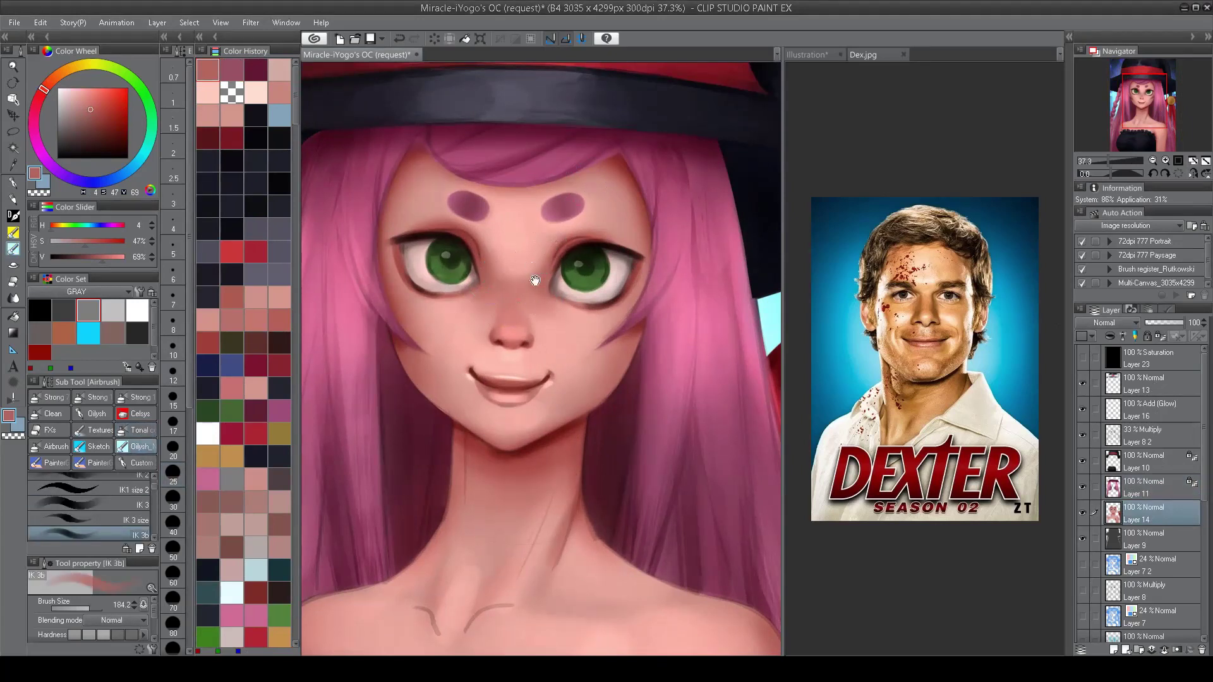
{"action": "scroll", "coordinate": [505, 240], "scroll_direction": "up", "scroll_amount": 1}
{"action": "scroll", "coordinate": [467, 182], "scroll_direction": "down", "scroll_amount": 1}
{"action": "scroll", "coordinate": [543, 303], "scroll_direction": "down", "scroll_amount": 1}
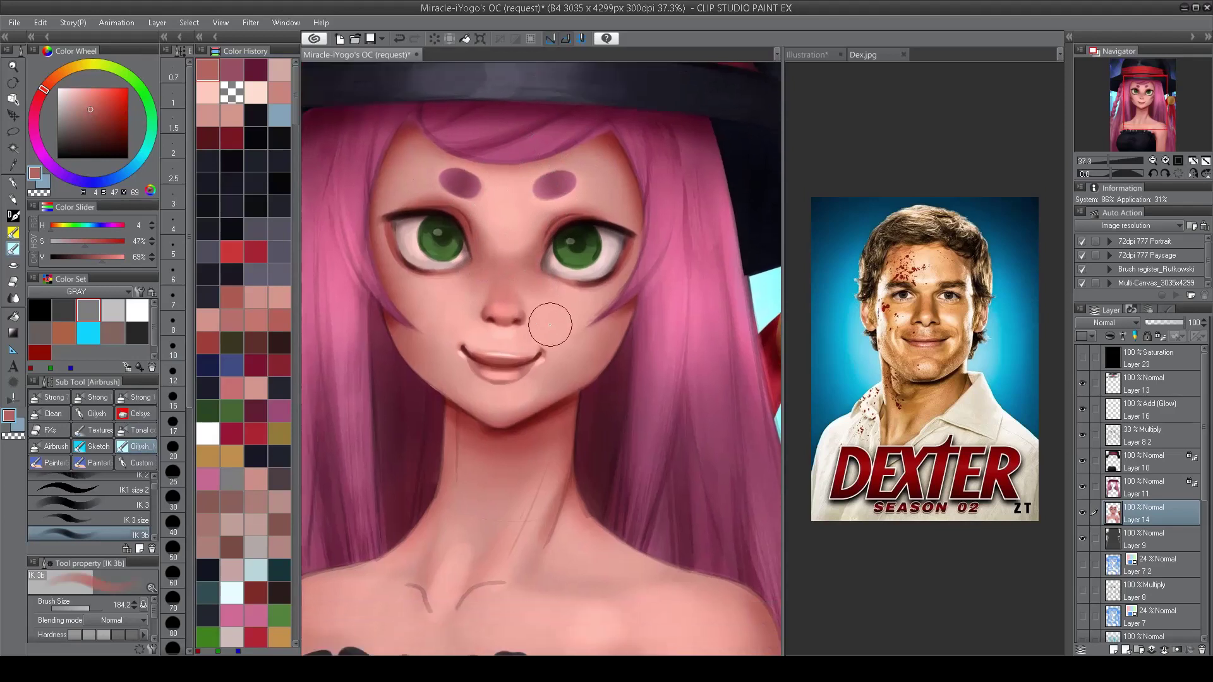
Step: Sample a light skin tone and lighten the nose and chin with the IK 3b brush at size 43.8
{"action": "left_click", "coordinate": [549, 317], "text": "alt"}
{"action": "scroll", "coordinate": [539, 226], "scroll_direction": "up", "scroll_amount": 1}
{"action": "left_click_drag", "start_coordinate": [539, 226], "coordinate": [515, 226]}
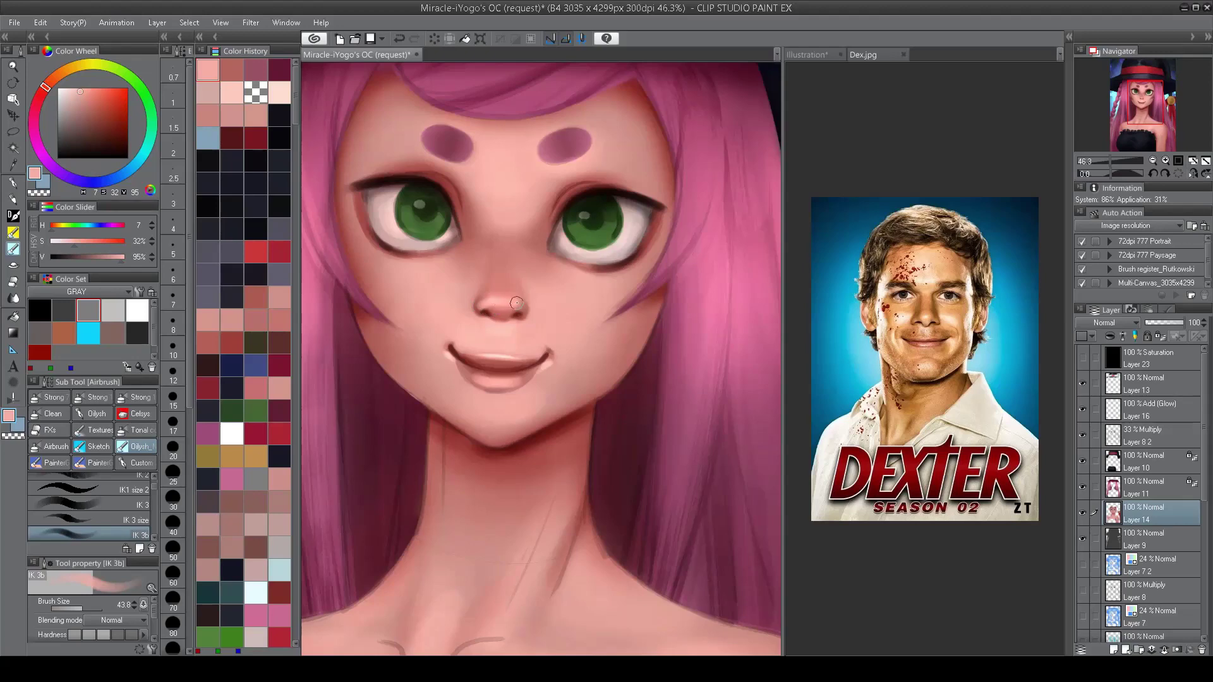
{"action": "scroll", "coordinate": [508, 302], "scroll_direction": "down", "scroll_amount": 2}
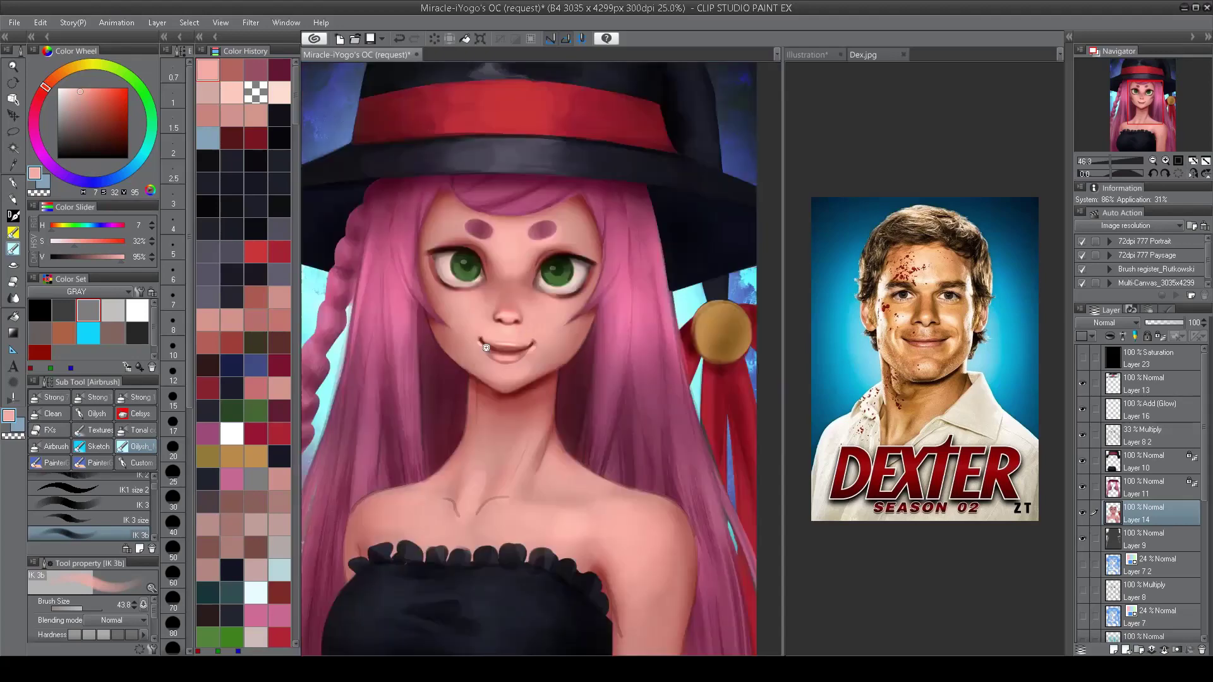
{"action": "scroll", "coordinate": [520, 340], "scroll_direction": "up", "scroll_amount": 2}
{"action": "mouse_move", "coordinate": [551, 402]}
{"action": "left_mouse_down"}
{"action": "mouse_move", "coordinate": [598, 392]}
{"action": "mouse_move", "coordinate": [543, 395]}
{"action": "left_mouse_up"}
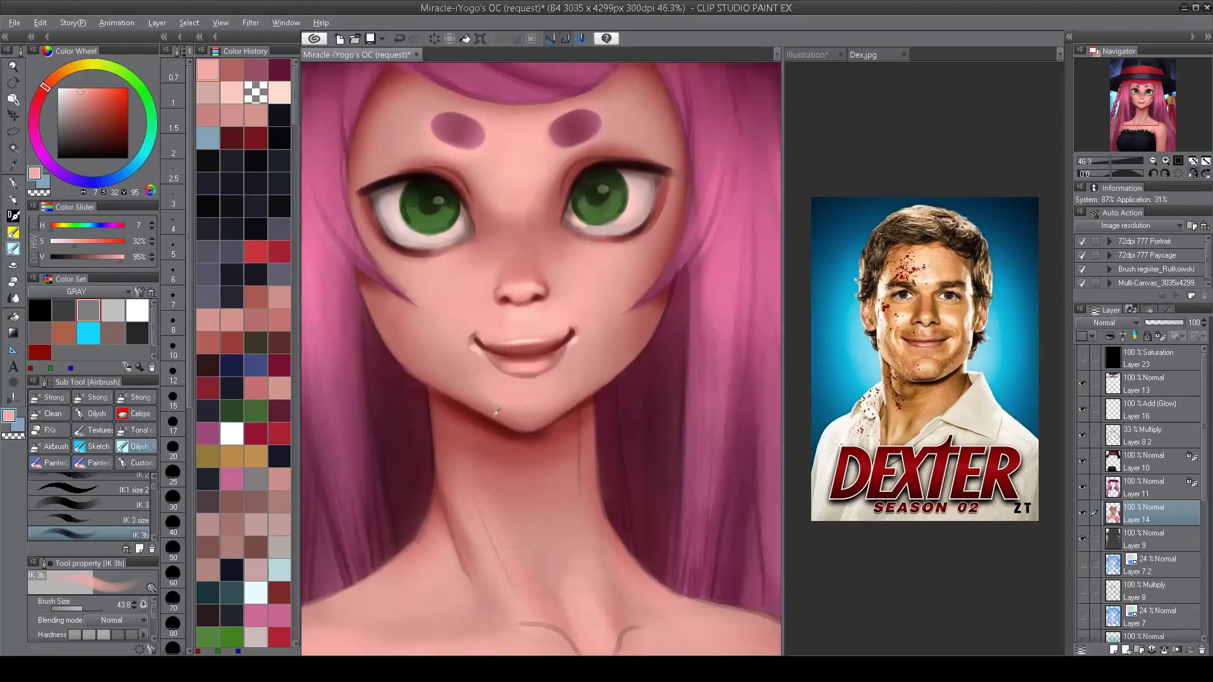
Step: Refine the mouth line and its corners with dark reds sampled from the lips, using the IK 3 size brush at 51.1
{"action": "left_click", "coordinate": [490, 343], "text": "alt"}
{"action": "left_click", "coordinate": [126, 519]}
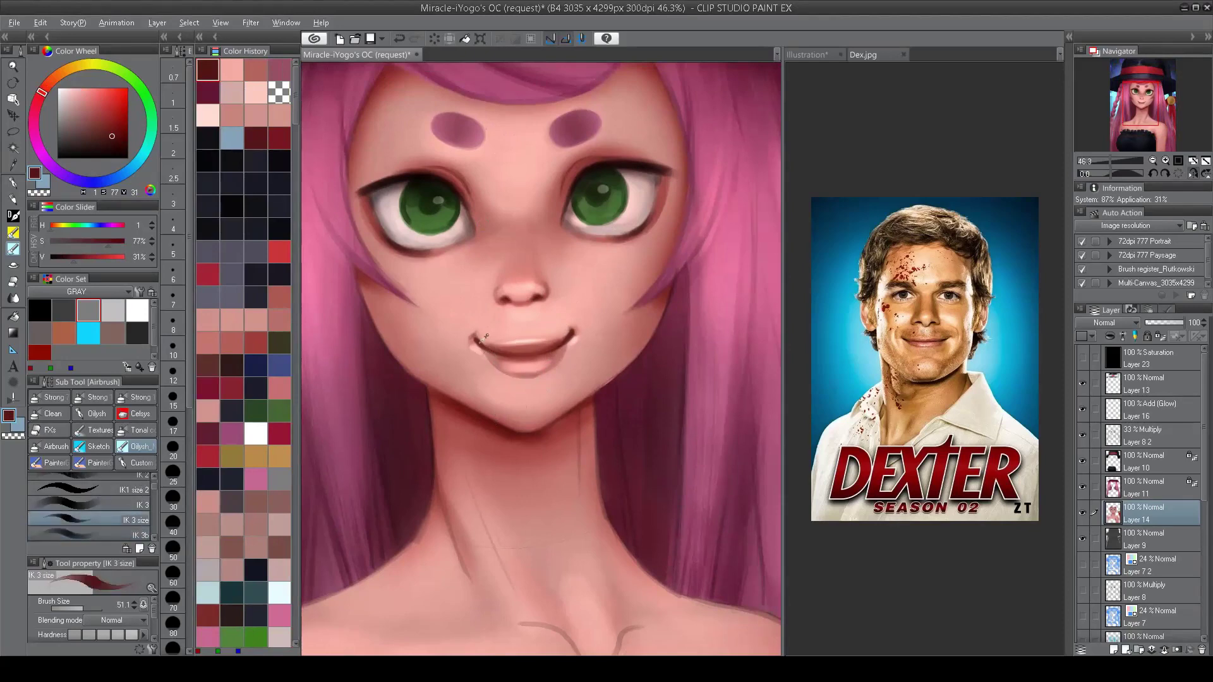
{"action": "left_click", "coordinate": [501, 353], "text": "alt"}
{"action": "left_click", "coordinate": [559, 346], "text": "alt"}
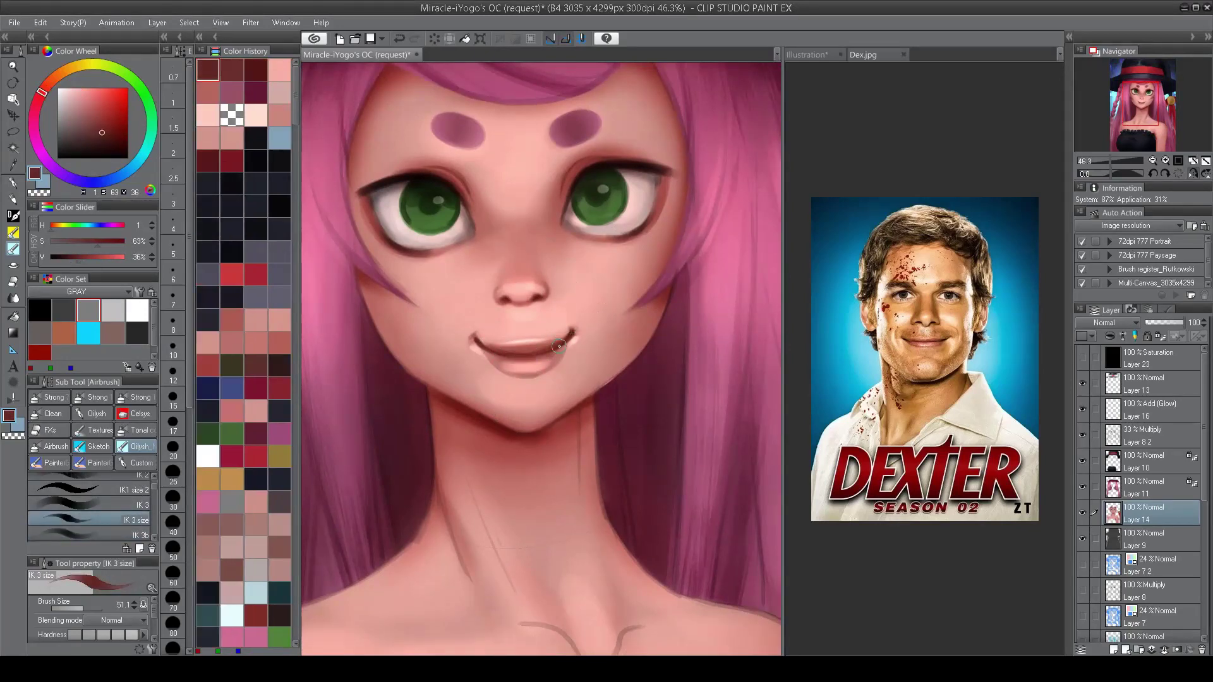
{"action": "scroll", "coordinate": [532, 355], "scroll_direction": "down", "scroll_amount": 4}
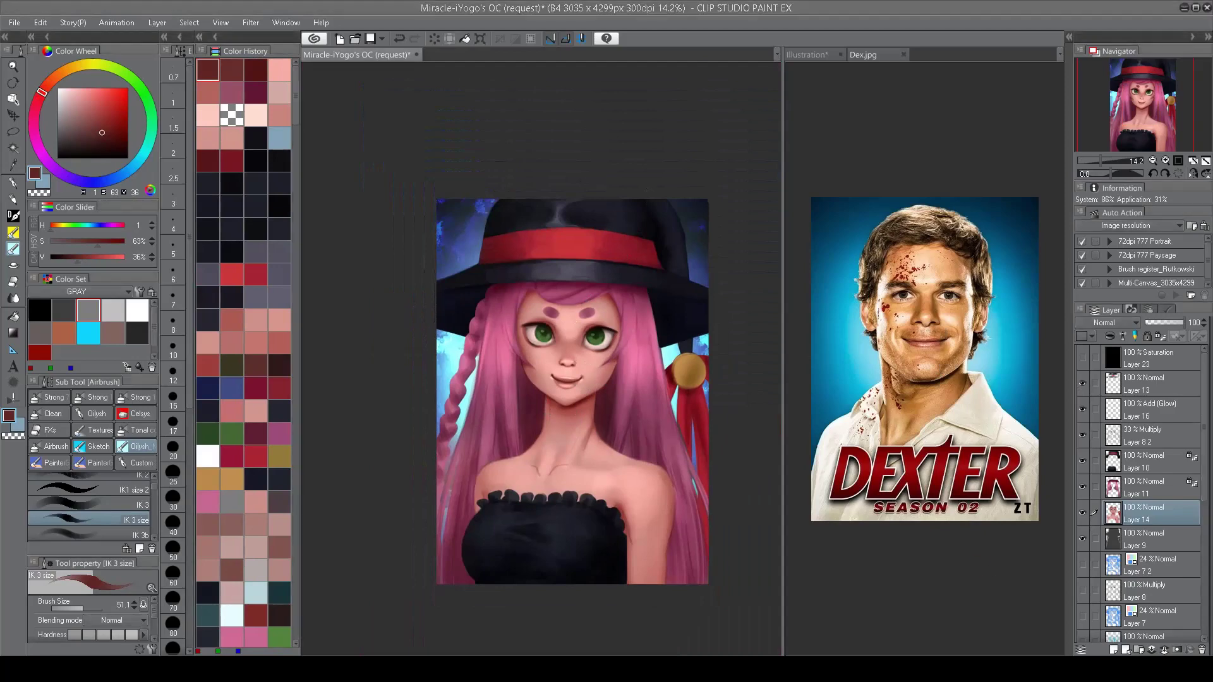
{"action": "scroll", "coordinate": [527, 190], "scroll_direction": "up", "scroll_amount": 4}
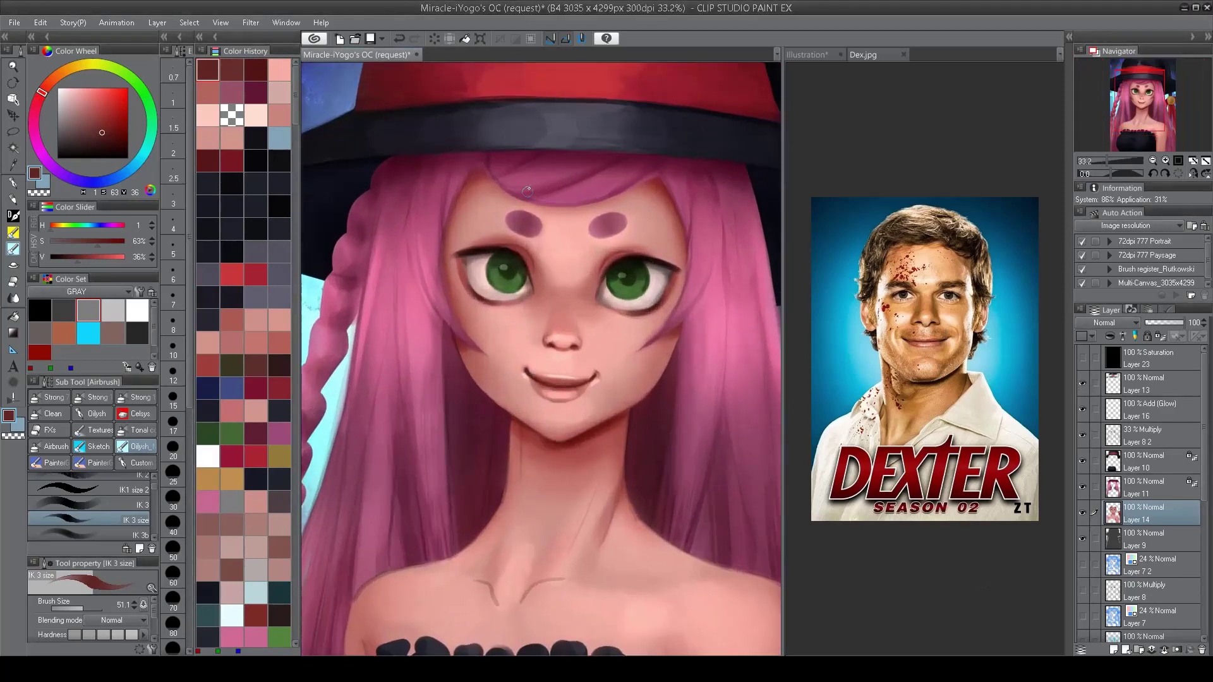
{"action": "scroll", "coordinate": [150, 490], "scroll_direction": "up", "scroll_amount": 3}
Step: Smooth the cheeks below the eyes with the IK 1 brush, using light skin tones sampled from the face
{"action": "left_click", "coordinate": [141, 482]}
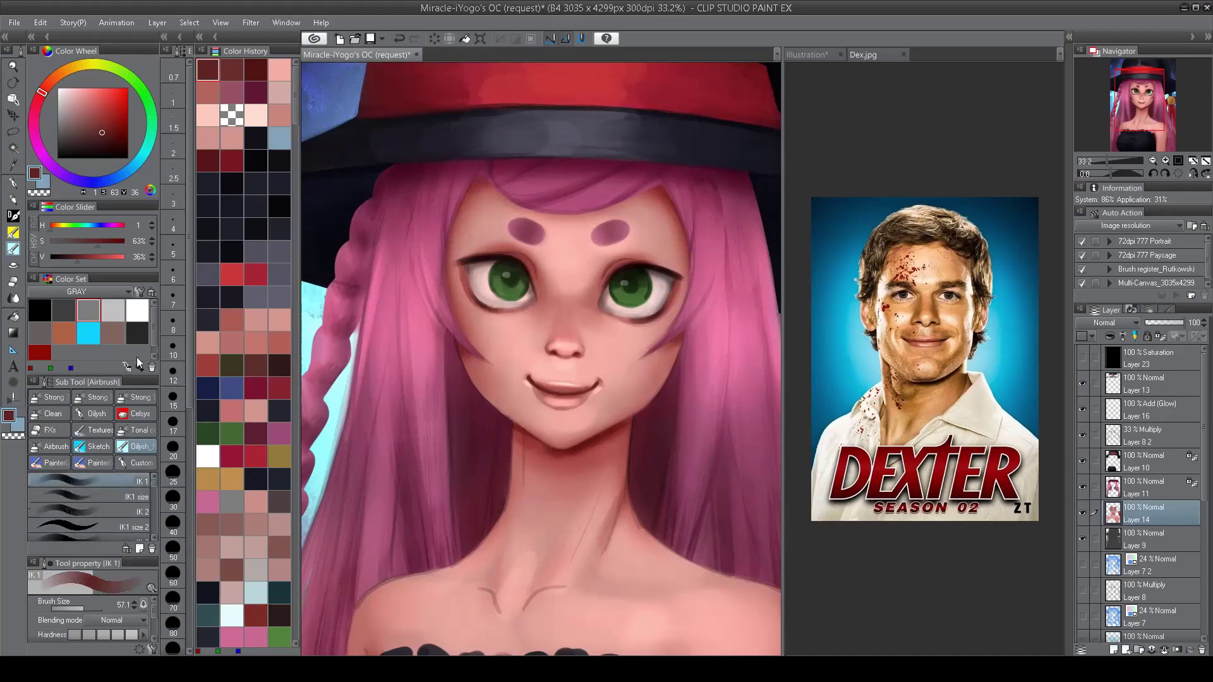
{"action": "left_click", "coordinate": [499, 323], "text": "alt"}
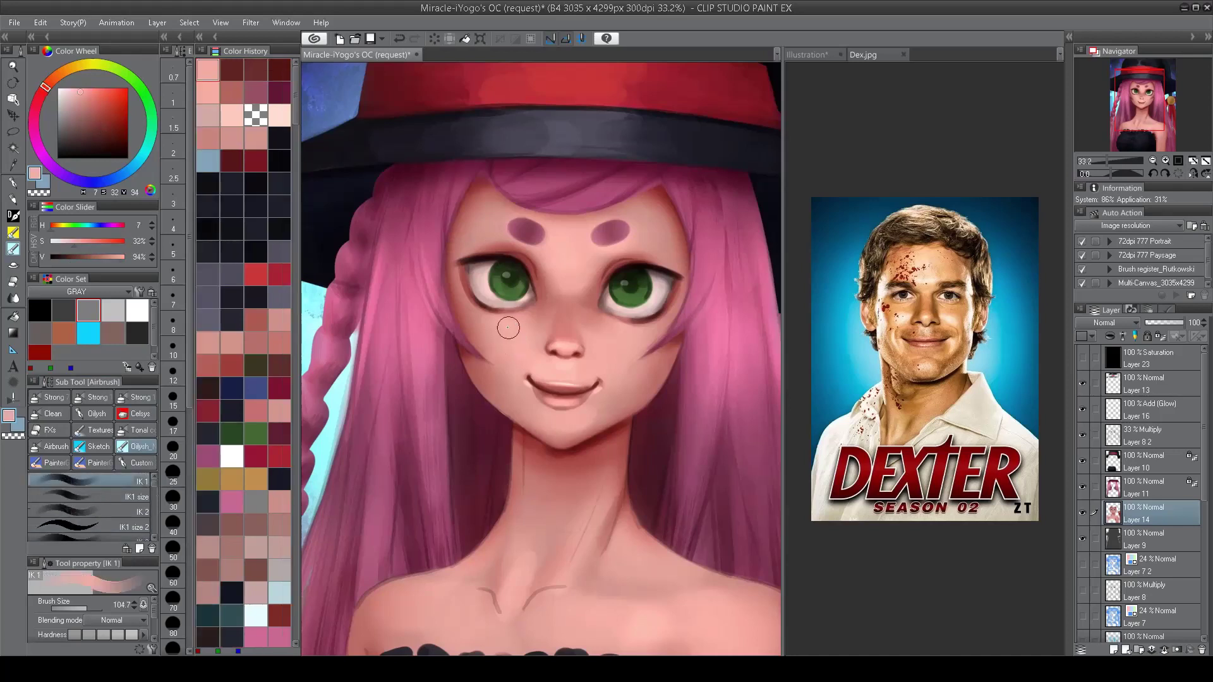
{"action": "left_click", "coordinate": [477, 336], "text": "alt"}
{"action": "left_click", "coordinate": [499, 326], "text": "alt"}
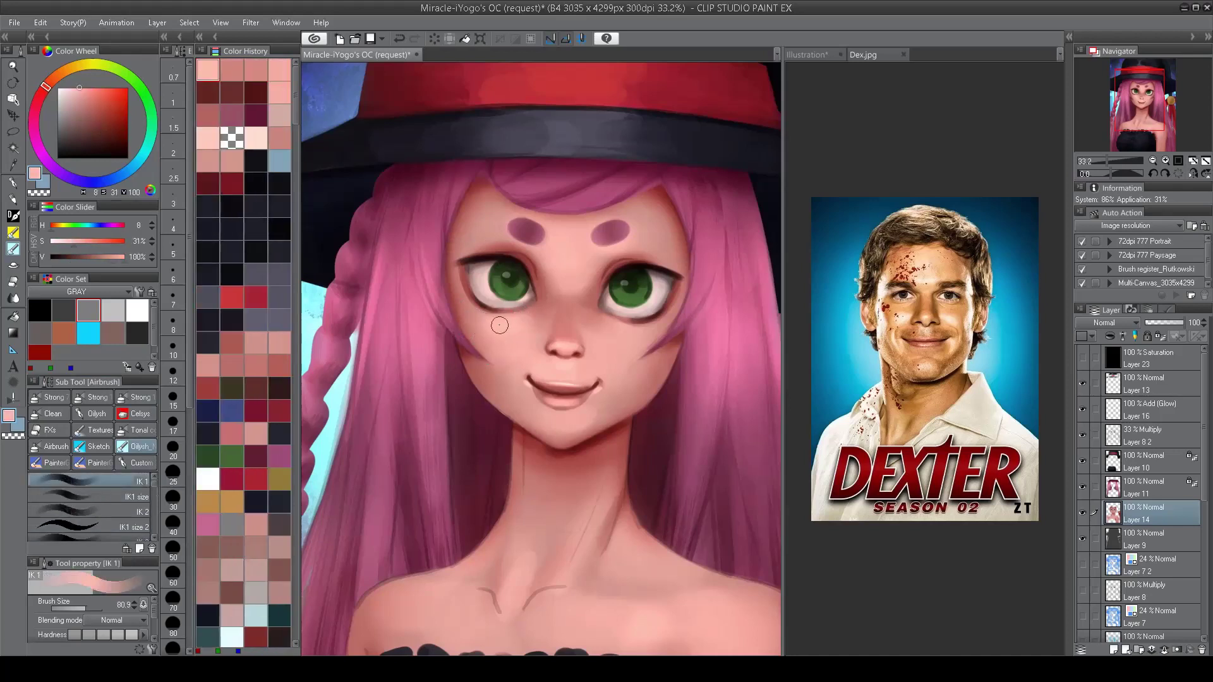
{"action": "left_click", "coordinate": [492, 331], "text": "alt"}
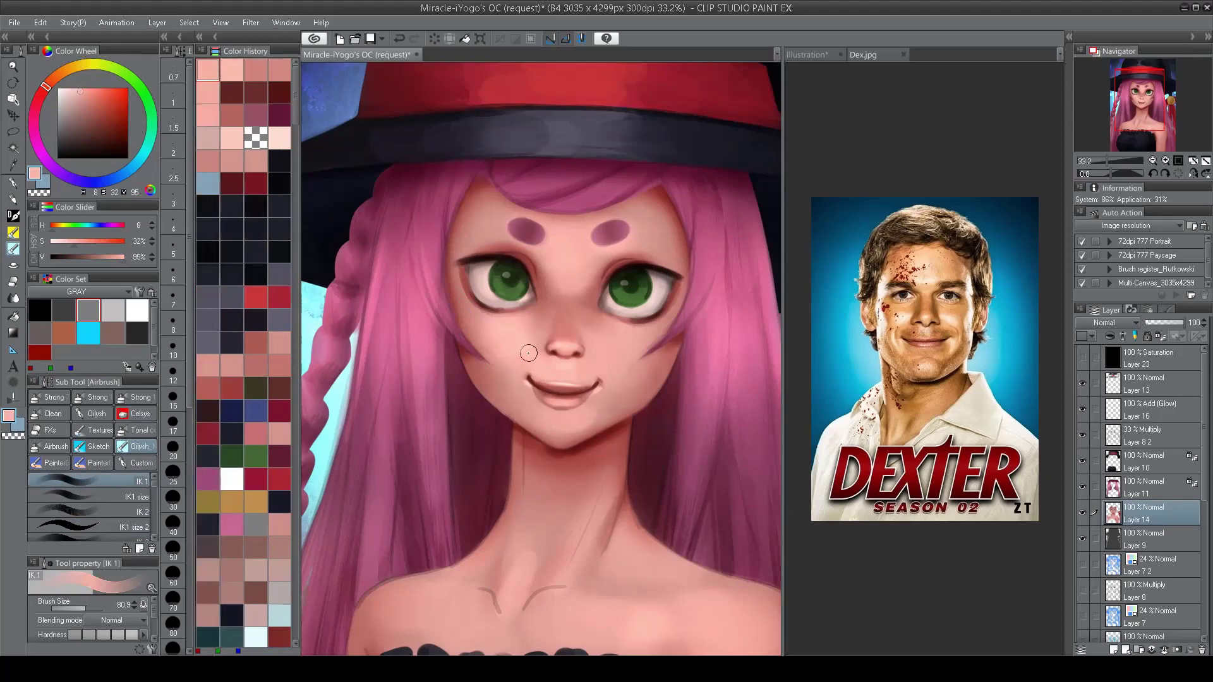
{"action": "left_click", "coordinate": [519, 311], "text": "alt"}
{"action": "scroll", "coordinate": [505, 317], "scroll_direction": "down", "scroll_amount": 1}
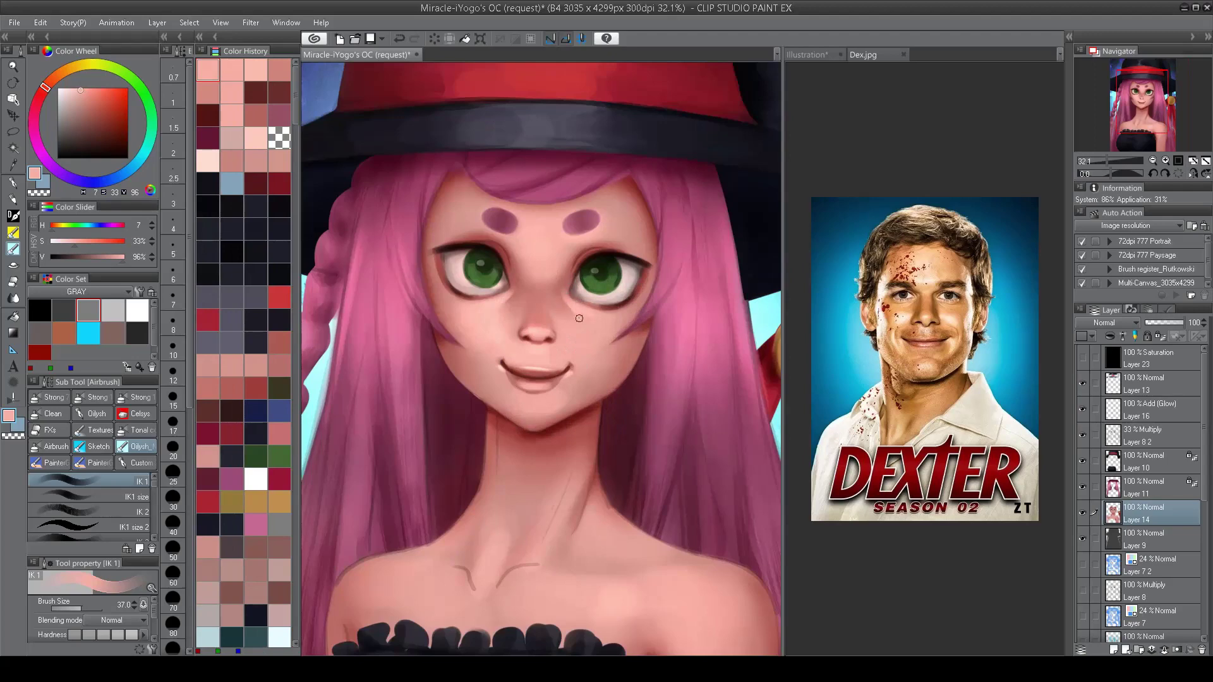
{"action": "scroll", "coordinate": [564, 195], "scroll_direction": "down", "scroll_amount": 3}
Step: Touch up the upper lip with a sampled red (H 5, S 55%, V 65%) at brush size 24.2 and check the portrait mirrored
{"action": "scroll", "coordinate": [528, 388], "scroll_direction": "up", "scroll_amount": 5}
{"action": "left_click", "coordinate": [528, 387], "text": "alt"}
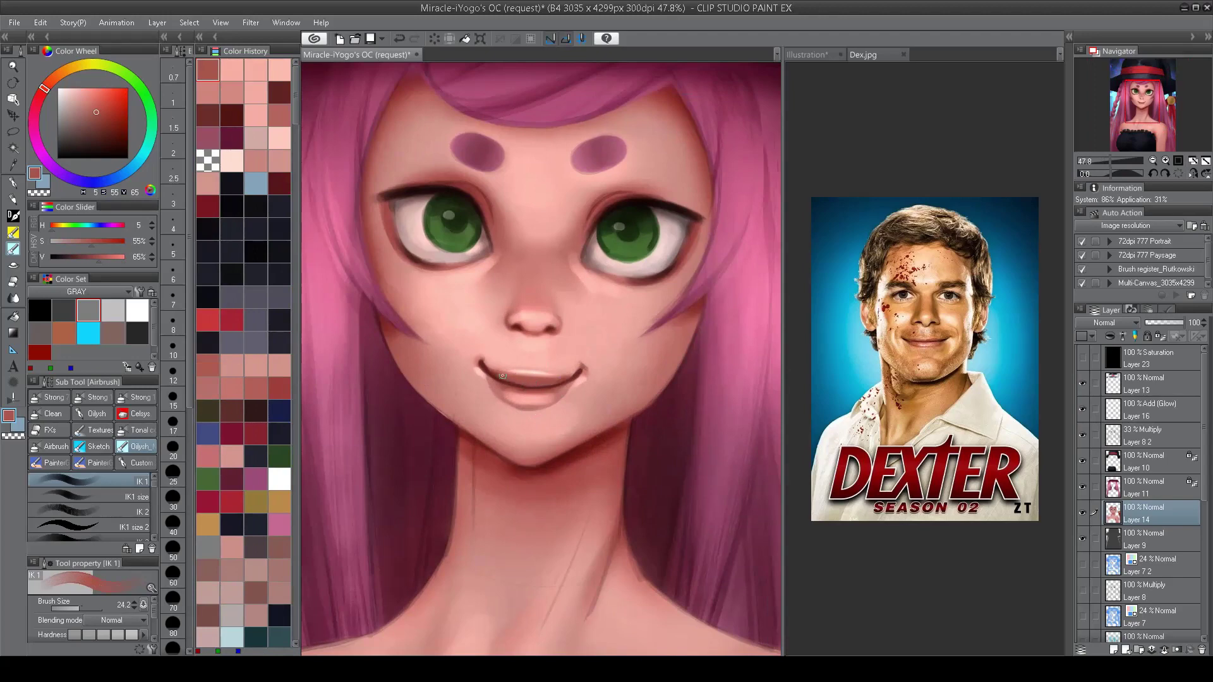
{"action": "scroll", "coordinate": [502, 375], "scroll_direction": "down", "scroll_amount": 3}
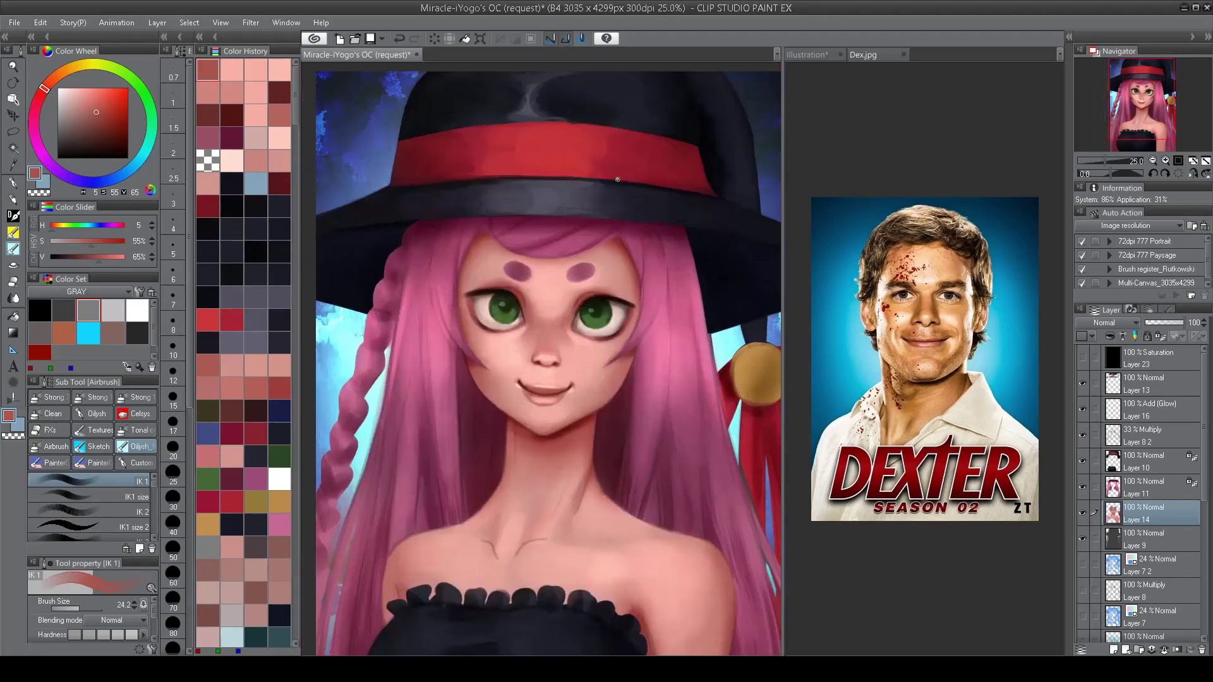
{"action": "key", "text": "h"}
{"action": "key", "text": "h"}
{"action": "scroll", "coordinate": [603, 266], "scroll_direction": "down", "scroll_amount": 1}
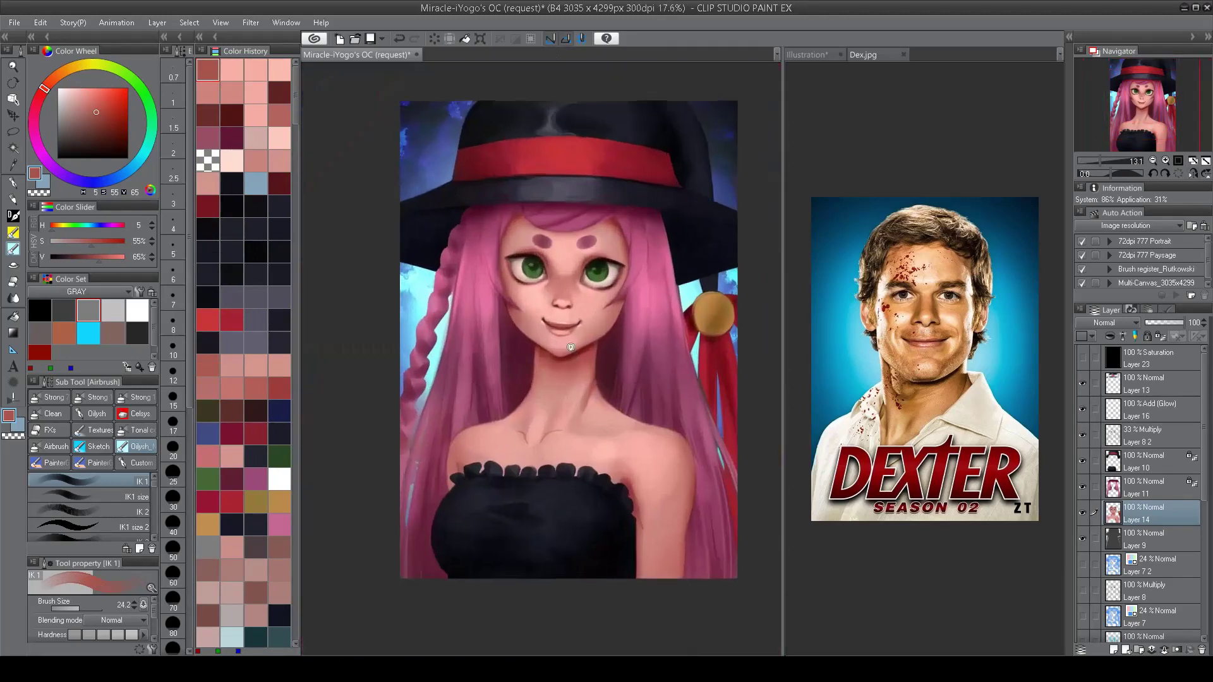
Step: Hide and delete the Add (Glow) Layer 16
{"action": "left_click", "coordinate": [1081, 410]}
{"action": "left_click", "coordinate": [1143, 411]}
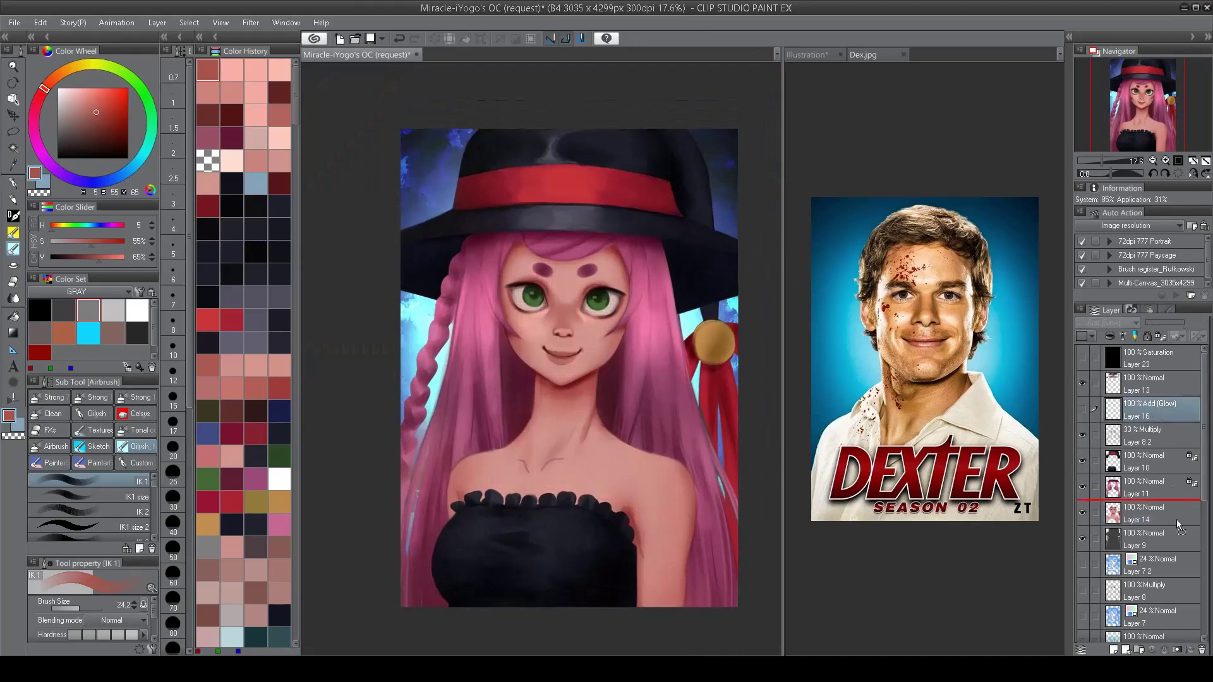
{"action": "left_click", "coordinate": [1202, 650]}
{"action": "scroll", "coordinate": [562, 303], "scroll_direction": "up", "scroll_amount": 4}
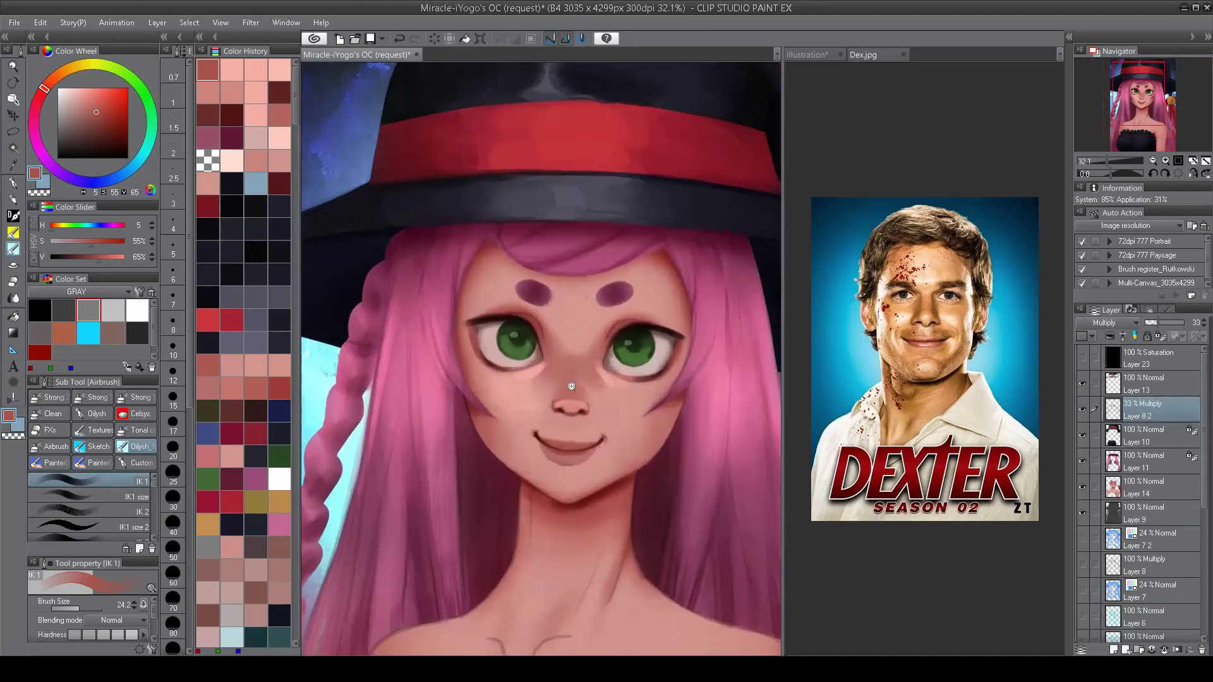
Step: Soften the skin beneath the eye on the braid side on Layer 14, using the IK 1 brush and sampled skin tones
{"action": "left_click", "coordinate": [533, 372], "text": "alt"}
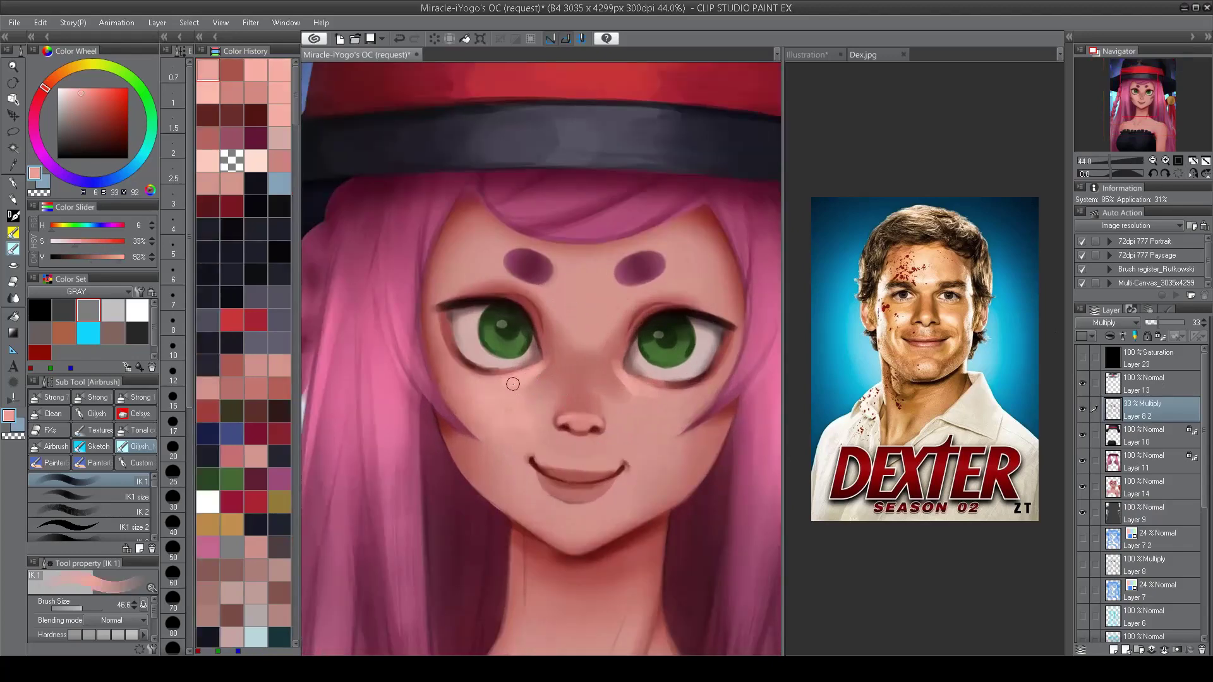
{"action": "left_click", "coordinate": [533, 372], "text": "alt"}
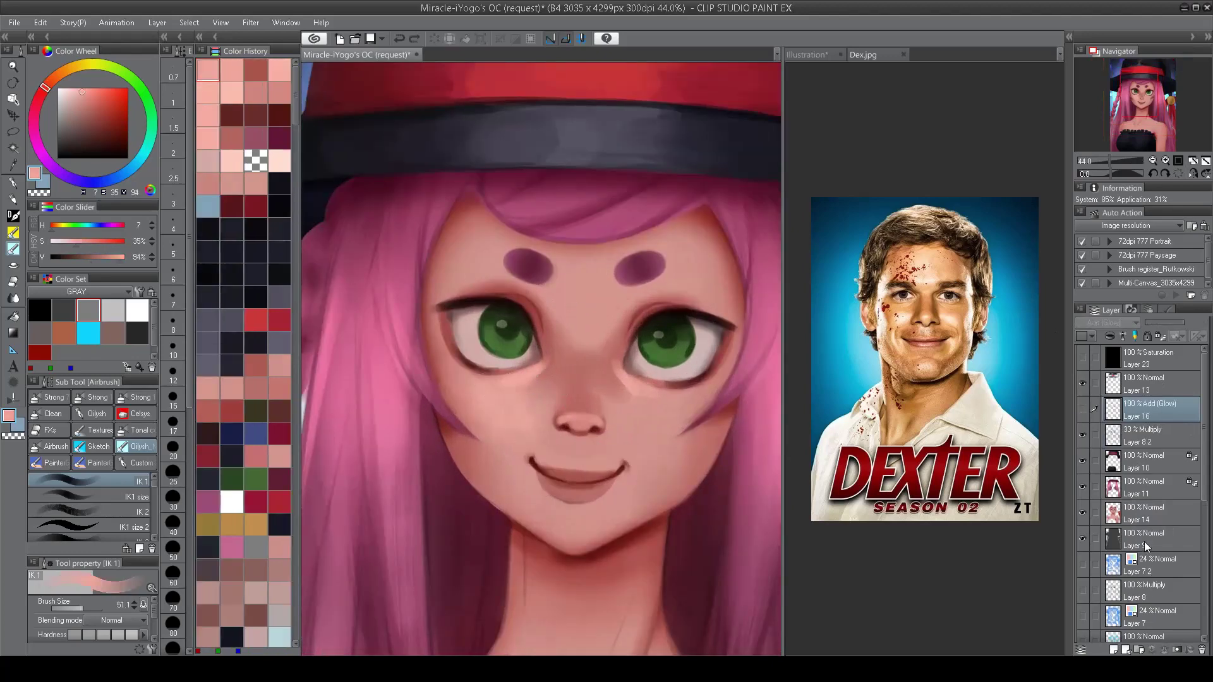
{"action": "left_click", "coordinate": [511, 380], "text": "ctrl+shift"}
{"action": "left_click", "coordinate": [511, 379], "text": "alt"}
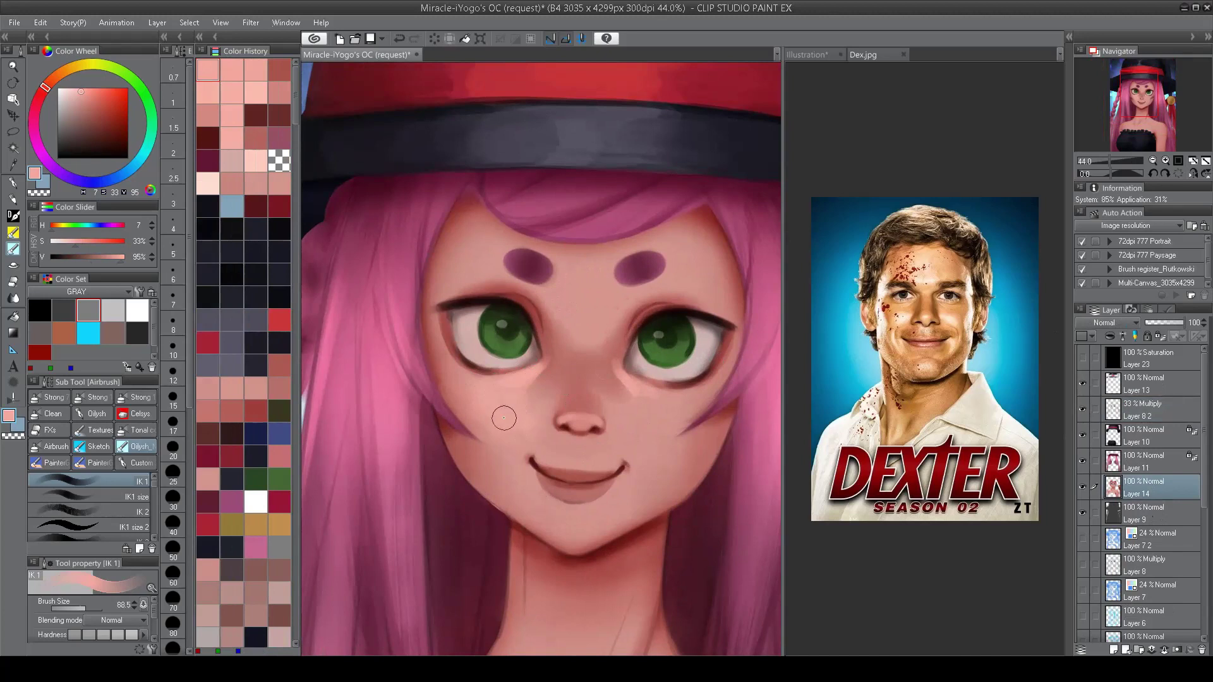
{"action": "left_click", "coordinate": [473, 403], "text": "alt"}
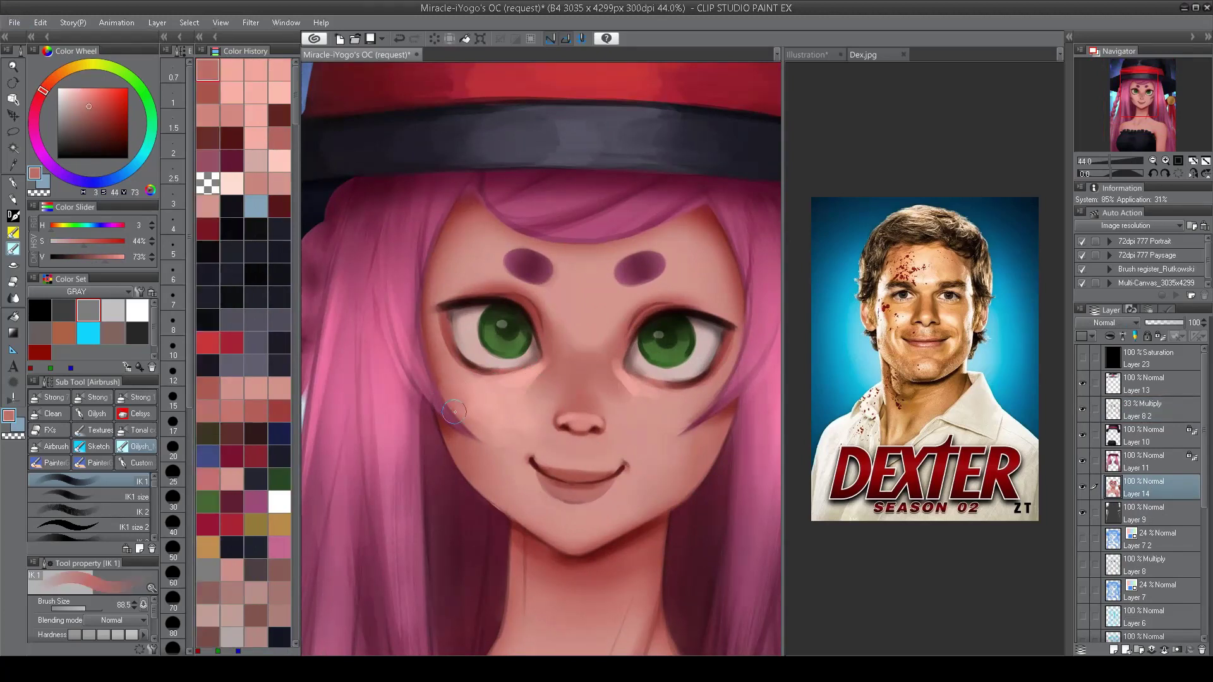
{"action": "left_click", "coordinate": [505, 409], "text": "alt"}
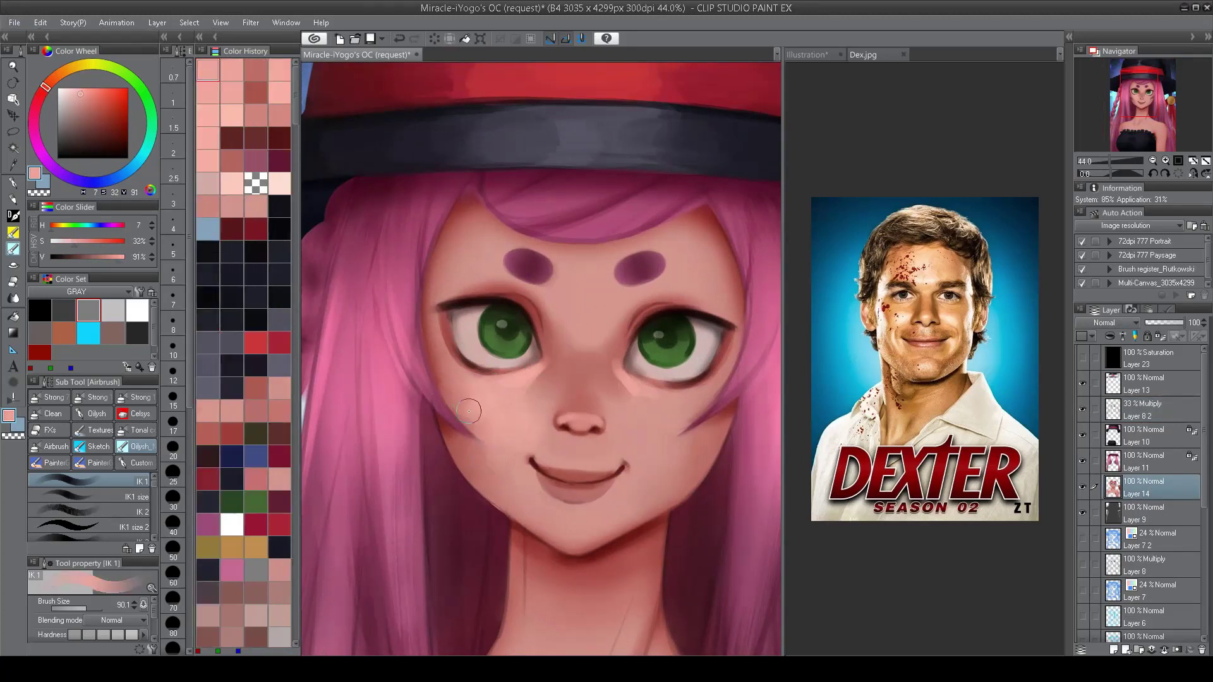
Step: Blend the outer cheek beside the hair strand and the opposite cheek with resampled skin tones on Layer 14
{"action": "left_click_drag", "start_coordinate": [468, 411], "coordinate": [469, 419]}
{"action": "left_click", "coordinate": [501, 411], "text": "alt"}
{"action": "left_click", "coordinate": [644, 403], "text": "alt"}
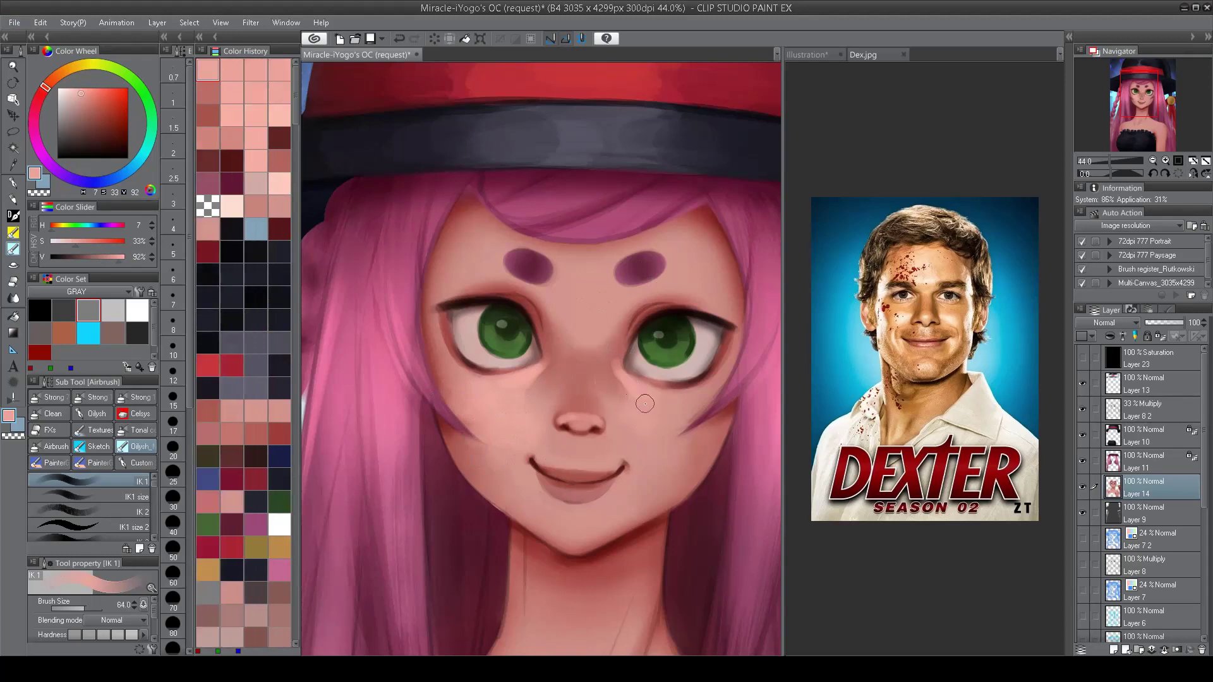
{"action": "left_click_drag", "start_coordinate": [617, 427], "coordinate": [663, 435], "text": "ctrl+alt"}
{"action": "left_click", "coordinate": [663, 435], "text": "alt"}
Step: Hide the Multiply Layer 8 2
{"action": "scroll", "coordinate": [575, 449], "scroll_direction": "down", "scroll_amount": 3}
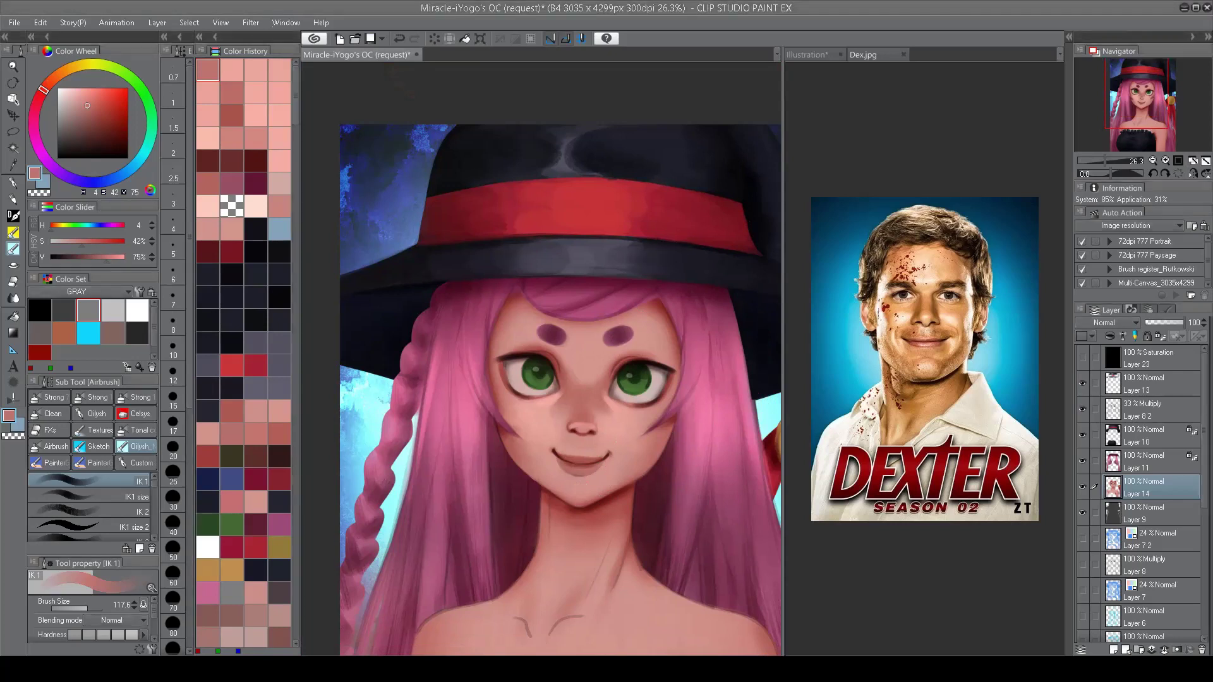
{"action": "scroll", "coordinate": [560, 373], "scroll_direction": "down", "scroll_amount": 1}
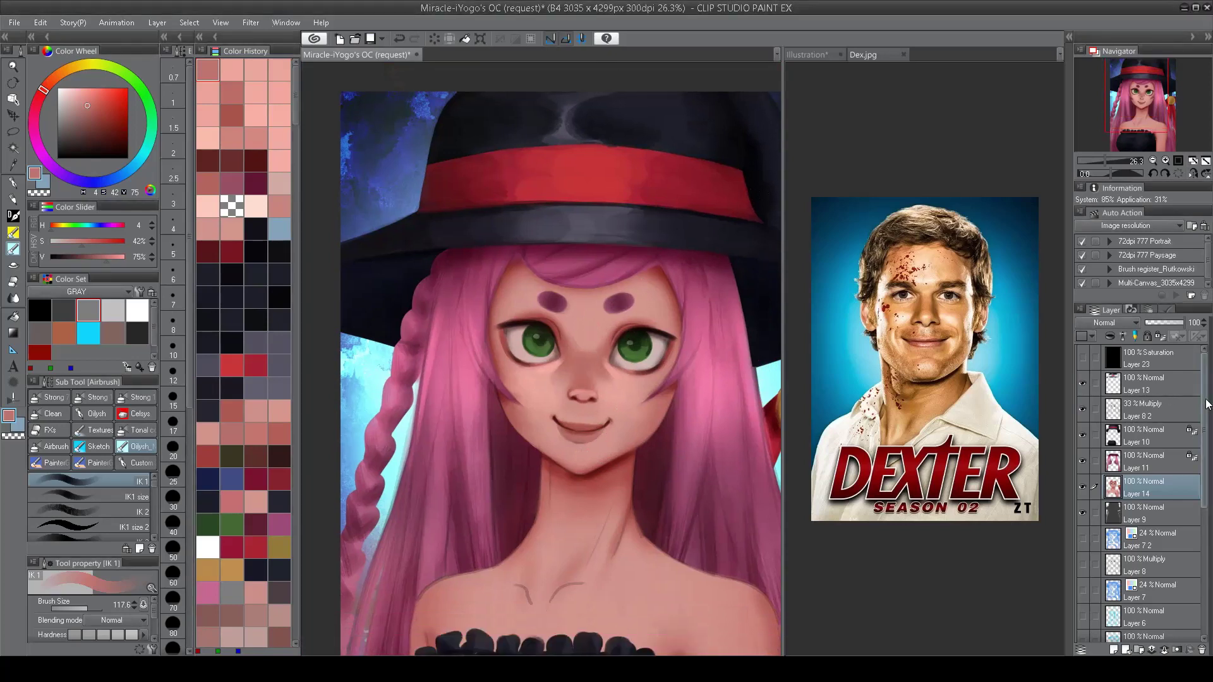
{"action": "scroll", "coordinate": [568, 316], "scroll_direction": "up", "scroll_amount": 1}
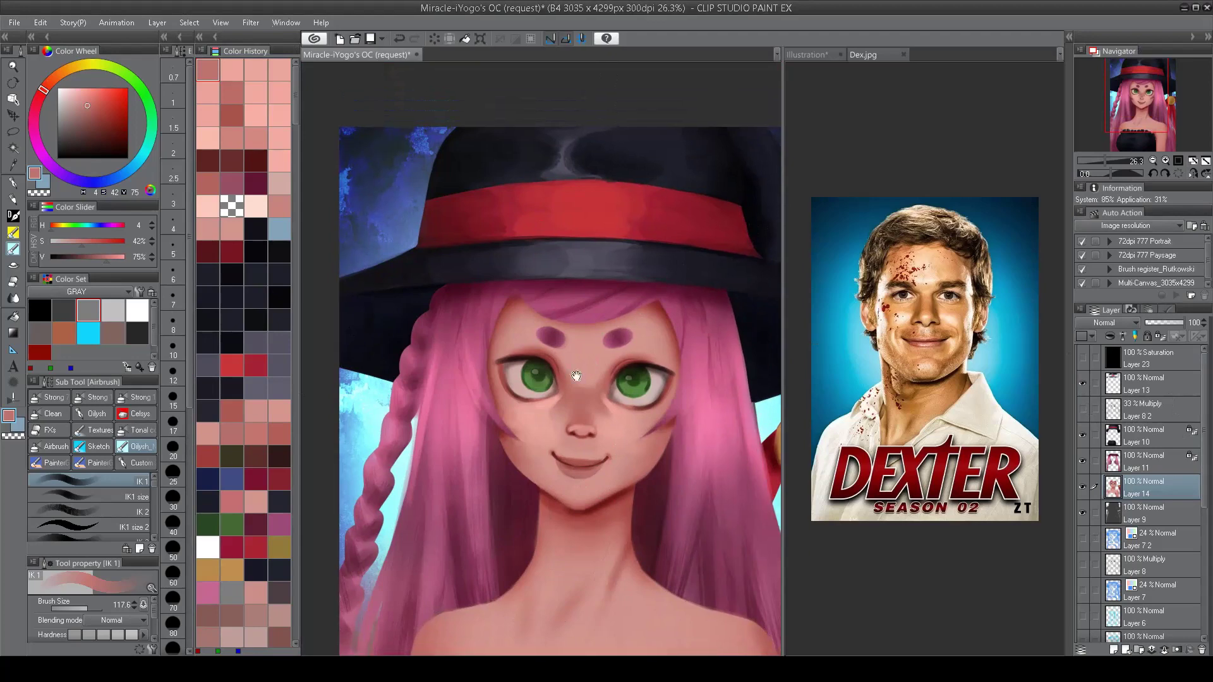
Step: Lasso the pointed hairline corner above the eye on the braid side and clear Layer 11's hair inside it to sharpen the tip
{"action": "left_click", "coordinate": [662, 298], "text": "alt"}
{"action": "scroll", "coordinate": [520, 292], "scroll_direction": "up", "scroll_amount": 3}
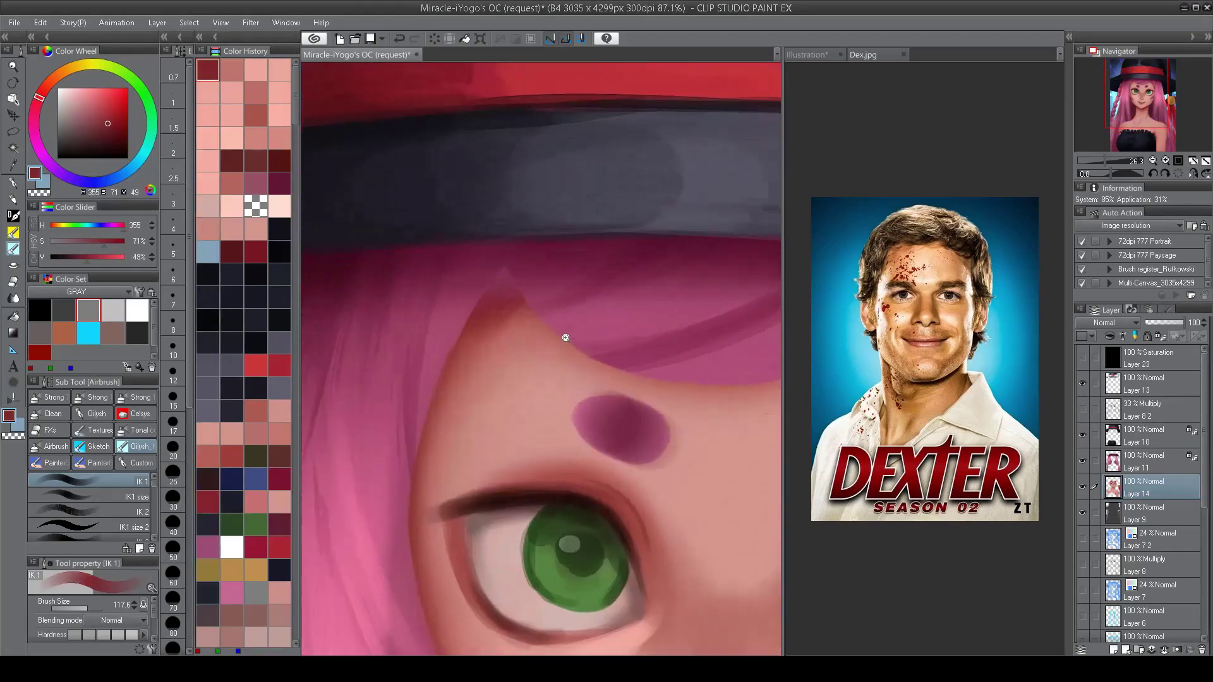
{"action": "scroll", "coordinate": [563, 335], "scroll_direction": "down", "scroll_amount": 2}
{"action": "key", "text": "m"}
{"action": "scroll", "coordinate": [515, 294], "scroll_direction": "up", "scroll_amount": 4}
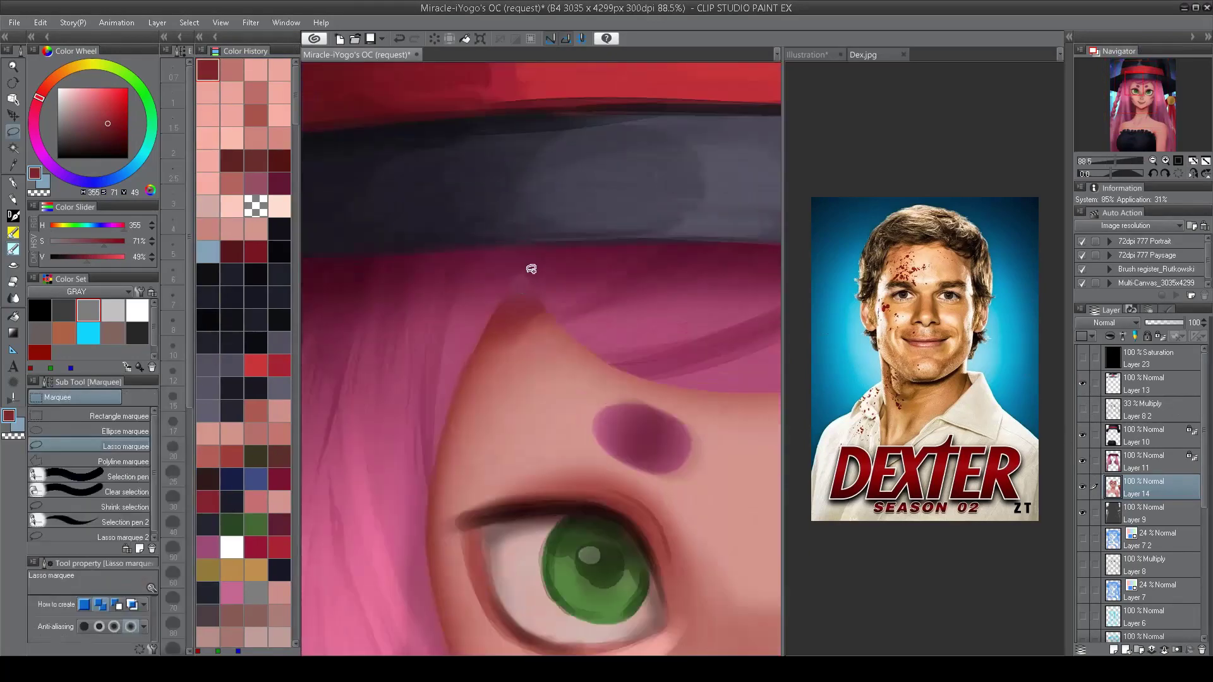
{"action": "mouse_move", "coordinate": [524, 268]}
{"action": "left_mouse_down"}
{"action": "mouse_move", "coordinate": [543, 316]}
{"action": "mouse_move", "coordinate": [477, 331]}
{"action": "mouse_move", "coordinate": [522, 265]}
{"action": "left_mouse_up"}
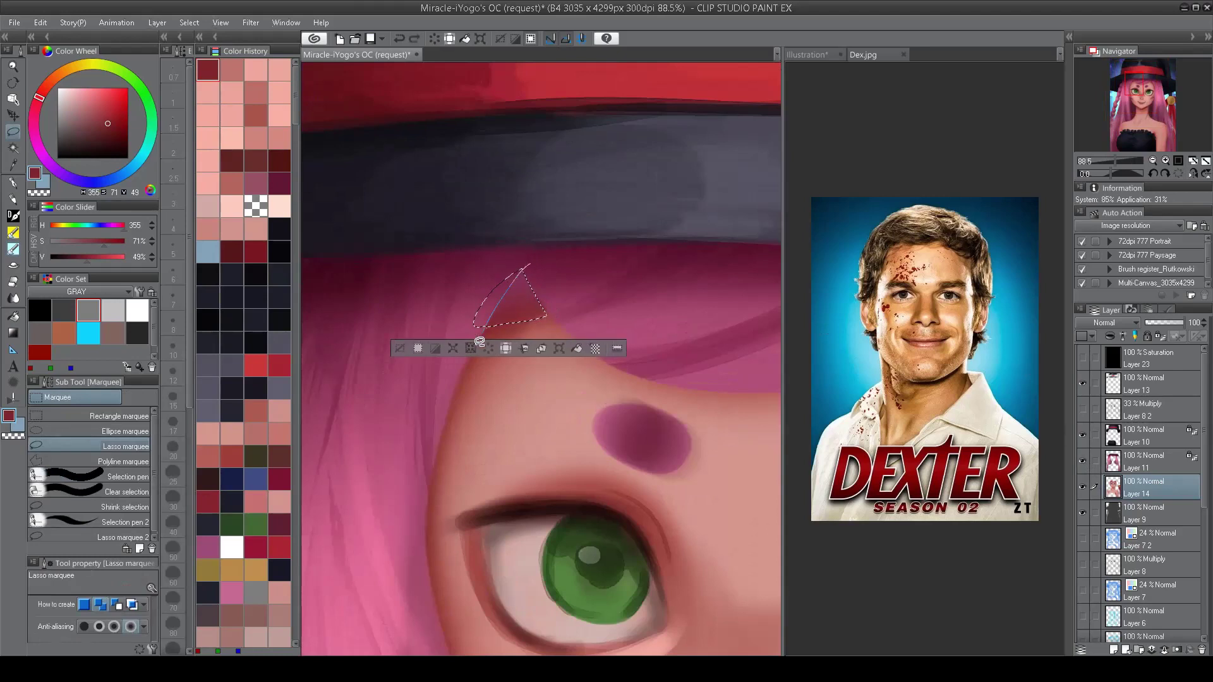
{"action": "key", "text": "ctrl+z"}
{"action": "left_click", "coordinate": [1137, 459]}
{"action": "key", "text": "ctrl+d"}
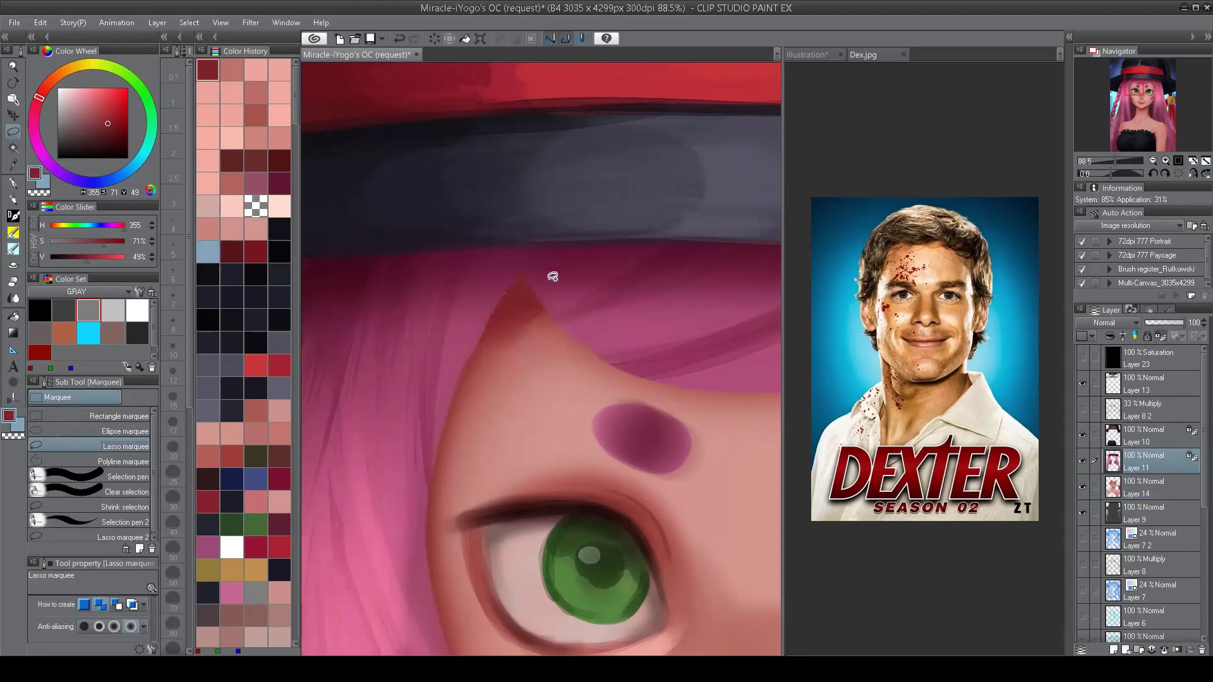
{"action": "scroll", "coordinate": [550, 273], "scroll_direction": "down", "scroll_amount": 5}
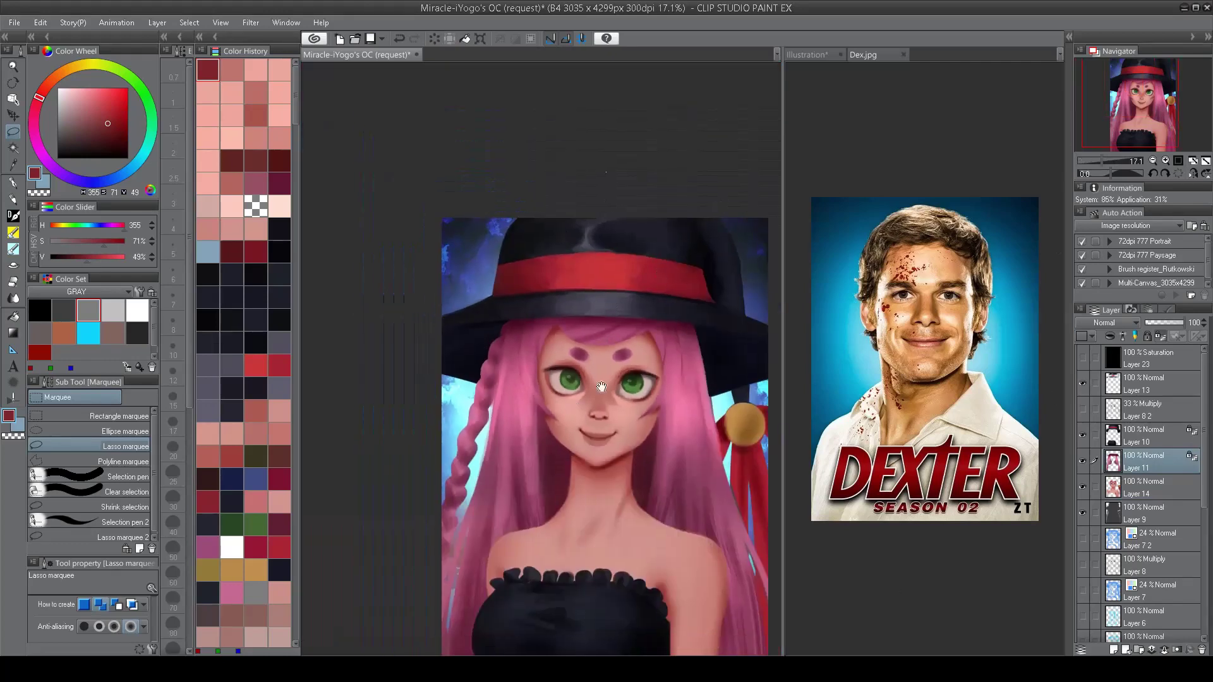
{"action": "left_click_drag", "start_coordinate": [600, 200], "coordinate": [606, 172]}
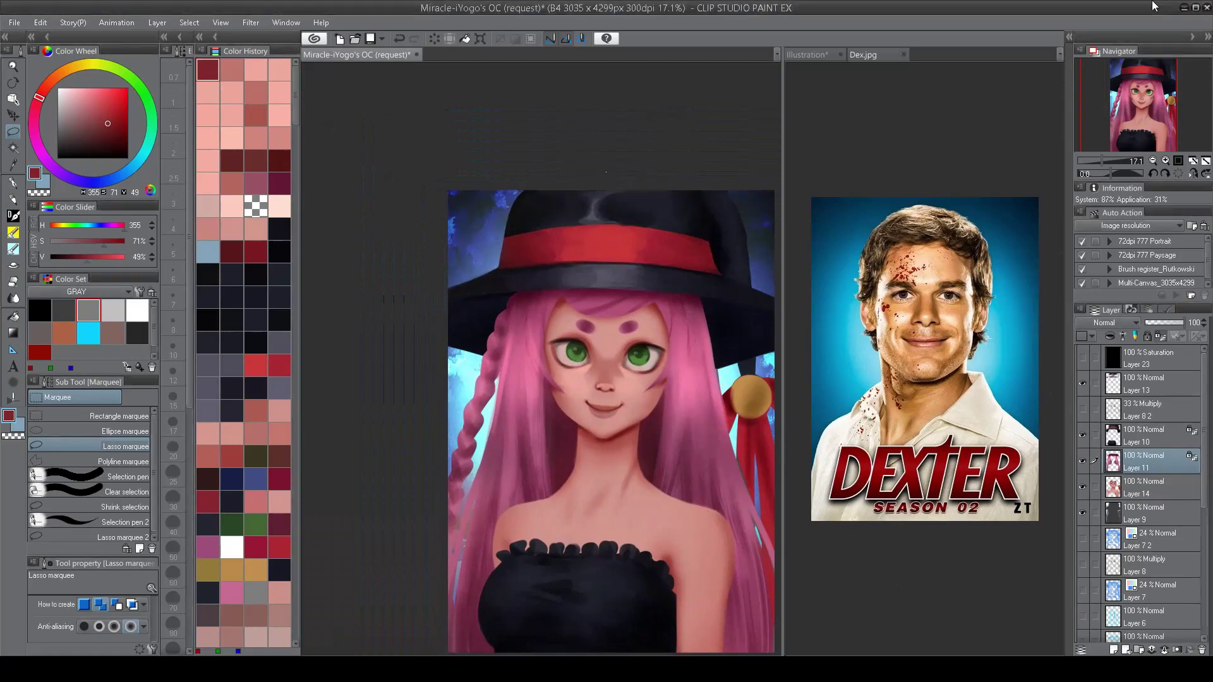
Step: Darken the upper part of both green irises on Layer 14, using the IK 1 brush and a sampled dark brown
{"action": "scroll", "coordinate": [539, 235], "scroll_direction": "up", "scroll_amount": 6}
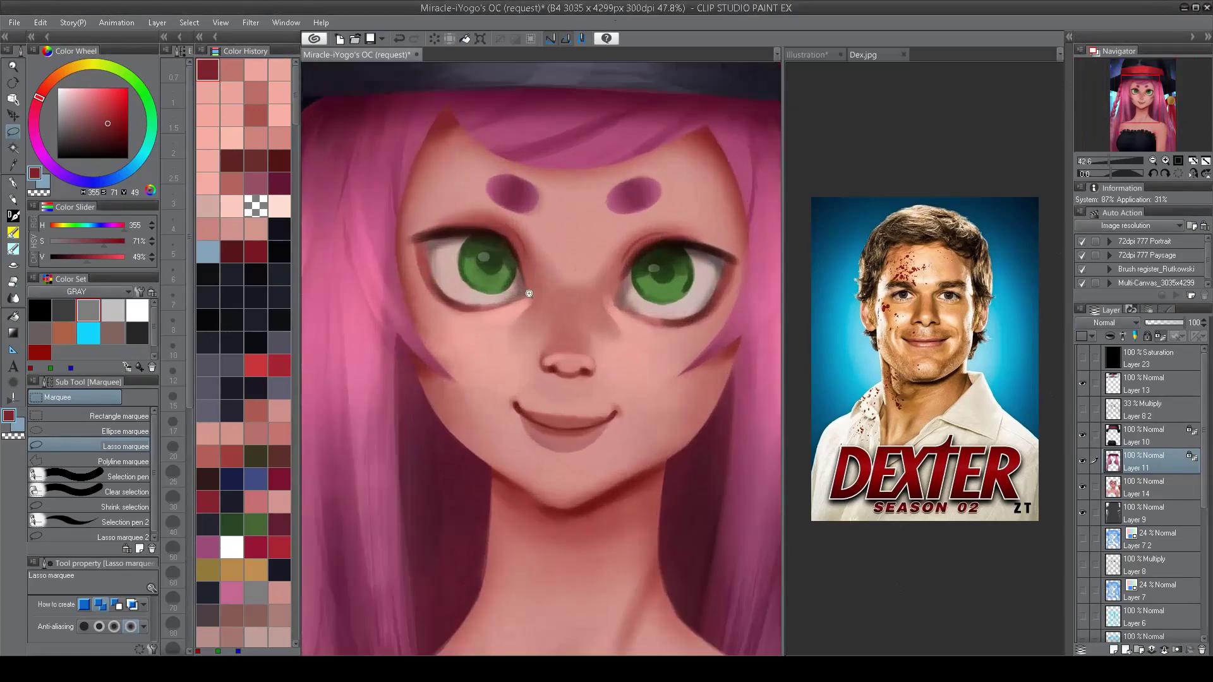
{"action": "key", "text": "b"}
{"action": "left_click", "coordinate": [496, 262], "text": "alt"}
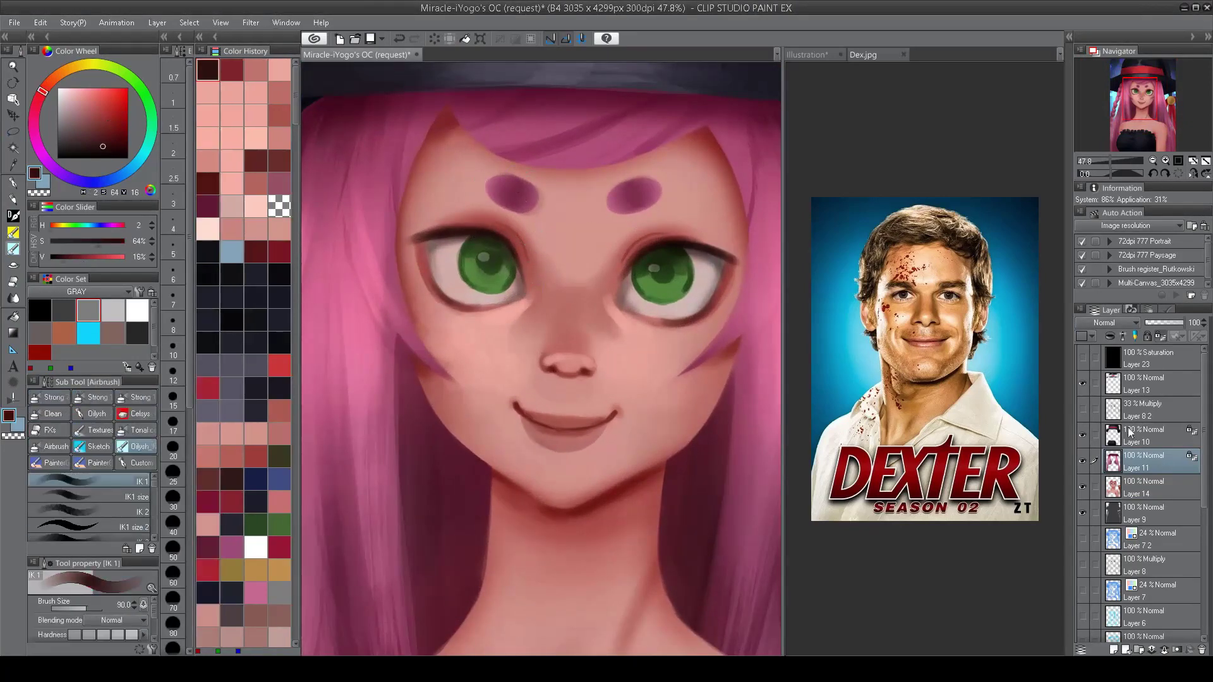
{"action": "left_click", "coordinate": [1137, 487]}
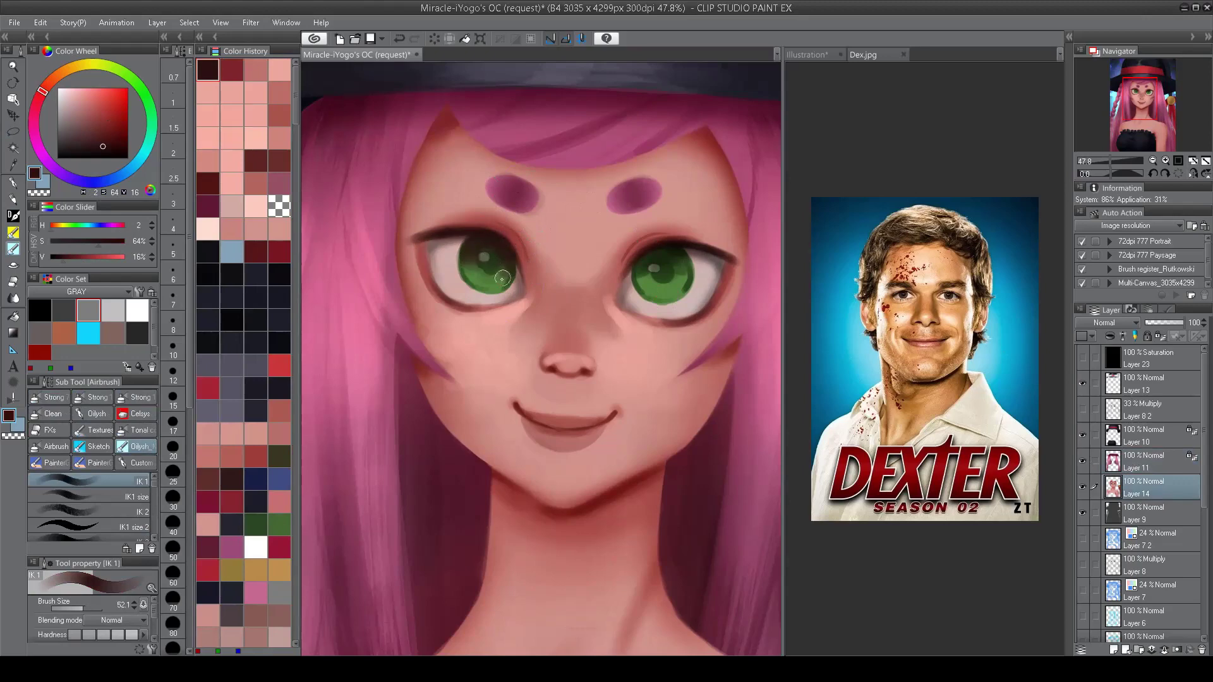
{"action": "left_click_drag", "start_coordinate": [472, 275], "coordinate": [469, 241]}
{"action": "left_click_drag", "start_coordinate": [681, 260], "coordinate": [681, 273]}
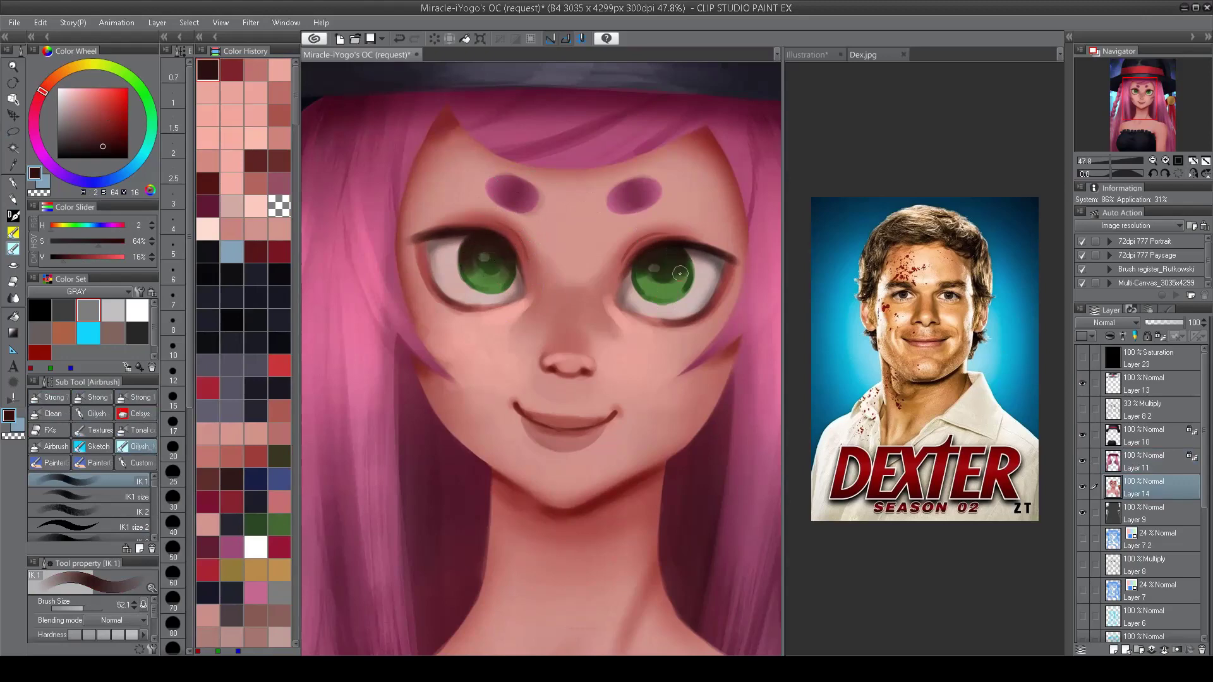
Step: Paint dark pupils in both eyes with a slightly smaller IK 1 brush
{"action": "scroll", "coordinate": [681, 272], "scroll_direction": "down", "scroll_amount": 2}
{"action": "scroll", "coordinate": [476, 246], "scroll_direction": "up", "scroll_amount": 3}
{"action": "key", "text": "bracketleft"}
{"action": "left_click_drag", "start_coordinate": [477, 246], "coordinate": [479, 240]}
{"action": "left_click_drag", "start_coordinate": [687, 254], "coordinate": [686, 246]}
{"action": "scroll", "coordinate": [688, 283], "scroll_direction": "down", "scroll_amount": 3}
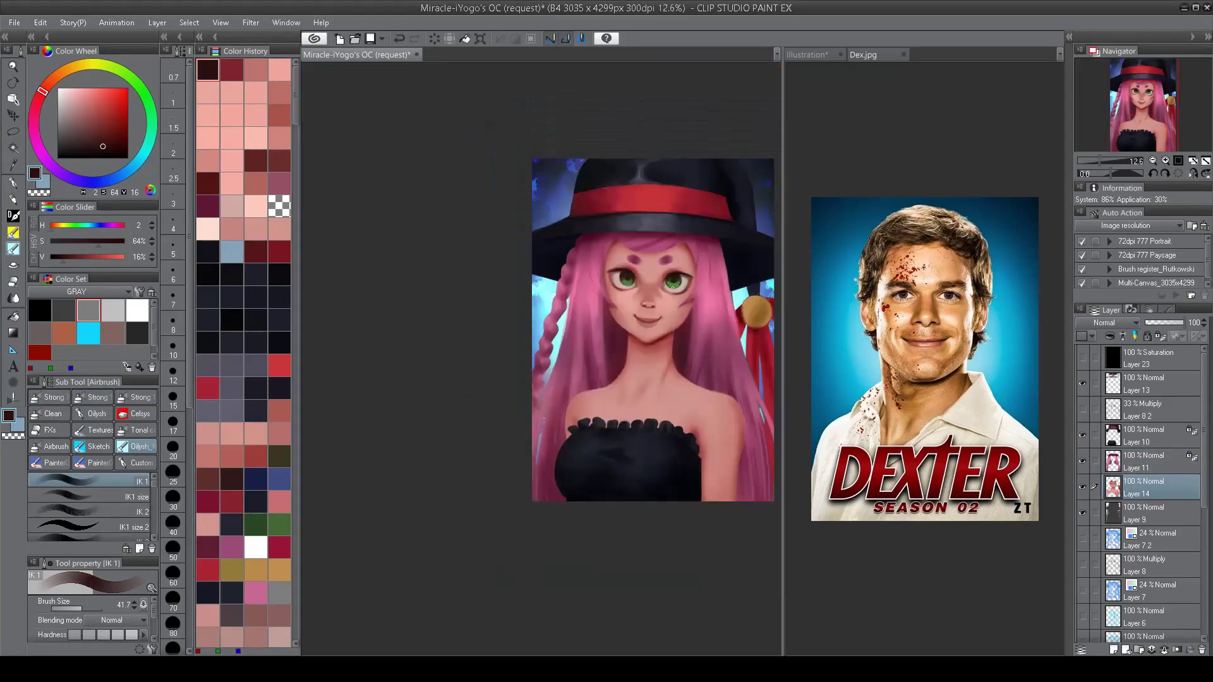
Step: Try shading the skin beneath both eyes with a sampled reddish skin tone on Layer 14
{"action": "scroll", "coordinate": [604, 253], "scroll_direction": "up", "scroll_amount": 3}
{"action": "left_click", "coordinate": [604, 253], "text": "alt"}
{"action": "key", "text": "bracketright"}
{"action": "key", "text": "bracketright"}
{"action": "key", "text": "bracketright"}
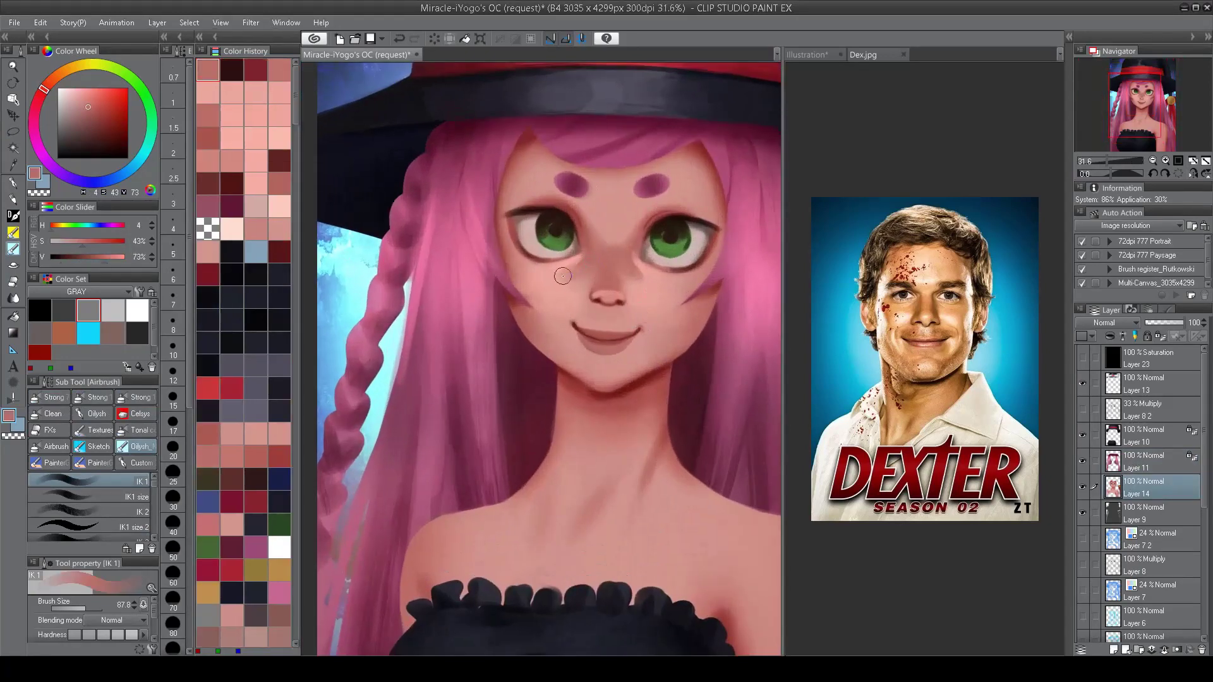
{"action": "left_click_drag", "start_coordinate": [550, 270], "coordinate": [549, 281]}
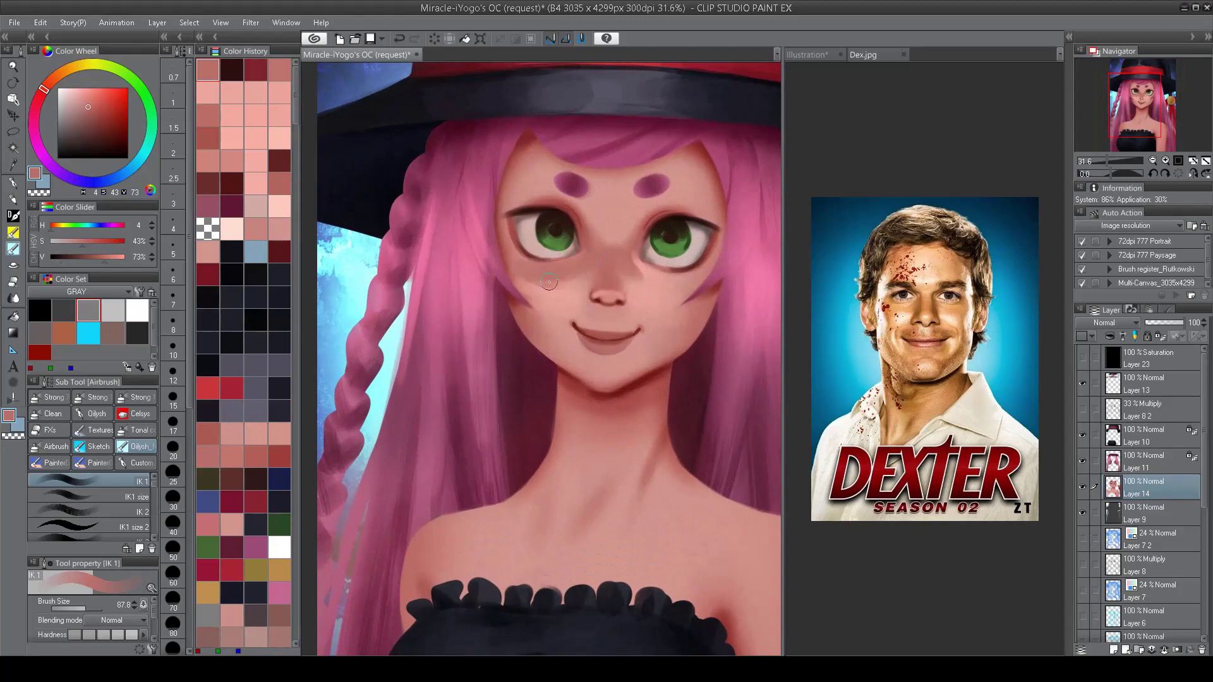
{"action": "mouse_move", "coordinate": [635, 267]}
{"action": "left_mouse_down"}
{"action": "mouse_move", "coordinate": [682, 278]}
{"action": "mouse_move", "coordinate": [643, 269]}
{"action": "left_mouse_up"}
Step: Try deepening the forehead shadows at both hairline corners with sampled dark reds
{"action": "left_click", "coordinate": [530, 134], "text": "alt"}
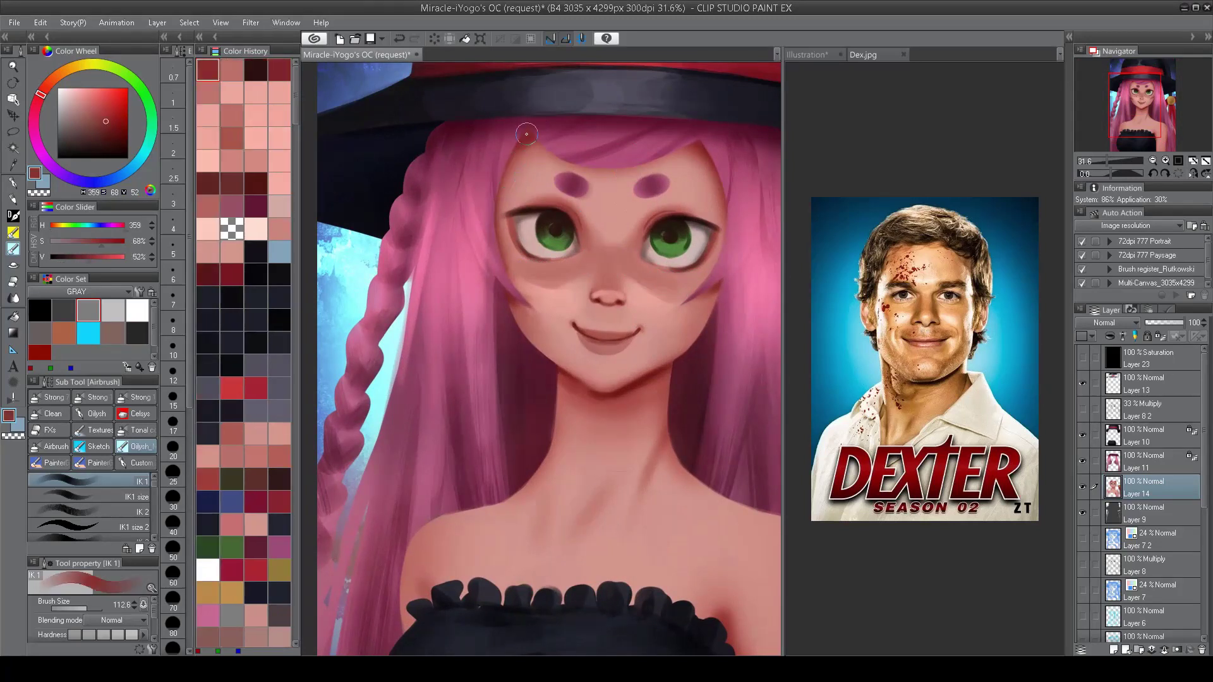
{"action": "mouse_move", "coordinate": [512, 165]}
{"action": "left_mouse_down"}
{"action": "mouse_move", "coordinate": [509, 190]}
{"action": "mouse_move", "coordinate": [524, 144]}
{"action": "mouse_move", "coordinate": [514, 135]}
{"action": "mouse_move", "coordinate": [533, 156]}
{"action": "left_mouse_up"}
{"action": "left_click", "coordinate": [691, 113], "text": "alt"}
{"action": "left_click_drag", "start_coordinate": [701, 208], "coordinate": [692, 152]}
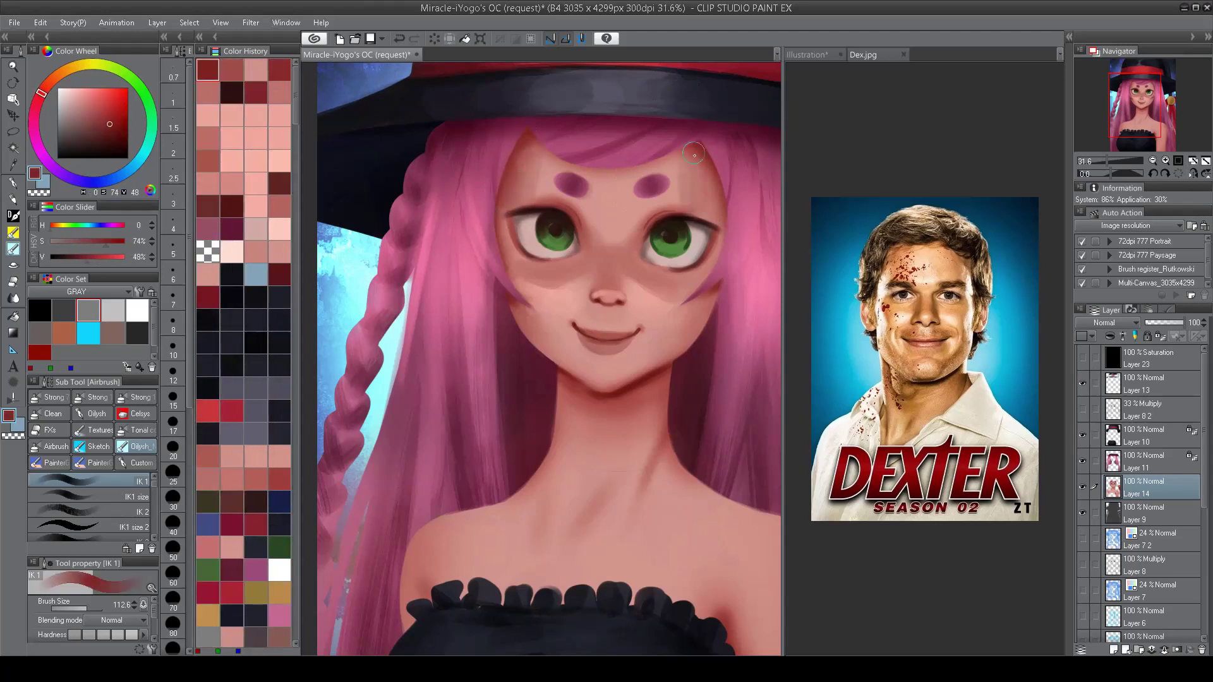
{"action": "left_click", "coordinate": [675, 158], "text": "alt"}
{"action": "left_click", "coordinate": [539, 174], "text": "alt"}
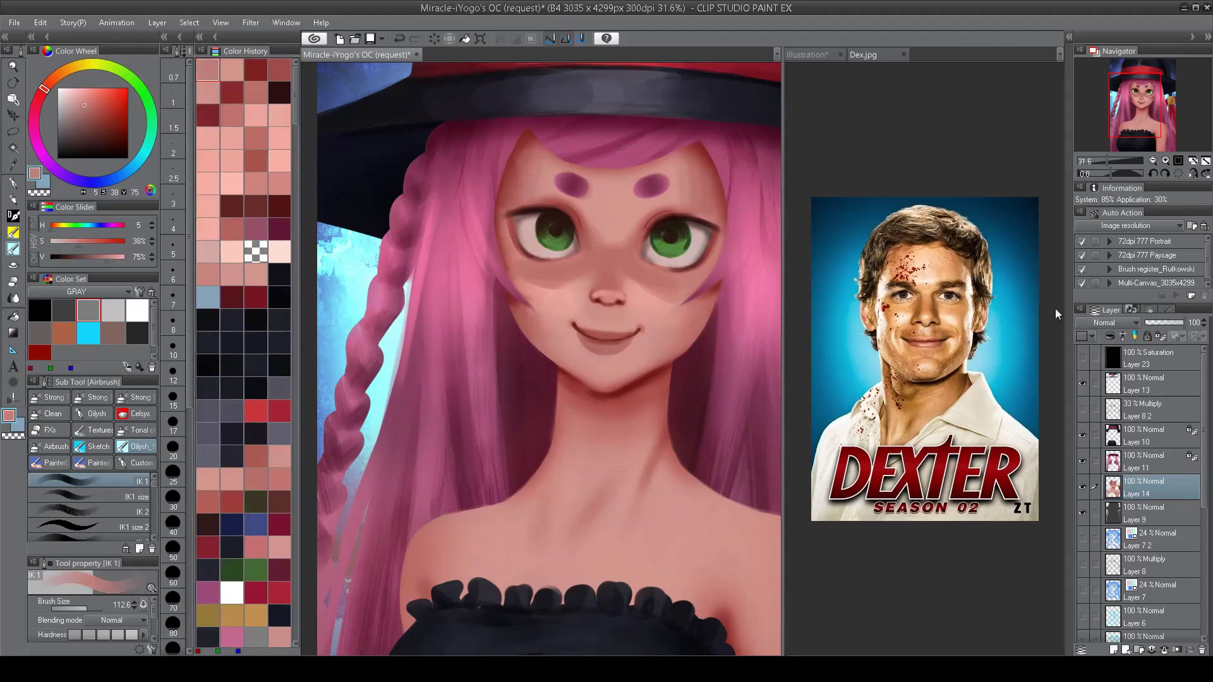
Step: Try laying a broad reddish shadow across the eye area and nose bridge with a large IK 1 brush
{"action": "left_click_drag", "start_coordinate": [617, 388], "coordinate": [582, 344]}
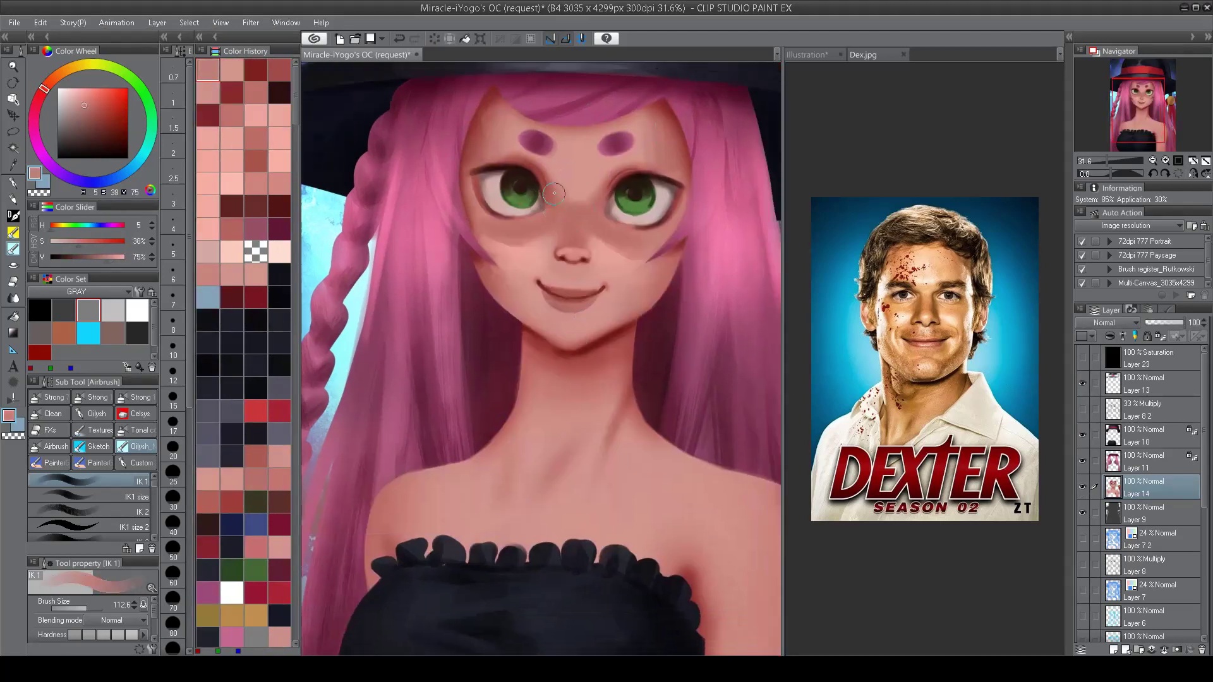
{"action": "left_click", "coordinate": [478, 129], "text": "alt"}
{"action": "mouse_move", "coordinate": [471, 190]}
{"action": "left_mouse_down"}
{"action": "mouse_move", "coordinate": [484, 238]}
{"action": "mouse_move", "coordinate": [526, 266]}
{"action": "mouse_move", "coordinate": [597, 173]}
{"action": "mouse_move", "coordinate": [550, 242]}
{"action": "mouse_move", "coordinate": [489, 229]}
{"action": "mouse_move", "coordinate": [492, 264]}
{"action": "mouse_move", "coordinate": [545, 247]}
{"action": "mouse_move", "coordinate": [574, 283]}
{"action": "mouse_move", "coordinate": [558, 251]}
{"action": "mouse_move", "coordinate": [640, 280]}
{"action": "mouse_move", "coordinate": [623, 282]}
{"action": "mouse_move", "coordinate": [559, 223]}
{"action": "mouse_move", "coordinate": [587, 191]}
{"action": "left_mouse_up"}
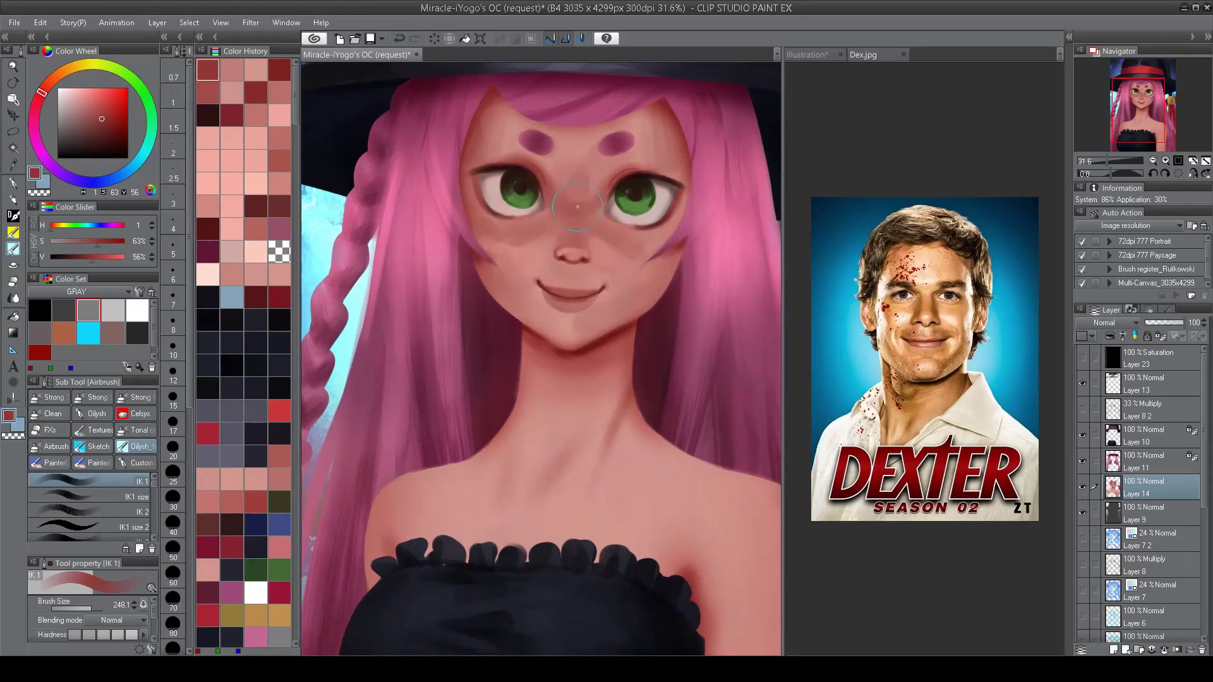
{"action": "scroll", "coordinate": [559, 227], "scroll_direction": "down", "scroll_amount": 3}
{"action": "scroll", "coordinate": [598, 244], "scroll_direction": "up", "scroll_amount": 2}
Step: Undo the recent shadow strokes around the eyes and forehead
{"action": "key", "text": "ctrl+z"}
{"action": "key", "text": "ctrl+z"}
{"action": "key", "text": "ctrl+z"}
{"action": "key", "text": "ctrl+z"}
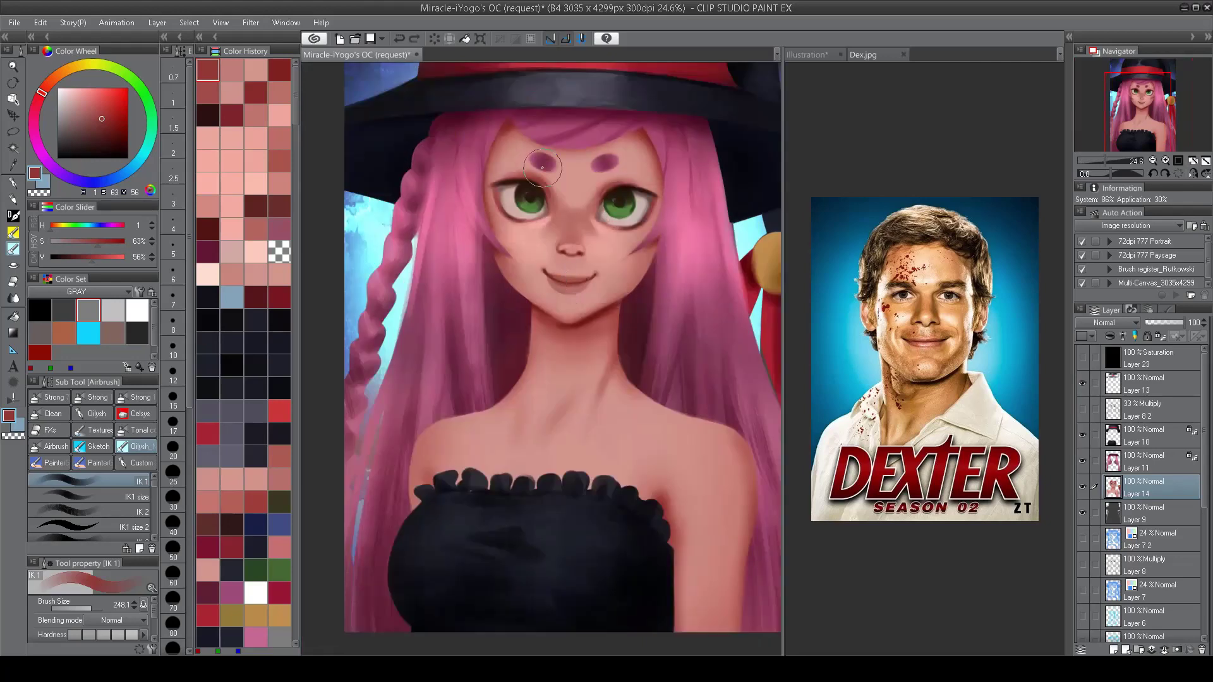
Step: Refine the nostrils and nose tip on Layer 14 with a fine dark red stroke and sampled skin tones
{"action": "scroll", "coordinate": [569, 253], "scroll_direction": "up", "scroll_amount": 3}
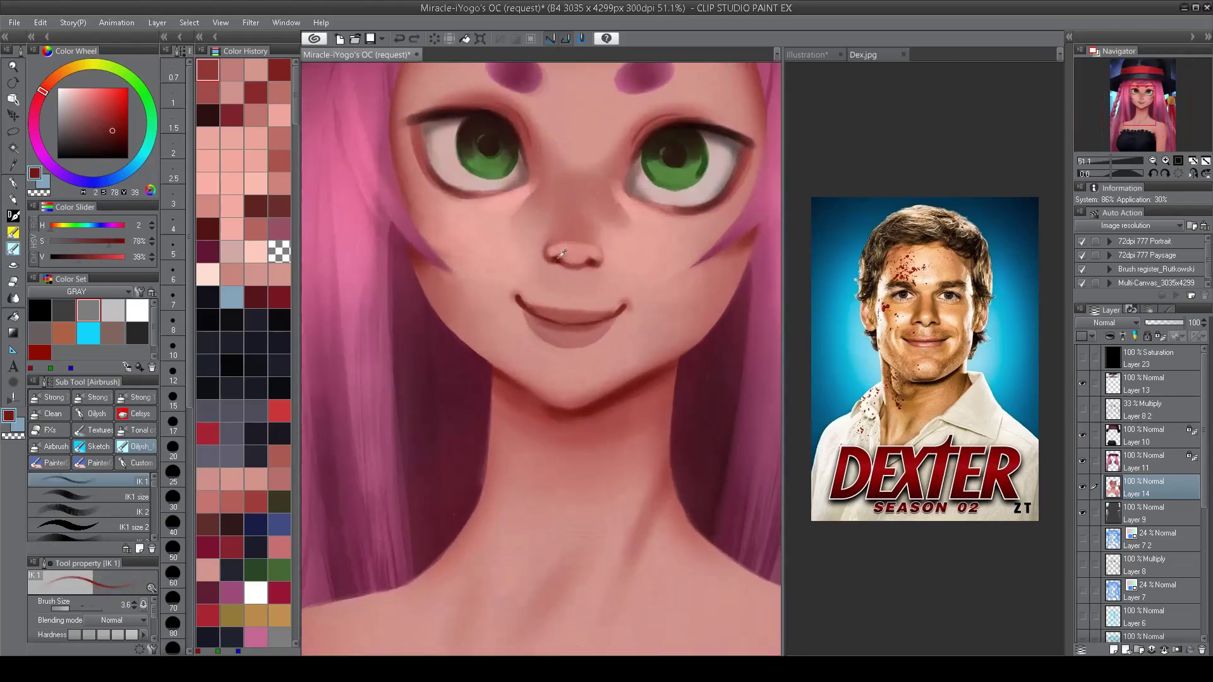
{"action": "left_click_drag", "start_coordinate": [561, 254], "coordinate": [556, 263]}
{"action": "left_click", "coordinate": [582, 250], "text": "alt"}
{"action": "left_click", "coordinate": [585, 249], "text": "alt"}
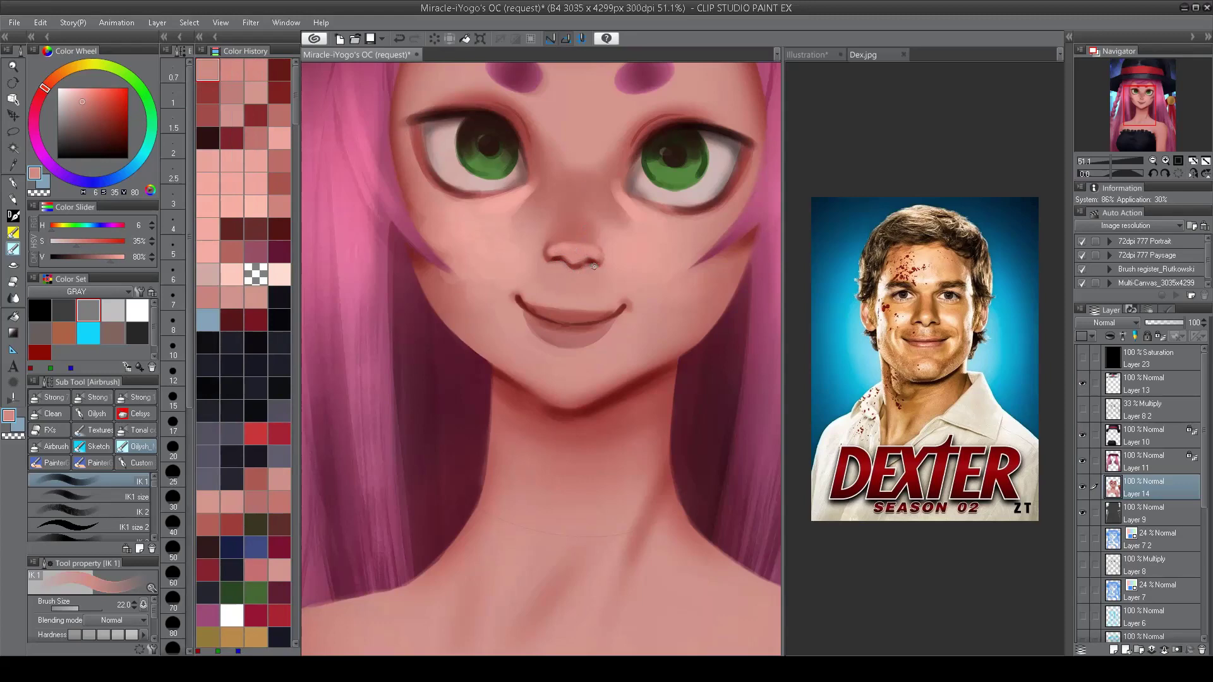
{"action": "left_click", "coordinate": [595, 252], "text": "alt"}
{"action": "left_click", "coordinate": [568, 241], "text": "alt"}
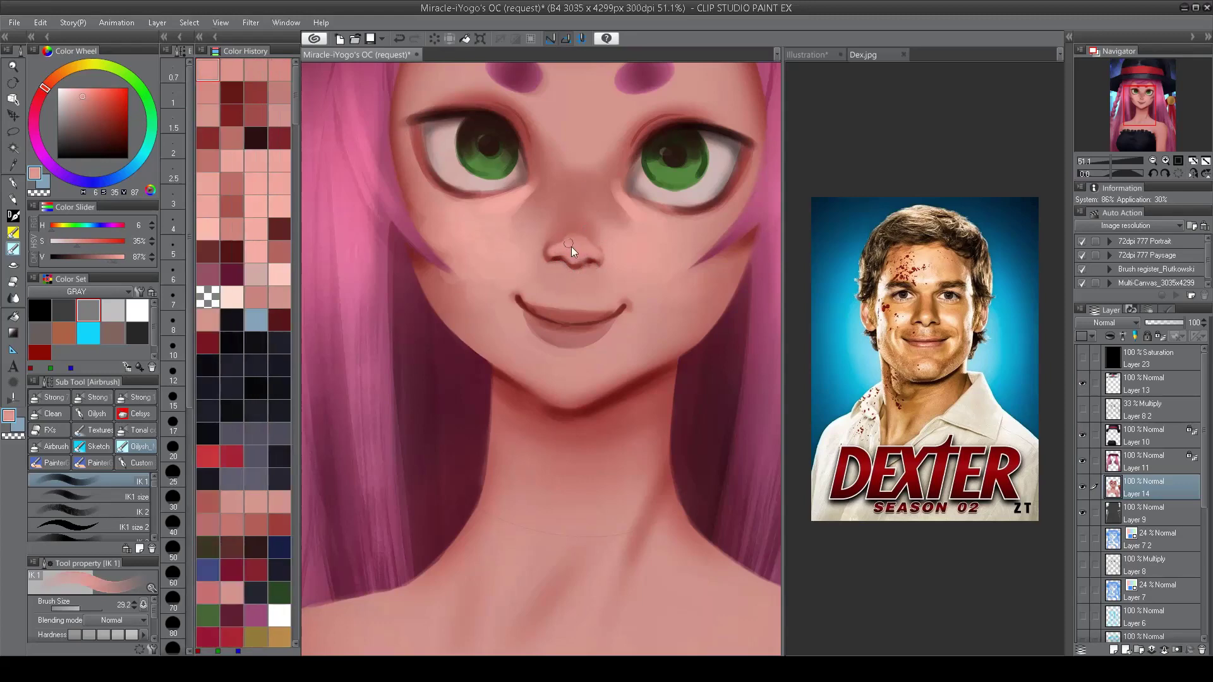
Step: Try to shift the lassoed nose and mouth area slightly with a transform on Layer 14 in the mirrored view
{"action": "scroll", "coordinate": [567, 238], "scroll_direction": "down", "scroll_amount": 4}
{"action": "scroll", "coordinate": [642, 174], "scroll_direction": "up", "scroll_amount": 2}
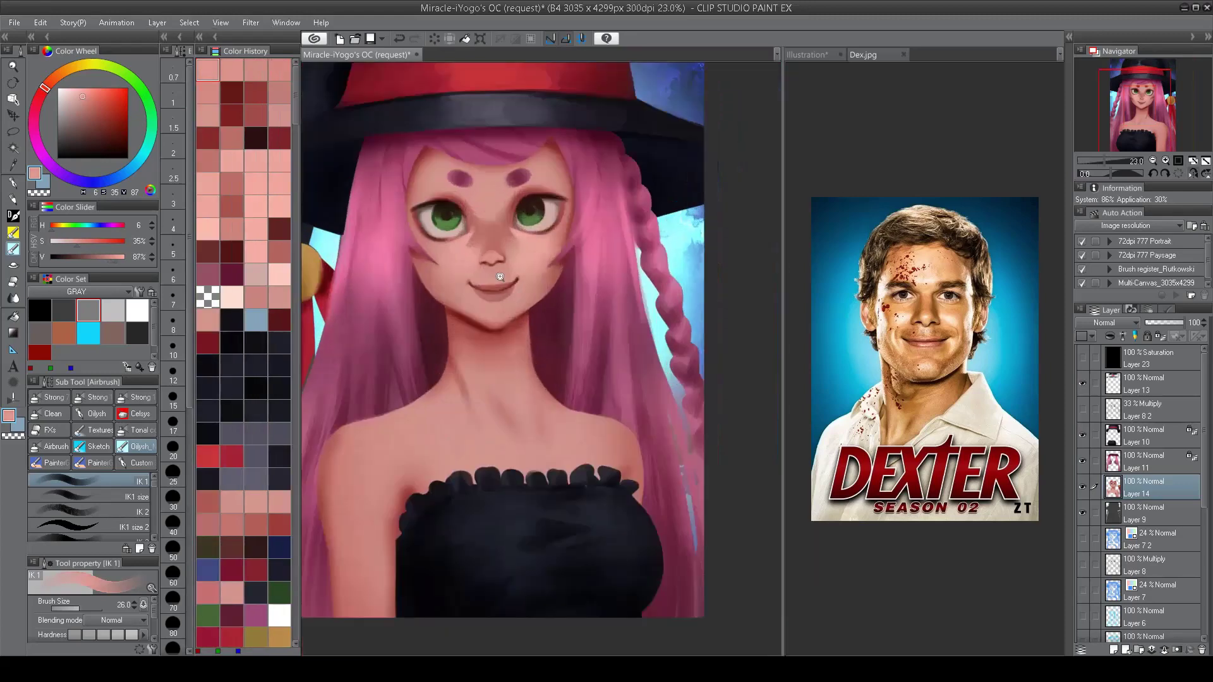
{"action": "scroll", "coordinate": [521, 356], "scroll_direction": "down", "scroll_amount": 2}
{"action": "scroll", "coordinate": [584, 196], "scroll_direction": "up", "scroll_amount": 2}
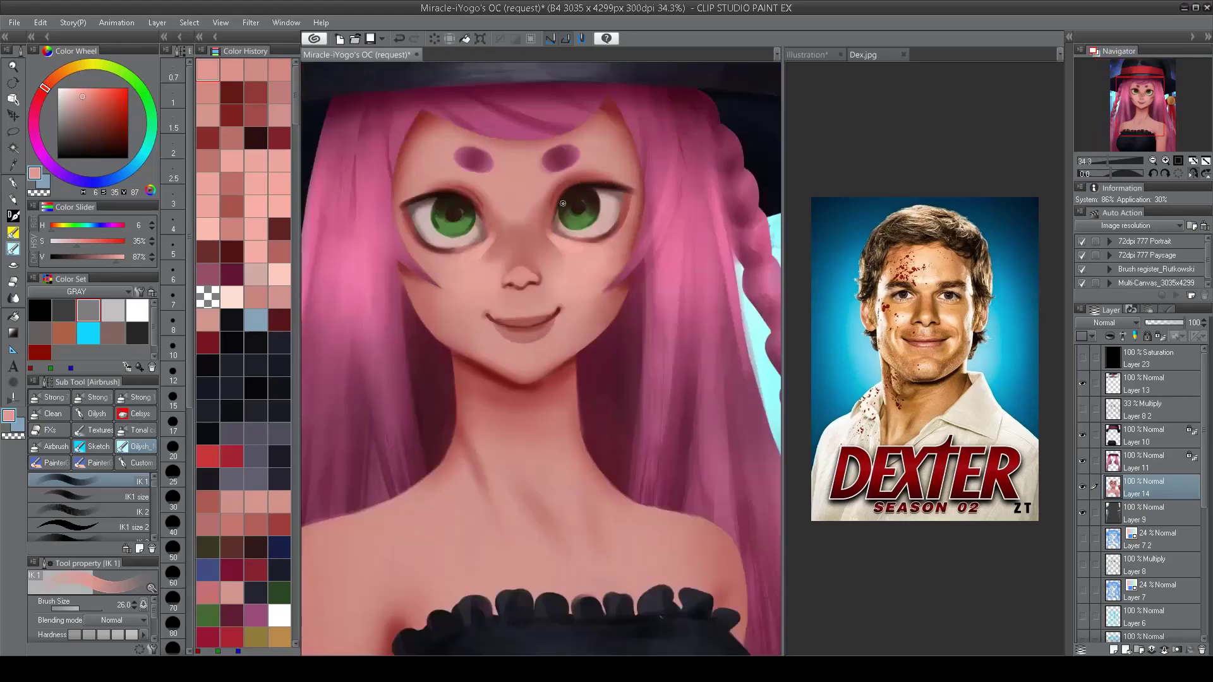
{"action": "key", "text": "m"}
{"action": "mouse_move", "coordinate": [521, 242]}
{"action": "left_mouse_down"}
{"action": "mouse_move", "coordinate": [523, 361]}
{"action": "mouse_move", "coordinate": [559, 210]}
{"action": "left_mouse_up"}
{"action": "key", "text": "ctrl+t"}
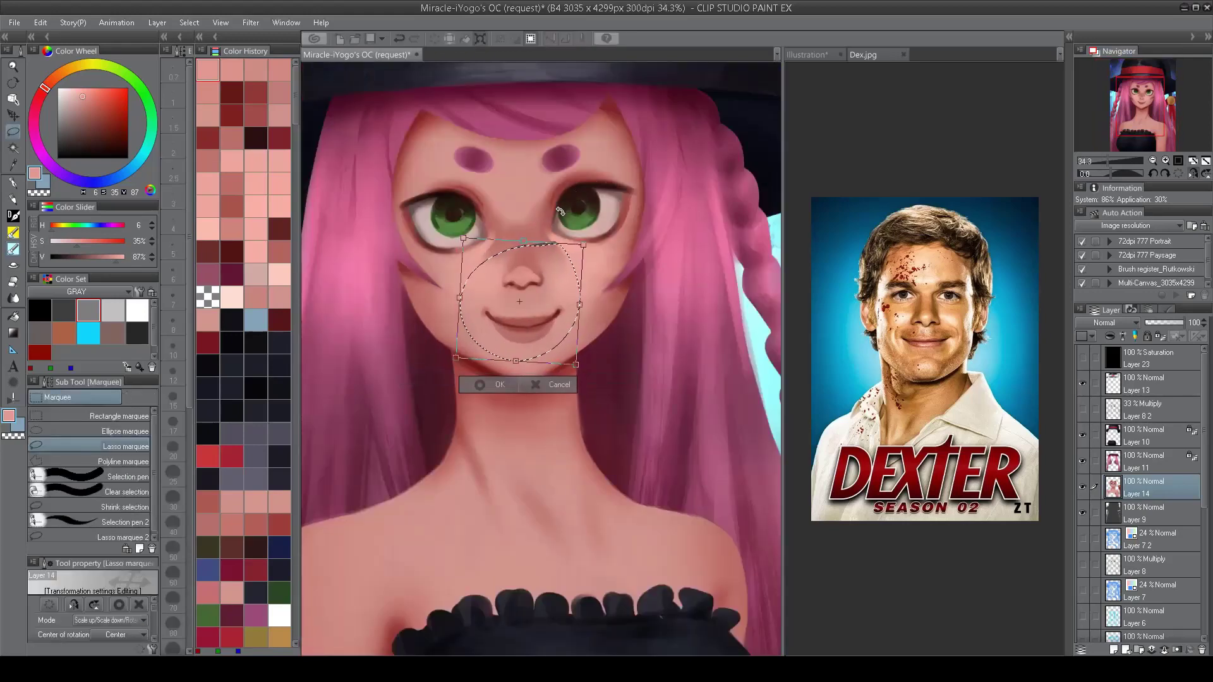
{"action": "key", "text": "Return"}
{"action": "key", "text": "ctrl+d"}
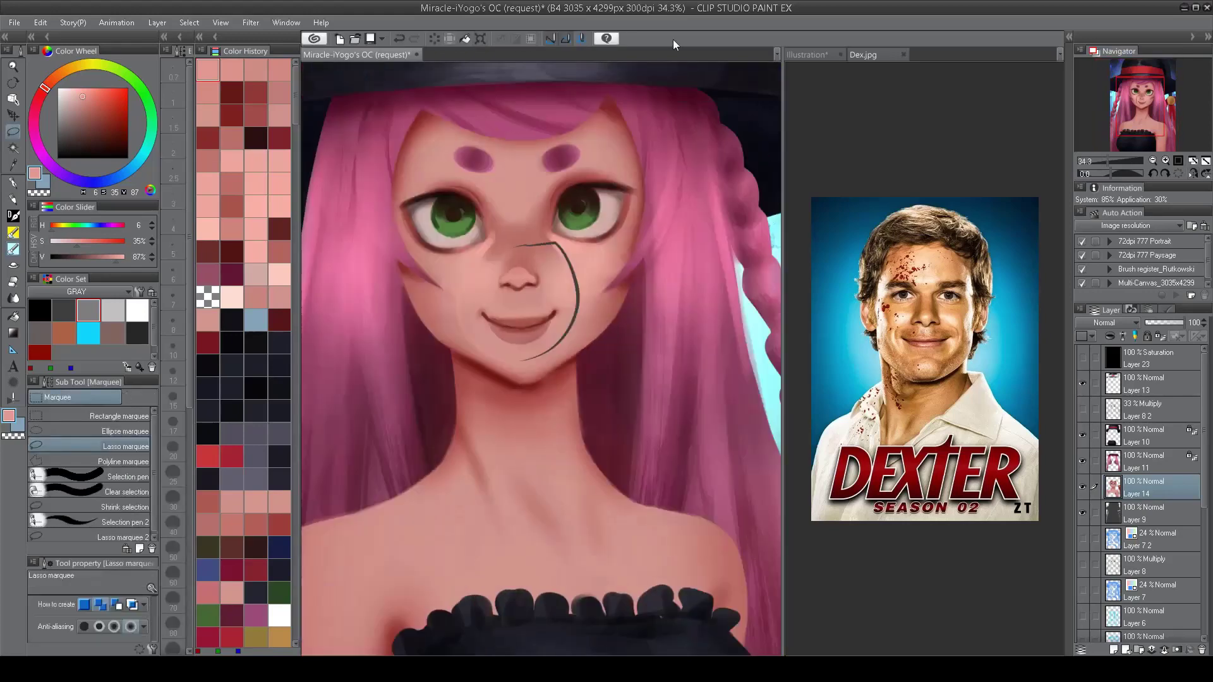
Step: Merge Layer 14 into Layer 9 and copy the lassoed nose and mouth area to a new layer
{"action": "key", "text": "Delete"}
{"action": "key", "text": "h"}
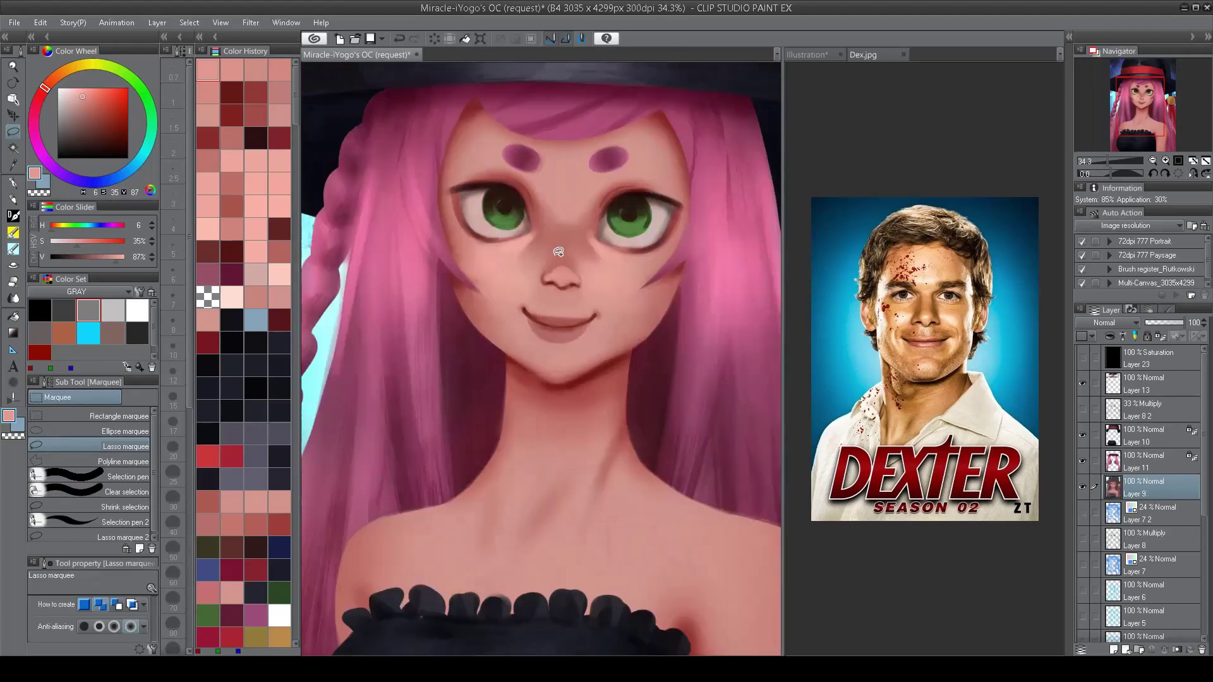
{"action": "mouse_move", "coordinate": [512, 273]}
{"action": "left_mouse_down"}
{"action": "mouse_move", "coordinate": [590, 241]}
{"action": "mouse_move", "coordinate": [556, 239]}
{"action": "left_mouse_up"}
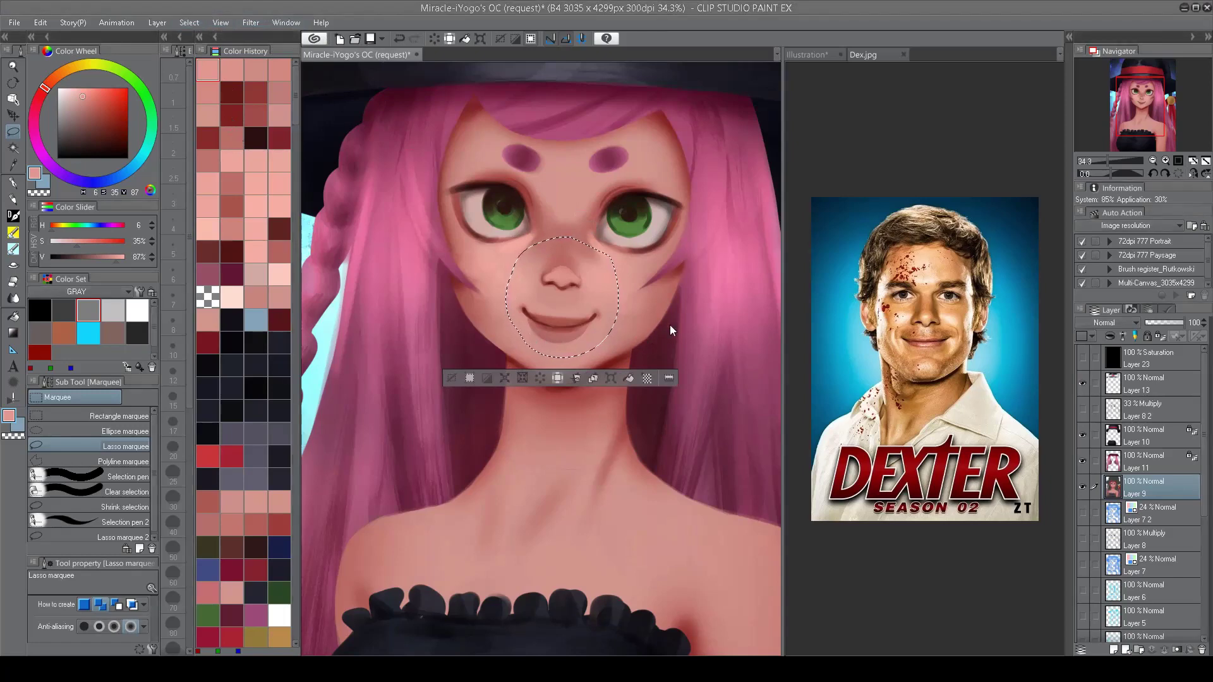
{"action": "key", "text": "ctrl+c"}
{"action": "key", "text": "ctrl+v"}
Step: Rotate and nudge the copied nose and mouth slightly to align them with the face in the mirrored view
{"action": "key", "text": "ctrl+t"}
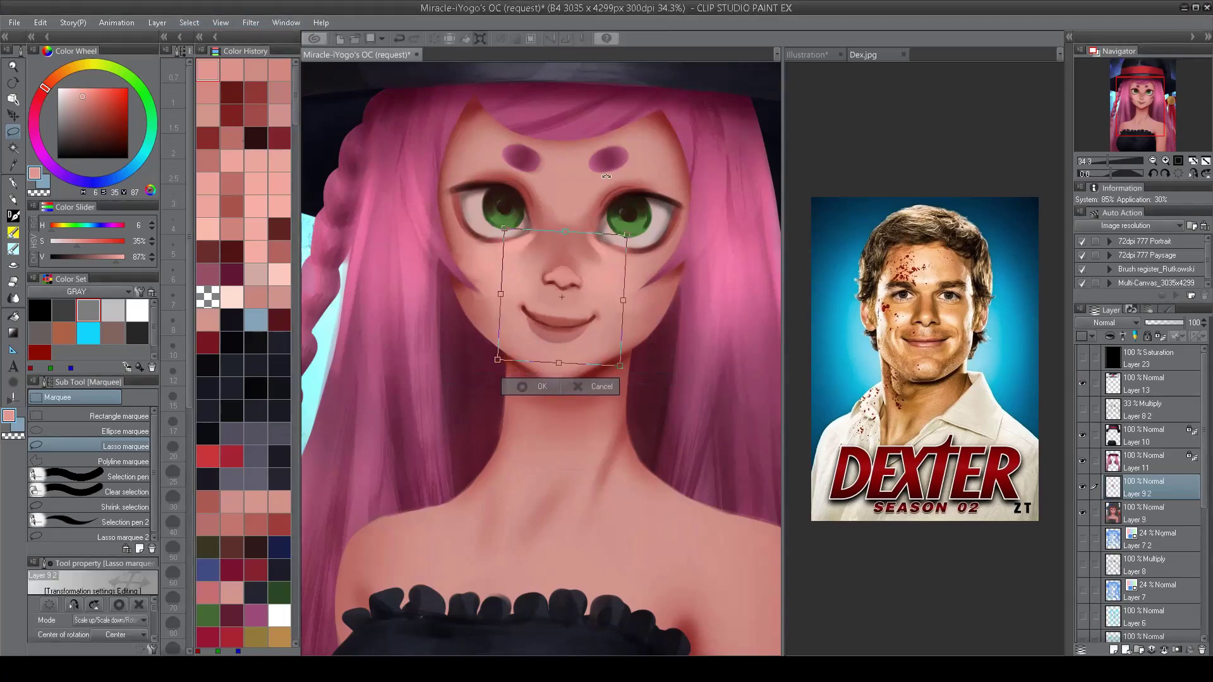
{"action": "key", "text": "h"}
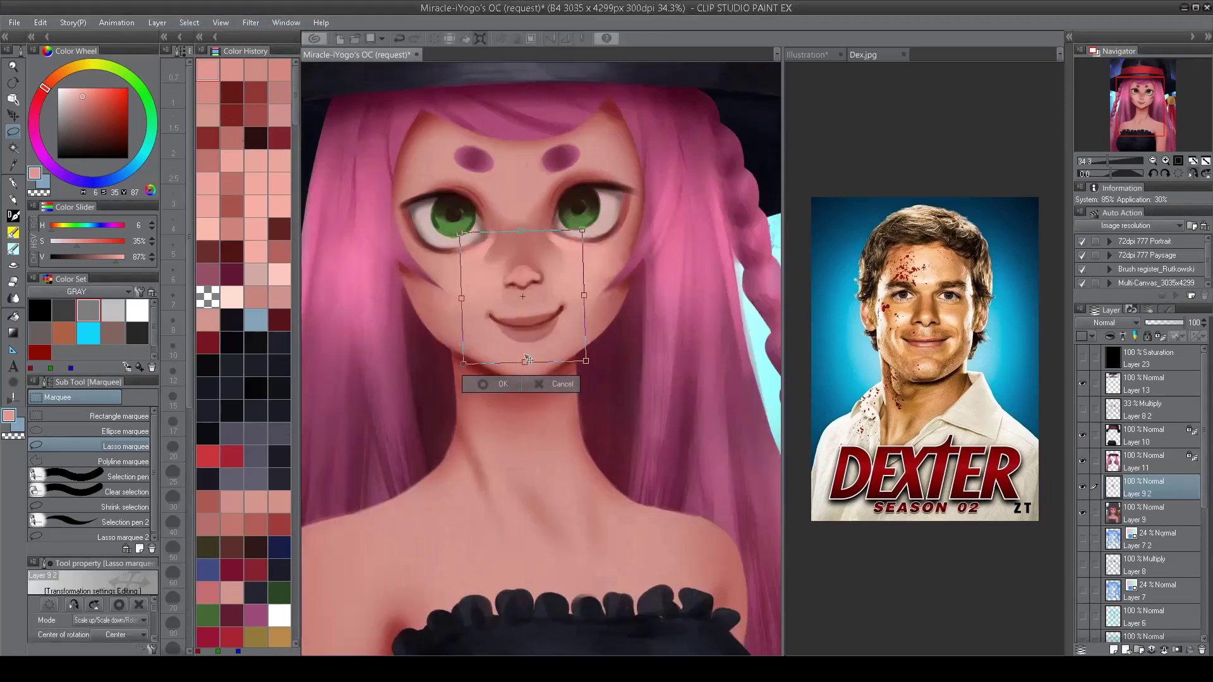
{"action": "left_click_drag", "start_coordinate": [528, 359], "coordinate": [514, 367]}
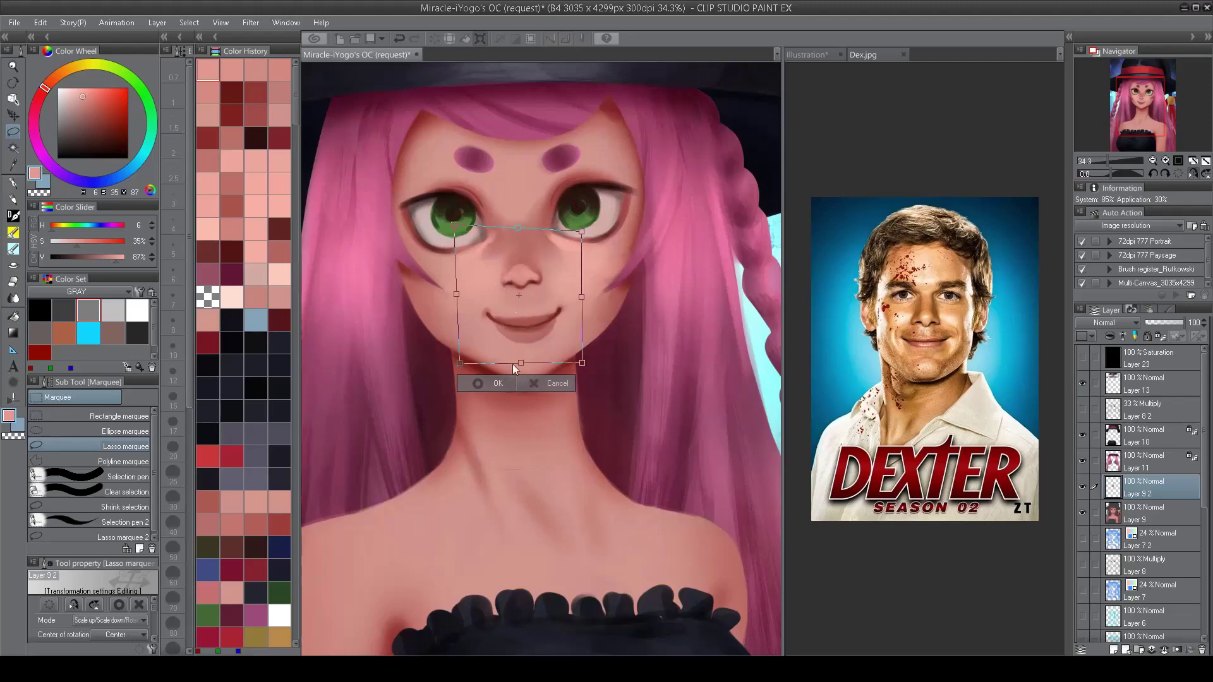
{"action": "key", "text": "Return"}
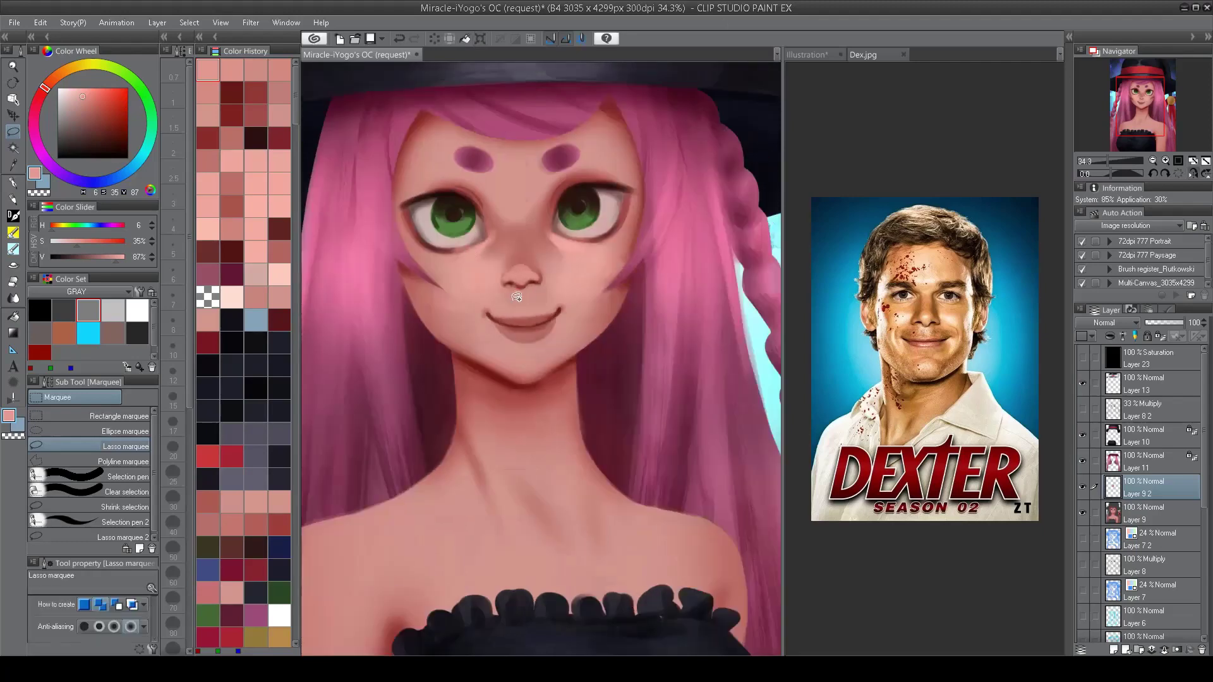
Step: Lasso the mouth and chin, copy them to a new layer and adjust the mouth's shape with a mesh transformation
{"action": "mouse_move", "coordinate": [474, 324]}
{"action": "left_mouse_down"}
{"action": "mouse_move", "coordinate": [565, 290]}
{"action": "mouse_move", "coordinate": [525, 298]}
{"action": "left_mouse_up"}
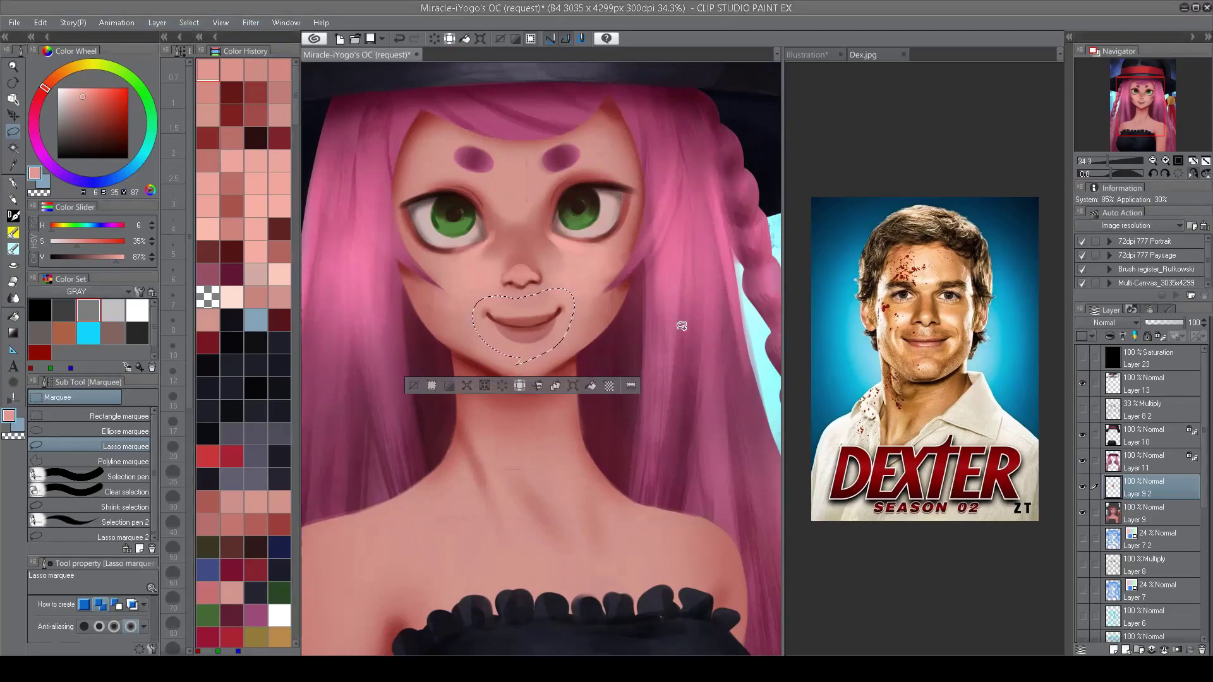
{"action": "key", "text": "ctrl+c"}
{"action": "key", "text": "ctrl+v"}
{"action": "key", "text": "ctrl+t"}
{"action": "key", "text": "h"}
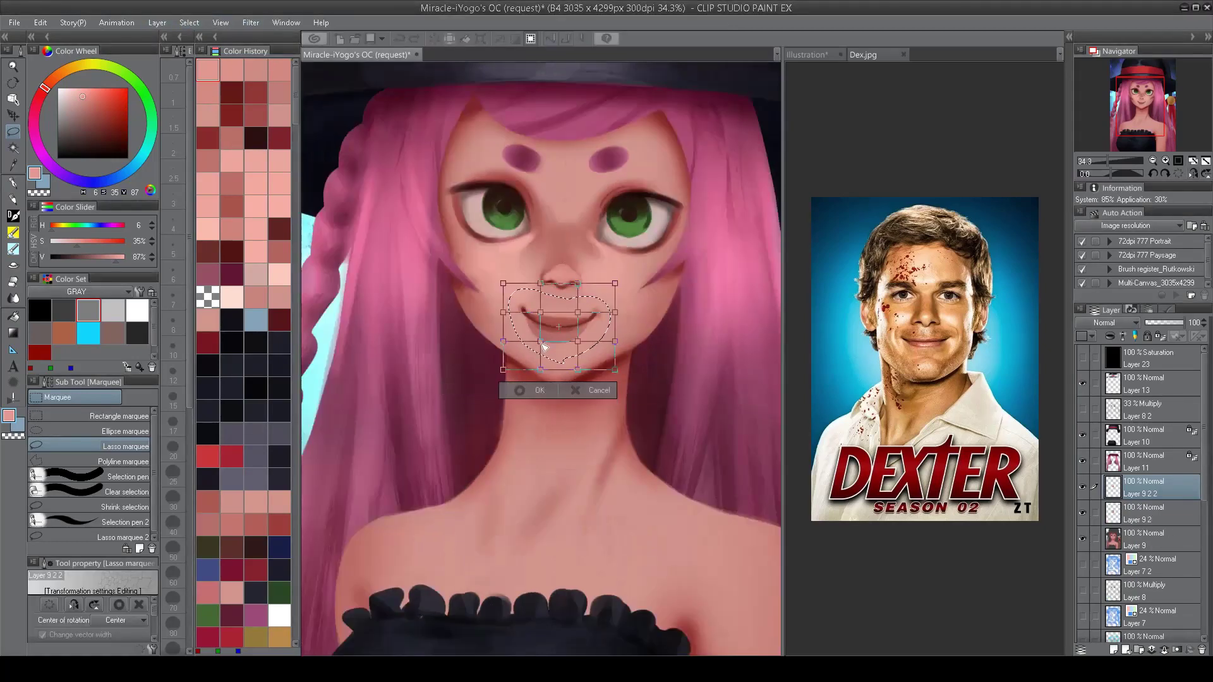
{"action": "key", "text": "Return"}
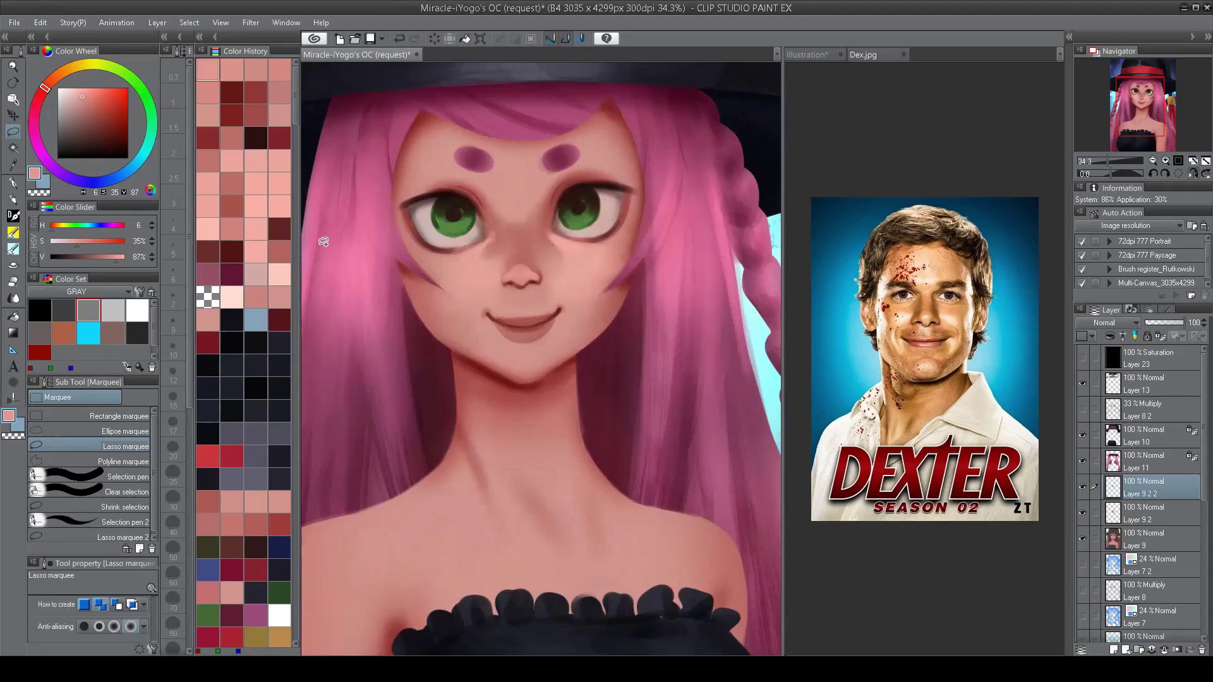
Step: Blend the jawline and chin on Layer 9 2 2 with the IK 1 brush and sampled skin tones
{"action": "scroll", "coordinate": [526, 324], "scroll_direction": "up", "scroll_amount": 2}
{"action": "scroll", "coordinate": [629, 460], "scroll_direction": "down", "scroll_amount": 2}
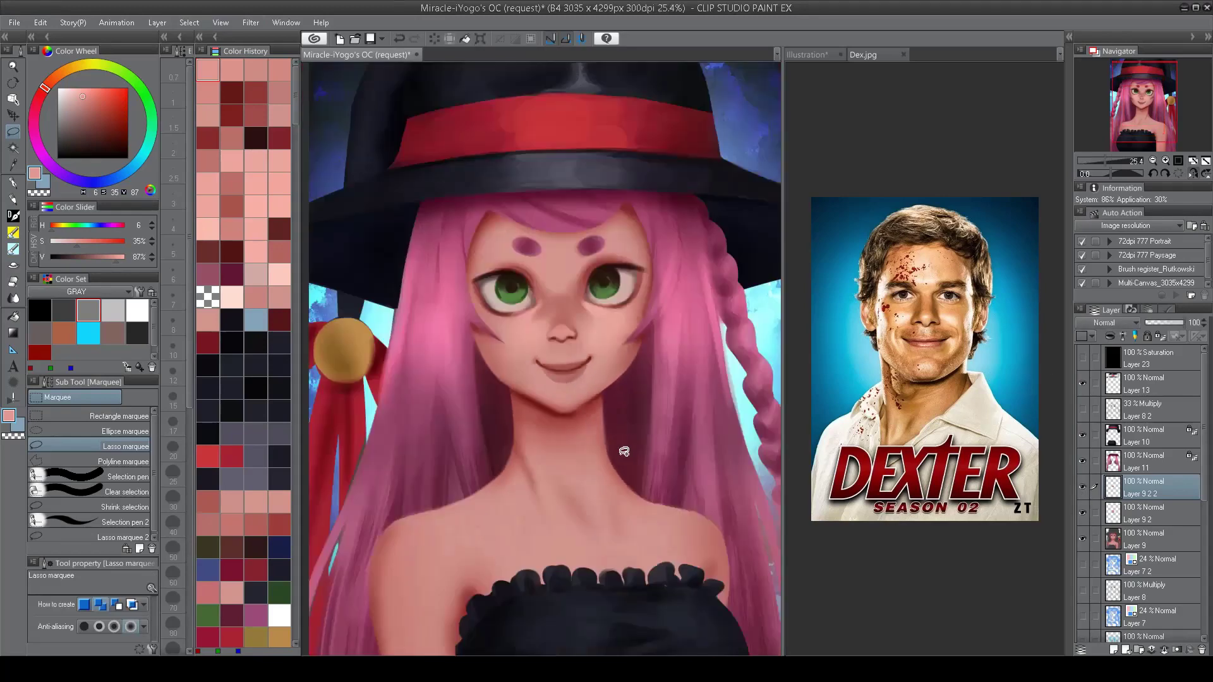
{"action": "scroll", "coordinate": [541, 425], "scroll_direction": "up", "scroll_amount": 2}
{"action": "left_click_drag", "start_coordinate": [552, 407], "coordinate": [552, 430]}
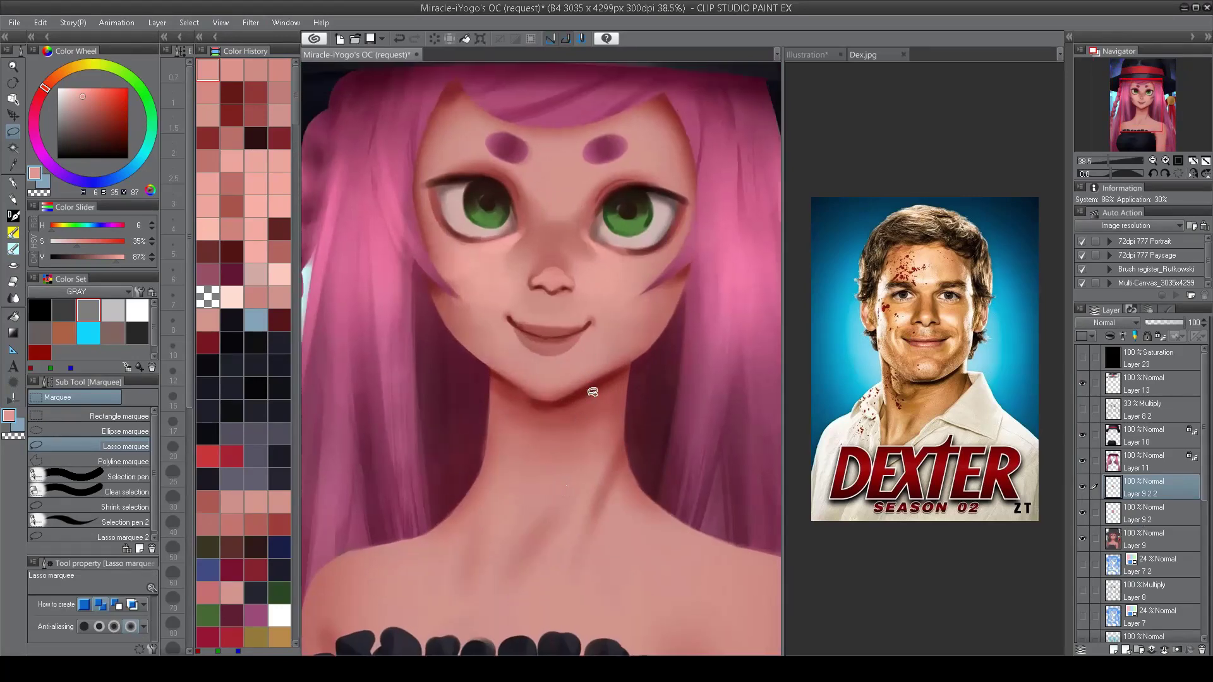
{"action": "key", "text": "b"}
{"action": "left_click", "coordinate": [514, 371], "text": "alt"}
{"action": "left_click", "coordinate": [486, 348], "text": "alt"}
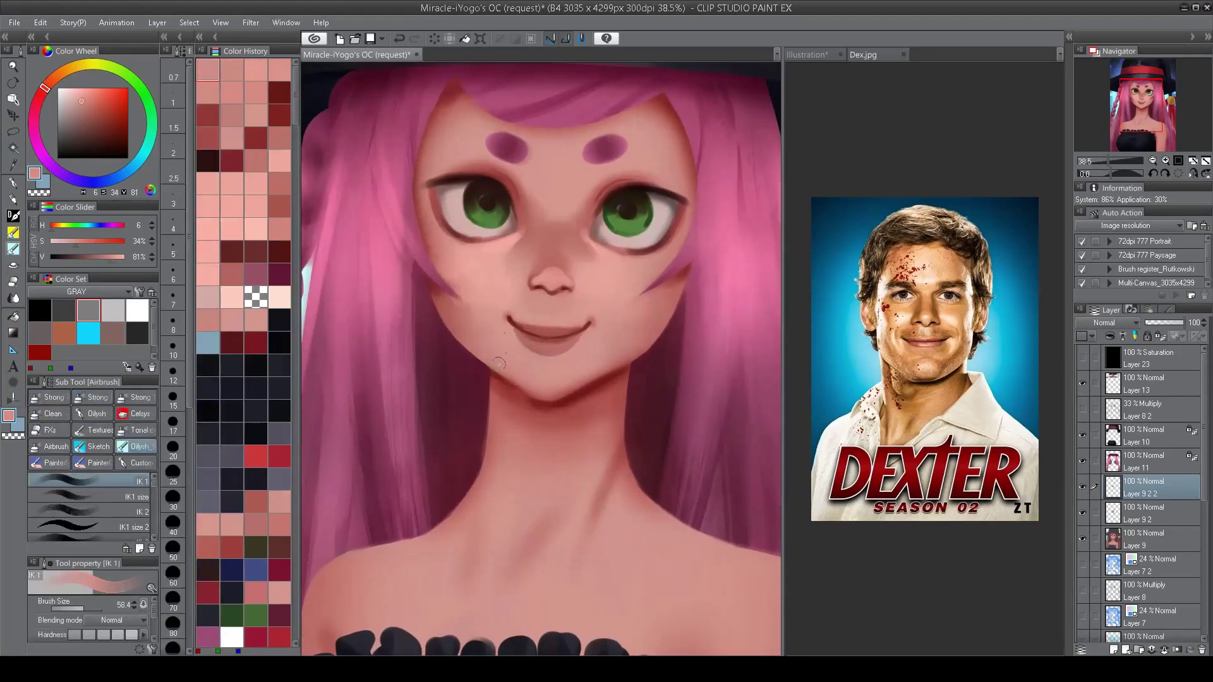
{"action": "left_click_drag", "start_coordinate": [535, 393], "coordinate": [563, 384]}
Step: Refine the chin's lower edge in the mirrored view with a sampled dark red and resampled skin tones
{"action": "key", "text": "h"}
{"action": "left_click", "coordinate": [536, 405], "text": "alt"}
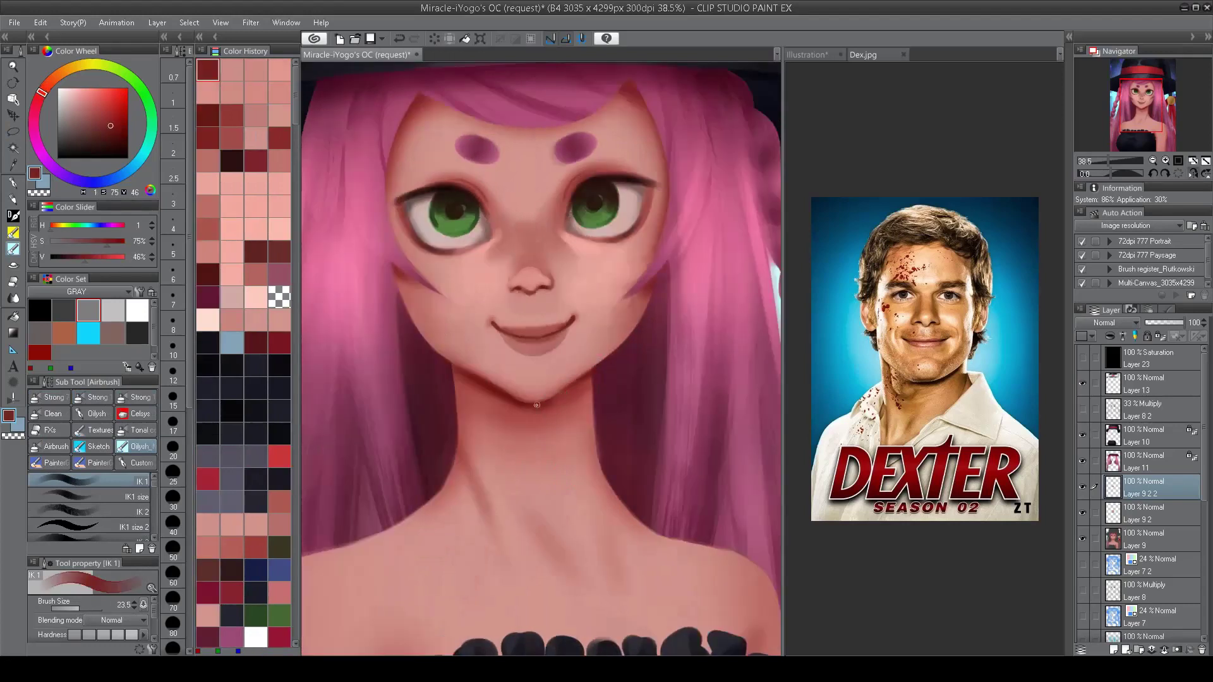
{"action": "left_click", "coordinate": [463, 354], "text": "alt"}
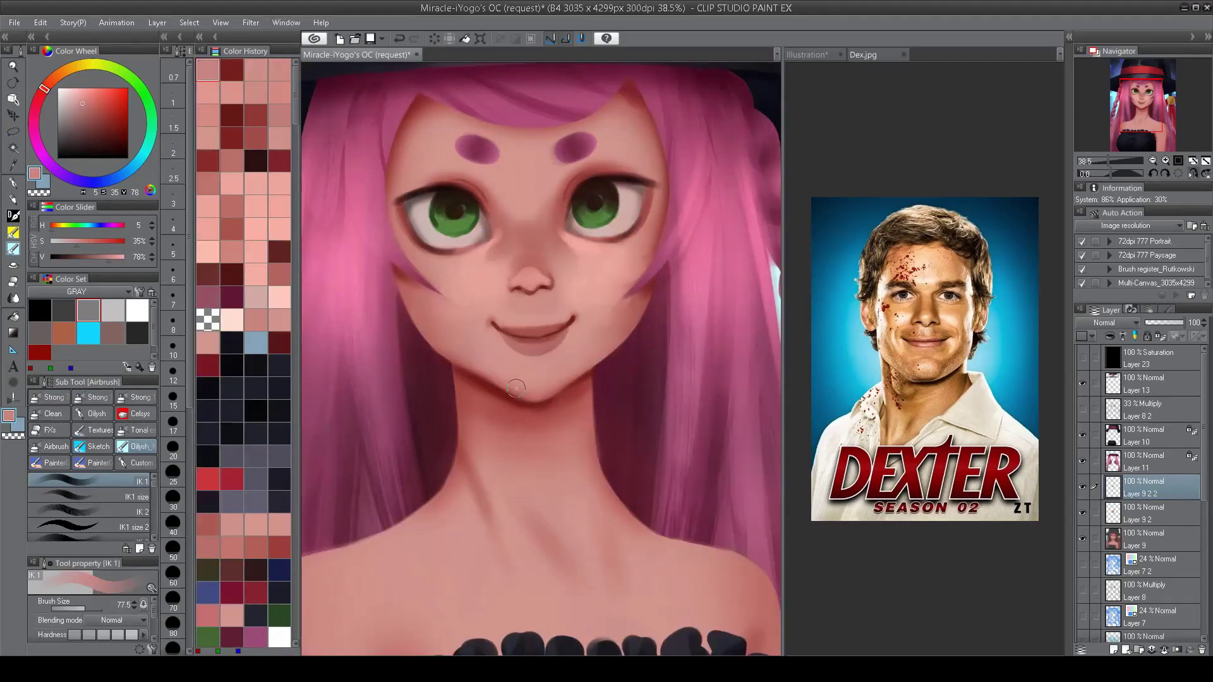
{"action": "left_click", "coordinate": [563, 371], "text": "alt"}
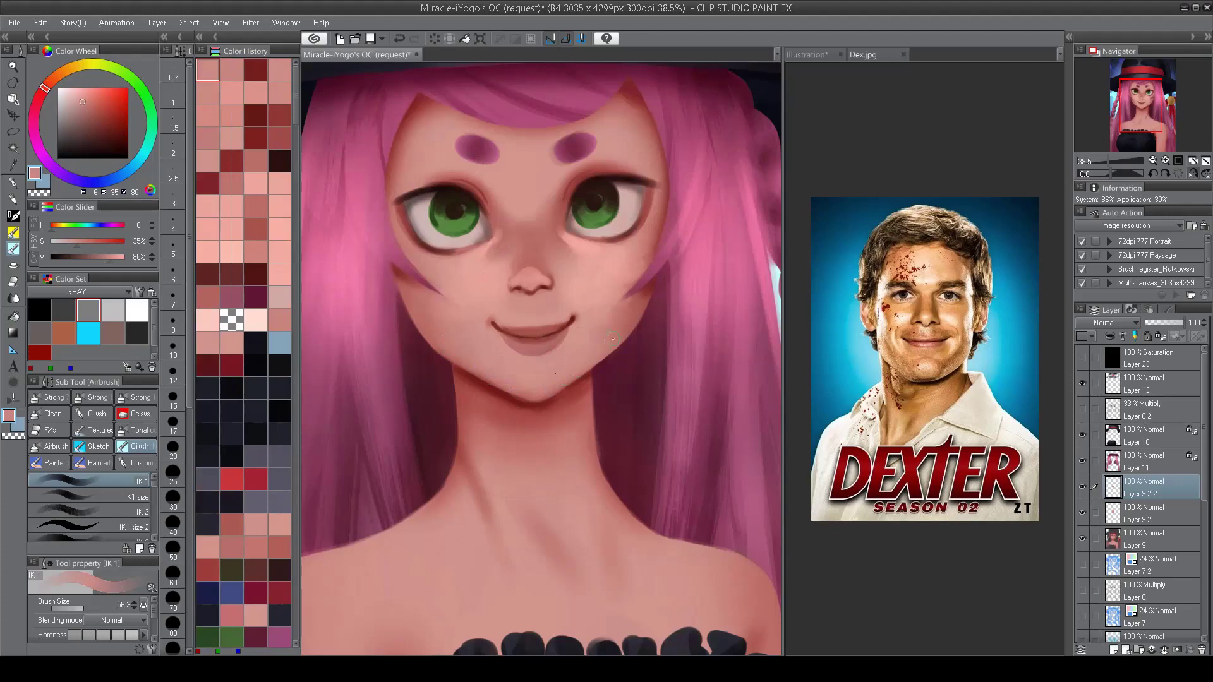
Step: Blend the cheeks and the skin around the nose on Layer 9 2 2 with the IK 1 brush and resampled skin tones
{"action": "scroll", "coordinate": [612, 339], "scroll_direction": "down", "scroll_amount": 3}
{"action": "scroll", "coordinate": [448, 354], "scroll_direction": "up", "scroll_amount": 3}
{"action": "left_click", "coordinate": [448, 353], "text": "alt"}
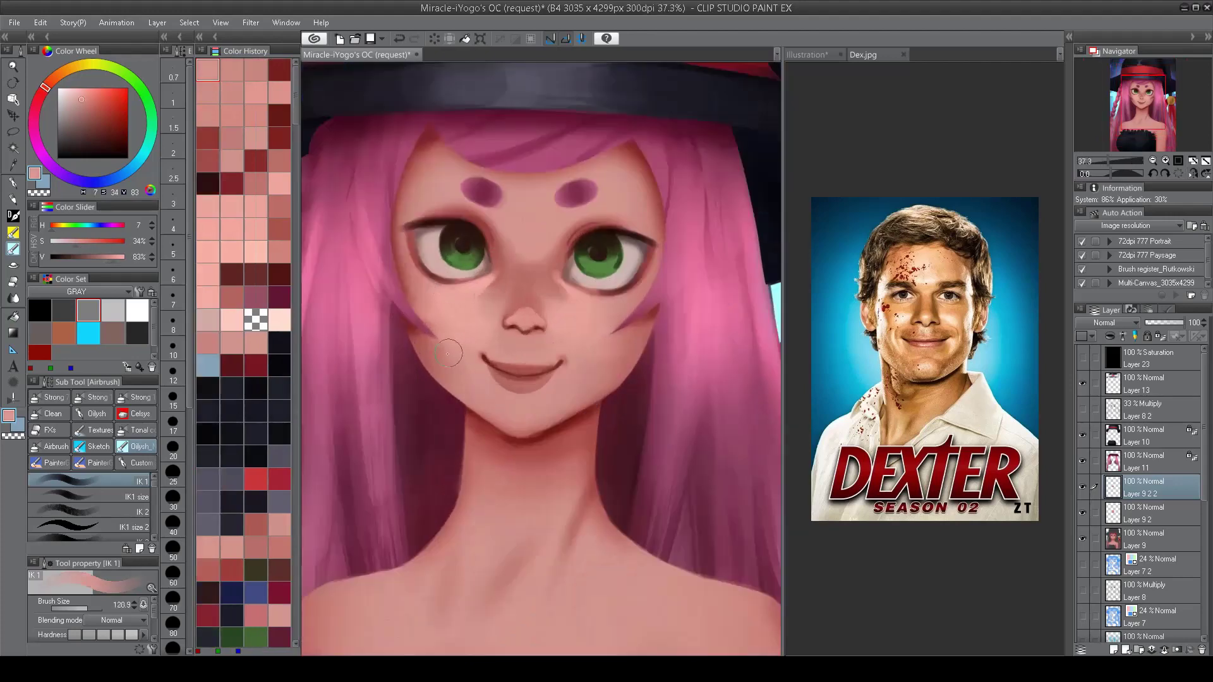
{"action": "left_click", "coordinate": [450, 358], "text": "alt"}
{"action": "left_click", "coordinate": [453, 313], "text": "alt"}
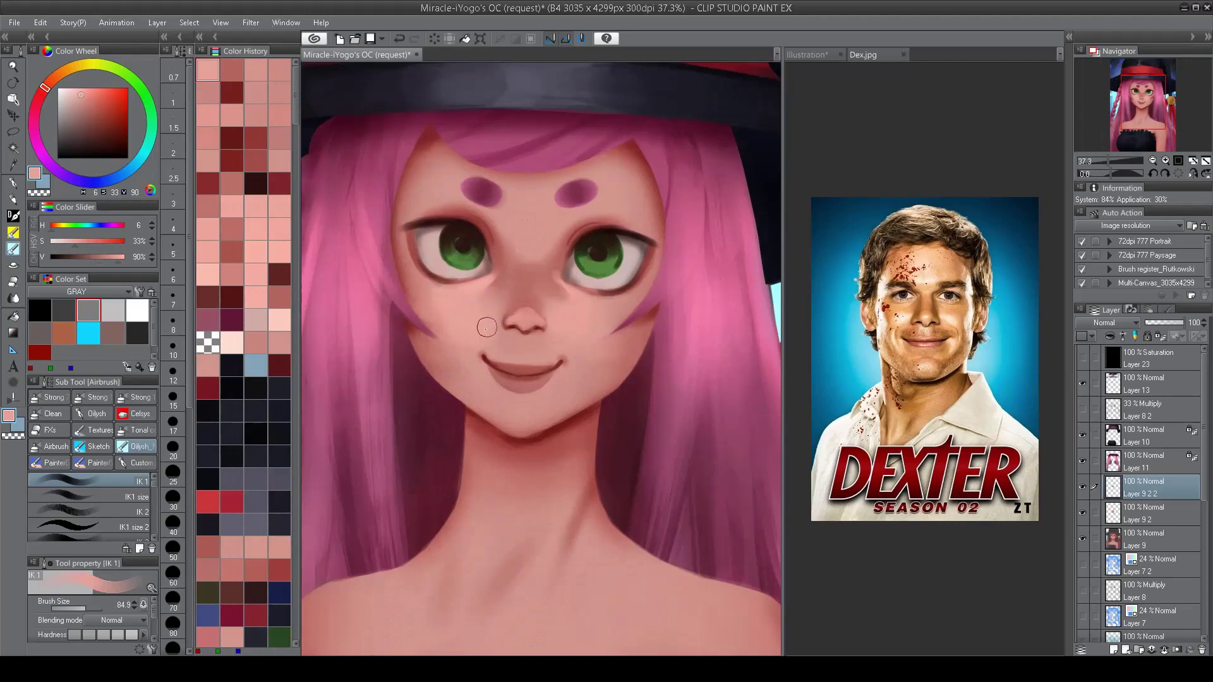
{"action": "left_click", "coordinate": [552, 286], "text": "alt"}
{"action": "left_click", "coordinate": [560, 241], "text": "alt"}
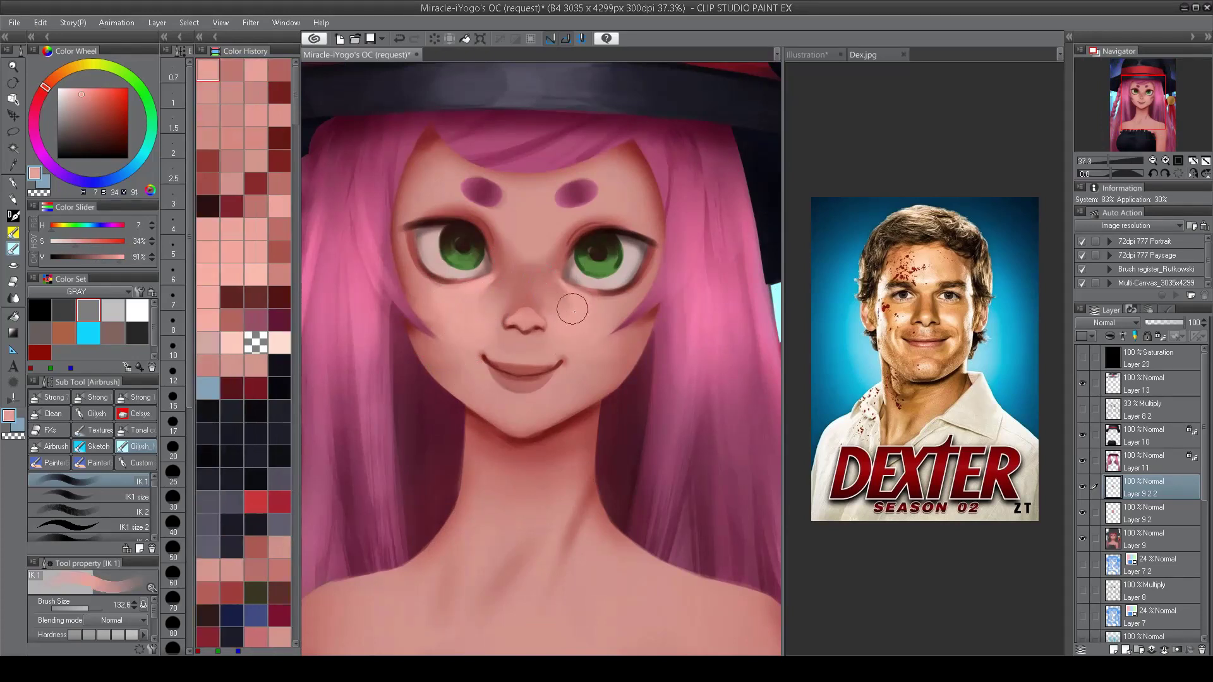
{"action": "left_click", "coordinate": [565, 293], "text": "alt"}
Step: Refine the lower edges of both eyes with sampled dark red and skin tones, working in normal and mirrored views
{"action": "key", "text": "h"}
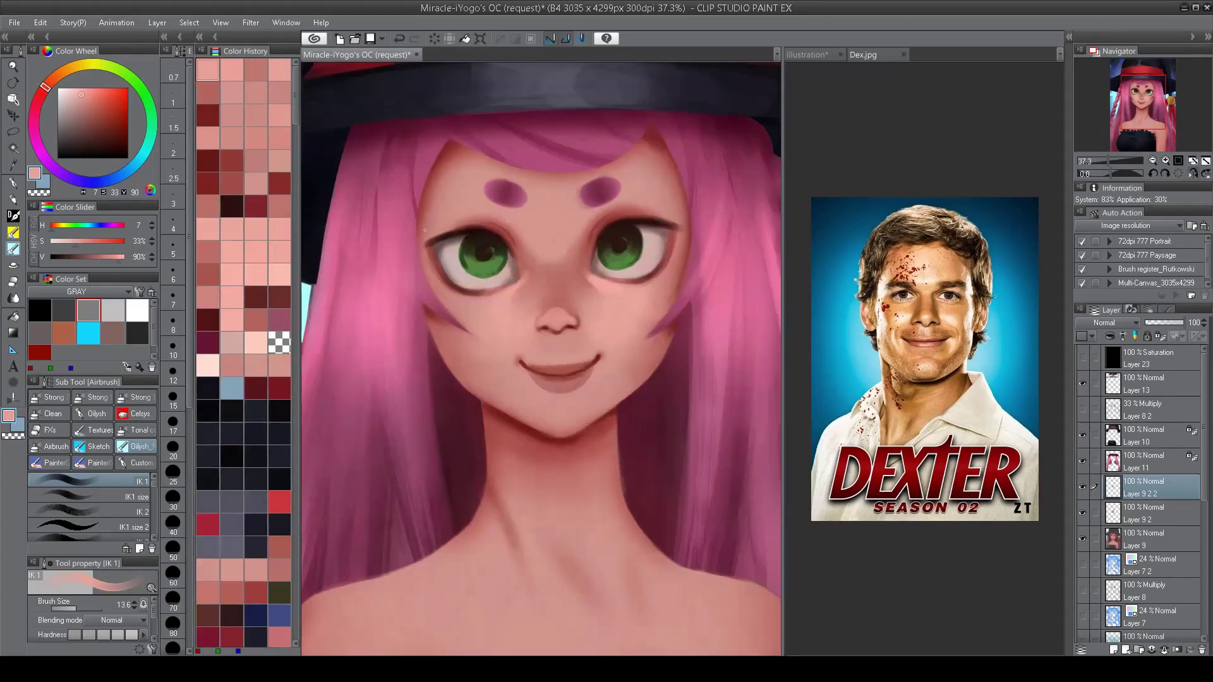
{"action": "mouse_move", "coordinate": [512, 286]}
{"action": "left_mouse_down"}
{"action": "mouse_move", "coordinate": [506, 294]}
{"action": "mouse_move", "coordinate": [521, 279]}
{"action": "left_mouse_up"}
{"action": "key", "text": "h"}
{"action": "left_click_drag", "start_coordinate": [520, 249], "coordinate": [530, 240]}
{"action": "left_click", "coordinate": [519, 249], "text": "alt"}
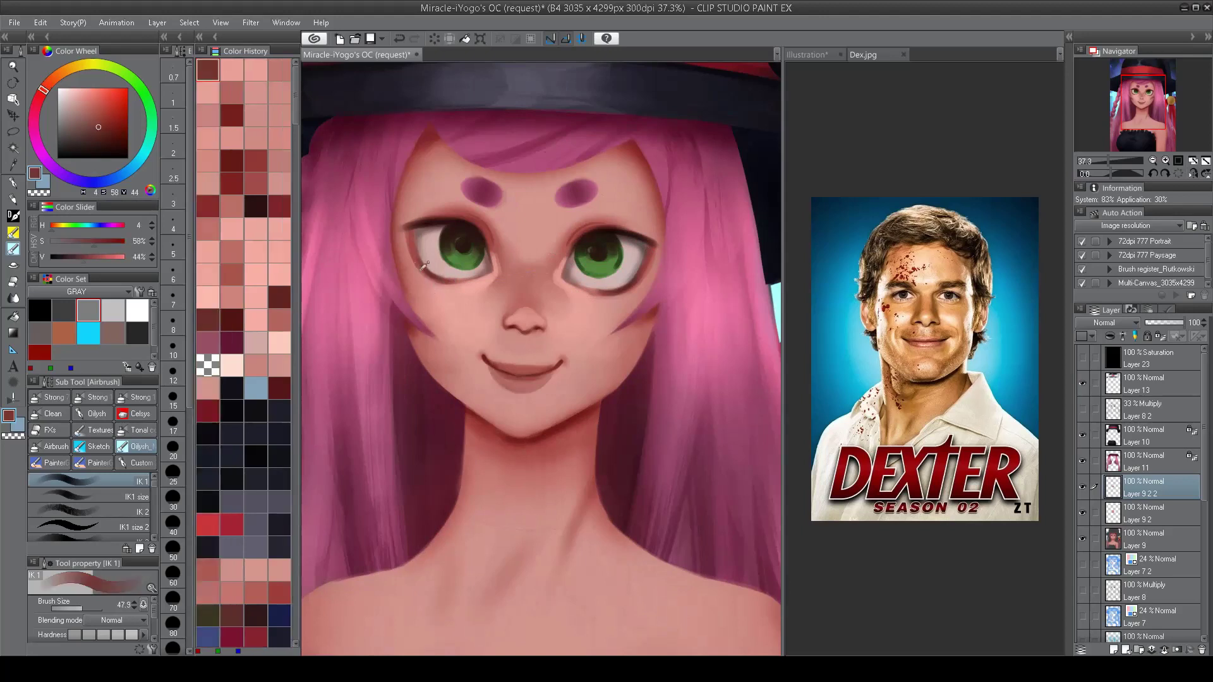
{"action": "left_click", "coordinate": [519, 249], "text": "alt"}
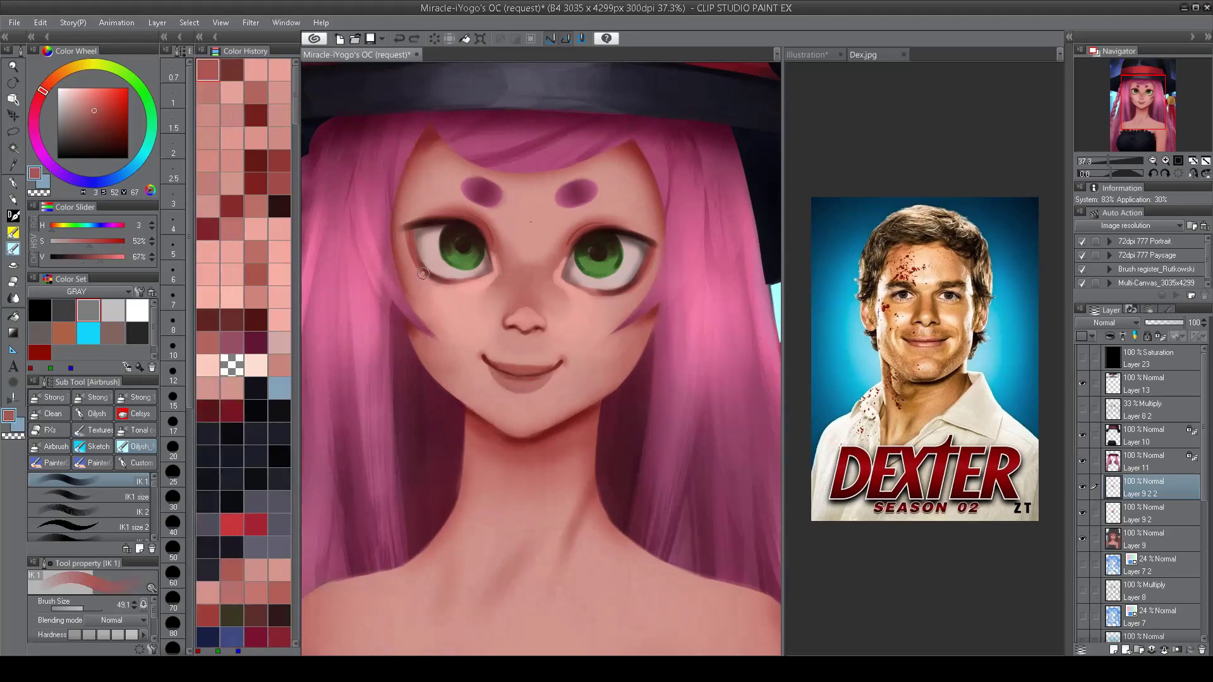
{"action": "left_click_drag", "start_coordinate": [423, 273], "coordinate": [473, 288]}
{"action": "left_click_drag", "start_coordinate": [571, 294], "coordinate": [621, 291]}
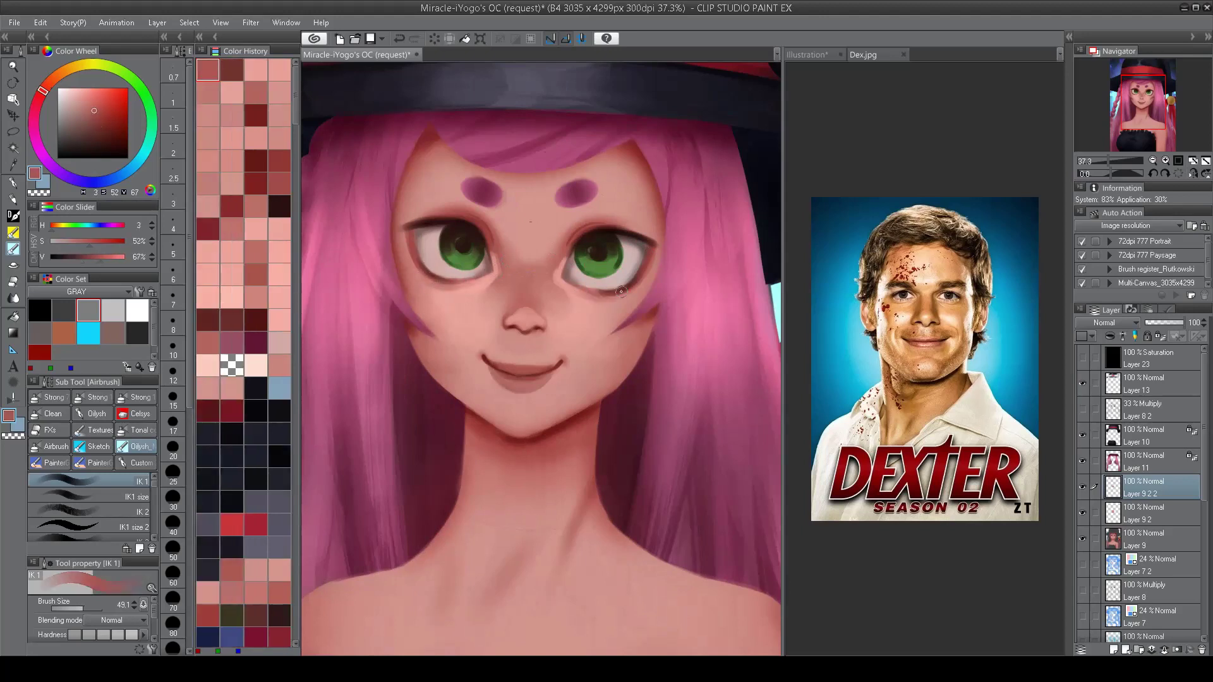
{"action": "left_click_drag", "start_coordinate": [476, 281], "coordinate": [487, 279]}
{"action": "left_click", "coordinate": [487, 279], "text": "alt"}
Step: Soften the nose bridge between the eyes with a sampled skin tone and a larger brush
{"action": "scroll", "coordinate": [590, 292], "scroll_direction": "down", "scroll_amount": 4}
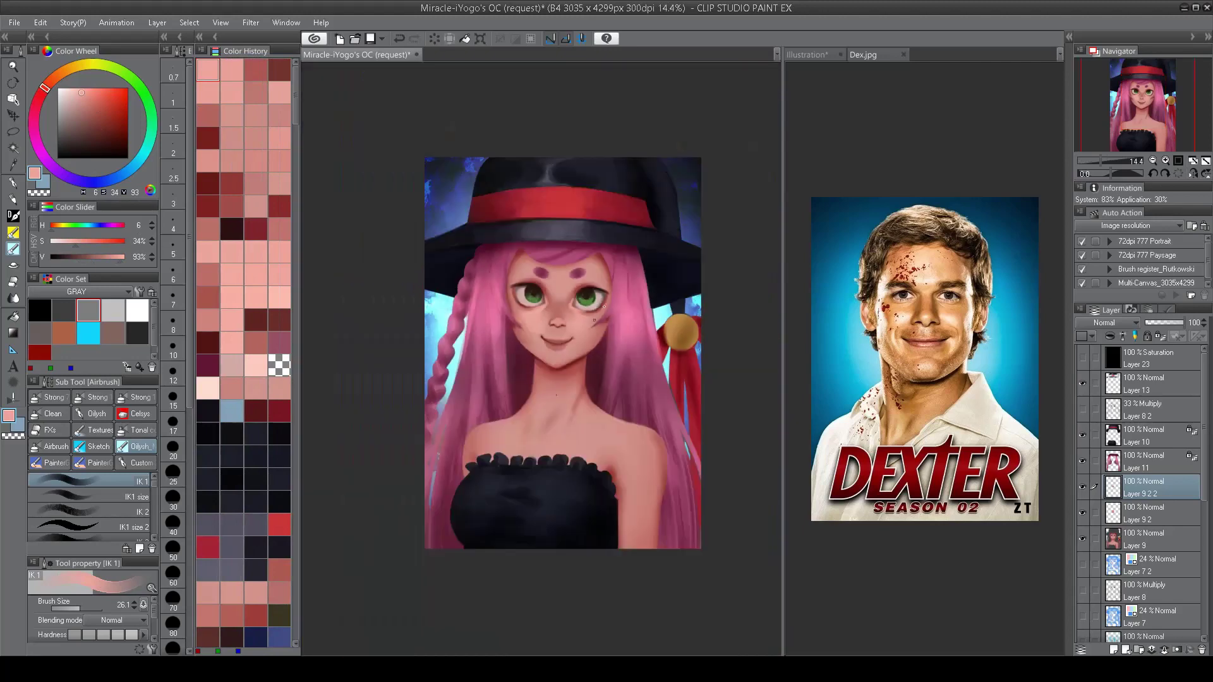
{"action": "scroll", "coordinate": [547, 316], "scroll_direction": "up", "scroll_amount": 4}
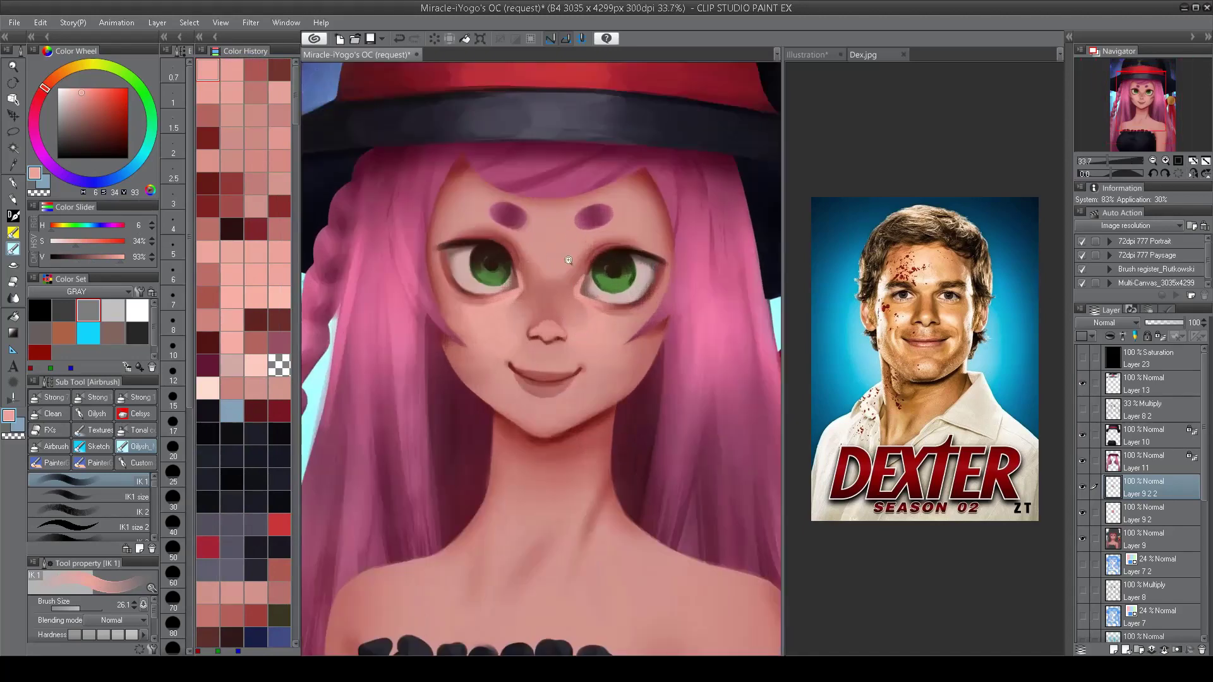
{"action": "left_click", "coordinate": [561, 293], "text": "alt"}
{"action": "mouse_move", "coordinate": [554, 284]}
{"action": "left_mouse_down"}
{"action": "mouse_move", "coordinate": [556, 272]}
{"action": "mouse_move", "coordinate": [554, 283]}
{"action": "left_mouse_up"}
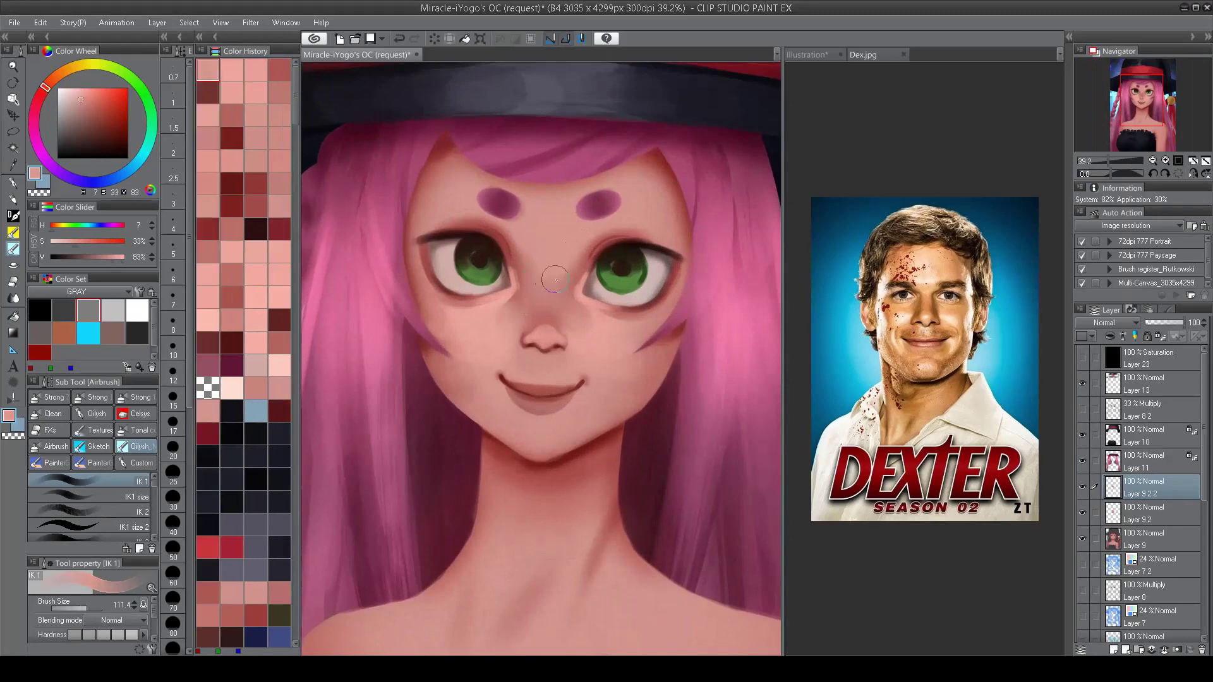
{"action": "scroll", "coordinate": [555, 279], "scroll_direction": "down", "scroll_amount": 3}
{"action": "scroll", "coordinate": [568, 318], "scroll_direction": "up", "scroll_amount": 3}
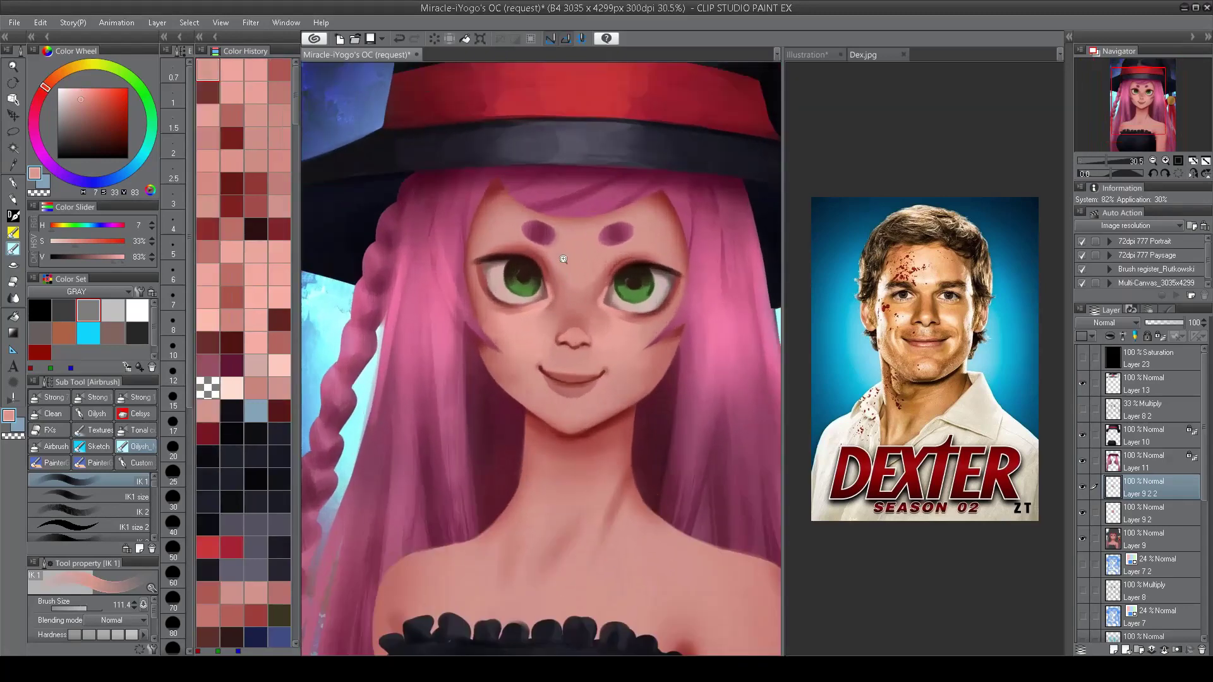
Step: Touch up the eyebrows with their own sampled purple
{"action": "scroll", "coordinate": [514, 242], "scroll_direction": "up", "scroll_amount": 1}
{"action": "left_click", "coordinate": [514, 241], "text": "alt"}
{"action": "mouse_move", "coordinate": [515, 242]}
{"action": "left_mouse_down"}
{"action": "mouse_move", "coordinate": [600, 224]}
{"action": "mouse_move", "coordinate": [634, 254]}
{"action": "mouse_move", "coordinate": [576, 281]}
{"action": "left_mouse_up"}
Step: Lasso the eyebrow farther from the braid and merge the face layers into Layer 9 2 2
{"action": "key", "text": "m"}
{"action": "left_click_drag", "start_coordinate": [492, 235], "coordinate": [502, 256]}
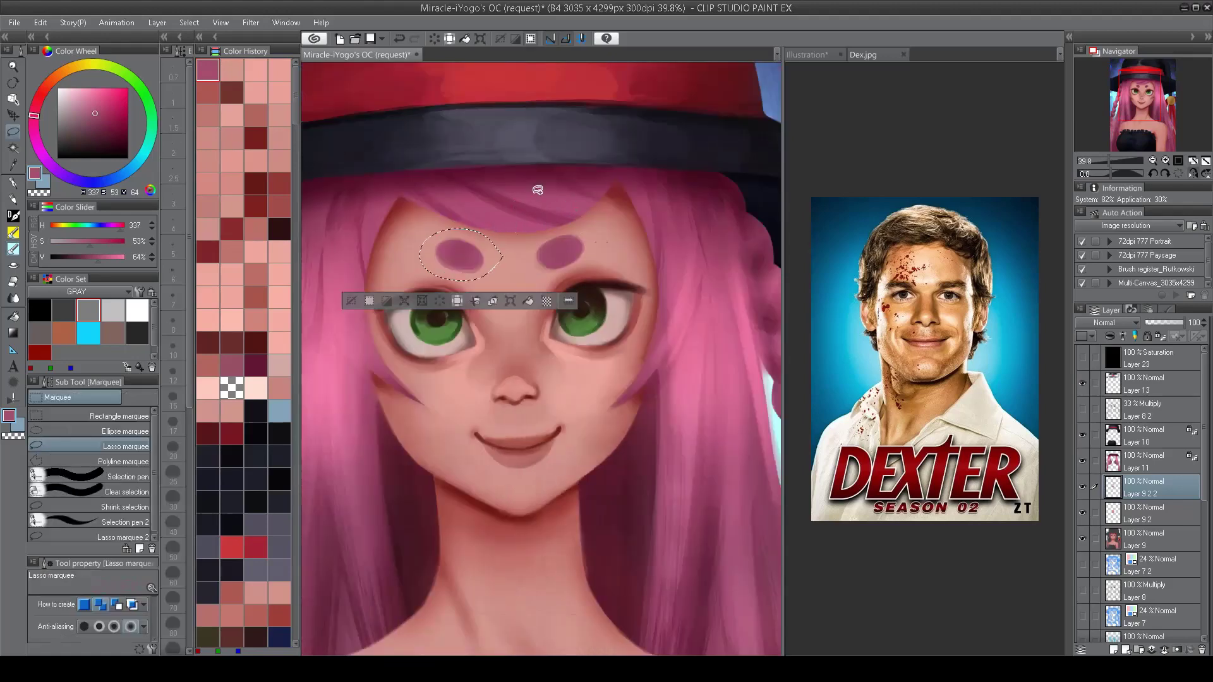
{"action": "left_click", "coordinate": [1147, 539]}
{"action": "key", "text": "ctrl+e"}
{"action": "key", "text": "ctrl+e"}
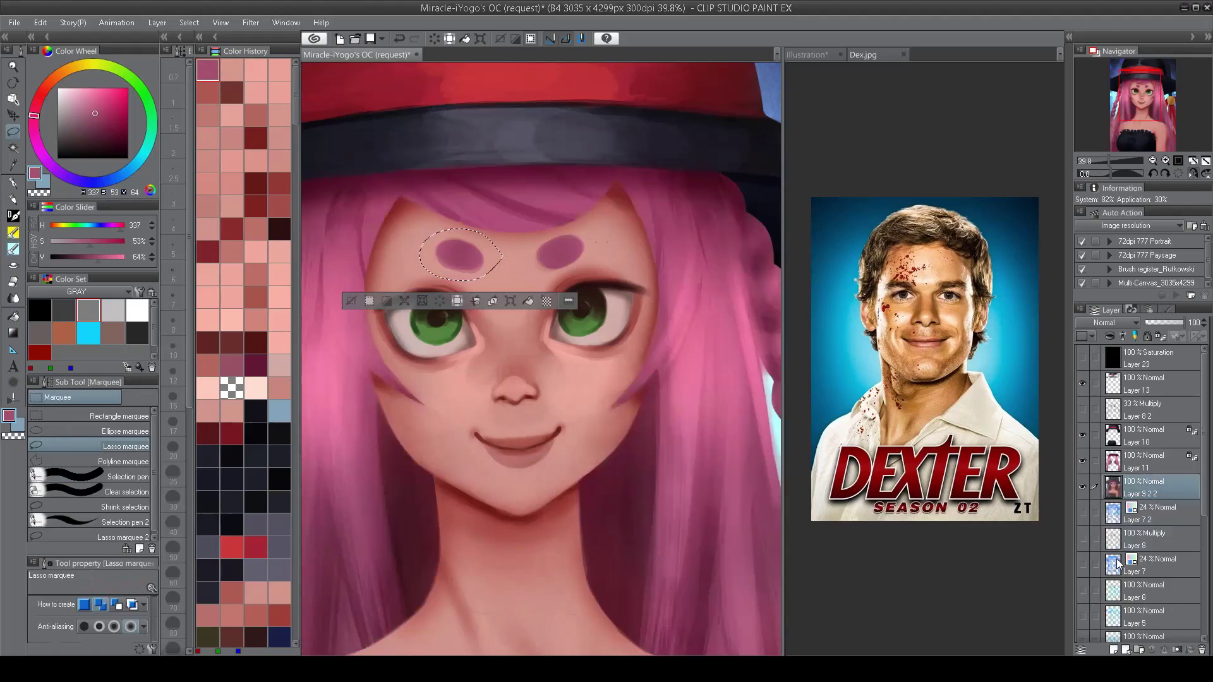
Step: Copy the lassoed eyebrow to a new layer and adjust its placement with a transformation
{"action": "key", "text": "ctrl+c"}
{"action": "key", "text": "ctrl+v"}
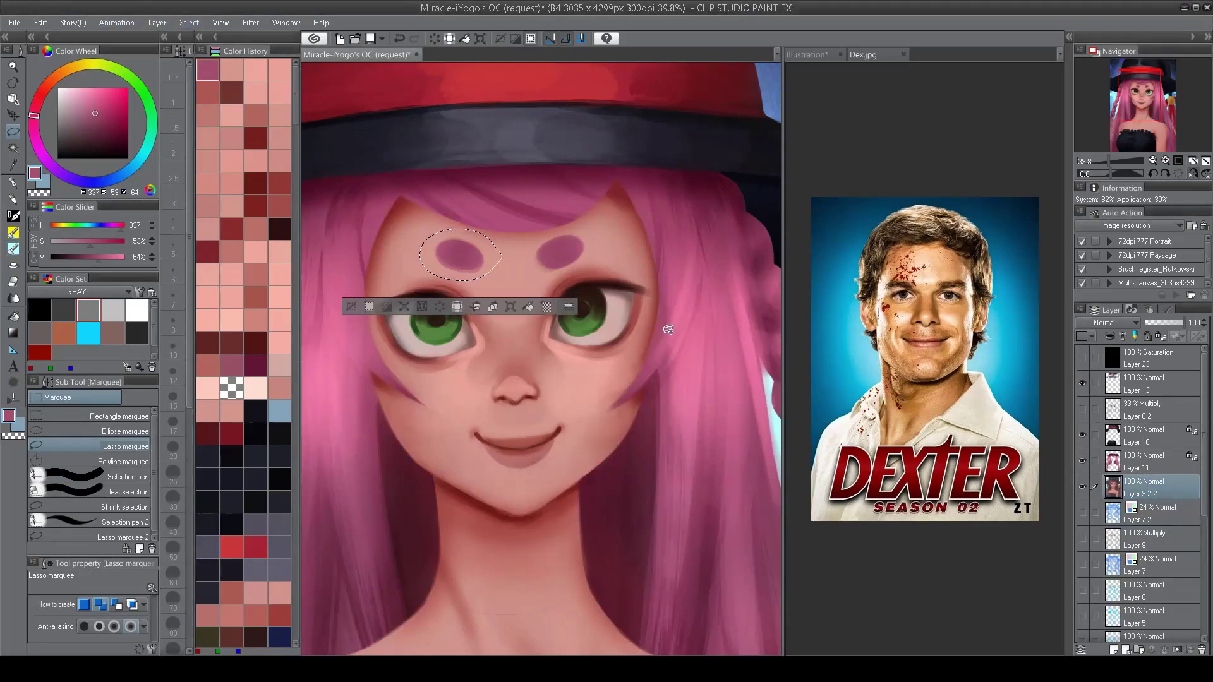
{"action": "key", "text": "ctrl+t"}
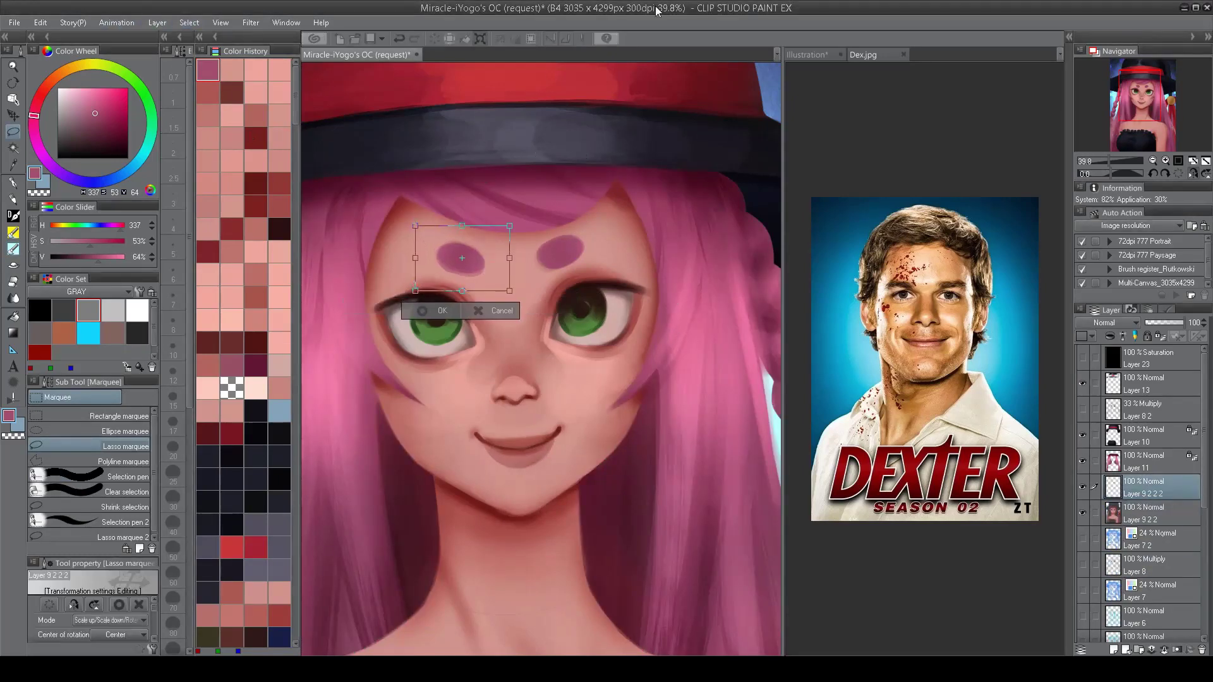
{"action": "key", "text": "h"}
{"action": "key", "text": "Return"}
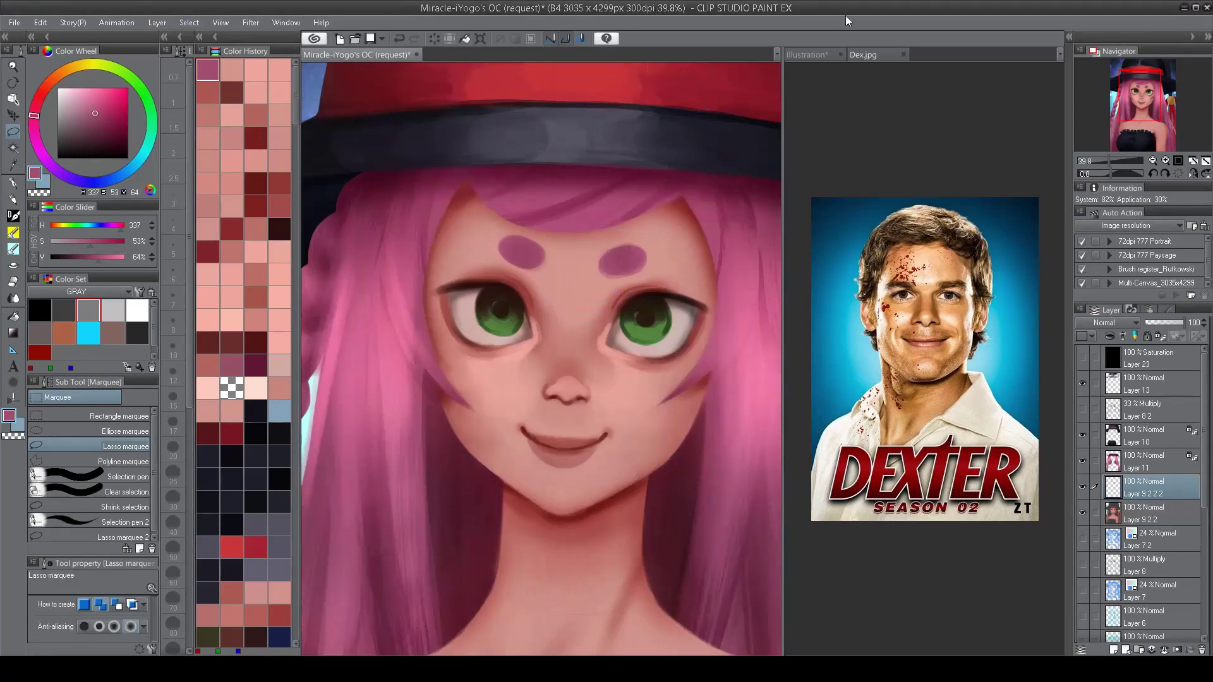
Step: Nudge the copied eyebrow into alignment, compare it in the mirrored view and merge it down into Layer 9 2 2
{"action": "key", "text": "k"}
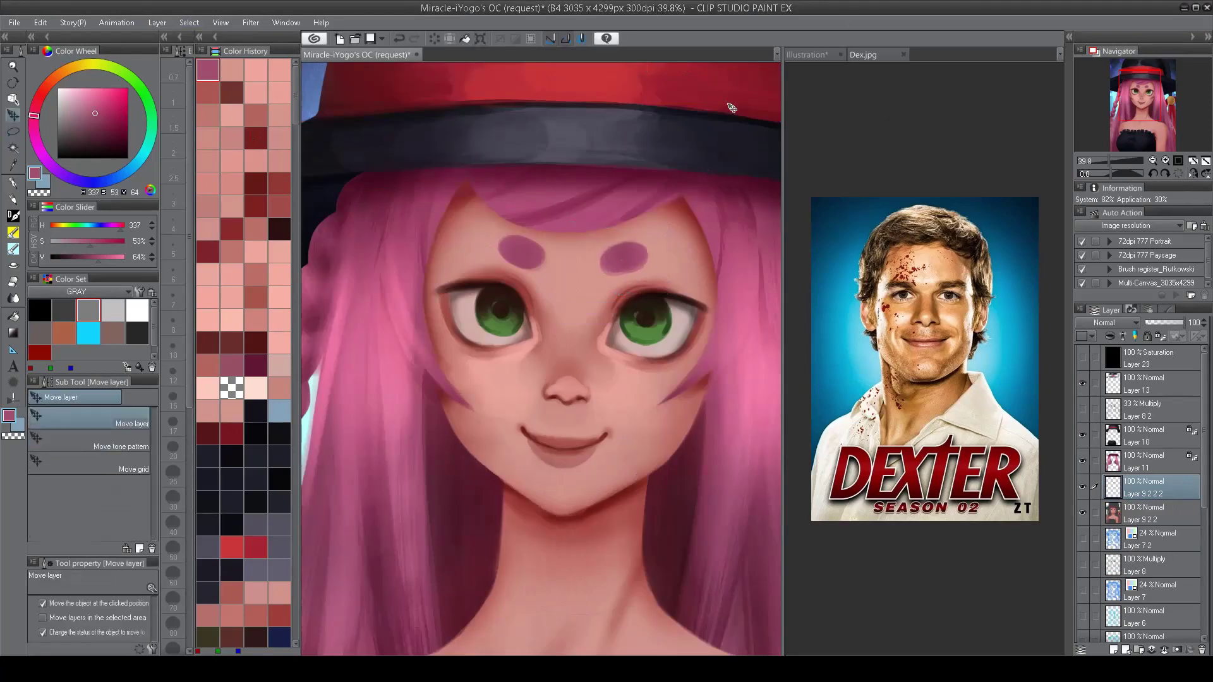
{"action": "key", "text": "h"}
{"action": "key", "text": "h"}
{"action": "key", "text": "h"}
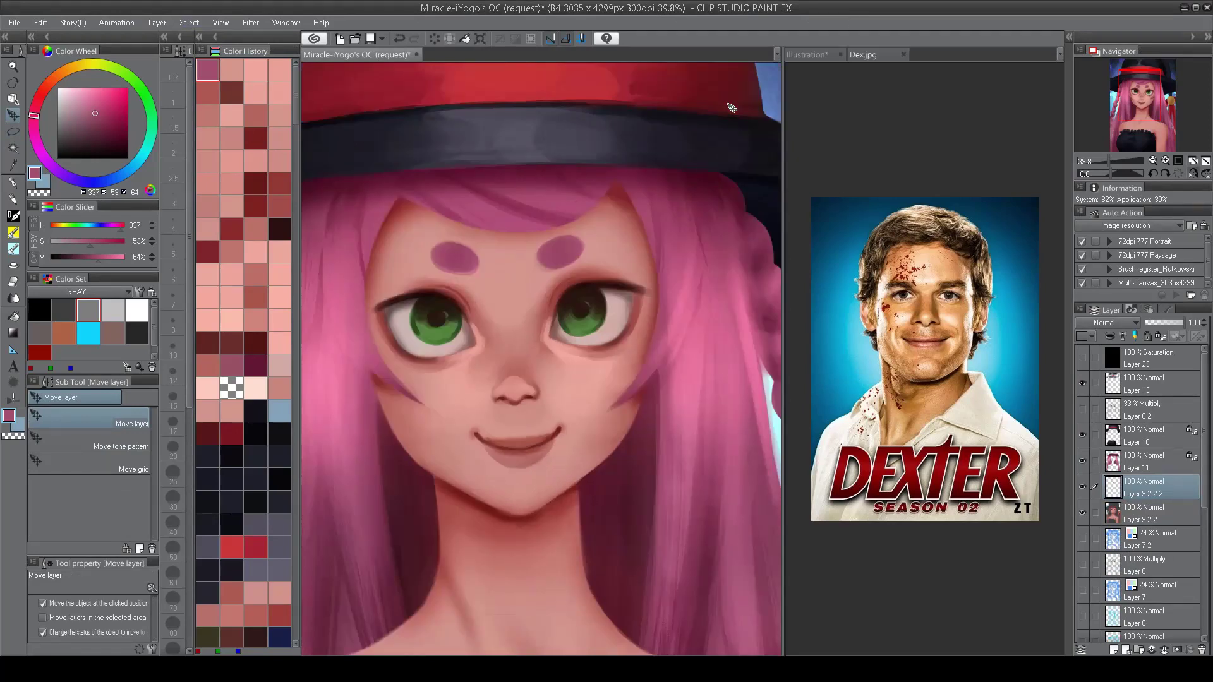
{"action": "key", "text": "h"}
{"action": "scroll", "coordinate": [540, 329], "scroll_direction": "down", "scroll_amount": 2}
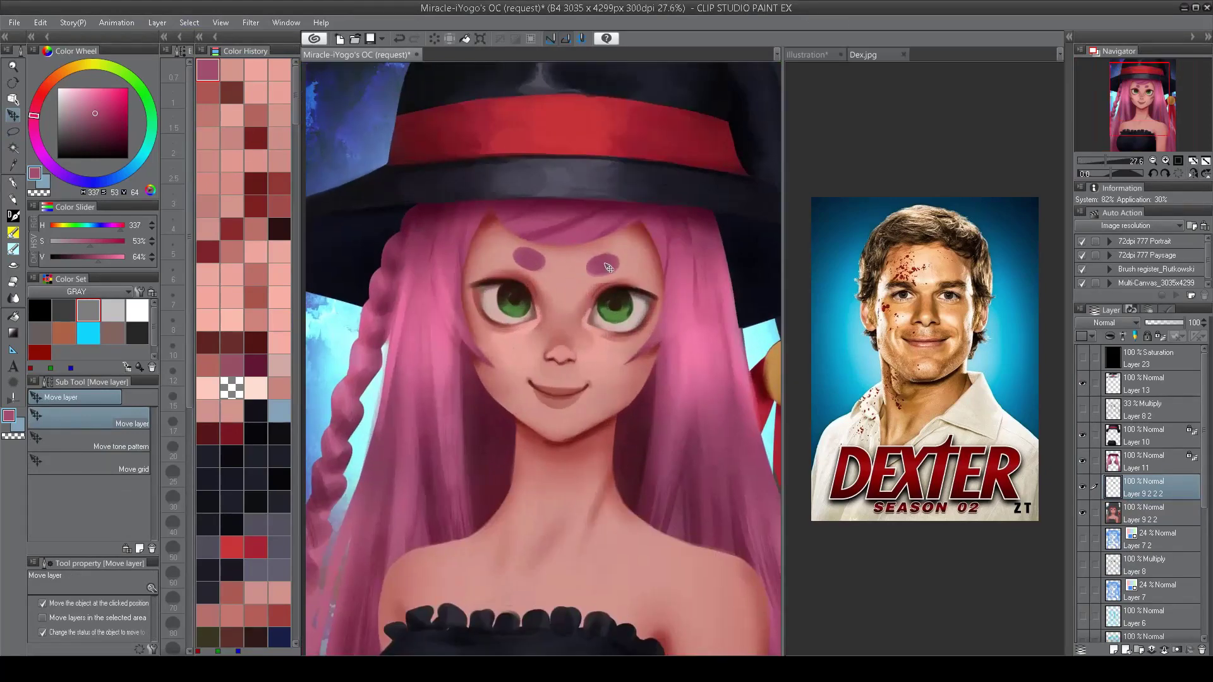
{"action": "key", "text": "h"}
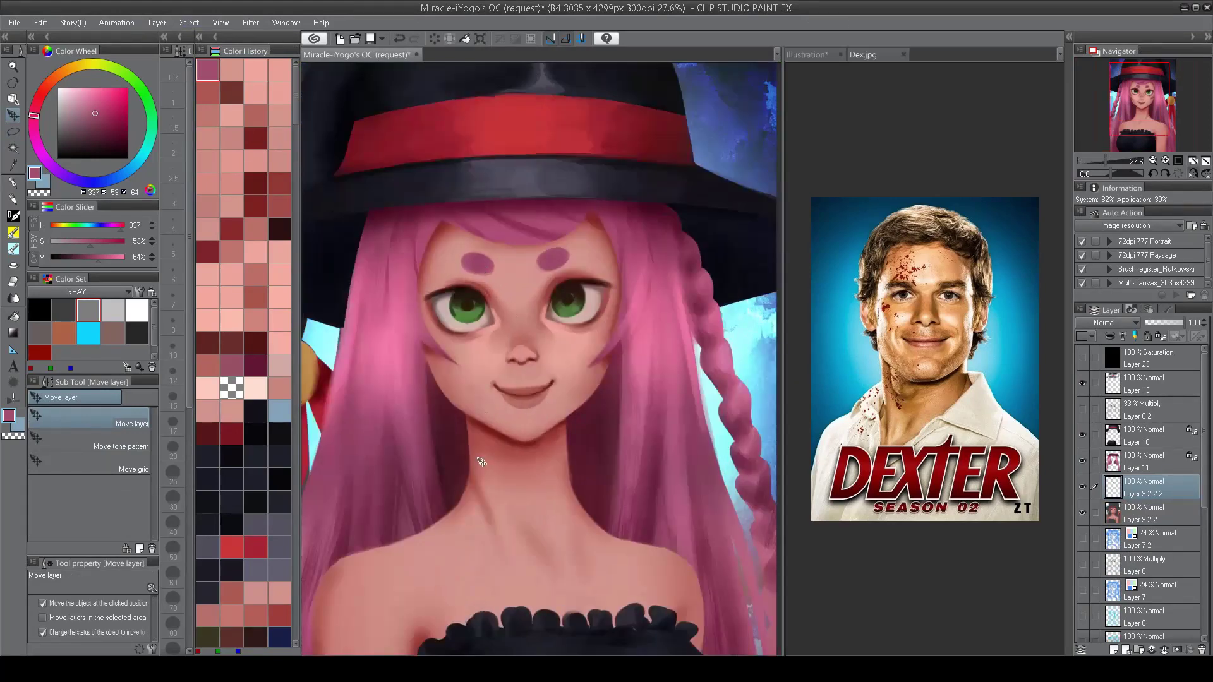
{"action": "key", "text": "h"}
{"action": "key", "text": "ctrl+e"}
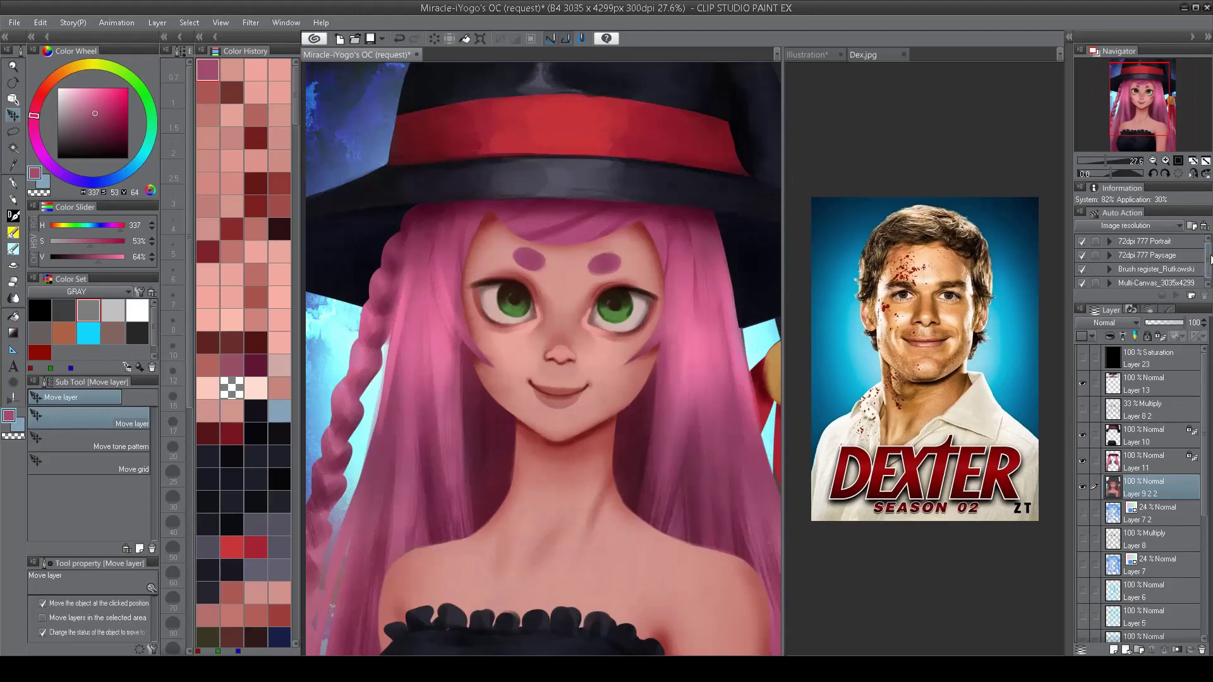
Step: Blend the nose bridge and the skin between the eyes with sampled skin and reddish tones using the IK 1 brush
{"action": "scroll", "coordinate": [543, 256], "scroll_direction": "up", "scroll_amount": 2}
{"action": "key", "text": "b"}
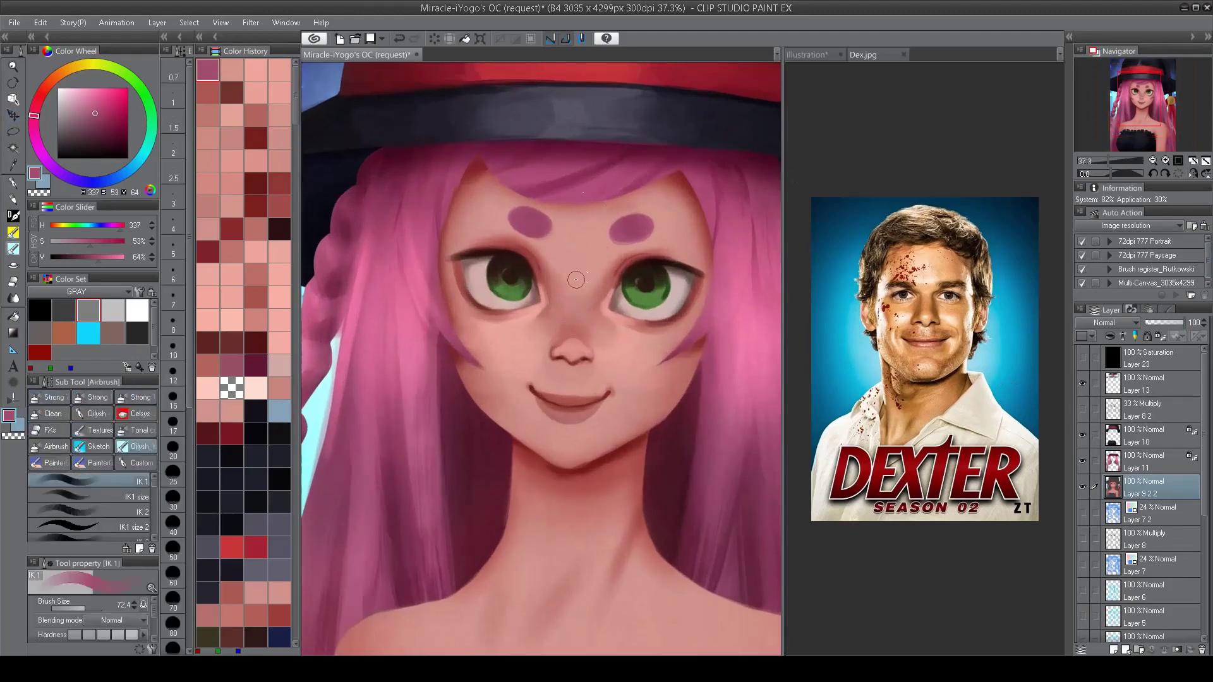
{"action": "left_click", "coordinate": [564, 288], "text": "alt"}
{"action": "left_click_drag", "start_coordinate": [564, 288], "coordinate": [579, 285]}
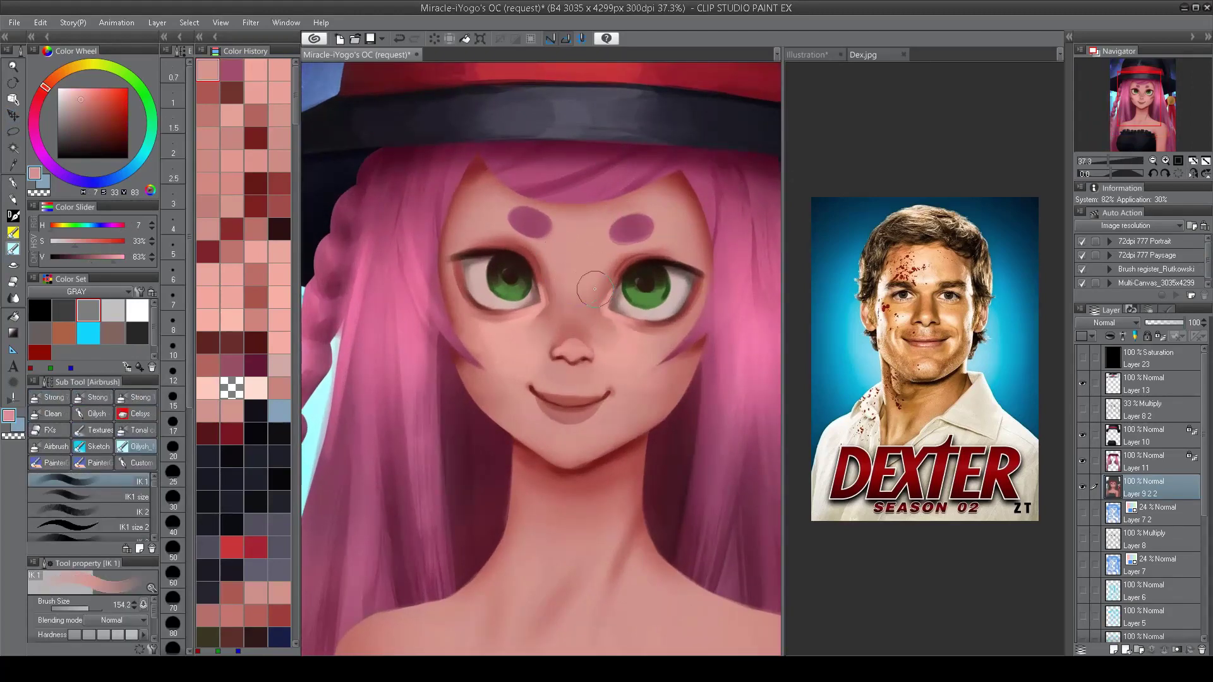
{"action": "left_click", "coordinate": [582, 288], "text": "alt"}
{"action": "left_click", "coordinate": [572, 274], "text": "alt"}
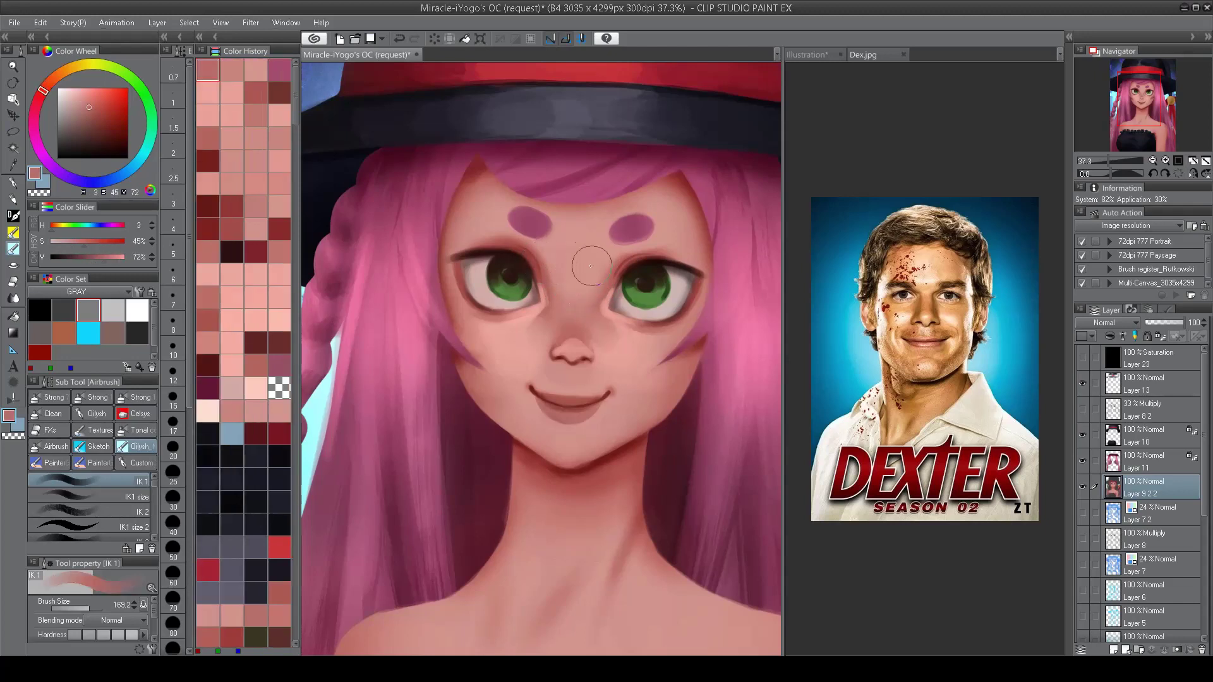
{"action": "mouse_move", "coordinate": [566, 272]}
{"action": "left_mouse_down"}
{"action": "mouse_move", "coordinate": [552, 273]}
{"action": "mouse_move", "coordinate": [572, 273]}
{"action": "mouse_move", "coordinate": [559, 291]}
{"action": "left_mouse_up"}
{"action": "left_click", "coordinate": [551, 273], "text": "alt"}
{"action": "scroll", "coordinate": [581, 284], "scroll_direction": "down", "scroll_amount": 3}
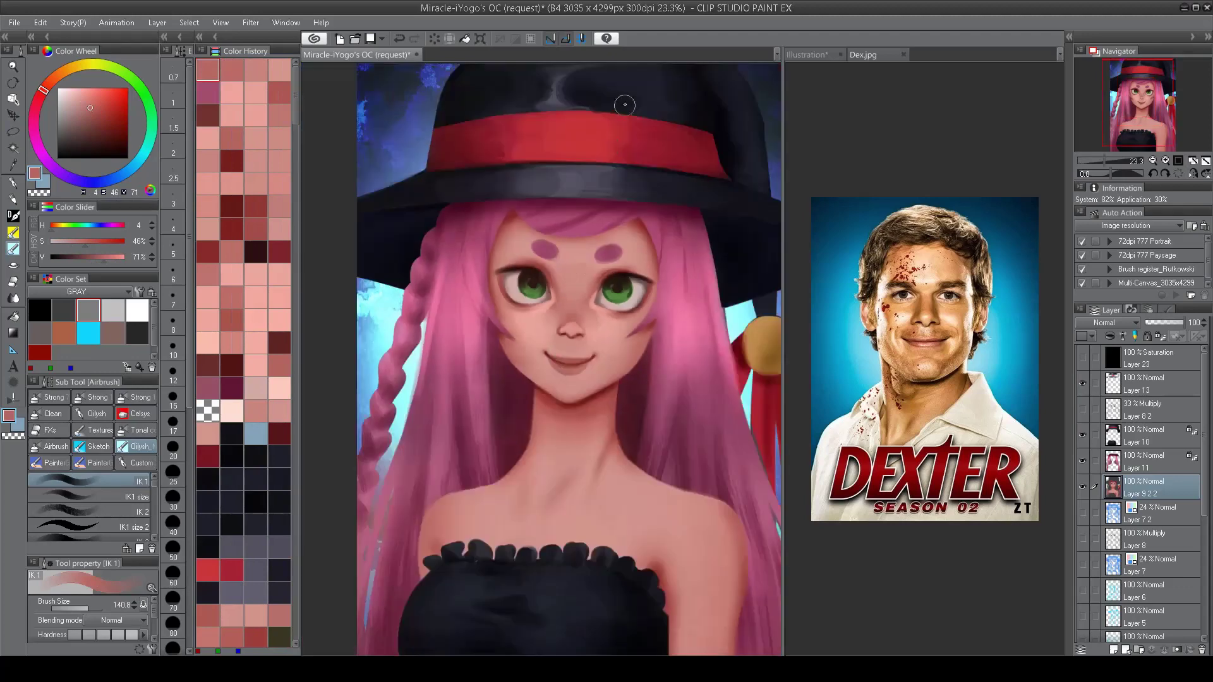
Step: Soften the shading around the nose and mouth with the reddish tone and a sampled lighter skin tone
{"action": "scroll", "coordinate": [601, 295], "scroll_direction": "up", "scroll_amount": 3}
{"action": "scroll", "coordinate": [601, 295], "scroll_direction": "down", "scroll_amount": 4}
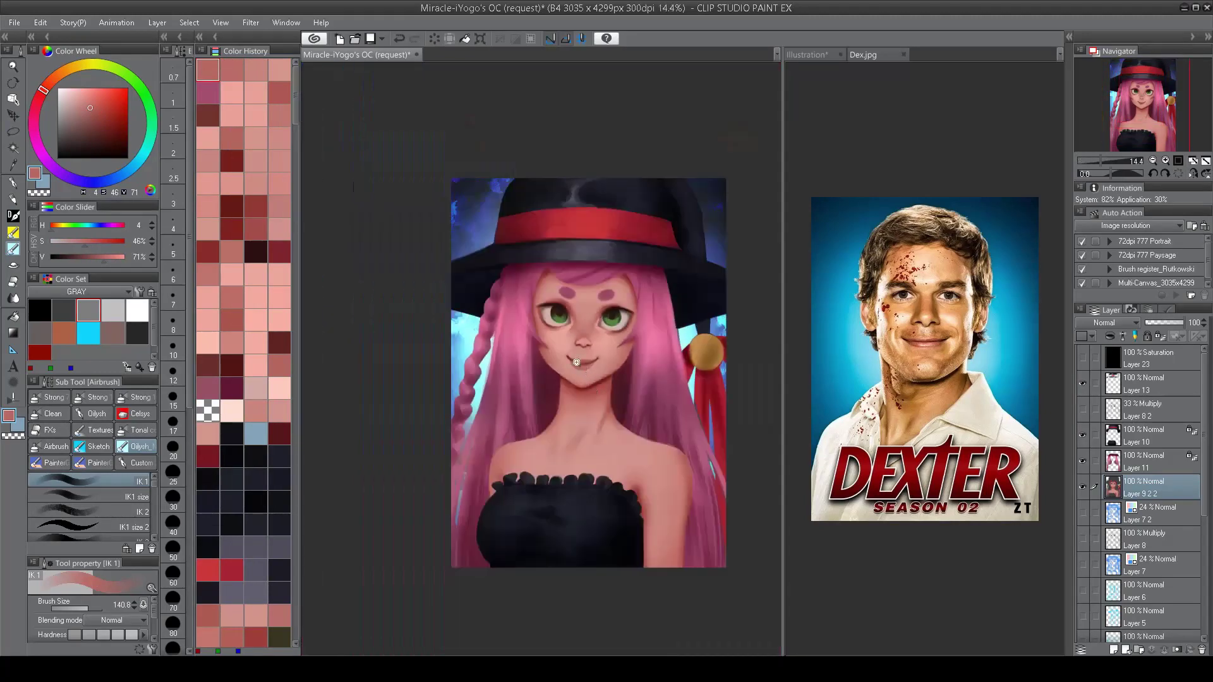
{"action": "scroll", "coordinate": [546, 309], "scroll_direction": "up", "scroll_amount": 3}
{"action": "scroll", "coordinate": [546, 309], "scroll_direction": "up", "scroll_amount": 1}
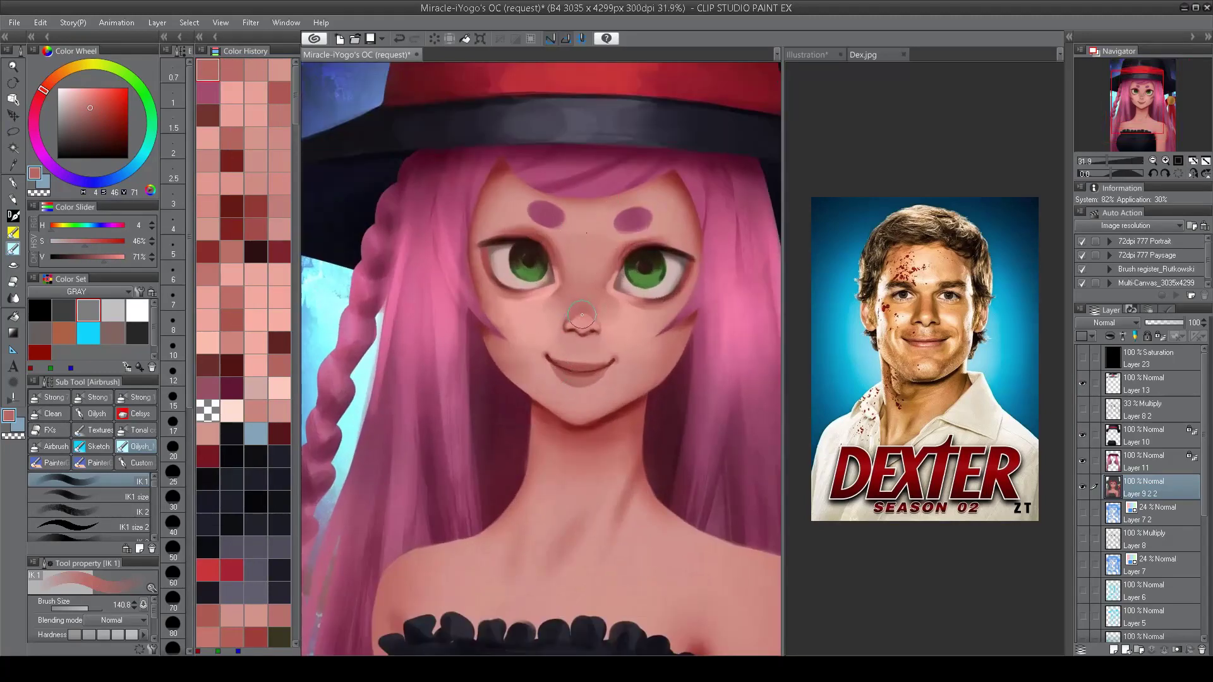
{"action": "left_click_drag", "start_coordinate": [582, 315], "coordinate": [605, 374]}
{"action": "left_click", "coordinate": [567, 358], "text": "alt"}
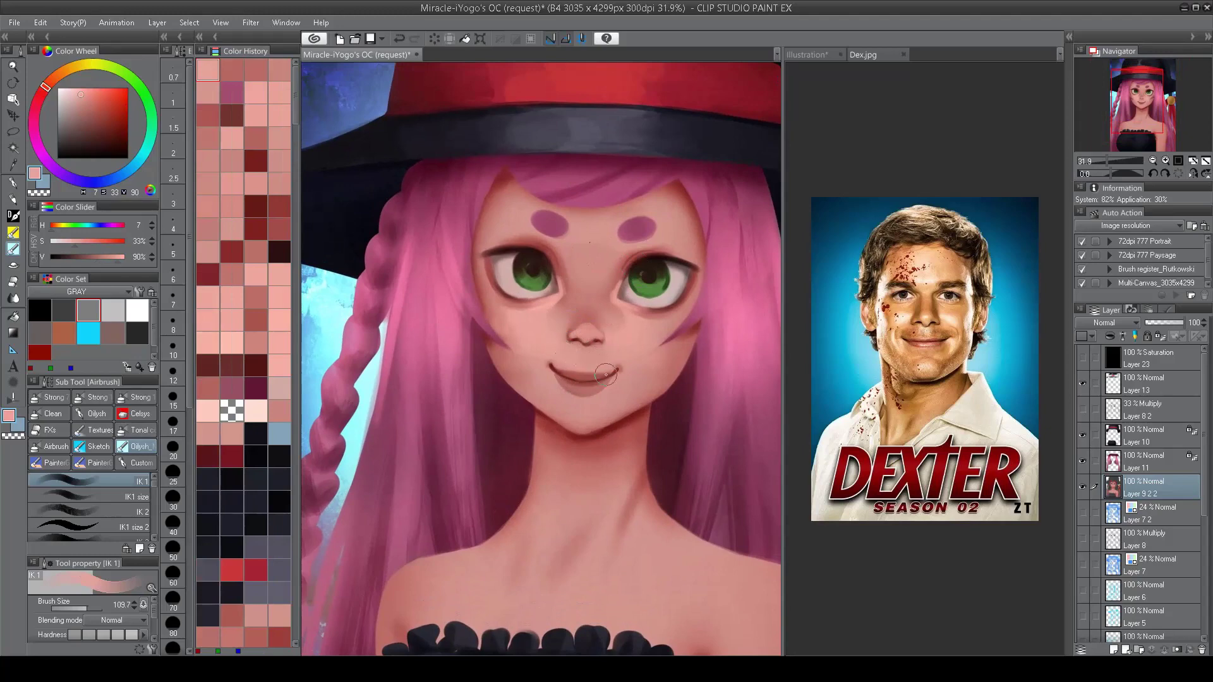
Step: Refine the nose tip, nostrils and the area just below the nose with a smaller brush and resampled skin tones
{"action": "scroll", "coordinate": [605, 374], "scroll_direction": "up", "scroll_amount": 2}
{"action": "left_click", "coordinate": [564, 309], "text": "alt"}
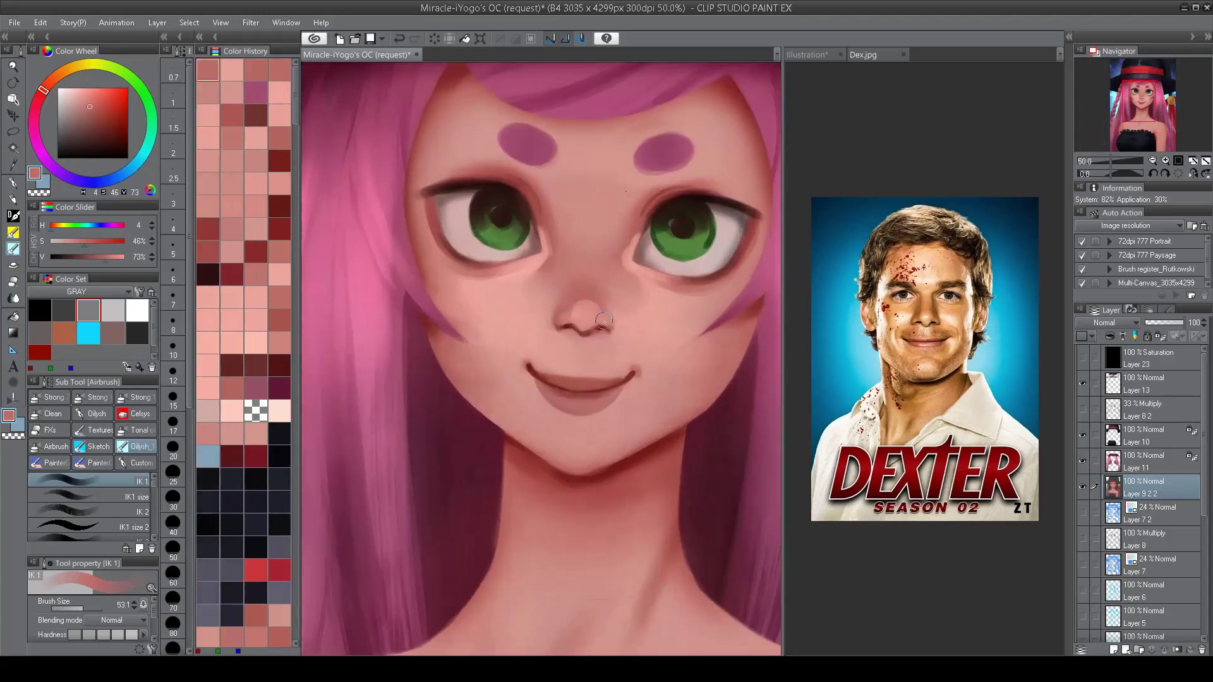
{"action": "left_click", "coordinate": [585, 309], "text": "alt"}
{"action": "scroll", "coordinate": [614, 338], "scroll_direction": "down", "scroll_amount": 4}
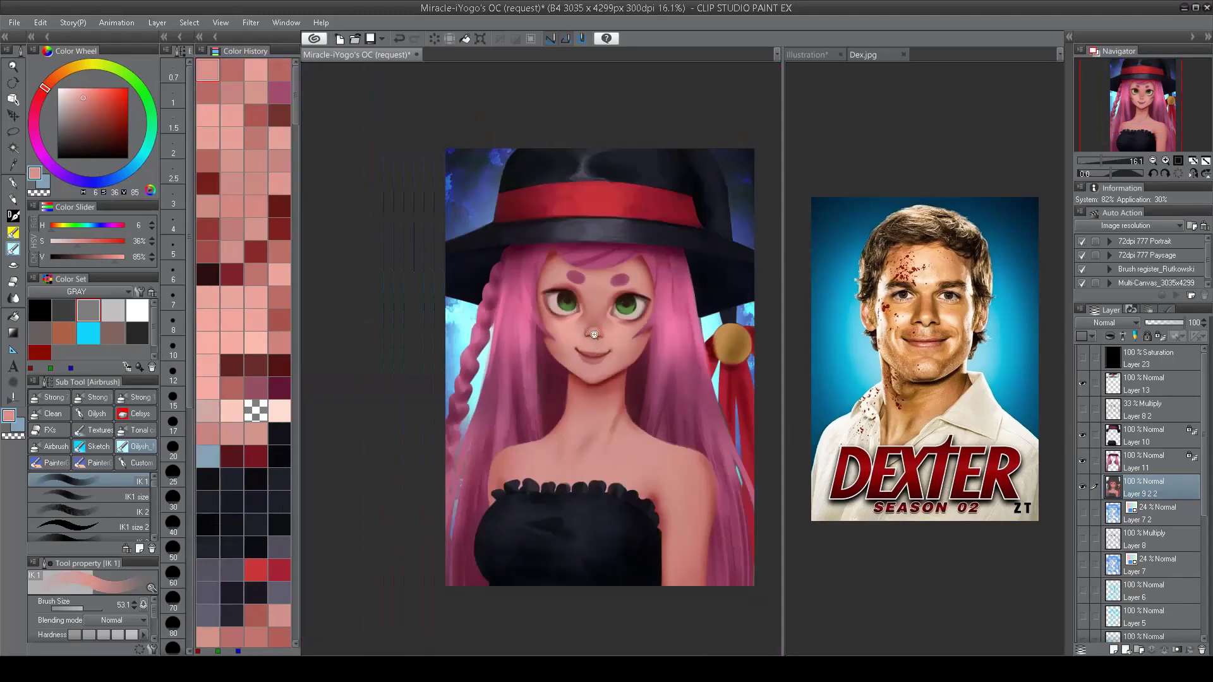
{"action": "scroll", "coordinate": [594, 334], "scroll_direction": "up", "scroll_amount": 4}
{"action": "left_click", "coordinate": [578, 336], "text": "alt"}
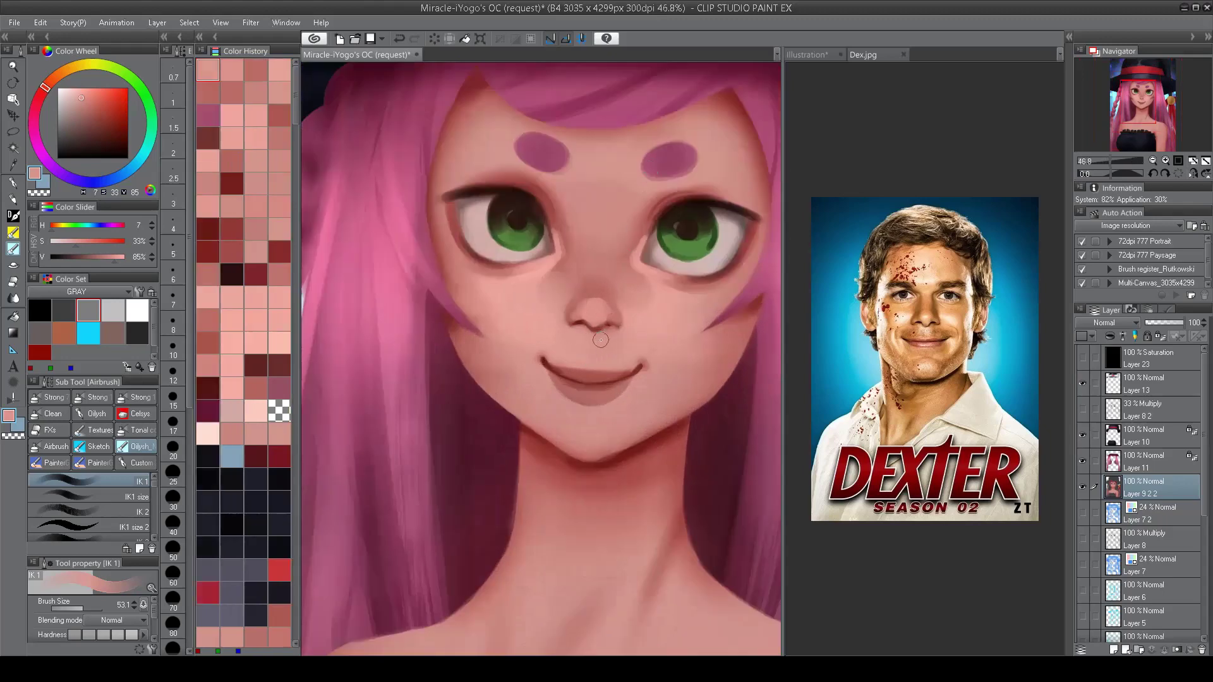
Step: Lasso the chin and jawline around the mouth and paste a copy onto a separate layer directly above Layer 9 2 2
{"action": "scroll", "coordinate": [607, 341], "scroll_direction": "down", "scroll_amount": 3}
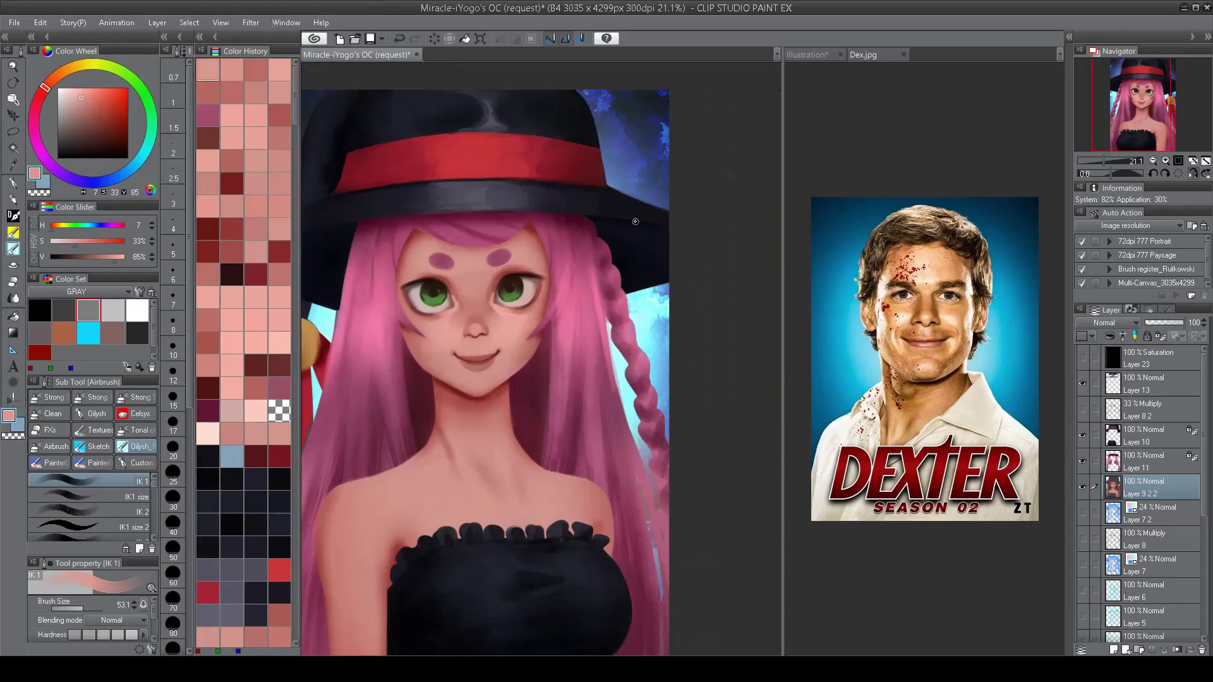
{"action": "scroll", "coordinate": [642, 390], "scroll_direction": "up", "scroll_amount": 2}
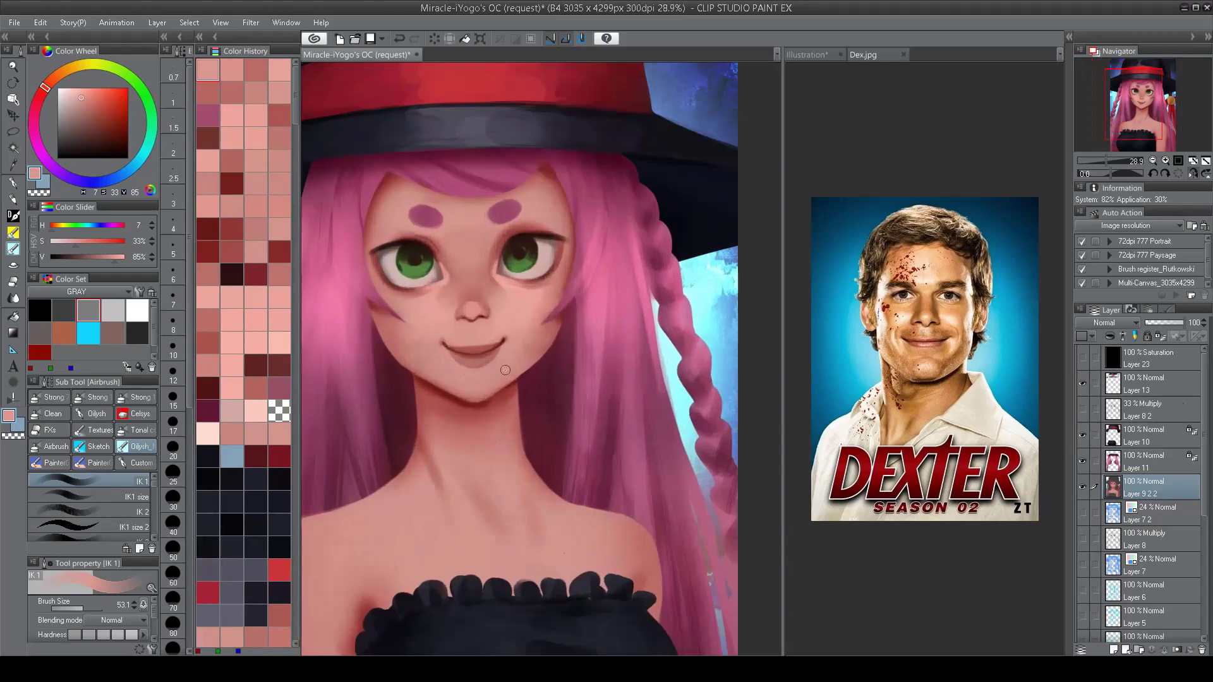
{"action": "key", "text": "m"}
{"action": "mouse_move", "coordinate": [566, 337]}
{"action": "left_mouse_down"}
{"action": "mouse_move", "coordinate": [557, 327]}
{"action": "mouse_move", "coordinate": [509, 355]}
{"action": "mouse_move", "coordinate": [375, 346]}
{"action": "mouse_move", "coordinate": [519, 414]}
{"action": "mouse_move", "coordinate": [567, 334]}
{"action": "left_mouse_up"}
{"action": "key", "text": "ctrl+c"}
{"action": "key", "text": "ctrl+v"}
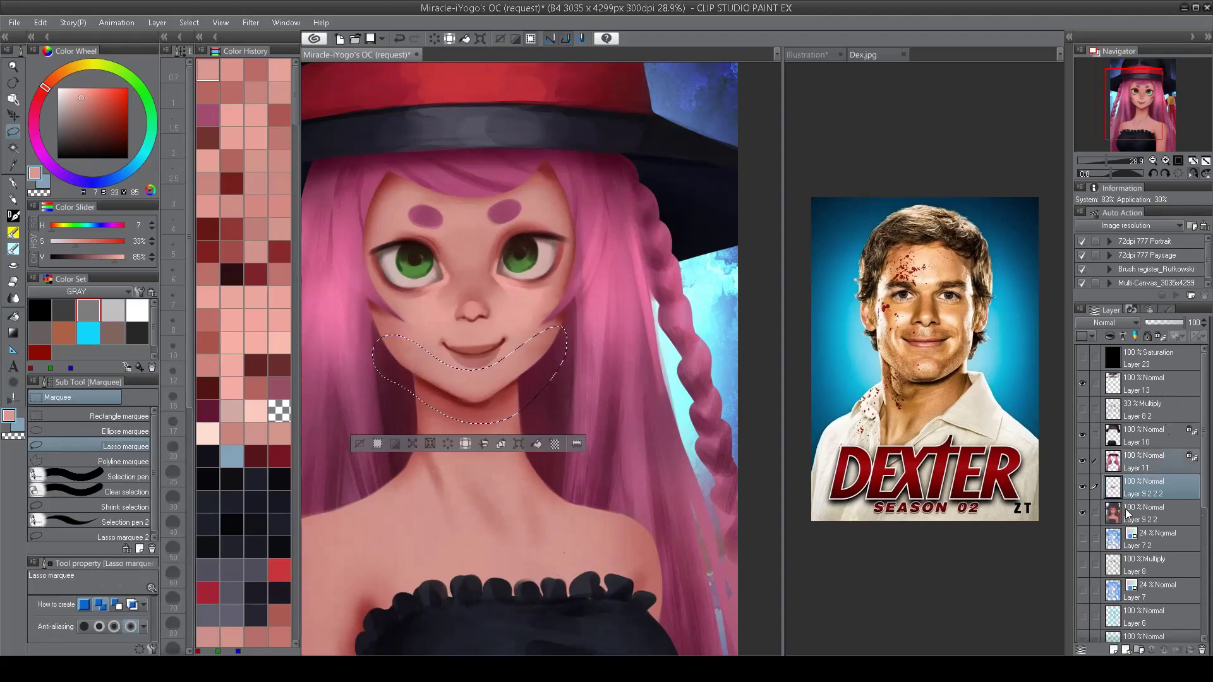
{"action": "left_click", "coordinate": [1140, 463]}
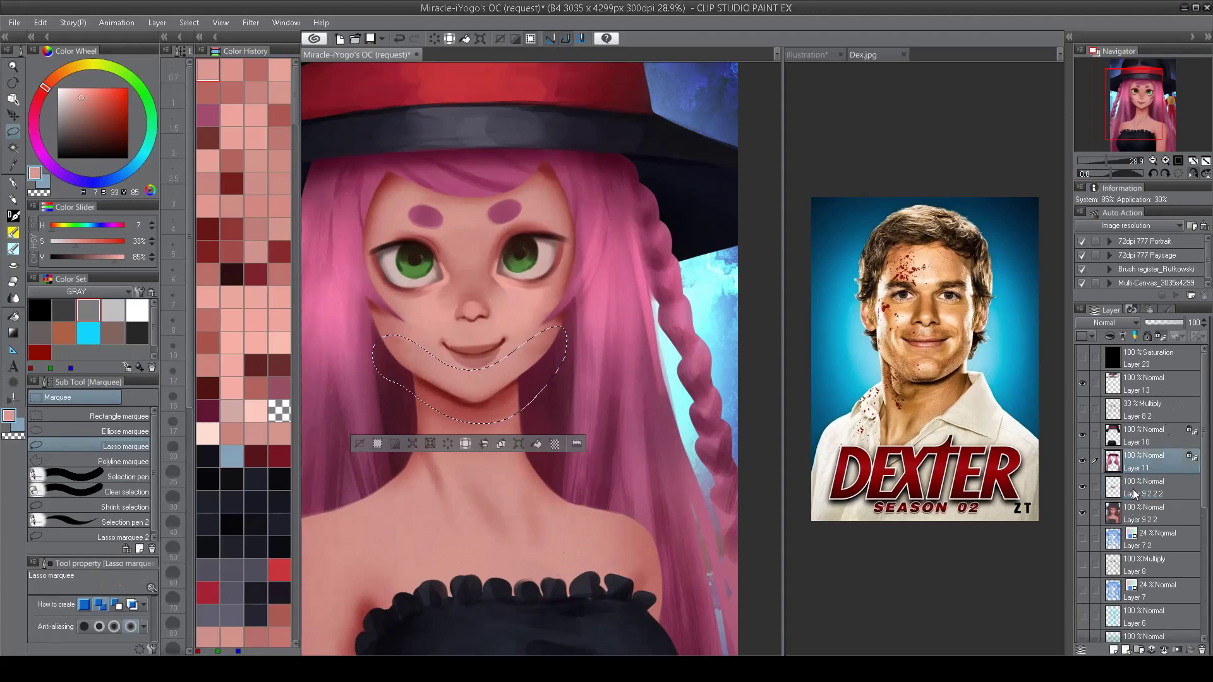
{"action": "left_click", "coordinate": [1135, 492]}
{"action": "key", "text": "ctrl+e"}
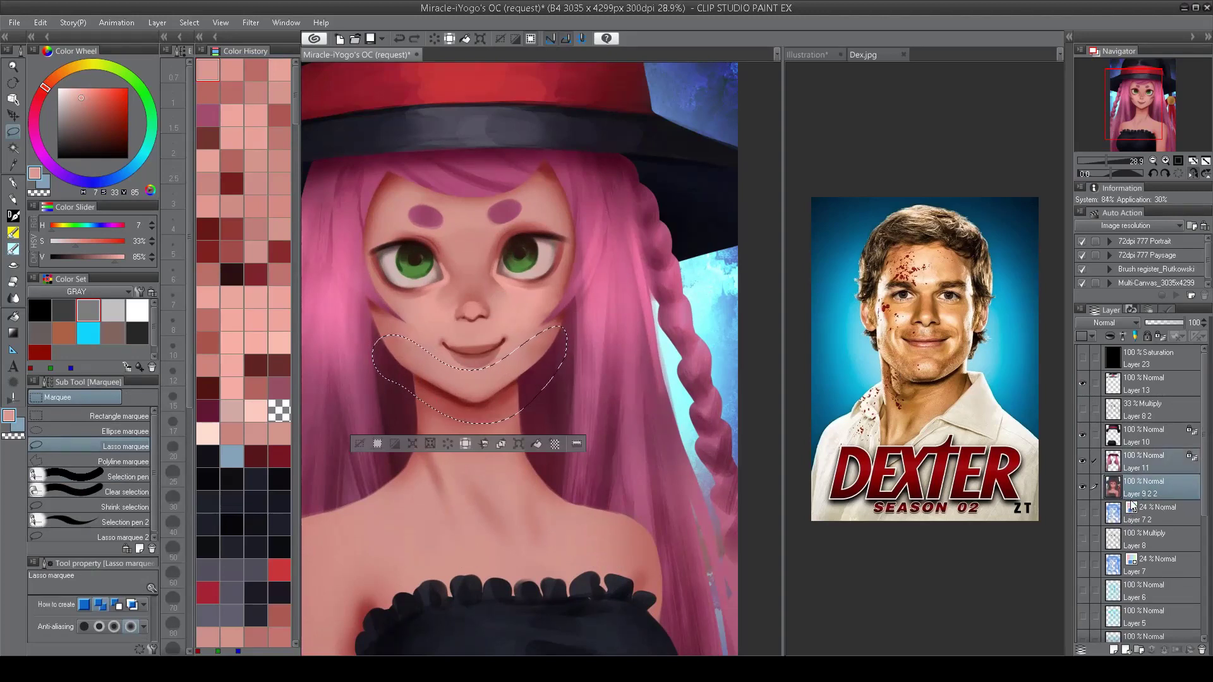
{"action": "key", "text": "ctrl+v"}
{"action": "key", "text": "ctrl+d"}
Step: Distort the lower corners and bottom edge of the copied chin with a free transform, checking the shape in mirrored view
{"action": "key", "text": "ctrl+t"}
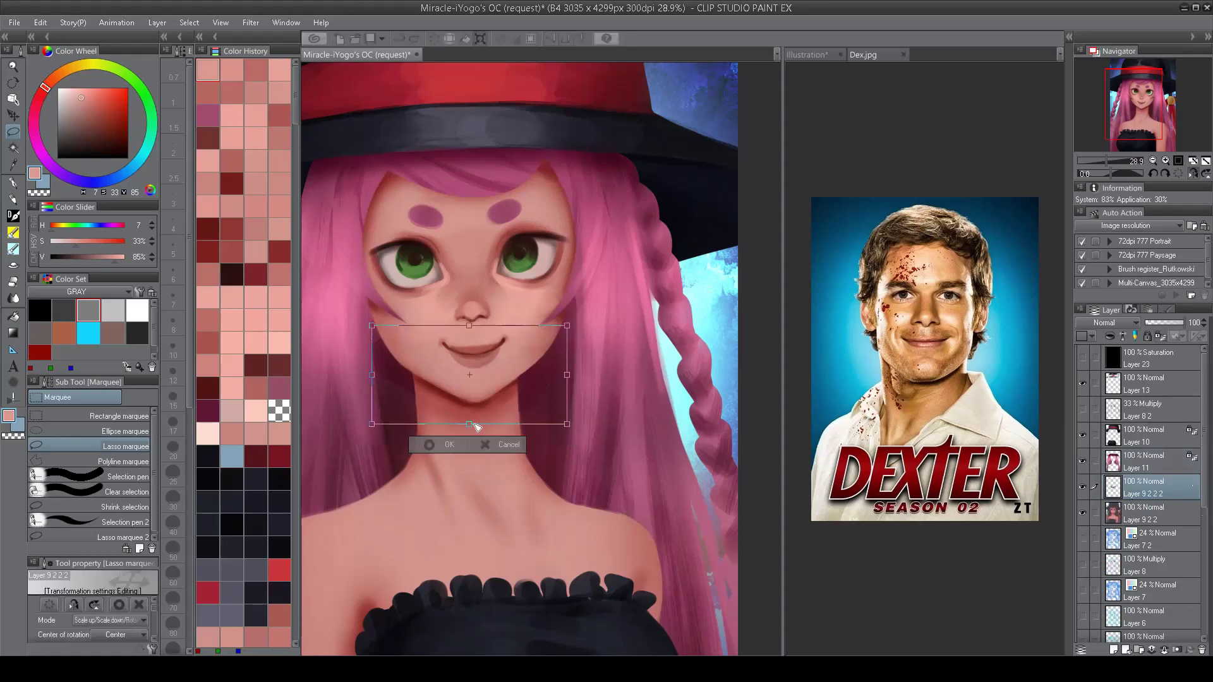
{"action": "key", "text": "h"}
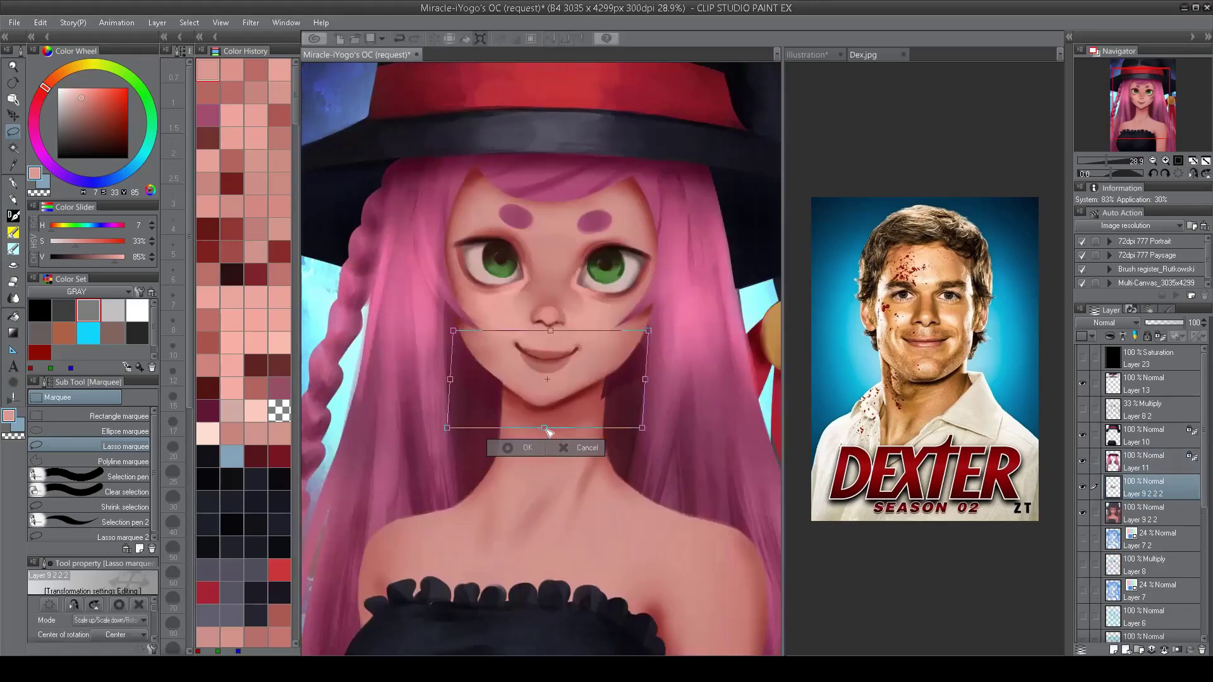
{"action": "left_click_drag", "start_coordinate": [544, 428], "coordinate": [547, 431]}
{"action": "left_click_drag", "start_coordinate": [446, 430], "coordinate": [451, 435]}
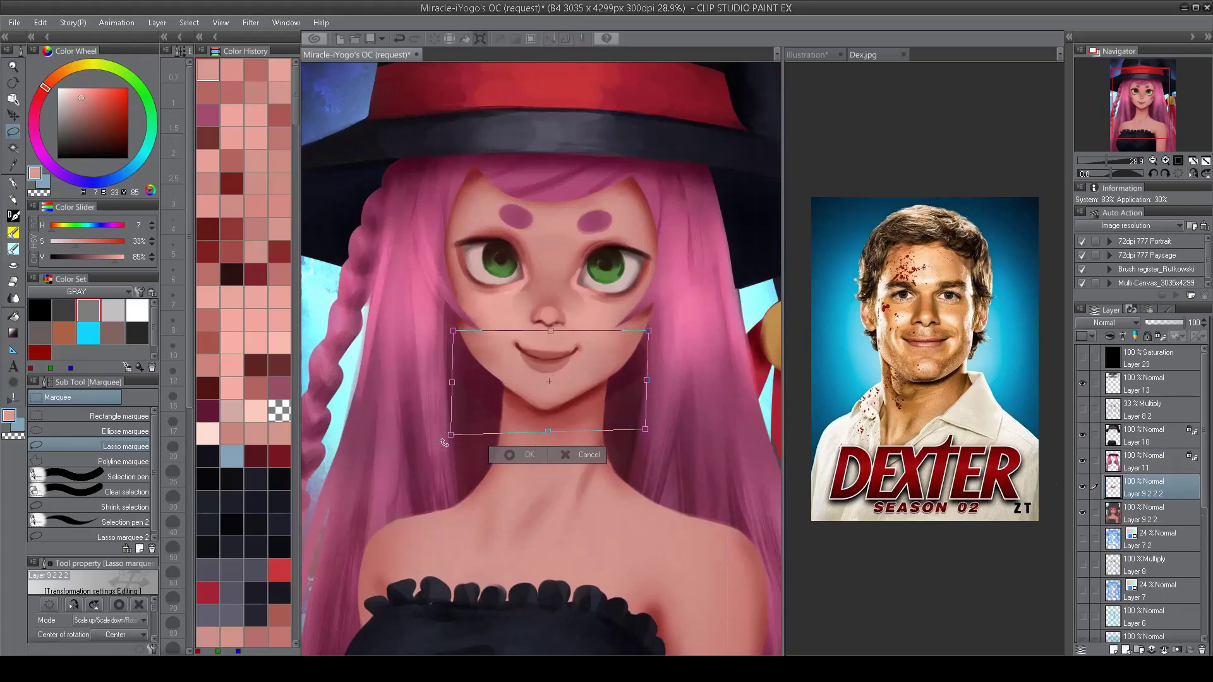
{"action": "left_click_drag", "start_coordinate": [645, 429], "coordinate": [641, 428]}
{"action": "key", "text": "h"}
{"action": "left_click_drag", "start_coordinate": [439, 428], "coordinate": [586, 429]}
Step: Mesh-transform the chin and jawline in both view orientations, compare against the original, and merge the copy into Layer 9 2 2
{"action": "key", "text": "ctrl+shift+t"}
{"action": "key", "text": "h"}
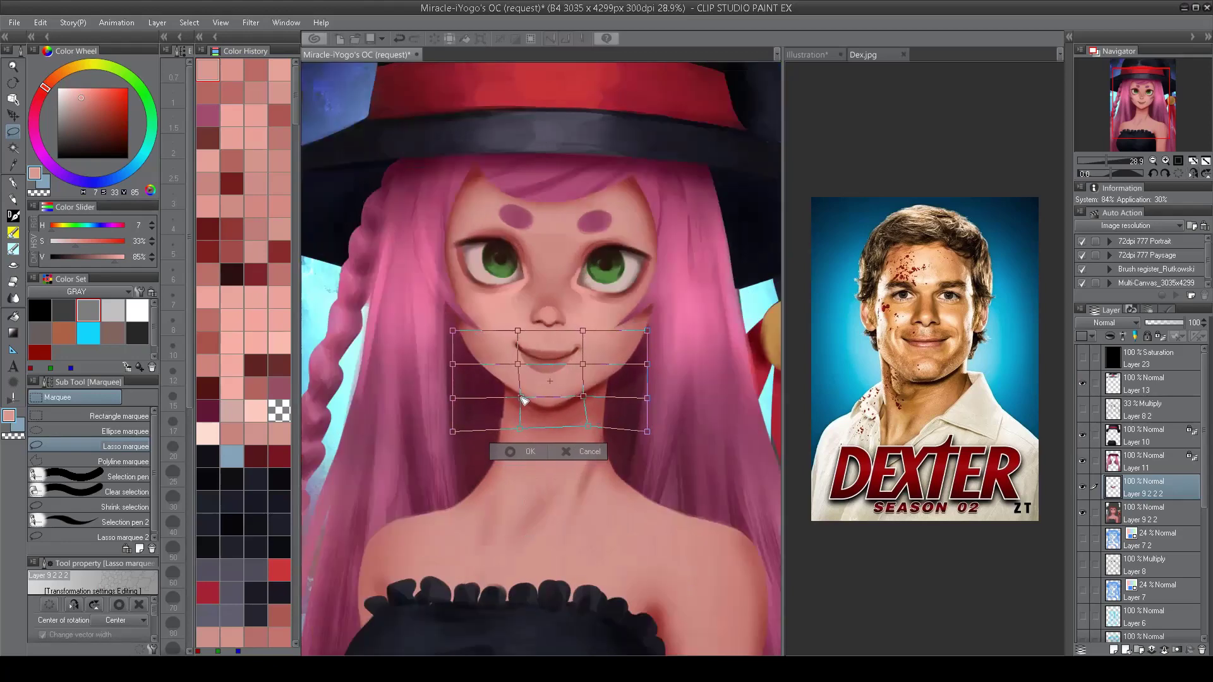
{"action": "key", "text": "h"}
{"action": "left_click_drag", "start_coordinate": [507, 398], "coordinate": [571, 397]}
{"action": "left_click_drag", "start_coordinate": [497, 427], "coordinate": [510, 426]}
{"action": "key", "text": "h"}
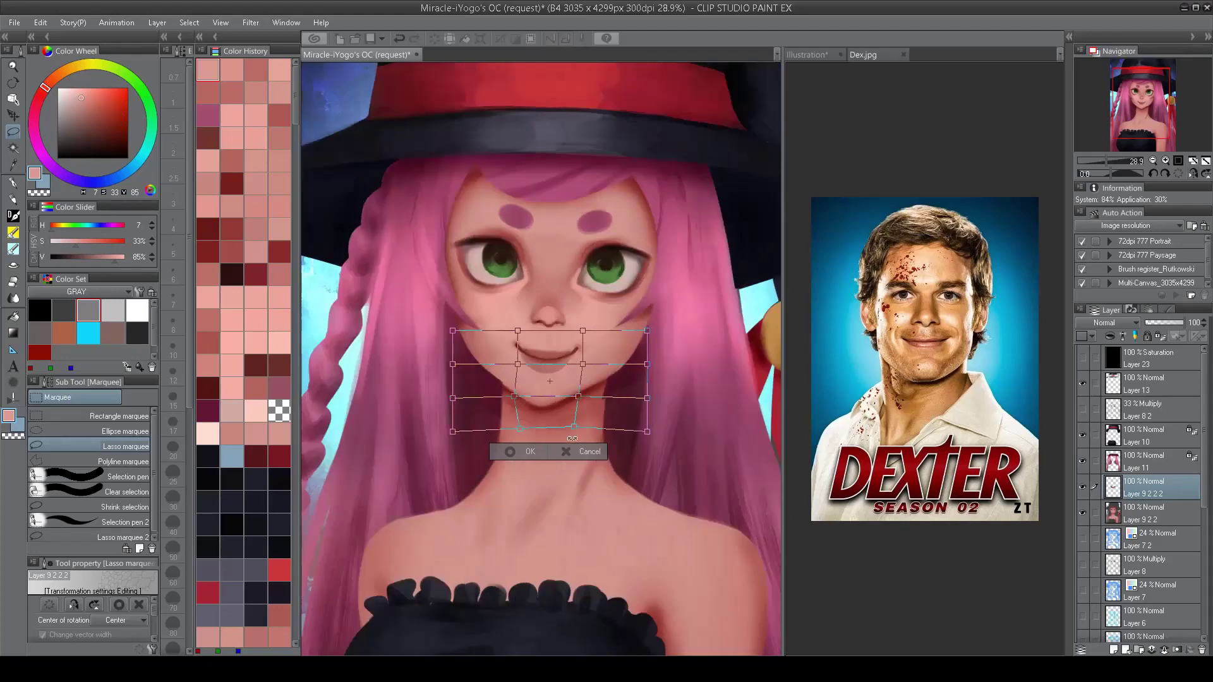
{"action": "key", "text": "Return"}
{"action": "left_click", "coordinate": [1080, 485]}
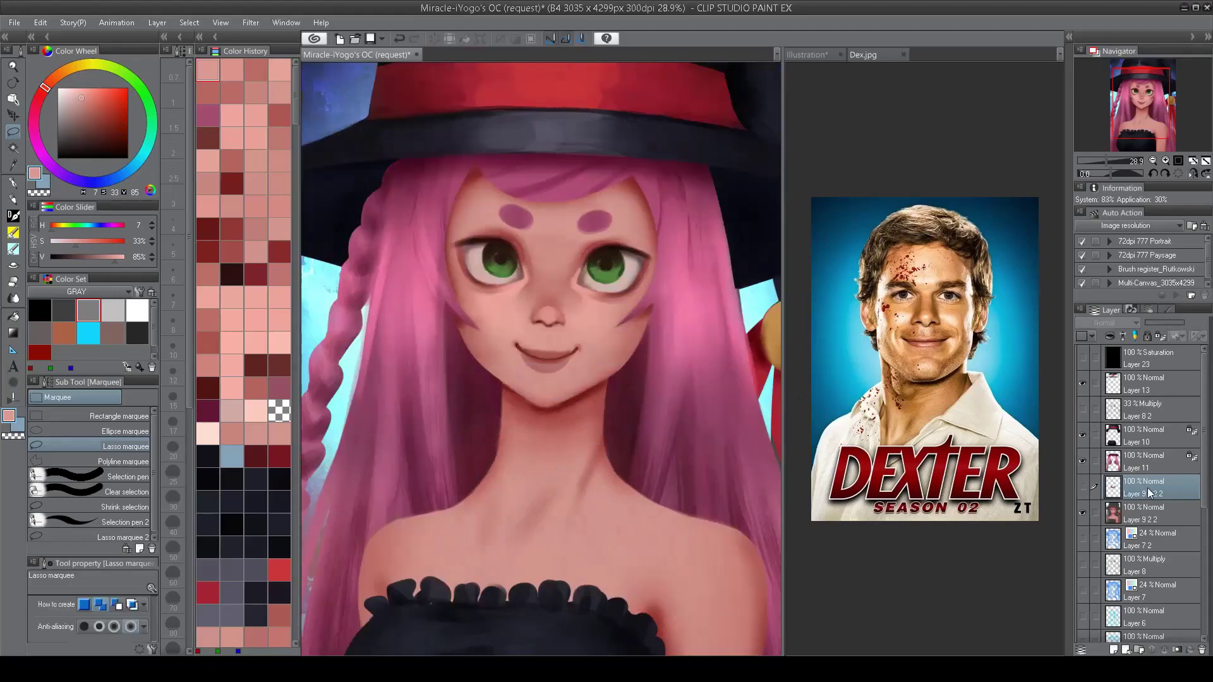
{"action": "key", "text": "ctrl+e"}
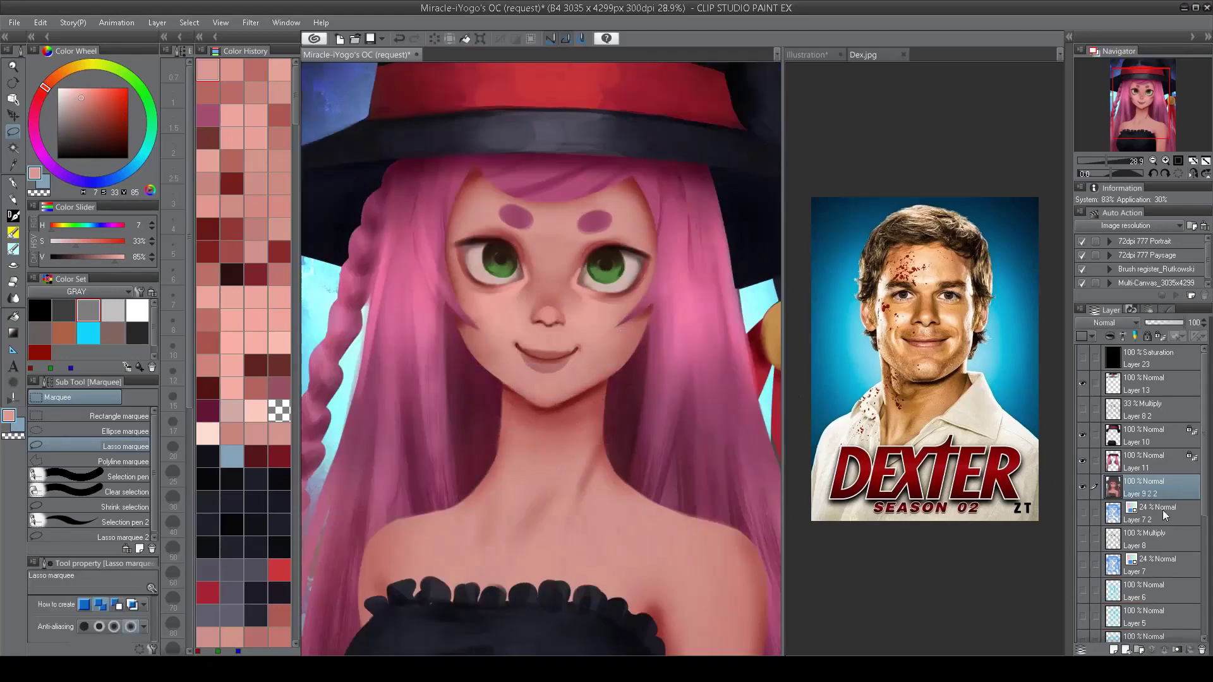
Step: Raise Layer 8 2 to 100% opacity, compare its line art with the painted face, and hide it again
{"action": "left_click", "coordinate": [1082, 410]}
{"action": "left_click", "coordinate": [1146, 408]}
{"action": "left_click", "coordinate": [1181, 322]}
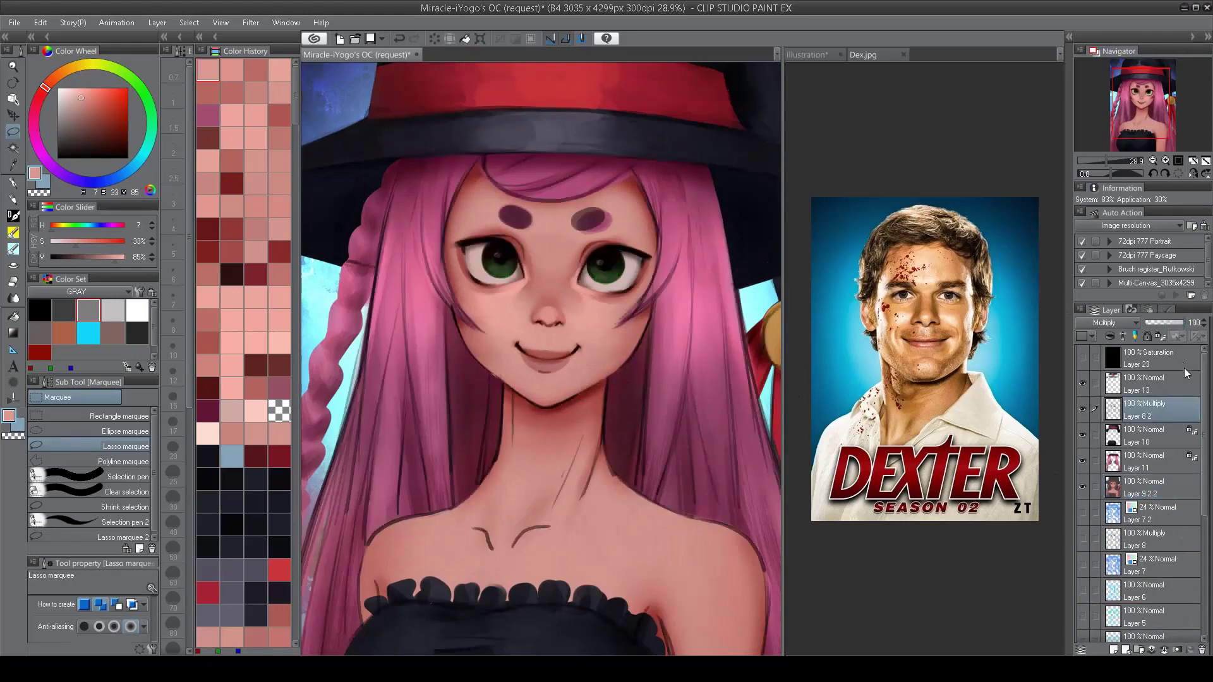
{"action": "left_click", "coordinate": [1082, 409]}
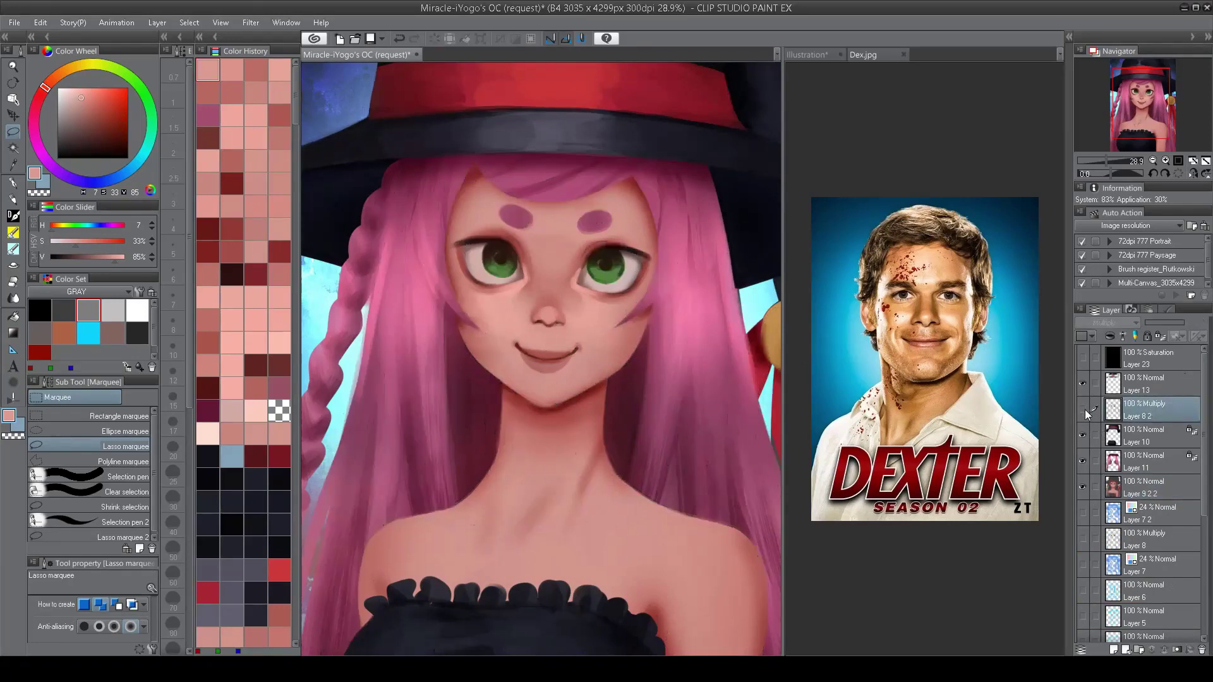
{"action": "key", "text": "h"}
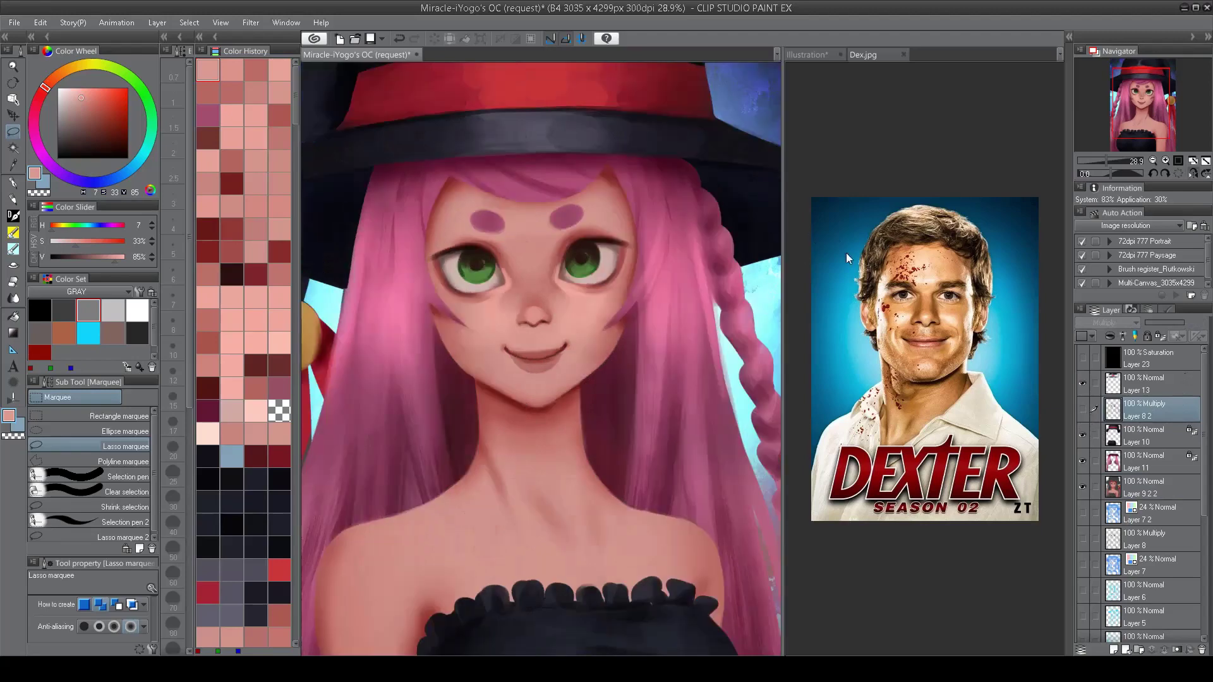
{"action": "scroll", "coordinate": [604, 449], "scroll_direction": "down", "scroll_amount": 4}
{"action": "scroll", "coordinate": [606, 461], "scroll_direction": "up", "scroll_amount": 3}
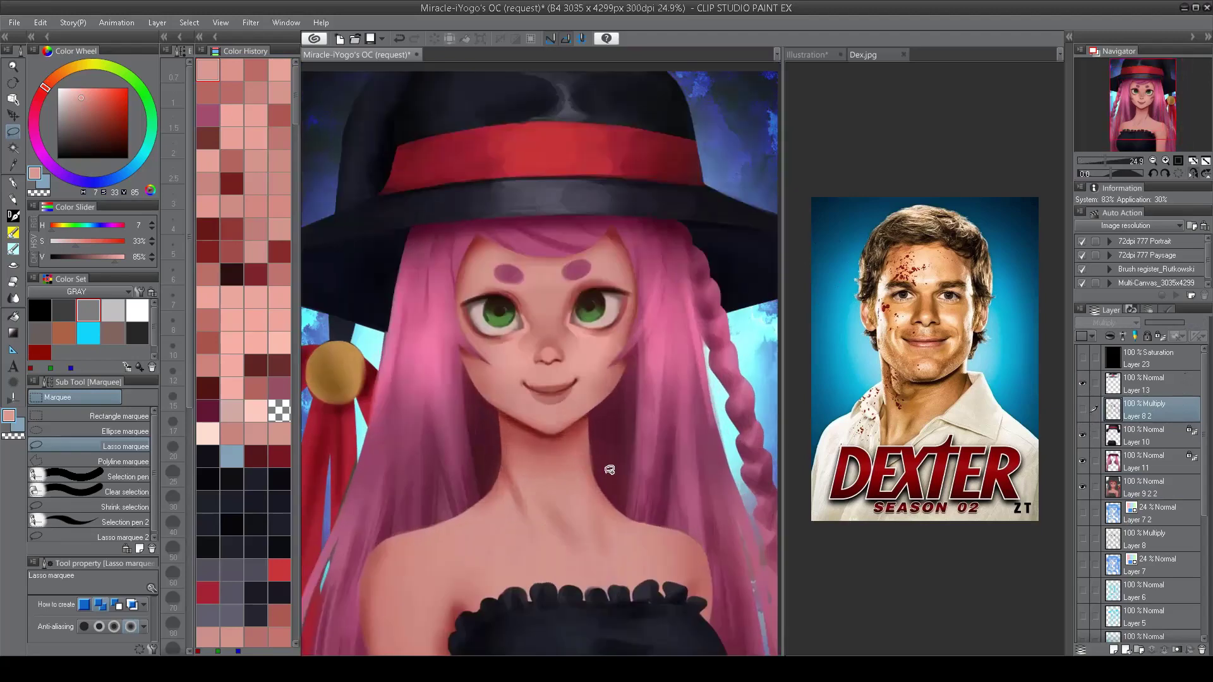
Step: Lasso the chin and jawline again, paste the copy above Layer 11, and transform it slightly before checking it mirrored
{"action": "mouse_move", "coordinate": [558, 401]}
{"action": "left_mouse_down"}
{"action": "mouse_move", "coordinate": [563, 441]}
{"action": "mouse_move", "coordinate": [606, 372]}
{"action": "left_mouse_up"}
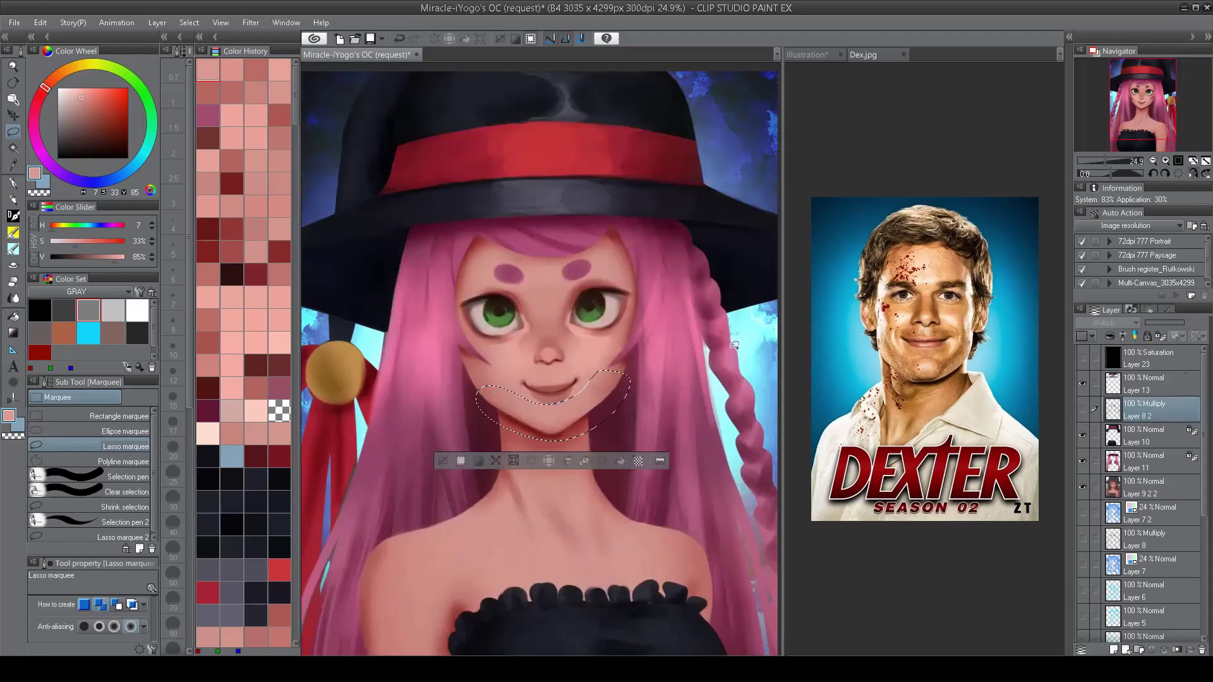
{"action": "left_click", "coordinate": [1142, 459]}
{"action": "key", "text": "ctrl+c"}
{"action": "key", "text": "ctrl+v"}
{"action": "key", "text": "ctrl+t"}
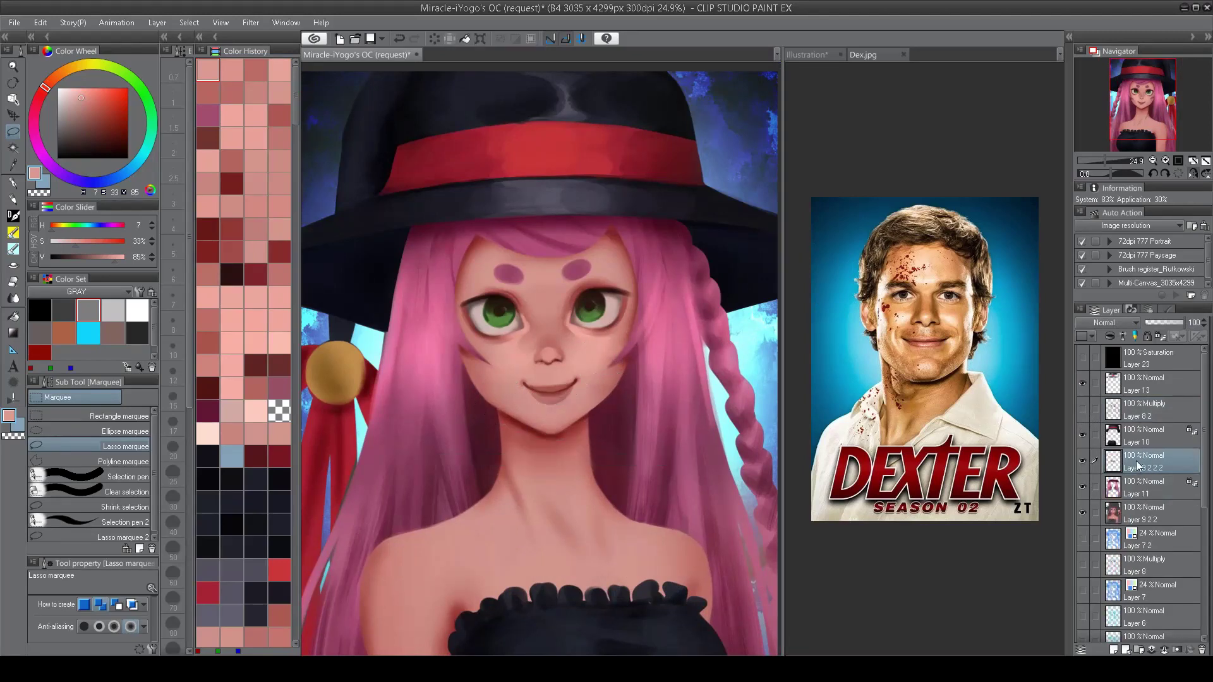
{"action": "left_click_drag", "start_coordinate": [577, 436], "coordinate": [575, 442]}
{"action": "key", "text": "Return"}
{"action": "key", "text": "h"}
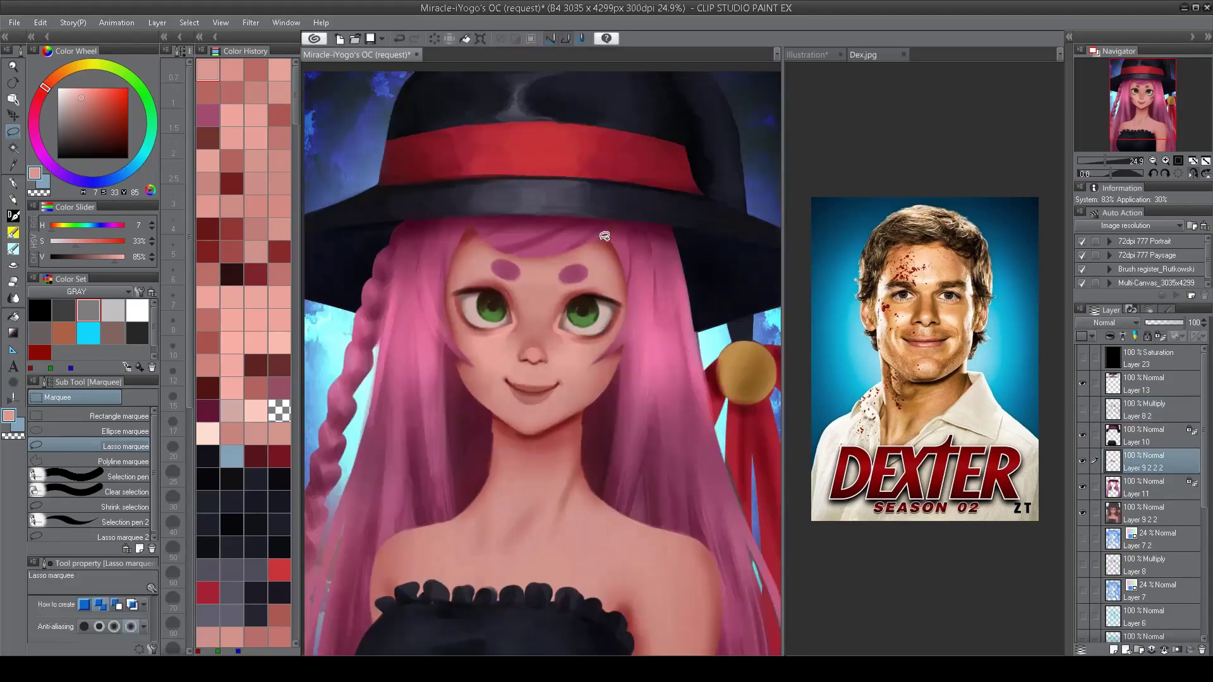
Step: Lasso the small areas where the jaw meets the neck on both sides to clean up the edges, comparing the face in mirrored view
{"action": "scroll", "coordinate": [506, 450], "scroll_direction": "up", "scroll_amount": 2}
{"action": "left_click_drag", "start_coordinate": [503, 408], "coordinate": [503, 418]}
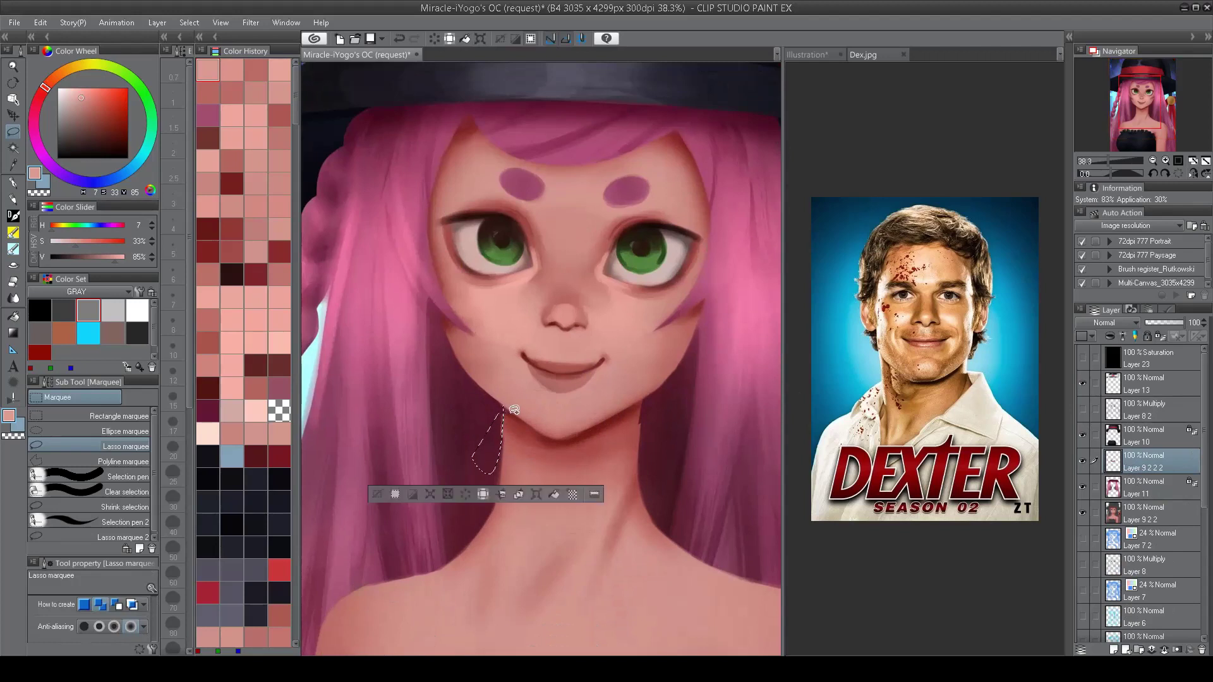
{"action": "key", "text": "ctrl+d"}
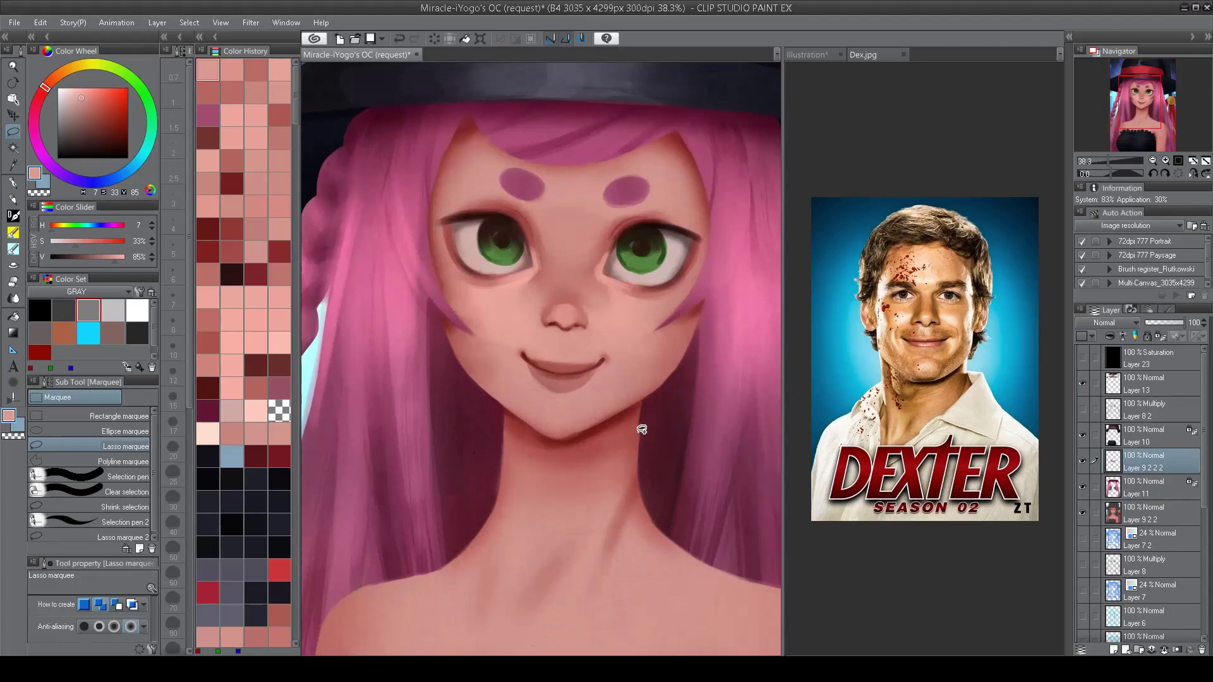
{"action": "left_click_drag", "start_coordinate": [638, 404], "coordinate": [633, 445]}
{"action": "key", "text": "ctrl+d"}
{"action": "key", "text": "h"}
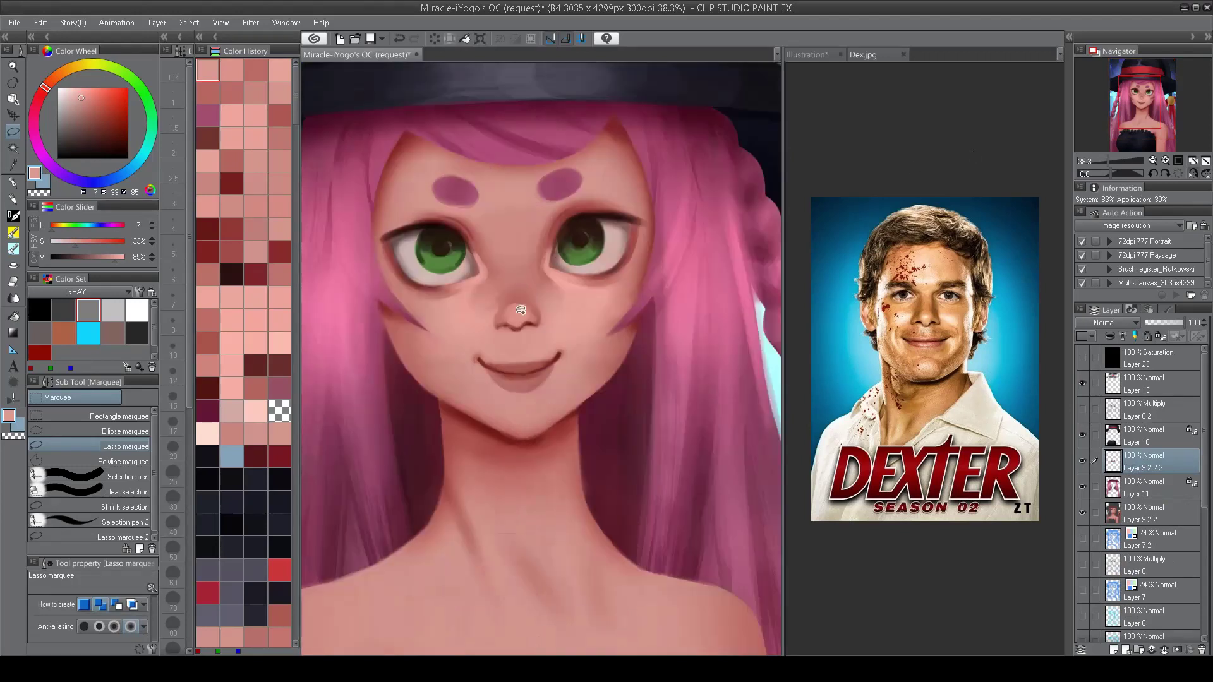
{"action": "left_click_drag", "start_coordinate": [439, 395], "coordinate": [446, 467]}
{"action": "key", "text": "ctrl+d"}
{"action": "scroll", "coordinate": [642, 260], "scroll_direction": "down", "scroll_amount": 3}
{"action": "key", "text": "h"}
{"action": "scroll", "coordinate": [557, 391], "scroll_direction": "up", "scroll_amount": 3}
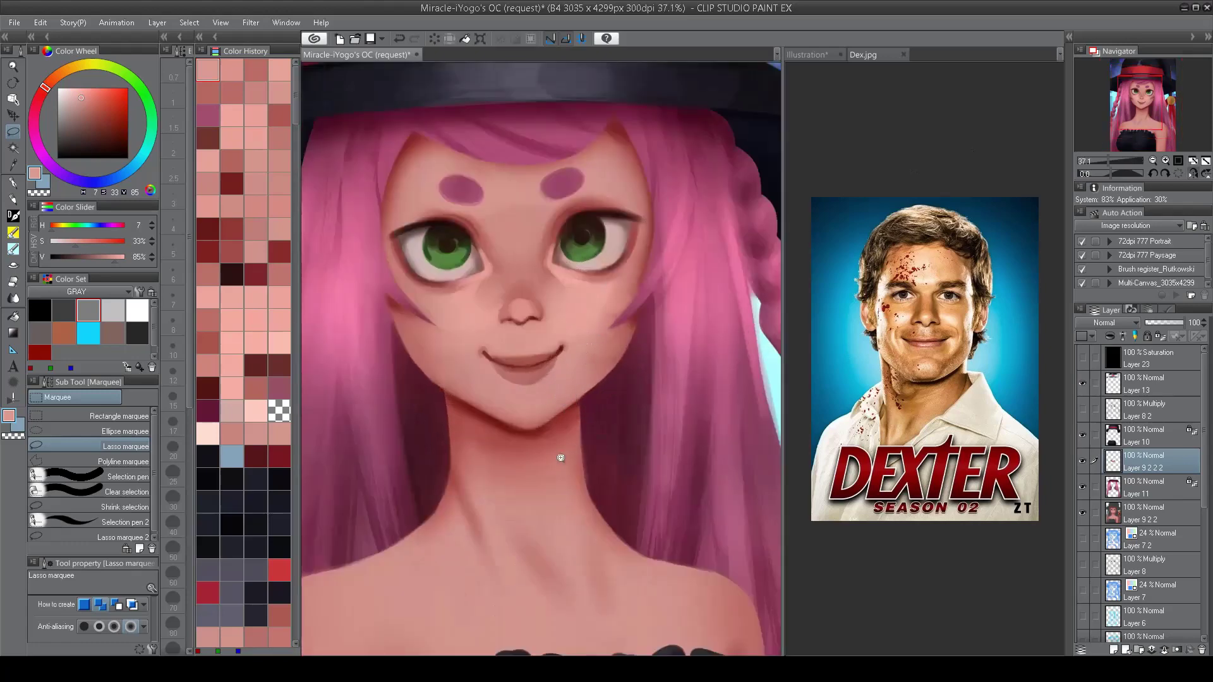
{"action": "scroll", "coordinate": [566, 394], "scroll_direction": "down", "scroll_amount": 2}
{"action": "key", "text": "h"}
{"action": "scroll", "coordinate": [731, 137], "scroll_direction": "up", "scroll_amount": 1}
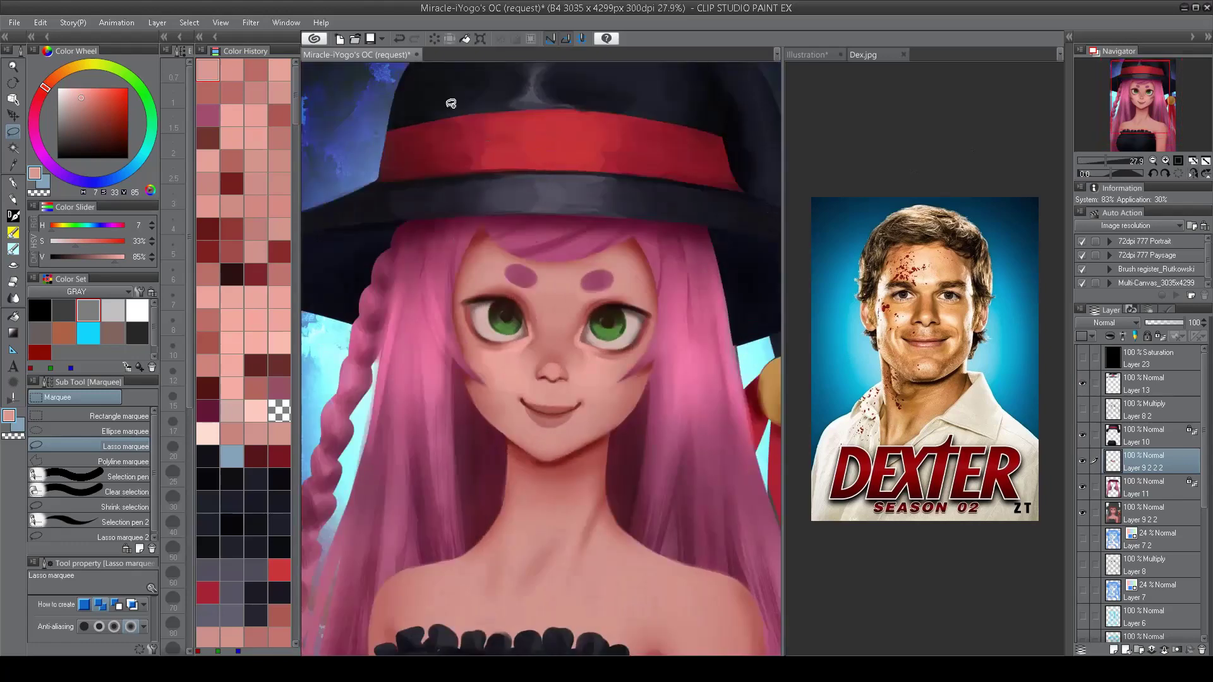
Step: Repaint the outer side of the left iris in the mirrored view with sampled green and dark brown using the IK 1 brush
{"action": "scroll", "coordinate": [494, 301], "scroll_direction": "up", "scroll_amount": 2}
{"action": "key", "text": "b"}
{"action": "left_click", "coordinate": [531, 329], "text": "alt"}
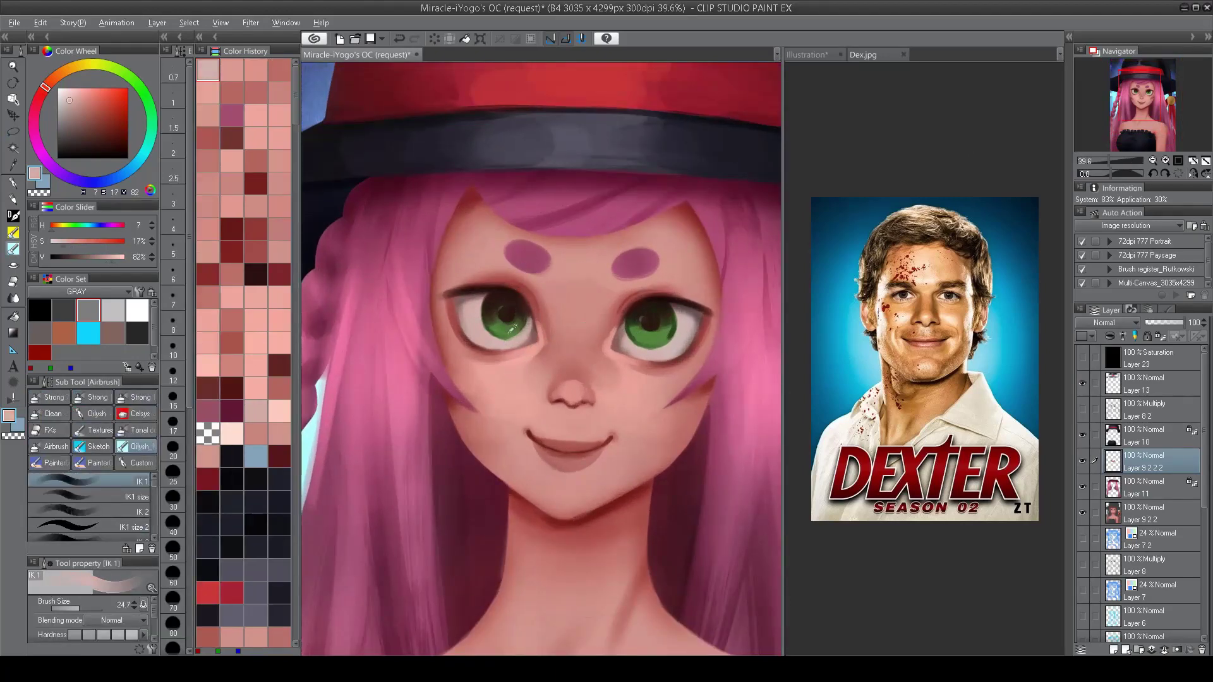
{"action": "left_click", "coordinate": [490, 304], "text": "alt"}
{"action": "left_click", "coordinate": [490, 322], "text": "alt"}
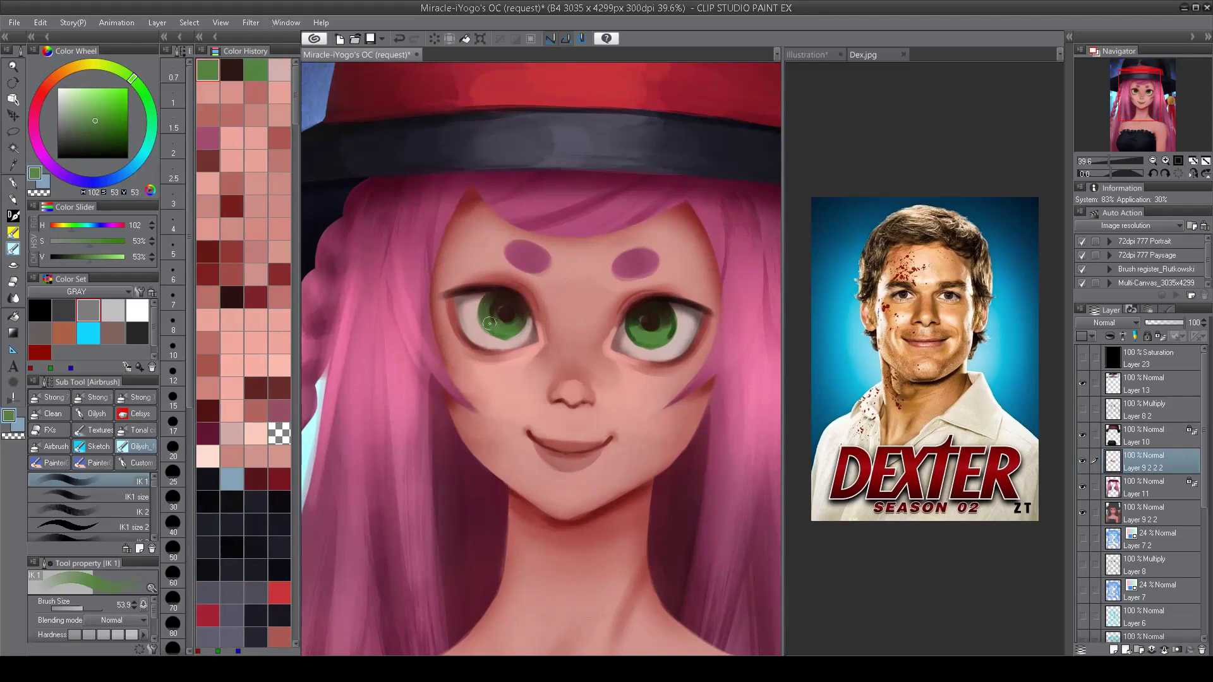
{"action": "left_click", "coordinate": [506, 343], "text": "alt"}
{"action": "left_click", "coordinate": [505, 309], "text": "alt"}
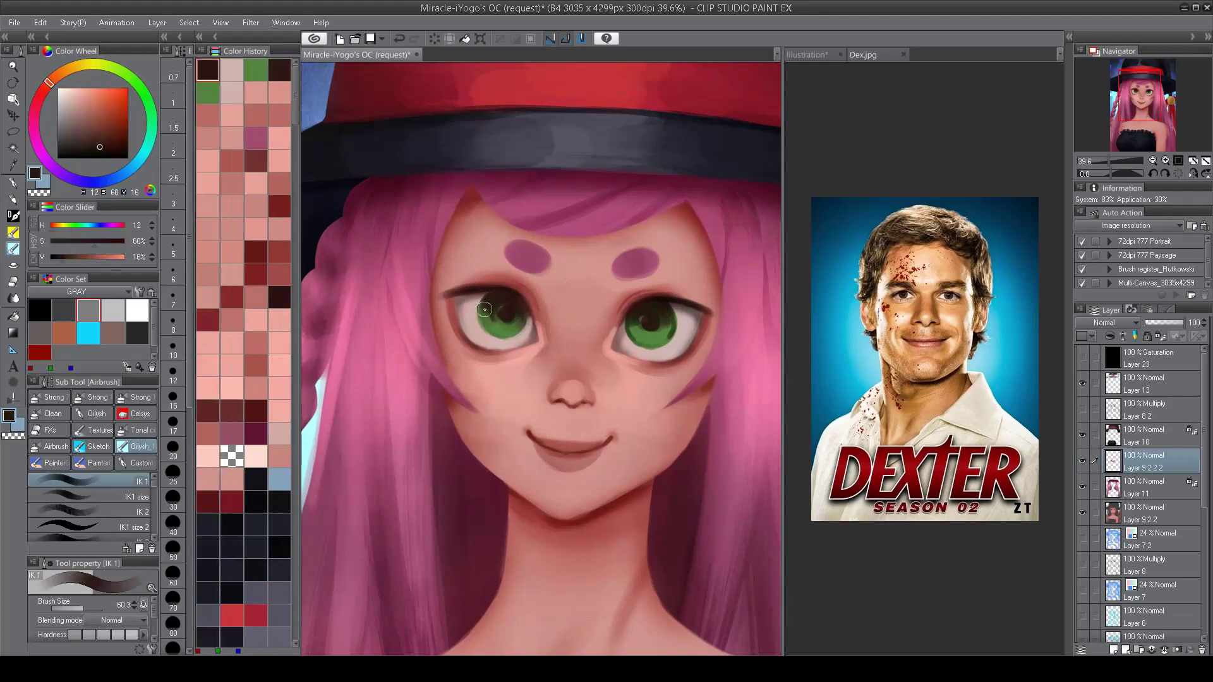
Step: Reshape the pupil of the same eye with resampled iris green and dark brown, undoing one stroke along the way
{"action": "left_click", "coordinate": [490, 319], "text": "alt"}
{"action": "left_click", "coordinate": [503, 311], "text": "alt"}
{"action": "key", "text": "ctrl+z"}
{"action": "left_click_drag", "start_coordinate": [502, 310], "coordinate": [506, 324]}
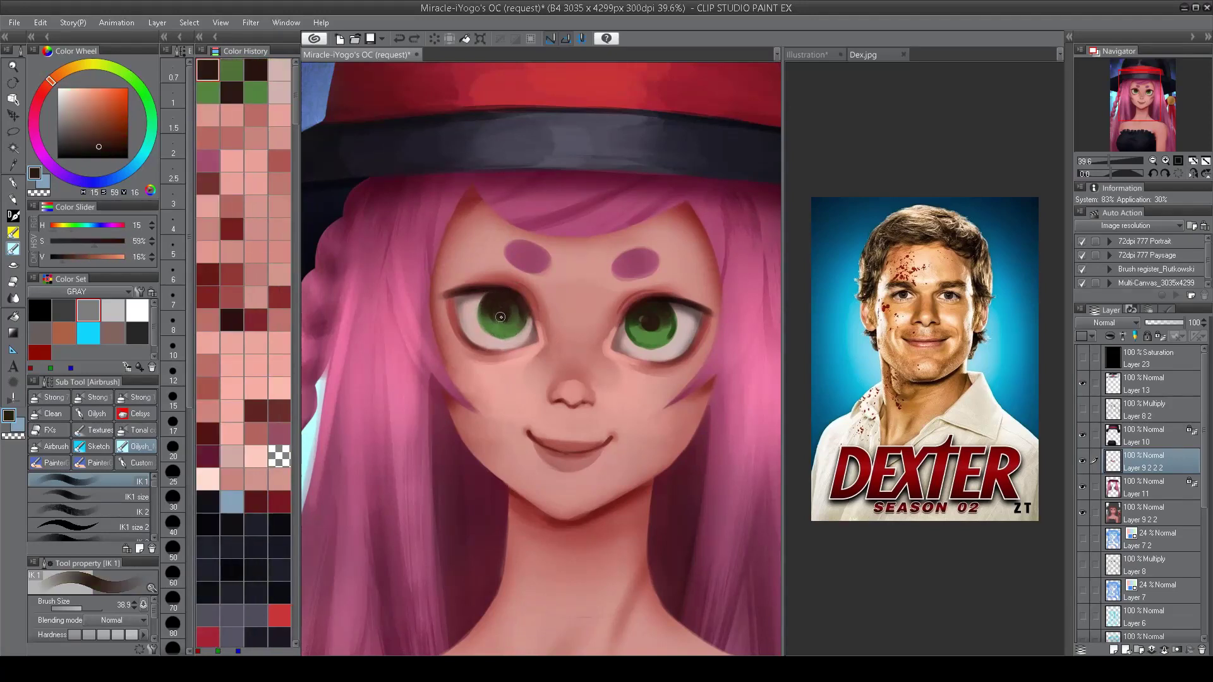
{"action": "left_click", "coordinate": [502, 316], "text": "alt"}
{"action": "left_click", "coordinate": [500, 309], "text": "alt"}
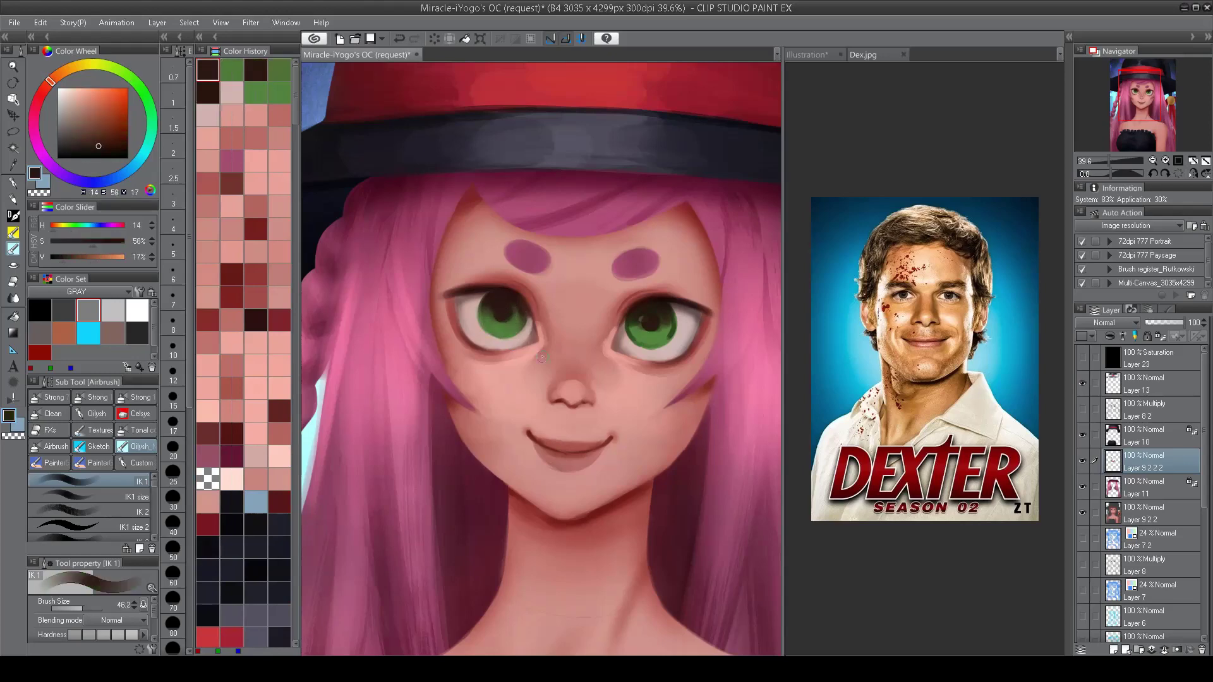
{"action": "scroll", "coordinate": [572, 343], "scroll_direction": "down", "scroll_amount": 2}
{"action": "scroll", "coordinate": [540, 329], "scroll_direction": "up", "scroll_amount": 2}
Step: Touch up the irises and eye whites with sampled green and greyish-pink tones, checking the eyes in the flipped view
{"action": "left_click", "coordinate": [494, 323], "text": "alt"}
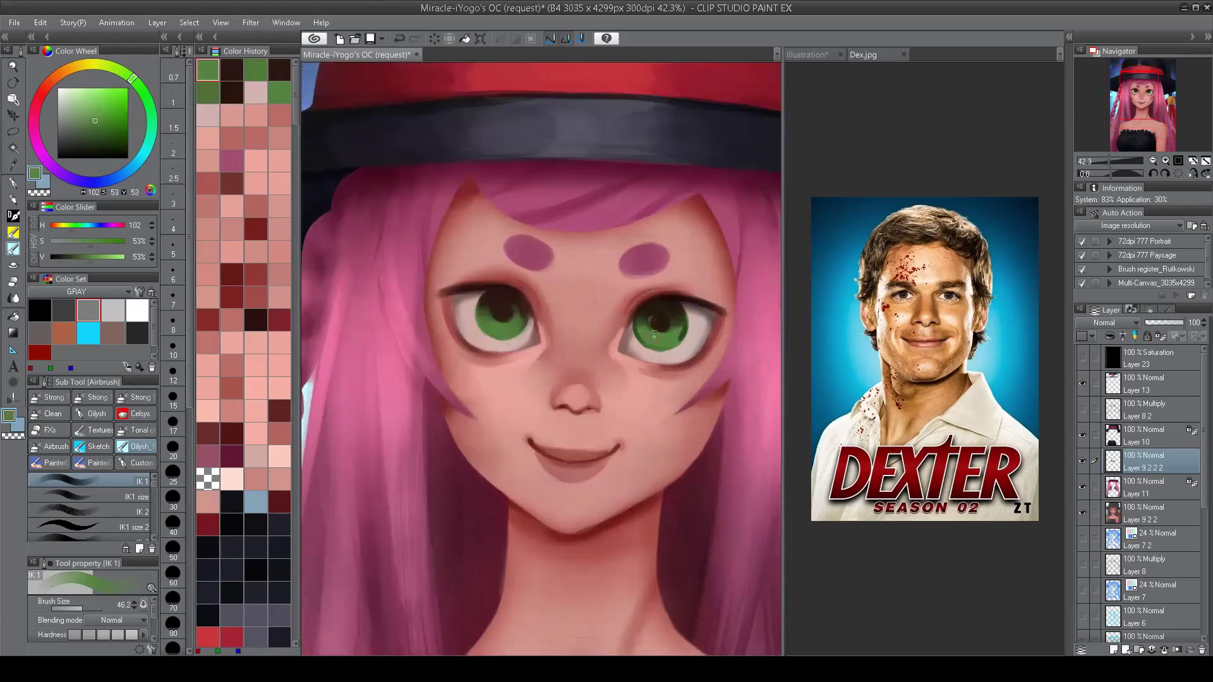
{"action": "scroll", "coordinate": [654, 334], "scroll_direction": "up", "scroll_amount": 1}
{"action": "left_click", "coordinate": [538, 333], "text": "alt"}
{"action": "left_click", "coordinate": [667, 327], "text": "alt"}
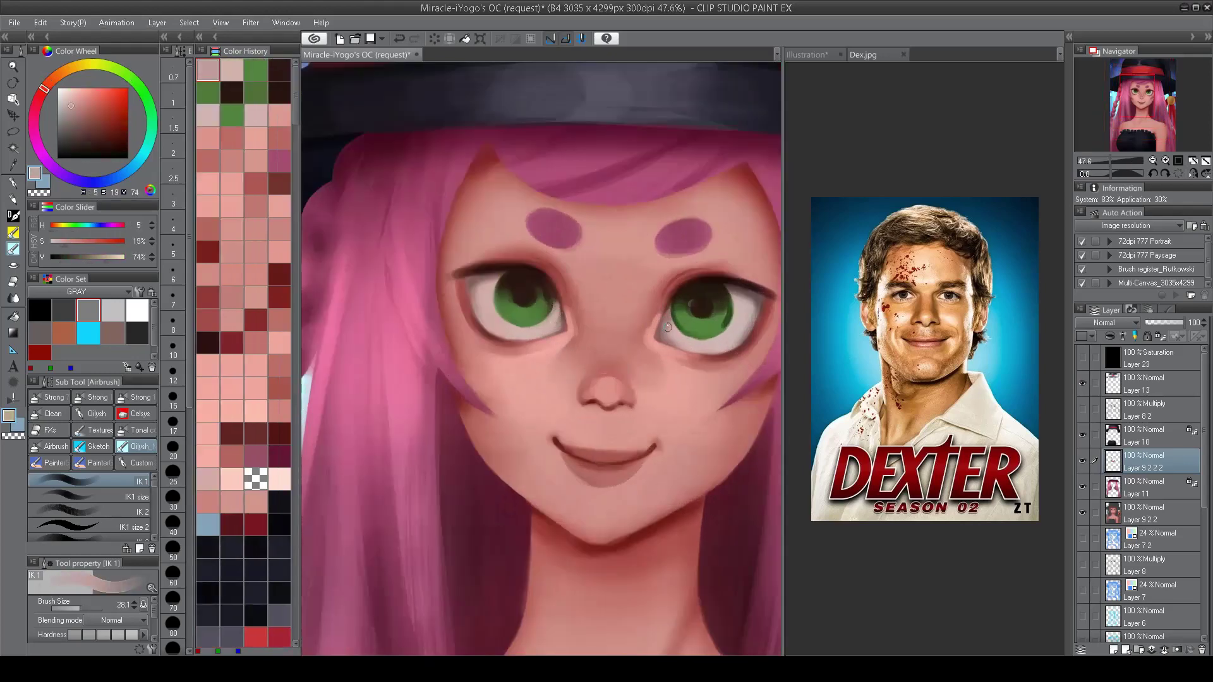
{"action": "scroll", "coordinate": [690, 350], "scroll_direction": "down", "scroll_amount": 4}
{"action": "key", "text": "h"}
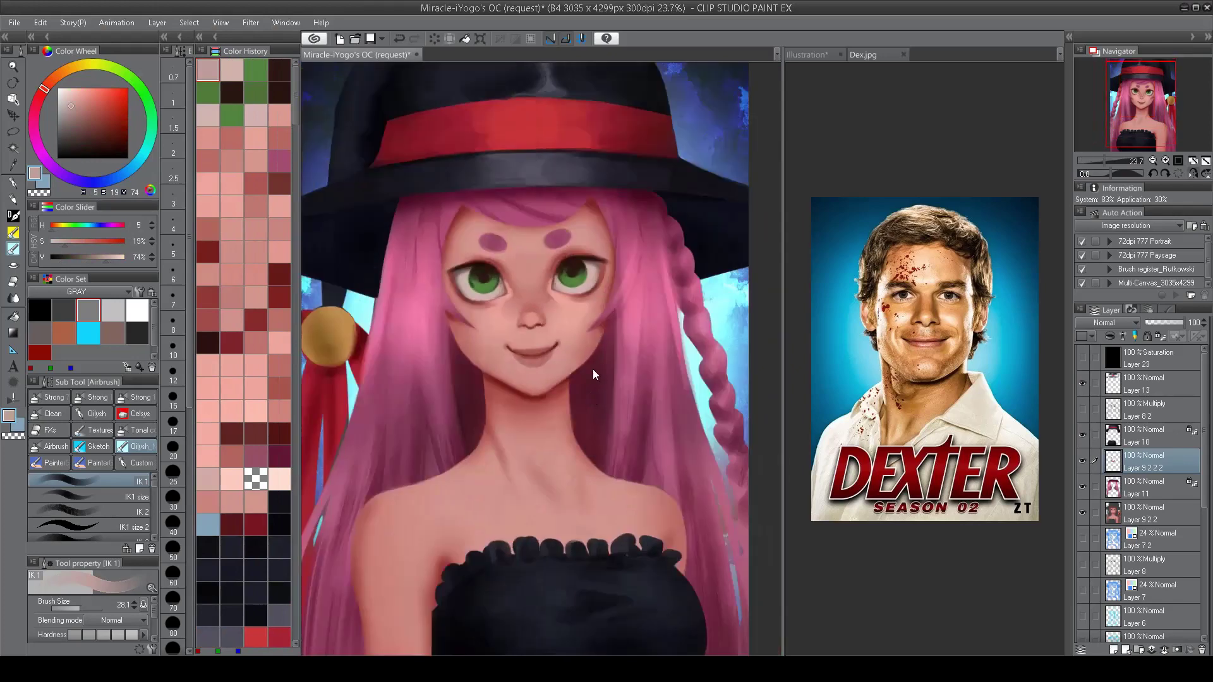
Step: Strengthen the upper lash lines of both eyes with the sampled dark brown, reducing the brush size to 16.4
{"action": "scroll", "coordinate": [516, 257], "scroll_direction": "up", "scroll_amount": 4}
{"action": "left_click", "coordinate": [395, 249], "text": "alt"}
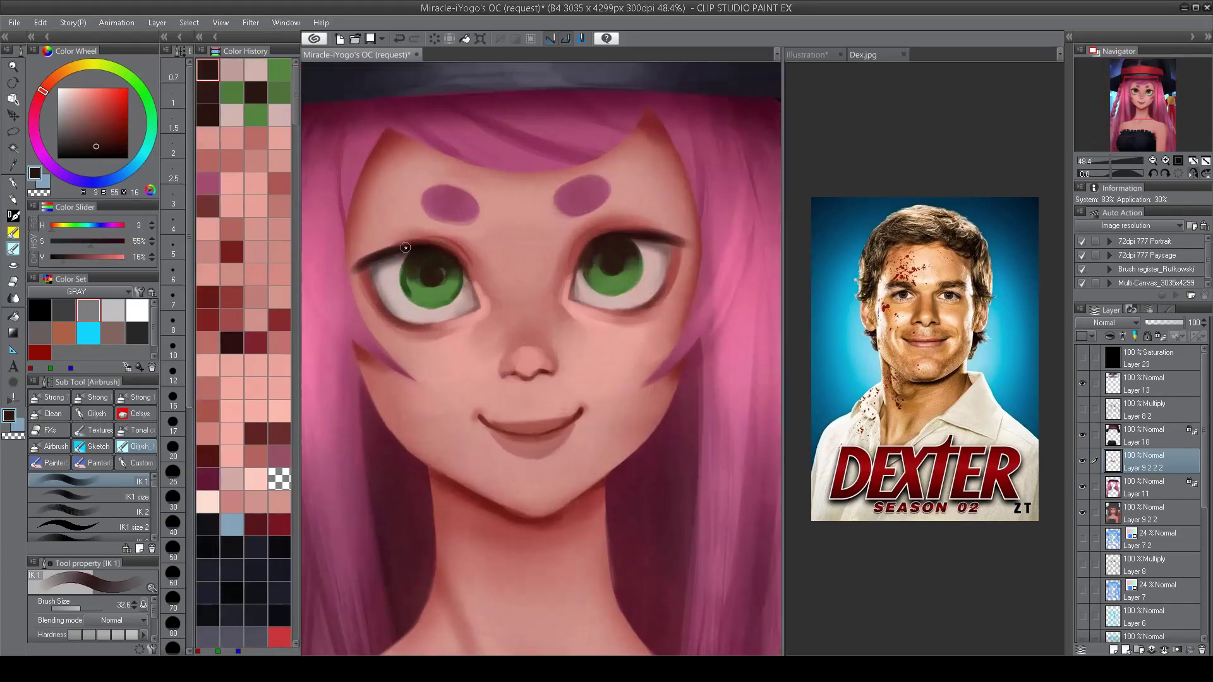
{"action": "mouse_move", "coordinate": [679, 241]}
{"action": "left_mouse_down"}
{"action": "mouse_move", "coordinate": [612, 235]}
{"action": "mouse_move", "coordinate": [578, 266]}
{"action": "mouse_move", "coordinate": [622, 235]}
{"action": "mouse_move", "coordinate": [594, 240]}
{"action": "mouse_move", "coordinate": [571, 293]}
{"action": "left_mouse_up"}
{"action": "key", "text": "bracketleft"}
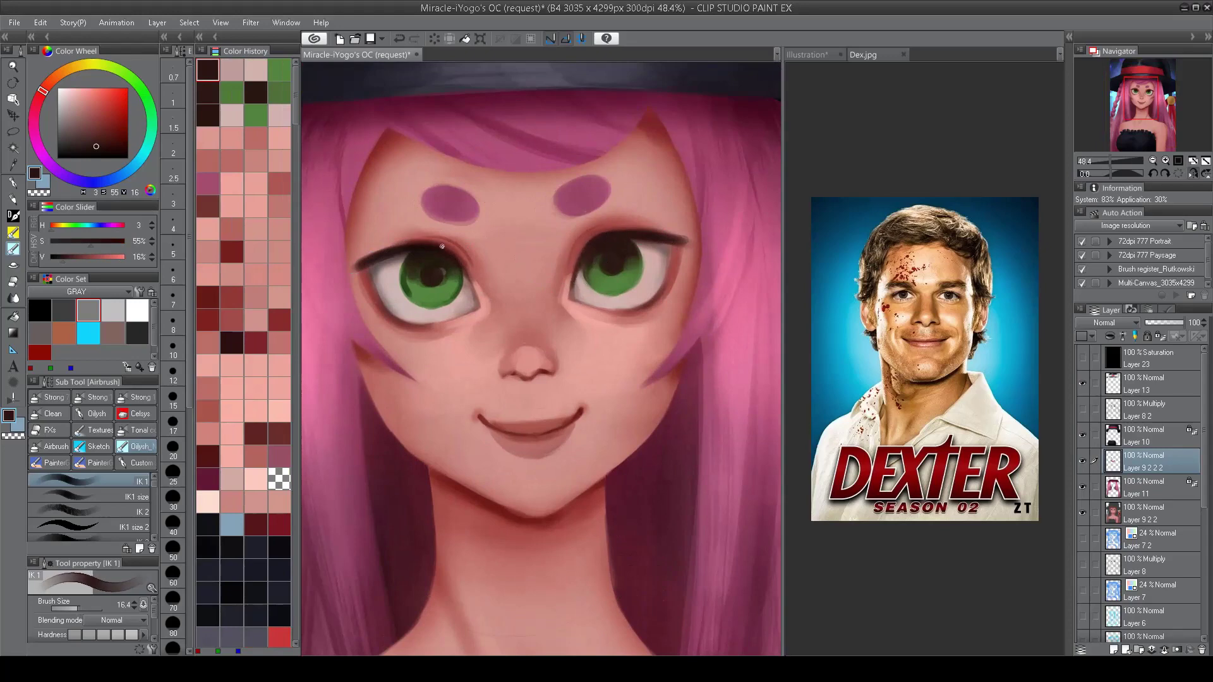
{"action": "scroll", "coordinate": [477, 309], "scroll_direction": "down", "scroll_amount": 3}
{"action": "scroll", "coordinate": [628, 315], "scroll_direction": "up", "scroll_amount": 4}
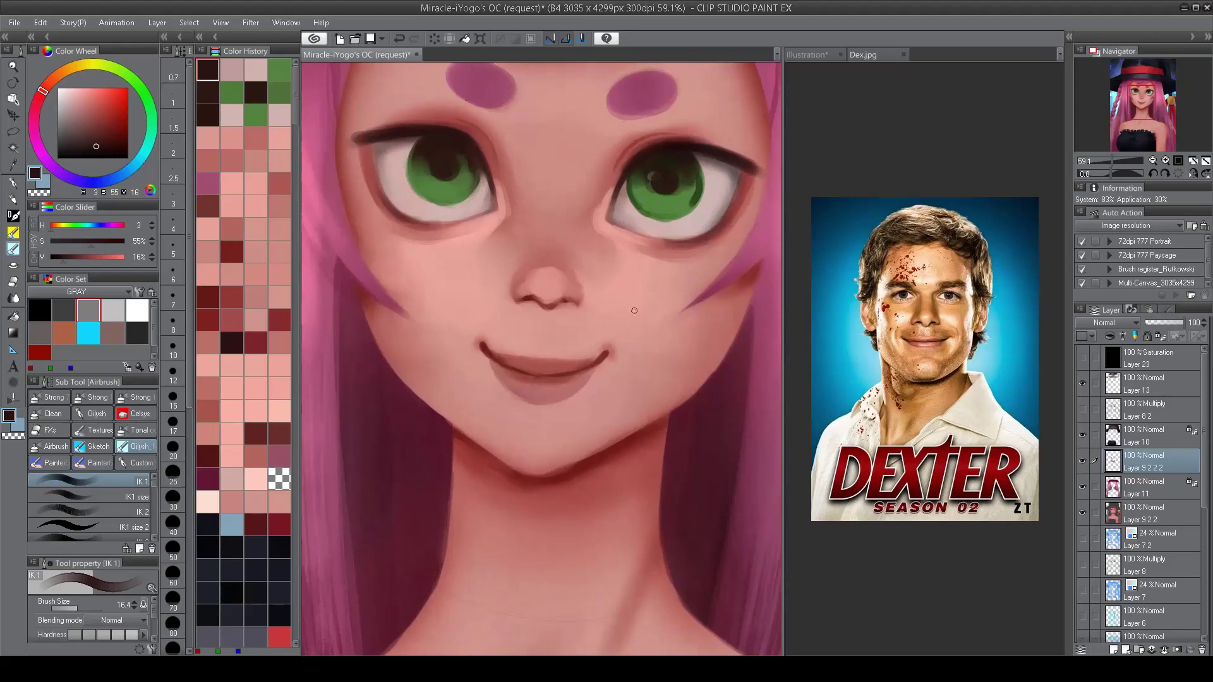
Step: Clean up both corners of the mouth with sampled skin tone and dark red using the IK 1 brush
{"action": "left_click", "coordinate": [607, 329], "text": "alt"}
{"action": "key", "text": "bracketright"}
{"action": "left_click_drag", "start_coordinate": [603, 345], "coordinate": [608, 366]}
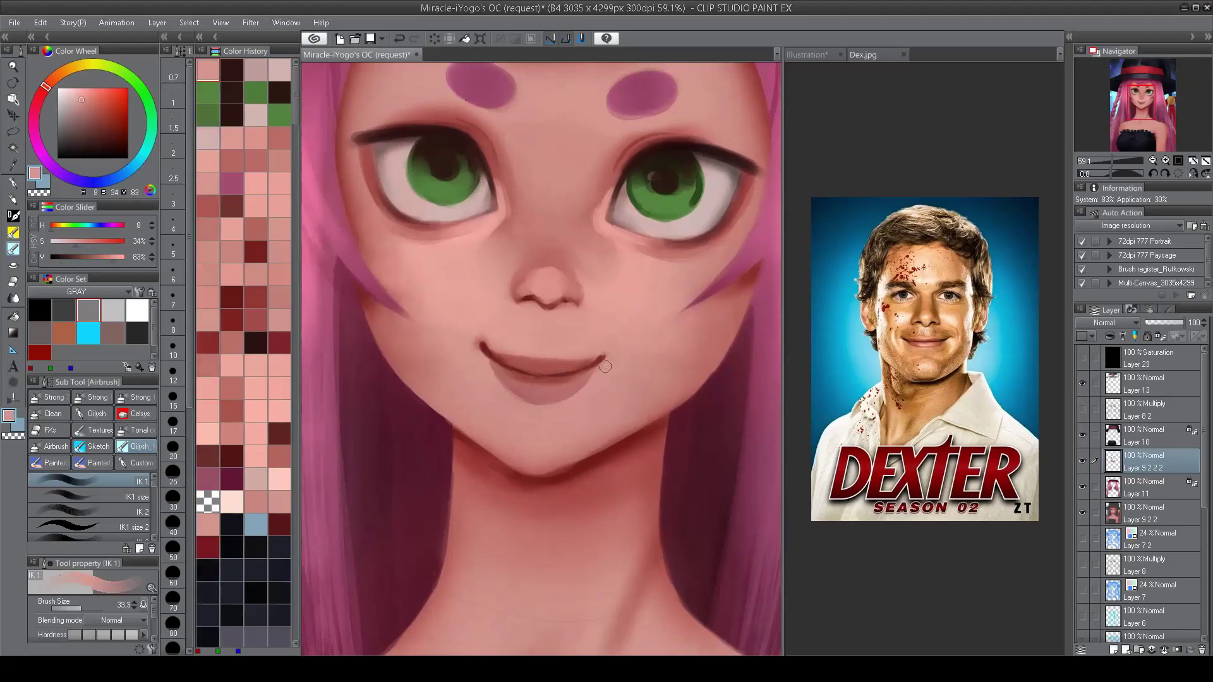
{"action": "scroll", "coordinate": [576, 351], "scroll_direction": "down", "scroll_amount": 2}
{"action": "scroll", "coordinate": [576, 351], "scroll_direction": "up", "scroll_amount": 3}
{"action": "left_click", "coordinate": [490, 359], "text": "alt"}
{"action": "key", "text": "bracketleft"}
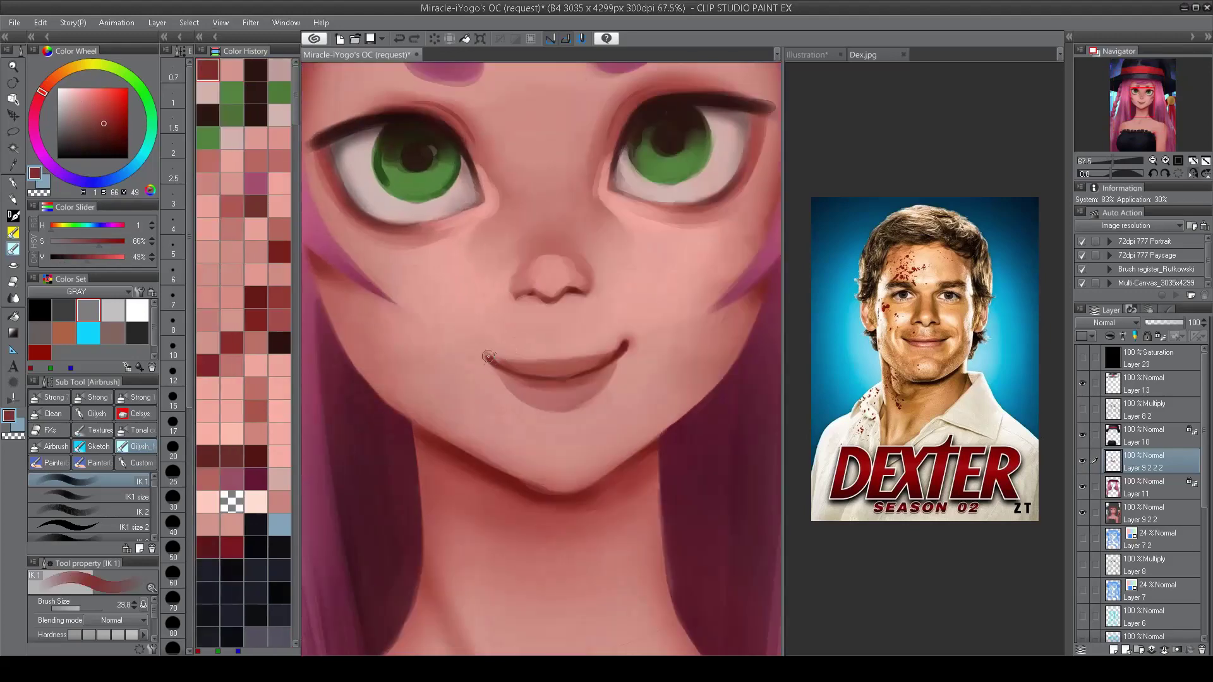
{"action": "scroll", "coordinate": [530, 373], "scroll_direction": "down", "scroll_amount": 2}
{"action": "scroll", "coordinate": [530, 373], "scroll_direction": "up", "scroll_amount": 2}
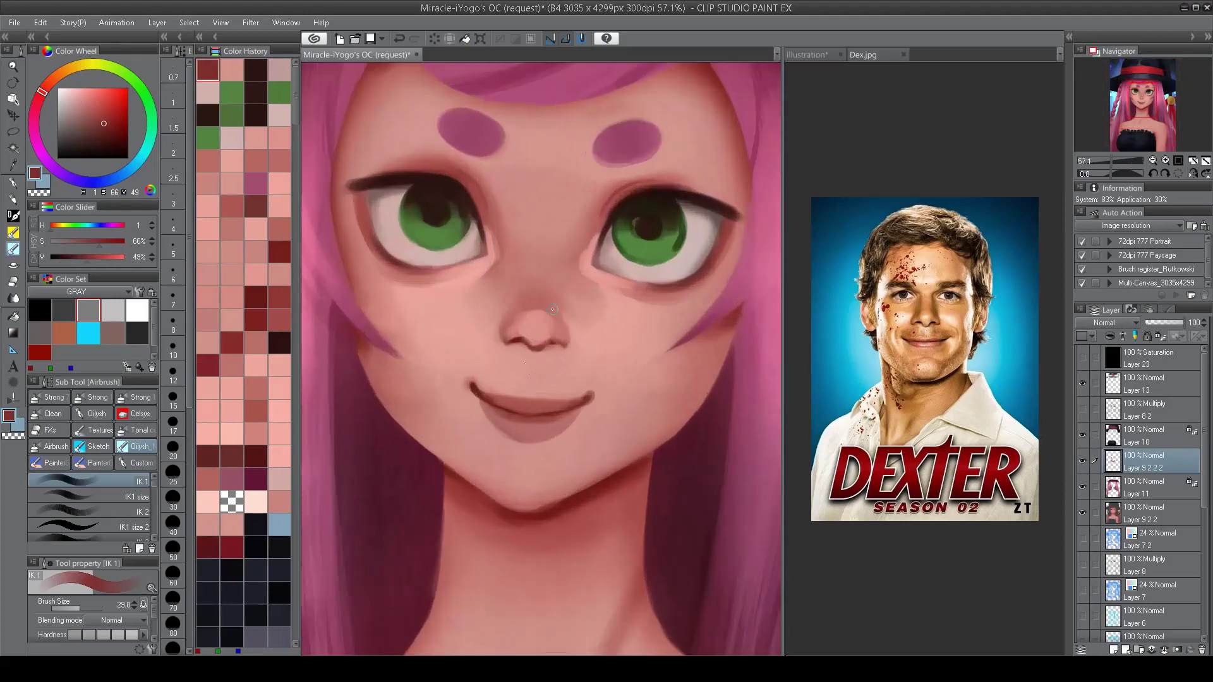
Step: Refine the nostrils and underside of the nose with sampled dark red and skin tones, checking the face in the flipped view
{"action": "key", "text": "h"}
{"action": "left_click", "coordinate": [517, 320], "text": "alt"}
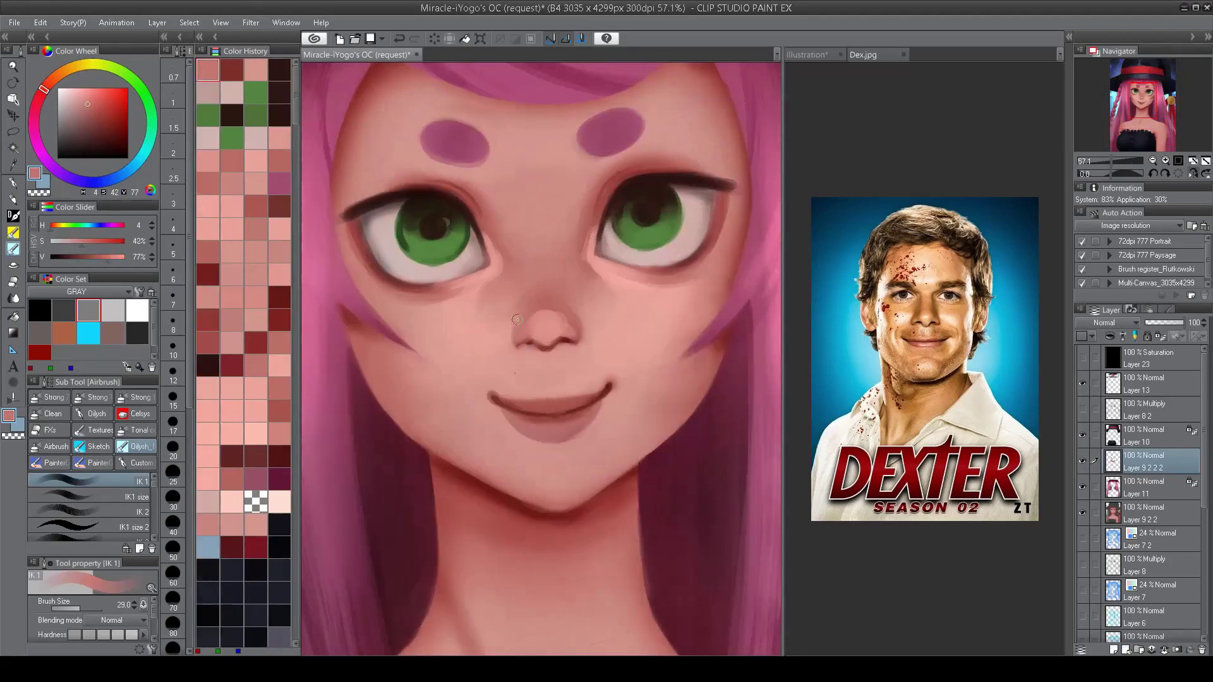
{"action": "left_click", "coordinate": [540, 339], "text": "alt"}
{"action": "scroll", "coordinate": [530, 322], "scroll_direction": "down", "scroll_amount": 2}
{"action": "scroll", "coordinate": [531, 322], "scroll_direction": "up", "scroll_amount": 3}
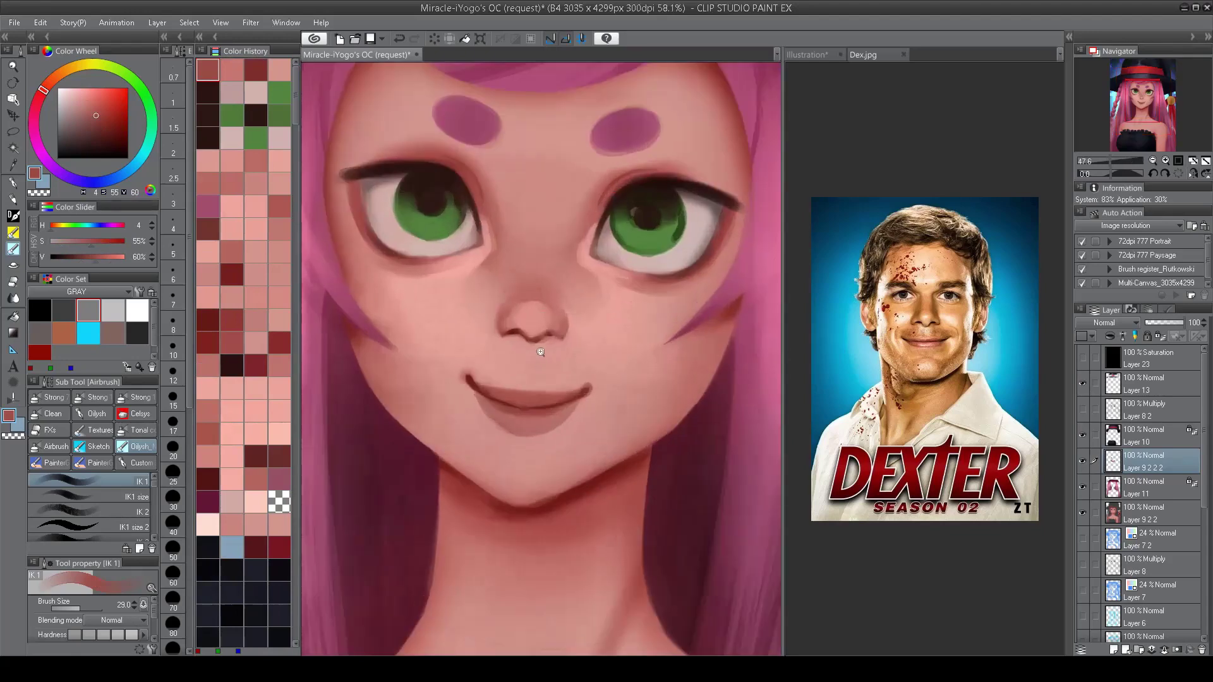
{"action": "key", "text": "h"}
{"action": "left_click", "coordinate": [524, 338], "text": "alt"}
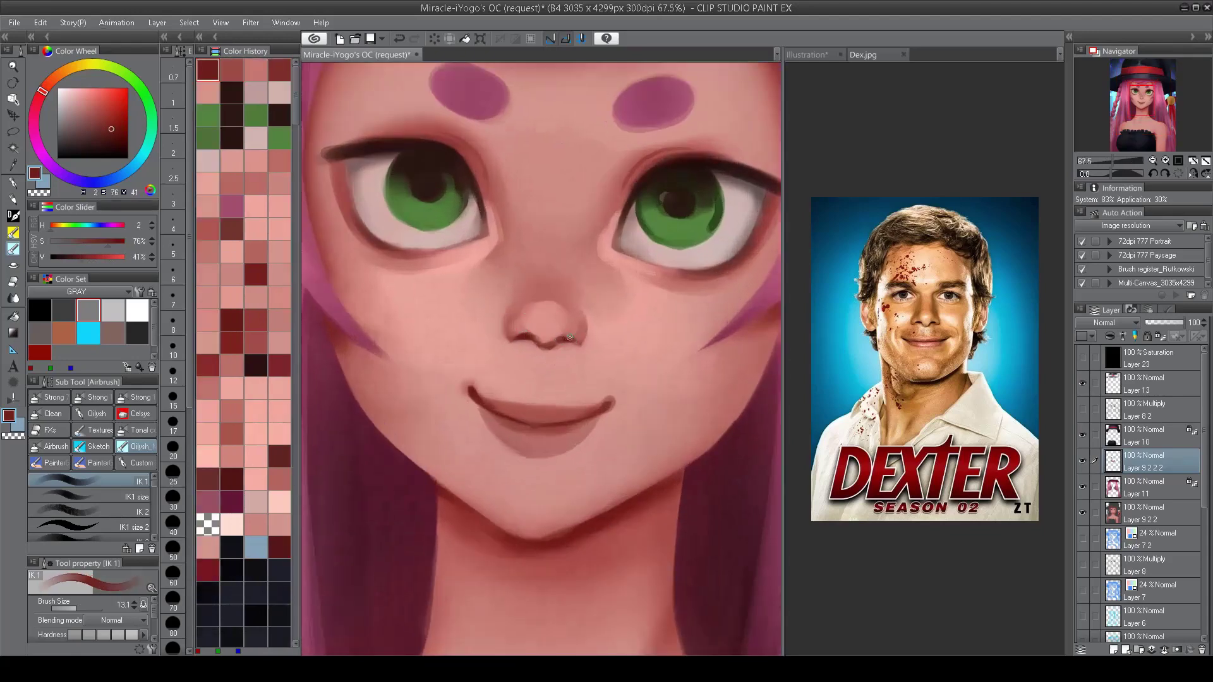
{"action": "left_click", "coordinate": [574, 341], "text": "alt"}
{"action": "left_click", "coordinate": [554, 340], "text": "alt"}
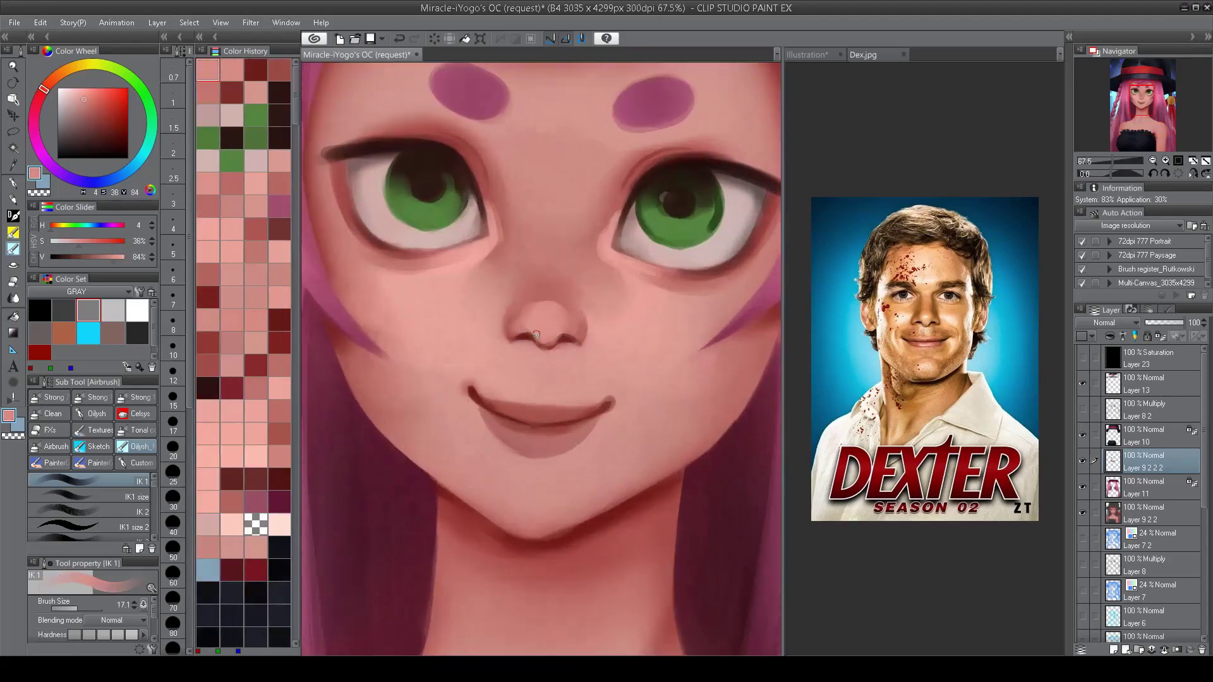
{"action": "scroll", "coordinate": [547, 273], "scroll_direction": "down", "scroll_amount": 3}
{"action": "scroll", "coordinate": [549, 341], "scroll_direction": "up", "scroll_amount": 2}
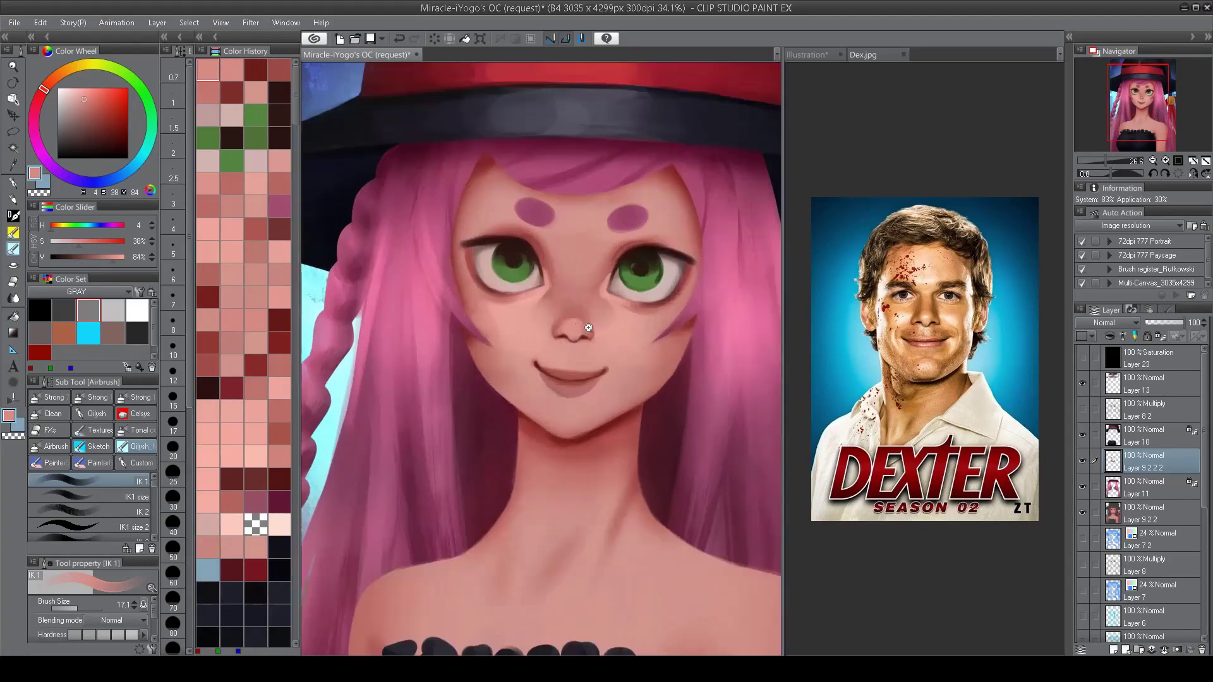
Step: Shade the nose bridge and inner eye corners with sampled reddish skin tones, using a brush size of 61.6
{"action": "left_click", "coordinate": [559, 291], "text": "alt"}
{"action": "left_click_drag", "start_coordinate": [126, 553], "coordinate": [125, 573]}
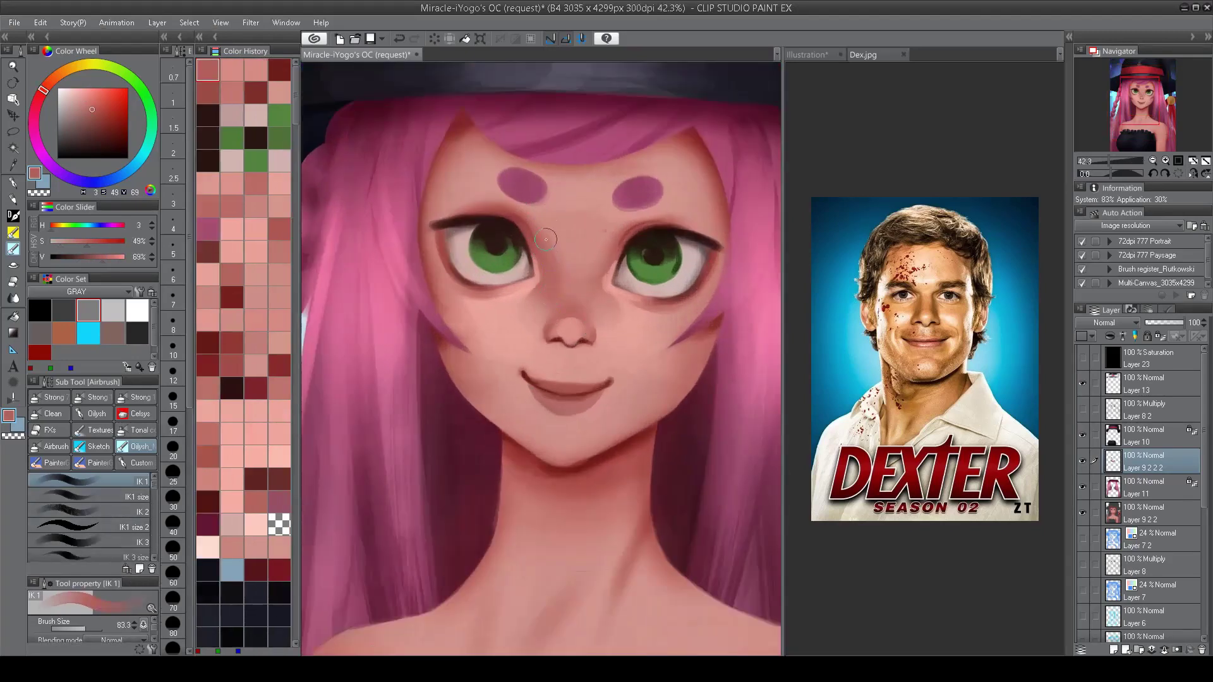
{"action": "left_click", "coordinate": [599, 267], "text": "alt"}
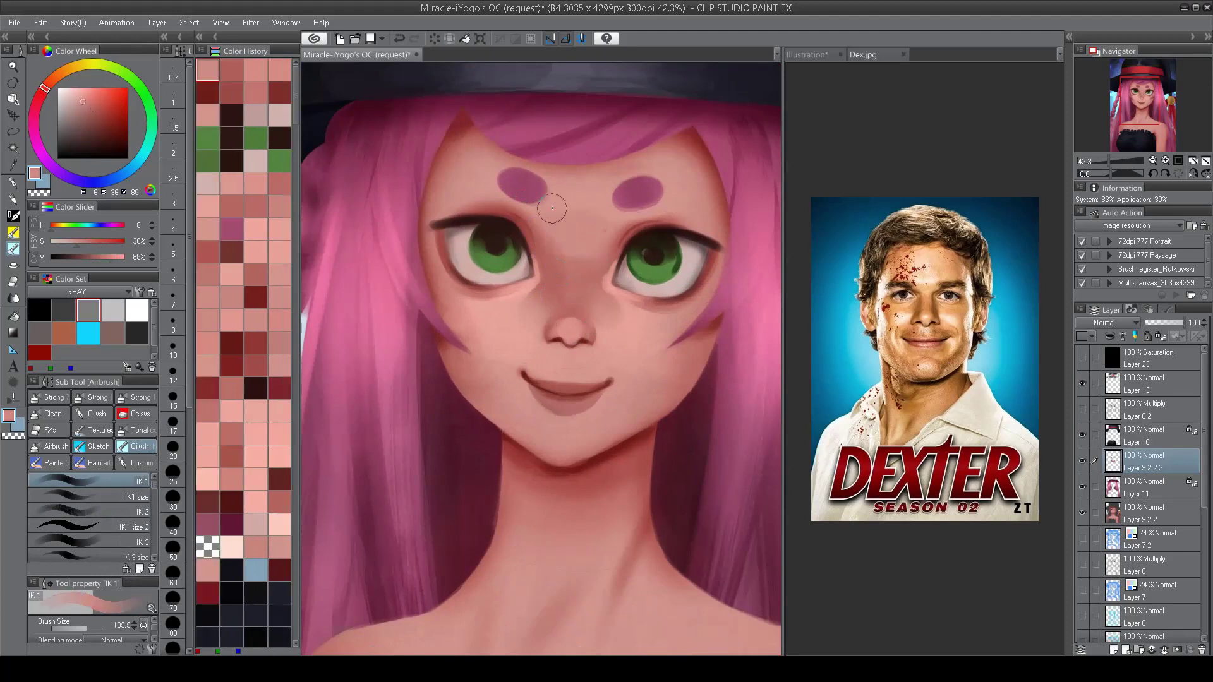
{"action": "left_click", "coordinate": [542, 253], "text": "alt"}
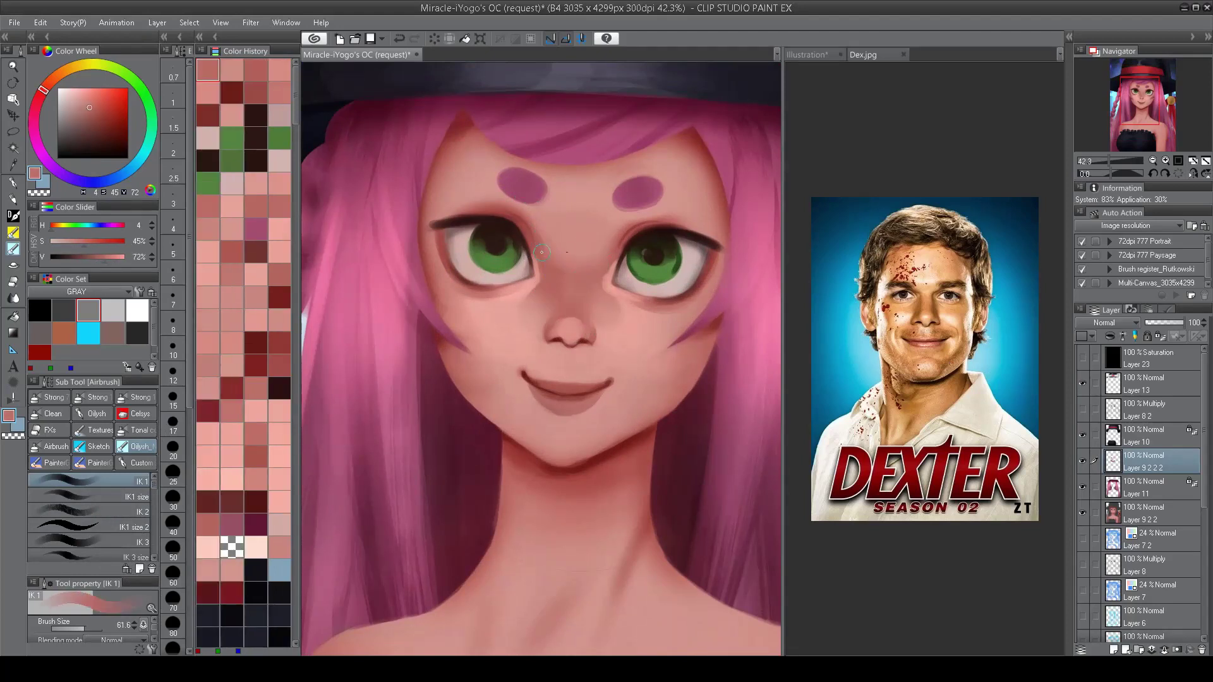
{"action": "left_click", "coordinate": [579, 278], "text": "alt"}
{"action": "scroll", "coordinate": [562, 297], "scroll_direction": "down", "scroll_amount": 3}
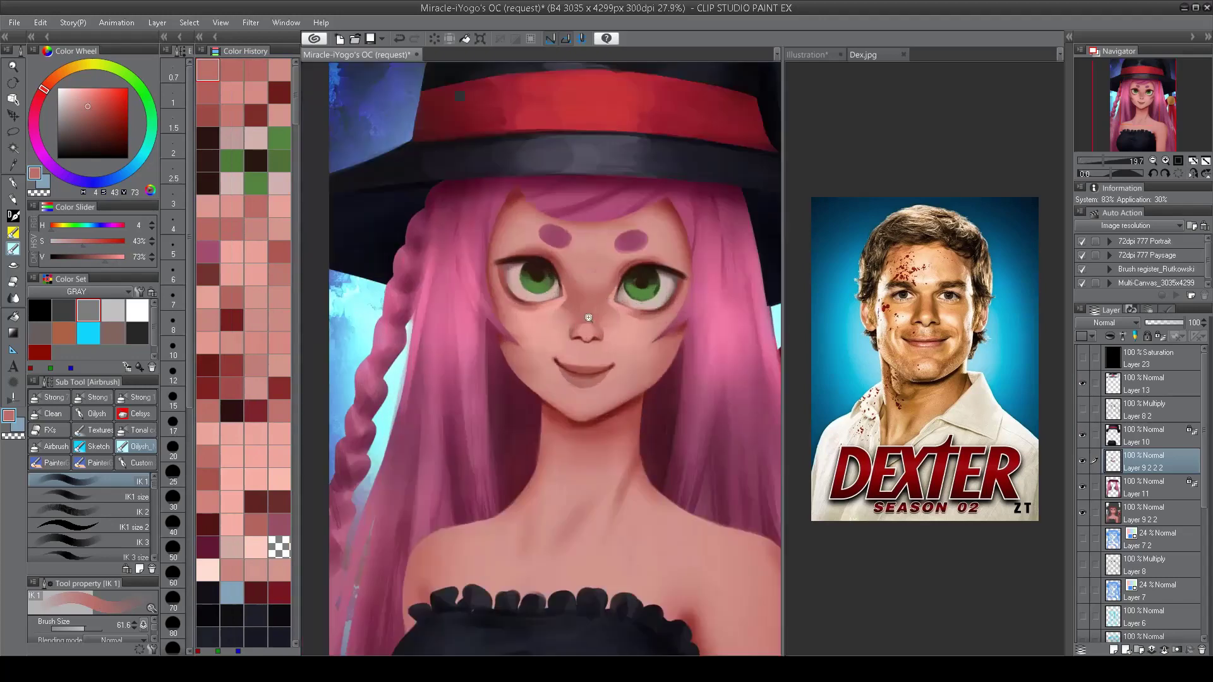
{"action": "scroll", "coordinate": [549, 310], "scroll_direction": "up", "scroll_amount": 2}
{"action": "left_click", "coordinate": [549, 311], "text": "alt"}
{"action": "left_click", "coordinate": [545, 308], "text": "alt"}
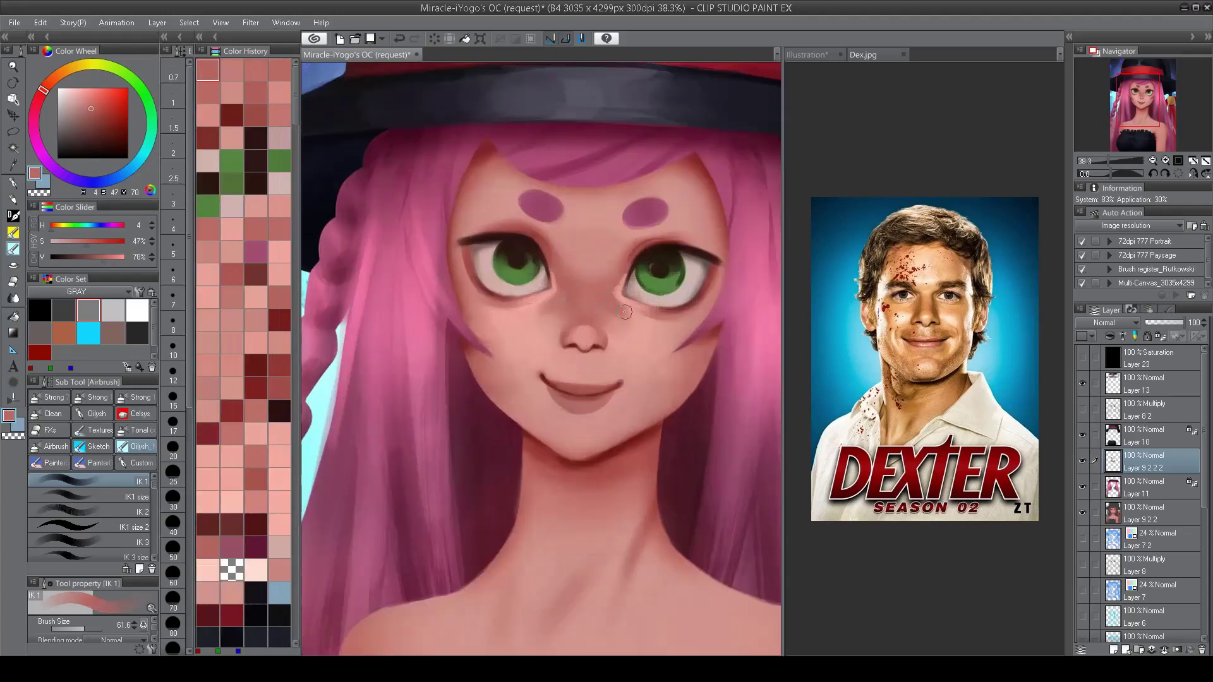
{"action": "scroll", "coordinate": [591, 322], "scroll_direction": "down", "scroll_amount": 3}
{"action": "scroll", "coordinate": [607, 302], "scroll_direction": "up", "scroll_amount": 2}
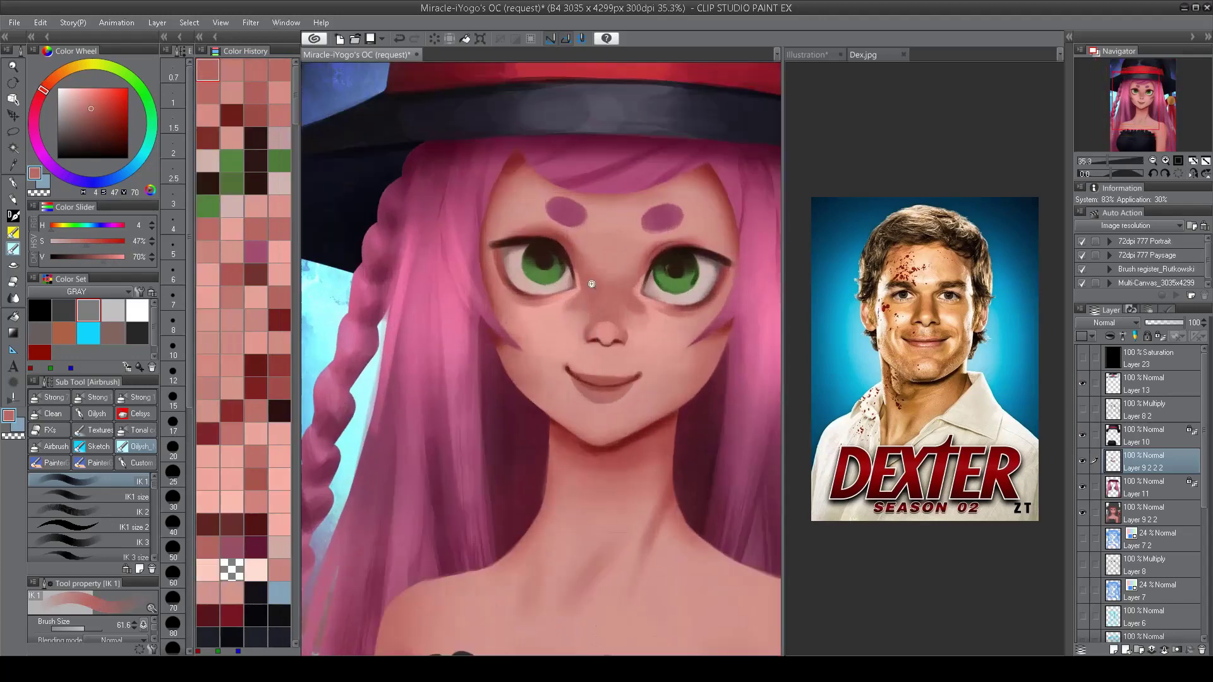
Step: Paint sampled dark red shadows along both sides of the forehead beneath the hair with the IK 1 brush
{"action": "left_click", "coordinate": [494, 204], "text": "alt"}
{"action": "mouse_move", "coordinate": [497, 194]}
{"action": "left_mouse_down"}
{"action": "mouse_move", "coordinate": [505, 215]}
{"action": "mouse_move", "coordinate": [492, 233]}
{"action": "left_mouse_up"}
{"action": "left_click_drag", "start_coordinate": [714, 196], "coordinate": [717, 223]}
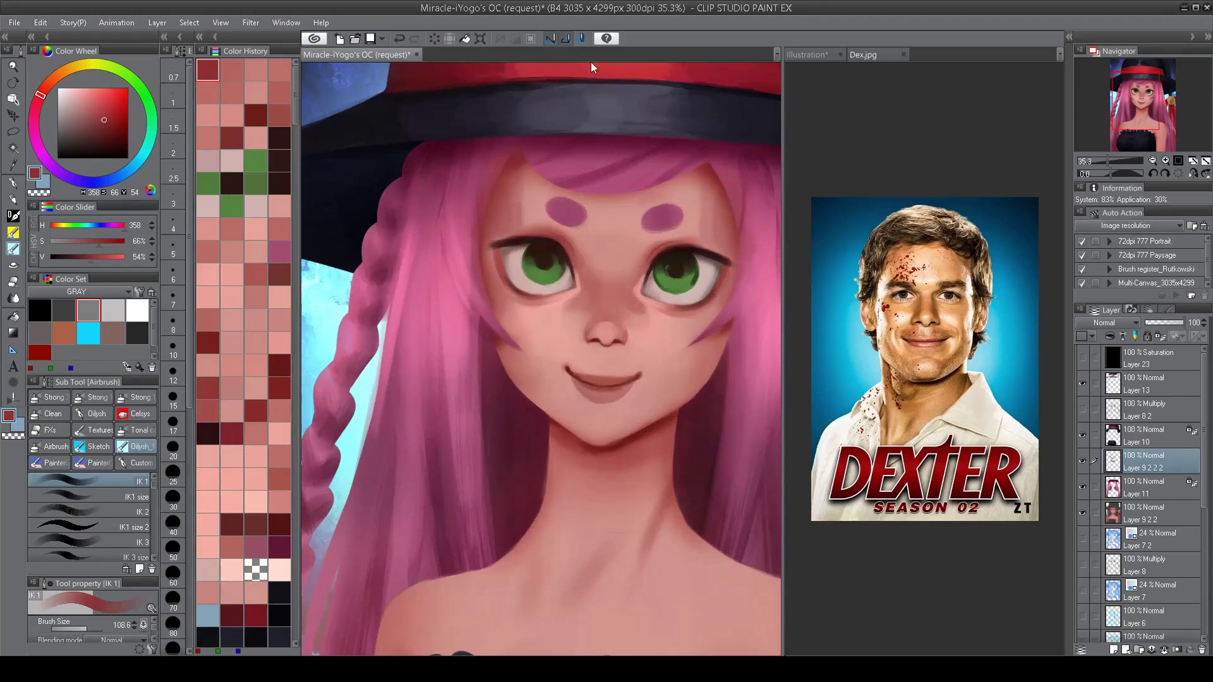
{"action": "left_click_drag", "start_coordinate": [599, 95], "coordinate": [636, 162]}
{"action": "left_click", "coordinate": [517, 185], "text": "alt"}
{"action": "mouse_move", "coordinate": [517, 186]}
{"action": "left_mouse_down"}
{"action": "mouse_move", "coordinate": [530, 186]}
{"action": "mouse_move", "coordinate": [503, 183]}
{"action": "mouse_move", "coordinate": [523, 194]}
{"action": "left_mouse_up"}
{"action": "left_click", "coordinate": [527, 188], "text": "alt"}
{"action": "left_click", "coordinate": [509, 216], "text": "alt"}
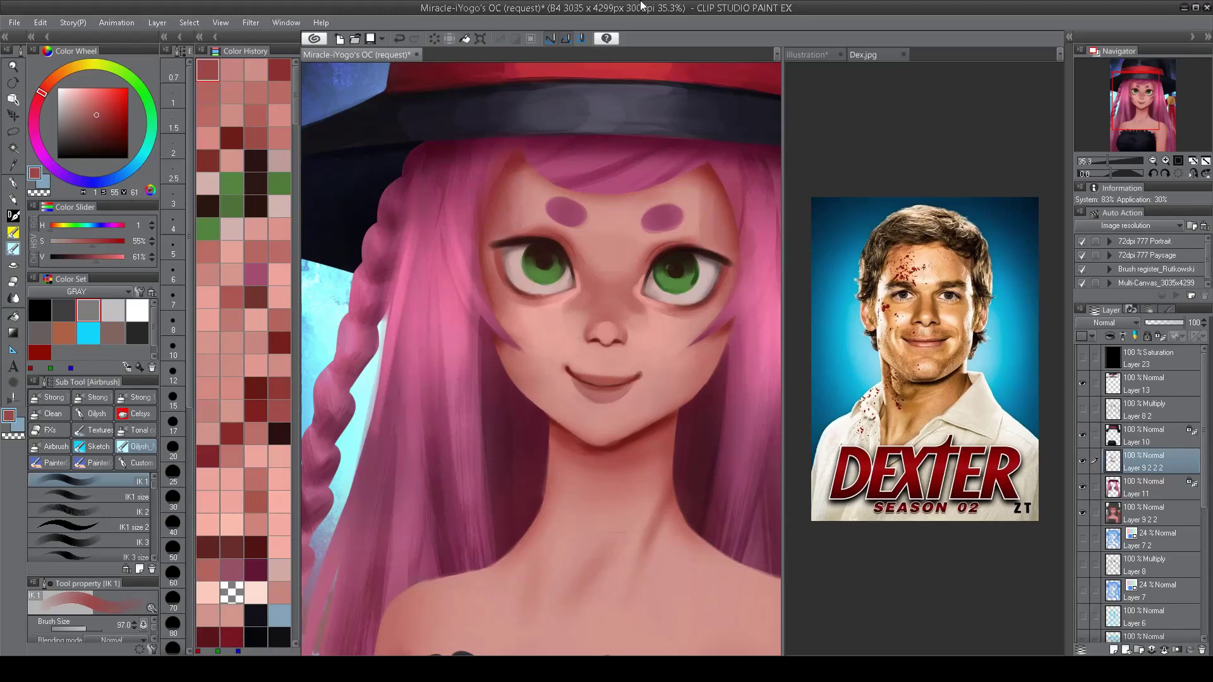
Step: Blend the forehead shadows near the hairline and temples with sampled skin reds using the IK 3b brush
{"action": "scroll", "coordinate": [88, 518], "scroll_direction": "down", "scroll_amount": 2}
{"action": "left_click", "coordinate": [89, 533]}
{"action": "left_click", "coordinate": [506, 179], "text": "alt"}
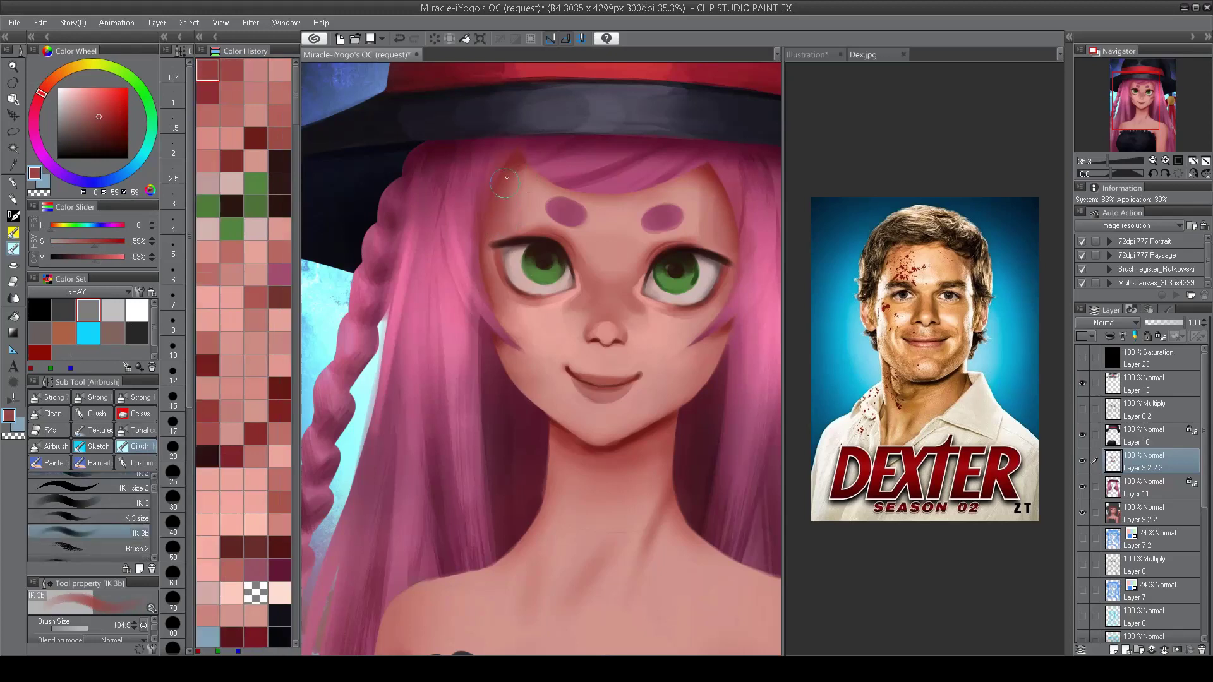
{"action": "left_click", "coordinate": [516, 213], "text": "alt"}
{"action": "left_click_drag", "start_coordinate": [516, 213], "coordinate": [547, 221], "text": "ctrl+alt"}
{"action": "left_click", "coordinate": [506, 179], "text": "alt"}
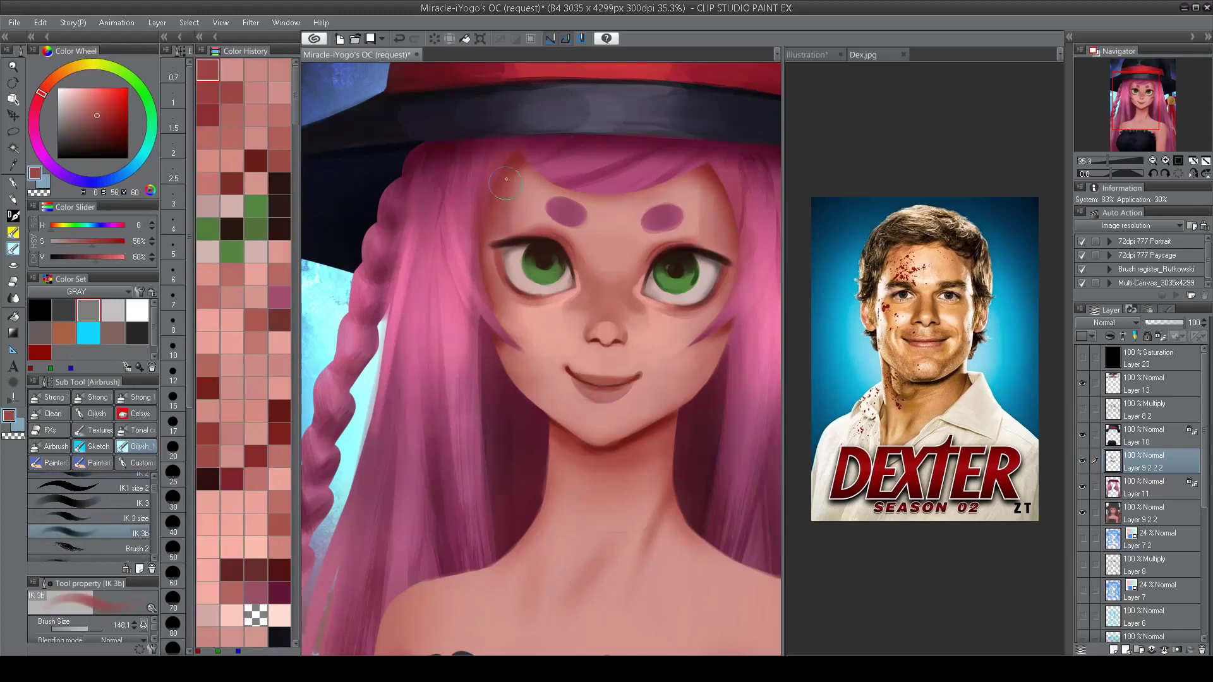
{"action": "left_click", "coordinate": [509, 188], "text": "alt"}
{"action": "left_click", "coordinate": [691, 200], "text": "alt"}
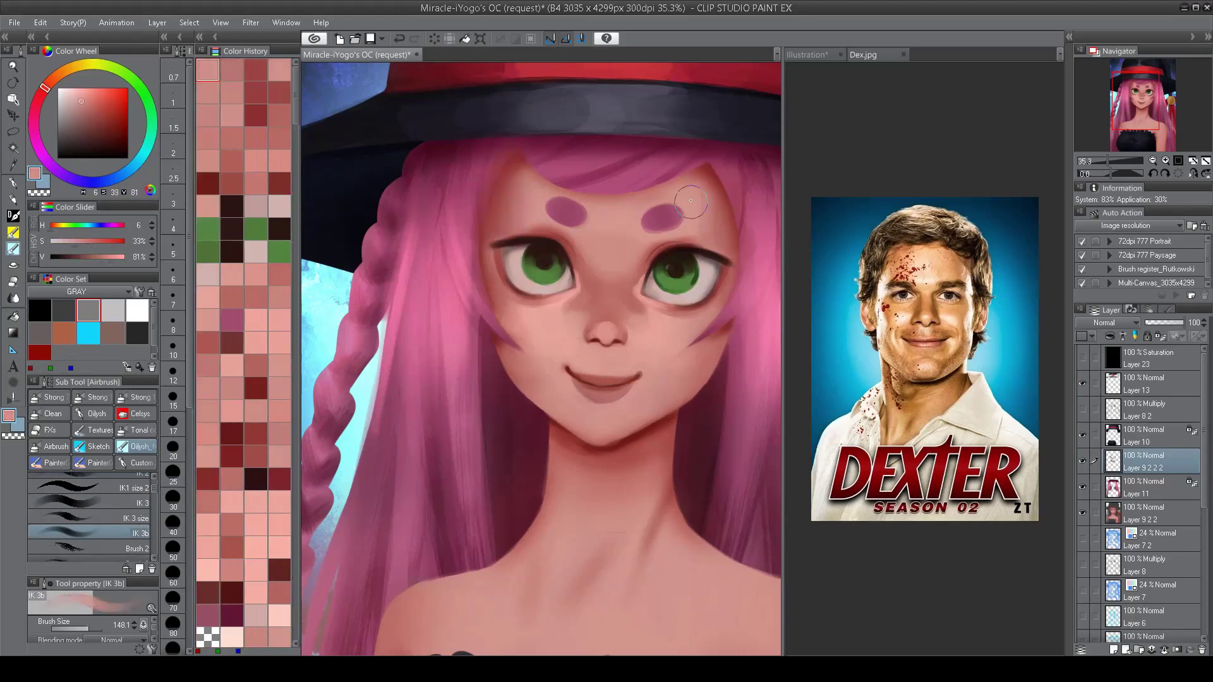
{"action": "left_click", "coordinate": [704, 190], "text": "alt"}
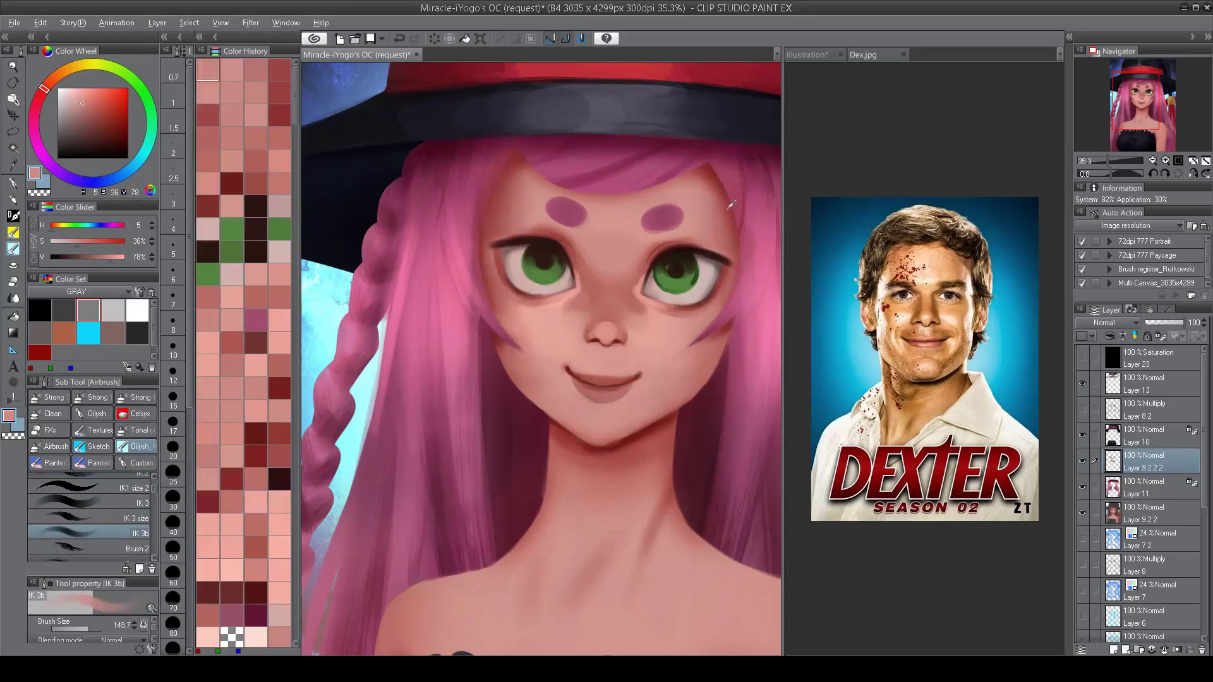
{"action": "left_click_drag", "start_coordinate": [725, 186], "coordinate": [732, 259], "text": "ctrl+alt"}
{"action": "left_click", "coordinate": [730, 262], "text": "alt"}
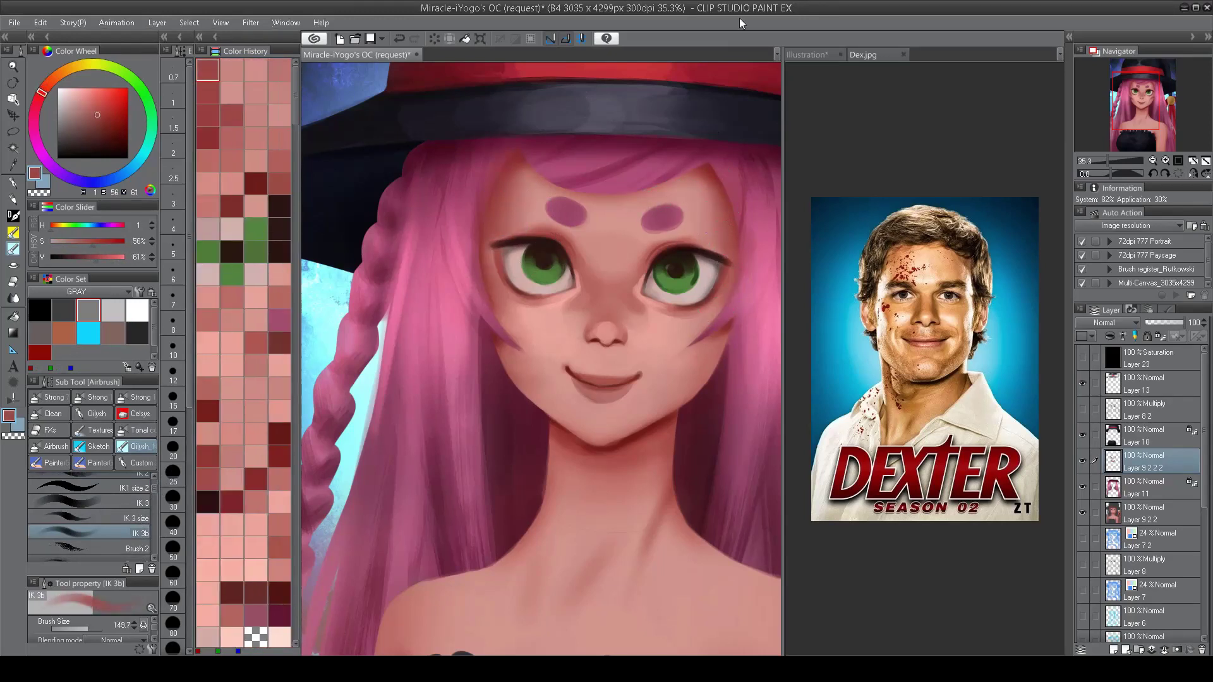
Step: Fade the inner ends of the eyebrows with sampled light skin tone at brush size 238.2
{"action": "left_click", "coordinate": [594, 222], "text": "alt"}
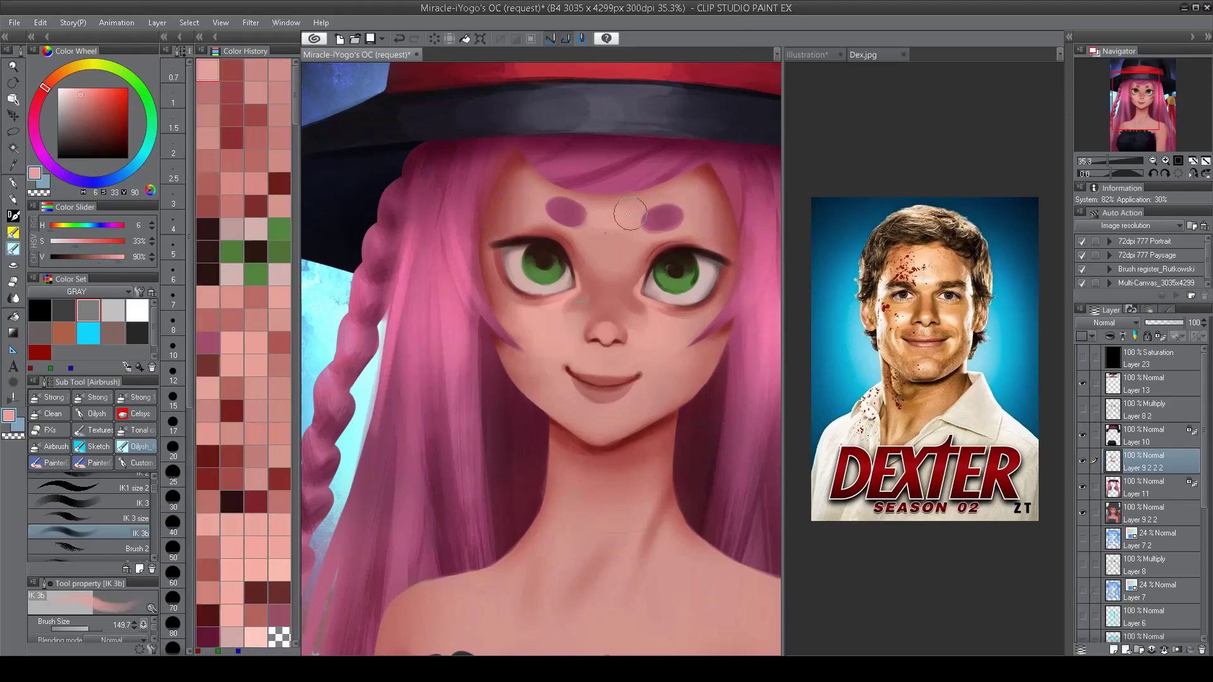
{"action": "mouse_move", "coordinate": [629, 214]}
{"action": "left_mouse_down", "text": "ctrl+alt"}
{"action": "mouse_move", "coordinate": [651, 215]}
{"action": "mouse_move", "coordinate": [581, 209]}
{"action": "mouse_move", "coordinate": [615, 216]}
{"action": "left_mouse_up", "text": "ctrl+alt"}
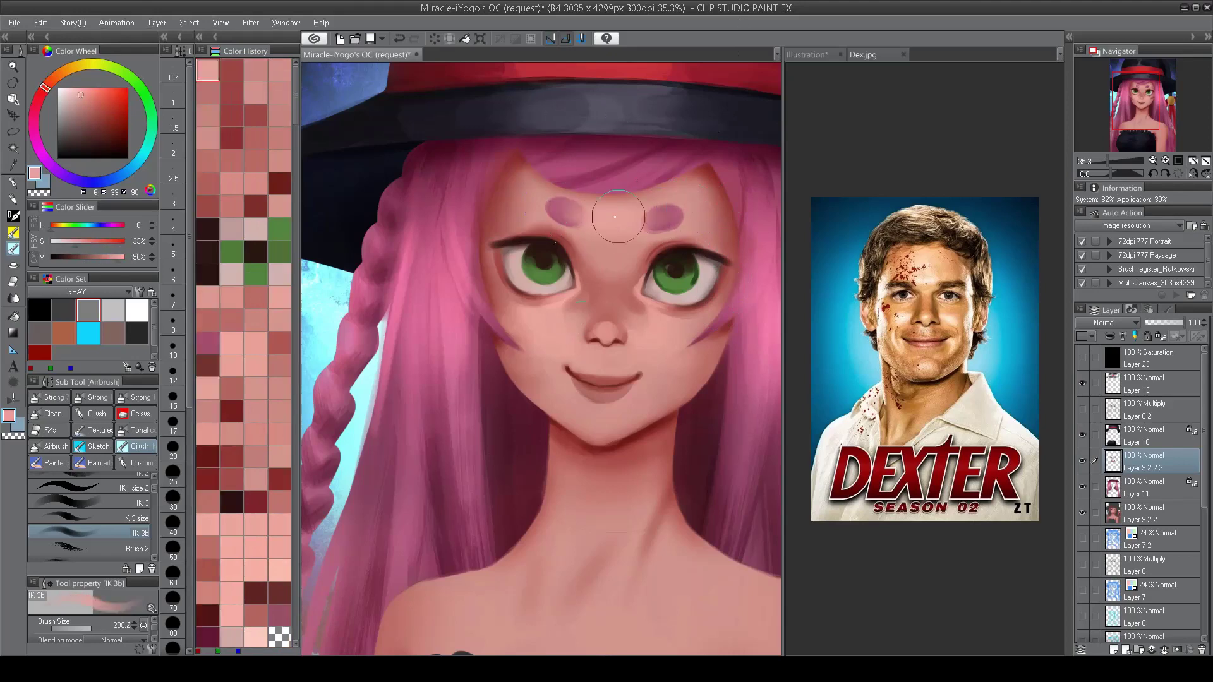
{"action": "scroll", "coordinate": [562, 253], "scroll_direction": "down", "scroll_amount": 1}
{"action": "scroll", "coordinate": [574, 259], "scroll_direction": "up", "scroll_amount": 2}
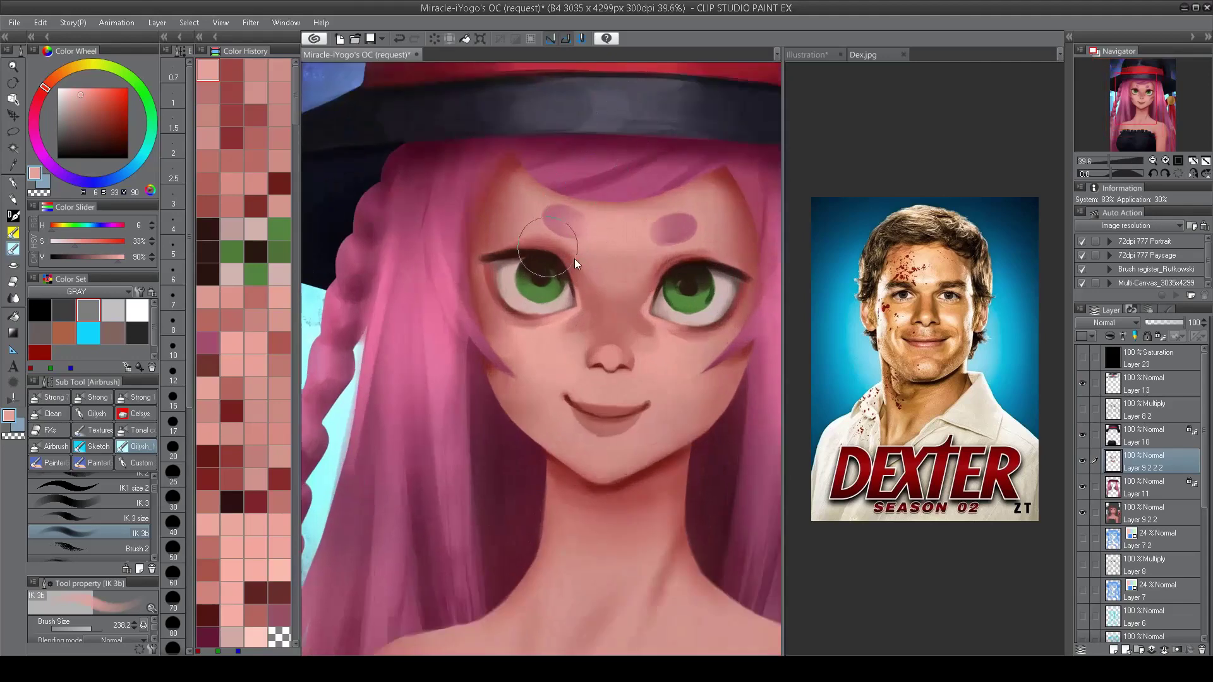
Step: Darken the upper eyelids and tops of the irises with sampled dark brown, reducing the IK 3b brush to 96.0
{"action": "left_click", "coordinate": [674, 258], "text": "alt"}
{"action": "mouse_move", "coordinate": [695, 259]}
{"action": "left_mouse_down", "text": "ctrl+alt"}
{"action": "mouse_move", "coordinate": [673, 257]}
{"action": "mouse_move", "coordinate": [697, 260]}
{"action": "left_mouse_up", "text": "ctrl+alt"}
{"action": "left_click", "coordinate": [643, 312], "text": "alt"}
{"action": "left_click", "coordinate": [658, 278], "text": "alt"}
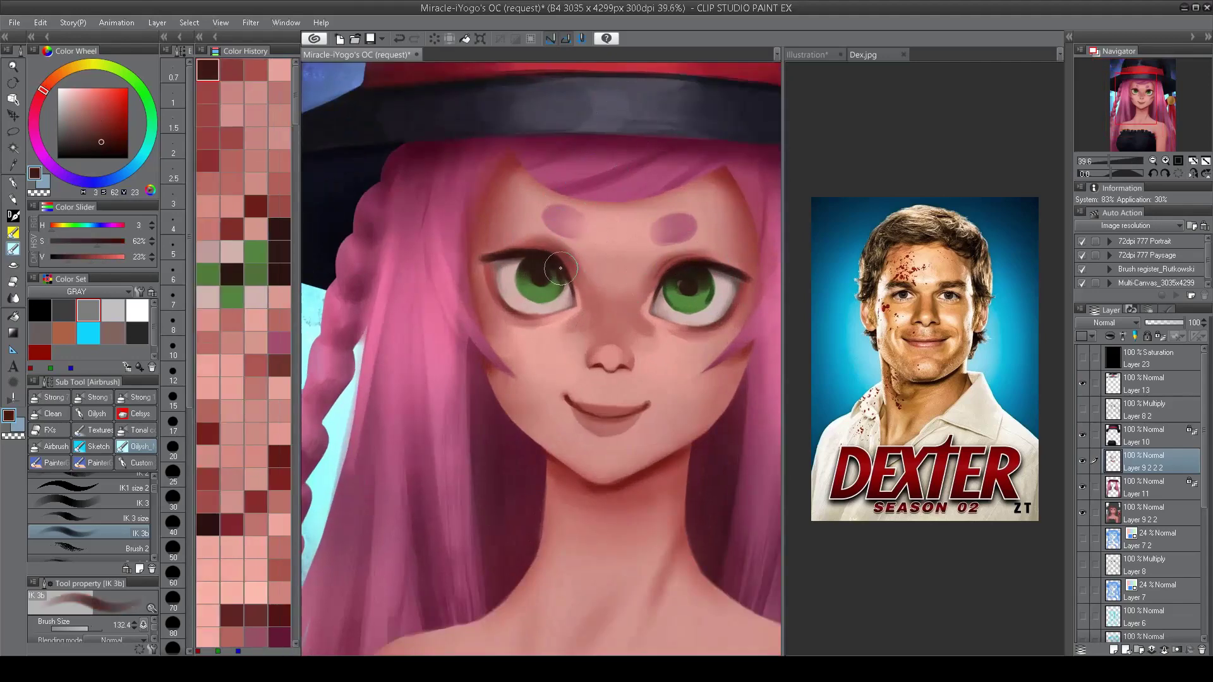
{"action": "left_click_drag", "start_coordinate": [572, 259], "coordinate": [550, 259], "text": "ctrl+alt"}
{"action": "left_click", "coordinate": [538, 252]}
{"action": "scroll", "coordinate": [619, 348], "scroll_direction": "down", "scroll_amount": 4}
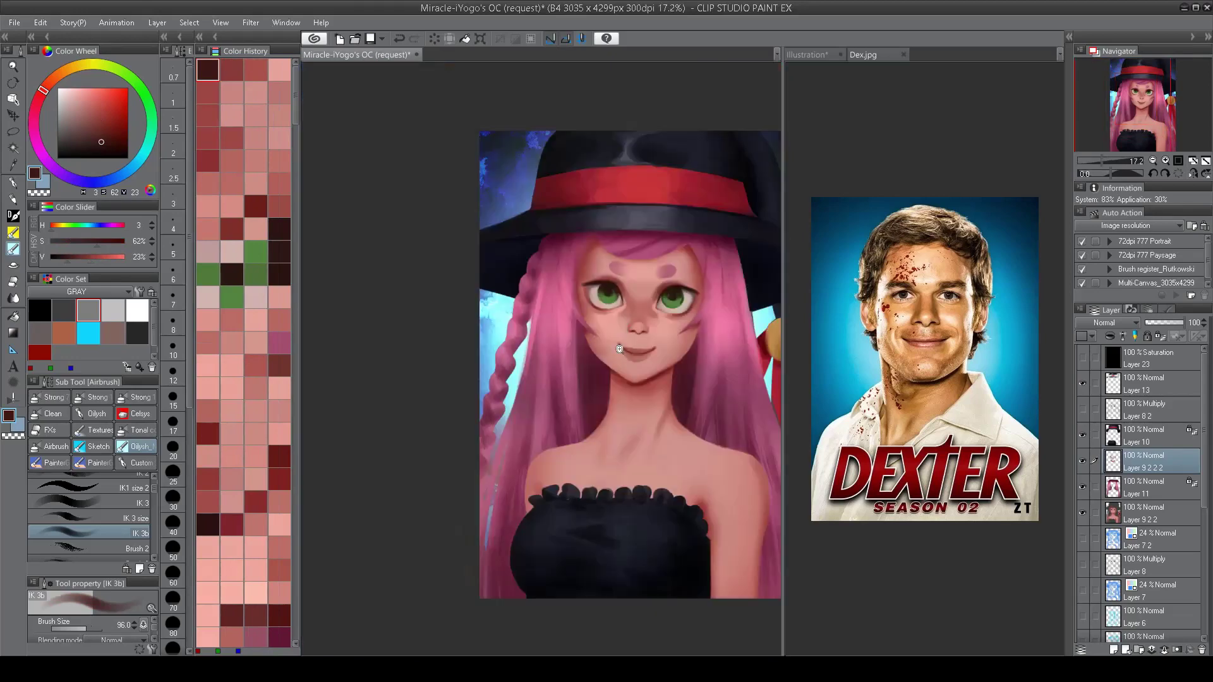
{"action": "scroll", "coordinate": [641, 355], "scroll_direction": "up", "scroll_amount": 4}
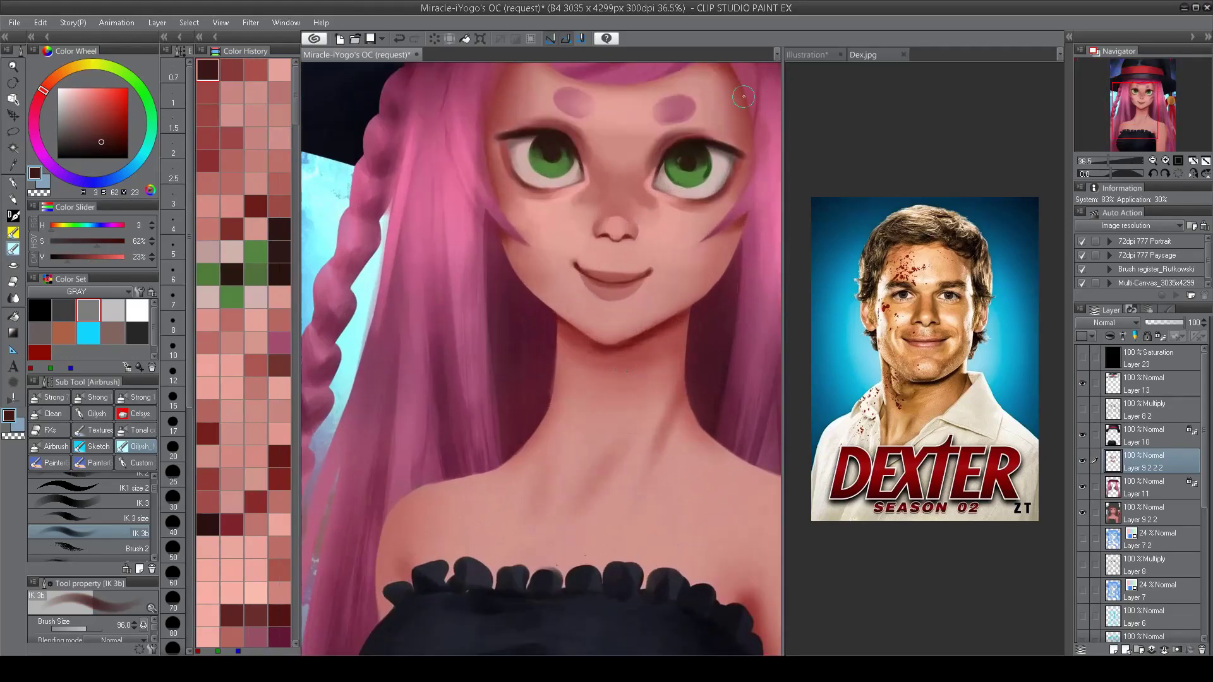
Step: Soften the lower lip edge with its sampled muted pink at brush size 35.1
{"action": "scroll", "coordinate": [641, 355], "scroll_direction": "up", "scroll_amount": 2}
{"action": "left_click", "coordinate": [613, 308], "text": "alt"}
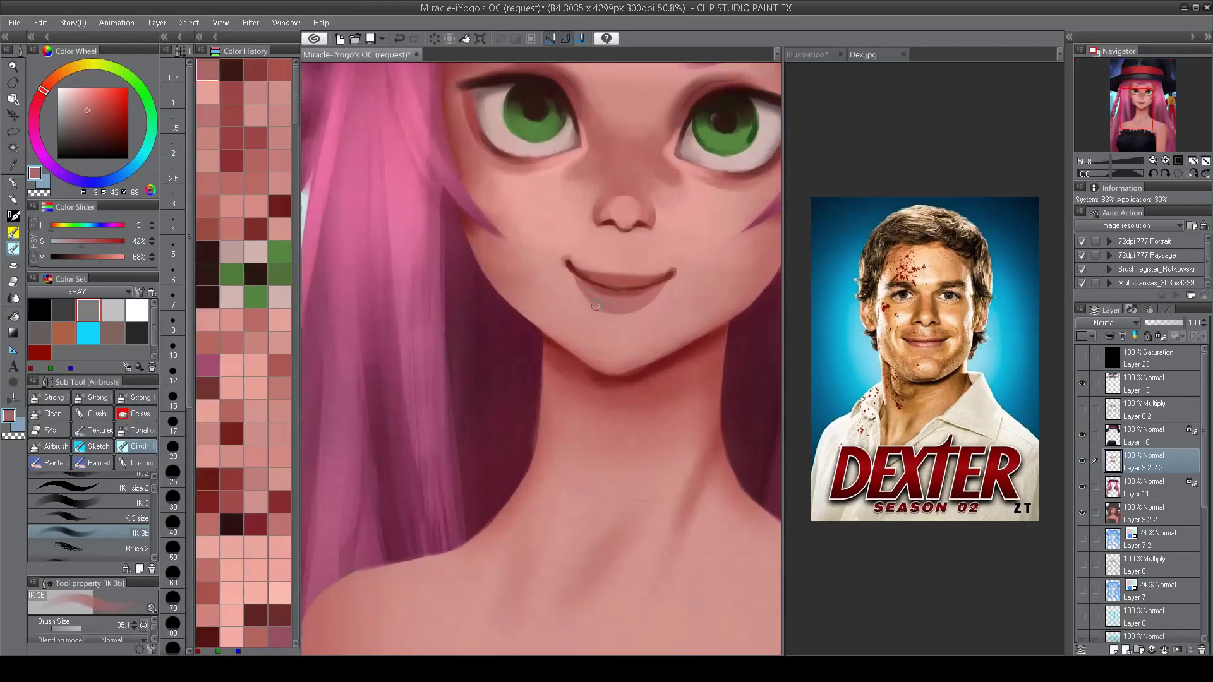
{"action": "scroll", "coordinate": [596, 306], "scroll_direction": "down", "scroll_amount": 6}
{"action": "left_click_drag", "start_coordinate": [612, 272], "coordinate": [784, 273]}
{"action": "scroll", "coordinate": [641, 349], "scroll_direction": "up", "scroll_amount": 3}
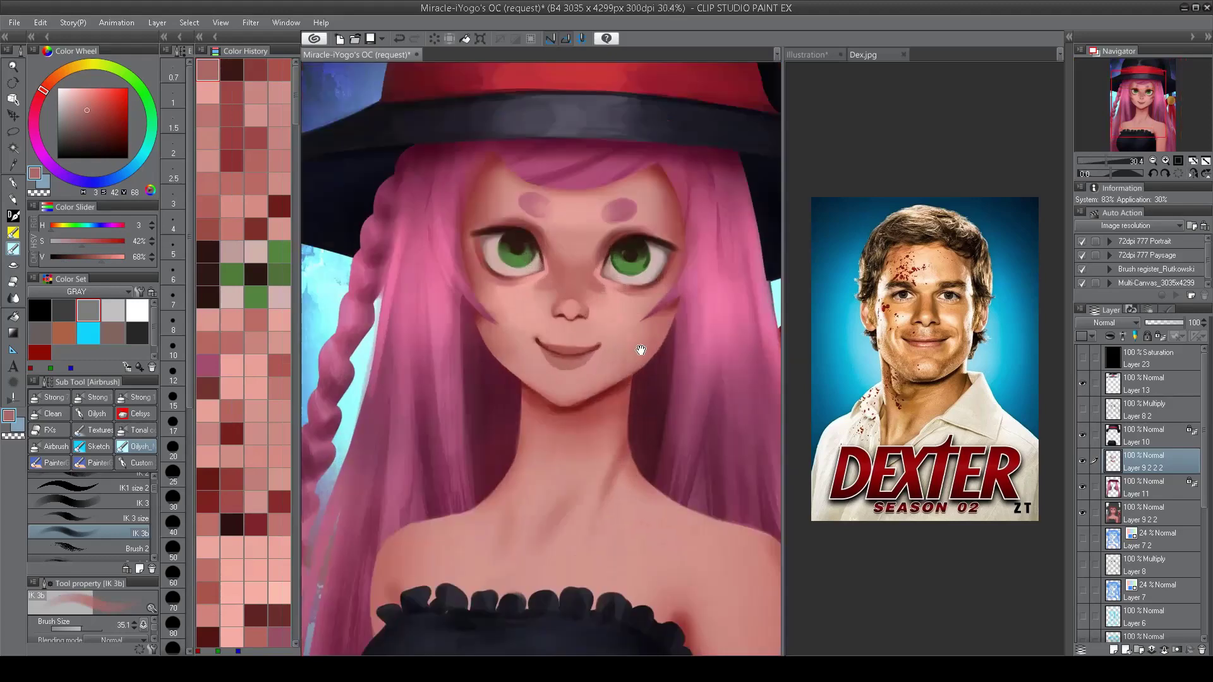
Step: Deepen the shading with the Burn - brush on Layer 11 and Layer 9 2 2, reducing the brush size to 65.8
{"action": "left_click", "coordinate": [1133, 483]}
{"action": "left_click", "coordinate": [140, 430]}
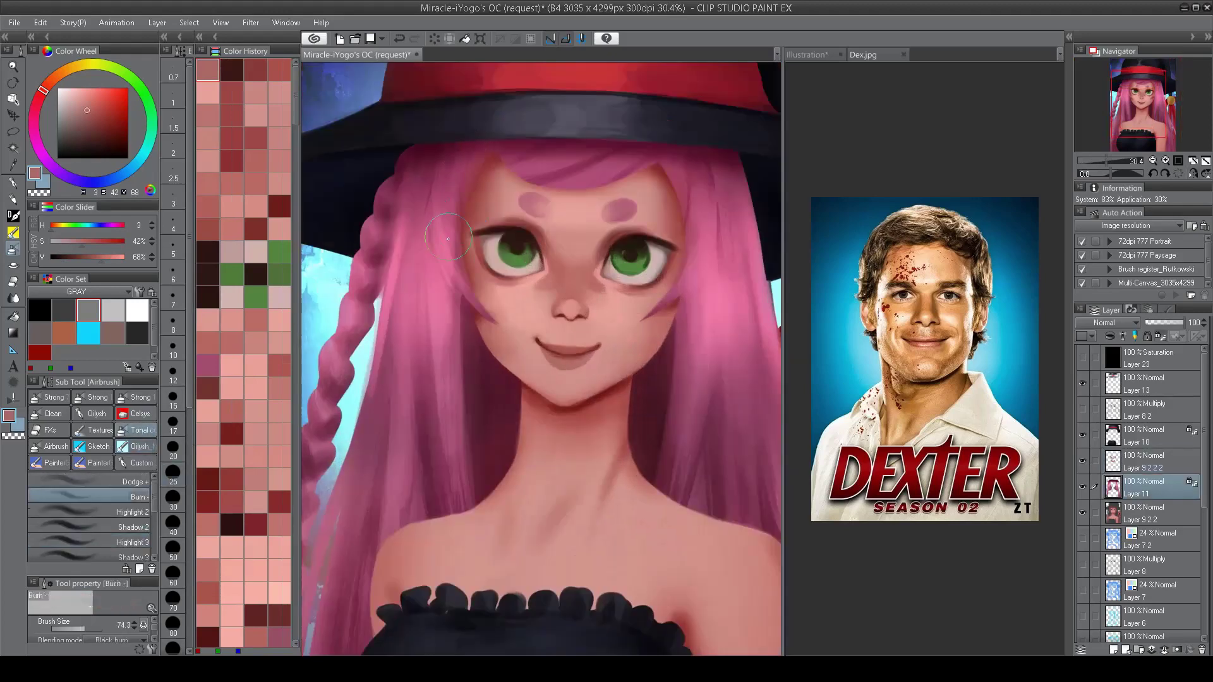
{"action": "key", "text": "alt+bracketleft"}
{"action": "key", "text": "bracketleft"}
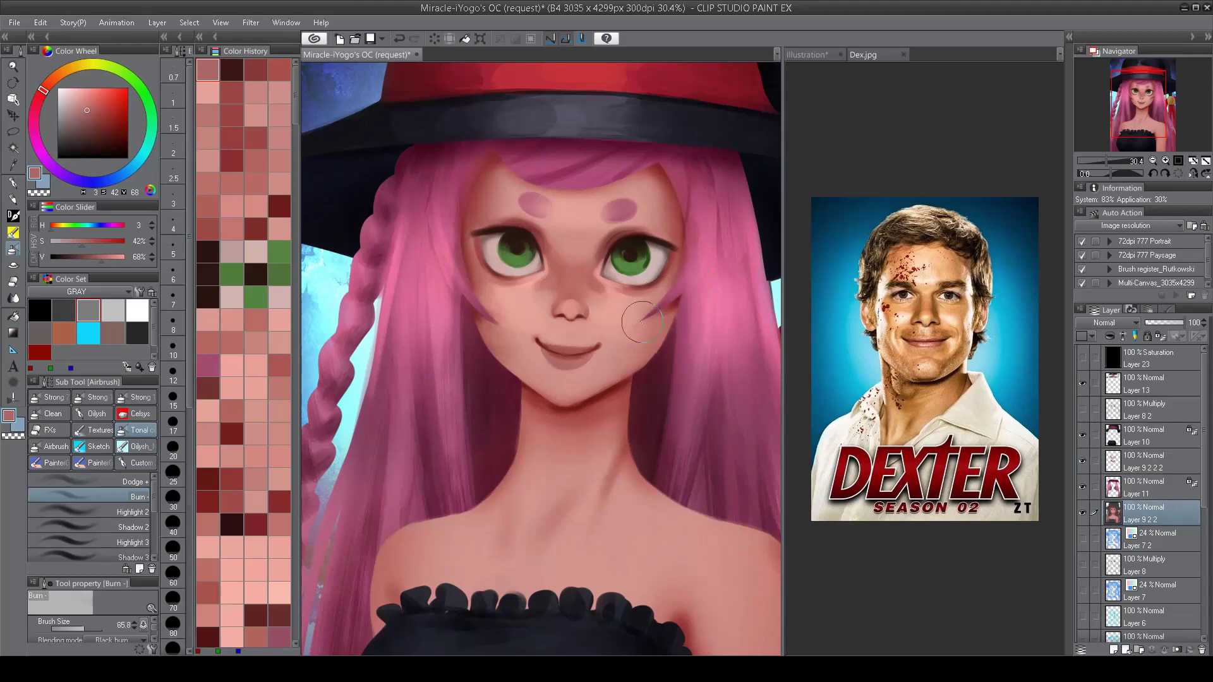
{"action": "scroll", "coordinate": [695, 208], "scroll_direction": "down", "scroll_amount": 3}
{"action": "scroll", "coordinate": [606, 157], "scroll_direction": "up", "scroll_amount": 3}
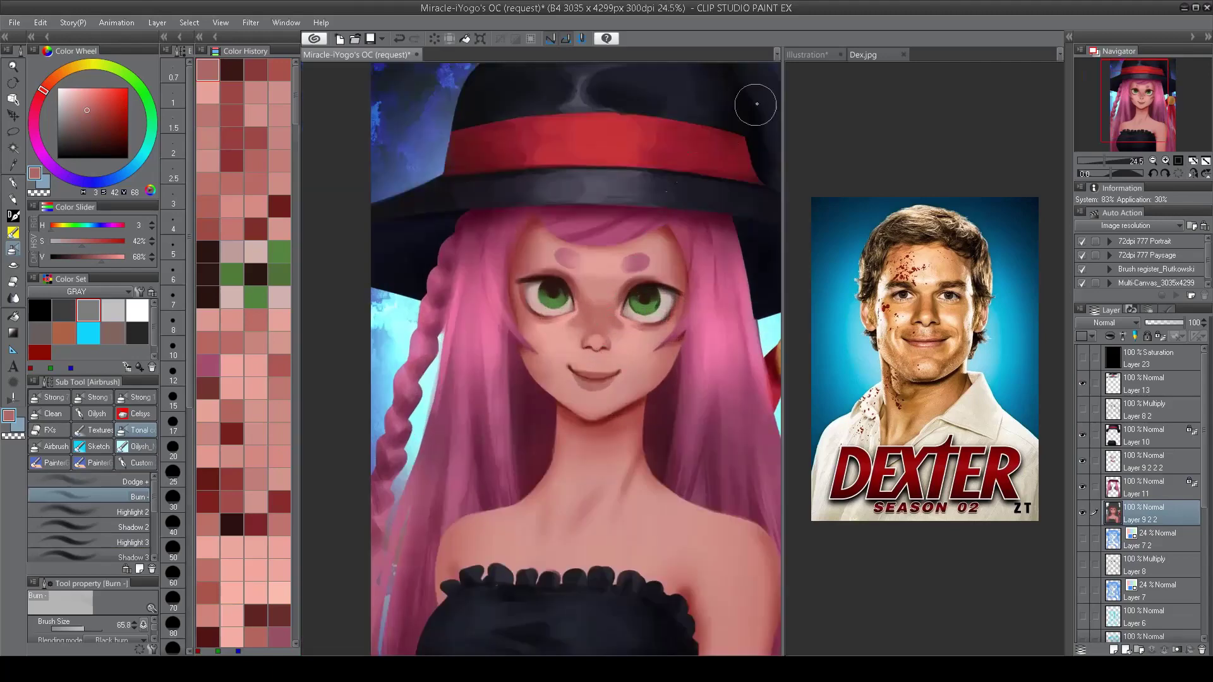
Step: Add a new layer above Layer 9 2 2 and sample the light pink skin tone between the eyes for the IK 2 brush
{"action": "left_click", "coordinate": [1113, 649]}
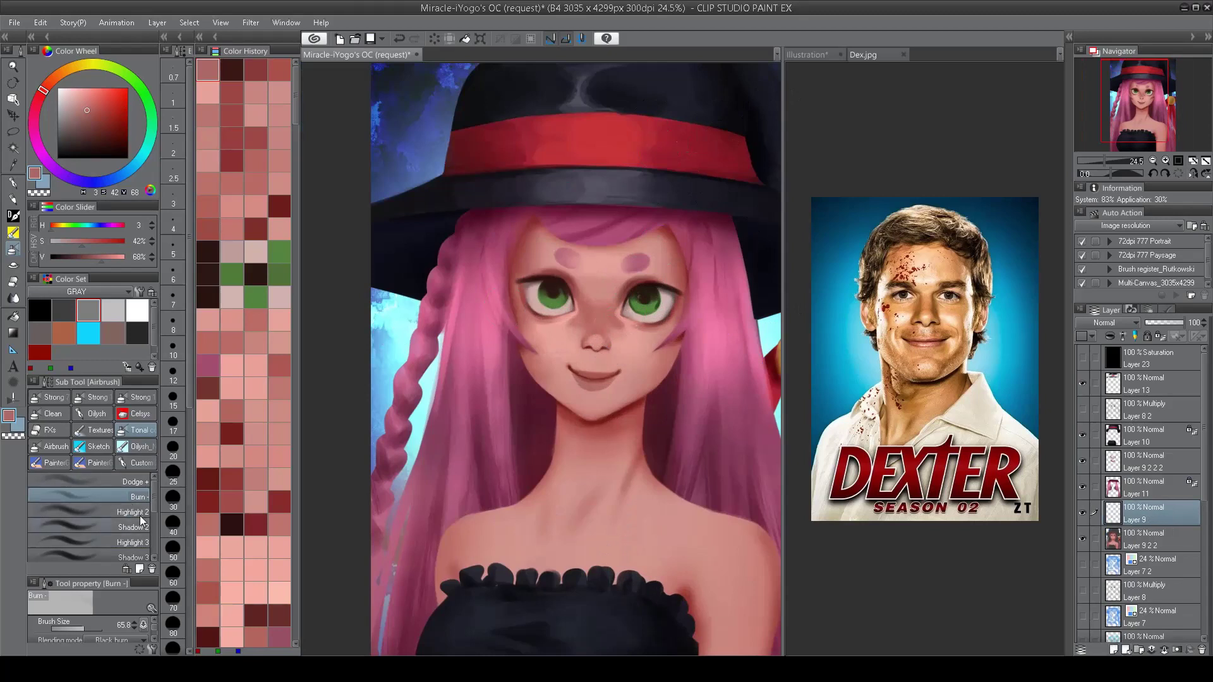
{"action": "left_click", "coordinate": [139, 446]}
{"action": "scroll", "coordinate": [140, 485], "scroll_direction": "up", "scroll_amount": 1}
{"action": "left_click", "coordinate": [140, 485]}
{"action": "scroll", "coordinate": [638, 196], "scroll_direction": "up", "scroll_amount": 1}
{"action": "left_click", "coordinate": [602, 302], "text": "alt"}
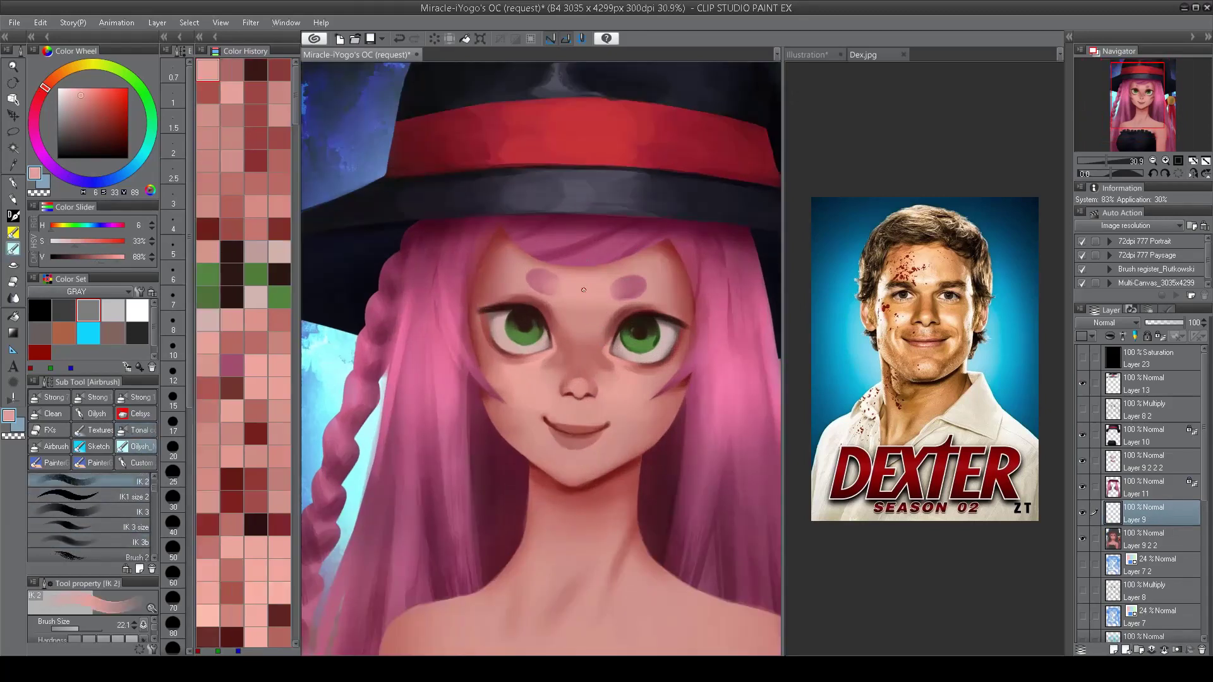
Step: Set the new Layer 9 to Add (Glow) blending and move it above Layer 9 2 2 2
{"action": "mouse_move", "coordinate": [578, 316]}
{"action": "left_mouse_down"}
{"action": "mouse_move", "coordinate": [595, 278]}
{"action": "mouse_move", "coordinate": [571, 296]}
{"action": "mouse_move", "coordinate": [576, 281]}
{"action": "mouse_move", "coordinate": [633, 304]}
{"action": "mouse_move", "coordinate": [590, 278]}
{"action": "left_mouse_up"}
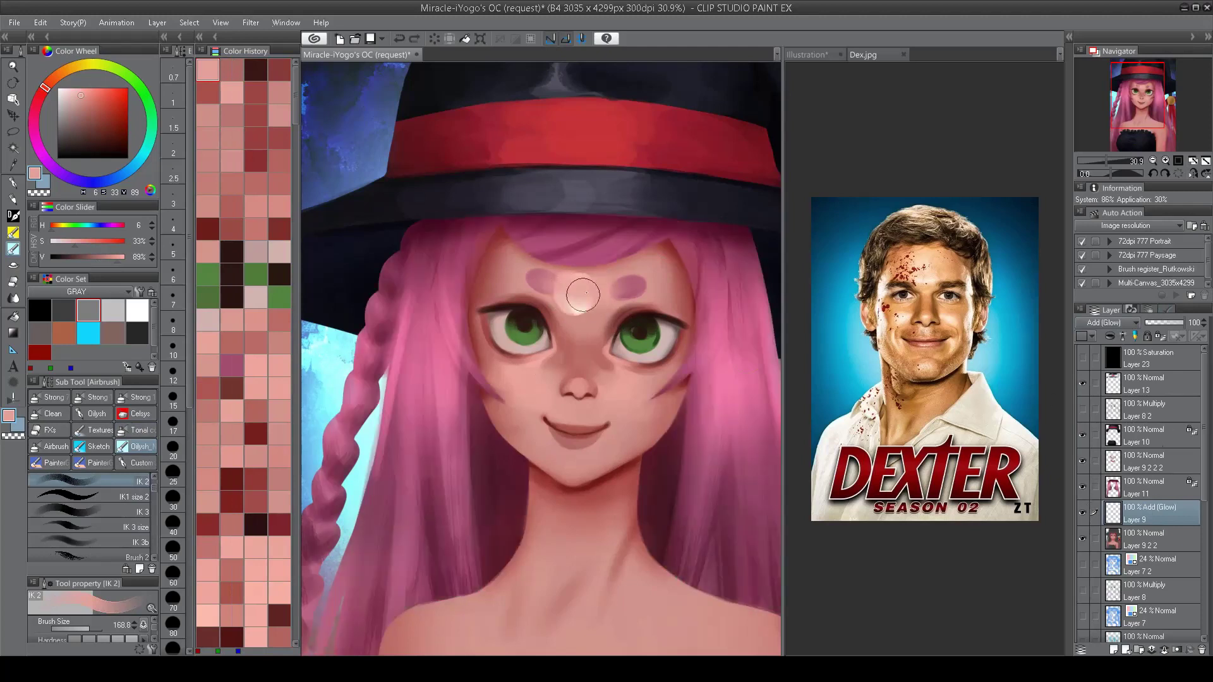
{"action": "key", "text": "ctrl+z"}
{"action": "left_click", "coordinate": [1081, 463]}
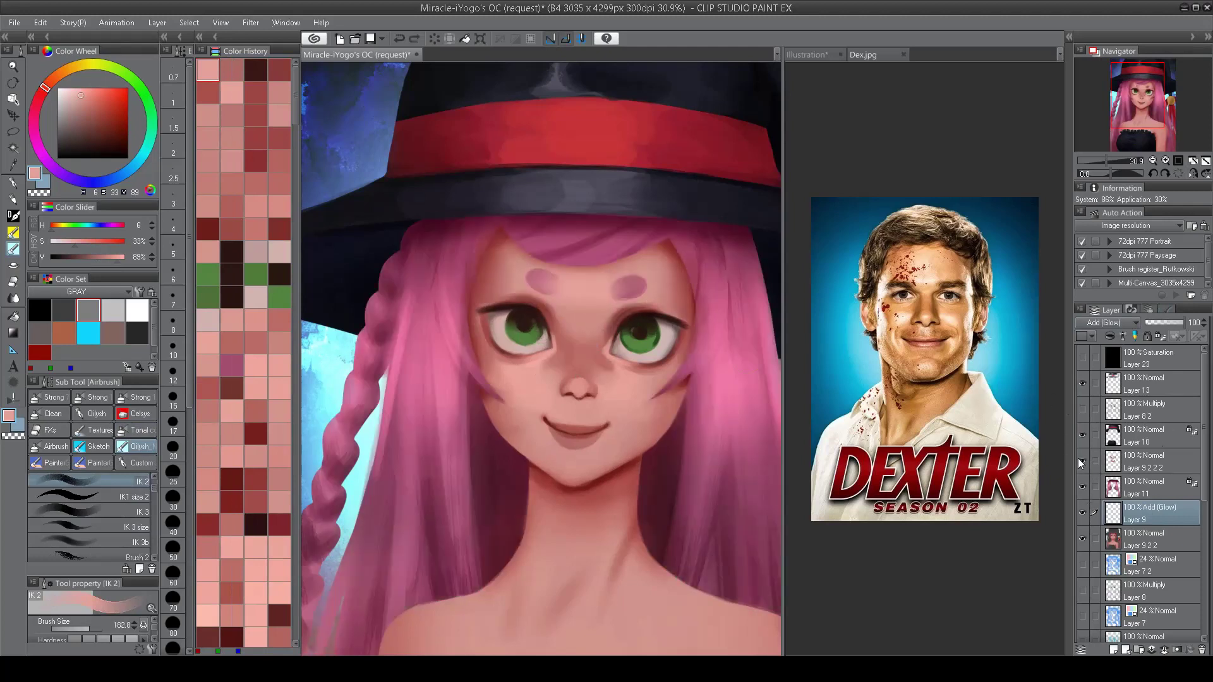
{"action": "left_click_drag", "start_coordinate": [1153, 501], "coordinate": [1157, 443]}
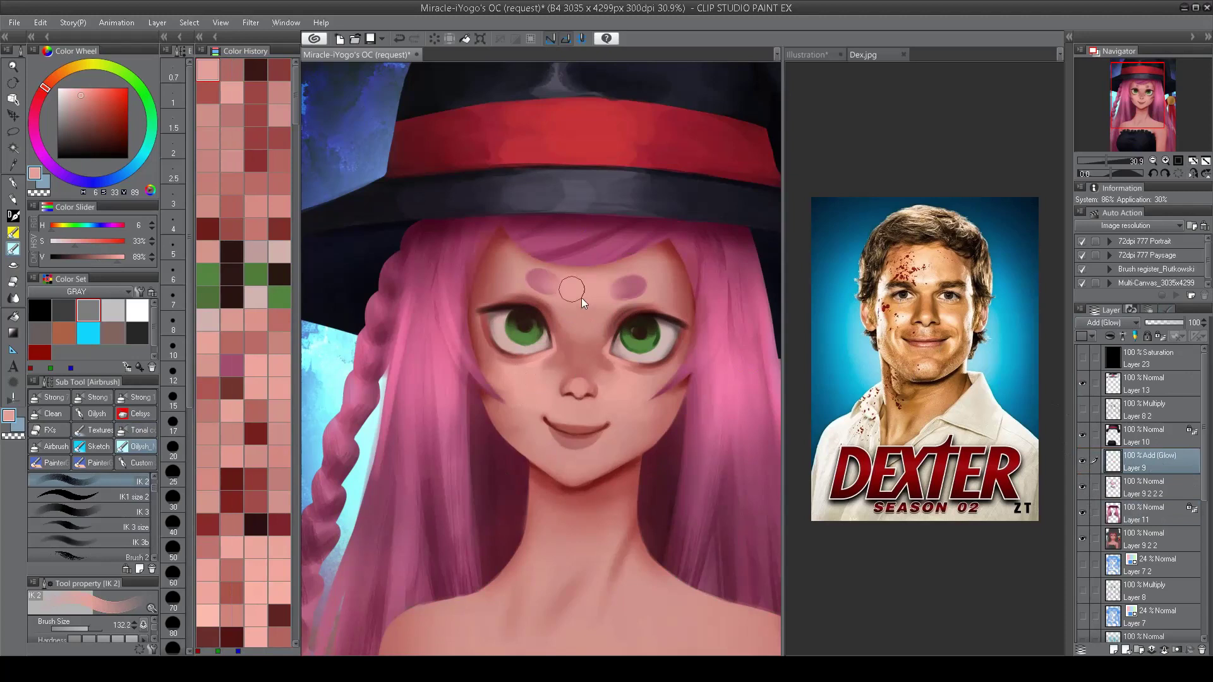
Step: Paint glow highlights between the brows, under the eyes, on the nose tip and lower lip, reducing the IK 2 brush to 14.7
{"action": "left_click_drag", "start_coordinate": [548, 286], "coordinate": [561, 236]}
{"action": "left_click", "coordinate": [528, 388]}
{"action": "left_click", "coordinate": [623, 398]}
{"action": "key", "text": "ctrl+z"}
{"action": "key", "text": "bracketleft"}
{"action": "key", "text": "bracketleft"}
{"action": "key", "text": "bracketleft"}
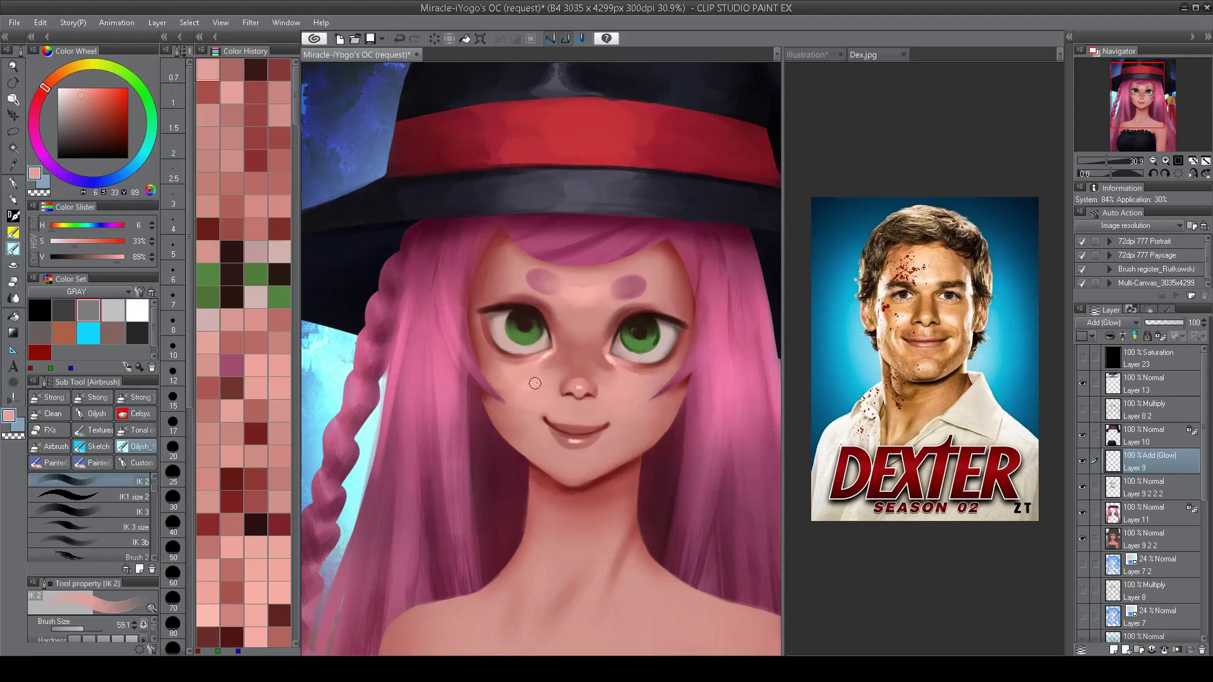
{"action": "key", "text": "ctrl+z"}
{"action": "key", "text": "bracketleft"}
{"action": "key", "text": "bracketleft"}
{"action": "scroll", "coordinate": [608, 429], "scroll_direction": "down", "scroll_amount": 4}
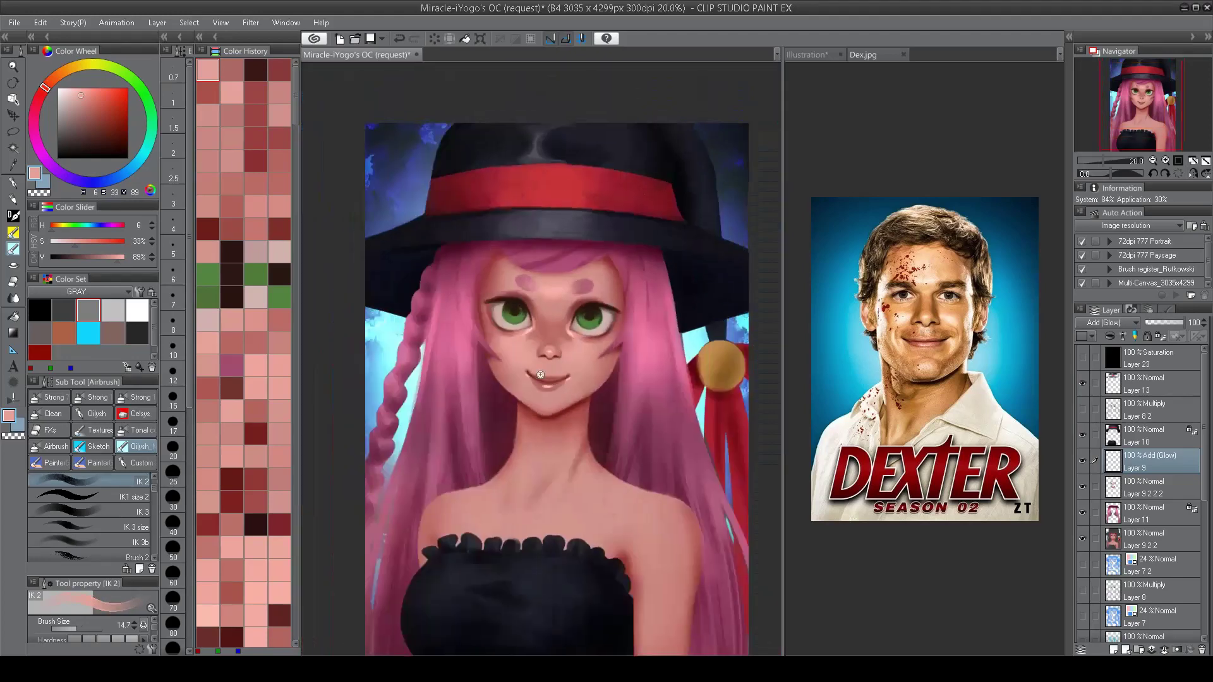
{"action": "scroll", "coordinate": [540, 375], "scroll_direction": "up", "scroll_amount": 3}
{"action": "key", "text": "bracketright"}
{"action": "key", "text": "bracketright"}
{"action": "key", "text": "bracketright"}
{"action": "mouse_move", "coordinate": [516, 341]}
{"action": "left_mouse_down"}
{"action": "mouse_move", "coordinate": [521, 330]}
{"action": "mouse_move", "coordinate": [506, 341]}
{"action": "mouse_move", "coordinate": [591, 344]}
{"action": "mouse_move", "coordinate": [603, 357]}
{"action": "mouse_move", "coordinate": [512, 334]}
{"action": "mouse_move", "coordinate": [501, 320]}
{"action": "mouse_move", "coordinate": [511, 354]}
{"action": "left_mouse_up"}
{"action": "key", "text": "ctrl+z"}
{"action": "key", "text": "bracketright"}
{"action": "key", "text": "bracketright"}
{"action": "key", "text": "bracketright"}
{"action": "key", "text": "bracketright"}
{"action": "mouse_move", "coordinate": [594, 341]}
{"action": "left_mouse_down"}
{"action": "mouse_move", "coordinate": [622, 351]}
{"action": "mouse_move", "coordinate": [600, 351]}
{"action": "left_mouse_up"}
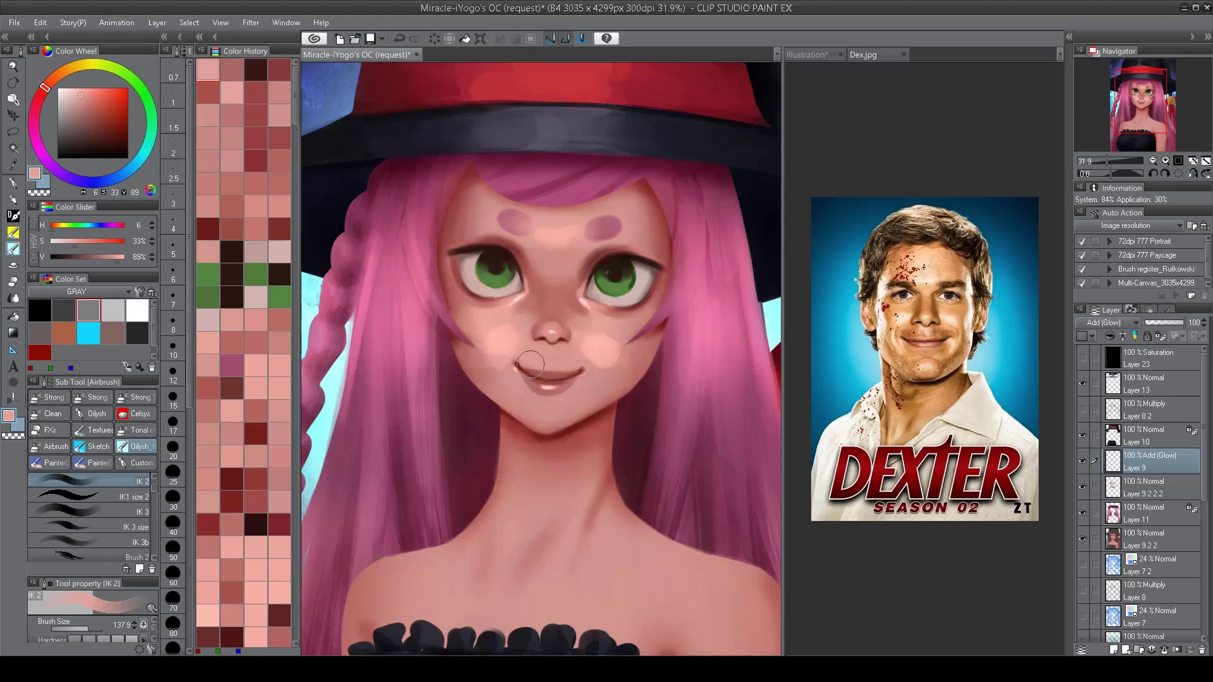
{"action": "key", "text": "ctrl+z"}
{"action": "key", "text": "ctrl+z"}
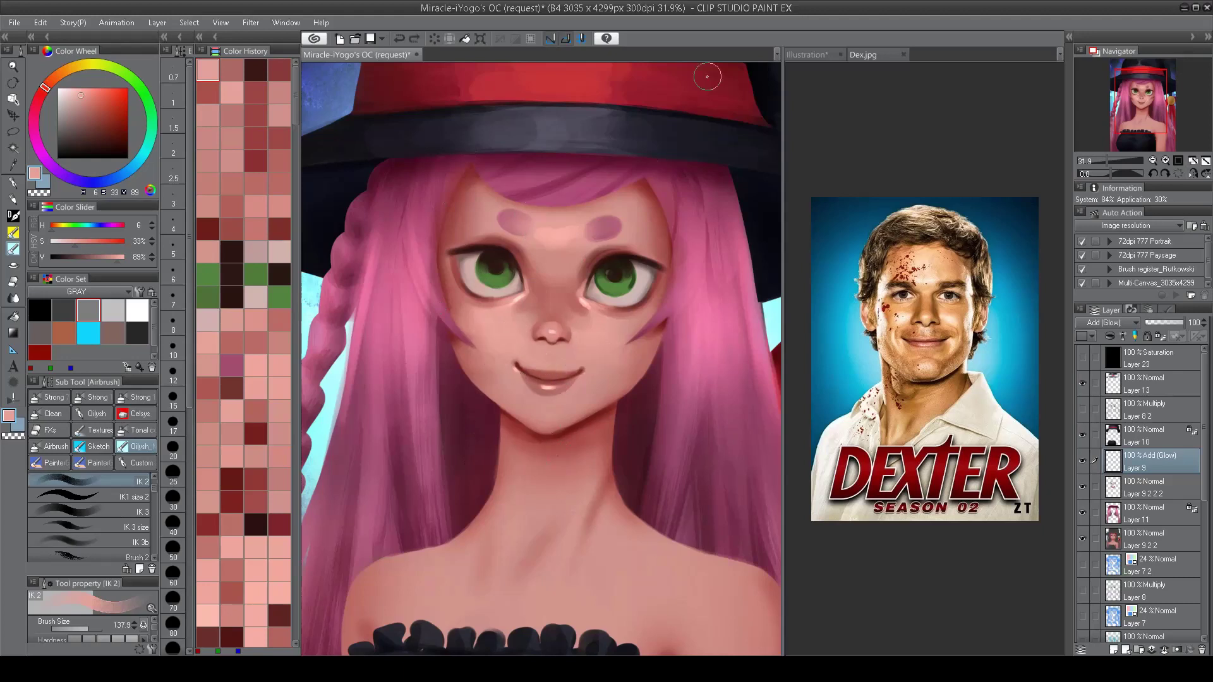
Step: Show the line art on Layer 8 2 and shift the eyebrow away from the braid side slightly outward with a lasso selection and transform
{"action": "left_click", "coordinate": [1082, 409]}
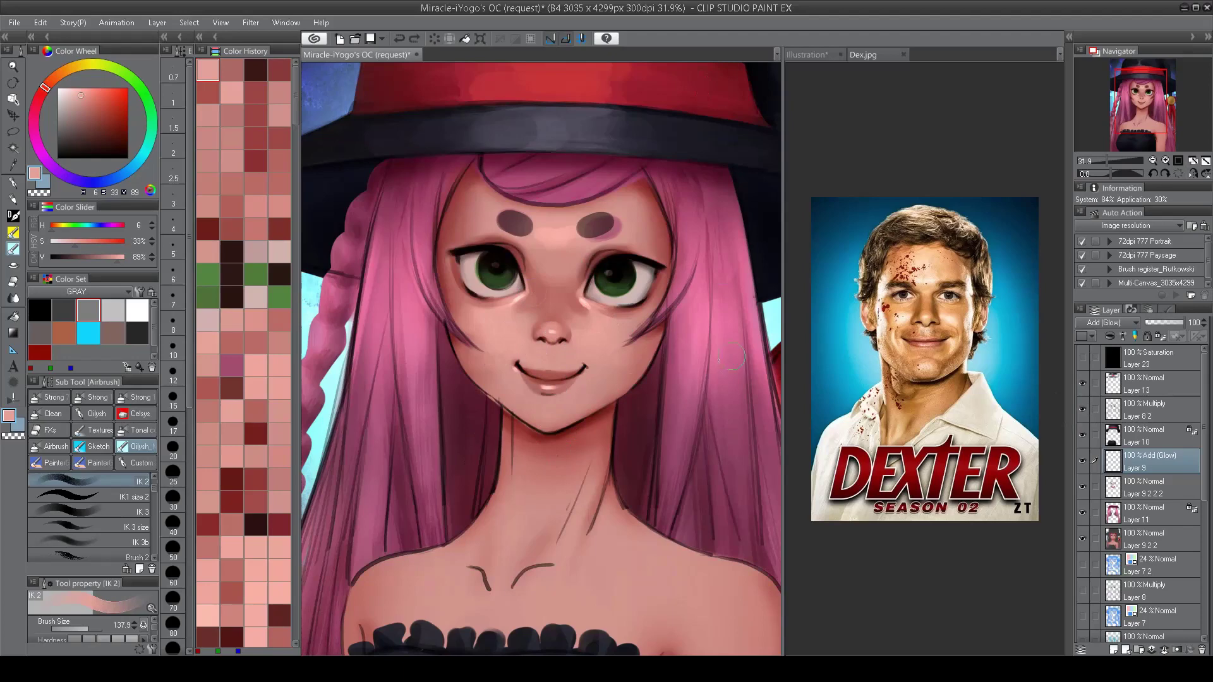
{"action": "left_click", "coordinate": [1146, 410]}
{"action": "key", "text": "m"}
{"action": "mouse_move", "coordinate": [605, 203]}
{"action": "left_mouse_down"}
{"action": "mouse_move", "coordinate": [571, 240]}
{"action": "mouse_move", "coordinate": [632, 209]}
{"action": "left_mouse_up"}
{"action": "key", "text": "ctrl+t"}
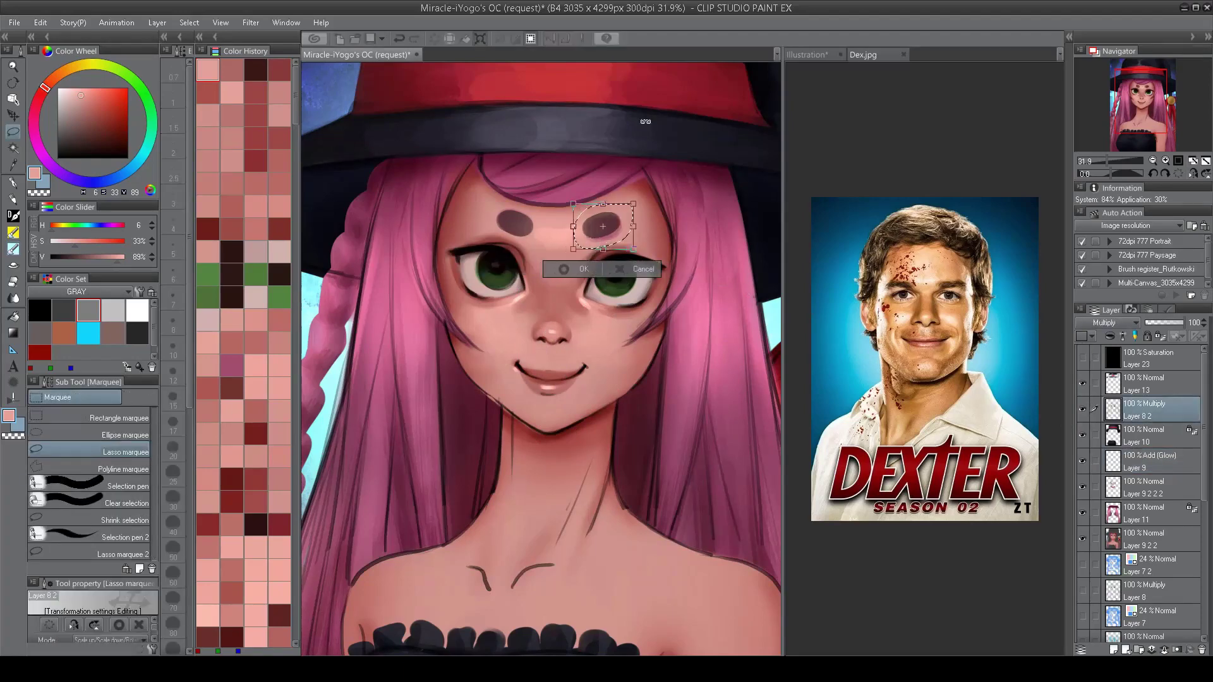
{"action": "left_click", "coordinate": [574, 269]}
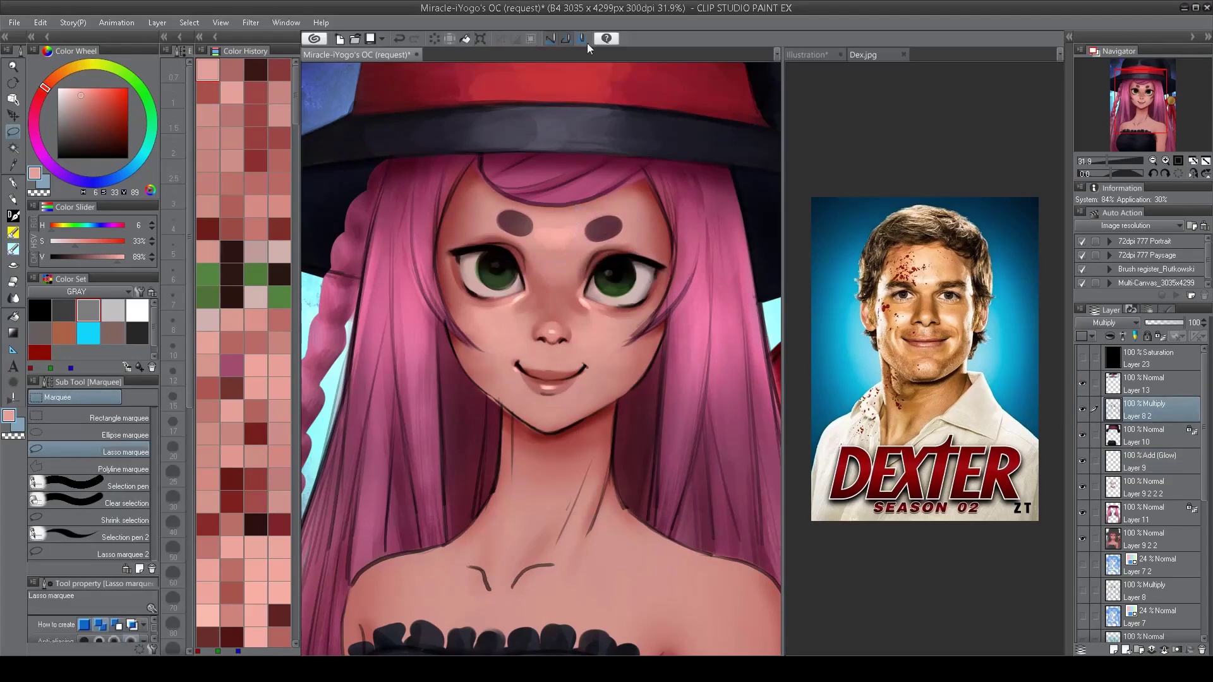
Step: Paint glow rims along both cheek edges on Layer 9 with IK 2 at size 31.4, and highlights beside the nostrils with IK1 size at 38.6
{"action": "left_click", "coordinate": [1139, 467]}
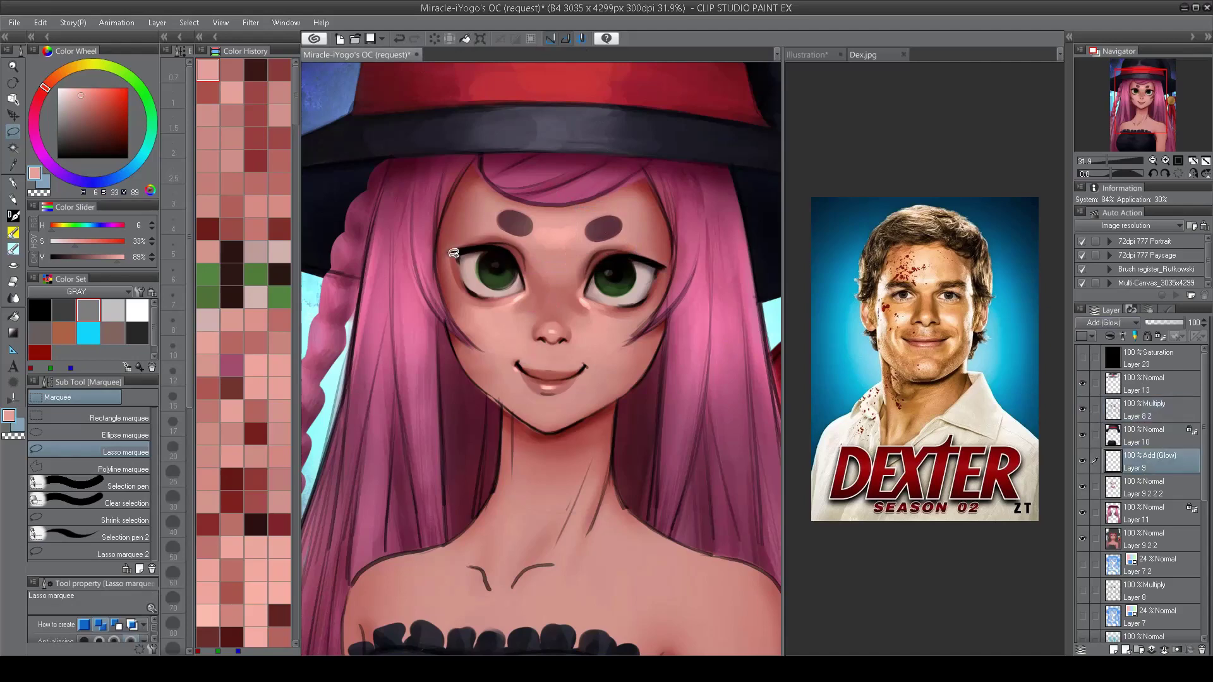
{"action": "key", "text": "b"}
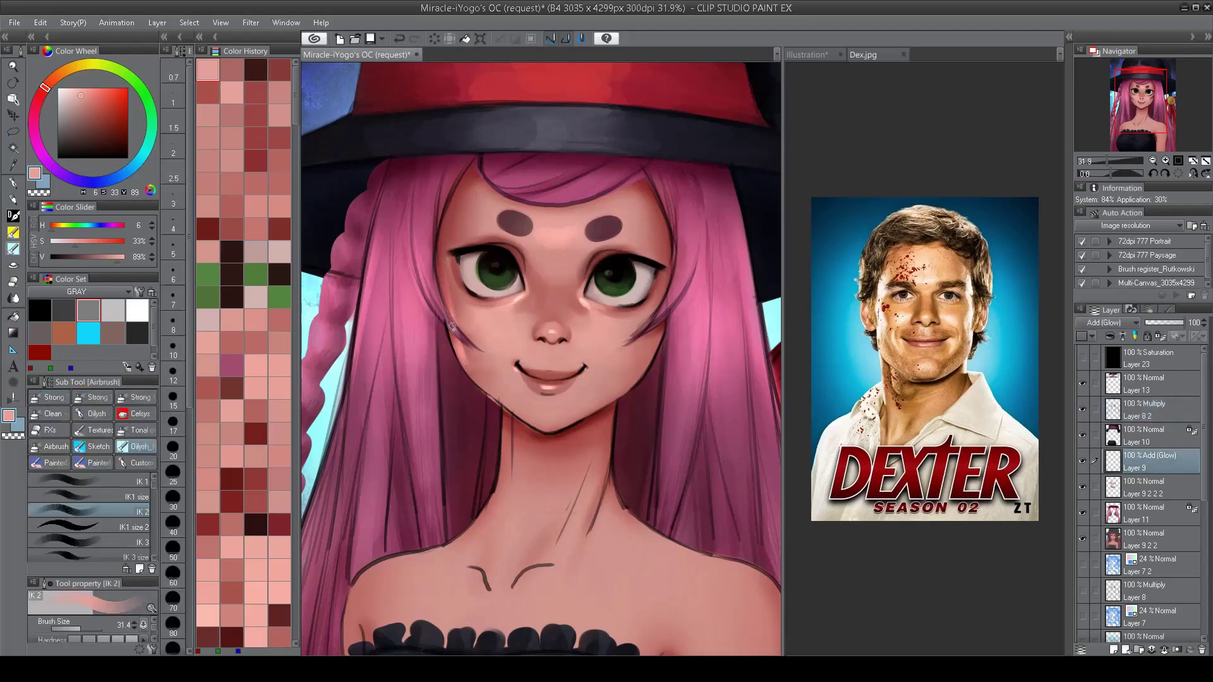
{"action": "key", "text": "h"}
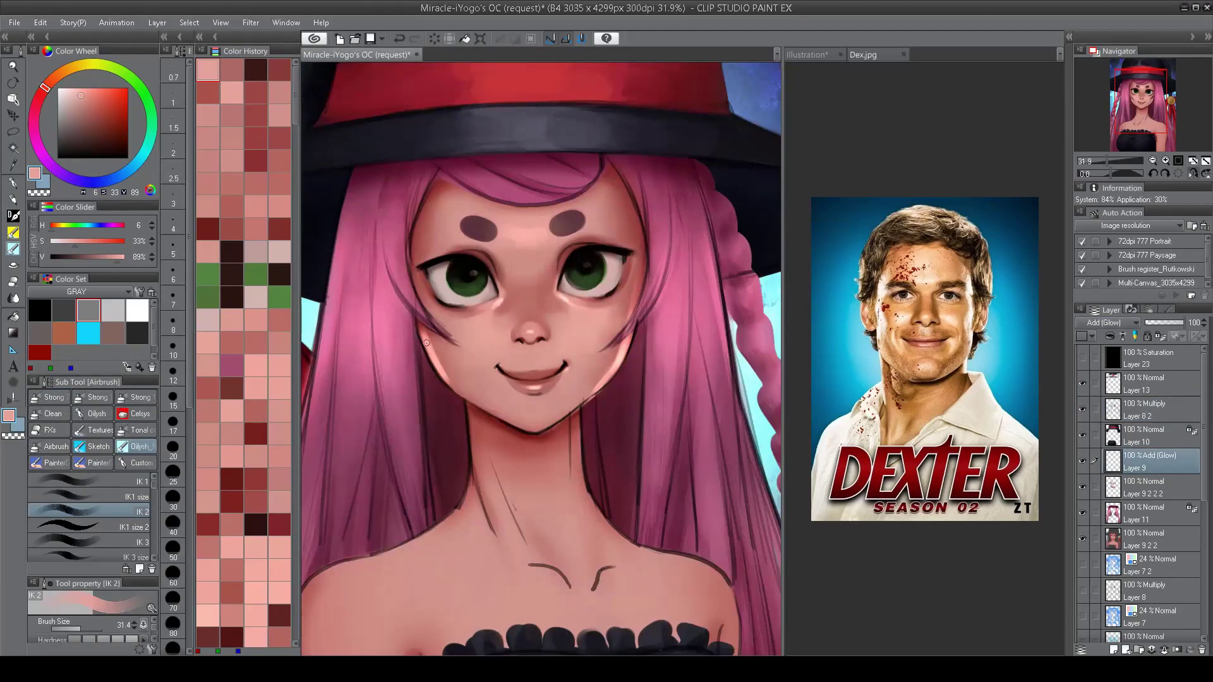
{"action": "key", "text": "h"}
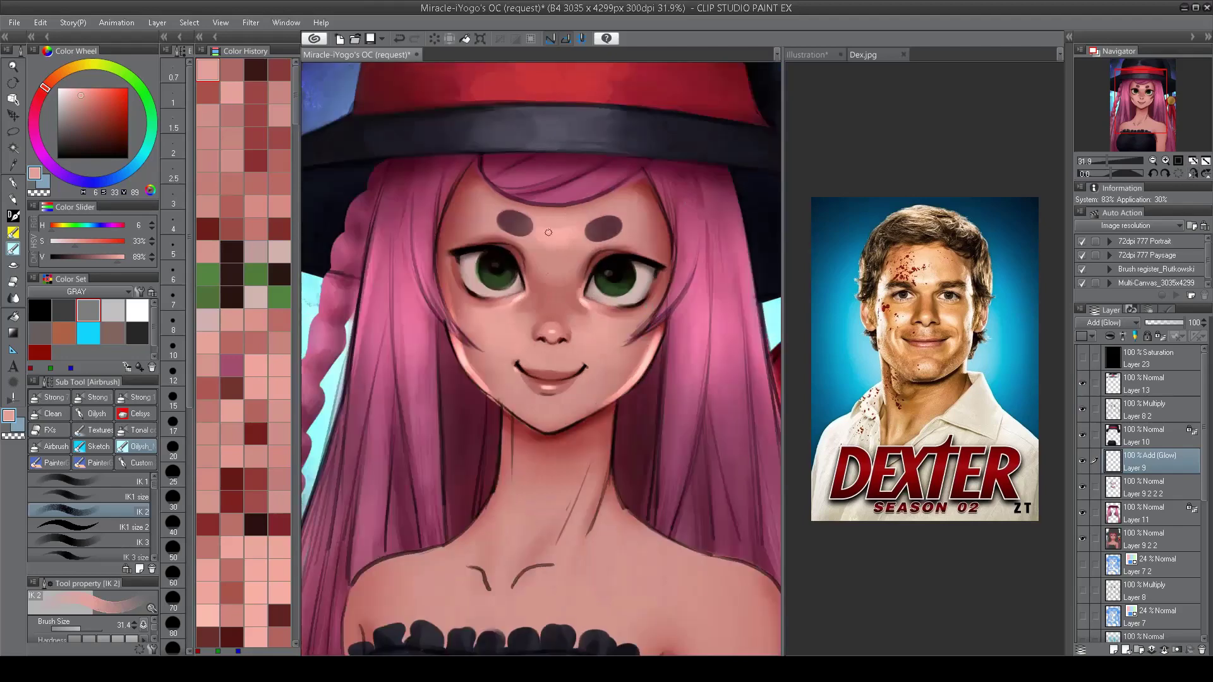
{"action": "key", "text": "comma"}
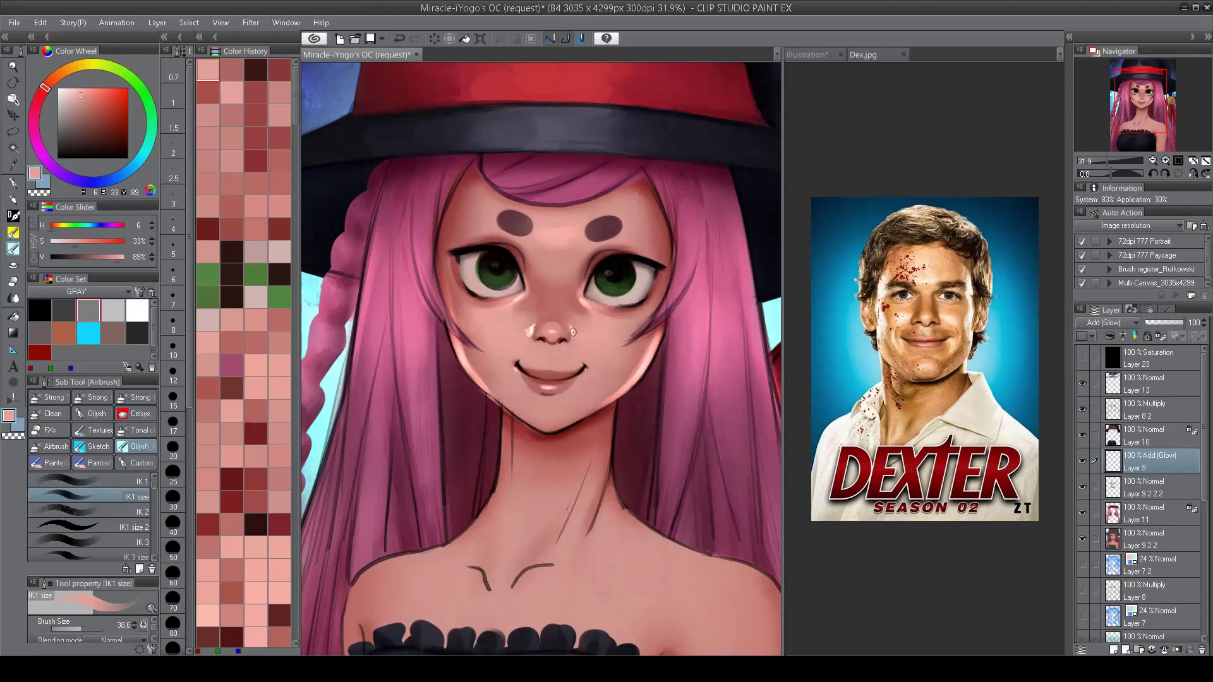
Step: Paint a glow highlight across the forehead between the eyebrows with the IK 2 brush enlarged to about 137
{"action": "key", "text": "ctrl+0"}
{"action": "scroll", "coordinate": [575, 326], "scroll_direction": "up", "scroll_amount": 5}
{"action": "key", "text": "period"}
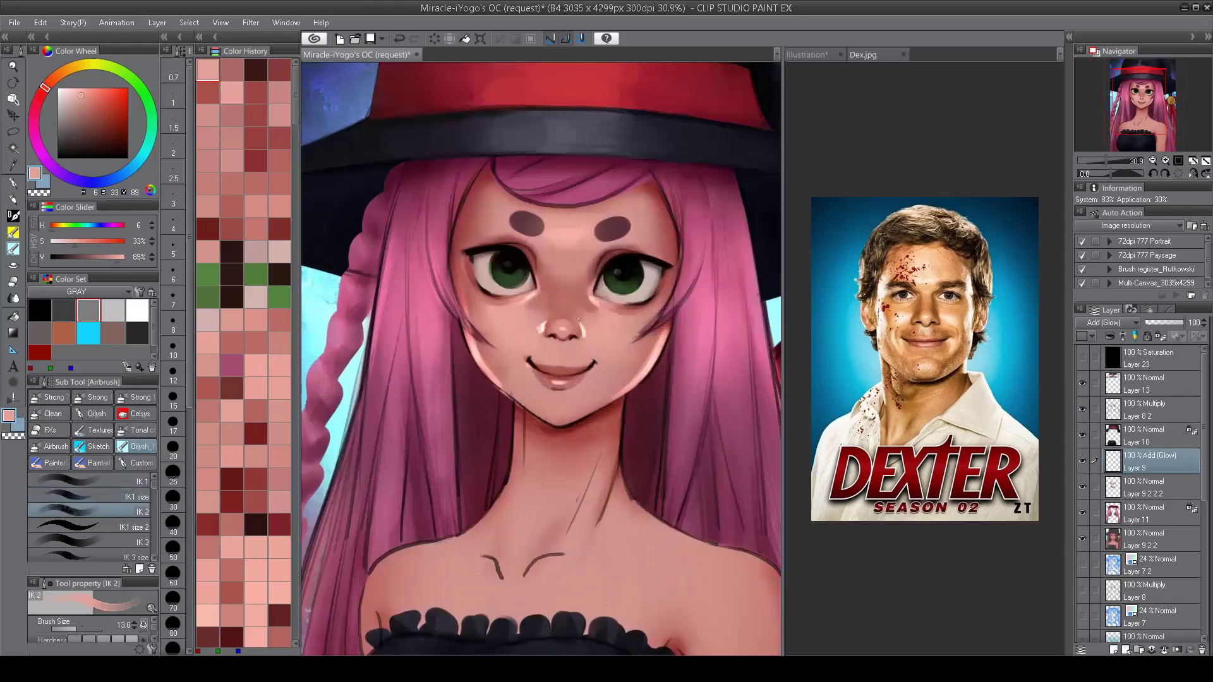
{"action": "key", "text": "bracketright"}
{"action": "key", "text": "bracketright"}
{"action": "key", "text": "bracketright"}
{"action": "mouse_move", "coordinate": [556, 236]}
{"action": "left_mouse_down"}
{"action": "mouse_move", "coordinate": [551, 249]}
{"action": "mouse_move", "coordinate": [575, 235]}
{"action": "mouse_move", "coordinate": [572, 218]}
{"action": "mouse_move", "coordinate": [600, 247]}
{"action": "left_mouse_up"}
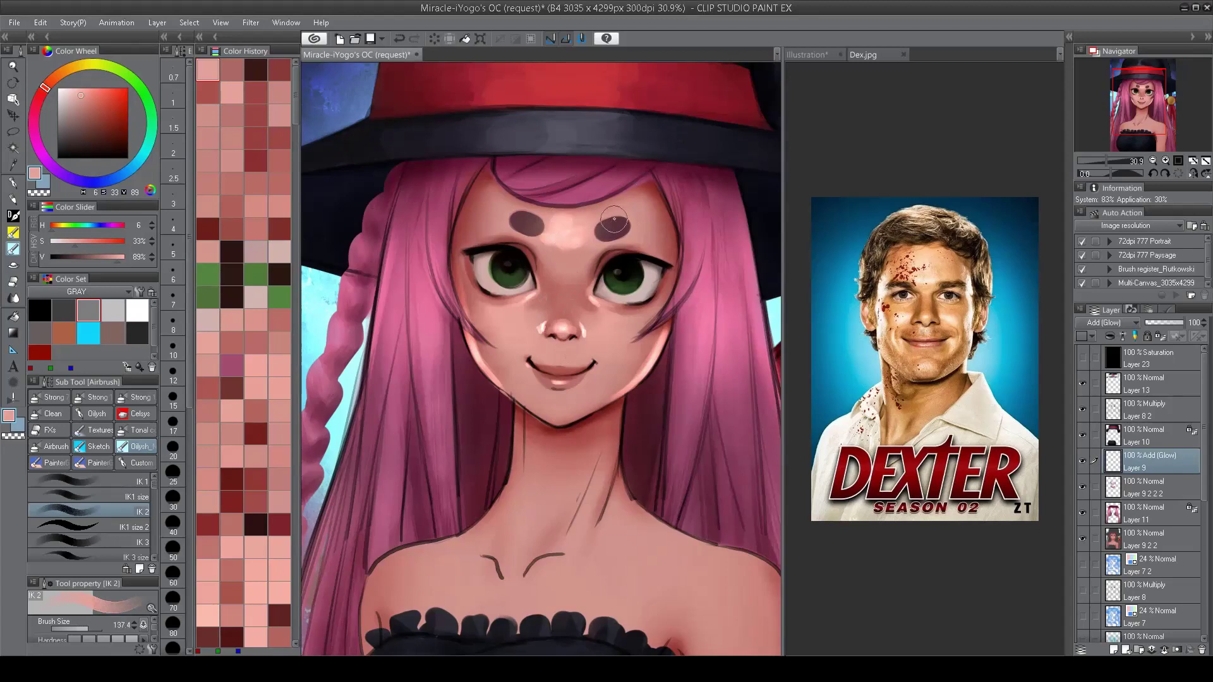
Step: Paint glow highlights with a smaller brush on both sides of the face beside and below the eyes
{"action": "key", "text": "bracketright"}
{"action": "key", "text": "bracketleft"}
{"action": "key", "text": "bracketleft"}
{"action": "key", "text": "bracketleft"}
{"action": "left_click_drag", "start_coordinate": [458, 278], "coordinate": [478, 335]}
{"action": "key", "text": "bracketright"}
{"action": "mouse_move", "coordinate": [659, 305]}
{"action": "left_mouse_down"}
{"action": "mouse_move", "coordinate": [639, 421]}
{"action": "mouse_move", "coordinate": [640, 274]}
{"action": "mouse_move", "coordinate": [460, 300]}
{"action": "mouse_move", "coordinate": [489, 314]}
{"action": "mouse_move", "coordinate": [548, 179]}
{"action": "mouse_move", "coordinate": [654, 306]}
{"action": "mouse_move", "coordinate": [675, 276]}
{"action": "mouse_move", "coordinate": [662, 347]}
{"action": "left_mouse_up"}
Step: Undo the jawline stroke, add a glow highlight on the chin, and switch to transparent colour for blending
{"action": "key", "text": "bracketleft"}
{"action": "mouse_move", "coordinate": [467, 325]}
{"action": "left_mouse_down"}
{"action": "mouse_move", "coordinate": [534, 410]}
{"action": "mouse_move", "coordinate": [558, 414]}
{"action": "mouse_move", "coordinate": [538, 406]}
{"action": "left_mouse_up"}
{"action": "key", "text": "ctrl+z"}
{"action": "key", "text": "bracketright"}
{"action": "left_click", "coordinate": [559, 413]}
{"action": "key", "text": "bracketright"}
{"action": "key", "text": "bracketleft"}
{"action": "key", "text": "c"}
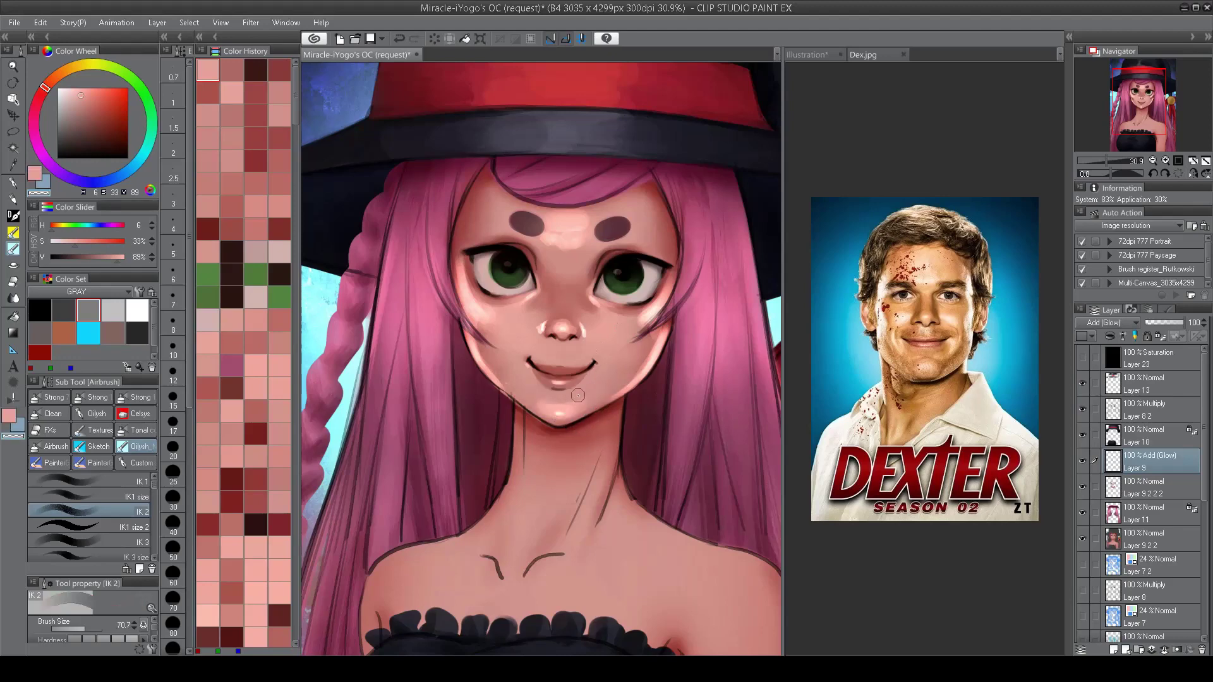
Step: On Layer 11, paint bright streaks along the outer hair edges on both sides with the Highlight 3 brush
{"action": "scroll", "coordinate": [574, 404], "scroll_direction": "down", "scroll_amount": 5}
{"action": "scroll", "coordinate": [558, 453], "scroll_direction": "up", "scroll_amount": 4}
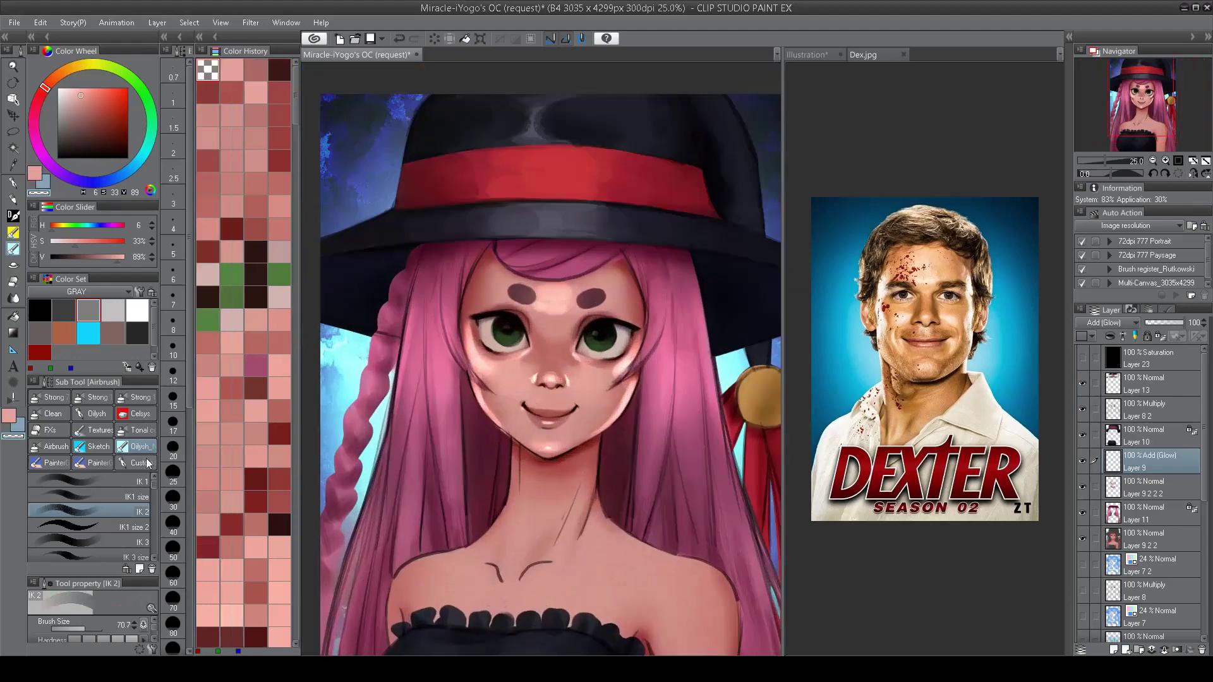
{"action": "key", "text": "1"}
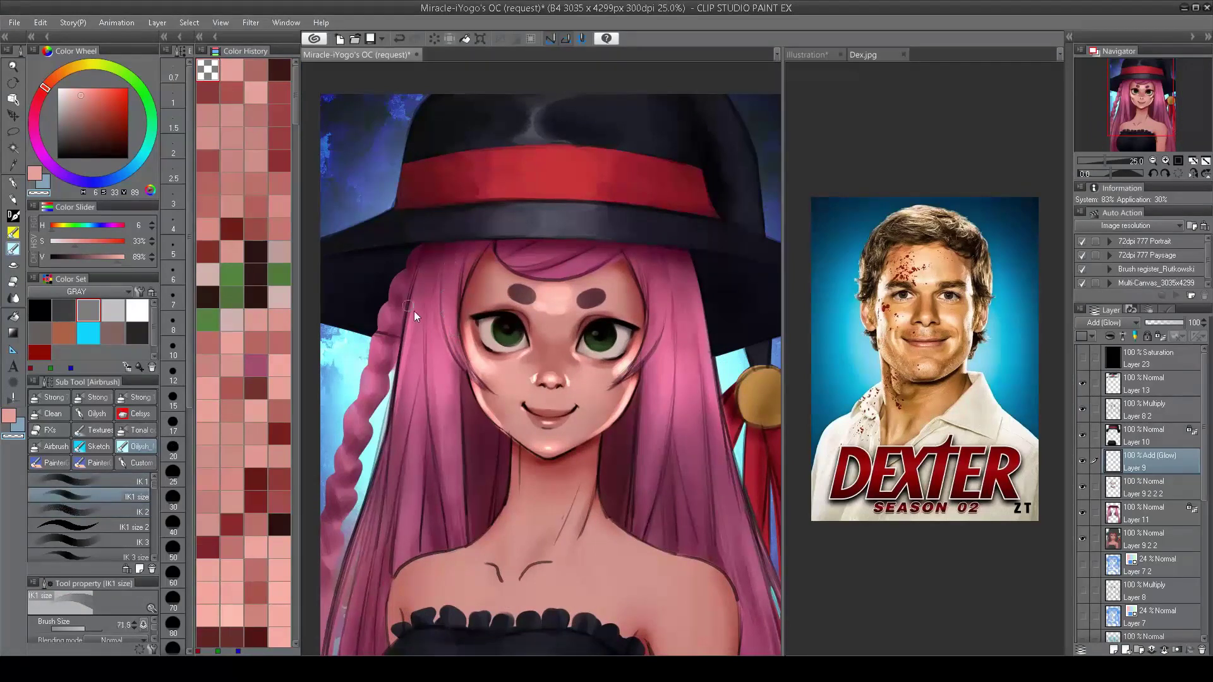
{"action": "left_click", "coordinate": [1135, 513]}
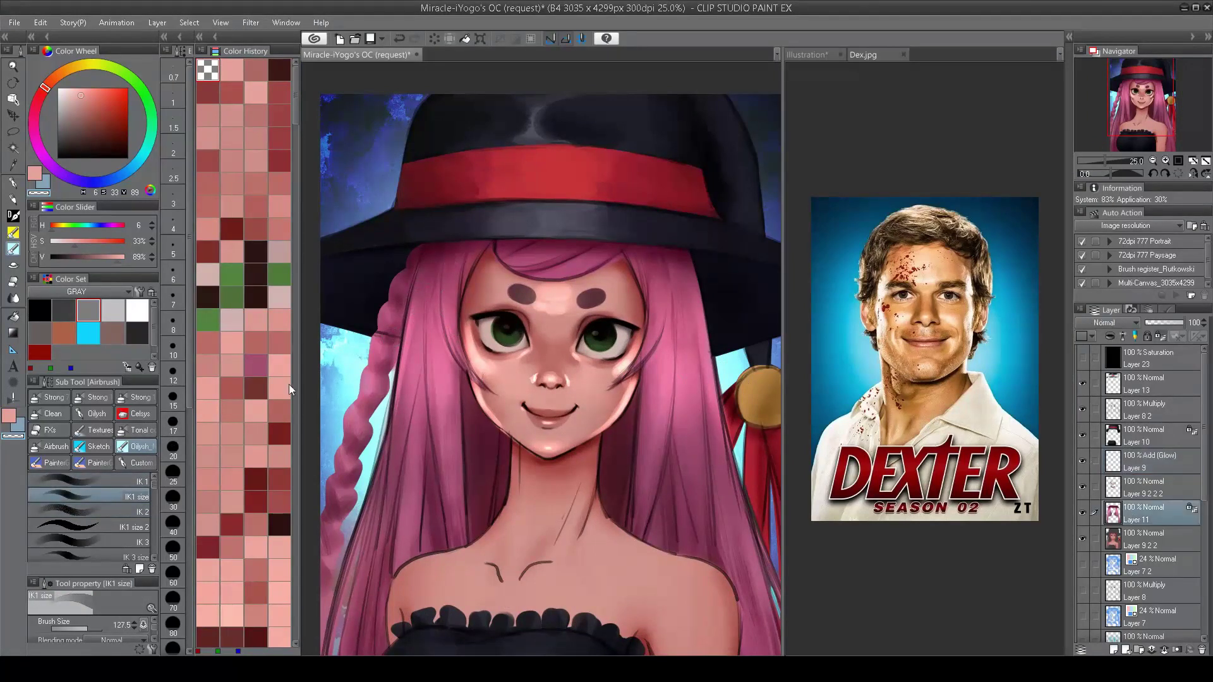
{"action": "left_click", "coordinate": [141, 431]}
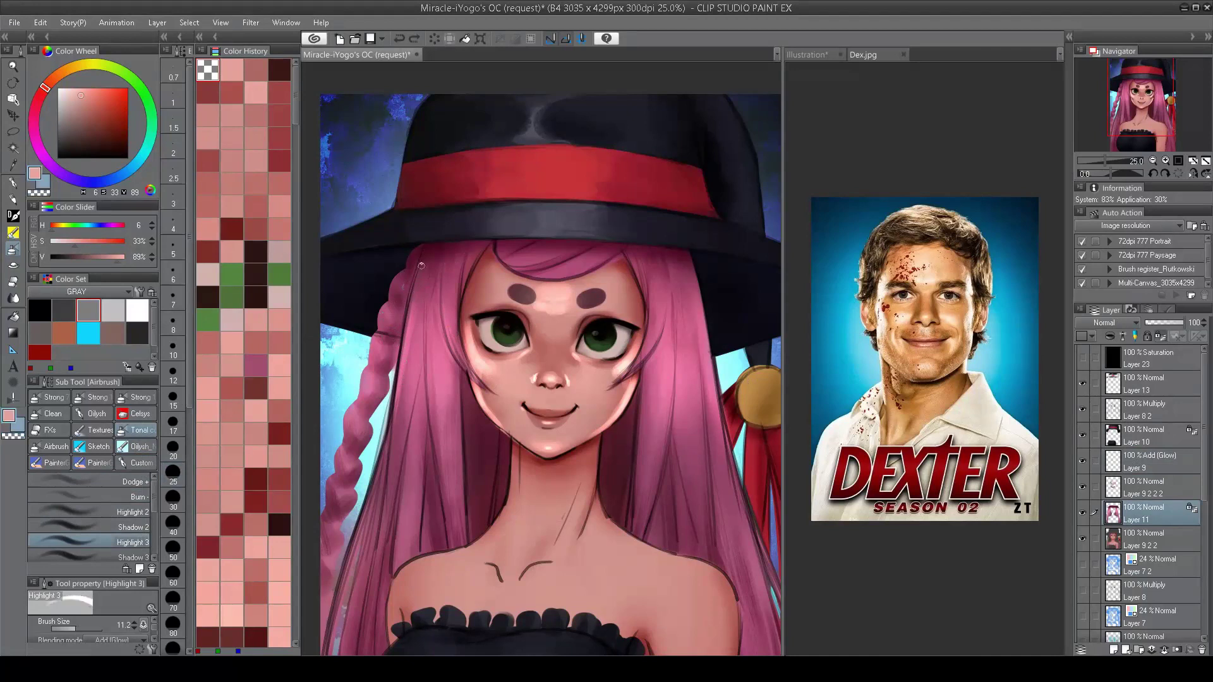
{"action": "left_click_drag", "start_coordinate": [421, 266], "coordinate": [383, 450]}
{"action": "mouse_move", "coordinate": [701, 292]}
{"action": "left_mouse_down"}
{"action": "mouse_move", "coordinate": [714, 436]}
{"action": "mouse_move", "coordinate": [730, 474]}
{"action": "left_mouse_up"}
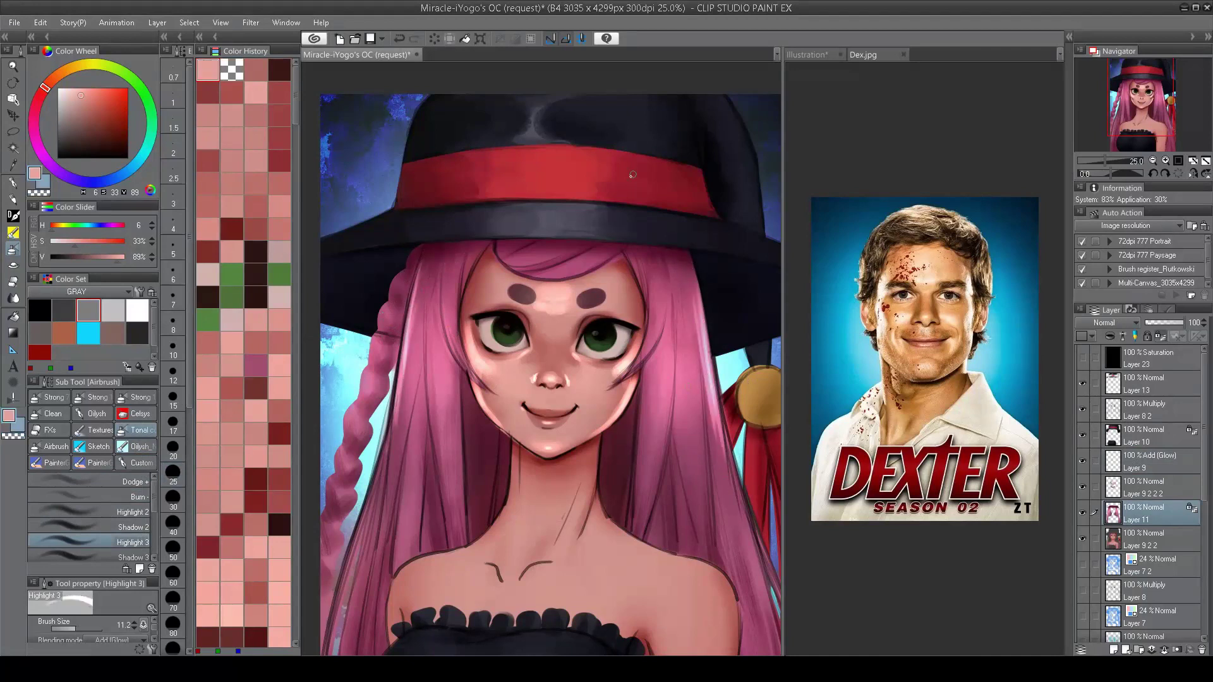
Step: Add Highlight 3 streaks to the hair strands framing both sides of the face, checking them in a mirrored view
{"action": "mouse_move", "coordinate": [590, 386]}
{"action": "left_mouse_down"}
{"action": "mouse_move", "coordinate": [576, 292]}
{"action": "mouse_move", "coordinate": [592, 351]}
{"action": "left_mouse_up"}
{"action": "key", "text": "bracketleft"}
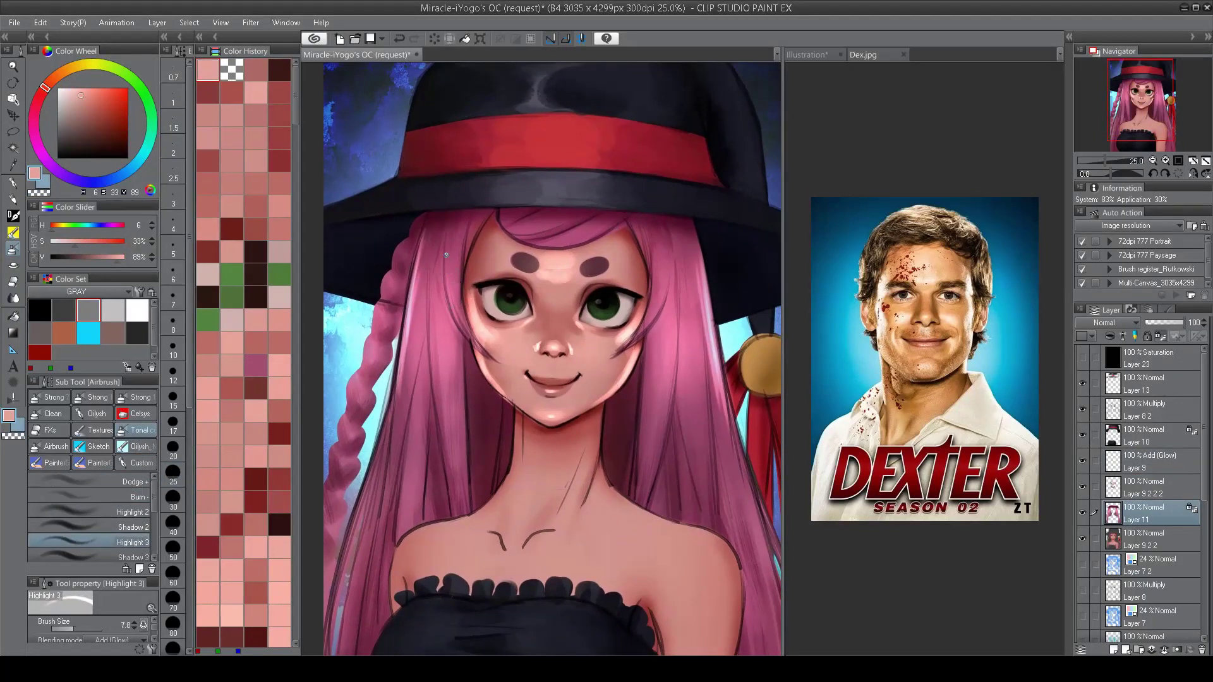
{"action": "mouse_move", "coordinate": [444, 259]}
{"action": "left_mouse_down"}
{"action": "mouse_move", "coordinate": [474, 347]}
{"action": "mouse_move", "coordinate": [460, 323]}
{"action": "left_mouse_up"}
{"action": "left_click_drag", "start_coordinate": [455, 243], "coordinate": [450, 314]}
{"action": "key", "text": "bracketright"}
{"action": "key", "text": "bracketright"}
{"action": "key", "text": "bracketright"}
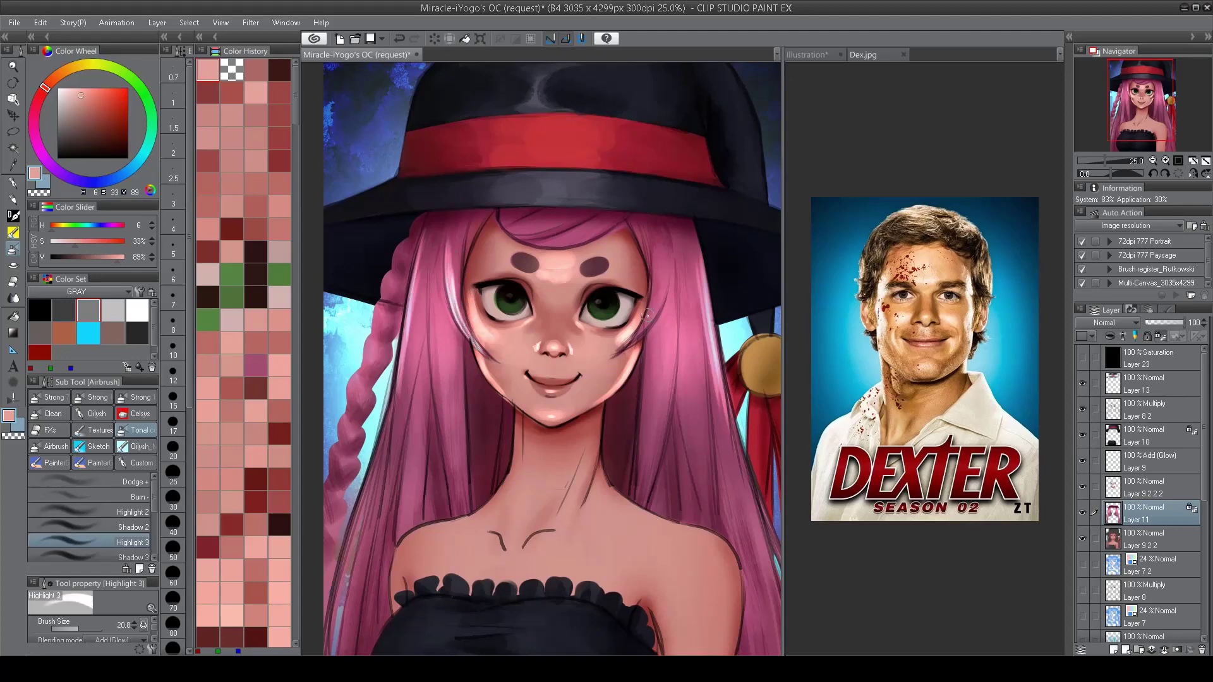
{"action": "left_click_drag", "start_coordinate": [663, 278], "coordinate": [628, 344]}
{"action": "key", "text": "h"}
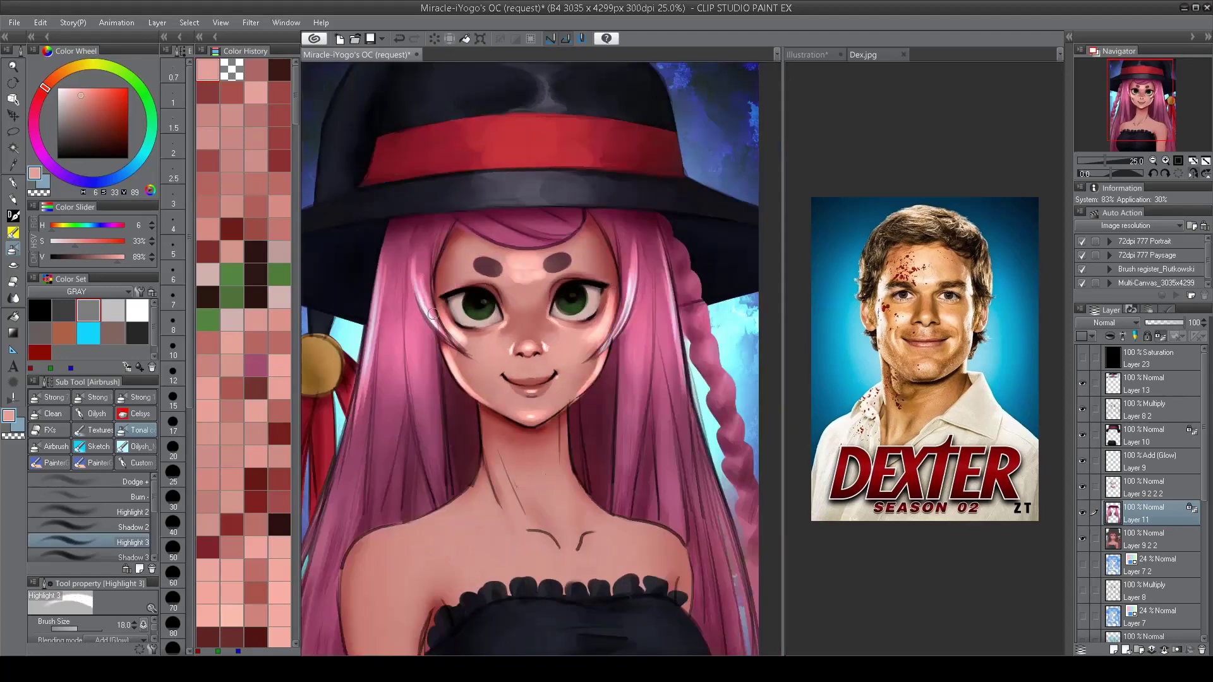
{"action": "key", "text": "h"}
Step: Hide the dark line art on the Multiply layer Layer 8 2
{"action": "scroll", "coordinate": [649, 209], "scroll_direction": "down", "scroll_amount": 3}
{"action": "scroll", "coordinate": [607, 334], "scroll_direction": "up", "scroll_amount": 1}
{"action": "left_click", "coordinate": [1082, 409]}
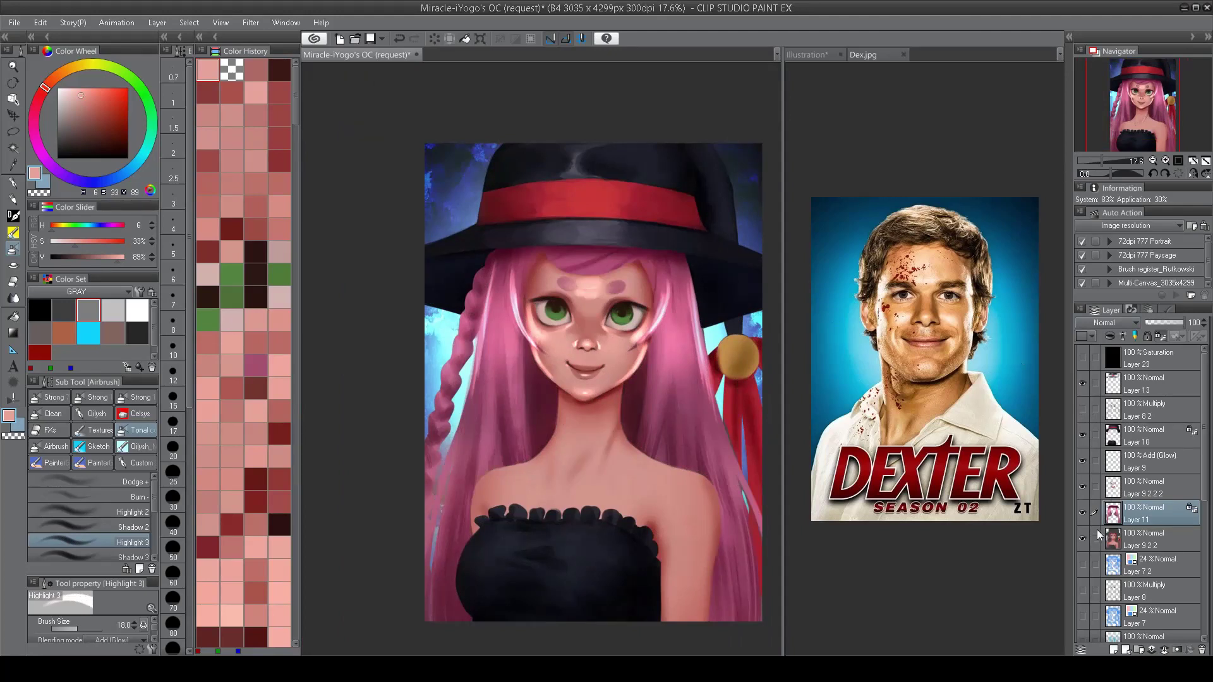
Step: Toggle the Add (Glow) Layer 9 on and off to compare the face with and without its highlights
{"action": "left_click", "coordinate": [1080, 461]}
{"action": "left_click", "coordinate": [1080, 461]}
{"action": "left_click", "coordinate": [1080, 461]}
{"action": "left_click", "coordinate": [1080, 461]}
{"action": "left_click", "coordinate": [1080, 461]}
{"action": "left_click", "coordinate": [1080, 461]}
{"action": "left_click", "coordinate": [1080, 461]}
{"action": "left_click", "coordinate": [1080, 461]}
{"action": "left_click", "coordinate": [1082, 461]}
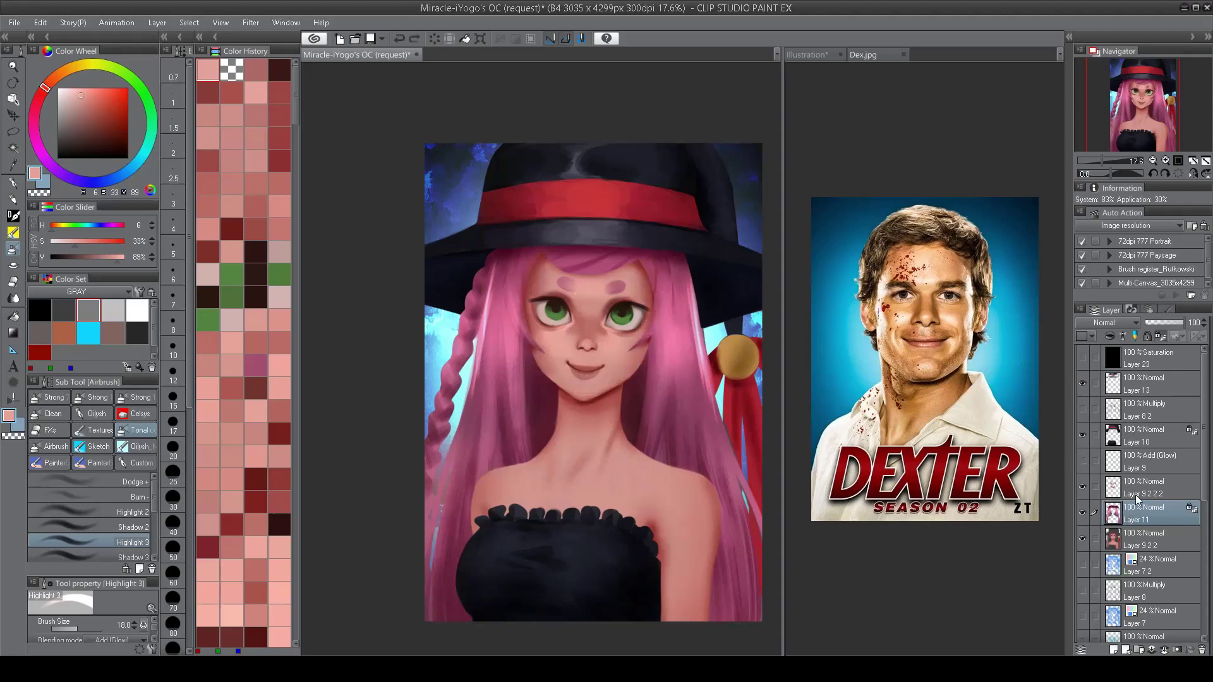
Step: Repaint the hair strand beside the left cheek with sampled pinks using the IK1 size brush
{"action": "left_click", "coordinate": [138, 446]}
{"action": "scroll", "coordinate": [638, 382], "scroll_direction": "up", "scroll_amount": 2}
{"action": "left_click", "coordinate": [462, 262], "text": "alt"}
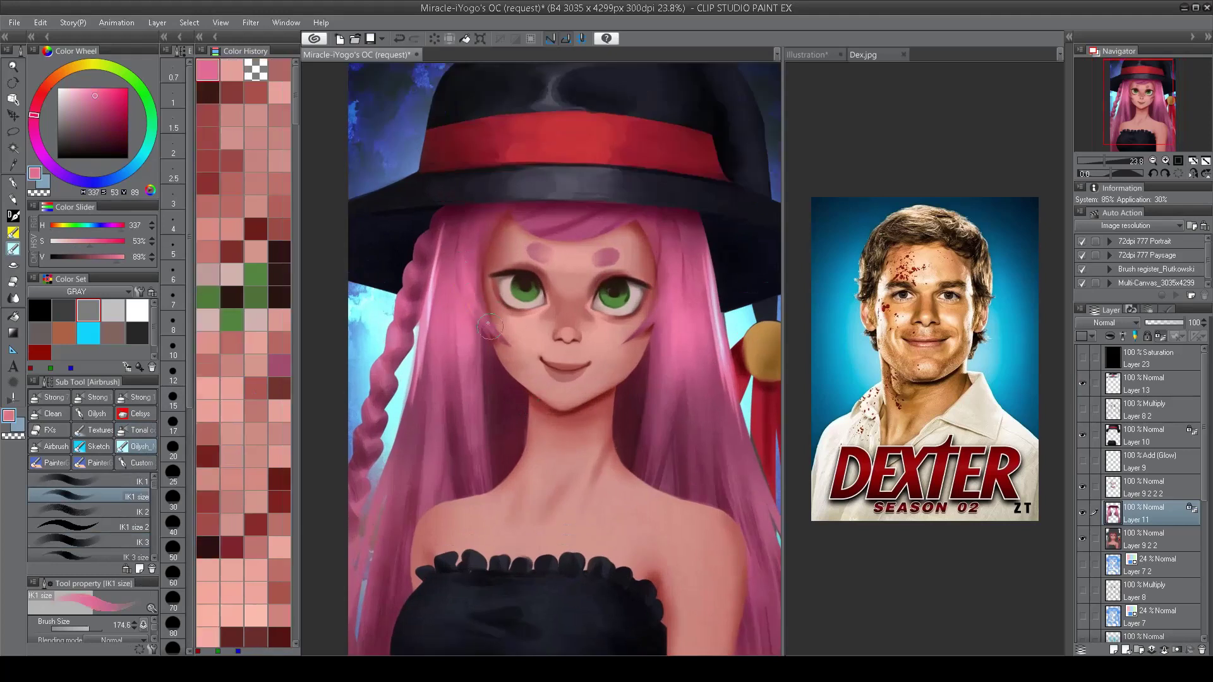
{"action": "key", "text": "ctrl+z"}
{"action": "left_click_drag", "start_coordinate": [477, 304], "coordinate": [496, 331]}
{"action": "left_click", "coordinate": [481, 343], "text": "alt"}
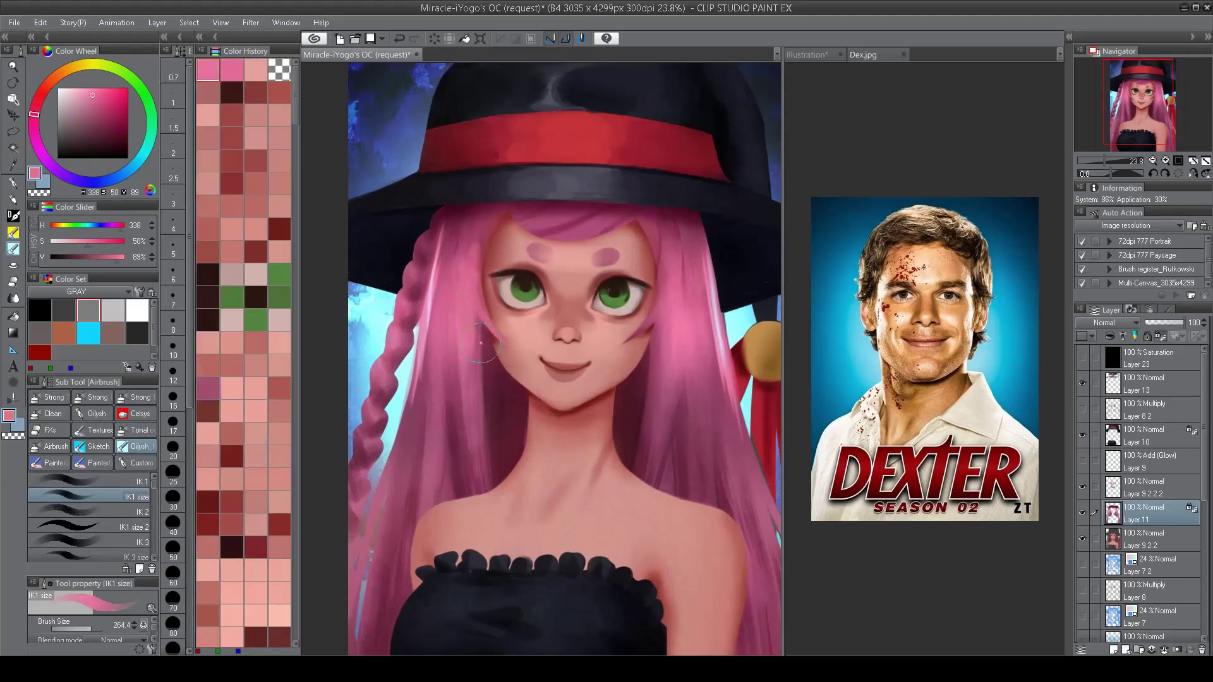
{"action": "left_click", "coordinate": [483, 338], "text": "alt"}
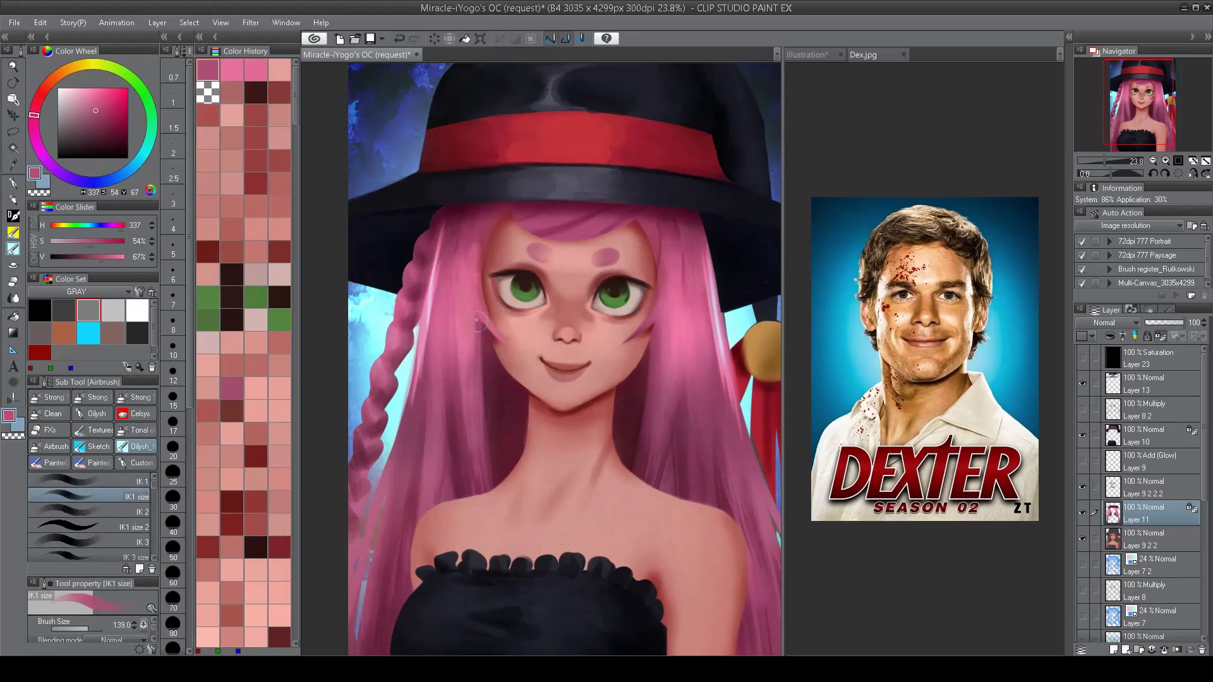
Step: Refine the tips of the face-framing strands, starting beside the right cheek, with pinks sampled from the hair
{"action": "left_click", "coordinate": [658, 316], "text": "alt"}
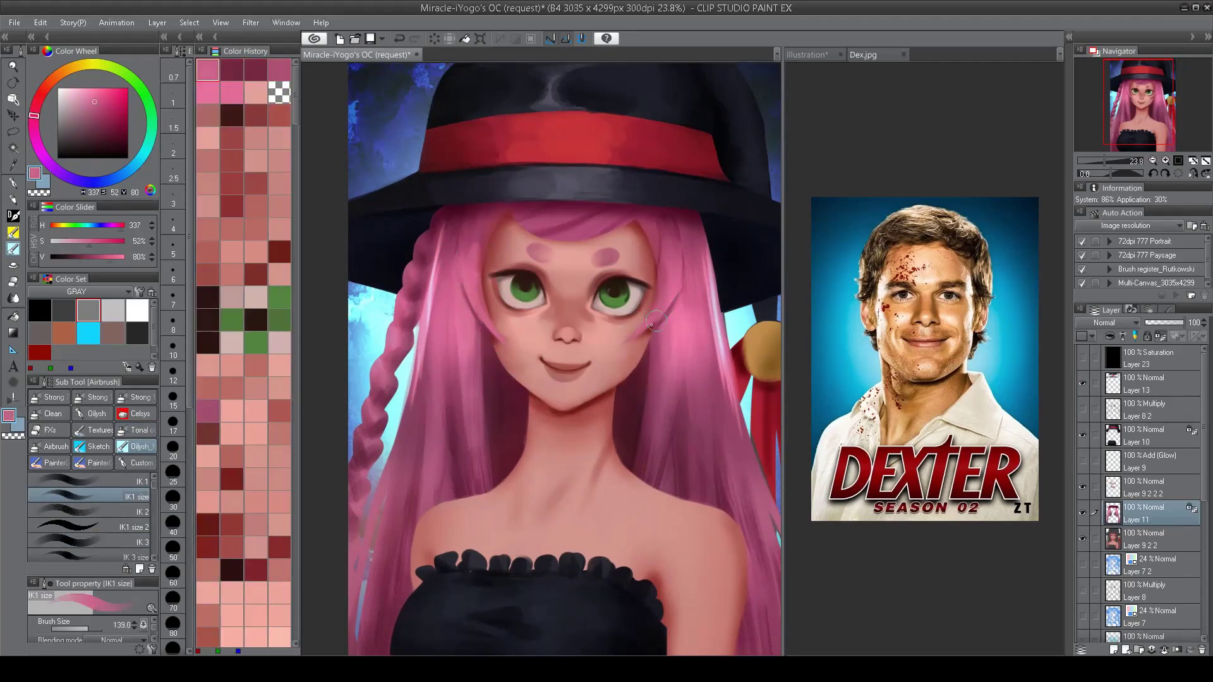
{"action": "left_click", "coordinate": [649, 326], "text": "alt"}
{"action": "left_click", "coordinate": [647, 329], "text": "alt"}
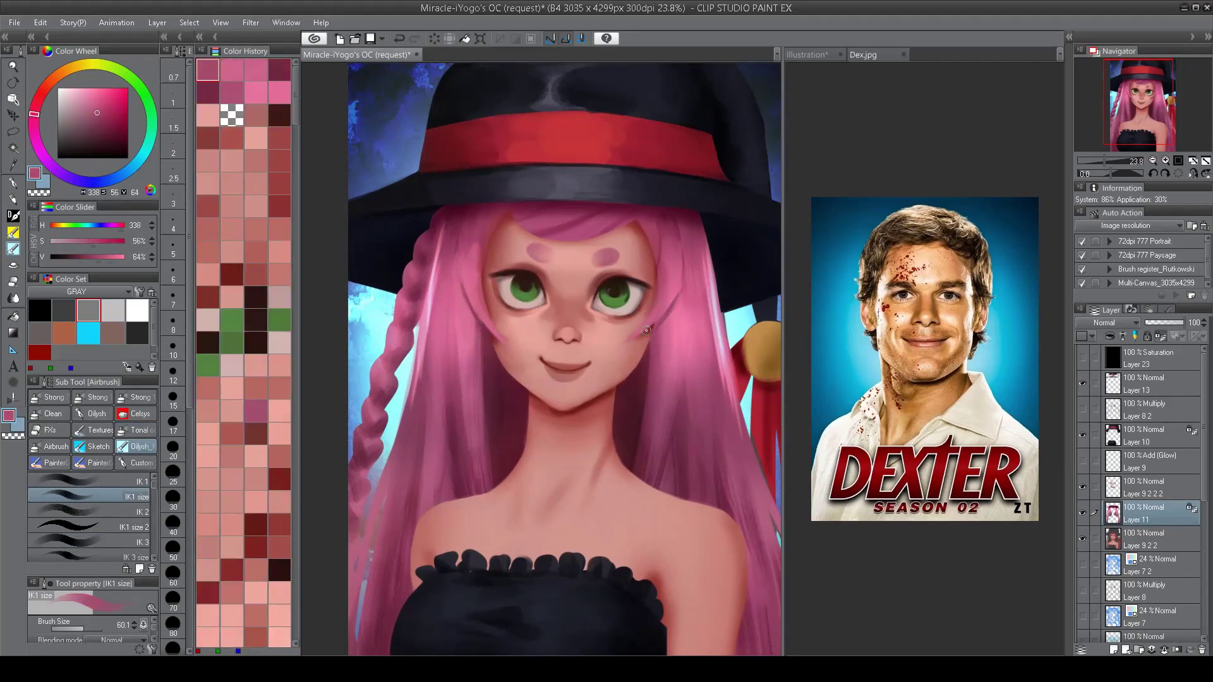
{"action": "left_click", "coordinate": [480, 324], "text": "alt"}
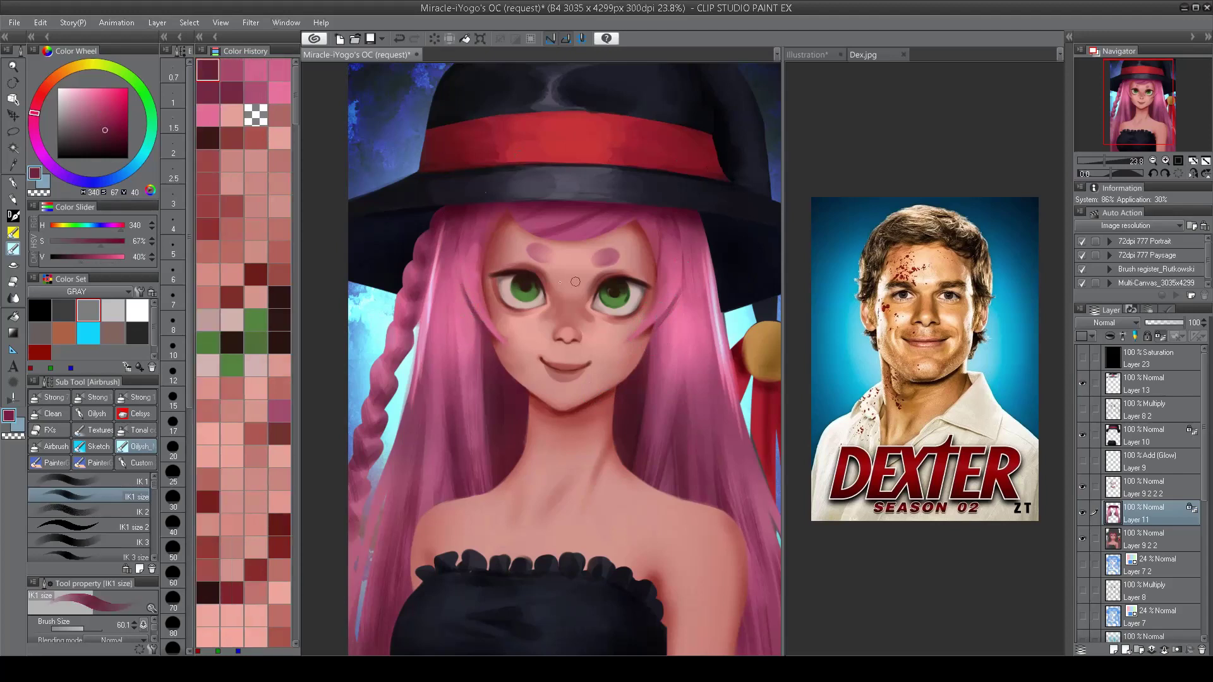
Step: Brighten the face-framing strands and the hair on both sides with the Highlight 2 brush
{"action": "left_click", "coordinate": [136, 430]}
{"action": "left_click", "coordinate": [126, 511]}
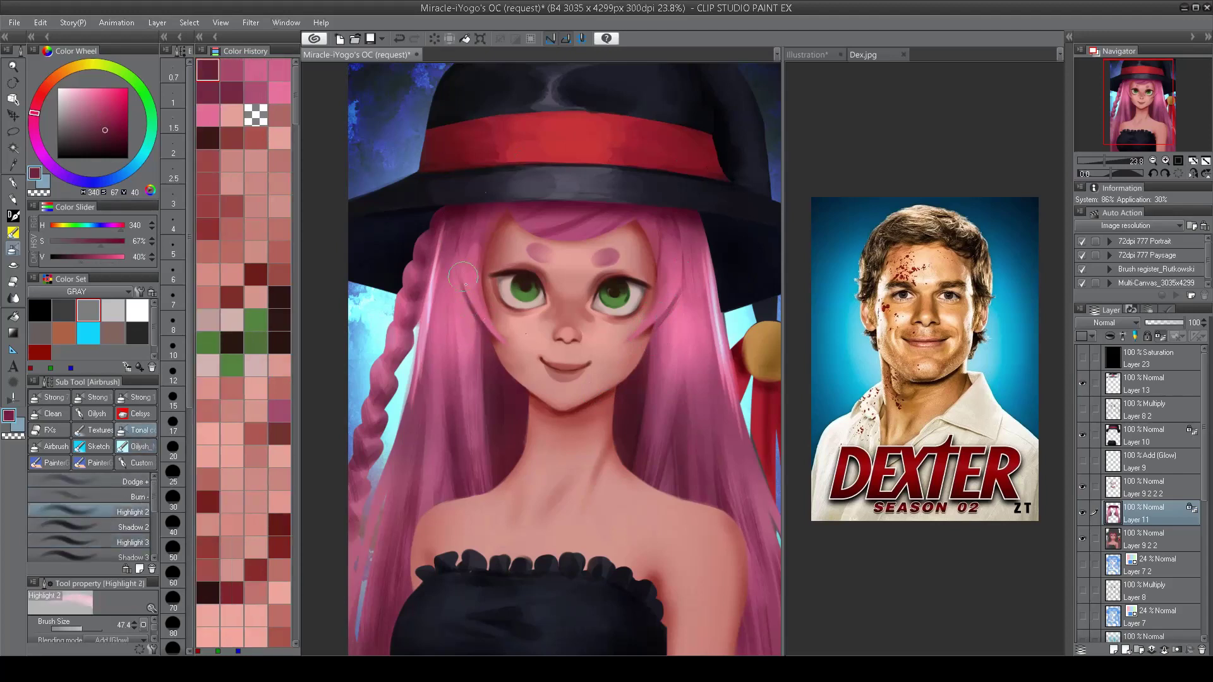
{"action": "left_click_drag", "start_coordinate": [463, 275], "coordinate": [491, 344]}
{"action": "left_click_drag", "start_coordinate": [637, 288], "coordinate": [669, 344]}
{"action": "left_click_drag", "start_coordinate": [670, 271], "coordinate": [679, 357]}
{"action": "left_click_drag", "start_coordinate": [480, 319], "coordinate": [490, 350]}
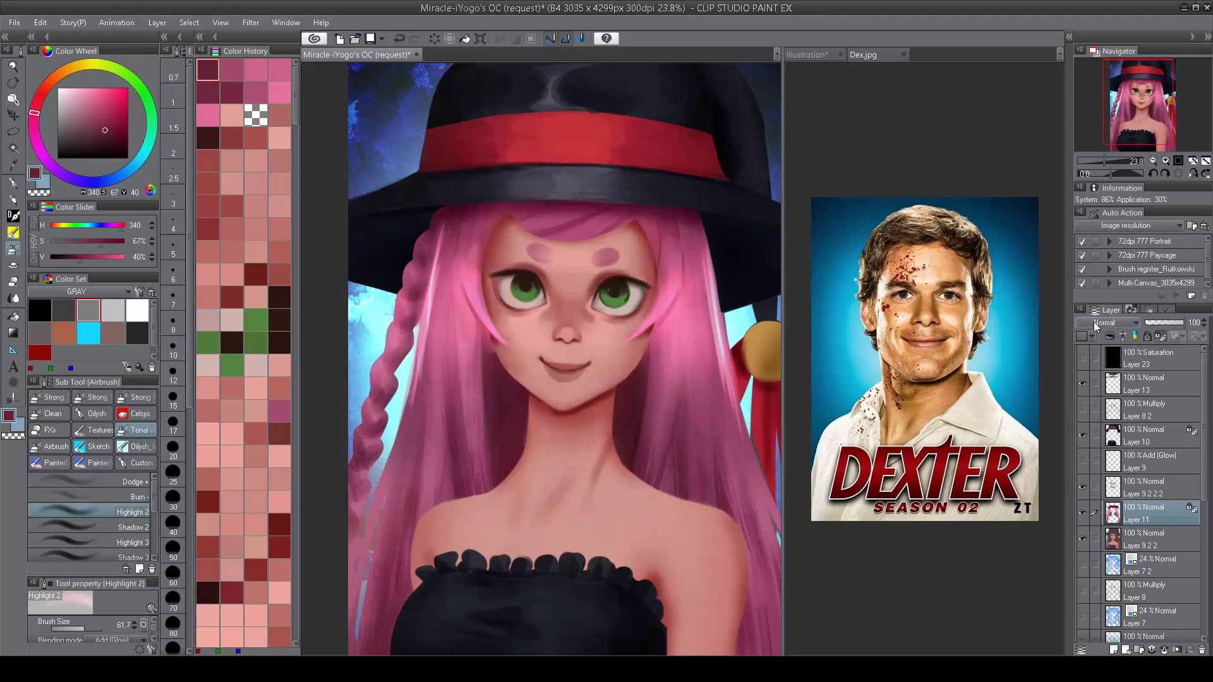
{"action": "left_click_drag", "start_coordinate": [442, 252], "coordinate": [455, 341]}
{"action": "left_click_drag", "start_coordinate": [695, 269], "coordinate": [701, 369]}
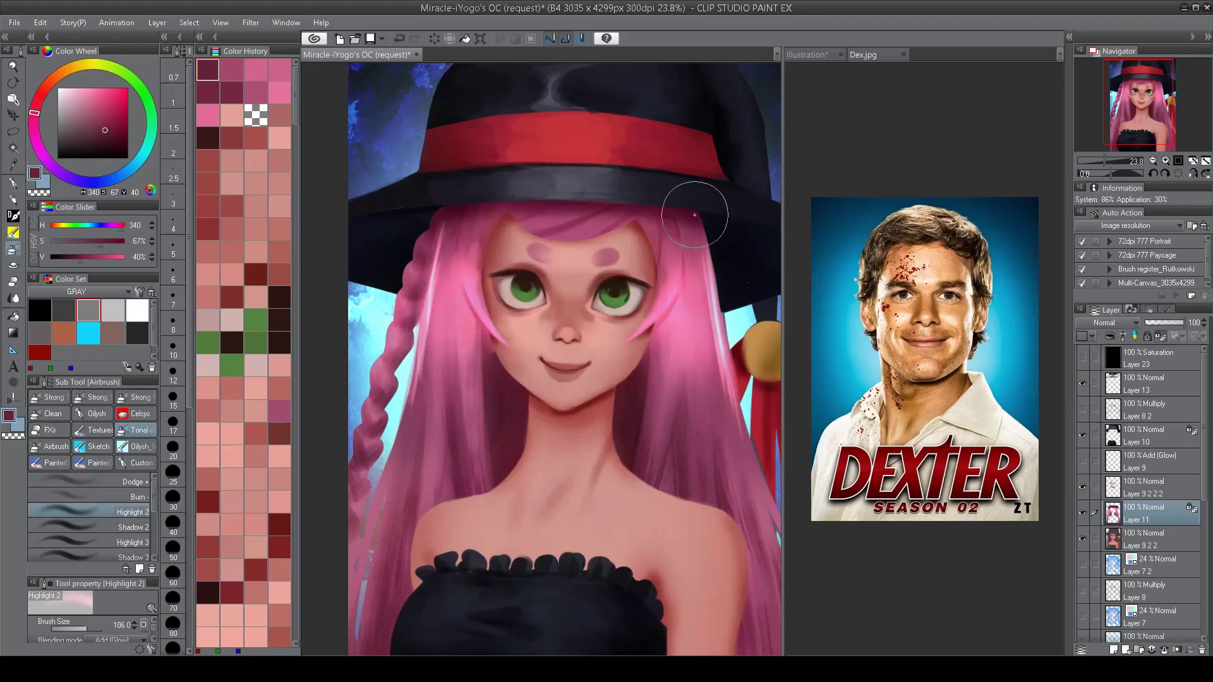
Step: Show and select the Add (Glow) Layer 9, then fade its glow beside the eyes using IK 3b with transparent colour
{"action": "left_click", "coordinate": [1083, 466]}
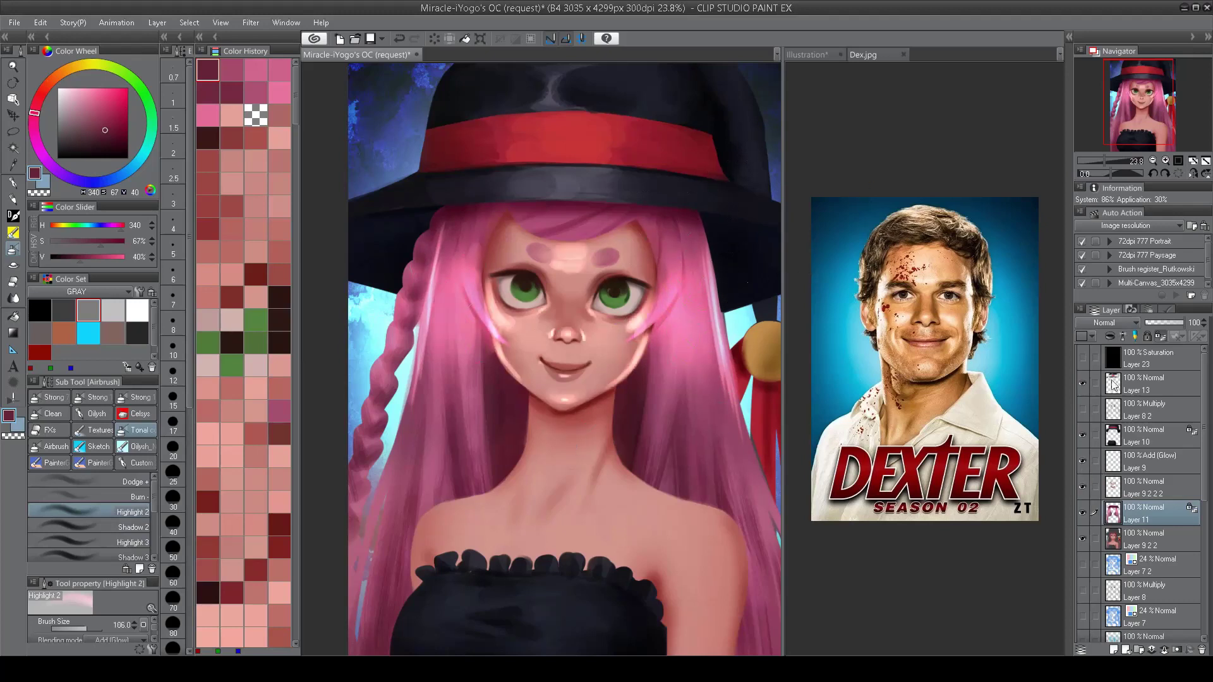
{"action": "left_click", "coordinate": [1132, 464]}
{"action": "left_click", "coordinate": [1142, 517]}
{"action": "left_click", "coordinate": [1137, 464]}
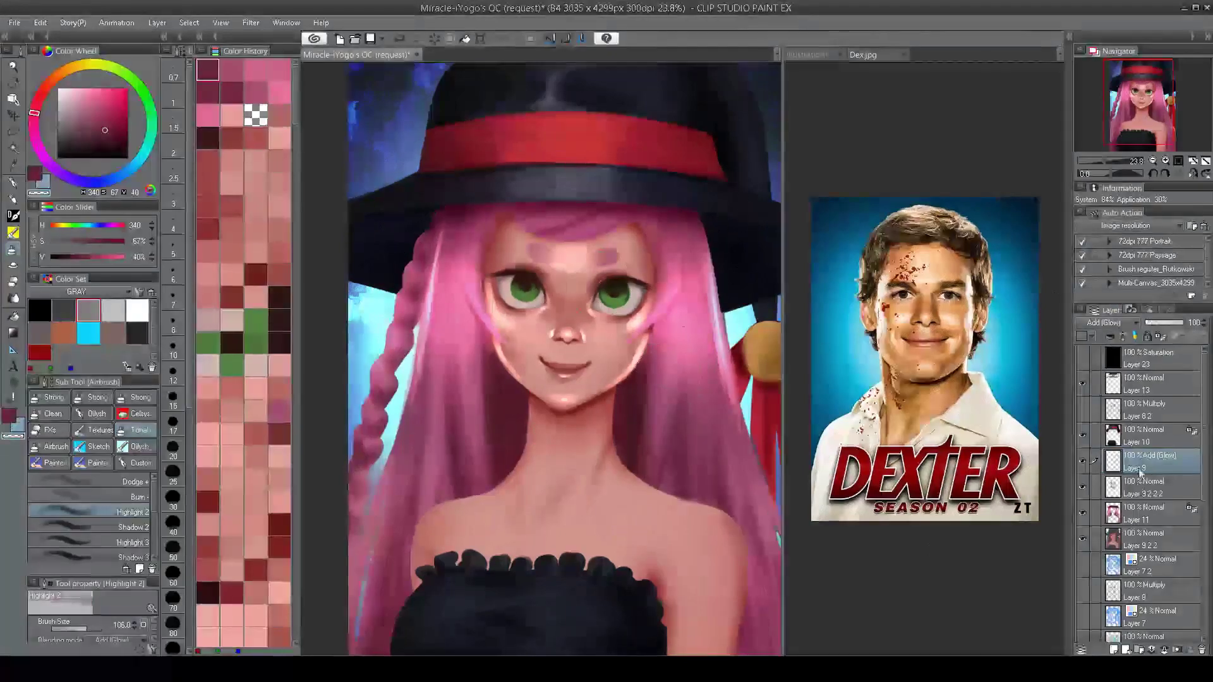
{"action": "left_click", "coordinate": [135, 445]}
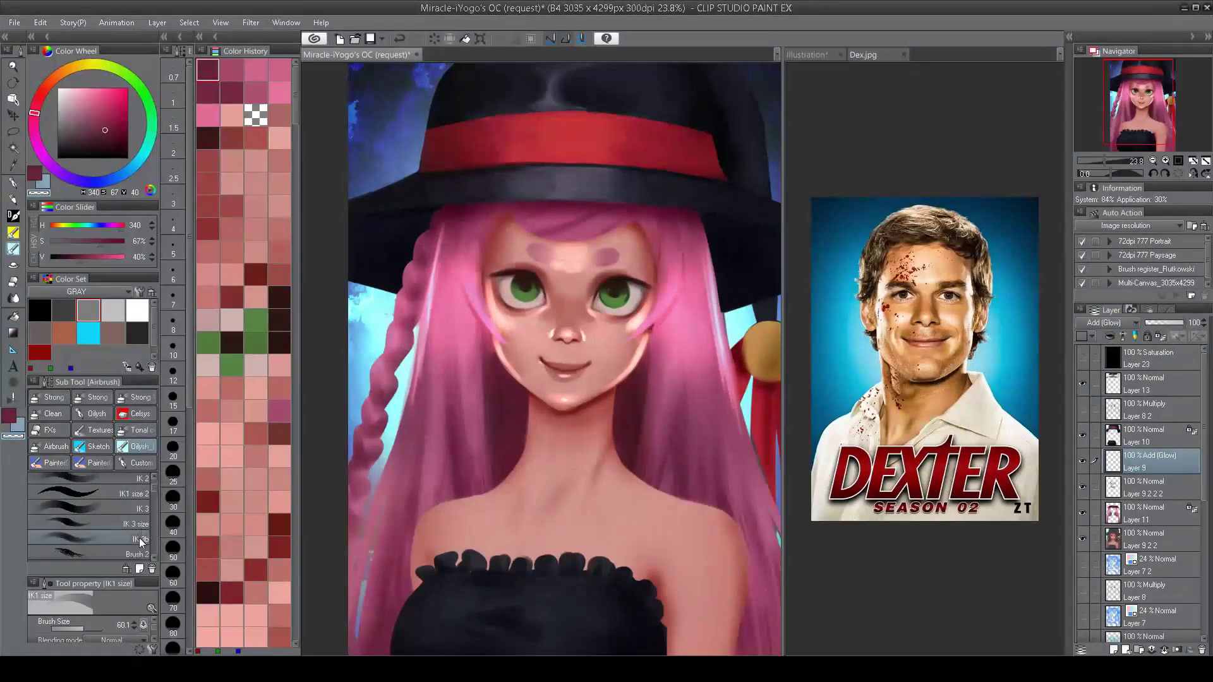
{"action": "left_click", "coordinate": [141, 538]}
{"action": "mouse_move", "coordinate": [489, 287]}
{"action": "left_mouse_down"}
{"action": "mouse_move", "coordinate": [492, 325]}
{"action": "mouse_move", "coordinate": [502, 322]}
{"action": "mouse_move", "coordinate": [489, 304]}
{"action": "left_mouse_up"}
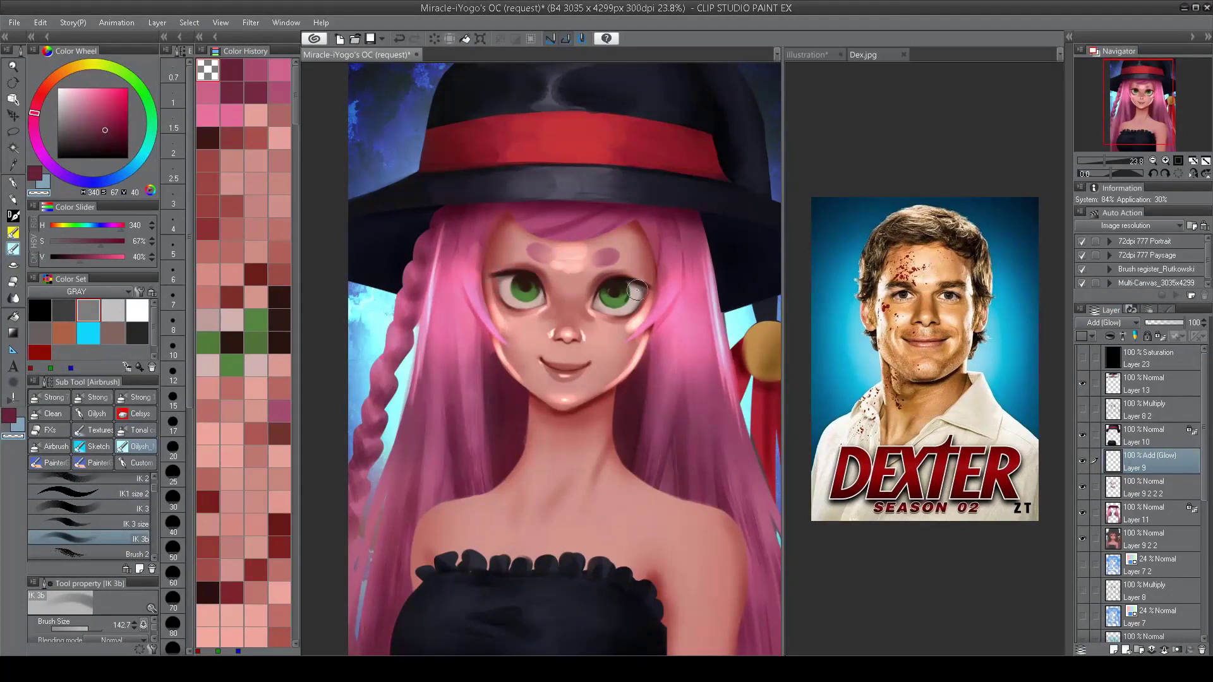
{"action": "left_click_drag", "start_coordinate": [637, 291], "coordinate": [613, 325]}
{"action": "key", "text": "]"}
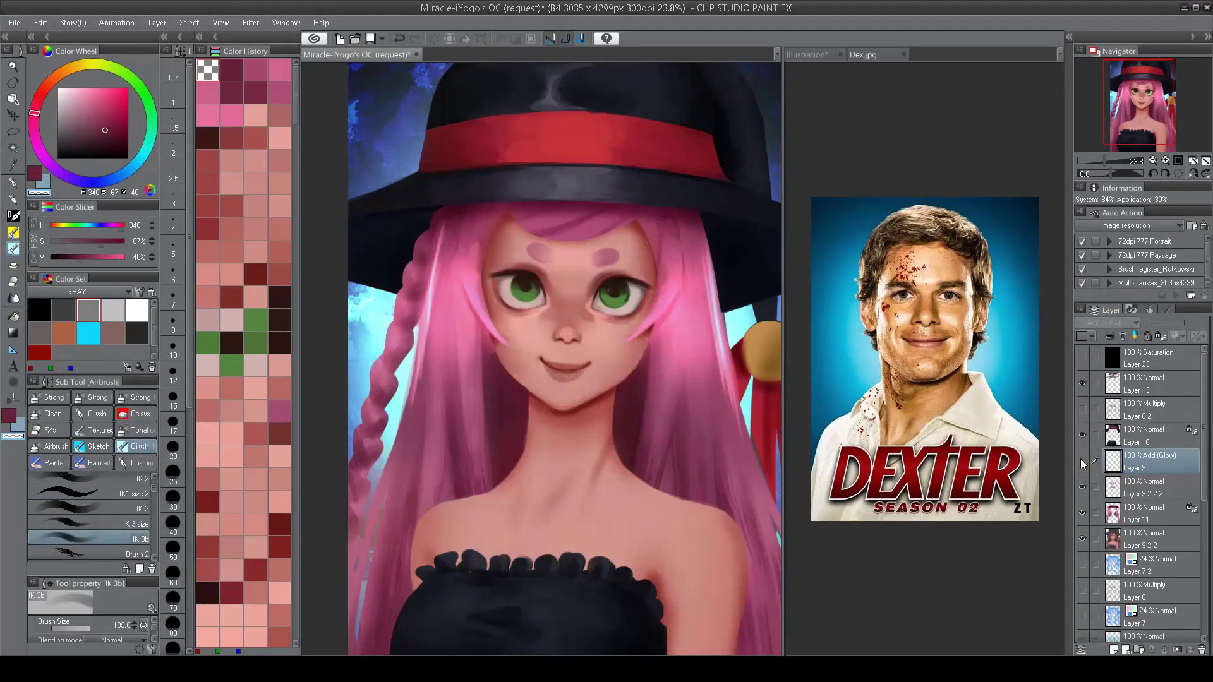
Step: Erase the forehead glow on Layer 9 with the Vector eraser
{"action": "key", "text": "e"}
{"action": "left_click", "coordinate": [127, 491]}
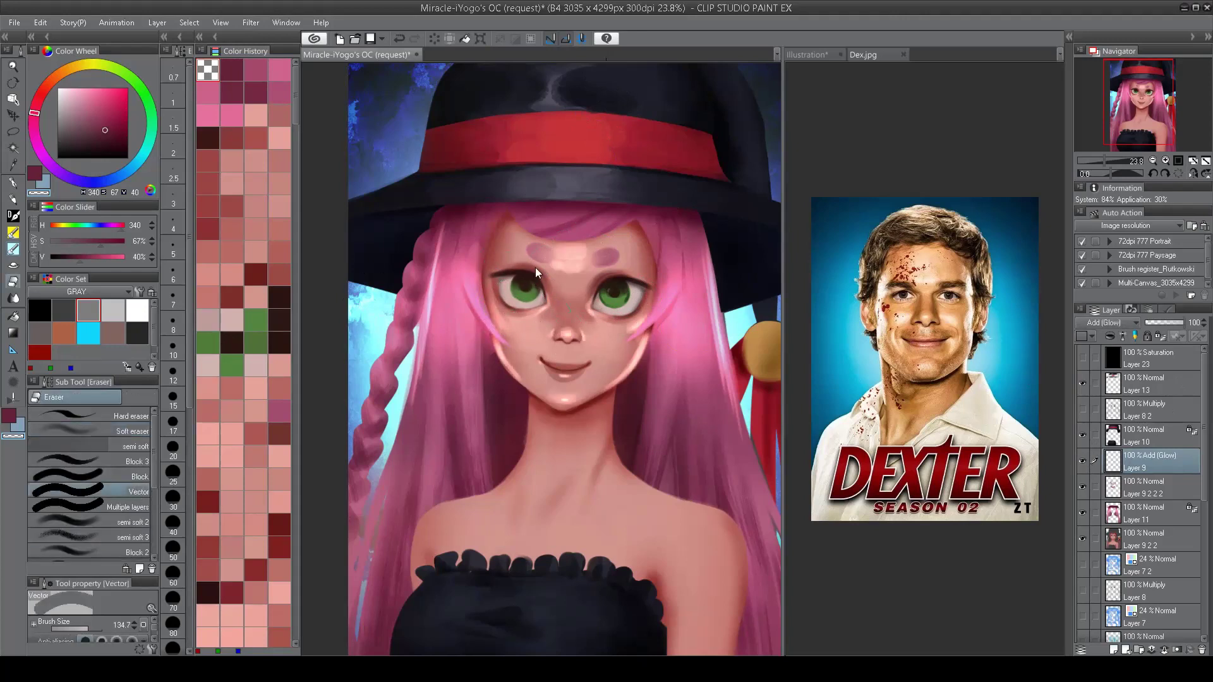
{"action": "key", "text": "["}
{"action": "key", "text": "["}
{"action": "key", "text": "["}
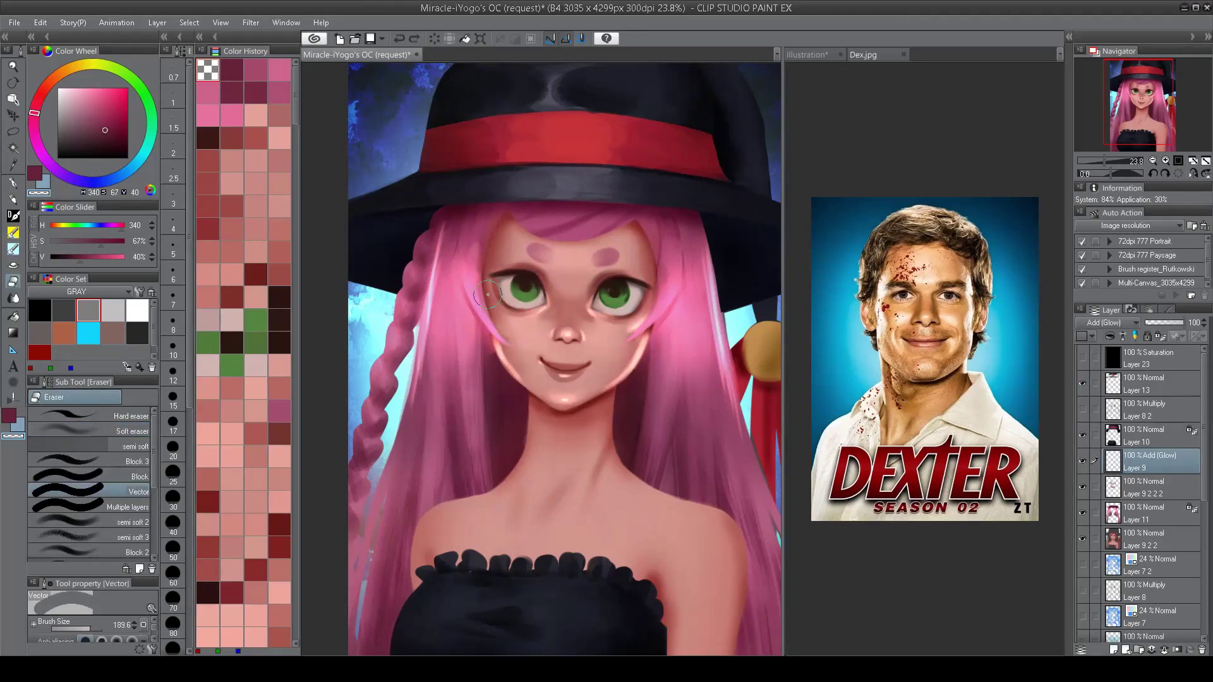
{"action": "scroll", "coordinate": [521, 365], "scroll_direction": "up", "scroll_amount": 2}
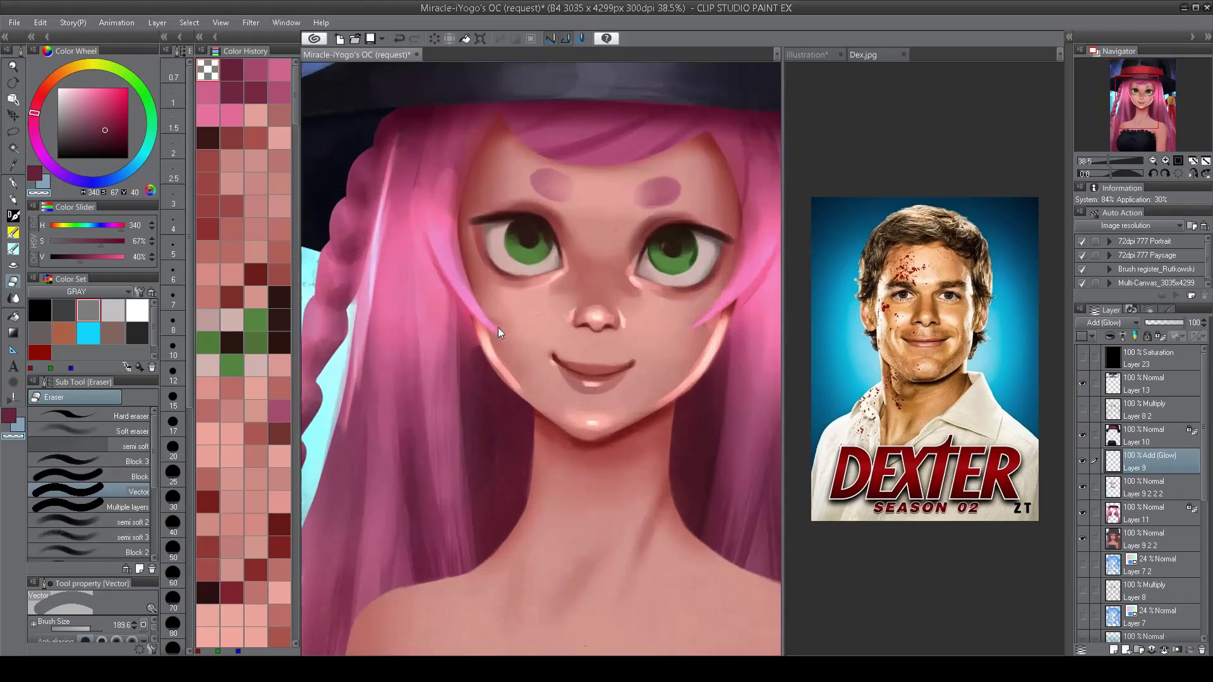
Step: Soften the remaining face glow on Layer 9 with the Soft eraser reduced to size 27.3
{"action": "left_click", "coordinate": [130, 431]}
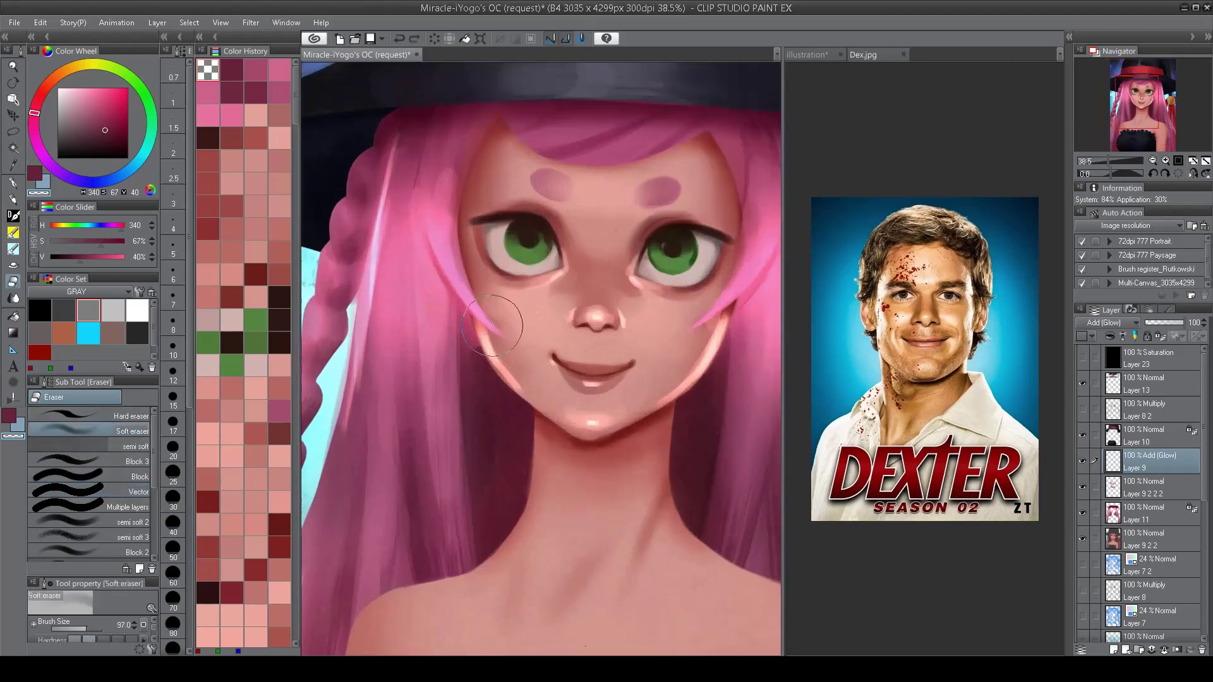
{"action": "key", "text": "["}
{"action": "key", "text": "["}
{"action": "key", "text": "["}
{"action": "key", "text": "["}
{"action": "key", "text": "["}
{"action": "key", "text": "["}
{"action": "scroll", "coordinate": [739, 300], "scroll_direction": "down", "scroll_amount": 3}
{"action": "scroll", "coordinate": [636, 400], "scroll_direction": "up", "scroll_amount": 3}
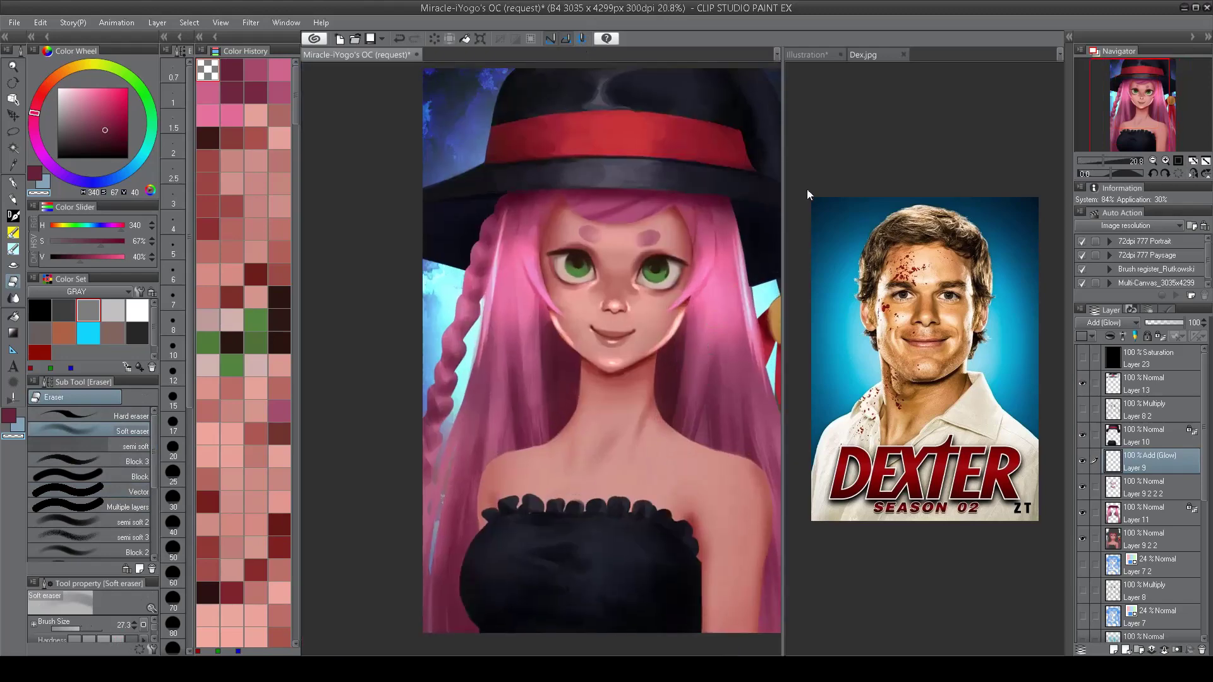
{"action": "scroll", "coordinate": [636, 401], "scroll_direction": "up", "scroll_amount": 1}
{"action": "scroll", "coordinate": [667, 212], "scroll_direction": "up", "scroll_amount": 1}
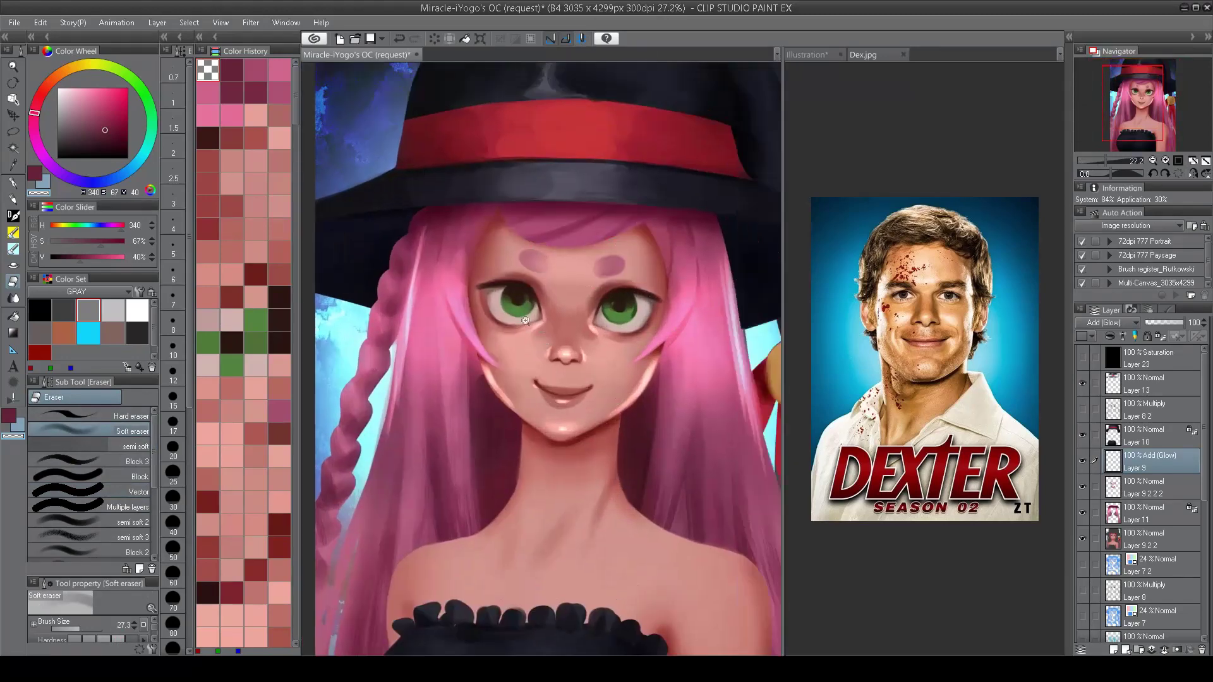
Step: Add small white catchlights to both pupils on Layer 9 2 2 2 with Mapping pen 4 at size 45.1
{"action": "left_click", "coordinate": [1129, 494]}
{"action": "key", "text": "p"}
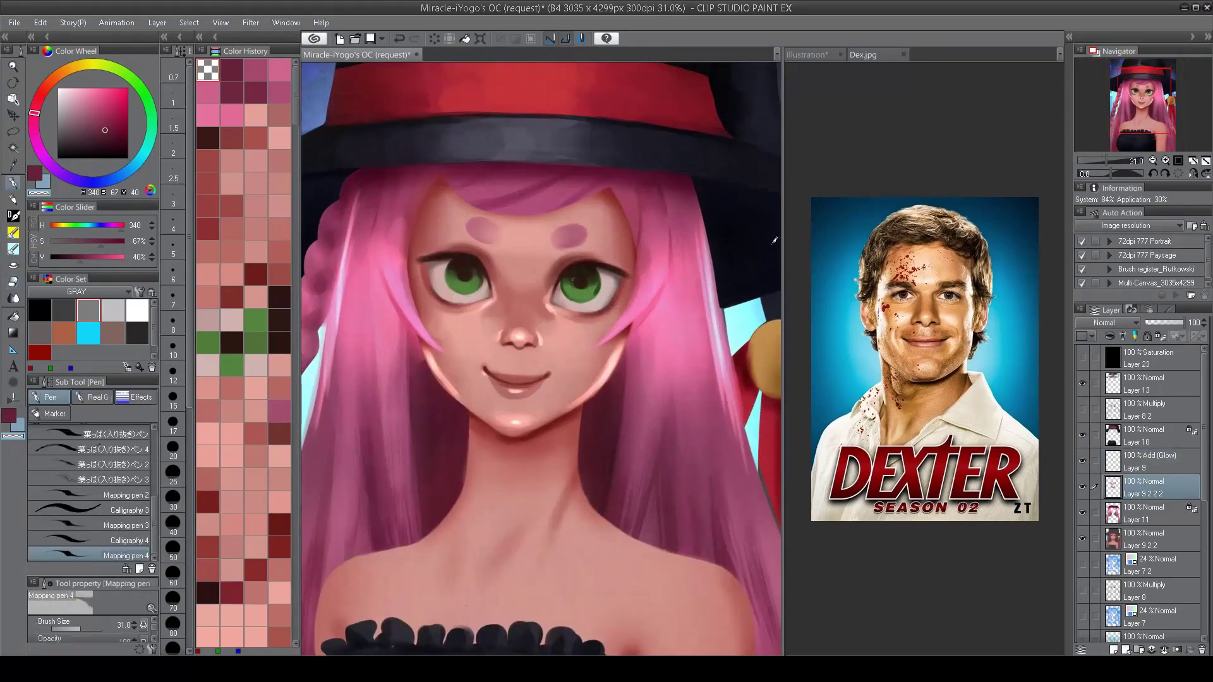
{"action": "left_click", "coordinate": [137, 310]}
{"action": "left_click", "coordinate": [466, 265]}
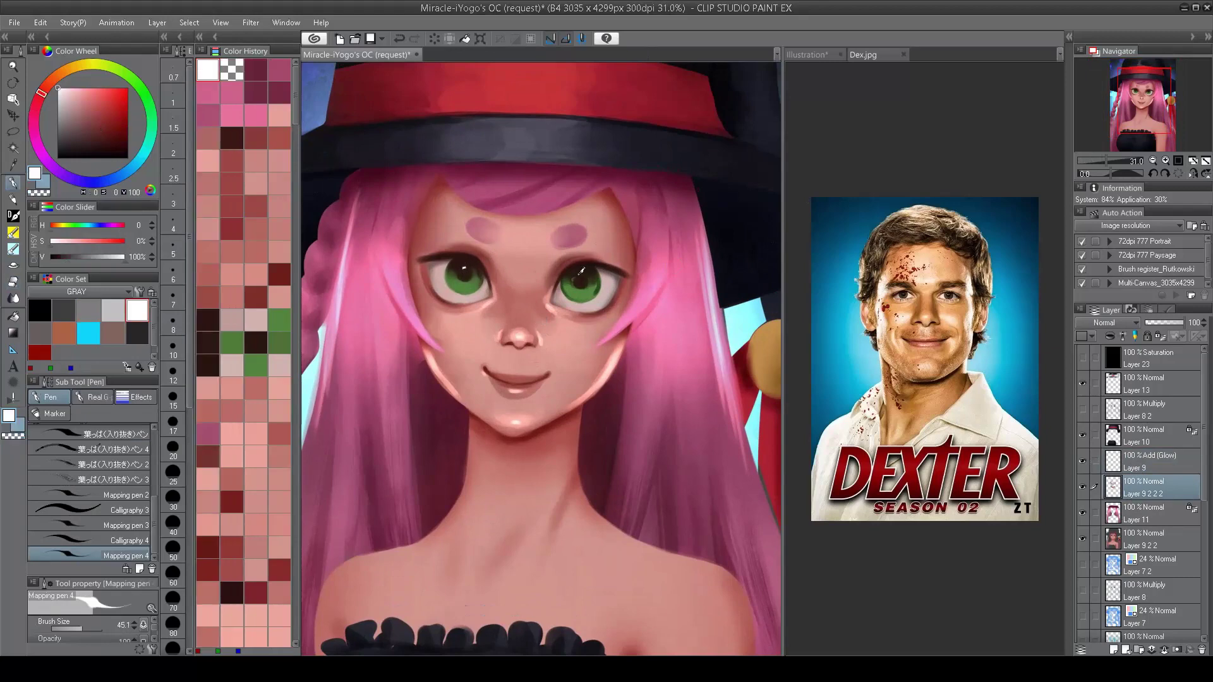
{"action": "scroll", "coordinate": [584, 320], "scroll_direction": "up", "scroll_amount": 2}
{"action": "scroll", "coordinate": [584, 320], "scroll_direction": "down", "scroll_amount": 2}
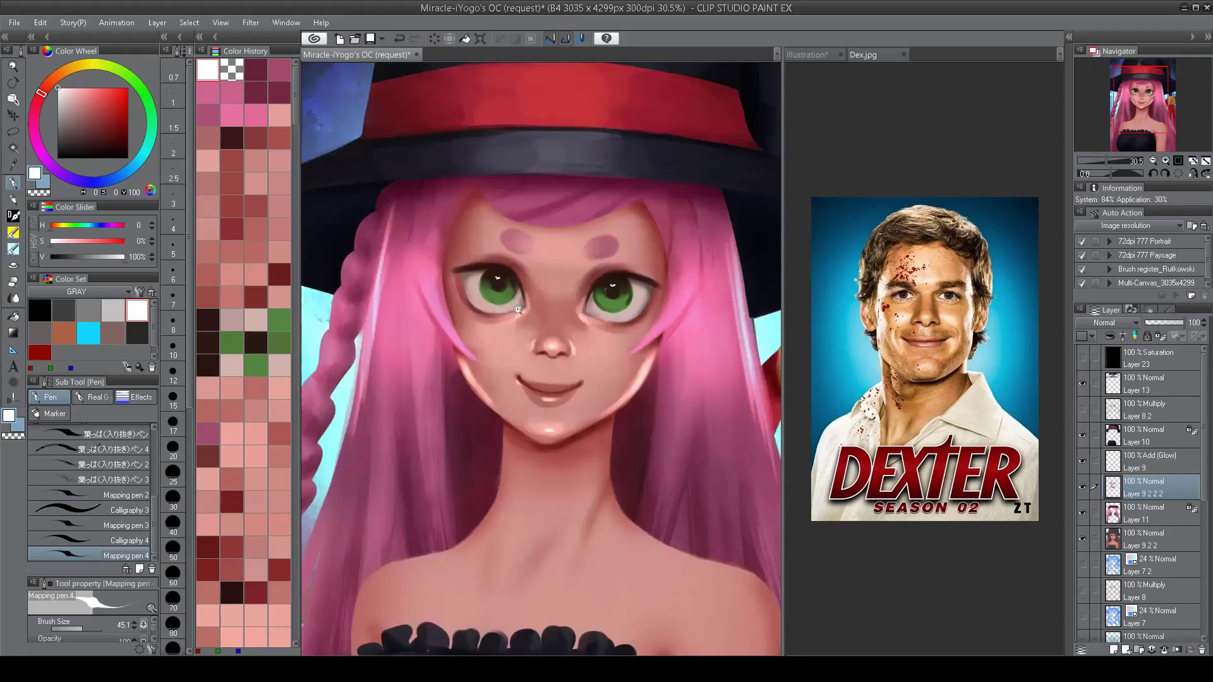
{"action": "scroll", "coordinate": [585, 320], "scroll_direction": "up", "scroll_amount": 2}
{"action": "scroll", "coordinate": [943, 301], "scroll_direction": "up", "scroll_amount": 2}
{"action": "scroll", "coordinate": [559, 270], "scroll_direction": "down", "scroll_amount": 3}
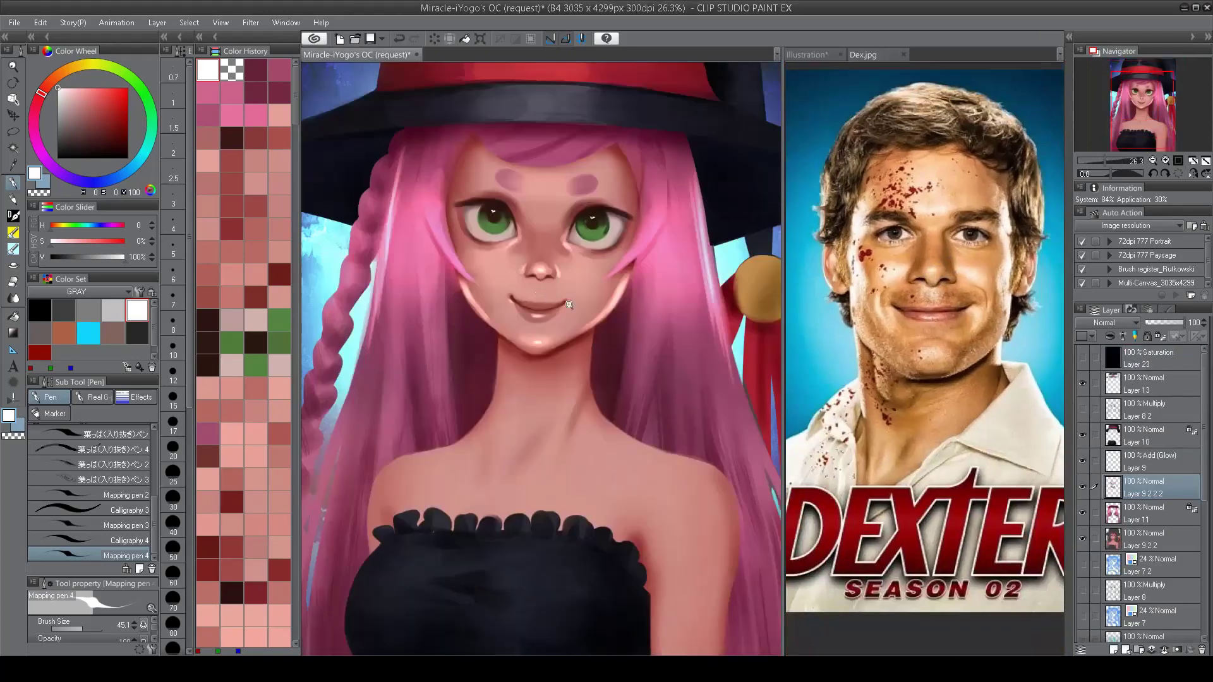
{"action": "left_click", "coordinate": [1150, 541]}
{"action": "key", "text": "ctrl+m"}
{"action": "left_click", "coordinate": [176, 77]}
{"action": "left_click", "coordinate": [172, 125]}
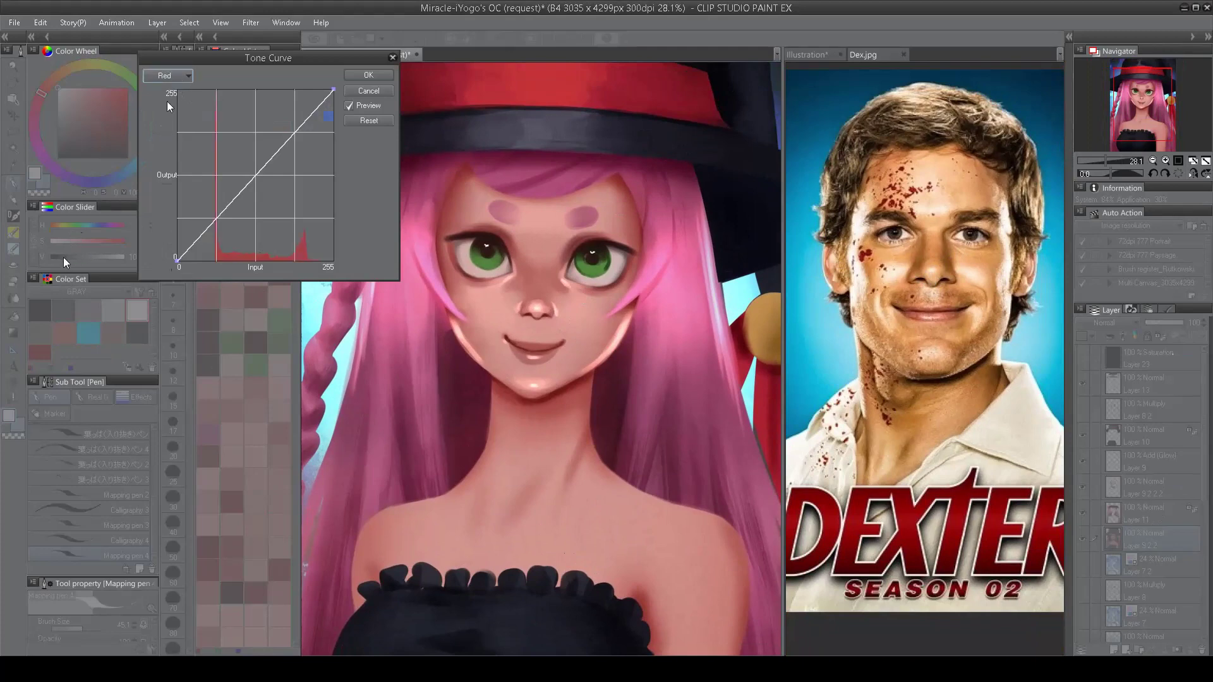
{"action": "left_click", "coordinate": [367, 91]}
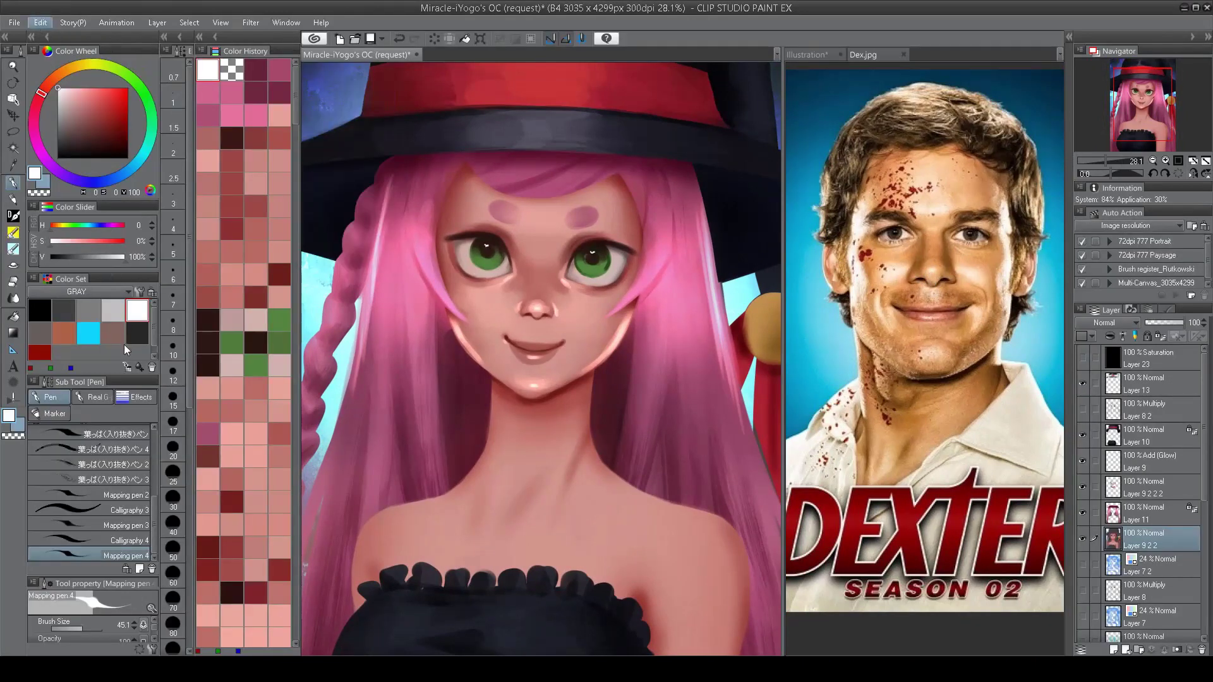
Step: Warm the skin on Layer 9 2 2 with Color balance, setting half tones to 28, 0, 0 and highlights to 5, 0, -11
{"action": "key", "text": "ctrl+b"}
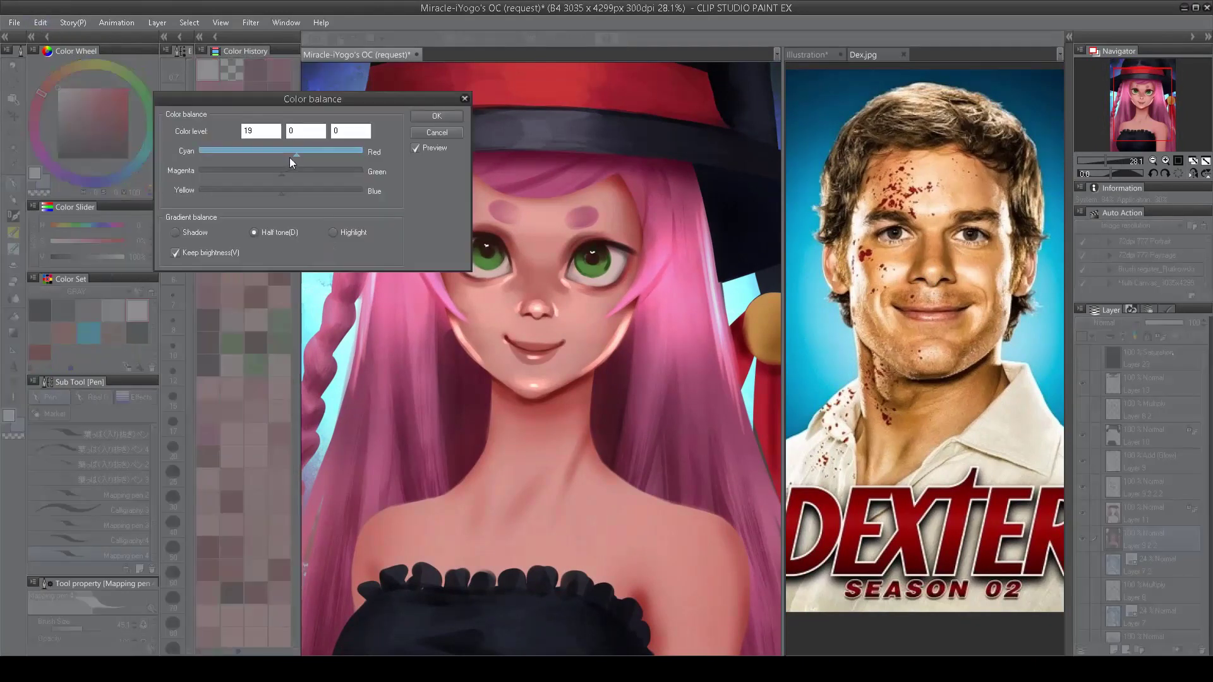
{"action": "left_click_drag", "start_coordinate": [305, 156], "coordinate": [302, 153]}
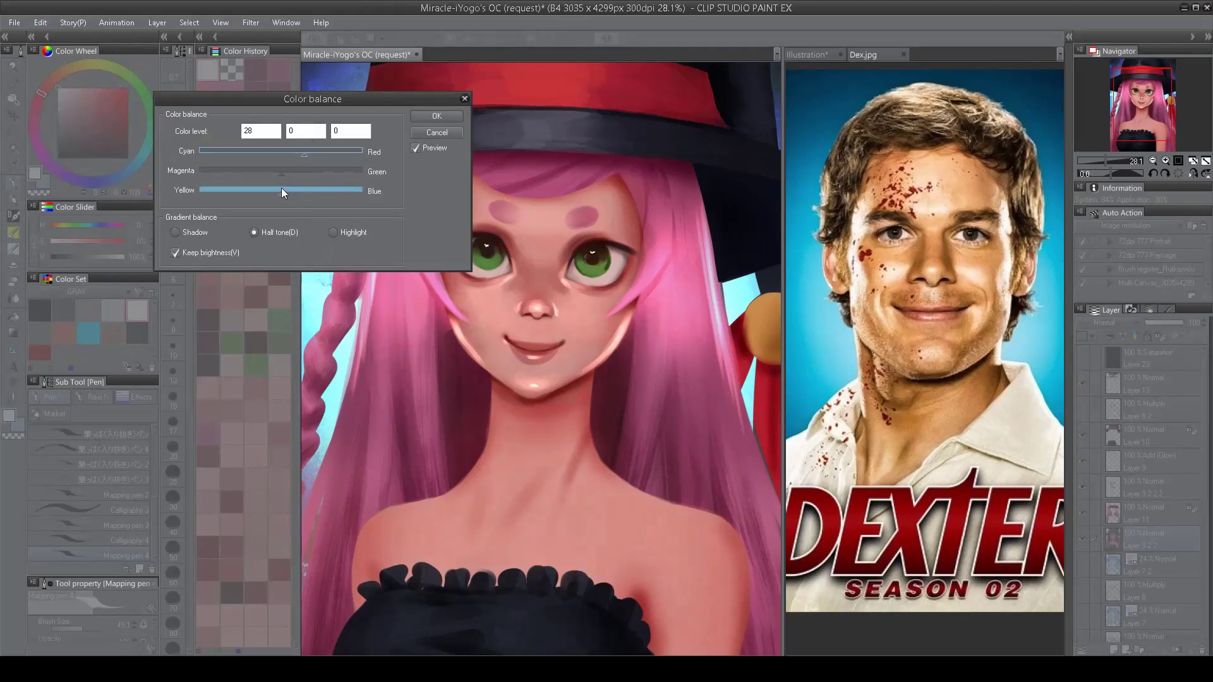
{"action": "left_click", "coordinate": [333, 232]}
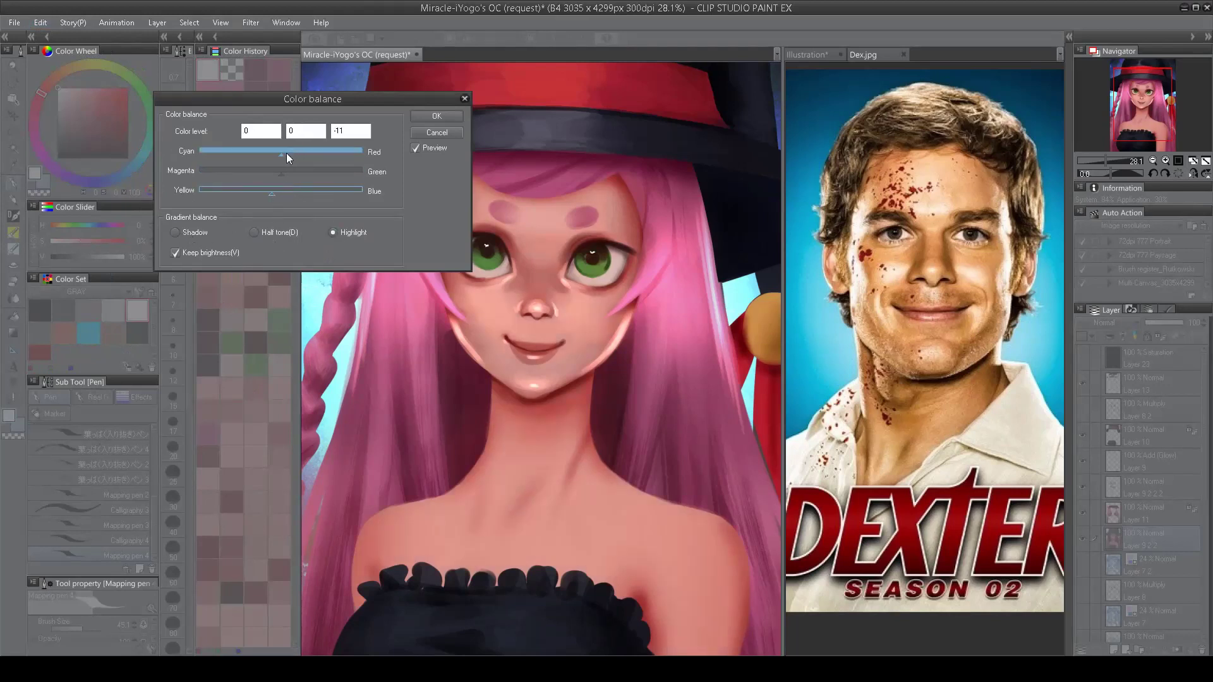
{"action": "left_click", "coordinate": [261, 233]}
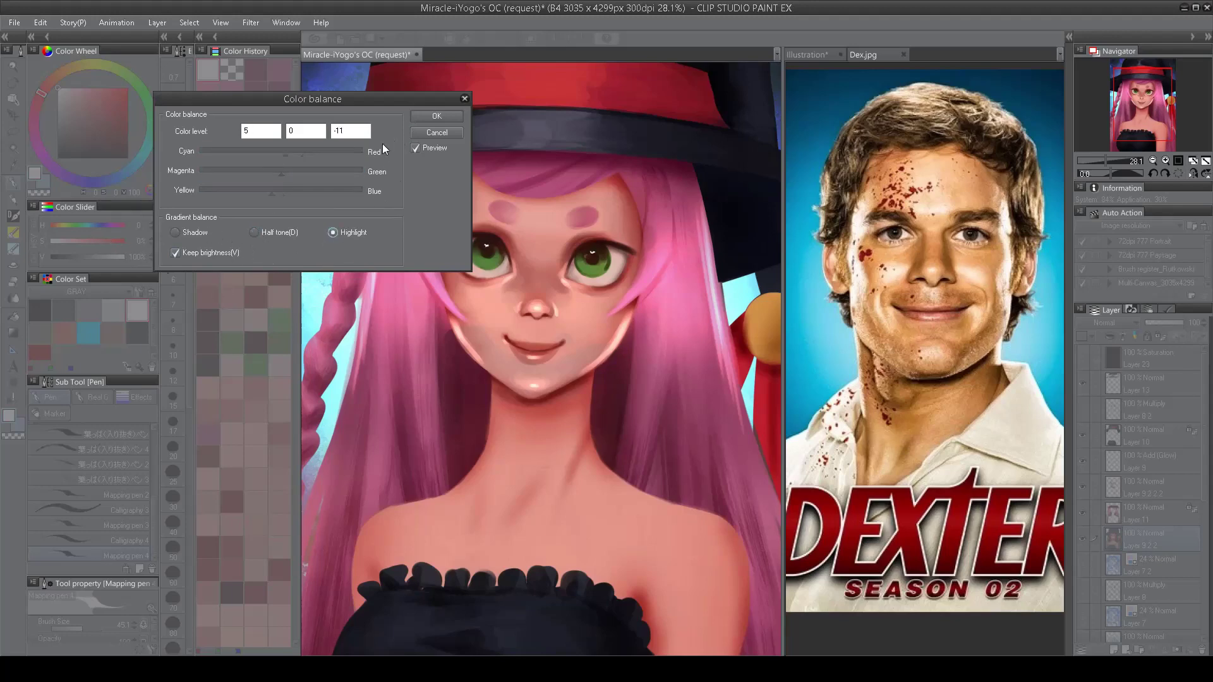
{"action": "left_click", "coordinate": [253, 233]}
{"action": "left_click", "coordinate": [333, 233]}
{"action": "left_click", "coordinate": [436, 117]}
Step: Apply Color balance to Layer 9 2 2 2 with highlight levels of 5, 0, -11
{"action": "left_click", "coordinate": [1129, 486]}
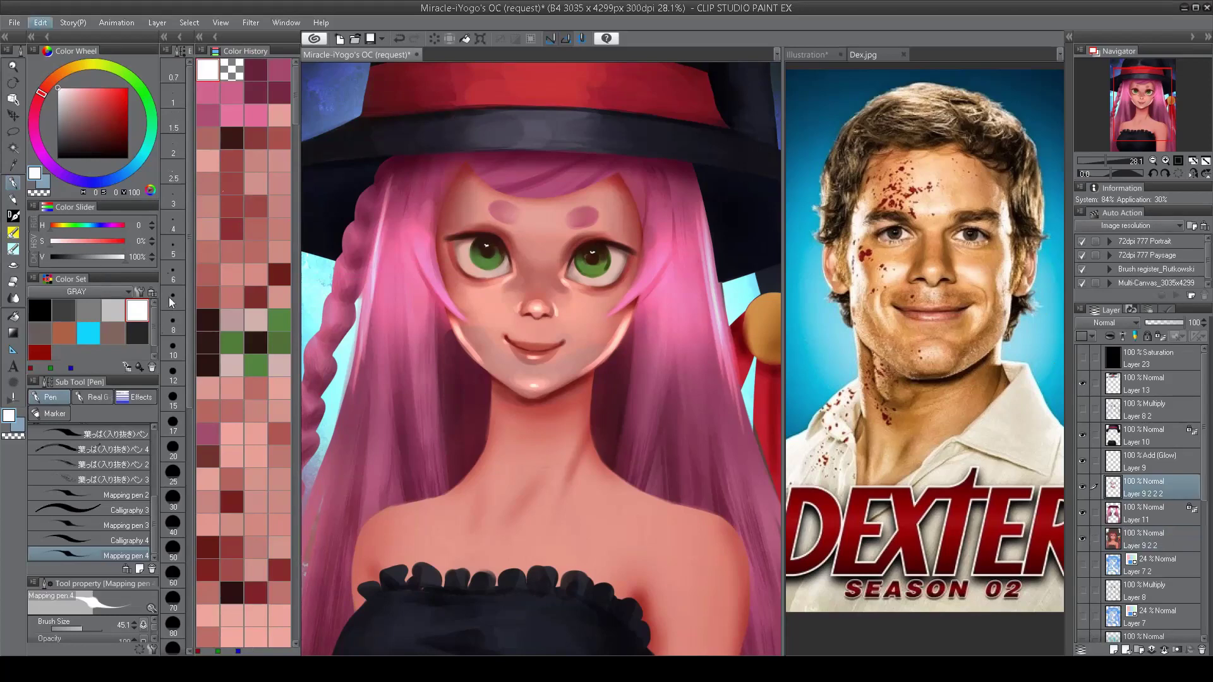
{"action": "key", "text": "ctrl+b"}
{"action": "key", "text": "Escape"}
{"action": "key", "text": "ctrl+z"}
{"action": "key", "text": "ctrl+b"}
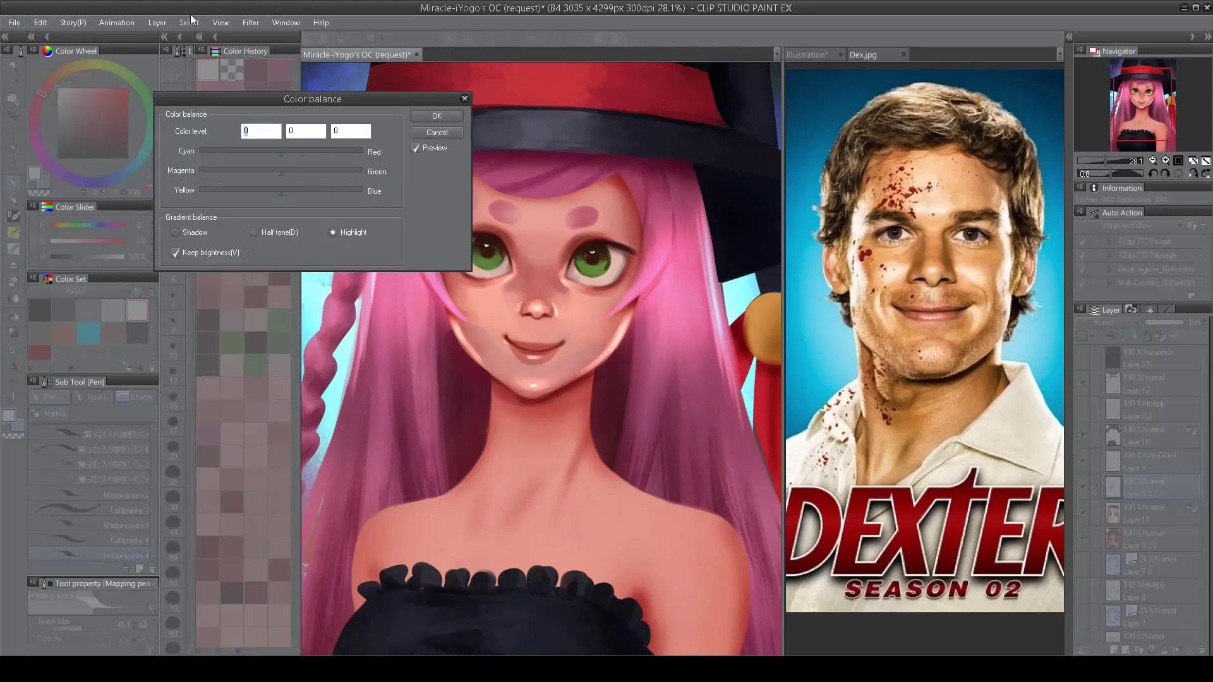
{"action": "type", "text": "5"}
{"action": "key", "text": "Tab"}
{"action": "key", "text": "Tab"}
{"action": "type", "text": "-11"}
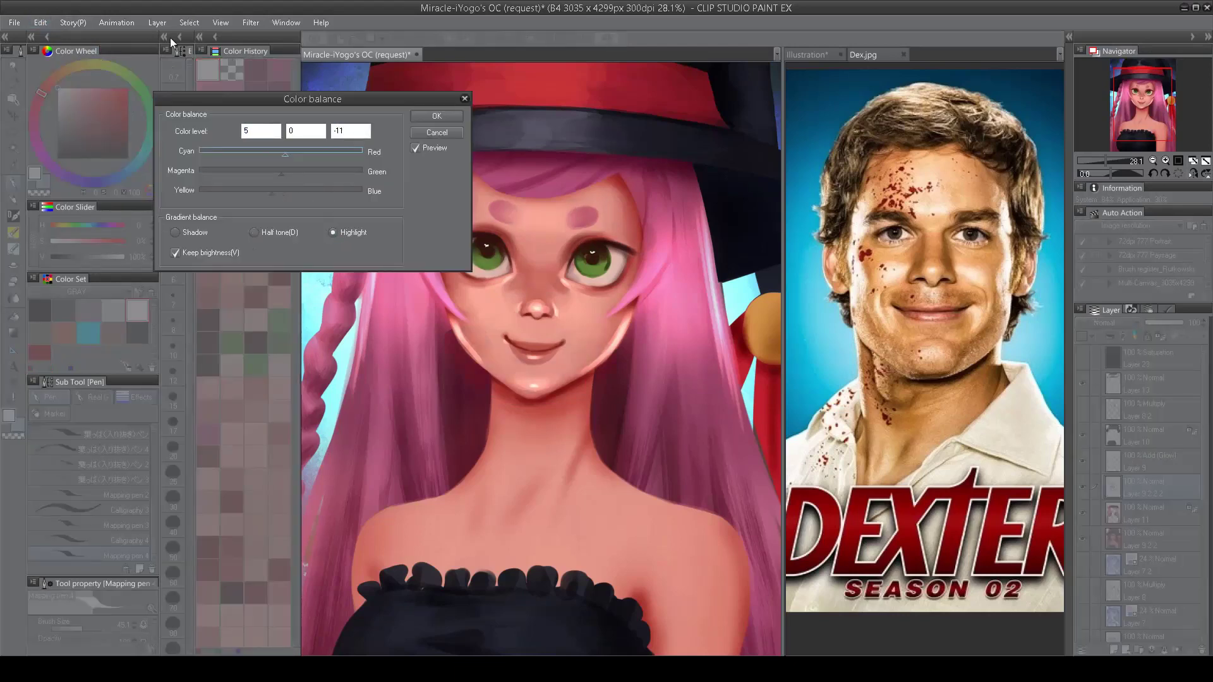
{"action": "key", "text": "Return"}
Step: Examine the recoloured skin at full view and close up, checking the Add (Glow) Layer 9's visibility
{"action": "scroll", "coordinate": [532, 301], "scroll_direction": "down", "scroll_amount": 2}
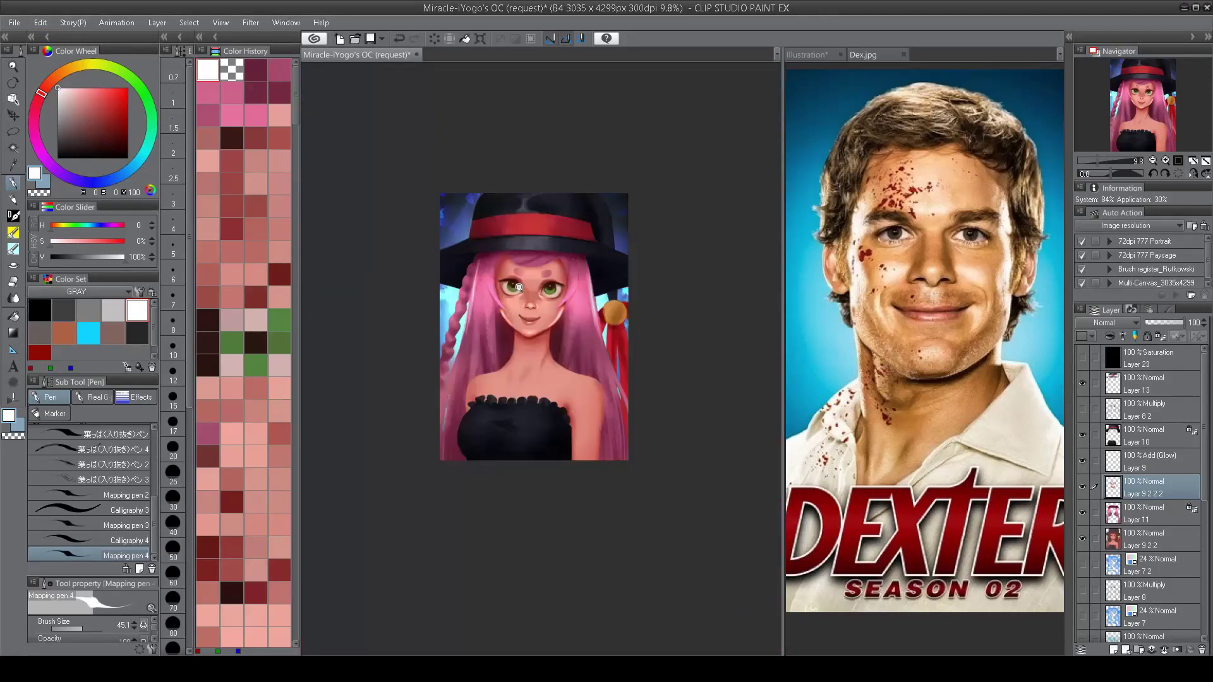
{"action": "scroll", "coordinate": [504, 395], "scroll_direction": "down", "scroll_amount": 1}
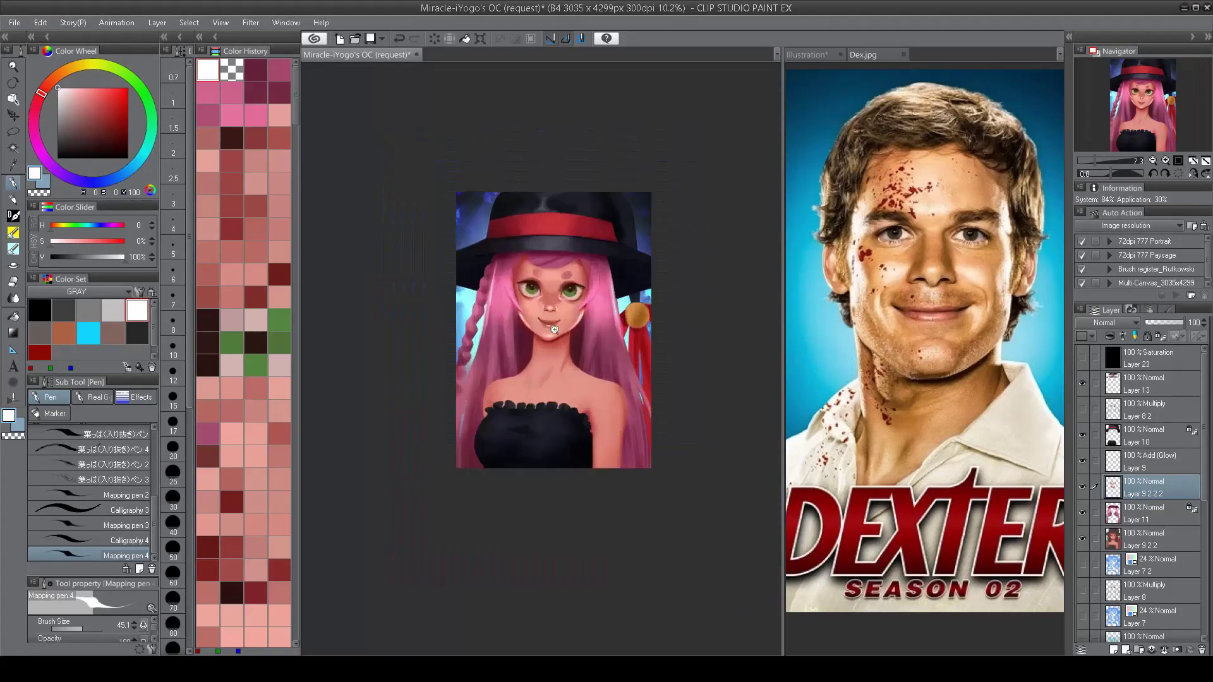
{"action": "scroll", "coordinate": [560, 326], "scroll_direction": "up", "scroll_amount": 4}
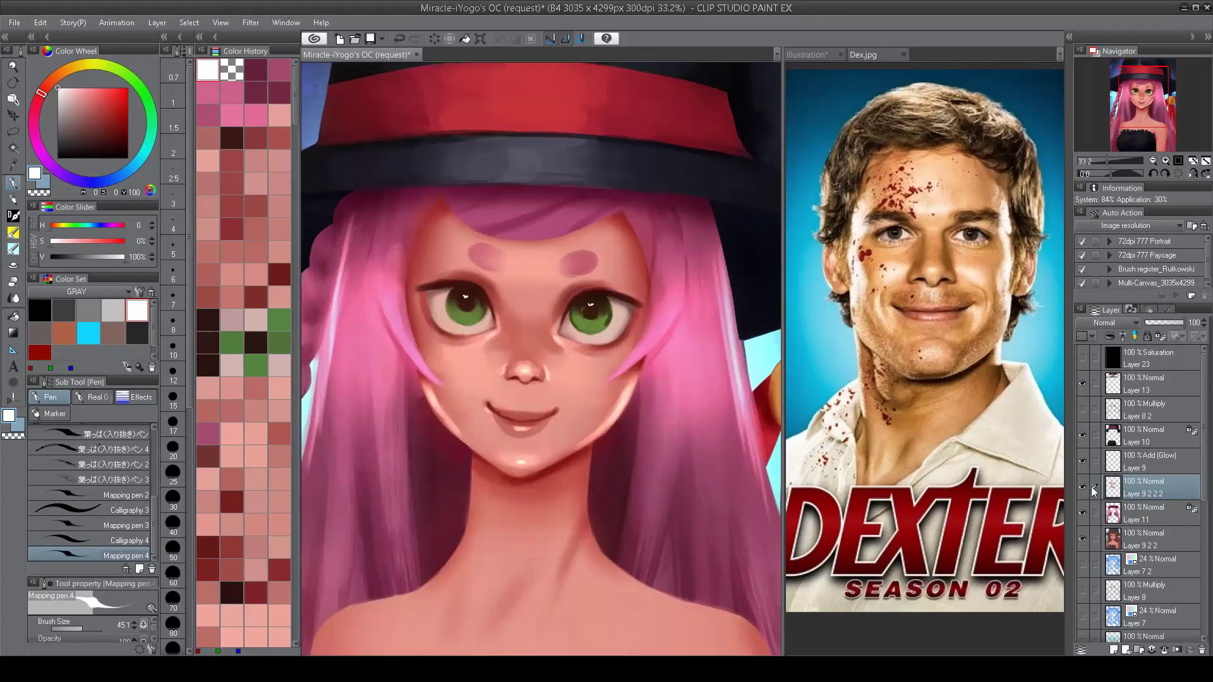
{"action": "scroll", "coordinate": [528, 379], "scroll_direction": "down", "scroll_amount": 3}
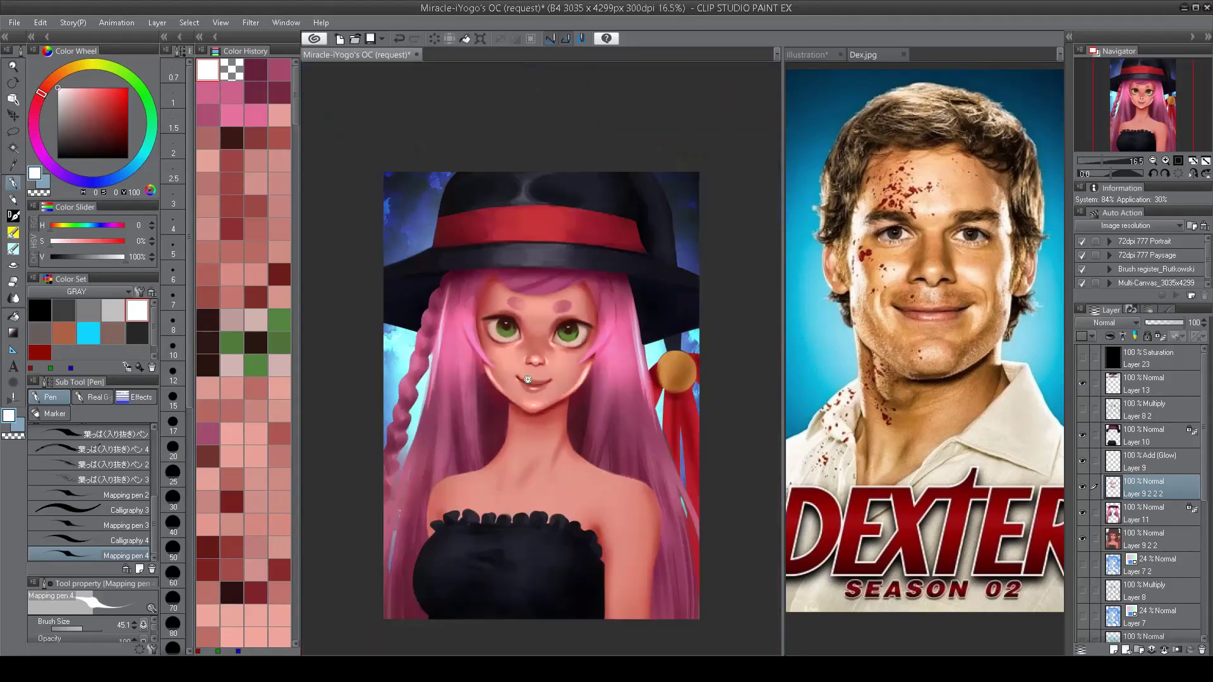
{"action": "scroll", "coordinate": [528, 379], "scroll_direction": "up", "scroll_amount": 3}
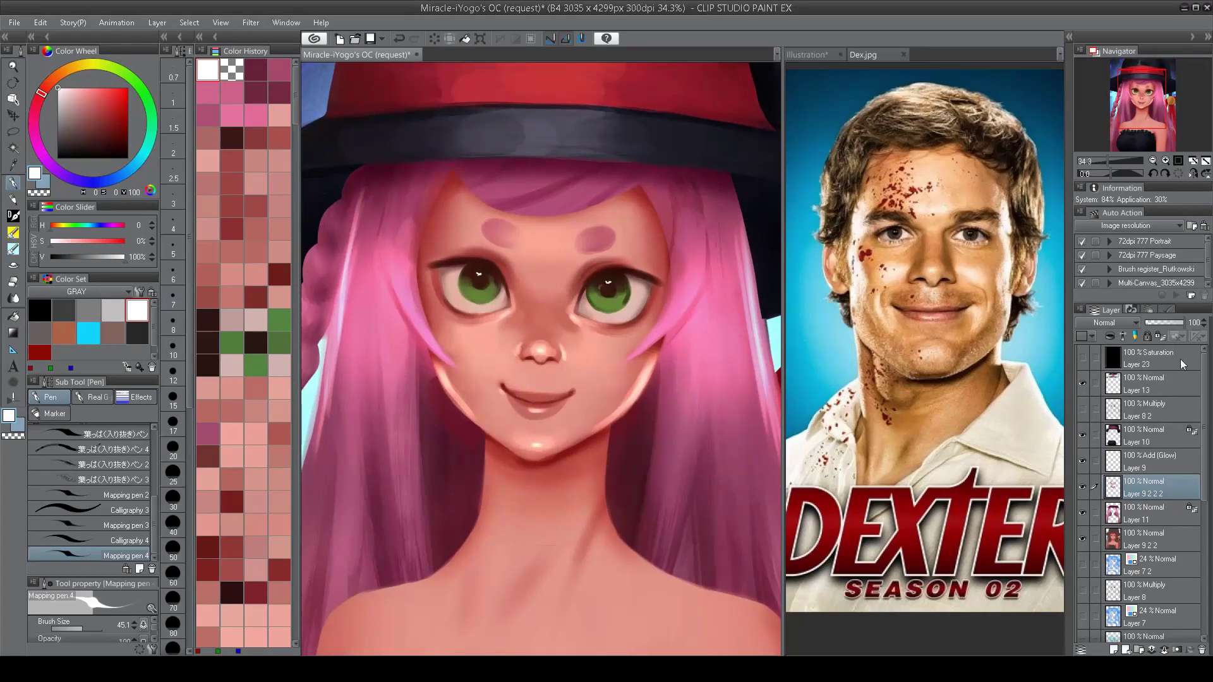
{"action": "left_click", "coordinate": [1081, 460]}
{"action": "scroll", "coordinate": [550, 345], "scroll_direction": "down", "scroll_amount": 3}
{"action": "scroll", "coordinate": [550, 345], "scroll_direction": "up", "scroll_amount": 2}
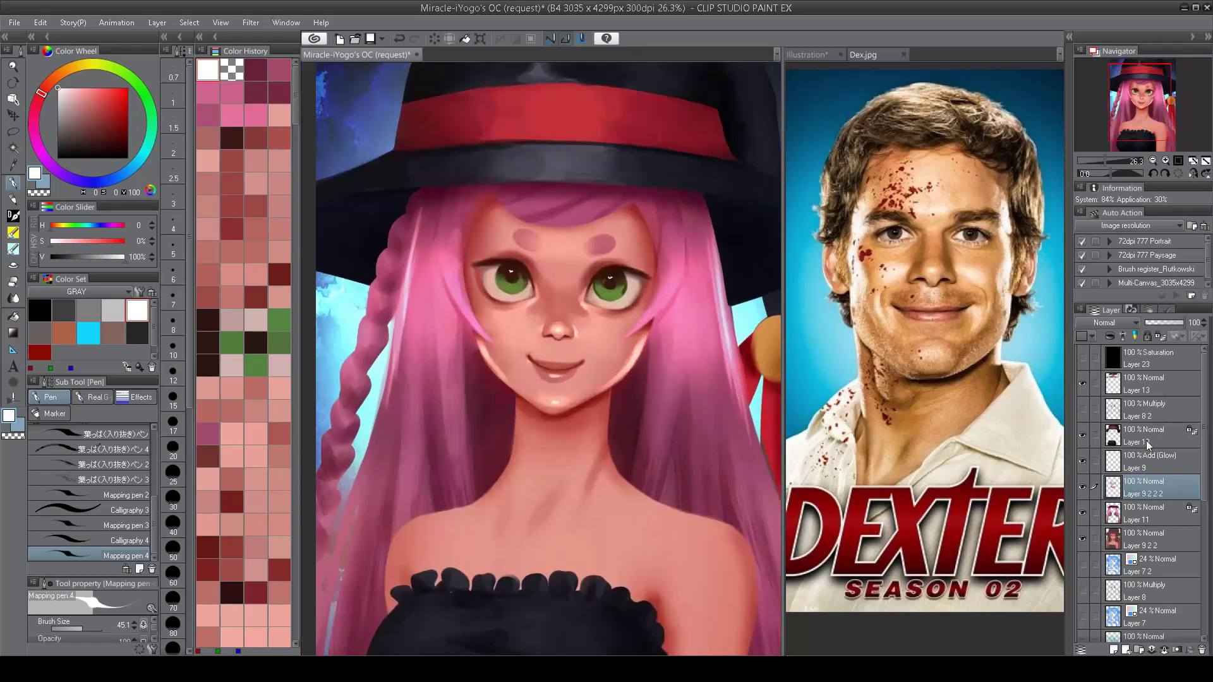
{"action": "key", "text": "m"}
{"action": "scroll", "coordinate": [480, 350], "scroll_direction": "up", "scroll_amount": 3}
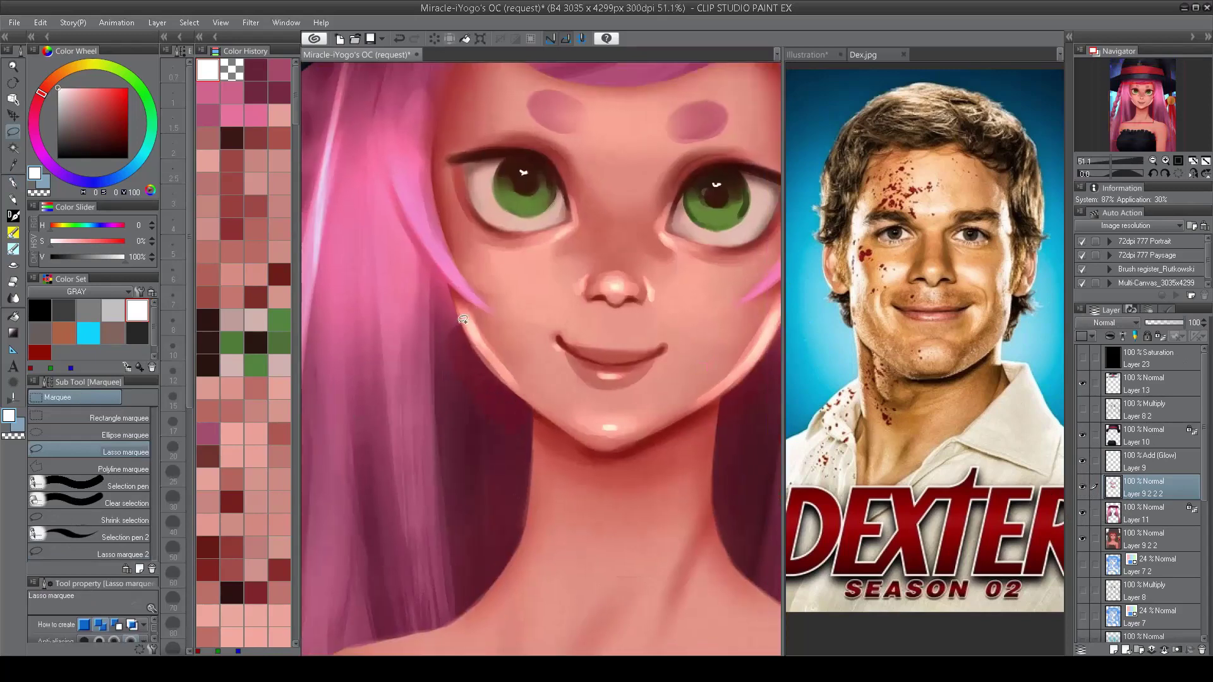
{"action": "mouse_move", "coordinate": [456, 308]}
{"action": "left_mouse_down"}
{"action": "mouse_move", "coordinate": [533, 403]}
{"action": "mouse_move", "coordinate": [468, 432]}
{"action": "left_mouse_up"}
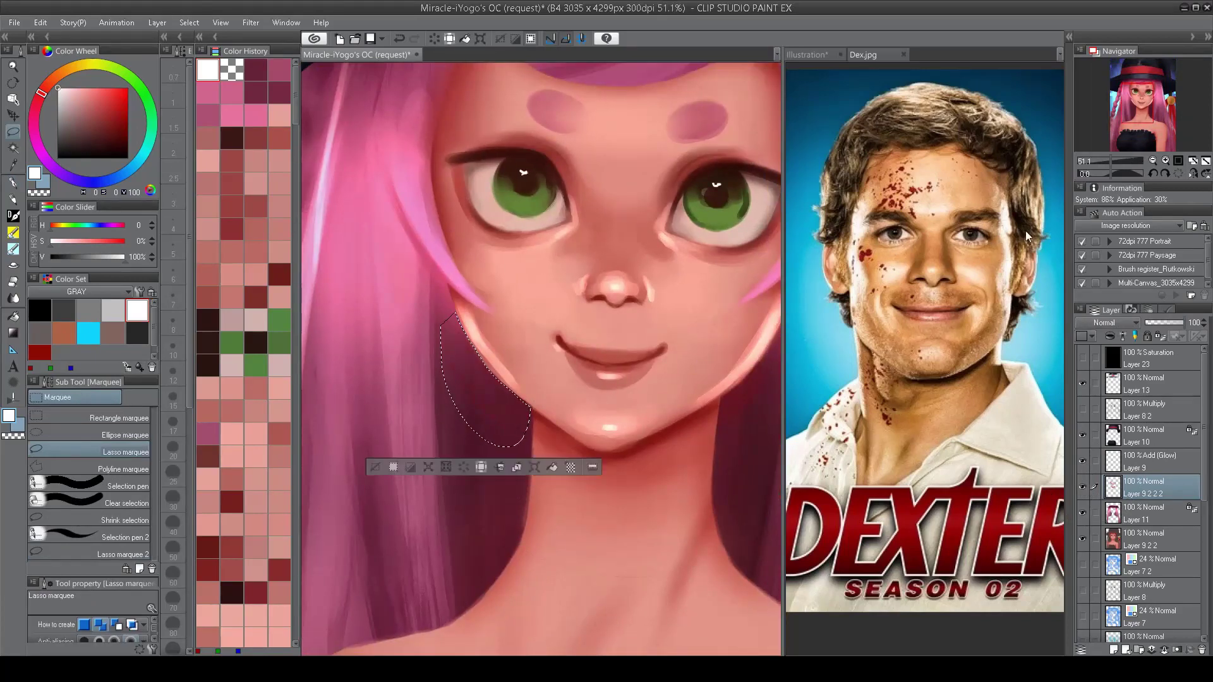
{"action": "key", "text": "ctrl+d"}
Step: Move the Add (Glow) Layer 9 and Layer 9 2 2 2 together below Layer 11
{"action": "left_click", "coordinate": [1157, 464]}
{"action": "left_click", "coordinate": [1157, 488], "text": "shift"}
{"action": "left_click_drag", "start_coordinate": [1158, 487], "coordinate": [1158, 528]}
{"action": "scroll", "coordinate": [631, 424], "scroll_direction": "down", "scroll_amount": 3}
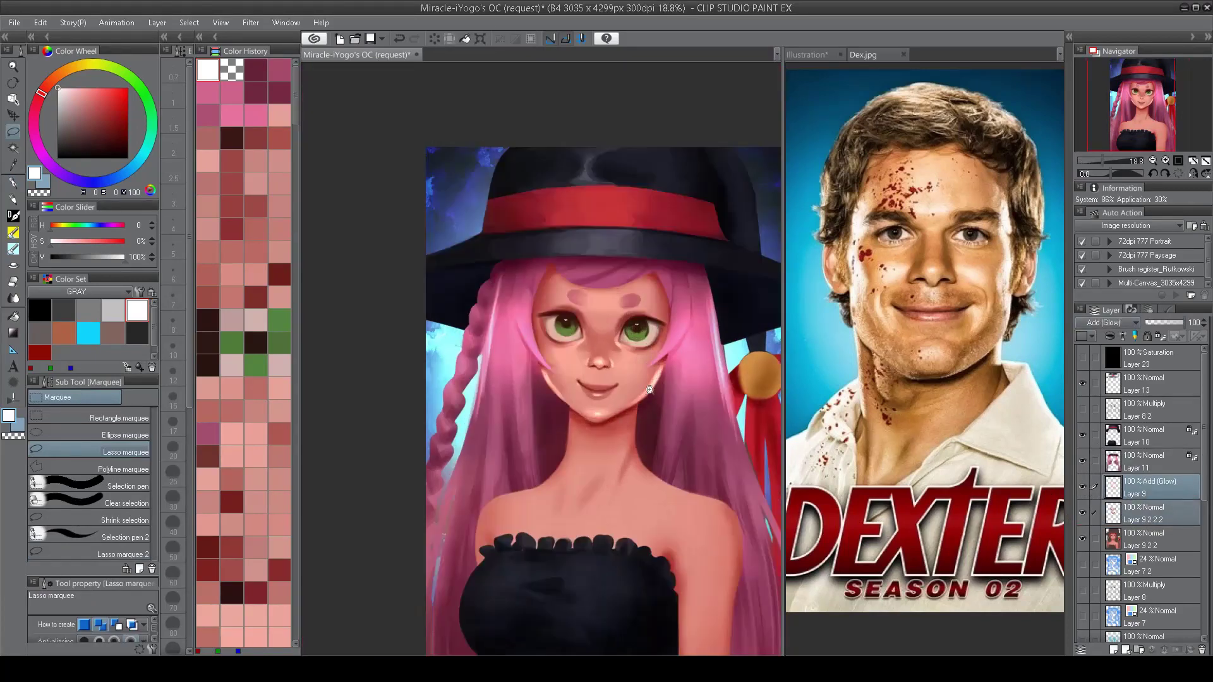
{"action": "scroll", "coordinate": [631, 424], "scroll_direction": "up", "scroll_amount": 2}
{"action": "scroll", "coordinate": [631, 423], "scroll_direction": "up", "scroll_amount": 1}
Step: Blend both cheeks on Layer 9 2 2 2 with the IK 2 brush using sampled light and reddish skin tones
{"action": "key", "text": "b"}
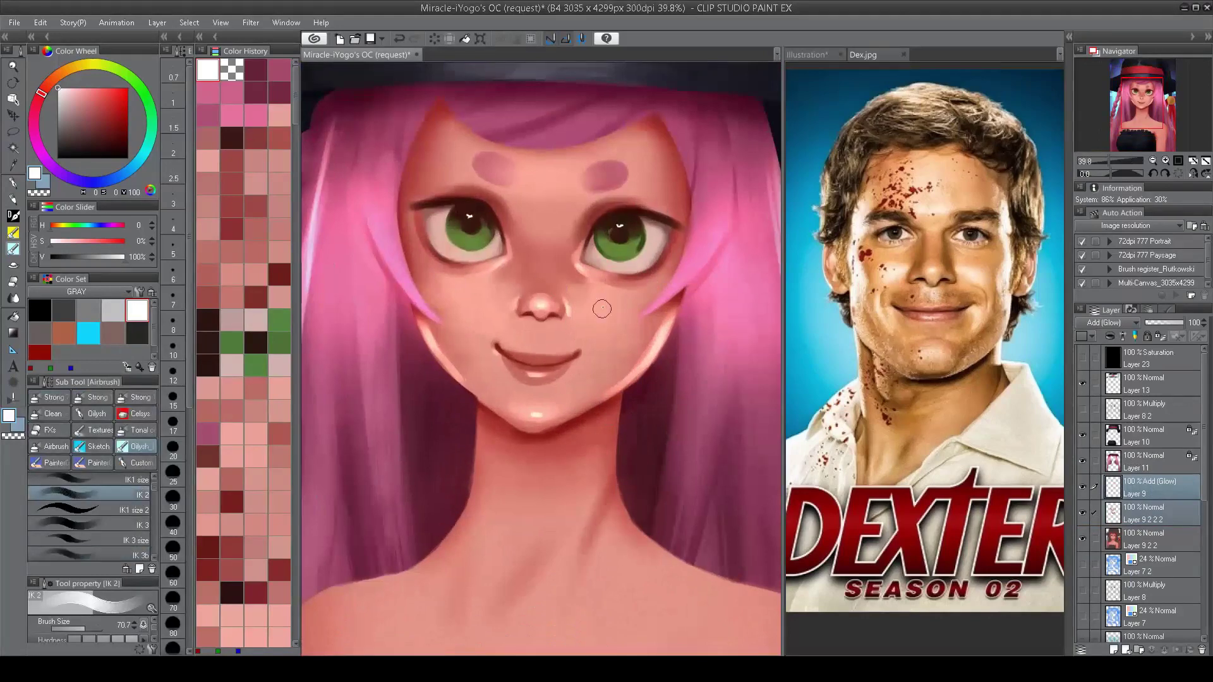
{"action": "key", "text": "alt+["}
{"action": "left_click", "coordinate": [614, 297], "text": "alt"}
{"action": "left_click_drag", "start_coordinate": [617, 317], "coordinate": [641, 317]}
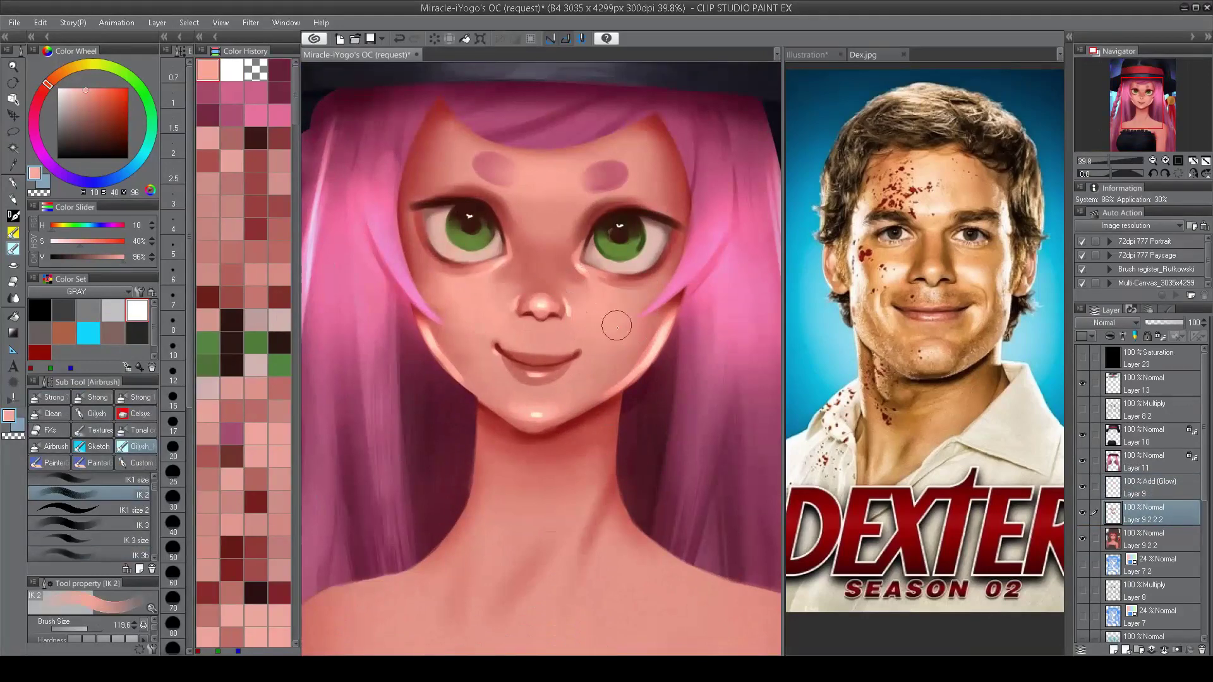
{"action": "scroll", "coordinate": [465, 288], "scroll_direction": "down", "scroll_amount": 1}
{"action": "left_click", "coordinate": [458, 287], "text": "alt"}
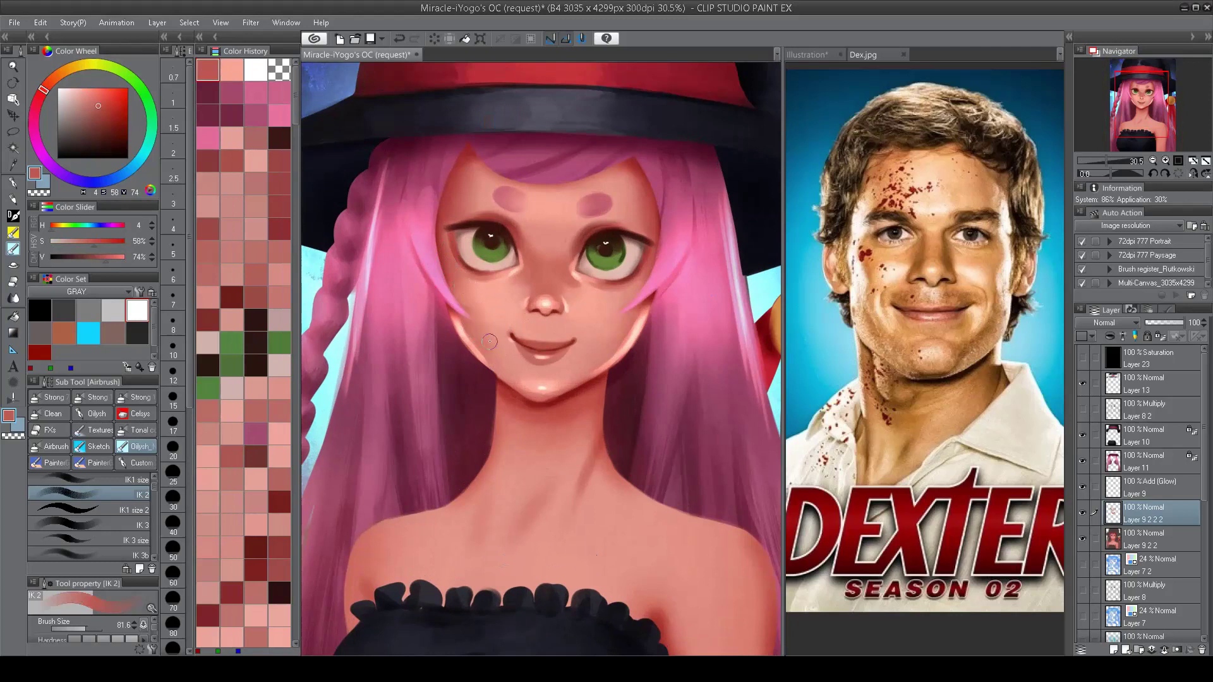
{"action": "left_click", "coordinate": [499, 306], "text": "alt"}
{"action": "left_click_drag", "start_coordinate": [476, 301], "coordinate": [499, 325]}
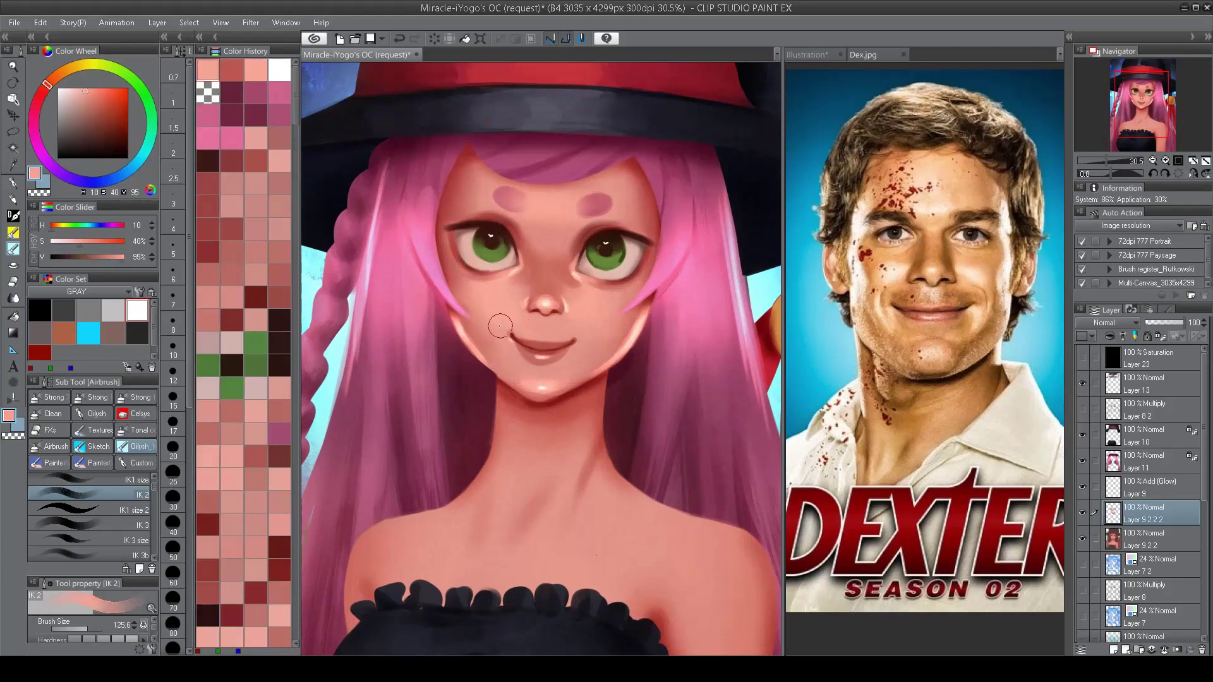
{"action": "left_click", "coordinate": [641, 284], "text": "alt"}
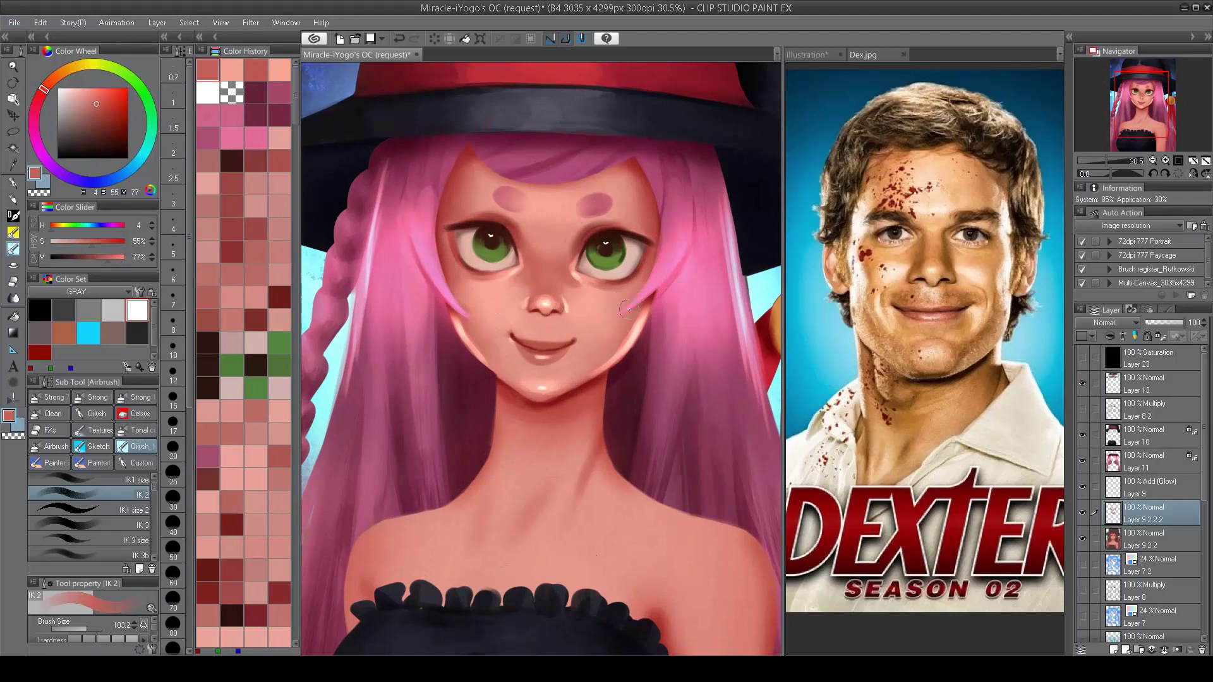
{"action": "left_click", "coordinate": [590, 328], "text": "alt"}
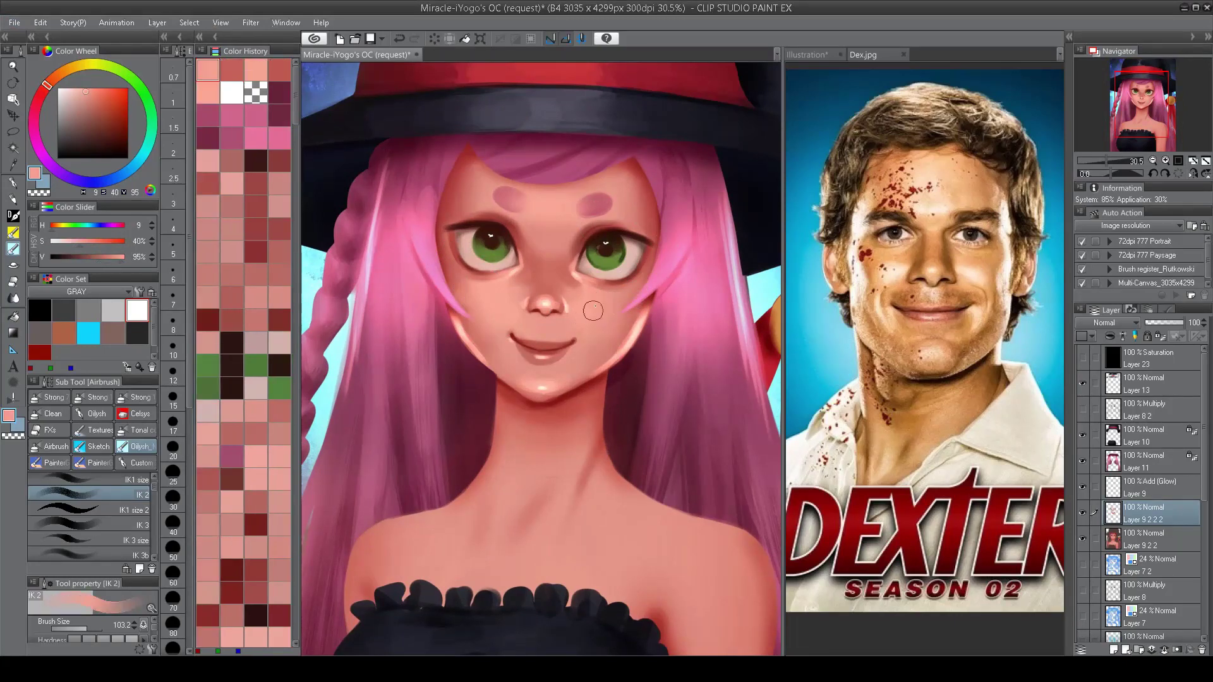
{"action": "scroll", "coordinate": [636, 212], "scroll_direction": "down", "scroll_amount": 1}
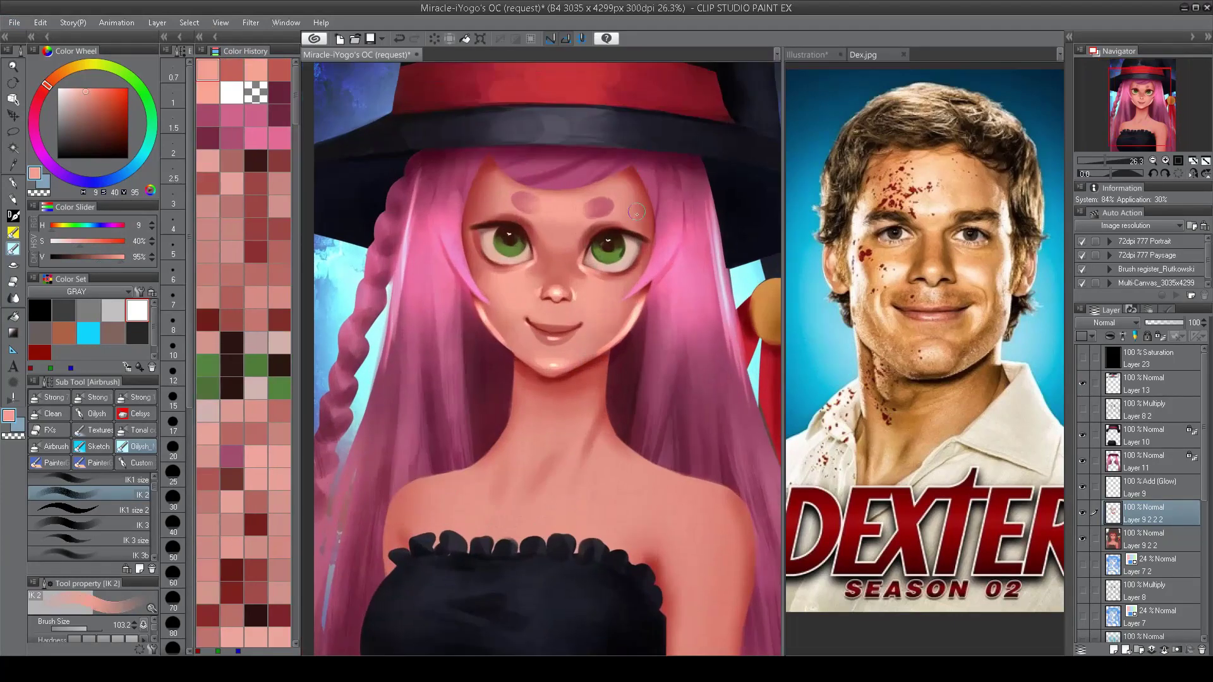
Step: Refine the lash lines and irises of both eyes with the IK 2 brush in sampled dark brown and green
{"action": "scroll", "coordinate": [636, 212], "scroll_direction": "up", "scroll_amount": 2}
{"action": "left_click", "coordinate": [630, 230], "text": "alt"}
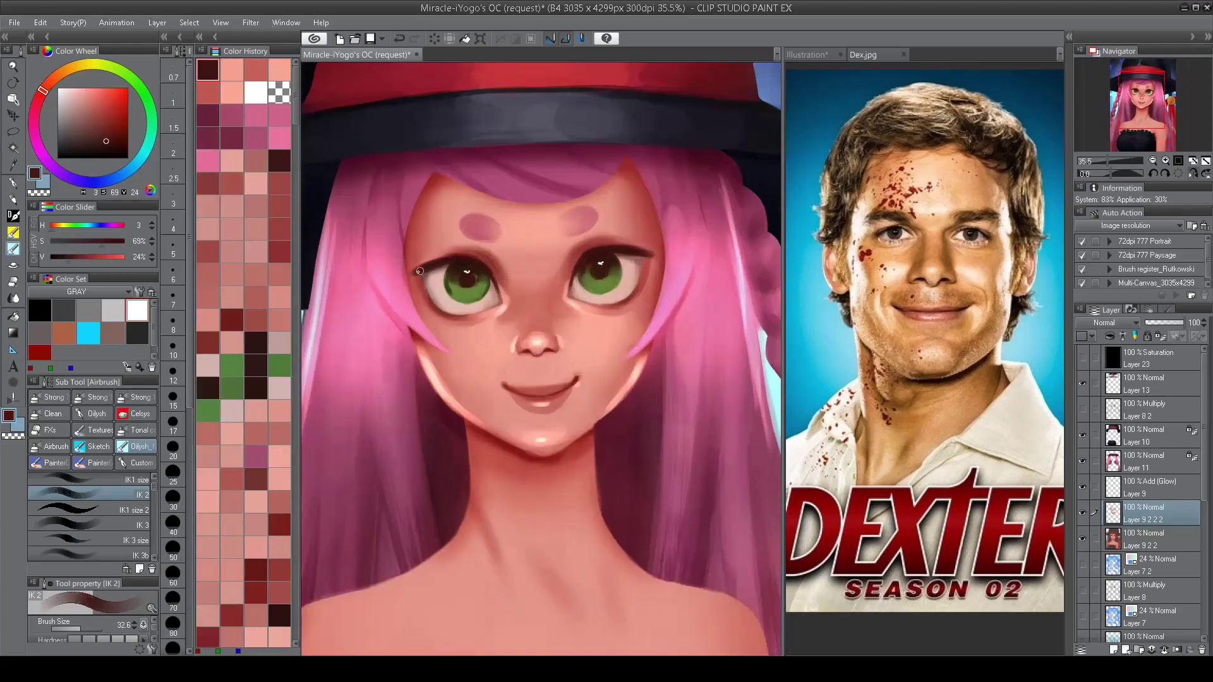
{"action": "scroll", "coordinate": [661, 211], "scroll_direction": "up", "scroll_amount": 1}
{"action": "left_click", "coordinate": [631, 267], "text": "alt"}
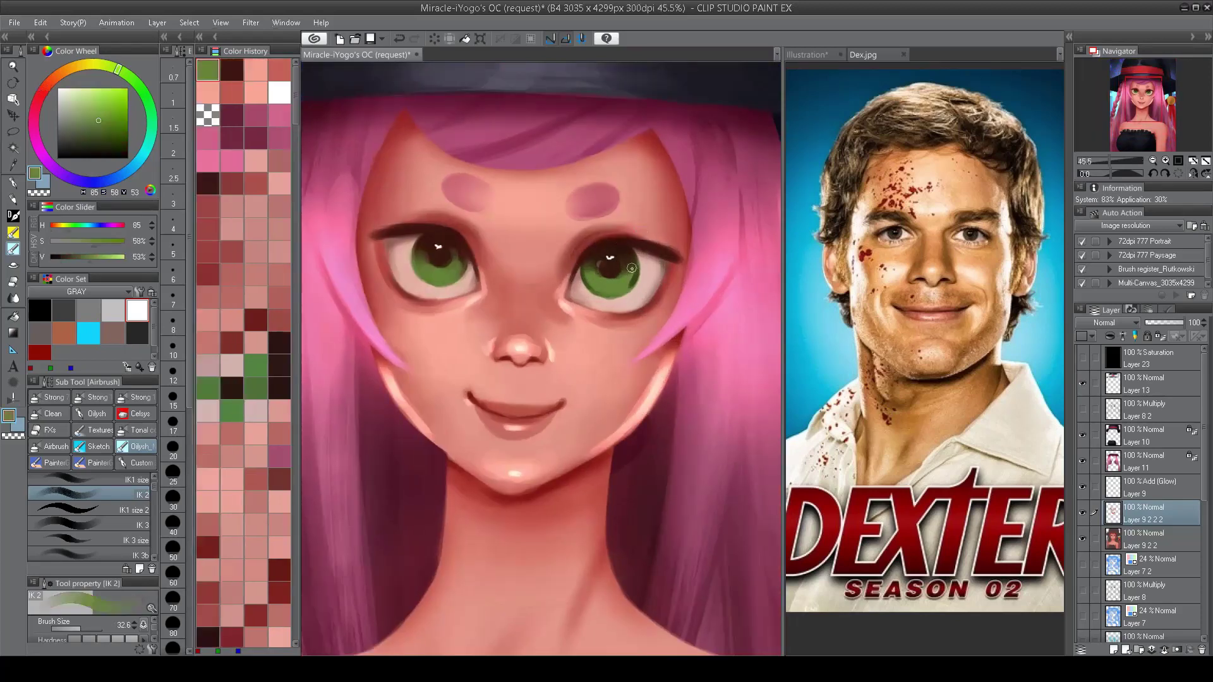
{"action": "left_click", "coordinate": [629, 256], "text": "alt"}
{"action": "scroll", "coordinate": [633, 252], "scroll_direction": "up", "scroll_amount": 1}
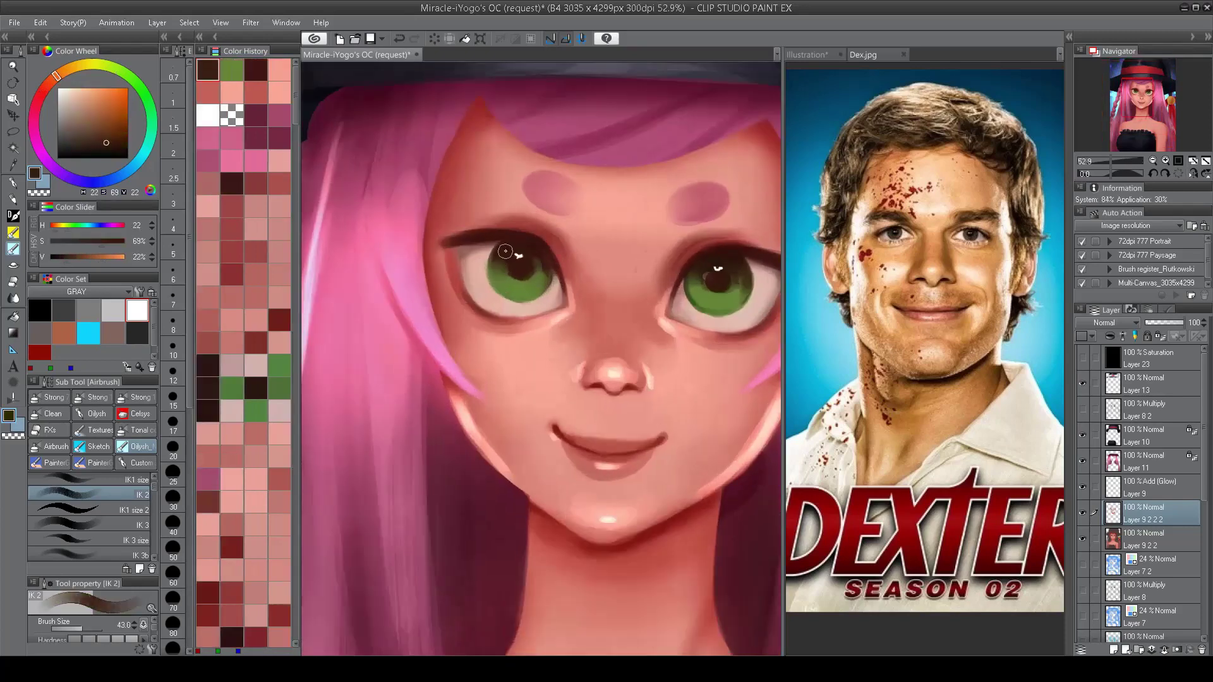
{"action": "left_click", "coordinate": [498, 254], "text": "alt"}
{"action": "scroll", "coordinate": [536, 208], "scroll_direction": "down", "scroll_amount": 6}
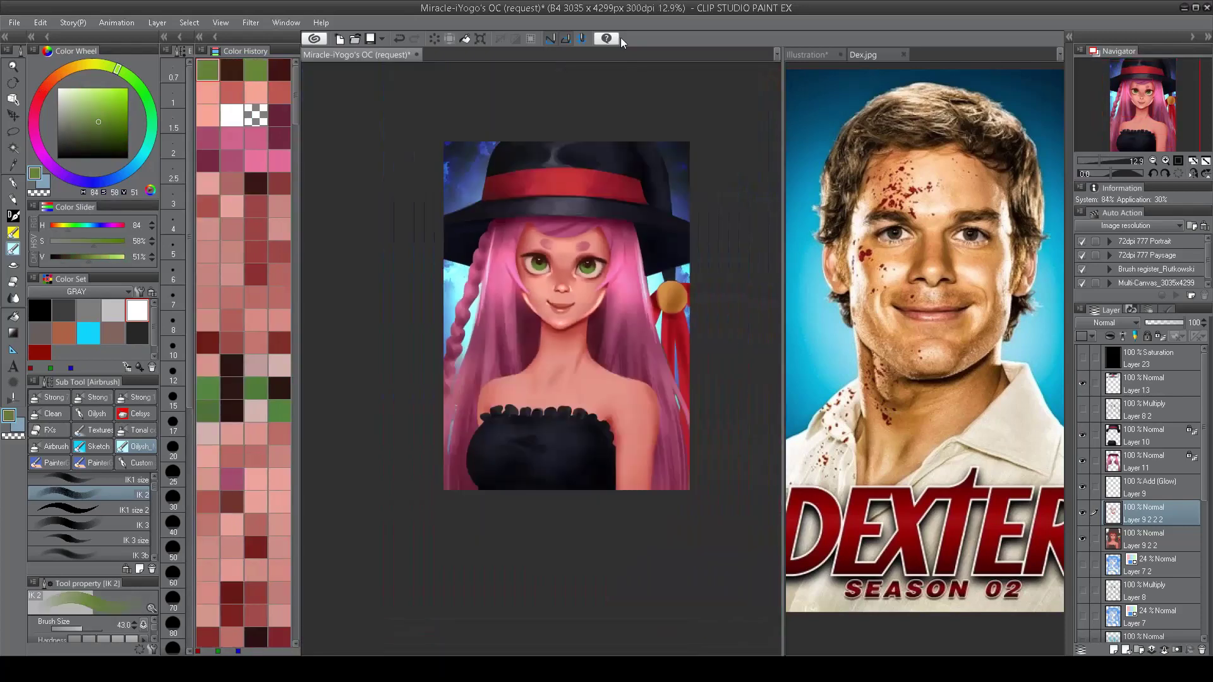
Step: Refine the shadow edge beneath the chin on Layer 9 2 2 2 with the IK 2 brush in sampled dark red and skin tones
{"action": "scroll", "coordinate": [569, 190], "scroll_direction": "up", "scroll_amount": 4}
{"action": "scroll", "coordinate": [562, 202], "scroll_direction": "down", "scroll_amount": 4}
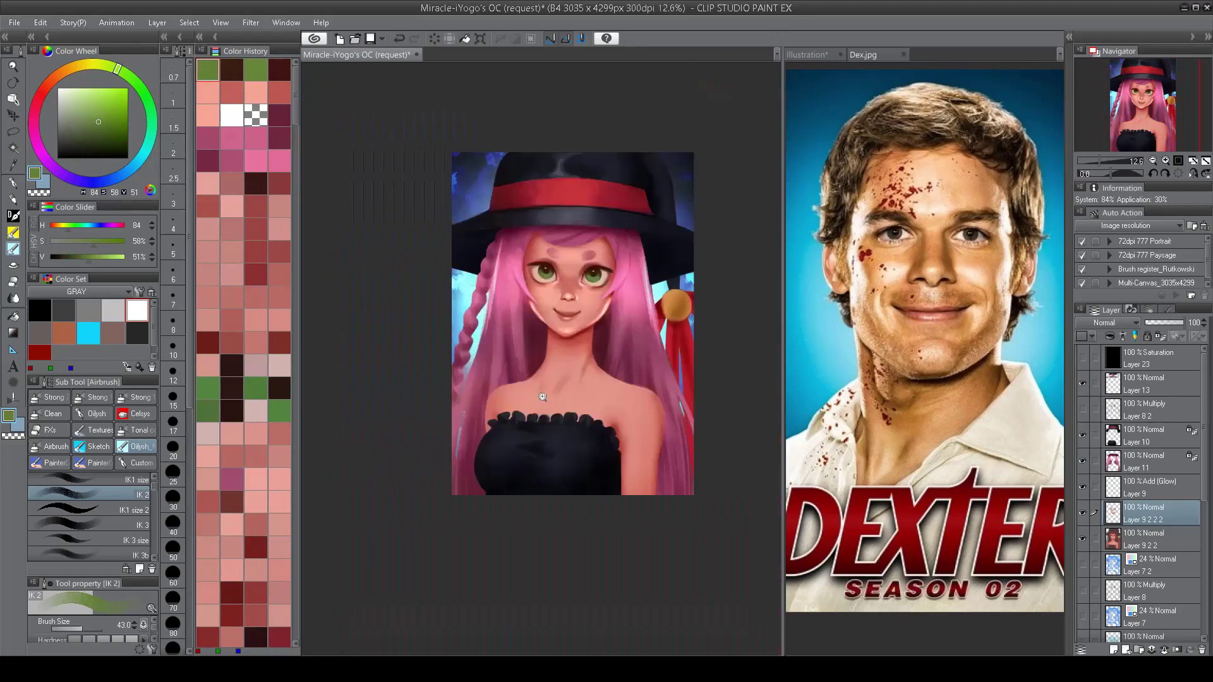
{"action": "scroll", "coordinate": [559, 214], "scroll_direction": "up", "scroll_amount": 4}
{"action": "left_click", "coordinate": [562, 313], "text": "alt"}
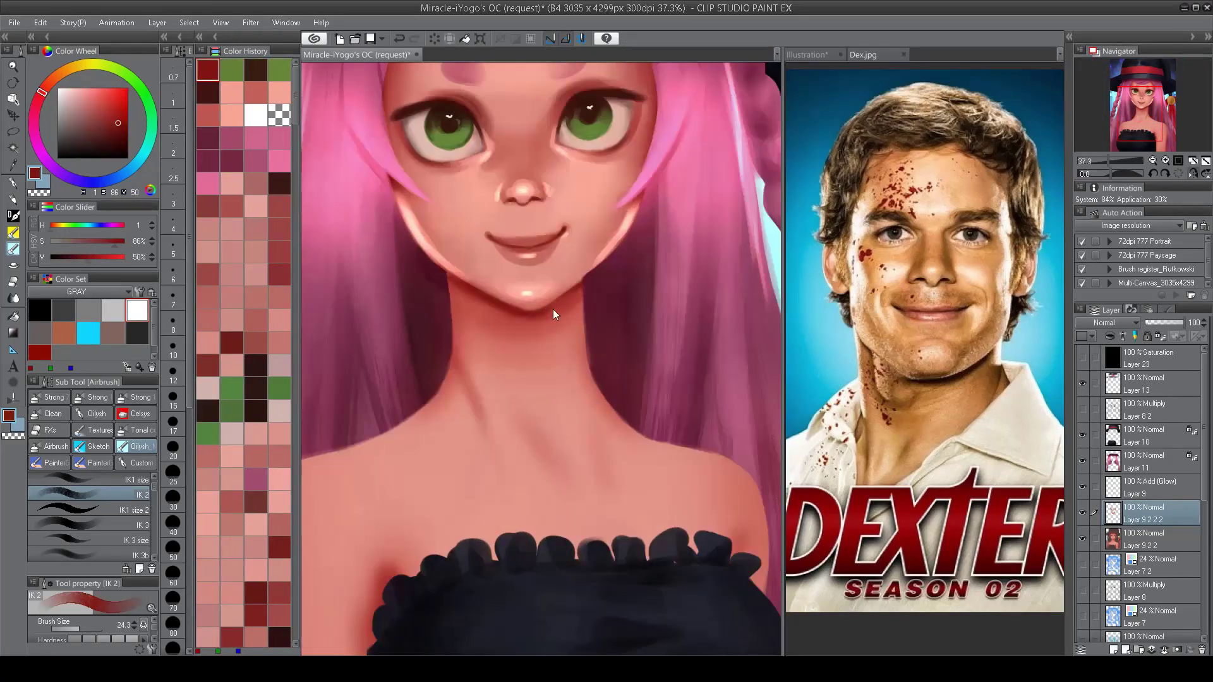
{"action": "left_click", "coordinate": [554, 306], "text": "alt"}
{"action": "left_click", "coordinate": [547, 311], "text": "alt"}
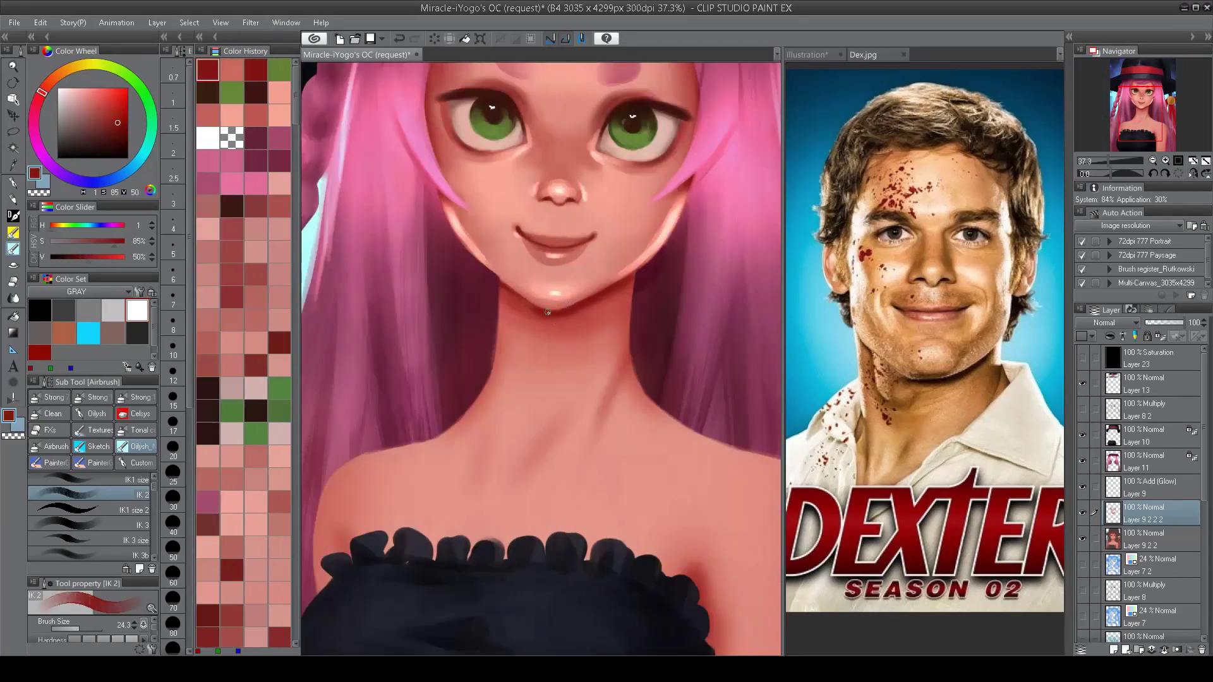
{"action": "left_click", "coordinate": [585, 317], "text": "alt"}
{"action": "left_click", "coordinate": [579, 319], "text": "alt"}
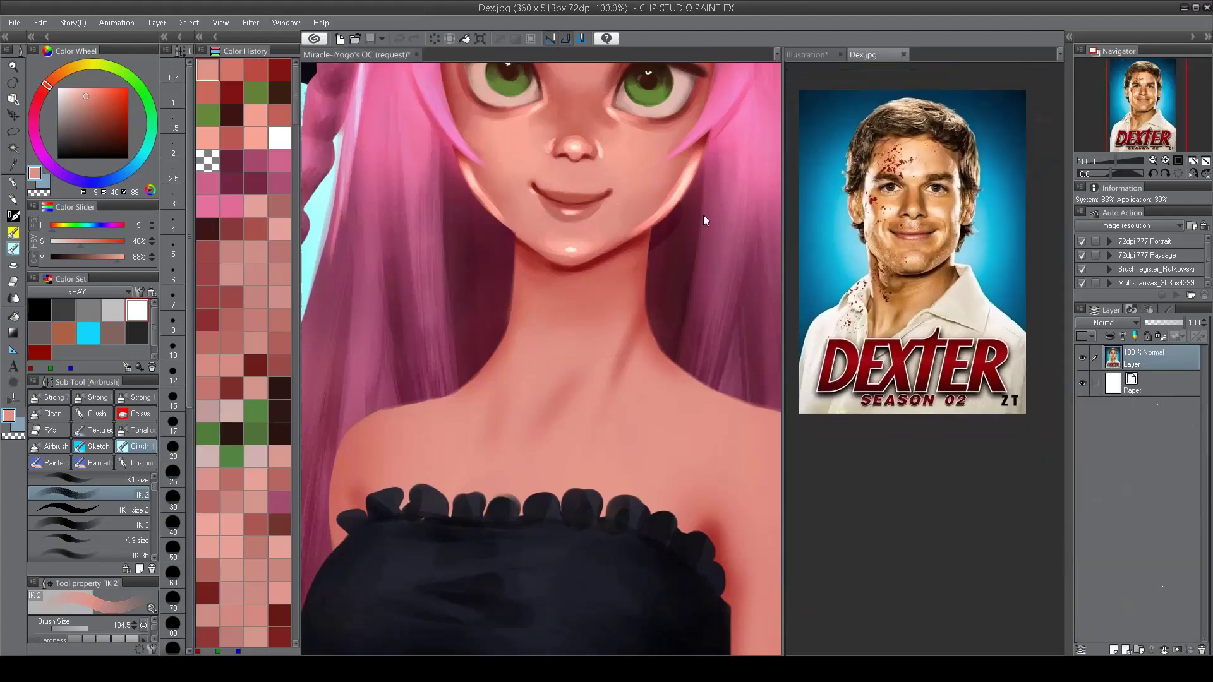
Step: Sharpen the jawline between chin and neck on the braid side with the IK 2 brush in sampled dark reds
{"action": "left_click", "coordinate": [703, 214]}
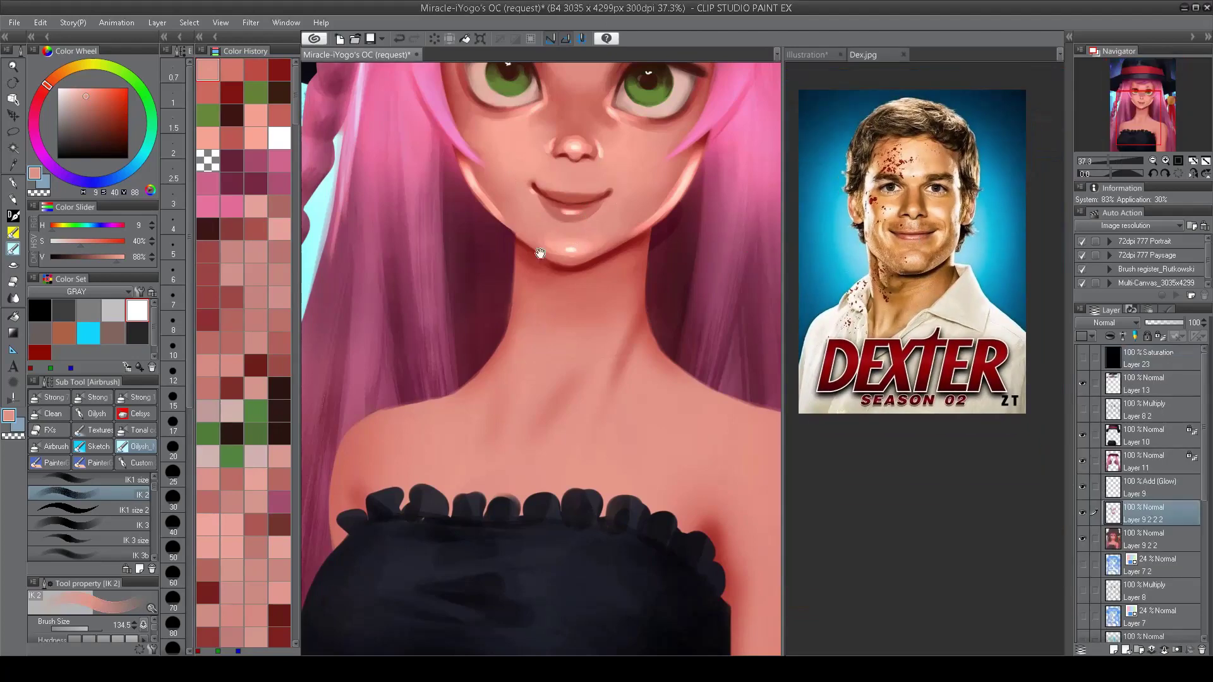
{"action": "scroll", "coordinate": [631, 252], "scroll_direction": "up", "scroll_amount": 1}
{"action": "left_click", "coordinate": [499, 298], "text": "alt"}
{"action": "left_click_drag", "start_coordinate": [499, 298], "coordinate": [492, 303]}
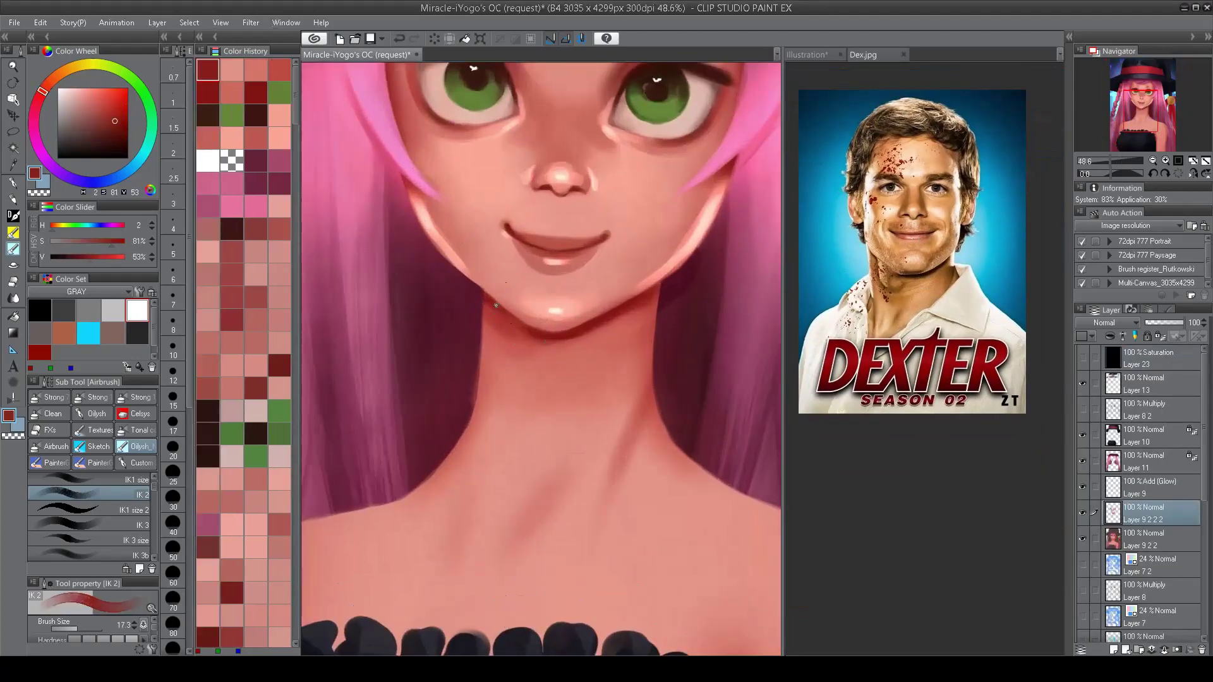
{"action": "left_click", "coordinate": [496, 306], "text": "alt"}
{"action": "left_click", "coordinate": [492, 302], "text": "alt"}
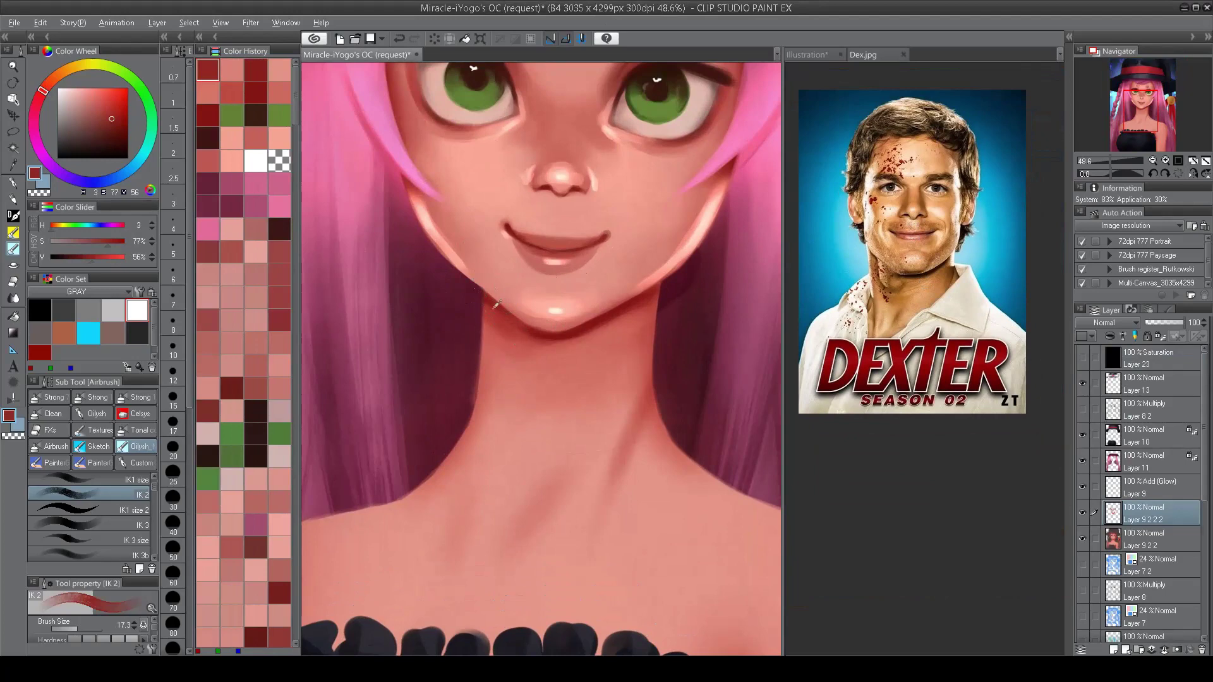
{"action": "left_click", "coordinate": [517, 314], "text": "alt"}
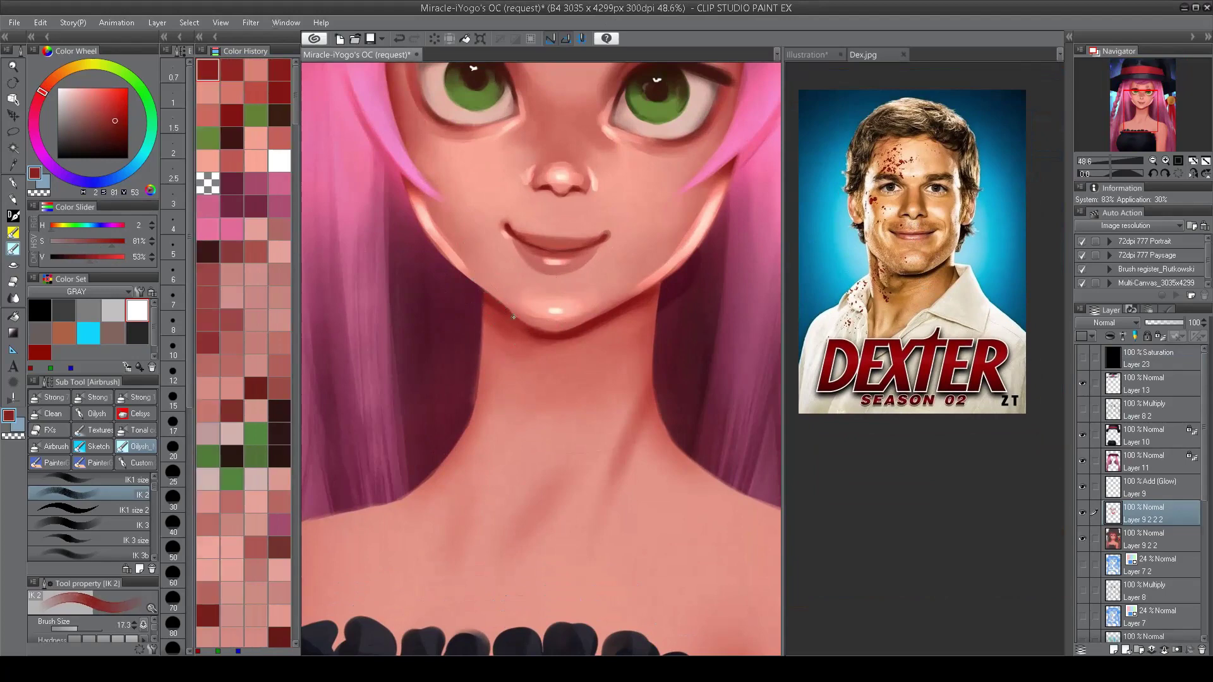
{"action": "scroll", "coordinate": [681, 155], "scroll_direction": "down", "scroll_amount": 3}
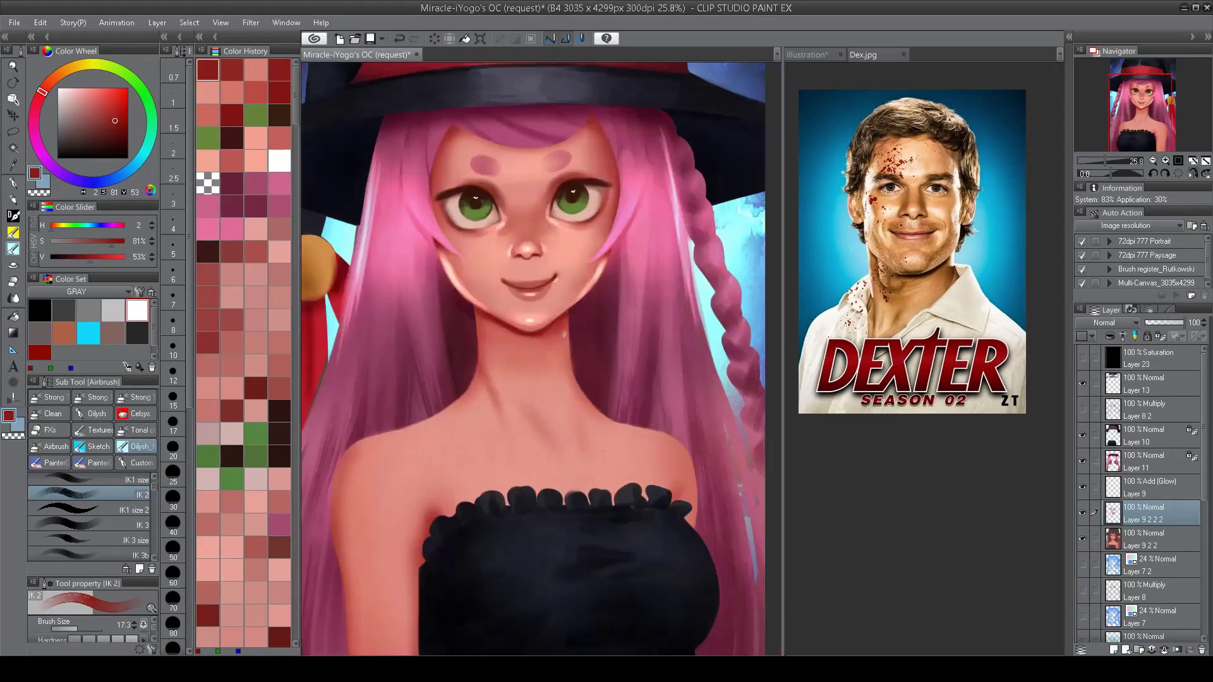
Step: Touch up the bright jawline rim with sampled skin pinks, moving from Layer 9 2 2 2 to the Add (Glow) Layer 9
{"action": "scroll", "coordinate": [564, 334], "scroll_direction": "up", "scroll_amount": 2}
{"action": "left_click", "coordinate": [497, 284], "text": "alt"}
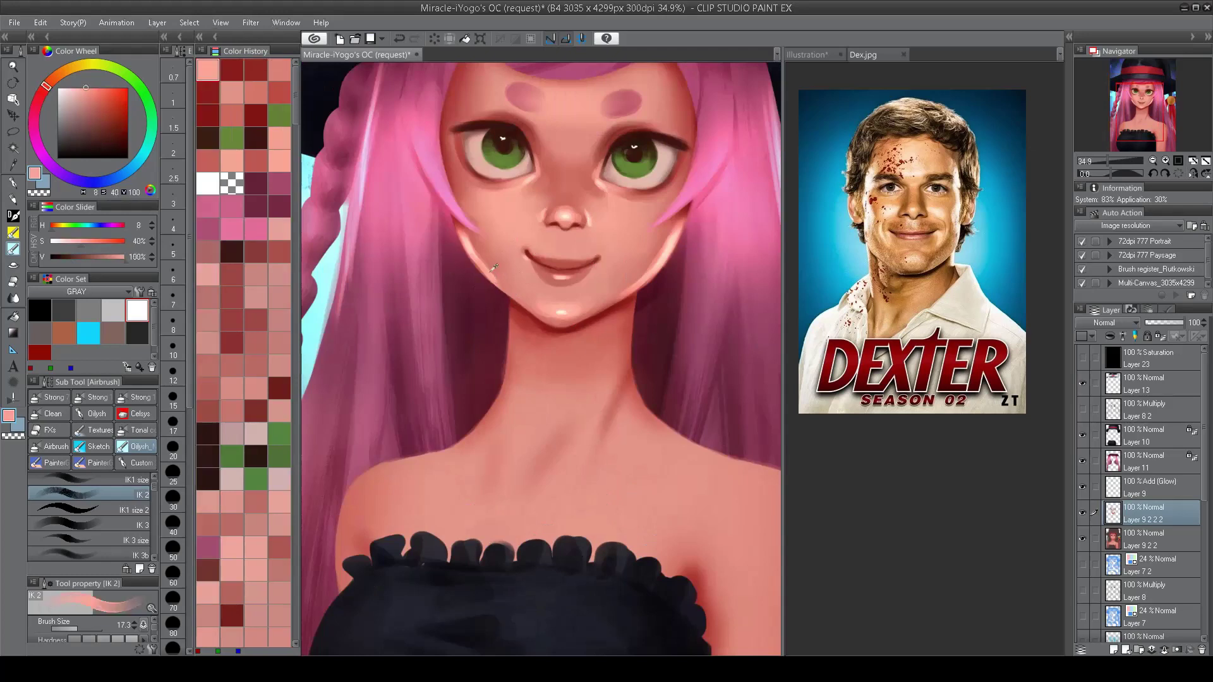
{"action": "key", "text": "bracketright"}
{"action": "key", "text": "alt+bracketright"}
{"action": "left_click", "coordinate": [510, 269], "text": "alt"}
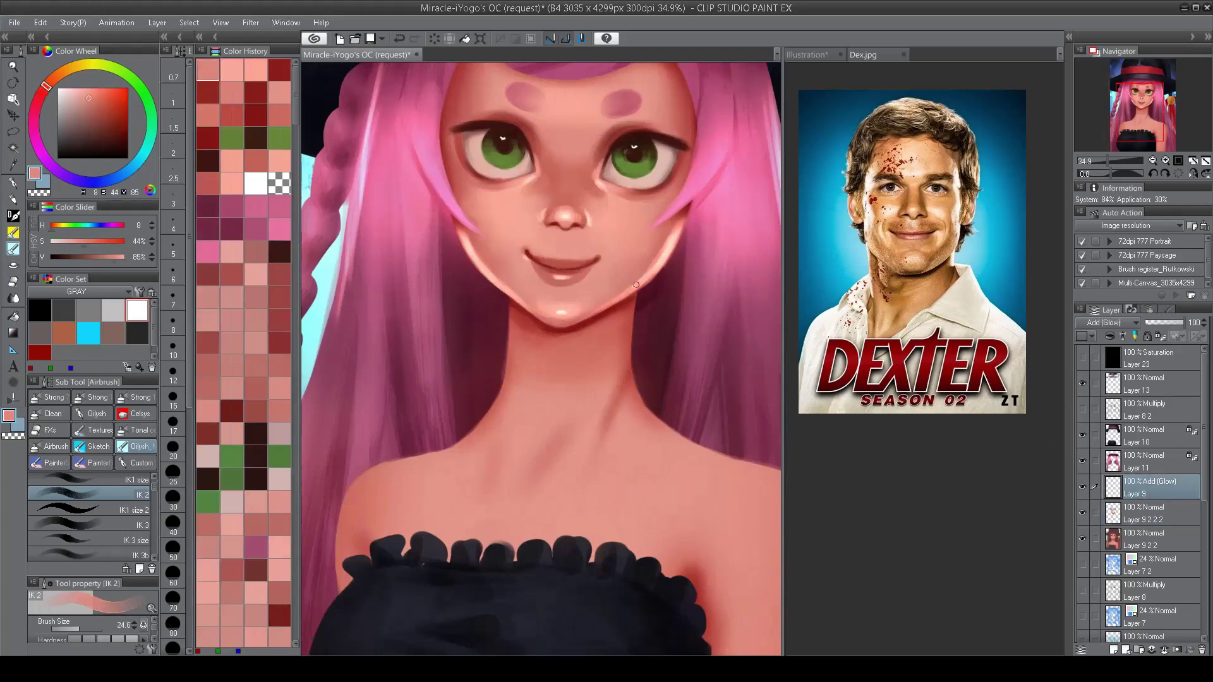
{"action": "scroll", "coordinate": [636, 284], "scroll_direction": "down", "scroll_amount": 3}
{"action": "scroll", "coordinate": [419, 253], "scroll_direction": "up", "scroll_amount": 3}
Step: Lasso the area just outside the jawline opposite the braid, make Layer 9 2 2 2 active, and deselect
{"action": "key", "text": "m"}
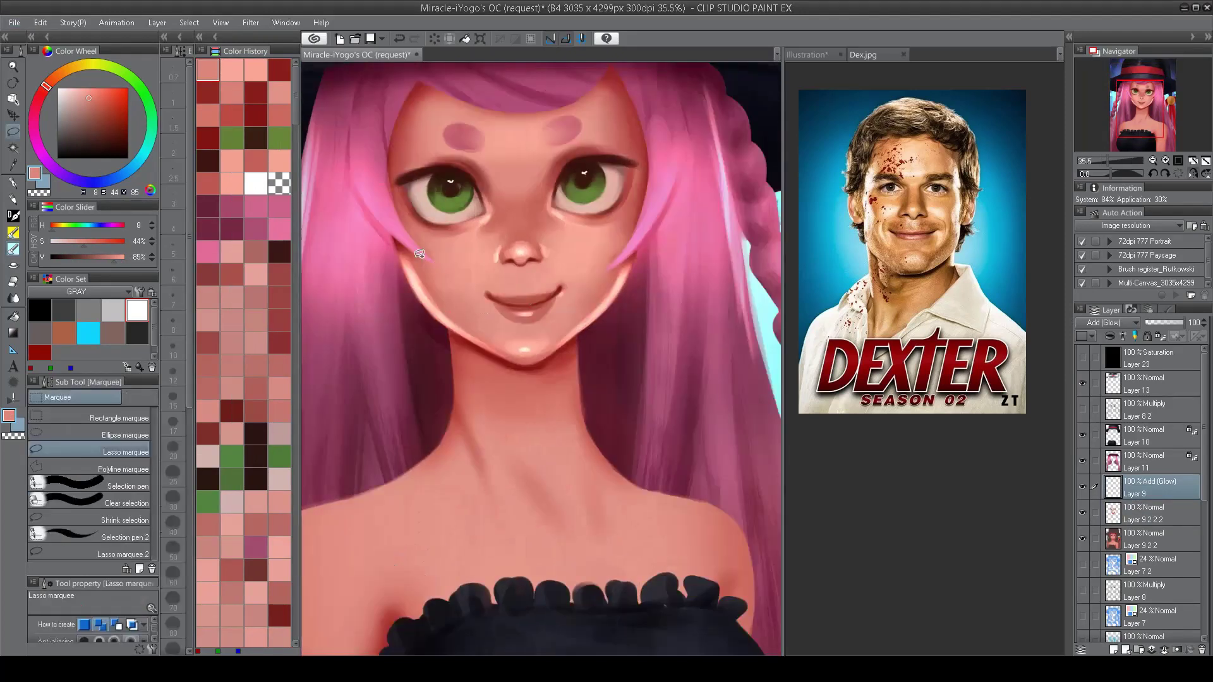
{"action": "scroll", "coordinate": [419, 254], "scroll_direction": "up", "scroll_amount": 2}
{"action": "left_click_drag", "start_coordinate": [461, 335], "coordinate": [396, 341]}
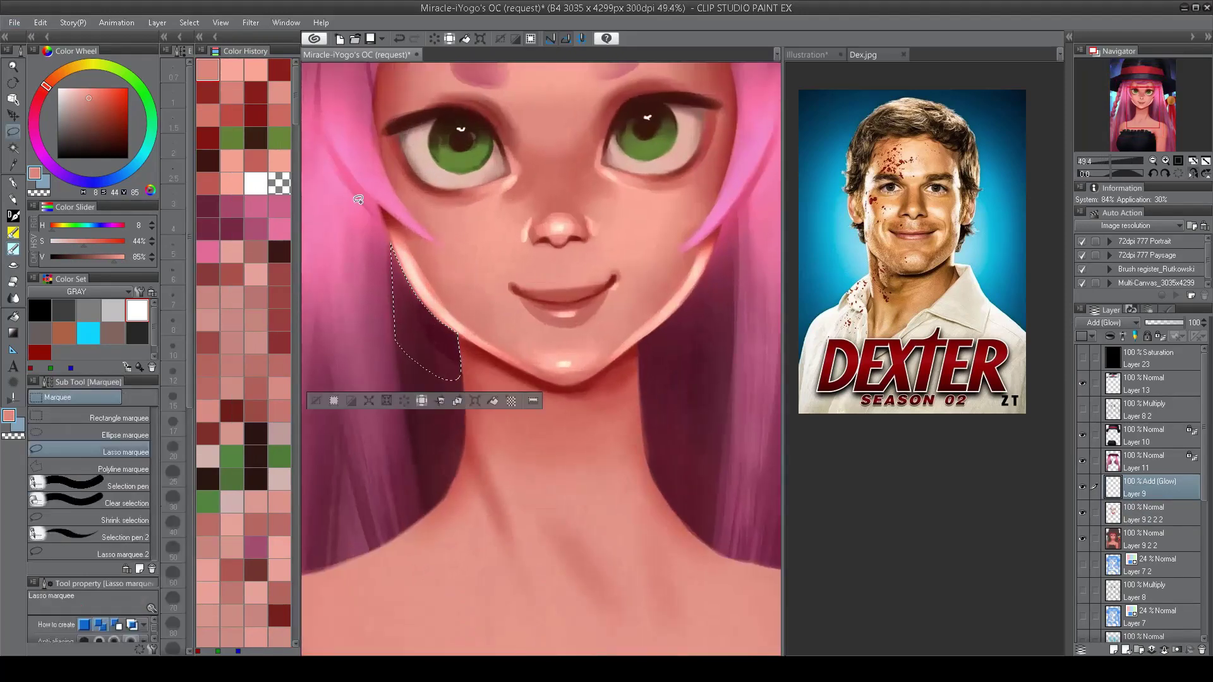
{"action": "left_click", "coordinate": [1143, 513]}
{"action": "key", "text": "ctrl+d"}
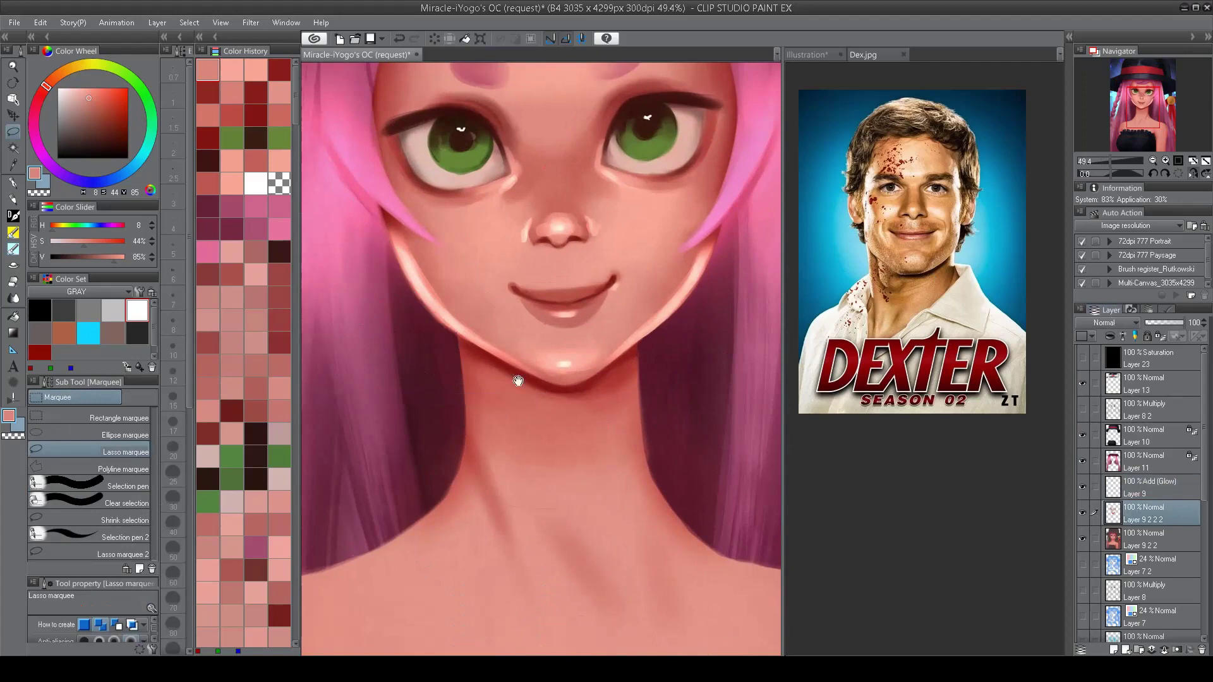
Step: Brighten the irises on the Add (Glow) Layer 9 with the IK 2 brush in a skin tone sampled between the eyes
{"action": "scroll", "coordinate": [521, 354], "scroll_direction": "down", "scroll_amount": 4}
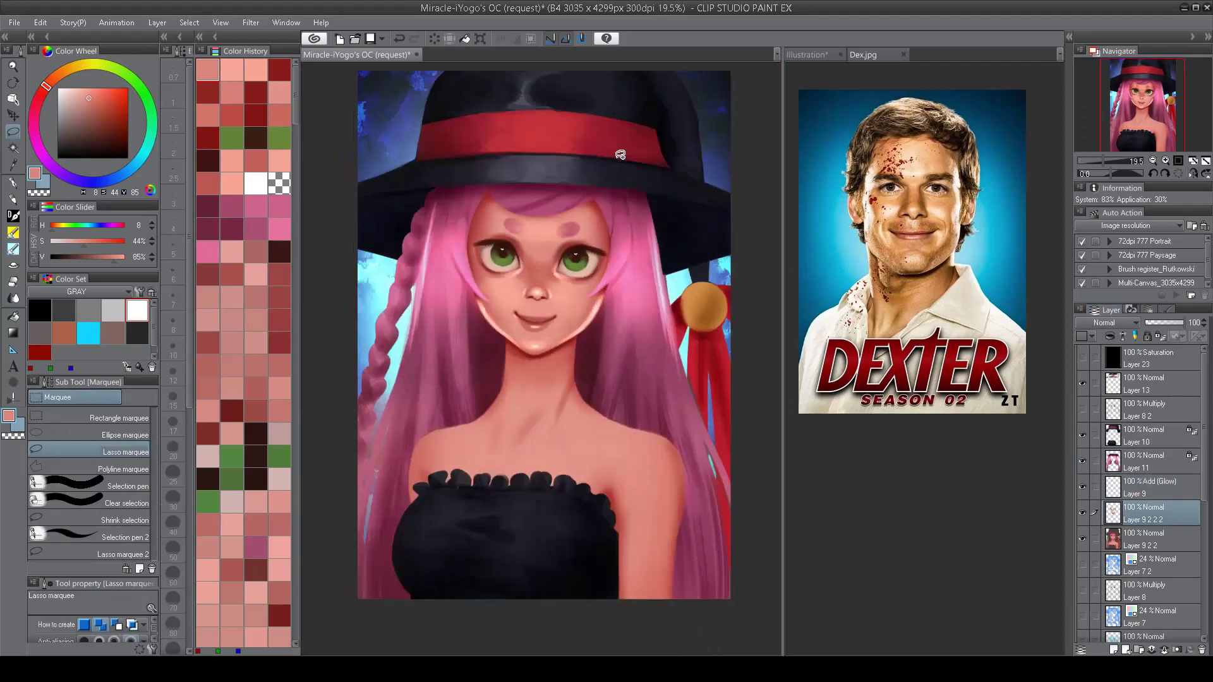
{"action": "scroll", "coordinate": [620, 155], "scroll_direction": "up", "scroll_amount": 3}
{"action": "key", "text": "b"}
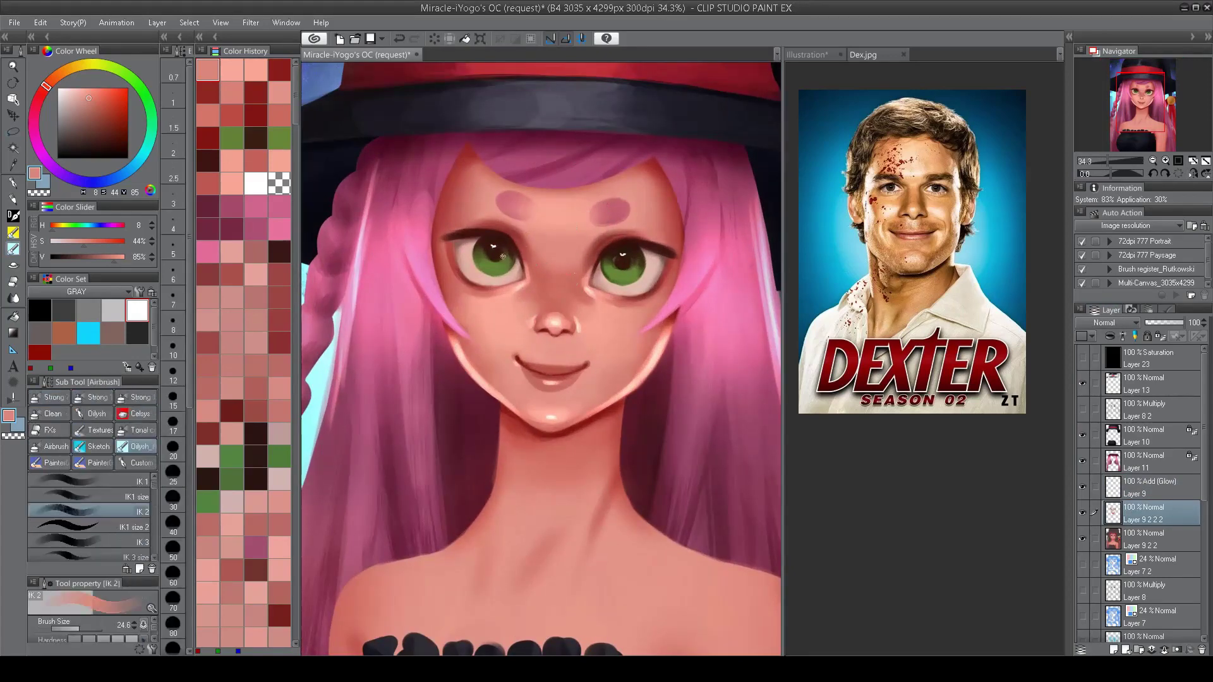
{"action": "left_click", "coordinate": [536, 250], "text": "alt"}
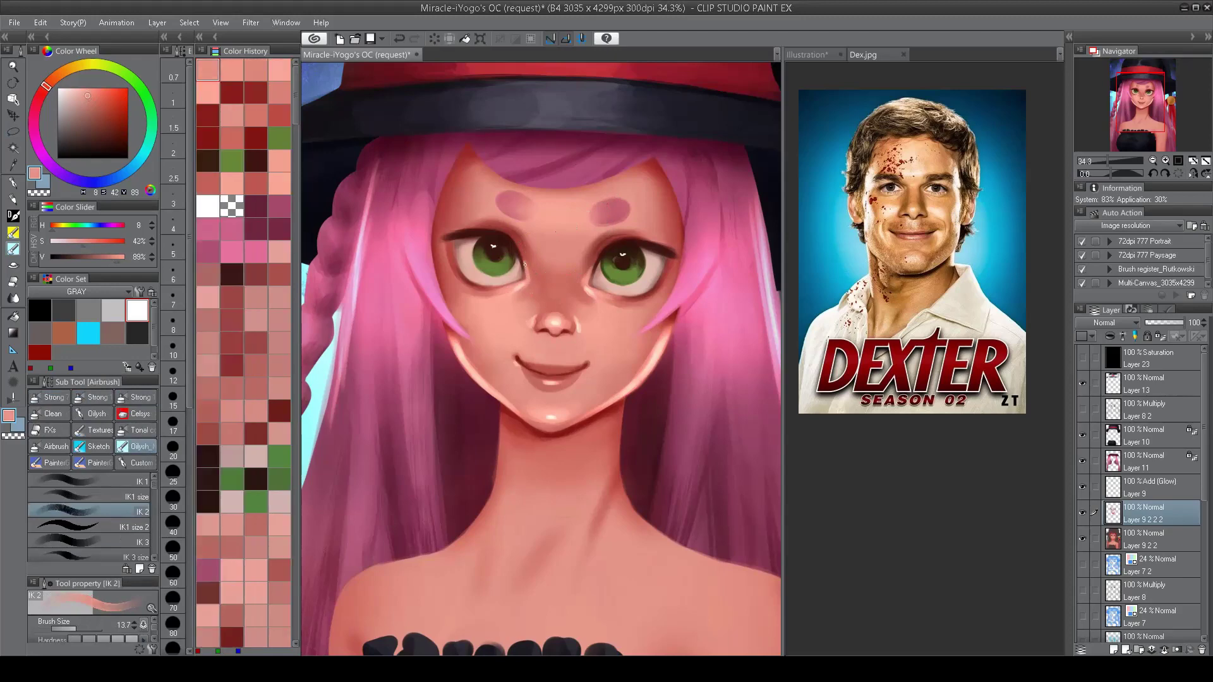
{"action": "left_click", "coordinate": [1153, 486]}
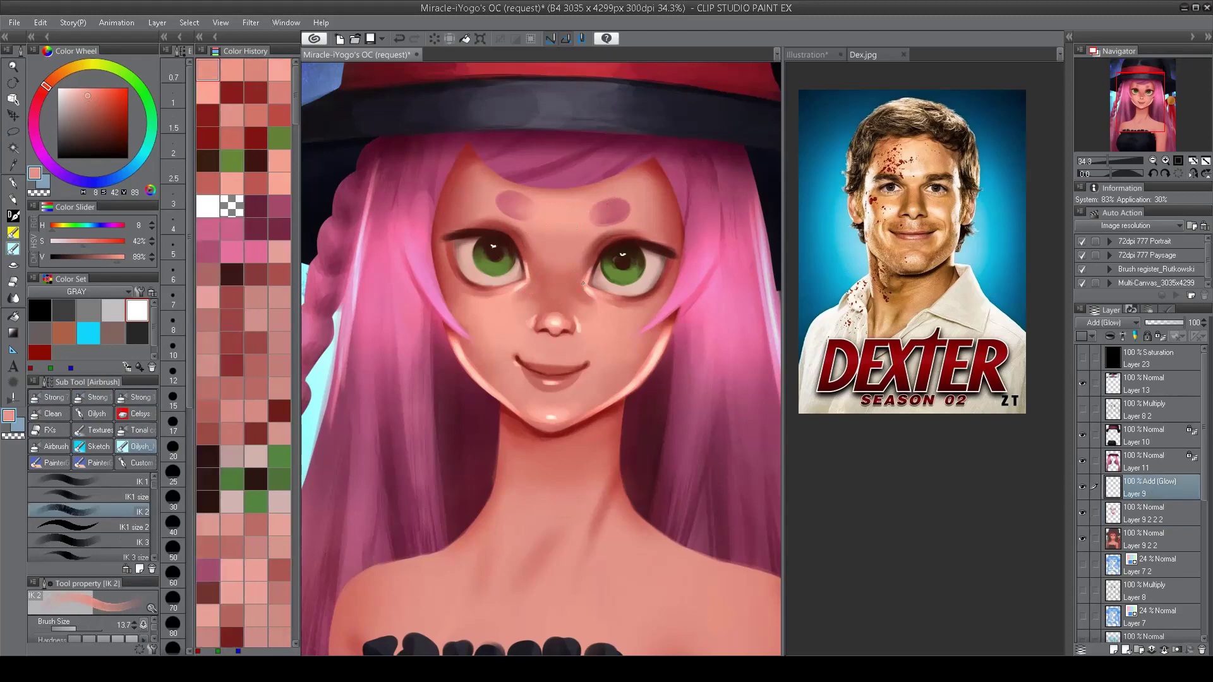
{"action": "scroll", "coordinate": [524, 327], "scroll_direction": "down", "scroll_amount": 3}
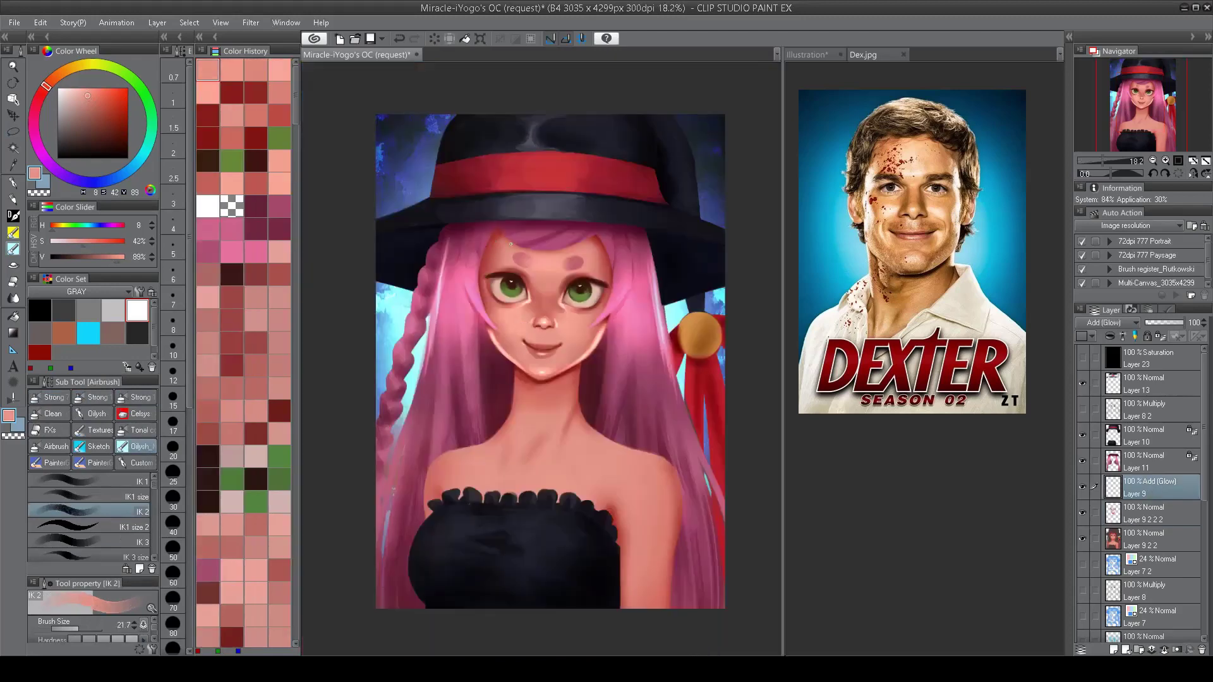
{"action": "scroll", "coordinate": [517, 309], "scroll_direction": "up", "scroll_amount": 3}
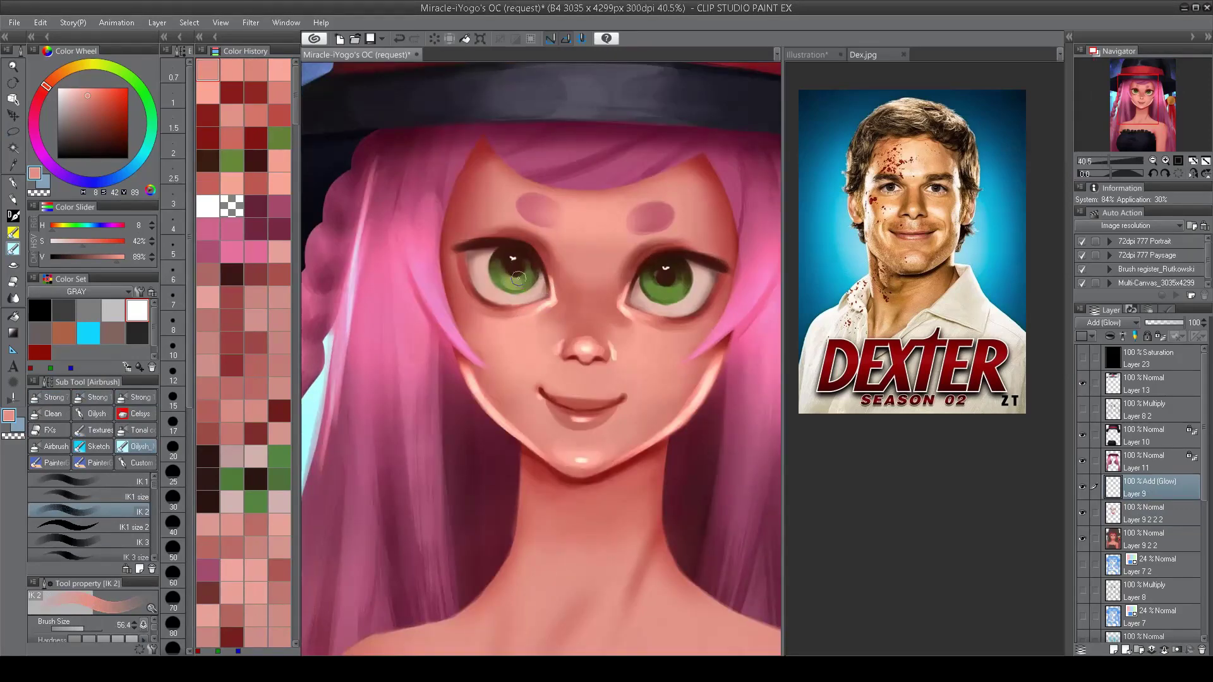
{"action": "scroll", "coordinate": [663, 291], "scroll_direction": "down", "scroll_amount": 4}
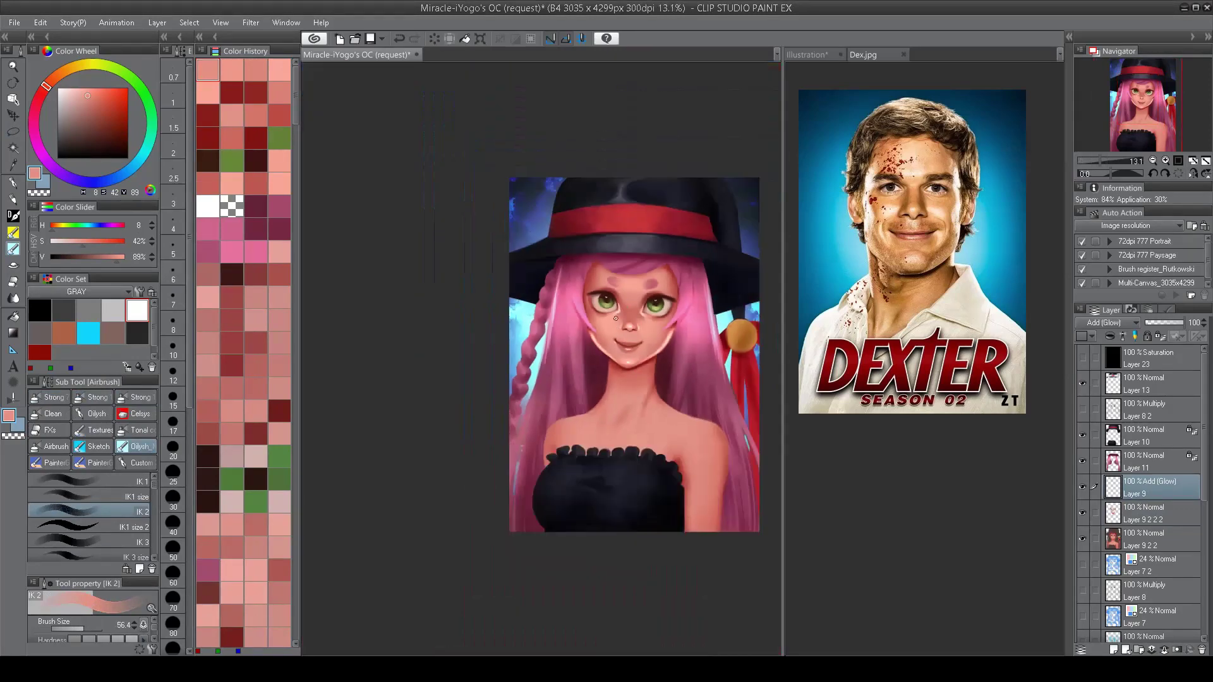
{"action": "scroll", "coordinate": [631, 365], "scroll_direction": "up", "scroll_amount": 3}
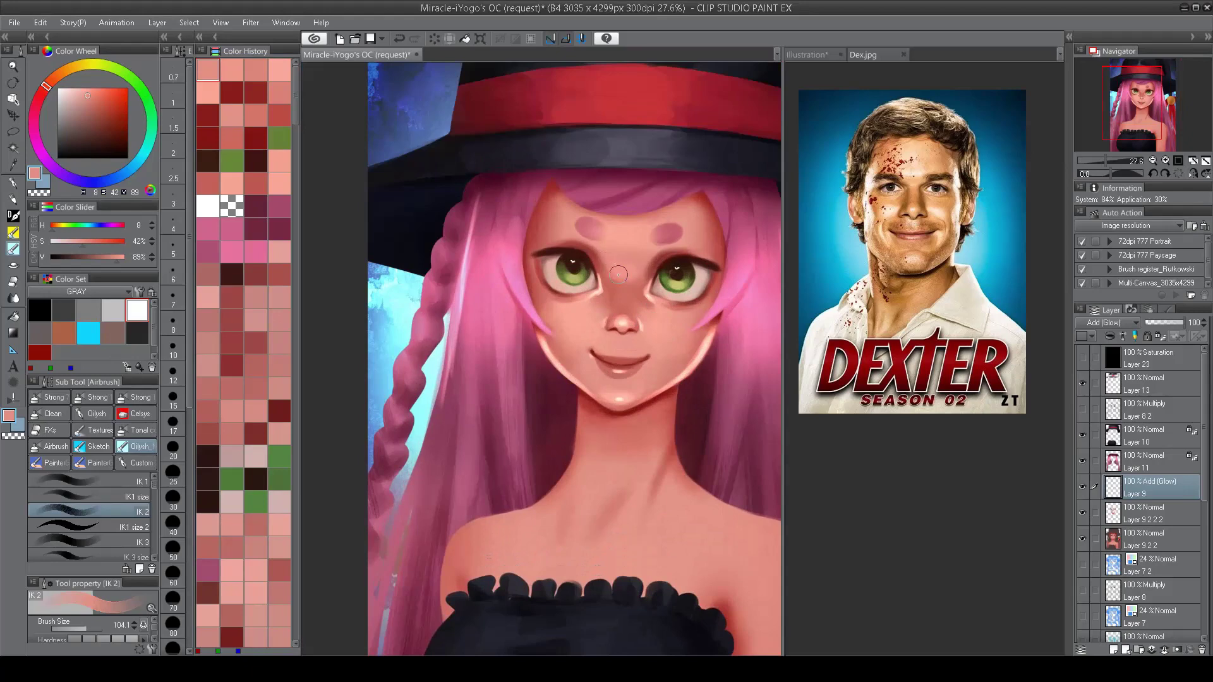
Step: Add a soft glow highlight on the nose bridge with a smaller IK 2 brush on the Add (Glow) Layer 9
{"action": "key", "text": "bracketleft"}
{"action": "key", "text": "bracketleft"}
{"action": "key", "text": "bracketleft"}
{"action": "scroll", "coordinate": [623, 273], "scroll_direction": "down", "scroll_amount": 3}
{"action": "scroll", "coordinate": [599, 283], "scroll_direction": "up", "scroll_amount": 4}
{"action": "scroll", "coordinate": [612, 286], "scroll_direction": "down", "scroll_amount": 2}
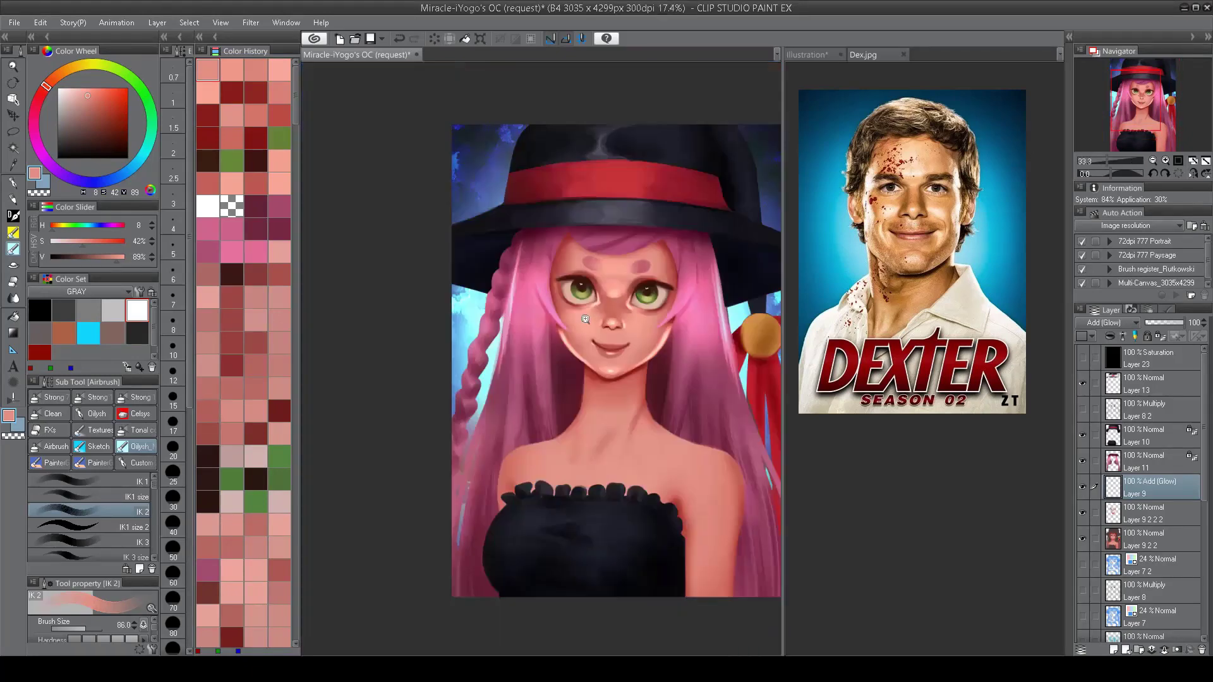
{"action": "scroll", "coordinate": [632, 306], "scroll_direction": "up", "scroll_amount": 2}
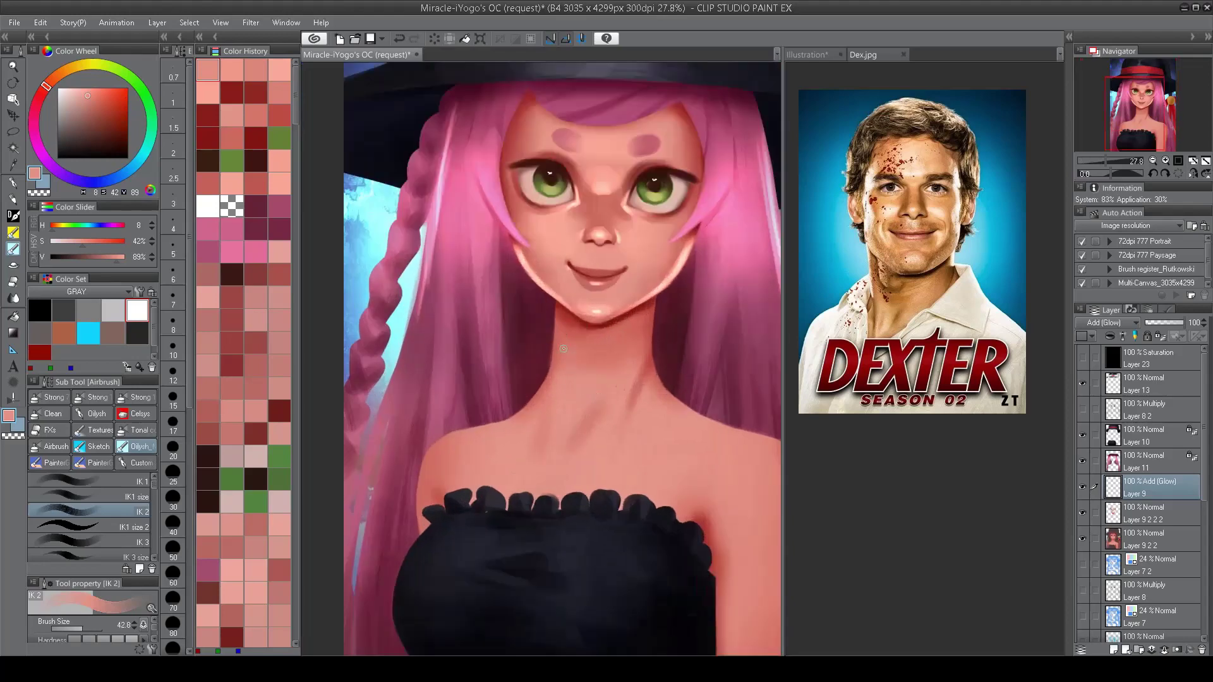
Step: Paint a vertical glow highlight on the braid side of the neck, soften it with transparent color, and blend it on Layer 9 2 2 2
{"action": "left_click_drag", "start_coordinate": [569, 331], "coordinate": [572, 379]}
{"action": "key", "text": "c"}
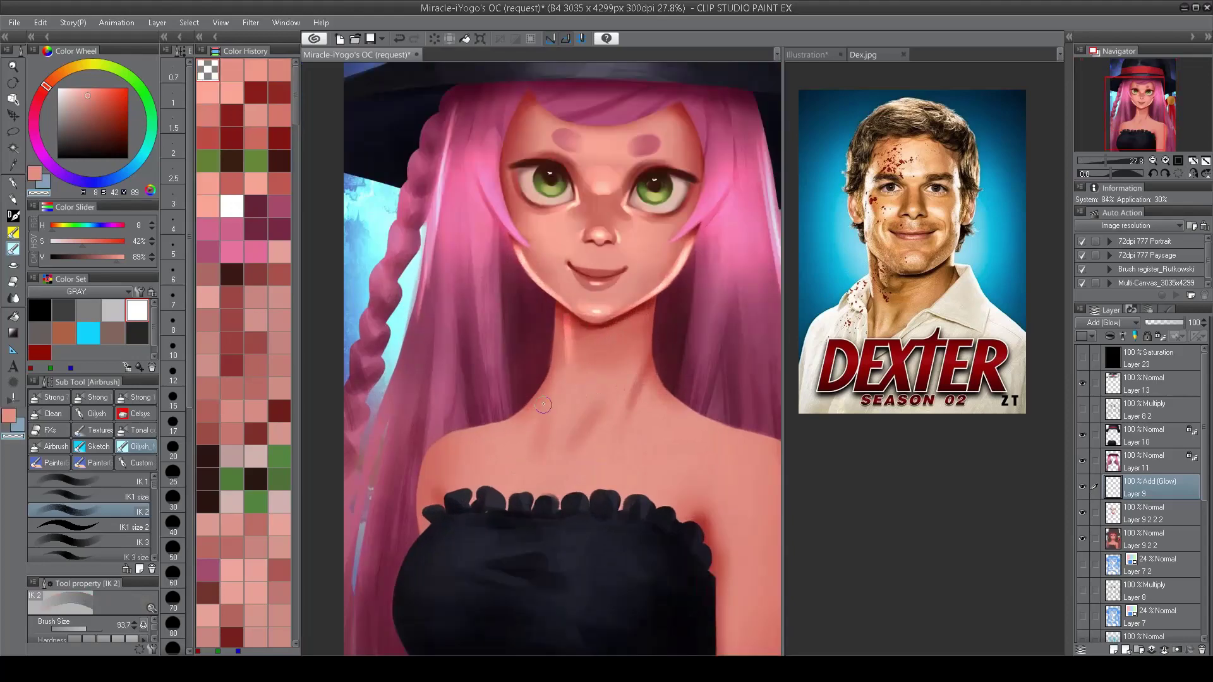
{"action": "left_click", "coordinate": [594, 377], "text": "alt"}
{"action": "left_click", "coordinate": [594, 377], "text": "ctrl+shift"}
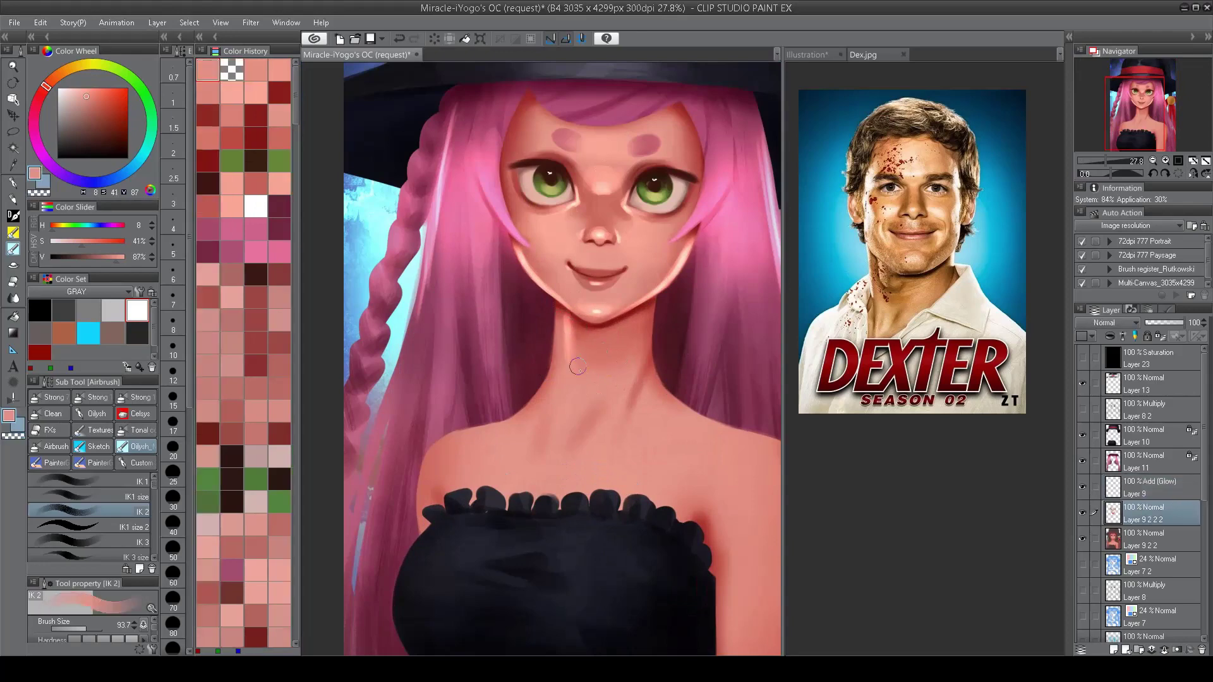
{"action": "mouse_move", "coordinate": [585, 346]}
{"action": "left_mouse_down", "text": "ctrl+alt"}
{"action": "mouse_move", "coordinate": [569, 338]}
{"action": "mouse_move", "coordinate": [568, 319]}
{"action": "mouse_move", "coordinate": [595, 336]}
{"action": "left_mouse_up", "text": "ctrl+alt"}
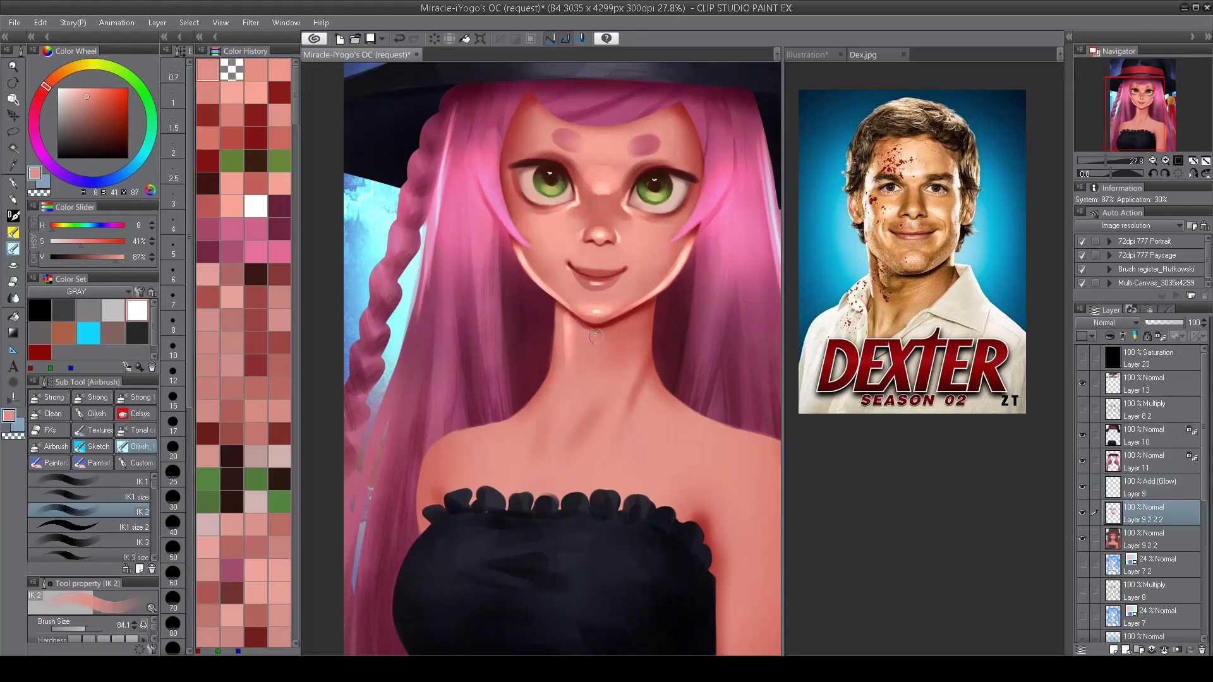
{"action": "key", "text": "ctrl+minus"}
{"action": "scroll", "coordinate": [580, 388], "scroll_direction": "up", "scroll_amount": 2}
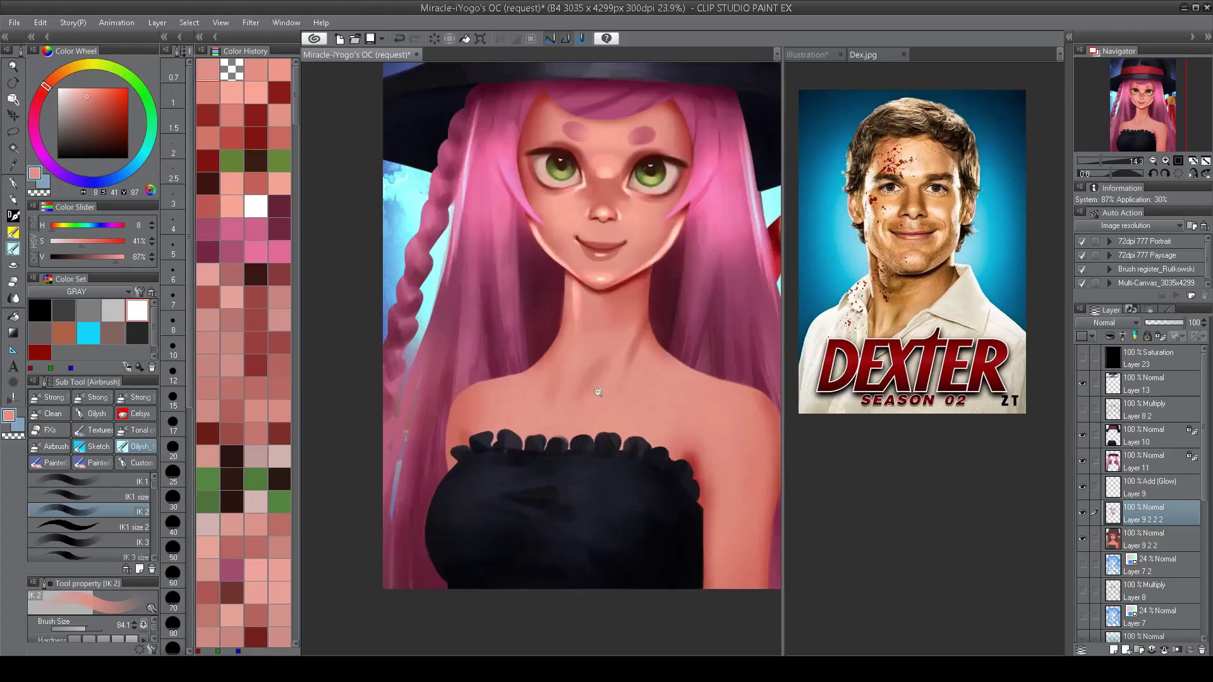
Step: Paint a short glow highlight at the base of the neck on the Add (Glow) Layer 9
{"action": "left_click", "coordinate": [580, 389], "text": "ctrl+shift"}
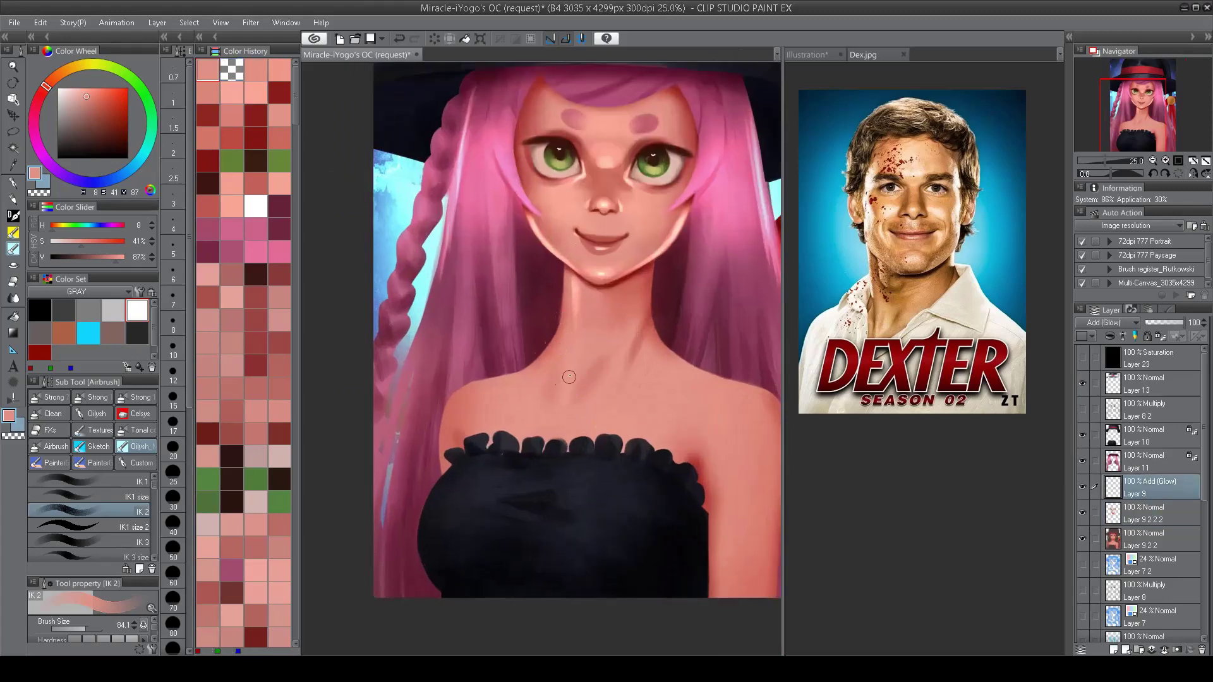
{"action": "left_click_drag", "start_coordinate": [568, 377], "coordinate": [569, 371]}
{"action": "scroll", "coordinate": [543, 354], "scroll_direction": "down", "scroll_amount": 1}
Step: Paint broad glow highlights across both shoulders with an enlarged IK 2 brush, checking the balance in mirrored view
{"action": "left_click_drag", "start_coordinate": [465, 364], "coordinate": [505, 370]}
{"action": "scroll", "coordinate": [569, 308], "scroll_direction": "down", "scroll_amount": 1}
{"action": "key", "text": "h"}
{"action": "left_click_drag", "start_coordinate": [401, 365], "coordinate": [476, 360]}
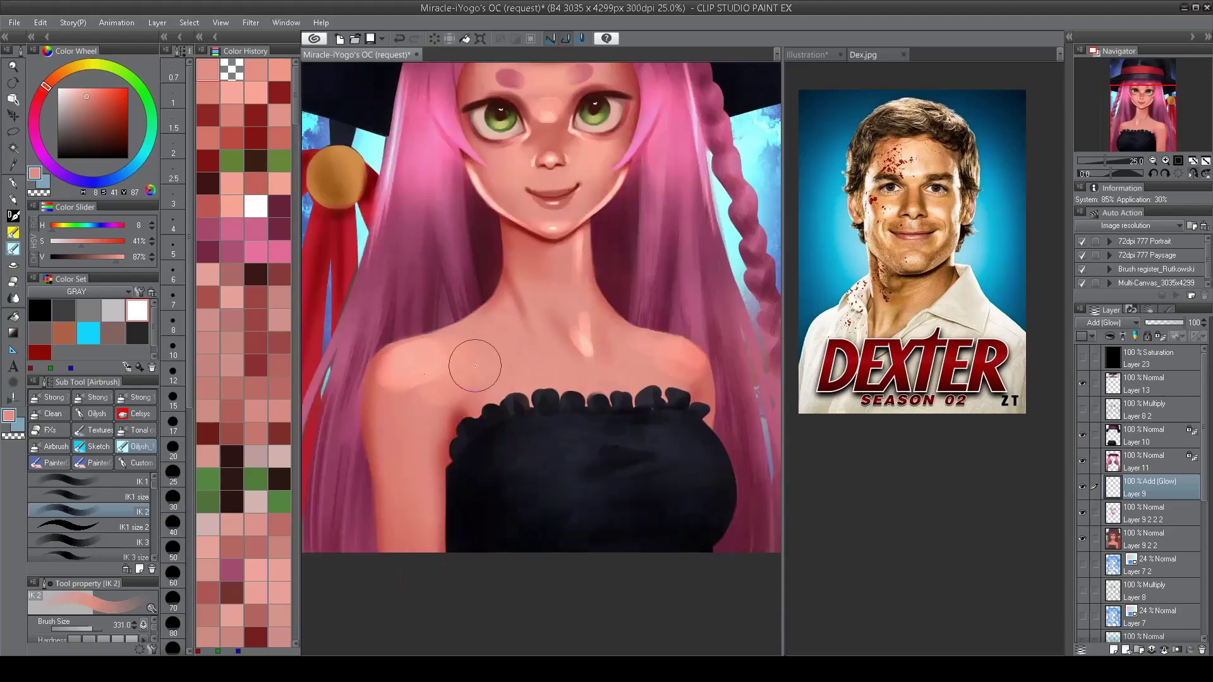
{"action": "key", "text": "h"}
{"action": "scroll", "coordinate": [552, 399], "scroll_direction": "up", "scroll_amount": 1}
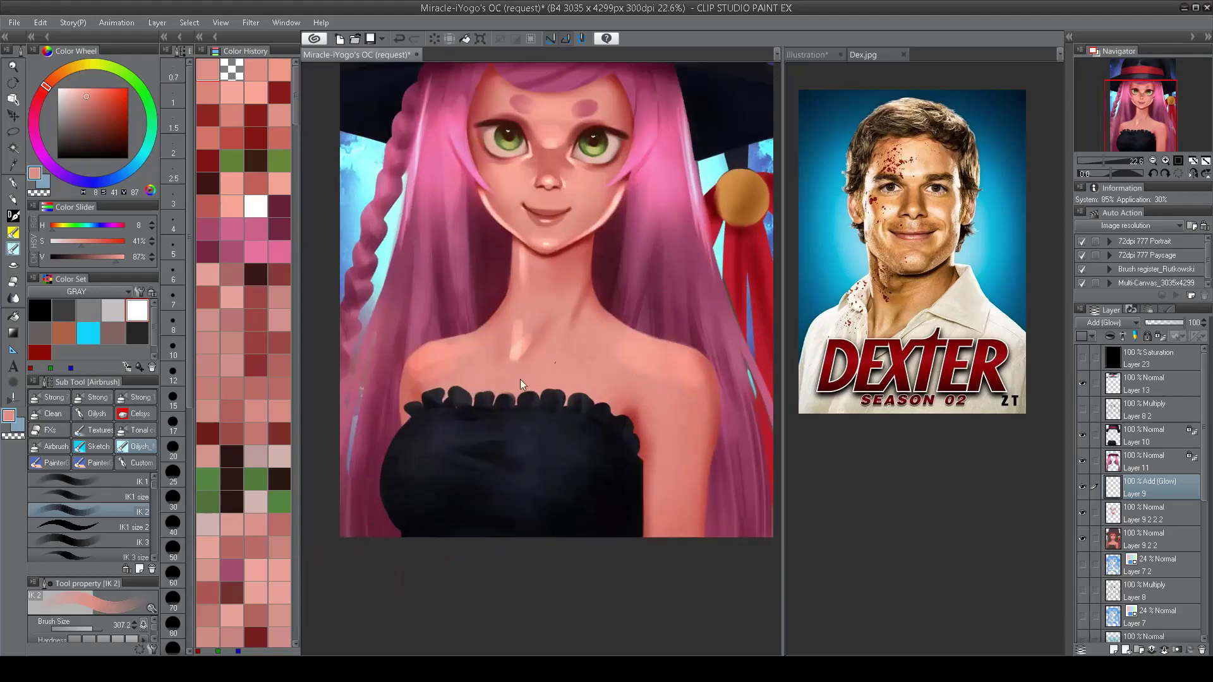
{"action": "mouse_move", "coordinate": [474, 364]}
{"action": "left_mouse_down"}
{"action": "mouse_move", "coordinate": [505, 377]}
{"action": "mouse_move", "coordinate": [585, 375]}
{"action": "mouse_move", "coordinate": [427, 384]}
{"action": "mouse_move", "coordinate": [618, 389]}
{"action": "mouse_move", "coordinate": [493, 381]}
{"action": "mouse_move", "coordinate": [580, 428]}
{"action": "left_mouse_up"}
{"action": "scroll", "coordinate": [580, 428], "scroll_direction": "down", "scroll_amount": 9}
{"action": "scroll", "coordinate": [639, 225], "scroll_direction": "up", "scroll_amount": 9}
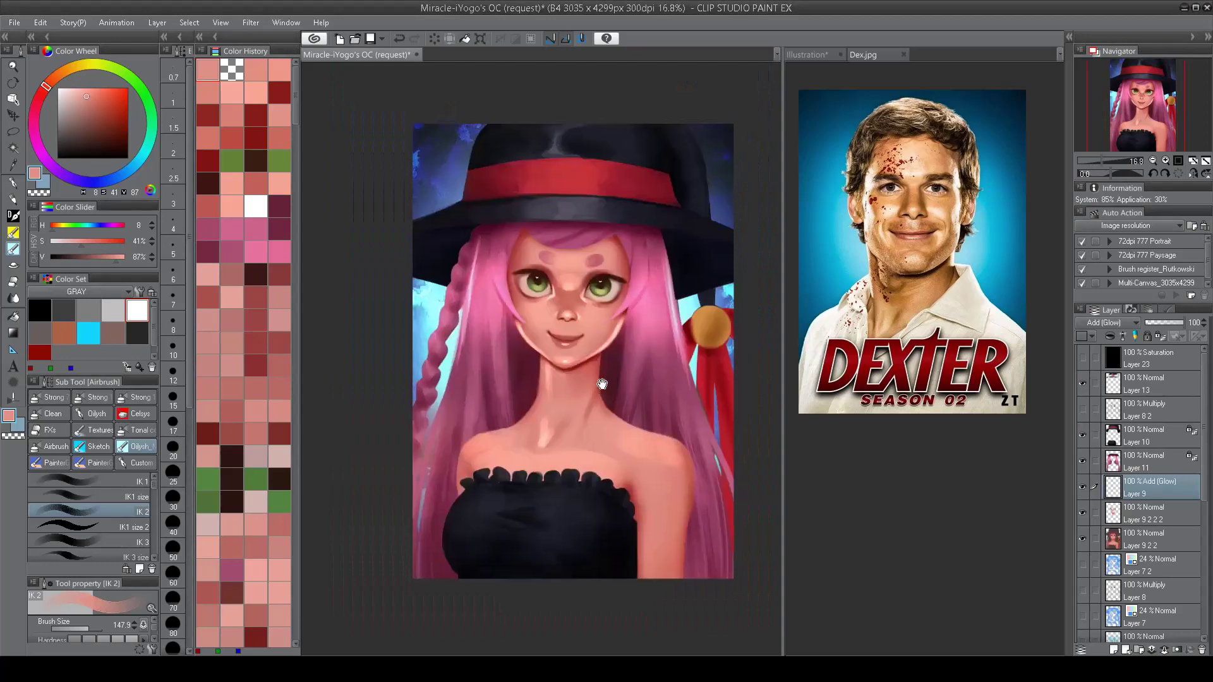
Step: Sample a light skin tone, dab small glow highlights around the lower eyelids on Layer 9, and soften them with transparent color
{"action": "scroll", "coordinate": [533, 291], "scroll_direction": "up", "scroll_amount": 3}
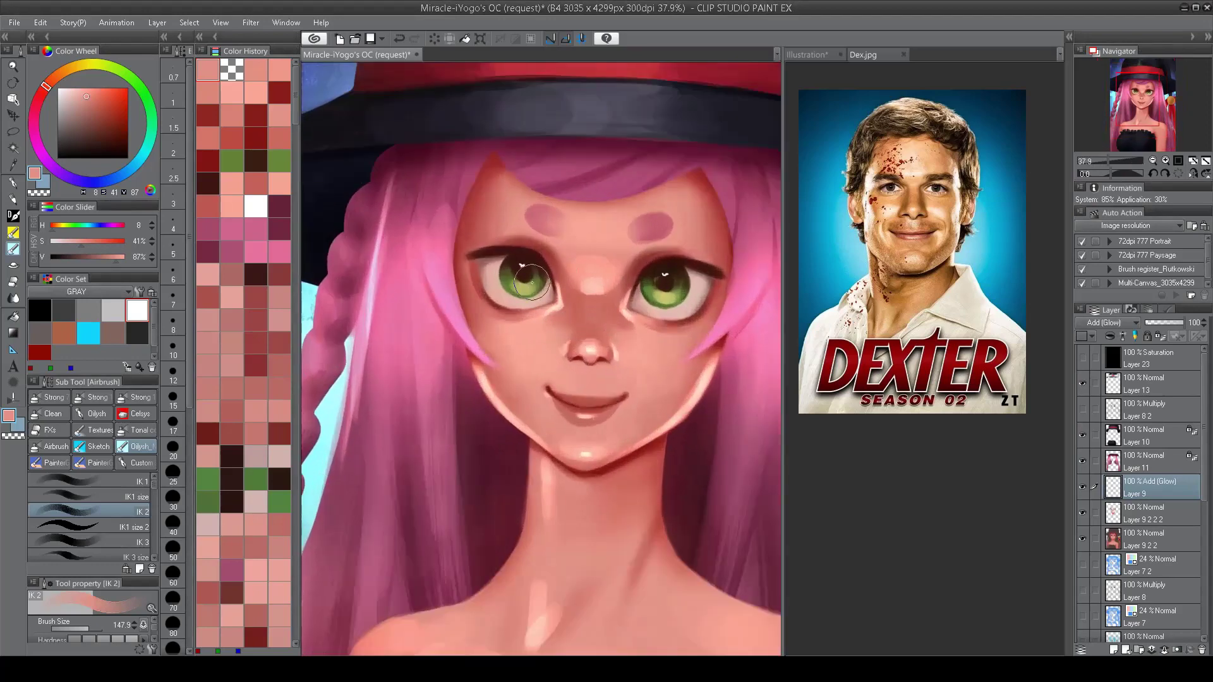
{"action": "left_click", "coordinate": [531, 302], "text": "alt"}
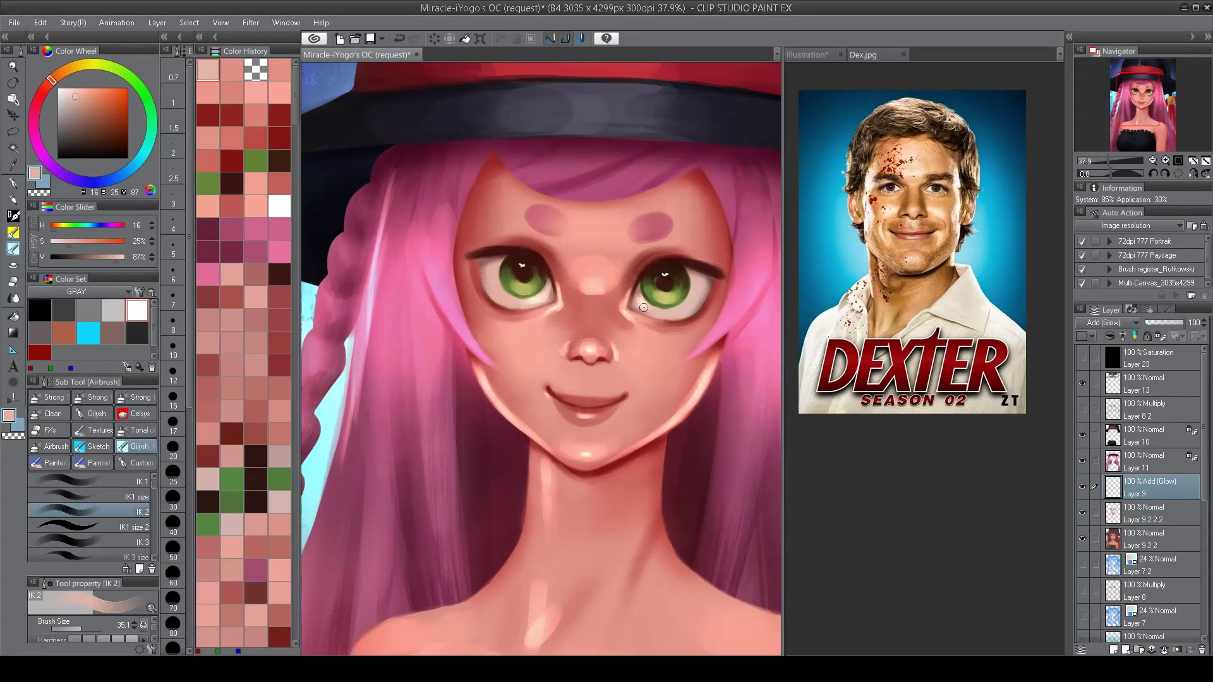
{"action": "scroll", "coordinate": [643, 308], "scroll_direction": "down", "scroll_amount": 3}
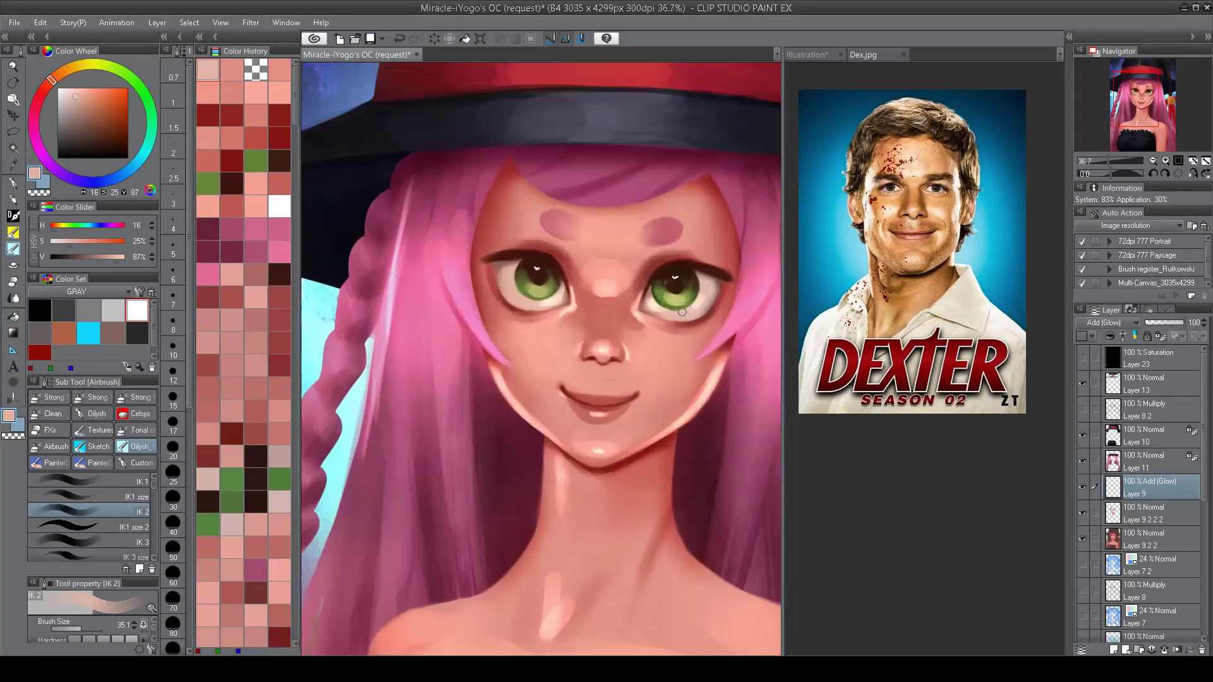
{"action": "scroll", "coordinate": [515, 391], "scroll_direction": "down", "scroll_amount": 4}
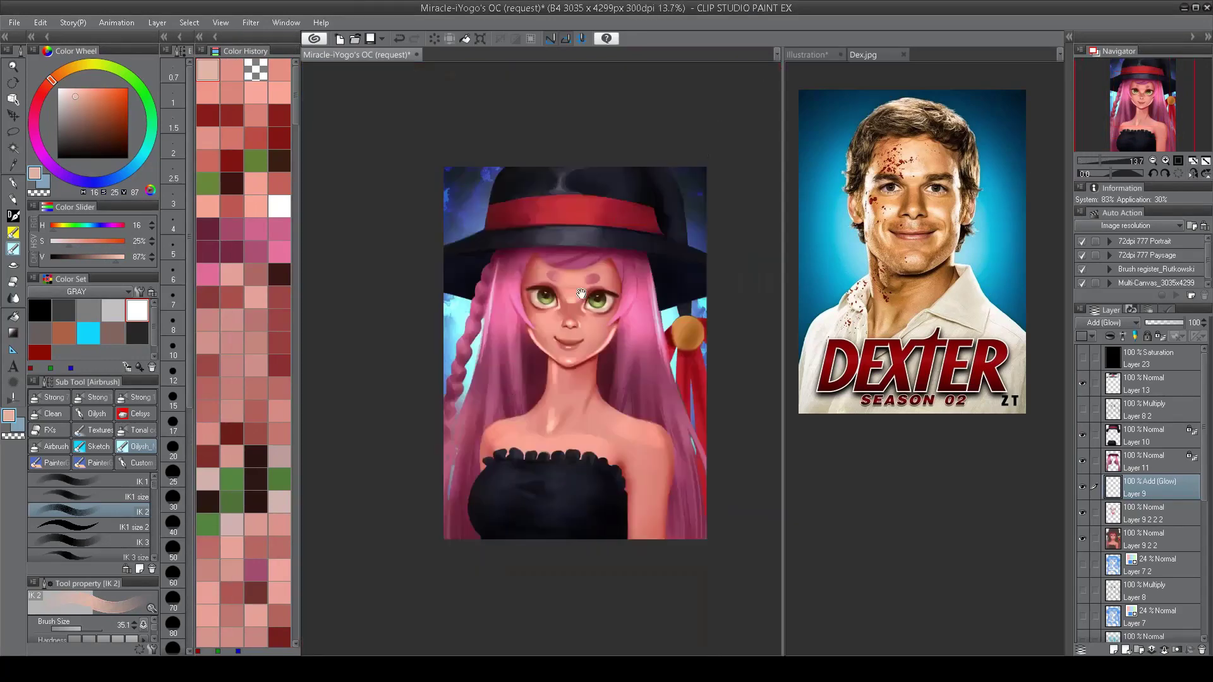
{"action": "scroll", "coordinate": [581, 294], "scroll_direction": "up", "scroll_amount": 3}
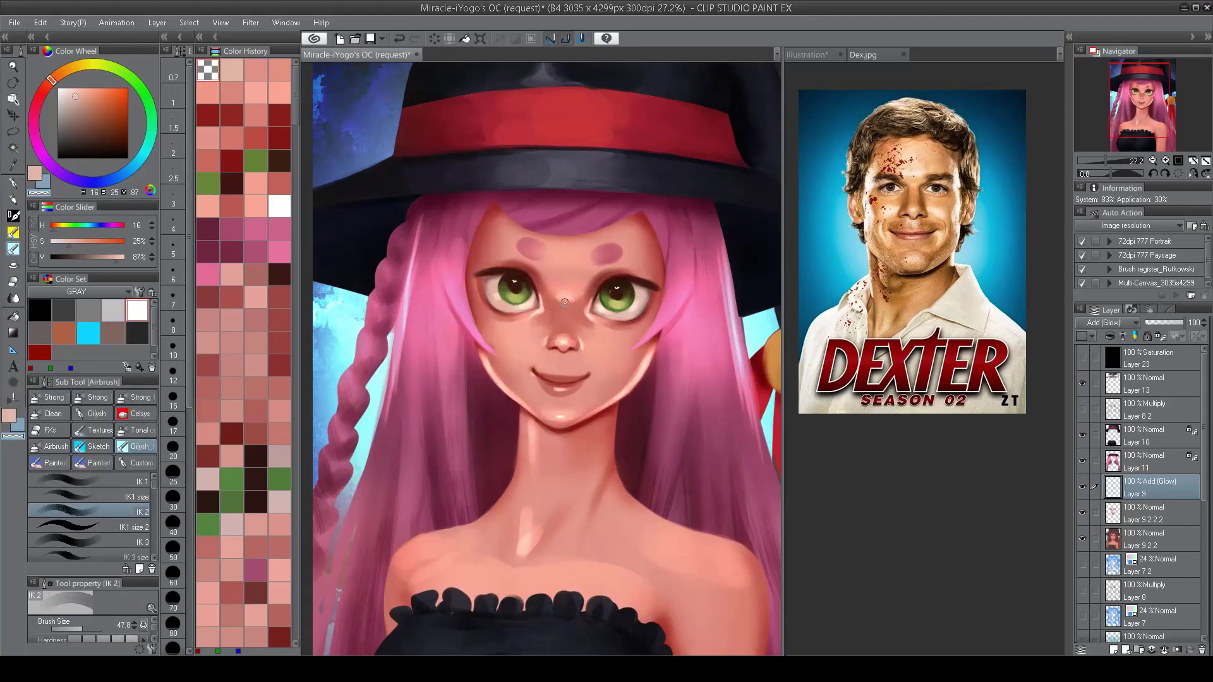
{"action": "scroll", "coordinate": [571, 307], "scroll_direction": "down", "scroll_amount": 2}
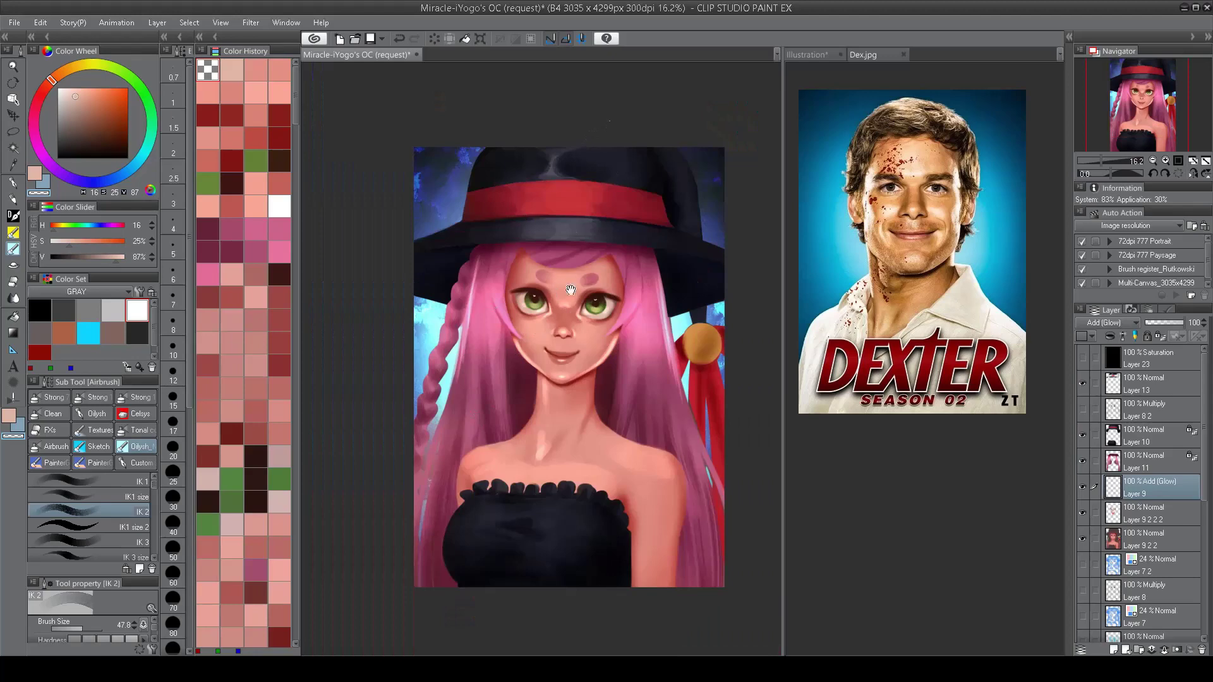
{"action": "scroll", "coordinate": [570, 290], "scroll_direction": "up", "scroll_amount": 2}
{"action": "scroll", "coordinate": [548, 382], "scroll_direction": "down", "scroll_amount": 3}
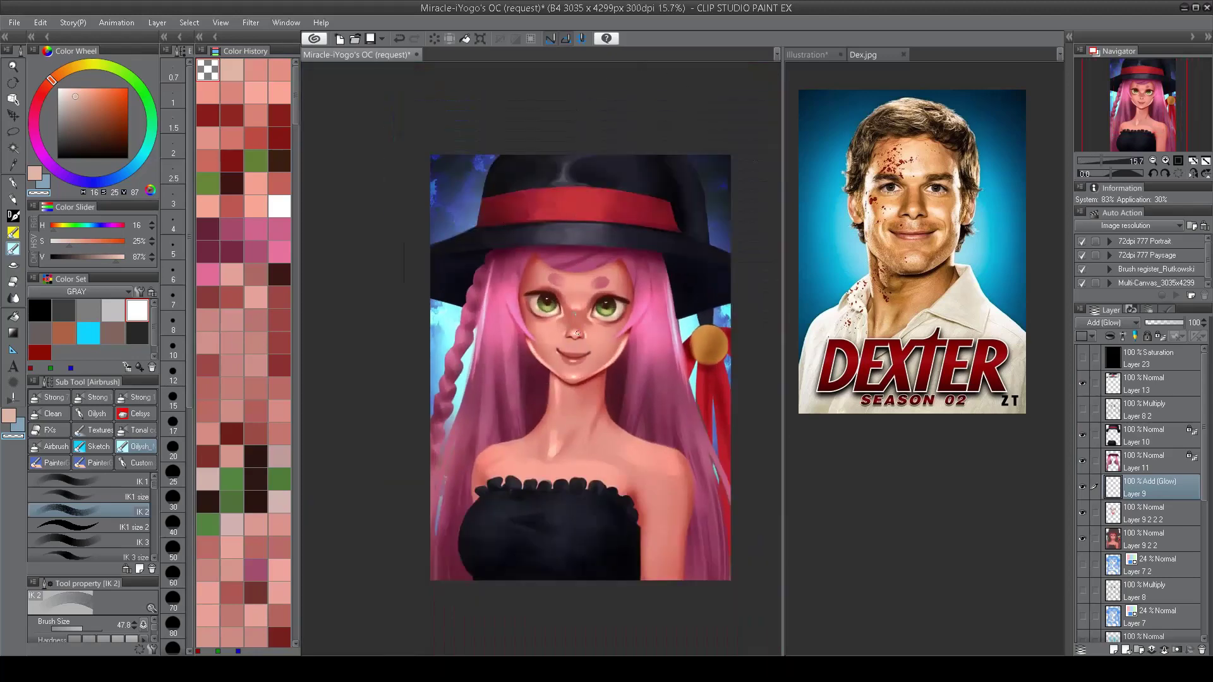
{"action": "scroll", "coordinate": [578, 333], "scroll_direction": "up", "scroll_amount": 3}
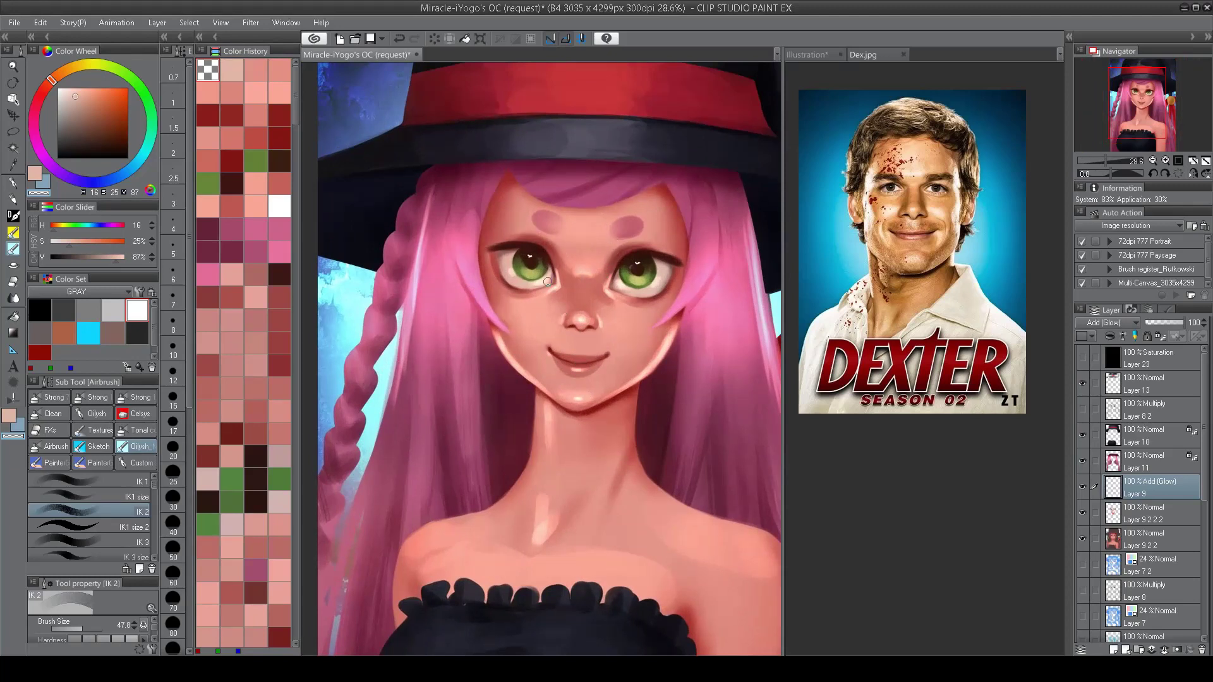
Step: Sample a light pink skin tone, dab glow highlights beside both mouth corners, and soften their edges with transparent color
{"action": "left_click", "coordinate": [481, 306], "text": "alt"}
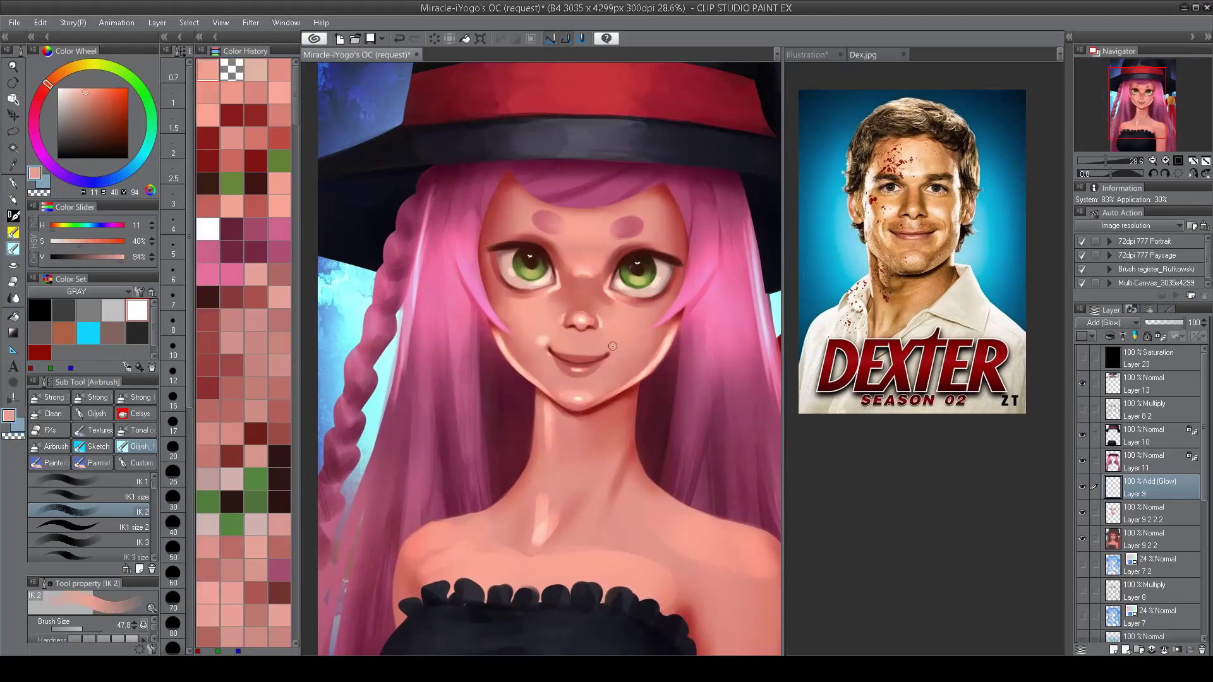
{"action": "key", "text": "c"}
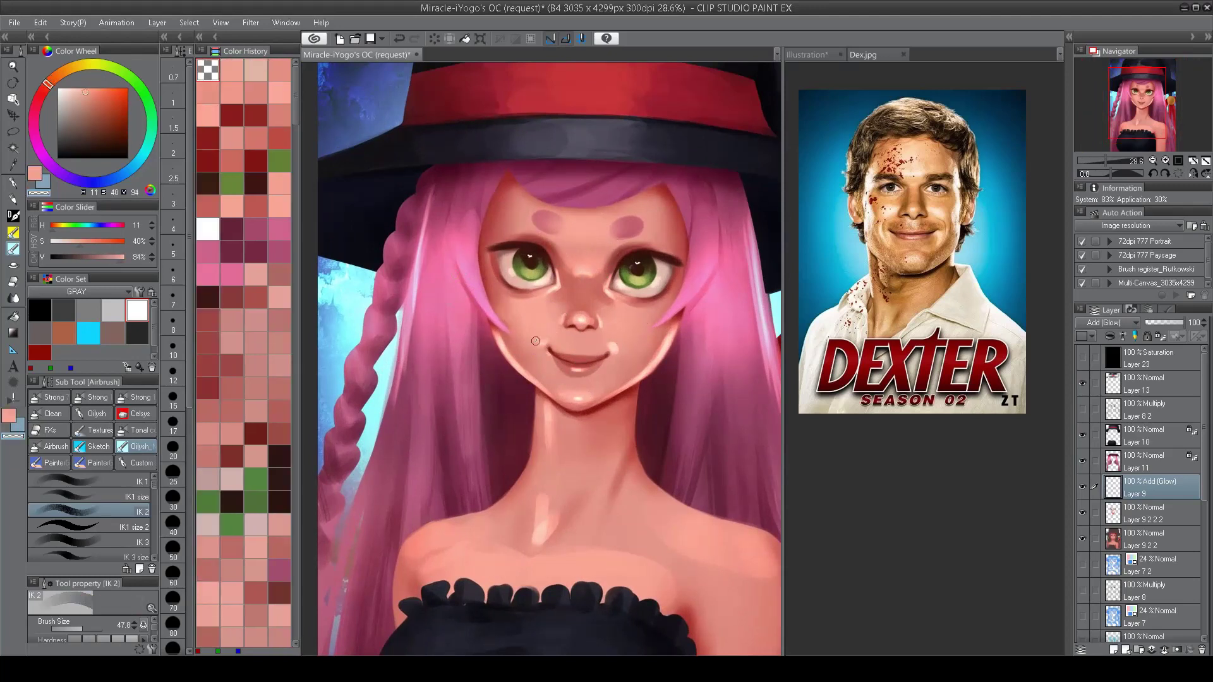
{"action": "scroll", "coordinate": [594, 312], "scroll_direction": "down", "scroll_amount": 3}
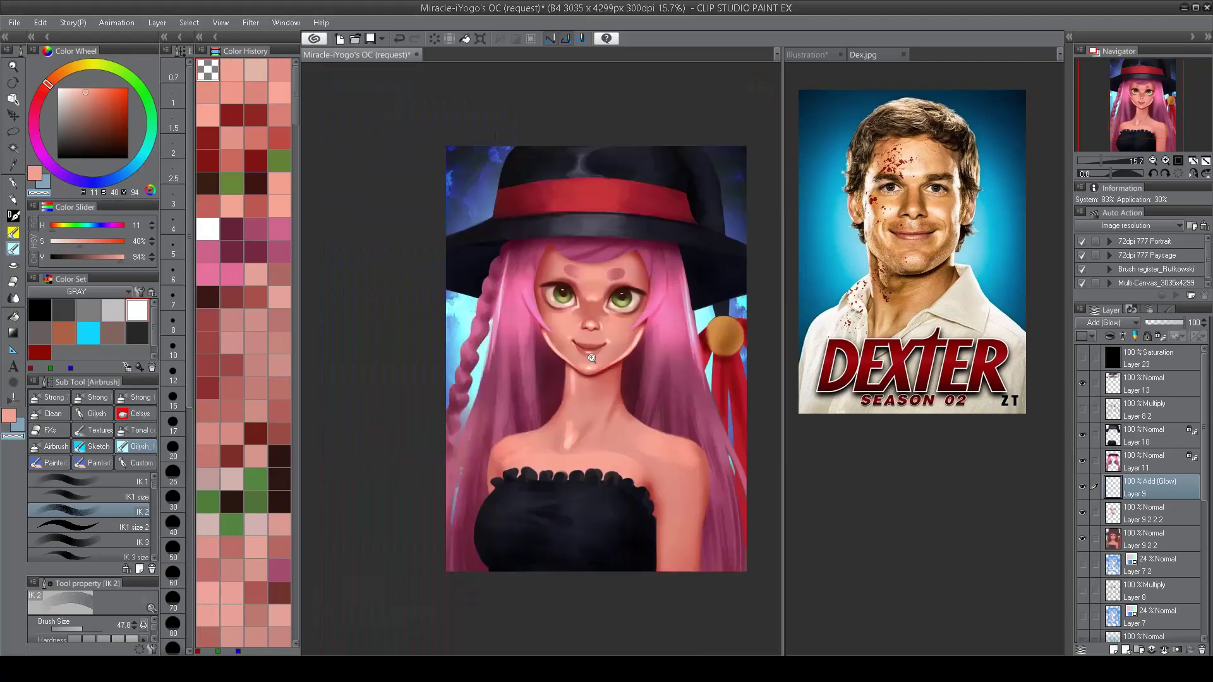
{"action": "scroll", "coordinate": [566, 257], "scroll_direction": "up", "scroll_amount": 3}
{"action": "key", "text": "c"}
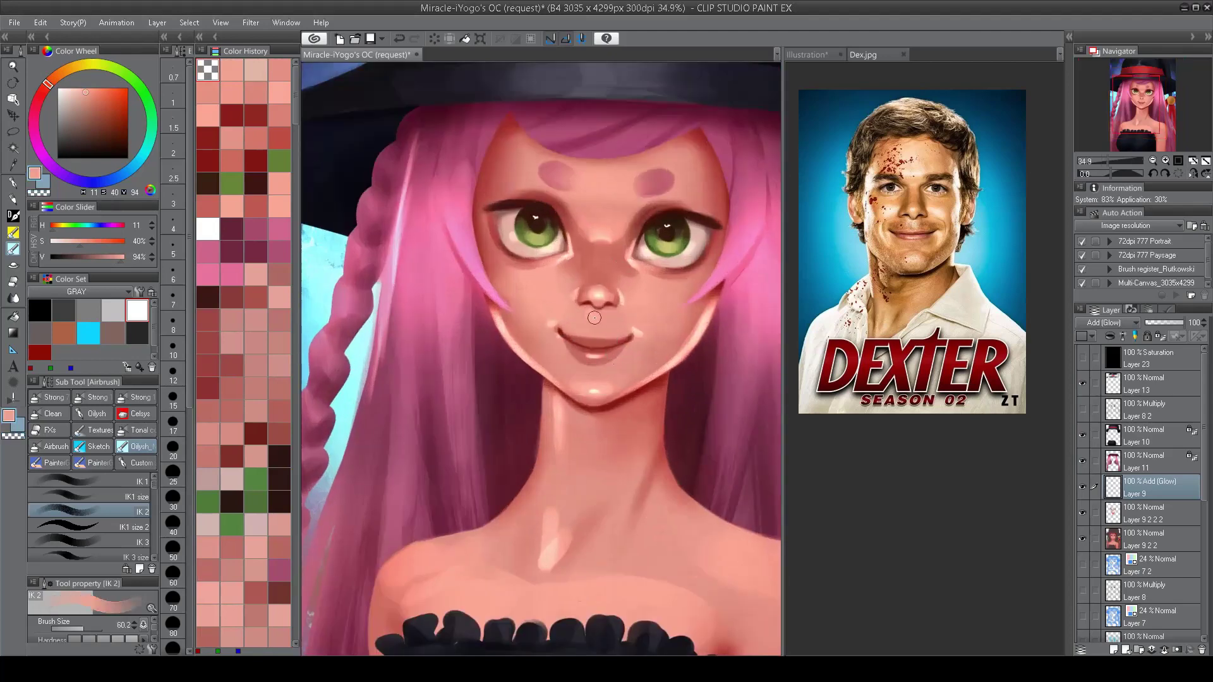
{"action": "left_click_drag", "start_coordinate": [643, 342], "coordinate": [652, 349]}
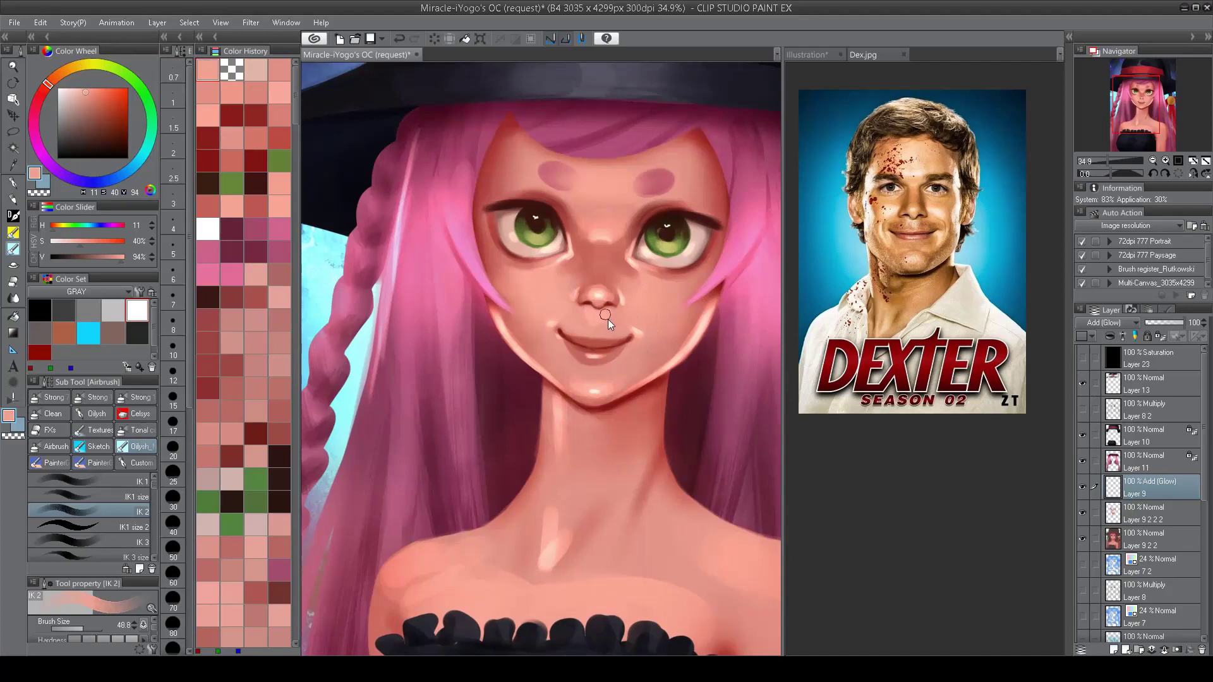
Step: Refine the glow along the chin edge with a smaller IK 2 brush, checking the face in mirrored view
{"action": "scroll", "coordinate": [591, 313], "scroll_direction": "down", "scroll_amount": 3}
{"action": "scroll", "coordinate": [665, 225], "scroll_direction": "up", "scroll_amount": 3}
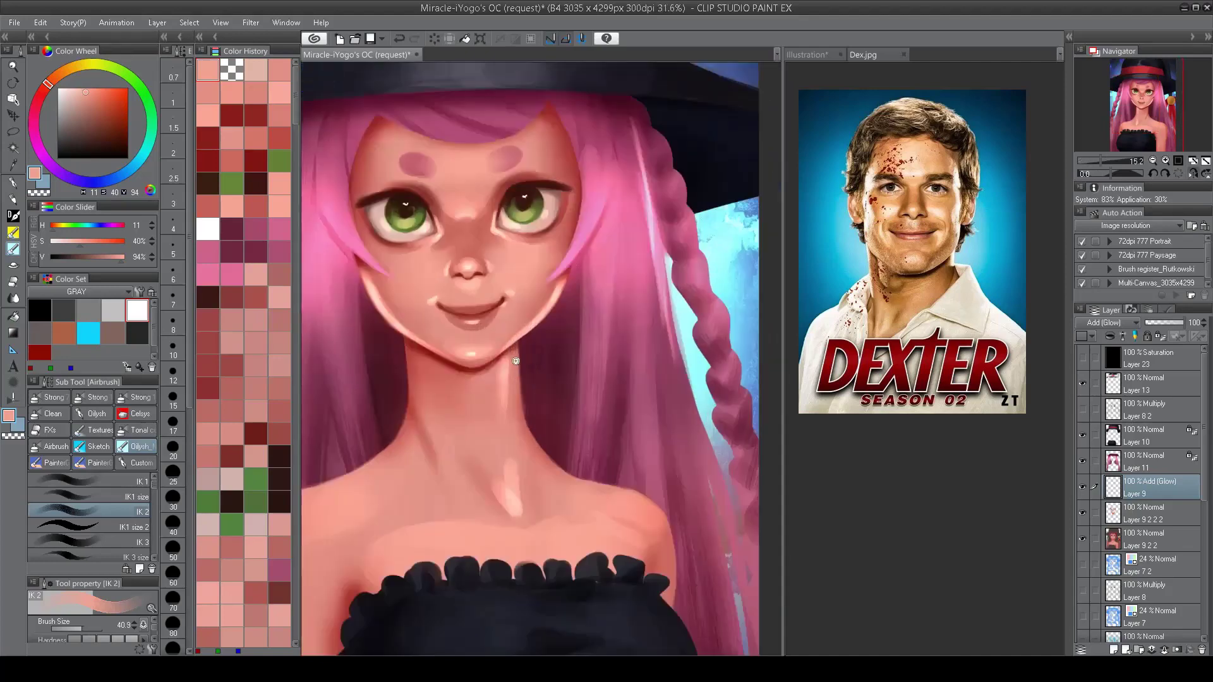
{"action": "scroll", "coordinate": [559, 282], "scroll_direction": "down", "scroll_amount": 3}
{"action": "key", "text": "h"}
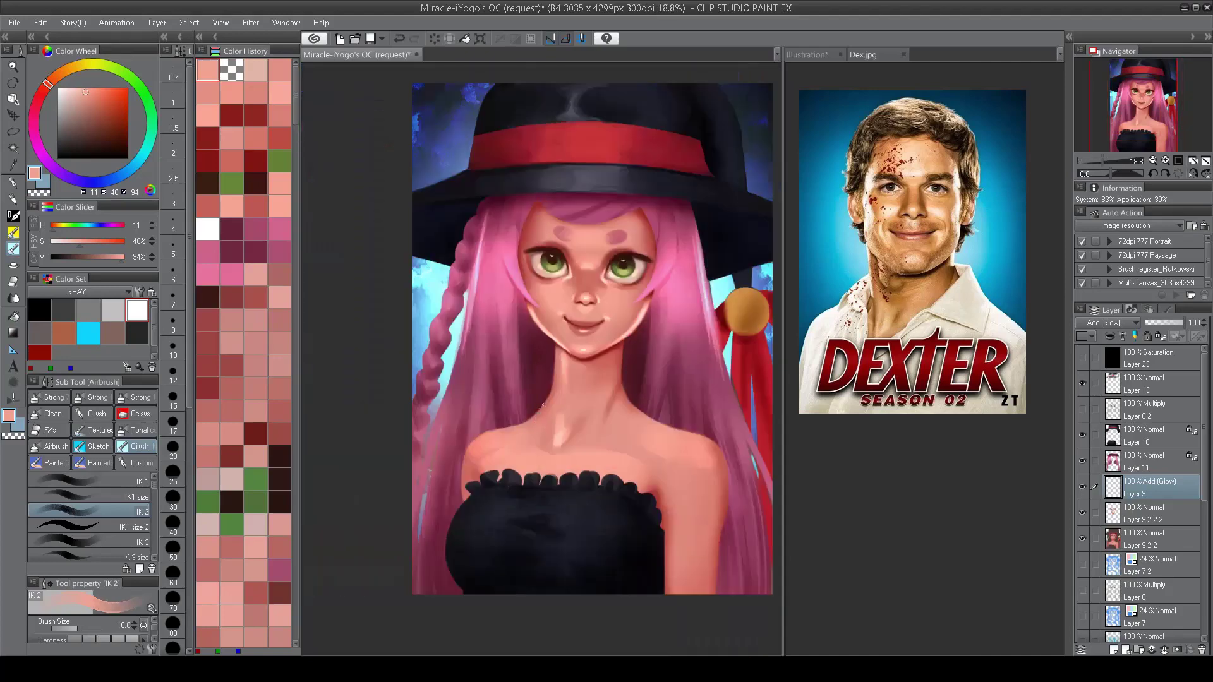
{"action": "scroll", "coordinate": [568, 346], "scroll_direction": "up", "scroll_amount": 3}
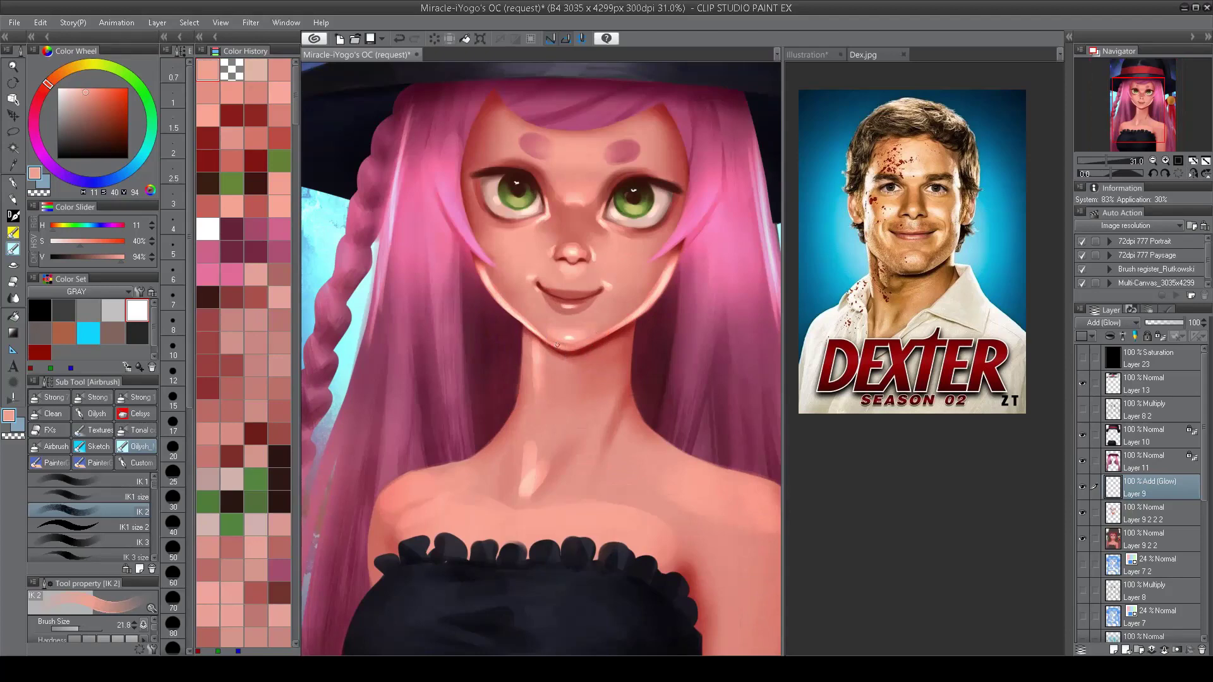
{"action": "scroll", "coordinate": [556, 344], "scroll_direction": "down", "scroll_amount": 3}
{"action": "scroll", "coordinate": [591, 249], "scroll_direction": "up", "scroll_amount": 3}
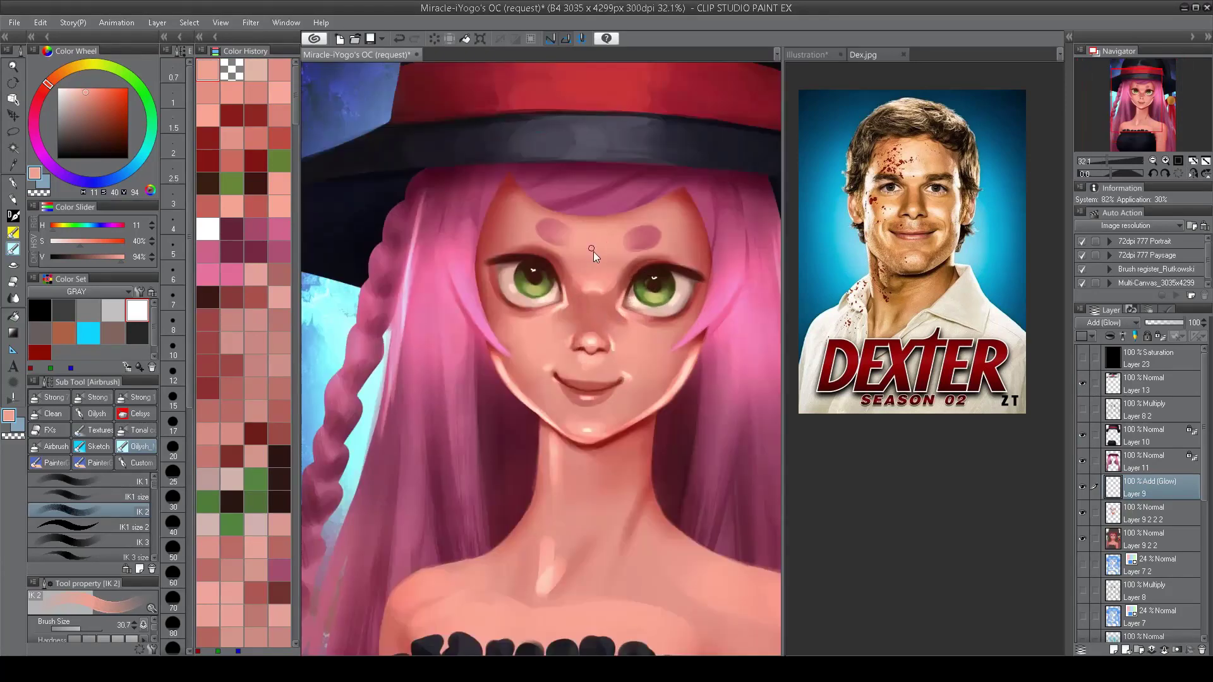
Step: Undo the last stroke and rework the subtle glow between the brows and on the nose bridge, checking it in mirrored view
{"action": "key", "text": "ctrl+z"}
{"action": "scroll", "coordinate": [613, 278], "scroll_direction": "down", "scroll_amount": 1}
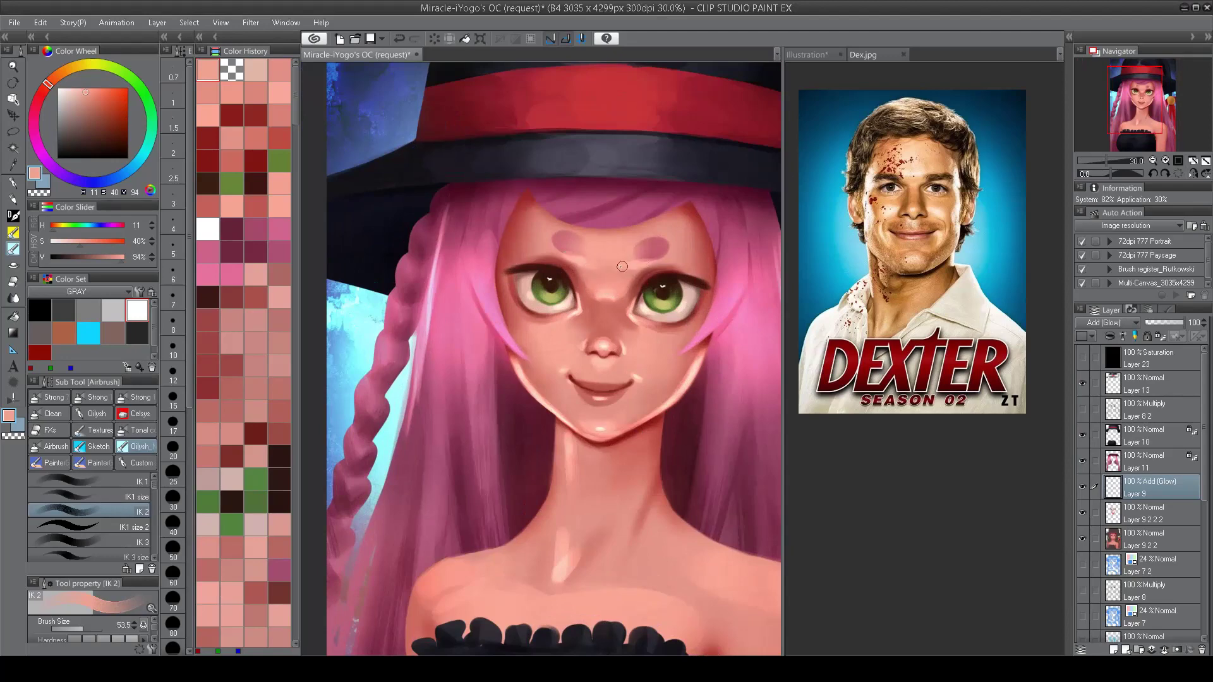
{"action": "scroll", "coordinate": [625, 265], "scroll_direction": "down", "scroll_amount": 3}
{"action": "key", "text": "h"}
{"action": "key", "text": "h"}
{"action": "scroll", "coordinate": [564, 316], "scroll_direction": "up", "scroll_amount": 3}
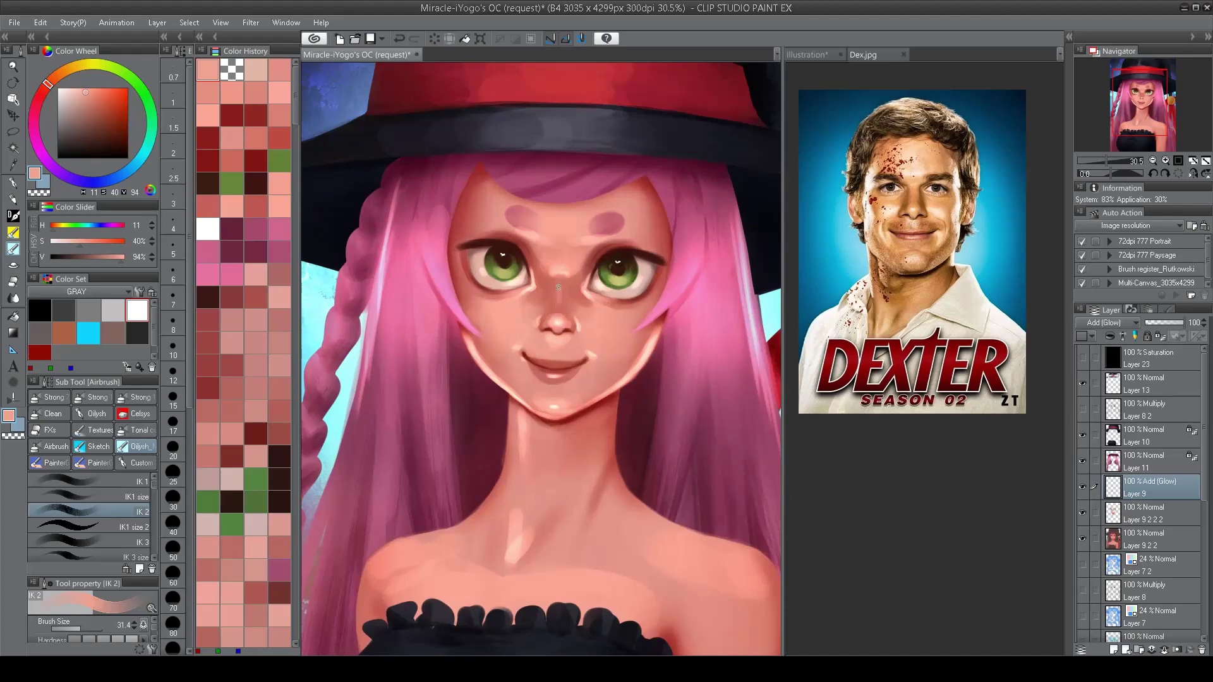
{"action": "scroll", "coordinate": [555, 336], "scroll_direction": "down", "scroll_amount": 3}
{"action": "key", "text": "h"}
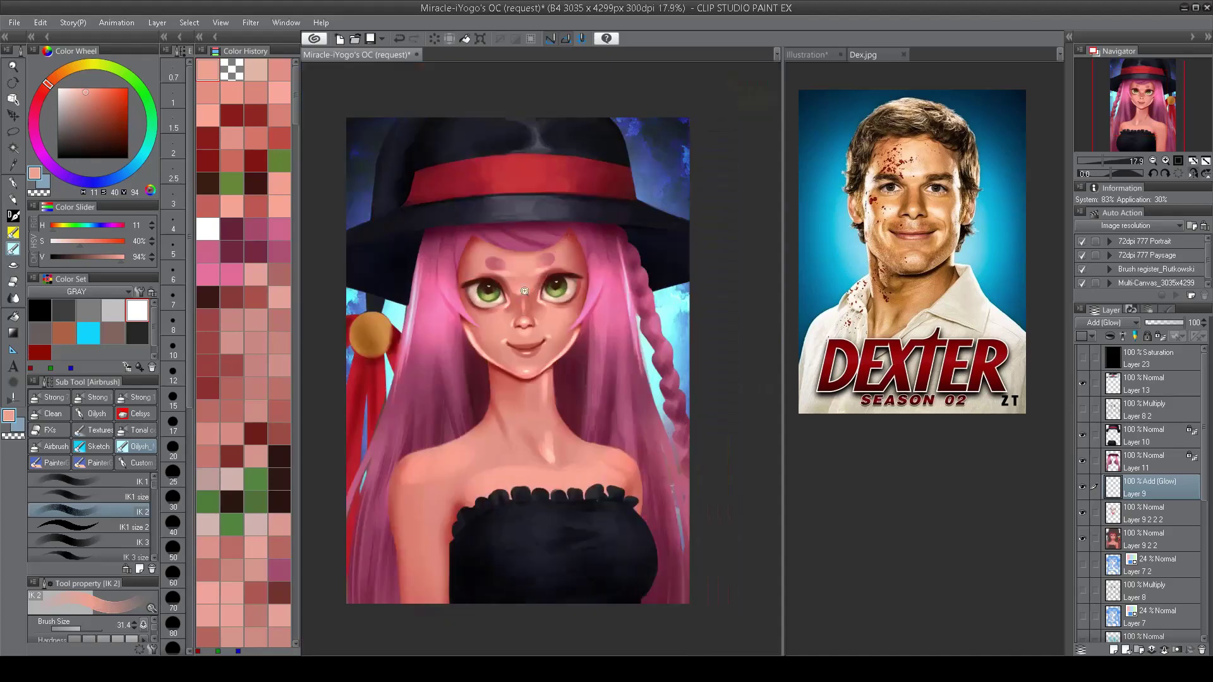
{"action": "scroll", "coordinate": [513, 301], "scroll_direction": "up", "scroll_amount": 3}
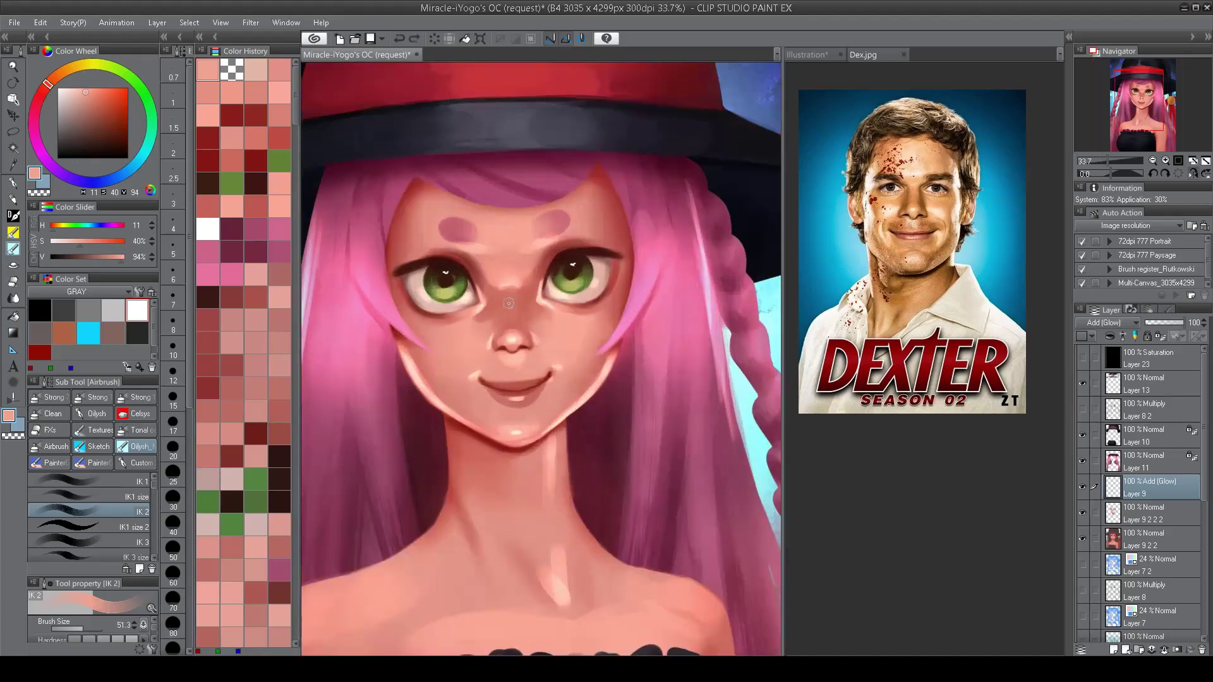
{"action": "scroll", "coordinate": [508, 303], "scroll_direction": "down", "scroll_amount": 3}
{"action": "key", "text": "h"}
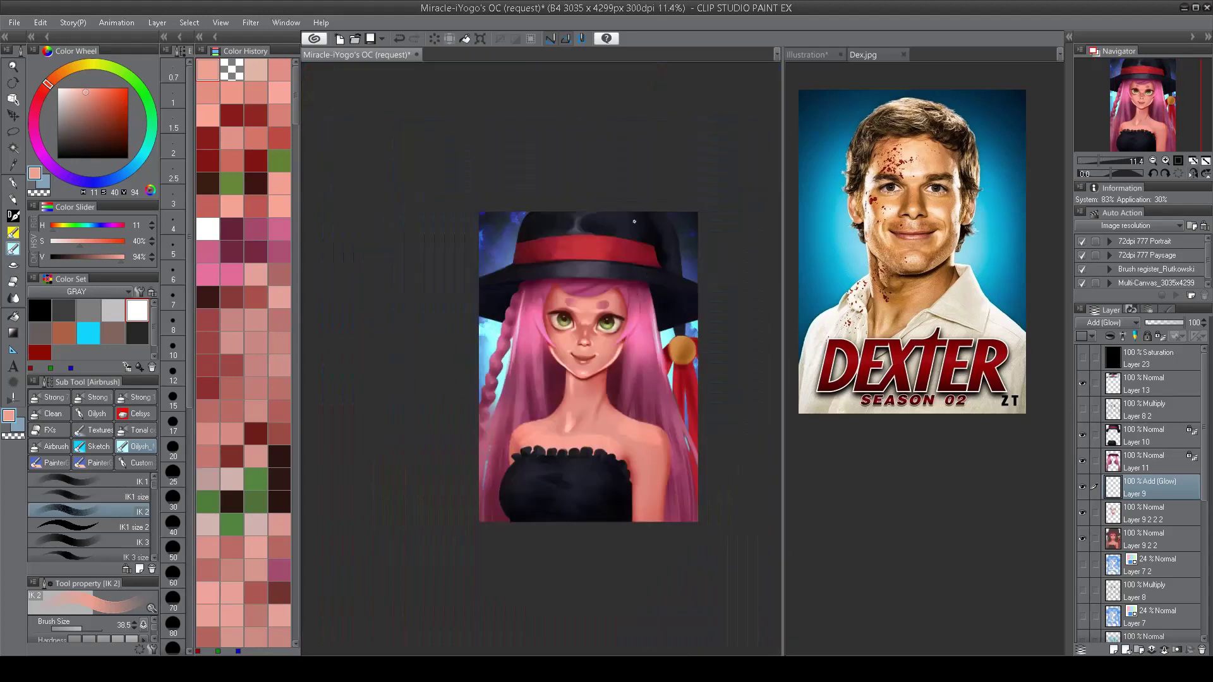
Step: Create Layer 14 above the hair's Layer 11, clip it to that layer, and set its blending mode to Add (Glow)
{"action": "scroll", "coordinate": [599, 249], "scroll_direction": "up", "scroll_amount": 2}
{"action": "left_click", "coordinate": [1159, 487]}
{"action": "left_click", "coordinate": [1122, 650]}
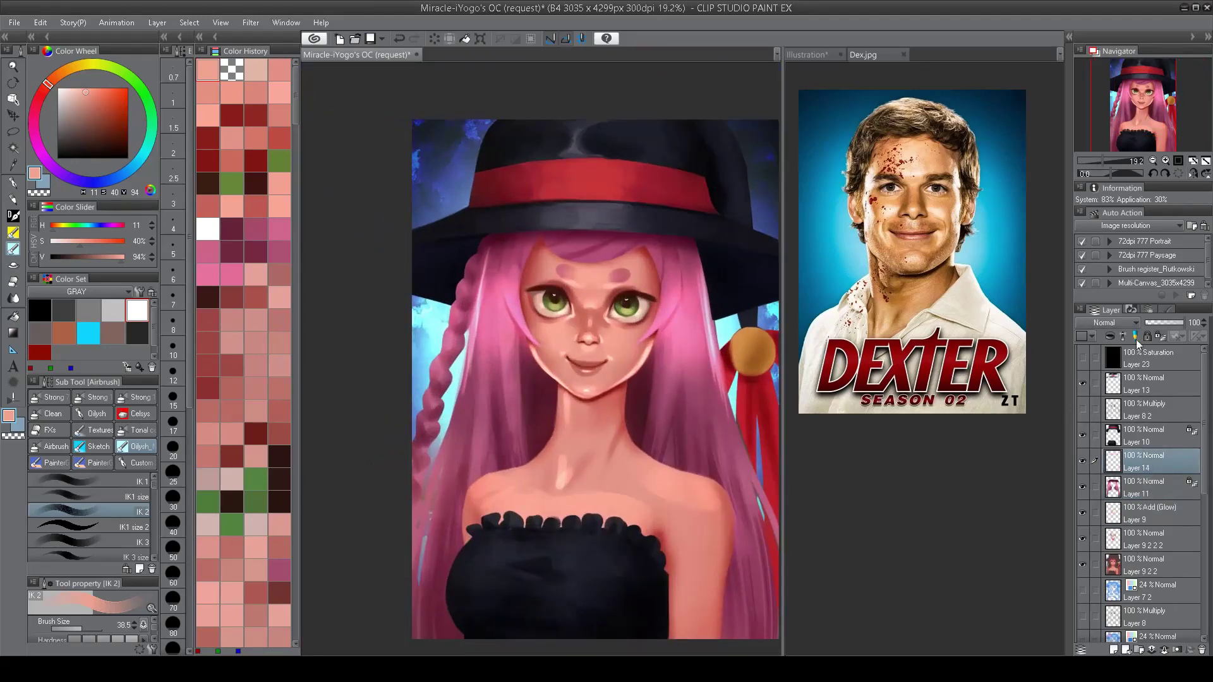
{"action": "key", "text": "ctrl+shift+a"}
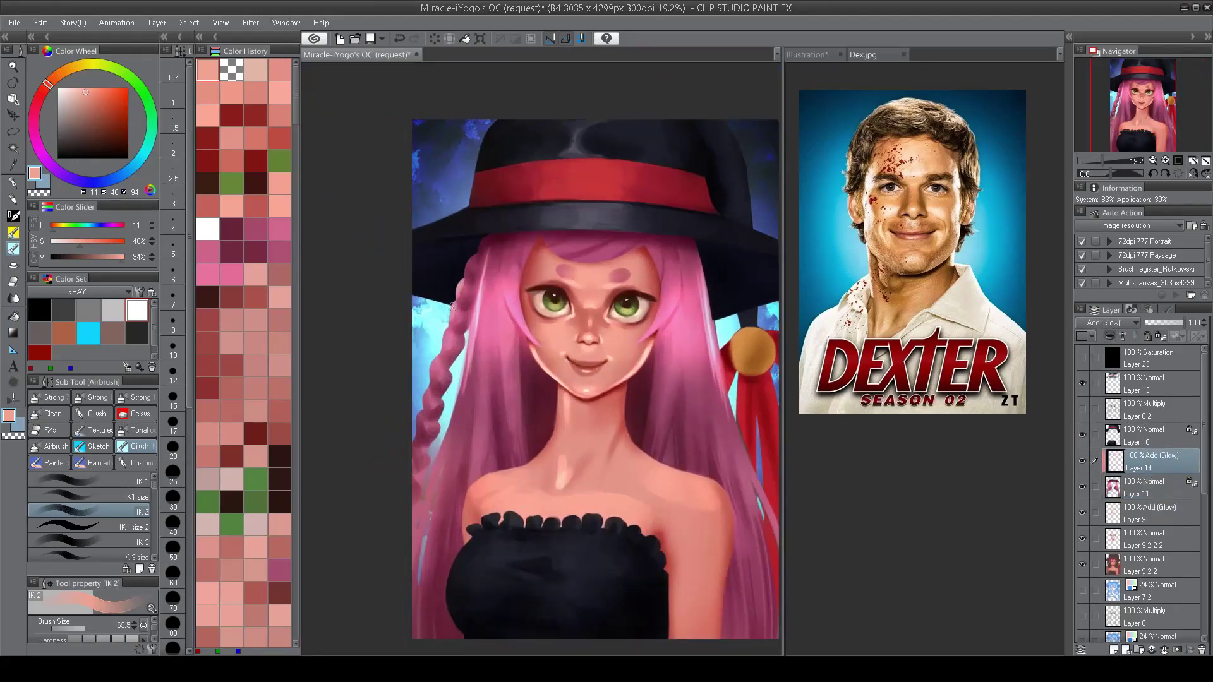
Step: Sample a soft pink and paint long glow strands down the braid-side hair on Layer 14, finishing with a smaller IK 2 brush
{"action": "left_click", "coordinate": [443, 333], "text": "alt"}
{"action": "left_click_drag", "start_coordinate": [483, 269], "coordinate": [456, 414]}
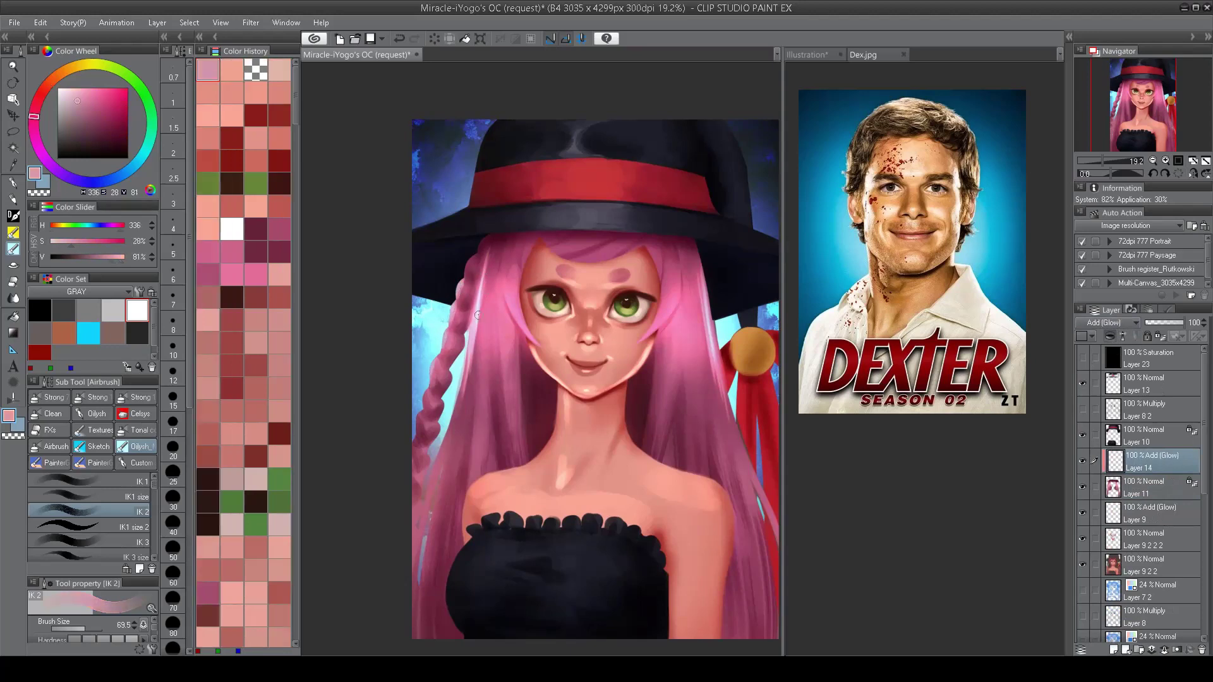
{"action": "left_click_drag", "start_coordinate": [475, 300], "coordinate": [450, 446]}
{"action": "left_click_drag", "start_coordinate": [492, 263], "coordinate": [480, 401]}
{"action": "key", "text": "bracketleft"}
{"action": "key", "text": "bracketleft"}
{"action": "key", "text": "bracketleft"}
{"action": "left_click_drag", "start_coordinate": [504, 348], "coordinate": [505, 276]}
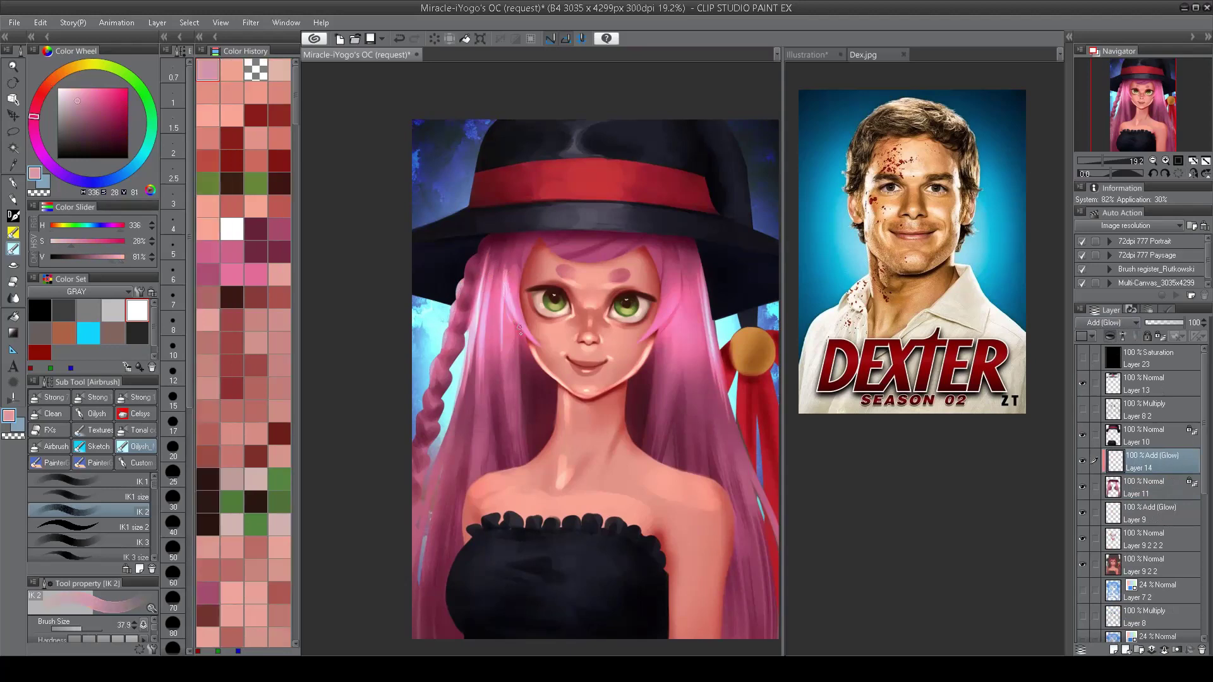
Step: Paint matching thin glow strands in the hair beside the face on the side opposite the braid
{"action": "left_click_drag", "start_coordinate": [676, 278], "coordinate": [669, 329]}
{"action": "left_click_drag", "start_coordinate": [701, 252], "coordinate": [695, 367]}
{"action": "mouse_move", "coordinate": [695, 291]}
{"action": "left_mouse_down"}
{"action": "mouse_move", "coordinate": [691, 338]}
{"action": "mouse_move", "coordinate": [679, 332]}
{"action": "left_mouse_up"}
{"action": "scroll", "coordinate": [688, 271], "scroll_direction": "down", "scroll_amount": 2}
{"action": "scroll", "coordinate": [608, 266], "scroll_direction": "up", "scroll_amount": 3}
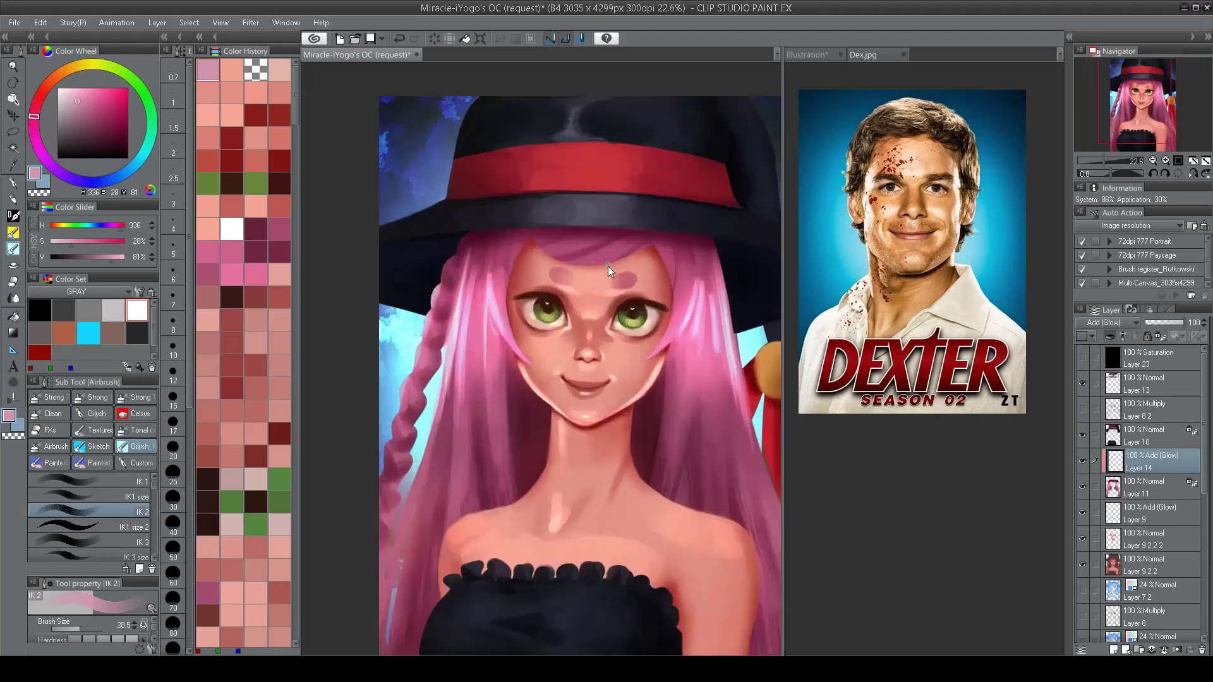
Step: Paint curved glow highlights across the bangs under the hat brim with an enlarged IK 2 brush
{"action": "key", "text": "bracketright"}
{"action": "key", "text": "bracketright"}
{"action": "mouse_move", "coordinate": [652, 245]}
{"action": "left_mouse_down"}
{"action": "mouse_move", "coordinate": [569, 256]}
{"action": "mouse_move", "coordinate": [537, 237]}
{"action": "mouse_move", "coordinate": [554, 251]}
{"action": "mouse_move", "coordinate": [636, 252]}
{"action": "left_mouse_up"}
{"action": "scroll", "coordinate": [632, 265], "scroll_direction": "down", "scroll_amount": 3}
{"action": "scroll", "coordinate": [590, 294], "scroll_direction": "up", "scroll_amount": 2}
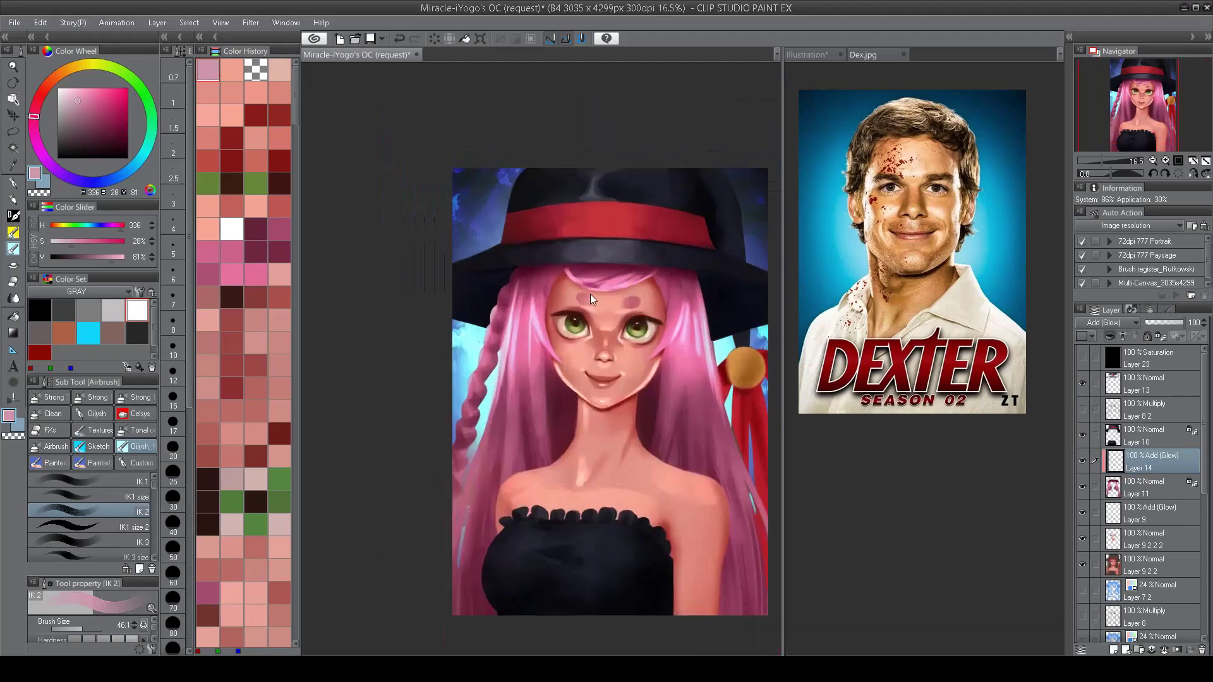
{"action": "key", "text": "bracketright"}
{"action": "key", "text": "bracketright"}
{"action": "scroll", "coordinate": [573, 278], "scroll_direction": "up", "scroll_amount": 2}
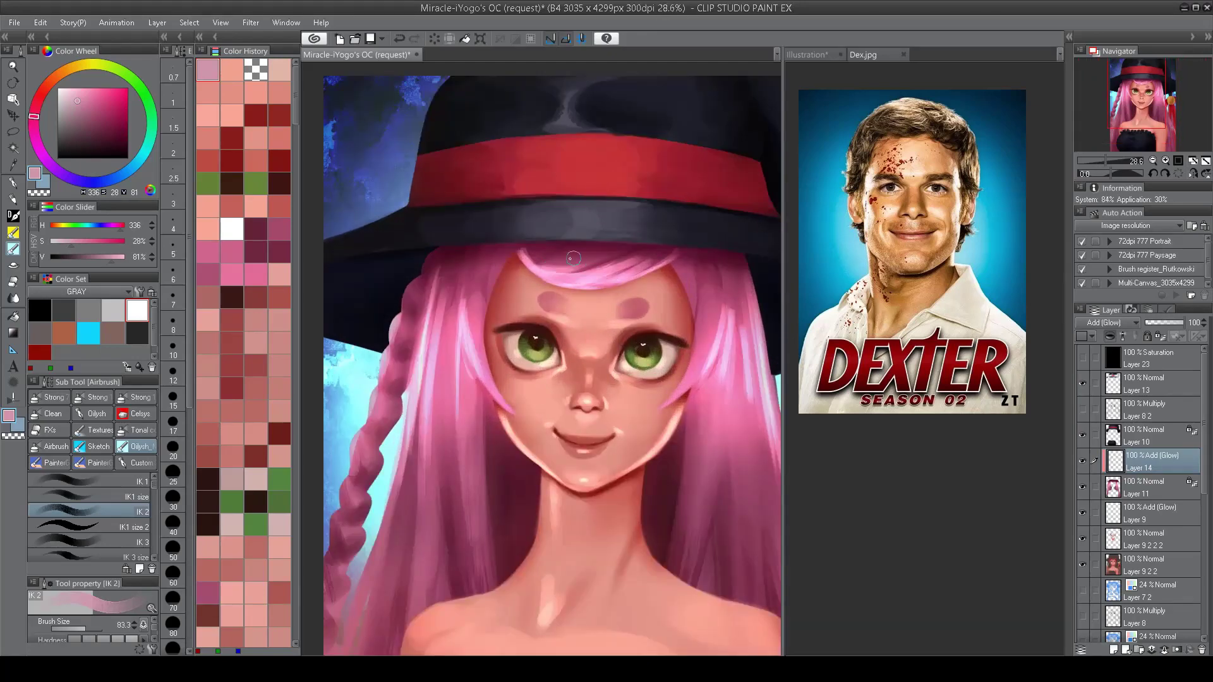
Step: Add finer, longer glow strands to the hair lengths with a small IK 2 brush, checking the balance in mirrored view
{"action": "scroll", "coordinate": [637, 329], "scroll_direction": "down", "scroll_amount": 1}
{"action": "key", "text": "h"}
{"action": "scroll", "coordinate": [636, 328], "scroll_direction": "up", "scroll_amount": 1}
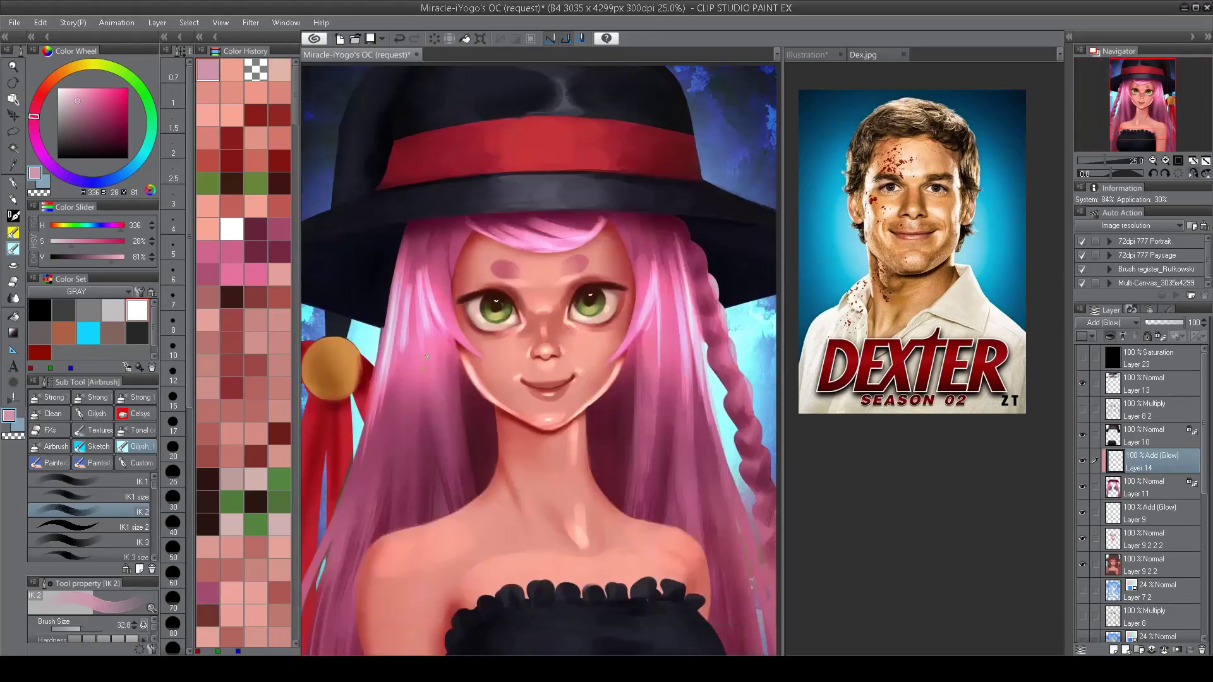
{"action": "key", "text": "h"}
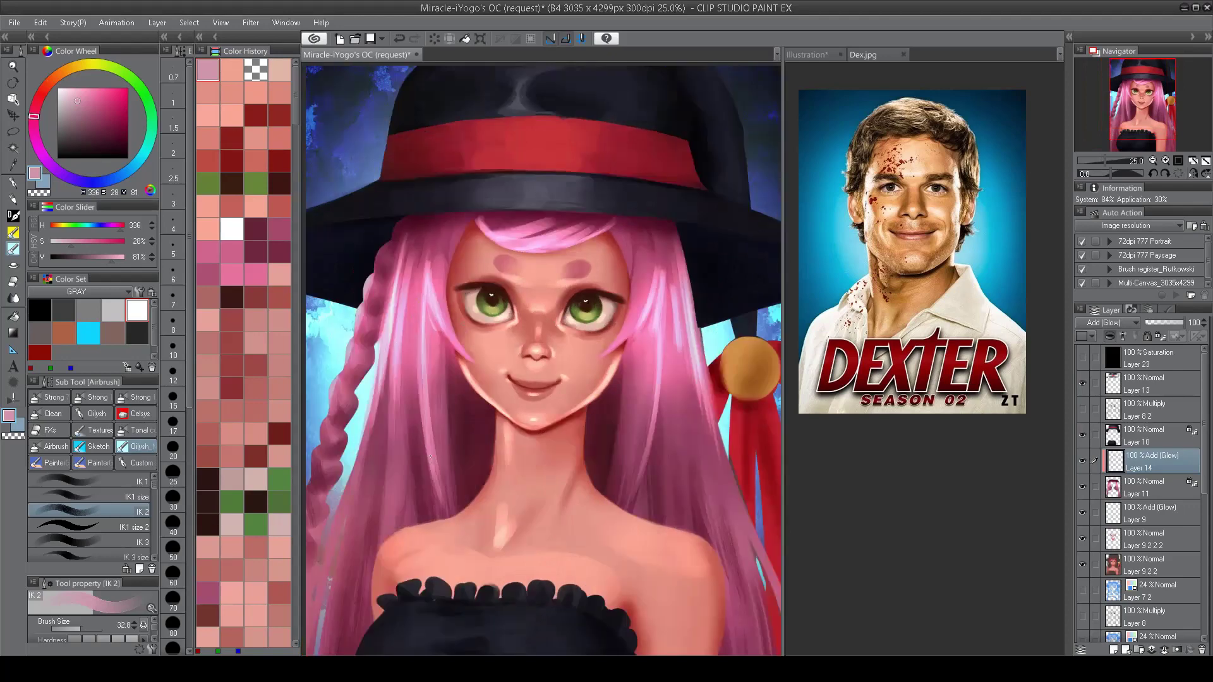
{"action": "scroll", "coordinate": [431, 456], "scroll_direction": "down", "scroll_amount": 2}
{"action": "scroll", "coordinate": [569, 327], "scroll_direction": "up", "scroll_amount": 3}
Step: Switch to Add (Glow) Layer 9, paint a vertical glow highlight on the neck opposite the braid, and soften it with transparent color
{"action": "left_click", "coordinate": [569, 328], "text": "ctrl"}
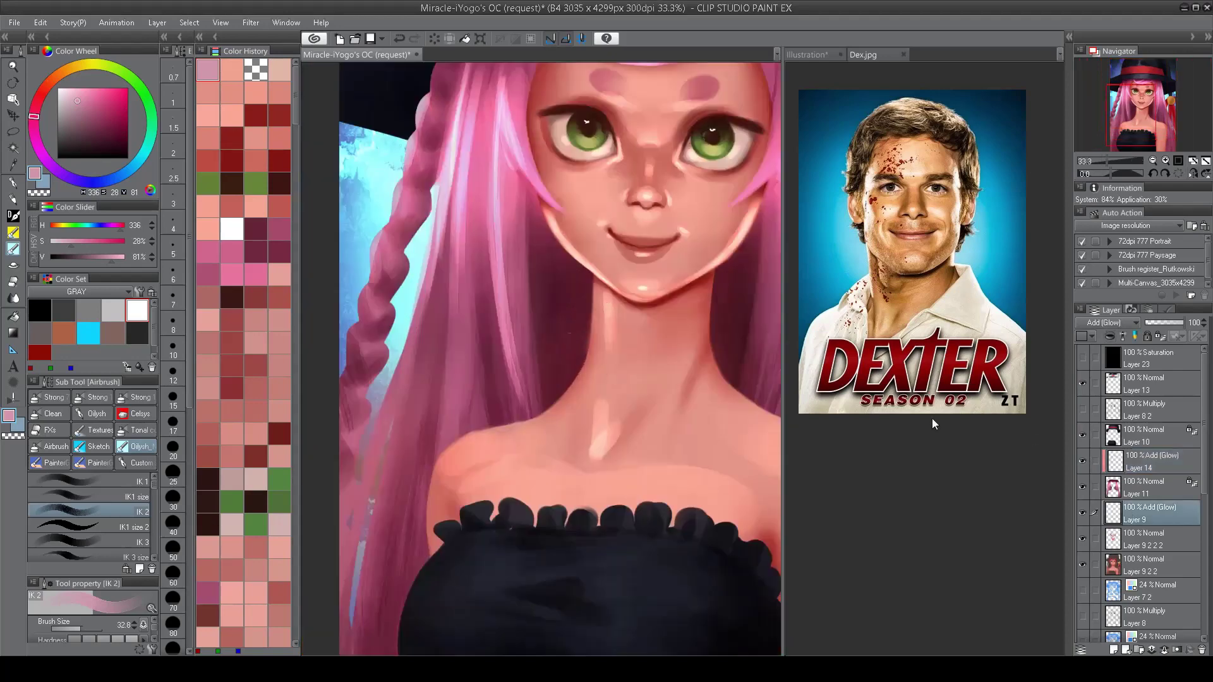
{"action": "scroll", "coordinate": [530, 429], "scroll_direction": "down", "scroll_amount": 3}
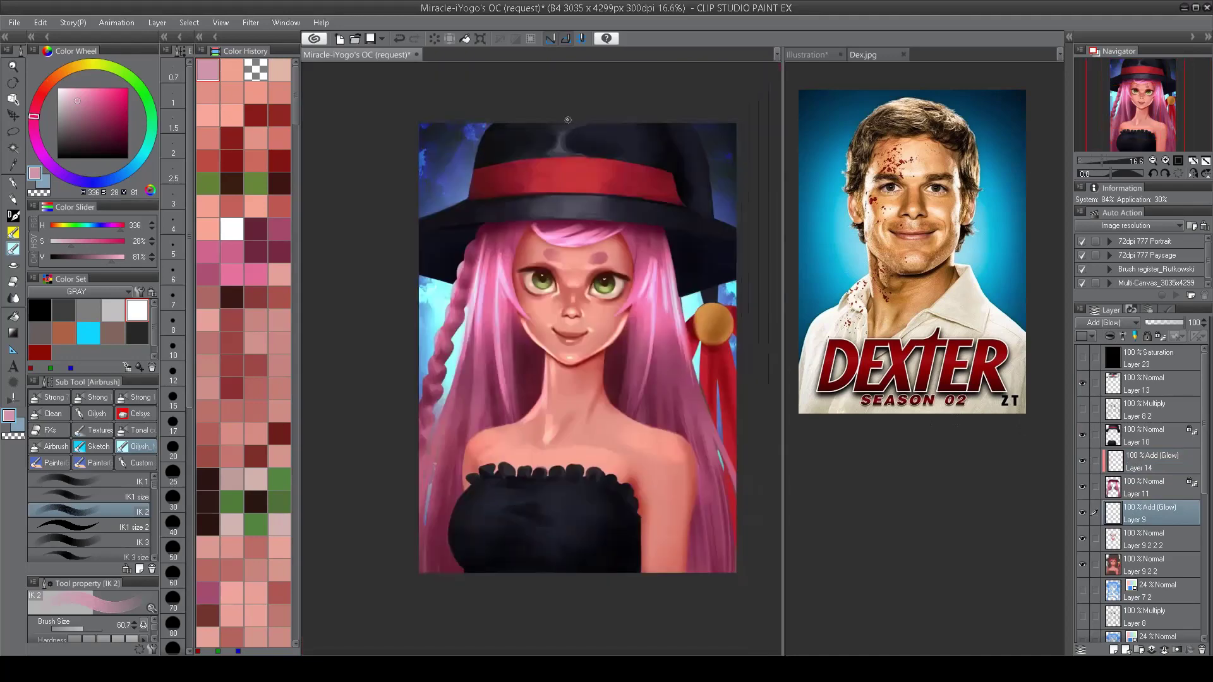
{"action": "scroll", "coordinate": [603, 347], "scroll_direction": "up", "scroll_amount": 1}
{"action": "left_click_drag", "start_coordinate": [601, 322], "coordinate": [578, 399]}
{"action": "key", "text": "c"}
{"action": "mouse_move", "coordinate": [591, 353]}
{"action": "left_mouse_down"}
{"action": "mouse_move", "coordinate": [578, 401]}
{"action": "mouse_move", "coordinate": [588, 417]}
{"action": "left_mouse_up"}
{"action": "scroll", "coordinate": [587, 410], "scroll_direction": "down", "scroll_amount": 2}
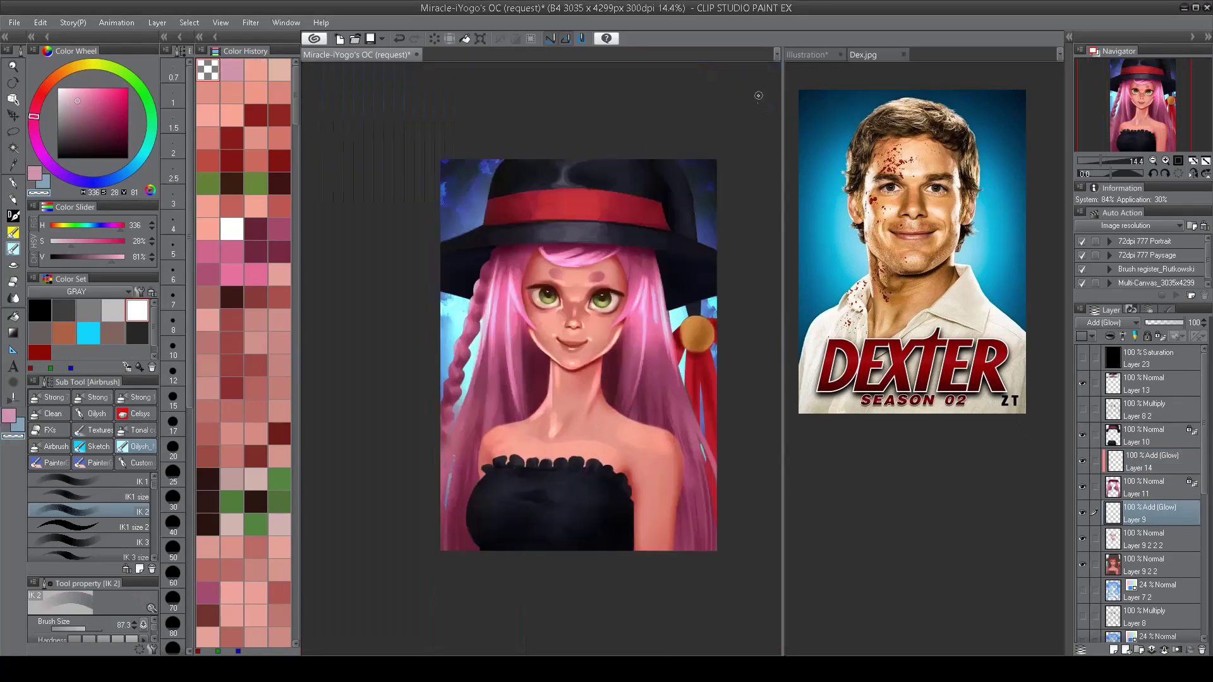
{"action": "scroll", "coordinate": [540, 467], "scroll_direction": "up", "scroll_amount": 2}
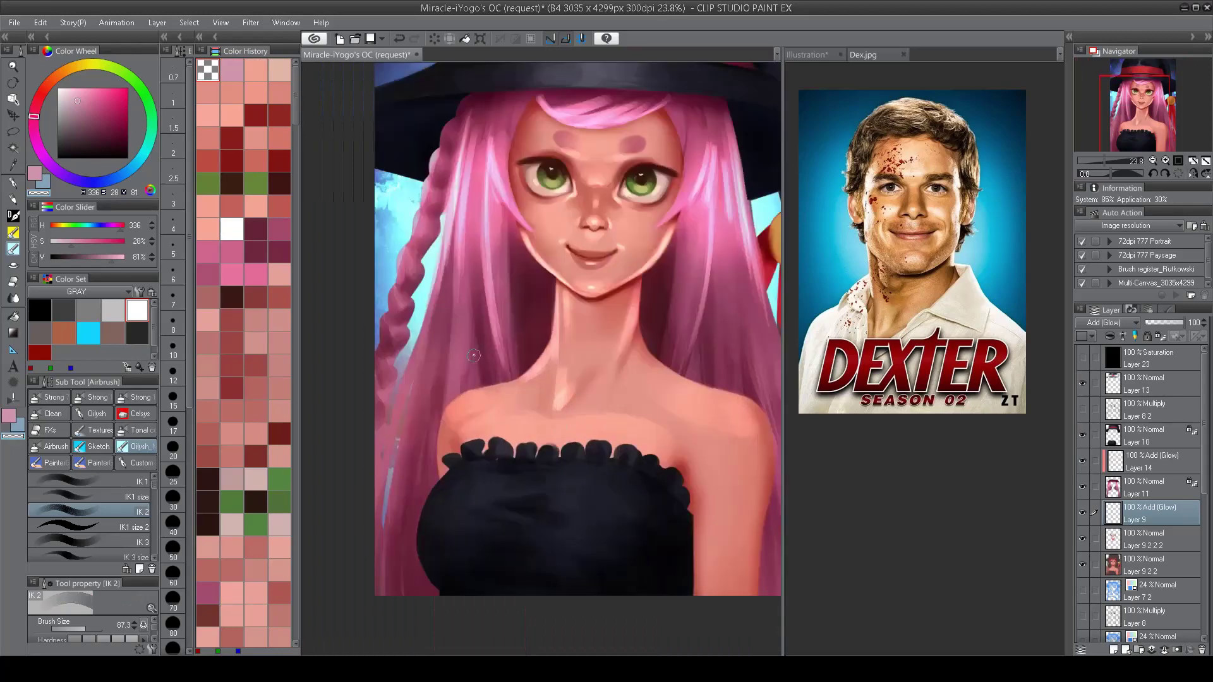
Step: Brush a broad soft pink glow over the shoulders with an enlarged IK 2 brush and check the balance in mirrored view
{"action": "key", "text": "c"}
{"action": "mouse_move", "coordinate": [481, 382]}
{"action": "left_mouse_down"}
{"action": "mouse_move", "coordinate": [451, 433]}
{"action": "mouse_move", "coordinate": [499, 379]}
{"action": "mouse_move", "coordinate": [388, 436]}
{"action": "mouse_move", "coordinate": [387, 414]}
{"action": "mouse_move", "coordinate": [368, 487]}
{"action": "left_mouse_up"}
{"action": "key", "text": "h"}
{"action": "key", "text": "h"}
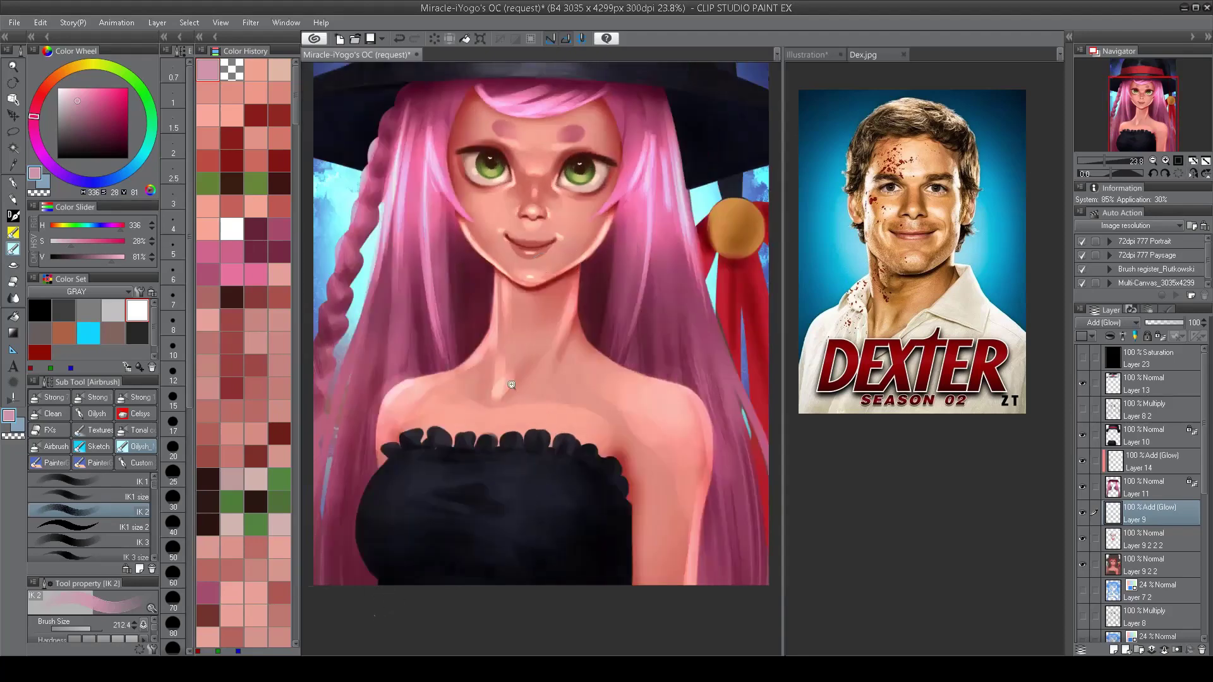
{"action": "scroll", "coordinate": [758, 488], "scroll_direction": "down", "scroll_amount": 2}
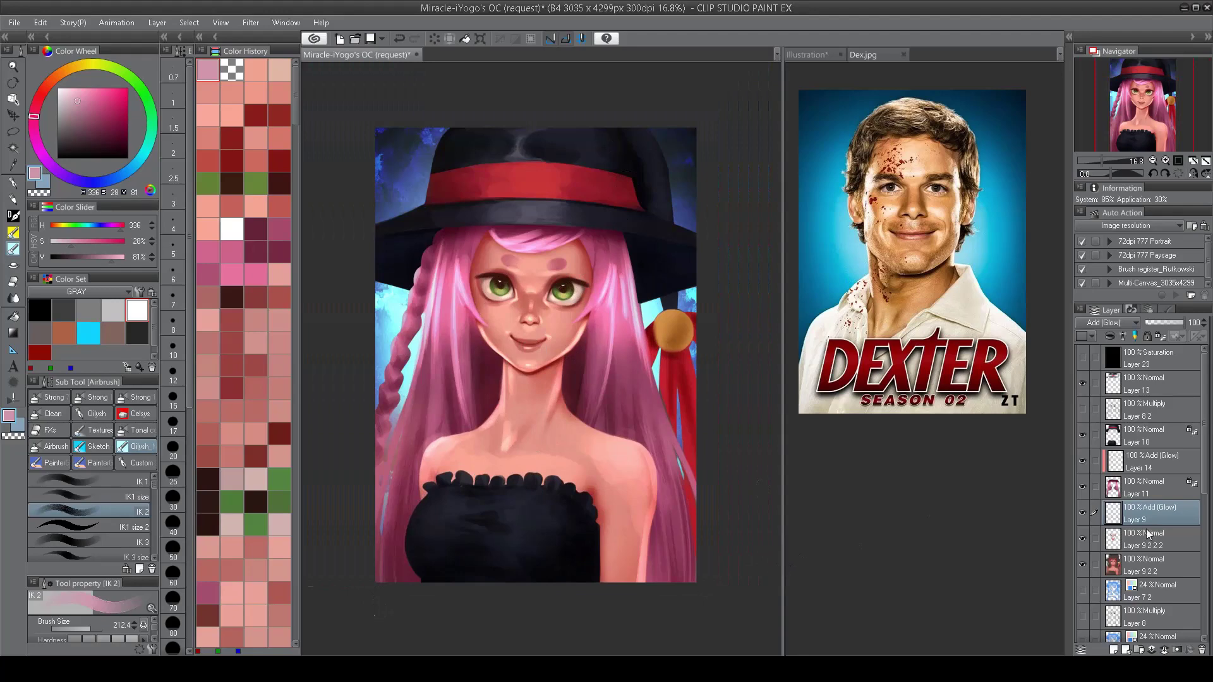
Step: Merge Layer 9 2 2 2 into the layer below and shift its highlights with Color Balance to -7, 0, 12
{"action": "left_click", "coordinate": [1147, 536]}
{"action": "key", "text": "ctrl+e"}
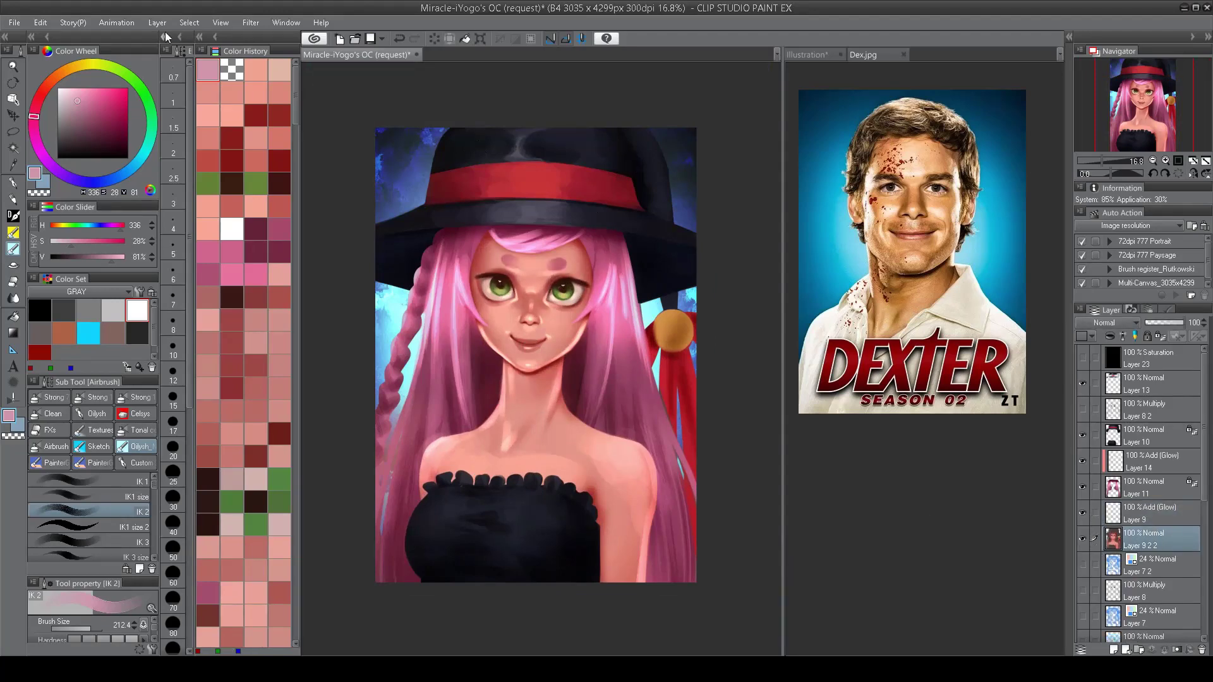
{"action": "key", "text": "ctrl+c"}
{"action": "key", "text": "ctrl+b"}
{"action": "left_click_drag", "start_coordinate": [281, 190], "coordinate": [273, 156]}
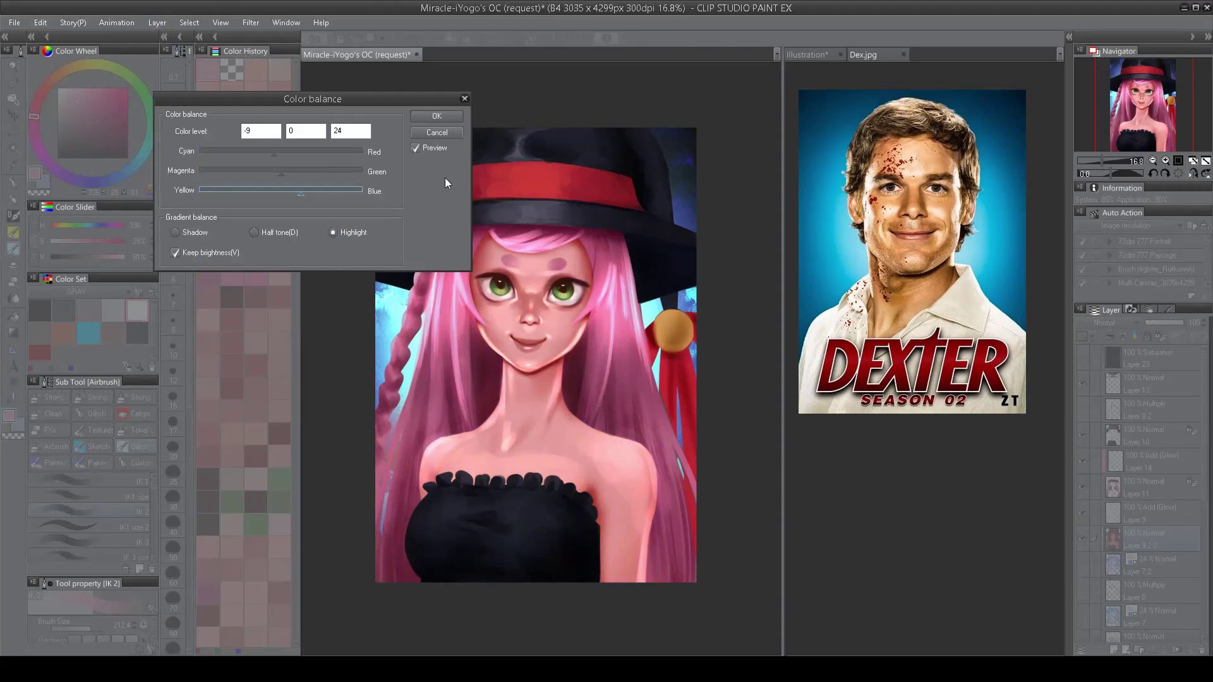
{"action": "left_click_drag", "start_coordinate": [300, 193], "coordinate": [278, 156]}
{"action": "left_click", "coordinate": [415, 148]}
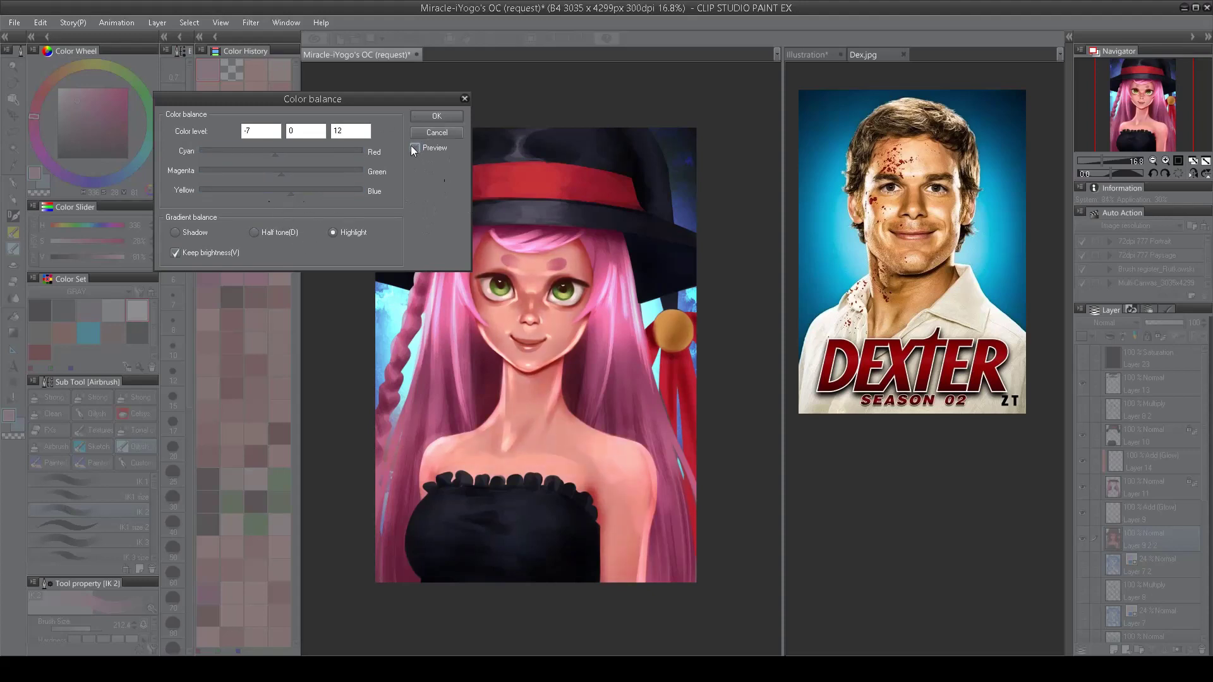
{"action": "left_click", "coordinate": [437, 115]}
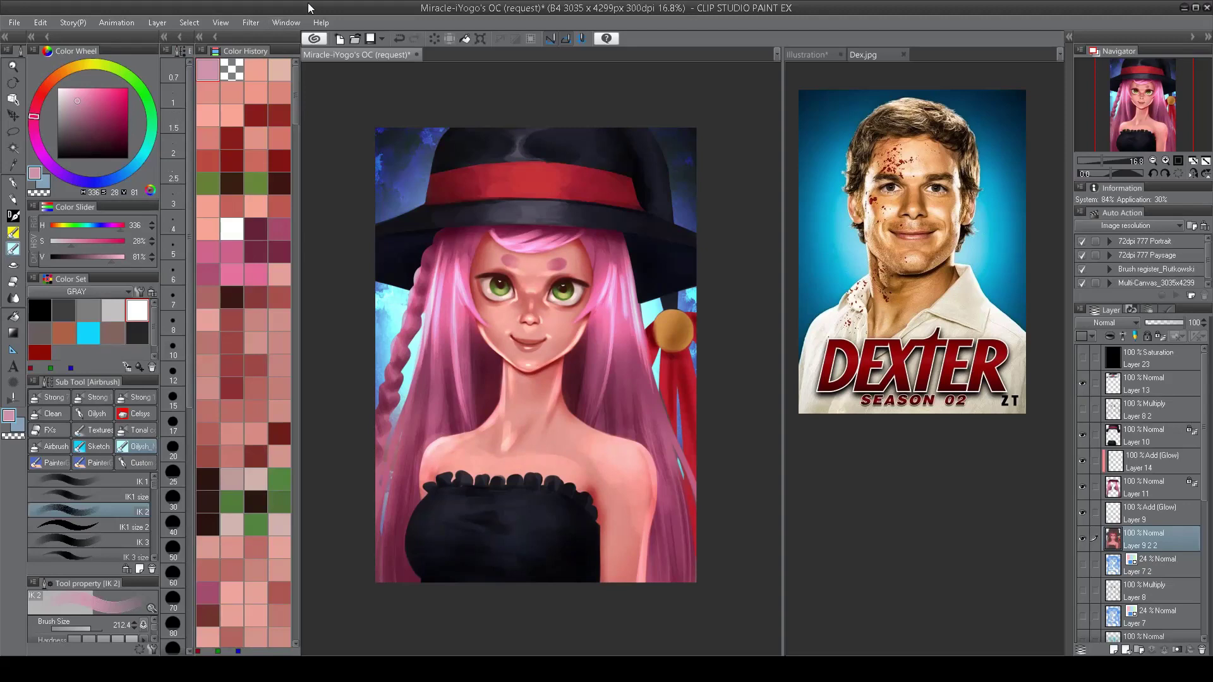
Step: Show the Layer 8 2 line art and change its blending mode from Multiply to Overlay
{"action": "left_click", "coordinate": [1082, 410]}
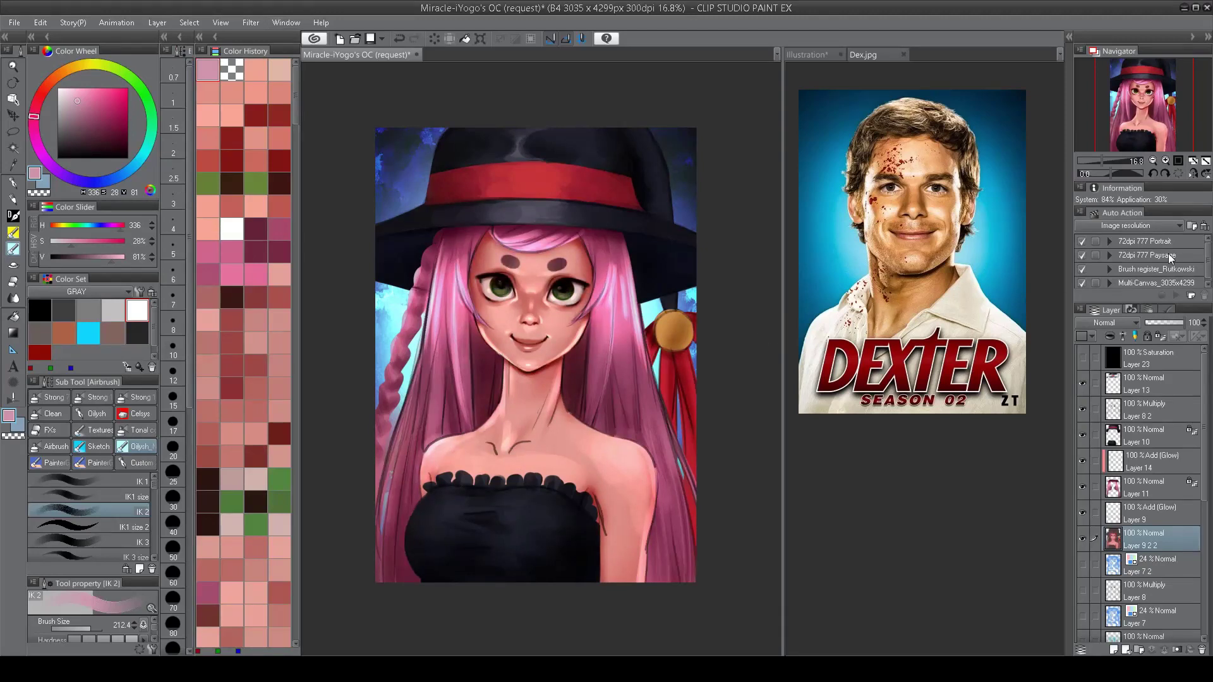
{"action": "left_click", "coordinate": [1149, 409]}
{"action": "scroll", "coordinate": [1106, 322], "scroll_direction": "down", "scroll_amount": 12}
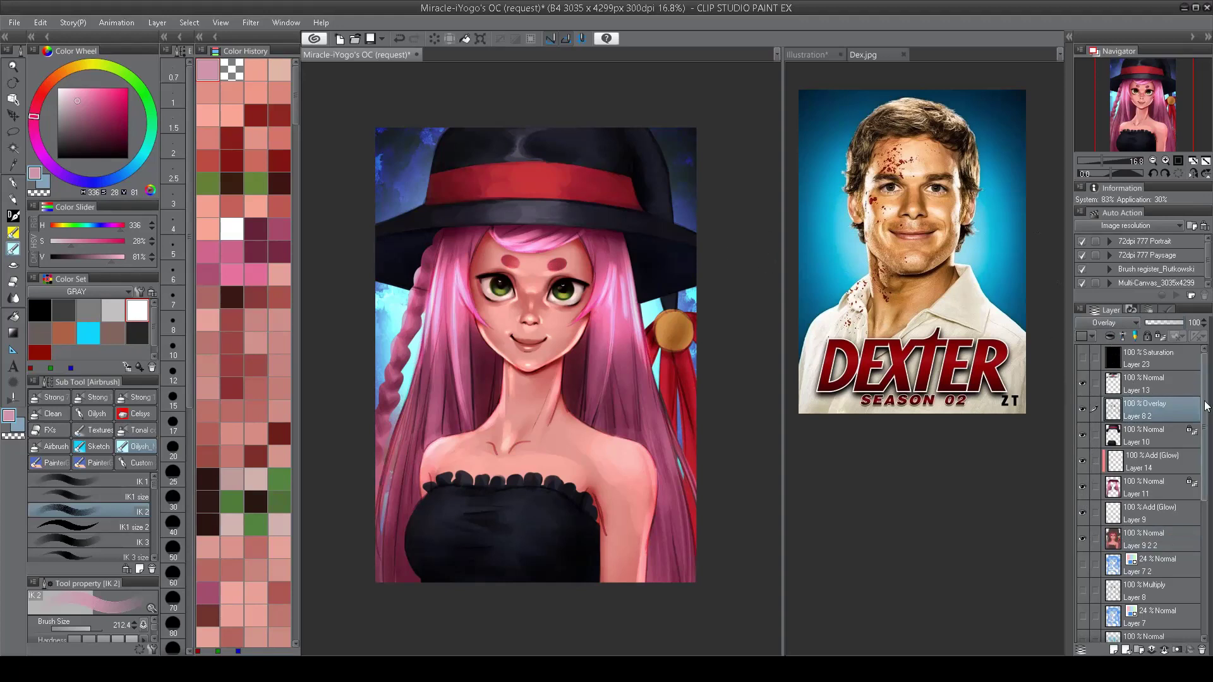
Step: Duplicate the layers from Layer 13 to Layer 9 2 2, merge the copies into one, and group the originals in a folder
{"action": "left_click", "coordinate": [1163, 382]}
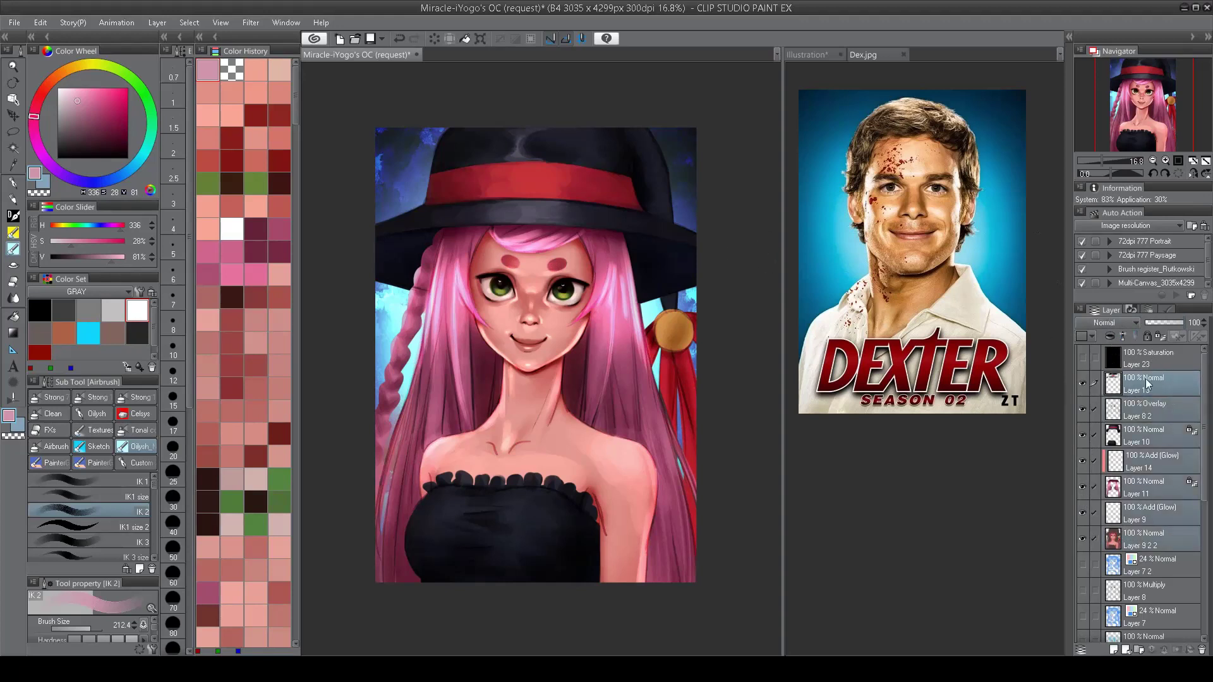
{"action": "key", "text": "ctrl+shift+alt+e"}
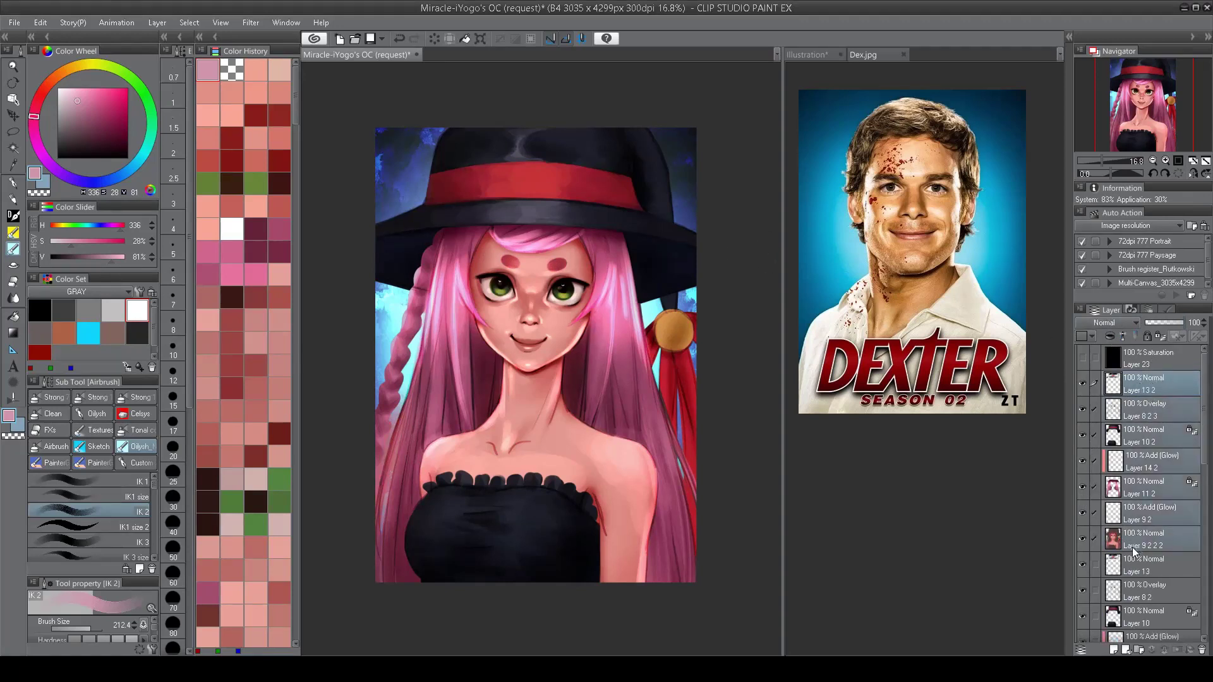
{"action": "left_click", "coordinate": [1136, 410]}
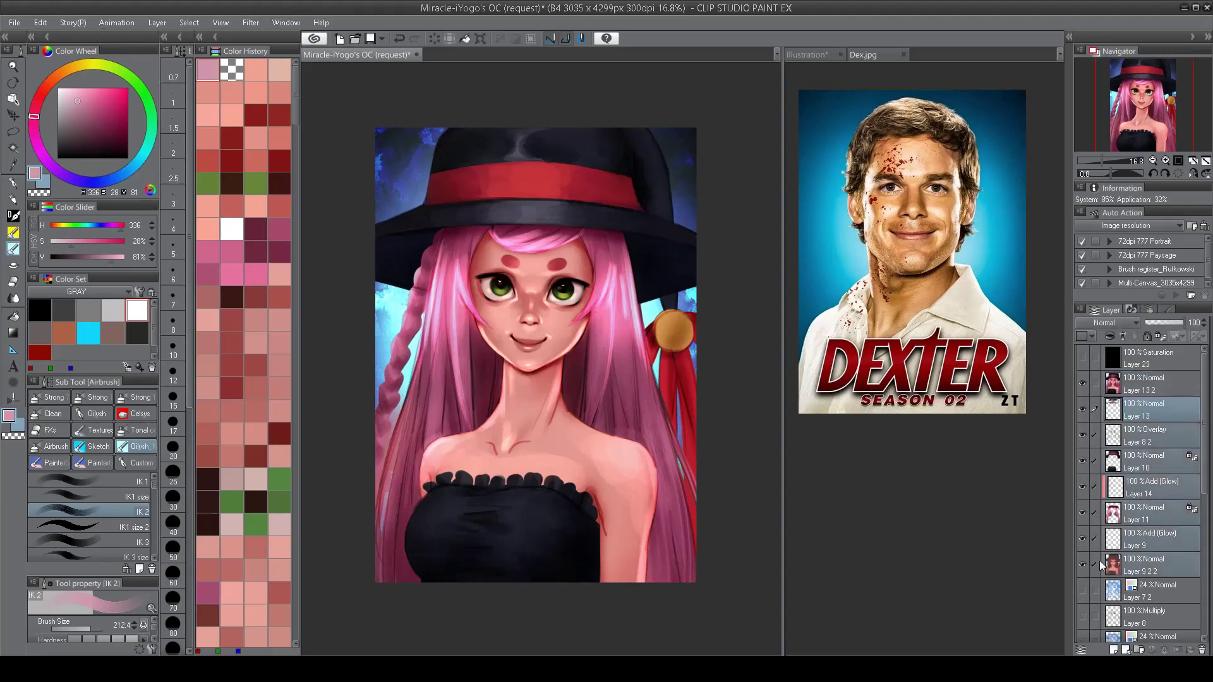
{"action": "key", "text": "ctrl+g"}
{"action": "left_click", "coordinate": [1143, 383]}
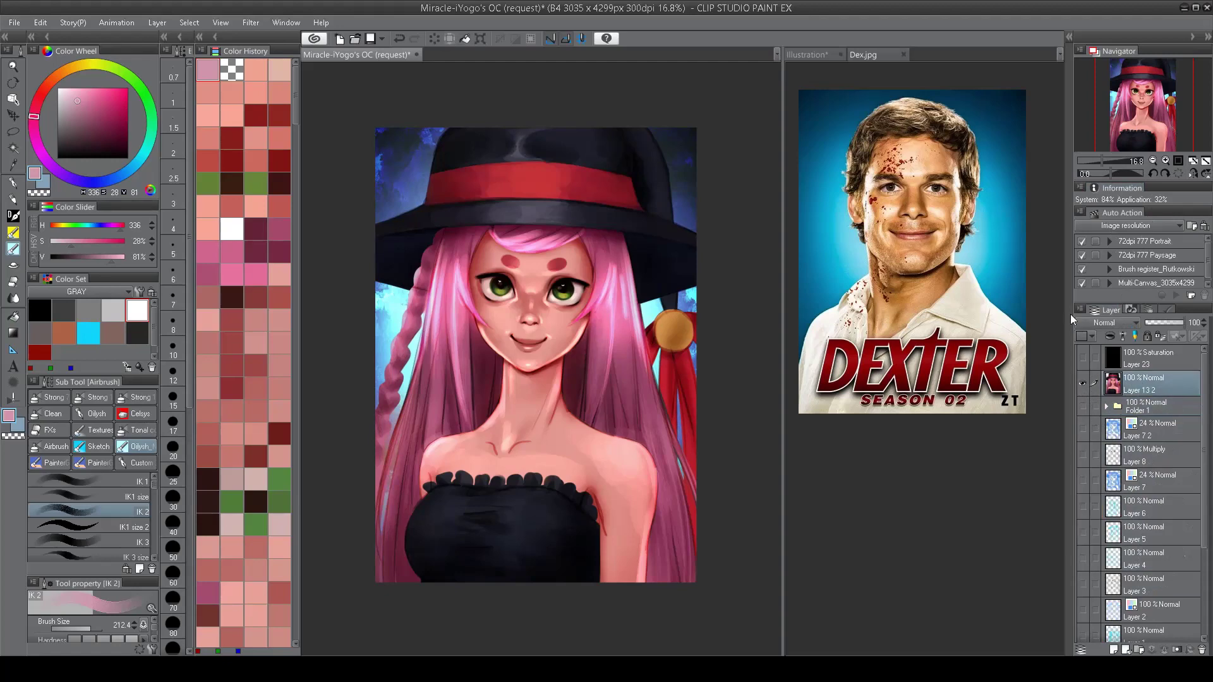
Step: Add an Add (Glow) layer above the merged portrait and paint a grey-violet glow along the hat brim using its sampled color
{"action": "scroll", "coordinate": [565, 444], "scroll_direction": "up", "scroll_amount": 2}
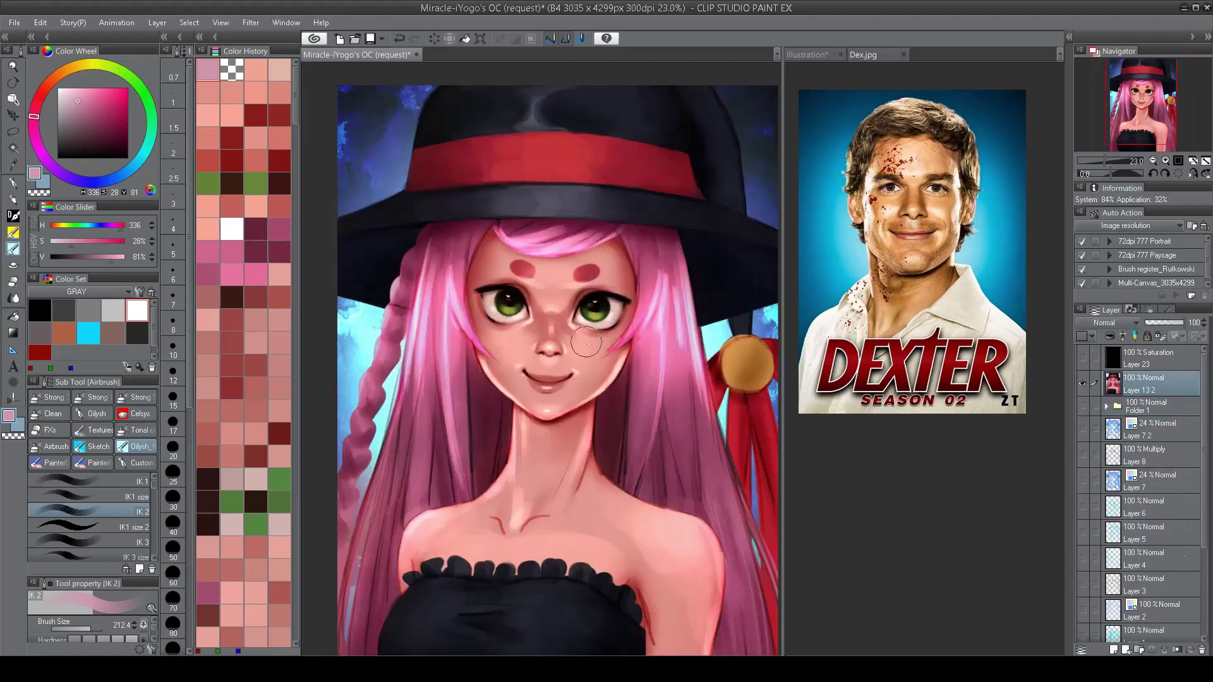
{"action": "scroll", "coordinate": [564, 444], "scroll_direction": "down", "scroll_amount": 2}
{"action": "scroll", "coordinate": [565, 444], "scroll_direction": "up", "scroll_amount": 5}
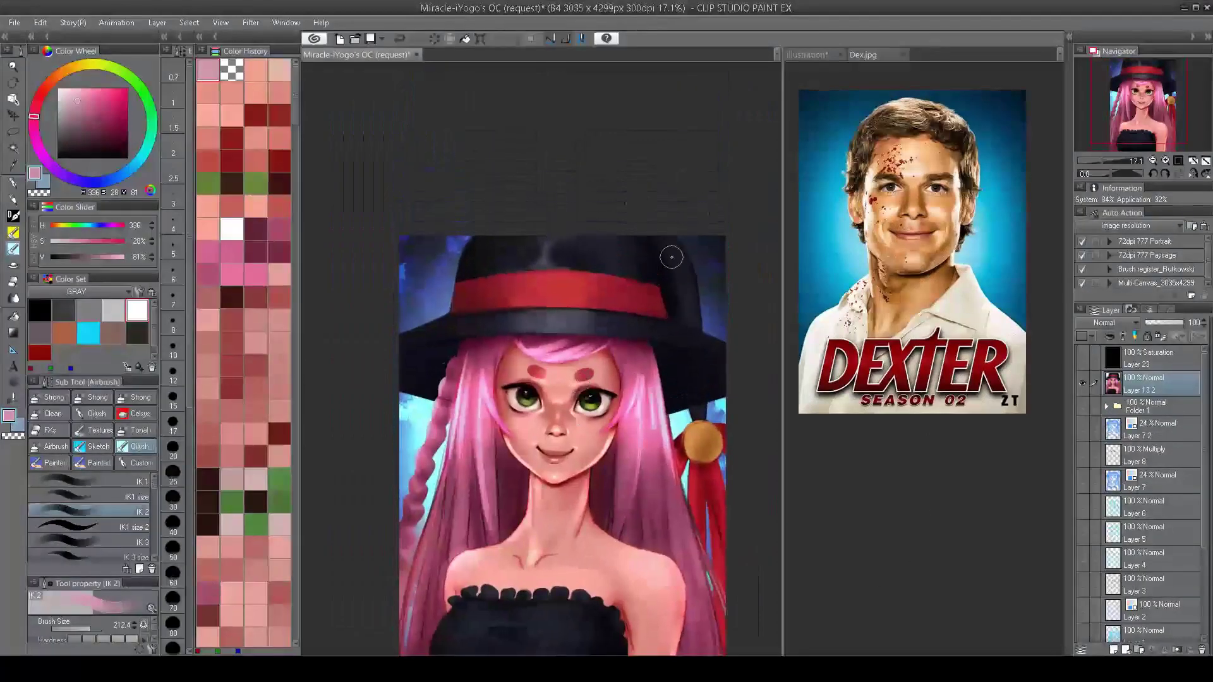
{"action": "left_click", "coordinate": [1113, 650]}
{"action": "left_click", "coordinate": [1105, 322]}
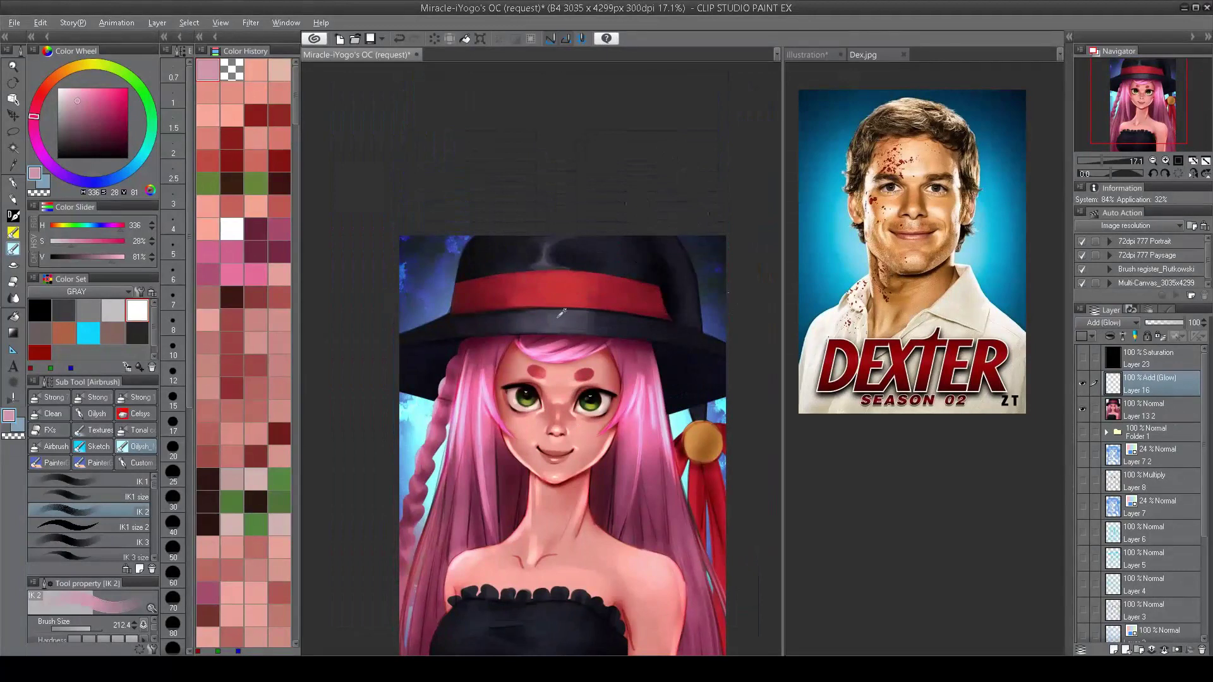
{"action": "left_click", "coordinate": [537, 323], "text": "alt"}
{"action": "mouse_move", "coordinate": [537, 323]}
{"action": "left_mouse_down"}
{"action": "mouse_move", "coordinate": [464, 326]}
{"action": "mouse_move", "coordinate": [670, 329]}
{"action": "left_mouse_up"}
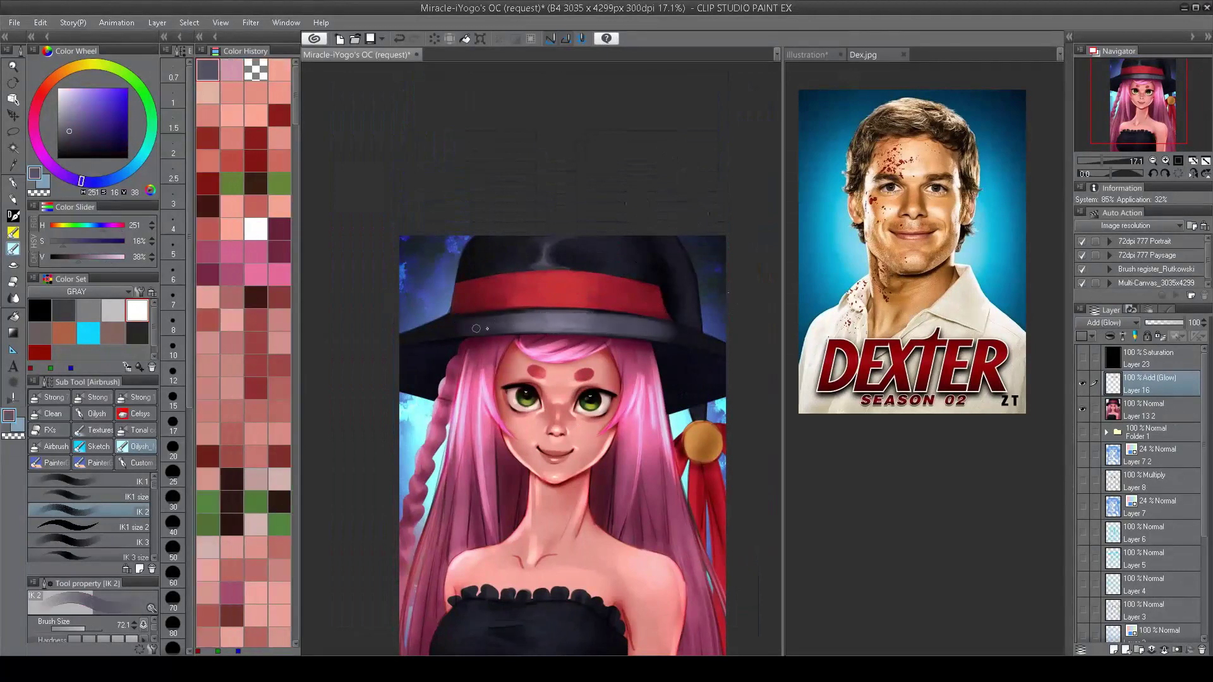
{"action": "mouse_move", "coordinate": [499, 319]}
{"action": "left_mouse_down"}
{"action": "mouse_move", "coordinate": [601, 314]}
{"action": "mouse_move", "coordinate": [587, 329]}
{"action": "mouse_move", "coordinate": [631, 335]}
{"action": "left_mouse_up"}
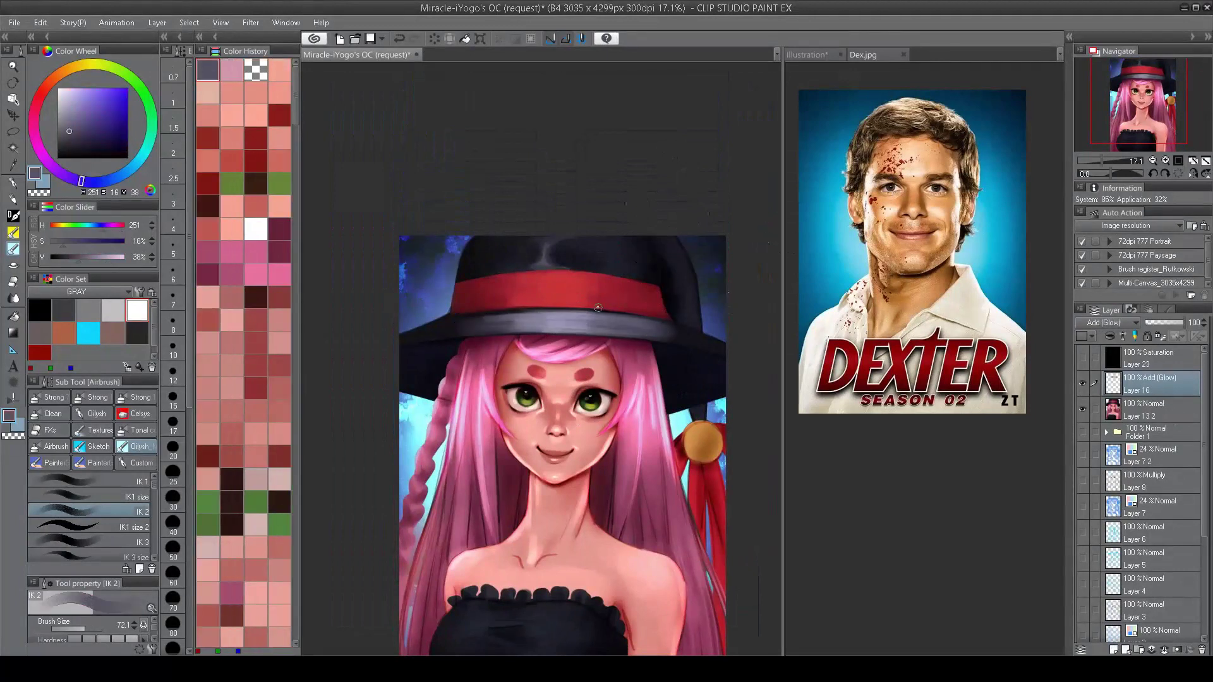
Step: Add a Normal layer below the glow layer and paint a dark magenta shadow on the bangs under the brim, checking it mirrored
{"action": "scroll", "coordinate": [527, 322], "scroll_direction": "up", "scroll_amount": 3}
{"action": "key", "text": "ctrl+shift+n"}
{"action": "left_click", "coordinate": [523, 347], "text": "alt"}
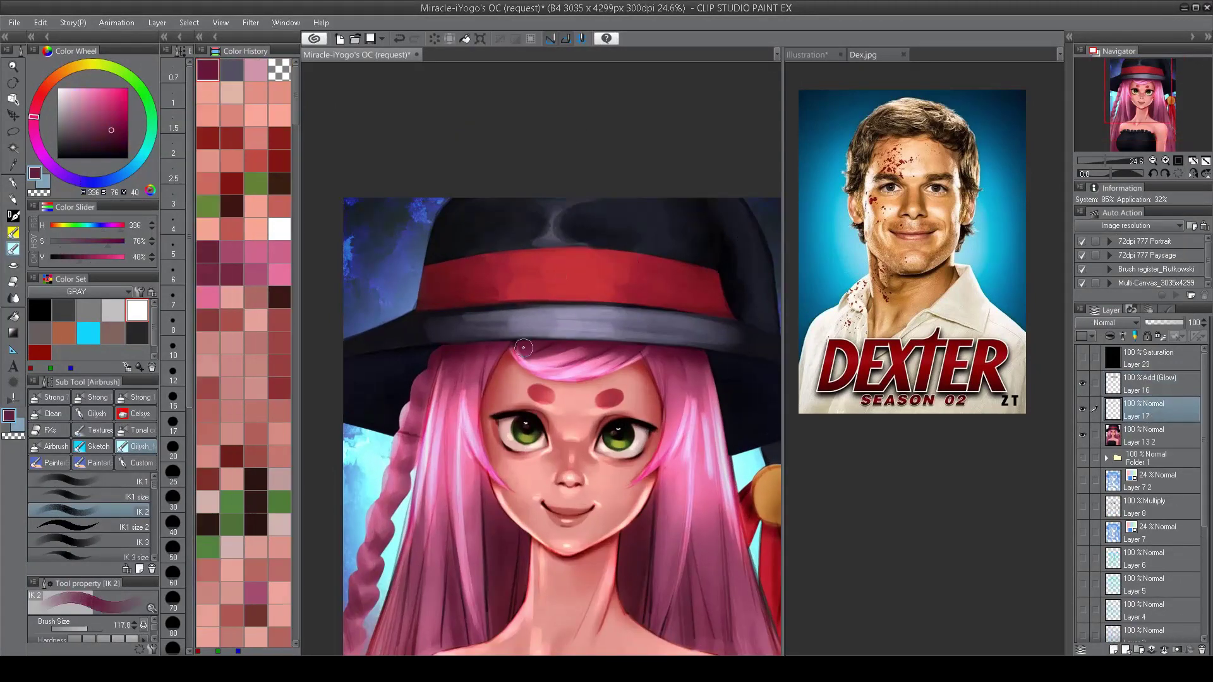
{"action": "mouse_move", "coordinate": [523, 348]}
{"action": "left_mouse_down"}
{"action": "mouse_move", "coordinate": [570, 364]}
{"action": "mouse_move", "coordinate": [529, 359]}
{"action": "left_mouse_up"}
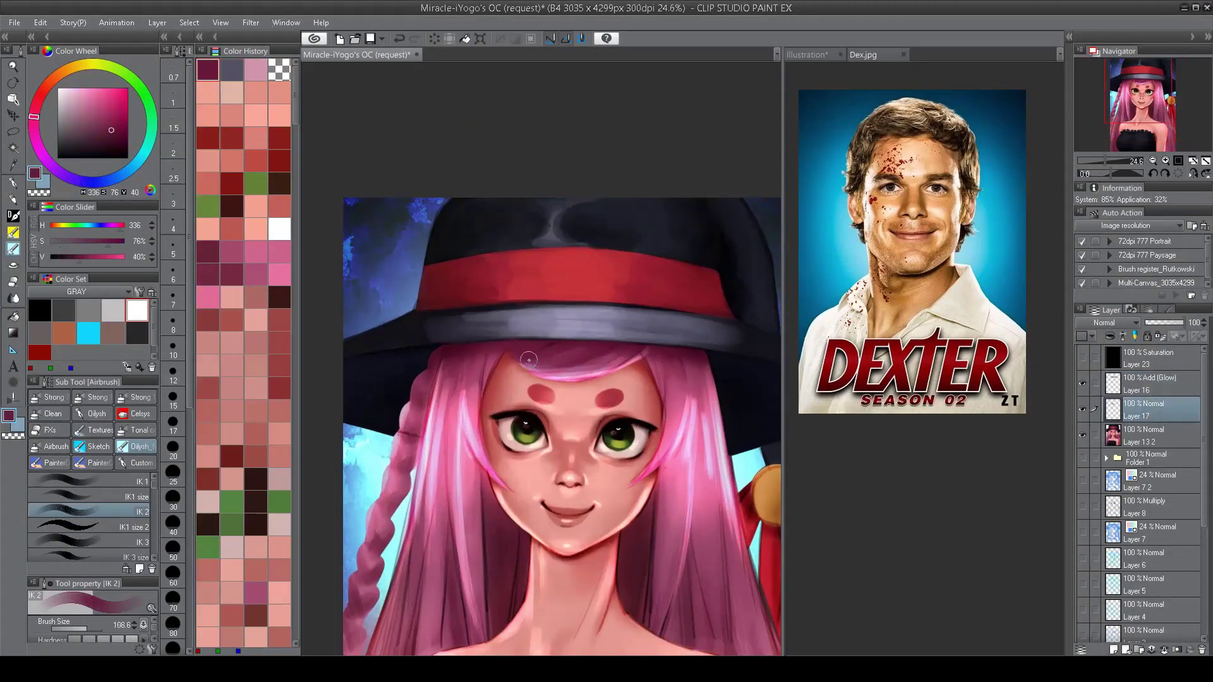
{"action": "scroll", "coordinate": [549, 357], "scroll_direction": "down", "scroll_amount": 3}
{"action": "scroll", "coordinate": [573, 354], "scroll_direction": "up", "scroll_amount": 5}
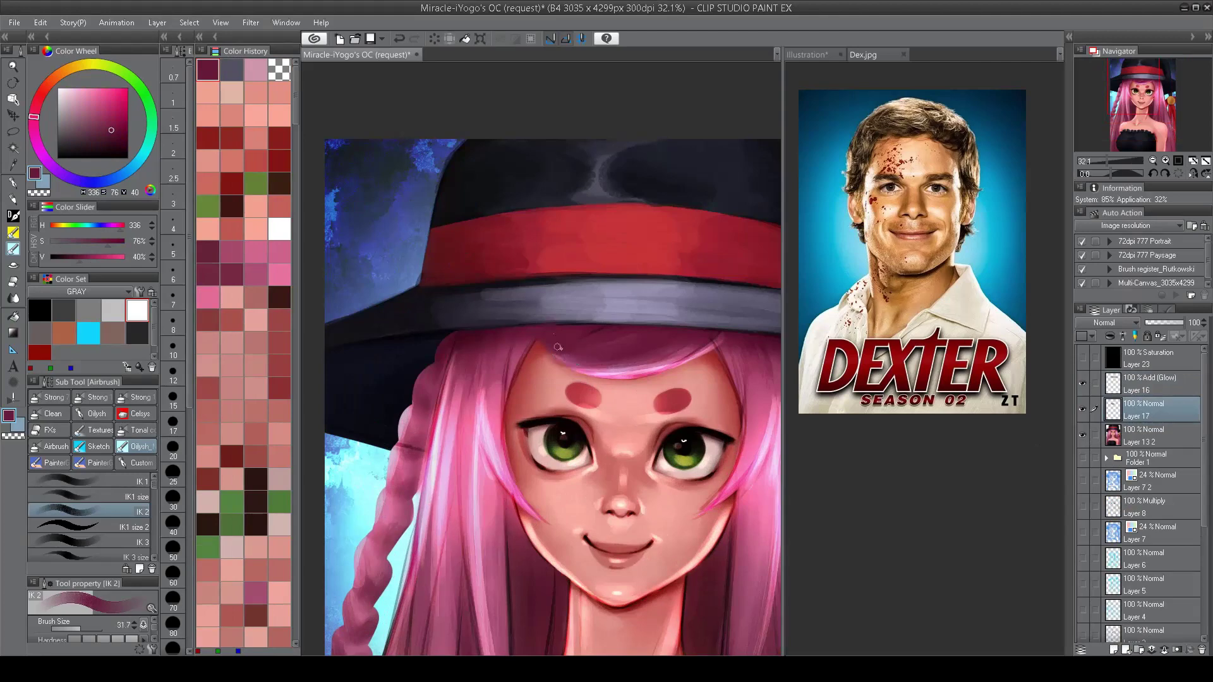
{"action": "scroll", "coordinate": [615, 328], "scroll_direction": "down", "scroll_amount": 3}
{"action": "key", "text": "h"}
{"action": "key", "text": "h"}
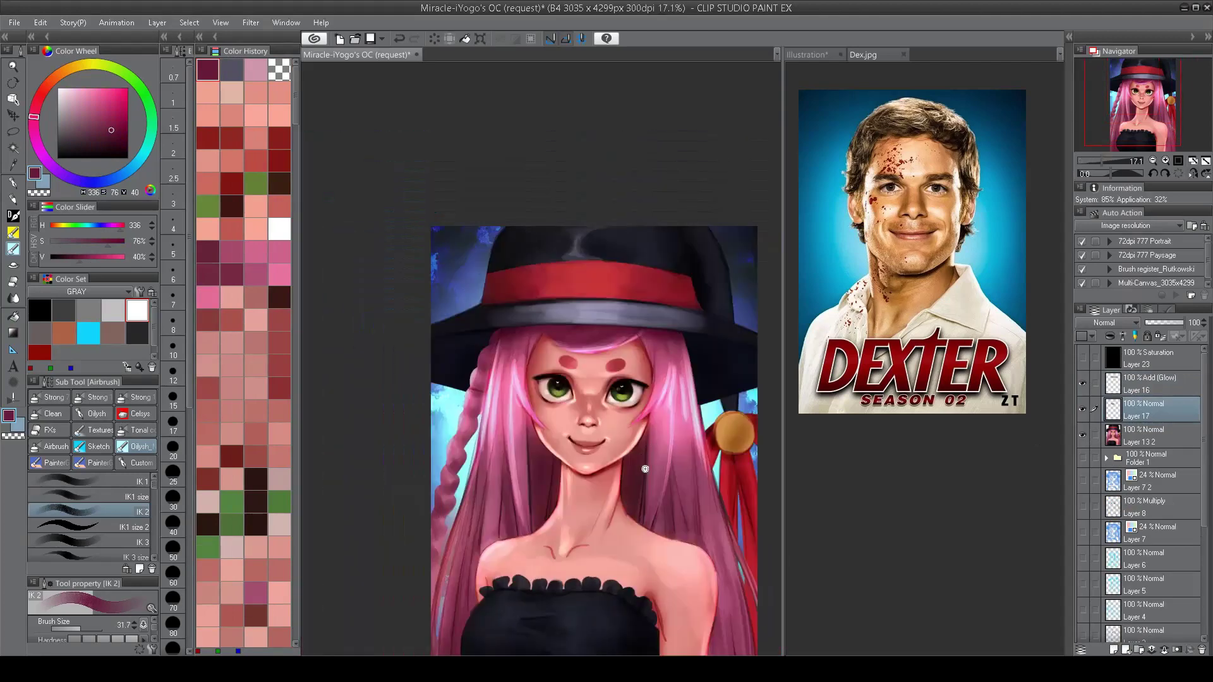
{"action": "key", "text": "h"}
Step: Retouch the hair beside the forehead with the IK1 size brush in sampled pink, working in mirrored view
{"action": "scroll", "coordinate": [713, 408], "scroll_direction": "up", "scroll_amount": 3}
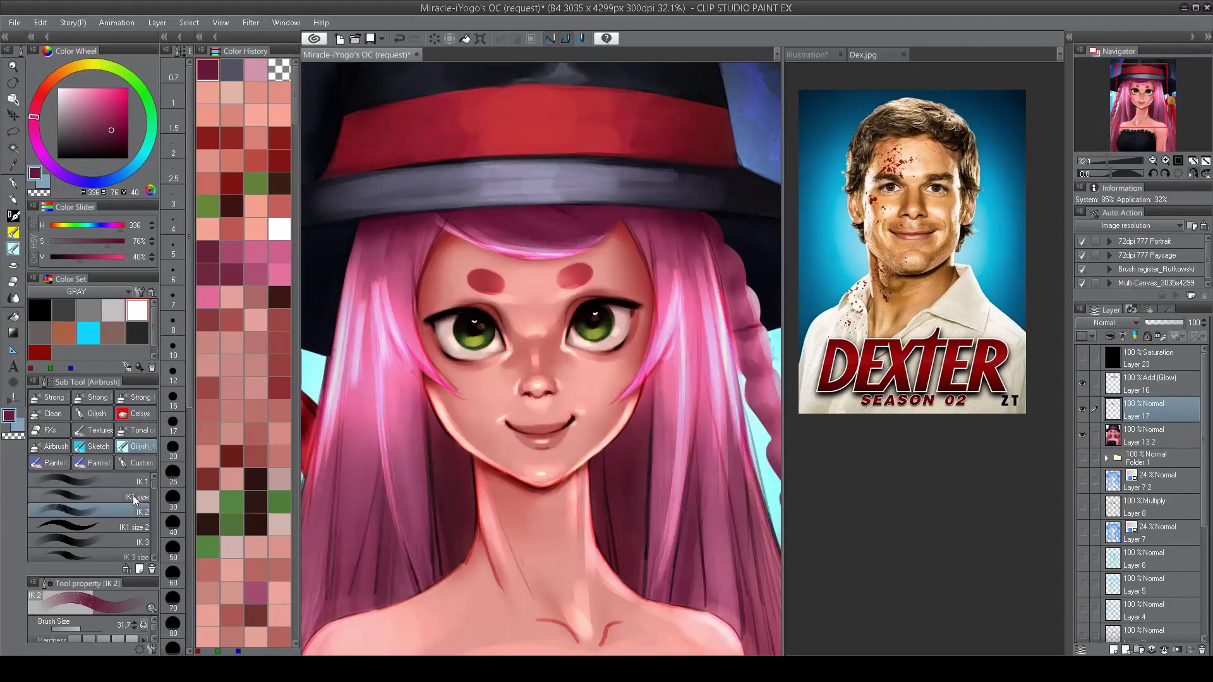
{"action": "key", "text": "comma"}
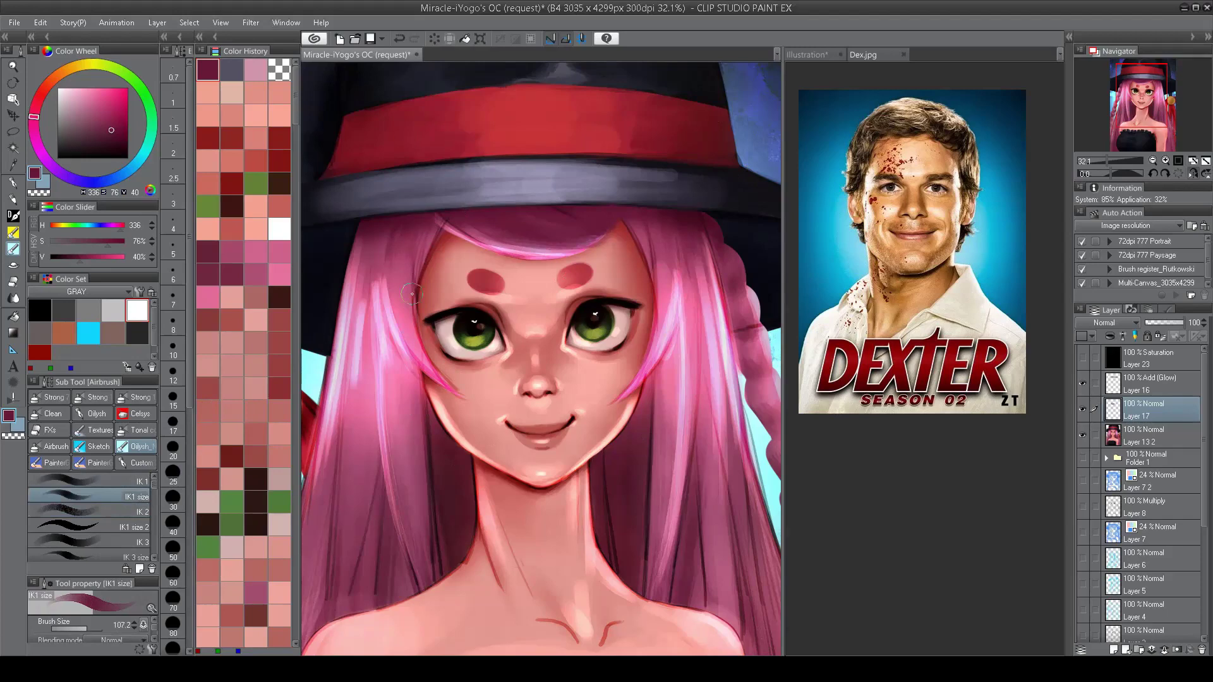
{"action": "left_click", "coordinate": [414, 227], "text": "alt"}
{"action": "left_click", "coordinate": [411, 229], "text": "alt"}
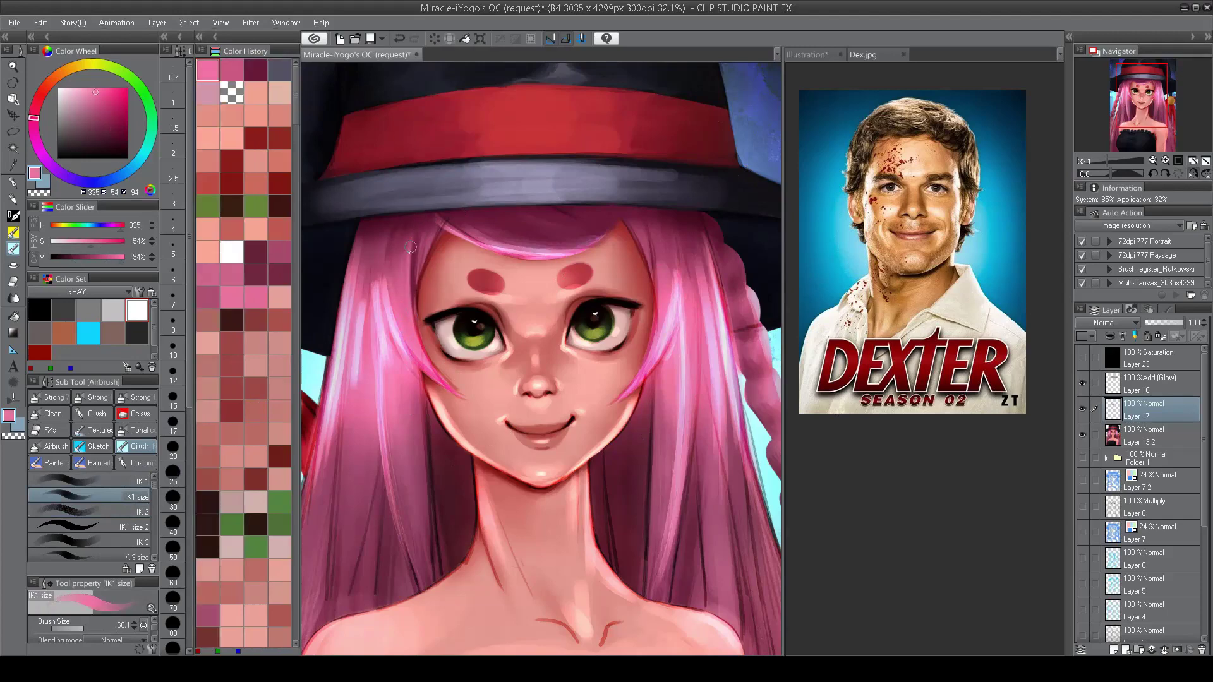
{"action": "key", "text": "h"}
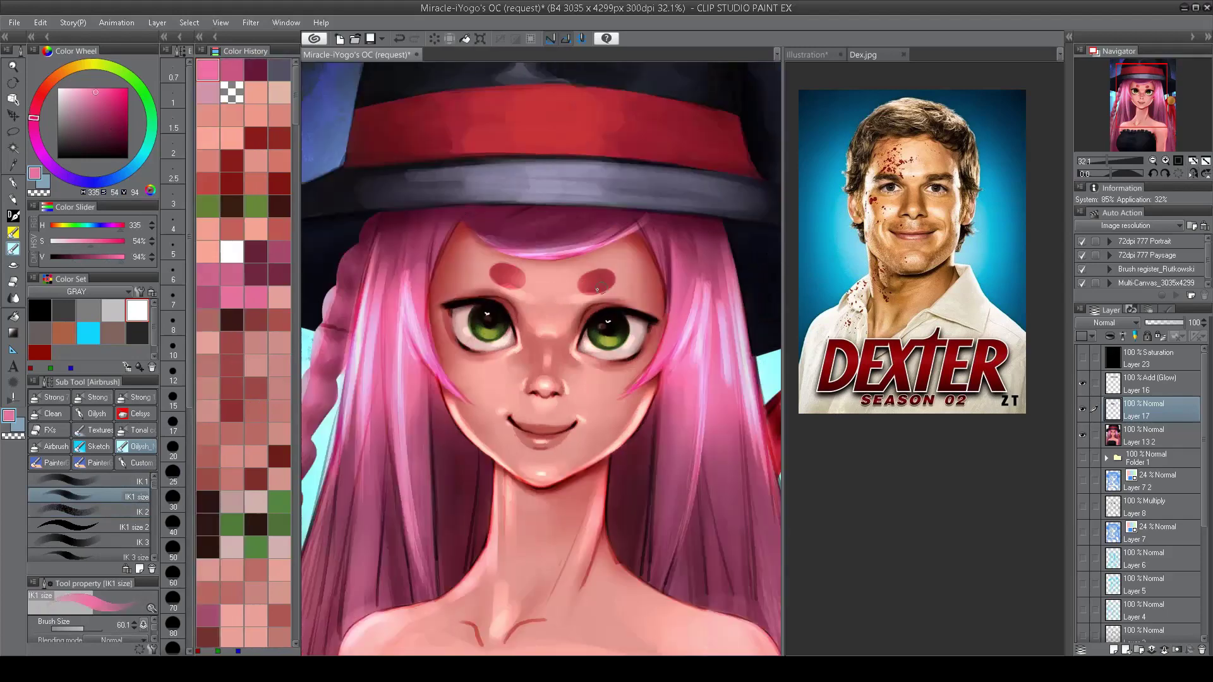
Step: Refine the nose edges and nostril area with the IK 2 brush using sampled light and reddish skin tones
{"action": "scroll", "coordinate": [598, 288], "scroll_direction": "down", "scroll_amount": 3}
{"action": "scroll", "coordinate": [598, 288], "scroll_direction": "up", "scroll_amount": 5}
{"action": "left_click", "coordinate": [94, 511]}
{"action": "left_click_drag", "start_coordinate": [556, 379], "coordinate": [594, 348]}
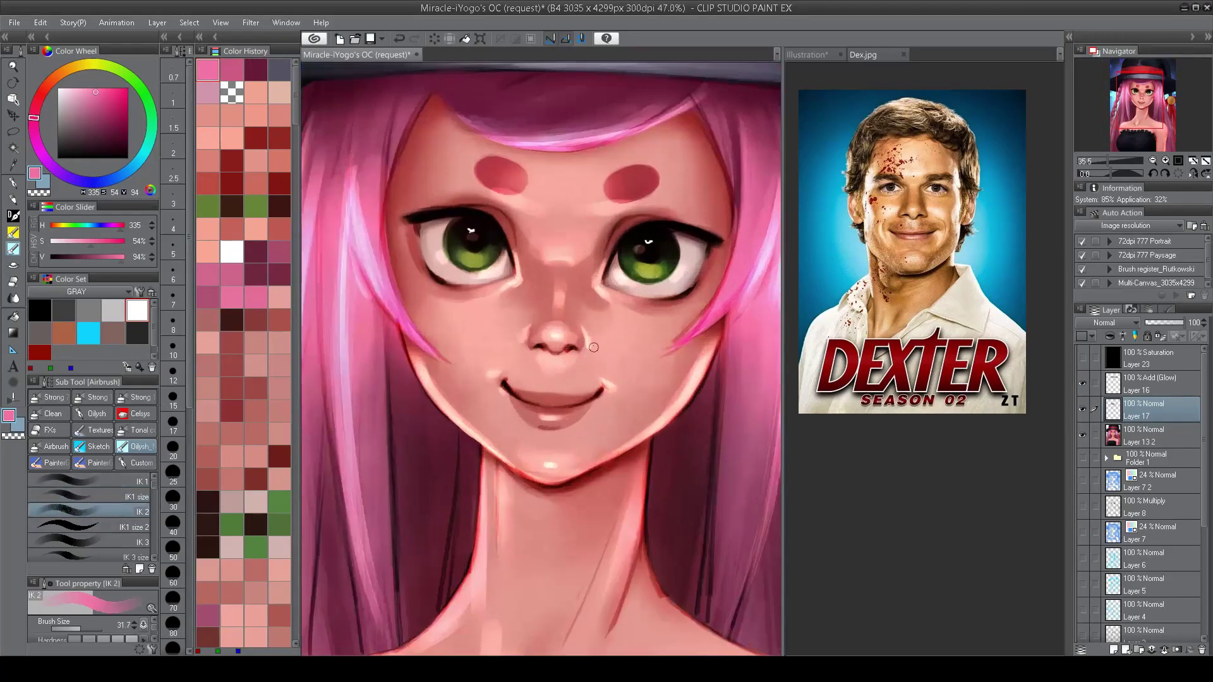
{"action": "left_click", "coordinate": [593, 347], "text": "alt"}
{"action": "left_click", "coordinate": [593, 338], "text": "alt"}
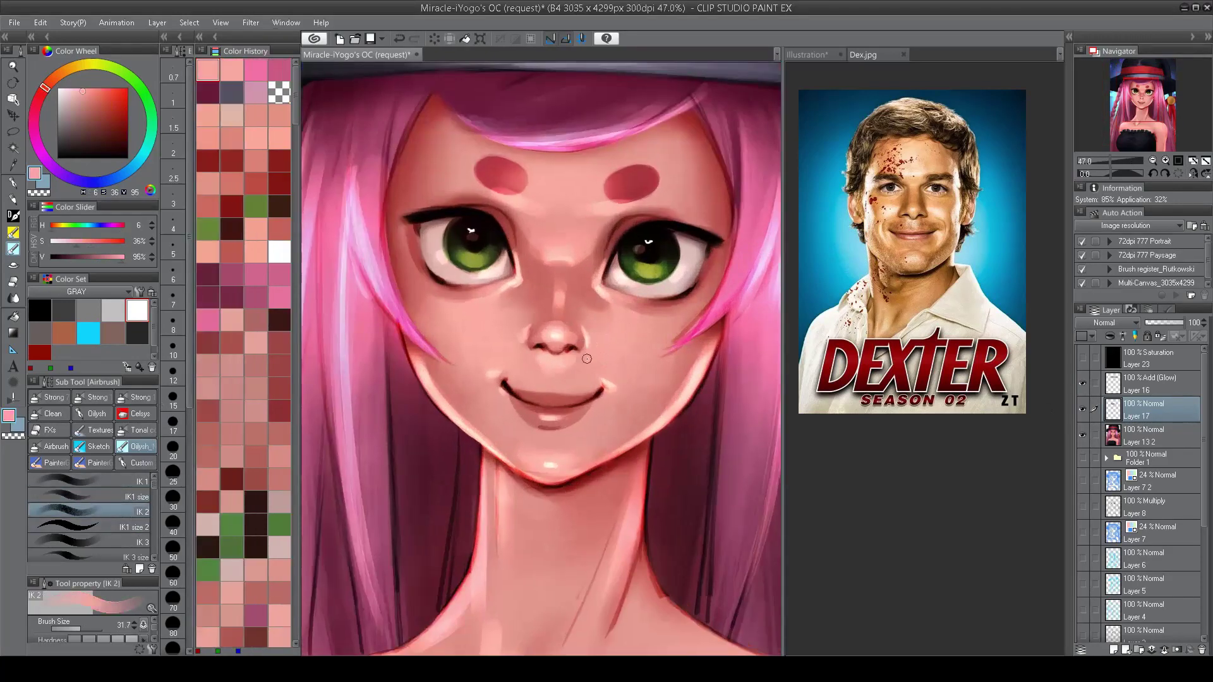
{"action": "left_click", "coordinate": [537, 347], "text": "alt"}
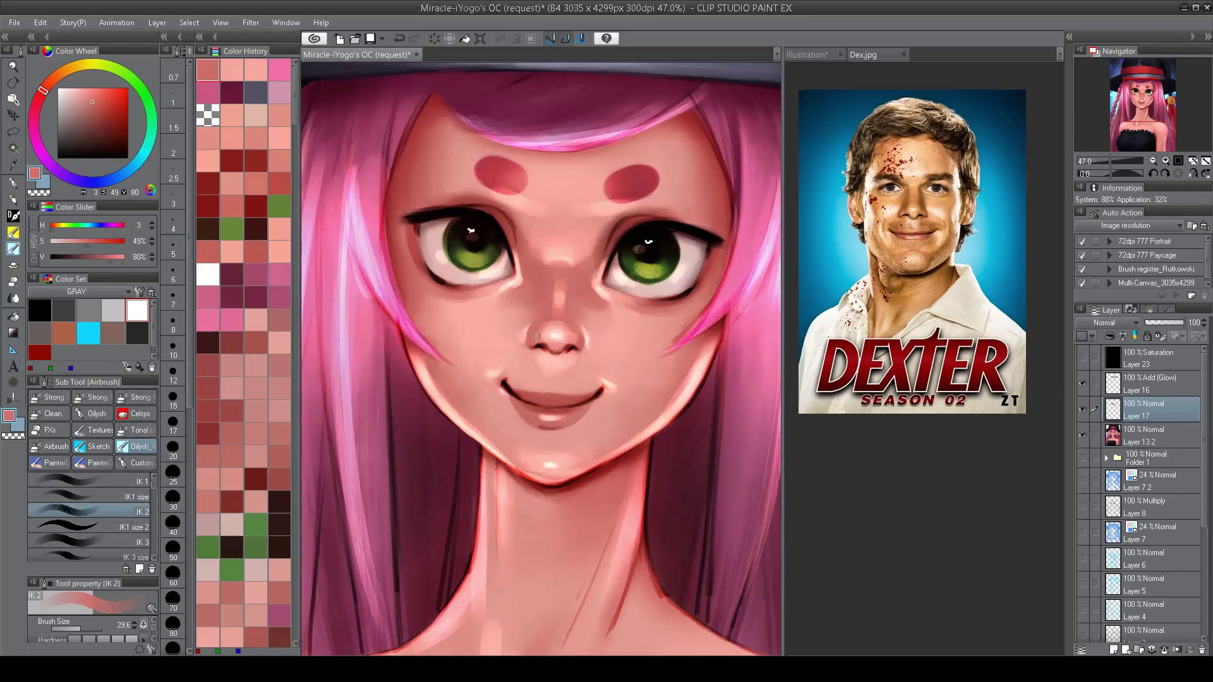
{"action": "left_click", "coordinate": [577, 339], "text": "alt"}
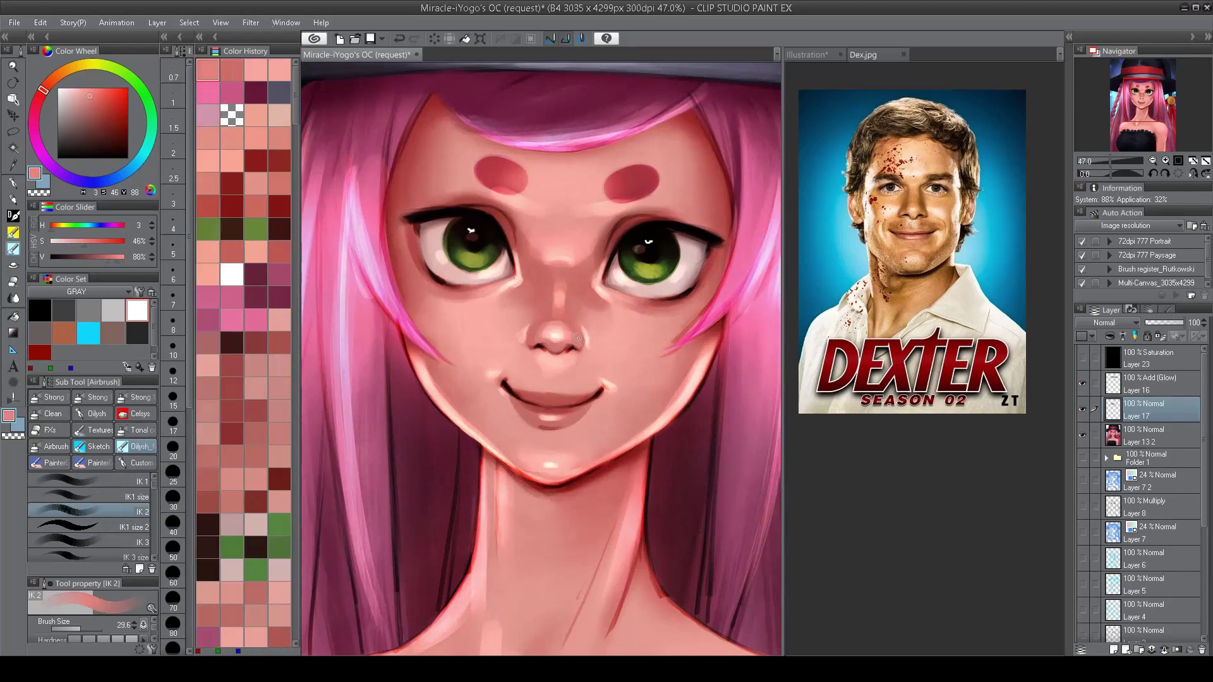
{"action": "key", "text": "ctrl+0"}
{"action": "mouse_move", "coordinate": [602, 318]}
{"action": "left_mouse_down"}
{"action": "mouse_move", "coordinate": [534, 318]}
{"action": "mouse_move", "coordinate": [602, 317]}
{"action": "mouse_move", "coordinate": [602, 336]}
{"action": "left_mouse_up"}
{"action": "scroll", "coordinate": [602, 337], "scroll_direction": "down", "scroll_amount": 2}
{"action": "scroll", "coordinate": [601, 336], "scroll_direction": "up", "scroll_amount": 1}
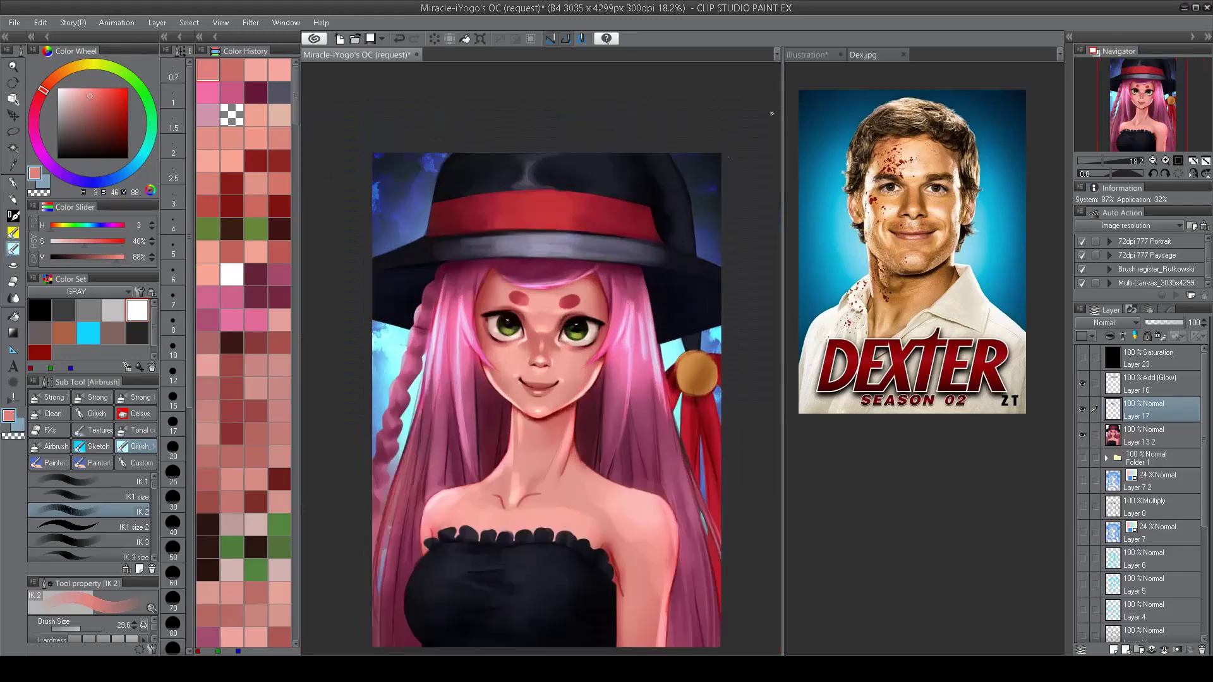
Step: Darken and blend the outer ends of the hat brim with sampled dark hat tones, checking mirrored and full views
{"action": "key", "text": "h"}
{"action": "left_click", "coordinate": [452, 291], "text": "alt"}
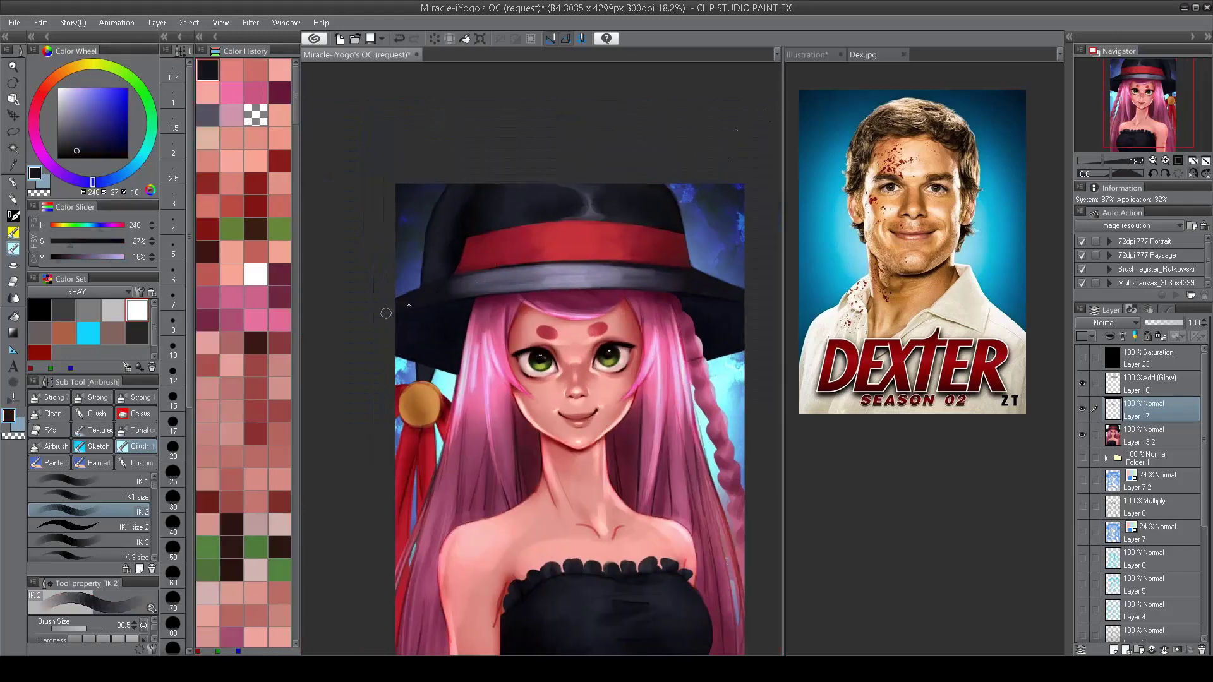
{"action": "left_click", "coordinate": [442, 295], "text": "alt"}
{"action": "left_click", "coordinate": [480, 288], "text": "alt"}
{"action": "left_click", "coordinate": [458, 287], "text": "alt"}
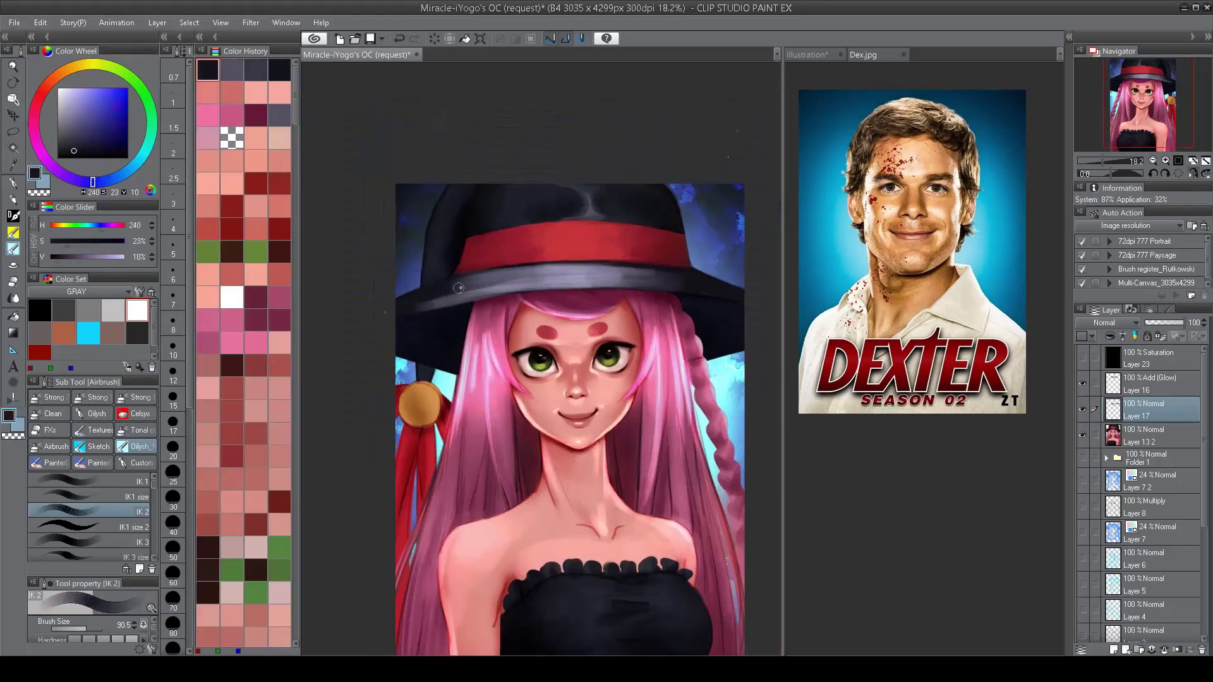
{"action": "mouse_move", "coordinate": [459, 288]}
{"action": "left_mouse_down"}
{"action": "mouse_move", "coordinate": [511, 283]}
{"action": "mouse_move", "coordinate": [477, 312]}
{"action": "left_mouse_up"}
{"action": "key", "text": "h"}
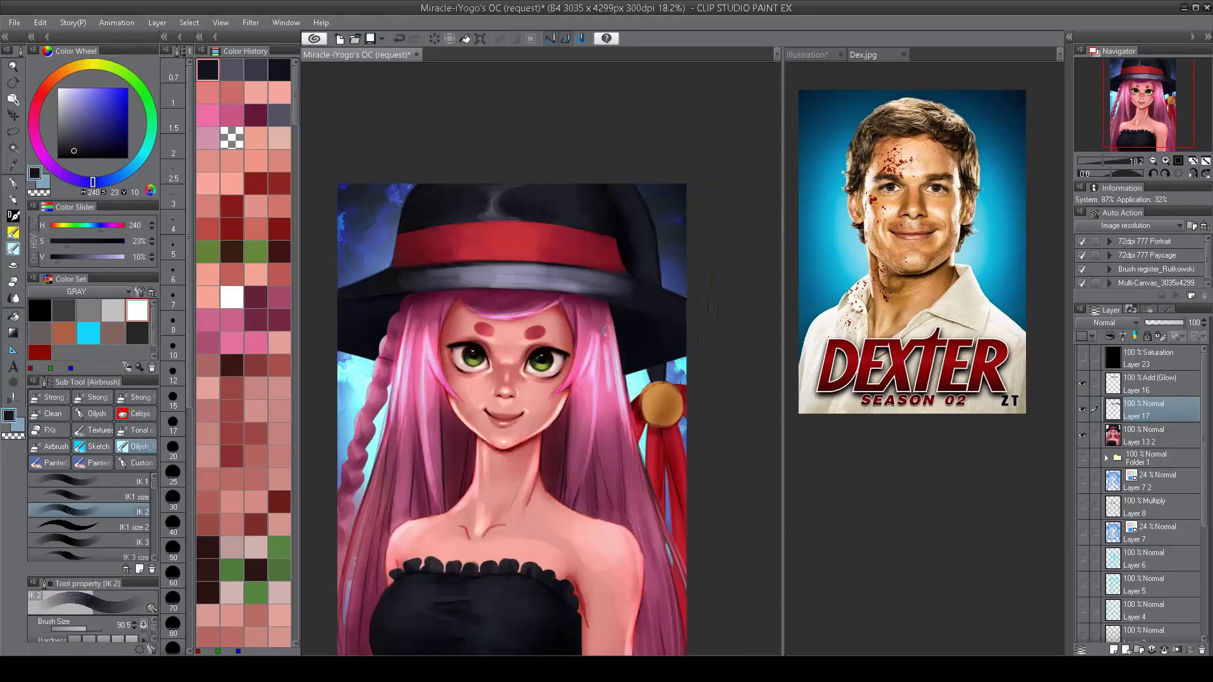
{"action": "scroll", "coordinate": [518, 330], "scroll_direction": "down", "scroll_amount": 1}
{"action": "left_click", "coordinate": [456, 324], "text": "alt"}
{"action": "scroll", "coordinate": [456, 324], "scroll_direction": "down", "scroll_amount": 3}
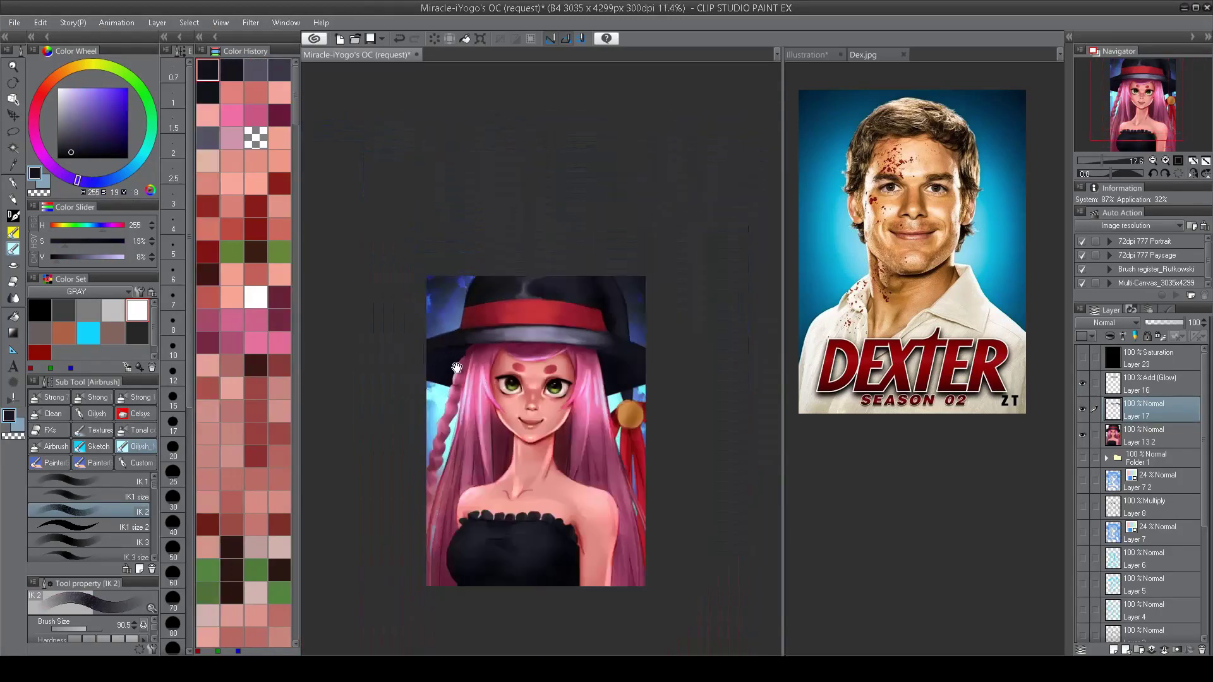
{"action": "scroll", "coordinate": [533, 493], "scroll_direction": "up", "scroll_amount": 3}
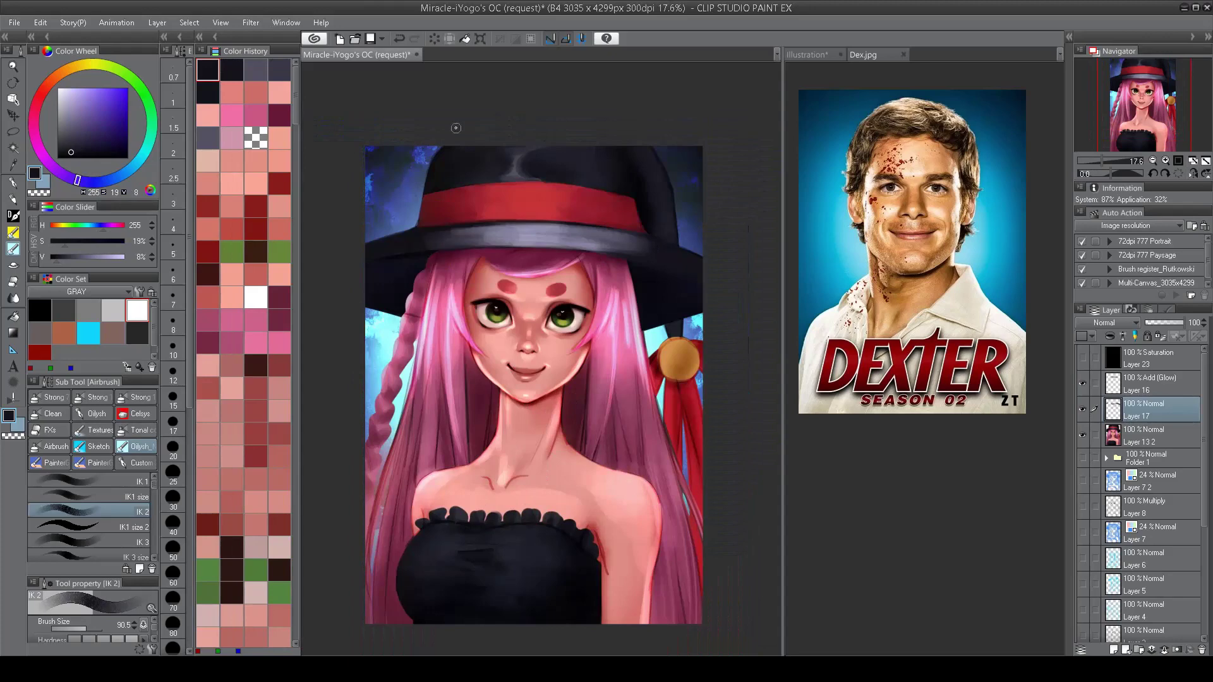
Step: Blend the forehead skin near the temple on Layer 17 with the IK 2 brush in a sampled light reddish skin tone
{"action": "scroll", "coordinate": [477, 290], "scroll_direction": "up", "scroll_amount": 2}
{"action": "left_click", "coordinate": [487, 291], "text": "alt"}
{"action": "left_click_drag", "start_coordinate": [491, 285], "coordinate": [465, 305], "text": "ctrl+alt"}
{"action": "left_click_drag", "start_coordinate": [604, 290], "coordinate": [622, 306]}
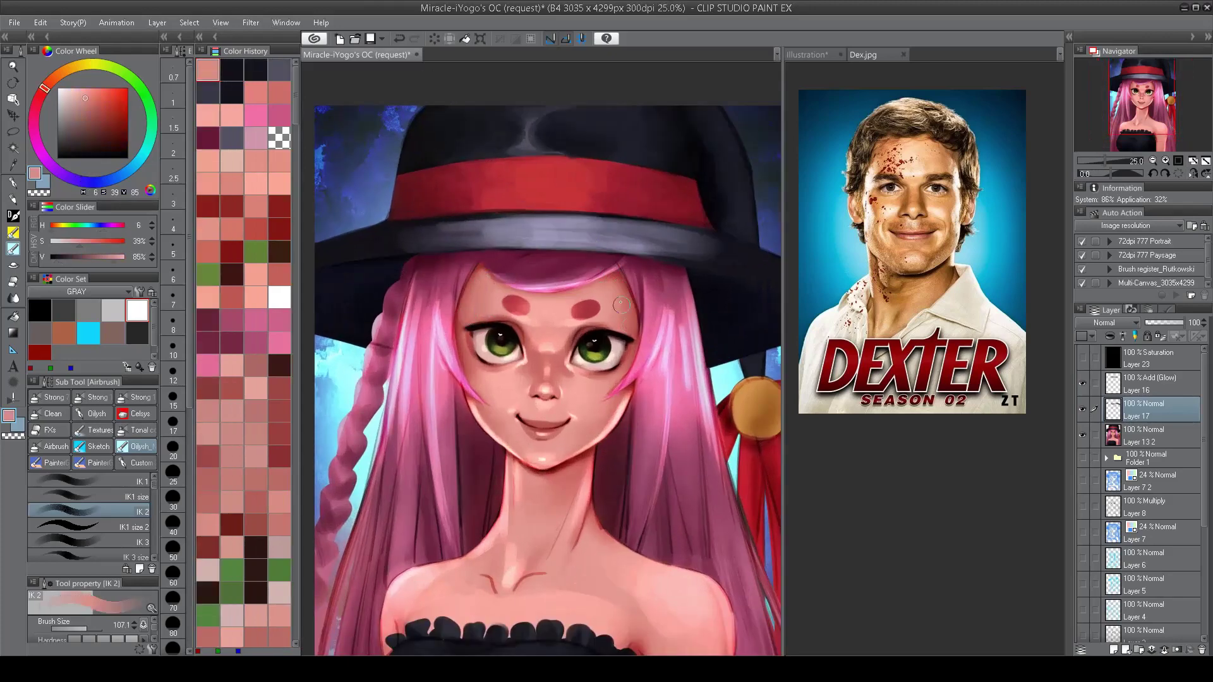
Step: Deepen the shadow on the bangs under the hat brim with sampled dark magenta, checking it in mirrored view
{"action": "left_click", "coordinate": [476, 244], "text": "alt"}
{"action": "mouse_move", "coordinate": [475, 246]}
{"action": "left_mouse_down", "text": "ctrl+alt"}
{"action": "mouse_move", "coordinate": [468, 271]}
{"action": "mouse_move", "coordinate": [600, 288]}
{"action": "mouse_move", "coordinate": [582, 226]}
{"action": "mouse_move", "coordinate": [635, 291]}
{"action": "left_mouse_up", "text": "ctrl+alt"}
{"action": "left_click", "coordinate": [549, 272], "text": "alt"}
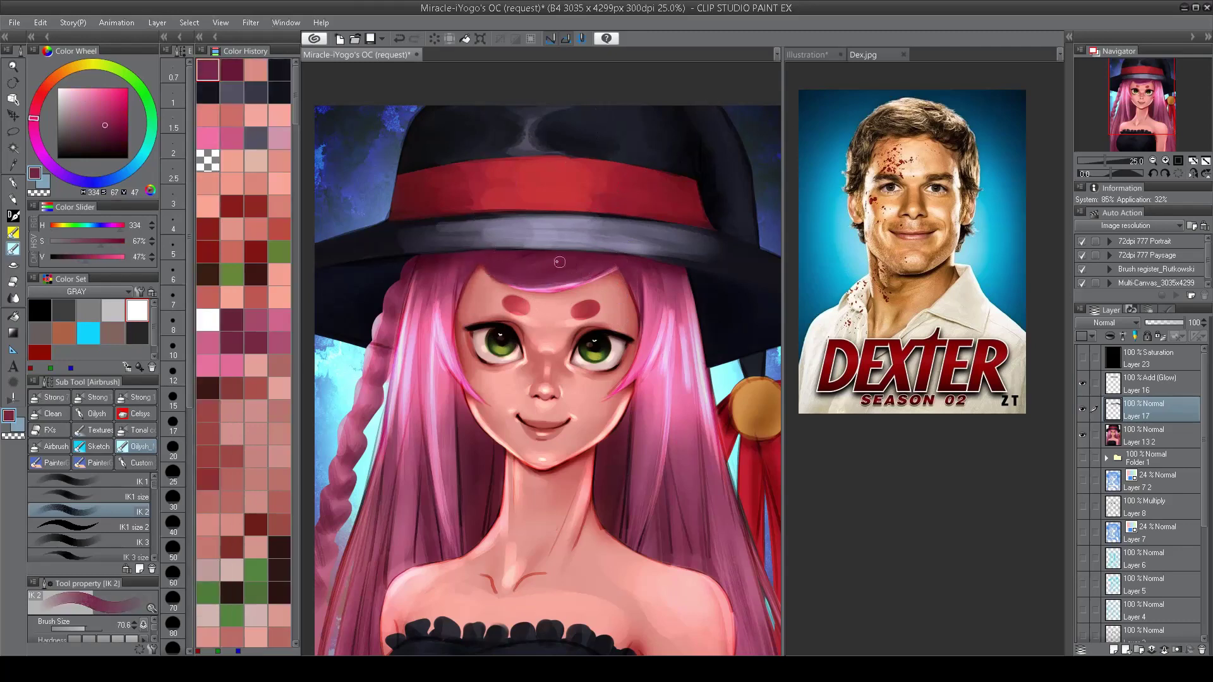
{"action": "scroll", "coordinate": [556, 253], "scroll_direction": "up", "scroll_amount": 2}
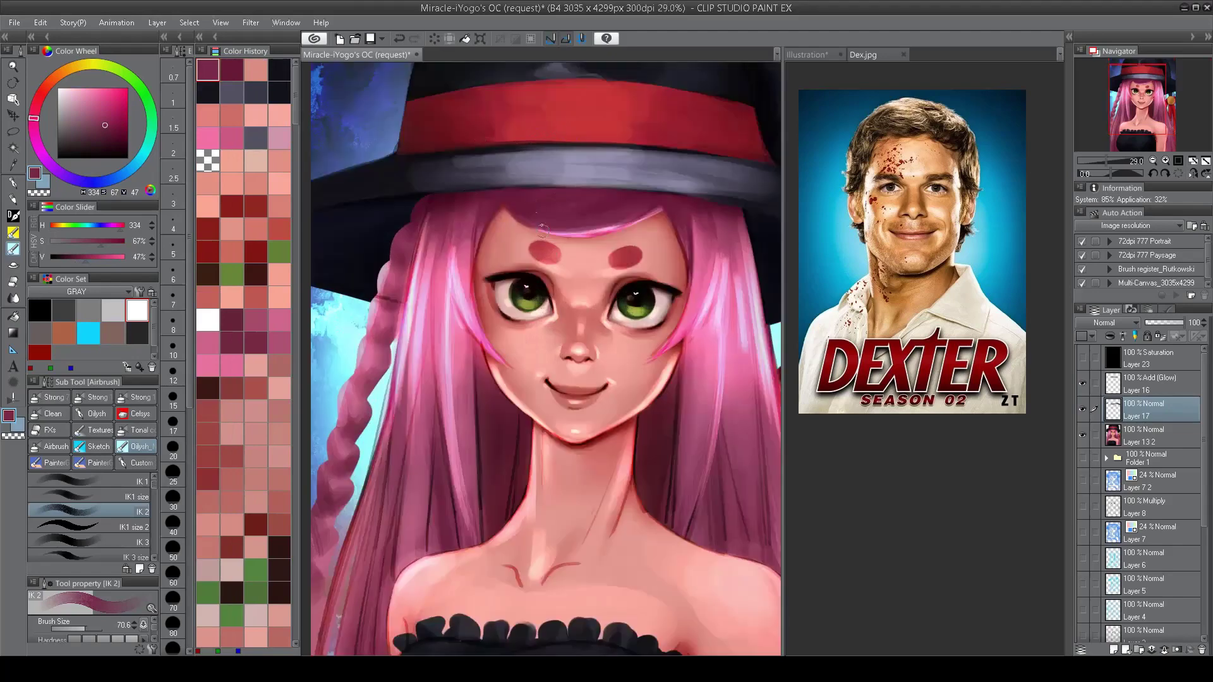
{"action": "scroll", "coordinate": [542, 227], "scroll_direction": "up", "scroll_amount": 1}
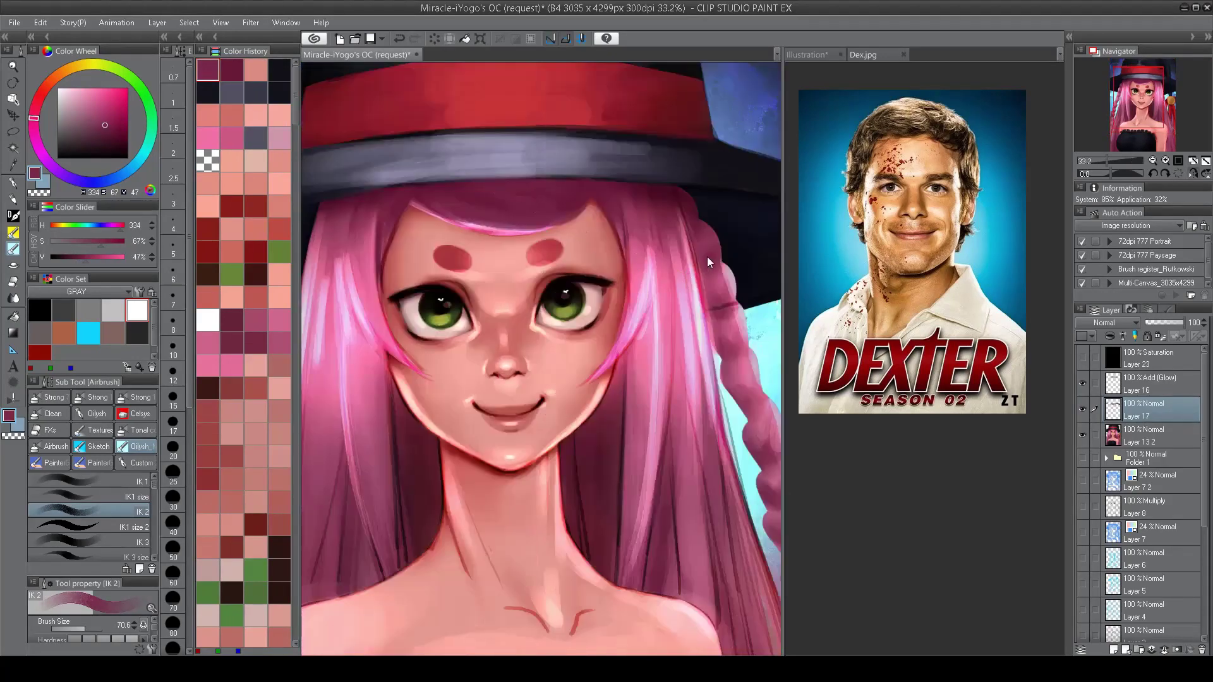
{"action": "key", "text": "h"}
{"action": "key", "text": "h"}
Step: Refine the lower lid and skin under the braid-side eye with sampled reddish and light skin tones in mirrored view
{"action": "left_click", "coordinate": [572, 330], "text": "alt"}
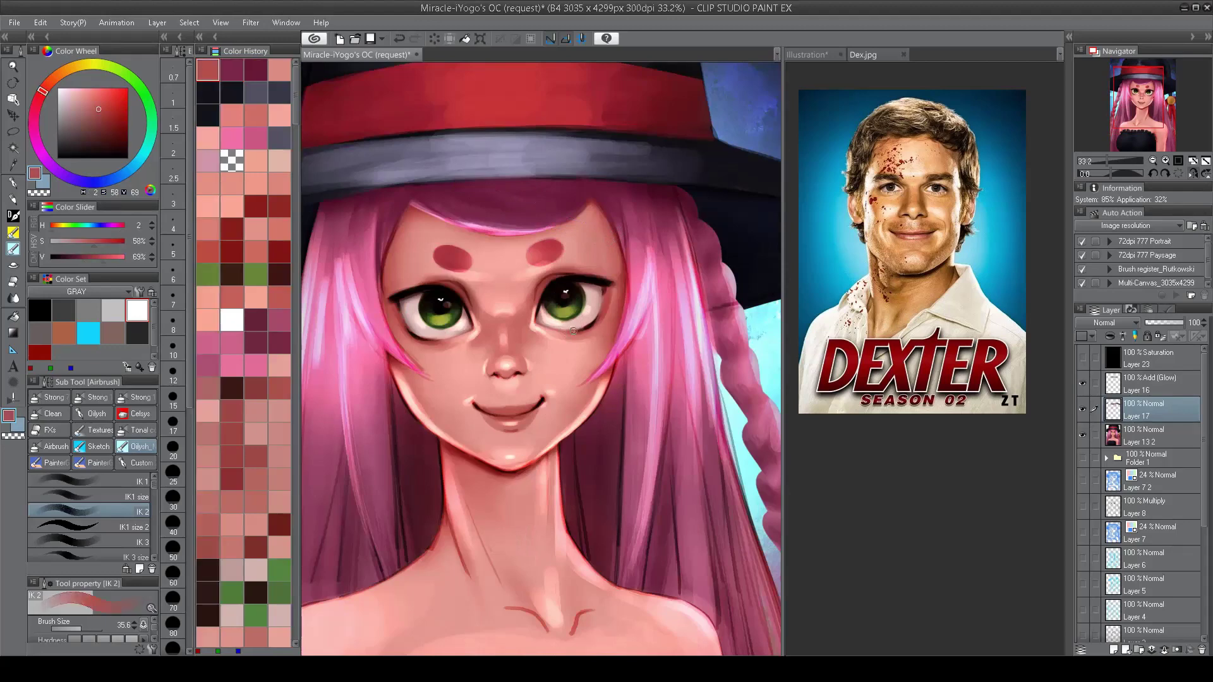
{"action": "left_click", "coordinate": [573, 332], "text": "alt"}
{"action": "left_click", "coordinate": [576, 334], "text": "alt"}
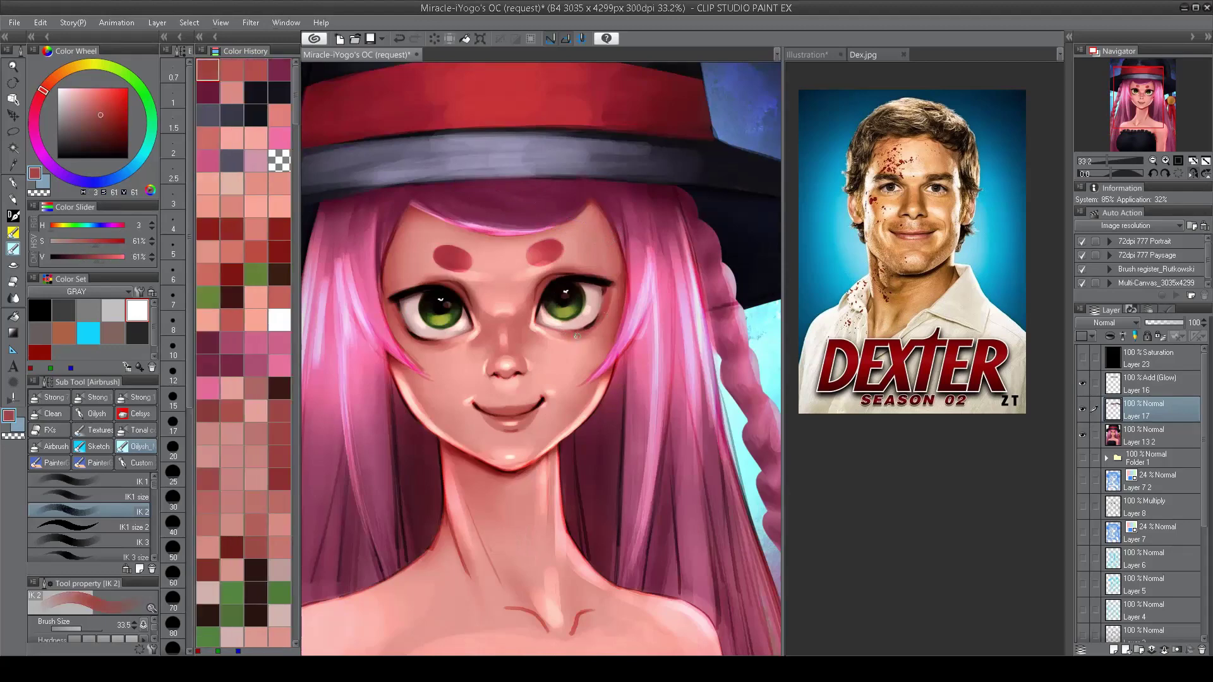
{"action": "left_click", "coordinate": [588, 326], "text": "alt"}
{"action": "left_click", "coordinate": [548, 333], "text": "alt"}
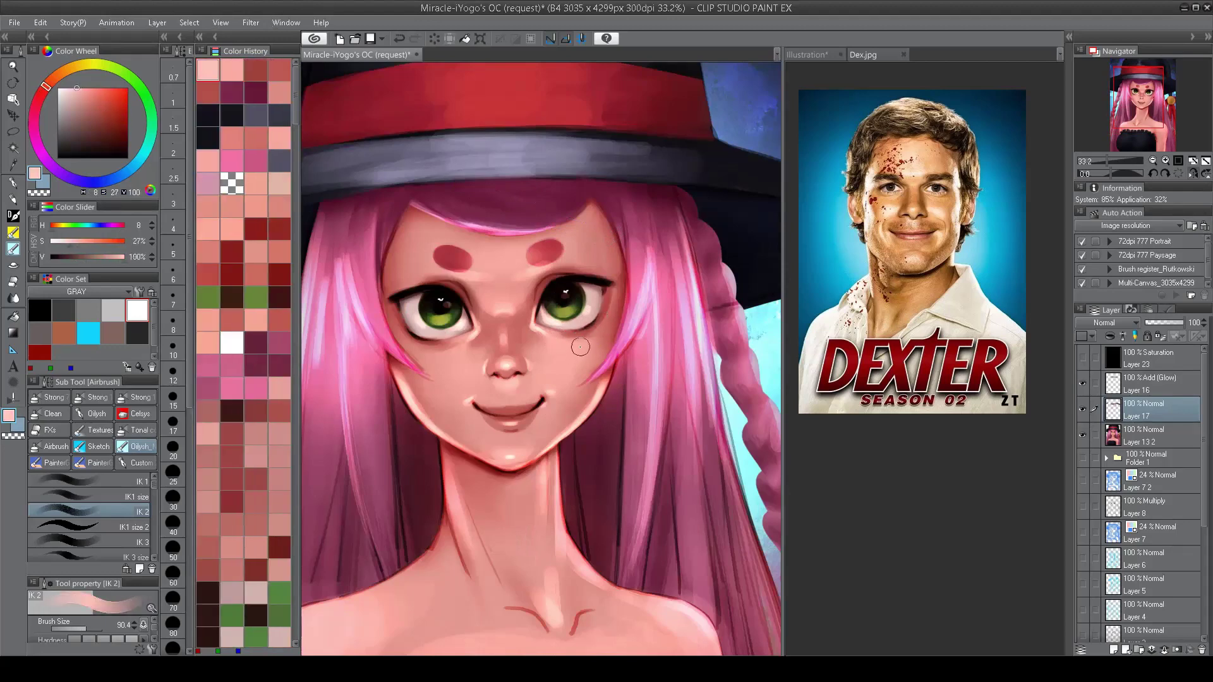
Step: Soften and lighten the cheek skin below both eyes with a light skin tone in normal view
{"action": "key", "text": "h"}
{"action": "scroll", "coordinate": [490, 318], "scroll_direction": "up", "scroll_amount": 1}
{"action": "mouse_move", "coordinate": [491, 318]}
{"action": "left_mouse_down"}
{"action": "mouse_move", "coordinate": [481, 350]}
{"action": "mouse_move", "coordinate": [515, 346]}
{"action": "mouse_move", "coordinate": [477, 345]}
{"action": "left_mouse_up"}
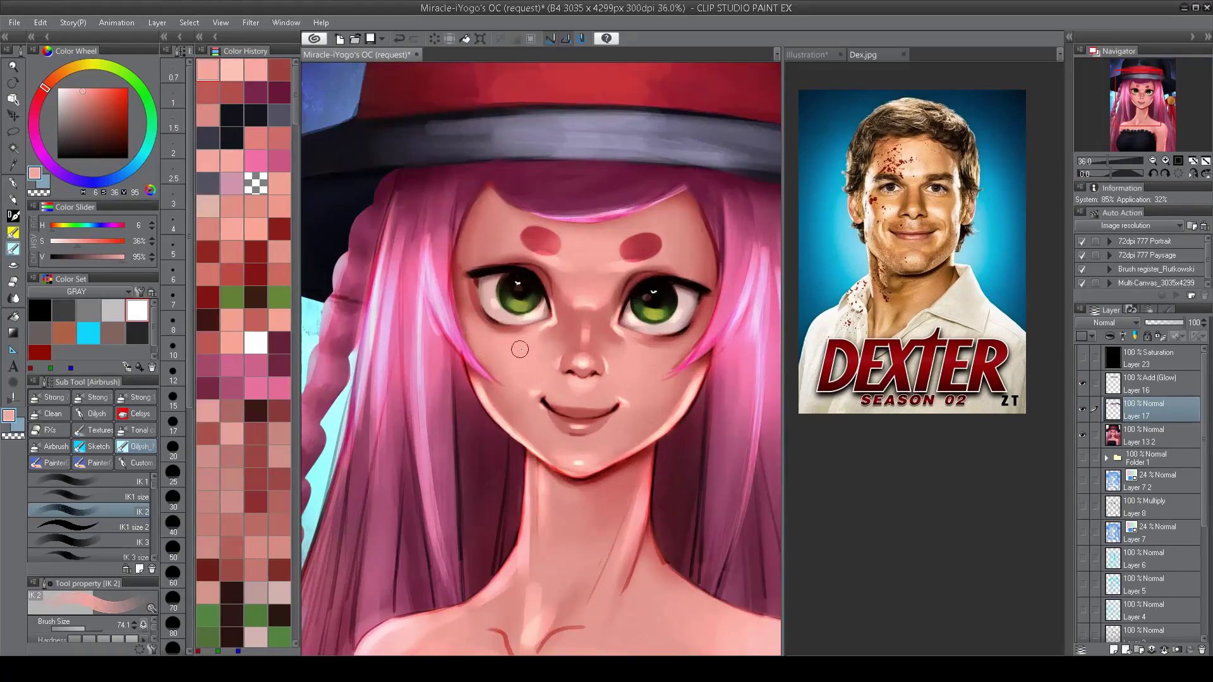
{"action": "left_click_drag", "start_coordinate": [657, 358], "coordinate": [675, 351]}
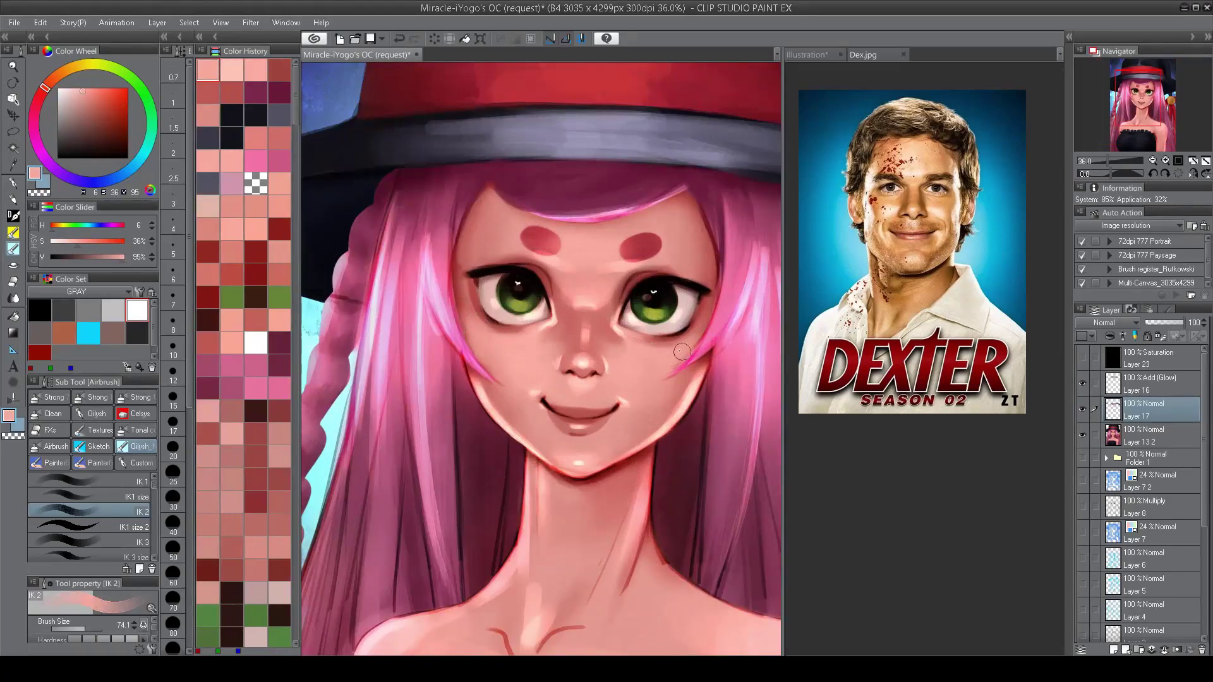
{"action": "scroll", "coordinate": [742, 204], "scroll_direction": "down", "scroll_amount": 3}
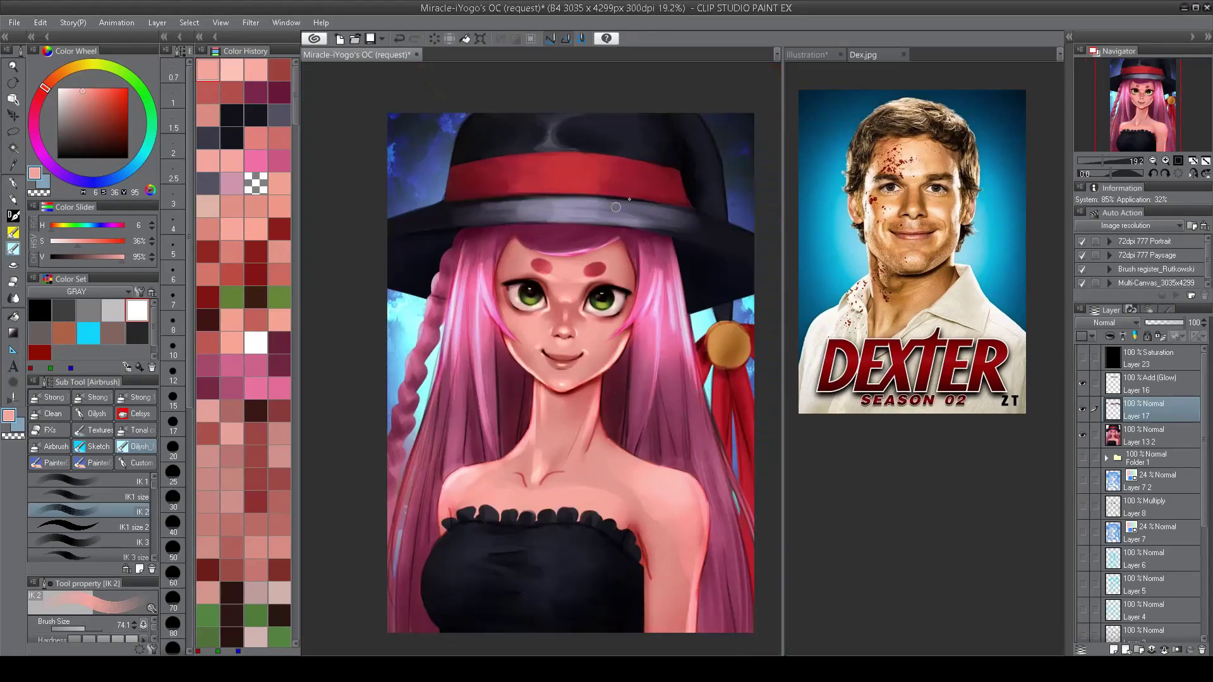
Step: Add a Normal layer above Layer 17 and paint pink strands beside the braid-side cheek with the IK 3 size brush
{"action": "scroll", "coordinate": [615, 207], "scroll_direction": "up", "scroll_amount": 3}
{"action": "key", "text": "ctrl+shift+n"}
{"action": "mouse_move", "coordinate": [483, 225]}
{"action": "left_mouse_down"}
{"action": "mouse_move", "coordinate": [535, 337]}
{"action": "mouse_move", "coordinate": [559, 344]}
{"action": "left_mouse_up"}
{"action": "left_click", "coordinate": [432, 234], "text": "alt"}
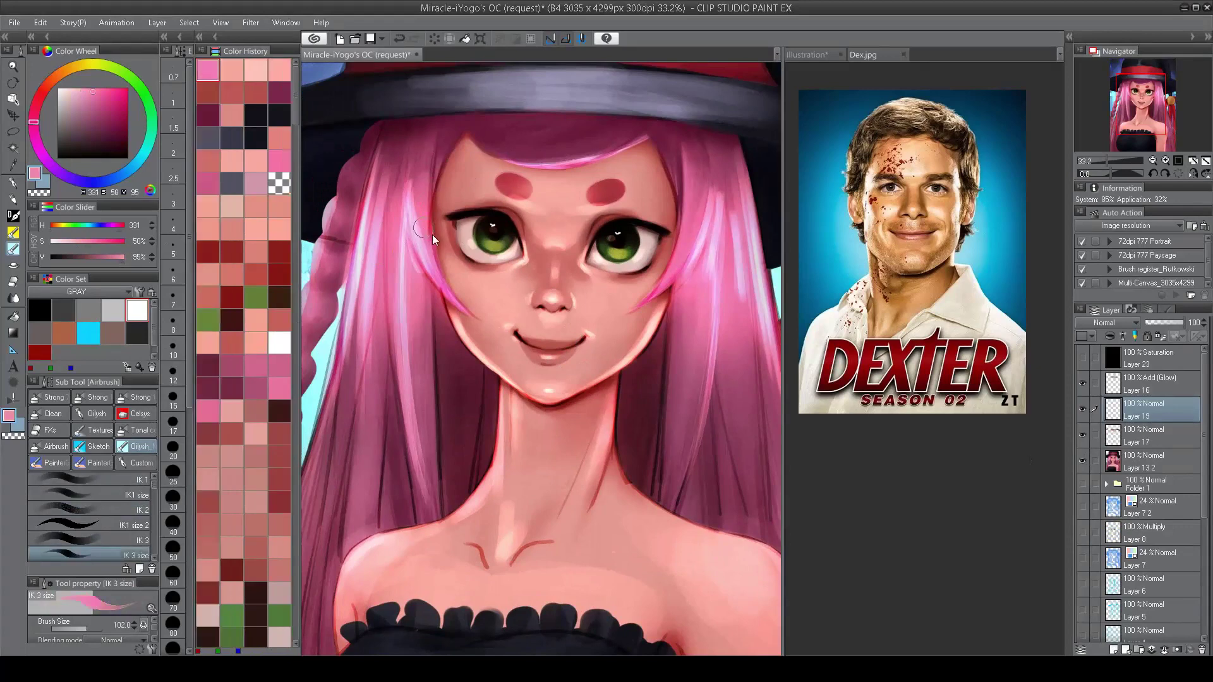
{"action": "mouse_move", "coordinate": [432, 233]}
{"action": "left_mouse_down"}
{"action": "mouse_move", "coordinate": [436, 253]}
{"action": "mouse_move", "coordinate": [449, 232]}
{"action": "mouse_move", "coordinate": [455, 307]}
{"action": "left_mouse_up"}
{"action": "left_click", "coordinate": [427, 261], "text": "alt"}
{"action": "left_click", "coordinate": [436, 265], "text": "alt"}
{"action": "left_click_drag", "start_coordinate": [427, 266], "coordinate": [479, 314]}
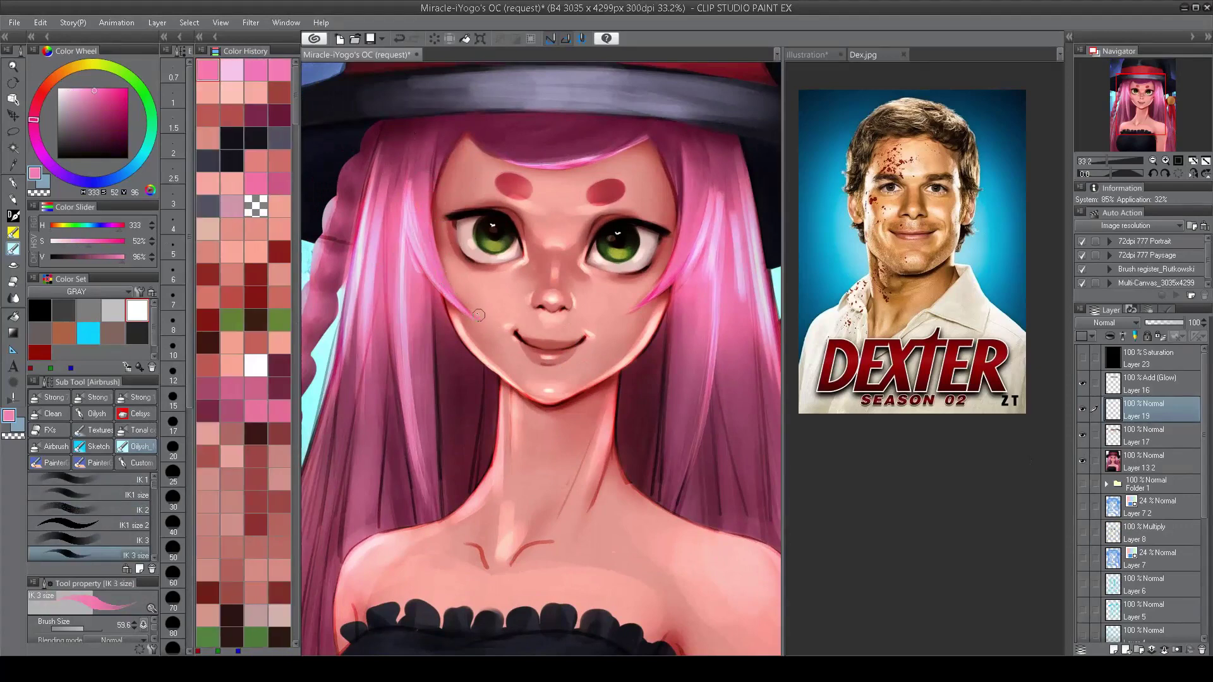
Step: Paint the hair lock framing the other side of the face in sampled pinks, working mirrored and checking the wider view
{"action": "key", "text": "h"}
{"action": "left_click", "coordinate": [430, 284], "text": "alt"}
{"action": "left_click_drag", "start_coordinate": [410, 278], "coordinate": [442, 310]}
{"action": "left_click", "coordinate": [404, 218], "text": "alt"}
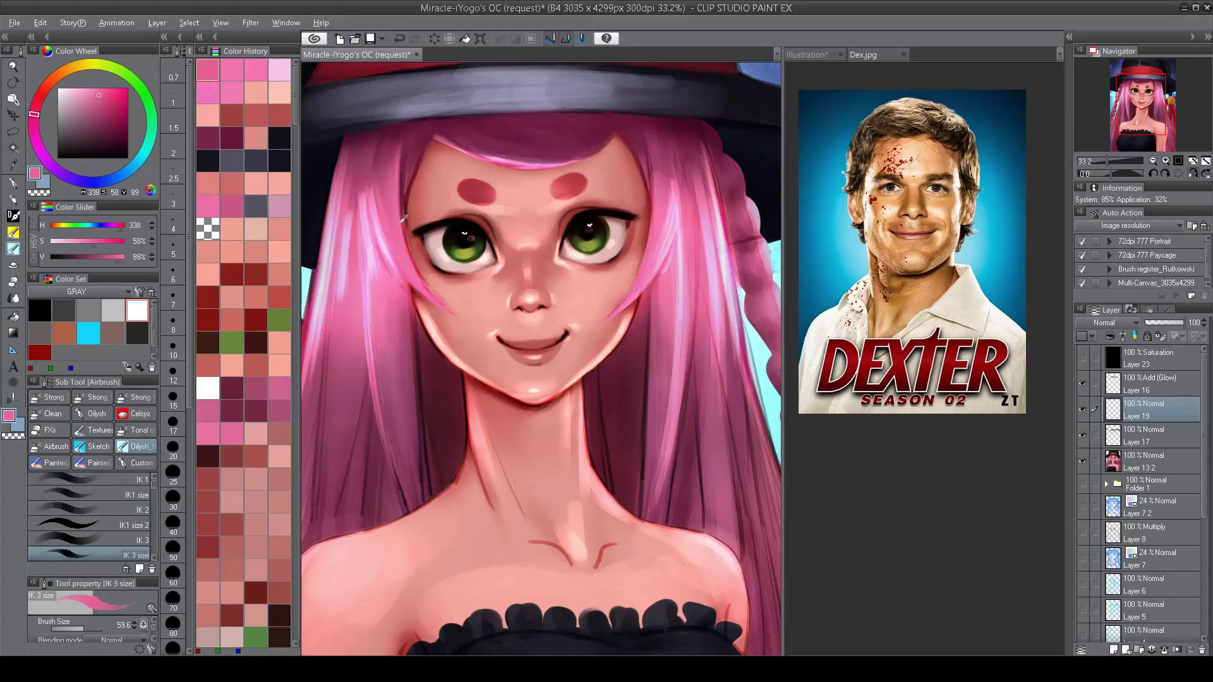
{"action": "left_click", "coordinate": [413, 266], "text": "alt"}
{"action": "mouse_move", "coordinate": [408, 243]}
{"action": "left_mouse_down"}
{"action": "mouse_move", "coordinate": [431, 299]}
{"action": "mouse_move", "coordinate": [450, 314]}
{"action": "left_mouse_up"}
{"action": "left_click", "coordinate": [378, 231], "text": "alt"}
{"action": "left_click_drag", "start_coordinate": [392, 256], "coordinate": [438, 303]}
{"action": "key", "text": "h"}
{"action": "scroll", "coordinate": [542, 359], "scroll_direction": "down", "scroll_amount": 2}
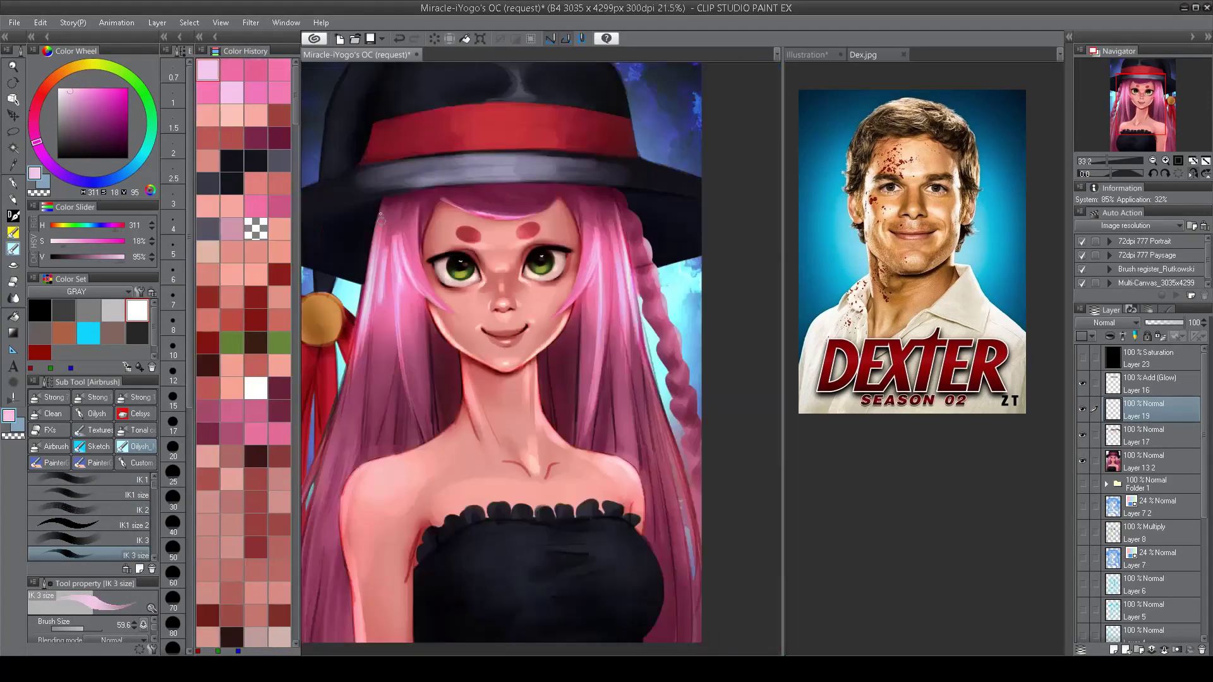
{"action": "scroll", "coordinate": [646, 255], "scroll_direction": "up", "scroll_amount": 3}
{"action": "scroll", "coordinate": [686, 245], "scroll_direction": "down", "scroll_amount": 3}
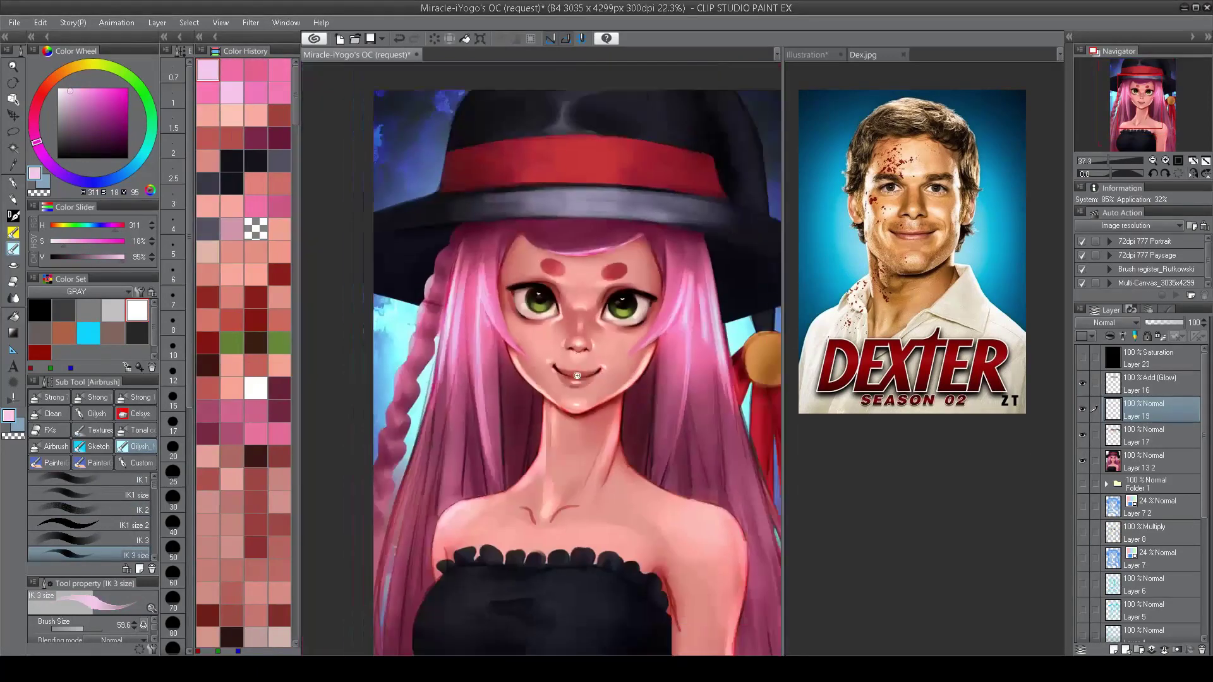
Step: Toggle Layer 17's visibility to compare the portrait with and without its retouching
{"action": "left_click", "coordinate": [1082, 434]}
{"action": "left_click", "coordinate": [1082, 435]}
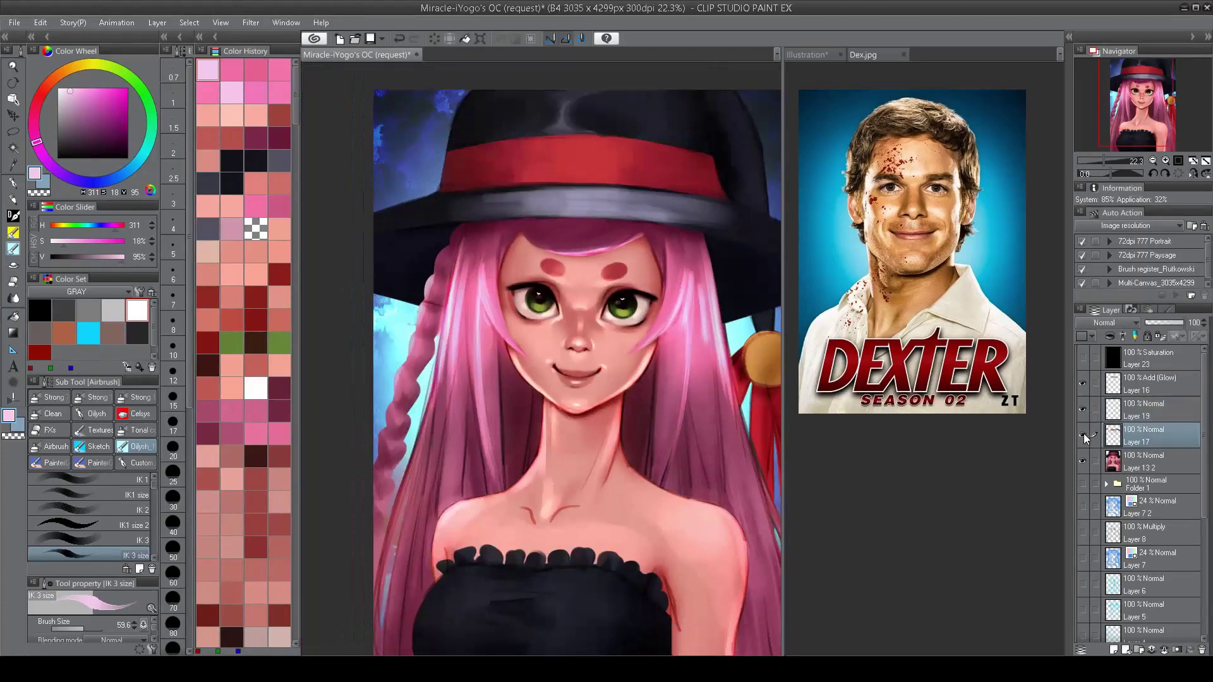
{"action": "left_click", "coordinate": [1082, 434]}
{"action": "left_click", "coordinate": [1082, 433]}
Step: Darken the bangs and hair roots under the brim on Layer 19 with the IK 3 brush in sampled dark magenta, checking mirrored
{"action": "left_click_drag", "start_coordinate": [727, 284], "coordinate": [730, 317]}
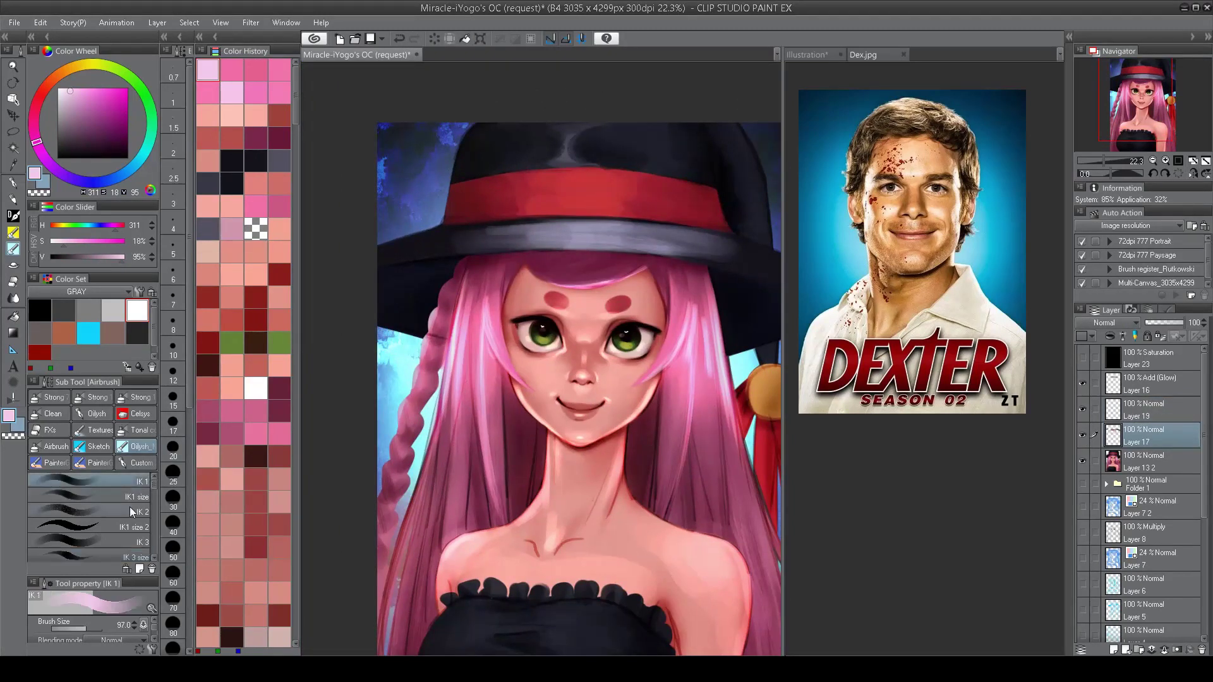
{"action": "left_click", "coordinate": [88, 542]}
{"action": "left_click", "coordinate": [576, 279], "text": "alt"}
{"action": "key", "text": "alt+bracketright"}
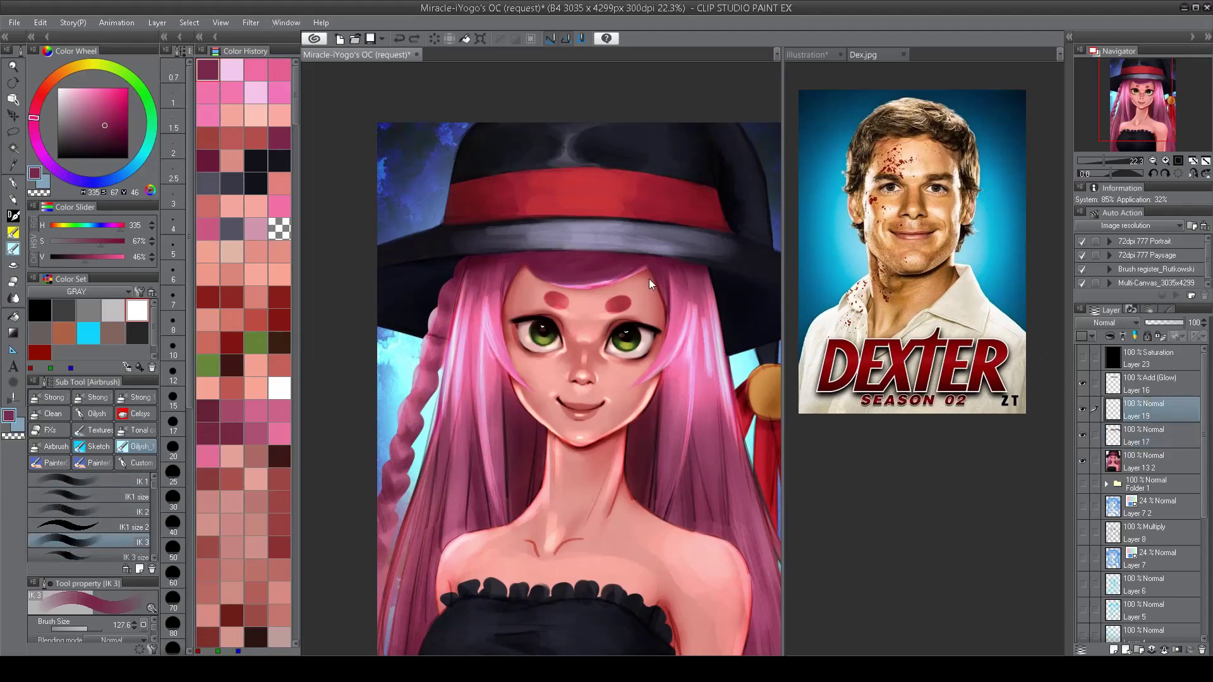
{"action": "key", "text": "bracketleft"}
{"action": "mouse_move", "coordinate": [553, 281]}
{"action": "left_mouse_down"}
{"action": "mouse_move", "coordinate": [642, 278]}
{"action": "mouse_move", "coordinate": [687, 292]}
{"action": "mouse_move", "coordinate": [698, 273]}
{"action": "mouse_move", "coordinate": [704, 297]}
{"action": "mouse_move", "coordinate": [684, 302]}
{"action": "left_mouse_up"}
{"action": "left_click", "coordinate": [490, 283], "text": "alt"}
{"action": "mouse_move", "coordinate": [489, 283]}
{"action": "left_mouse_down"}
{"action": "mouse_move", "coordinate": [467, 288]}
{"action": "mouse_move", "coordinate": [466, 265]}
{"action": "mouse_move", "coordinate": [443, 330]}
{"action": "mouse_move", "coordinate": [460, 288]}
{"action": "left_mouse_up"}
{"action": "scroll", "coordinate": [673, 101], "scroll_direction": "down", "scroll_amount": 2}
{"action": "key", "text": "h"}
{"action": "scroll", "coordinate": [464, 295], "scroll_direction": "up", "scroll_amount": 2}
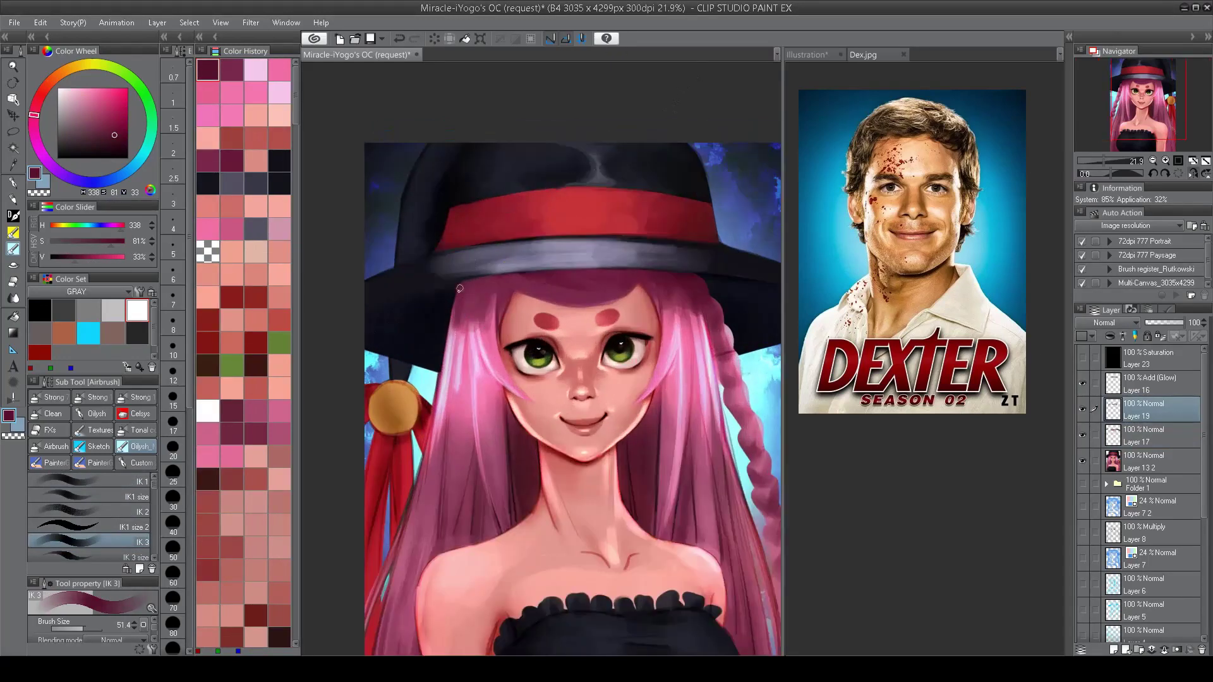
Step: Blend the hair highlights upward toward the brim with sampled pale lilac and pink tones in mirrored view
{"action": "left_click", "coordinate": [461, 329], "text": "alt"}
{"action": "left_click_drag", "start_coordinate": [458, 336], "coordinate": [455, 297]}
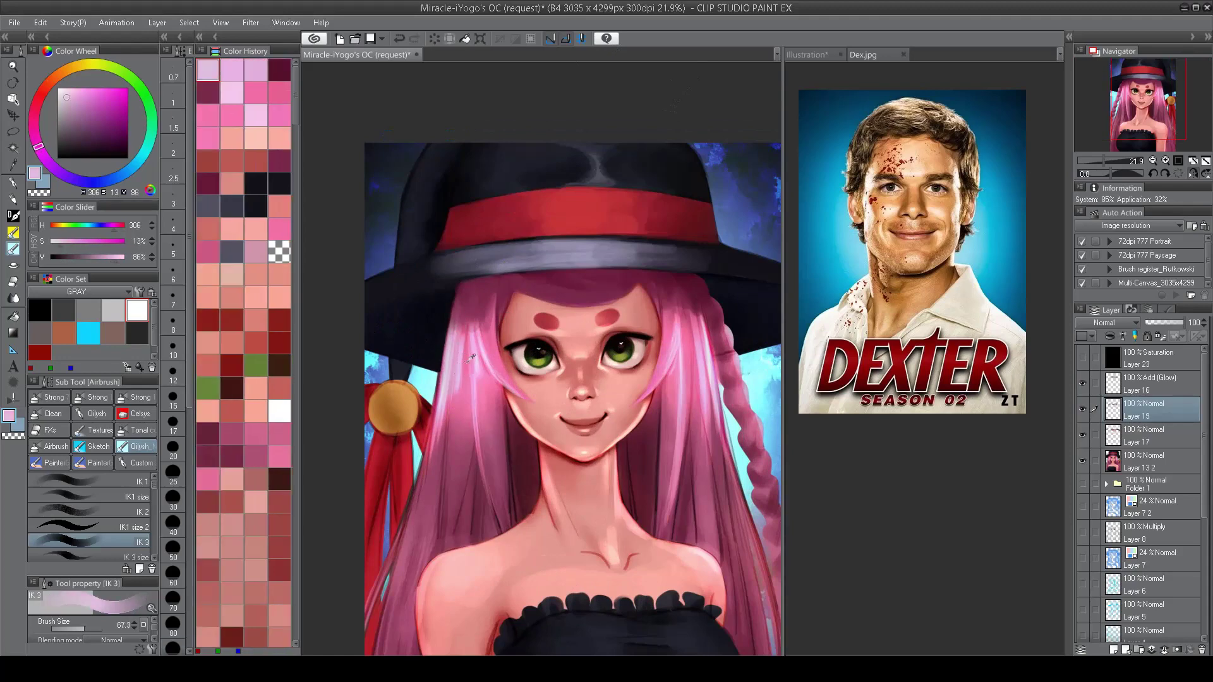
{"action": "left_click", "coordinate": [471, 358], "text": "alt"}
{"action": "key", "text": "h"}
{"action": "scroll", "coordinate": [379, 322], "scroll_direction": "up", "scroll_amount": 3}
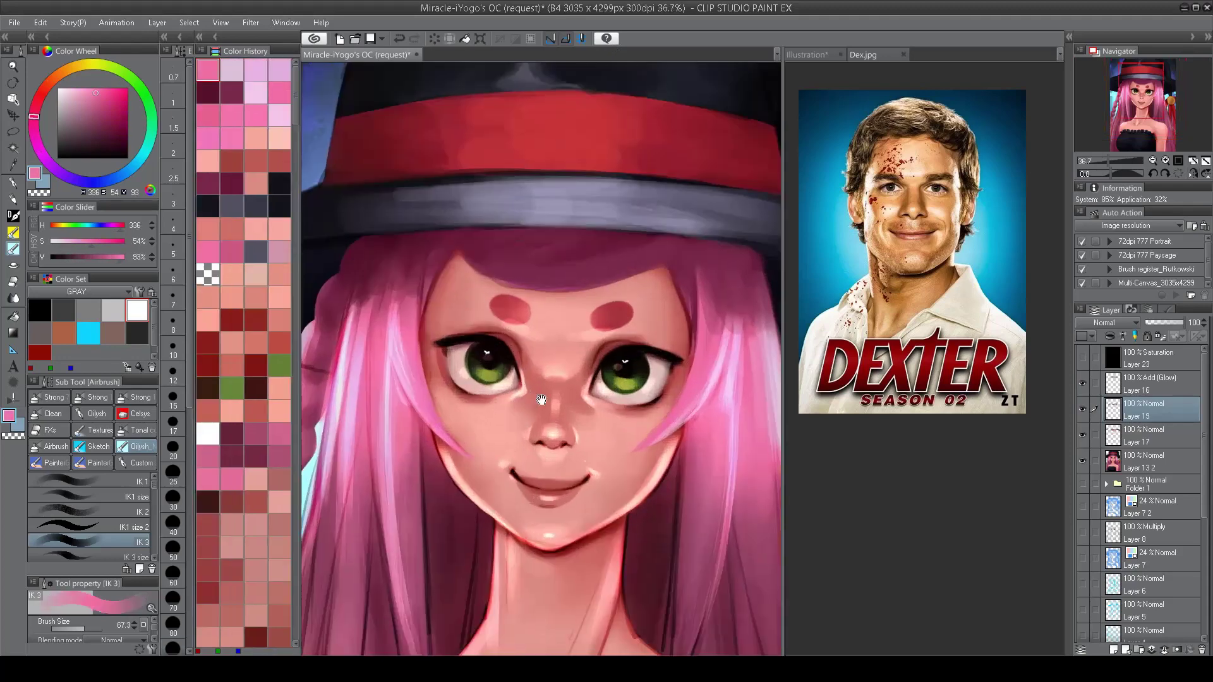
Step: Paint upper eyelashes on both eyes on Layer 17 with the IK 3 size brush in sampled near-black
{"action": "left_click", "coordinate": [88, 555]}
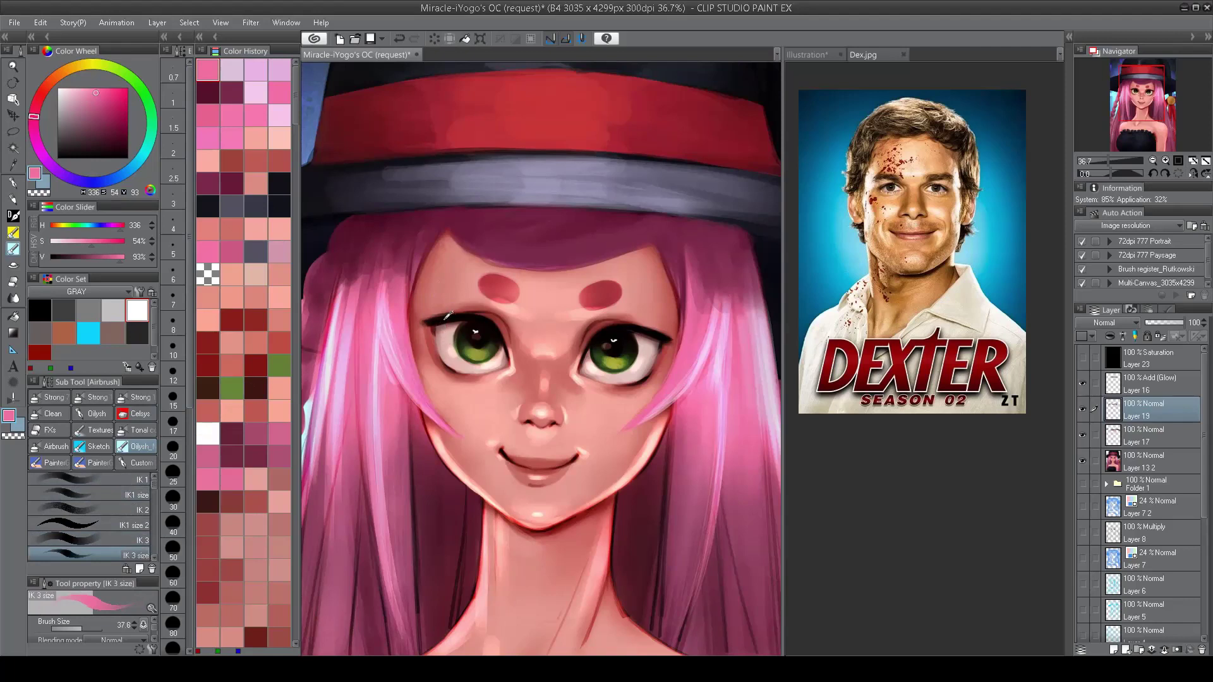
{"action": "left_click", "coordinate": [462, 328], "text": "alt"}
{"action": "left_click", "coordinate": [462, 328], "text": "ctrl+shift"}
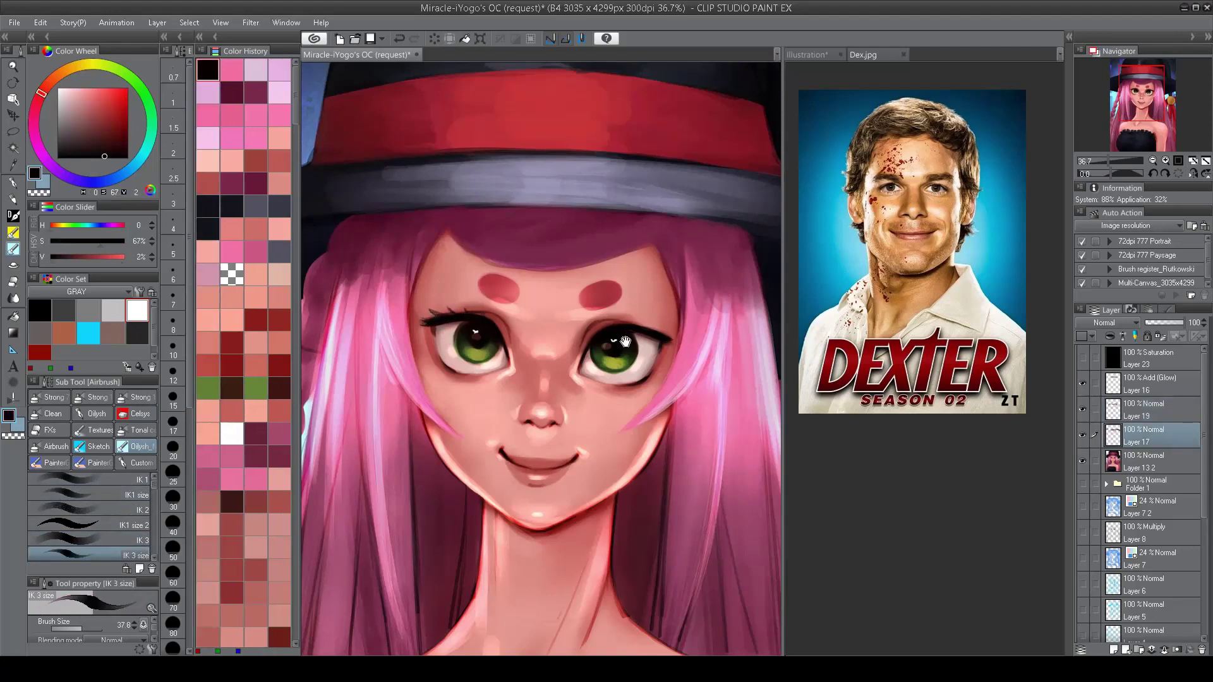
{"action": "key", "text": "ctrl+z"}
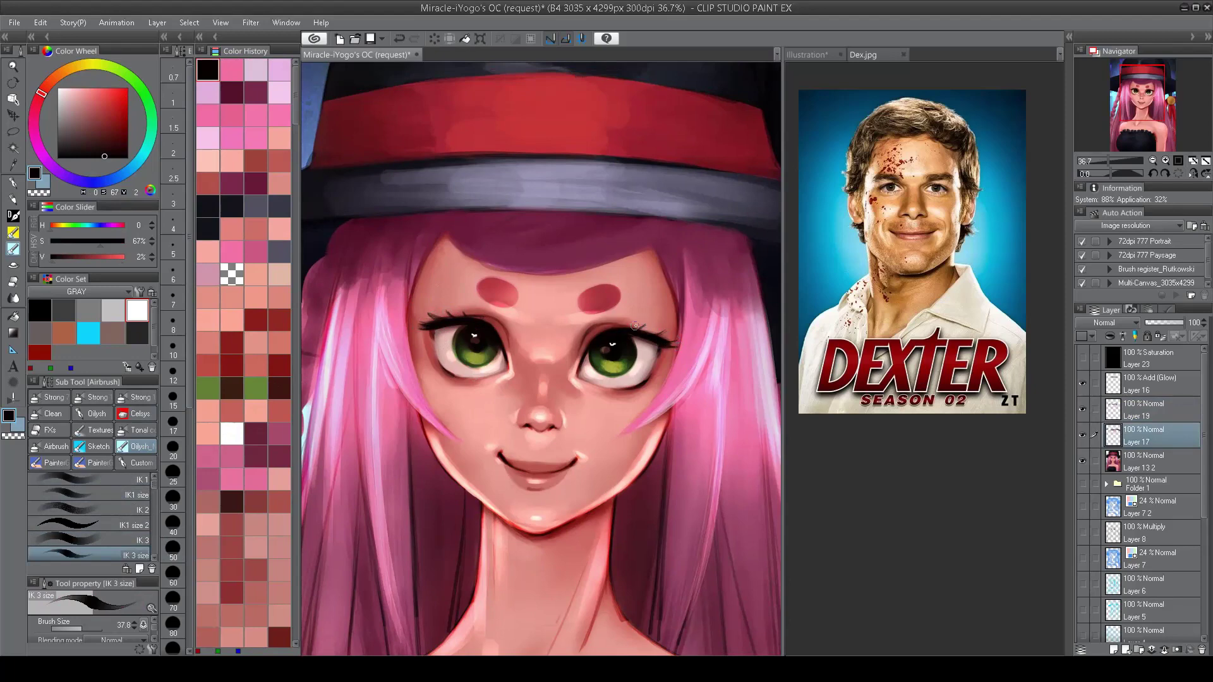
{"action": "scroll", "coordinate": [619, 322], "scroll_direction": "down", "scroll_amount": 3}
{"action": "scroll", "coordinate": [664, 315], "scroll_direction": "up", "scroll_amount": 4}
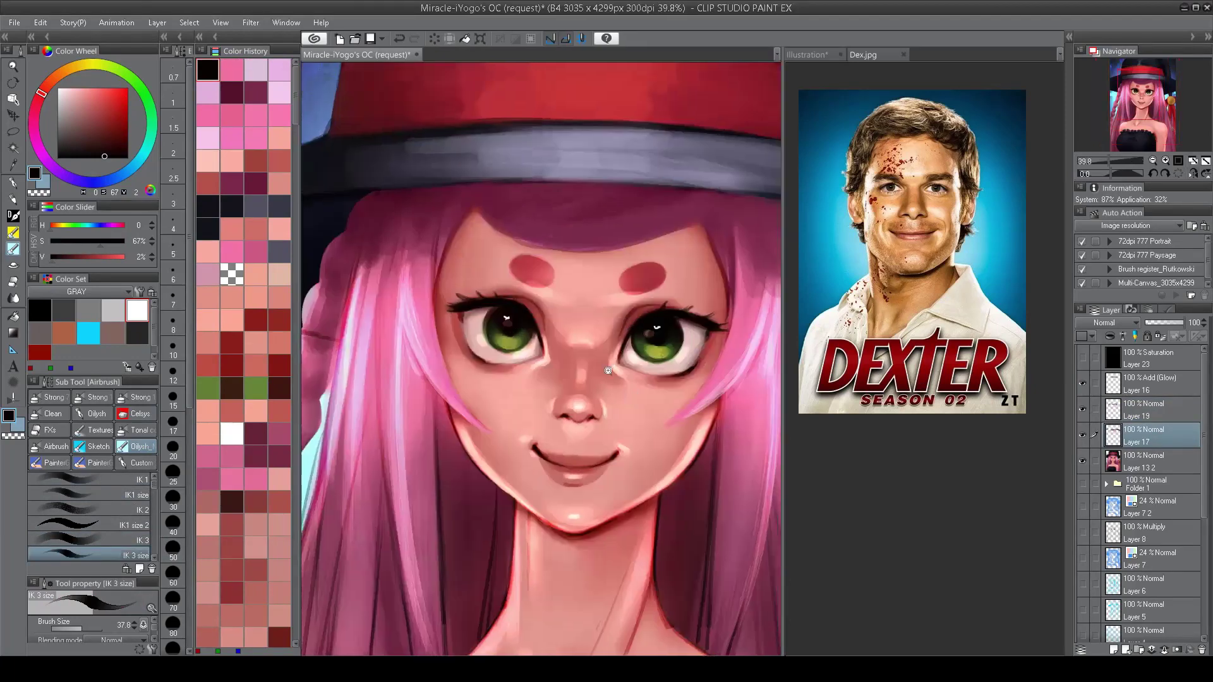
Step: Lasso both eyes on Layer 13 2 and copy them onto a new layer, checking the selection mirrored
{"action": "key", "text": "m"}
{"action": "mouse_move", "coordinate": [700, 309]}
{"action": "left_mouse_down"}
{"action": "mouse_move", "coordinate": [635, 330]}
{"action": "mouse_move", "coordinate": [701, 310]}
{"action": "left_mouse_up"}
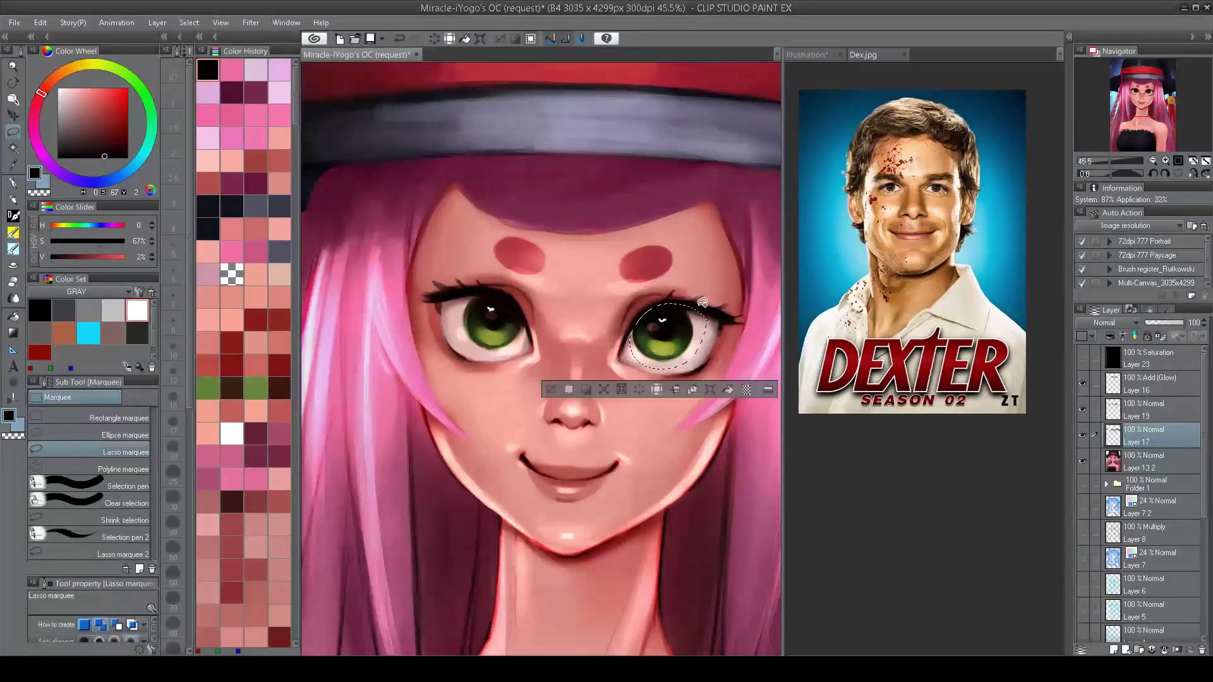
{"action": "key", "text": "alt+bracketleft"}
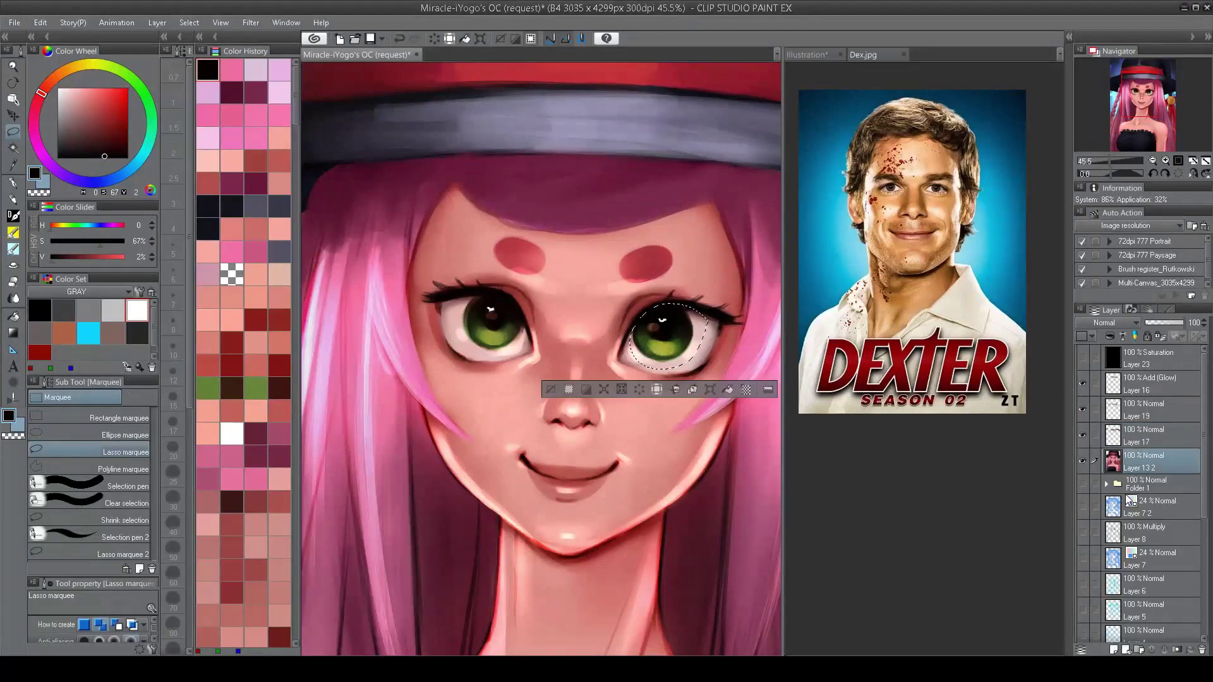
{"action": "mouse_move", "coordinate": [486, 289]}
{"action": "left_mouse_down"}
{"action": "mouse_move", "coordinate": [456, 315]}
{"action": "mouse_move", "coordinate": [478, 346]}
{"action": "mouse_move", "coordinate": [520, 341]}
{"action": "mouse_move", "coordinate": [522, 316]}
{"action": "left_mouse_up"}
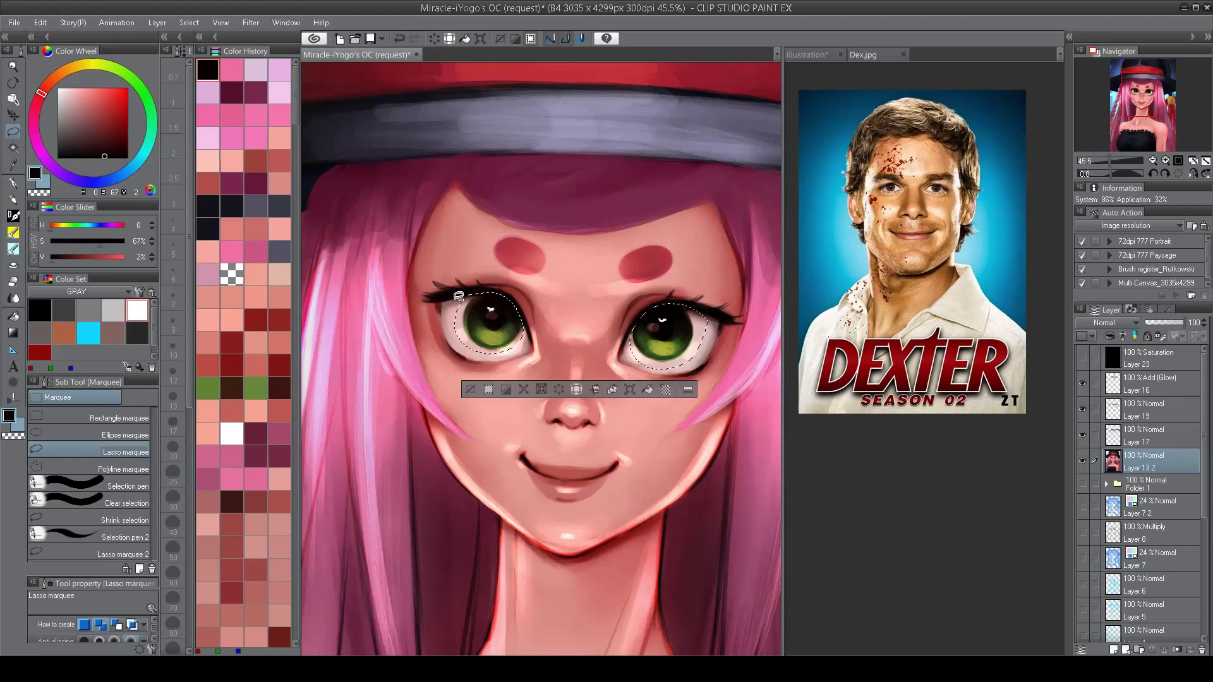
{"action": "key", "text": "h"}
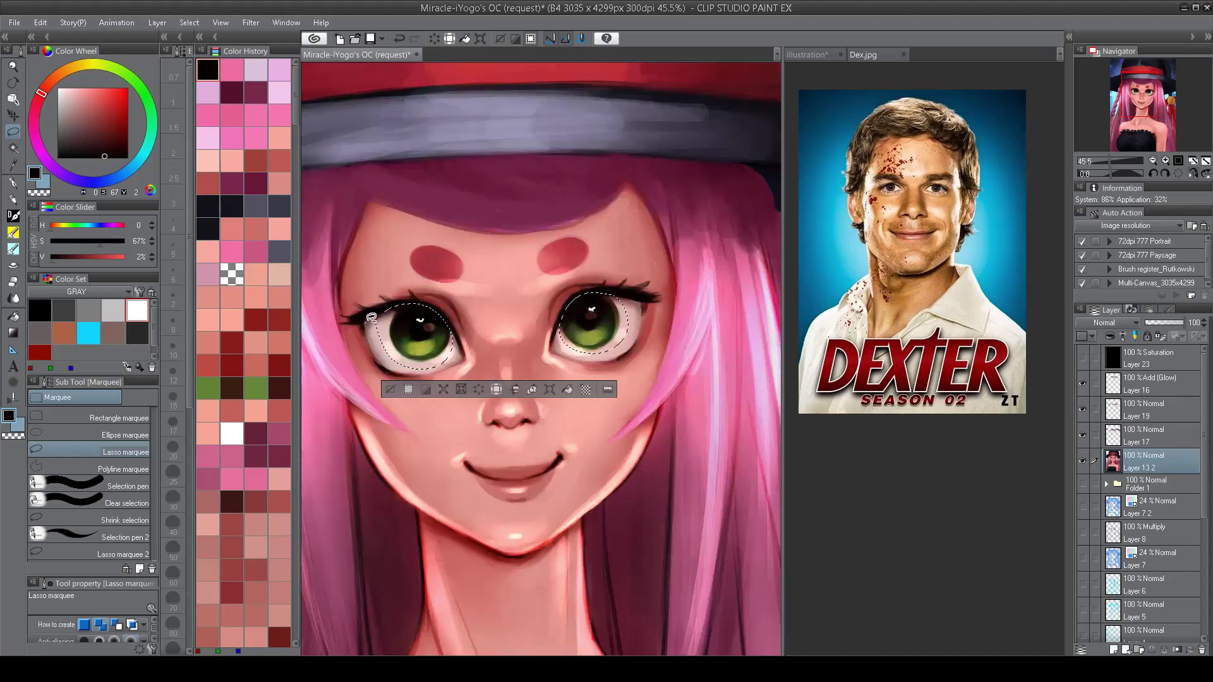
{"action": "key", "text": "h"}
{"action": "key", "text": "ctrl+c"}
{"action": "key", "text": "ctrl+v"}
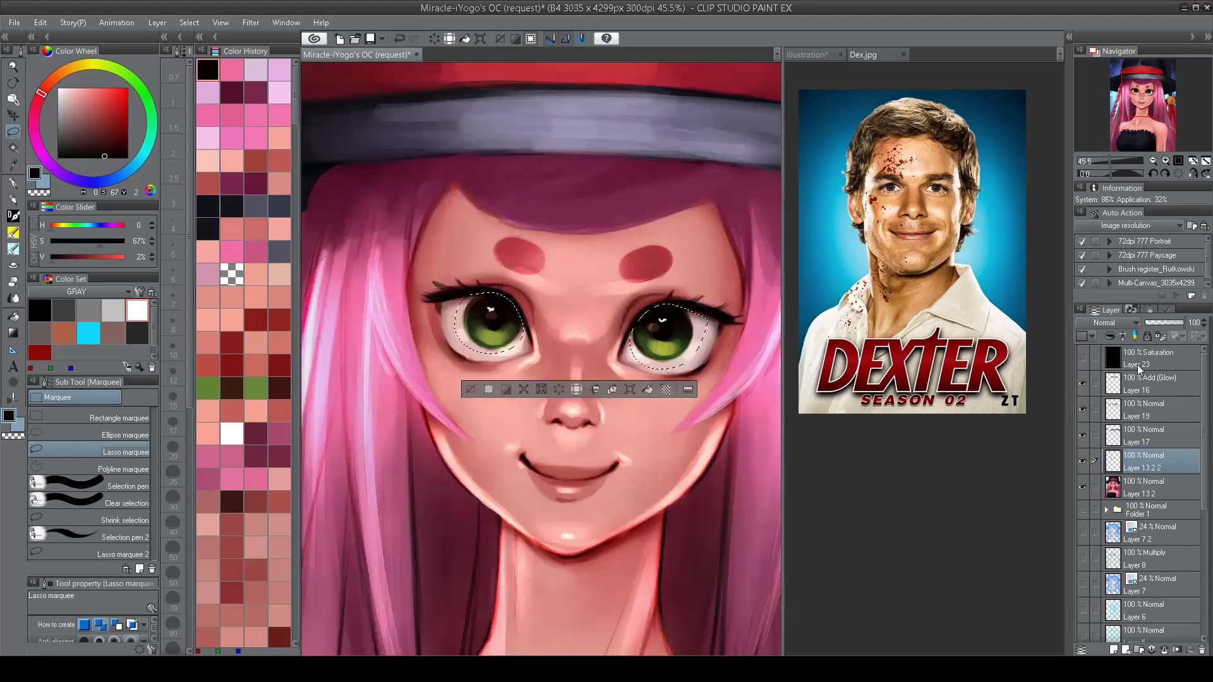
Step: Isolate the braid-side eye on the pasted layer and adjust it slightly with a transform
{"action": "key", "text": "ctrl+d"}
{"action": "key", "text": "ctrl+t"}
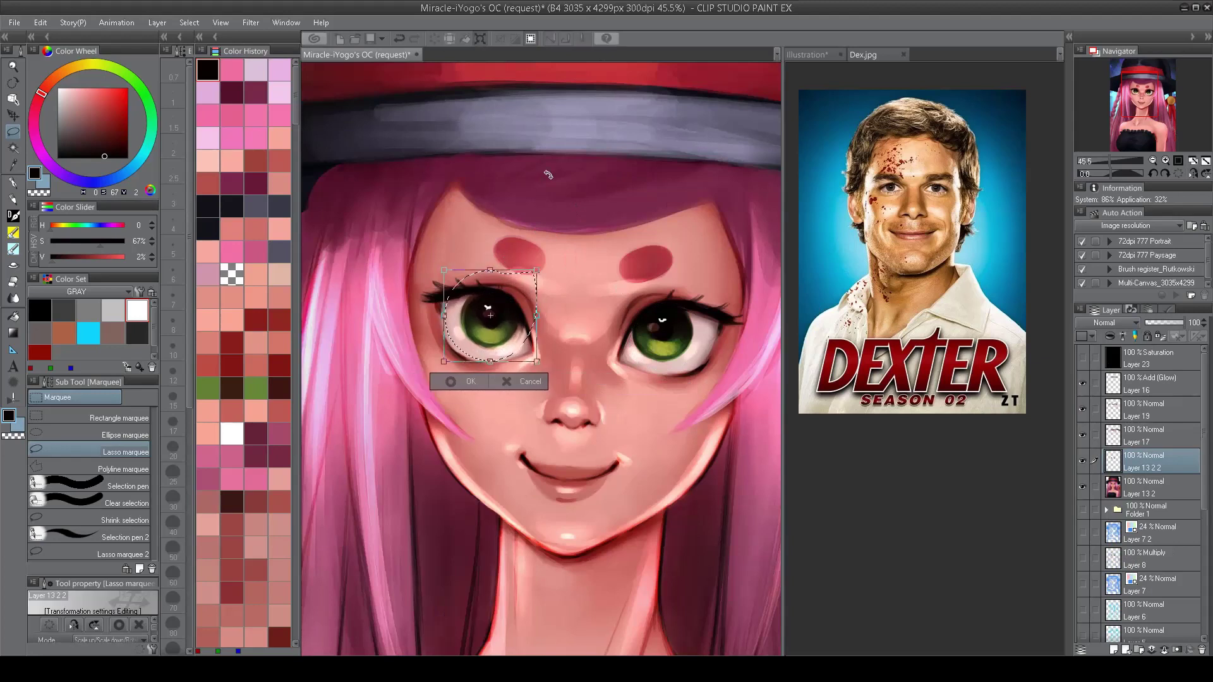
{"action": "key", "text": "Return"}
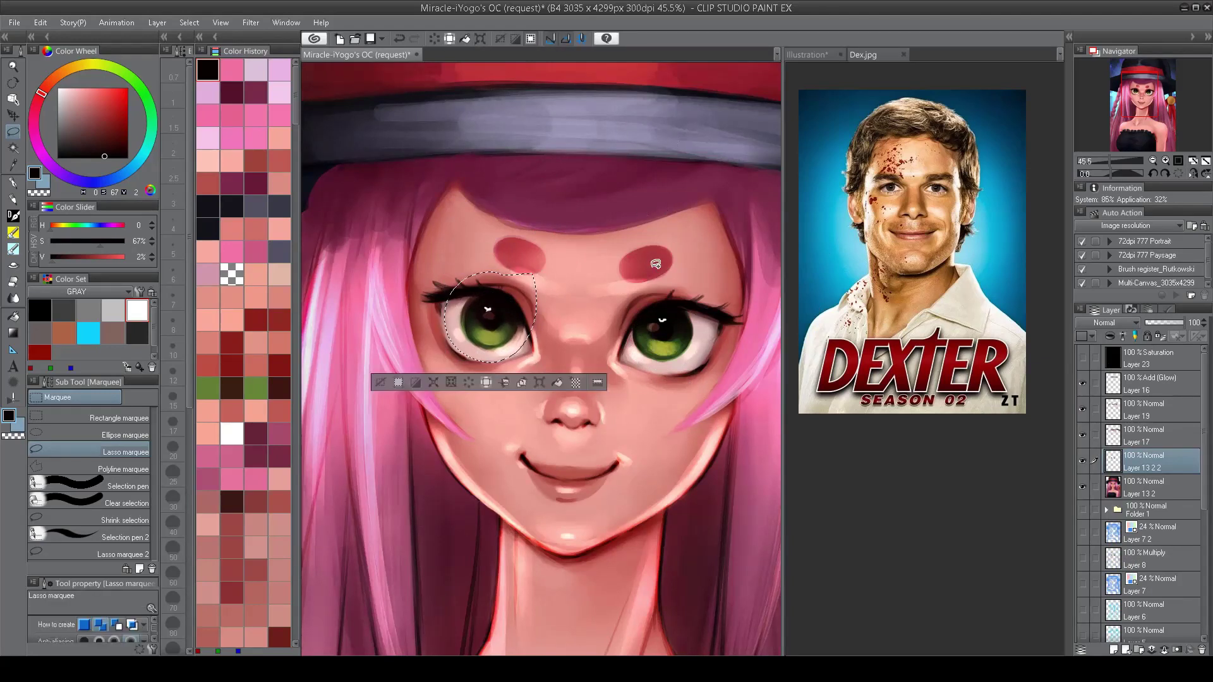
Step: Lasso the other pasted eye, adjust it with a transform, deselect, and check the full portrait before resuming with the brush
{"action": "left_click_drag", "start_coordinate": [688, 254], "coordinate": [651, 246]}
{"action": "key", "text": "ctrl+Right"}
{"action": "key", "text": "ctrl+Right"}
{"action": "key", "text": "ctrl+Right"}
{"action": "key", "text": "ctrl+Right"}
{"action": "key", "text": "ctrl+Right"}
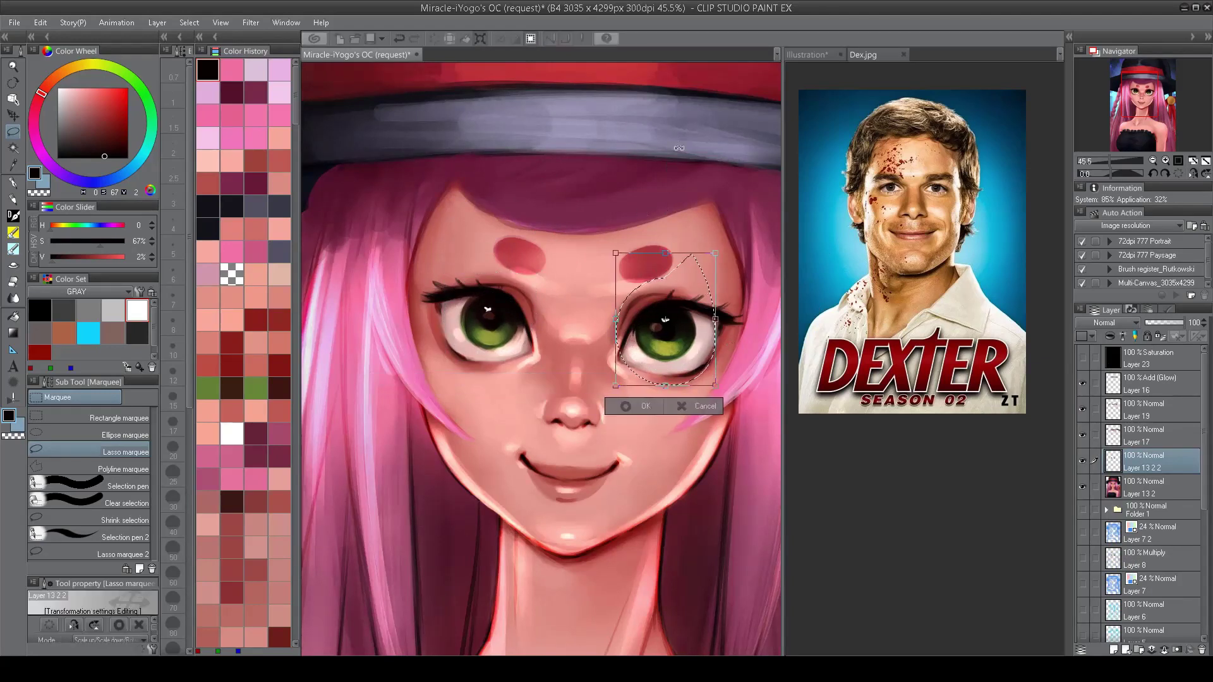
{"action": "key", "text": "ctrl+d"}
{"action": "key", "text": "ctrl+minus"}
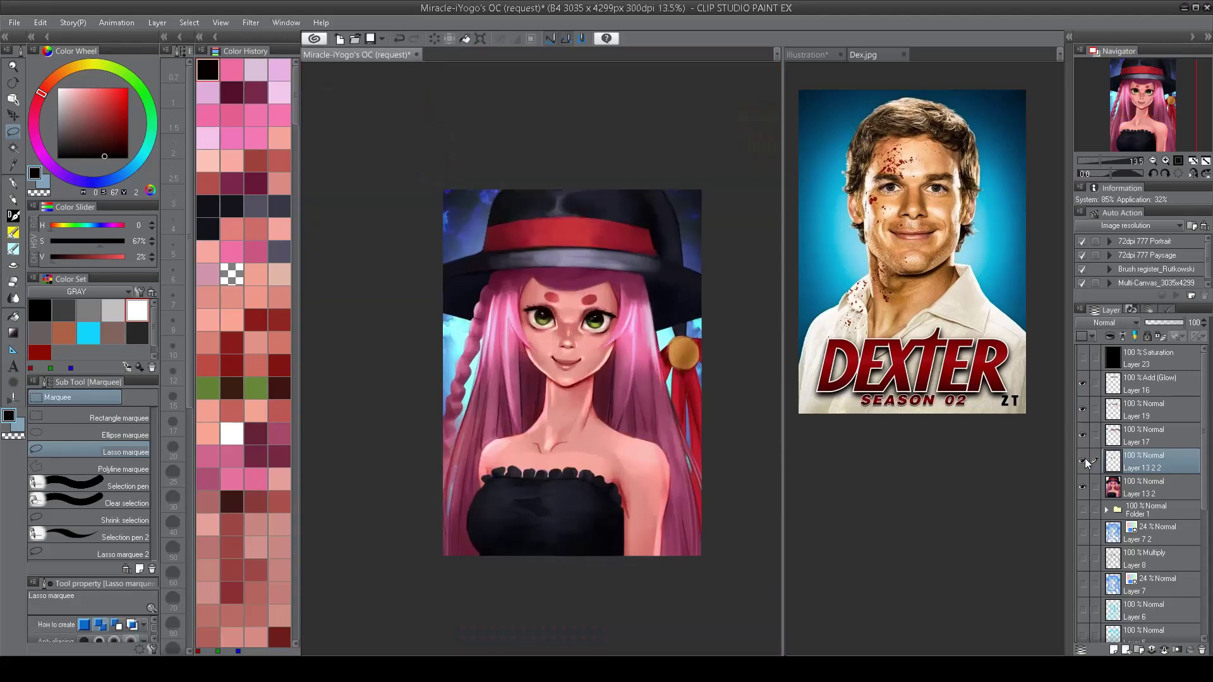
{"action": "scroll", "coordinate": [512, 316], "scroll_direction": "up", "scroll_amount": 5}
{"action": "key", "text": "b"}
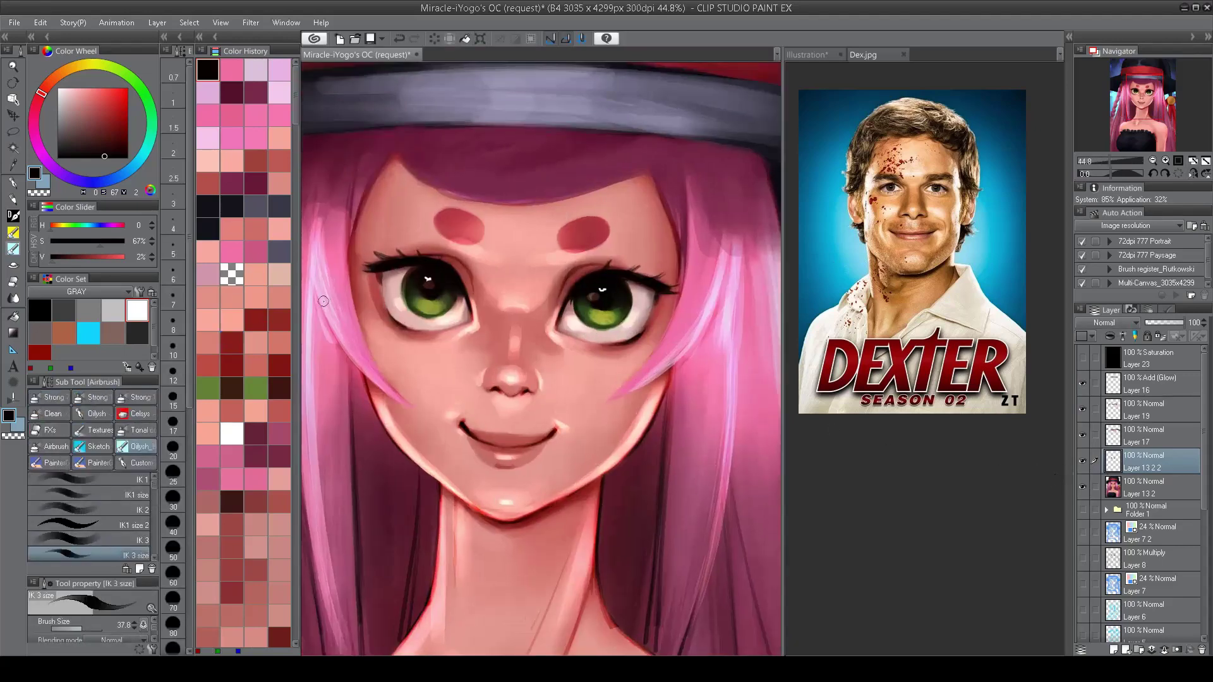
Step: Touch up the eye edges on Layer 13 2 2 with sampled rosy skin and near-black tones using the IK 3 size brush
{"action": "left_click", "coordinate": [570, 309], "text": "alt"}
{"action": "key", "text": "bracketleft"}
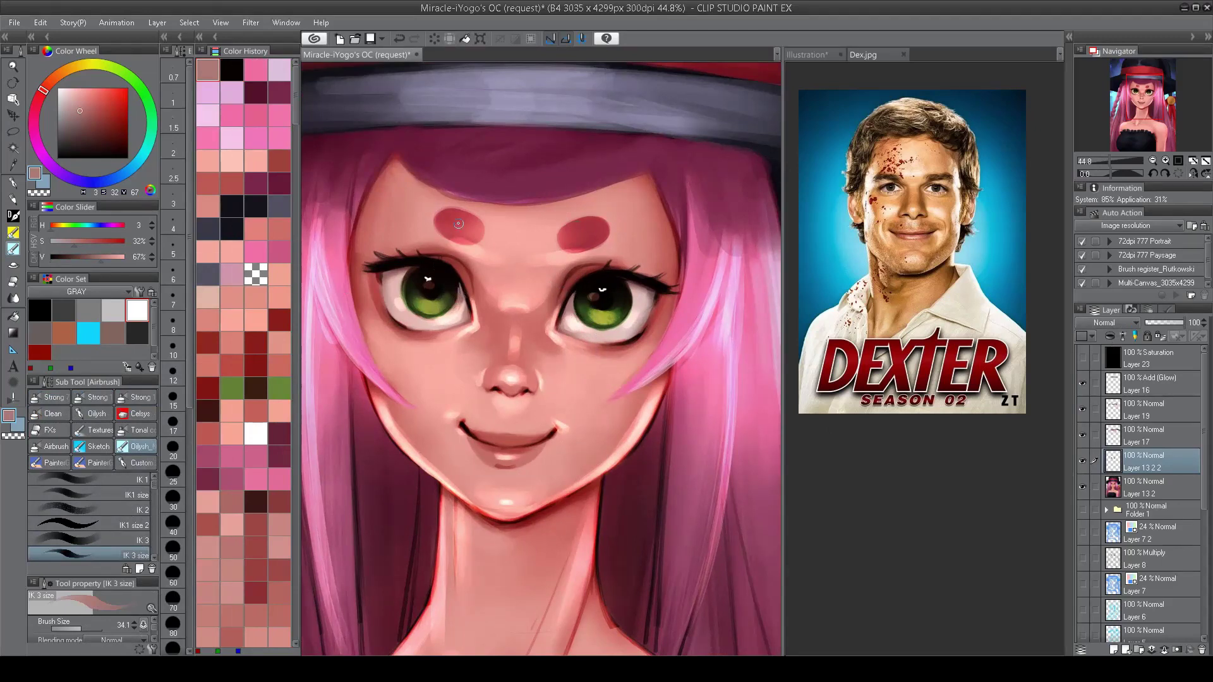
{"action": "left_click", "coordinate": [463, 294], "text": "alt"}
{"action": "scroll", "coordinate": [488, 324], "scroll_direction": "down", "scroll_amount": 4}
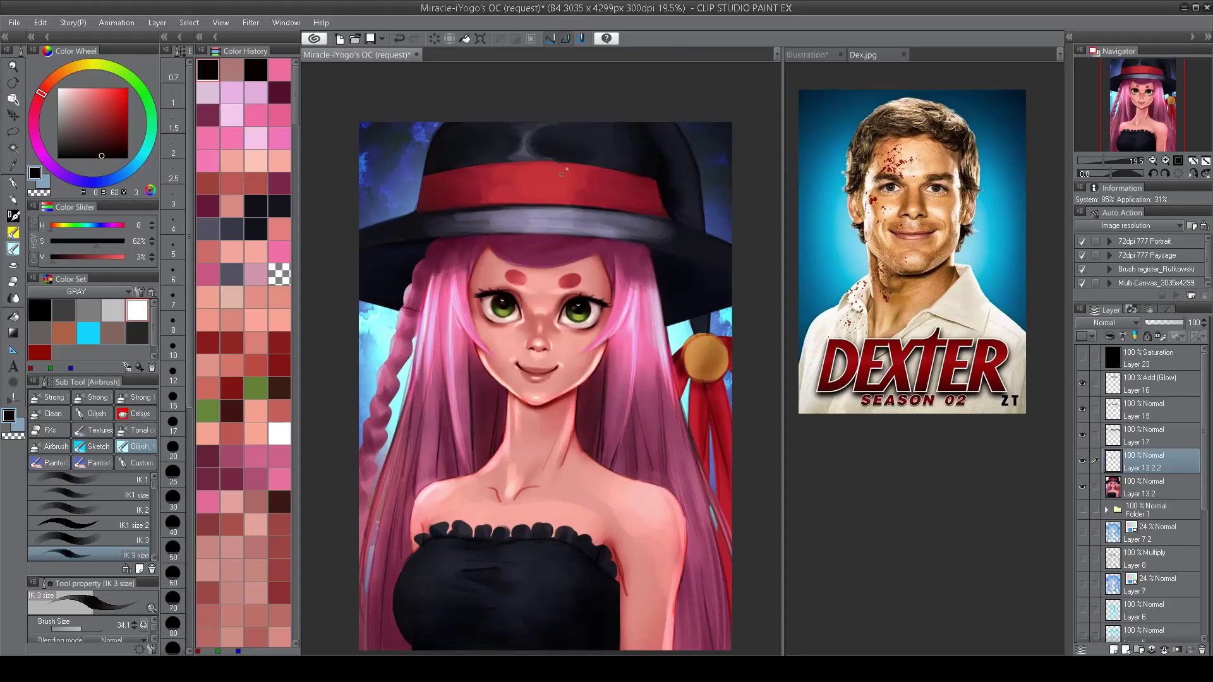
Step: Darken the hair strands below the hat brim on both sides on Layer 17, using sampled plum tones and a large IK 3 size brush
{"action": "scroll", "coordinate": [454, 320], "scroll_direction": "up", "scroll_amount": 1}
{"action": "left_click", "coordinate": [460, 275], "text": "alt"}
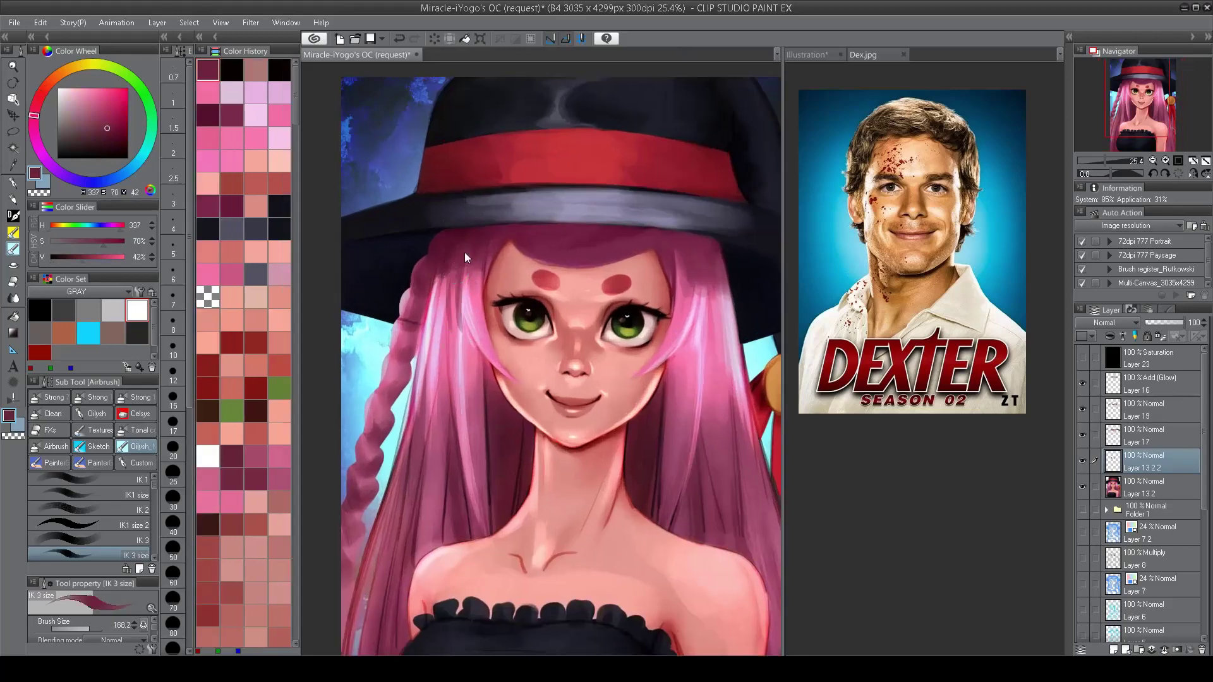
{"action": "left_click", "coordinate": [477, 256], "text": "ctrl+shift"}
{"action": "left_click", "coordinate": [477, 256], "text": "alt"}
{"action": "mouse_move", "coordinate": [474, 271]}
{"action": "left_mouse_down"}
{"action": "mouse_move", "coordinate": [451, 316]}
{"action": "mouse_move", "coordinate": [455, 265]}
{"action": "mouse_move", "coordinate": [436, 316]}
{"action": "mouse_move", "coordinate": [442, 385]}
{"action": "left_mouse_up"}
{"action": "left_click", "coordinate": [703, 263], "text": "alt"}
{"action": "mouse_move", "coordinate": [703, 288]}
{"action": "left_mouse_down"}
{"action": "mouse_move", "coordinate": [704, 356]}
{"action": "mouse_move", "coordinate": [723, 360]}
{"action": "left_mouse_up"}
{"action": "scroll", "coordinate": [643, 262], "scroll_direction": "down", "scroll_amount": 1}
{"action": "left_click_drag", "start_coordinate": [642, 263], "coordinate": [610, 242]}
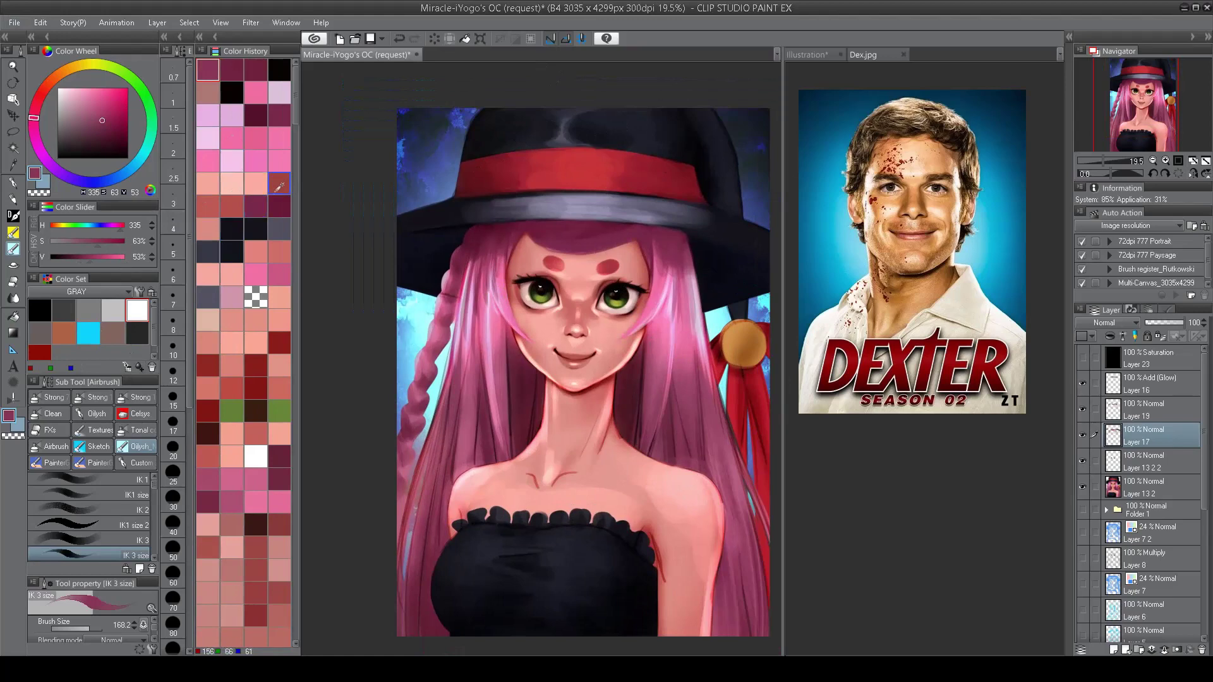
Step: Paint sampled light skin tone on the nose bridge with the IK 3 brush and check the face mirrored
{"action": "scroll", "coordinate": [659, 130], "scroll_direction": "up", "scroll_amount": 1}
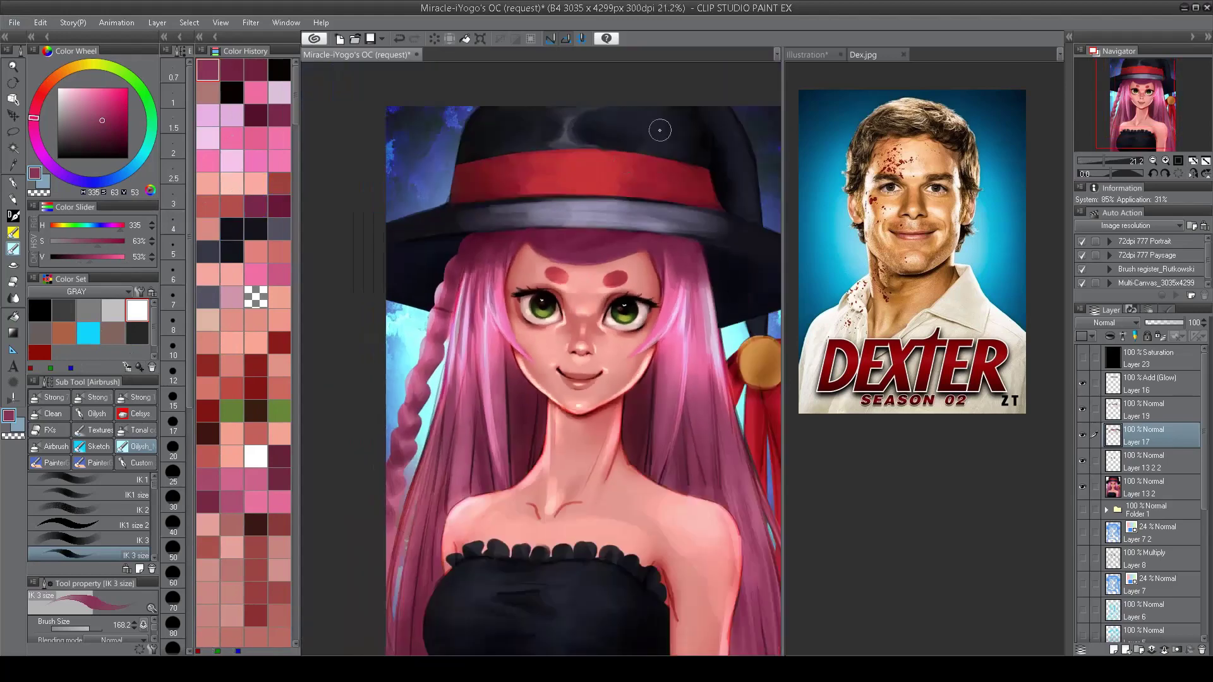
{"action": "scroll", "coordinate": [588, 354], "scroll_direction": "up", "scroll_amount": 3}
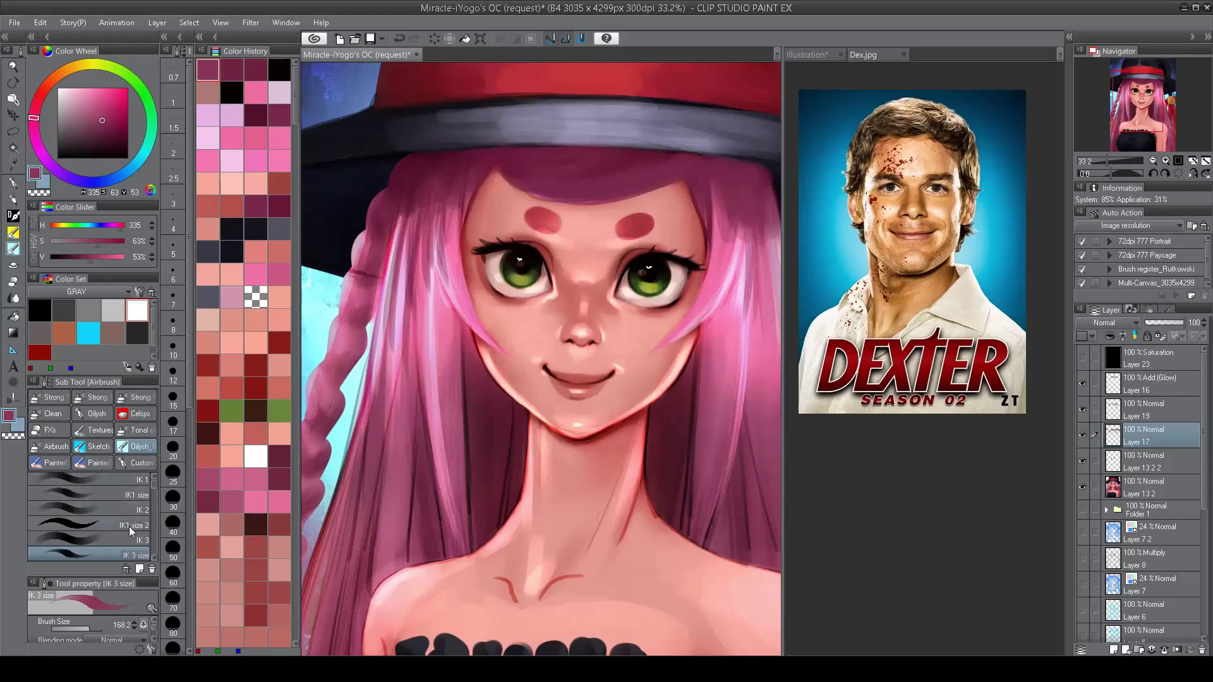
{"action": "left_click", "coordinate": [584, 310], "text": "alt"}
{"action": "left_click_drag", "start_coordinate": [586, 307], "coordinate": [582, 314]}
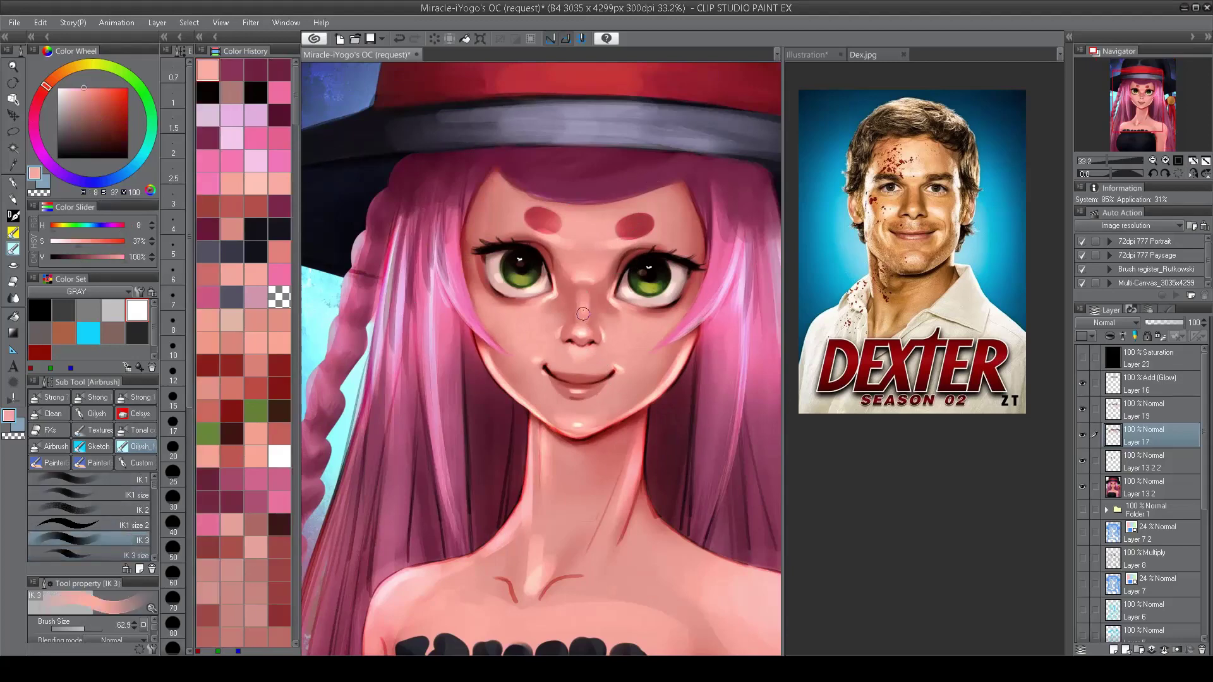
{"action": "scroll", "coordinate": [583, 312], "scroll_direction": "down", "scroll_amount": 3}
{"action": "key", "text": "h"}
{"action": "scroll", "coordinate": [493, 358], "scroll_direction": "up", "scroll_amount": 3}
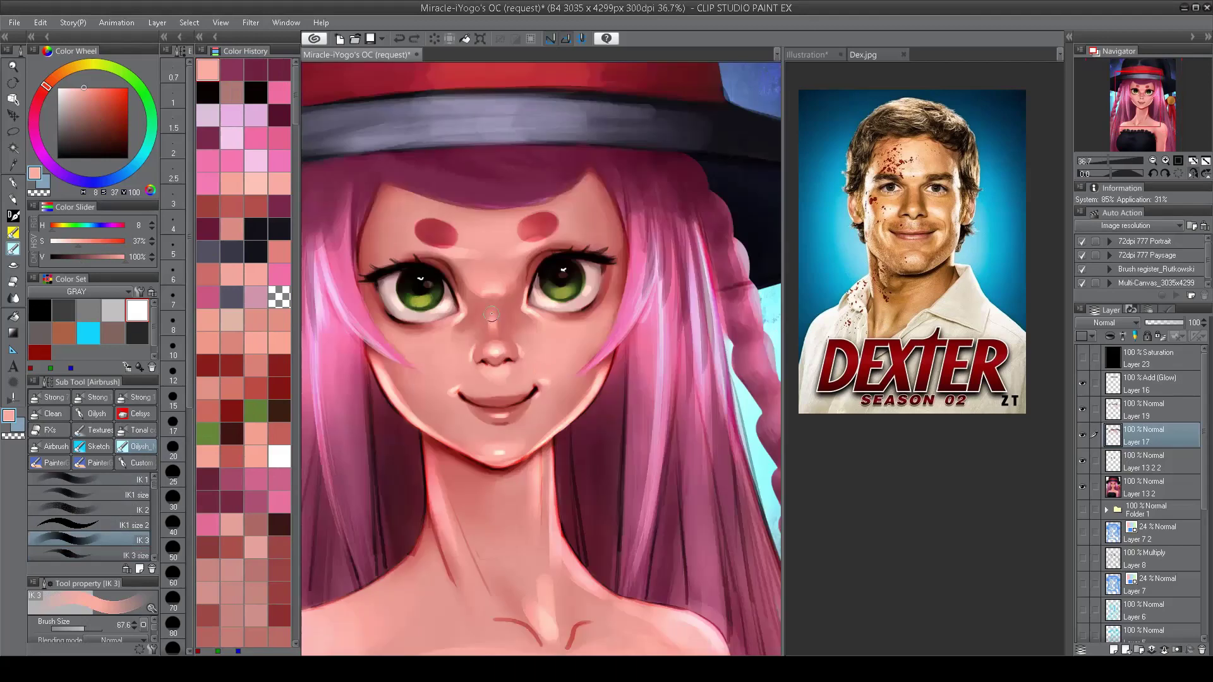
{"action": "scroll", "coordinate": [492, 358], "scroll_direction": "down", "scroll_amount": 4}
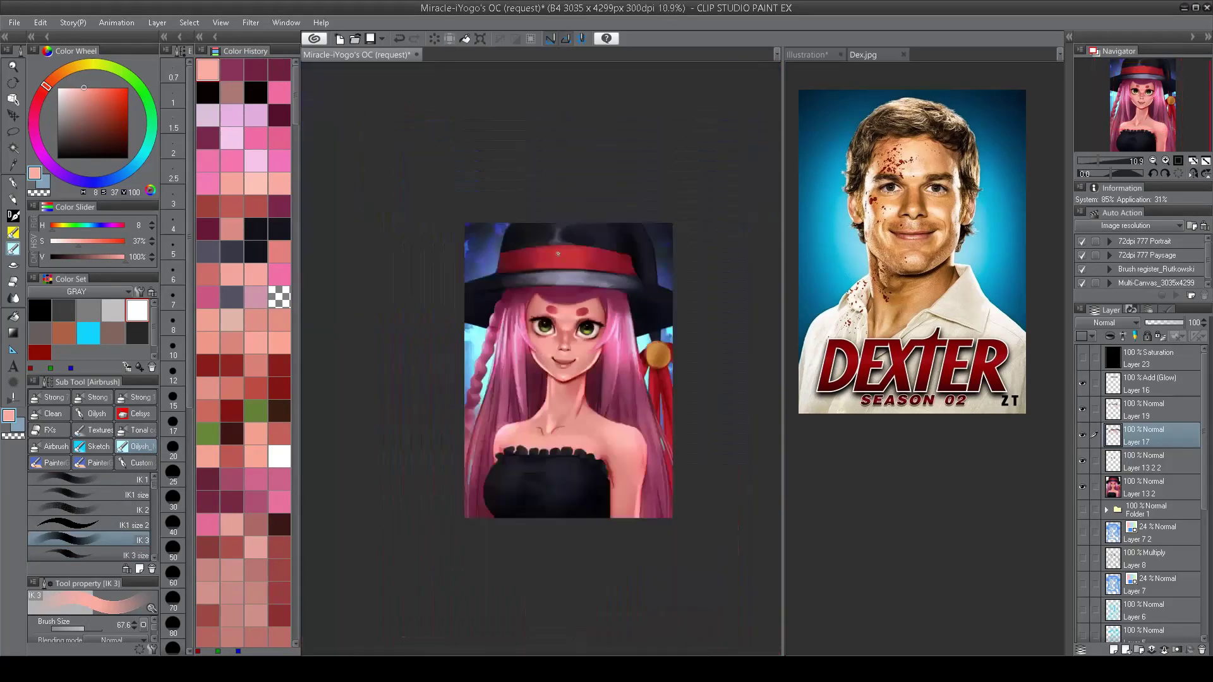
Step: Blend the area between the eyes and the upper nose bridge with sampled light and reddish skin tones
{"action": "scroll", "coordinate": [559, 344], "scroll_direction": "up", "scroll_amount": 3}
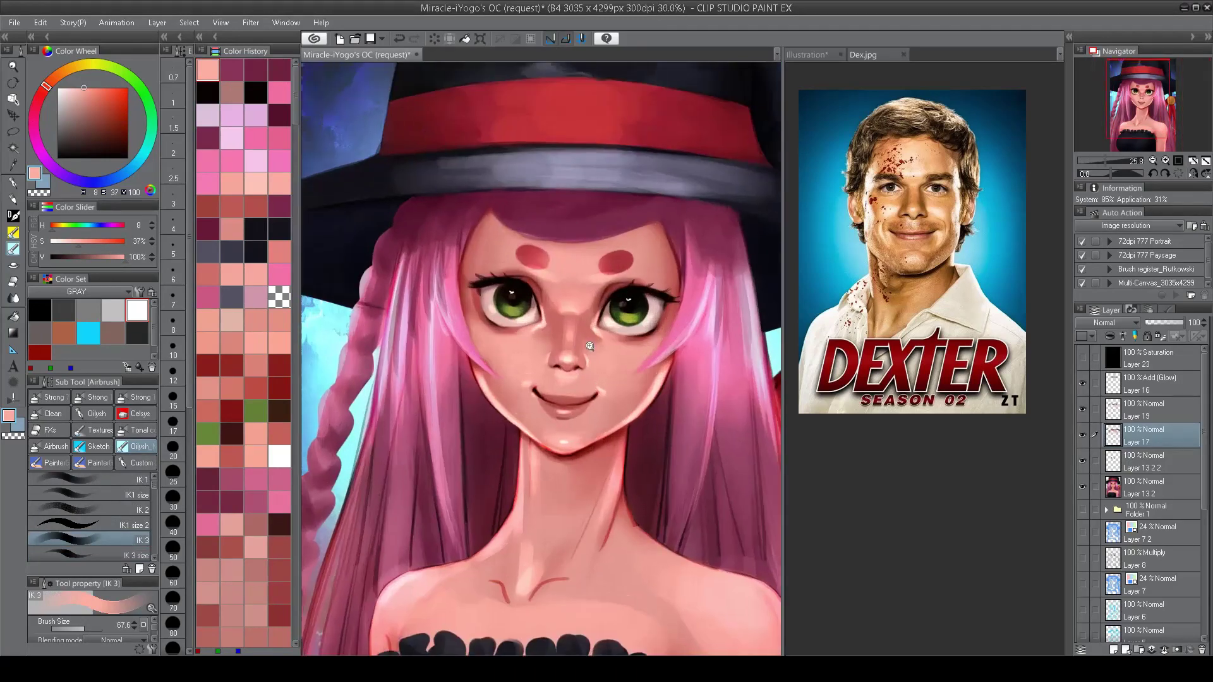
{"action": "left_click", "coordinate": [566, 294], "text": "alt"}
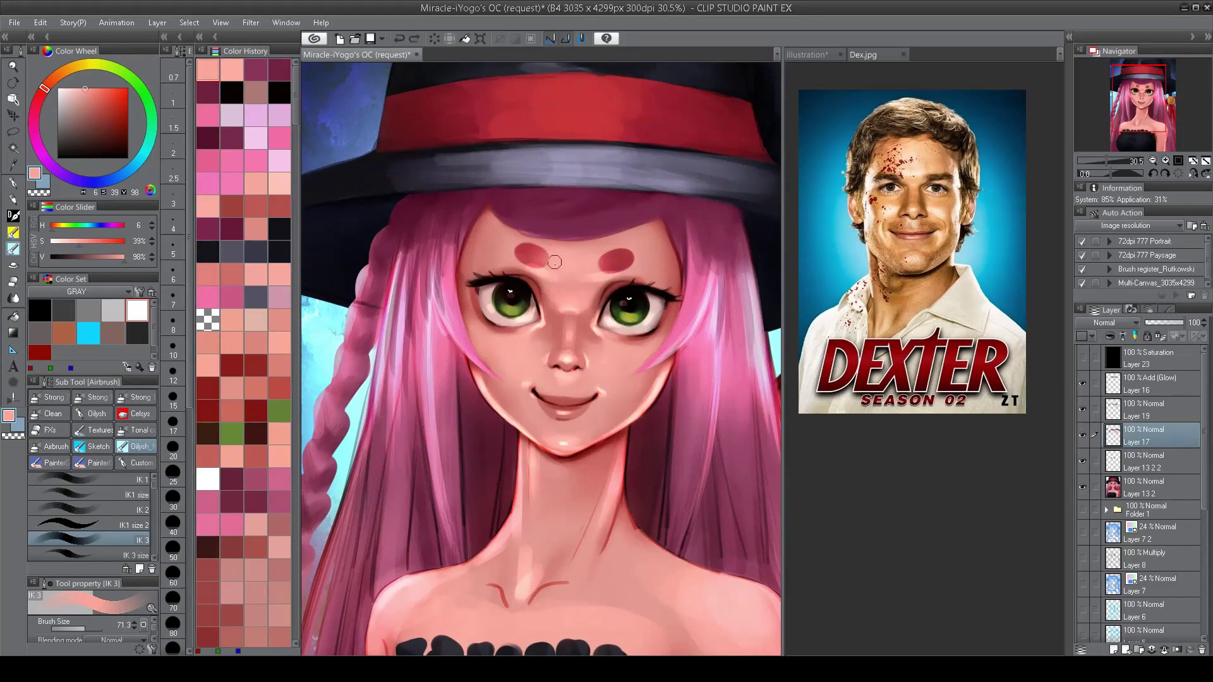
{"action": "left_click", "coordinate": [550, 314], "text": "alt"}
{"action": "left_click_drag", "start_coordinate": [550, 313], "coordinate": [557, 306]}
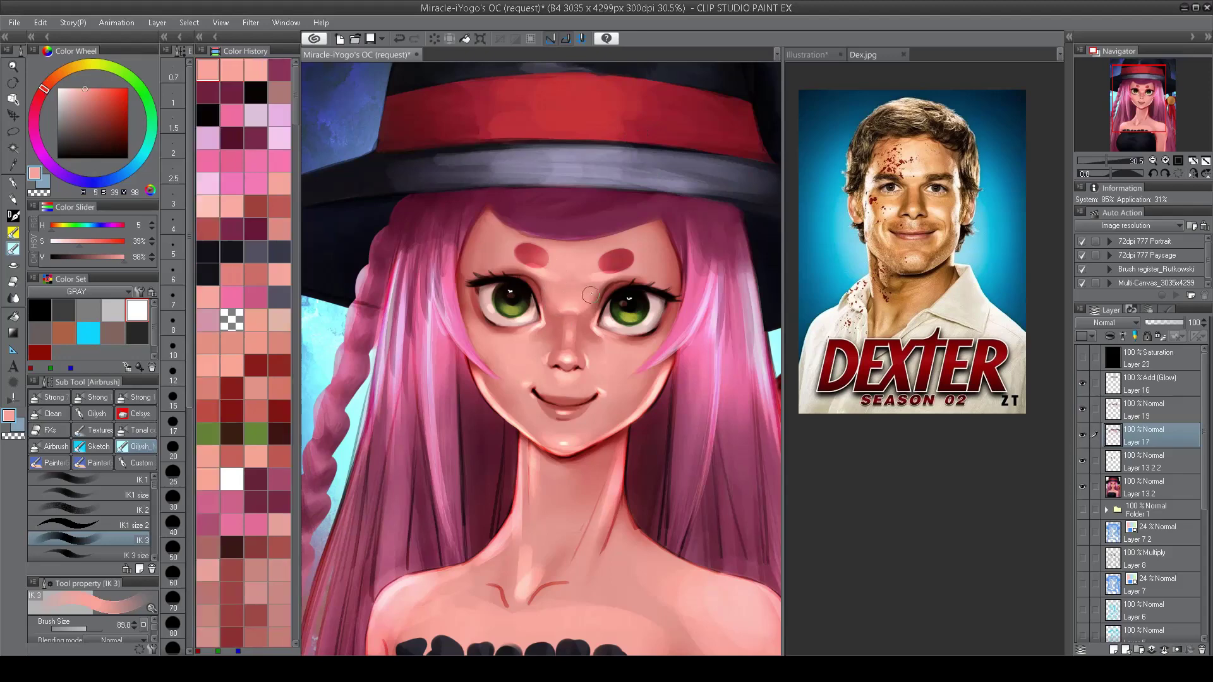
{"action": "left_click", "coordinate": [556, 308], "text": "alt"}
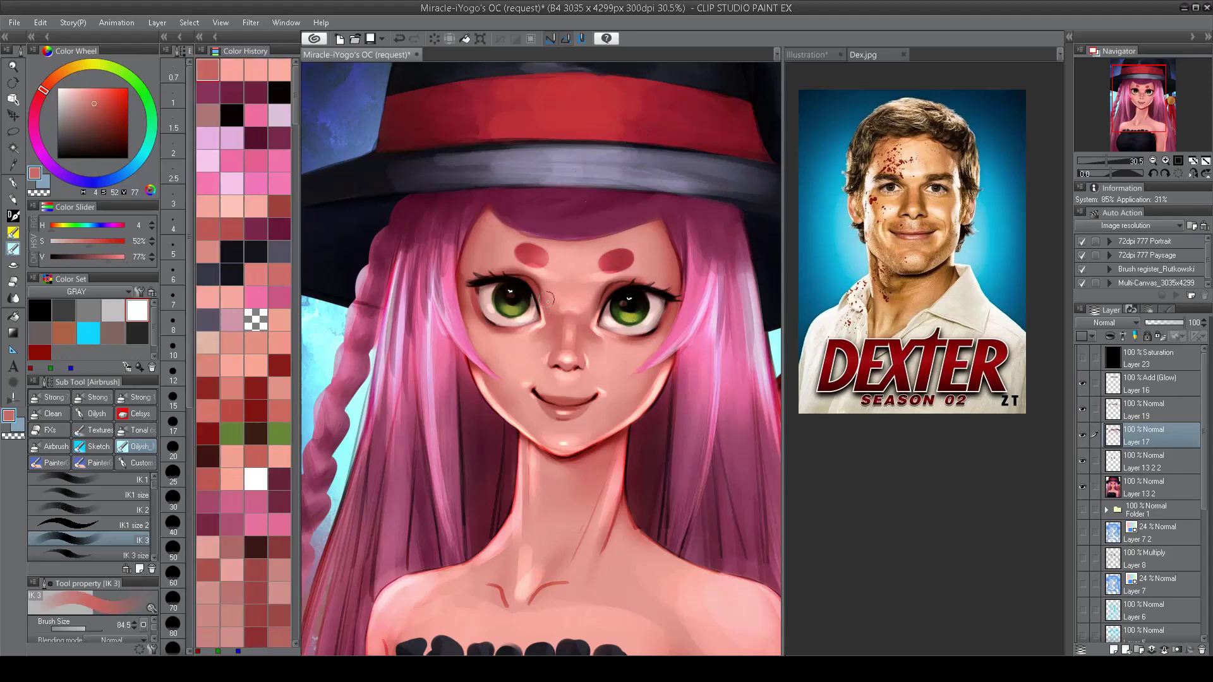
{"action": "scroll", "coordinate": [582, 318], "scroll_direction": "down", "scroll_amount": 2}
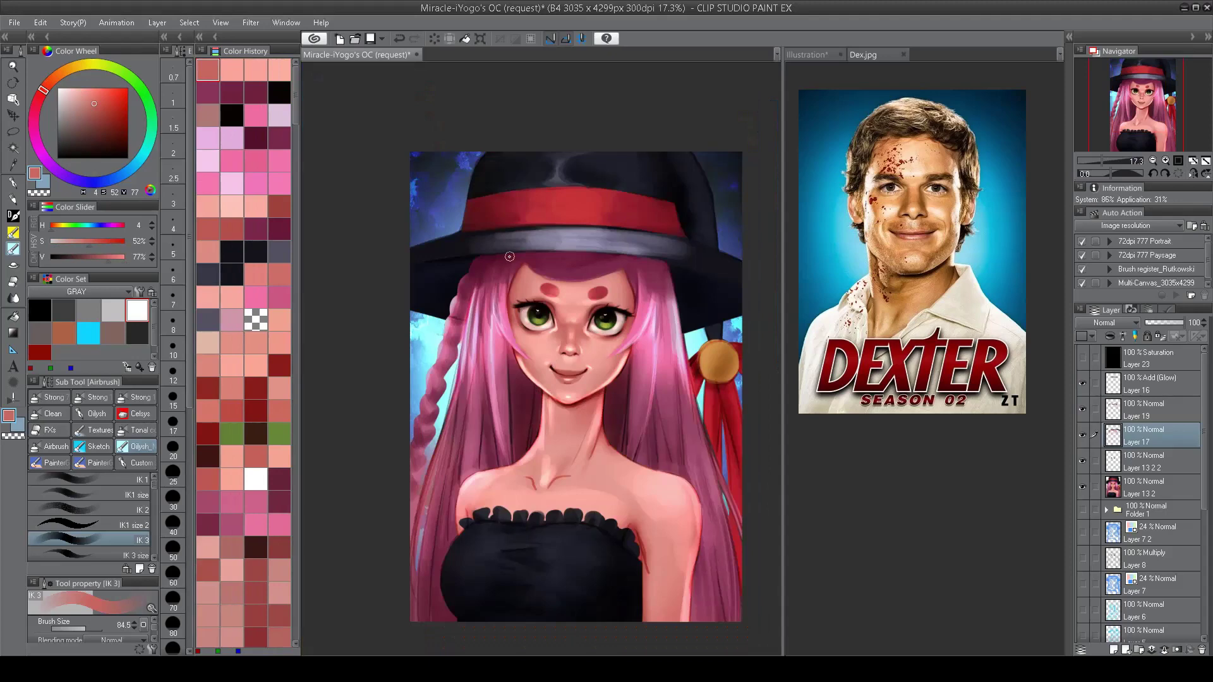
Step: Repaint both irises in sampled dark green with the IK 3 brush and check the portrait mirrored
{"action": "scroll", "coordinate": [542, 317], "scroll_direction": "up", "scroll_amount": 3}
{"action": "left_click", "coordinate": [548, 315], "text": "alt"}
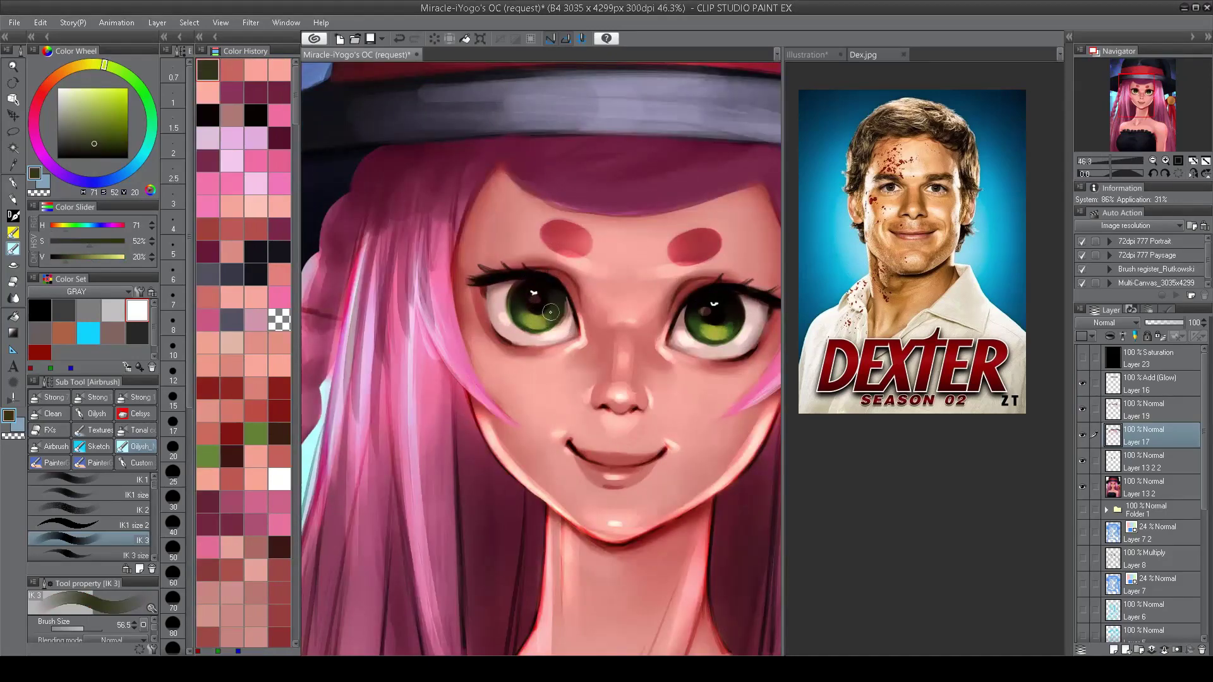
{"action": "left_click_drag", "start_coordinate": [553, 307], "coordinate": [537, 316]}
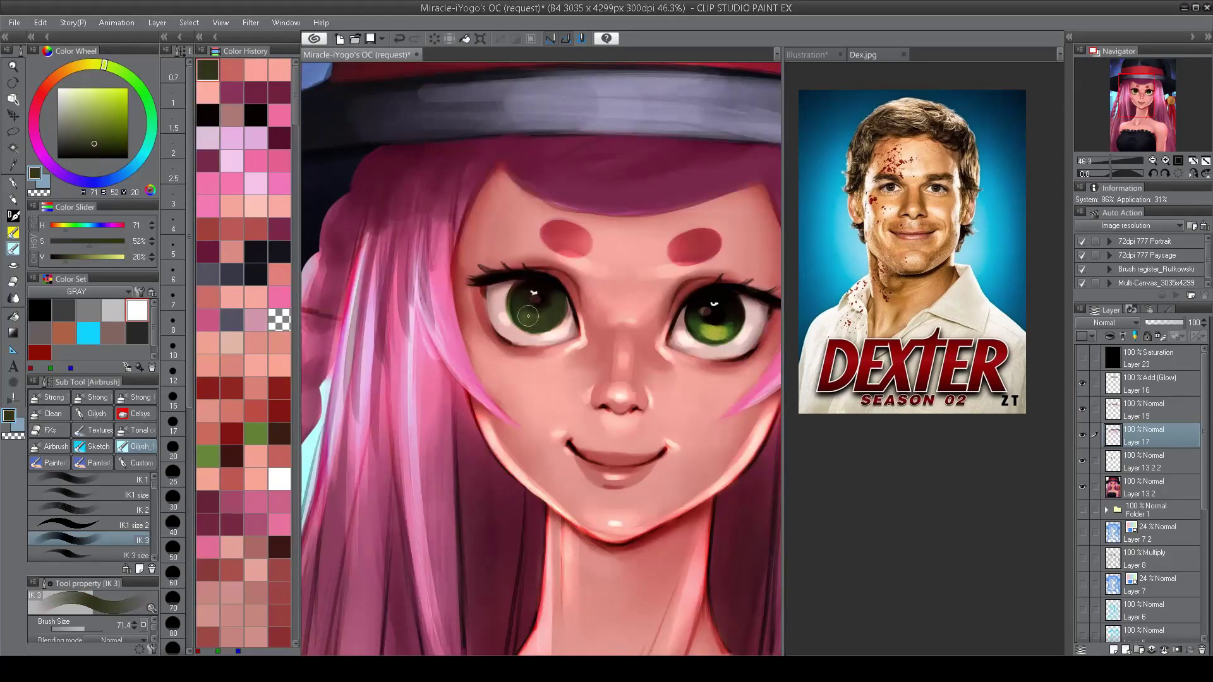
{"action": "mouse_move", "coordinate": [702, 309]}
{"action": "left_mouse_down"}
{"action": "mouse_move", "coordinate": [723, 324]}
{"action": "mouse_move", "coordinate": [727, 308]}
{"action": "mouse_move", "coordinate": [698, 324]}
{"action": "left_mouse_up"}
{"action": "scroll", "coordinate": [621, 324], "scroll_direction": "down", "scroll_amount": 3}
{"action": "scroll", "coordinate": [619, 413], "scroll_direction": "up", "scroll_amount": 3}
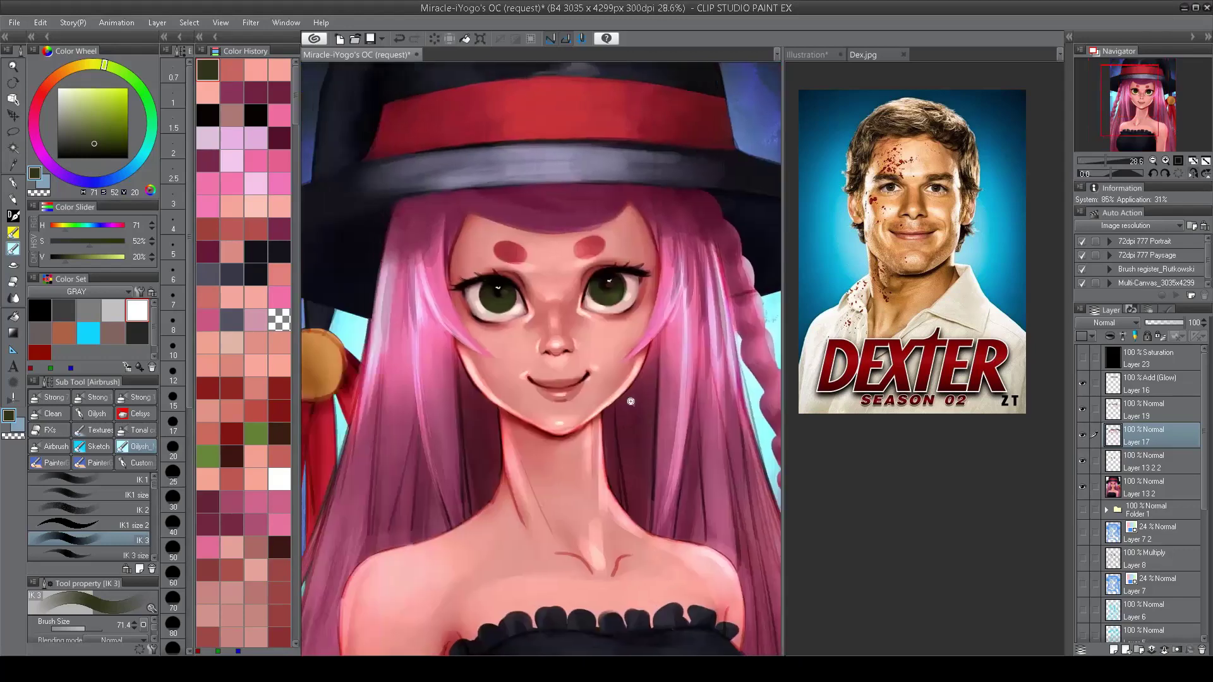
Step: Touch up the mouth with a sampled deep red using a smaller IK 3 brush
{"action": "left_click", "coordinate": [478, 204], "text": "alt"}
{"action": "left_click_drag", "start_coordinate": [571, 456], "coordinate": [596, 393]}
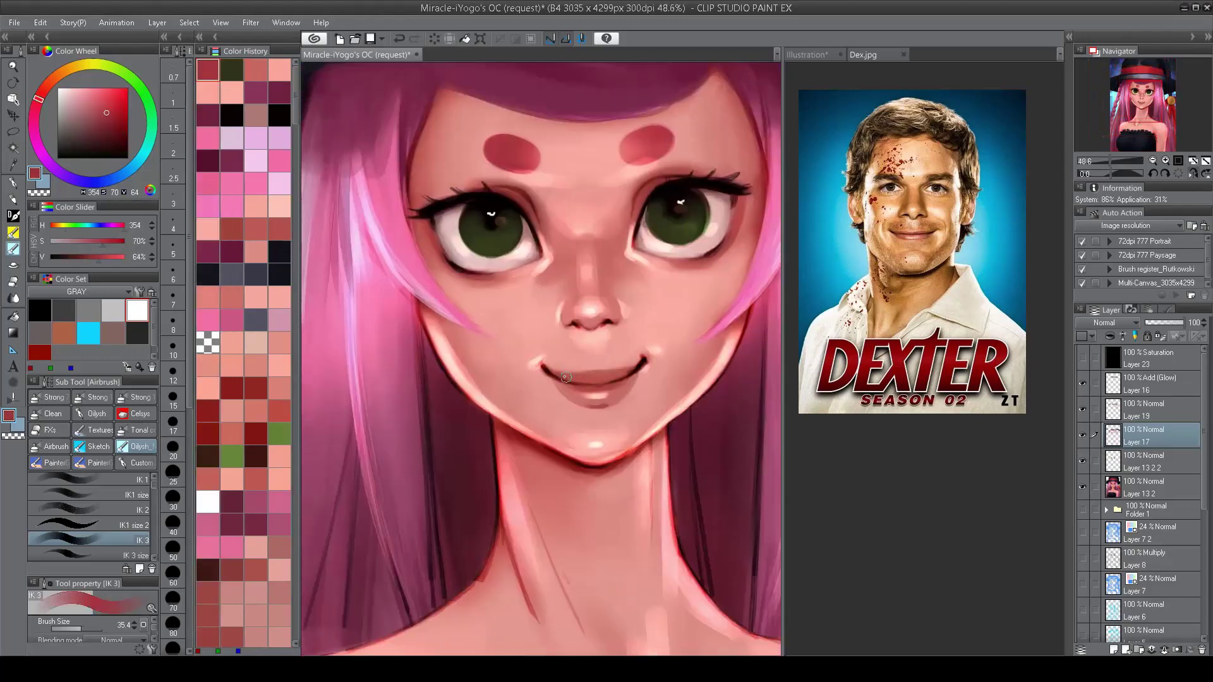
{"action": "scroll", "coordinate": [621, 370], "scroll_direction": "down", "scroll_amount": 3}
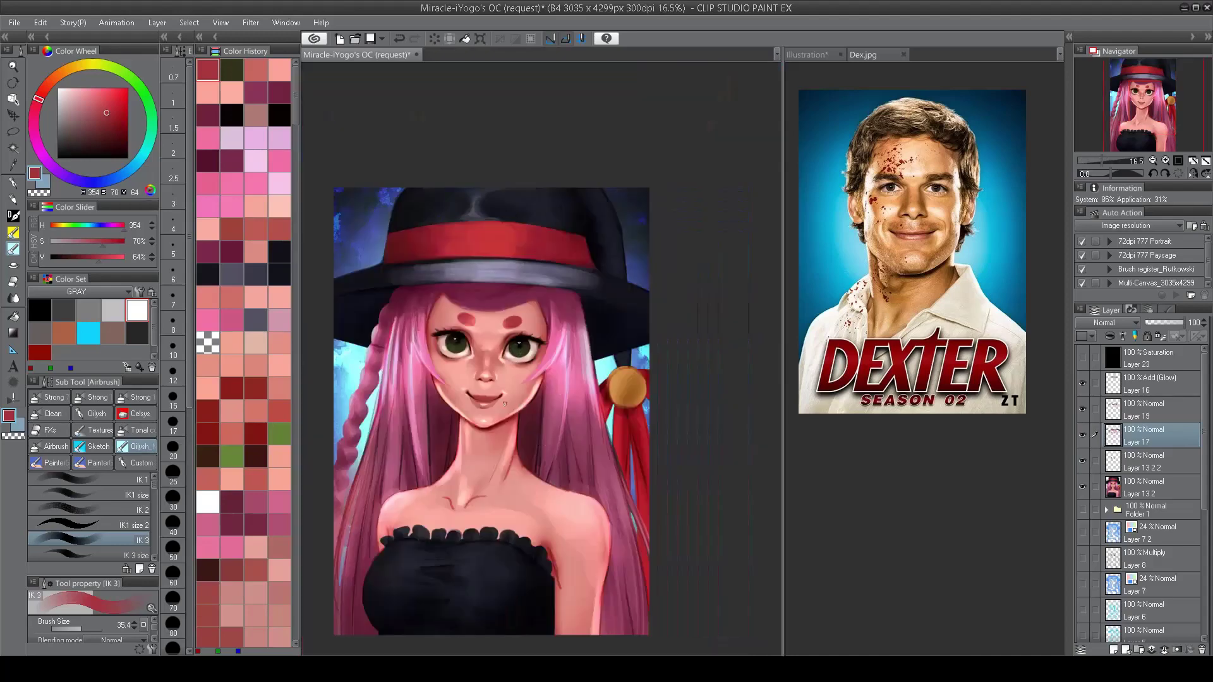
Step: Paint white catchlights in the eyes with the Mapping pen 4 in sampled white
{"action": "scroll", "coordinate": [507, 260], "scroll_direction": "up", "scroll_amount": 3}
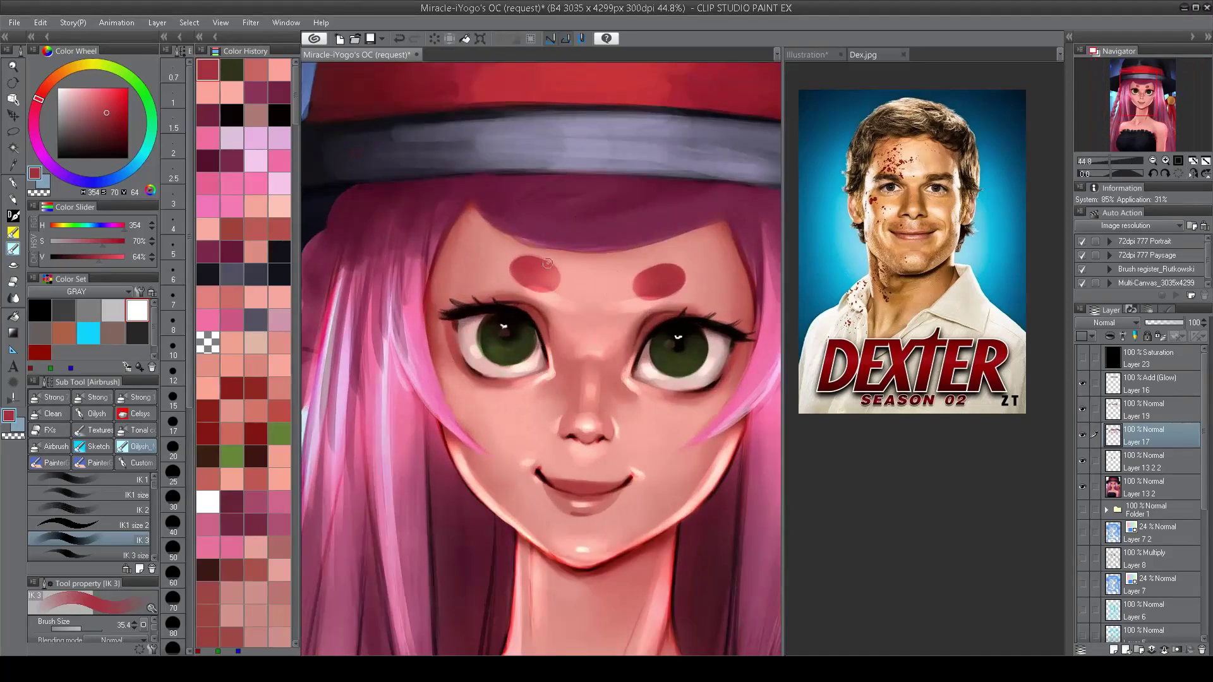
{"action": "left_click", "coordinate": [504, 325], "text": "alt"}
{"action": "key", "text": "p"}
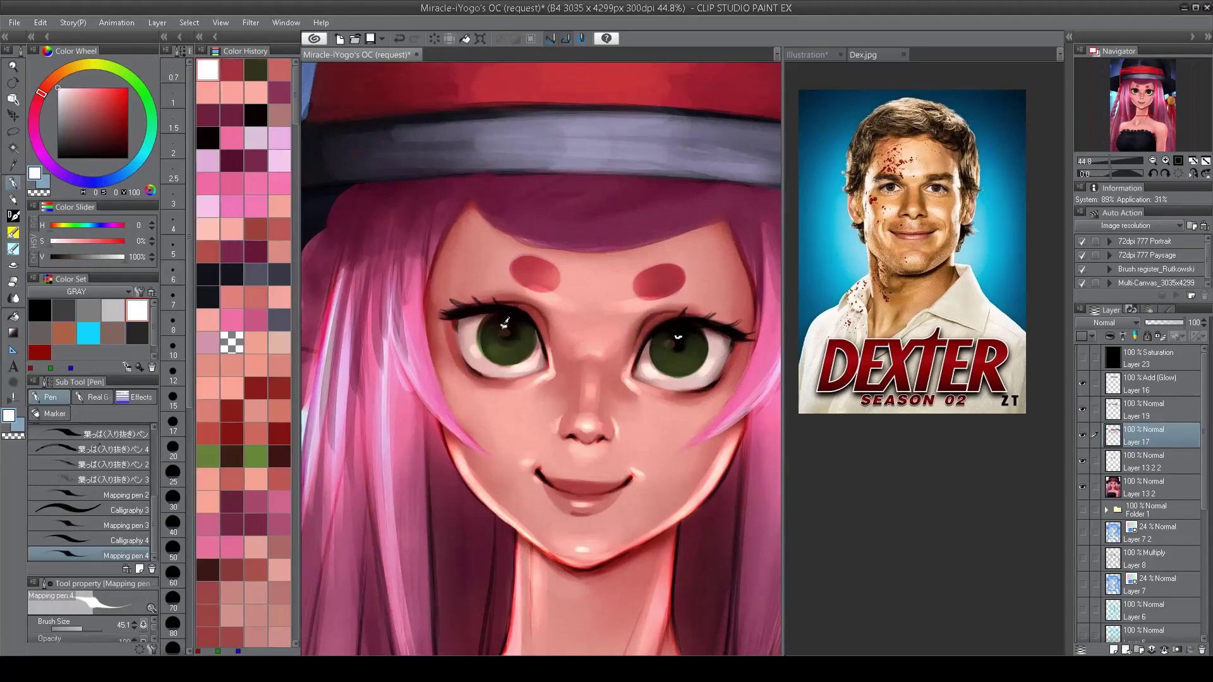
{"action": "scroll", "coordinate": [678, 335], "scroll_direction": "down", "scroll_amount": 3}
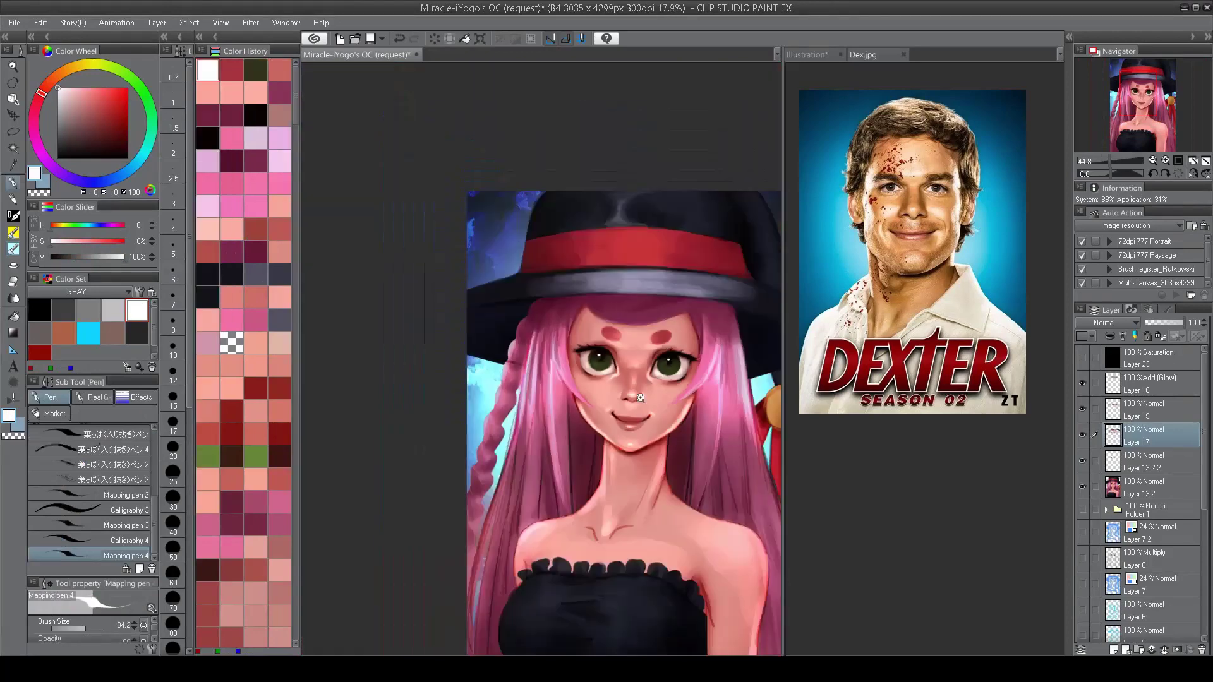
Step: Paint the pupils around the catchlights in sampled near-black with the IK 3 brush
{"action": "scroll", "coordinate": [567, 317], "scroll_direction": "up", "scroll_amount": 3}
{"action": "key", "text": "b"}
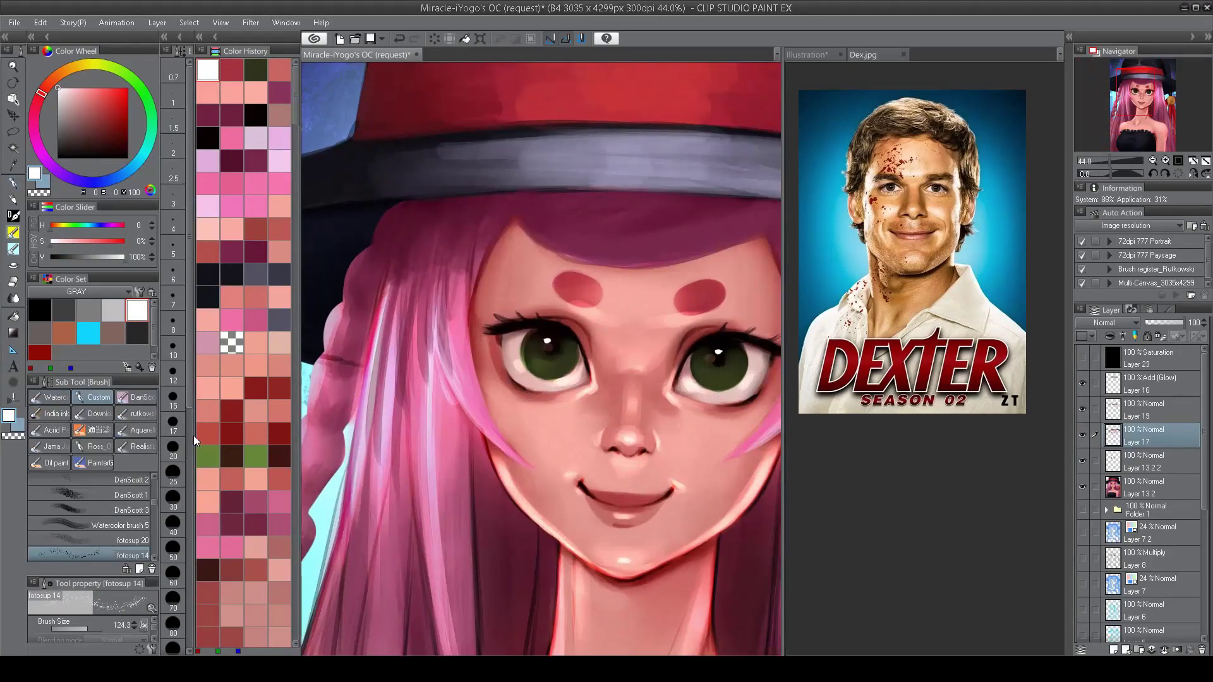
{"action": "scroll", "coordinate": [549, 328], "scroll_direction": "up", "scroll_amount": 2}
{"action": "left_click", "coordinate": [536, 335], "text": "alt"}
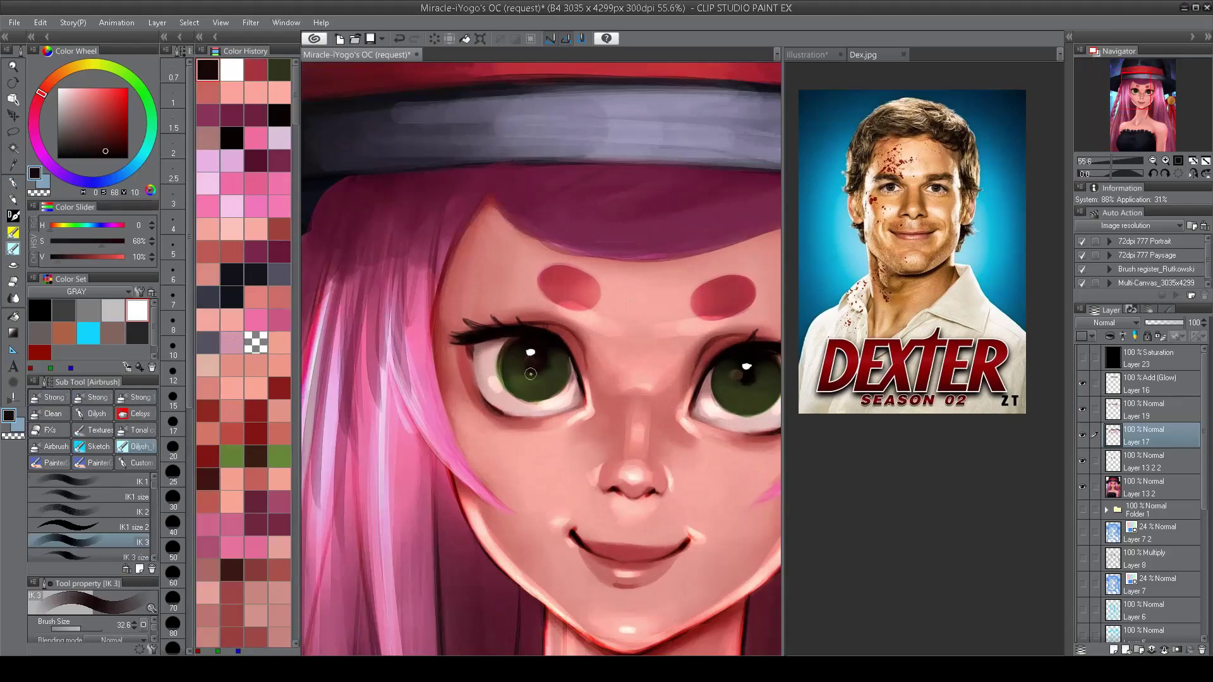
{"action": "scroll", "coordinate": [746, 382], "scroll_direction": "down", "scroll_amount": 5}
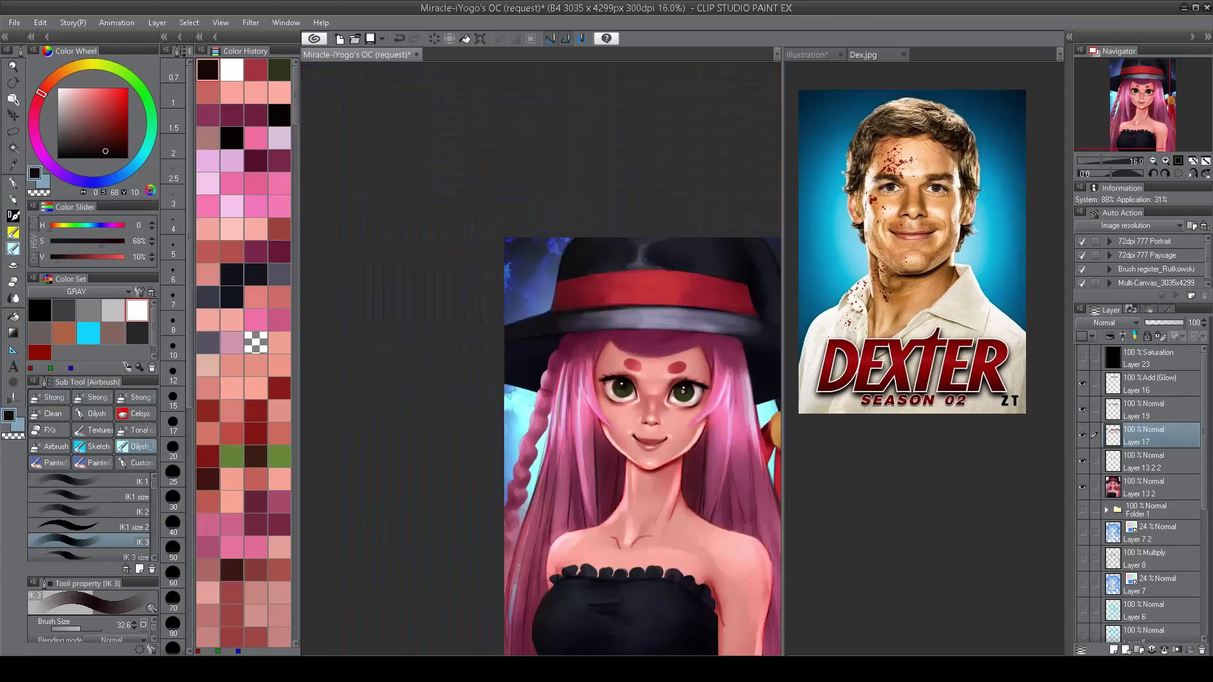
Step: Brighten the lower part of both irises with lighter green strokes using the IK 3 brush
{"action": "scroll", "coordinate": [683, 391], "scroll_direction": "up", "scroll_amount": 5}
{"action": "left_click", "coordinate": [559, 338], "text": "alt"}
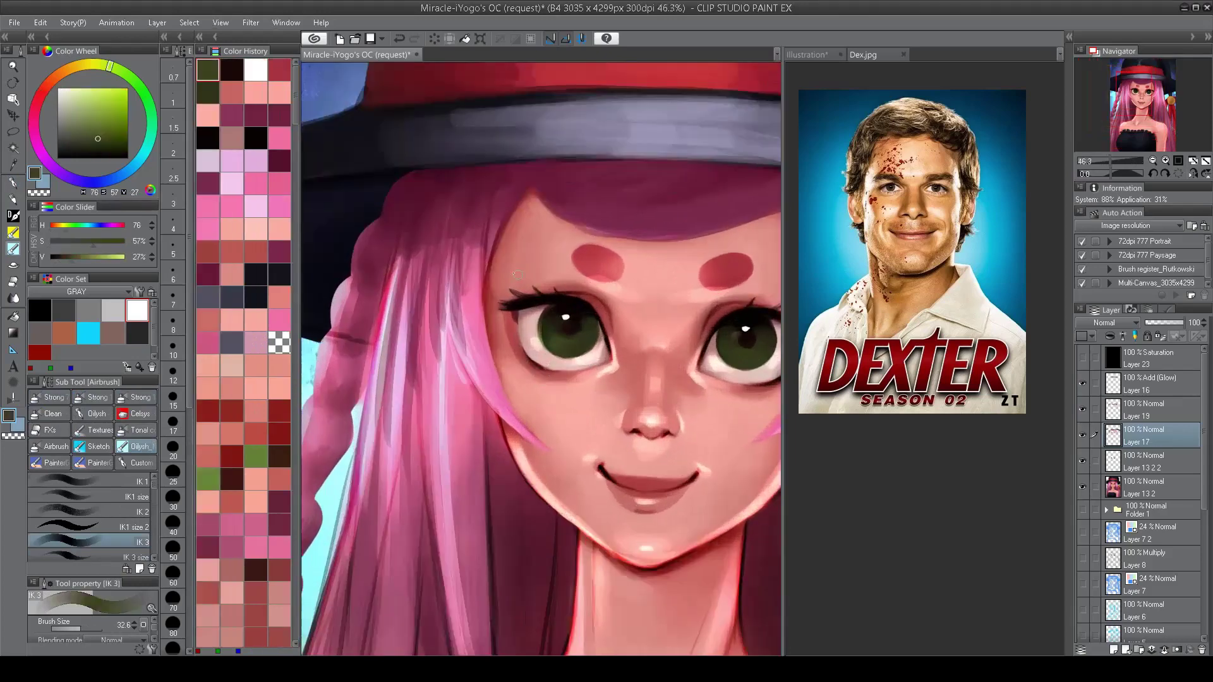
{"action": "left_click_drag", "start_coordinate": [554, 339], "coordinate": [576, 350]}
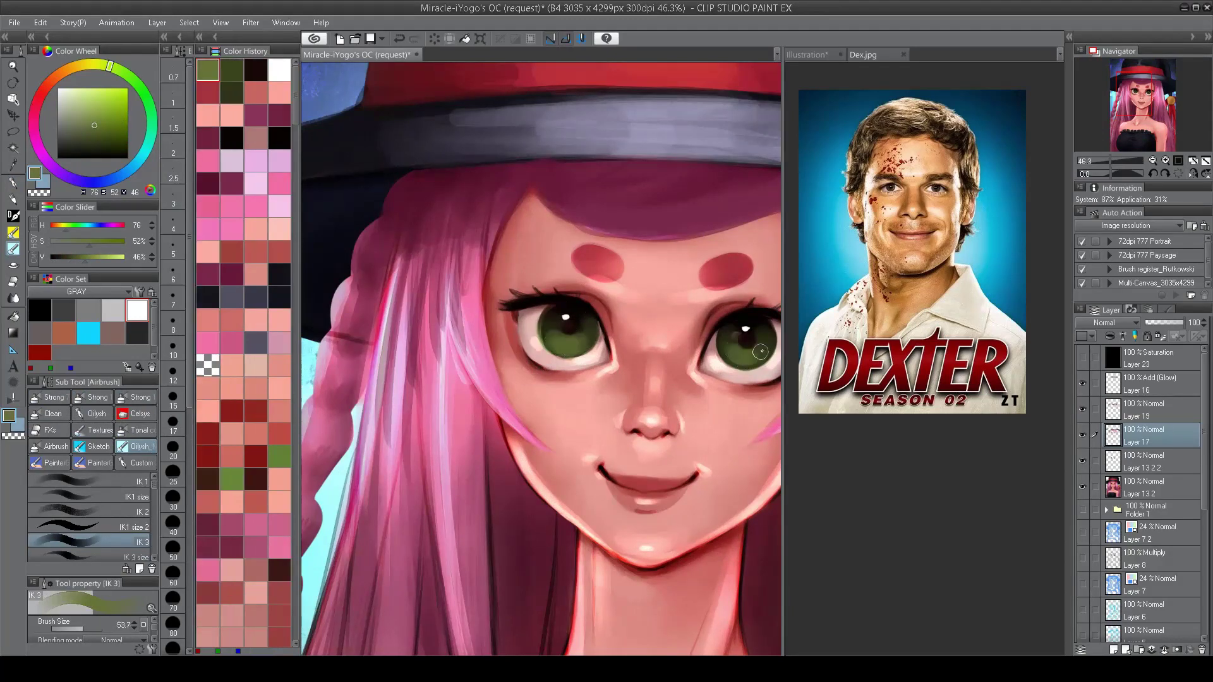
{"action": "scroll", "coordinate": [735, 358], "scroll_direction": "down", "scroll_amount": 5}
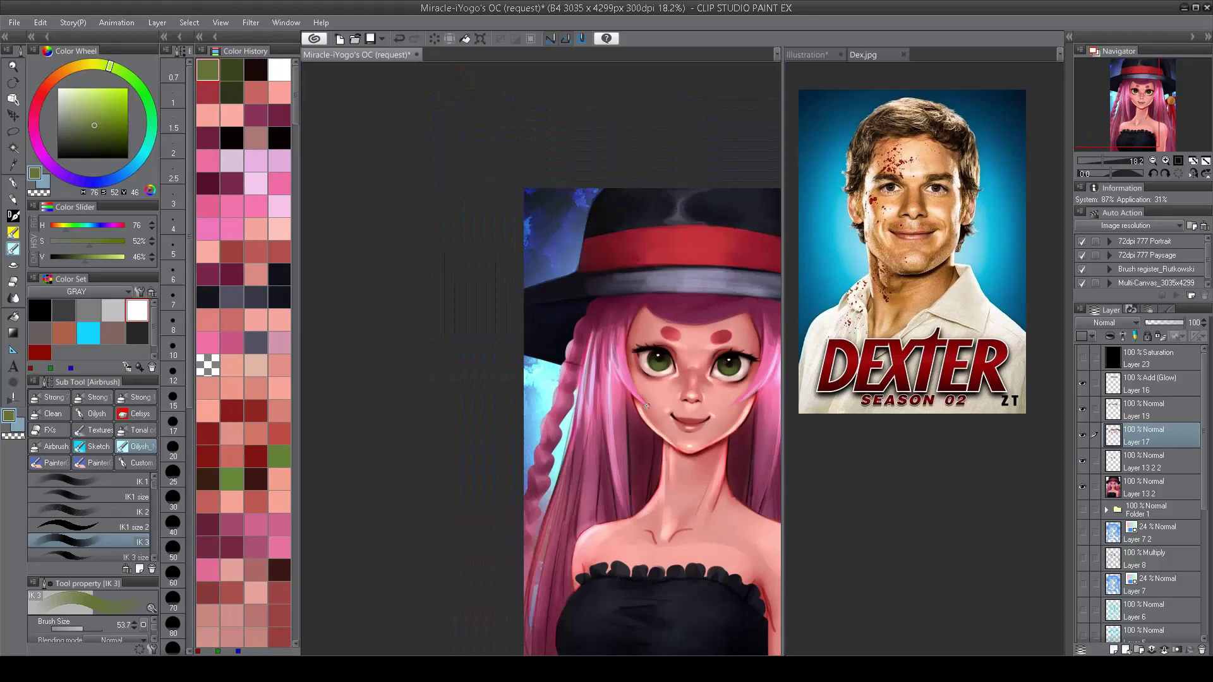
Step: Touch up the skin around the braid-side eye with a sampled skin tone and check the portrait mirrored
{"action": "scroll", "coordinate": [646, 406], "scroll_direction": "up", "scroll_amount": 4}
{"action": "left_click", "coordinate": [529, 319], "text": "alt"}
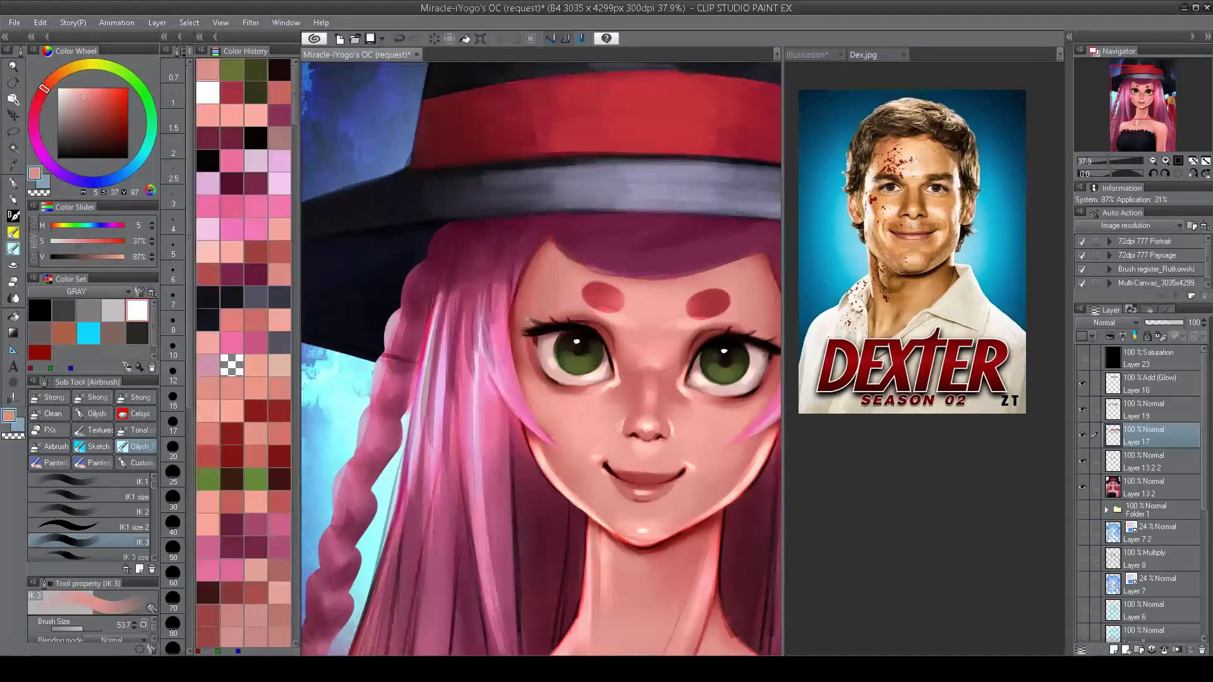
{"action": "key", "text": "bracketleft"}
{"action": "scroll", "coordinate": [690, 286], "scroll_direction": "down", "scroll_amount": 2}
{"action": "mouse_move", "coordinate": [692, 341]}
{"action": "left_mouse_down"}
{"action": "mouse_move", "coordinate": [594, 334]}
{"action": "mouse_move", "coordinate": [518, 386]}
{"action": "left_mouse_up"}
{"action": "scroll", "coordinate": [594, 334], "scroll_direction": "up", "scroll_amount": 2}
Step: Shade the upper eyelid creases with a sampled muted red and soften them with sampled skin tone
{"action": "left_click", "coordinate": [544, 356], "text": "alt"}
{"action": "key", "text": "bracketleft"}
{"action": "key", "text": "bracketleft"}
{"action": "left_click_drag", "start_coordinate": [370, 378], "coordinate": [418, 363]}
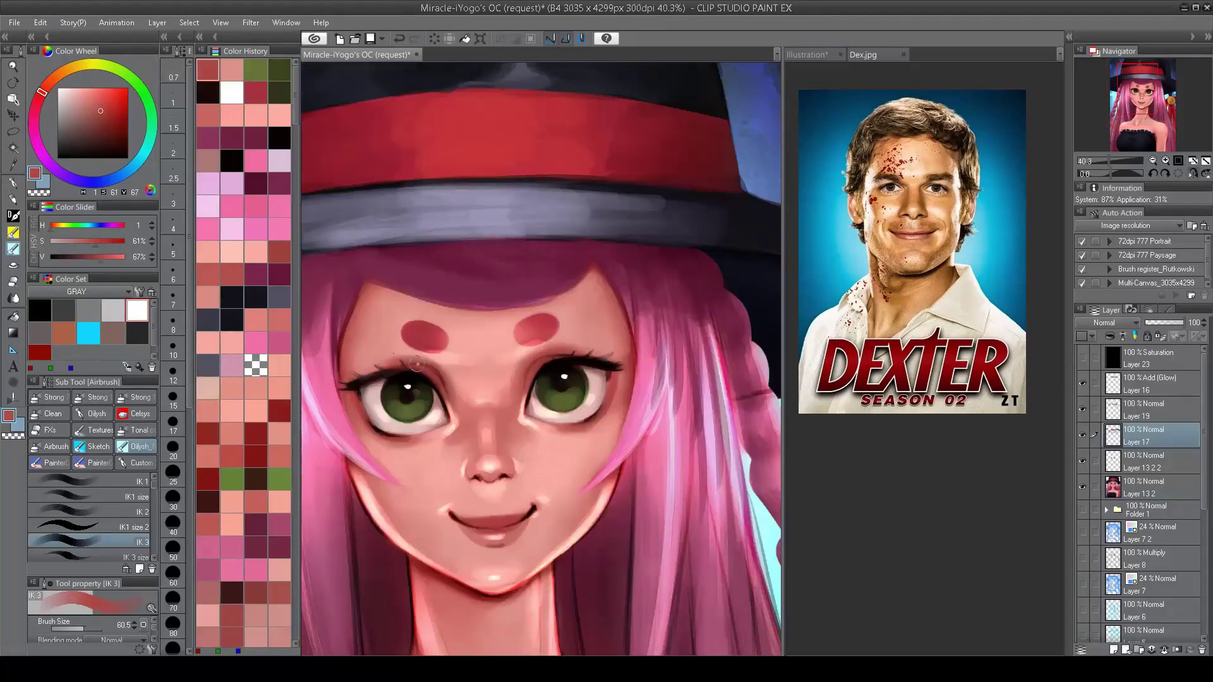
{"action": "left_click", "coordinate": [388, 348], "text": "alt"}
{"action": "key", "text": "bracketleft"}
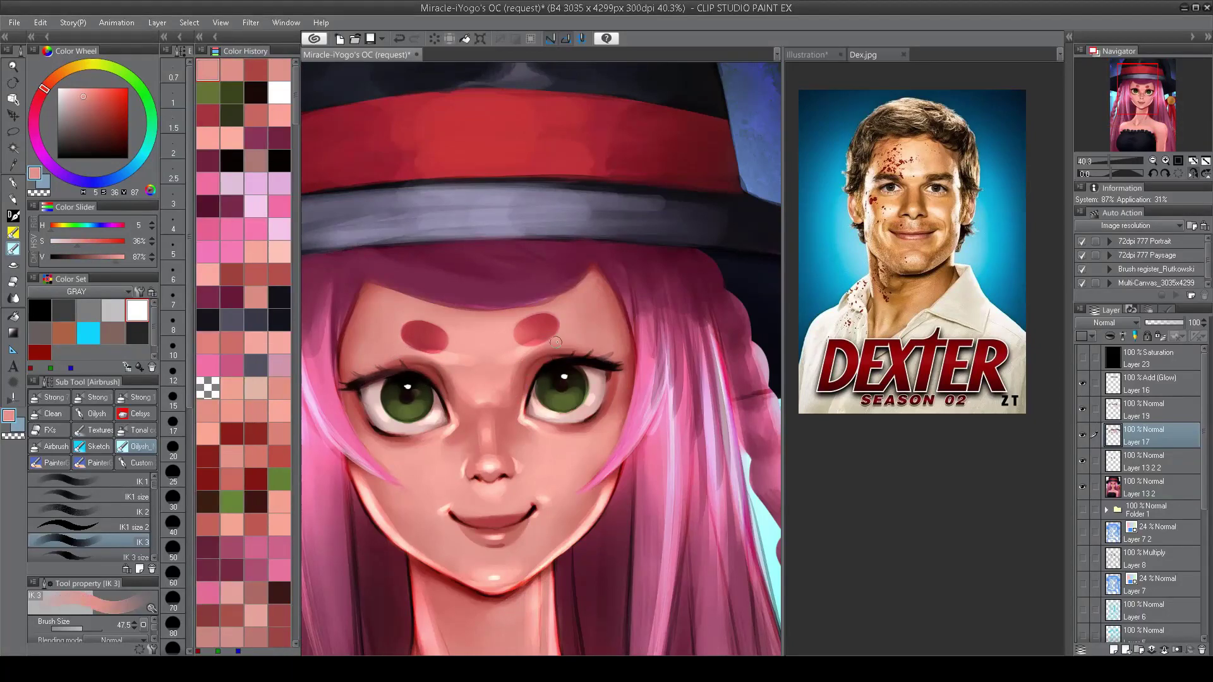
Step: Refine the inner eye corners with sampled light skin and muted red using a small IK 3 brush, and check the full portrait
{"action": "scroll", "coordinate": [555, 341], "scroll_direction": "down", "scroll_amount": 2}
{"action": "scroll", "coordinate": [582, 247], "scroll_direction": "up", "scroll_amount": 3}
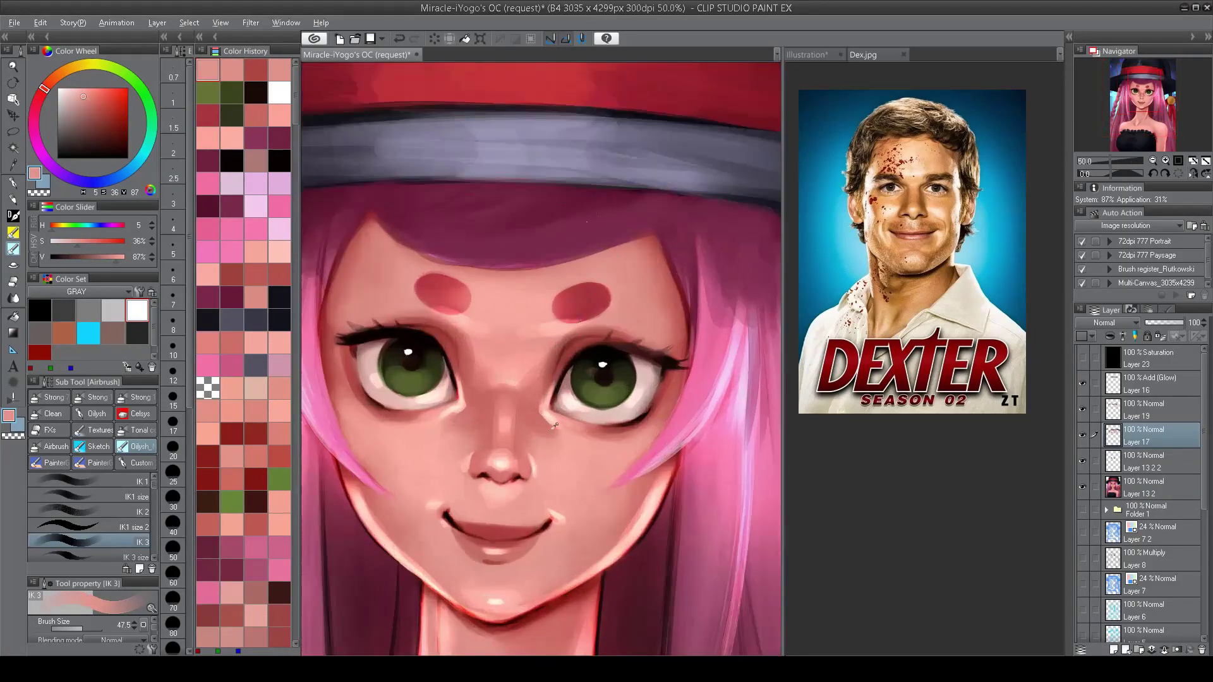
{"action": "left_click", "coordinate": [555, 425], "text": "alt"}
{"action": "key", "text": "bracketleft"}
{"action": "key", "text": "bracketleft"}
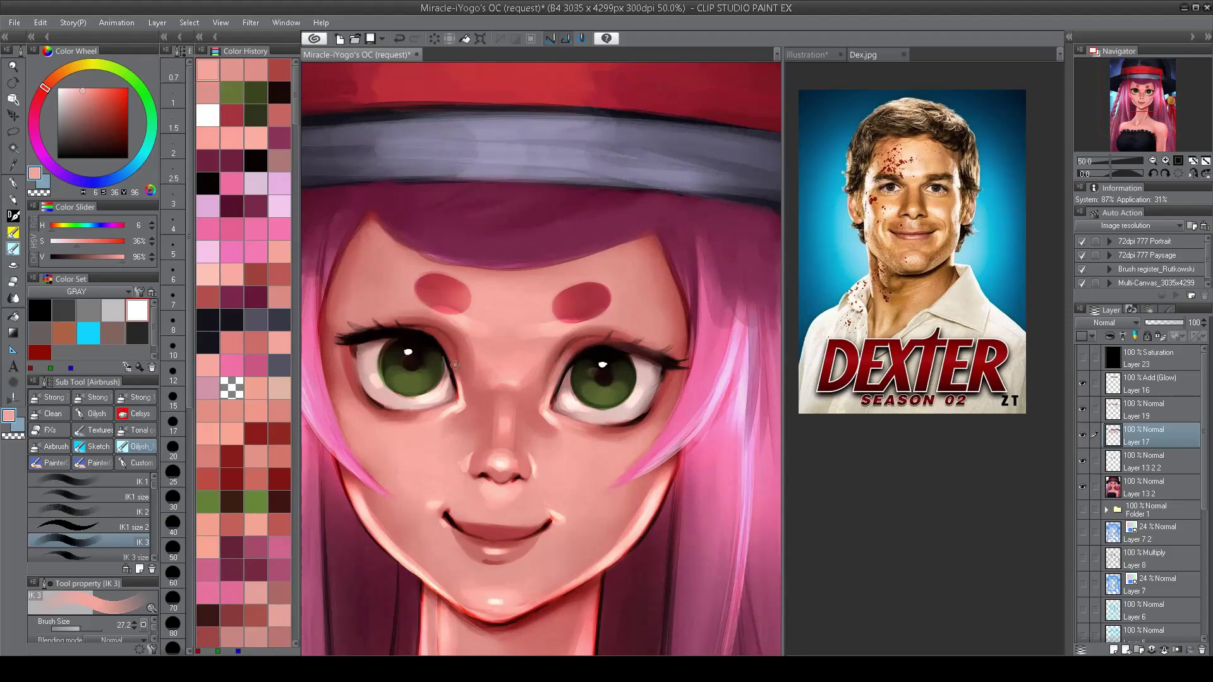
{"action": "left_click", "coordinate": [450, 355], "text": "alt"}
{"action": "scroll", "coordinate": [428, 373], "scroll_direction": "down", "scroll_amount": 3}
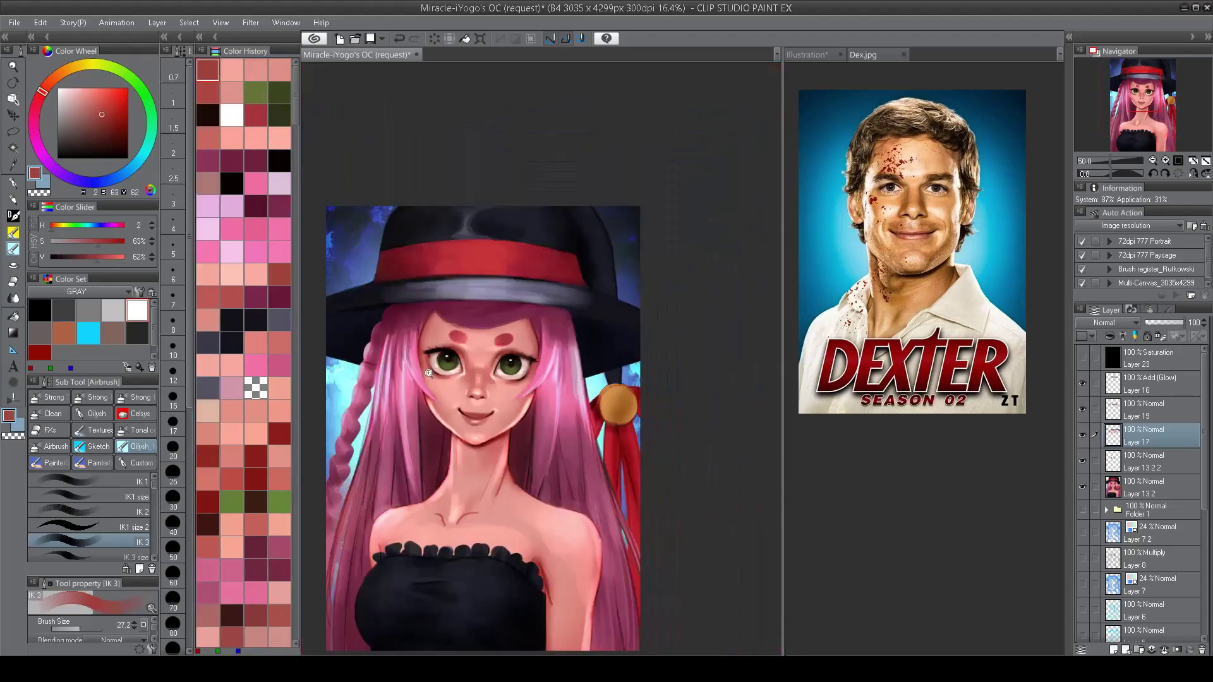
{"action": "scroll", "coordinate": [488, 446], "scroll_direction": "up", "scroll_amount": 1}
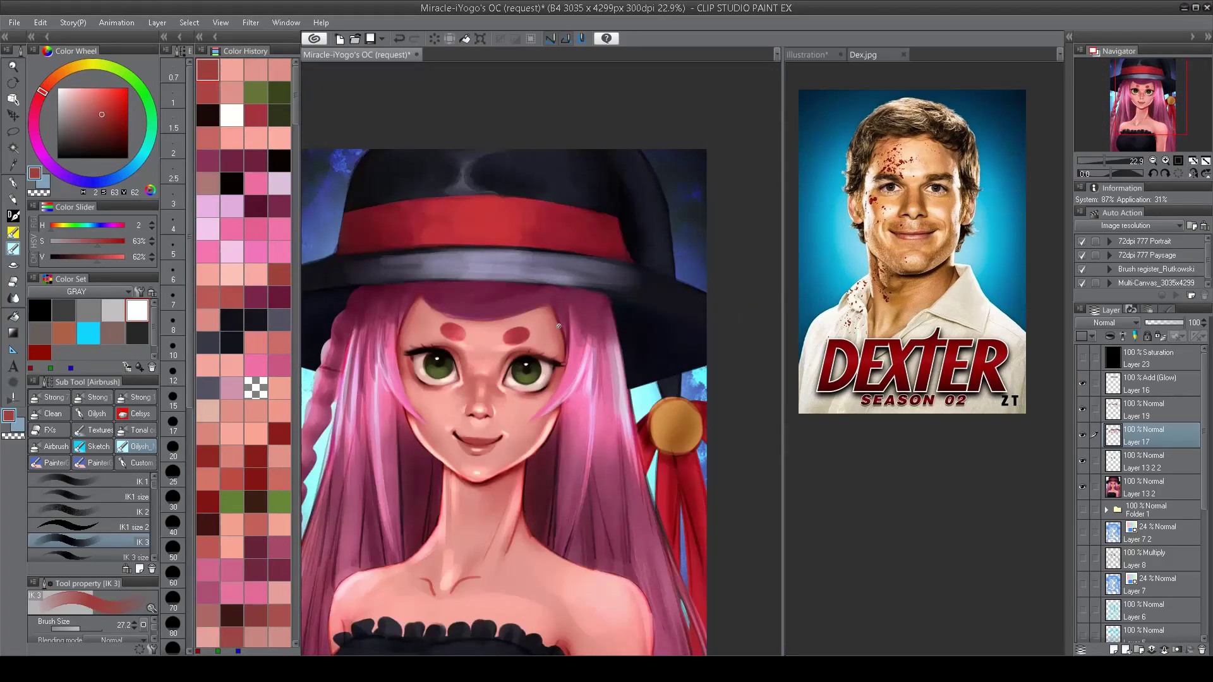
Step: Refine the hair shadow along the cheek edge on Layer 19 with a sampled dark plum and a small IK 3 brush
{"action": "scroll", "coordinate": [478, 388], "scroll_direction": "up", "scroll_amount": 3}
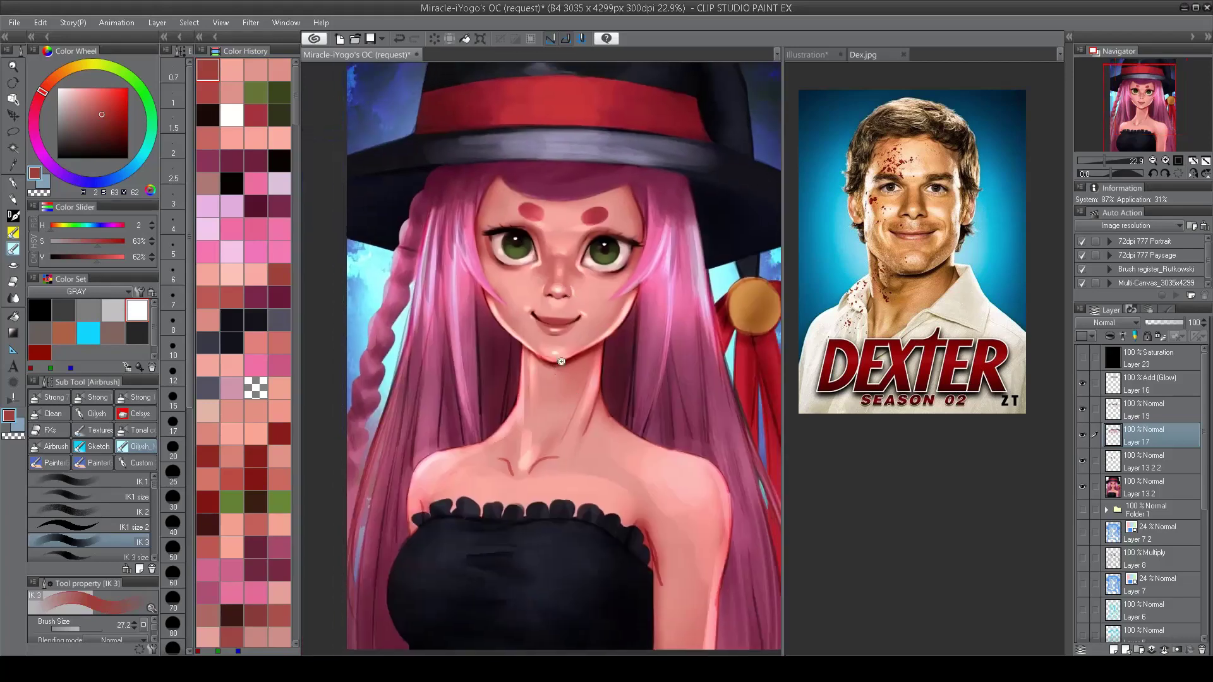
{"action": "key", "text": "h"}
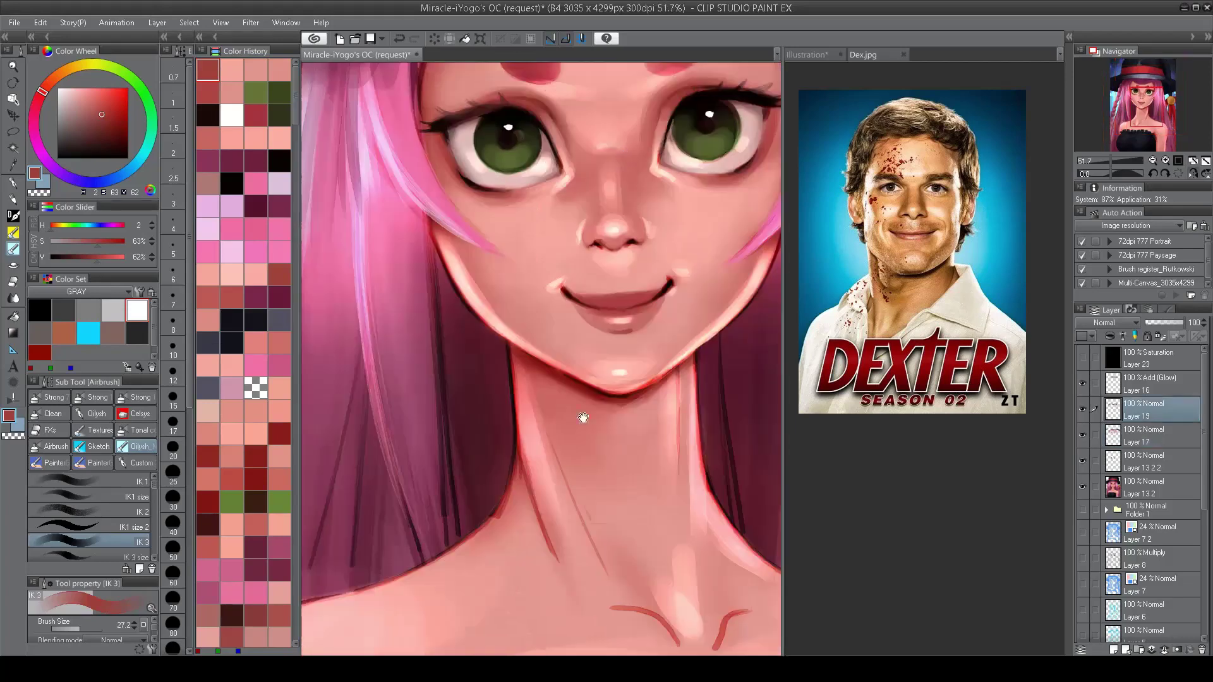
{"action": "left_click_drag", "start_coordinate": [581, 414], "coordinate": [574, 443]}
{"action": "left_click", "coordinate": [436, 299], "text": "alt"}
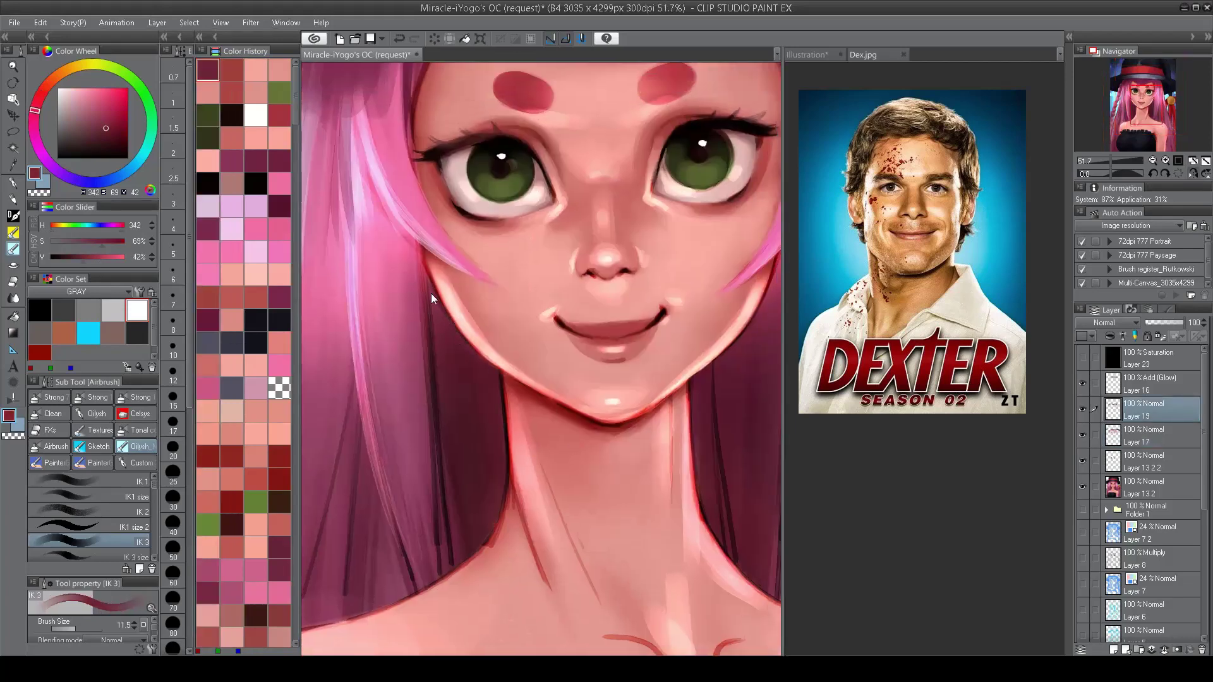
{"action": "left_click_drag", "start_coordinate": [432, 297], "coordinate": [435, 302]}
{"action": "scroll", "coordinate": [505, 389], "scroll_direction": "down", "scroll_amount": 4}
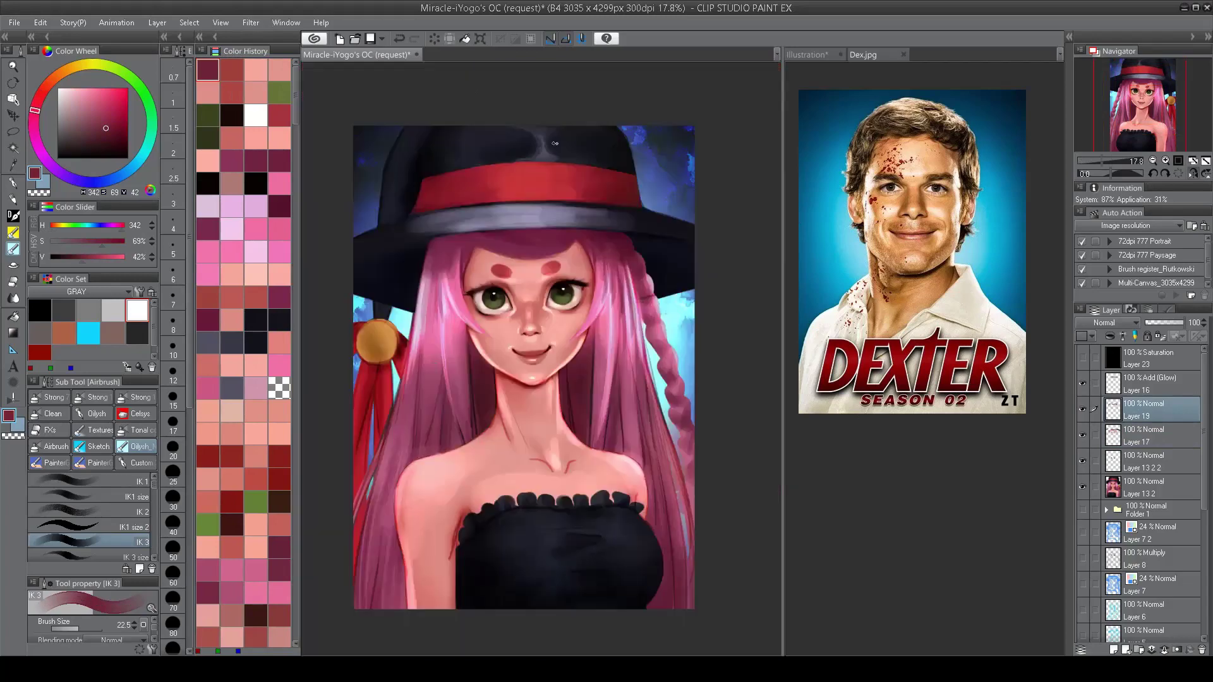
Step: Compare the full portrait with and without Layer 17 and check it mirrored
{"action": "left_click_drag", "start_coordinate": [577, 358], "coordinate": [574, 351]}
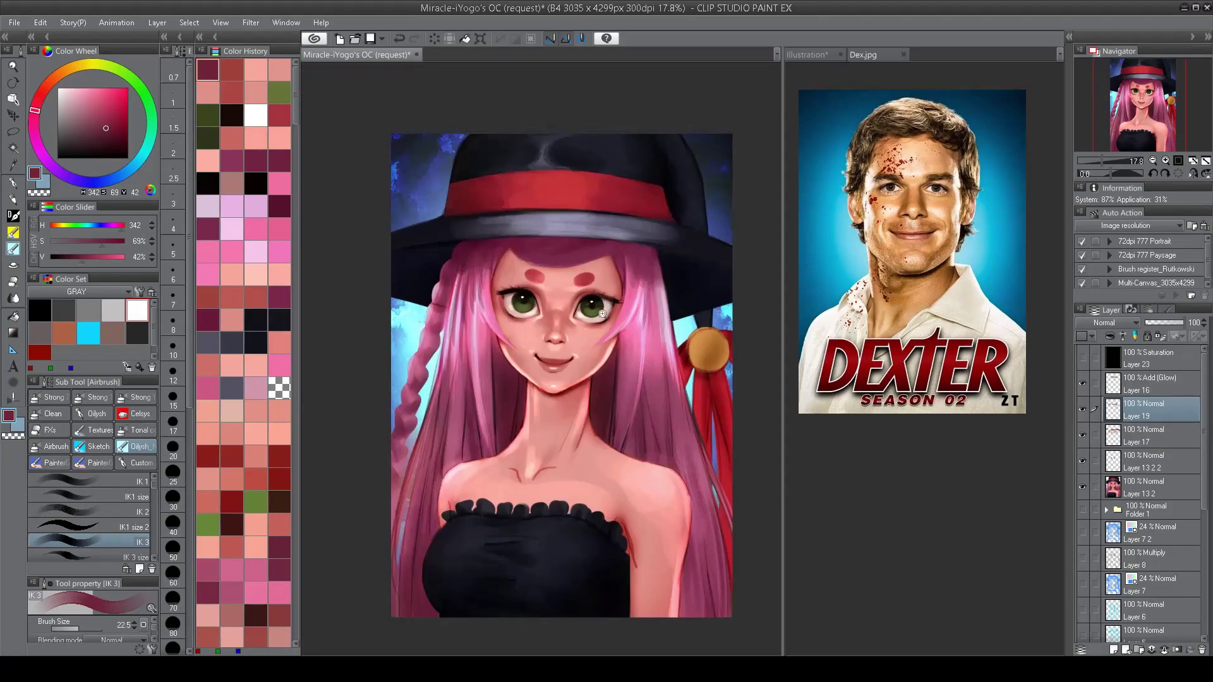
{"action": "scroll", "coordinate": [602, 314], "scroll_direction": "down", "scroll_amount": 1}
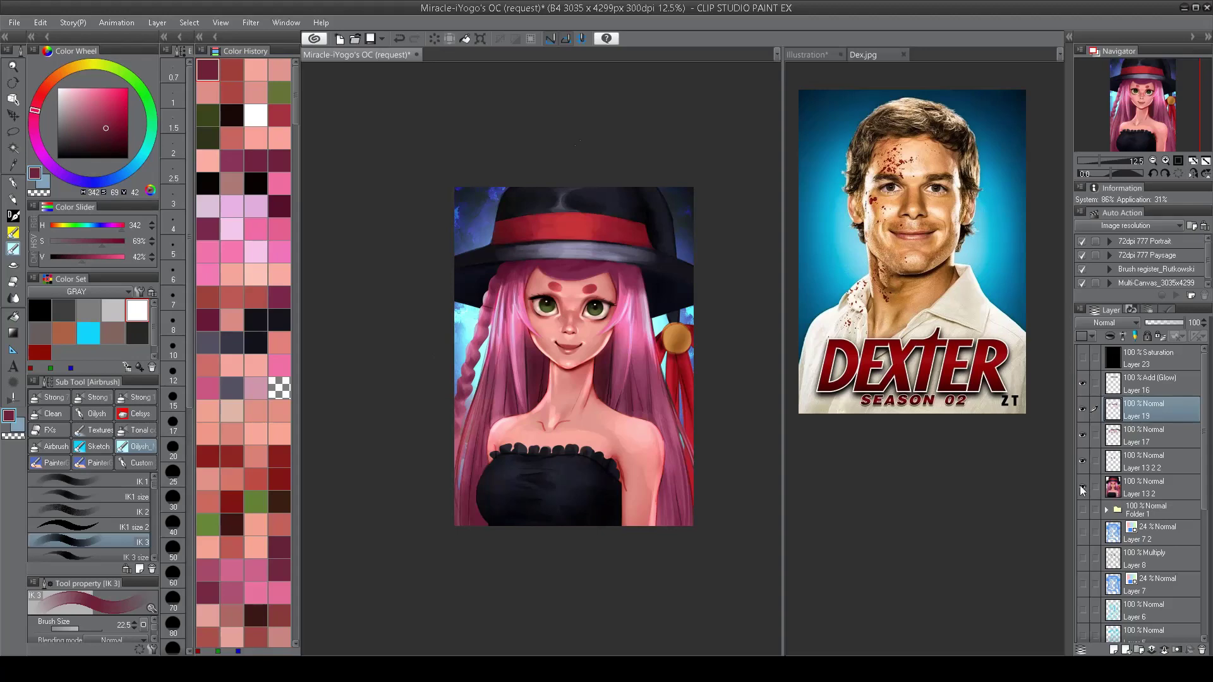
{"action": "left_click", "coordinate": [1083, 434]}
{"action": "left_click", "coordinate": [1083, 434]}
{"action": "scroll", "coordinate": [712, 411], "scroll_direction": "up", "scroll_amount": 2}
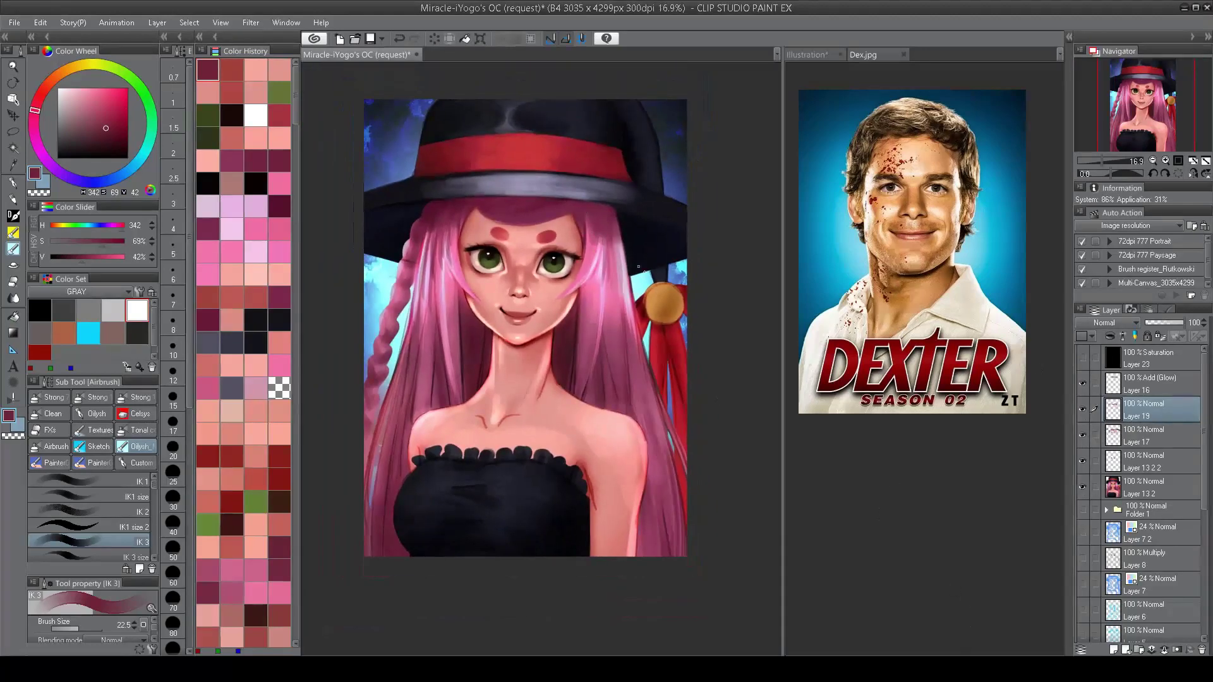
{"action": "scroll", "coordinate": [599, 303], "scroll_direction": "up", "scroll_amount": 1}
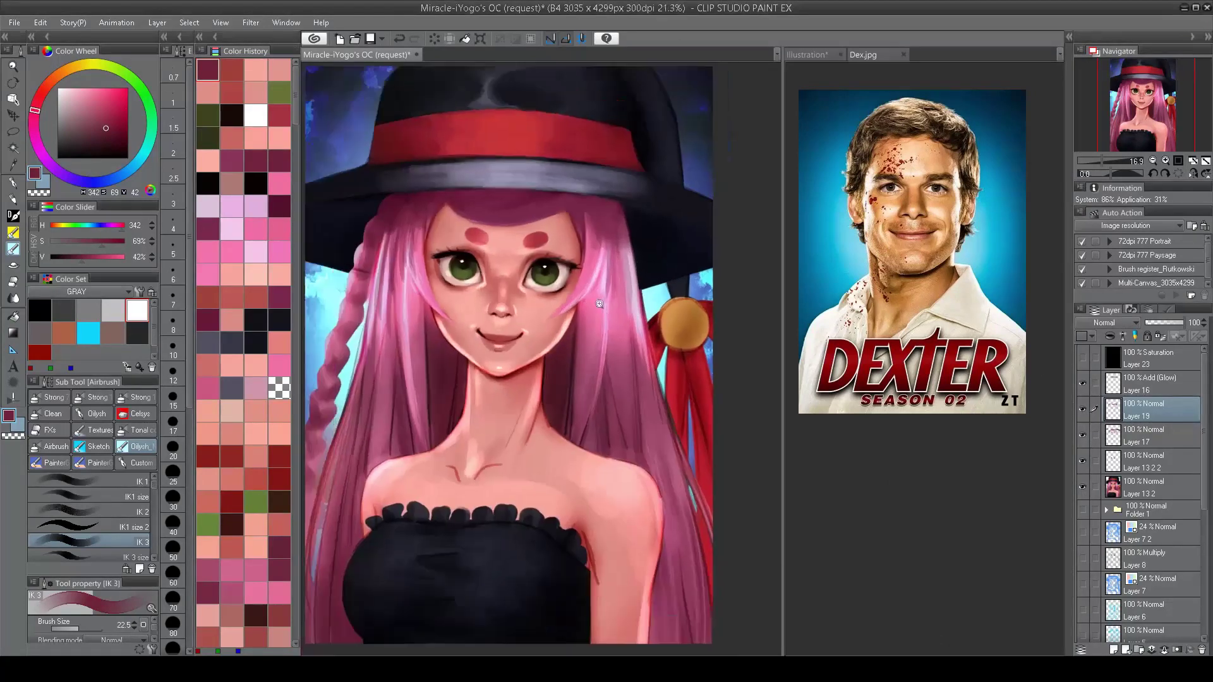
{"action": "key", "text": "h"}
{"action": "scroll", "coordinate": [323, 282], "scroll_direction": "down", "scroll_amount": 1}
Step: Paint long light lilac strands down the outer braid-side hair with Brush 3 and a color sampled from the hair
{"action": "scroll", "coordinate": [154, 489], "scroll_direction": "down", "scroll_amount": 5}
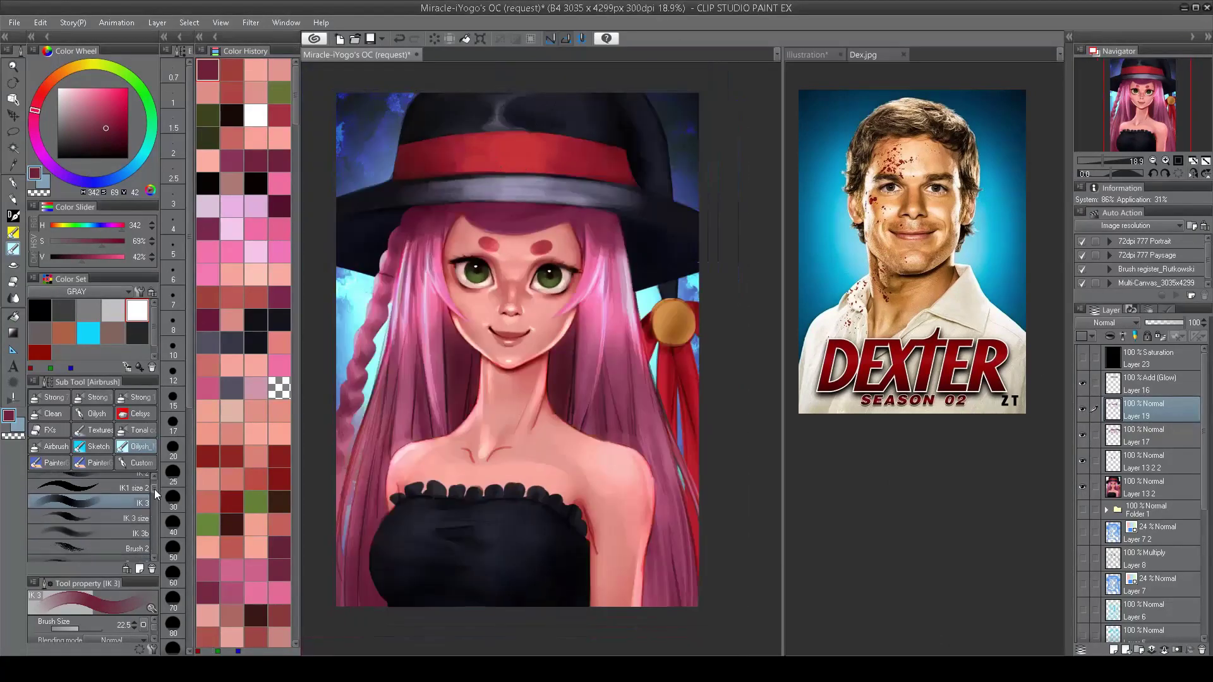
{"action": "left_click", "coordinate": [94, 524]}
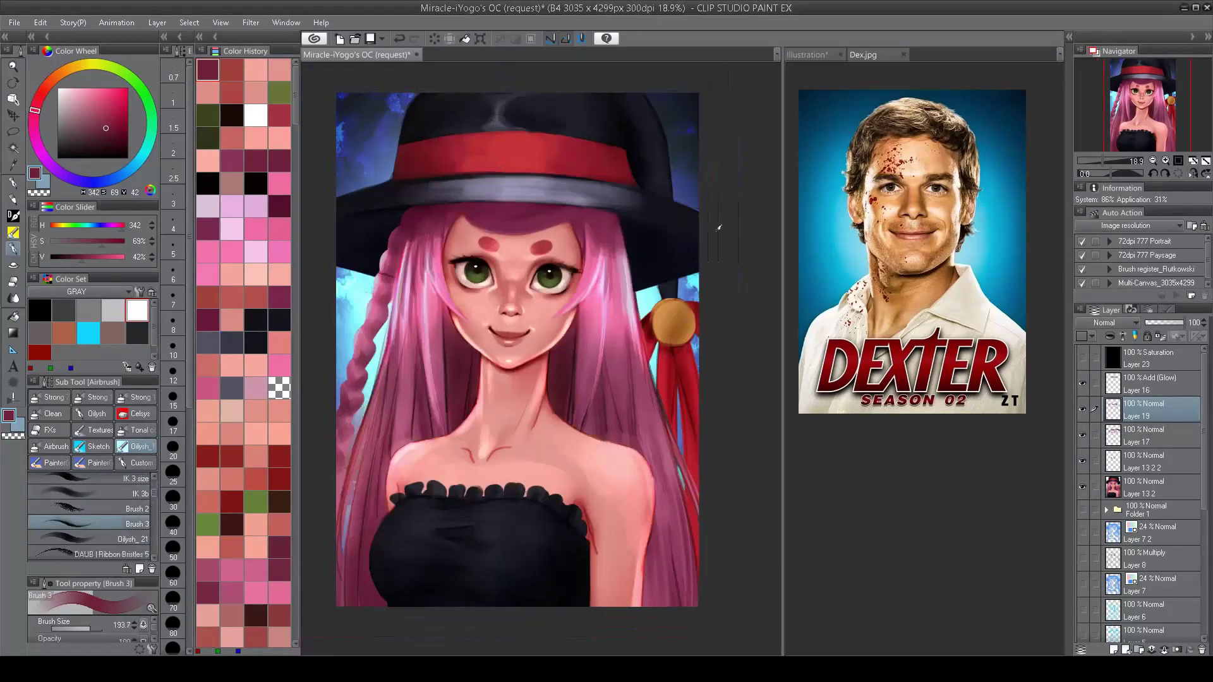
{"action": "left_click", "coordinate": [412, 241], "text": "alt"}
{"action": "left_click_drag", "start_coordinate": [404, 244], "coordinate": [358, 428]}
{"action": "left_click_drag", "start_coordinate": [388, 351], "coordinate": [339, 536]}
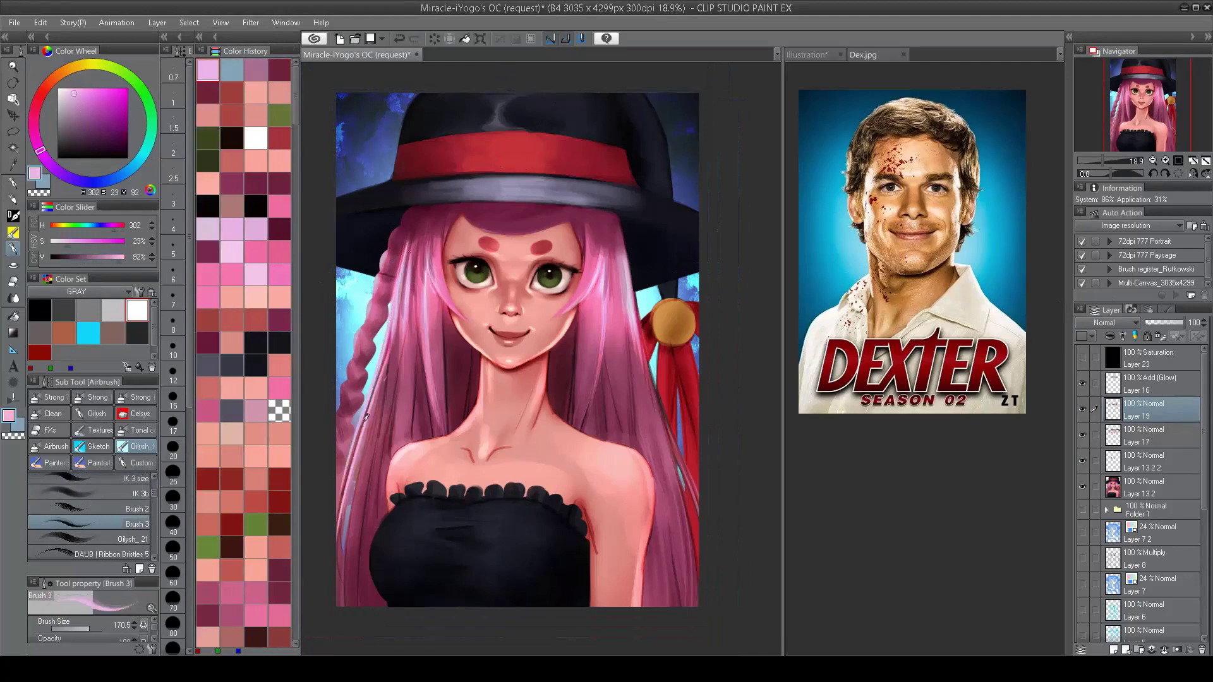
{"action": "left_click_drag", "start_coordinate": [369, 408], "coordinate": [341, 575]}
{"action": "left_click_drag", "start_coordinate": [398, 328], "coordinate": [346, 606]}
Step: Add matching light lilac strands to the outer ribbon-side hair with Brush 3, flipping the view to check them
{"action": "key", "text": "ctrl+h"}
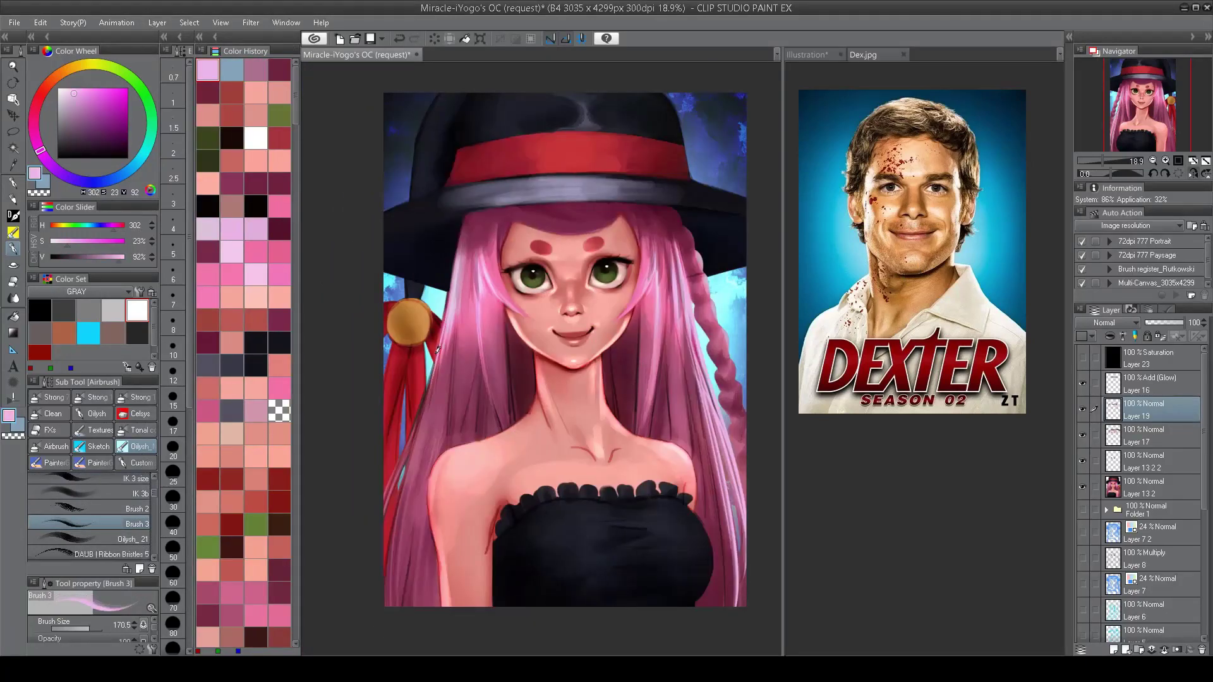
{"action": "left_click_drag", "start_coordinate": [437, 350], "coordinate": [404, 537]}
{"action": "left_click_drag", "start_coordinate": [436, 385], "coordinate": [400, 606]}
{"action": "left_click_drag", "start_coordinate": [422, 386], "coordinate": [387, 515]}
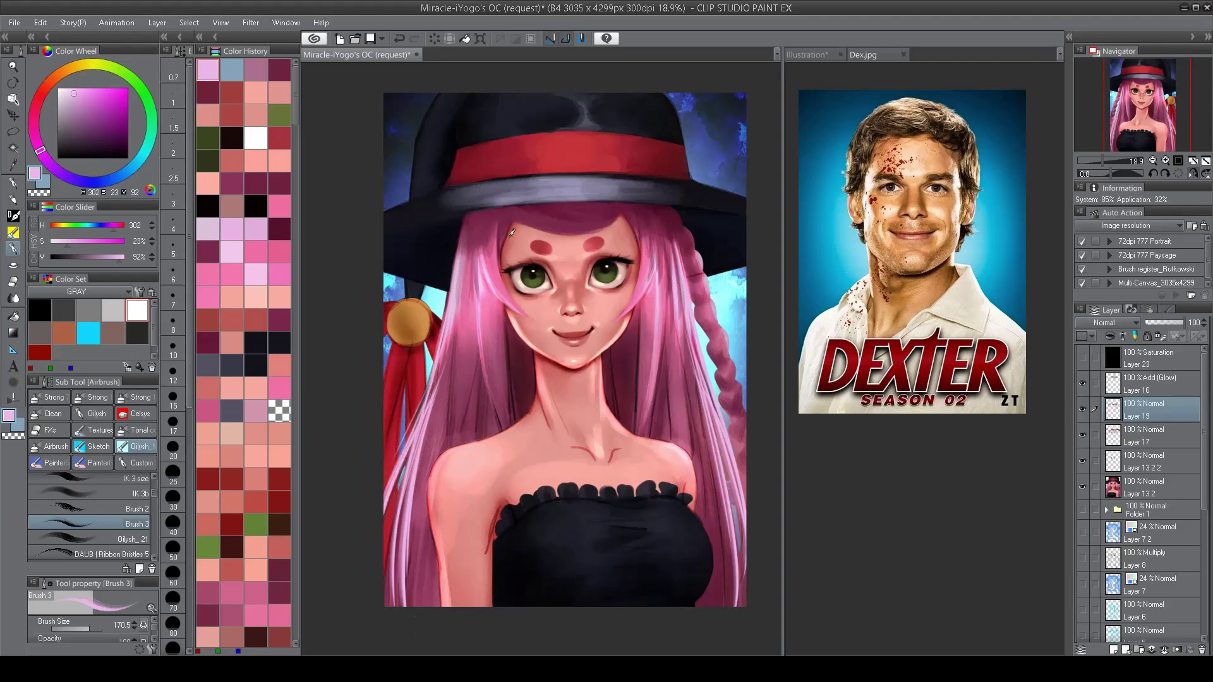
{"action": "key", "text": "ctrl+h"}
{"action": "left_click_drag", "start_coordinate": [624, 234], "coordinate": [648, 394]}
{"action": "key", "text": "ctrl+h"}
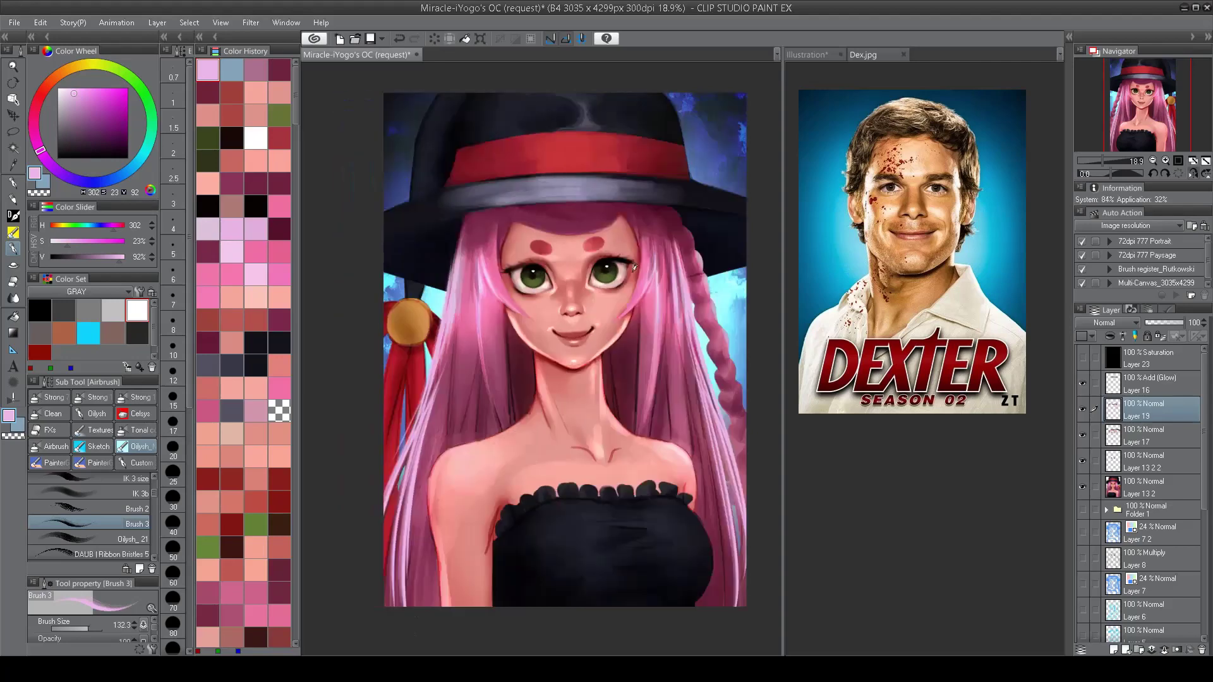
Step: Extend the braid-side front lock down from the face with thin light lilac strands
{"action": "key", "text": "ctrl+h"}
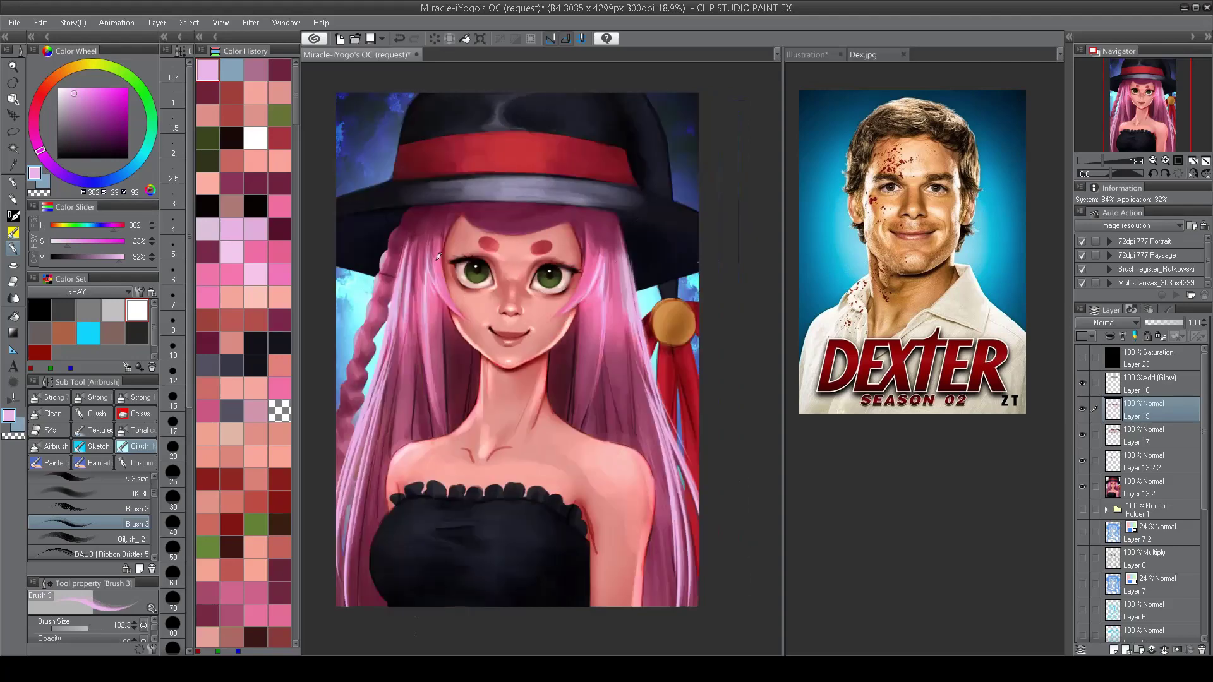
{"action": "left_click_drag", "start_coordinate": [438, 259], "coordinate": [429, 420]}
{"action": "key", "text": "ctrl+h"}
{"action": "left_click_drag", "start_coordinate": [636, 297], "coordinate": [603, 420]}
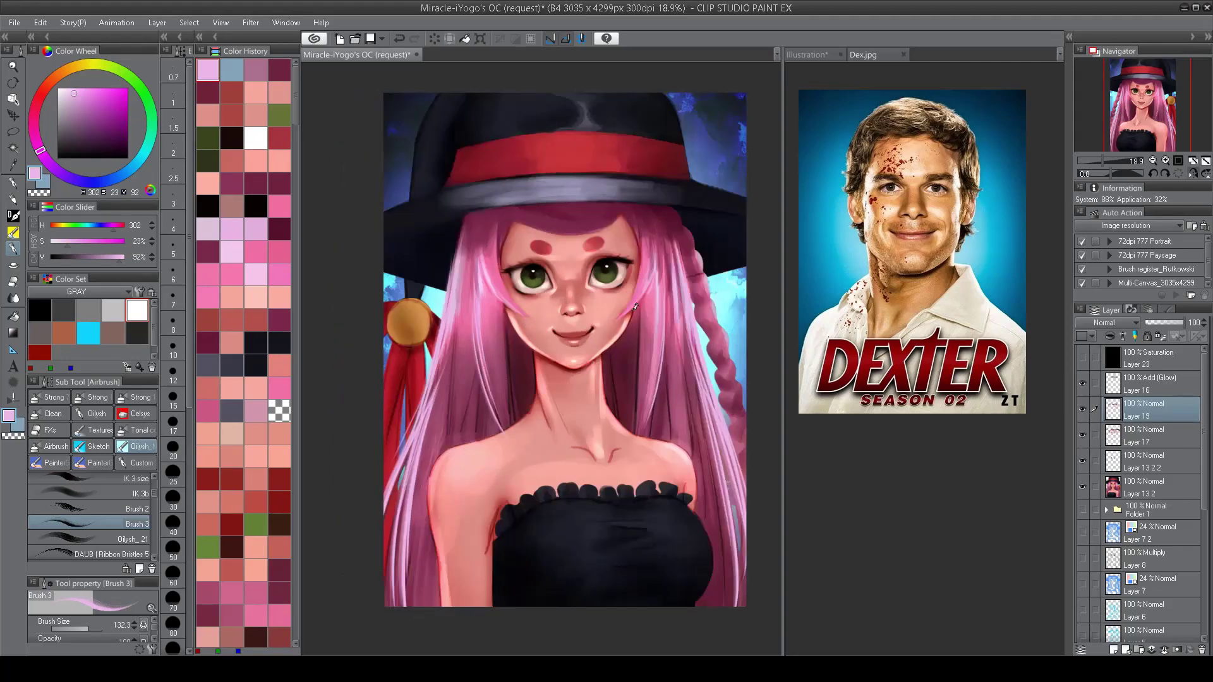
{"action": "key", "text": "ctrl+h"}
{"action": "left_click_drag", "start_coordinate": [424, 305], "coordinate": [439, 436]}
Step: Extend the ribbon-side front lock over the shoulder with light lilac strands and a sampled mid pink
{"action": "key", "text": "ctrl+h"}
{"action": "left_click_drag", "start_coordinate": [483, 335], "coordinate": [499, 421]}
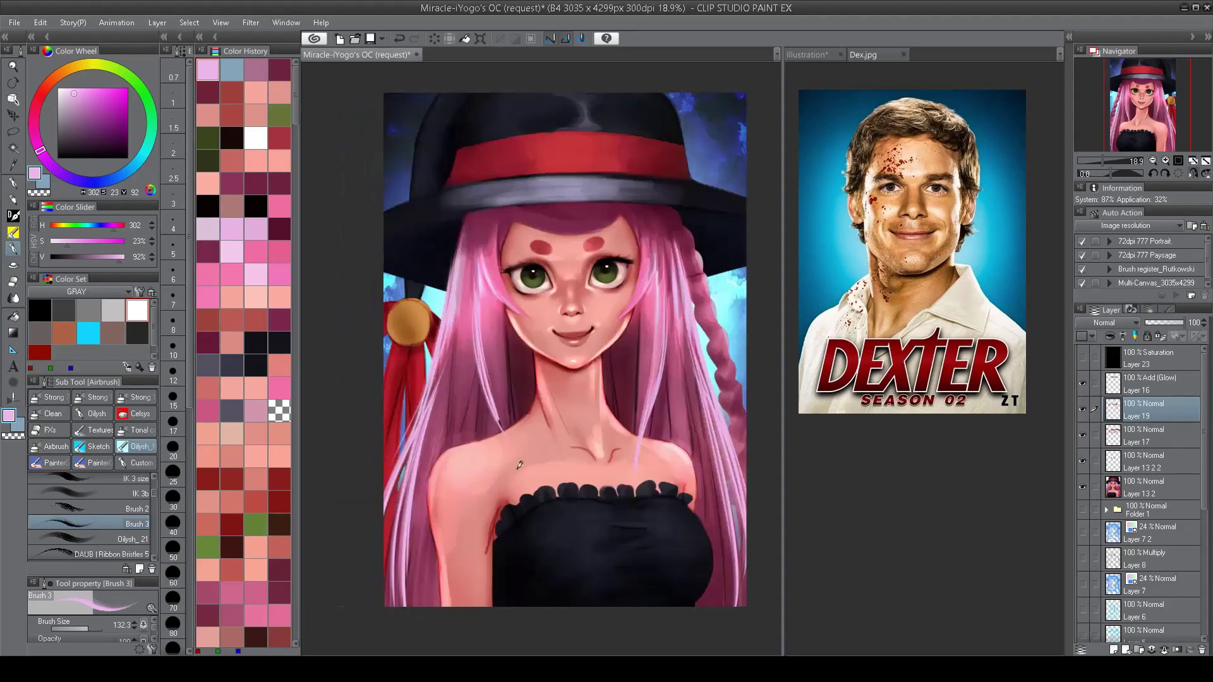
{"action": "left_click_drag", "start_coordinate": [519, 465], "coordinate": [502, 385]}
{"action": "left_click", "coordinate": [493, 354], "text": "alt"}
{"action": "left_click_drag", "start_coordinate": [493, 341], "coordinate": [529, 486]}
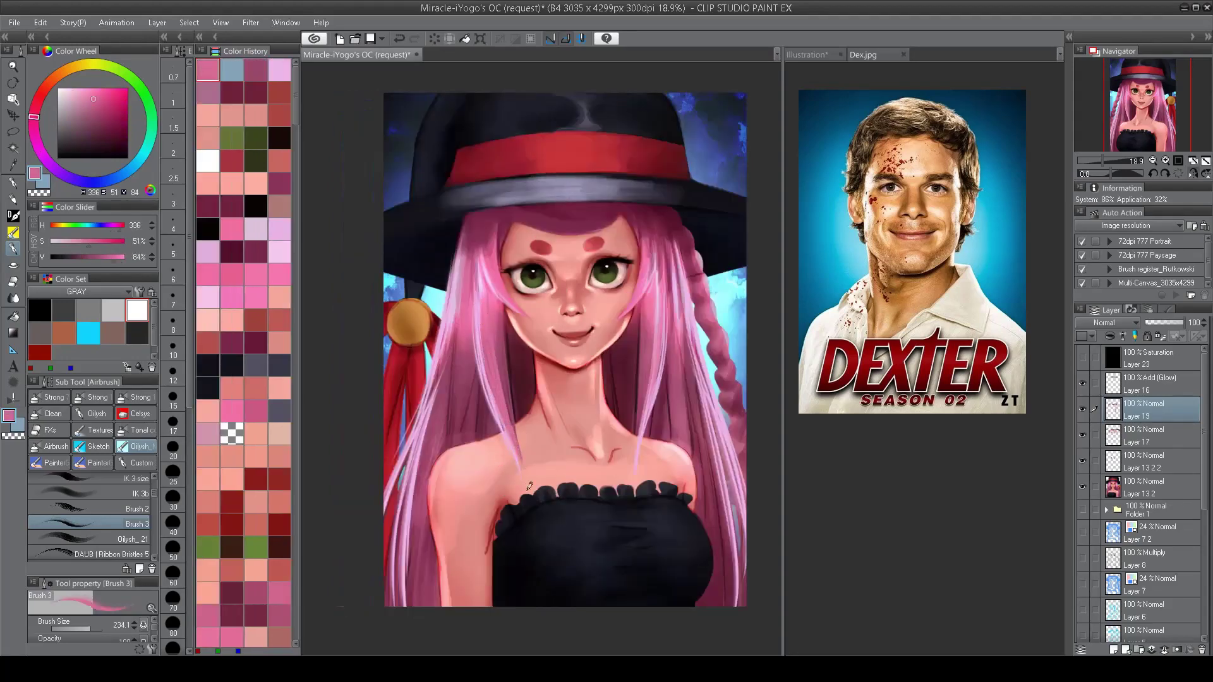
Step: Fill out the braid-side front lock with the sampled mid pink using a slightly smaller Brush 3
{"action": "key", "text": "ctrl+h"}
{"action": "key", "text": "bracketleft"}
{"action": "left_click_drag", "start_coordinate": [434, 301], "coordinate": [439, 445]}
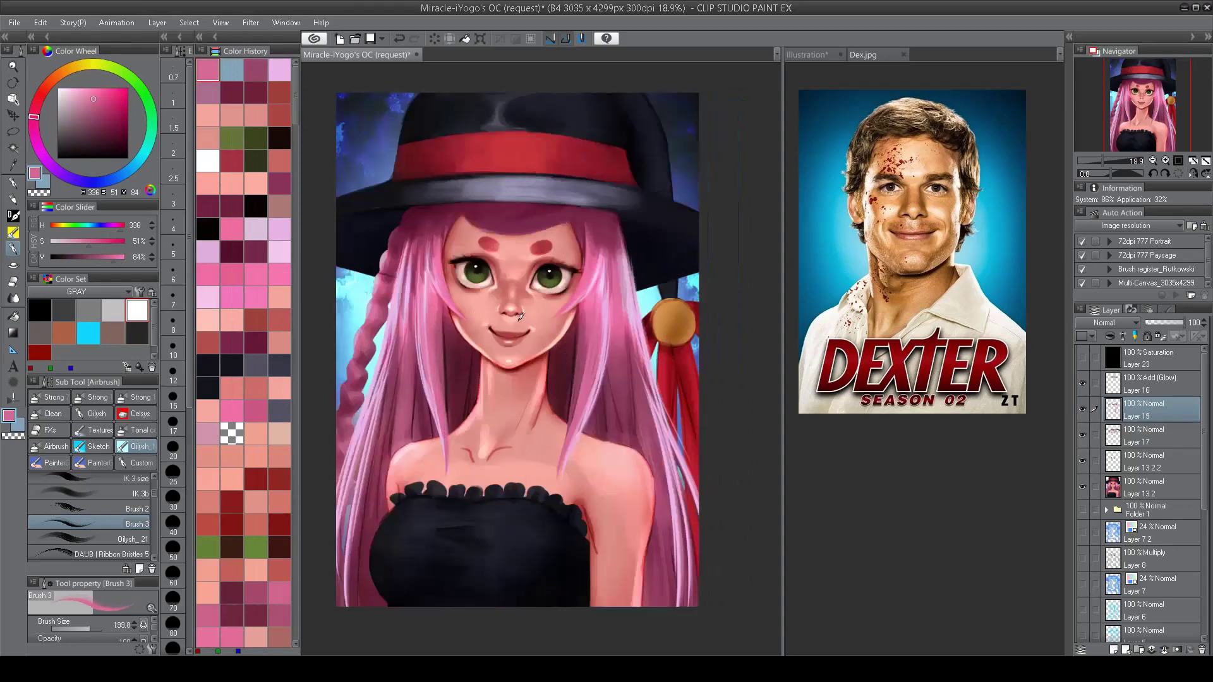
{"action": "left_click_drag", "start_coordinate": [504, 404], "coordinate": [549, 417]}
{"action": "scroll", "coordinate": [511, 354], "scroll_direction": "up", "scroll_amount": 2}
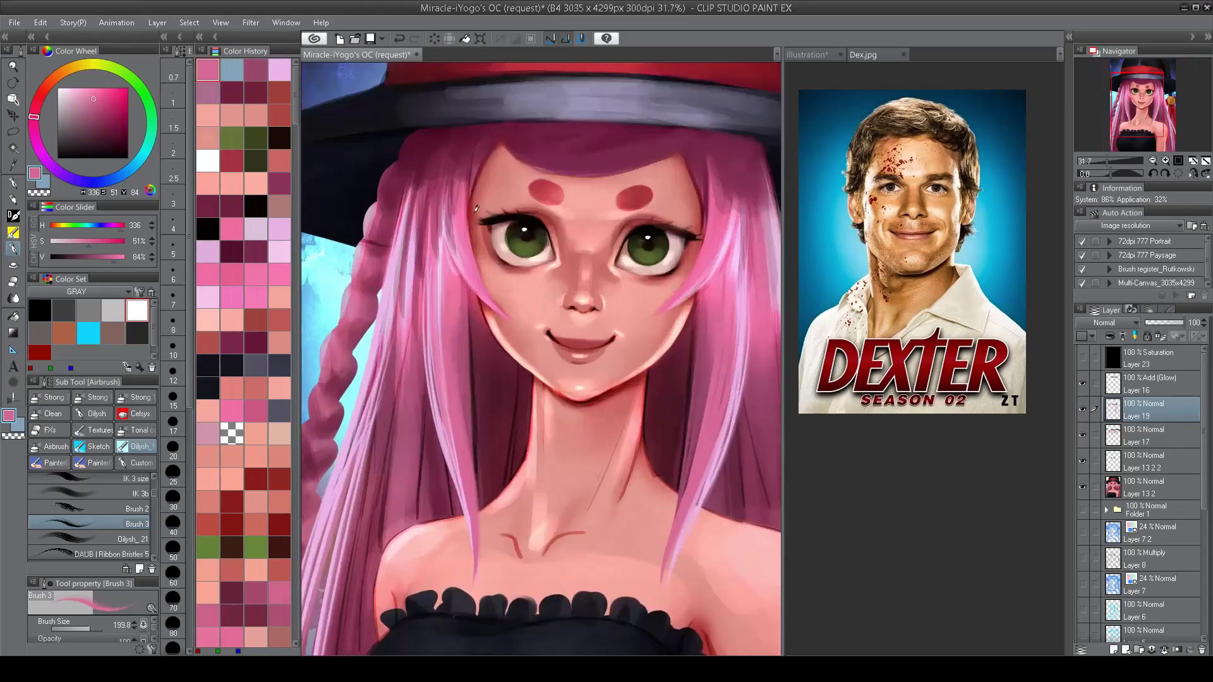
Step: Darken the hair shadow beside the braid-side jaw on Layer 17 with a sampled dark plum using the IK 3 brush
{"action": "left_click", "coordinate": [1143, 437]}
{"action": "left_click", "coordinate": [136, 493]}
{"action": "scroll", "coordinate": [136, 505], "scroll_direction": "up", "scroll_amount": 1}
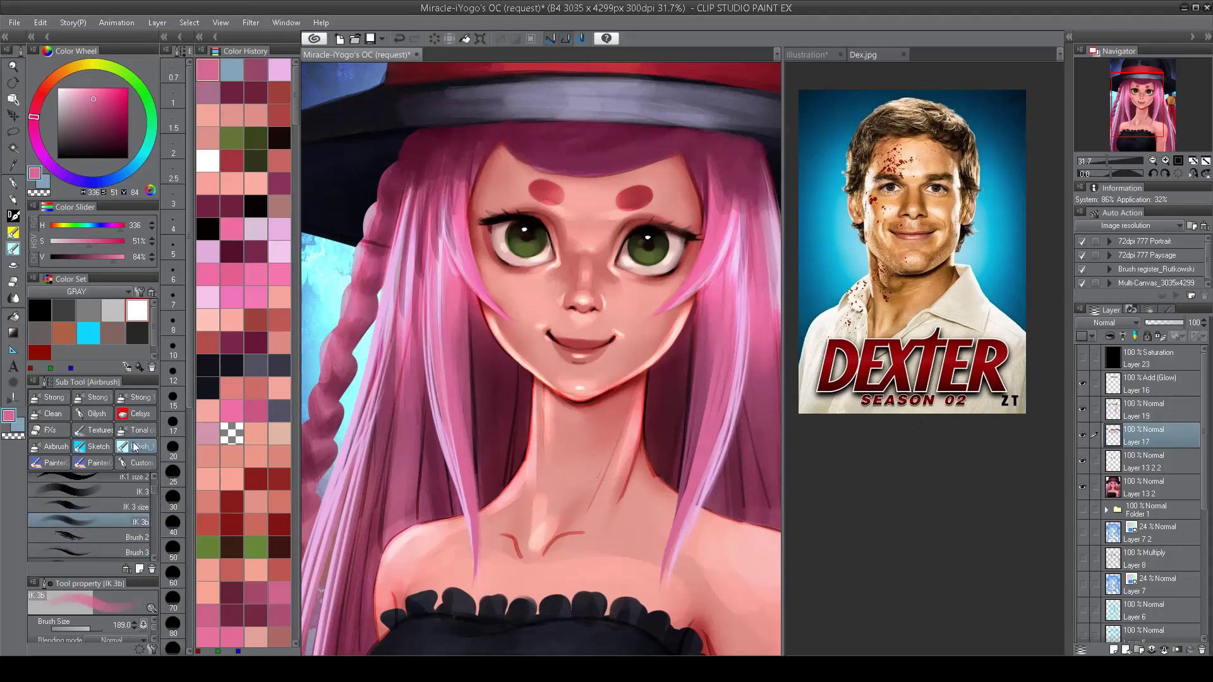
{"action": "left_click", "coordinate": [136, 491]}
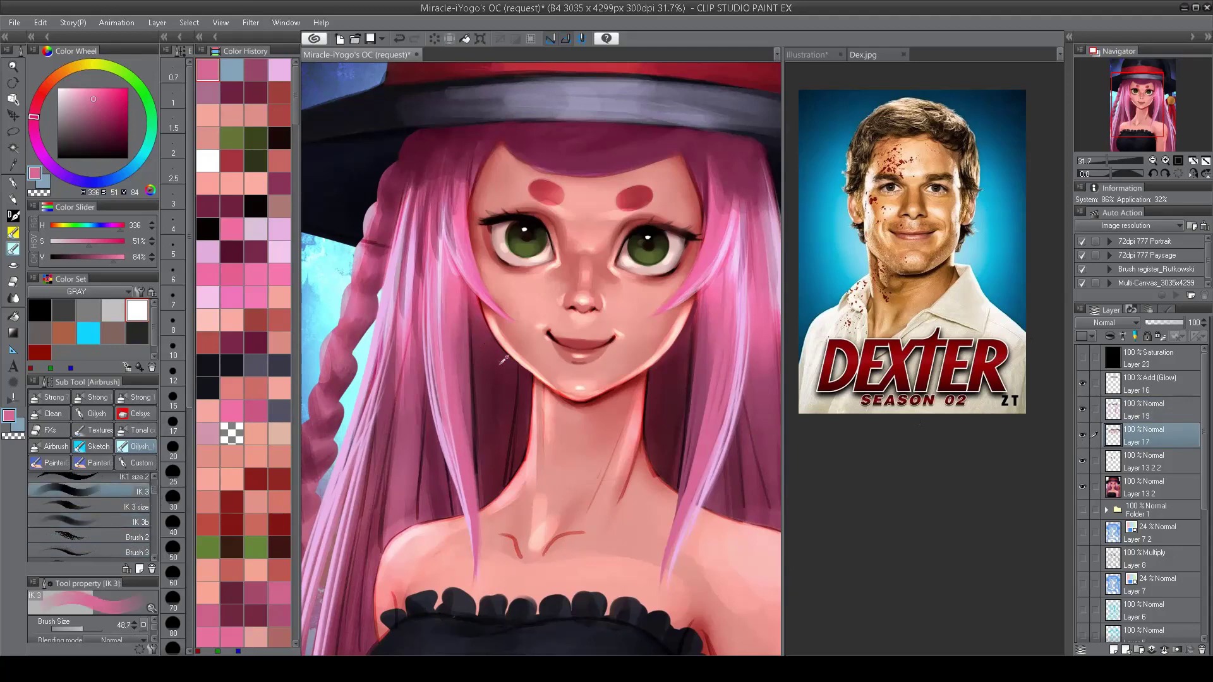
{"action": "left_click", "coordinate": [496, 358], "text": "alt"}
{"action": "left_click_drag", "start_coordinate": [474, 310], "coordinate": [475, 308]}
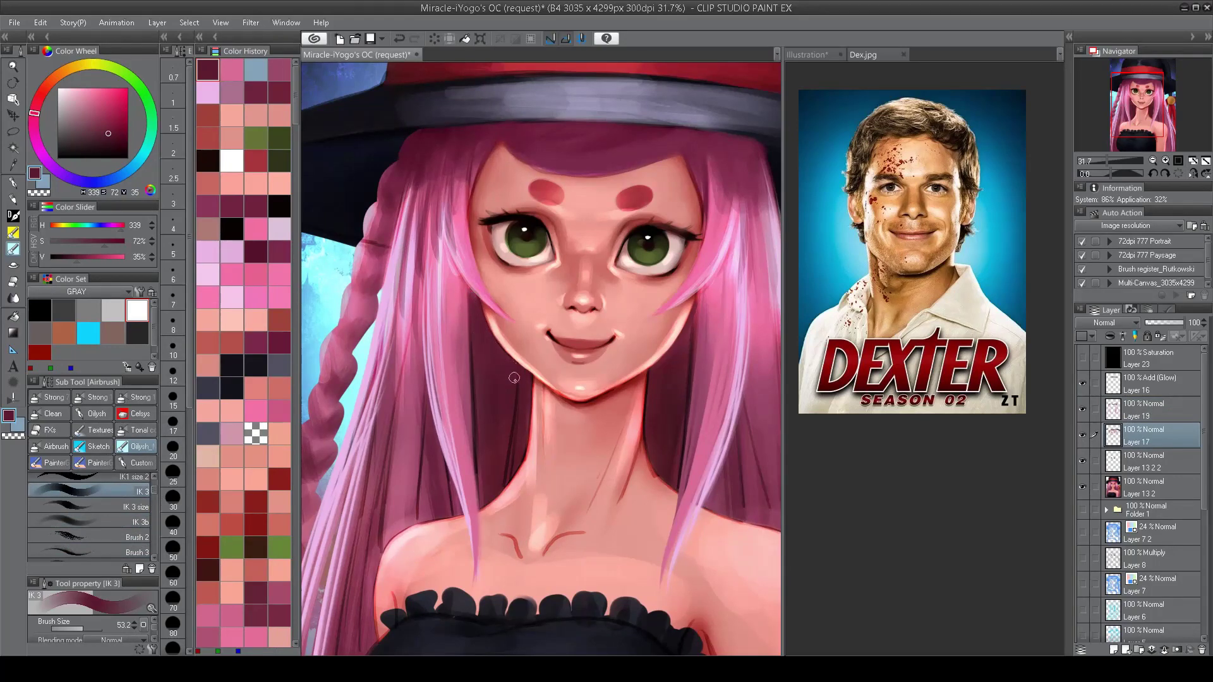
{"action": "scroll", "coordinate": [501, 363], "scroll_direction": "down", "scroll_amount": 3}
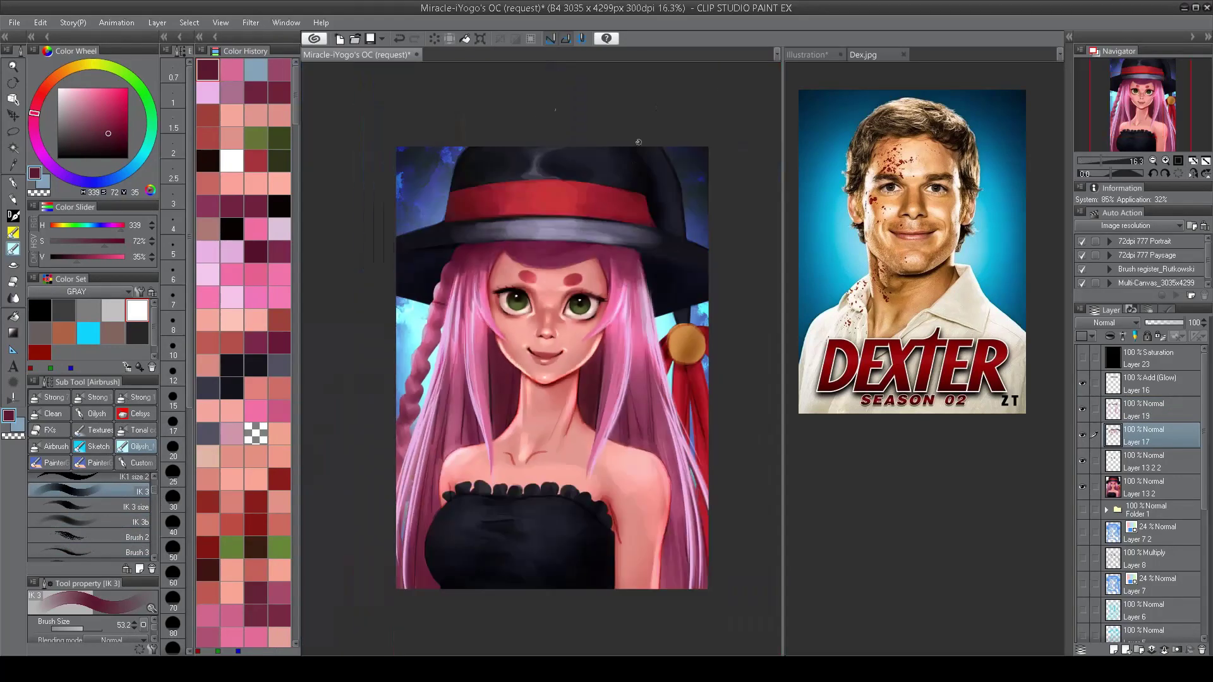
Step: Touch up the light rim along both sides of the jaw with sampled pale skin tones and check the full portrait
{"action": "scroll", "coordinate": [533, 317], "scroll_direction": "up", "scroll_amount": 3}
{"action": "left_click", "coordinate": [491, 298], "text": "alt"}
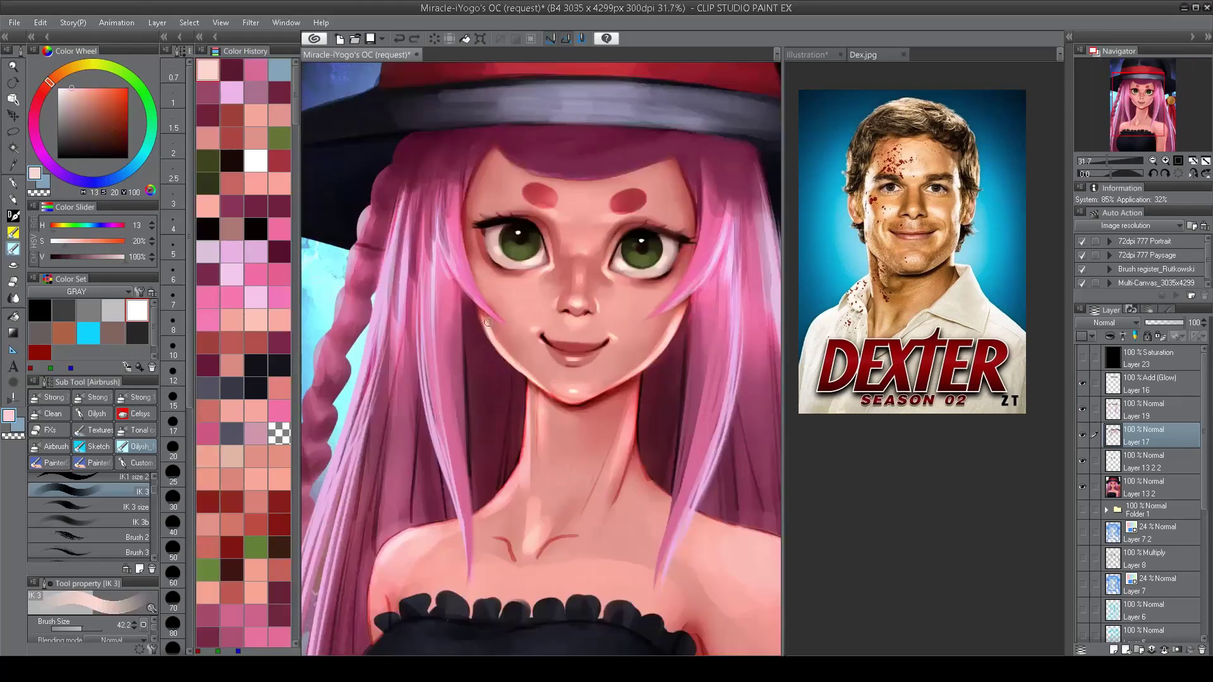
{"action": "key", "text": "h"}
{"action": "left_click", "coordinate": [426, 351], "text": "alt"}
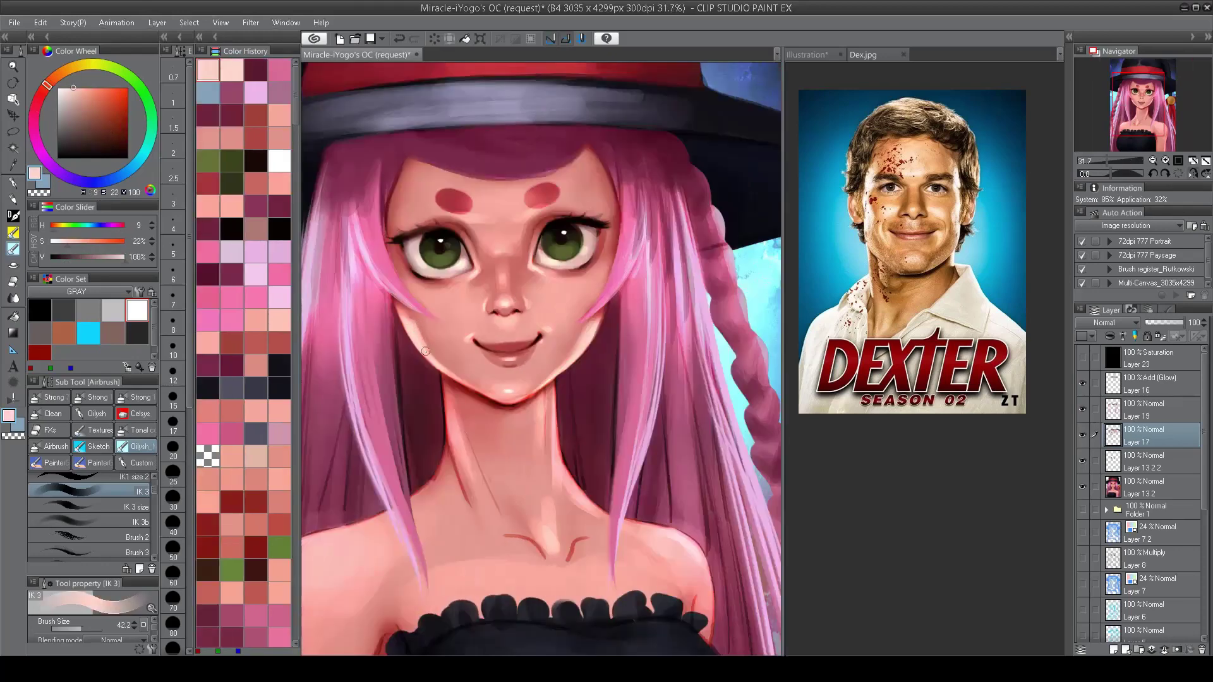
{"action": "scroll", "coordinate": [524, 215], "scroll_direction": "down", "scroll_amount": 3}
{"action": "key", "text": "h"}
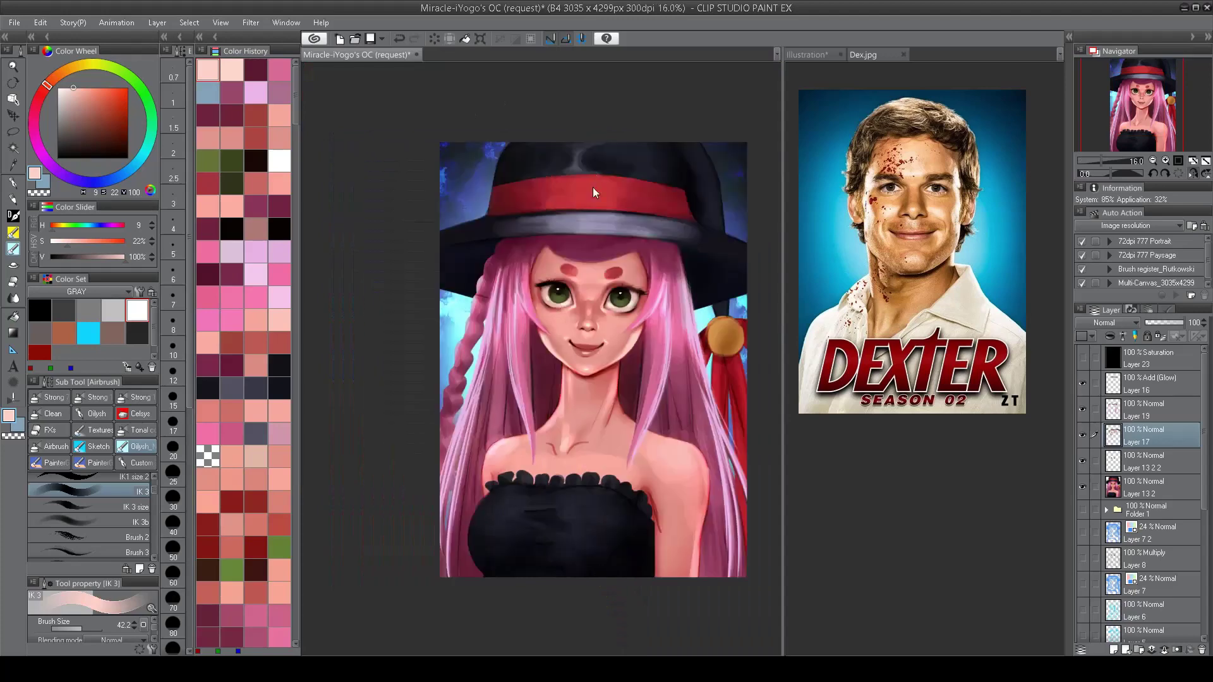
{"action": "scroll", "coordinate": [529, 219], "scroll_direction": "up", "scroll_amount": 2}
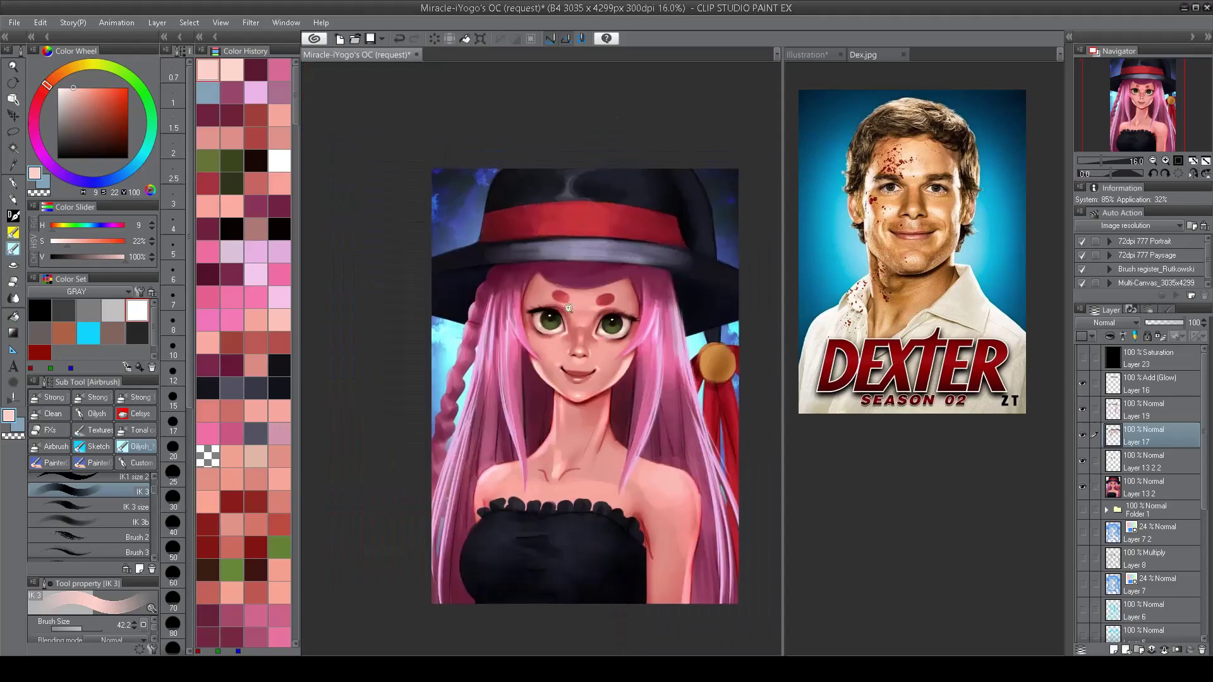
{"action": "scroll", "coordinate": [590, 250], "scroll_direction": "down", "scroll_amount": 2}
Step: Refine the upper lash lines of both eyes with a sampled near-black using a small IK 3 brush
{"action": "scroll", "coordinate": [650, 341], "scroll_direction": "up", "scroll_amount": 3}
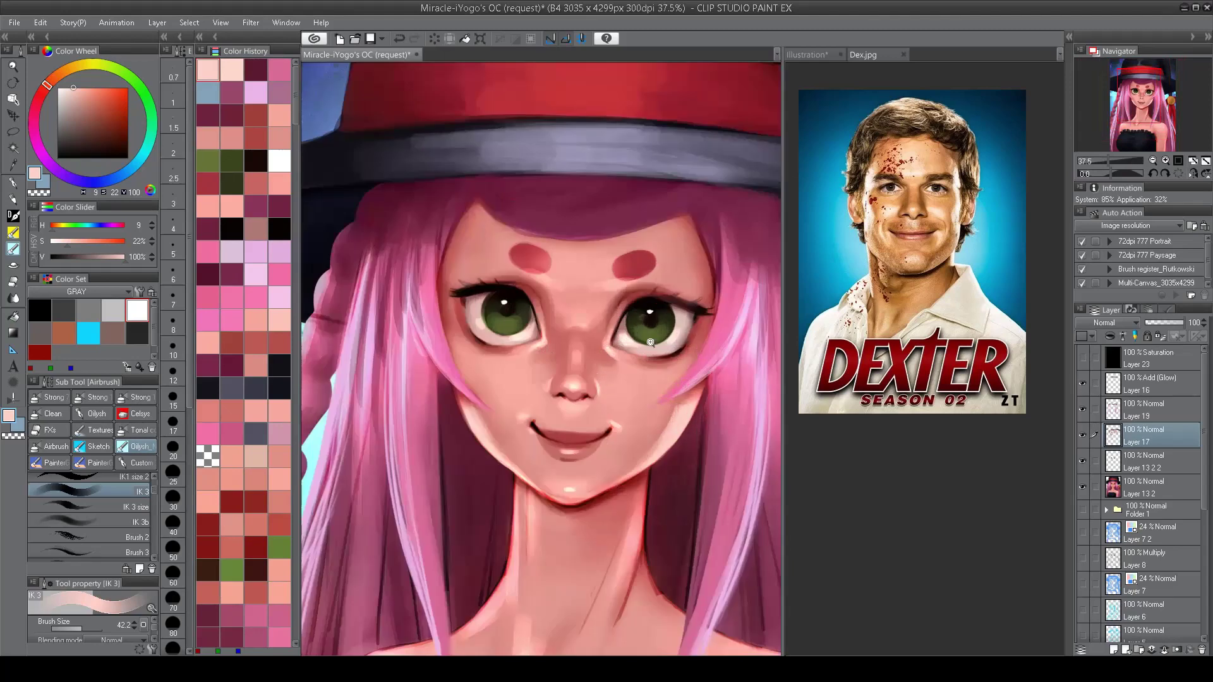
{"action": "scroll", "coordinate": [650, 342], "scroll_direction": "up", "scroll_amount": 1}
{"action": "left_click", "coordinate": [504, 316], "text": "alt"}
{"action": "key", "text": "bracketleft"}
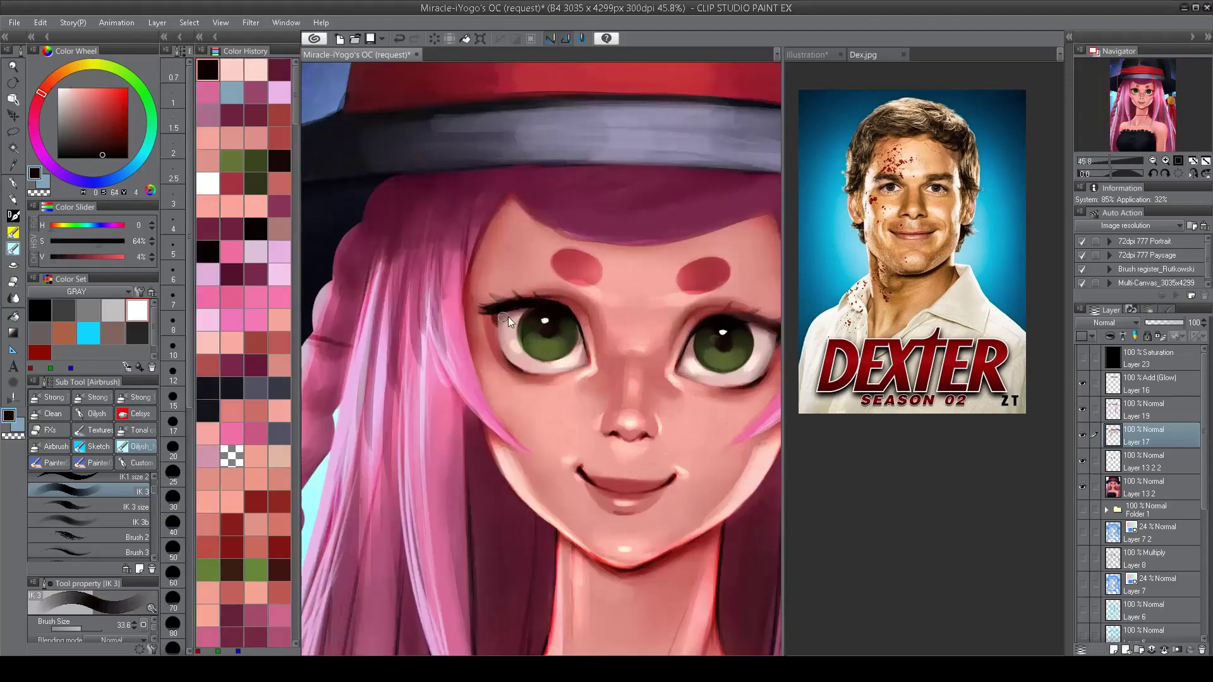
{"action": "scroll", "coordinate": [491, 320], "scroll_direction": "down", "scroll_amount": 4}
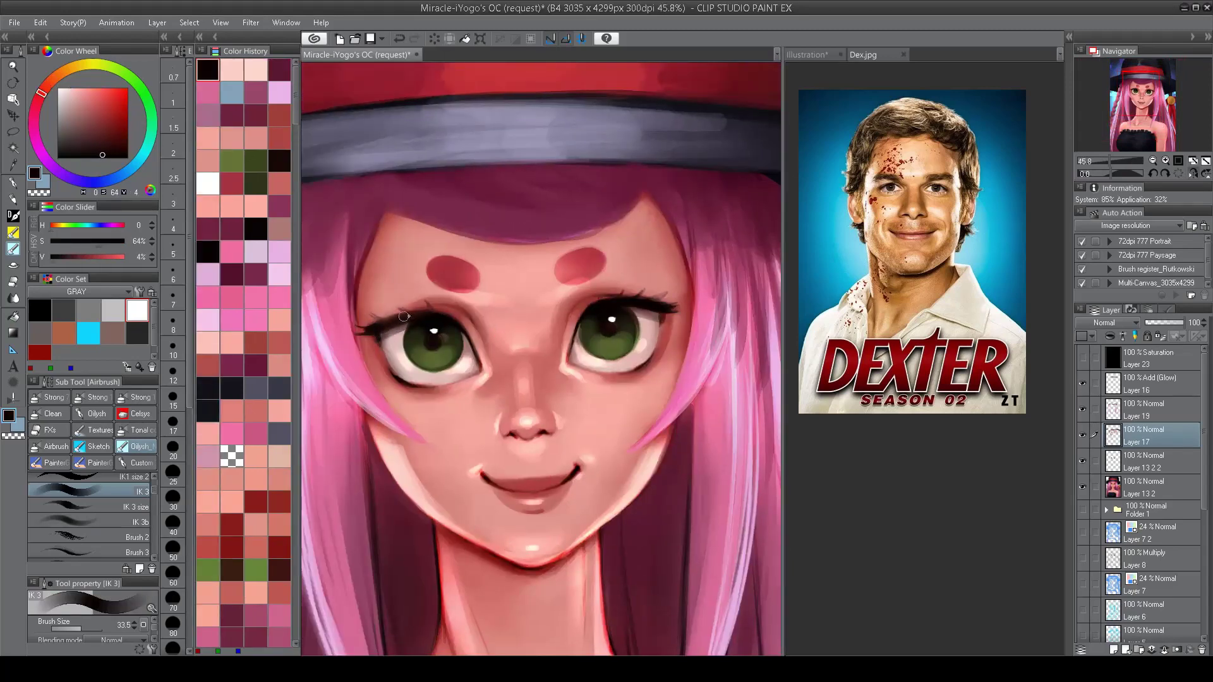
{"action": "scroll", "coordinate": [655, 341], "scroll_direction": "down", "scroll_amount": 2}
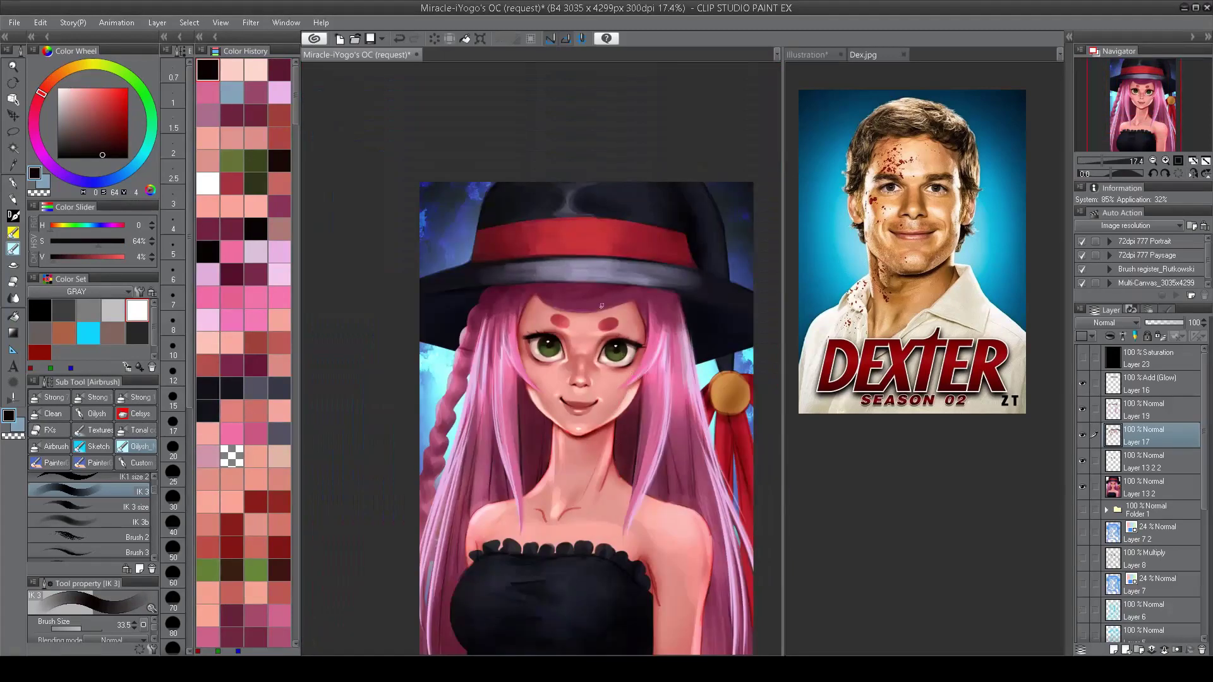
Step: Soften the skin beneath the braid-side eye and on the cheek with sampled skin tones using the IK 3b brush
{"action": "scroll", "coordinate": [601, 306], "scroll_direction": "up", "scroll_amount": 4}
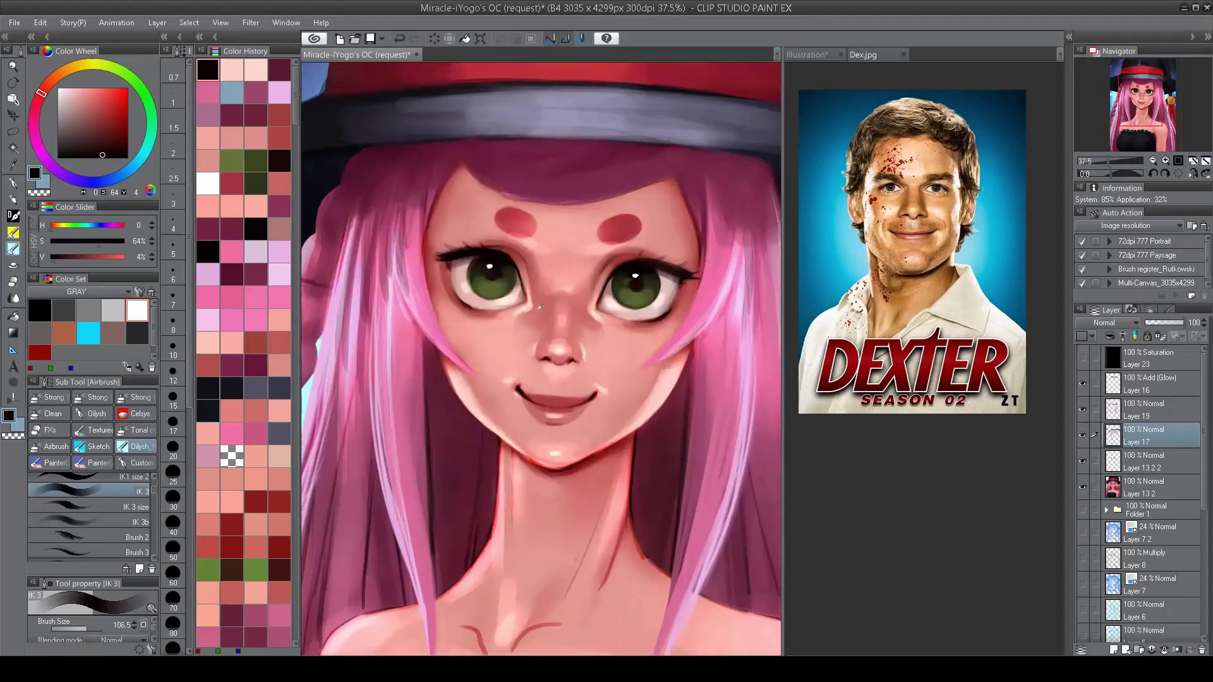
{"action": "left_click", "coordinate": [540, 307], "text": "alt"}
{"action": "scroll", "coordinate": [94, 518], "scroll_direction": "down", "scroll_amount": 1}
{"action": "left_click", "coordinate": [120, 505]}
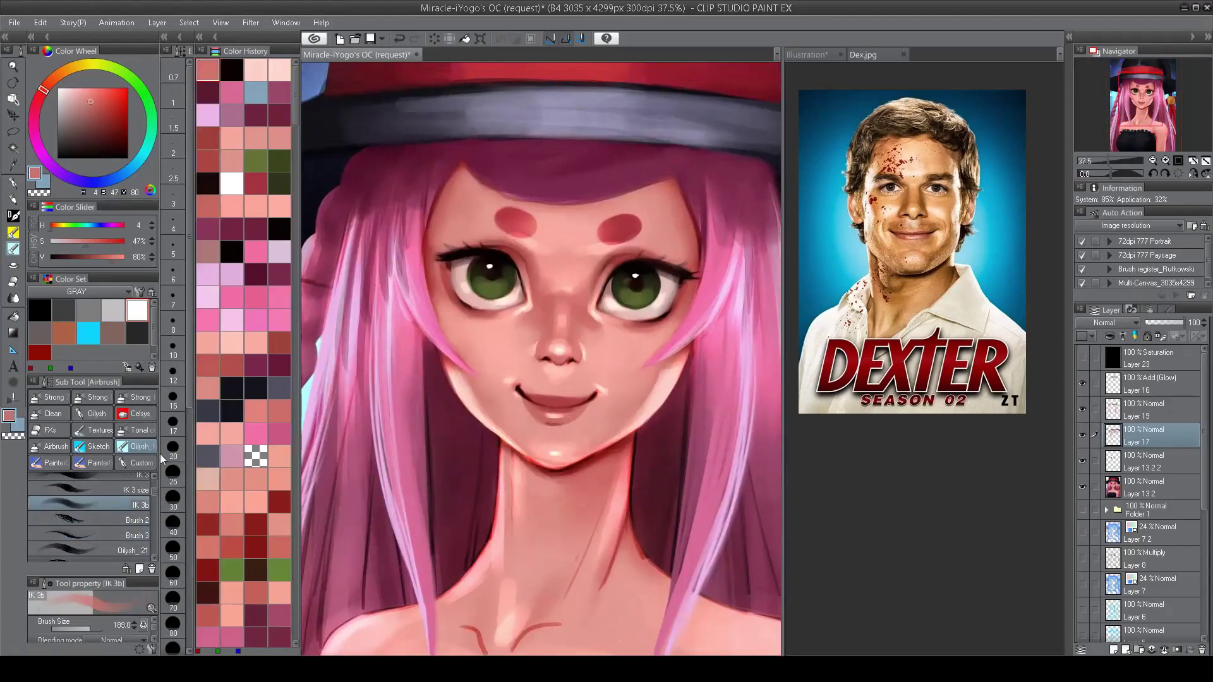
{"action": "left_click", "coordinate": [480, 324], "text": "alt"}
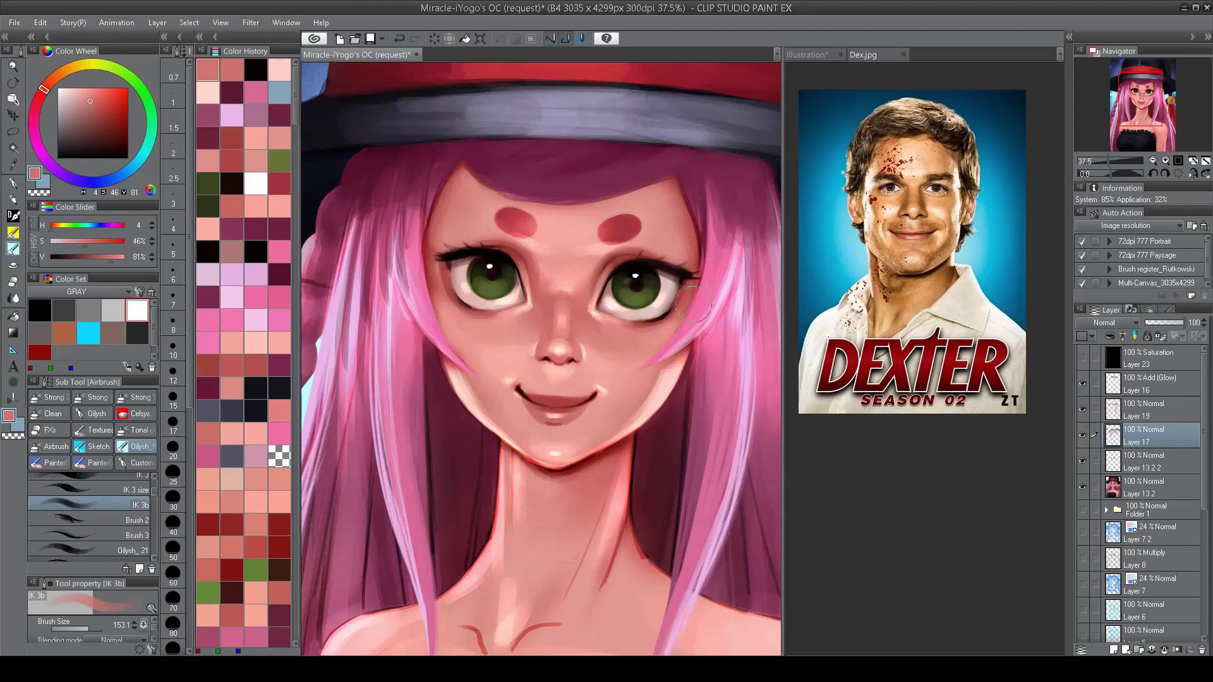
{"action": "left_click", "coordinate": [505, 335], "text": "alt"}
{"action": "key", "text": "bracketright"}
{"action": "key", "text": "bracketright"}
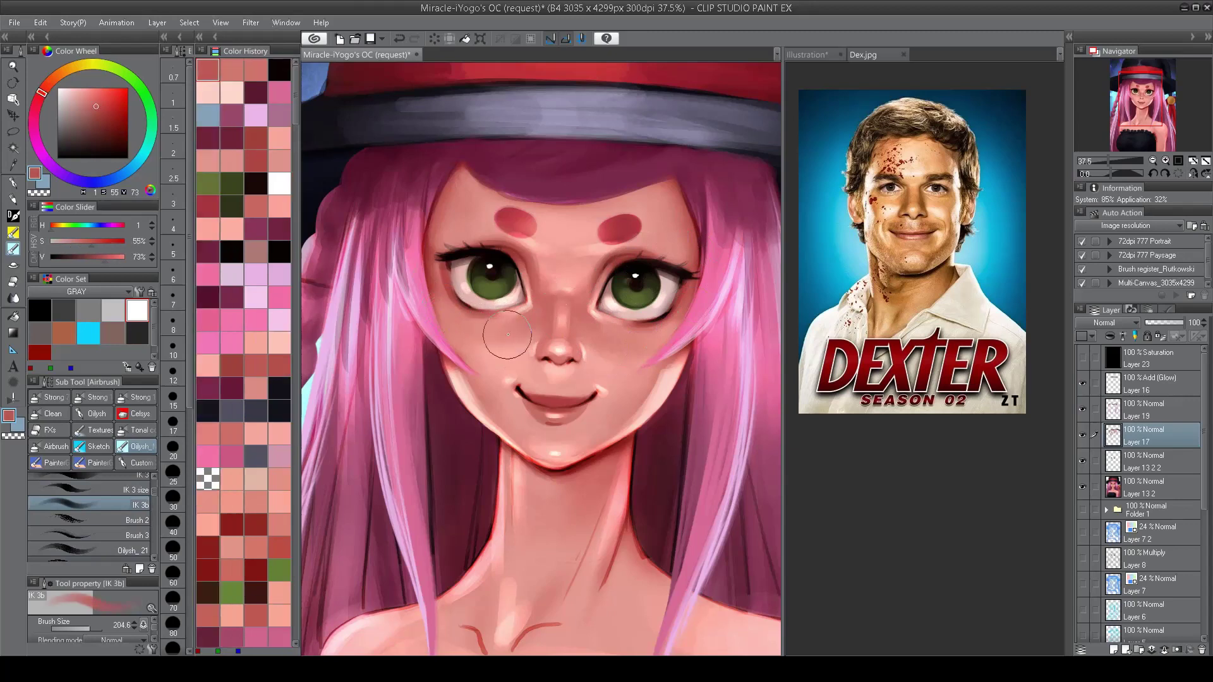
{"action": "left_click", "coordinate": [499, 347], "text": "alt"}
{"action": "key", "text": "bracketleft"}
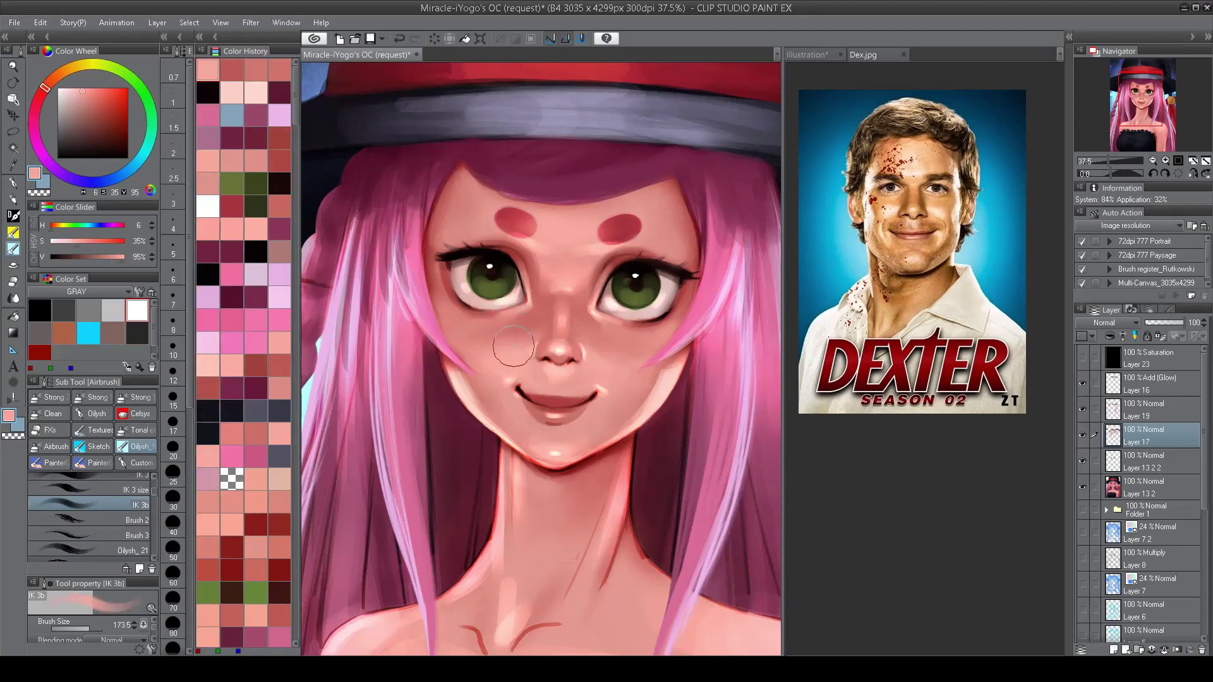
Step: Blend the opposite cheek and the skin beside the nose with sampled pinkish skin tones using a smaller IK 3b brush
{"action": "left_click_drag", "start_coordinate": [606, 363], "coordinate": [625, 376]}
{"action": "key", "text": "bracketleft"}
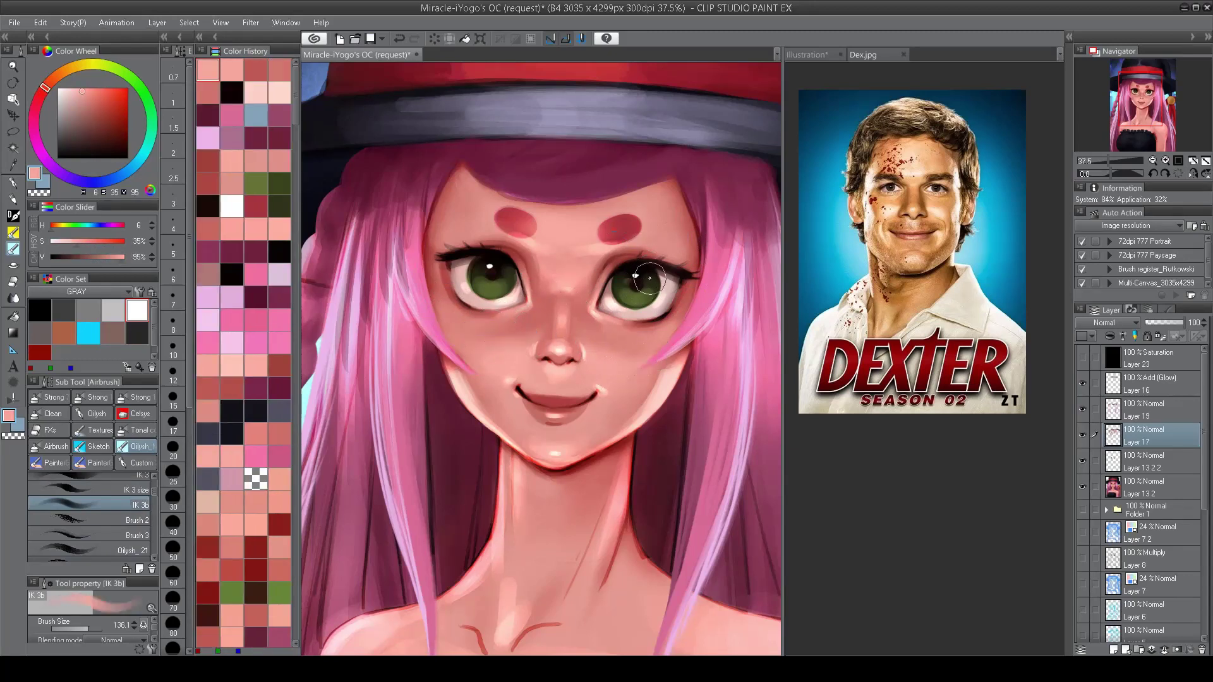
{"action": "left_click", "coordinate": [589, 323], "text": "alt"}
{"action": "key", "text": "bracketleft"}
{"action": "key", "text": "bracketleft"}
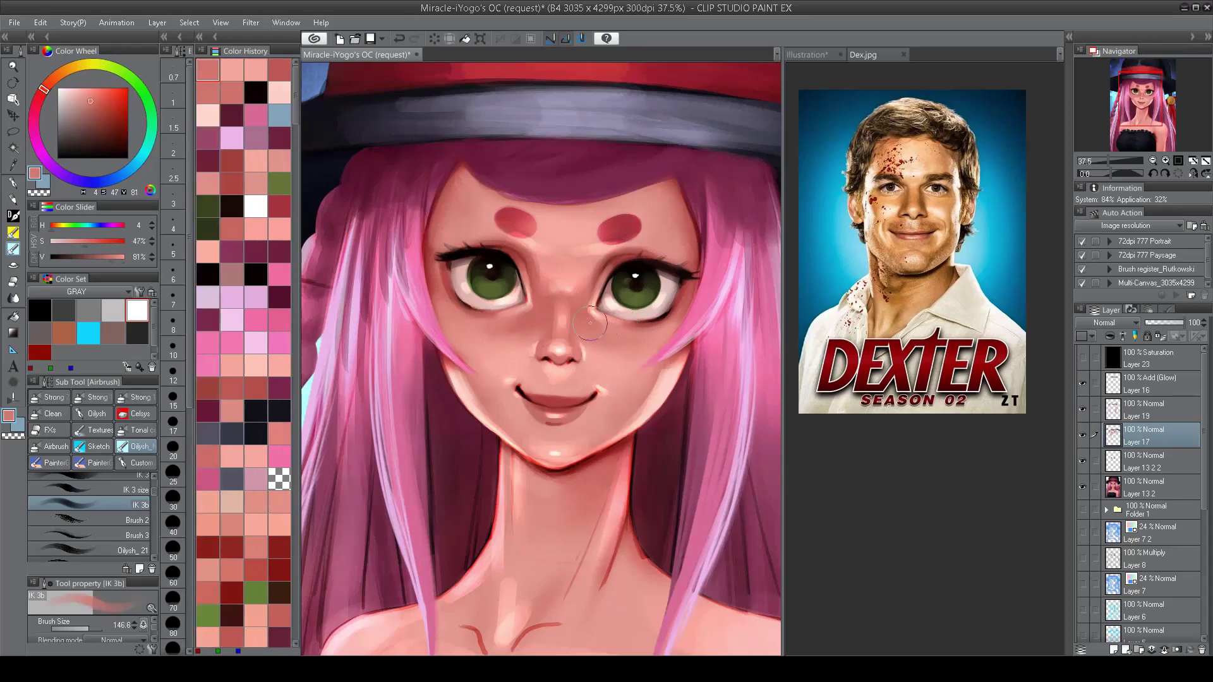
{"action": "left_click", "coordinate": [532, 332], "text": "alt"}
{"action": "scroll", "coordinate": [608, 350], "scroll_direction": "down", "scroll_amount": 3}
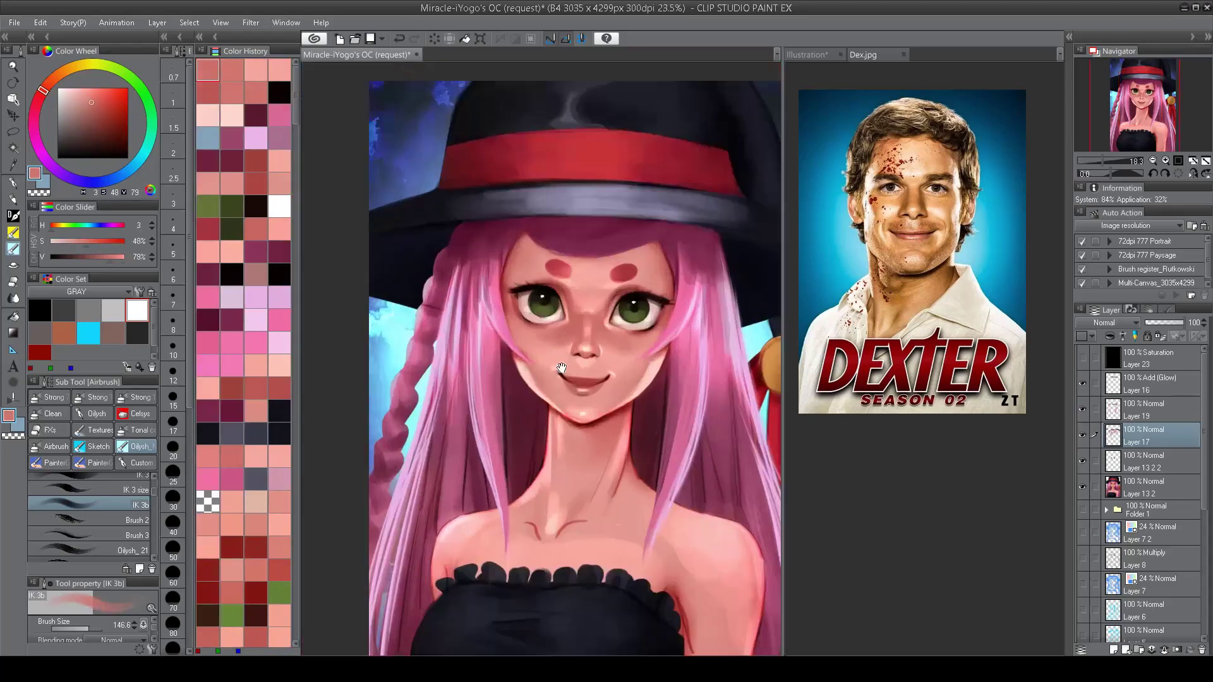
Step: Build up a soft blush on both cheeks with sampled light and reddish skin tones using a larger IK 3b brush
{"action": "scroll", "coordinate": [608, 350], "scroll_direction": "up", "scroll_amount": 1}
{"action": "key", "text": "bracketright"}
{"action": "key", "text": "bracketright"}
{"action": "left_click", "coordinate": [530, 371], "text": "alt"}
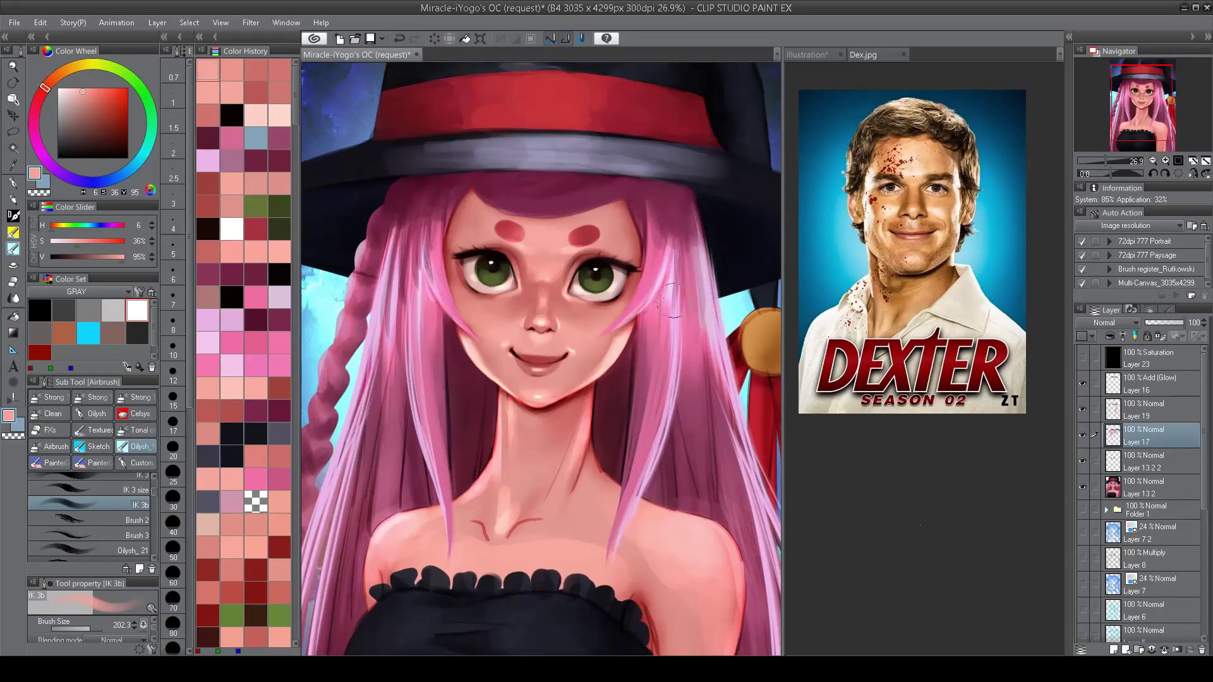
{"action": "left_click", "coordinate": [480, 312], "text": "alt"}
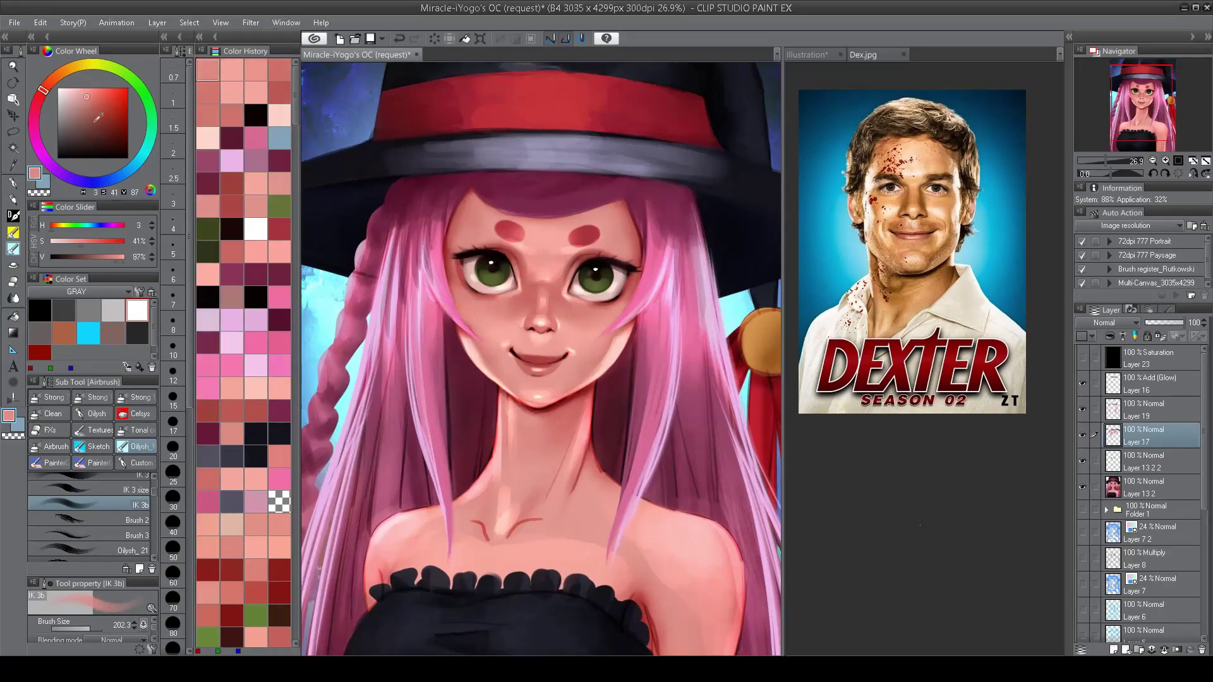
{"action": "left_click_drag", "start_coordinate": [467, 311], "coordinate": [469, 305]}
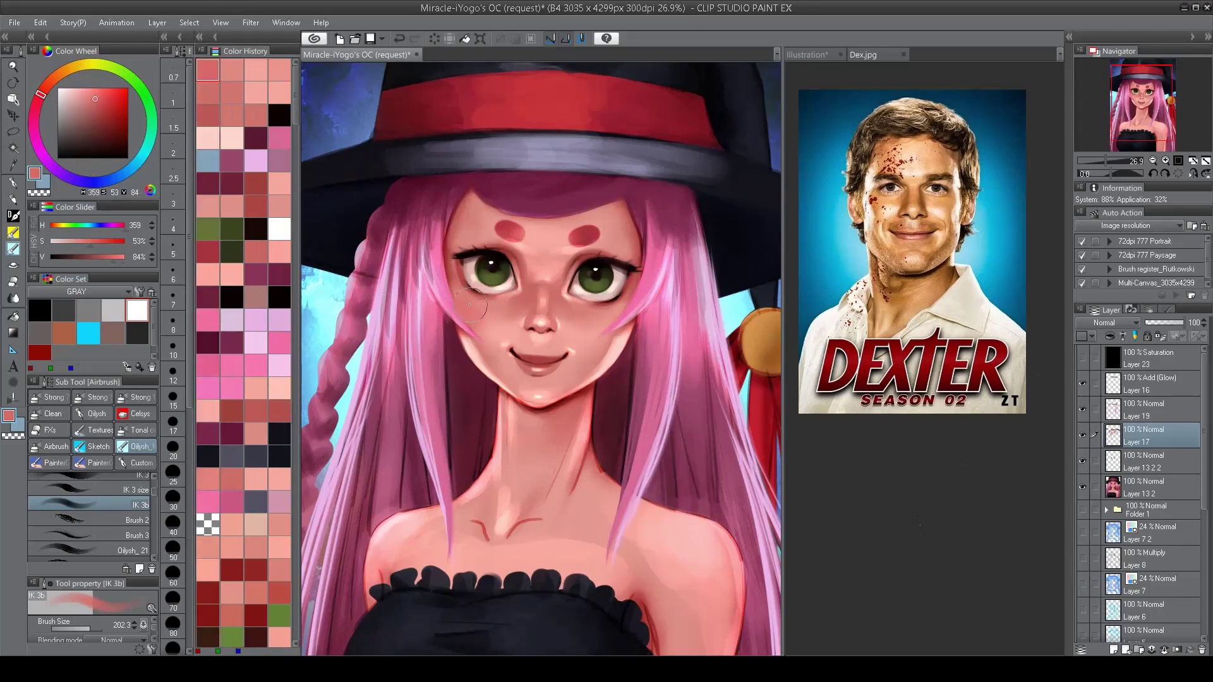
{"action": "mouse_move", "coordinate": [603, 321]}
{"action": "left_mouse_down", "text": "ctrl+alt"}
{"action": "mouse_move", "coordinate": [625, 321]}
{"action": "mouse_move", "coordinate": [607, 308]}
{"action": "mouse_move", "coordinate": [599, 327]}
{"action": "left_mouse_up", "text": "ctrl+alt"}
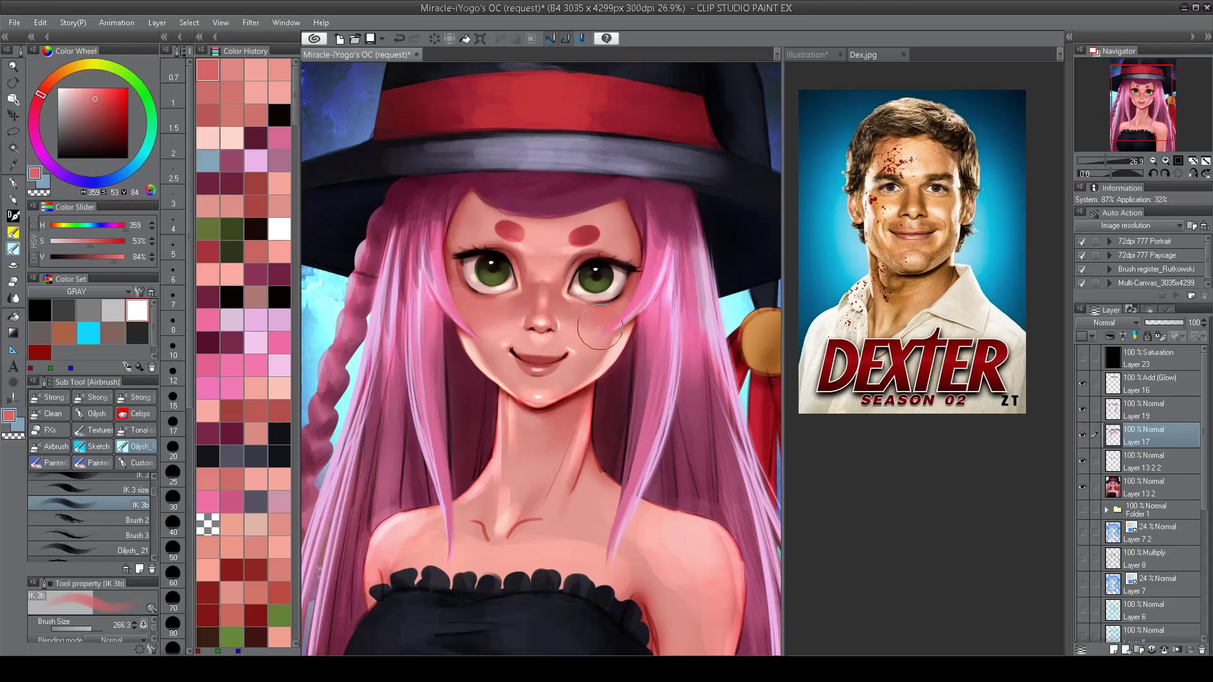
{"action": "left_click", "coordinate": [512, 328], "text": "alt"}
{"action": "left_click_drag", "start_coordinate": [499, 328], "coordinate": [470, 329], "text": "ctrl+alt"}
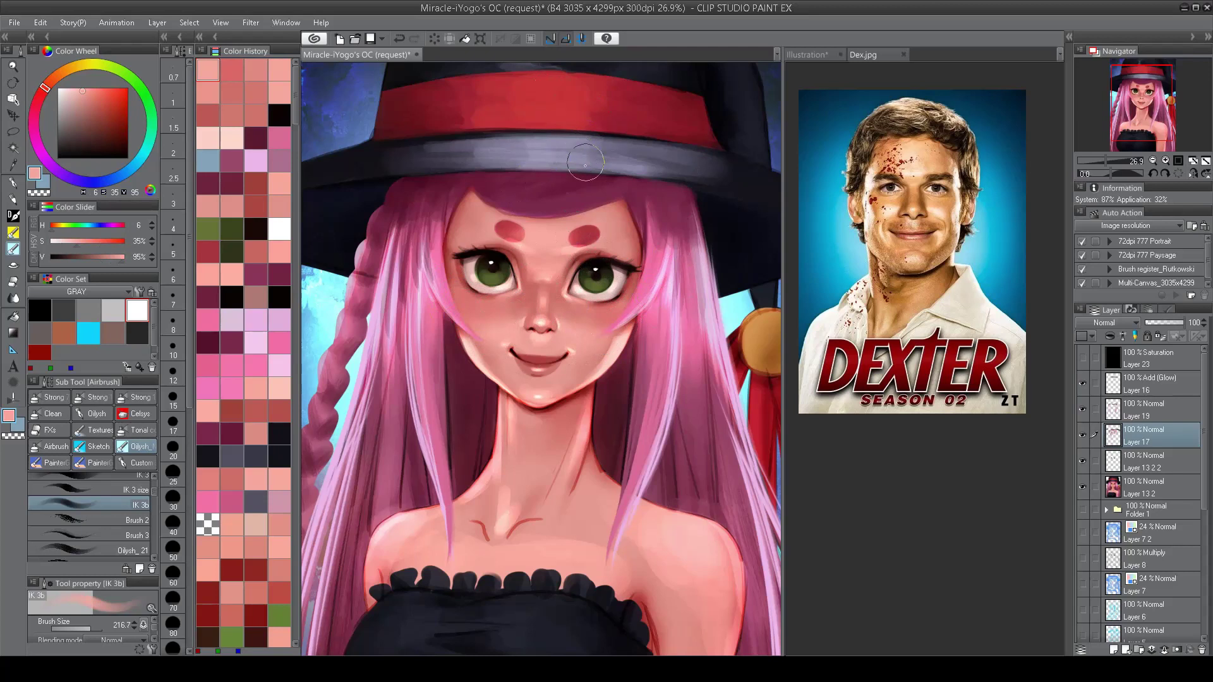
Step: Repaint both eyebrows in dark plum with a smaller IK 3b brush
{"action": "left_click_drag", "start_coordinate": [750, 553], "coordinate": [718, 573]}
{"action": "left_click", "coordinate": [582, 239], "text": "alt"}
{"action": "left_click_drag", "start_coordinate": [582, 239], "coordinate": [589, 244], "text": "ctrl+alt"}
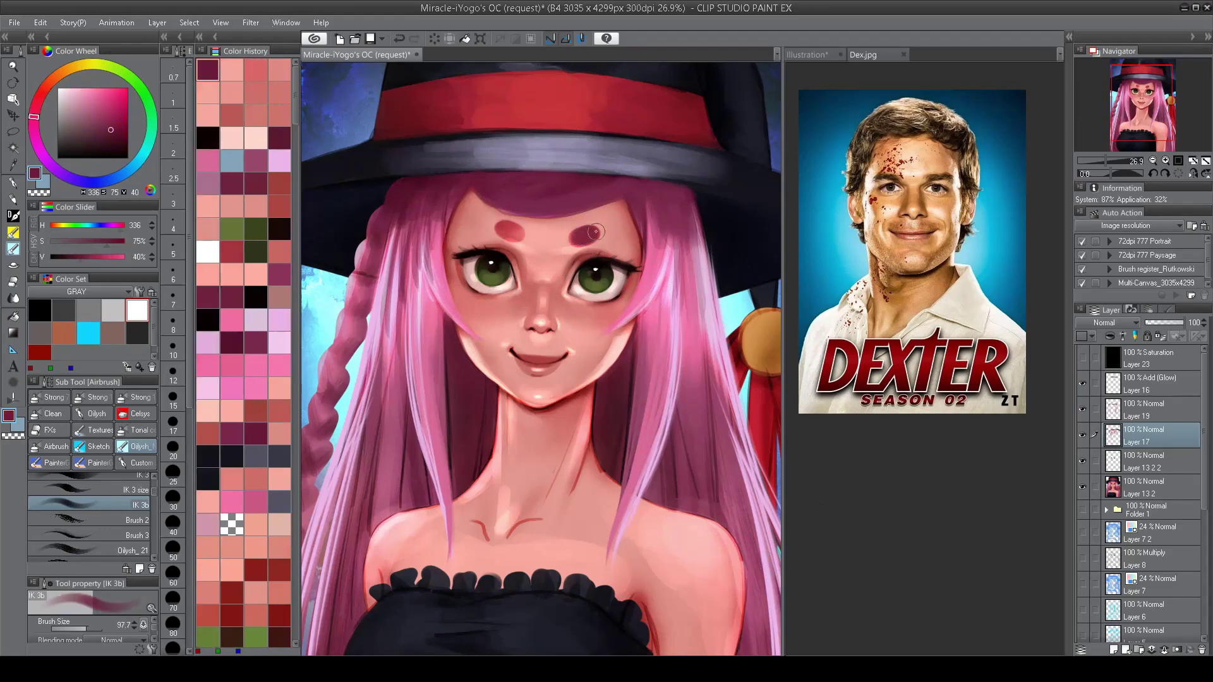
{"action": "left_click_drag", "start_coordinate": [506, 232], "coordinate": [518, 235]}
{"action": "scroll", "coordinate": [544, 289], "scroll_direction": "down", "scroll_amount": 2}
{"action": "scroll", "coordinate": [501, 298], "scroll_direction": "up", "scroll_amount": 1}
Step: Refine the outer lash line of the braid-side eye with sampled dark red and near-black, checking the portrait mirrored and in full
{"action": "left_click", "coordinate": [459, 262], "text": "alt"}
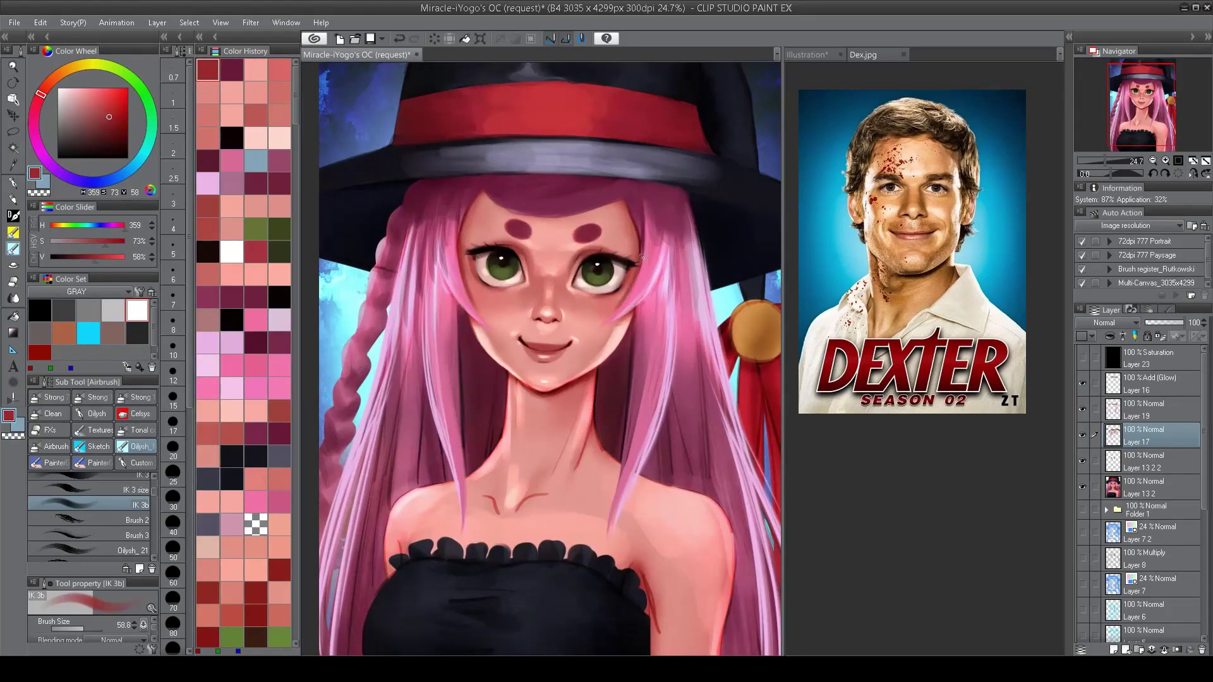
{"action": "scroll", "coordinate": [517, 201], "scroll_direction": "up", "scroll_amount": 1}
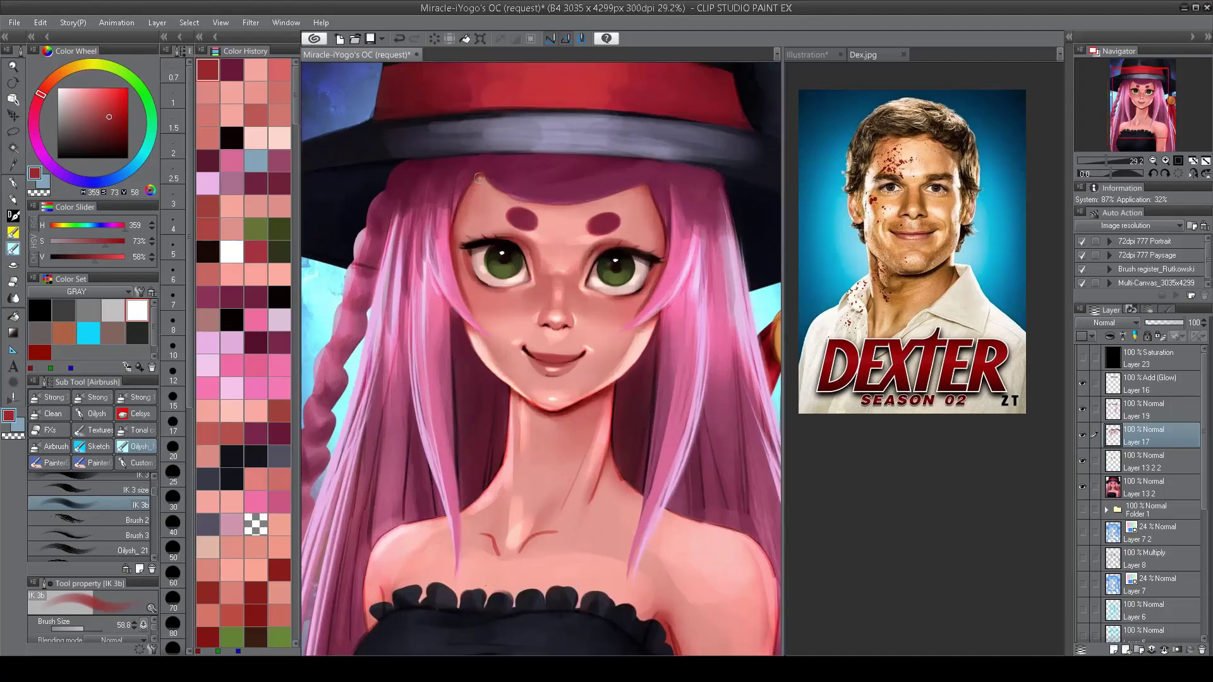
{"action": "left_click", "coordinate": [466, 261], "text": "alt"}
{"action": "key", "text": "h"}
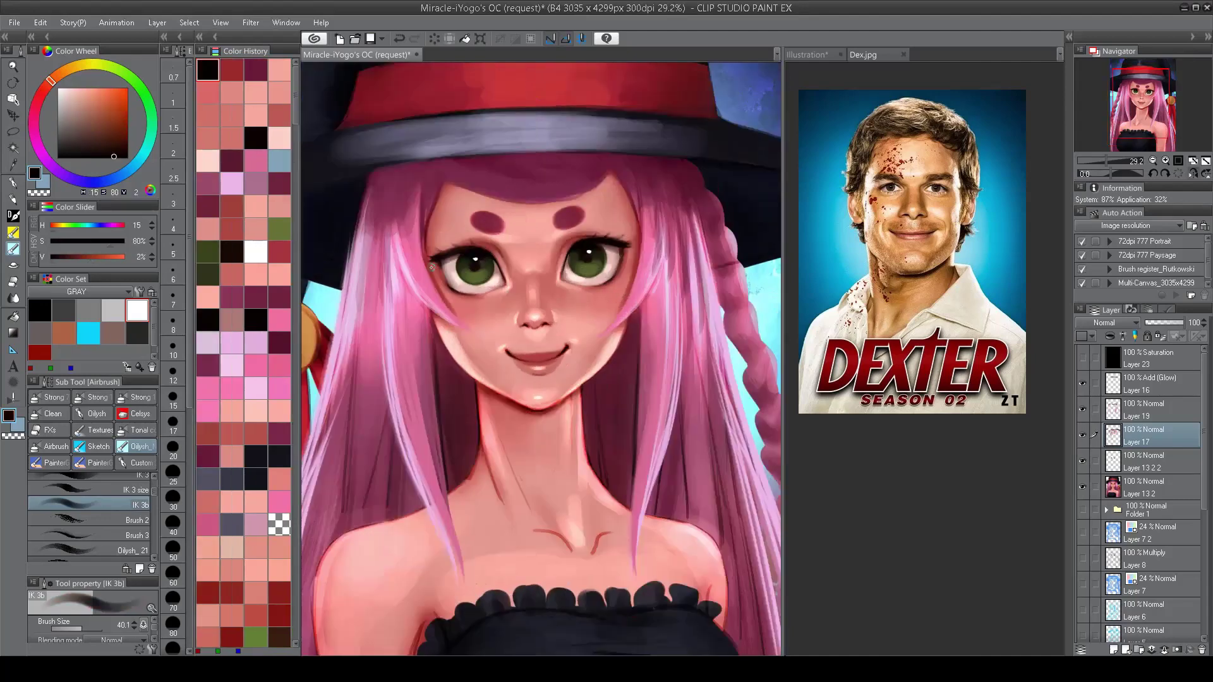
{"action": "key", "text": "h"}
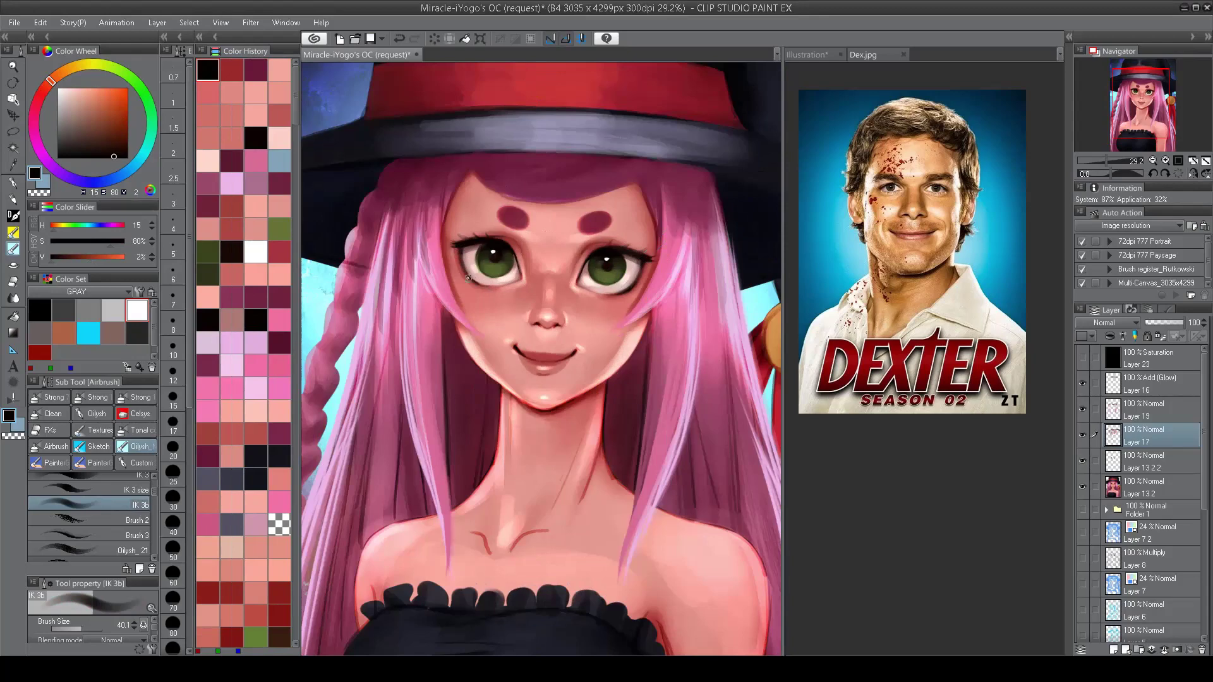
{"action": "scroll", "coordinate": [574, 371], "scroll_direction": "down", "scroll_amount": 3}
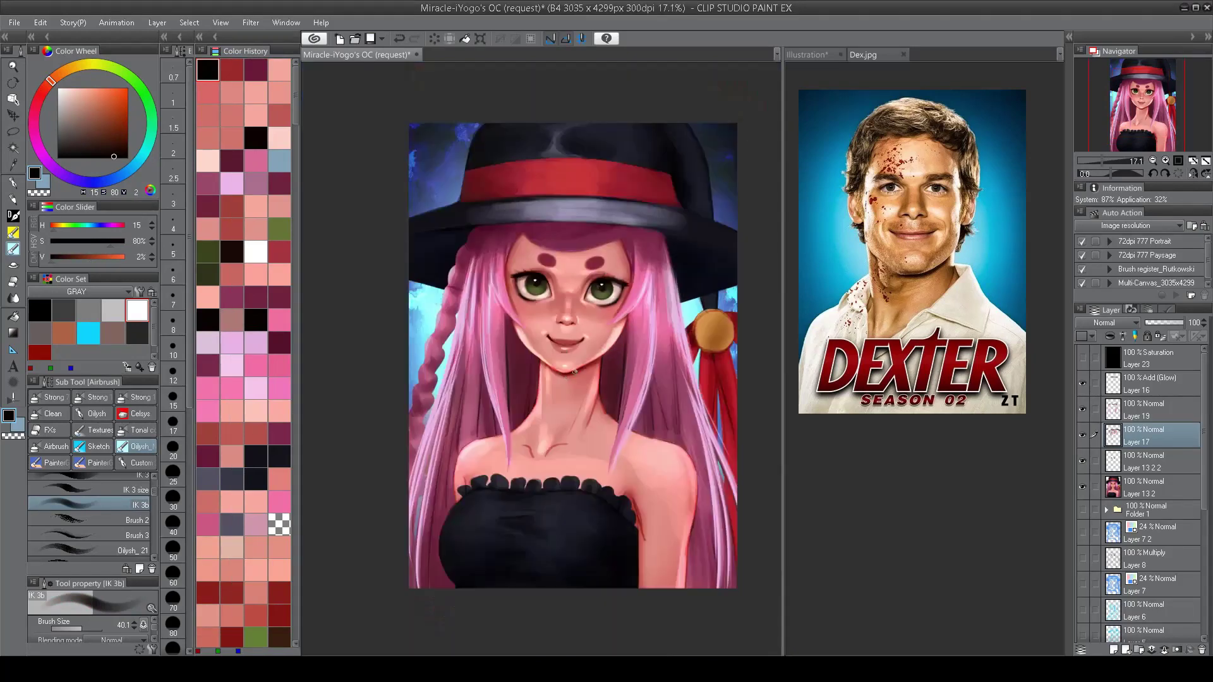
{"action": "scroll", "coordinate": [573, 353], "scroll_direction": "up", "scroll_amount": 4}
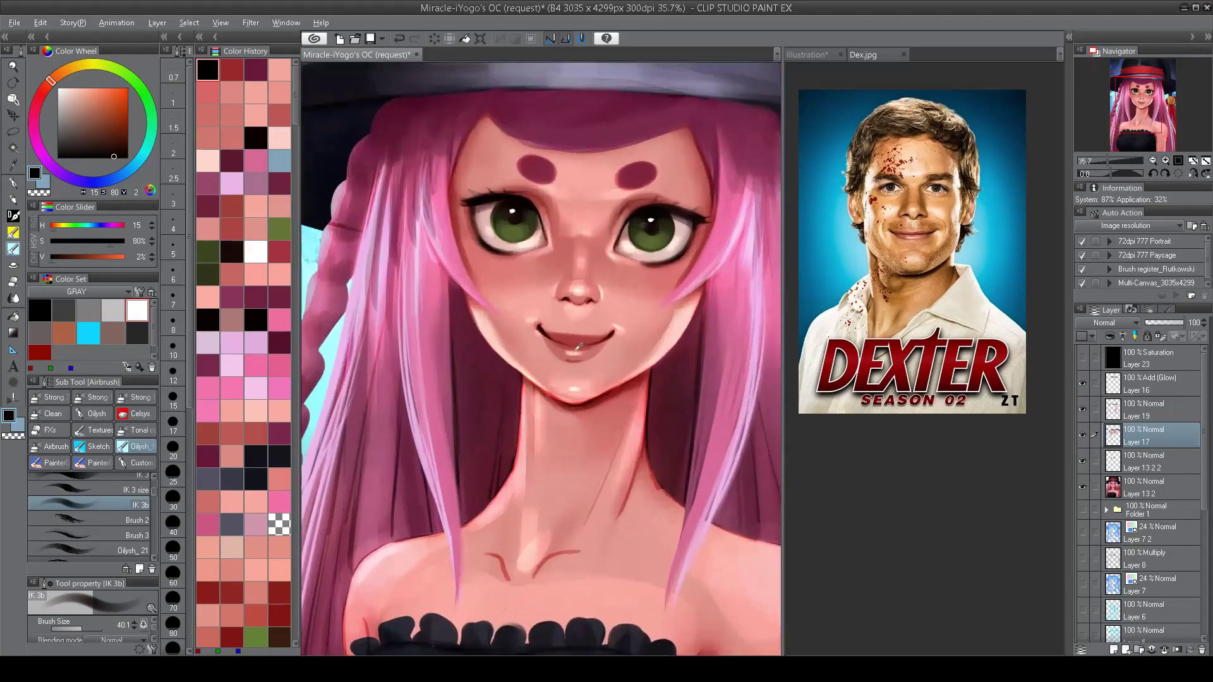
Step: Refine the lower lip and the skin between lip and chin with sampled lip and skin tones using the IK 3b brush
{"action": "left_click", "coordinate": [564, 351], "text": "alt"}
{"action": "left_click", "coordinate": [575, 359], "text": "alt"}
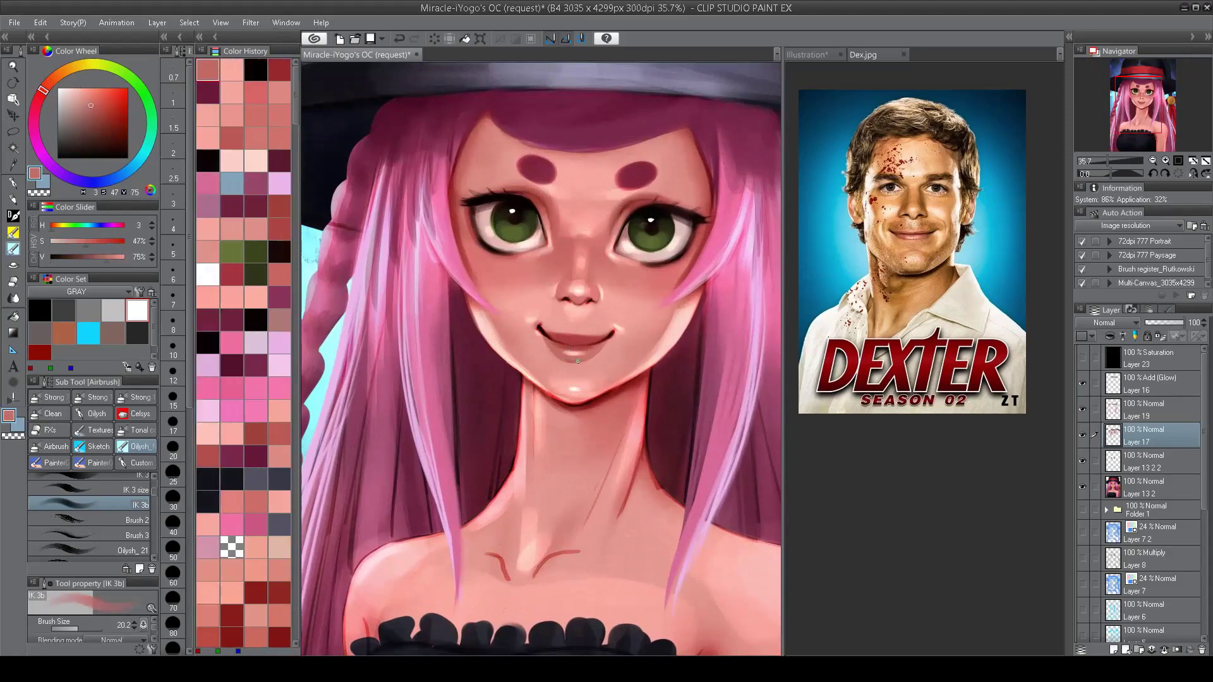
{"action": "left_click", "coordinate": [545, 276], "text": "alt"}
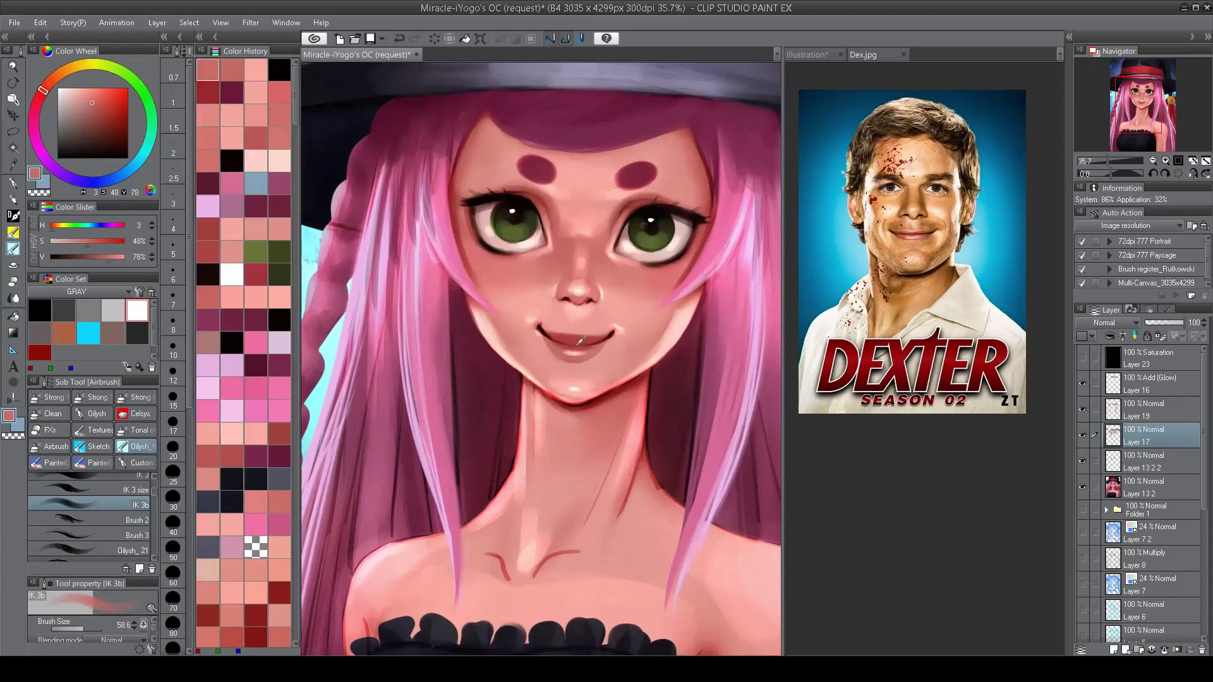
{"action": "left_click", "coordinate": [521, 306], "text": "alt"}
{"action": "left_click", "coordinate": [581, 362], "text": "alt"}
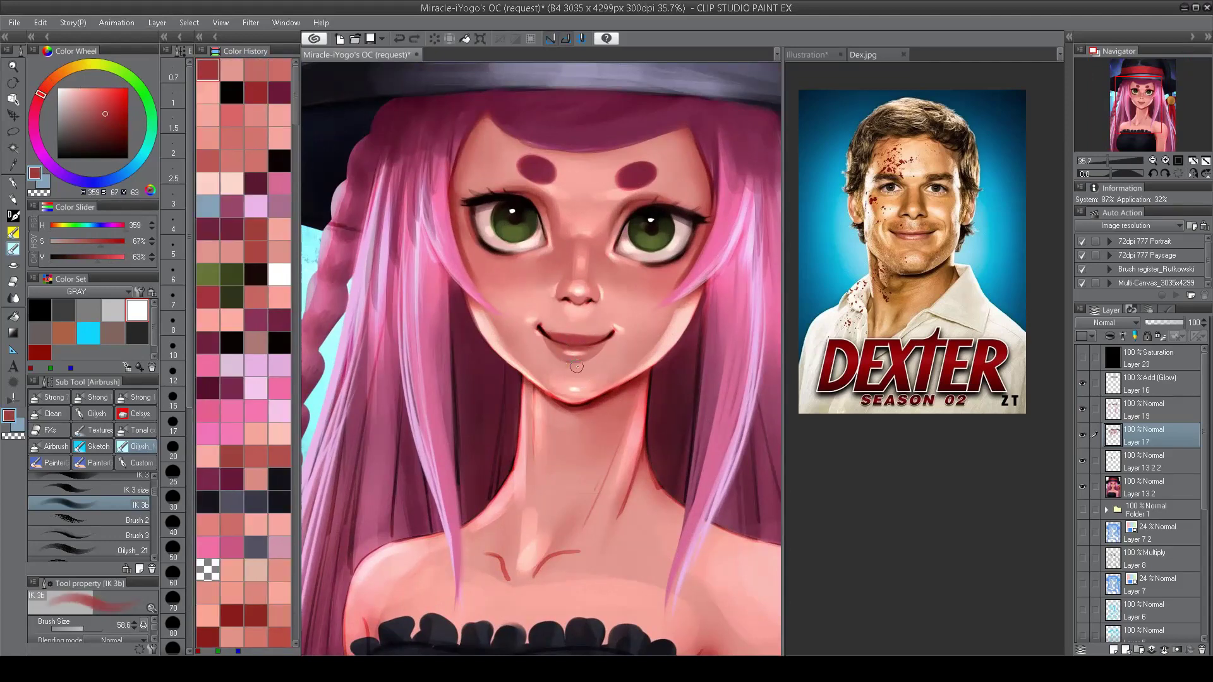
{"action": "left_click", "coordinate": [579, 365], "text": "alt"}
{"action": "left_click", "coordinate": [572, 363], "text": "alt"}
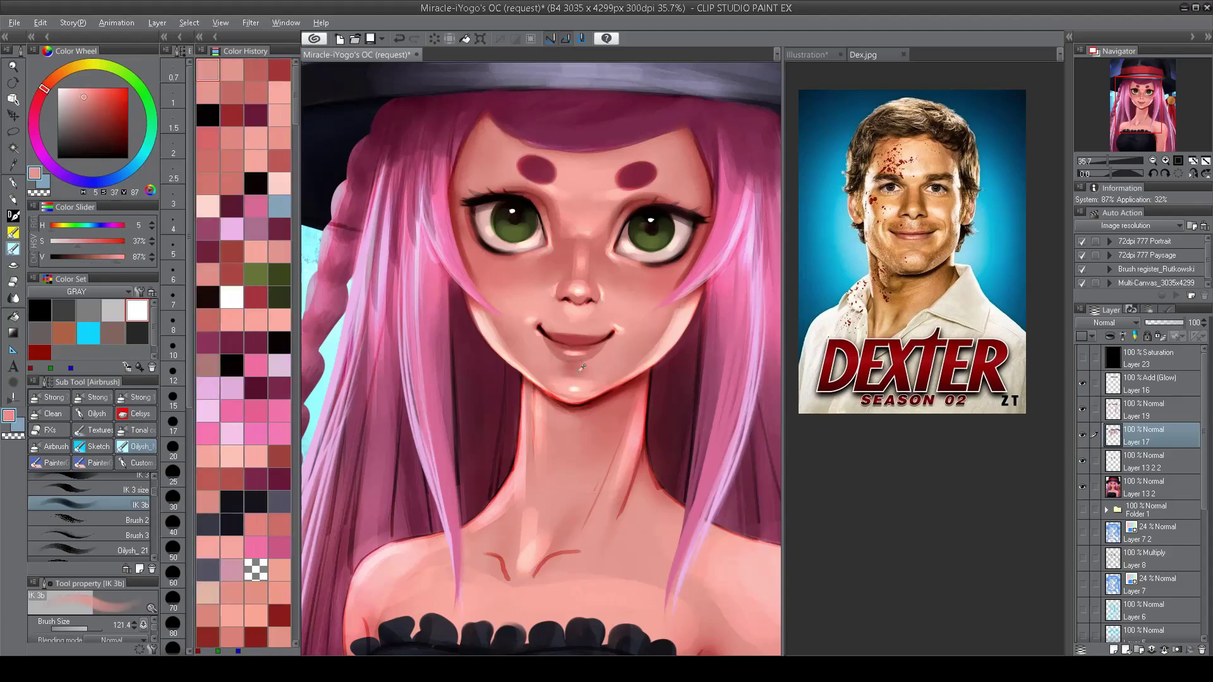
{"action": "left_click", "coordinate": [575, 368], "text": "alt"}
{"action": "scroll", "coordinate": [574, 367], "scroll_direction": "down", "scroll_amount": 3}
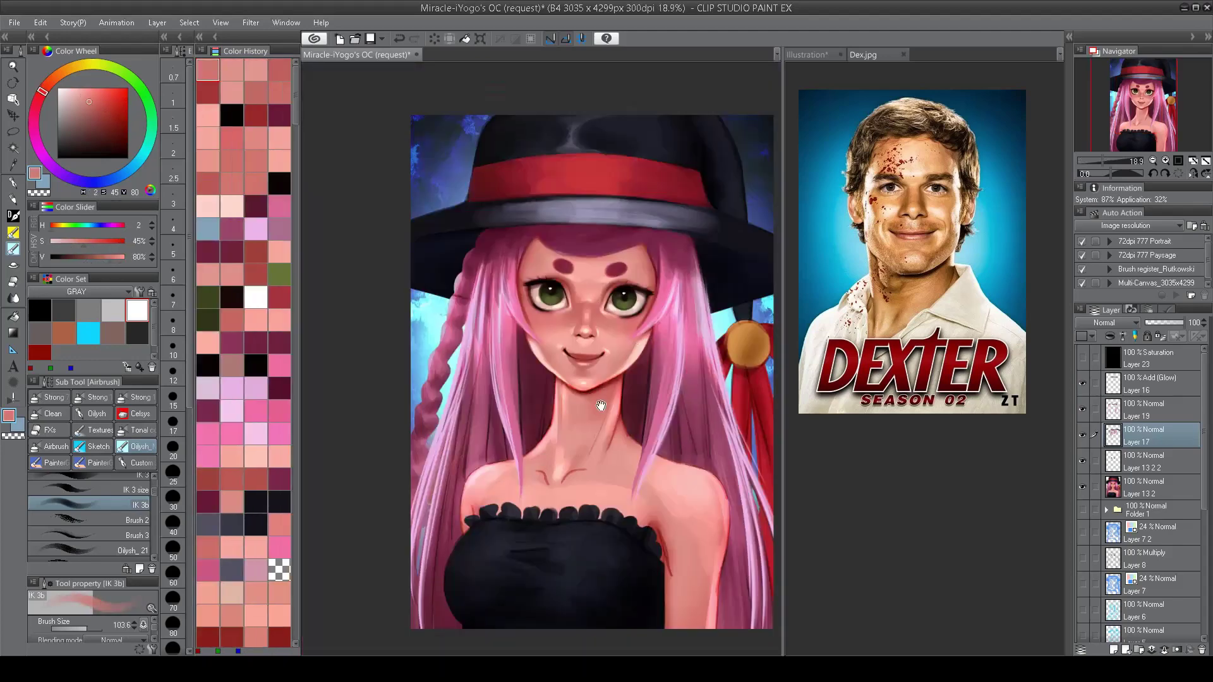
Step: Define the upper eyelid creases of both eyes with sampled dark reds and check the whole portrait
{"action": "scroll", "coordinate": [601, 405], "scroll_direction": "up", "scroll_amount": 3}
{"action": "scroll", "coordinate": [601, 405], "scroll_direction": "down", "scroll_amount": 1}
{"action": "scroll", "coordinate": [569, 316], "scroll_direction": "up", "scroll_amount": 3}
{"action": "left_click", "coordinate": [494, 278], "text": "alt"}
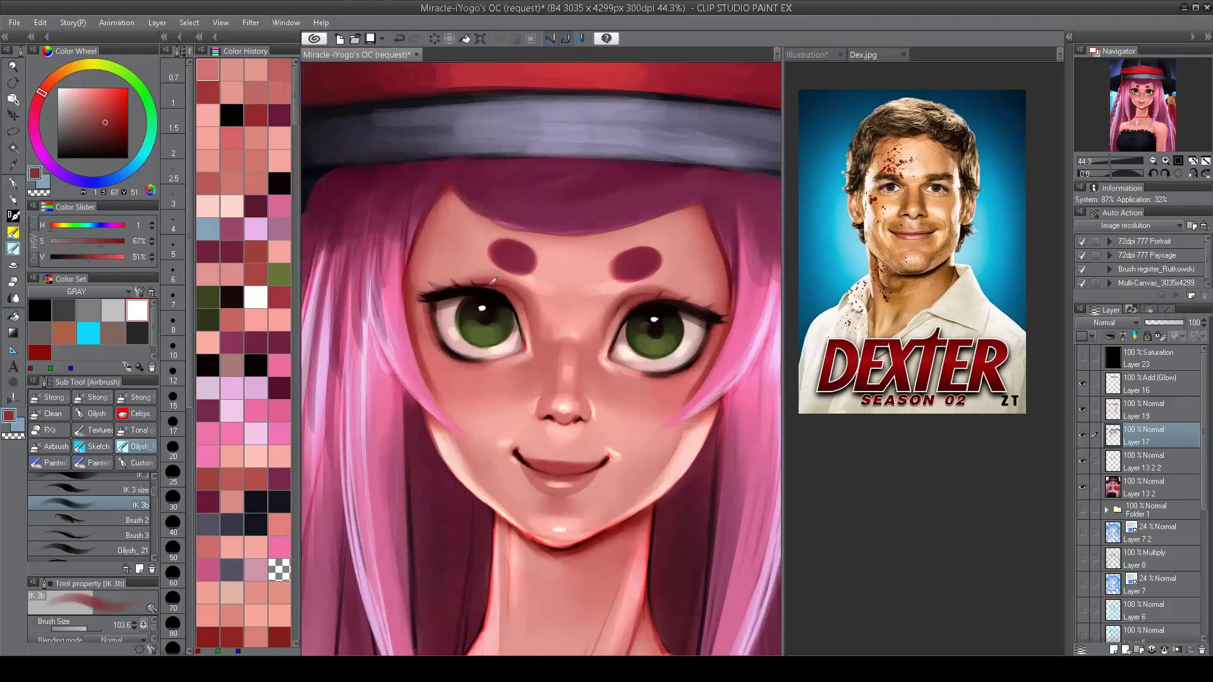
{"action": "left_click", "coordinate": [495, 279], "text": "alt"}
{"action": "key", "text": "h"}
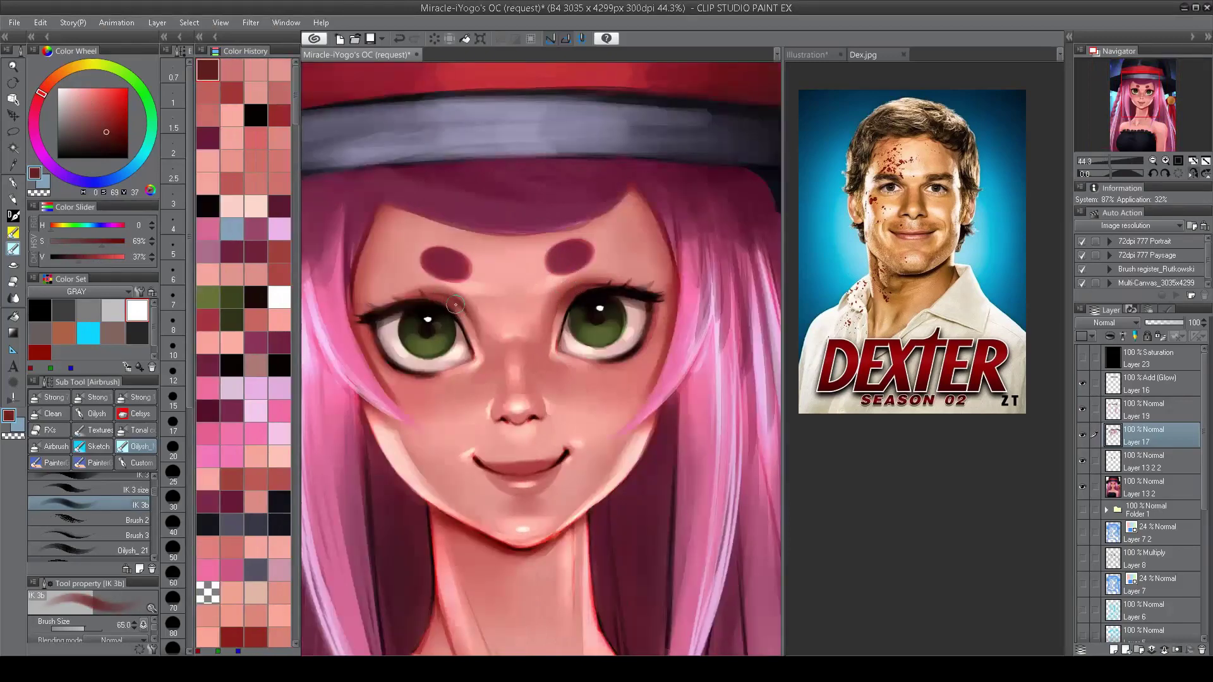
{"action": "scroll", "coordinate": [455, 305], "scroll_direction": "down", "scroll_amount": 4}
{"action": "scroll", "coordinate": [505, 353], "scroll_direction": "up", "scroll_amount": 1}
{"action": "left_click_drag", "start_coordinate": [603, 464], "coordinate": [575, 387]}
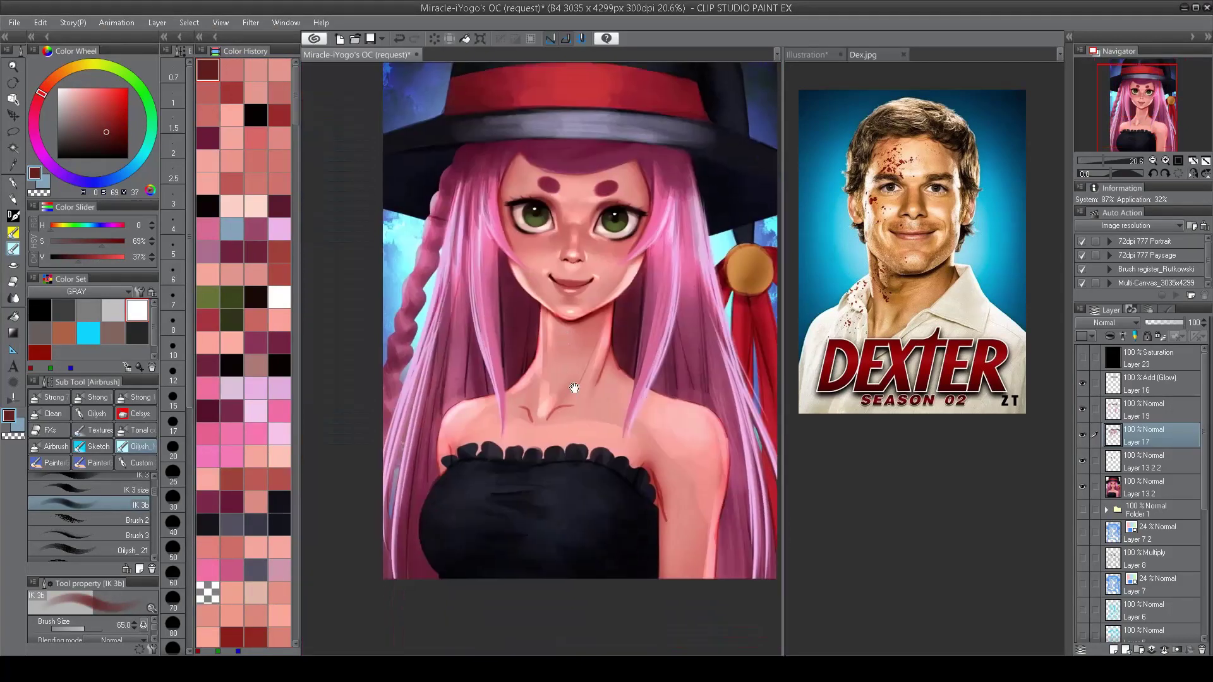
{"action": "scroll", "coordinate": [574, 387], "scroll_direction": "up", "scroll_amount": 2}
{"action": "scroll", "coordinate": [569, 353], "scroll_direction": "down", "scroll_amount": 3}
{"action": "scroll", "coordinate": [514, 203], "scroll_direction": "down", "scroll_amount": 1}
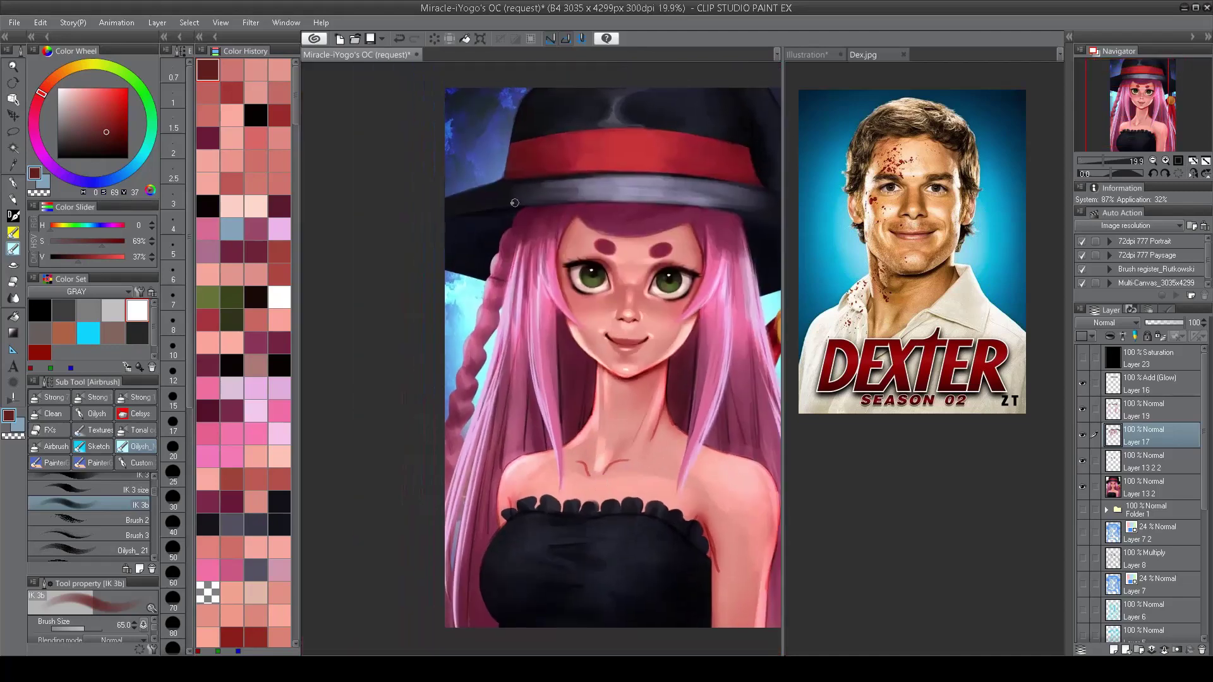
Step: Add a new layer above Layer 19, set its blending mode to Multiply, and mirror the canvas view
{"action": "key", "text": "alt+]"}
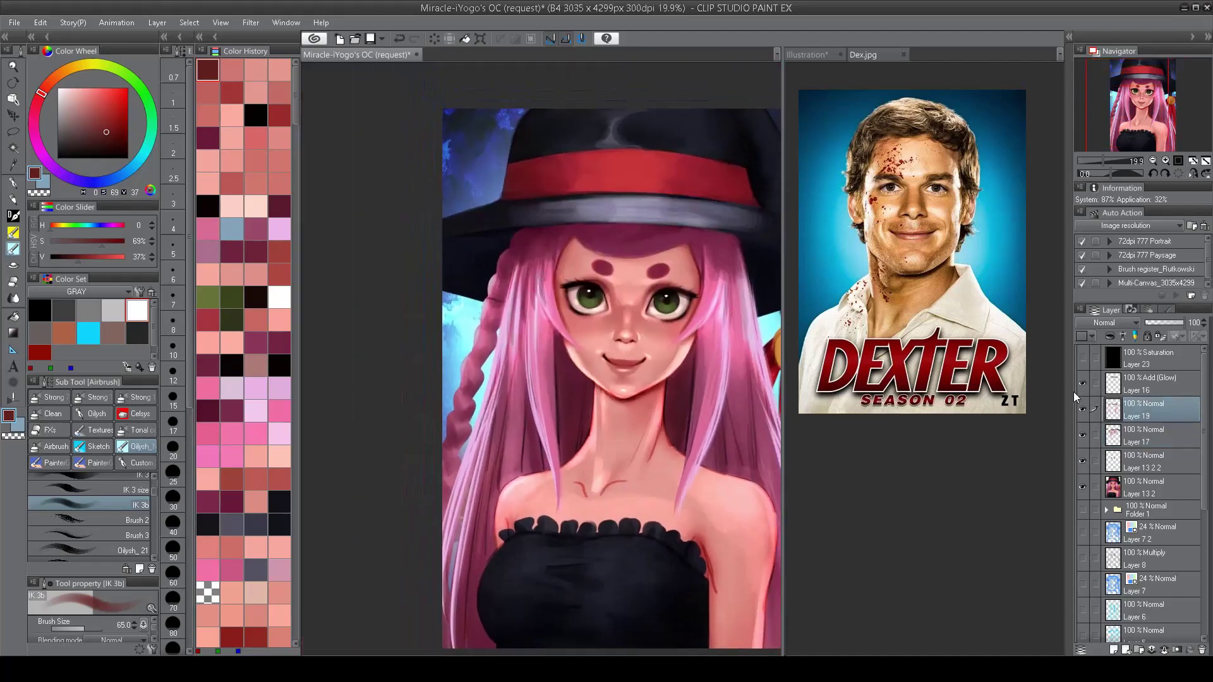
{"action": "scroll", "coordinate": [1074, 392], "scroll_direction": "up", "scroll_amount": 1}
{"action": "left_click", "coordinate": [1113, 651]}
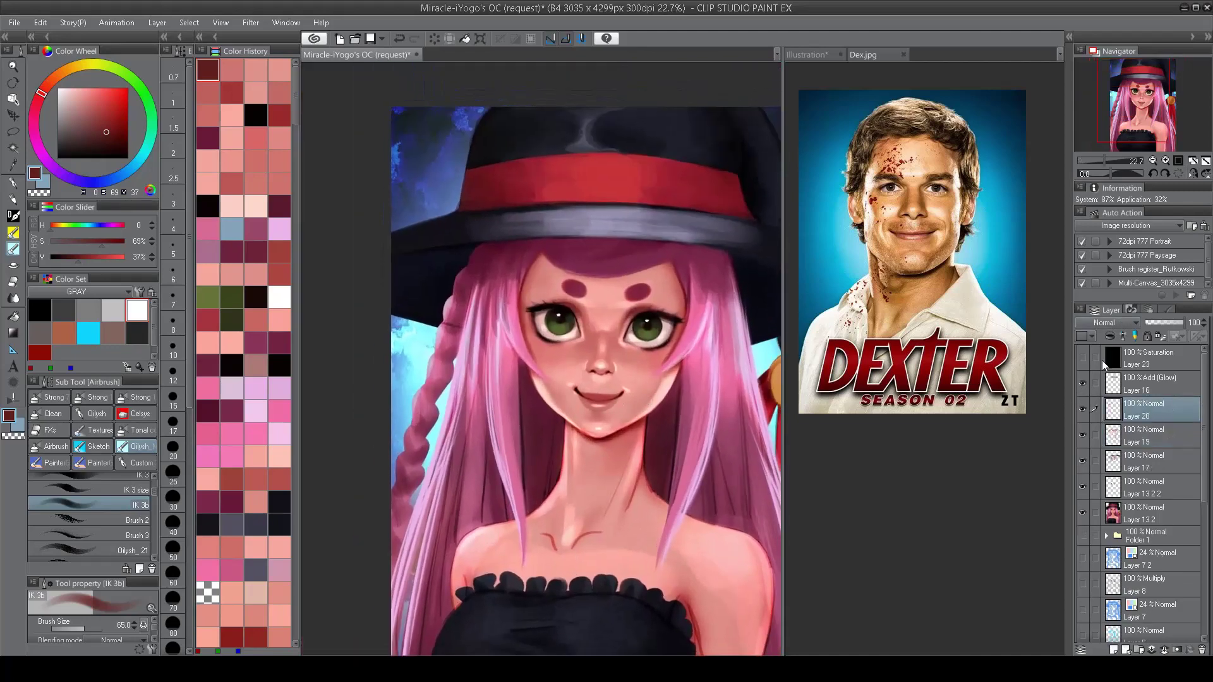
{"action": "key", "text": "h"}
{"action": "scroll", "coordinate": [411, 296], "scroll_direction": "down", "scroll_amount": 1}
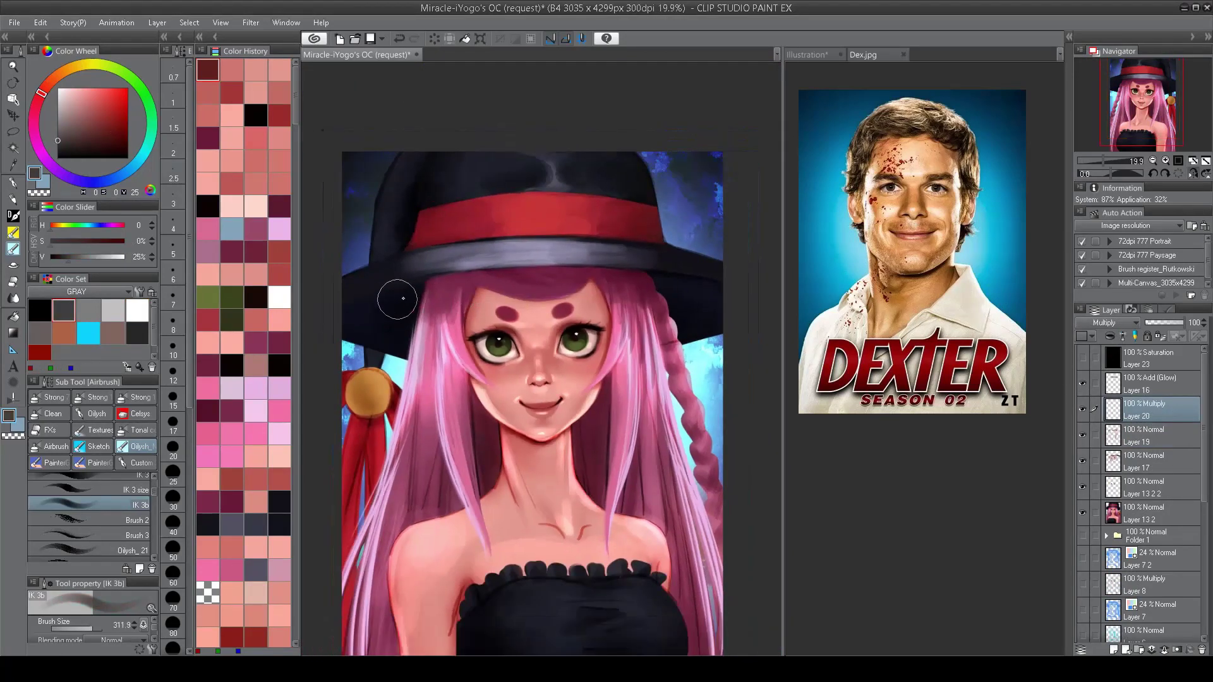
Step: Shade the hair and forehead beneath the hat brim with dark gray using a large IK 3b brush, checking the view unmirrored
{"action": "scroll", "coordinate": [394, 301], "scroll_direction": "down", "scroll_amount": 2}
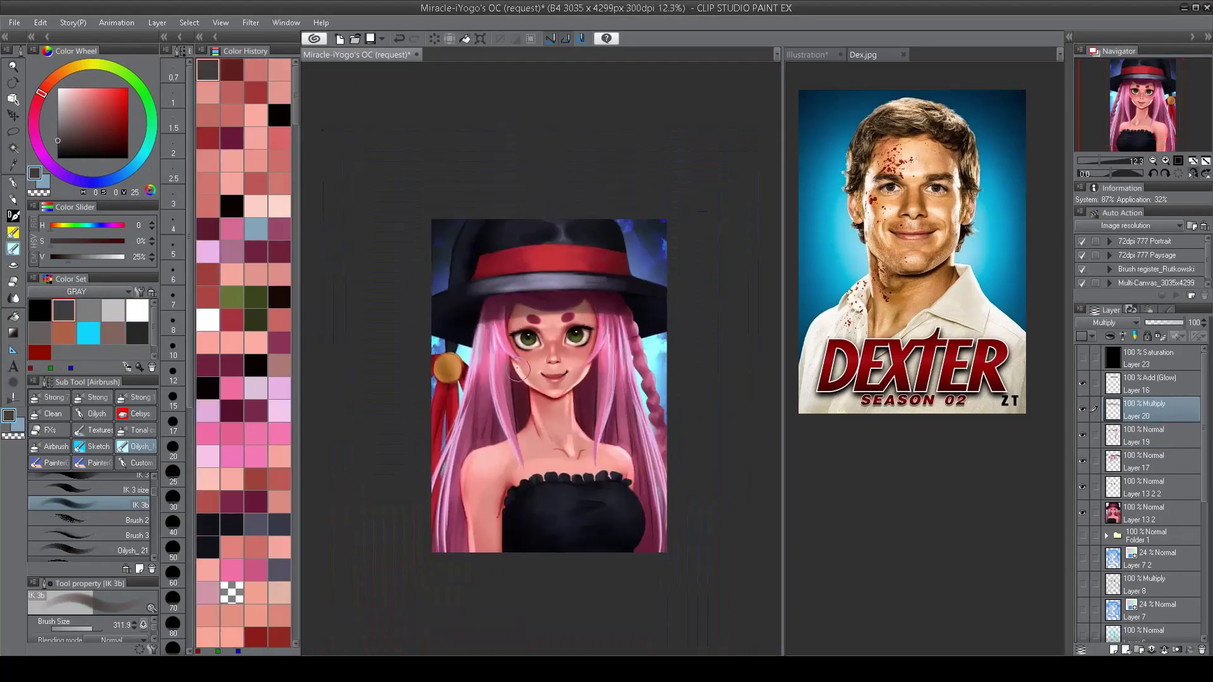
{"action": "key", "text": "h"}
{"action": "scroll", "coordinate": [575, 385], "scroll_direction": "up", "scroll_amount": 2}
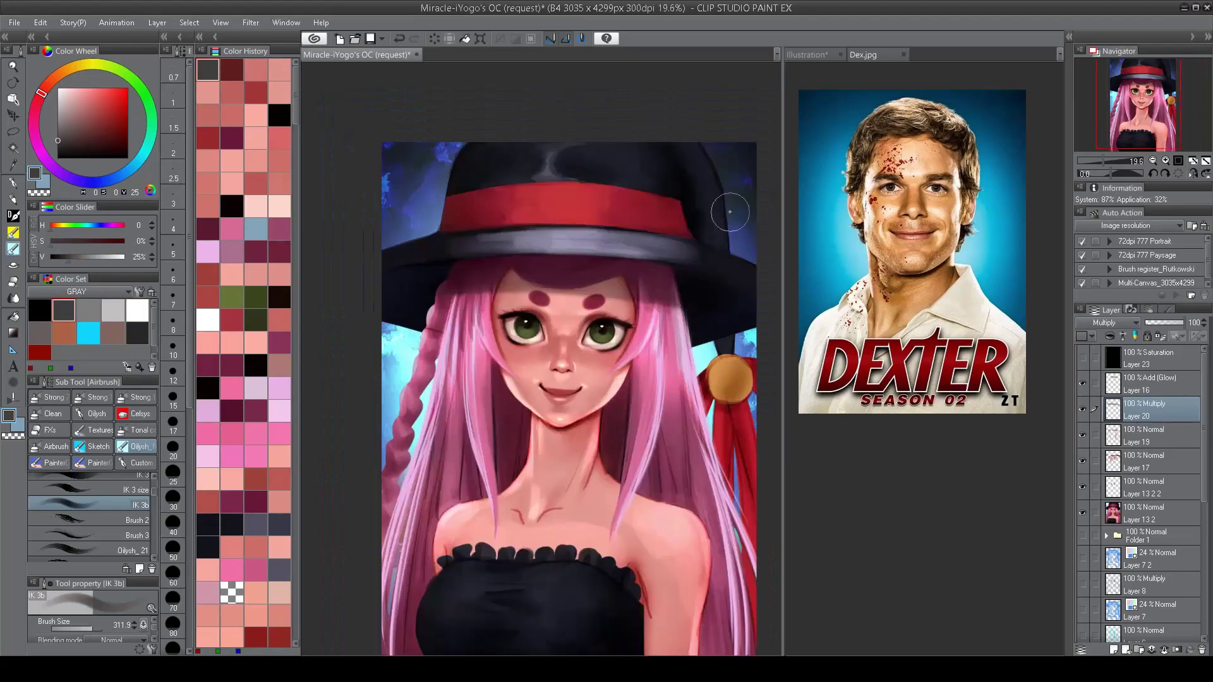
{"action": "scroll", "coordinate": [593, 274], "scroll_direction": "up", "scroll_amount": 1}
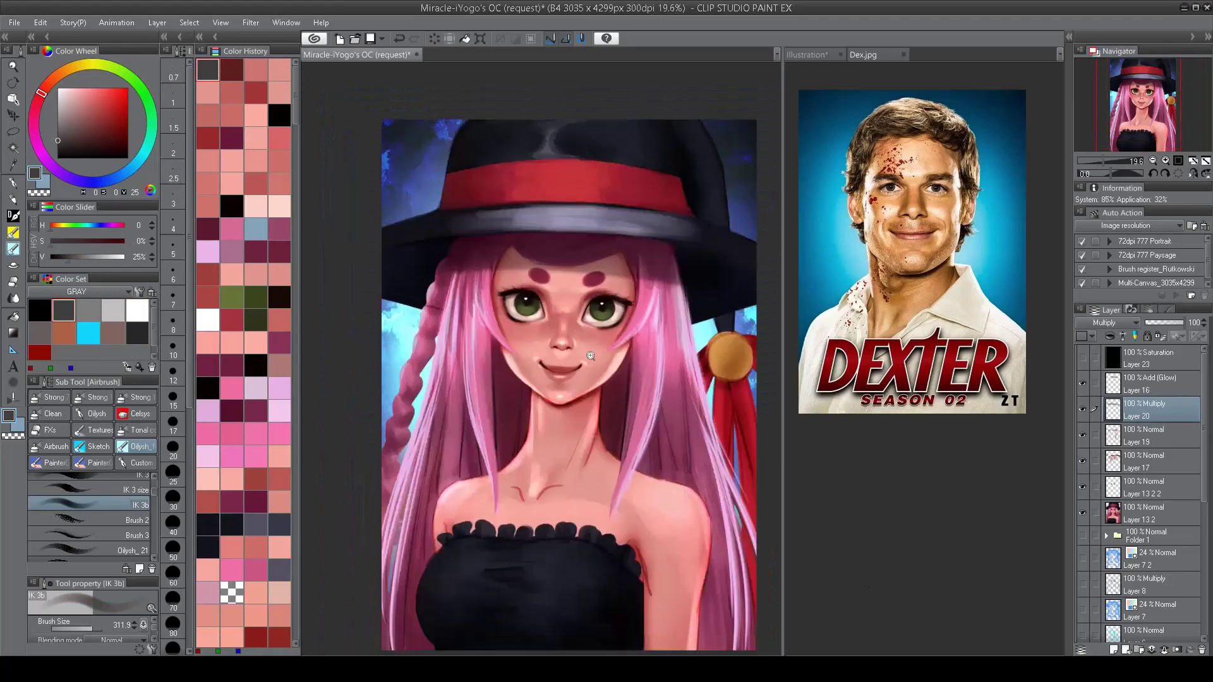
Step: Add a new Add (Glow) layer, move it directly above Layer 19, and choose the Strong 777-Soft Round 2 brush
{"action": "left_click", "coordinate": [1097, 391]}
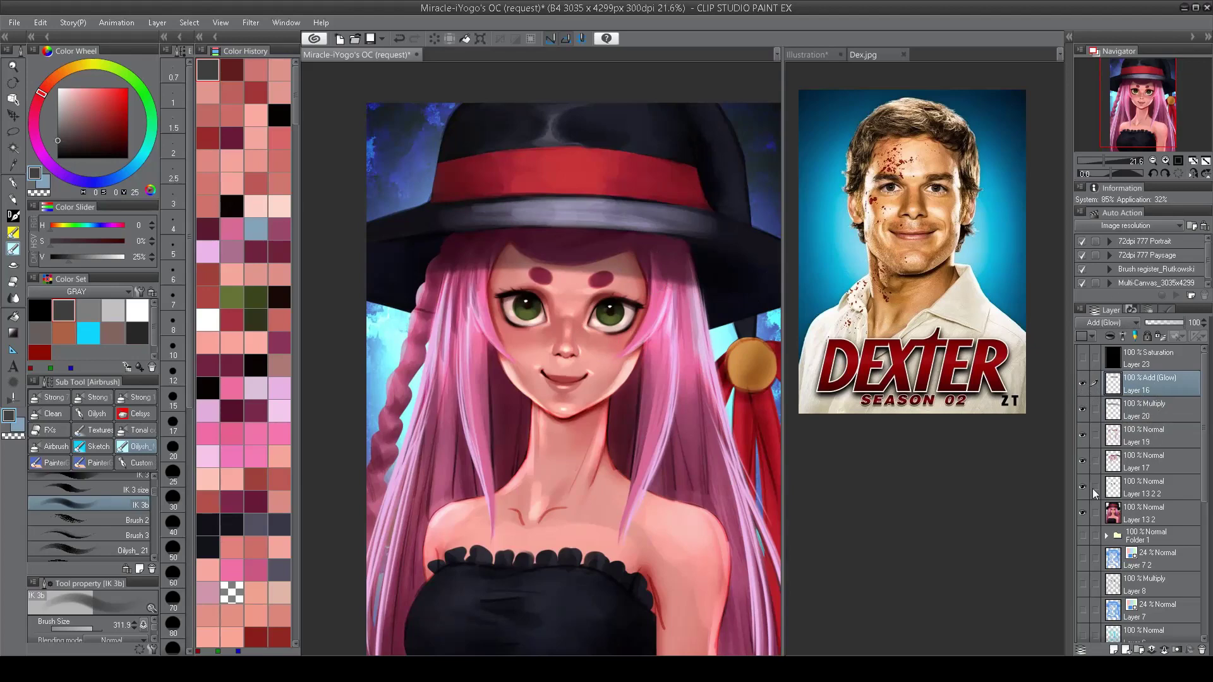
{"action": "left_click", "coordinate": [1082, 512]}
{"action": "left_click", "coordinate": [1082, 512]}
{"action": "key", "text": "ctrl+shift+n"}
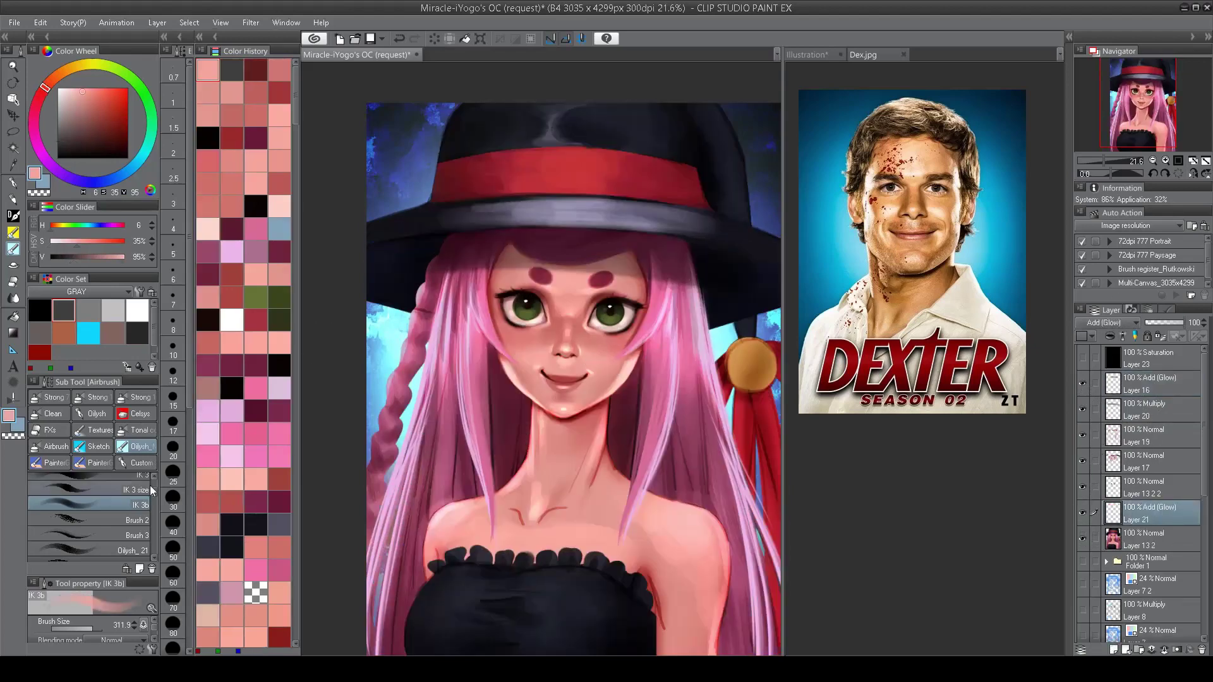
{"action": "scroll", "coordinate": [154, 491], "scroll_direction": "down", "scroll_amount": 3}
{"action": "scroll", "coordinate": [146, 502], "scroll_direction": "down", "scroll_amount": 1}
{"action": "left_click", "coordinate": [127, 543]}
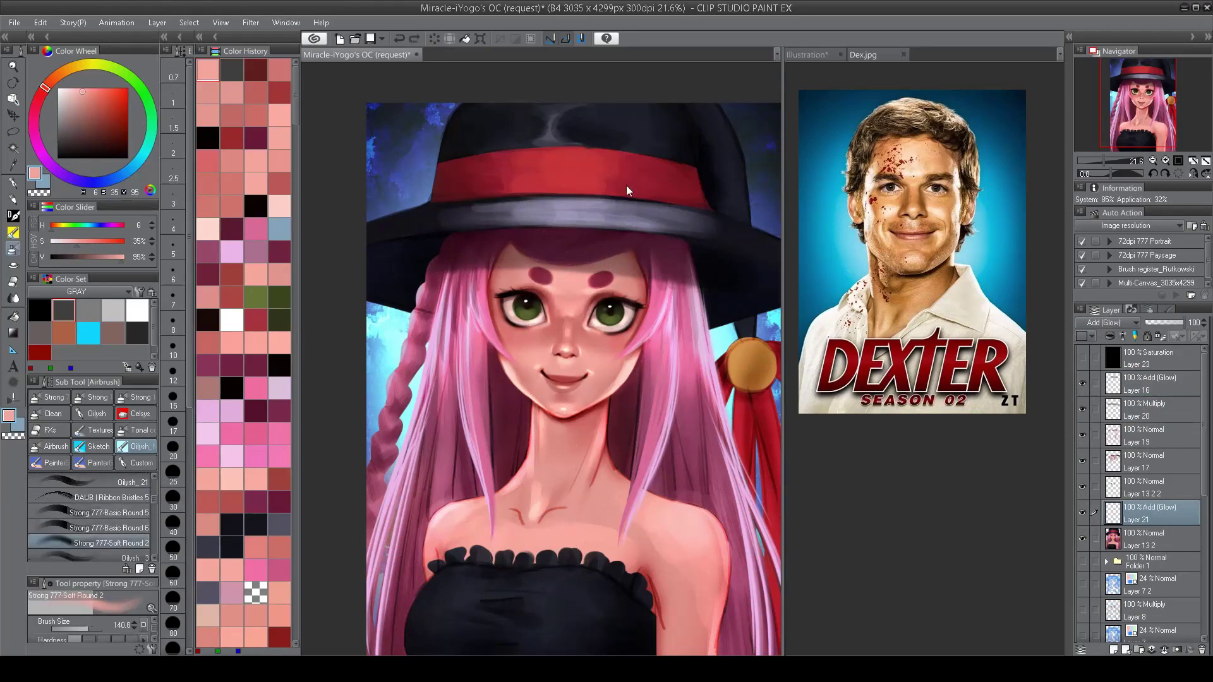
{"action": "left_click_drag", "start_coordinate": [1140, 478], "coordinate": [1142, 424]}
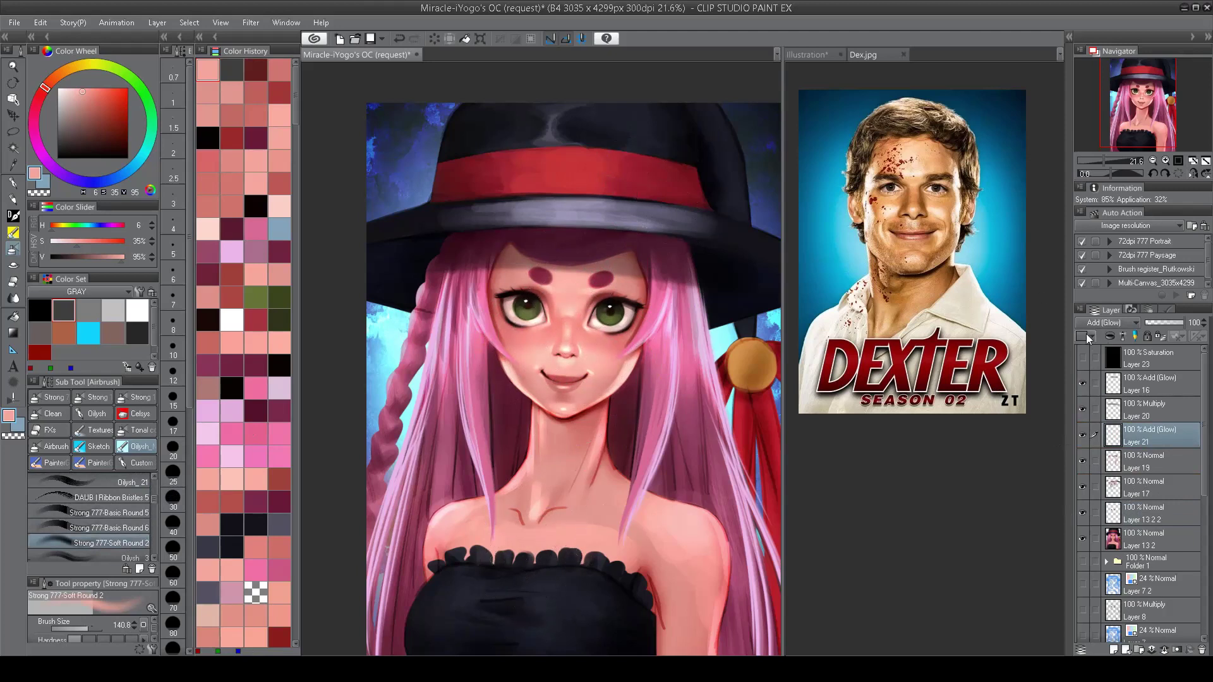
Step: Build up a soft glow on the face on Layer 21 with white, comparing it with the layer hidden
{"action": "left_click", "coordinate": [1082, 436]}
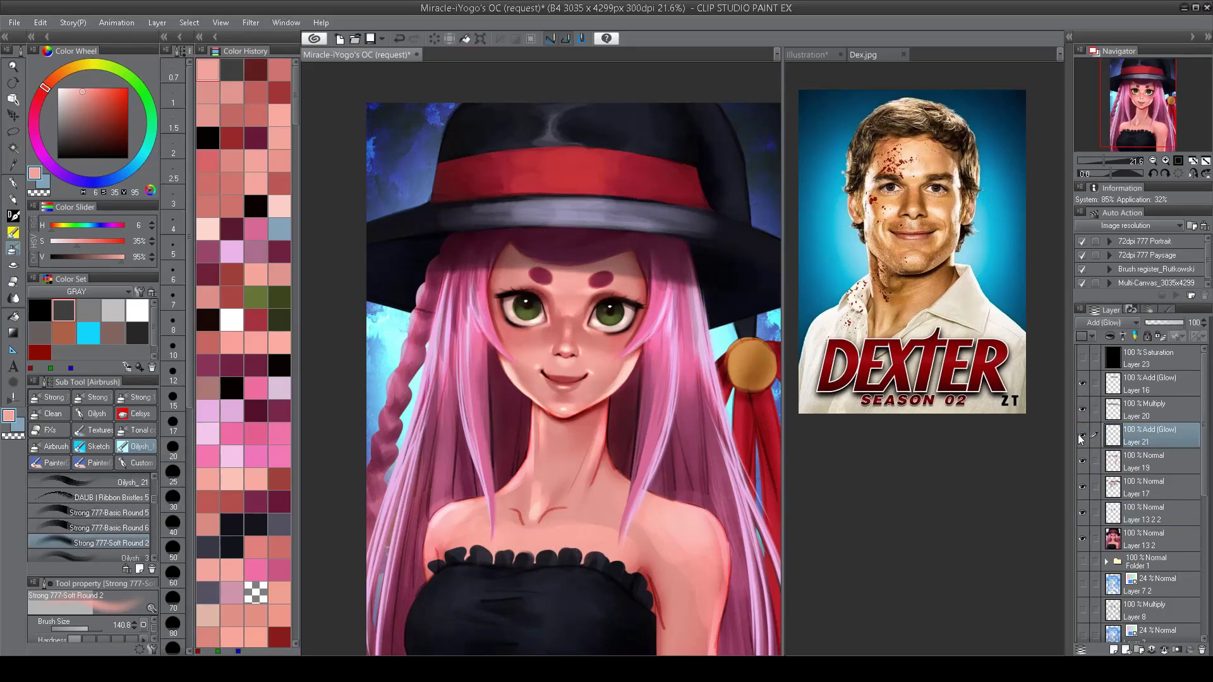
{"action": "left_click", "coordinate": [1082, 436]}
{"action": "left_click", "coordinate": [141, 311]}
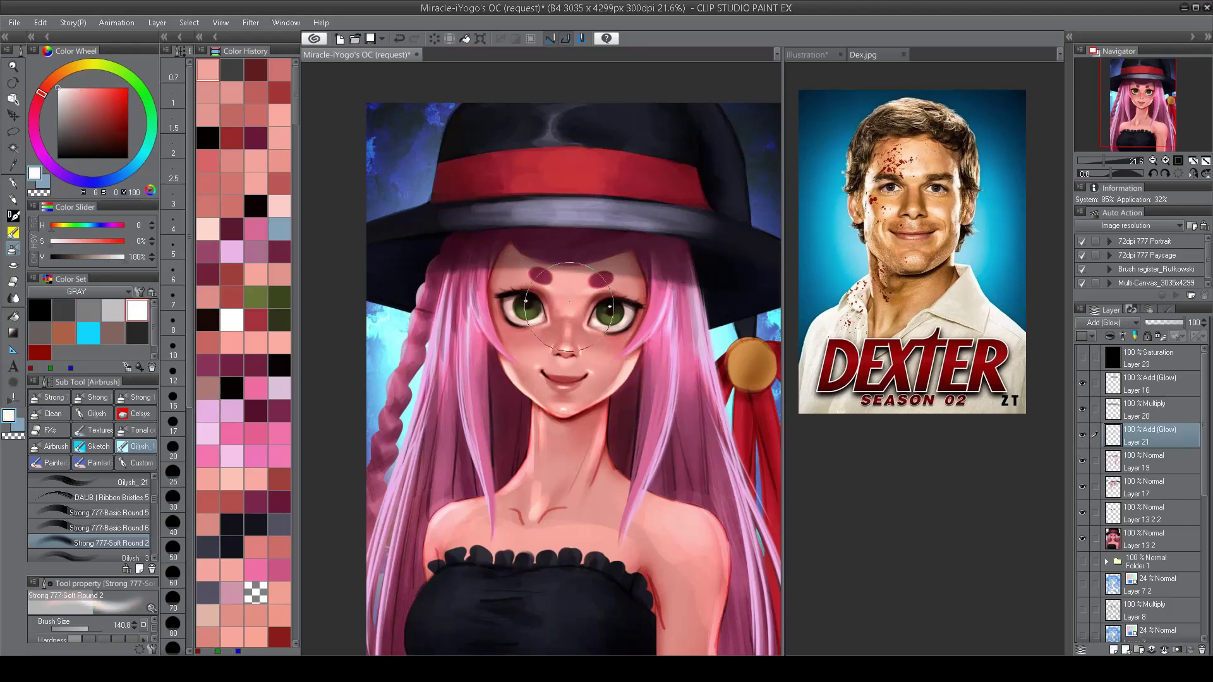
{"action": "key", "text": "bracketleft"}
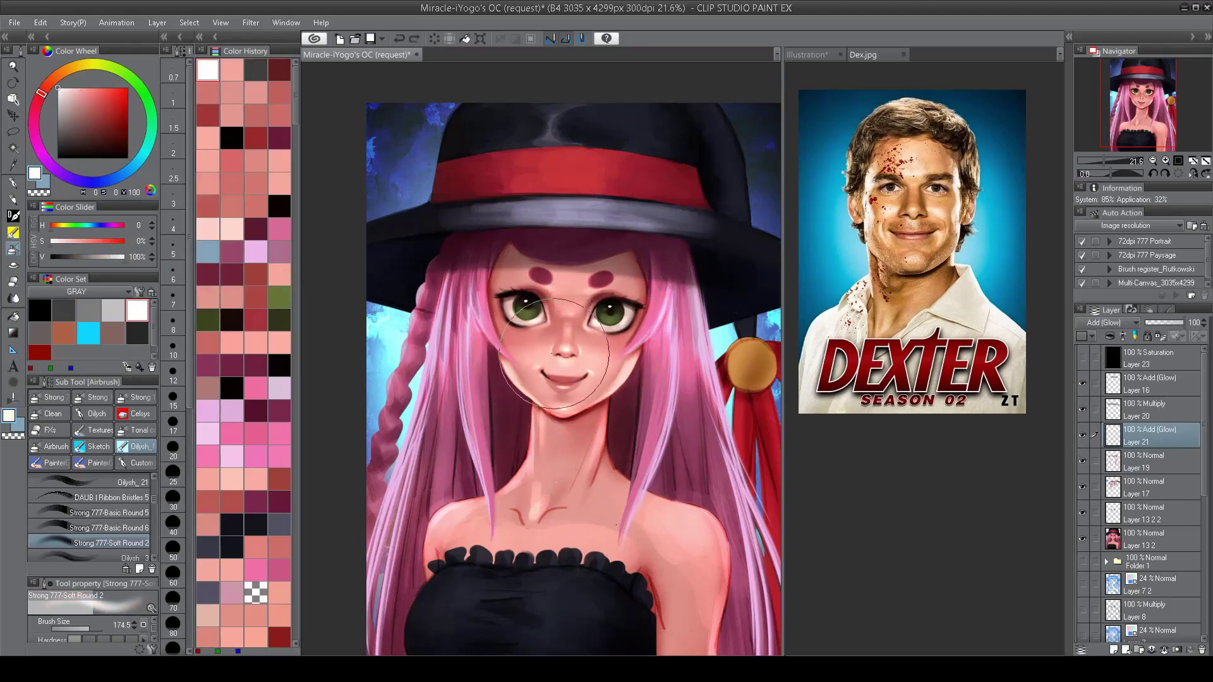
{"action": "key", "text": "bracketleft"}
{"action": "key", "text": "bracketleft"}
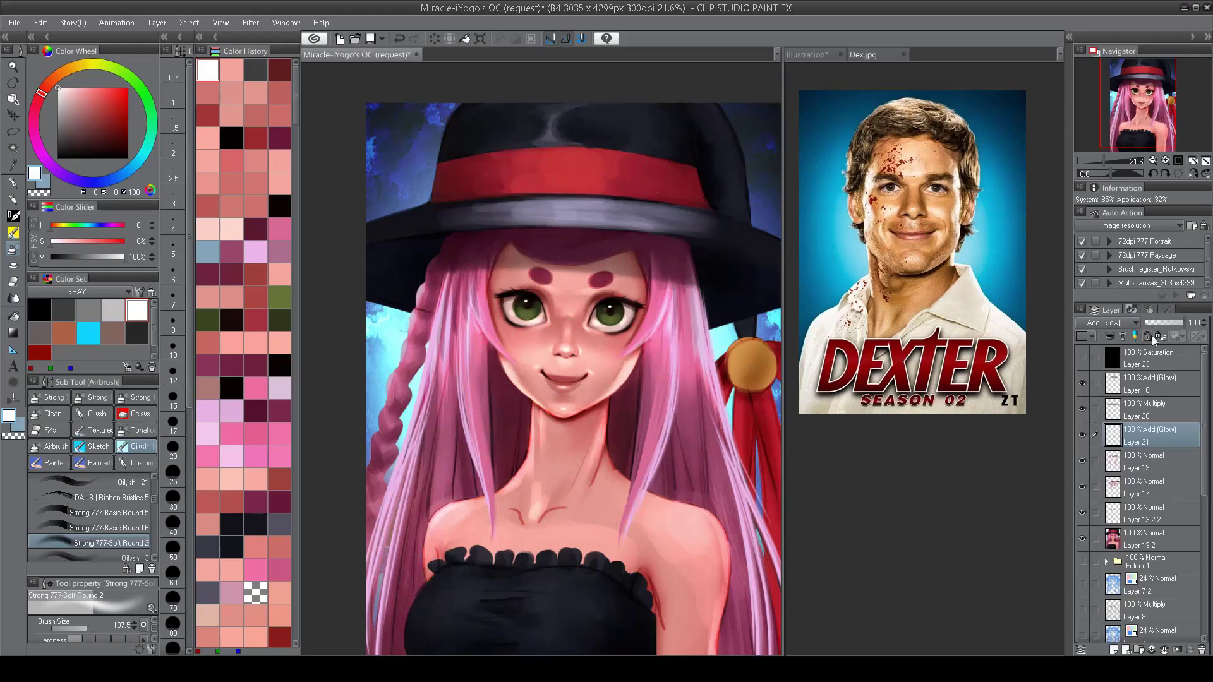
Step: Refine the face glow with a smaller soft brush, checking it with the Multiply shadow and Add (Glow) layers hidden and shown
{"action": "left_click", "coordinate": [1082, 409]}
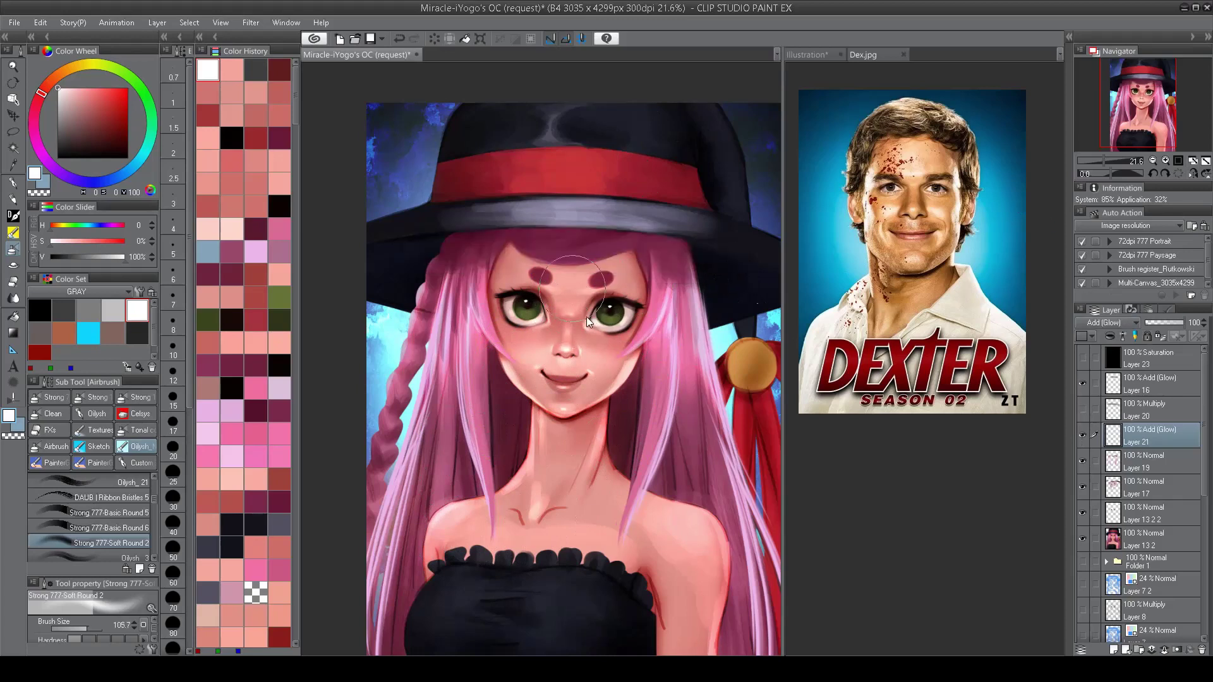
{"action": "key", "text": "bracketleft"}
{"action": "left_click", "coordinate": [1082, 409]}
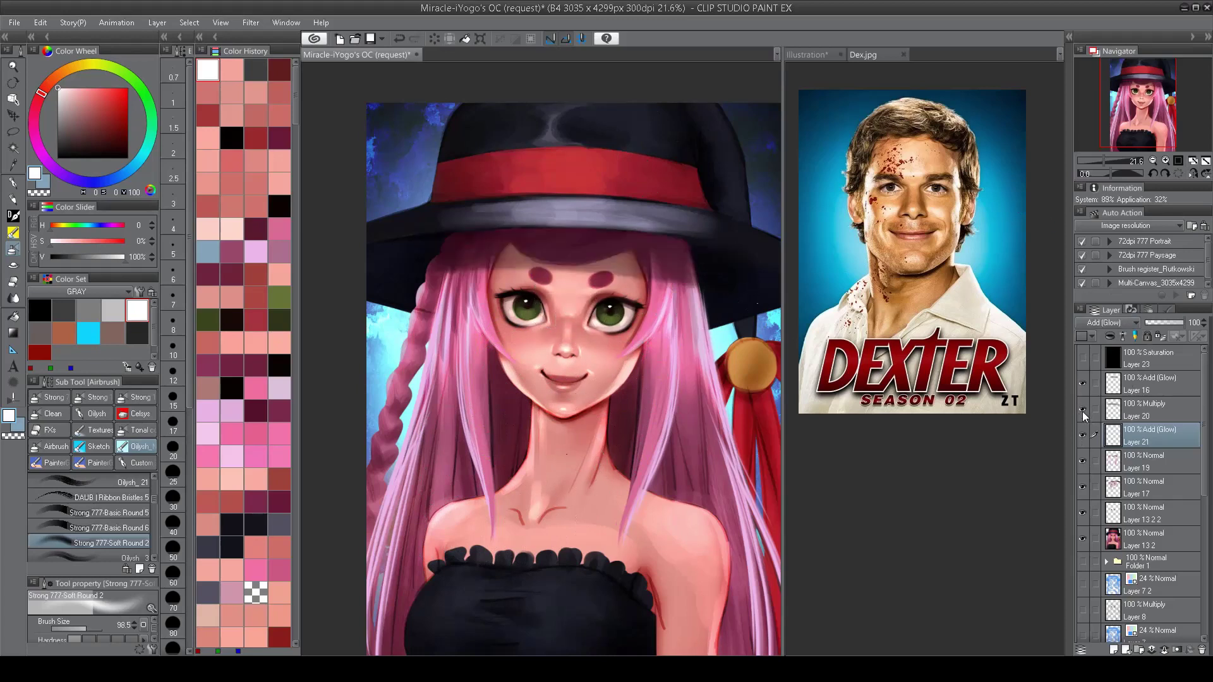
{"action": "left_click", "coordinate": [1082, 409]}
{"action": "left_click", "coordinate": [1082, 434]}
{"action": "left_click", "coordinate": [1079, 435]}
{"action": "left_click", "coordinate": [1082, 409]}
{"action": "key", "text": "bracketleft"}
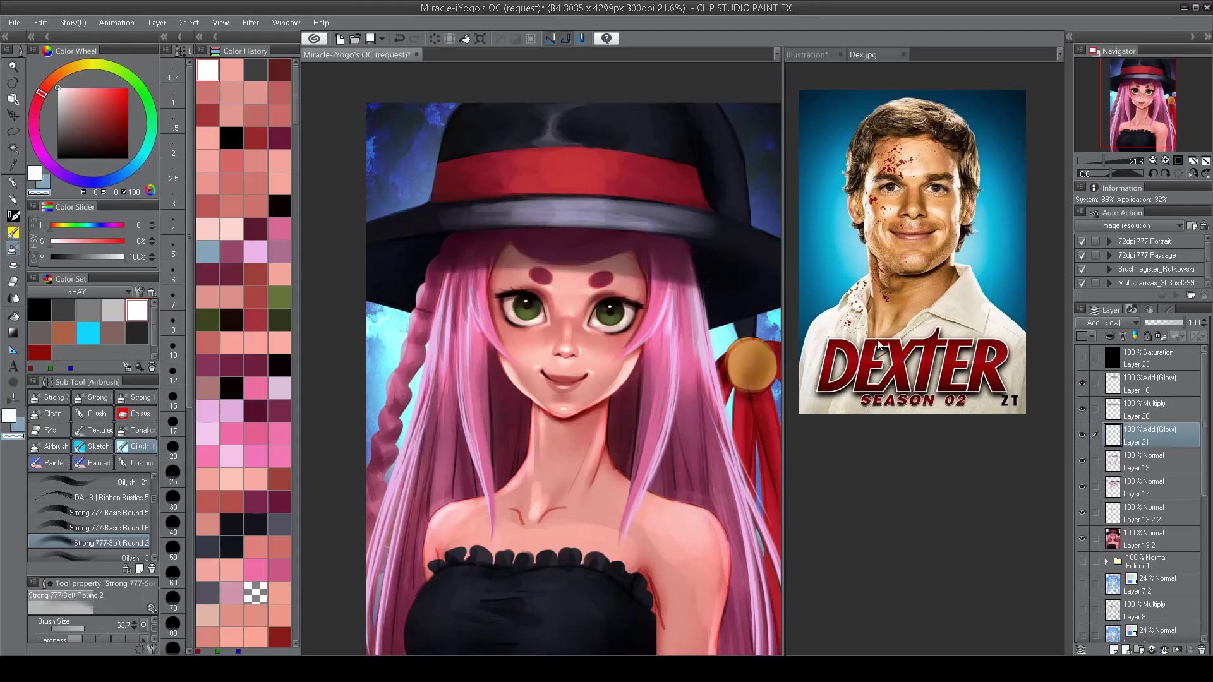
Step: Return to Layer 19, compare it hidden and shown, and paint the hair beside the face in sampled lilac with Brush 3
{"action": "left_click", "coordinate": [1146, 409]}
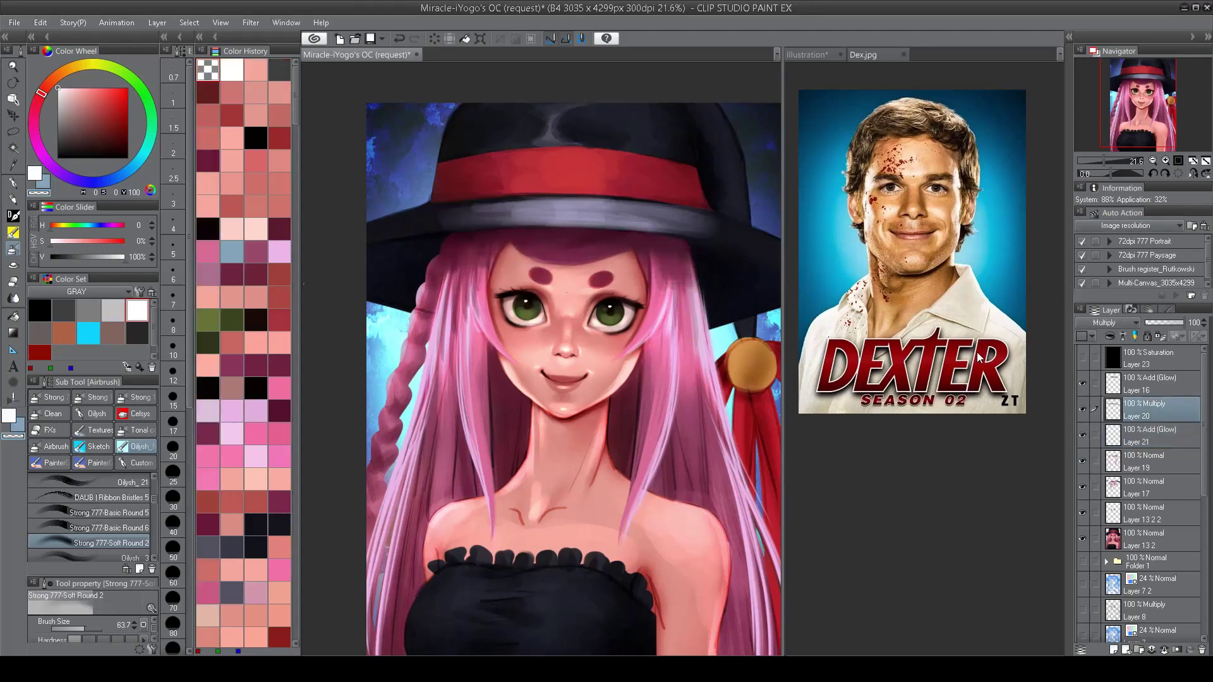
{"action": "left_click", "coordinate": [1137, 461]}
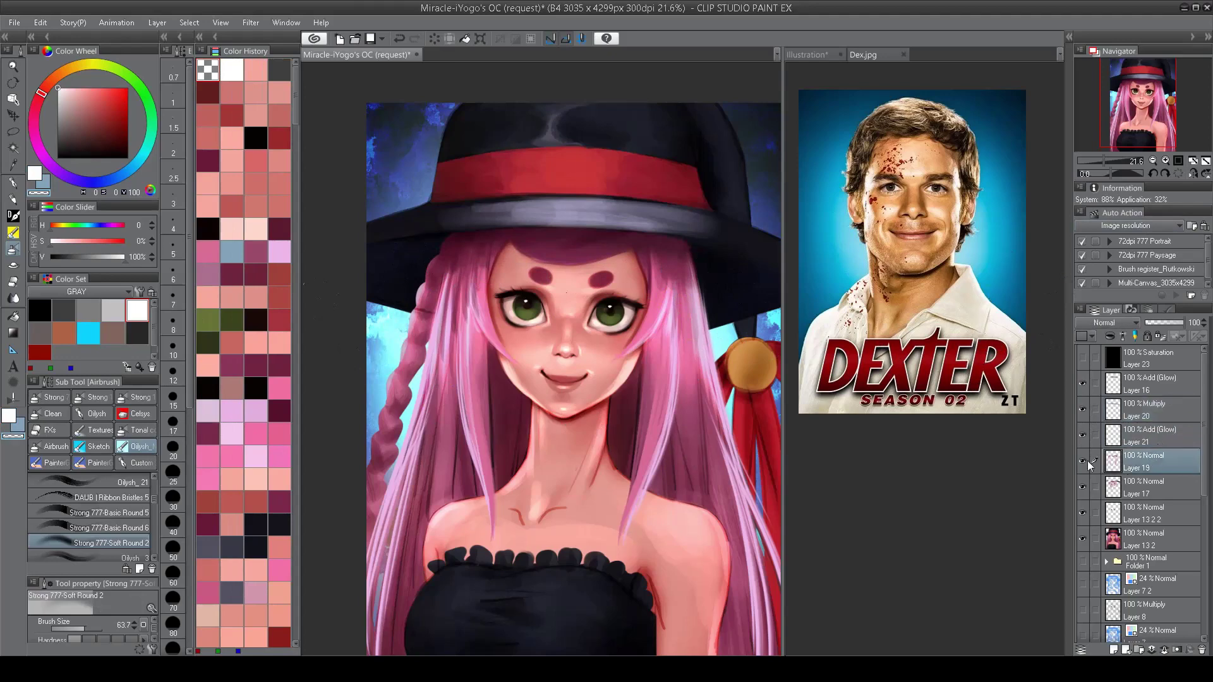
{"action": "left_click", "coordinate": [1082, 460]}
{"action": "left_click", "coordinate": [1082, 460]}
{"action": "scroll", "coordinate": [542, 235], "scroll_direction": "down", "scroll_amount": 1}
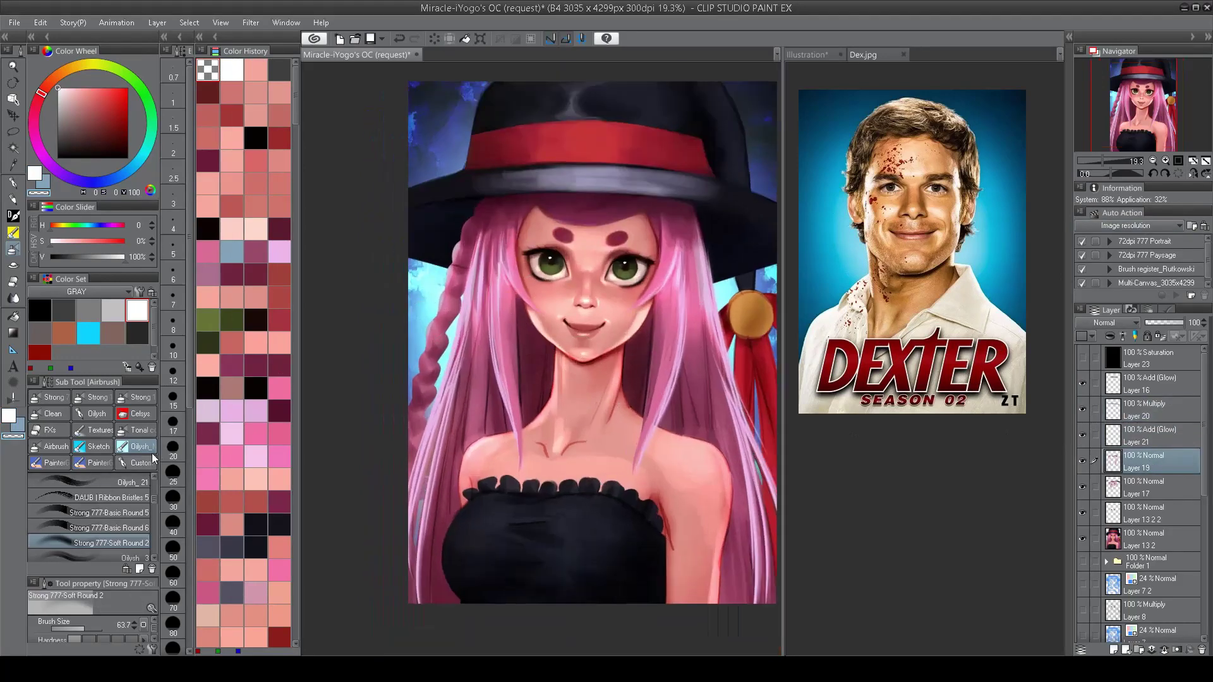
{"action": "scroll", "coordinate": [152, 499], "scroll_direction": "up", "scroll_amount": 2}
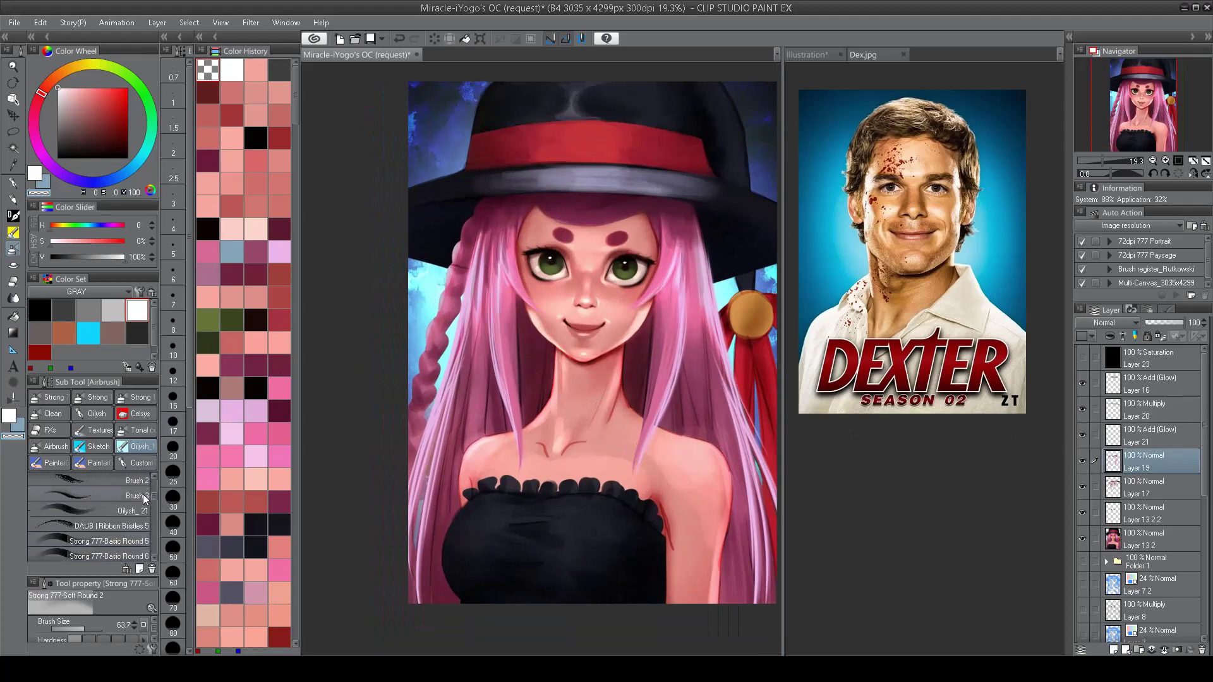
{"action": "left_click", "coordinate": [143, 494]}
{"action": "scroll", "coordinate": [504, 294], "scroll_direction": "up", "scroll_amount": 3}
{"action": "left_click", "coordinate": [487, 280], "text": "alt"}
{"action": "left_click", "coordinate": [498, 252], "text": "alt"}
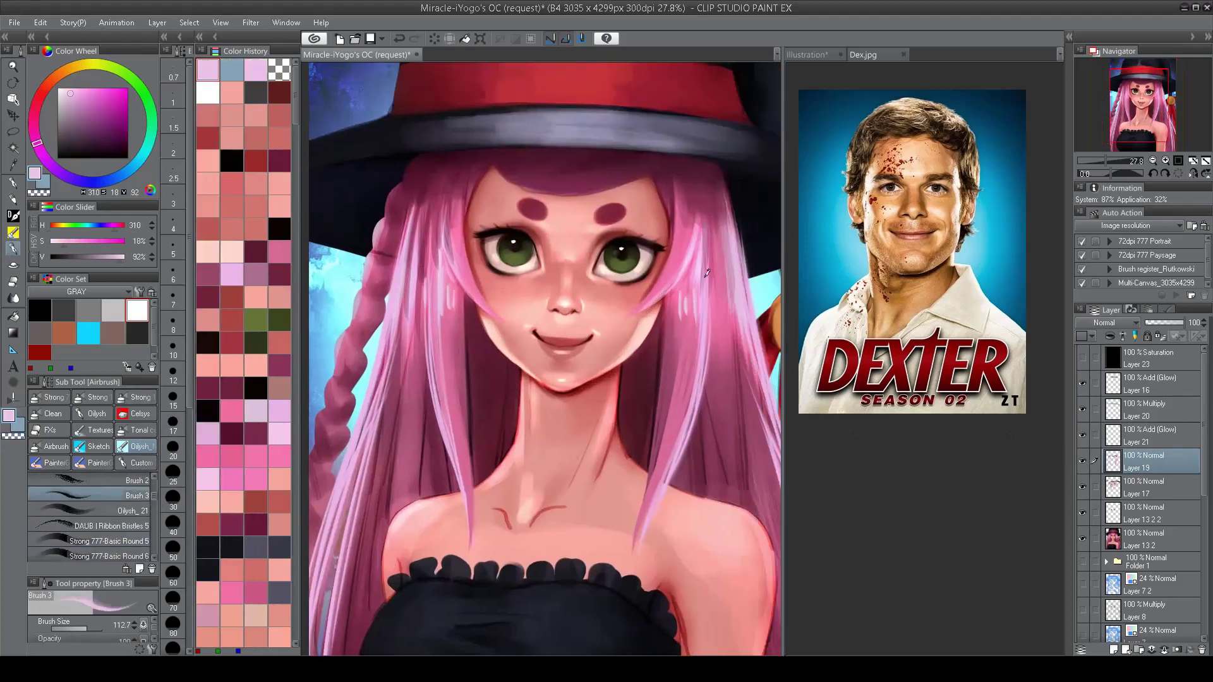
Step: Refine the strands framing both sides of the face with sampled darker and brighter pinks using a smaller Brush 3
{"action": "scroll", "coordinate": [736, 328], "scroll_direction": "down", "scroll_amount": 4}
{"action": "scroll", "coordinate": [673, 379], "scroll_direction": "up", "scroll_amount": 3}
{"action": "left_click", "coordinate": [568, 265], "text": "alt"}
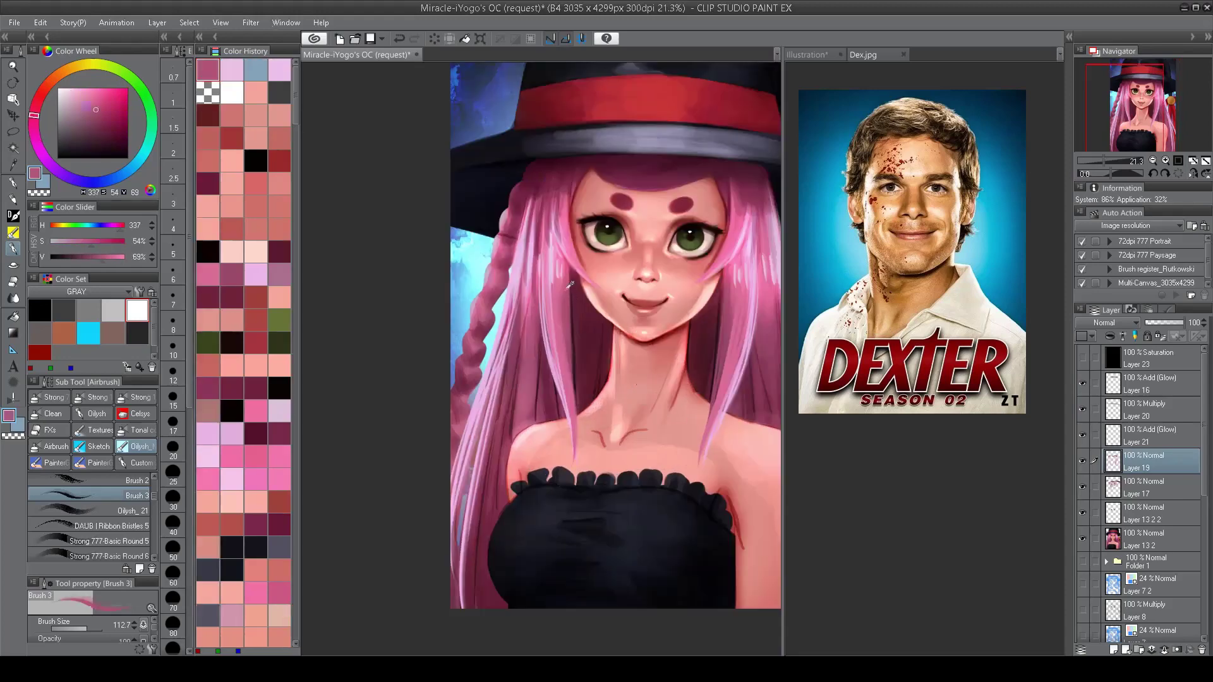
{"action": "left_click", "coordinate": [726, 267], "text": "alt"}
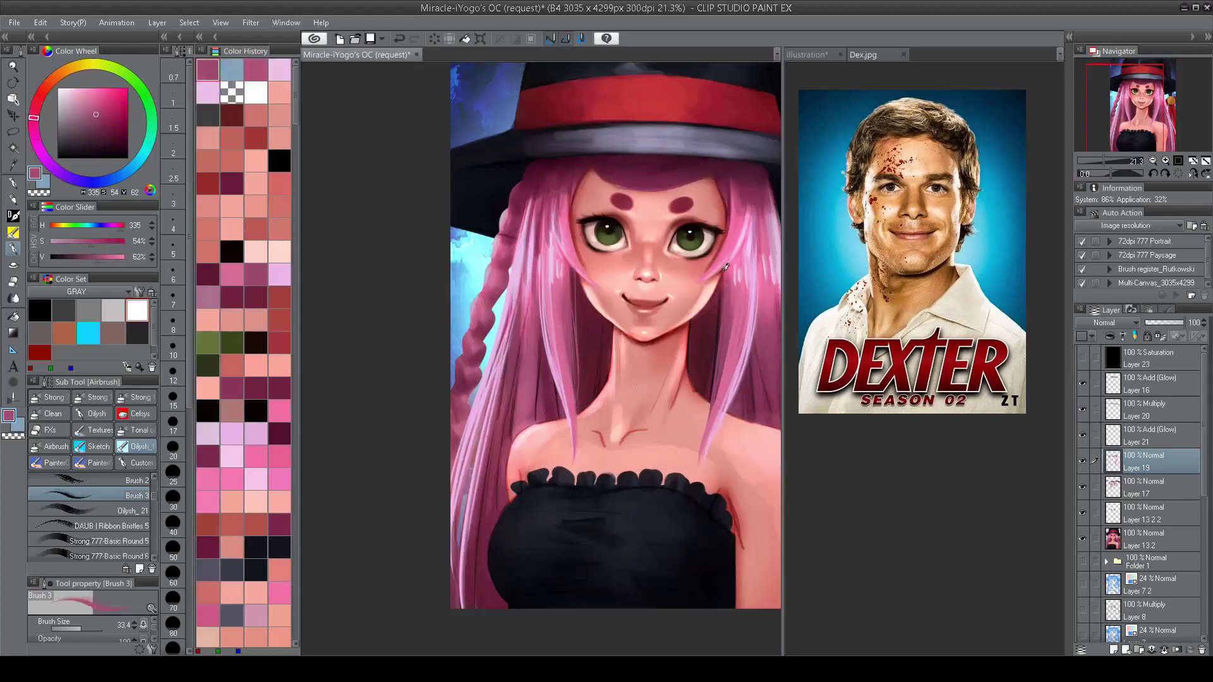
{"action": "scroll", "coordinate": [704, 407], "scroll_direction": "down", "scroll_amount": 1}
{"action": "scroll", "coordinate": [705, 408], "scroll_direction": "up", "scroll_amount": 2}
{"action": "left_click", "coordinate": [526, 280], "text": "alt"}
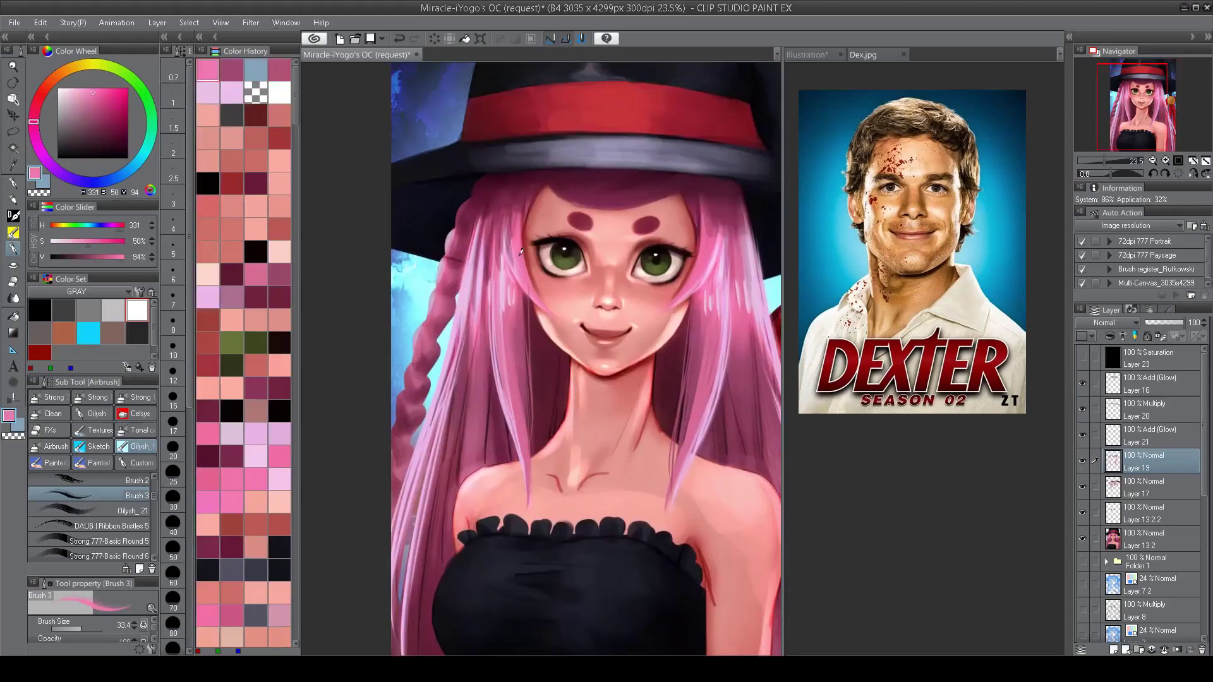
{"action": "left_click_drag", "start_coordinate": [506, 213], "coordinate": [533, 277]}
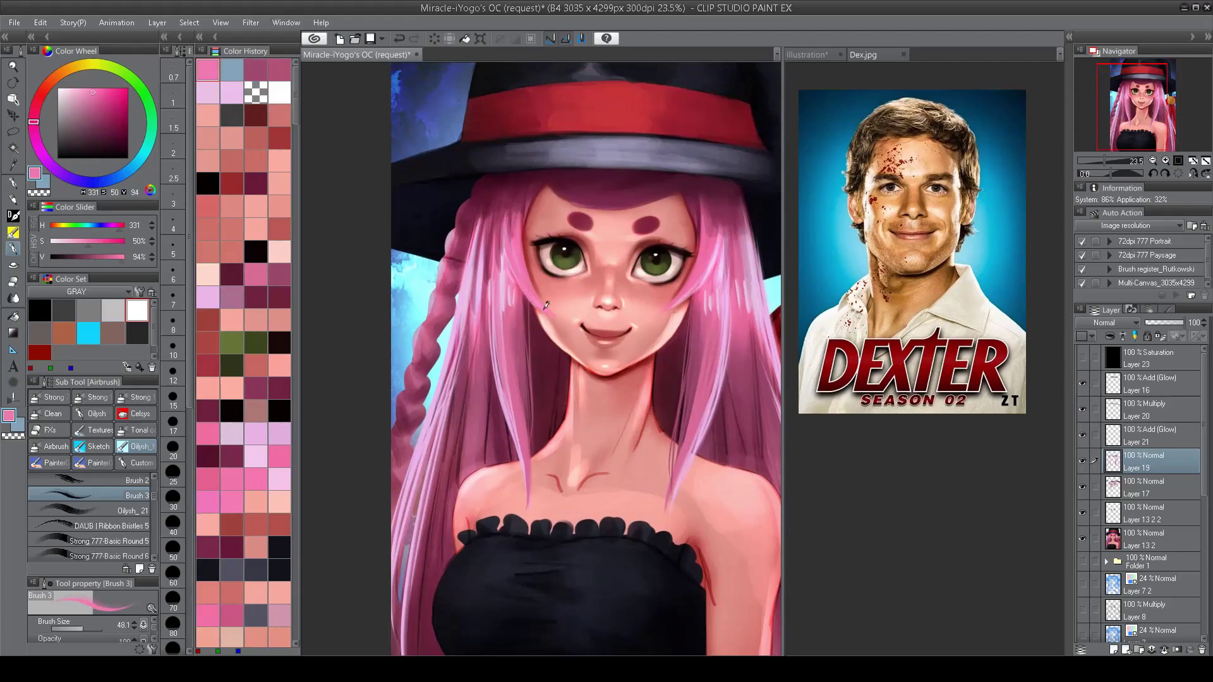
Step: Brighten the braid's segments with a sampled pink using Brush 3, checking the portrait in the mirrored view
{"action": "key", "text": "h"}
{"action": "left_click", "coordinate": [404, 289], "text": "alt"}
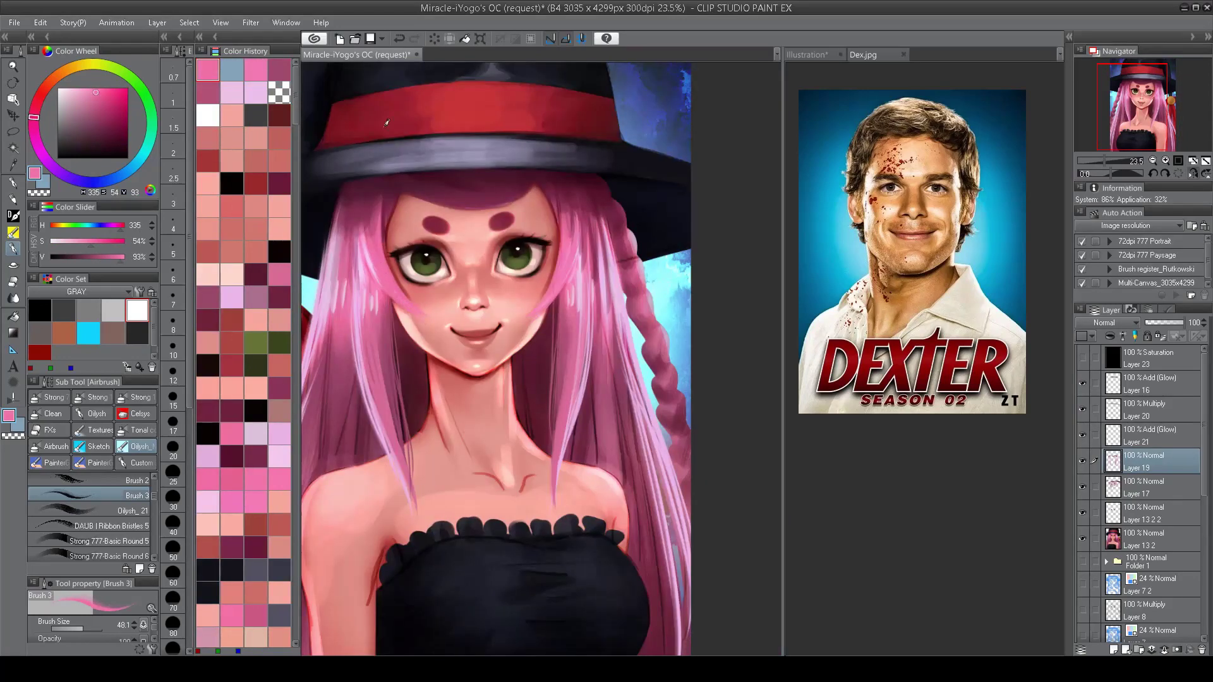
{"action": "key", "text": "h"}
{"action": "left_click_drag", "start_coordinate": [619, 405], "coordinate": [593, 395]}
{"action": "mouse_move", "coordinate": [496, 269]}
{"action": "left_mouse_down"}
{"action": "mouse_move", "coordinate": [483, 249]}
{"action": "mouse_move", "coordinate": [436, 369]}
{"action": "mouse_move", "coordinate": [429, 470]}
{"action": "mouse_move", "coordinate": [455, 404]}
{"action": "mouse_move", "coordinate": [429, 467]}
{"action": "left_mouse_up"}
{"action": "left_click_drag", "start_coordinate": [468, 329], "coordinate": [502, 229]}
{"action": "key", "text": "ctrl+minus"}
{"action": "key", "text": "ctrl+minus"}
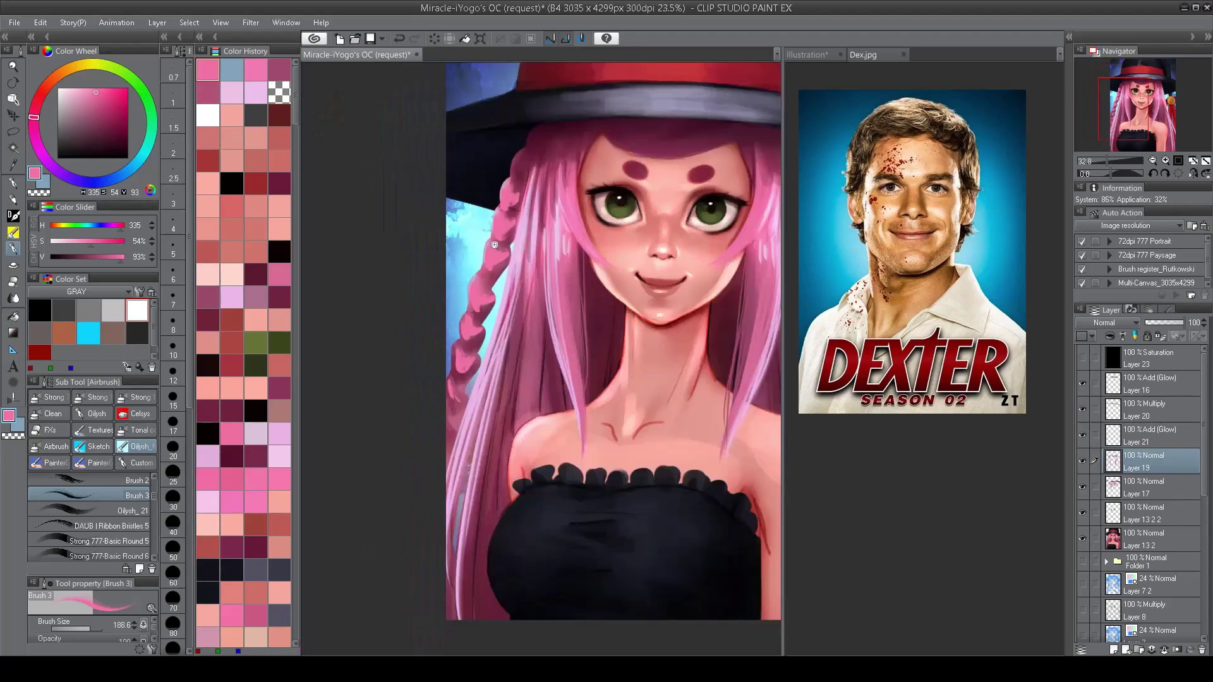
{"action": "left_click_drag", "start_coordinate": [538, 296], "coordinate": [690, 141]}
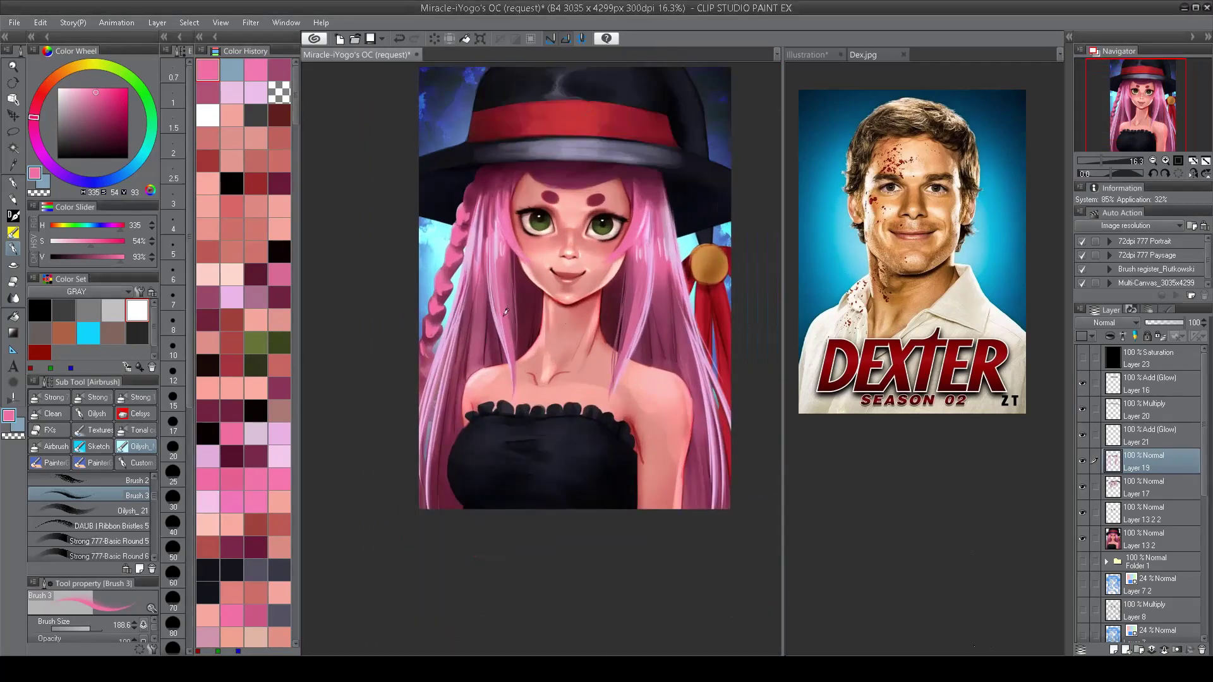
Step: Extend both front hair locks down over the dress's ruffled neckline in pink and highlight them with sampled pale lilac
{"action": "left_click_drag", "start_coordinate": [505, 316], "coordinate": [508, 423]}
{"action": "left_click_drag", "start_coordinate": [610, 373], "coordinate": [594, 417]}
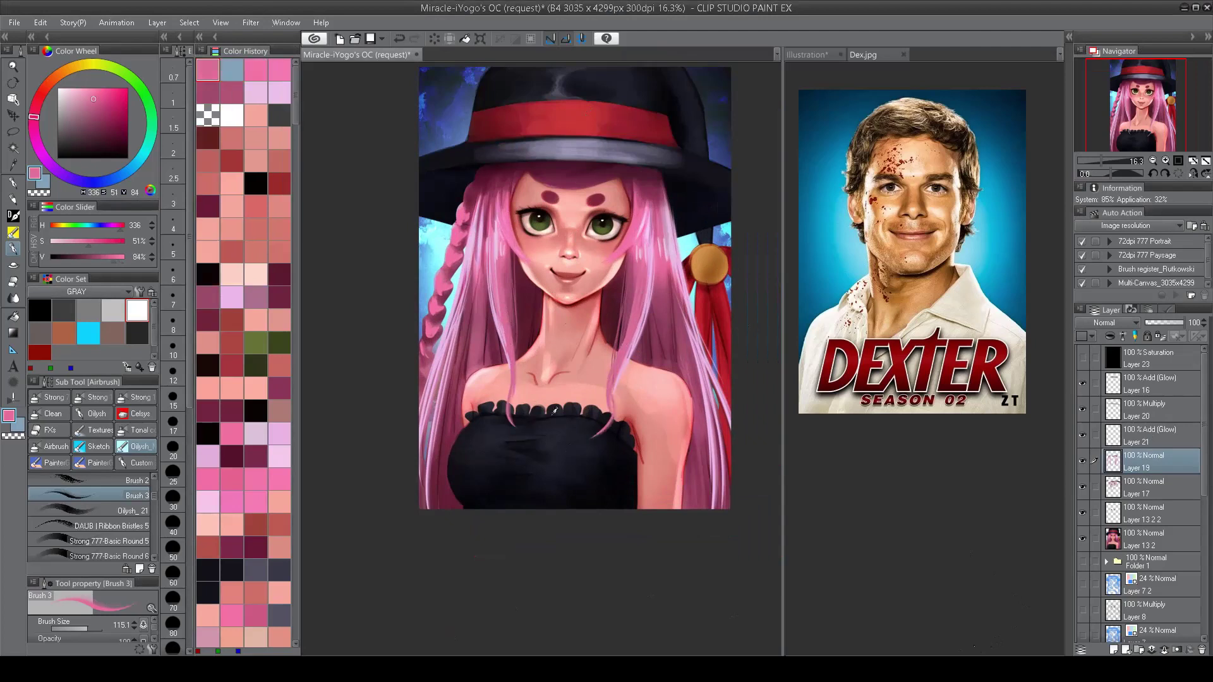
{"action": "left_click", "coordinate": [501, 312], "text": "alt"}
{"action": "left_click", "coordinate": [499, 341], "text": "alt"}
{"action": "left_click", "coordinate": [501, 325], "text": "alt"}
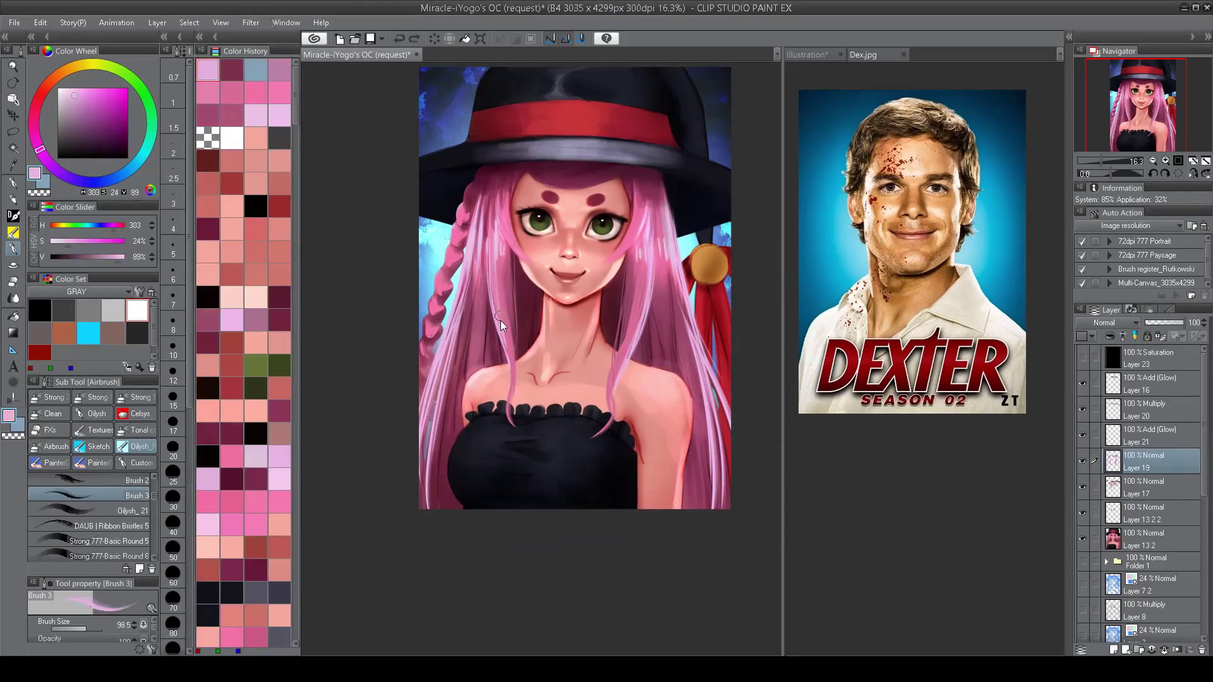
{"action": "left_click_drag", "start_coordinate": [501, 325], "coordinate": [508, 392]}
{"action": "left_click_drag", "start_coordinate": [640, 317], "coordinate": [620, 414]}
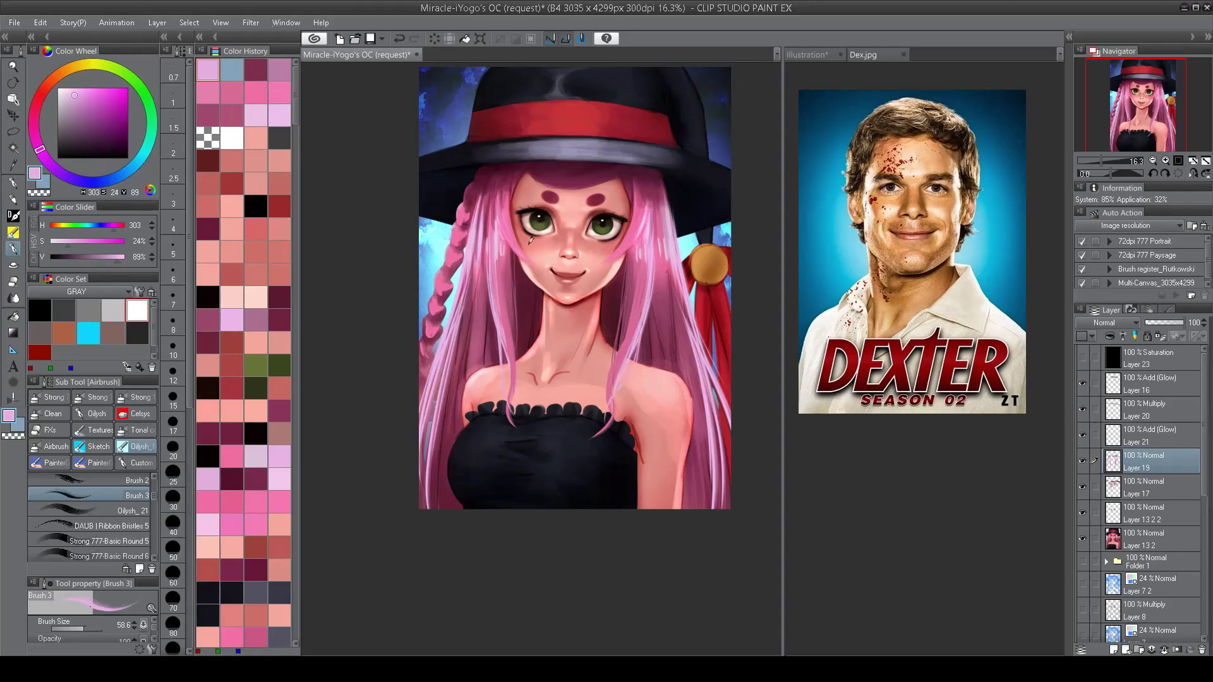
Step: Paint long pale lilac strands down the outer hair on both sides with Brush 3, alternating mirrored and normal views
{"action": "key", "text": "h"}
{"action": "scroll", "coordinate": [490, 303], "scroll_direction": "up", "scroll_amount": 2}
{"action": "left_click", "coordinate": [491, 303], "text": "alt"}
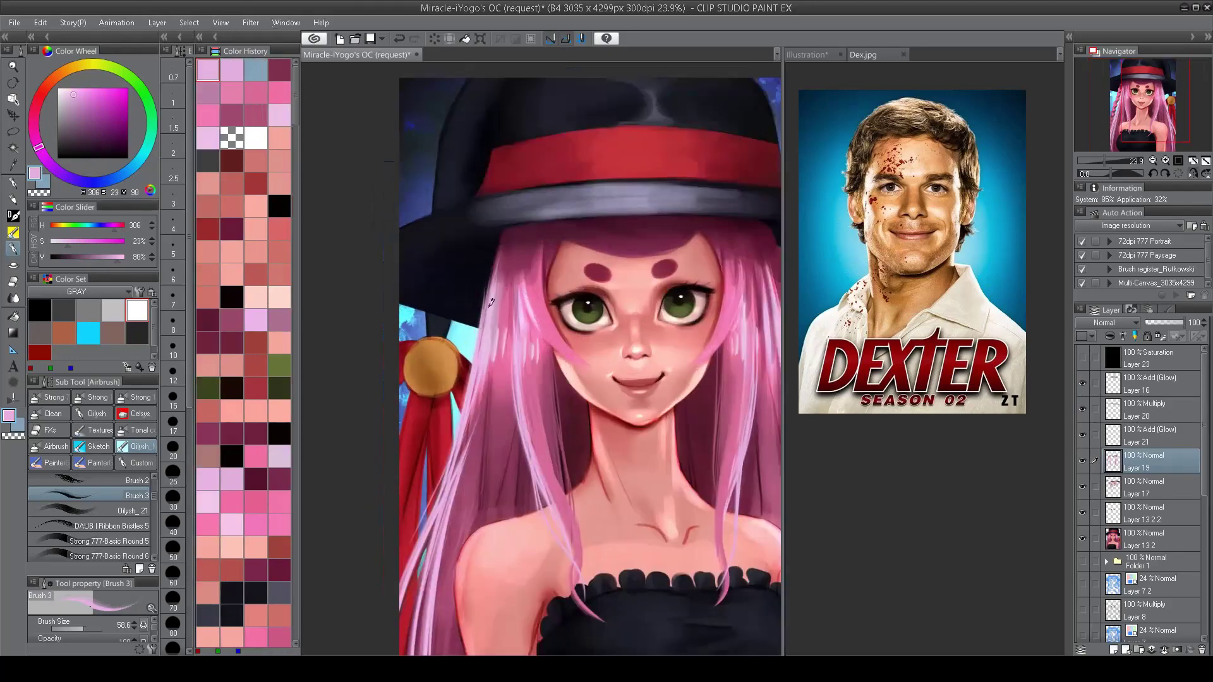
{"action": "mouse_move", "coordinate": [491, 303]}
{"action": "left_mouse_down"}
{"action": "mouse_move", "coordinate": [458, 474]}
{"action": "mouse_move", "coordinate": [474, 543]}
{"action": "left_mouse_up"}
{"action": "key", "text": "h"}
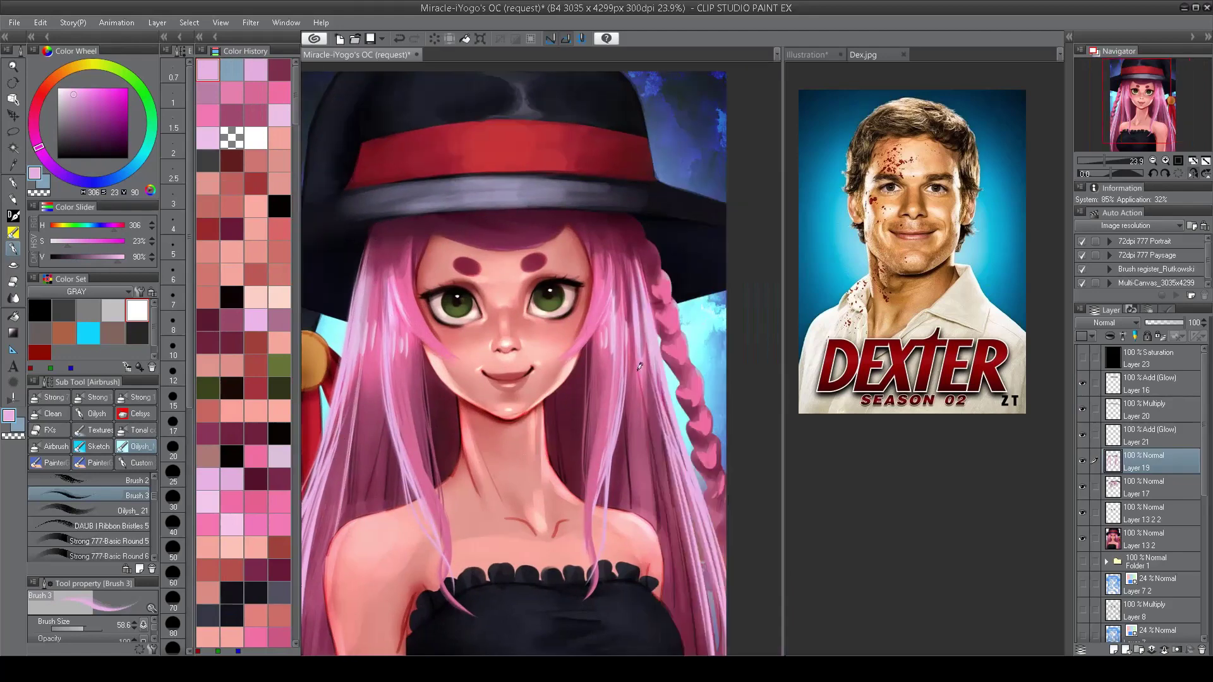
{"action": "left_click_drag", "start_coordinate": [640, 366], "coordinate": [656, 528]}
{"action": "left_click_drag", "start_coordinate": [644, 389], "coordinate": [672, 600]}
{"action": "key", "text": "h"}
{"action": "scroll", "coordinate": [603, 337], "scroll_direction": "down", "scroll_amount": 2}
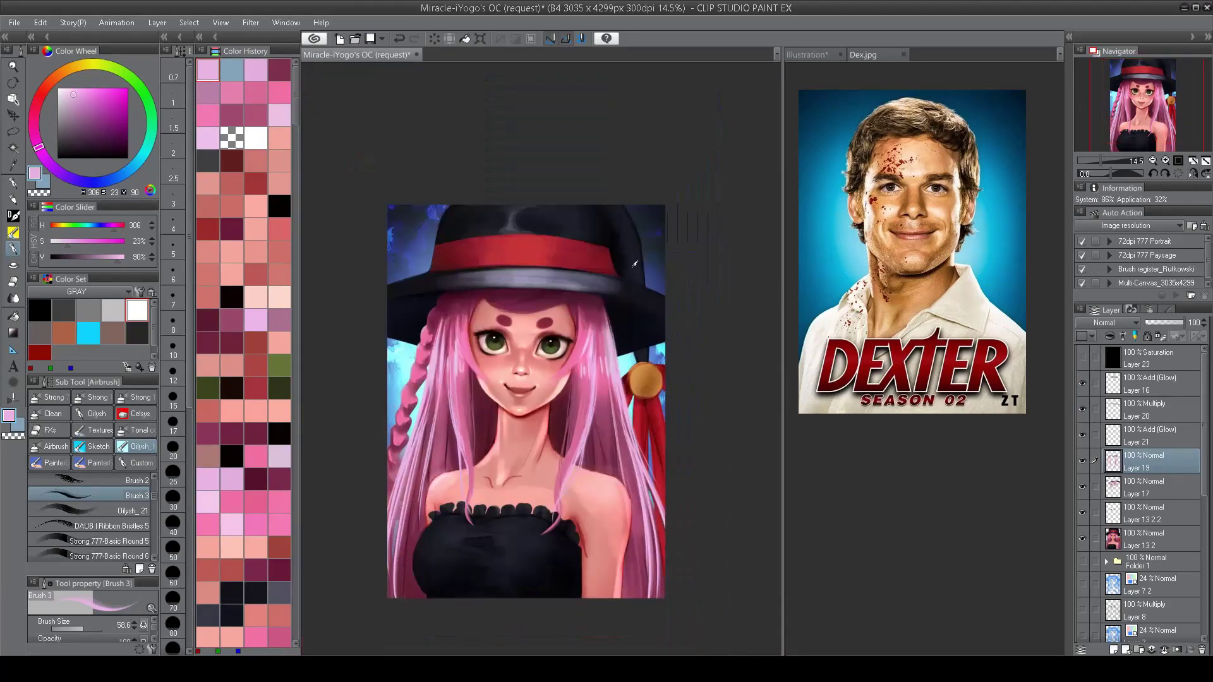
Step: Smooth the chest and shoulder skin on Layer 17 with sampled light skin tones using a large Oilysh_21 brush, checking the mirrored view
{"action": "scroll", "coordinate": [328, 347], "scroll_direction": "up", "scroll_amount": 1}
{"action": "left_click", "coordinate": [592, 339], "text": "ctrl+shift"}
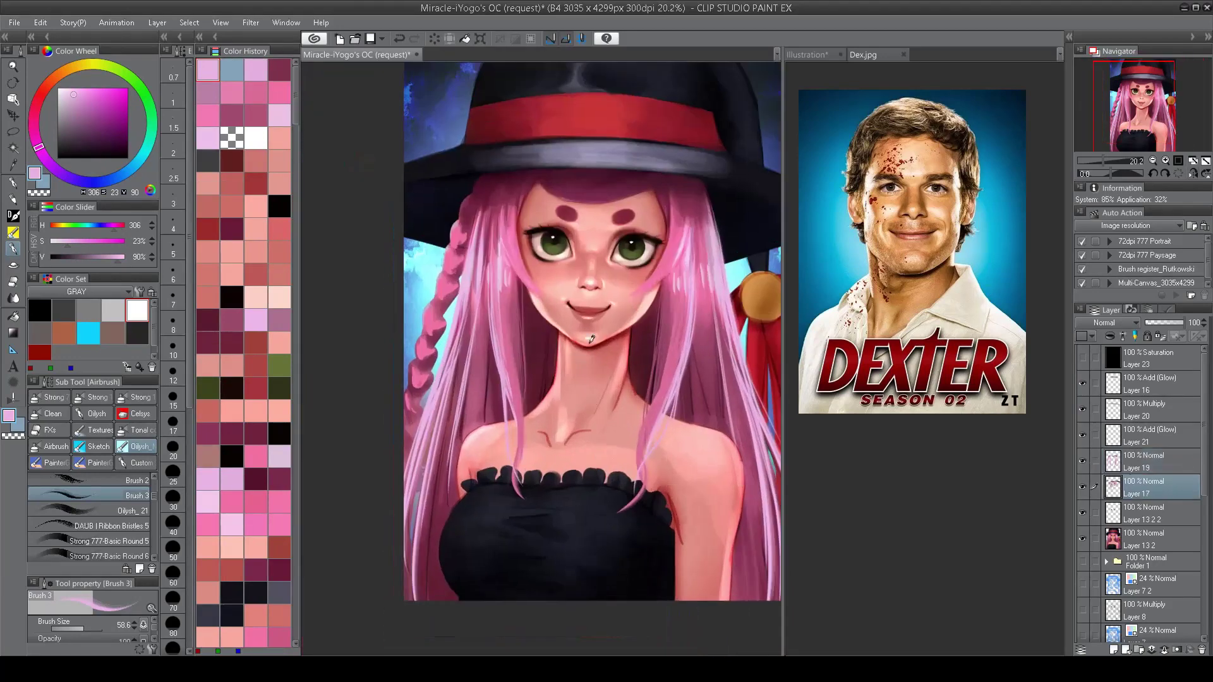
{"action": "left_click", "coordinate": [104, 509]}
{"action": "scroll", "coordinate": [534, 423], "scroll_direction": "up", "scroll_amount": 2}
{"action": "left_click", "coordinate": [586, 455], "text": "alt"}
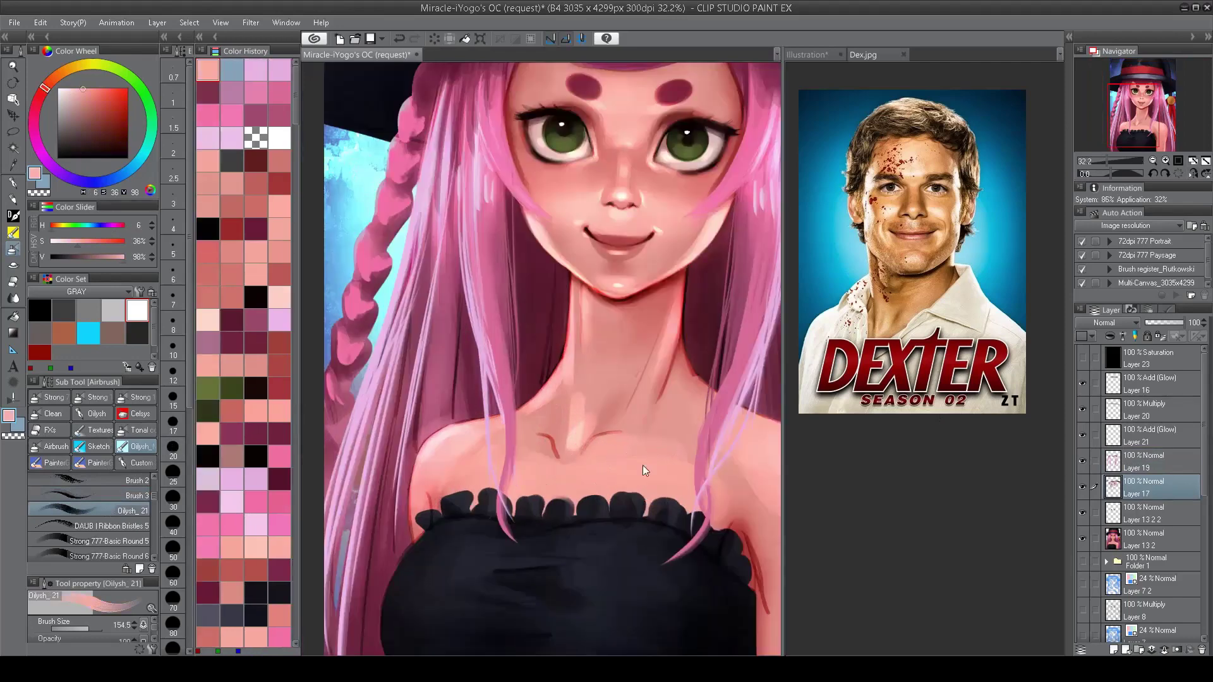
{"action": "left_click_drag", "start_coordinate": [644, 470], "coordinate": [669, 471], "text": "ctrl+alt"}
{"action": "left_click", "coordinate": [465, 461], "text": "alt"}
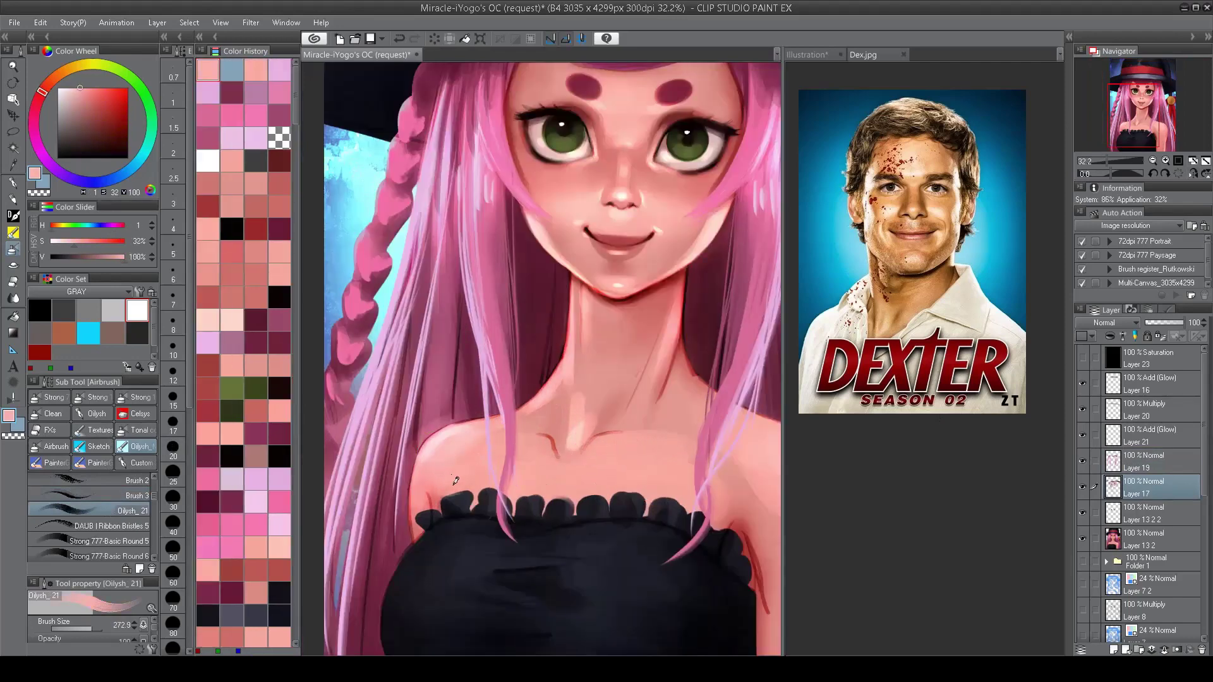
{"action": "scroll", "coordinate": [666, 424], "scroll_direction": "down", "scroll_amount": 3}
{"action": "key", "text": "h"}
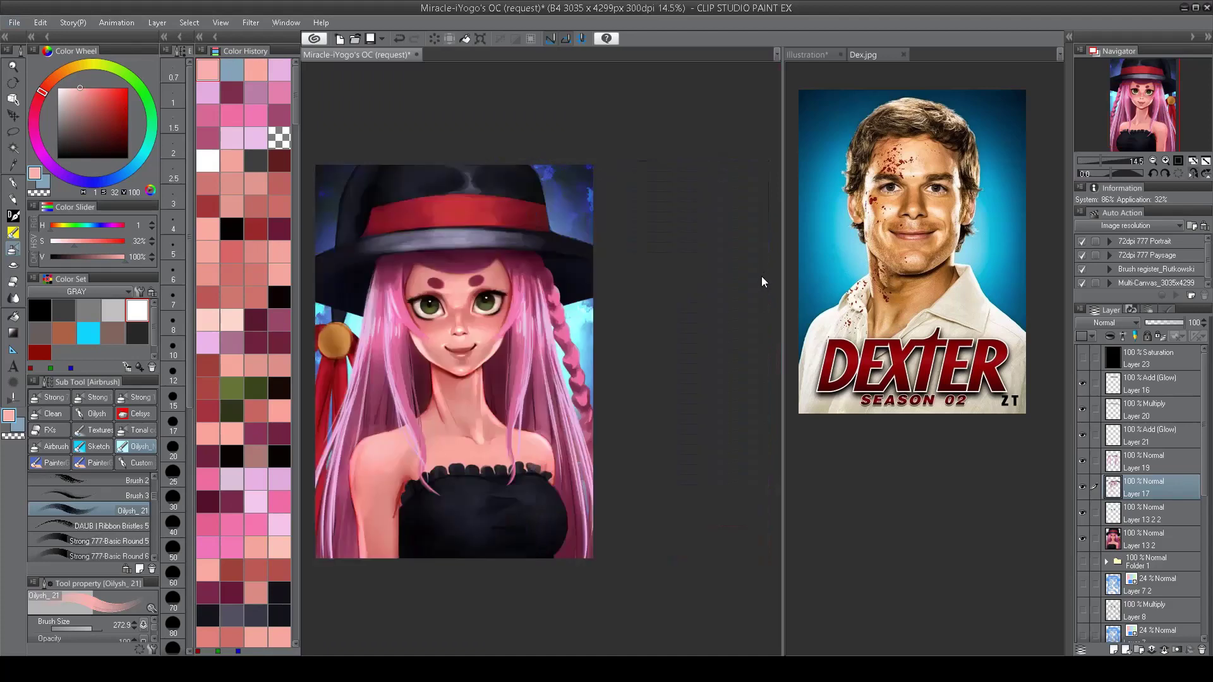
{"action": "key", "text": "h"}
Step: Touch up the dark outlines of the eyes on Layer 17 with a sampled near-black, using the Oilysh_21 brush at size 20
{"action": "scroll", "coordinate": [612, 347], "scroll_direction": "up", "scroll_amount": 2}
{"action": "scroll", "coordinate": [612, 347], "scroll_direction": "up", "scroll_amount": 4}
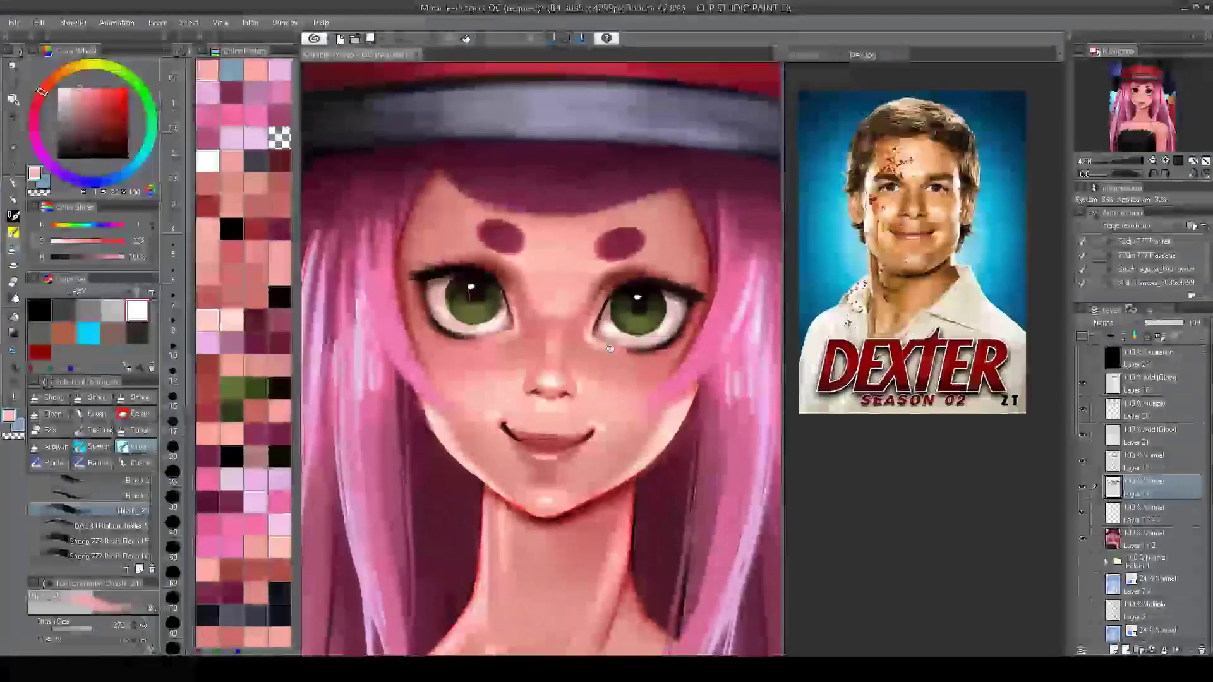
{"action": "left_click", "coordinate": [612, 307], "text": "alt"}
{"action": "mouse_move", "coordinate": [612, 307]}
{"action": "left_mouse_down", "text": "ctrl+alt"}
{"action": "mouse_move", "coordinate": [612, 324]}
{"action": "mouse_move", "coordinate": [624, 322]}
{"action": "left_mouse_up", "text": "ctrl+alt"}
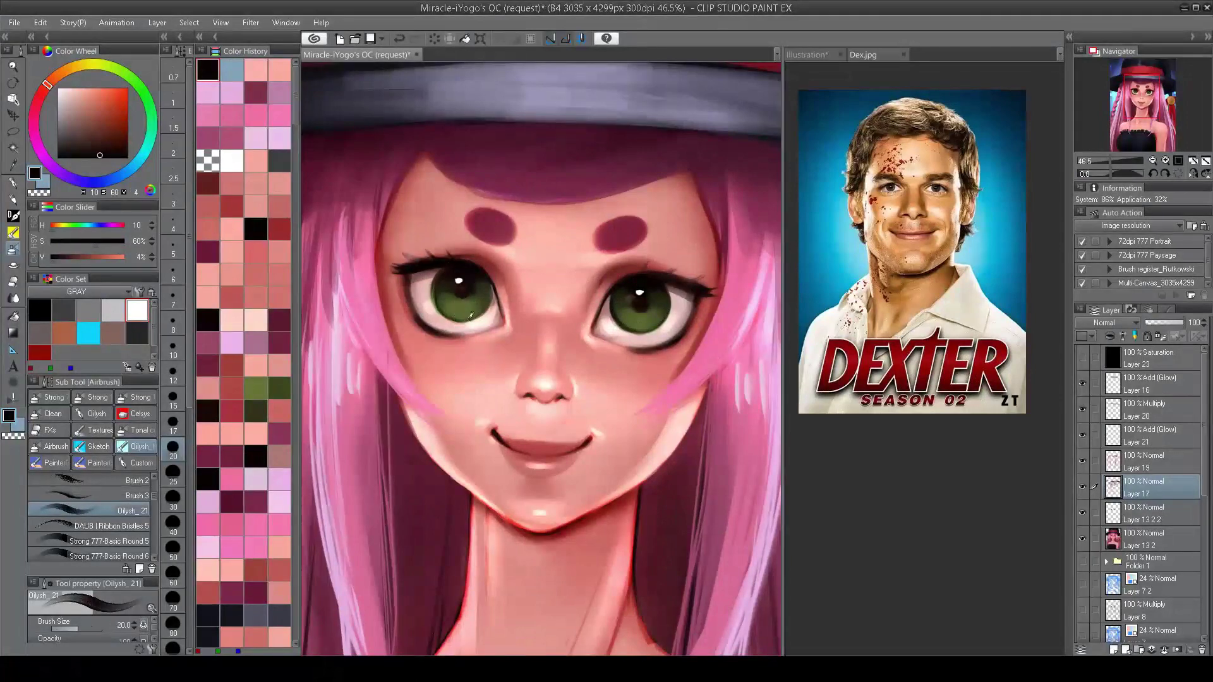
{"action": "scroll", "coordinate": [489, 279], "scroll_direction": "down", "scroll_amount": 3}
{"action": "scroll", "coordinate": [480, 279], "scroll_direction": "up", "scroll_amount": 3}
Step: Add small white highlights to the lower edges of both green irises with Mapping pen 4
{"action": "key", "text": "p"}
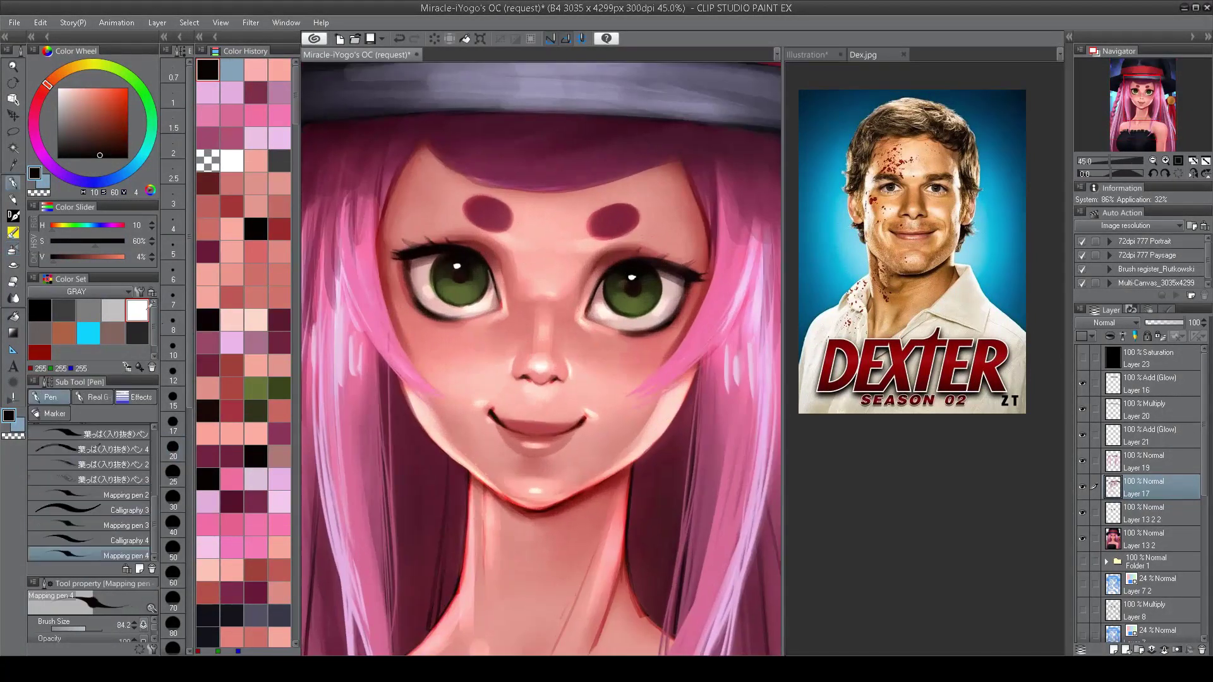
{"action": "left_click", "coordinate": [466, 279], "text": "alt"}
{"action": "left_click_drag", "start_coordinate": [466, 279], "coordinate": [477, 296], "text": "ctrl+alt"}
{"action": "left_click", "coordinate": [478, 296]}
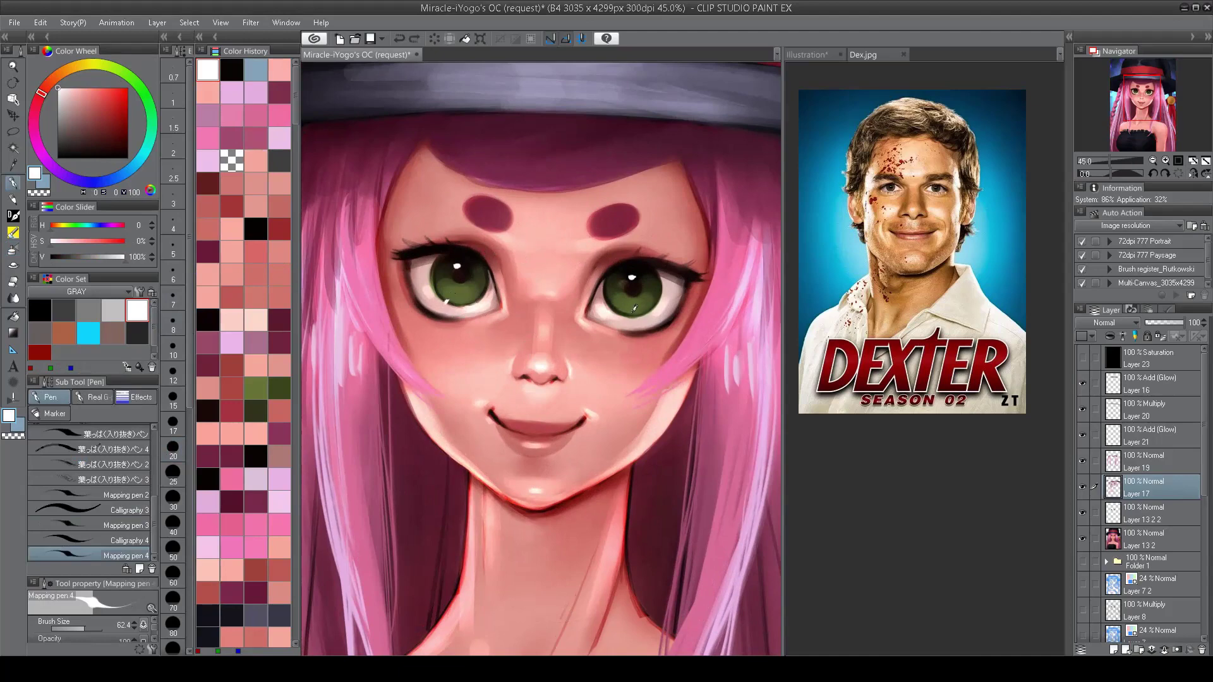
{"action": "scroll", "coordinate": [624, 344], "scroll_direction": "down", "scroll_amount": 4}
{"action": "scroll", "coordinate": [592, 430], "scroll_direction": "up", "scroll_amount": 5}
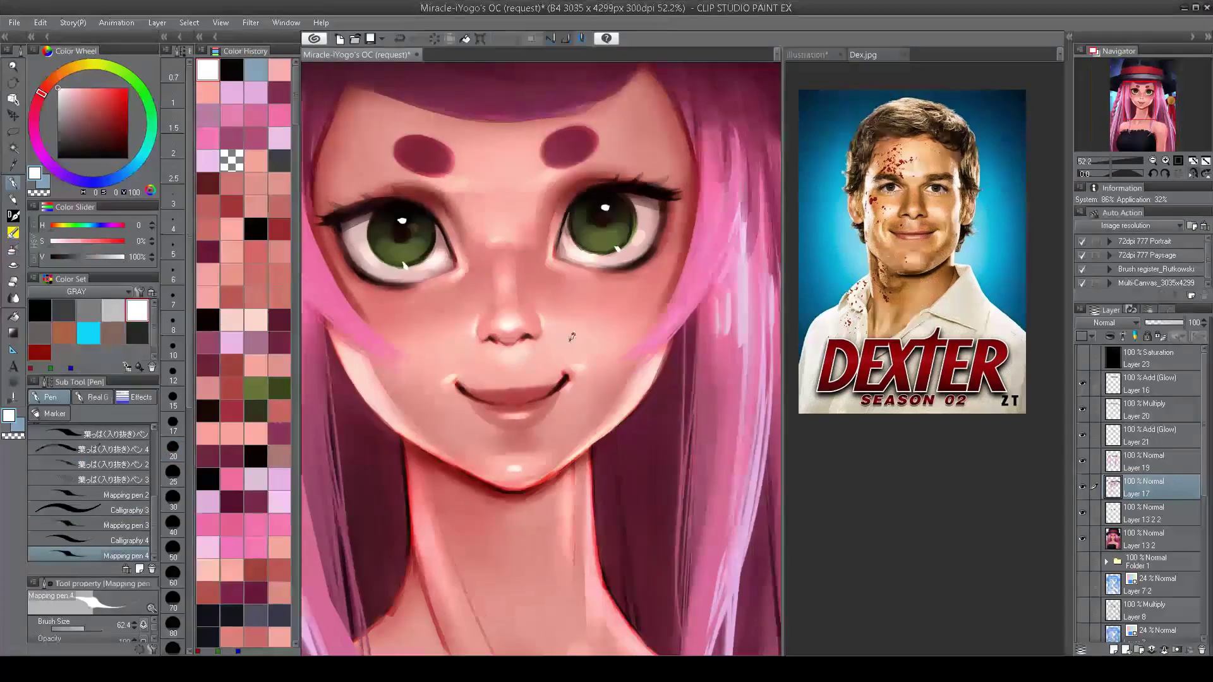
Step: Refine the nostrils and the underside of the nose with sampled reds and skin tones using a small Oilysh_21 brush
{"action": "key", "text": "b"}
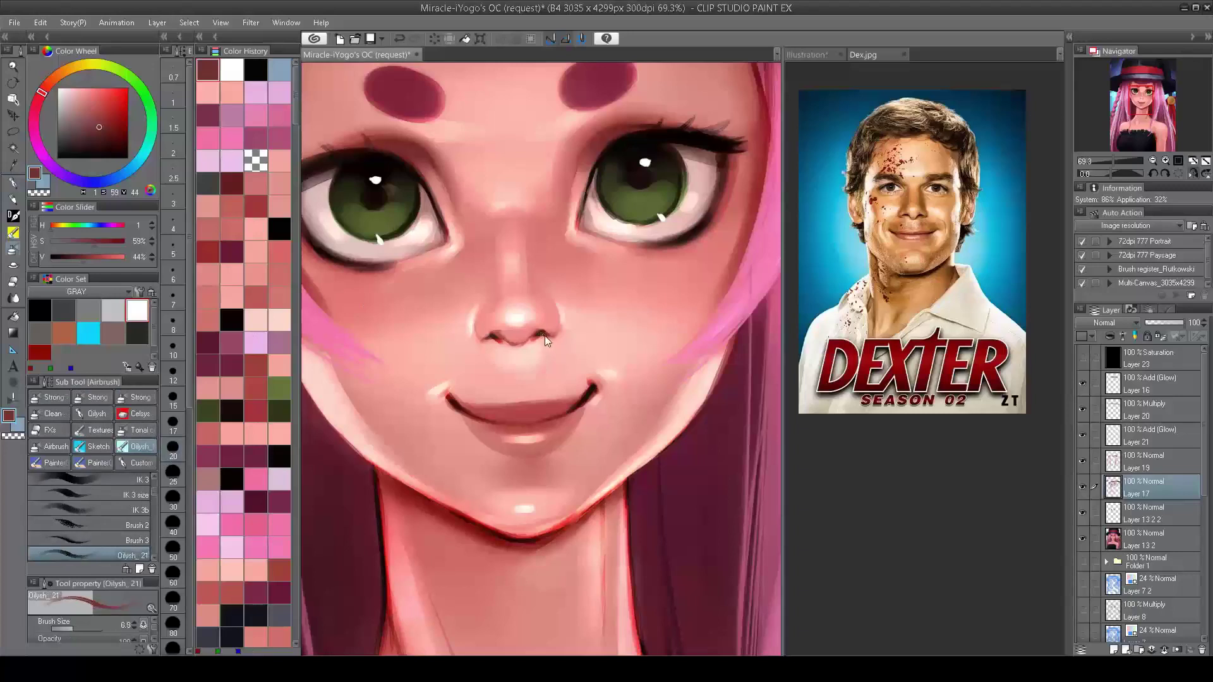
{"action": "left_click", "coordinate": [542, 328], "text": "alt"}
{"action": "left_click_drag", "start_coordinate": [542, 329], "coordinate": [546, 330]}
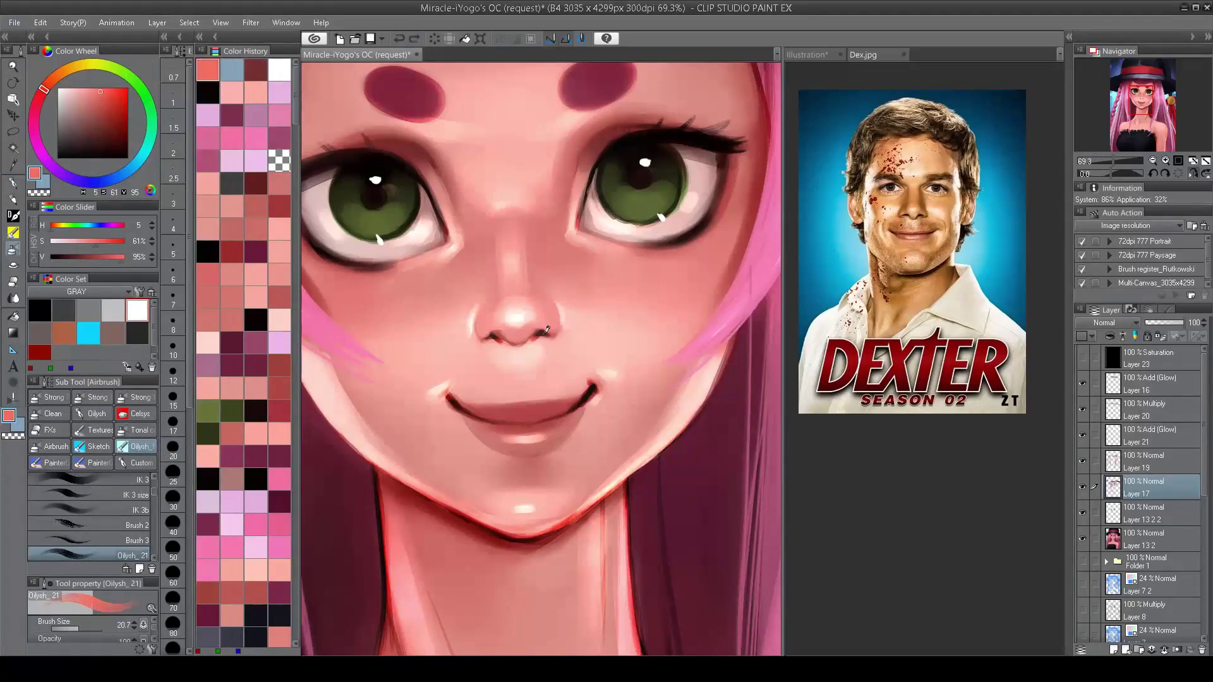
{"action": "left_click", "coordinate": [542, 341], "text": "alt"}
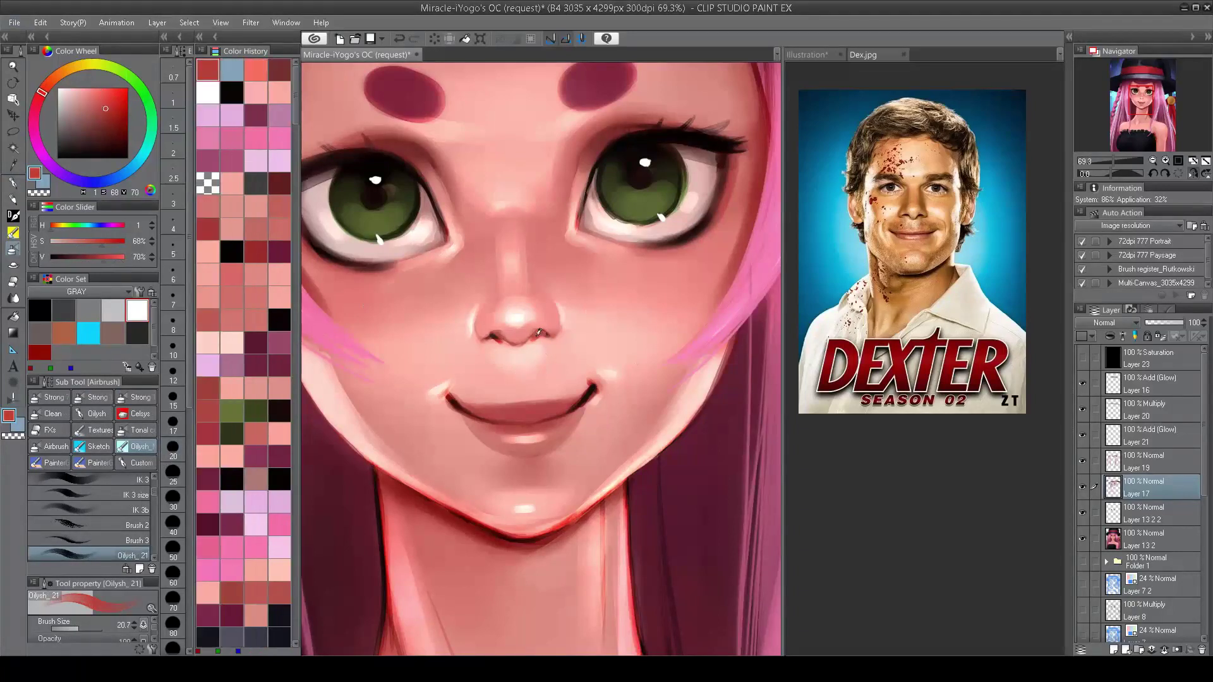
{"action": "left_click", "coordinate": [499, 332], "text": "alt"}
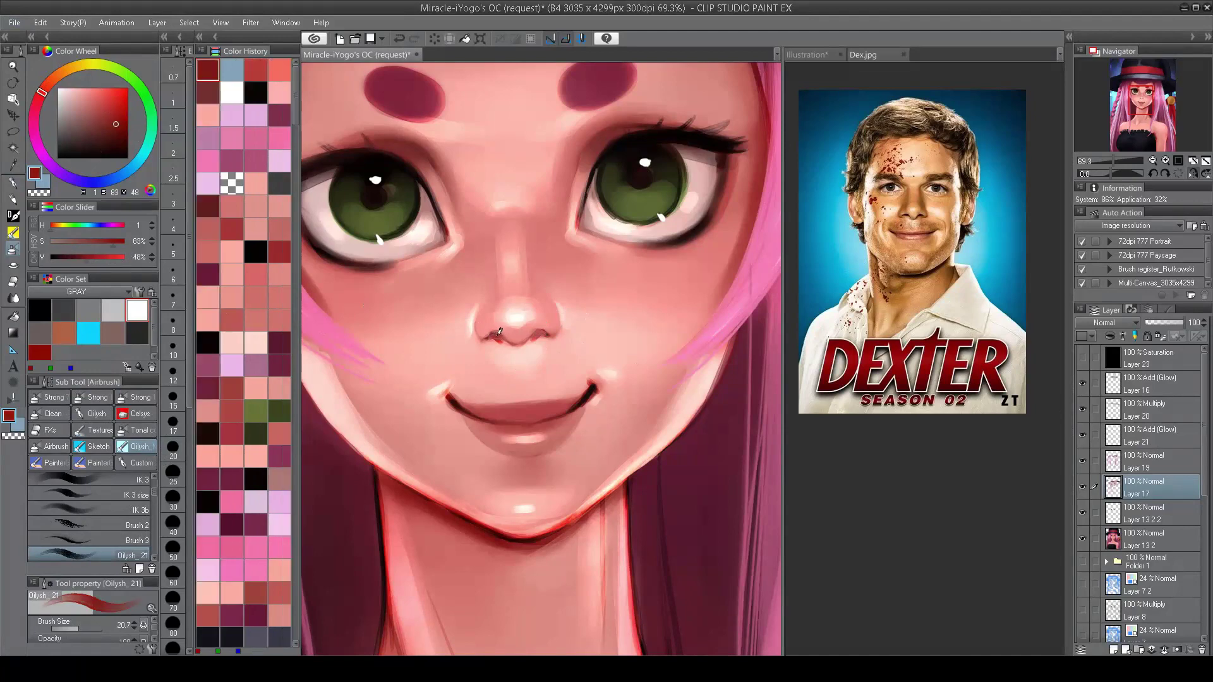
{"action": "left_click", "coordinate": [494, 333], "text": "alt"}
{"action": "left_click_drag", "start_coordinate": [494, 333], "coordinate": [538, 335]}
{"action": "left_click", "coordinate": [541, 337], "text": "alt"}
{"action": "left_click", "coordinate": [537, 335], "text": "alt"}
{"action": "scroll", "coordinate": [512, 360], "scroll_direction": "down", "scroll_amount": 3}
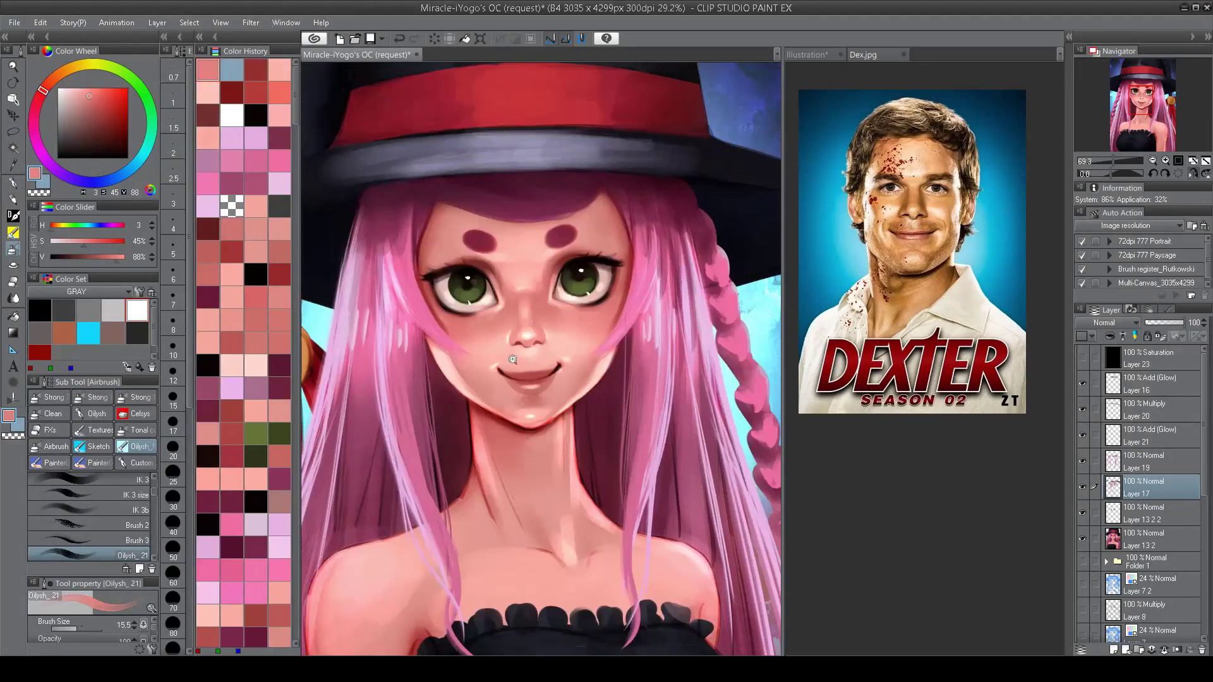
Step: Blend the hair roots under the hat brim on Layer 19 with sampled plum and pink tones, checking the mirrored view
{"action": "key", "text": "h"}
{"action": "scroll", "coordinate": [513, 360], "scroll_direction": "down", "scroll_amount": 1}
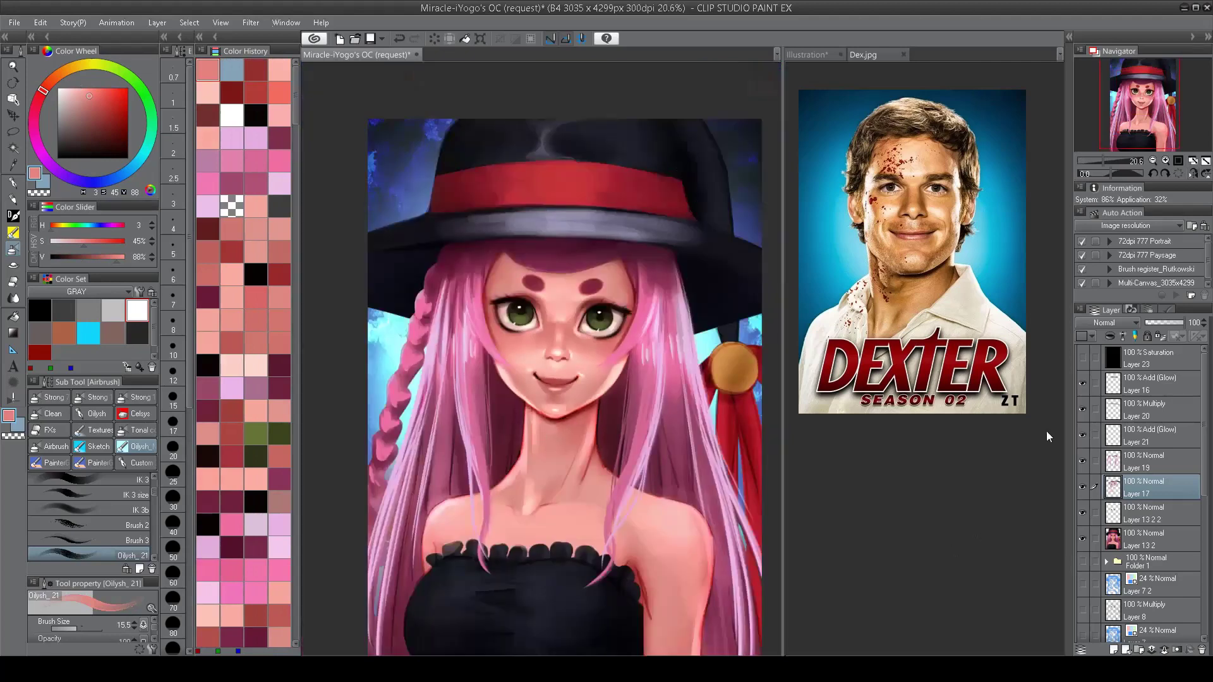
{"action": "scroll", "coordinate": [636, 306], "scroll_direction": "up", "scroll_amount": 2}
{"action": "left_click", "coordinate": [1146, 465]}
{"action": "key", "text": "h"}
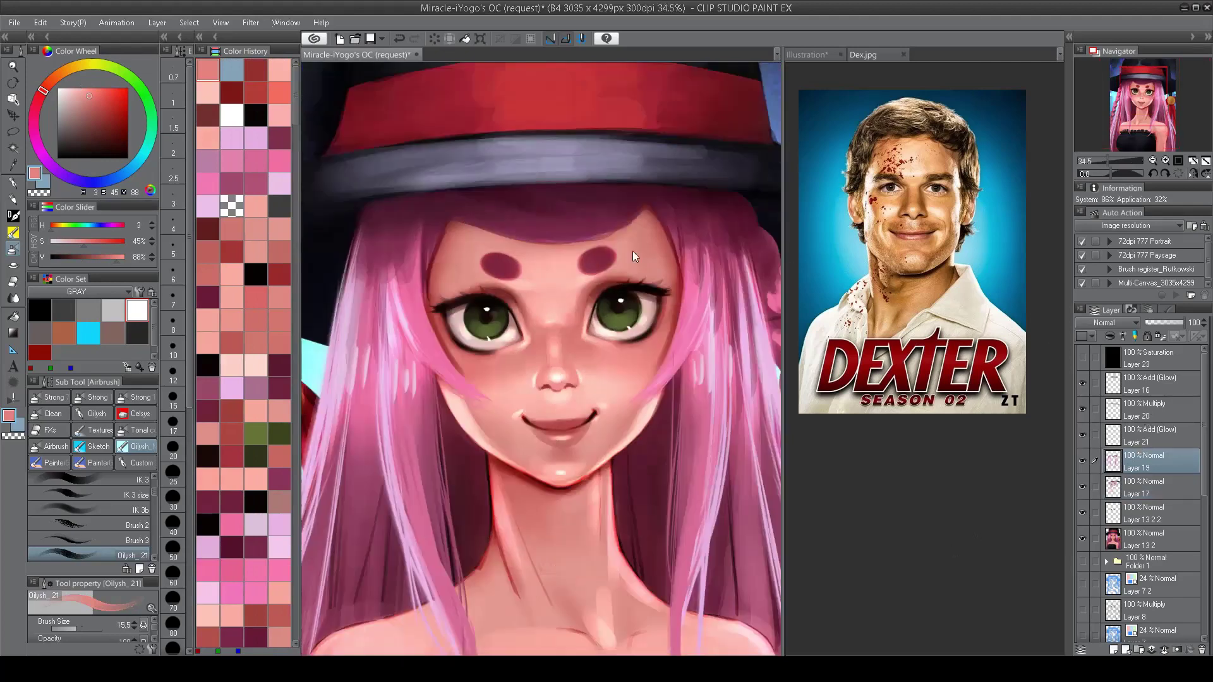
{"action": "left_click", "coordinate": [432, 246], "text": "alt"}
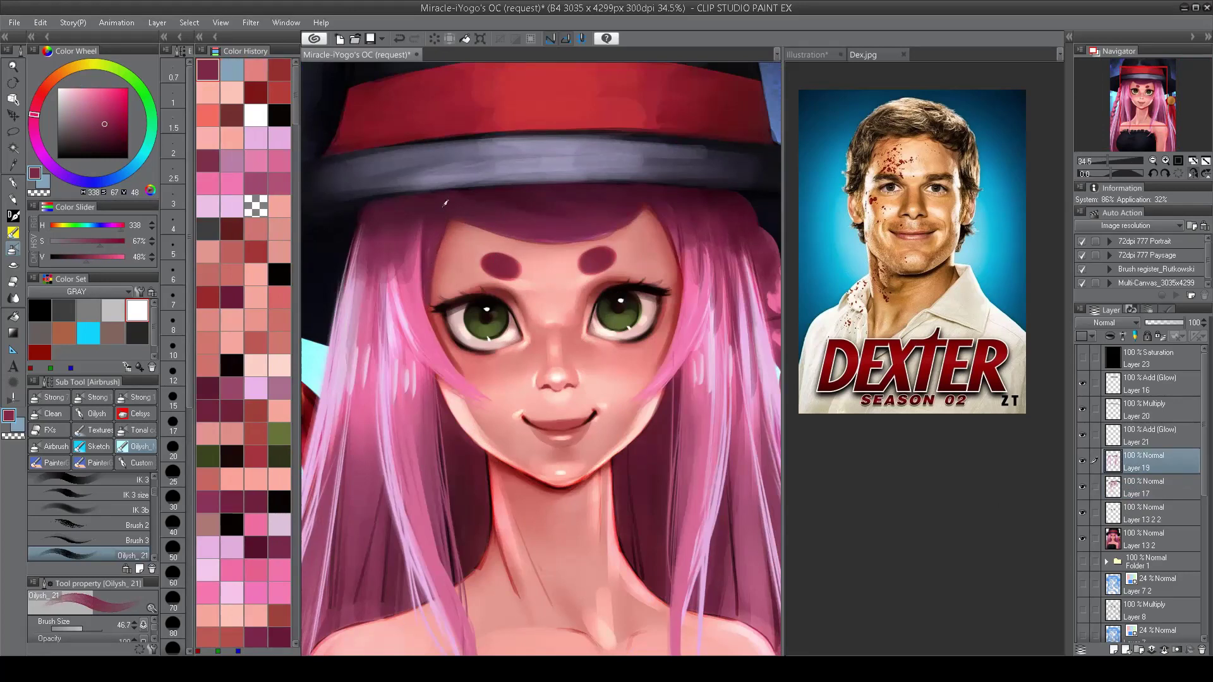
{"action": "left_click", "coordinate": [429, 246], "text": "alt"}
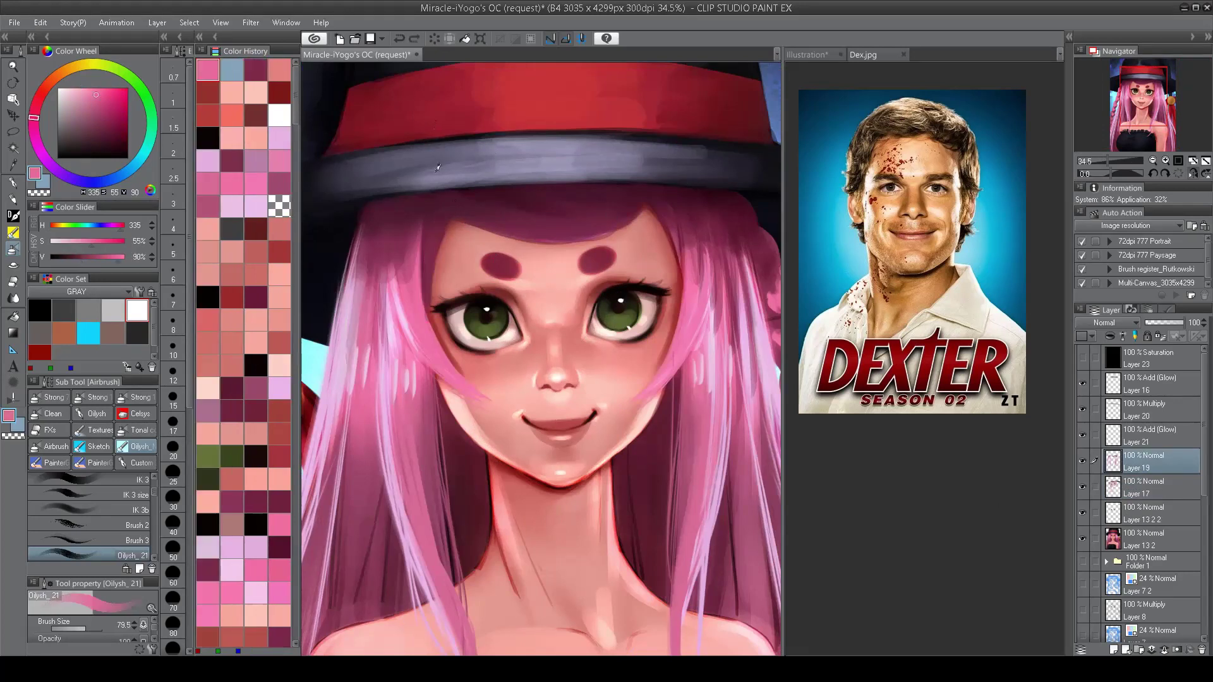
{"action": "left_click", "coordinate": [673, 256], "text": "alt"}
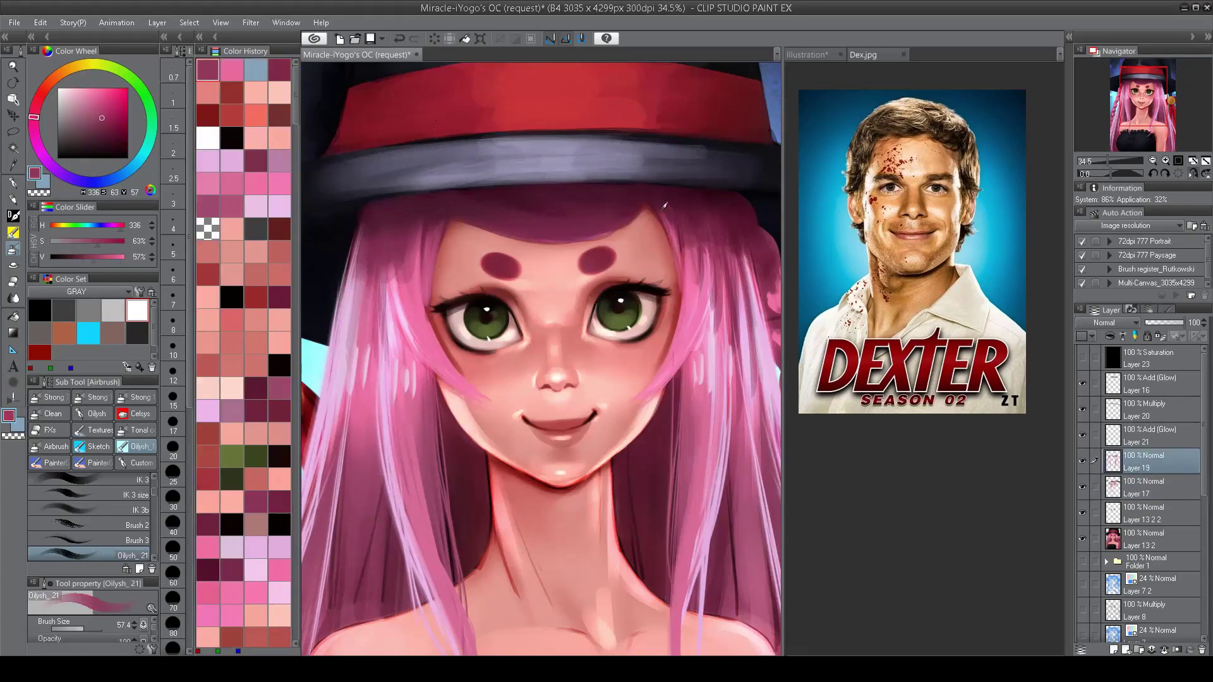
{"action": "left_click", "coordinate": [659, 202], "text": "alt"}
{"action": "scroll", "coordinate": [677, 286], "scroll_direction": "down", "scroll_amount": 3}
{"action": "scroll", "coordinate": [442, 354], "scroll_direction": "up", "scroll_amount": 2}
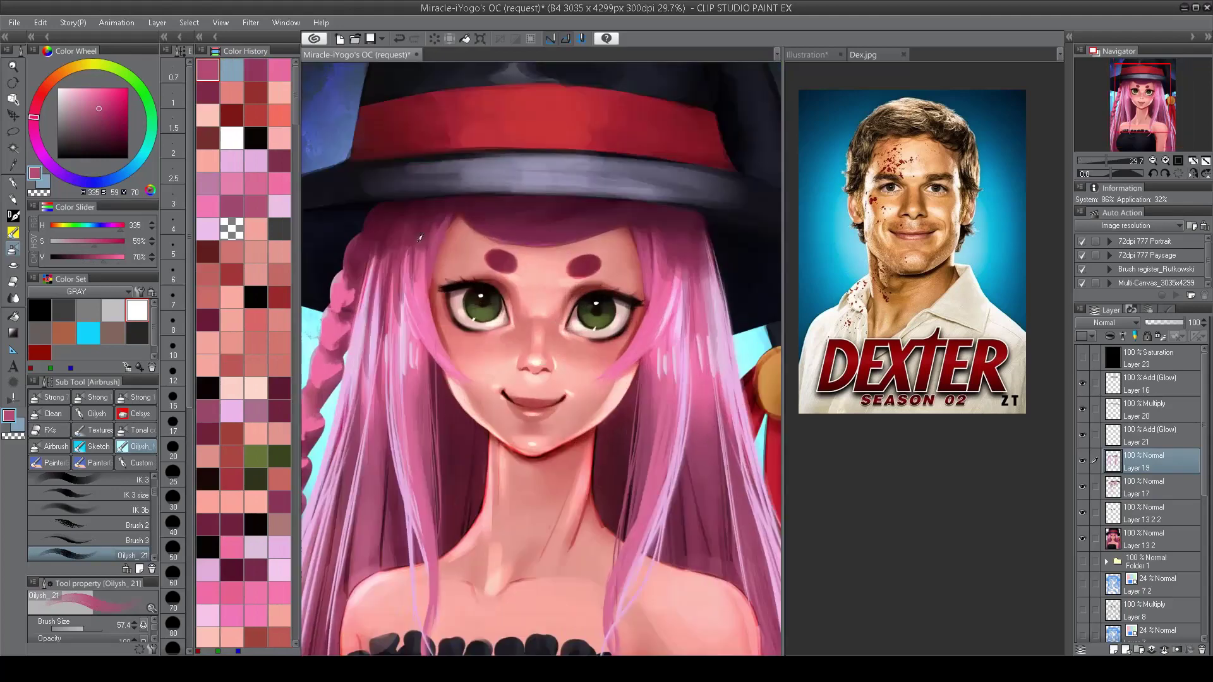
Step: Paint sampled bright pink strands from the hat brim down into the hair on both sides of the face
{"action": "left_click", "coordinate": [433, 365], "text": "alt"}
{"action": "key", "text": "bracketleft"}
{"action": "key", "text": "bracketleft"}
{"action": "key", "text": "bracketleft"}
{"action": "left_click", "coordinate": [408, 272], "text": "alt"}
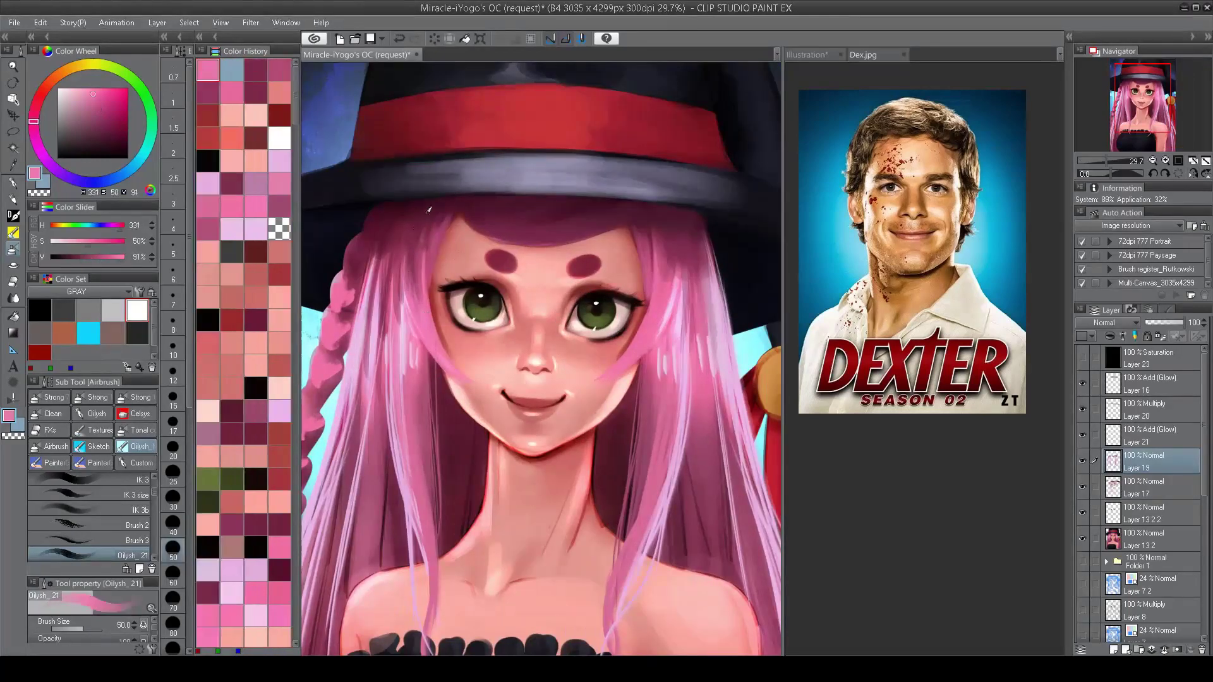
{"action": "left_click_drag", "start_coordinate": [677, 220], "coordinate": [691, 230]}
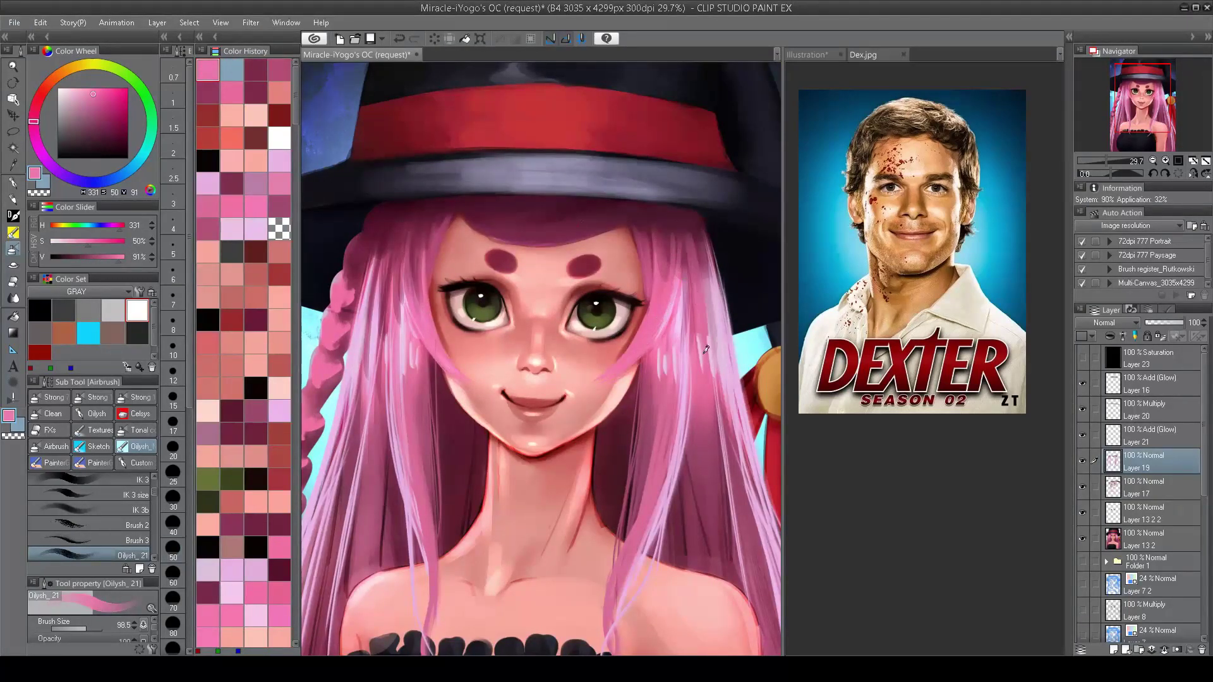
{"action": "scroll", "coordinate": [653, 187], "scroll_direction": "down", "scroll_amount": 2}
{"action": "scroll", "coordinate": [561, 320], "scroll_direction": "down", "scroll_amount": 2}
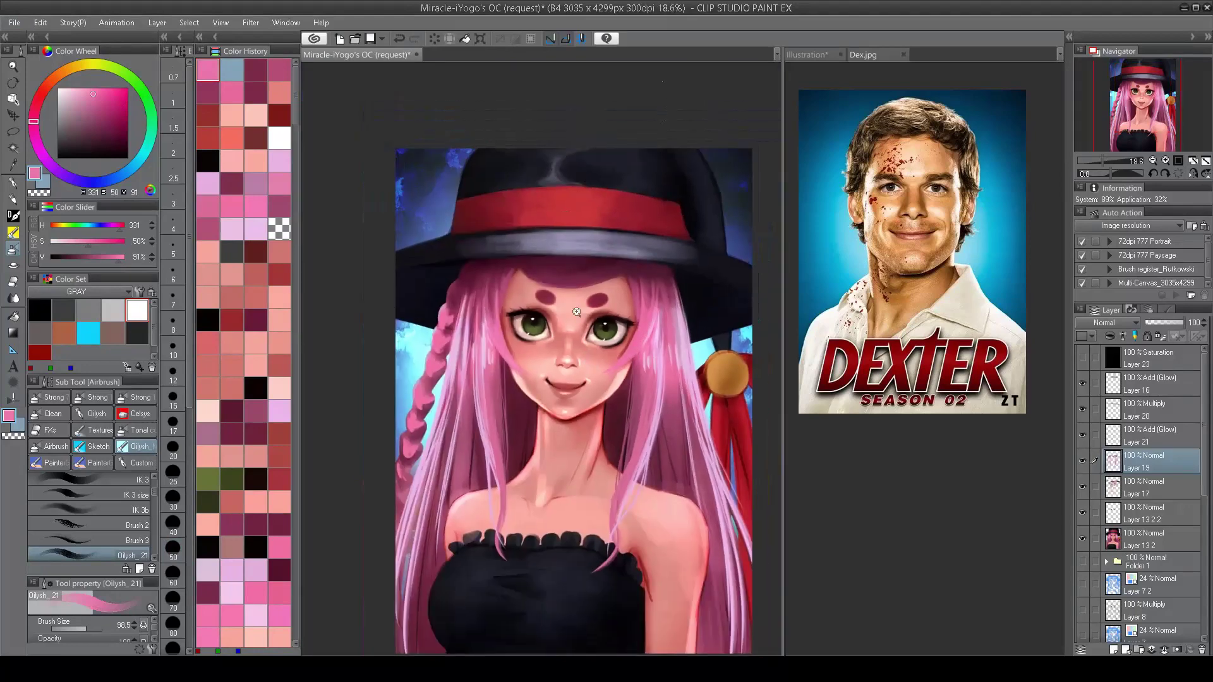
Step: Clean up the shadowed hair edge beside the cheek with a sampled dark plum and a smaller Oilysh_21 brush
{"action": "scroll", "coordinate": [562, 319], "scroll_direction": "up", "scroll_amount": 4}
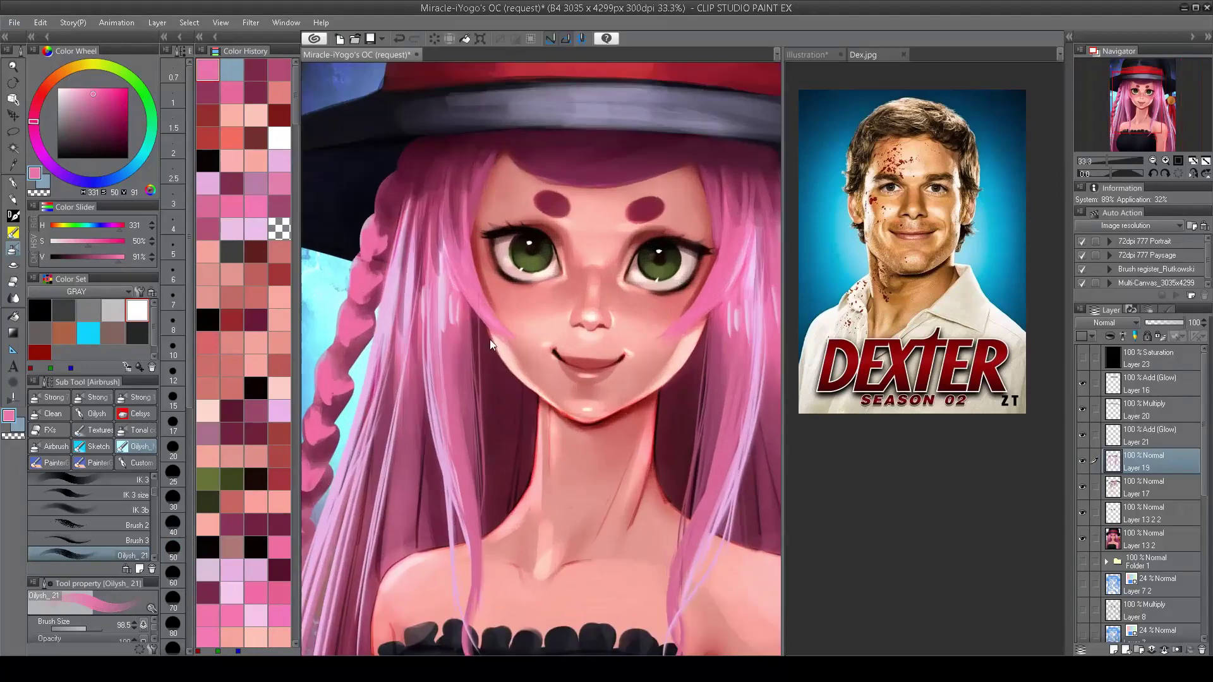
{"action": "key", "text": "bracketleft"}
{"action": "key", "text": "bracketleft"}
{"action": "key", "text": "bracketleft"}
{"action": "left_click", "coordinate": [491, 339], "text": "alt"}
{"action": "scroll", "coordinate": [490, 328], "scroll_direction": "down", "scroll_amount": 3}
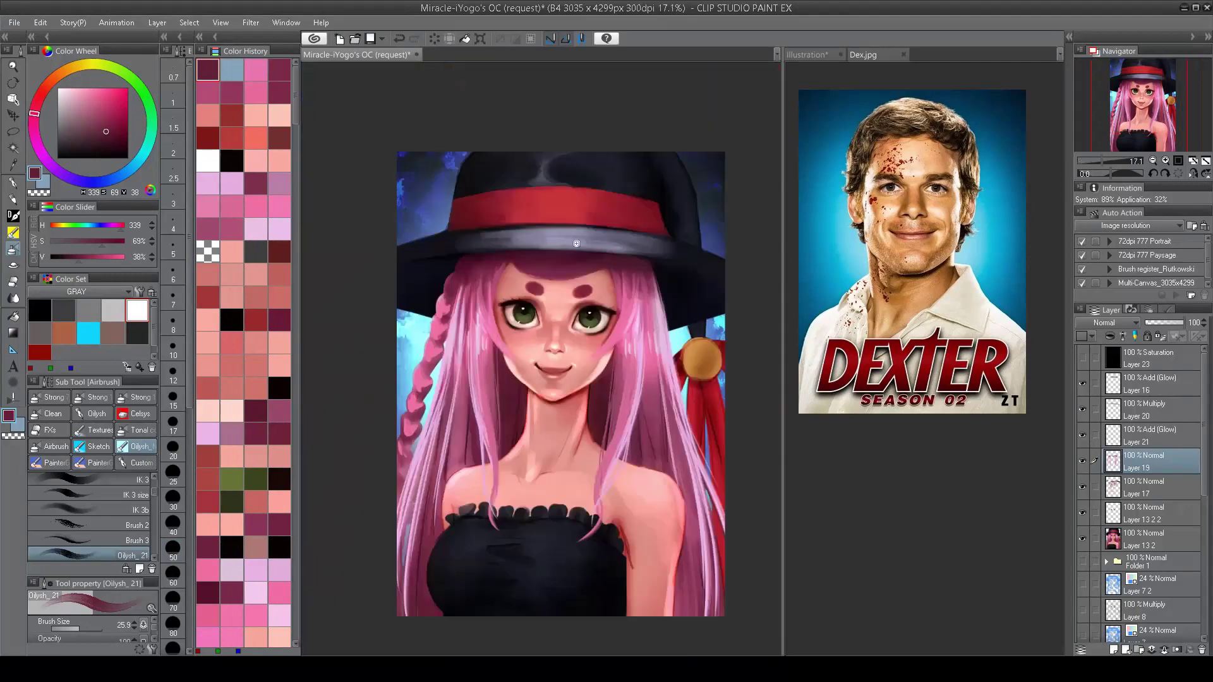
Step: Brighten the edge of the neck down to the shoulder with sampled light skin pink, working in the flipped view
{"action": "scroll", "coordinate": [530, 374], "scroll_direction": "up", "scroll_amount": 5}
{"action": "left_click", "coordinate": [531, 373], "text": "alt"}
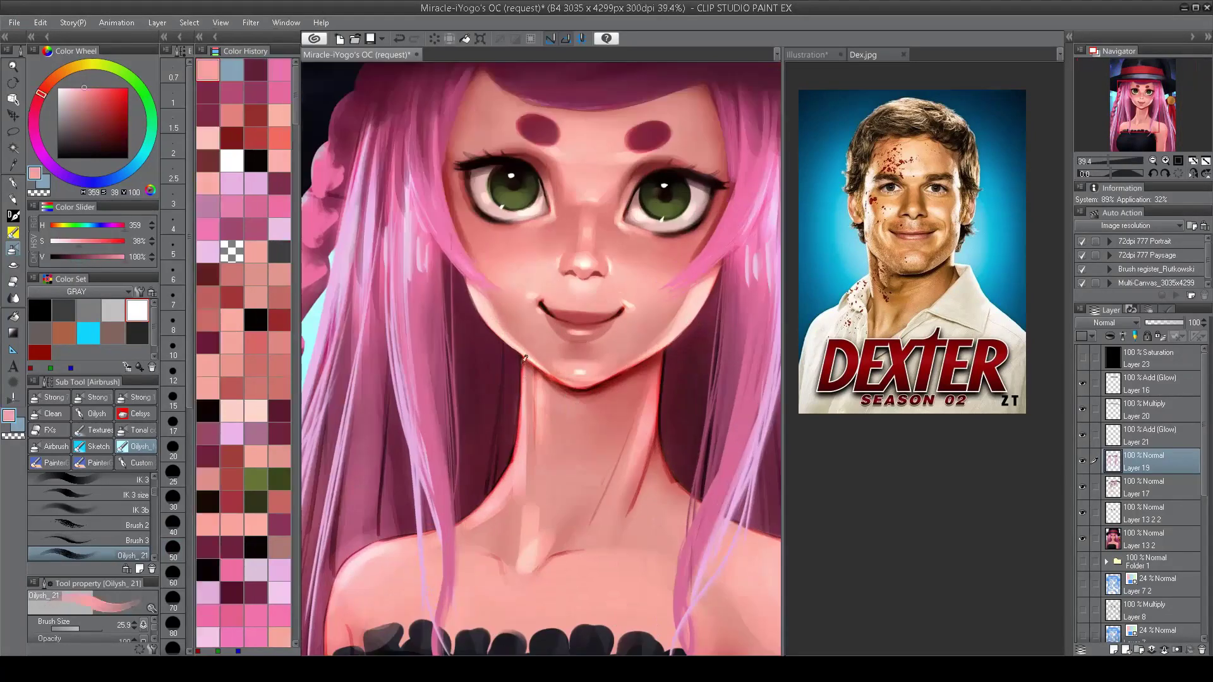
{"action": "left_click_drag", "start_coordinate": [520, 312], "coordinate": [436, 305]}
{"action": "key", "text": "bracketright"}
{"action": "key", "text": "bracketright"}
{"action": "left_click", "coordinate": [562, 379], "text": "alt"}
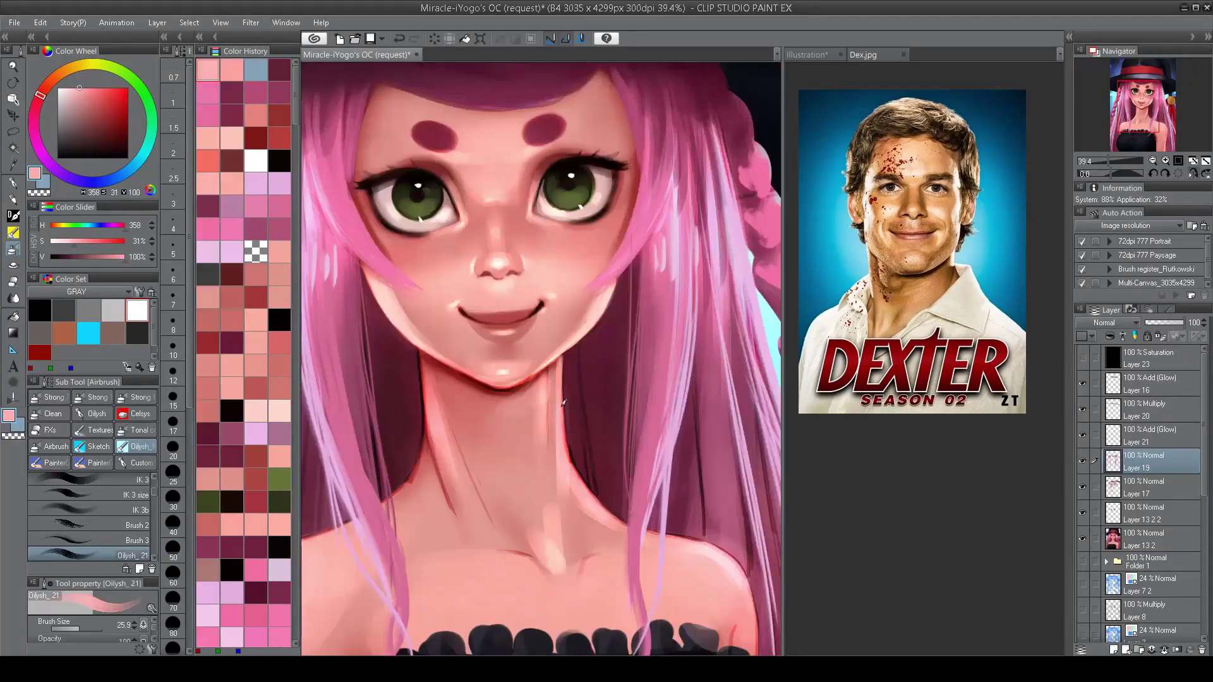
{"action": "left_click_drag", "start_coordinate": [562, 379], "coordinate": [574, 466]}
{"action": "mouse_move", "coordinate": [565, 400]}
{"action": "left_mouse_down"}
{"action": "mouse_move", "coordinate": [573, 470]}
{"action": "mouse_move", "coordinate": [631, 529]}
{"action": "left_mouse_up"}
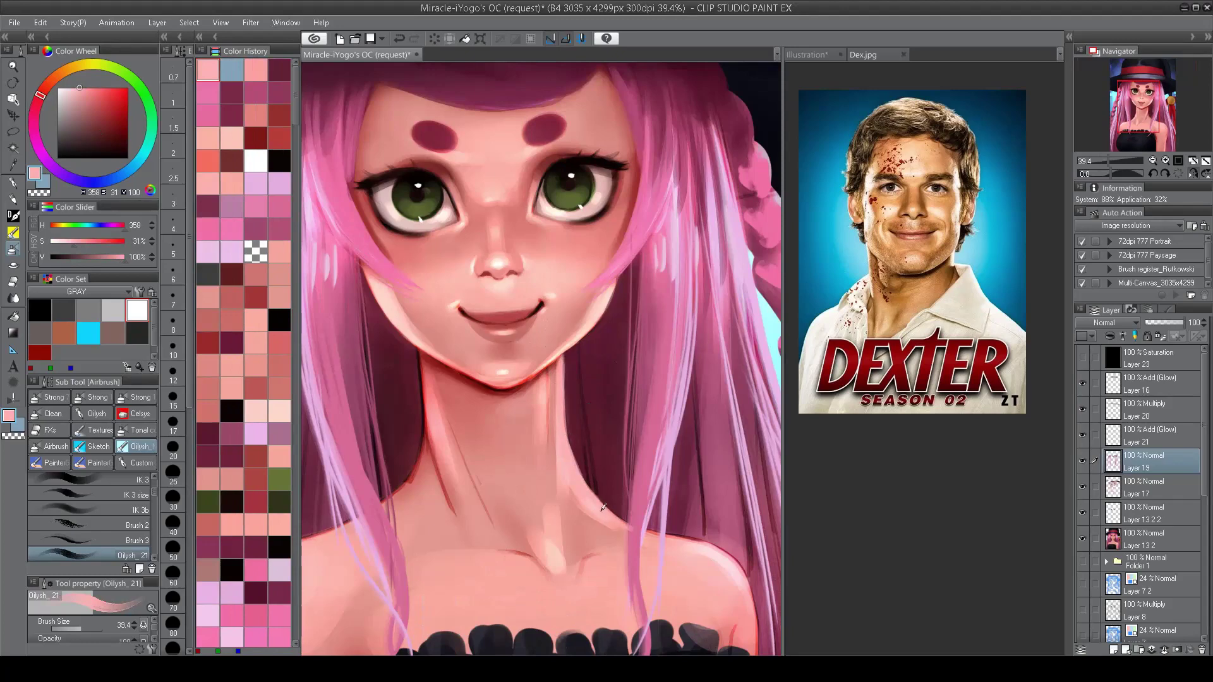
{"action": "scroll", "coordinate": [603, 508], "scroll_direction": "down", "scroll_amount": 5}
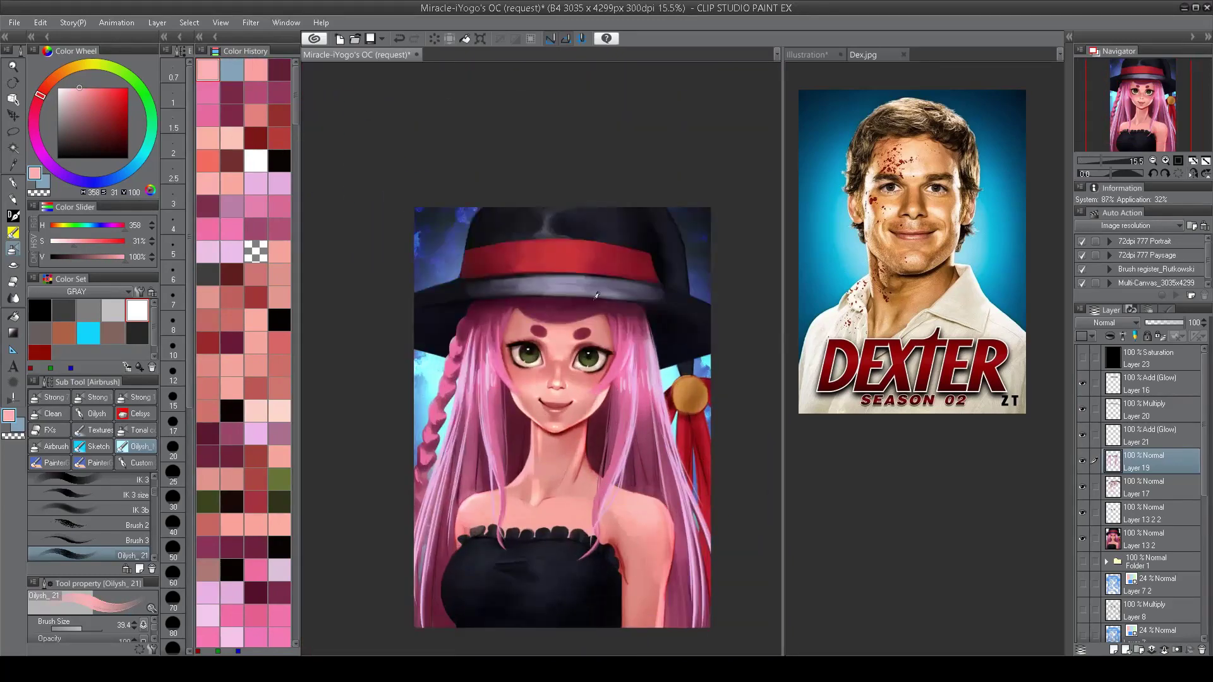
Step: Refine the chin and jawline with sampled dark reds and salmon skin tones, checking the mirrored view
{"action": "scroll", "coordinate": [589, 432], "scroll_direction": "up", "scroll_amount": 5}
{"action": "left_click", "coordinate": [560, 428], "text": "alt"}
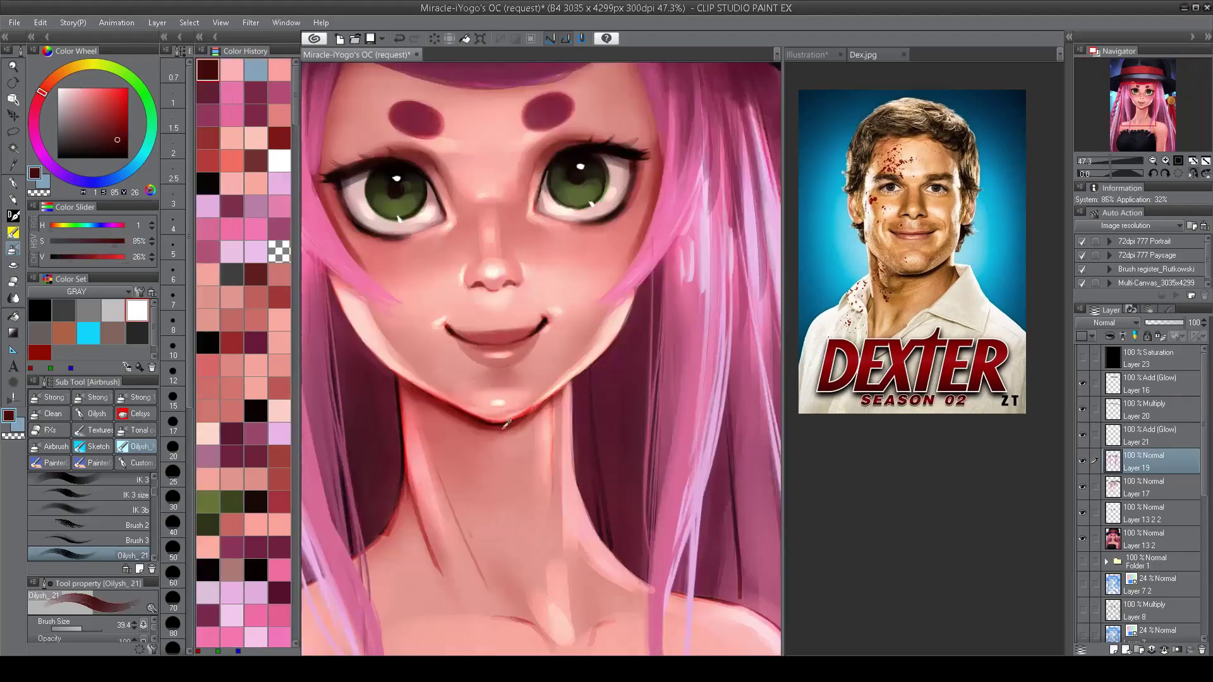
{"action": "left_click", "coordinate": [509, 420], "text": "alt"}
{"action": "left_click", "coordinate": [541, 392], "text": "alt"}
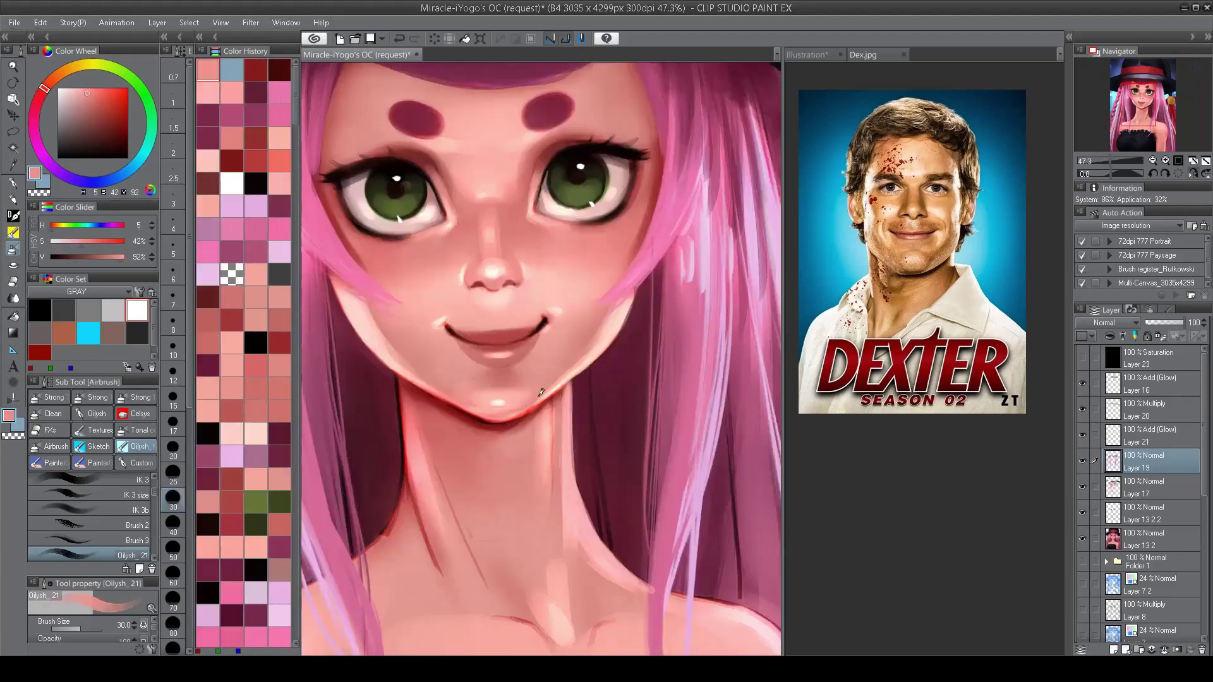
{"action": "key", "text": "h"}
{"action": "key", "text": "bracketright"}
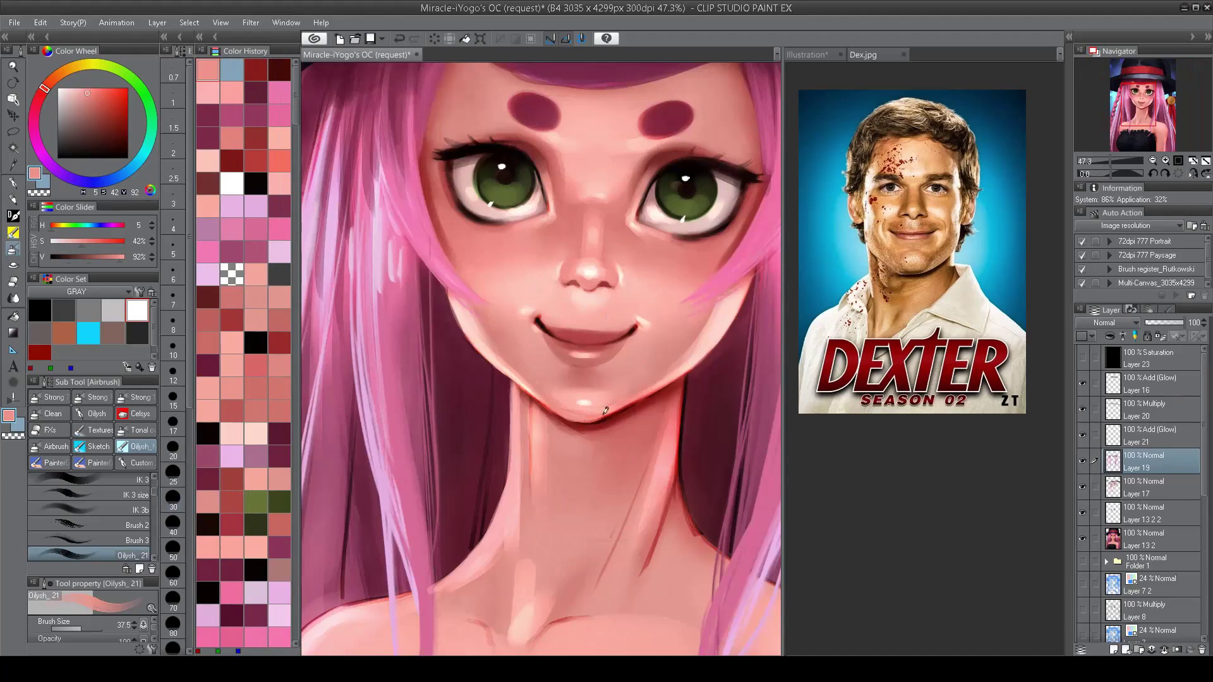
{"action": "left_click", "coordinate": [568, 419], "text": "alt"}
{"action": "key", "text": "bracketleft"}
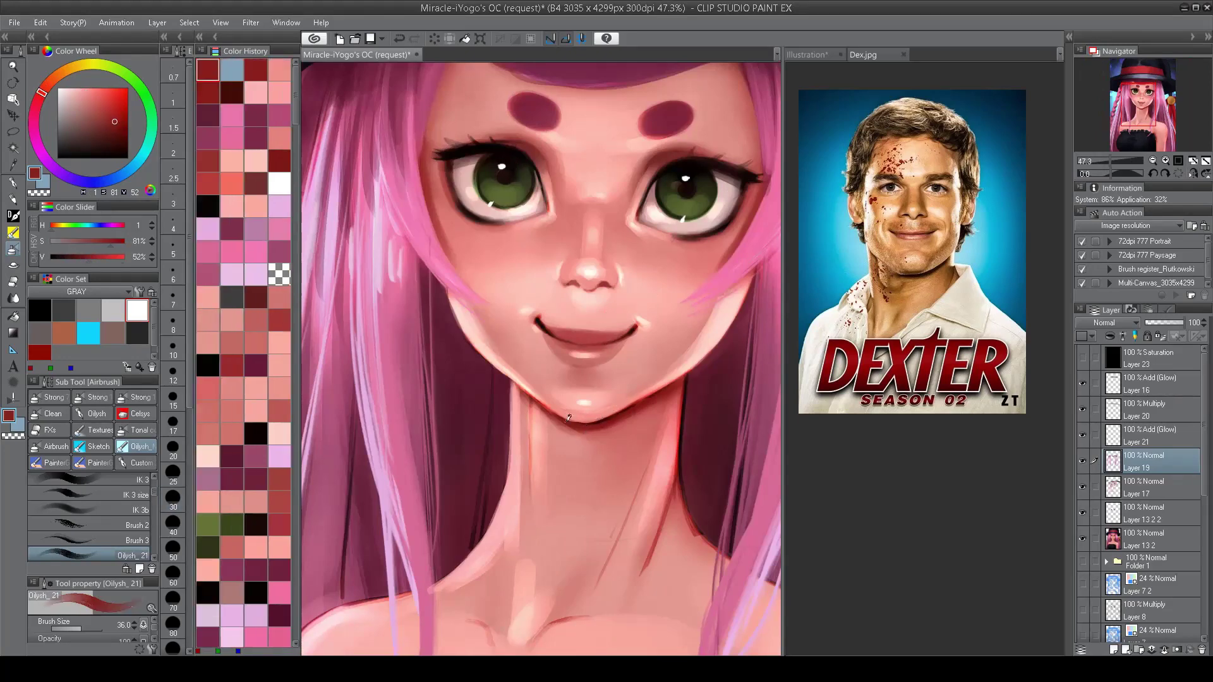
{"action": "left_click", "coordinate": [642, 400], "text": "alt"}
{"action": "scroll", "coordinate": [531, 499], "scroll_direction": "down", "scroll_amount": 5}
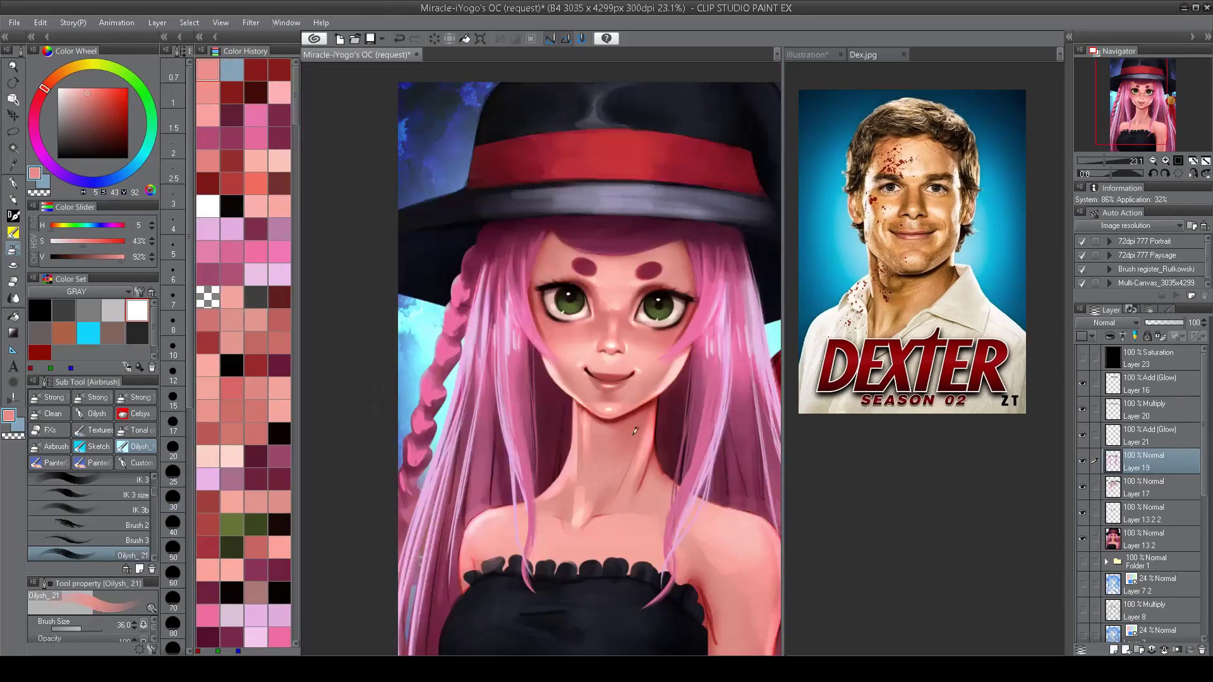
{"action": "scroll", "coordinate": [600, 429], "scroll_direction": "up", "scroll_amount": 4}
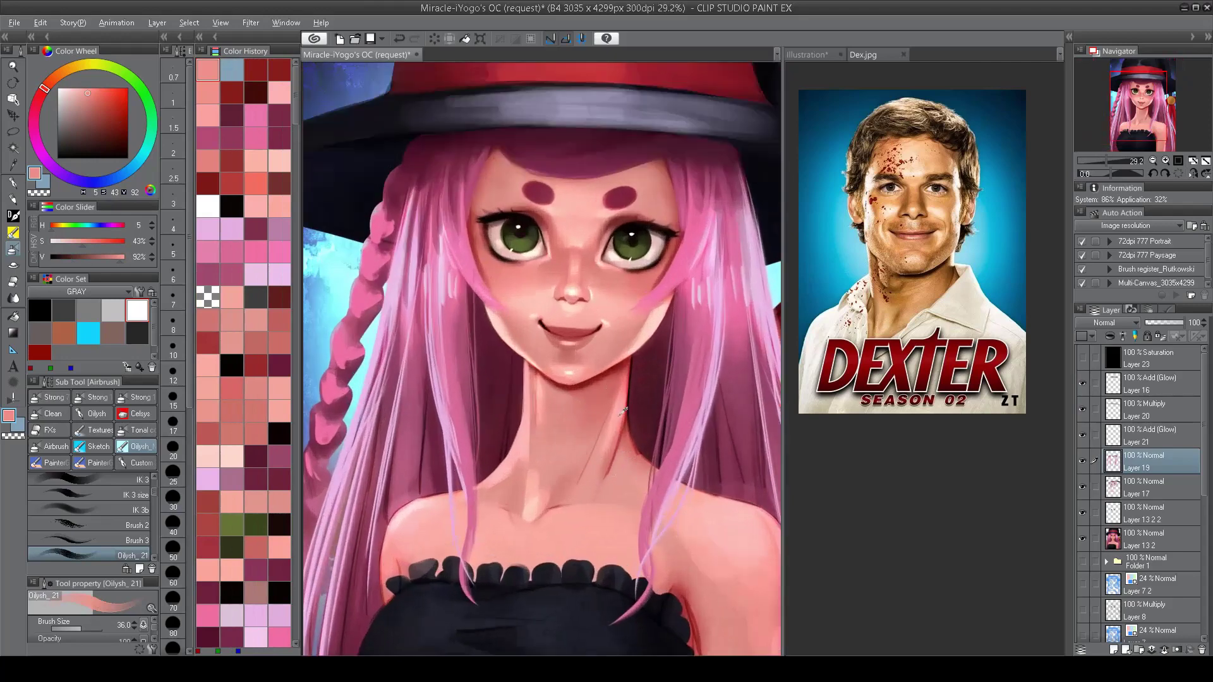
Step: Soften the shaded side of the neck with a sampled light skin pink using a much larger Oilysh_21 brush
{"action": "left_click", "coordinate": [622, 450], "text": "alt"}
{"action": "key", "text": "bracketright"}
{"action": "key", "text": "bracketright"}
{"action": "key", "text": "bracketright"}
{"action": "key", "text": "bracketright"}
{"action": "key", "text": "bracketright"}
{"action": "key", "text": "bracketright"}
{"action": "key", "text": "bracketright"}
{"action": "key", "text": "bracketright"}
{"action": "key", "text": "bracketright"}
{"action": "mouse_move", "coordinate": [622, 450]}
{"action": "left_mouse_down"}
{"action": "mouse_move", "coordinate": [635, 461]}
{"action": "mouse_move", "coordinate": [629, 415]}
{"action": "left_mouse_up"}
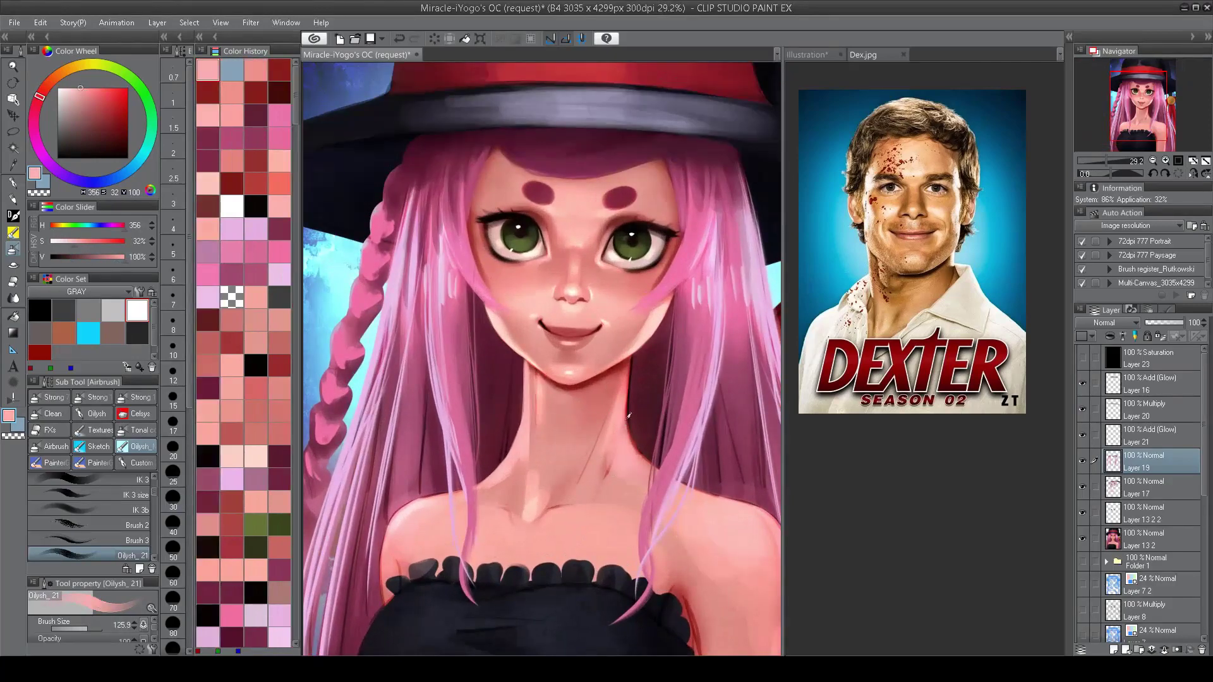
Step: Define the hair shadow beside the neck below the jaw with a sampled dark plum, and fit the whole portrait in view
{"action": "left_click", "coordinate": [635, 350], "text": "alt"}
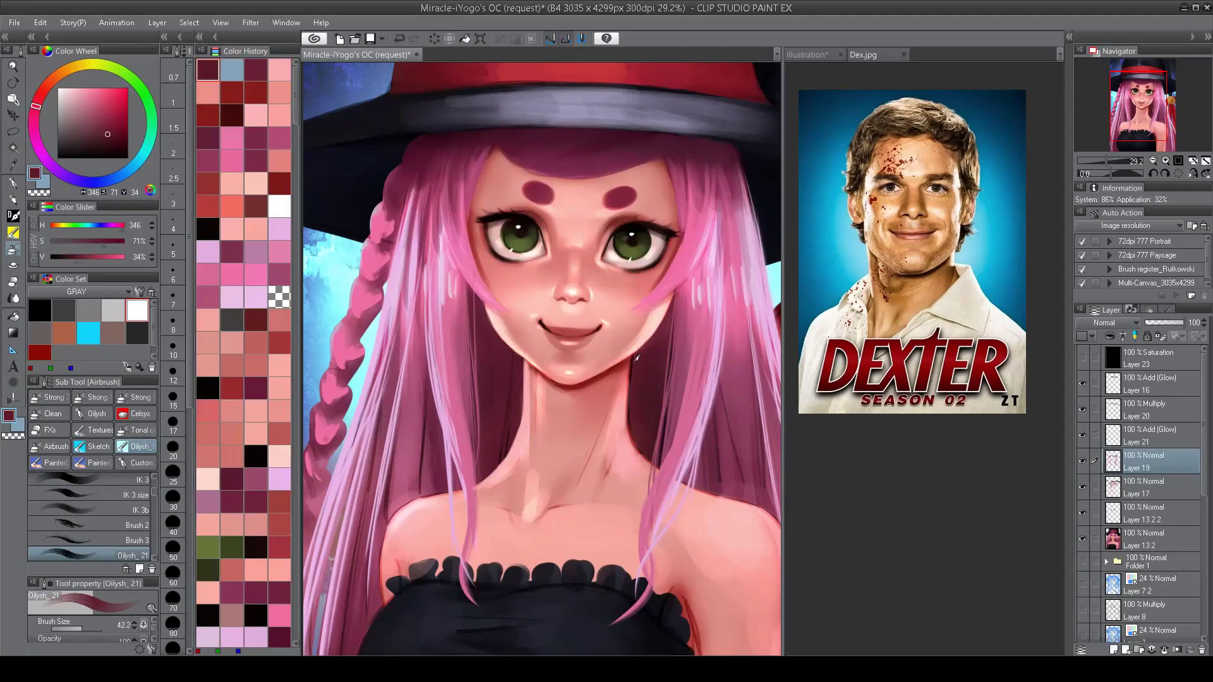
{"action": "left_click_drag", "start_coordinate": [630, 372], "coordinate": [632, 397]}
{"action": "scroll", "coordinate": [632, 381], "scroll_direction": "down", "scroll_amount": 3}
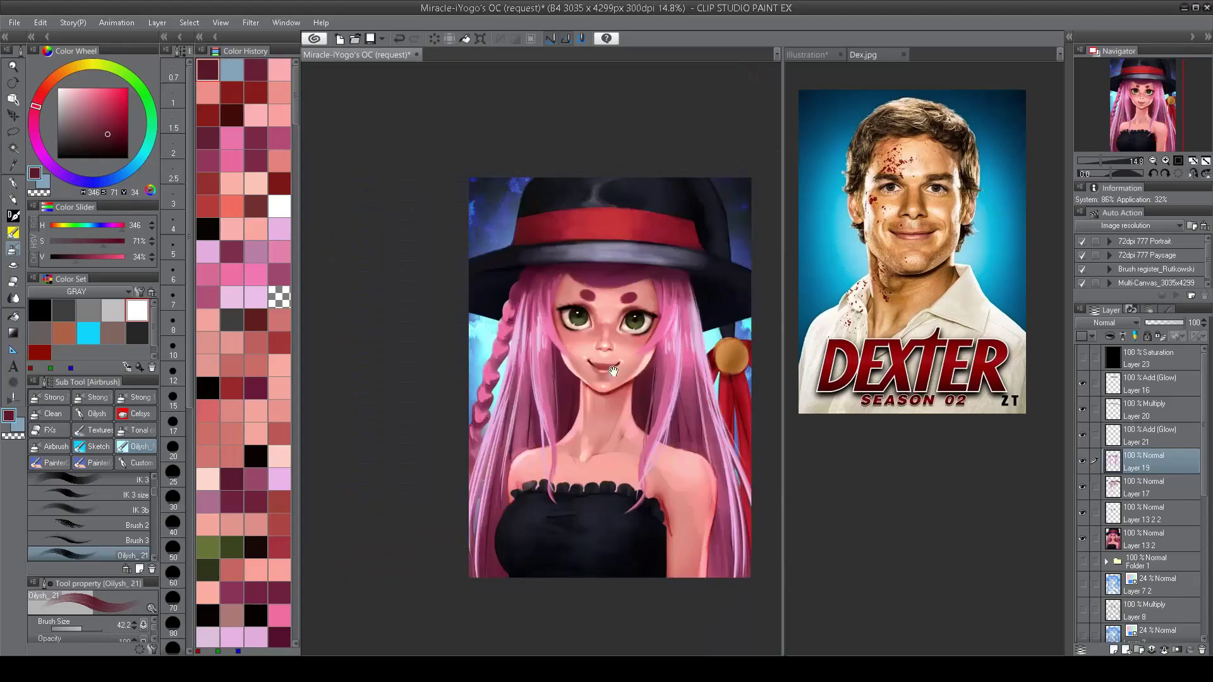
{"action": "key", "text": "ctrl+0"}
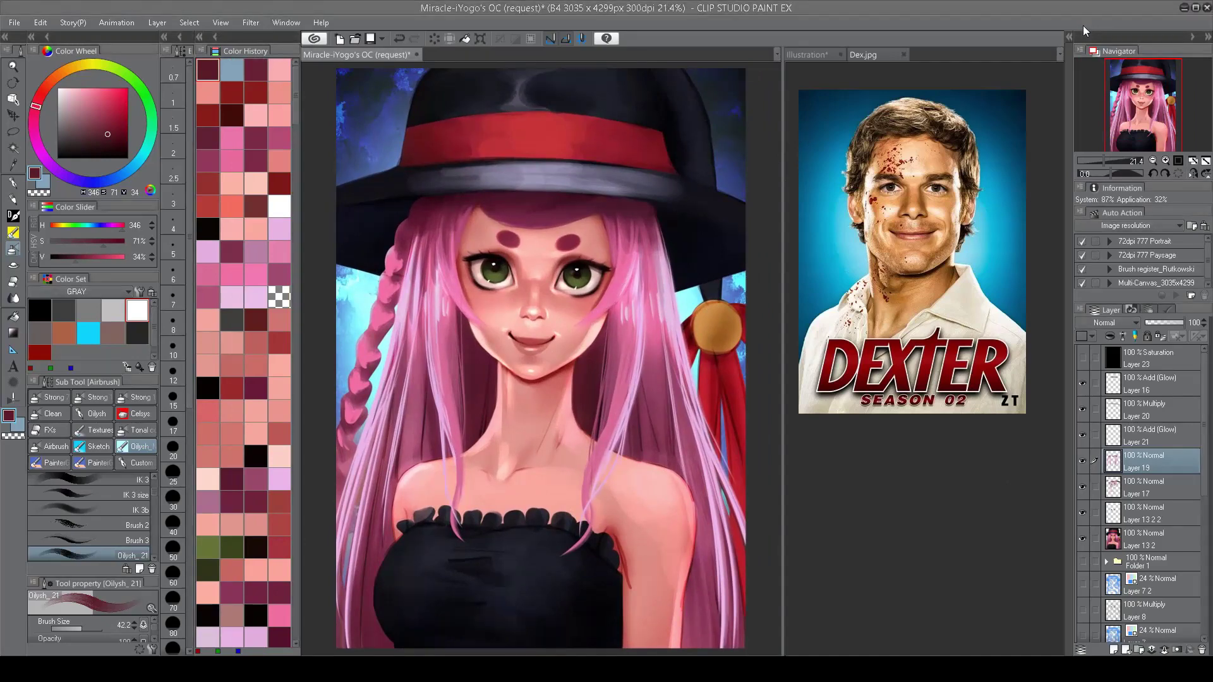
Step: Merge Layer 13 2 2 down into Layer 13 2 and add a new empty layer above it
{"action": "key", "text": "ctrl+s"}
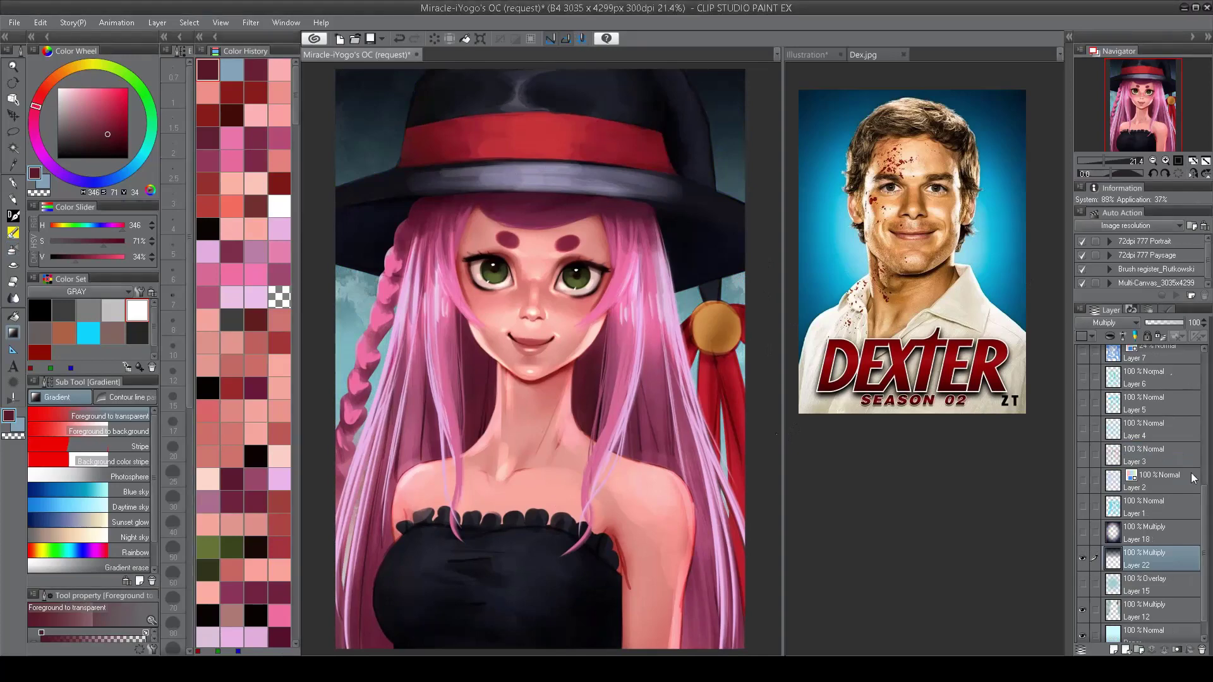
{"action": "scroll", "coordinate": [1194, 442], "scroll_direction": "up", "scroll_amount": 5}
{"action": "left_click", "coordinate": [1131, 488]}
{"action": "scroll", "coordinate": [529, 402], "scroll_direction": "down", "scroll_amount": 3}
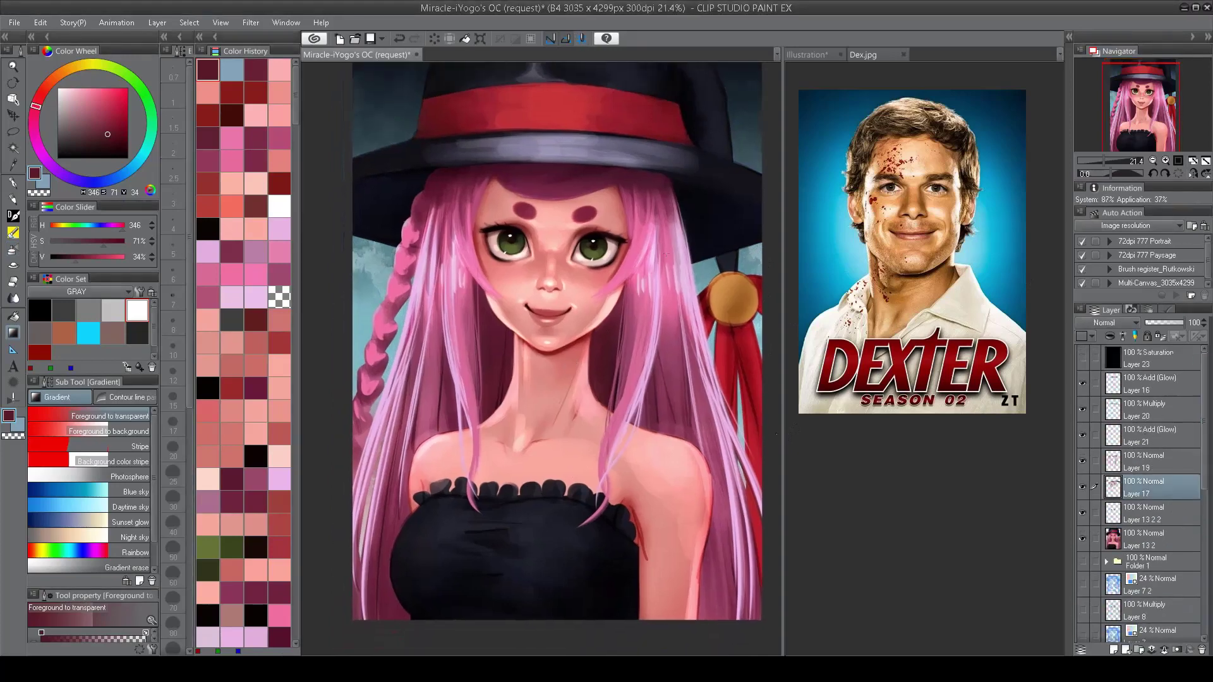
{"action": "scroll", "coordinate": [529, 402], "scroll_direction": "up", "scroll_amount": 2}
{"action": "left_click", "coordinate": [1084, 512]}
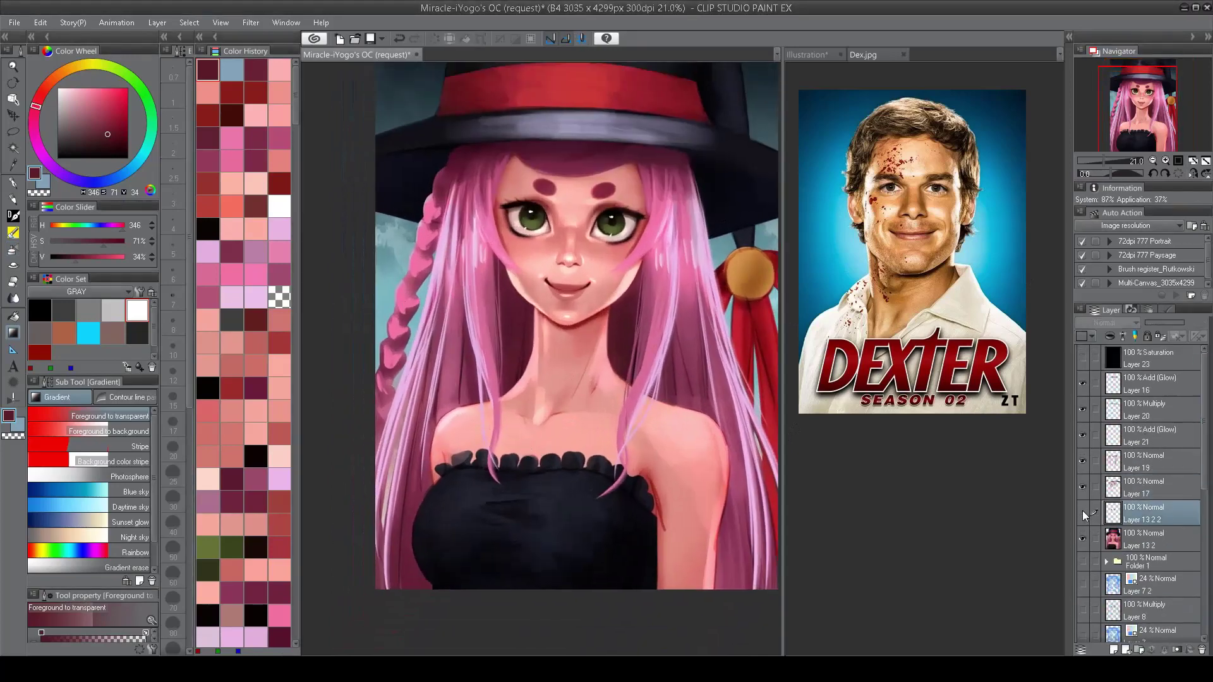
{"action": "key", "text": "ctrl+e"}
{"action": "left_click", "coordinate": [1113, 650]}
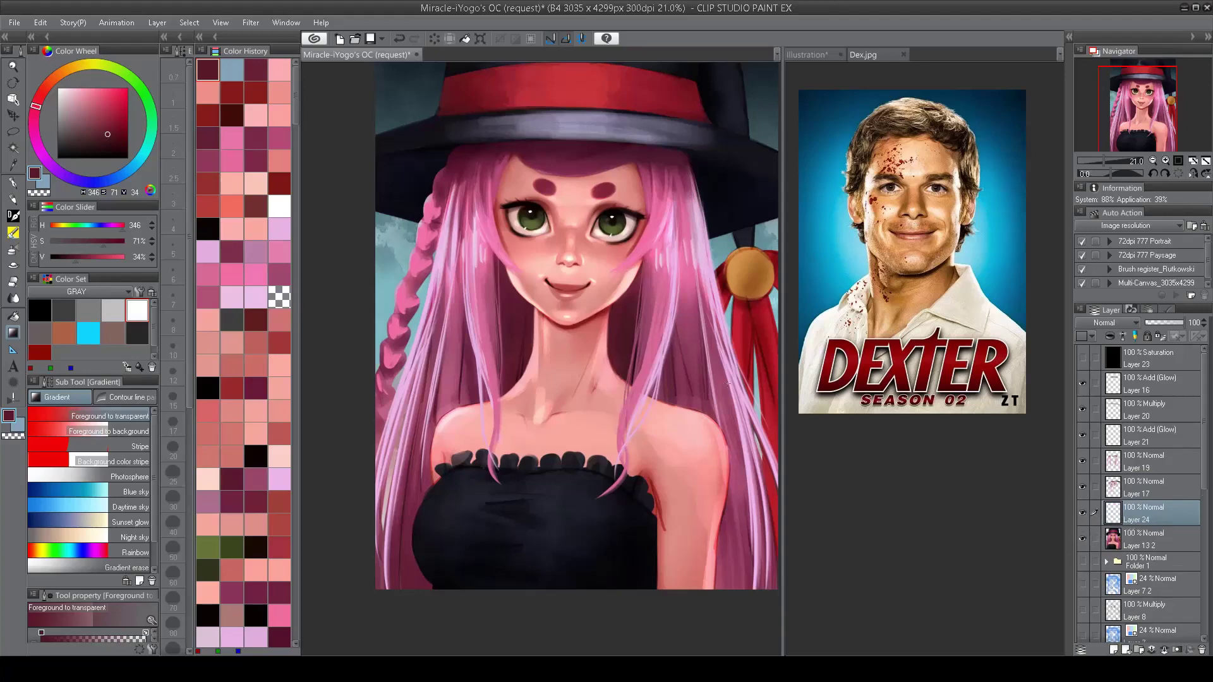
Step: Smooth over the upper folds of the black dress with sampled dark navy tones using the DAUB Ink Brush Mixing Resist
{"action": "key", "text": "b"}
{"action": "scroll", "coordinate": [445, 404], "scroll_direction": "up", "scroll_amount": 1}
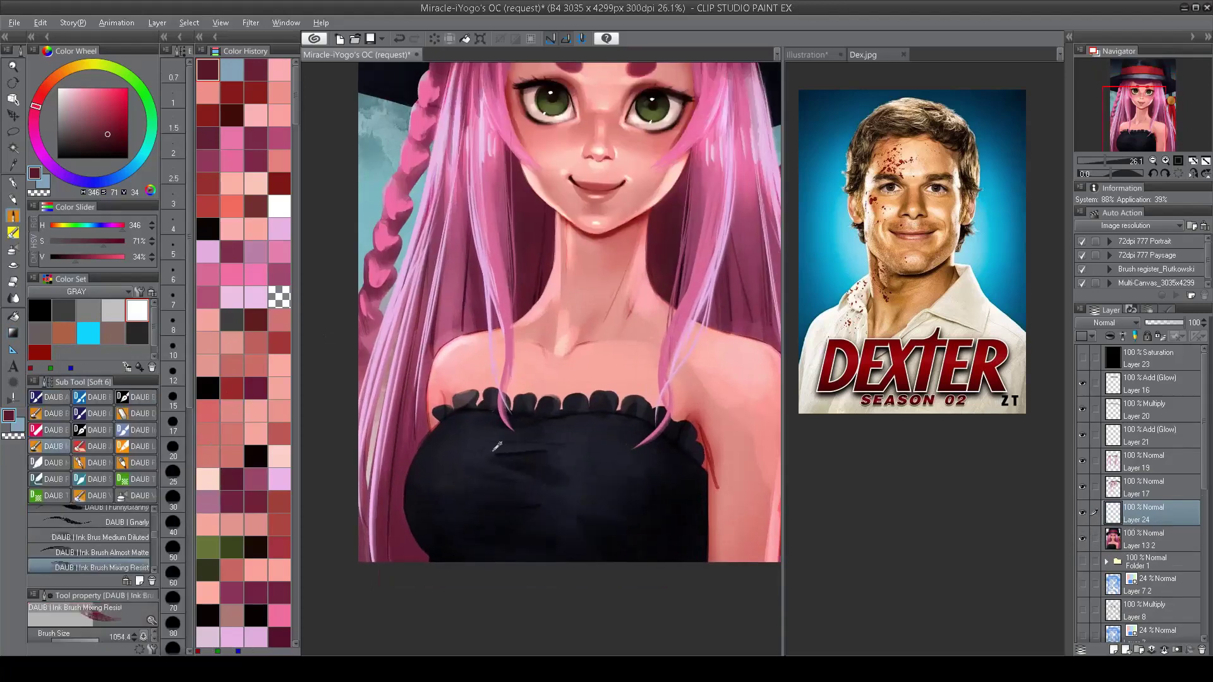
{"action": "left_click", "coordinate": [505, 442], "text": "alt"}
{"action": "mouse_move", "coordinate": [502, 434]}
{"action": "left_mouse_down"}
{"action": "mouse_move", "coordinate": [531, 465]}
{"action": "mouse_move", "coordinate": [563, 451]}
{"action": "mouse_move", "coordinate": [484, 451]}
{"action": "mouse_move", "coordinate": [559, 489]}
{"action": "mouse_move", "coordinate": [559, 462]}
{"action": "mouse_move", "coordinate": [465, 480]}
{"action": "mouse_move", "coordinate": [519, 521]}
{"action": "mouse_move", "coordinate": [558, 511]}
{"action": "left_mouse_up"}
{"action": "left_click", "coordinate": [552, 482], "text": "alt"}
{"action": "left_click", "coordinate": [556, 480], "text": "alt"}
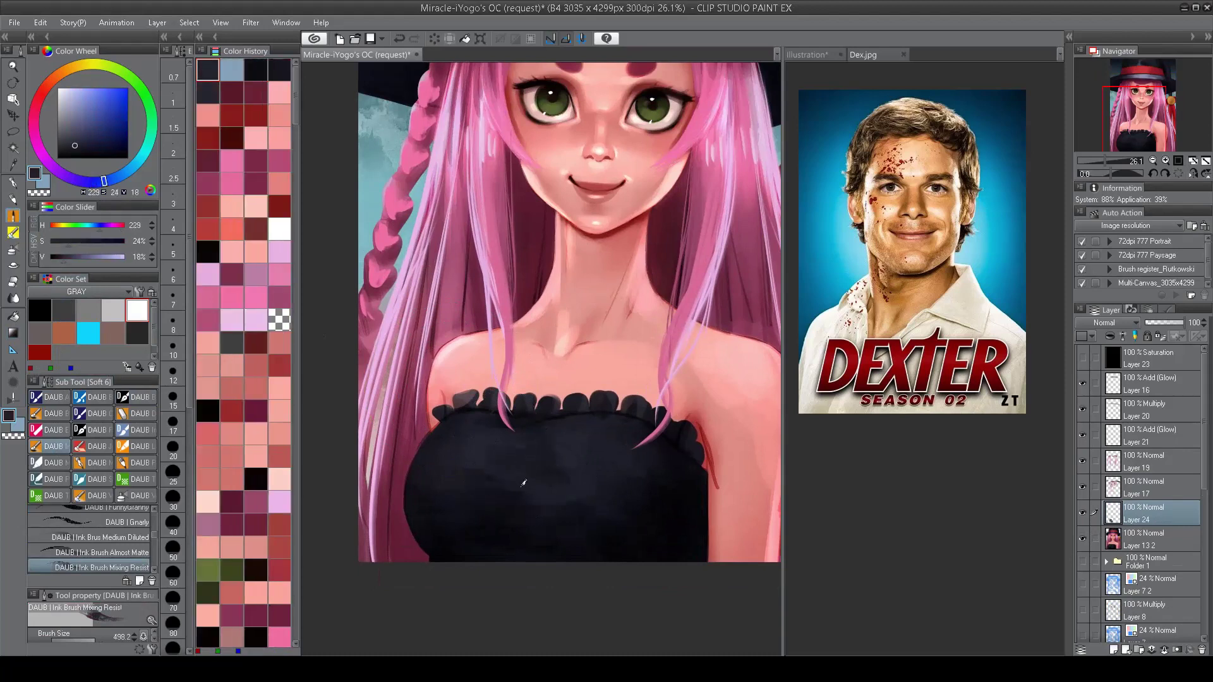
{"action": "left_click_drag", "start_coordinate": [557, 401], "coordinate": [507, 415]}
{"action": "left_click", "coordinate": [506, 417], "text": "alt"}
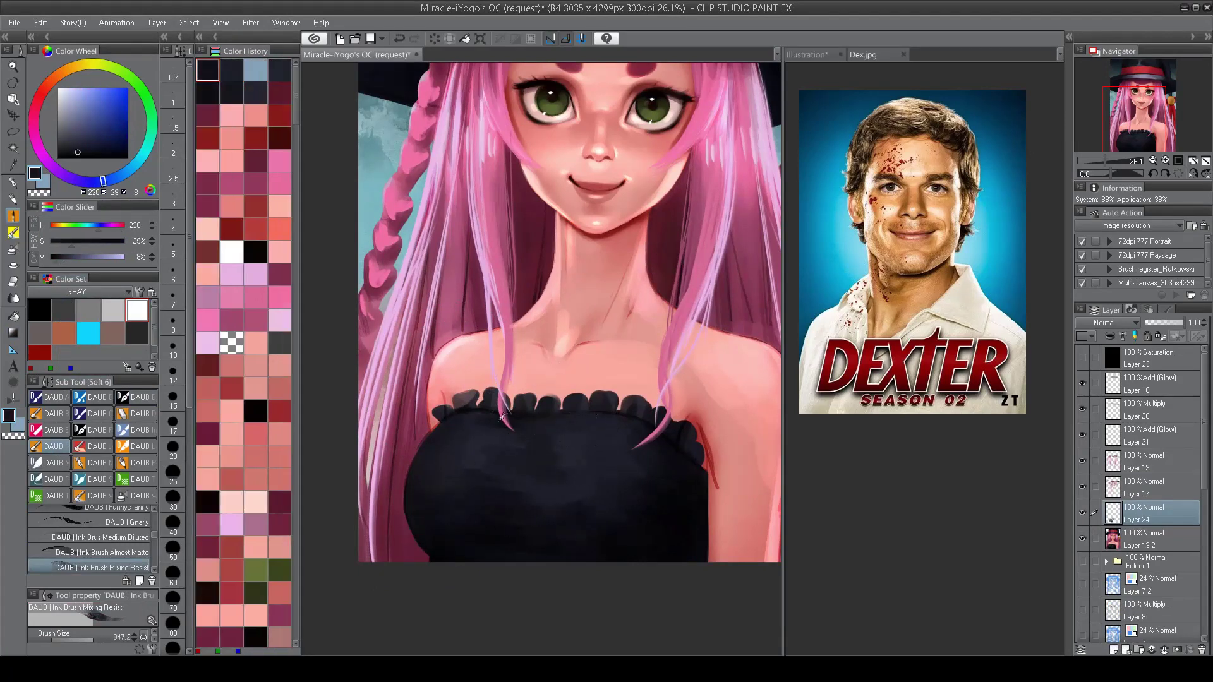
{"action": "left_click", "coordinate": [587, 431], "text": "alt"}
Step: Blend the shading across the sides and lower part of the dress with sampled near-black blues and a larger brush
{"action": "scroll", "coordinate": [592, 429], "scroll_direction": "up", "scroll_amount": 1}
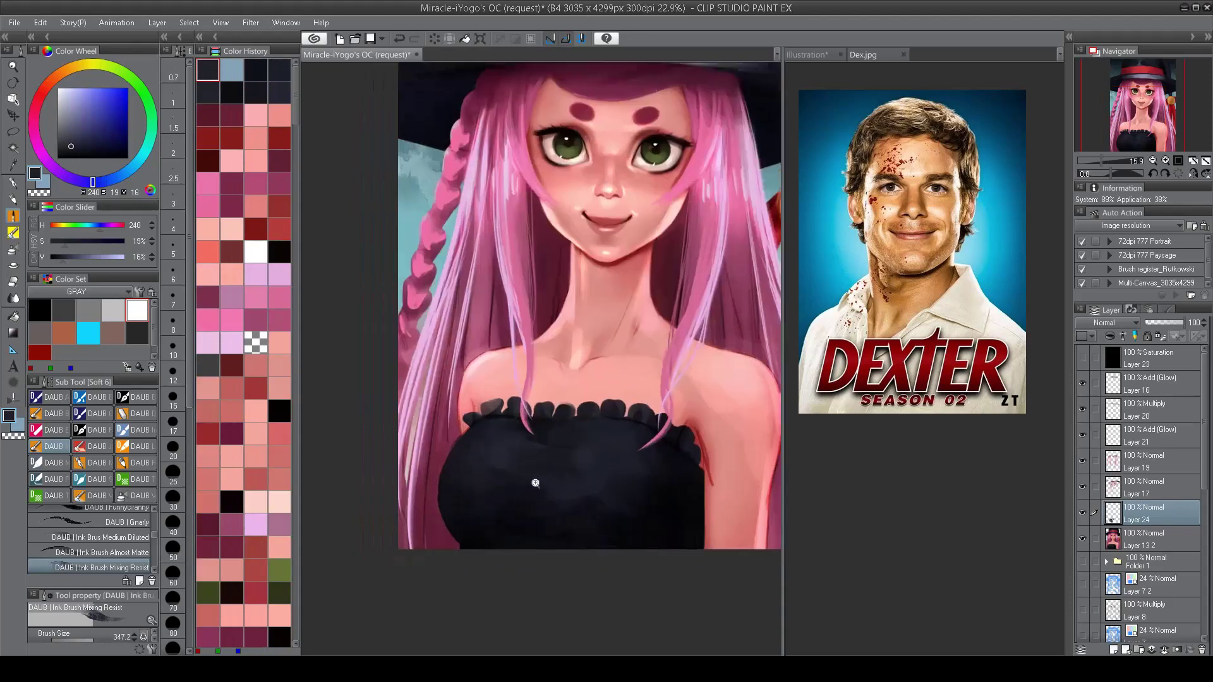
{"action": "left_click", "coordinate": [469, 444], "text": "alt"}
{"action": "left_click_drag", "start_coordinate": [420, 473], "coordinate": [468, 506]}
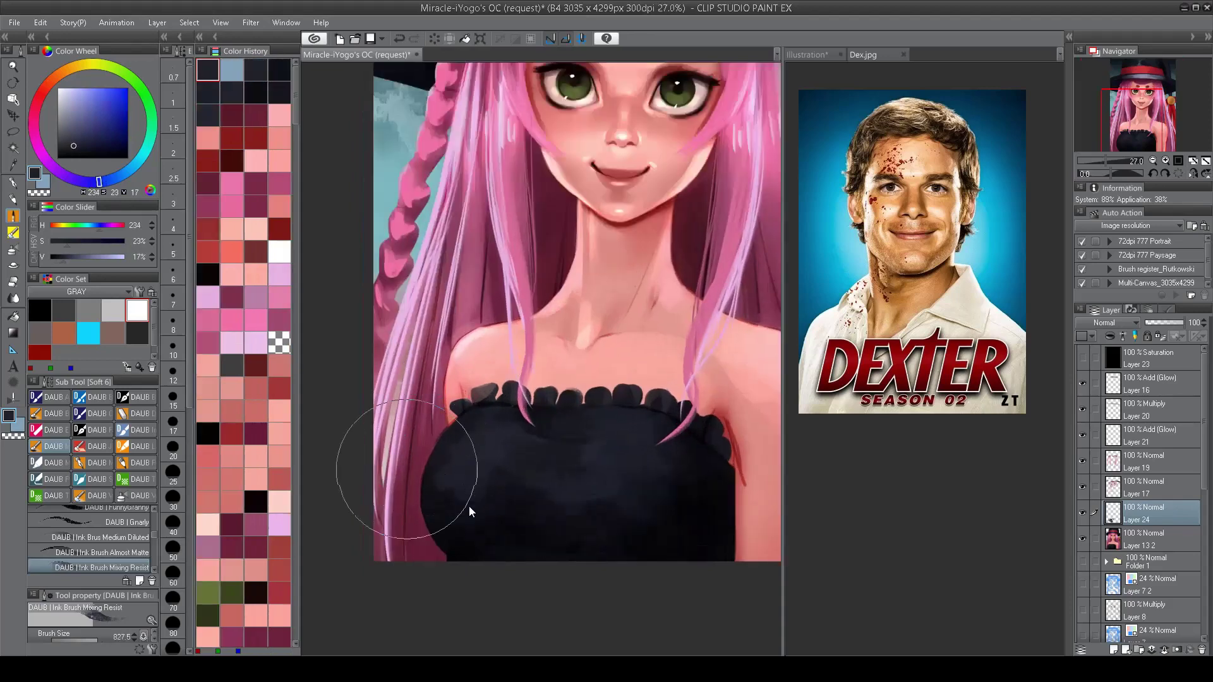
{"action": "left_click", "coordinate": [451, 470], "text": "alt"}
{"action": "left_click", "coordinate": [458, 493], "text": "alt"}
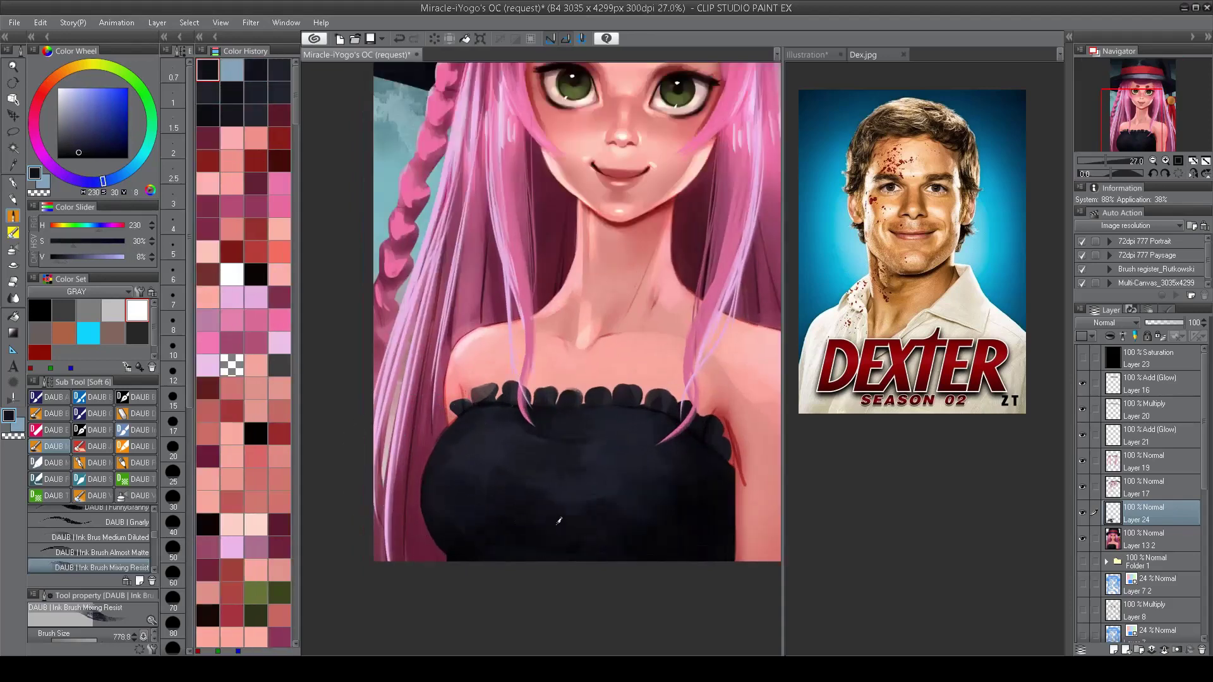
{"action": "left_click", "coordinate": [652, 520], "text": "alt"}
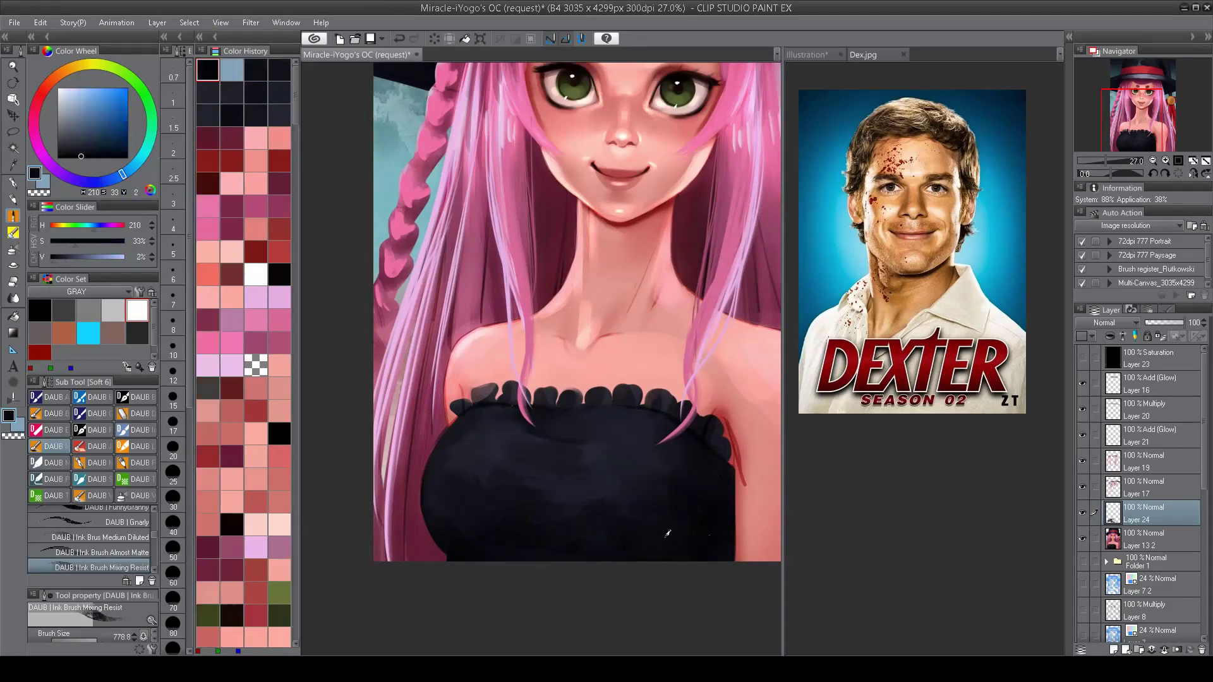
{"action": "left_click", "coordinate": [480, 463], "text": "alt"}
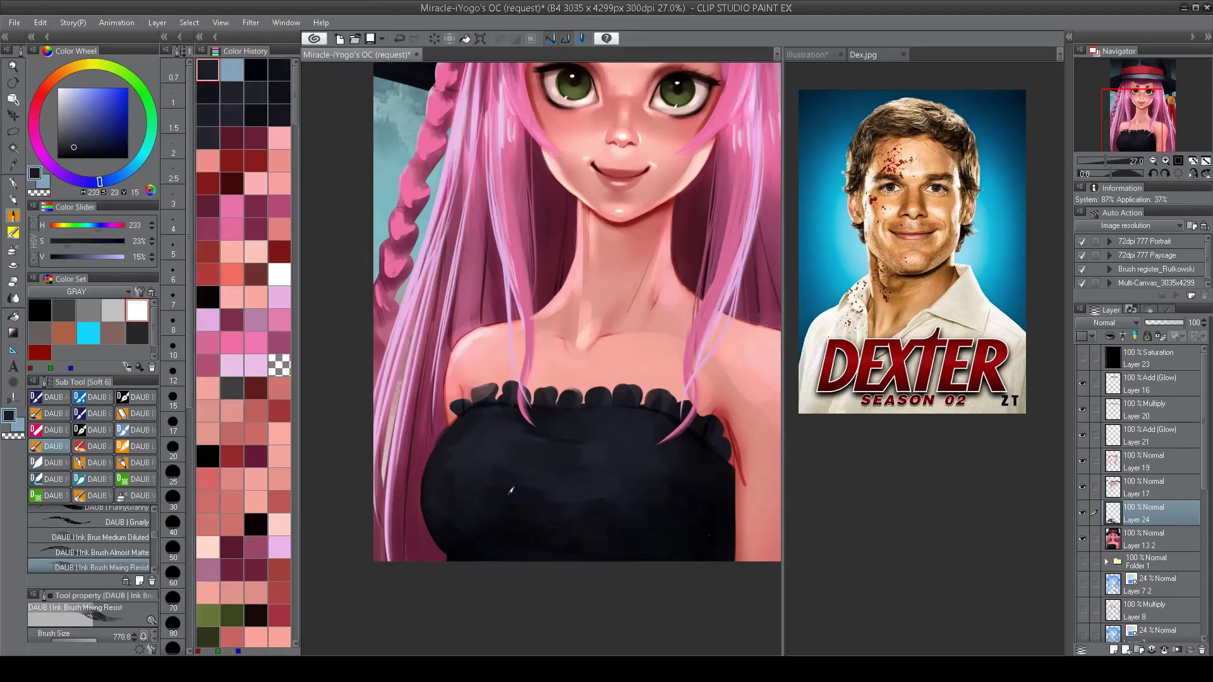
Step: Paint fold highlights on the dress bust with a sampled lavender grey and a smaller brush, and undo the last strokes
{"action": "scroll", "coordinate": [511, 490], "scroll_direction": "down", "scroll_amount": 5}
{"action": "scroll", "coordinate": [586, 481], "scroll_direction": "up", "scroll_amount": 5}
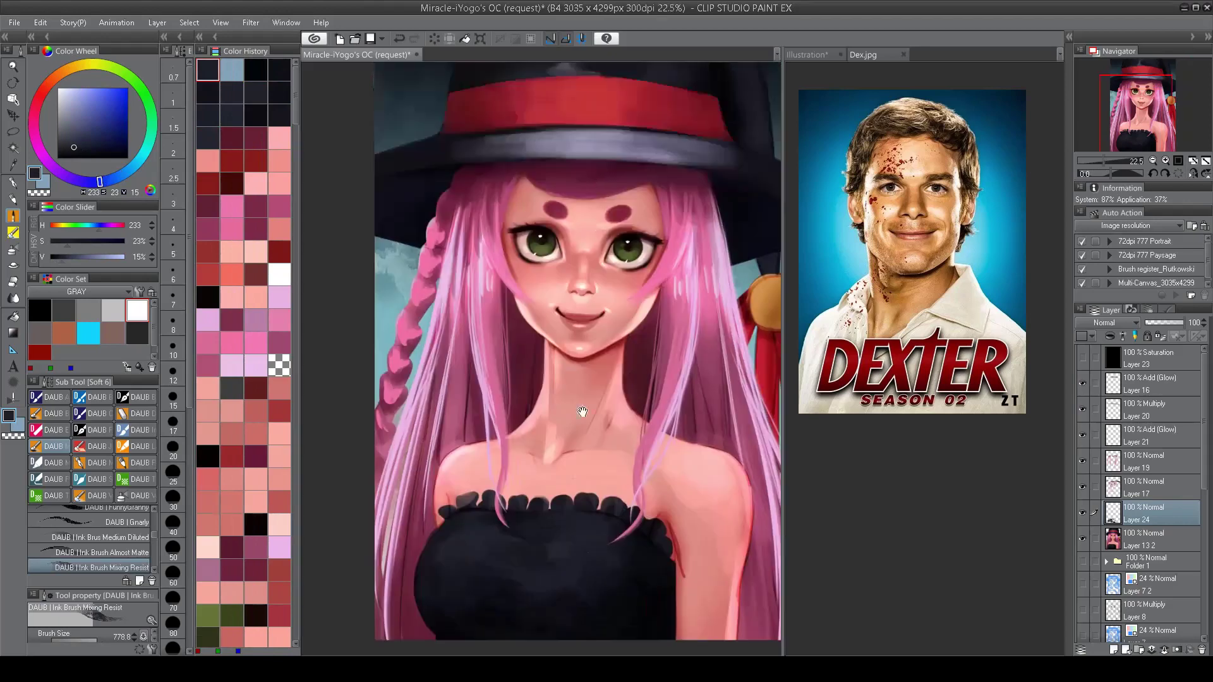
{"action": "left_click", "coordinate": [606, 190], "text": "alt"}
{"action": "mouse_move", "coordinate": [499, 505]}
{"action": "left_mouse_down"}
{"action": "mouse_move", "coordinate": [515, 438]}
{"action": "mouse_move", "coordinate": [576, 465]}
{"action": "left_mouse_up"}
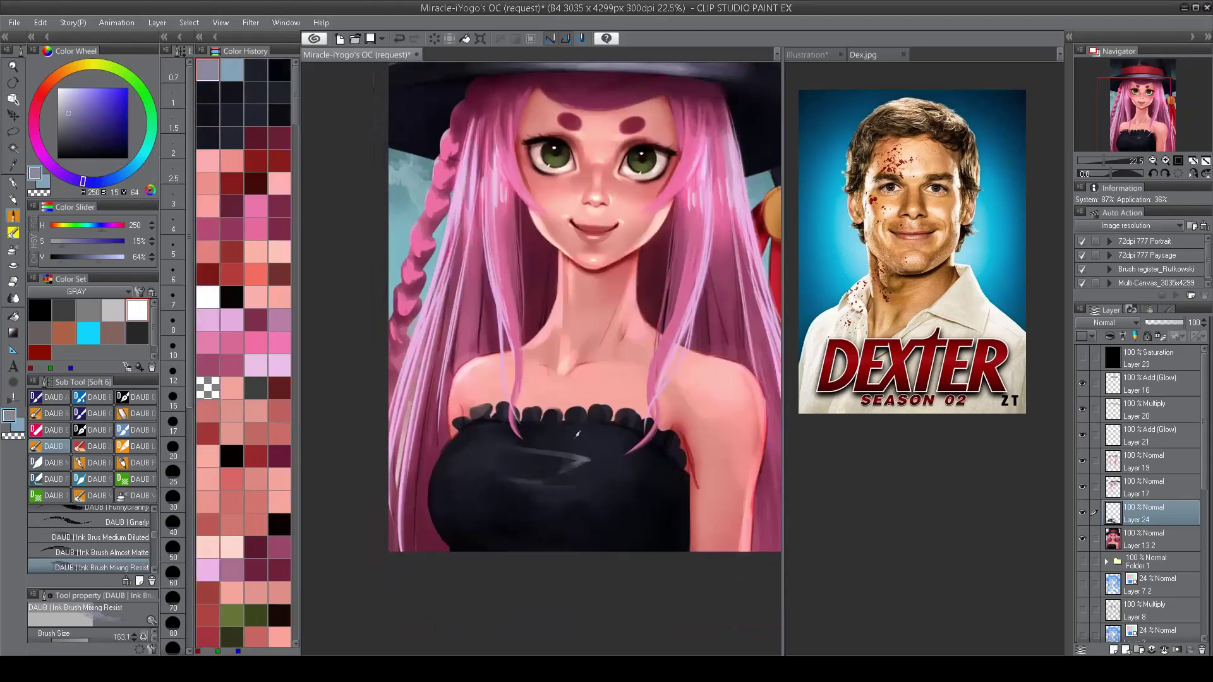
{"action": "left_click_drag", "start_coordinate": [506, 437], "coordinate": [581, 420]}
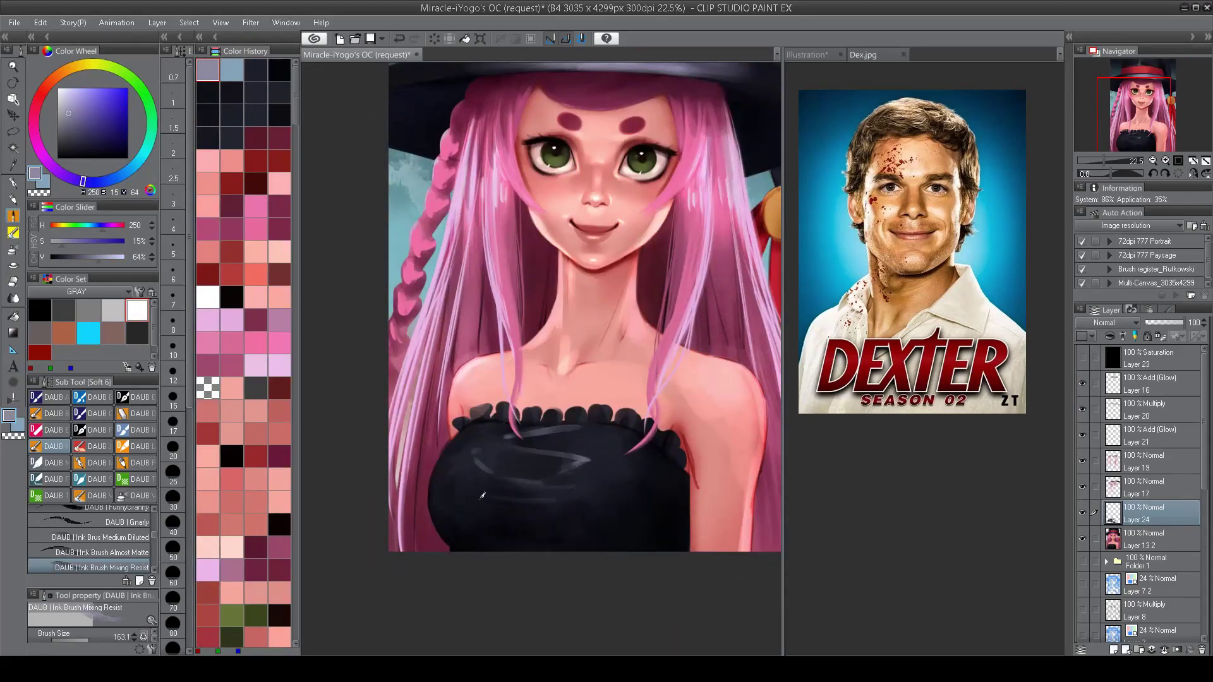
{"action": "mouse_move", "coordinate": [482, 495]}
{"action": "left_mouse_down"}
{"action": "mouse_move", "coordinate": [610, 489]}
{"action": "mouse_move", "coordinate": [624, 470]}
{"action": "mouse_move", "coordinate": [589, 499]}
{"action": "mouse_move", "coordinate": [617, 484]}
{"action": "left_mouse_up"}
{"action": "key", "text": "ctrl+z"}
{"action": "key", "text": "ctrl+z"}
Step: Rework the shading of the hat brim with sampled dark navy tones
{"action": "scroll", "coordinate": [558, 451], "scroll_direction": "down", "scroll_amount": 3}
{"action": "scroll", "coordinate": [599, 297], "scroll_direction": "up", "scroll_amount": 3}
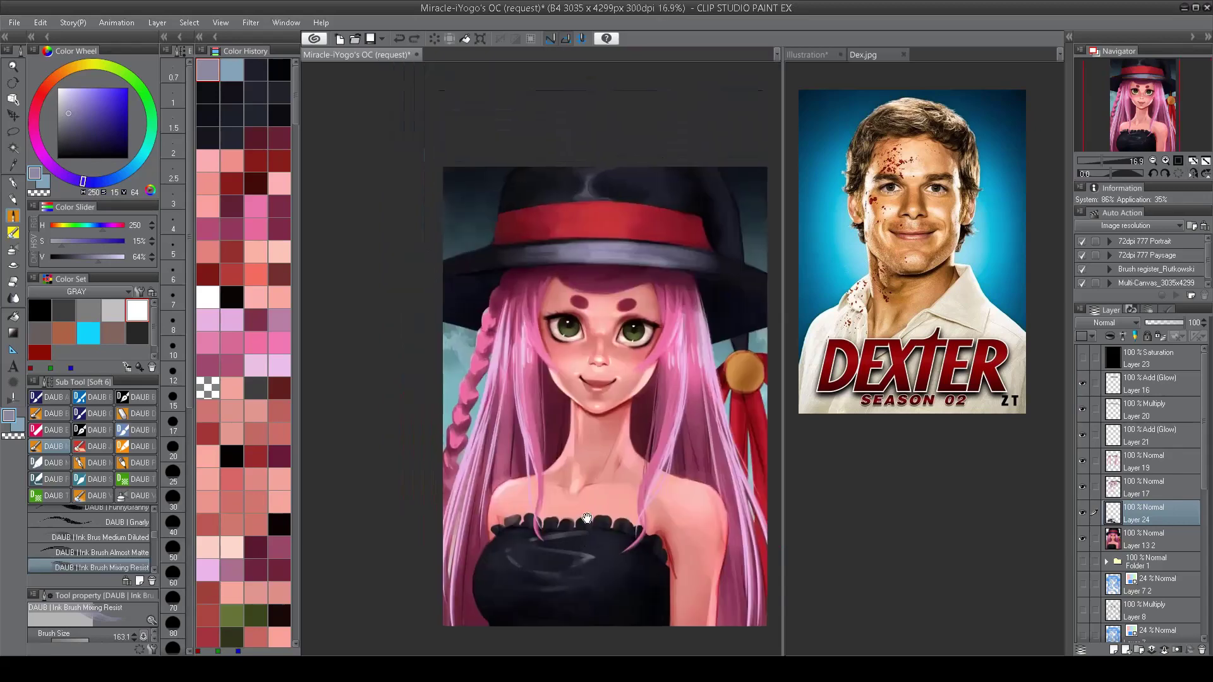
{"action": "left_click", "coordinate": [599, 297], "text": "alt"}
{"action": "left_click_drag", "start_coordinate": [515, 301], "coordinate": [556, 304]}
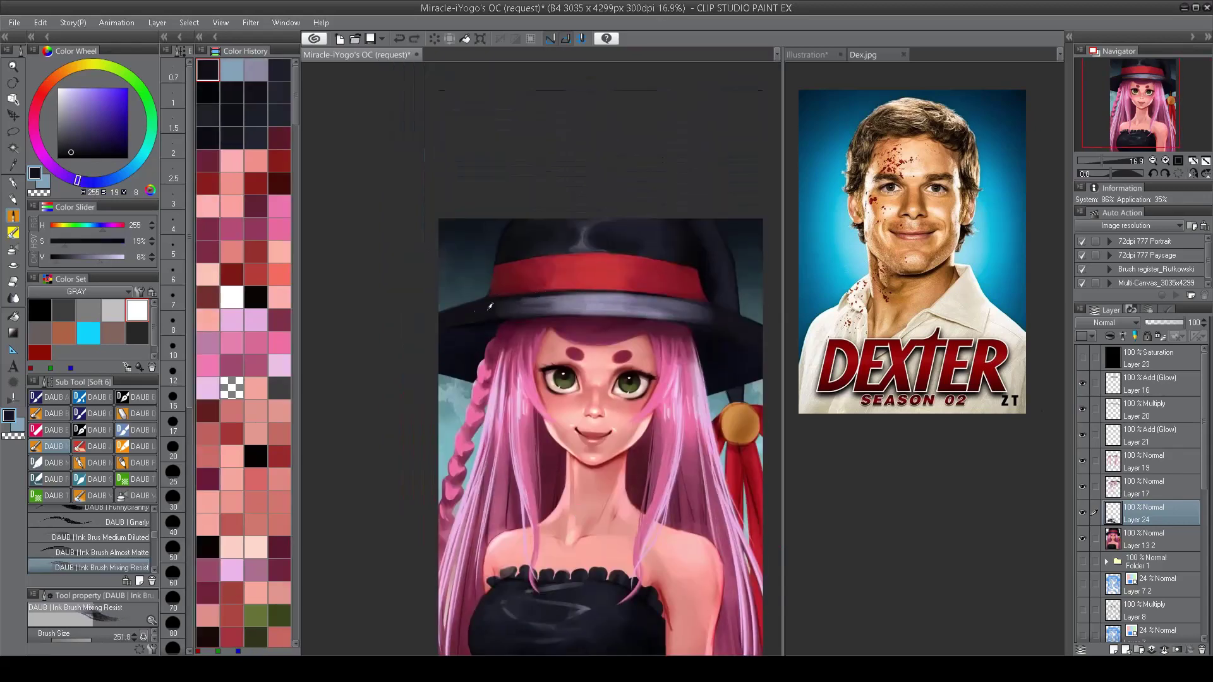
{"action": "left_click", "coordinate": [725, 316], "text": "alt"}
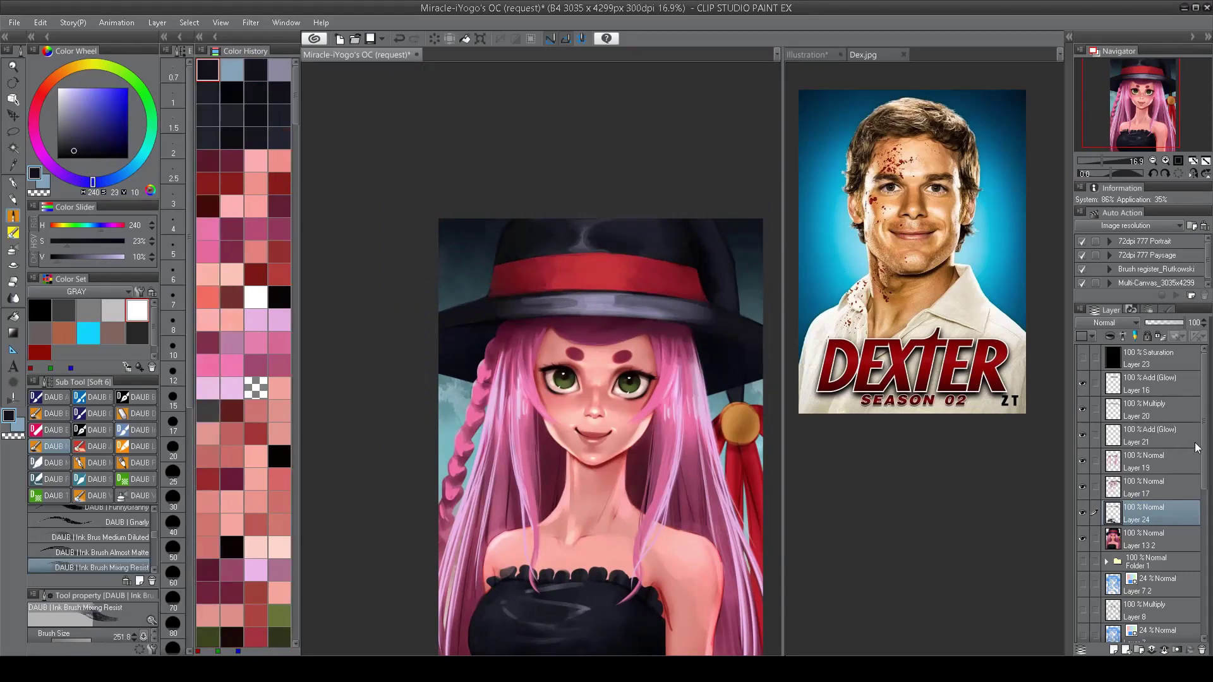
Step: Add a new layer above the Add (Glow) Layer 16 and repaint the hat brim's edge with tones sampled from the brim
{"action": "left_click", "coordinate": [1139, 383]}
{"action": "key", "text": "ctrl+shift+n"}
{"action": "left_click", "coordinate": [514, 295], "text": "alt"}
{"action": "mouse_move", "coordinate": [521, 300]}
{"action": "left_mouse_down"}
{"action": "mouse_move", "coordinate": [669, 304]}
{"action": "mouse_move", "coordinate": [544, 310]}
{"action": "mouse_move", "coordinate": [603, 345]}
{"action": "mouse_move", "coordinate": [663, 348]}
{"action": "left_mouse_up"}
{"action": "left_click", "coordinate": [632, 302], "text": "alt"}
{"action": "left_click", "coordinate": [668, 303], "text": "alt"}
Step: Darken the light band on the hat brim with a sampled dark navy, working in the mirrored view
{"action": "key", "text": "h"}
{"action": "key", "text": "h"}
{"action": "key", "text": "h"}
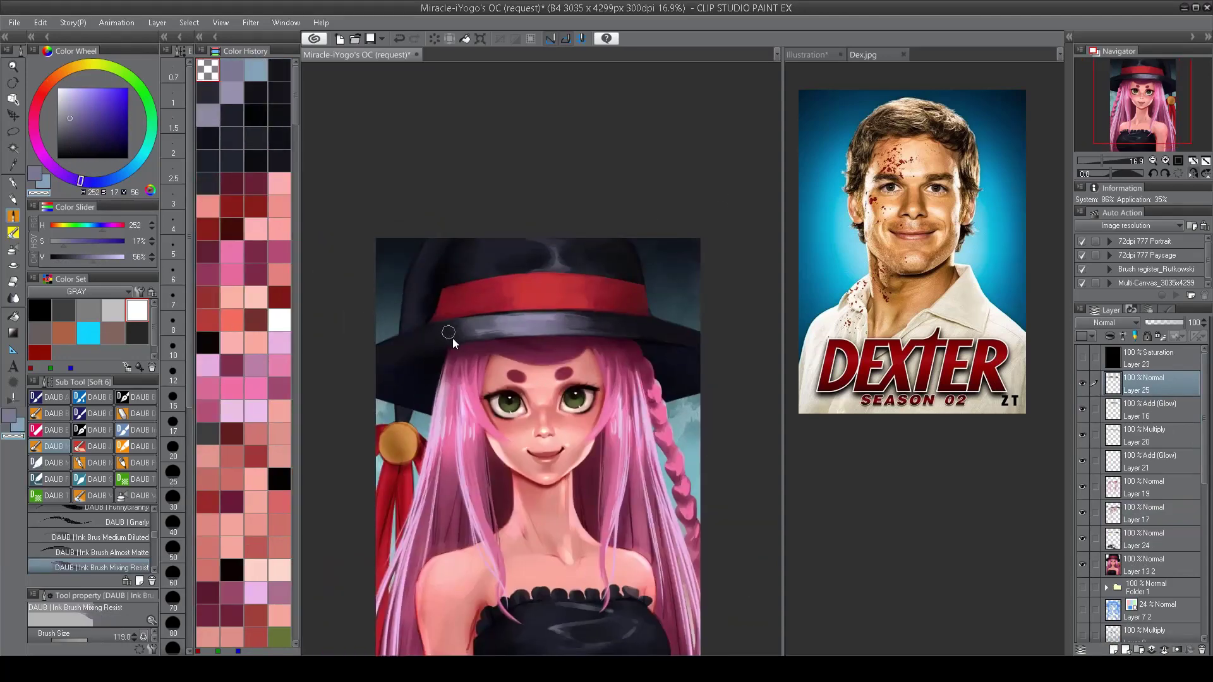
{"action": "left_click", "coordinate": [569, 319], "text": "alt"}
{"action": "mouse_move", "coordinate": [582, 321]}
{"action": "left_mouse_down"}
{"action": "mouse_move", "coordinate": [461, 319]}
{"action": "mouse_move", "coordinate": [576, 310]}
{"action": "mouse_move", "coordinate": [446, 335]}
{"action": "mouse_move", "coordinate": [593, 329]}
{"action": "mouse_move", "coordinate": [433, 337]}
{"action": "left_mouse_up"}
{"action": "key", "text": "h"}
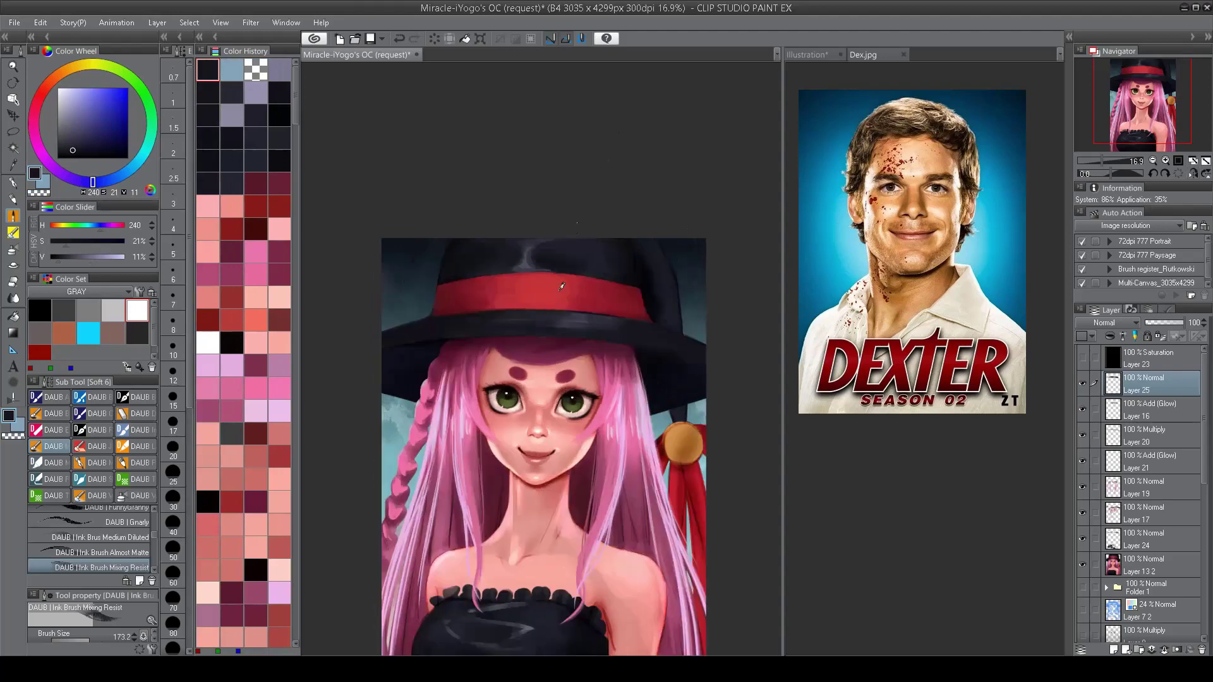
Step: Paint over the hat brim on Layer 25 with near-black tones sampled from the hat
{"action": "left_click_drag", "start_coordinate": [558, 339], "coordinate": [587, 323]}
{"action": "scroll", "coordinate": [442, 328], "scroll_direction": "up", "scroll_amount": 2}
{"action": "left_click", "coordinate": [472, 335], "text": "alt"}
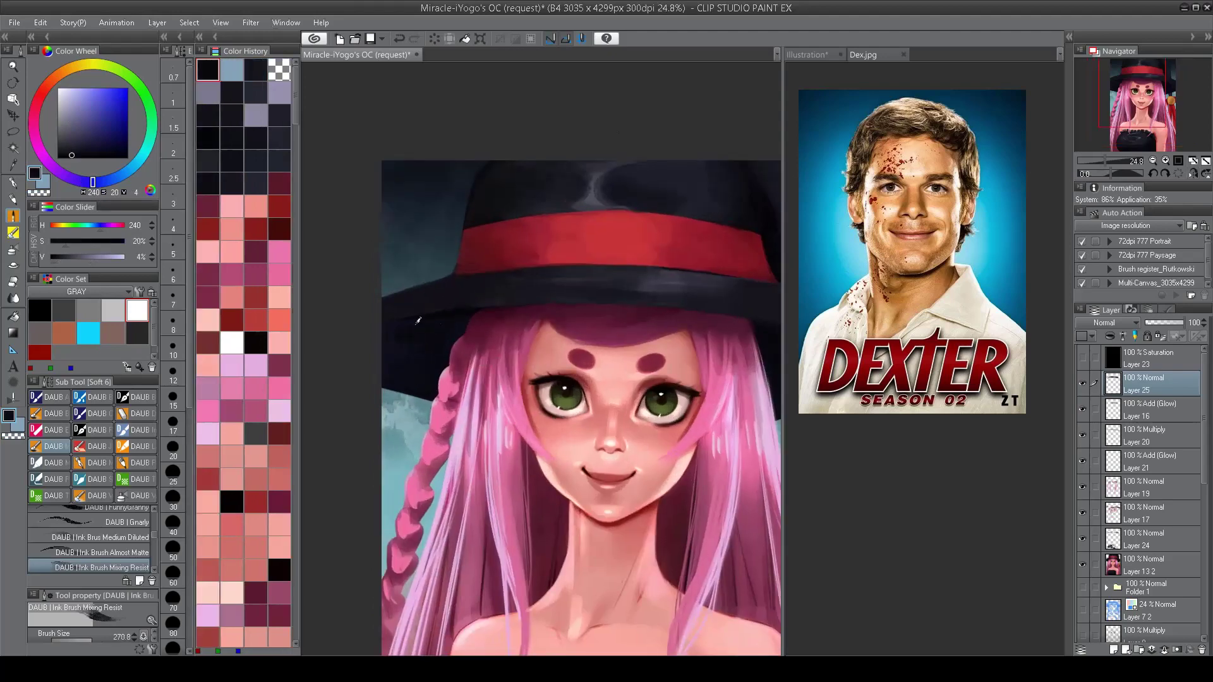
{"action": "left_click_drag", "start_coordinate": [473, 334], "coordinate": [458, 317]}
{"action": "mouse_move", "coordinate": [418, 376]}
{"action": "left_mouse_down"}
{"action": "mouse_move", "coordinate": [397, 364]}
{"action": "mouse_move", "coordinate": [480, 396]}
{"action": "left_mouse_up"}
{"action": "scroll", "coordinate": [414, 372], "scroll_direction": "up", "scroll_amount": 2}
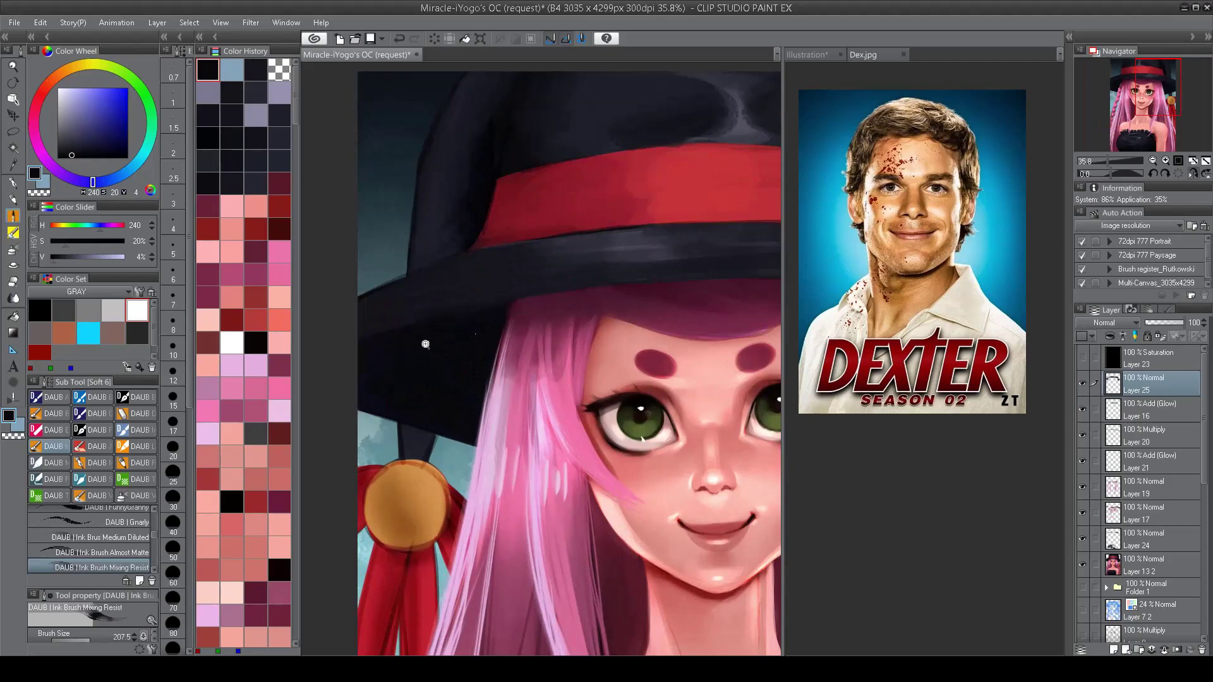
{"action": "scroll", "coordinate": [425, 344], "scroll_direction": "down", "scroll_amount": 5}
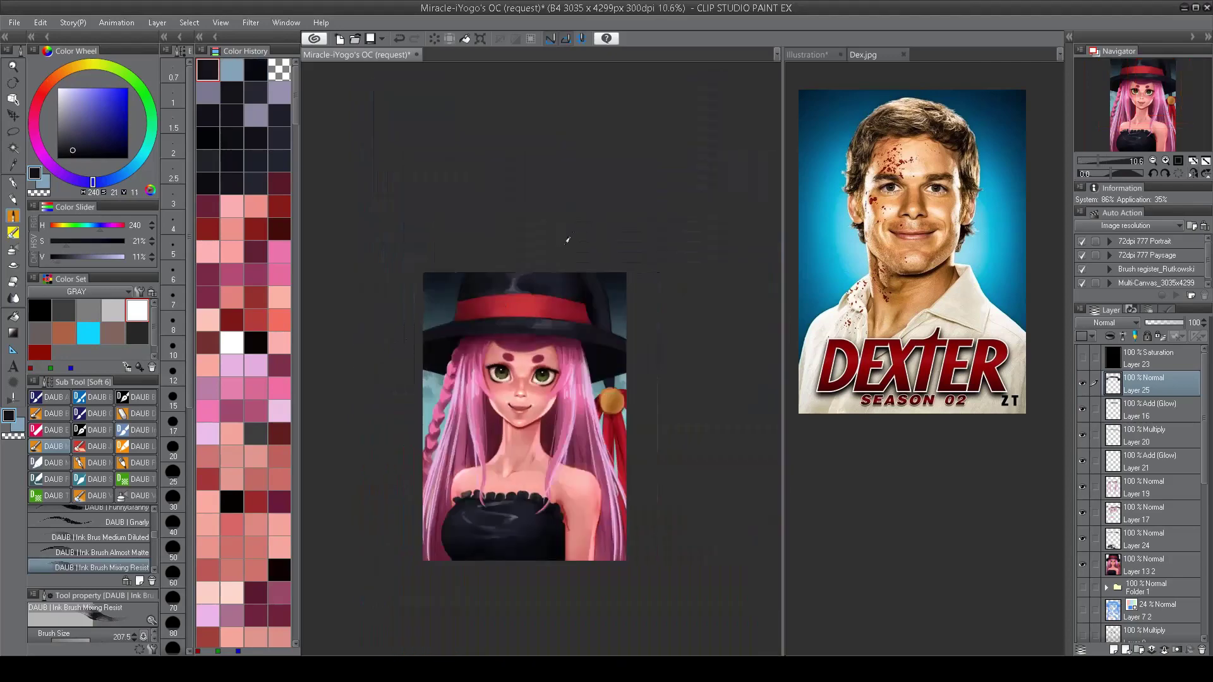
{"action": "scroll", "coordinate": [506, 393], "scroll_direction": "up", "scroll_amount": 1}
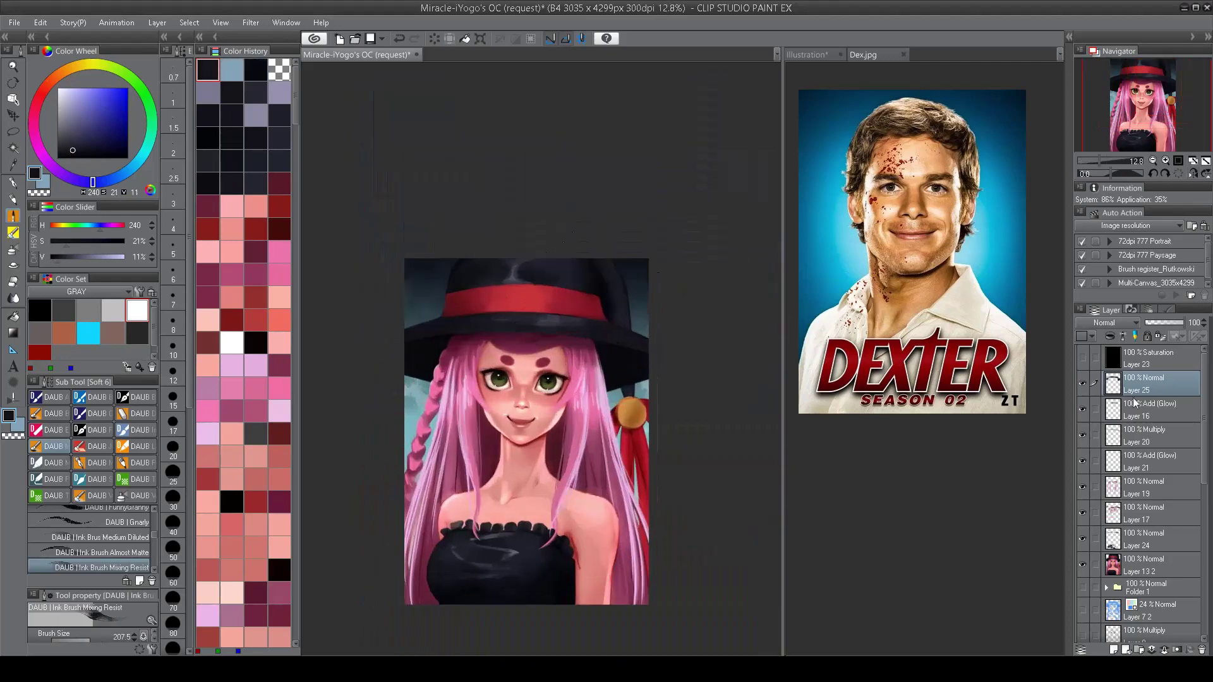
Step: Make Layer 19 active and pick light pink from the hair beside the braid, using a smaller brush
{"action": "left_click", "coordinate": [1080, 434]}
{"action": "left_click", "coordinate": [1079, 434]}
{"action": "scroll", "coordinate": [490, 307], "scroll_direction": "up", "scroll_amount": 2}
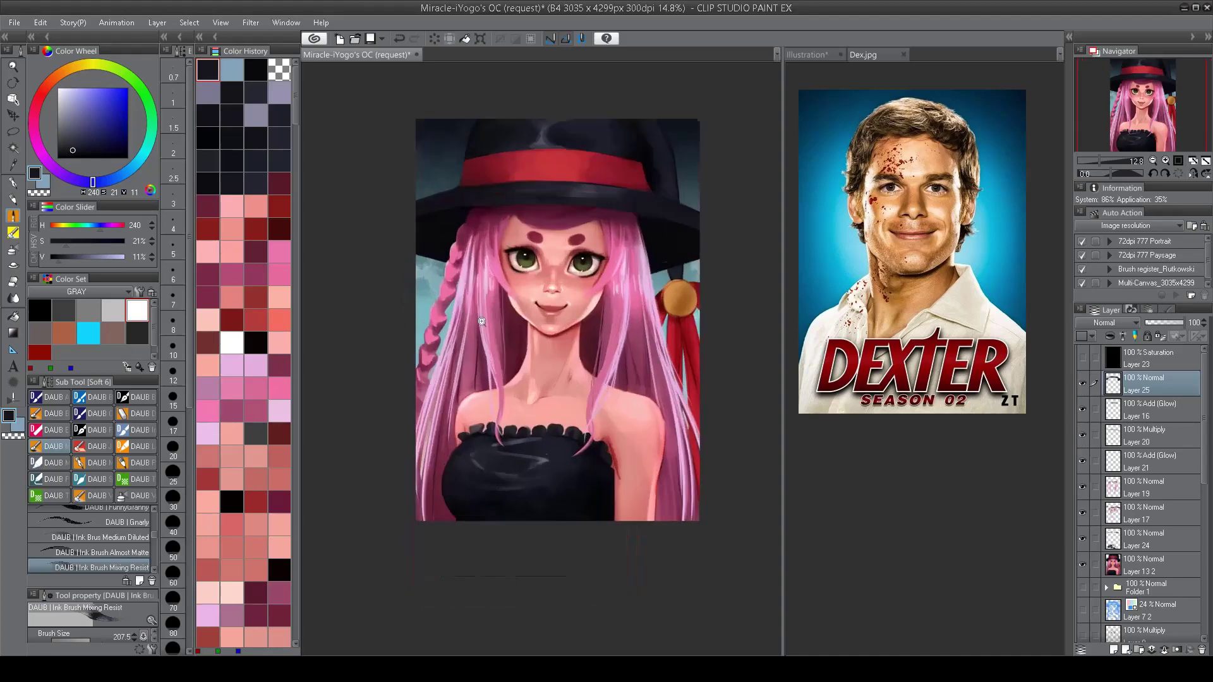
{"action": "left_click", "coordinate": [1137, 490]}
{"action": "left_click_drag", "start_coordinate": [453, 290], "coordinate": [465, 288]}
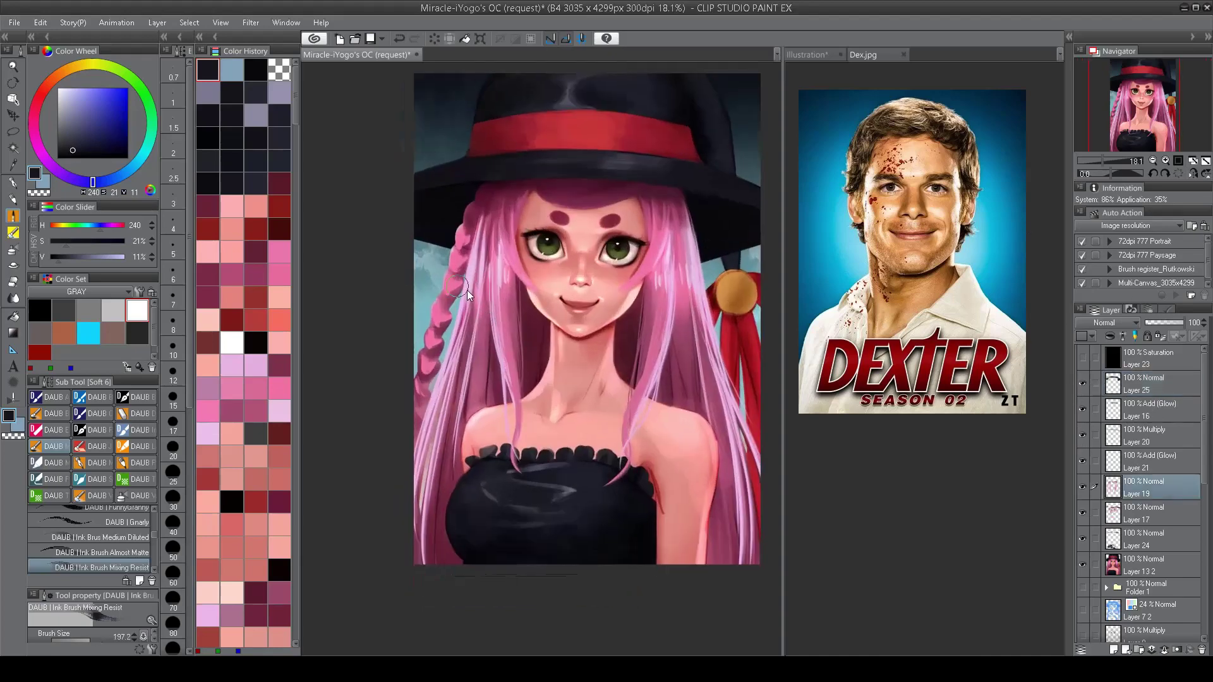
{"action": "left_click", "coordinate": [463, 289], "text": "alt"}
{"action": "key", "text": "bracketleft"}
{"action": "key", "text": "bracketleft"}
{"action": "key", "text": "bracketleft"}
{"action": "key", "text": "bracketright"}
{"action": "left_click", "coordinate": [456, 253], "text": "alt"}
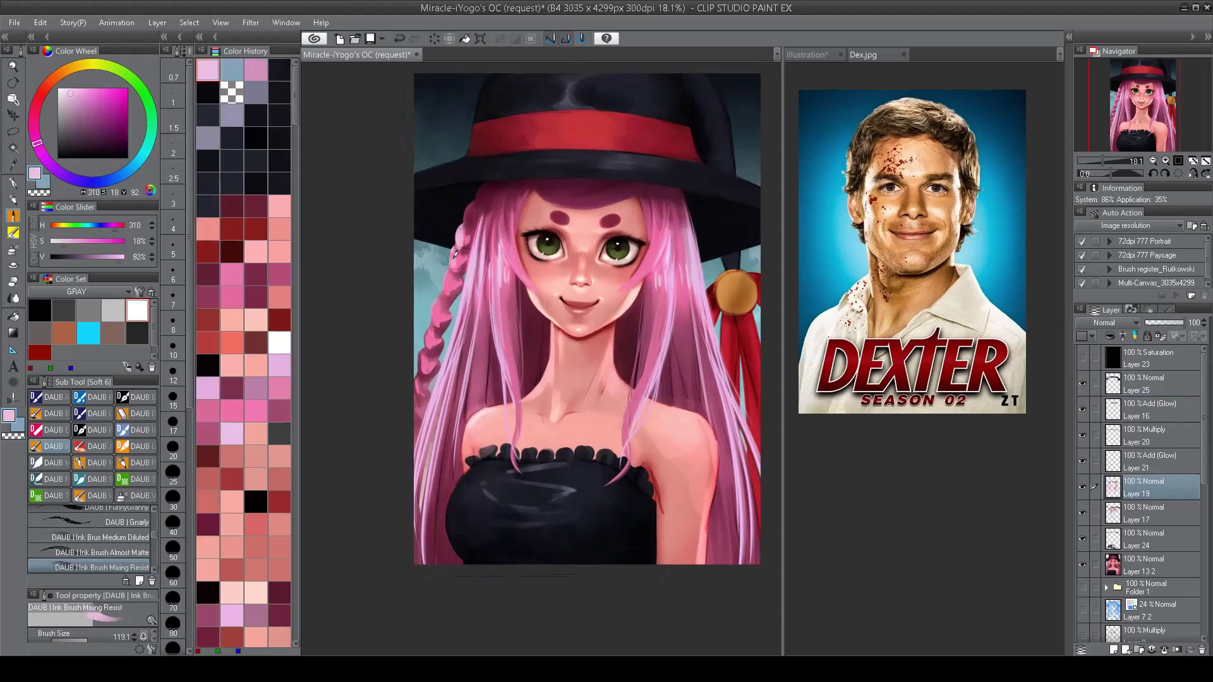
Step: Paint light pink highlights down the lower half of the braid with a brush size of about 80
{"action": "key", "text": "bracketright"}
{"action": "key", "text": "bracketright"}
{"action": "key", "text": "bracketright"}
{"action": "key", "text": "bracketright"}
{"action": "key", "text": "bracketright"}
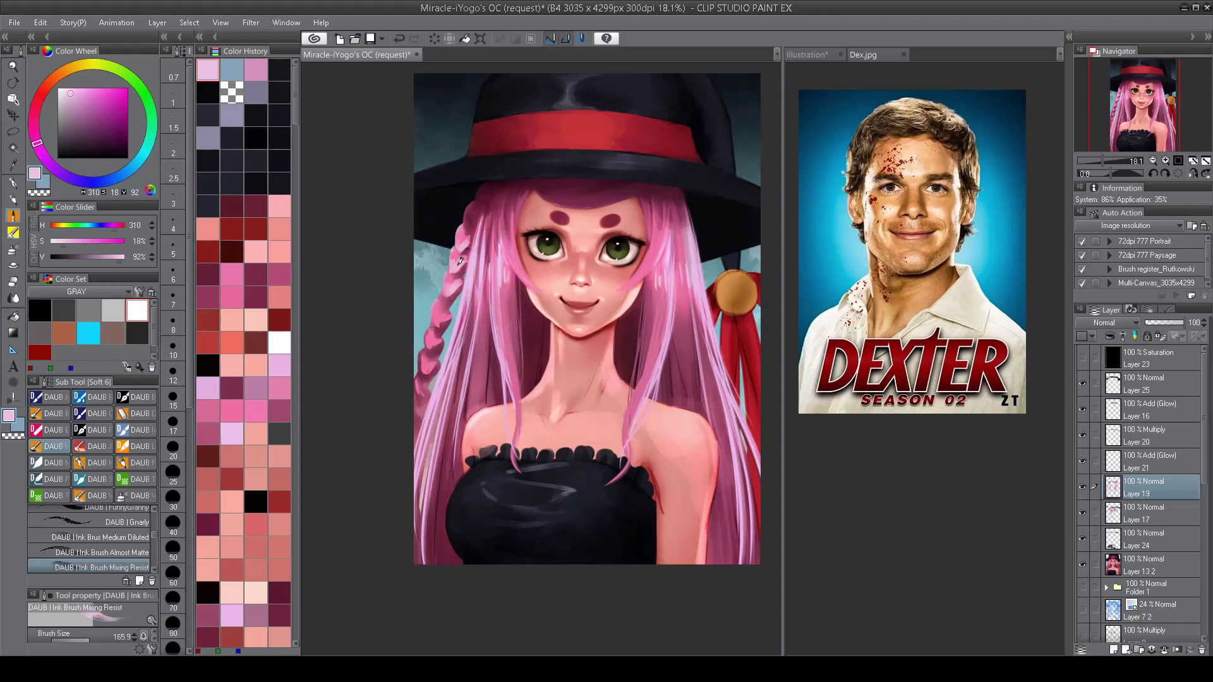
{"action": "key", "text": "bracketleft"}
{"action": "key", "text": "bracketleft"}
{"action": "key", "text": "bracketleft"}
{"action": "key", "text": "bracketleft"}
{"action": "key", "text": "bracketleft"}
{"action": "key", "text": "bracketleft"}
{"action": "key", "text": "bracketleft"}
{"action": "key", "text": "bracketleft"}
{"action": "key", "text": "bracketright"}
{"action": "key", "text": "bracketright"}
{"action": "key", "text": "bracketright"}
{"action": "key", "text": "bracketright"}
{"action": "key", "text": "bracketright"}
{"action": "key", "text": "bracketright"}
{"action": "left_click_drag", "start_coordinate": [441, 322], "coordinate": [417, 417]}
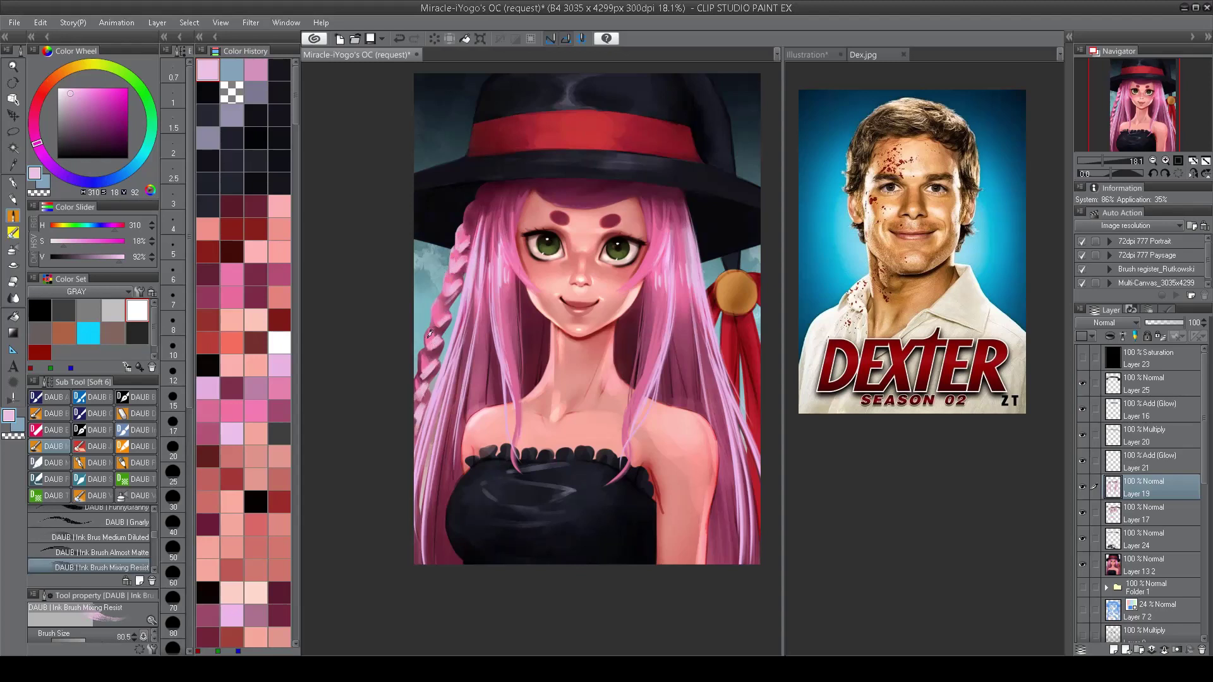
{"action": "left_click_drag", "start_coordinate": [430, 334], "coordinate": [438, 299]}
Step: Mirror the canvas view and paint a light pink strand down the hair beside the braid in a sampled tone
{"action": "left_click", "coordinate": [470, 205], "text": "alt"}
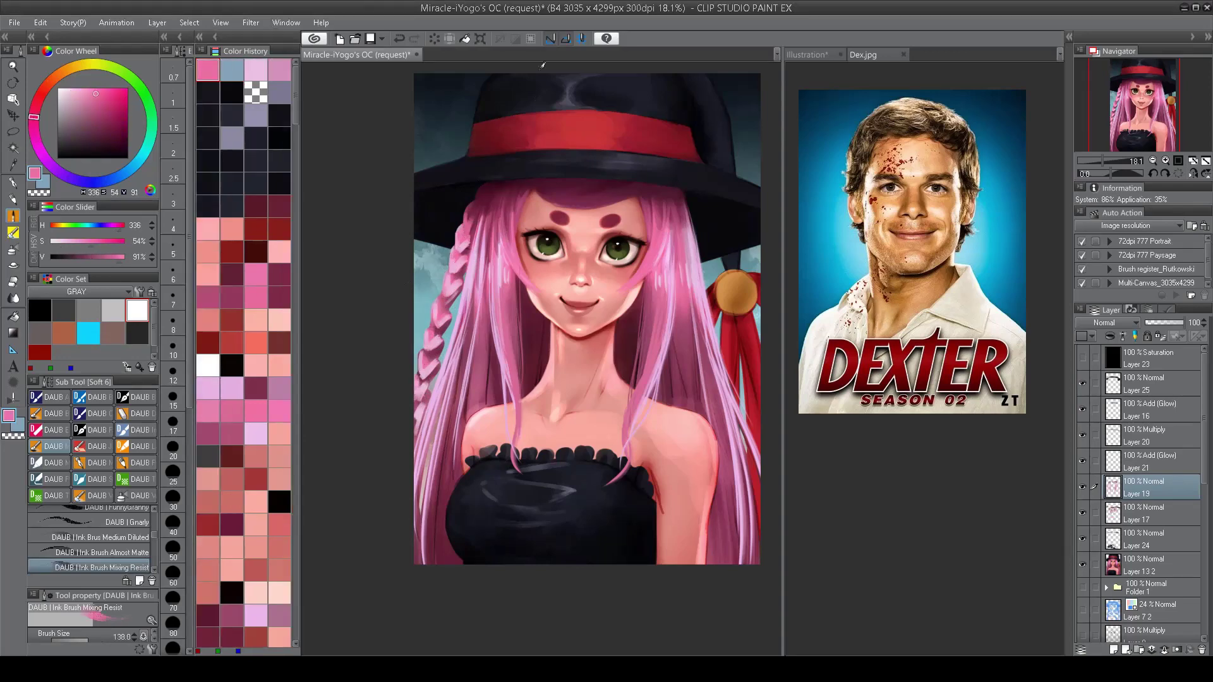
{"action": "key", "text": "h"}
{"action": "scroll", "coordinate": [488, 256], "scroll_direction": "up", "scroll_amount": 1}
{"action": "left_click", "coordinate": [590, 250], "text": "alt"}
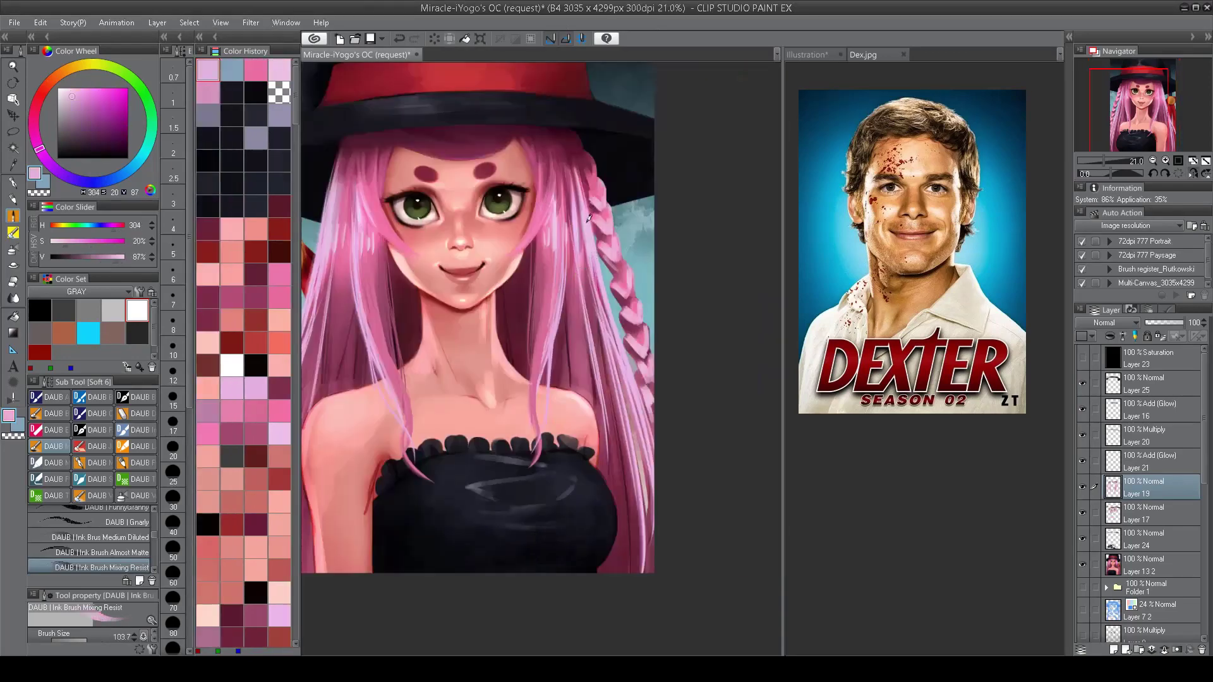
{"action": "left_click_drag", "start_coordinate": [591, 250], "coordinate": [626, 499]}
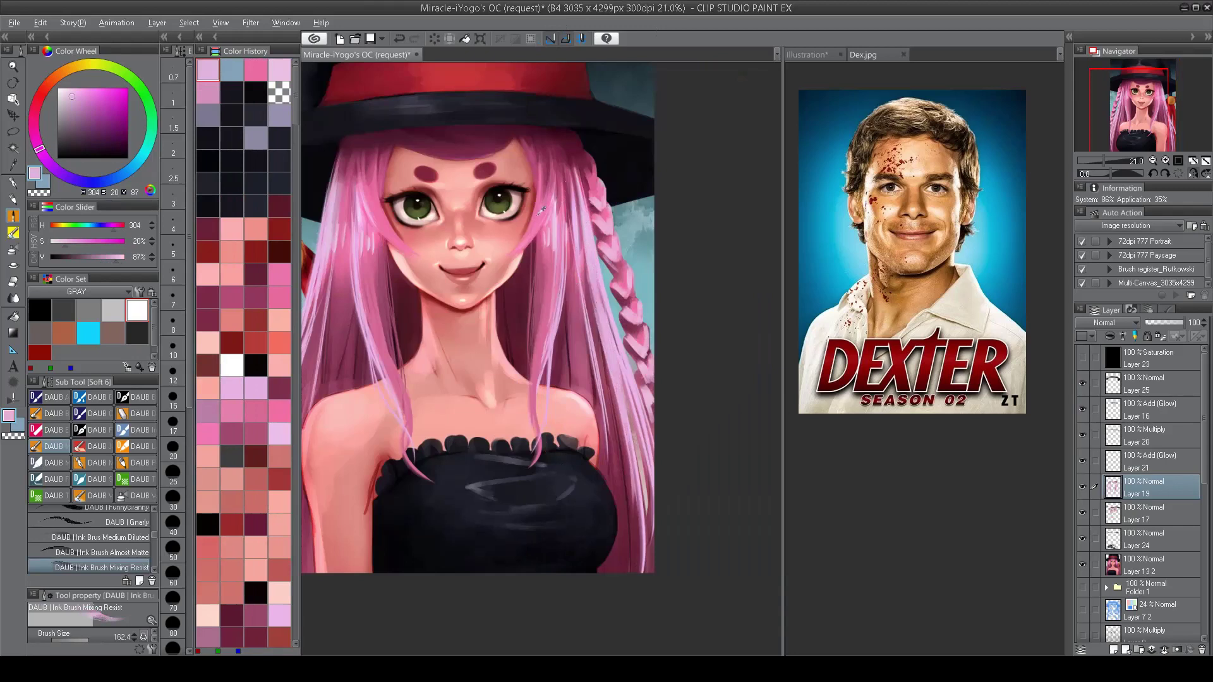
Step: Paint deeper pink, sampled from the hair, over the lower strands beneath the braid and check it in mirrored view
{"action": "left_click", "coordinate": [576, 286], "text": "alt"}
{"action": "left_click", "coordinate": [572, 297], "text": "alt"}
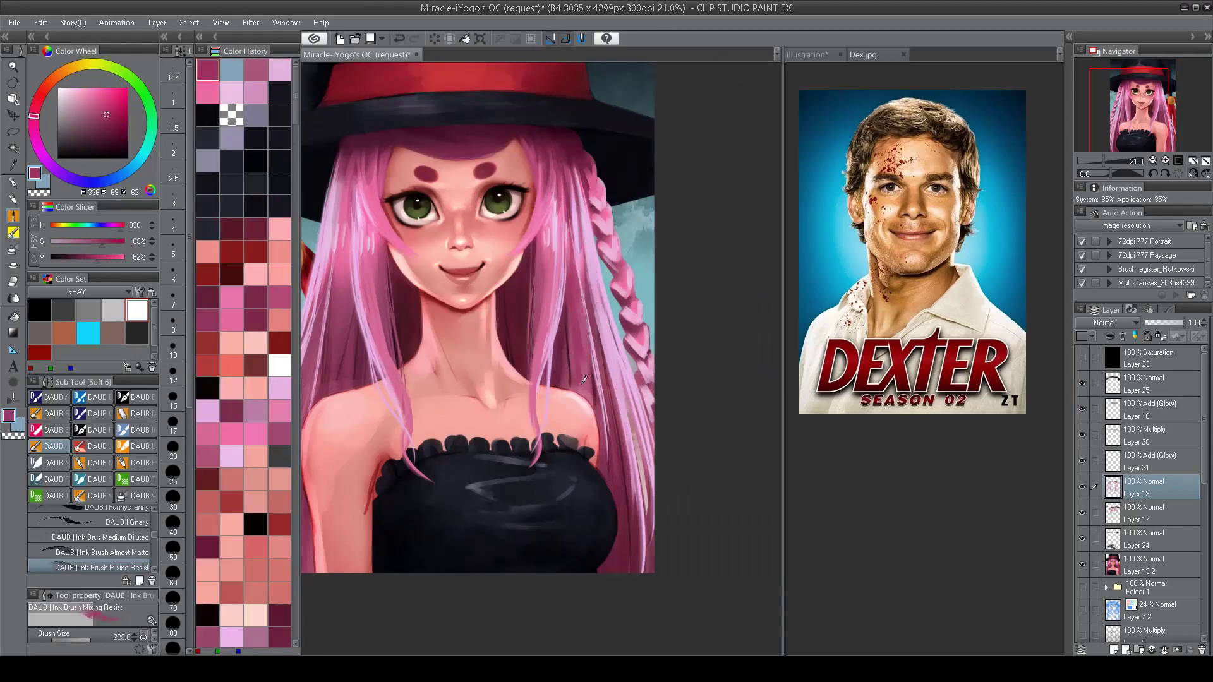
{"action": "key", "text": "h"}
{"action": "scroll", "coordinate": [645, 326], "scroll_direction": "down", "scroll_amount": 3}
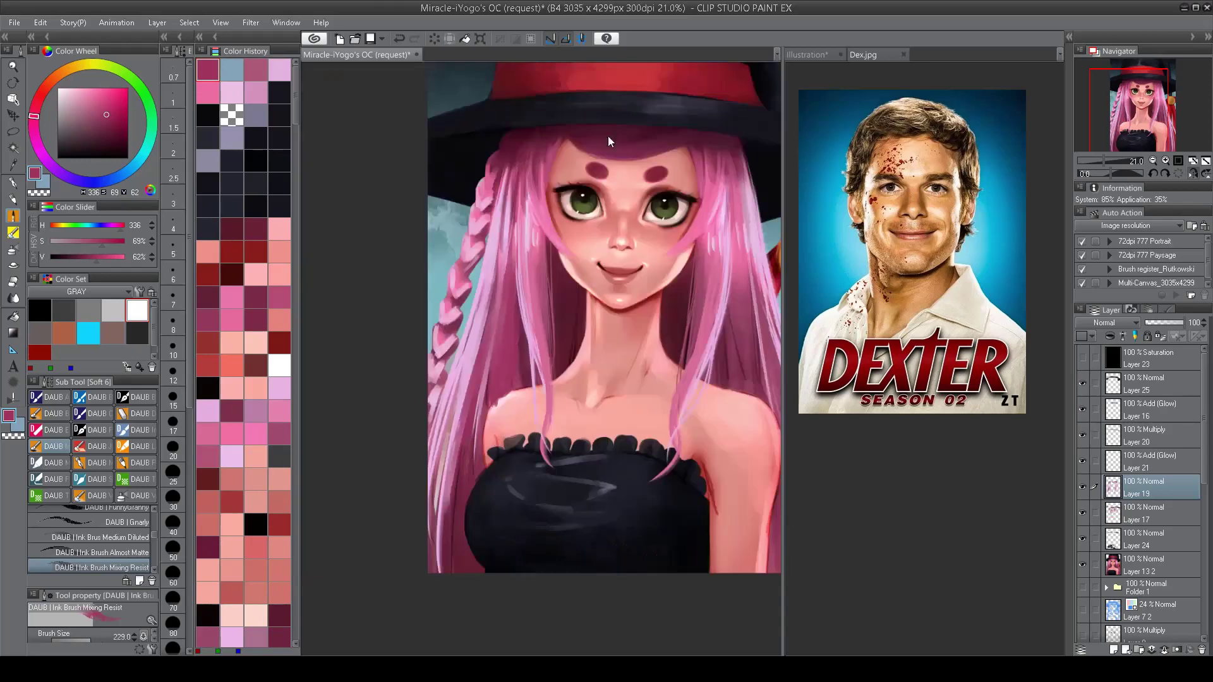
{"action": "key", "text": "h"}
{"action": "scroll", "coordinate": [645, 326], "scroll_direction": "up", "scroll_amount": 2}
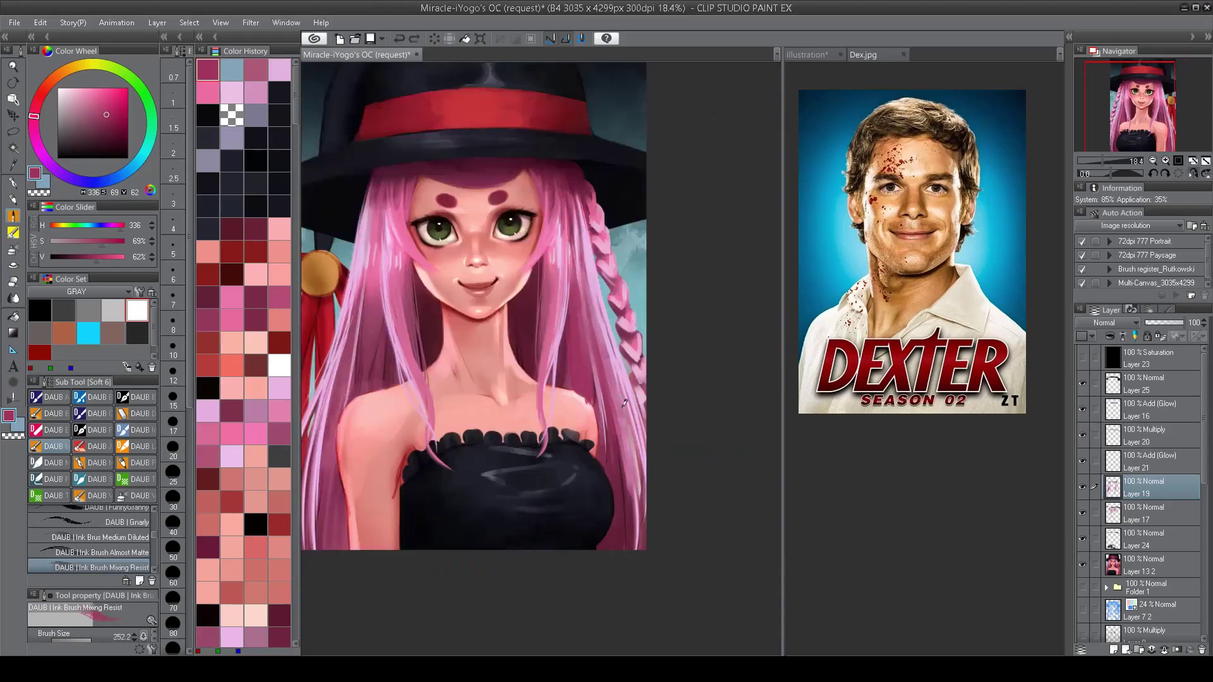
{"action": "left_click", "coordinate": [608, 382], "text": "alt"}
{"action": "left_click_drag", "start_coordinate": [611, 417], "coordinate": [630, 547]}
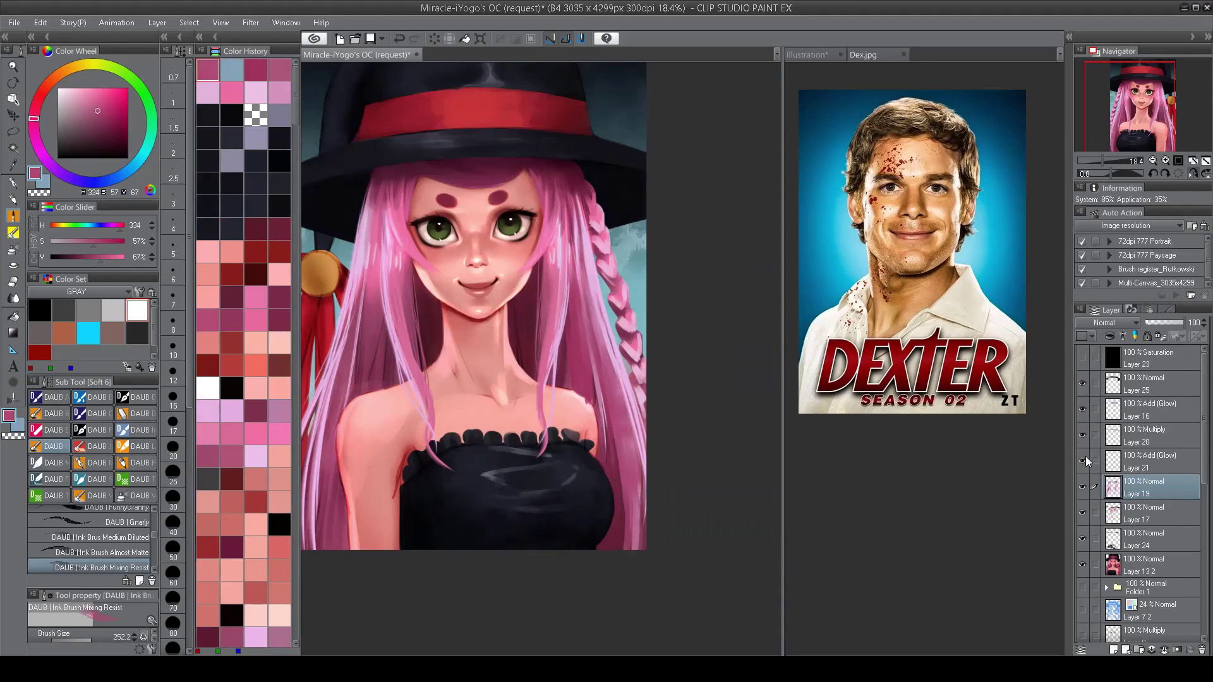
{"action": "left_click", "coordinate": [1082, 411]}
{"action": "key", "text": "h"}
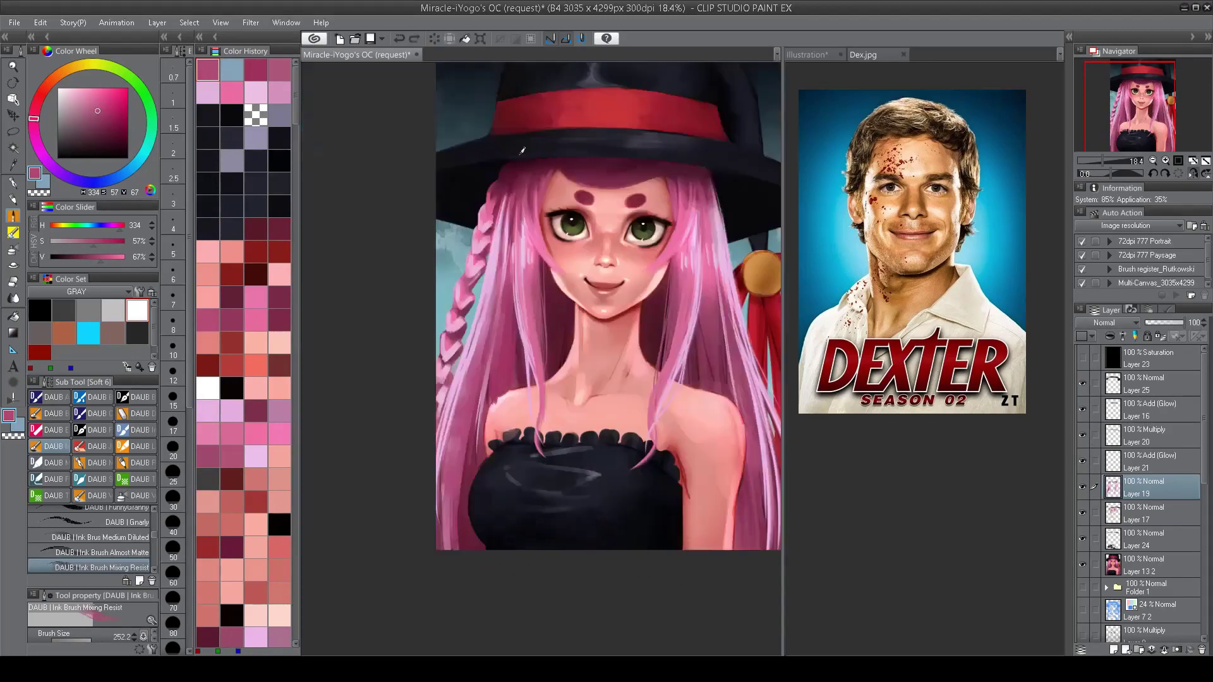
Step: Switch to the IK 3 brush on Layer 17 and sample the pale skin tone from the cheek
{"action": "left_click_drag", "start_coordinate": [593, 288], "coordinate": [548, 316]}
{"action": "scroll", "coordinate": [549, 193], "scroll_direction": "up", "scroll_amount": 2}
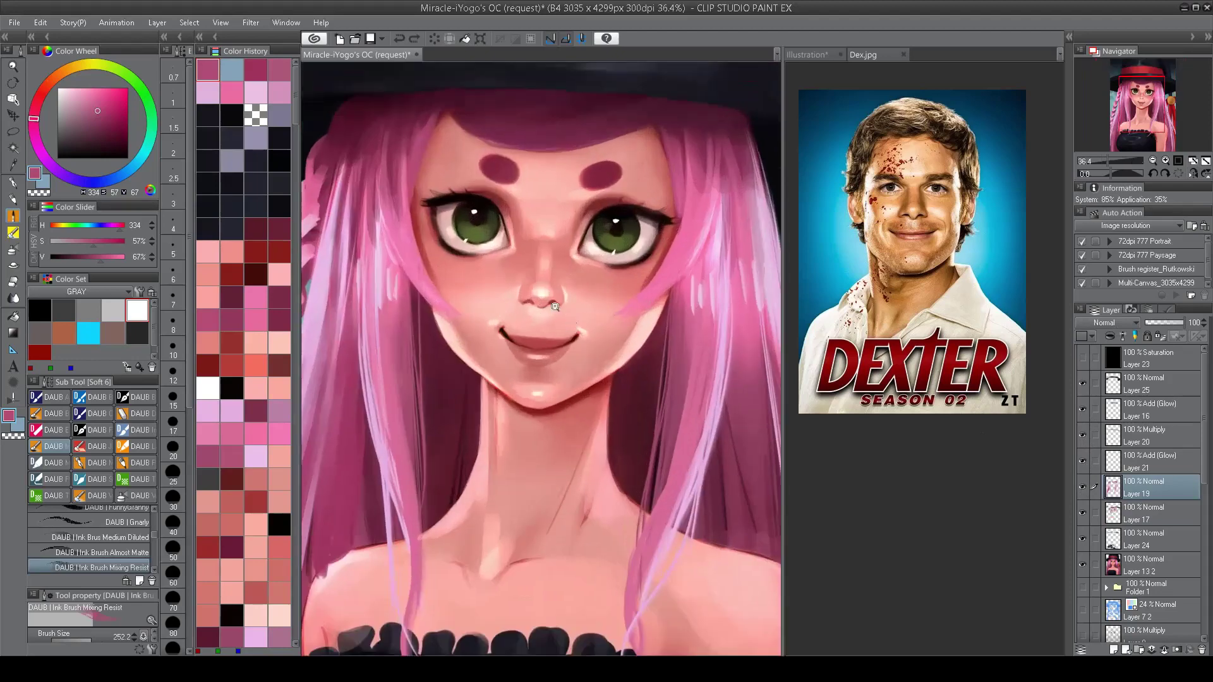
{"action": "key", "text": "b"}
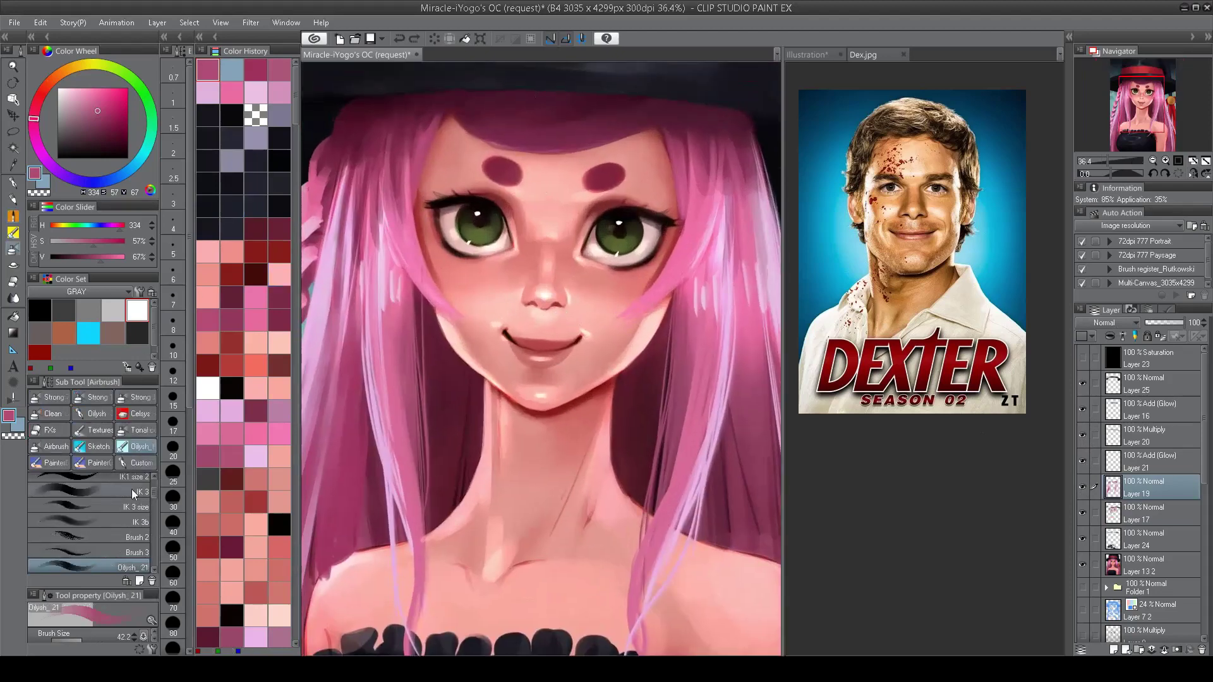
{"action": "left_click", "coordinate": [1125, 513]}
{"action": "left_click", "coordinate": [489, 296], "text": "alt"}
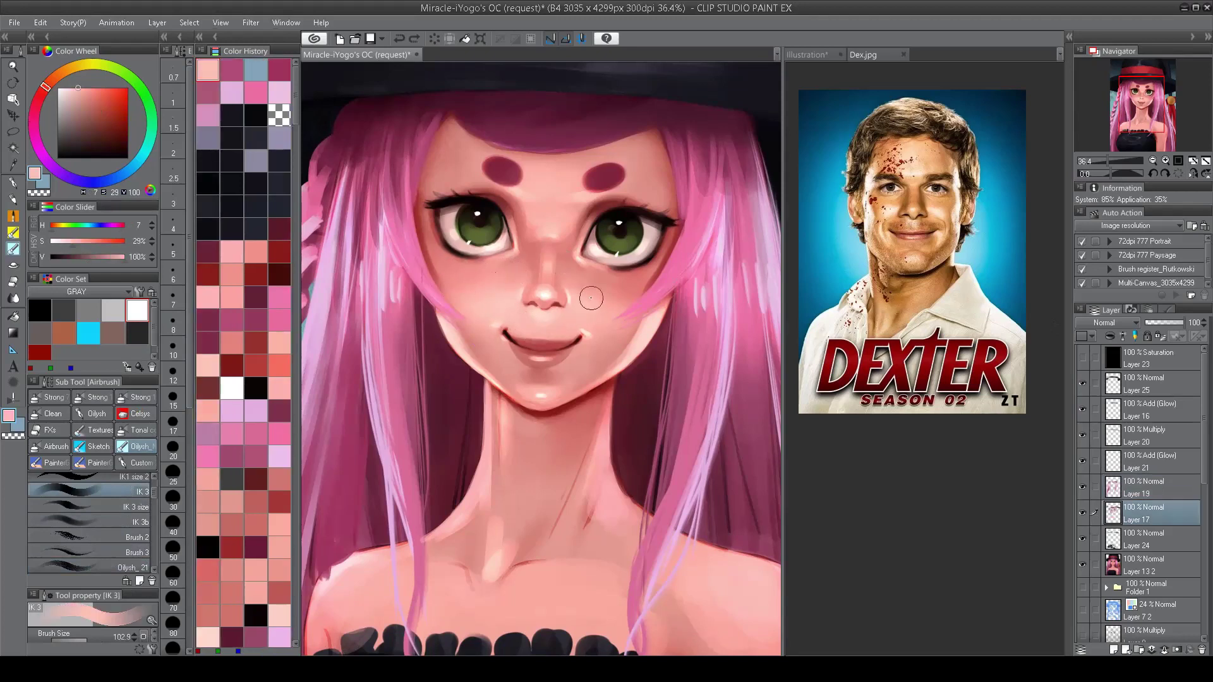
Step: Refine the left side of the nose on Layer 17 with sampled skin tones and a progressively smaller brush
{"action": "scroll", "coordinate": [546, 284], "scroll_direction": "down", "scroll_amount": 3}
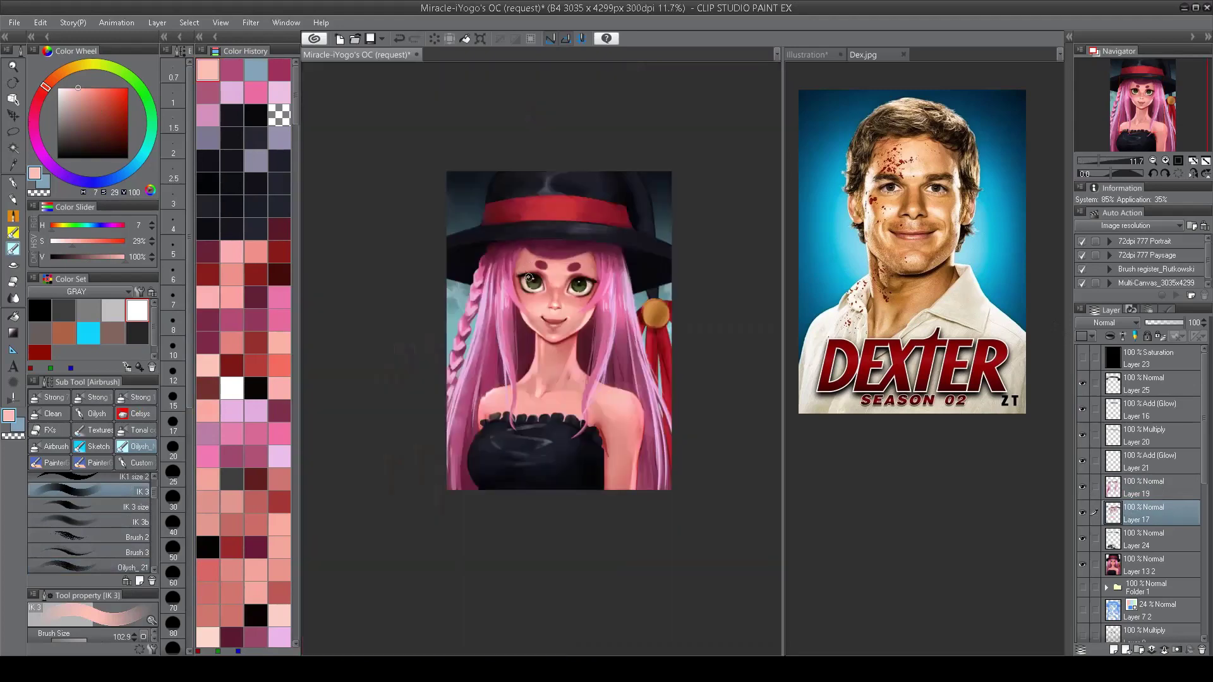
{"action": "key", "text": "h"}
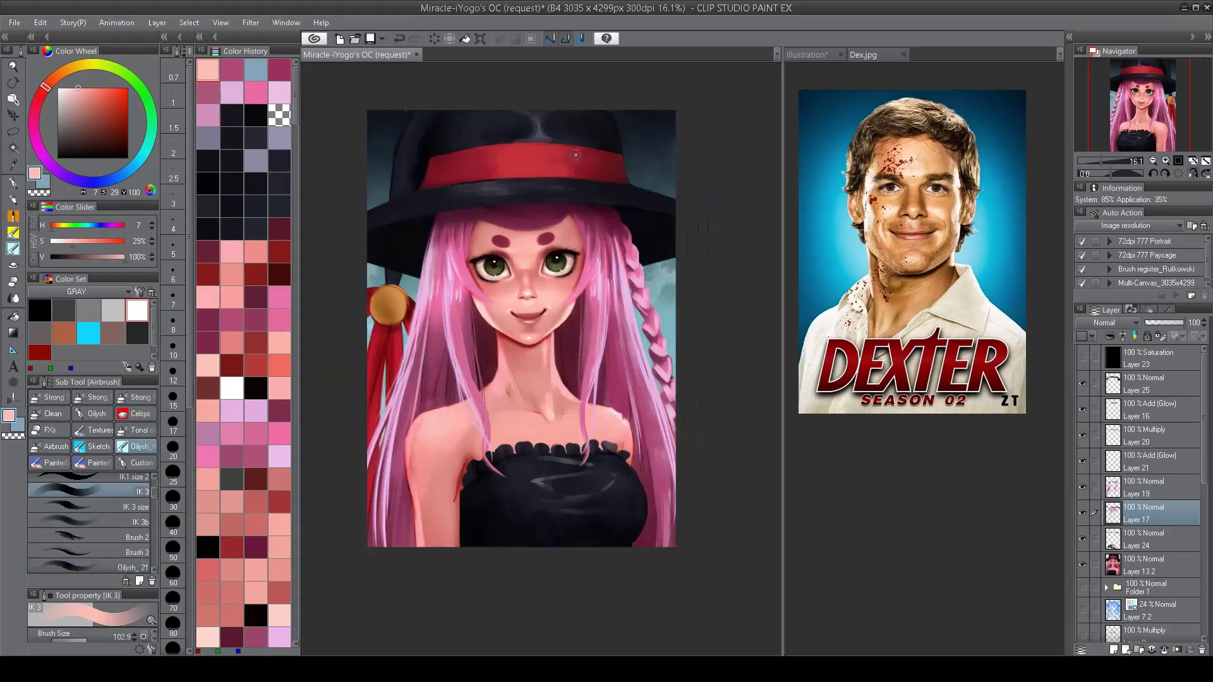
{"action": "key", "text": "h"}
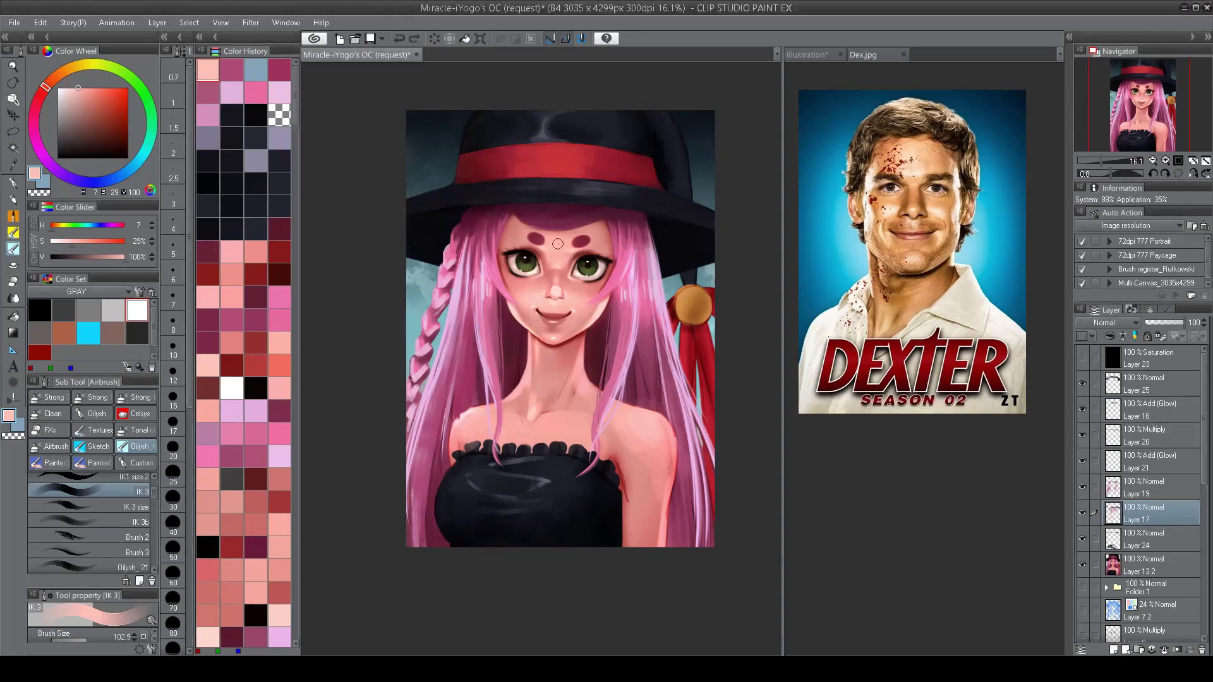
{"action": "scroll", "coordinate": [554, 291], "scroll_direction": "up", "scroll_amount": 4}
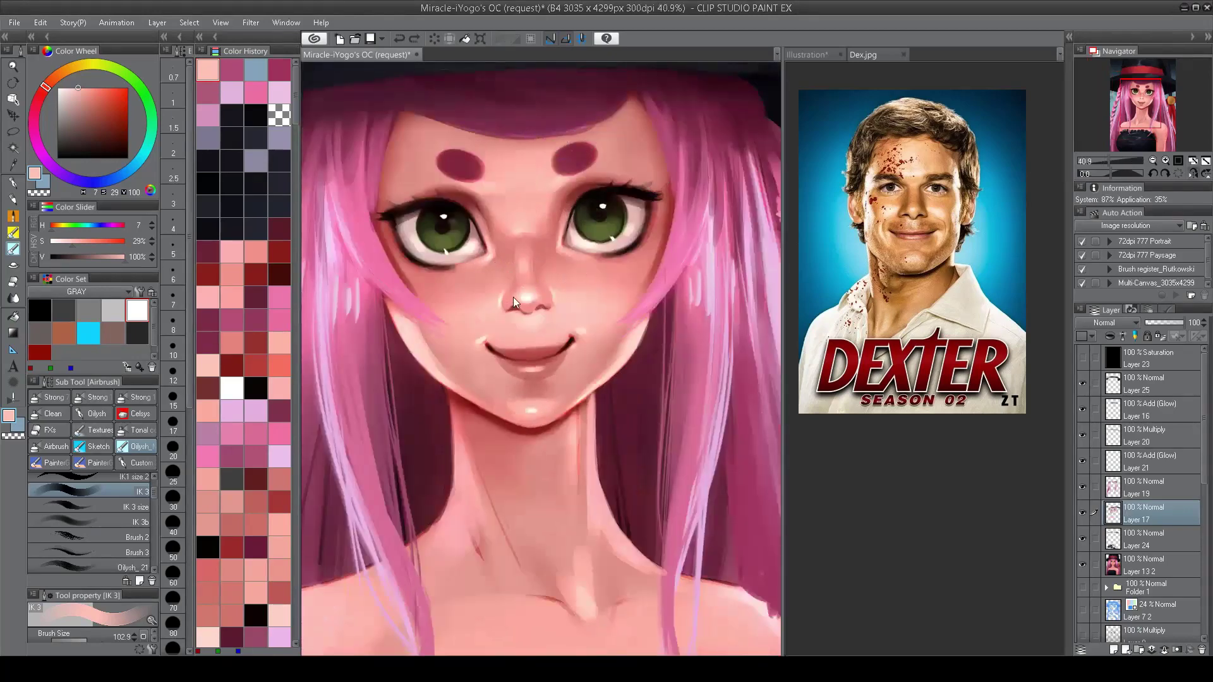
{"action": "key", "text": "bracketleft"}
{"action": "key", "text": "bracketleft"}
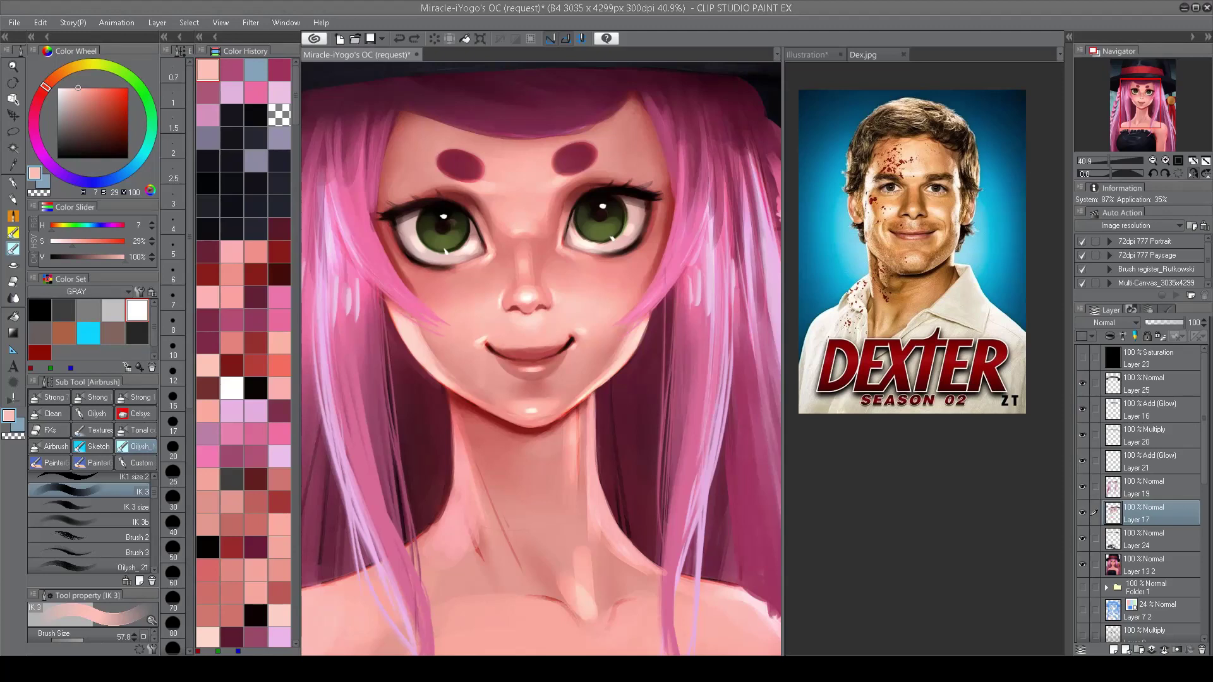
{"action": "left_click_drag", "start_coordinate": [513, 301], "coordinate": [491, 293]}
{"action": "left_click", "coordinate": [491, 293], "text": "alt"}
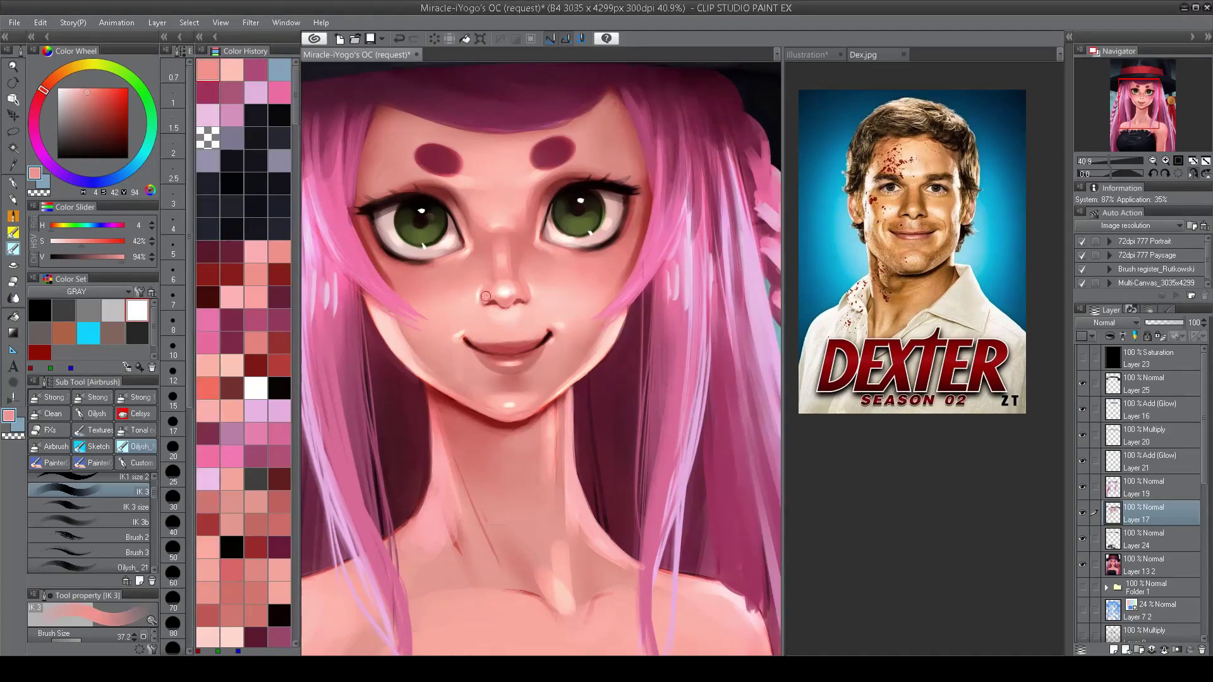
{"action": "left_click", "coordinate": [487, 289], "text": "alt"}
{"action": "key", "text": "bracketleft"}
{"action": "key", "text": "bracketleft"}
{"action": "key", "text": "bracketleft"}
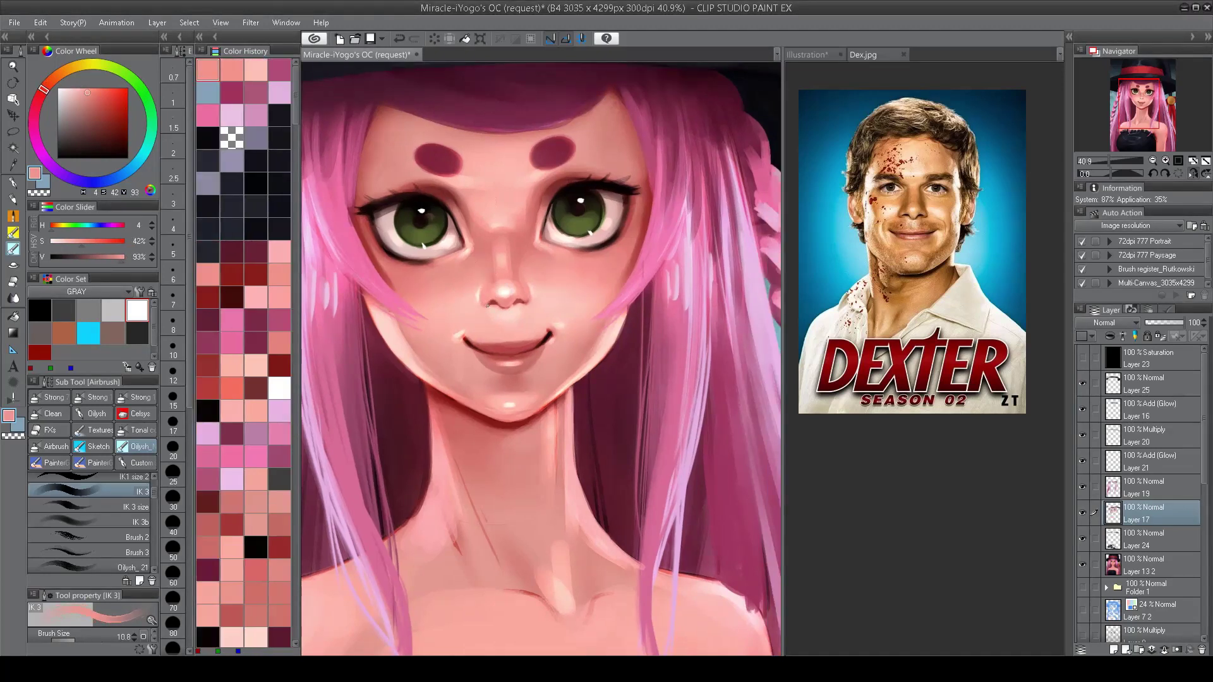
Step: Blend the shading around the right nostril and nose wing with pink skin tones sampled nearby
{"action": "left_click", "coordinate": [516, 311], "text": "alt"}
{"action": "left_click", "coordinate": [525, 292], "text": "alt"}
{"action": "key", "text": "bracketright"}
{"action": "key", "text": "bracketright"}
{"action": "key", "text": "bracketright"}
{"action": "left_click", "coordinate": [520, 285], "text": "alt"}
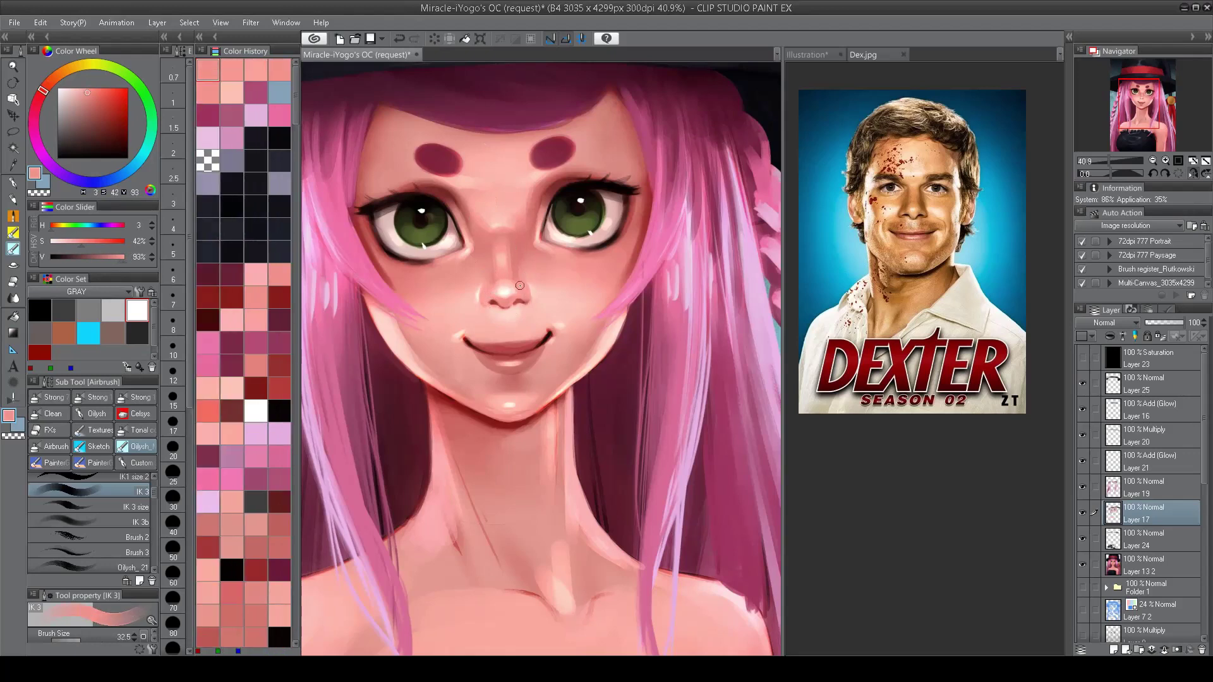
{"action": "key", "text": "bracketleft"}
{"action": "left_click", "coordinate": [490, 288], "text": "alt"}
{"action": "left_click", "coordinate": [519, 277], "text": "alt"}
{"action": "left_click", "coordinate": [514, 281], "text": "alt"}
Step: Compare the face with individual upper layers hidden and shown, including Layer 21 and Layer 25
{"action": "left_click", "coordinate": [1082, 461]}
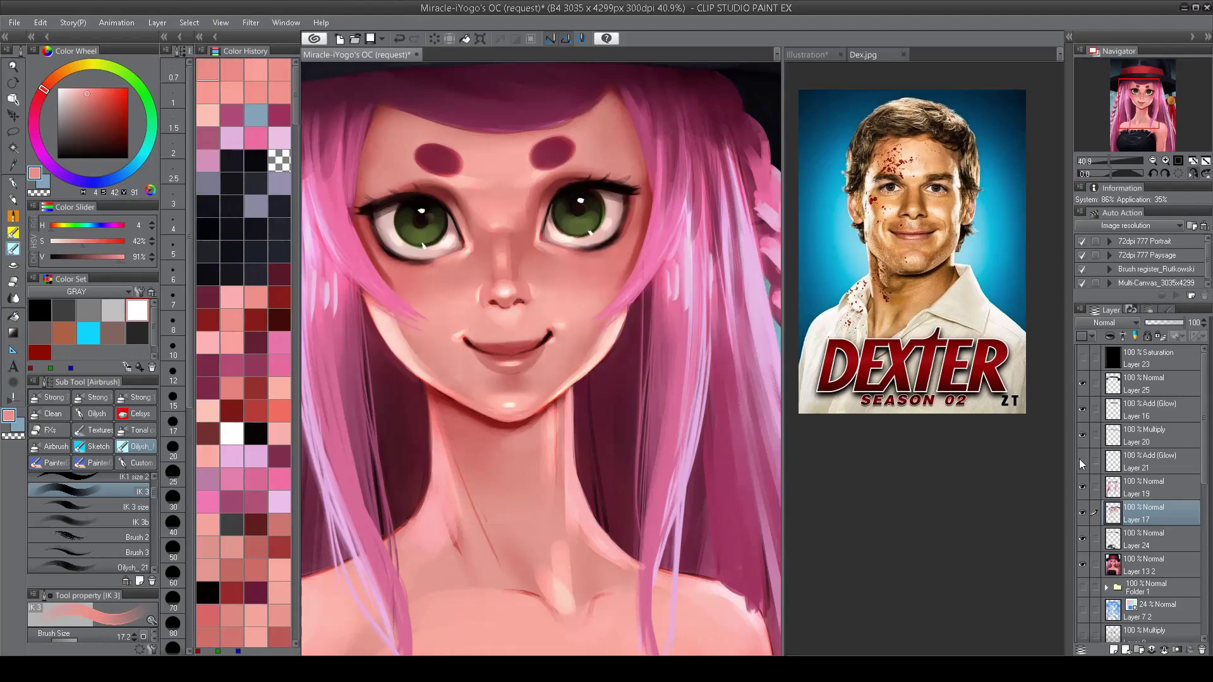
{"action": "left_click", "coordinate": [1082, 462]}
{"action": "left_click", "coordinate": [1132, 382]}
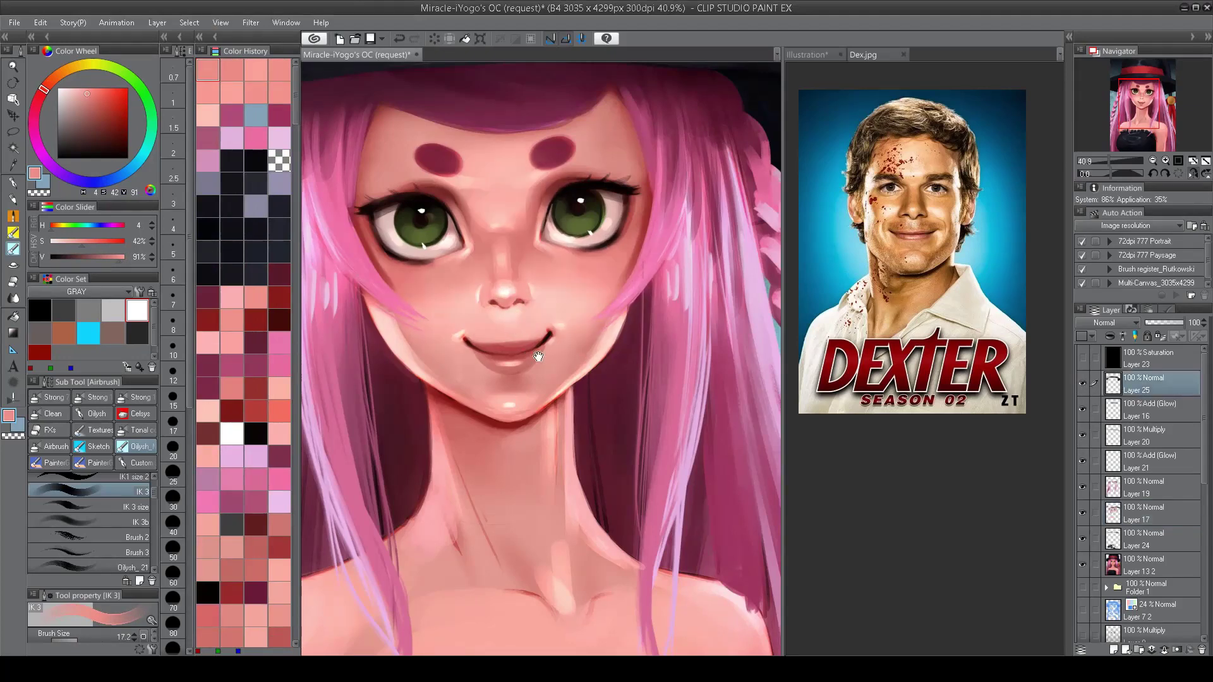
{"action": "scroll", "coordinate": [540, 357], "scroll_direction": "down", "scroll_amount": 5}
{"action": "scroll", "coordinate": [556, 325], "scroll_direction": "up", "scroll_amount": 5}
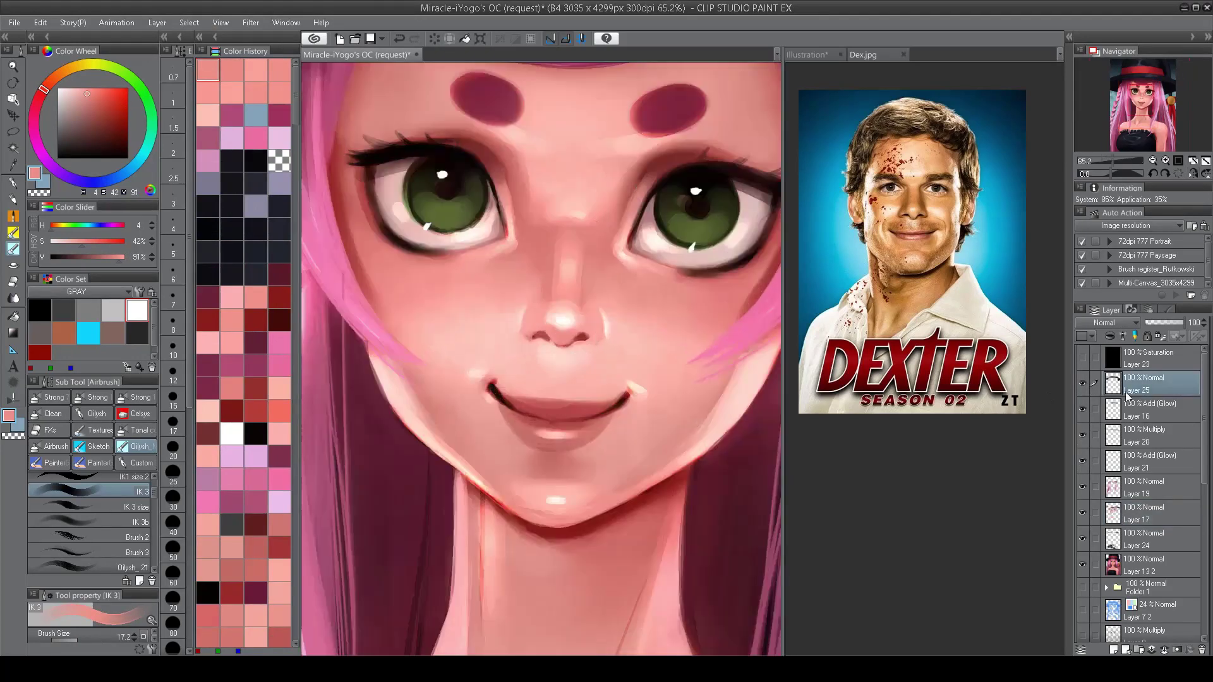
{"action": "key", "text": "alt+bracketleft"}
{"action": "left_click", "coordinate": [1083, 385]}
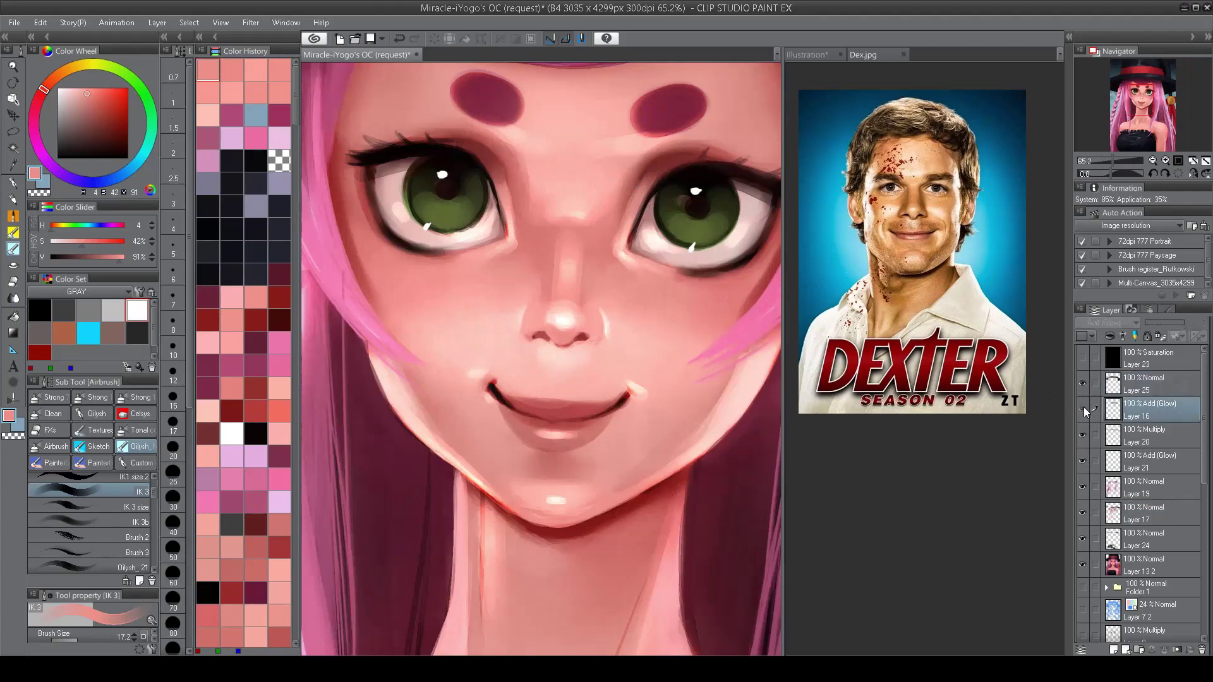
Step: Add a new layer directly above Layer 21 and paint sampled pink skin tone along the nose's left edge
{"action": "left_click", "coordinate": [1130, 463]}
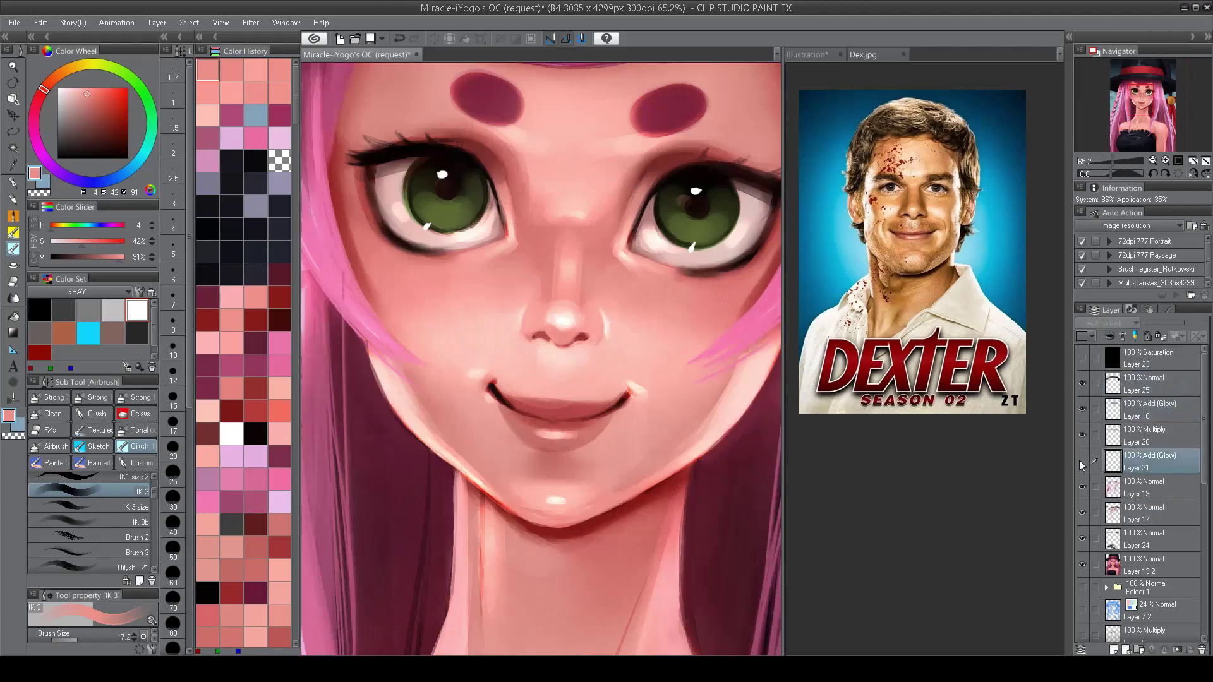
{"action": "key", "text": "ctrl+shift+n"}
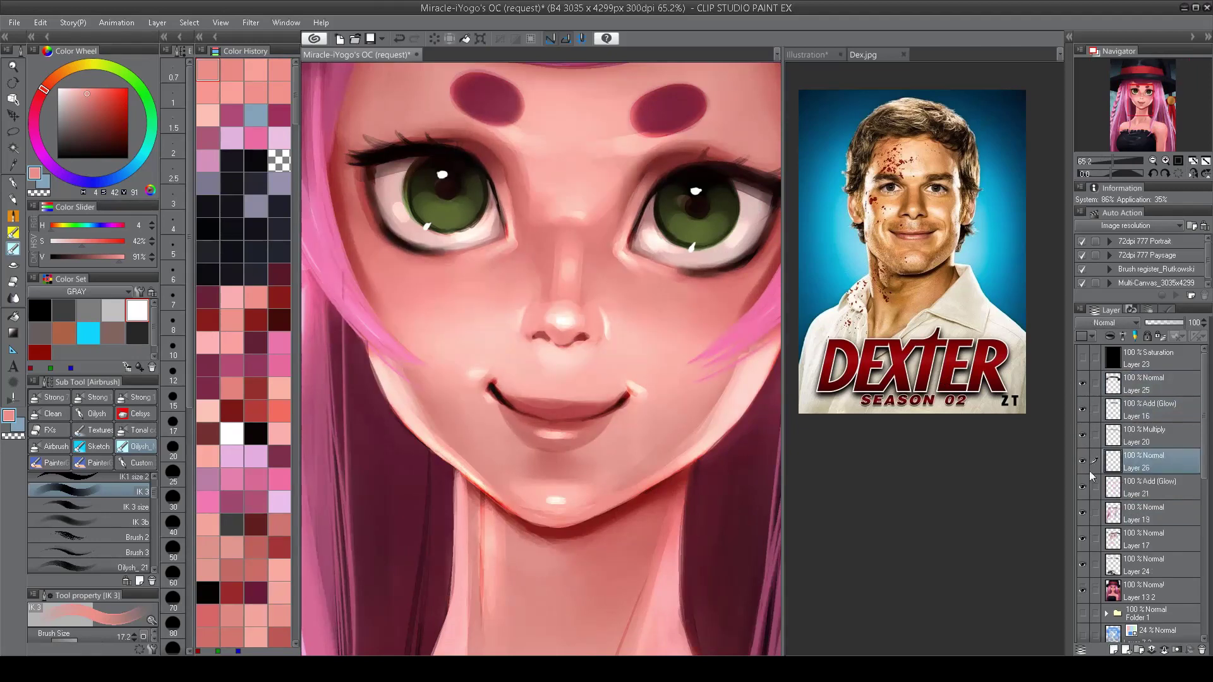
{"action": "left_click", "coordinate": [533, 315], "text": "alt"}
{"action": "left_click_drag", "start_coordinate": [535, 333], "coordinate": [535, 304]}
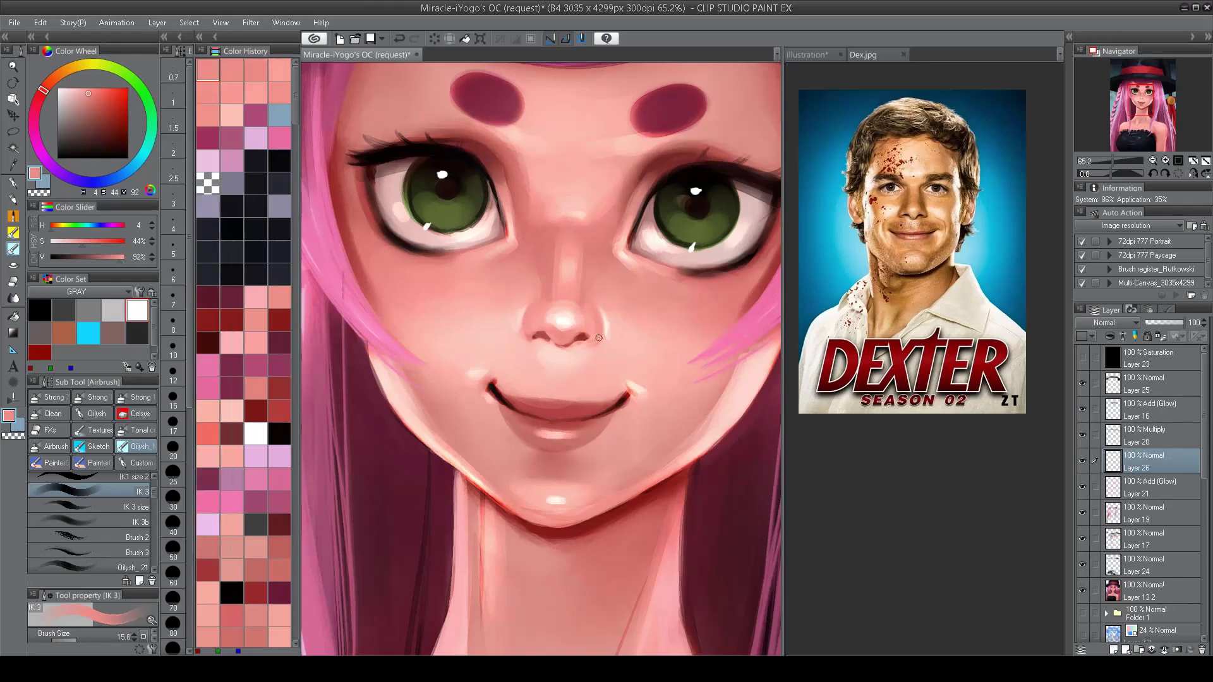
Step: Refine the skin beside the right nostril on Layer 26 with light pink tones sampled from the face
{"action": "scroll", "coordinate": [524, 320], "scroll_direction": "down", "scroll_amount": 5}
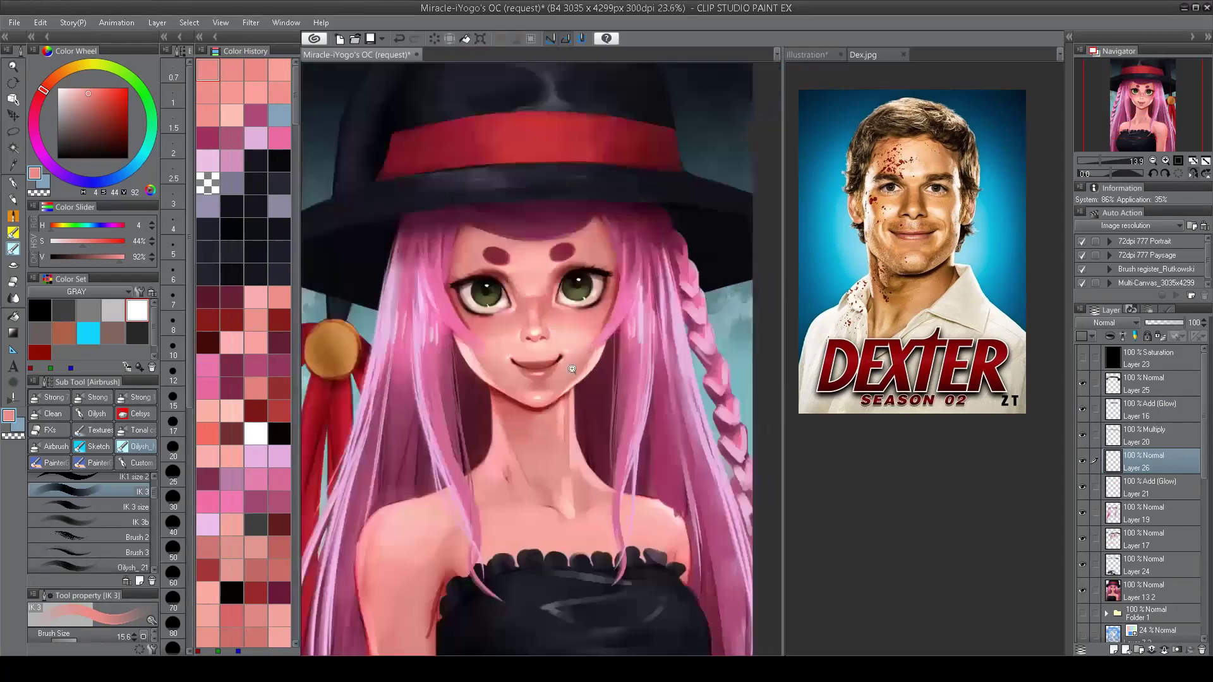
{"action": "scroll", "coordinate": [543, 322], "scroll_direction": "up", "scroll_amount": 5}
{"action": "left_click", "coordinate": [556, 322], "text": "alt"}
{"action": "left_click", "coordinate": [551, 333], "text": "alt"}
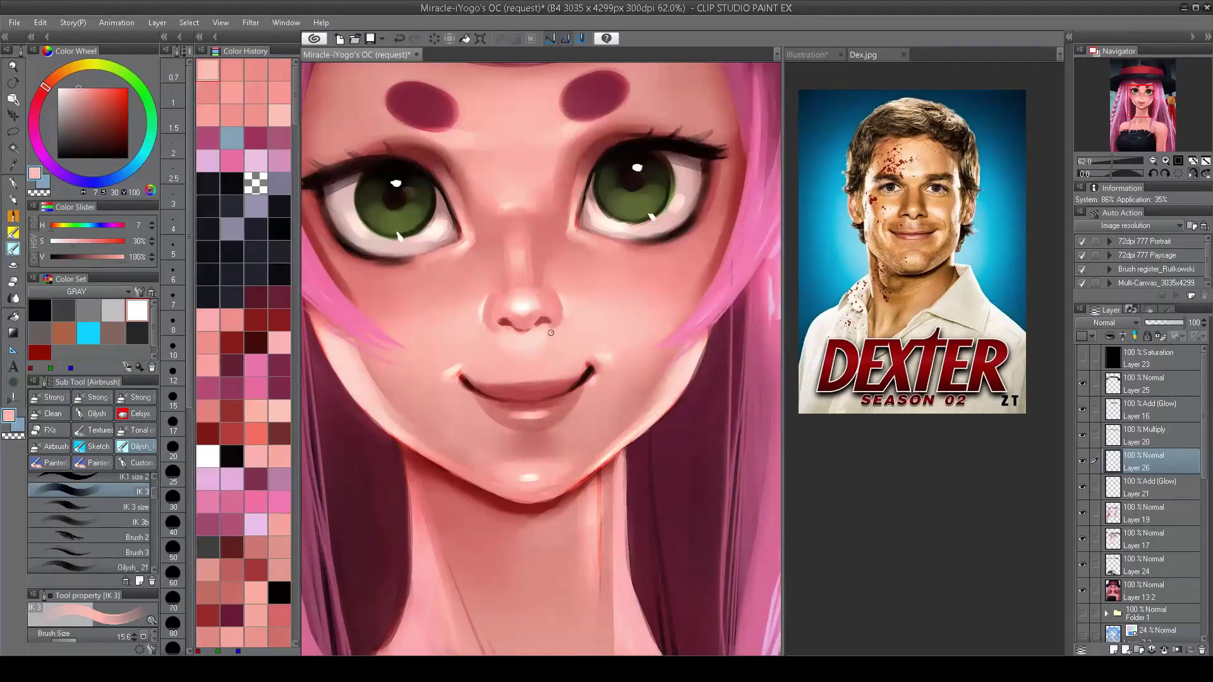
{"action": "scroll", "coordinate": [537, 333], "scroll_direction": "down", "scroll_amount": 5}
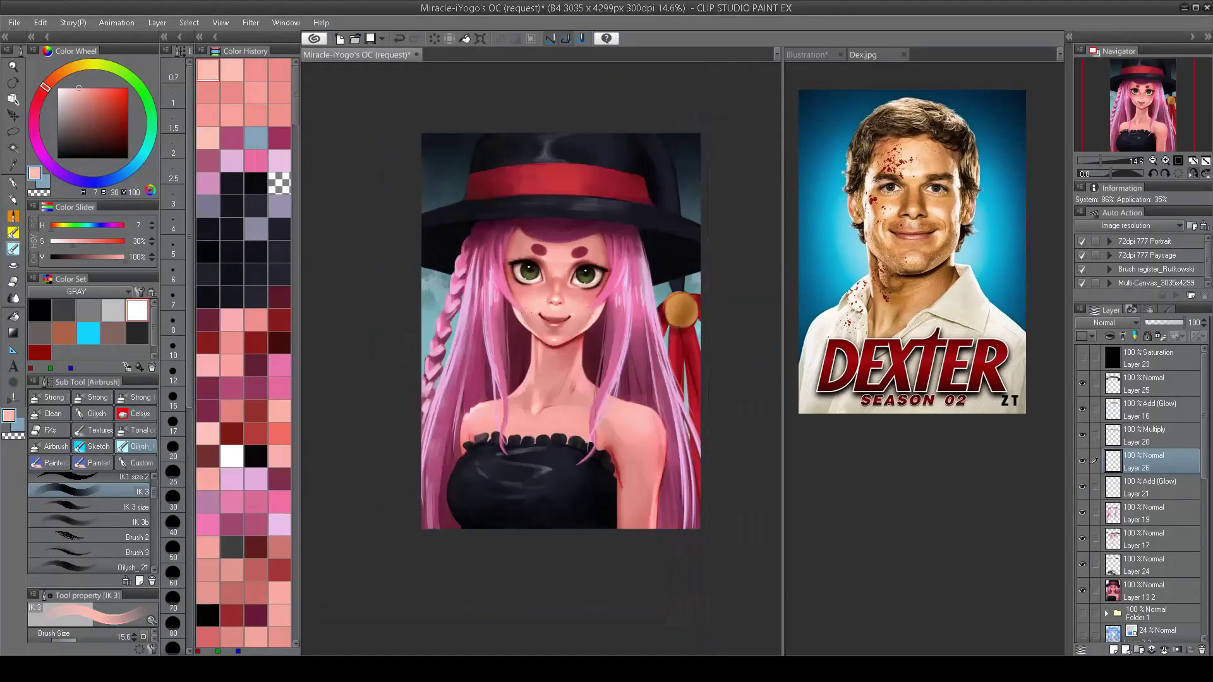
Step: Refine the edge where the hair lock crosses the left cheek with sampled dark red and light pink
{"action": "scroll", "coordinate": [536, 333], "scroll_direction": "up", "scroll_amount": 5}
{"action": "left_click", "coordinate": [462, 306], "text": "alt"}
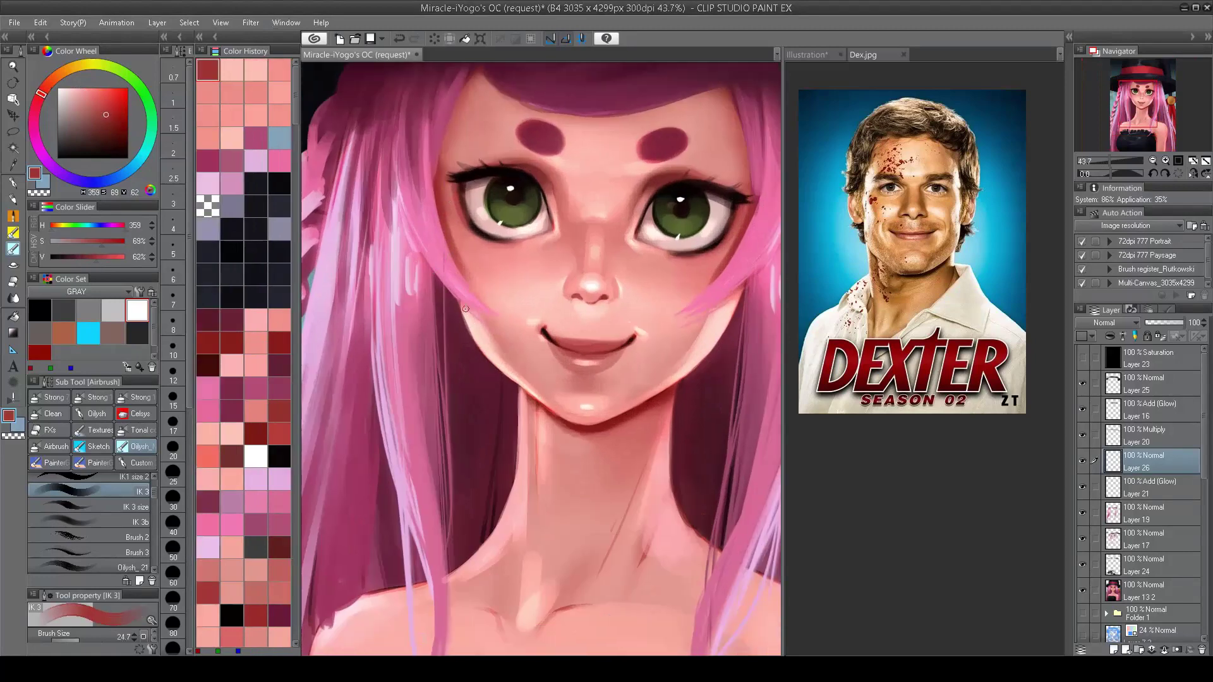
{"action": "scroll", "coordinate": [714, 303], "scroll_direction": "down", "scroll_amount": 5}
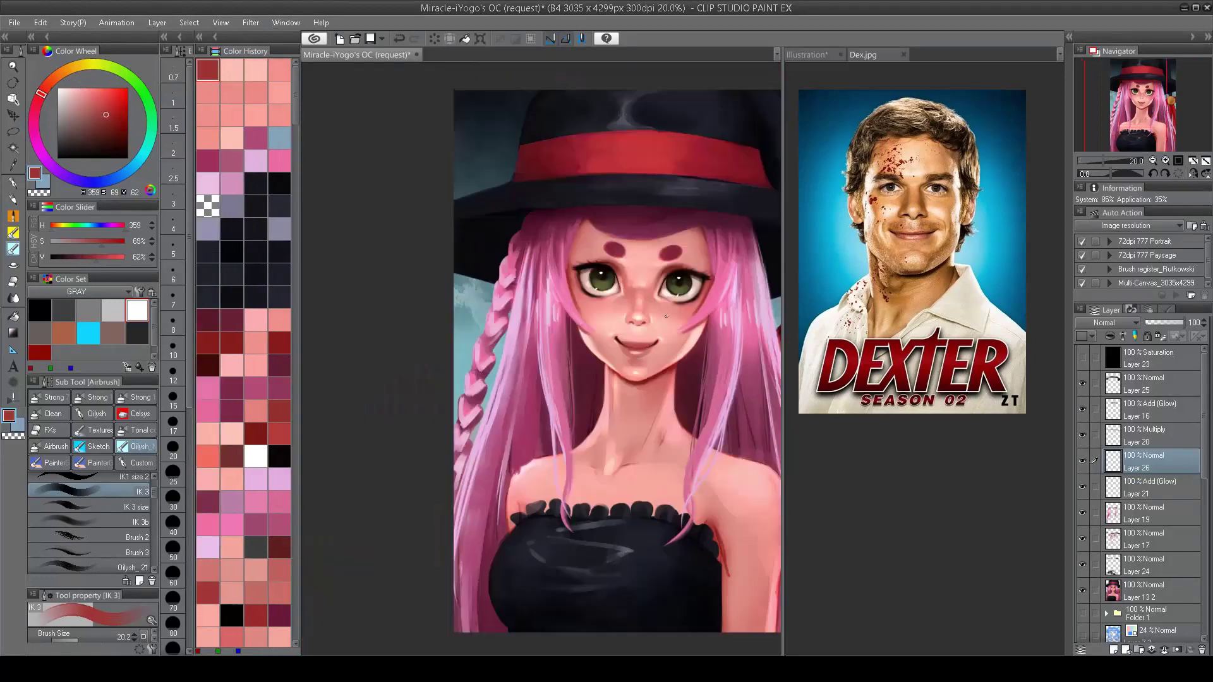
{"action": "scroll", "coordinate": [639, 347], "scroll_direction": "up", "scroll_amount": 2}
{"action": "scroll", "coordinate": [518, 280], "scroll_direction": "up", "scroll_amount": 2}
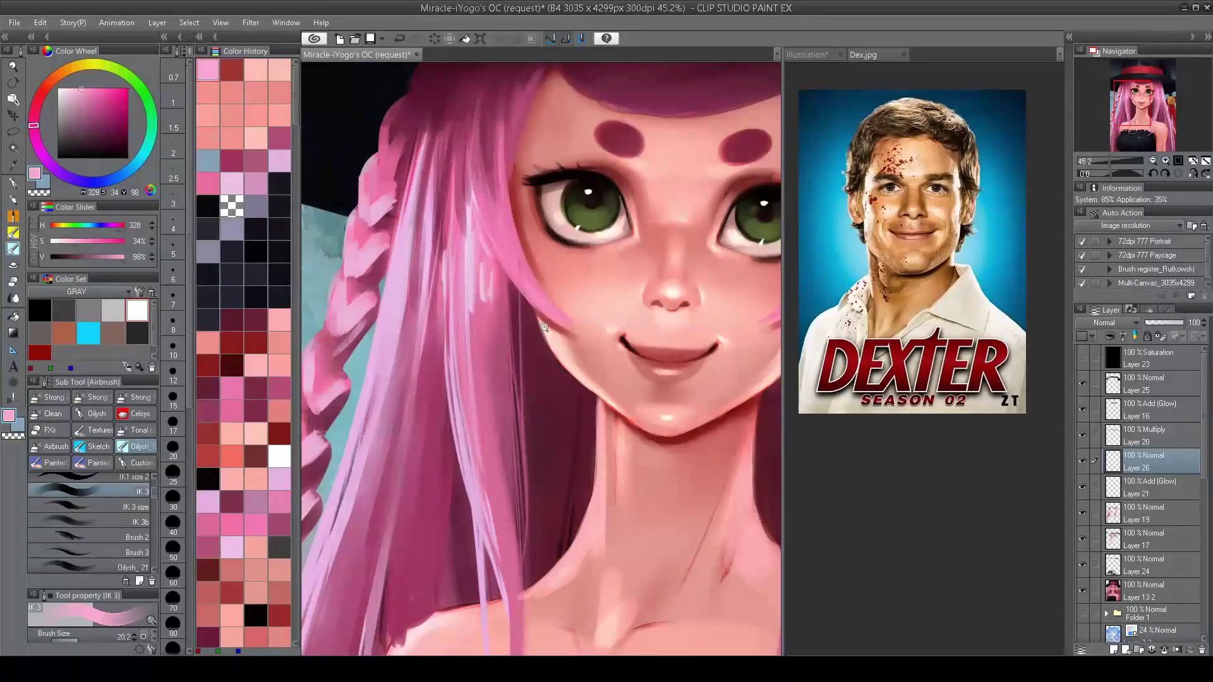
{"action": "scroll", "coordinate": [556, 252], "scroll_direction": "down", "scroll_amount": 3}
{"action": "scroll", "coordinate": [632, 221], "scroll_direction": "up", "scroll_amount": 3}
Step: Blend the cheek shading beside the hair lock with sampled pink skin tones, checking it on the mirrored canvas
{"action": "left_click", "coordinate": [389, 251], "text": "alt"}
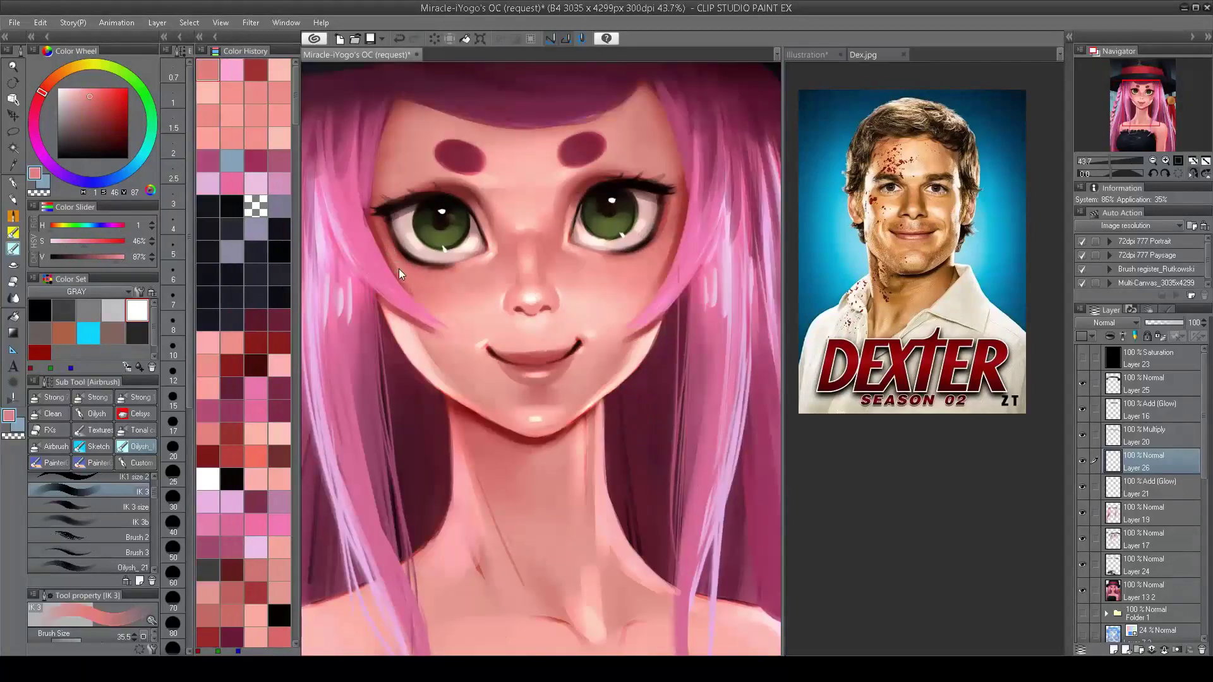
{"action": "left_click_drag", "start_coordinate": [393, 253], "coordinate": [408, 284]}
{"action": "key", "text": "h"}
{"action": "left_click", "coordinate": [427, 279], "text": "alt"}
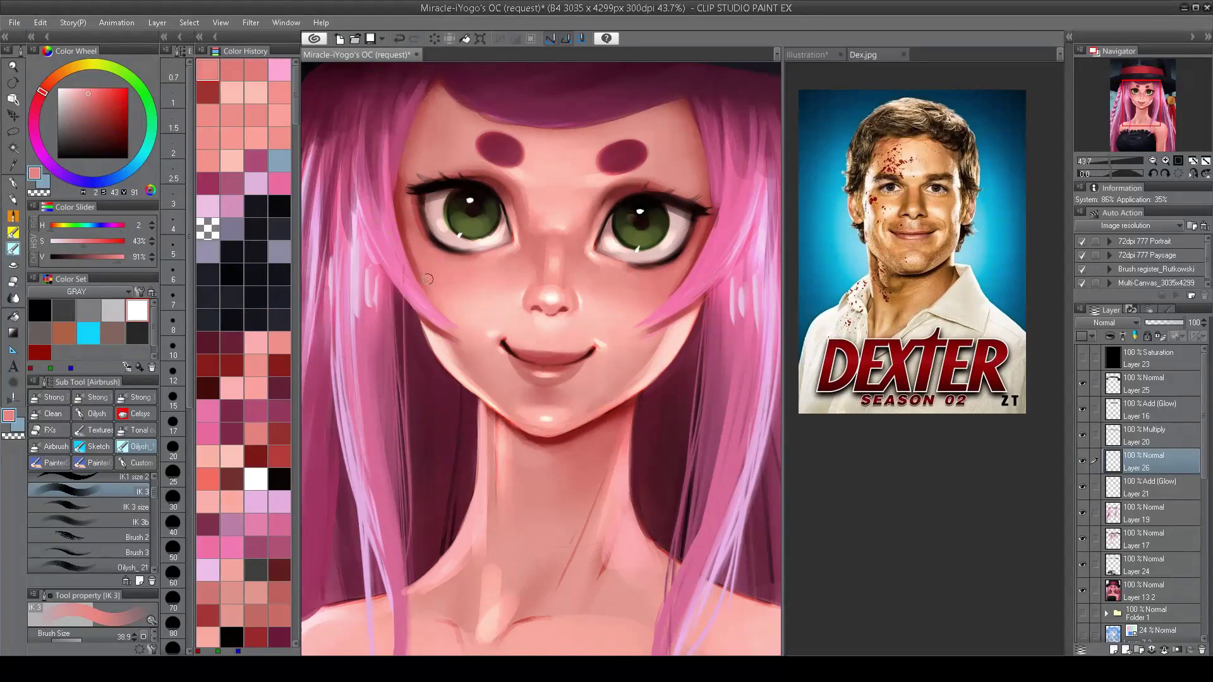
{"action": "scroll", "coordinate": [459, 261], "scroll_direction": "down", "scroll_amount": 5}
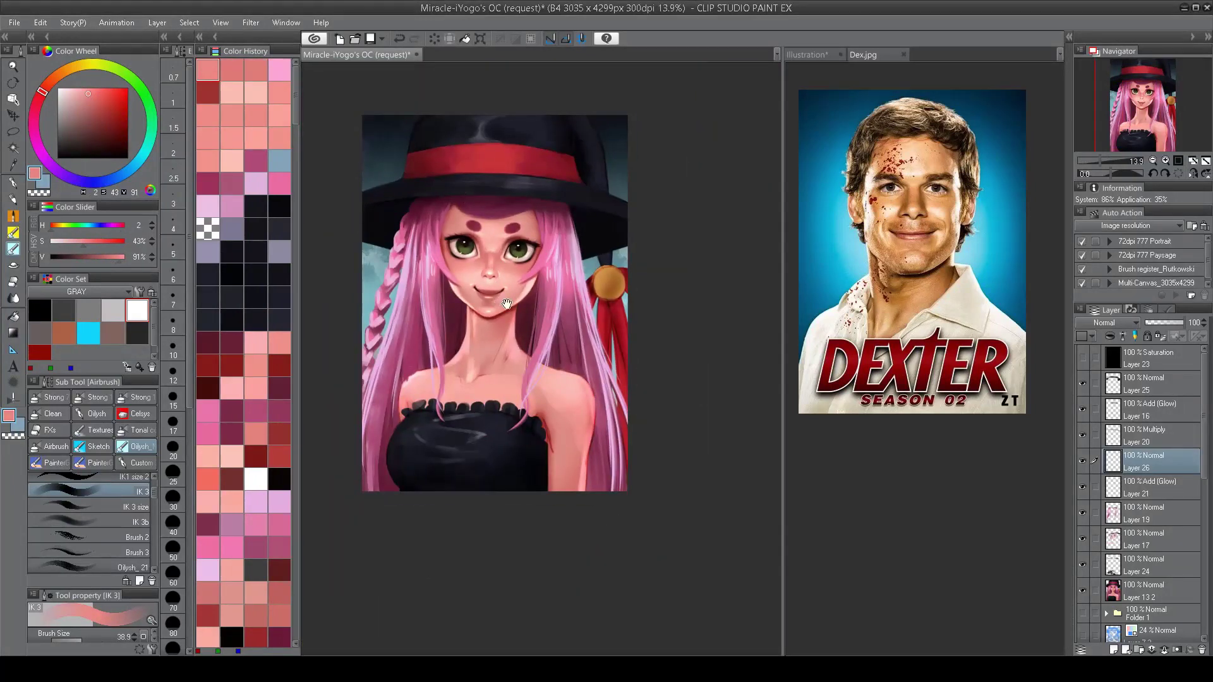
{"action": "scroll", "coordinate": [543, 296], "scroll_direction": "up", "scroll_amount": 4}
{"action": "scroll", "coordinate": [568, 291], "scroll_direction": "down", "scroll_amount": 3}
{"action": "scroll", "coordinate": [587, 288], "scroll_direction": "up", "scroll_amount": 1}
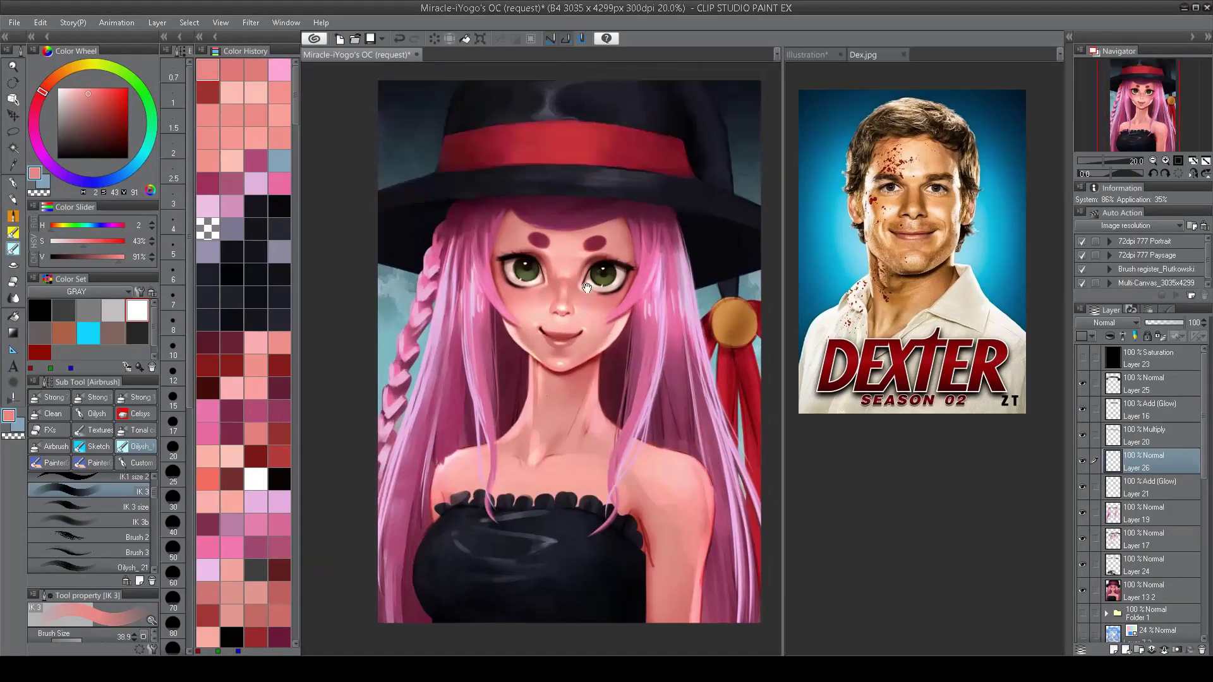
Step: Paint dark red shading along both sides of the face where the hair overlaps the forehead and temples
{"action": "scroll", "coordinate": [578, 290], "scroll_direction": "up", "scroll_amount": 4}
{"action": "left_click", "coordinate": [487, 242], "text": "alt"}
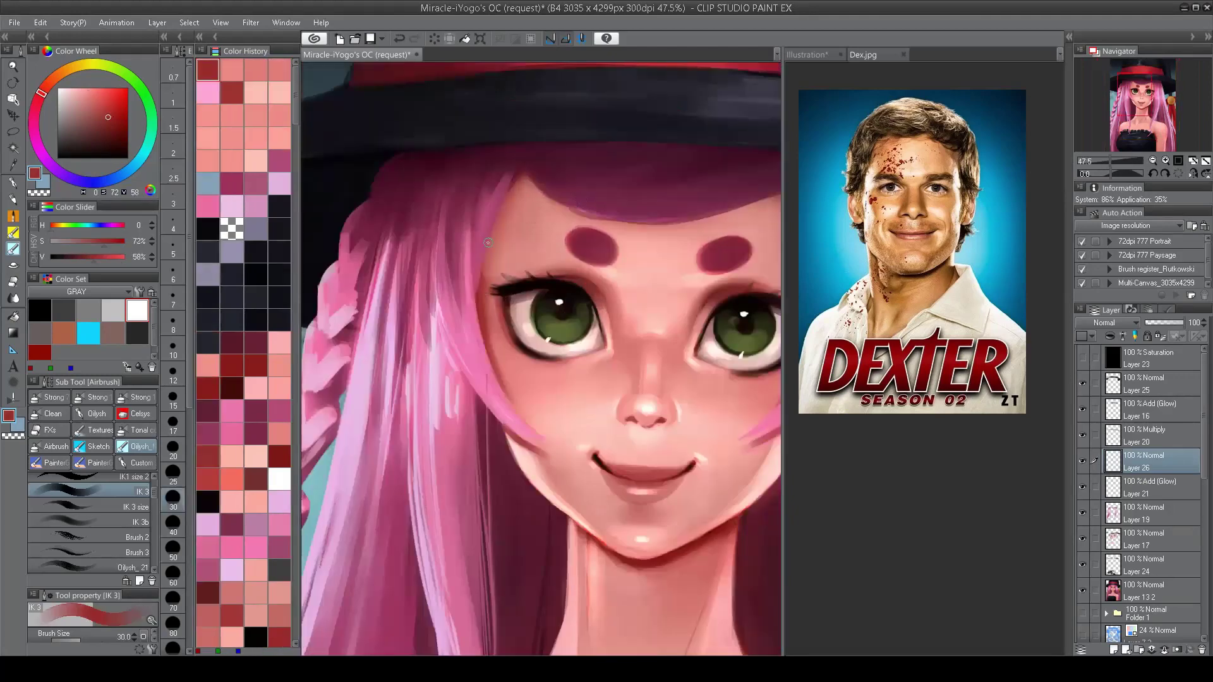
{"action": "mouse_move", "coordinate": [488, 242]}
{"action": "left_mouse_down"}
{"action": "mouse_move", "coordinate": [493, 217]}
{"action": "mouse_move", "coordinate": [478, 299]}
{"action": "left_mouse_up"}
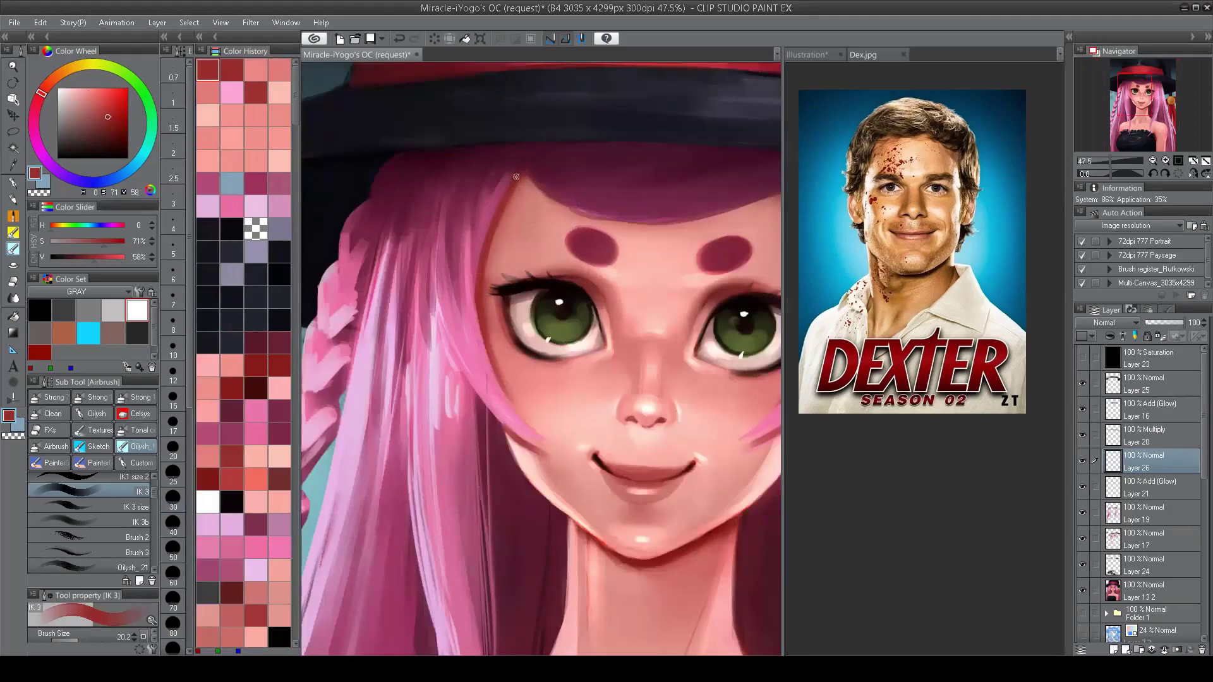
{"action": "left_click_drag", "start_coordinate": [496, 238], "coordinate": [388, 250]}
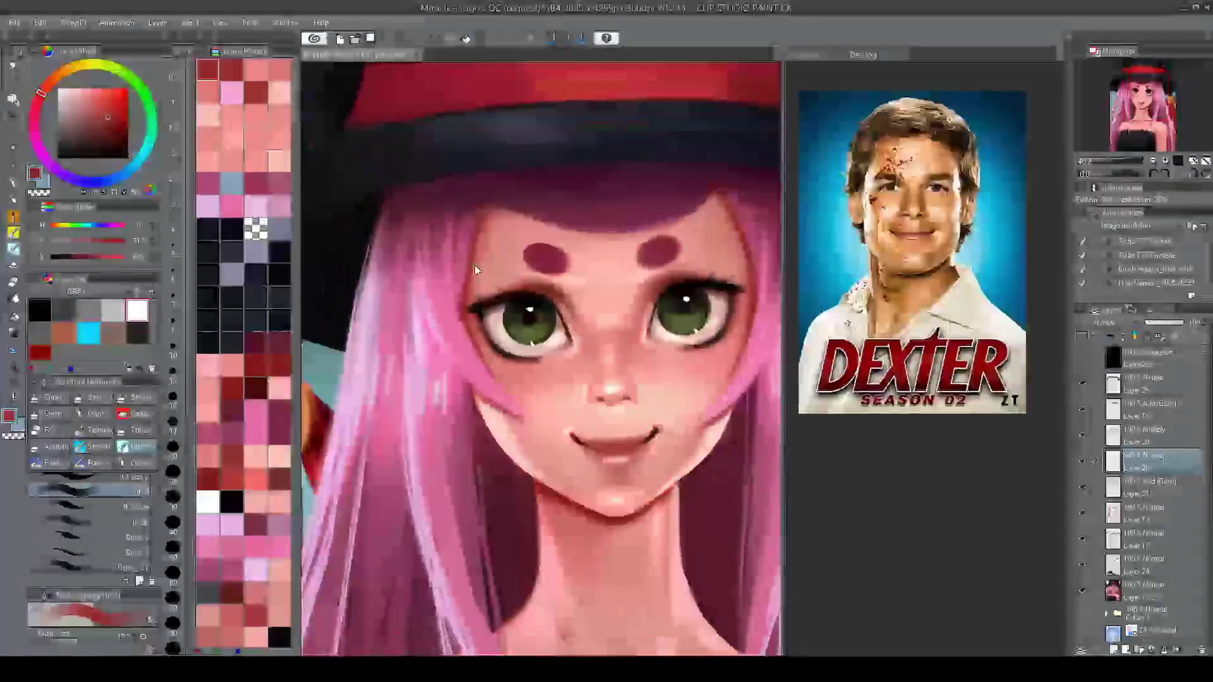
{"action": "scroll", "coordinate": [562, 323], "scroll_direction": "down", "scroll_amount": 5}
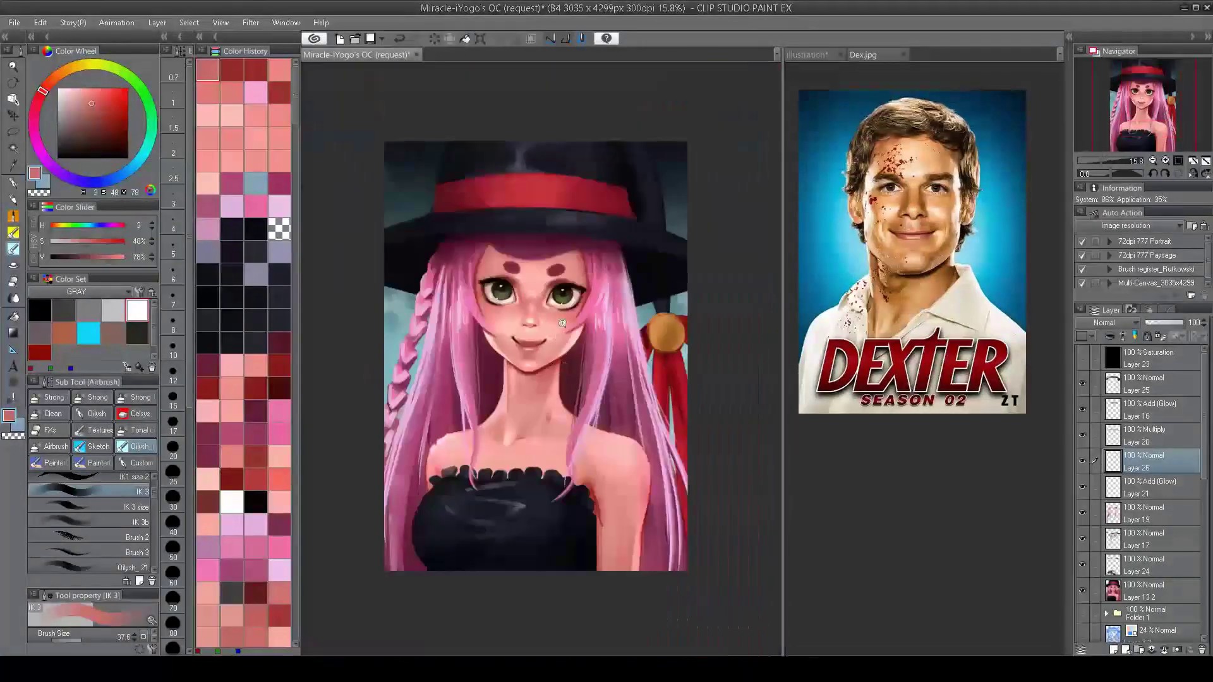
Step: Enlarge the reference portrait's face and brighten the lower irises of the girl's eyes with yellow-green tones
{"action": "scroll", "coordinate": [562, 323], "scroll_direction": "up", "scroll_amount": 5}
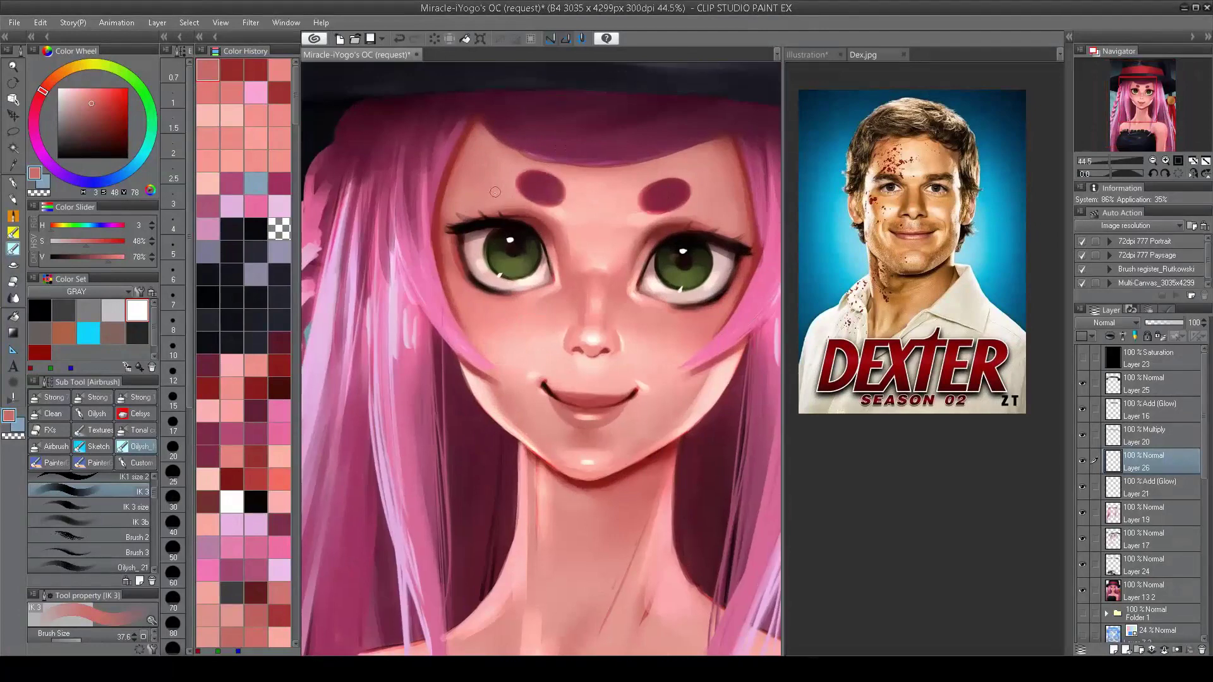
{"action": "scroll", "coordinate": [950, 206], "scroll_direction": "up", "scroll_amount": 3}
{"action": "left_click", "coordinate": [518, 258], "text": "alt"}
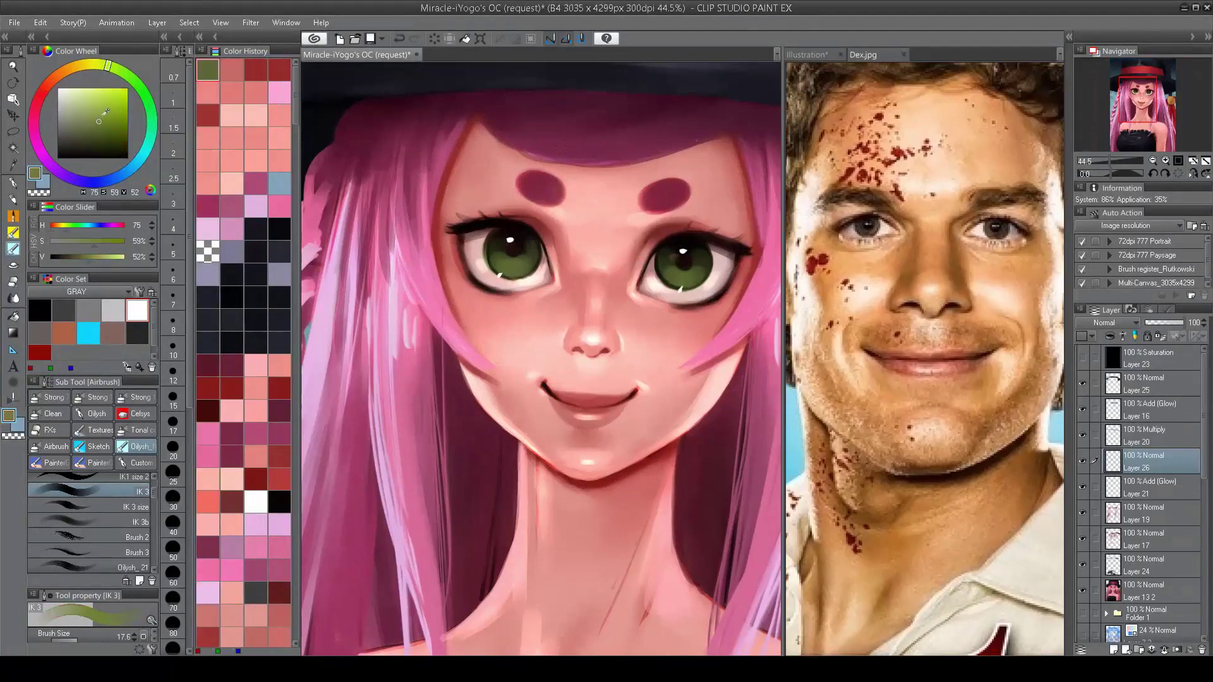
{"action": "left_click_drag", "start_coordinate": [508, 269], "coordinate": [528, 262]}
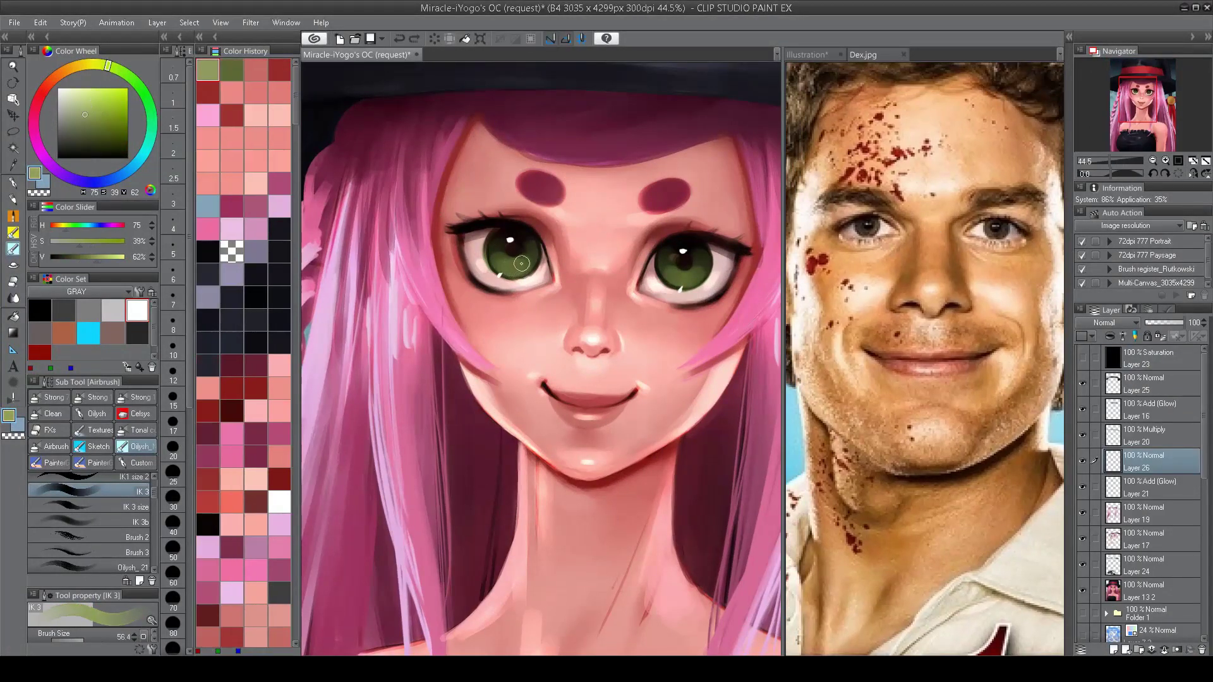
{"action": "scroll", "coordinate": [555, 371], "scroll_direction": "down", "scroll_amount": 3}
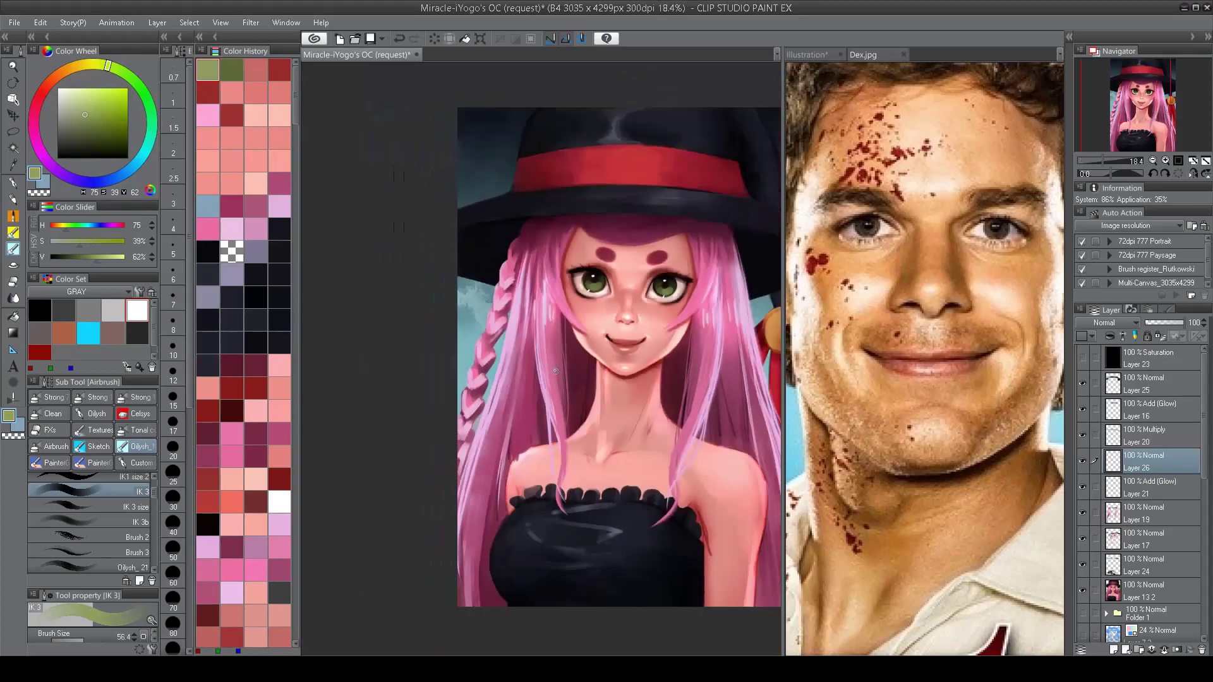
{"action": "scroll", "coordinate": [605, 381], "scroll_direction": "up", "scroll_amount": 3}
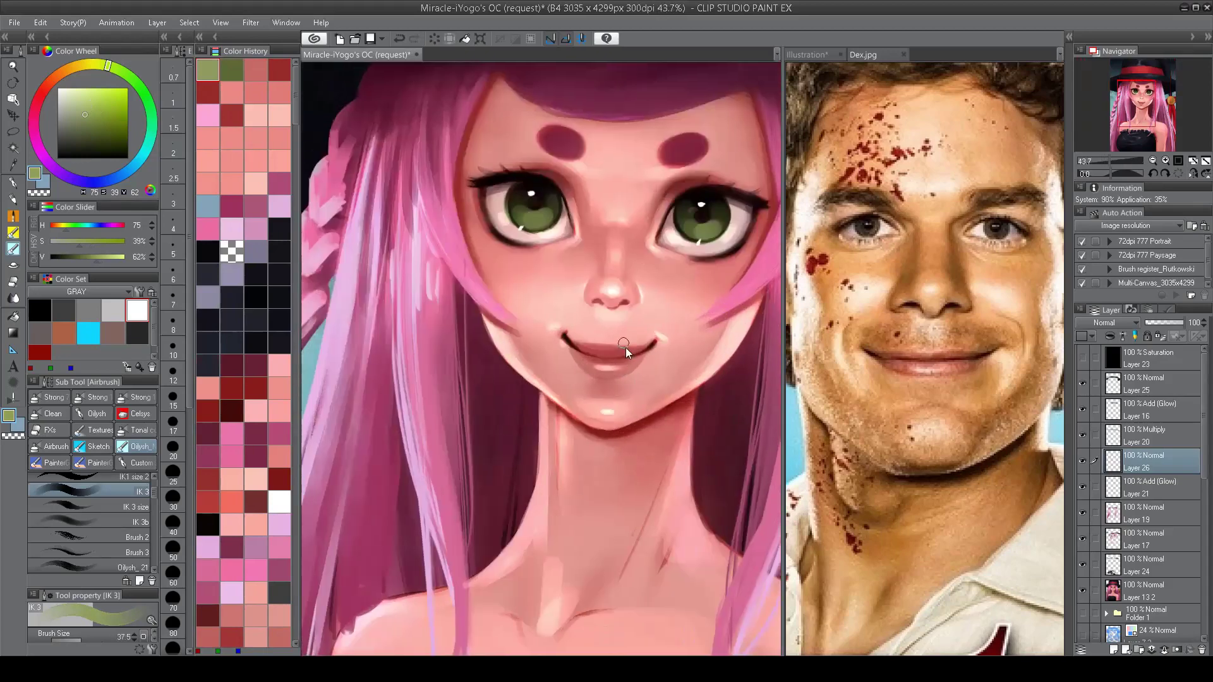
Step: Paint pale peach and pink highlights between the nose and upper lip with a smaller brush
{"action": "left_click", "coordinate": [625, 347], "text": "alt"}
{"action": "key", "text": "bracketleft"}
{"action": "left_click", "coordinate": [602, 340], "text": "alt"}
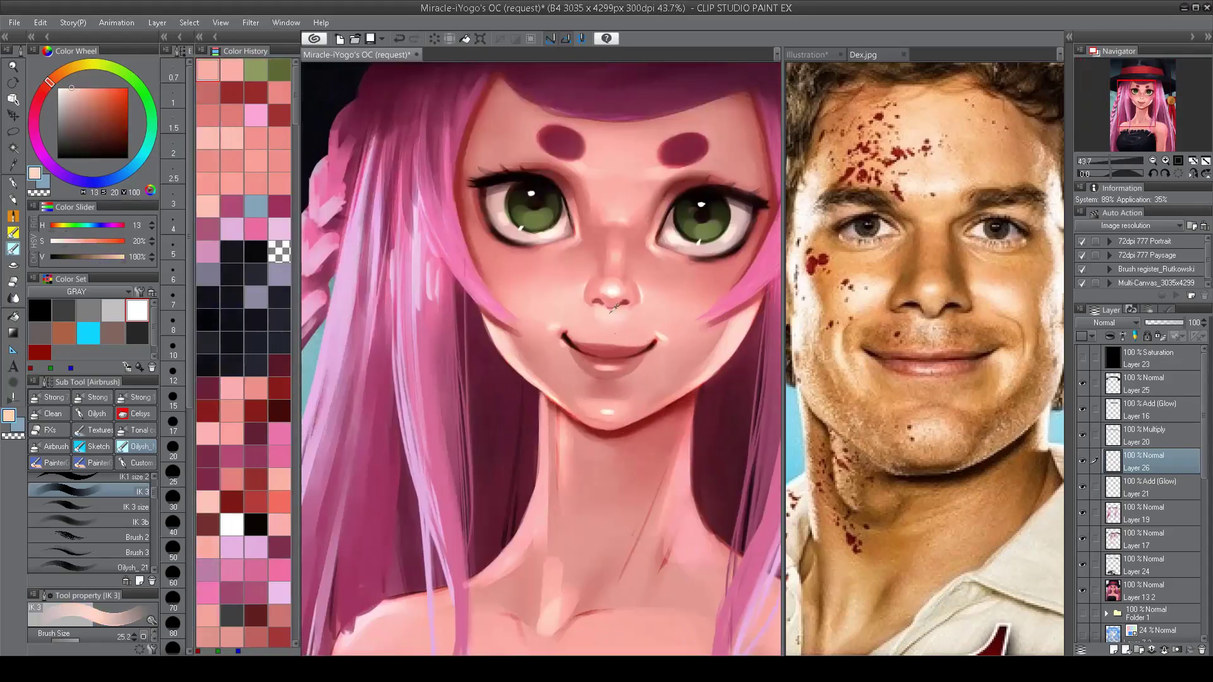
{"action": "scroll", "coordinate": [617, 342], "scroll_direction": "down", "scroll_amount": 3}
{"action": "scroll", "coordinate": [606, 329], "scroll_direction": "up", "scroll_amount": 3}
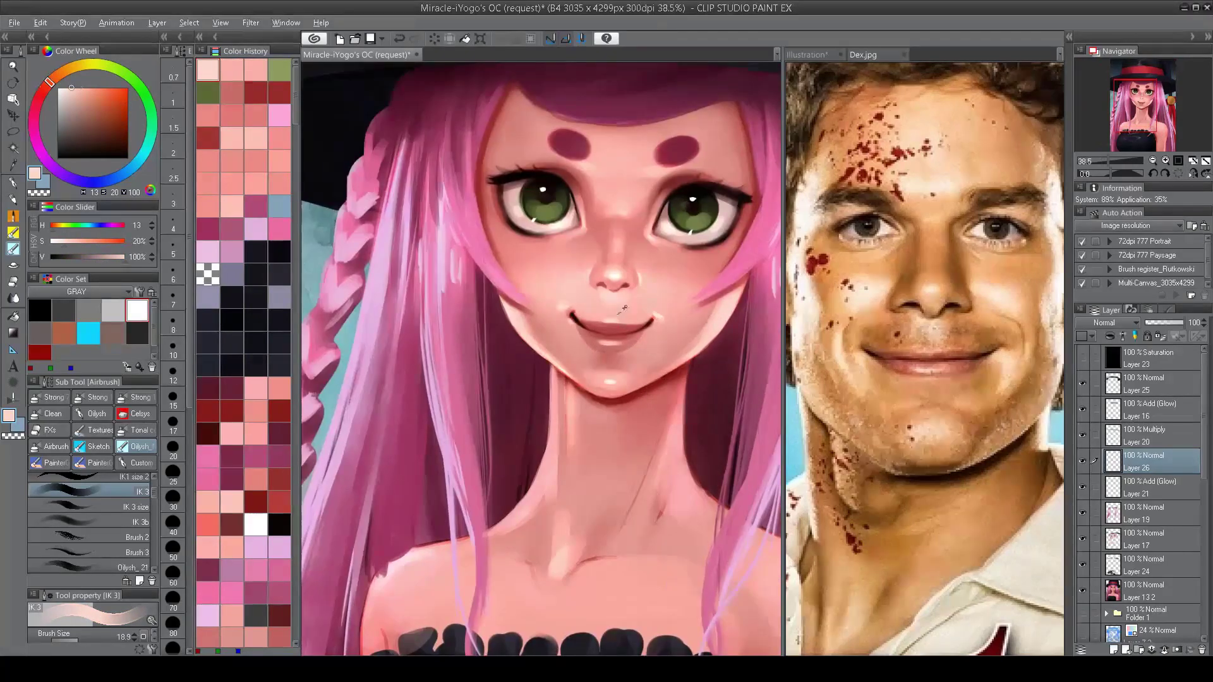
{"action": "left_click", "coordinate": [604, 317], "text": "alt"}
{"action": "scroll", "coordinate": [581, 347], "scroll_direction": "down", "scroll_amount": 3}
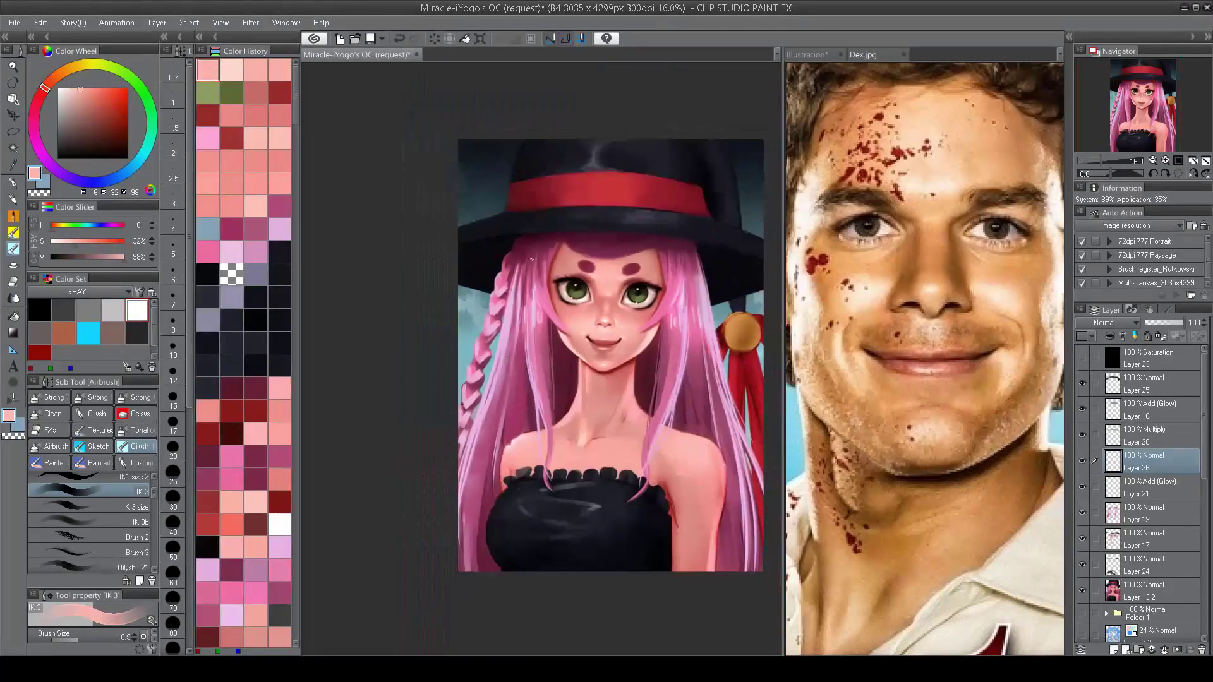
Step: Paint a thin pale peach highlight along the edge of the neck below the jaw
{"action": "scroll", "coordinate": [599, 358], "scroll_direction": "up", "scroll_amount": 3}
{"action": "scroll", "coordinate": [533, 206], "scroll_direction": "down", "scroll_amount": 1}
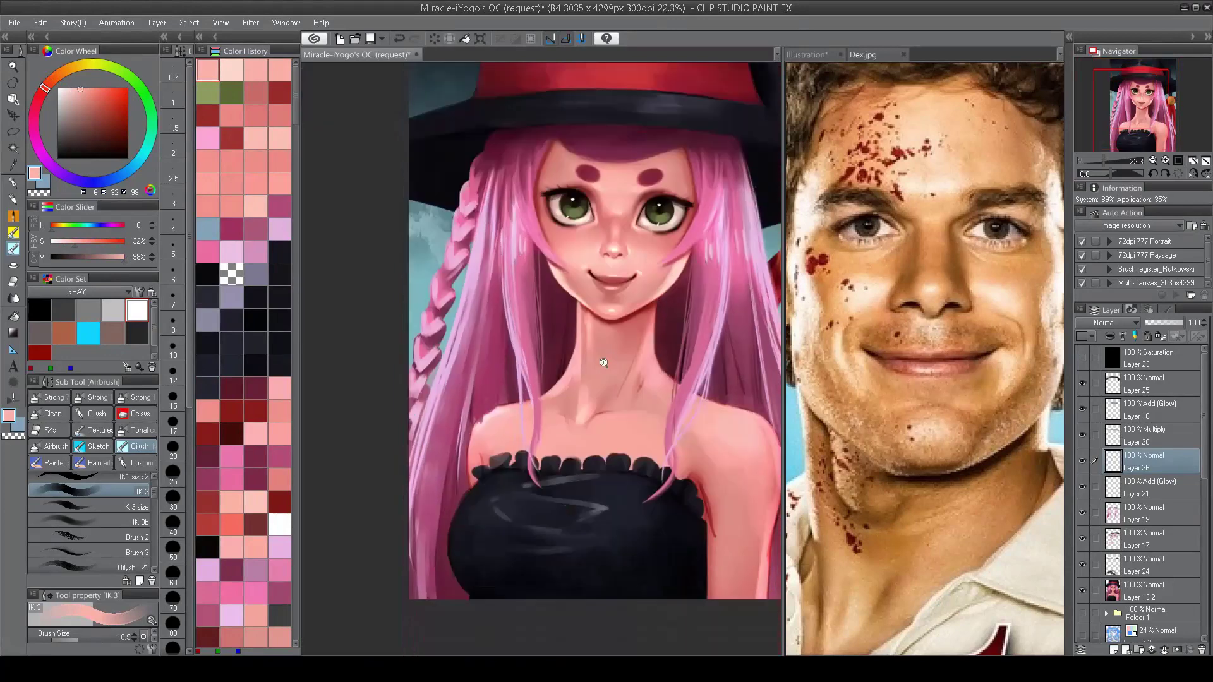
{"action": "scroll", "coordinate": [532, 205], "scroll_direction": "up", "scroll_amount": 1}
{"action": "left_click", "coordinate": [519, 262], "text": "alt"}
{"action": "key", "text": "bracketleft"}
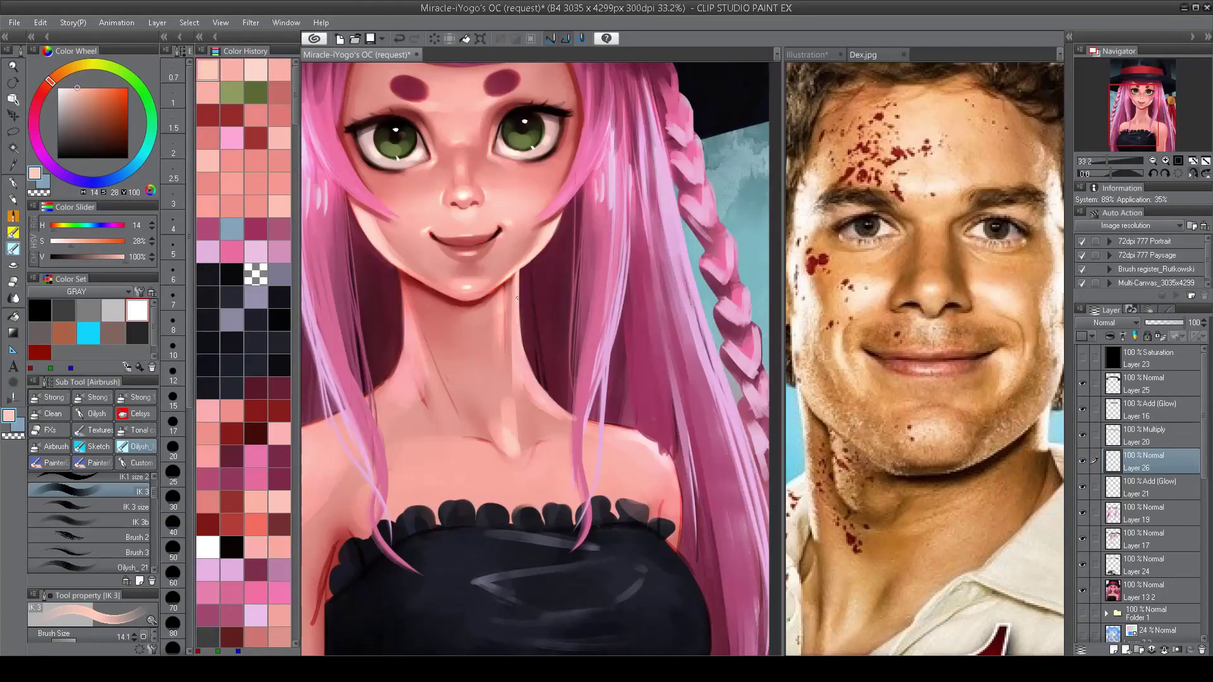
{"action": "scroll", "coordinate": [536, 381], "scroll_direction": "down", "scroll_amount": 3}
{"action": "scroll", "coordinate": [530, 316], "scroll_direction": "up", "scroll_amount": 4}
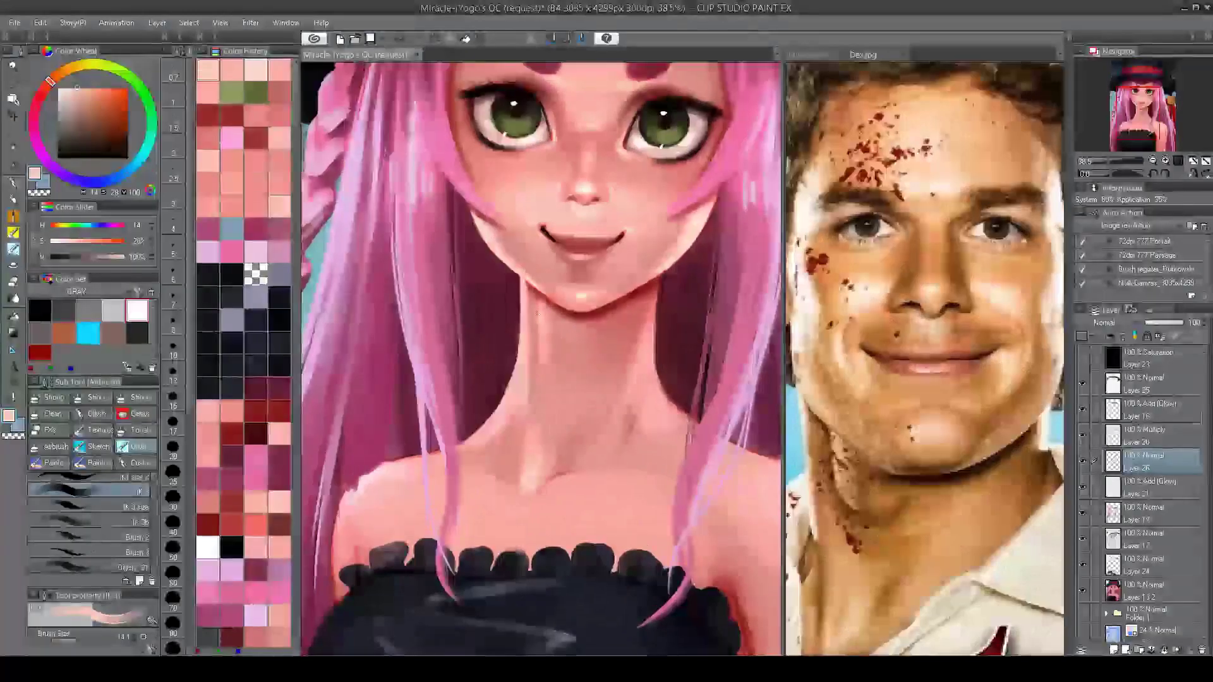
Step: Blend the neck's light strip into the surrounding skin with sampled pink and peach tones and a larger brush
{"action": "key", "text": "bracketright"}
{"action": "key", "text": "bracketright"}
{"action": "left_click", "coordinate": [527, 296], "text": "alt"}
{"action": "left_click", "coordinate": [532, 381], "text": "alt"}
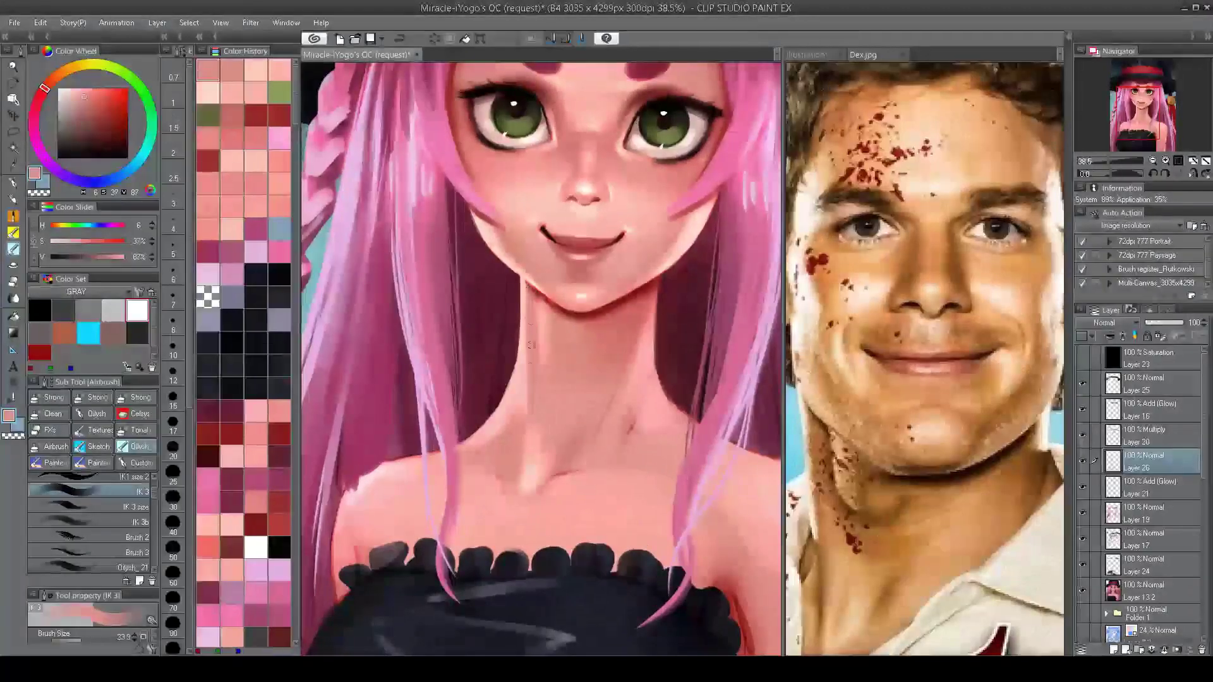
{"action": "key", "text": "bracketright"}
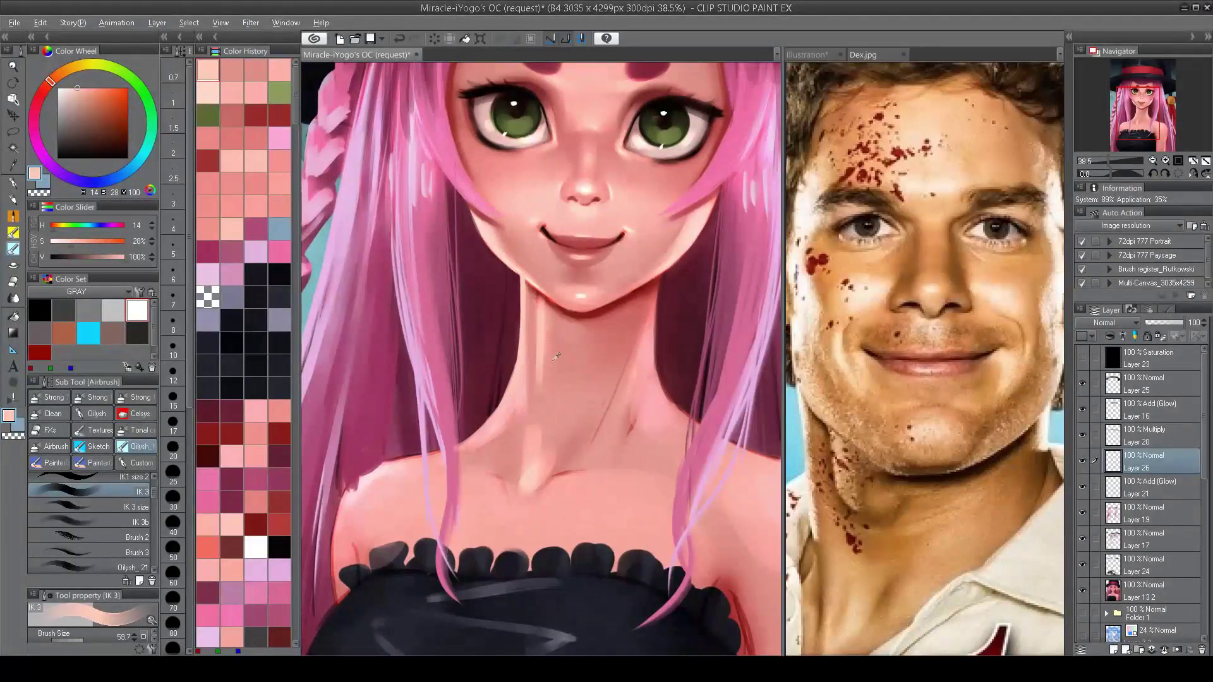
{"action": "left_click", "coordinate": [550, 360], "text": "alt"}
{"action": "key", "text": "bracketright"}
{"action": "key", "text": "bracketright"}
{"action": "key", "text": "bracketright"}
{"action": "left_click", "coordinate": [547, 351], "text": "alt"}
{"action": "scroll", "coordinate": [549, 386], "scroll_direction": "down", "scroll_amount": 1}
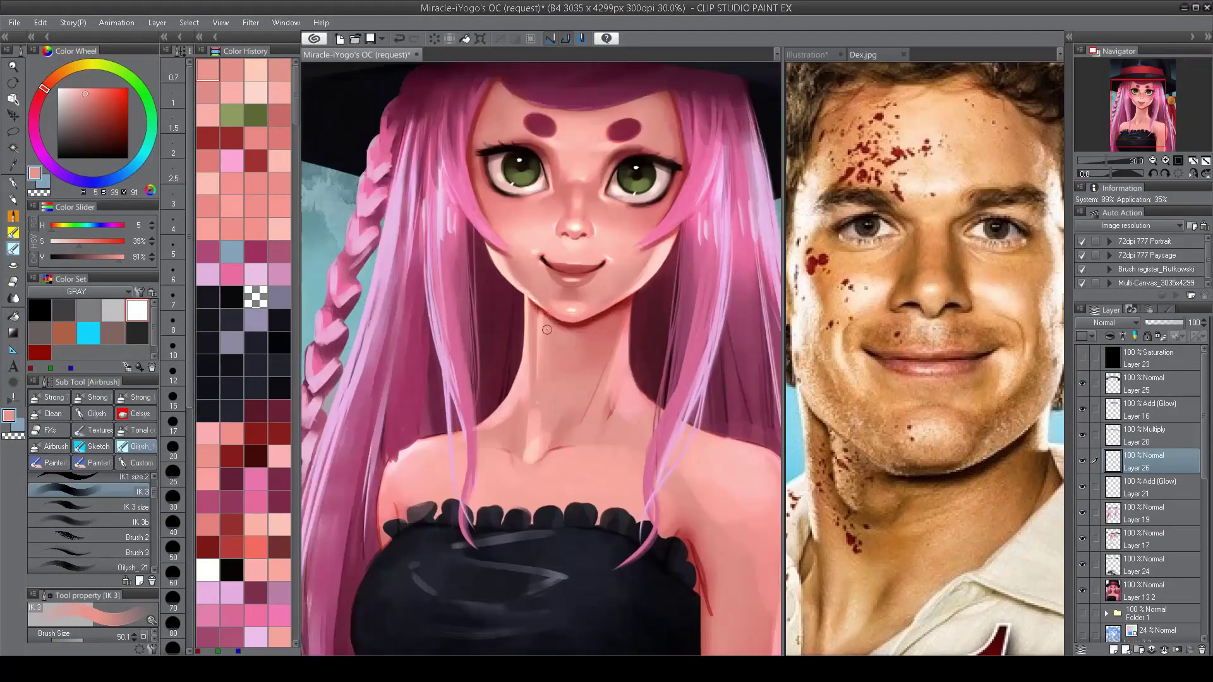
Step: Soften the upper neck shadow under the chin with sampled light pink at a brush size of about 90
{"action": "left_click", "coordinate": [547, 330], "text": "alt"}
{"action": "key", "text": "bracketright"}
{"action": "key", "text": "bracketright"}
{"action": "key", "text": "bracketright"}
{"action": "key", "text": "bracketright"}
{"action": "key", "text": "bracketright"}
{"action": "key", "text": "bracketright"}
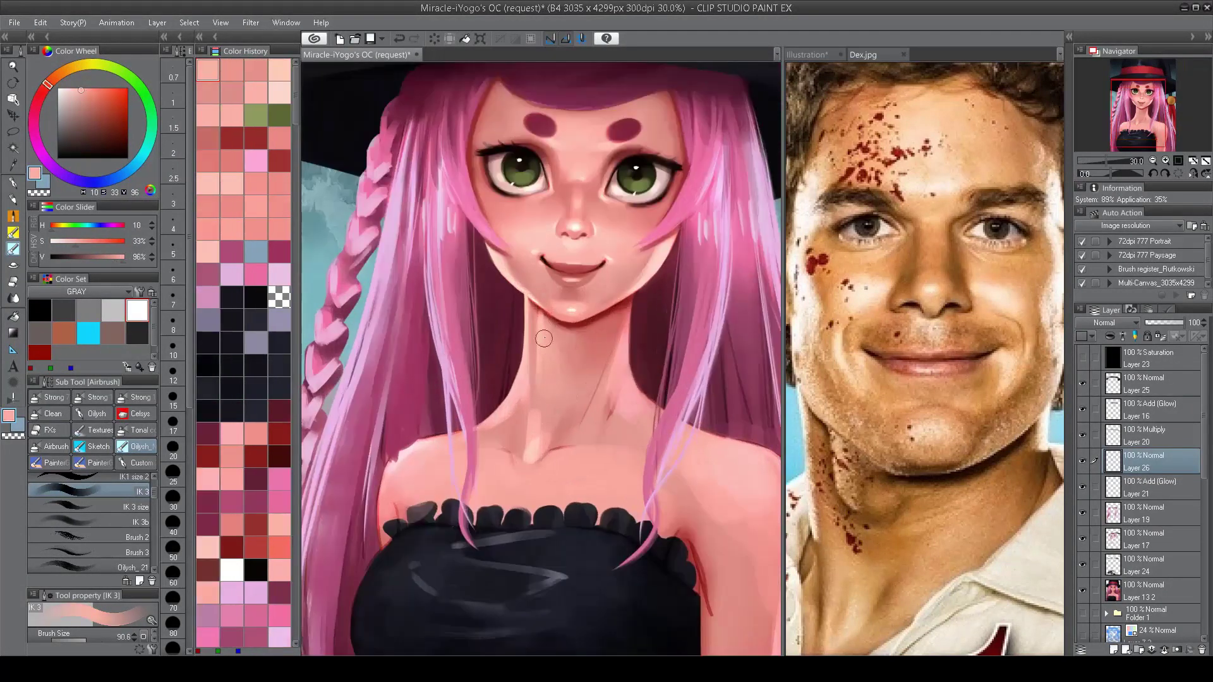
{"action": "scroll", "coordinate": [552, 374], "scroll_direction": "down", "scroll_amount": 4}
{"action": "scroll", "coordinate": [538, 382], "scroll_direction": "up", "scroll_amount": 2}
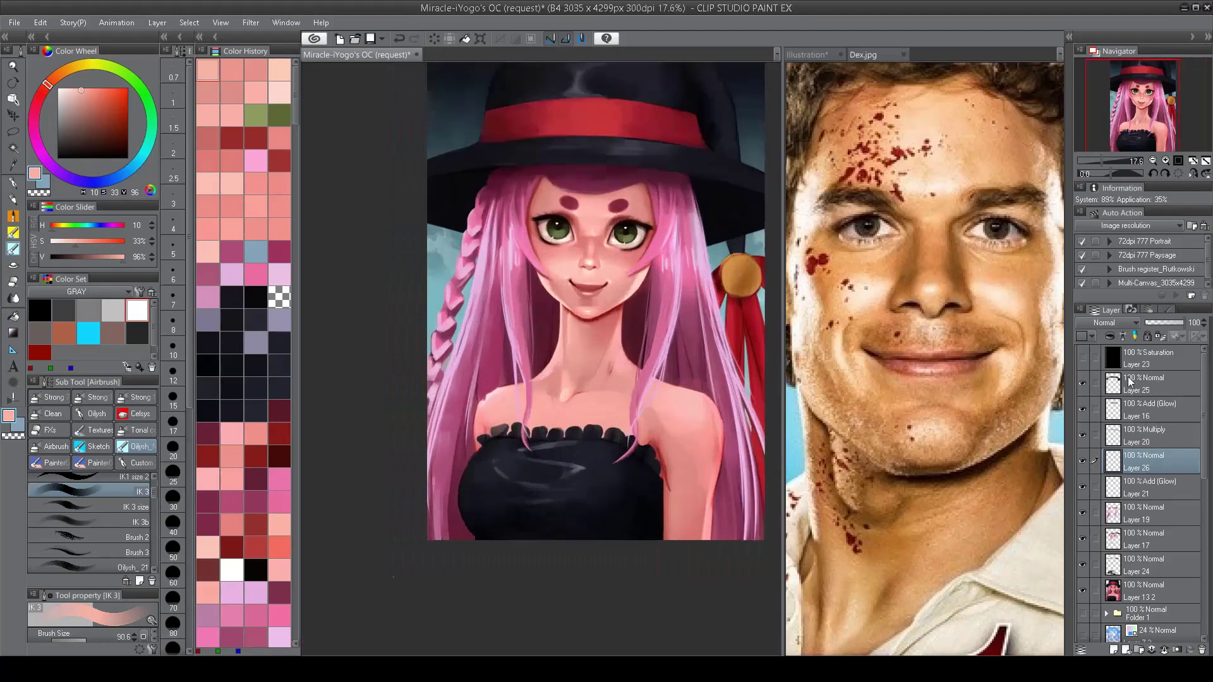
Step: Paint fine light-pink and lilac strands into the long hair locks on Layer 19 with Brush 2
{"action": "left_click", "coordinate": [1137, 515]}
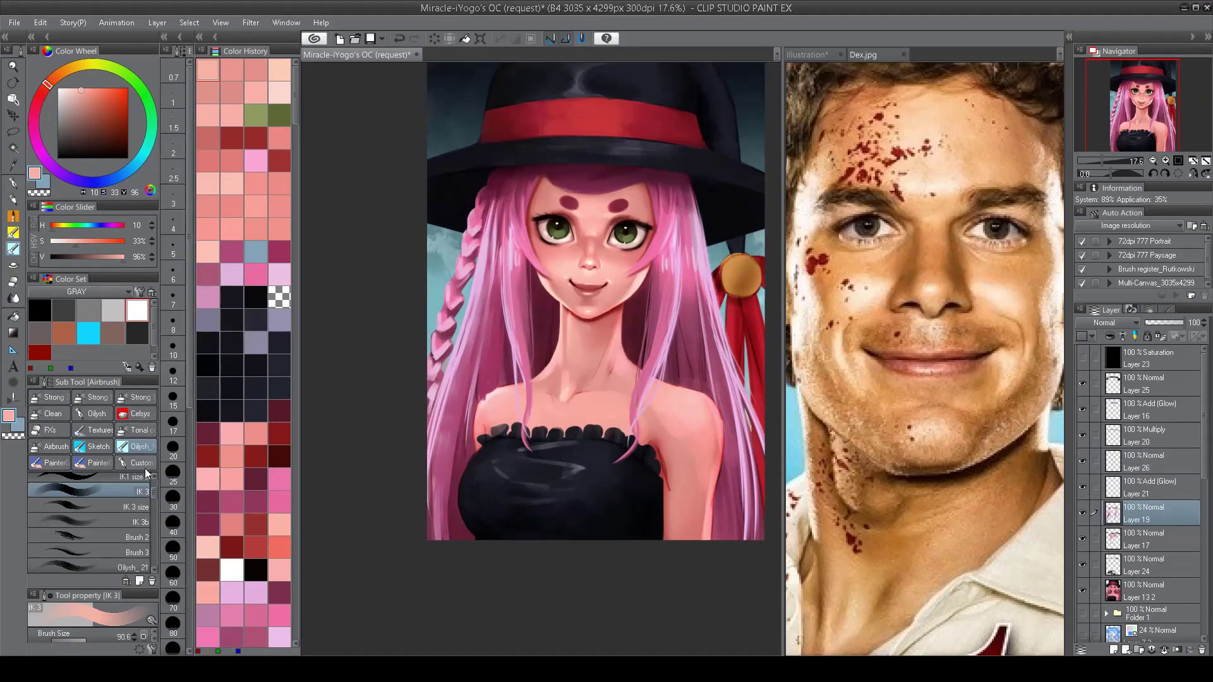
{"action": "scroll", "coordinate": [154, 495], "scroll_direction": "down", "scroll_amount": 2}
{"action": "left_click", "coordinate": [127, 515]}
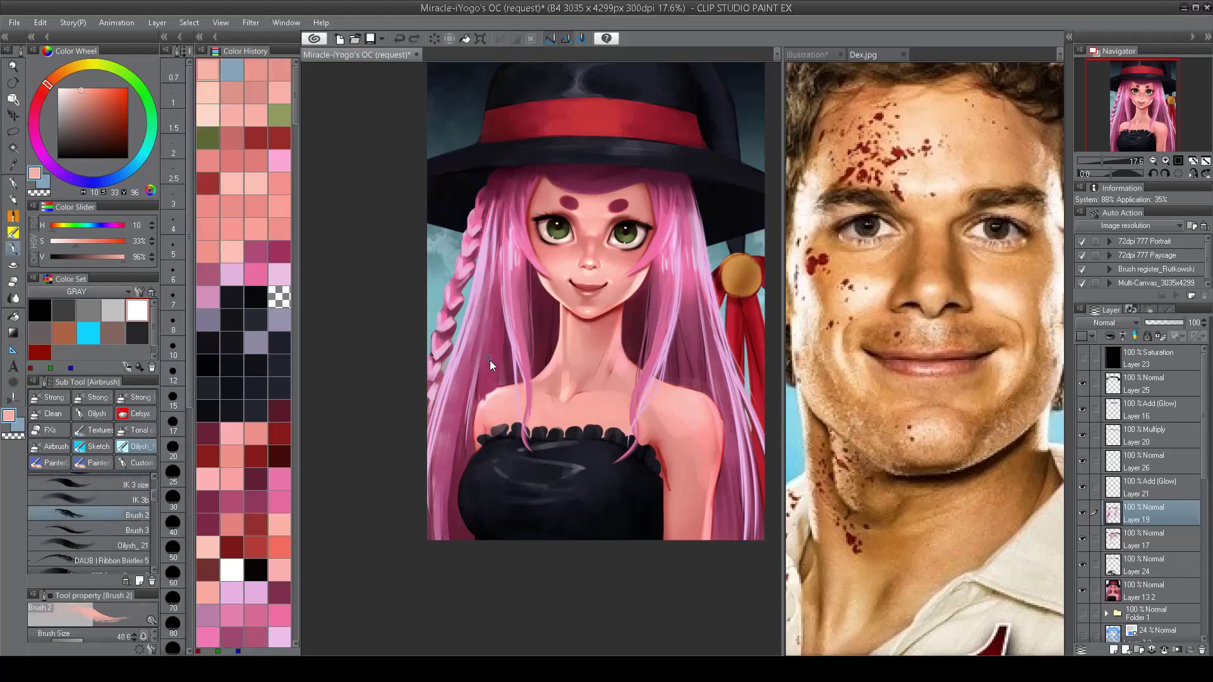
{"action": "left_click", "coordinate": [490, 226], "text": "alt"}
{"action": "key", "text": "h"}
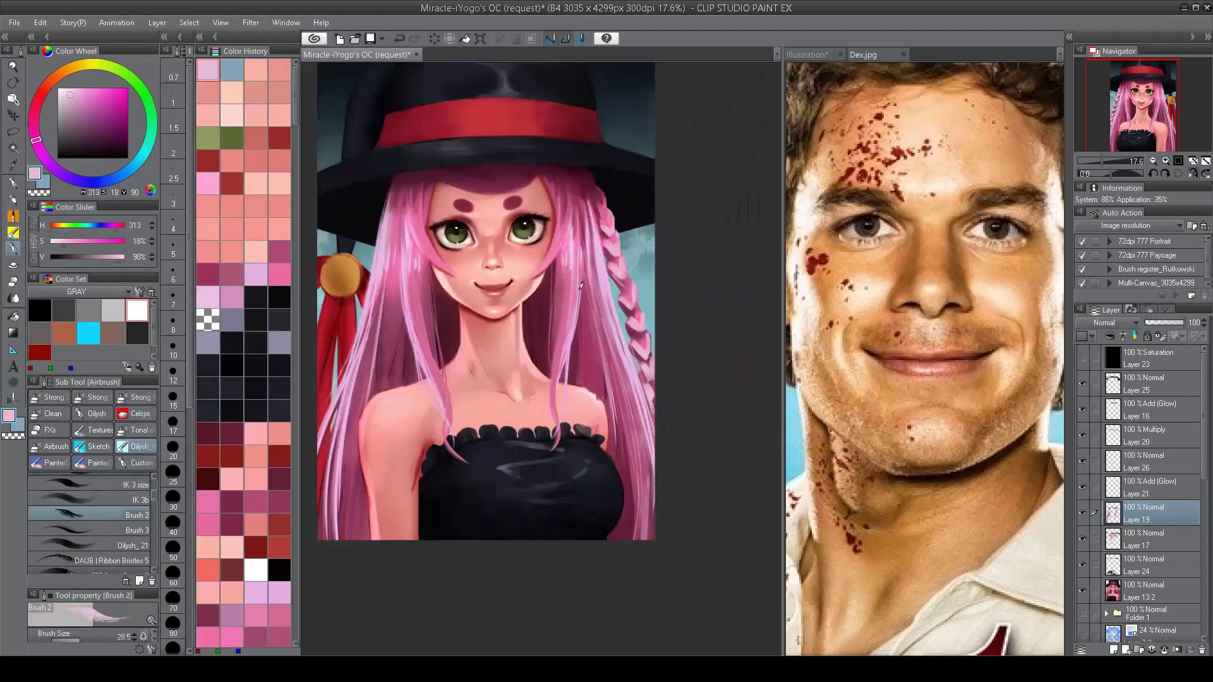
{"action": "key", "text": "h"}
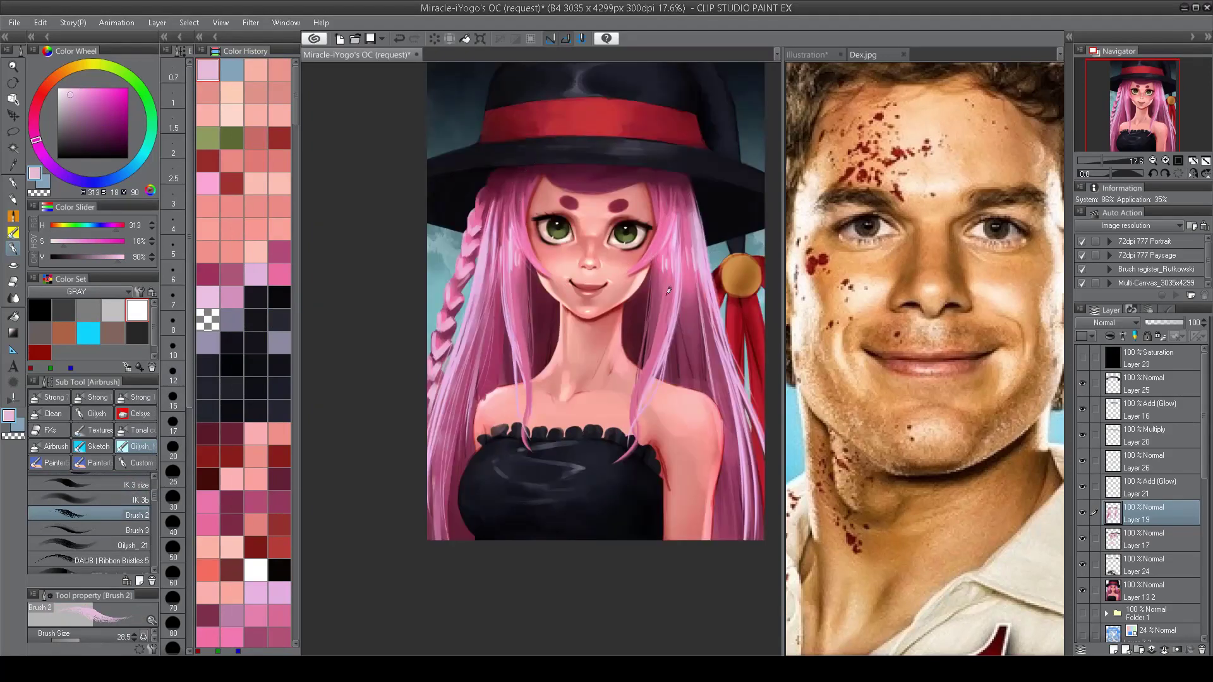
{"action": "left_click", "coordinate": [654, 319], "text": "alt"}
{"action": "left_click_drag", "start_coordinate": [652, 376], "coordinate": [653, 297]}
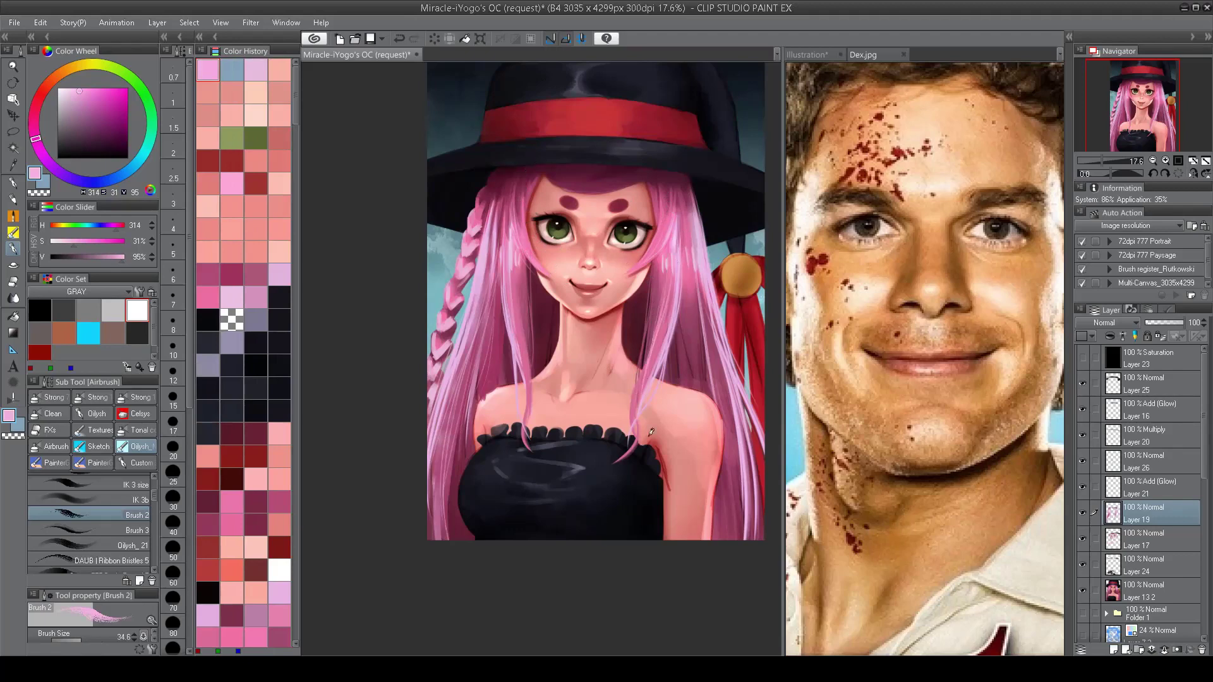
Step: Paint additional long light-pink strands down the outer hair locks with Brush 2
{"action": "scroll", "coordinate": [517, 263], "scroll_direction": "down", "scroll_amount": 1}
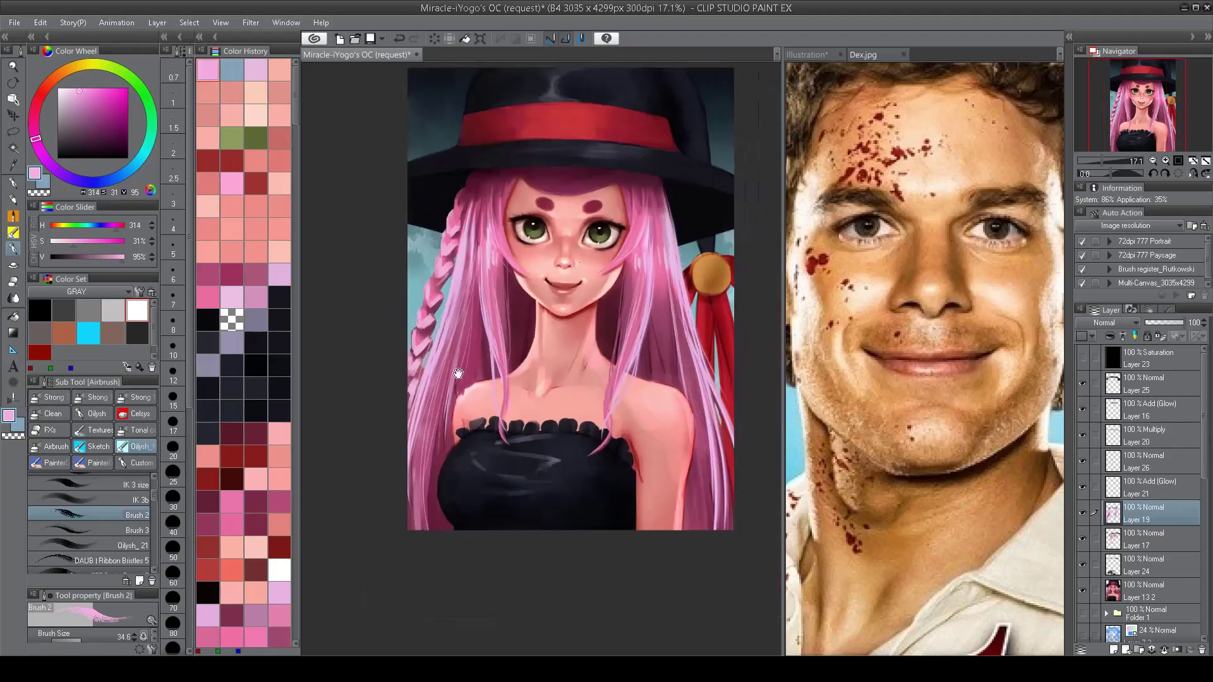
{"action": "left_click_drag", "start_coordinate": [449, 474], "coordinate": [448, 404]}
{"action": "key", "text": "ctrl+z"}
{"action": "left_click_drag", "start_coordinate": [457, 499], "coordinate": [454, 366]}
{"action": "left_click_drag", "start_coordinate": [733, 493], "coordinate": [733, 350]}
{"action": "scroll", "coordinate": [690, 519], "scroll_direction": "up", "scroll_amount": 2}
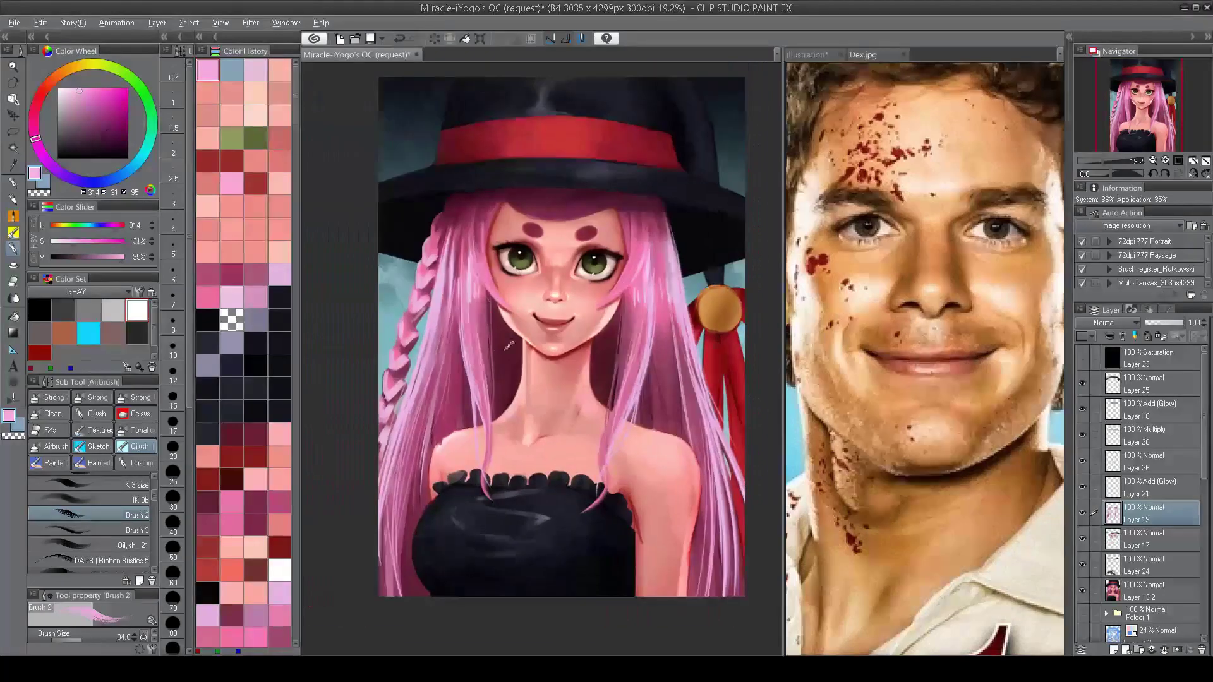
Step: Deepen the inner hair shadow beside the neck with dark maroon (H 340, S 93, V 35) using the IK 3 brush
{"action": "left_click", "coordinate": [116, 133]}
{"action": "left_click", "coordinate": [122, 133]}
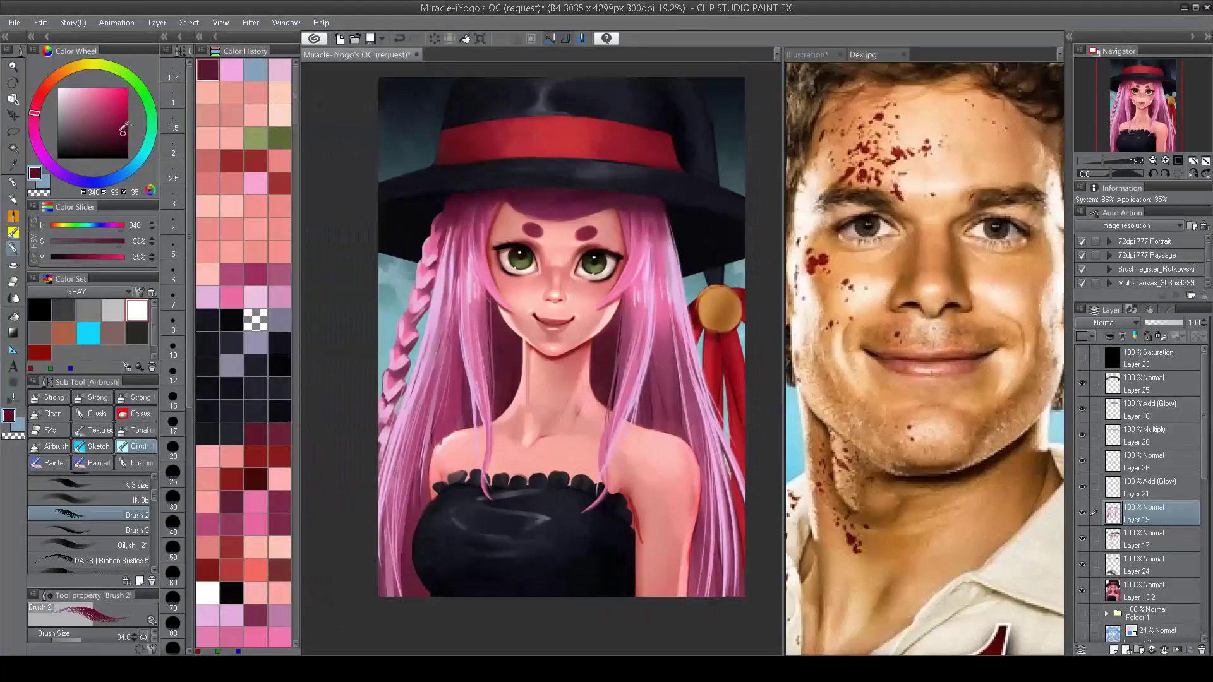
{"action": "left_click", "coordinate": [150, 499]}
{"action": "scroll", "coordinate": [151, 499], "scroll_direction": "up", "scroll_amount": 1}
{"action": "left_click", "coordinate": [139, 489]}
{"action": "scroll", "coordinate": [501, 349], "scroll_direction": "up", "scroll_amount": 1}
{"action": "left_click", "coordinate": [507, 408]}
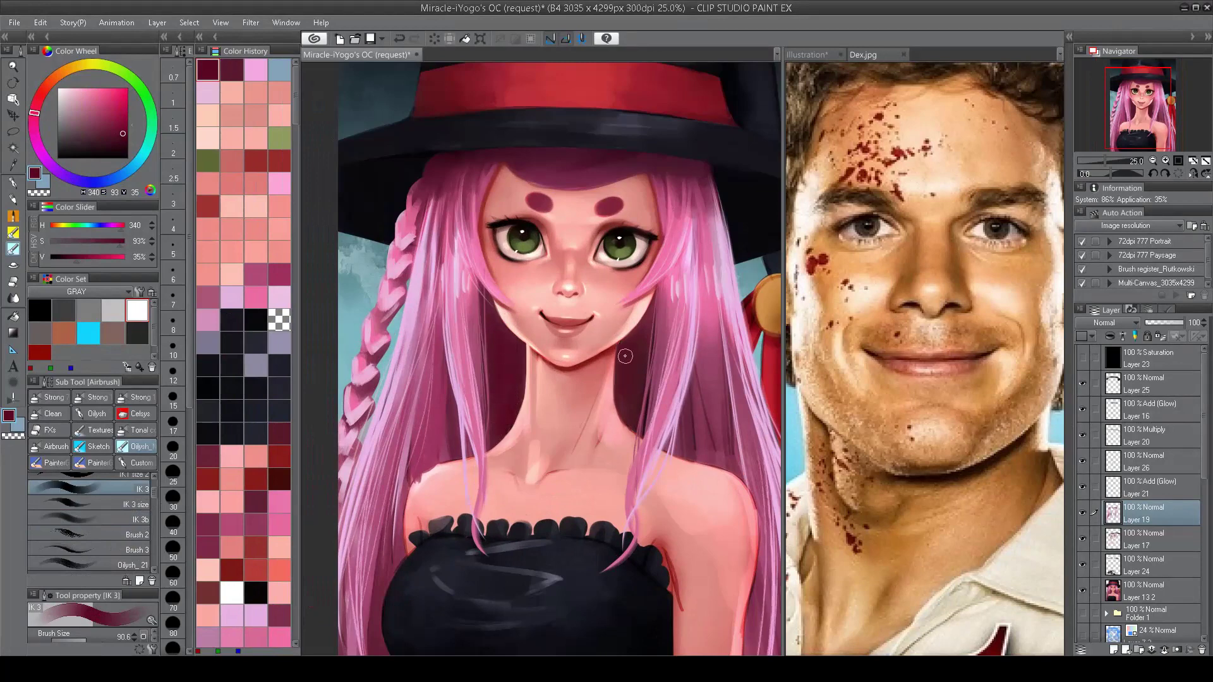
{"action": "key", "text": "bracketleft"}
{"action": "key", "text": "bracketleft"}
{"action": "key", "text": "bracketleft"}
{"action": "scroll", "coordinate": [516, 373], "scroll_direction": "down", "scroll_amount": 2}
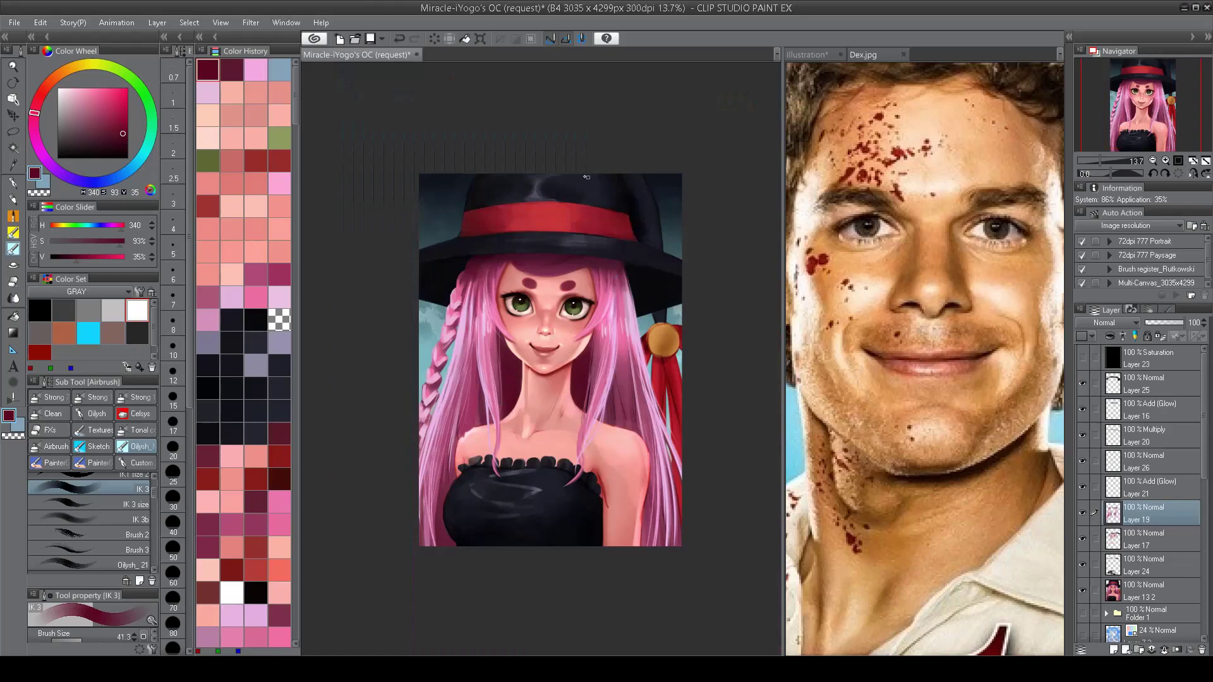
Step: Refine the face-framing hair locks with sampled pink and dark maroon, using IK 3 at a brush size of about 51
{"action": "scroll", "coordinate": [586, 177], "scroll_direction": "up", "scroll_amount": 4}
{"action": "key", "text": "bracketleft"}
{"action": "left_click_drag", "start_coordinate": [463, 280], "coordinate": [485, 338]}
{"action": "left_click", "coordinate": [459, 264], "text": "alt"}
{"action": "left_click_drag", "start_coordinate": [456, 259], "coordinate": [460, 334]}
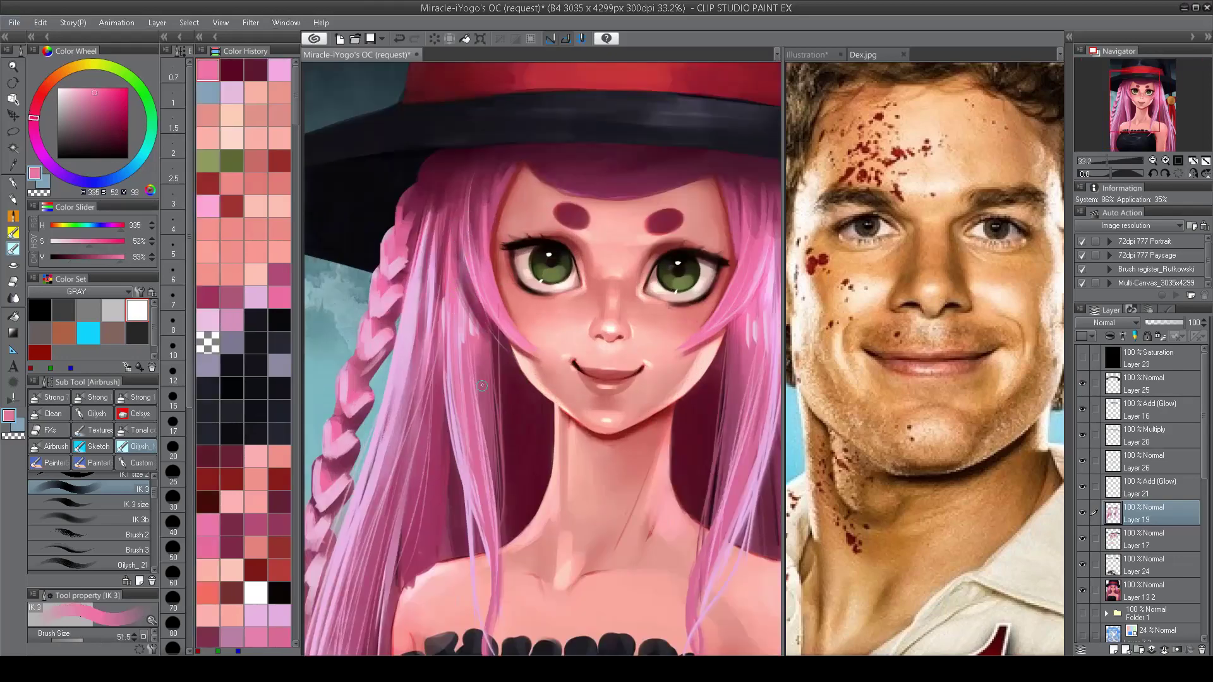
{"action": "left_click_drag", "start_coordinate": [738, 348], "coordinate": [624, 342]}
{"action": "left_click", "coordinate": [624, 341], "text": "alt"}
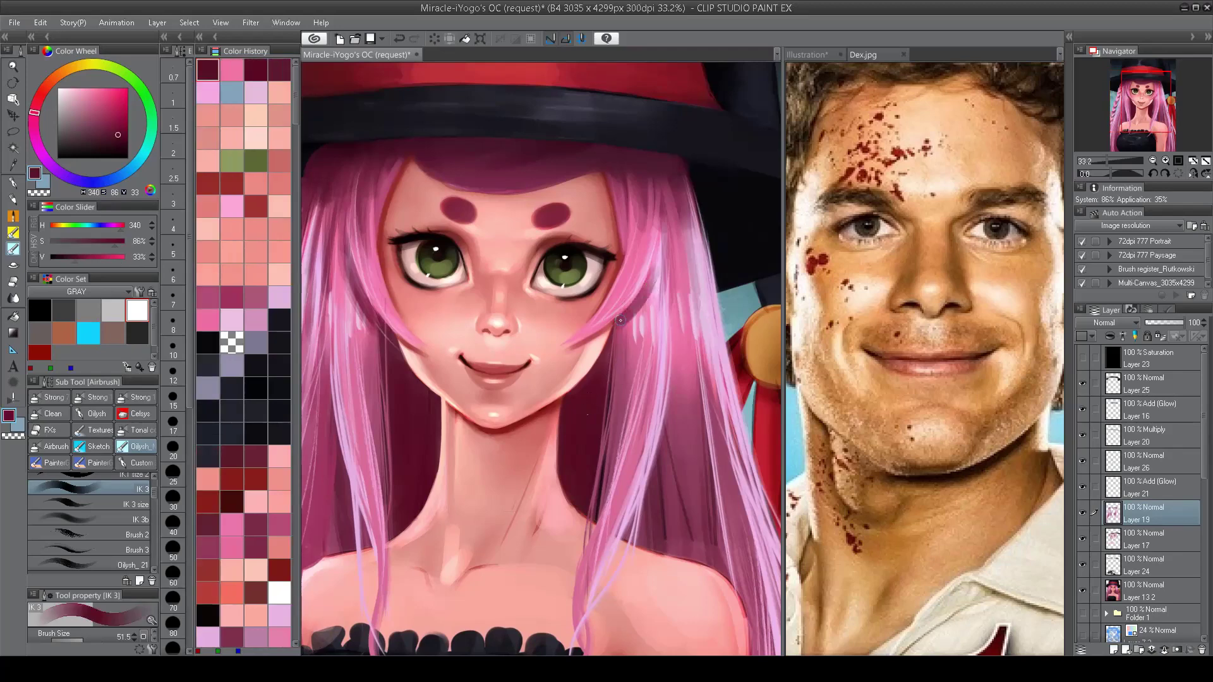
{"action": "left_click", "coordinate": [632, 319], "text": "alt"}
{"action": "scroll", "coordinate": [619, 314], "scroll_direction": "down", "scroll_amount": 3}
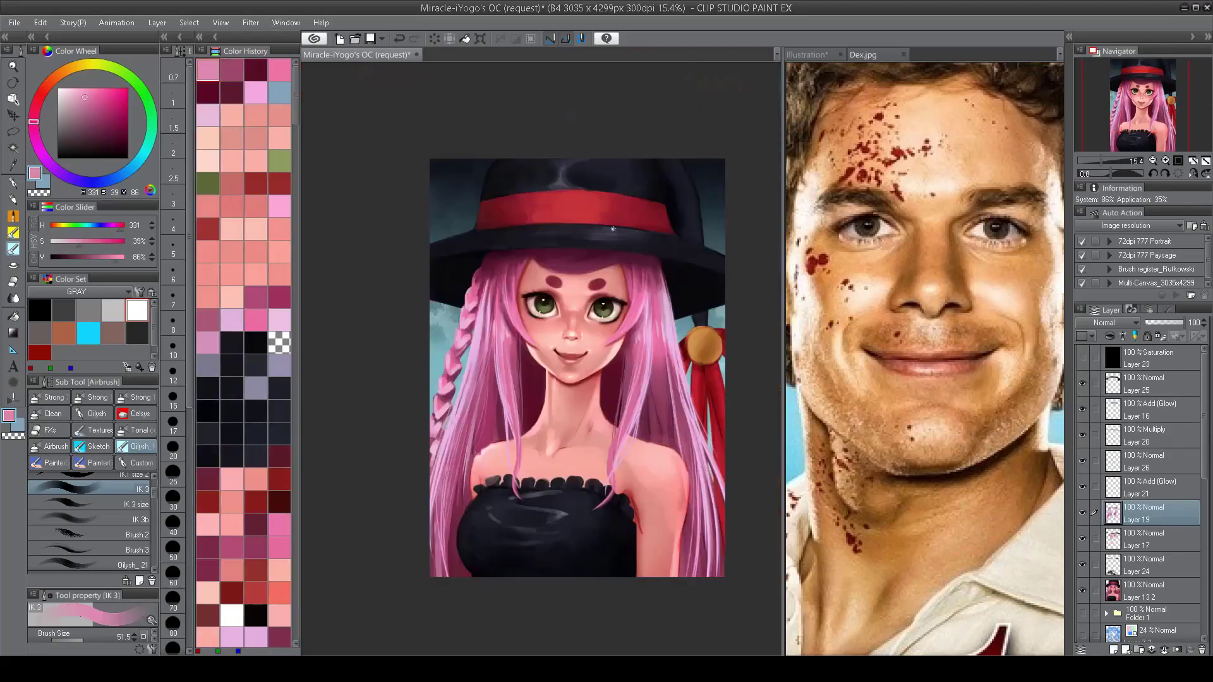
Step: Paint thin dark maroon gaps into the shadowed hair on both sides of the neck at brush size 23.6
{"action": "scroll", "coordinate": [543, 318], "scroll_direction": "up", "scroll_amount": 2}
{"action": "left_click", "coordinate": [480, 442], "text": "alt"}
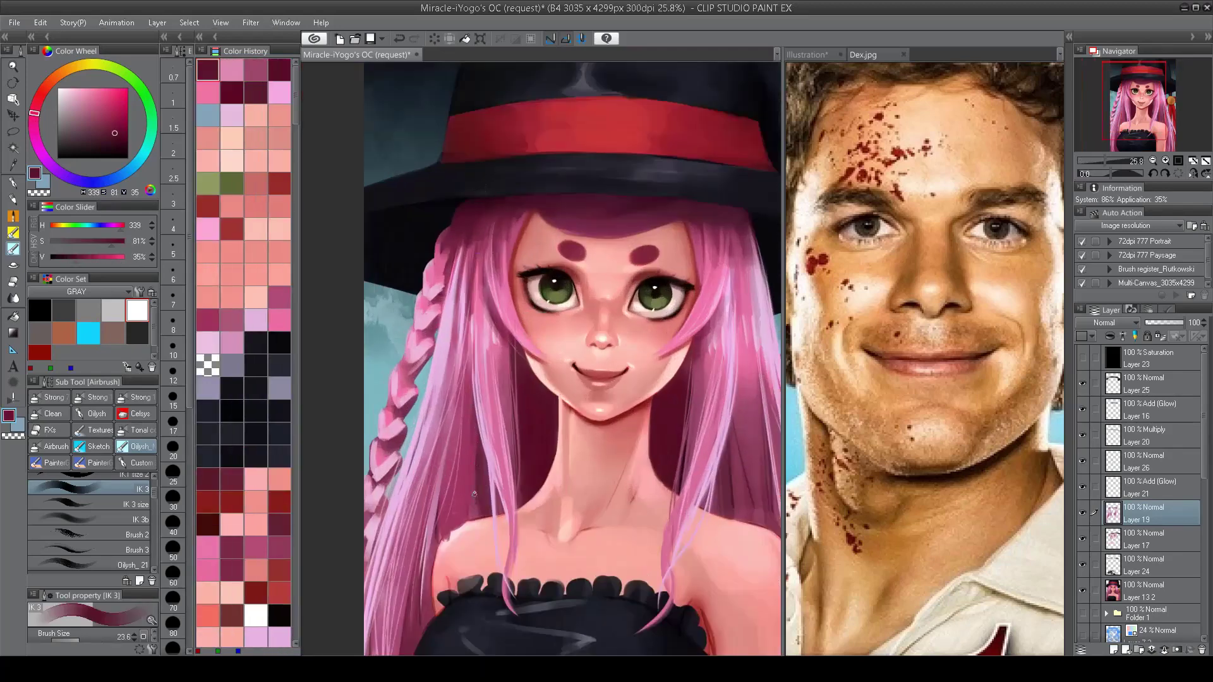
{"action": "left_click_drag", "start_coordinate": [474, 493], "coordinate": [482, 495]}
{"action": "left_click_drag", "start_coordinate": [728, 474], "coordinate": [619, 455]}
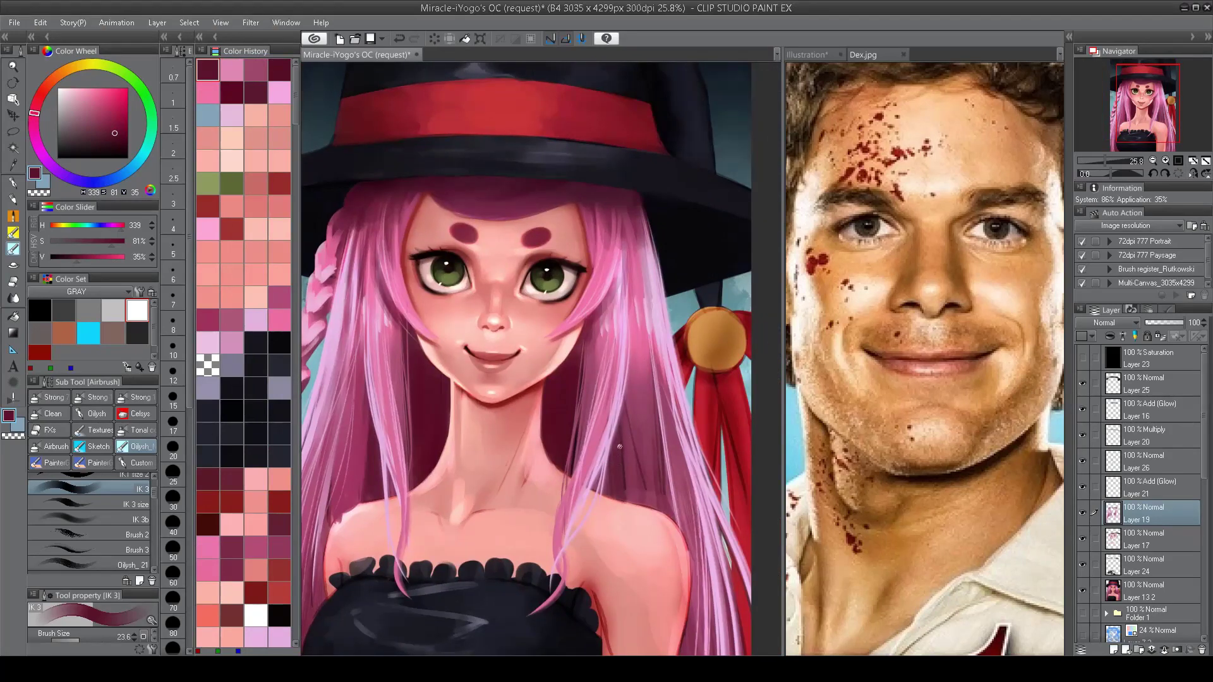
{"action": "left_click_drag", "start_coordinate": [644, 499], "coordinate": [627, 399]}
{"action": "scroll", "coordinate": [648, 503], "scroll_direction": "down", "scroll_amount": 2}
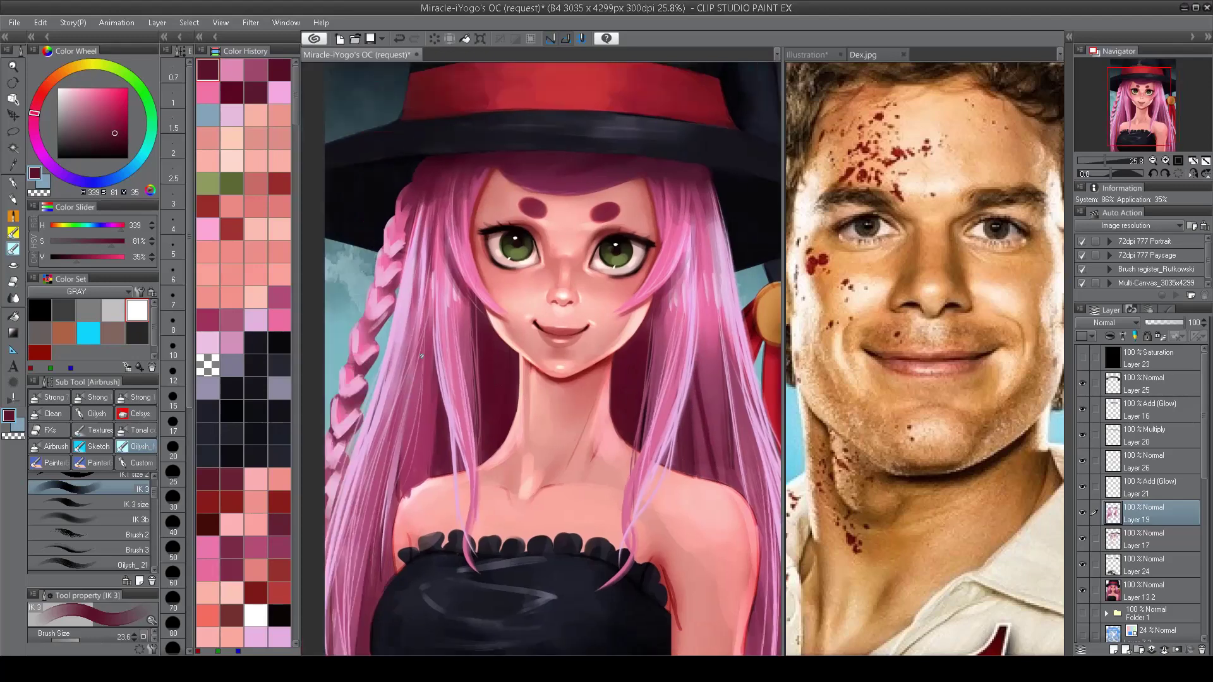
Step: Try to darken the hair beside the braid with dark plum Brush 3 strokes in the mirrored view
{"action": "scroll", "coordinate": [528, 254], "scroll_direction": "down", "scroll_amount": 2}
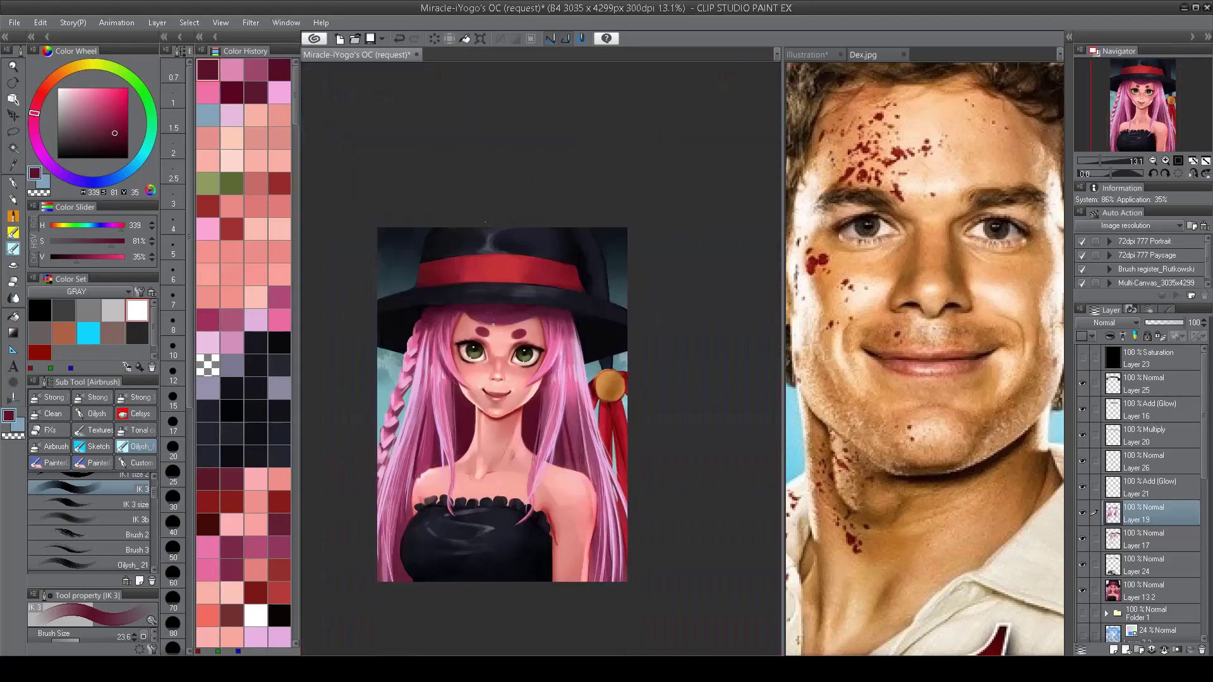
{"action": "scroll", "coordinate": [493, 324], "scroll_direction": "up", "scroll_amount": 2}
{"action": "left_click", "coordinate": [95, 549]}
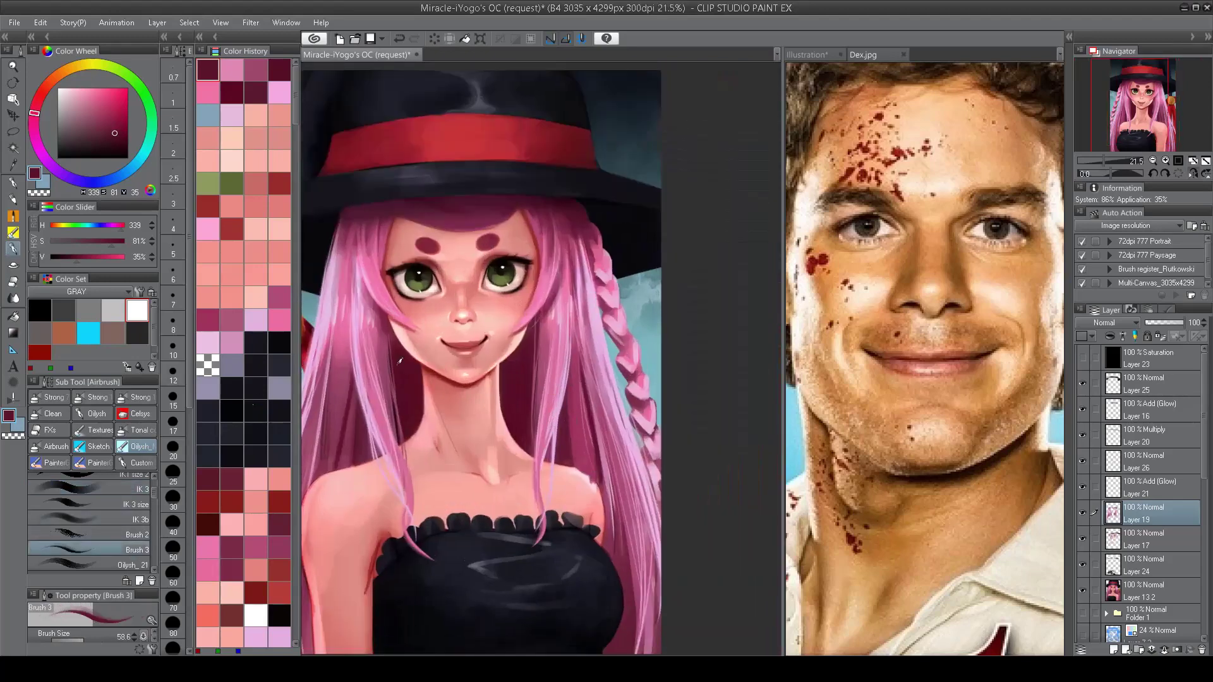
{"action": "left_click", "coordinate": [576, 207], "text": "alt"}
{"action": "key", "text": "ctrl+z"}
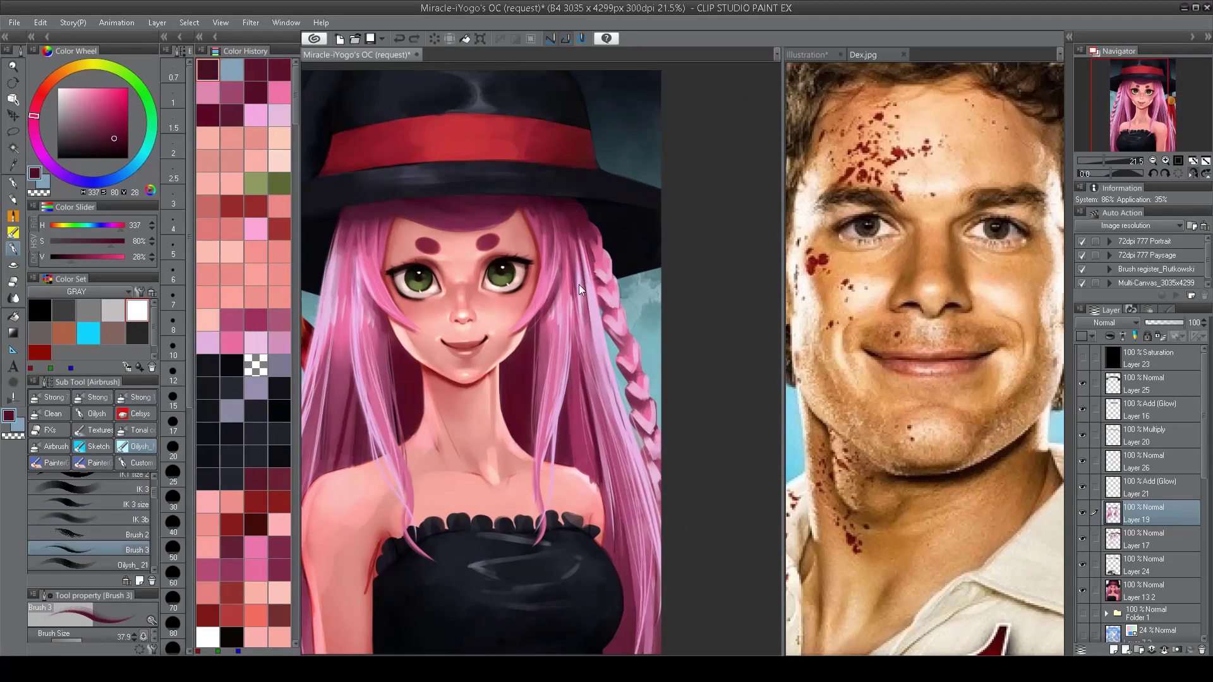
{"action": "key", "text": "ctrl+z"}
{"action": "mouse_move", "coordinate": [582, 255]}
{"action": "left_mouse_down"}
{"action": "mouse_move", "coordinate": [588, 367]}
{"action": "mouse_move", "coordinate": [626, 480]}
{"action": "mouse_move", "coordinate": [586, 335]}
{"action": "left_mouse_up"}
{"action": "left_click", "coordinate": [584, 266], "text": "alt"}
{"action": "key", "text": "ctrl+z"}
Step: Shade the outer hair lock on the side opposite the braid with sampled muted rose, using Brush 3 at size 155.6
{"action": "key", "text": "h"}
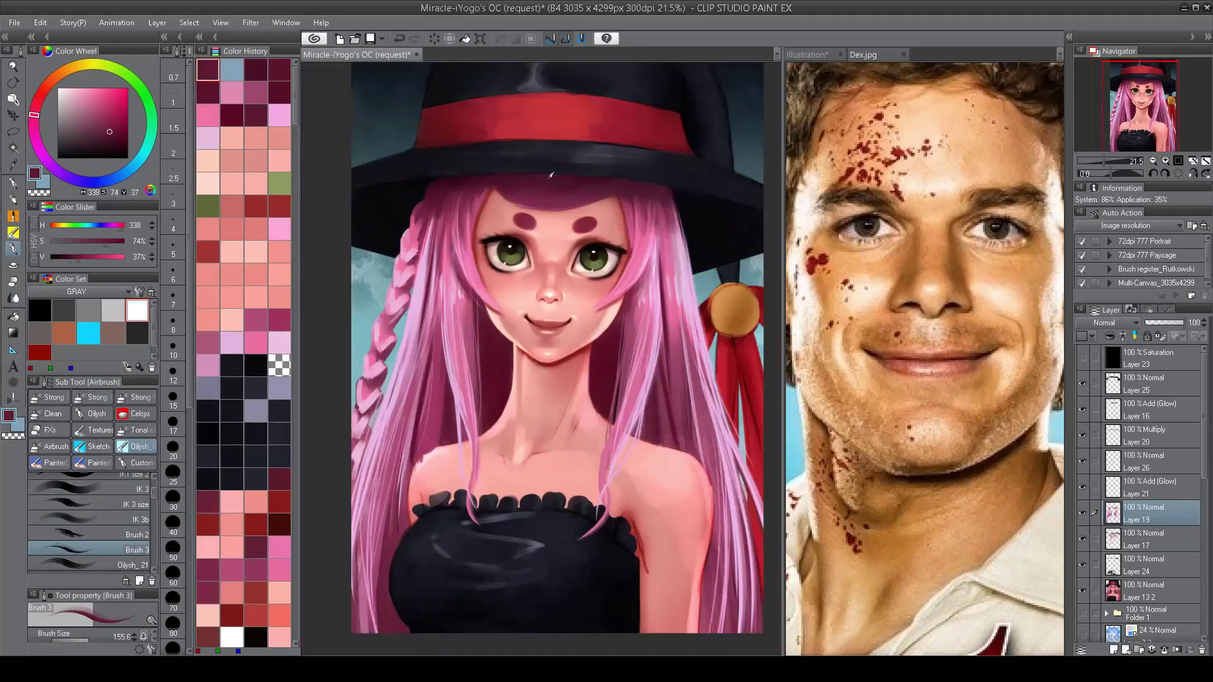
{"action": "left_click", "coordinate": [680, 298], "text": "alt"}
{"action": "left_click_drag", "start_coordinate": [679, 237], "coordinate": [701, 420]}
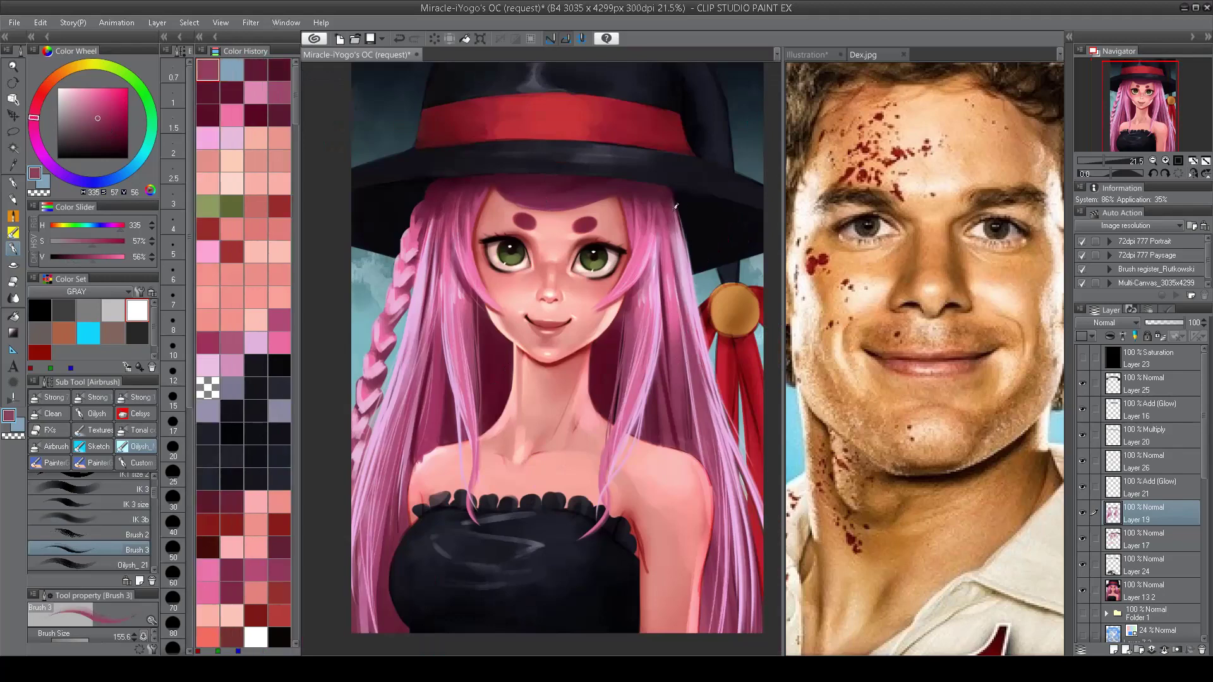
{"action": "key", "text": "h"}
{"action": "key", "text": "h"}
{"action": "scroll", "coordinate": [480, 193], "scroll_direction": "up", "scroll_amount": 2}
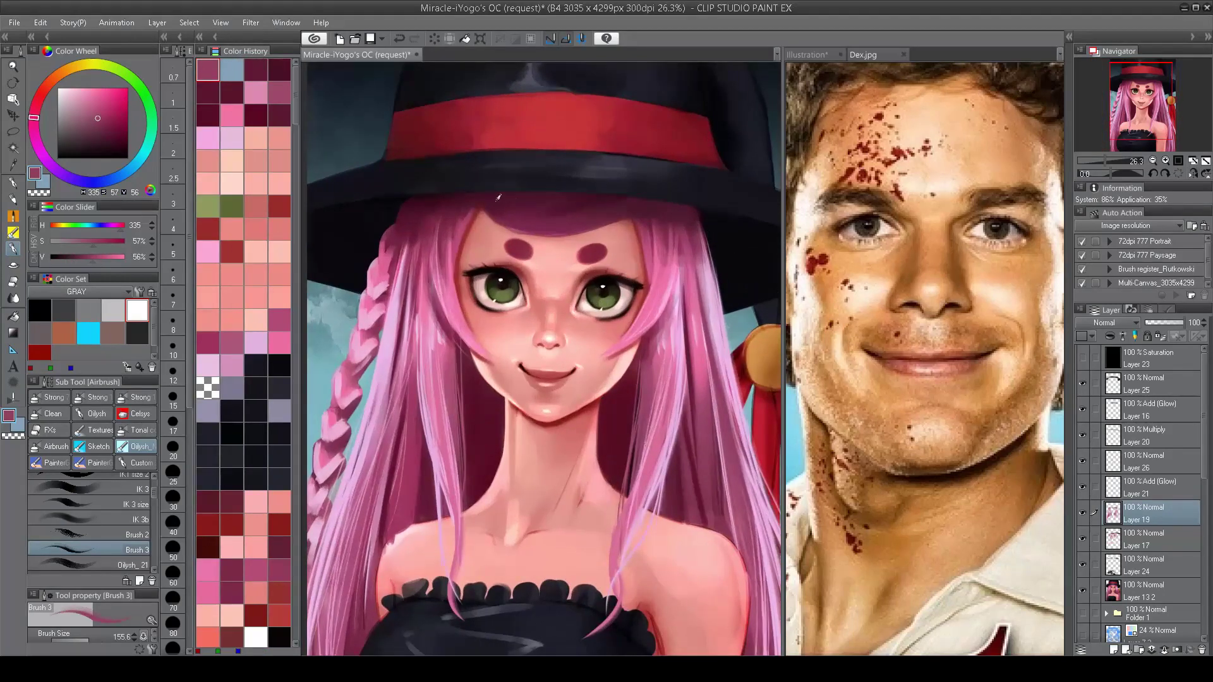
Step: Paint a soft shadow on the hair under the hat brim with sampled dark plum tones using IK 3
{"action": "left_click_drag", "start_coordinate": [601, 203], "coordinate": [616, 211]}
{"action": "left_click", "coordinate": [120, 489]}
{"action": "left_click", "coordinate": [466, 213], "text": "alt"}
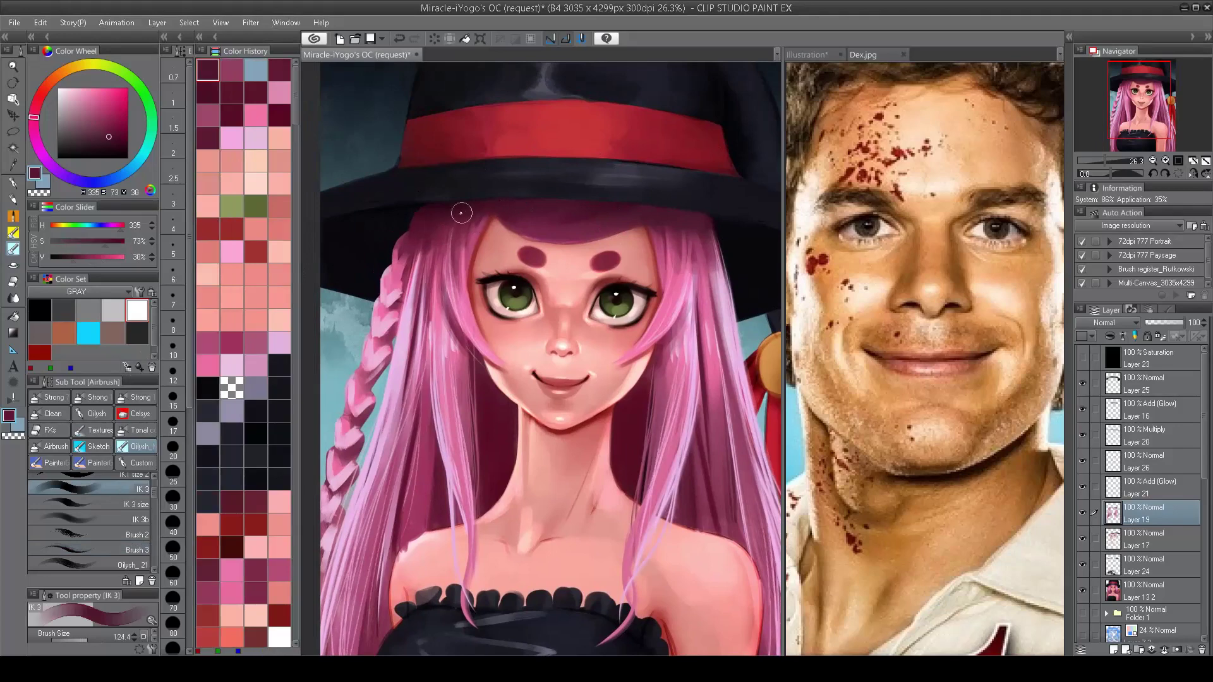
{"action": "left_click_drag", "start_coordinate": [463, 236], "coordinate": [449, 231]}
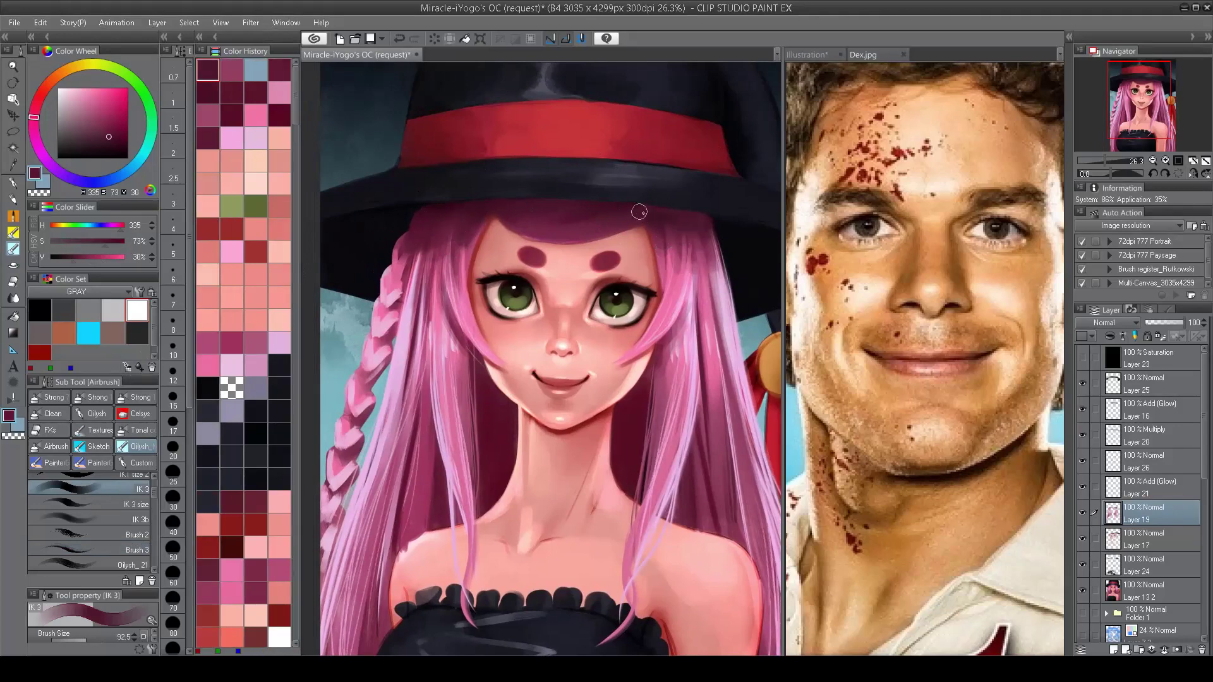
{"action": "left_click", "coordinate": [459, 228], "text": "alt"}
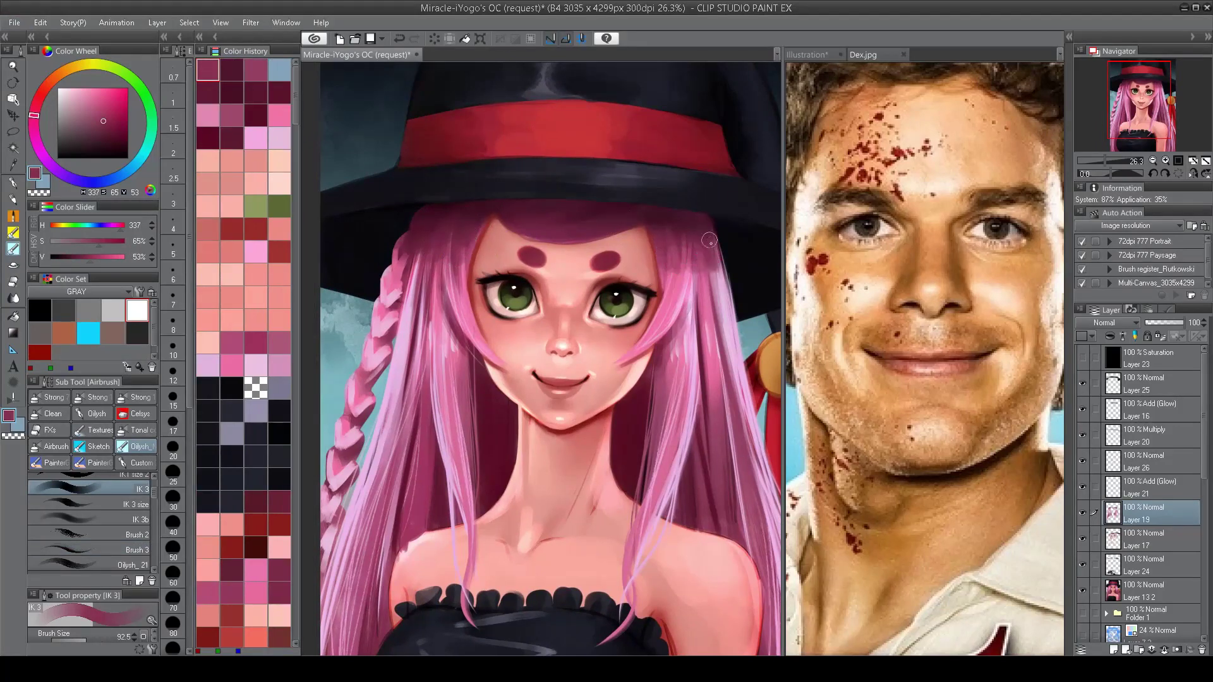
{"action": "scroll", "coordinate": [691, 281], "scroll_direction": "down", "scroll_amount": 3}
{"action": "scroll", "coordinate": [610, 229], "scroll_direction": "up", "scroll_amount": 2}
Step: Paint a thin grey-violet highlight along the hat brim's lower edge on Layer 25 with the IK 3 size brush
{"action": "key", "text": "h"}
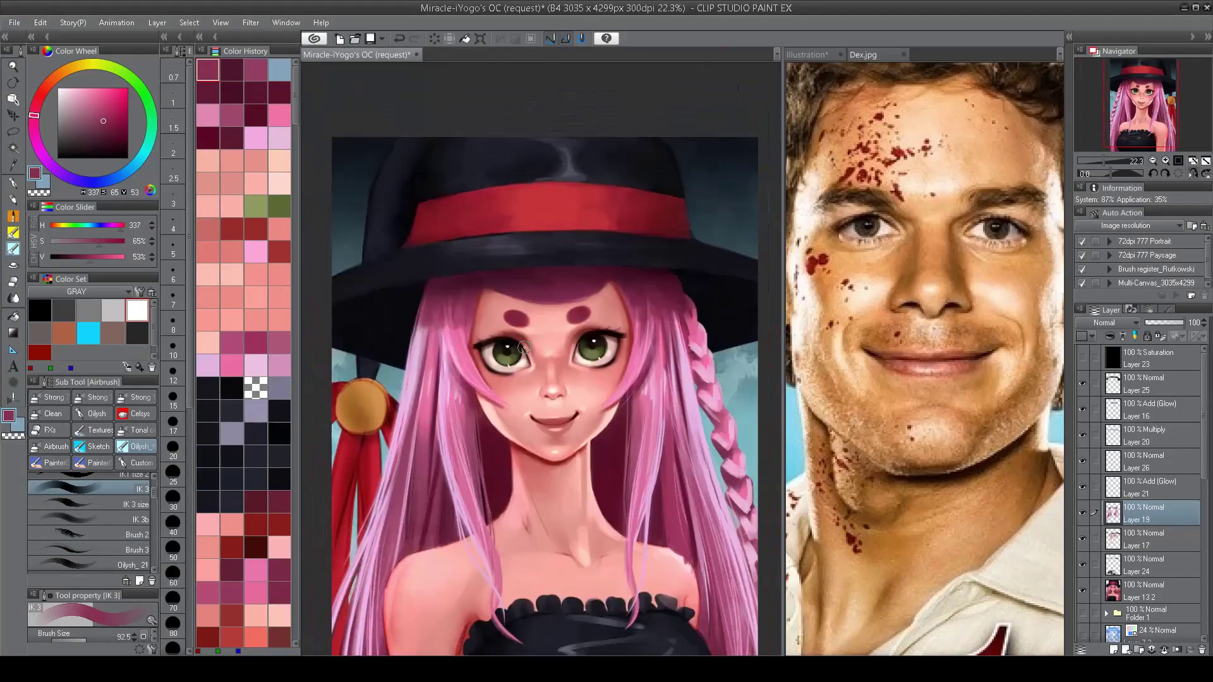
{"action": "left_click", "coordinate": [392, 291], "text": "ctrl+shift"}
{"action": "left_click", "coordinate": [136, 504]}
{"action": "left_click", "coordinate": [470, 278], "text": "alt"}
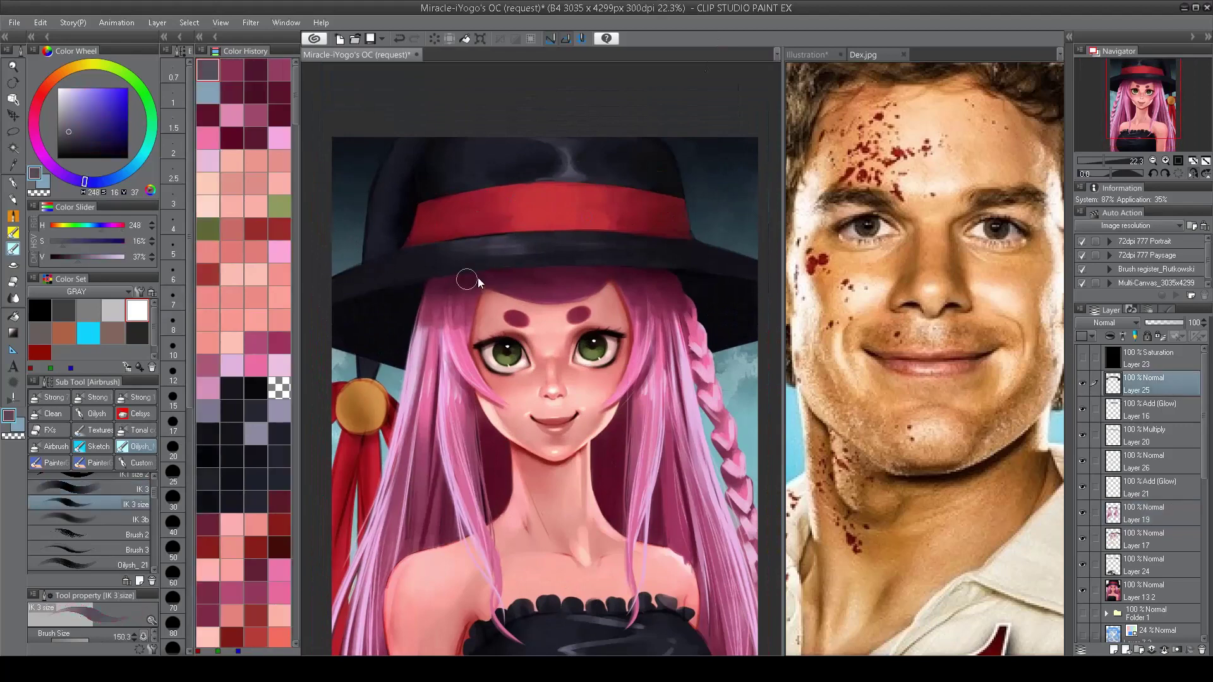
{"action": "left_click_drag", "start_coordinate": [579, 273], "coordinate": [474, 280]}
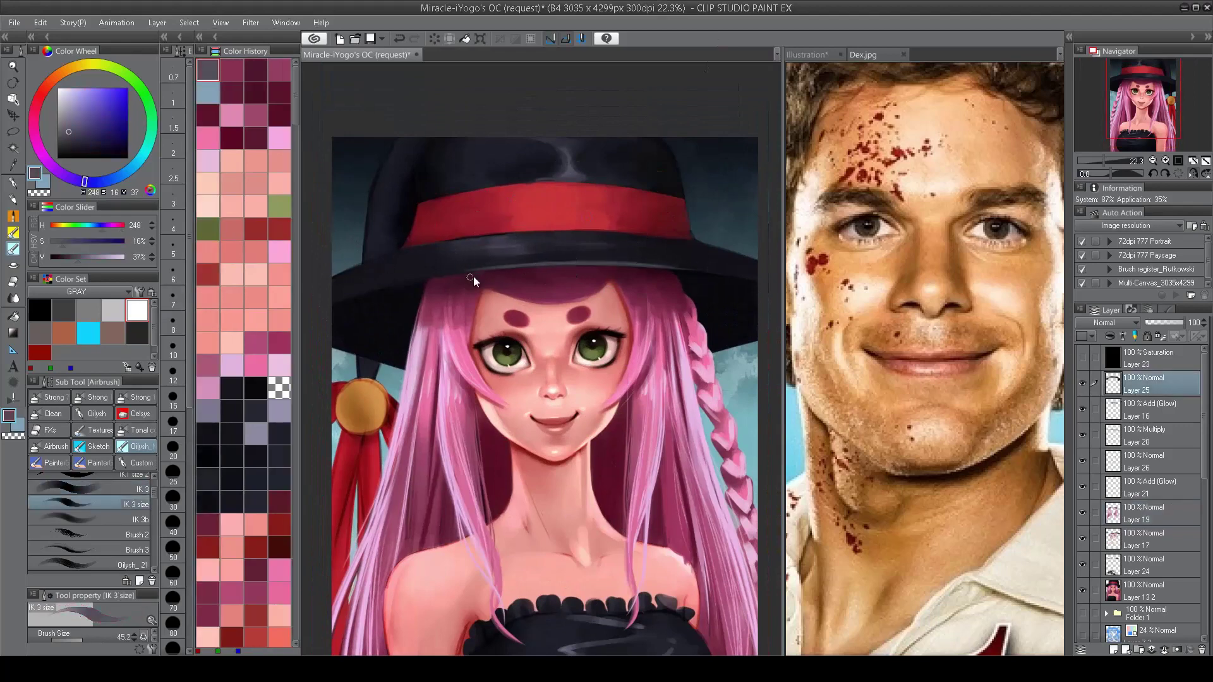
{"action": "key", "text": "h"}
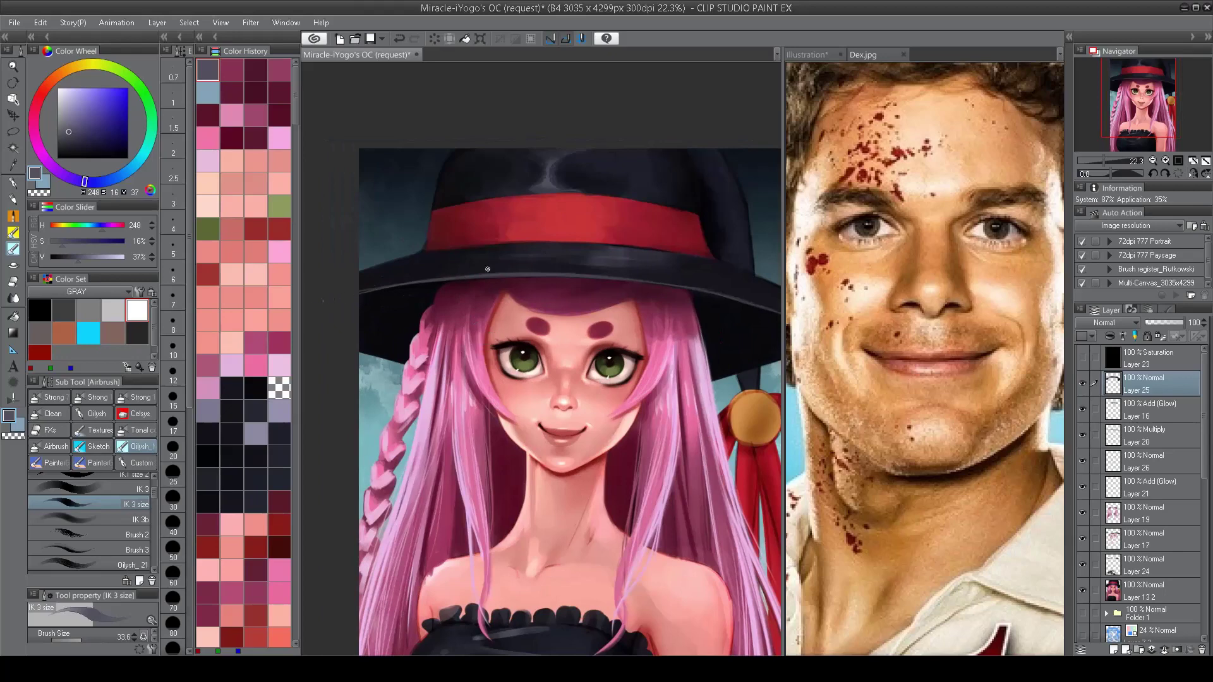
{"action": "scroll", "coordinate": [526, 221], "scroll_direction": "down", "scroll_amount": 3}
{"action": "scroll", "coordinate": [534, 361], "scroll_direction": "up", "scroll_amount": 3}
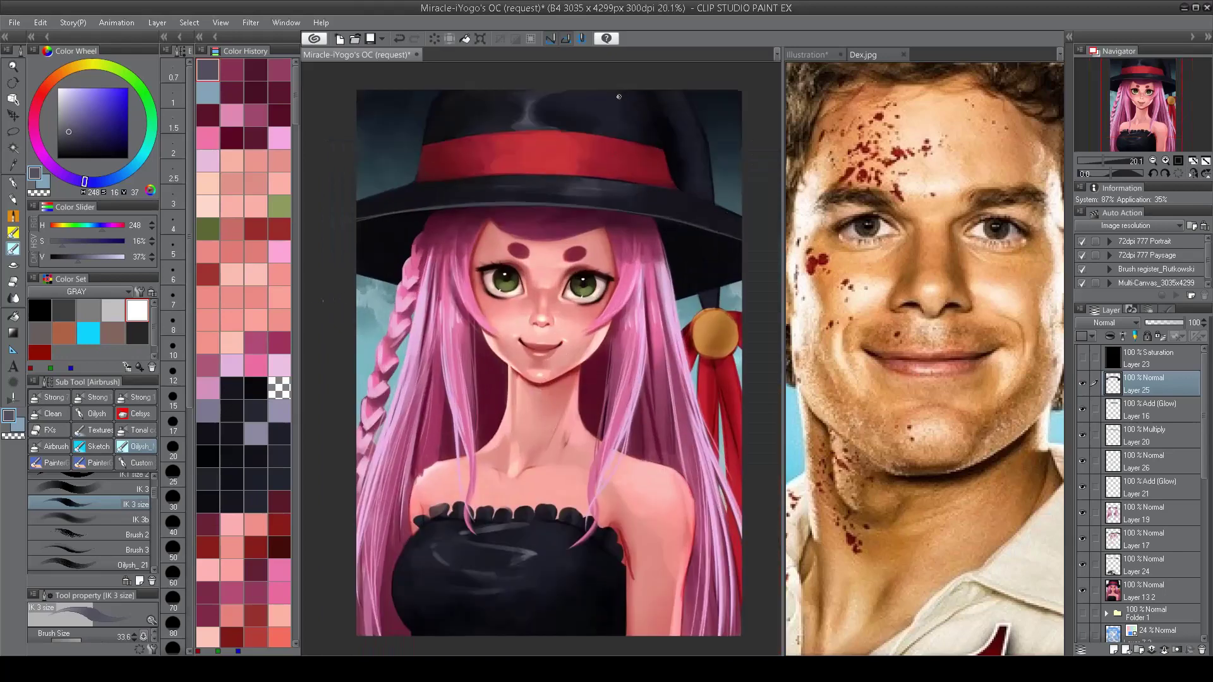
Step: Strengthen the lash lines and outer corners of both eyes on Layer 17 with sampled near-black using IK 3
{"action": "scroll", "coordinate": [523, 294], "scroll_direction": "up", "scroll_amount": 3}
{"action": "left_click", "coordinate": [122, 484]}
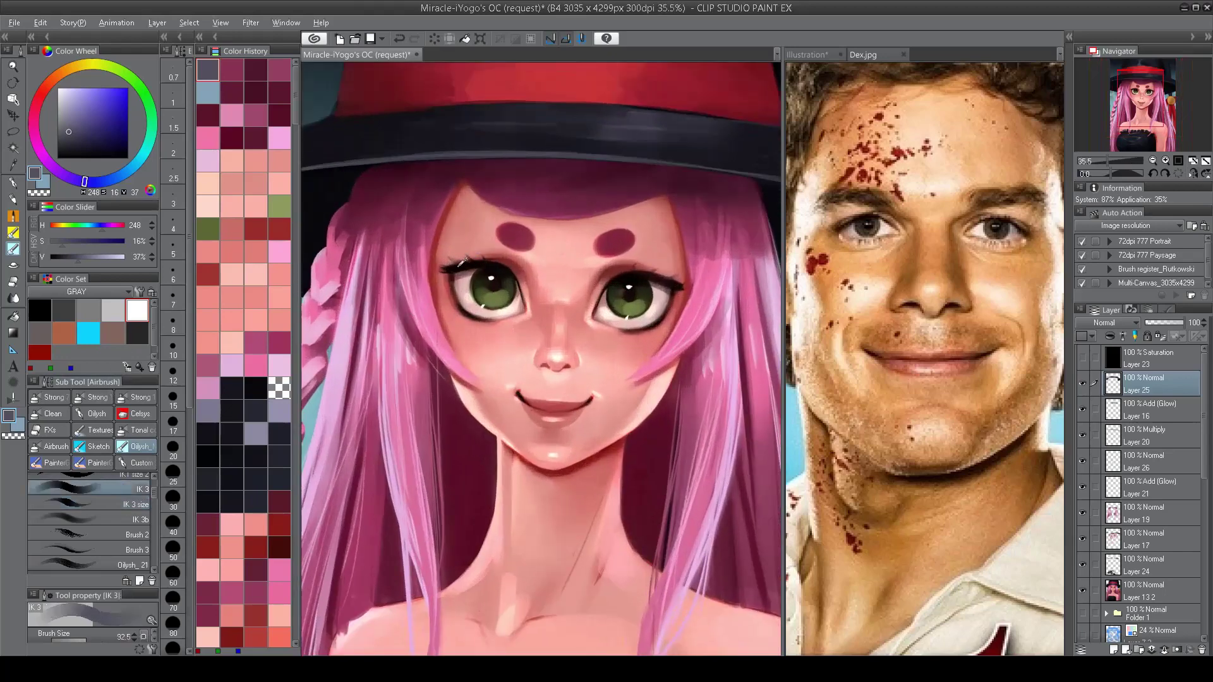
{"action": "left_click", "coordinate": [448, 272], "text": "alt"}
{"action": "left_click", "coordinate": [451, 271], "text": "ctrl+shift"}
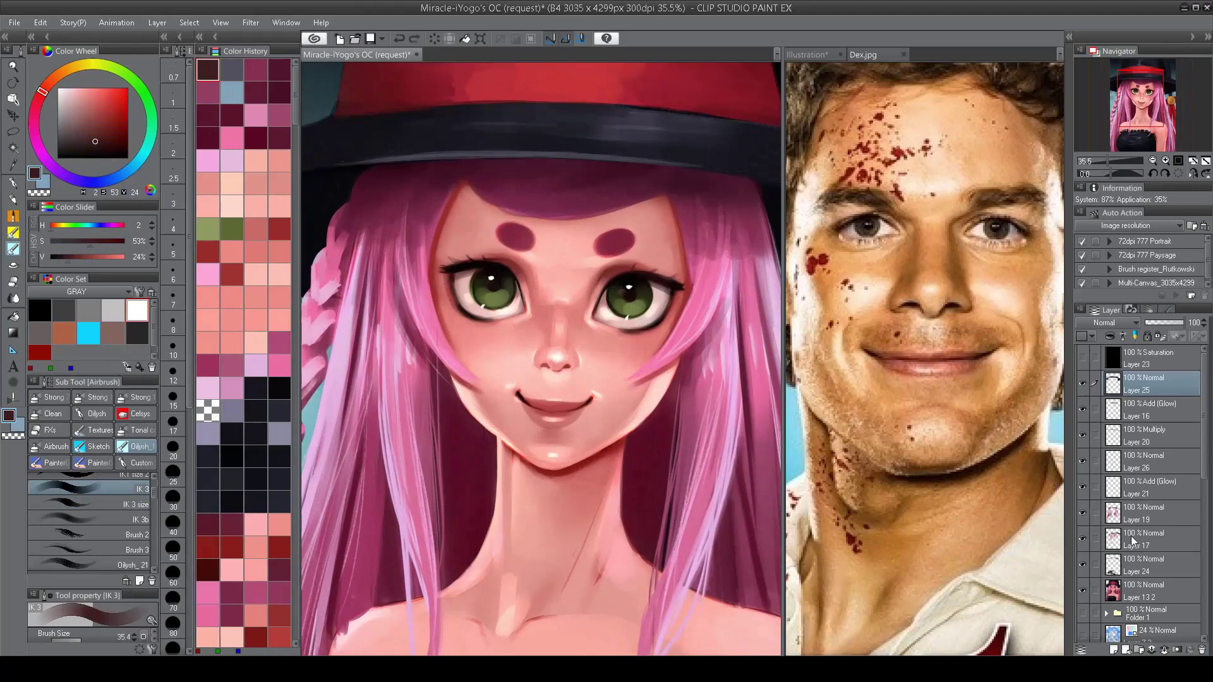
{"action": "left_click", "coordinate": [462, 264], "text": "alt"}
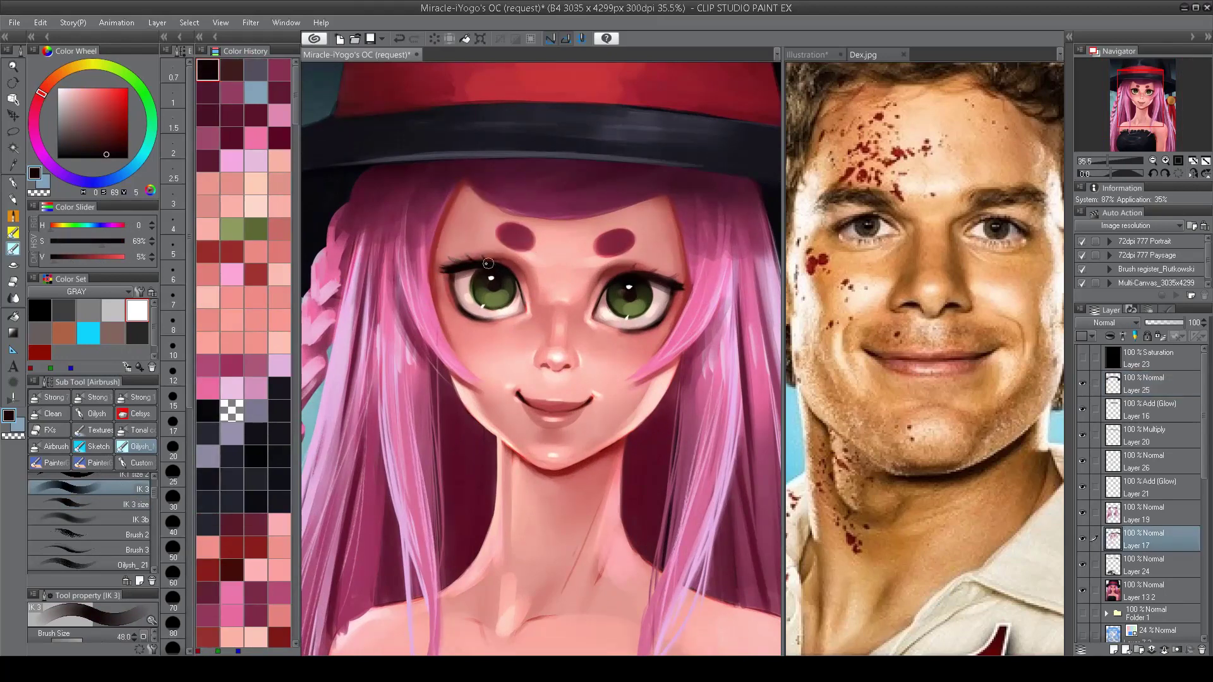
{"action": "left_click_drag", "start_coordinate": [449, 272], "coordinate": [451, 309]}
{"action": "mouse_move", "coordinate": [615, 278]}
{"action": "left_mouse_down"}
{"action": "mouse_move", "coordinate": [670, 278]}
{"action": "mouse_move", "coordinate": [657, 326]}
{"action": "left_mouse_up"}
{"action": "scroll", "coordinate": [628, 344], "scroll_direction": "down", "scroll_amount": 3}
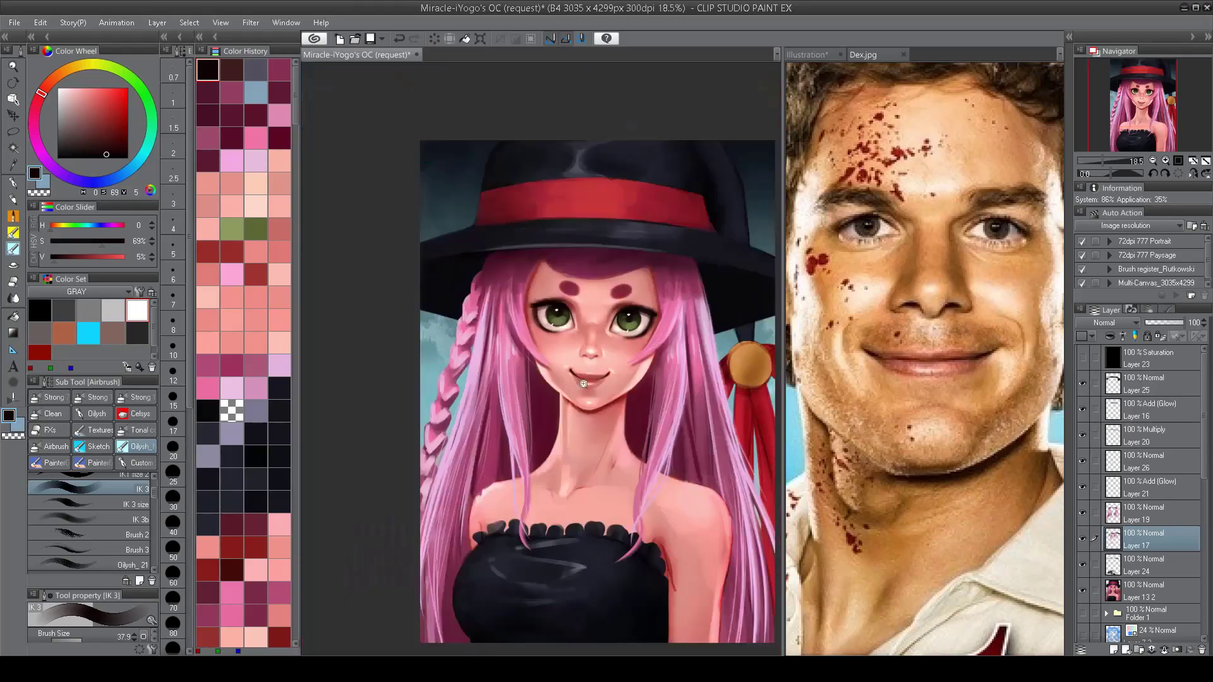
Step: Redden the upper lip and sharpen the mouth line with sampled red and deeper red, reducing the brush size to 10.5
{"action": "scroll", "coordinate": [583, 384], "scroll_direction": "up", "scroll_amount": 3}
{"action": "left_click", "coordinate": [556, 368], "text": "alt"}
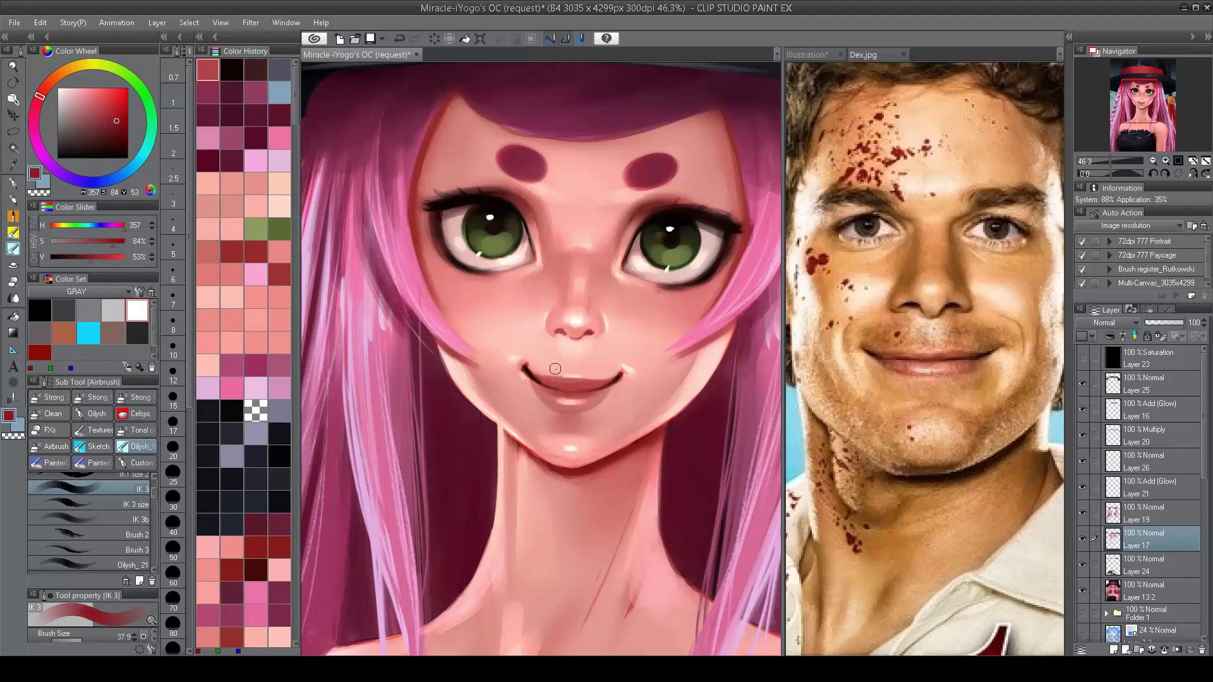
{"action": "left_click_drag", "start_coordinate": [535, 379], "coordinate": [543, 382]}
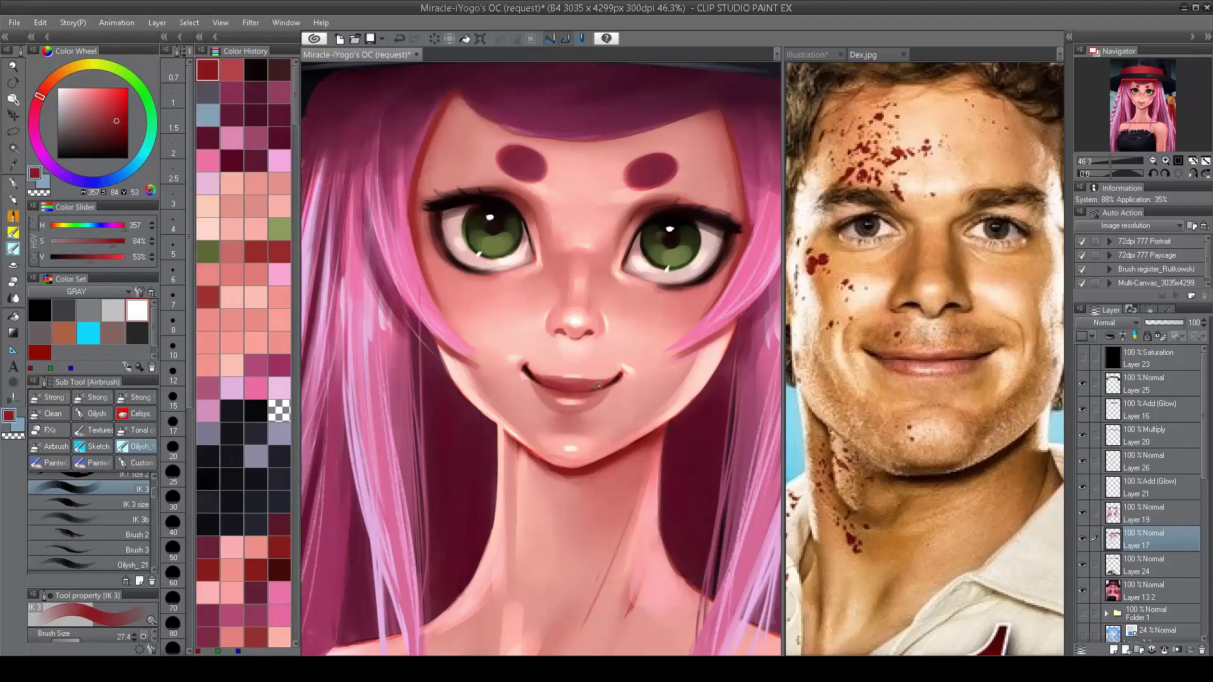
{"action": "left_click", "coordinate": [129, 125]}
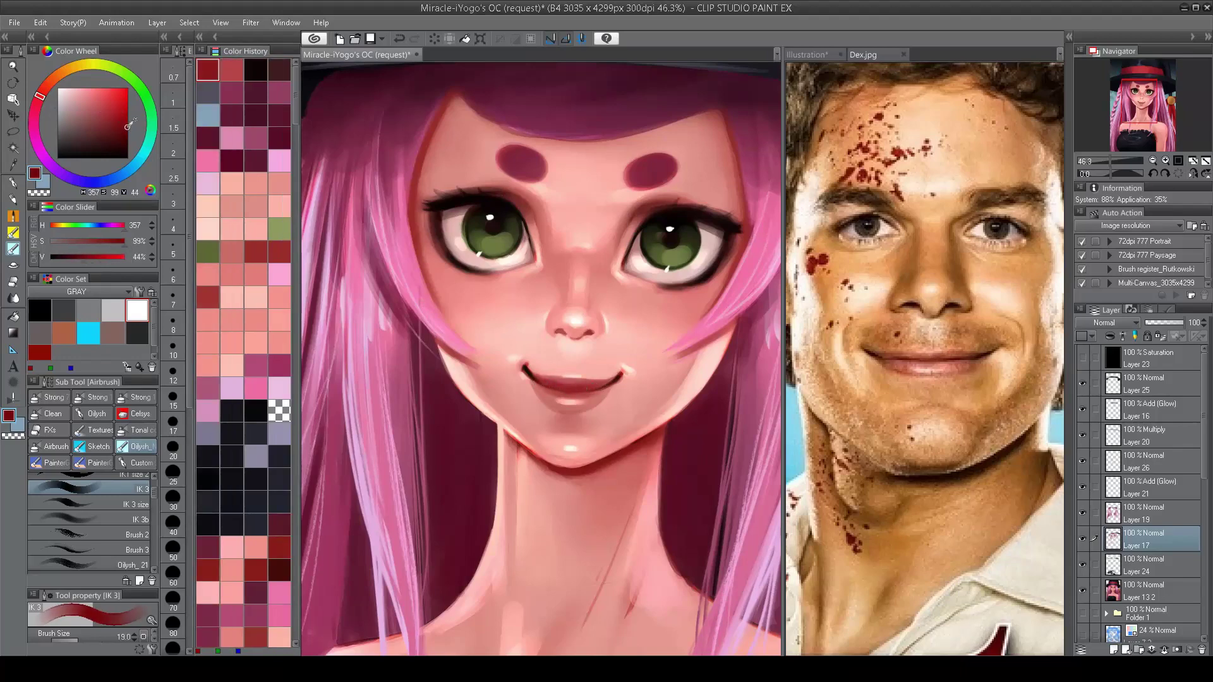
{"action": "left_click_drag", "start_coordinate": [538, 381], "coordinate": [531, 377]}
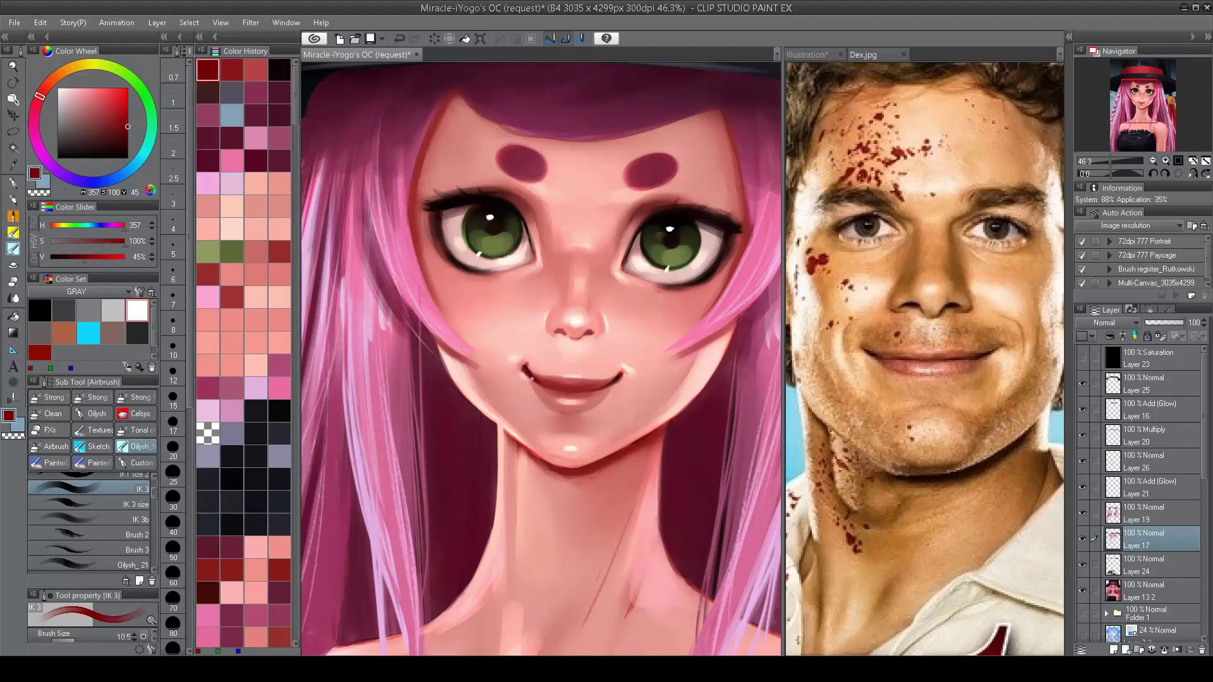
{"action": "scroll", "coordinate": [610, 381], "scroll_direction": "down", "scroll_amount": 4}
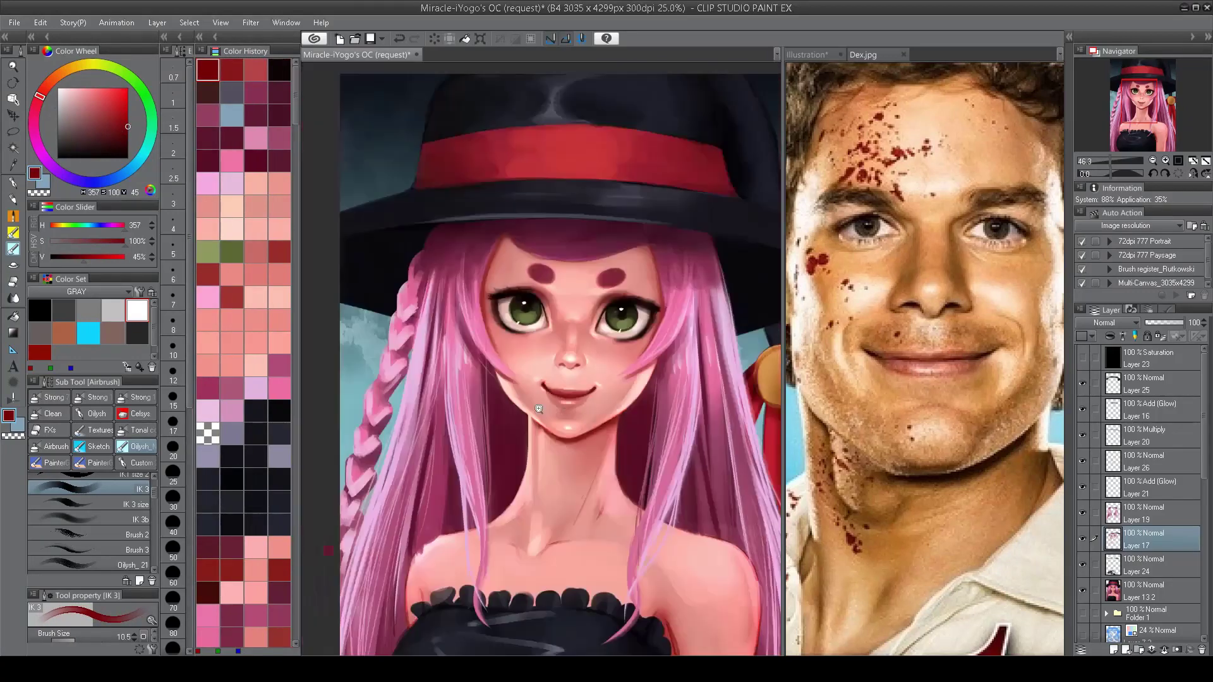
{"action": "scroll", "coordinate": [540, 418], "scroll_direction": "up", "scroll_amount": 4}
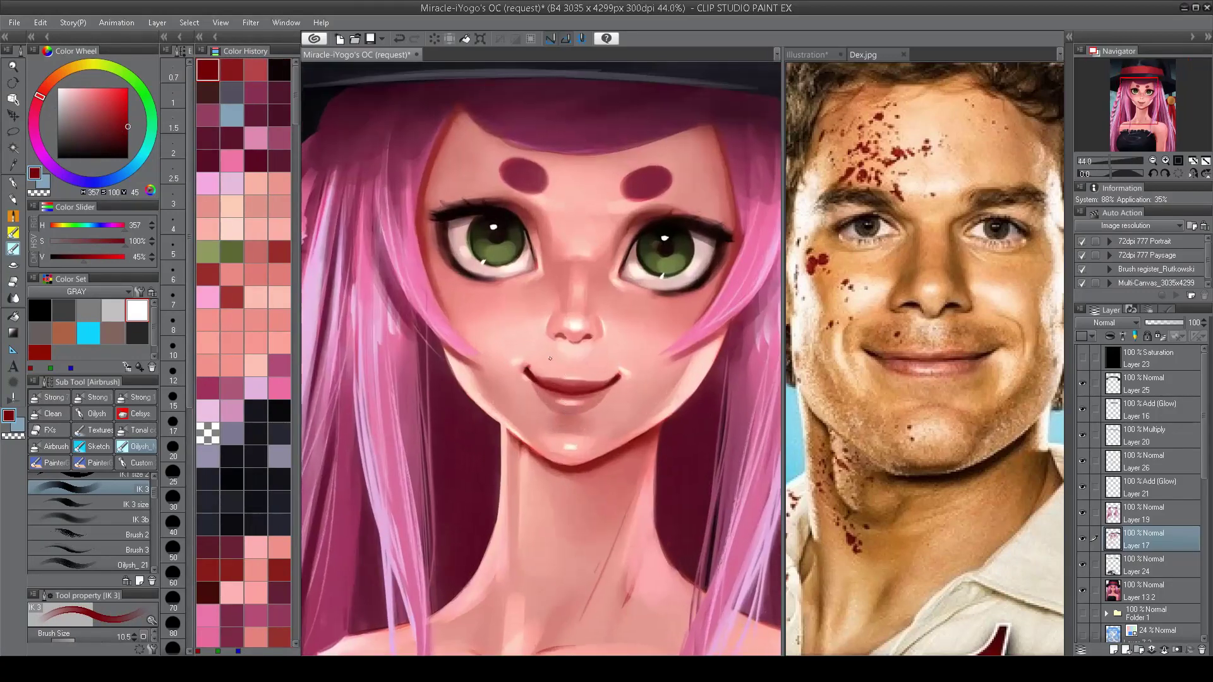
Step: Paint a soft pale peach highlight across the collarbone on Layer 17 with IK 3, enlarging the brush
{"action": "left_click", "coordinate": [523, 364], "text": "alt"}
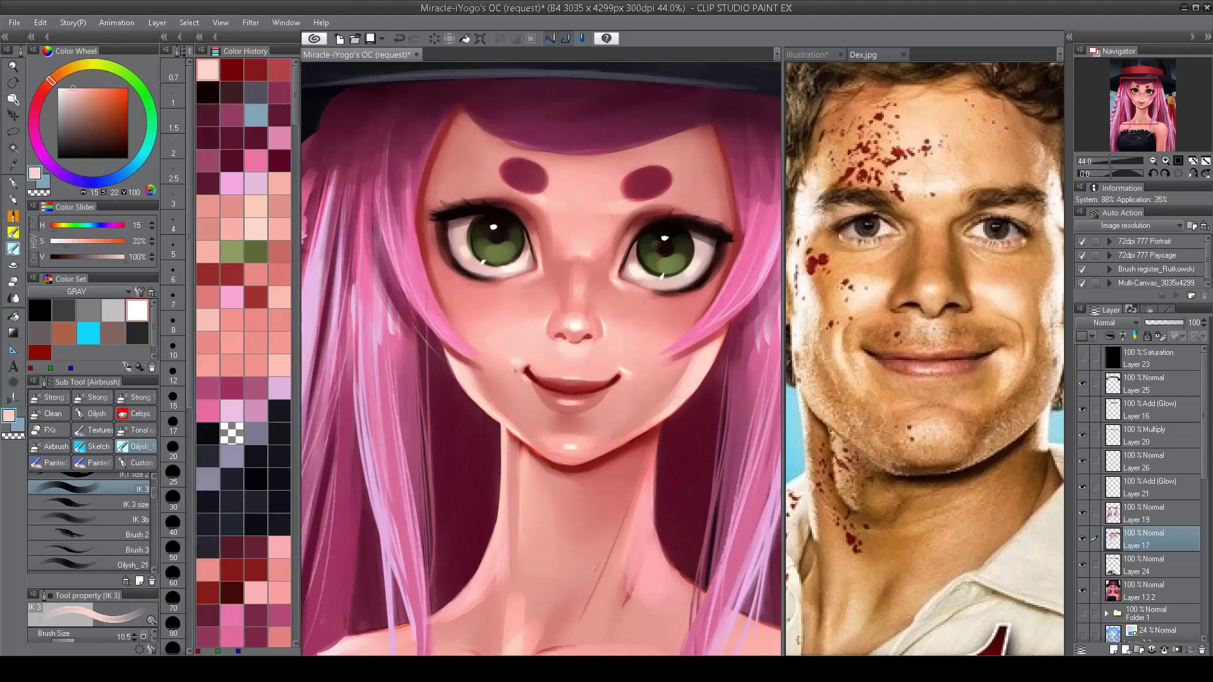
{"action": "scroll", "coordinate": [621, 432], "scroll_direction": "down", "scroll_amount": 4}
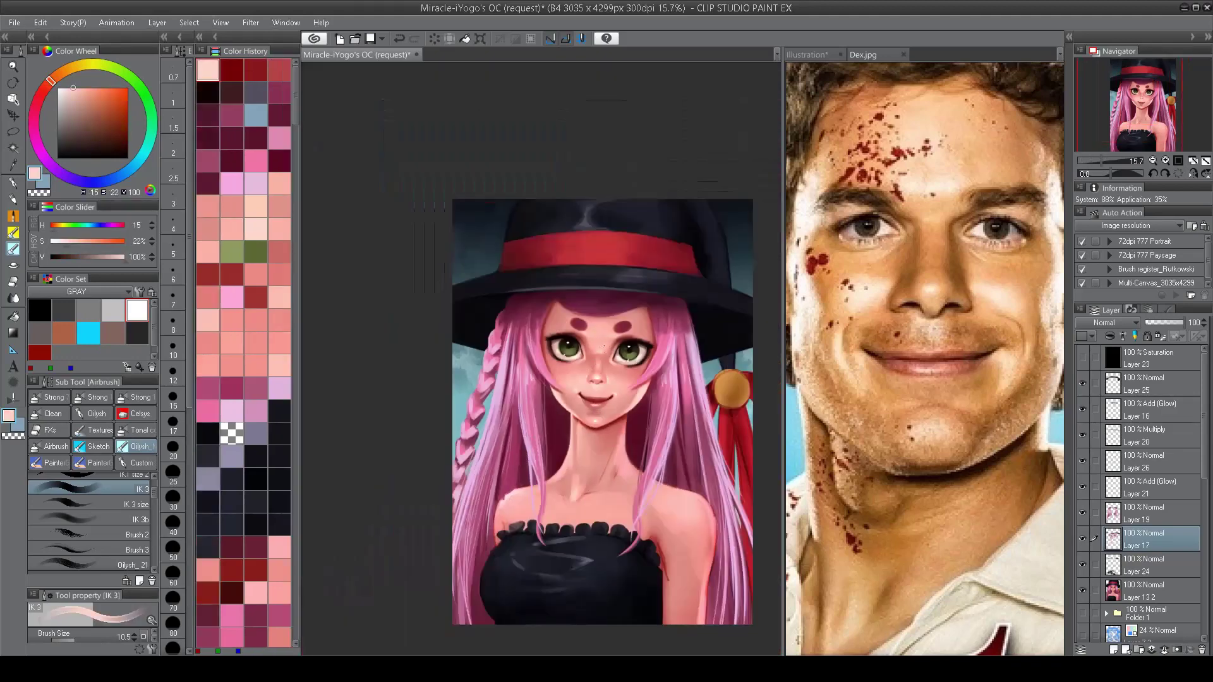
{"action": "scroll", "coordinate": [601, 347], "scroll_direction": "up", "scroll_amount": 3}
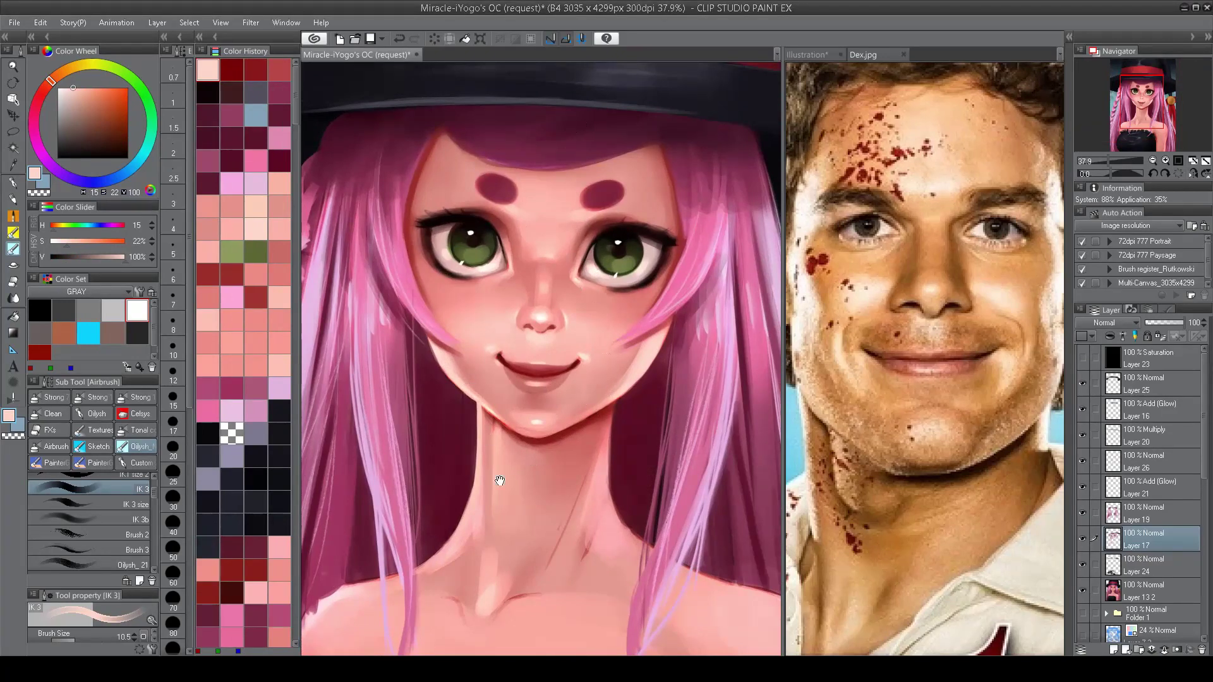
{"action": "scroll", "coordinate": [500, 482], "scroll_direction": "down", "scroll_amount": 2}
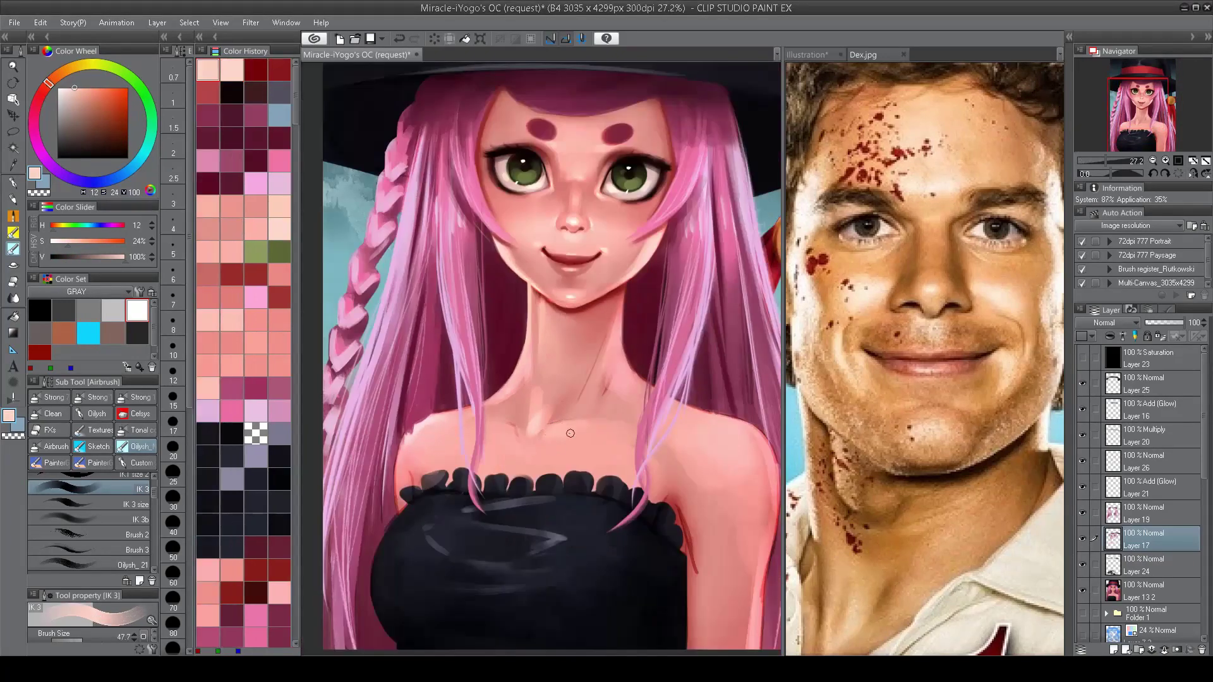
{"action": "left_click_drag", "start_coordinate": [567, 427], "coordinate": [542, 436]}
{"action": "scroll", "coordinate": [510, 430], "scroll_direction": "down", "scroll_amount": 3}
{"action": "scroll", "coordinate": [563, 399], "scroll_direction": "up", "scroll_amount": 4}
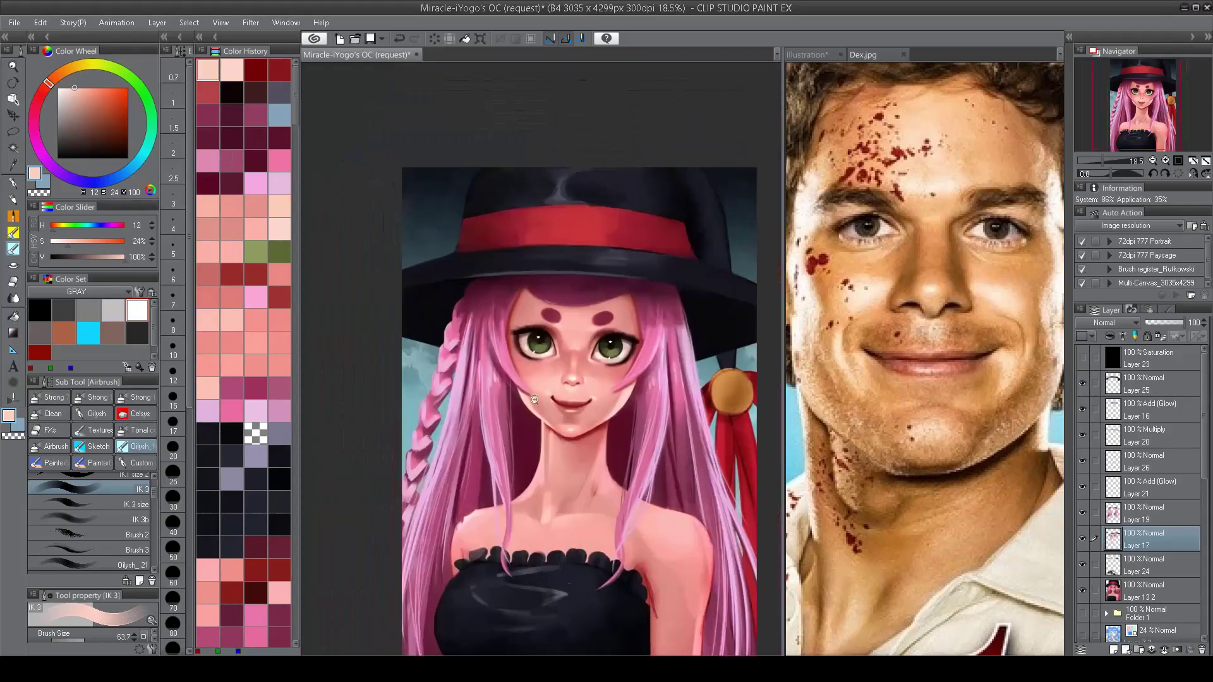
Step: Refine the hair strands framing both sides of the face on Layer 19 with sampled plum and pink, using IK 3 at size 15
{"action": "left_click", "coordinate": [531, 219], "text": "alt"}
{"action": "left_click", "coordinate": [1129, 520]}
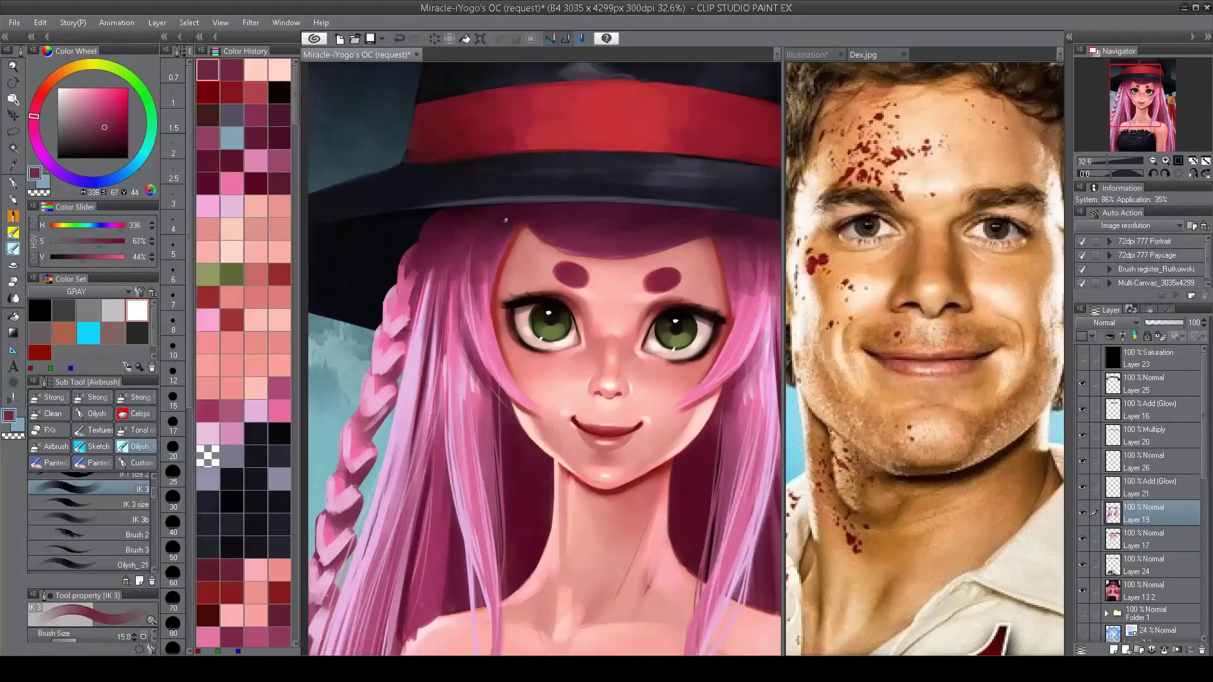
{"action": "left_click", "coordinate": [487, 278], "text": "alt"}
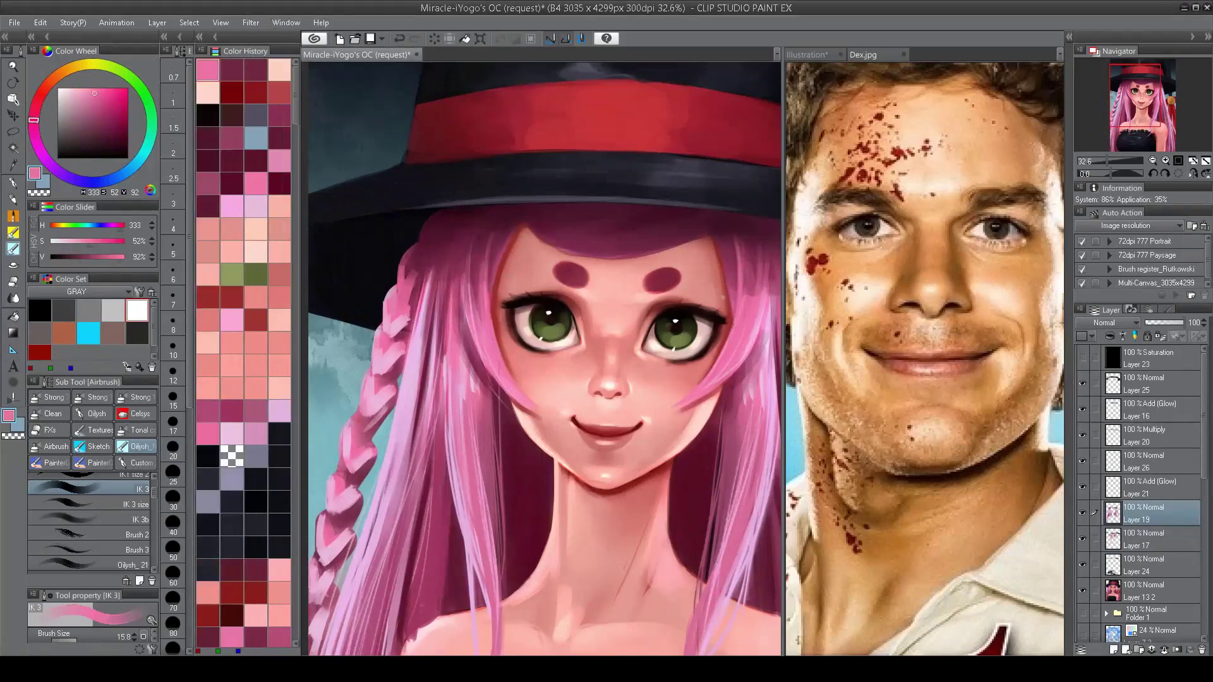
{"action": "left_click", "coordinate": [734, 291], "text": "alt"}
{"action": "scroll", "coordinate": [733, 304], "scroll_direction": "down", "scroll_amount": 2}
{"action": "left_click_drag", "start_coordinate": [642, 335], "coordinate": [605, 333]}
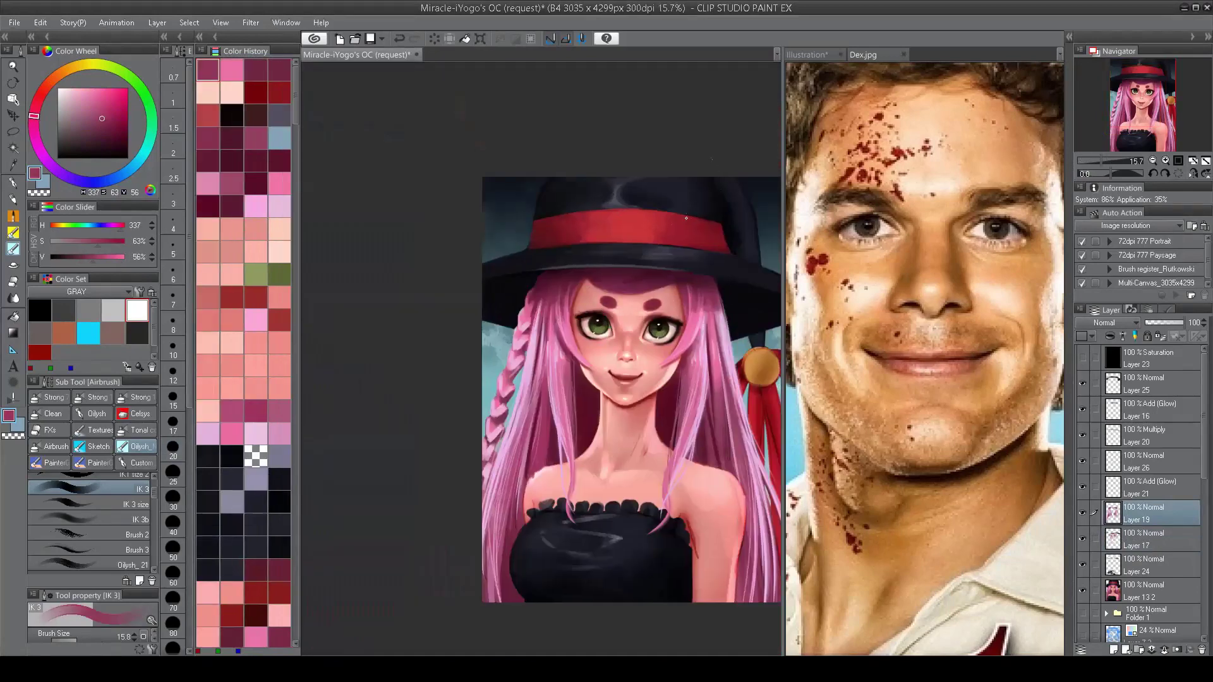
{"action": "scroll", "coordinate": [623, 281], "scroll_direction": "up", "scroll_amount": 3}
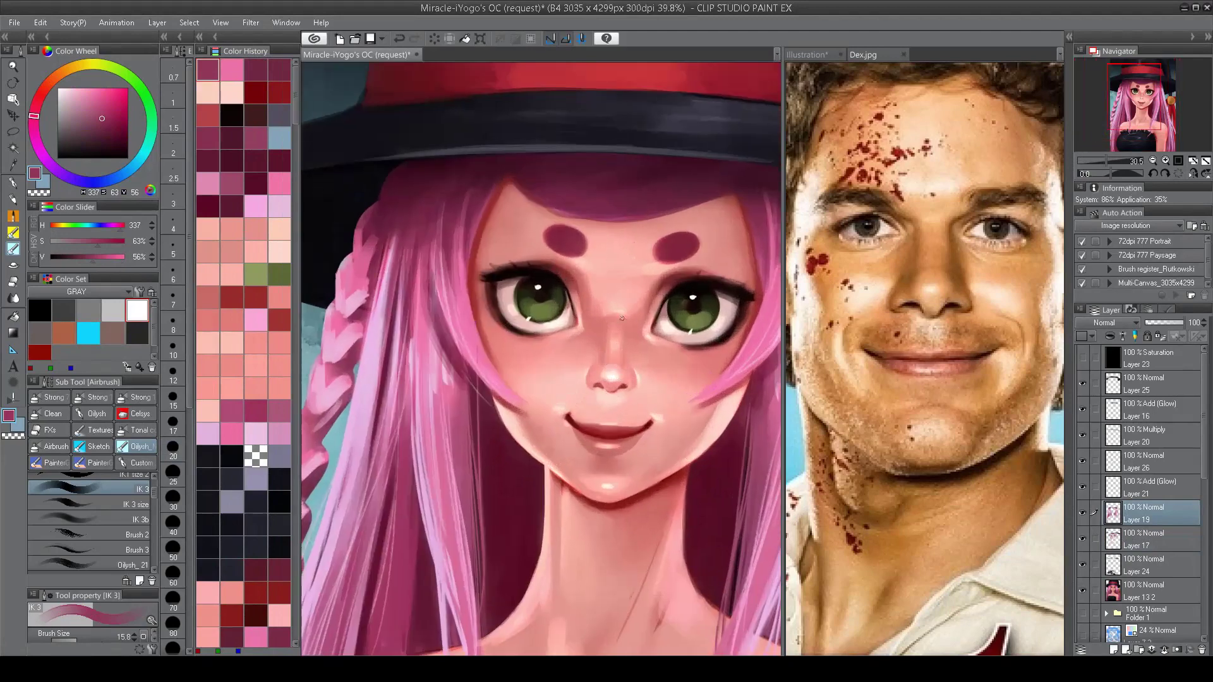
Step: Shade the nose bridge and inner eye area on Layer 17 with a sampled brownish red, using a larger IK 3 brush
{"action": "left_click", "coordinate": [632, 294], "text": "alt"}
{"action": "left_click", "coordinate": [633, 294], "text": "ctrl+shift"}
{"action": "left_click_drag", "start_coordinate": [632, 294], "coordinate": [588, 311]}
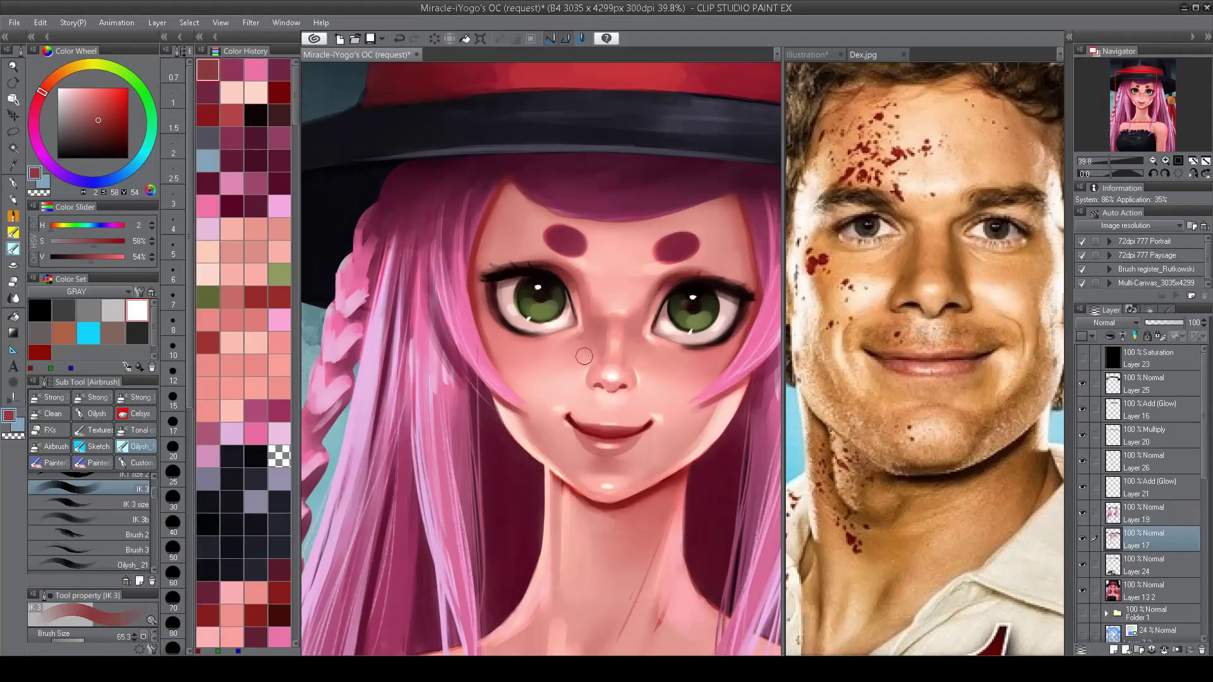
{"action": "scroll", "coordinate": [600, 350], "scroll_direction": "down", "scroll_amount": 2}
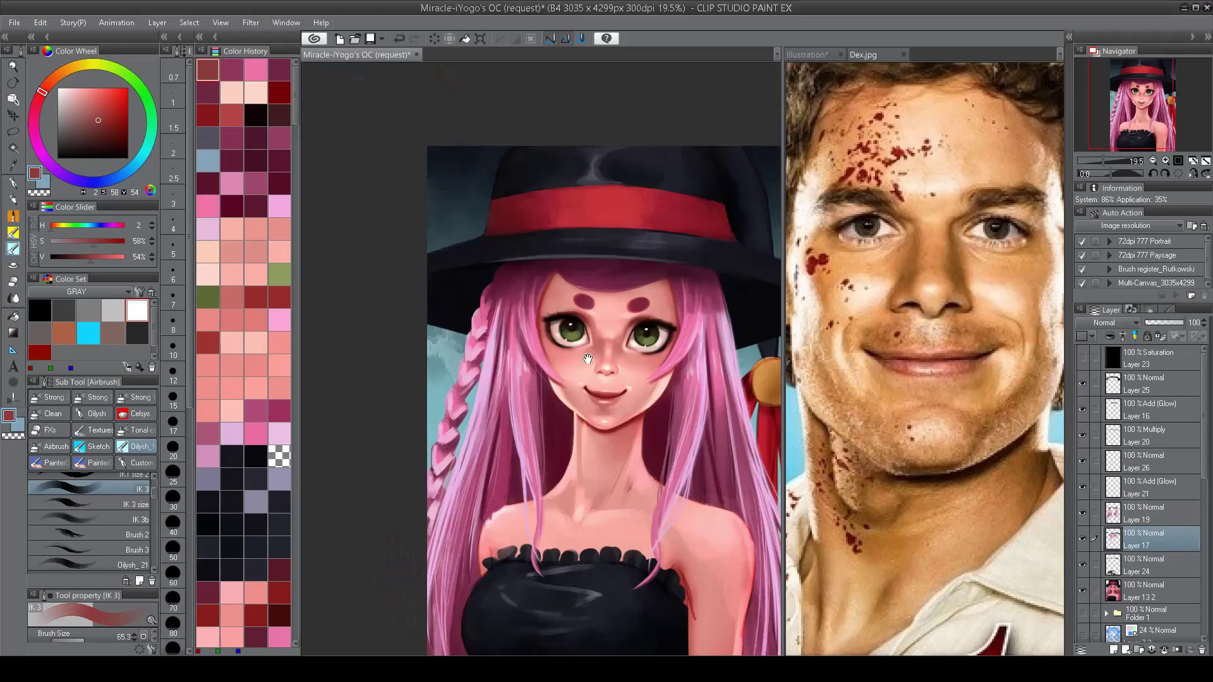
Step: Refine the nostrils and nose wings with sampled salmon and dark red, moving to Layer 26 and reducing the brush size to 12.7
{"action": "scroll", "coordinate": [623, 395], "scroll_direction": "up", "scroll_amount": 4}
{"action": "left_click", "coordinate": [618, 351], "text": "alt"}
{"action": "left_click_drag", "start_coordinate": [618, 350], "coordinate": [618, 351]}
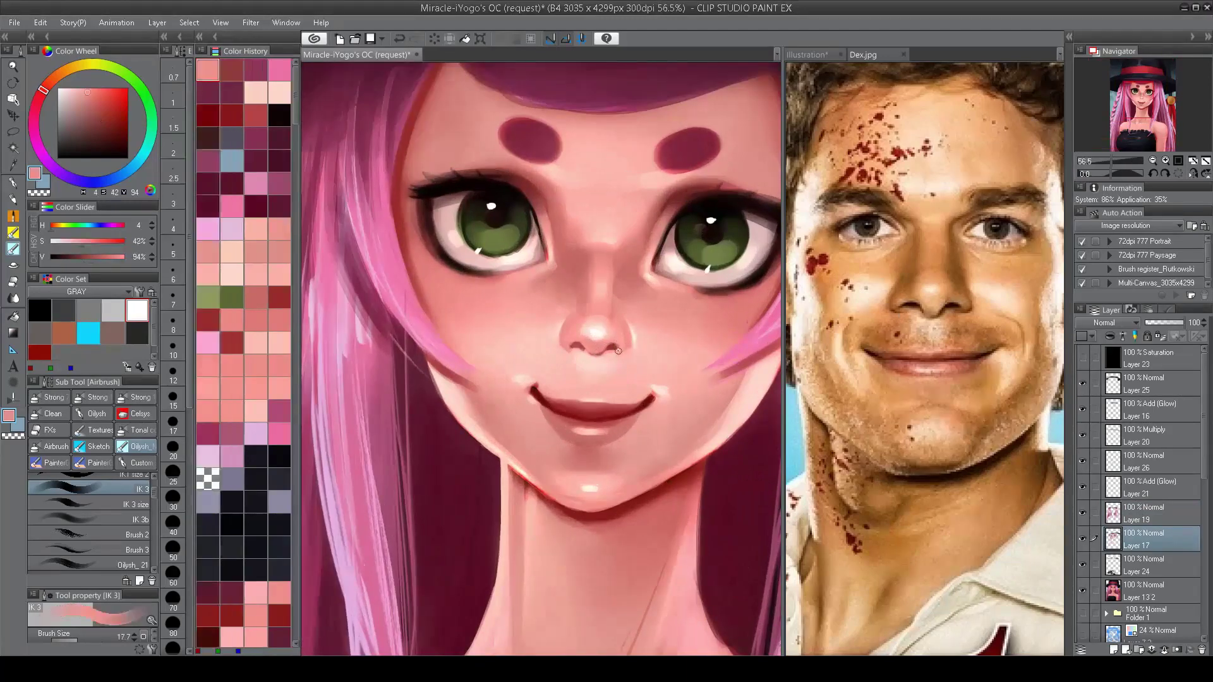
{"action": "left_click", "coordinate": [1137, 461]}
{"action": "left_click", "coordinate": [622, 347], "text": "alt"}
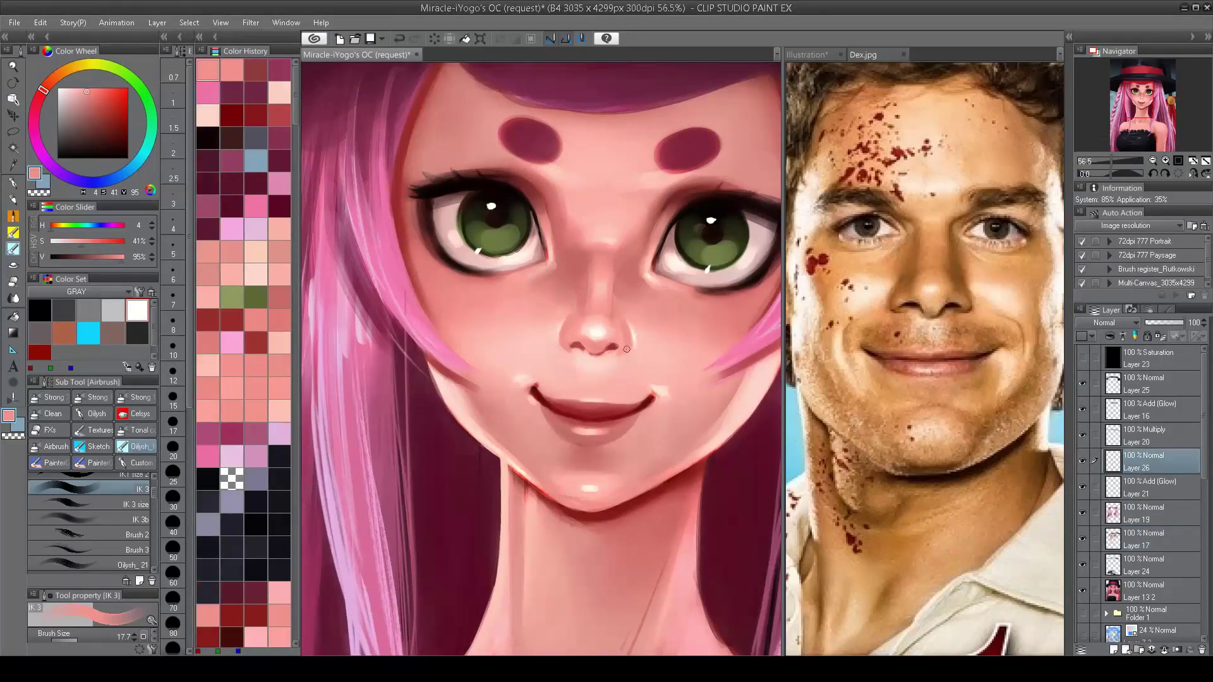
{"action": "left_click", "coordinate": [570, 342], "text": "alt"}
{"action": "key", "text": "bracketleft"}
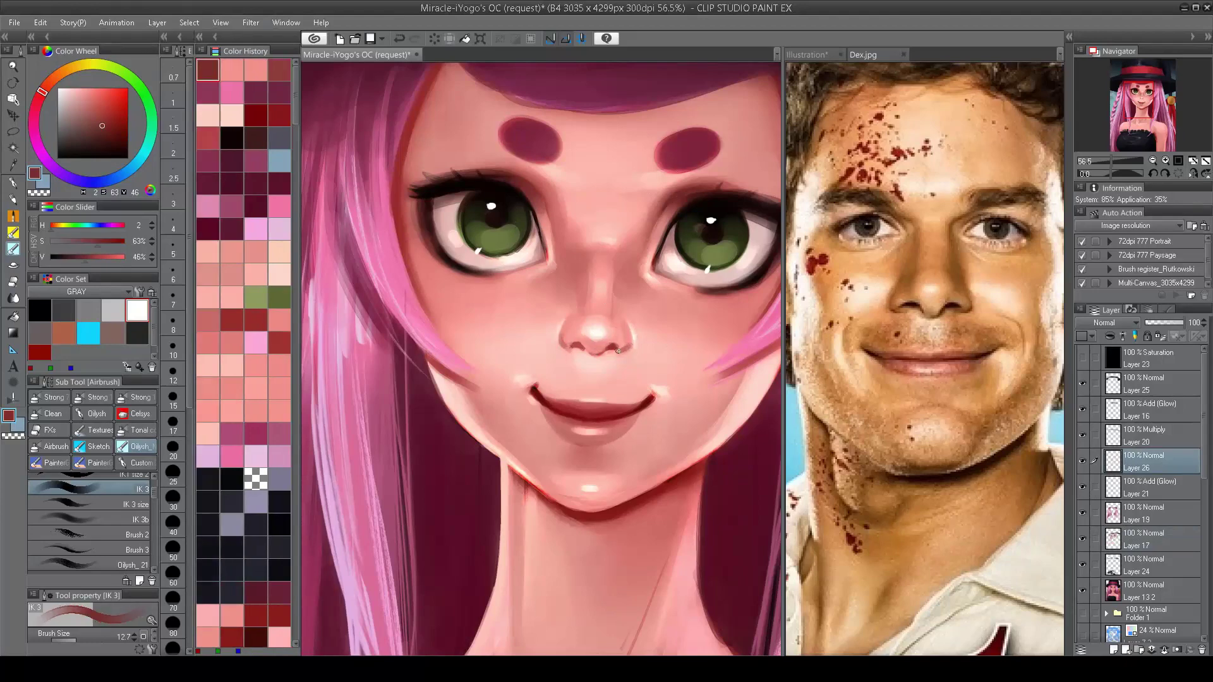
{"action": "left_click", "coordinate": [568, 346], "text": "alt"}
{"action": "scroll", "coordinate": [621, 329], "scroll_direction": "down", "scroll_amount": 3}
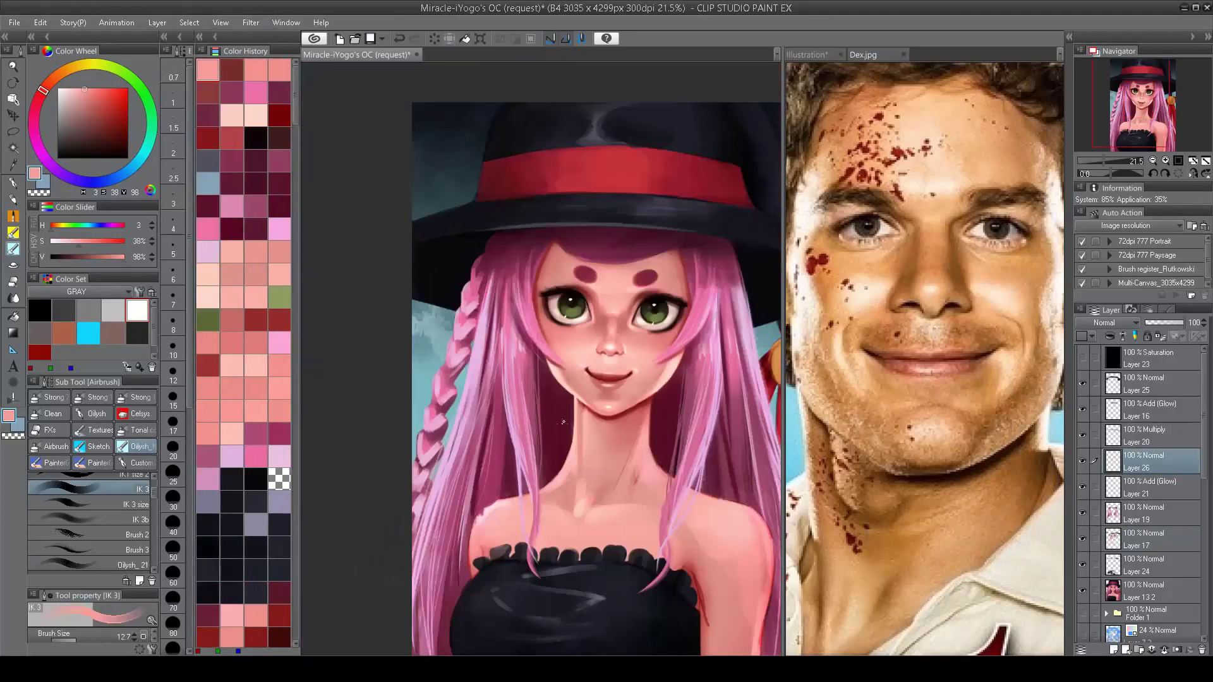
{"action": "scroll", "coordinate": [507, 321], "scroll_direction": "up", "scroll_amount": 2}
{"action": "scroll", "coordinate": [508, 321], "scroll_direction": "up", "scroll_amount": 1}
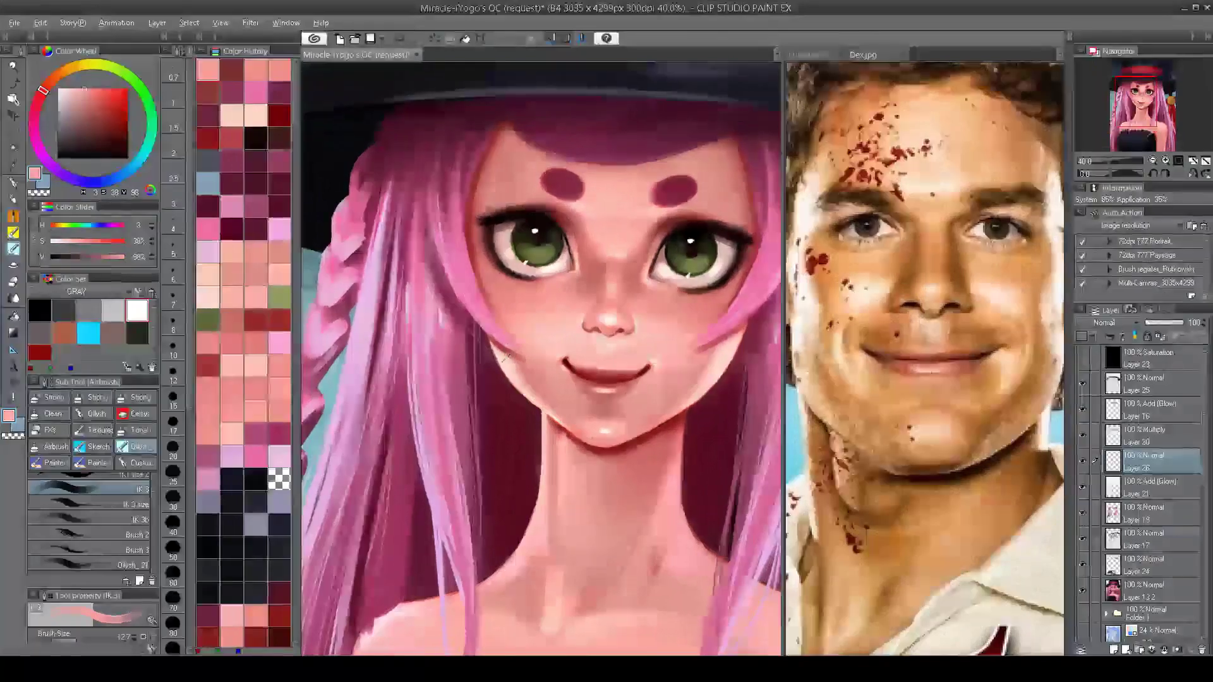
Step: Brighten the cheek and jaw edge on Layer 26 with sampled pale peach, using IK 3 at size 16.6
{"action": "left_click", "coordinate": [506, 372], "text": "alt"}
{"action": "key", "text": "bracketright"}
{"action": "left_click_drag", "start_coordinate": [505, 372], "coordinate": [555, 421]}
{"action": "scroll", "coordinate": [556, 422], "scroll_direction": "down", "scroll_amount": 3}
{"action": "key", "text": "h"}
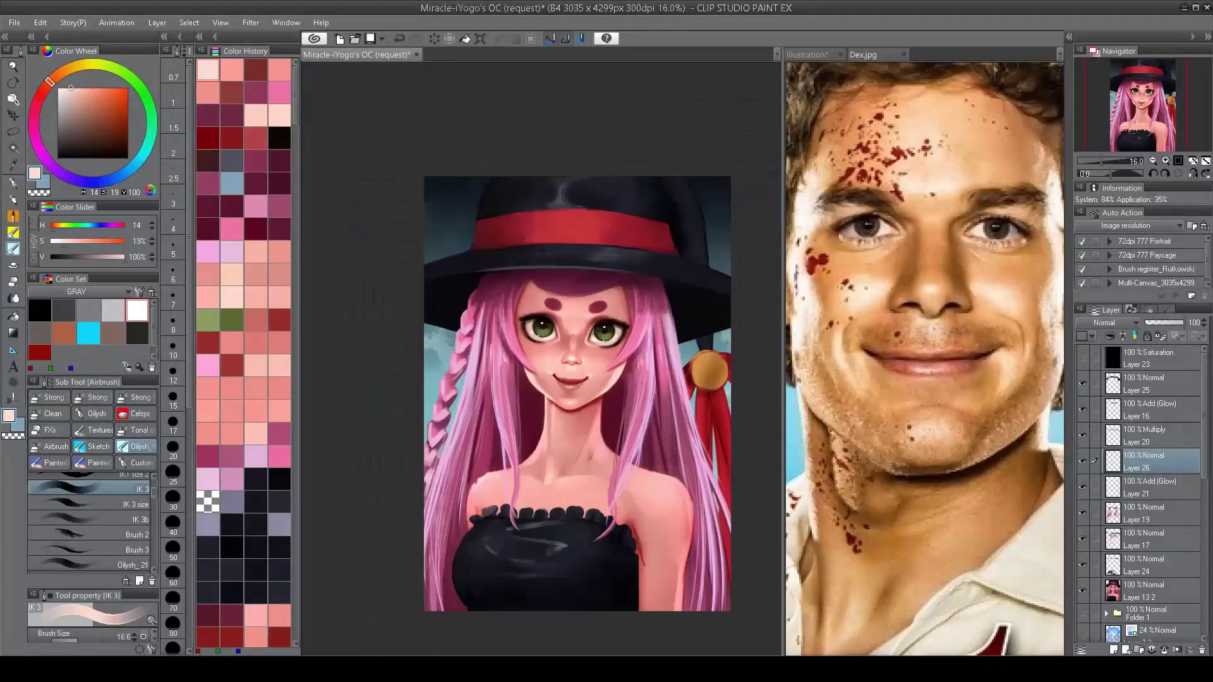
{"action": "scroll", "coordinate": [547, 399], "scroll_direction": "down", "scroll_amount": 3}
{"action": "scroll", "coordinate": [547, 399], "scroll_direction": "up", "scroll_amount": 3}
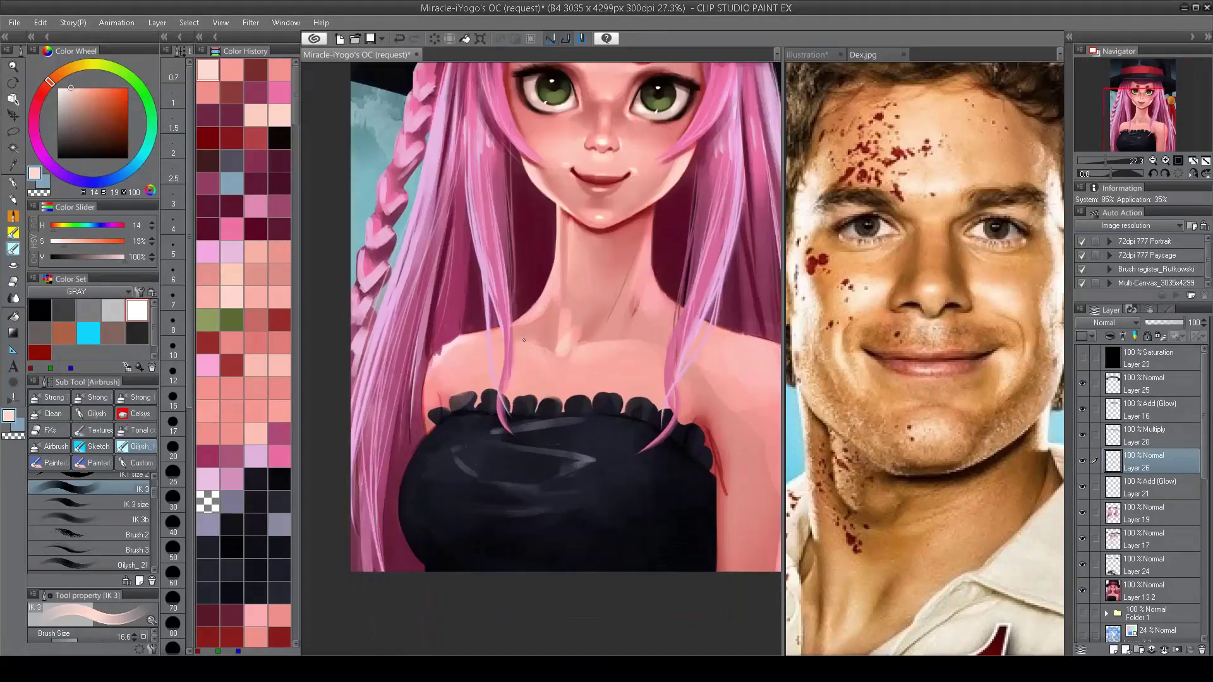
Step: Paint a pale pink highlight along the top of the shoulder on Layer 26 with IK 3 at size 33.9
{"action": "left_click", "coordinate": [449, 364], "text": "alt"}
{"action": "left_click_drag", "start_coordinate": [448, 364], "coordinate": [456, 360]}
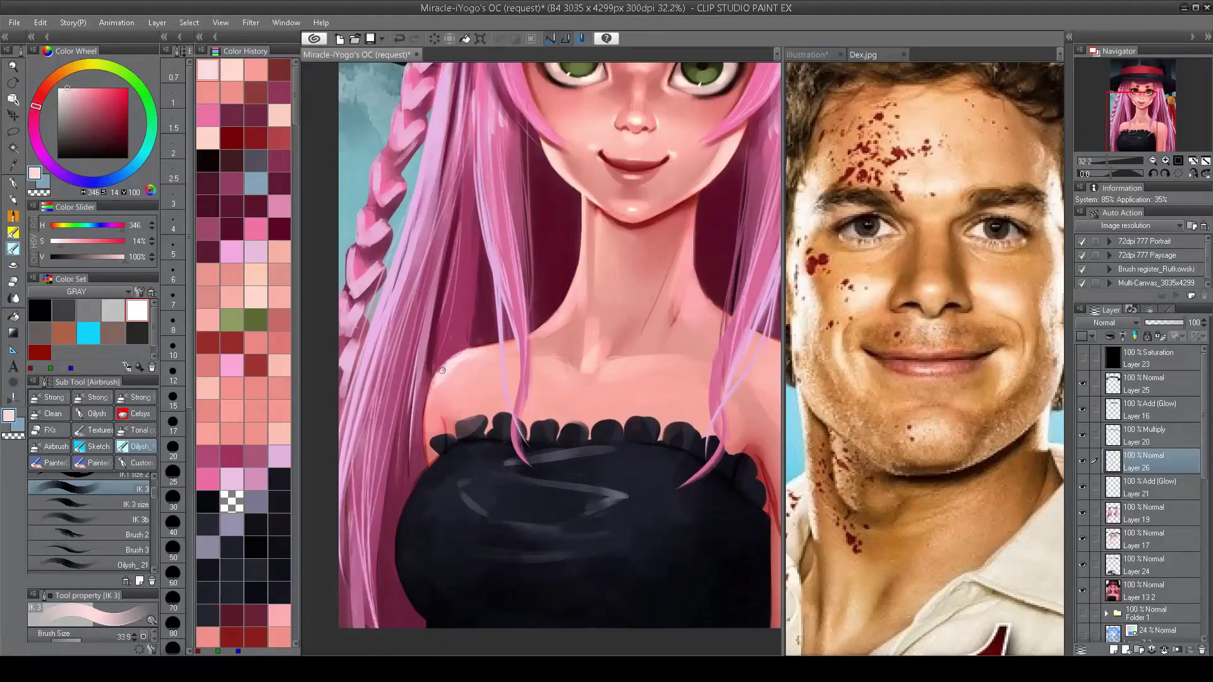
{"action": "scroll", "coordinate": [572, 251], "scroll_direction": "down", "scroll_amount": 2}
{"action": "left_click_drag", "start_coordinate": [572, 252], "coordinate": [545, 351]}
{"action": "scroll", "coordinate": [913, 351], "scroll_direction": "down", "scroll_amount": 4}
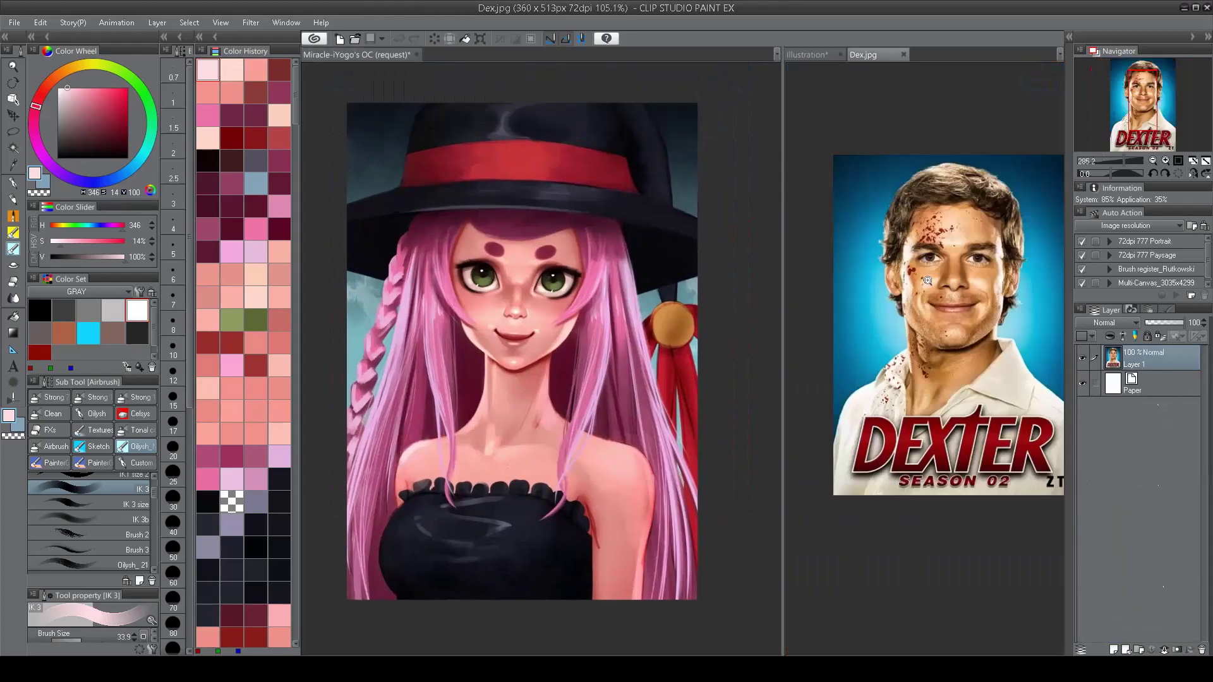
{"action": "left_click_drag", "start_coordinate": [573, 459], "coordinate": [576, 436]}
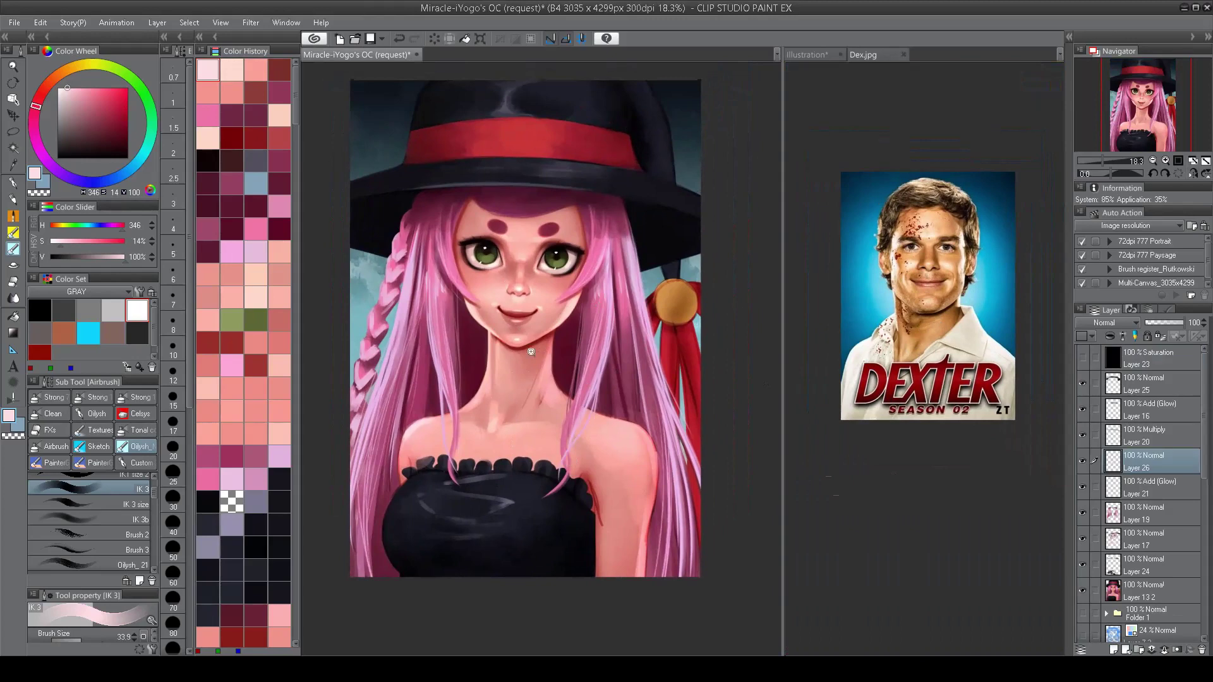
Step: Soften the shading on the lower neck with sampled red and salmon skin tones, using IK 3 at size 84.9
{"action": "scroll", "coordinate": [531, 351], "scroll_direction": "up", "scroll_amount": 2}
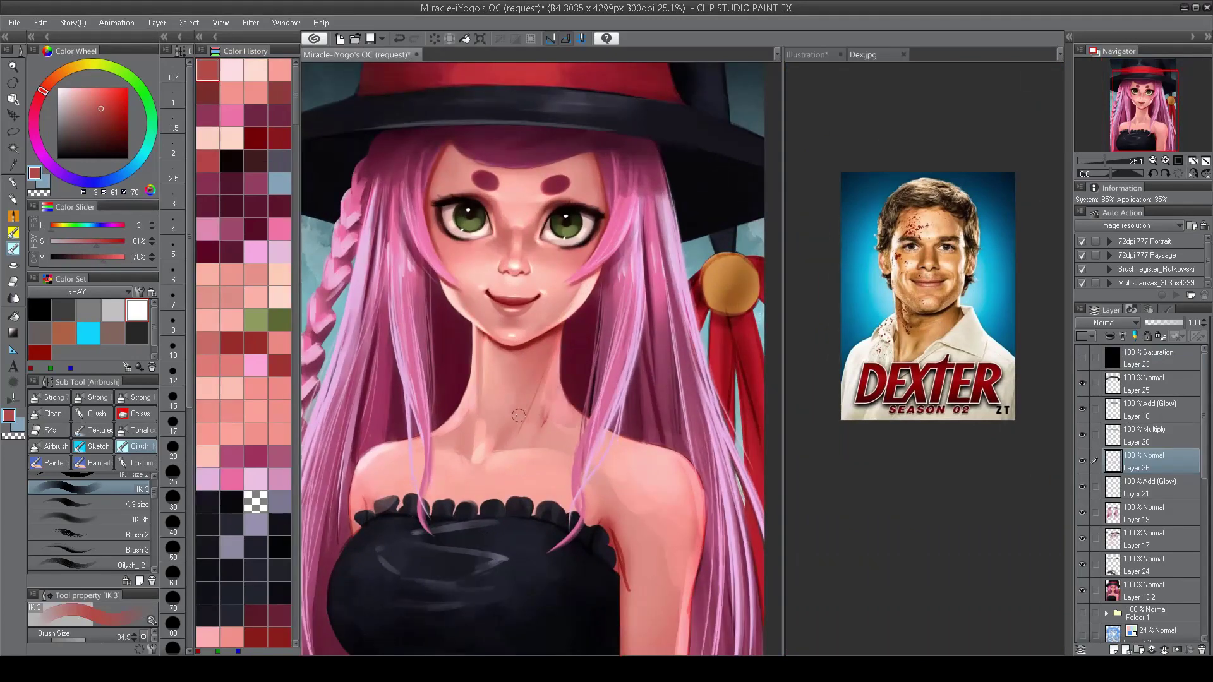
{"action": "left_click", "coordinate": [556, 429], "text": "alt"}
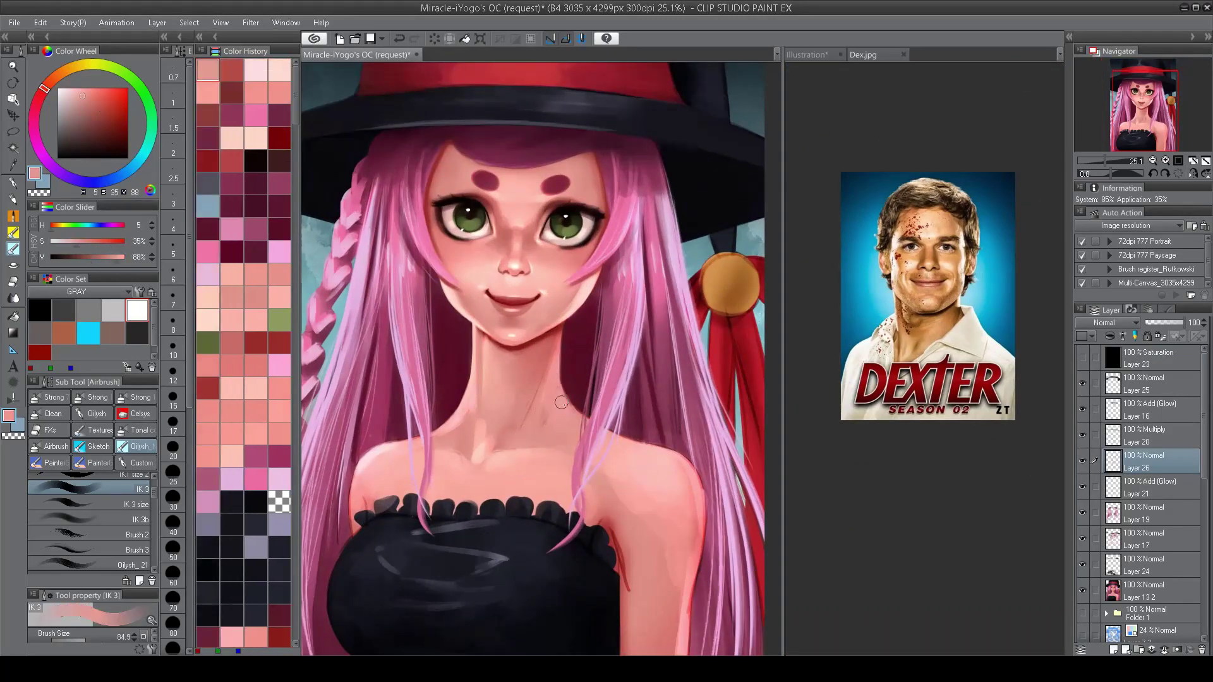
{"action": "scroll", "coordinate": [561, 402], "scroll_direction": "down", "scroll_amount": 3}
{"action": "scroll", "coordinate": [513, 389], "scroll_direction": "up", "scroll_amount": 4}
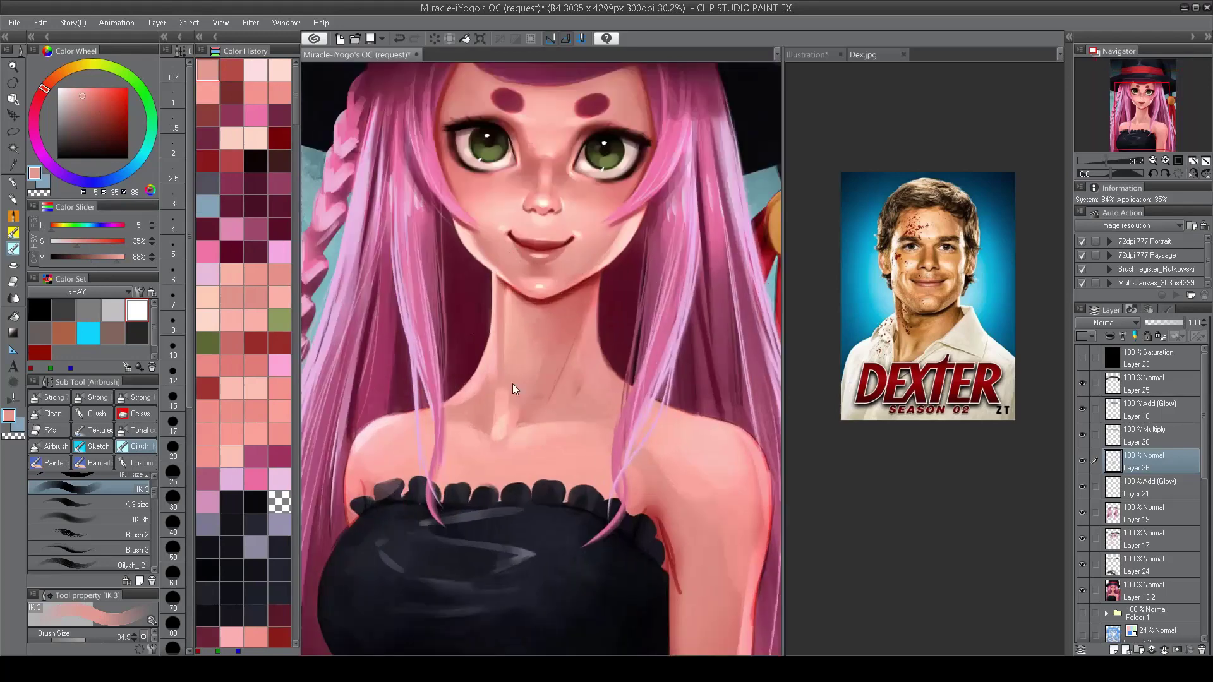
Step: Deepen the hollow at the base of the throat with dark red and blend its edges with sampled peach and salmon
{"action": "left_click", "coordinate": [561, 290], "text": "alt"}
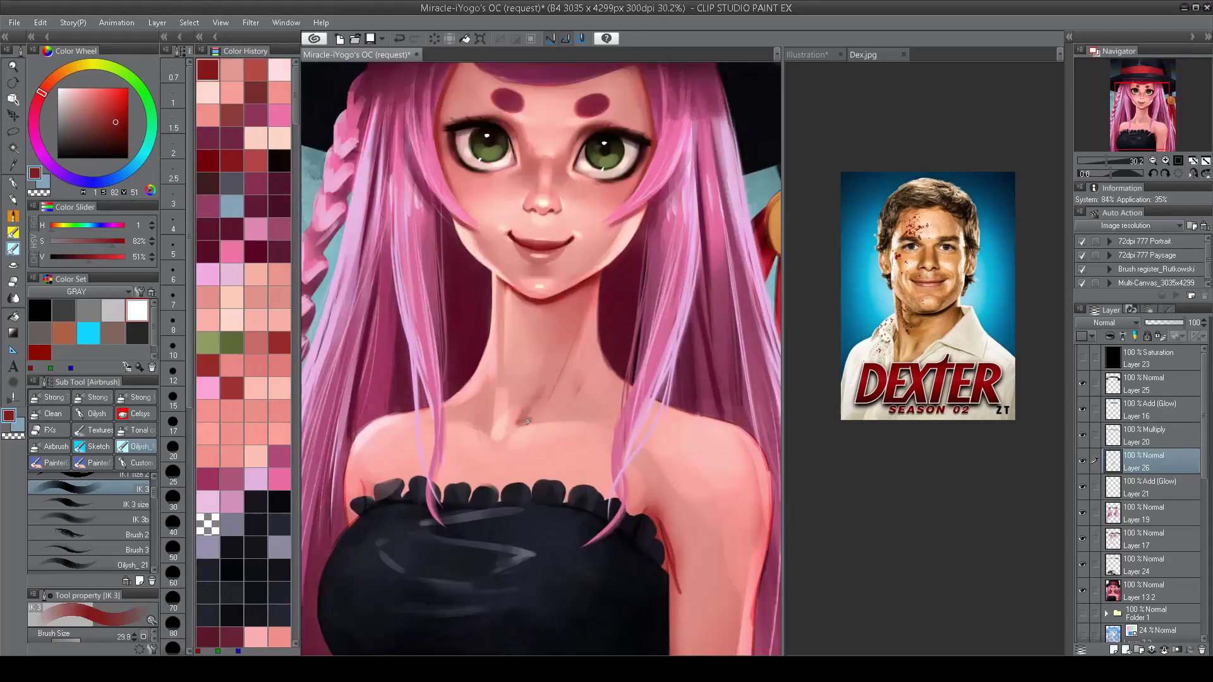
{"action": "left_click", "coordinate": [511, 415], "text": "alt"}
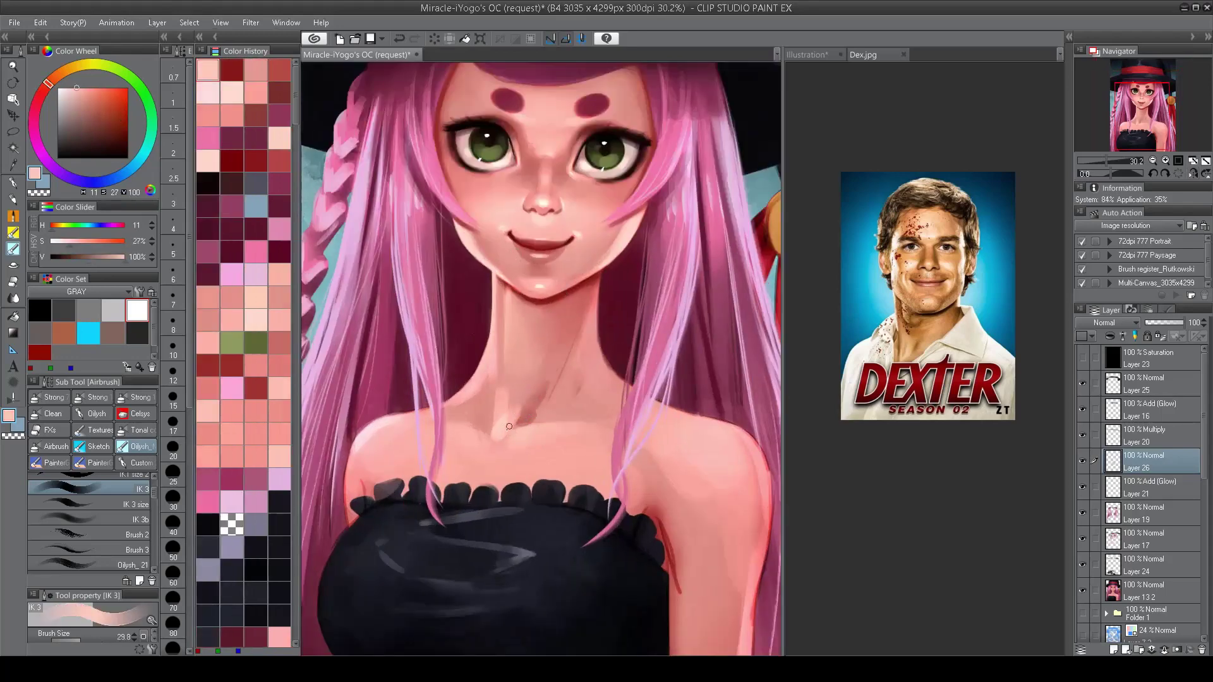
{"action": "left_click", "coordinate": [504, 355], "text": "alt"}
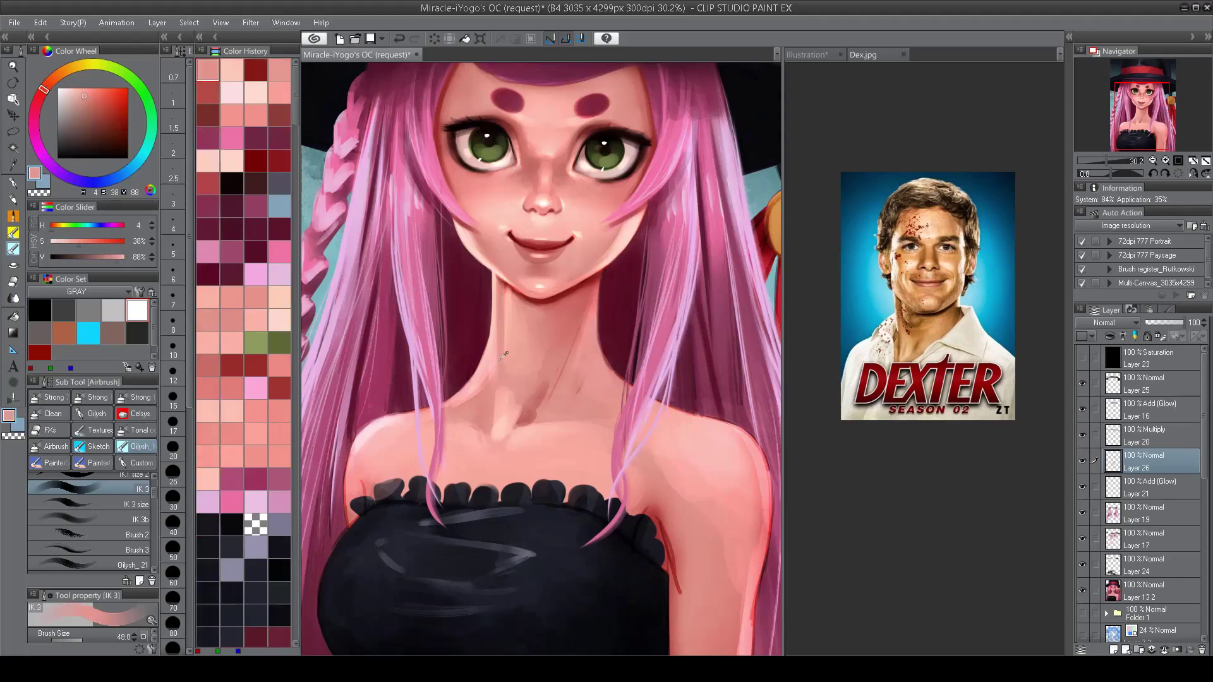
{"action": "left_click", "coordinate": [506, 418], "text": "alt"}
{"action": "scroll", "coordinate": [502, 426], "scroll_direction": "down", "scroll_amount": 3}
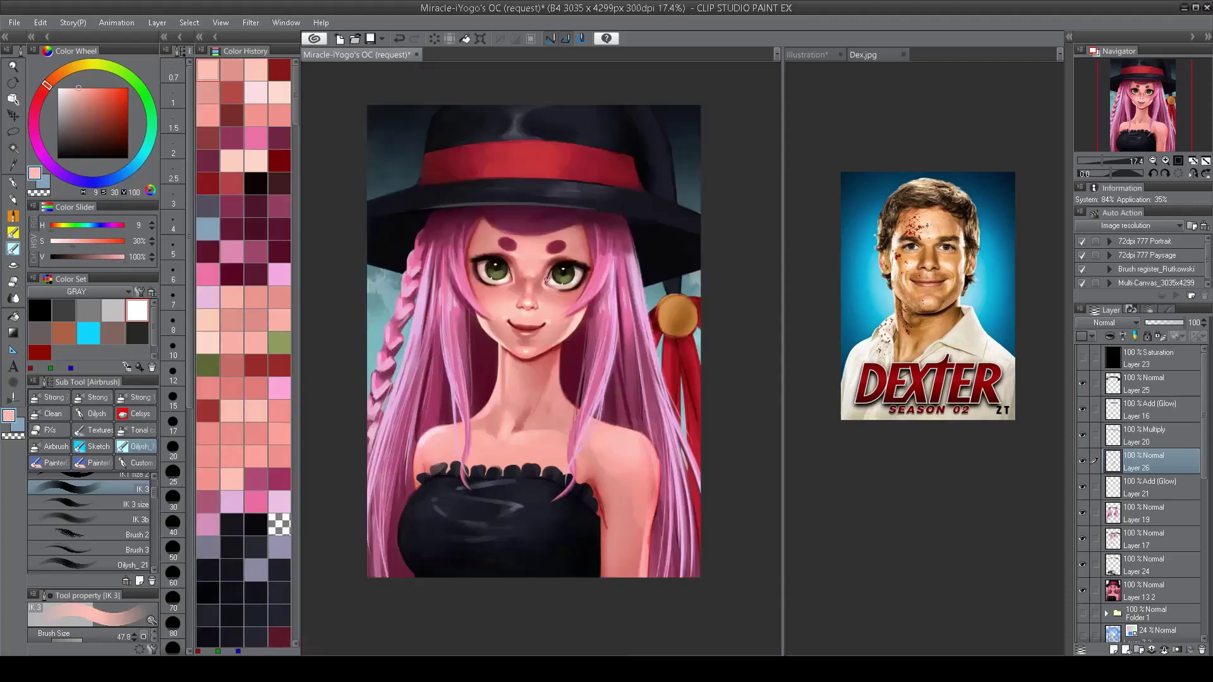
Step: Mirror the canvas to check the neck and smooth its side shadows with sampled reddish and light salmon tones on Layer 26
{"action": "key", "text": "h"}
{"action": "key", "text": "h"}
{"action": "scroll", "coordinate": [553, 391], "scroll_direction": "up", "scroll_amount": 2}
{"action": "key", "text": "h"}
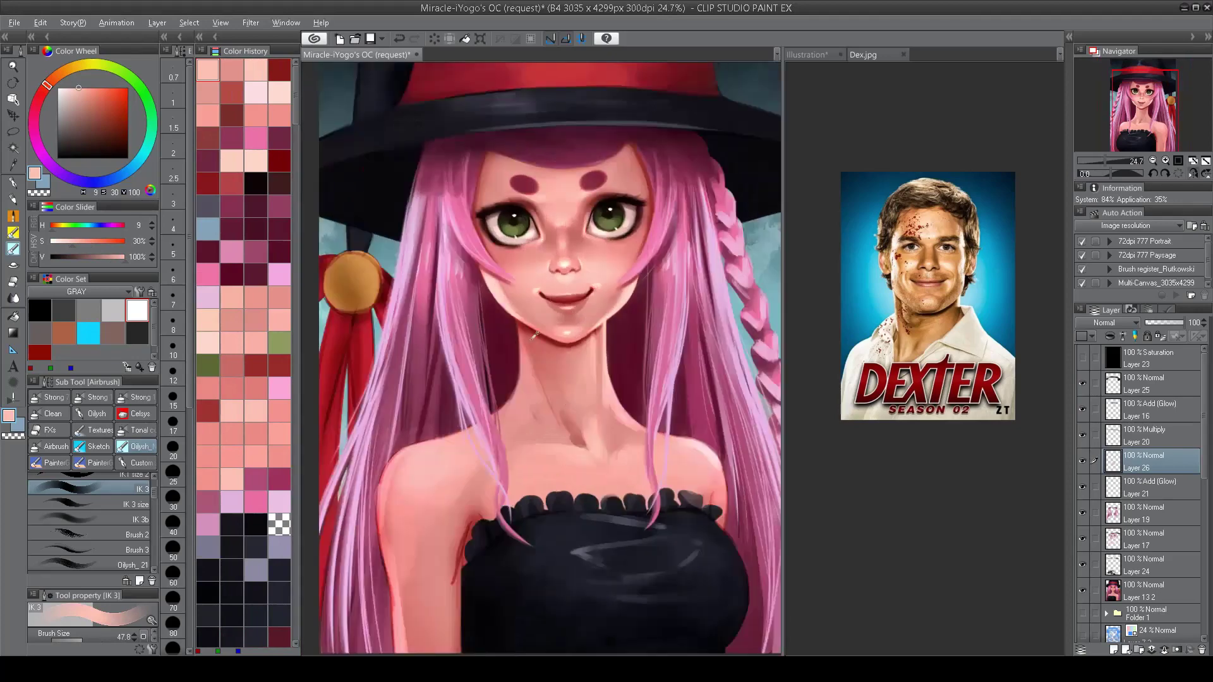
{"action": "left_click", "coordinate": [532, 423], "text": "alt"}
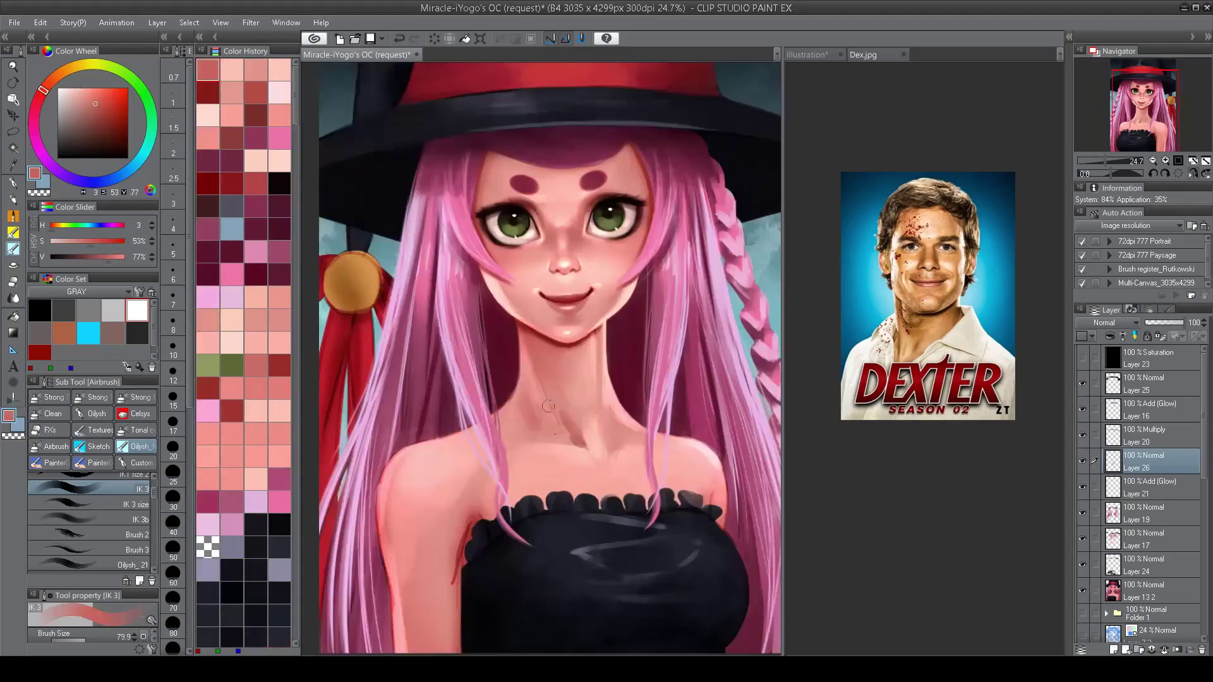
{"action": "key", "text": "h"}
{"action": "left_click", "coordinate": [540, 426], "text": "alt"}
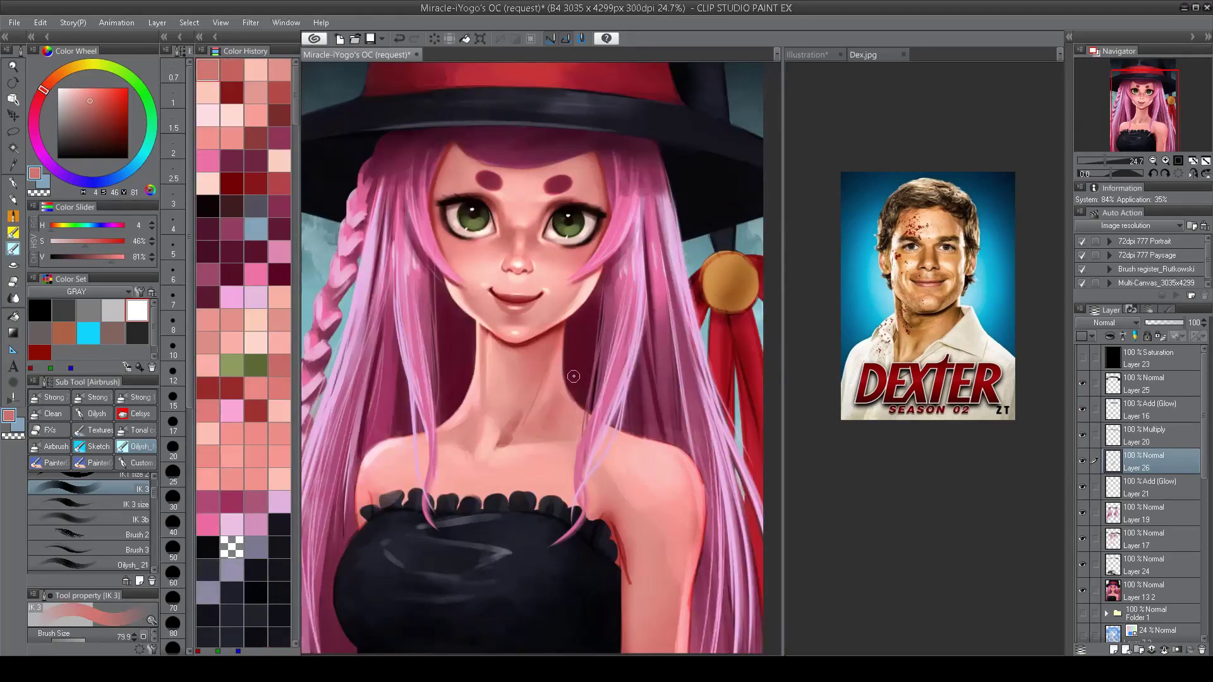
{"action": "left_click", "coordinate": [575, 379], "text": "alt"}
{"action": "key", "text": "h"}
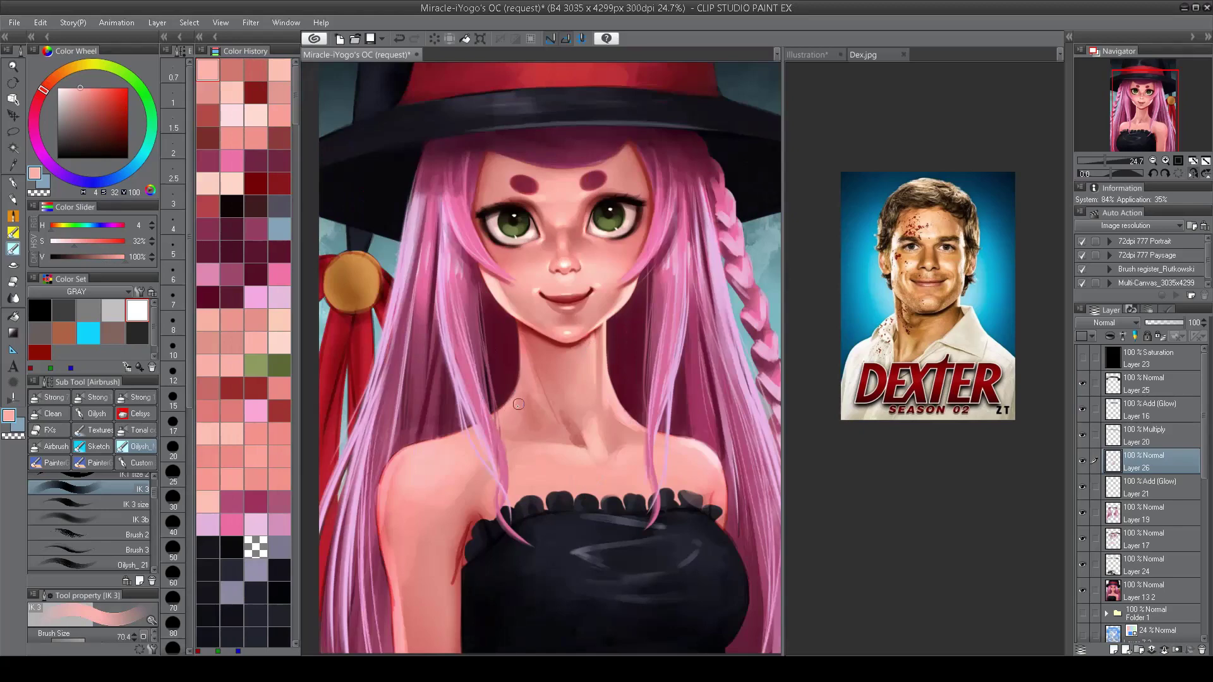
{"action": "key", "text": "h"}
Step: Merge the layers from Layer 26 down to Layer 13 2 into a single layer
{"action": "scroll", "coordinate": [544, 430], "scroll_direction": "up", "scroll_amount": 2}
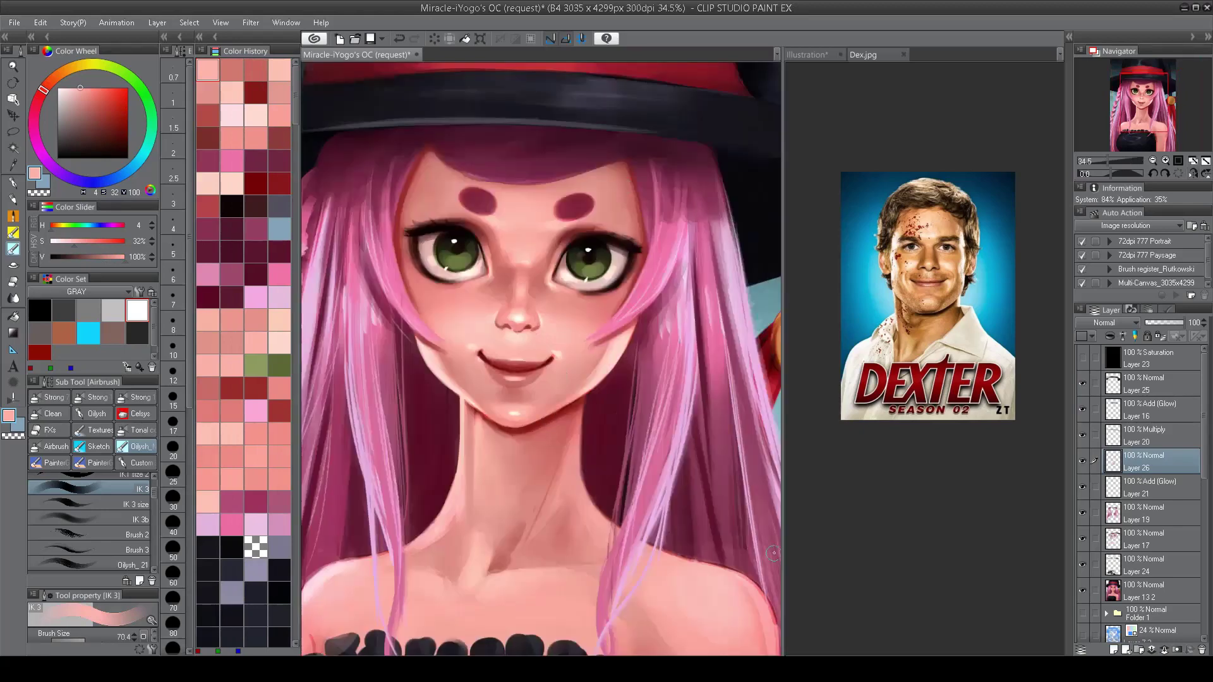
{"action": "scroll", "coordinate": [525, 404], "scroll_direction": "down", "scroll_amount": 3}
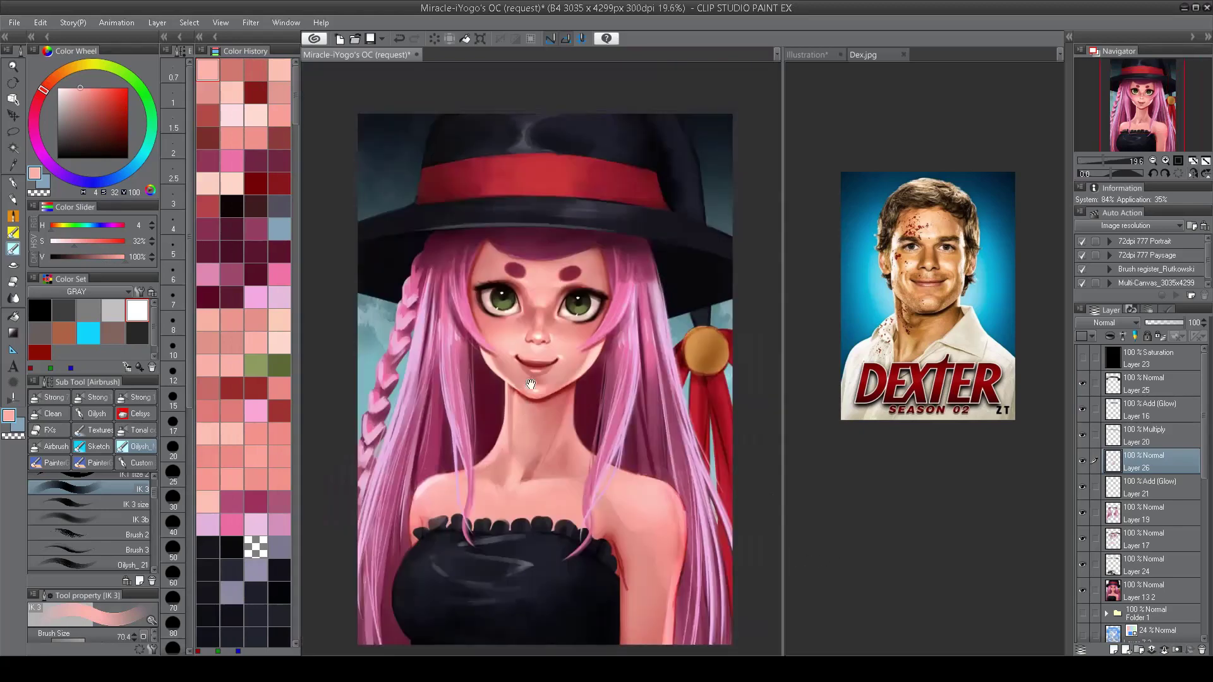
{"action": "scroll", "coordinate": [530, 383], "scroll_direction": "up", "scroll_amount": 3}
{"action": "left_click", "coordinate": [1139, 593], "text": "shift"}
{"action": "key", "text": "shift+alt+e"}
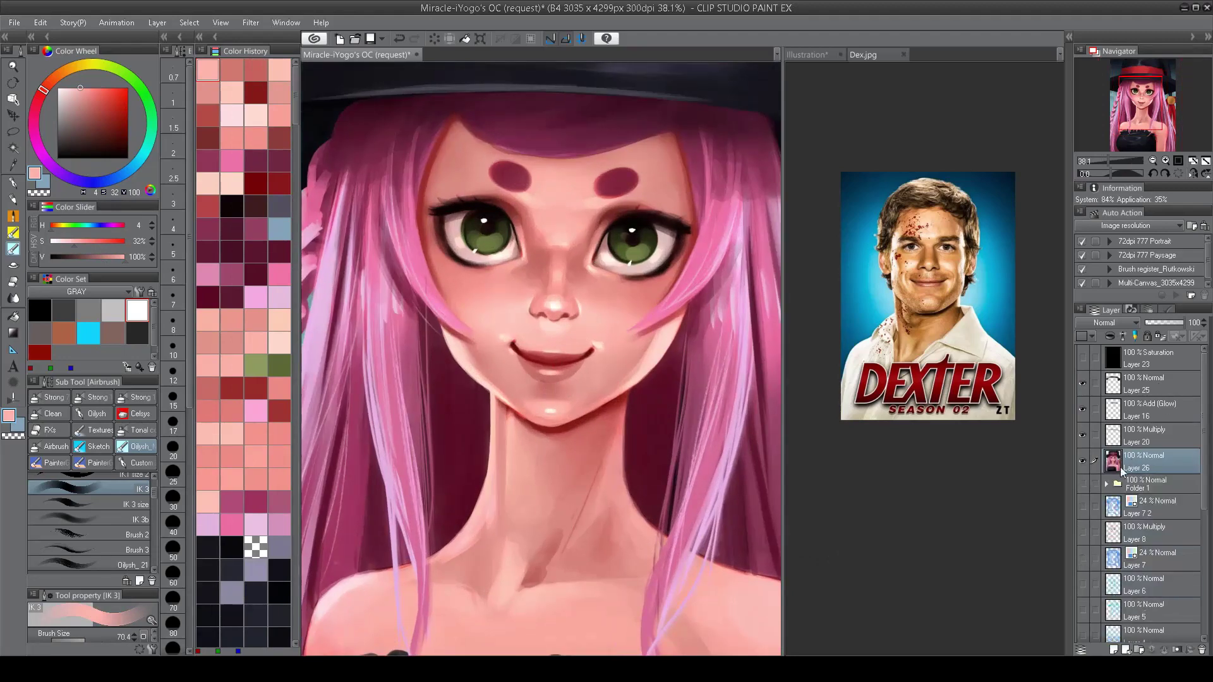
Step: Lasso the mouth and the upper chin area on Layer 26 and copy it onto a new layer
{"action": "key", "text": "m"}
{"action": "mouse_move", "coordinate": [605, 326]}
{"action": "left_mouse_down"}
{"action": "mouse_move", "coordinate": [493, 321]}
{"action": "mouse_move", "coordinate": [507, 382]}
{"action": "mouse_move", "coordinate": [559, 397]}
{"action": "mouse_move", "coordinate": [620, 358]}
{"action": "left_mouse_up"}
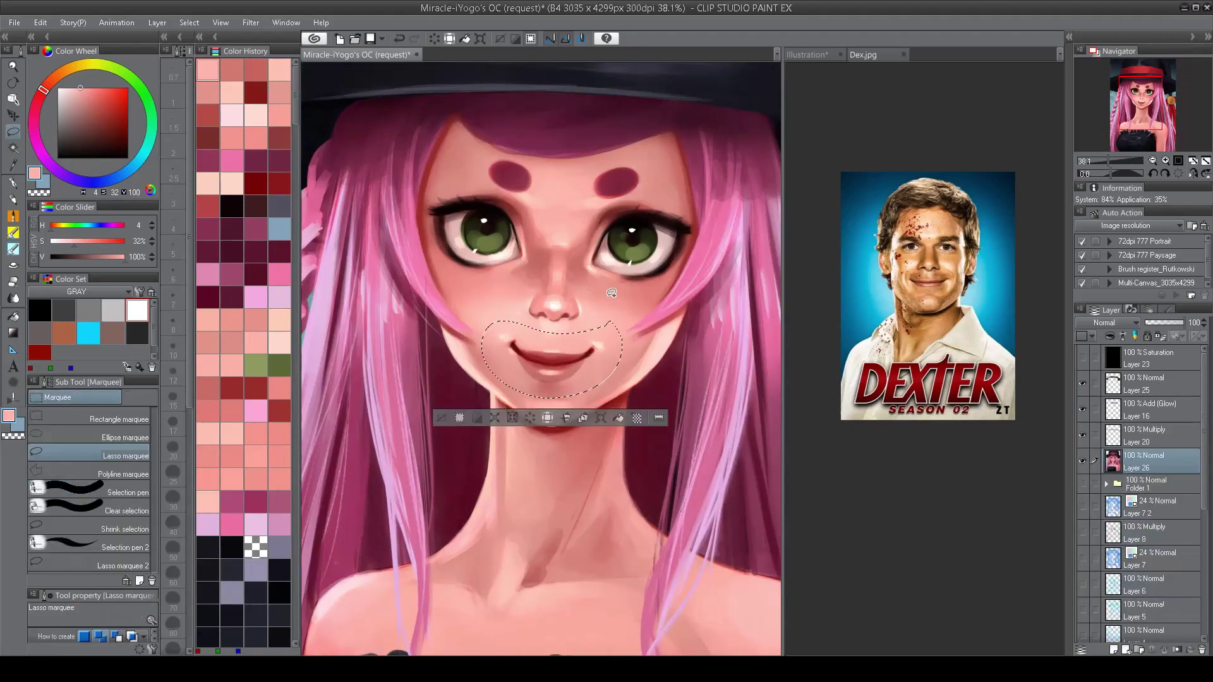
{"action": "key", "text": "ctrl+c"}
{"action": "key", "text": "ctrl+v"}
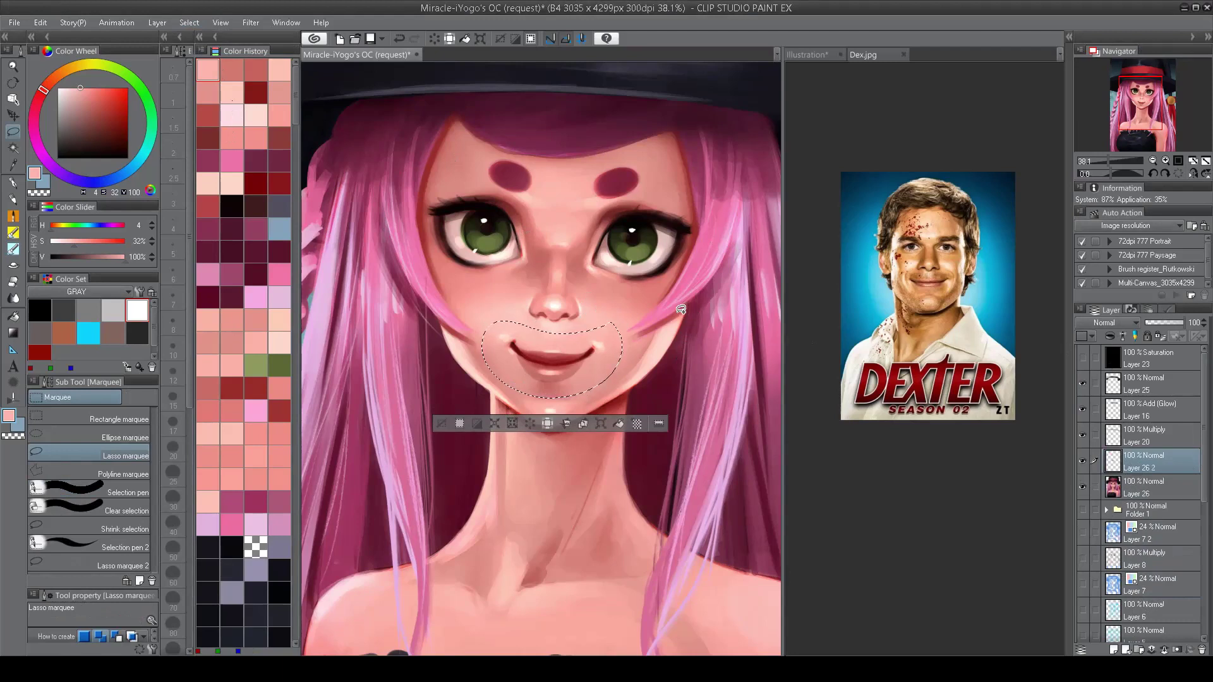
Step: Deselect the area, widen the copied mouth slightly with a transform and apply it, keeping it on its own layer
{"action": "key", "text": "ctrl+d"}
{"action": "key", "text": "ctrl+t"}
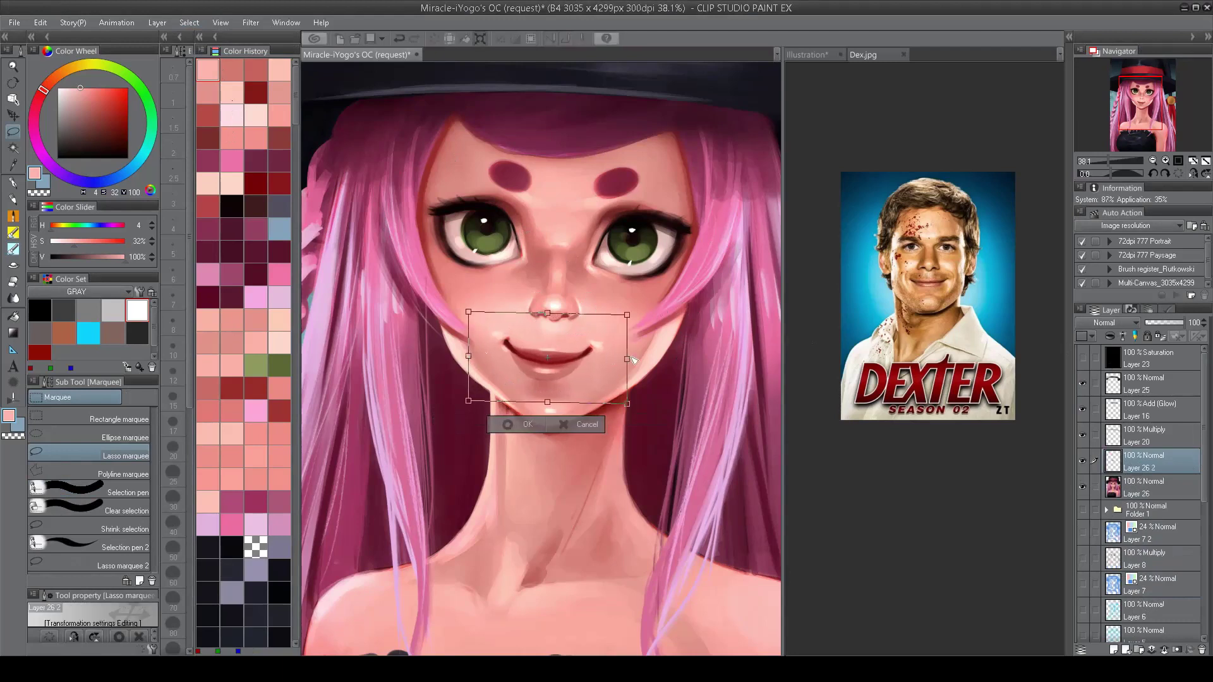
{"action": "left_click_drag", "start_coordinate": [473, 354], "coordinate": [465, 353]}
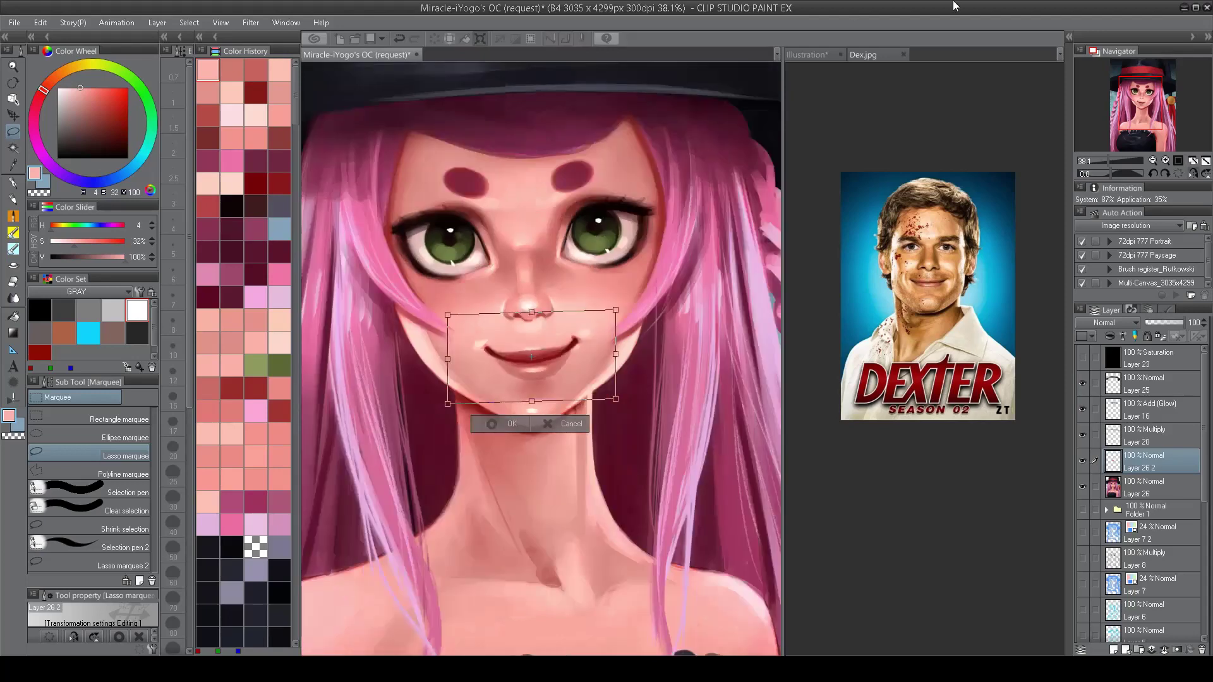
{"action": "key", "text": "ctrl+minus"}
{"action": "key", "text": "ctrl+minus"}
{"action": "key", "text": "Return"}
{"action": "scroll", "coordinate": [520, 328], "scroll_direction": "up", "scroll_amount": 2}
{"action": "key", "text": "ctrl+e"}
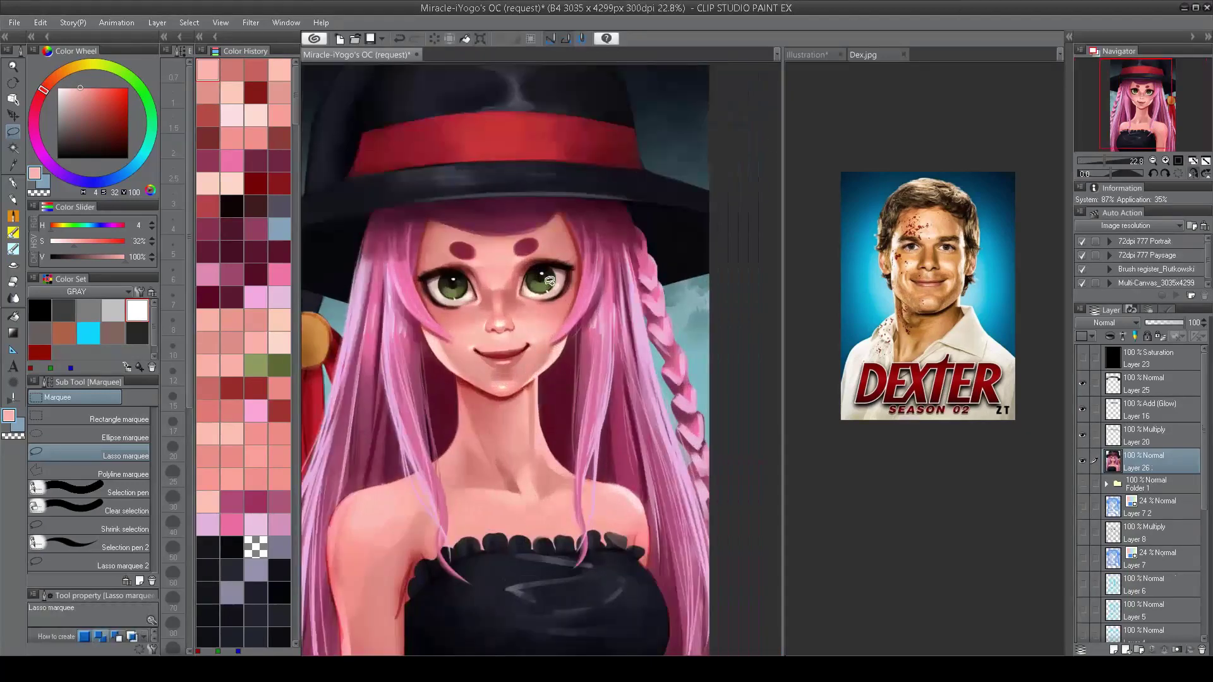
{"action": "key", "text": "ctrl+z"}
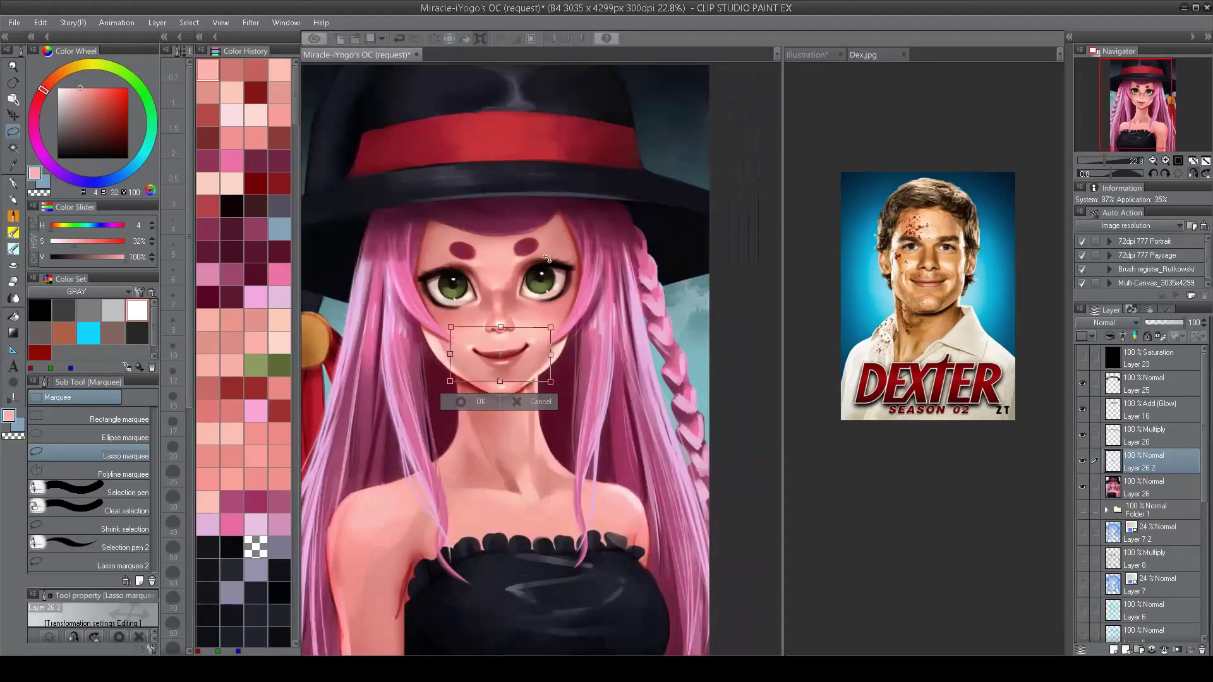
{"action": "key", "text": "Return"}
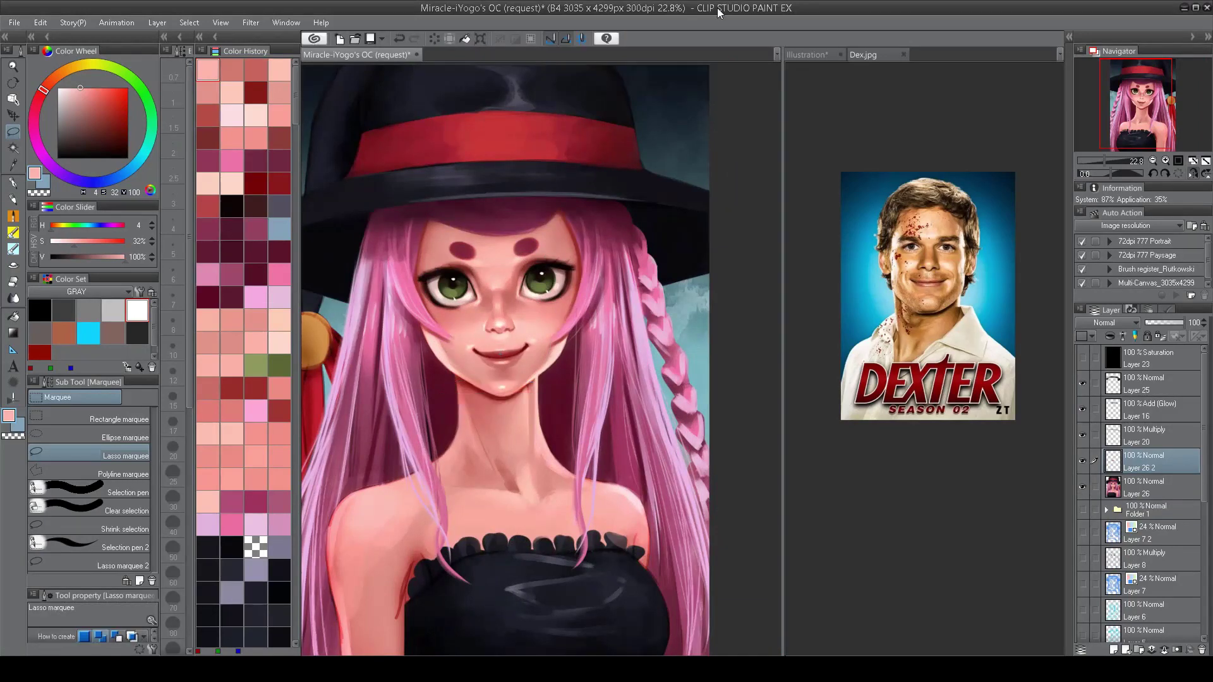
Step: Compare the mouth with and without Layer 26 2 and mirror the canvas to judge the change
{"action": "left_click", "coordinate": [1082, 464]}
{"action": "left_click", "coordinate": [1081, 464]}
{"action": "key", "text": "h"}
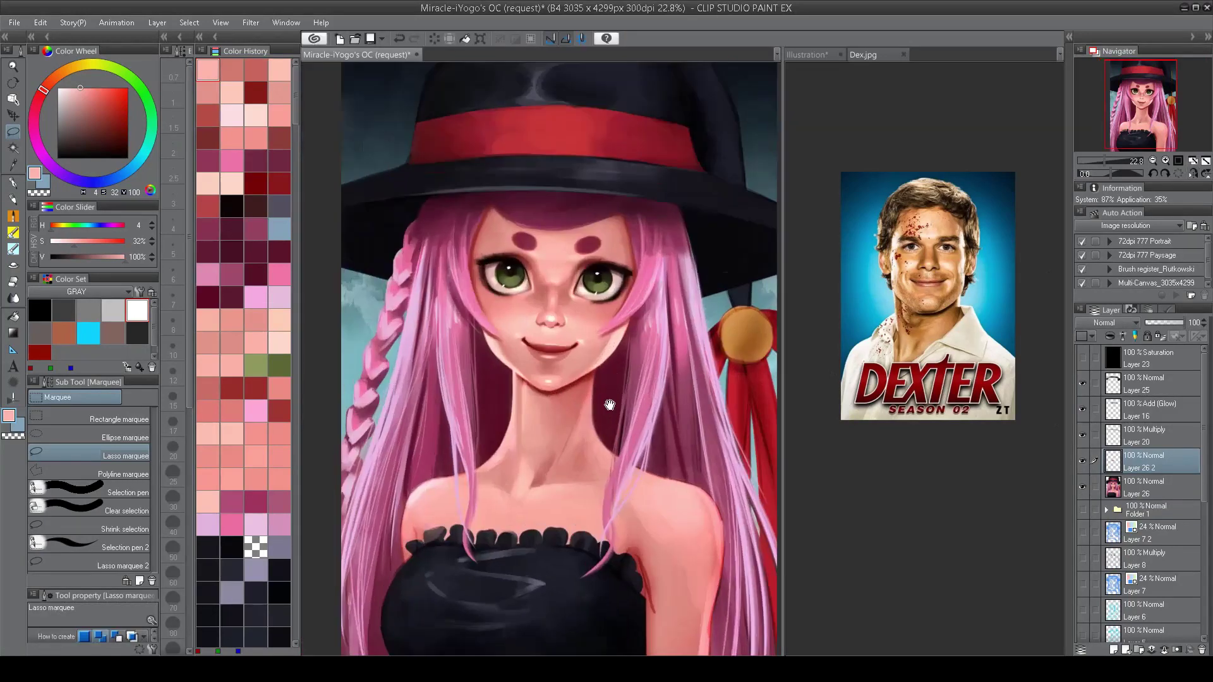
Step: Touch up the bangs' shadow under the hat brim with sampled dark plum tones, using IK 3 at size 62.9
{"action": "left_click_drag", "start_coordinate": [612, 407], "coordinate": [619, 387]}
{"action": "scroll", "coordinate": [562, 221], "scroll_direction": "up", "scroll_amount": 1}
{"action": "key", "text": "b"}
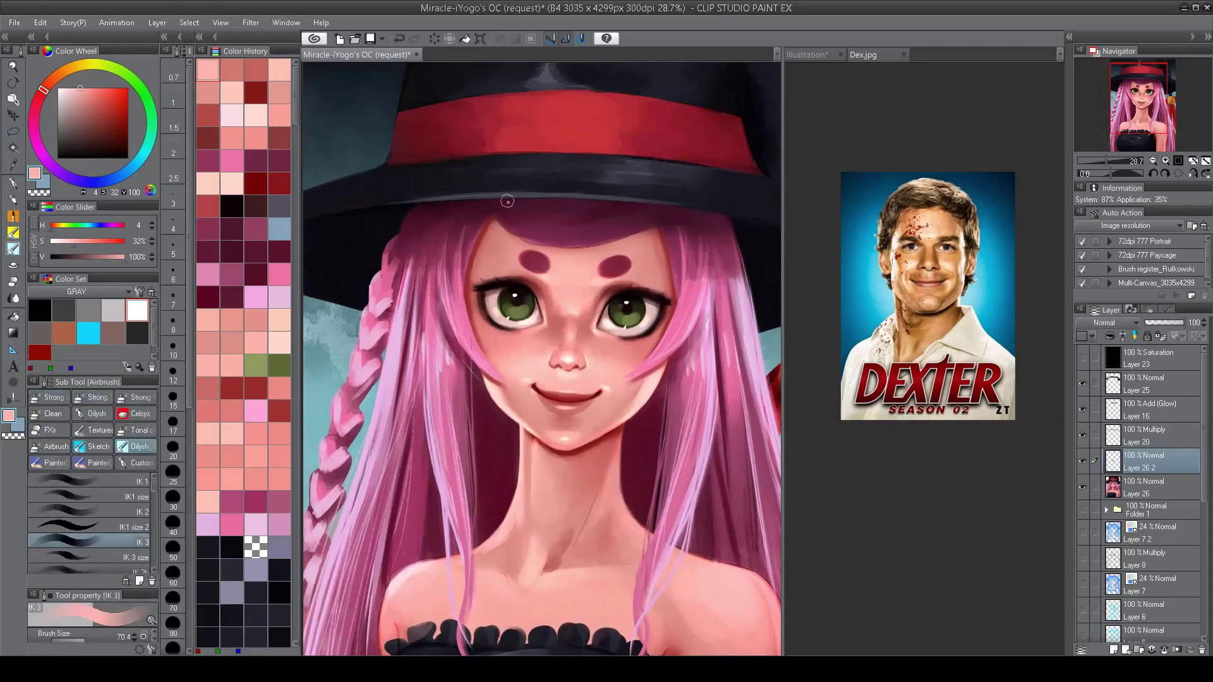
{"action": "left_click", "coordinate": [497, 213], "text": "alt"}
{"action": "left_click", "coordinate": [543, 226], "text": "alt"}
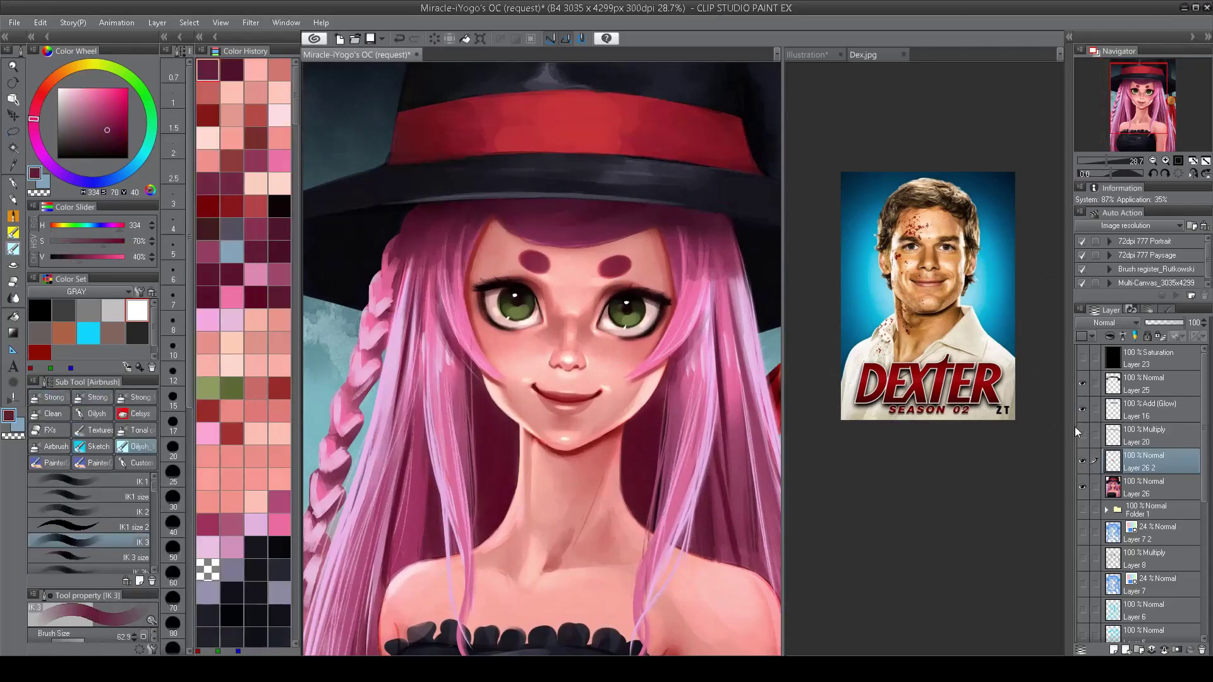
{"action": "left_click", "coordinate": [501, 217], "text": "alt"}
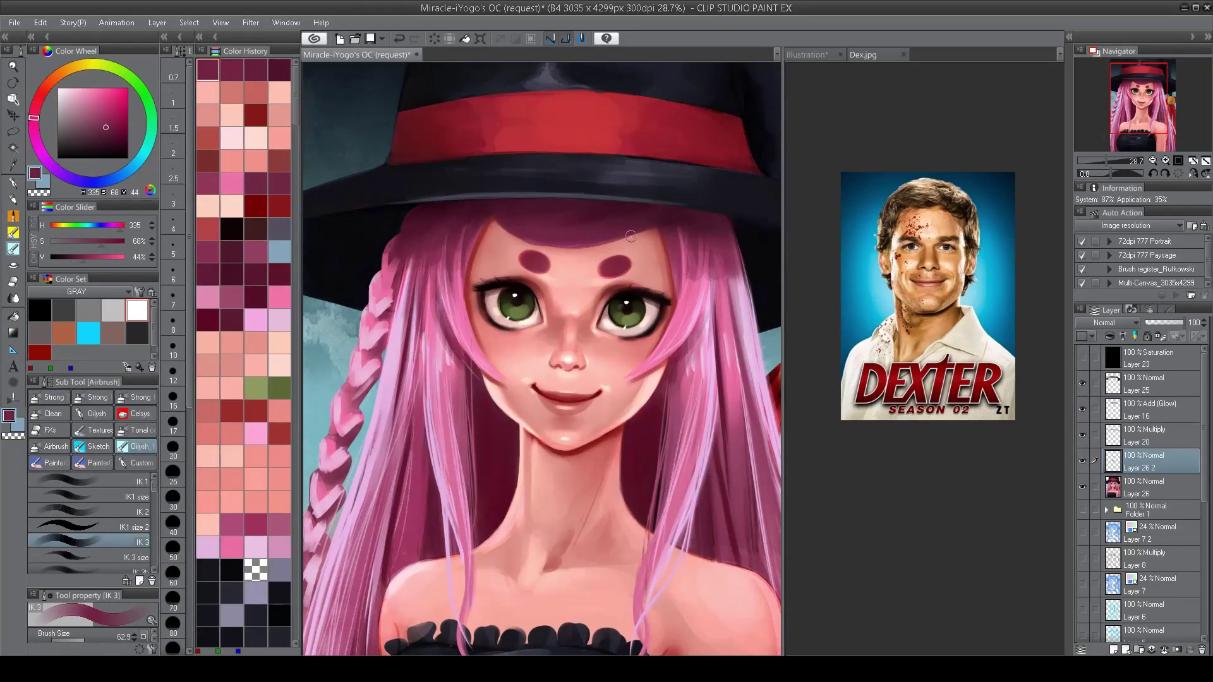
{"action": "mouse_move", "coordinate": [544, 242]}
{"action": "left_mouse_down"}
{"action": "mouse_move", "coordinate": [506, 242]}
{"action": "mouse_move", "coordinate": [556, 242]}
{"action": "left_mouse_up"}
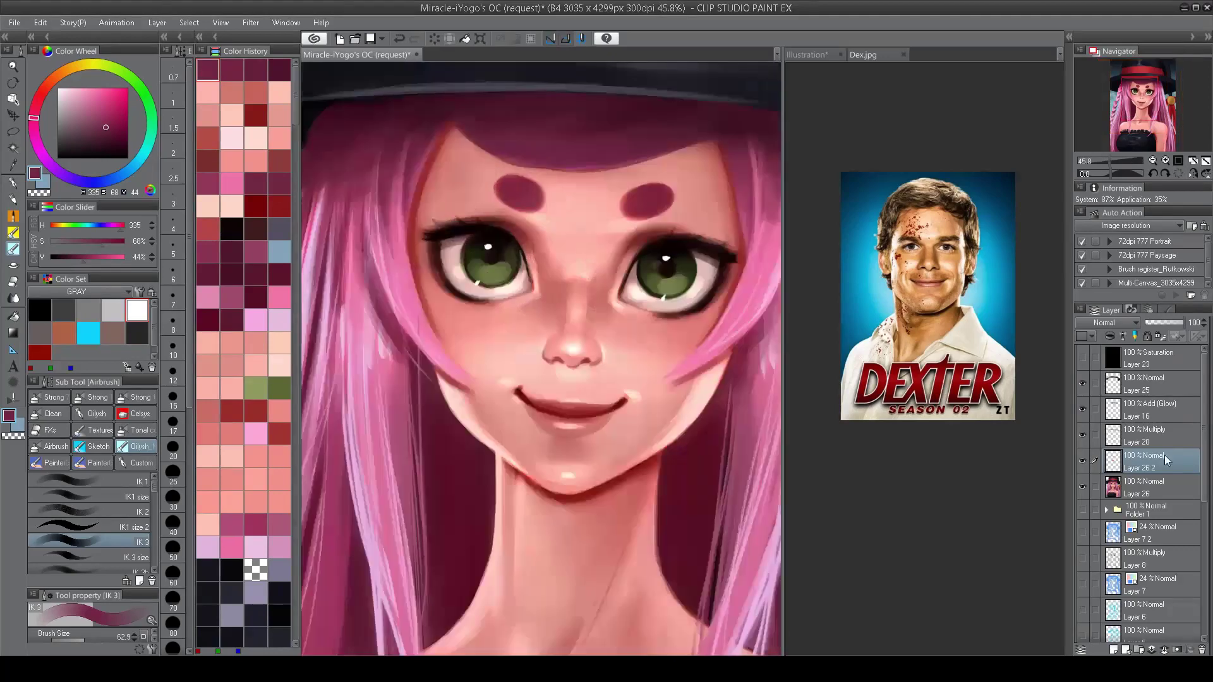
Step: Brighten both irises on Layer 26 with the Highlight 3 brush in olive green (H 74, S 45, V 48)
{"action": "left_click", "coordinate": [1099, 485]}
{"action": "left_click", "coordinate": [136, 429]}
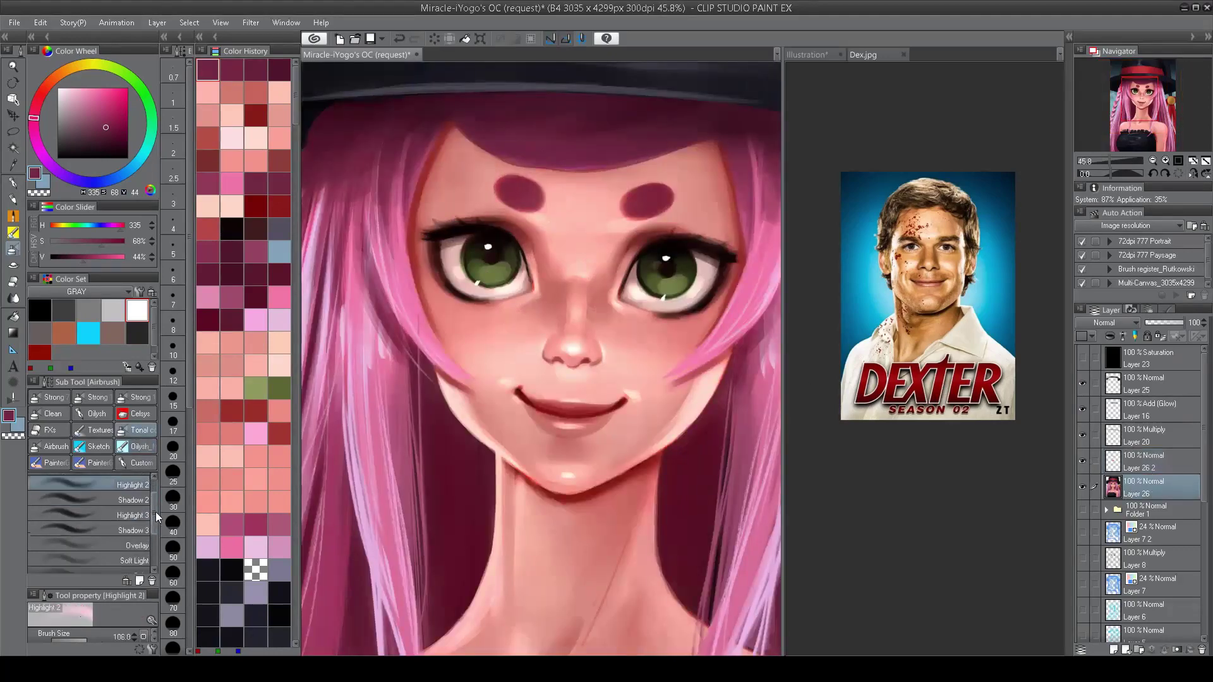
{"action": "scroll", "coordinate": [154, 505], "scroll_direction": "down", "scroll_amount": 2}
{"action": "left_click", "coordinate": [149, 519]}
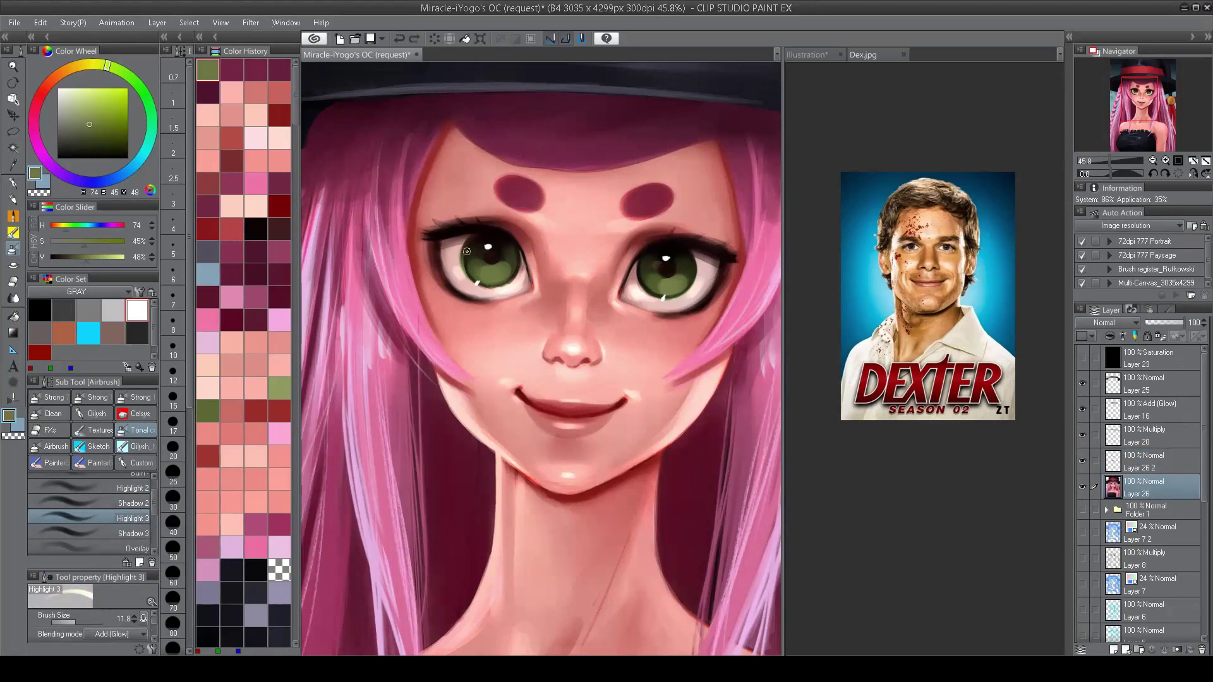
{"action": "left_click_drag", "start_coordinate": [489, 271], "coordinate": [509, 262]}
{"action": "left_click_drag", "start_coordinate": [654, 288], "coordinate": [687, 278]}
Step: Add a broader soft glow to both green irises with Highlight 3 at size 53.9
{"action": "scroll", "coordinate": [687, 278], "scroll_direction": "down", "scroll_amount": 5}
{"action": "scroll", "coordinate": [624, 293], "scroll_direction": "up", "scroll_amount": 4}
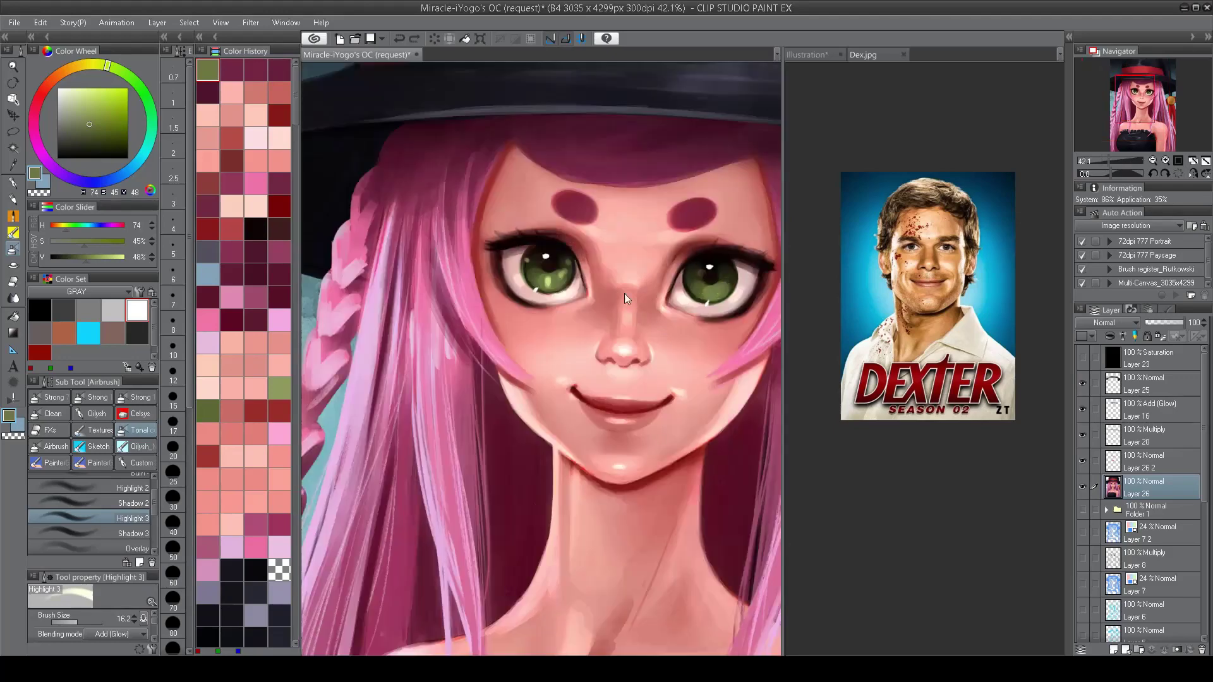
{"action": "left_click_drag", "start_coordinate": [549, 278], "coordinate": [580, 265]}
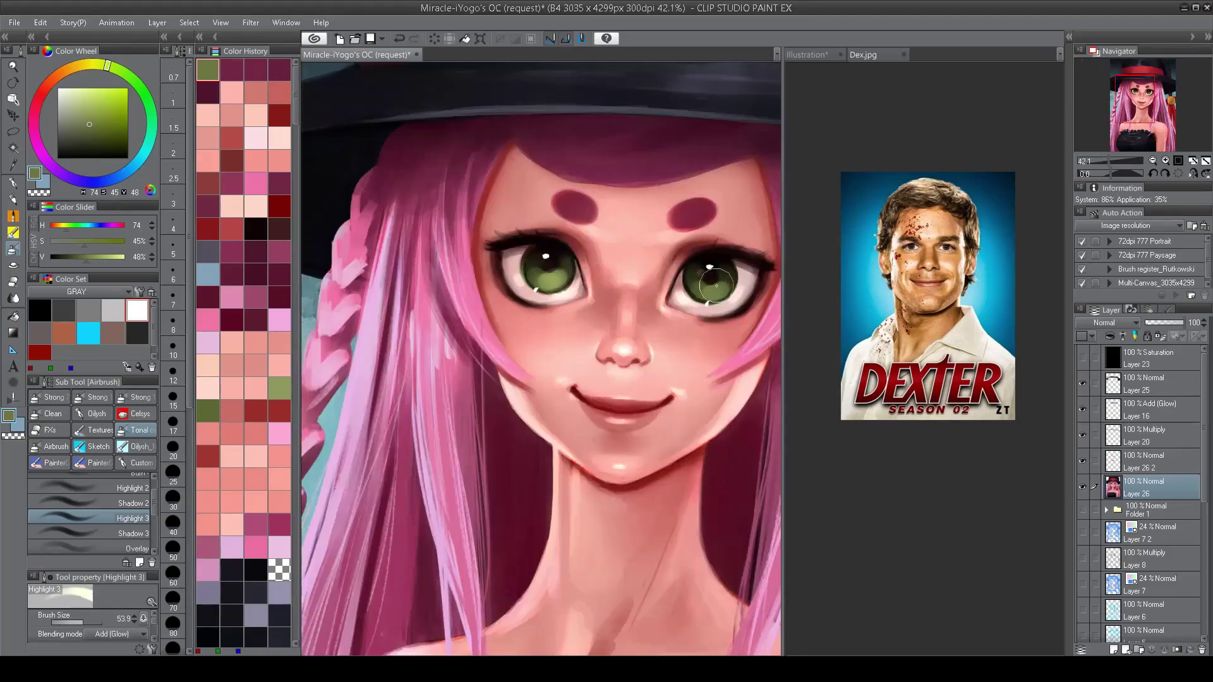
{"action": "scroll", "coordinate": [716, 286], "scroll_direction": "down", "scroll_amount": 5}
{"action": "scroll", "coordinate": [651, 322], "scroll_direction": "down", "scroll_amount": 2}
{"action": "scroll", "coordinate": [650, 323], "scroll_direction": "up", "scroll_amount": 5}
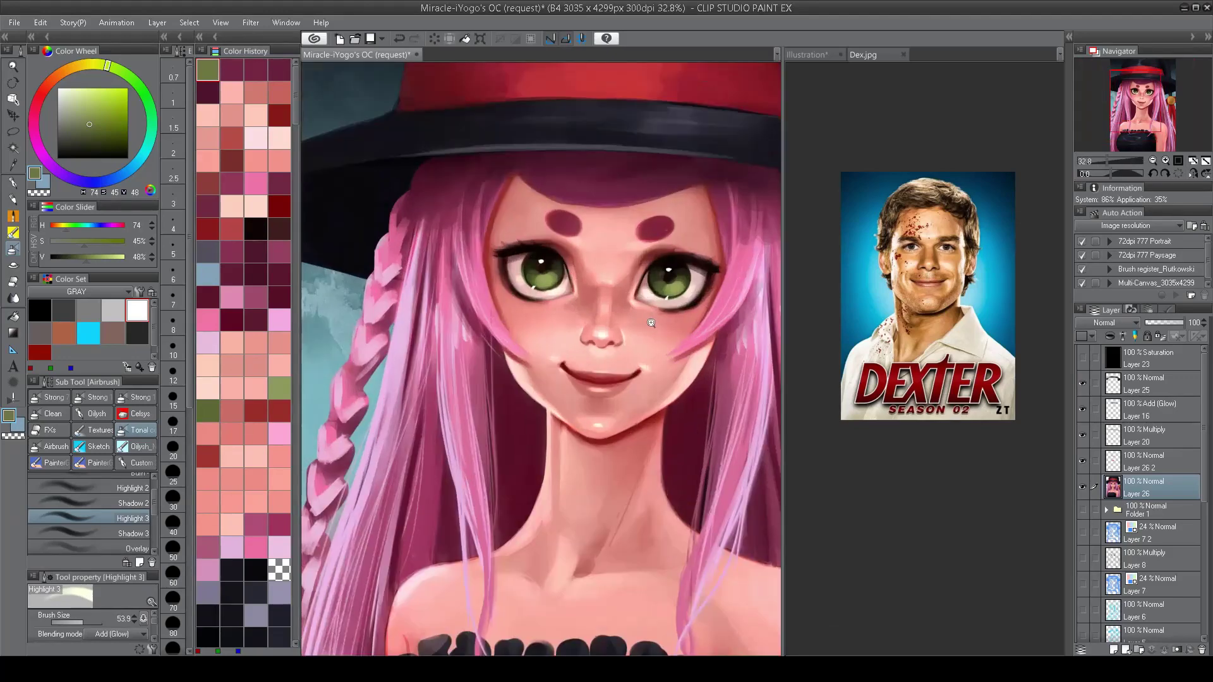
{"action": "scroll", "coordinate": [650, 323], "scroll_direction": "up", "scroll_amount": 2}
Step: Draw near-black upper and lower eyelashes on both eyes with Brush 2 and Brush 3, and check them on the mirrored canvas
{"action": "left_click", "coordinate": [140, 446]}
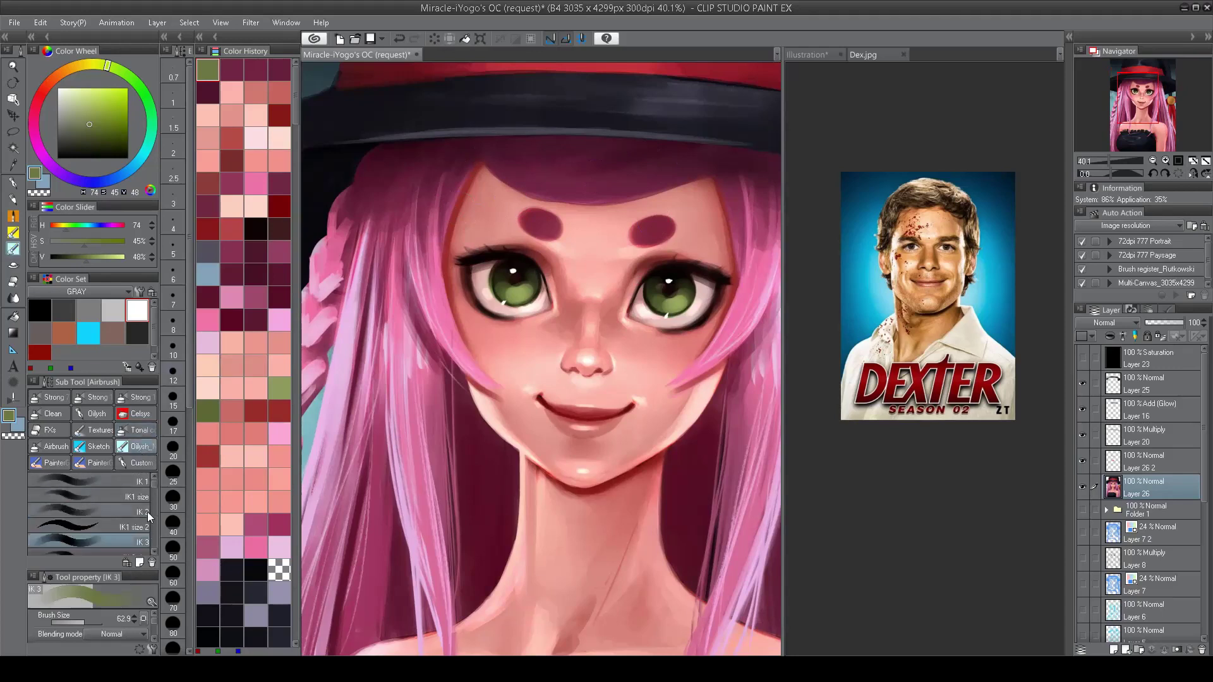
{"action": "scroll", "coordinate": [114, 517], "scroll_direction": "down", "scroll_amount": 3}
{"action": "left_click", "coordinate": [113, 501]}
{"action": "left_click", "coordinate": [465, 241], "text": "alt"}
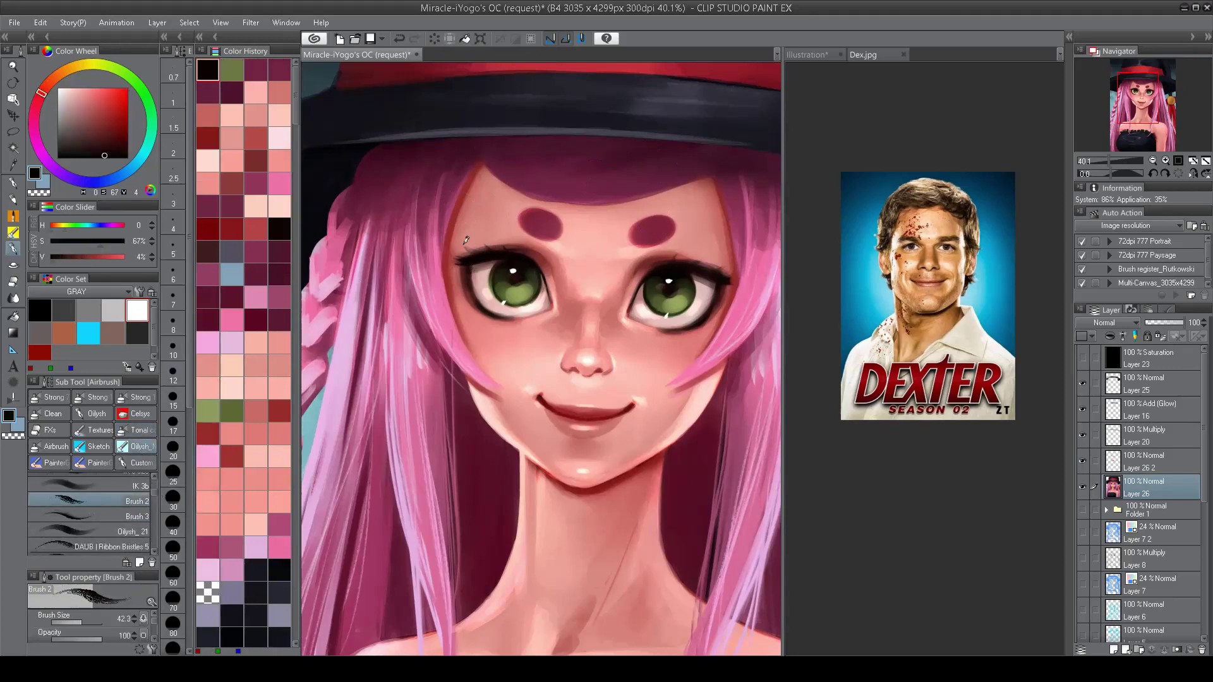
{"action": "key", "text": "period"}
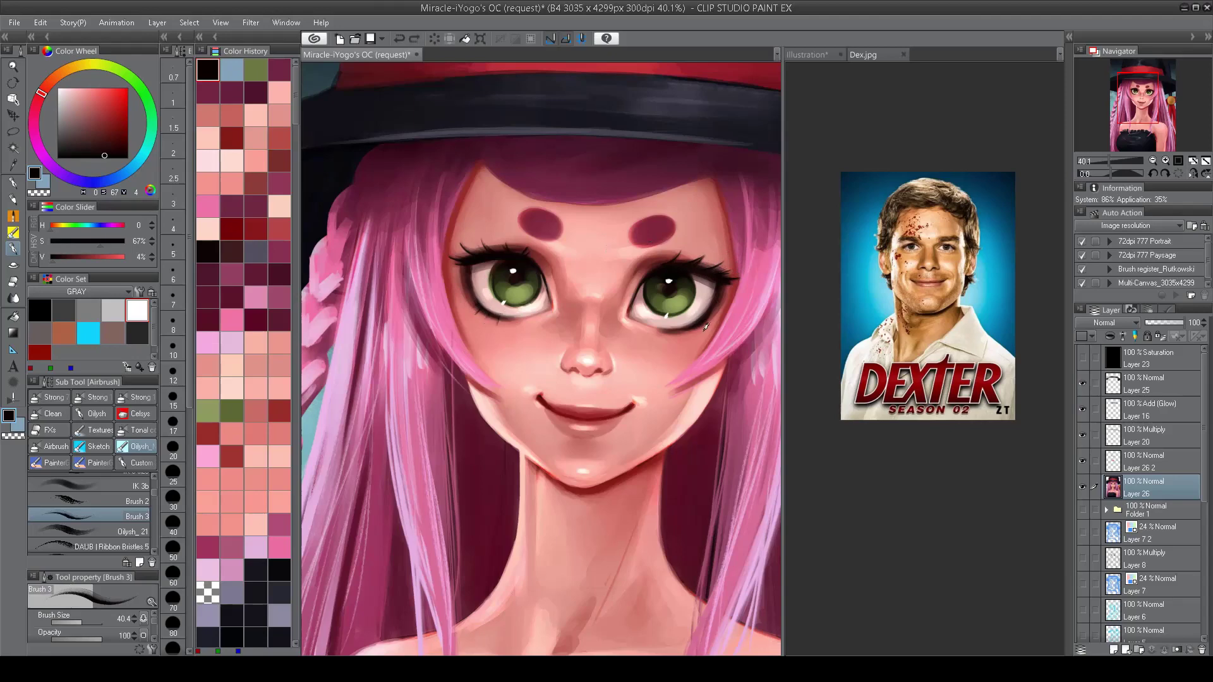
{"action": "left_click_drag", "start_coordinate": [684, 324], "coordinate": [643, 399]}
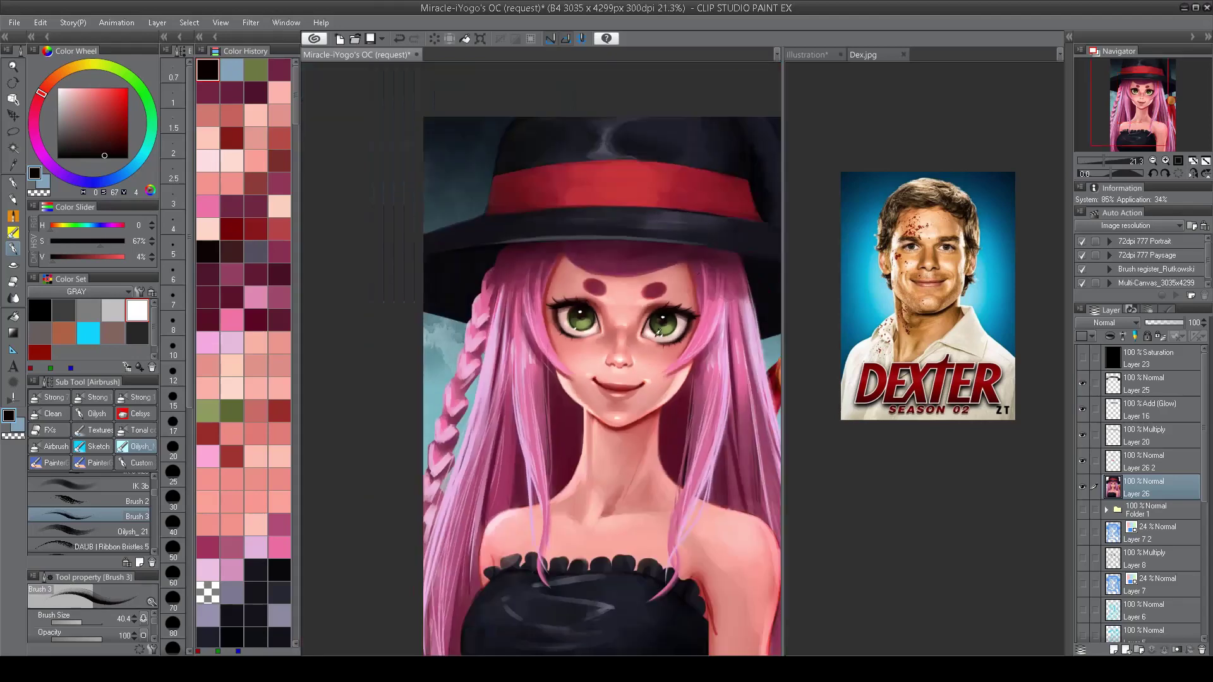
{"action": "key", "text": "h"}
{"action": "key", "text": "h"}
{"action": "left_click_drag", "start_coordinate": [637, 398], "coordinate": [702, 379]}
Step: Refine the nostril area on Layer 26 2 with a sampled salmon tone, using IK 3 at size 20.4
{"action": "left_click", "coordinate": [141, 475]}
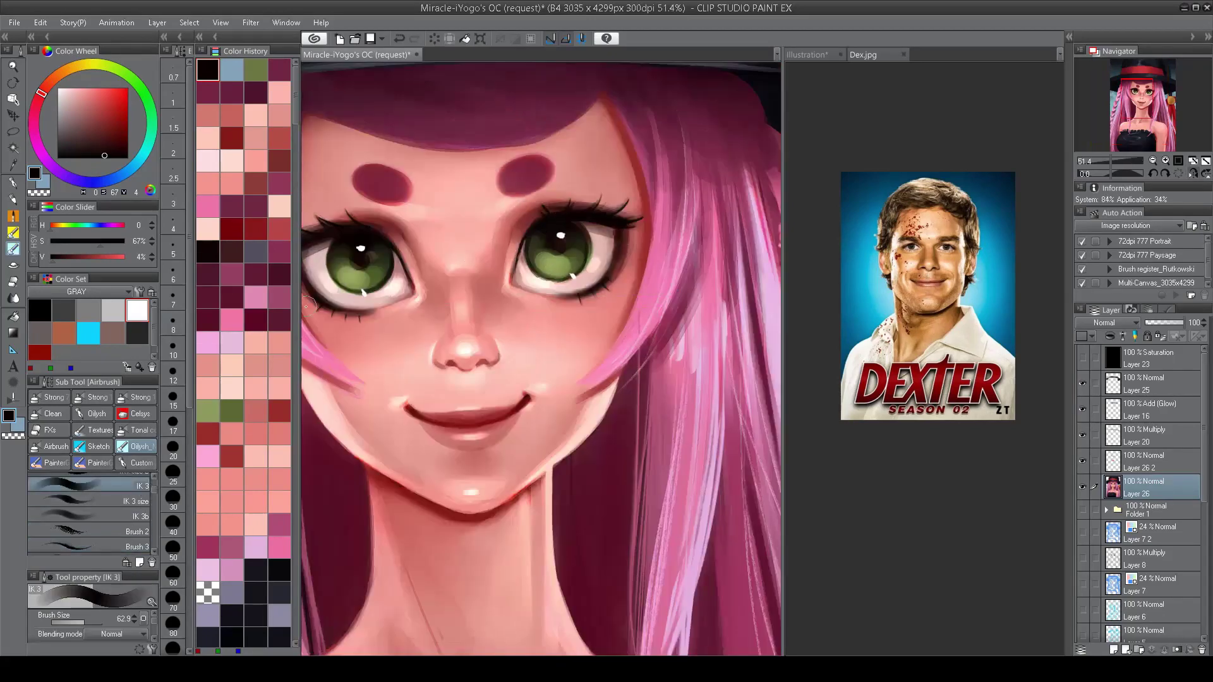
{"action": "key", "text": "alt+bracketright"}
{"action": "left_click", "coordinate": [458, 358], "text": "alt"}
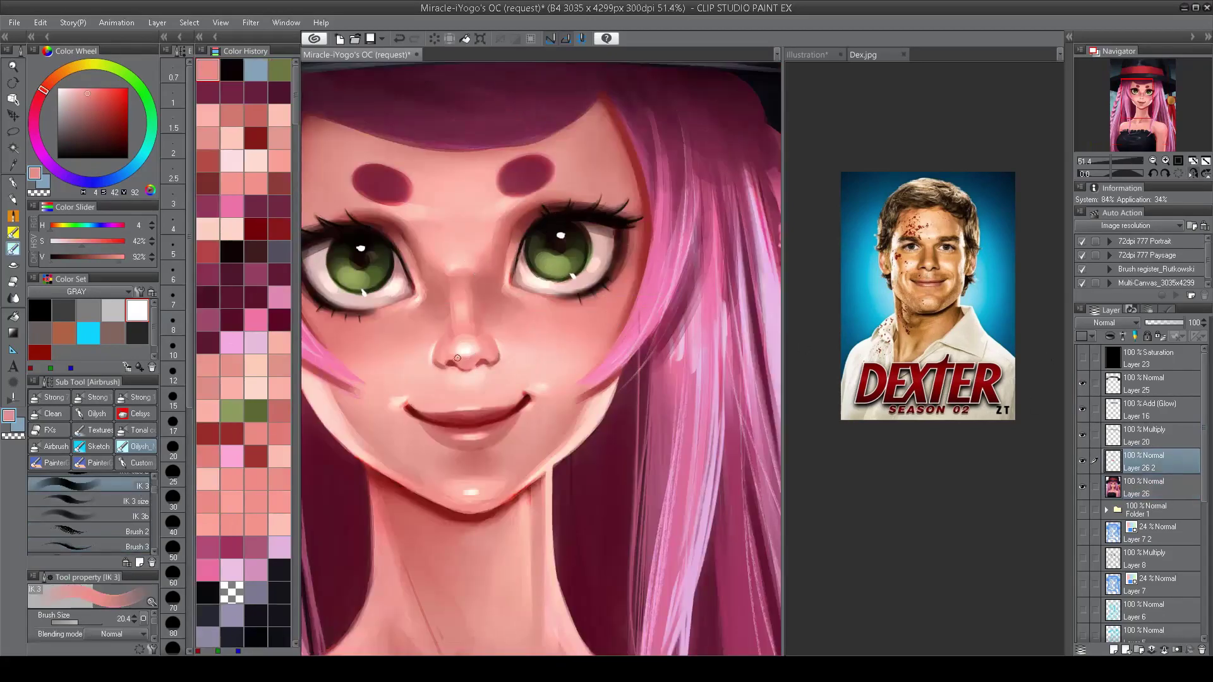
{"action": "scroll", "coordinate": [585, 419], "scroll_direction": "down", "scroll_amount": 3}
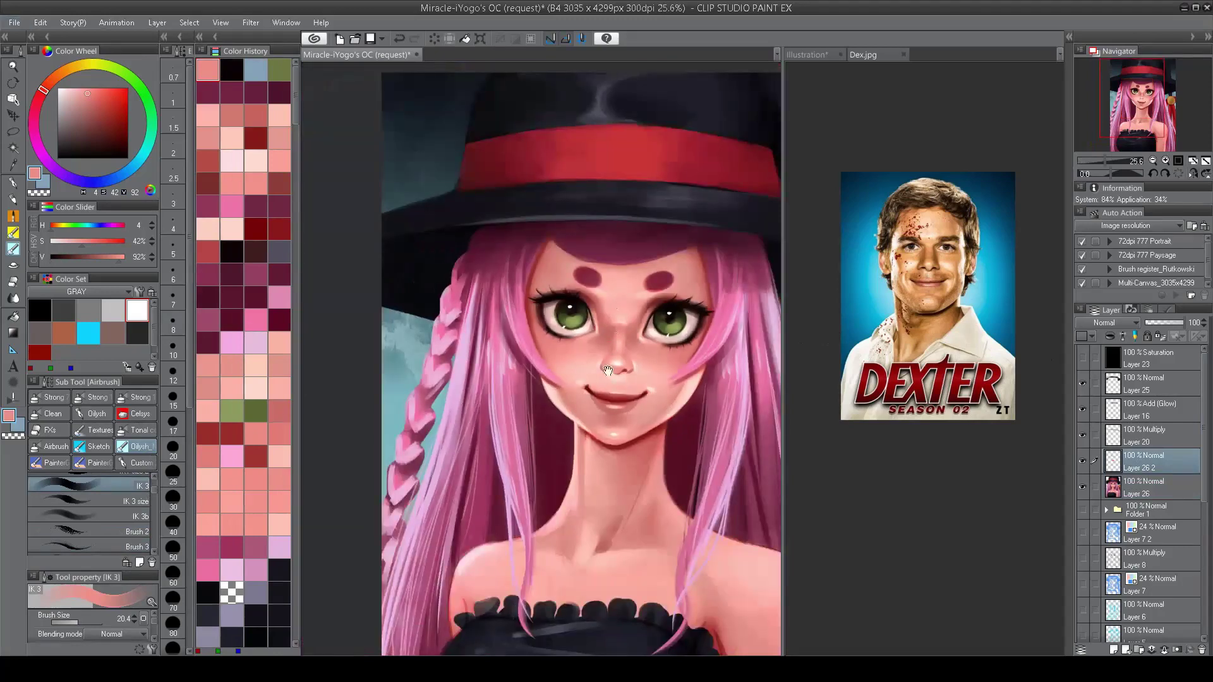
{"action": "scroll", "coordinate": [607, 371], "scroll_direction": "up", "scroll_amount": 3}
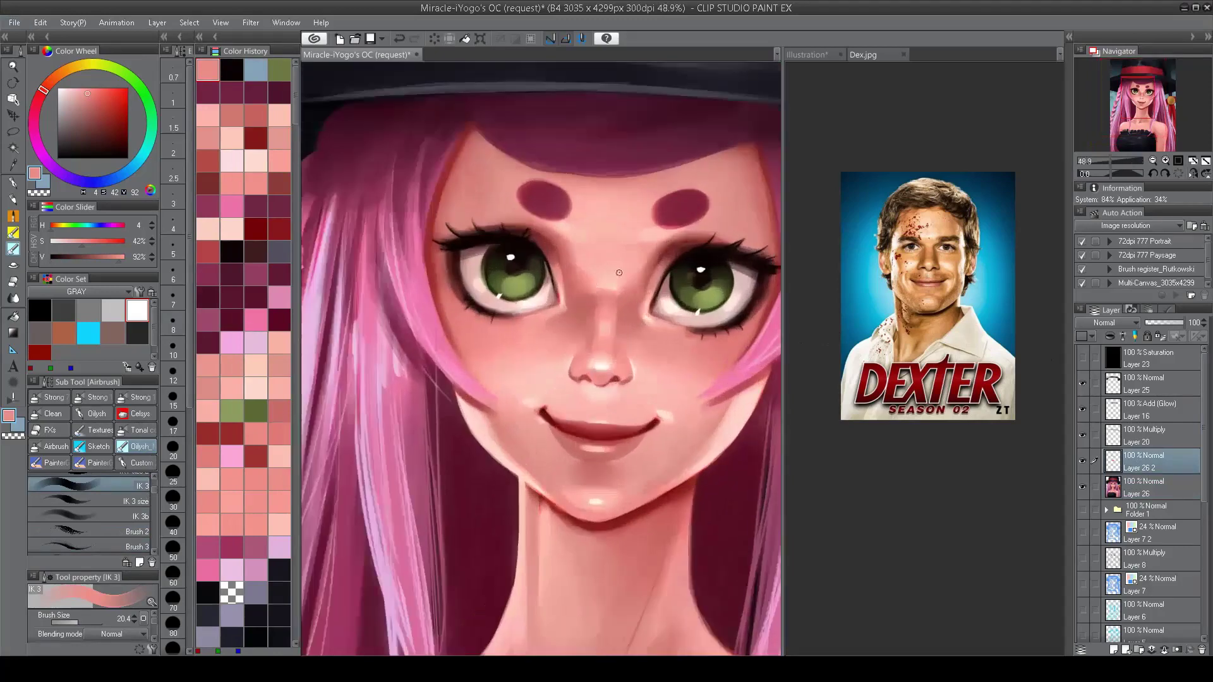
Step: Shade the bridge and sides of the nose with sampled reddish and salmon skin tones, using IK 3 at sizes 77.1 and 65.3
{"action": "left_click", "coordinate": [601, 326], "text": "alt"}
{"action": "mouse_move", "coordinate": [607, 297]}
{"action": "left_mouse_down"}
{"action": "mouse_move", "coordinate": [588, 331]}
{"action": "mouse_move", "coordinate": [617, 346]}
{"action": "mouse_move", "coordinate": [625, 305]}
{"action": "left_mouse_up"}
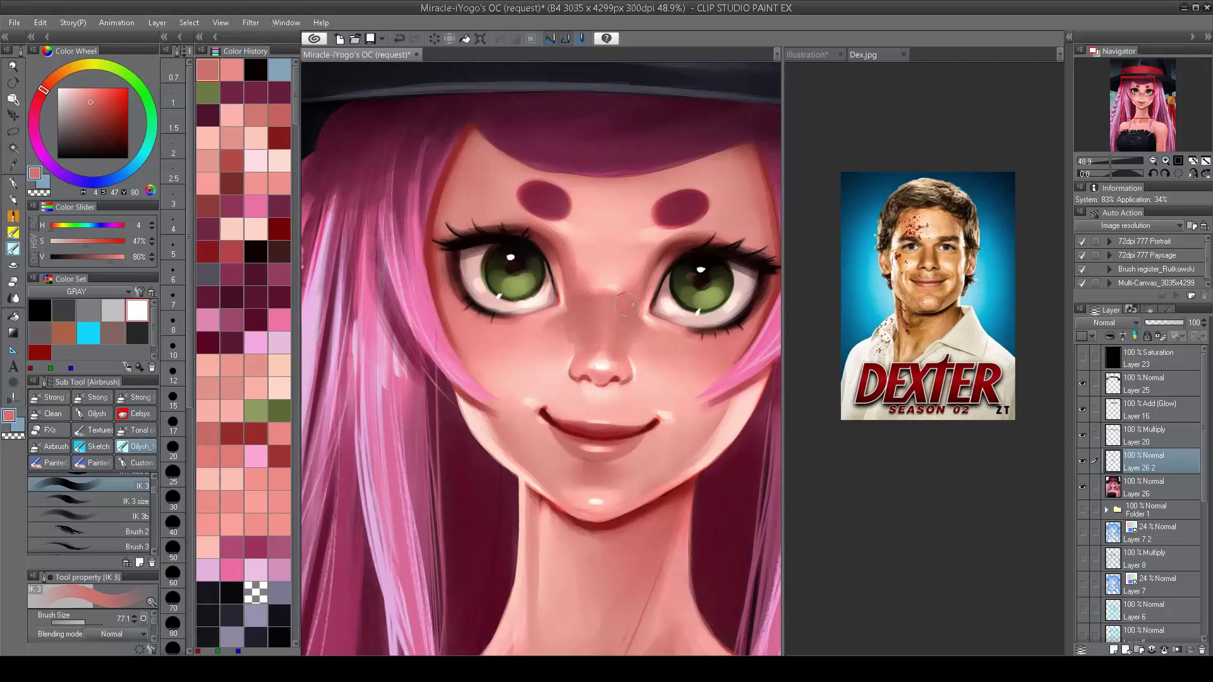
{"action": "scroll", "coordinate": [593, 409], "scroll_direction": "down", "scroll_amount": 3}
{"action": "scroll", "coordinate": [590, 271], "scroll_direction": "up", "scroll_amount": 4}
{"action": "left_click", "coordinate": [590, 271], "text": "alt"}
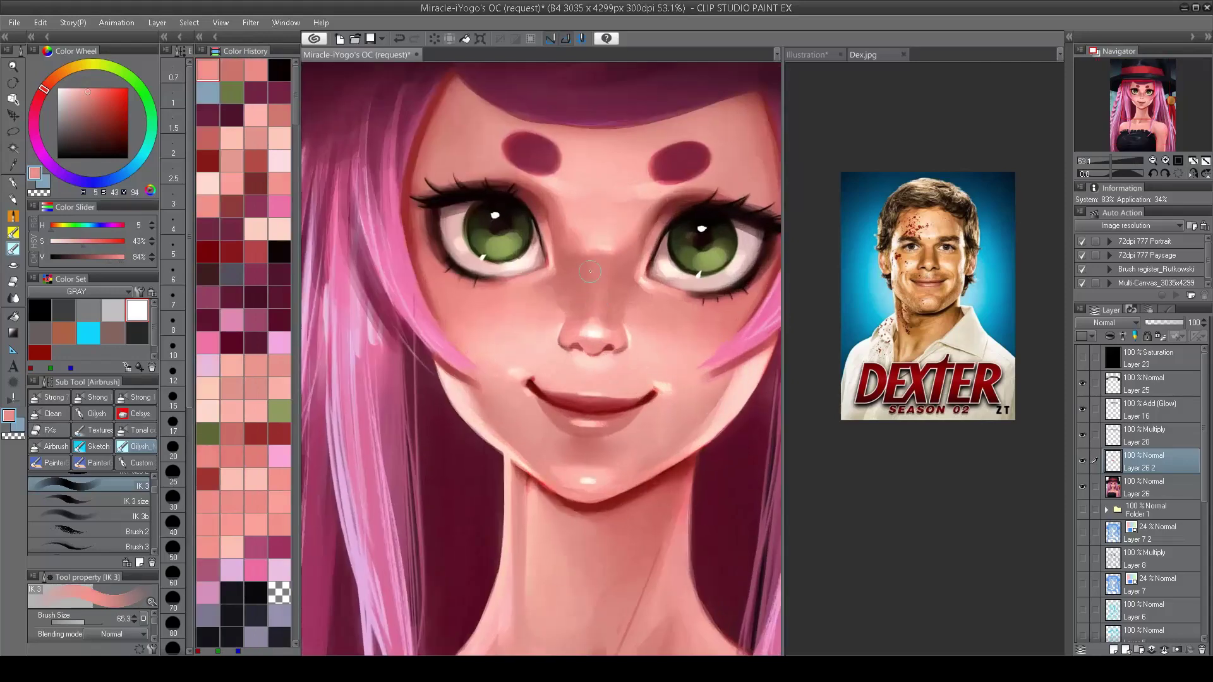
{"action": "left_click", "coordinate": [574, 292], "text": "alt"}
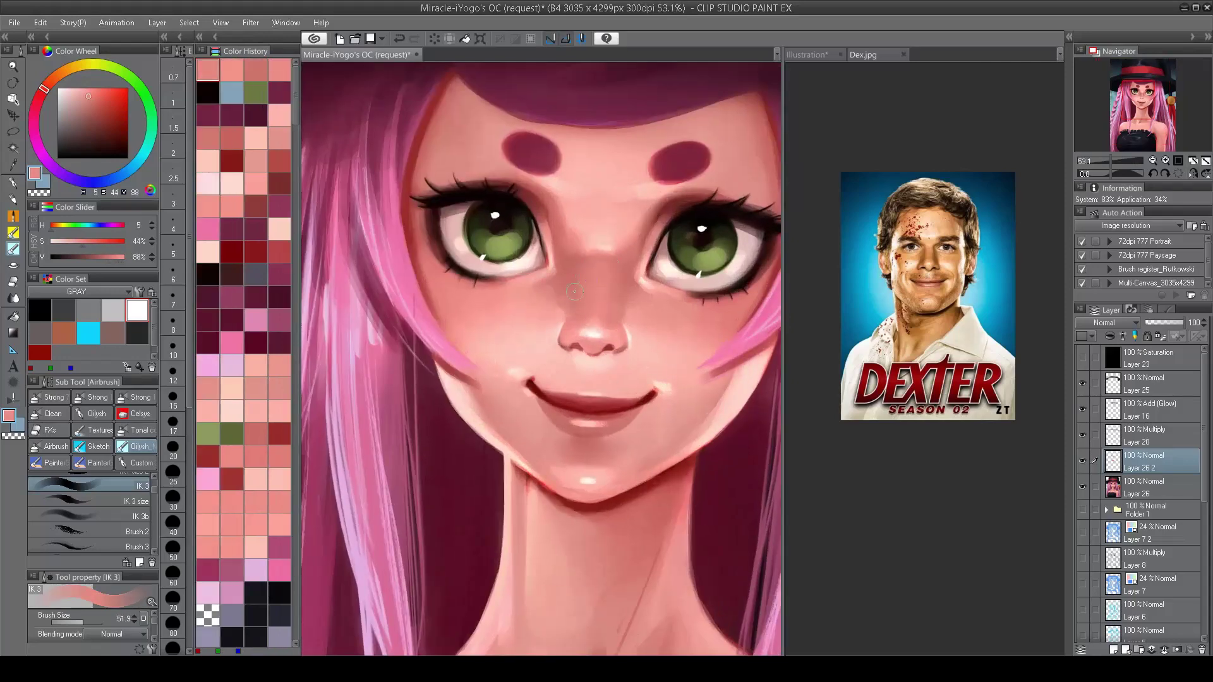
{"action": "scroll", "coordinate": [574, 291], "scroll_direction": "down", "scroll_amount": 3}
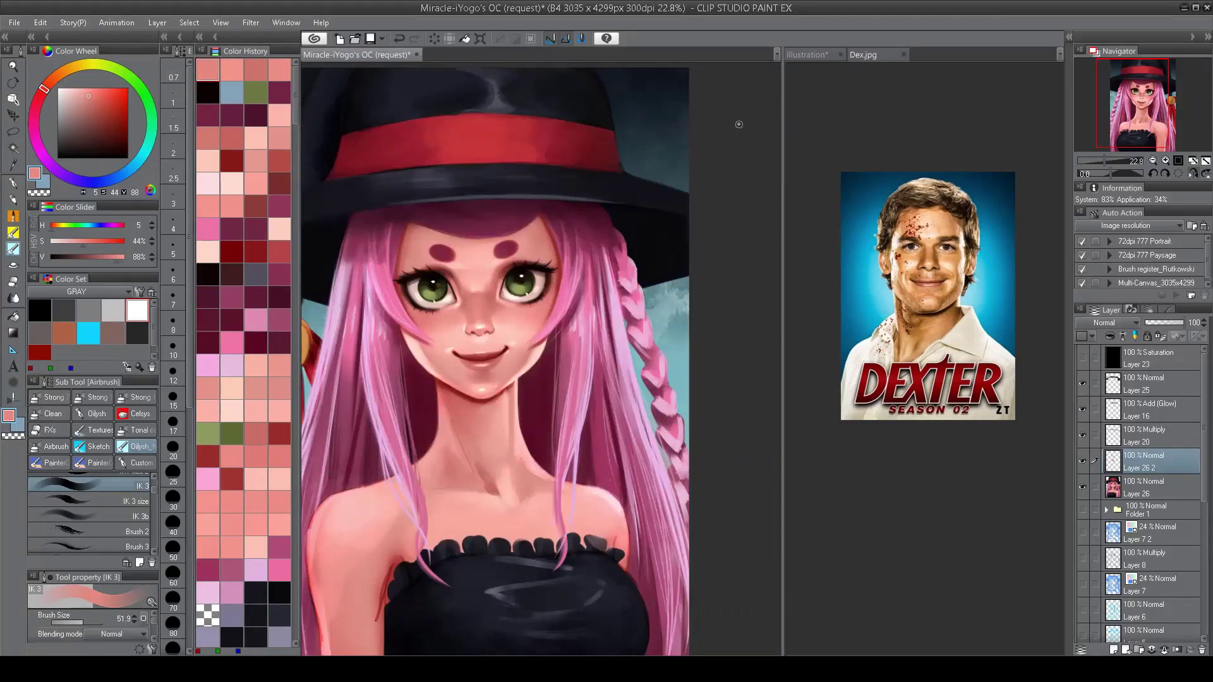
Step: Paint a pale peach light along the cheek edge beside the hair with IK 3 at size 45.7, and trim it with transparent colour
{"action": "scroll", "coordinate": [579, 313], "scroll_direction": "up", "scroll_amount": 1}
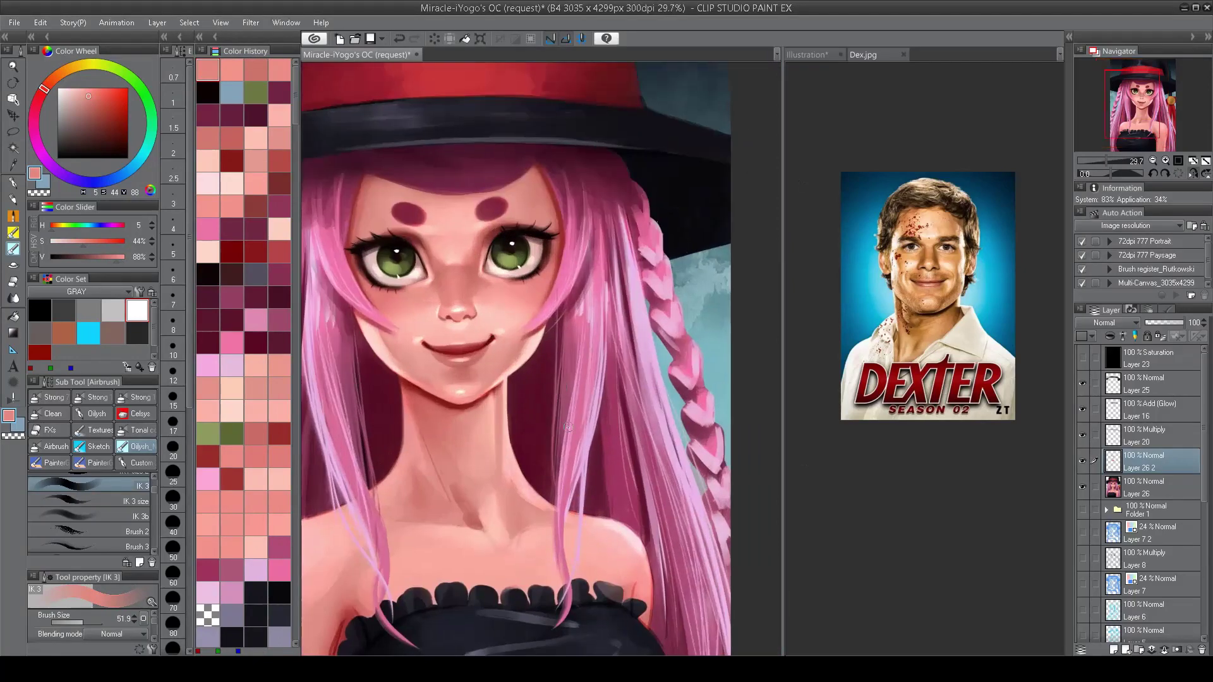
{"action": "key", "text": "h"}
{"action": "left_click", "coordinate": [467, 332], "text": "alt"}
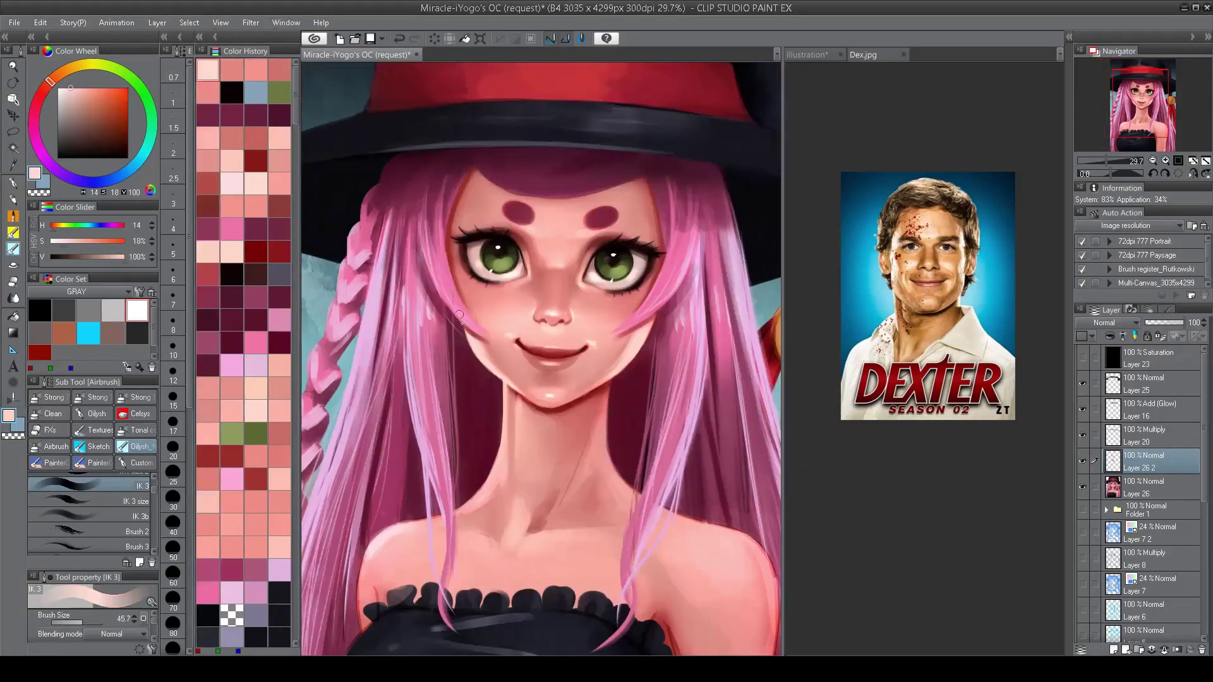
{"action": "left_click_drag", "start_coordinate": [462, 316], "coordinate": [478, 359]}
{"action": "key", "text": "h"}
{"action": "key", "text": "h"}
{"action": "key", "text": "c"}
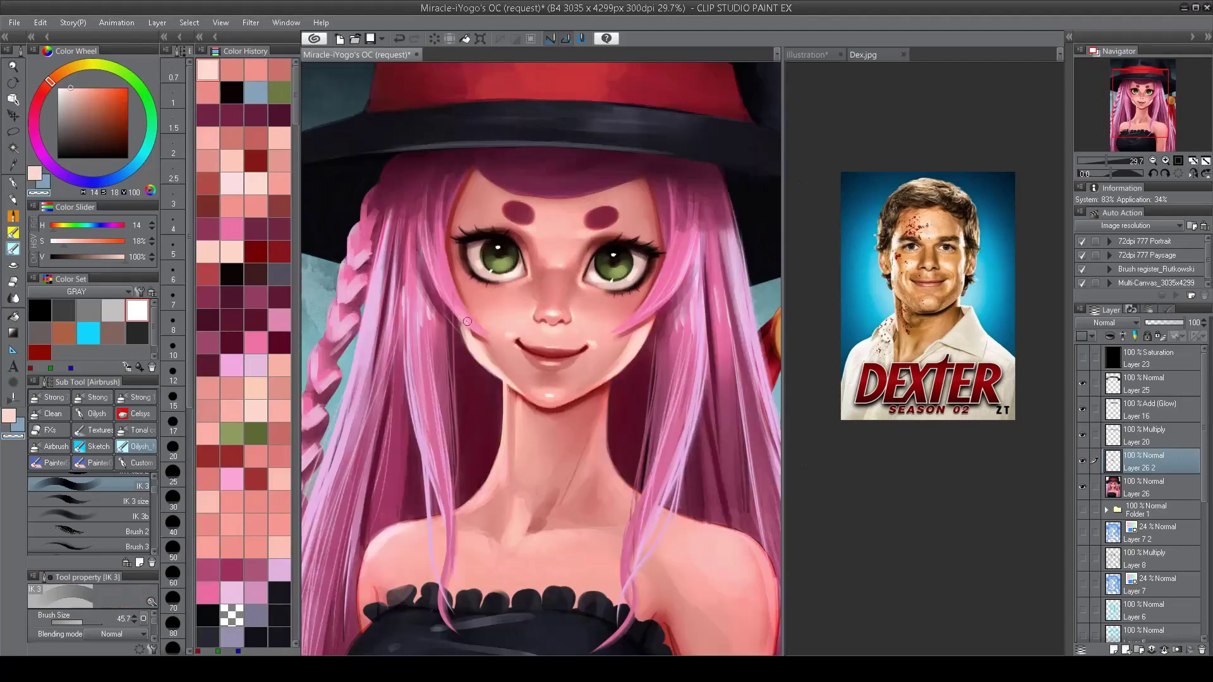
{"action": "left_click_drag", "start_coordinate": [466, 324], "coordinate": [475, 331]}
Step: Check the whole portrait in both orientations and touch up the cheek edge in pale peach with IK 3 at size 18.5
{"action": "key", "text": "ctrl+0"}
{"action": "key", "text": "h"}
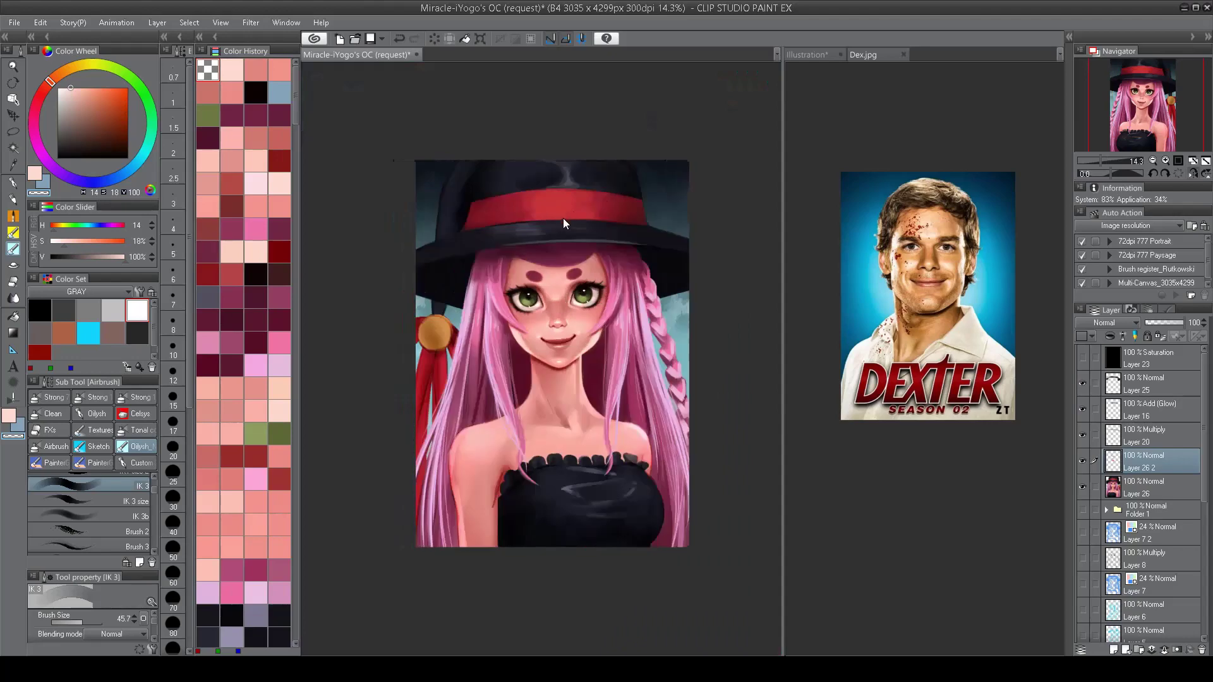
{"action": "key", "text": "h"}
{"action": "scroll", "coordinate": [525, 358], "scroll_direction": "up", "scroll_amount": 3}
{"action": "key", "text": "c"}
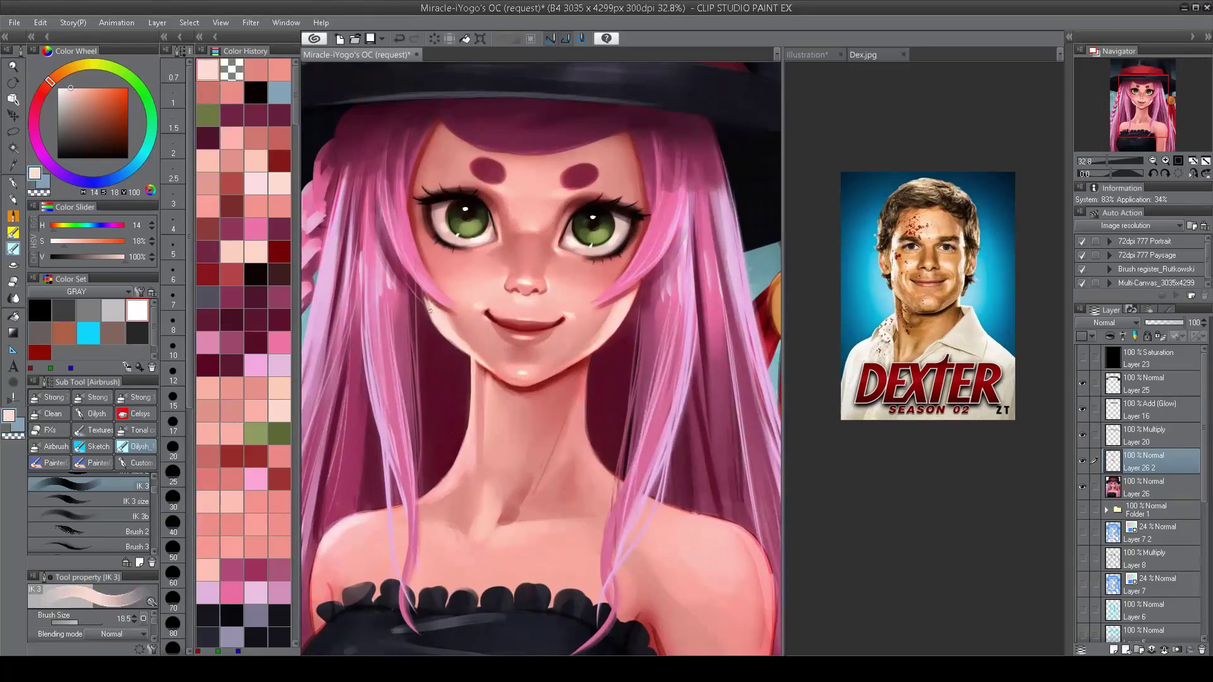
{"action": "scroll", "coordinate": [468, 354], "scroll_direction": "down", "scroll_amount": 3}
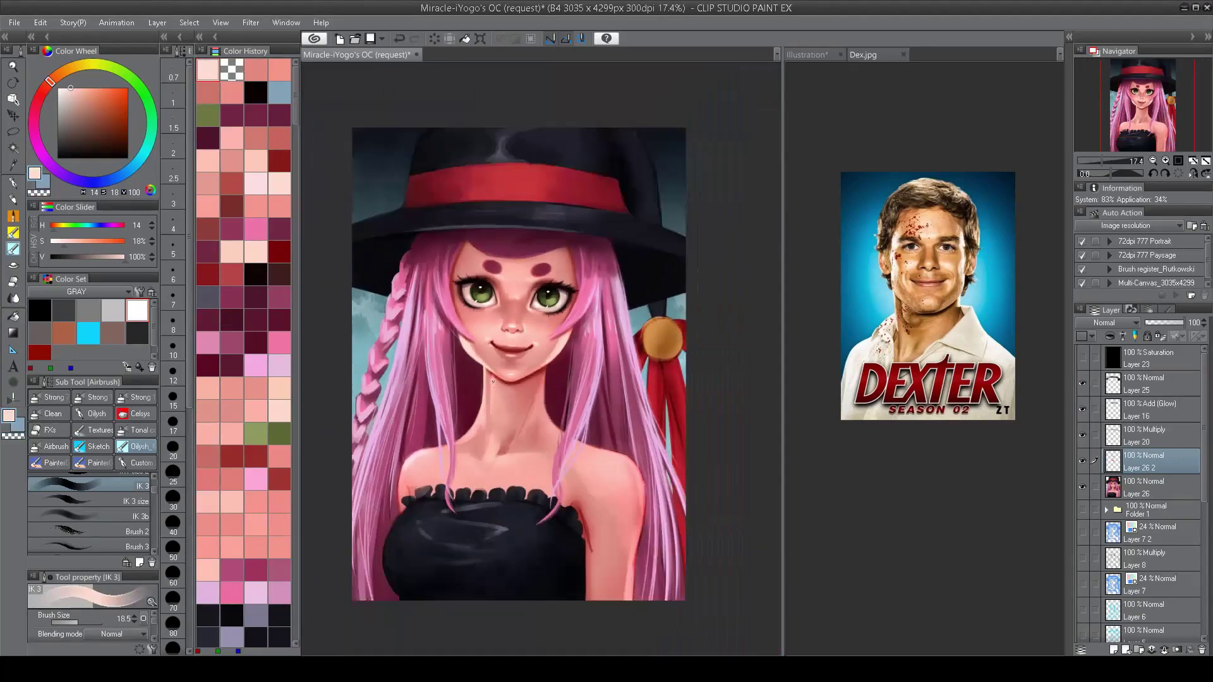
Step: Blend the hair locks framing the face with sampled pink tones, using IK 3 size at sizes 348.3 and 401.5
{"action": "scroll", "coordinate": [496, 401], "scroll_direction": "down", "scroll_amount": 2}
{"action": "scroll", "coordinate": [546, 375], "scroll_direction": "up", "scroll_amount": 3}
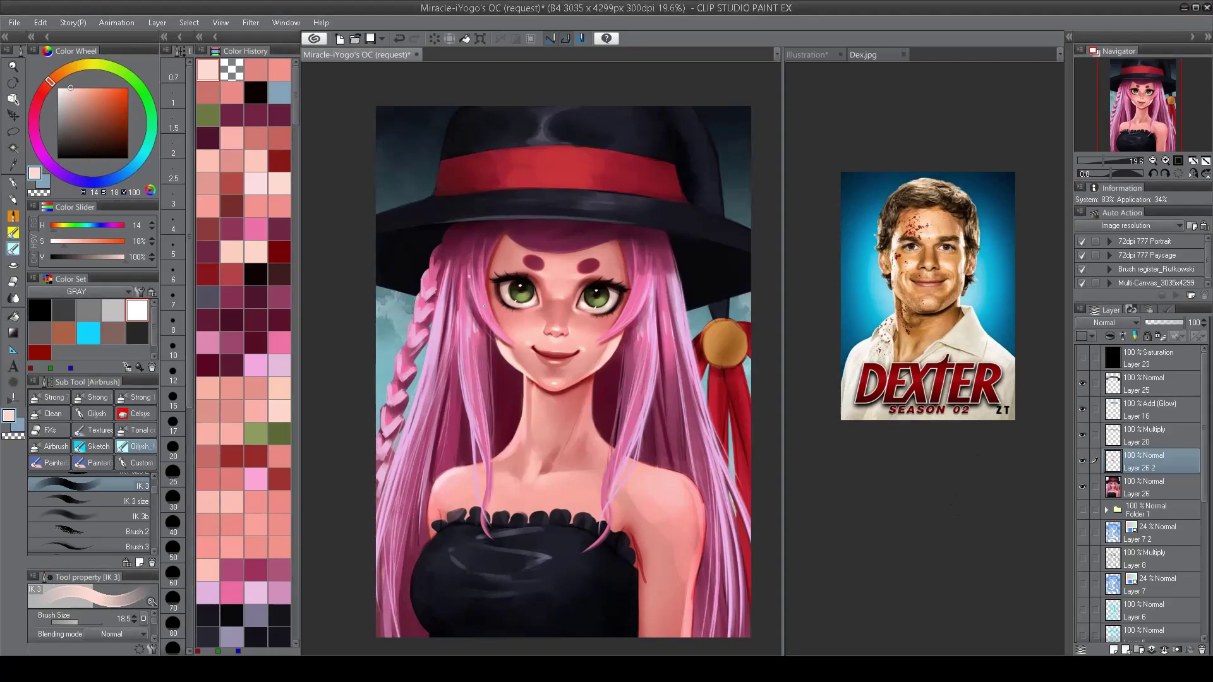
{"action": "scroll", "coordinate": [484, 306], "scroll_direction": "up", "scroll_amount": 2}
{"action": "left_click", "coordinate": [88, 501]}
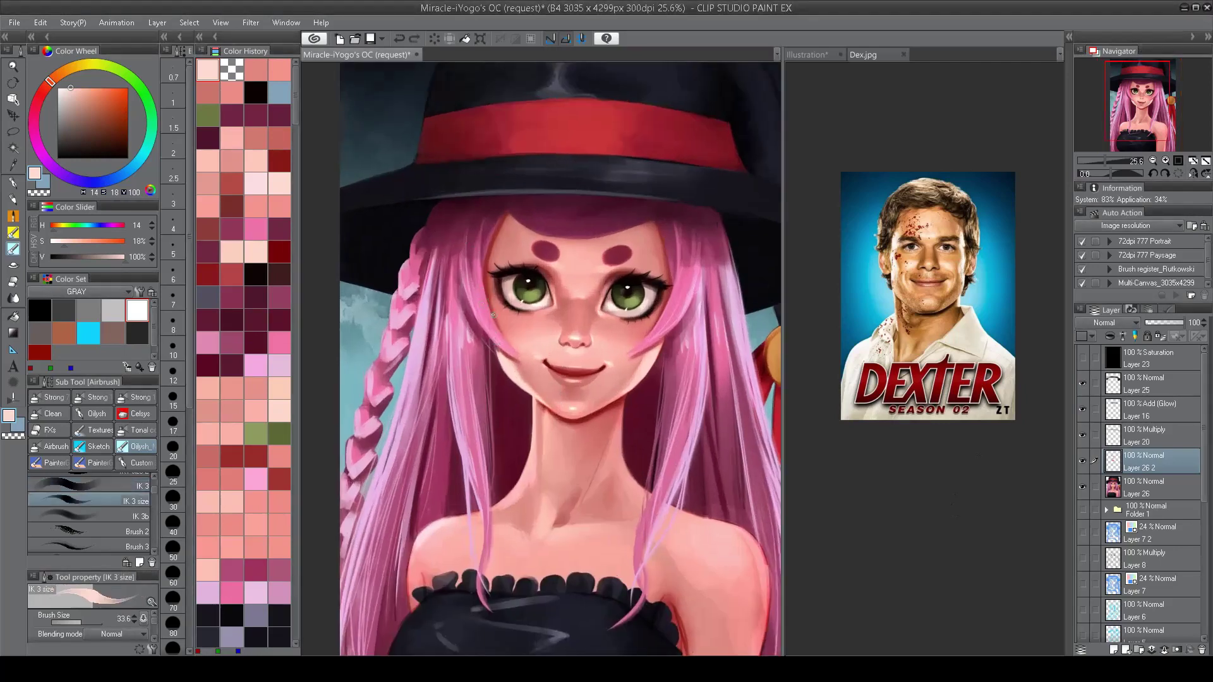
{"action": "left_click", "coordinate": [493, 312], "text": "alt"}
{"action": "left_click", "coordinate": [661, 288], "text": "alt"}
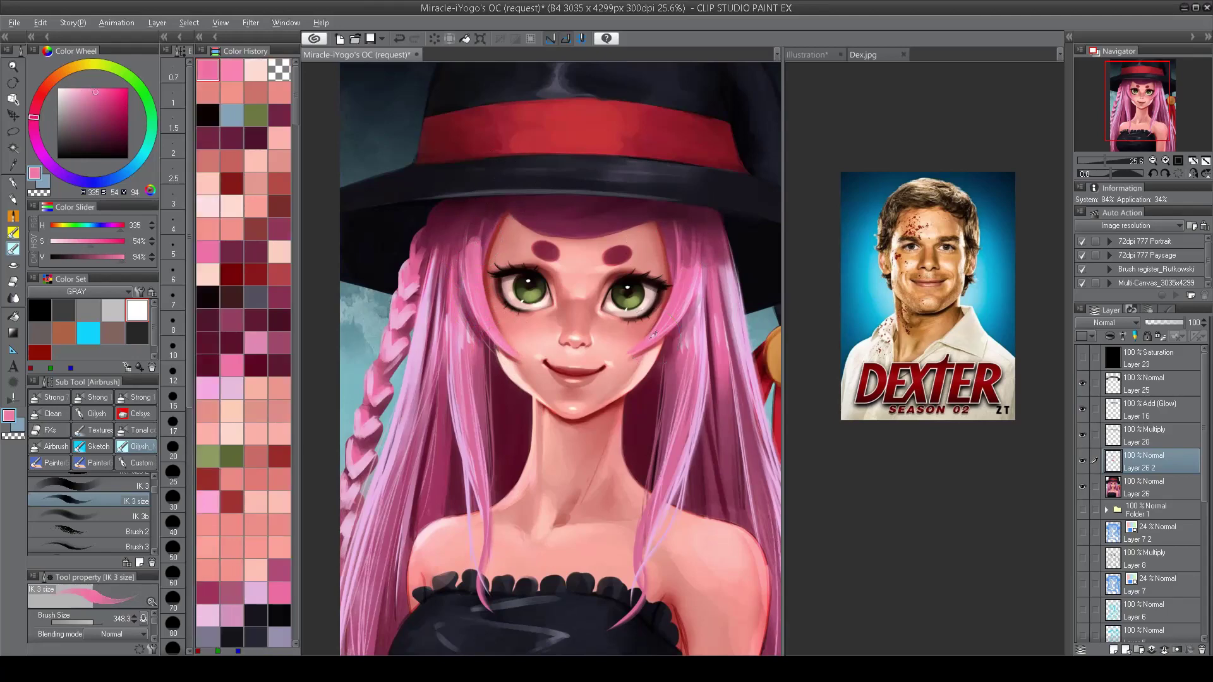
{"action": "left_click", "coordinate": [637, 345], "text": "alt"}
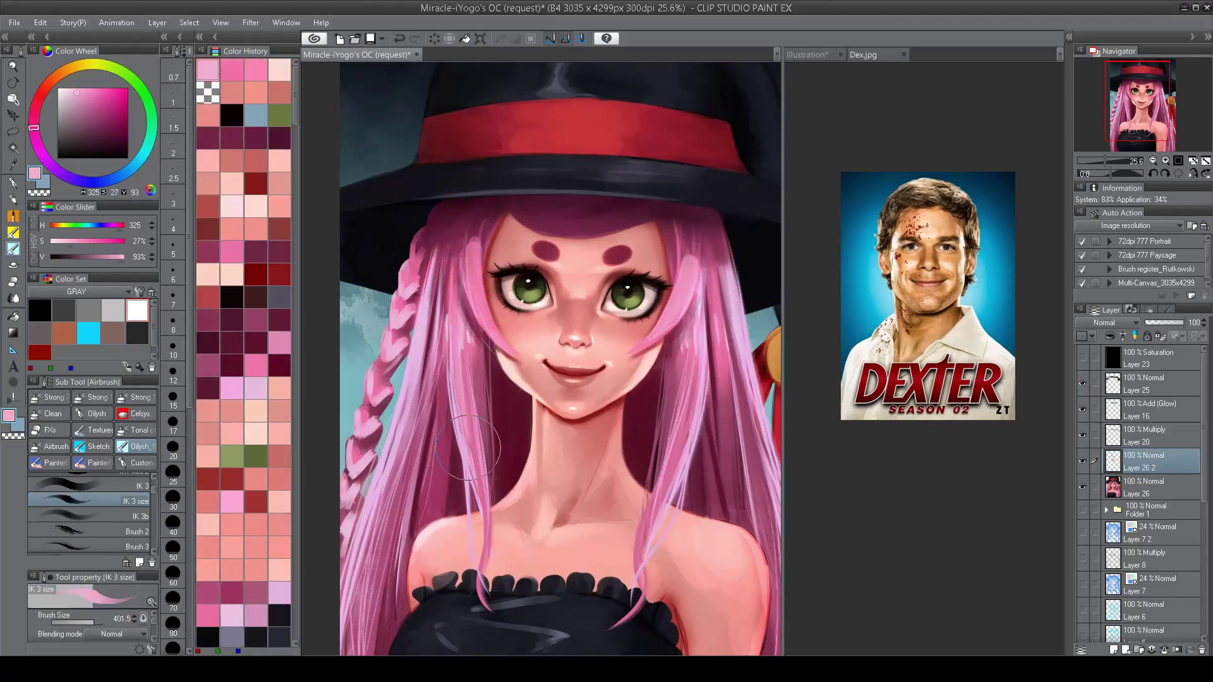
{"action": "left_click", "coordinate": [455, 297], "text": "alt"}
Step: Brush soft mid-pink over the long hair on both sides of the face with IK 3 size, at sizes 401.5 and 263.7
{"action": "key", "text": "h"}
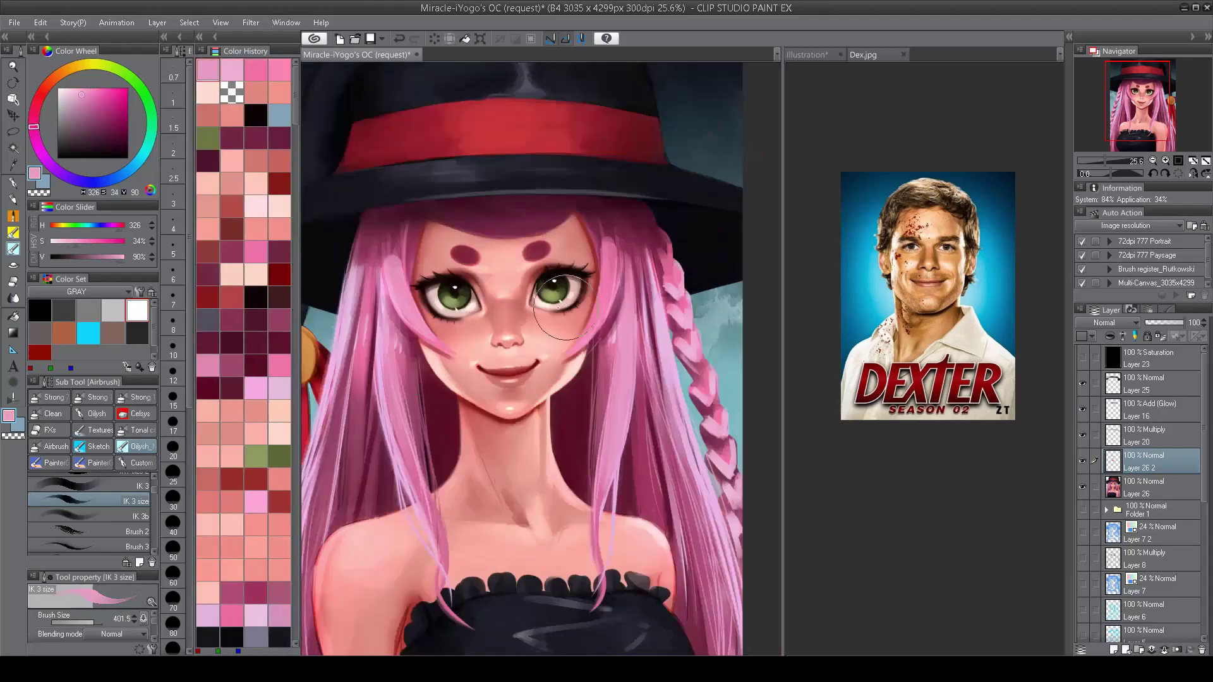
{"action": "mouse_move", "coordinate": [679, 337]}
{"action": "left_mouse_down"}
{"action": "mouse_move", "coordinate": [591, 288]}
{"action": "mouse_move", "coordinate": [615, 316]}
{"action": "mouse_move", "coordinate": [657, 587]}
{"action": "left_mouse_up"}
{"action": "key", "text": "h"}
{"action": "left_click_drag", "start_coordinate": [700, 165], "coordinate": [689, 353]}
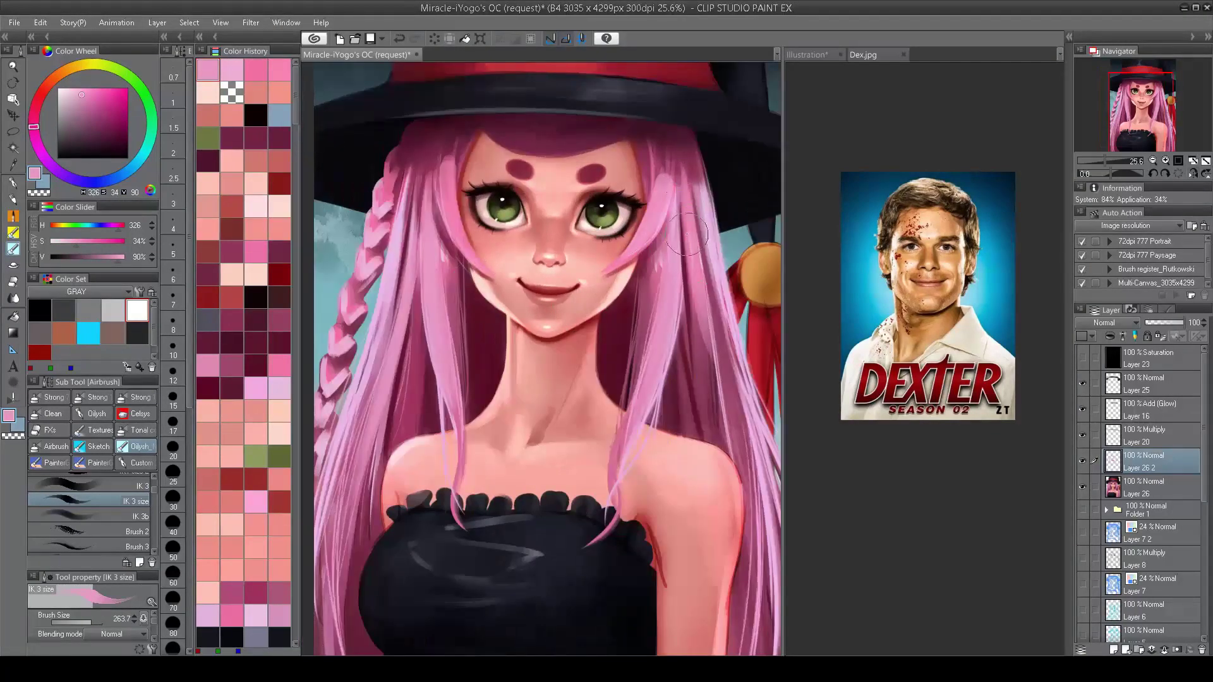
{"action": "mouse_move", "coordinate": [681, 218]}
{"action": "left_mouse_down"}
{"action": "mouse_move", "coordinate": [720, 435]}
{"action": "mouse_move", "coordinate": [732, 443]}
{"action": "left_mouse_up"}
{"action": "scroll", "coordinate": [674, 321], "scroll_direction": "down", "scroll_amount": 4}
{"action": "scroll", "coordinate": [623, 234], "scroll_direction": "up", "scroll_amount": 3}
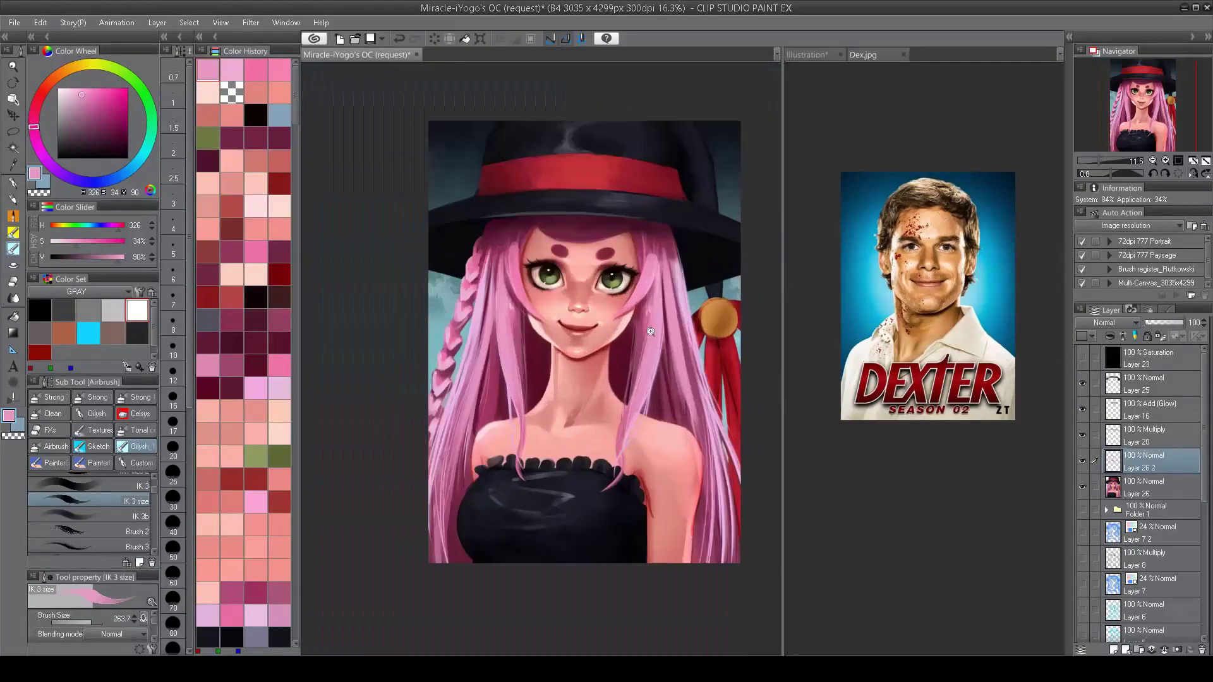
Step: Deepen the hair shadow beneath the hat brim with a sampled dark maroon, using IK 3 size at size 345.9
{"action": "left_click", "coordinate": [476, 218], "text": "alt"}
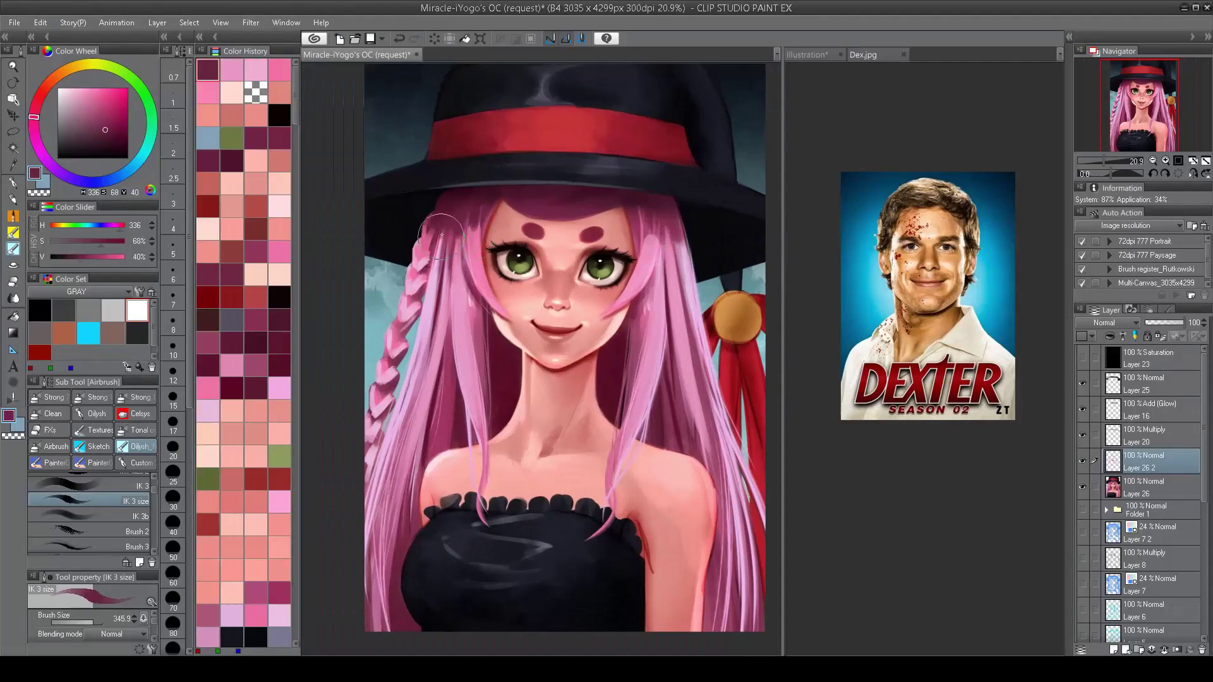
{"action": "left_click_drag", "start_coordinate": [645, 228], "coordinate": [678, 242]}
{"action": "scroll", "coordinate": [677, 241], "scroll_direction": "down", "scroll_amount": 1}
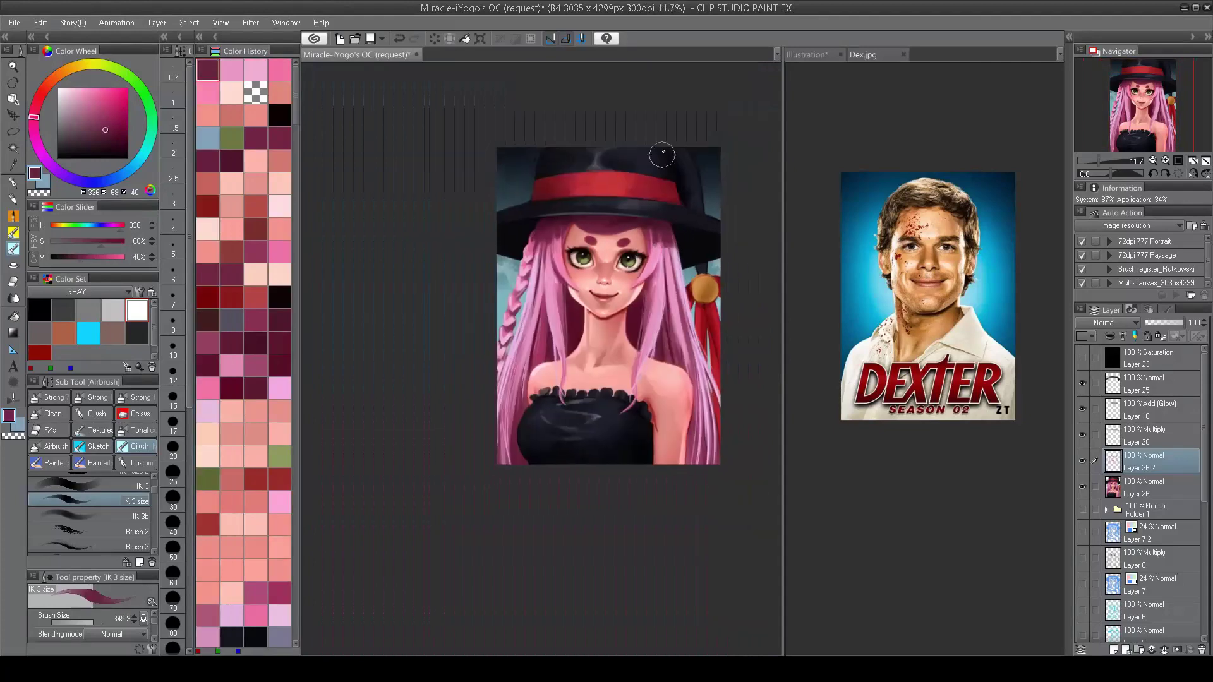
Step: Lighten the long hair on both sides of the body with sampled pale lilac, using IK 3 size at size 219.2
{"action": "left_click_drag", "start_coordinate": [521, 410], "coordinate": [543, 235]}
{"action": "left_click", "coordinate": [543, 235], "text": "alt"}
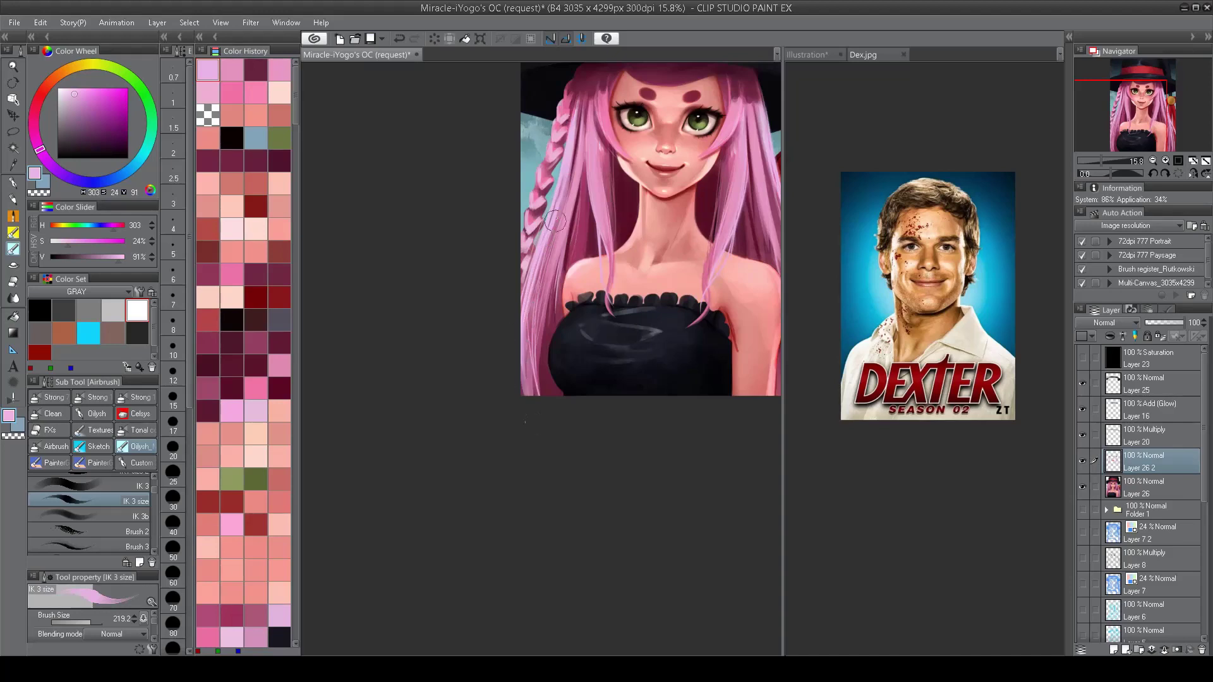
{"action": "left_click", "coordinate": [537, 283], "text": "alt"}
{"action": "left_click", "coordinate": [535, 273], "text": "alt"}
{"action": "left_click_drag", "start_coordinate": [535, 271], "coordinate": [386, 316]}
{"action": "left_click_drag", "start_coordinate": [578, 185], "coordinate": [549, 204]}
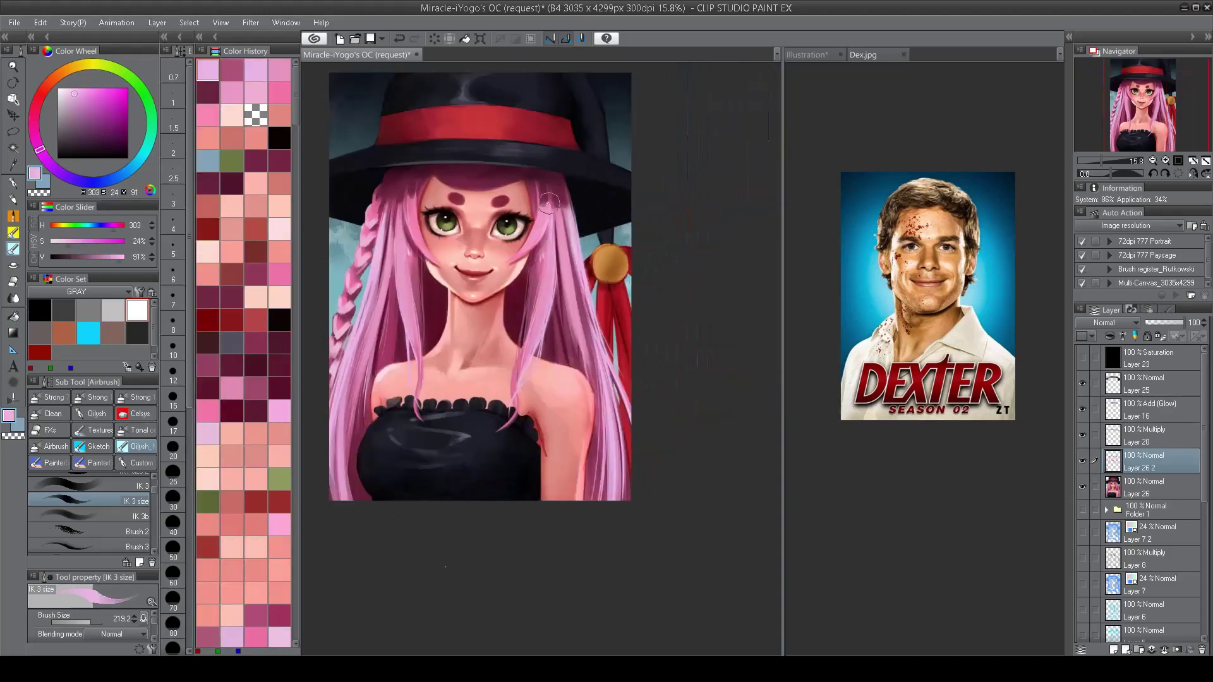
{"action": "scroll", "coordinate": [549, 212], "scroll_direction": "down", "scroll_amount": 2}
{"action": "scroll", "coordinate": [561, 244], "scroll_direction": "up", "scroll_amount": 2}
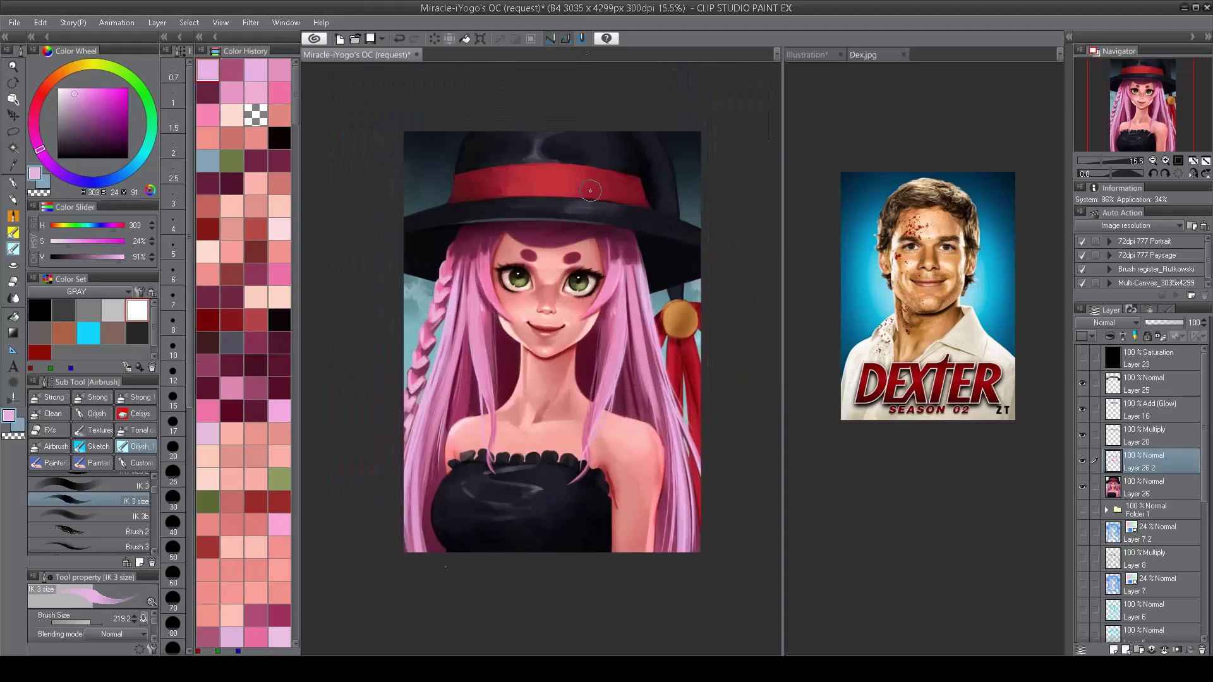
{"action": "left_click_drag", "start_coordinate": [597, 366], "coordinate": [613, 326]}
{"action": "left_click_drag", "start_coordinate": [491, 378], "coordinate": [528, 215]}
Step: Shade the outer lower hair on both sides with a sampled dark magenta, using IK 3 at sizes 67.1 and 239.7
{"action": "left_click", "coordinate": [487, 336], "text": "alt"}
{"action": "left_click", "coordinate": [95, 485]}
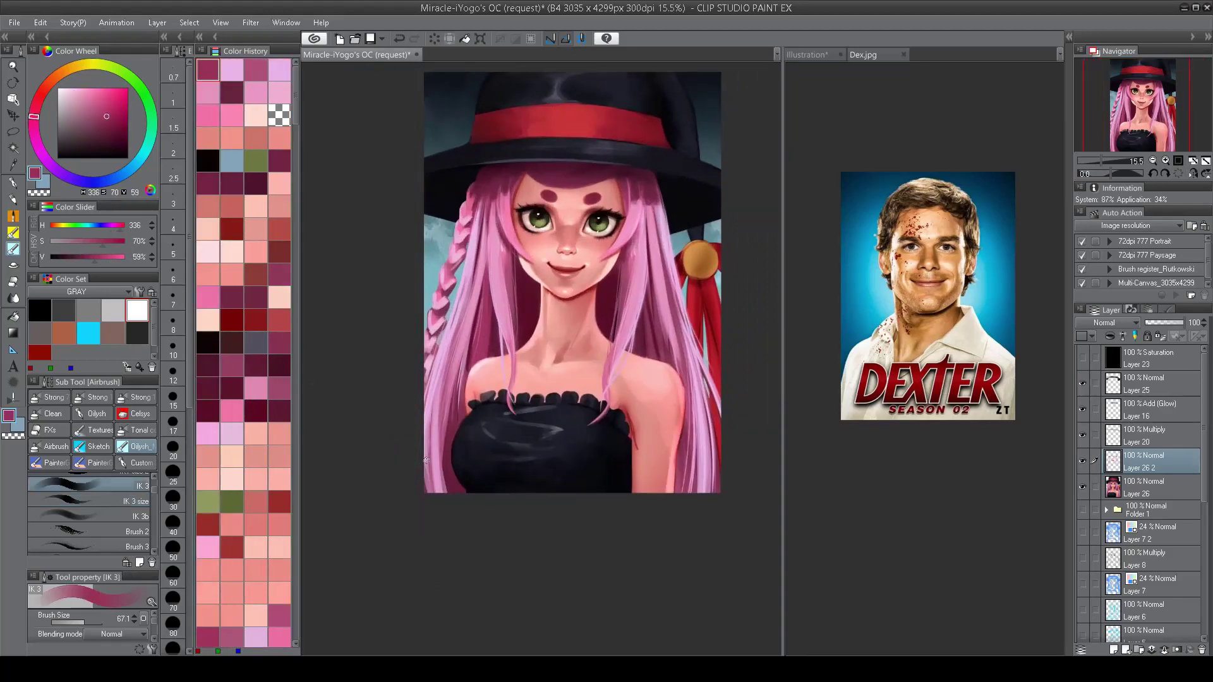
{"action": "left_click_drag", "start_coordinate": [426, 459], "coordinate": [436, 353]}
{"action": "left_click_drag", "start_coordinate": [423, 499], "coordinate": [436, 347]}
{"action": "key", "text": "h"}
{"action": "left_click_drag", "start_coordinate": [382, 493], "coordinate": [387, 362]}
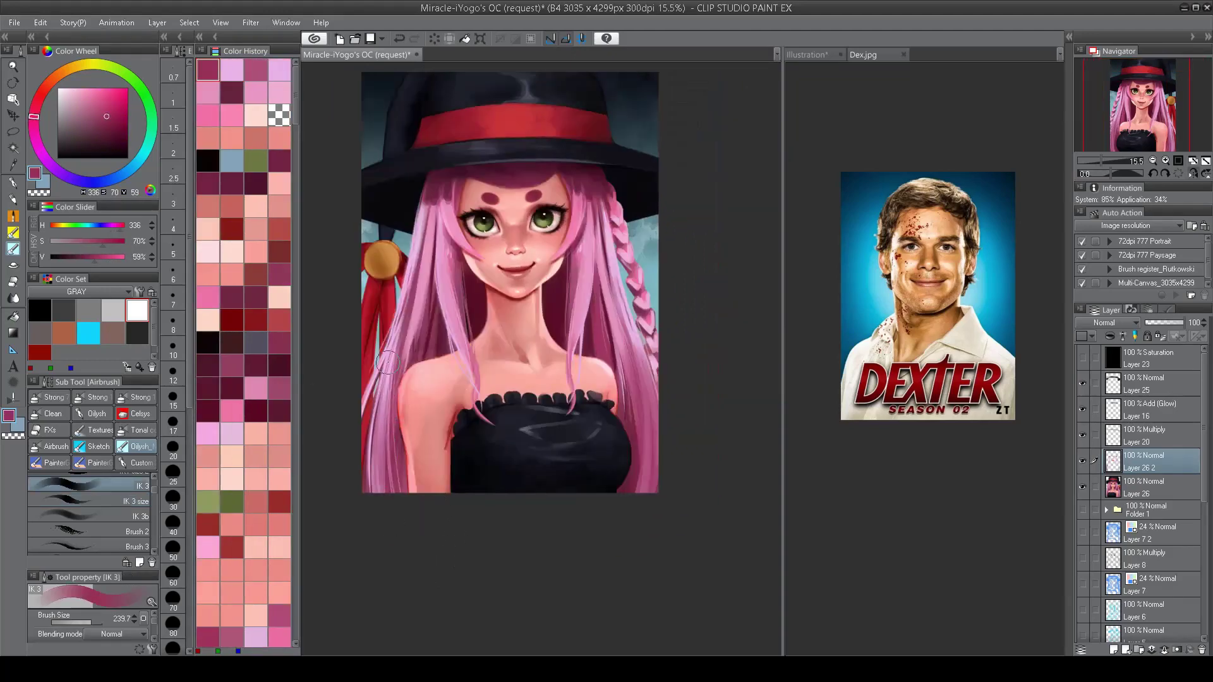
{"action": "key", "text": "h"}
{"action": "scroll", "coordinate": [623, 442], "scroll_direction": "up", "scroll_amount": 2}
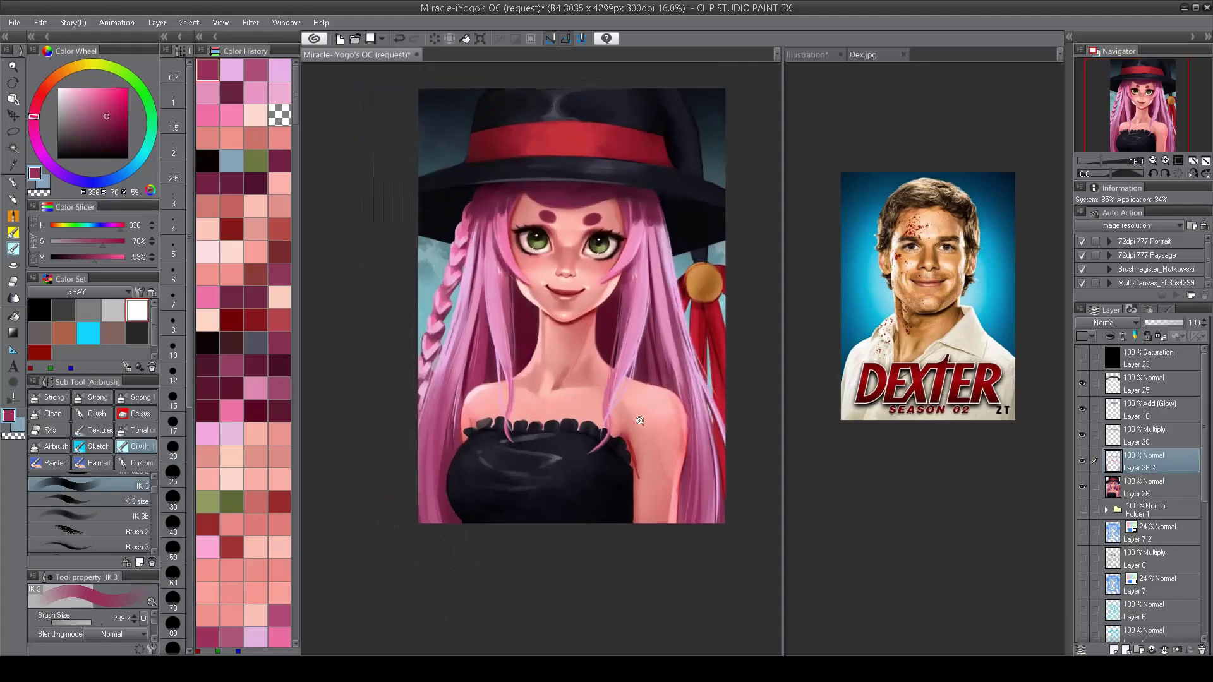
Step: Shade the round gold ornament above the red ribbons with sampled ochre and brown tones, using IK 3 at size 110.9
{"action": "scroll", "coordinate": [639, 420], "scroll_direction": "up", "scroll_amount": 3}
{"action": "scroll", "coordinate": [639, 421], "scroll_direction": "down", "scroll_amount": 3}
{"action": "scroll", "coordinate": [650, 347], "scroll_direction": "up", "scroll_amount": 4}
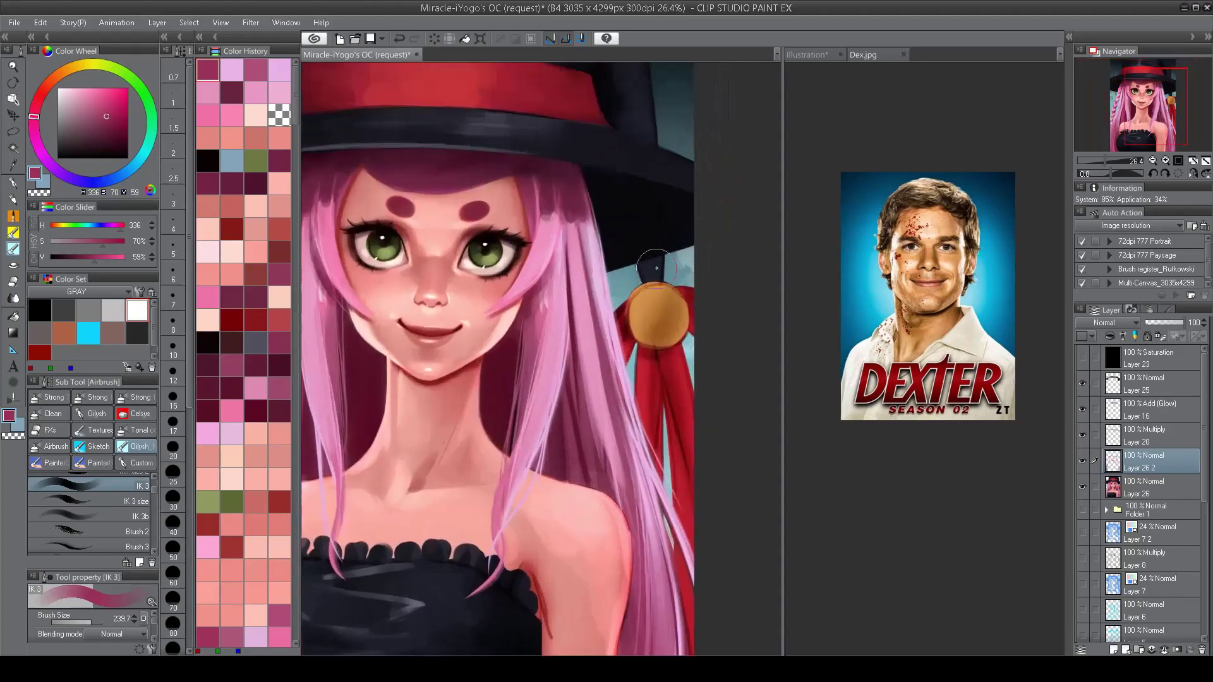
{"action": "left_click", "coordinate": [657, 300], "text": "alt"}
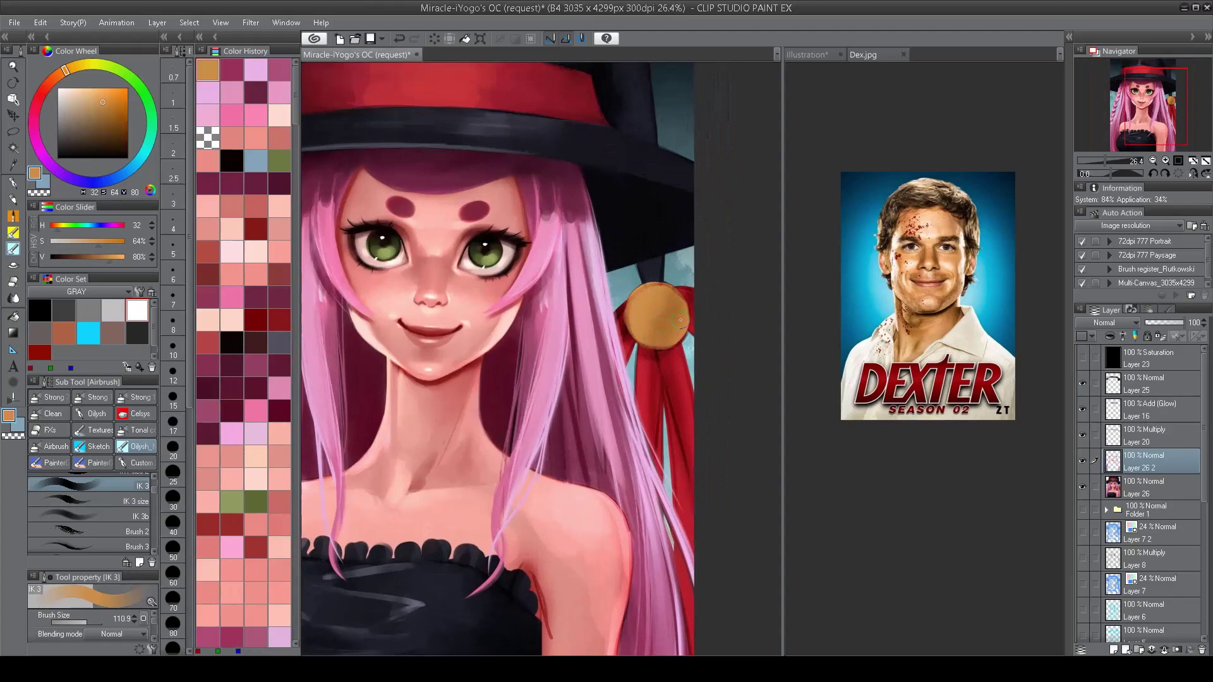
{"action": "left_click", "coordinate": [657, 305], "text": "alt"}
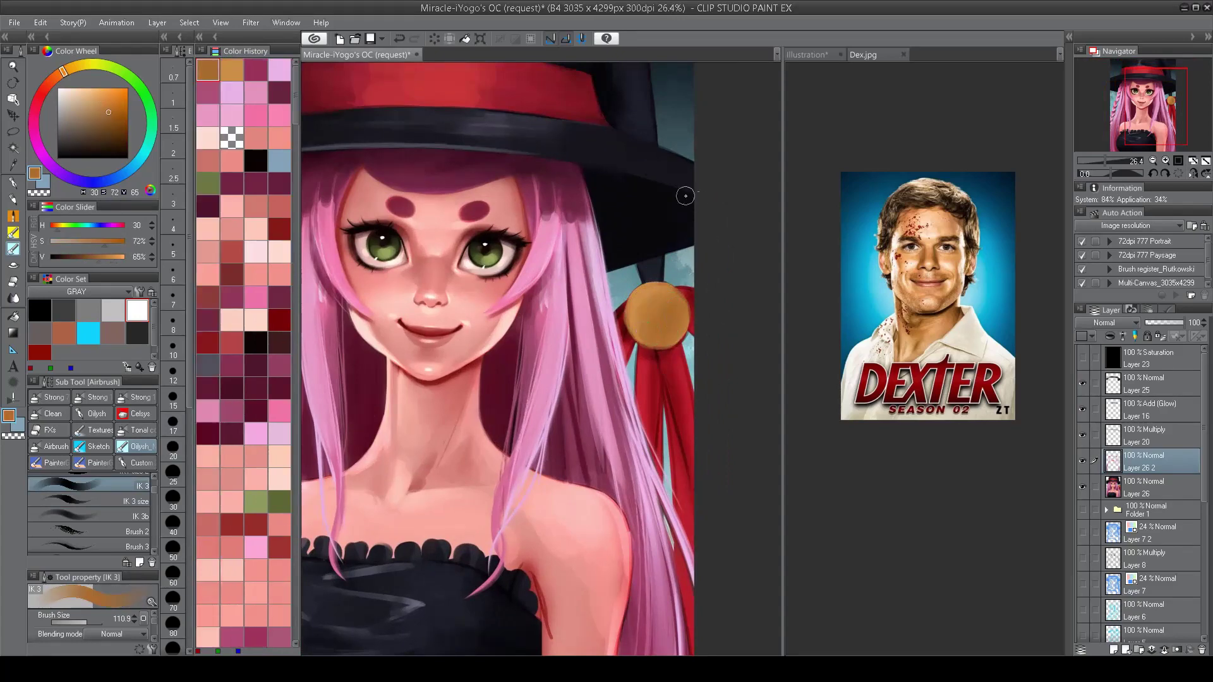
{"action": "scroll", "coordinate": [685, 196], "scroll_direction": "down", "scroll_amount": 3}
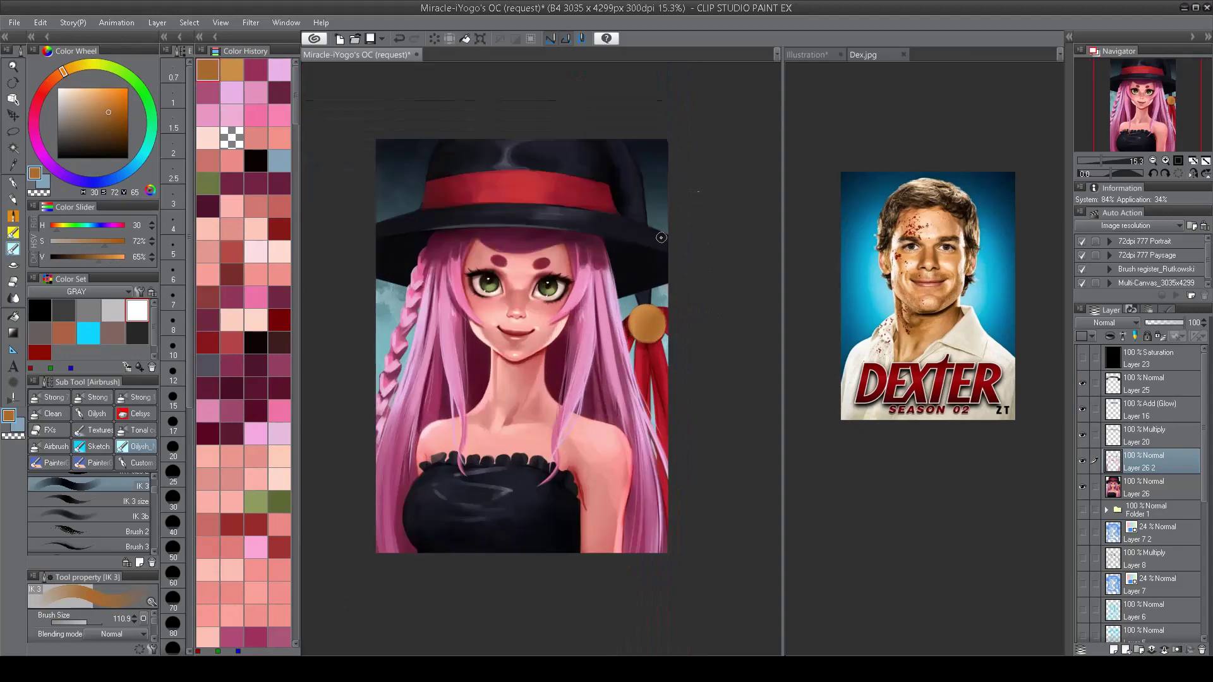
Step: Refine the folded back part of the witch hat with sampled near-black navy tones, using IK 3 at sizes 98.9 and 65.2
{"action": "scroll", "coordinate": [474, 190], "scroll_direction": "up", "scroll_amount": 3}
{"action": "left_click", "coordinate": [474, 175], "text": "alt"}
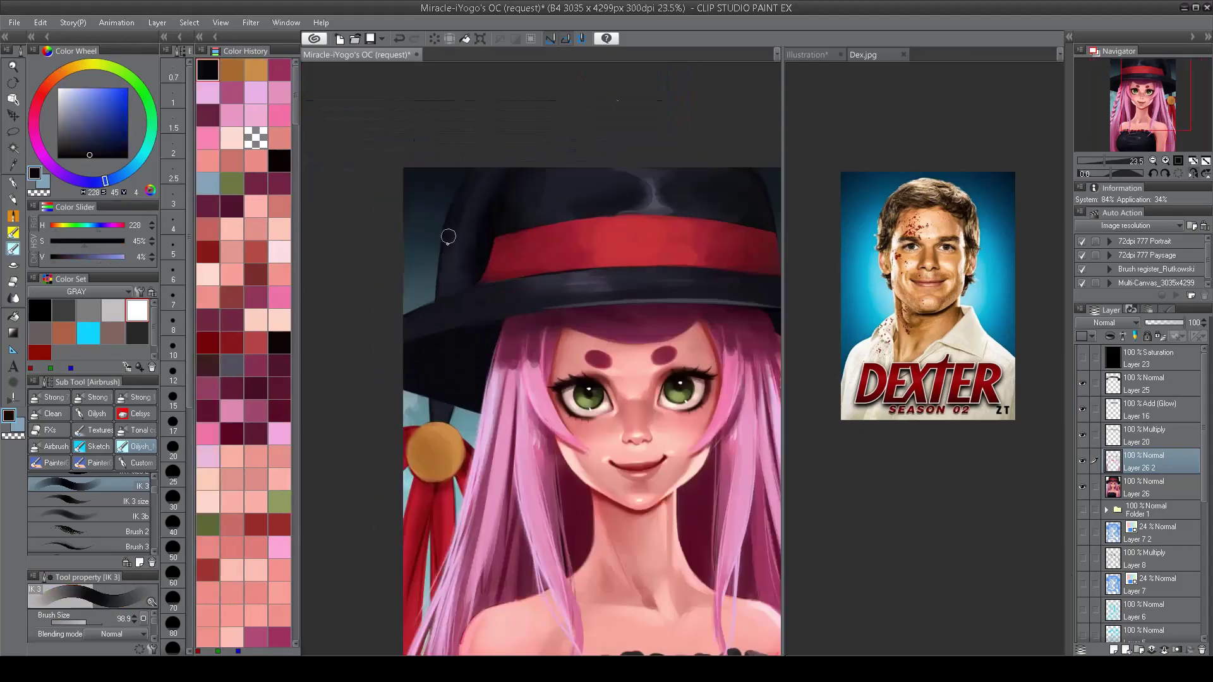
{"action": "left_click", "coordinate": [468, 213], "text": "alt"}
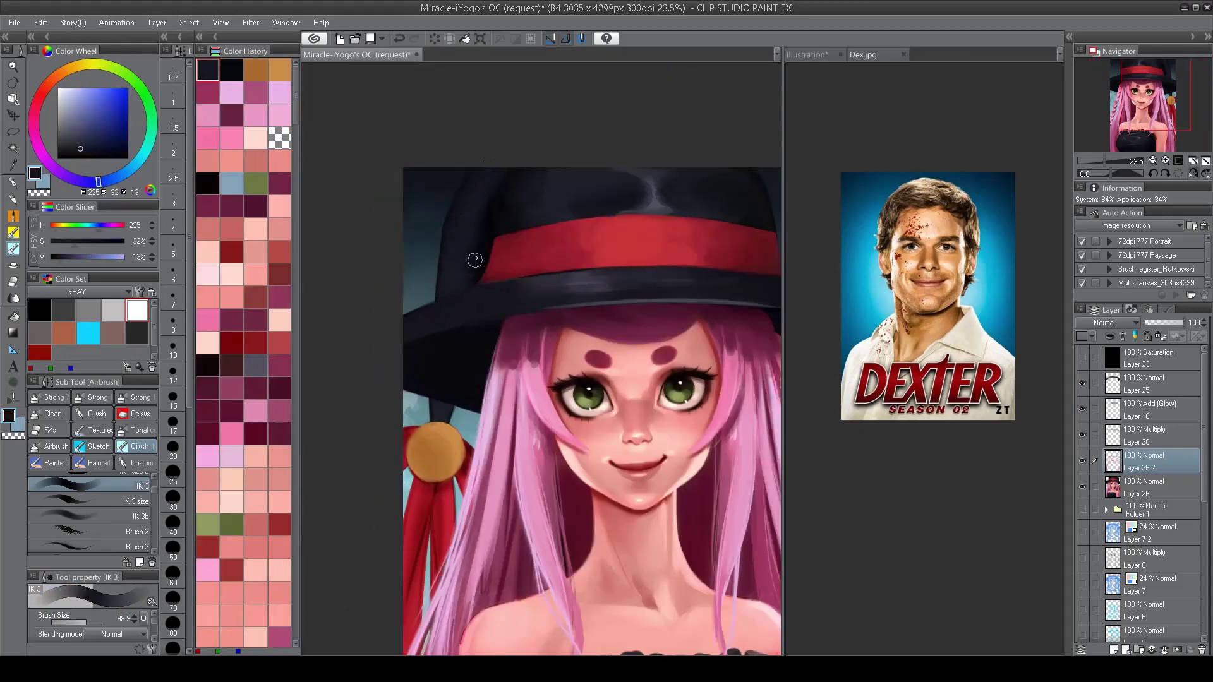
{"action": "scroll", "coordinate": [478, 249], "scroll_direction": "down", "scroll_amount": 2}
{"action": "scroll", "coordinate": [593, 147], "scroll_direction": "up", "scroll_amount": 3}
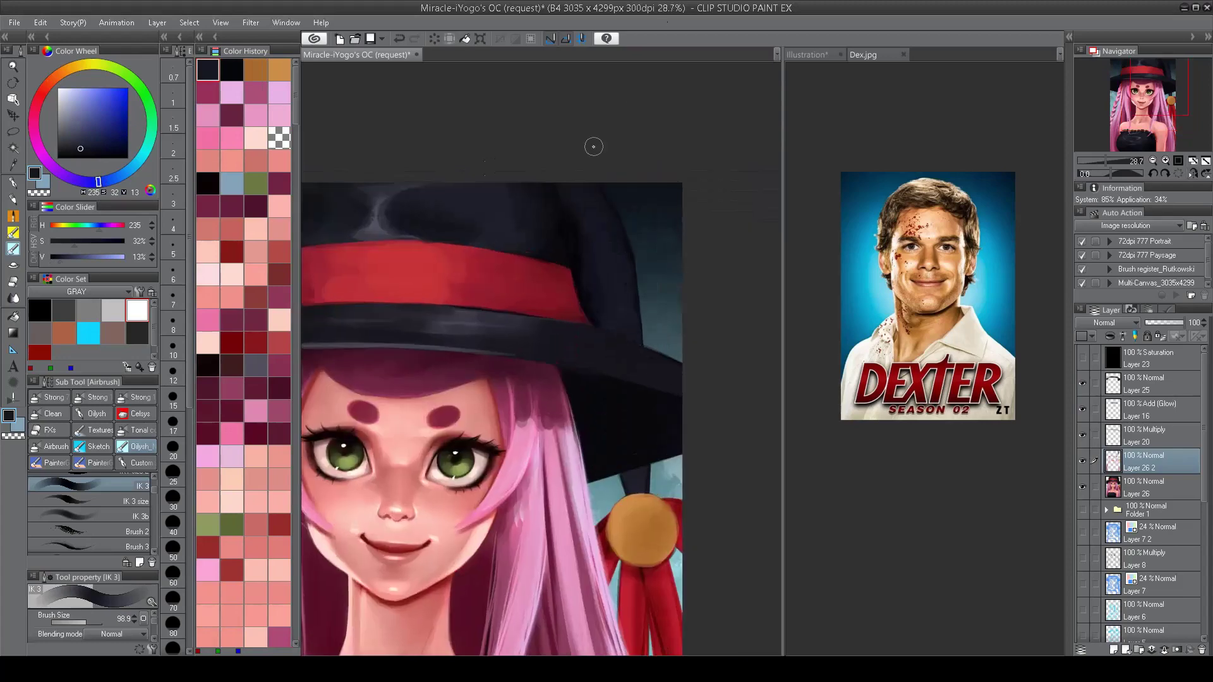
{"action": "left_click", "coordinate": [582, 245], "text": "alt"}
{"action": "left_click", "coordinate": [577, 257], "text": "alt"}
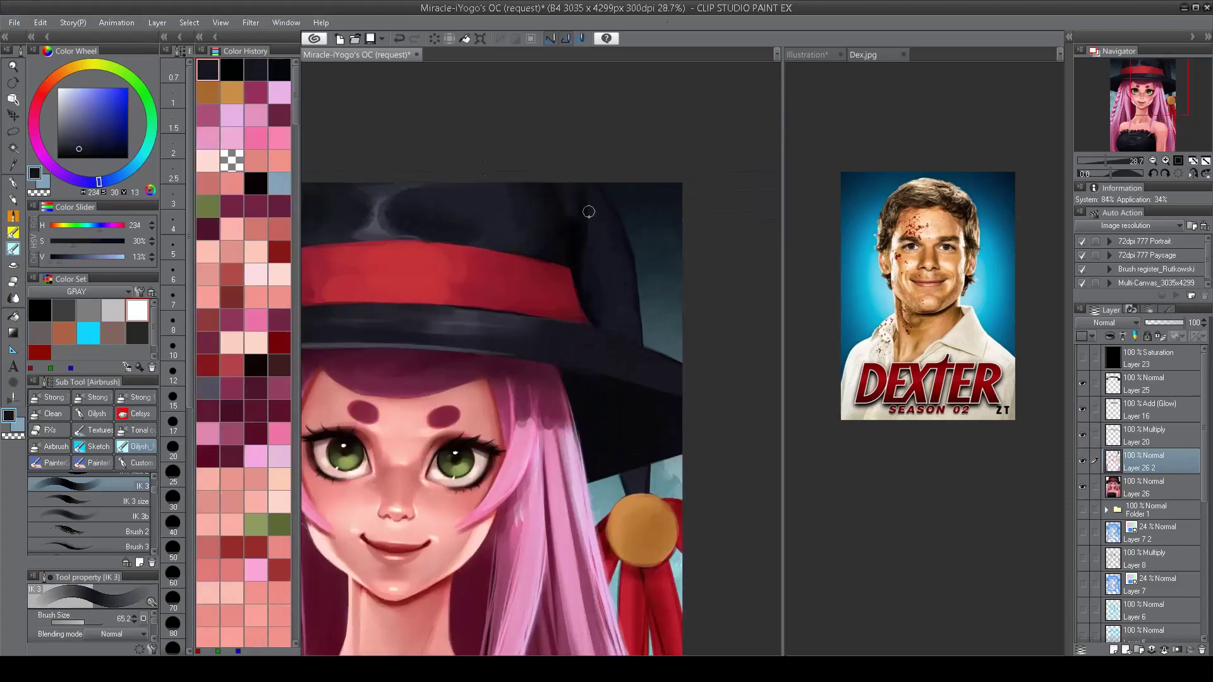
{"action": "scroll", "coordinate": [569, 189], "scroll_direction": "down", "scroll_amount": 3}
{"action": "scroll", "coordinate": [555, 326], "scroll_direction": "up", "scroll_amount": 3}
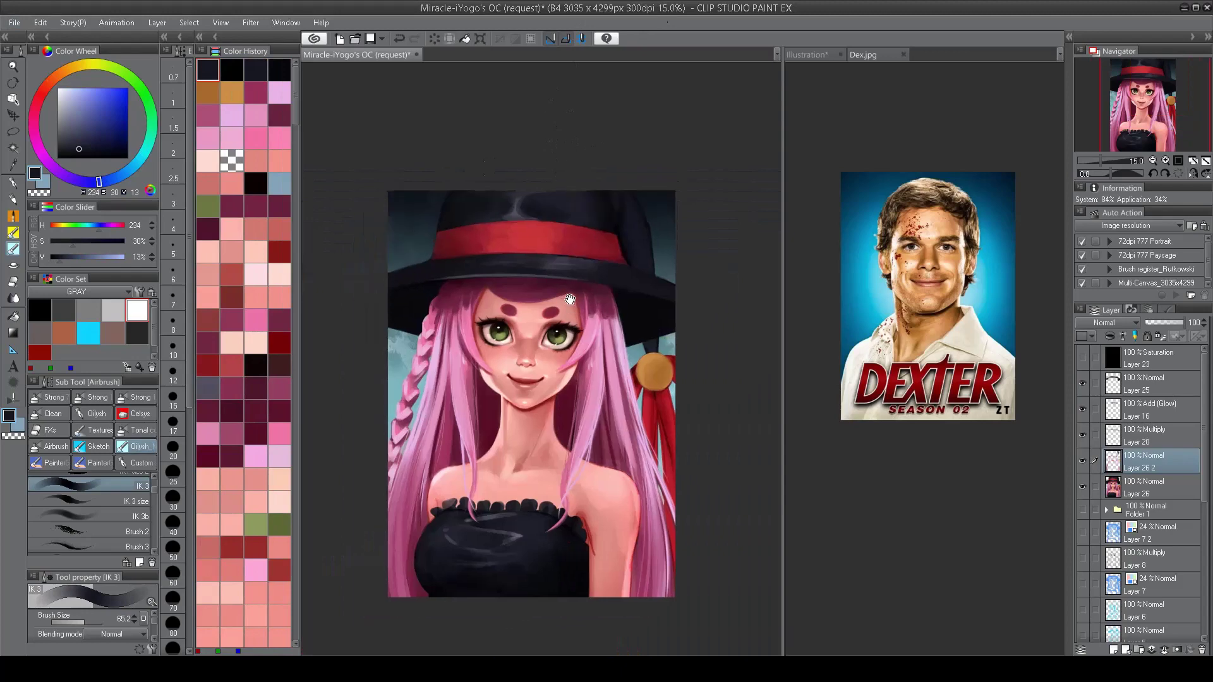
{"action": "scroll", "coordinate": [543, 290], "scroll_direction": "down", "scroll_amount": 1}
Step: Paint pale peach highlights on the chin and jaw edge with IK 3 at sizes 22.0 and 13.9, checking both orientations
{"action": "key", "text": "h"}
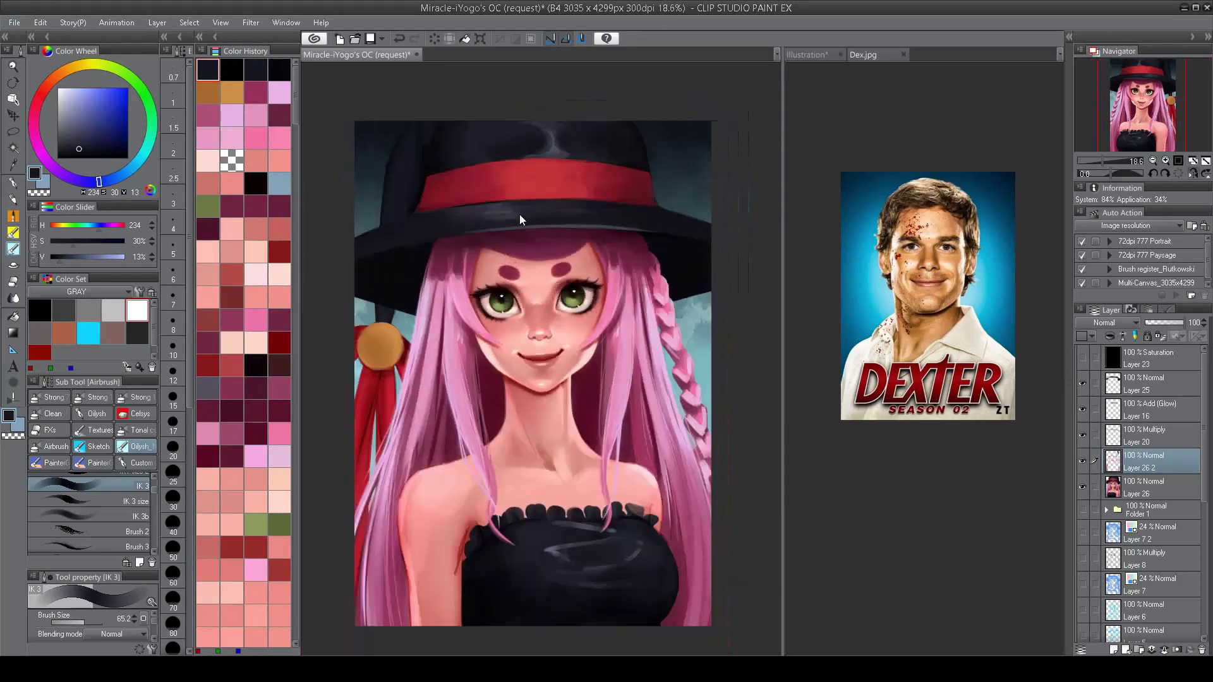
{"action": "scroll", "coordinate": [569, 376], "scroll_direction": "up", "scroll_amount": 3}
{"action": "left_click", "coordinate": [575, 381], "text": "alt"}
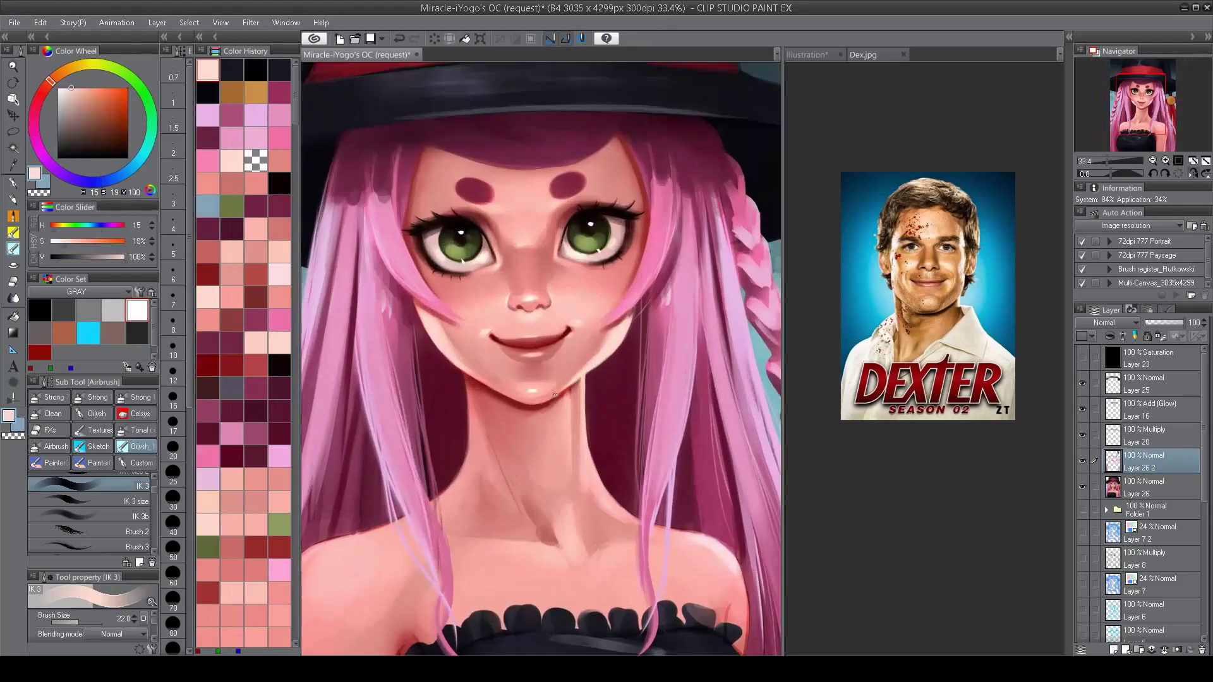
{"action": "scroll", "coordinate": [591, 368], "scroll_direction": "down", "scroll_amount": 4}
{"action": "key", "text": "h"}
{"action": "key", "text": "h"}
{"action": "scroll", "coordinate": [607, 354], "scroll_direction": "up", "scroll_amount": 4}
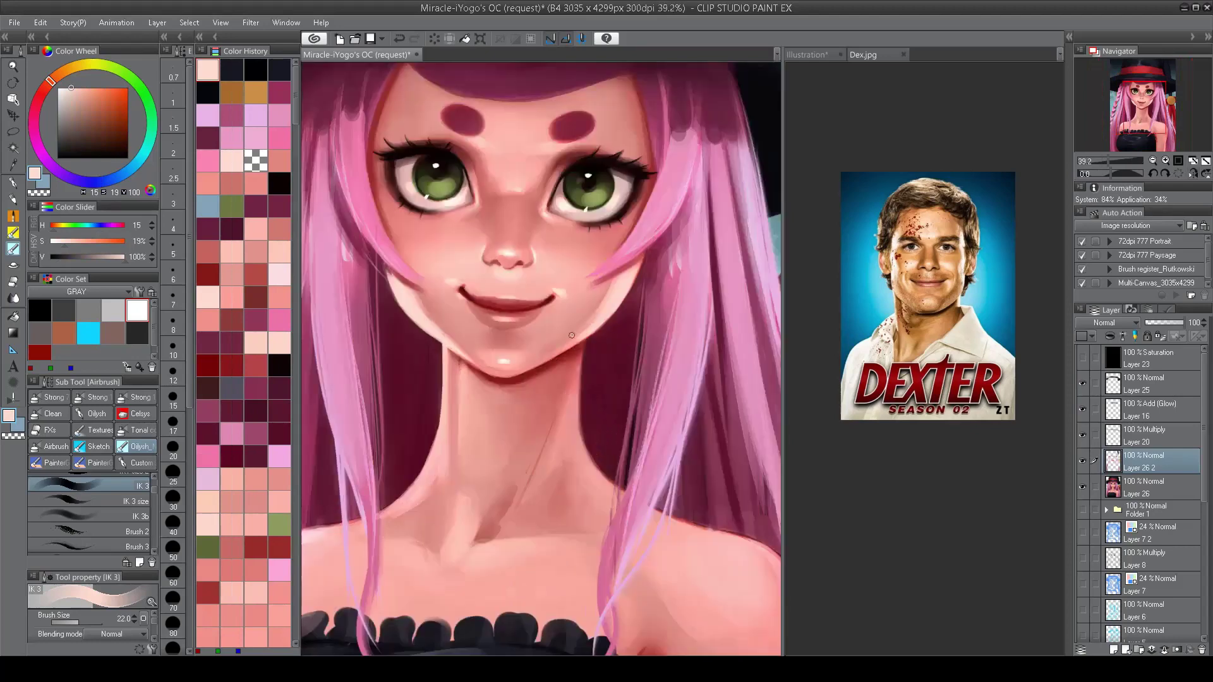
{"action": "scroll", "coordinate": [628, 343], "scroll_direction": "up", "scroll_amount": 1}
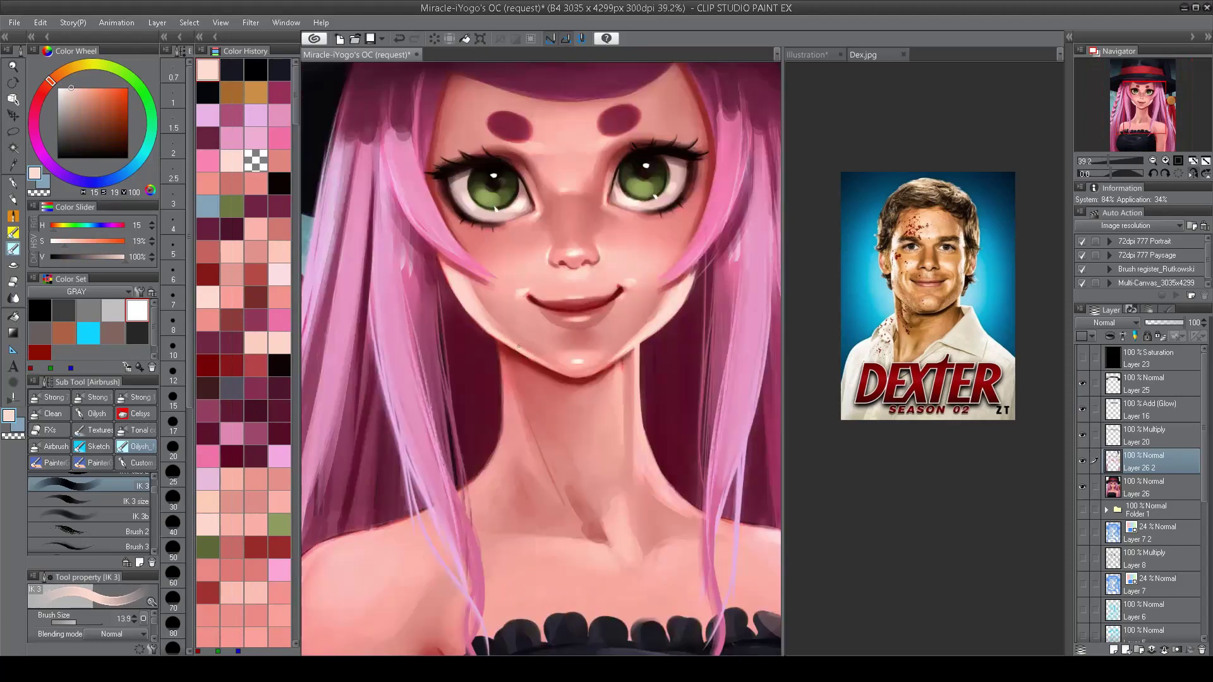
{"action": "scroll", "coordinate": [519, 346], "scroll_direction": "down", "scroll_amount": 3}
{"action": "scroll", "coordinate": [531, 335], "scroll_direction": "up", "scroll_amount": 1}
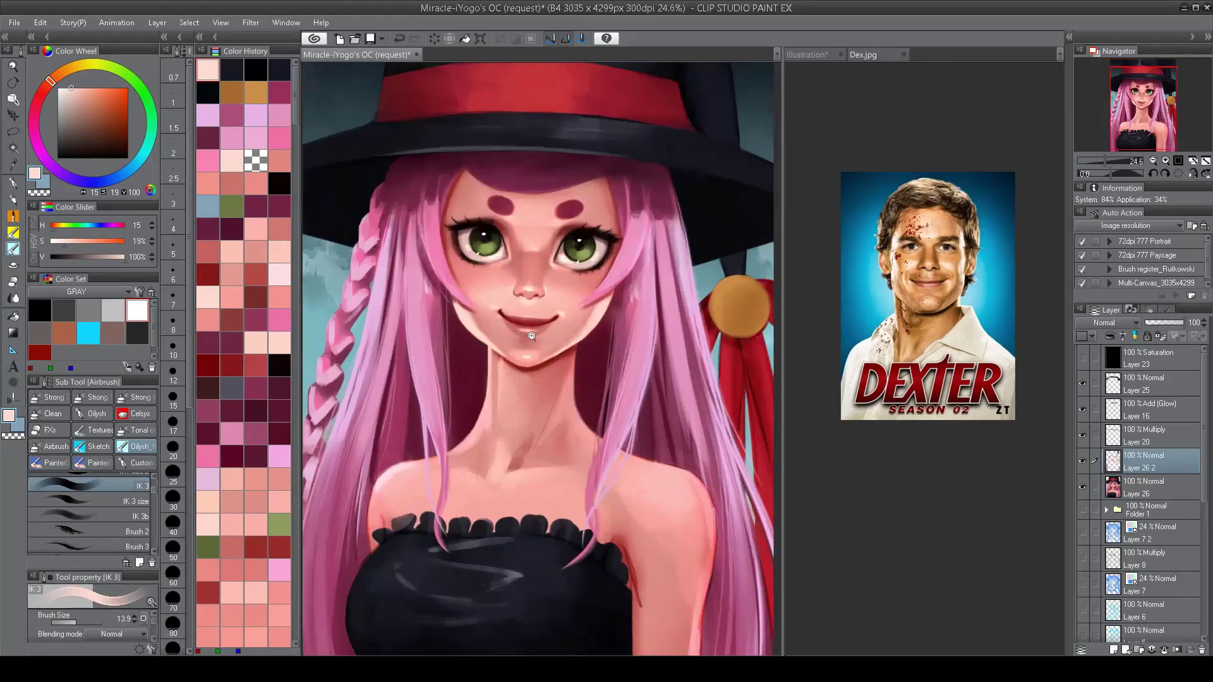
Step: Add fine pale lilac highlights to the locks framing both cheeks with sampled colours, using IK 3 at size 13.9
{"action": "scroll", "coordinate": [553, 373], "scroll_direction": "up", "scroll_amount": 1}
{"action": "left_click", "coordinate": [464, 307], "text": "alt"}
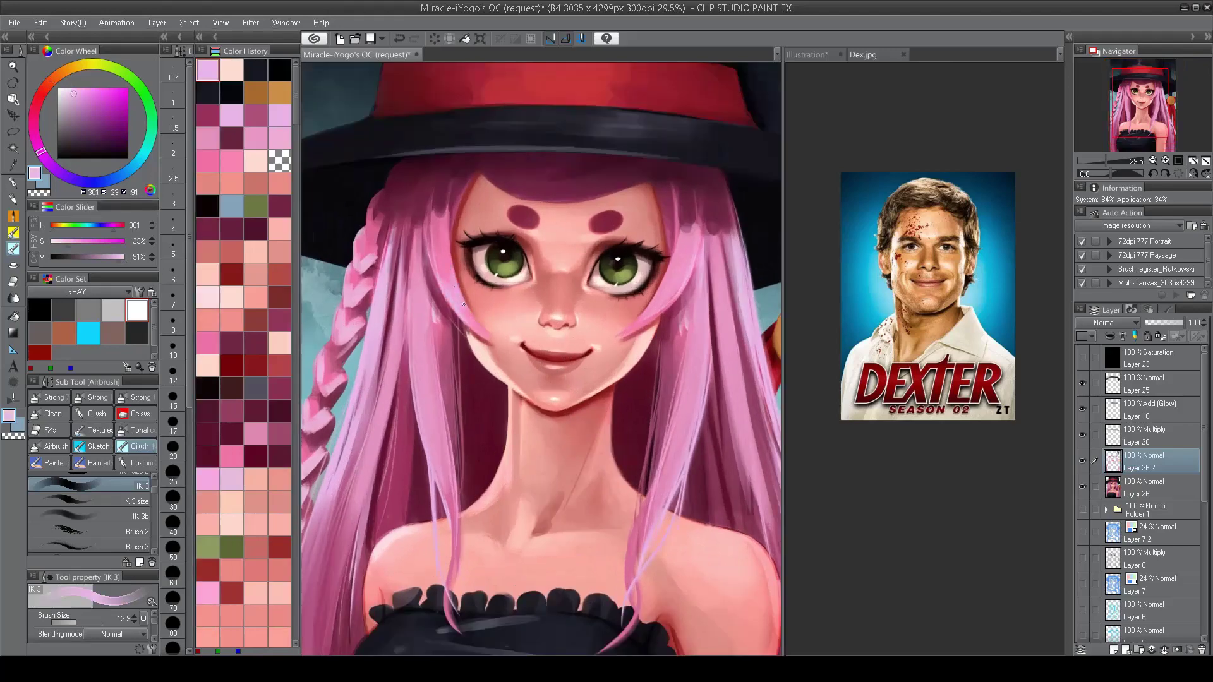
{"action": "left_click", "coordinate": [664, 291], "text": "alt"}
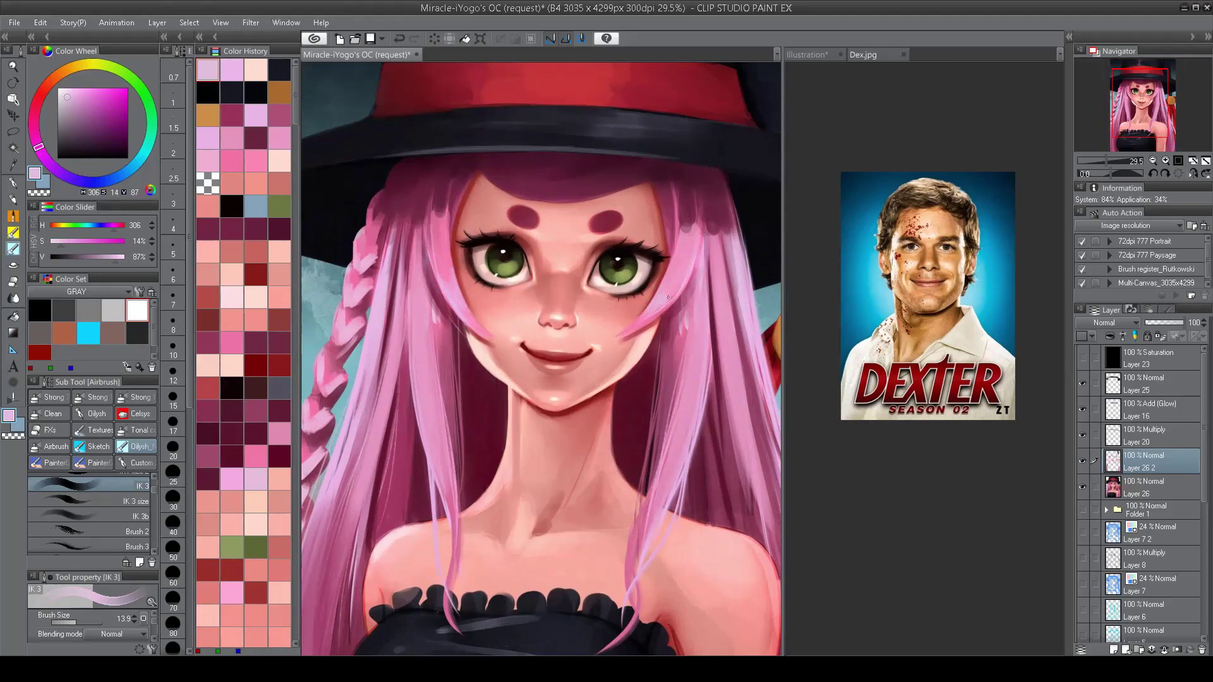
{"action": "key", "text": "ctrl+0"}
{"action": "scroll", "coordinate": [482, 254], "scroll_direction": "up", "scroll_amount": 4}
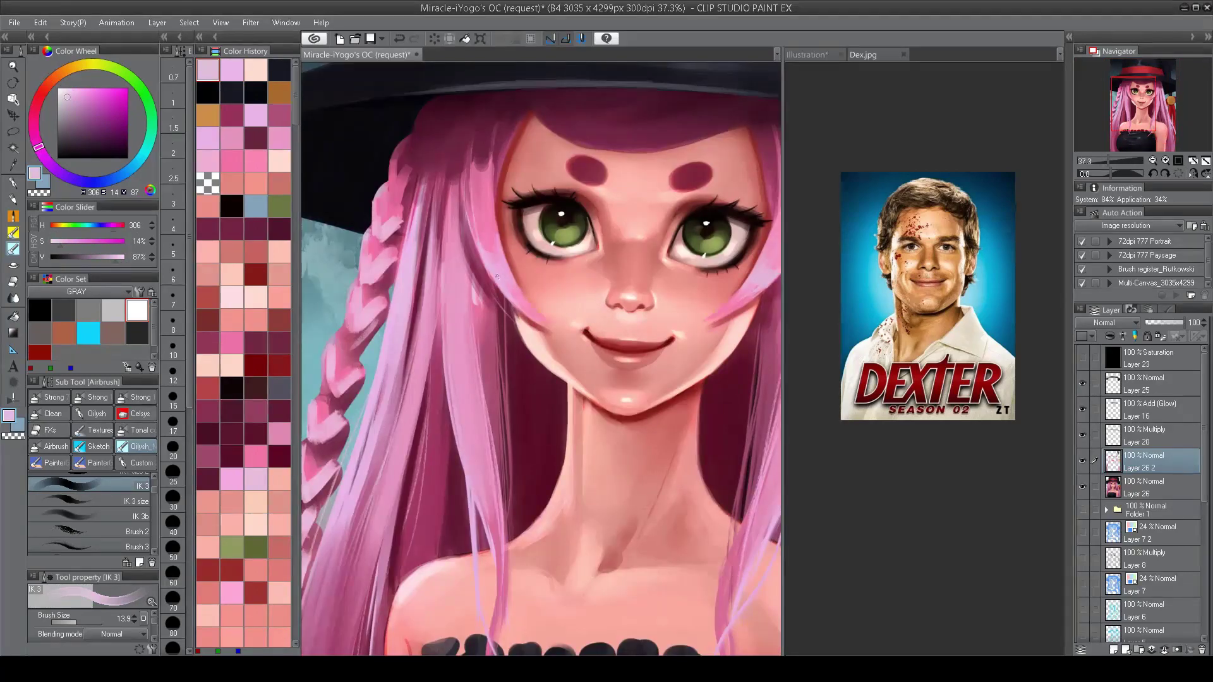
Step: Paint thin light lilac strands down the hair on both sides of the face, using IK 3 at size 20.5
{"action": "left_click", "coordinate": [454, 284], "text": "alt"}
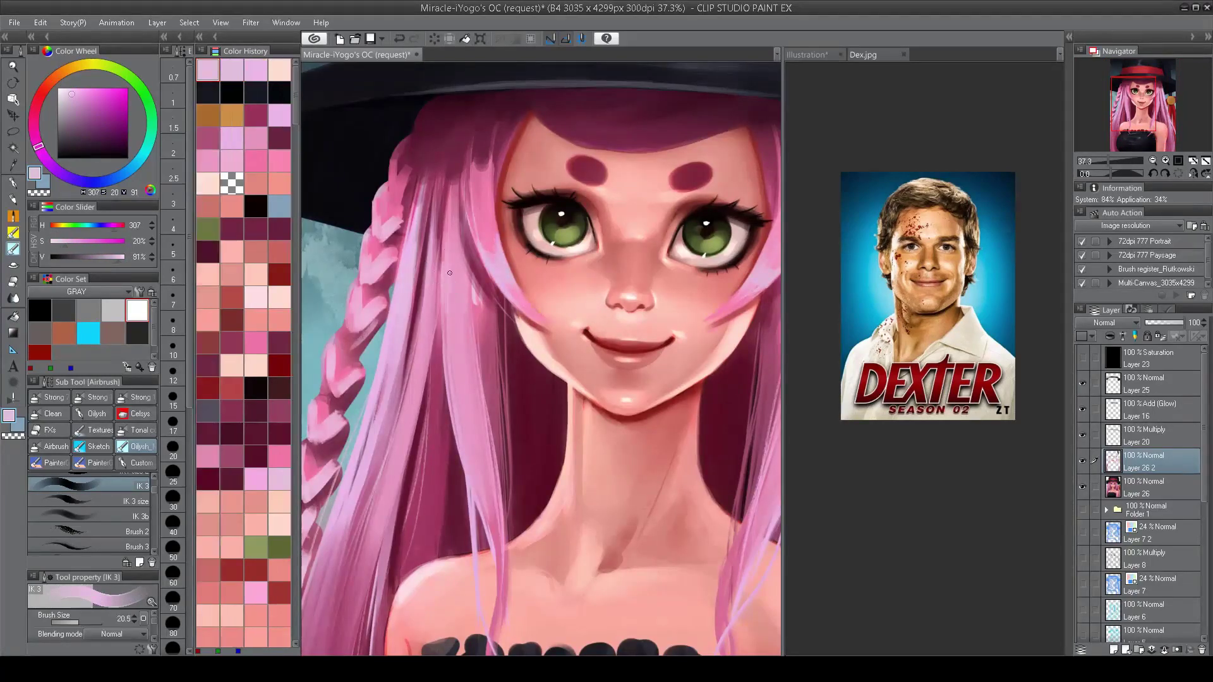
{"action": "left_click_drag", "start_coordinate": [446, 246], "coordinate": [475, 347]}
{"action": "key", "text": "ctrl+0"}
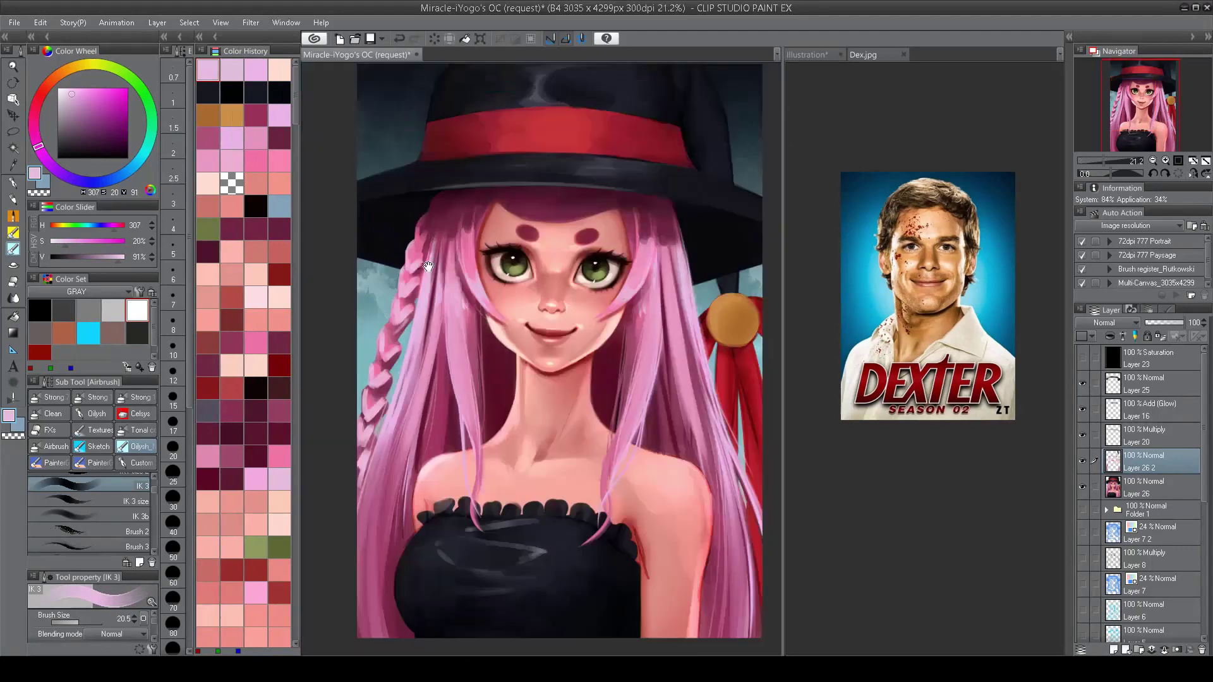
{"action": "scroll", "coordinate": [552, 274], "scroll_direction": "up", "scroll_amount": 4}
{"action": "left_click_drag", "start_coordinate": [568, 293], "coordinate": [576, 250]}
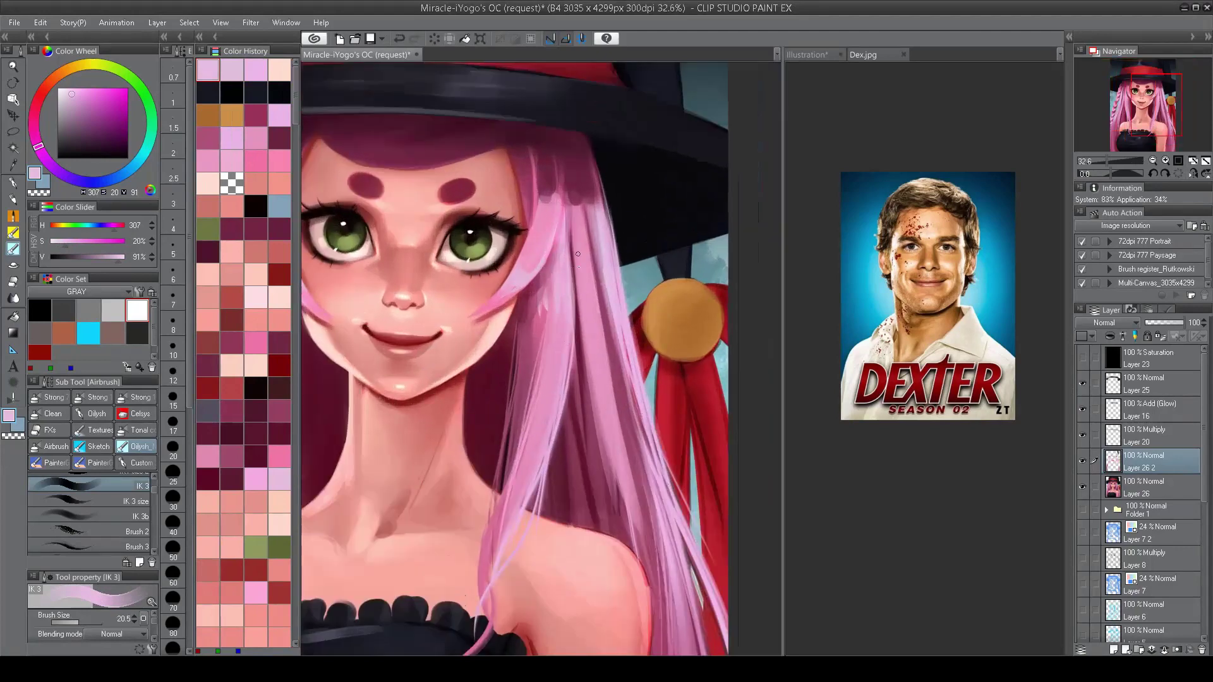
Step: Add fine lilac strands to the hair beside the face and along its outer edge with sampled colours, using IK 3 at size 20.5
{"action": "left_click_drag", "start_coordinate": [594, 325], "coordinate": [587, 235]}
{"action": "key", "text": "ctrl+0"}
{"action": "scroll", "coordinate": [556, 271], "scroll_direction": "up", "scroll_amount": 4}
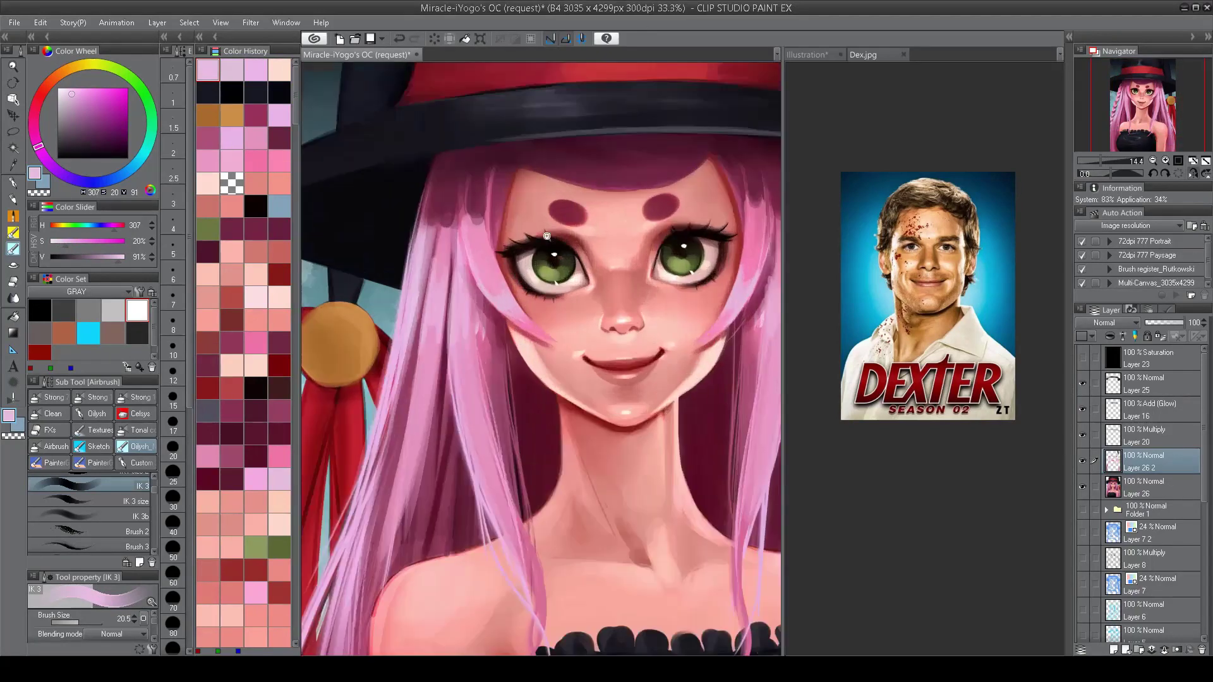
{"action": "scroll", "coordinate": [400, 285], "scroll_direction": "down", "scroll_amount": 2}
{"action": "left_click", "coordinate": [401, 285], "text": "alt"}
{"action": "key", "text": "b"}
{"action": "mouse_move", "coordinate": [404, 259]}
{"action": "left_mouse_down"}
{"action": "mouse_move", "coordinate": [410, 379]}
{"action": "mouse_move", "coordinate": [417, 350]}
{"action": "left_mouse_up"}
{"action": "key", "text": "ctrl+0"}
{"action": "scroll", "coordinate": [611, 349], "scroll_direction": "down", "scroll_amount": 2}
Step: Paint the hair's outer edge below the hat brim with a sampled pale lilac, using IK1 size 2 at size 66.5
{"action": "key", "text": "h"}
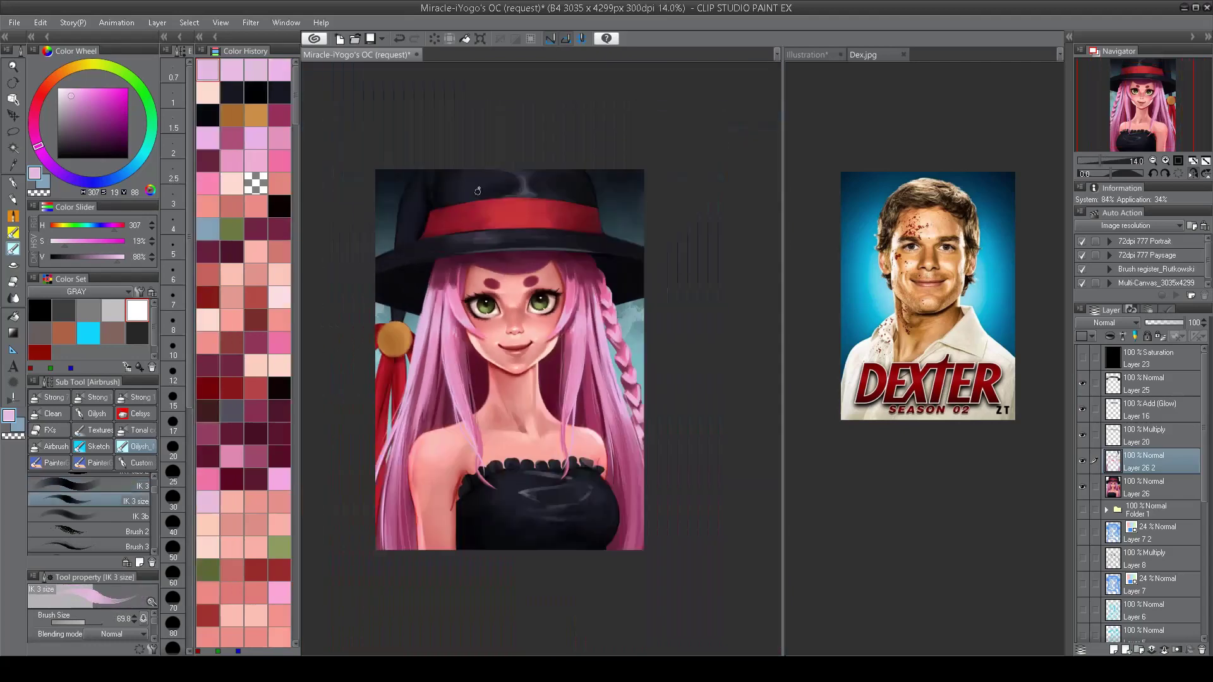
{"action": "scroll", "coordinate": [612, 348], "scroll_direction": "up", "scroll_amount": 1}
{"action": "scroll", "coordinate": [153, 491], "scroll_direction": "up", "scroll_amount": 3}
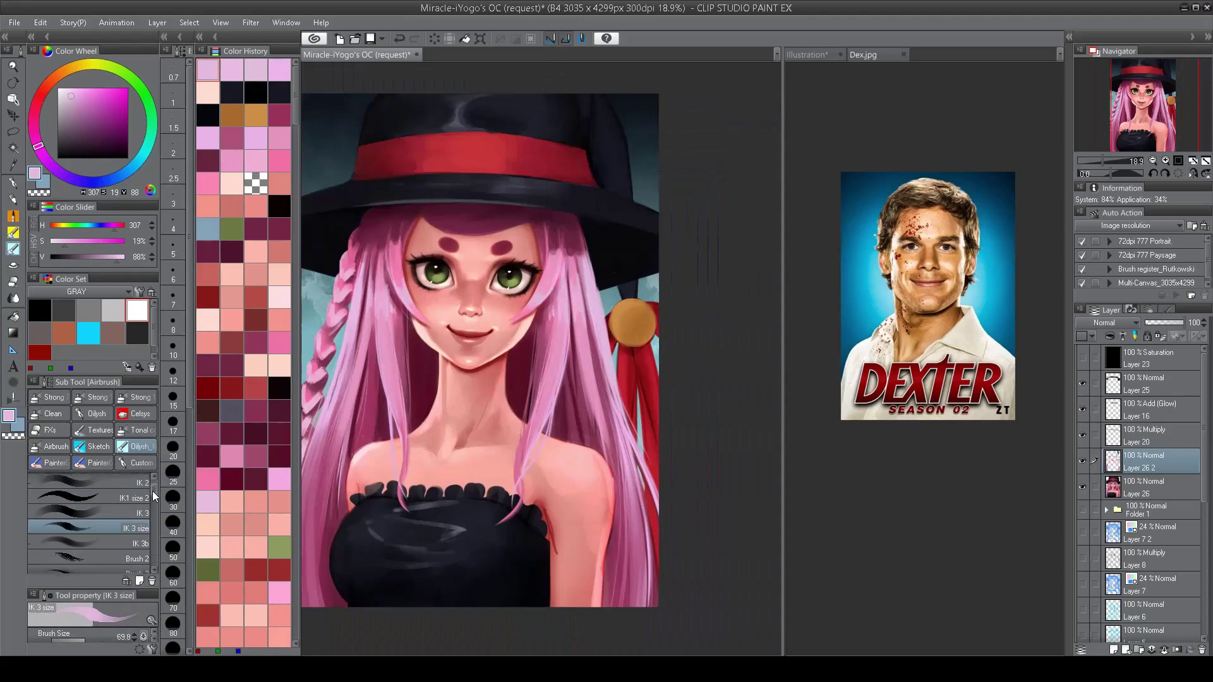
{"action": "scroll", "coordinate": [152, 491], "scroll_direction": "down", "scroll_amount": 2}
{"action": "left_click", "coordinate": [129, 498]}
{"action": "key", "text": "h"}
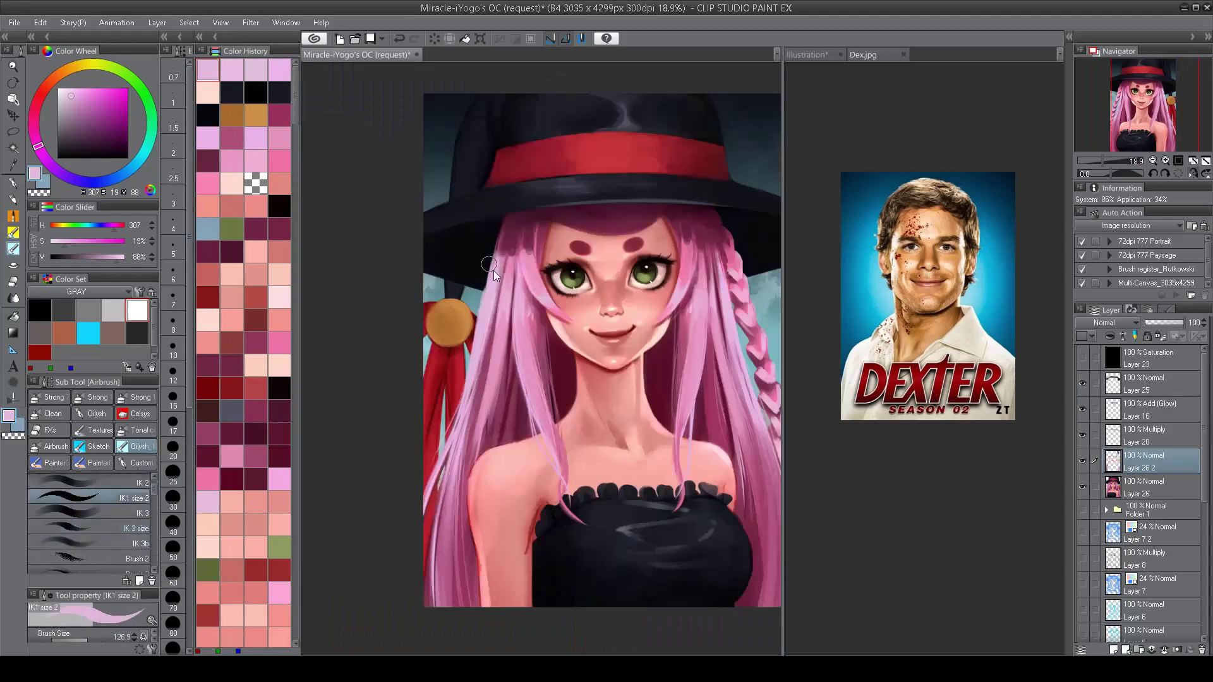
{"action": "left_click", "coordinate": [494, 270], "text": "alt"}
{"action": "left_click_drag", "start_coordinate": [472, 367], "coordinate": [499, 242]}
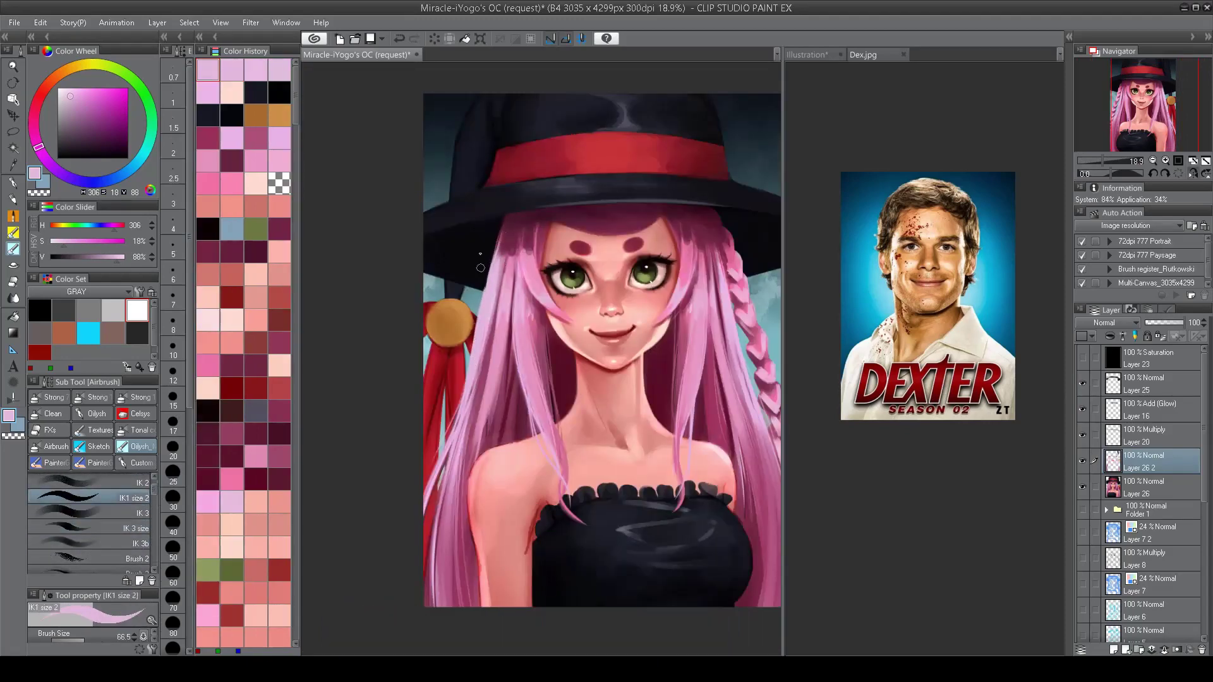
Step: Clean up the hair edge beneath the hat brim on Layer 25 with transparent colour, and return to Layer 26 2
{"action": "left_click_drag", "start_coordinate": [531, 300], "coordinate": [500, 340]}
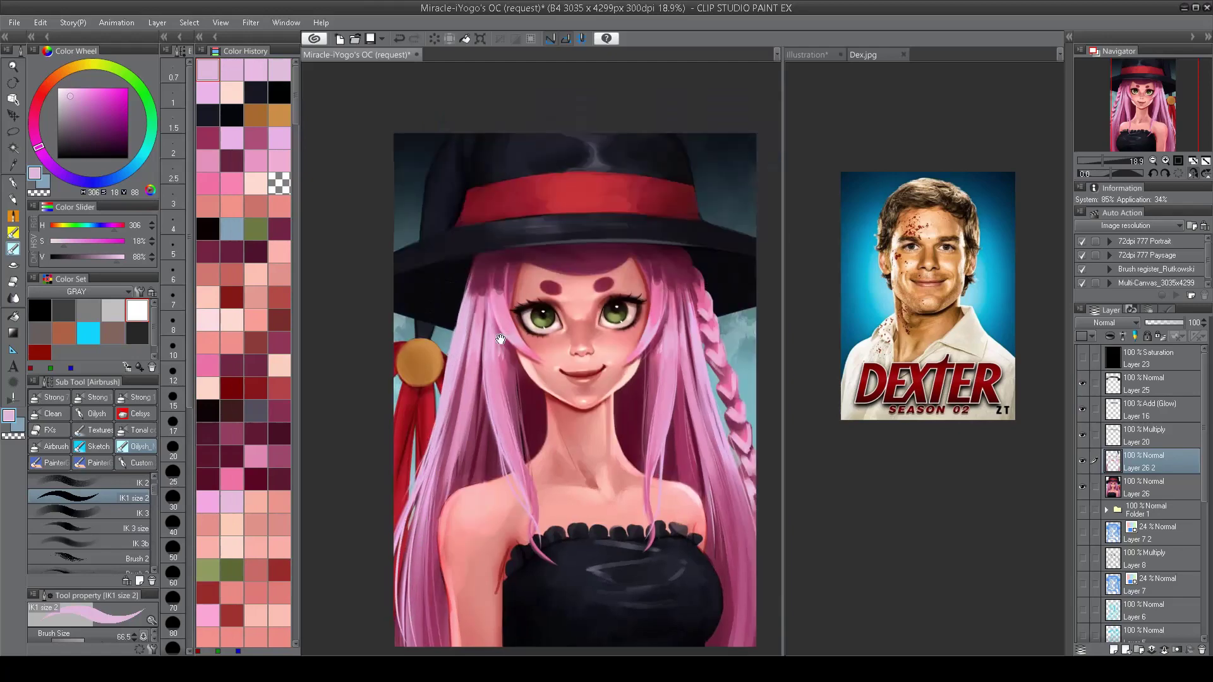
{"action": "left_click", "coordinate": [500, 340], "text": "ctrl+shift"}
{"action": "key", "text": "c"}
{"action": "scroll", "coordinate": [458, 334], "scroll_direction": "up", "scroll_amount": 2}
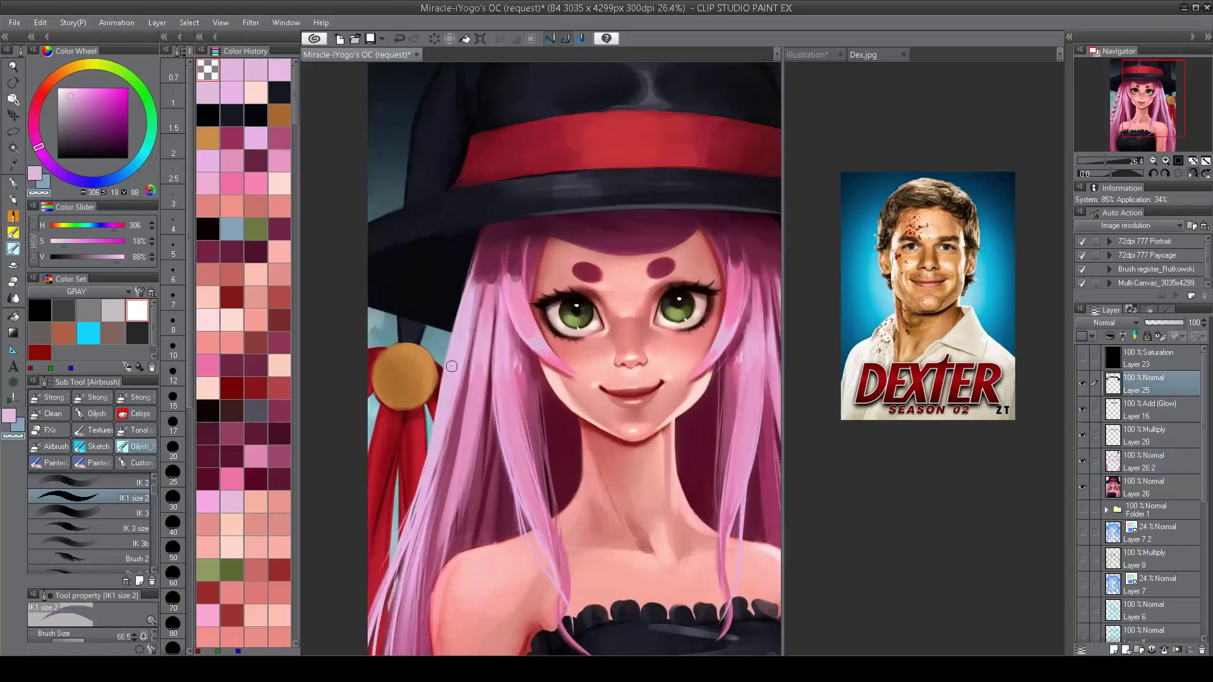
{"action": "scroll", "coordinate": [478, 317], "scroll_direction": "down", "scroll_amount": 3}
{"action": "left_click", "coordinate": [1130, 463]}
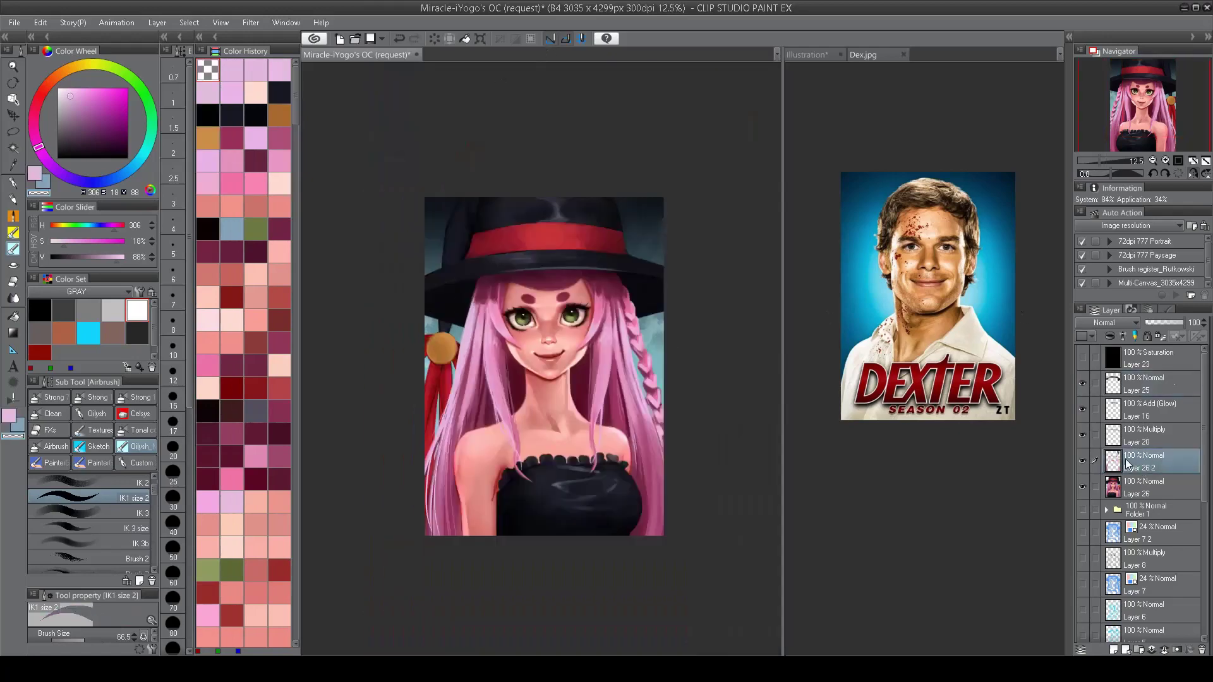
{"action": "scroll", "coordinate": [483, 296], "scroll_direction": "up", "scroll_amount": 2}
Step: Shade the hair under the brim and on both sides with sampled plum and rose tones, using IK 3 at size 42.7
{"action": "left_click", "coordinate": [88, 512]}
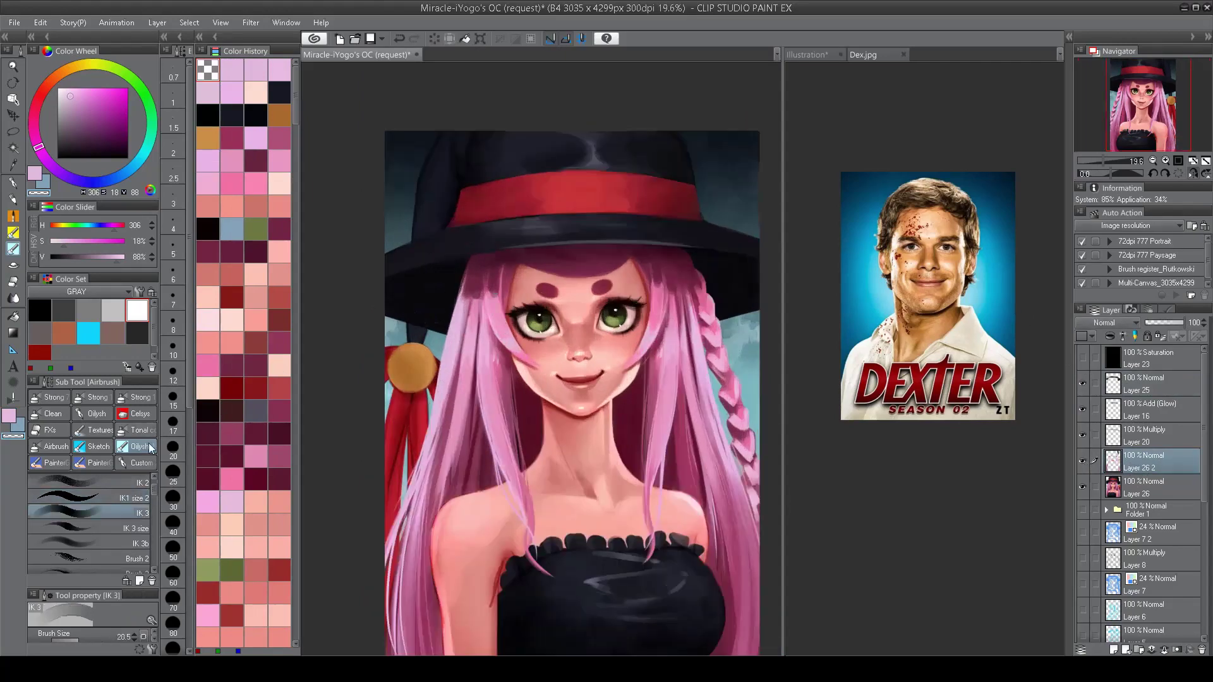
{"action": "scroll", "coordinate": [468, 273], "scroll_direction": "up", "scroll_amount": 1}
{"action": "left_click", "coordinate": [468, 273], "text": "alt"}
{"action": "left_click_drag", "start_coordinate": [464, 269], "coordinate": [455, 308]}
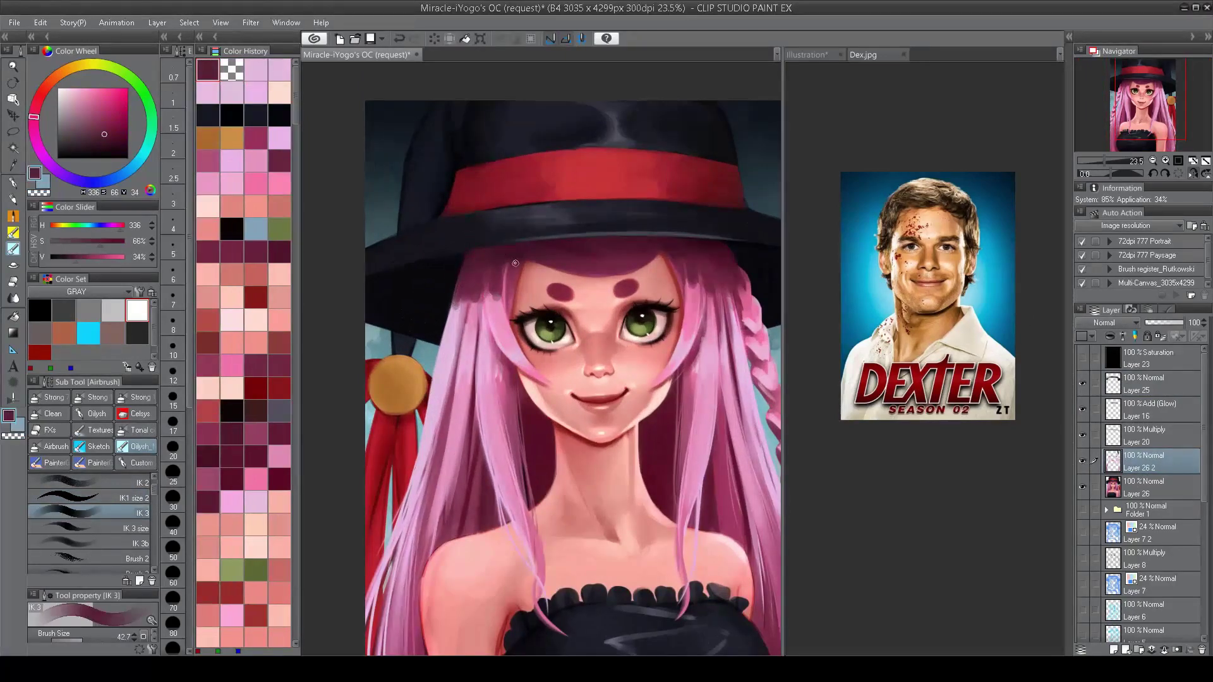
{"action": "left_click_drag", "start_coordinate": [556, 342], "coordinate": [554, 284]}
{"action": "left_click", "coordinate": [510, 328], "text": "alt"}
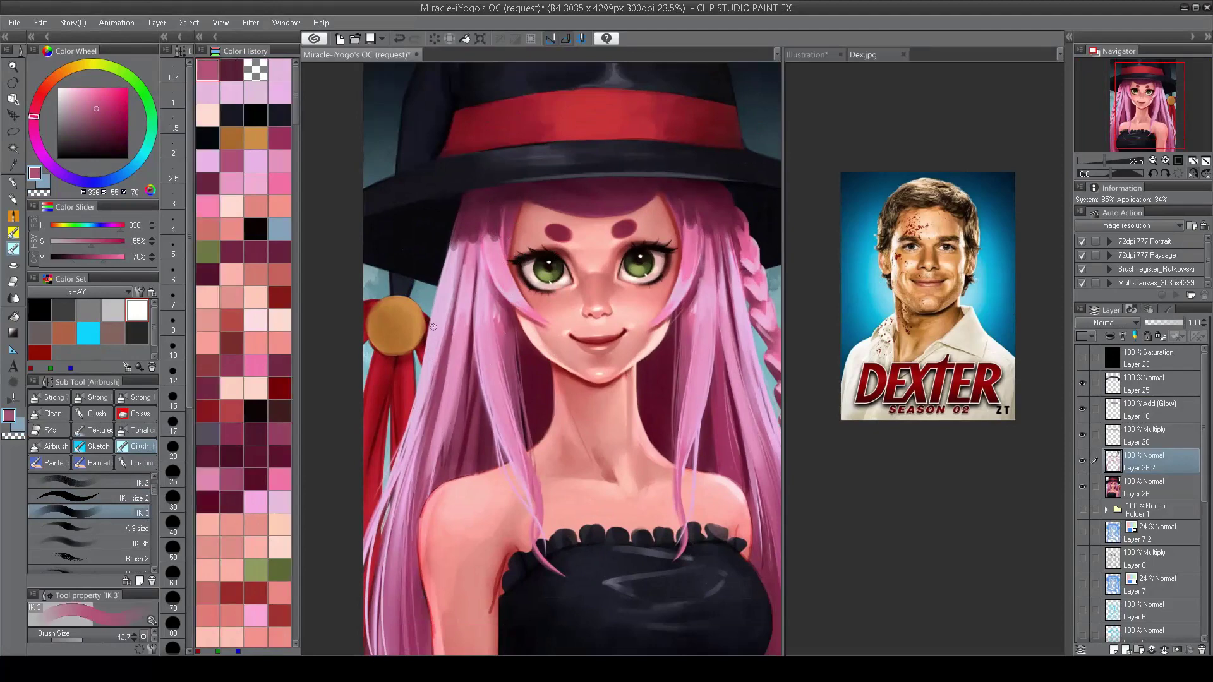
{"action": "mouse_move", "coordinate": [431, 319]}
{"action": "left_mouse_down"}
{"action": "mouse_move", "coordinate": [441, 350]}
{"action": "mouse_move", "coordinate": [460, 322]}
{"action": "mouse_move", "coordinate": [496, 355]}
{"action": "left_mouse_up"}
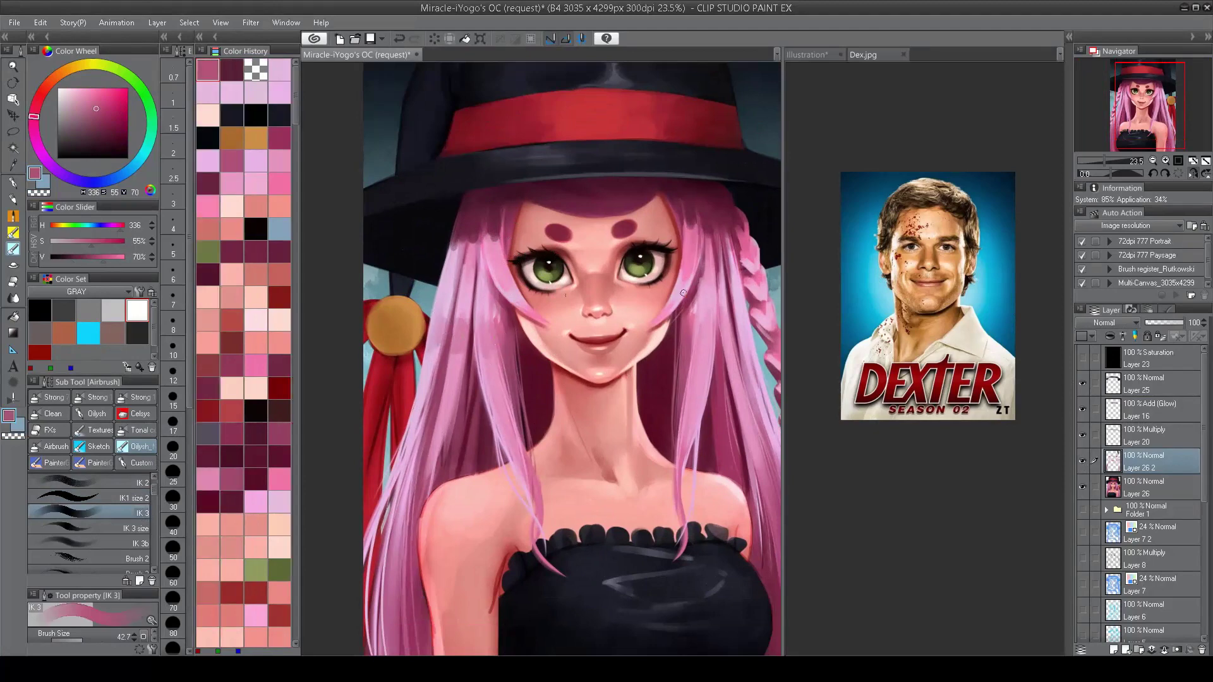
{"action": "mouse_move", "coordinate": [696, 316]}
{"action": "left_mouse_down"}
{"action": "mouse_move", "coordinate": [721, 311]}
{"action": "mouse_move", "coordinate": [741, 337]}
{"action": "left_mouse_up"}
Step: Deepen the shadow on the fringe beneath the hat brim with a sampled dark plum, using IK 3
{"action": "scroll", "coordinate": [539, 267], "scroll_direction": "down", "scroll_amount": 4}
{"action": "scroll", "coordinate": [540, 267], "scroll_direction": "up", "scroll_amount": 3}
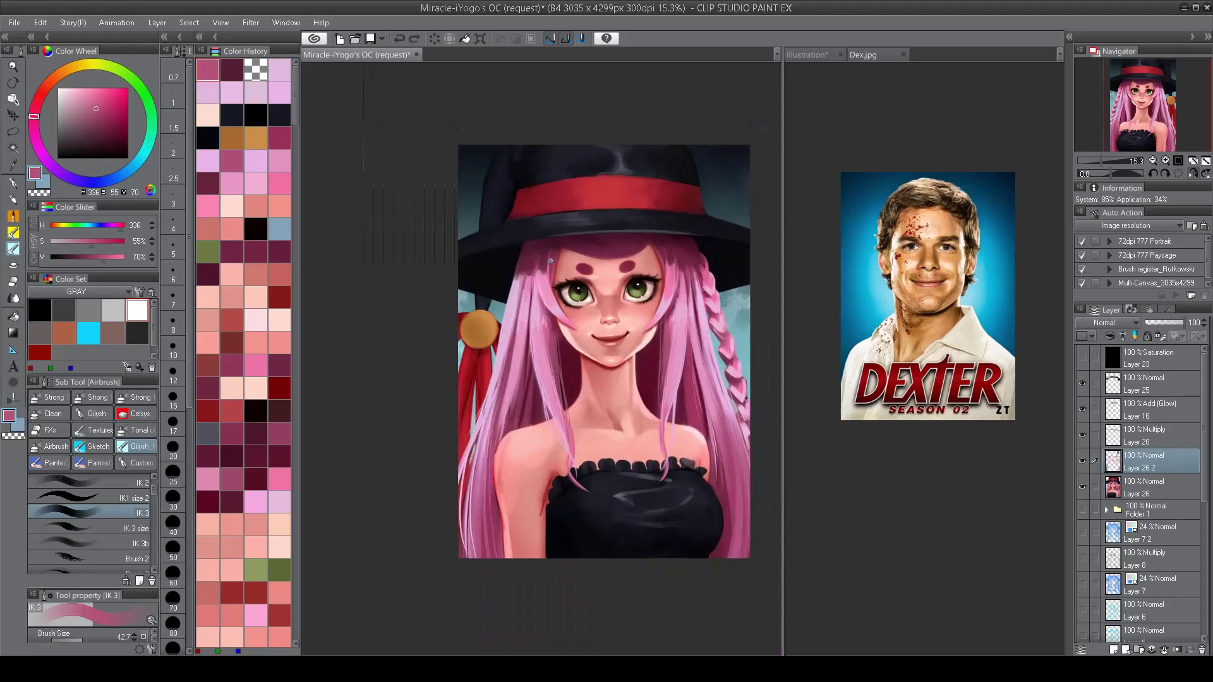
{"action": "left_click_drag", "start_coordinate": [611, 404], "coordinate": [567, 284]}
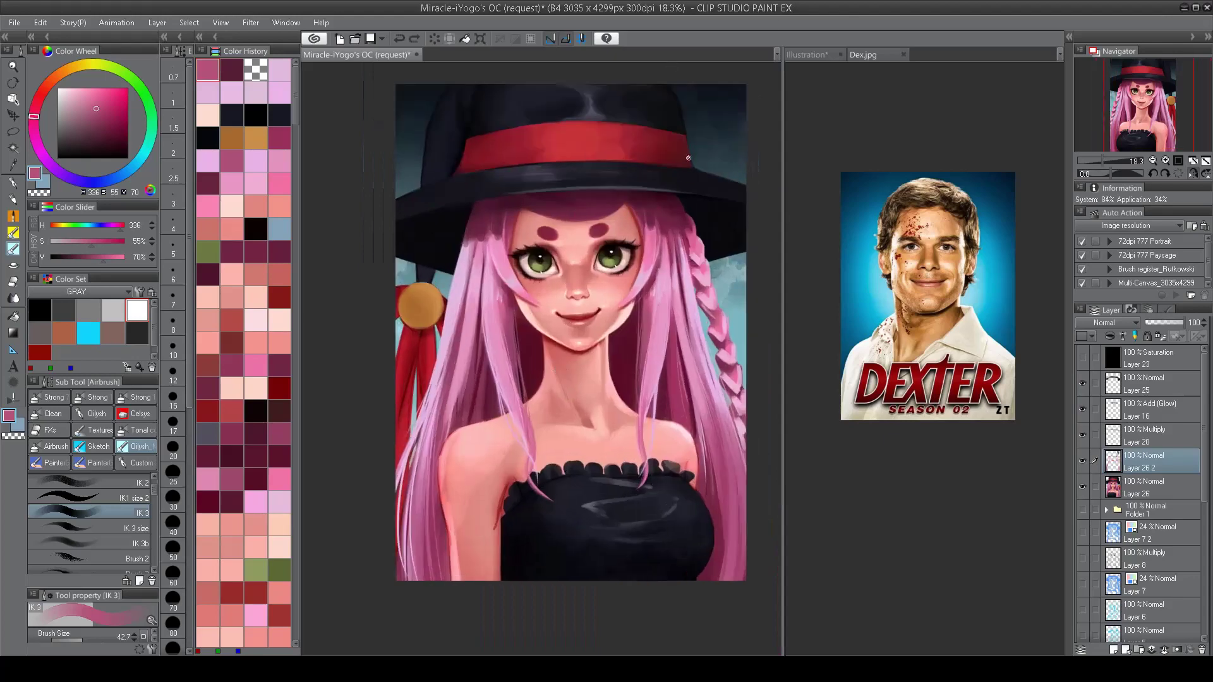
{"action": "scroll", "coordinate": [604, 274], "scroll_direction": "up", "scroll_amount": 2}
{"action": "scroll", "coordinate": [603, 274], "scroll_direction": "down", "scroll_amount": 3}
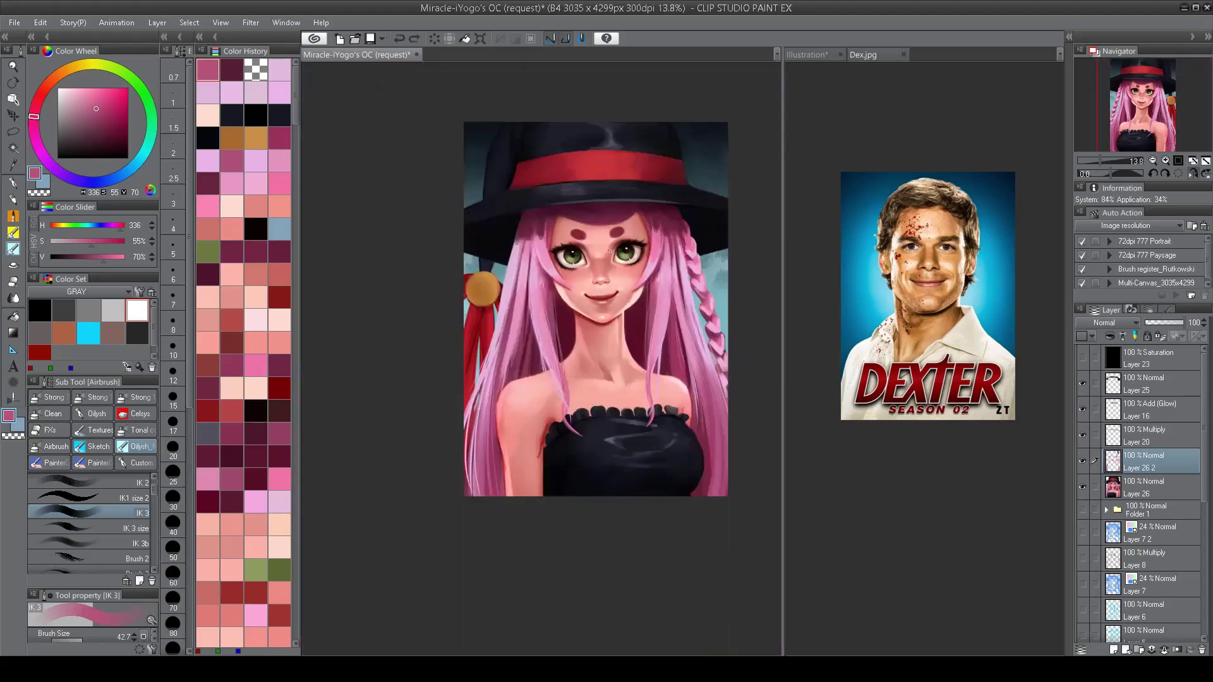
{"action": "scroll", "coordinate": [630, 197], "scroll_direction": "up", "scroll_amount": 3}
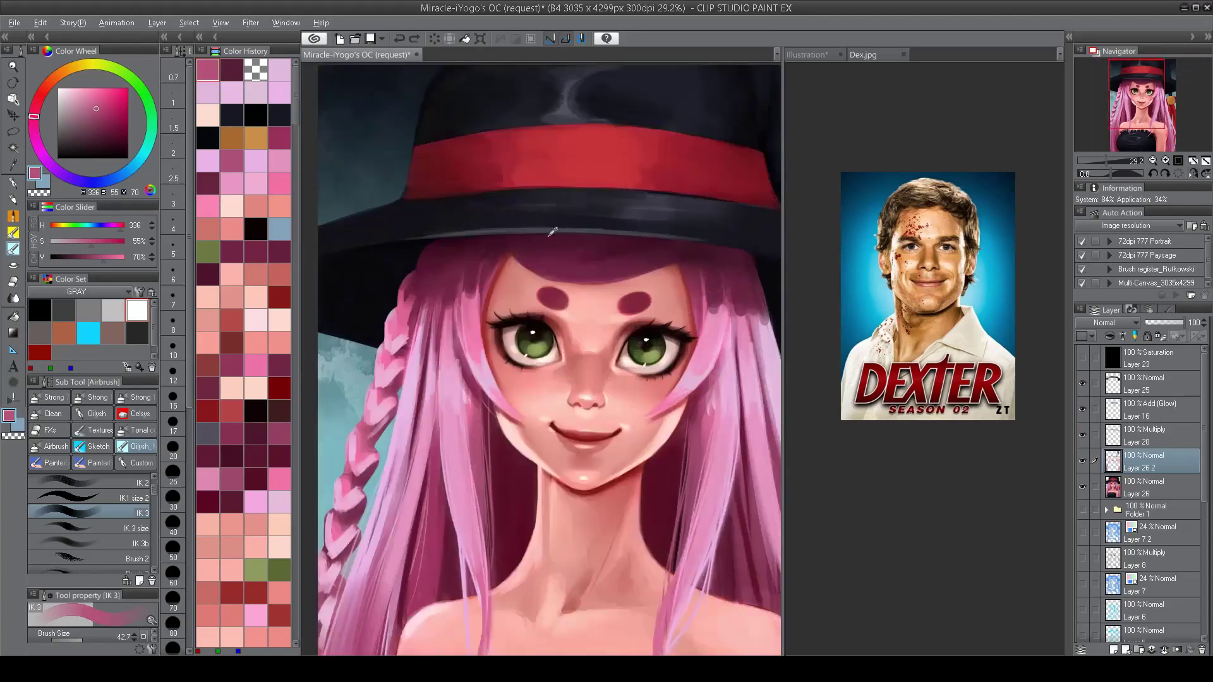
{"action": "left_click", "coordinate": [554, 231], "text": "alt"}
{"action": "left_click_drag", "start_coordinate": [523, 254], "coordinate": [540, 250]}
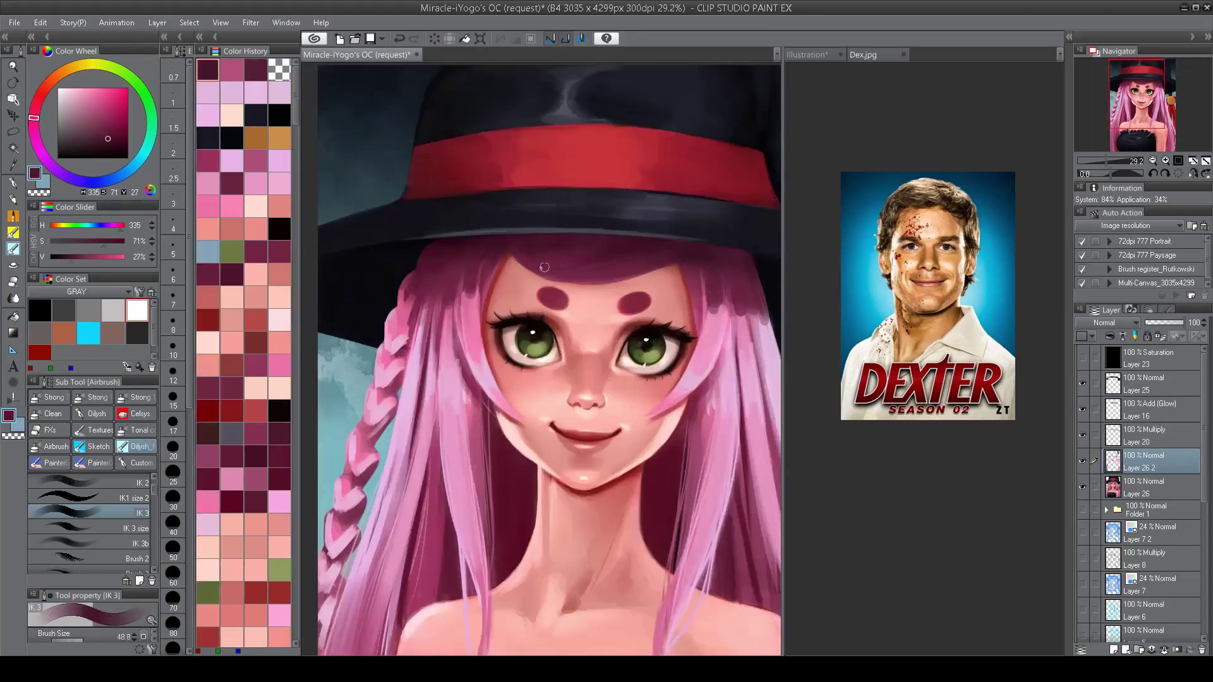
{"action": "scroll", "coordinate": [544, 268], "scroll_direction": "down", "scroll_amount": 2}
{"action": "scroll", "coordinate": [544, 267], "scroll_direction": "up", "scroll_amount": 2}
Step: Brush lighter pink strands across the fringe under the hat, using IK 3 with a size up to 76.8
{"action": "left_click", "coordinate": [565, 245], "text": "alt"}
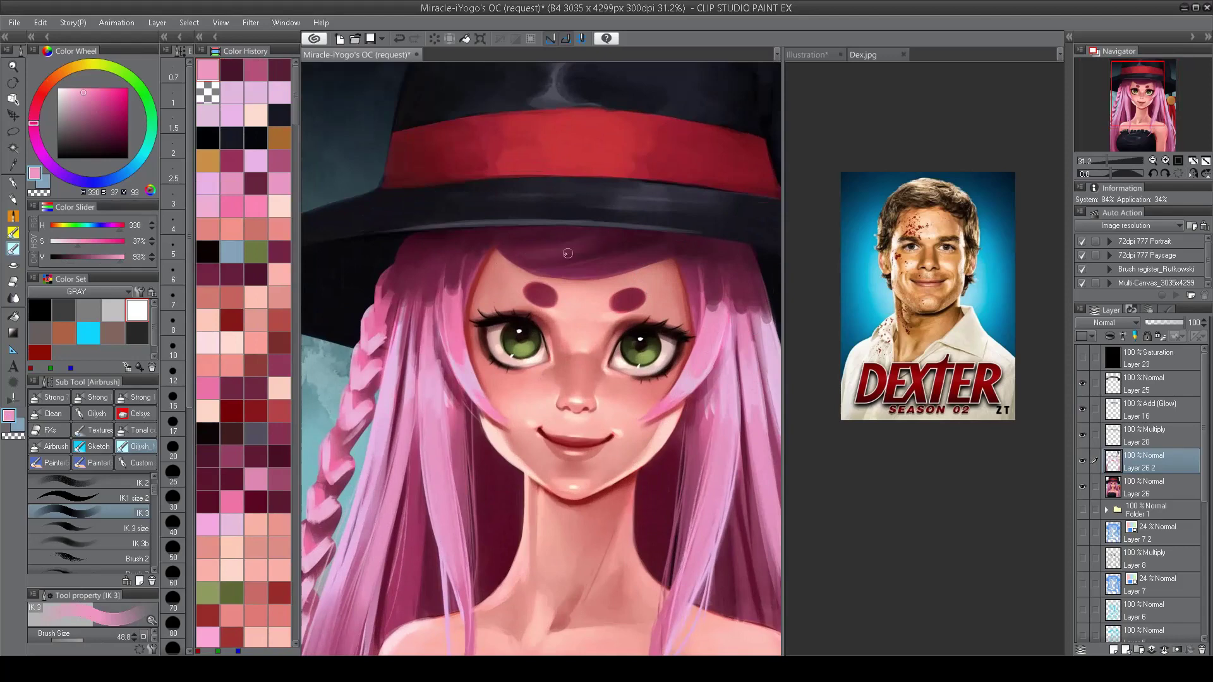
{"action": "left_click_drag", "start_coordinate": [567, 254], "coordinate": [604, 268]}
{"action": "scroll", "coordinate": [607, 271], "scroll_direction": "down", "scroll_amount": 3}
{"action": "scroll", "coordinate": [613, 273], "scroll_direction": "up", "scroll_amount": 2}
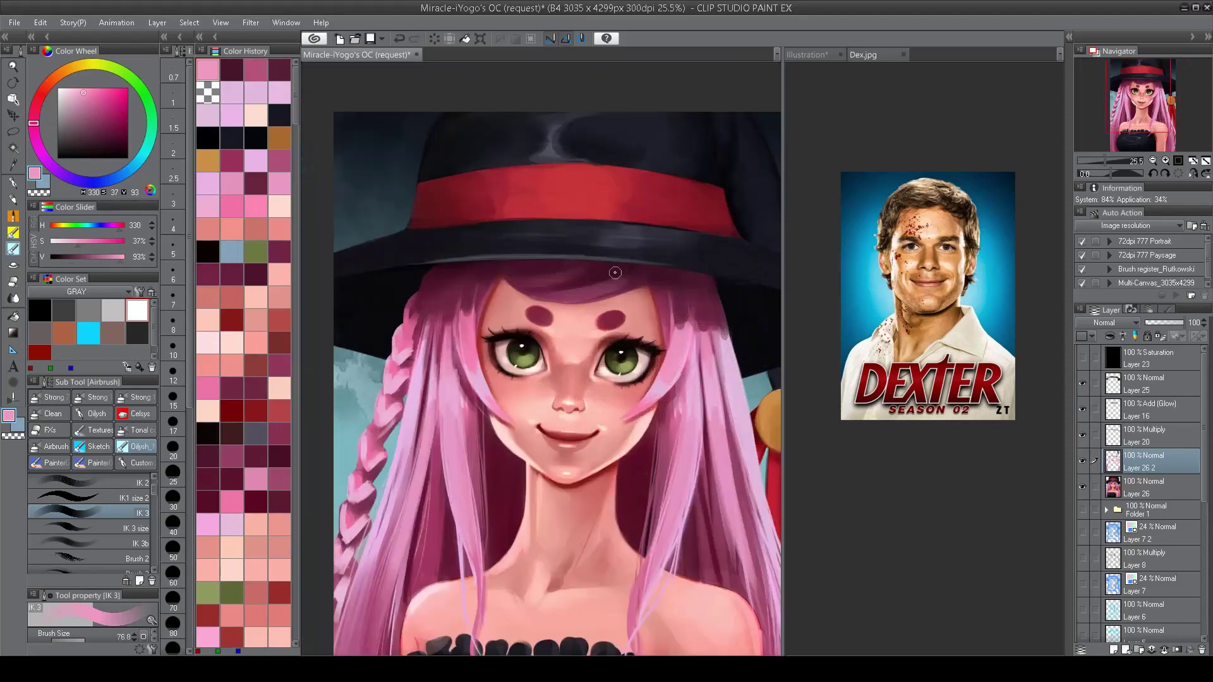
Step: Refine the tip of the nose with a sampled salmon skin tone, using IK 3 at size 27.5
{"action": "scroll", "coordinate": [610, 278], "scroll_direction": "down", "scroll_amount": 4}
{"action": "scroll", "coordinate": [572, 307], "scroll_direction": "up", "scroll_amount": 2}
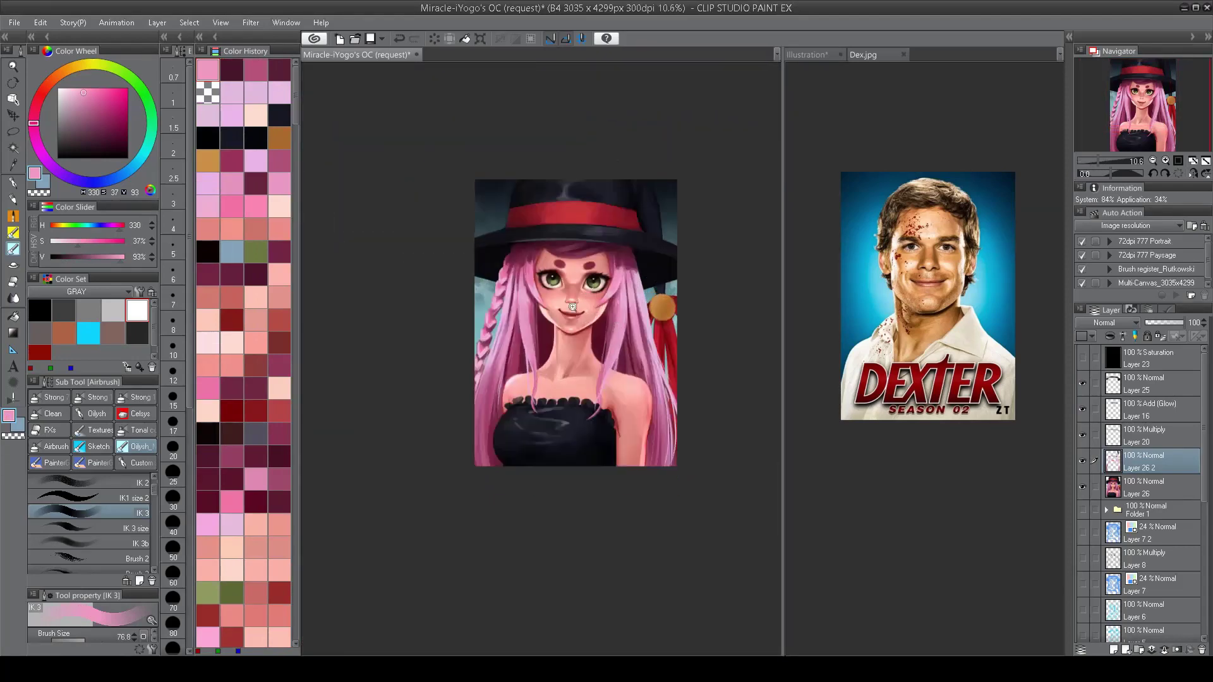
{"action": "scroll", "coordinate": [572, 306], "scroll_direction": "up", "scroll_amount": 4}
{"action": "scroll", "coordinate": [618, 351], "scroll_direction": "down", "scroll_amount": 3}
{"action": "scroll", "coordinate": [597, 309], "scroll_direction": "up", "scroll_amount": 4}
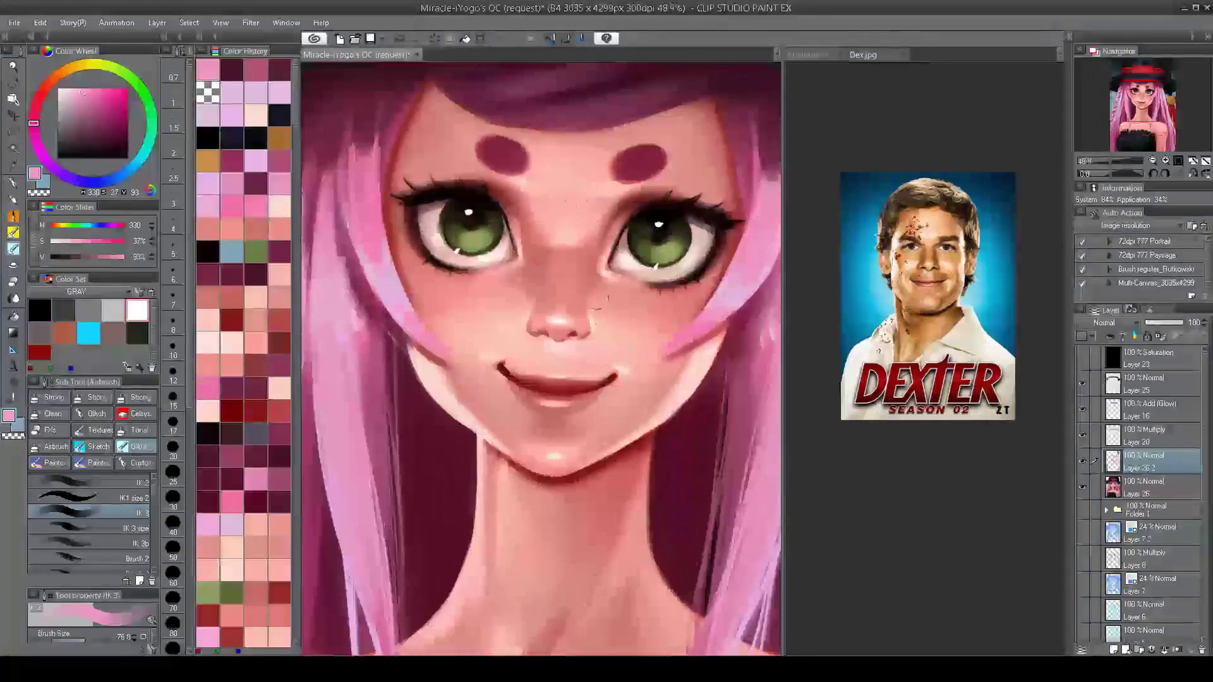
{"action": "left_click", "coordinate": [581, 334], "text": "alt"}
{"action": "left_click_drag", "start_coordinate": [582, 325], "coordinate": [568, 331]}
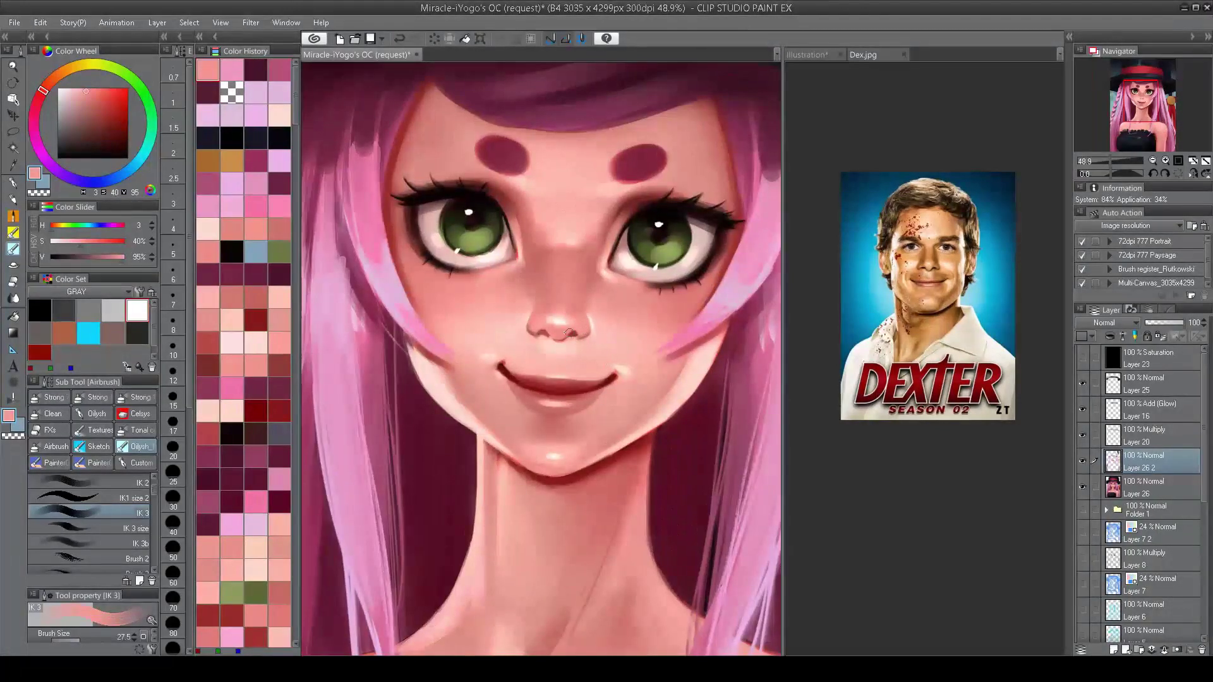
Step: Lasso the mouth and chin area, adjust it with a transform, and clear the selection
{"action": "scroll", "coordinate": [531, 324], "scroll_direction": "down", "scroll_amount": 4}
{"action": "scroll", "coordinate": [541, 310], "scroll_direction": "up", "scroll_amount": 2}
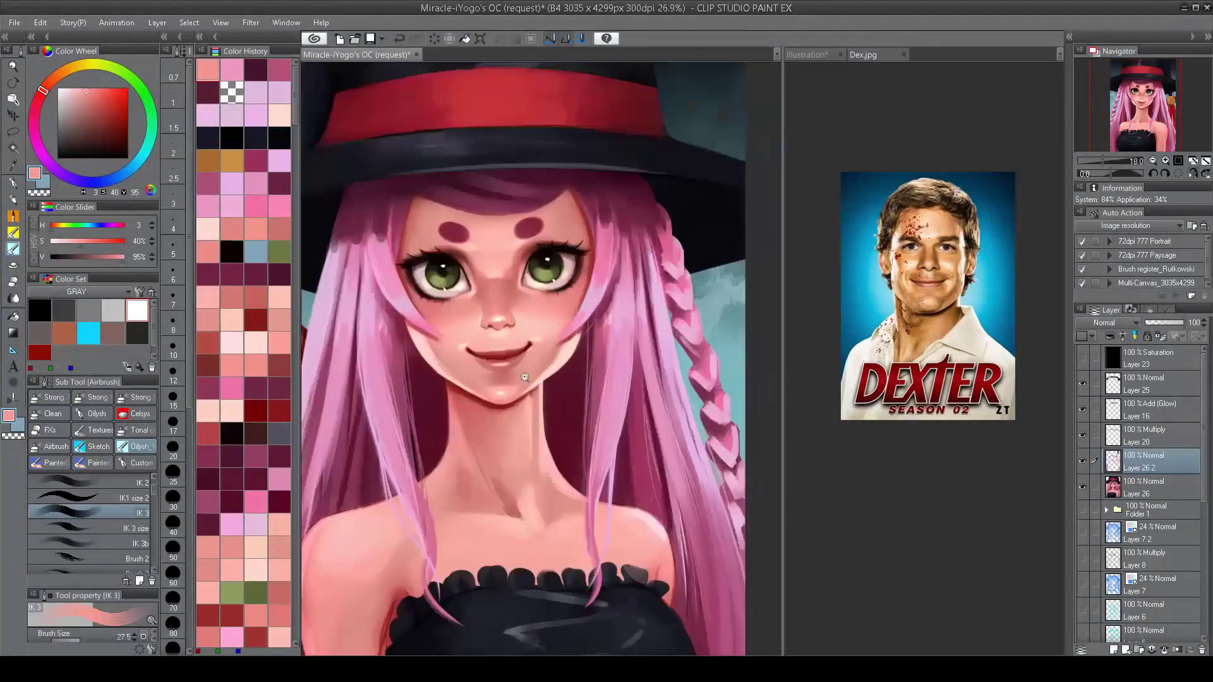
{"action": "key", "text": "m"}
{"action": "mouse_move", "coordinate": [541, 309]}
{"action": "left_mouse_down"}
{"action": "mouse_move", "coordinate": [441, 333]}
{"action": "mouse_move", "coordinate": [498, 381]}
{"action": "mouse_move", "coordinate": [540, 311]}
{"action": "left_mouse_up"}
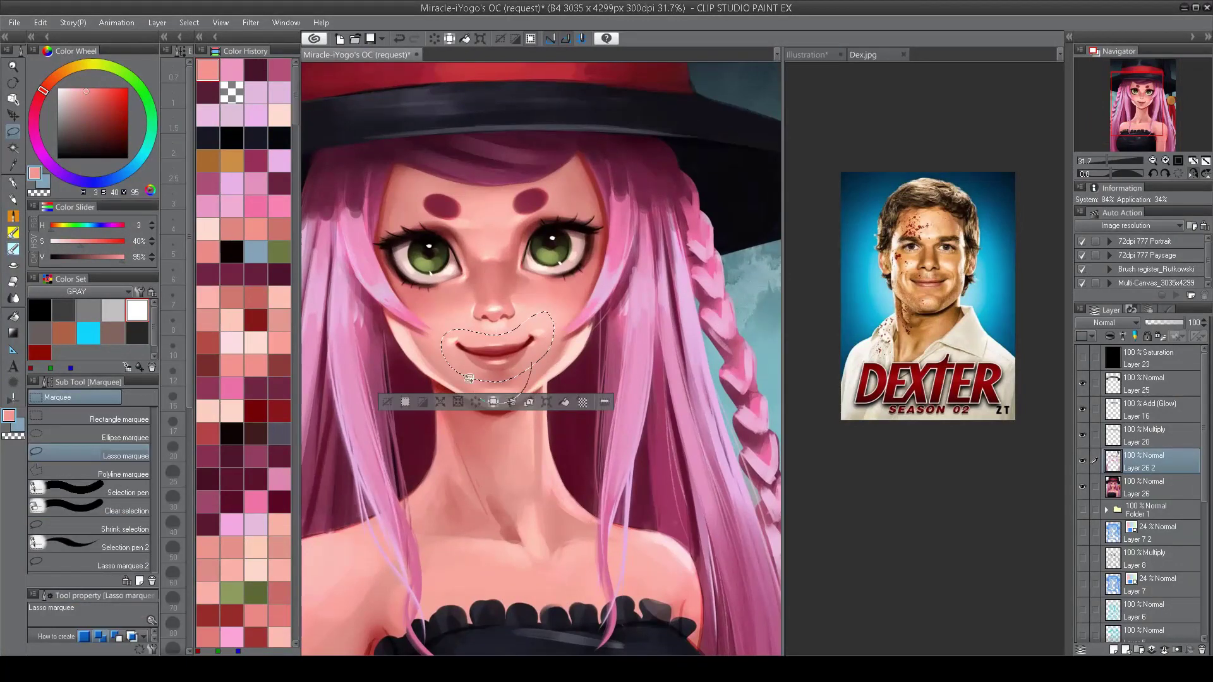
{"action": "key", "text": "ctrl+t"}
{"action": "key", "text": "Return"}
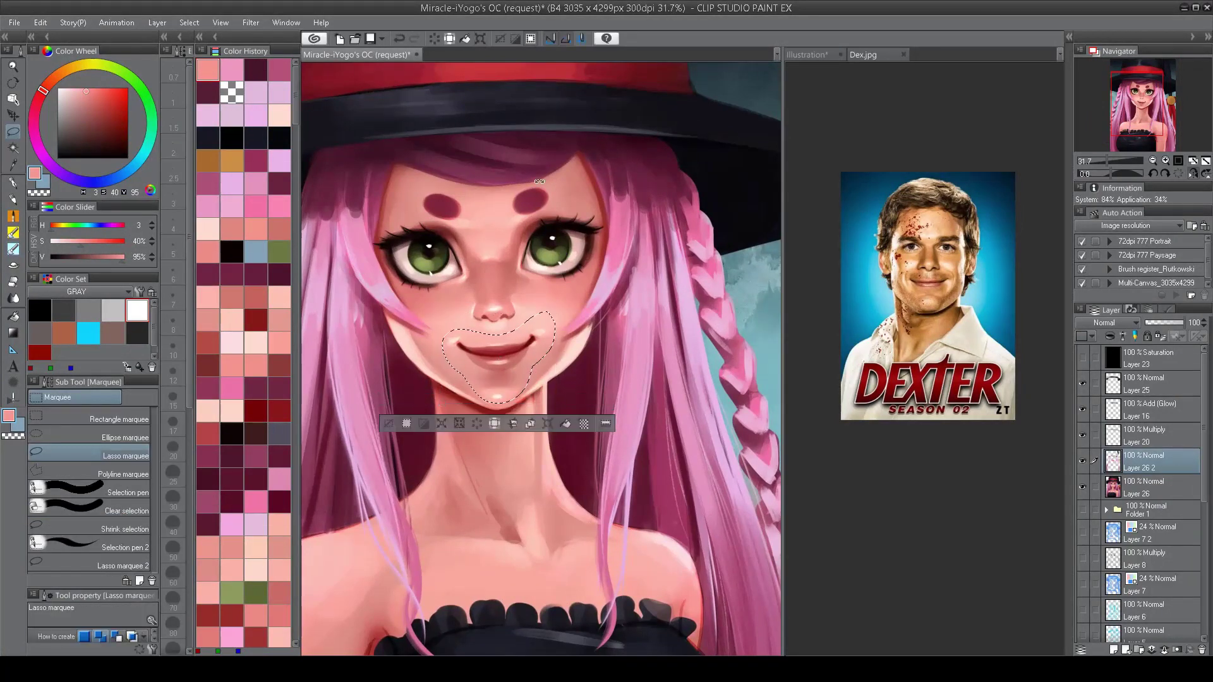
{"action": "key", "text": "ctrl+d"}
Step: Soften the collarbone and lower neck with sampled skin tones, using IK 3 at sizes 45.4 and 57.8
{"action": "scroll", "coordinate": [512, 335], "scroll_direction": "down", "scroll_amount": 2}
{"action": "scroll", "coordinate": [609, 309], "scroll_direction": "up", "scroll_amount": 2}
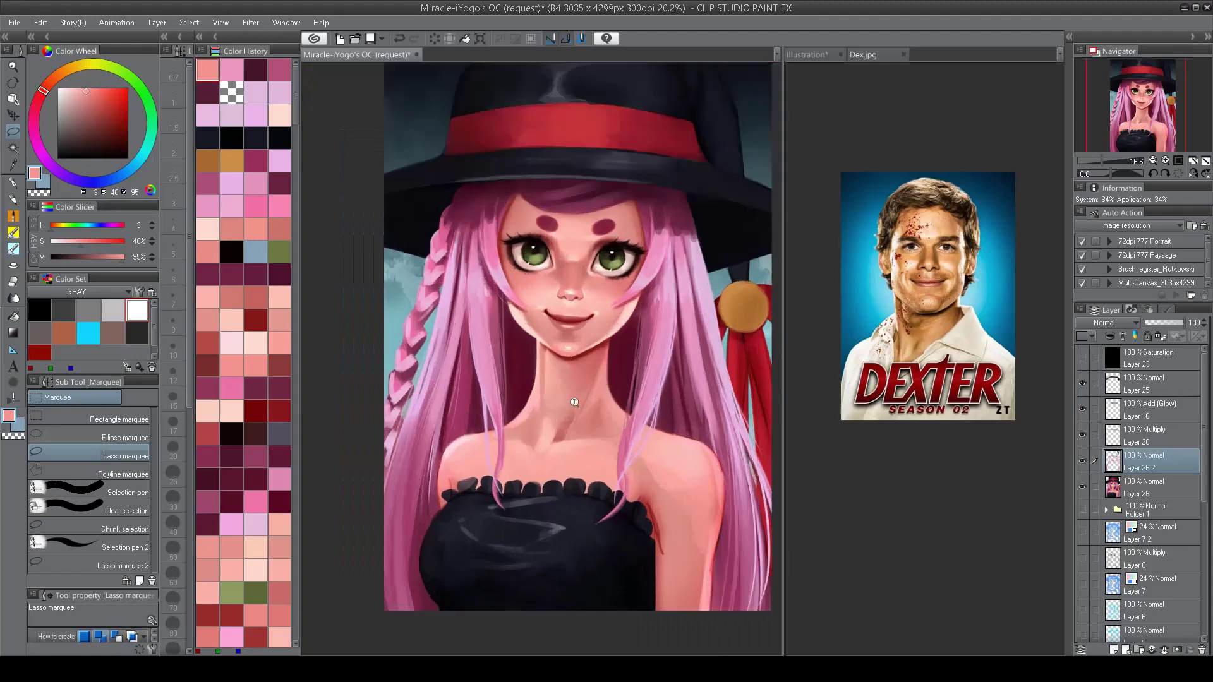
{"action": "key", "text": "b"}
{"action": "left_click", "coordinate": [582, 441], "text": "alt"}
{"action": "left_click_drag", "start_coordinate": [582, 440], "coordinate": [560, 438]}
{"action": "left_click", "coordinate": [559, 438], "text": "alt"}
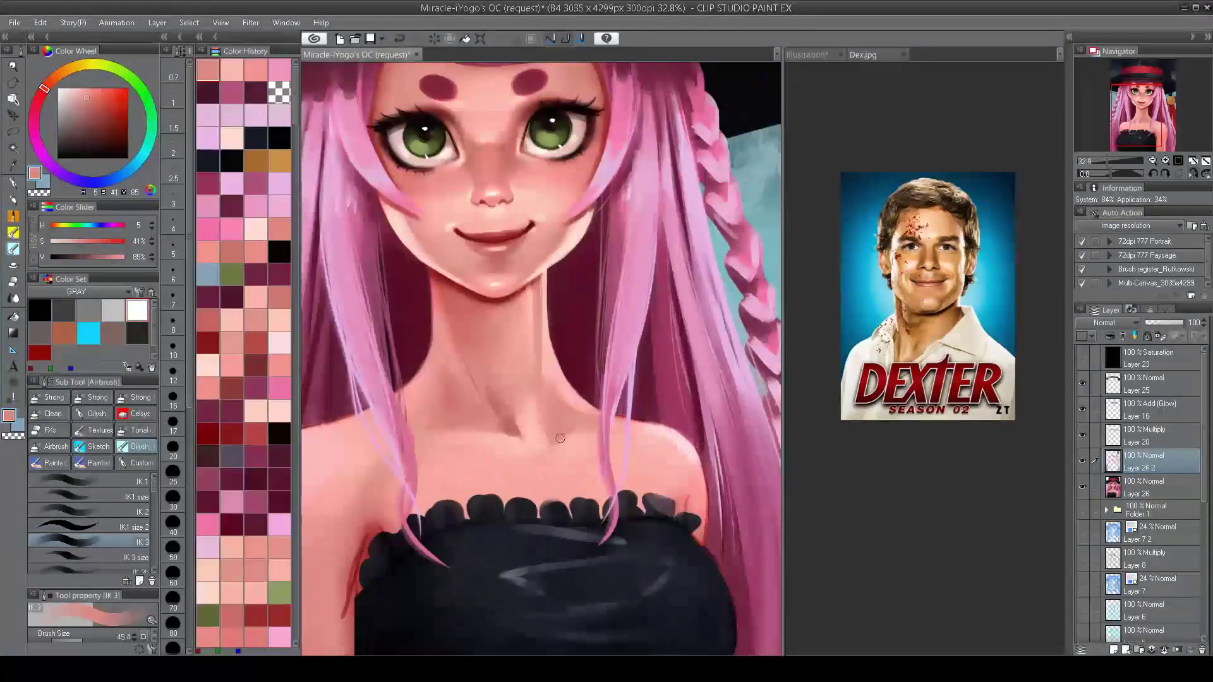
{"action": "scroll", "coordinate": [581, 426], "scroll_direction": "down", "scroll_amount": 2}
{"action": "scroll", "coordinate": [583, 430], "scroll_direction": "up", "scroll_amount": 4}
{"action": "scroll", "coordinate": [584, 435], "scroll_direction": "down", "scroll_amount": 4}
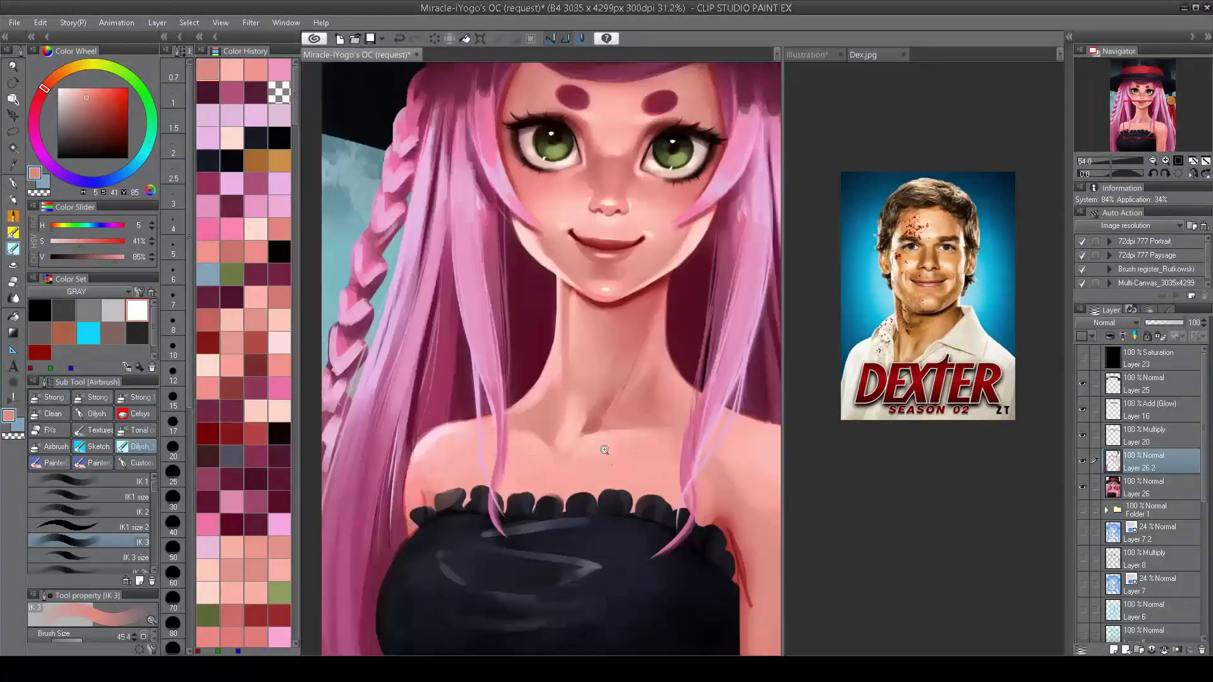
{"action": "scroll", "coordinate": [586, 438], "scroll_direction": "up", "scroll_amount": 1}
{"action": "scroll", "coordinate": [586, 438], "scroll_direction": "up", "scroll_amount": 1}
{"action": "scroll", "coordinate": [528, 347], "scroll_direction": "down", "scroll_amount": 1}
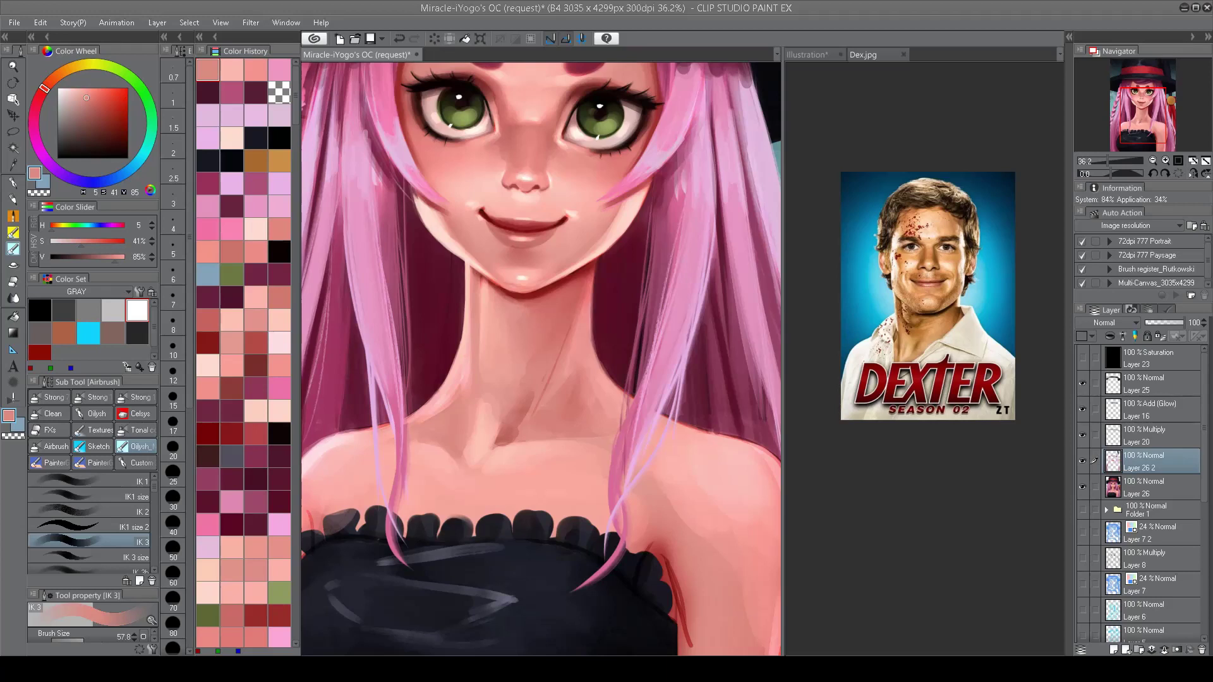
Step: Smooth the cheeks and chin with sampled skin tones, using Oilysh_ 3 at size 155.0
{"action": "scroll", "coordinate": [541, 358], "scroll_direction": "up", "scroll_amount": 3}
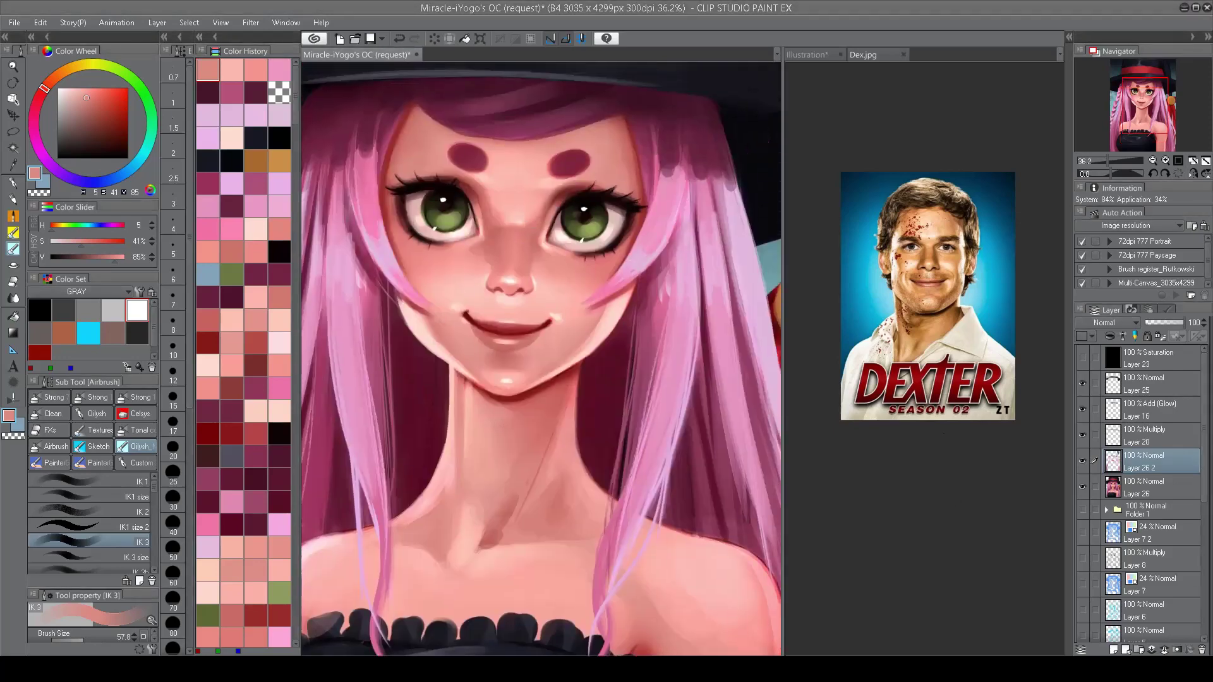
{"action": "scroll", "coordinate": [640, 127], "scroll_direction": "down", "scroll_amount": 3}
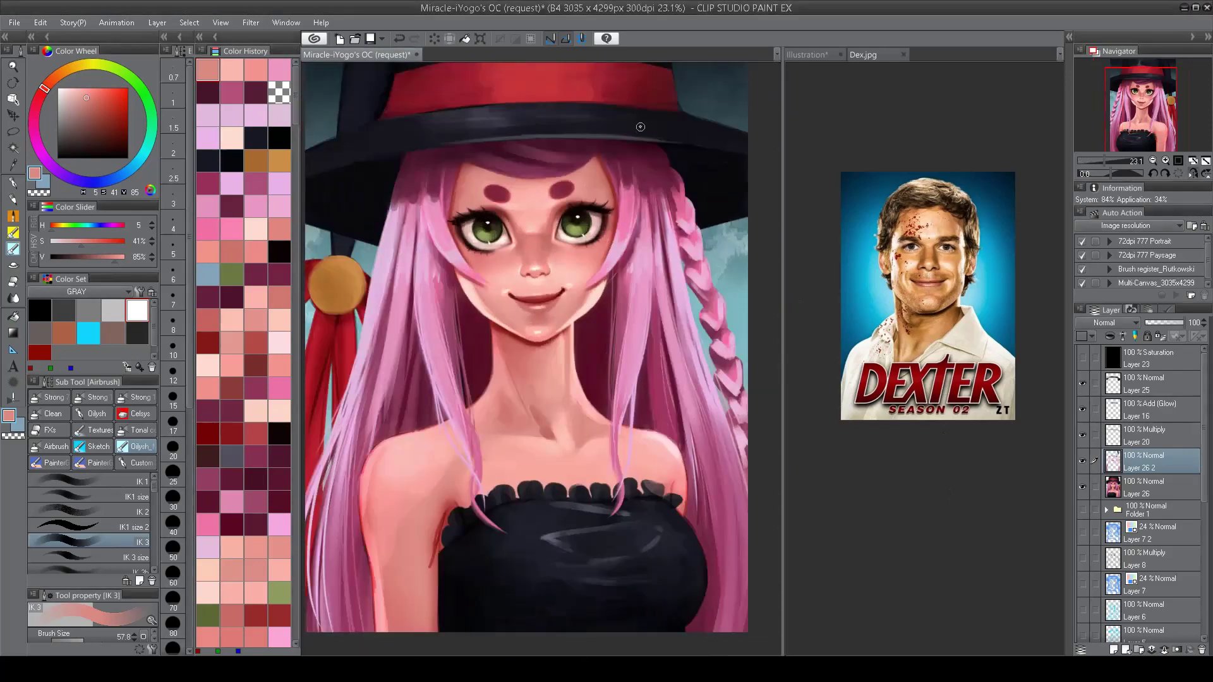
{"action": "scroll", "coordinate": [155, 496], "scroll_direction": "down", "scroll_amount": 3}
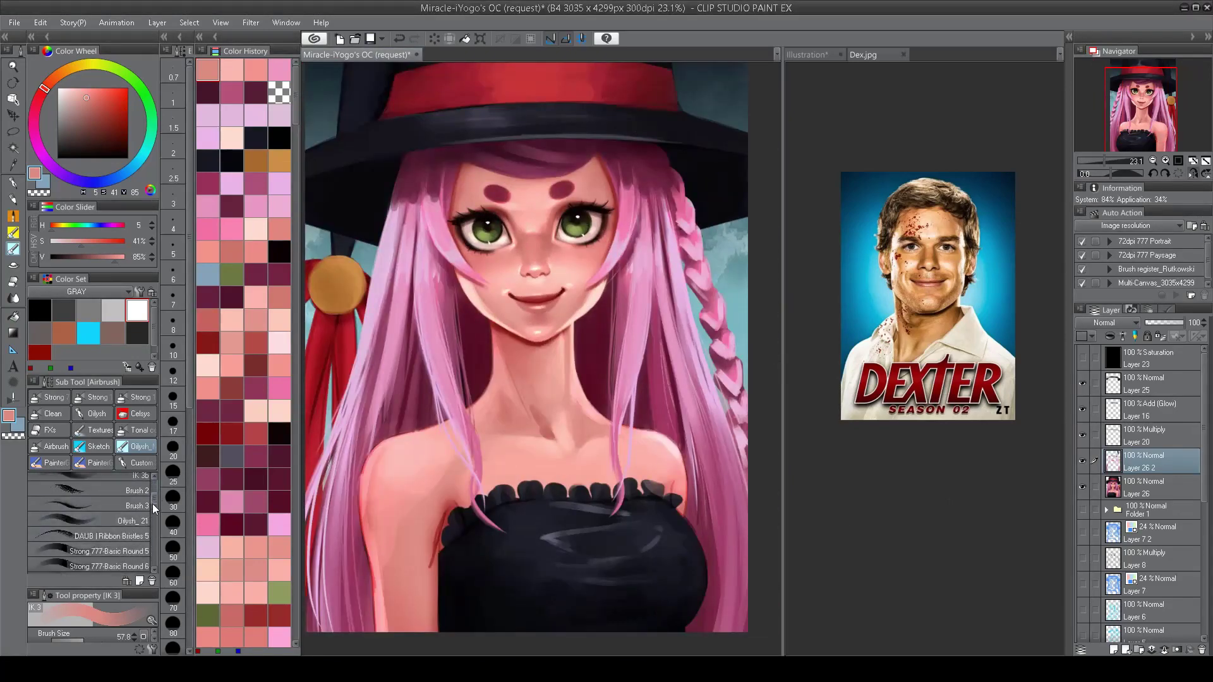
{"action": "scroll", "coordinate": [153, 503], "scroll_direction": "down", "scroll_amount": 3}
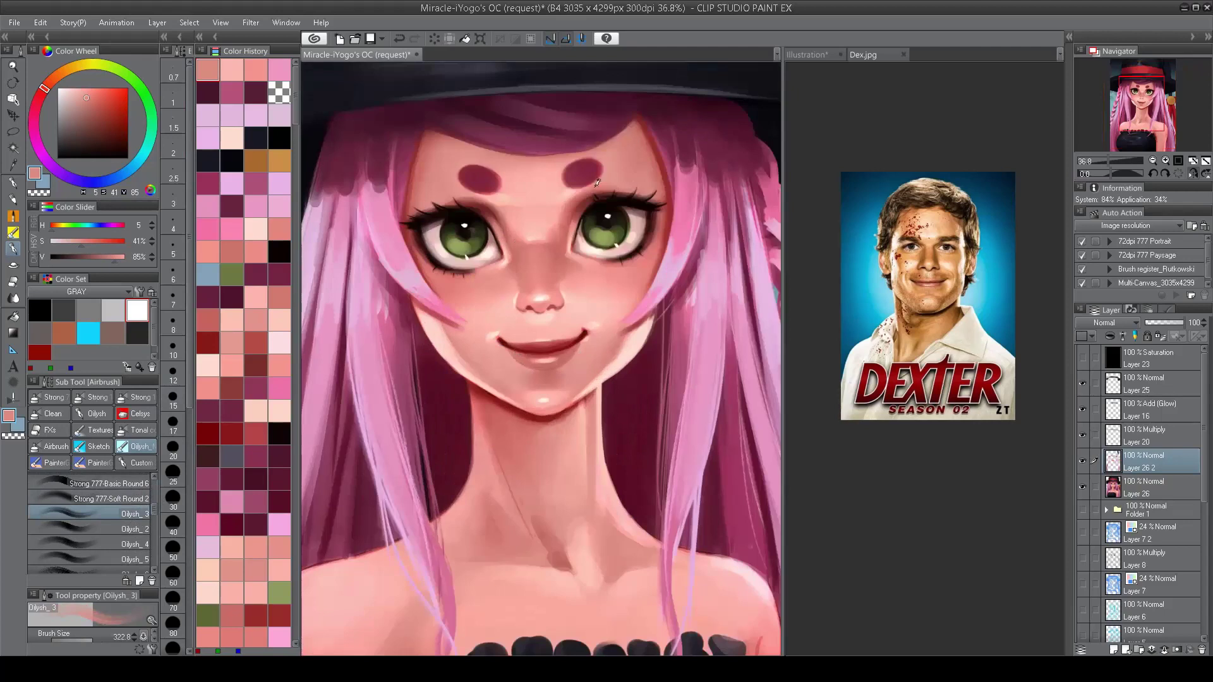
{"action": "left_click", "coordinate": [433, 284], "text": "alt"}
{"action": "key", "text": "bracketleft"}
{"action": "key", "text": "bracketleft"}
{"action": "left_click", "coordinate": [523, 382], "text": "alt"}
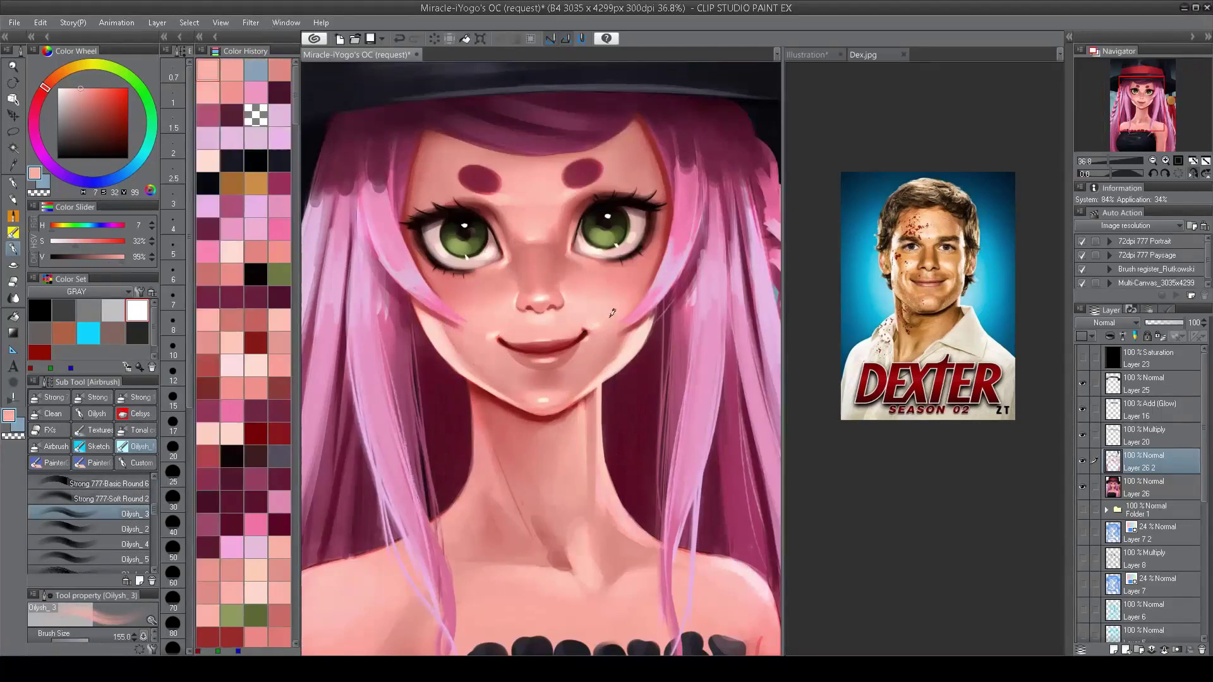
{"action": "left_click", "coordinate": [494, 288], "text": "alt"}
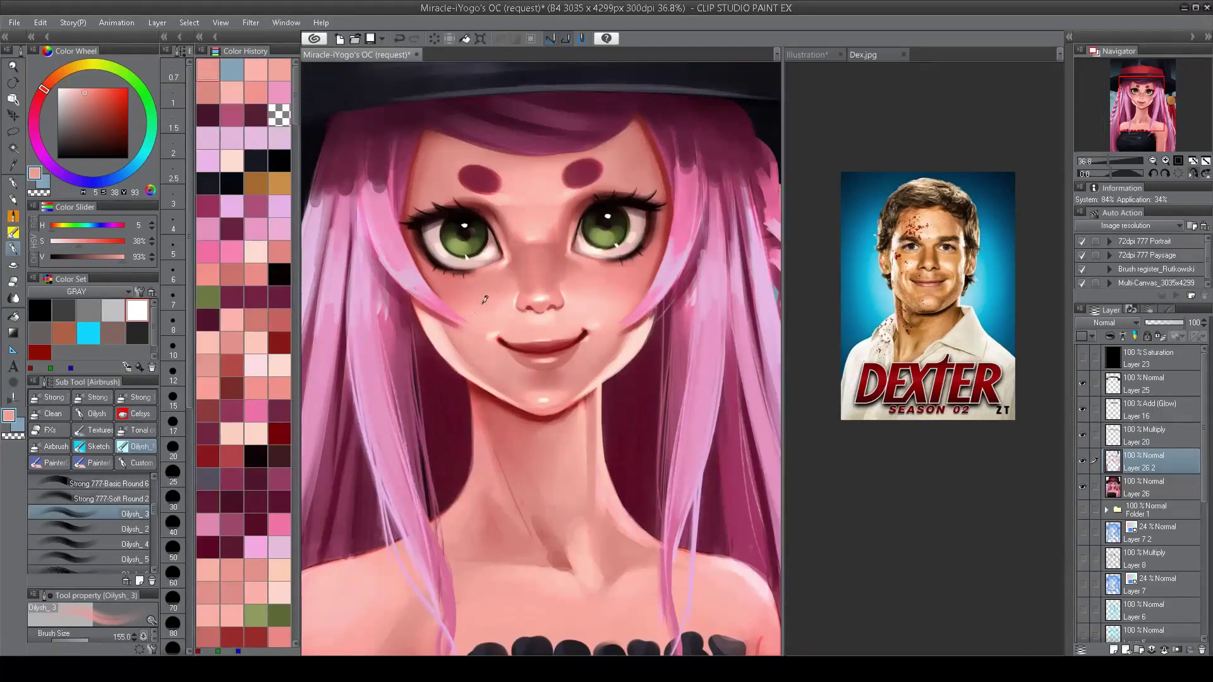
{"action": "left_click", "coordinate": [494, 295], "text": "alt"}
{"action": "left_click", "coordinate": [494, 286], "text": "alt"}
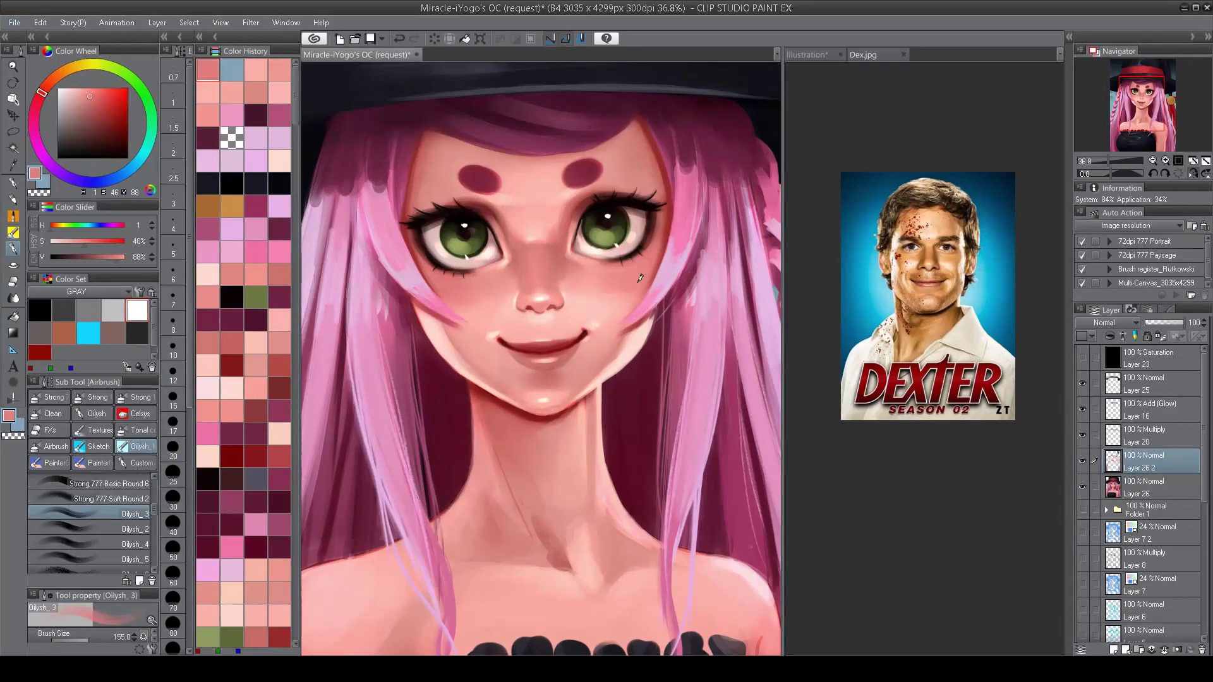
Step: Blend the skin beside the nose and under the eyes with sampled tones, using Oilysh_ 3 at size 155.0
{"action": "scroll", "coordinate": [555, 272], "scroll_direction": "up", "scroll_amount": 1}
{"action": "left_click", "coordinate": [544, 261], "text": "alt"}
{"action": "left_click", "coordinate": [545, 259], "text": "alt"}
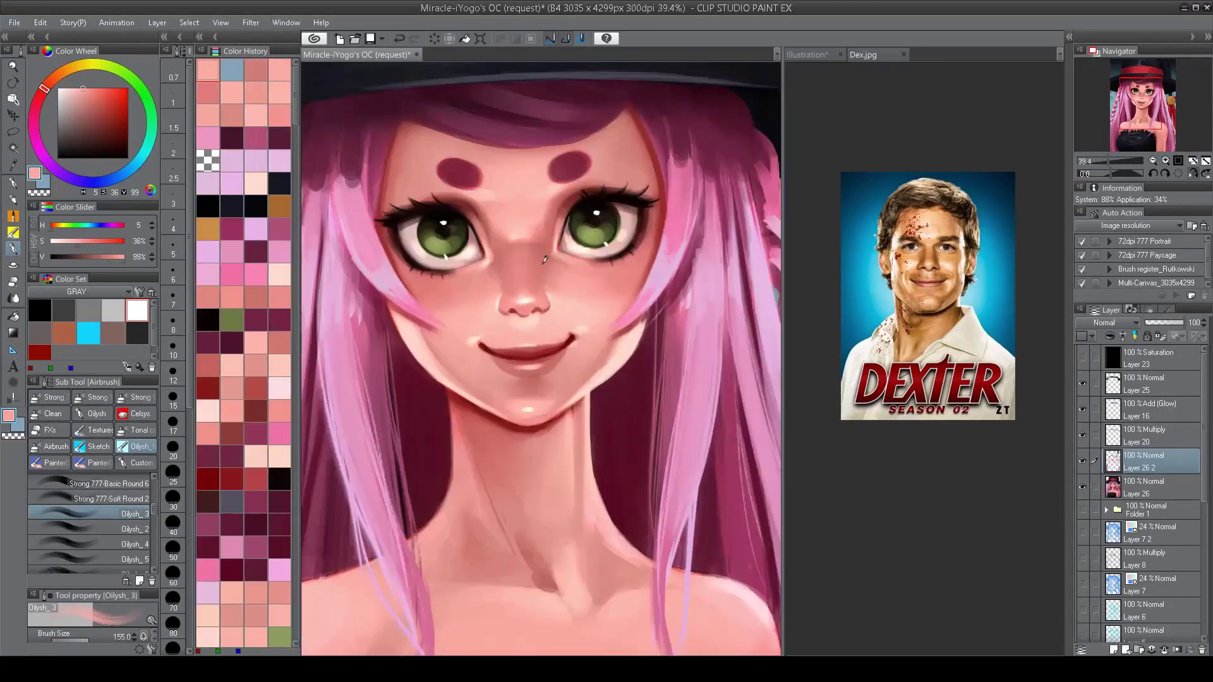
{"action": "left_click", "coordinate": [505, 259], "text": "alt"}
{"action": "left_click", "coordinate": [558, 263], "text": "alt"}
{"action": "scroll", "coordinate": [556, 263], "scroll_direction": "down", "scroll_amount": 10}
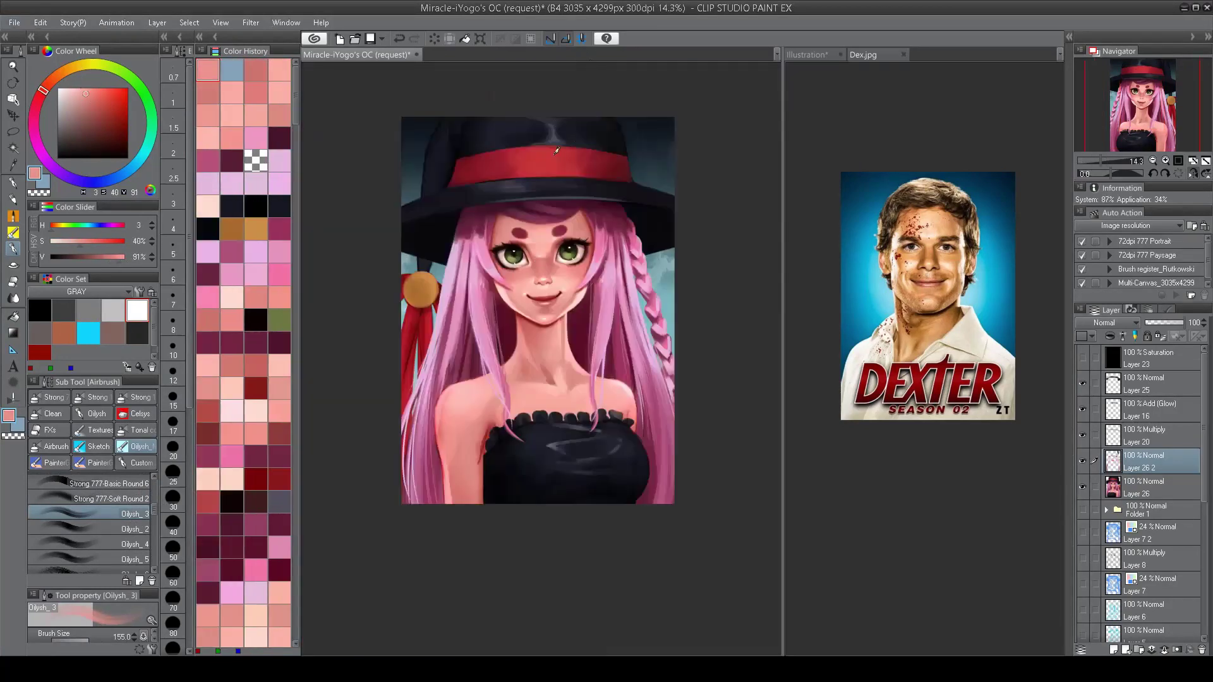
Step: Brush a sampled light pink skin tone down the shoulder and upper arm, using Oilysh_ 3 at size 297.2
{"action": "mouse_move", "coordinate": [559, 269]}
{"action": "left_mouse_down"}
{"action": "mouse_move", "coordinate": [580, 304]}
{"action": "mouse_move", "coordinate": [549, 379]}
{"action": "left_mouse_up"}
{"action": "scroll", "coordinate": [580, 303], "scroll_direction": "up", "scroll_amount": 5}
{"action": "left_click", "coordinate": [531, 320], "text": "alt"}
{"action": "left_click_drag", "start_coordinate": [559, 310], "coordinate": [569, 398]}
{"action": "left_click_drag", "start_coordinate": [530, 347], "coordinate": [546, 417]}
{"action": "scroll", "coordinate": [546, 374], "scroll_direction": "down", "scroll_amount": 1}
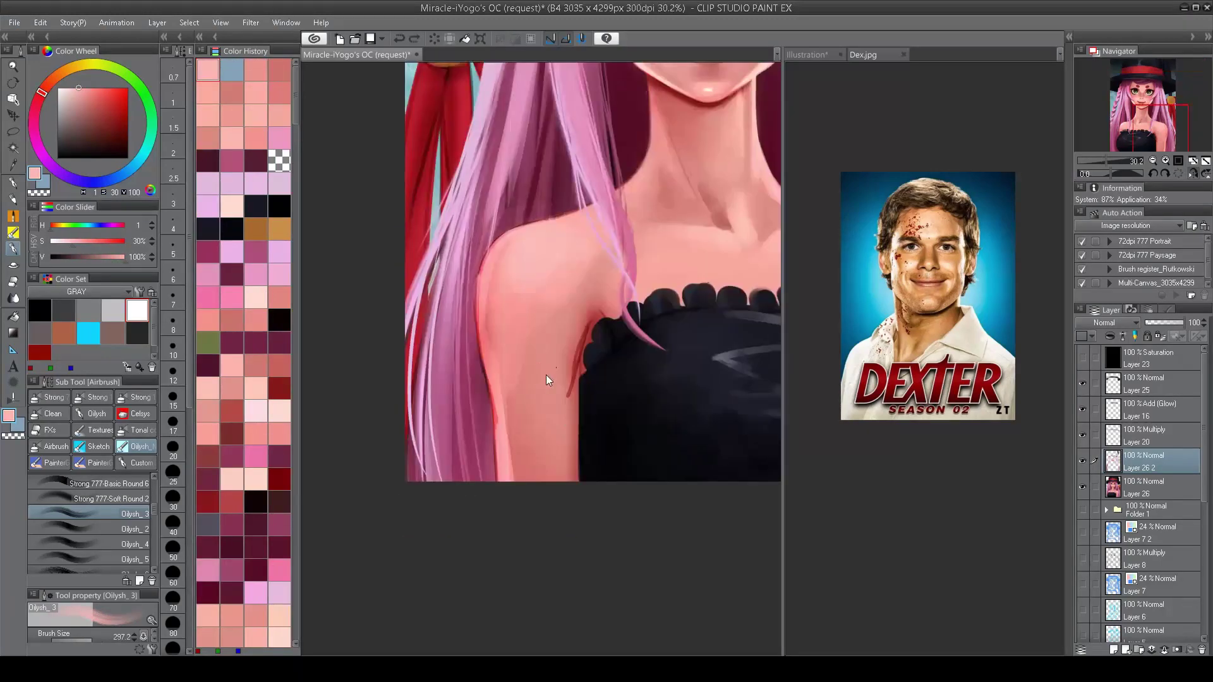
Step: Lighten the shoulder and upper arm with a sampled light skin tone, using Oilysh_ 17 at sizes 367.4 and 342.4
{"action": "scroll", "coordinate": [157, 547], "scroll_direction": "down", "scroll_amount": 3}
{"action": "scroll", "coordinate": [130, 505], "scroll_direction": "down", "scroll_amount": 3}
{"action": "left_click", "coordinate": [130, 491]}
{"action": "left_click", "coordinate": [536, 342], "text": "alt"}
{"action": "left_click_drag", "start_coordinate": [550, 291], "coordinate": [505, 379]}
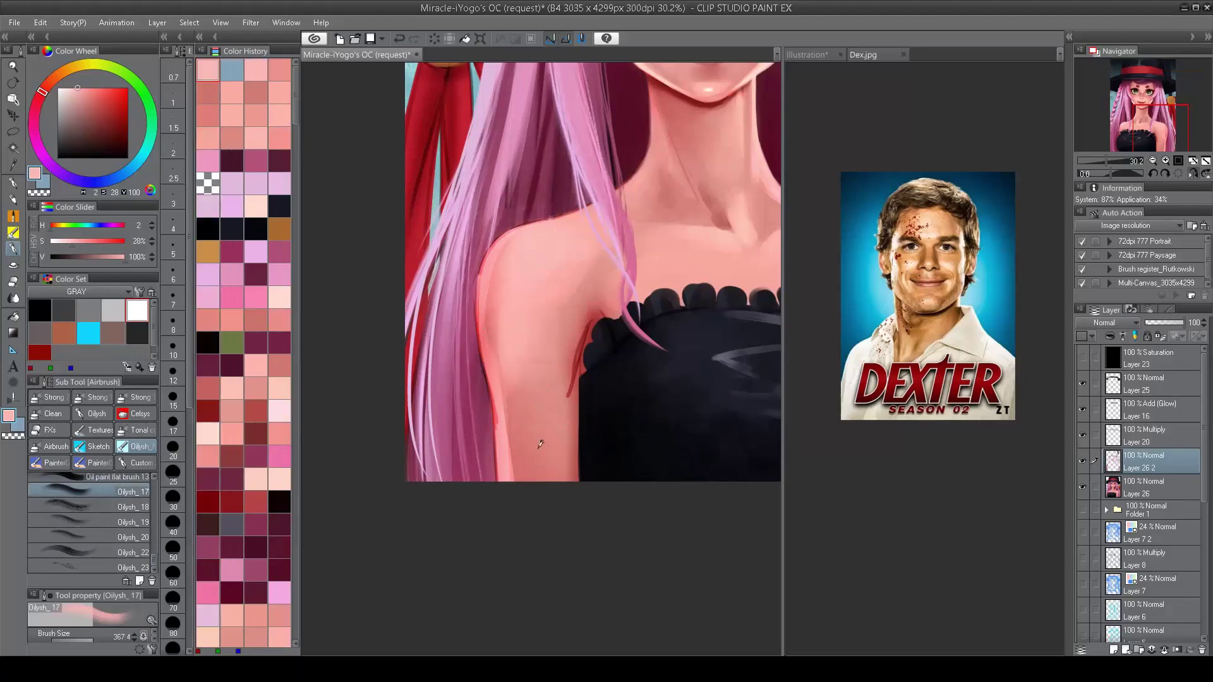
{"action": "left_click_drag", "start_coordinate": [505, 233], "coordinate": [522, 402]}
{"action": "scroll", "coordinate": [515, 365], "scroll_direction": "down", "scroll_amount": 3}
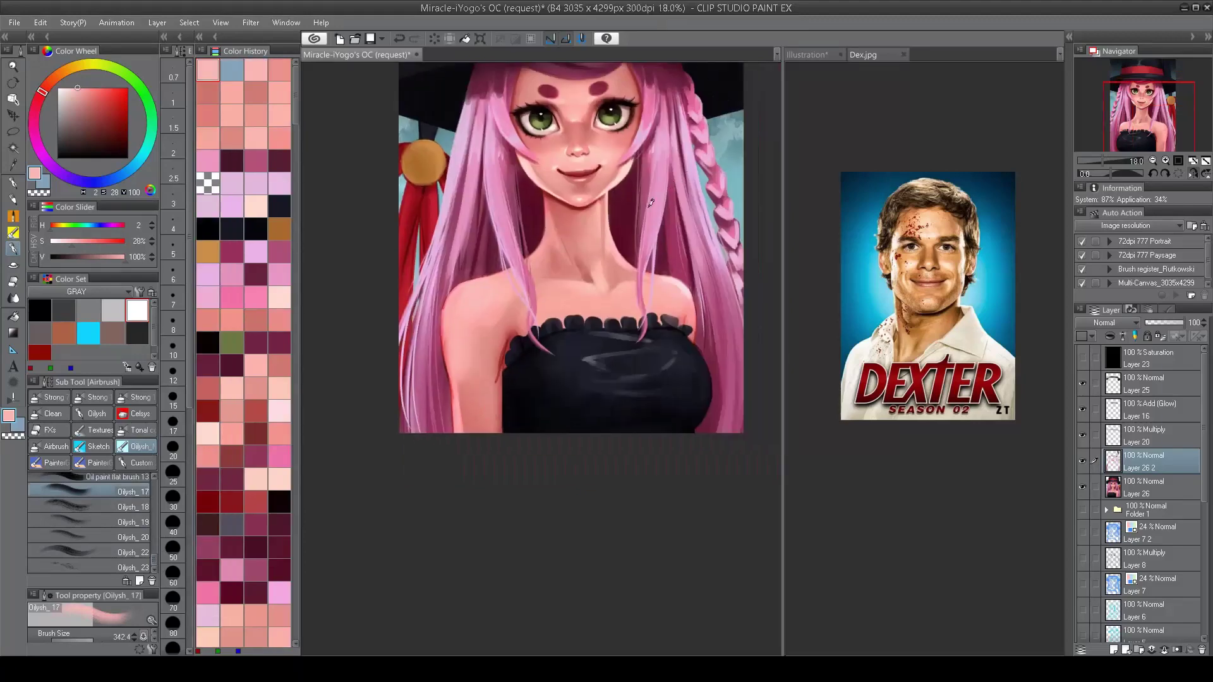
Step: Blend the upper arm's shading with a sampled salmon tone, using Oilysh_ 18 at sizes 406.1 and 233.2
{"action": "scroll", "coordinate": [569, 381], "scroll_direction": "down", "scroll_amount": 2}
{"action": "scroll", "coordinate": [569, 381], "scroll_direction": "up", "scroll_amount": 4}
{"action": "key", "text": "period"}
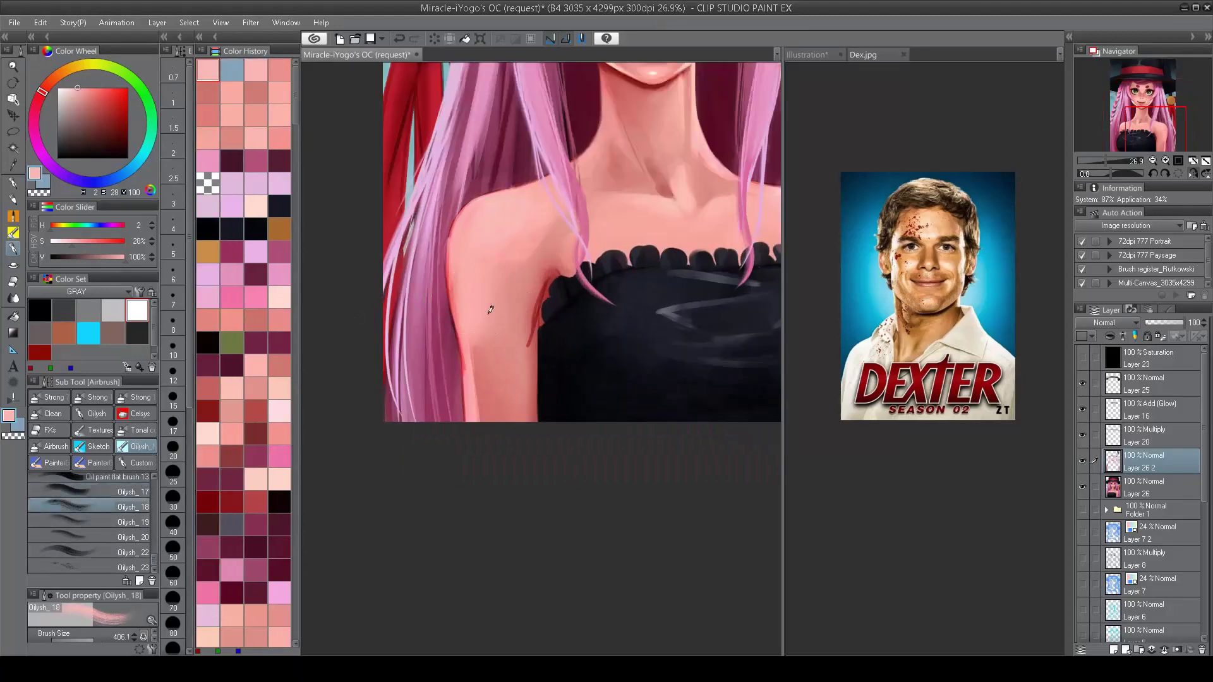
{"action": "left_click", "coordinate": [478, 252], "text": "alt"}
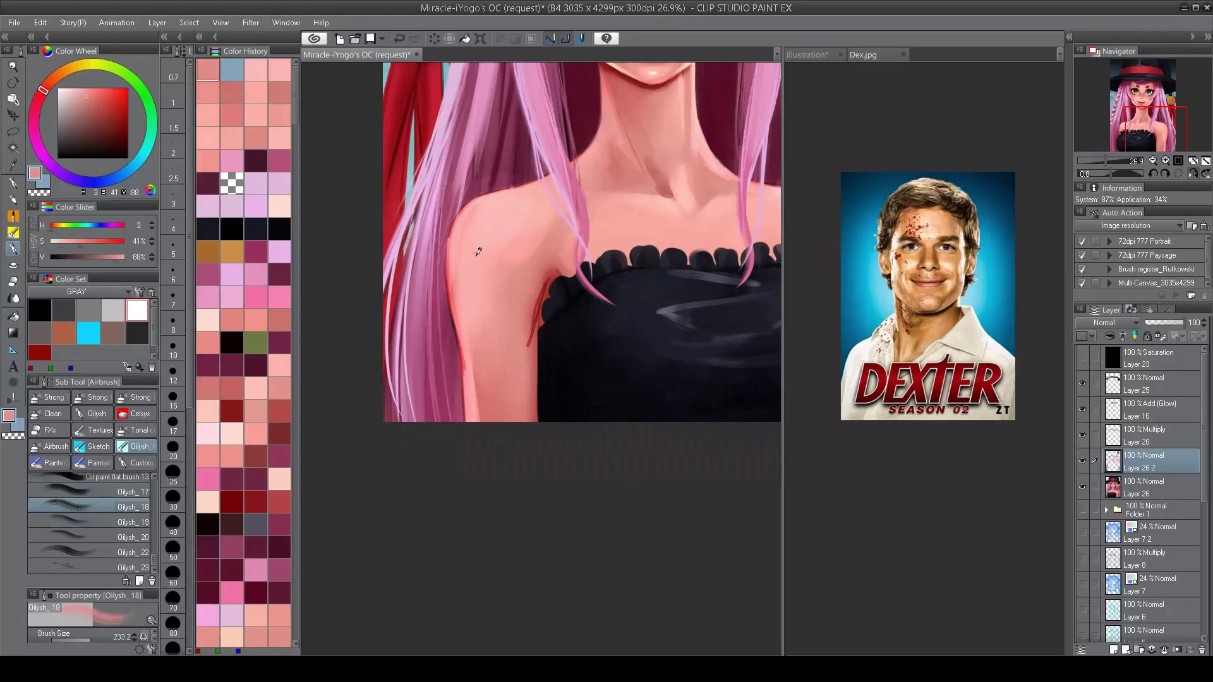
{"action": "scroll", "coordinate": [512, 372], "scroll_direction": "down", "scroll_amount": 3}
{"action": "scroll", "coordinate": [582, 329], "scroll_direction": "up", "scroll_amount": 2}
{"action": "scroll", "coordinate": [582, 234], "scroll_direction": "down", "scroll_amount": 4}
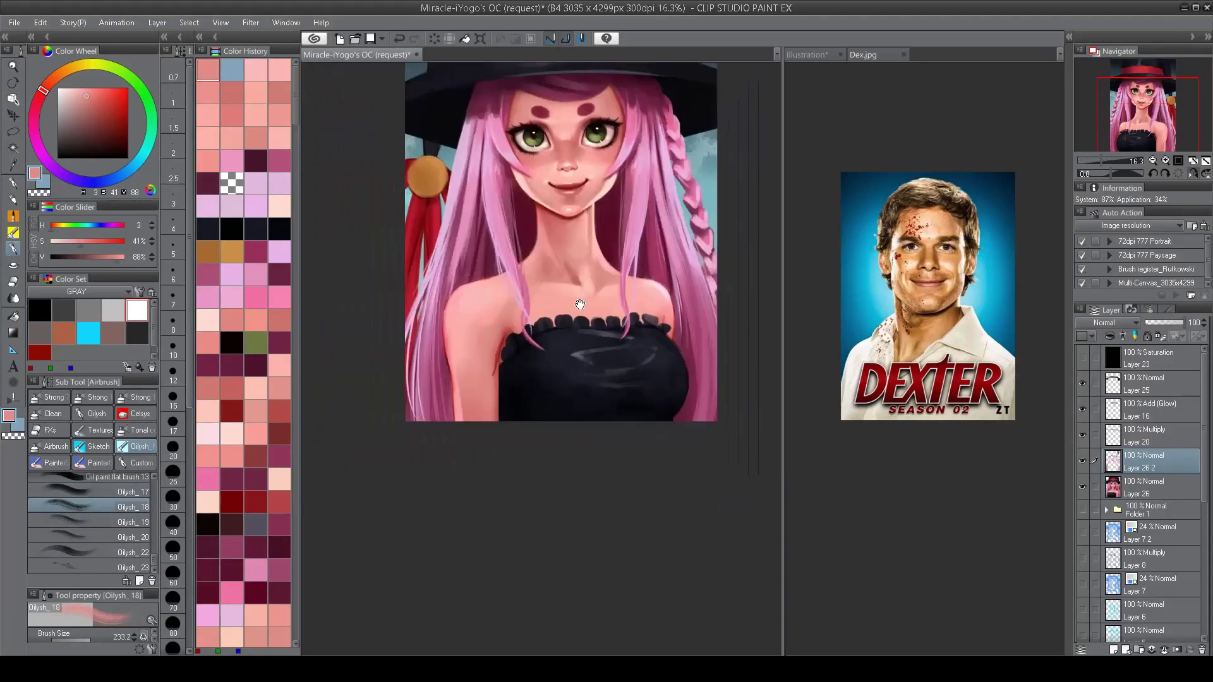
Step: Draw thin light pink strands over the hair framing the face, using IK1 size 2 at size 20.4
{"action": "scroll", "coordinate": [581, 234], "scroll_direction": "up", "scroll_amount": 4}
{"action": "scroll", "coordinate": [544, 202], "scroll_direction": "down", "scroll_amount": 2}
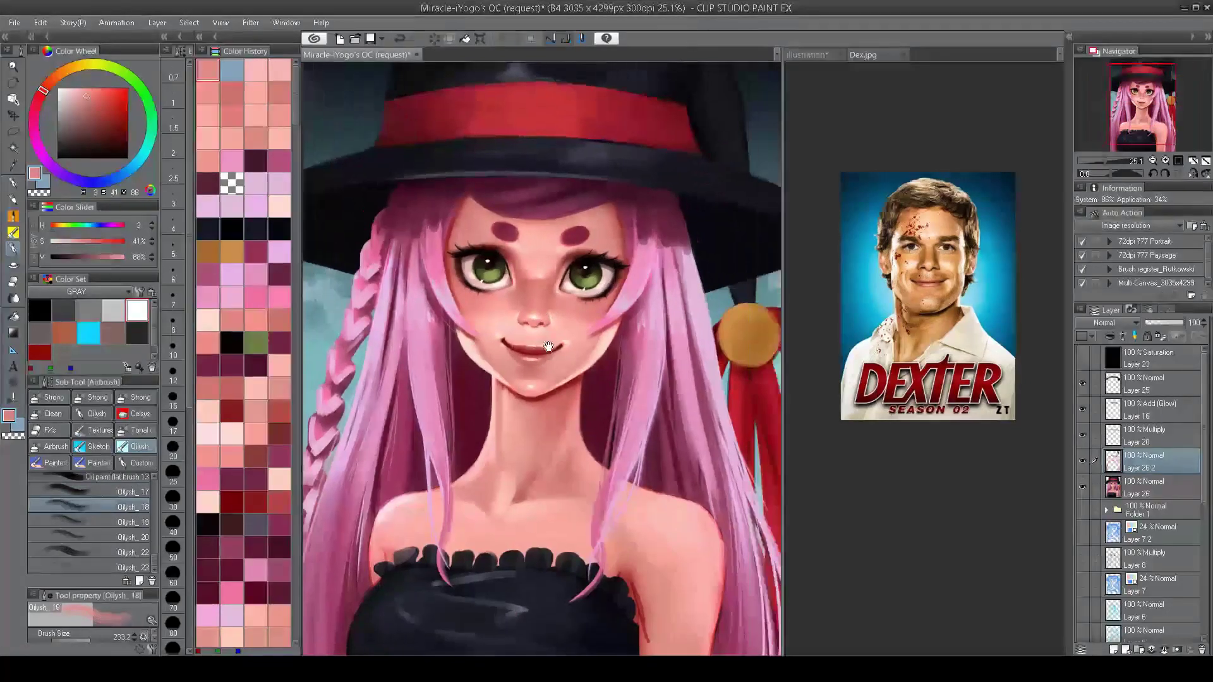
{"action": "scroll", "coordinate": [516, 176], "scroll_direction": "up", "scroll_amount": 2}
{"action": "scroll", "coordinate": [95, 537], "scroll_direction": "up", "scroll_amount": 5}
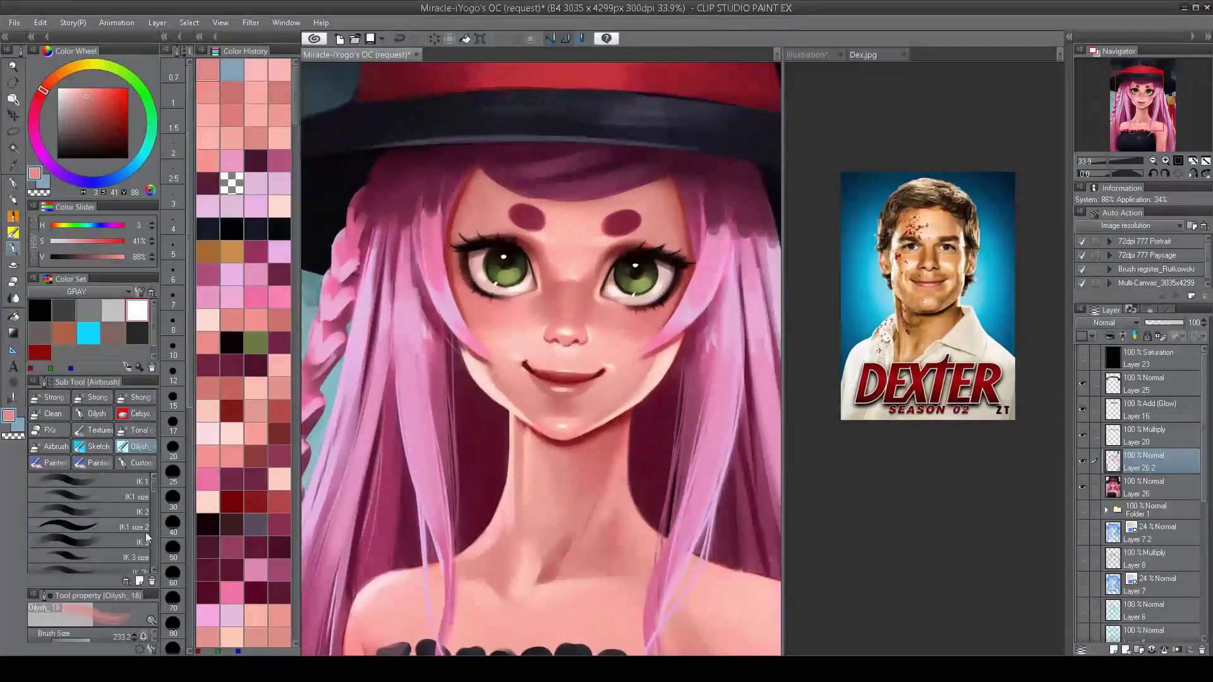
{"action": "left_click", "coordinate": [88, 526]}
{"action": "left_click", "coordinate": [444, 191], "text": "alt"}
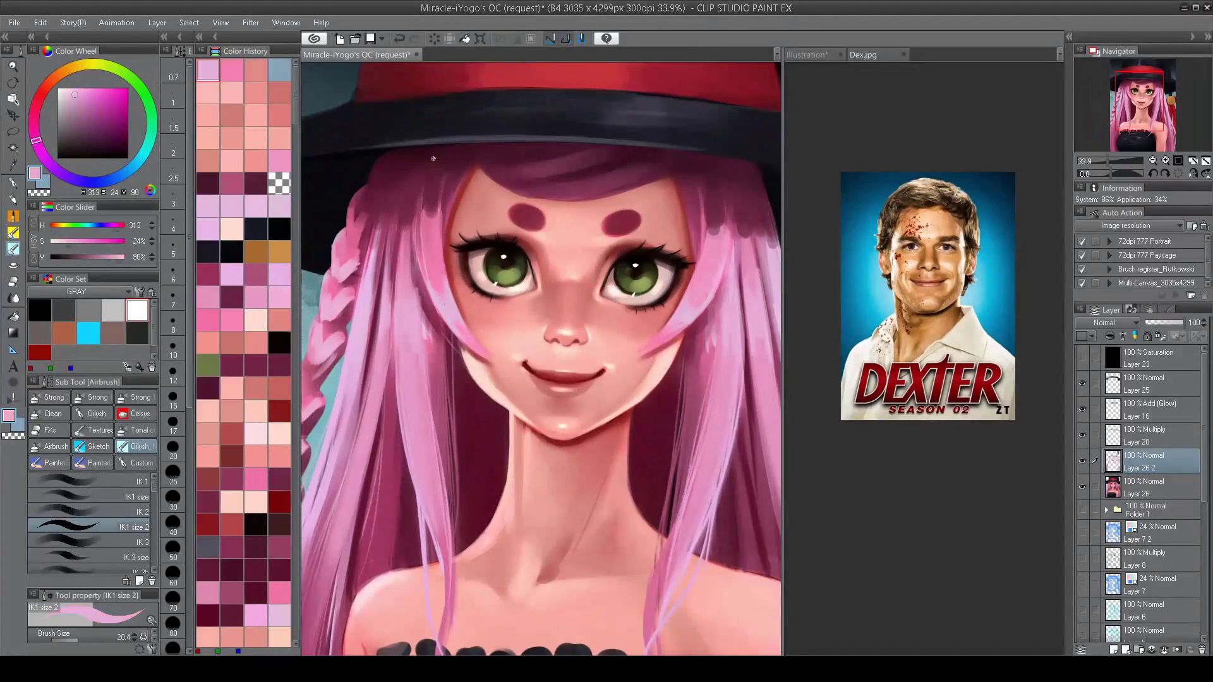
{"action": "scroll", "coordinate": [516, 310], "scroll_direction": "down", "scroll_amount": 1}
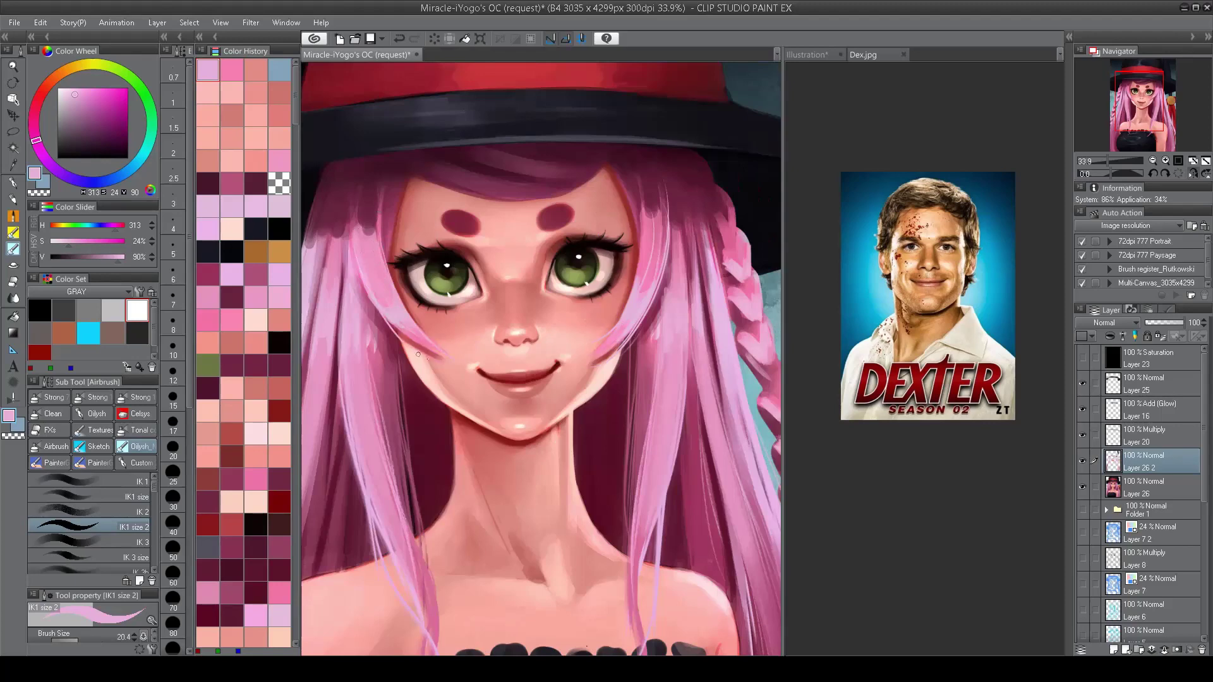
{"action": "scroll", "coordinate": [516, 310], "scroll_direction": "down", "scroll_amount": 1}
{"action": "scroll", "coordinate": [516, 310], "scroll_direction": "up", "scroll_amount": 1}
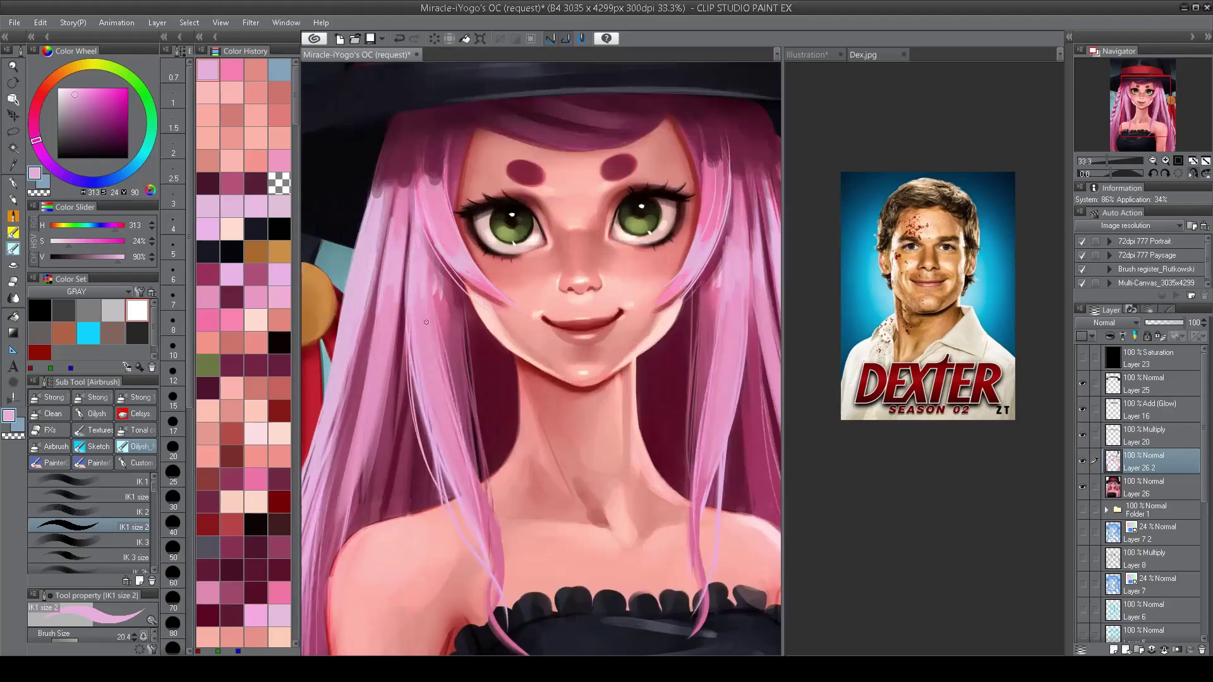
Step: Add more fine light pink strands along the long side hair, mirroring the canvas to check both sides
{"action": "key", "text": "h"}
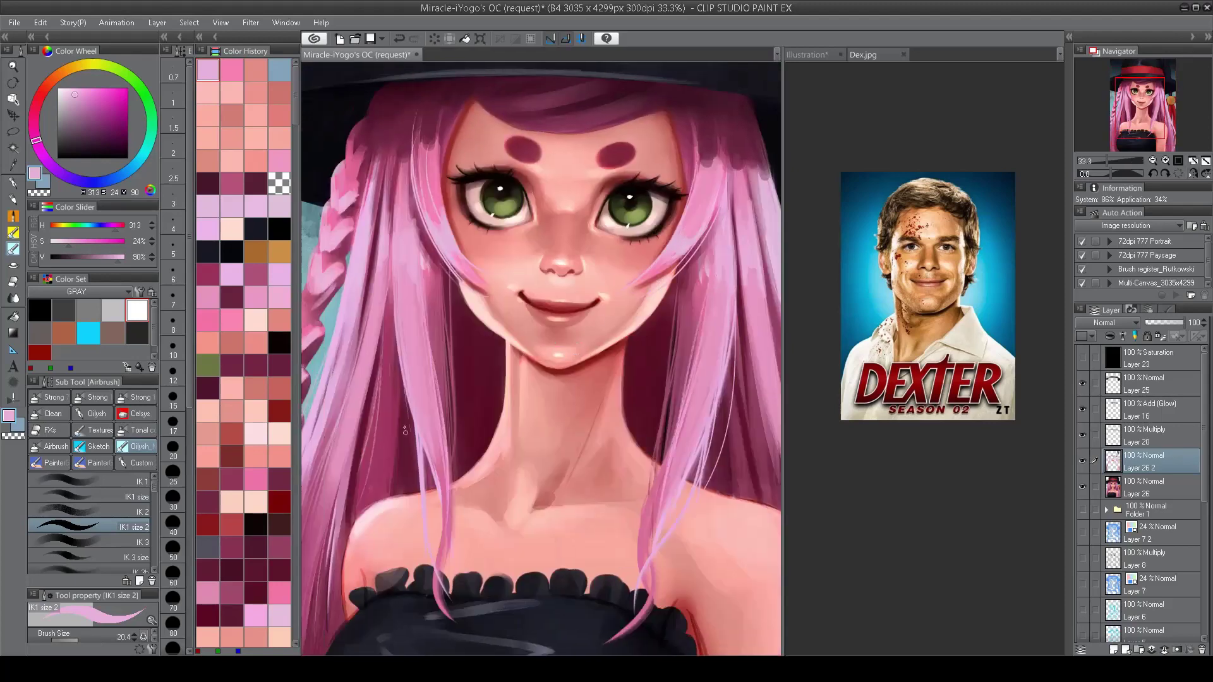
{"action": "scroll", "coordinate": [452, 420], "scroll_direction": "down", "scroll_amount": 1}
{"action": "key", "text": "h"}
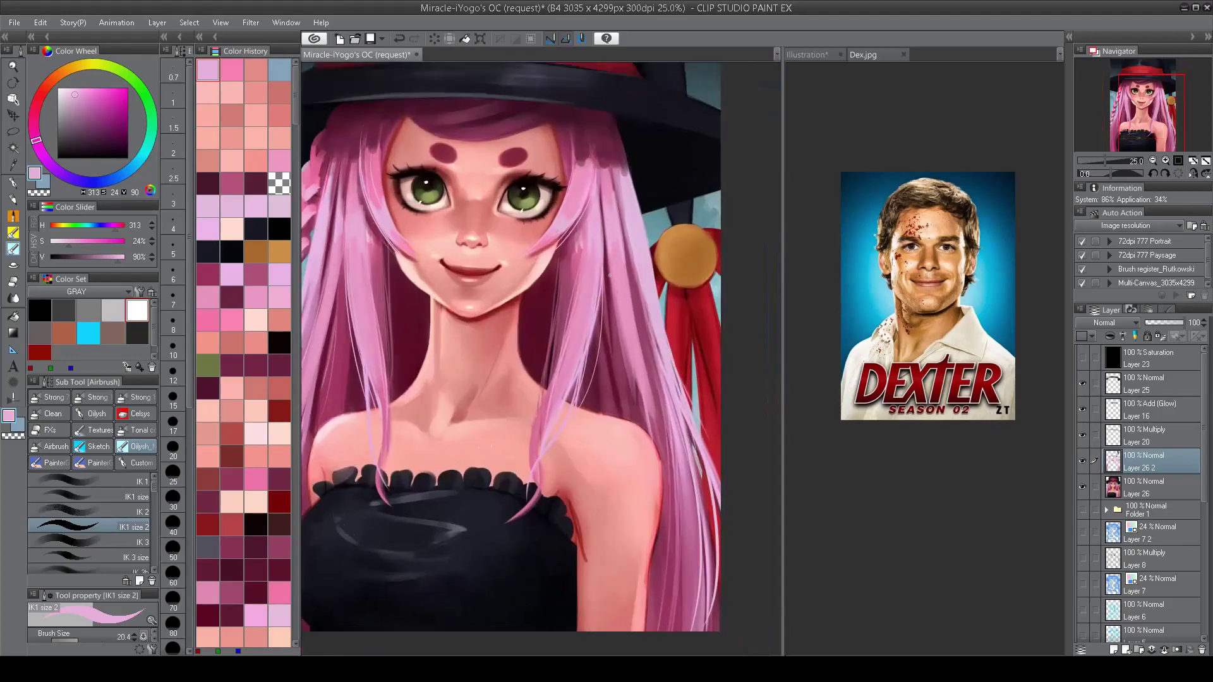
{"action": "scroll", "coordinate": [634, 438], "scroll_direction": "down", "scroll_amount": 1}
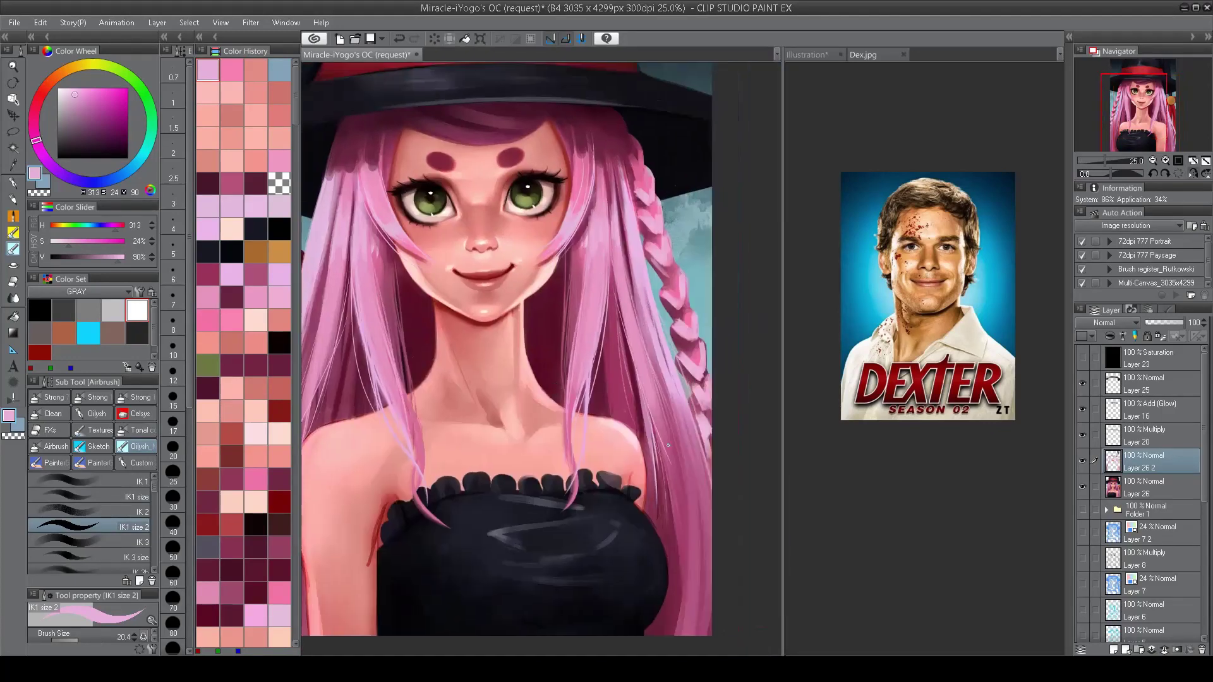
{"action": "key", "text": "h"}
{"action": "scroll", "coordinate": [595, 372], "scroll_direction": "down", "scroll_amount": 1}
{"action": "key", "text": "h"}
{"action": "scroll", "coordinate": [503, 221], "scroll_direction": "up", "scroll_amount": 2}
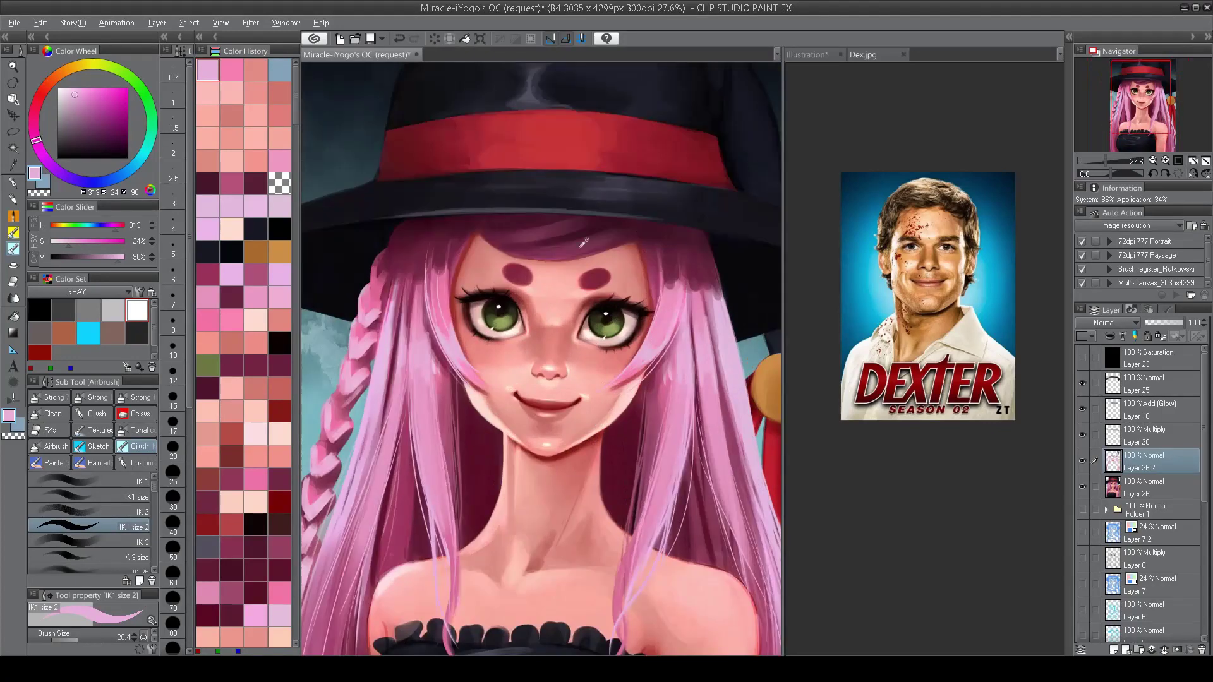
Step: Draw thin stray hairs along the fringe's lower edge in a sampled dark plum, using IK1 size 2 at size 20.4
{"action": "left_click", "coordinate": [495, 242], "text": "alt"}
{"action": "left_click_drag", "start_coordinate": [625, 255], "coordinate": [494, 242]}
{"action": "left_click", "coordinate": [536, 262], "text": "alt"}
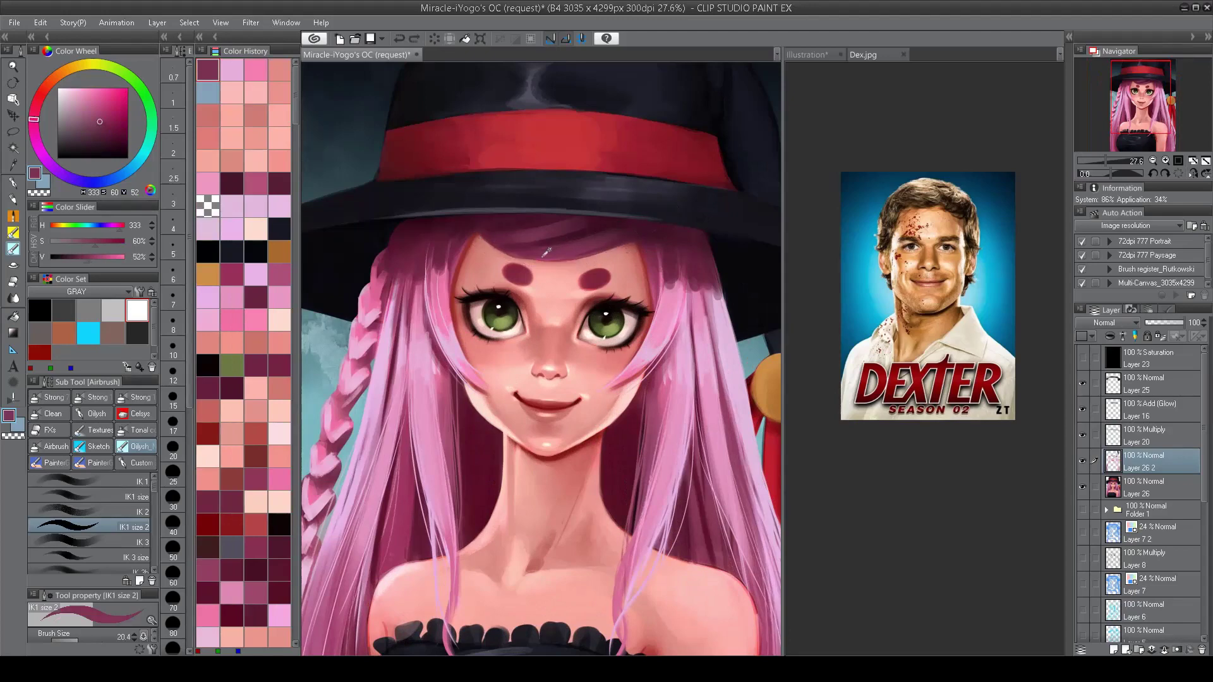
{"action": "left_click_drag", "start_coordinate": [625, 255], "coordinate": [494, 249]}
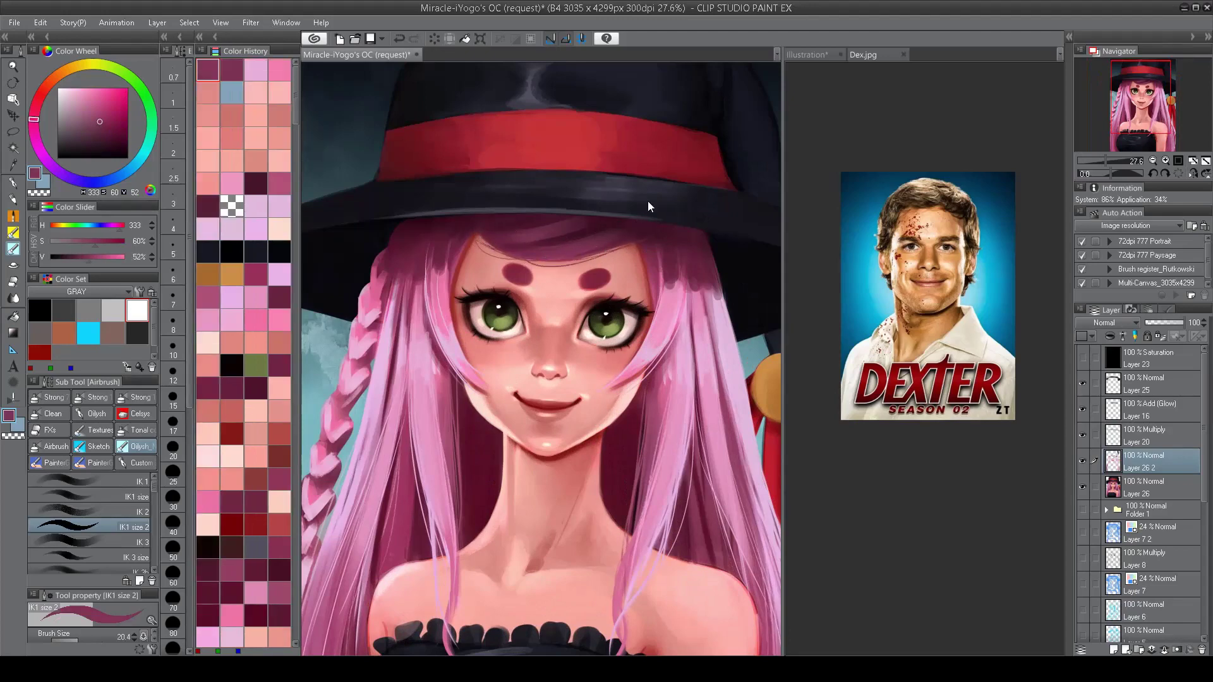
{"action": "key", "text": "h"}
{"action": "key", "text": "h"}
{"action": "scroll", "coordinate": [610, 381], "scroll_direction": "down", "scroll_amount": 5}
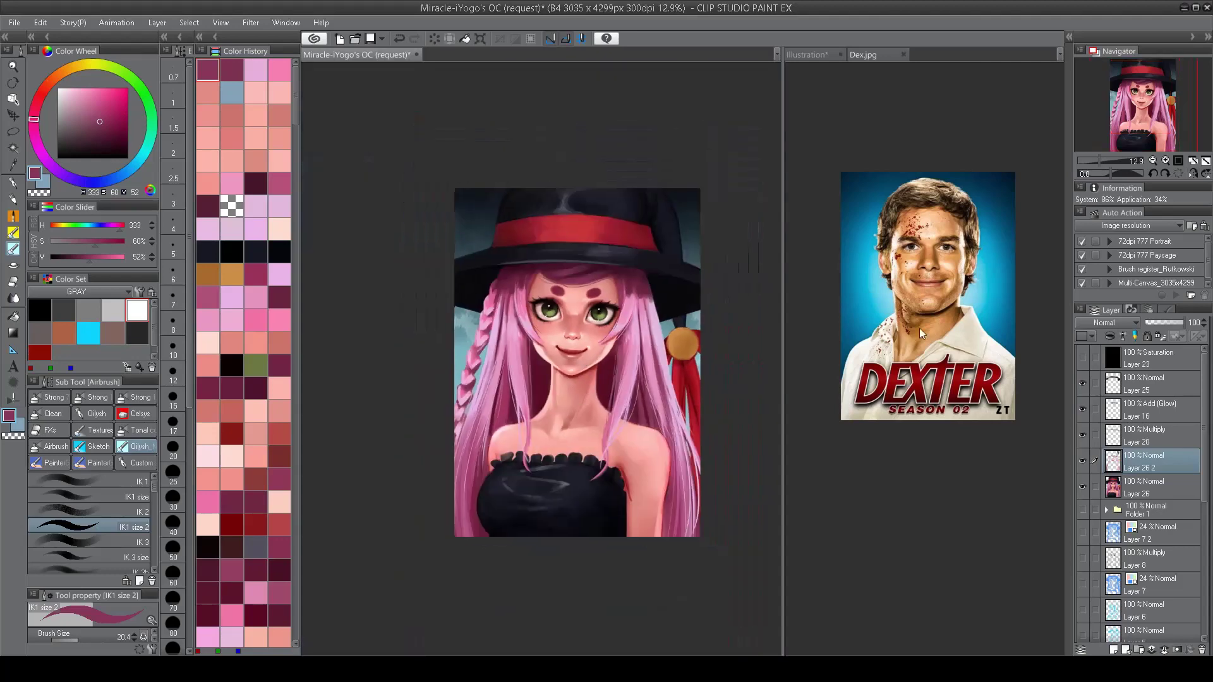
Step: Add fine hairs around the braid with a pink sampled from it, using IK1 size 2 at size 20.4
{"action": "scroll", "coordinate": [492, 340], "scroll_direction": "up", "scroll_amount": 5}
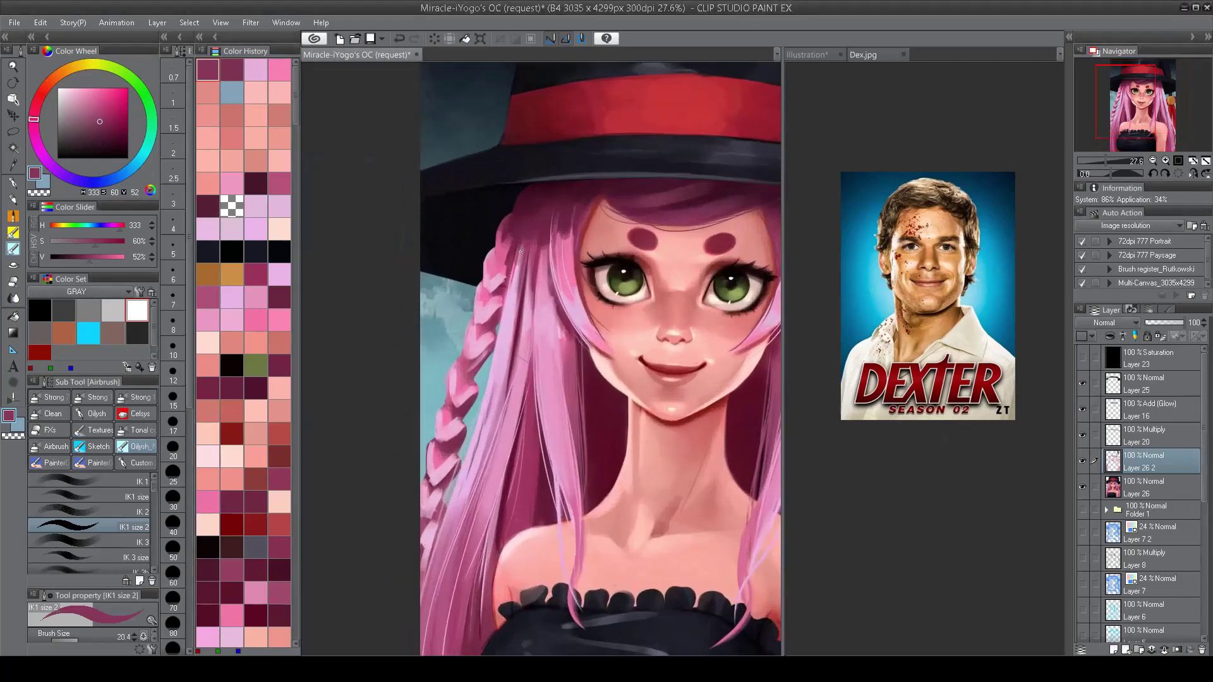
{"action": "left_click", "coordinate": [493, 253], "text": "alt"}
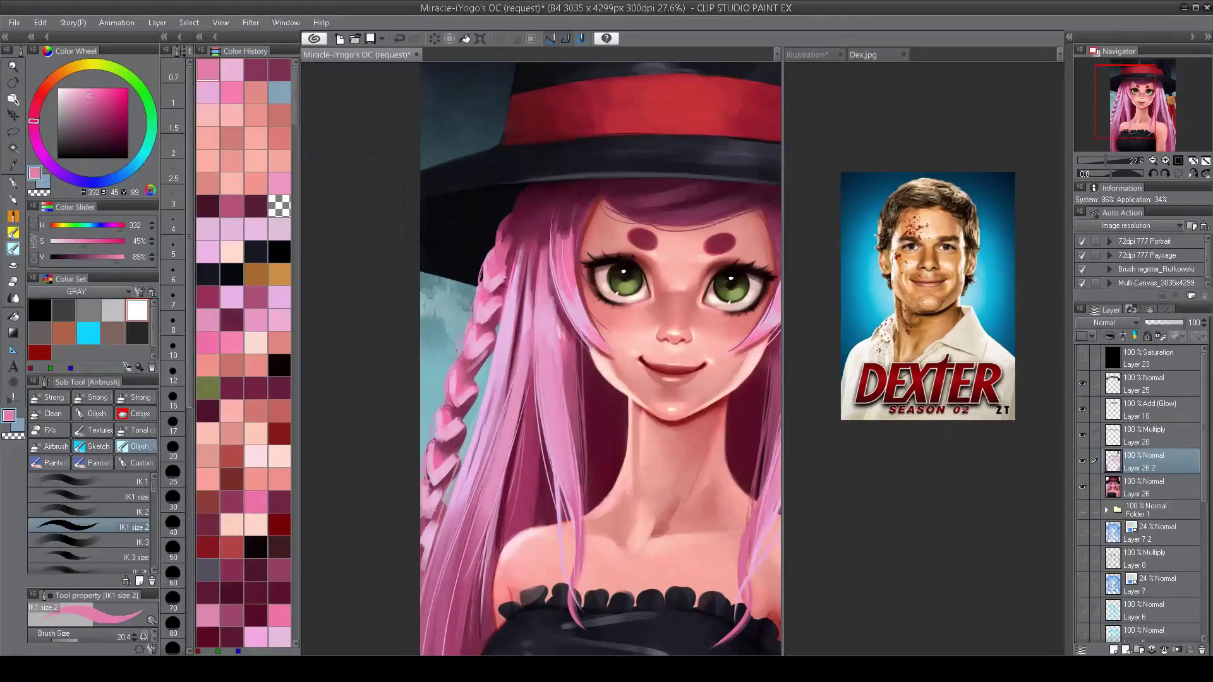
{"action": "scroll", "coordinate": [455, 350], "scroll_direction": "down", "scroll_amount": 3}
{"action": "scroll", "coordinate": [455, 350], "scroll_direction": "up", "scroll_amount": 3}
{"action": "scroll", "coordinate": [455, 350], "scroll_direction": "down", "scroll_amount": 3}
{"action": "scroll", "coordinate": [455, 350], "scroll_direction": "up", "scroll_amount": 1}
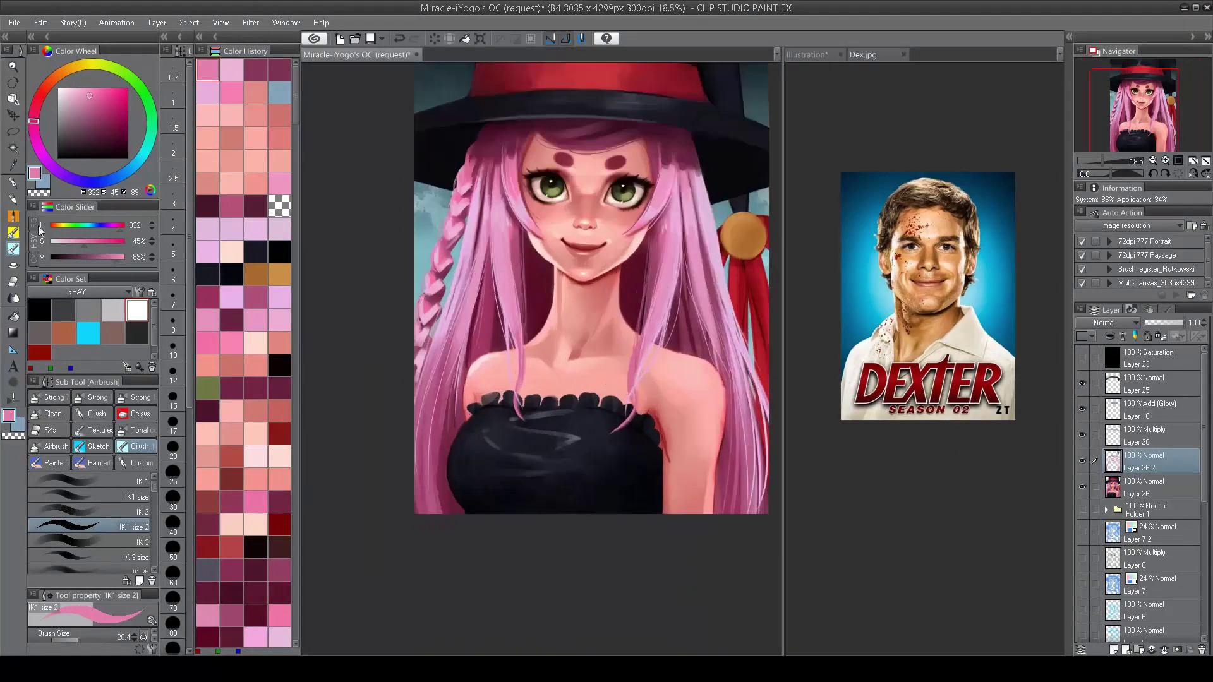
Step: Reshape the ruffles along the dress neckline in sampled dark navy, using DAUB Ink Brush Mixing Resist at sizes 113.9 and 57.3
{"action": "left_click", "coordinate": [13, 215]}
{"action": "scroll", "coordinate": [508, 429], "scroll_direction": "up", "scroll_amount": 2}
{"action": "left_click", "coordinate": [508, 428], "text": "alt"}
{"action": "mouse_move", "coordinate": [492, 398]}
{"action": "left_mouse_down"}
{"action": "mouse_move", "coordinate": [515, 387]}
{"action": "mouse_move", "coordinate": [513, 375]}
{"action": "mouse_move", "coordinate": [571, 397]}
{"action": "mouse_move", "coordinate": [565, 386]}
{"action": "mouse_move", "coordinate": [550, 389]}
{"action": "mouse_move", "coordinate": [556, 403]}
{"action": "mouse_move", "coordinate": [606, 385]}
{"action": "mouse_move", "coordinate": [674, 397]}
{"action": "mouse_move", "coordinate": [715, 410]}
{"action": "mouse_move", "coordinate": [720, 436]}
{"action": "left_mouse_up"}
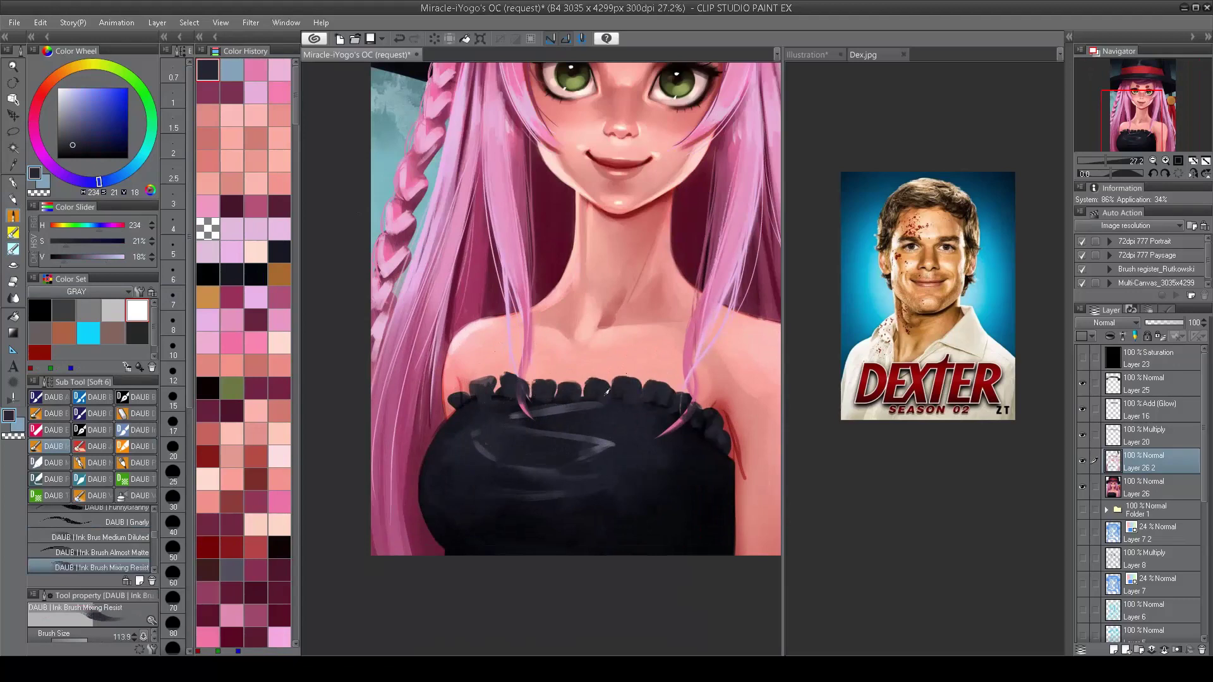
{"action": "scroll", "coordinate": [477, 388], "scroll_direction": "down", "scroll_amount": 3}
{"action": "scroll", "coordinate": [495, 377], "scroll_direction": "up", "scroll_amount": 4}
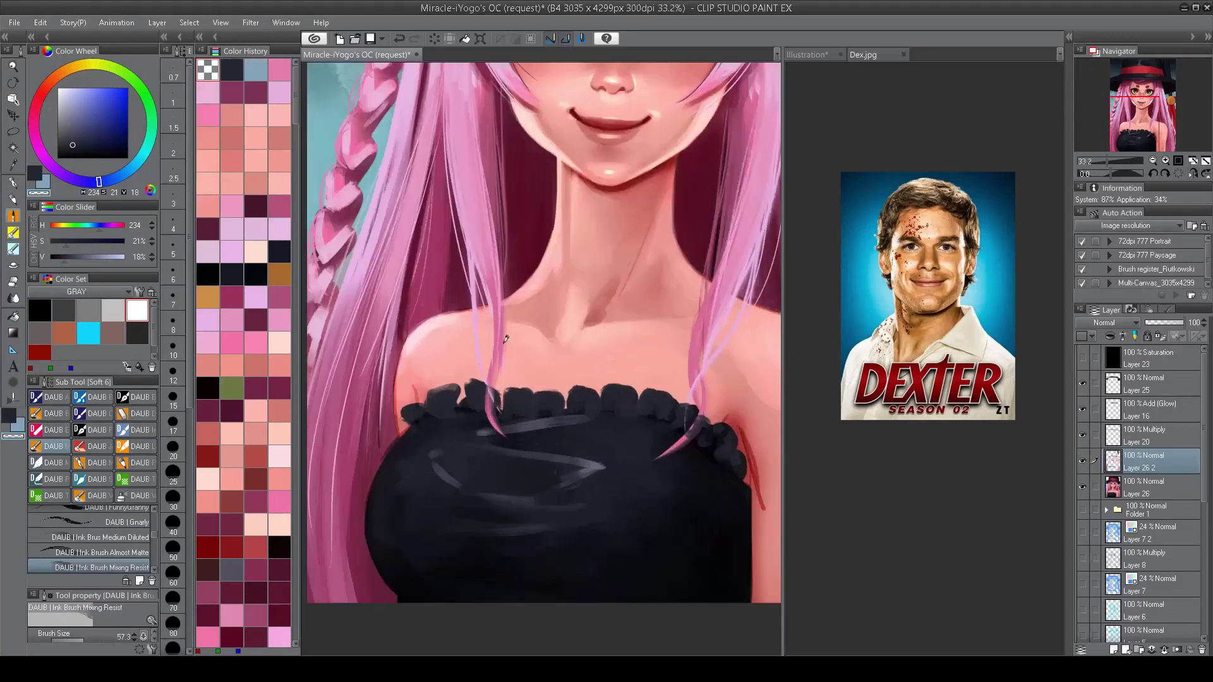
{"action": "scroll", "coordinate": [505, 339], "scroll_direction": "down", "scroll_amount": 3}
{"action": "scroll", "coordinate": [506, 339], "scroll_direction": "up", "scroll_amount": 3}
{"action": "scroll", "coordinate": [506, 339], "scroll_direction": "down", "scroll_amount": 3}
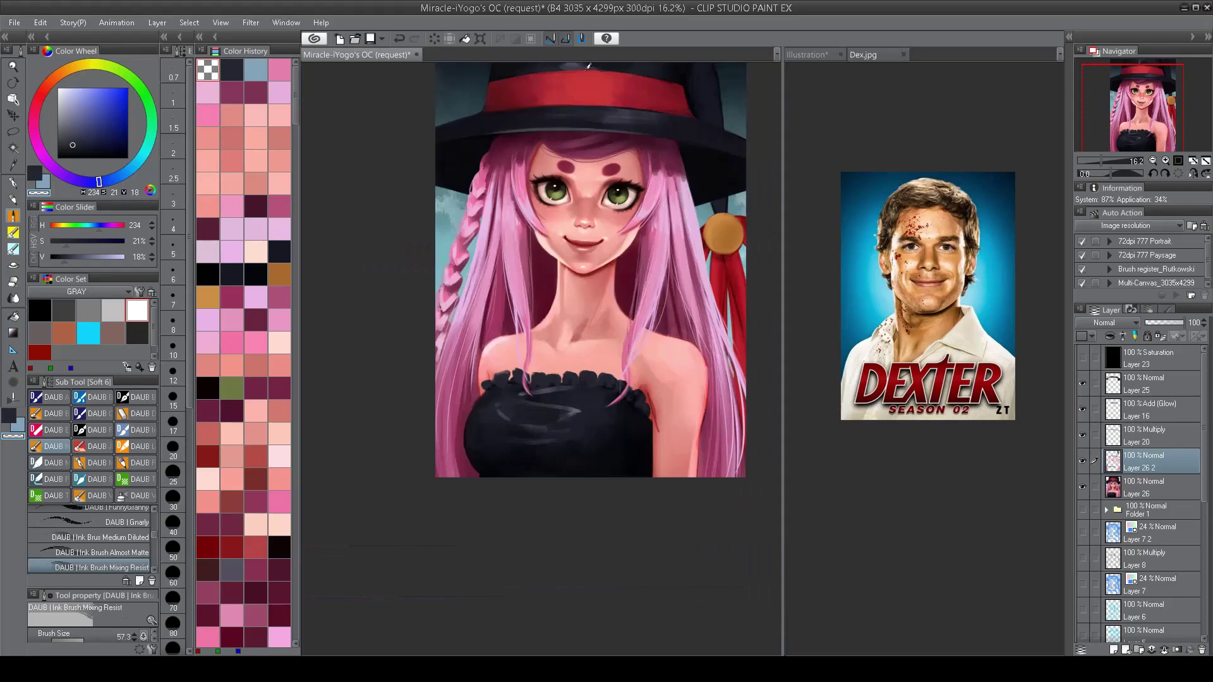
Step: Draw fine strands along the side hair beside the gold ornament in sampled mauve and light pink, using IK1 size 2 at size 20.4
{"action": "key", "text": "h"}
{"action": "scroll", "coordinate": [590, 272], "scroll_direction": "up", "scroll_amount": 2}
{"action": "key", "text": "b"}
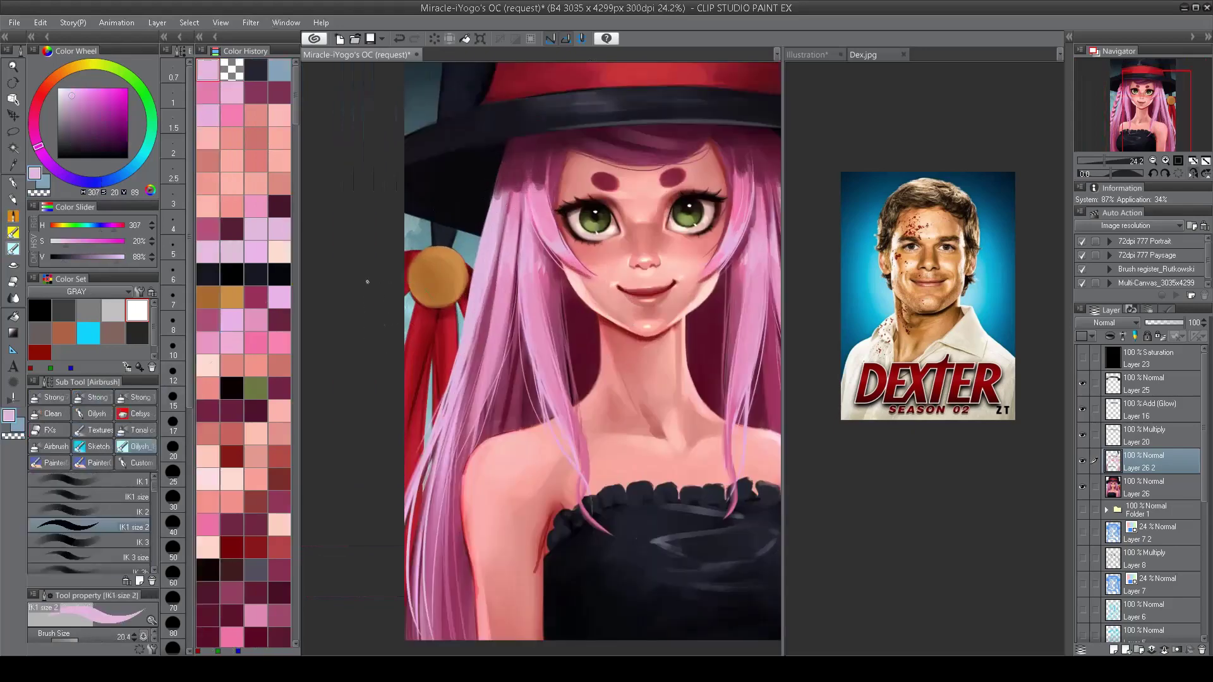
{"action": "left_click", "coordinate": [475, 191], "text": "alt"}
{"action": "left_click", "coordinate": [508, 152], "text": "alt"}
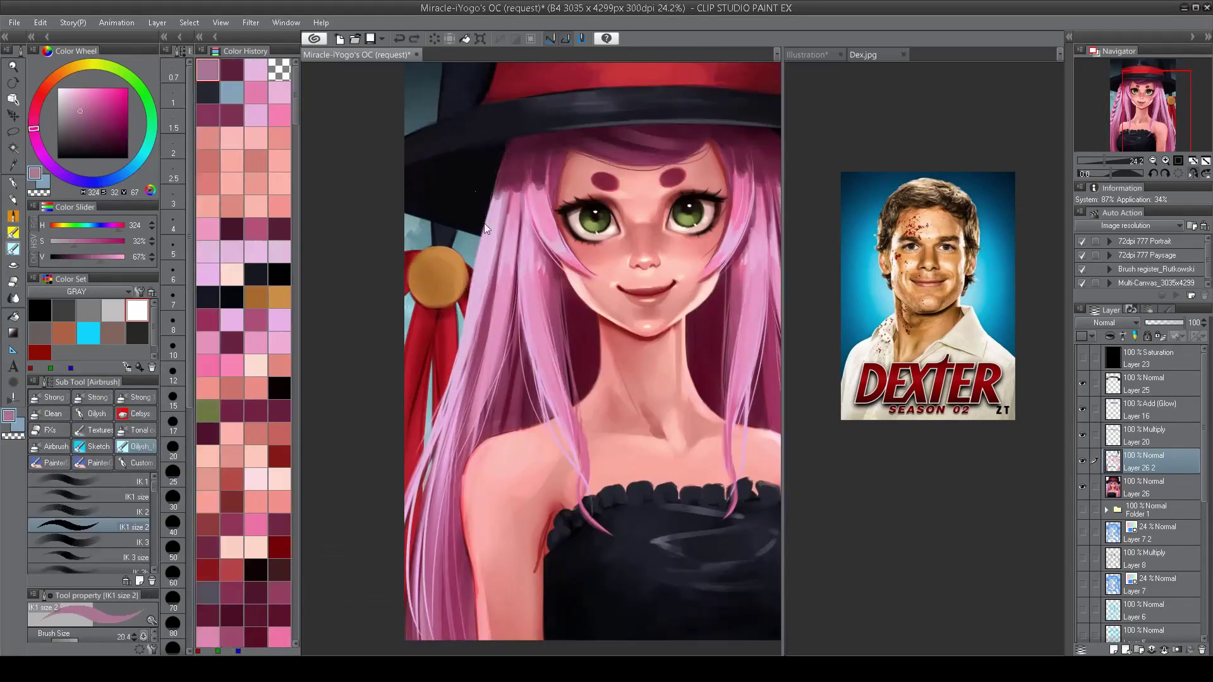
{"action": "left_click_drag", "start_coordinate": [484, 222], "coordinate": [499, 149]}
{"action": "left_click", "coordinate": [456, 344], "text": "alt"}
{"action": "left_click_drag", "start_coordinate": [492, 189], "coordinate": [445, 389]}
{"action": "key", "text": "h"}
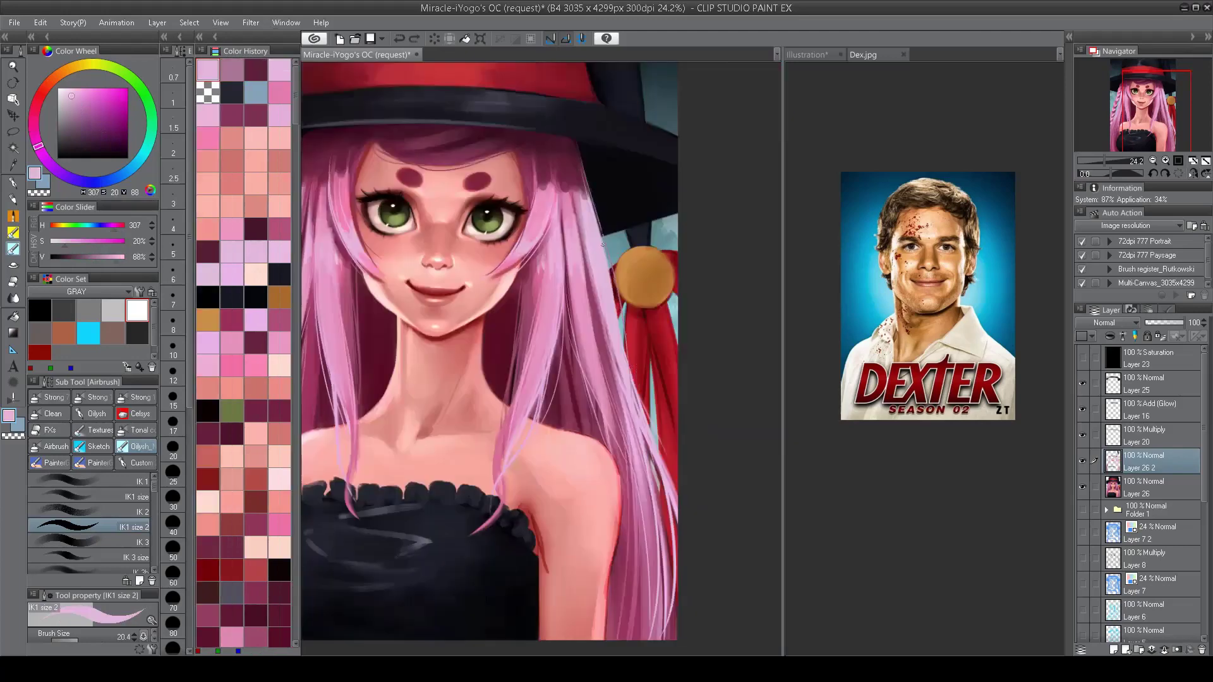
{"action": "left_click_drag", "start_coordinate": [611, 265], "coordinate": [628, 379]}
{"action": "scroll", "coordinate": [631, 284], "scroll_direction": "down", "scroll_amount": 2}
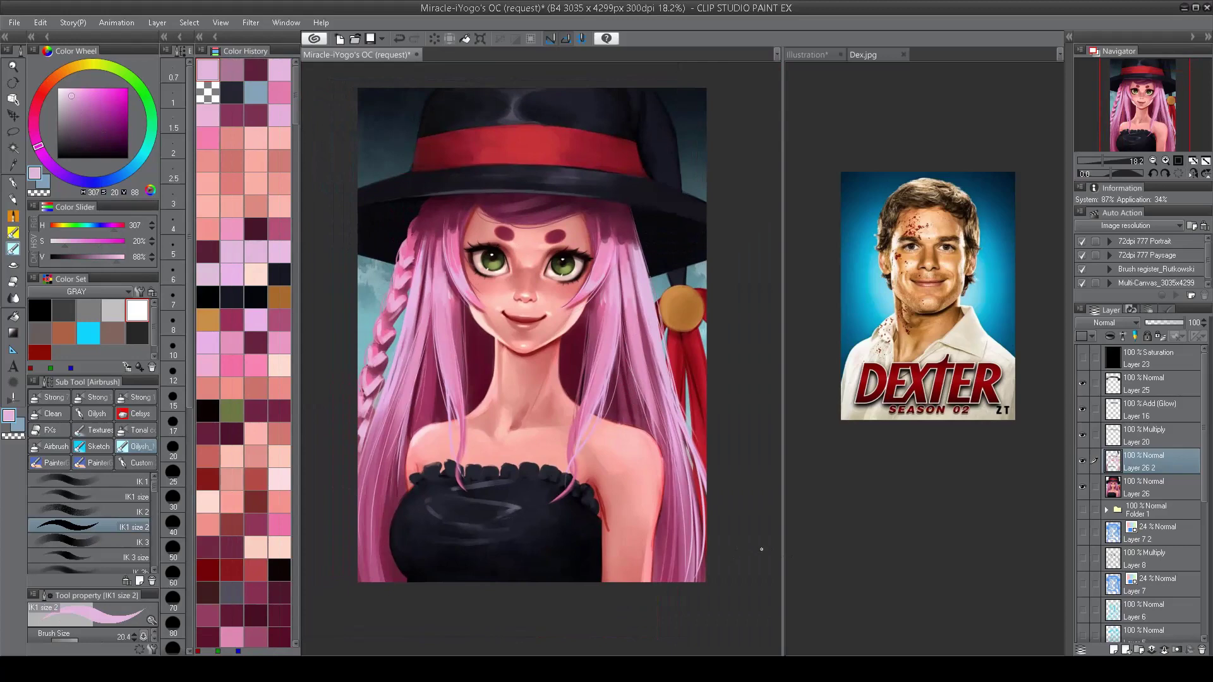
Step: Brighten the whites of both eyes with a sampled warm off-white, using IK 3 at size 34.3
{"action": "scroll", "coordinate": [542, 225], "scroll_direction": "up", "scroll_amount": 4}
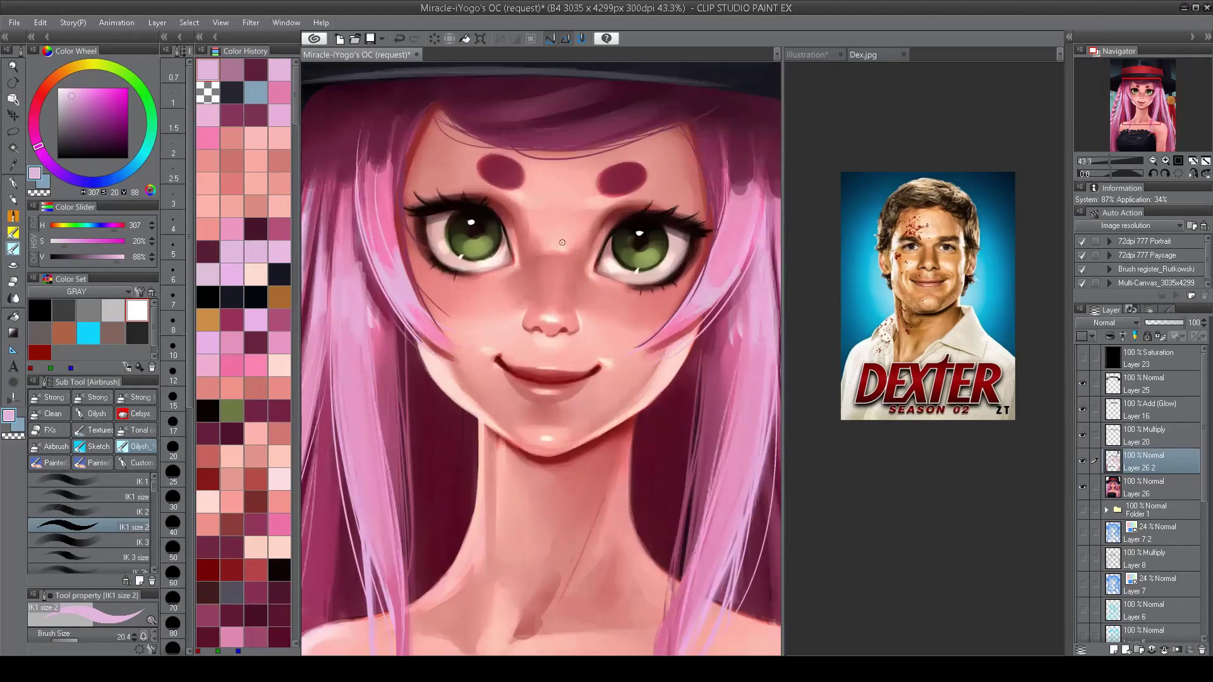
{"action": "scroll", "coordinate": [562, 242], "scroll_direction": "up", "scroll_amount": 1}
{"action": "left_click", "coordinate": [89, 542]}
{"action": "left_click", "coordinate": [459, 258], "text": "alt"}
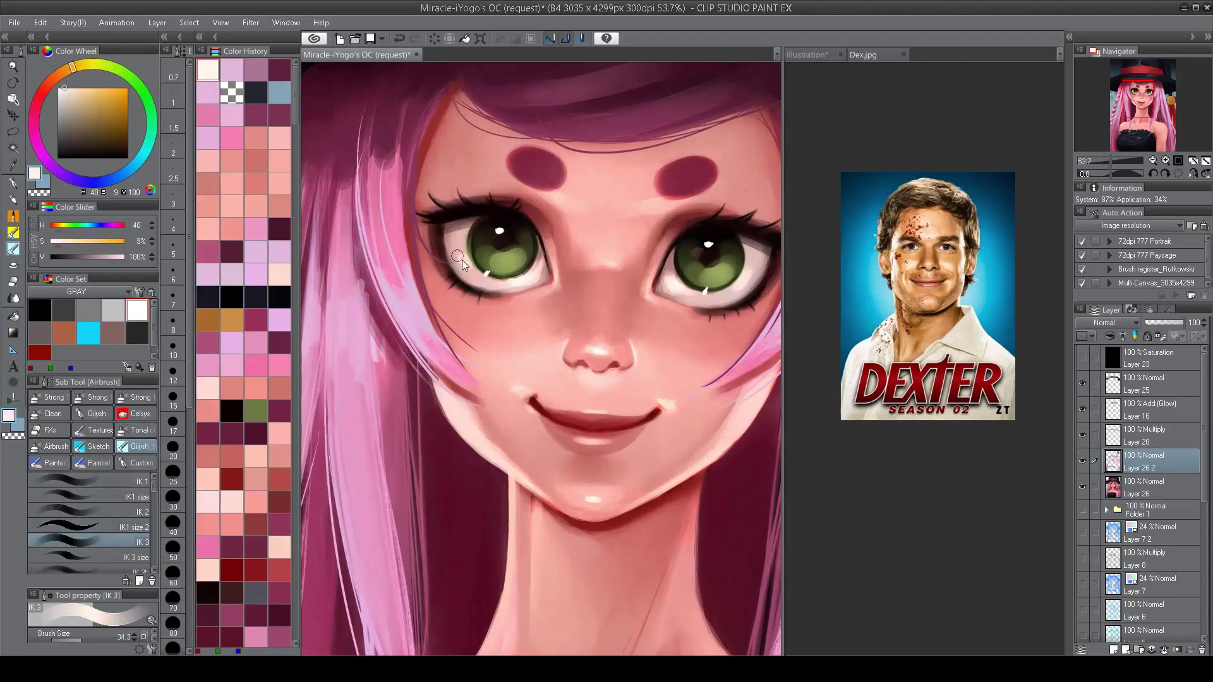
{"action": "left_click_drag", "start_coordinate": [456, 252], "coordinate": [481, 278]}
{"action": "left_click_drag", "start_coordinate": [742, 283], "coordinate": [756, 267]}
{"action": "scroll", "coordinate": [694, 292], "scroll_direction": "down", "scroll_amount": 4}
{"action": "scroll", "coordinate": [681, 261], "scroll_direction": "up", "scroll_amount": 4}
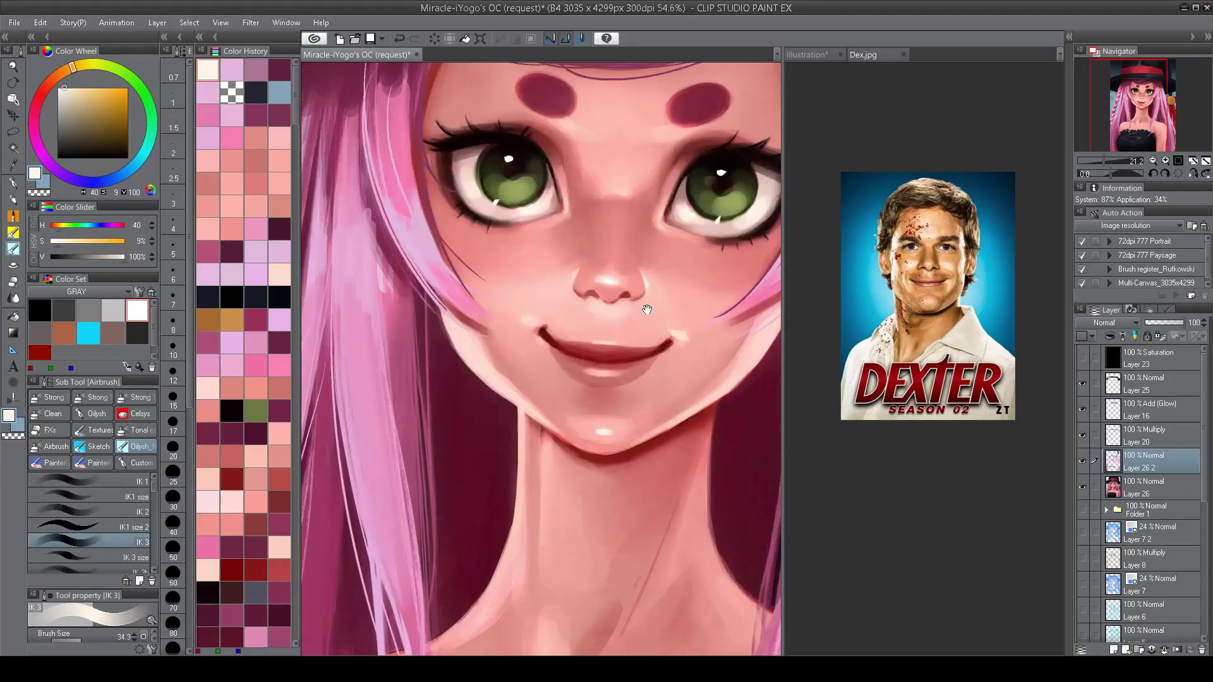
Step: Touch up the nose on the Add (Glow) Layer 16 in a sampled skin pink and check the portrait's values in greyscale
{"action": "left_click", "coordinate": [1135, 489]}
{"action": "left_click", "coordinate": [1113, 465]}
{"action": "left_click", "coordinate": [1137, 416]}
{"action": "left_click", "coordinate": [610, 288], "text": "alt"}
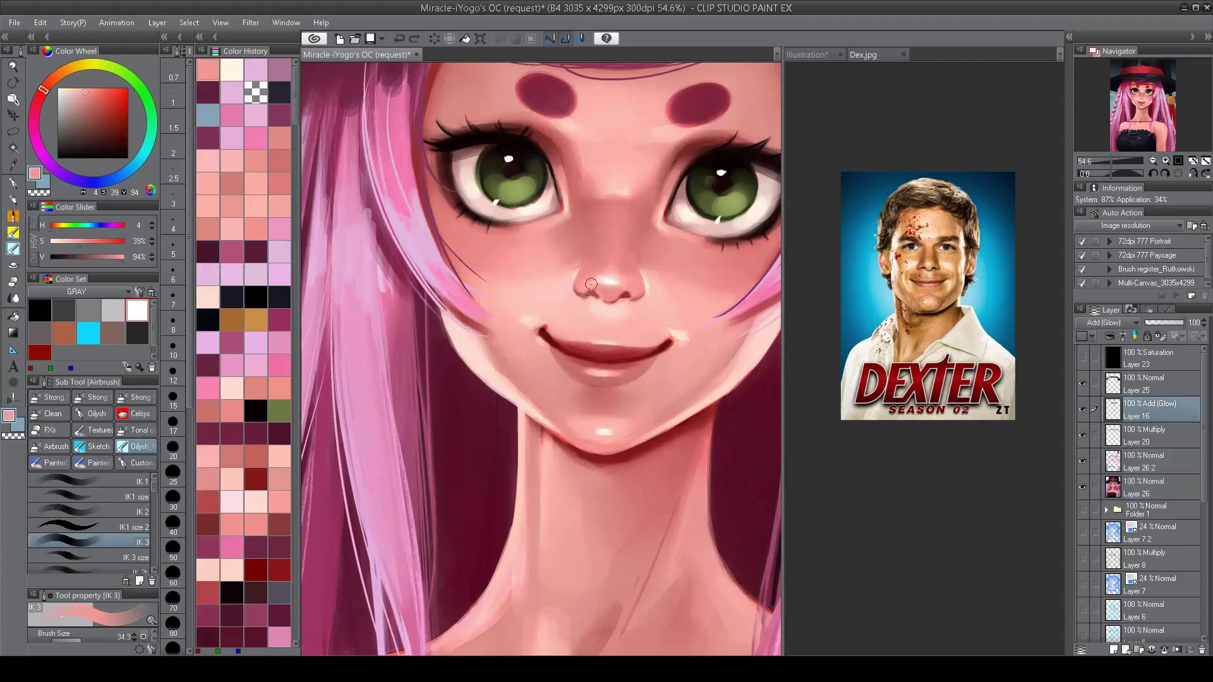
{"action": "scroll", "coordinate": [583, 287], "scroll_direction": "down", "scroll_amount": 4}
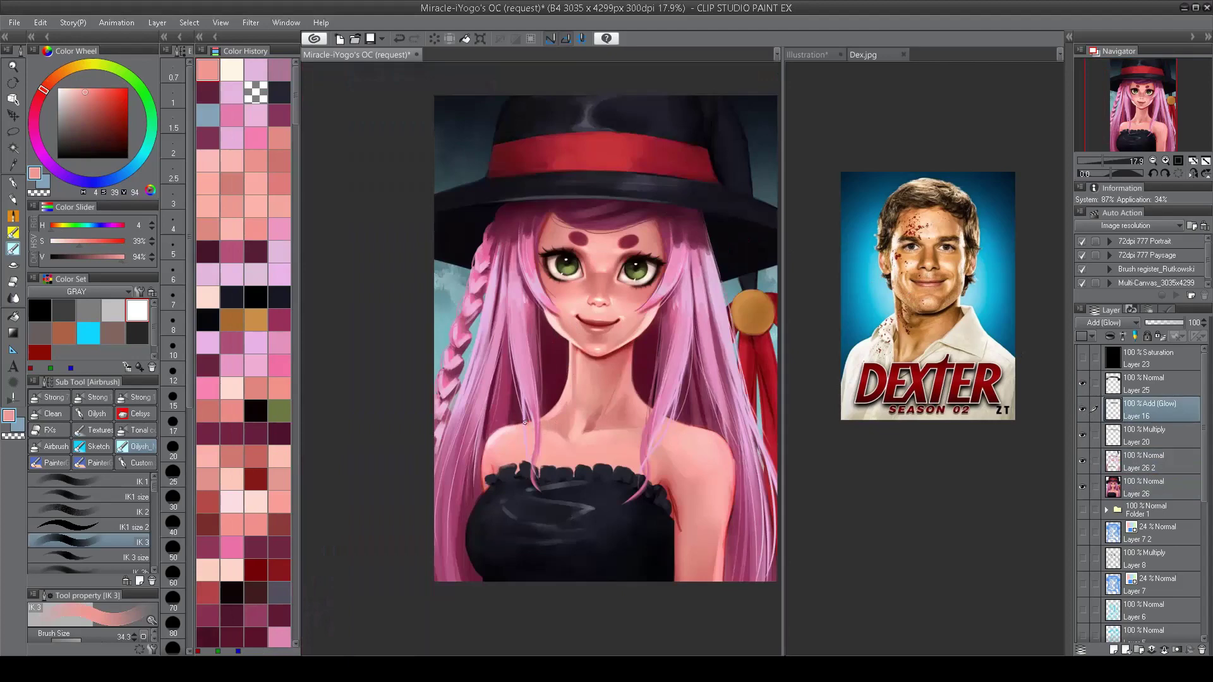
{"action": "left_click", "coordinate": [1083, 358]}
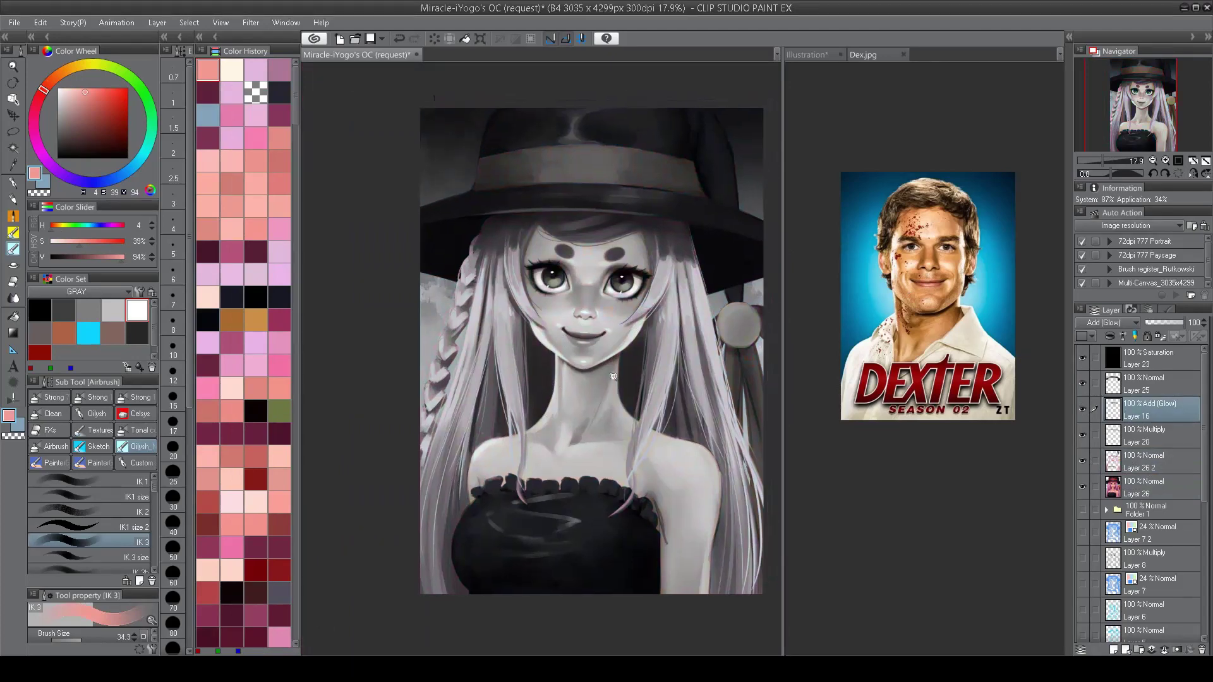
Step: Speckle the lower edge of the dress on Layer 26 in skin pink and sampled near-black, using the fotosup 14 brush
{"action": "left_click", "coordinate": [1137, 486]}
{"action": "key", "text": "b"}
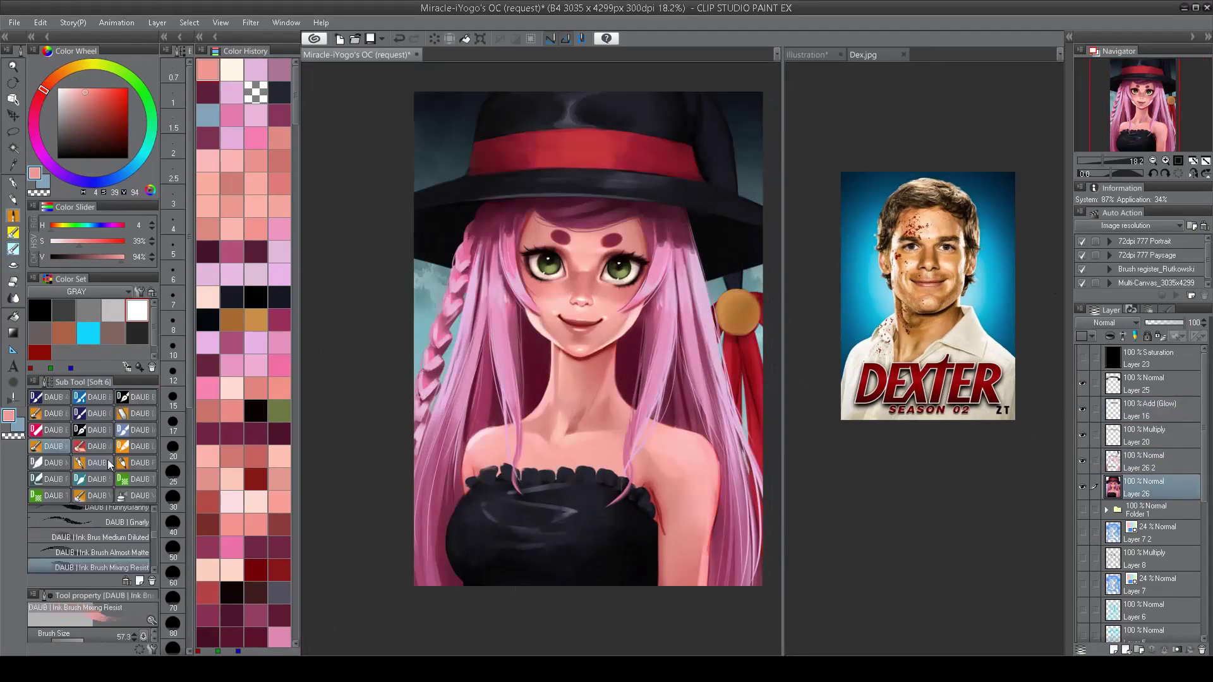
{"action": "left_click", "coordinate": [96, 413]}
{"action": "left_click", "coordinate": [96, 397]}
{"action": "left_click_drag", "start_coordinate": [478, 600], "coordinate": [497, 524]}
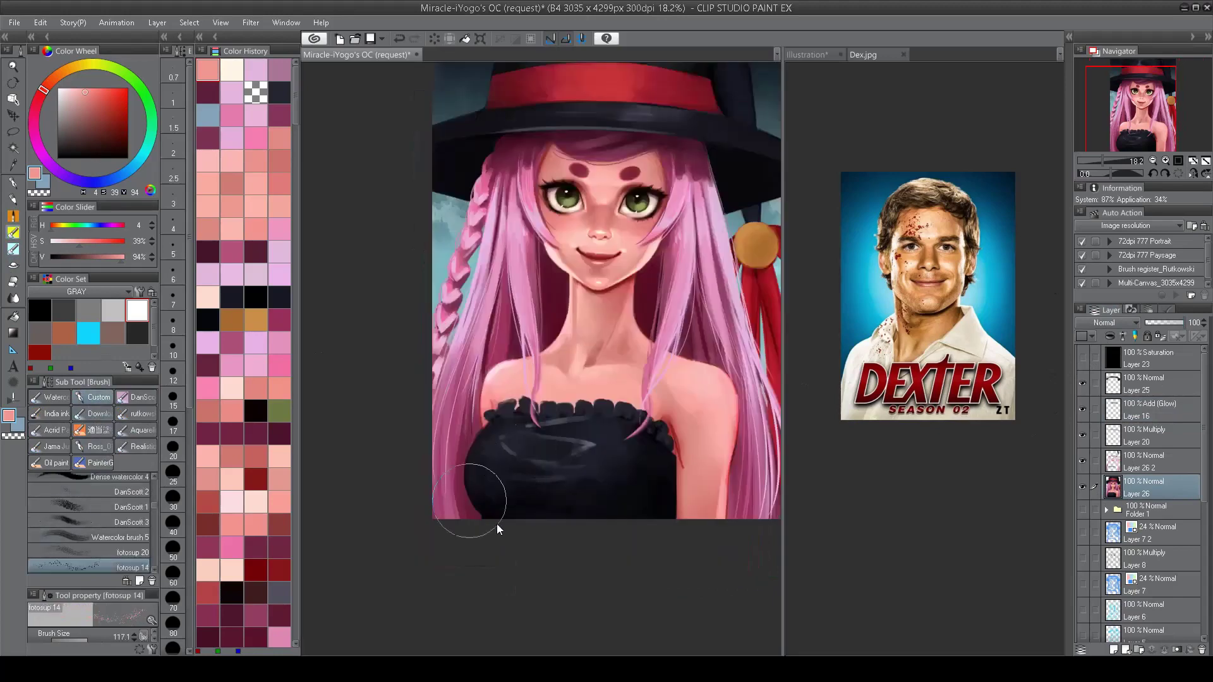
{"action": "left_click_drag", "start_coordinate": [758, 448], "coordinate": [676, 478]}
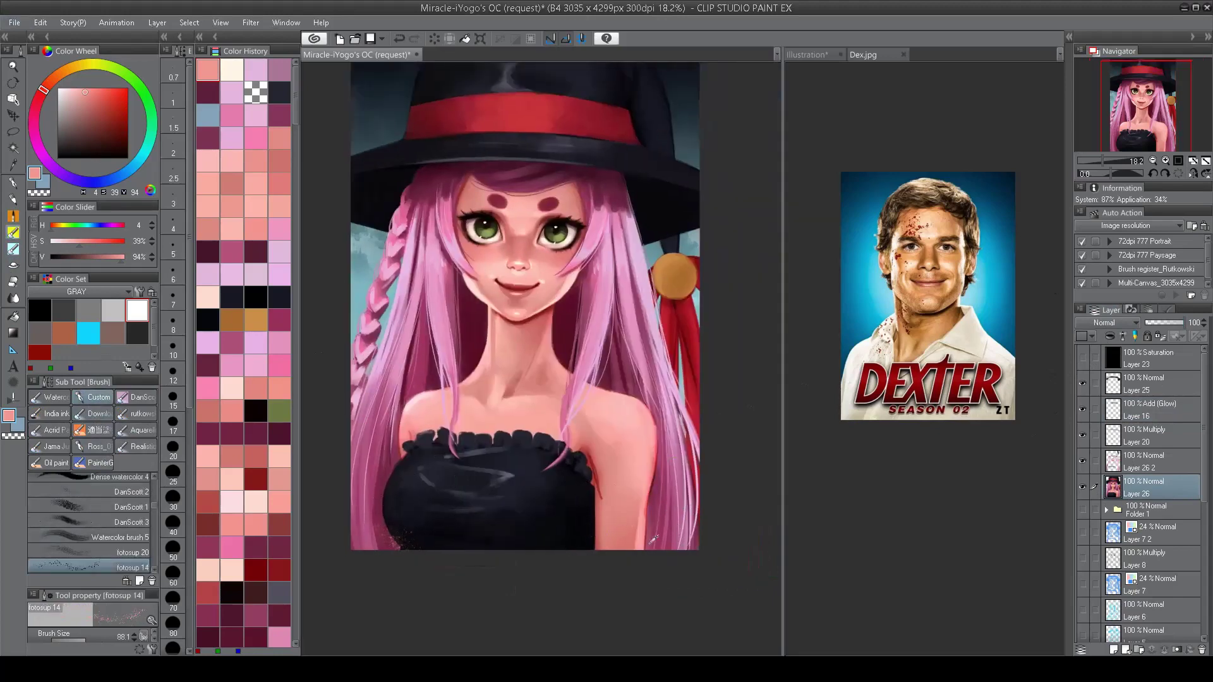
{"action": "left_click", "coordinate": [427, 528], "text": "alt"}
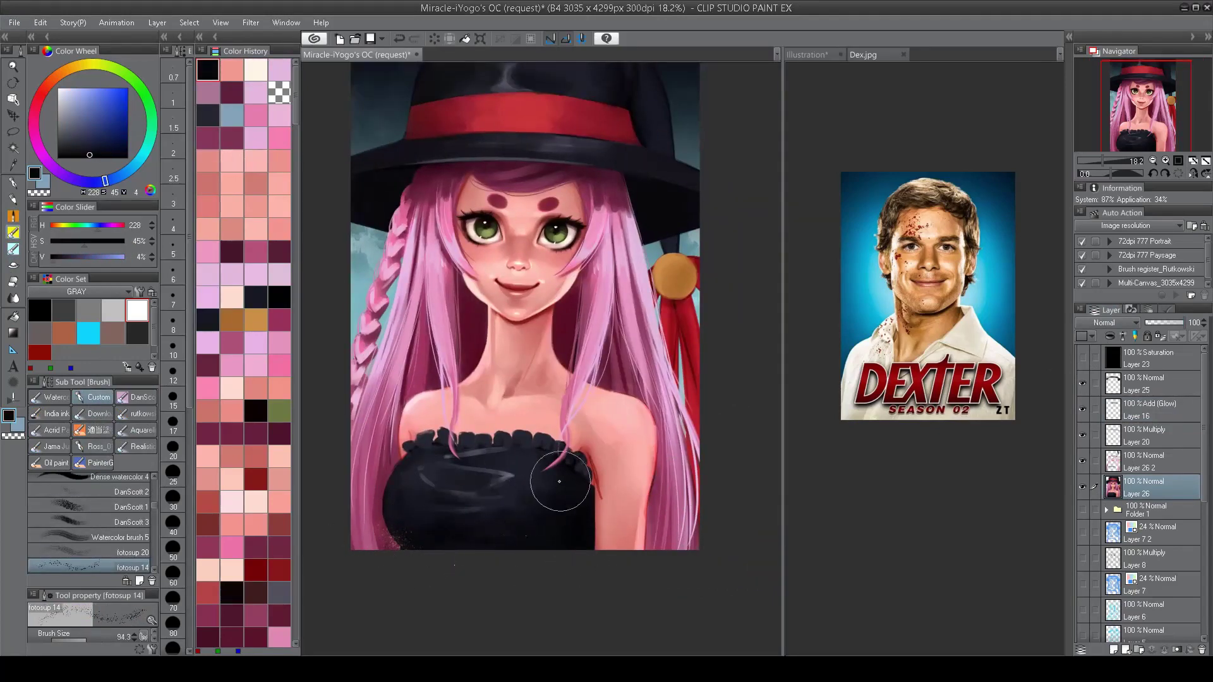
{"action": "scroll", "coordinate": [559, 481], "scroll_direction": "up", "scroll_amount": 3}
{"action": "scroll", "coordinate": [514, 515], "scroll_direction": "down", "scroll_amount": 4}
{"action": "scroll", "coordinate": [556, 509], "scroll_direction": "up", "scroll_amount": 2}
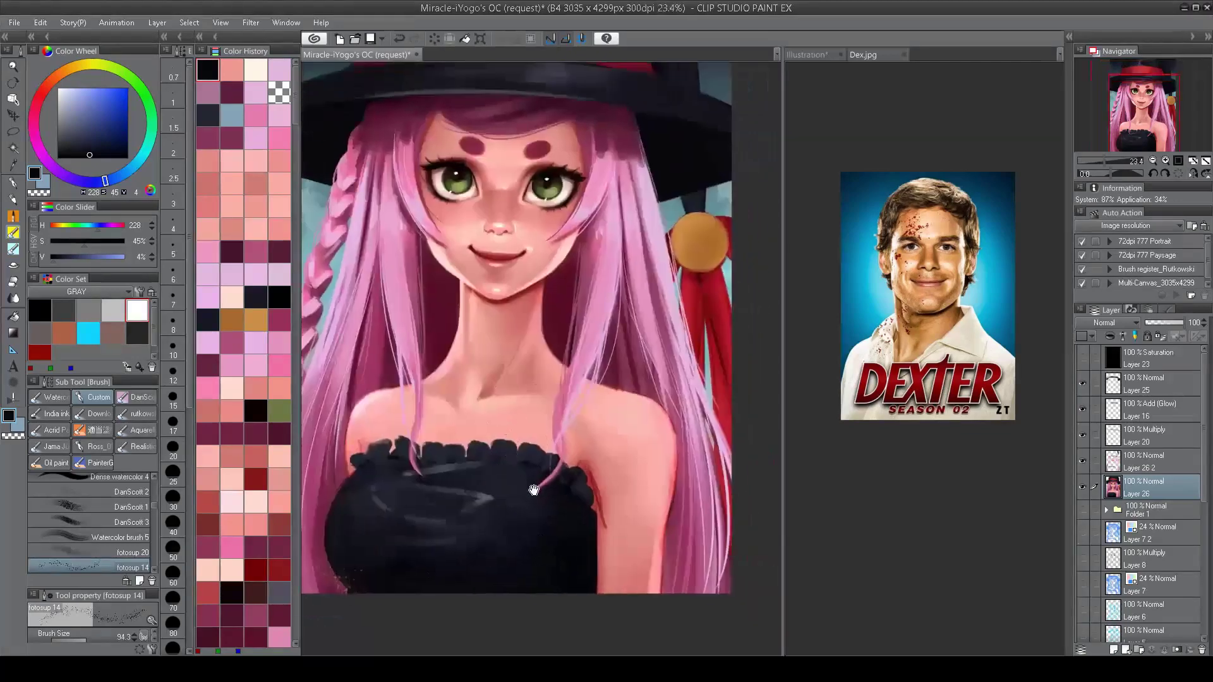
Step: Speckle the hat brim and surrounding dark sky in sampled near-black and grey-teal, using fotosup 14 at sizes 54.9 and 154.0
{"action": "left_click_drag", "start_coordinate": [534, 490], "coordinate": [597, 679]}
{"action": "left_click", "coordinate": [420, 197], "text": "alt"}
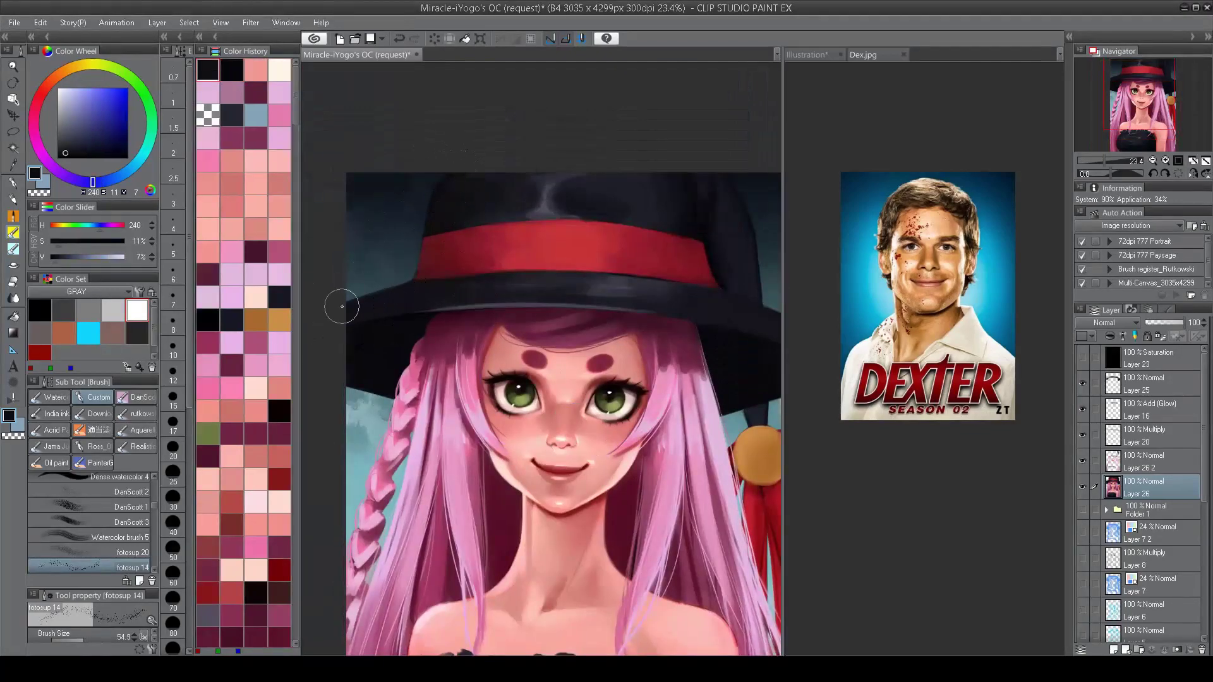
{"action": "mouse_move", "coordinate": [360, 284]}
{"action": "left_mouse_down"}
{"action": "mouse_move", "coordinate": [379, 238]}
{"action": "mouse_move", "coordinate": [417, 235]}
{"action": "mouse_move", "coordinate": [367, 271]}
{"action": "left_mouse_up"}
{"action": "left_click", "coordinate": [417, 236], "text": "alt"}
{"action": "left_click", "coordinate": [730, 177], "text": "alt"}
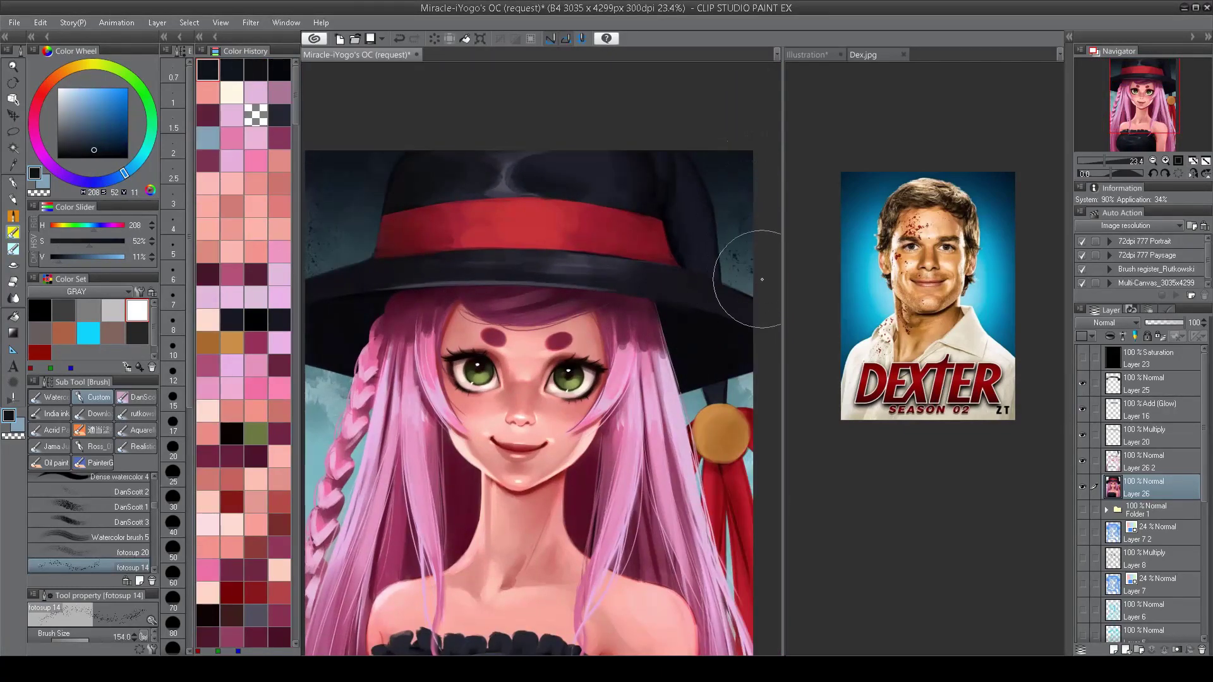
{"action": "left_click", "coordinate": [734, 257], "text": "alt"}
{"action": "scroll", "coordinate": [731, 278], "scroll_direction": "down", "scroll_amount": 3}
{"action": "scroll", "coordinate": [731, 238], "scroll_direction": "up", "scroll_amount": 3}
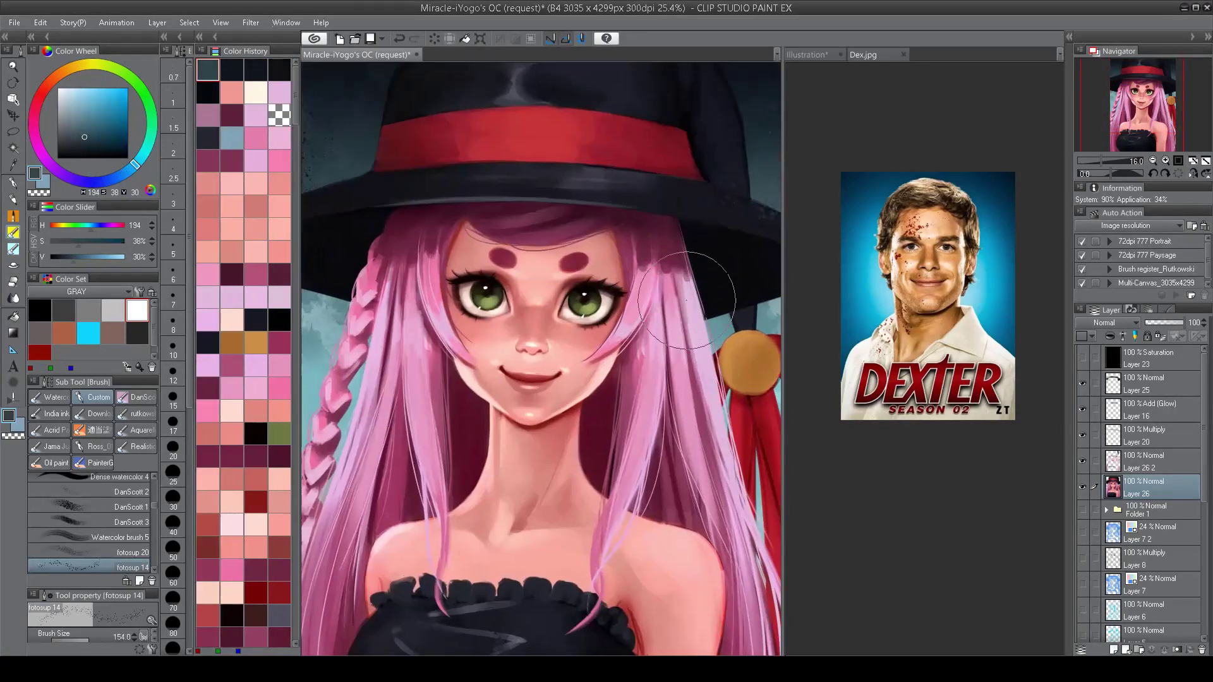
Step: Texture the shaded hair beneath the hat brim on Layer 26 2 in sampled dark plums, using fotosup 14 at sizes 119.3 and 98.9
{"action": "left_click", "coordinate": [687, 301], "text": "alt"}
{"action": "left_click", "coordinate": [662, 241], "text": "alt"}
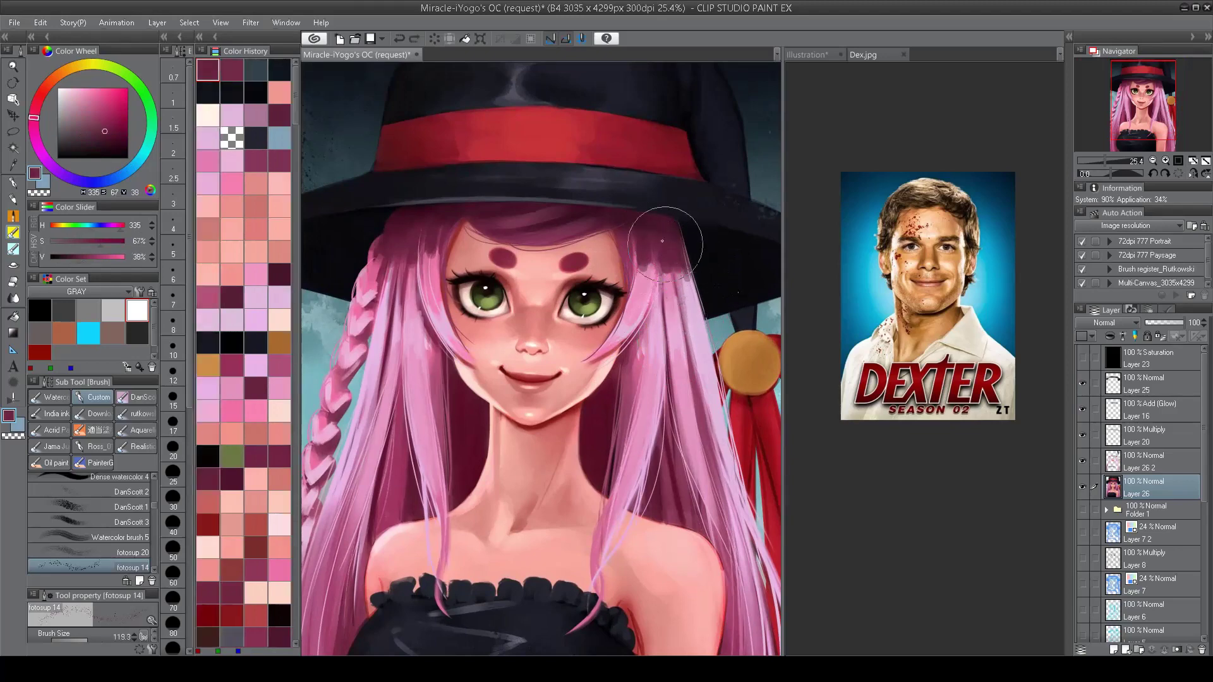
{"action": "key", "text": "alt+bracketright"}
{"action": "left_click_drag", "start_coordinate": [662, 240], "coordinate": [651, 242]}
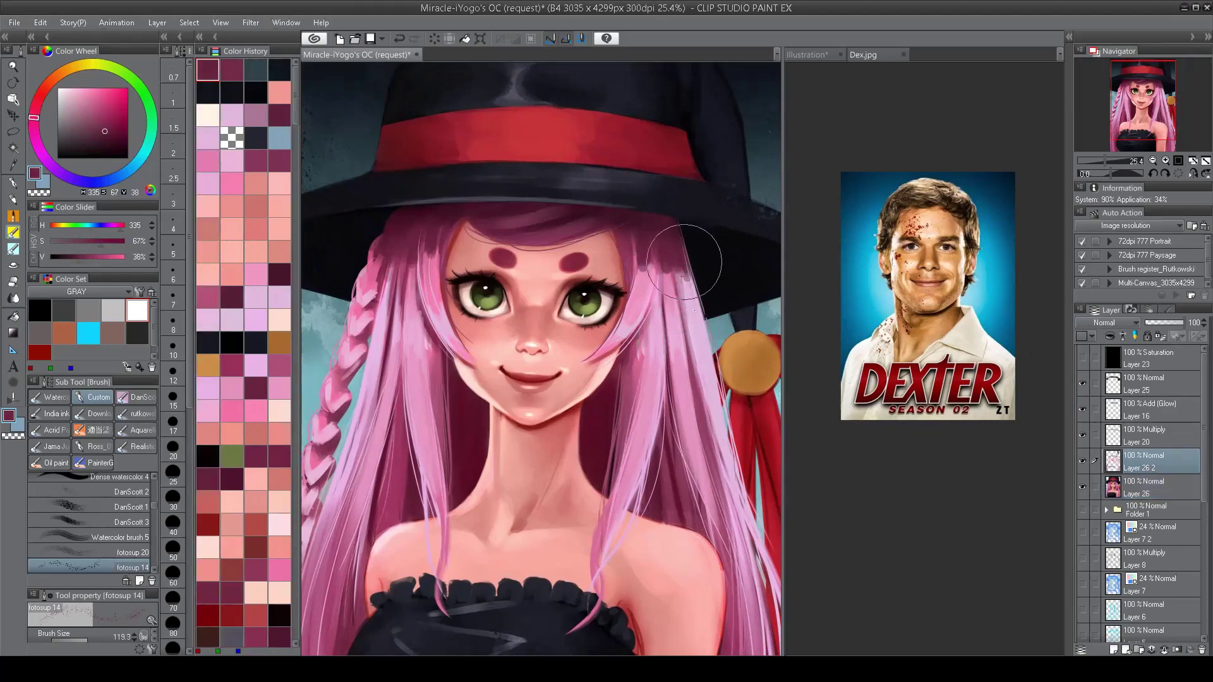
{"action": "left_click", "coordinate": [392, 265], "text": "alt"}
{"action": "scroll", "coordinate": [458, 294], "scroll_direction": "down", "scroll_amount": 2}
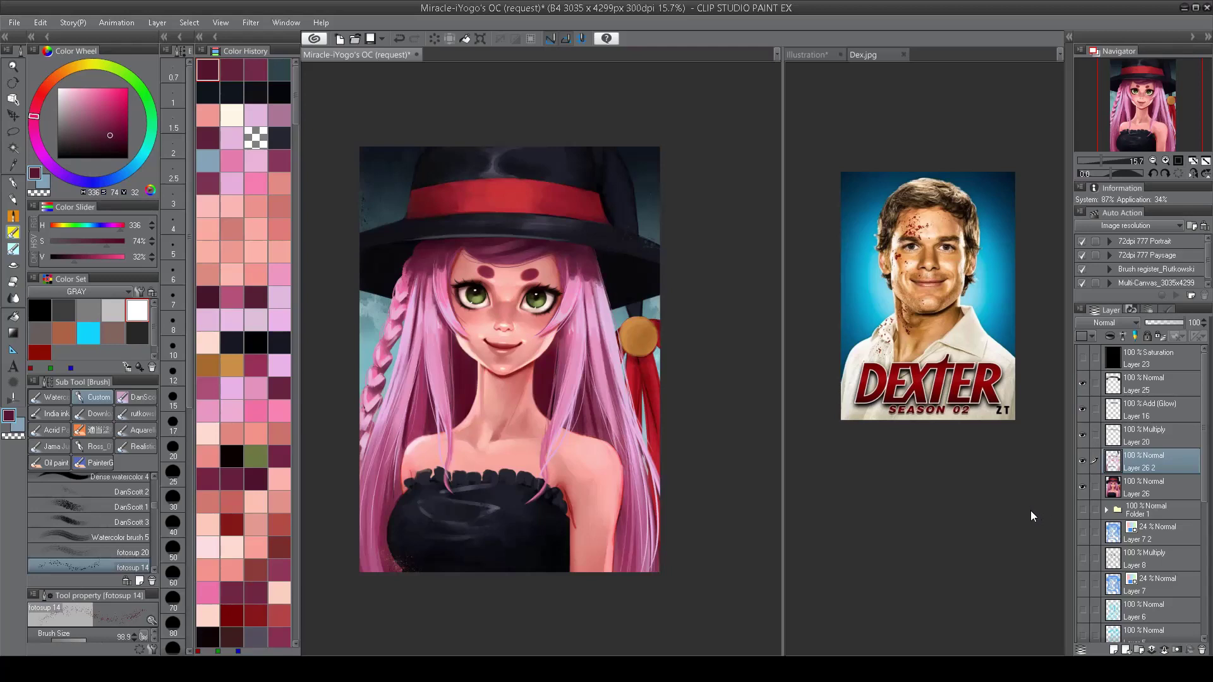
{"action": "scroll", "coordinate": [497, 180], "scroll_direction": "down", "scroll_amount": 5}
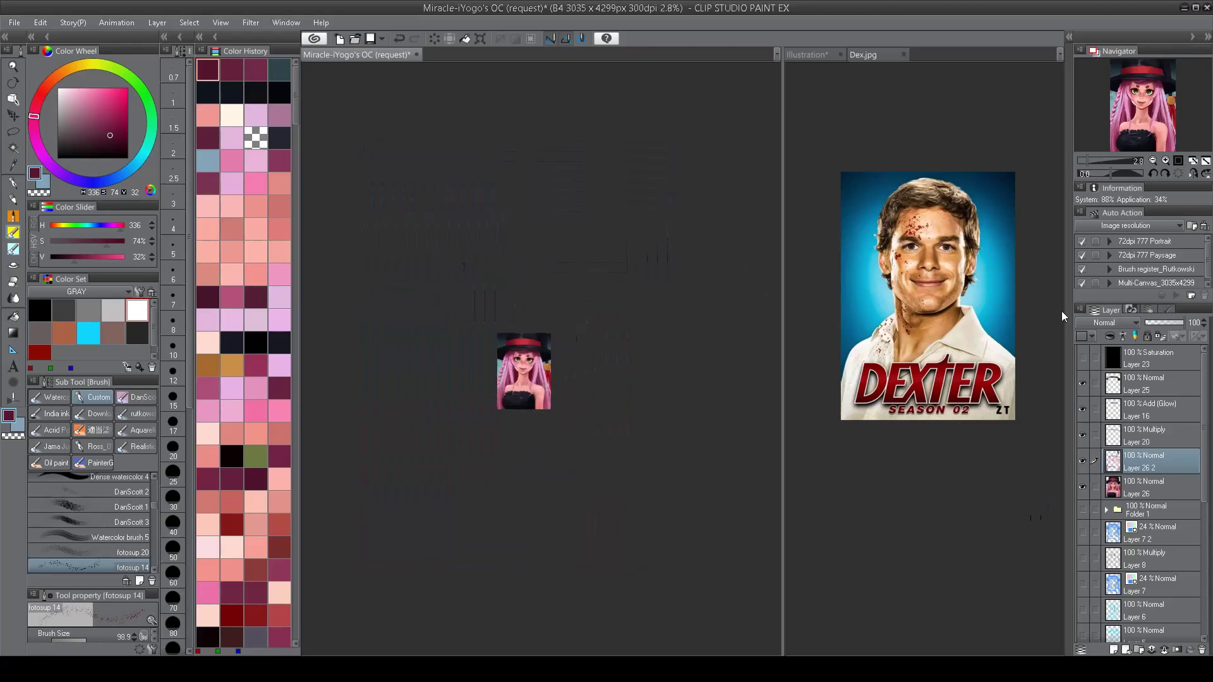
{"action": "scroll", "coordinate": [509, 367], "scroll_direction": "up", "scroll_amount": 5}
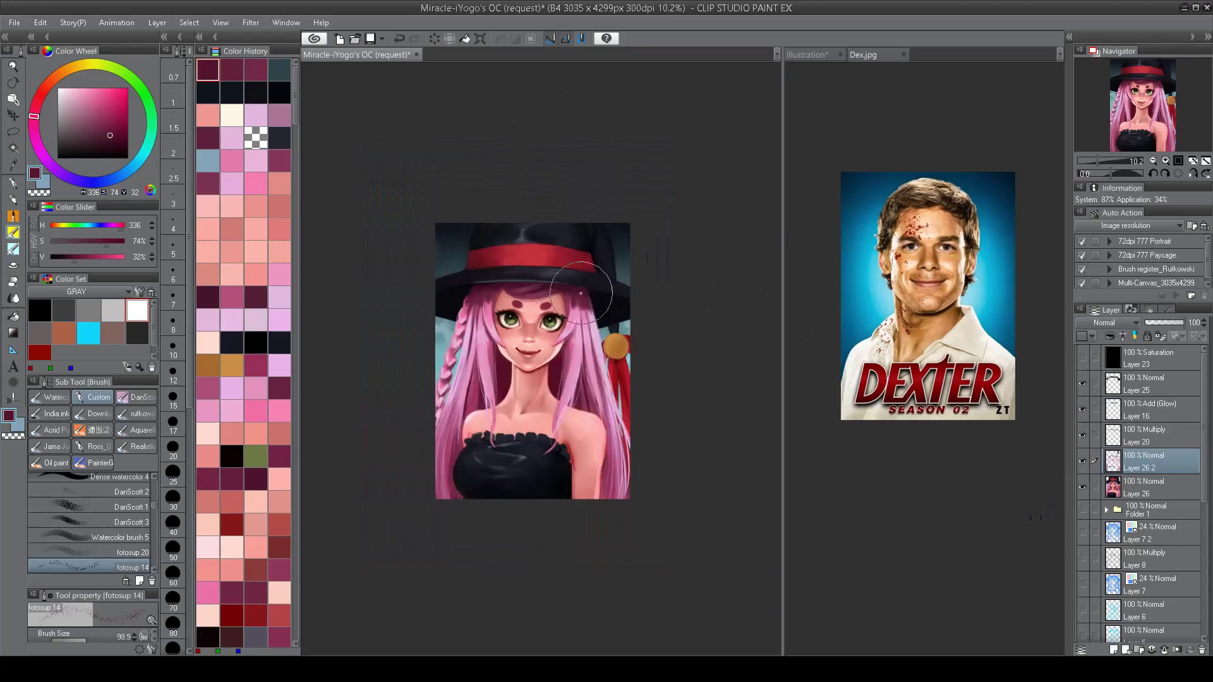
Step: Clean up the dress's side edge and adjacent arm in sampled near-black and skin pinks, using IK 3 and mirroring the canvas to check
{"action": "key", "text": "b"}
{"action": "key", "text": "h"}
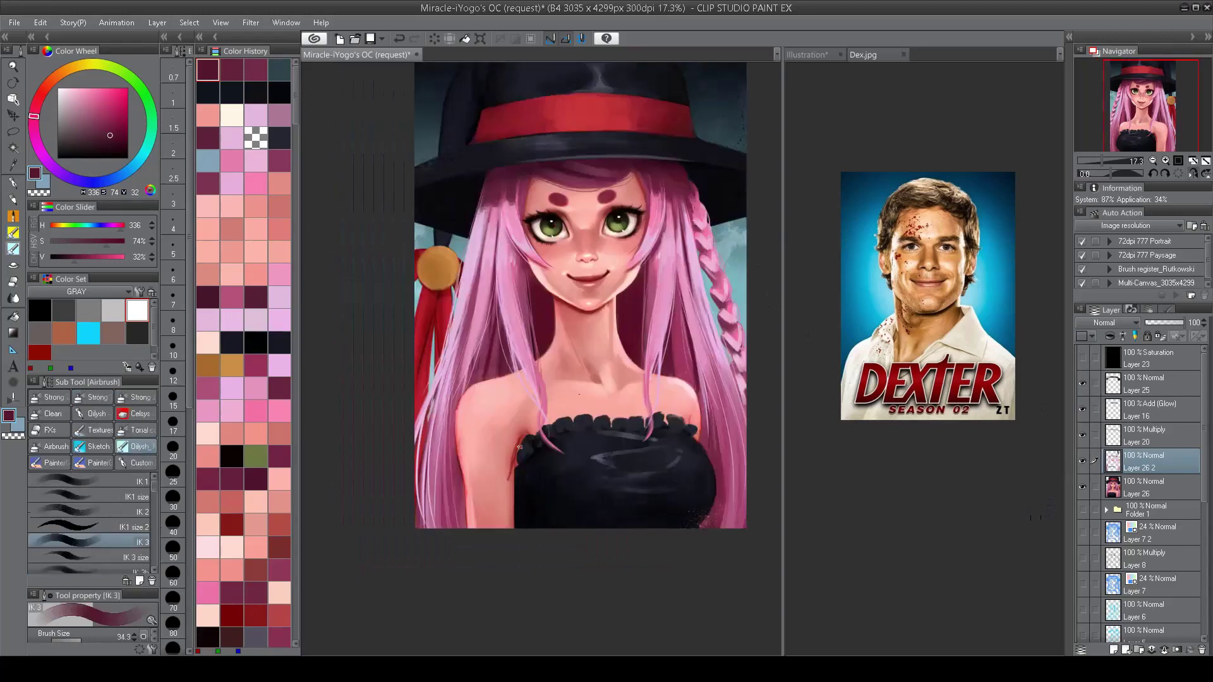
{"action": "left_click", "coordinate": [524, 505], "text": "alt"}
{"action": "key", "text": "h"}
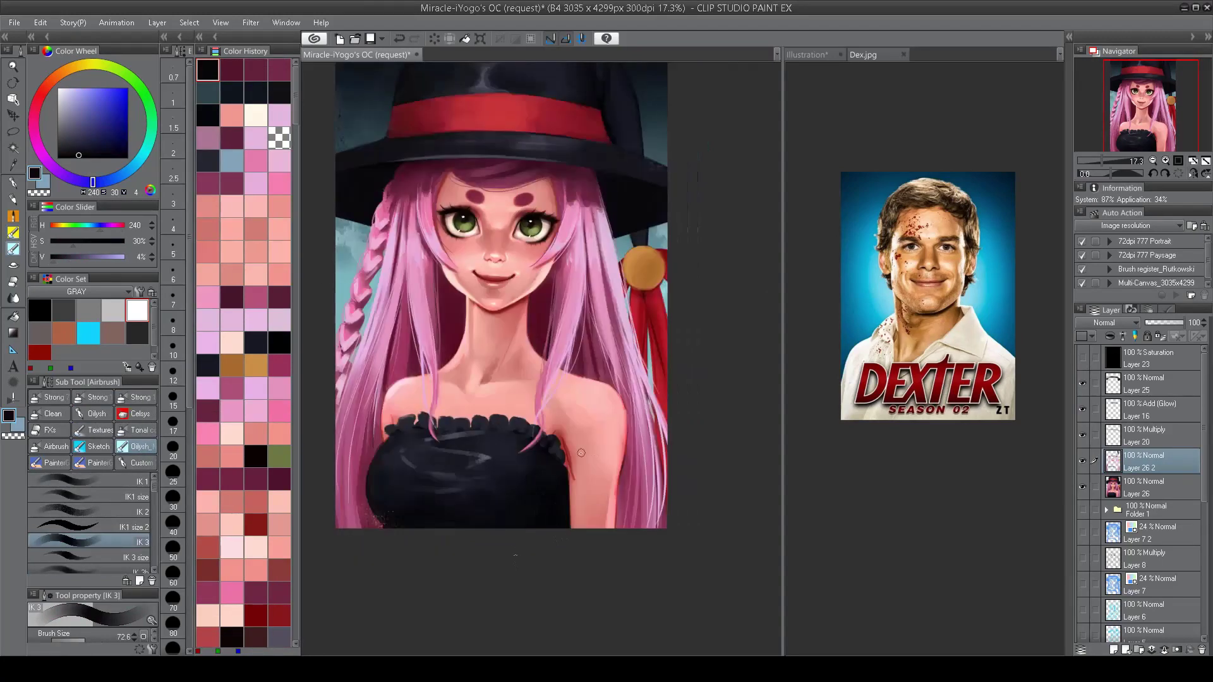
{"action": "left_click", "coordinate": [617, 504], "text": "alt"}
{"action": "scroll", "coordinate": [613, 526], "scroll_direction": "down", "scroll_amount": 3}
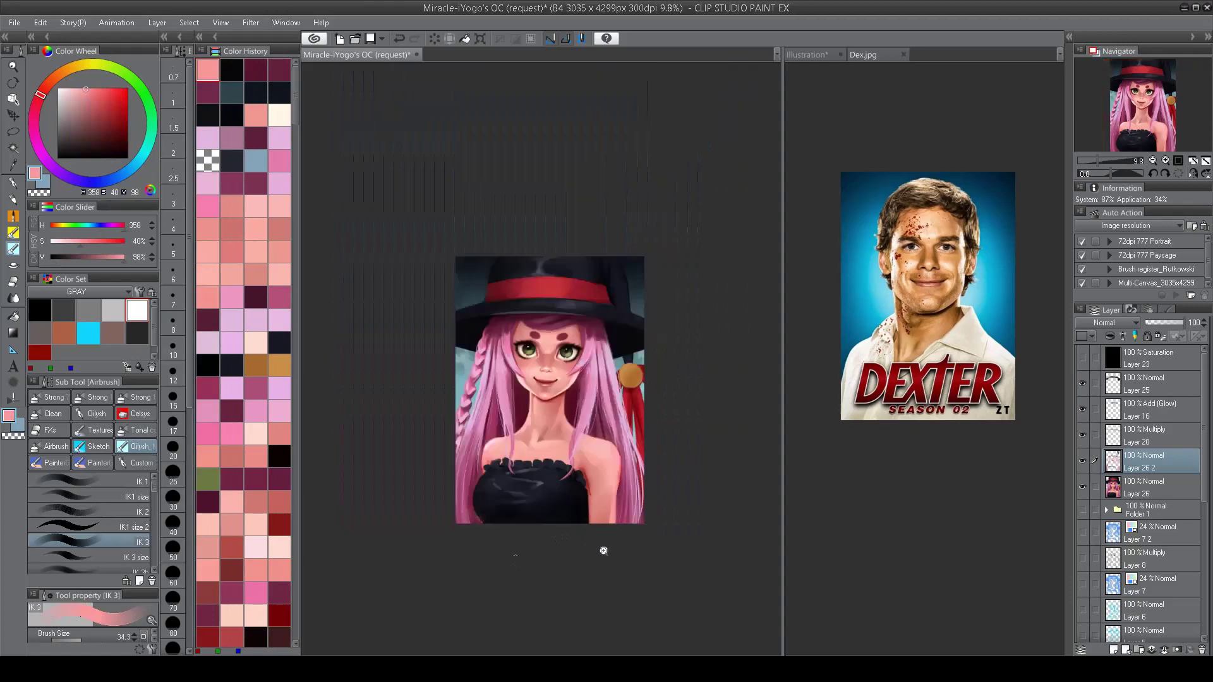
{"action": "scroll", "coordinate": [611, 518], "scroll_direction": "up", "scroll_amount": 2}
{"action": "left_click", "coordinate": [609, 508], "text": "alt"}
{"action": "scroll", "coordinate": [607, 555], "scroll_direction": "down", "scroll_amount": 2}
{"action": "scroll", "coordinate": [592, 529], "scroll_direction": "down", "scroll_amount": 1}
{"action": "scroll", "coordinate": [567, 443], "scroll_direction": "up", "scroll_amount": 1}
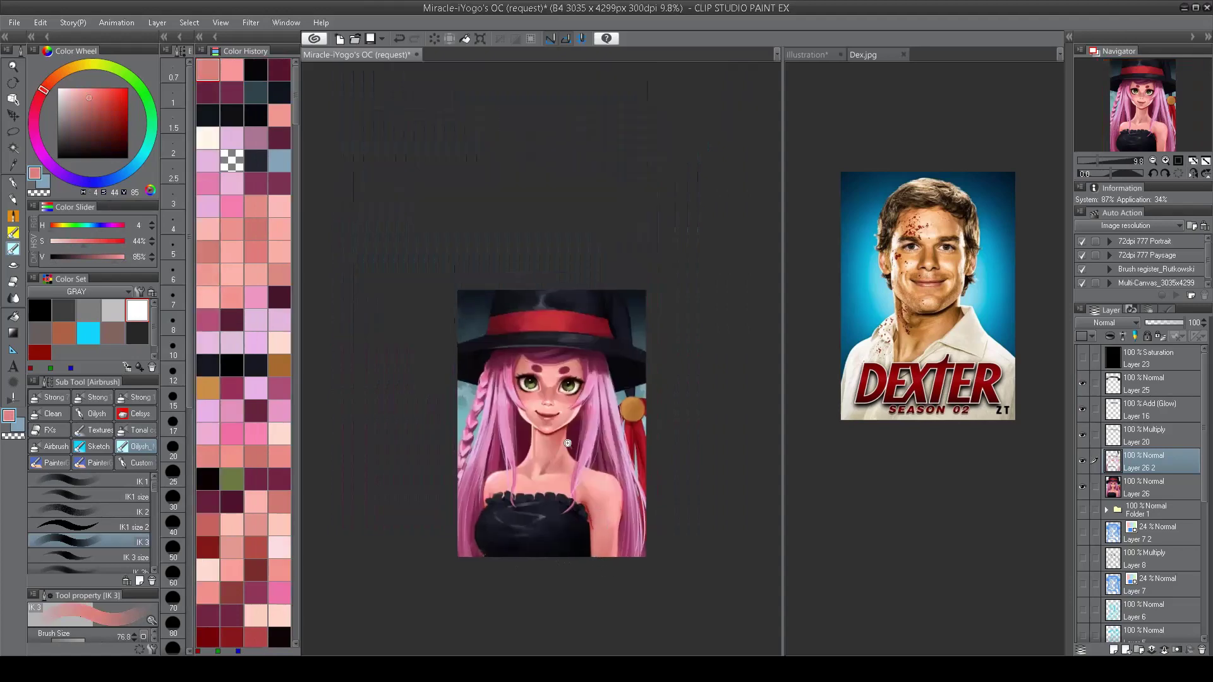
Step: Refine the lower lip's highlight in sampled light skin pinks, using IK 3 at sizes 31.2 and 41.3
{"action": "scroll", "coordinate": [538, 365], "scroll_direction": "up", "scroll_amount": 4}
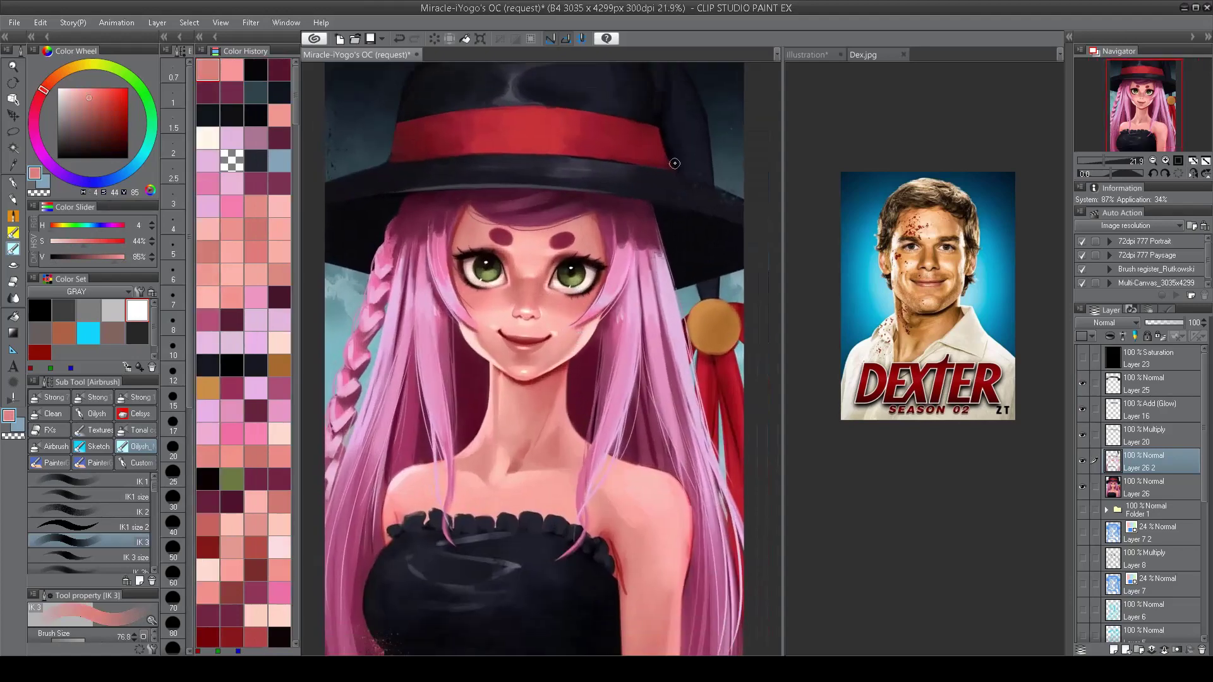
{"action": "scroll", "coordinate": [630, 272], "scroll_direction": "up", "scroll_amount": 3}
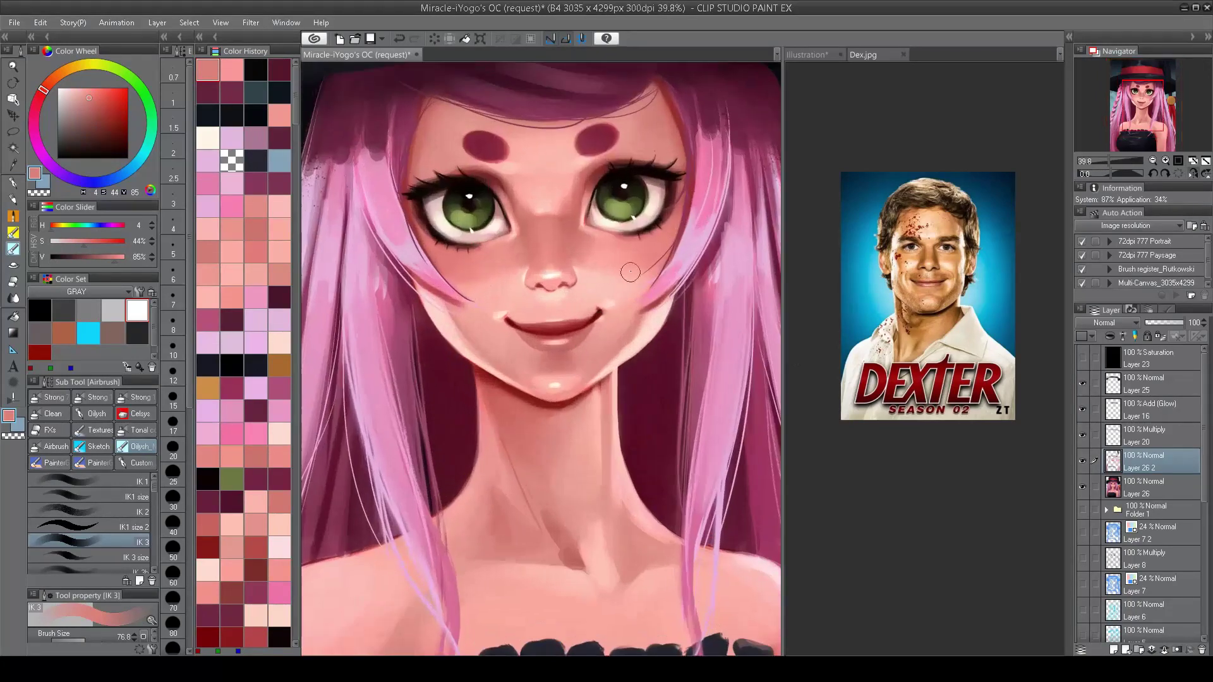
{"action": "left_click", "coordinate": [578, 315], "text": "alt"}
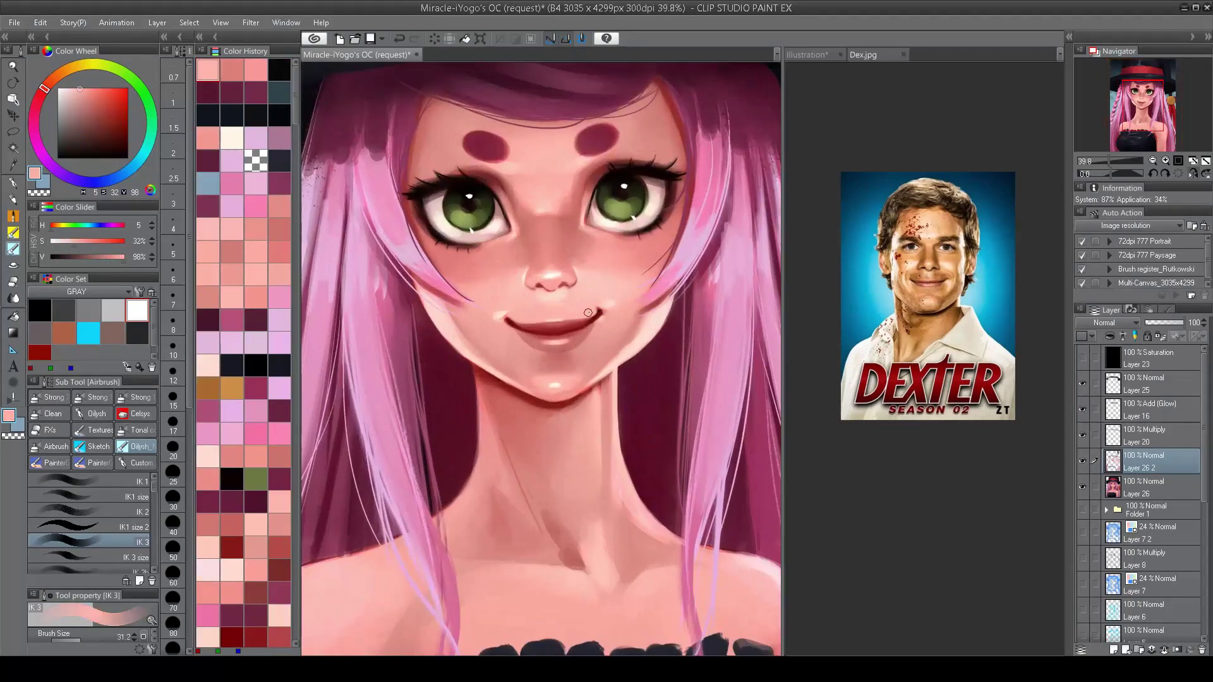
{"action": "left_click", "coordinate": [558, 336], "text": "alt"}
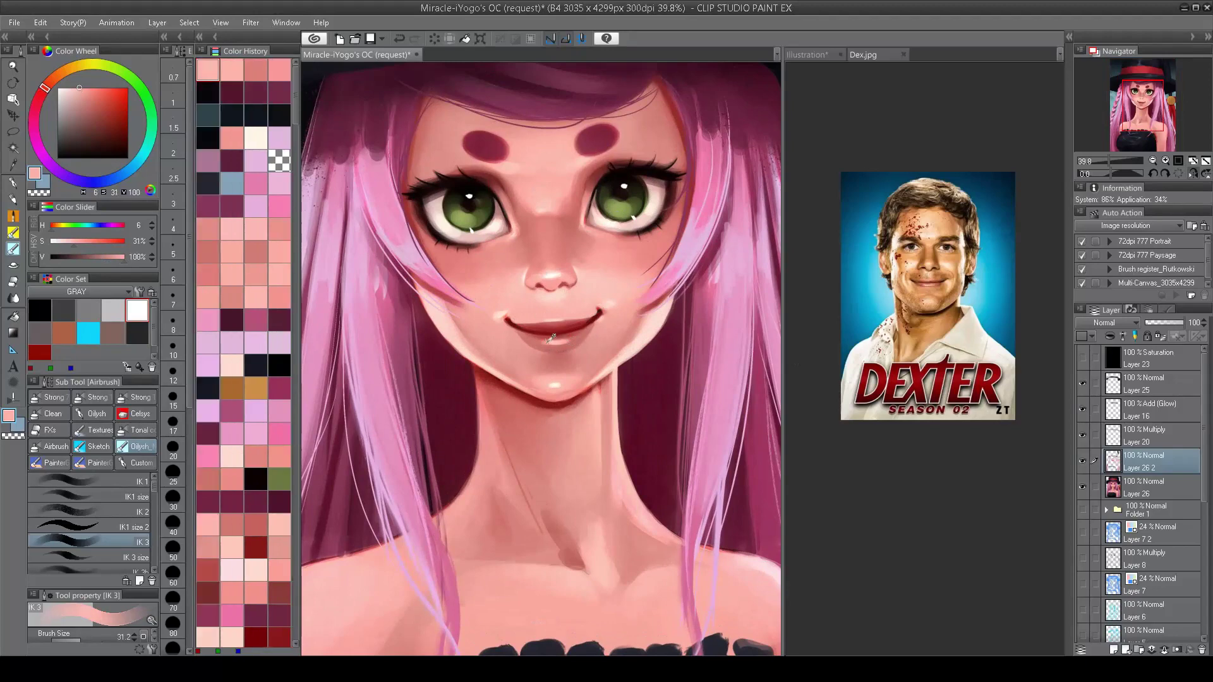
{"action": "left_click", "coordinate": [559, 338], "text": "alt"}
{"action": "scroll", "coordinate": [552, 359], "scroll_direction": "up", "scroll_amount": 1}
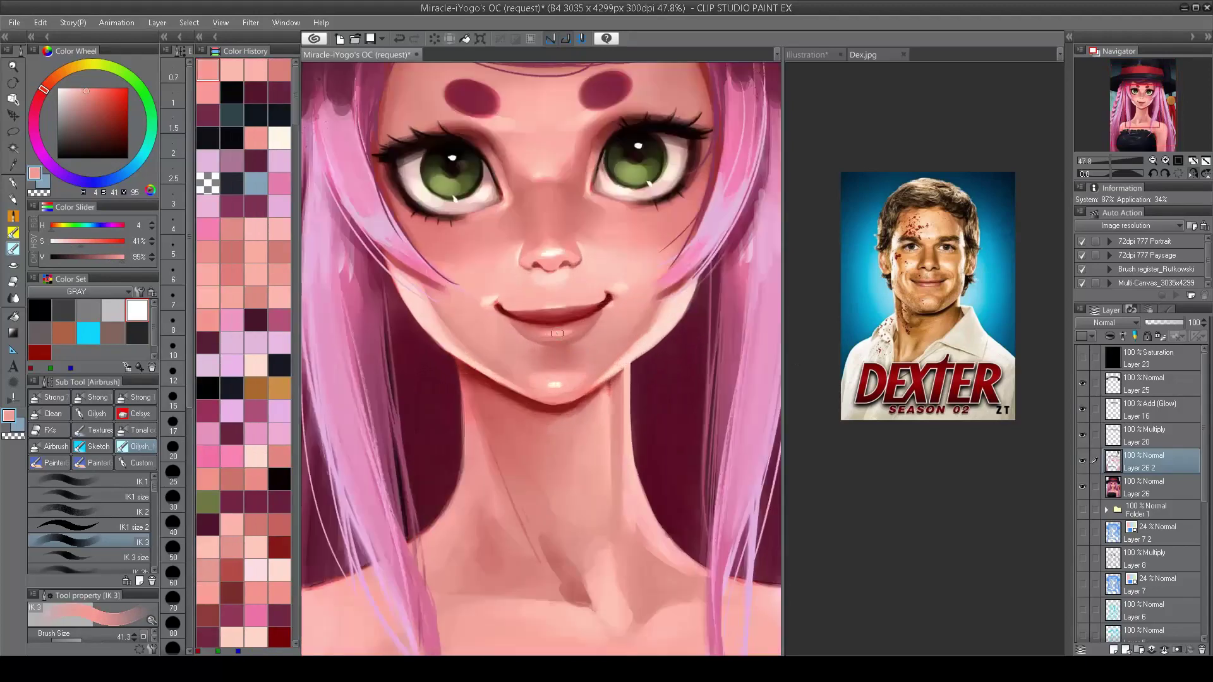
Step: Reshape the lower lip's edge and the mouth corners in sampled reds and pinks, using IK 3 at size 27.1
{"action": "left_click", "coordinate": [512, 319], "text": "alt"}
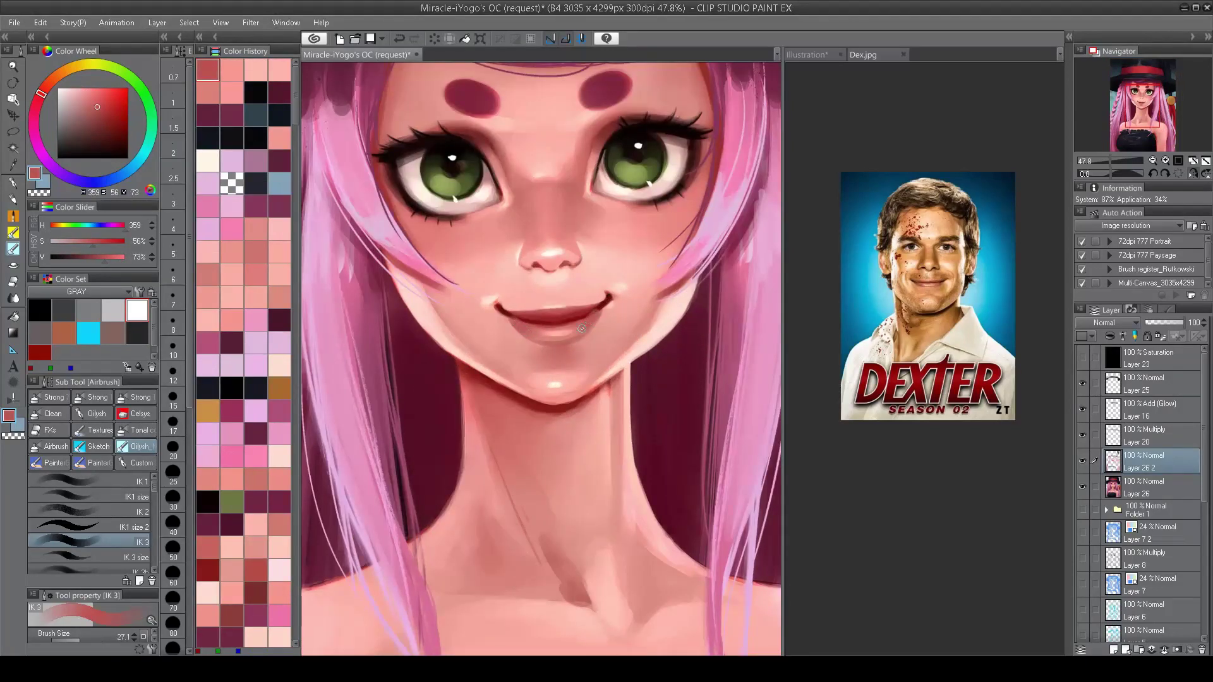
{"action": "left_click", "coordinate": [593, 315], "text": "alt"}
{"action": "left_click", "coordinate": [555, 332], "text": "alt"}
{"action": "left_click", "coordinate": [511, 314], "text": "alt"}
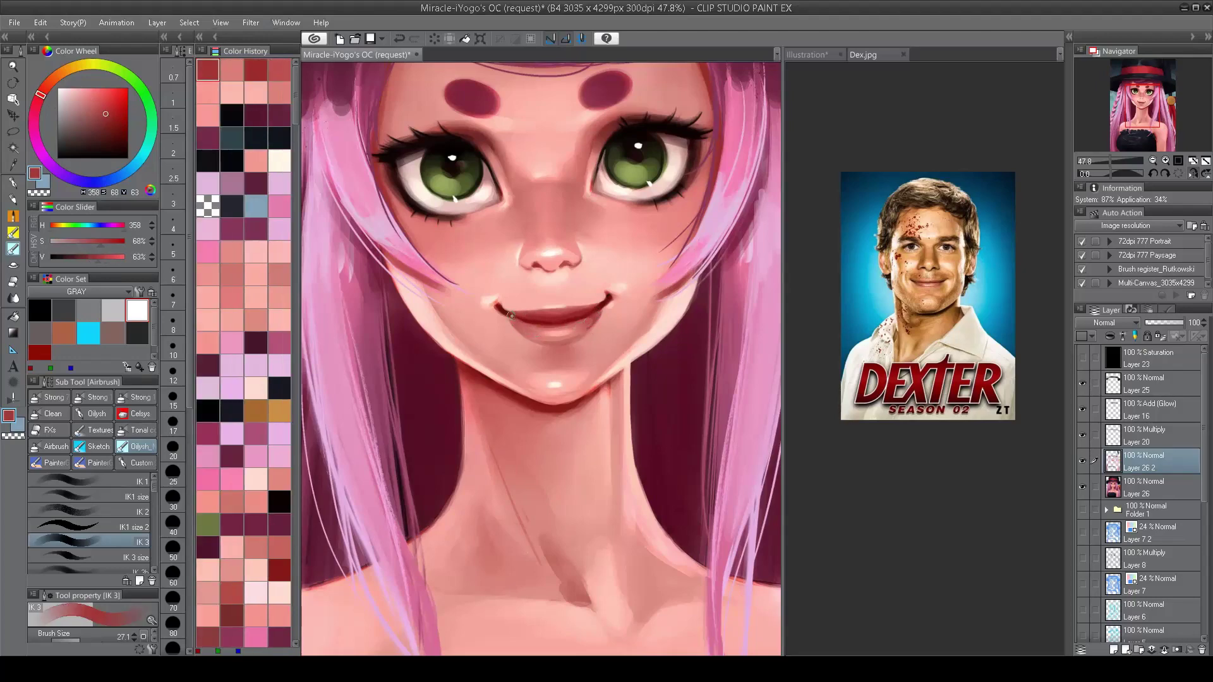
{"action": "left_click", "coordinate": [536, 326], "text": "alt"}
{"action": "scroll", "coordinate": [540, 332], "scroll_direction": "down", "scroll_amount": 4}
{"action": "scroll", "coordinate": [553, 342], "scroll_direction": "up", "scroll_amount": 3}
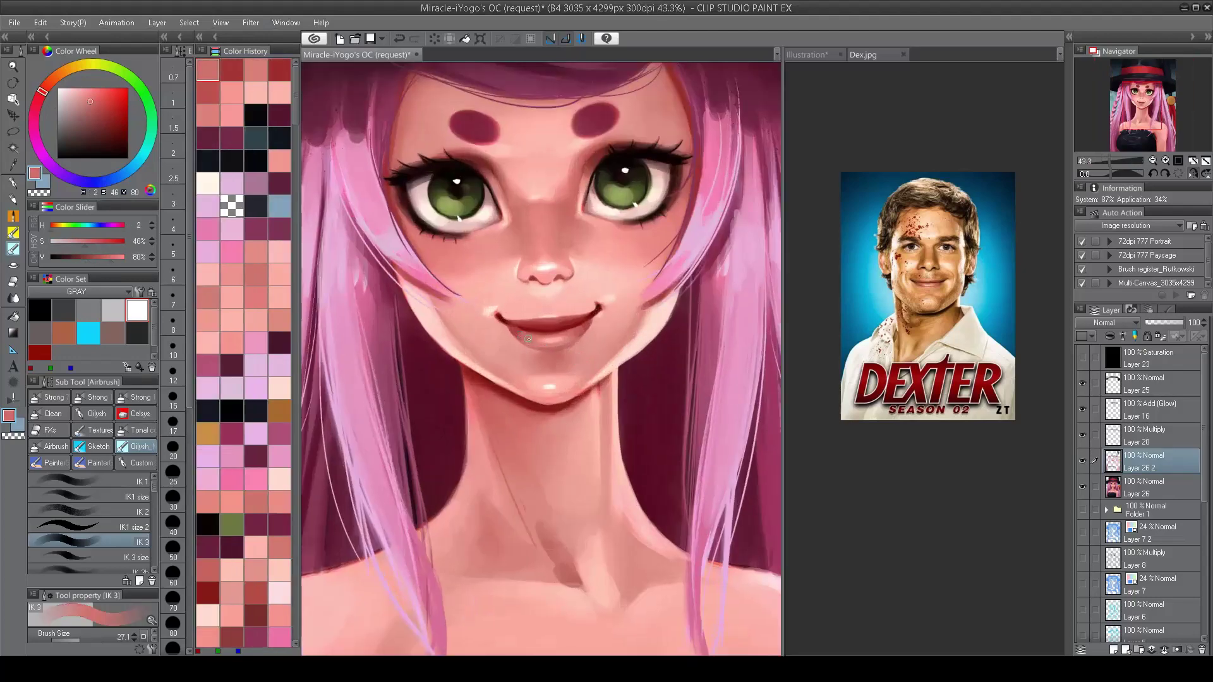
Step: Add a pale highlight to the lower lip and touch up the mouth corner in sampled light skin, using IK 3 down to size 10.7
{"action": "scroll", "coordinate": [528, 340], "scroll_direction": "down", "scroll_amount": 4}
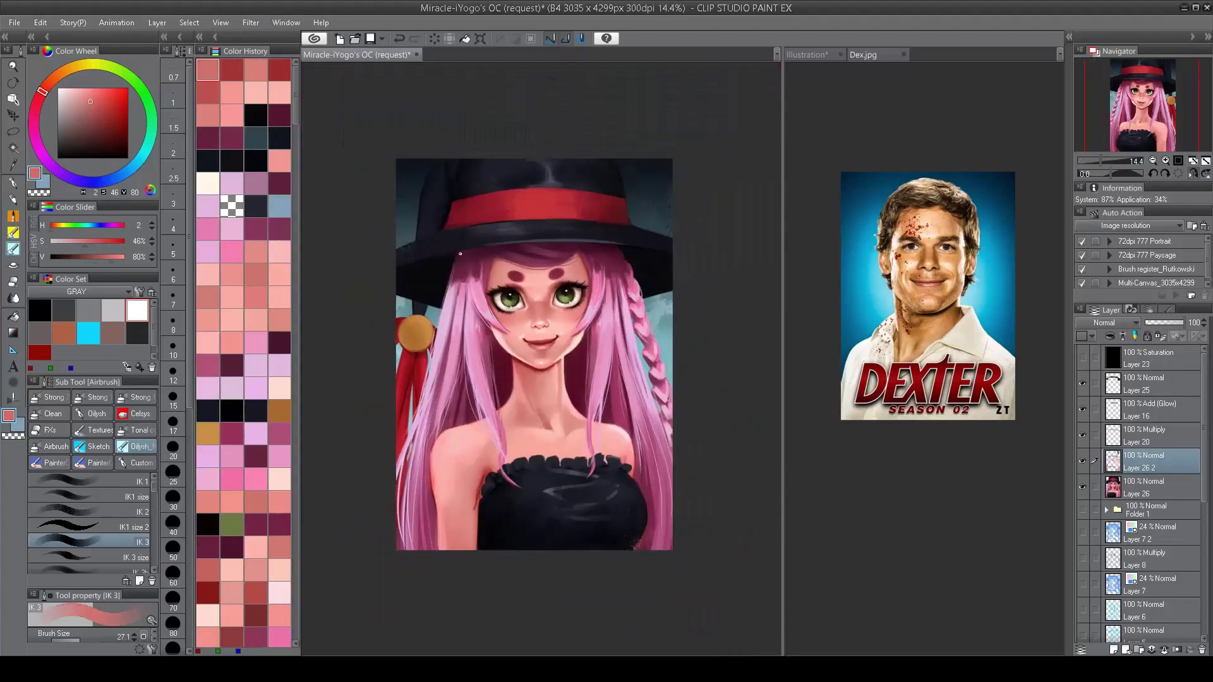
{"action": "scroll", "coordinate": [460, 253], "scroll_direction": "up", "scroll_amount": 5}
{"action": "left_click", "coordinate": [490, 336], "text": "alt"}
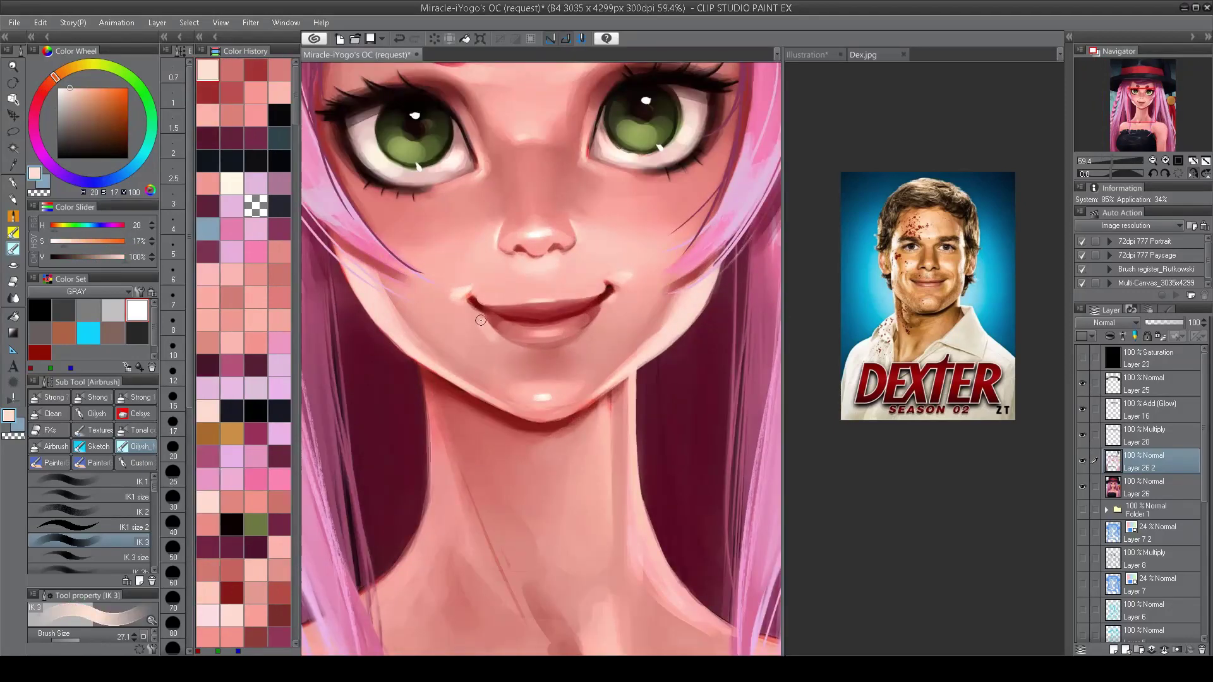
{"action": "scroll", "coordinate": [604, 309], "scroll_direction": "down", "scroll_amount": 5}
{"action": "scroll", "coordinate": [519, 329], "scroll_direction": "up", "scroll_amount": 4}
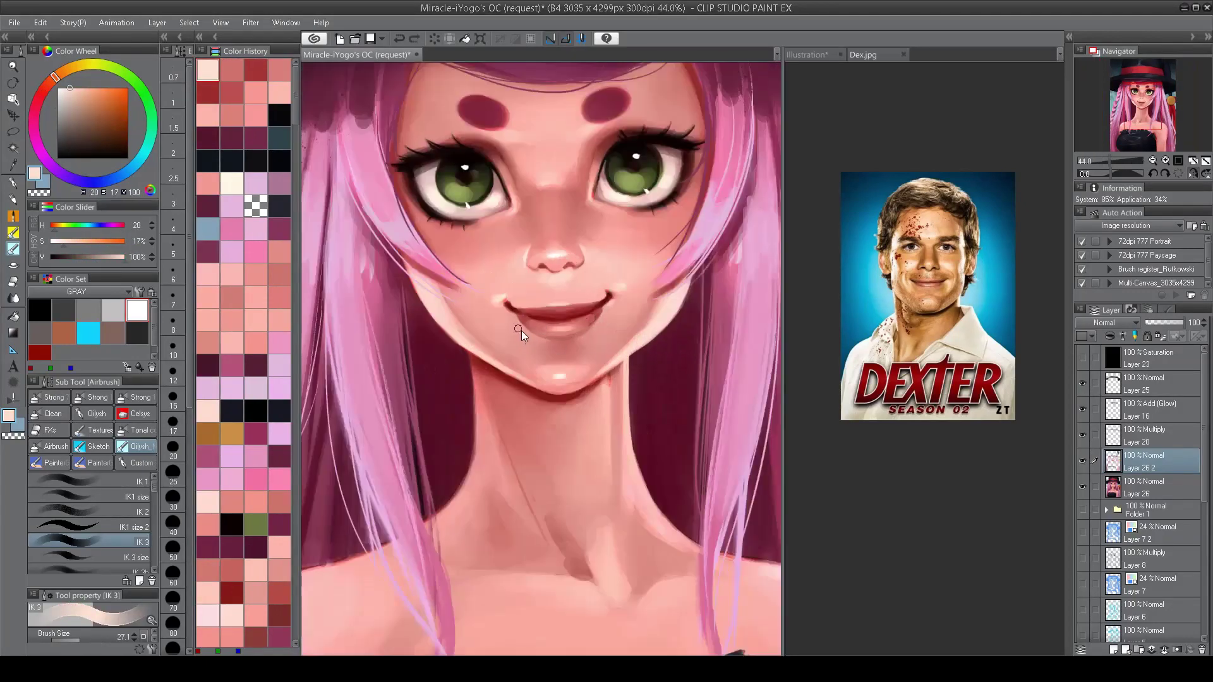
{"action": "left_click_drag", "start_coordinate": [521, 331], "coordinate": [513, 315]}
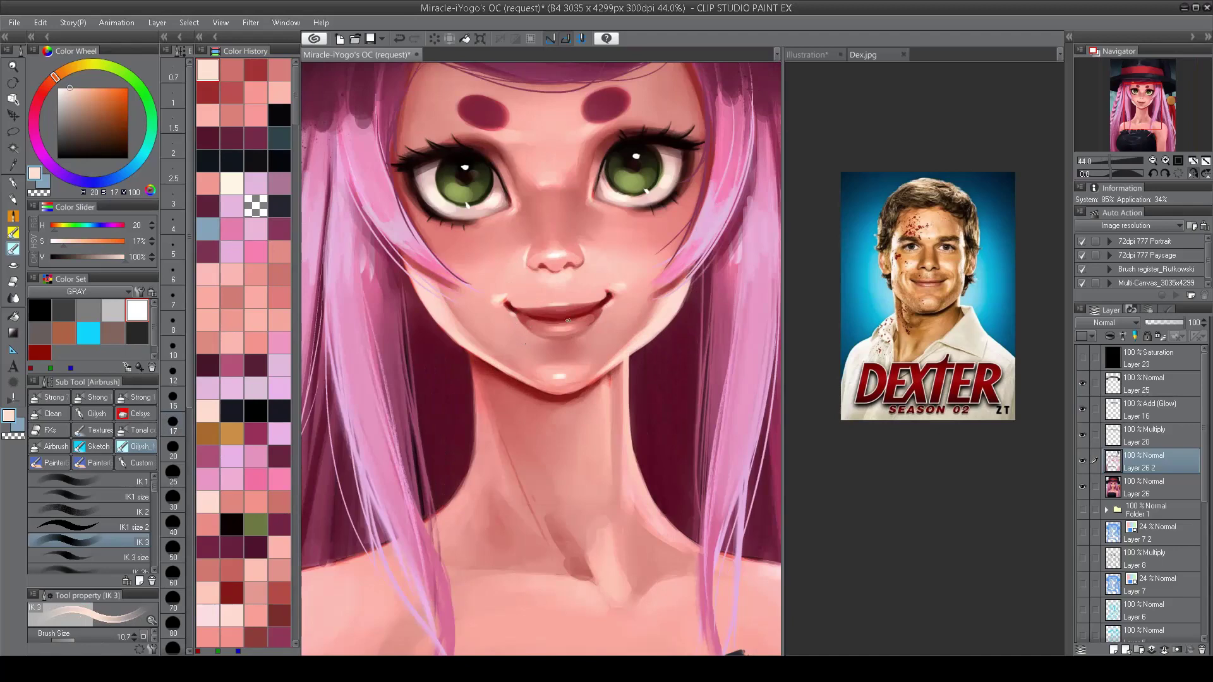
{"action": "scroll", "coordinate": [509, 310], "scroll_direction": "down", "scroll_amount": 4}
Step: Add light glints to both irises in sampled olive green, using IK 3 at size 6.0 with the canvas mirrored
{"action": "key", "text": "h"}
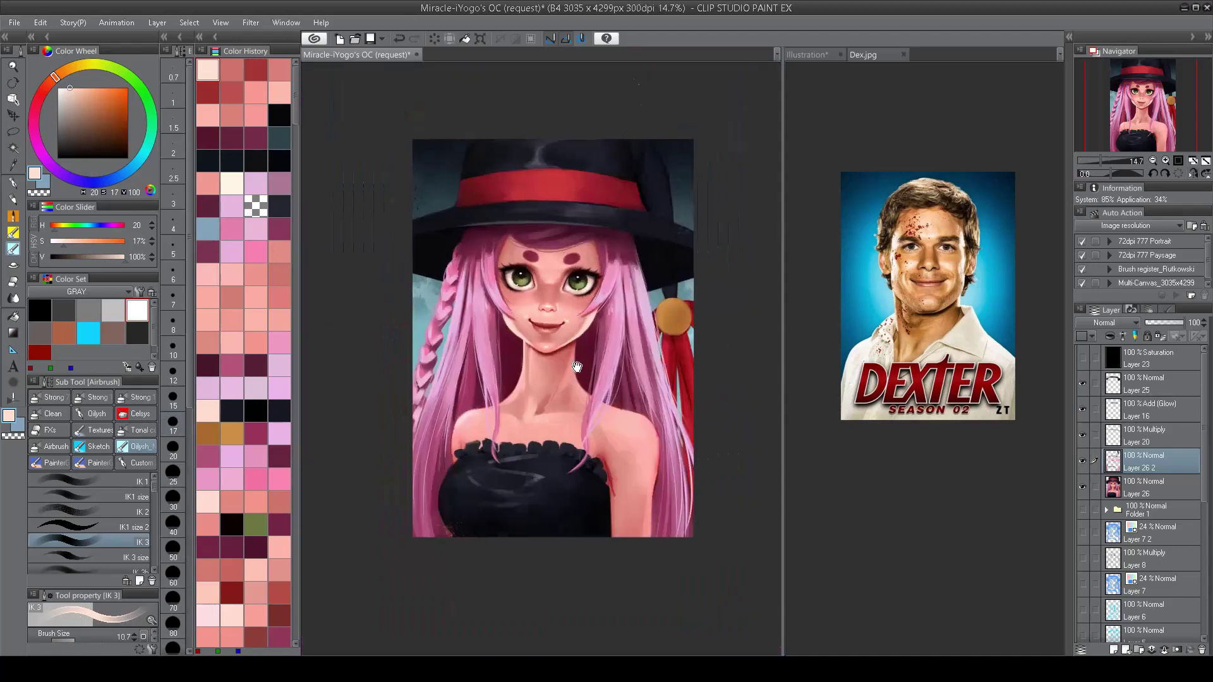
{"action": "scroll", "coordinate": [579, 124], "scroll_direction": "up", "scroll_amount": 1}
{"action": "scroll", "coordinate": [519, 251], "scroll_direction": "up", "scroll_amount": 3}
{"action": "left_click", "coordinate": [517, 266], "text": "alt"}
{"action": "left_click_drag", "start_coordinate": [520, 272], "coordinate": [511, 263]}
{"action": "left_click_drag", "start_coordinate": [741, 260], "coordinate": [704, 286]}
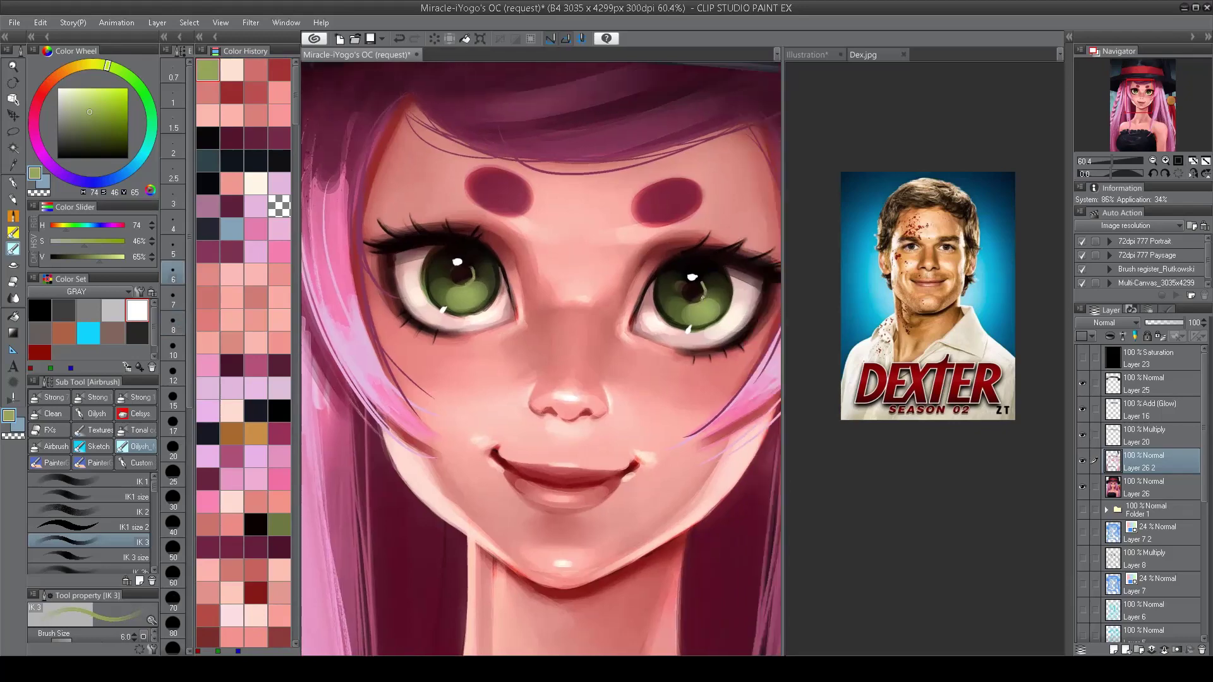
{"action": "scroll", "coordinate": [701, 291], "scroll_direction": "down", "scroll_amount": 3}
{"action": "key", "text": "h"}
Step: Brighten the lit edge of the neck in a sampled light skin pink, using IK 3 at size 27.6
{"action": "scroll", "coordinate": [649, 397], "scroll_direction": "down", "scroll_amount": 1}
{"action": "scroll", "coordinate": [484, 408], "scroll_direction": "up", "scroll_amount": 4}
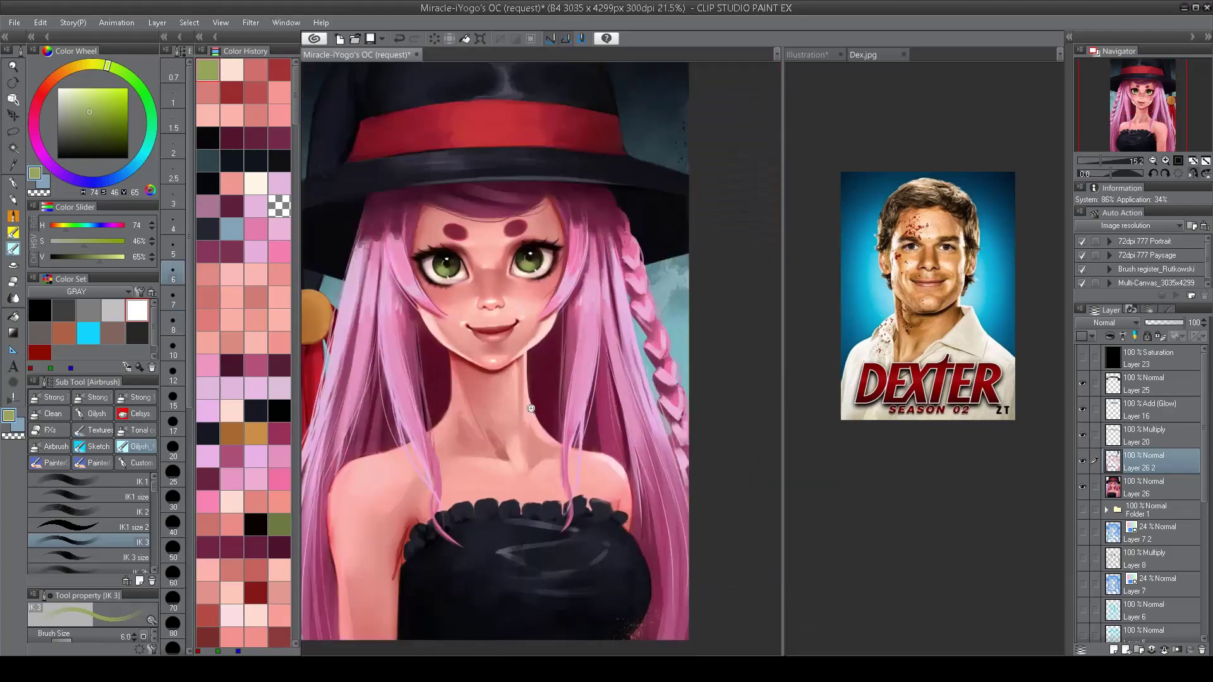
{"action": "left_click", "coordinate": [525, 328], "text": "alt"}
{"action": "mouse_move", "coordinate": [521, 331]}
{"action": "left_mouse_down"}
{"action": "mouse_move", "coordinate": [532, 426]}
{"action": "mouse_move", "coordinate": [526, 326]}
{"action": "left_mouse_up"}
{"action": "left_click_drag", "start_coordinate": [526, 371], "coordinate": [549, 465]}
{"action": "scroll", "coordinate": [543, 442], "scroll_direction": "down", "scroll_amount": 3}
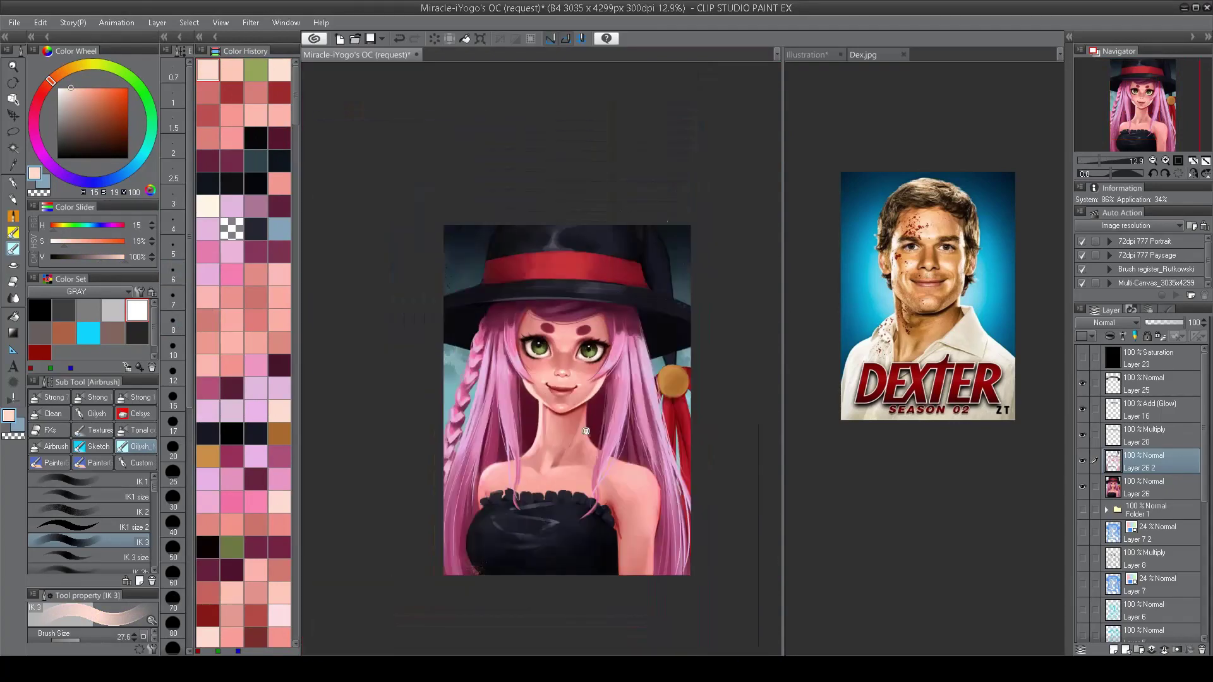
Step: Clean up the neck's side edge against the hair in sampled dark plum and skin pink, using IK 3 at sizes 36.5 and 24.2
{"action": "scroll", "coordinate": [586, 431], "scroll_direction": "up", "scroll_amount": 5}
{"action": "left_click", "coordinate": [586, 348], "text": "alt"}
{"action": "left_click_drag", "start_coordinate": [576, 420], "coordinate": [590, 476]}
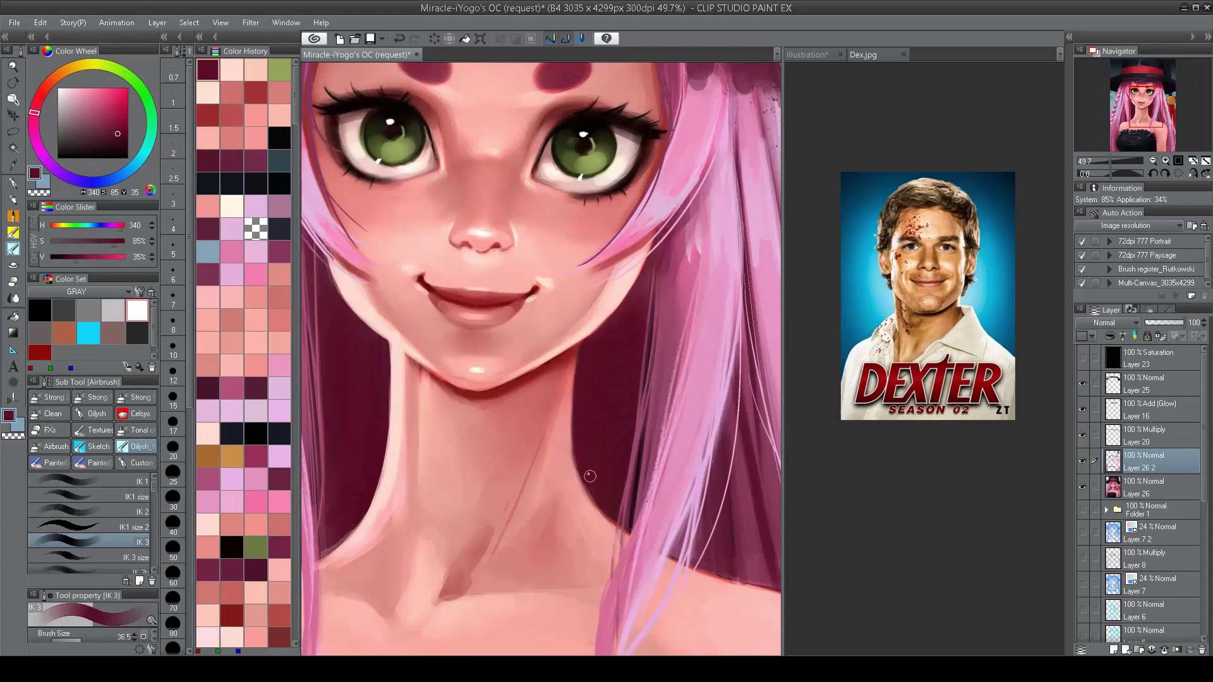
{"action": "left_click", "coordinate": [570, 422], "text": "alt"}
{"action": "left_click_drag", "start_coordinate": [572, 379], "coordinate": [575, 451]}
{"action": "left_click_drag", "start_coordinate": [562, 410], "coordinate": [600, 518]}
{"action": "left_click", "coordinate": [568, 429], "text": "alt"}
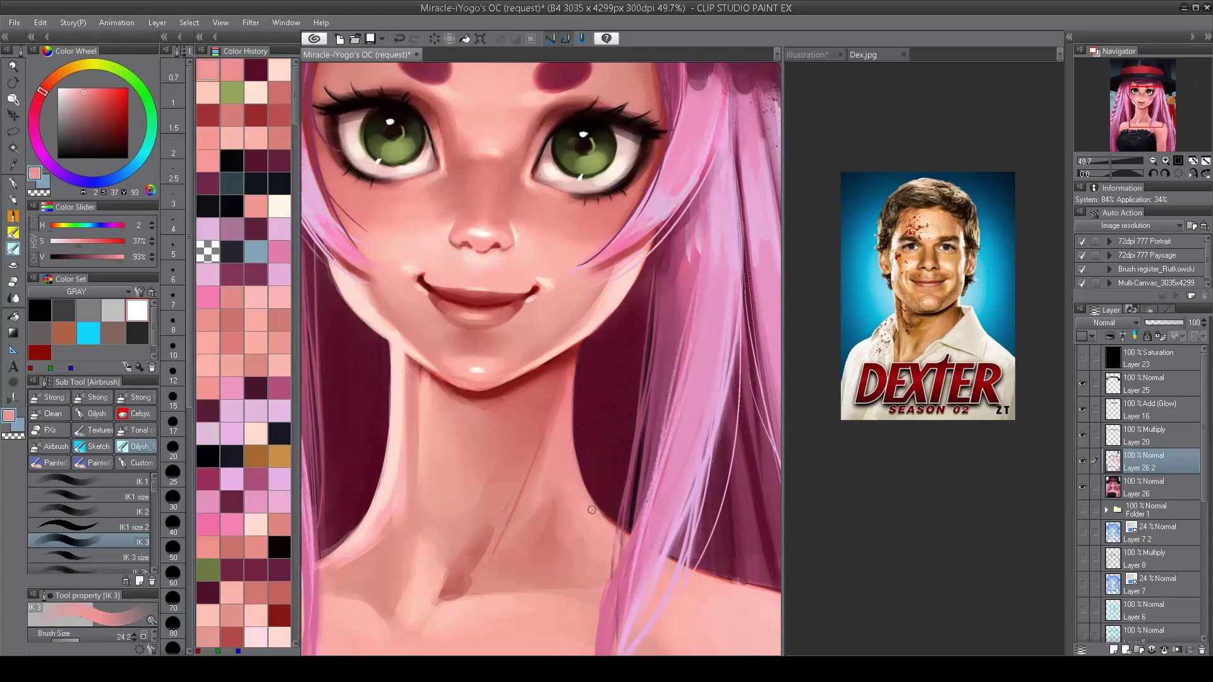
{"action": "left_click_drag", "start_coordinate": [578, 474], "coordinate": [598, 511]}
{"action": "scroll", "coordinate": [578, 467], "scroll_direction": "down", "scroll_amount": 5}
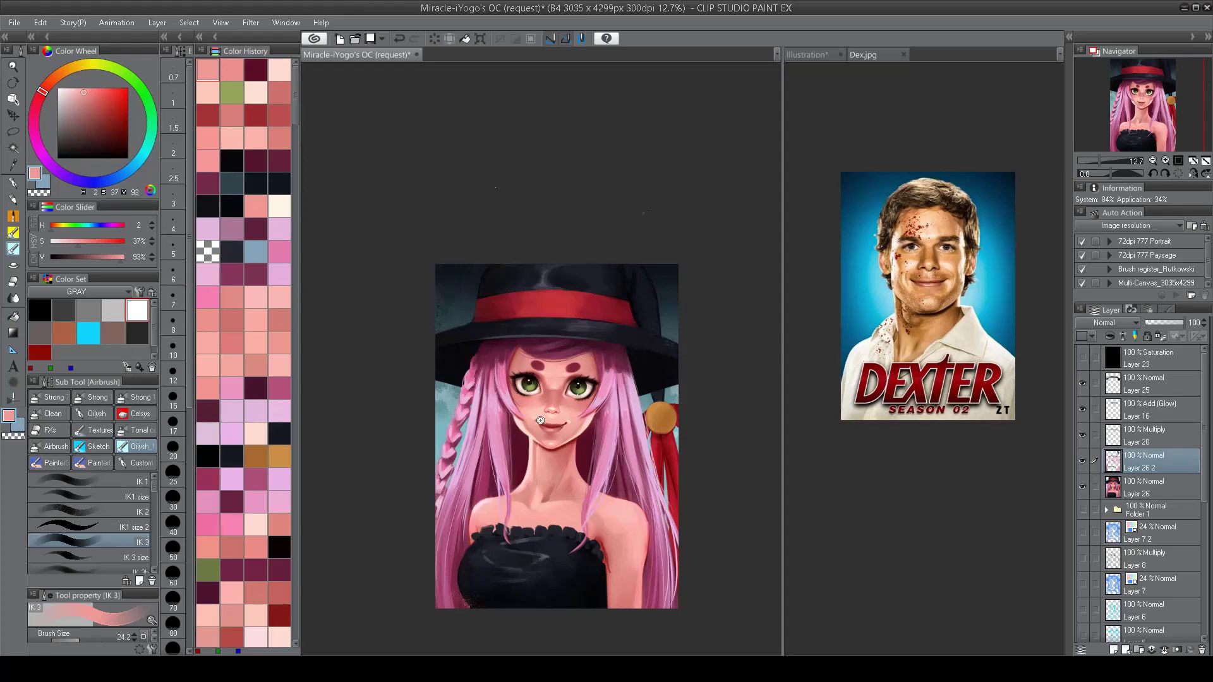
Step: Soften the face's skin shading in sampled light pinks, using IK 3 at sizes 24.2, 60.8 and 33.9
{"action": "scroll", "coordinate": [540, 421], "scroll_direction": "up", "scroll_amount": 5}
{"action": "left_click", "coordinate": [604, 388], "text": "alt"}
{"action": "left_click", "coordinate": [588, 372], "text": "alt"}
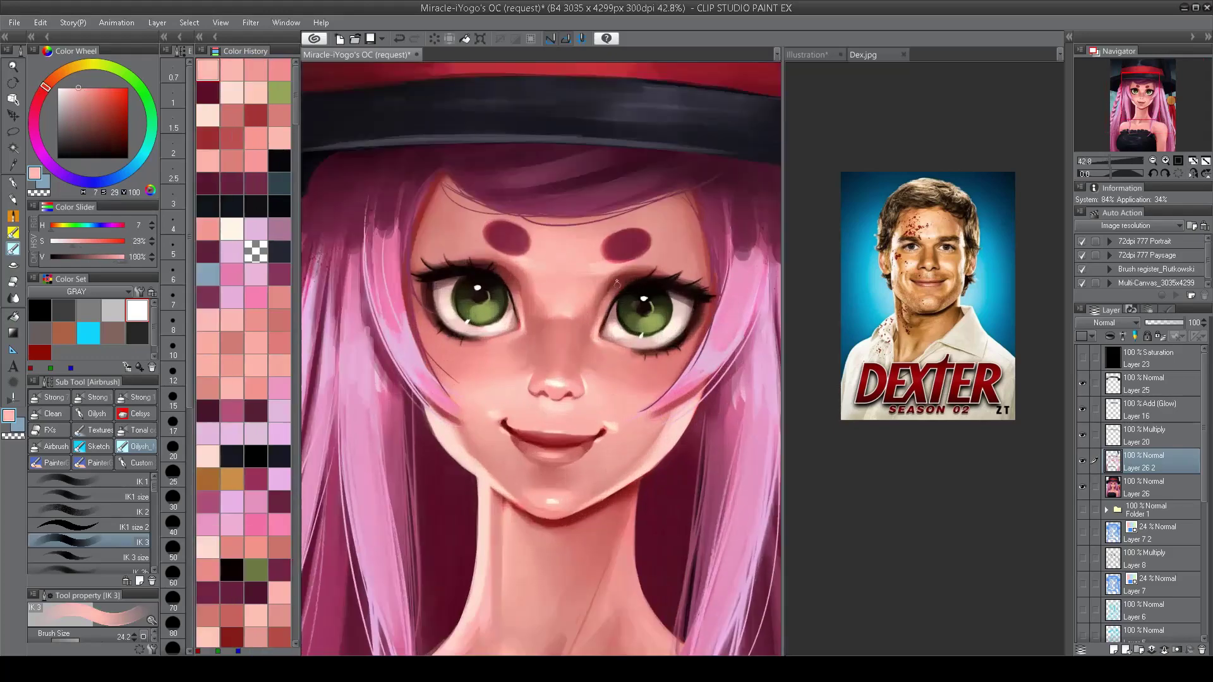
{"action": "left_click", "coordinate": [591, 379], "text": "alt"}
{"action": "scroll", "coordinate": [512, 382], "scroll_direction": "down", "scroll_amount": 5}
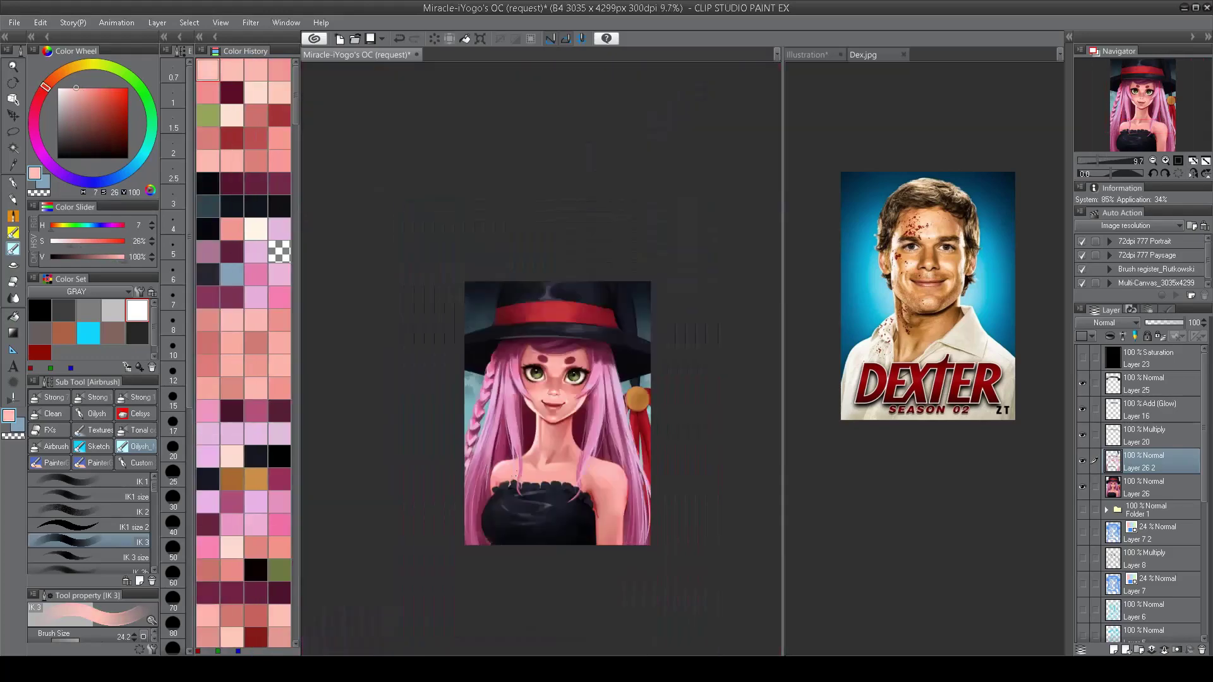
{"action": "scroll", "coordinate": [547, 407], "scroll_direction": "up", "scroll_amount": 5}
{"action": "left_click", "coordinate": [542, 367], "text": "alt"}
{"action": "scroll", "coordinate": [542, 368], "scroll_direction": "down", "scroll_amount": 5}
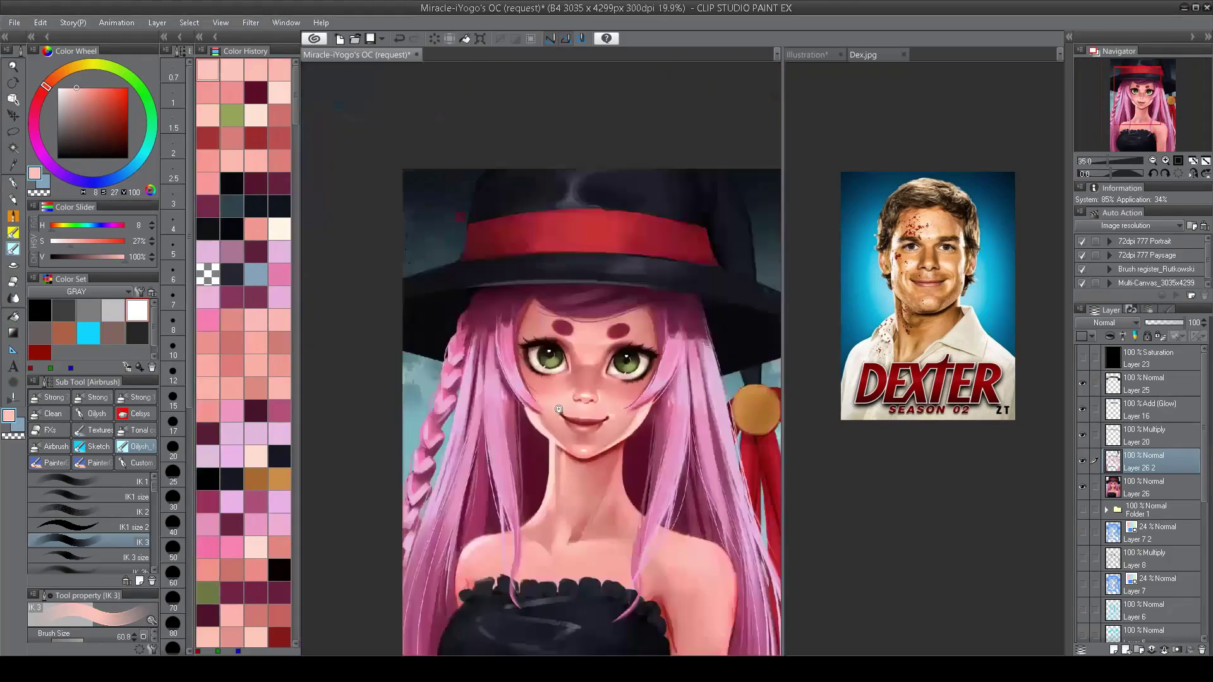
{"action": "scroll", "coordinate": [550, 485], "scroll_direction": "up", "scroll_amount": 4}
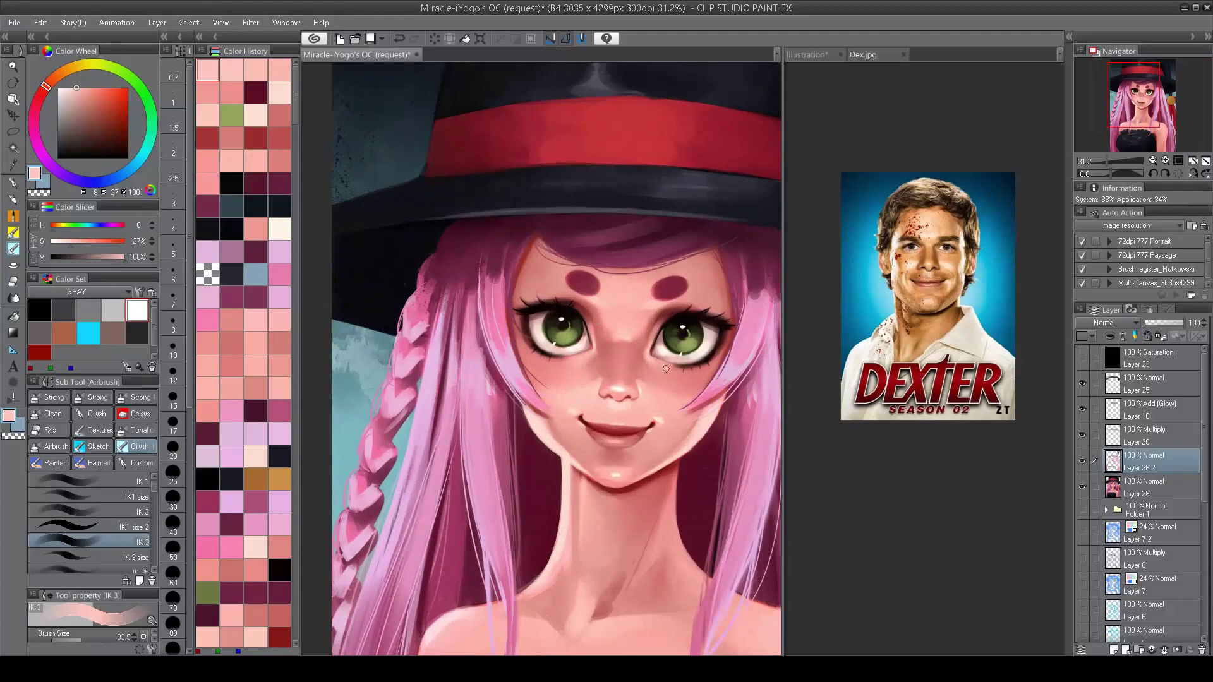
{"action": "scroll", "coordinate": [682, 415], "scroll_direction": "down", "scroll_amount": 2}
{"action": "left_click_drag", "start_coordinate": [650, 402], "coordinate": [692, 333]}
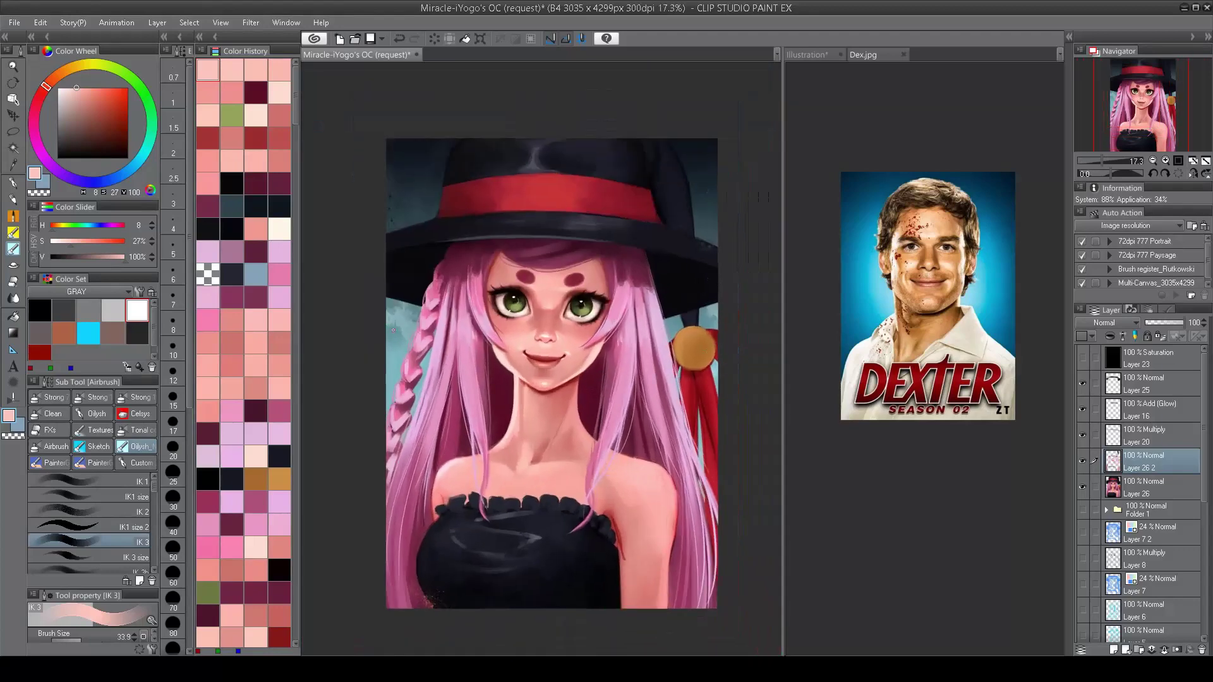
Step: Paste the Apo7X-190424-104 image above Layer 26 2, rasterize it and set its blending mode to Glow dodge
{"action": "key", "text": "alt"}
{"action": "key", "text": "alt"}
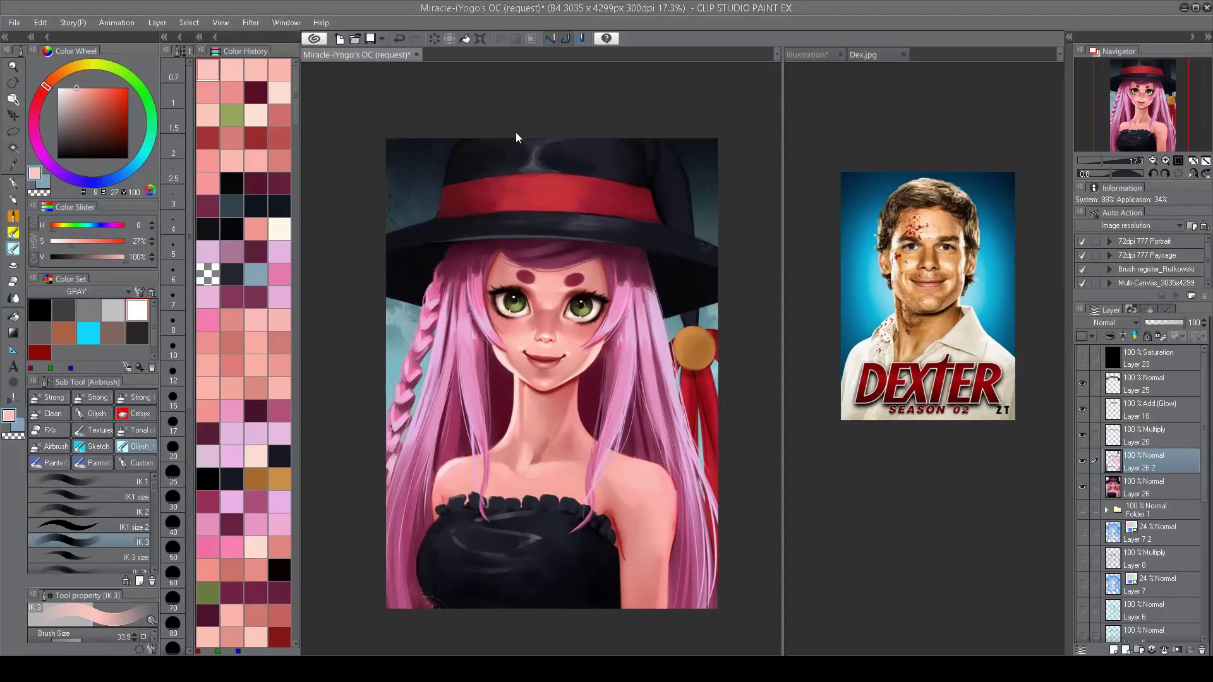
{"action": "key", "text": "ctrl+v"}
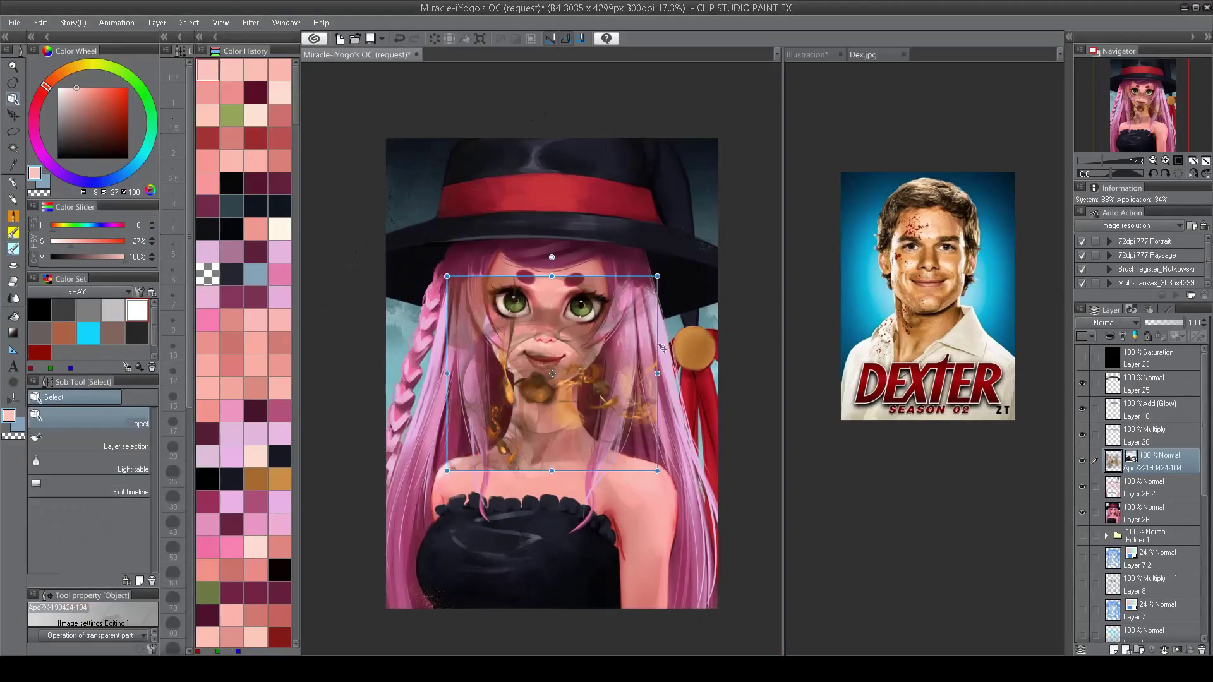
{"action": "key", "text": "Return"}
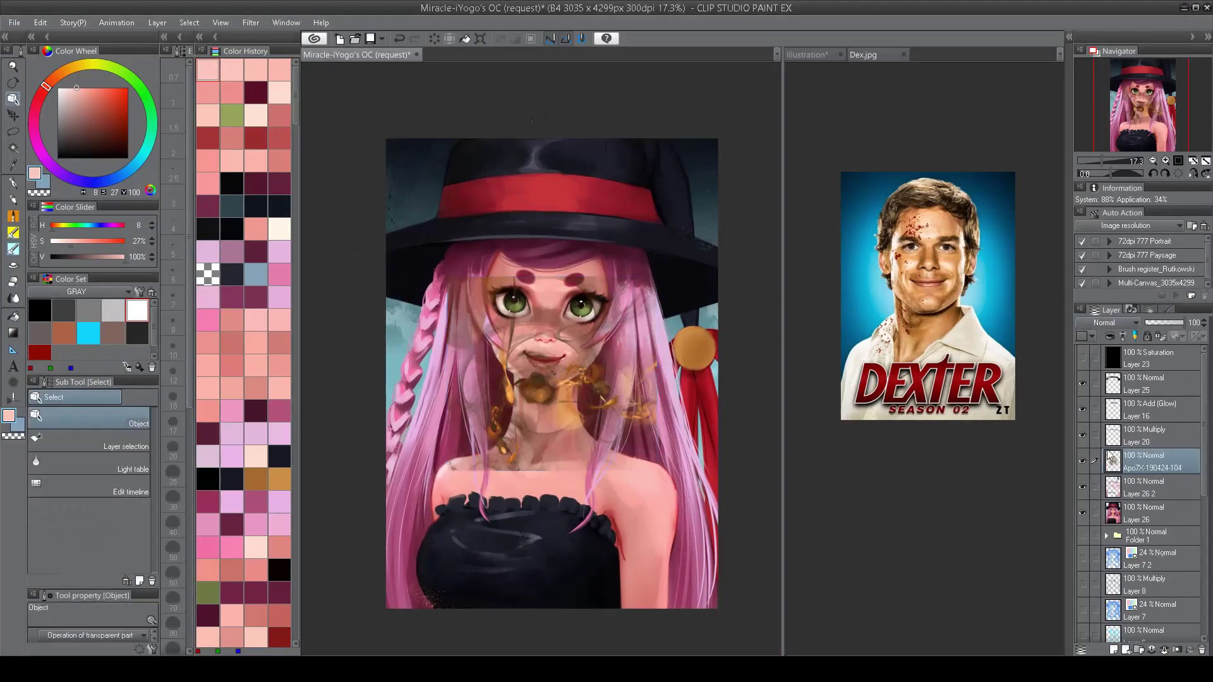
{"action": "key", "text": "shift+alt+d"}
Step: Enlarge the Glow dodge fire texture and place it over the dress and lower hair
{"action": "key", "text": "ctrl+t"}
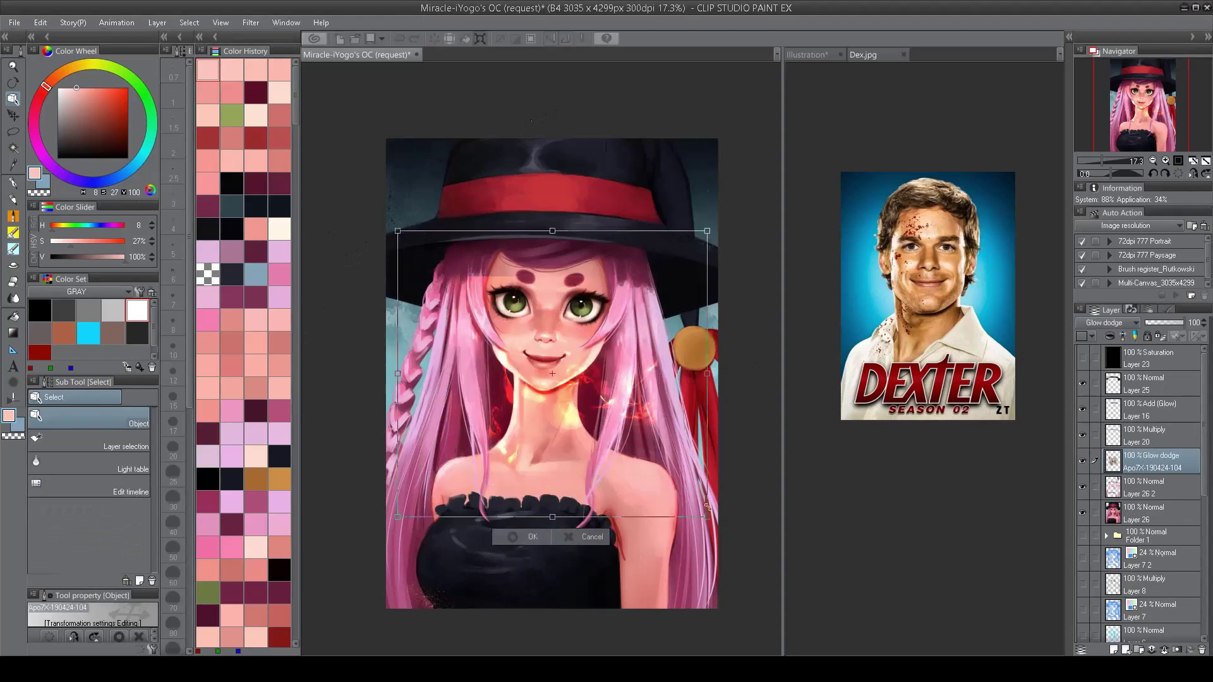
{"action": "left_click_drag", "start_coordinate": [642, 296], "coordinate": [551, 496]}
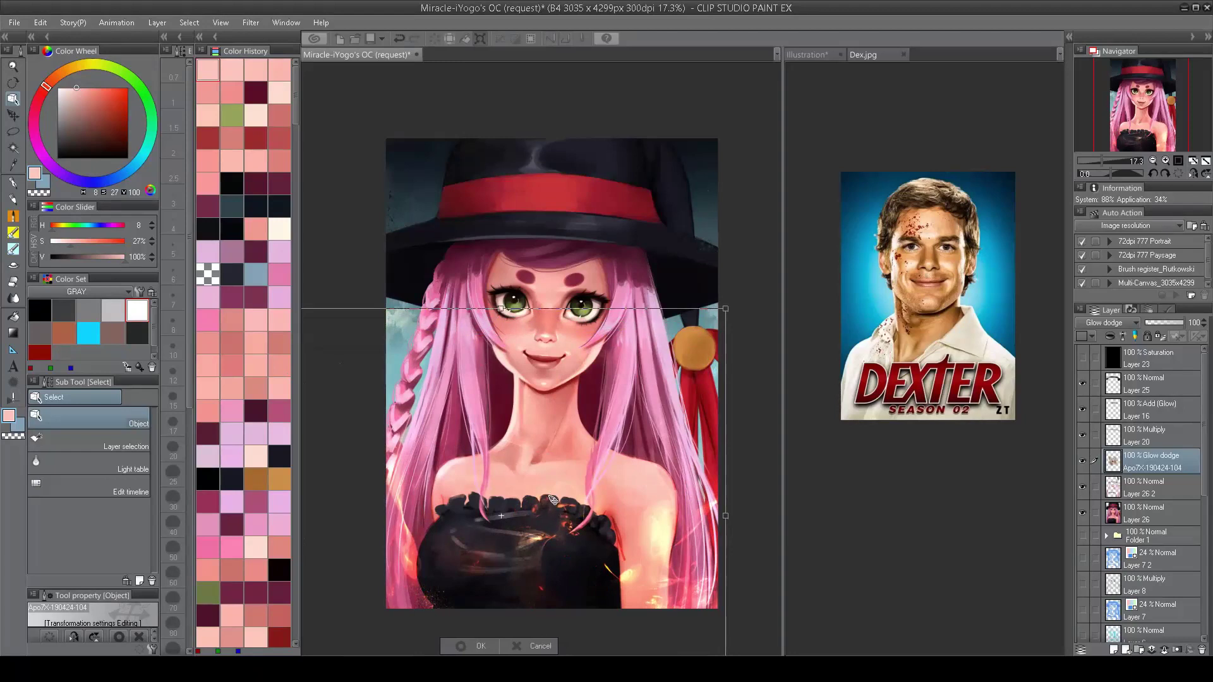
{"action": "key", "text": "Return"}
Step: Move the Glow dodge texture layer below Layer 26 and reposition its sparks over the background beside the hat
{"action": "scroll", "coordinate": [1160, 471], "scroll_direction": "down", "scroll_amount": 2}
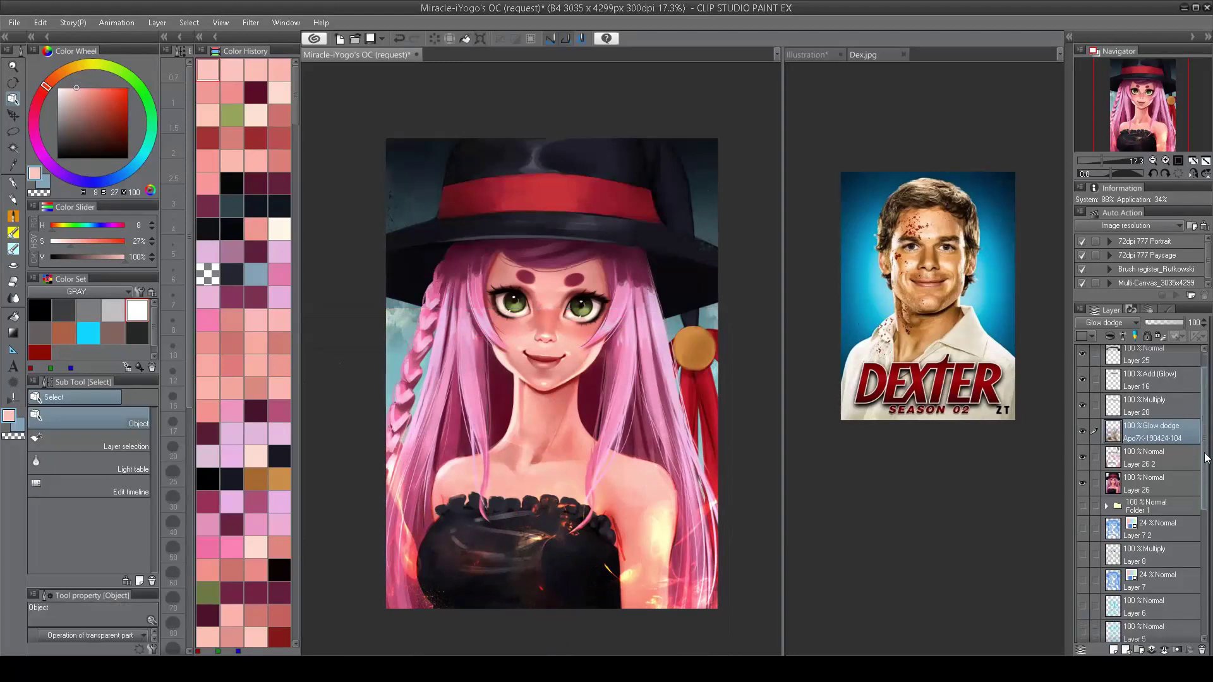
{"action": "left_click_drag", "start_coordinate": [1165, 483], "coordinate": [1165, 484]}
{"action": "key", "text": "ctrl+t"}
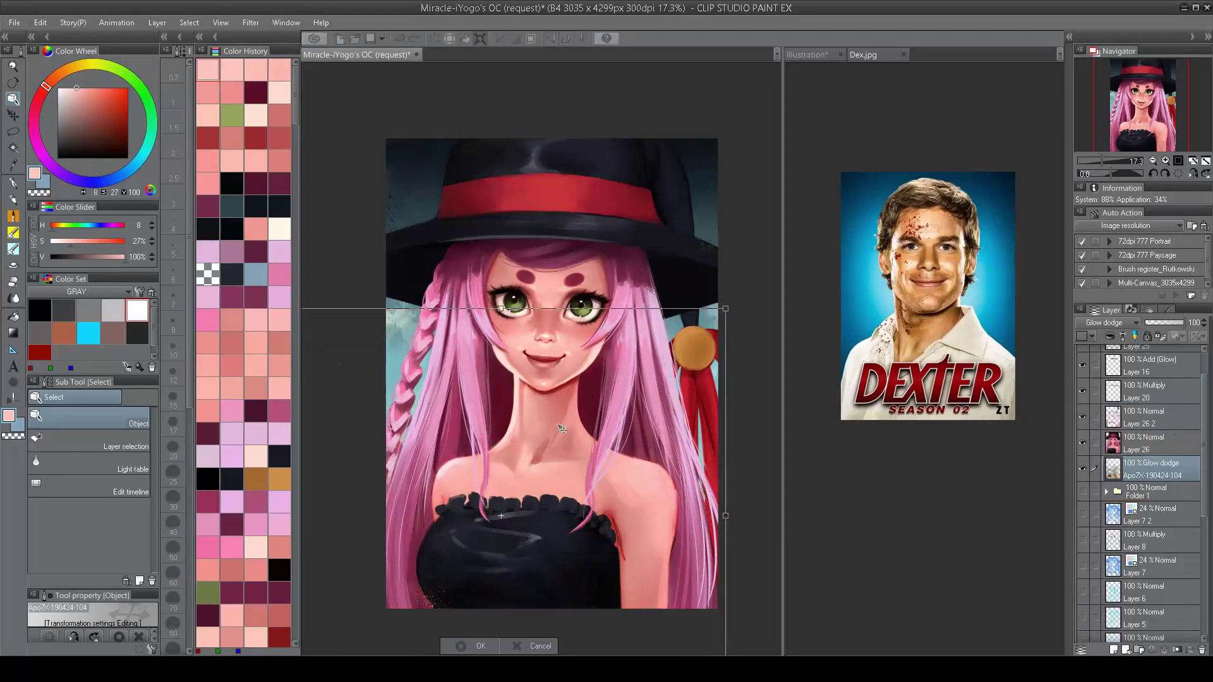
{"action": "mouse_move", "coordinate": [562, 351]}
{"action": "left_mouse_down"}
{"action": "mouse_move", "coordinate": [562, 417]}
{"action": "mouse_move", "coordinate": [562, 358]}
{"action": "left_mouse_up"}
{"action": "key", "text": "Return"}
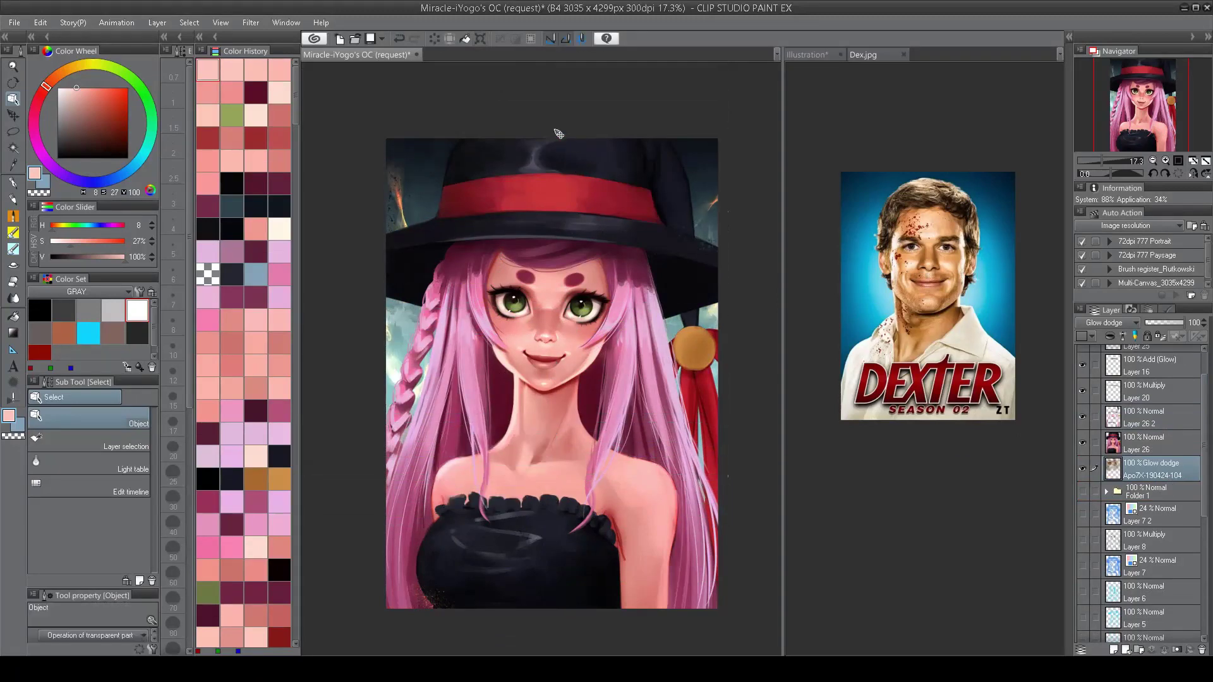
Step: Paste the Apo7X-190513-94 image, move its layer above Layer 25 and enlarge it across the girl's shoulders and dress
{"action": "scroll", "coordinate": [381, 253], "scroll_direction": "down", "scroll_amount": 1}
{"action": "scroll", "coordinate": [405, 251], "scroll_direction": "up", "scroll_amount": 5}
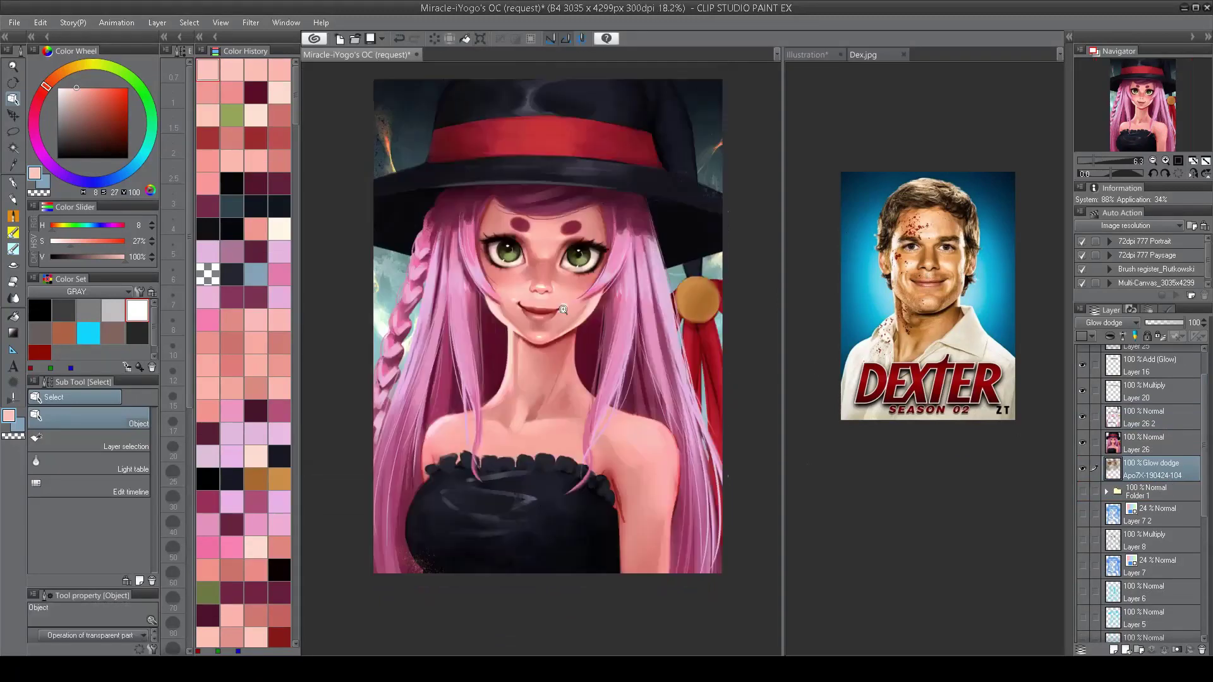
{"action": "scroll", "coordinate": [438, 250], "scroll_direction": "down", "scroll_amount": 4}
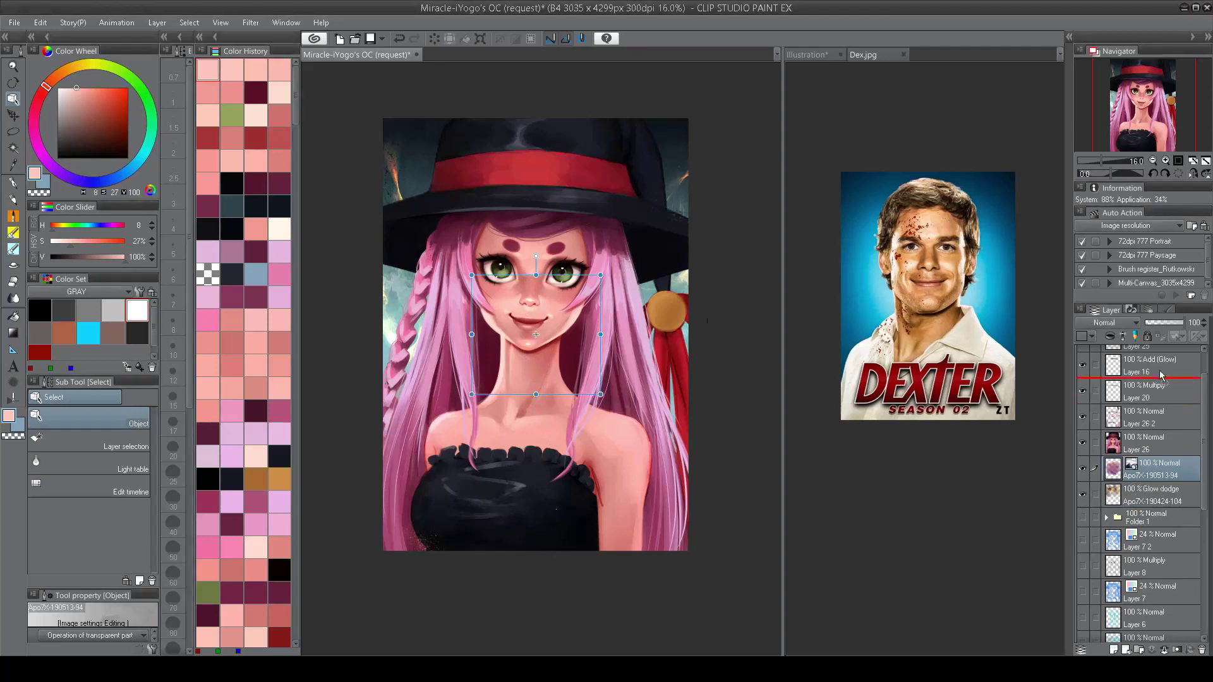
{"action": "left_click_drag", "start_coordinate": [1159, 374], "coordinate": [1158, 371]}
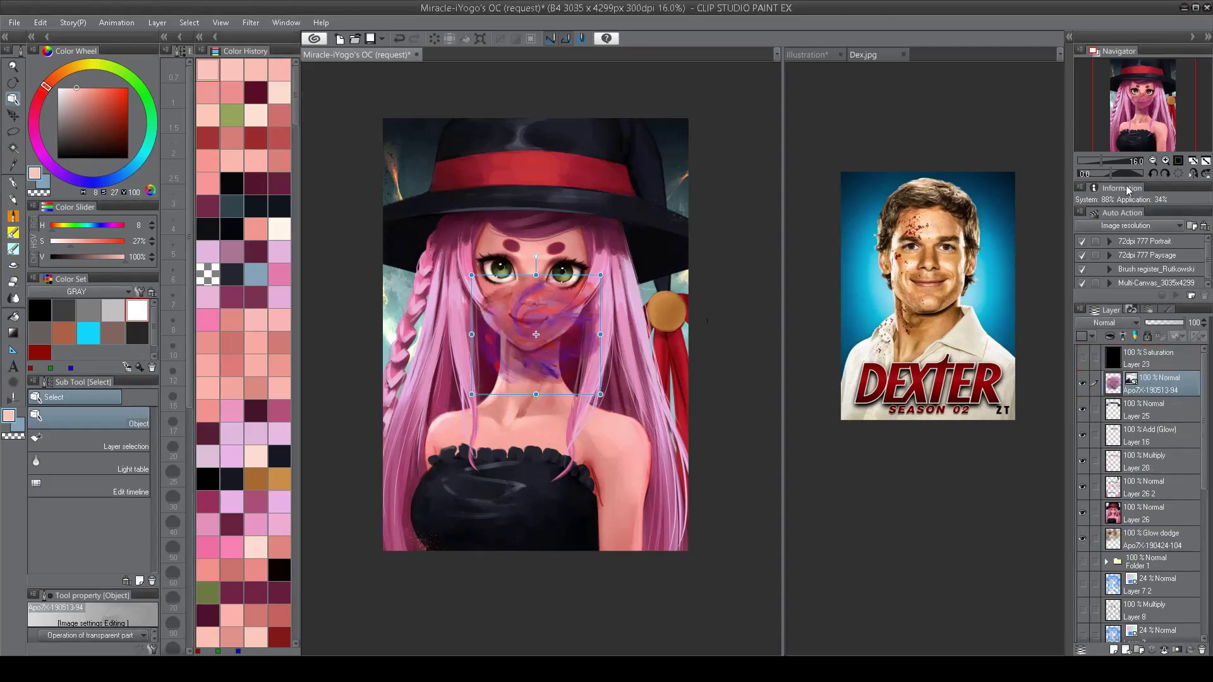
{"action": "key", "text": "ctrl+t"}
{"action": "left_click_drag", "start_coordinate": [487, 293], "coordinate": [579, 546]}
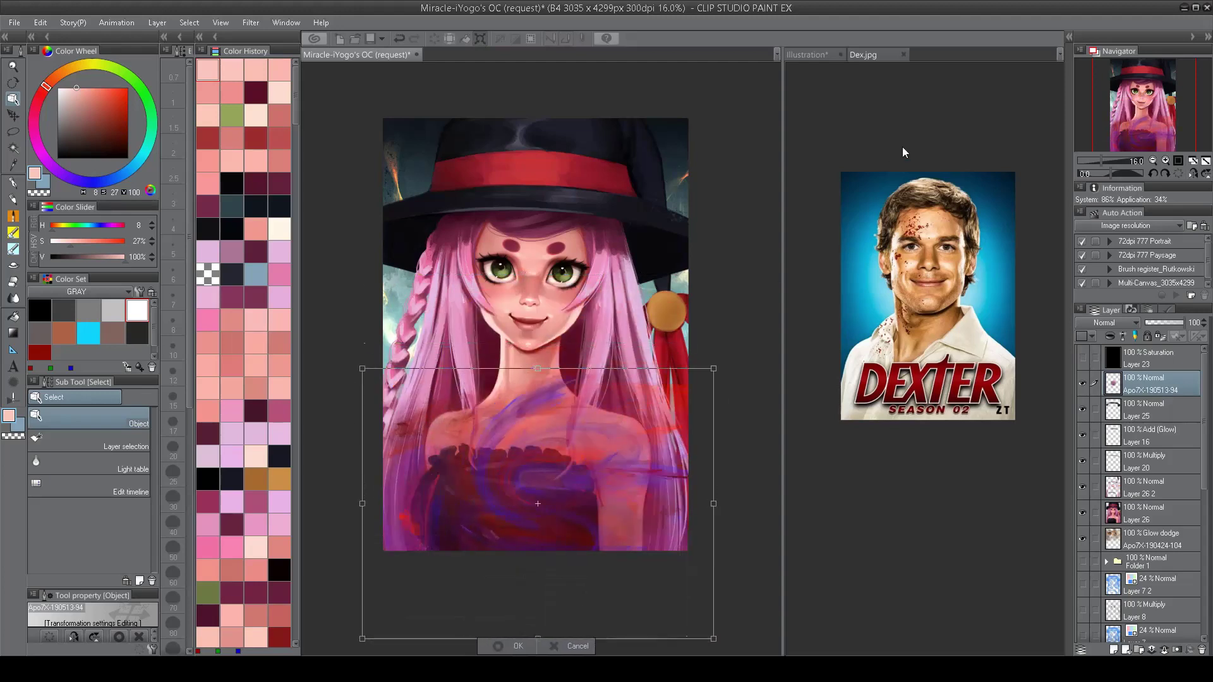
{"action": "key", "text": "Return"}
Step: Compare Glow dodge with Add (Glow) on the purple texture layer and keep Add (Glow)
{"action": "scroll", "coordinate": [1105, 323], "scroll_direction": "down", "scroll_amount": 6}
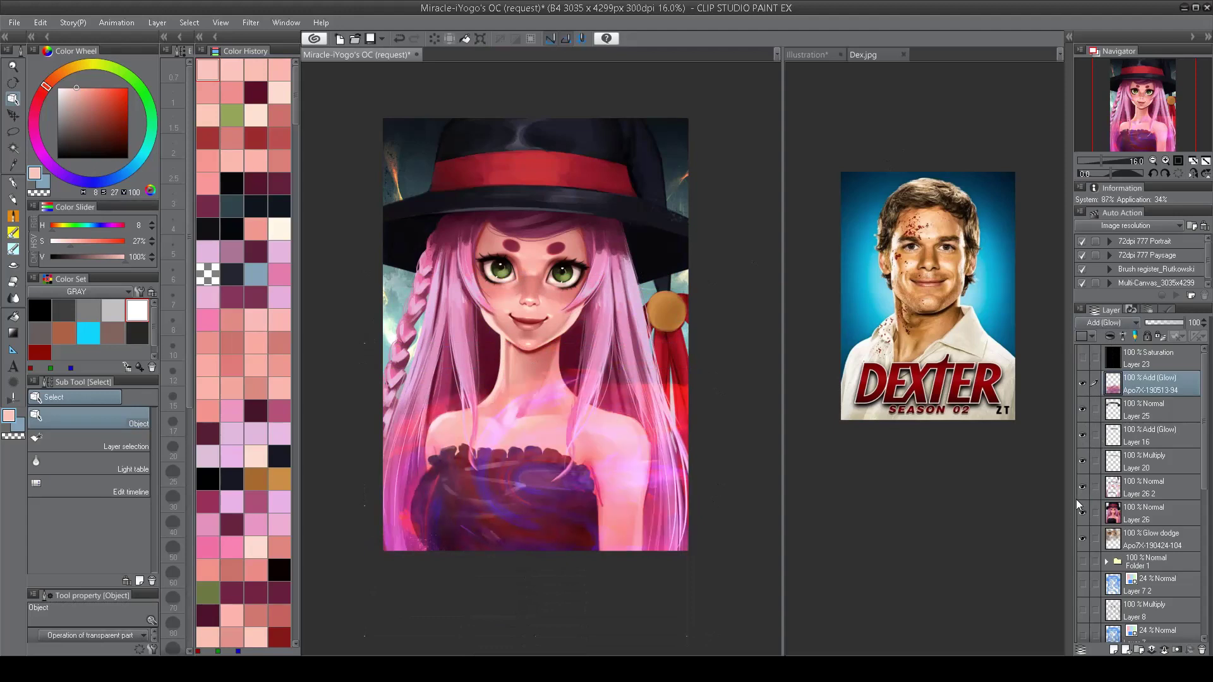
{"action": "scroll", "coordinate": [1102, 451], "scroll_direction": "up", "scroll_amount": 2}
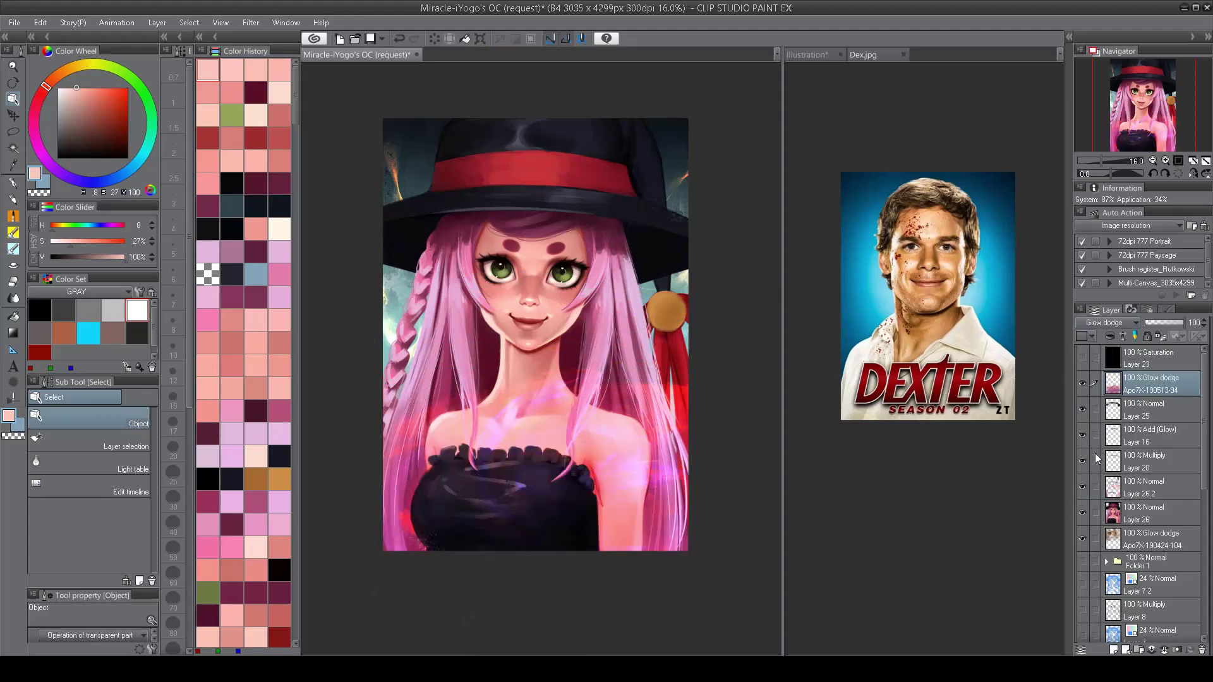
{"action": "scroll", "coordinate": [1084, 499], "scroll_direction": "down", "scroll_amount": 2}
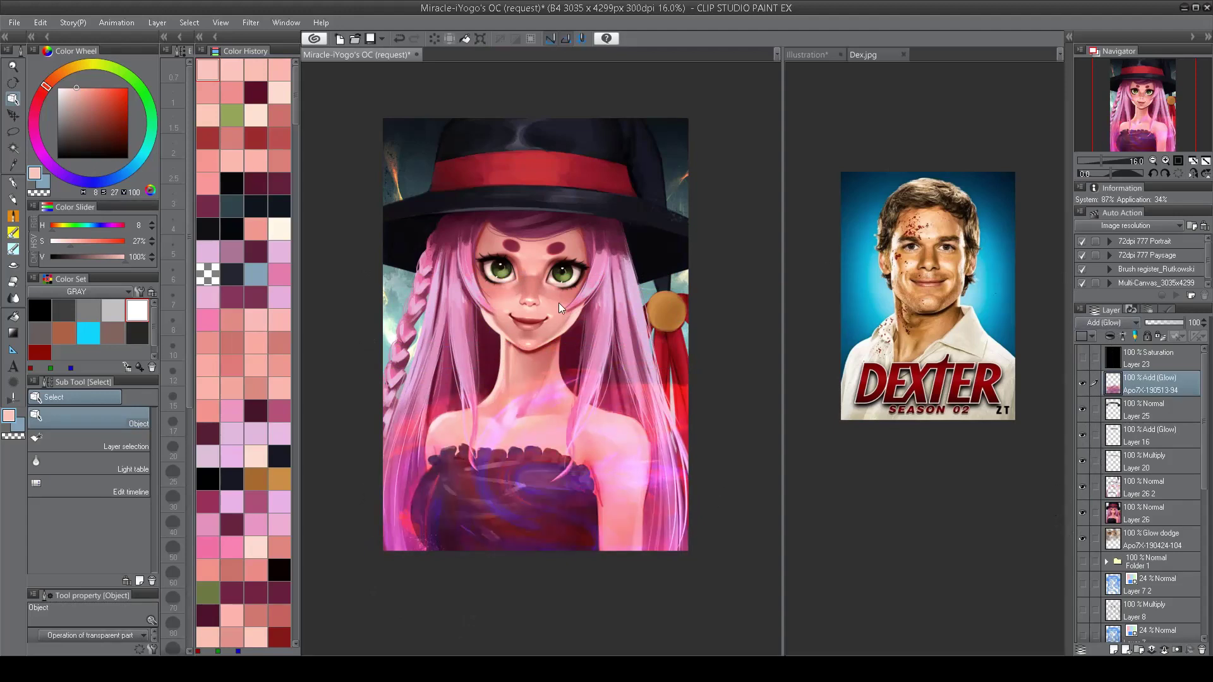
Step: Warp the purple glow texture with a mesh transformation around the dress and hair, and add a layer mask to it
{"action": "key", "text": "ctrl+t"}
{"action": "left_click_drag", "start_coordinate": [362, 368], "coordinate": [391, 346]}
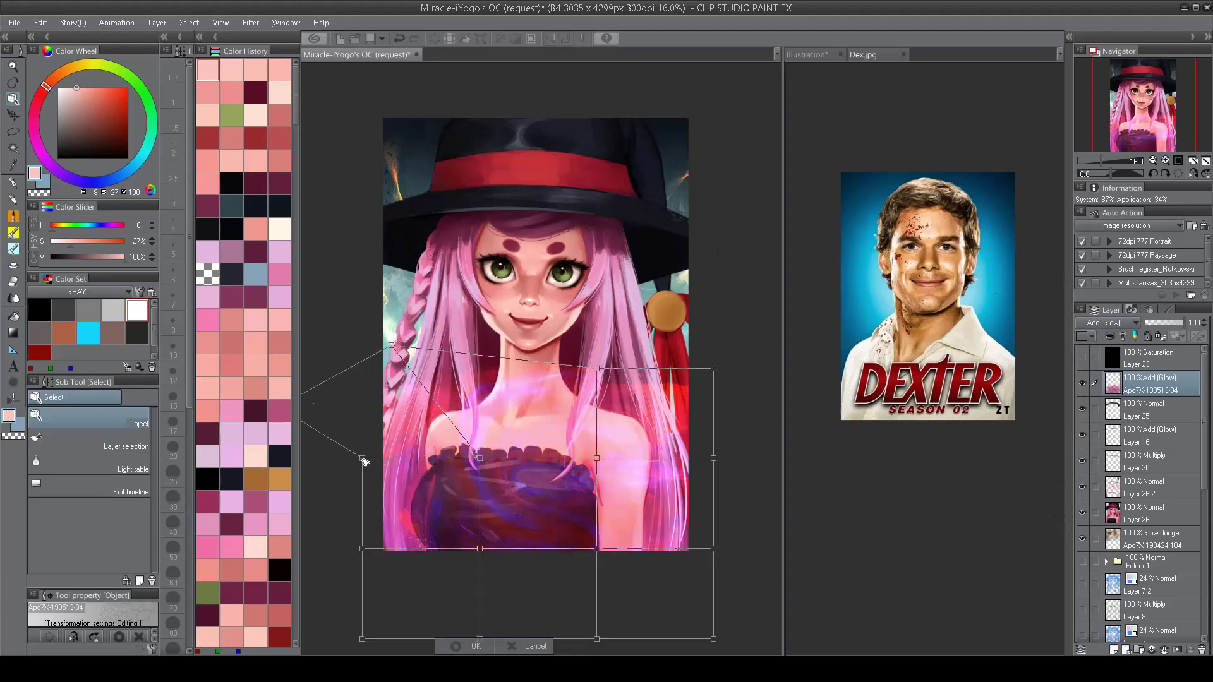
{"action": "left_click_drag", "start_coordinate": [362, 458], "coordinate": [323, 532]}
{"action": "left_click_drag", "start_coordinate": [479, 458], "coordinate": [528, 501]}
{"action": "left_click_drag", "start_coordinate": [597, 368], "coordinate": [613, 336]}
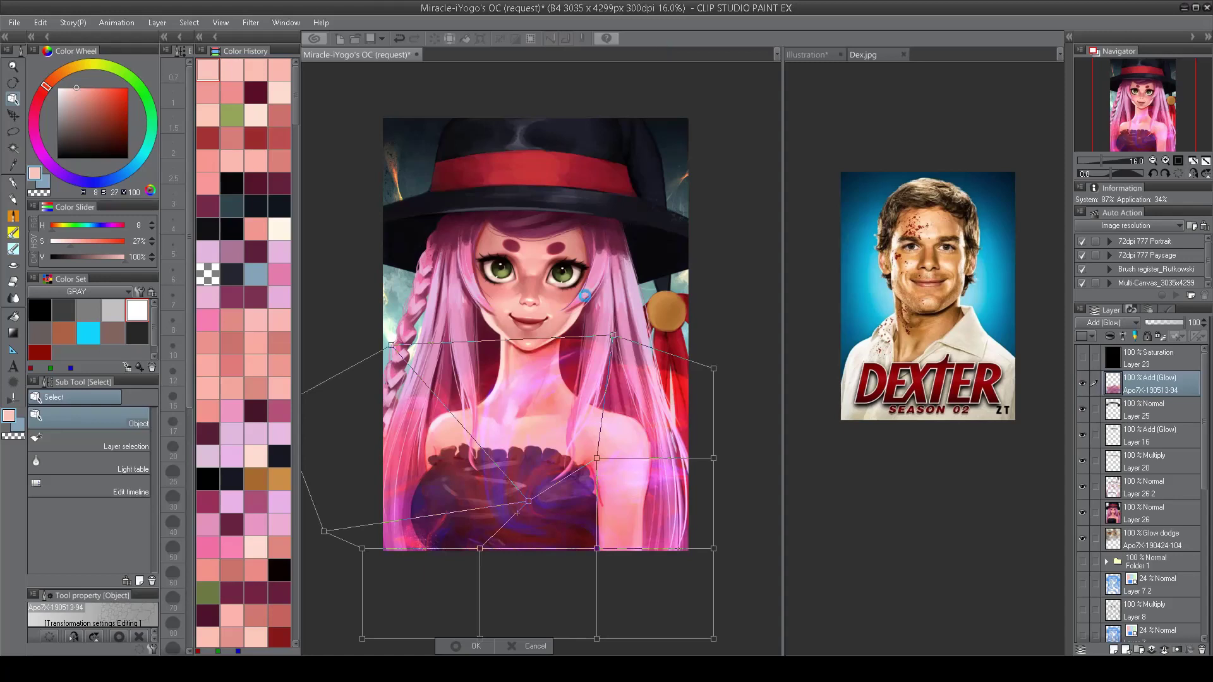
{"action": "key", "text": "Return"}
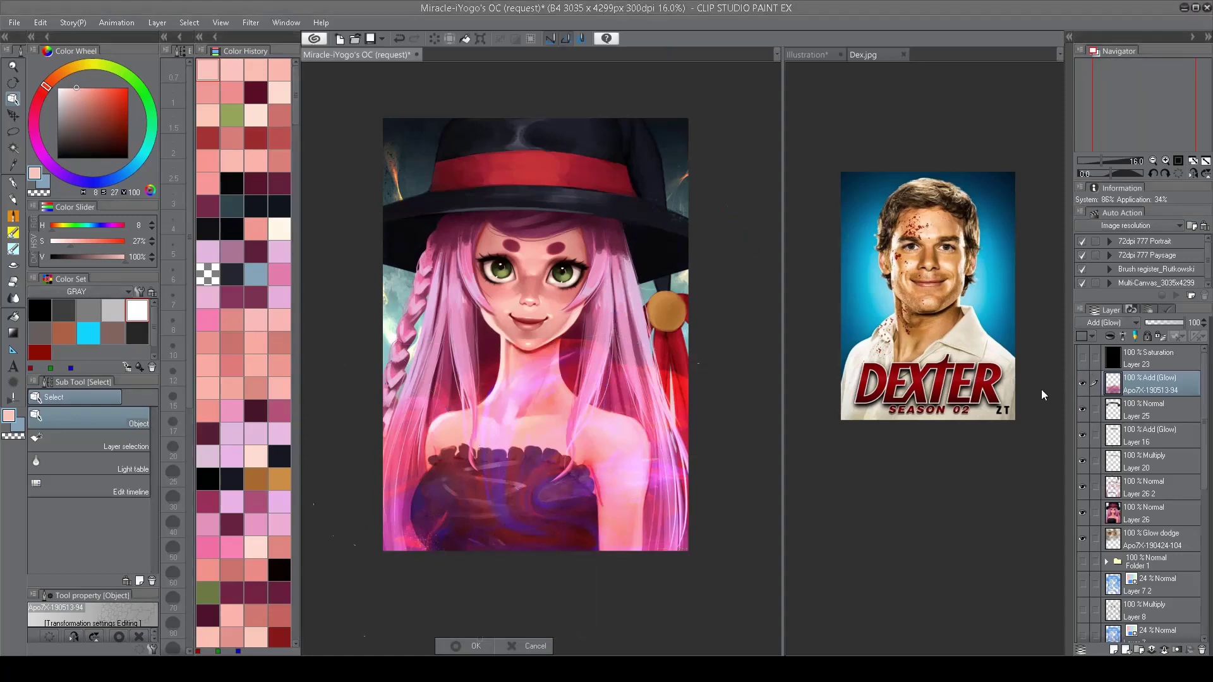
{"action": "left_click", "coordinate": [1177, 650]}
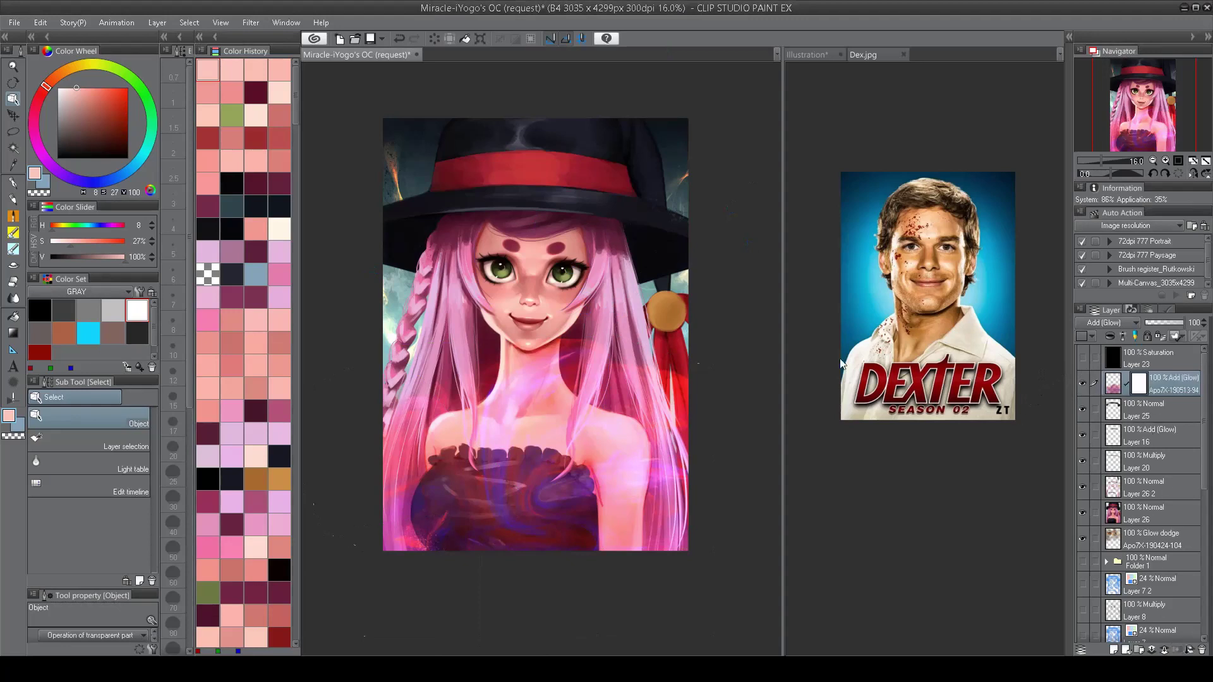
Step: Erase parts of the purple glow texture's mask over the neck, hair and dress with the Block 2 eraser at size 718.6
{"action": "key", "text": "e"}
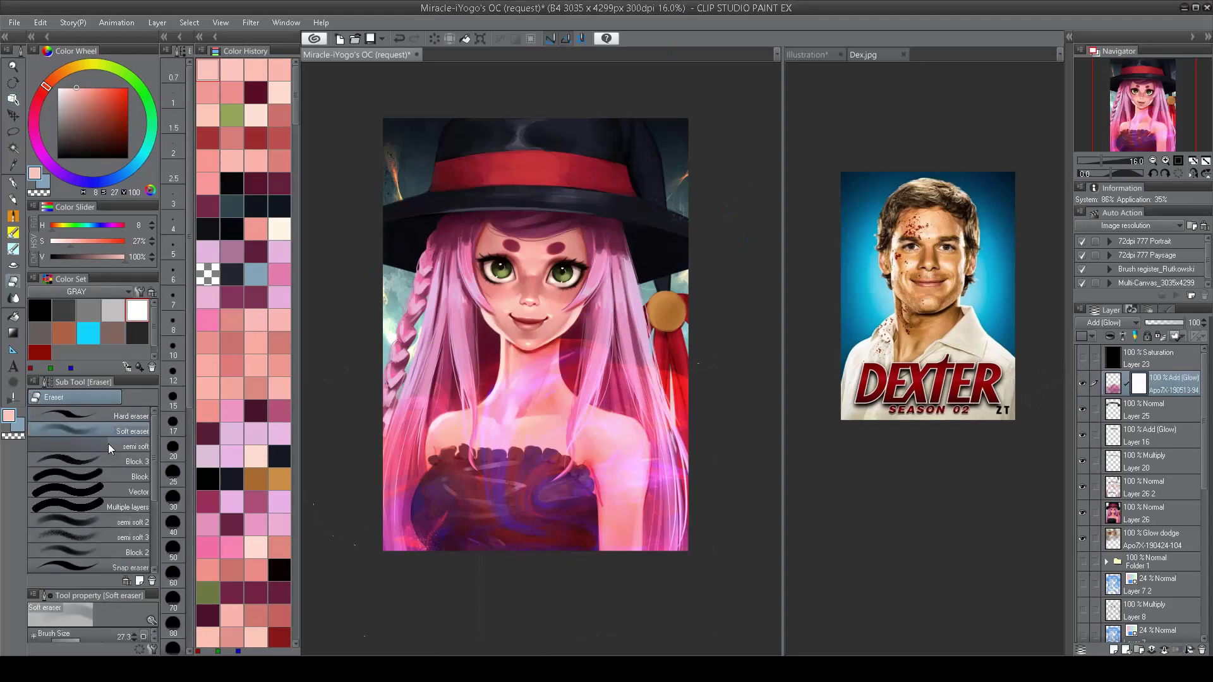
{"action": "left_click", "coordinate": [101, 552]}
{"action": "mouse_move", "coordinate": [498, 328]}
{"action": "left_mouse_down"}
{"action": "mouse_move", "coordinate": [480, 467]}
{"action": "mouse_move", "coordinate": [698, 514]}
{"action": "mouse_move", "coordinate": [442, 543]}
{"action": "left_mouse_up"}
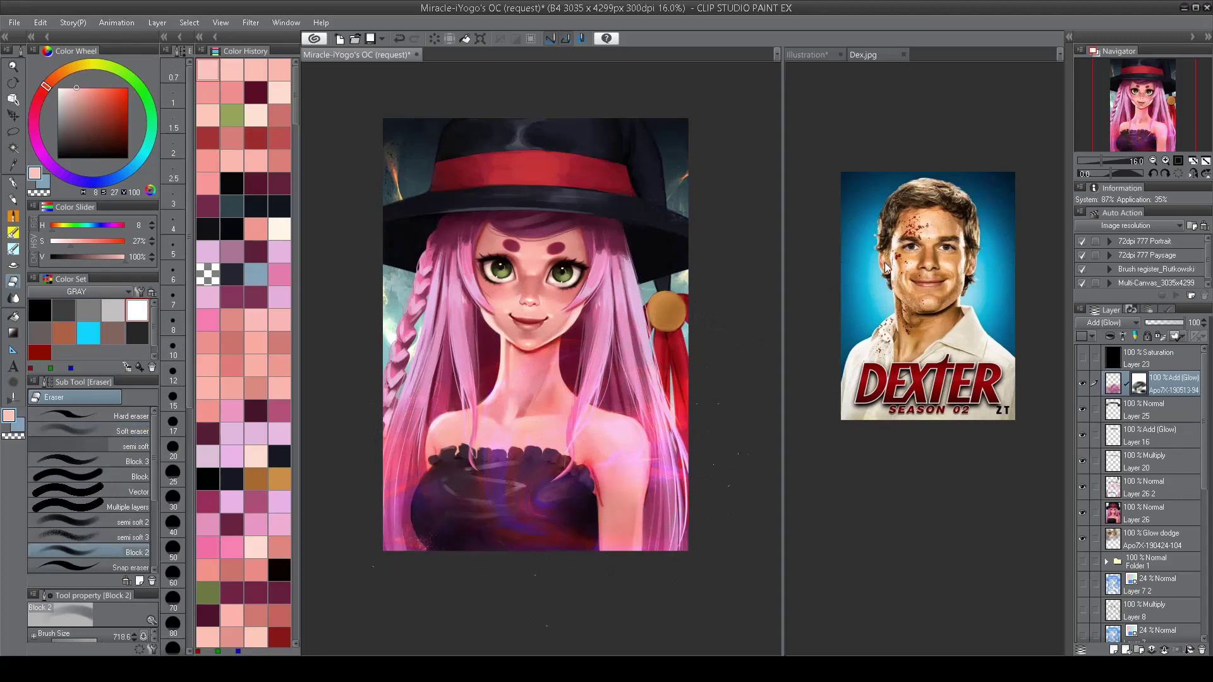
Step: Compare Lighten, Linear light and Glow dodge on the masked glow texture and set its blending mode to Add
{"action": "scroll", "coordinate": [1110, 323], "scroll_direction": "up", "scroll_amount": 5}
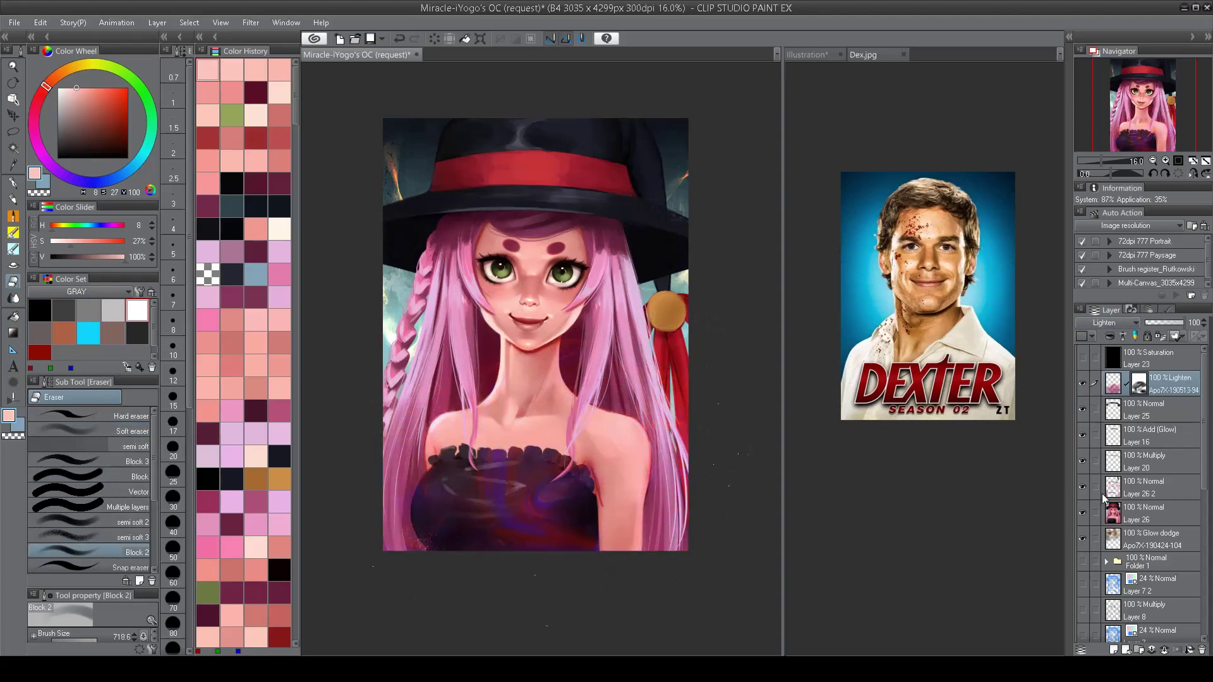
{"action": "scroll", "coordinate": [1106, 323], "scroll_direction": "down", "scroll_amount": 1}
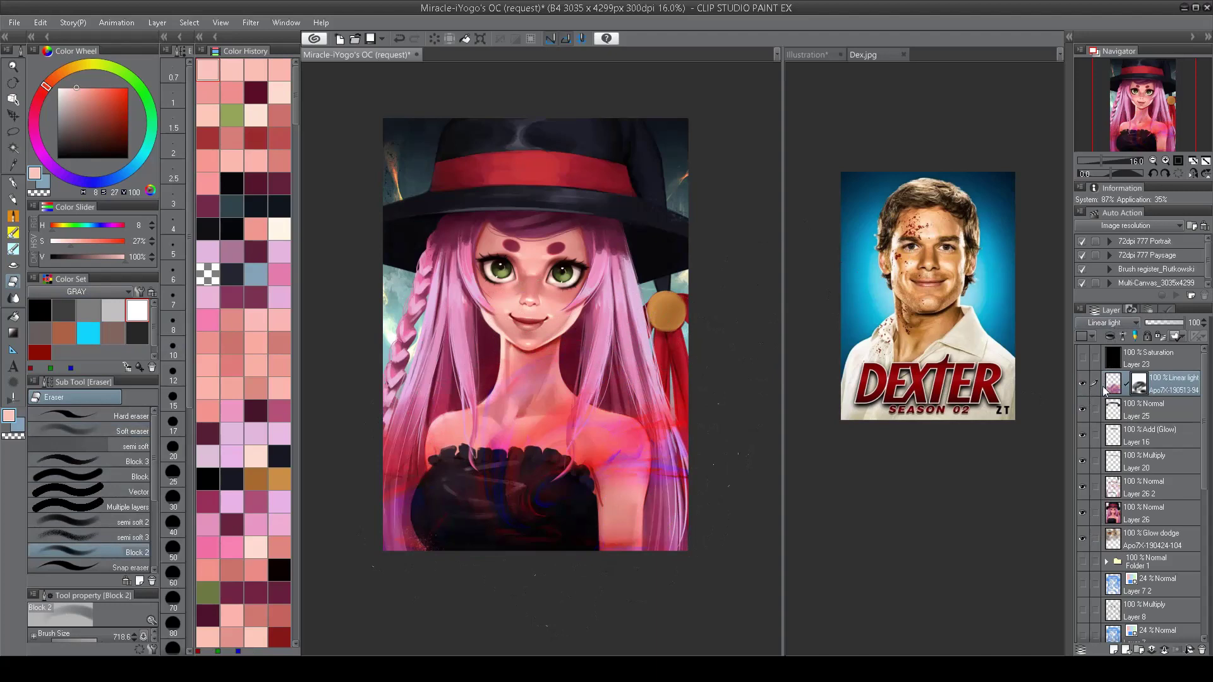
{"action": "scroll", "coordinate": [1111, 325], "scroll_direction": "down", "scroll_amount": 2}
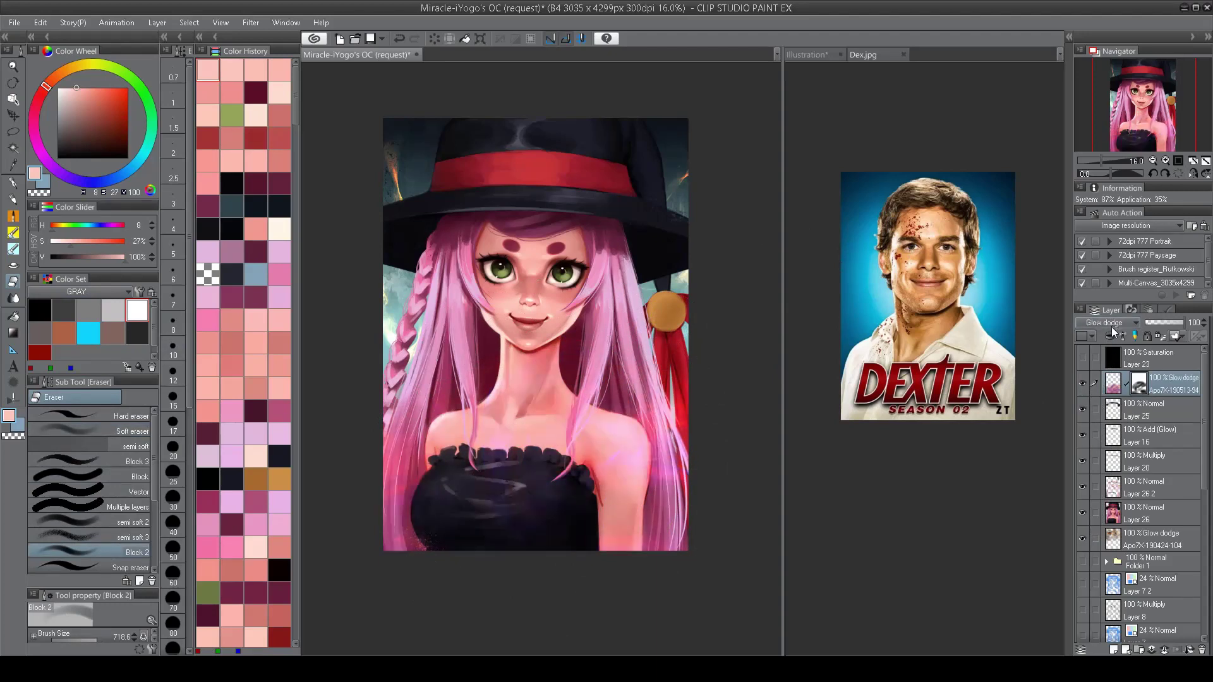
{"action": "key", "text": "Down"}
{"action": "key", "text": "Down"}
{"action": "key", "text": "Up"}
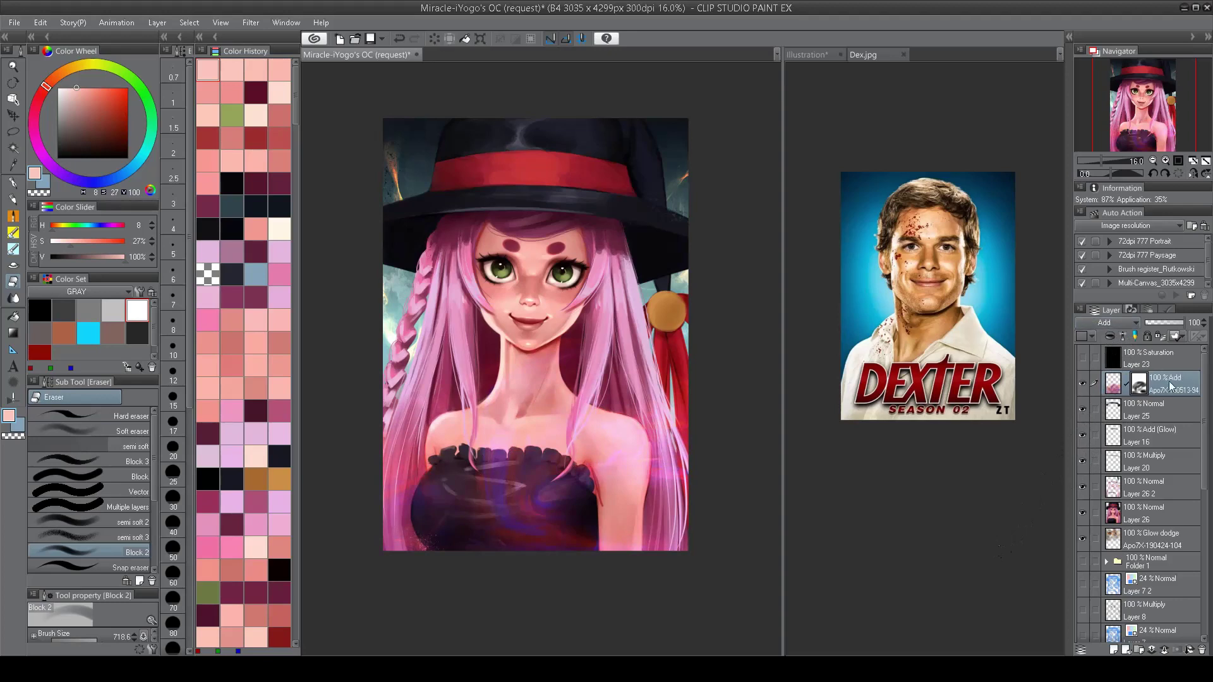
Step: Duplicate the masked glow texture layer and shift the copy sideways across the dress and shoulders
{"action": "key", "text": "ctrl+c"}
{"action": "key", "text": "ctrl+v"}
{"action": "key", "text": "ctrl+t"}
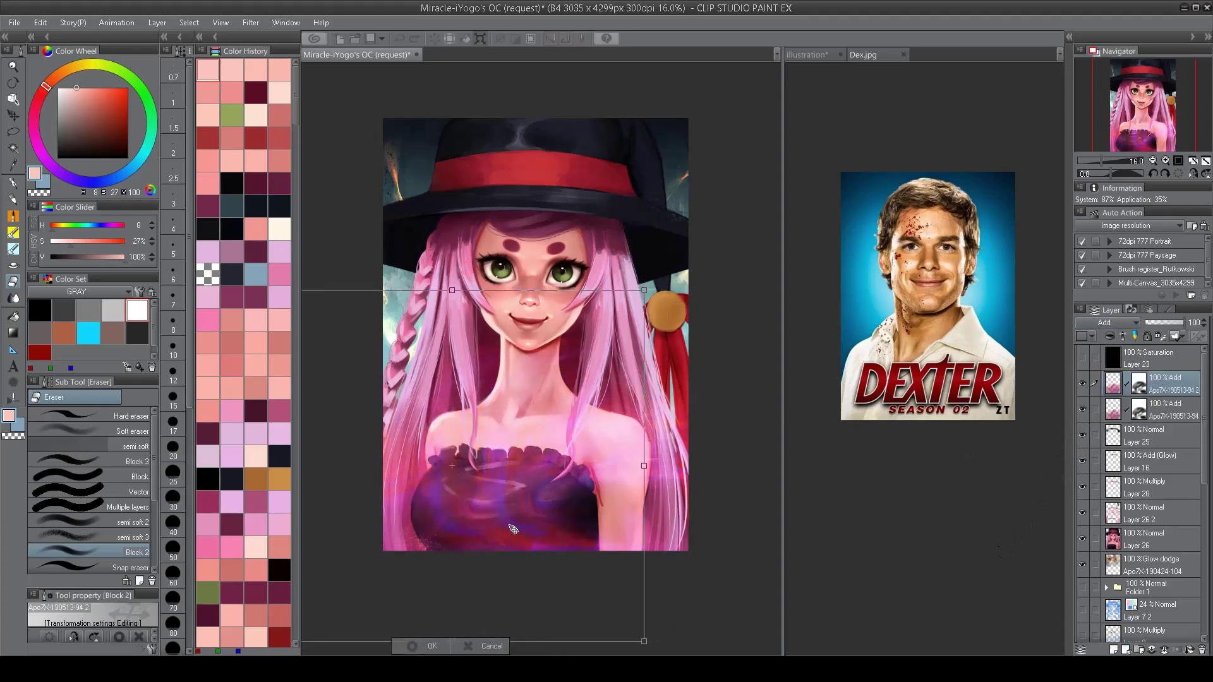
{"action": "left_click_drag", "start_coordinate": [523, 499], "coordinate": [579, 510]}
{"action": "key", "text": "Return"}
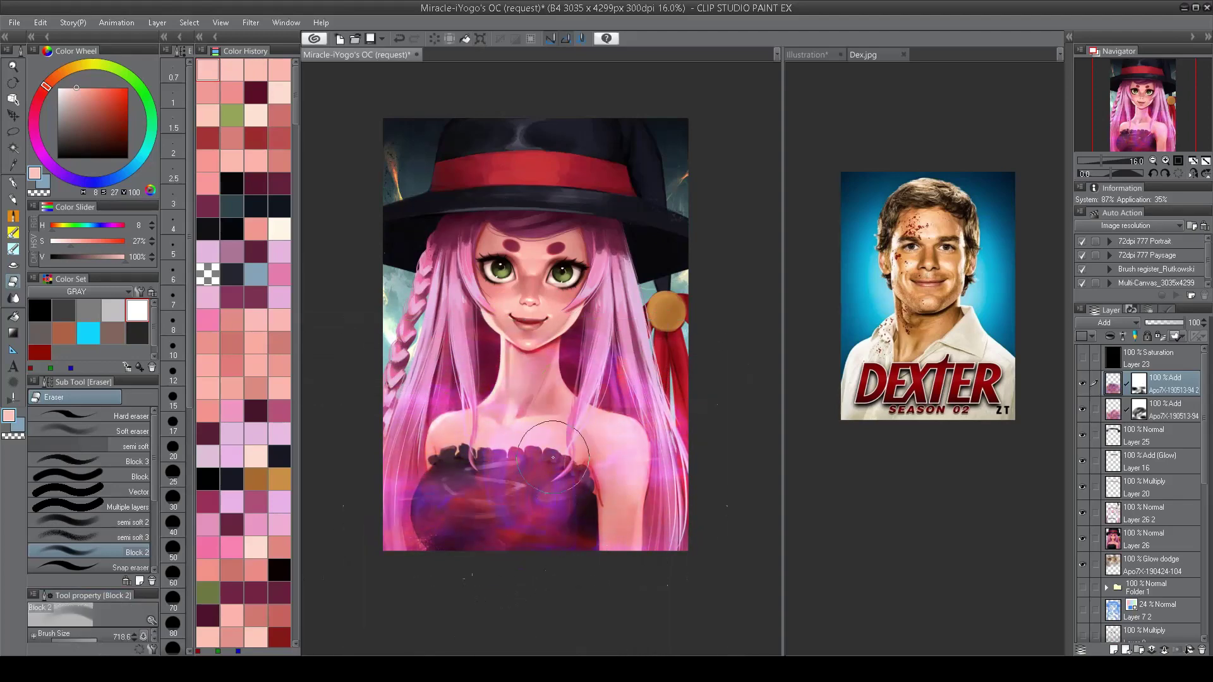
{"action": "scroll", "coordinate": [562, 393], "scroll_direction": "up", "scroll_amount": 3}
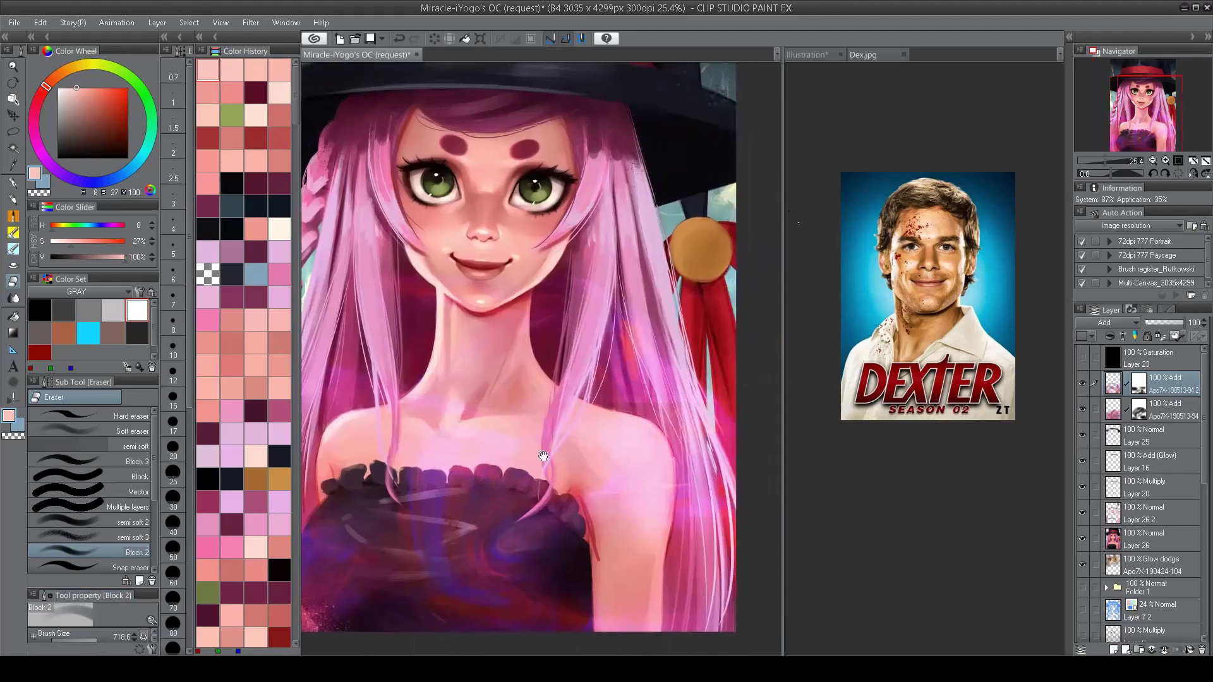
{"action": "scroll", "coordinate": [621, 313], "scroll_direction": "down", "scroll_amount": 2}
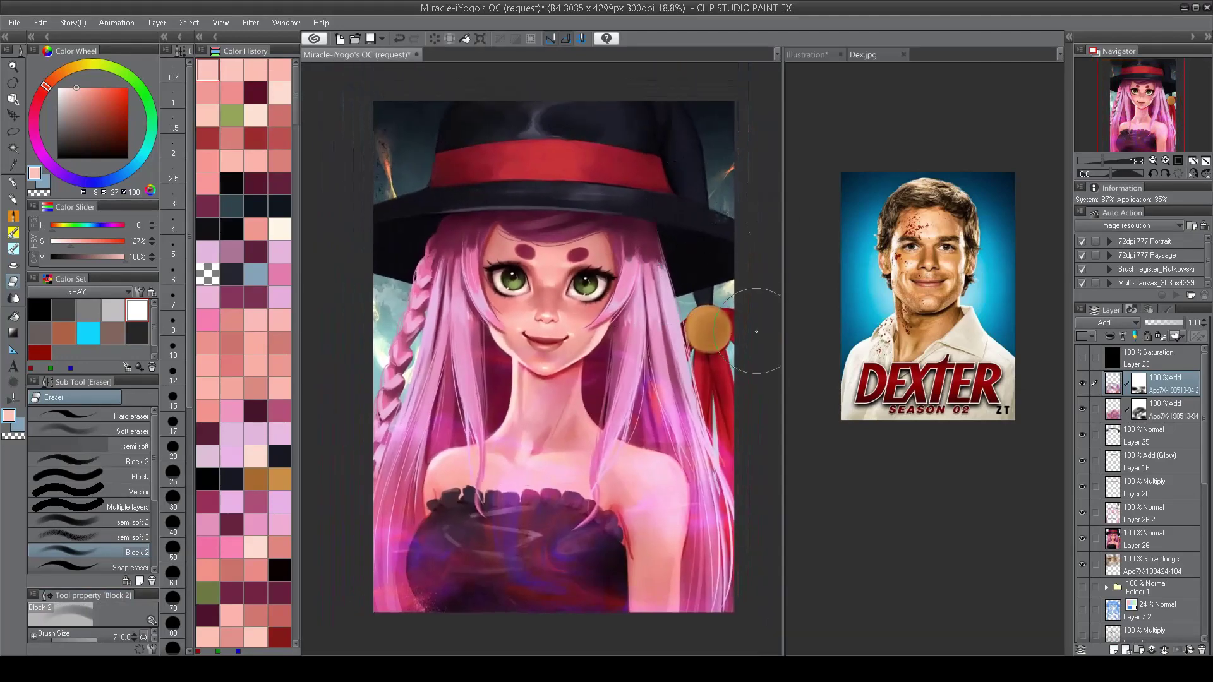
Step: Hide the original glow texture layer and move the copy down over the lower dress and arm
{"action": "left_click", "coordinate": [1084, 406]}
{"action": "left_click", "coordinate": [1084, 406]}
{"action": "left_click", "coordinate": [1084, 409]}
{"action": "left_click", "coordinate": [1085, 386]}
{"action": "left_click", "coordinate": [1085, 385]}
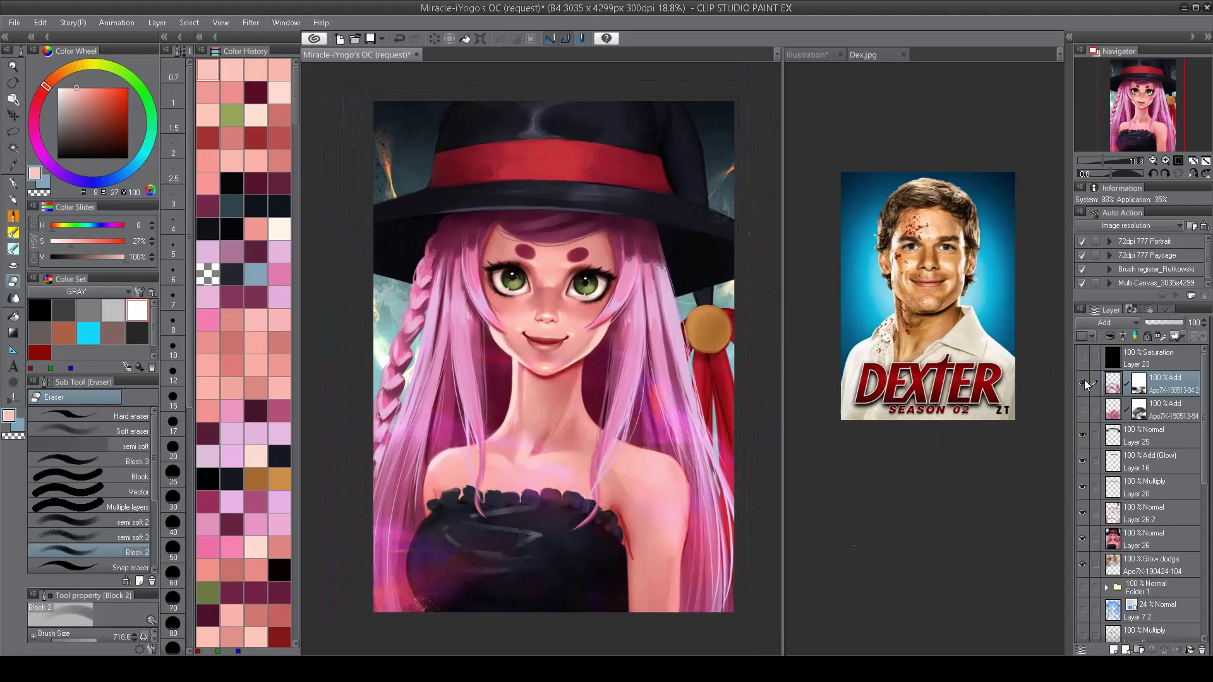
{"action": "key", "text": "ctrl+t"}
{"action": "left_click_drag", "start_coordinate": [531, 456], "coordinate": [590, 564]}
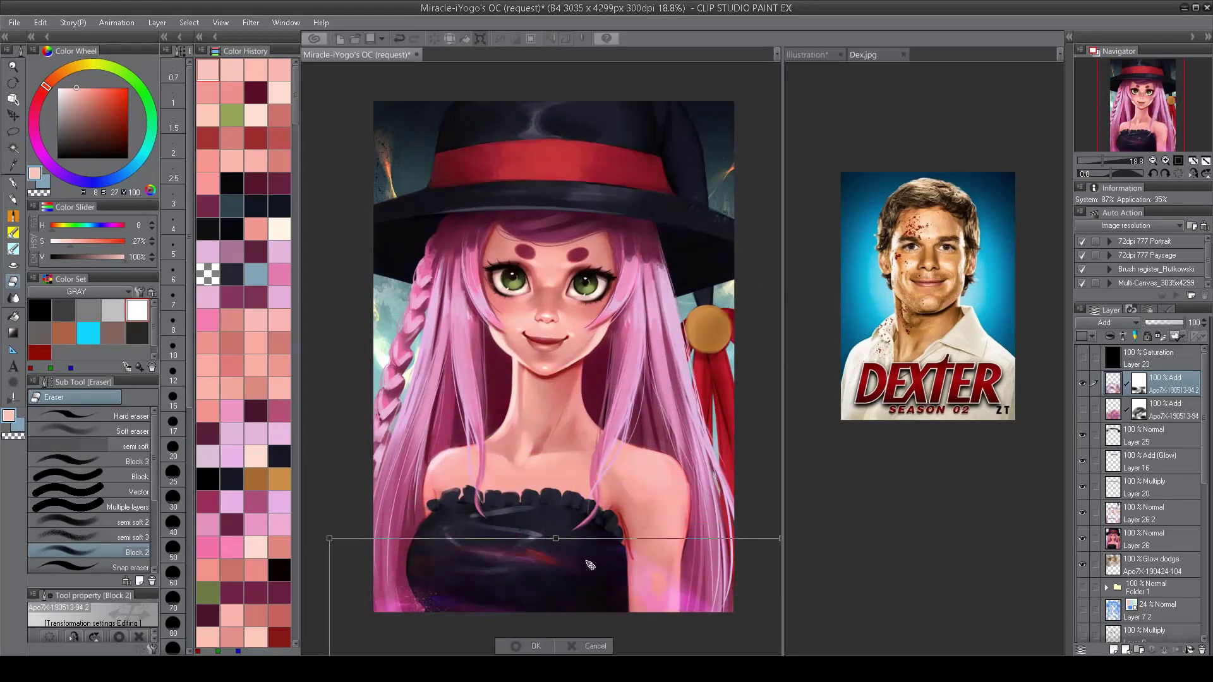
{"action": "key", "text": "Return"}
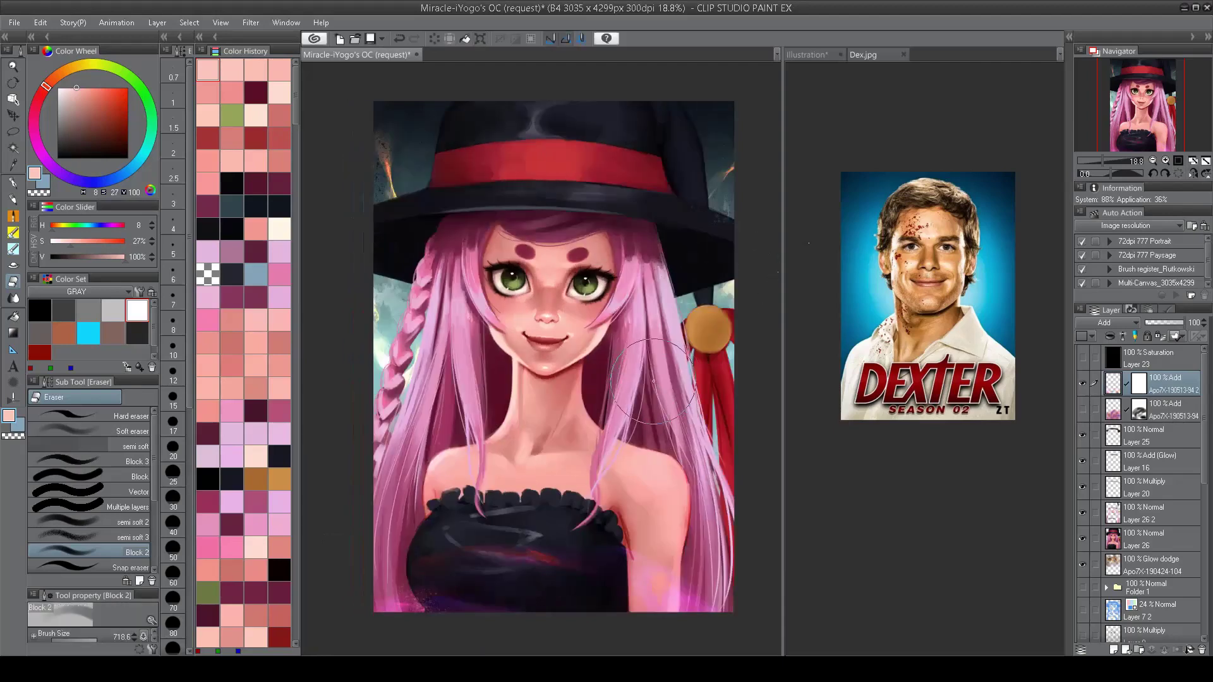
Step: Show the original glow texture layer again and lower its opacity to 19%
{"action": "left_click_drag", "start_coordinate": [652, 421], "coordinate": [642, 426]}
{"action": "left_click", "coordinate": [1081, 409]}
{"action": "left_click", "coordinate": [1168, 410]}
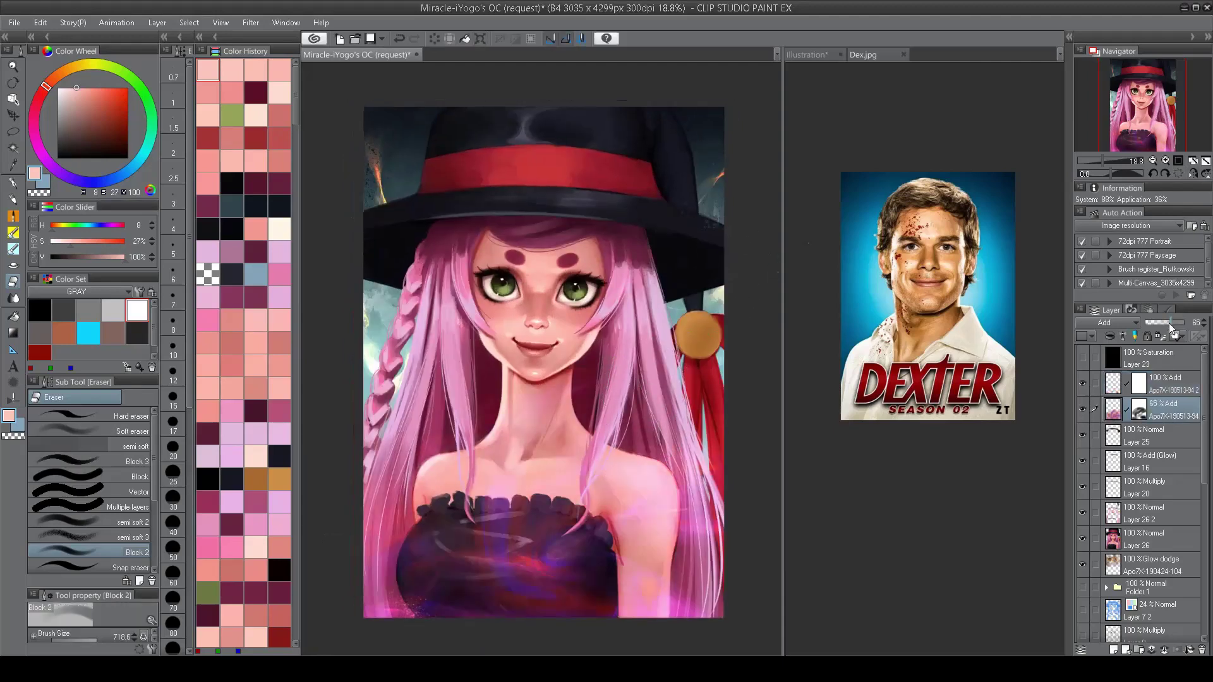
{"action": "left_click_drag", "start_coordinate": [1181, 322], "coordinate": [1153, 323]}
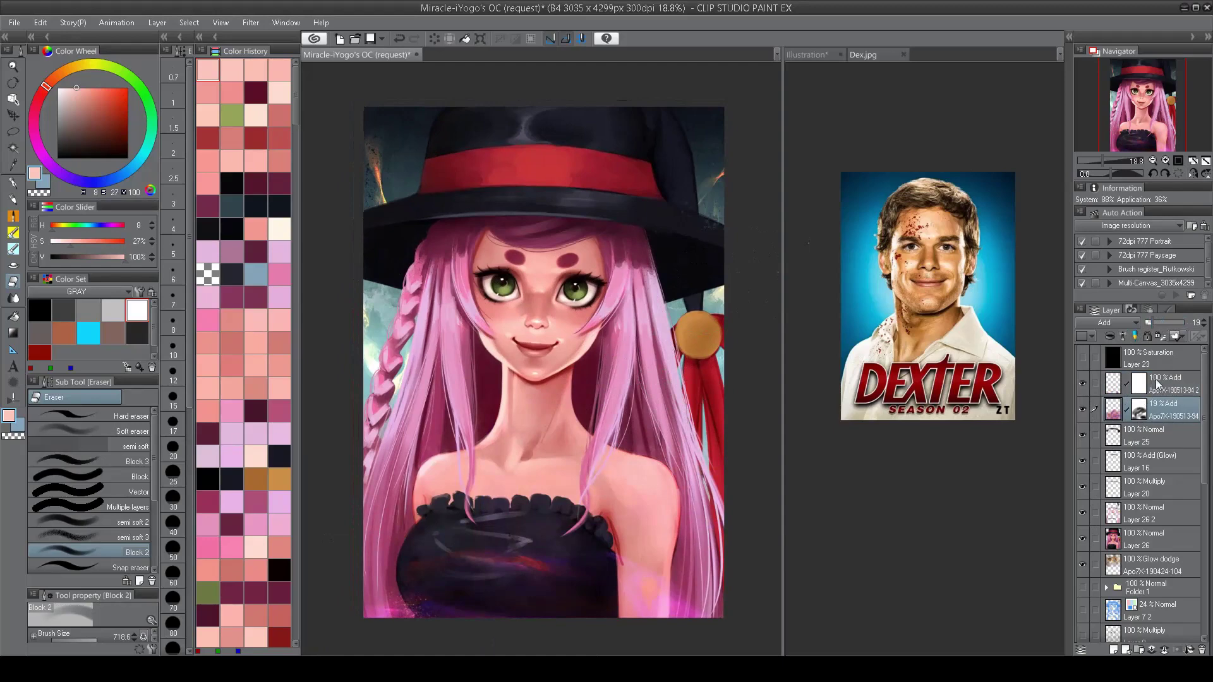
Step: Move the original glow texture layer below Layer 26 and reposition it over the background with its mask disabled
{"action": "left_click_drag", "start_coordinate": [1168, 411], "coordinate": [1172, 556]}
{"action": "key", "text": "ctrl+t"}
{"action": "left_click_drag", "start_coordinate": [521, 367], "coordinate": [524, 141]}
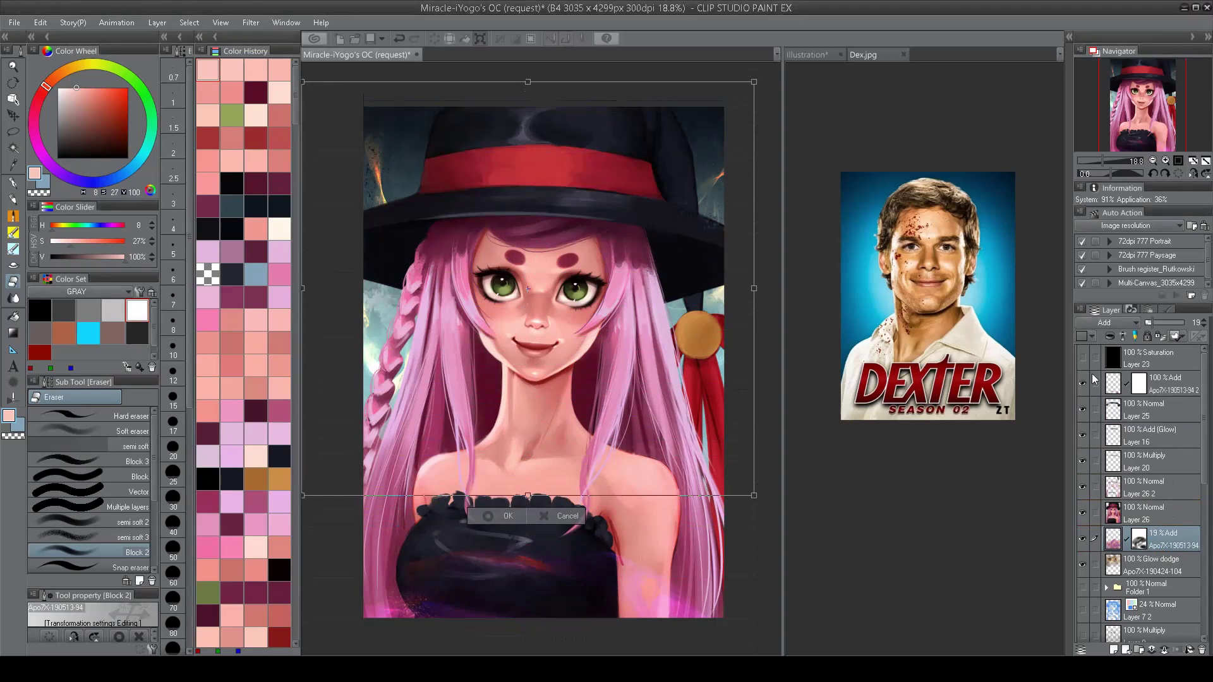
{"action": "key", "text": "Return"}
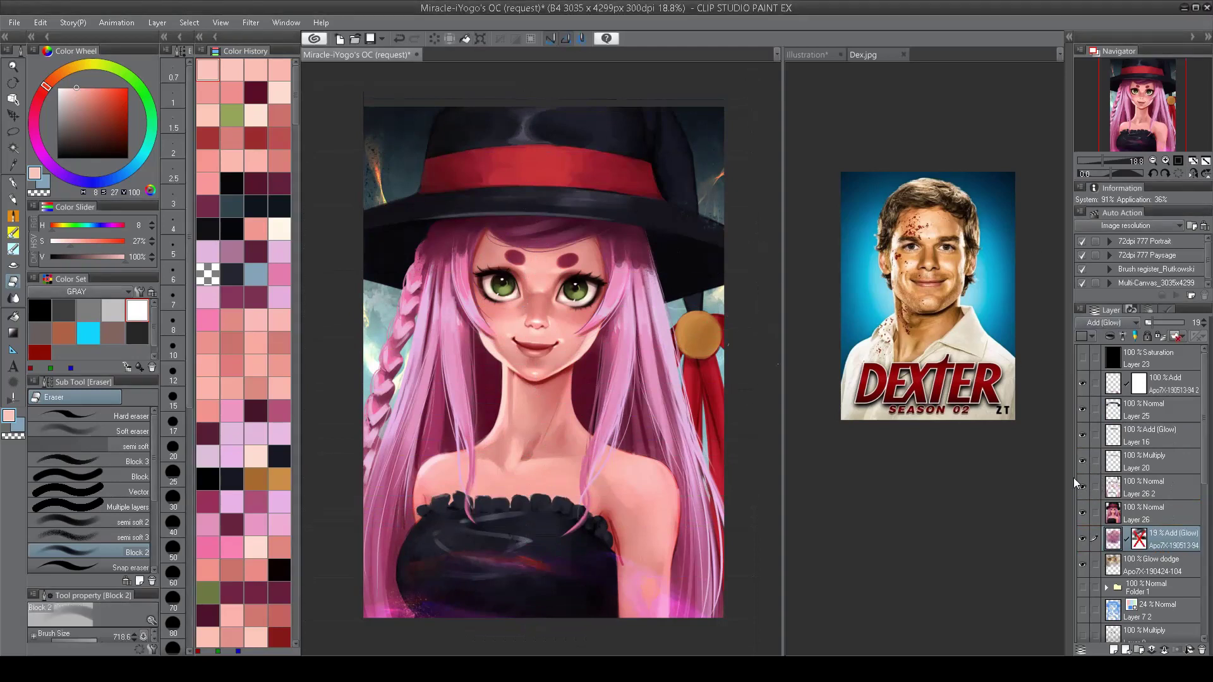
{"action": "key", "text": "ctrl+t"}
{"action": "mouse_move", "coordinate": [431, 354]}
{"action": "left_mouse_down"}
{"action": "mouse_move", "coordinate": [413, 187]}
{"action": "mouse_move", "coordinate": [498, 340]}
{"action": "mouse_move", "coordinate": [430, 352]}
{"action": "left_mouse_up"}
{"action": "key", "text": "Return"}
Step: Raise the background glow texture's opacity to 100% and compare its blending modes, keeping Add (Glow)
{"action": "key", "text": "Up"}
{"action": "key", "text": "Up"}
{"action": "key", "text": "Up"}
{"action": "key", "text": "Up"}
{"action": "key", "text": "Up"}
{"action": "key", "text": "Up"}
{"action": "key", "text": "Up"}
{"action": "key", "text": "Up"}
{"action": "key", "text": "Up"}
{"action": "key", "text": "Up"}
{"action": "key", "text": "Up"}
{"action": "key", "text": "Up"}
{"action": "left_click_drag", "start_coordinate": [1169, 323], "coordinate": [1196, 329]}
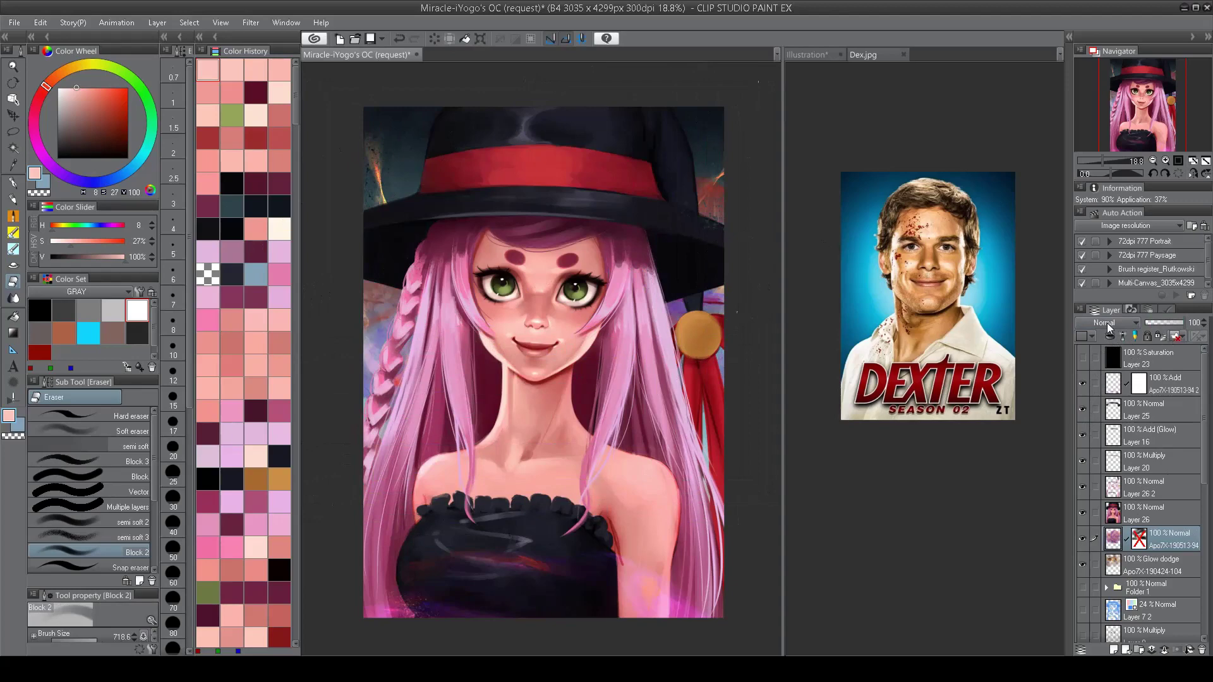
{"action": "key", "text": "Down"}
{"action": "key", "text": "Down"}
{"action": "key", "text": "Down"}
{"action": "key", "text": "Down"}
{"action": "key", "text": "Down"}
{"action": "key", "text": "Down"}
{"action": "key", "text": "Down"}
{"action": "key", "text": "Down"}
{"action": "key", "text": "Down"}
{"action": "key", "text": "Down"}
{"action": "key", "text": "Down"}
{"action": "key", "text": "Down"}
Step: Enlarge and reposition the glow texture with a transformation so it covers the background behind the hat and hair
{"action": "key", "text": "ctrl+t"}
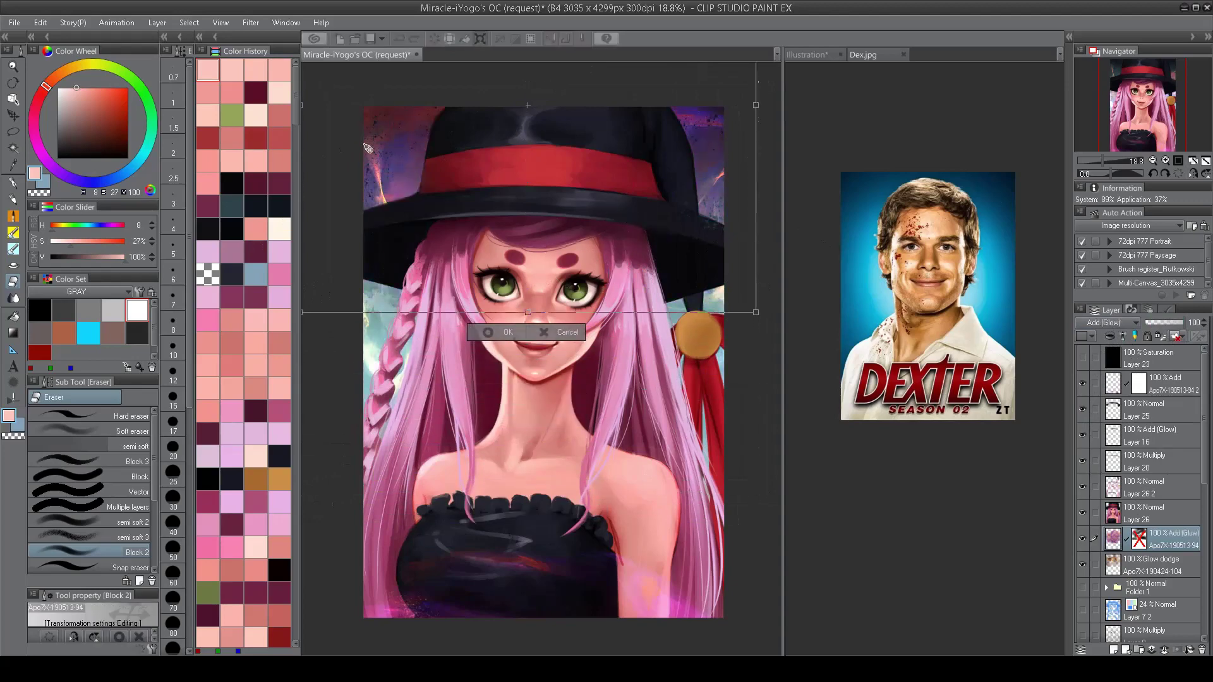
{"action": "left_click_drag", "start_coordinate": [368, 148], "coordinate": [368, 94]}
{"action": "key", "text": "ctrl+minus"}
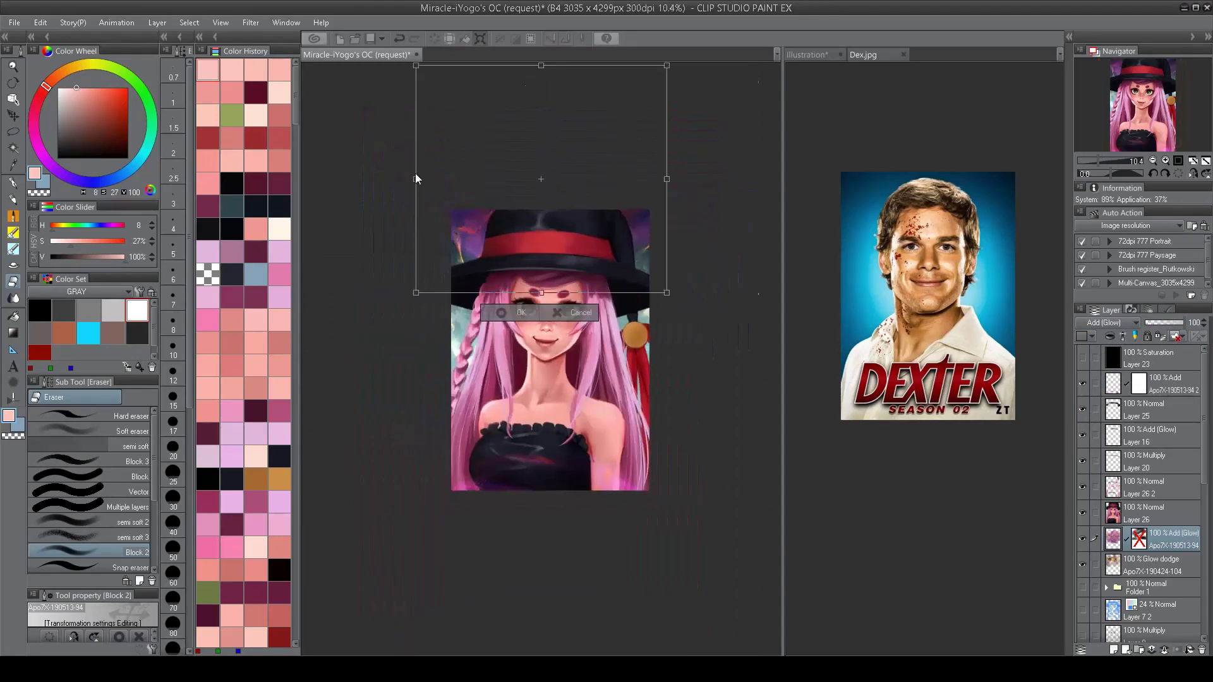
{"action": "left_click_drag", "start_coordinate": [415, 179], "coordinate": [397, 179]}
{"action": "left_click_drag", "start_coordinate": [577, 146], "coordinate": [577, 218]}
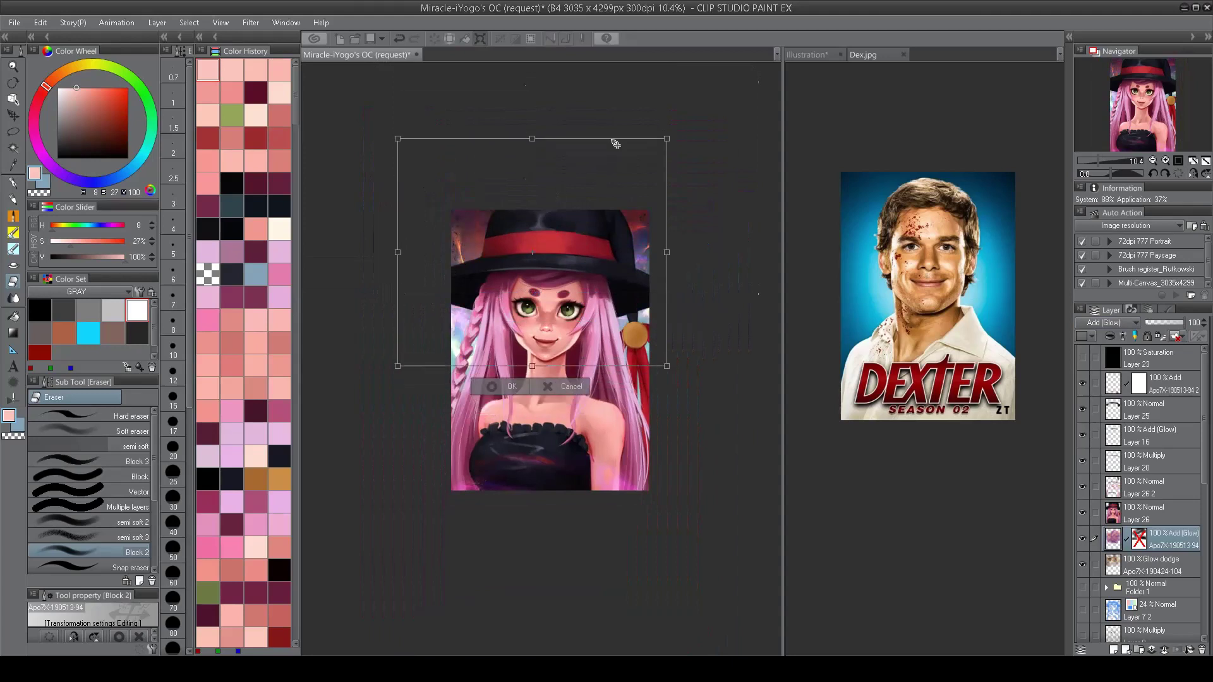
{"action": "left_click_drag", "start_coordinate": [667, 252], "coordinate": [708, 252]}
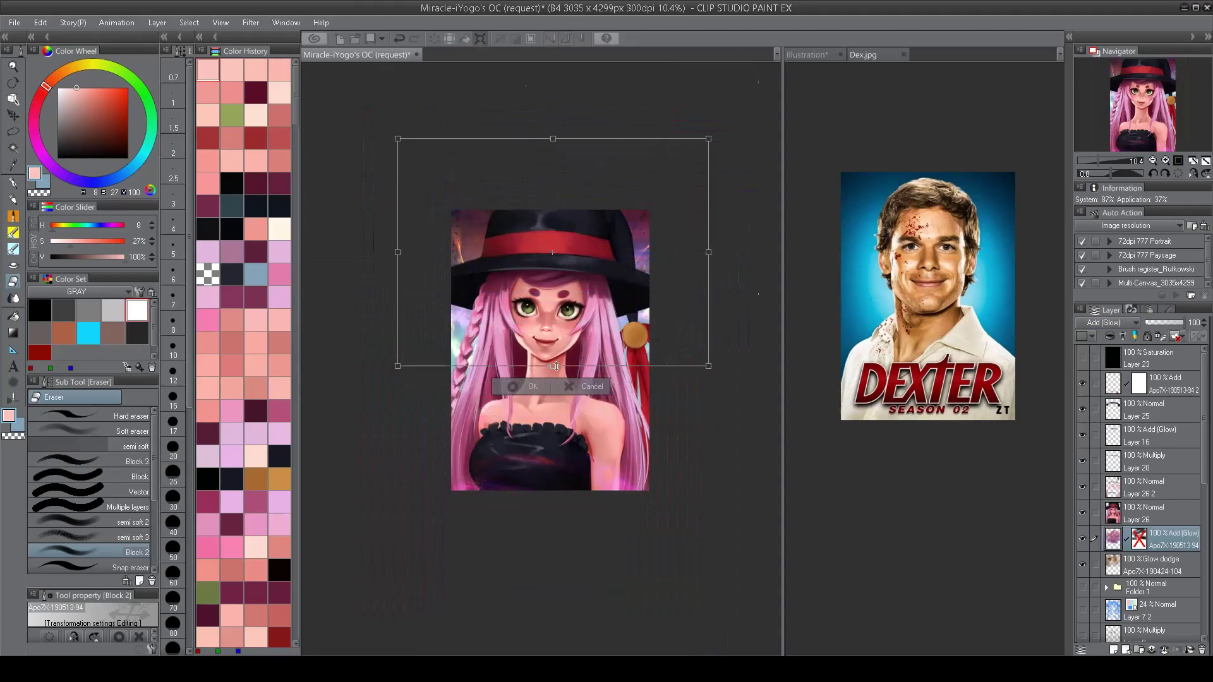
{"action": "left_click_drag", "start_coordinate": [553, 366], "coordinate": [552, 424]}
{"action": "left_click_drag", "start_coordinate": [557, 130], "coordinate": [557, 86]}
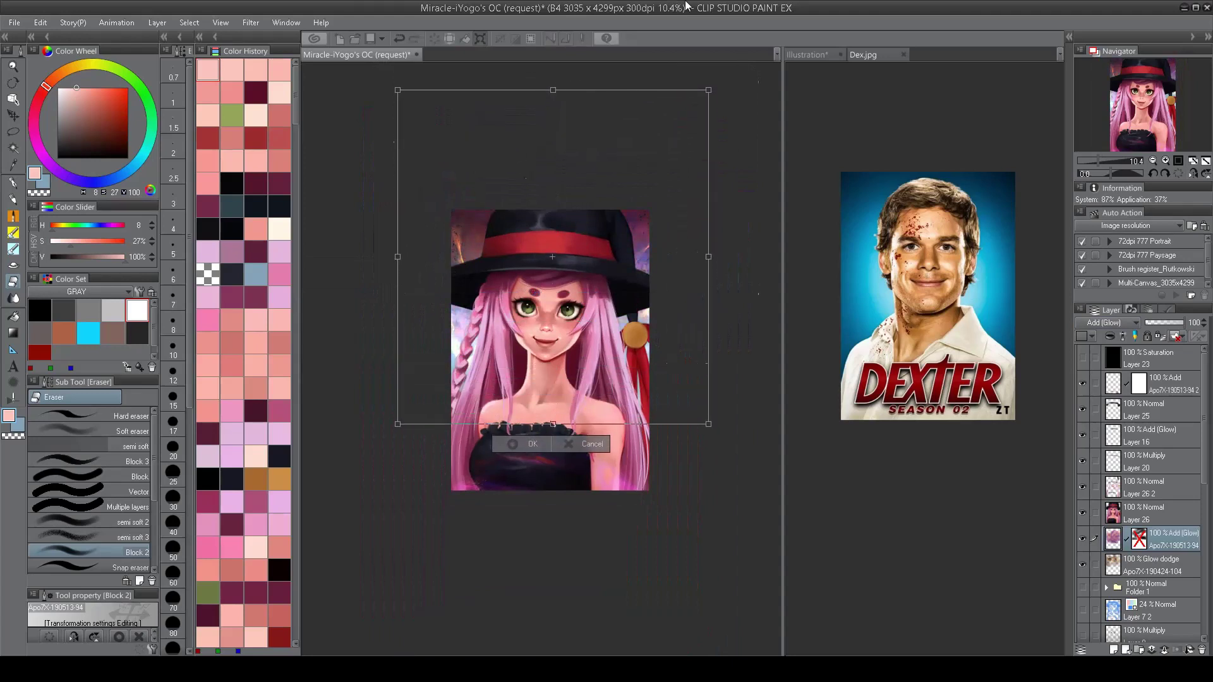
{"action": "scroll", "coordinate": [544, 372], "scroll_direction": "up", "scroll_amount": 2}
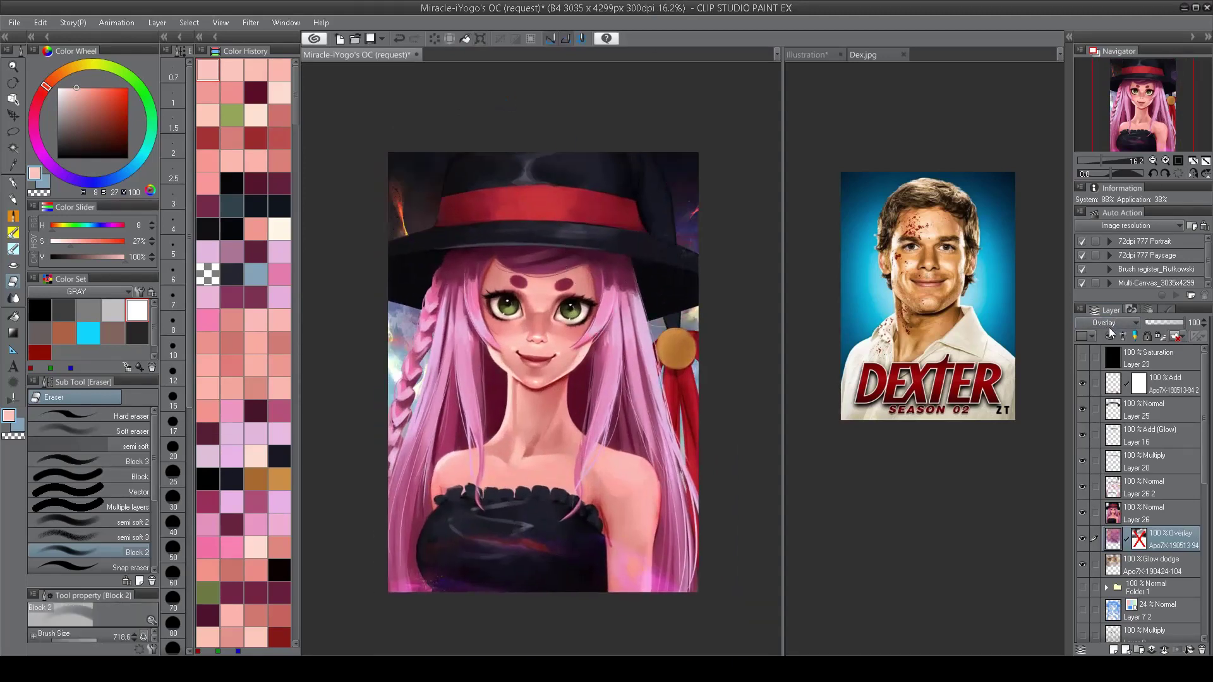
Step: Compare Overlay and Glow dodge on the enlarged background texture and return it to Add (Glow)
{"action": "key", "text": "Up"}
{"action": "key", "text": "Up"}
{"action": "key", "text": "Up"}
{"action": "key", "text": "Up"}
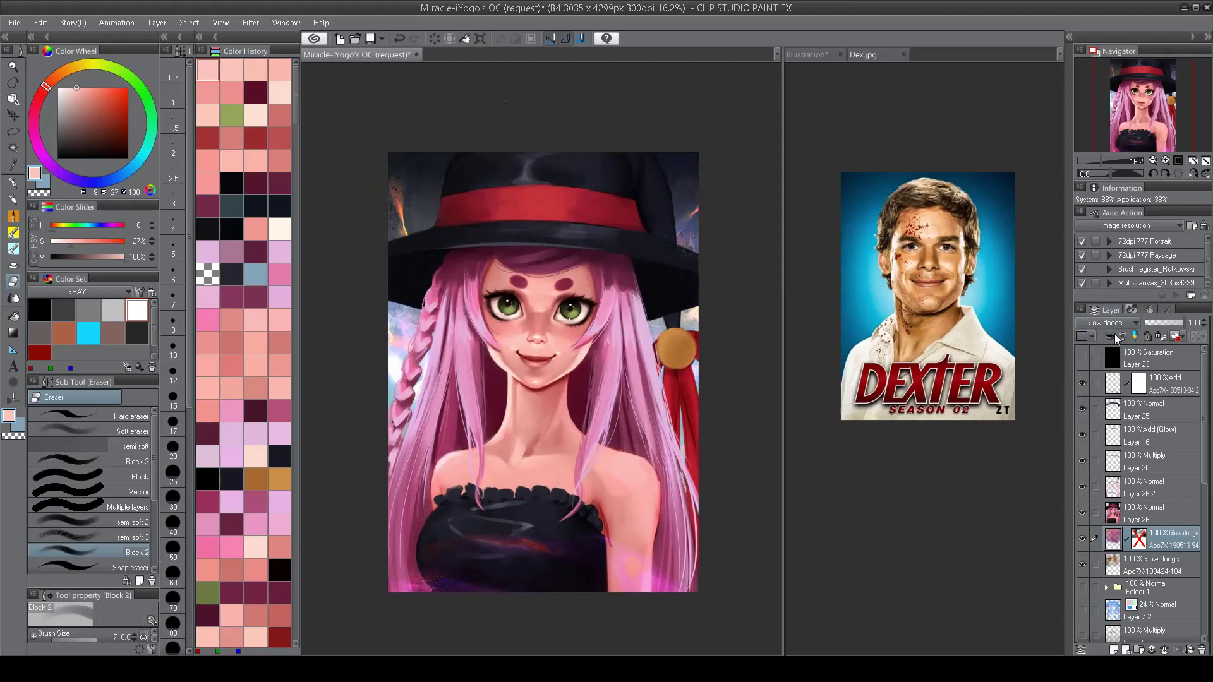
{"action": "key", "text": "Down"}
{"action": "key", "text": "Down"}
Step: Open the Hue/Saturation/Luminosity adjustment for the background texture and try hue -86 and -36 with saturation -26
{"action": "key", "text": "ctrl+u"}
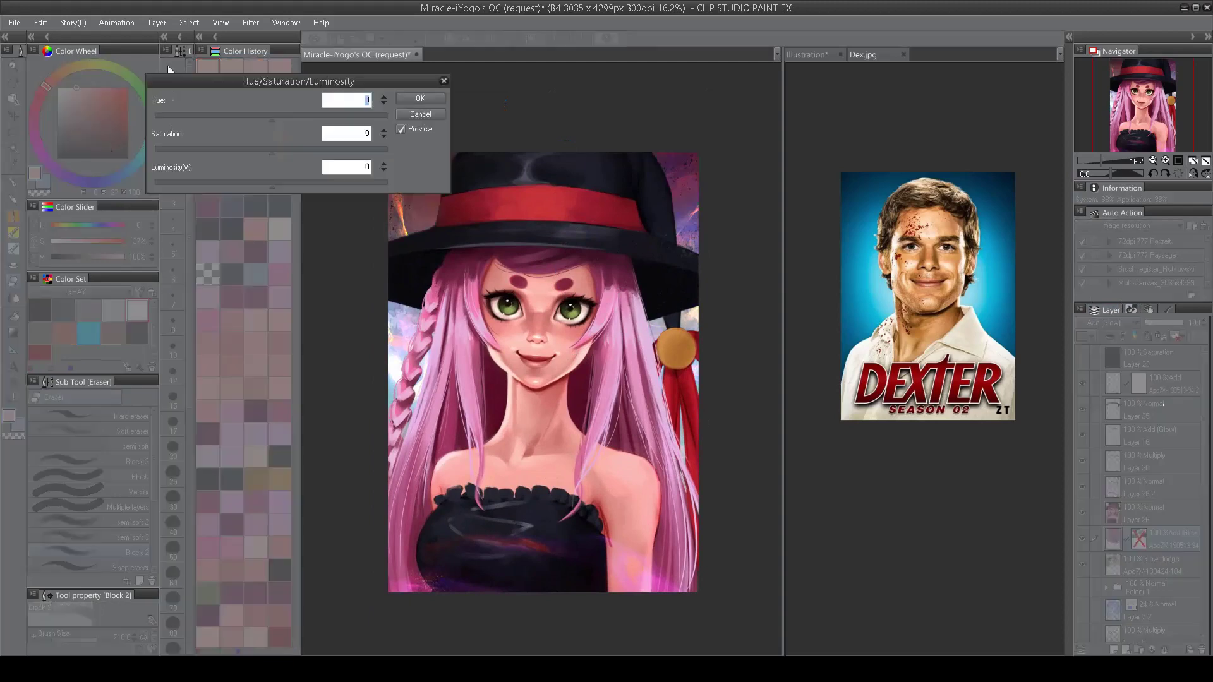
{"action": "left_click_drag", "start_coordinate": [256, 121], "coordinate": [215, 123]}
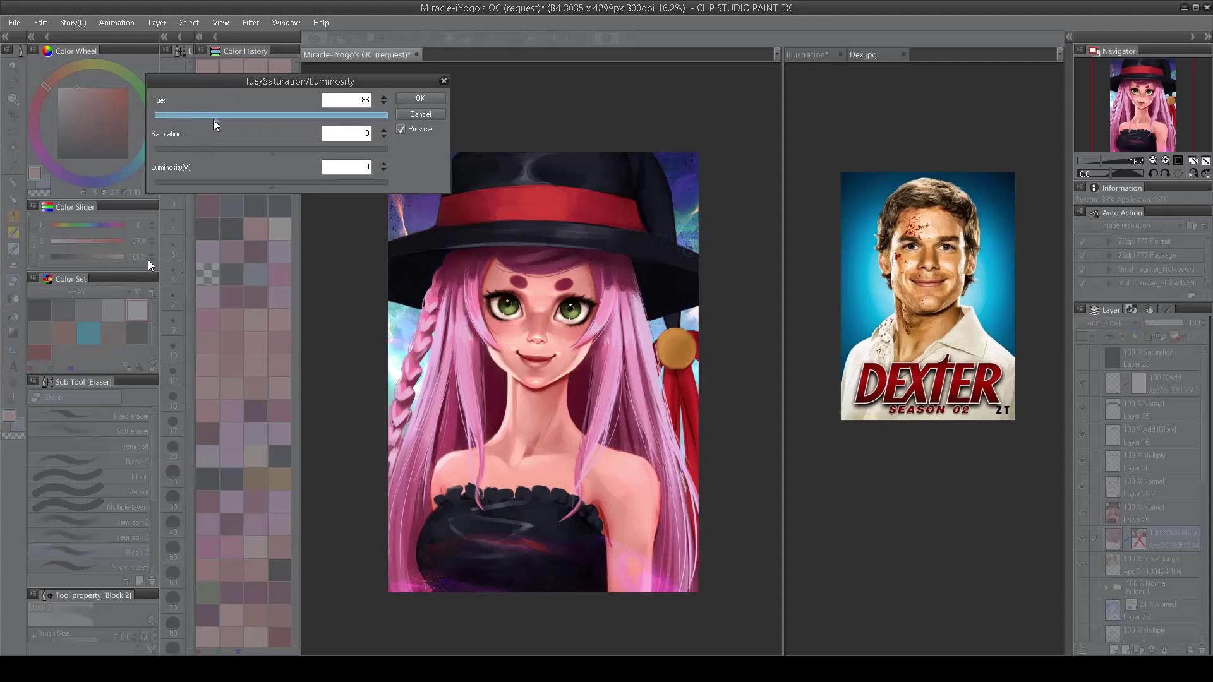
{"action": "left_click", "coordinate": [221, 150]}
{"action": "left_click", "coordinate": [242, 150]}
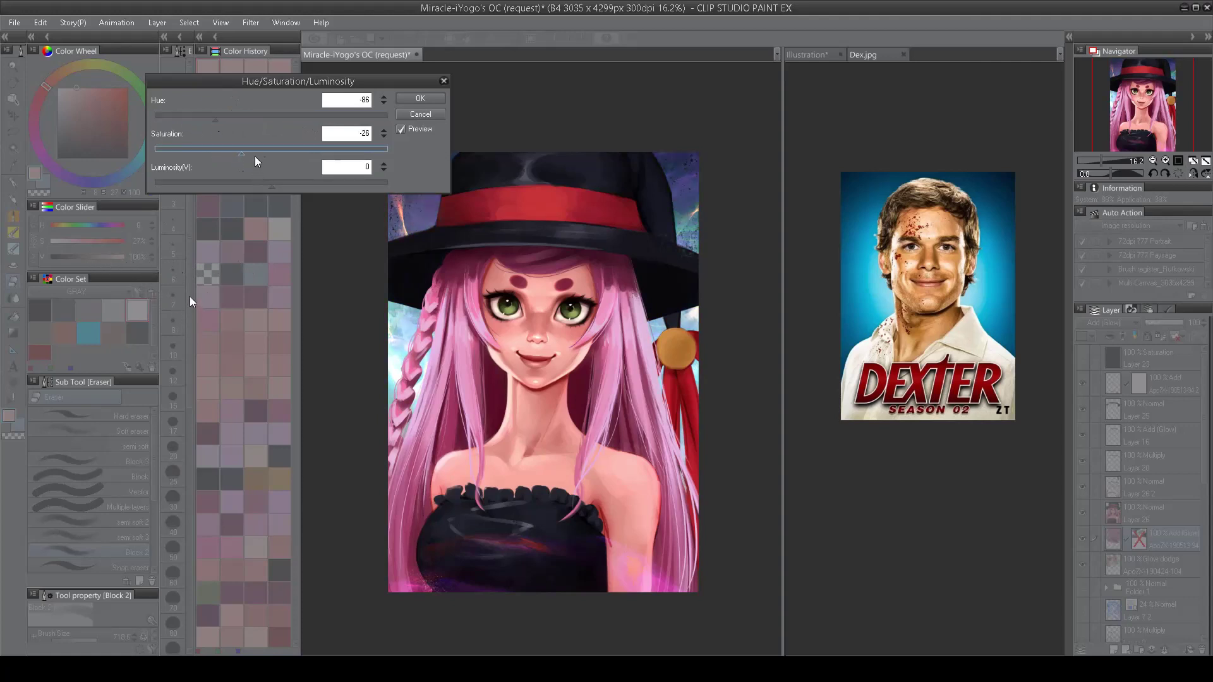
{"action": "left_click", "coordinate": [400, 130]}
{"action": "left_click", "coordinate": [400, 129]}
{"action": "left_click", "coordinate": [248, 119]}
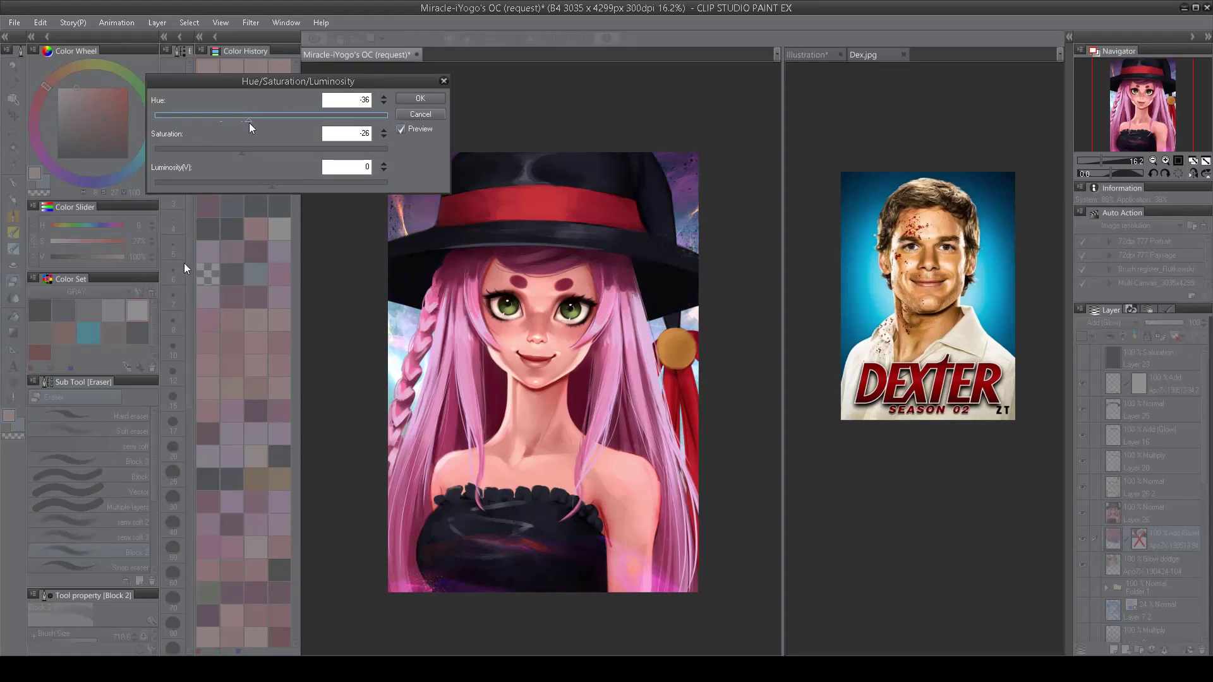
Step: Try hue -69, saturation 30 and luminosity -53 on the background texture
{"action": "left_click_drag", "start_coordinate": [269, 181], "coordinate": [235, 185]}
{"action": "left_click", "coordinate": [306, 151]}
{"action": "left_click", "coordinate": [212, 183]}
{"action": "left_click", "coordinate": [228, 118]}
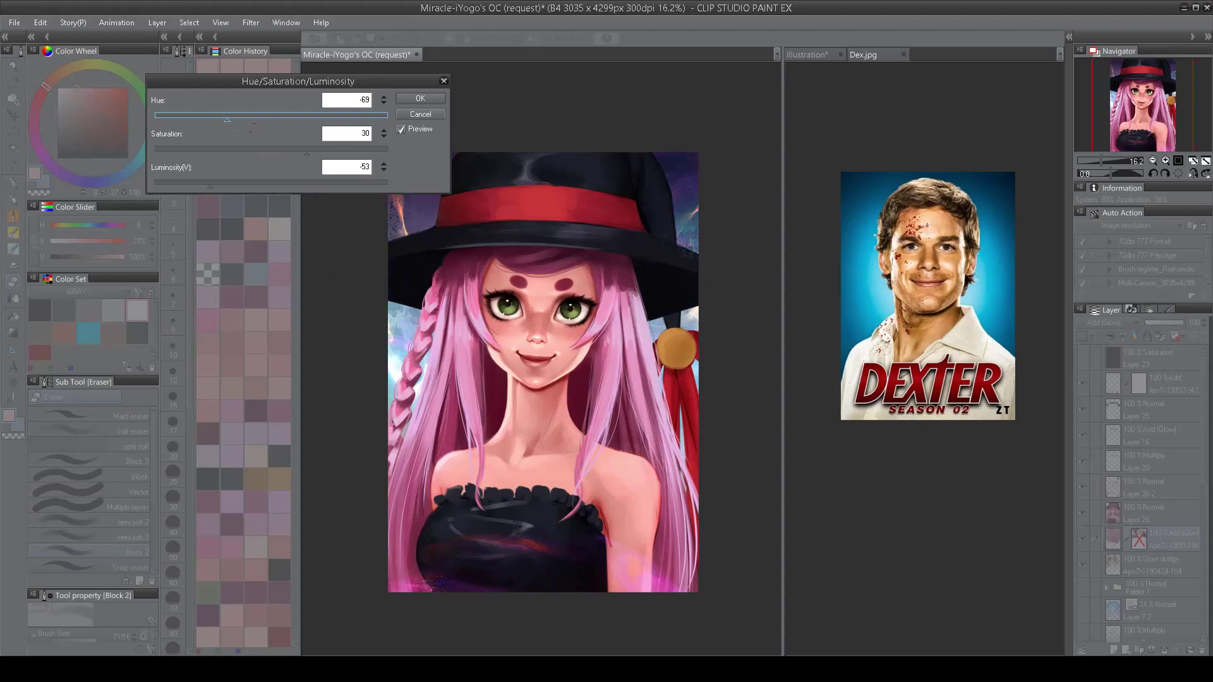
Step: Apply hue 0, saturation -5 and luminosity -14 to the background texture and hide its layer to compare
{"action": "left_click", "coordinate": [257, 183]}
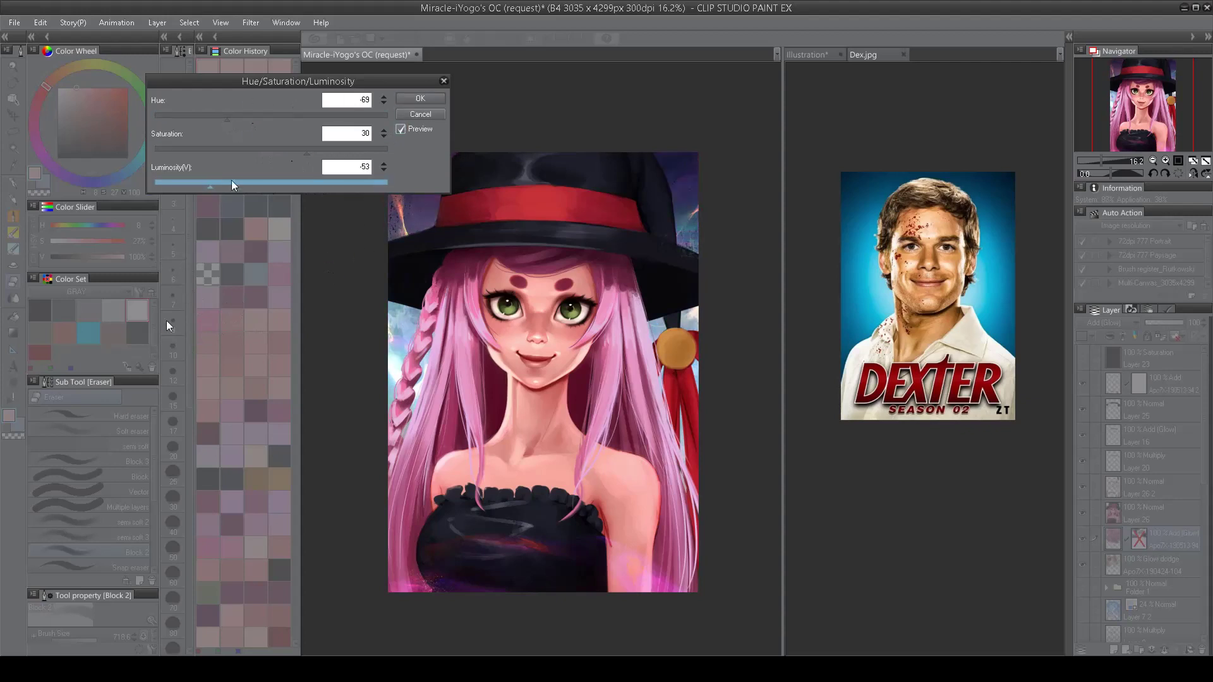
{"action": "left_click", "coordinate": [260, 118]}
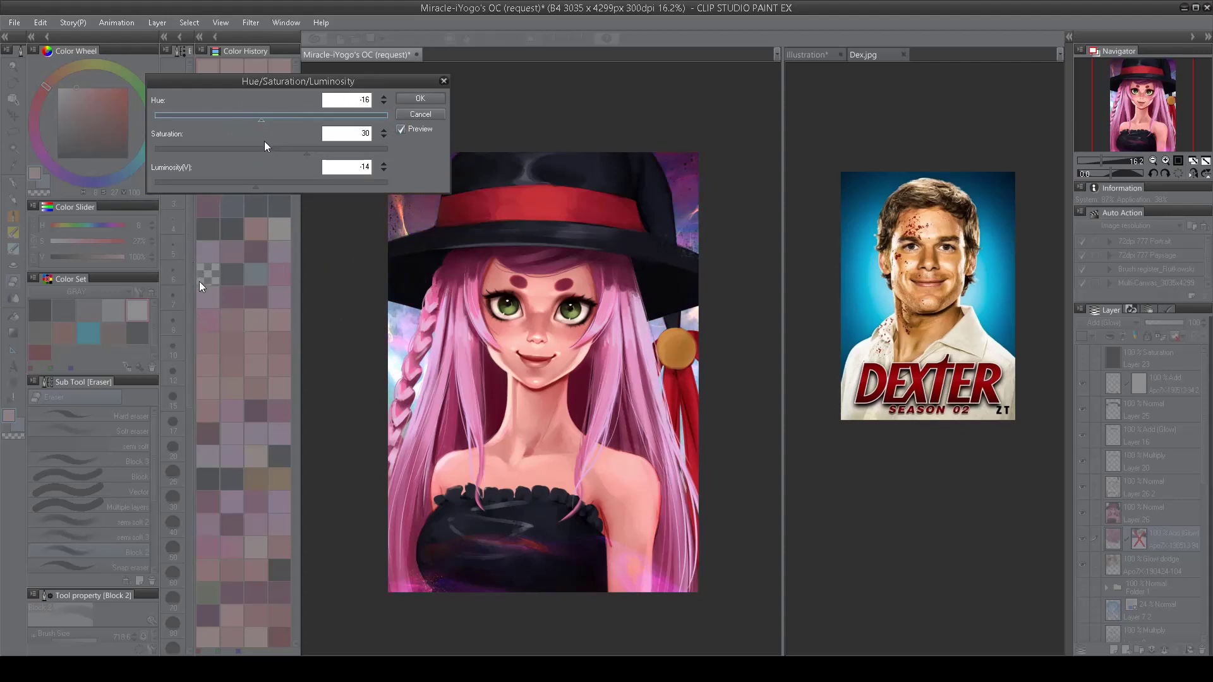
{"action": "left_click", "coordinate": [265, 149]}
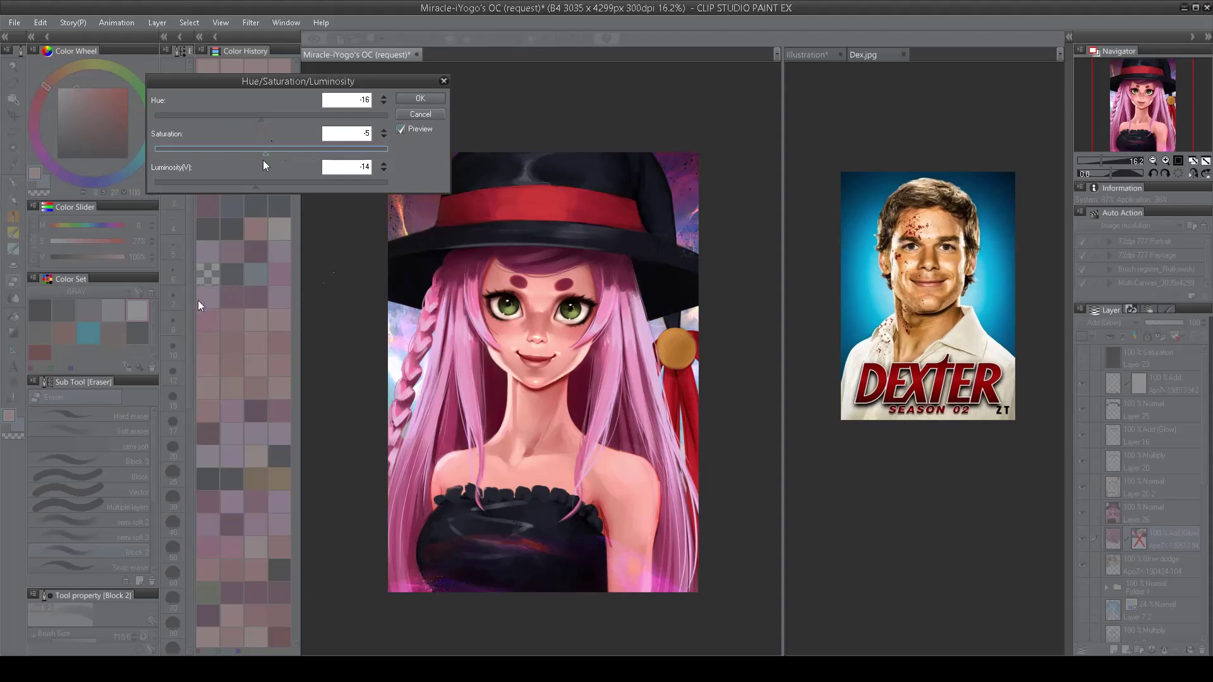
{"action": "left_click", "coordinate": [269, 118]}
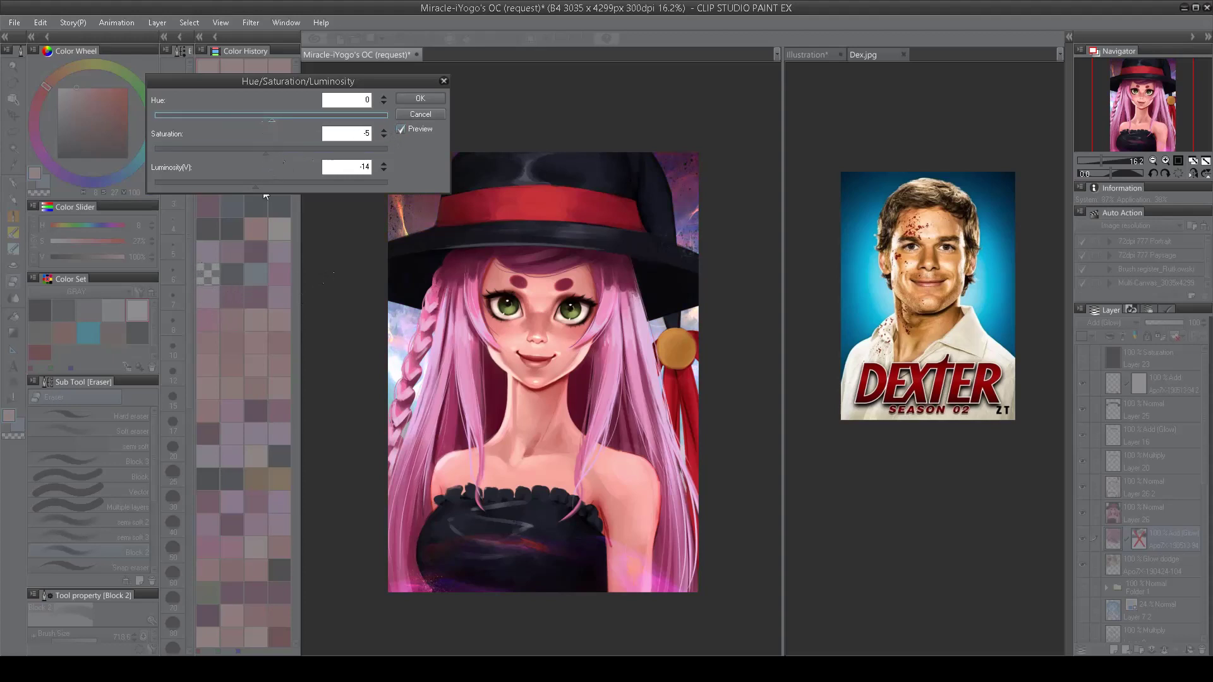
{"action": "key", "text": "Return"}
{"action": "left_click", "coordinate": [1082, 538]}
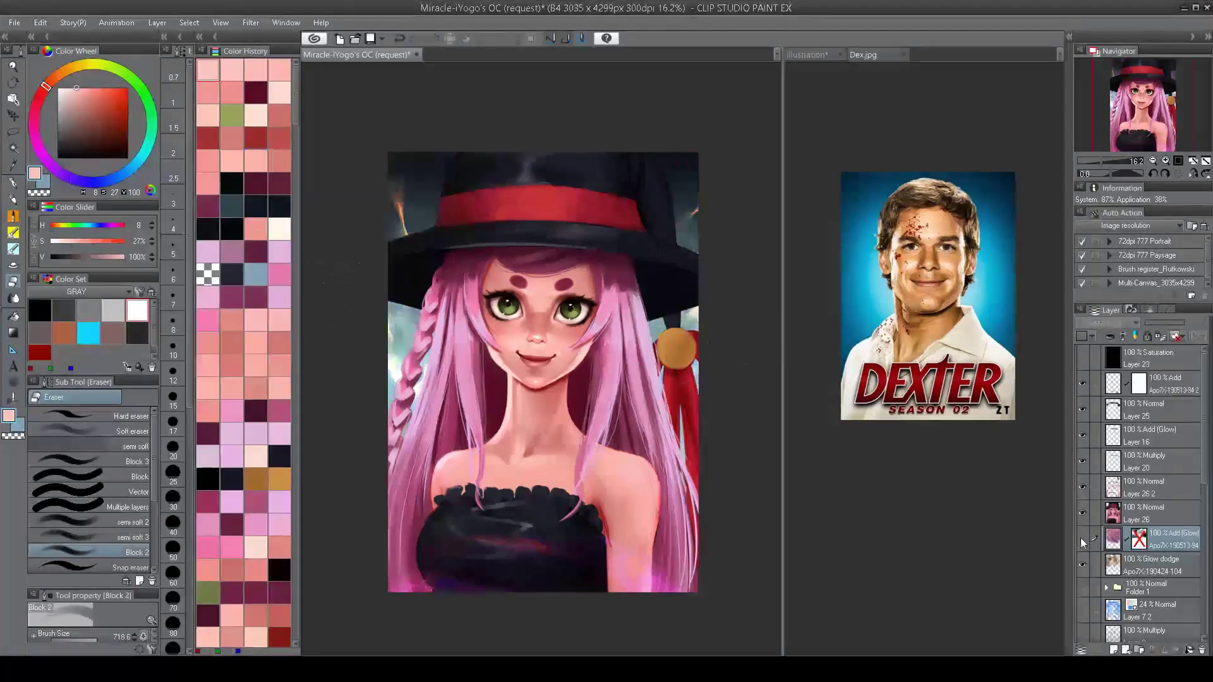
Step: Show the background texture again and try Multiply, Soft light, Divide, Exclusion and Difference blending on it
{"action": "left_click", "coordinate": [1081, 542]}
{"action": "left_click_drag", "start_coordinate": [1111, 326], "coordinate": [1106, 358]}
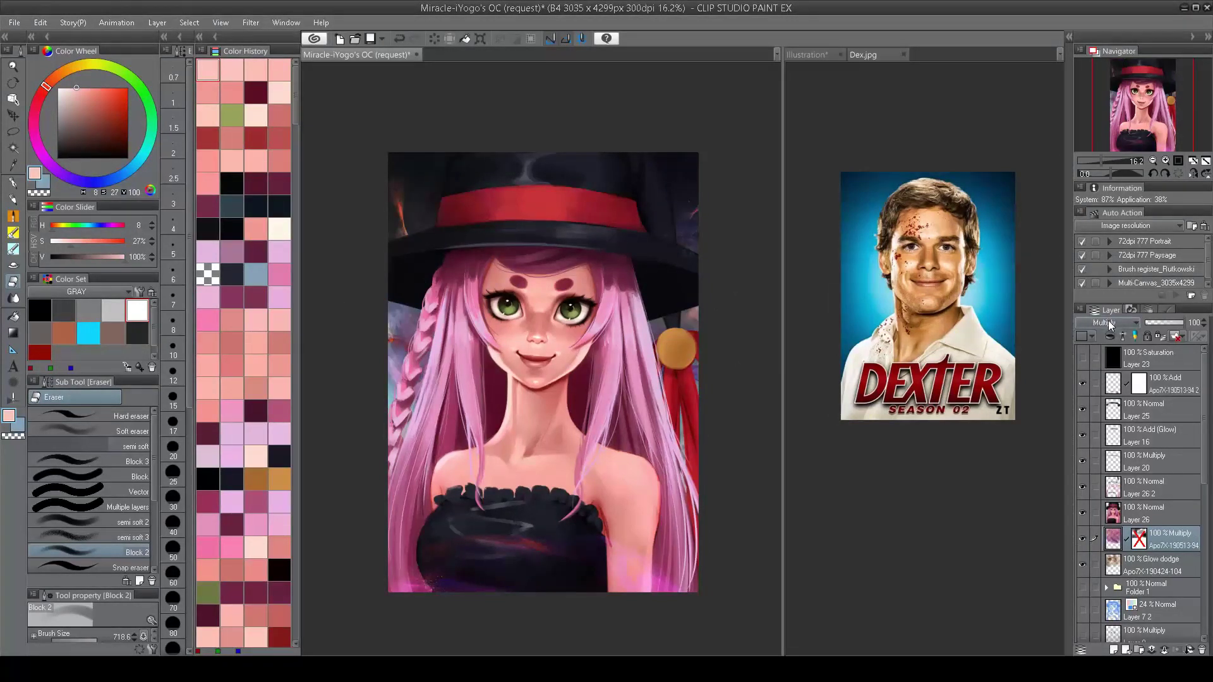
{"action": "scroll", "coordinate": [1110, 323], "scroll_direction": "down", "scroll_amount": 13}
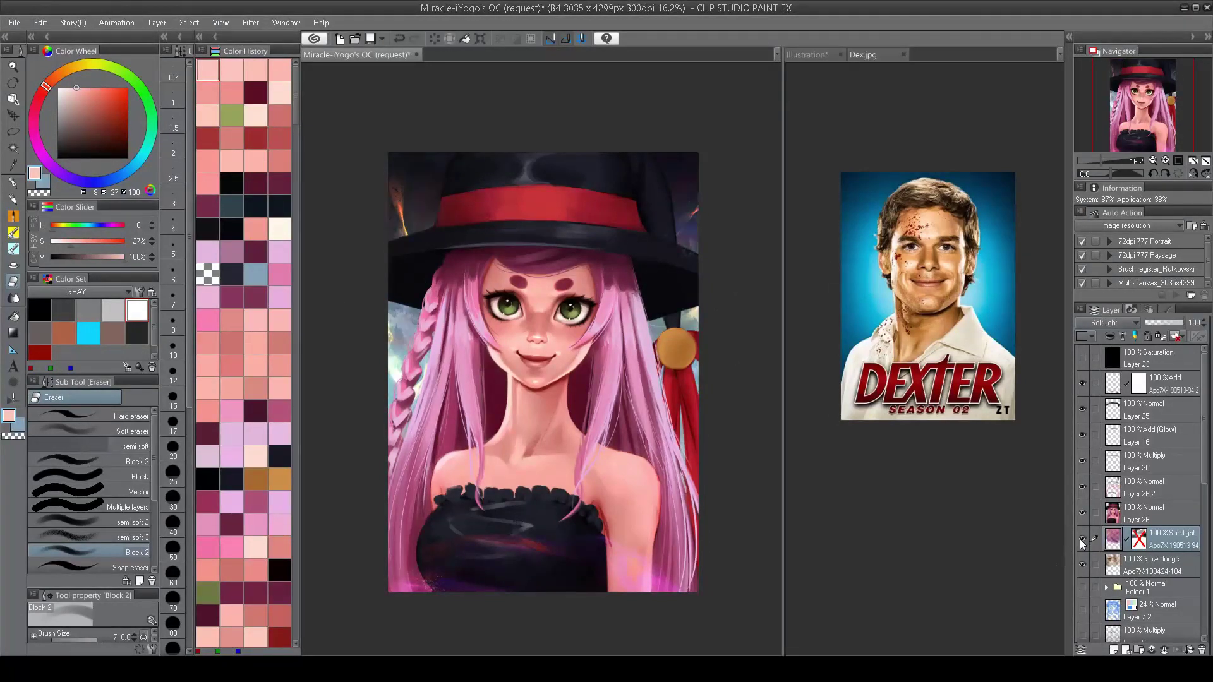
{"action": "scroll", "coordinate": [1082, 609], "scroll_direction": "down", "scroll_amount": 7}
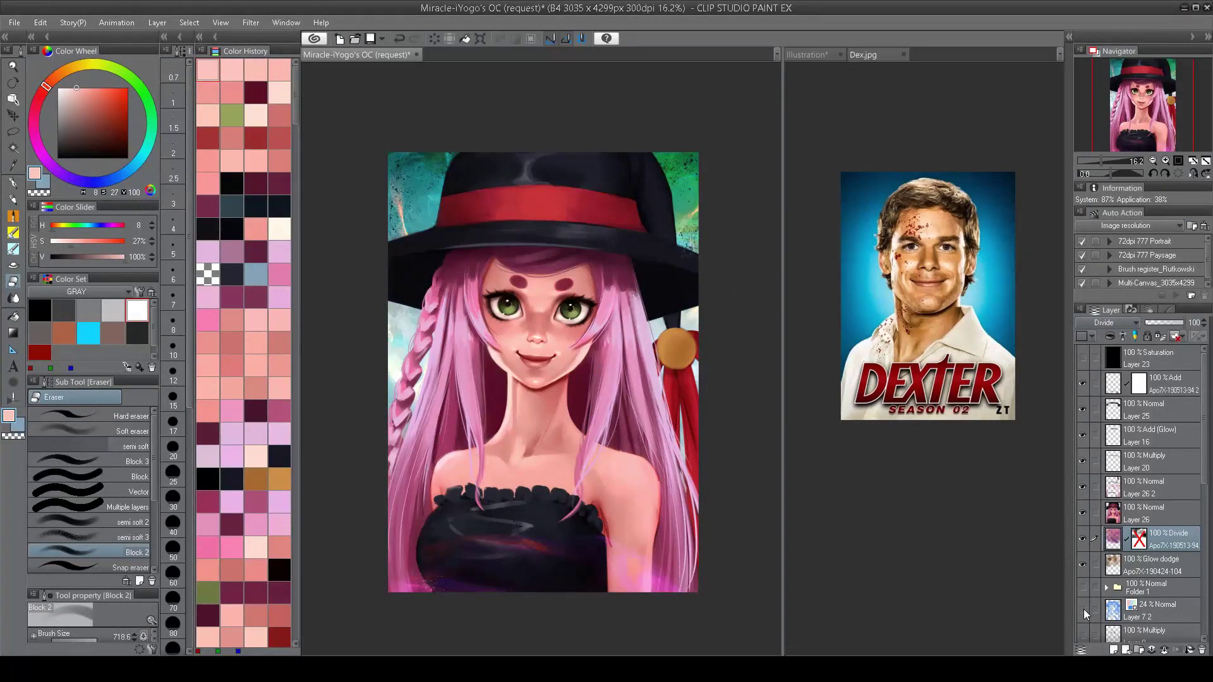
{"action": "left_click", "coordinate": [1084, 565]}
{"action": "left_click", "coordinate": [1084, 565]}
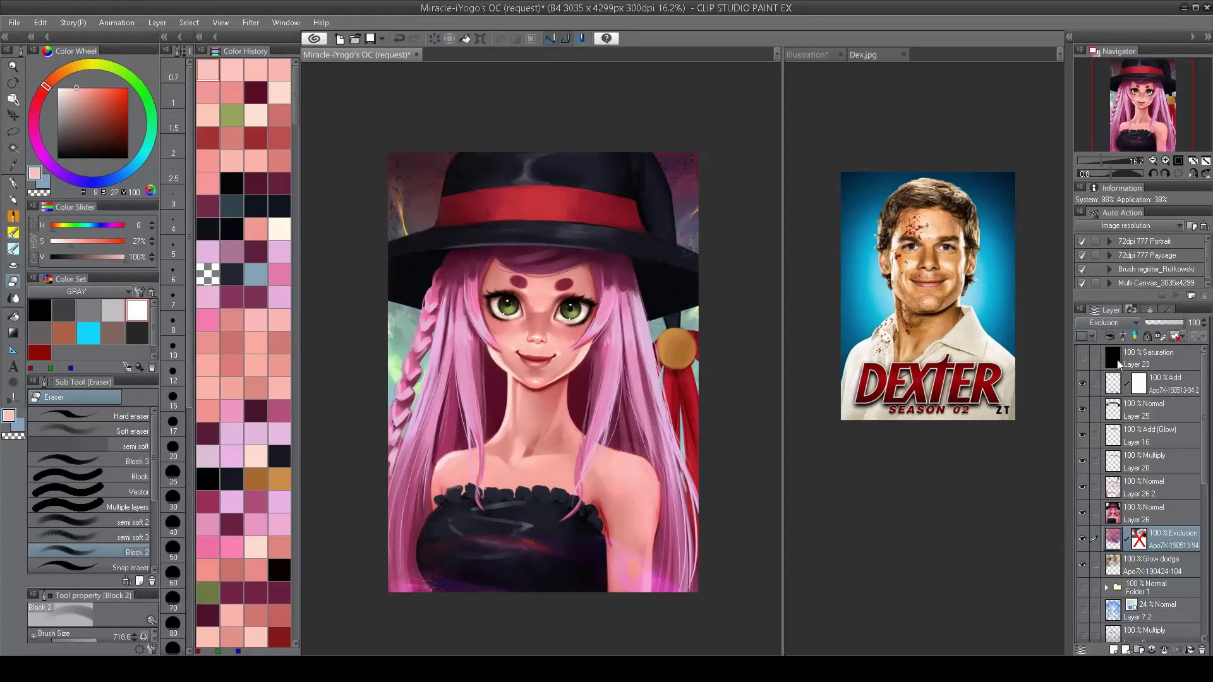
{"action": "scroll", "coordinate": [1091, 529], "scroll_direction": "up", "scroll_amount": 1}
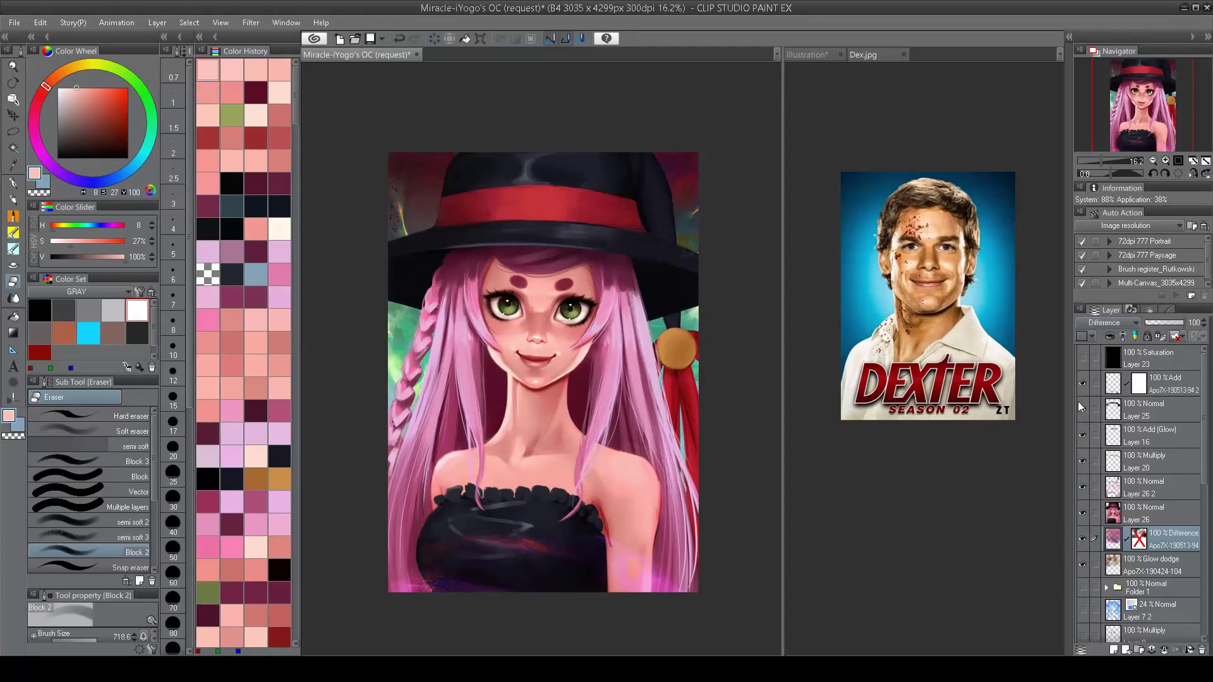
Step: Compare the background texture on and off, then try it in Divide mode with its colours inverted
{"action": "left_click", "coordinate": [1083, 537]}
{"action": "left_click", "coordinate": [1082, 538]}
{"action": "scroll", "coordinate": [1102, 323], "scroll_direction": "down", "scroll_amount": 6}
{"action": "key", "text": "ctrl+i"}
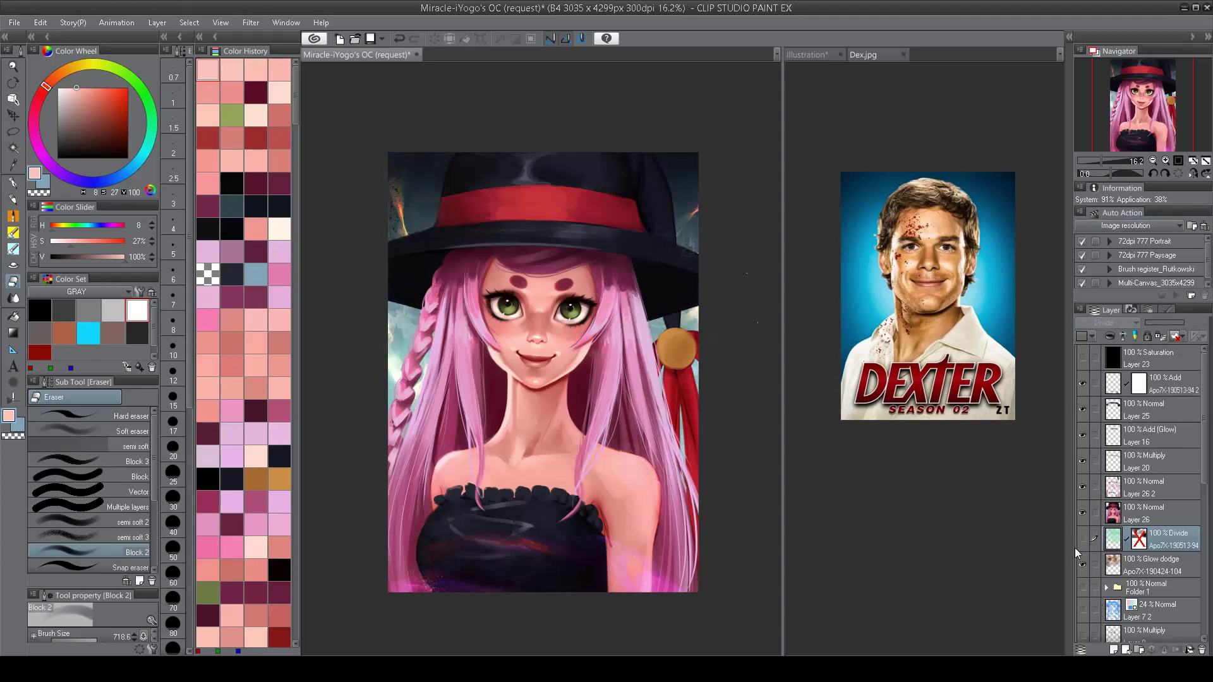
Step: Delete the background texture layer above the Glow dodge texture and inspect the portrait without it
{"action": "left_click", "coordinate": [1202, 649]}
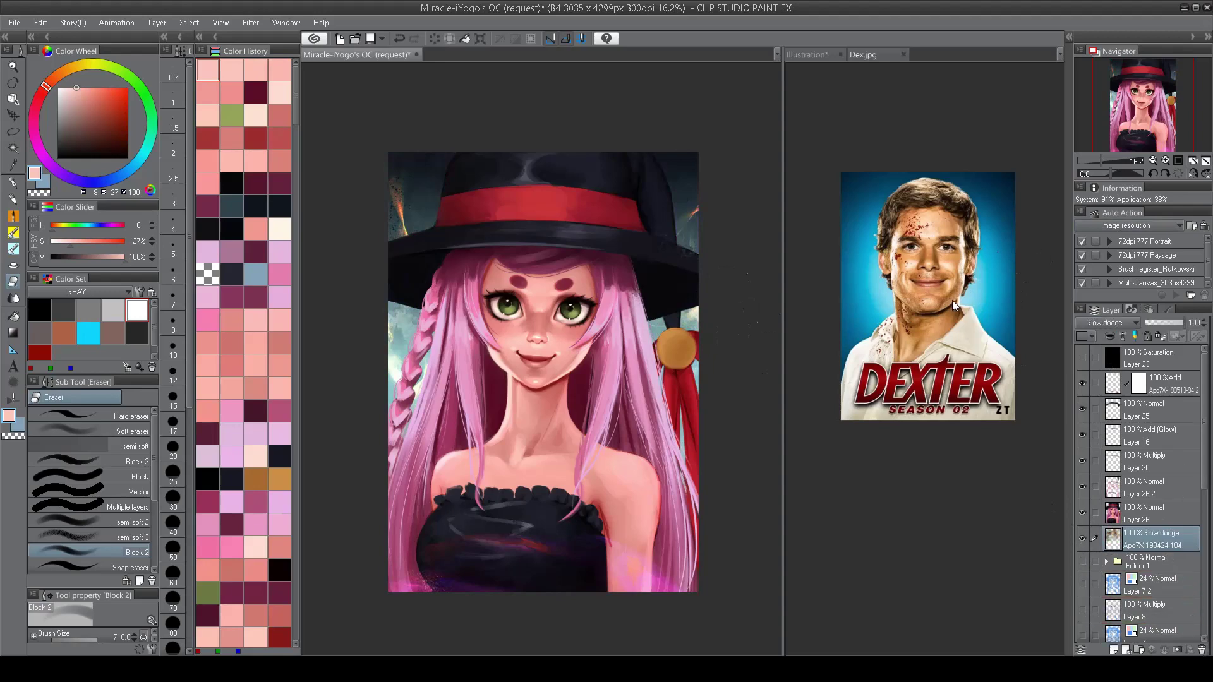
{"action": "scroll", "coordinate": [676, 271], "scroll_direction": "up", "scroll_amount": 5}
{"action": "scroll", "coordinate": [676, 271], "scroll_direction": "down", "scroll_amount": 5}
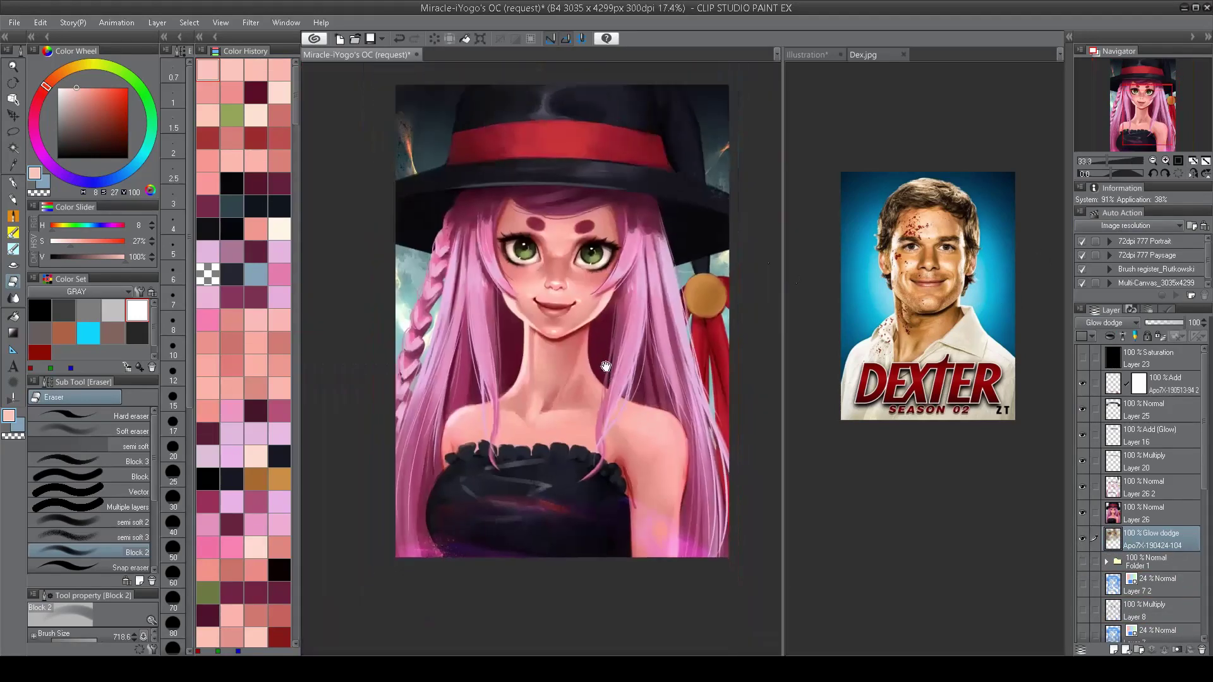
{"action": "scroll", "coordinate": [677, 271], "scroll_direction": "up", "scroll_amount": 1}
{"action": "scroll", "coordinate": [573, 544], "scroll_direction": "up", "scroll_amount": 2}
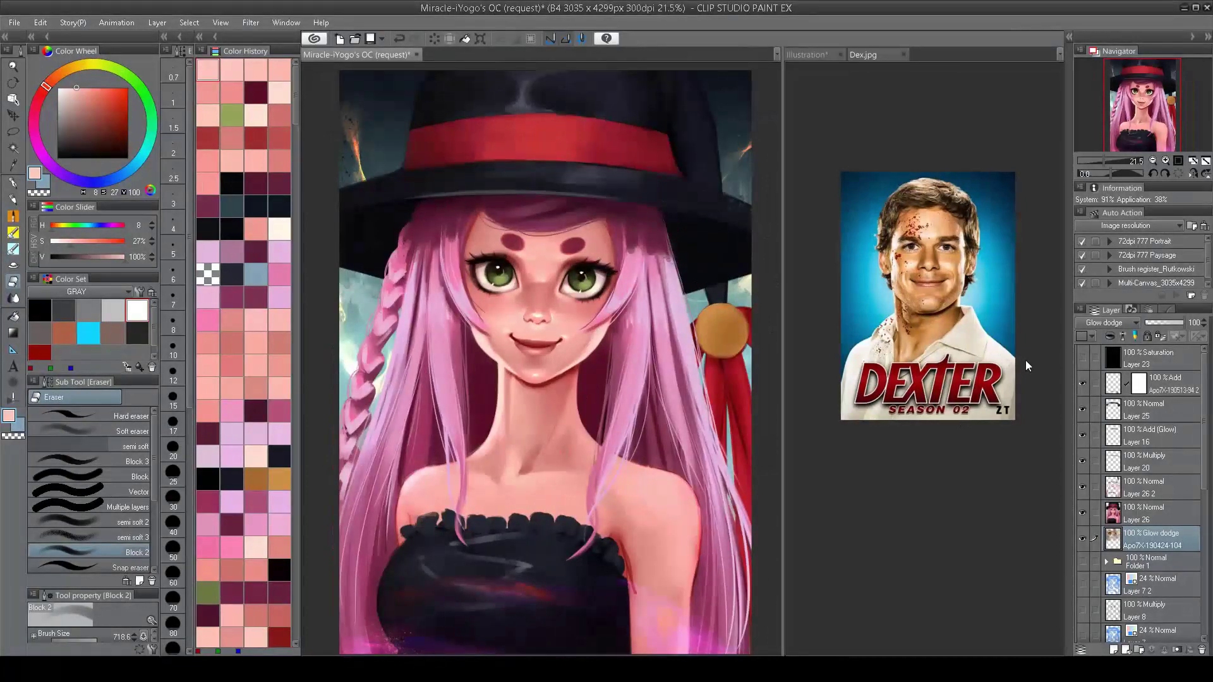
Step: Select Layer 26 2, choose the IK 3 airbrush and sample the light skin colour above the dress neckline
{"action": "key", "text": "alt+bracketright"}
{"action": "key", "text": "alt+bracketright"}
{"action": "key", "text": "b"}
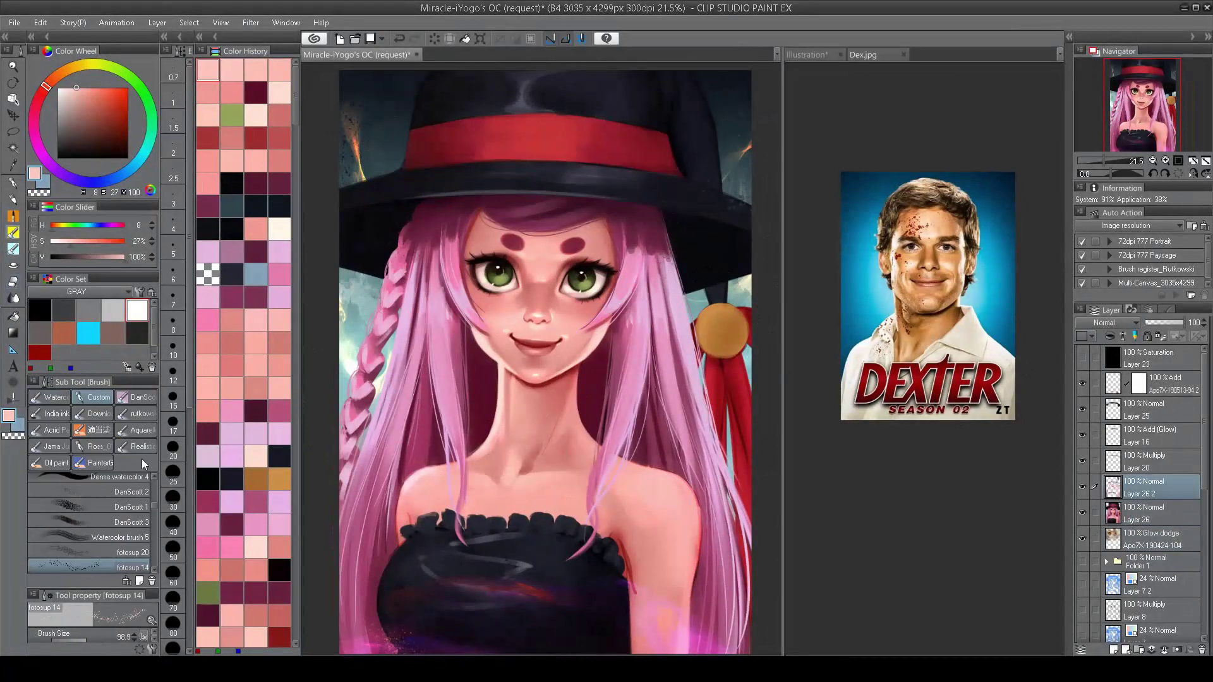
{"action": "left_click", "coordinate": [503, 510], "text": "alt"}
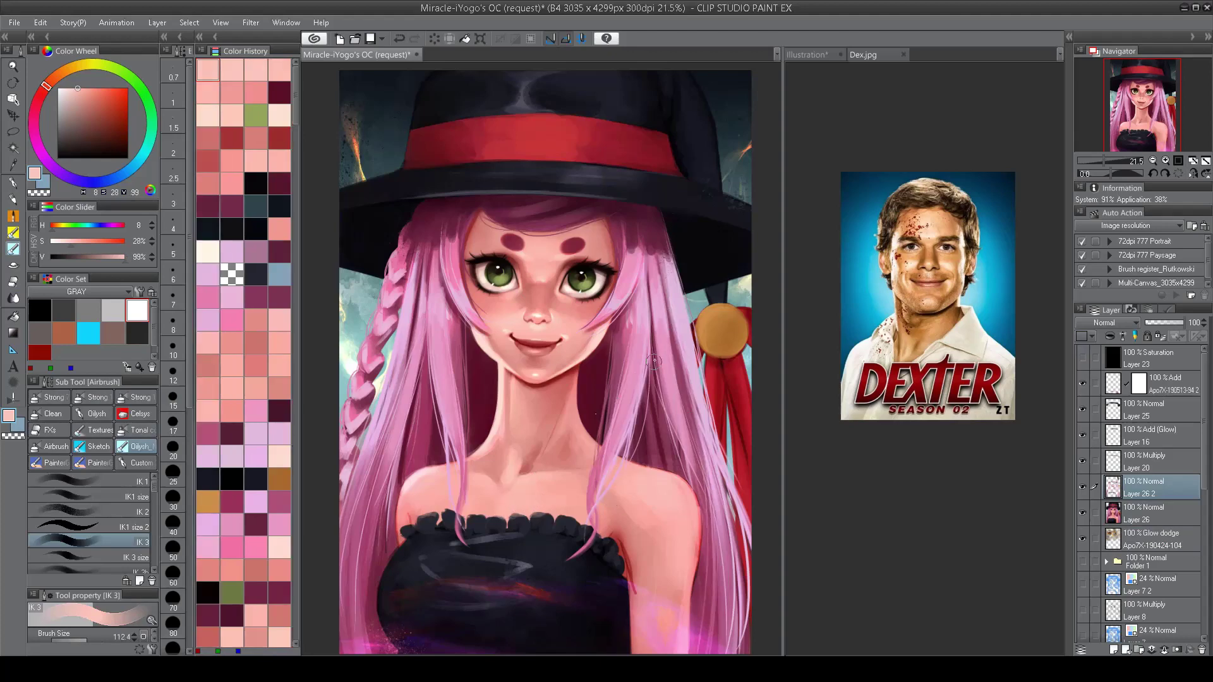
Step: Check the portrait in a horizontally mirrored view, restore the normal orientation and inspect the whole composition
{"action": "key", "text": "h"}
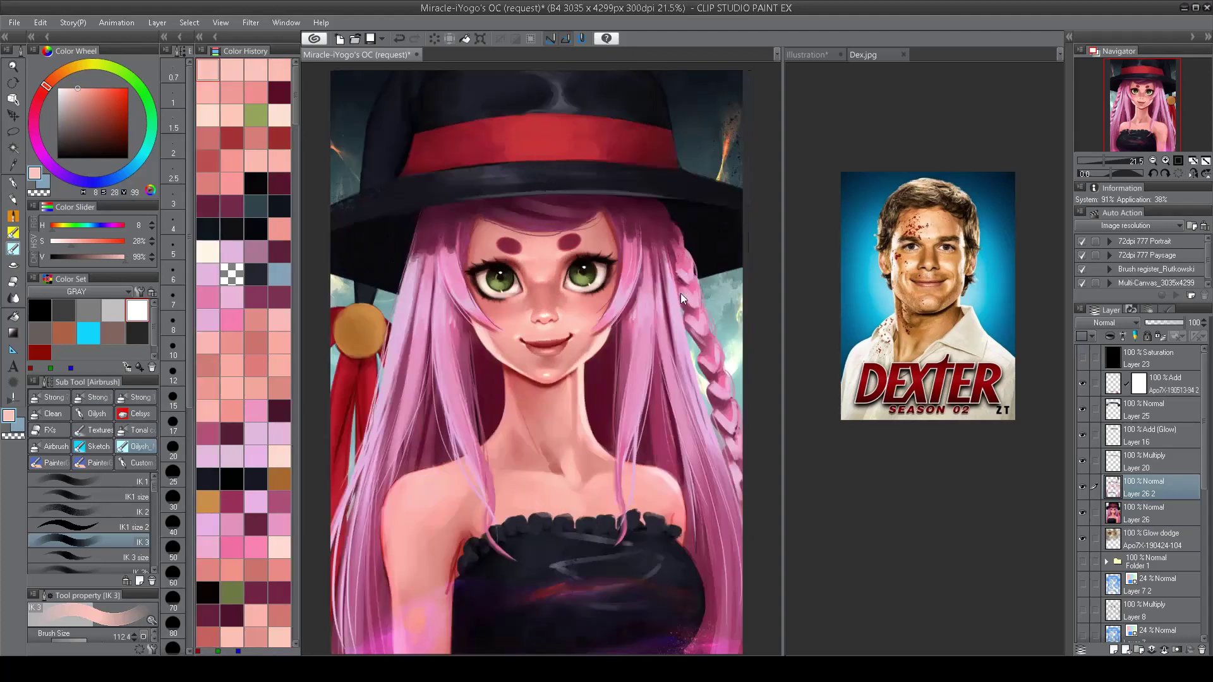
{"action": "key", "text": "h"}
{"action": "left_click_drag", "start_coordinate": [636, 173], "coordinate": [646, 175]}
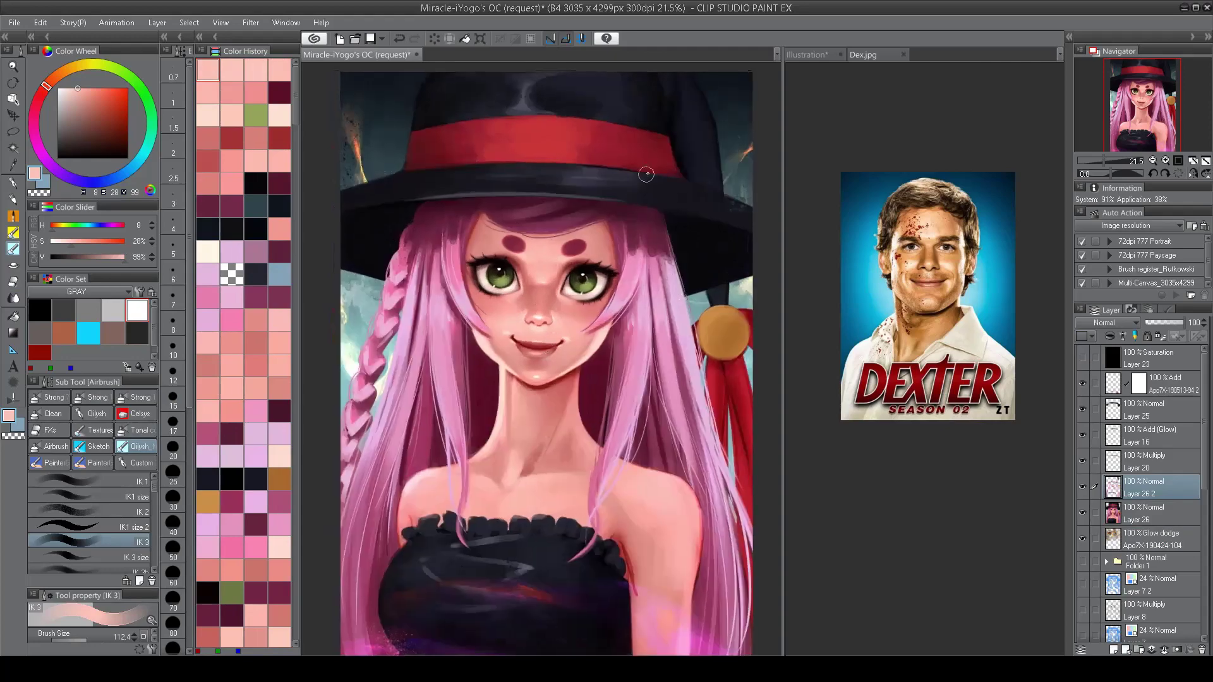
{"action": "scroll", "coordinate": [575, 388], "scroll_direction": "up", "scroll_amount": 2}
{"action": "scroll", "coordinate": [611, 102], "scroll_direction": "down", "scroll_amount": 3}
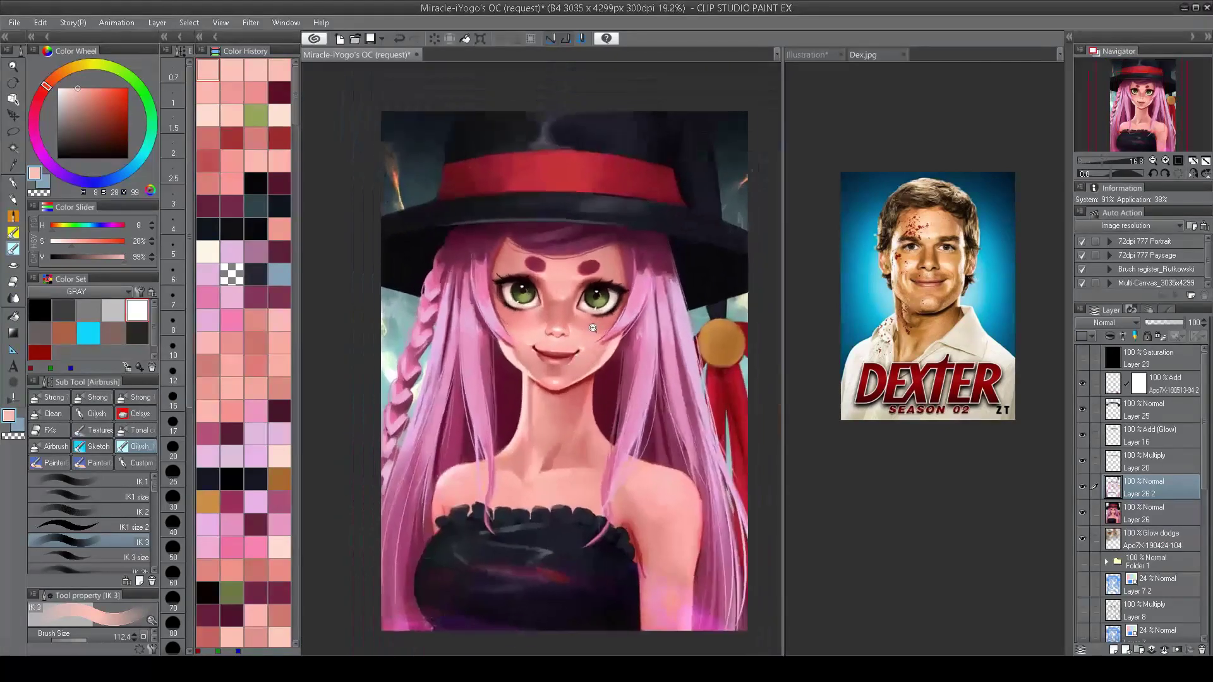
{"action": "scroll", "coordinate": [611, 102], "scroll_direction": "up", "scroll_amount": 1}
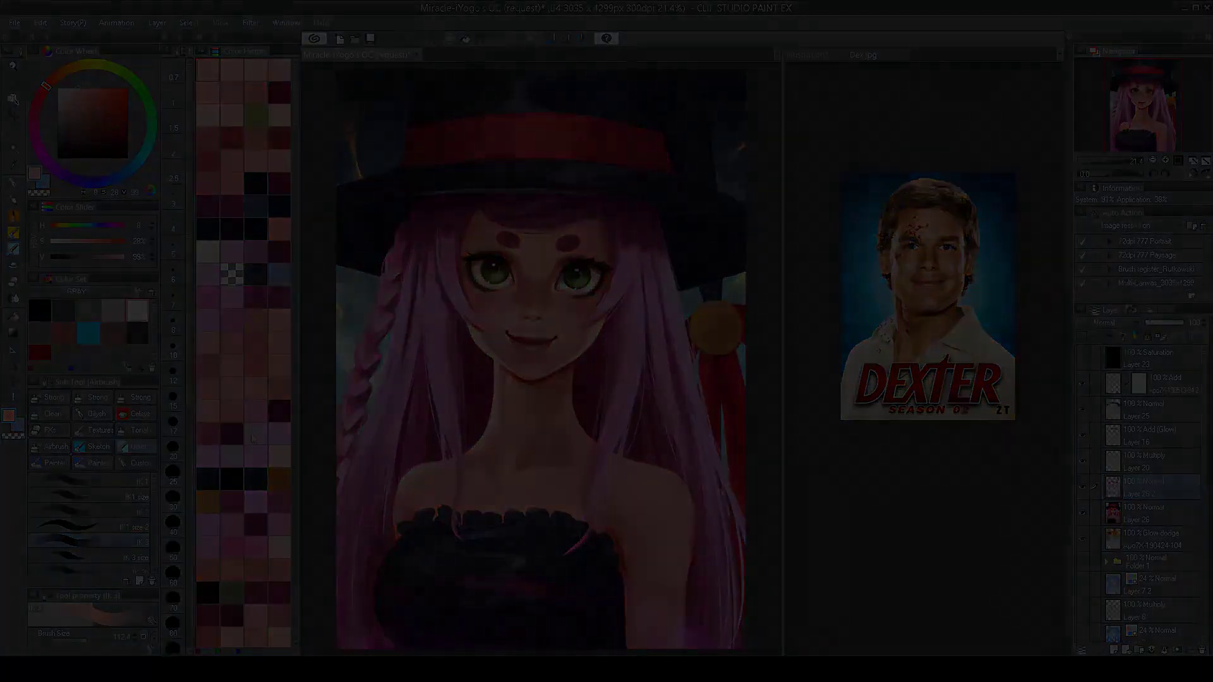